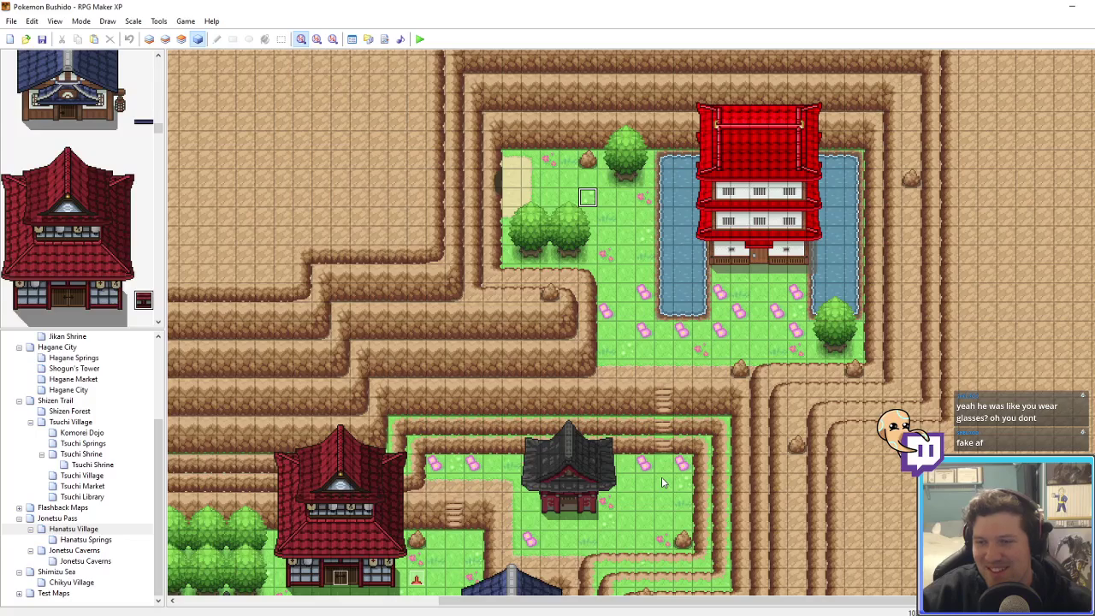
pyautogui.moveTo(661, 477); pyautogui.dragTo(615, 530, button='middle')
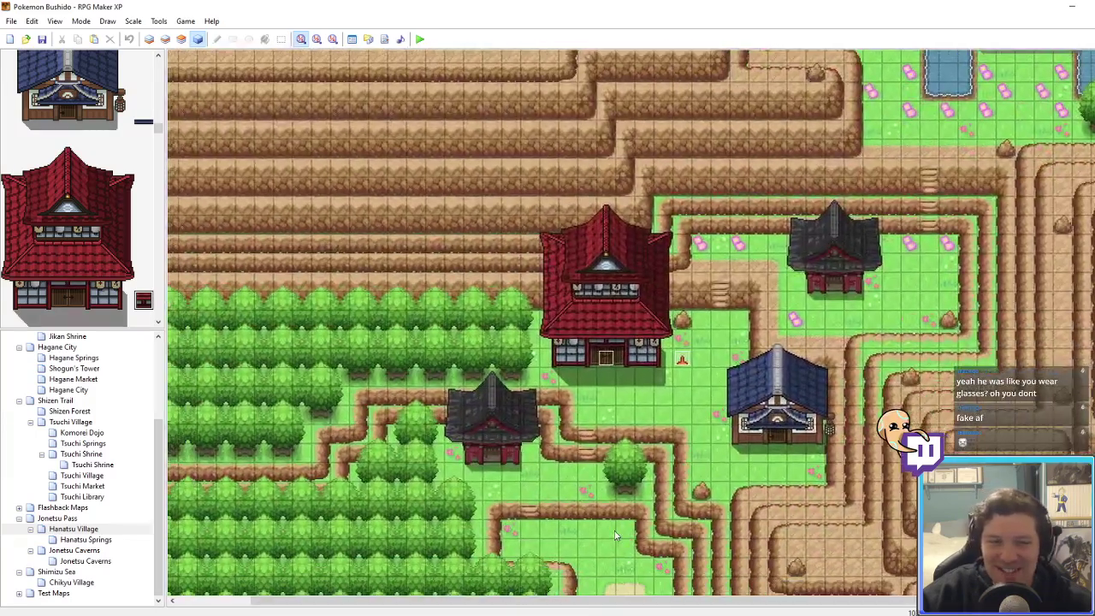
pyautogui.click(494, 459)
pyautogui.moveTo(591, 479); pyautogui.dragTo(604, 471, button='middle')
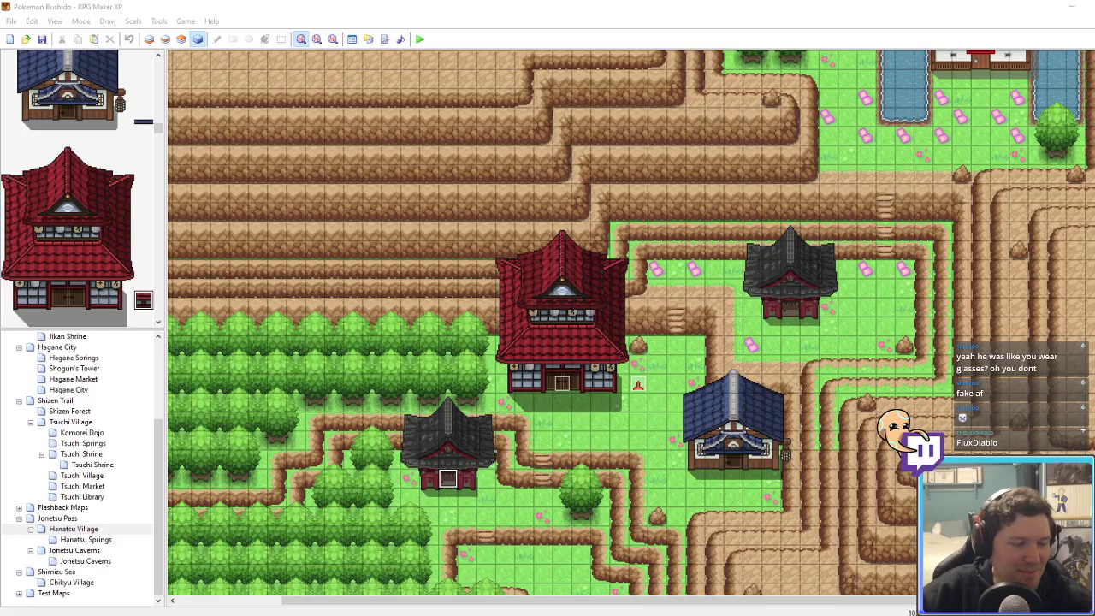
# Step: Switch to f.lux, set the nighttime color temperature to 2350K and close its window
pyautogui.moveTo(0, 475); pyautogui.dragTo(396, 269)
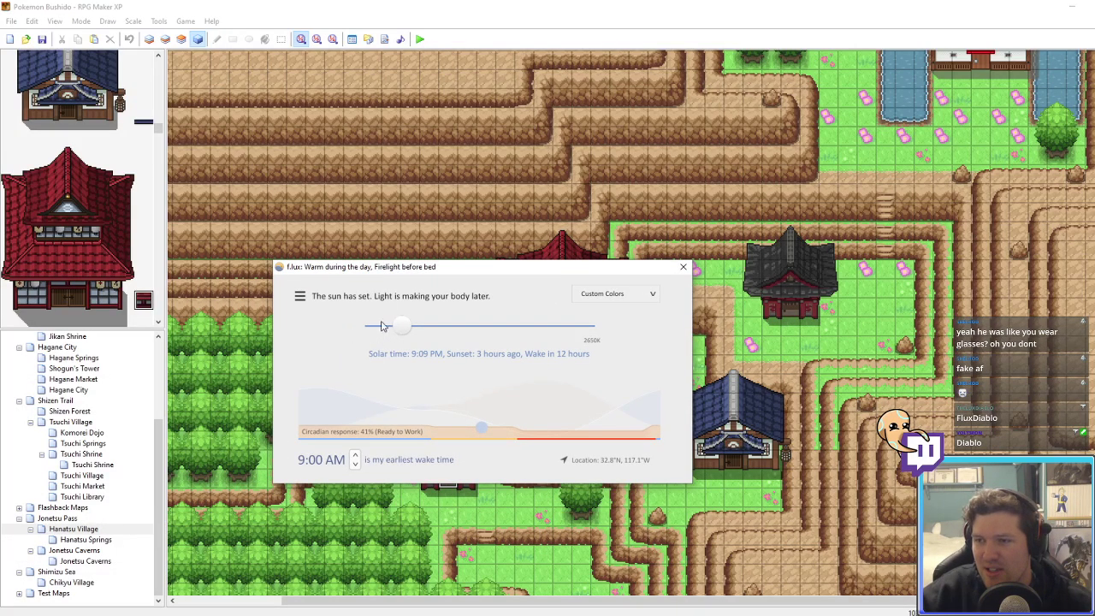
pyautogui.moveTo(402, 327); pyautogui.dragTo(359, 331)
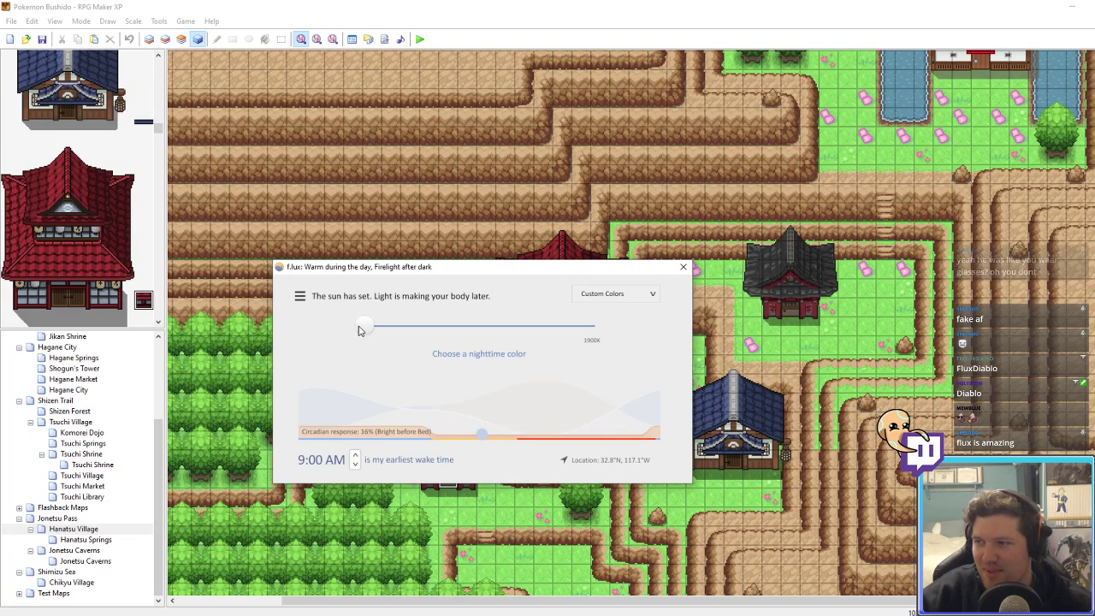
pyautogui.moveTo(359, 331); pyautogui.dragTo(386, 331)
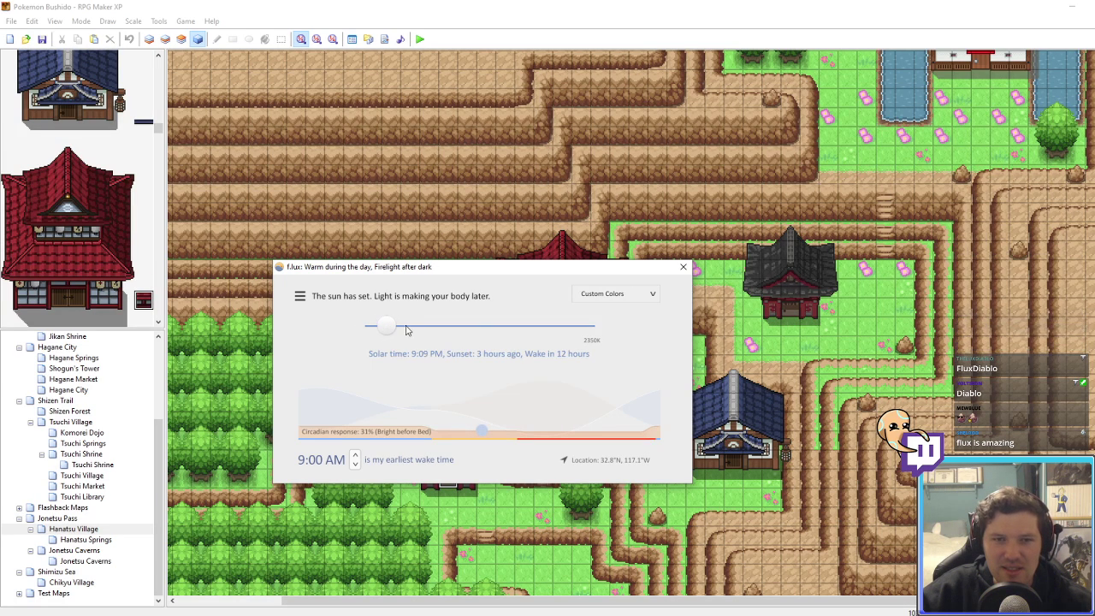
pyautogui.click(683, 267)
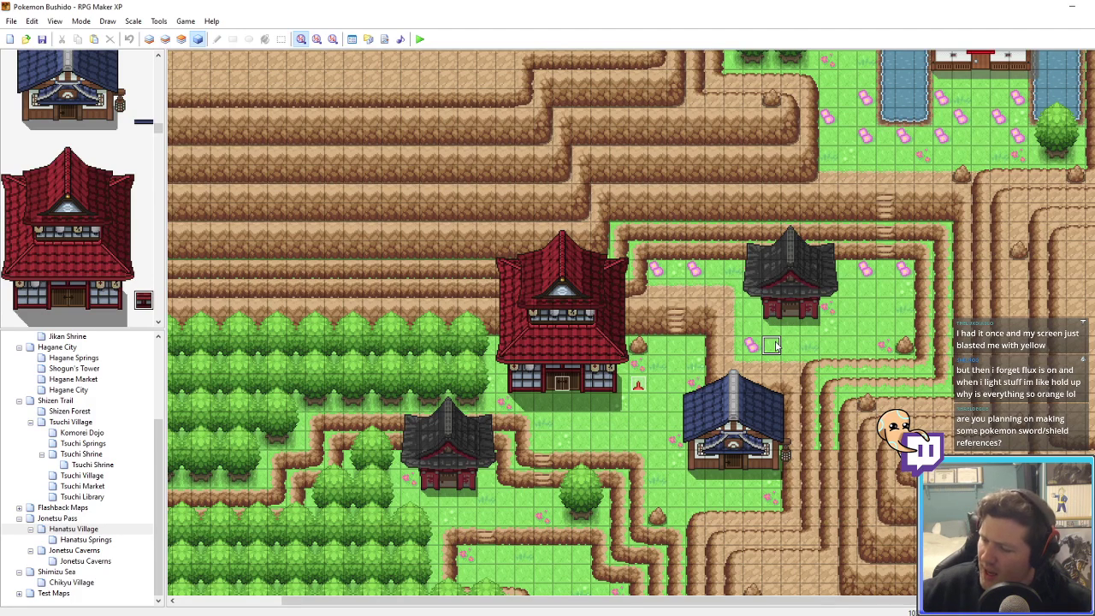
# Step: Switch to Photoshop and open the BushidoOutdoor.png tileset from the Tilesets folder
pyautogui.moveTo(769, 347); pyautogui.dragTo(717, 392, button='middle')
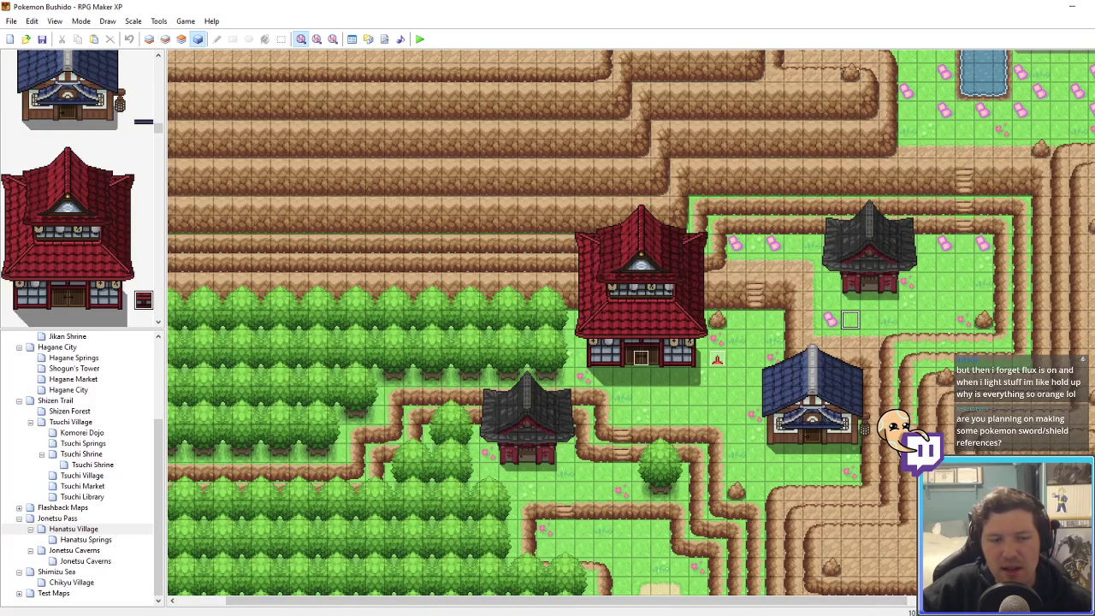
pyautogui.click(305, 613)
pyautogui.click(35, 8)
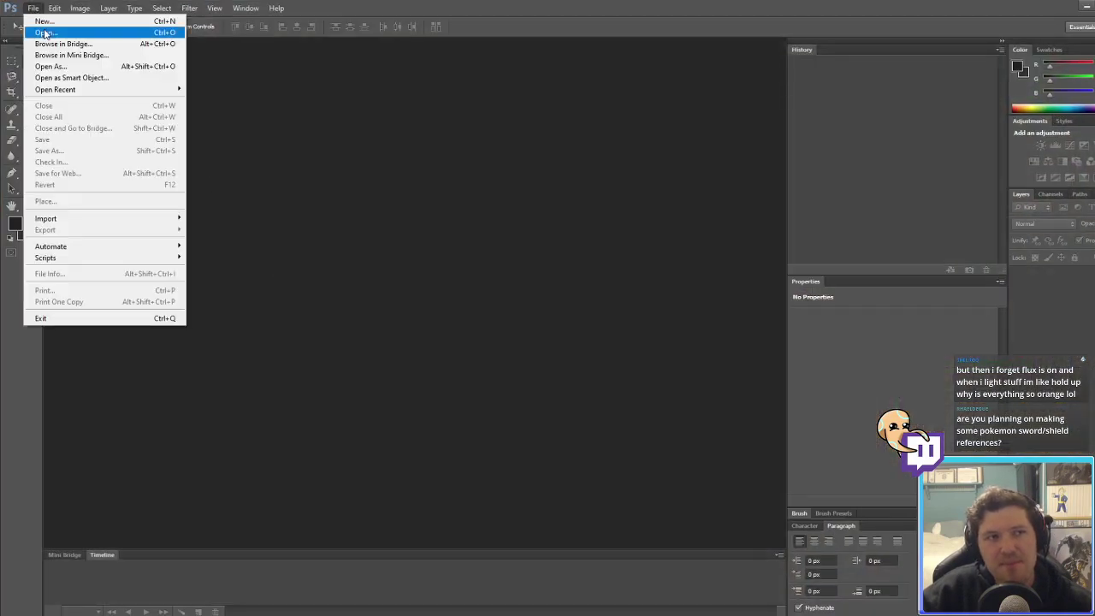
pyautogui.click(38, 29)
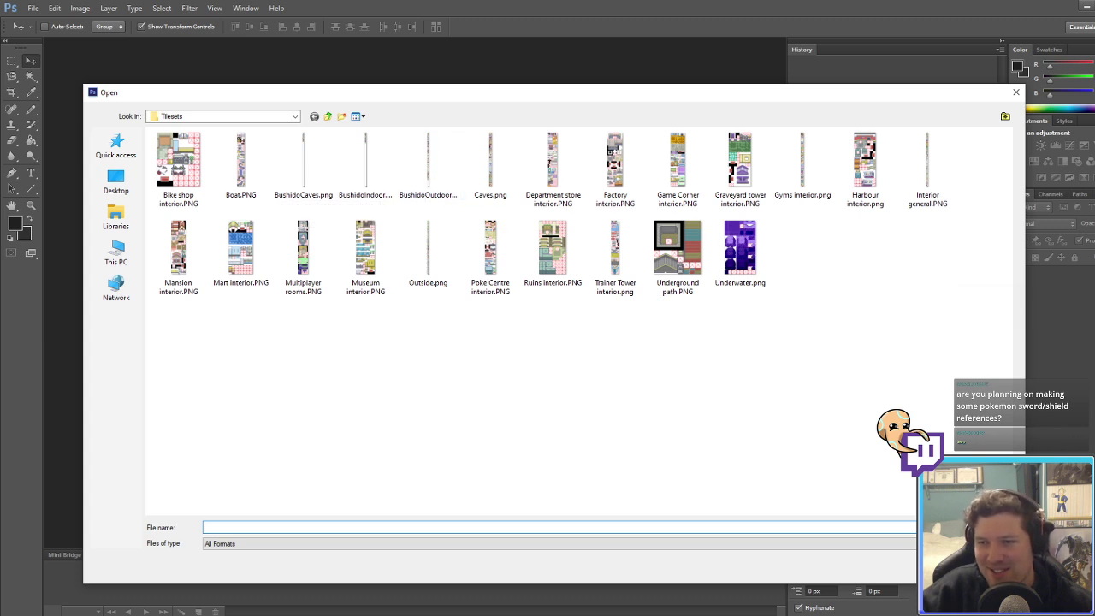
pyautogui.doubleClick(434, 164)
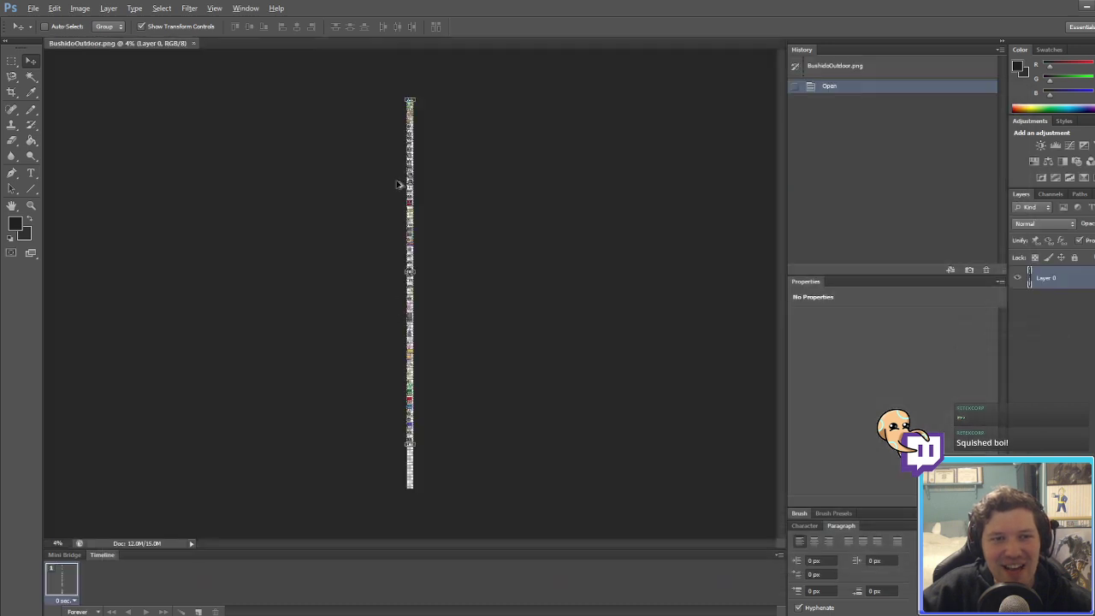
# Step: Copy the 32 by 26 pixel central door of the black-roofed red shrine with the Rectangular Marquee, and deselect
pyautogui.click(11, 64)
pyautogui.keyDown('alt'); pyautogui.scroll(7, 364, 243); pyautogui.keyUp('alt')
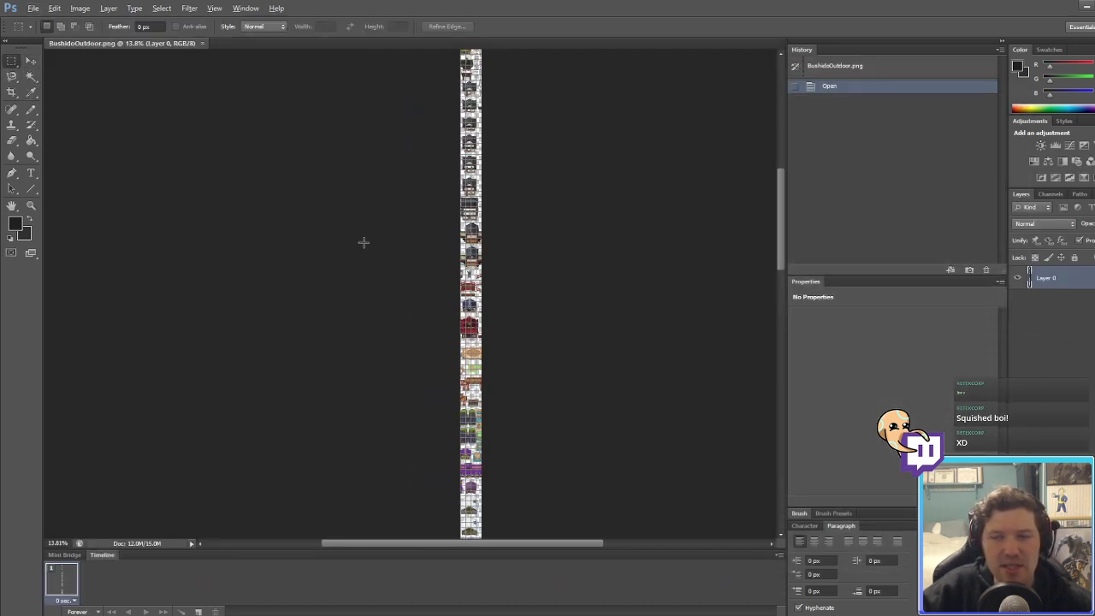
pyautogui.scroll(2, 433, 268)
pyautogui.keyDown('alt'); pyautogui.scroll(10, 432, 268); pyautogui.keyUp('alt')
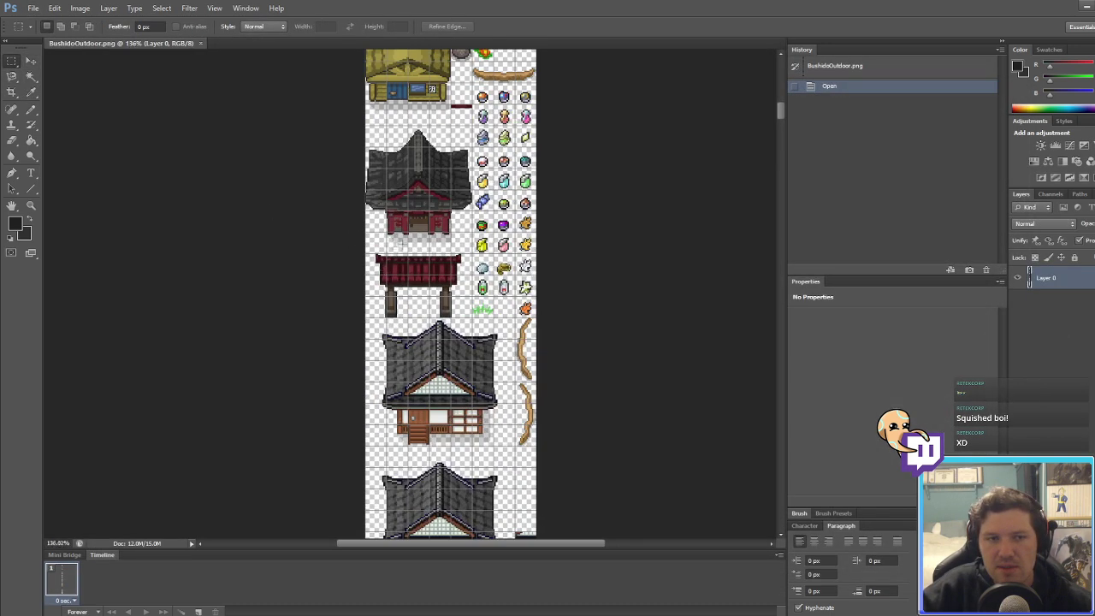
pyautogui.keyDown('alt'); pyautogui.scroll(6, 438, 276); pyautogui.keyUp('alt')
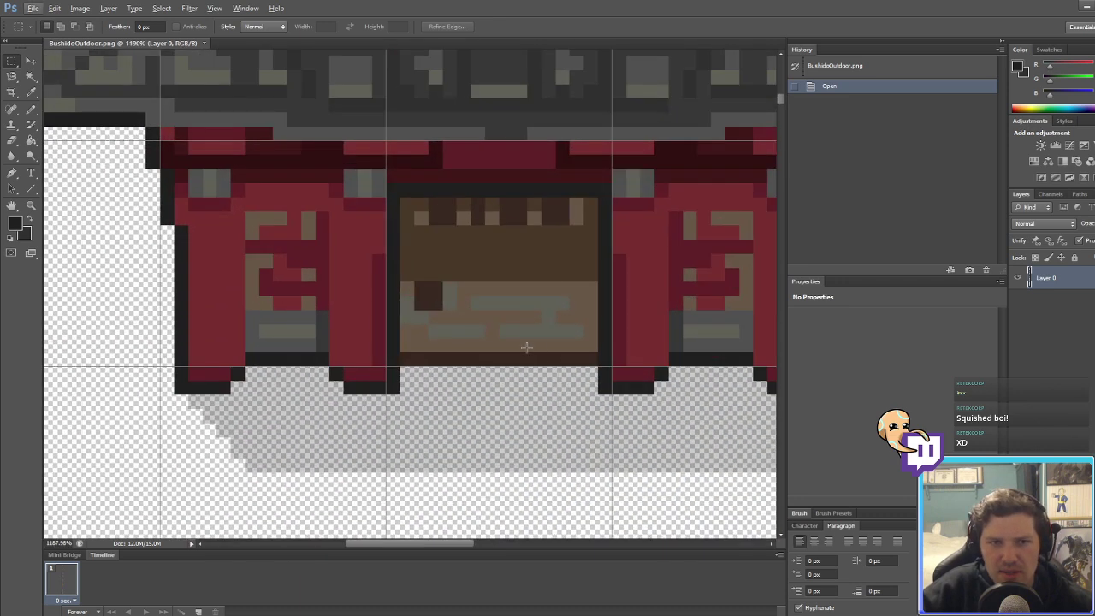
pyautogui.moveTo(605, 362); pyautogui.dragTo(390, 186)
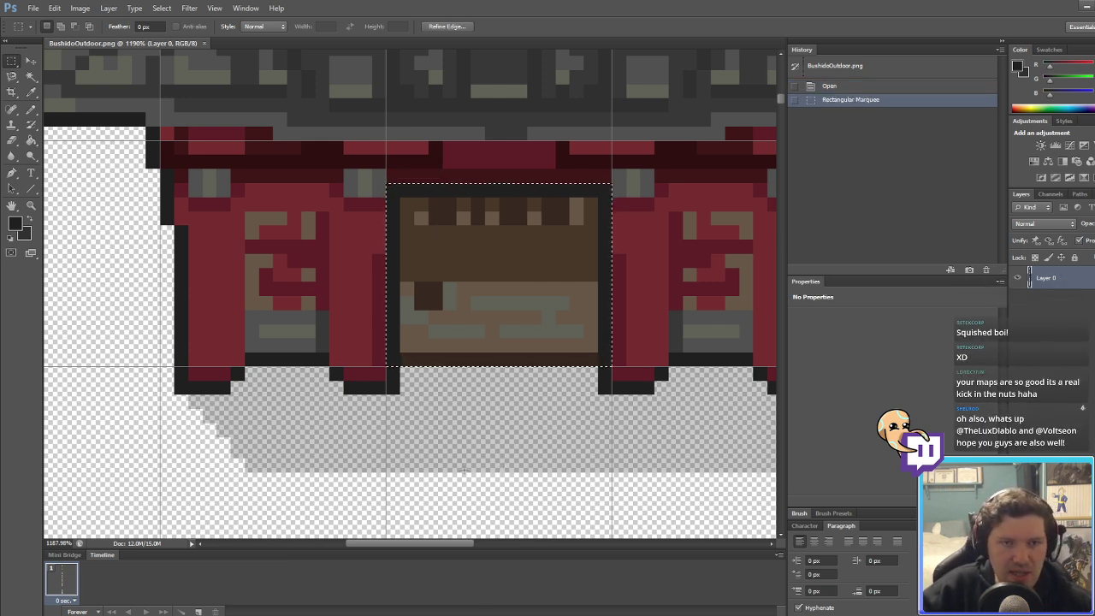
pyautogui.hotkey('ctrl', 'd')
pyautogui.moveTo(394, 186); pyautogui.dragTo(606, 362)
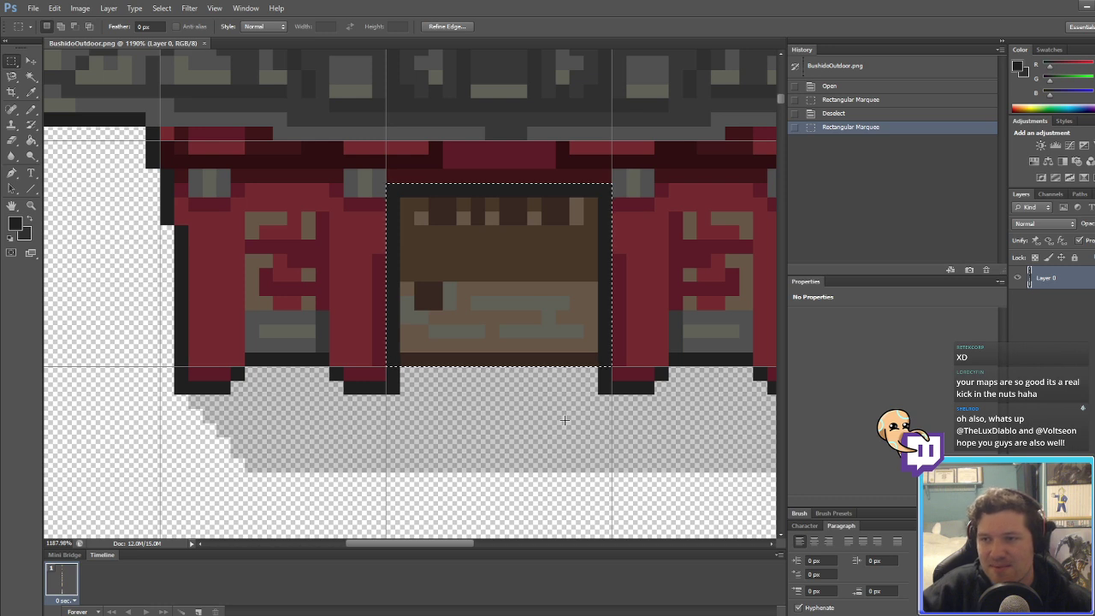
pyautogui.click(515, 425)
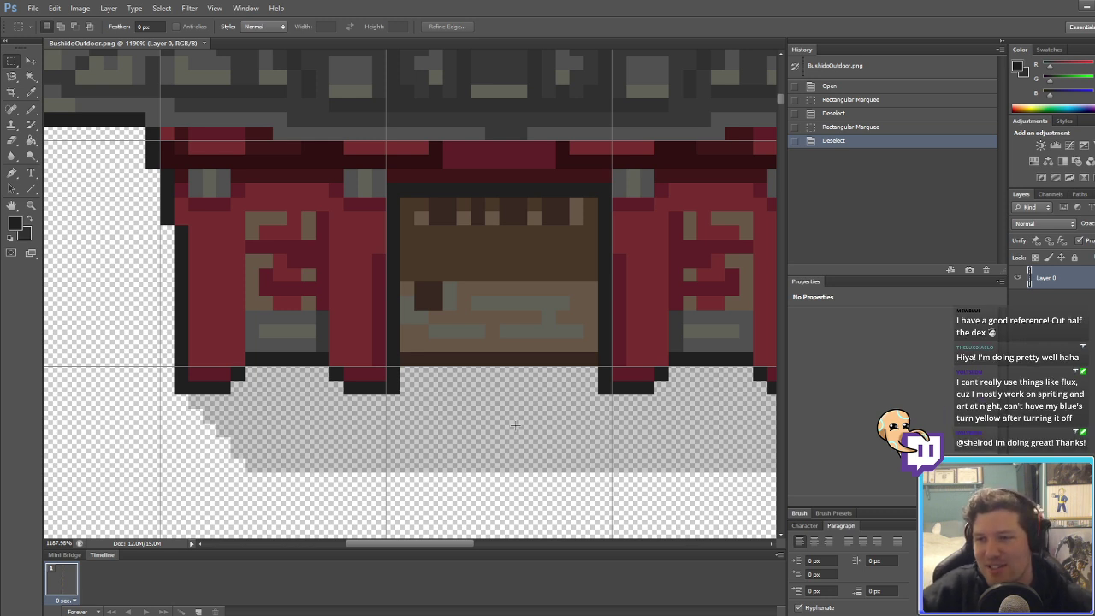
# Step: Create a new document 128 pixels wide and 104 pixels high
pyautogui.click(32, 9)
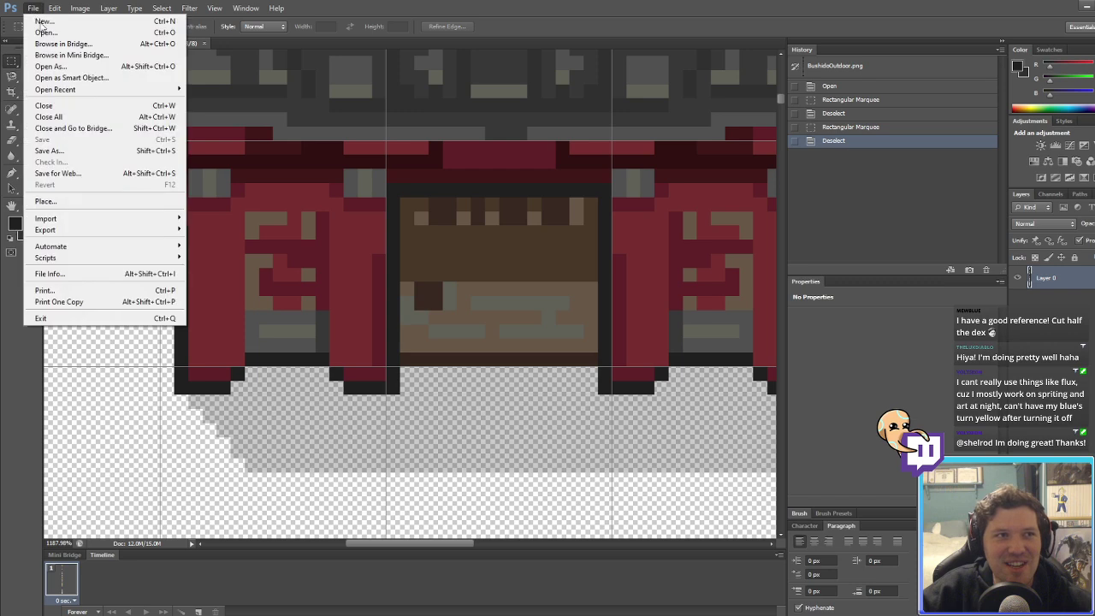
pyautogui.click(34, 20)
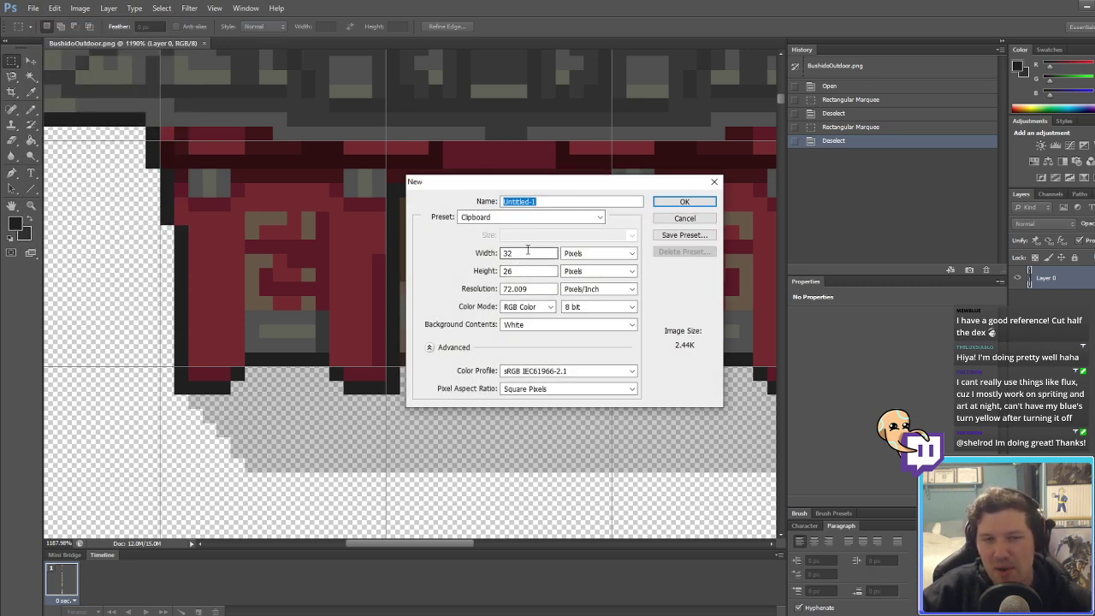
pyautogui.click(492, 251)
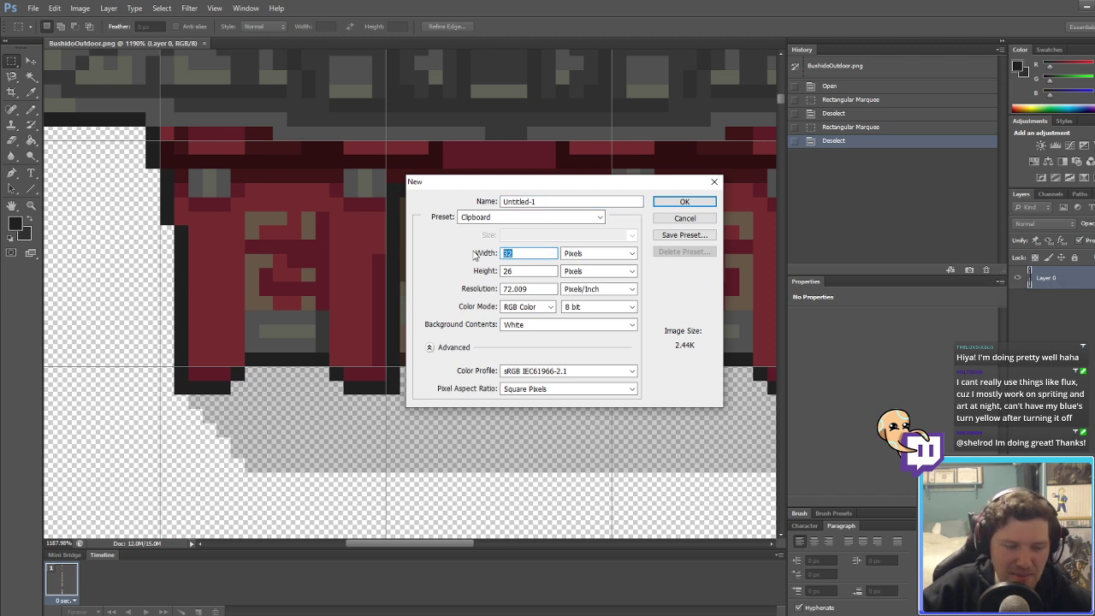
pyautogui.write('128')
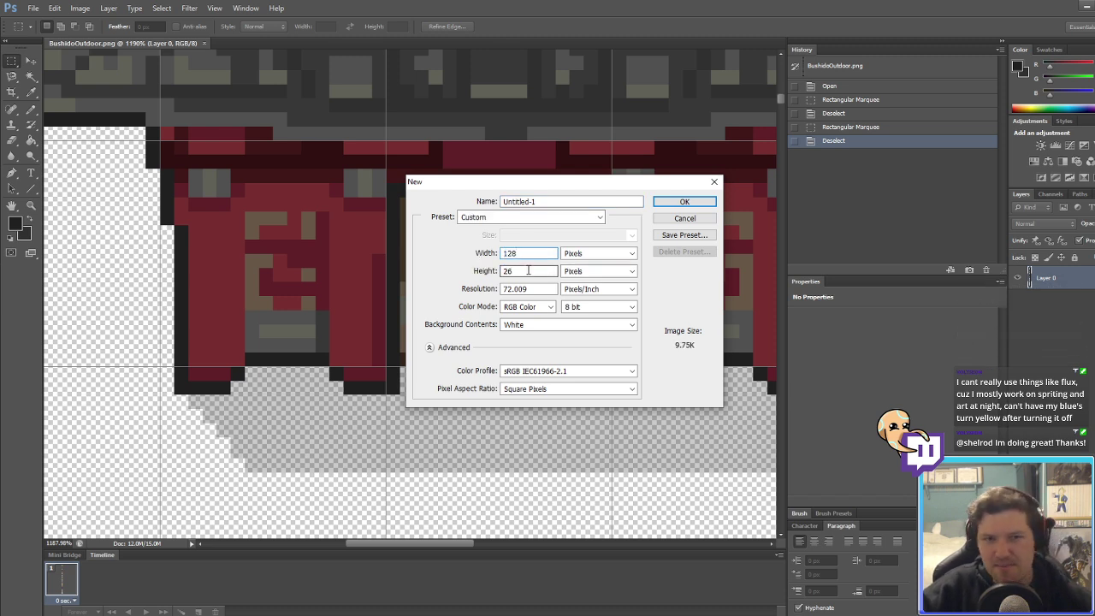
pyautogui.click(478, 271)
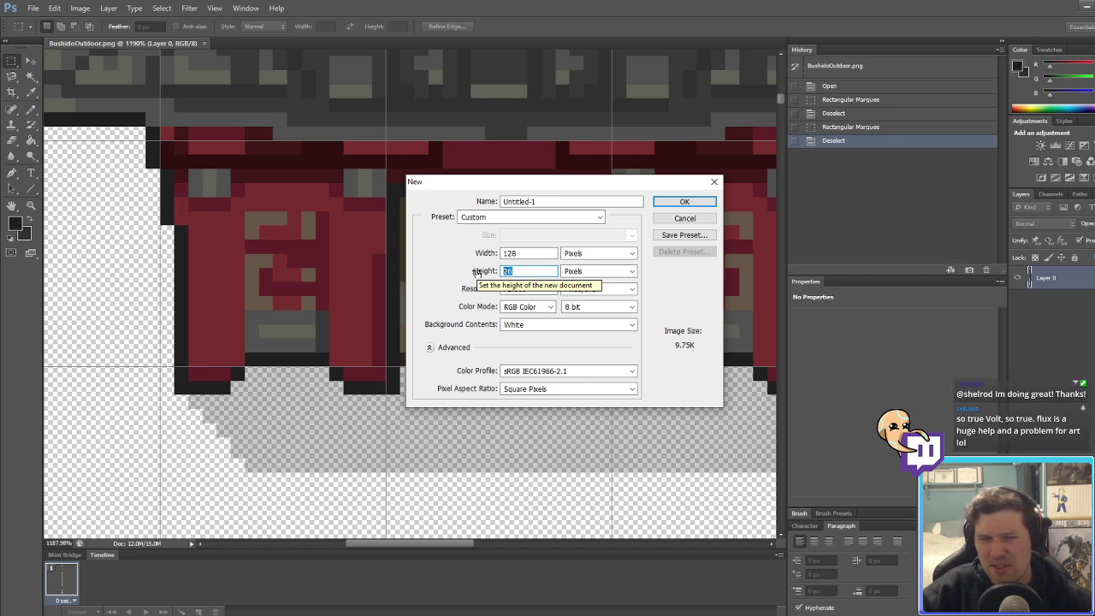
pyautogui.write('104')
pyautogui.press('Return')
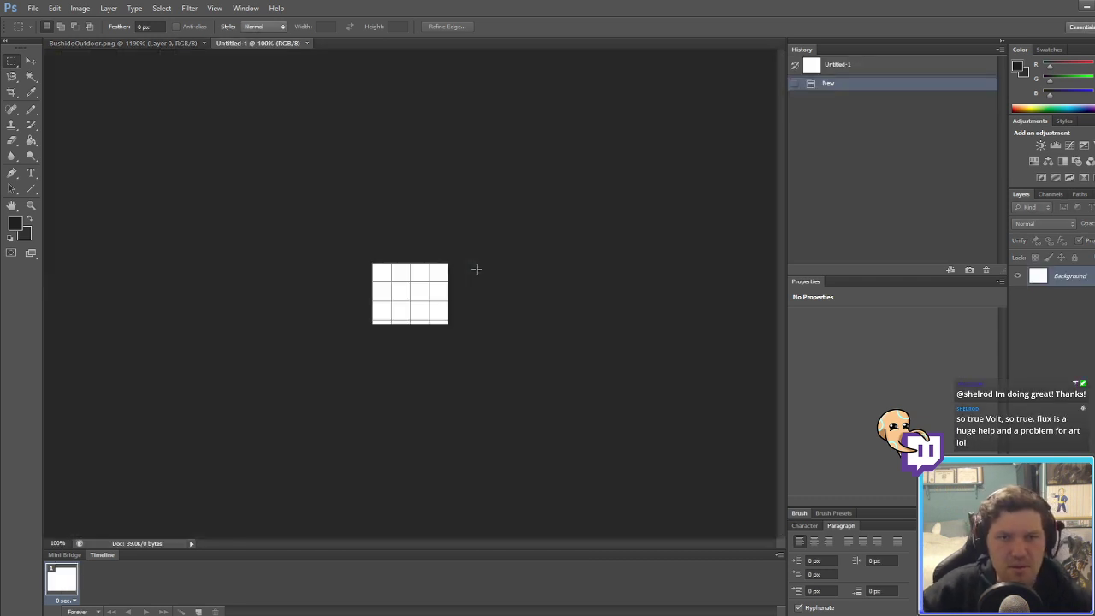
# Step: Paste the copied door and move it into the upper-left corner of the canvas
pyautogui.keyDown('alt'); pyautogui.scroll(5, 342, 295); pyautogui.keyUp('alt')
pyautogui.hotkey('ctrl', 'v')
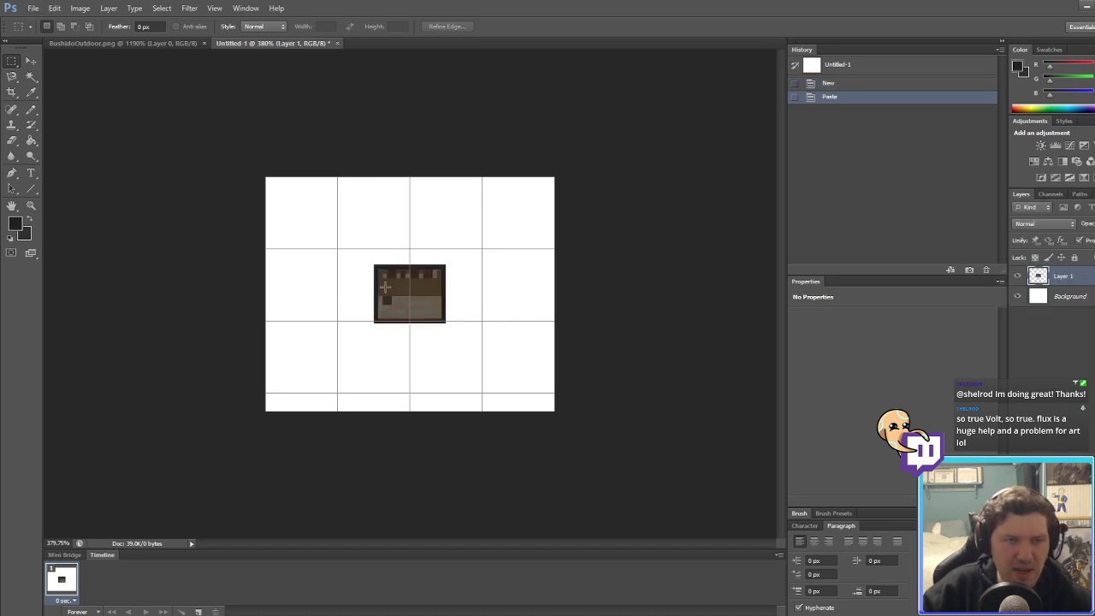
pyautogui.press('v')
pyautogui.moveTo(419, 279); pyautogui.dragTo(312, 192)
pyautogui.keyDown('alt'); pyautogui.scroll(3, 288, 215); pyautogui.keyUp('alt')
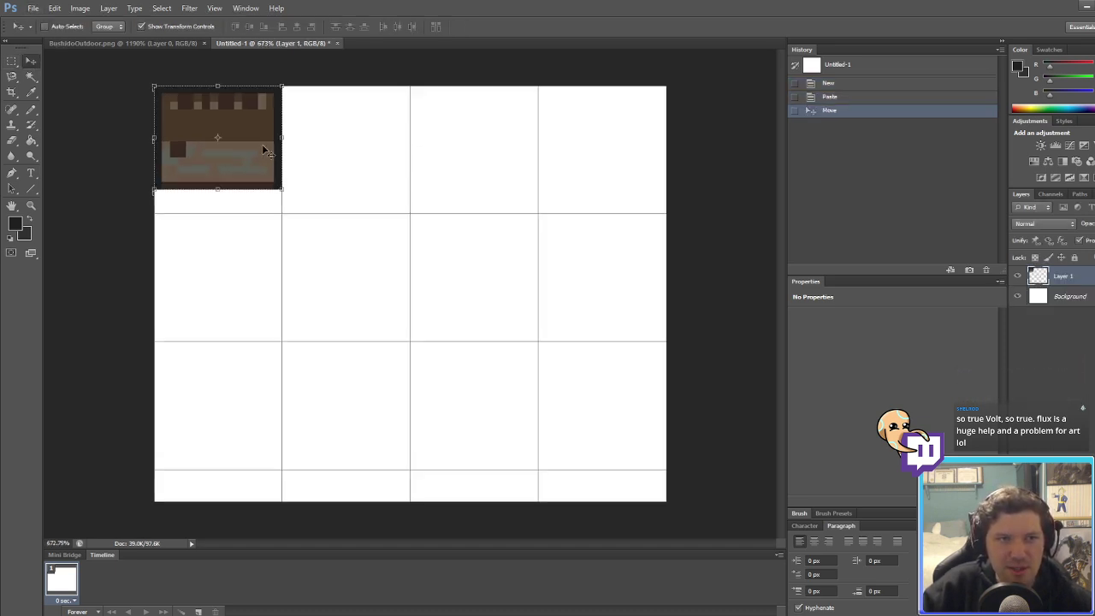
# Step: Duplicate the door three times down the canvas's left edge and reorder the layers so the uppermost door comes first
pyautogui.keyDown('alt'); pyautogui.moveTo(263, 142); pyautogui.dragTo(257, 331); pyautogui.keyUp('alt')
pyautogui.keyDown('alt'); pyautogui.moveTo(257, 333); pyautogui.dragTo(261, 430); pyautogui.keyUp('alt')
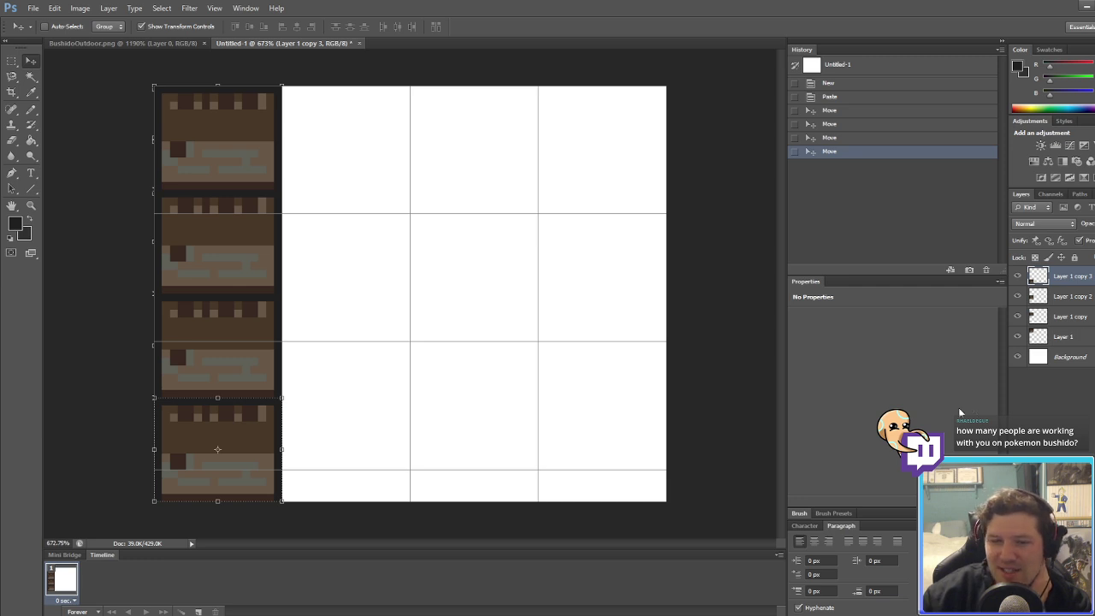
pyautogui.click(1076, 336)
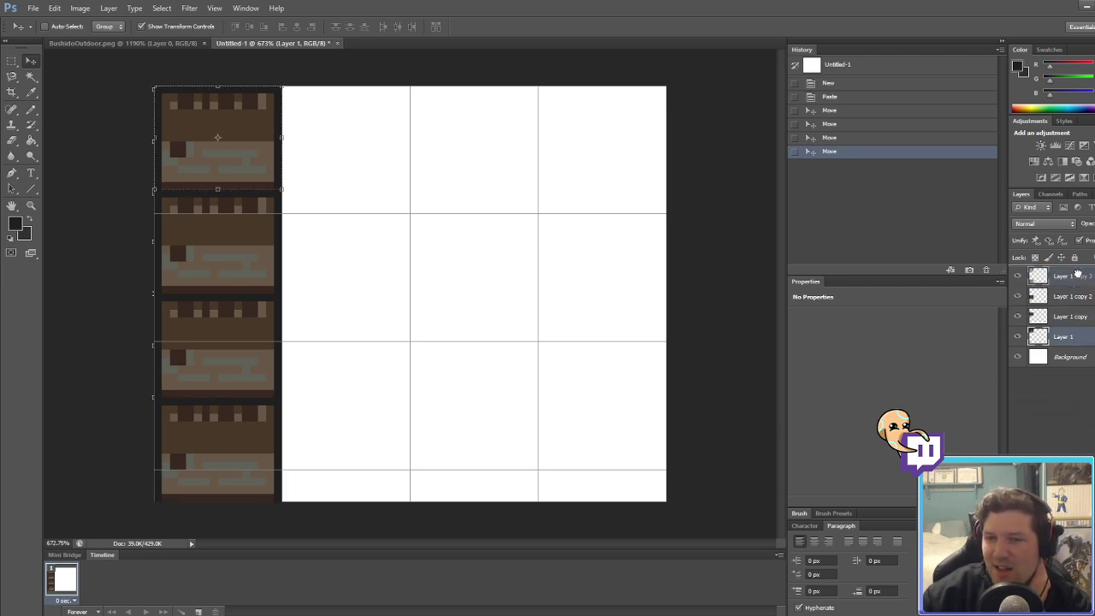
pyautogui.moveTo(1078, 274); pyautogui.dragTo(1064, 296)
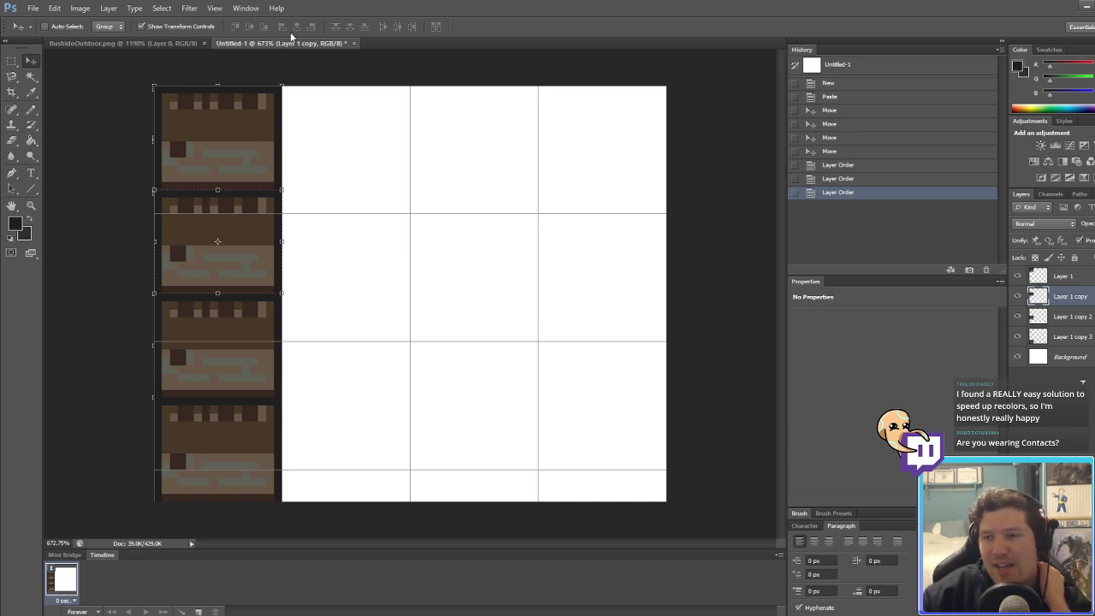
pyautogui.click(34, 7)
pyautogui.click(38, 31)
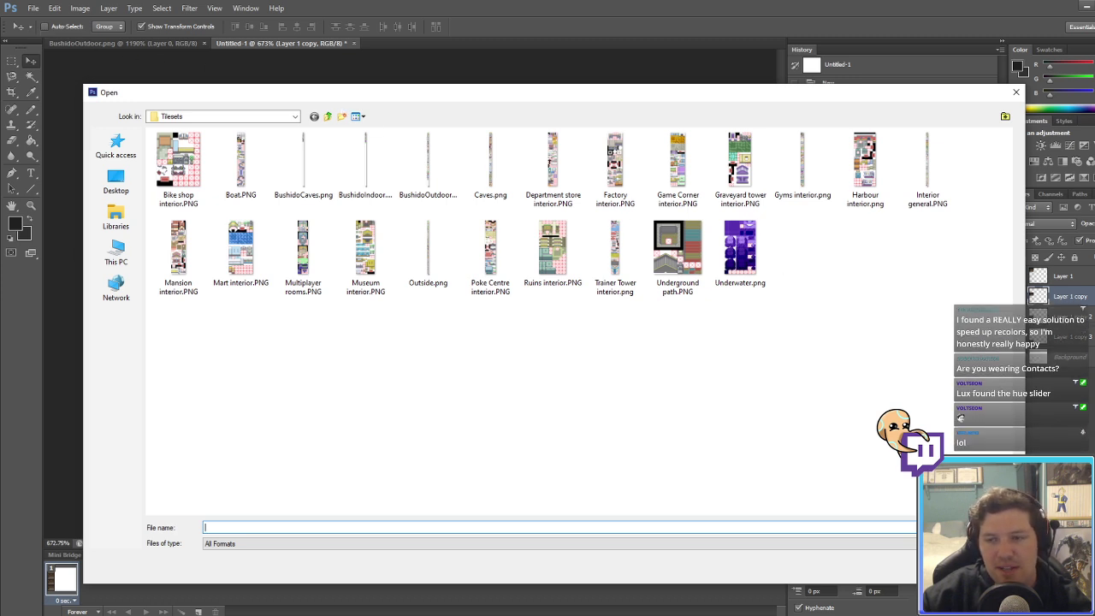
pyautogui.press('Escape')
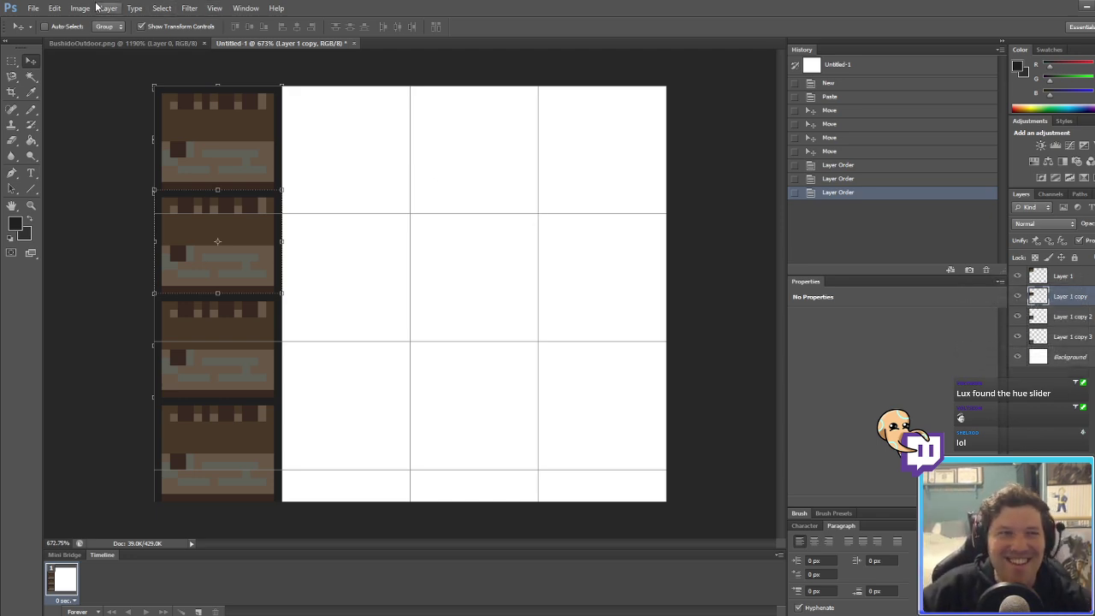
# Step: Open the character sprite sheet trchar170_2.png from the Characters folder inside Graphics
pyautogui.click(33, 8)
pyautogui.click(34, 31)
pyautogui.click(328, 116)
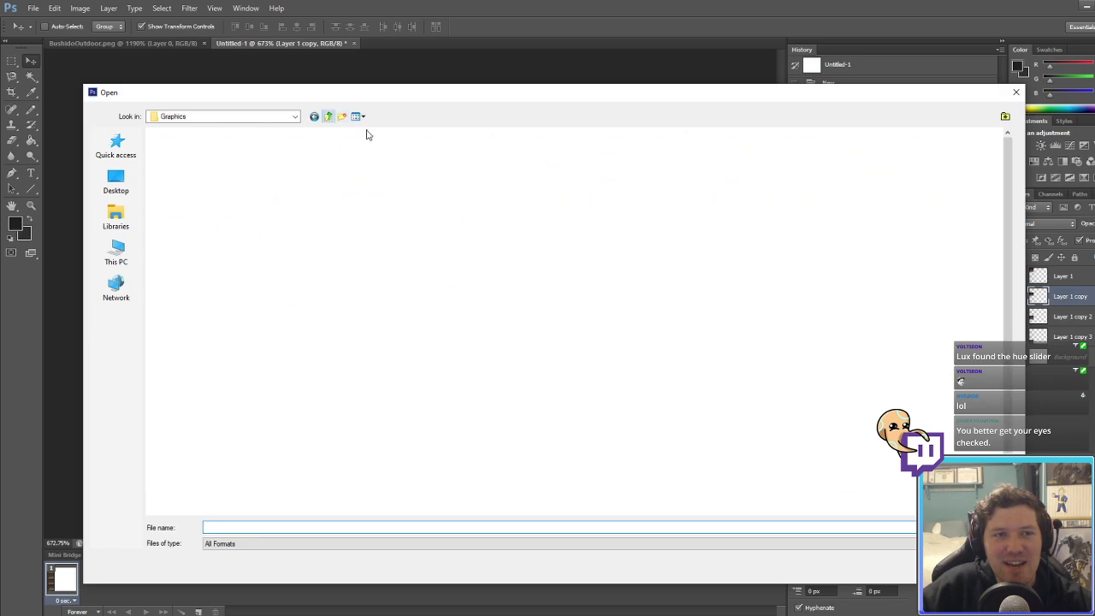
pyautogui.doubleClick(553, 163)
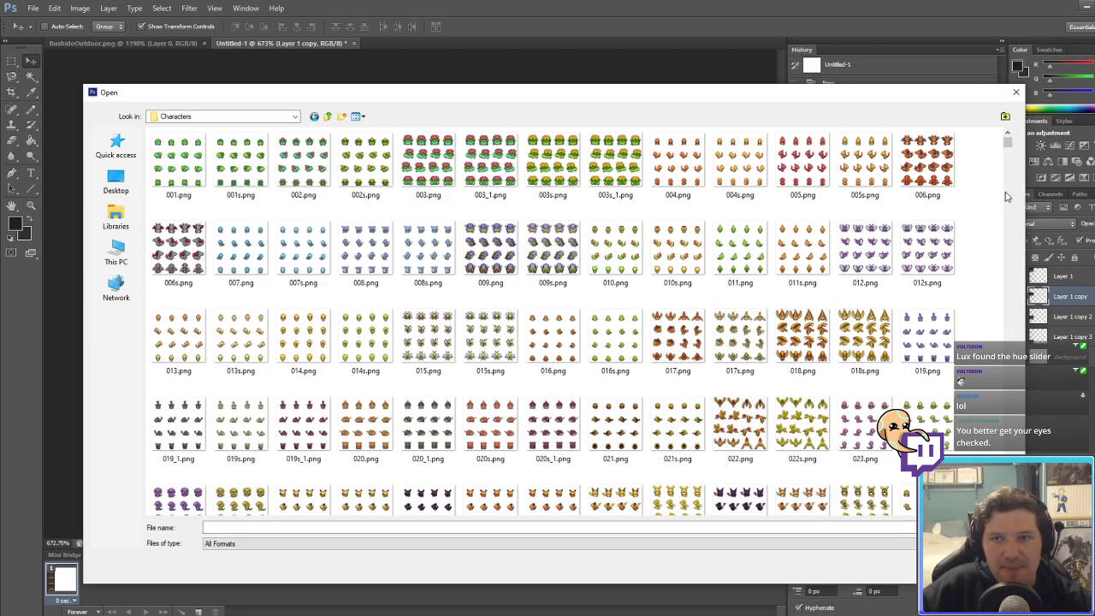
pyautogui.moveTo(1007, 145); pyautogui.dragTo(1009, 582)
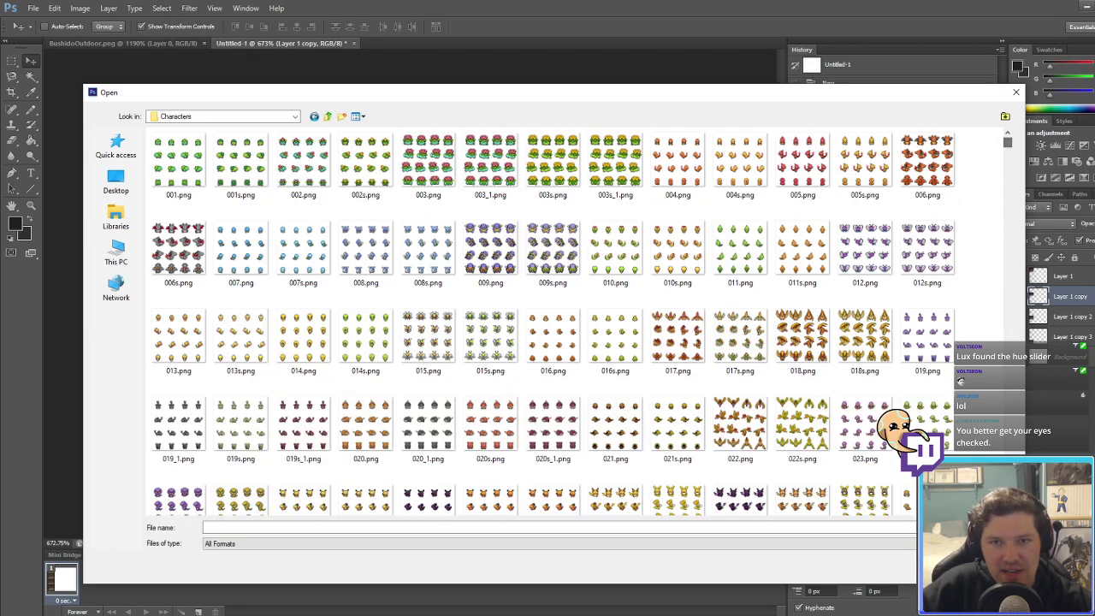
pyautogui.moveTo(1008, 144); pyautogui.dragTo(1009, 461)
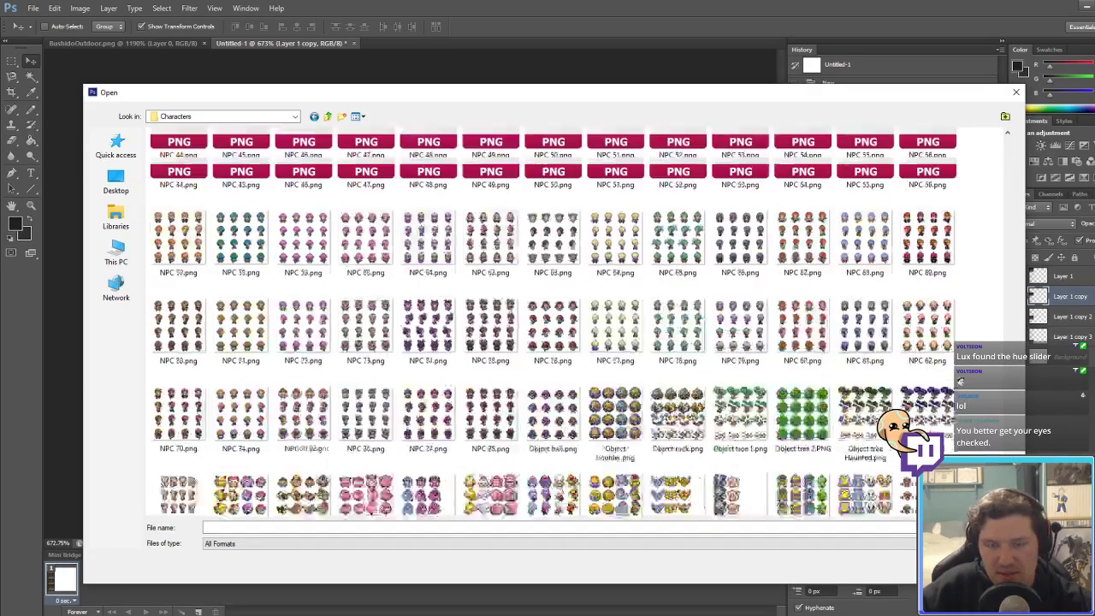
pyautogui.scroll(-15, 829, 410)
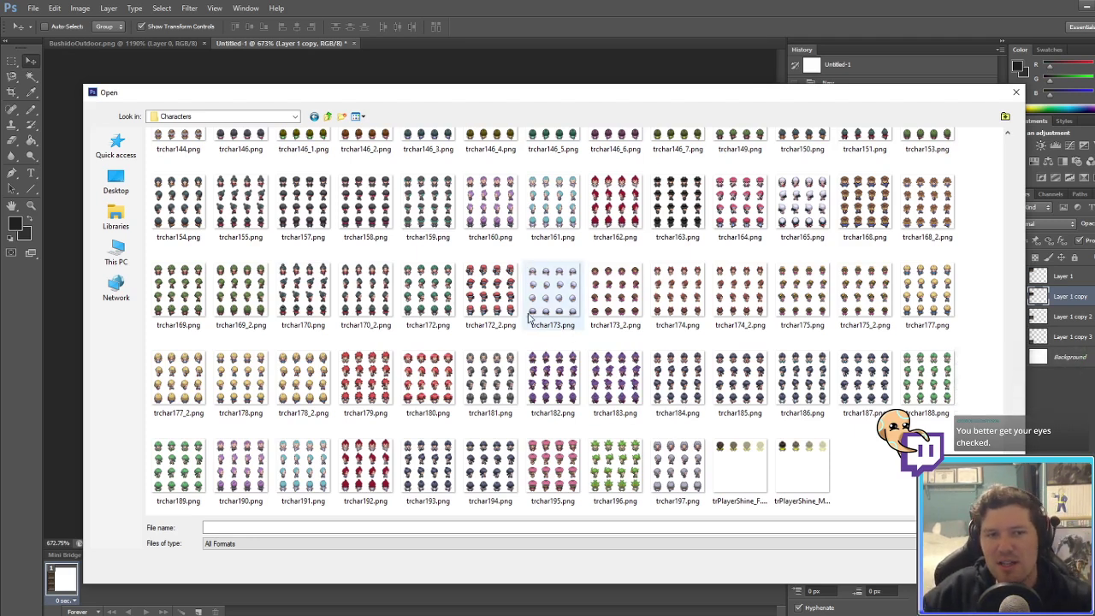
pyautogui.doubleClick(366, 295)
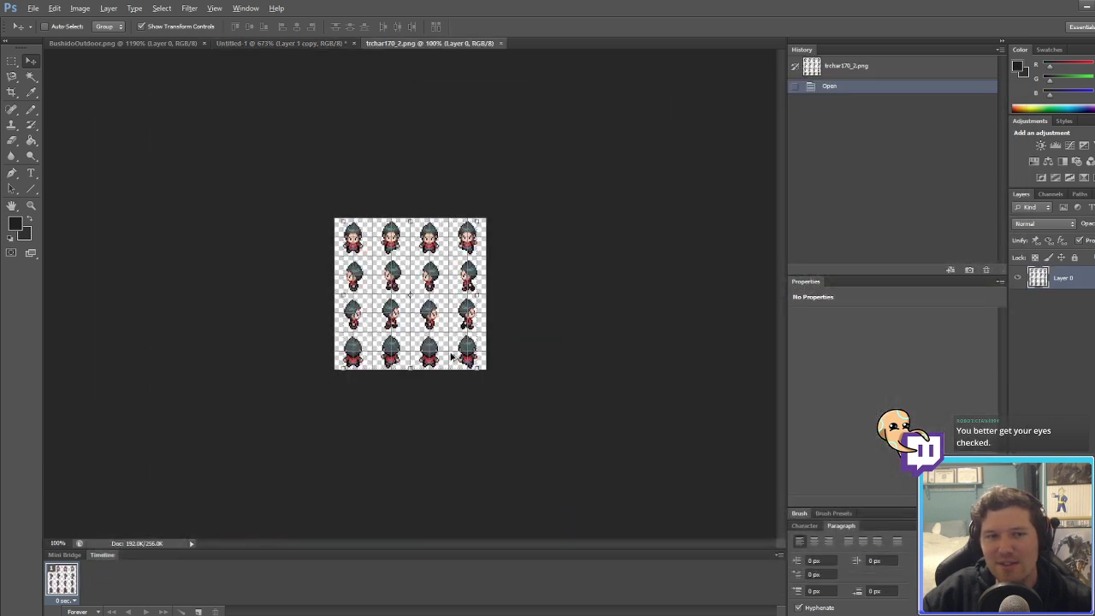
pyautogui.keyDown('alt'); pyautogui.scroll(6, 401, 334); pyautogui.keyUp('alt')
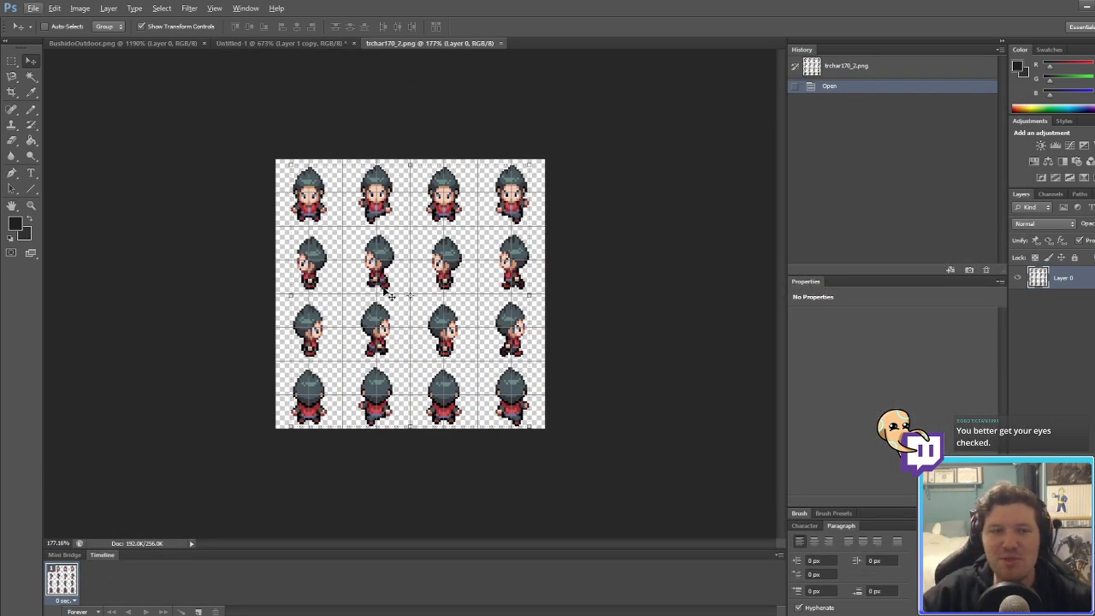
pyautogui.keyDown('alt'); pyautogui.scroll(3, 401, 334); pyautogui.keyUp('alt')
pyautogui.scroll(3, 215, 220)
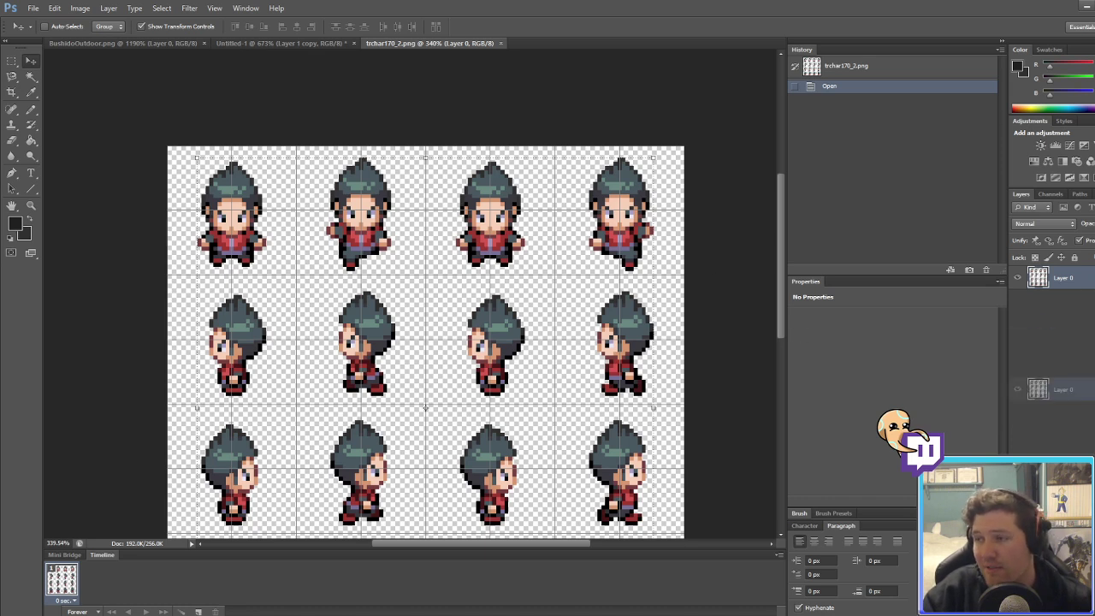
pyautogui.hotkey('ctrl', 'j')
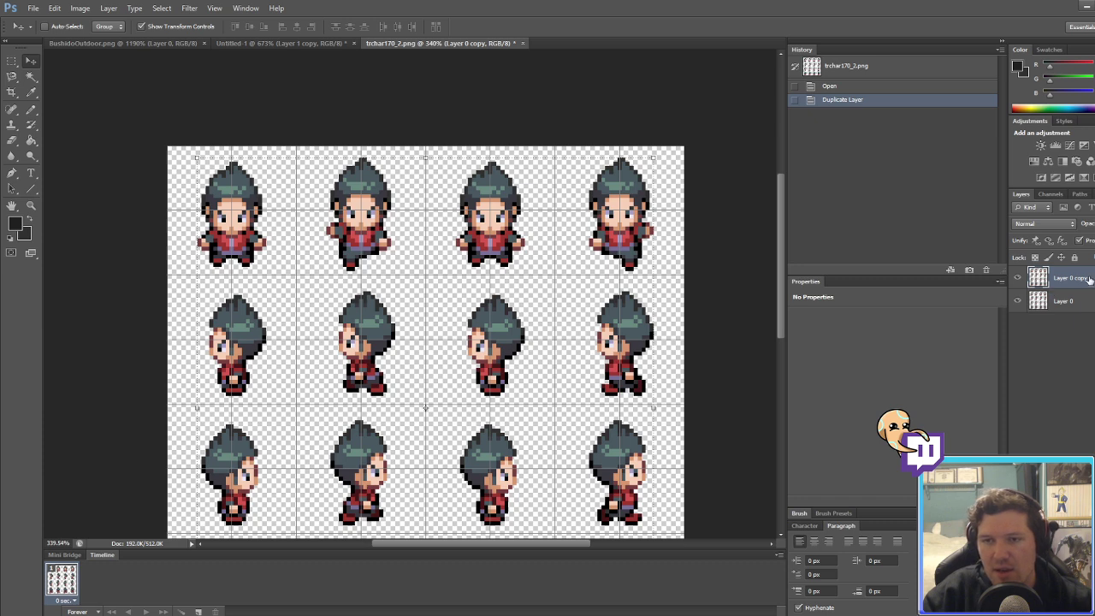
pyautogui.hotkey('ctrl', 'z')
# Step: Select the dark red of the first character's shoe across the sprite sheet with Color Range
pyautogui.click(159, 8)
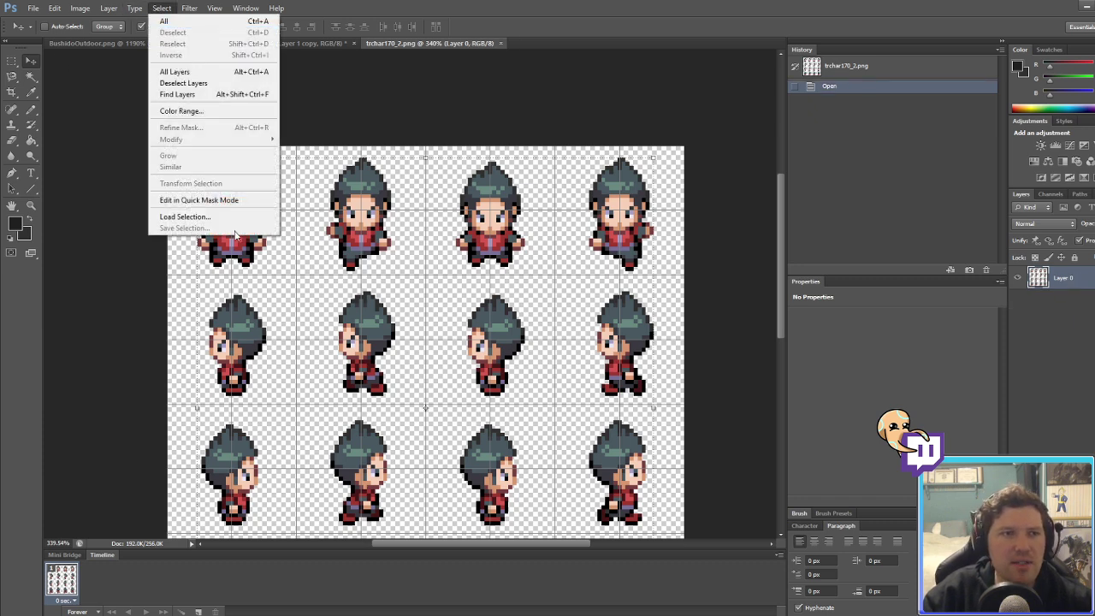
pyautogui.click(183, 111)
pyautogui.moveTo(232, 262); pyautogui.dragTo(515, 198)
pyautogui.keyDown('alt'); pyautogui.scroll(12, 228, 240); pyautogui.keyUp('alt')
pyautogui.click(226, 239)
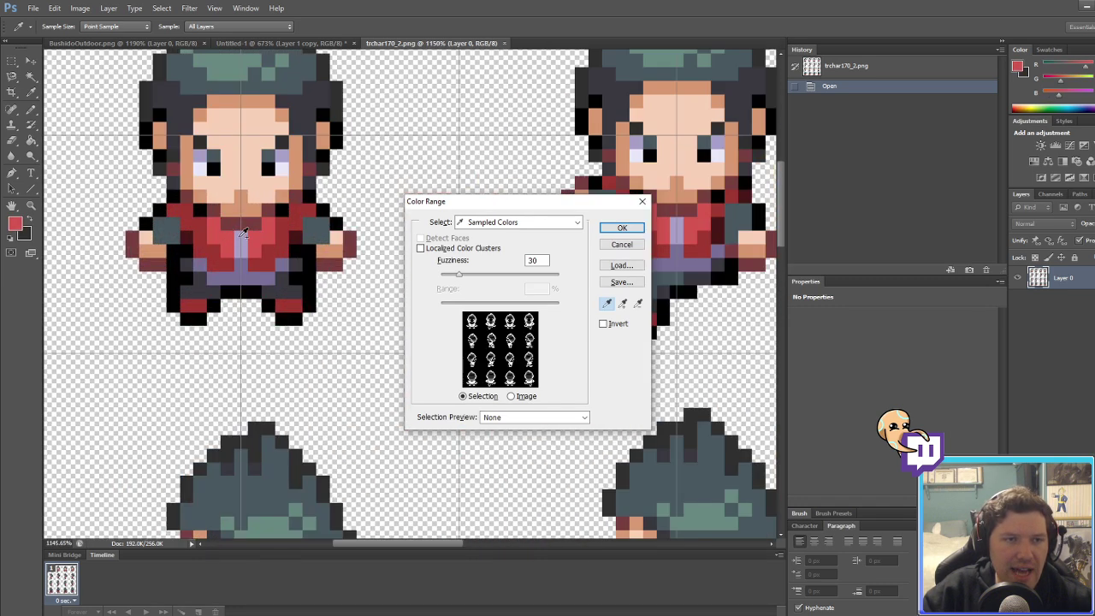
pyautogui.click(240, 237)
pyautogui.click(259, 239)
pyautogui.click(270, 254)
pyautogui.click(262, 275)
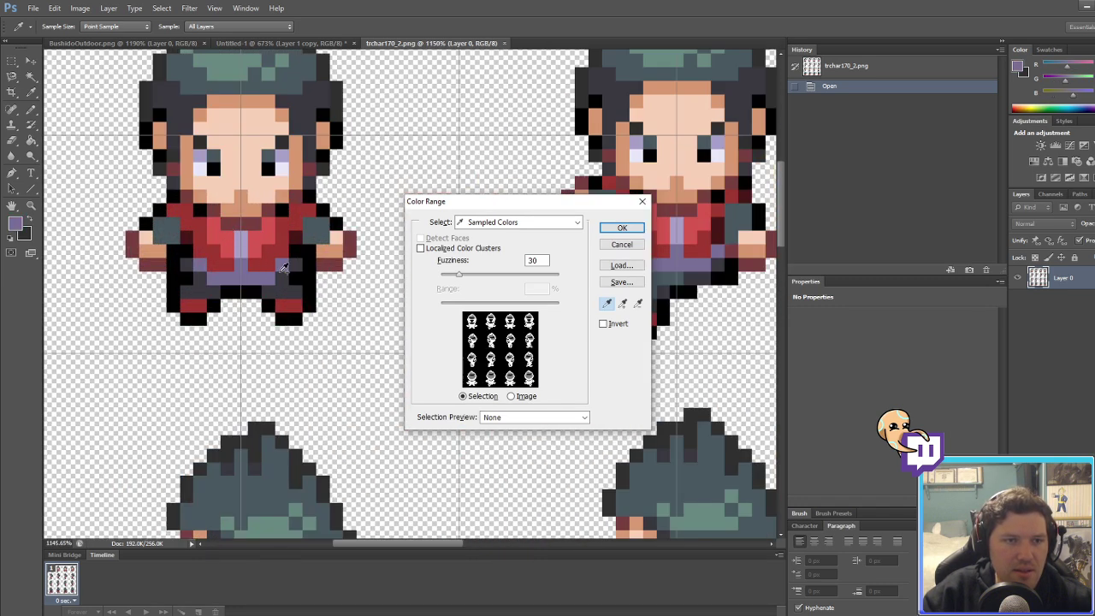
pyautogui.click(283, 292)
pyautogui.click(289, 309)
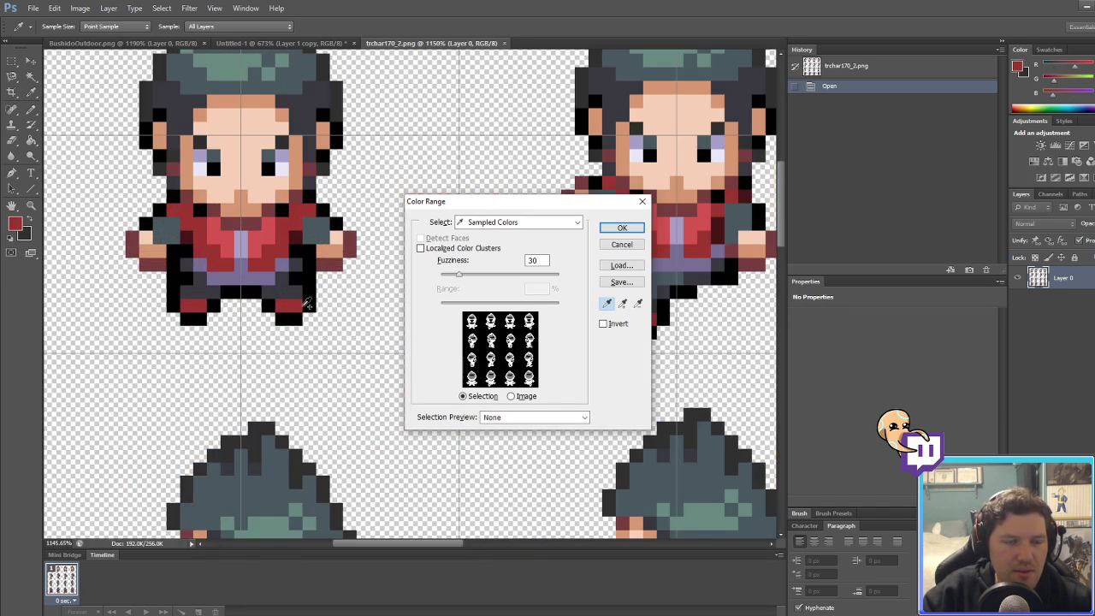
pyautogui.click(622, 229)
# Step: Copy the selected colours onto a new layer and give that layer a red Color Overlay
pyautogui.hotkey('ctrl', 'c')
pyautogui.hotkey('ctrl', 'v')
pyautogui.press('v')
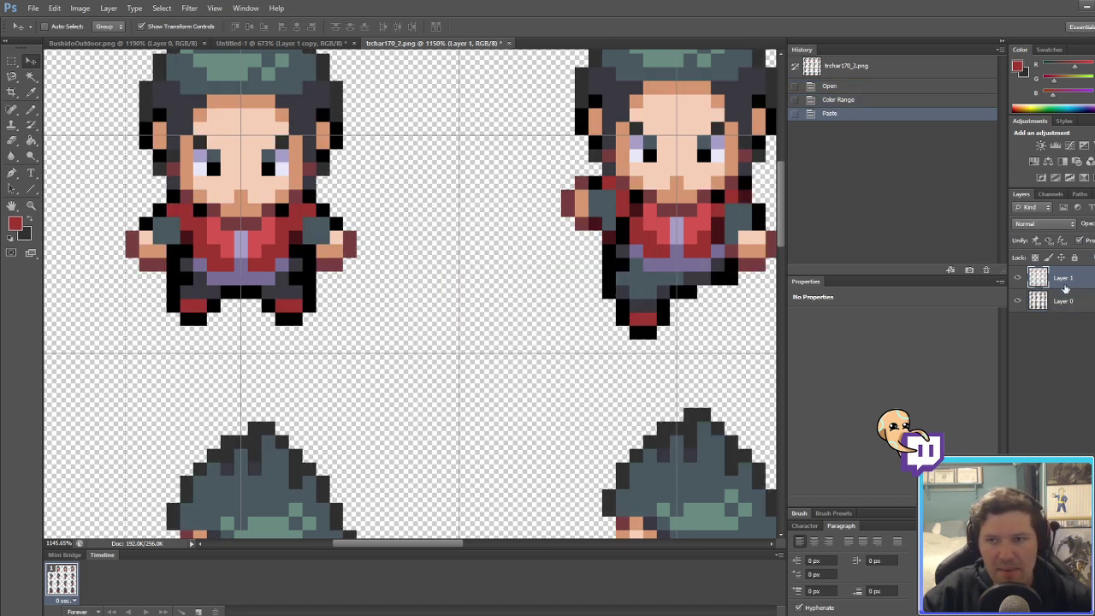
pyautogui.doubleClick(1069, 278)
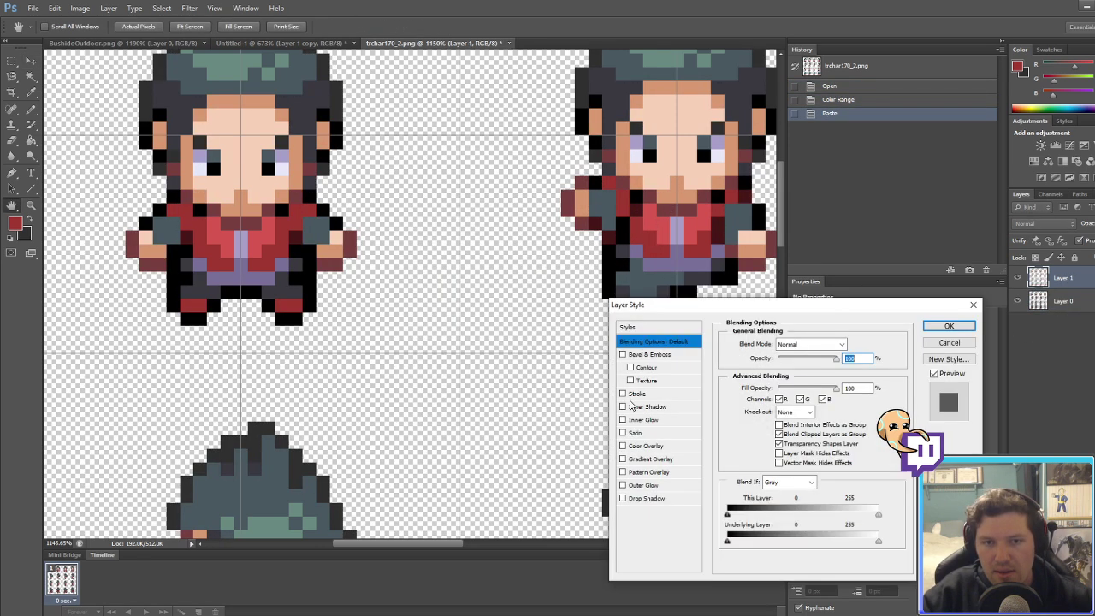
pyautogui.click(623, 446)
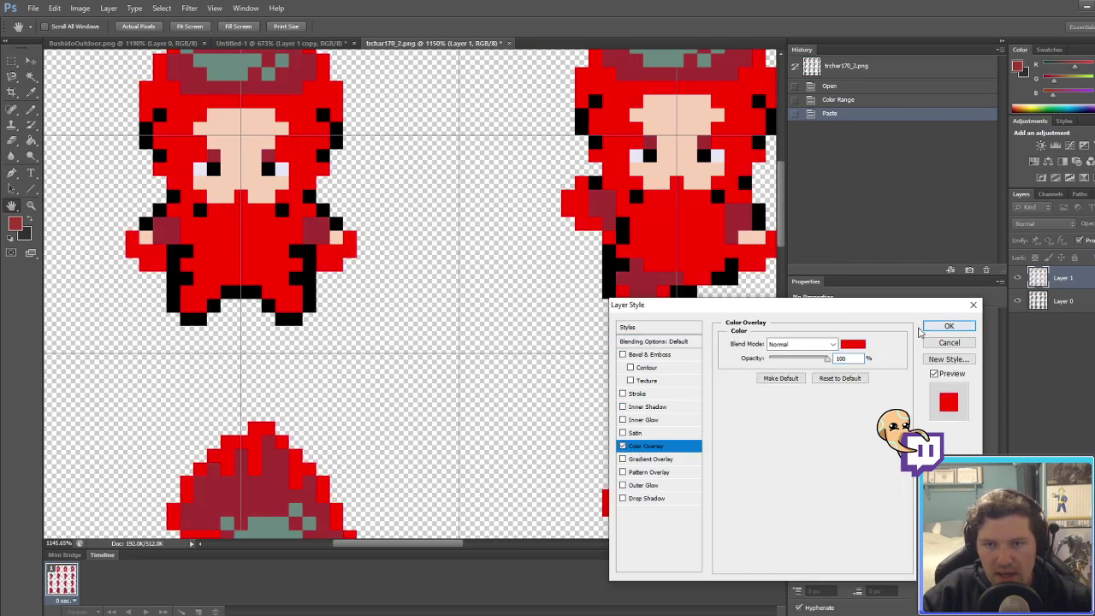
pyautogui.click(951, 327)
# Step: Clear the overlay layer's pixels over the first sprite's head and face and remove the selection
pyautogui.keyDown('alt'); pyautogui.scroll(-3, 394, 288); pyautogui.keyUp('alt')
pyautogui.press('m')
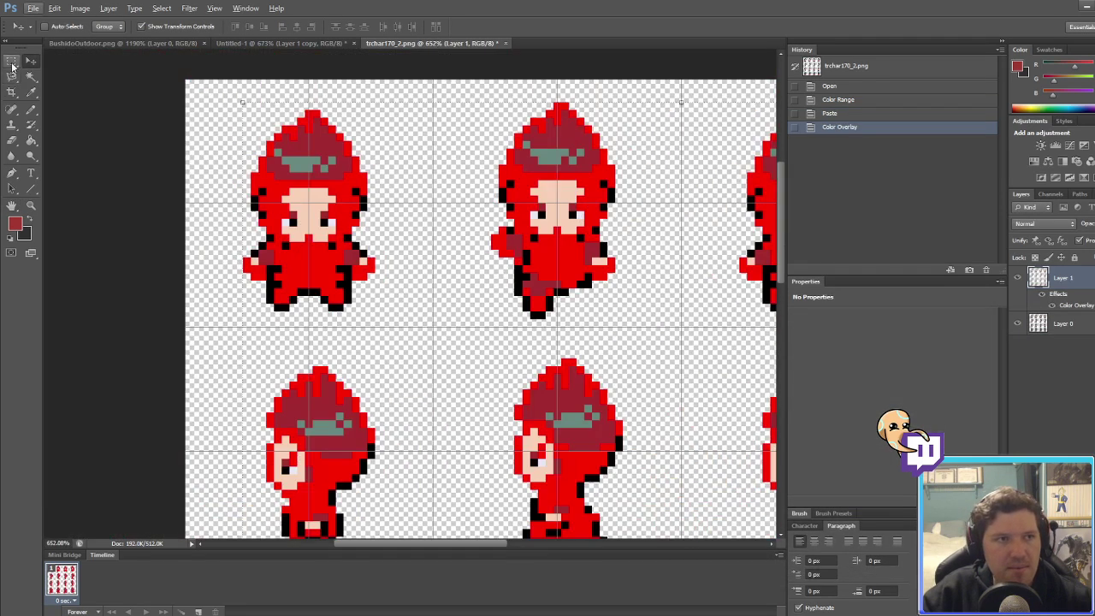
pyautogui.moveTo(221, 102); pyautogui.dragTo(418, 249)
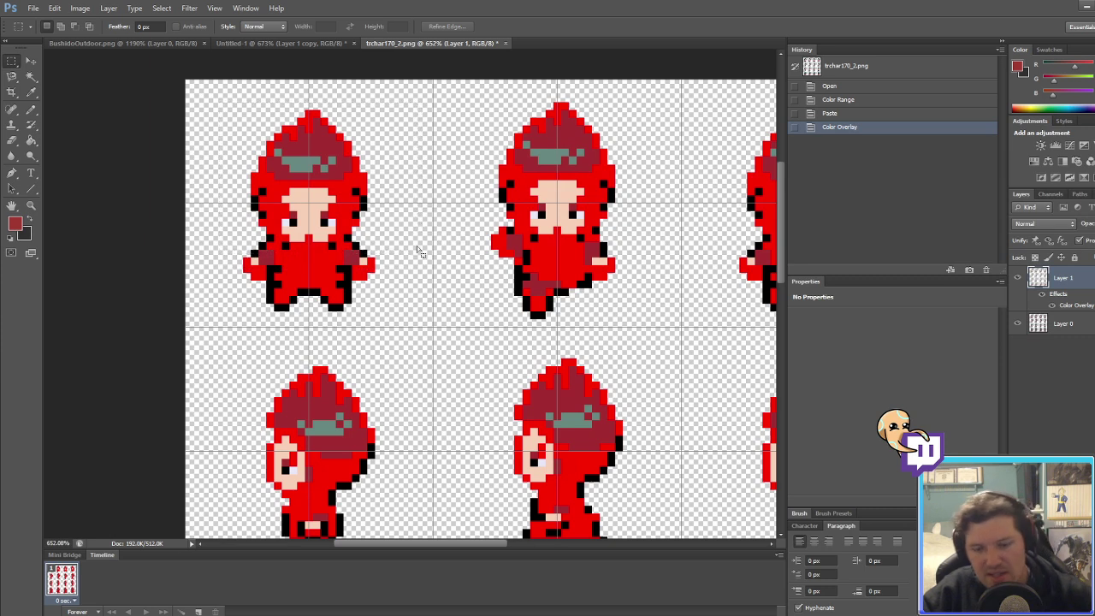
pyautogui.press('Delete')
pyautogui.click(413, 329)
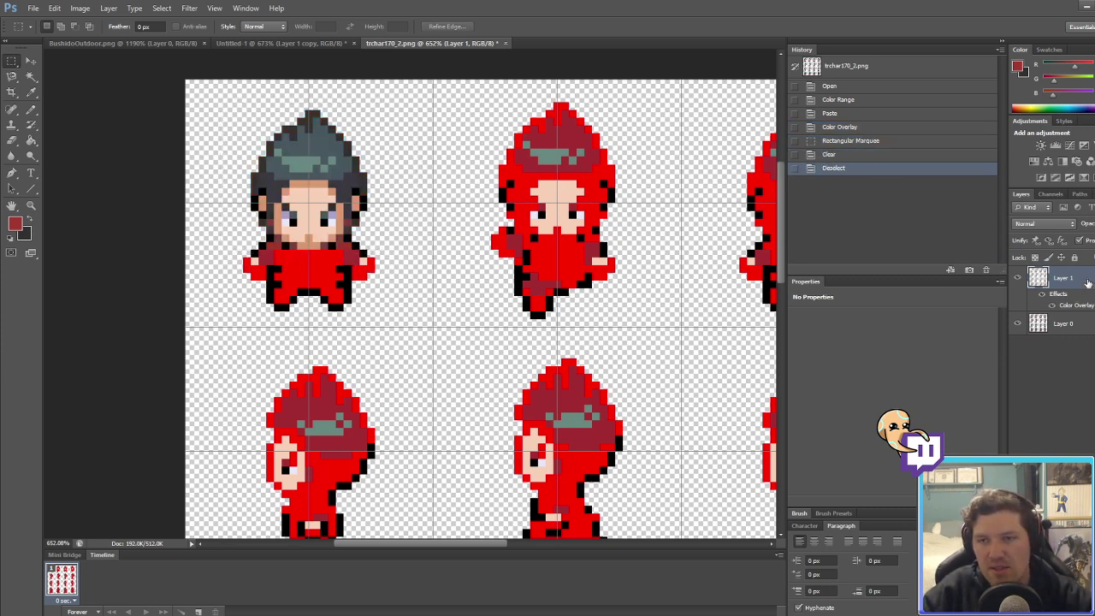
# Step: Try the Hue and Color blend modes for the Color Overlay on the pasted layer
pyautogui.press('h')
pyautogui.click(645, 446)
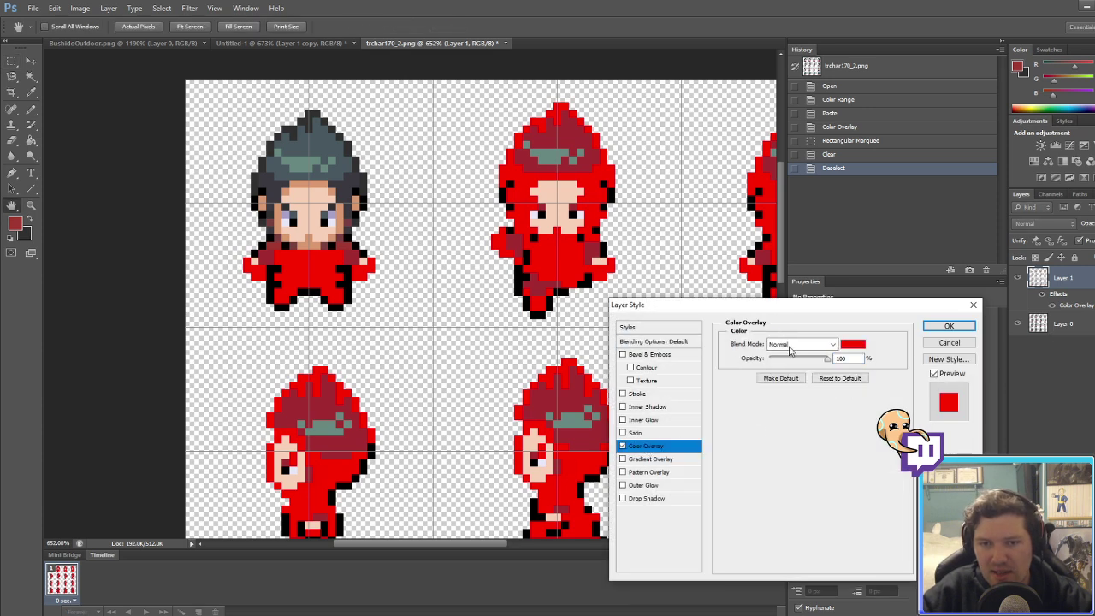
pyautogui.click(805, 344)
pyautogui.click(787, 312)
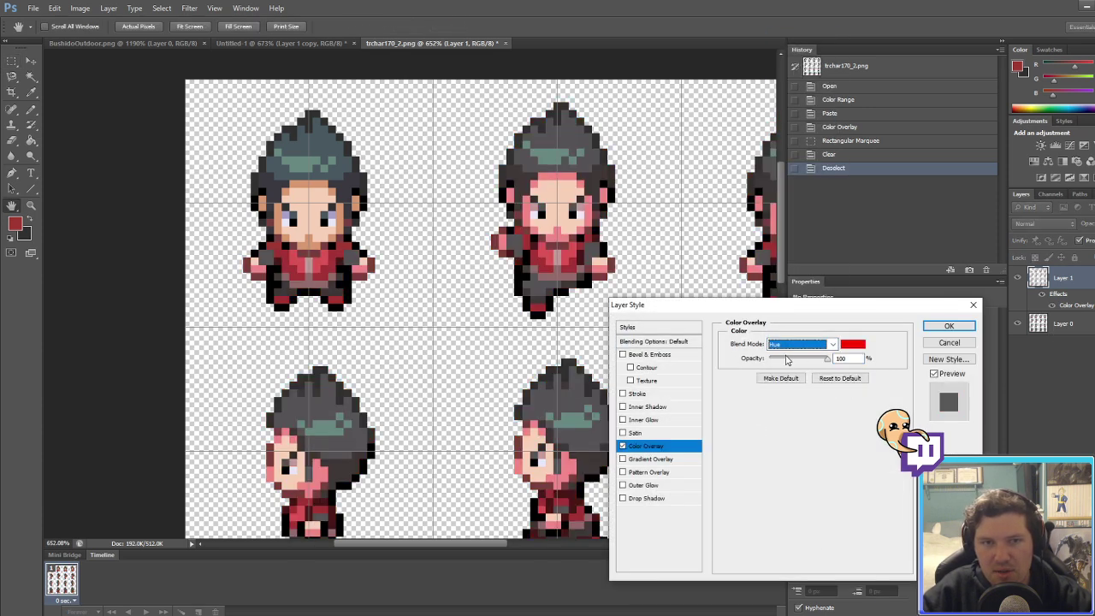
pyautogui.click(791, 344)
pyautogui.click(813, 335)
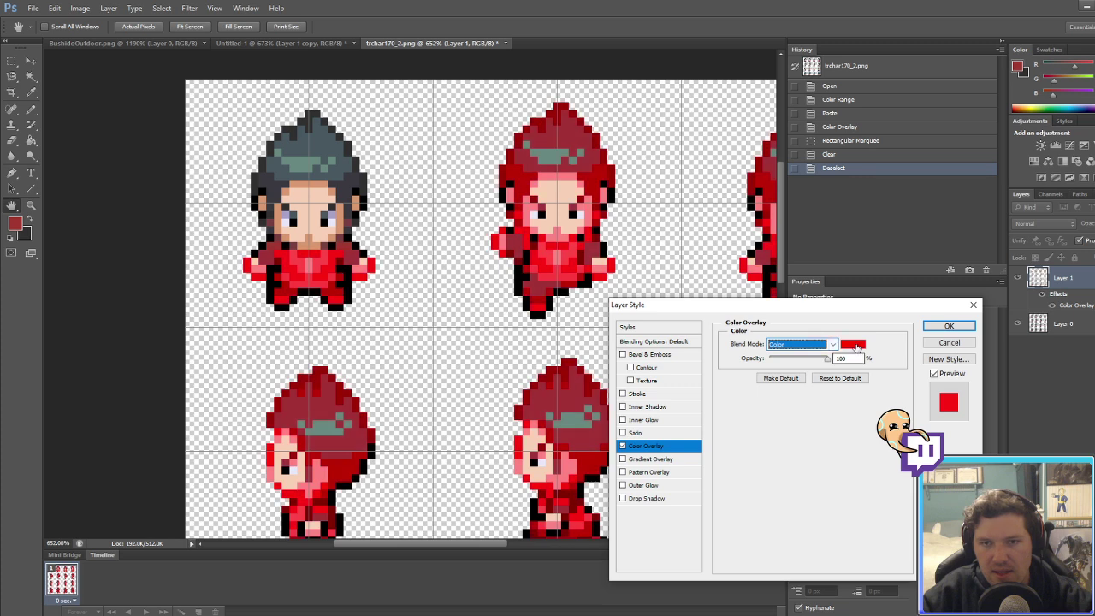
# Step: Try a dark, muted green as the Color Overlay's colour
pyautogui.click(853, 343)
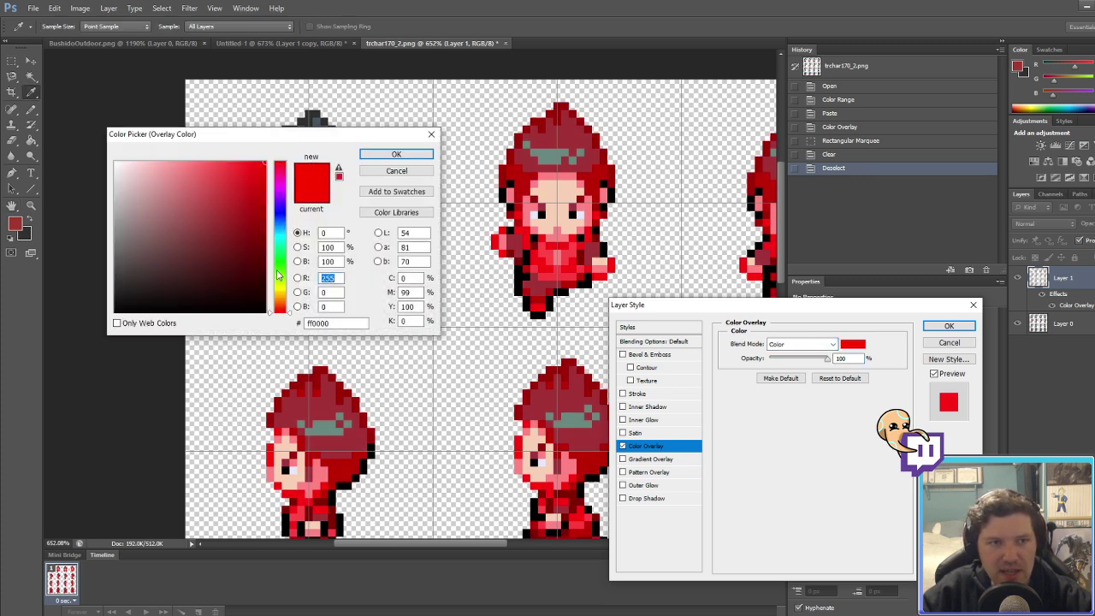
pyautogui.click(277, 270)
pyautogui.moveTo(213, 134); pyautogui.dragTo(634, 161)
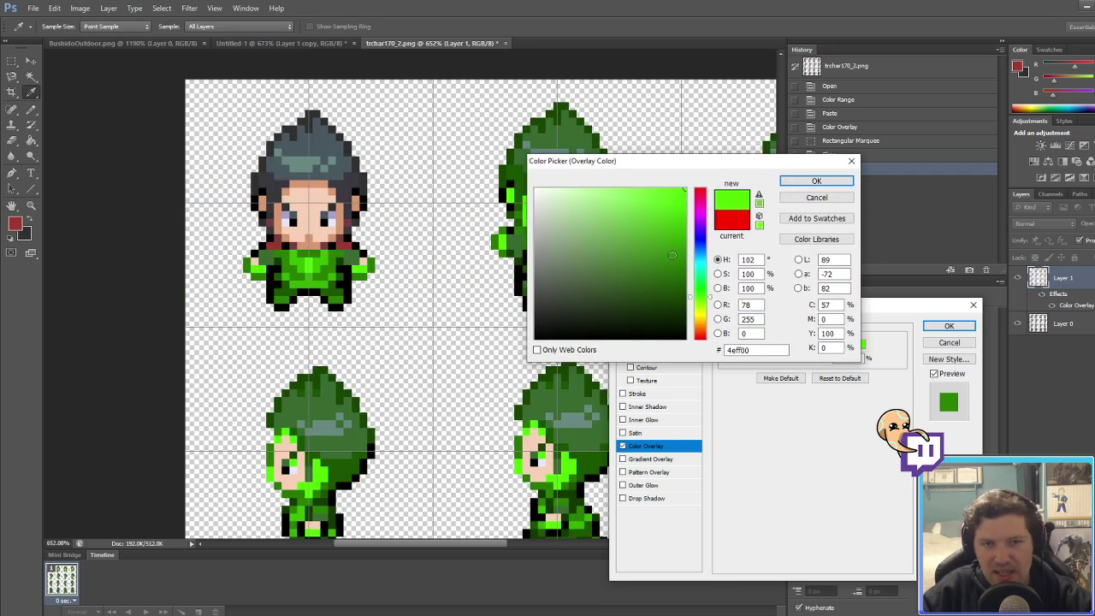
pyautogui.moveTo(672, 255)
pyautogui.mouseDown()
pyautogui.moveTo(614, 265)
pyautogui.moveTo(632, 301)
pyautogui.mouseUp()
pyautogui.click(817, 180)
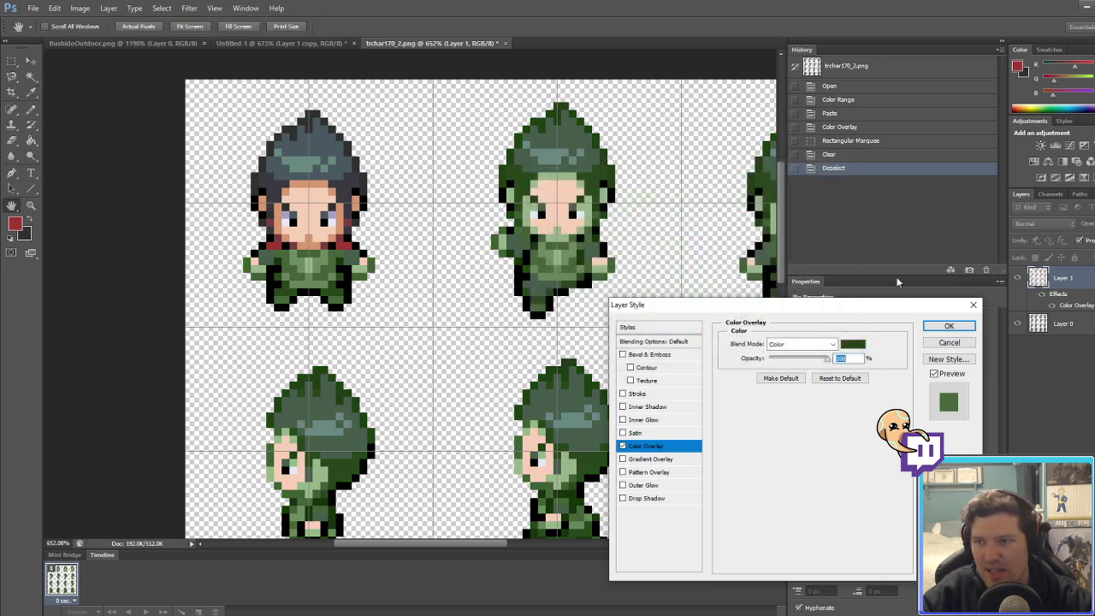
# Step: Discard the layer style changes and close the character sprite sheet without saving
pyautogui.click(947, 343)
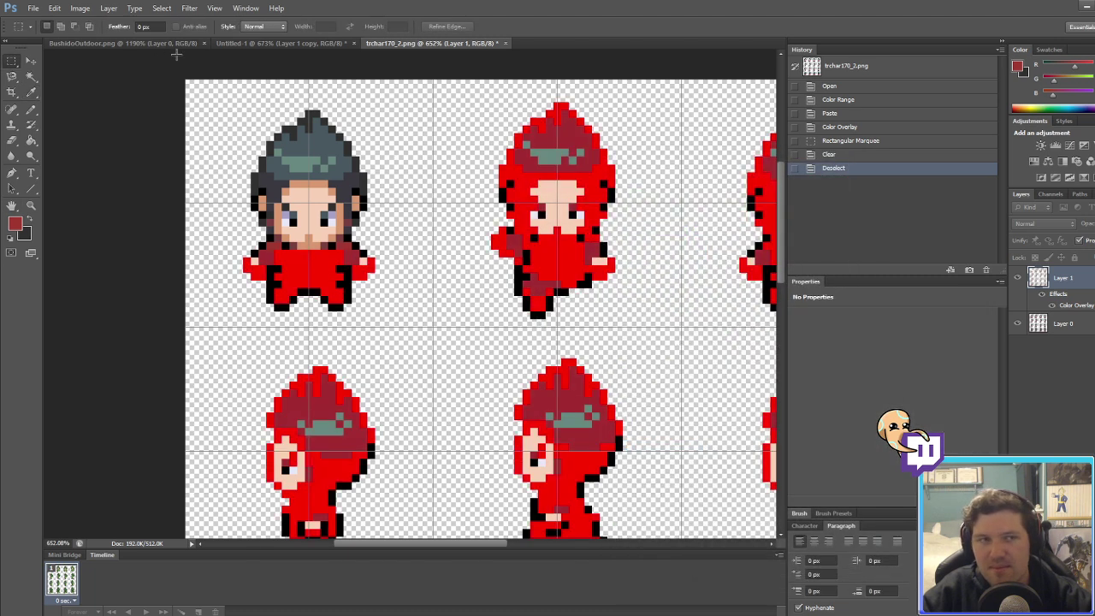
pyautogui.click(506, 44)
pyautogui.click(581, 235)
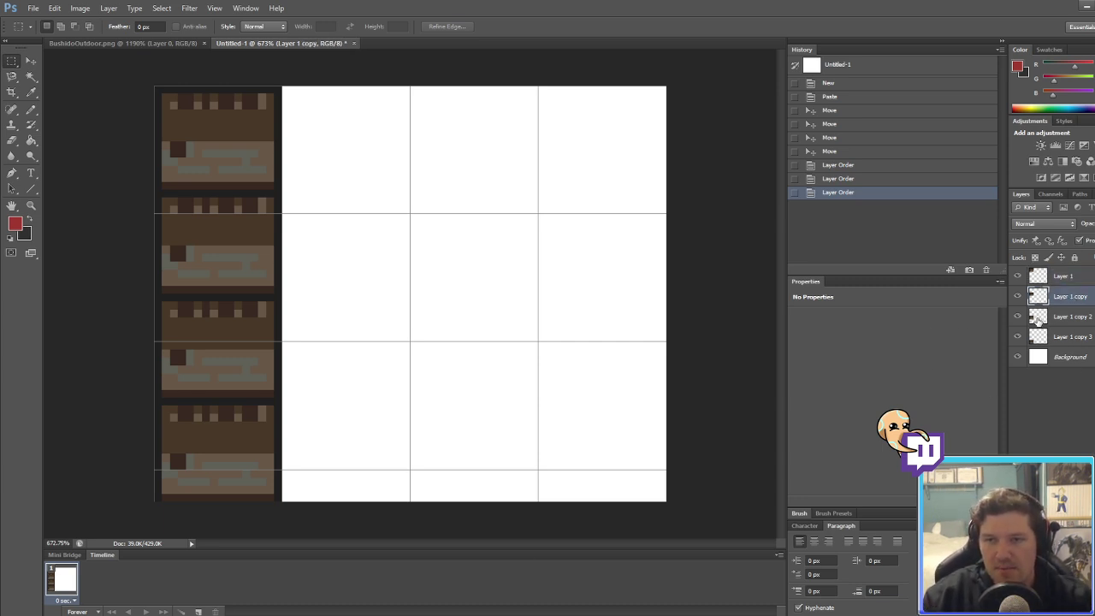
# Step: Distort the second door by raising both of its left corners, giving a vertical skew of about 15 degrees
pyautogui.click(54, 7)
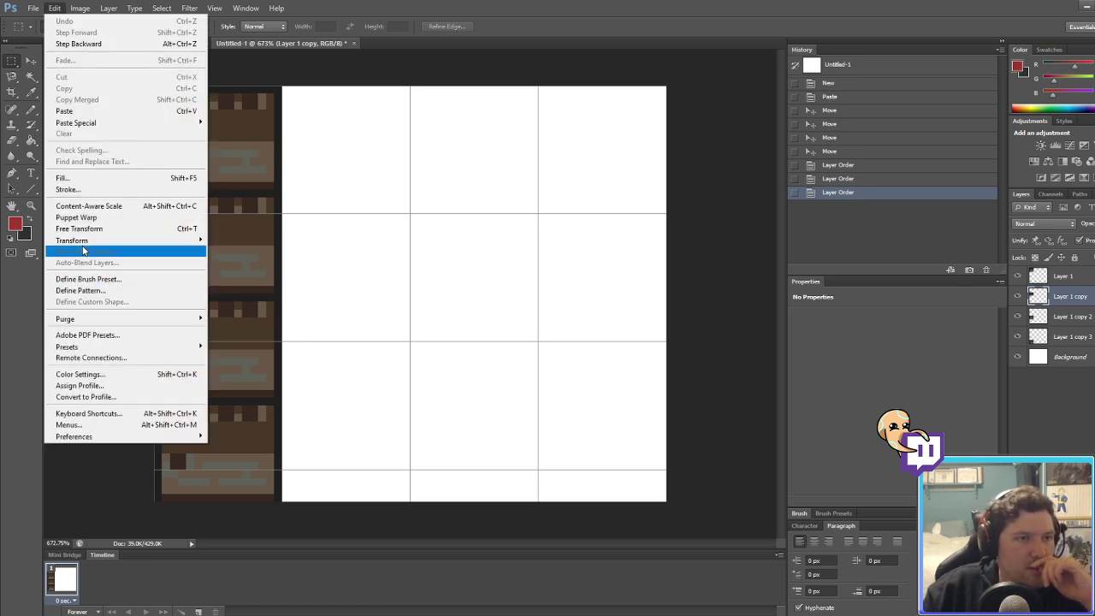
pyautogui.moveTo(129, 244)
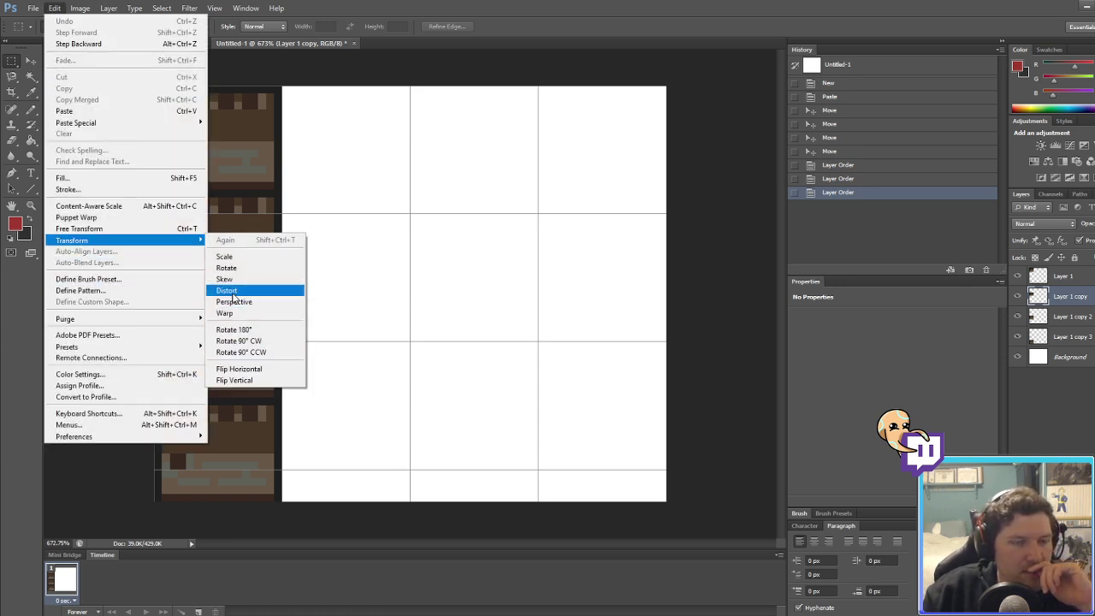
pyautogui.click(226, 290)
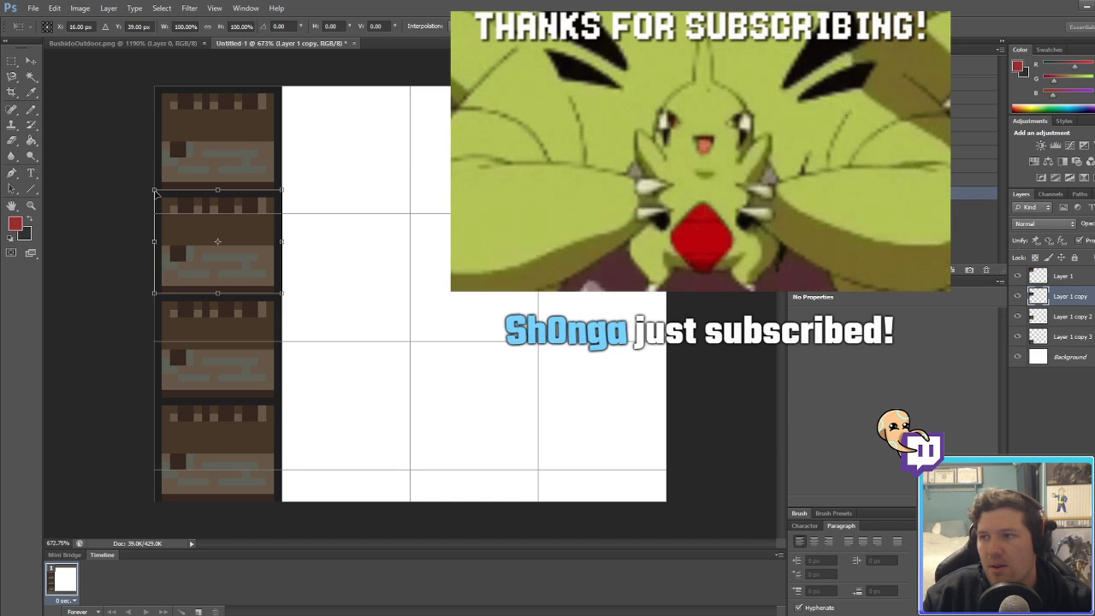
pyautogui.moveTo(155, 194); pyautogui.dragTo(155, 156)
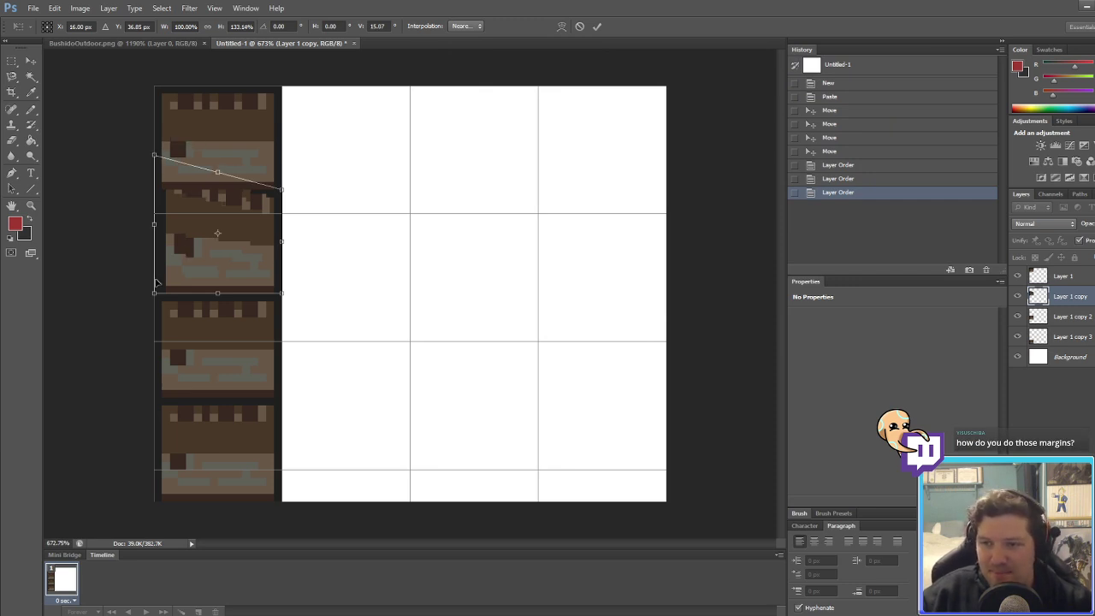
pyautogui.moveTo(154, 295); pyautogui.dragTo(154, 265)
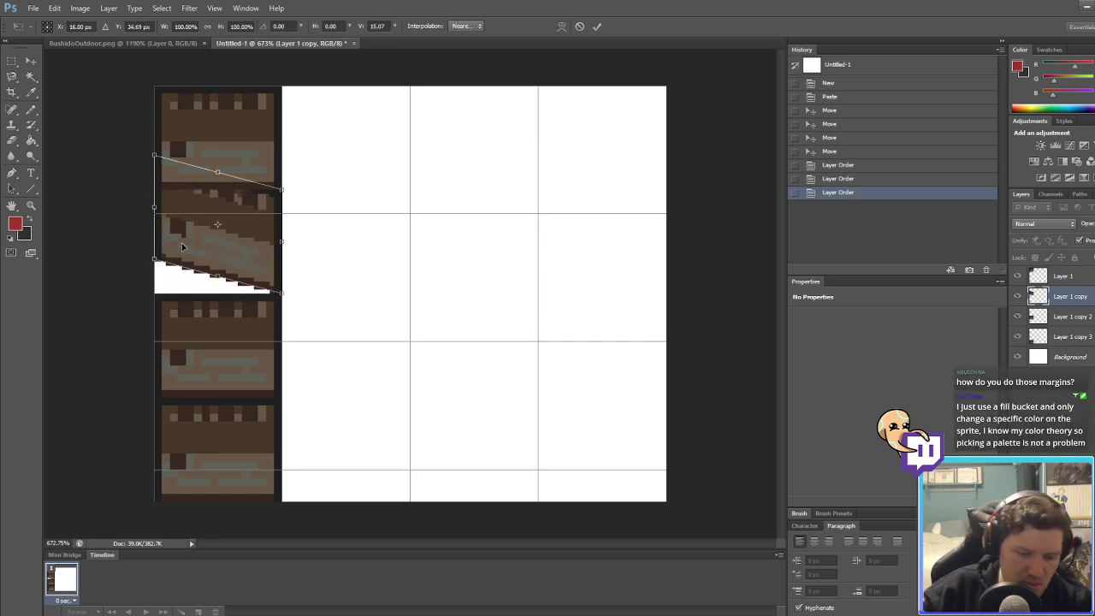
pyautogui.press('Return')
# Step: Narrow the slanted second door slightly by moving its left edge inward
pyautogui.press('v')
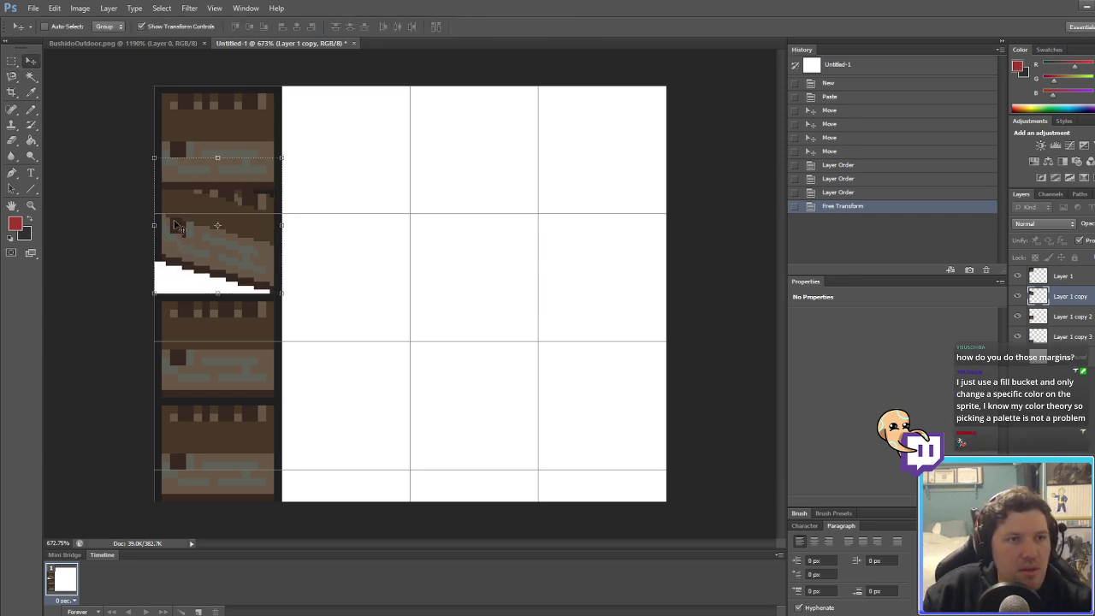
pyautogui.hotkey('ctrl', 't')
pyautogui.moveTo(154, 224); pyautogui.dragTo(176, 225)
pyautogui.press('Return')
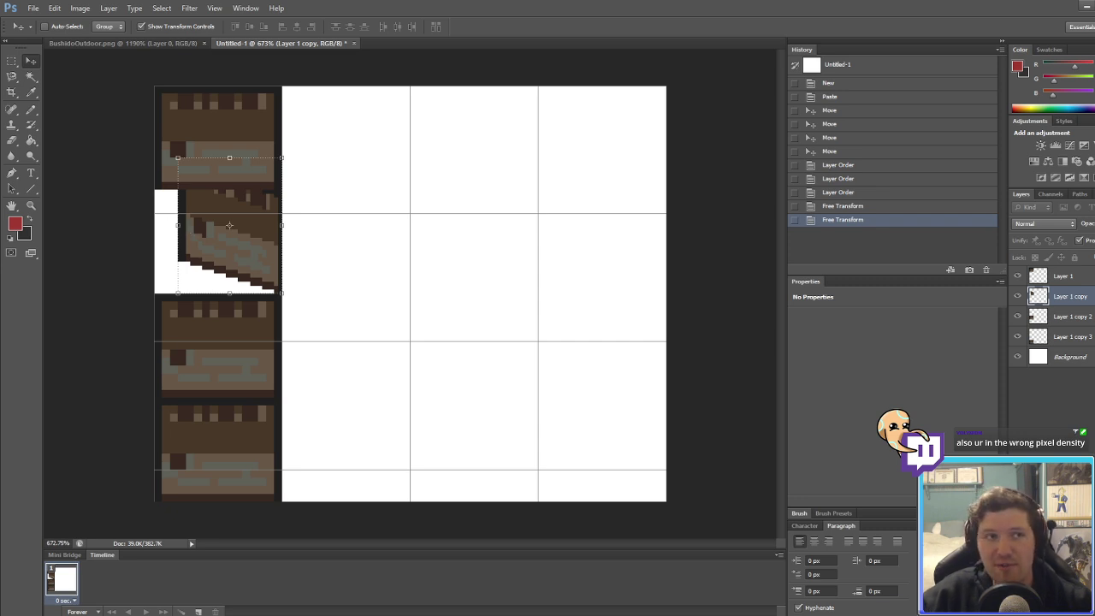
# Step: Open the existing door sprite sheet DoorsBushido1.png from the Characters folder
pyautogui.click(33, 8)
pyautogui.click(43, 36)
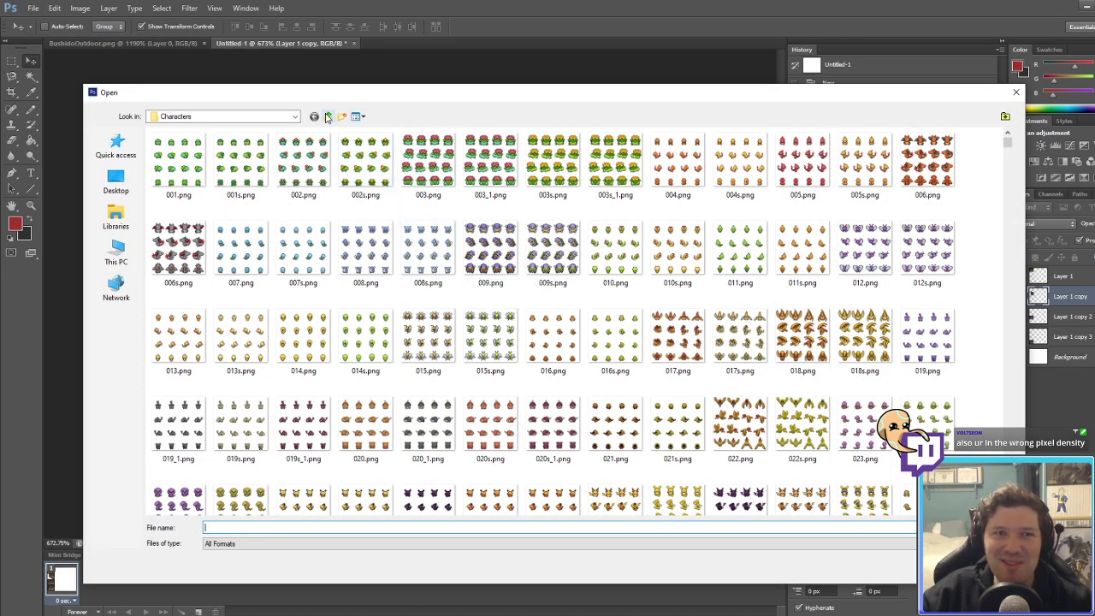
pyautogui.scroll(-5, 843, 248)
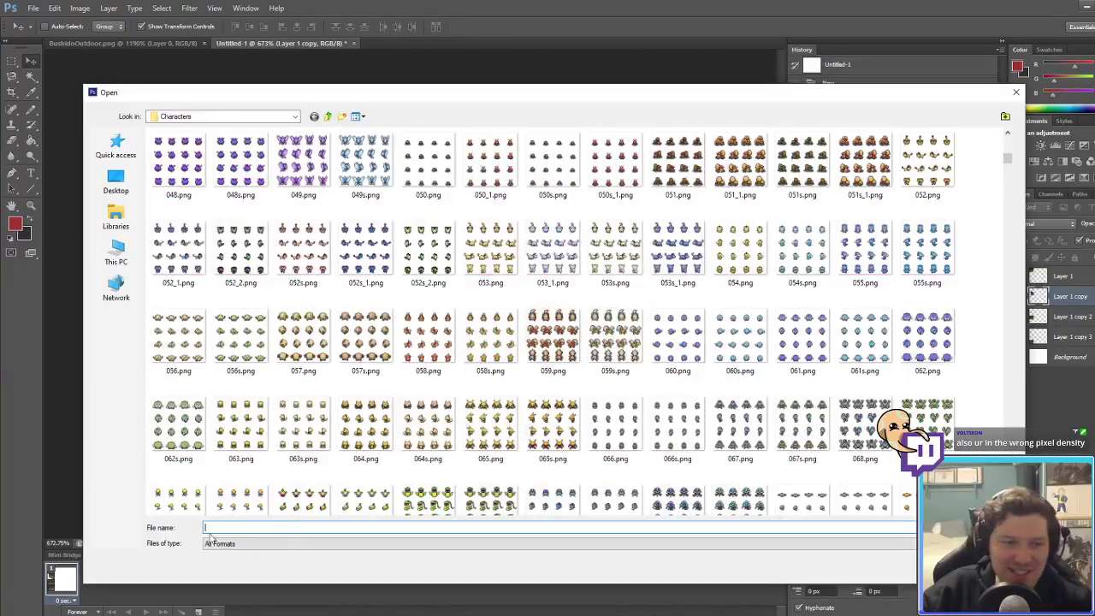
pyautogui.write('bushid')
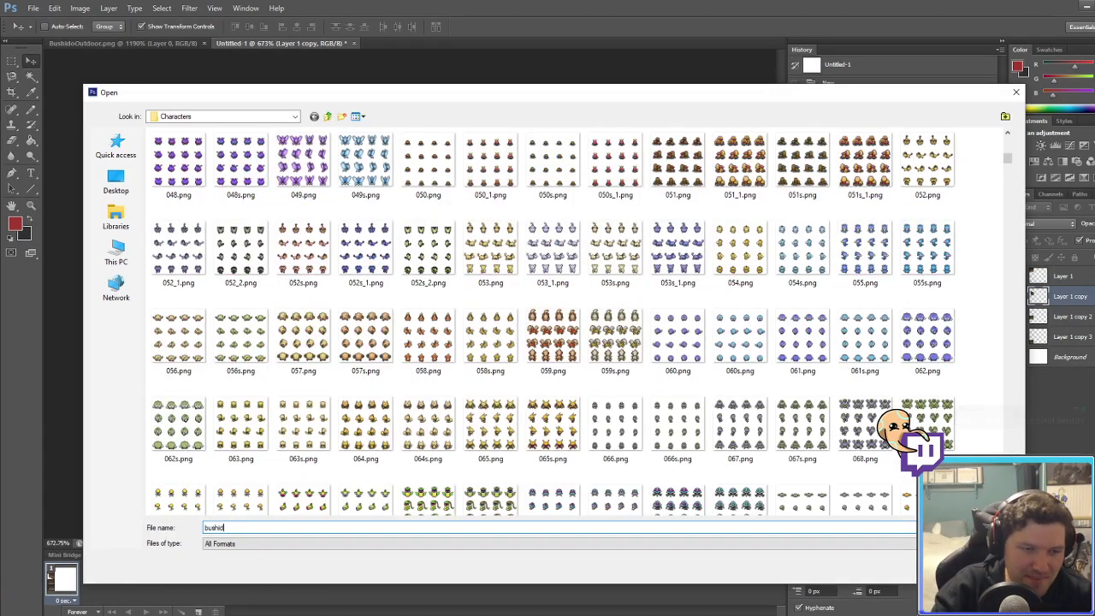
pyautogui.write('do')
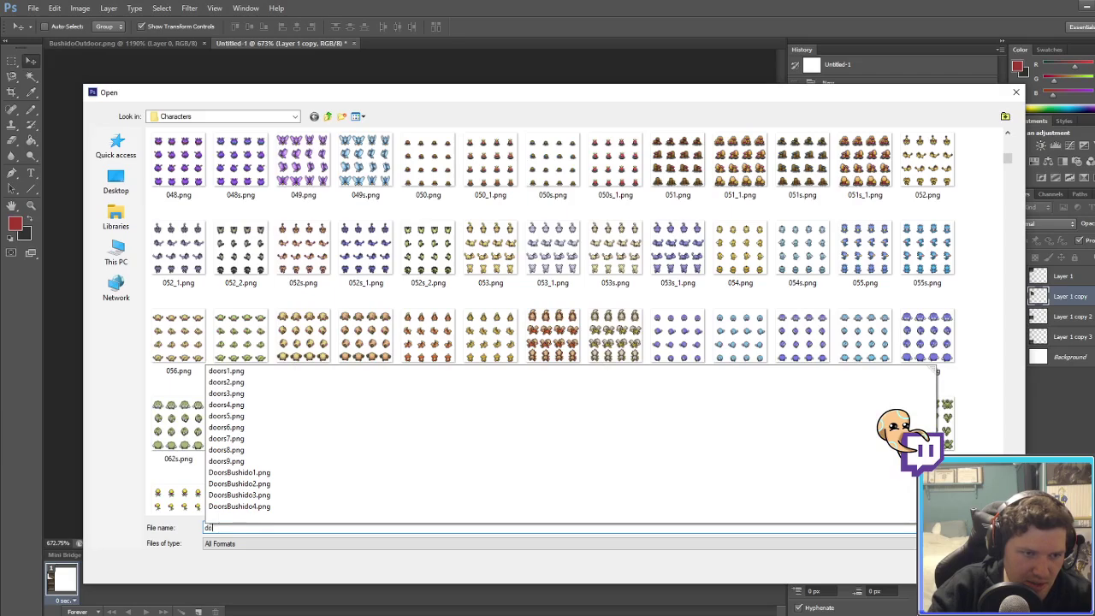
pyautogui.press('Down')
pyautogui.press('Down')
pyautogui.press('Down')
pyautogui.press('Down')
pyautogui.press('Down')
pyautogui.press('Down')
pyautogui.press('Down')
pyautogui.press('Down')
pyautogui.press('Down')
pyautogui.press('Down')
pyautogui.press('Return')
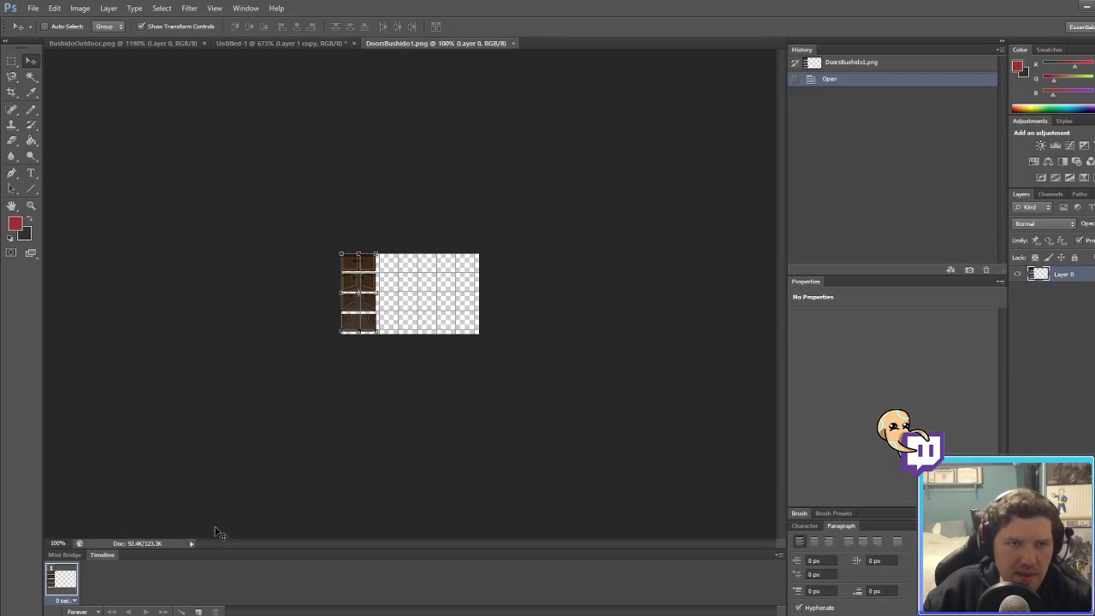
# Step: Copy a patch of the dark brown interior from the reference door sheet into Untitled-1 and place its layer below the door layers
pyautogui.hotkey('ctrl', '0')
pyautogui.click(12, 62)
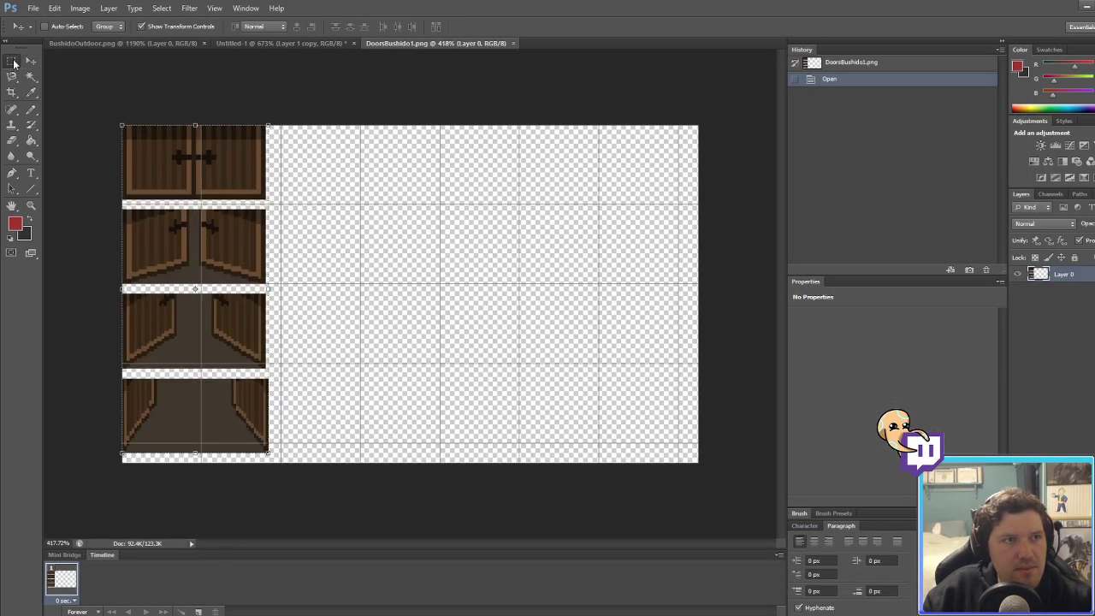
pyautogui.keyDown('alt'); pyautogui.scroll(5, 157, 464); pyautogui.keyUp('alt')
pyautogui.moveTo(119, 350); pyautogui.dragTo(160, 419)
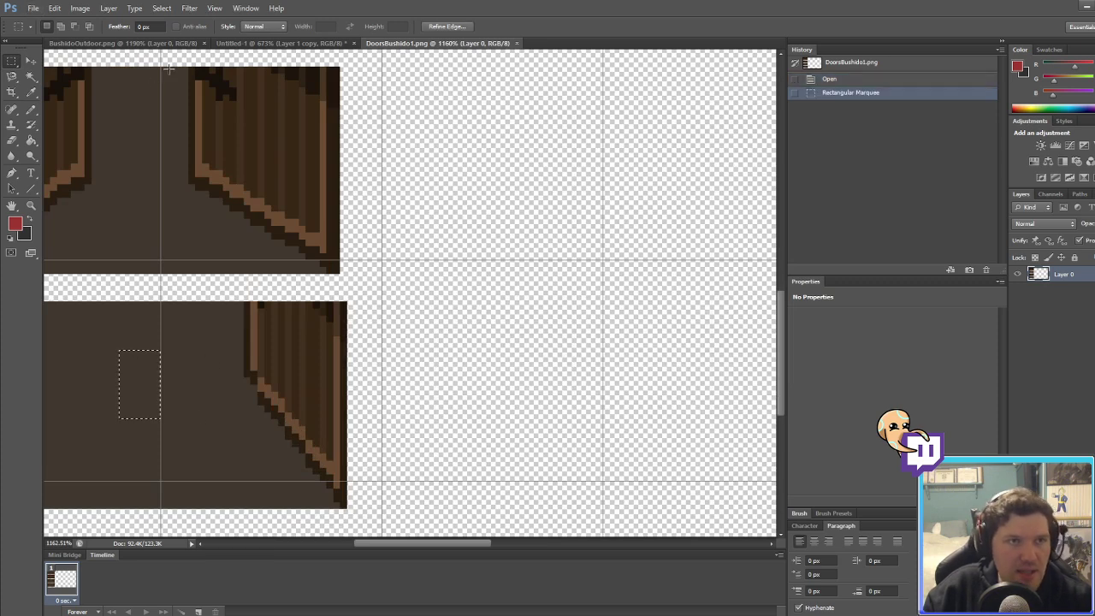
pyautogui.click(282, 42)
pyautogui.hotkey('ctrl', 'v')
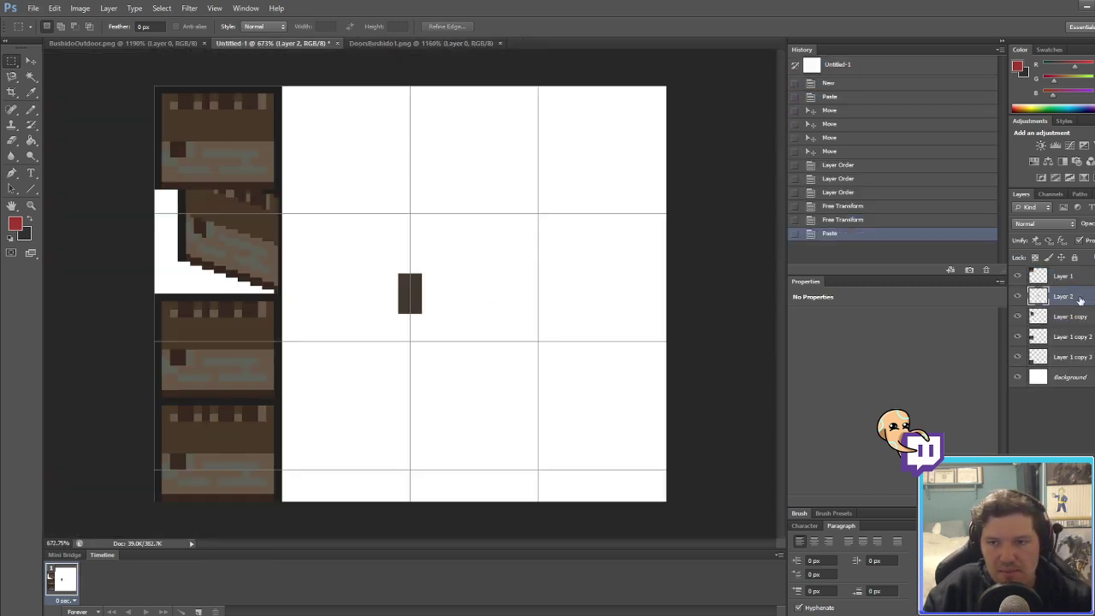
pyautogui.moveTo(1080, 300); pyautogui.dragTo(1079, 368)
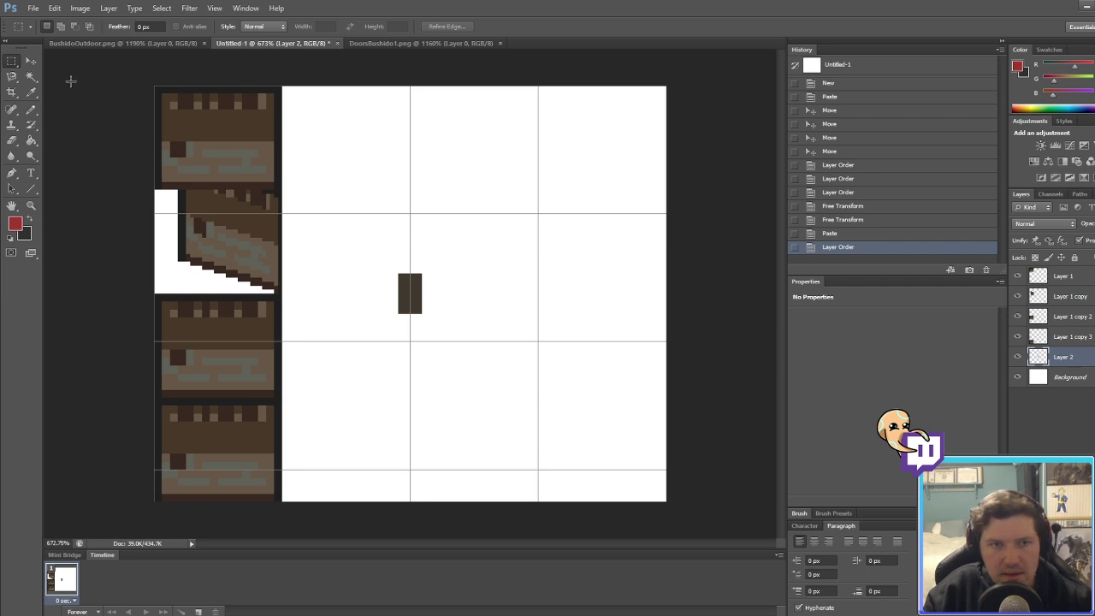
# Step: Stretch the pasted interior patch so it fills the whole door column behind all four doors
pyautogui.click(30, 62)
pyautogui.moveTo(398, 274); pyautogui.dragTo(215, 154)
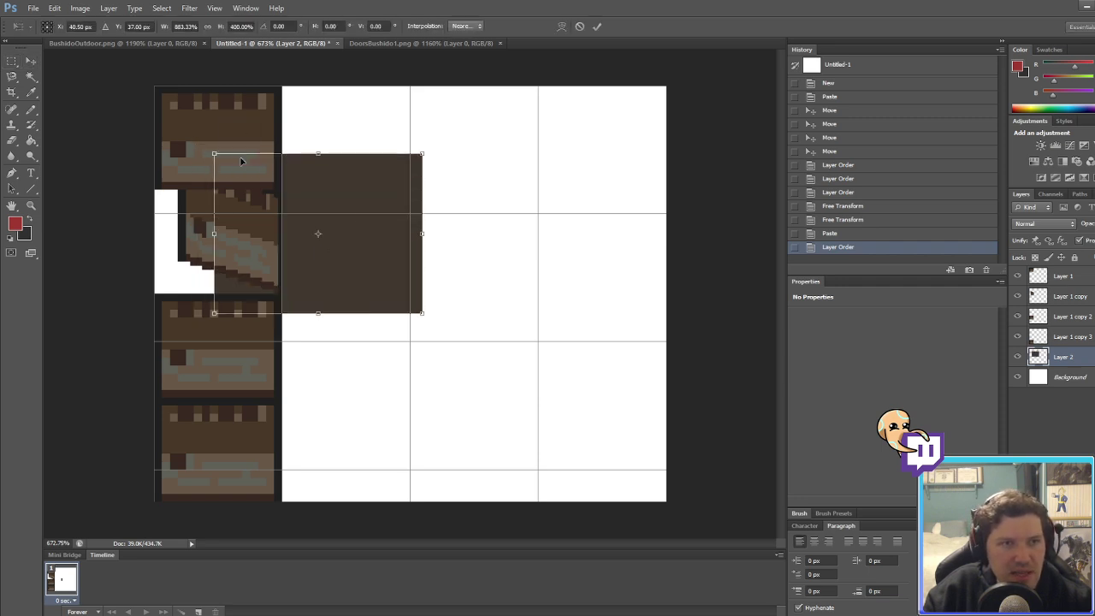
pyautogui.moveTo(358, 208); pyautogui.dragTo(298, 142)
pyautogui.moveTo(362, 245); pyautogui.dragTo(282, 500)
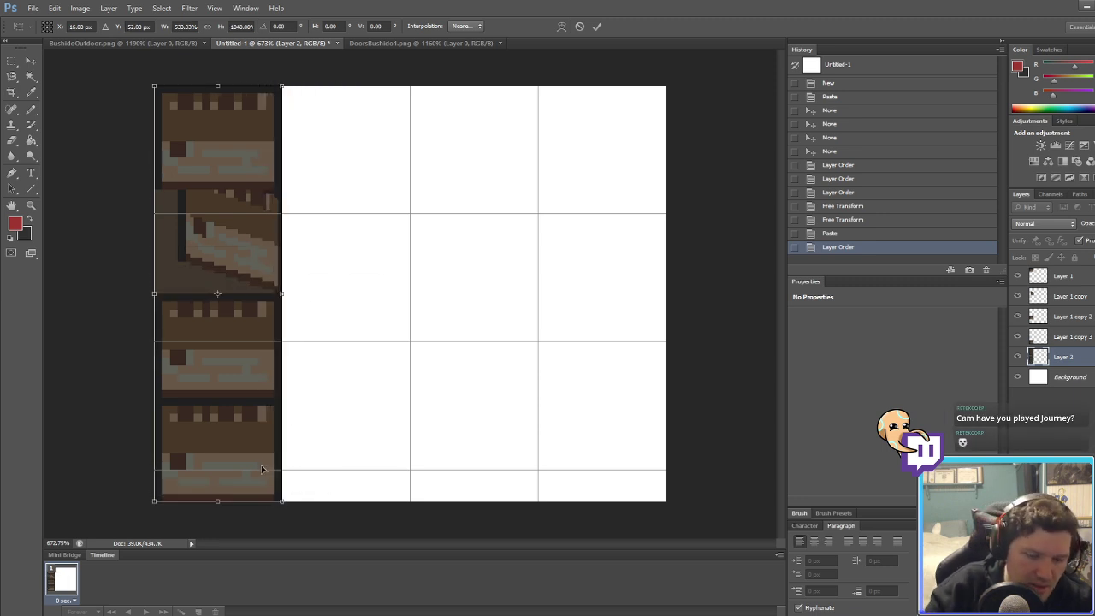
pyautogui.press('Return')
# Step: Distort the third door by raising both of its left corners to a vertical skew of about 25 degrees, and narrow it to 62.5% width
pyautogui.click(1083, 323)
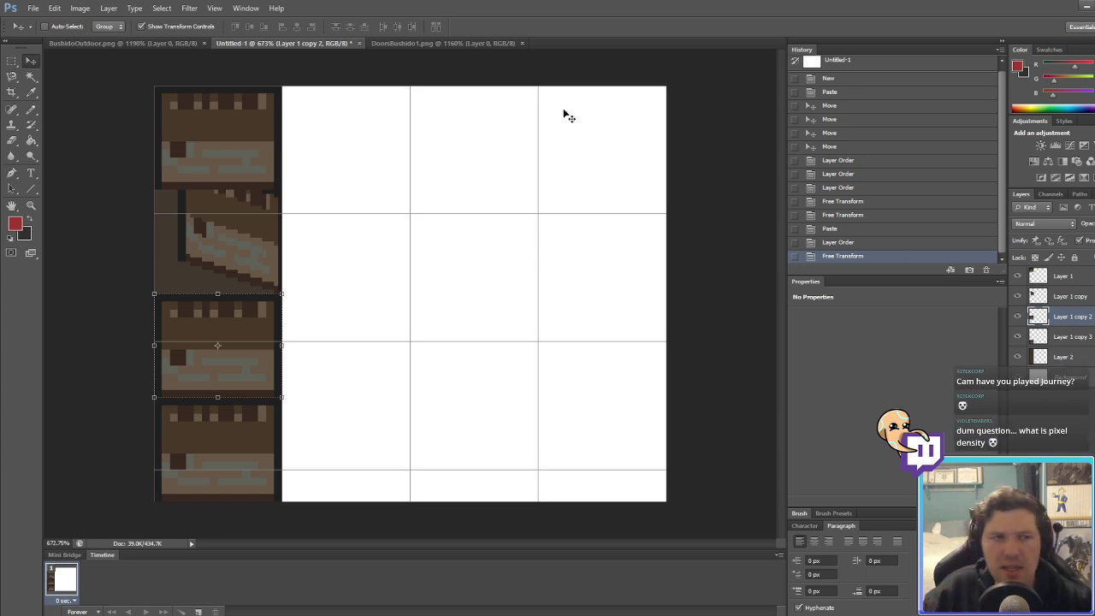
pyautogui.click(54, 8)
pyautogui.moveTo(94, 242)
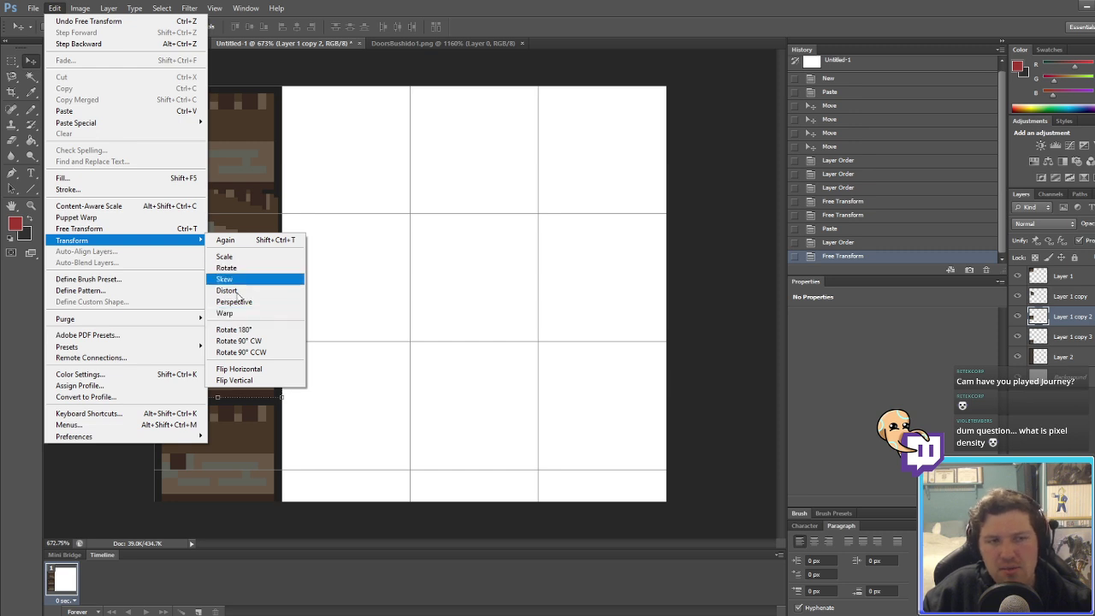
pyautogui.click(230, 292)
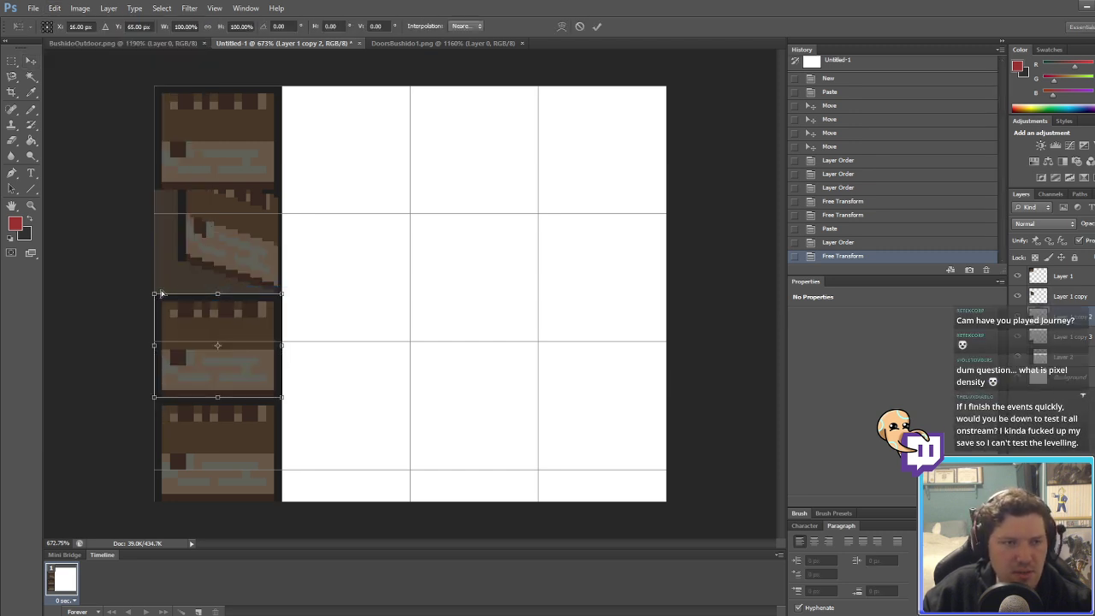
pyautogui.moveTo(154, 296); pyautogui.dragTo(151, 254)
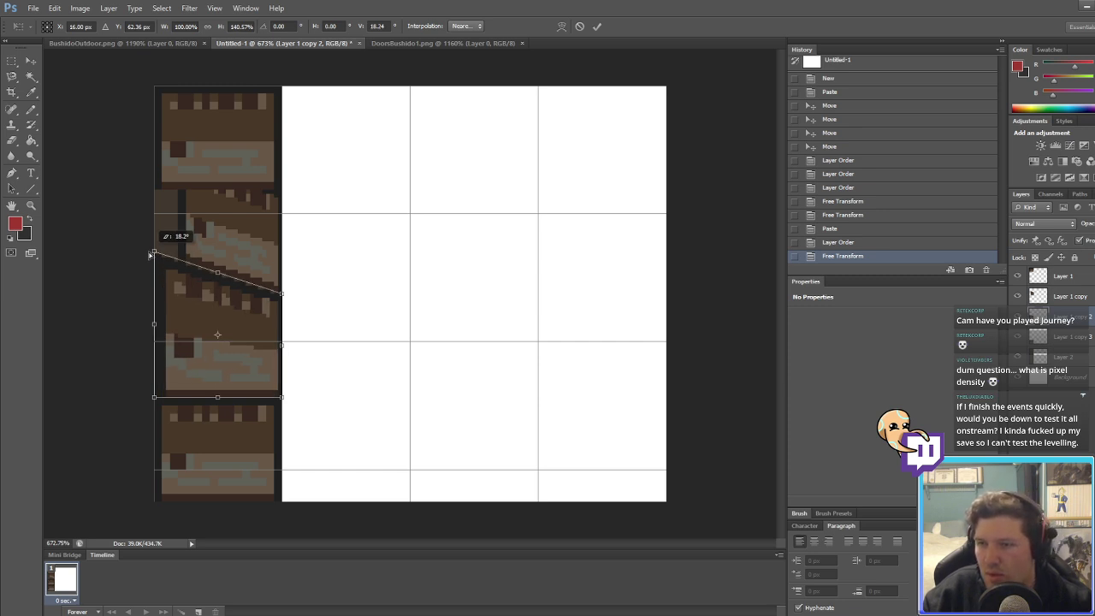
pyautogui.moveTo(151, 254); pyautogui.dragTo(151, 236)
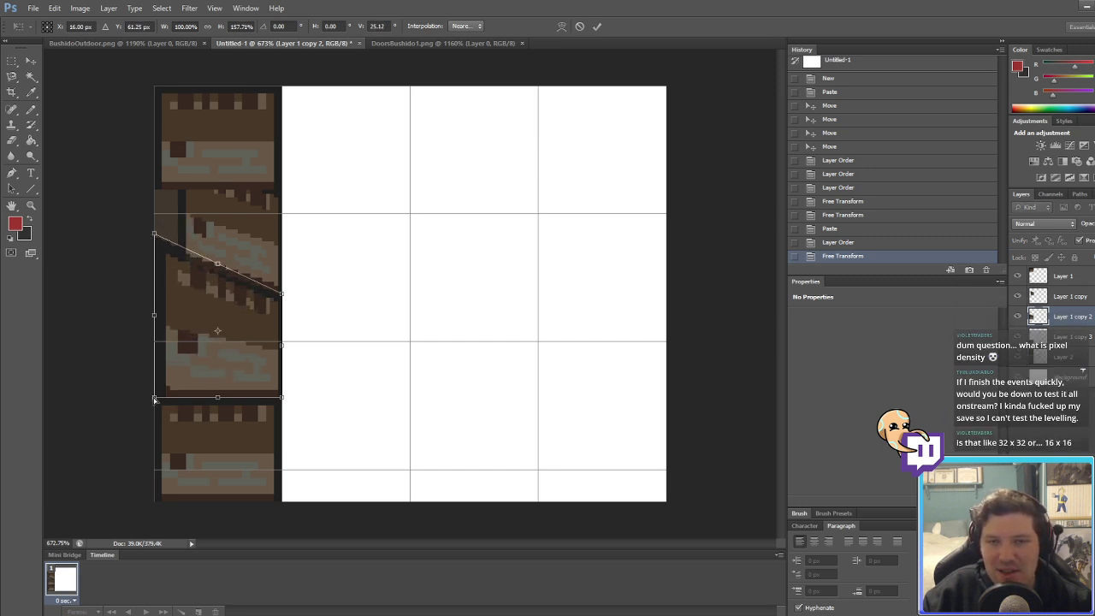
pyautogui.moveTo(154, 399); pyautogui.dragTo(150, 336)
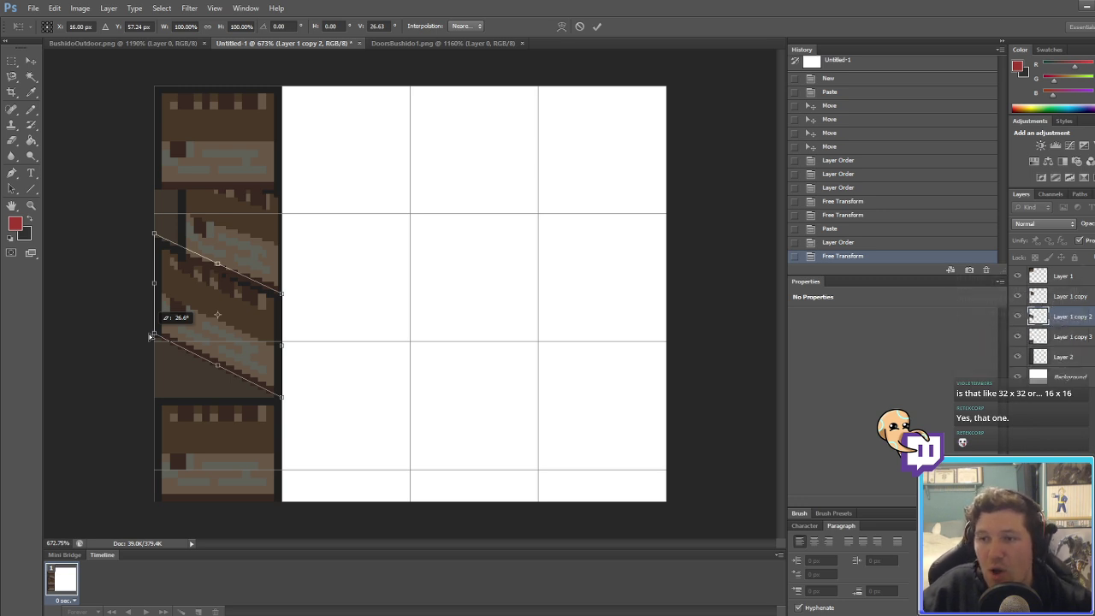
pyautogui.moveTo(151, 336); pyautogui.dragTo(150, 343)
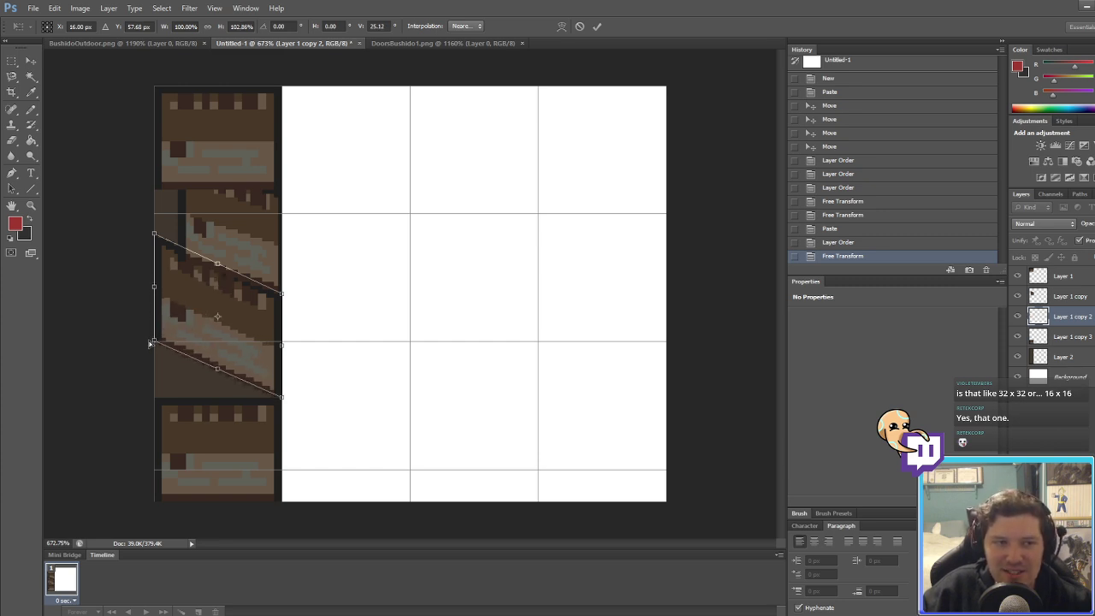
pyautogui.press('Return')
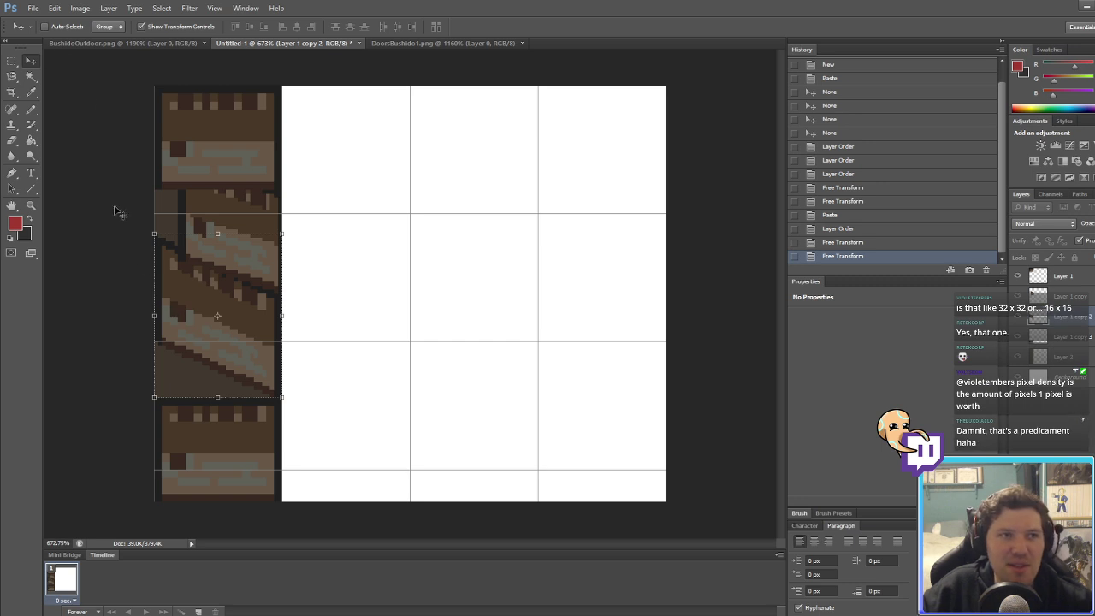
pyautogui.moveTo(162, 317); pyautogui.dragTo(202, 315)
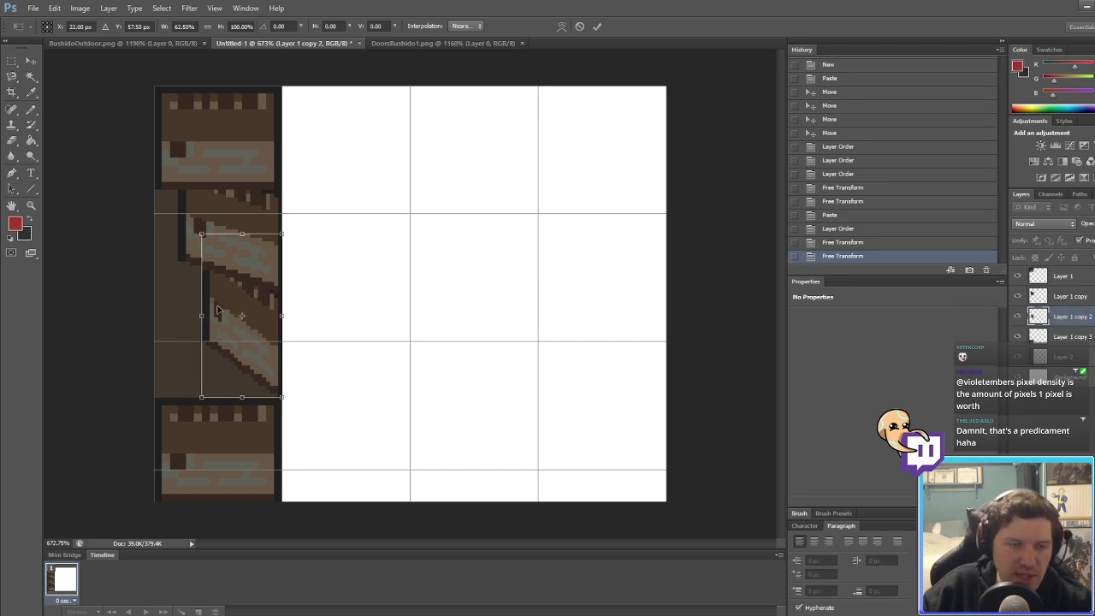
pyautogui.press('Return')
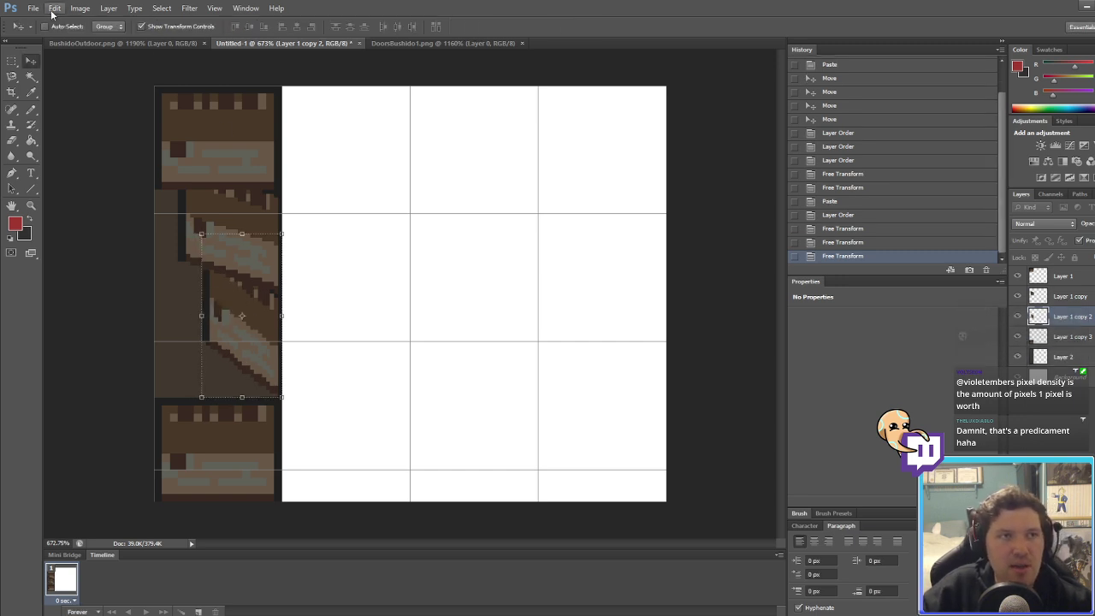
# Step: Check the gridline spacing in the Guides, Grid & Slices preferences
pyautogui.click(215, 8)
pyautogui.moveTo(308, 185)
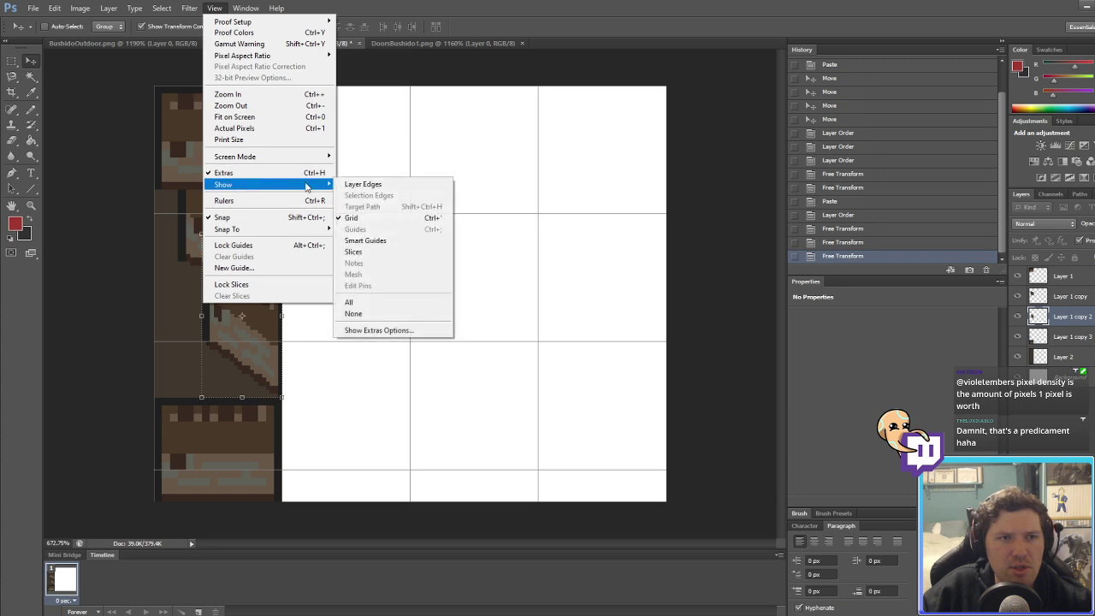
pyautogui.moveTo(54, 8)
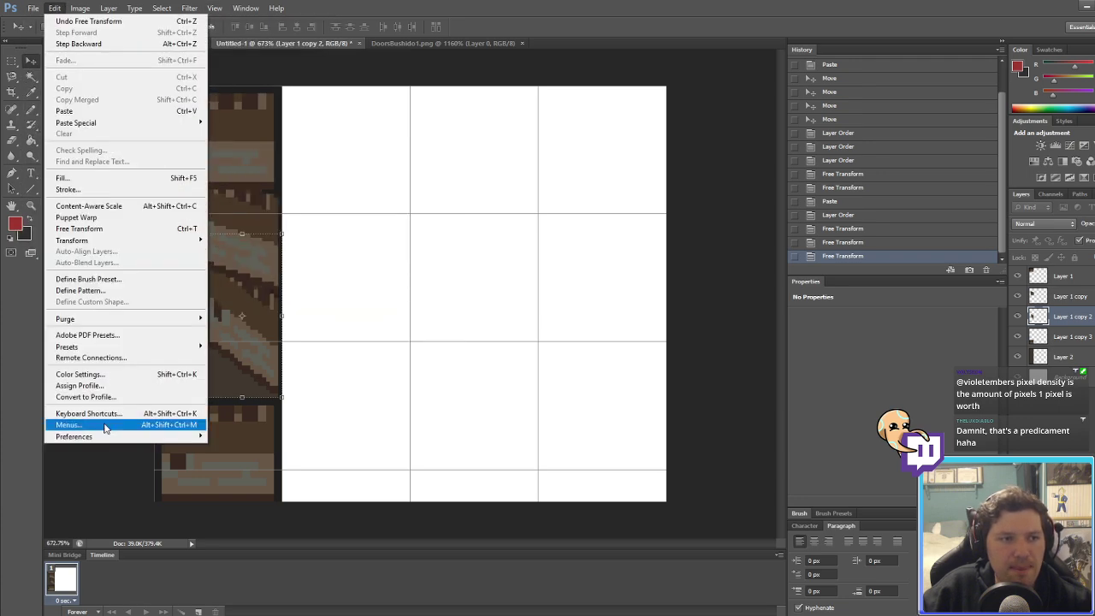
pyautogui.moveTo(100, 436)
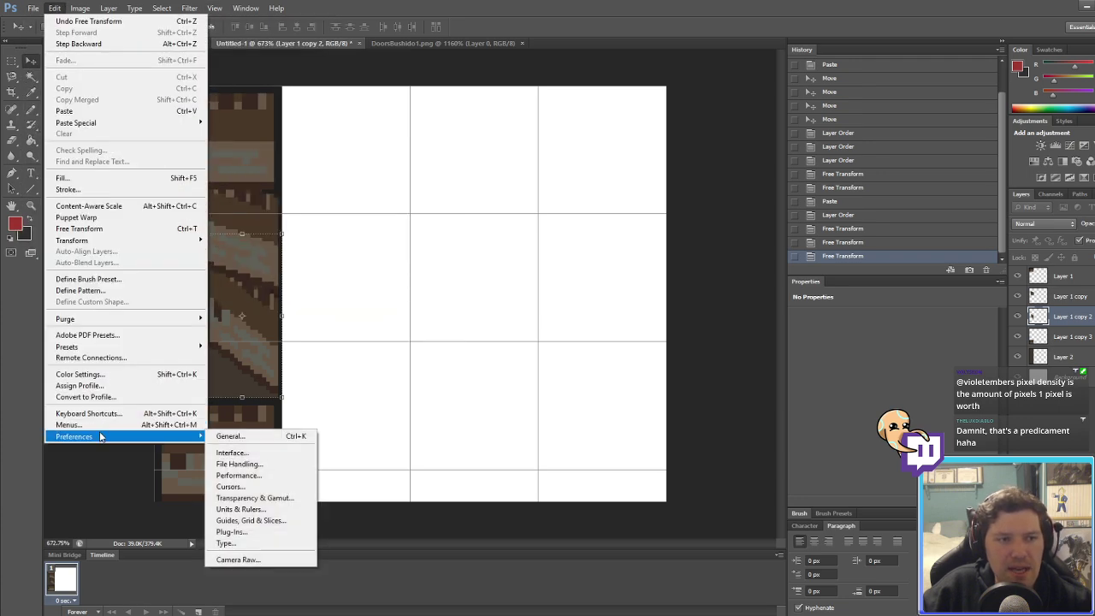
pyautogui.click(252, 519)
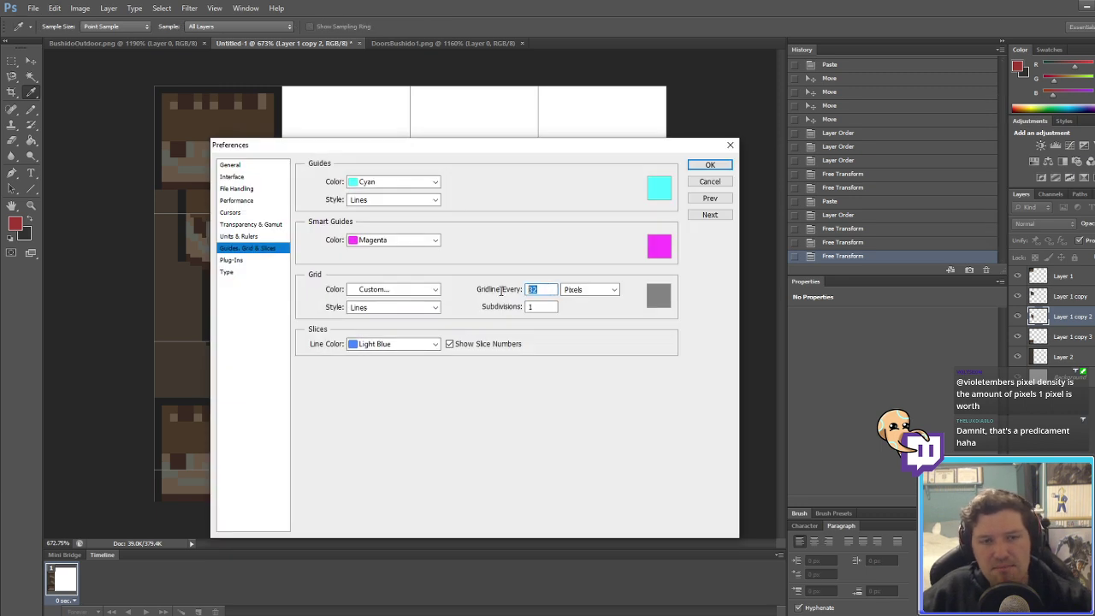
pyautogui.click(730, 146)
pyautogui.press('v')
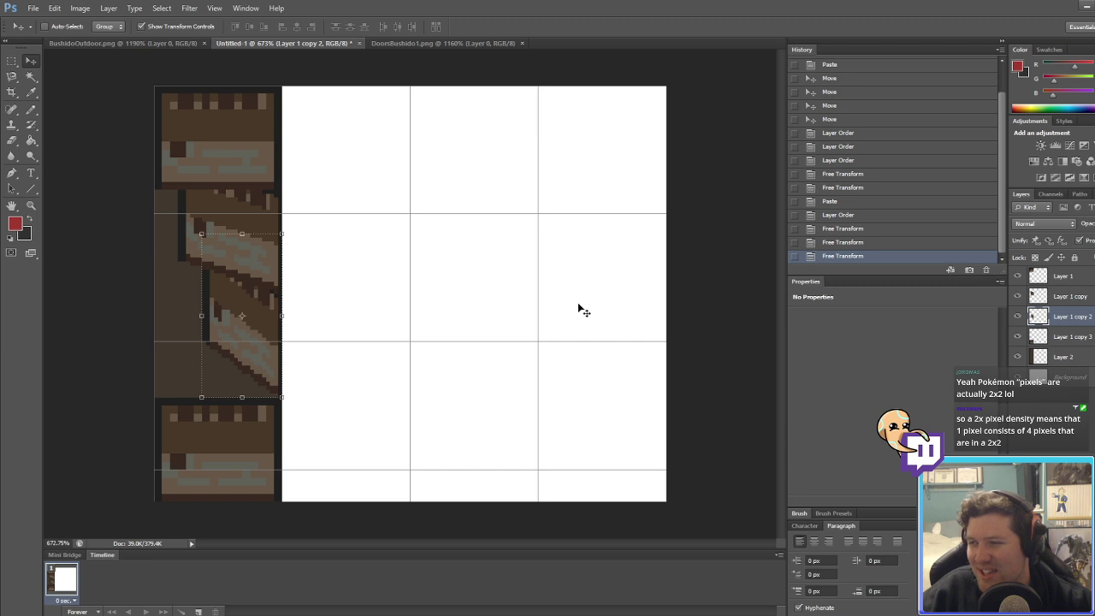
# Step: Erase the part of the third door that extends above its own frame into the second door's frame
pyautogui.click(12, 61)
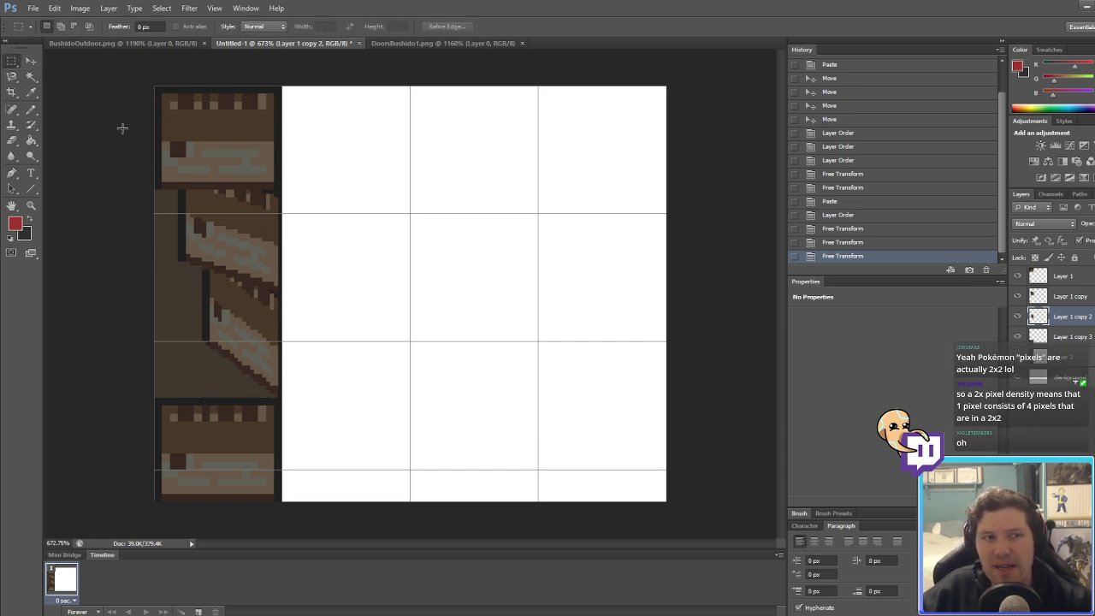
pyautogui.moveTo(71, 114); pyautogui.dragTo(373, 292)
pyautogui.press('Delete')
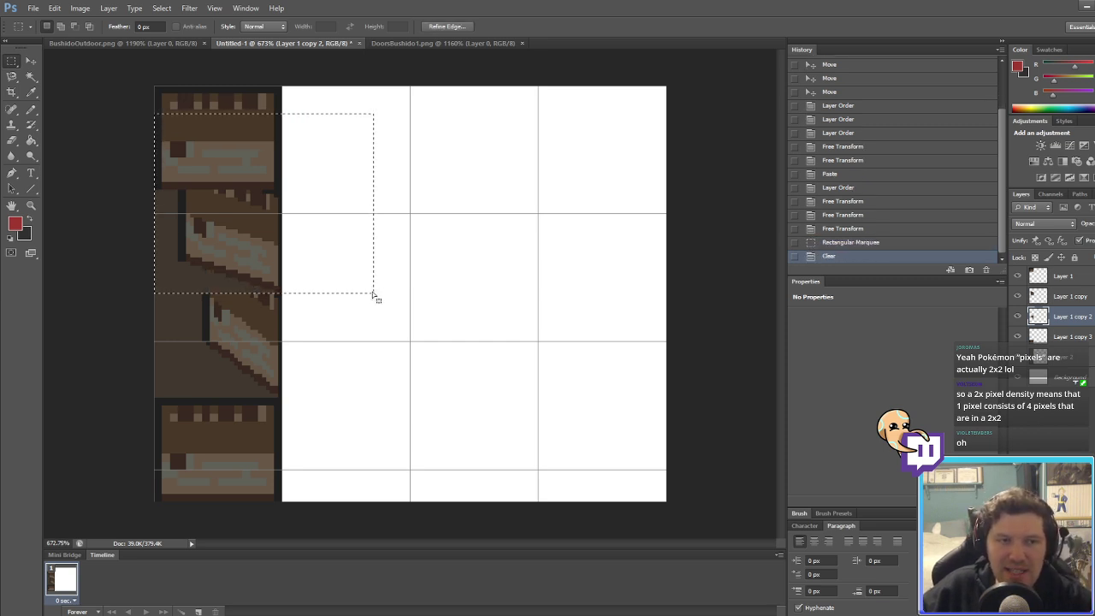
pyautogui.hotkey('ctrl', 'd')
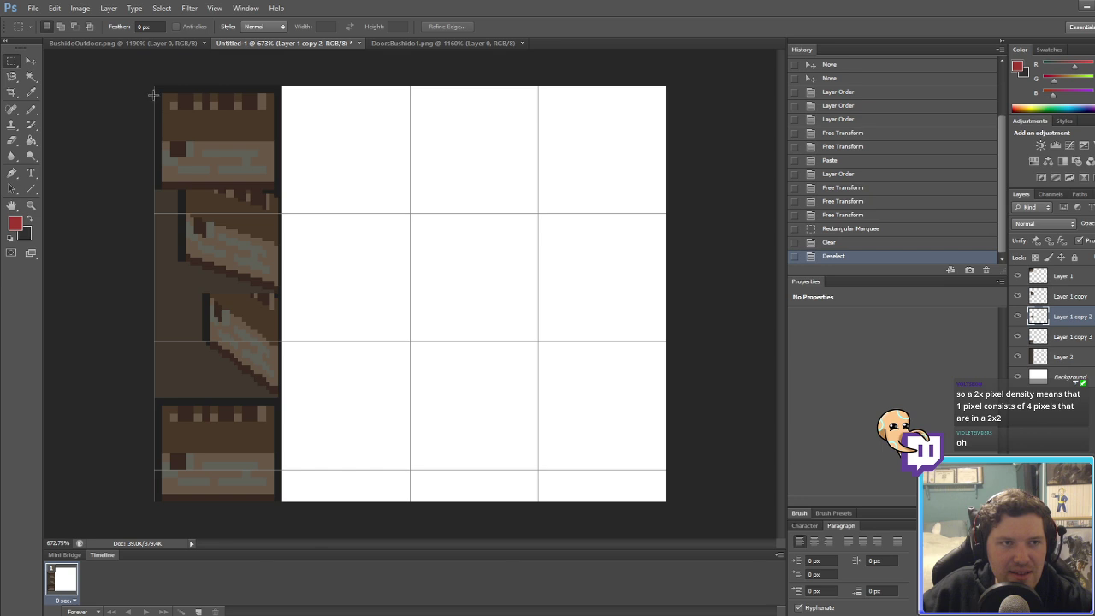
pyautogui.moveTo(154, 95); pyautogui.dragTo(280, 292)
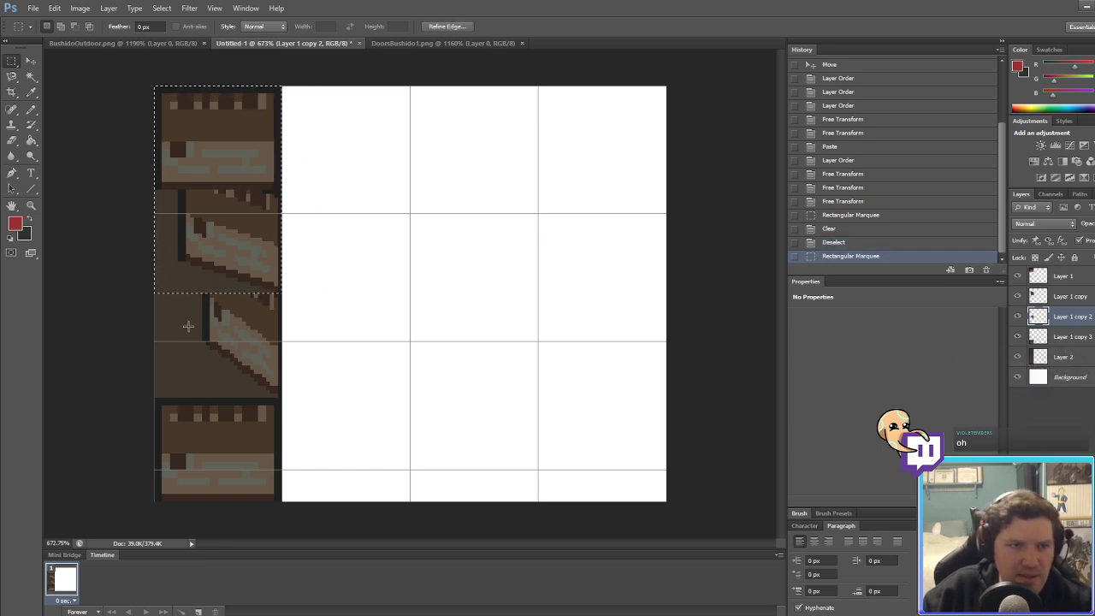
pyautogui.keyDown('alt'); pyautogui.scroll(4, 208, 322); pyautogui.keyUp('alt')
pyautogui.click(391, 331)
pyautogui.keyDown('alt'); pyautogui.scroll(-4, 392, 332); pyautogui.keyUp('alt')
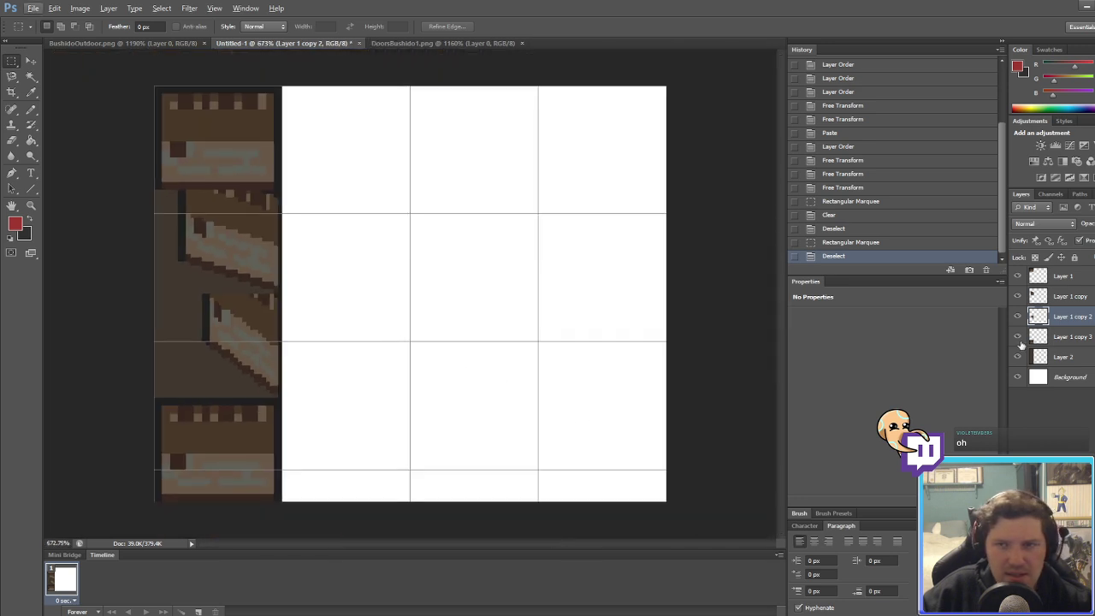
# Step: Skew the fourth door by raising both of its left corners by about 31 degrees, and narrow it by moving its left edge inward
pyautogui.click(1072, 337)
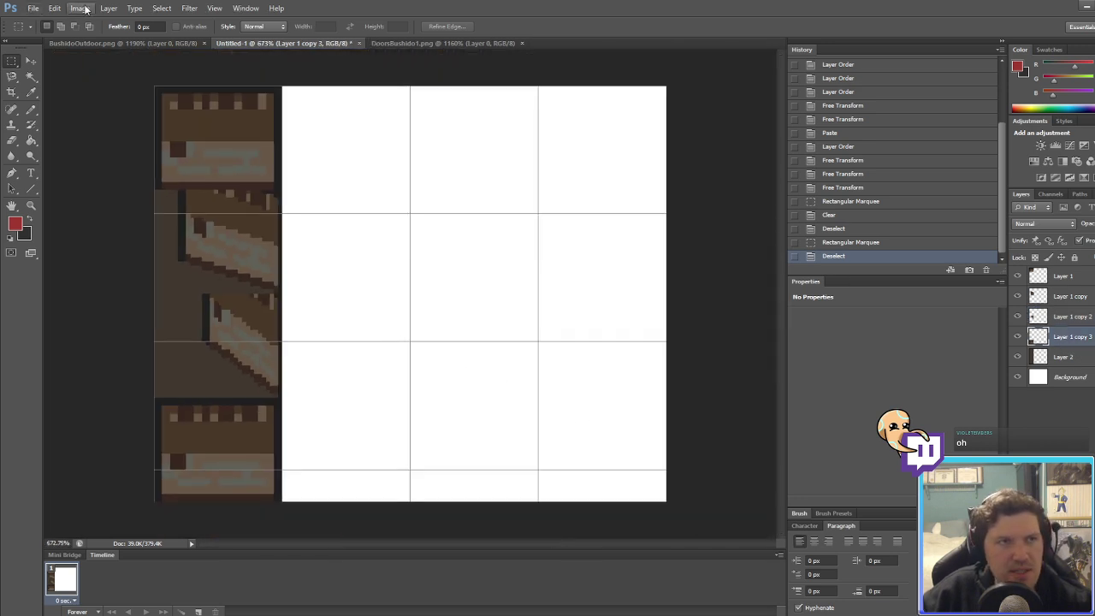
pyautogui.click(54, 8)
pyautogui.moveTo(74, 242)
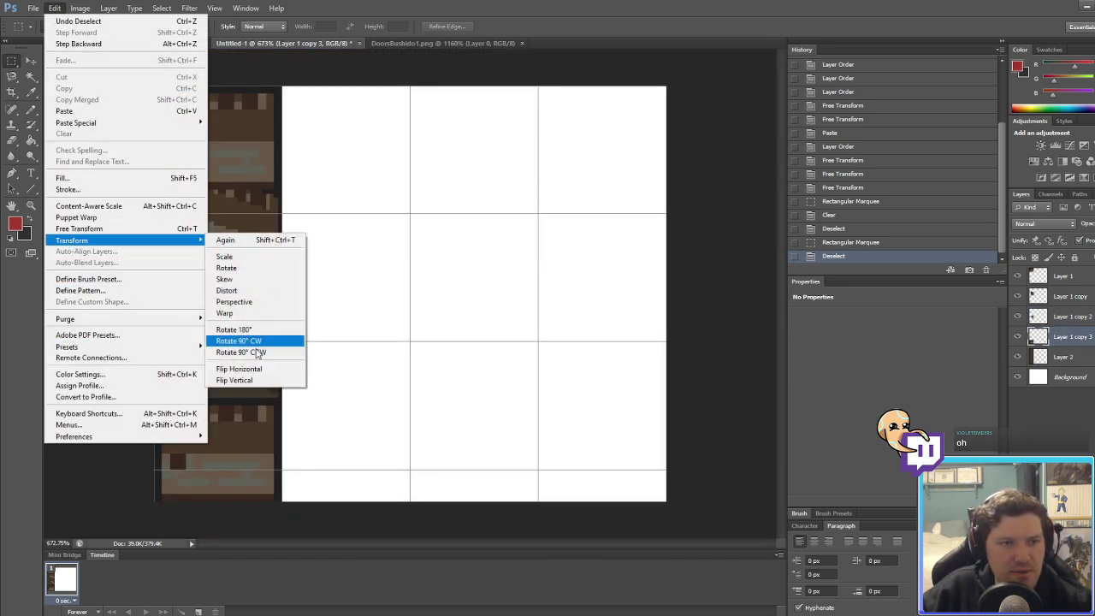
pyautogui.click(226, 280)
pyautogui.moveTo(154, 398); pyautogui.dragTo(154, 322)
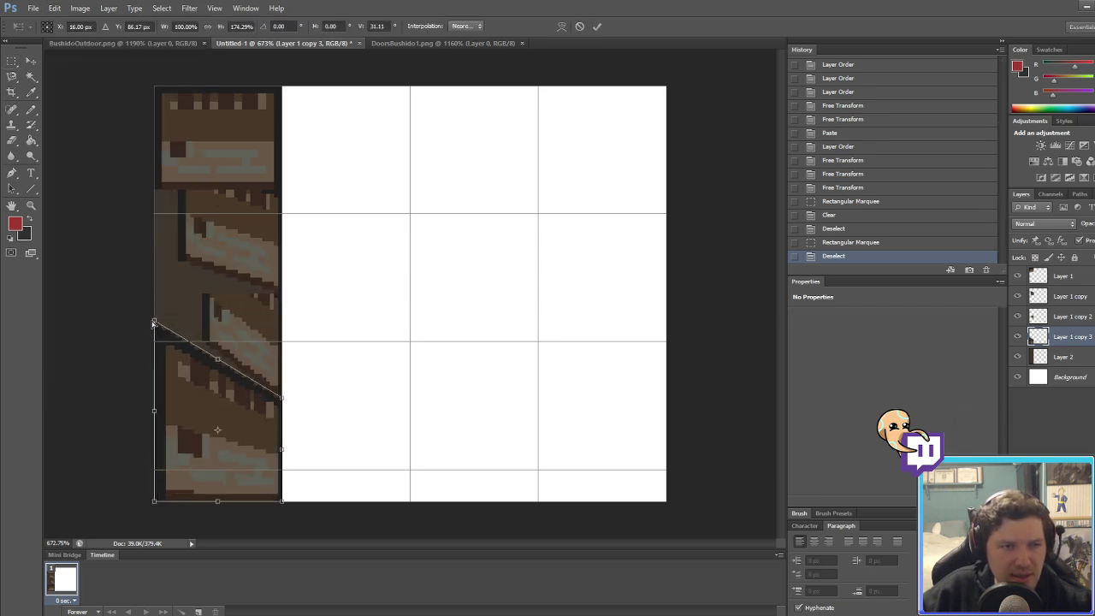
pyautogui.moveTo(154, 504); pyautogui.dragTo(226, 411)
pyautogui.press('v')
pyautogui.click(534, 237)
pyautogui.press('Return')
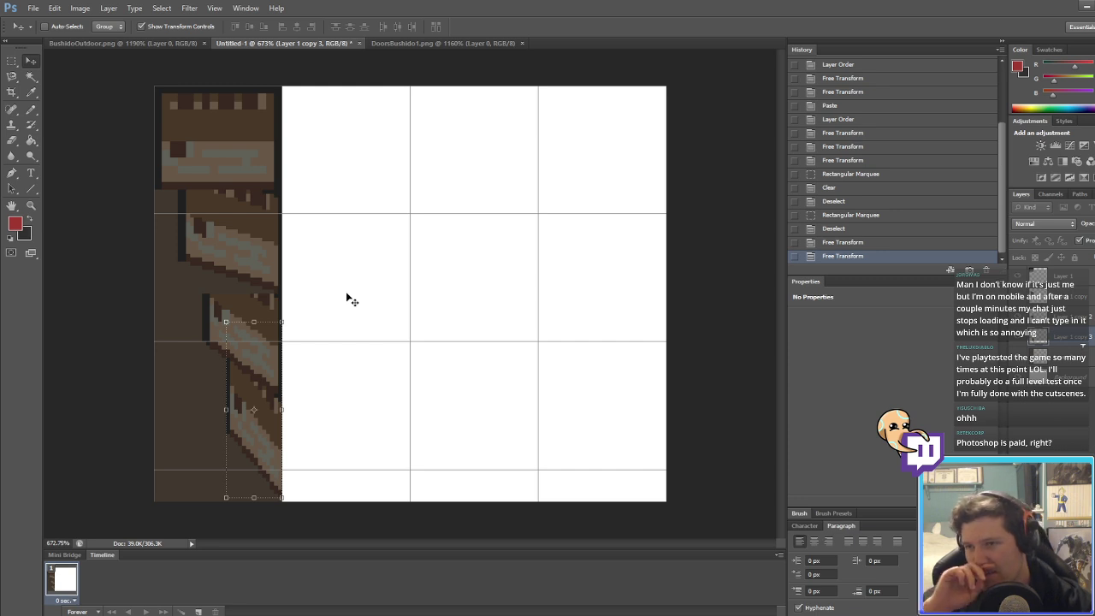
# Step: Erase the part of the fourth door that extends above its own frame into the third door's frame
pyautogui.click(12, 61)
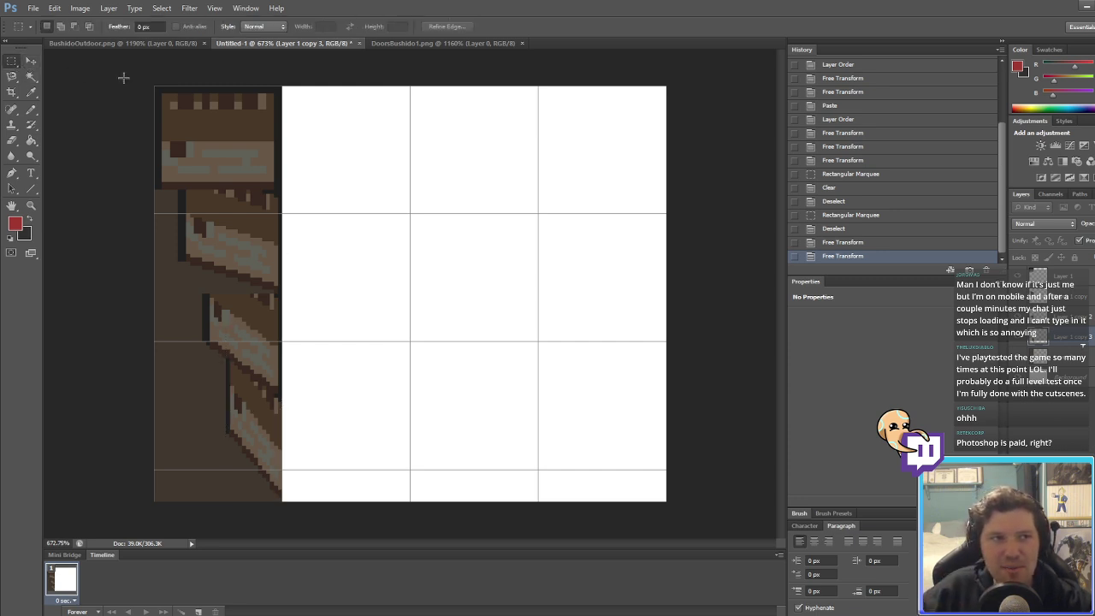
pyautogui.moveTo(154, 87); pyautogui.dragTo(283, 397)
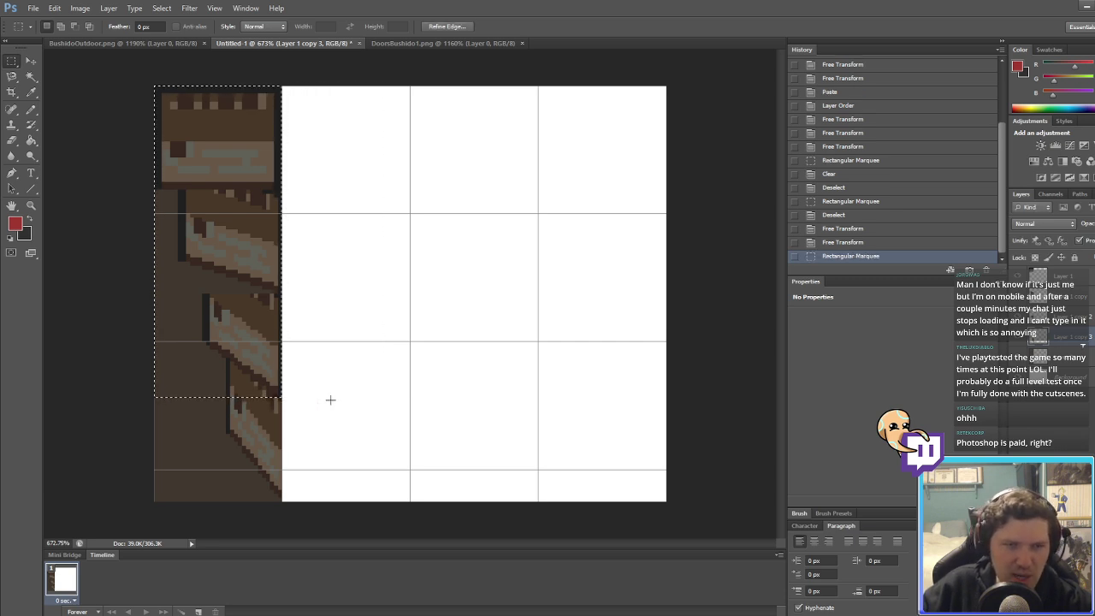
pyautogui.press('Delete')
pyautogui.hotkey('ctrl', 'd')
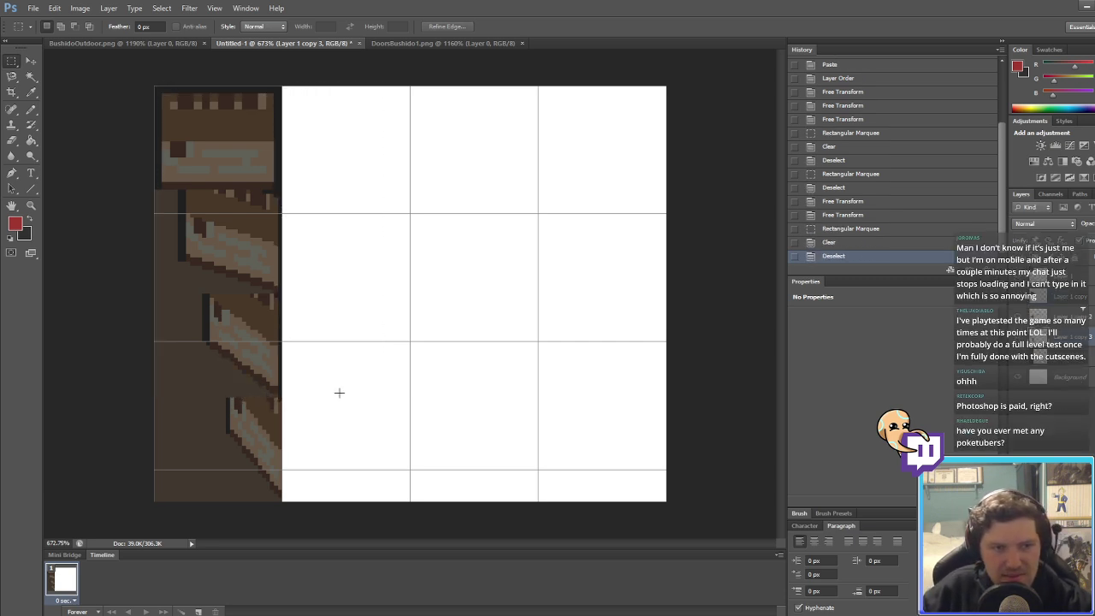
pyautogui.moveTo(128, 511); pyautogui.dragTo(287, 399)
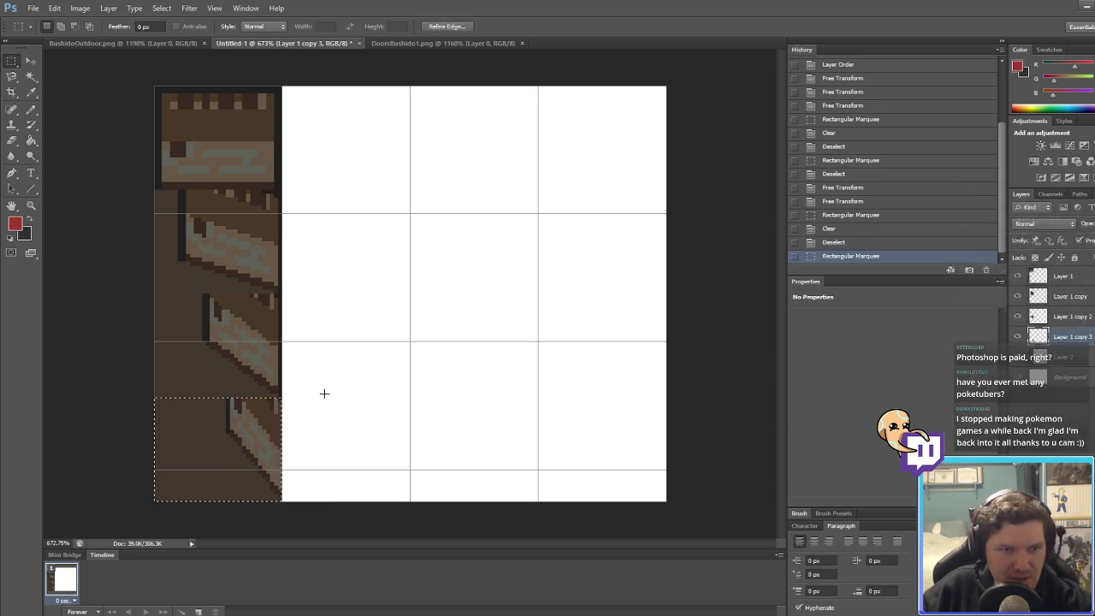
pyautogui.hotkey('ctrl', 'd')
pyautogui.keyDown('alt'); pyautogui.scroll(3, 293, 405); pyautogui.keyUp('alt')
pyautogui.keyDown('alt'); pyautogui.scroll(1, 293, 405); pyautogui.keyUp('alt')
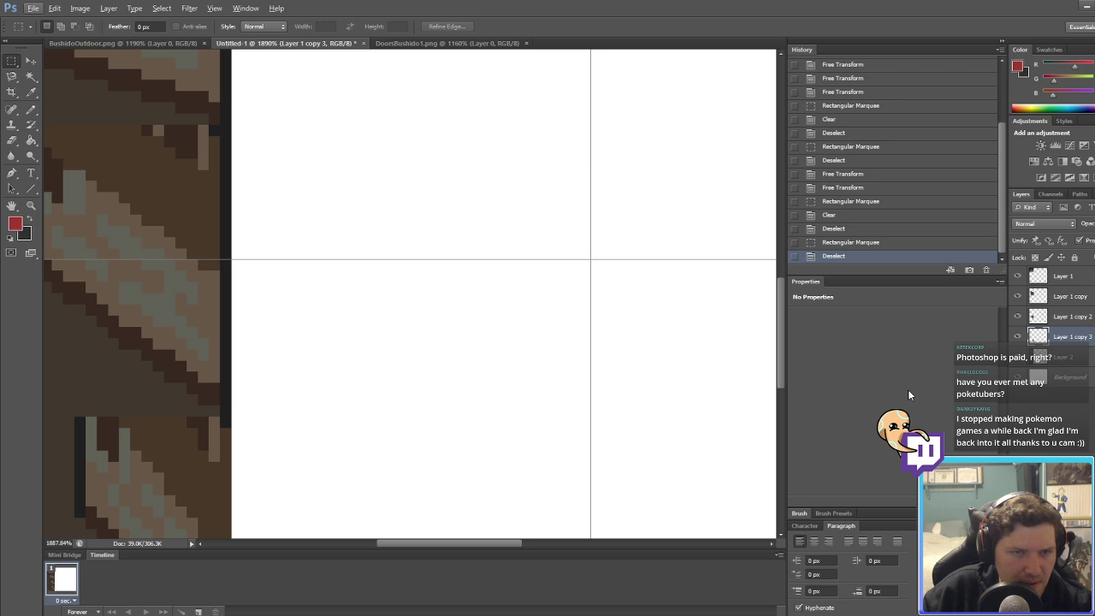
# Step: Erase the part of the third door that extends below its own frame into the fourth door's frame, and clear the selection
pyautogui.click(1080, 318)
pyautogui.moveTo(299, 472)
pyautogui.mouseDown()
pyautogui.moveTo(232, 404)
pyautogui.moveTo(153, 417)
pyautogui.mouseUp()
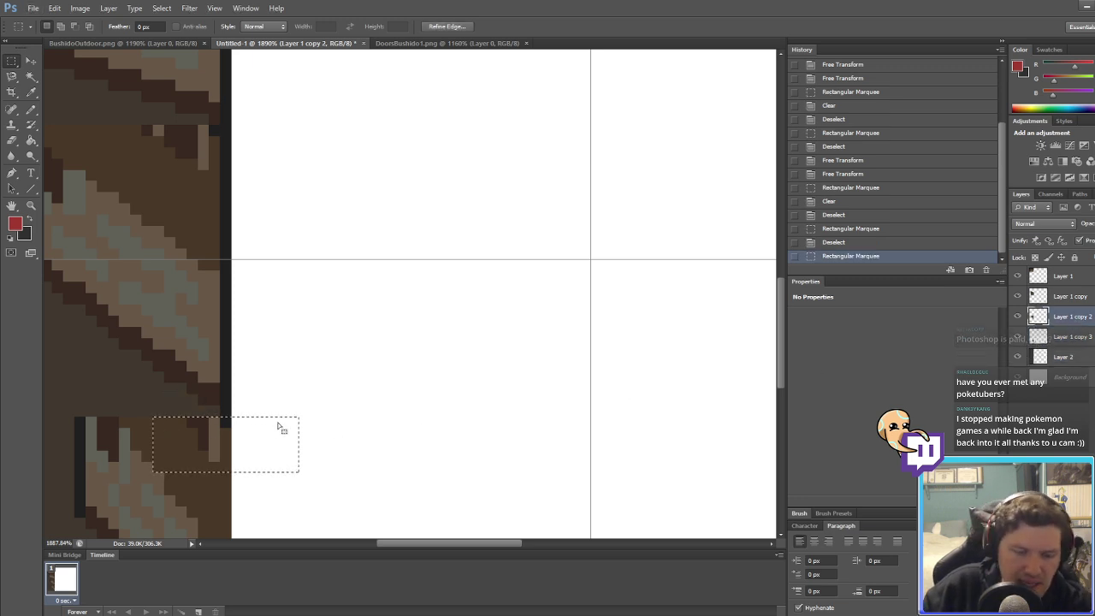
pyautogui.press('Delete')
pyautogui.hotkey('ctrl', 'd')
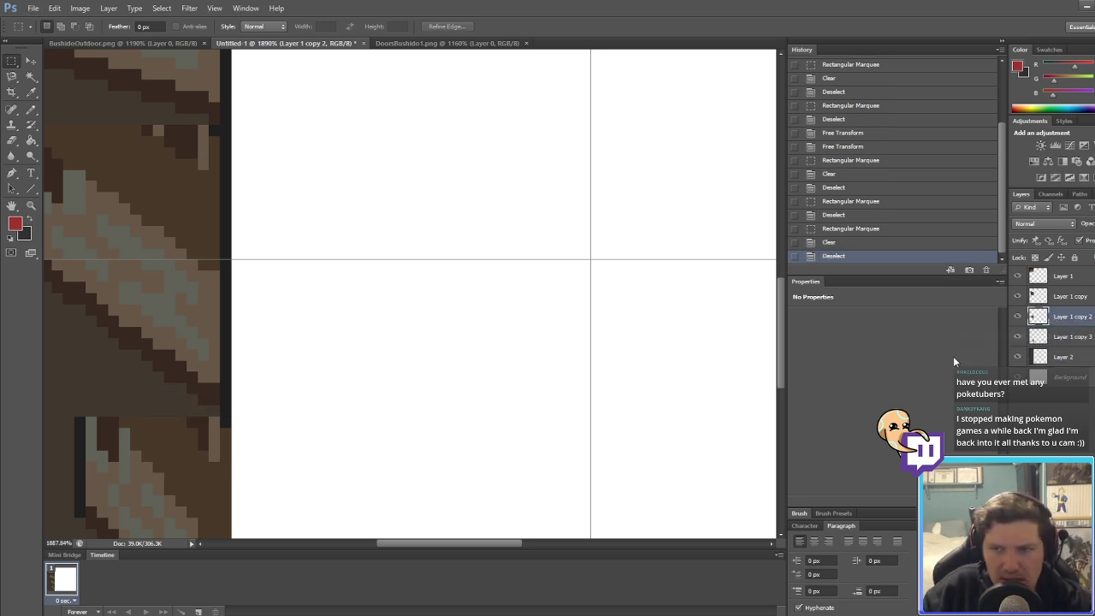
# Step: Inspect the second, third and fourth door layers against the grid and the whole sprite sheet
pyautogui.keyDown('alt'); pyautogui.scroll(-3, 622, 303); pyautogui.keyUp('alt')
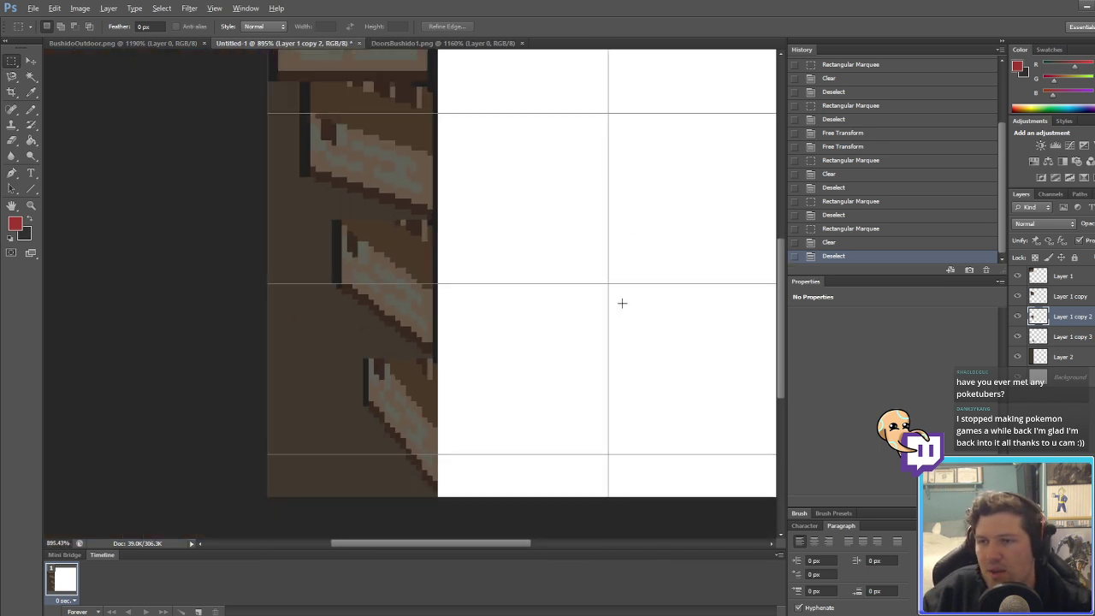
pyautogui.press('v')
pyautogui.keyDown('alt'); pyautogui.scroll(3, 465, 344); pyautogui.keyUp('alt')
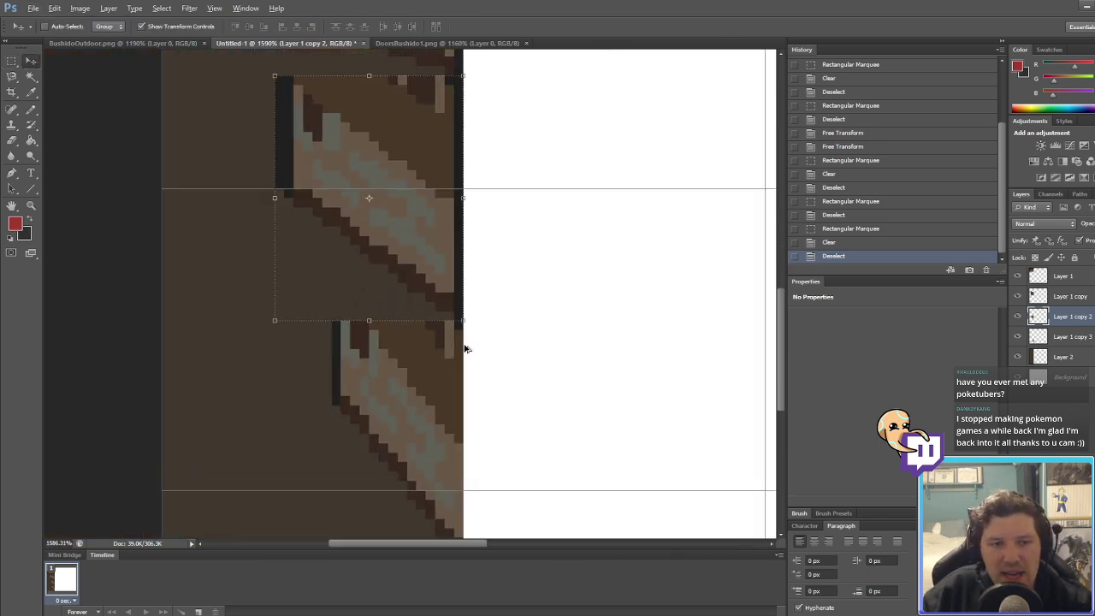
pyautogui.click(1082, 337)
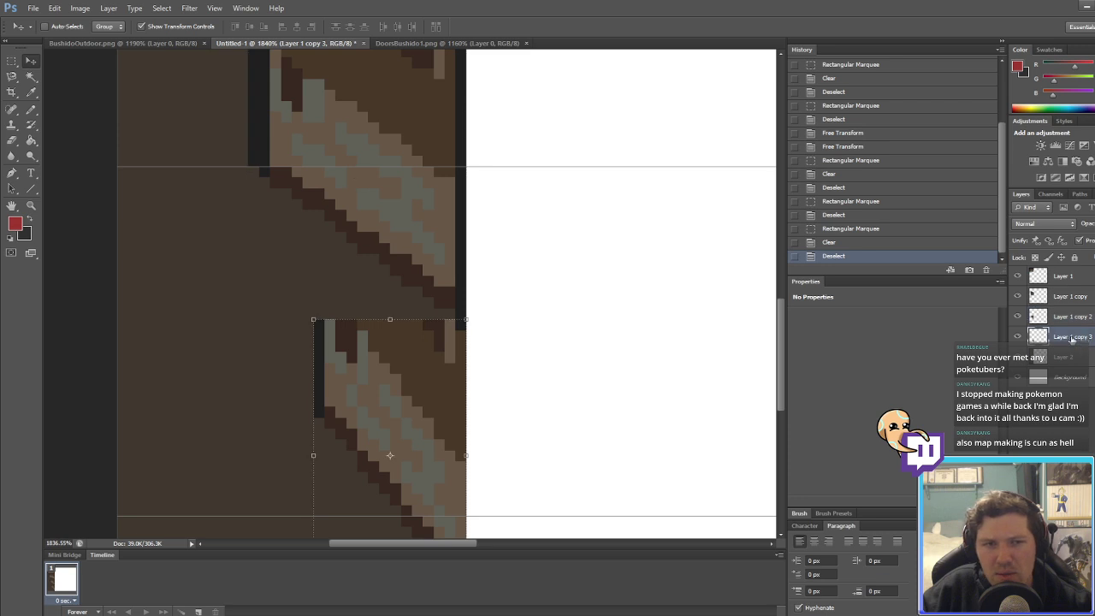
pyautogui.click(1069, 296)
pyautogui.keyDown('alt'); pyautogui.scroll(-3, 545, 323); pyautogui.keyUp('alt')
pyautogui.keyDown('alt'); pyautogui.scroll(2, 257, 231); pyautogui.keyUp('alt')
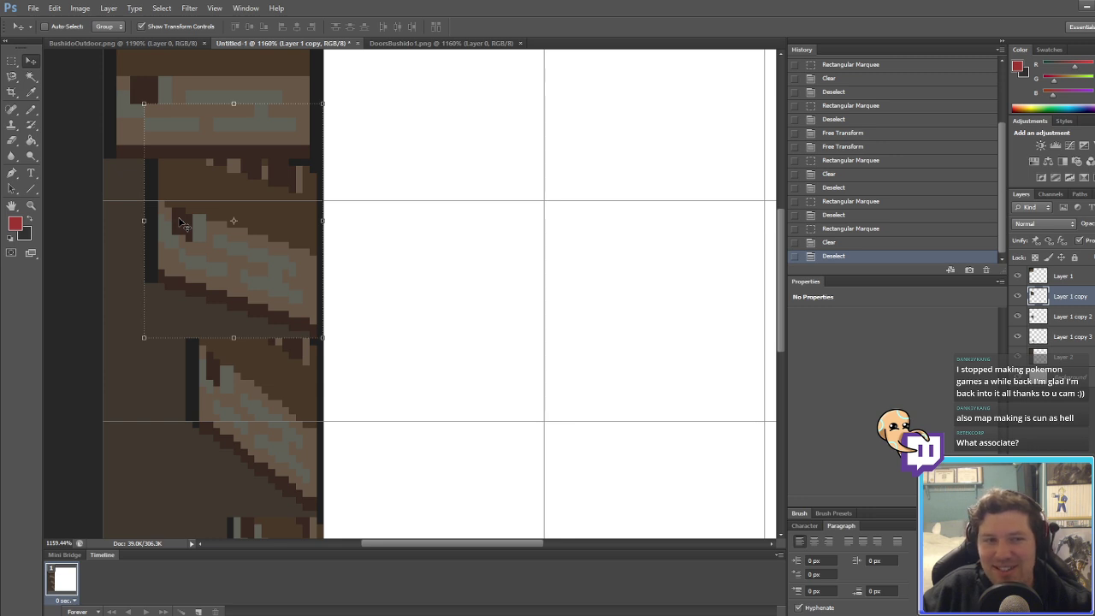
pyautogui.keyDown('alt'); pyautogui.scroll(-2, 416, 359); pyautogui.keyUp('alt')
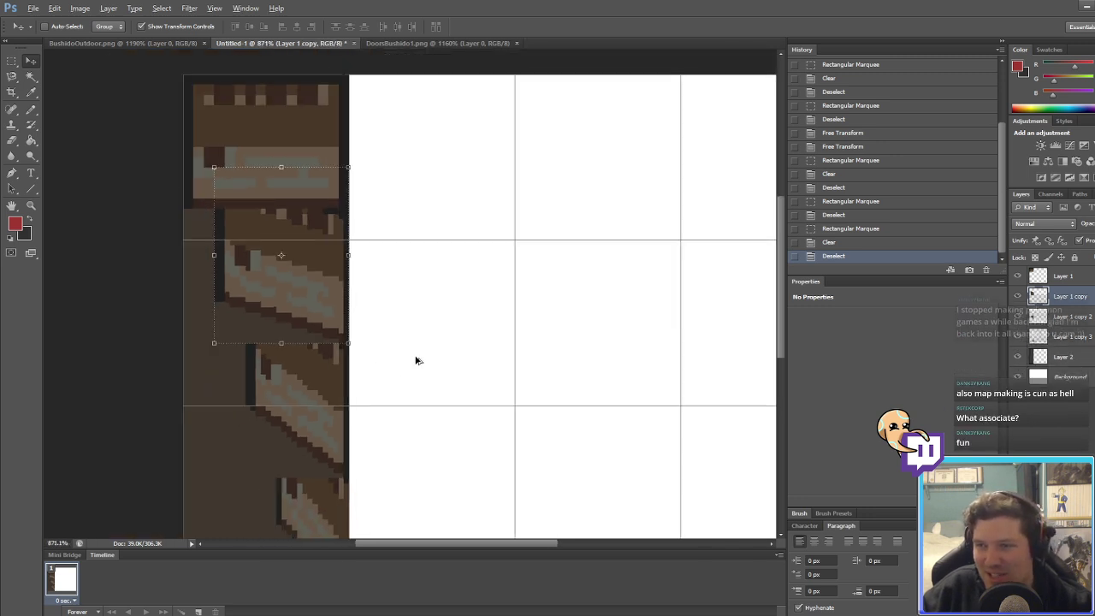
pyautogui.press('alt')
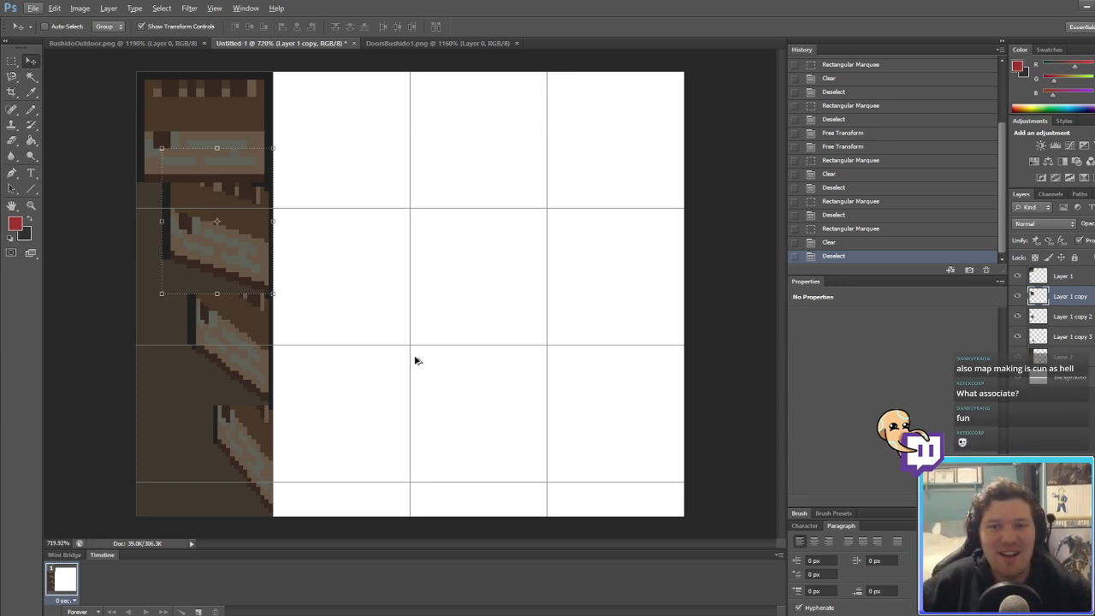
# Step: Save the door sheet as a PNG copy in the Characters folder, basing its file name on DoorsBushido4.png
pyautogui.hotkey('ctrl', 'shift', 's')
pyautogui.click(342, 441)
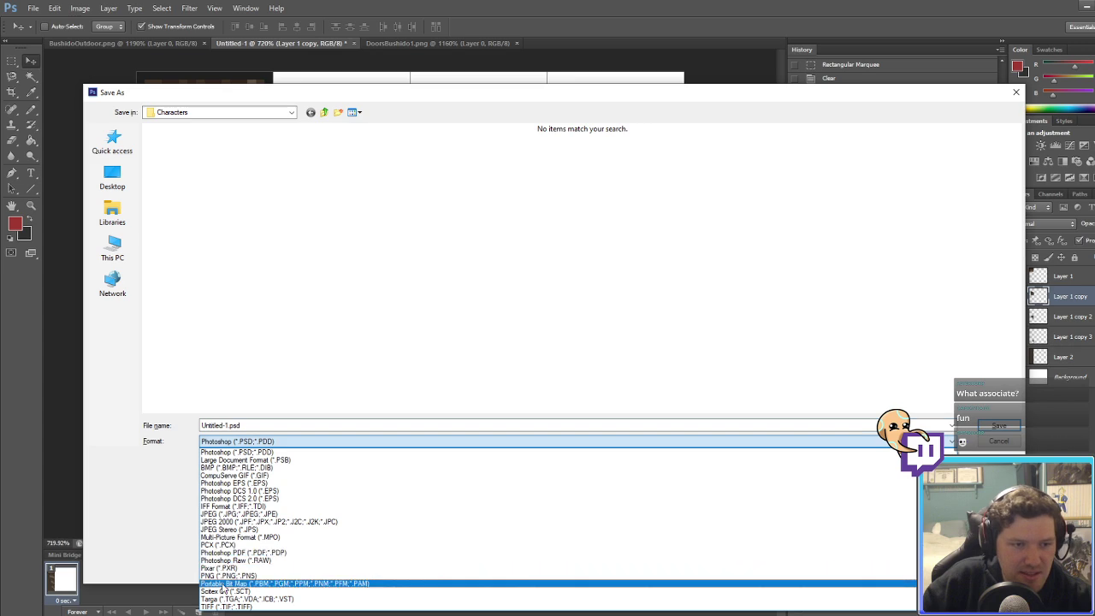
pyautogui.click(228, 576)
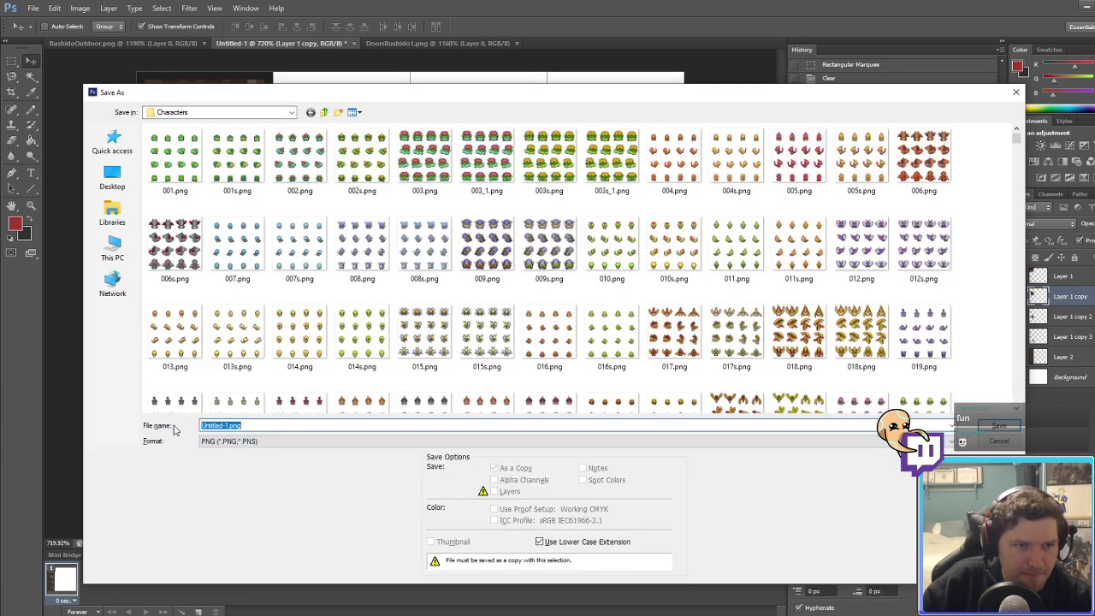
pyautogui.write('do')
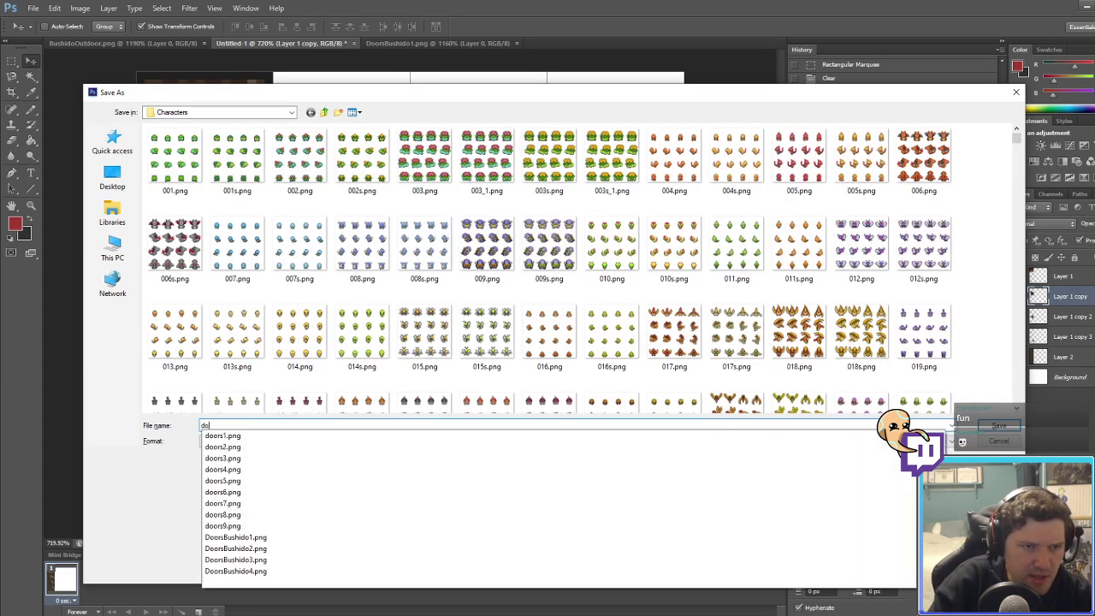
pyautogui.press('Down')
pyautogui.press('Down')
pyautogui.press('Down')
pyautogui.press('Down')
pyautogui.press('Down')
pyautogui.press('Down')
pyautogui.press('Down')
pyautogui.press('Down')
pyautogui.press('Down')
pyautogui.press('Down')
pyautogui.press('Down')
pyautogui.press('Down')
pyautogui.press('Down')
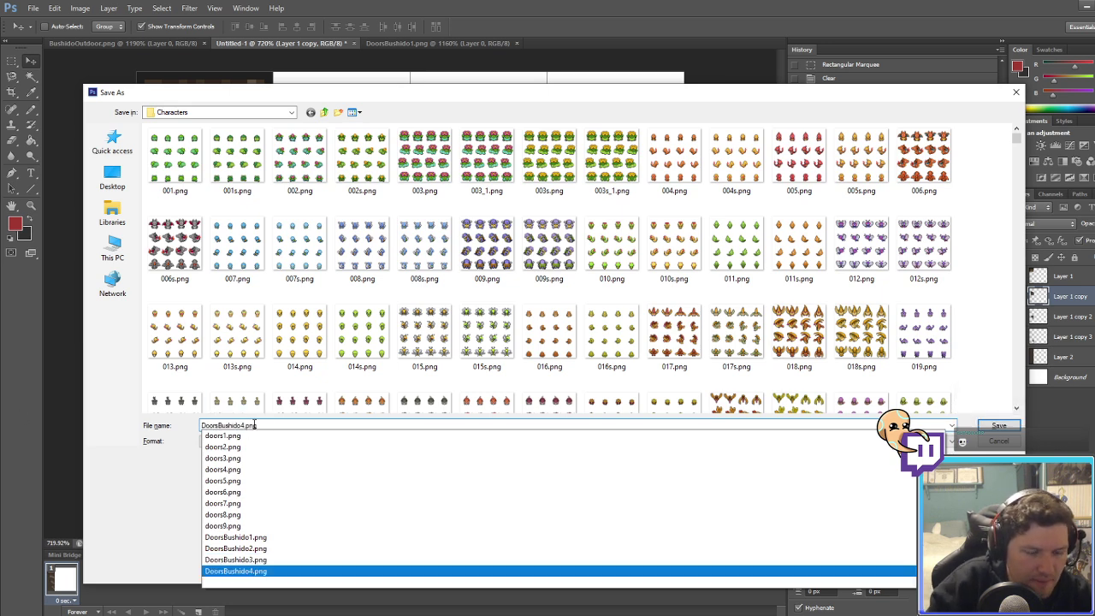
pyautogui.press('Return')
pyautogui.press('Return')
pyautogui.press('Return')
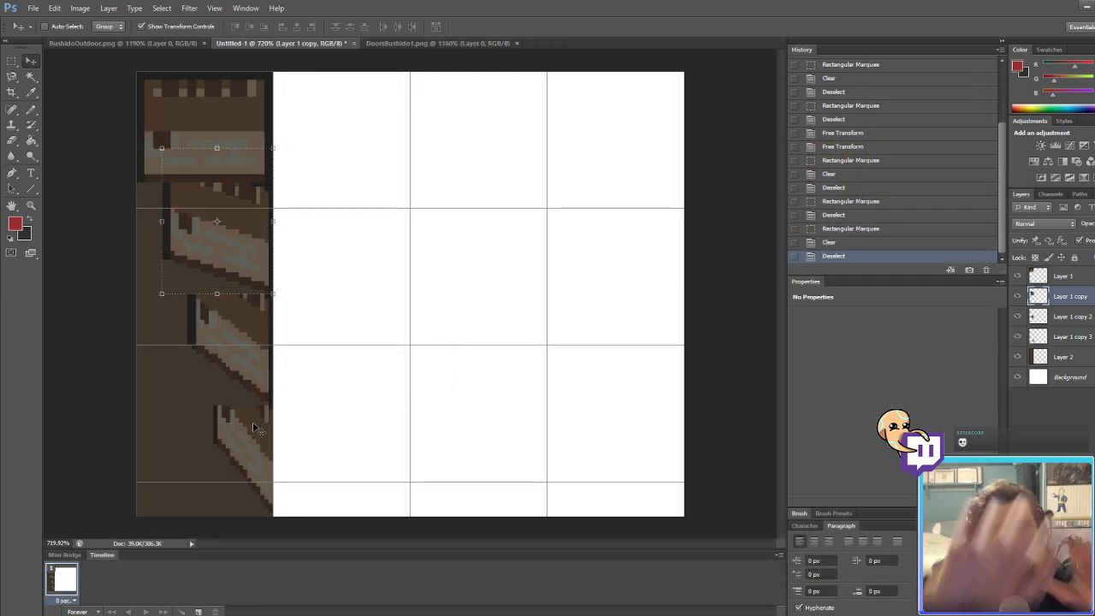
# Step: Close all three open images, discarding changes to the untitled one, and switch to RPG Maker XP
pyautogui.click(353, 43)
pyautogui.click(580, 237)
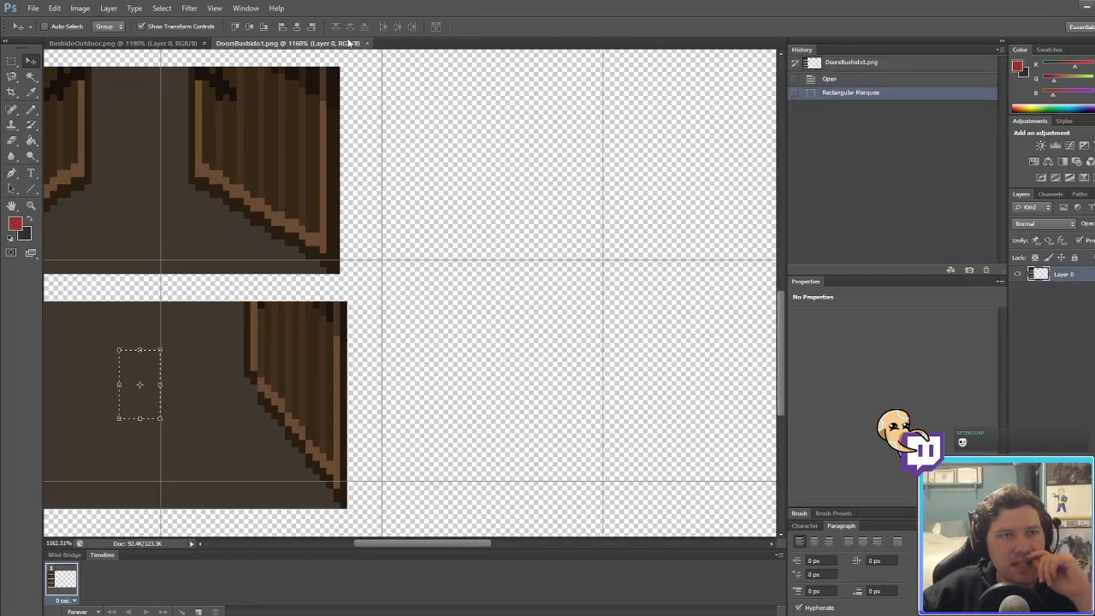
pyautogui.click(356, 42)
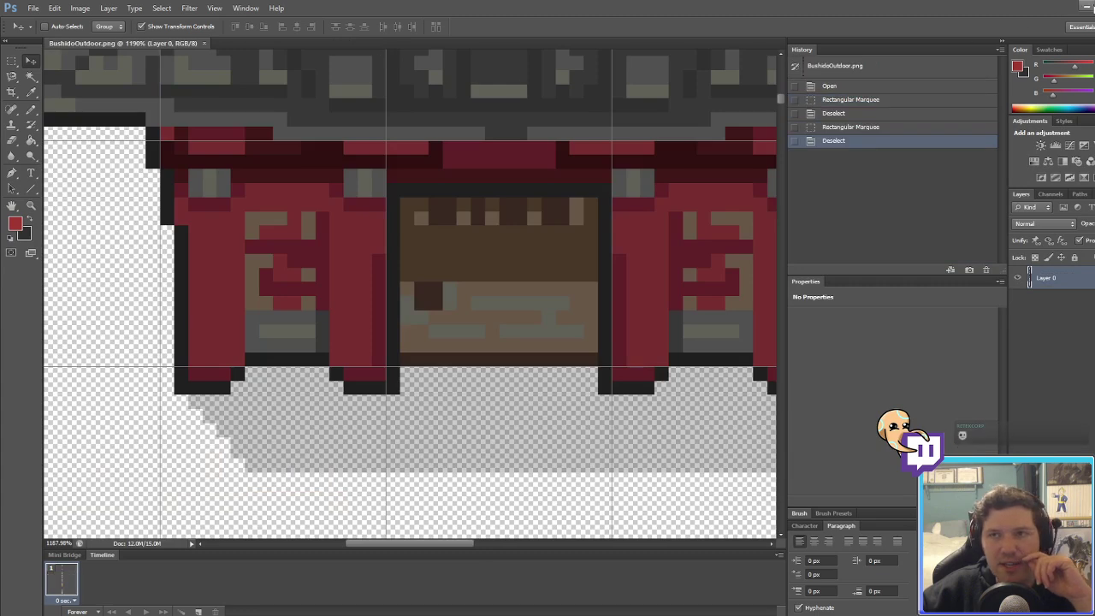
pyautogui.click(205, 43)
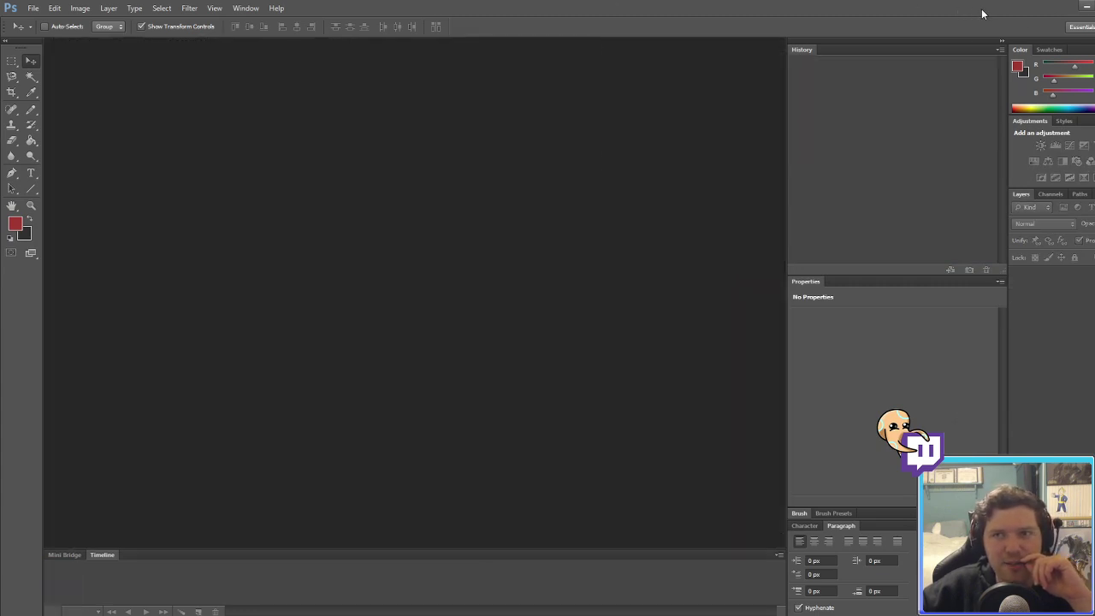
pyautogui.click(1085, 6)
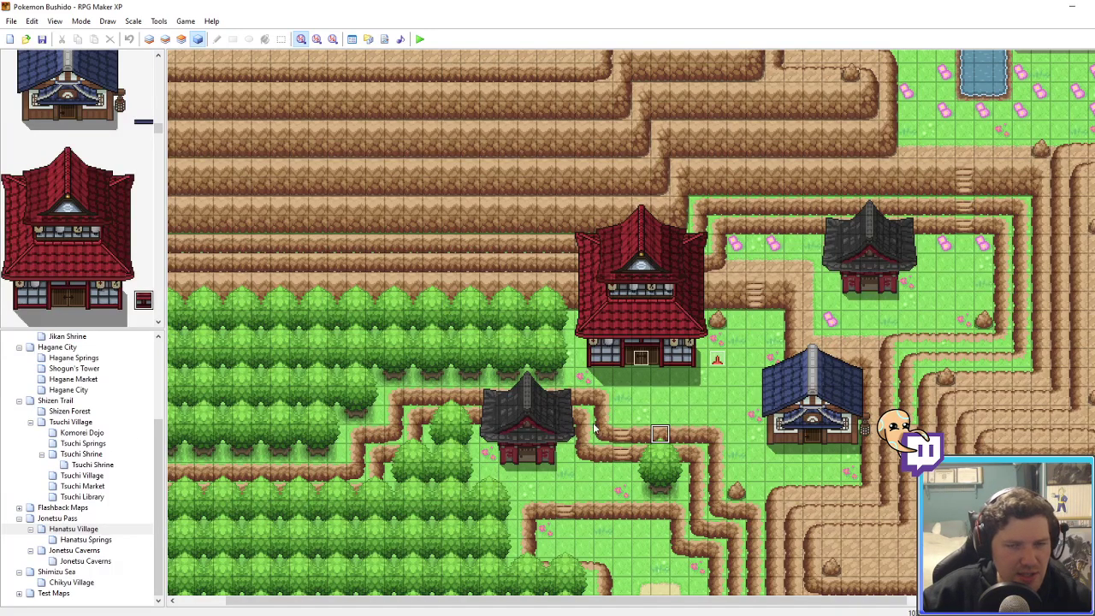
# Step: Create a map named Hanatsu Village under the existing Hanatsu Village, using tileset 024: BushidoIndoor, width 60 and height 20
pyautogui.rightClick(71, 532)
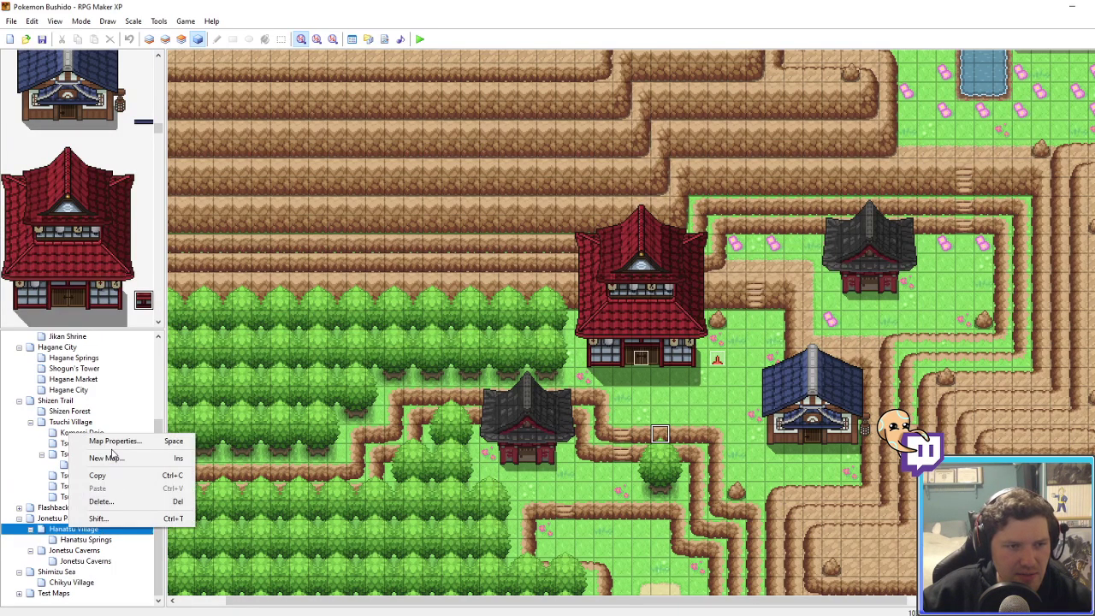
pyautogui.click(111, 456)
pyautogui.write('Hanatsu Village')
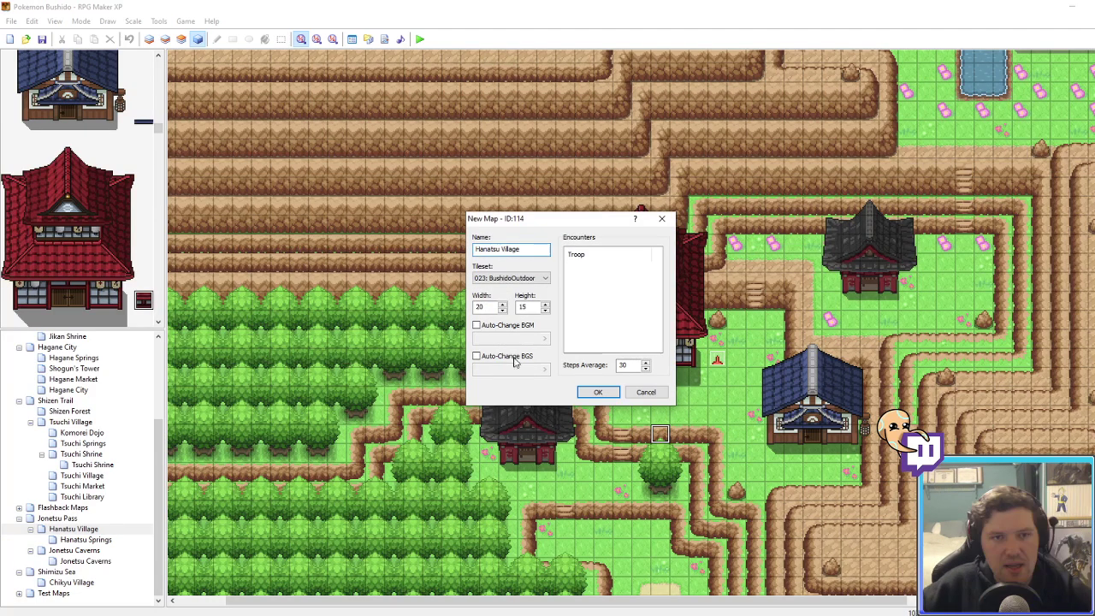
pyautogui.click(494, 278)
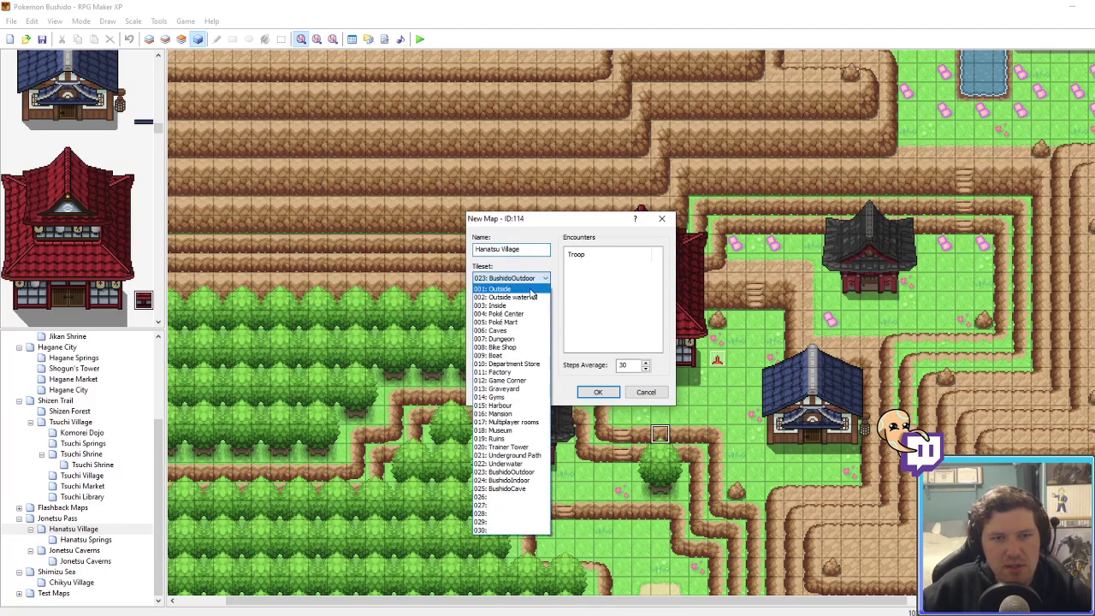
pyautogui.click(509, 482)
pyautogui.doubleClick(482, 306)
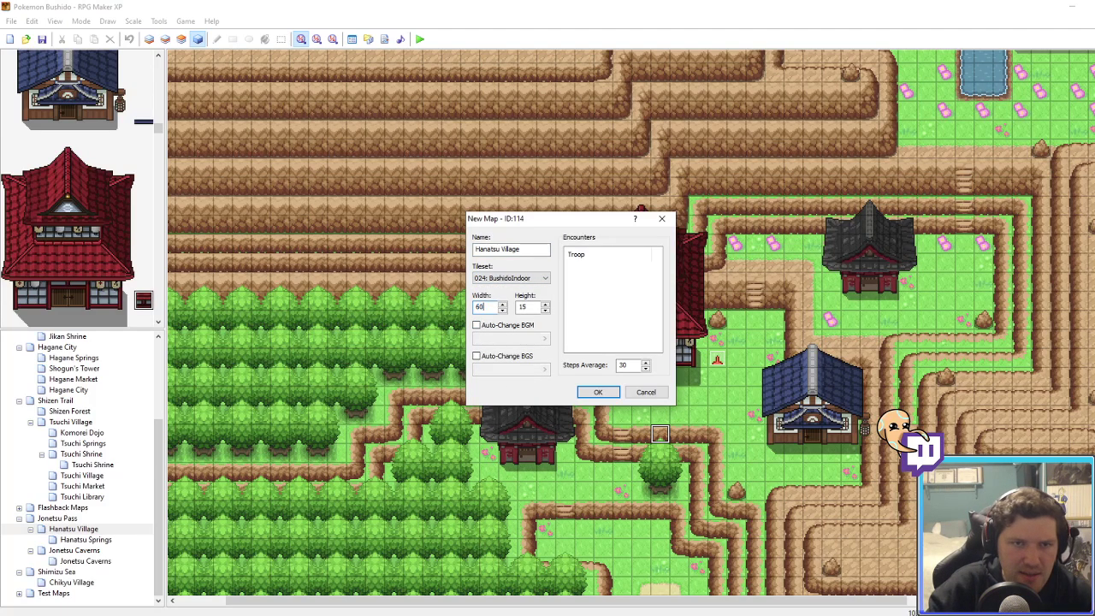
pyautogui.write('60')
pyautogui.press('Tab')
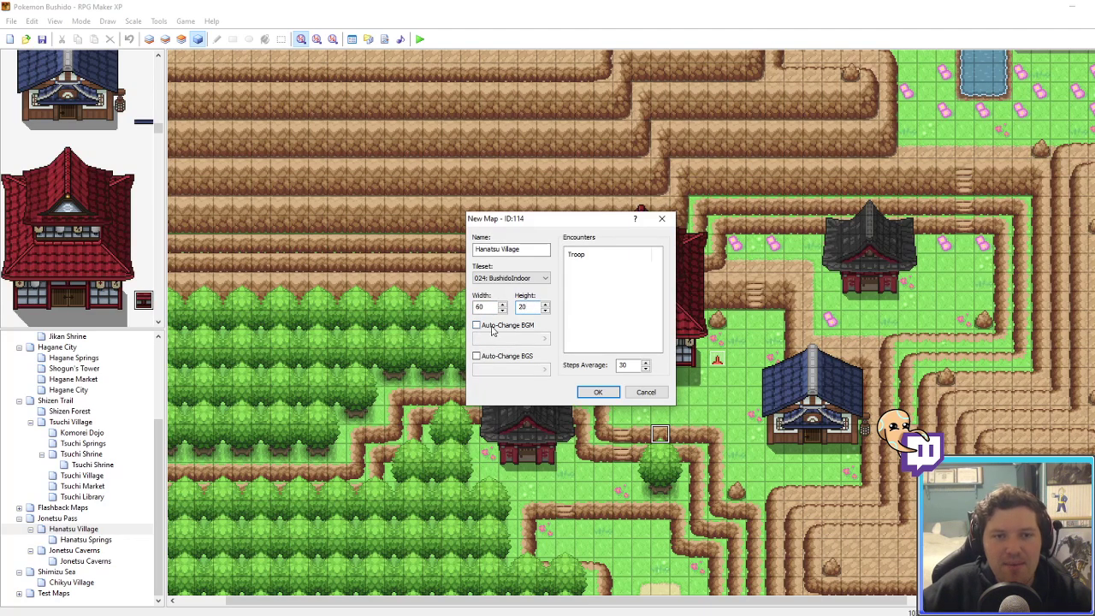
# Step: Enable automatic background music with the Botw-Kakariko track for the new map and accept its properties
pyautogui.click(492, 329)
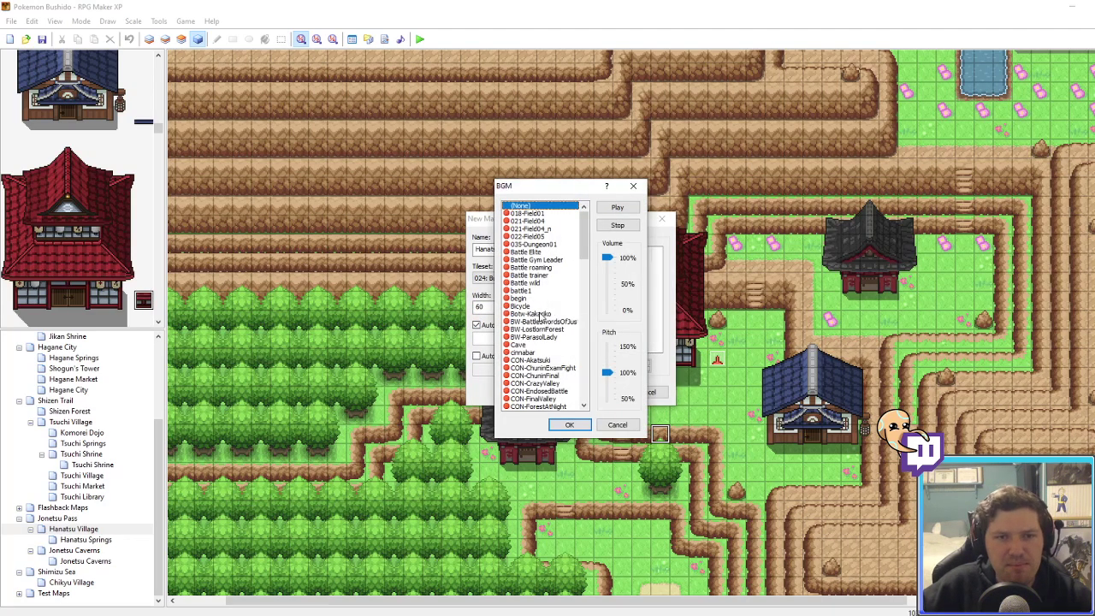
pyautogui.click(540, 315)
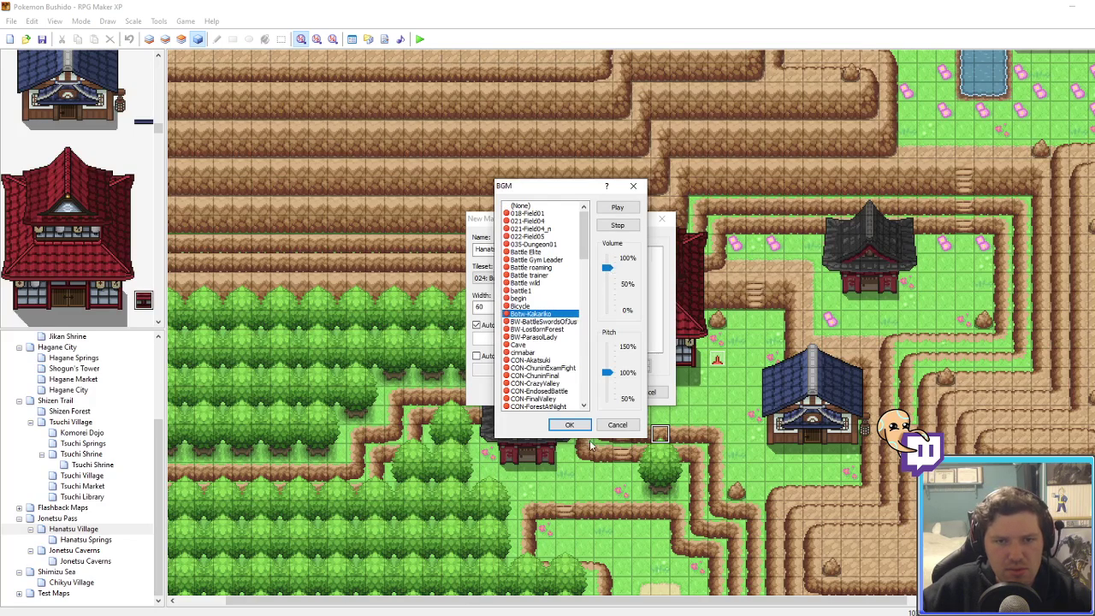
pyautogui.click(569, 425)
pyautogui.click(588, 394)
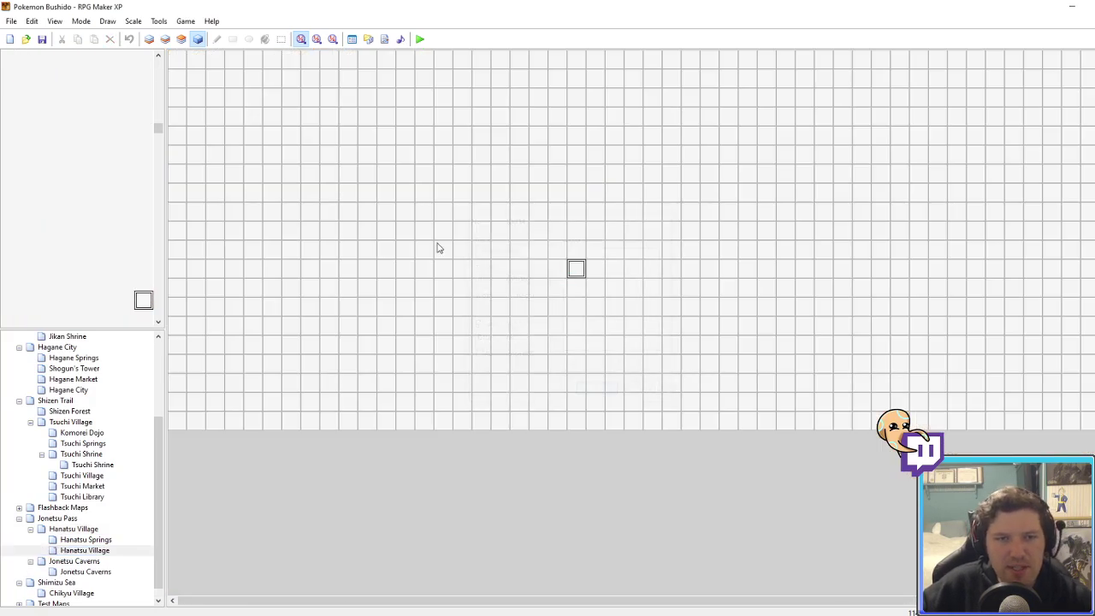
# Step: Fill the new map's first layer with the solid black tile
pyautogui.click(49, 79)
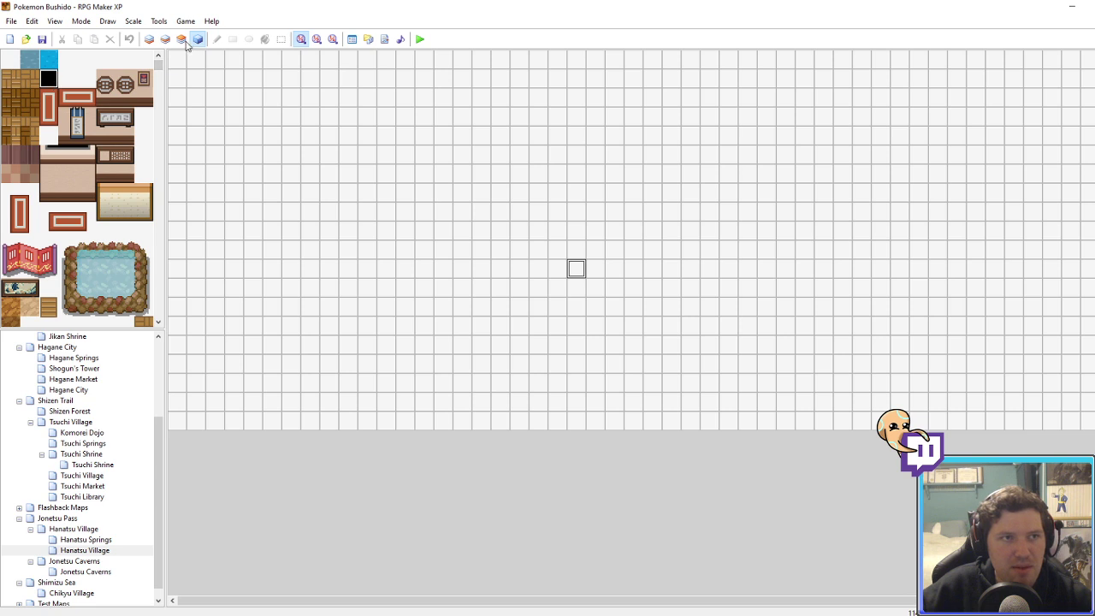
pyautogui.click(149, 38)
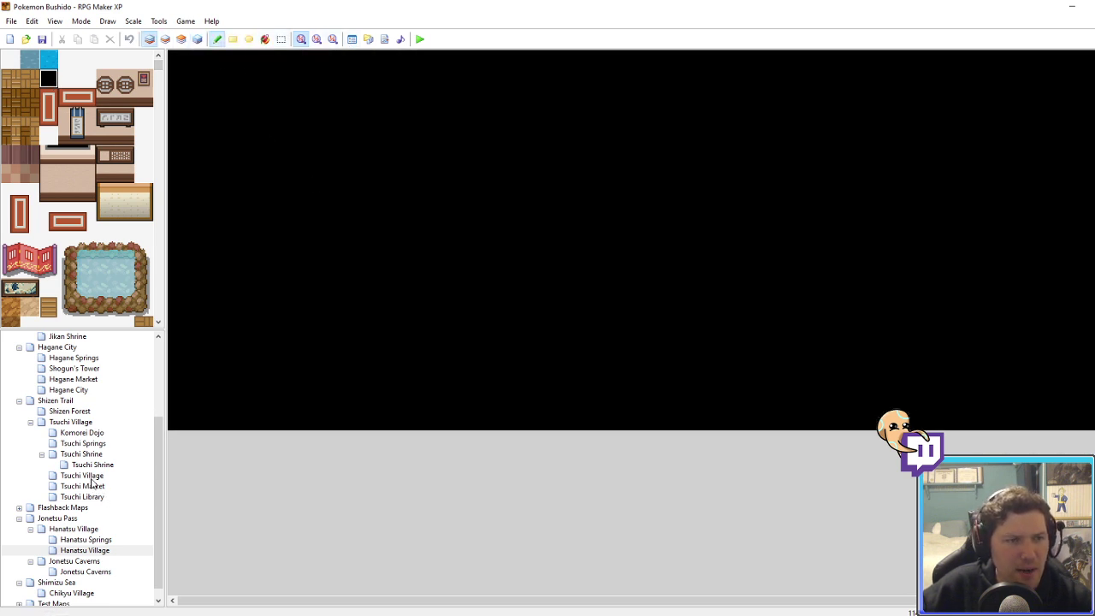
# Step: Paint a patch of light wooden planks two tiles wide and four tall, with a column of dark planks along its left side
pyautogui.scroll(-10, 104, 246)
pyautogui.scroll(3, 103, 246)
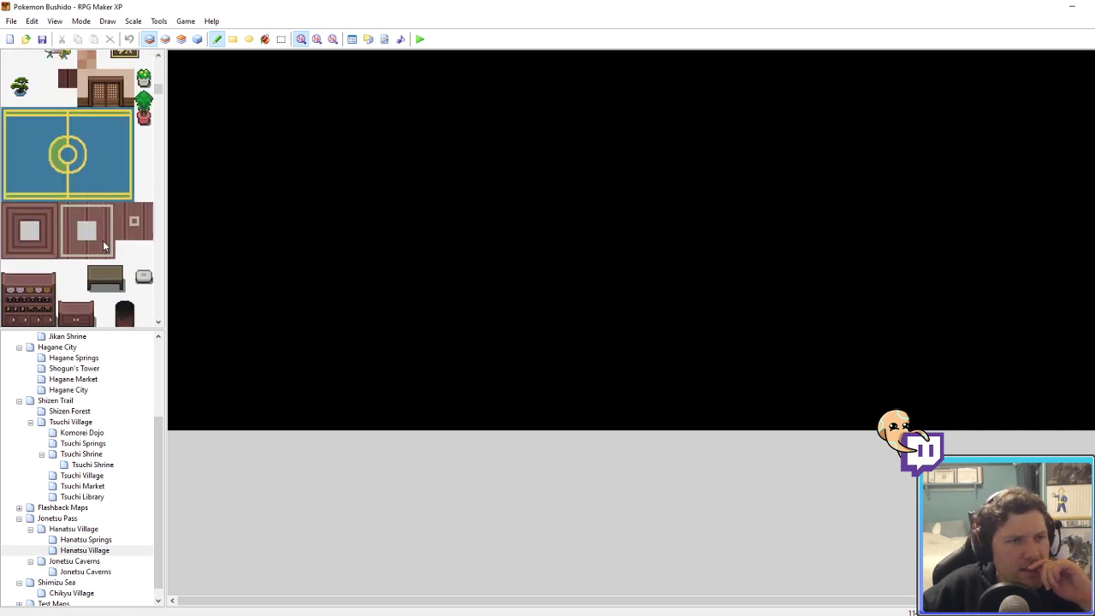
pyautogui.scroll(2, 103, 245)
pyautogui.click(83, 196)
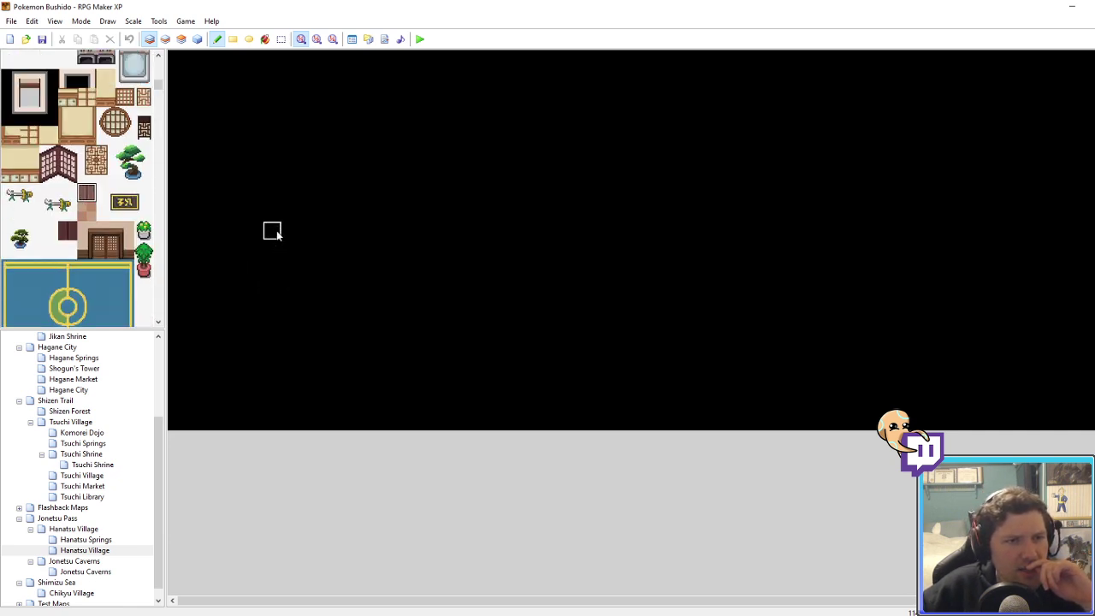
pyautogui.moveTo(268, 229); pyautogui.dragTo(290, 329)
pyautogui.click(70, 225)
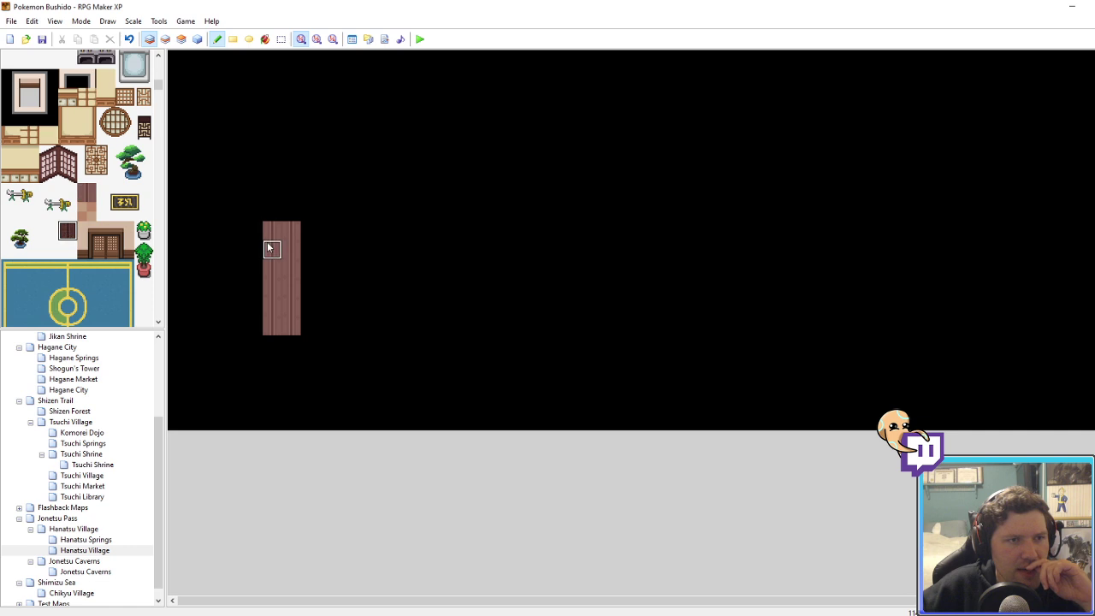
pyautogui.moveTo(253, 229)
pyautogui.mouseDown()
pyautogui.moveTo(253, 289)
pyautogui.moveTo(291, 310)
pyautogui.mouseUp()
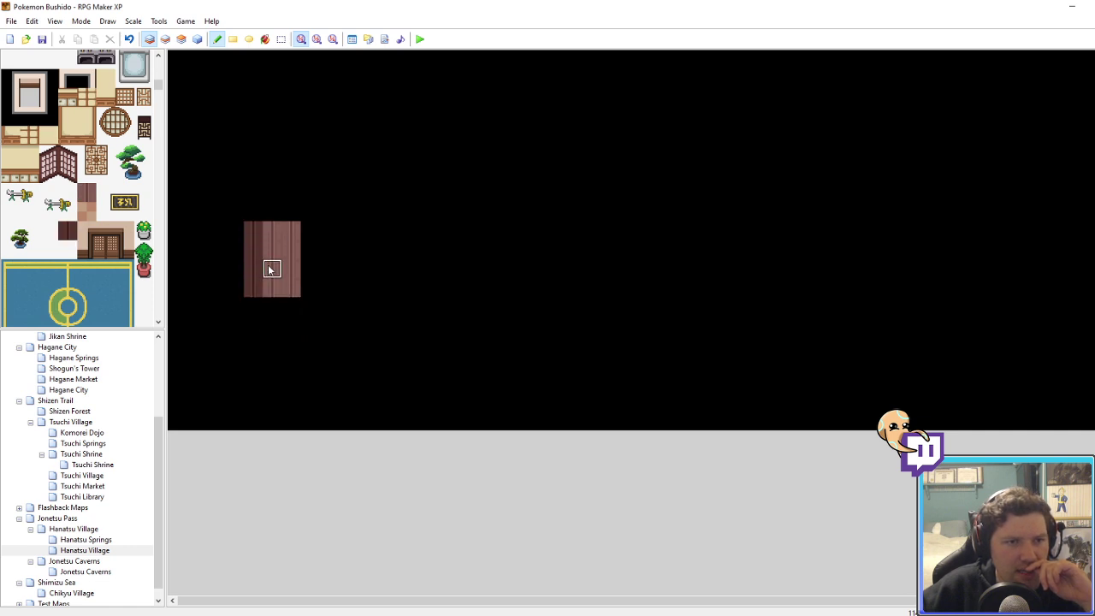
# Step: Extend the plank floor to six tiles wide and six tall on the first layer, with dark planks along its upper edge and its side
pyautogui.scroll(12, 146, 229)
pyautogui.scroll(3, 106, 270)
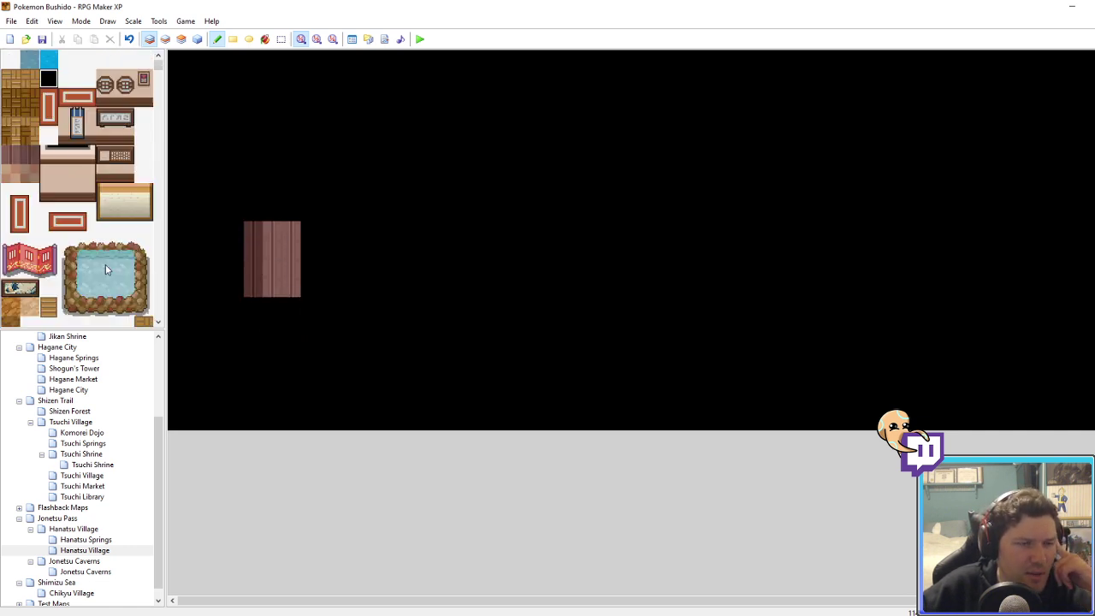
pyautogui.scroll(-10, 70, 203)
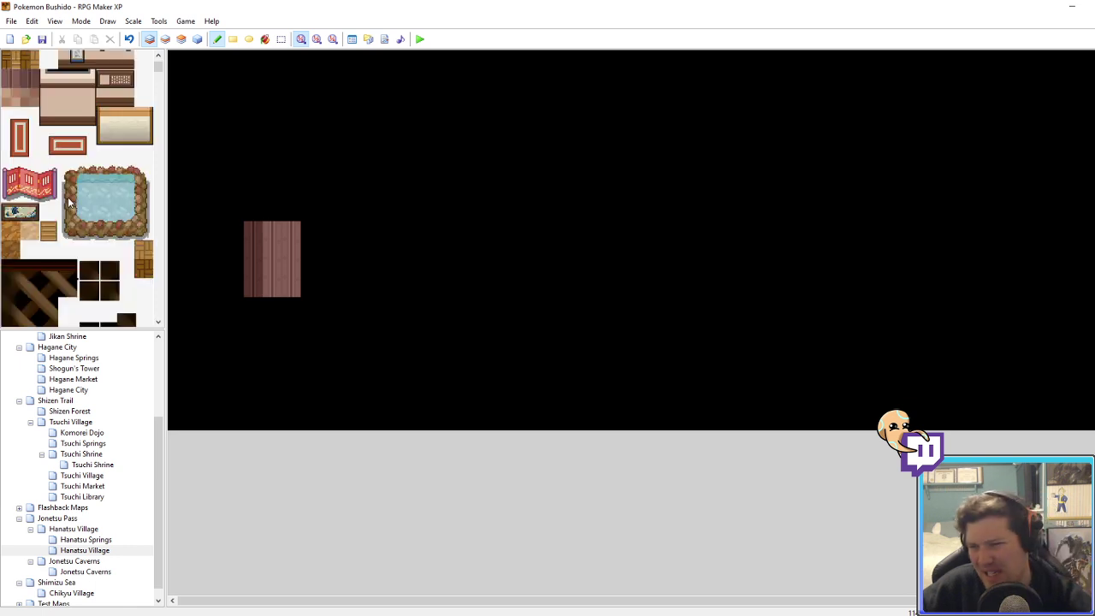
pyautogui.scroll(-6, 74, 209)
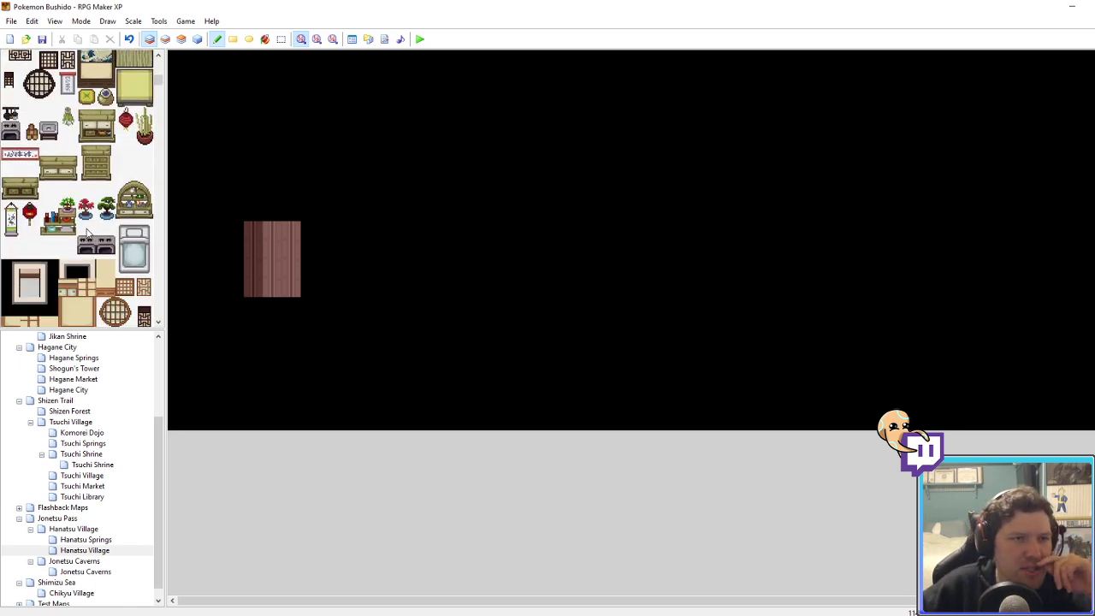
pyautogui.click(66, 306)
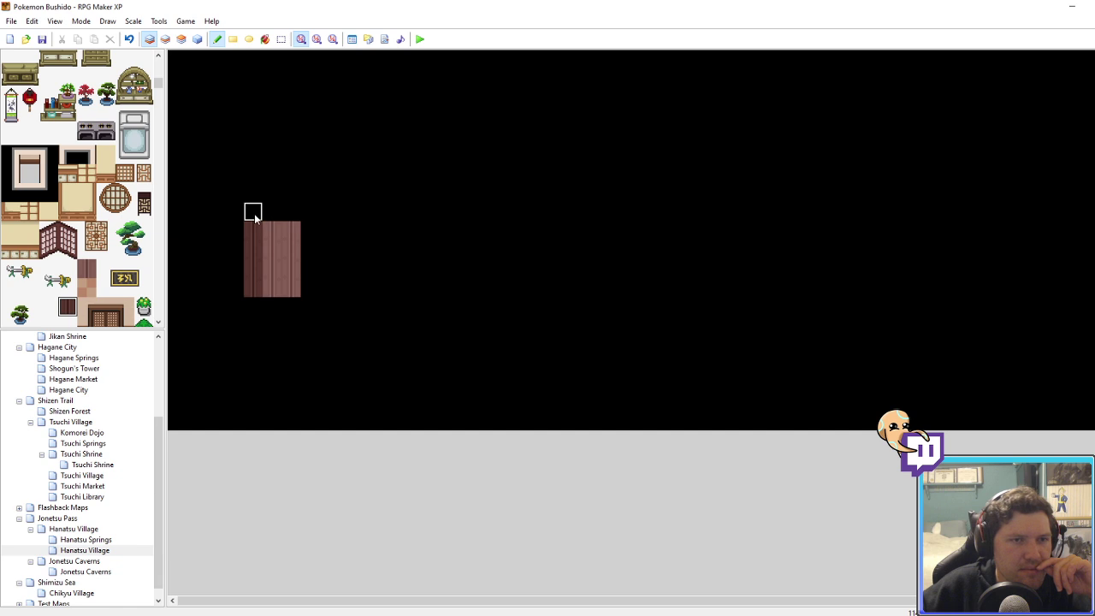
pyautogui.click(310, 213)
pyautogui.click(307, 283)
pyautogui.moveTo(291, 281)
pyautogui.mouseDown(button='right')
pyautogui.moveTo(273, 218)
pyautogui.moveTo(303, 268)
pyautogui.moveTo(328, 279)
pyautogui.moveTo(328, 297)
pyautogui.moveTo(325, 211)
pyautogui.mouseUp(button='right')
pyautogui.click(286, 213)
pyautogui.click(329, 305)
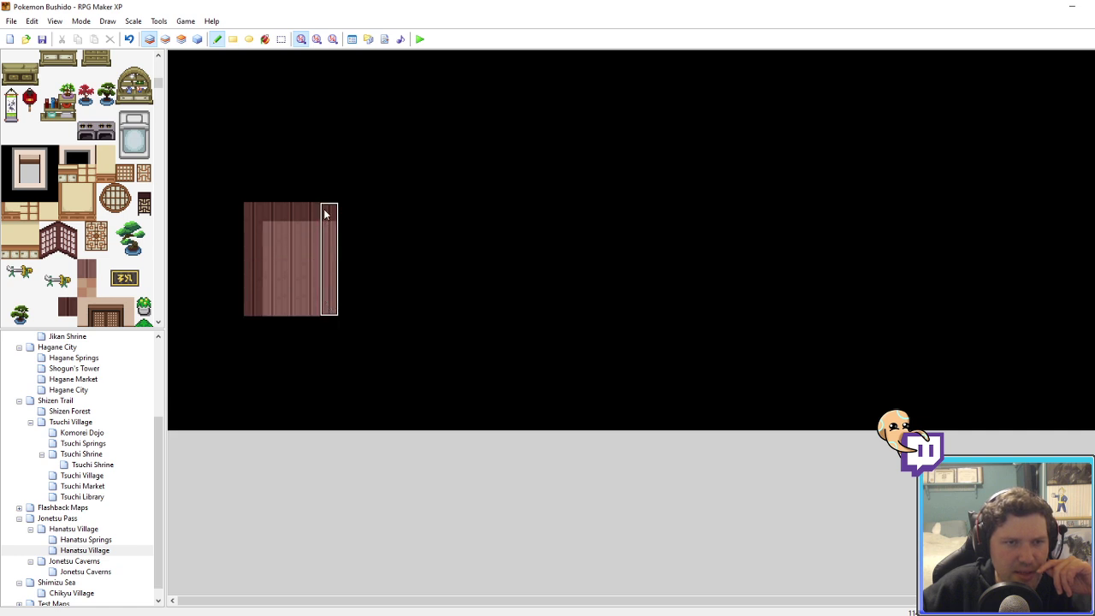
pyautogui.click(343, 212)
# Step: Place the horizontal red doormat on the second layer at the middle of the floor's lower edge
pyautogui.click(165, 39)
pyautogui.scroll(-5, 102, 226)
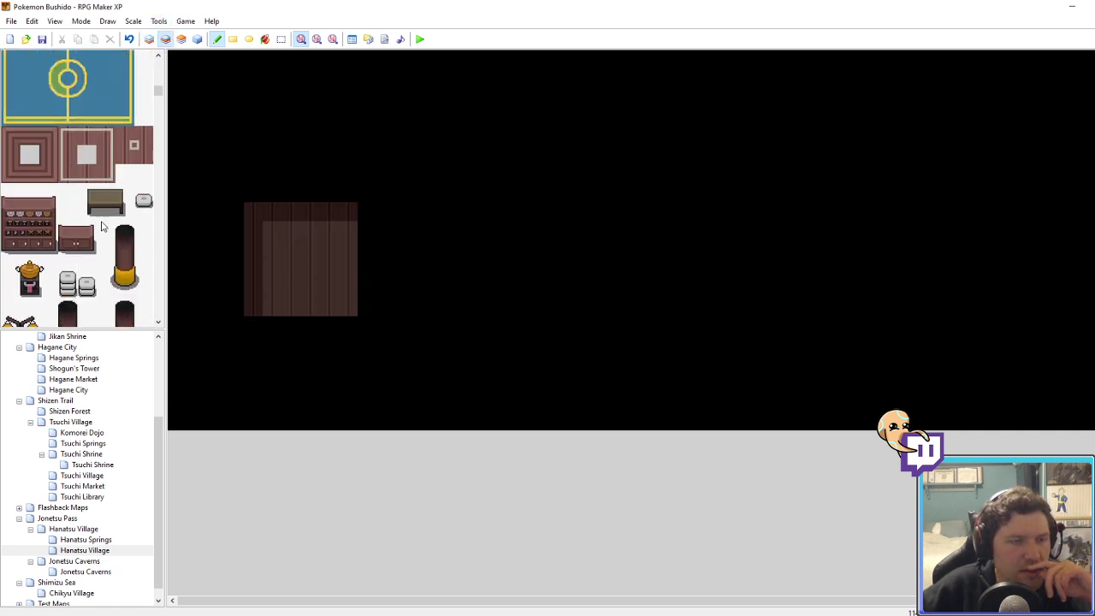
pyautogui.scroll(5, 95, 241)
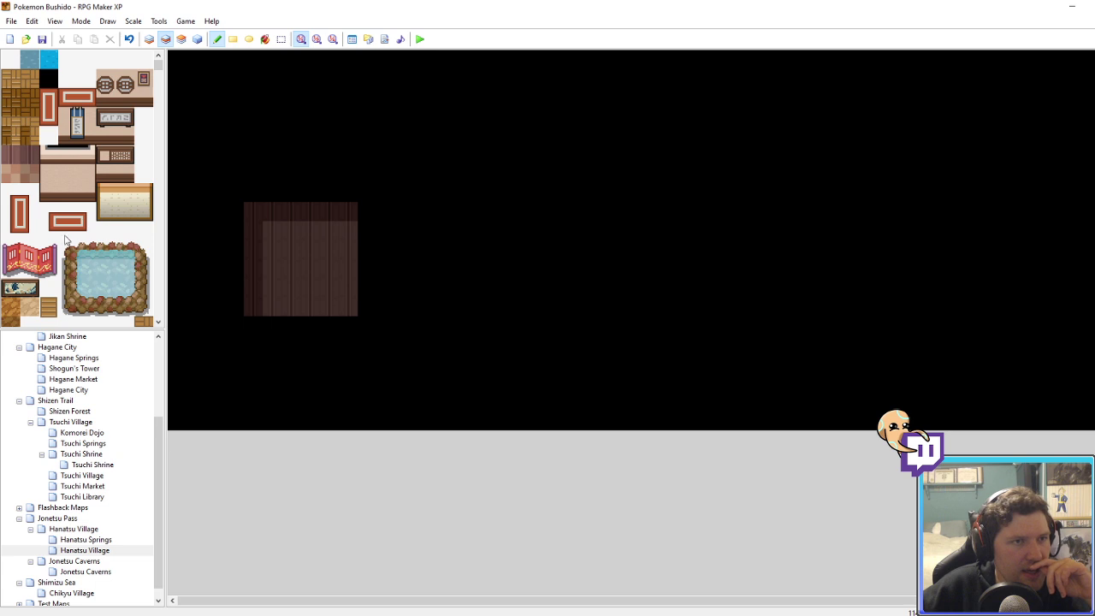
pyautogui.moveTo(52, 219); pyautogui.dragTo(86, 235)
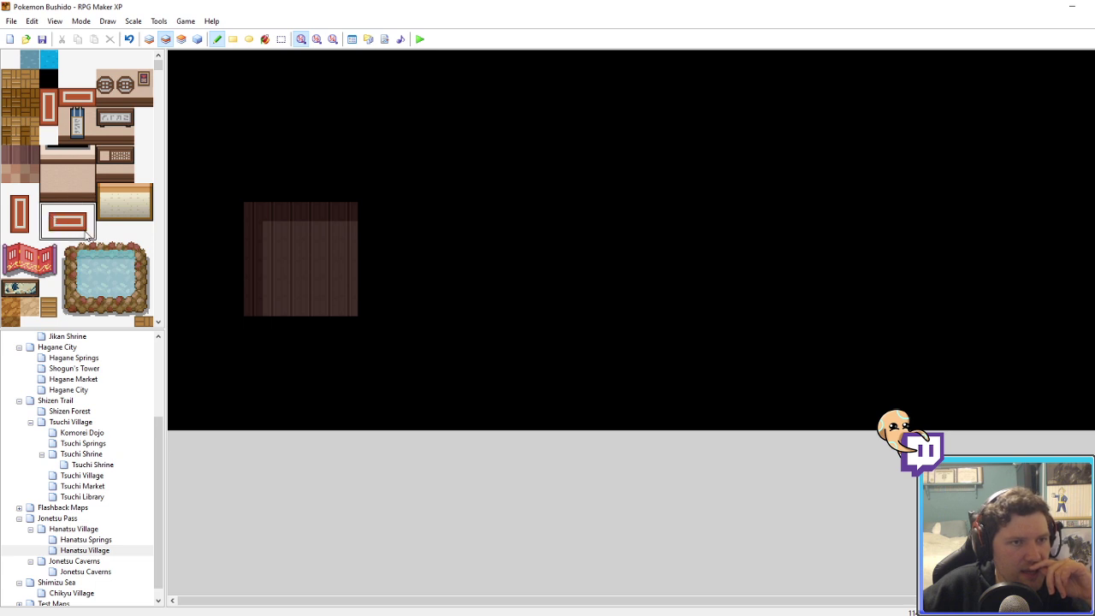
pyautogui.click(283, 304)
# Step: Widen the plank floor by one column on the first layer by copying an existing floor column
pyautogui.click(149, 39)
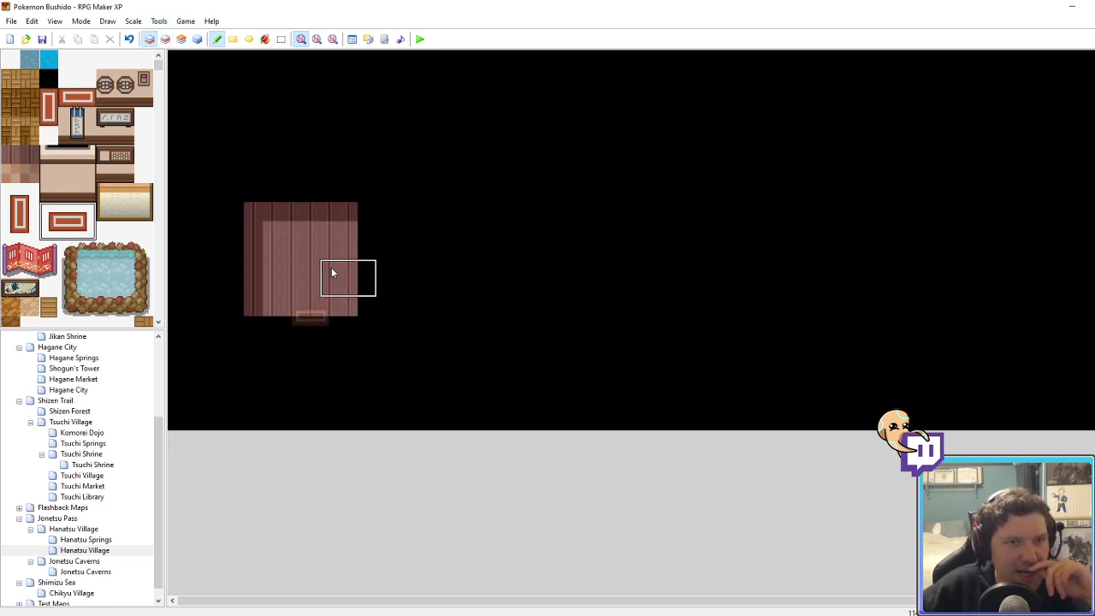
pyautogui.moveTo(346, 304); pyautogui.dragTo(358, 205, button='right')
pyautogui.click(359, 210)
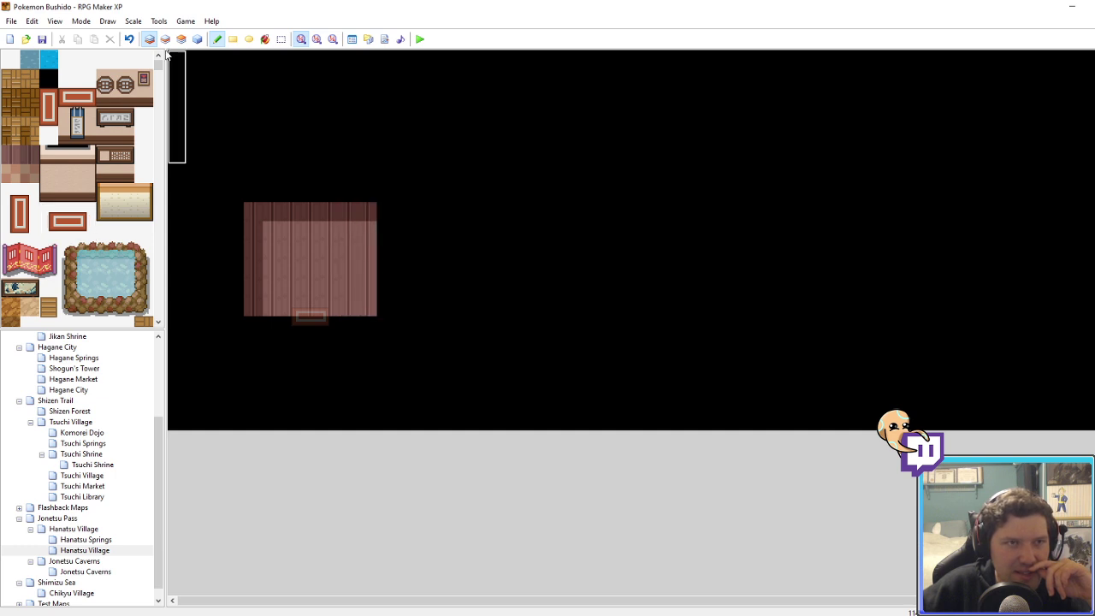
# Step: Paint a three-tile-tall beige wall with brown trim across the full width of the floor's upper edge on the first layer
pyautogui.press('F6')
pyautogui.moveTo(67, 195); pyautogui.dragTo(74, 157)
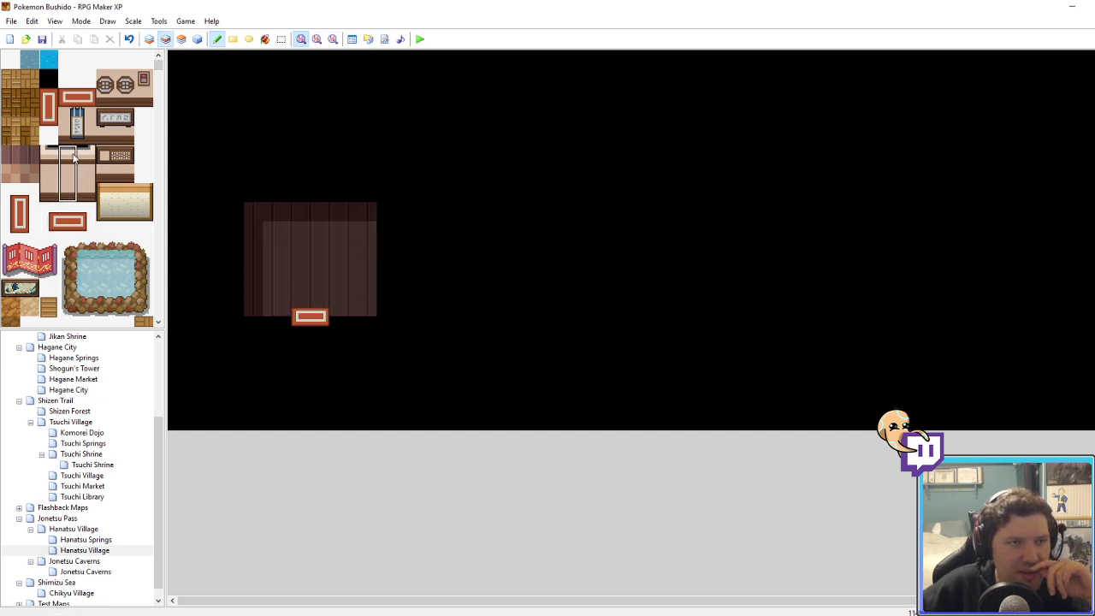
pyautogui.click(251, 165)
pyautogui.click(148, 39)
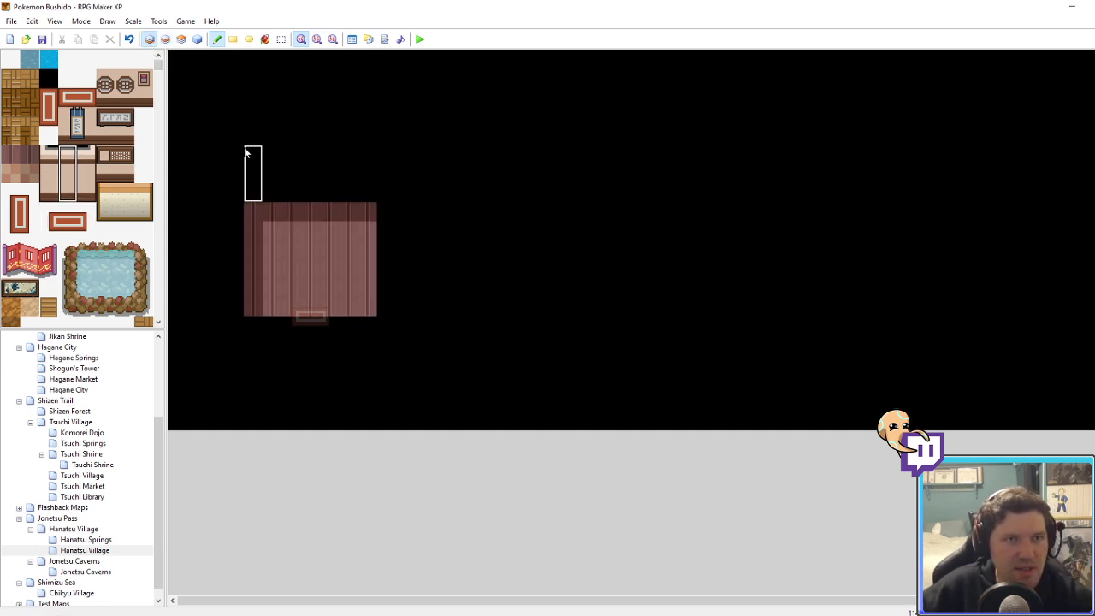
pyautogui.moveTo(254, 162); pyautogui.dragTo(370, 161)
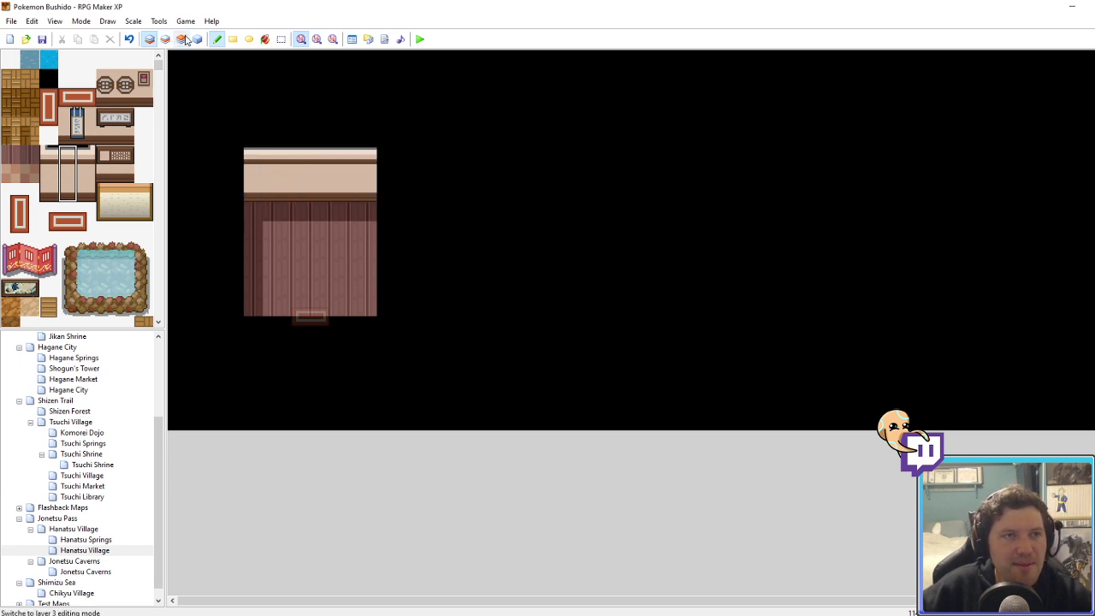
# Step: Switch to the event layer and look at the houses and their doors on the outdoor Tsuchi Village map
pyautogui.click(197, 39)
pyautogui.click(348, 231)
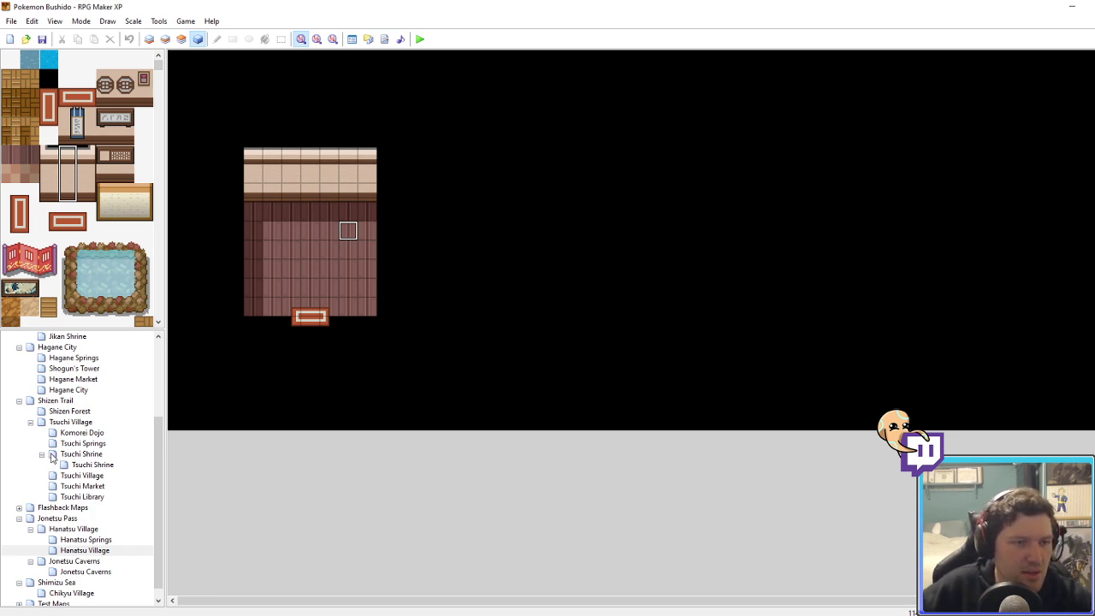
pyautogui.click(70, 423)
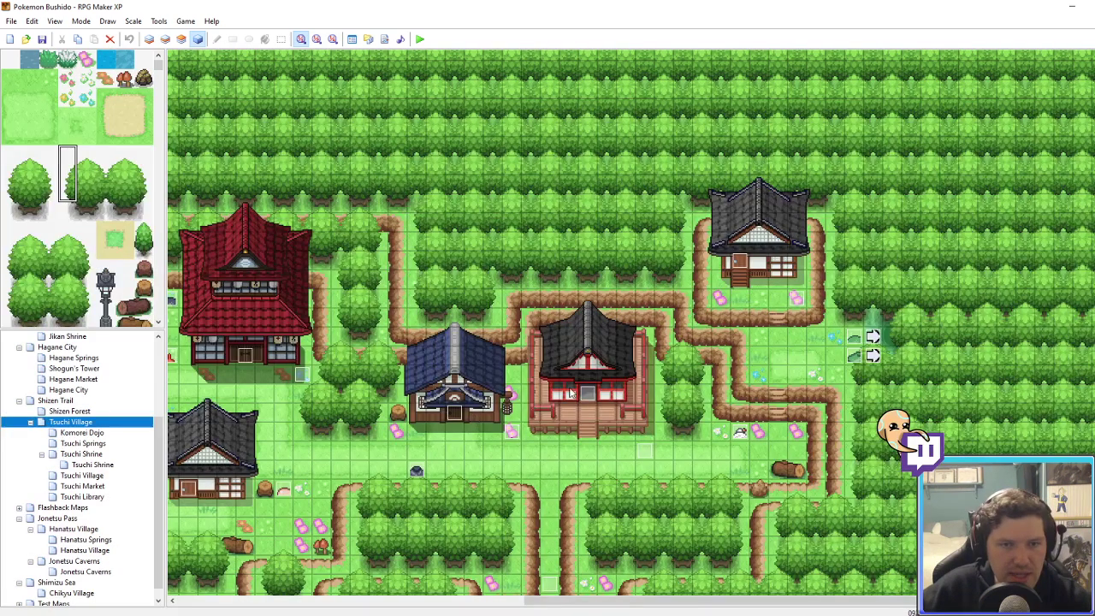
pyautogui.click(187, 488)
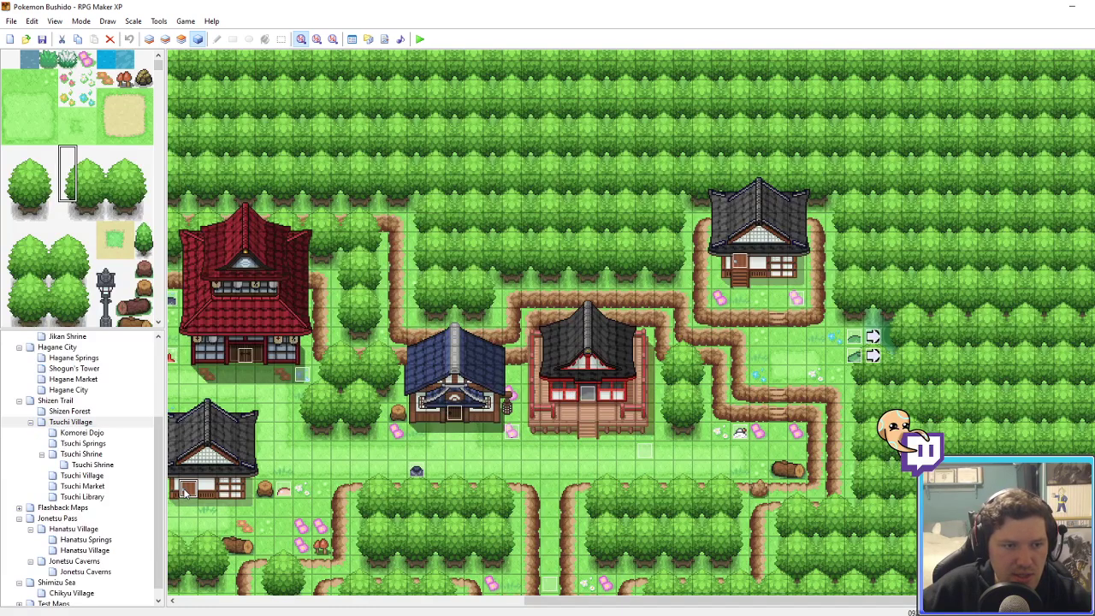
# Step: Edit the door event of the lower black-roofed house on the outdoor Hanatsu Village map and set its first page graphic to DoorsBushido5
pyautogui.click(72, 530)
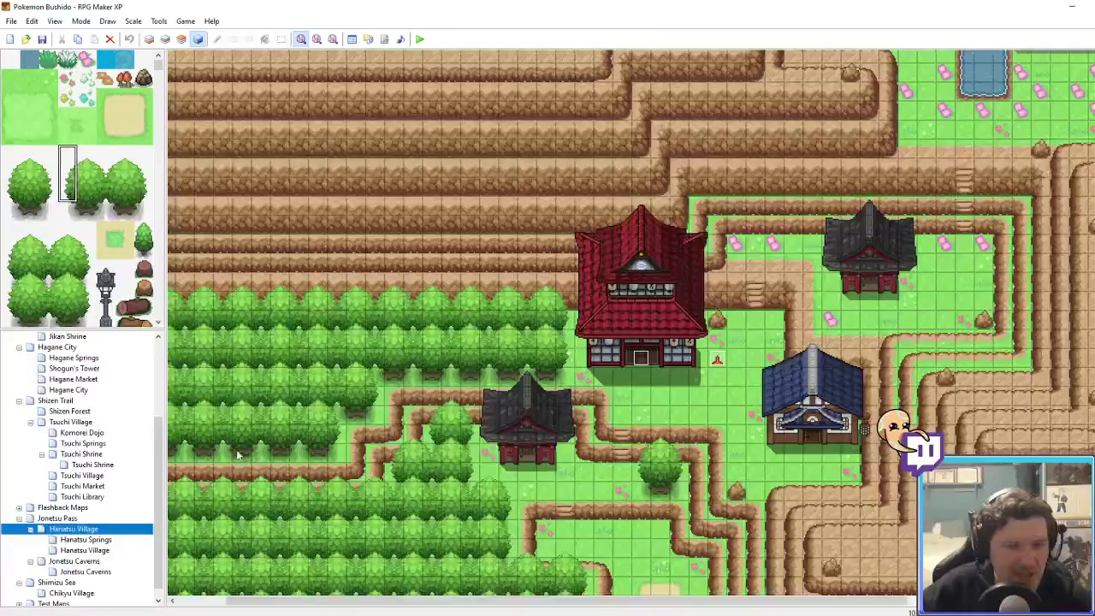
pyautogui.click(531, 453)
pyautogui.rightClick(531, 456)
pyautogui.click(557, 463)
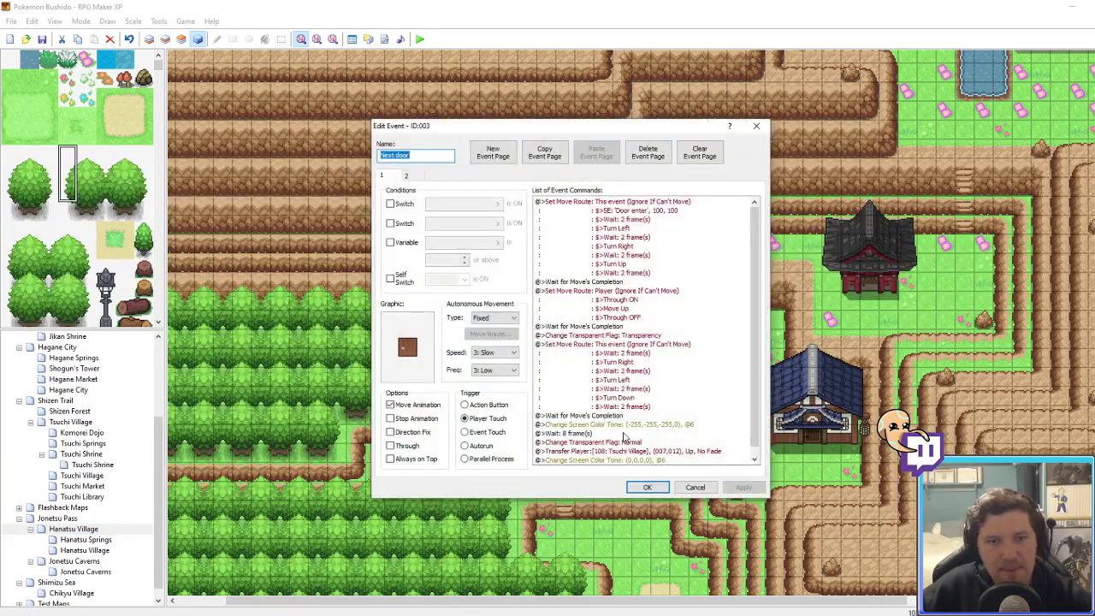
pyautogui.doubleClick(409, 346)
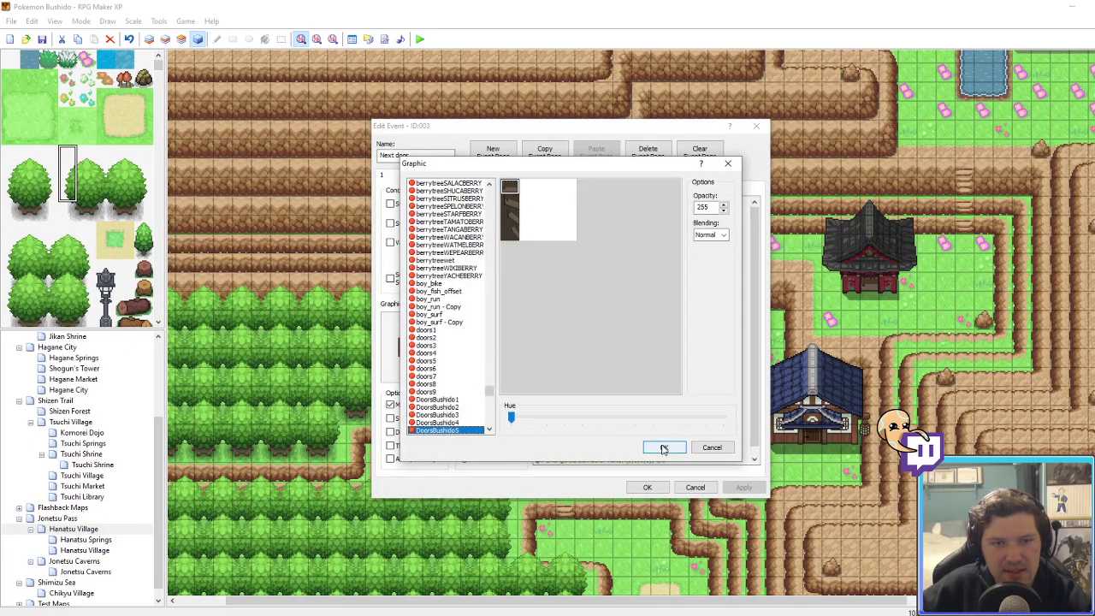
pyautogui.press('Down')
pyautogui.press('Up')
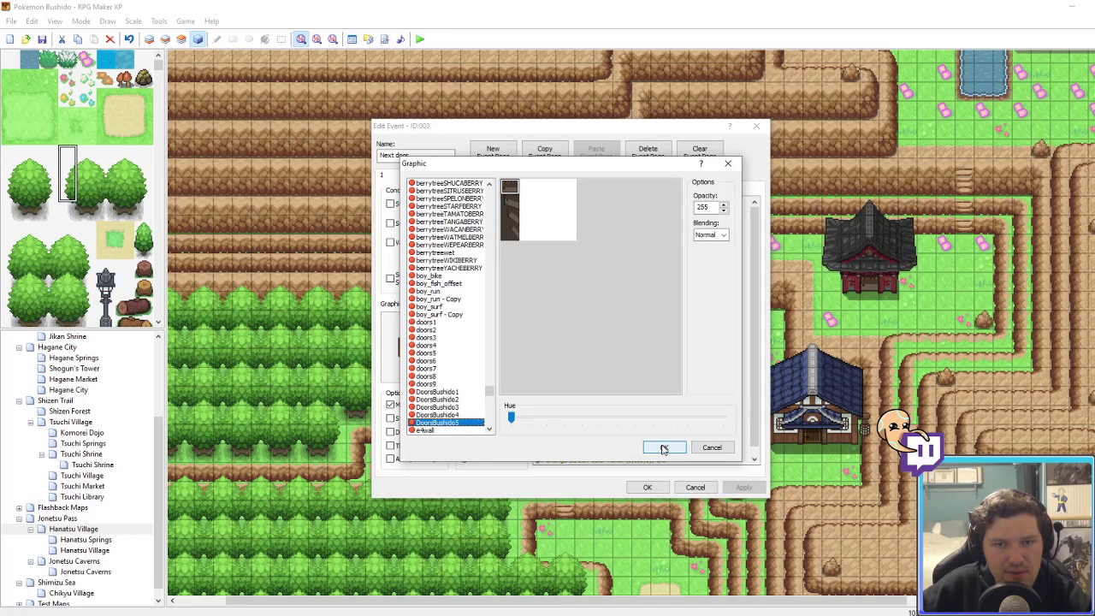
pyautogui.click(663, 448)
# Step: Set the door's player transfer destination to the indoor Hanatsu Village map (114) at 007,013, on the doormat
pyautogui.rightClick(685, 451)
pyautogui.click(711, 469)
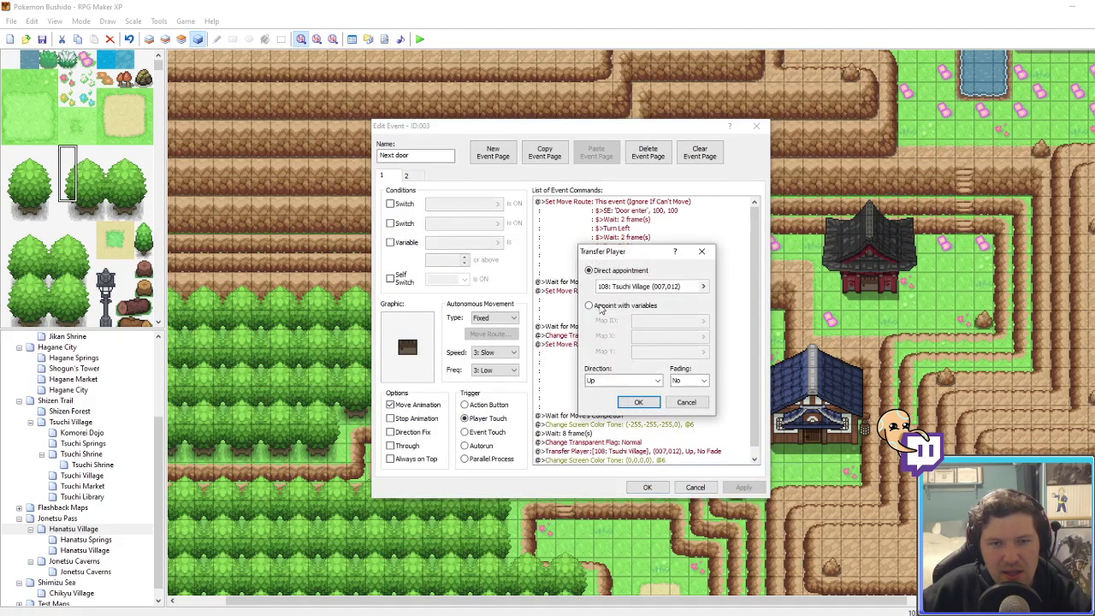
pyautogui.click(640, 286)
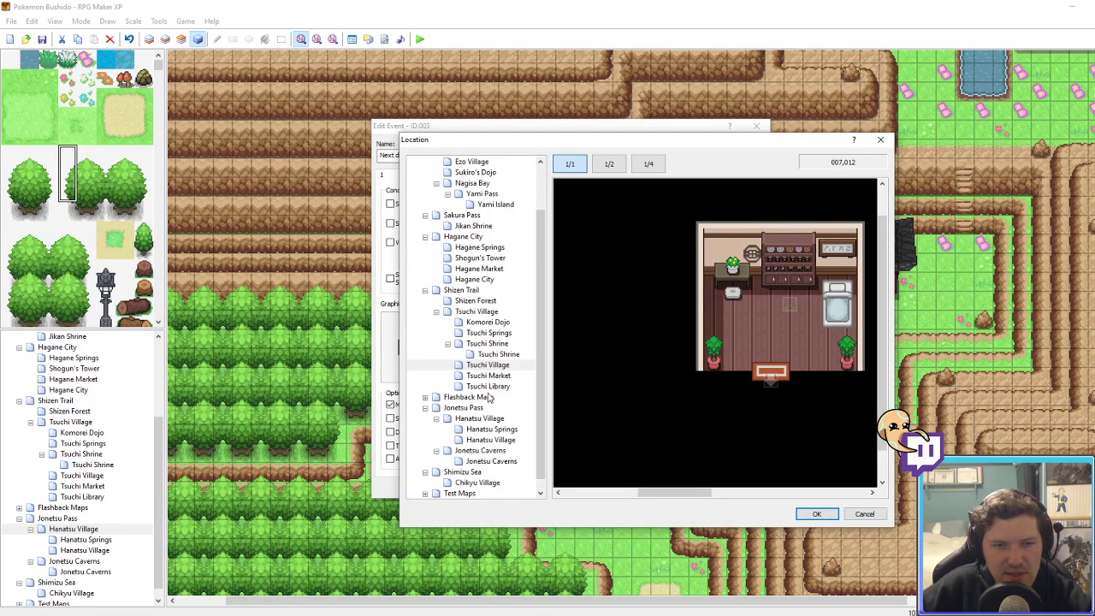
pyautogui.click(486, 441)
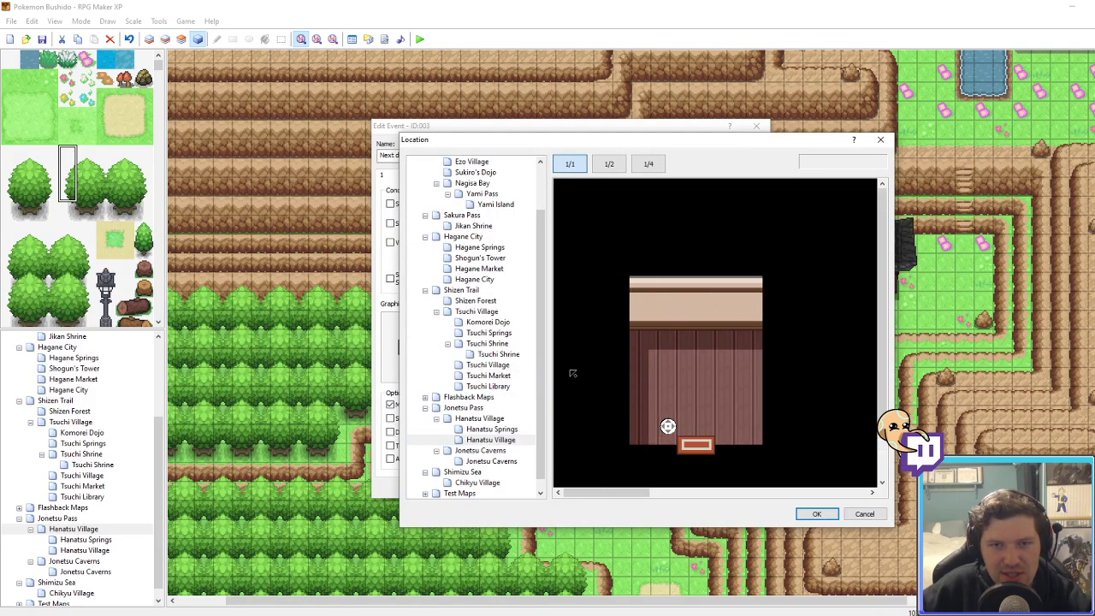
pyautogui.click(697, 438)
pyautogui.click(816, 513)
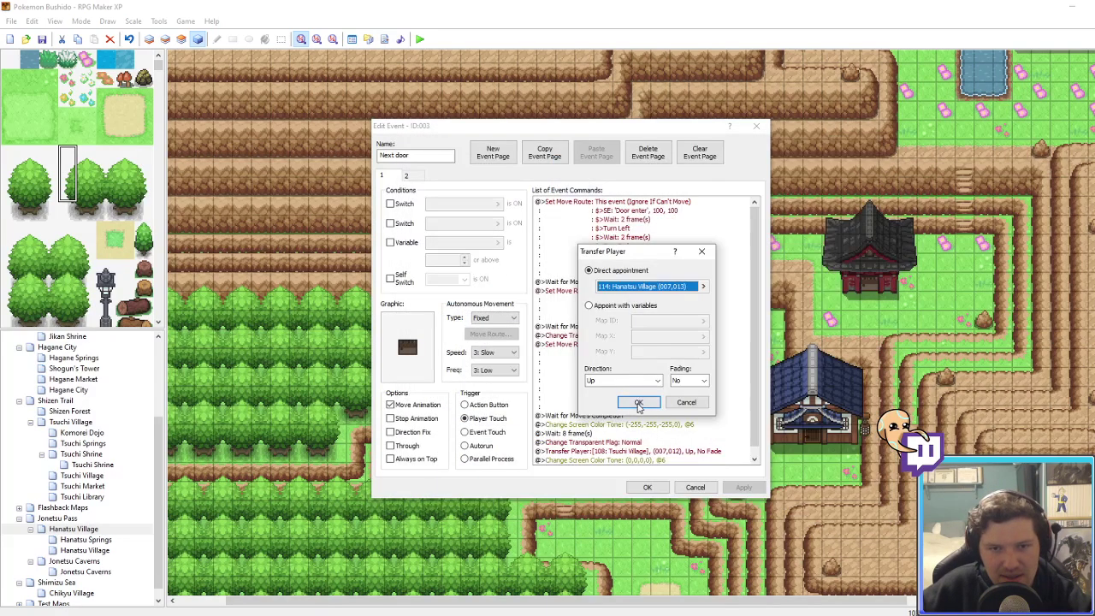
pyautogui.click(639, 402)
# Step: Set the door event's second page graphic to DoorsBushido5 and accept the event
pyautogui.click(407, 176)
pyautogui.doubleClick(407, 346)
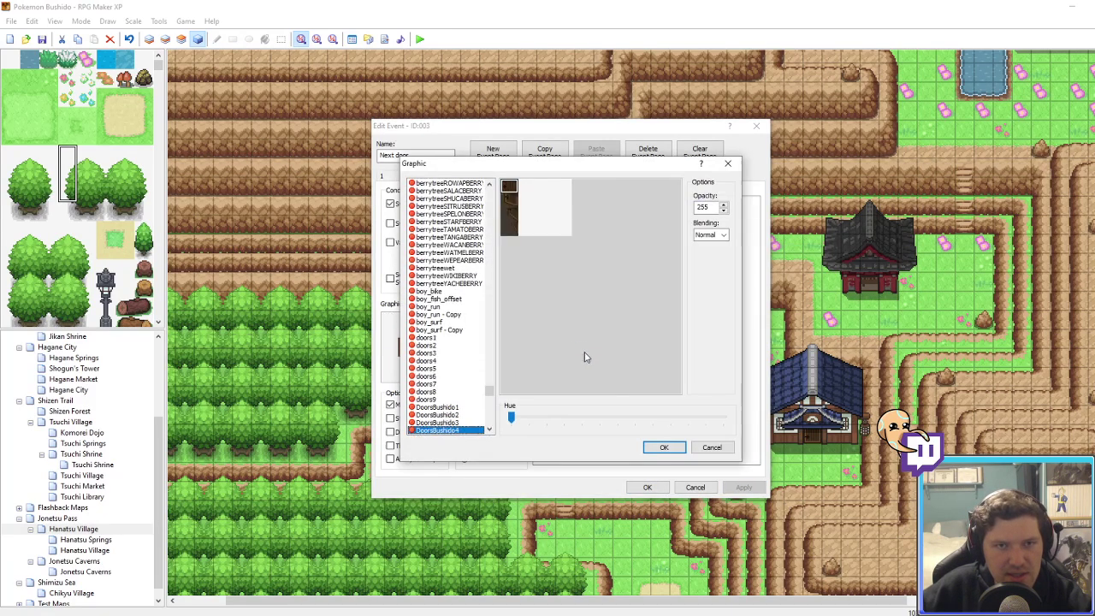
pyautogui.click(664, 447)
pyautogui.doubleClick(407, 347)
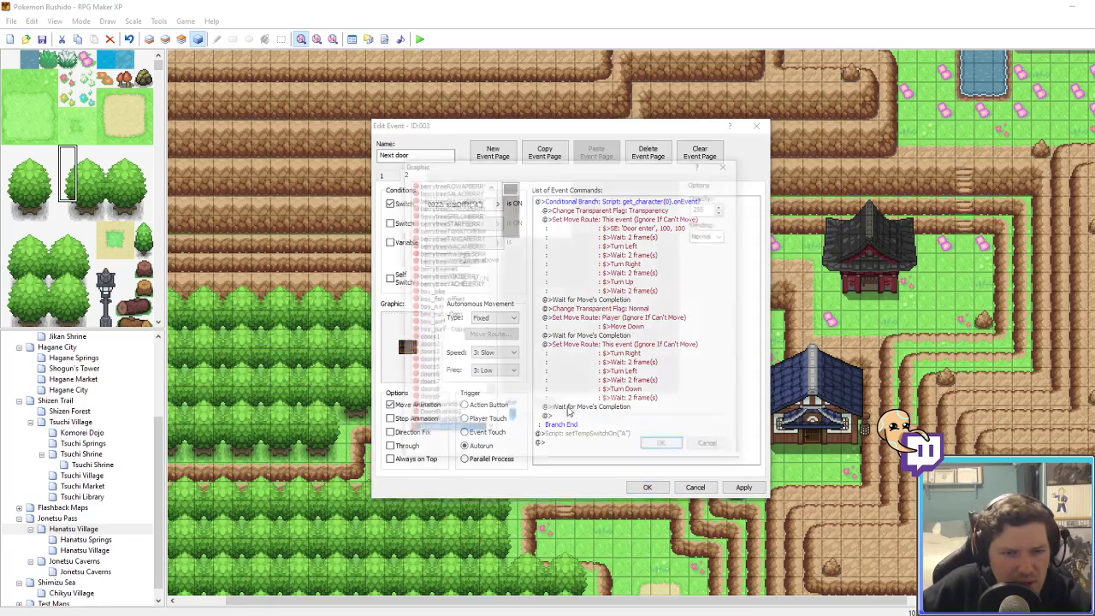
pyautogui.press('Down')
pyautogui.click(668, 449)
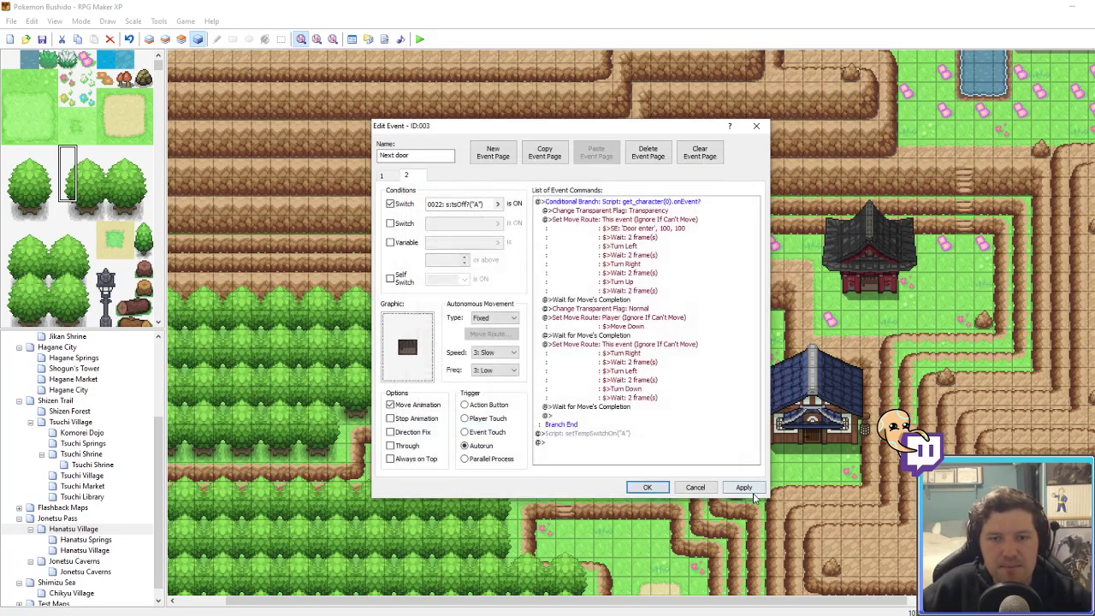
pyautogui.click(648, 486)
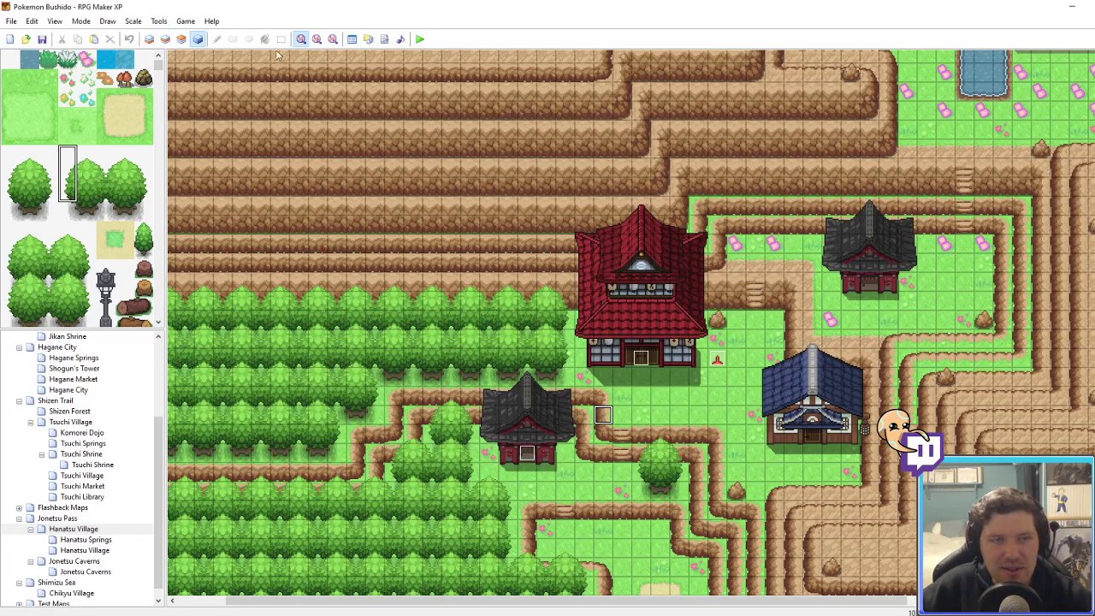
# Step: Place the doorway overlay tile with the dark red strip on the third layer over the lower black-roofed house's door
pyautogui.click(180, 40)
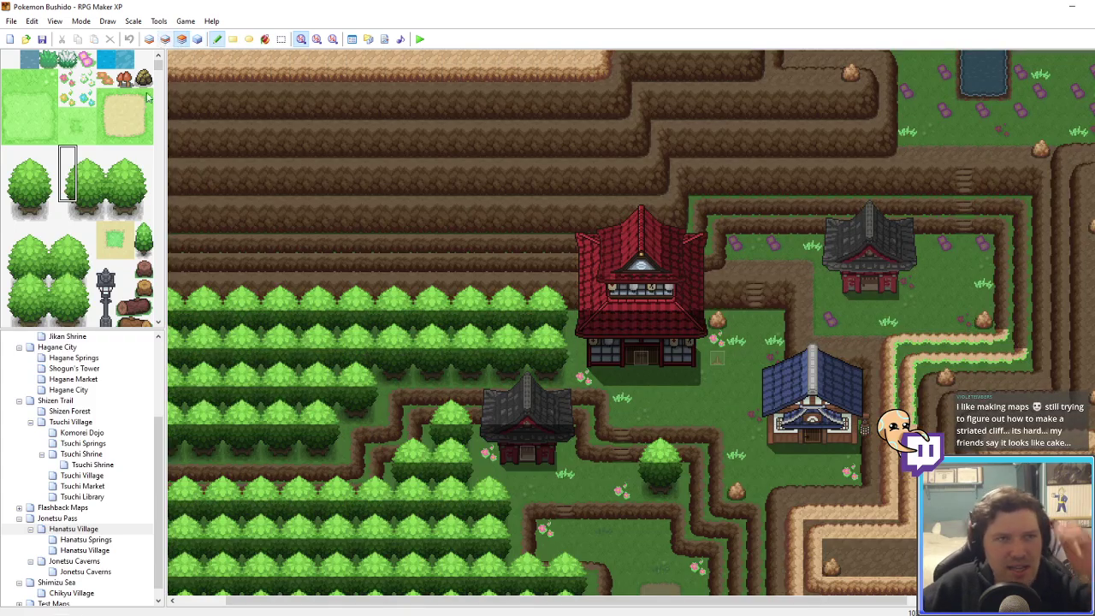
pyautogui.scroll(-10, 142, 143)
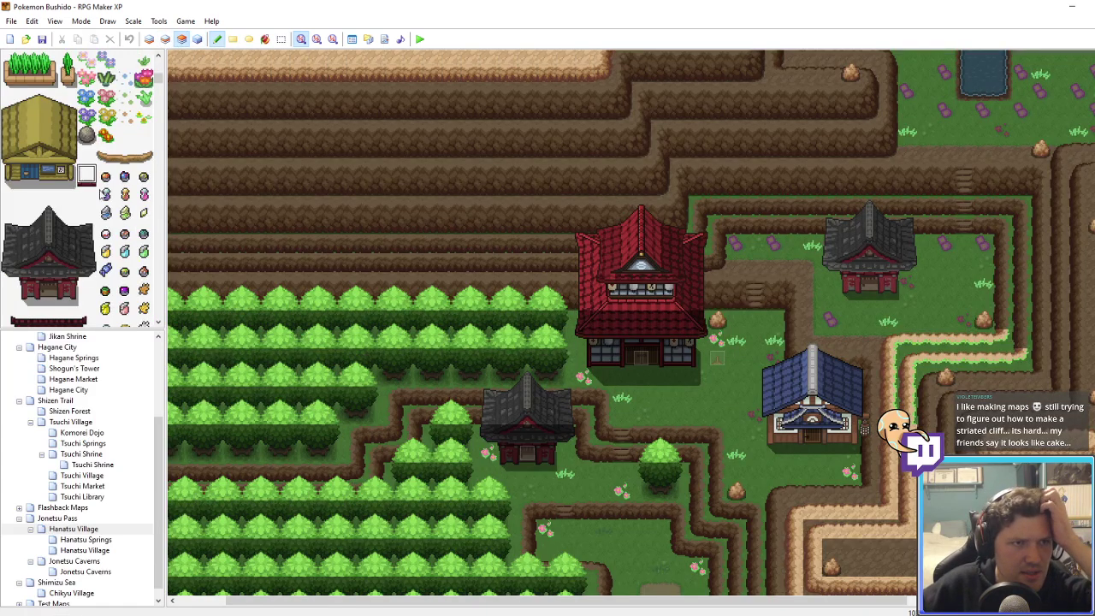
pyautogui.click(87, 192)
pyautogui.click(526, 449)
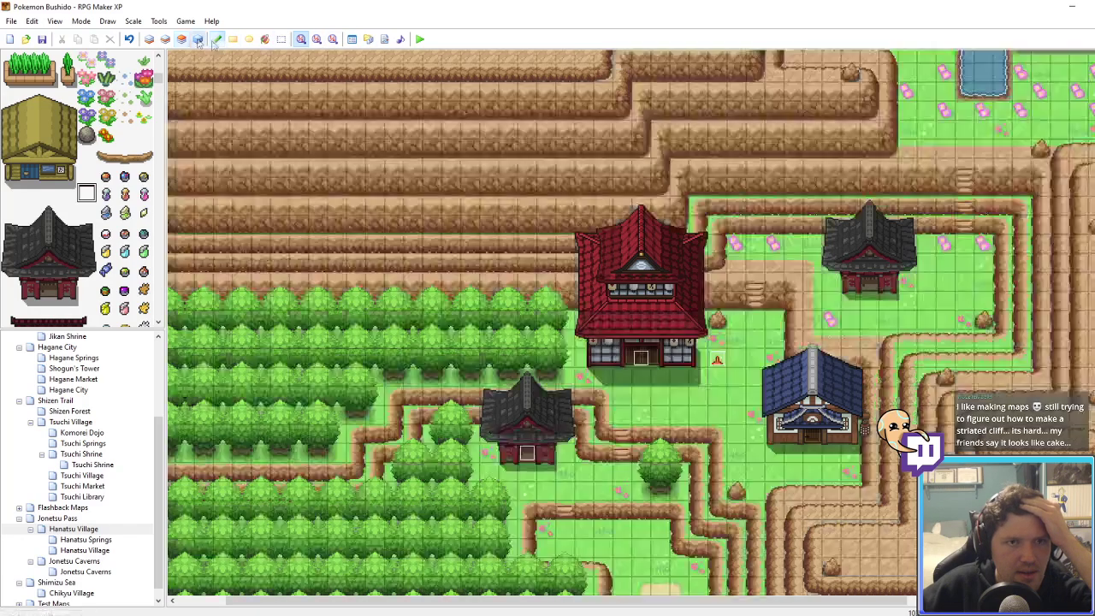
pyautogui.click(198, 39)
# Step: Set the priority of the dark red doorway strip tile in the BushidoOutdoor tileset to 3 and accept the database change
pyautogui.click(351, 40)
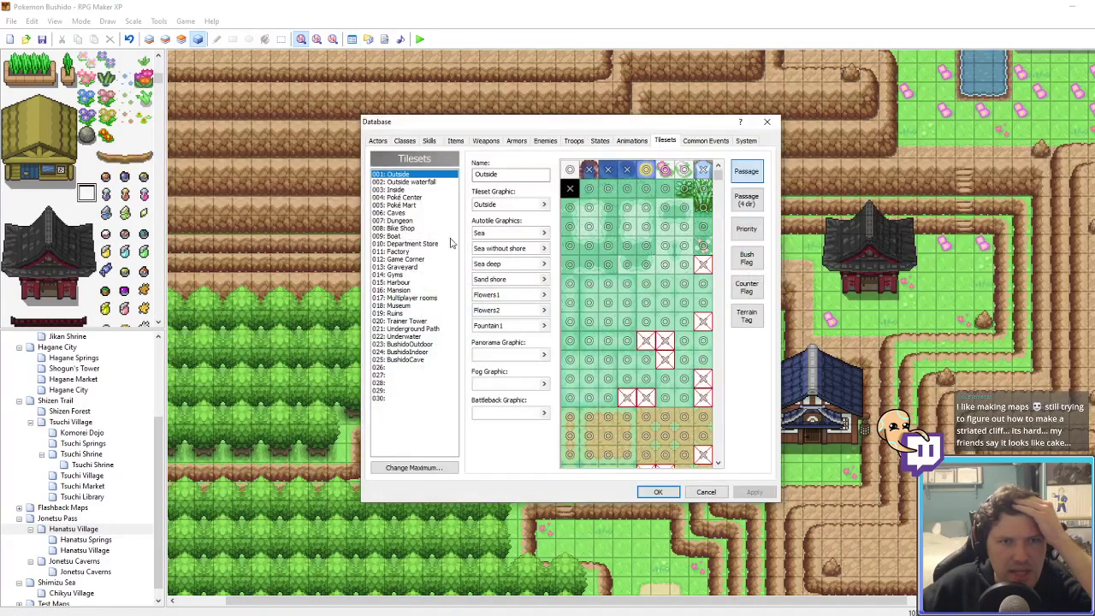
pyautogui.click(409, 344)
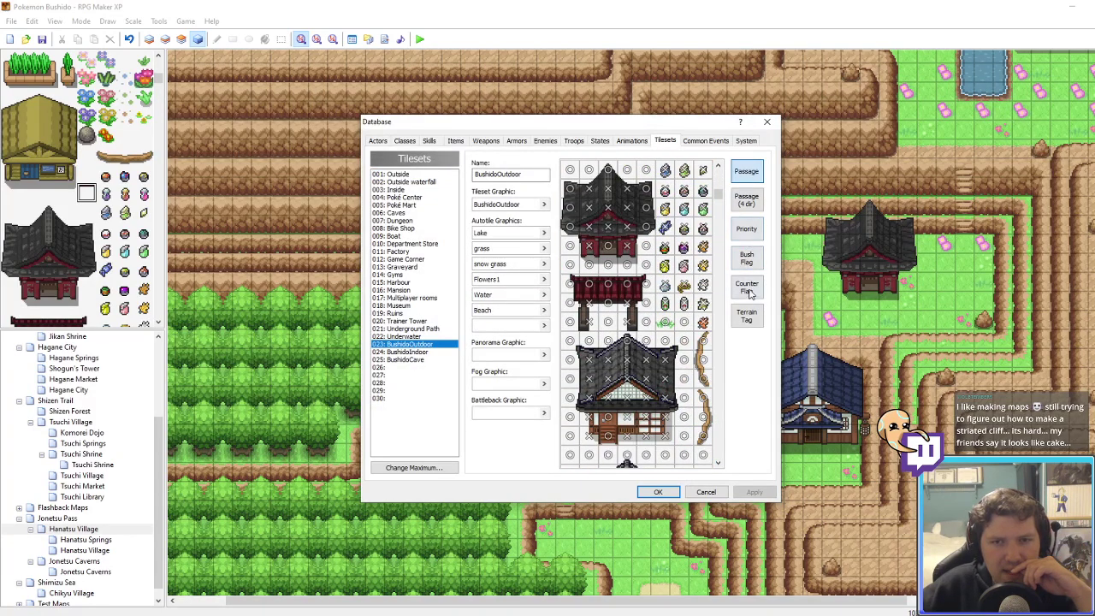
pyautogui.click(746, 199)
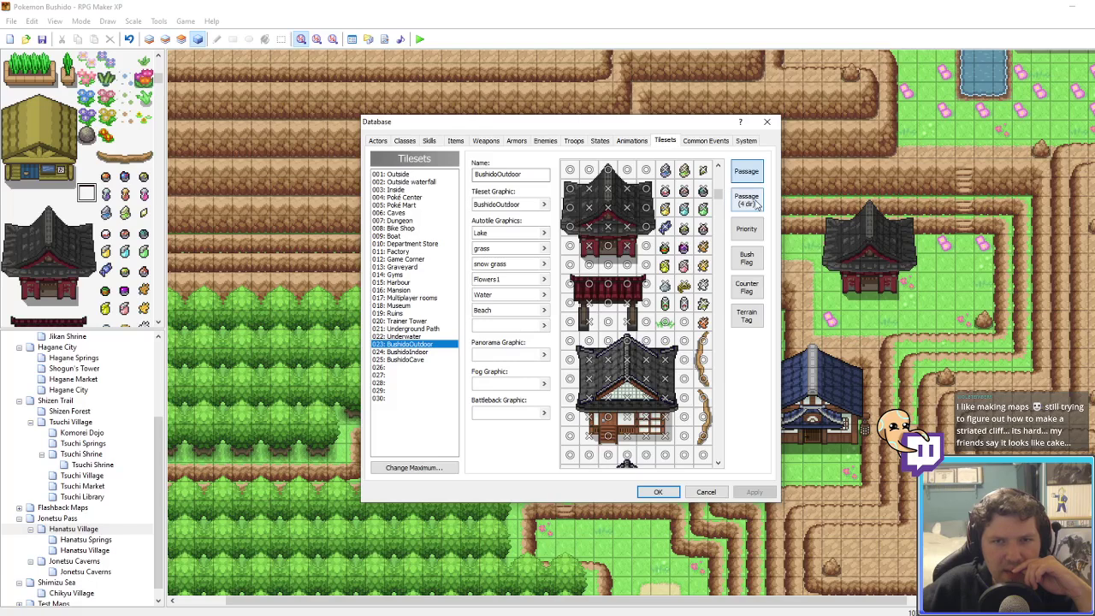
pyautogui.scroll(2, 709, 223)
pyautogui.click(747, 229)
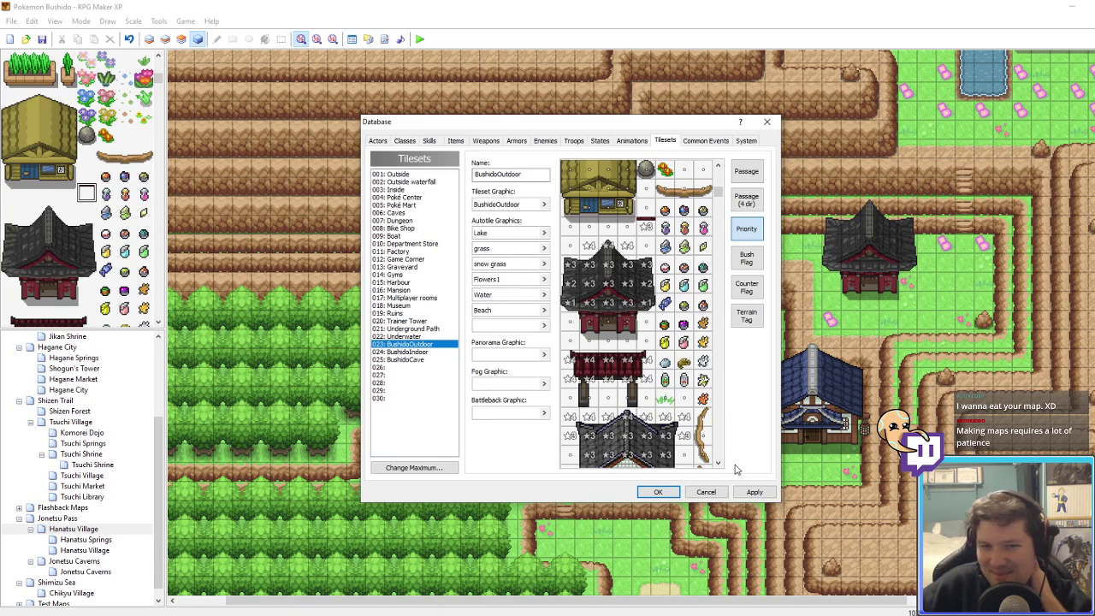
pyautogui.click(749, 491)
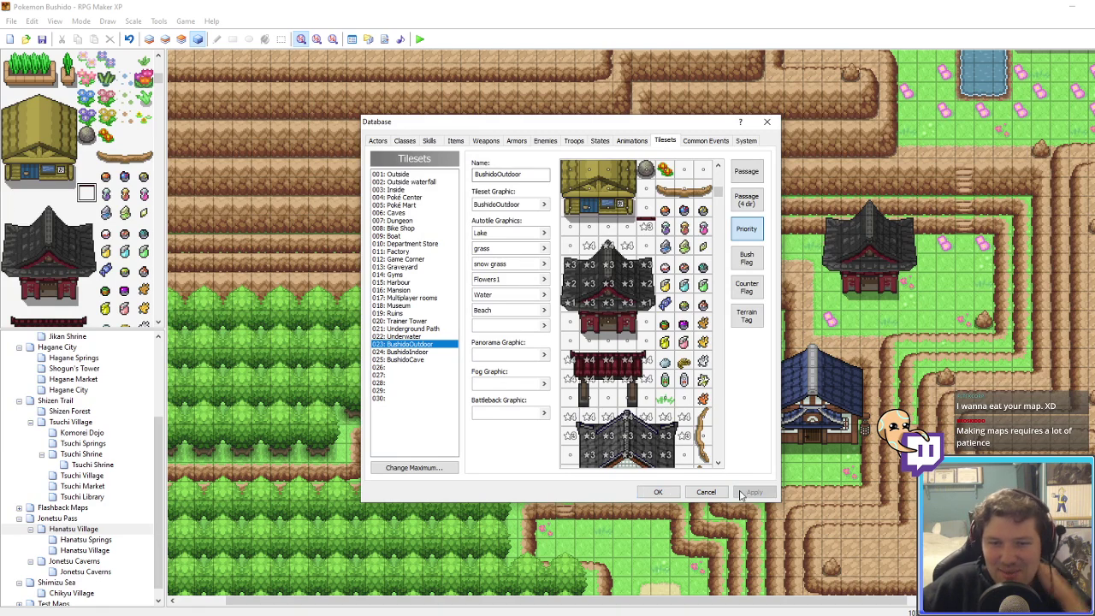
pyautogui.click(658, 493)
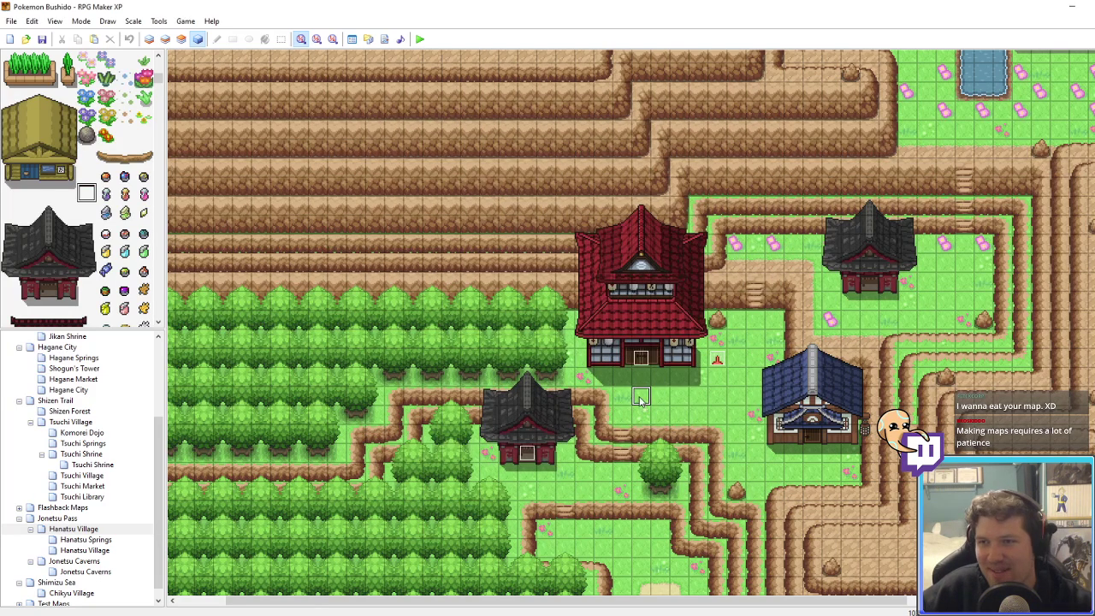
# Step: Copy the lower black-roofed house's door event onto the doorway of the black-roofed house in the northeast
pyautogui.click(528, 455)
pyautogui.click(868, 289)
pyautogui.hotkey('ctrl', 'v')
pyautogui.click(810, 313)
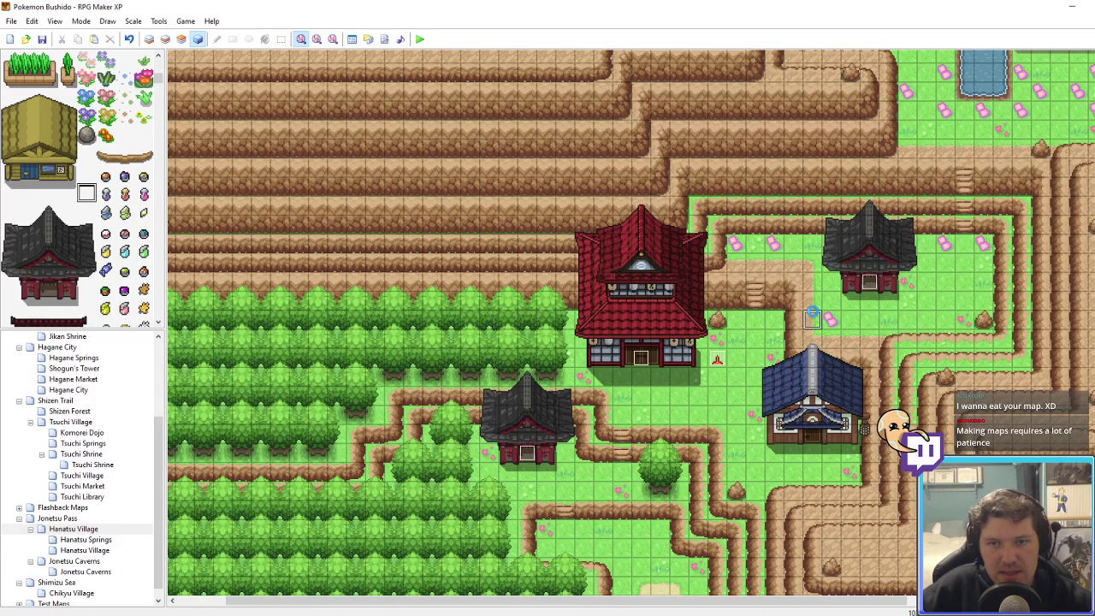
# Step: On the indoor Hanatsu Village map, duplicate the room on the first layer and its doormat on the second layer, further east
pyautogui.click(86, 539)
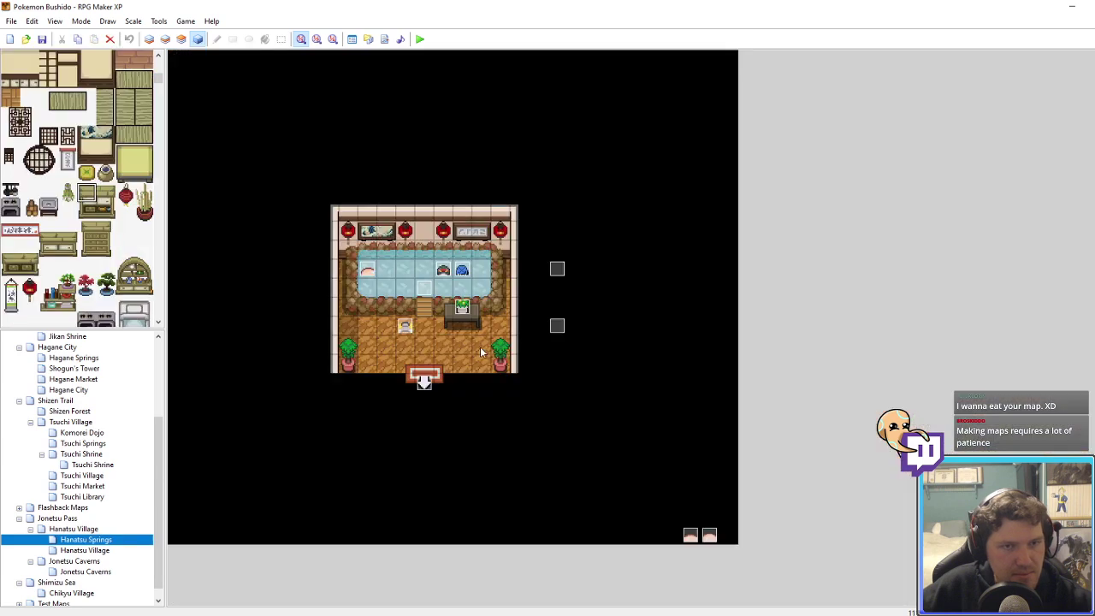
pyautogui.click(95, 551)
pyautogui.click(182, 39)
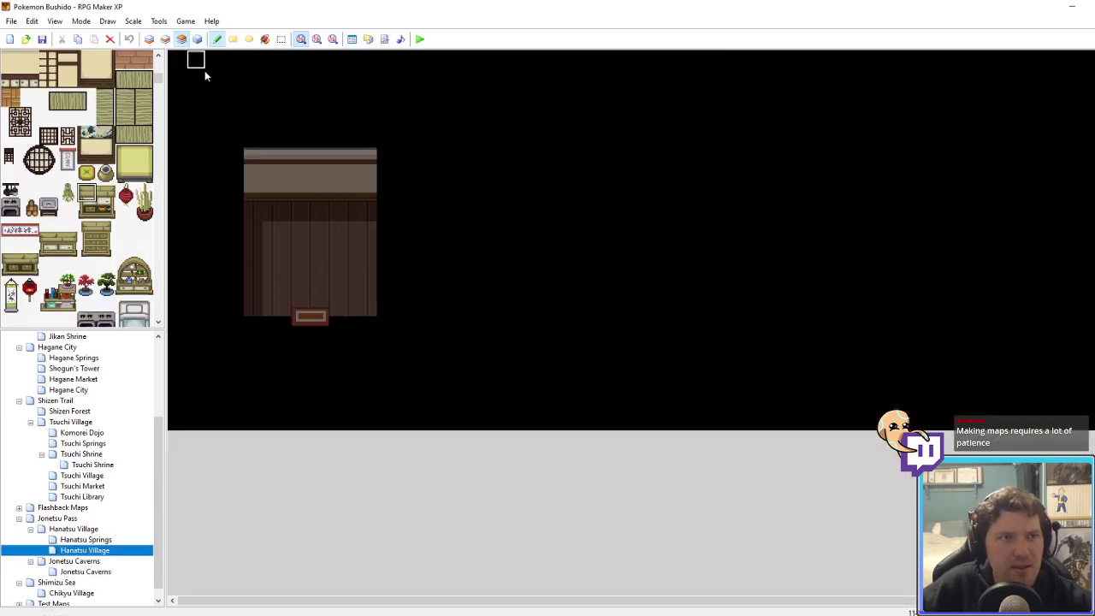
pyautogui.click(149, 39)
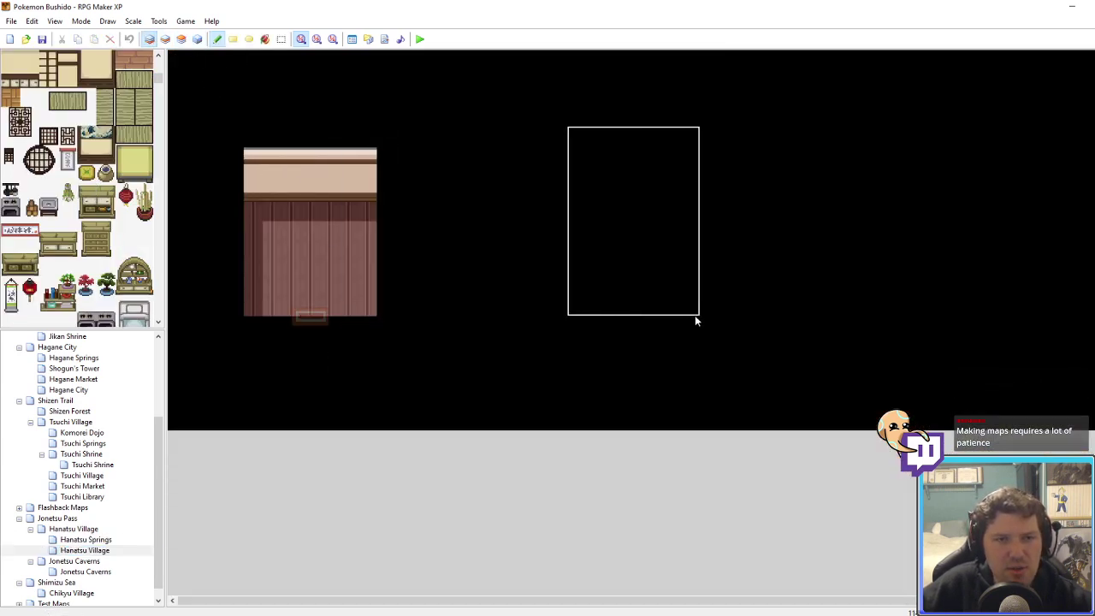
pyautogui.click(695, 325)
pyautogui.click(165, 39)
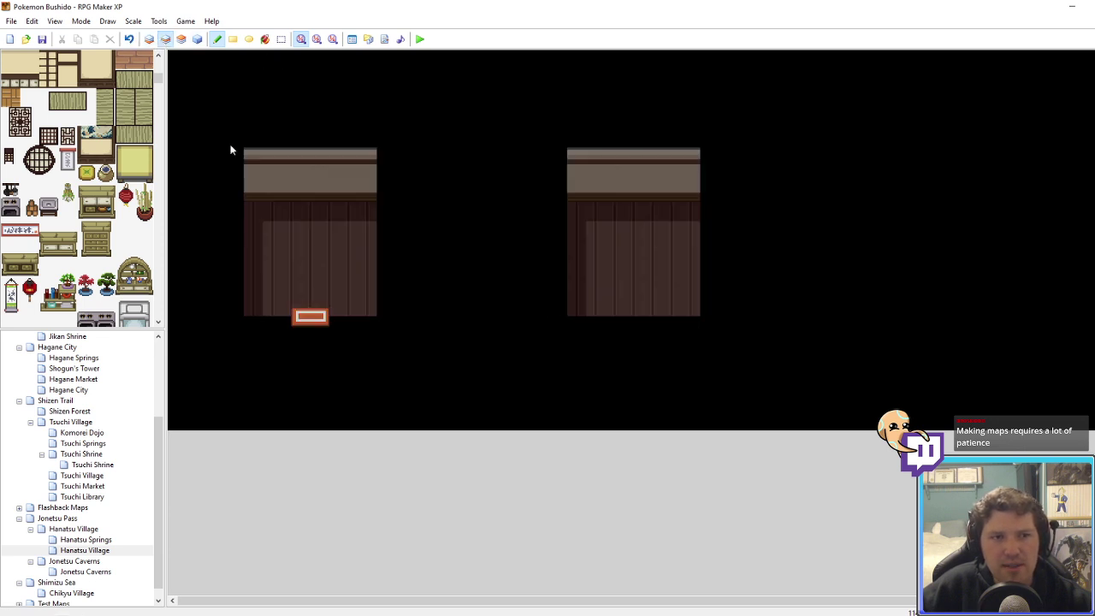
pyautogui.moveTo(332, 328); pyautogui.dragTo(295, 306, button='right')
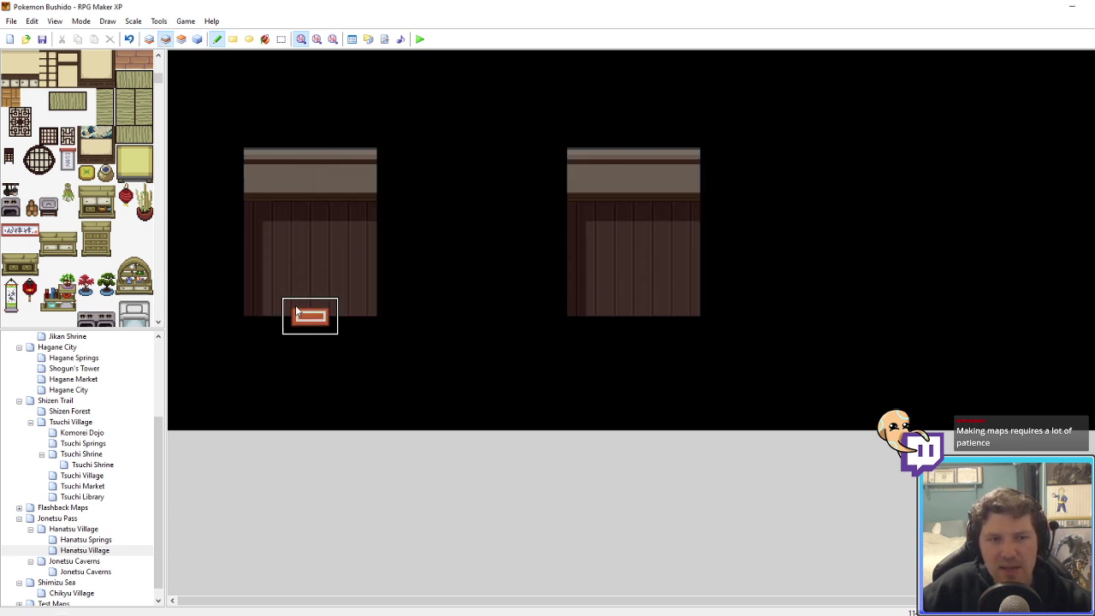
pyautogui.click(622, 314)
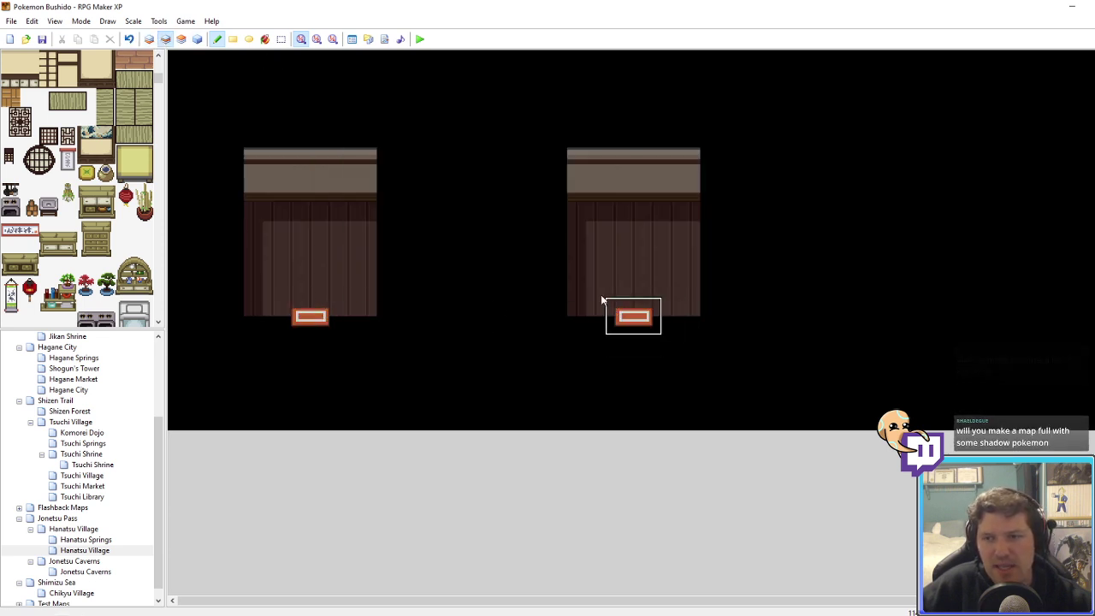
# Step: Set the northeastern black-roofed house's door event to transfer the player to the indoor Hanatsu Village map (114) at 024,013
pyautogui.click(198, 39)
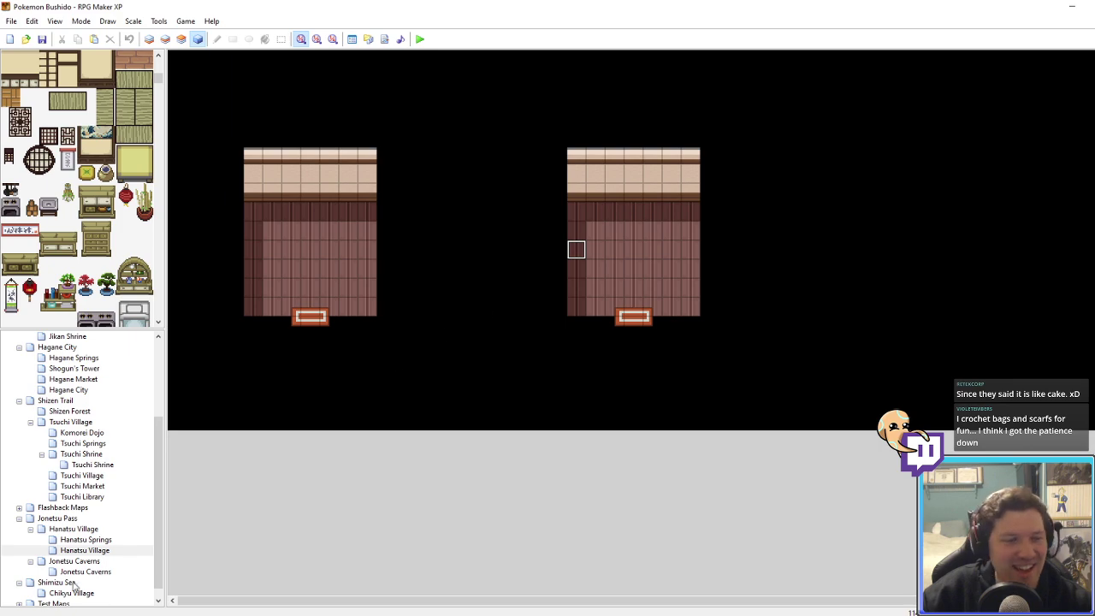
pyautogui.click(67, 530)
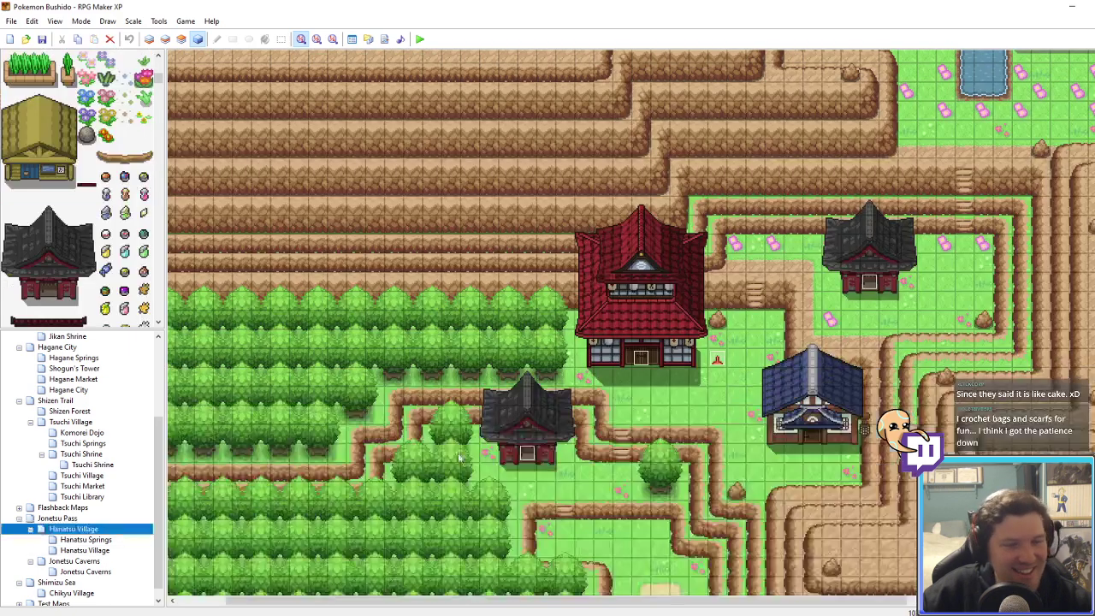
pyautogui.rightClick(872, 282)
pyautogui.click(898, 288)
pyautogui.rightClick(659, 451)
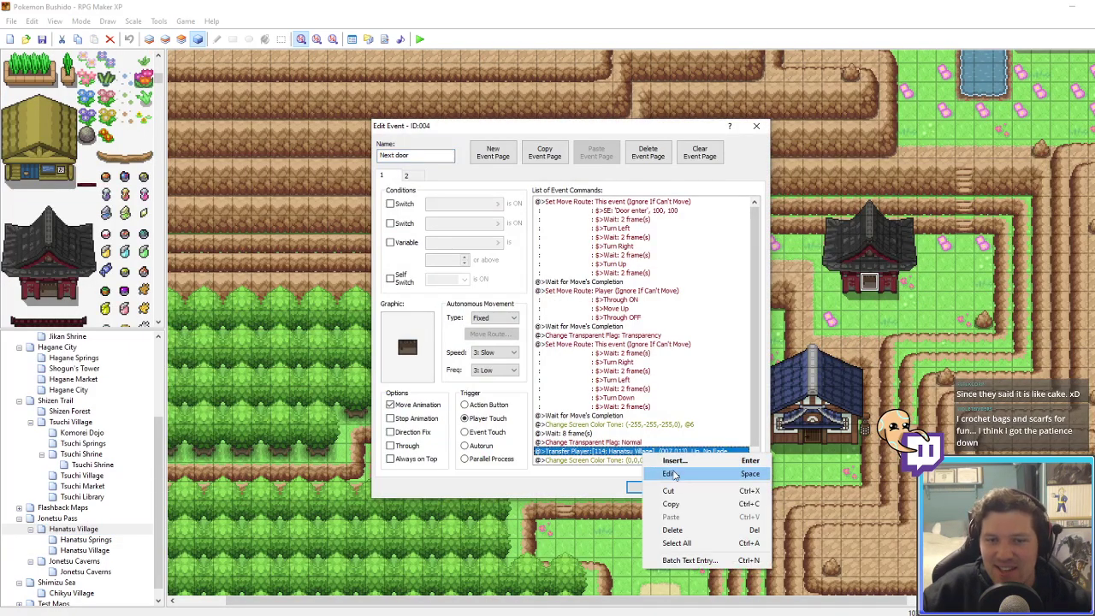
pyautogui.click(676, 471)
pyautogui.click(638, 289)
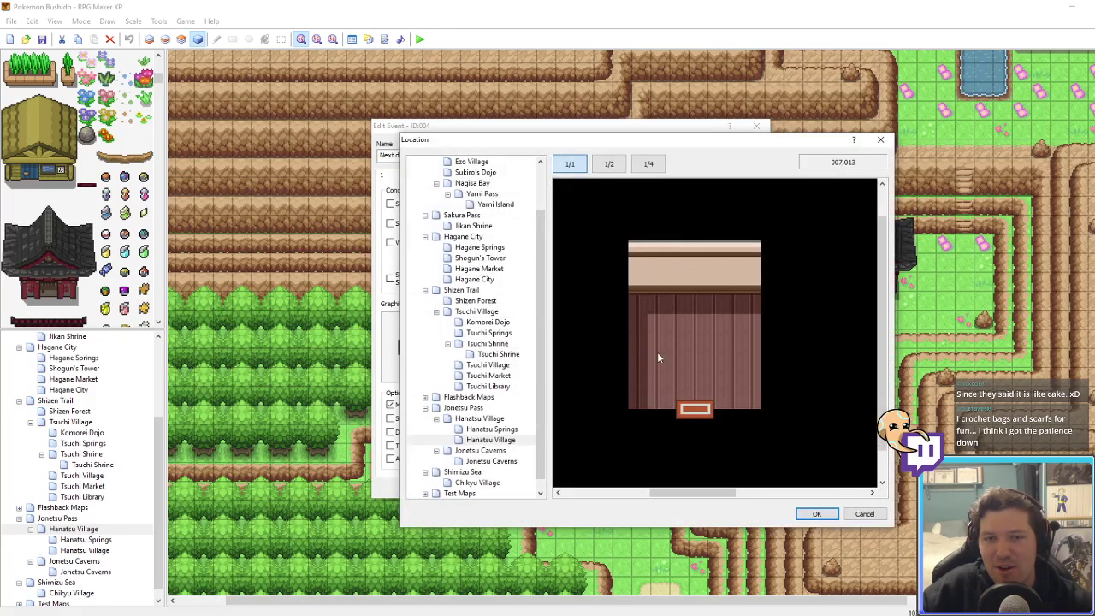
pyautogui.middleClick(657, 351)
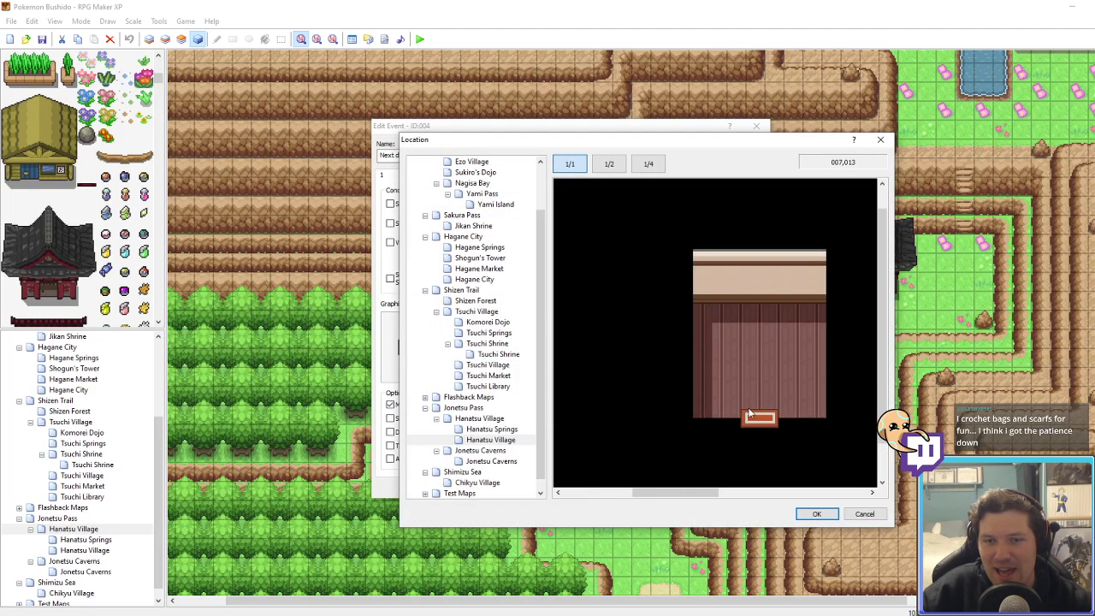
pyautogui.click(756, 400)
pyautogui.click(817, 513)
pyautogui.click(659, 404)
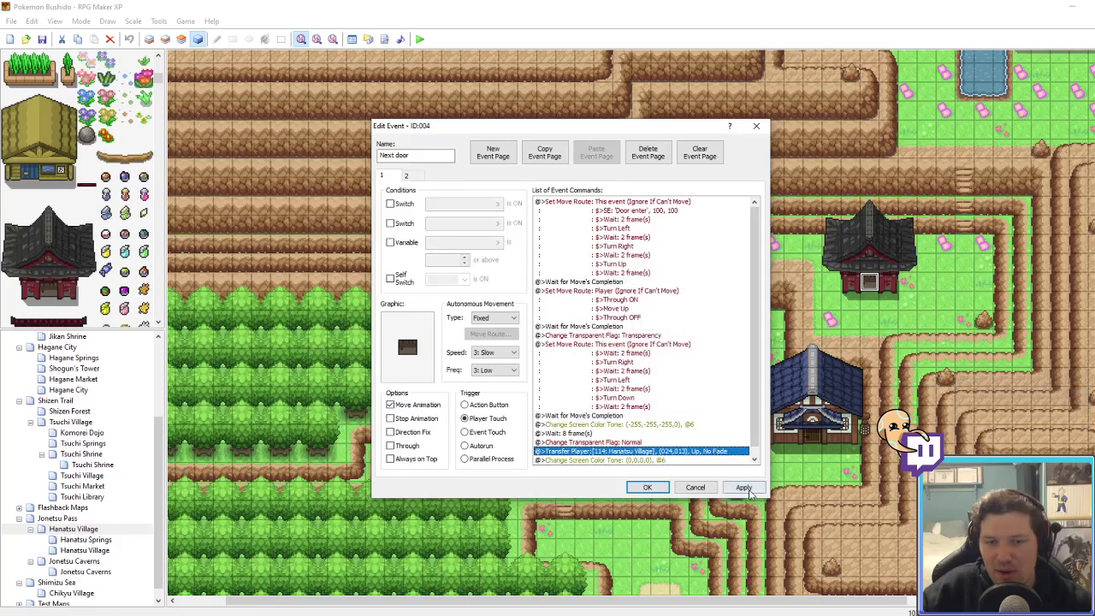
pyautogui.click(647, 487)
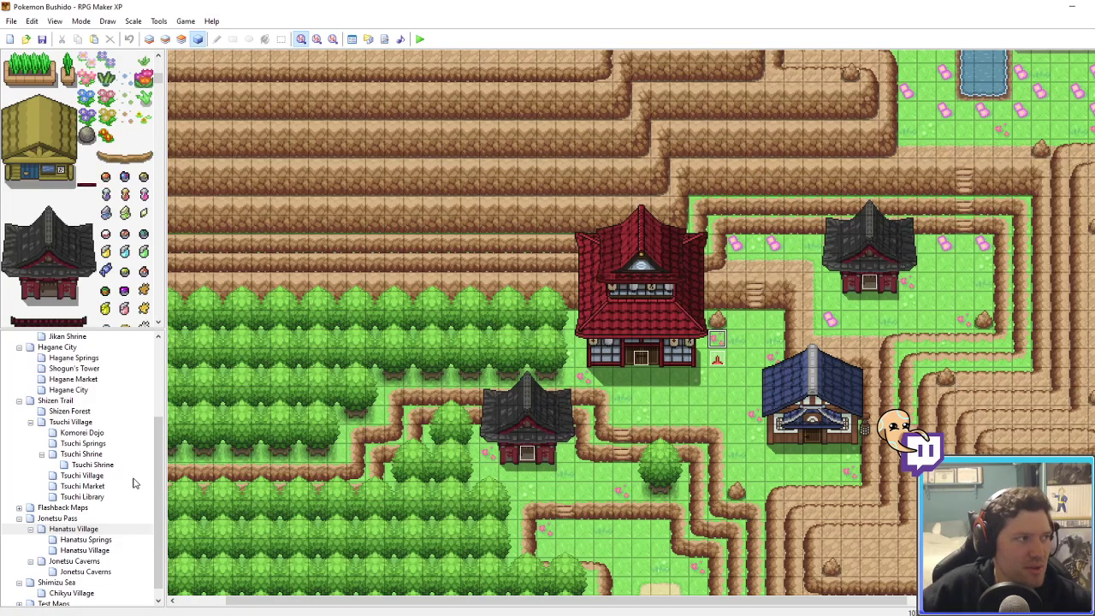
# Step: Copy the exit arrow event from the indoor Tsuchi Village map to the doormat of the first indoor Hanatsu Village room
pyautogui.click(86, 476)
pyautogui.click(315, 310)
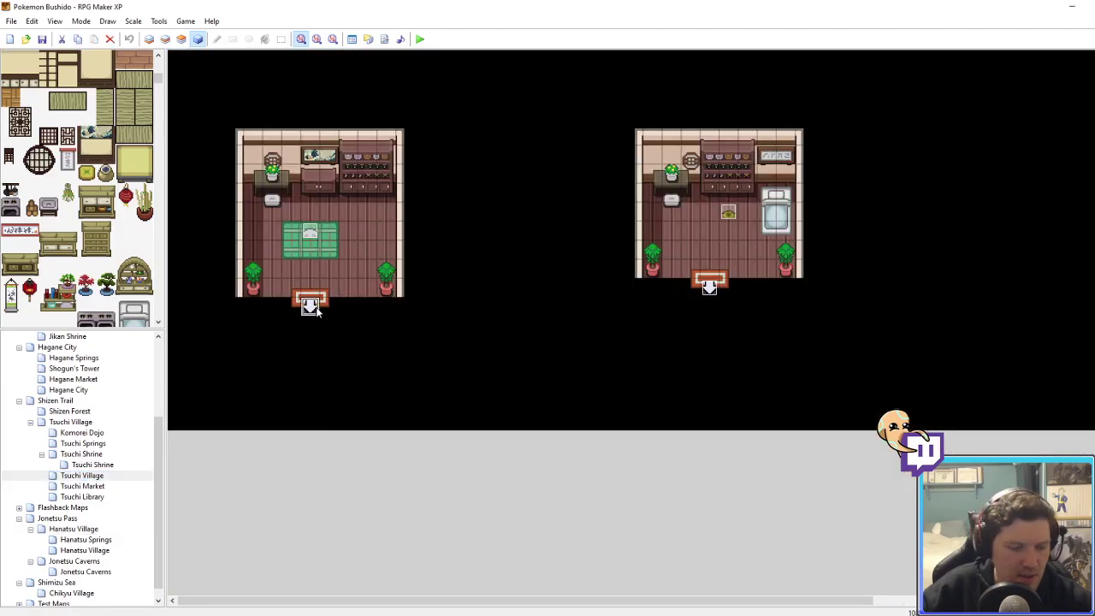
pyautogui.click(90, 551)
pyautogui.click(311, 322)
# Step: Set the first room's exit arrow to transfer the player to the outdoor Hanatsu Village map (103) at 022,042
pyautogui.rightClick(310, 322)
pyautogui.click(343, 328)
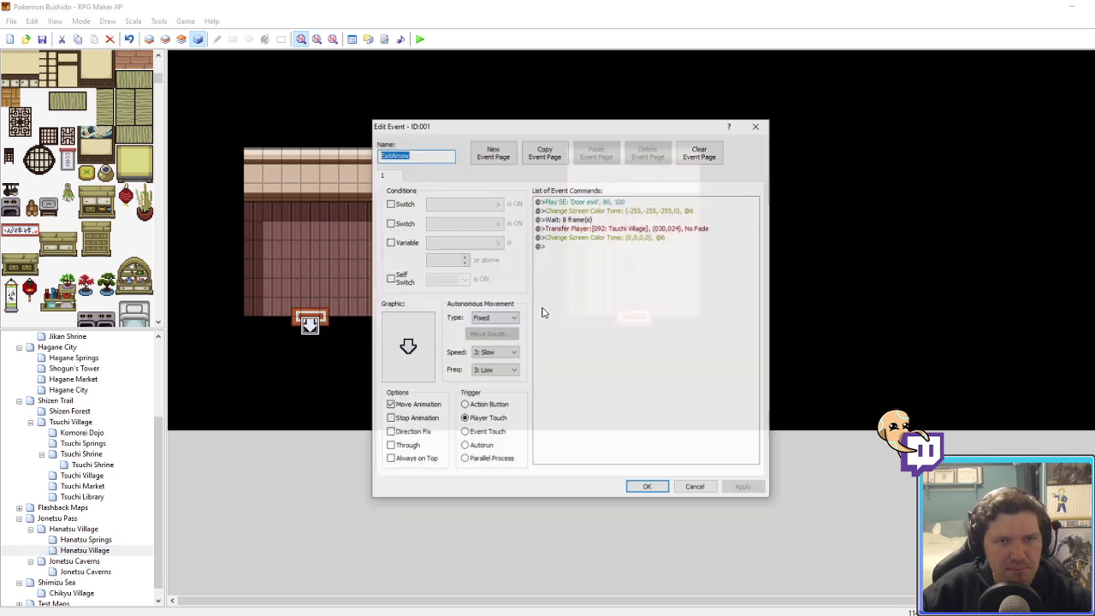
pyautogui.rightClick(630, 228)
pyautogui.click(655, 247)
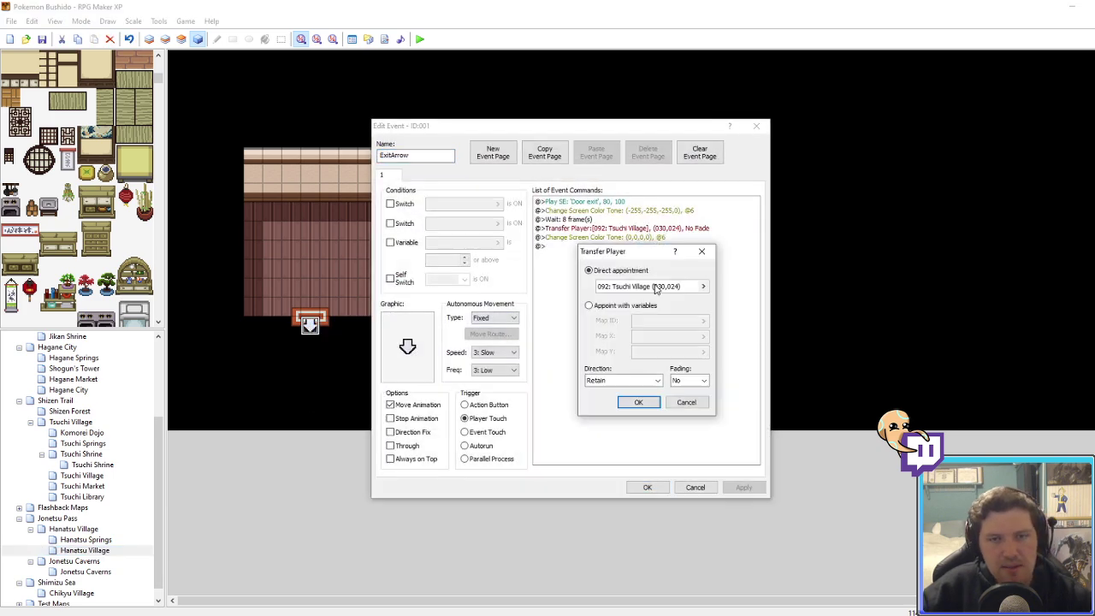
pyautogui.click(657, 290)
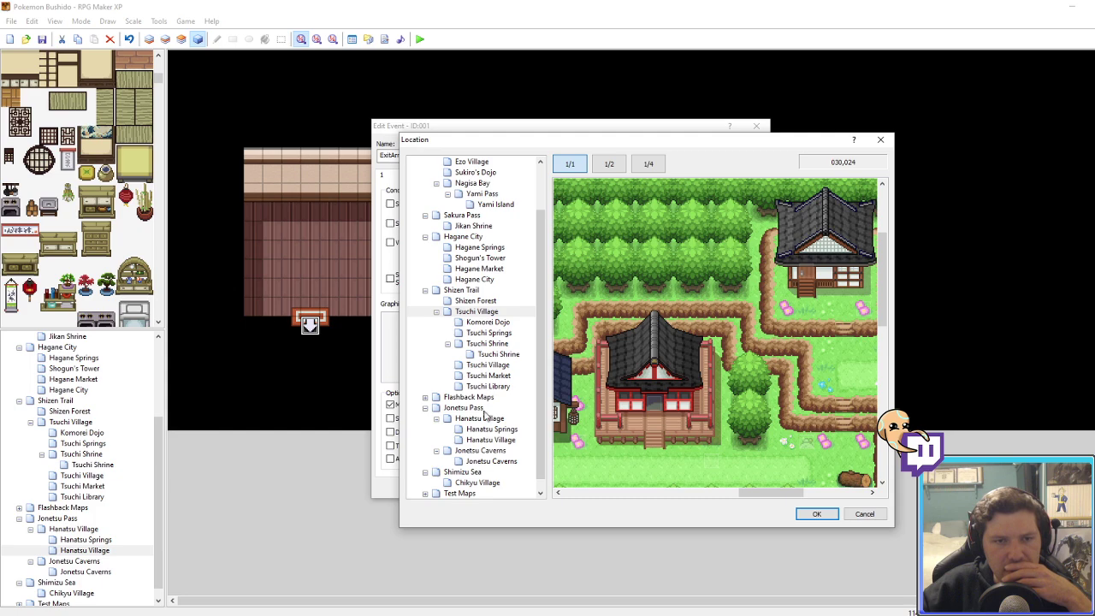
pyautogui.click(483, 418)
pyautogui.click(650, 407)
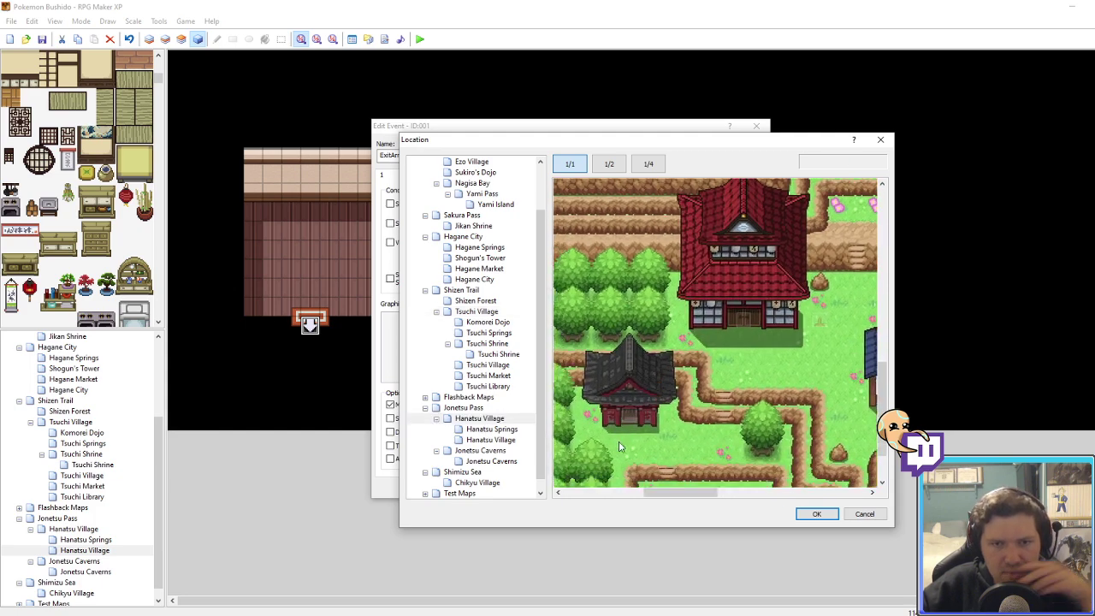
pyautogui.click(816, 514)
pyautogui.click(638, 402)
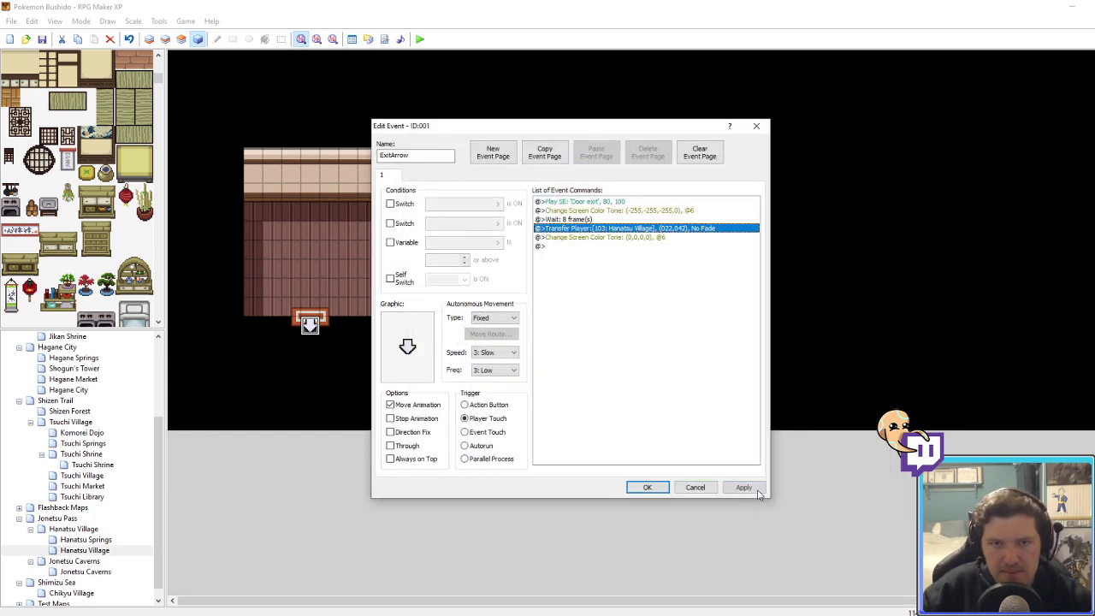
pyautogui.click(652, 487)
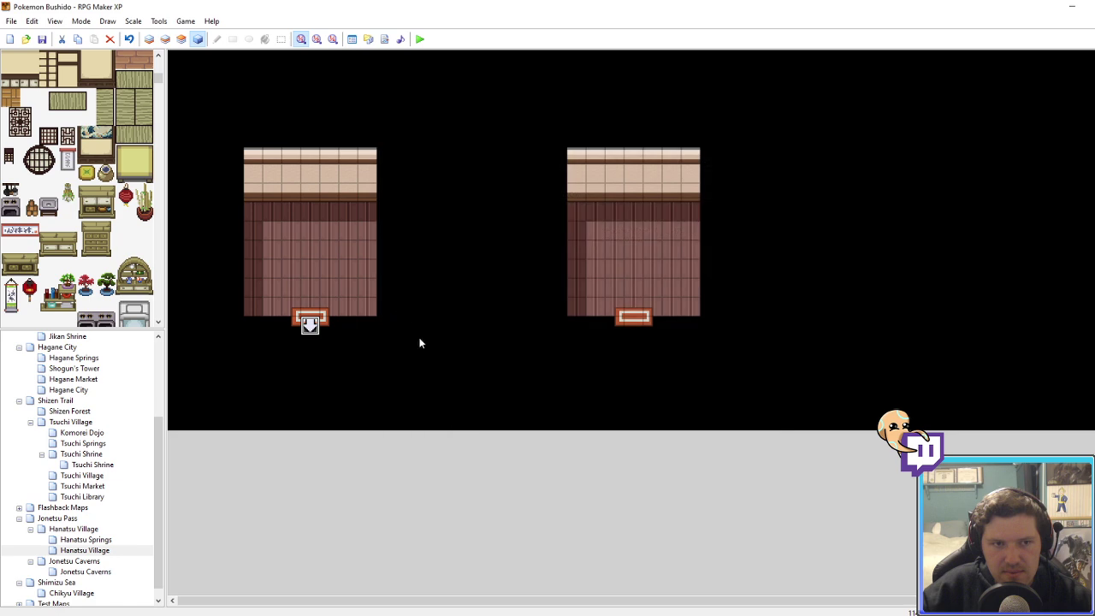
# Step: Copy the exit arrow to the second room's doormat and set its transfer to the outdoor Hanatsu Village map (103) at 040,033
pyautogui.click(321, 331)
pyautogui.doubleClick(632, 319)
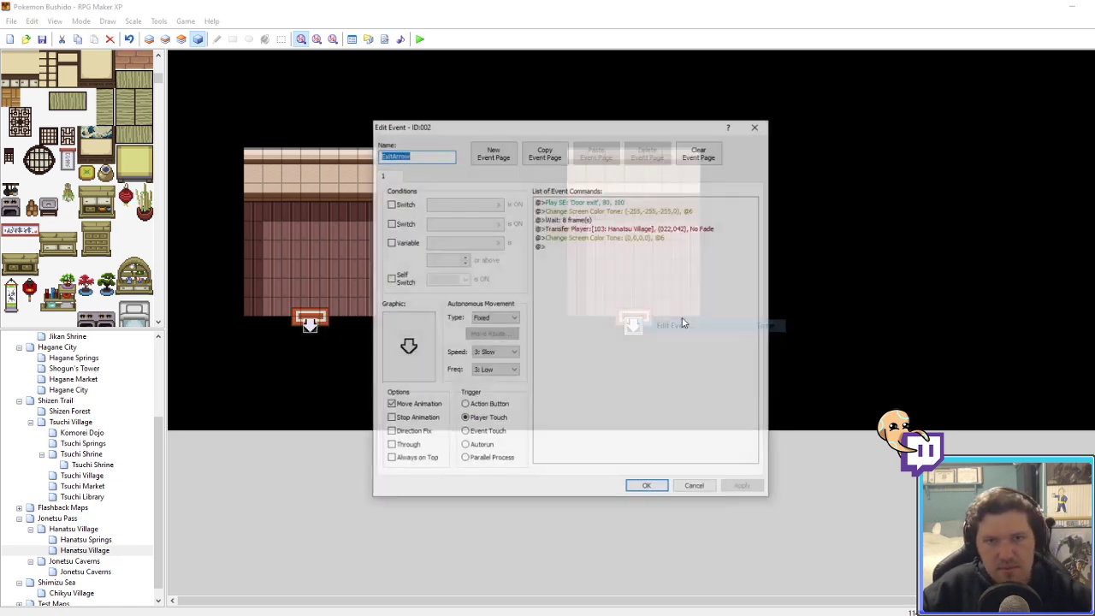
pyautogui.rightClick(606, 229)
pyautogui.click(633, 248)
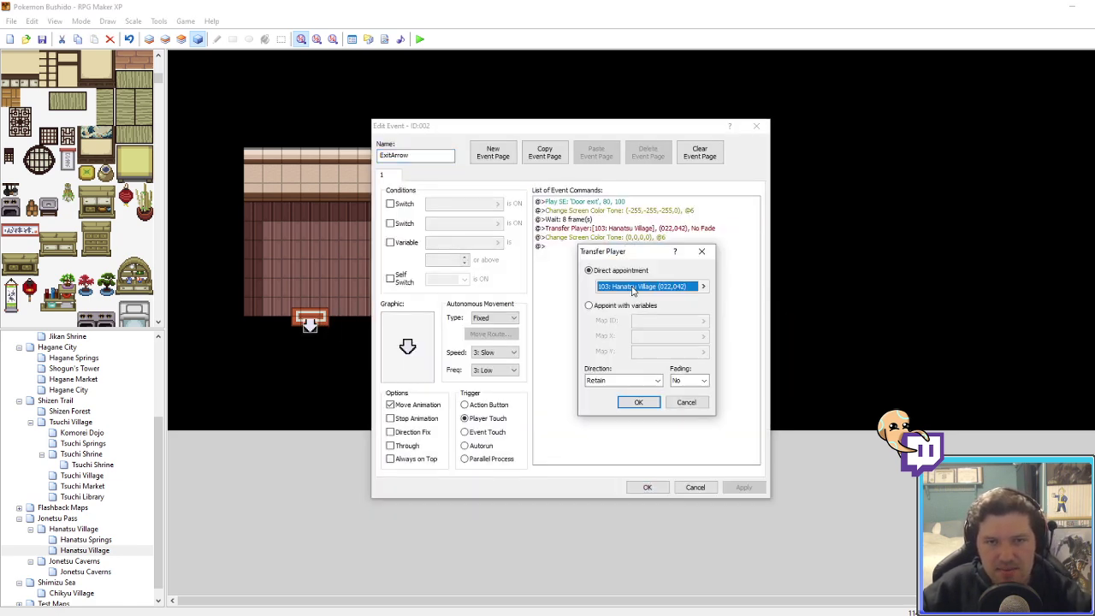
pyautogui.click(646, 289)
pyautogui.moveTo(769, 353); pyautogui.dragTo(767, 353, button='middle')
pyautogui.click(786, 301)
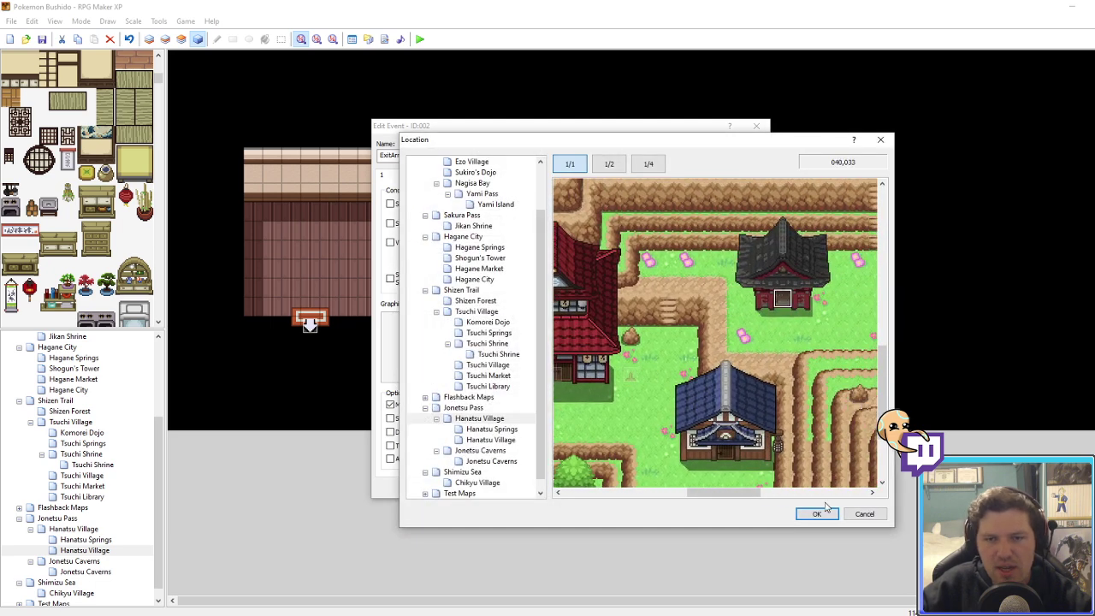
pyautogui.click(818, 512)
pyautogui.click(638, 402)
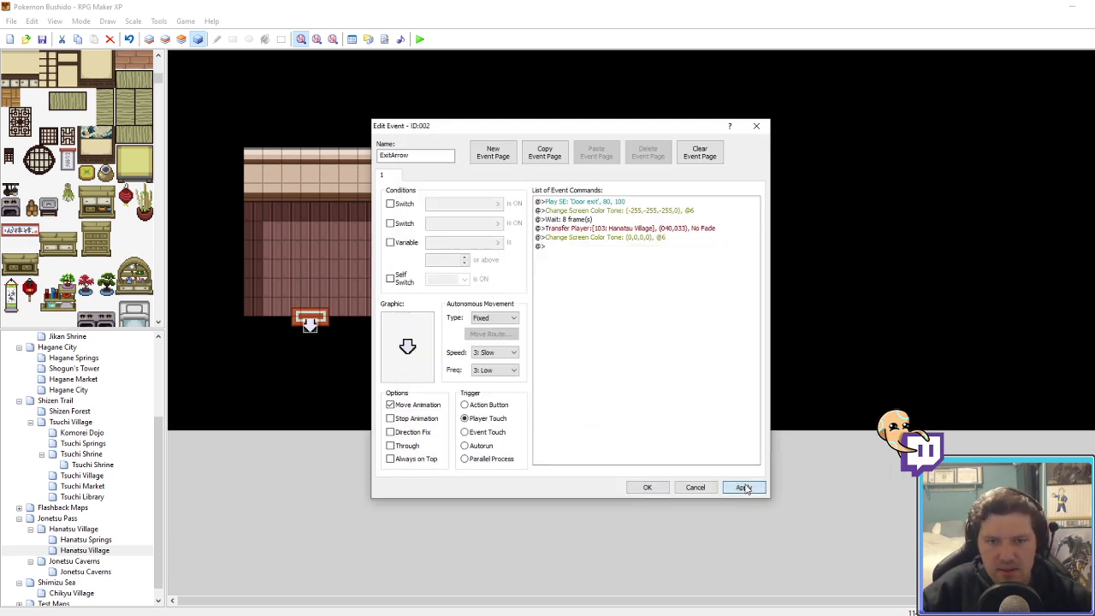
pyautogui.click(647, 487)
# Step: Create a character event on the second room's floor above the doormat, using the bald, bearded old man graphic trchar059_2_2
pyautogui.rightClick(633, 268)
pyautogui.click(684, 272)
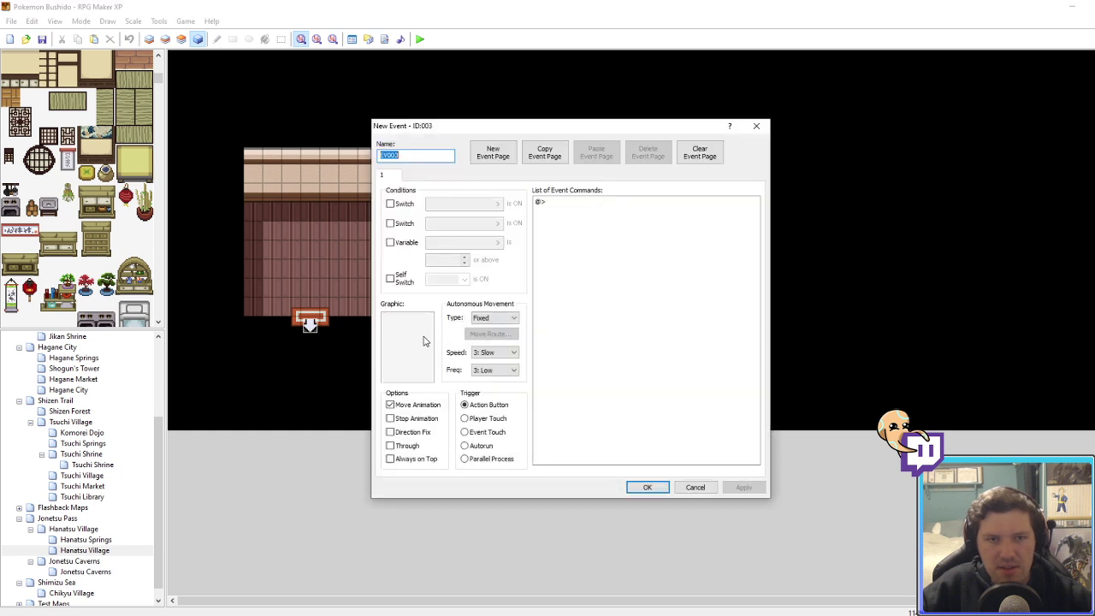
pyautogui.doubleClick(423, 335)
pyautogui.moveTo(489, 198); pyautogui.dragTo(502, 445)
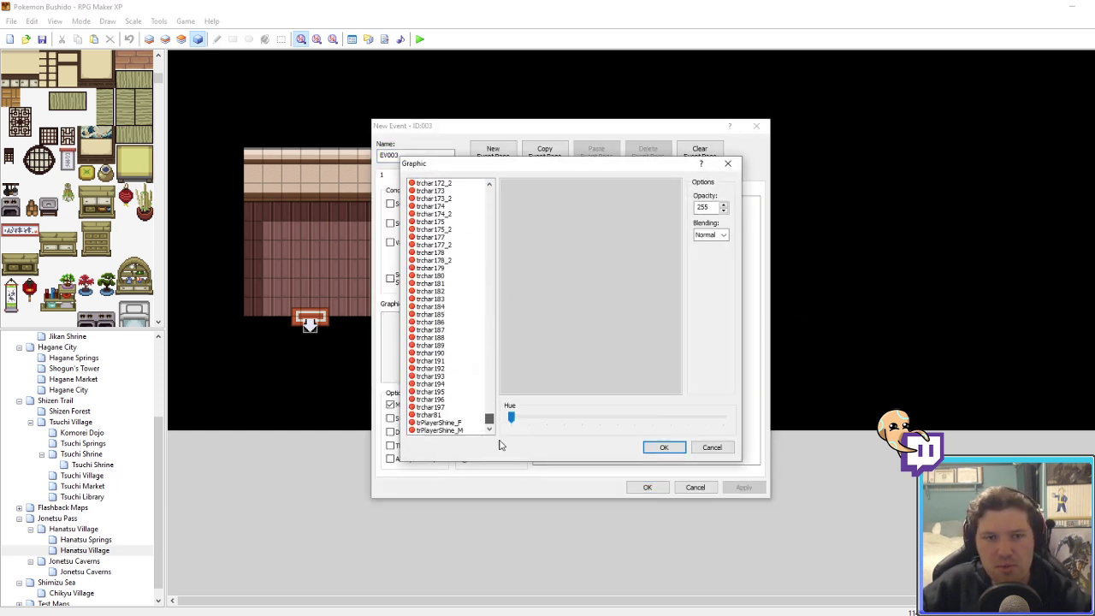
pyautogui.scroll(13, 448, 342)
pyautogui.scroll(7, 443, 381)
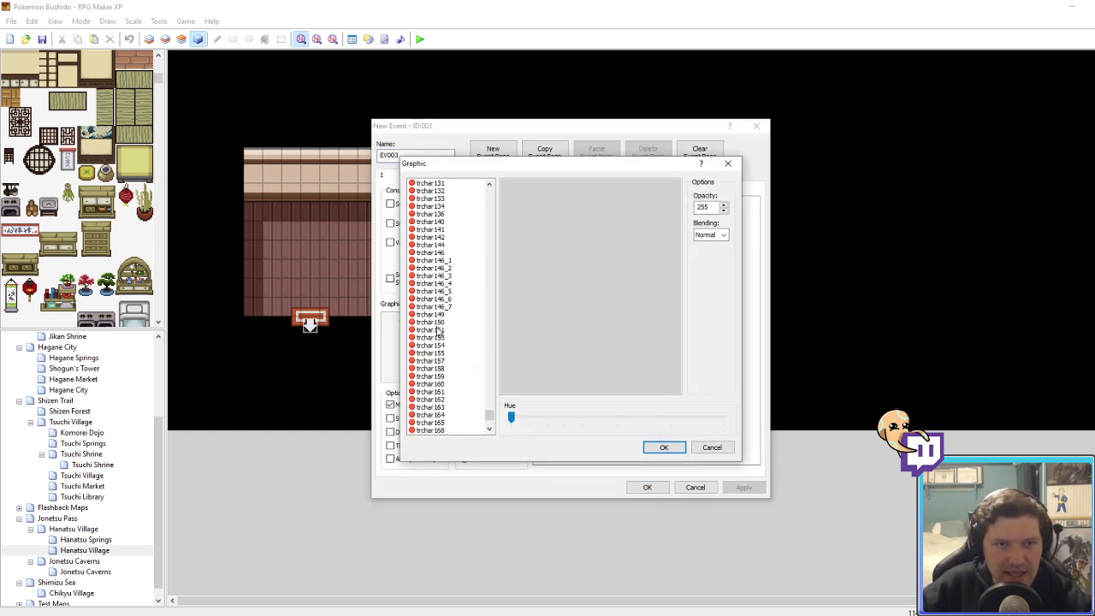
pyautogui.click(447, 407)
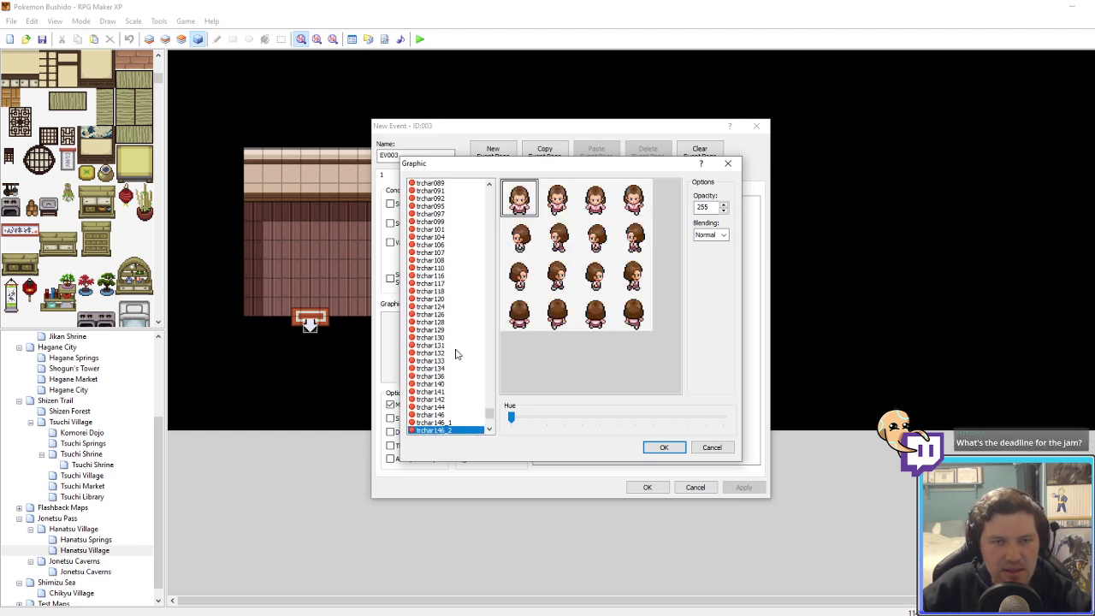
pyautogui.scroll(15, 455, 354)
pyautogui.click(445, 260)
pyautogui.press('Up')
pyautogui.press('Up')
pyautogui.press('Up')
pyautogui.press('Up')
pyautogui.press('Up')
pyautogui.press('Up')
pyautogui.press('Up')
pyautogui.press('Up')
pyautogui.press('Up')
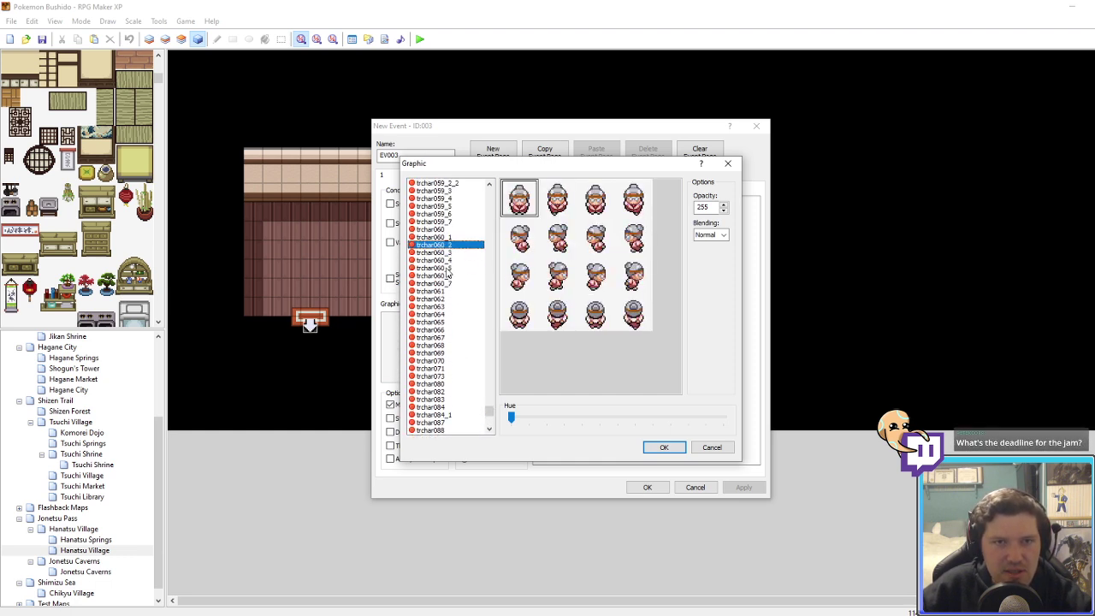
pyautogui.press('Up')
pyautogui.press('Up')
pyautogui.press('Up')
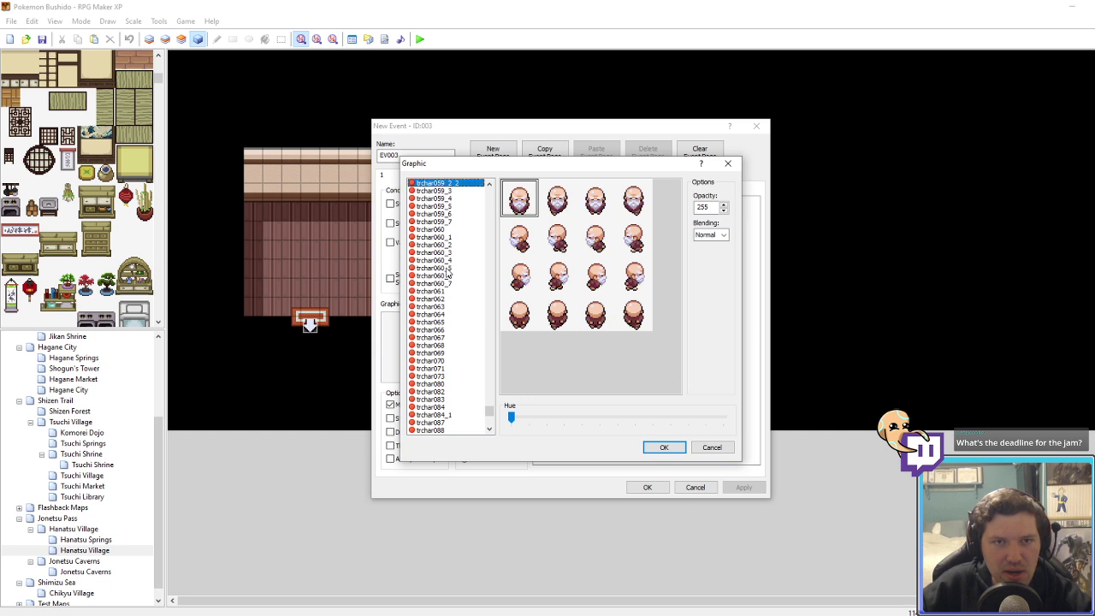
pyautogui.click(664, 447)
# Step: Give the old man event the message "Suh dood" and save the event
pyautogui.doubleClick(550, 206)
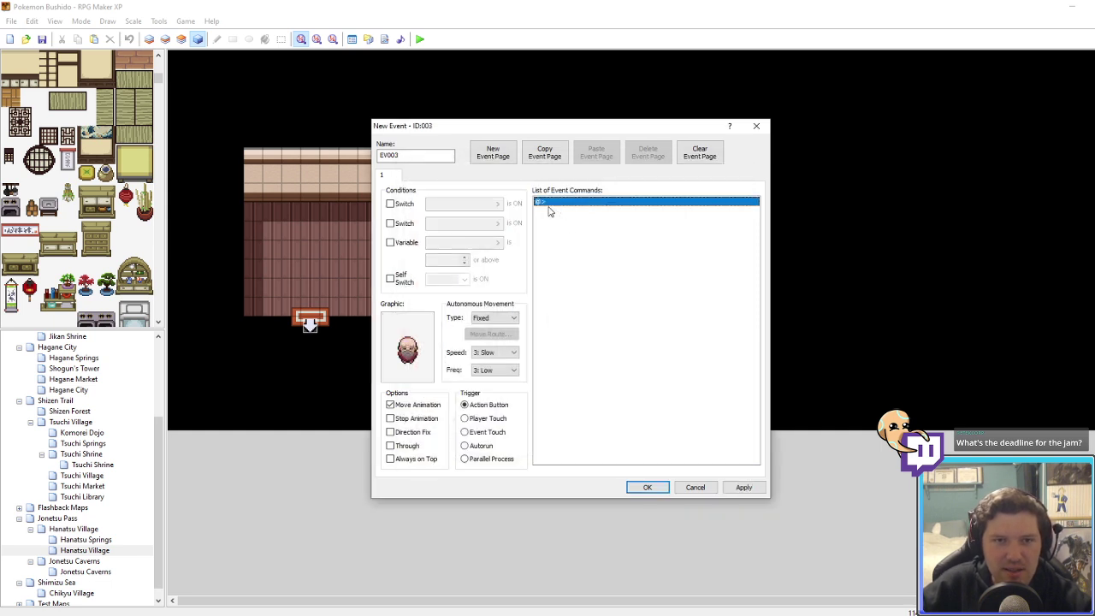
pyautogui.click(582, 238)
pyautogui.write('Suh dood')
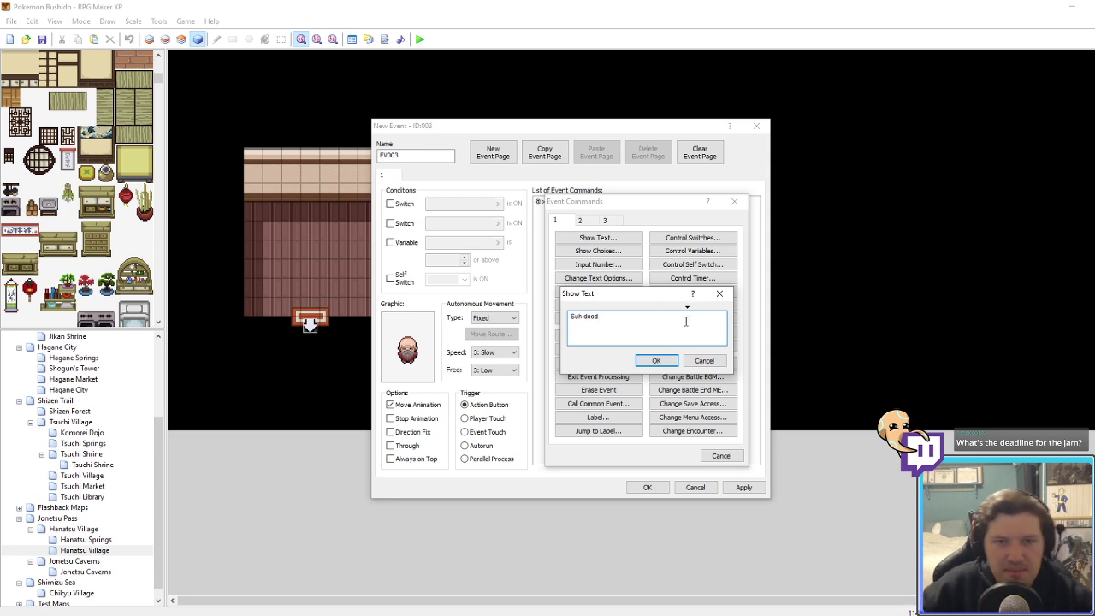
pyautogui.click(657, 360)
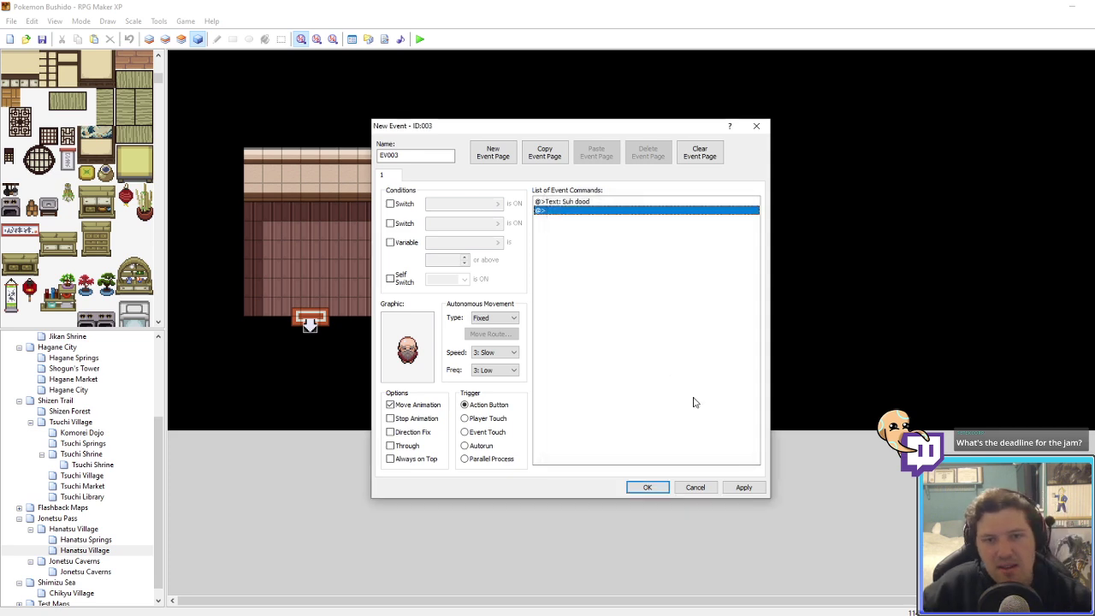
pyautogui.click(647, 487)
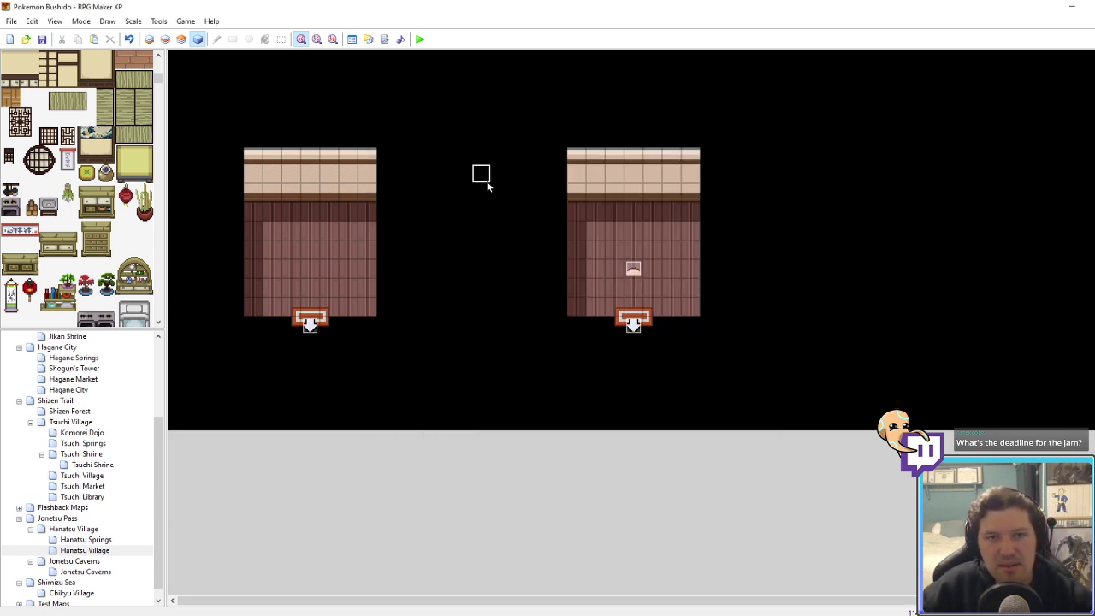
# Step: Place tall potted plants on the second layer in both lower corners of each indoor room
pyautogui.click(166, 38)
pyautogui.scroll(-10, 139, 148)
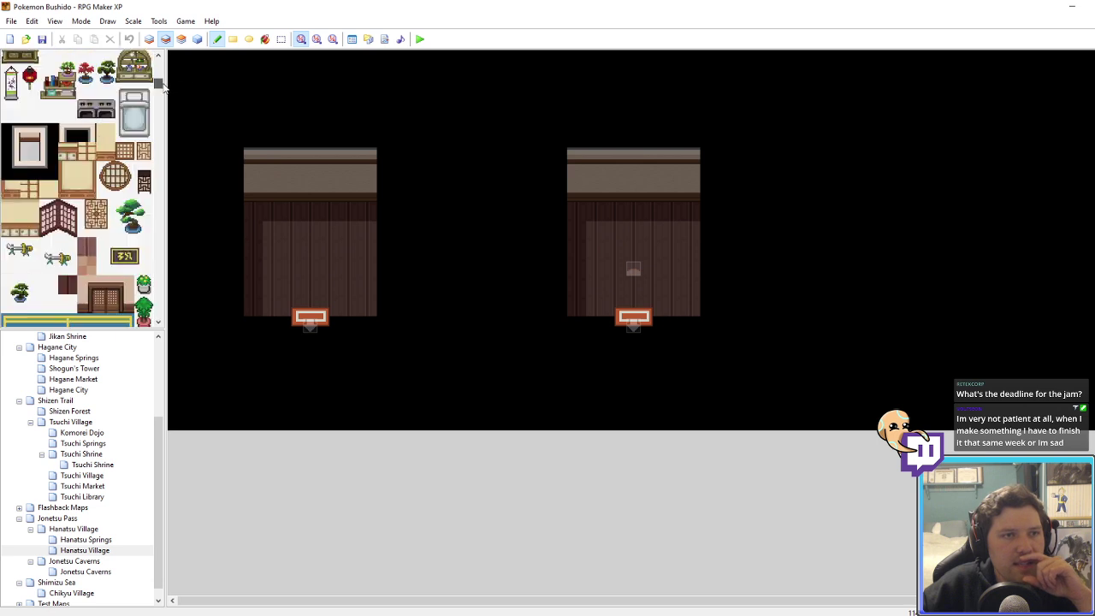
pyautogui.moveTo(146, 141); pyautogui.dragTo(145, 162)
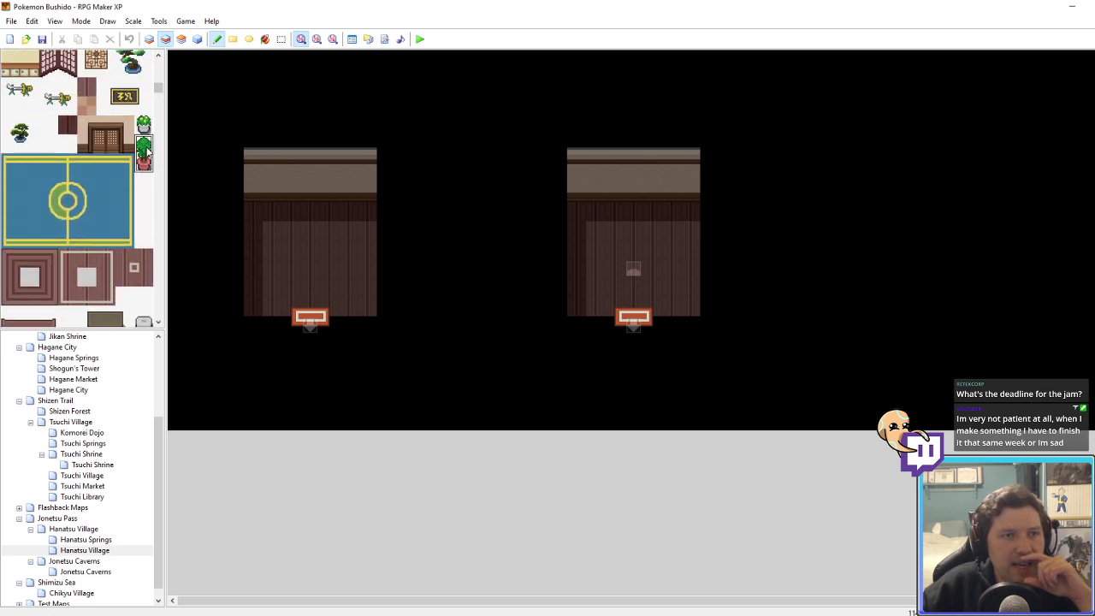
pyautogui.click(671, 288)
pyautogui.hotkey('ctrl', 'z')
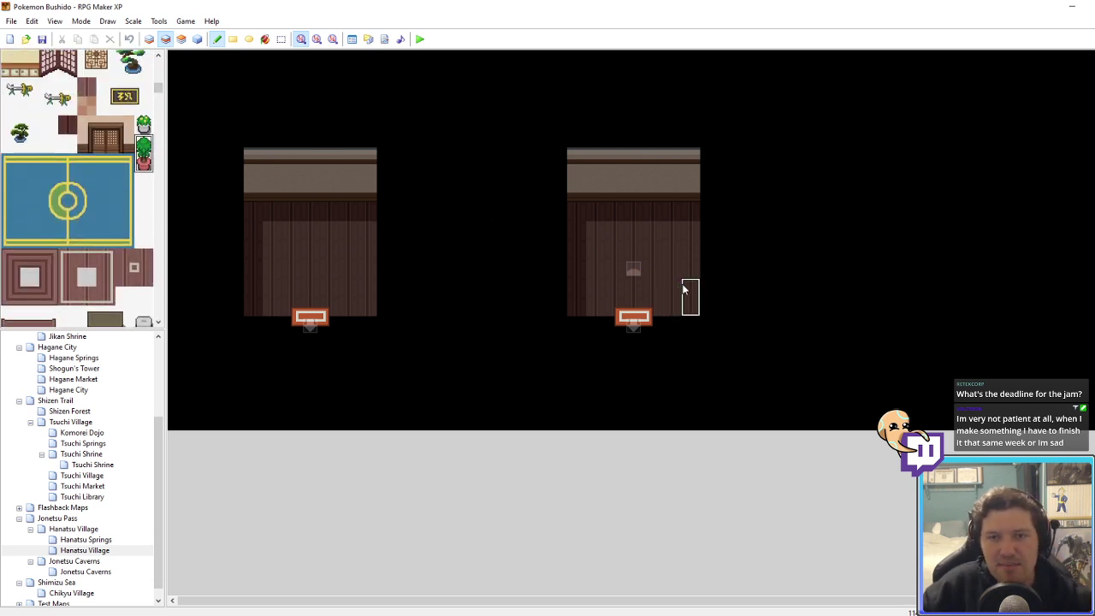
pyautogui.click(686, 291)
pyautogui.click(367, 285)
pyautogui.click(253, 287)
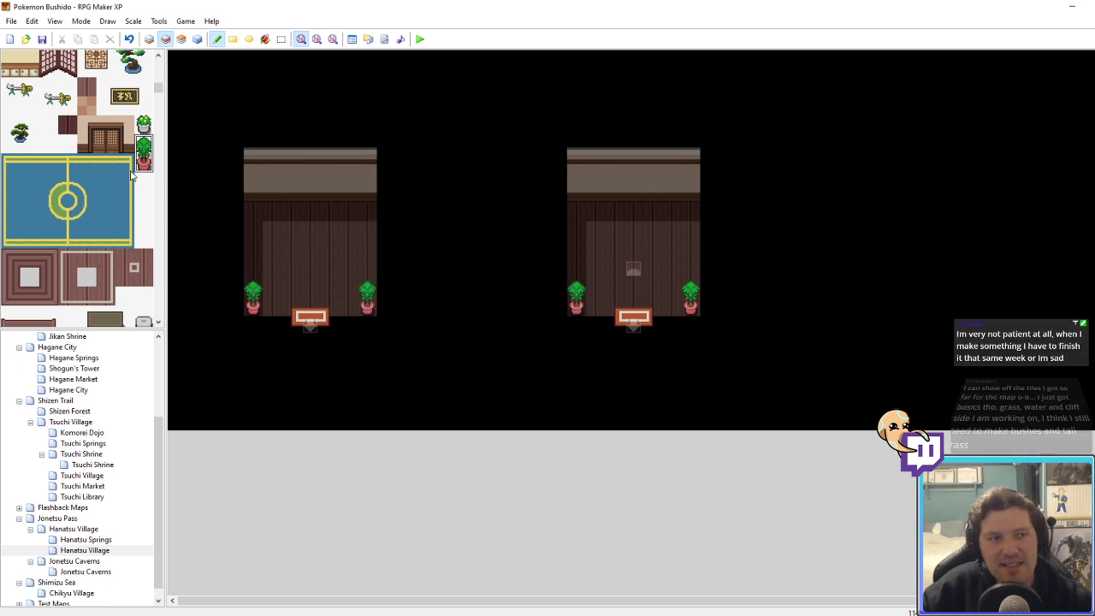
# Step: On the first layer, add a wide framed plaque to the first room's back wall and a blue hanging scroll to the second's
pyautogui.scroll(2, 121, 170)
pyautogui.press('F5')
pyautogui.scroll(3, 129, 162)
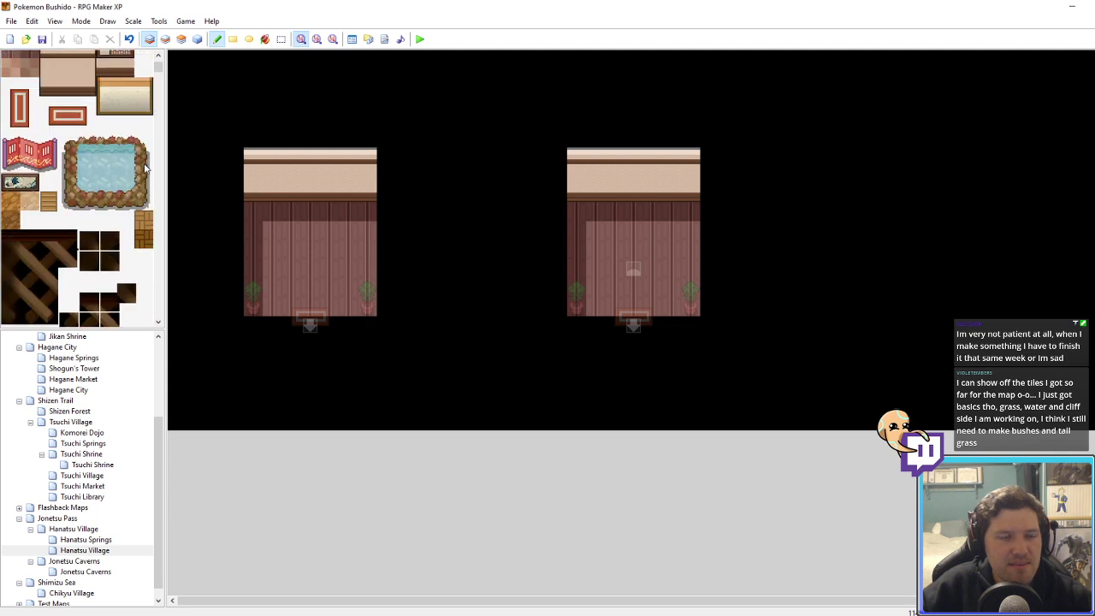
pyautogui.click(272, 175)
pyautogui.click(81, 134)
pyautogui.moveTo(81, 134); pyautogui.dragTo(70, 118)
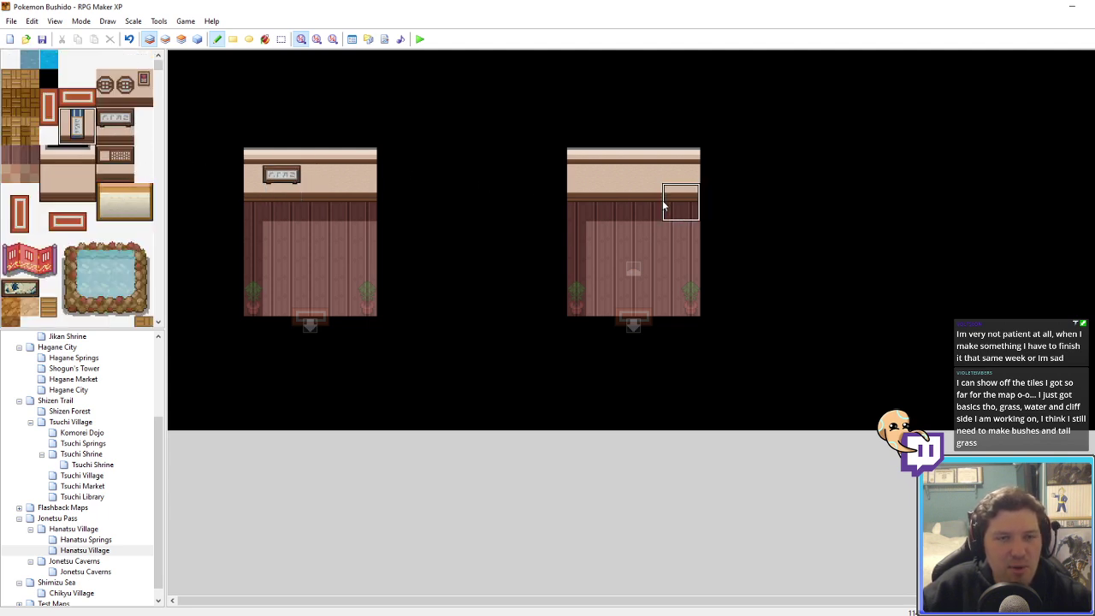
pyautogui.click(614, 172)
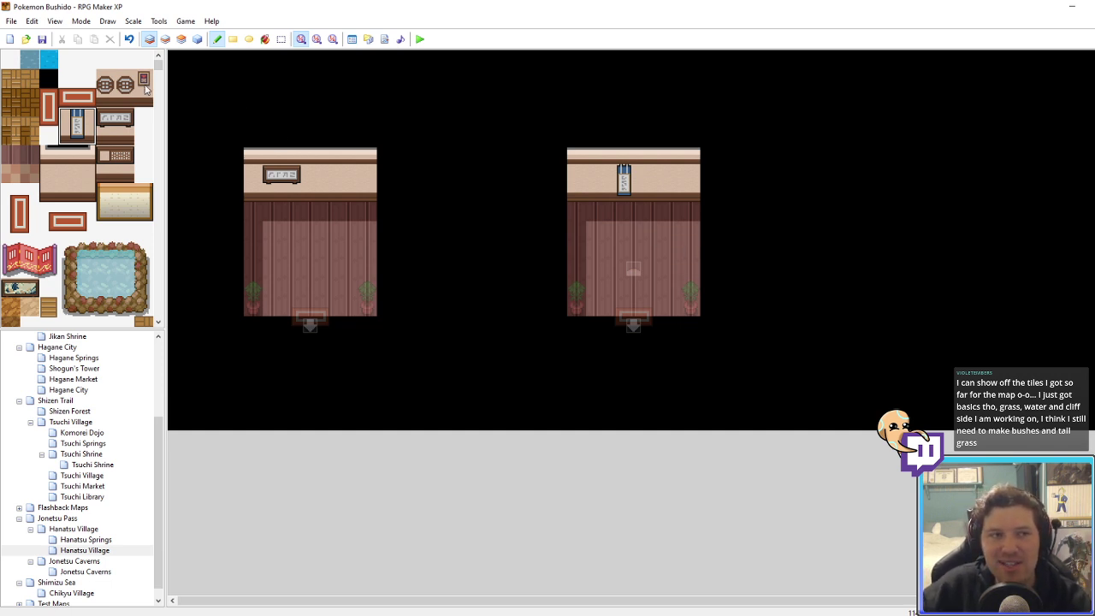
# Step: Add a small framed picture and a round lattice window to each room's back wall, and return to the event layer
pyautogui.moveTo(143, 98); pyautogui.dragTo(144, 79)
pyautogui.click(334, 177)
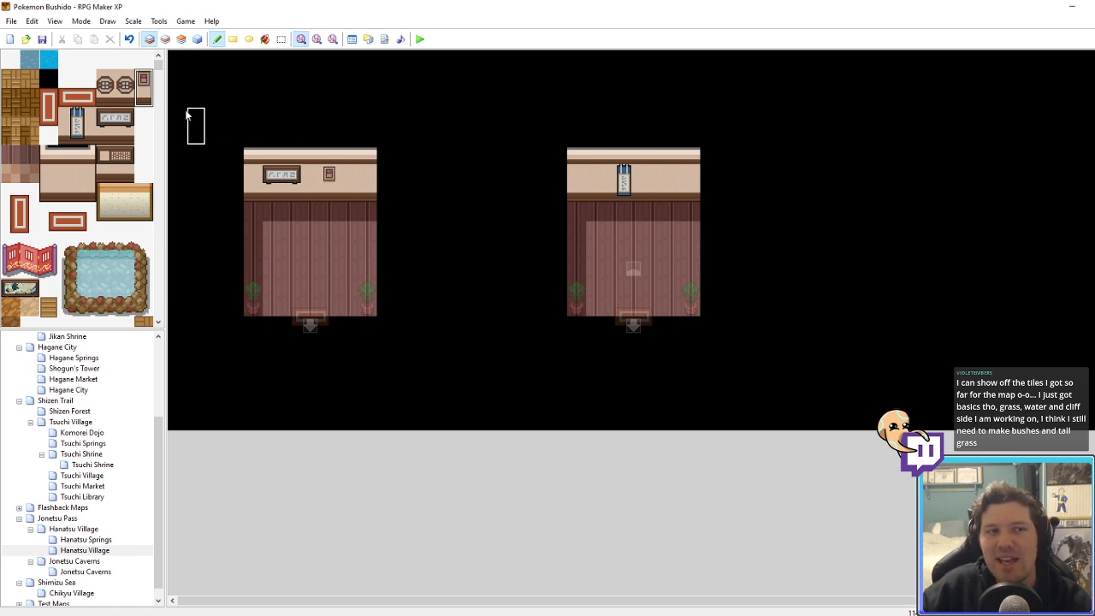
pyautogui.click(672, 178)
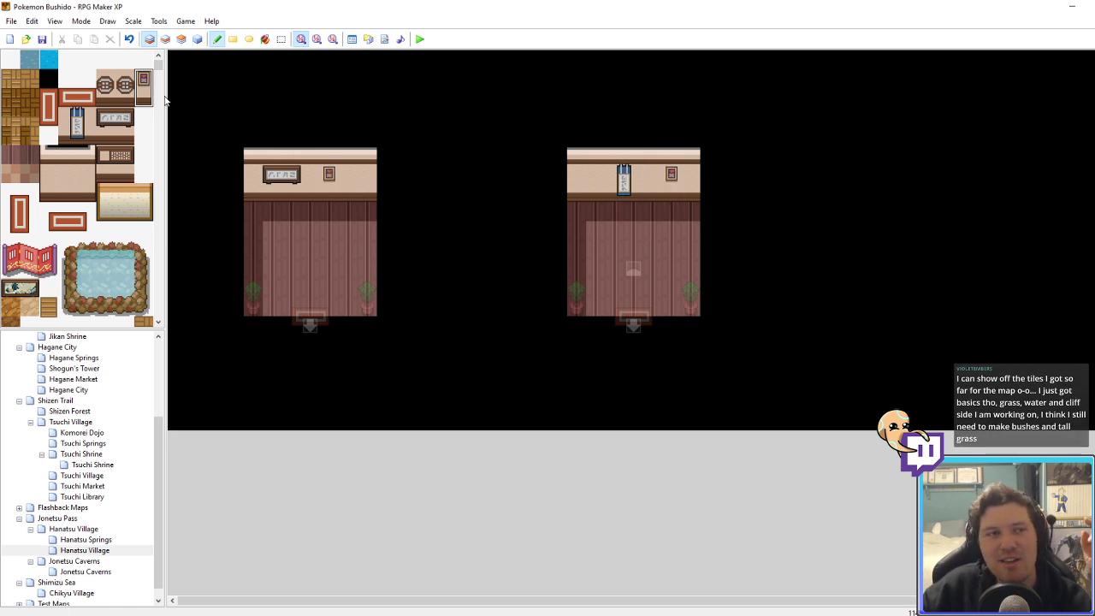
pyautogui.moveTo(125, 98); pyautogui.dragTo(125, 83)
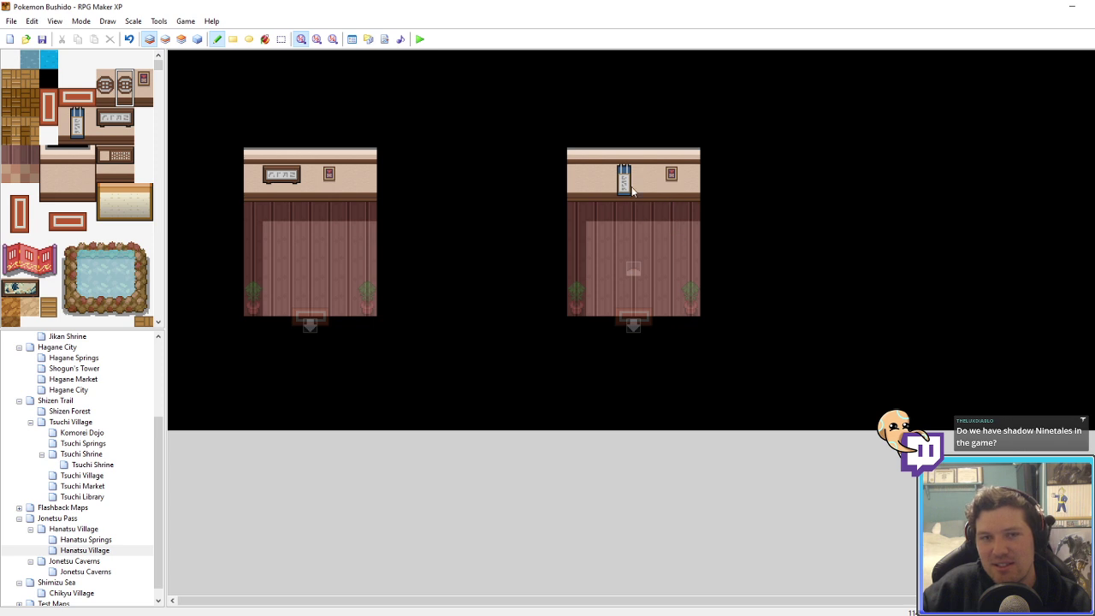
pyautogui.click(596, 183)
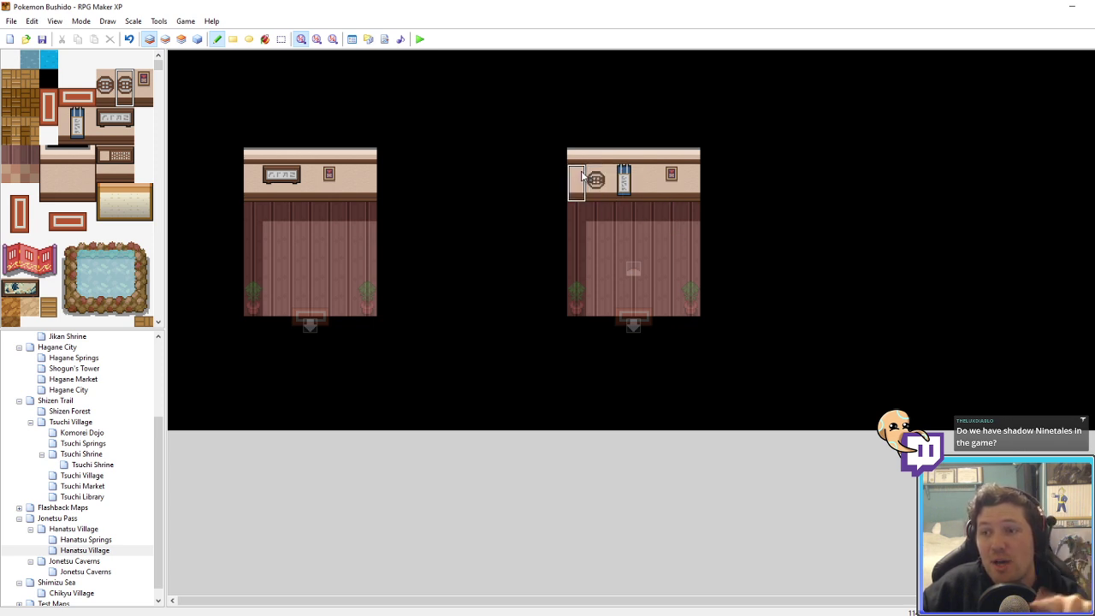
pyautogui.click(349, 180)
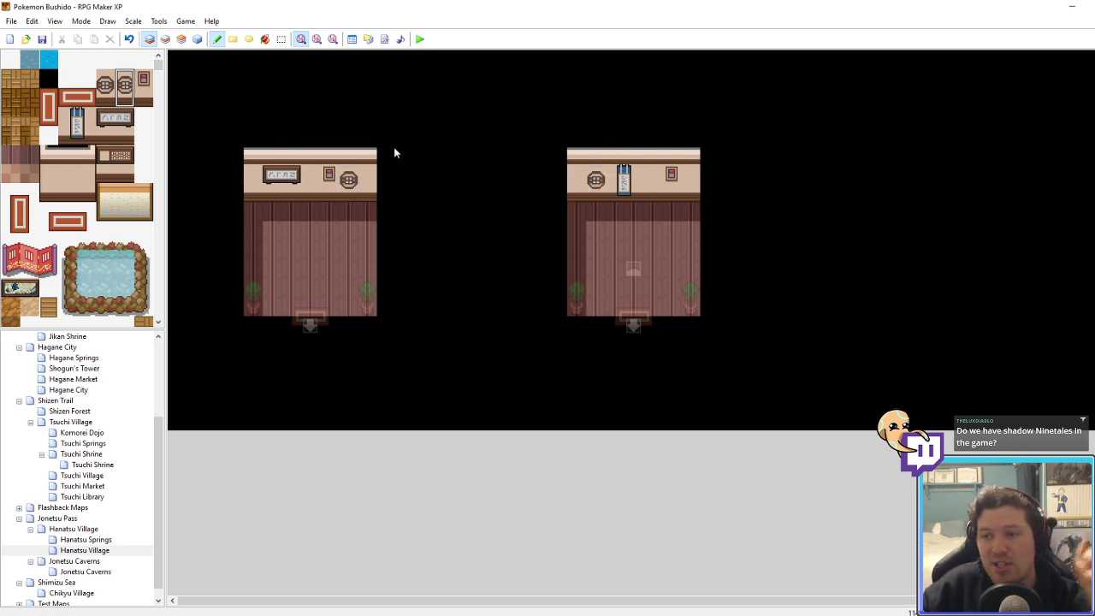
pyautogui.click(198, 39)
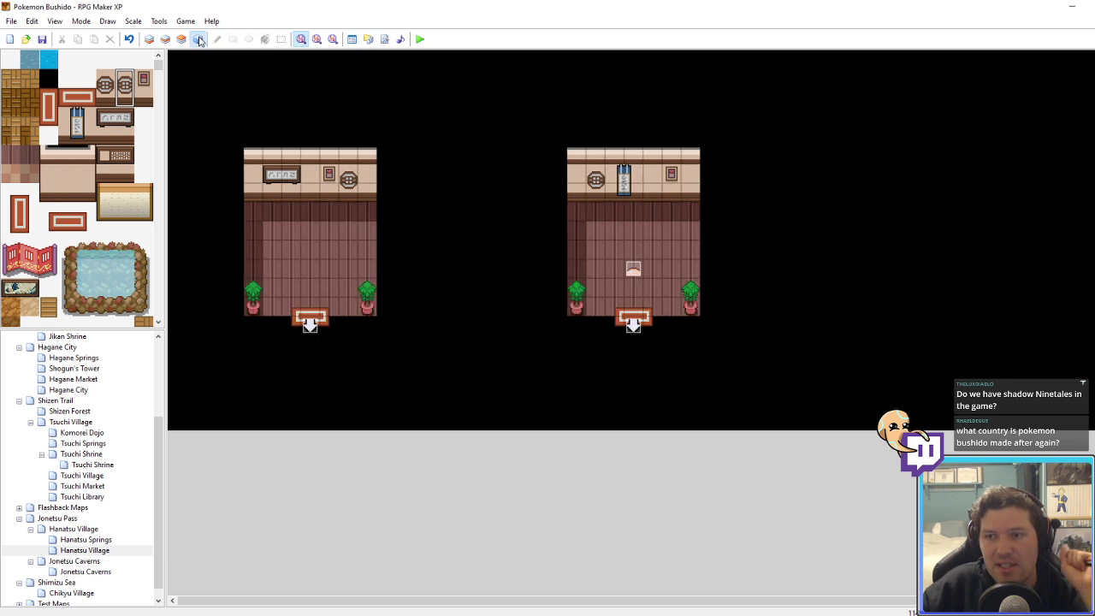
pyautogui.click(439, 164)
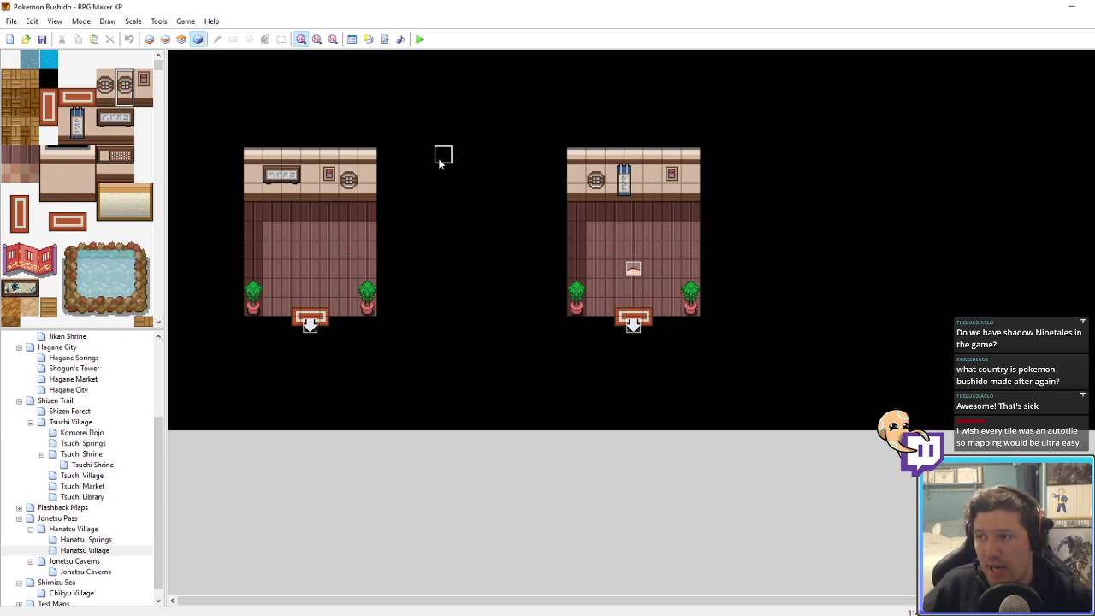
# Step: Switch to Chrome, open the Pokedex Doc from the Pokemon Bushido design doc, and examine its Shadow? column
pyautogui.click(186, 592)
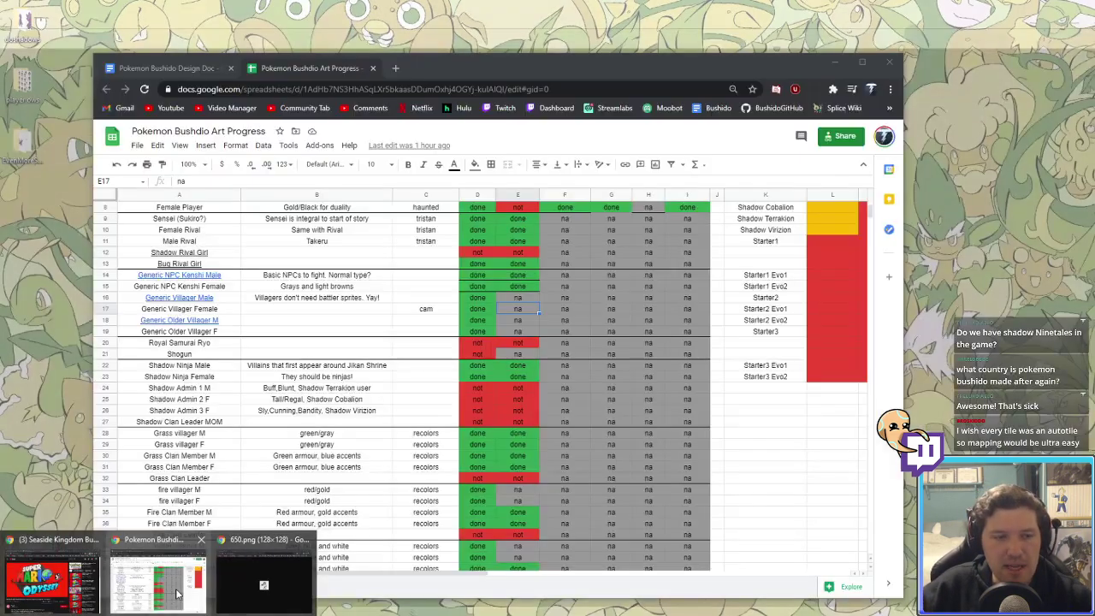
pyautogui.click(197, 67)
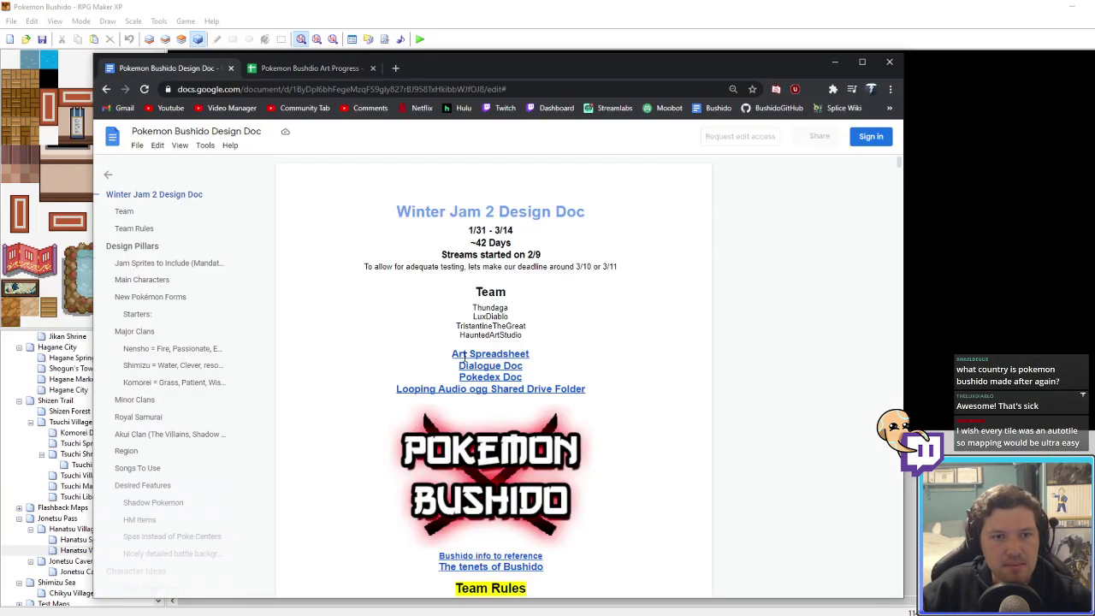
pyautogui.click(497, 377)
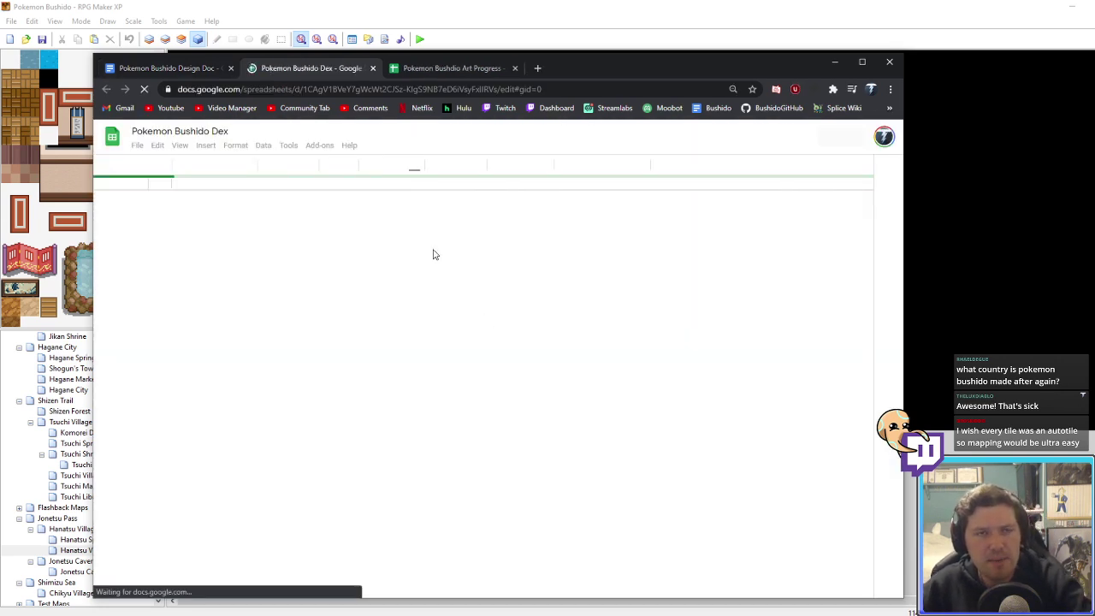
pyautogui.moveTo(317, 70); pyautogui.dragTo(470, 72)
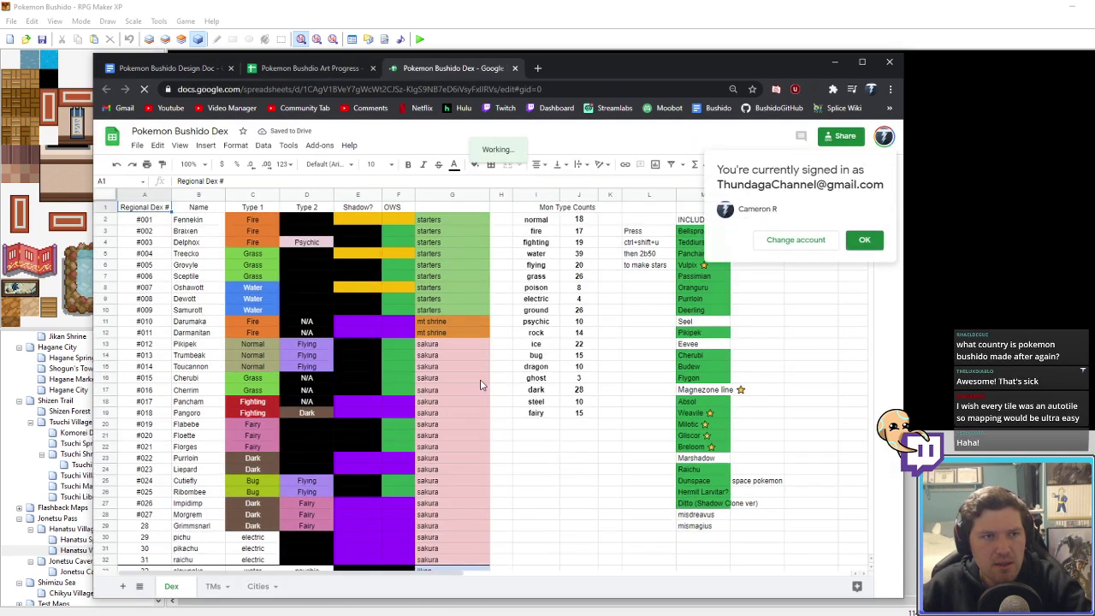
pyautogui.moveTo(343, 214); pyautogui.dragTo(385, 222)
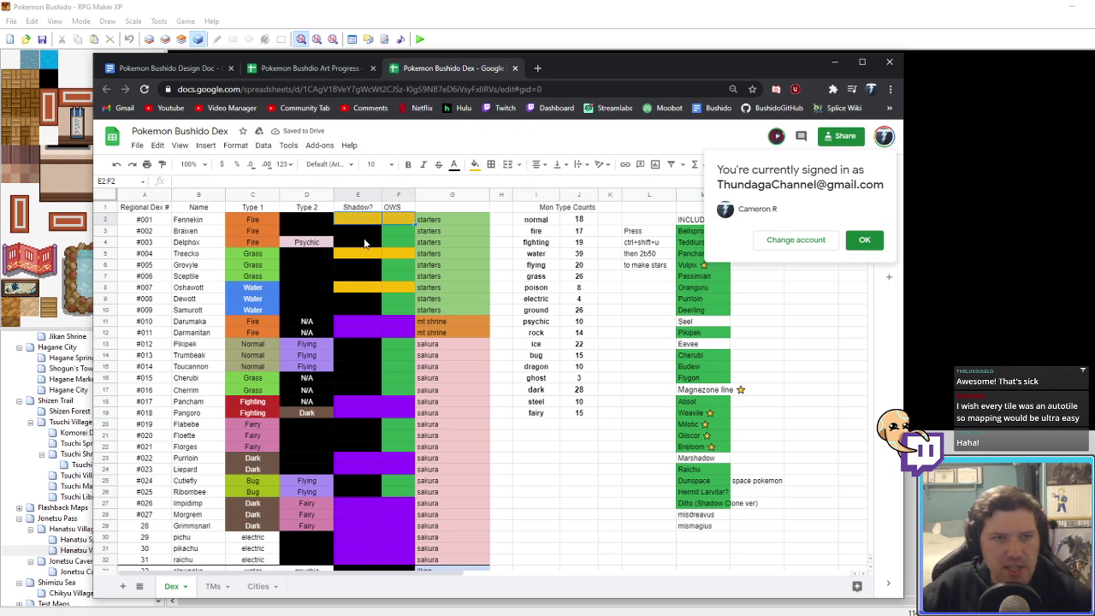
pyautogui.click(365, 242)
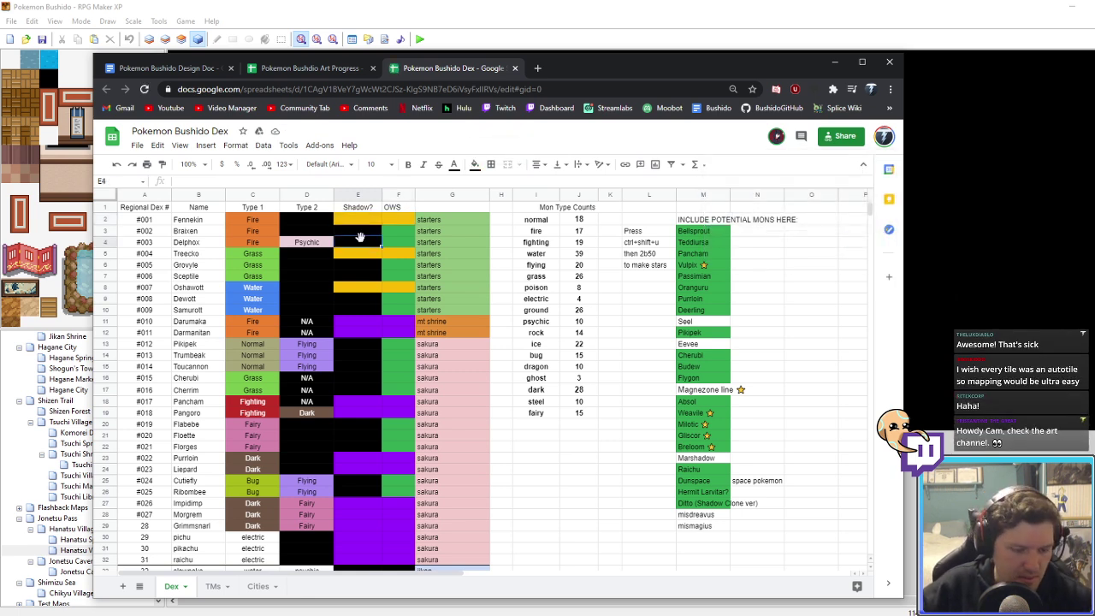
pyautogui.moveTo(364, 233)
pyautogui.mouseDown()
pyautogui.moveTo(403, 232)
pyautogui.moveTo(380, 228)
pyautogui.moveTo(383, 284)
pyautogui.mouseUp()
# Step: View the ROYAL_SAMURAI_FIX.png sprite enlarged in the browser
pyautogui.click(386, 326)
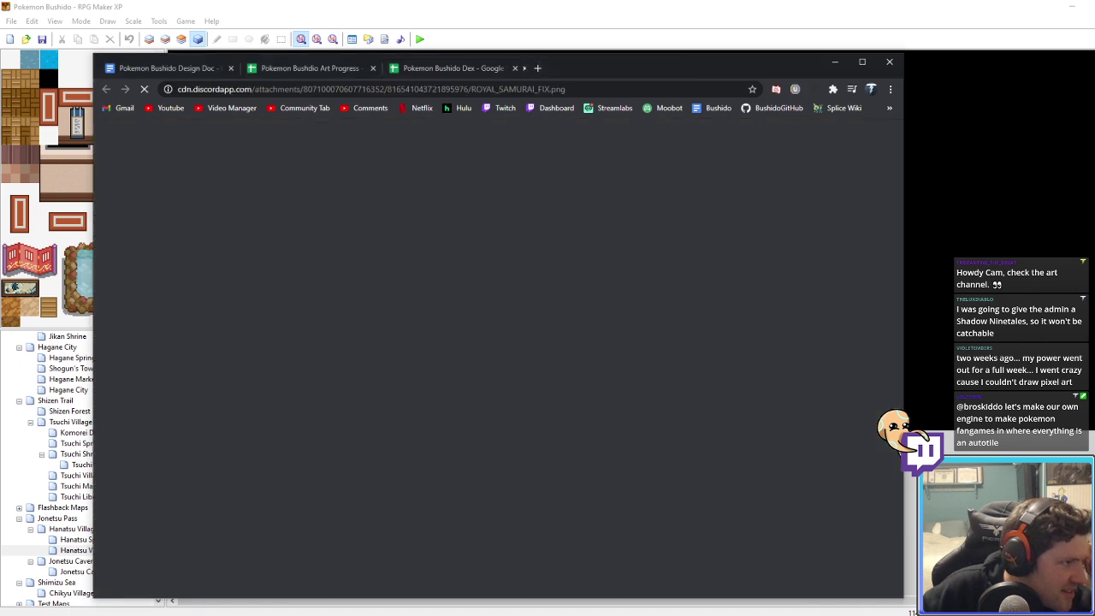
pyautogui.keyDown('ctrl'); pyautogui.scroll(7, 523, 401); pyautogui.keyUp('ctrl')
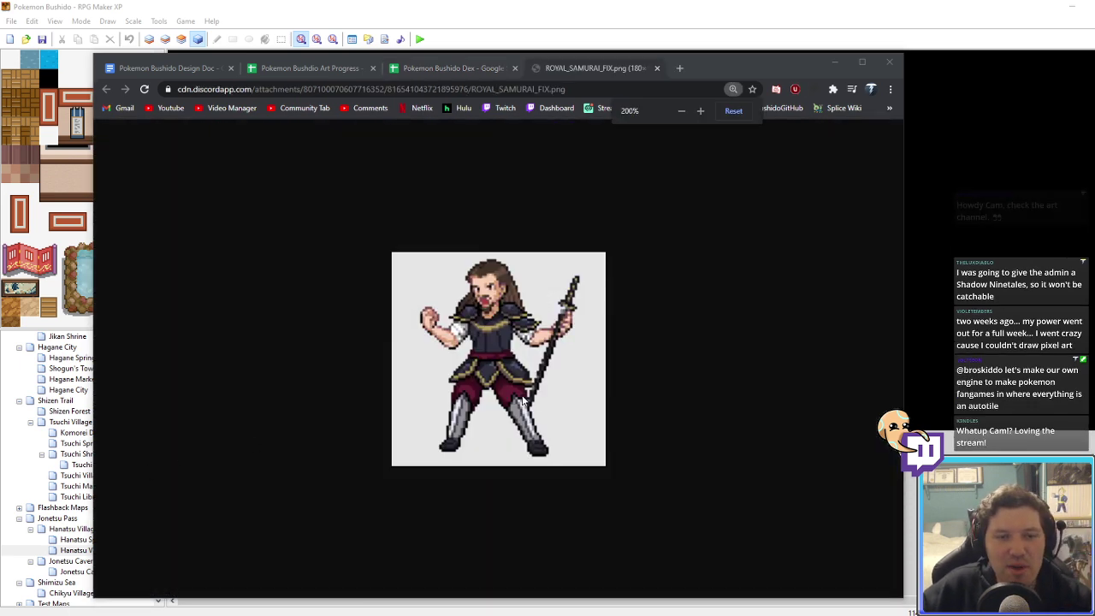
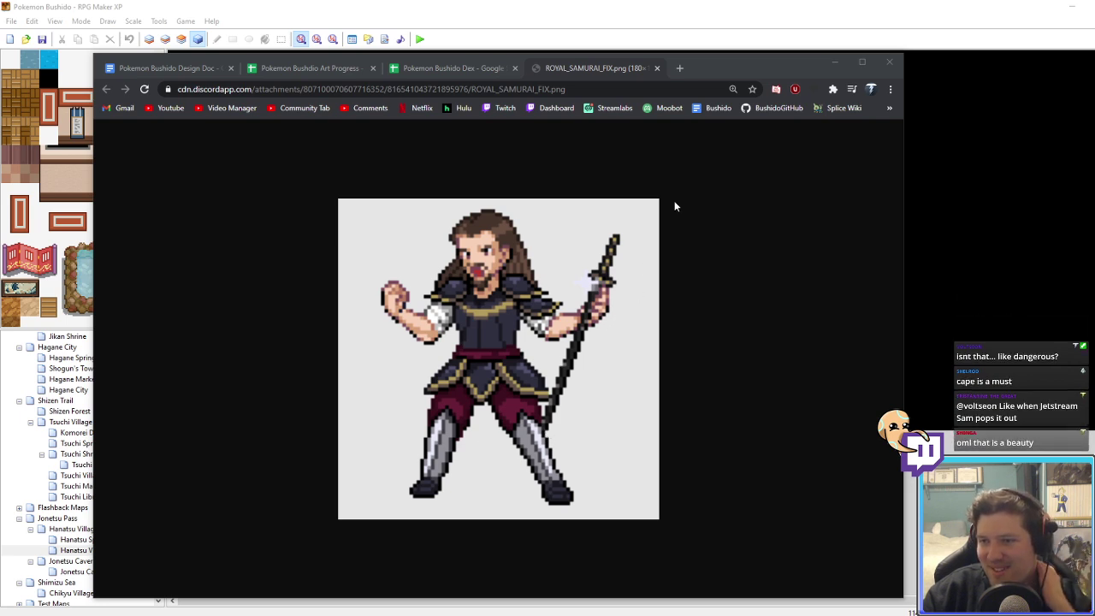
# Step: Switch back to RPG Maker XP and open the Jonetsu Pass map
pyautogui.click(724, 17)
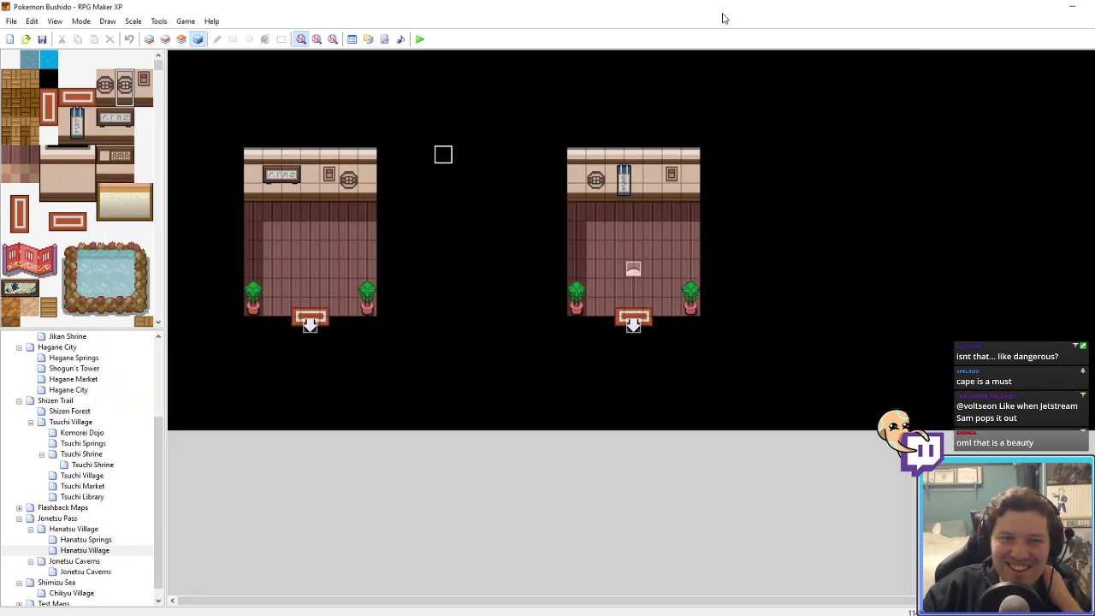
pyautogui.click(72, 520)
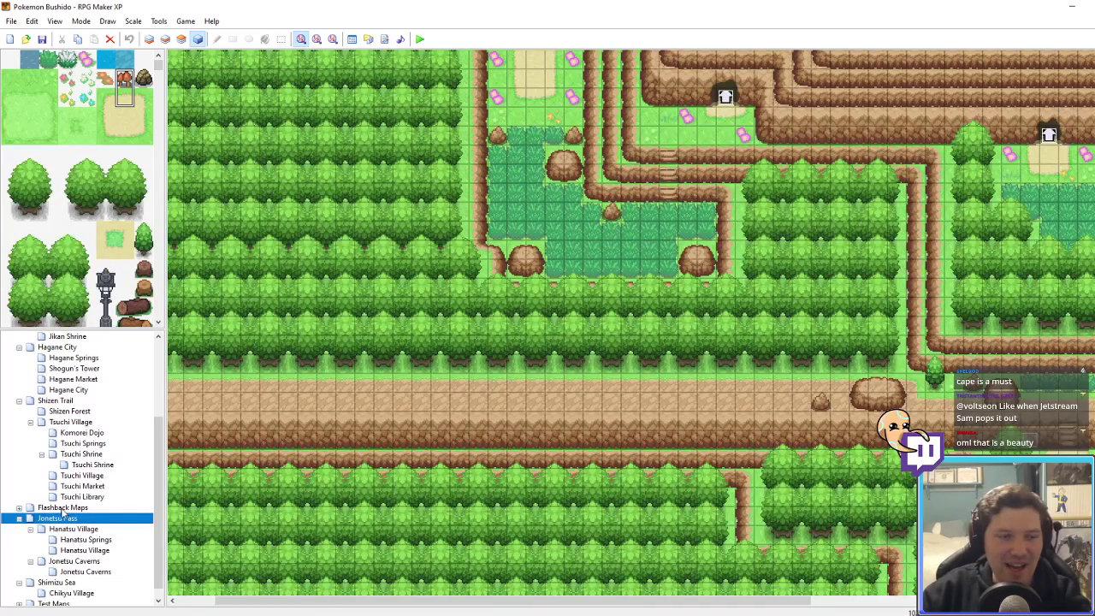
# Step: Open the Hanatsu Village map, then switch to Chrome and start saving the ROYAL_SAMURAI_FIX.png image
pyautogui.click(70, 530)
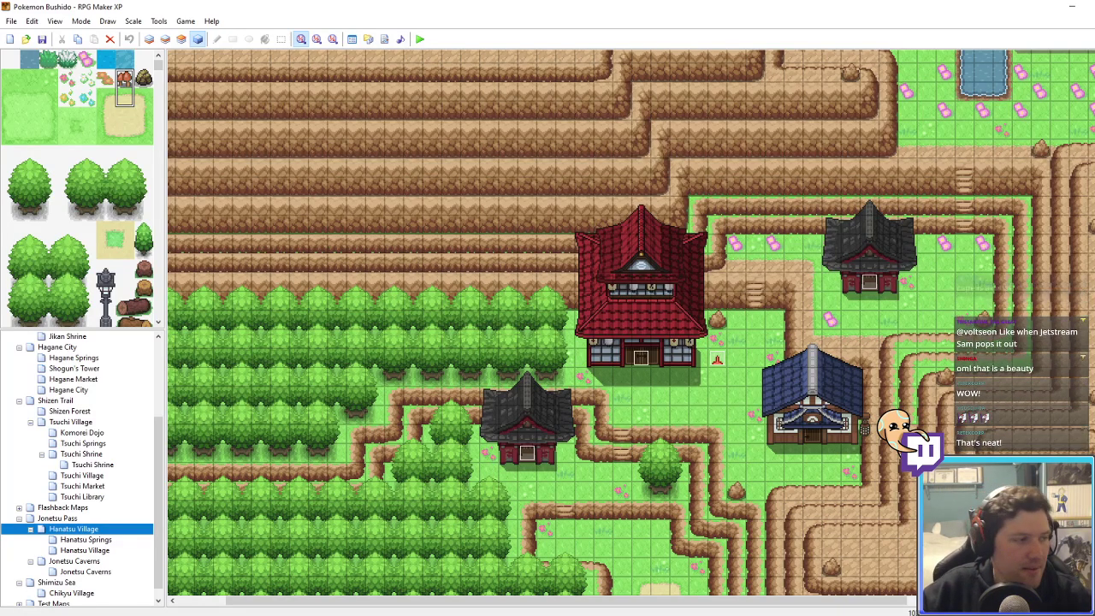
pyautogui.hotkey('alt', 'Tab')
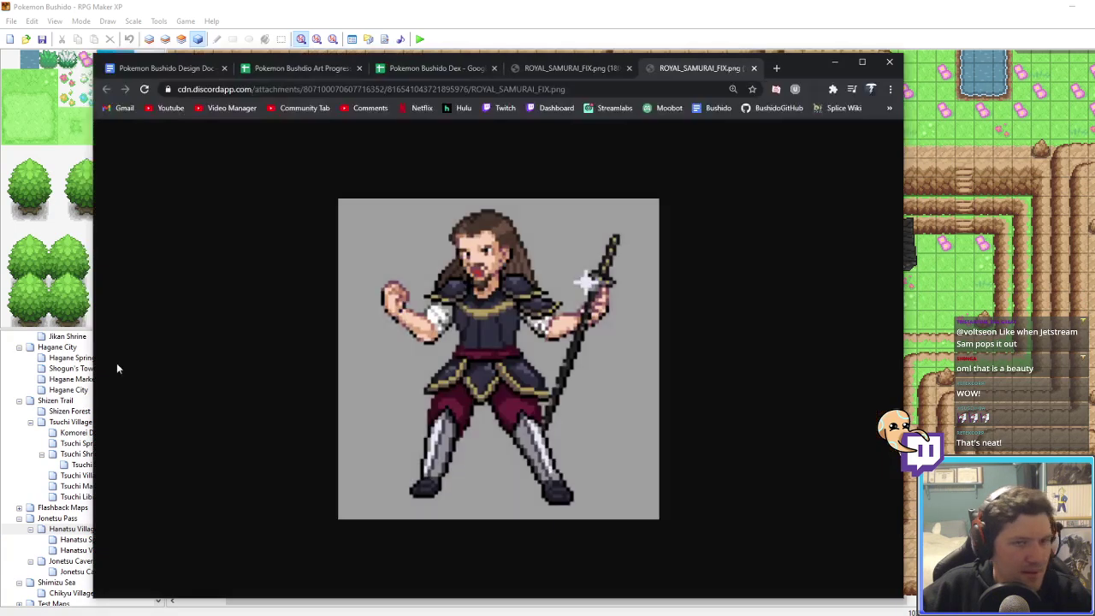
pyautogui.rightClick(443, 322)
pyautogui.click(475, 341)
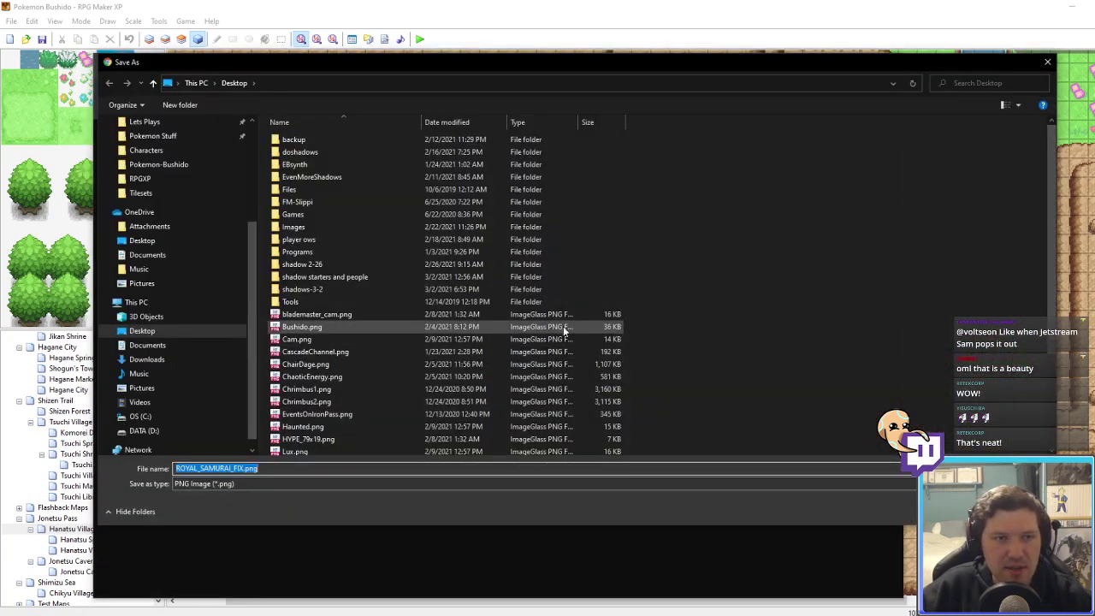
# Step: Set the save location to the Pictures folder inside the Pokemon-Bushido project's Graphics folder
pyautogui.scroll(2, 176, 249)
pyautogui.scroll(1, 182, 278)
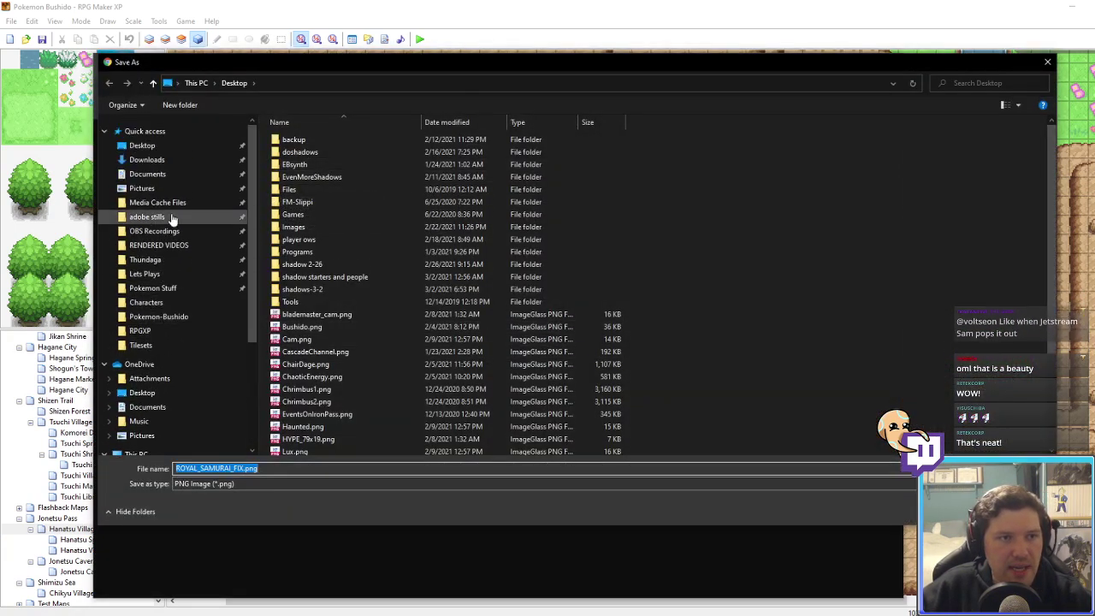
pyautogui.click(166, 317)
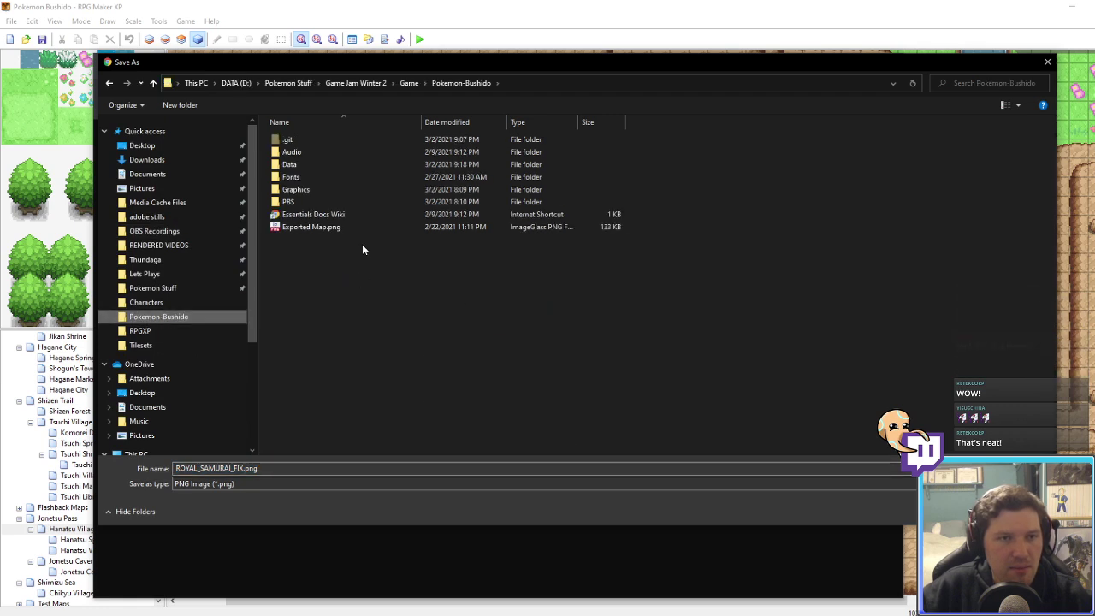
pyautogui.doubleClick(296, 190)
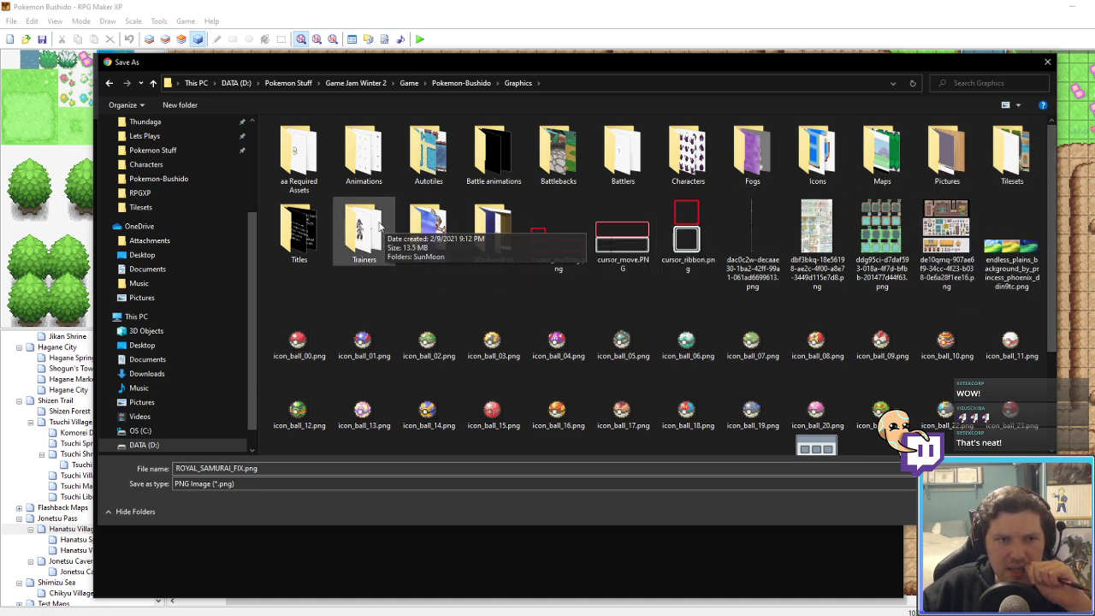
pyautogui.doubleClick(946, 154)
# Step: Save the samurai image as introRyo.png, replacing the existing file, and switch back to RPG Maker XP
pyautogui.scroll(-10, 711, 344)
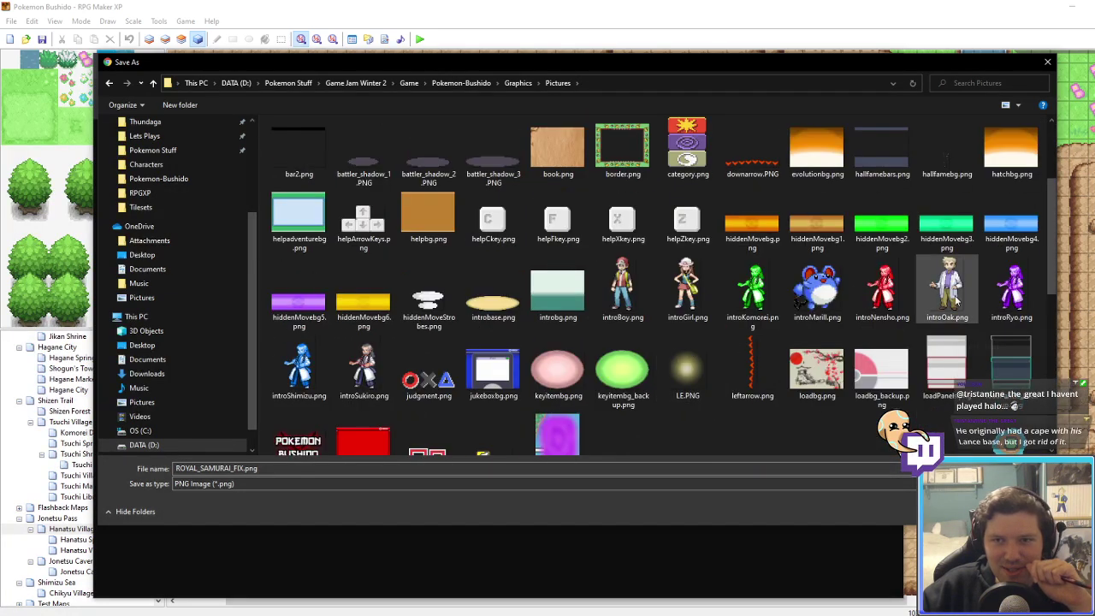
pyautogui.click(1010, 291)
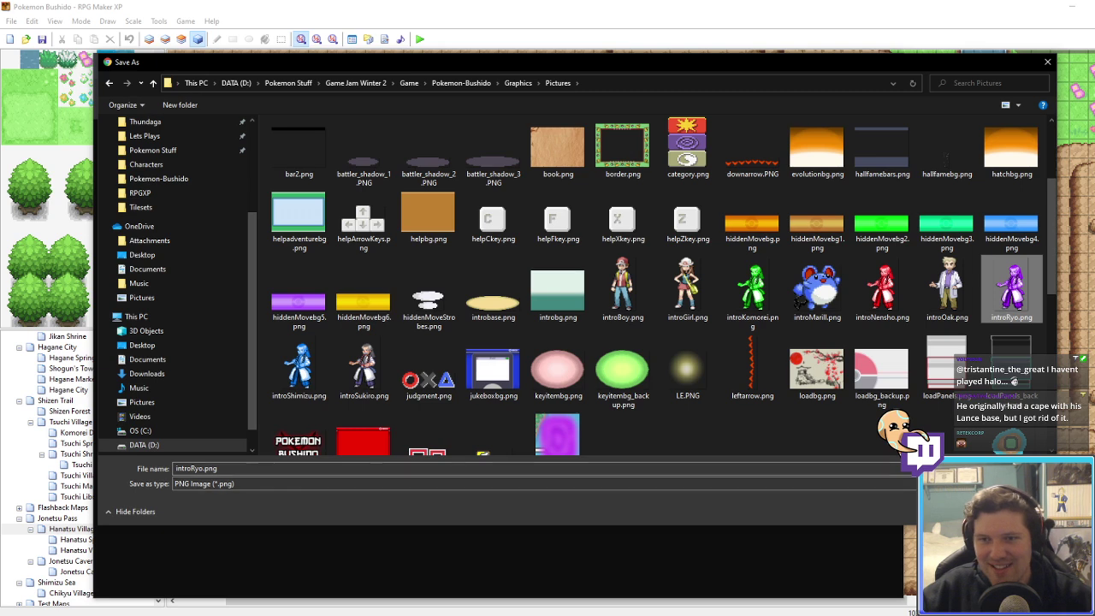
pyautogui.press('Return')
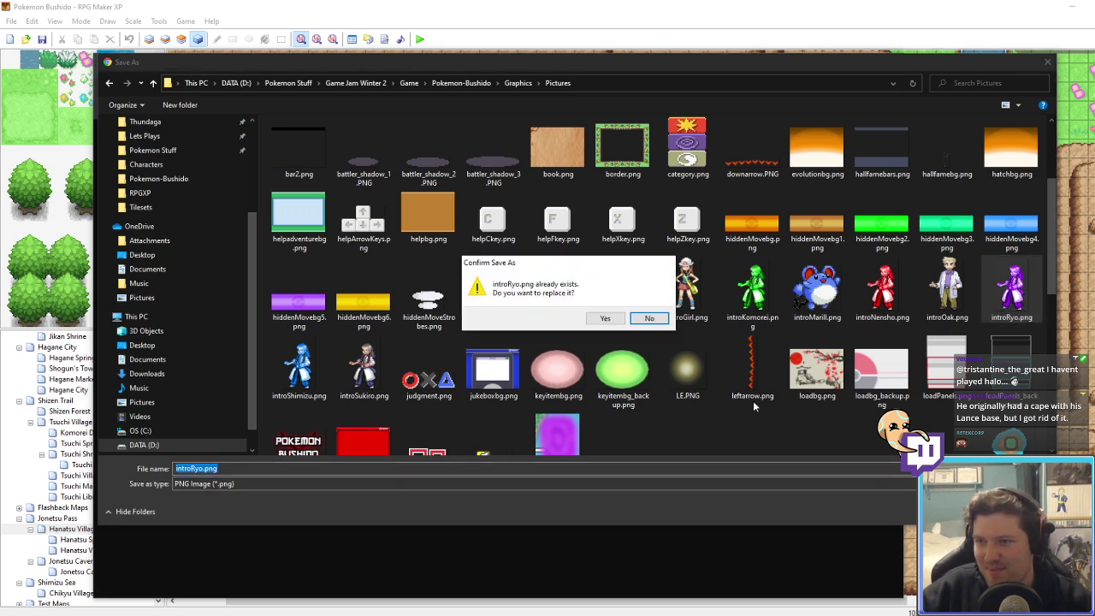
pyautogui.click(605, 318)
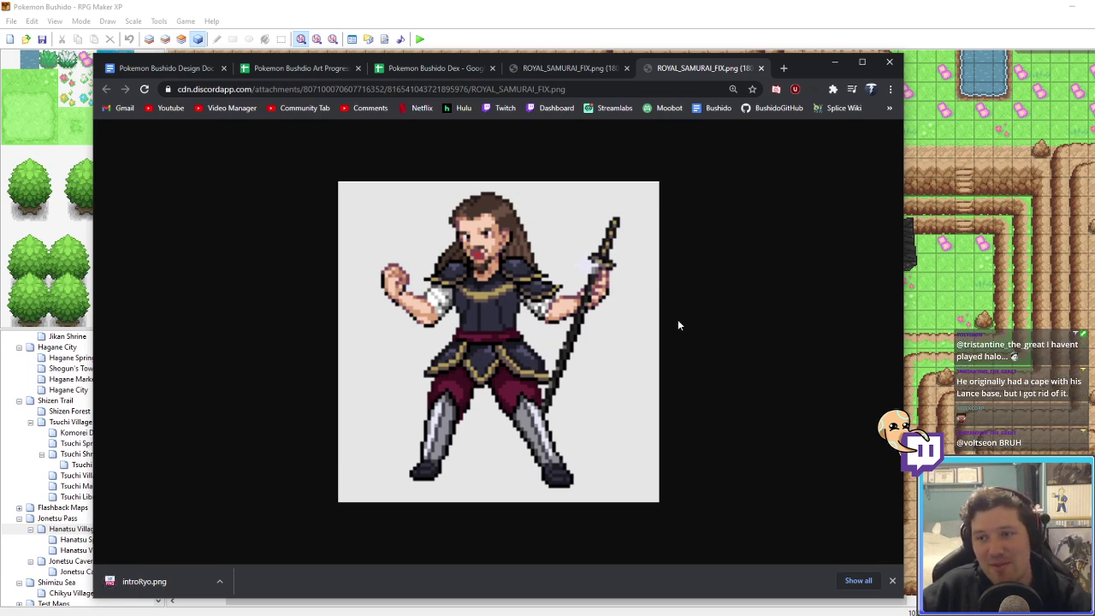
pyautogui.click(631, 4)
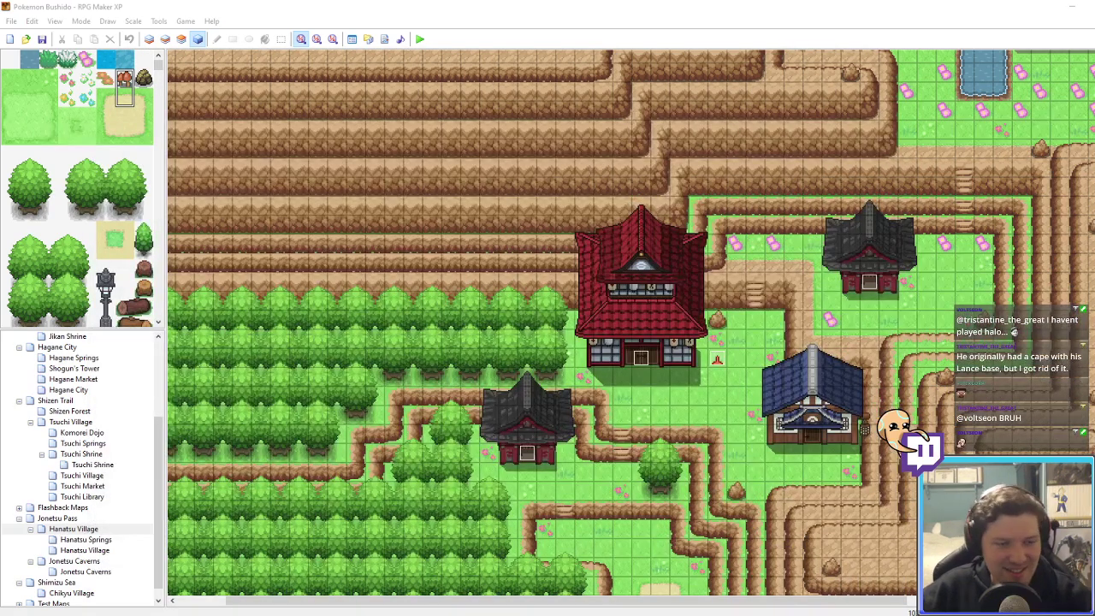
pyautogui.click(421, 39)
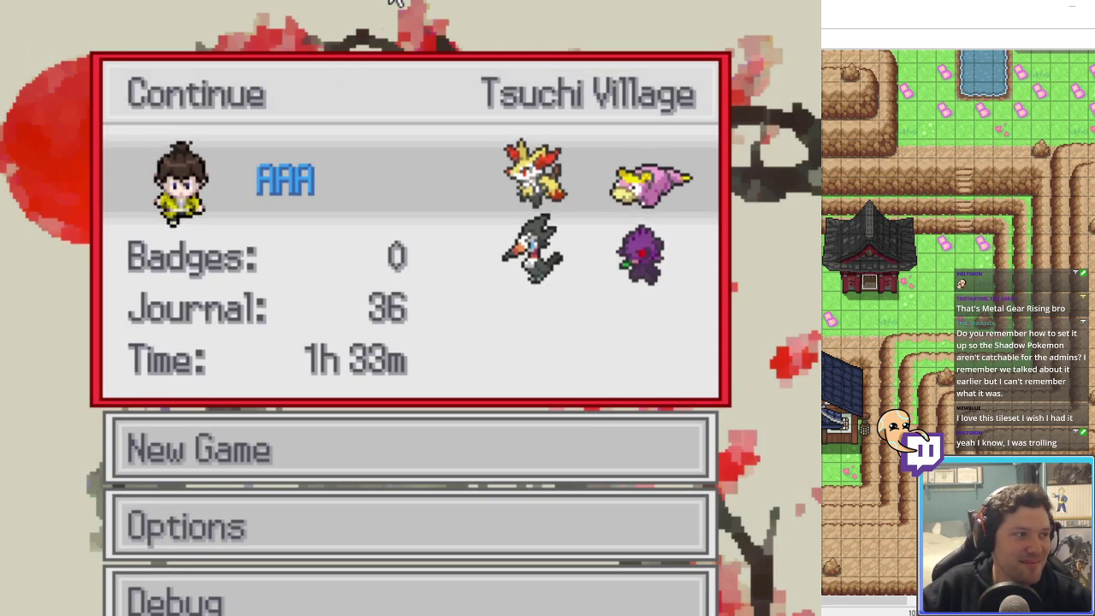
pyautogui.press('Down')
pyautogui.press('Return')
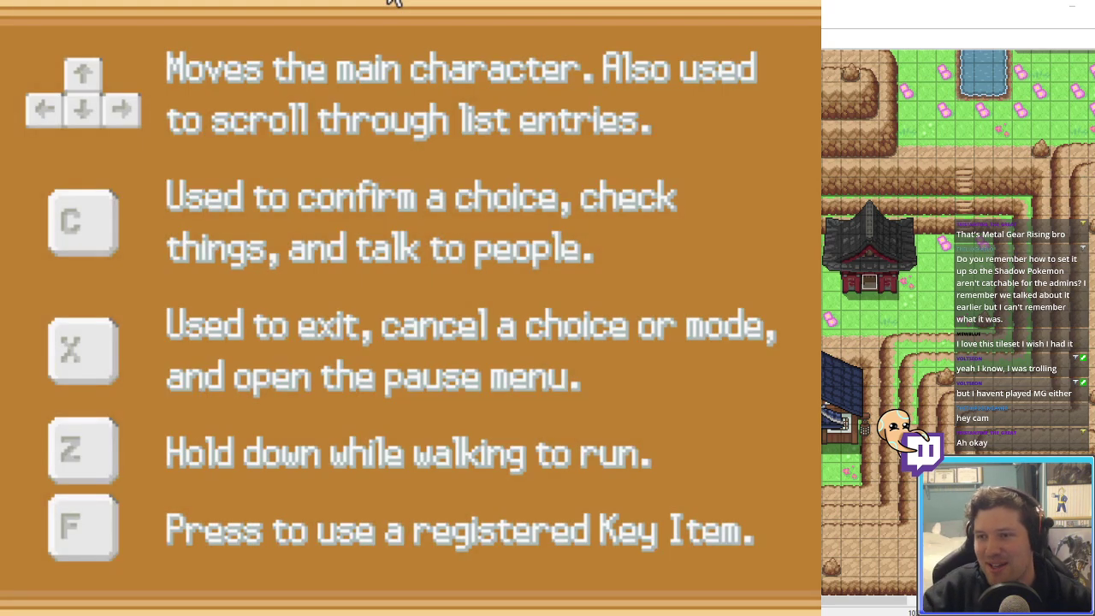
pyautogui.press('Return')
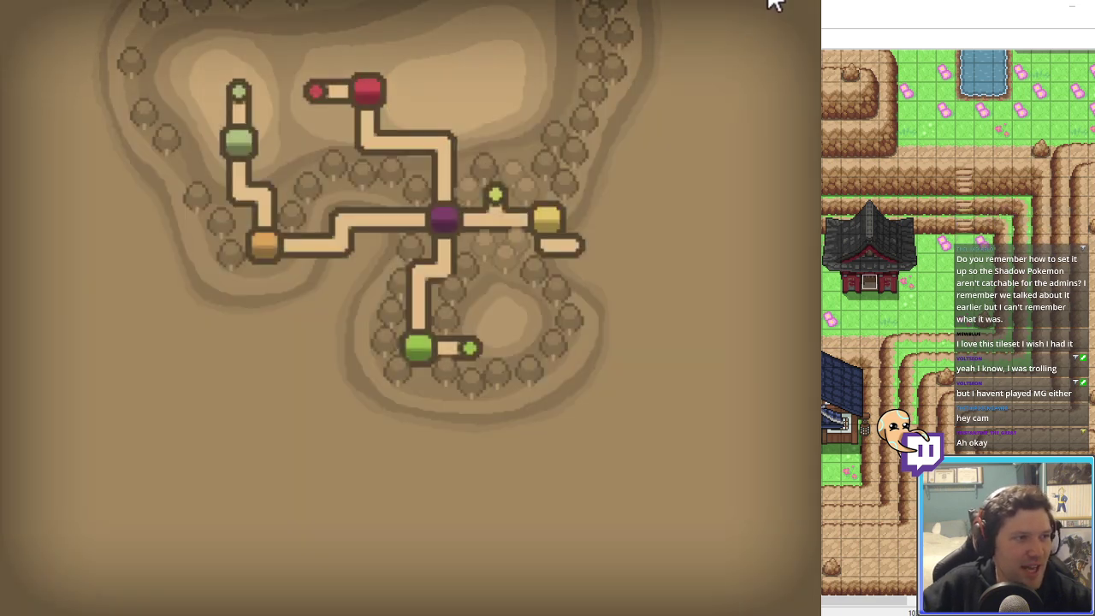
pyautogui.click(805, 1)
# Step: Launch a playtest of the project and start a new game, continuing to the opening narration
pyautogui.click(420, 41)
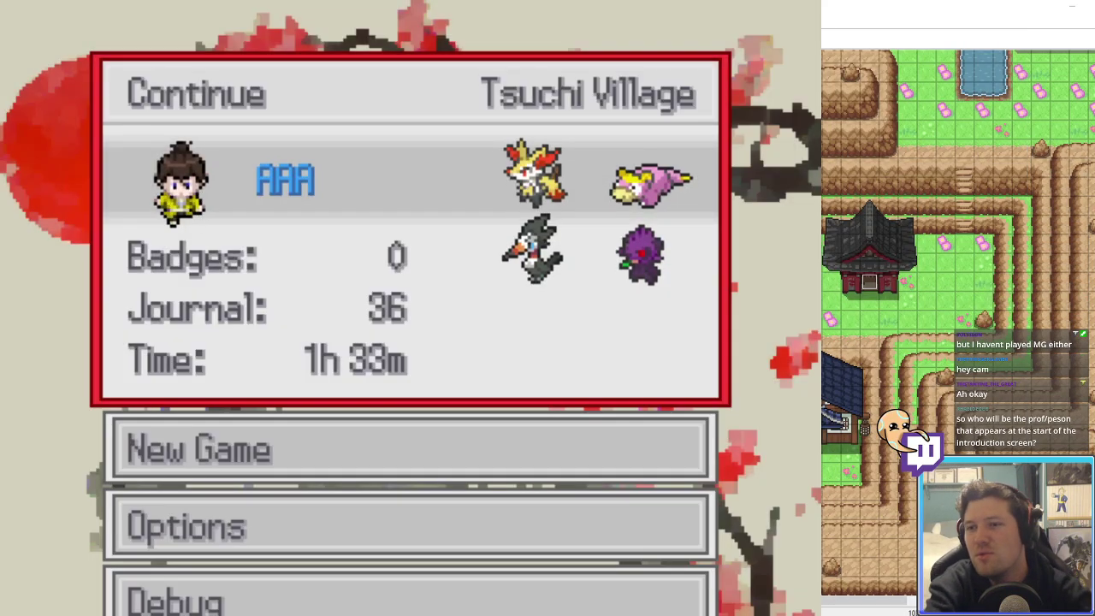
pyautogui.press('Down')
pyautogui.press('c')
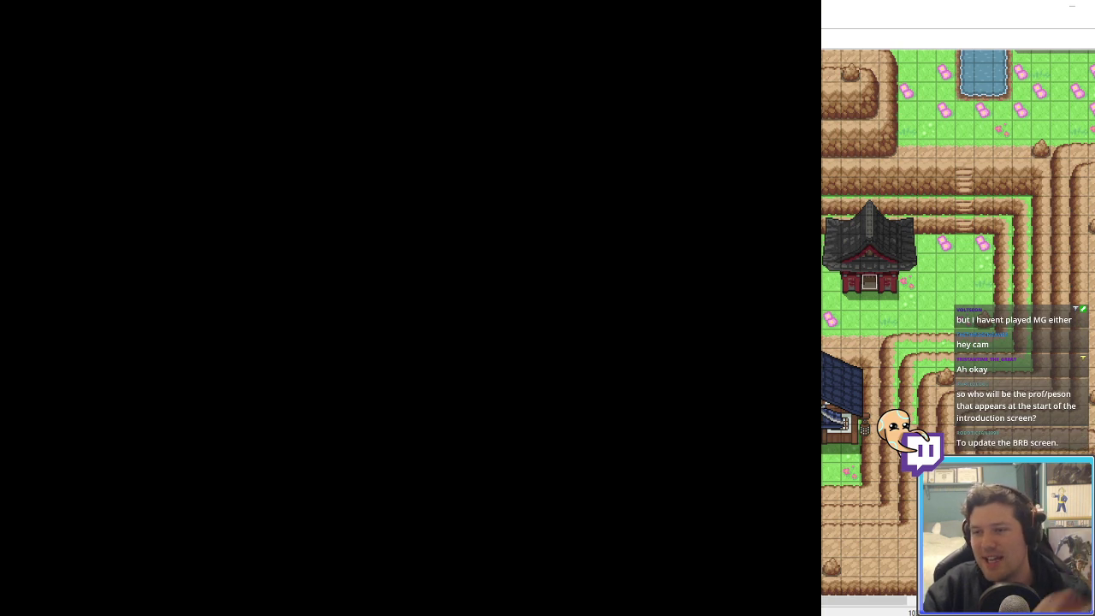
pyautogui.press('c')
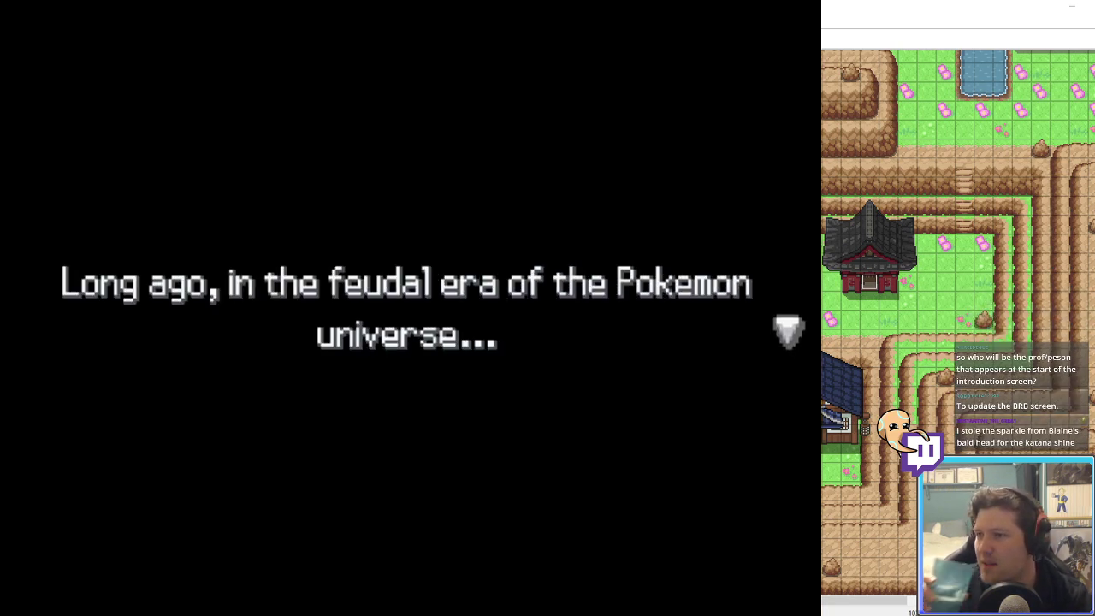
# Step: Advance through the opening narration about the Kenshi and the codes of Bushido to the region map scene
pyautogui.press('c')
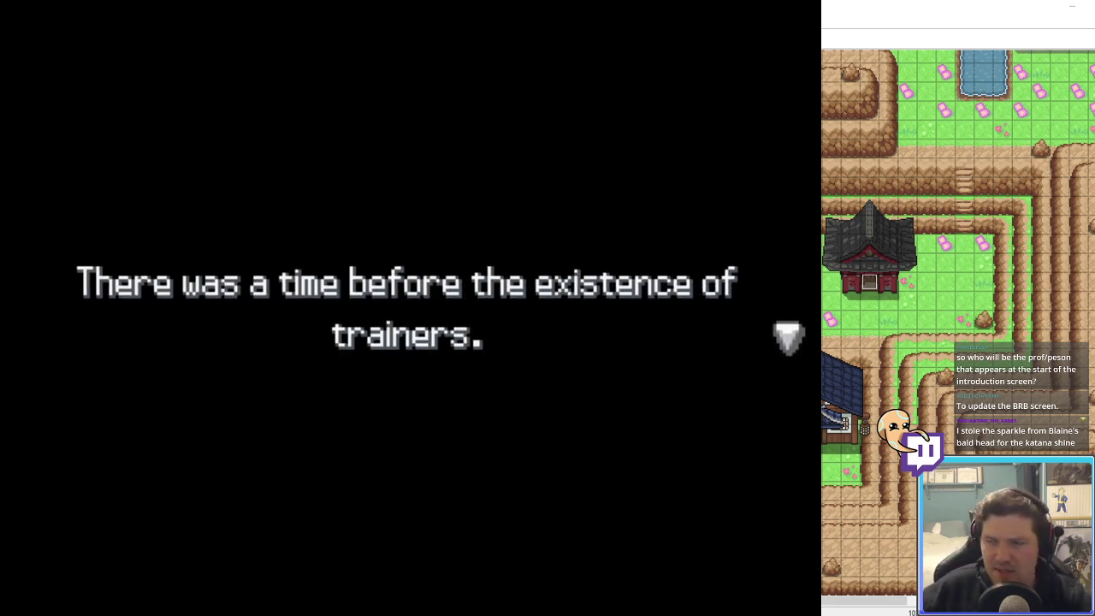
pyautogui.press('c')
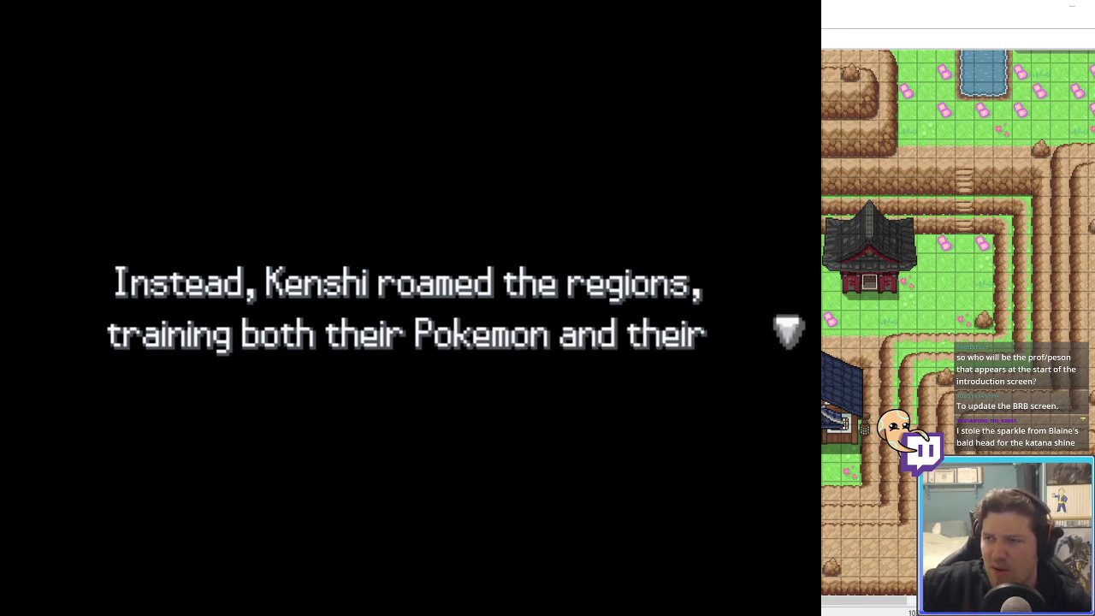
pyautogui.press('c')
pyautogui.press('c')
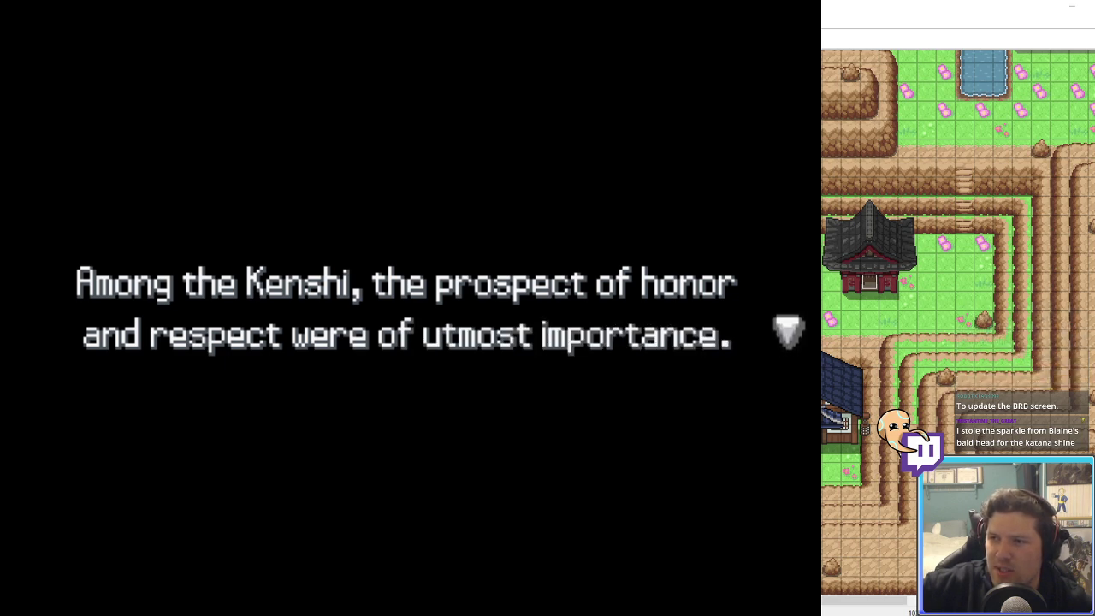
pyautogui.press('c')
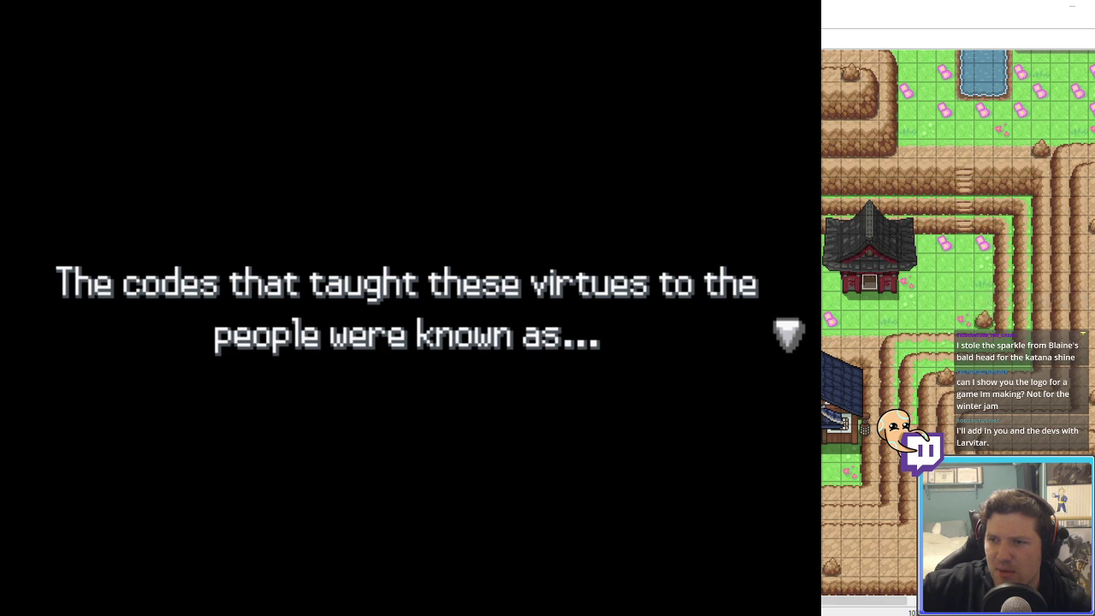
pyautogui.press('c')
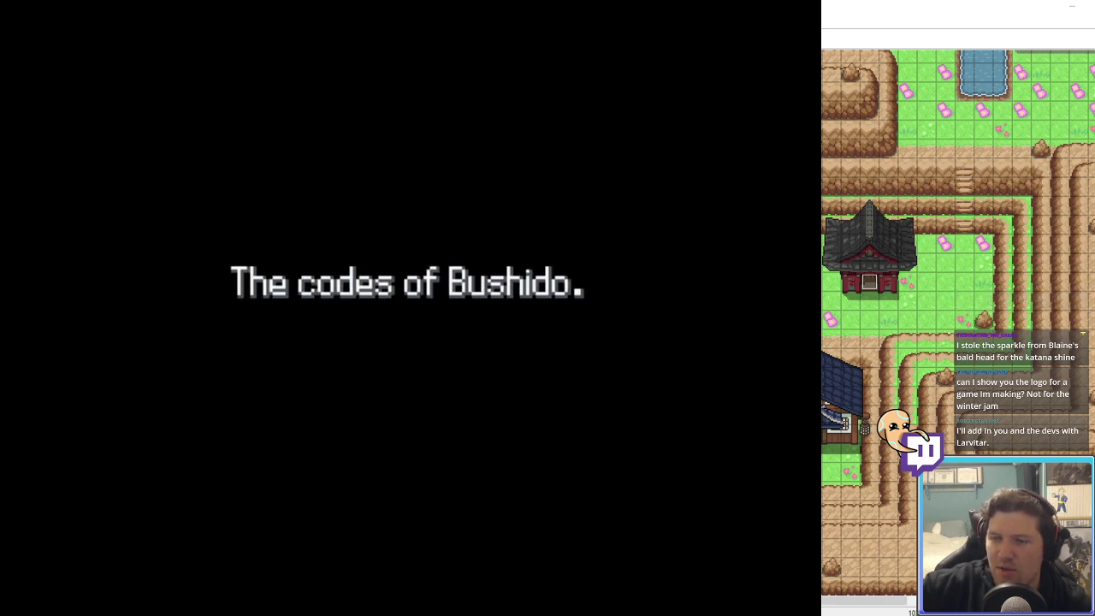
pyautogui.press('c')
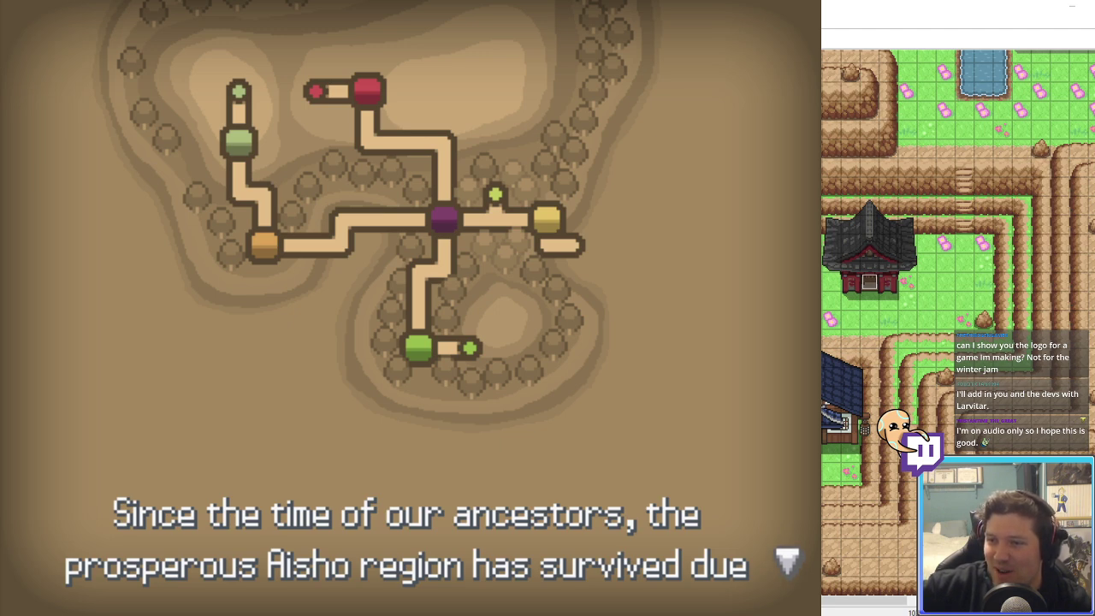
# Step: Read through the Aisho region narration up to the line about the three major clans
pyautogui.press('Return')
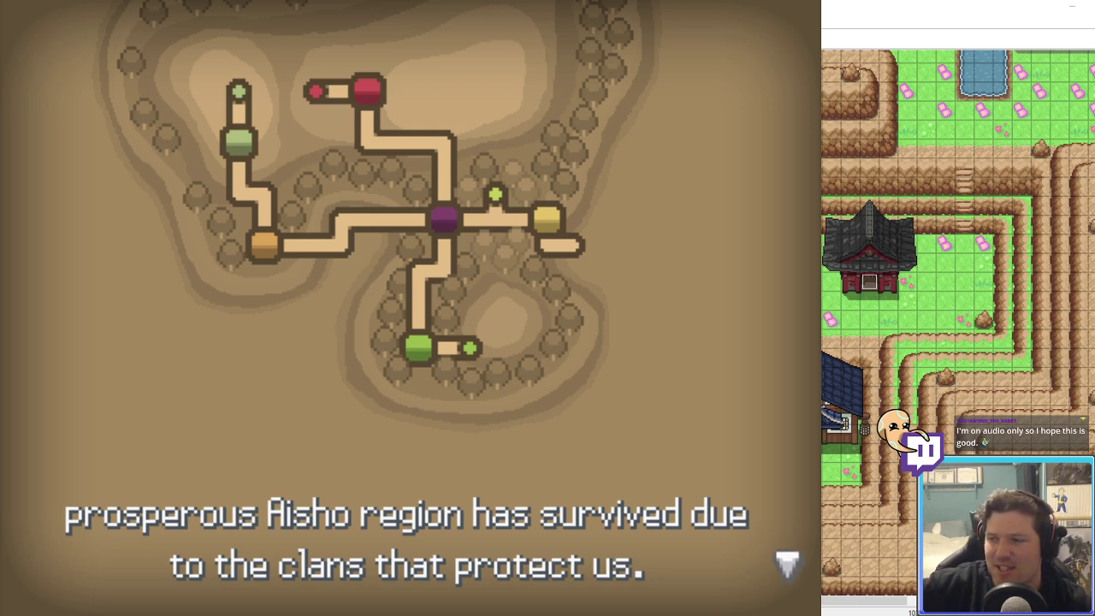
pyautogui.press('Return')
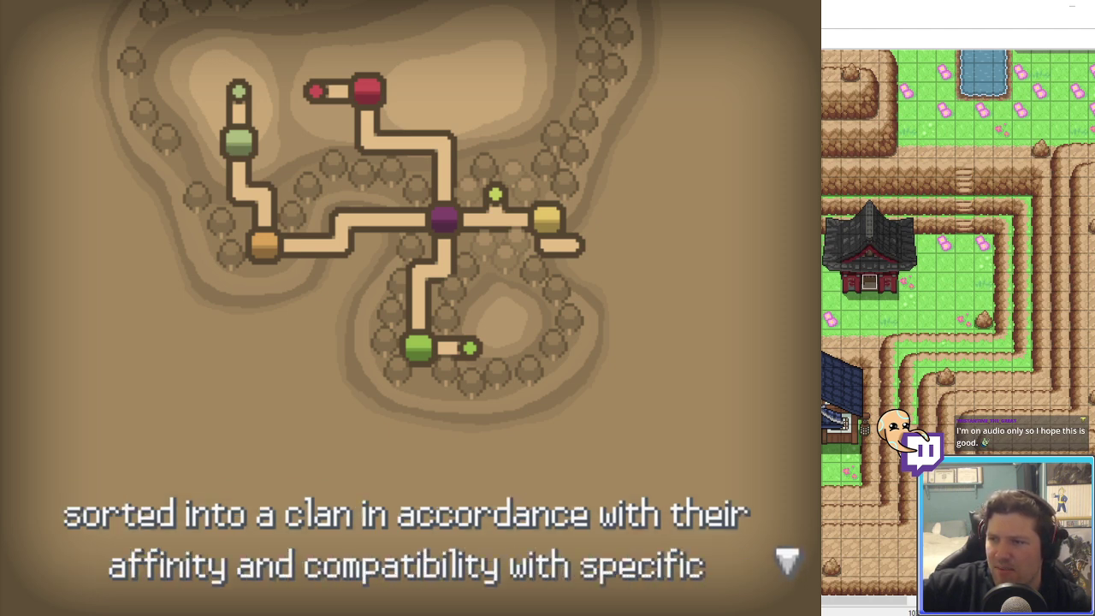
pyautogui.press('Return')
pyautogui.press('Return')
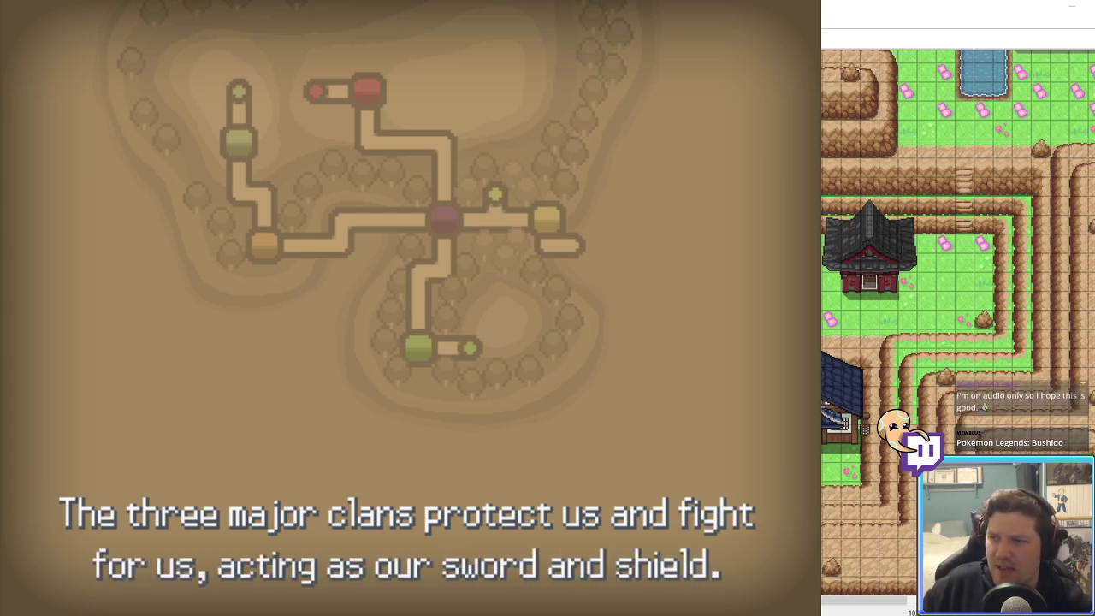
# Step: View the introductions of the Fire, Water and Grass clans and continue past the minor clans
pyautogui.press('Return')
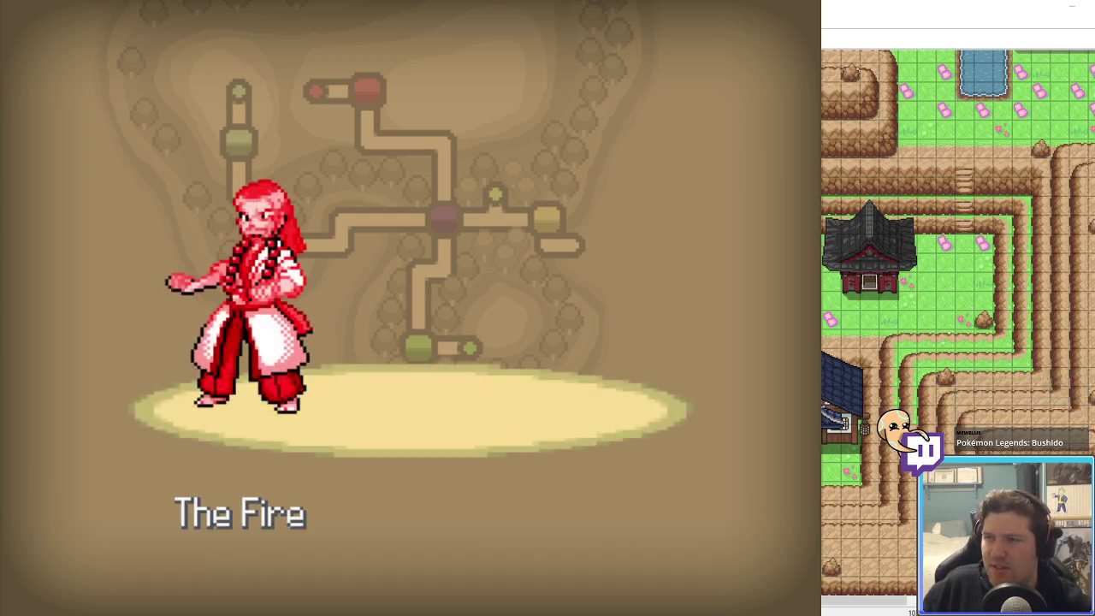
pyautogui.press('Return')
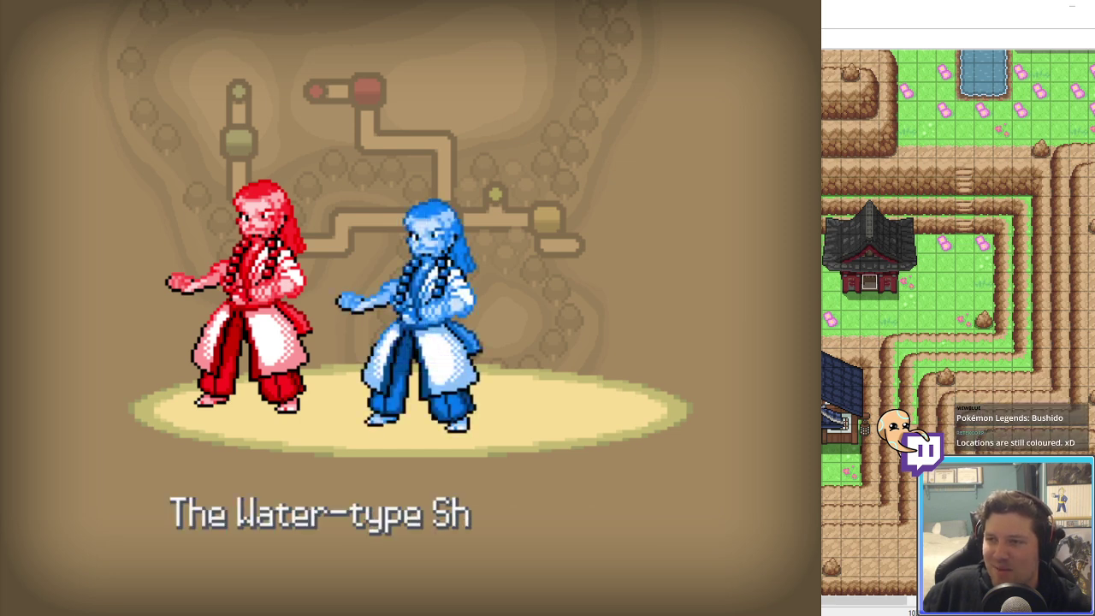
pyautogui.press('Return')
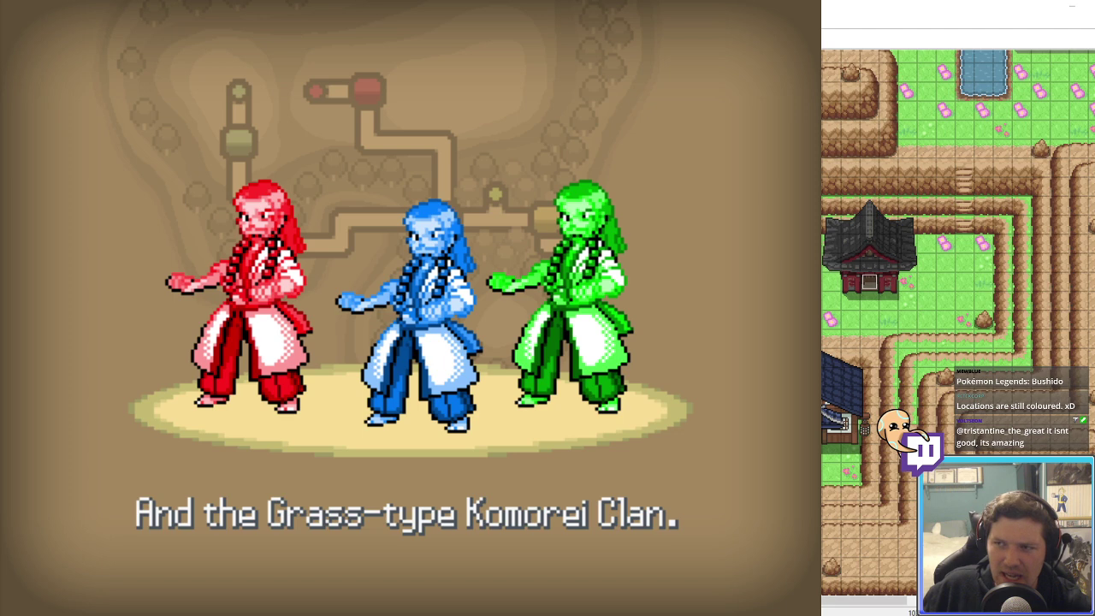
pyautogui.press('Return')
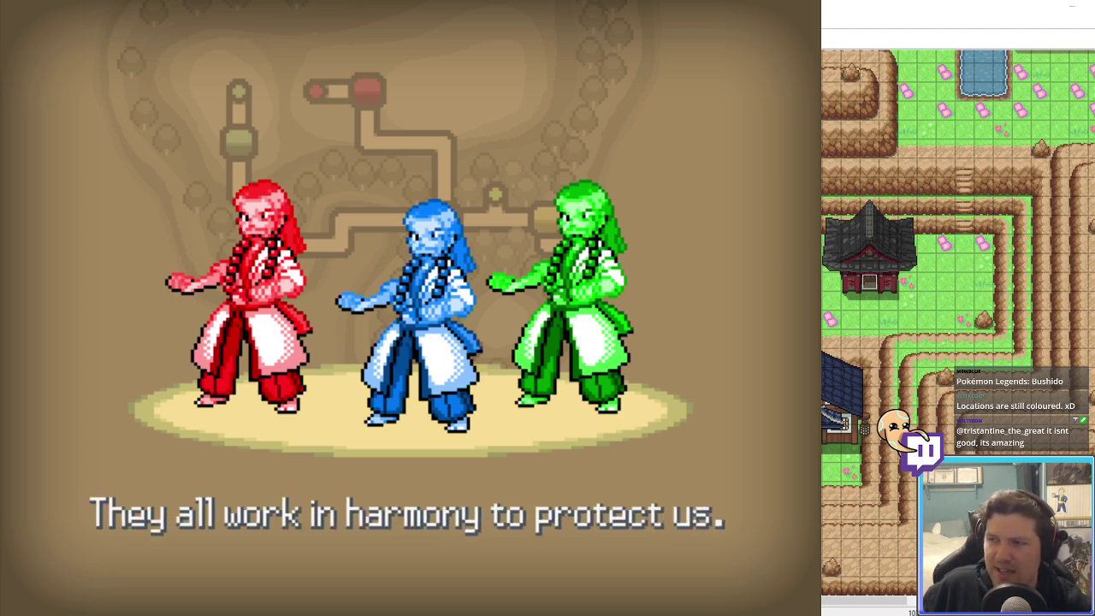
pyautogui.press('Return')
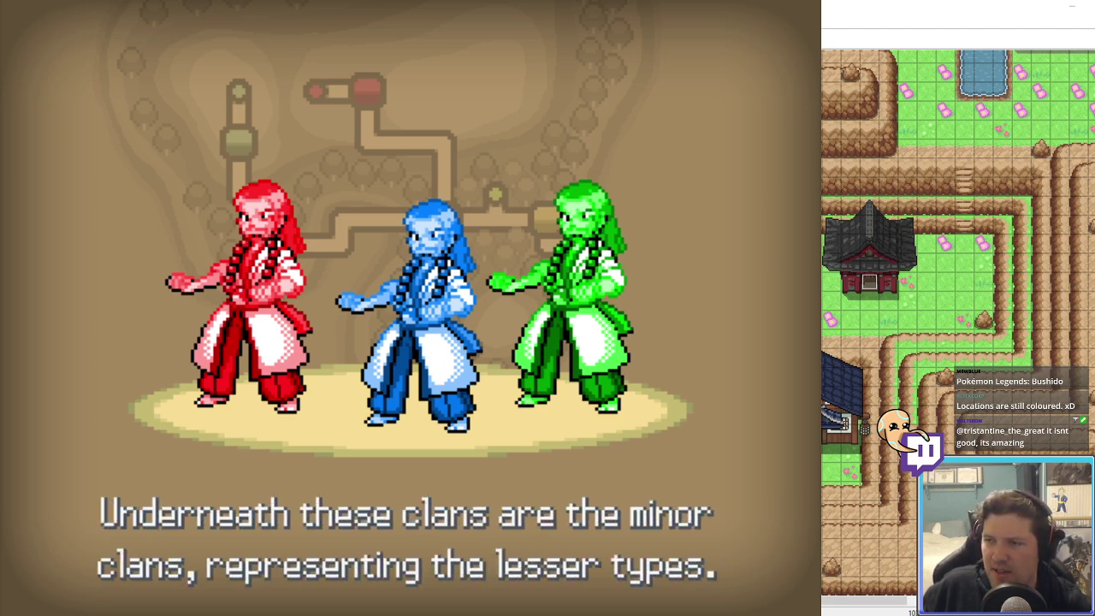
pyautogui.press('Return')
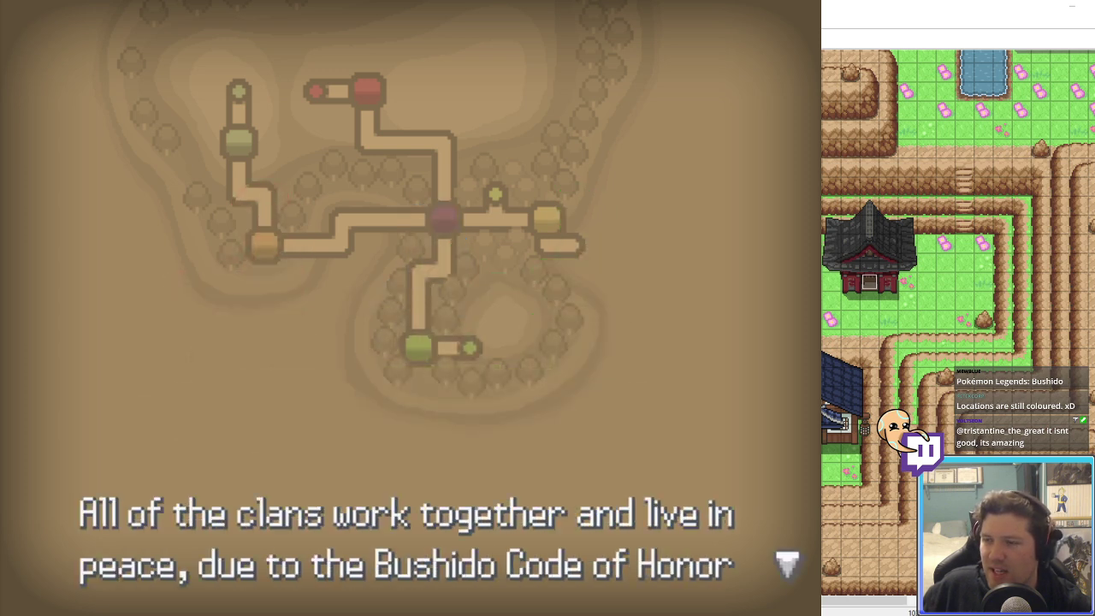
# Step: Continue to the Ryo Masayoshi introduction and check the replaced Royal Samurai sprite in the game
pyautogui.press('Return')
pyautogui.press('Return')
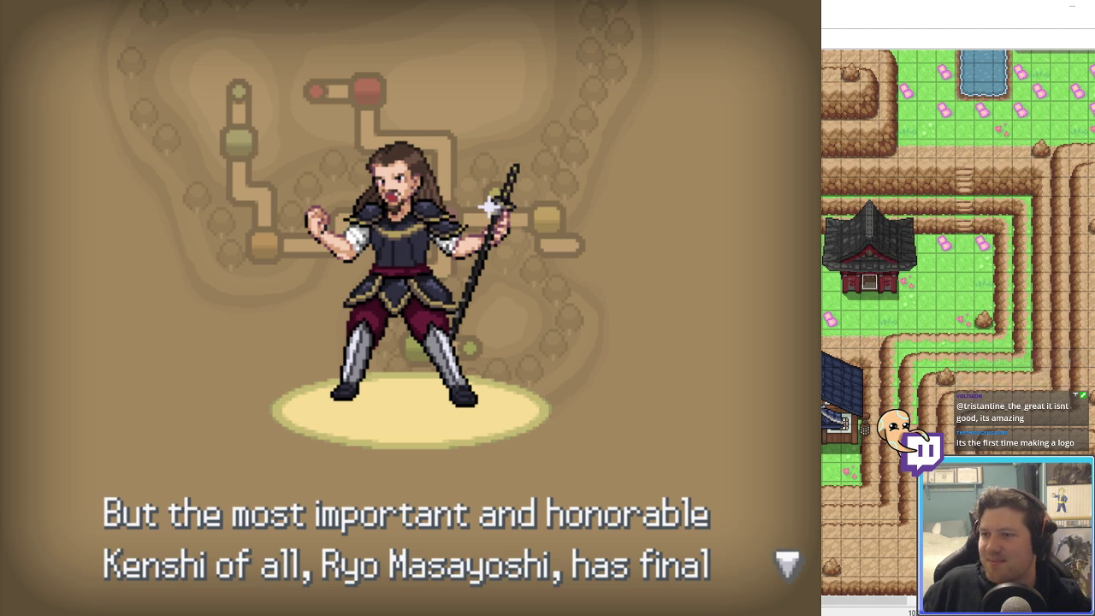
pyautogui.press('Return')
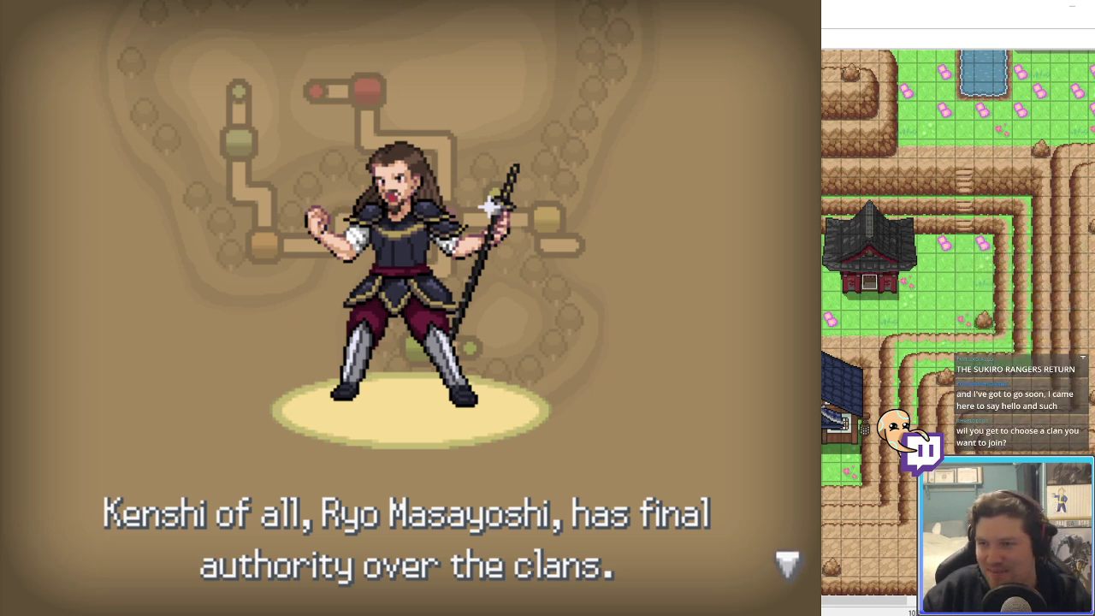
pyautogui.press('Return')
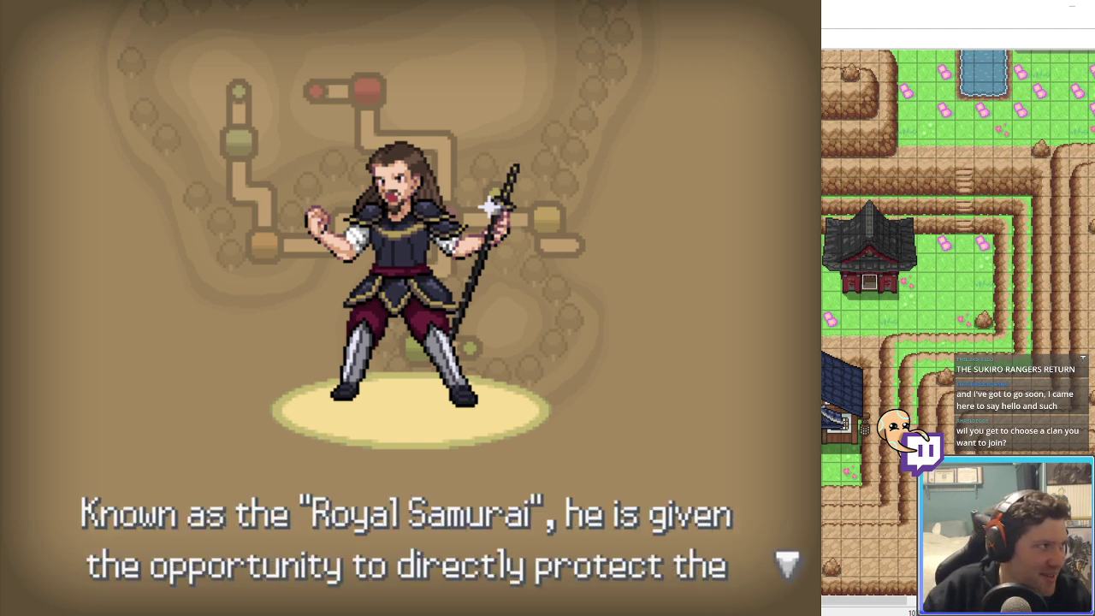
# Step: Advance past the Royal Samurai narration and Sukiro's speech about the Kenshi Tournament to the character selection
pyautogui.press('Return')
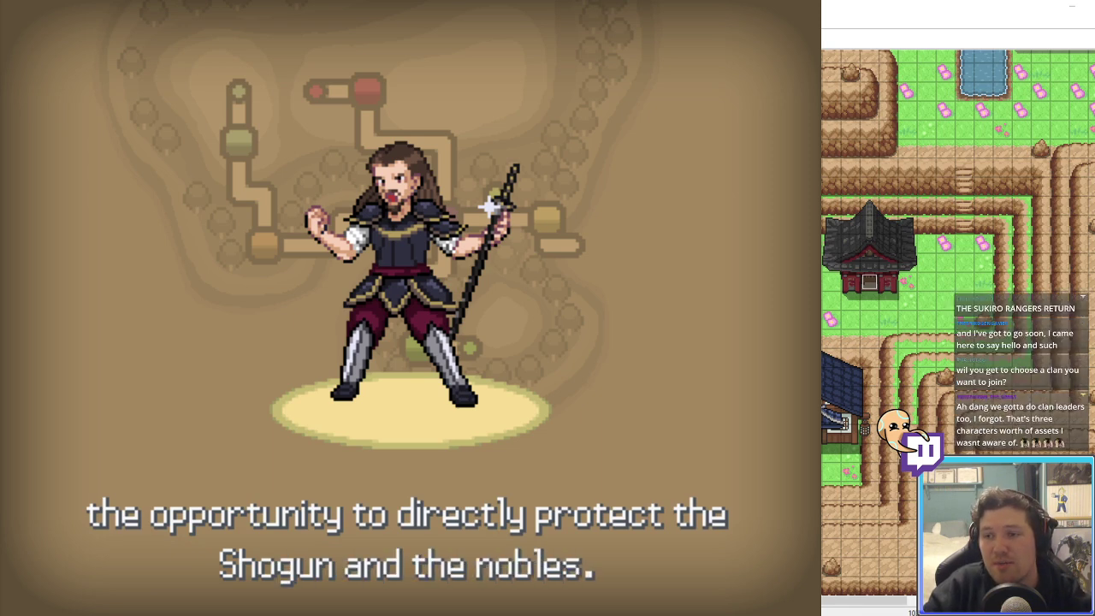
pyautogui.press('Return')
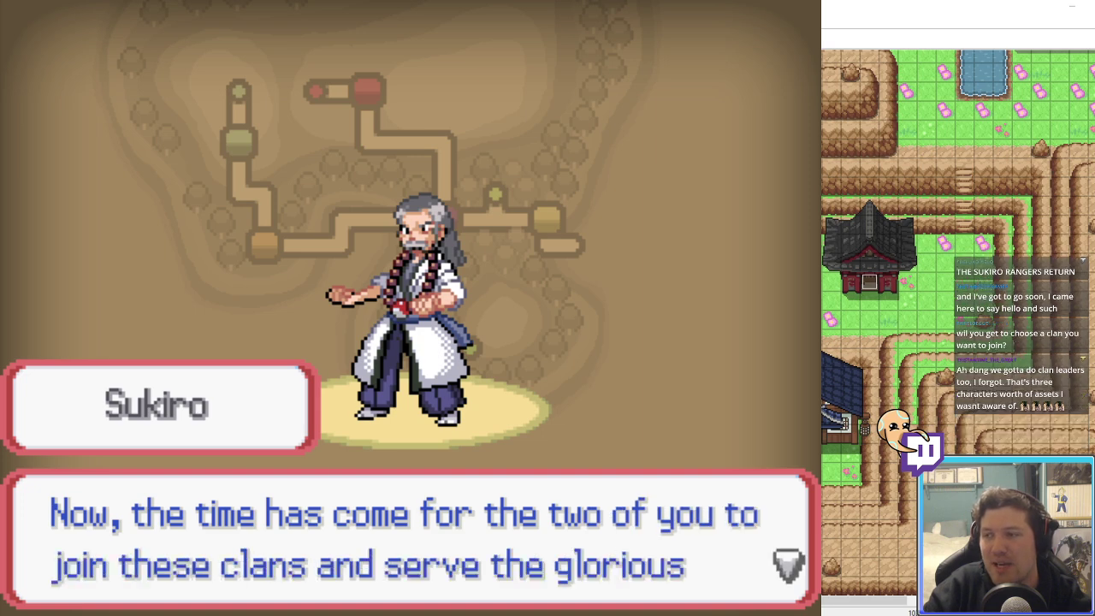
pyautogui.press('Return')
pyautogui.press('Return')
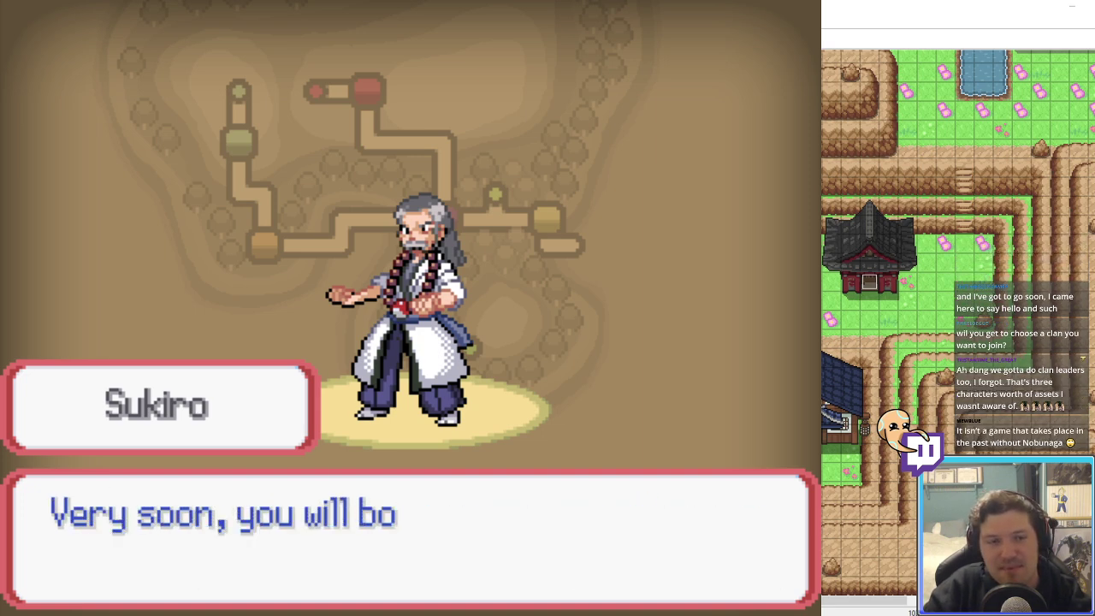
pyautogui.press('Return')
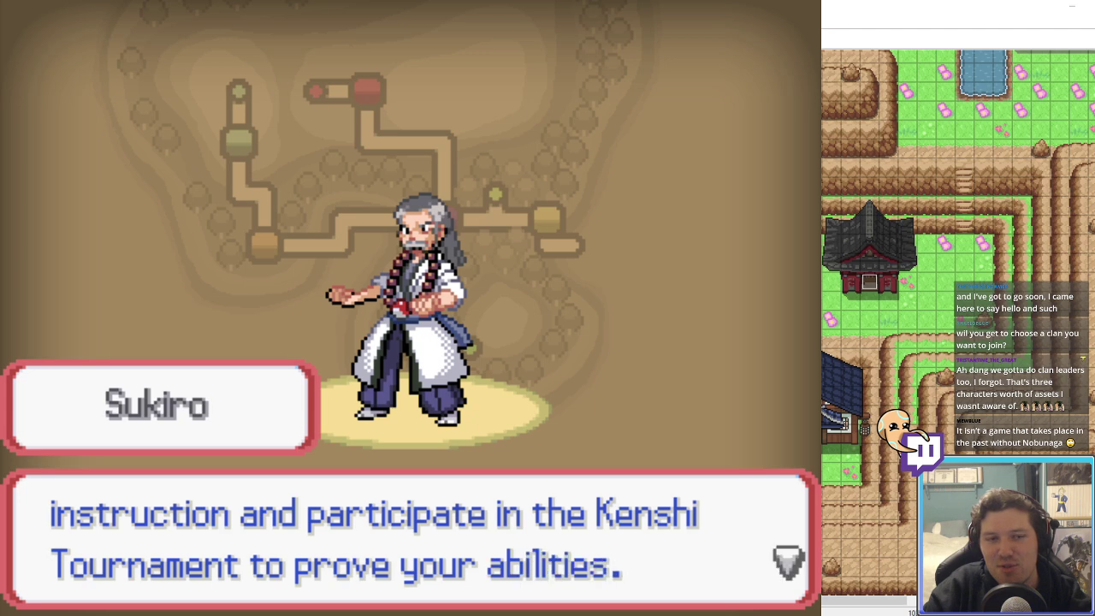
pyautogui.press('Return')
pyautogui.press('Return')
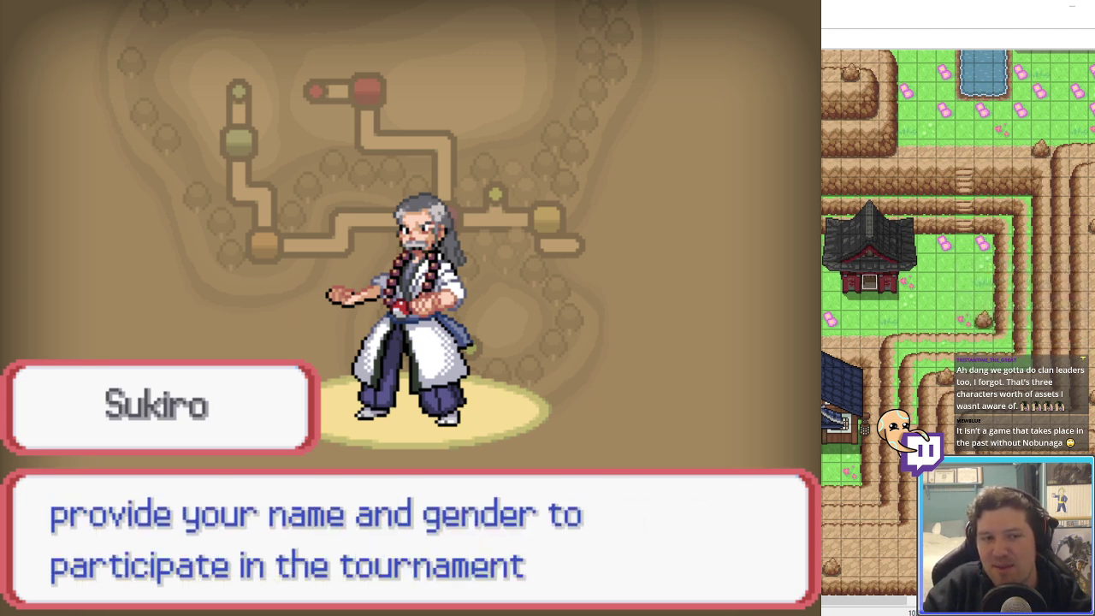
pyautogui.press('Return')
pyautogui.press('Return')
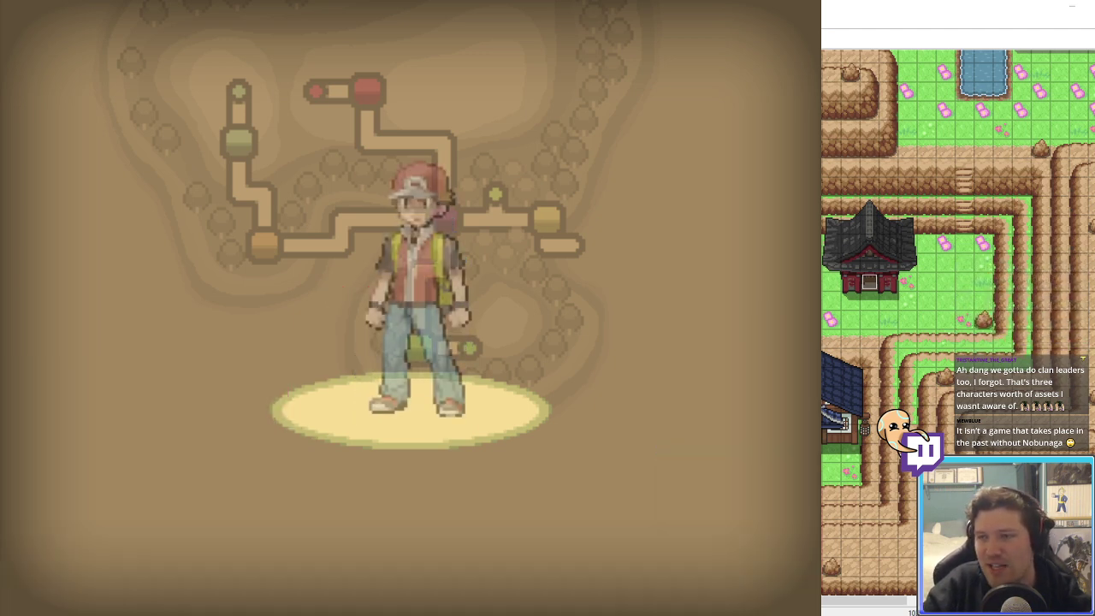
# Step: Confirm the default character, name the player AAAA and continue through Sukiro's reply
pyautogui.press('Return')
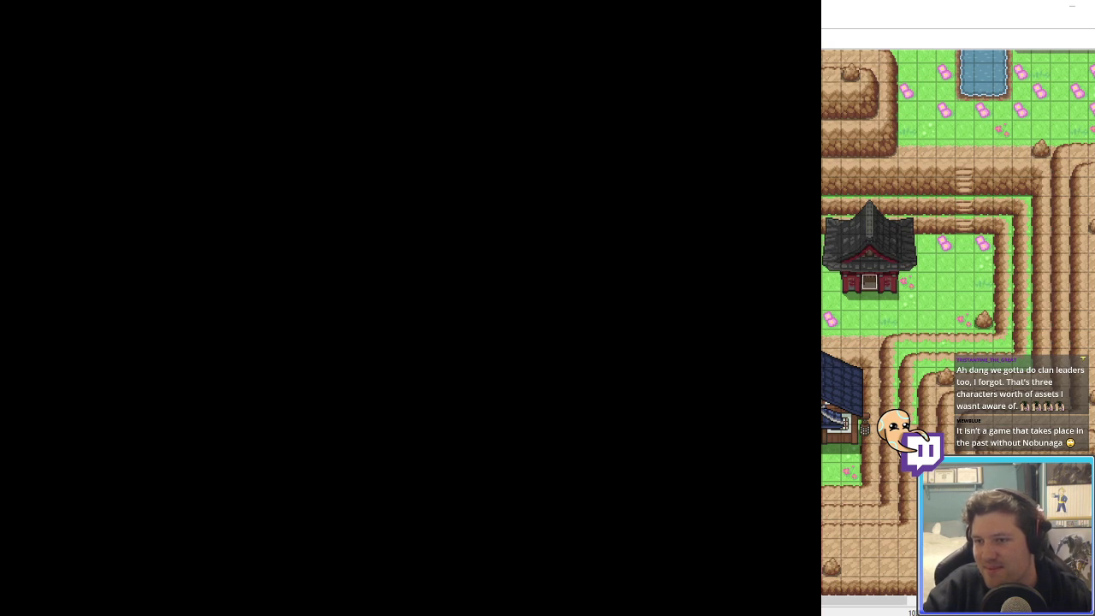
pyautogui.press('Return')
pyautogui.press('Return')
pyautogui.press('Return')
pyautogui.press('Return')
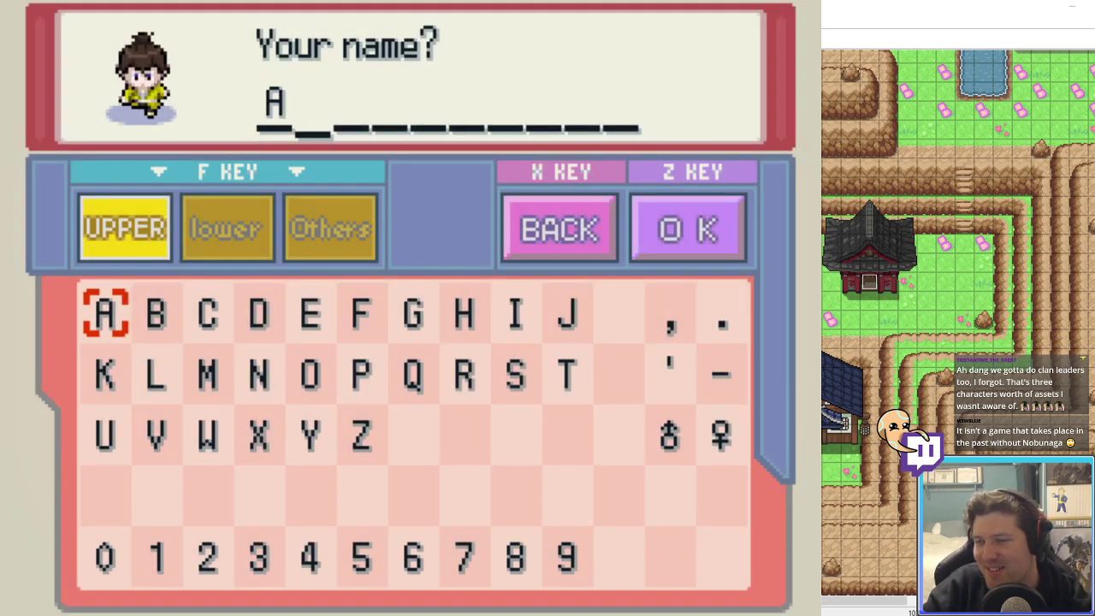
pyautogui.press('z')
pyautogui.press('Return')
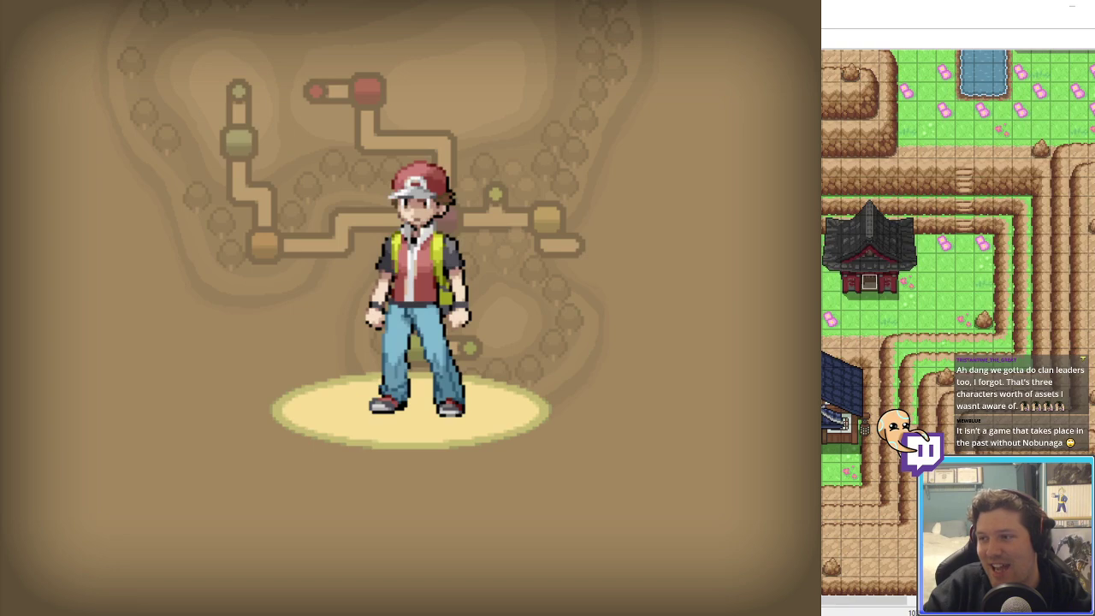
pyautogui.press('Return')
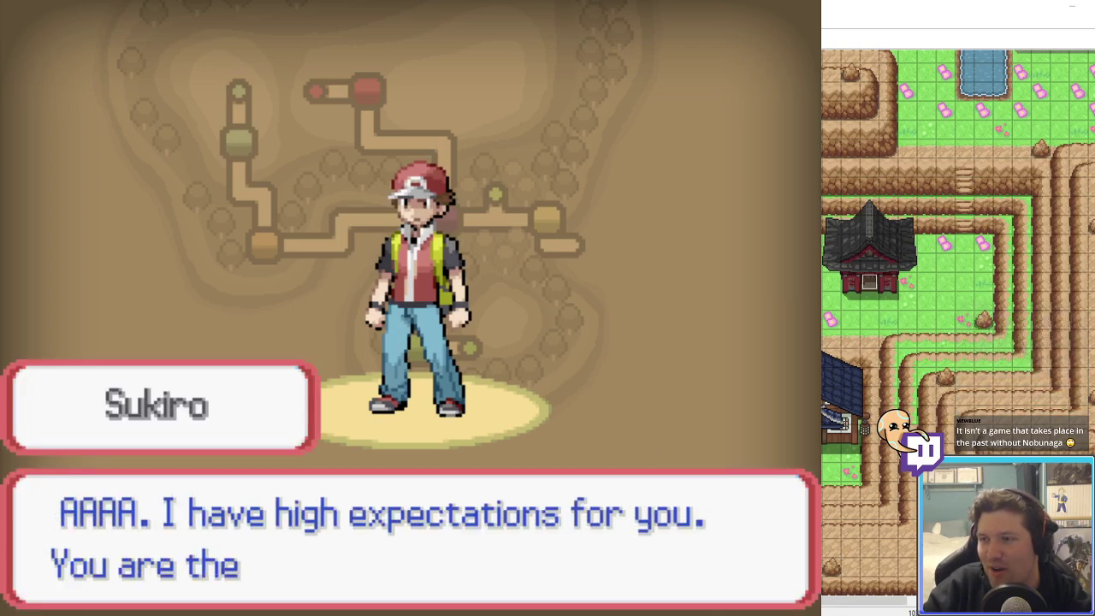
# Step: Continue through Sukiro's lesson in the dojo and answer his final test, including the Katanas of Bushido question
pyautogui.press('Return')
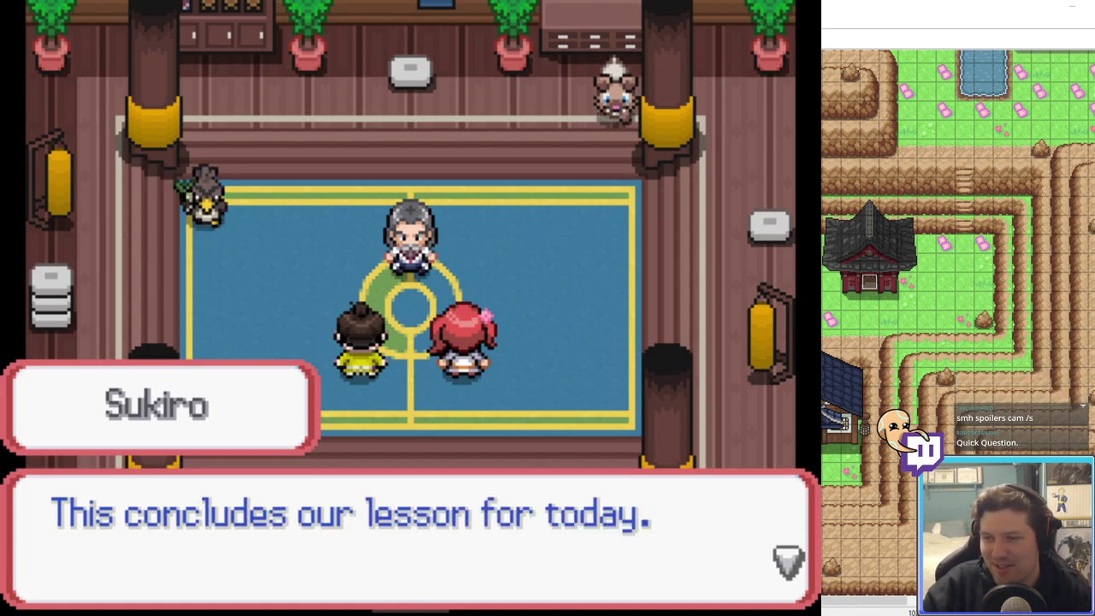
pyautogui.press('Return')
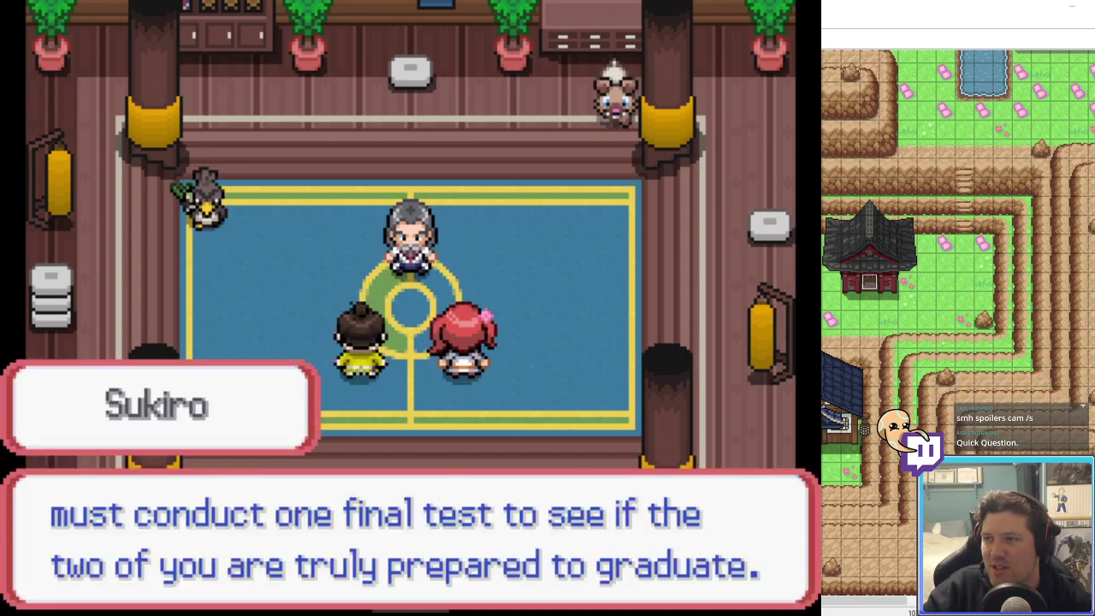
pyautogui.press('Return')
pyautogui.press('Return')
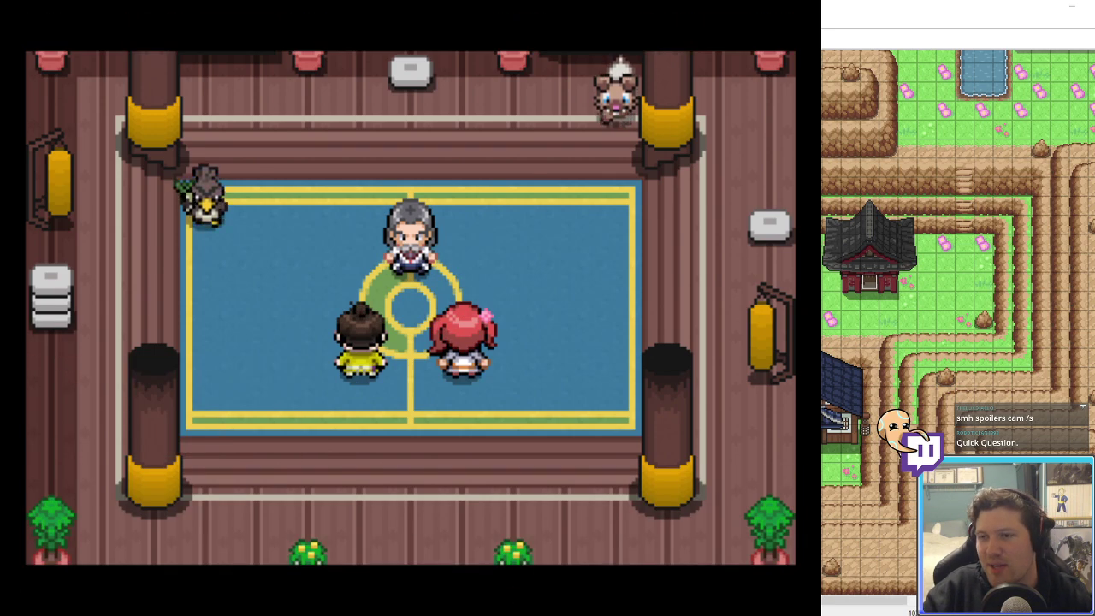
pyautogui.press('Return')
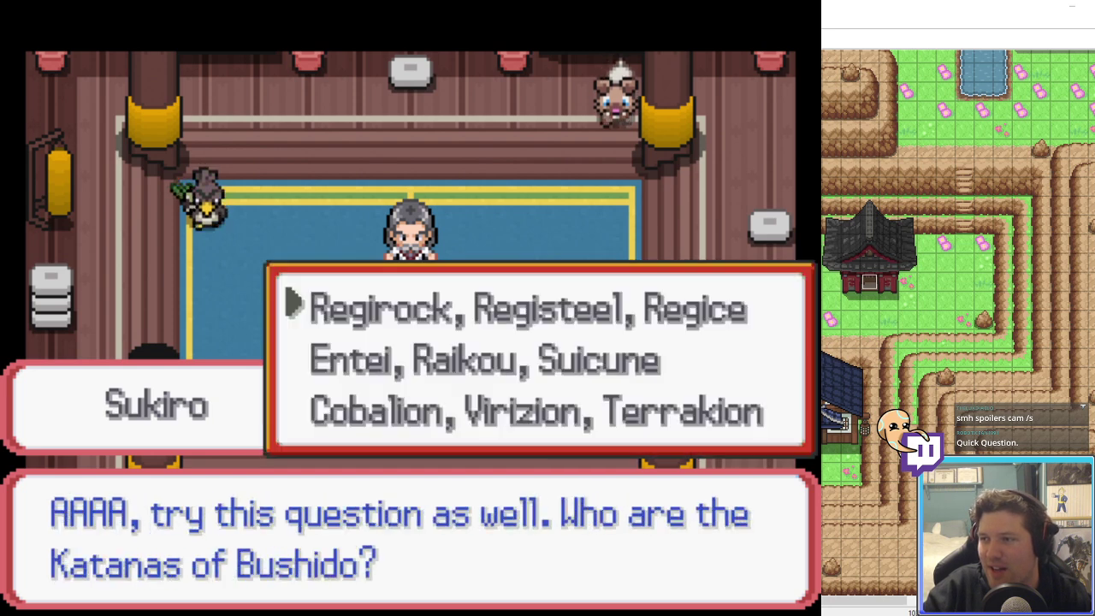
pyautogui.press('Return')
pyautogui.press('Return')
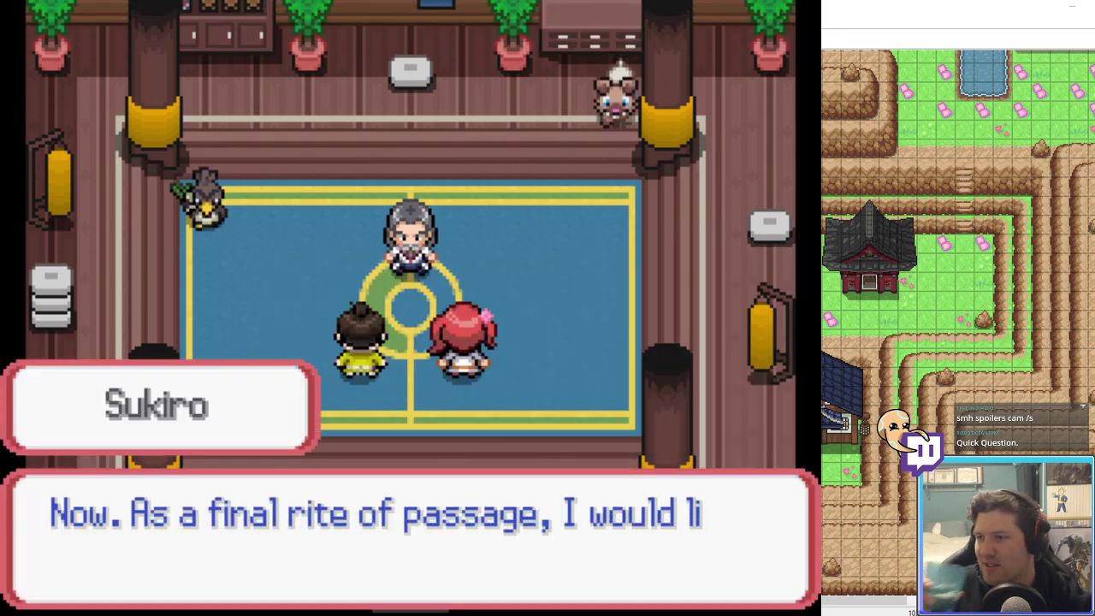
# Step: Start the final-rite battle against Sensei Sukiro and answer his moral code question with The Code of Honor
pyautogui.press('Return')
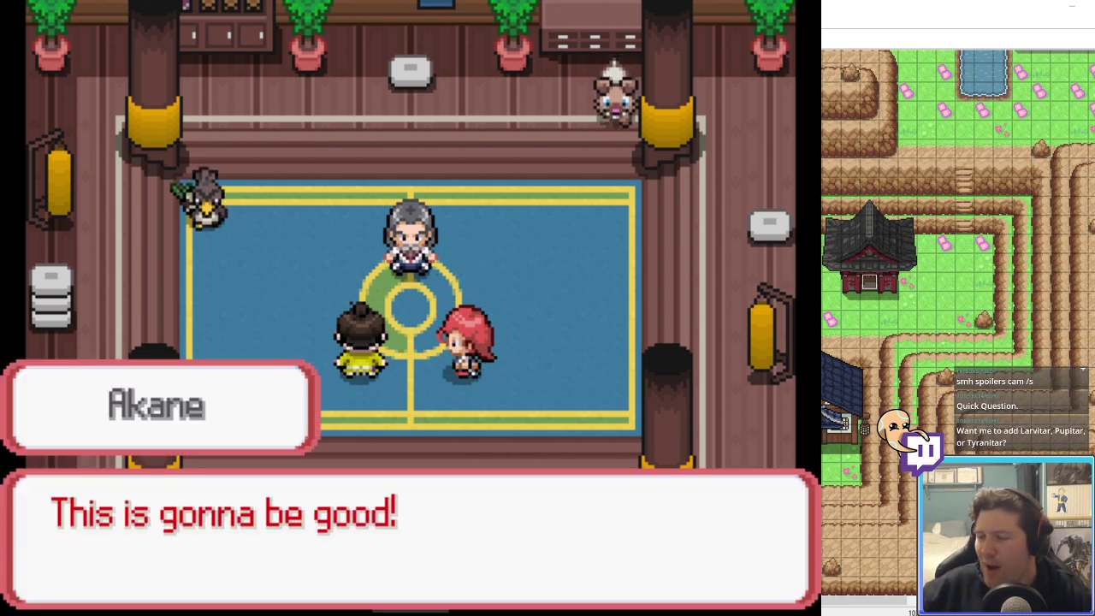
pyautogui.press('Return')
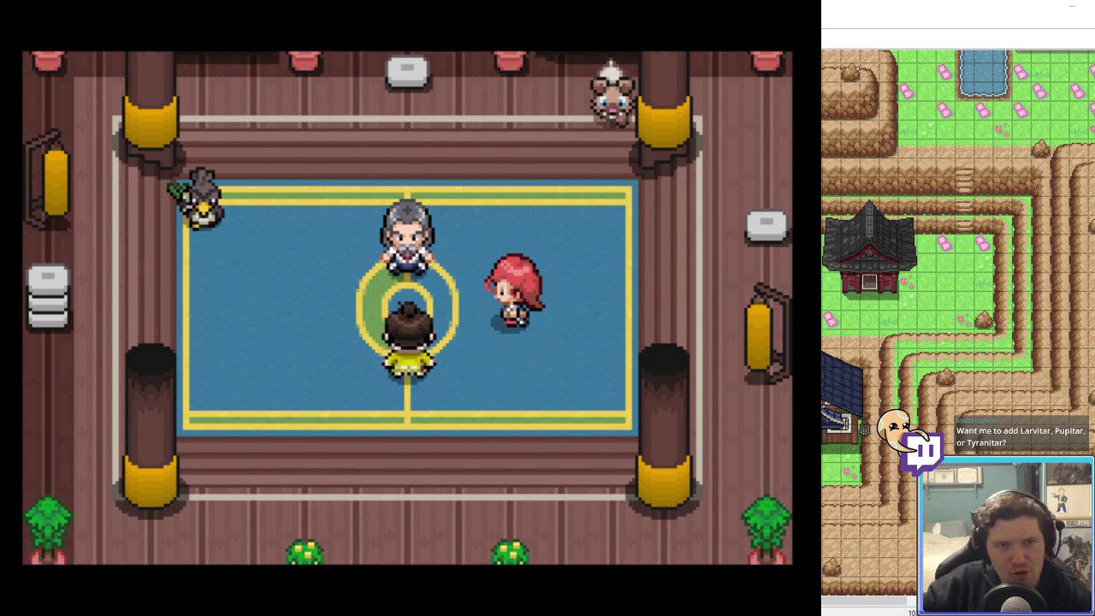
pyautogui.press('Return')
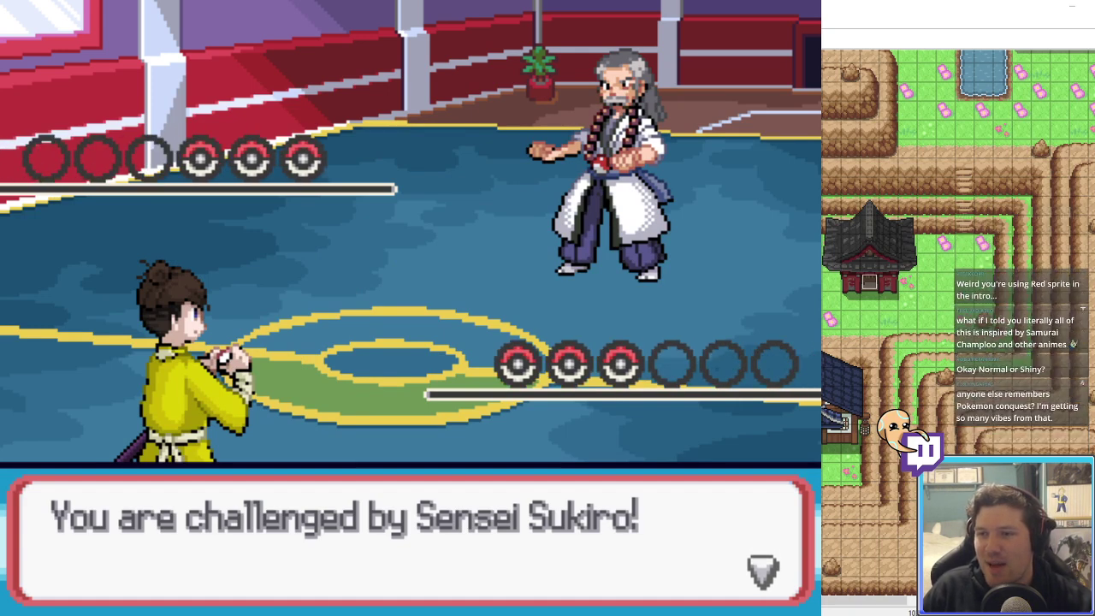
pyautogui.press('Return')
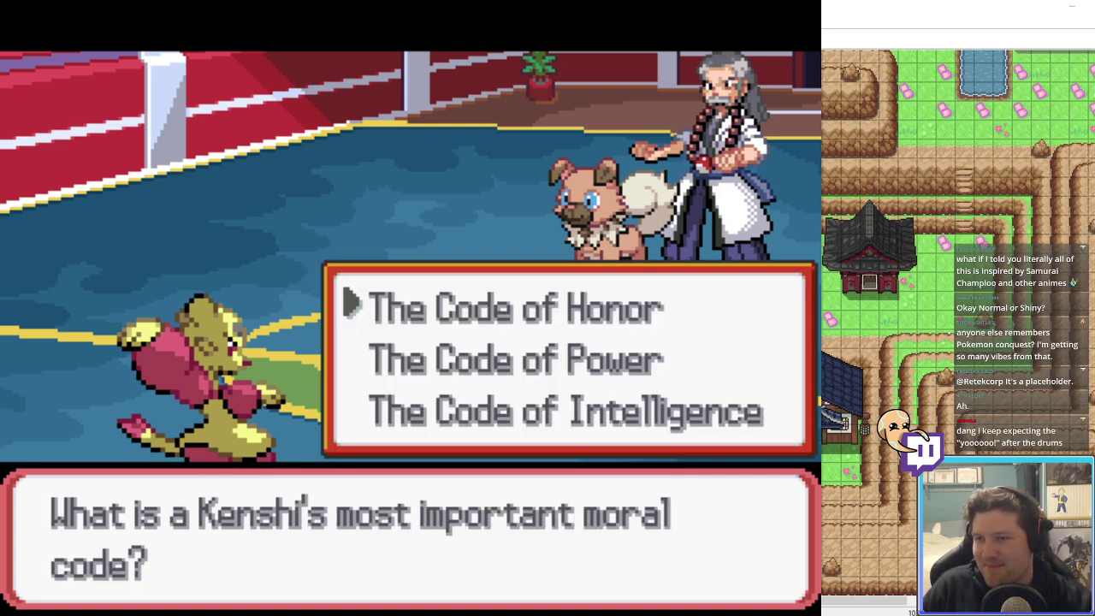
pyautogui.press('Return')
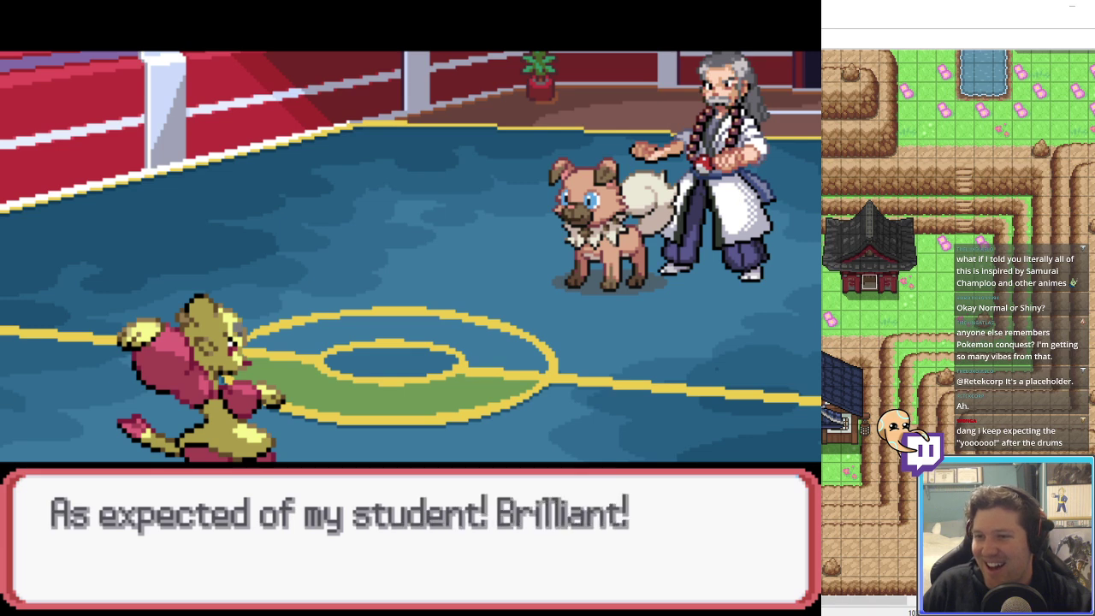
pyautogui.press('Return')
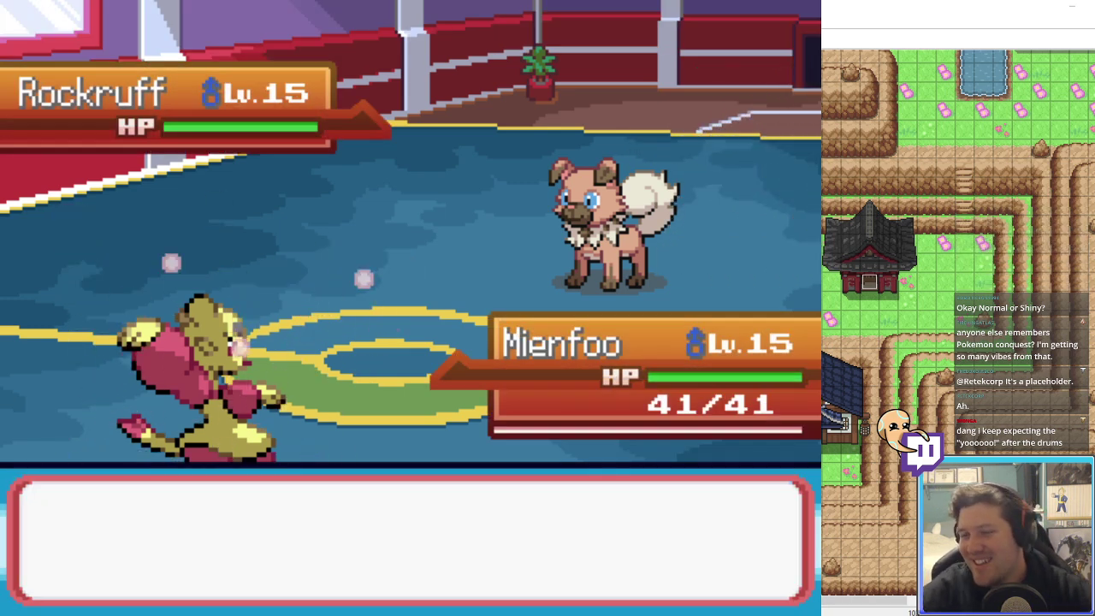
# Step: End the battle against Sukiro's Rockruff immediately with the Run command instead of fighting it out
pyautogui.press('Down')
pyautogui.press('Right')
pyautogui.press('Return')
pyautogui.press('Return')
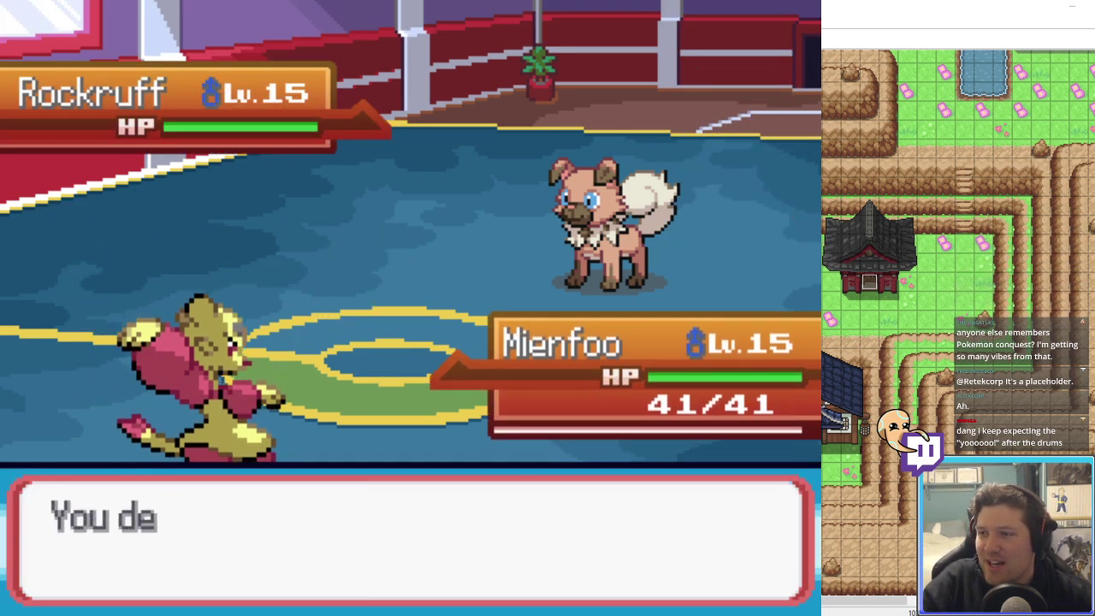
pyautogui.press('Return')
pyautogui.press('x')
pyautogui.press('x')
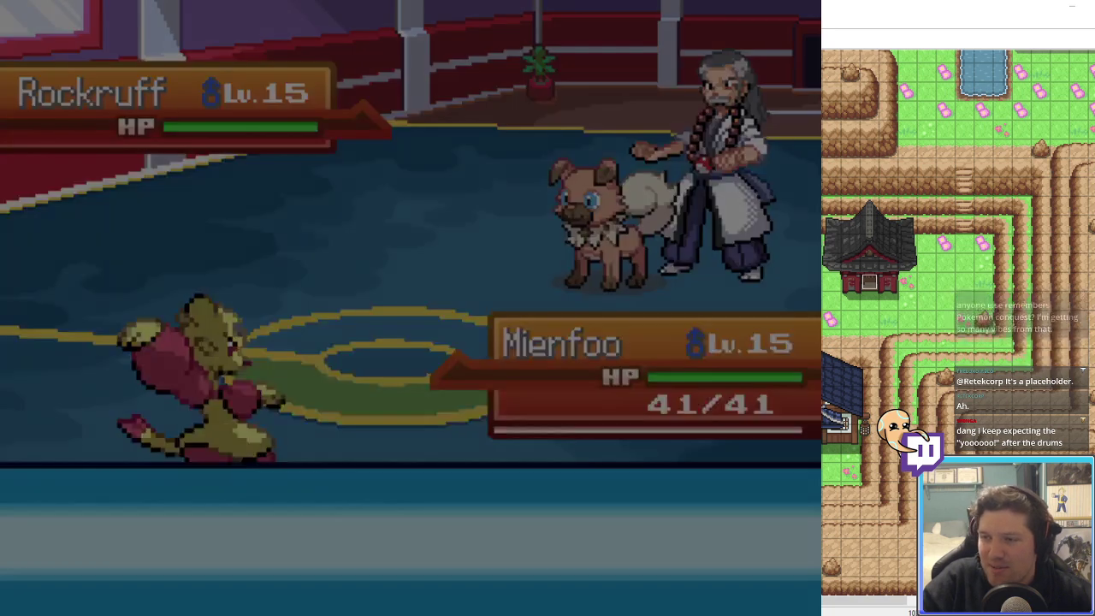
# Step: Advance through Sukiro's graduation speech until the player character can move freely in the dojo
pyautogui.press('Return')
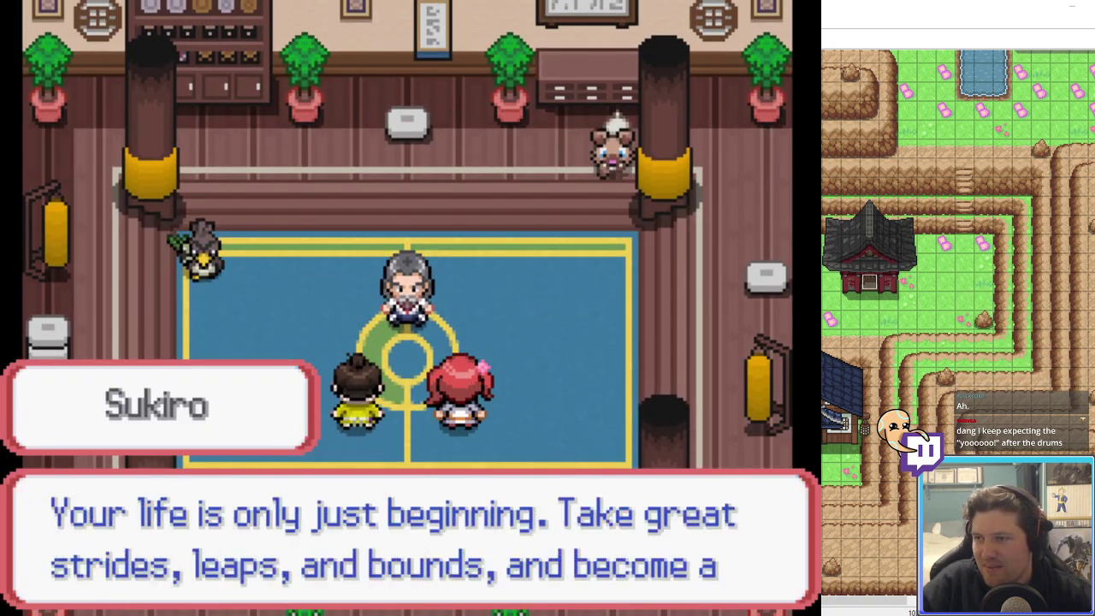
pyautogui.press('Return')
pyautogui.press('Return')
pyautogui.press('Return')
pyautogui.press('Return')
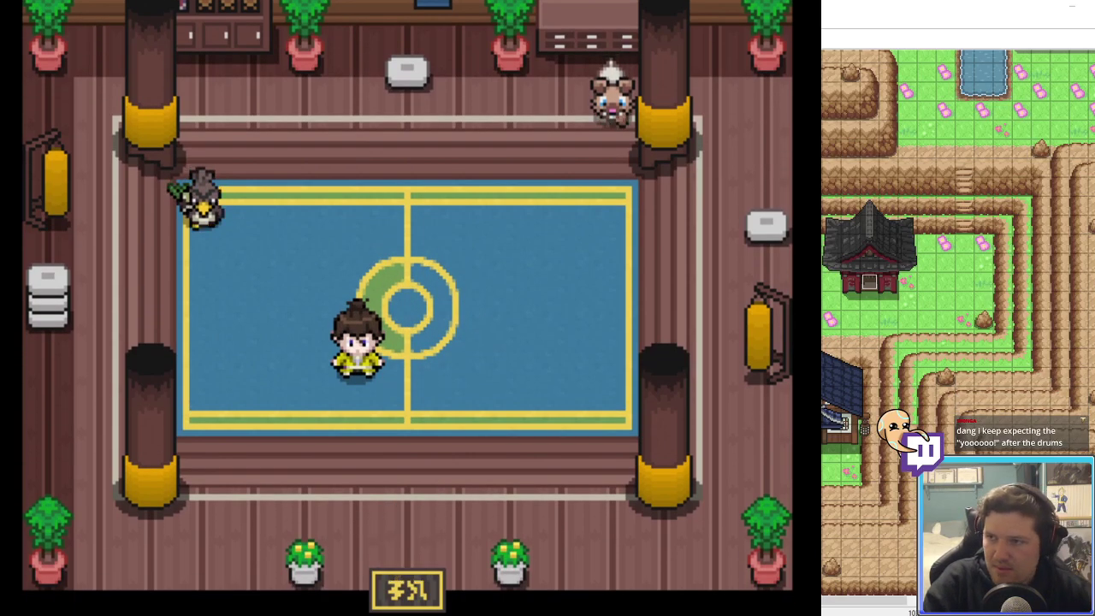
# Step: Use the debug Add Pokémon option to add a level 95 Pokémon, and return to the dojo
pyautogui.press('F9')
pyautogui.press('Down')
pyautogui.press('Return')
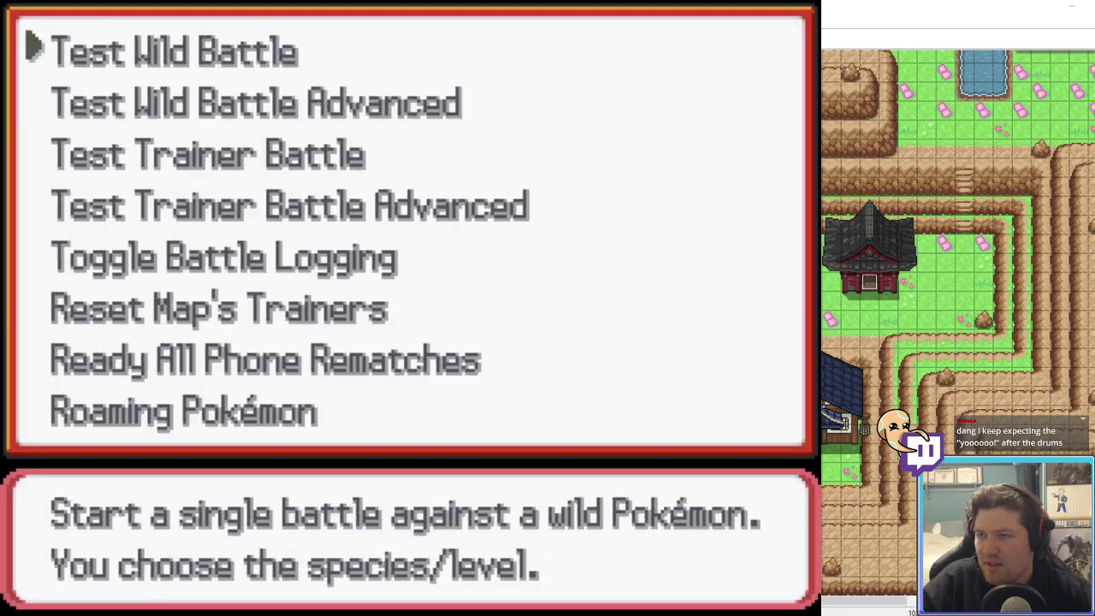
pyautogui.press('Escape')
pyautogui.press('Down')
pyautogui.press('Down')
pyautogui.press('Return')
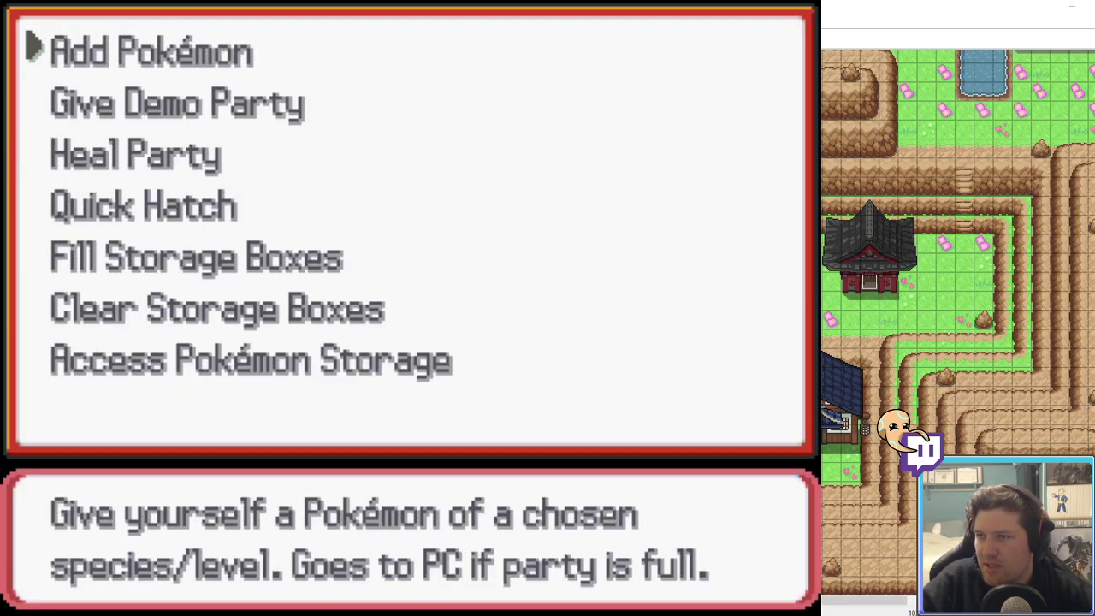
pyautogui.press('Return')
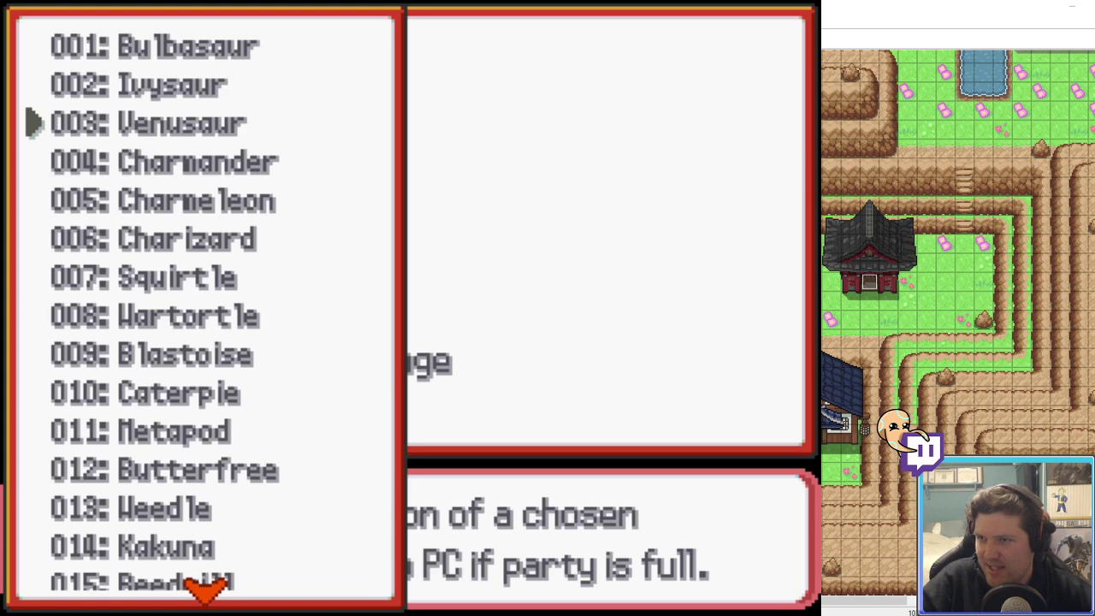
pyautogui.press('Down')
pyautogui.press('Return')
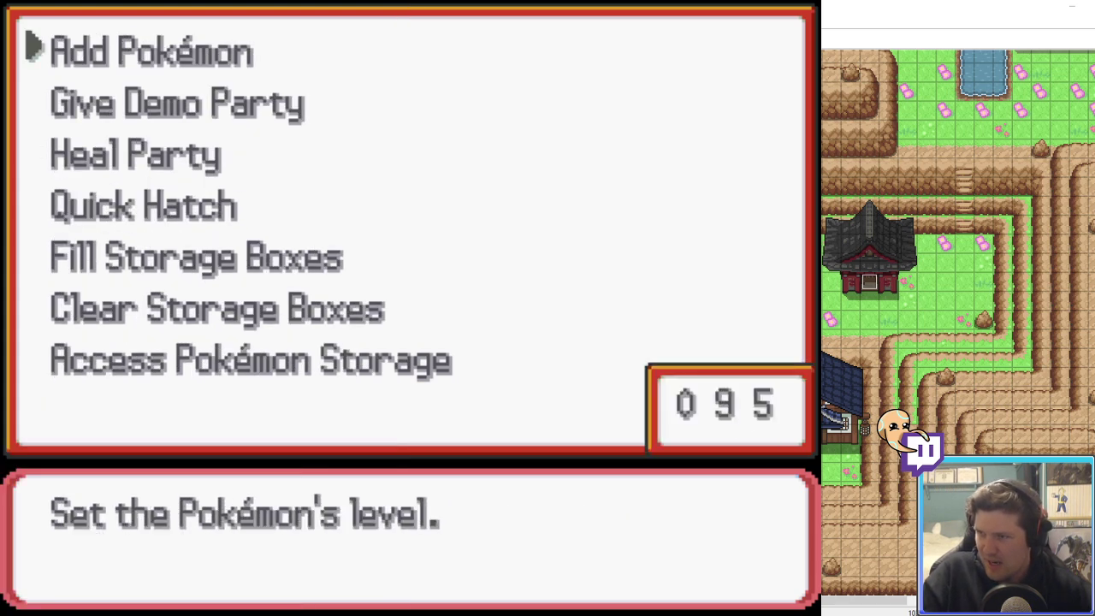
pyautogui.press('Return')
pyautogui.press('Return')
pyautogui.press('Escape')
pyautogui.press('Escape')
pyautogui.press('Escape')
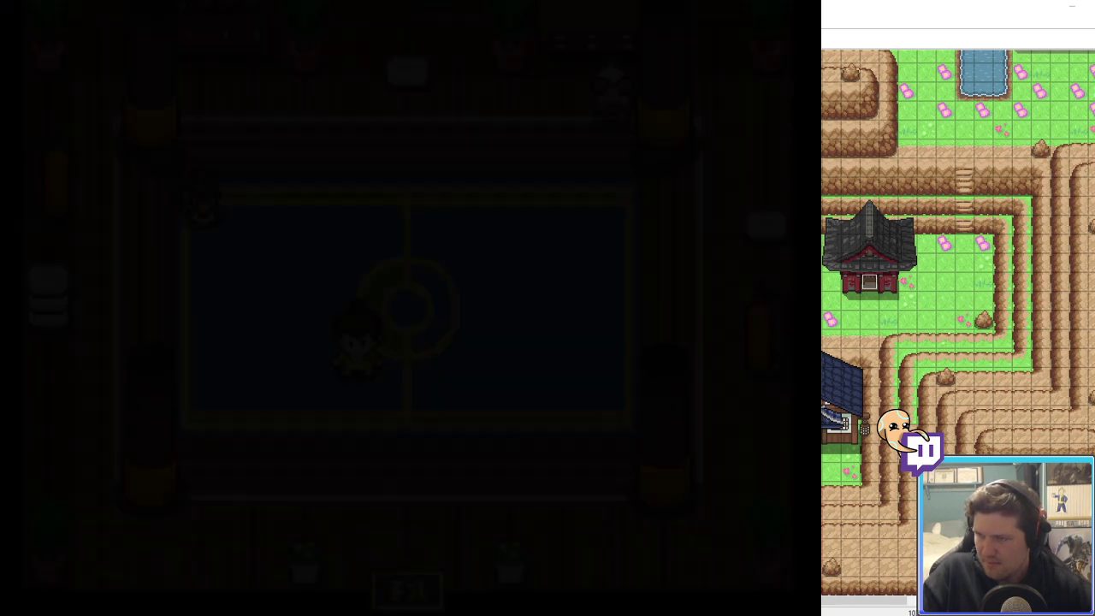
# Step: Leave the dojo, walk through Ezo Village to the grass near the red bridge and advance Akane's dialogue
pyautogui.press('Right')
pyautogui.press('Down')
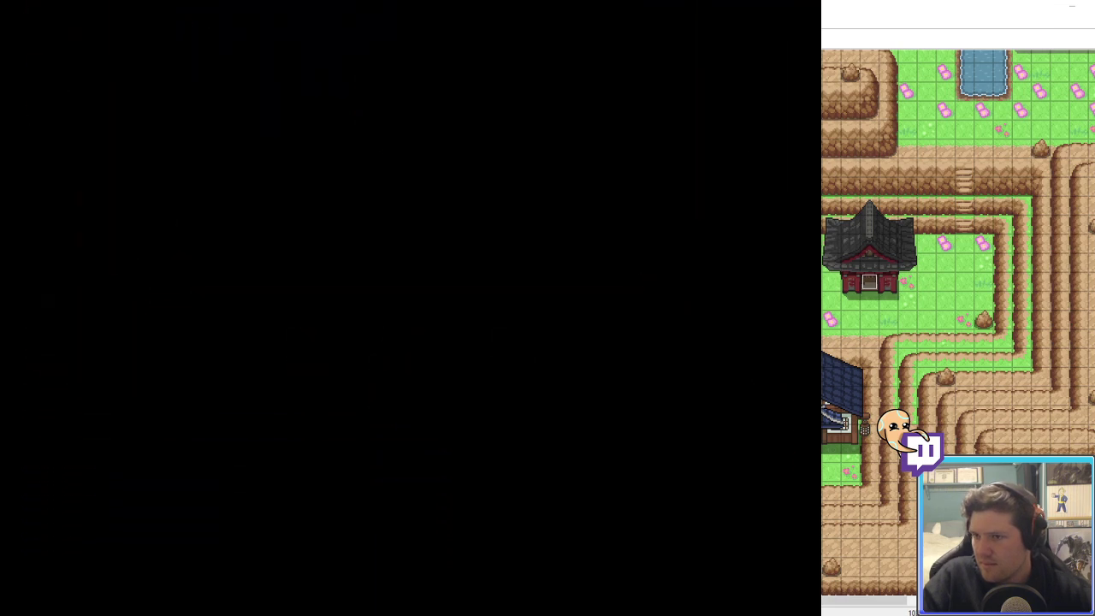
pyautogui.press('Left')
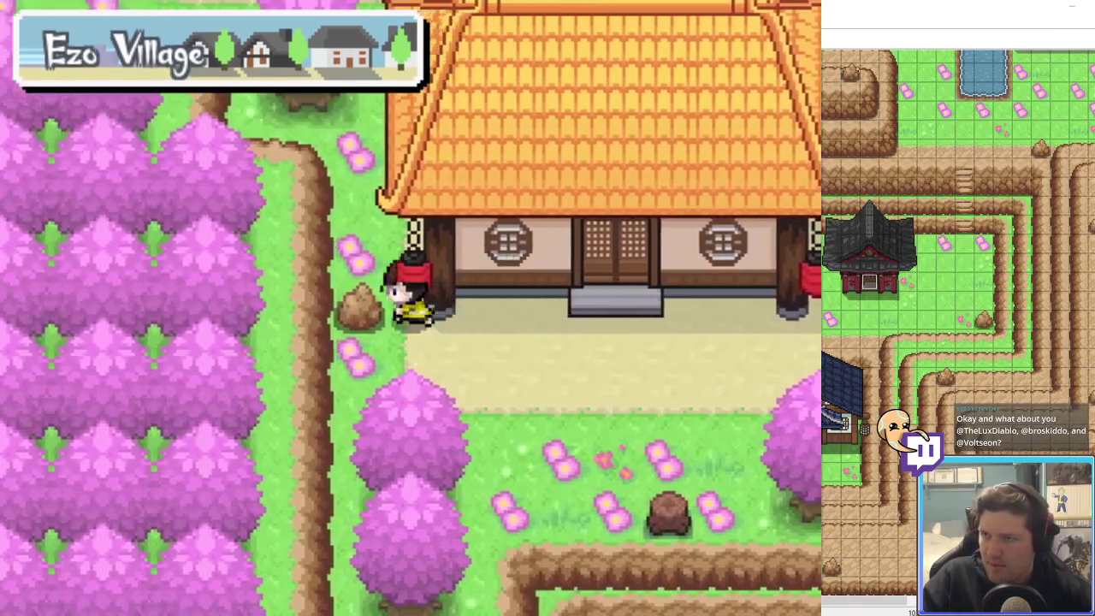
pyautogui.press('Up')
pyautogui.press('Left')
pyautogui.press('Up')
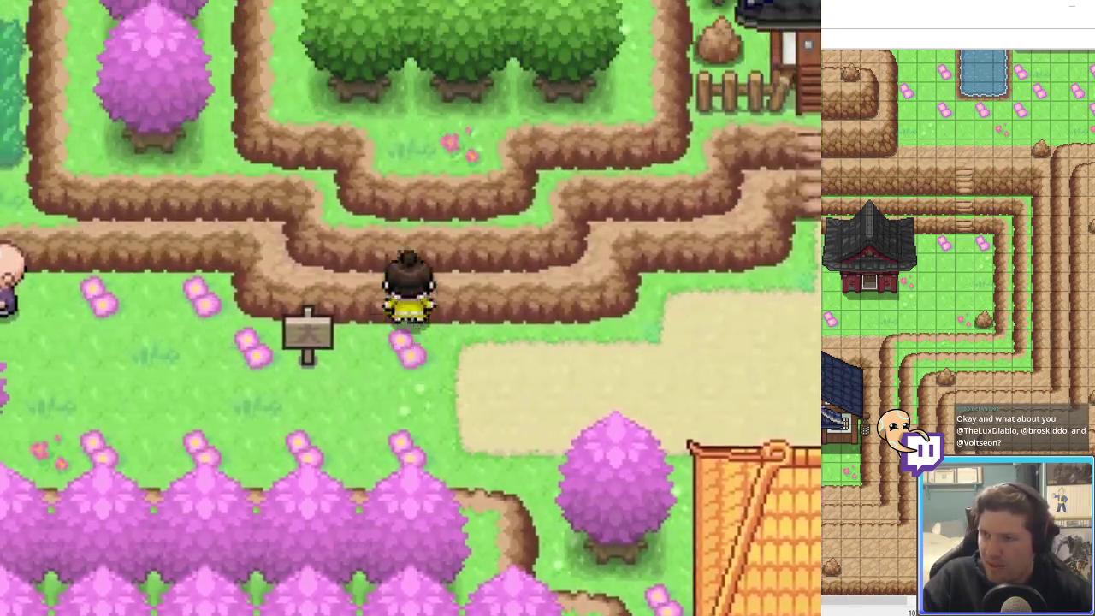
pyautogui.press('Left')
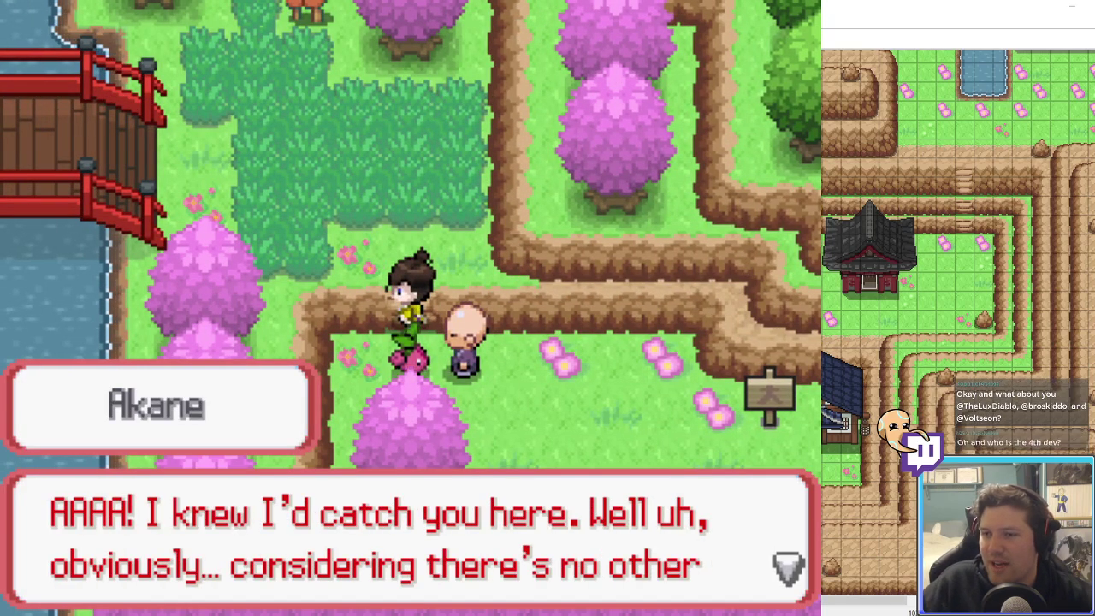
pyautogui.press('c')
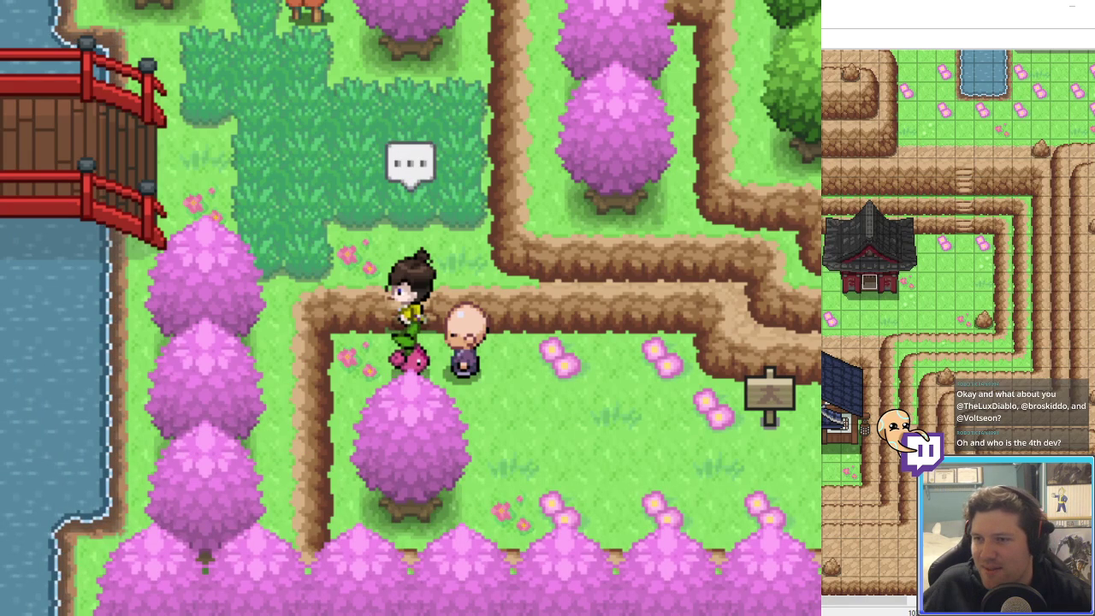
# Step: Advance Akane's challenge dialogue and end the battle against her Darumaka with the Run command
pyautogui.press('c')
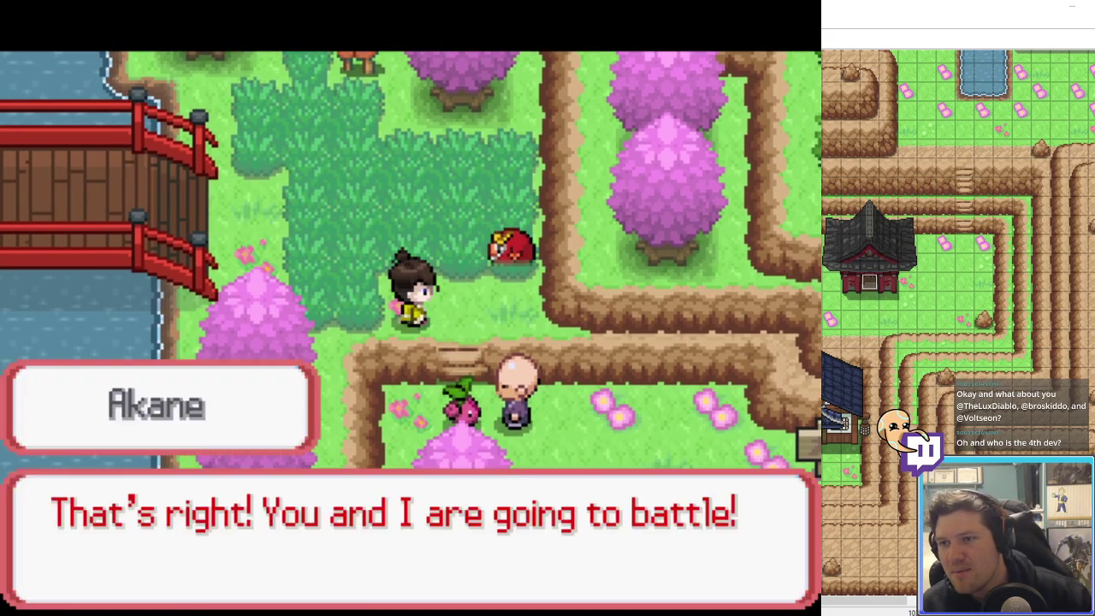
pyautogui.press('c')
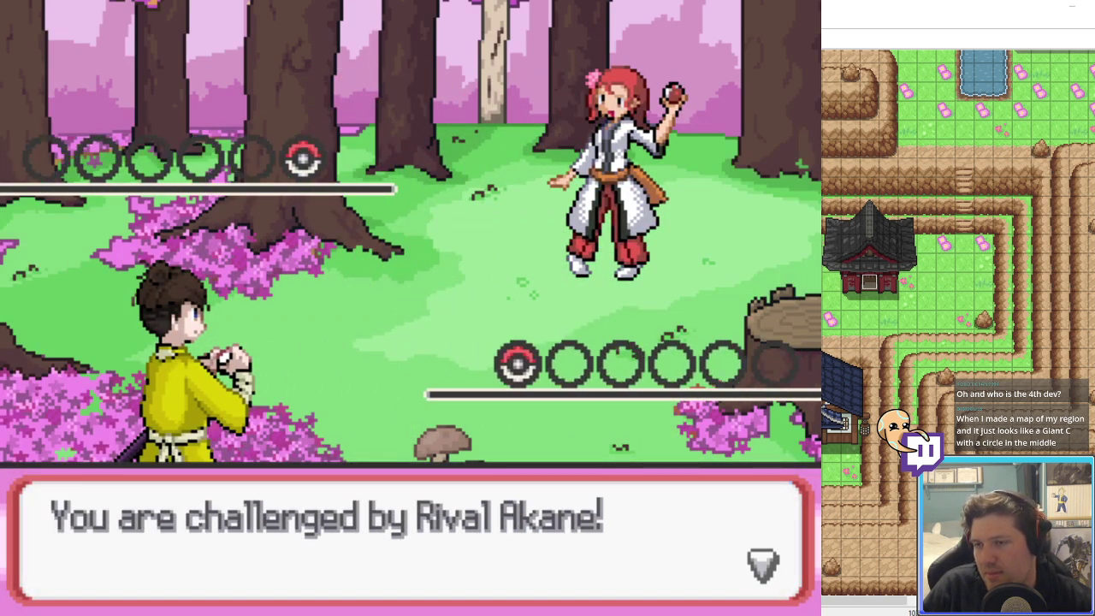
pyautogui.press('Return')
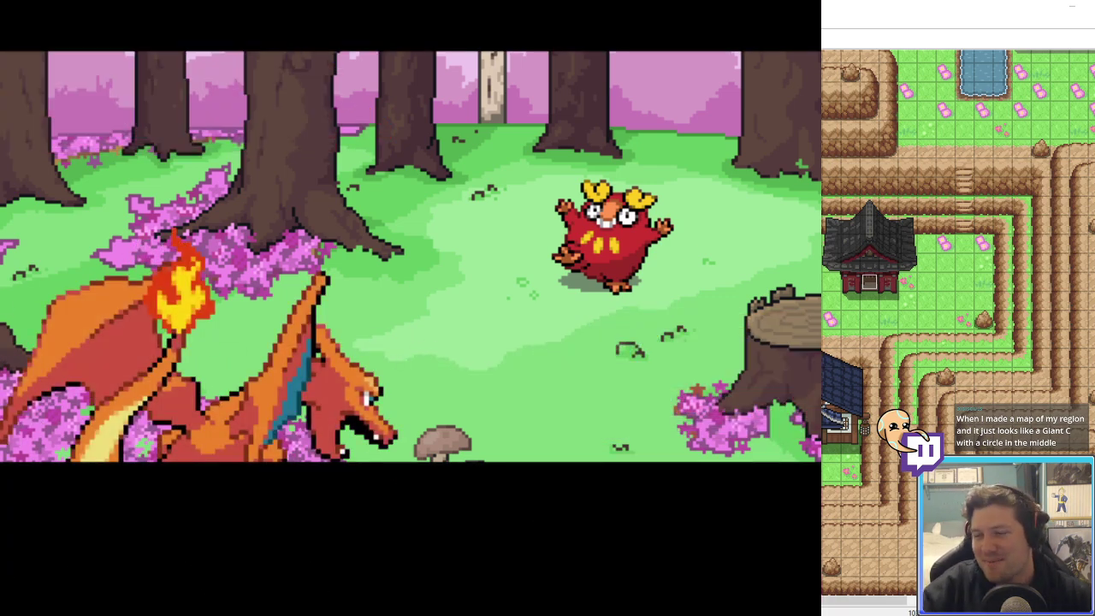
pyautogui.press('Down')
pyautogui.press('Right')
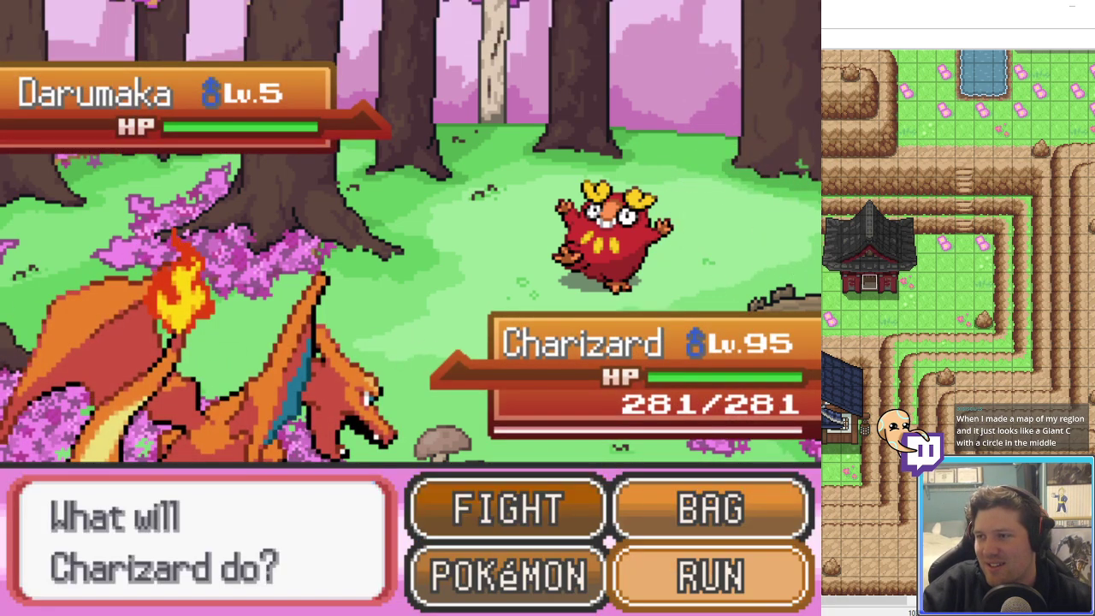
pyautogui.press('Return')
pyautogui.press('Return')
pyautogui.press('Return')
pyautogui.press('Return')
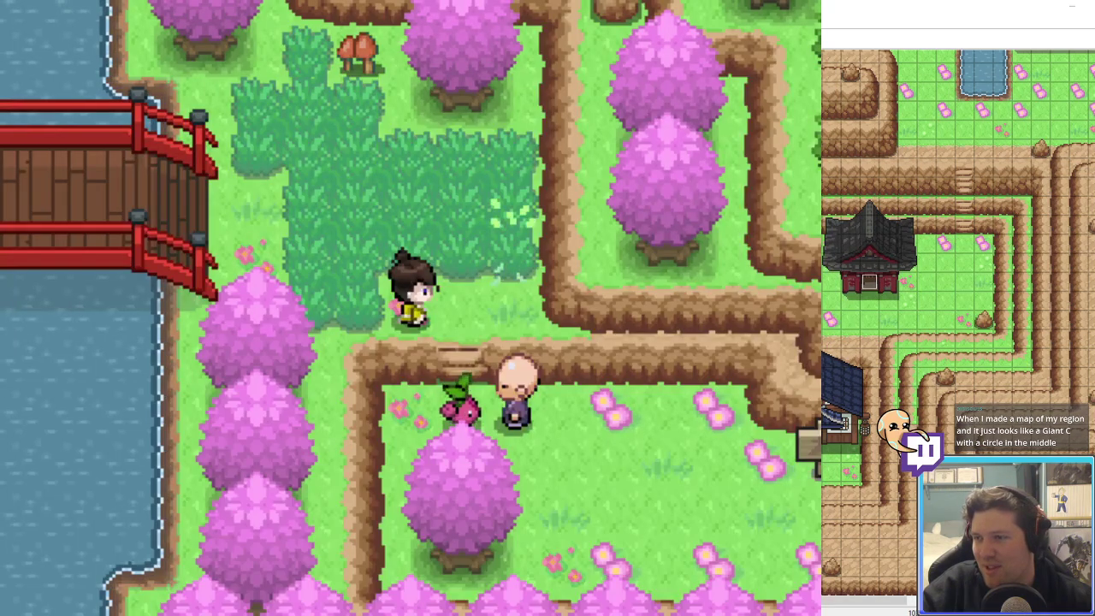
pyautogui.press('Return')
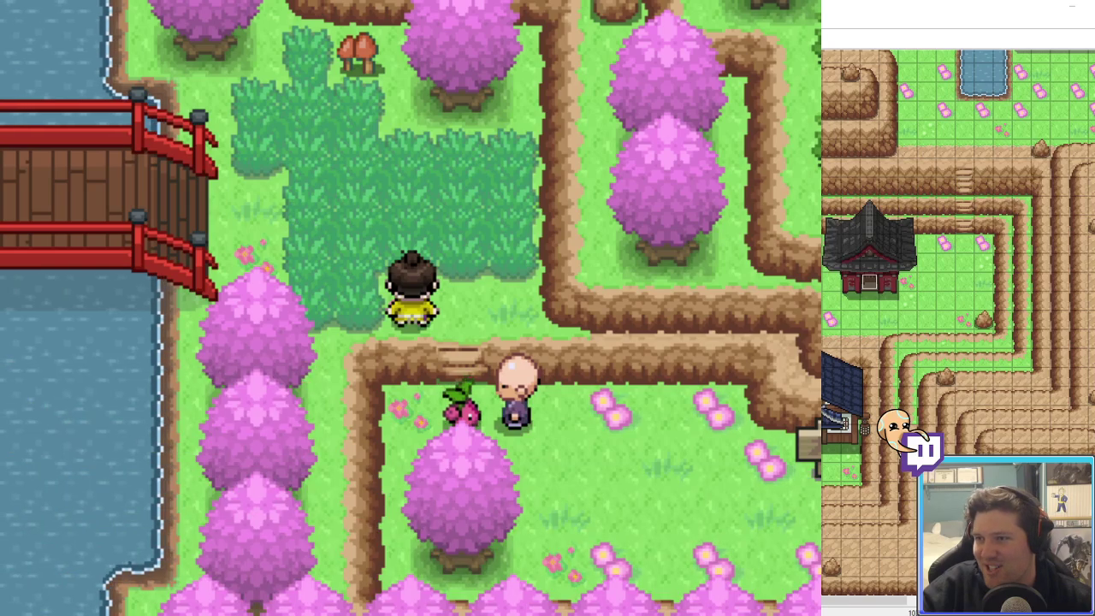
# Step: Walk from the grass to the large tiled-roof building where Akane is heading and go inside
pyautogui.press('Left')
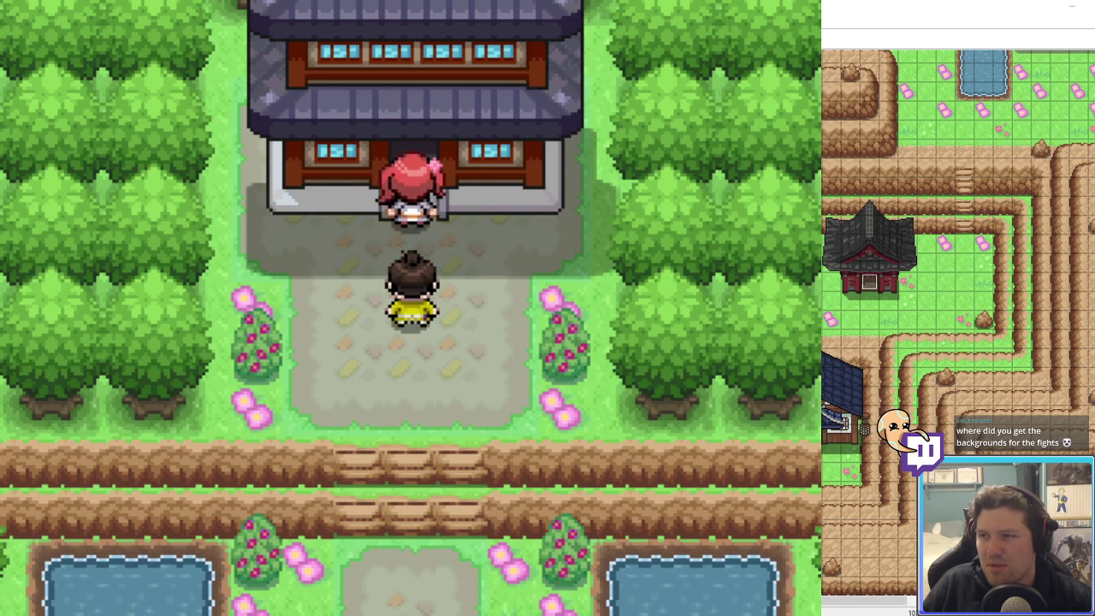
pyautogui.press('Up')
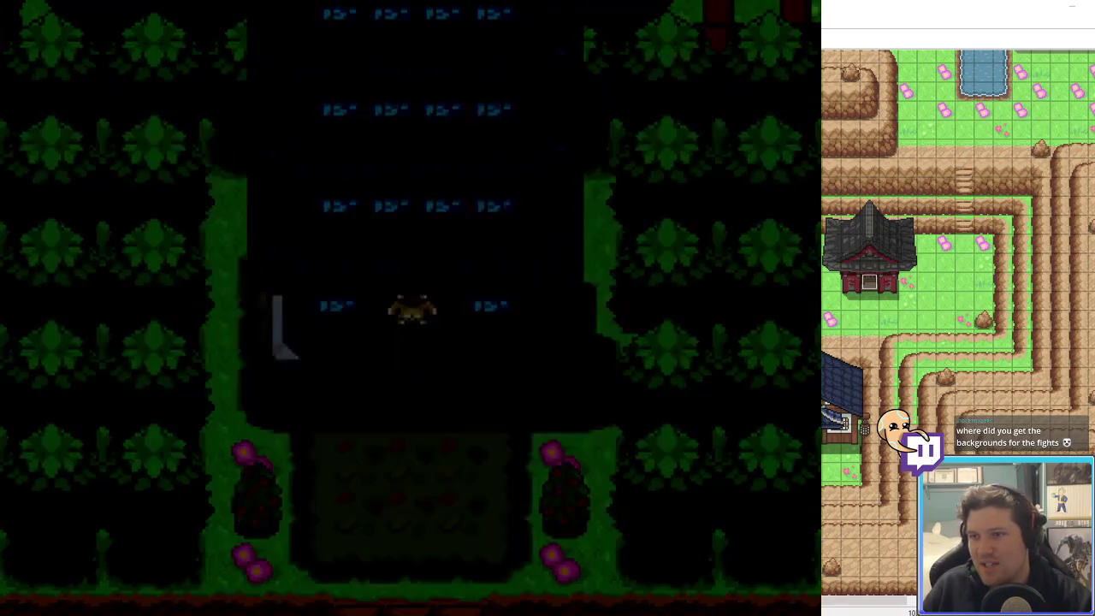
pyautogui.press('Up')
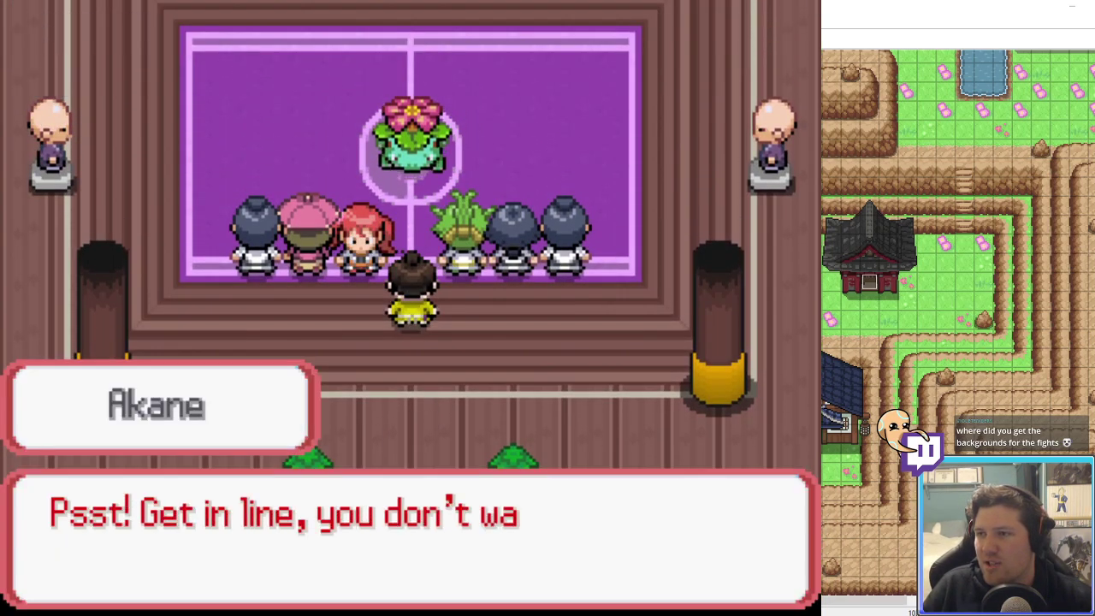
# Step: Advance the line-up scene and the dialogue with Kayoko until the Shogun starts the first match
pyautogui.press('space')
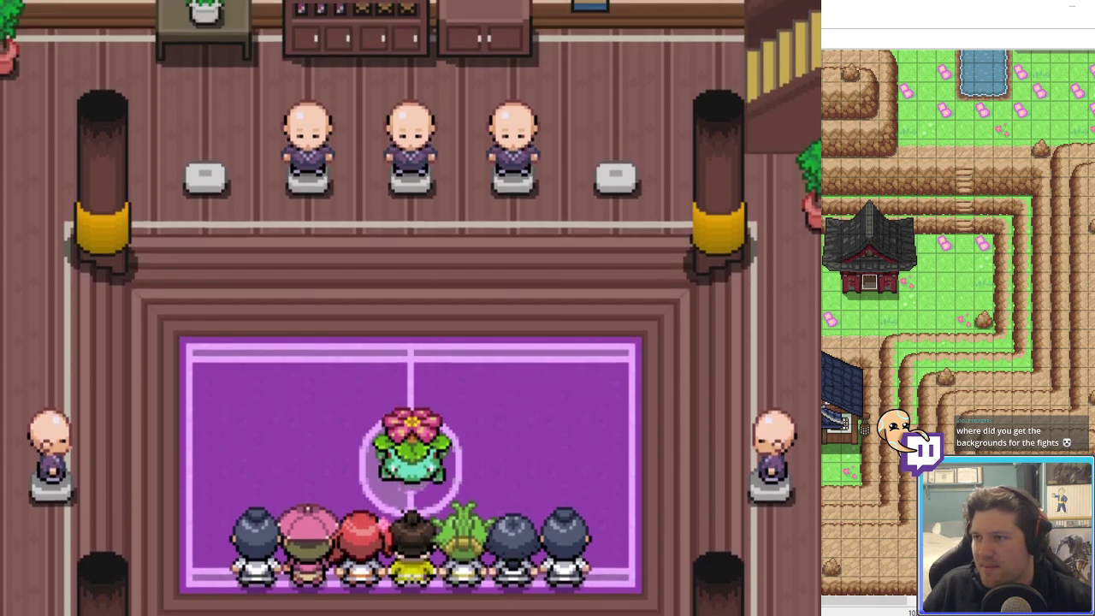
pyautogui.press('space')
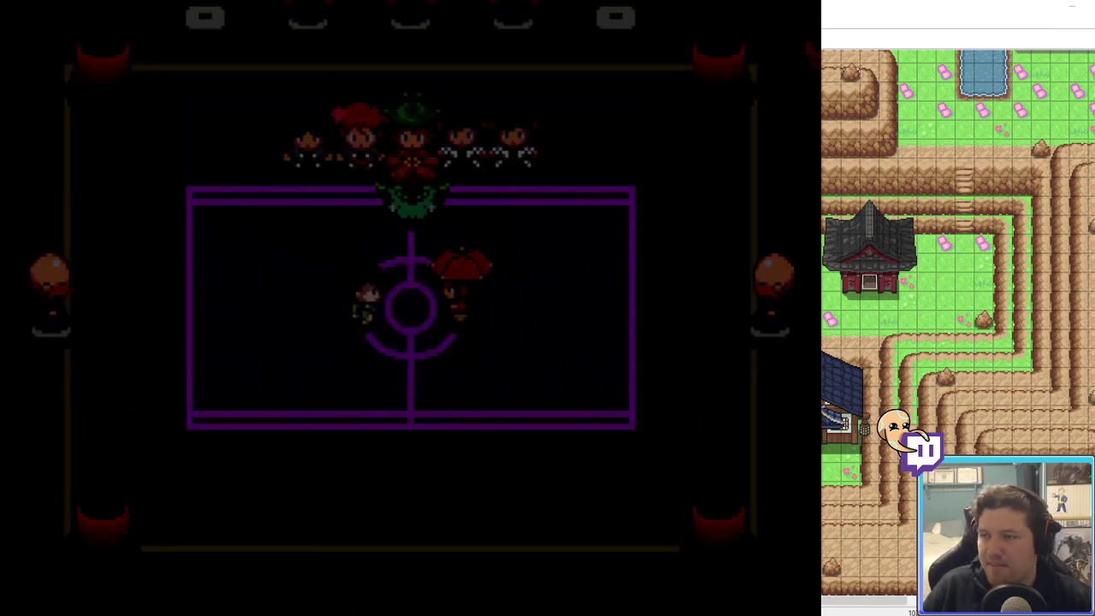
pyautogui.press('space')
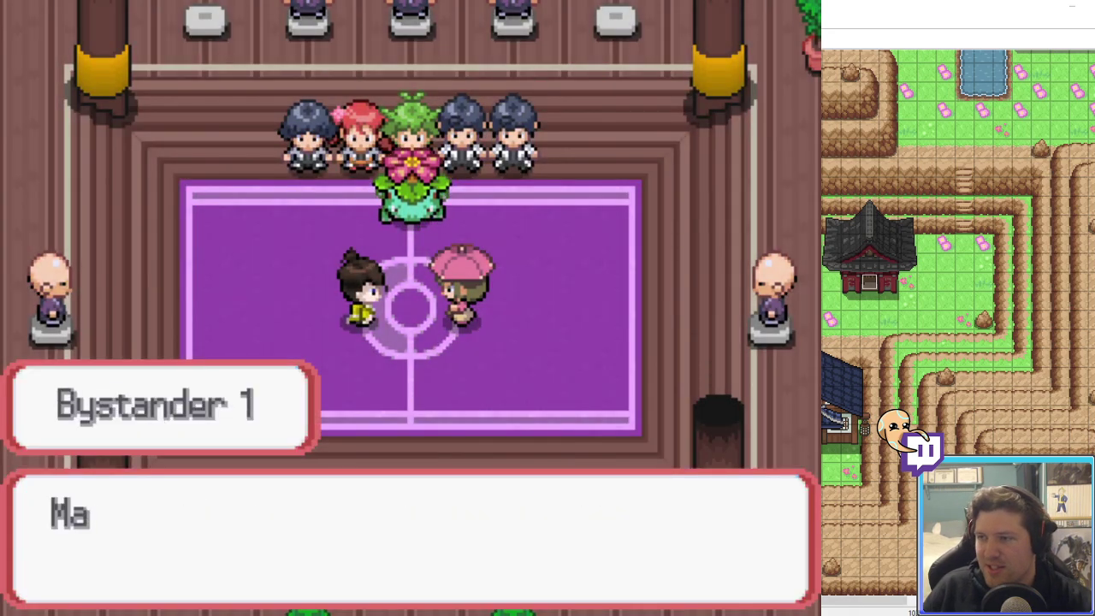
pyautogui.press('space')
pyautogui.press('c')
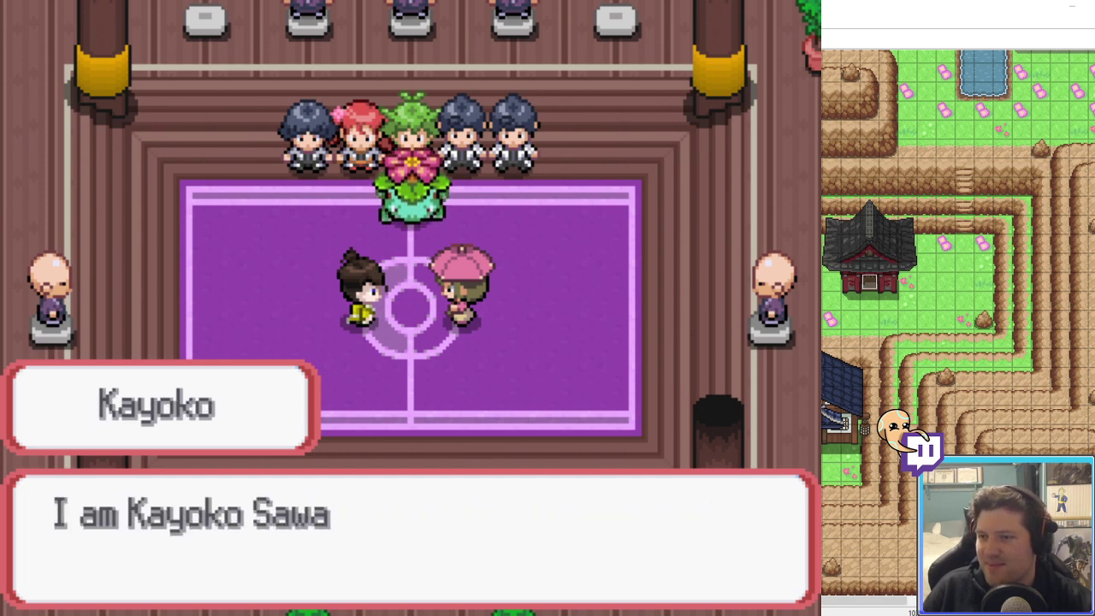
pyautogui.press('c')
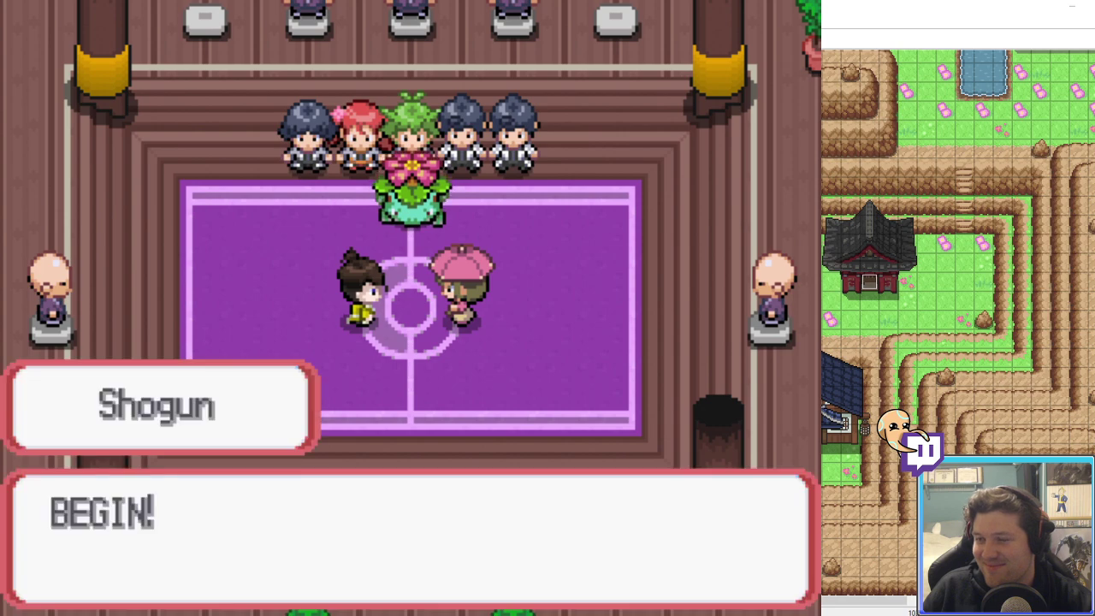
pyautogui.press('c')
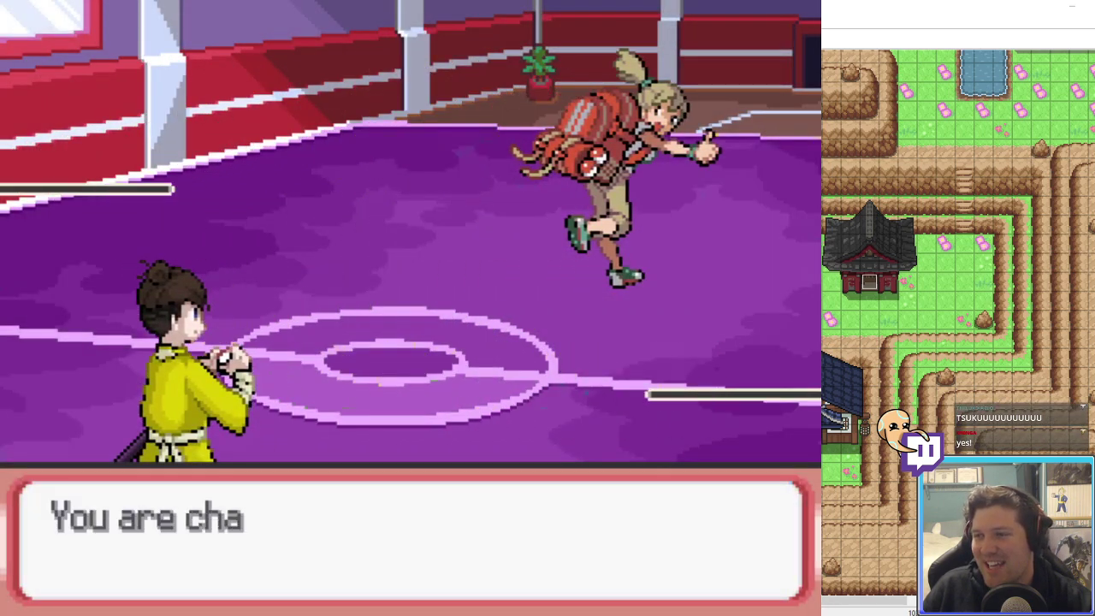
# Step: End the battle against Kayoko's Carvanha immediately with the Run command instead of fighting it out
pyautogui.press('Return')
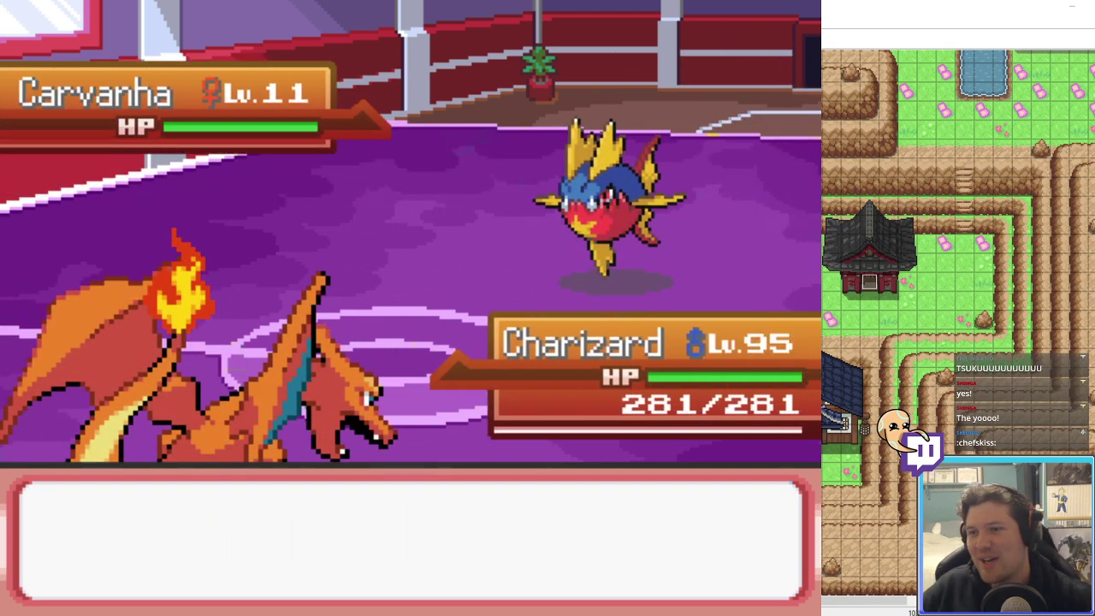
pyautogui.press('Return')
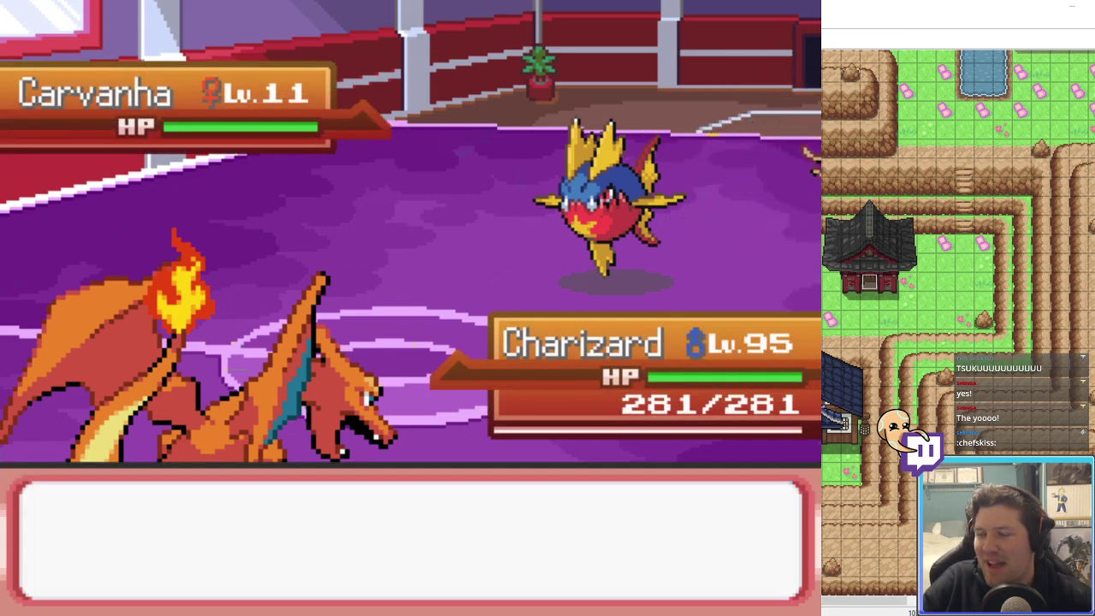
pyautogui.press('Right')
pyautogui.press('Down')
pyautogui.hotkey('ctrl', 'Return')
pyautogui.press('Return')
pyautogui.press('Return')
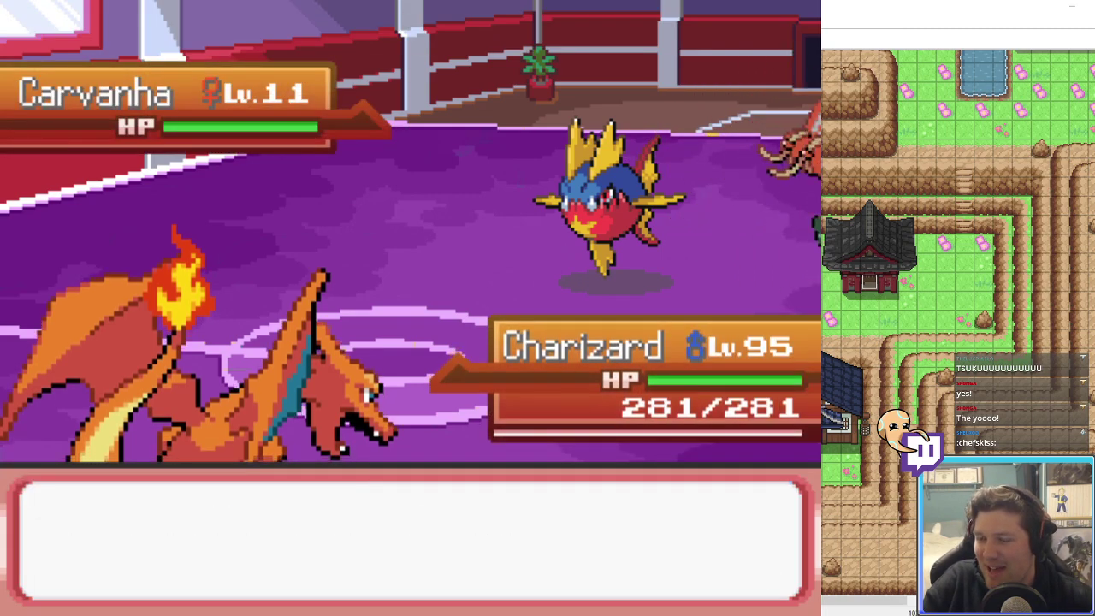
pyautogui.press('Return')
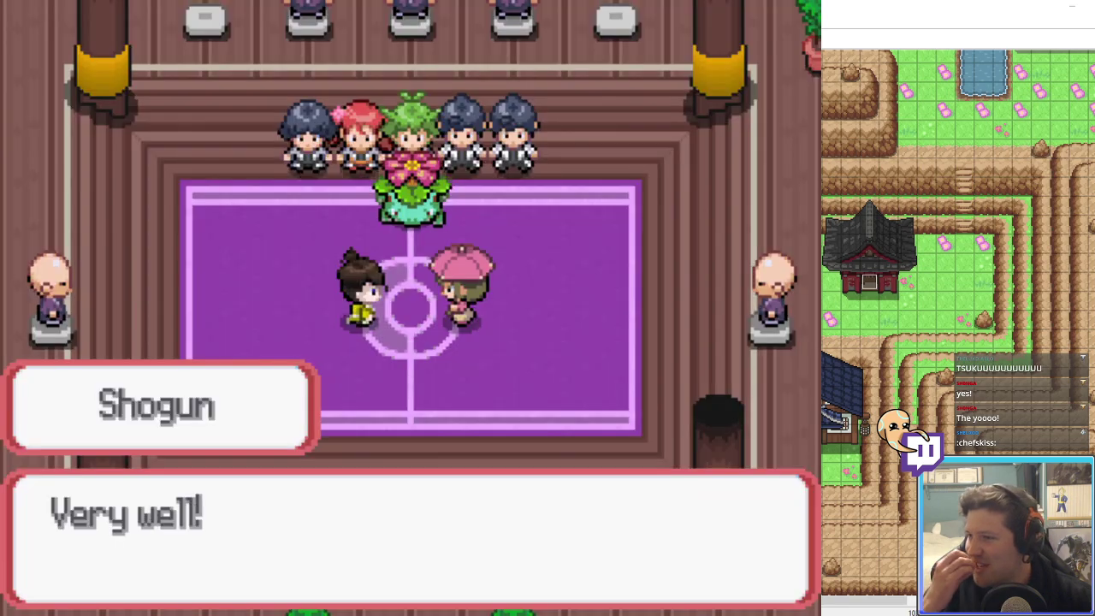
# Step: Advance the Shogun's and Tsuku's dialogue until the match against Tsuku starts
pyautogui.press('z')
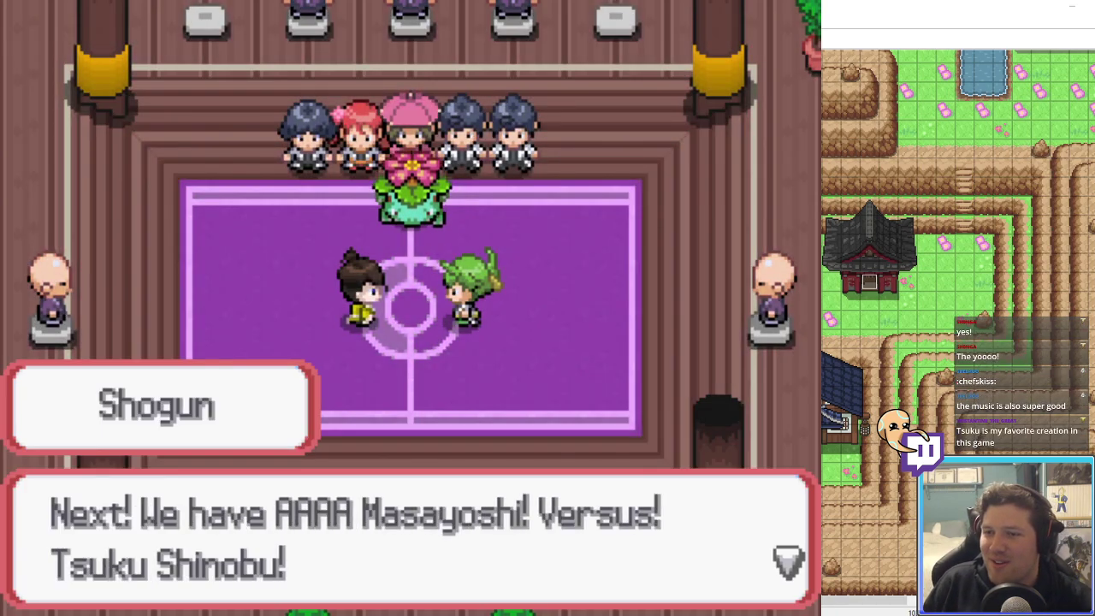
pyautogui.press('z')
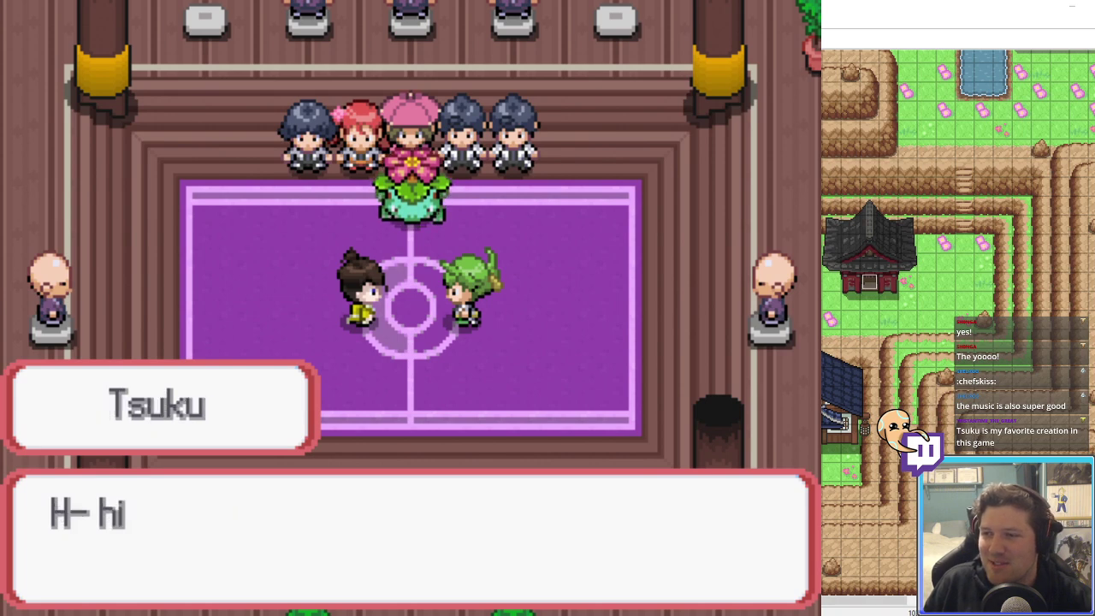
pyautogui.press('z')
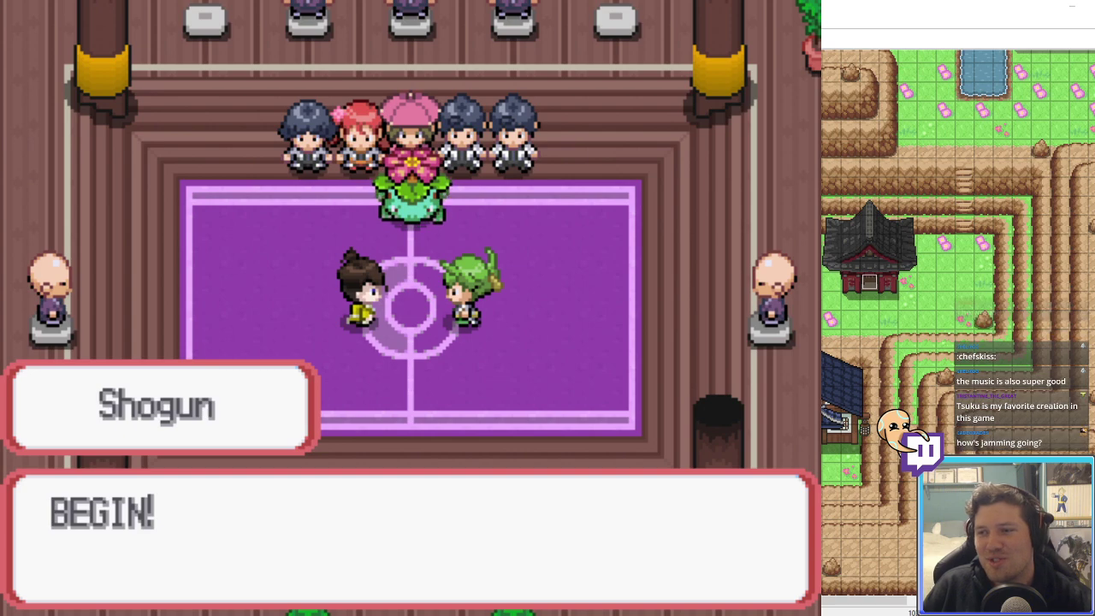
pyautogui.press('z')
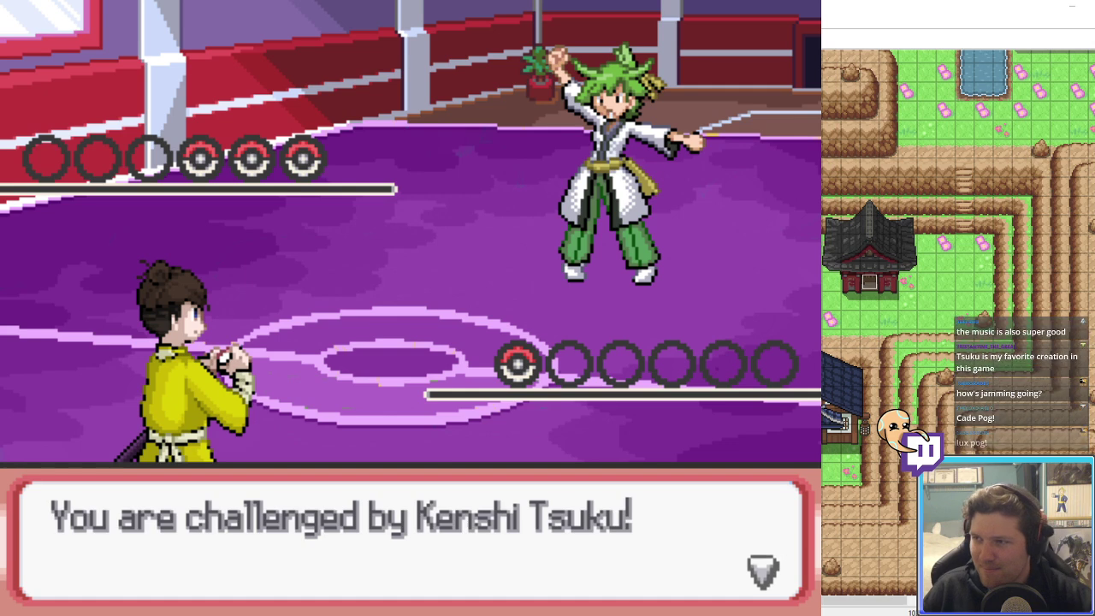
# Step: Advance Tsuku's opening lines and attack her Spewpa and Sewaddle with Charizard's Flare Blitz
pyautogui.press('Return')
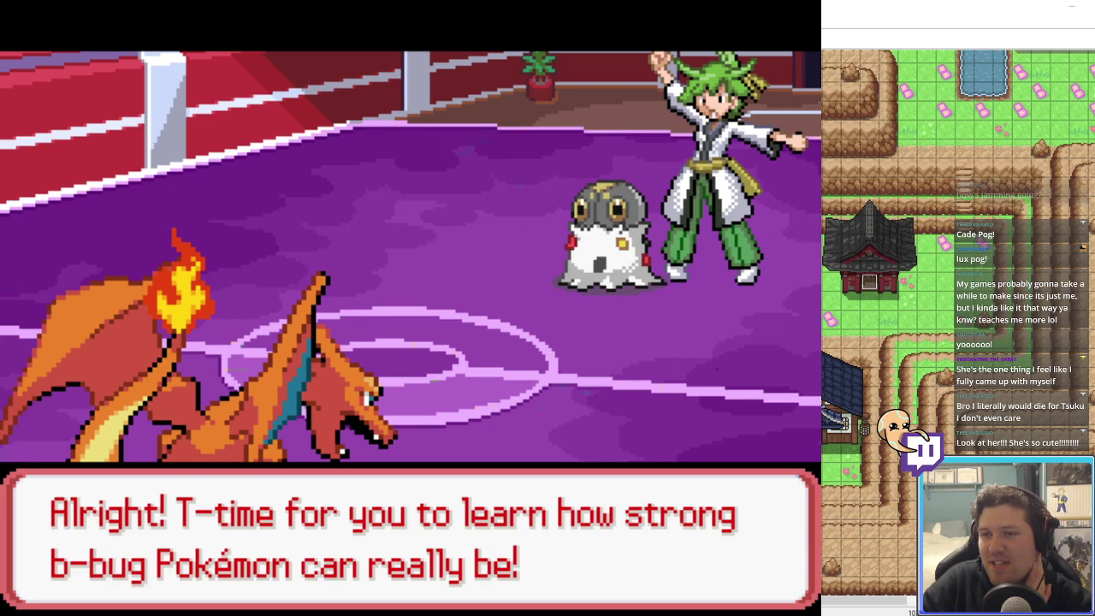
pyautogui.press('c')
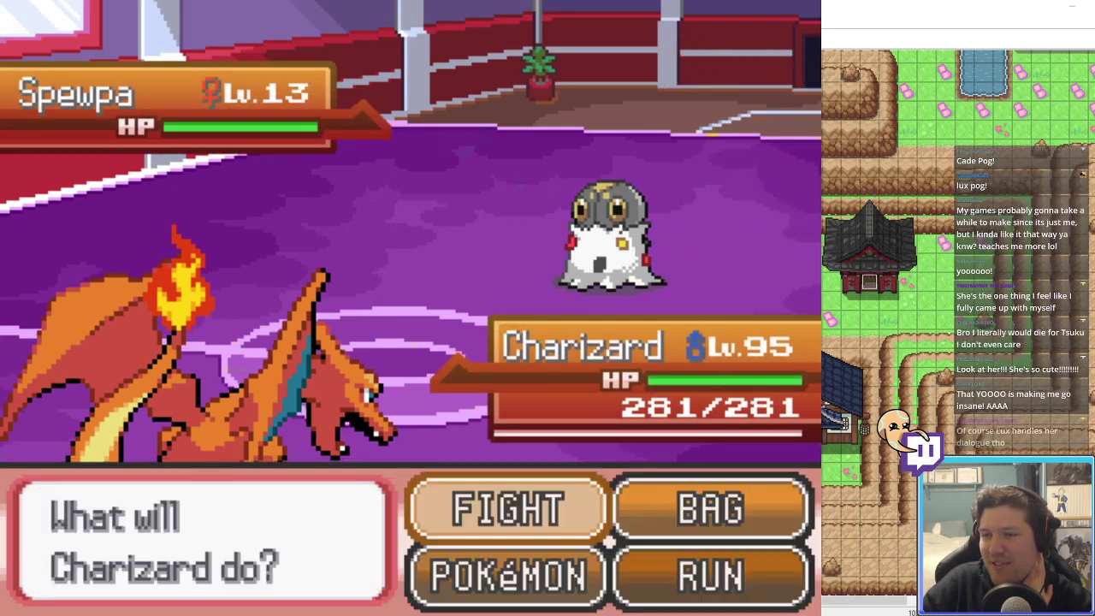
pyautogui.press('c')
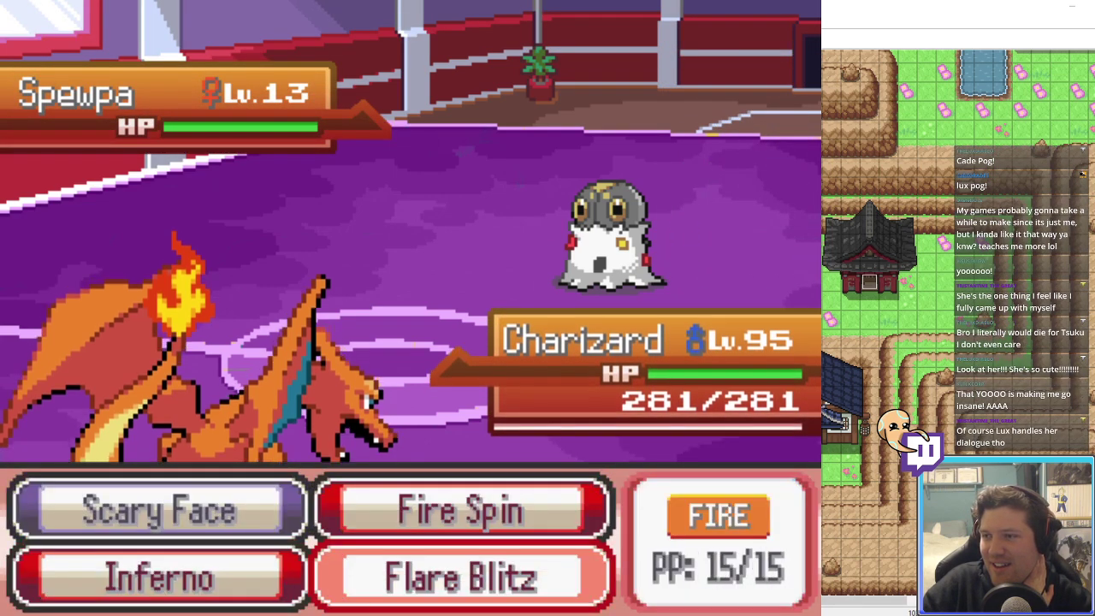
pyautogui.press('c')
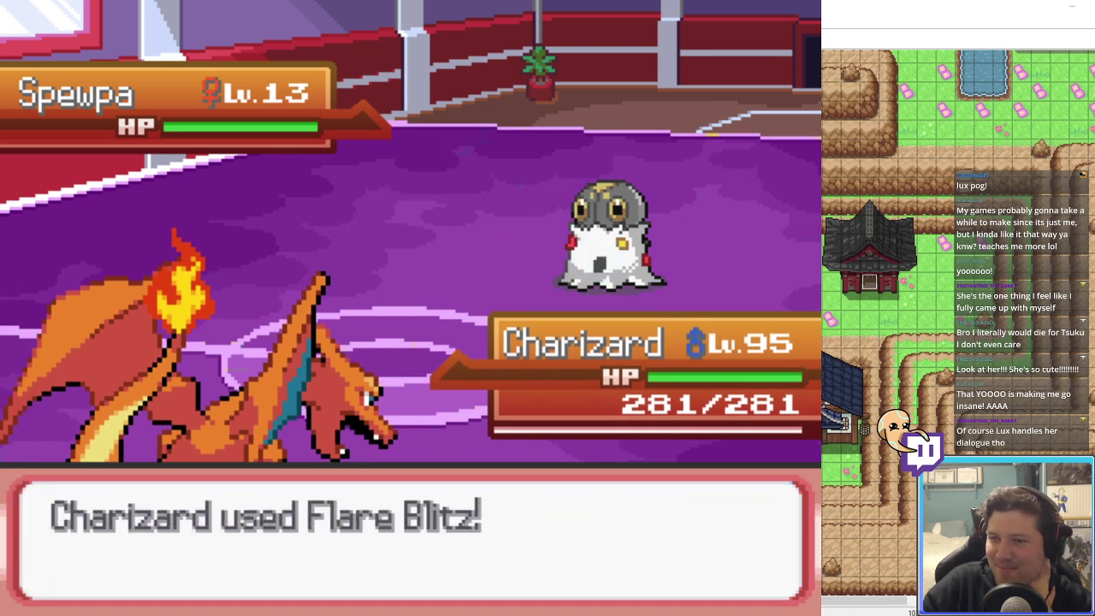
pyautogui.press('c')
pyautogui.press('c')
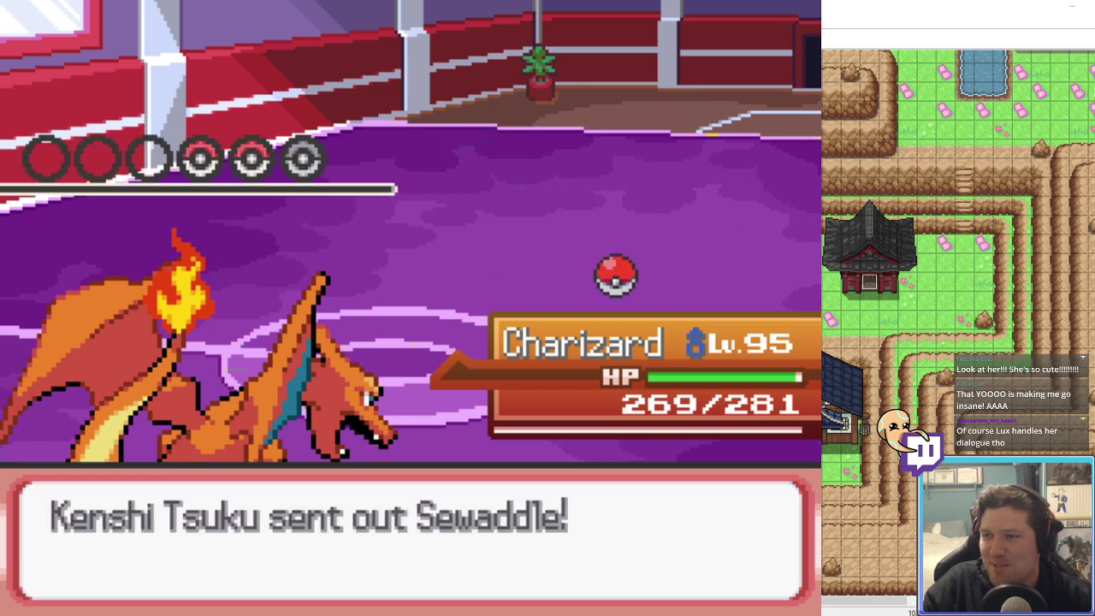
pyautogui.press('Return')
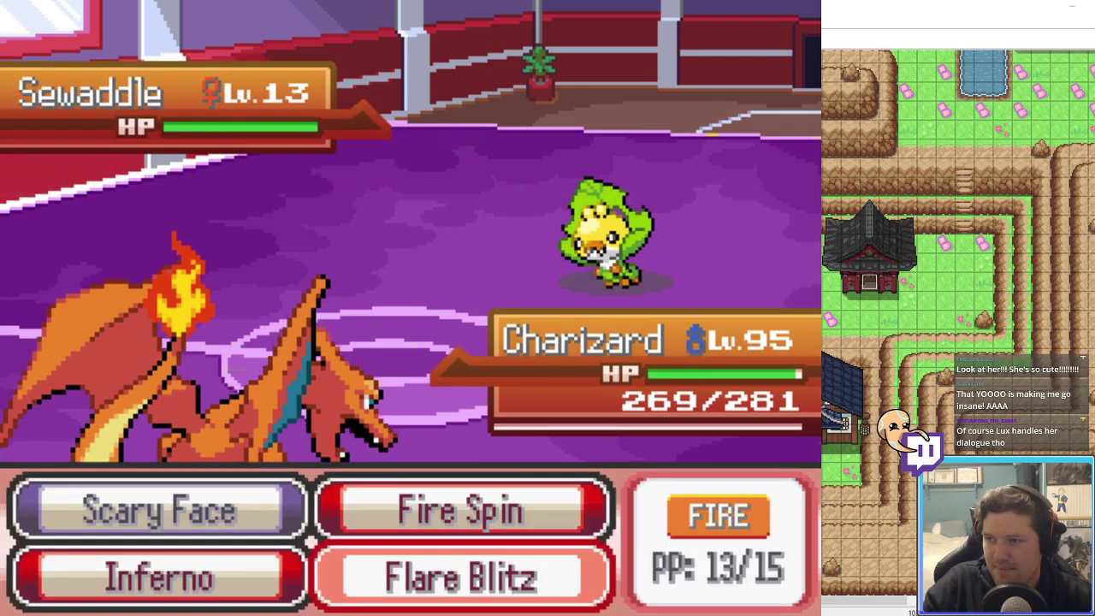
pyautogui.press('Return')
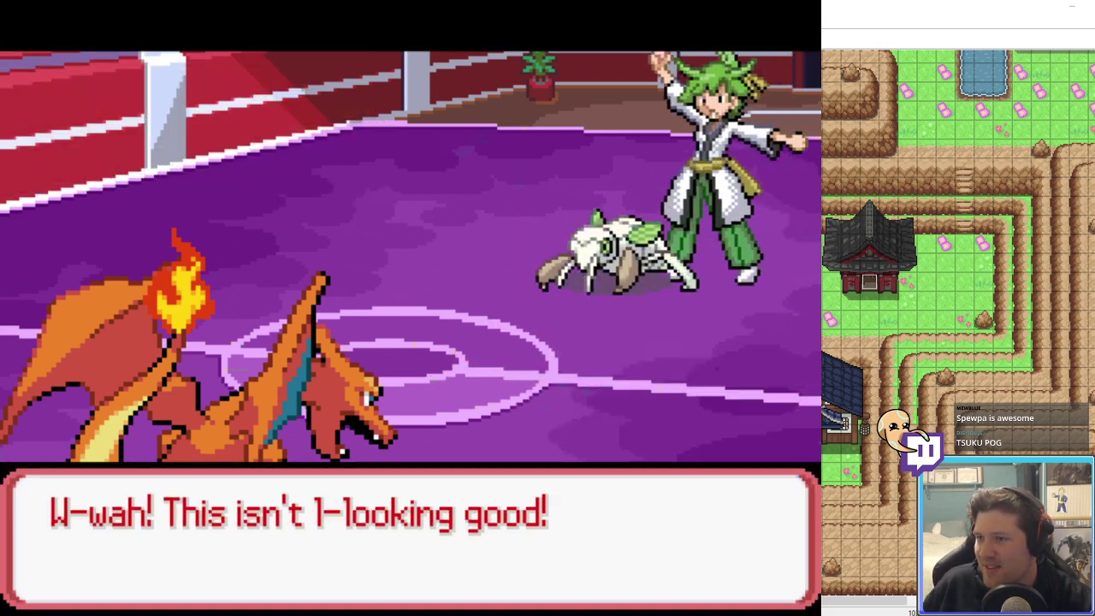
# Step: Advance Tsuku's mid-battle speech, defeat her Nincada with Charizard and continue through her defeat line back to the arena
pyautogui.press('c')
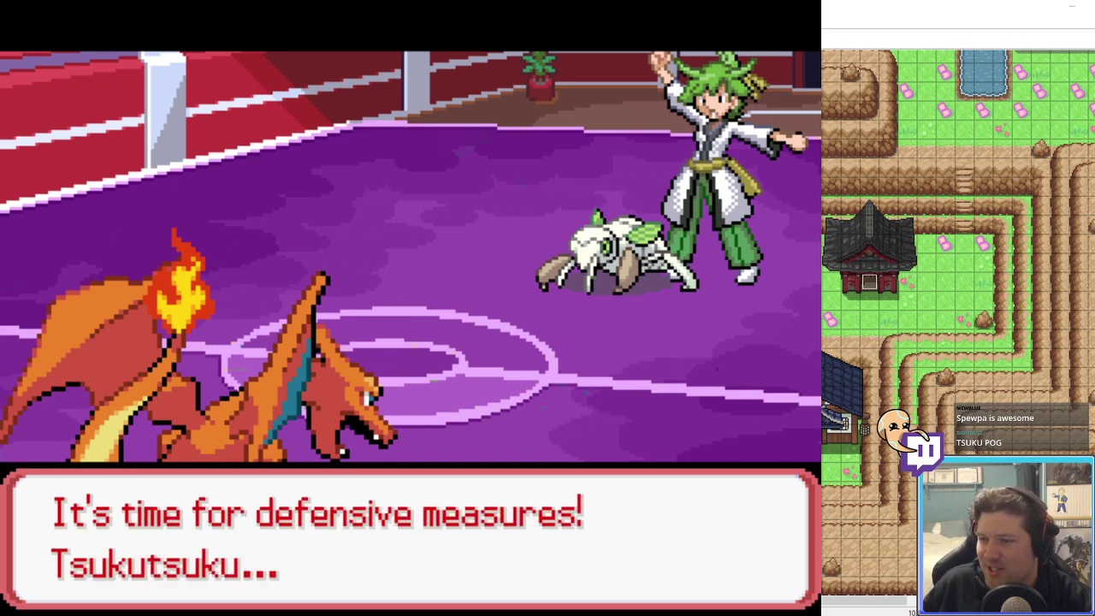
pyautogui.press('x')
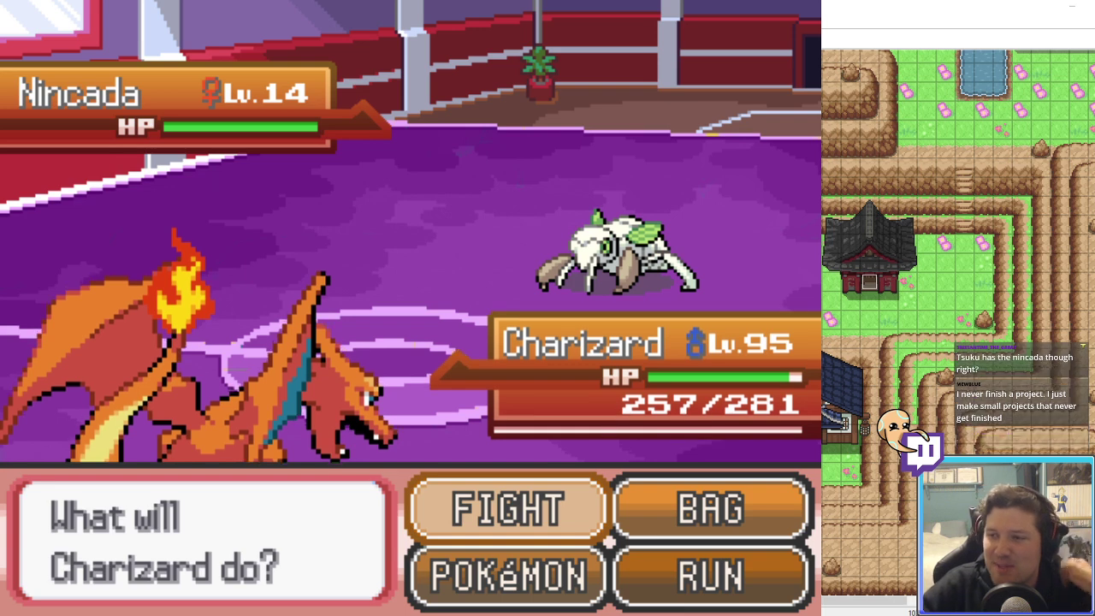
pyautogui.press('x')
pyautogui.press('x')
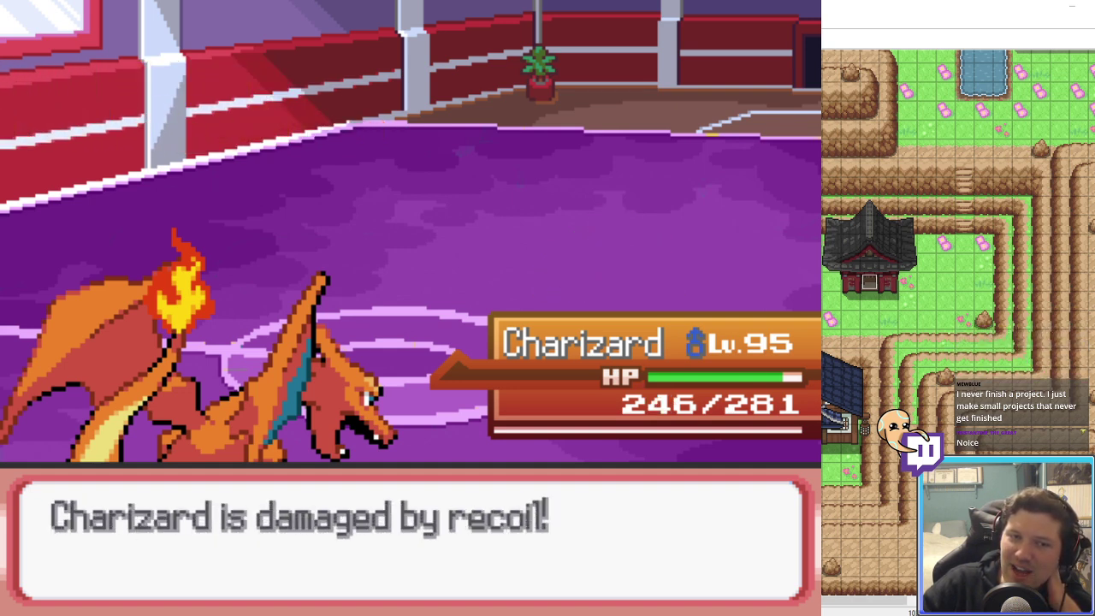
pyautogui.press('c')
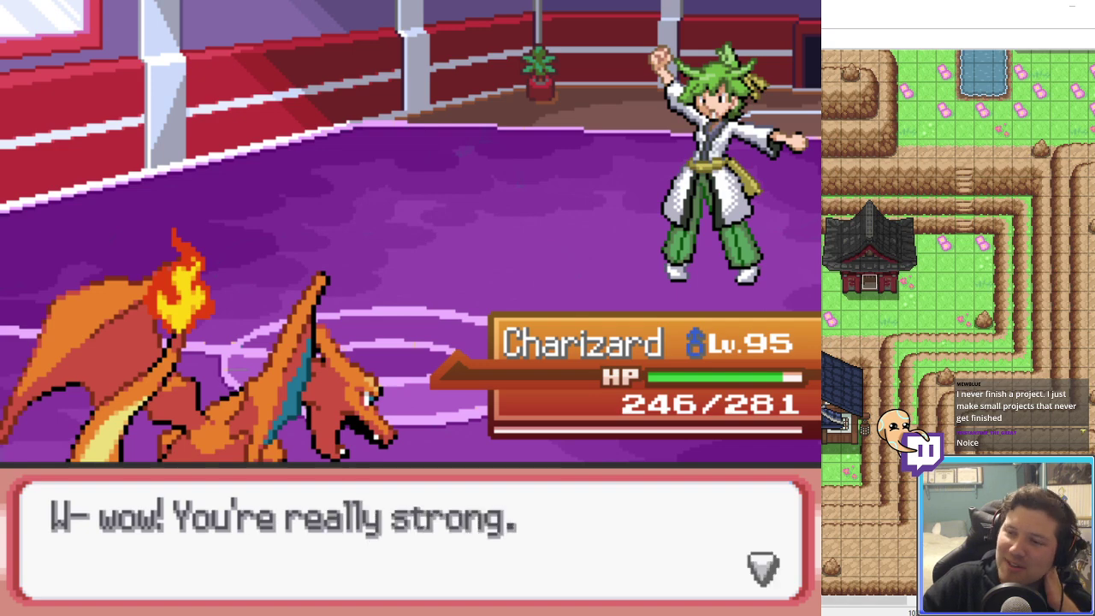
pyautogui.press('Return')
pyautogui.press('Return')
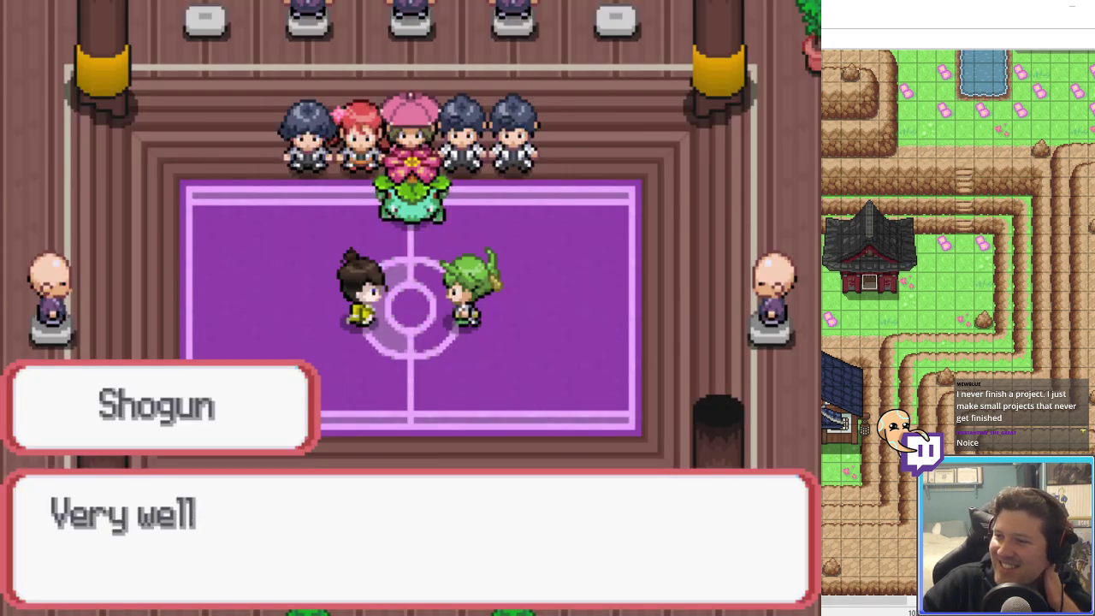
# Step: Advance the Shogun's and Akane's dialogue in the arena until the match against Akane starts
pyautogui.press('Return')
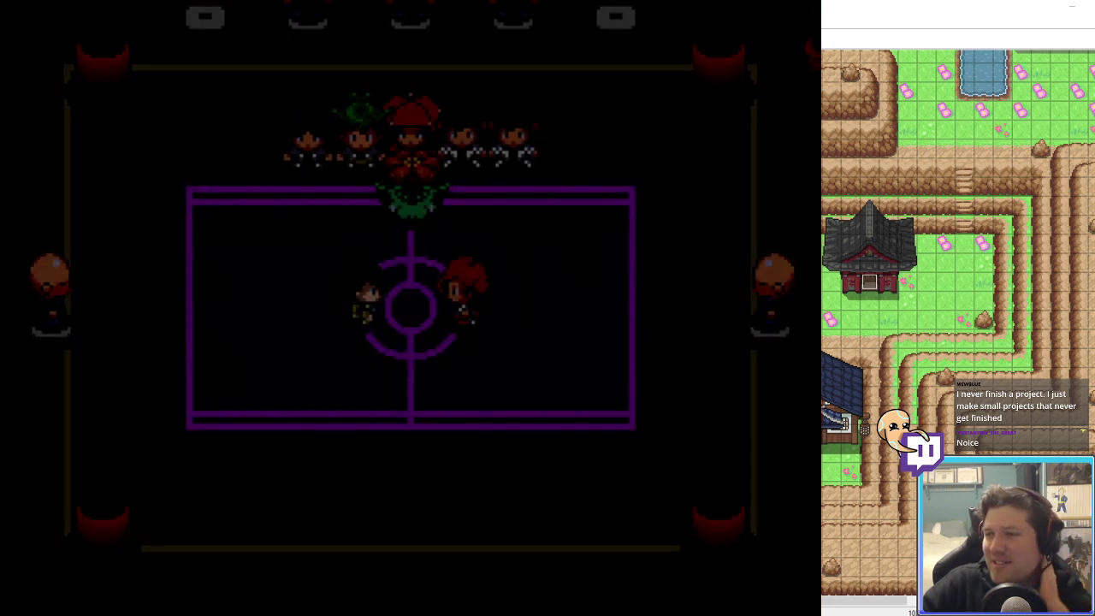
pyautogui.press('Return')
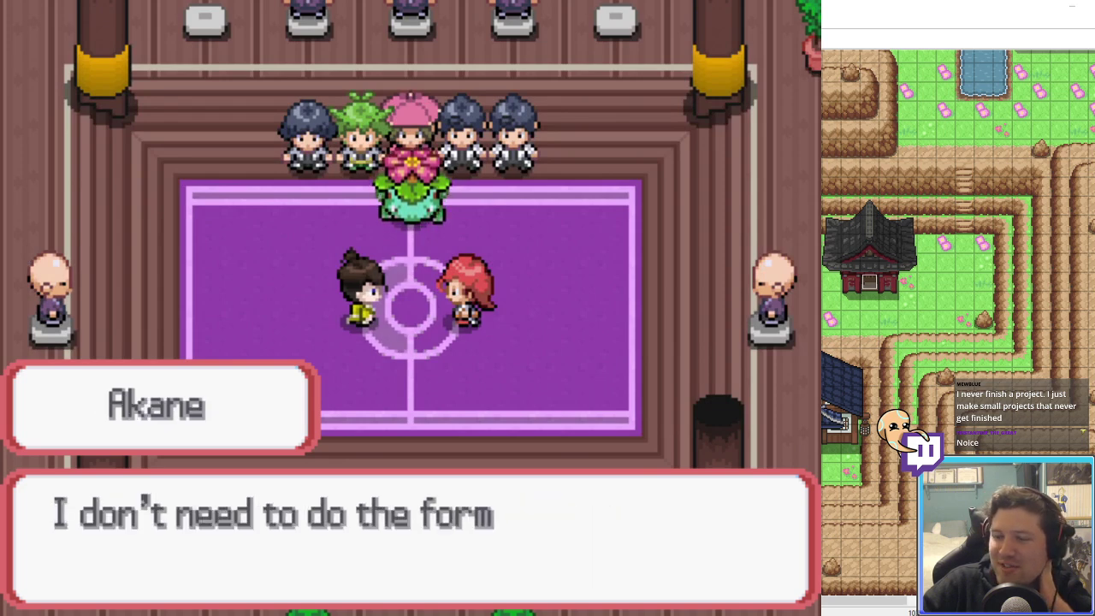
pyautogui.press('Return')
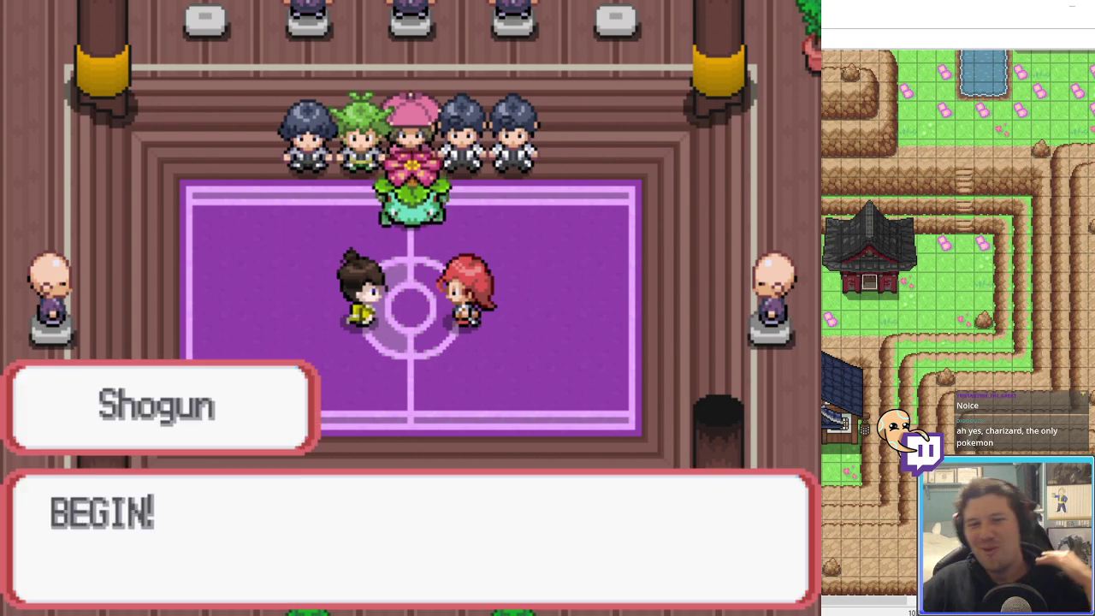
pyautogui.press('Return')
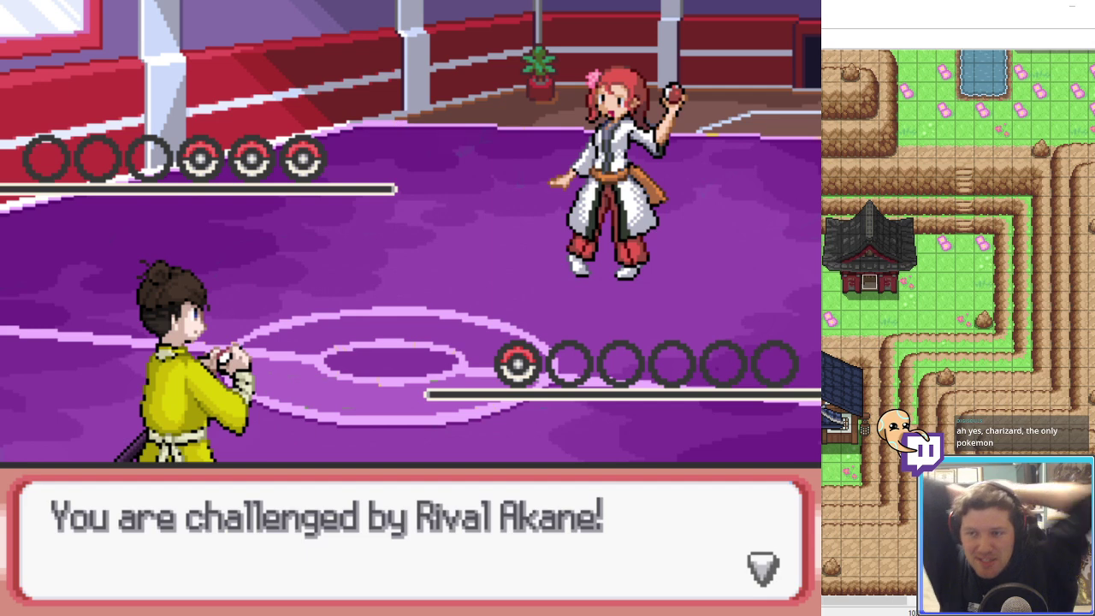
# Step: Advance Rival Akane's challenge and her opening lines to reach Charizard's command choice against Fletchling
pyautogui.press('c')
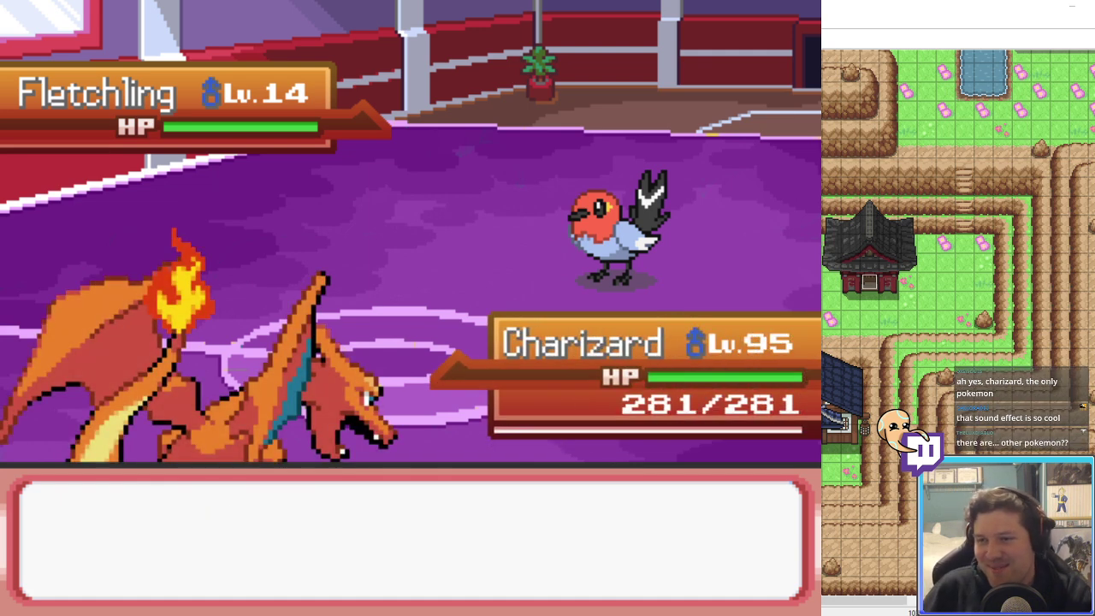
pyautogui.press('Return')
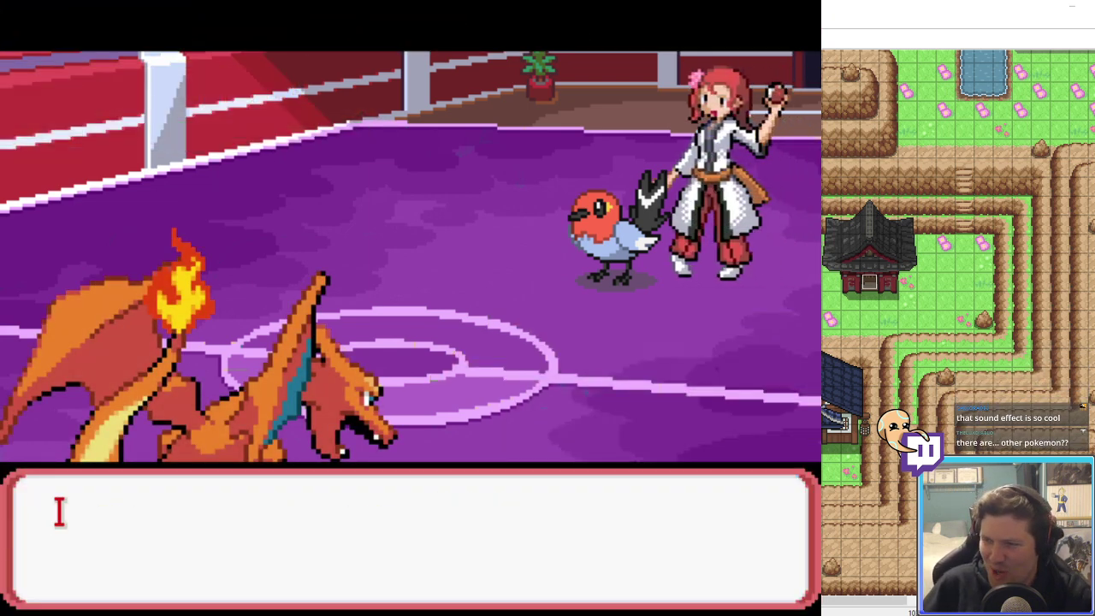
pyautogui.press('Return')
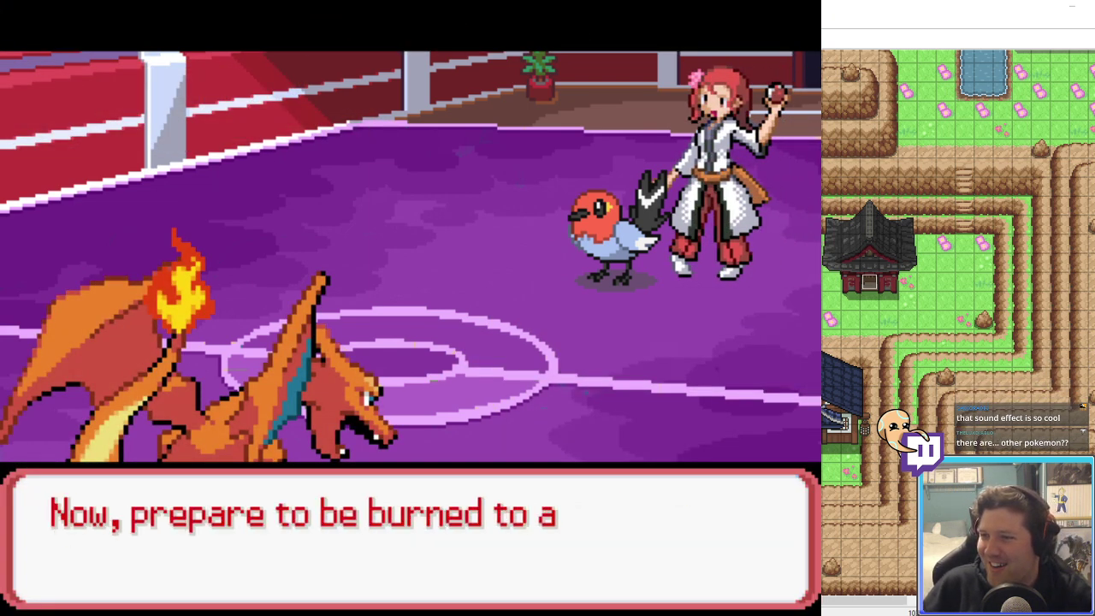
pyautogui.press('Return')
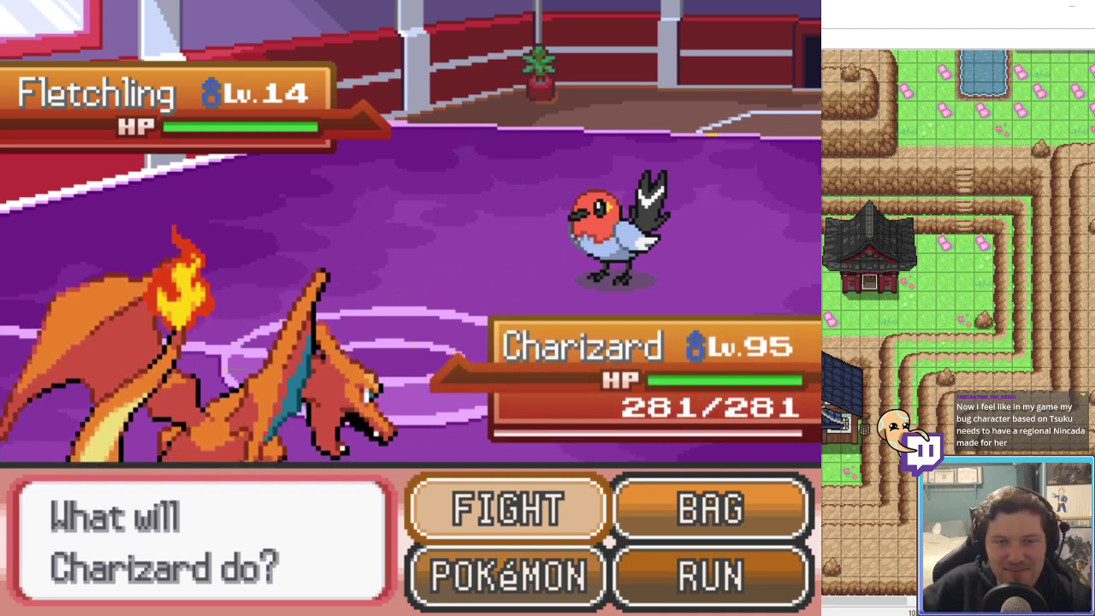
# Step: End the battle against Akane's Fletchling immediately with the Run command and continue through her defeat line back to the arena
pyautogui.press('Down')
pyautogui.press('Right')
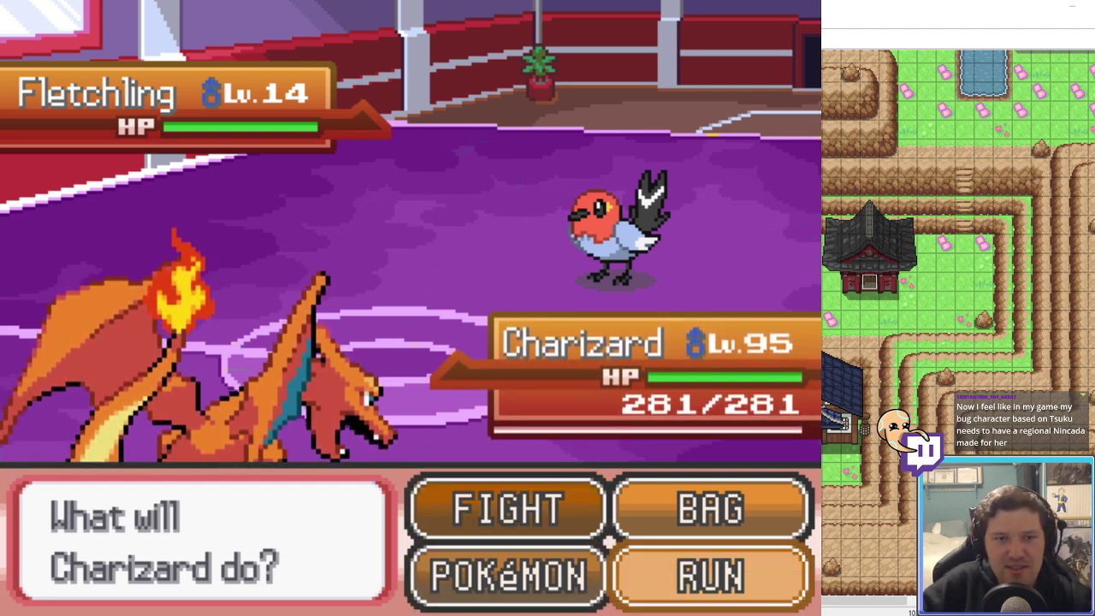
pyautogui.hotkey('ctrl', 'Return')
pyautogui.press('Return')
pyautogui.press('Return')
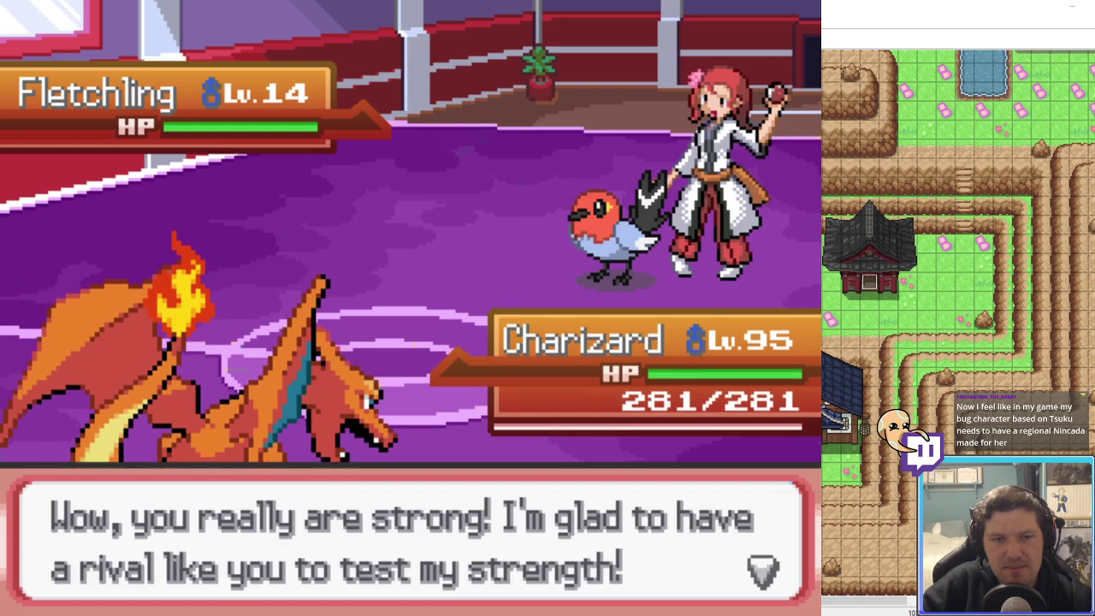
pyautogui.press('Return')
pyautogui.press('Return')
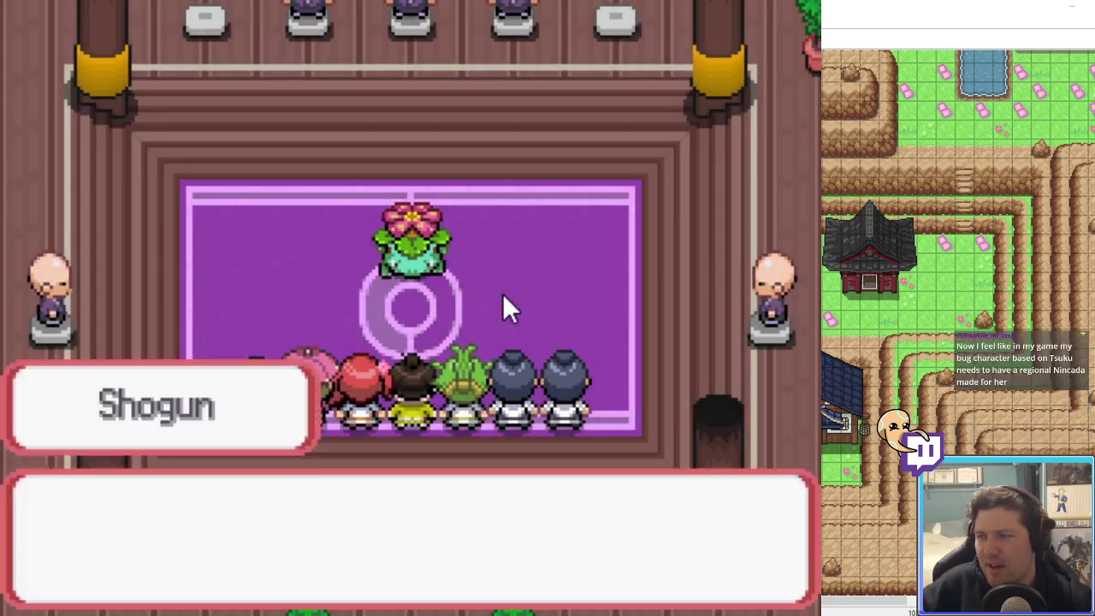
# Step: Advance the Shogun's ceremony dialogue with Musharna through the player character's turn
pyautogui.press('Return')
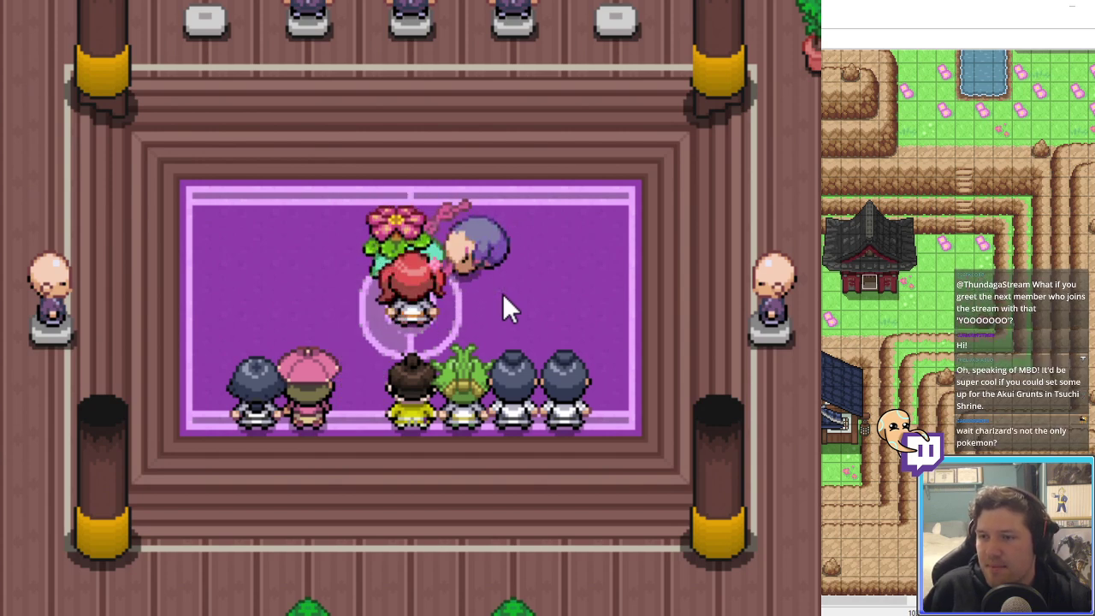
pyautogui.press('c')
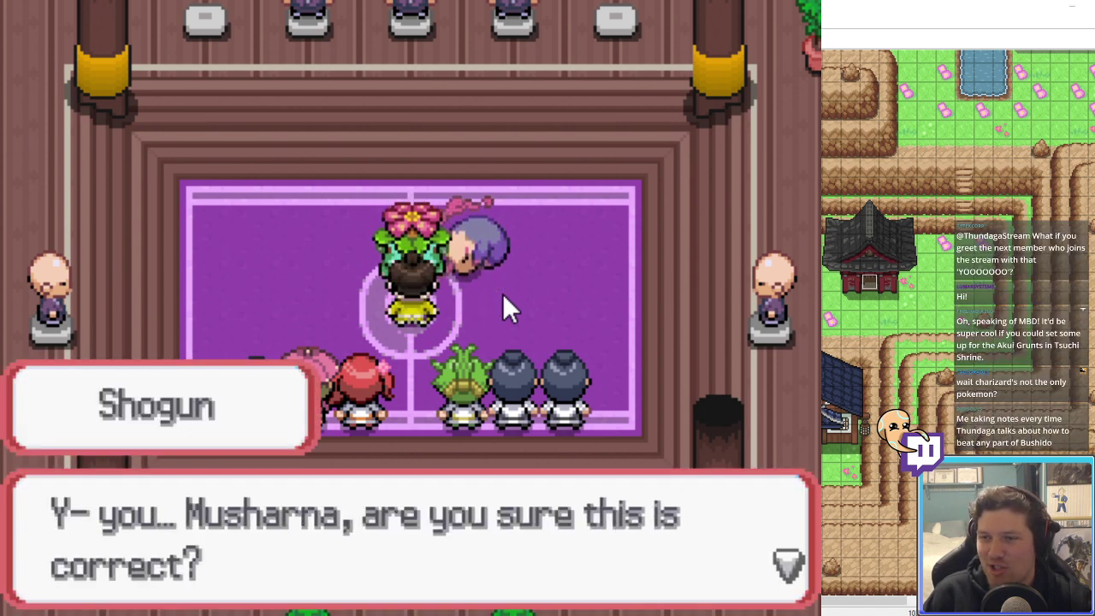
pyautogui.press('Return')
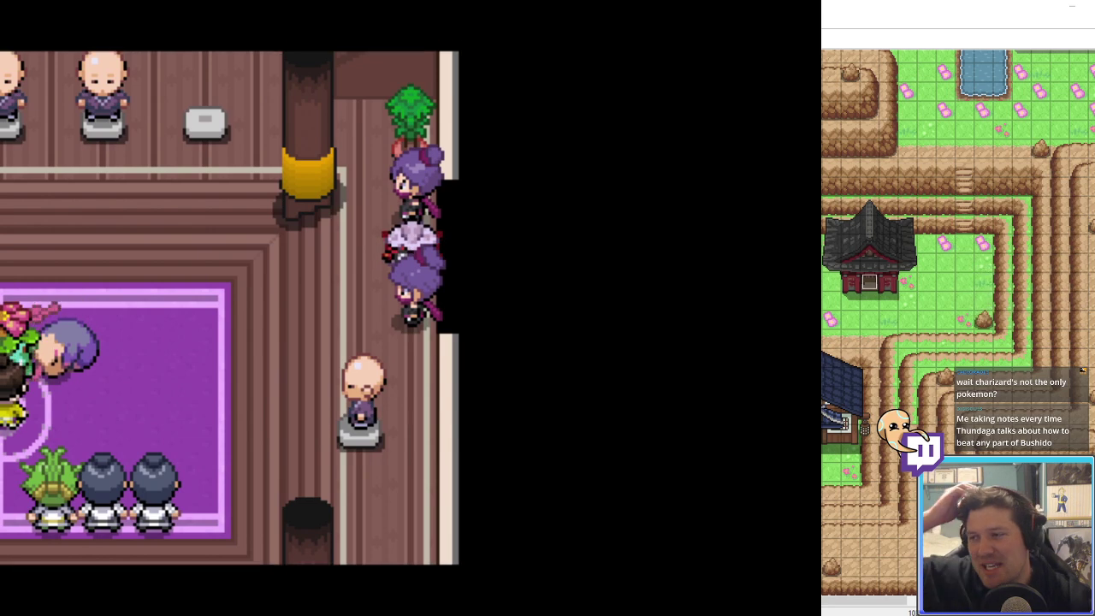
# Step: Advance the two Akui Kenshi's dialogue about crashing the tournament through their demand for everyone's Pokémon
pyautogui.press('Return')
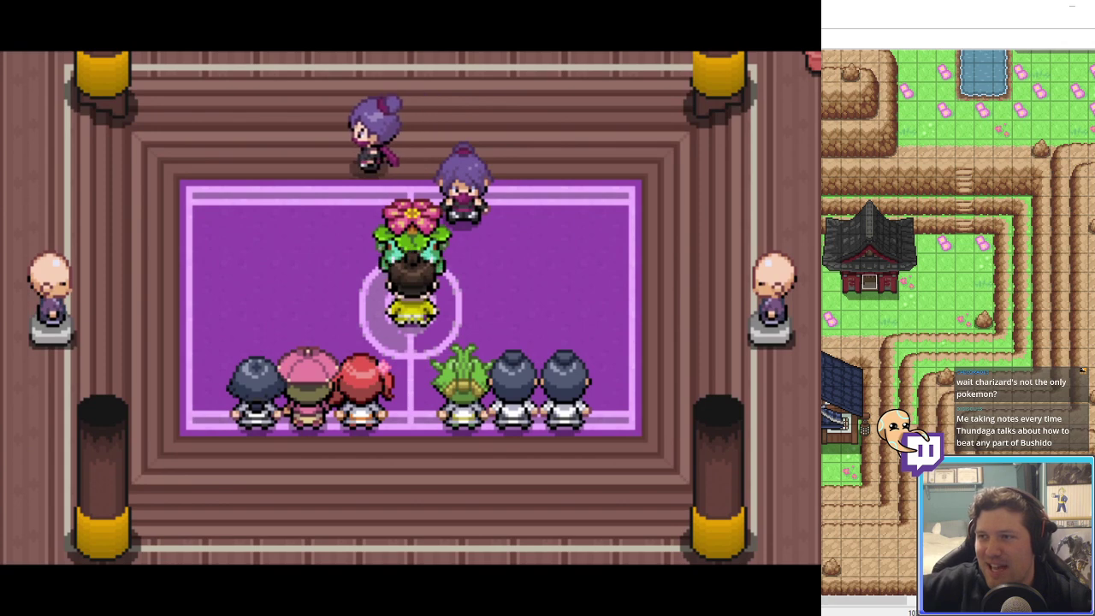
pyautogui.press('Return')
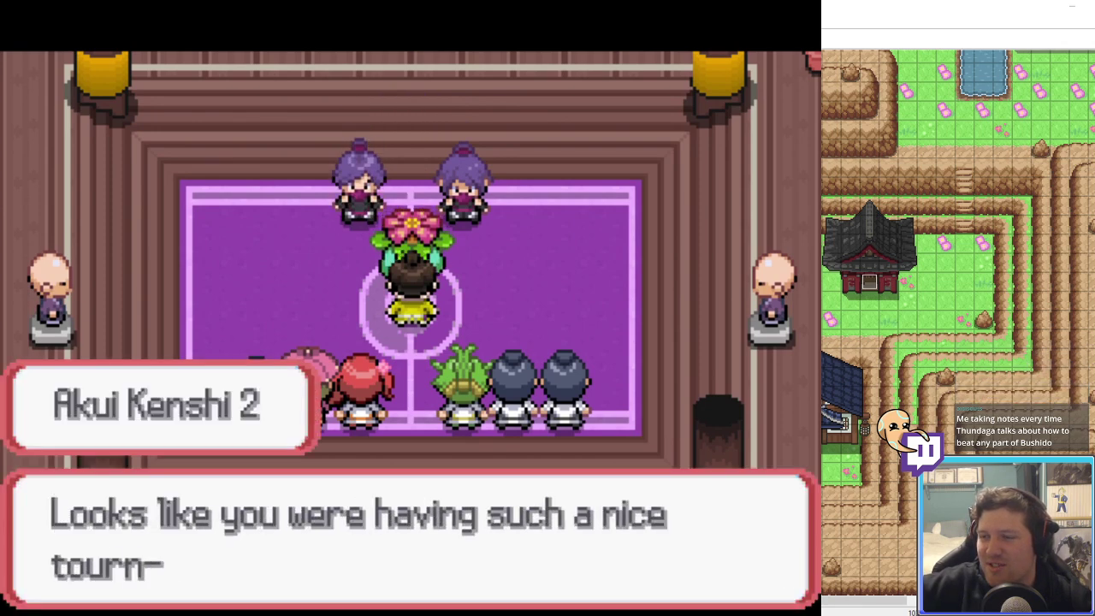
pyautogui.press('Return')
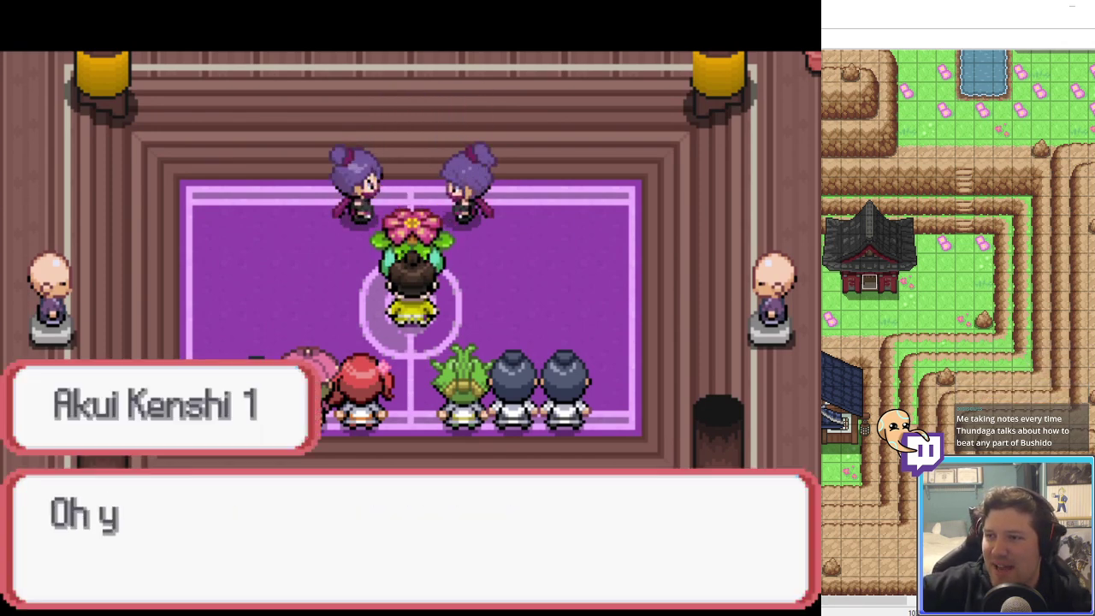
pyautogui.press('Return')
pyautogui.press('Return')
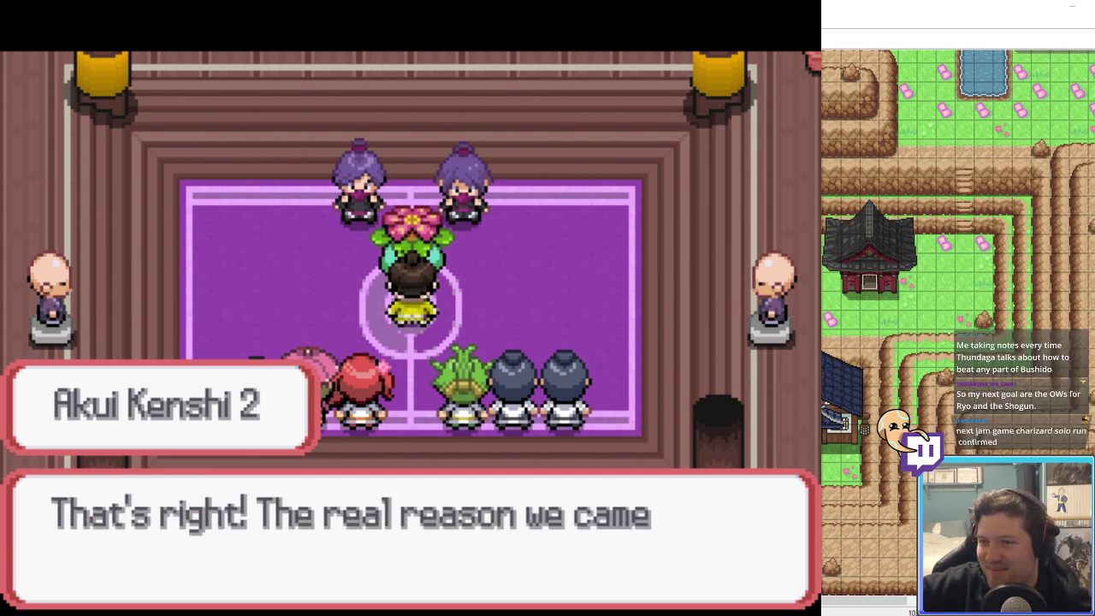
pyautogui.press('Return')
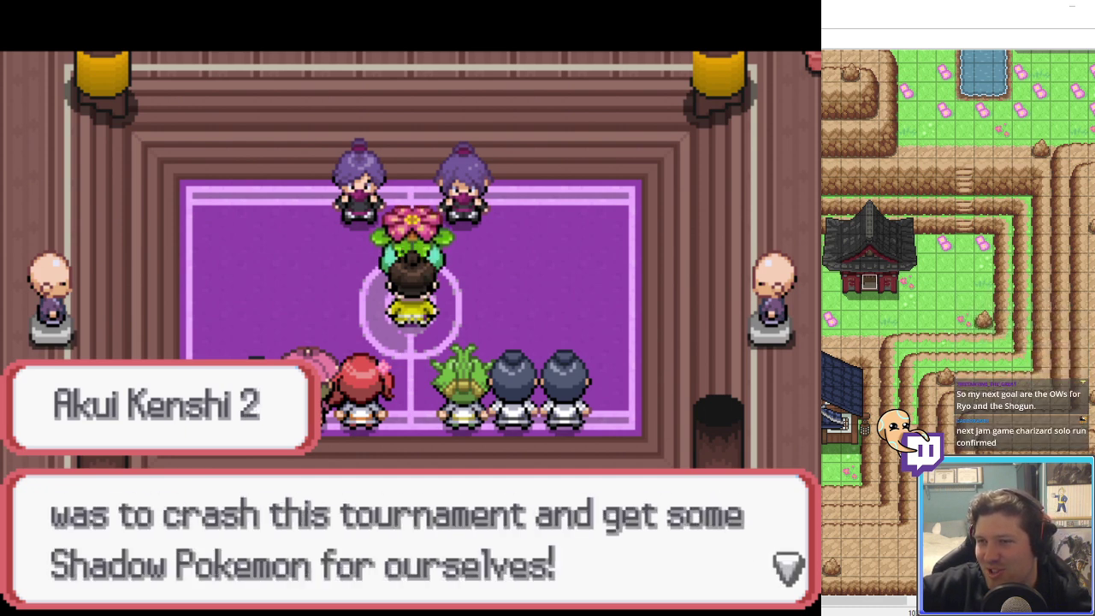
pyautogui.press('z')
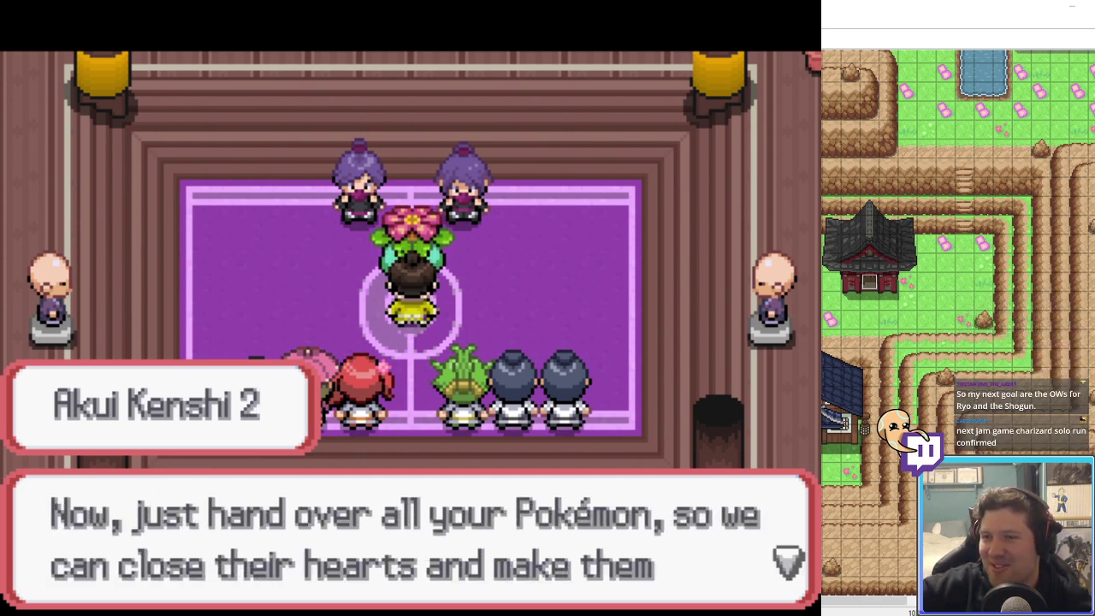
pyautogui.press('z')
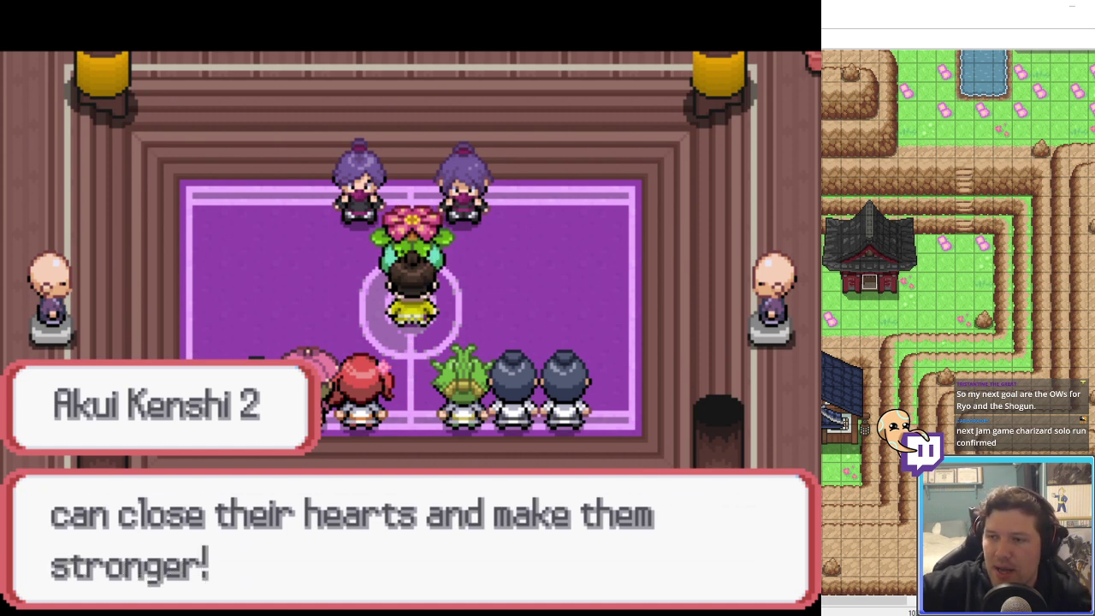
pyautogui.press('z')
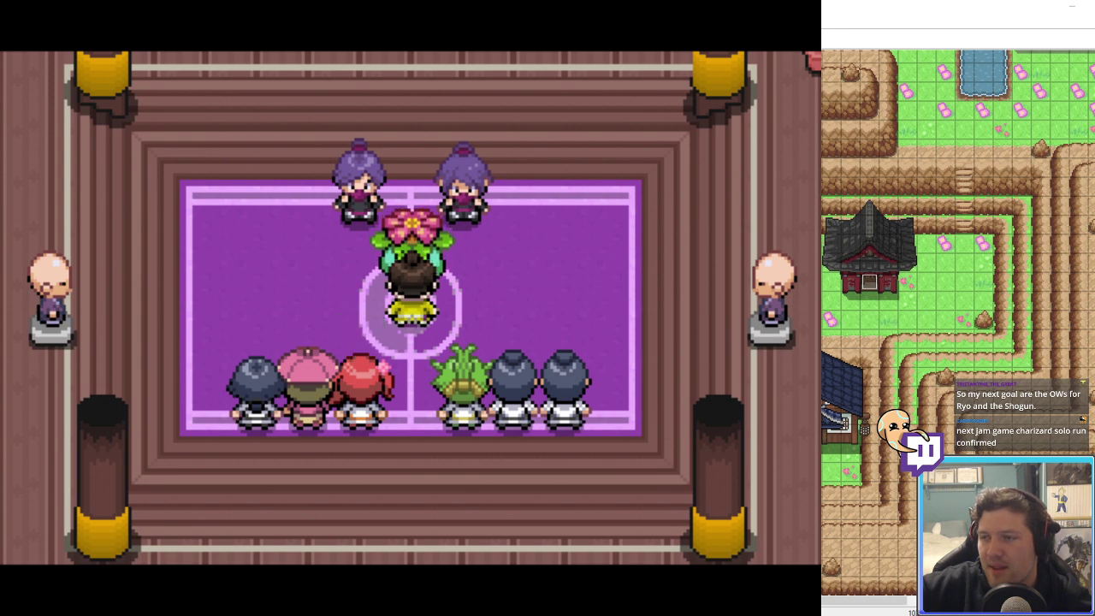
# Step: Advance the dojo cutscene through the Shogun's call for the Samurai, Akane's entrance and Akui Kenshi 2's taunt
pyautogui.press('z')
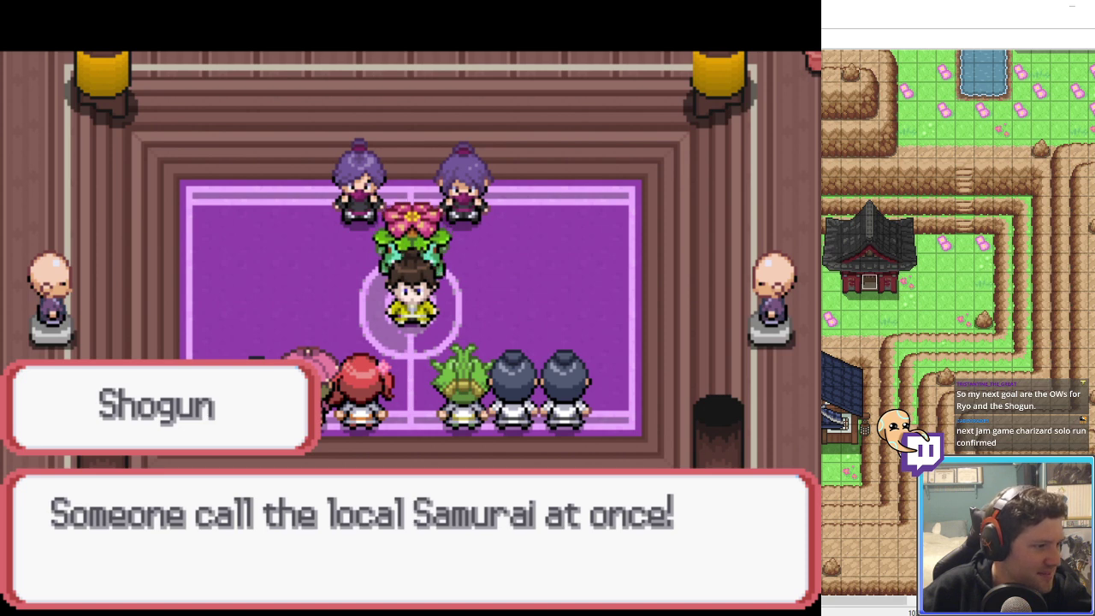
pyautogui.press('z')
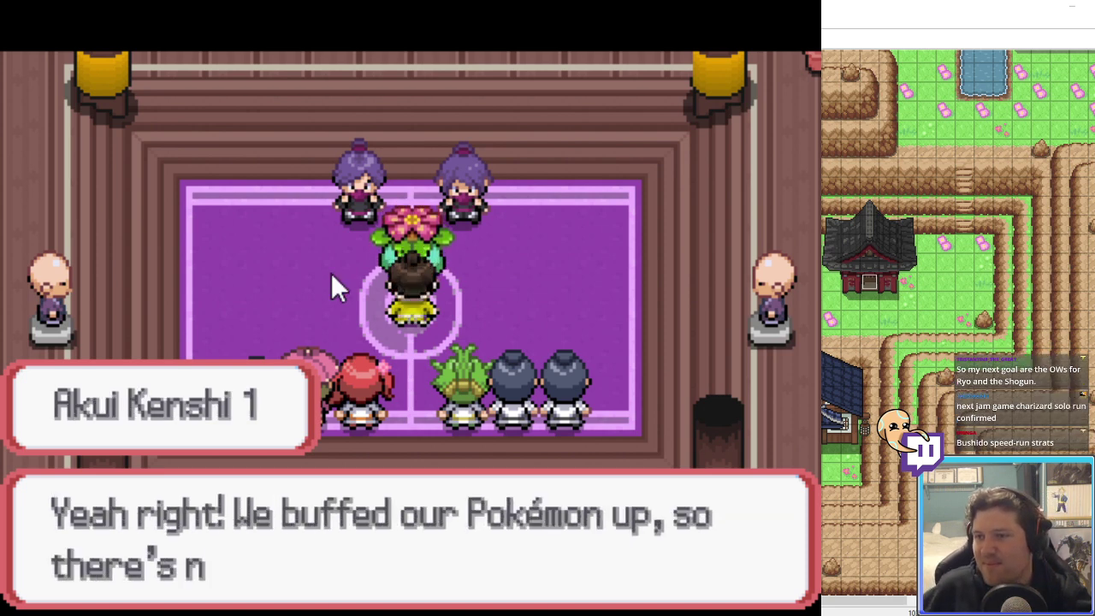
pyautogui.press('z')
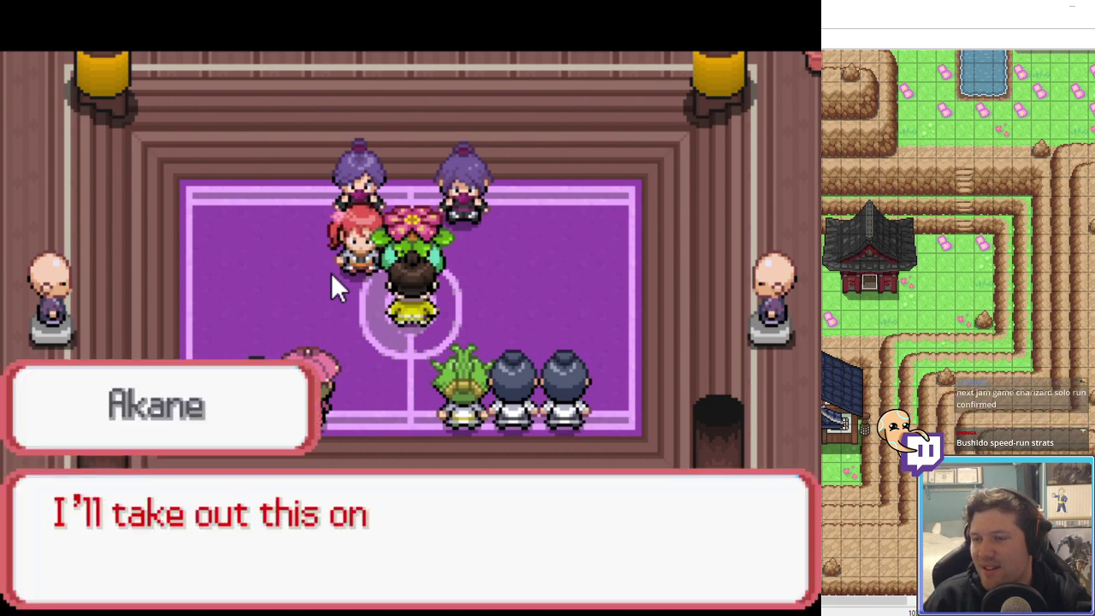
pyautogui.press('z')
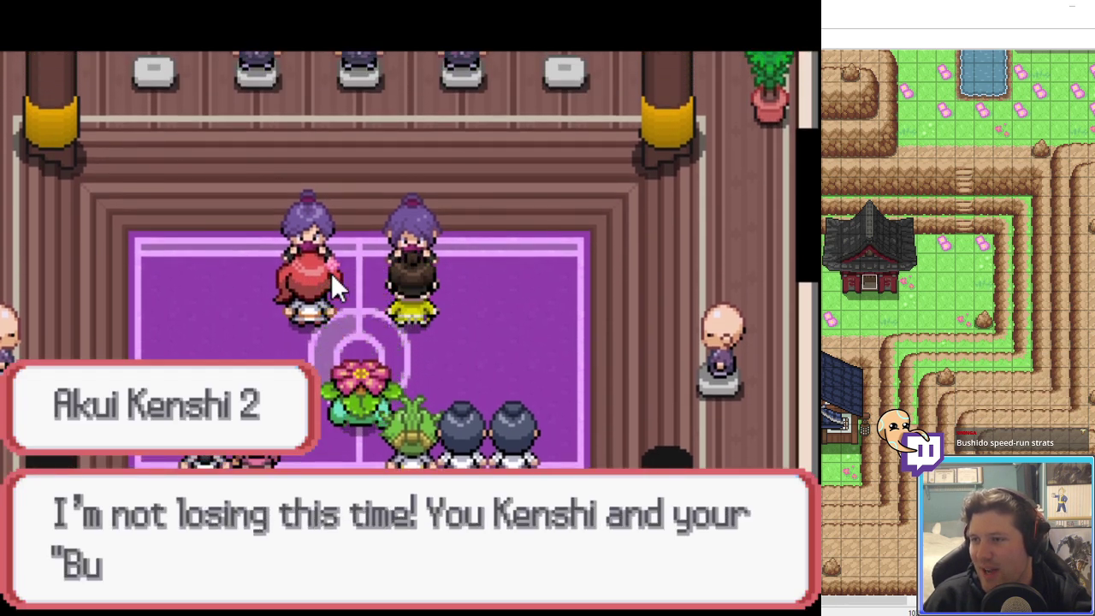
pyautogui.press('z')
pyautogui.press('z')
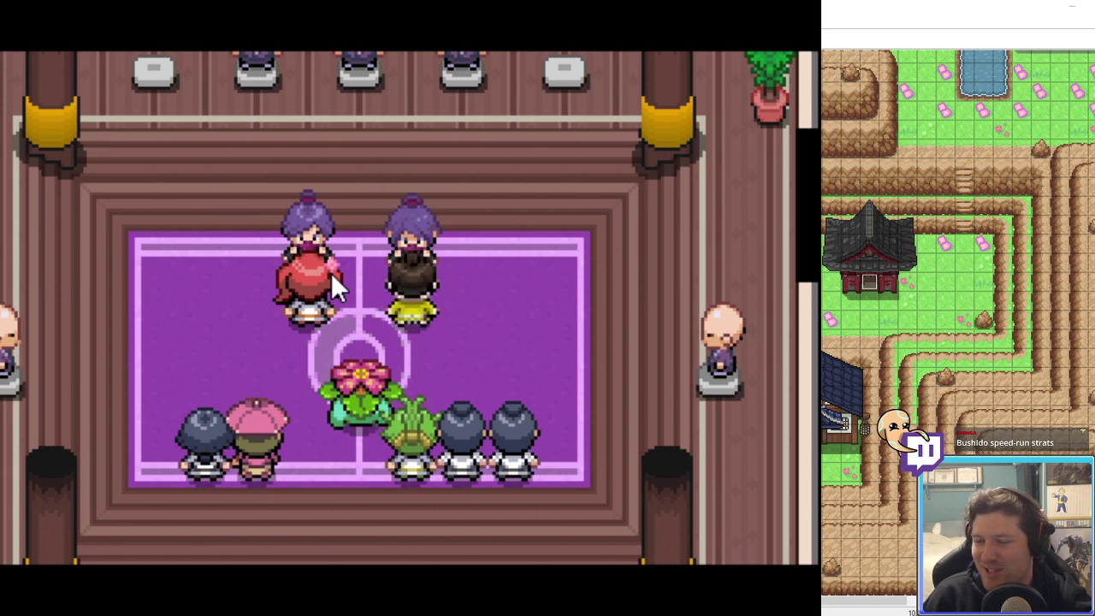
# Step: Continue the dialogue with Akui Kenshi 2 and the Shogun, and receive the Great Balls
pyautogui.press('z')
pyautogui.press('z')
pyautogui.press('z')
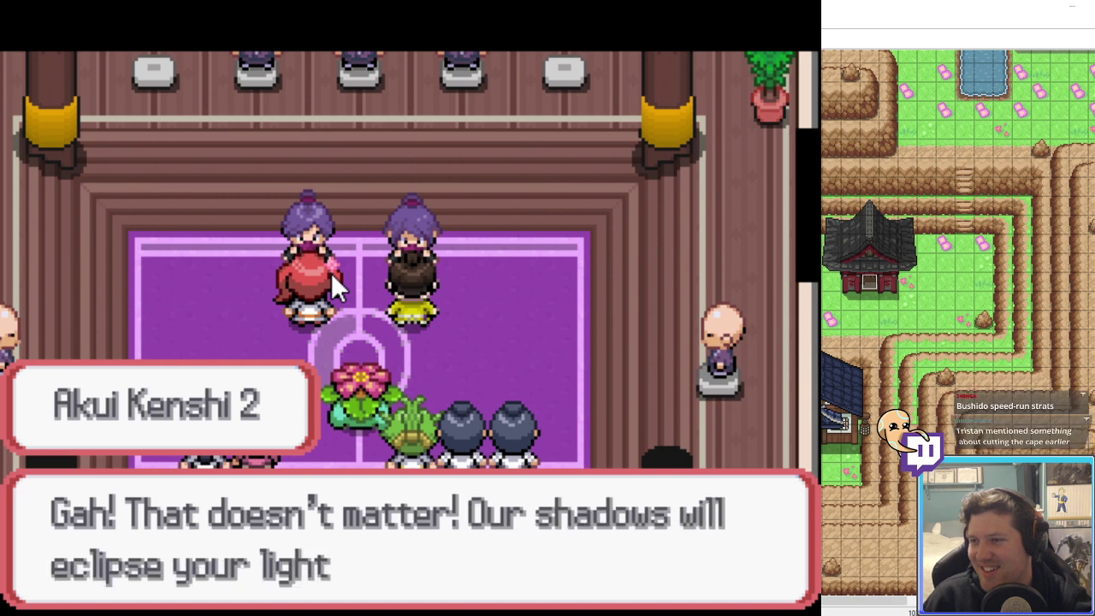
pyautogui.press('z')
pyautogui.press('z')
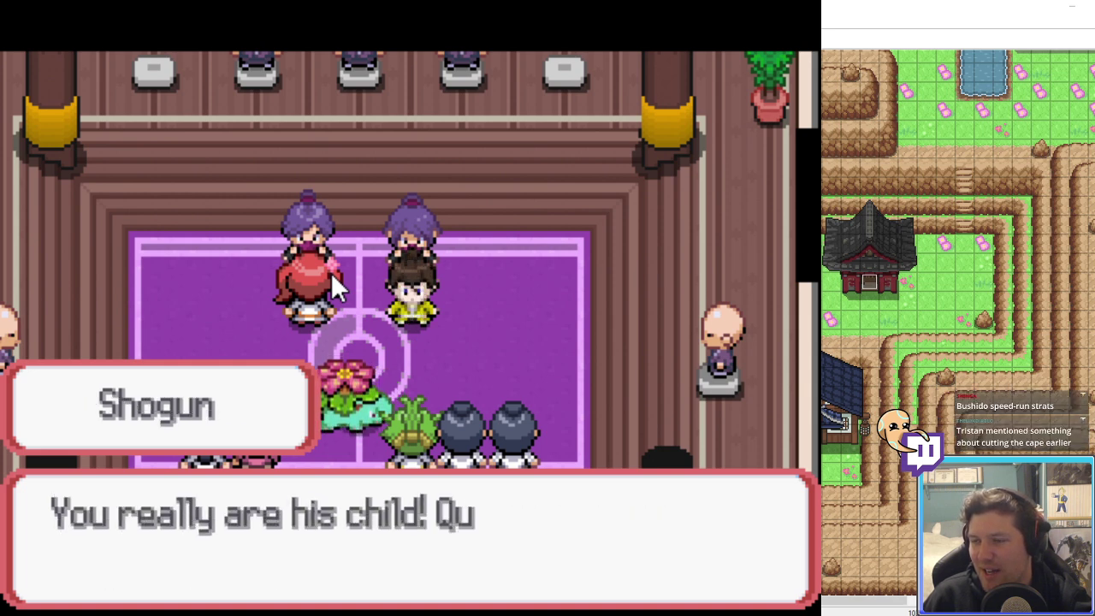
pyautogui.press('z')
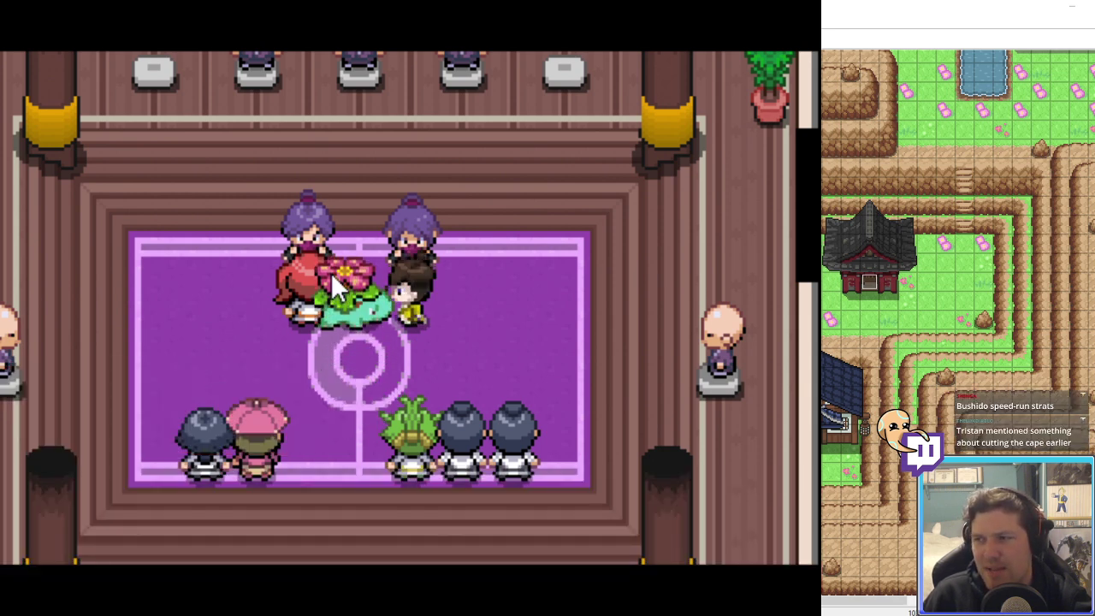
pyautogui.press('z')
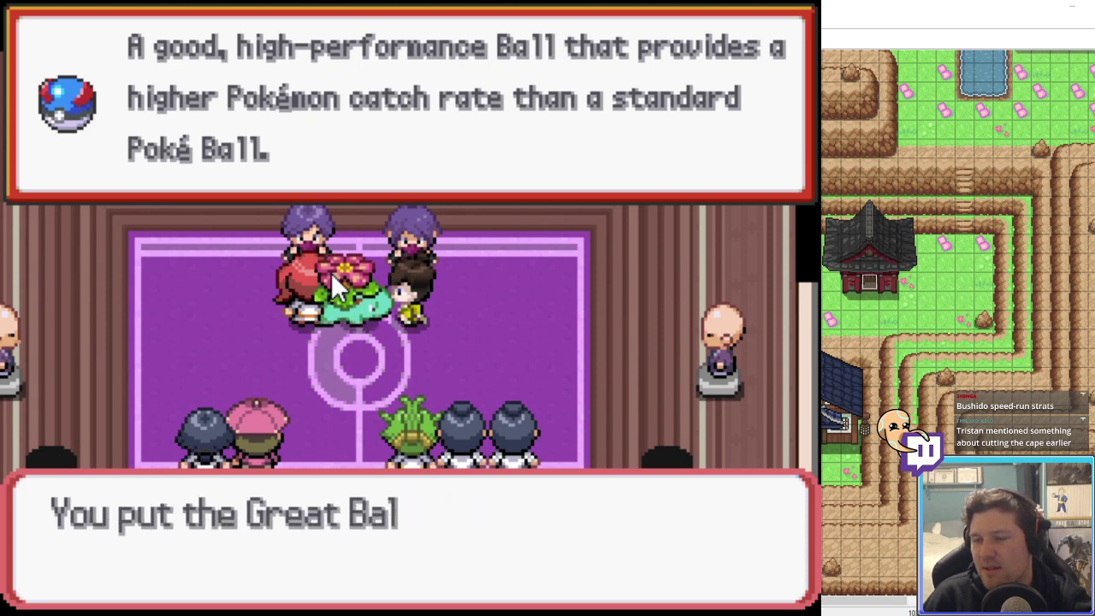
pyautogui.press('z')
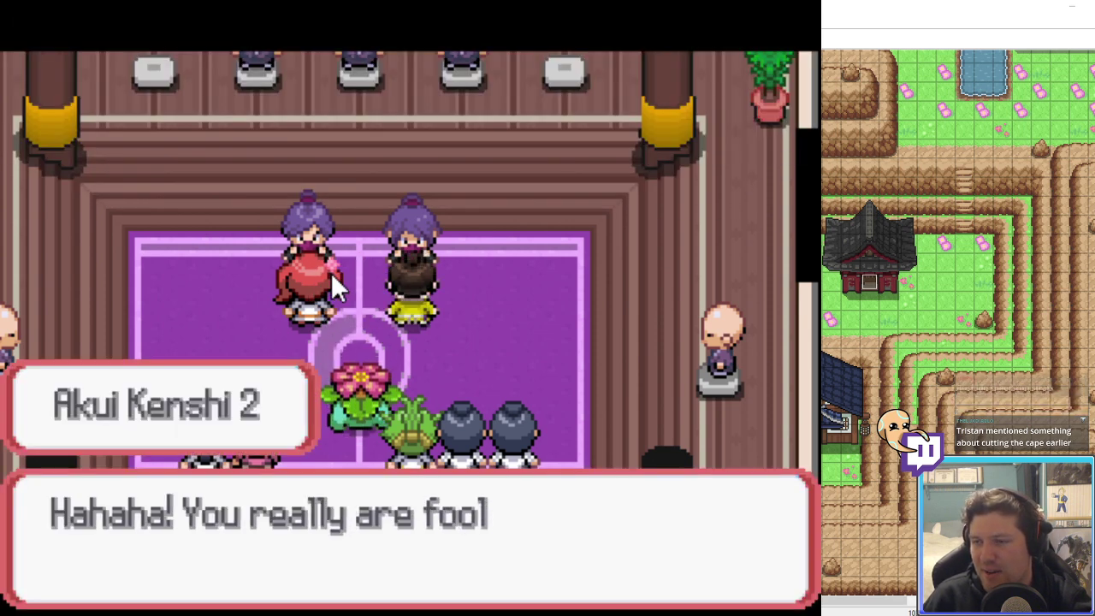
# Step: Finish Akui Kenshi 2's challenge lines and enter the battle against Akui Clan Kumiko with Charizard
pyautogui.press('z')
pyautogui.press('z')
pyautogui.press('z')
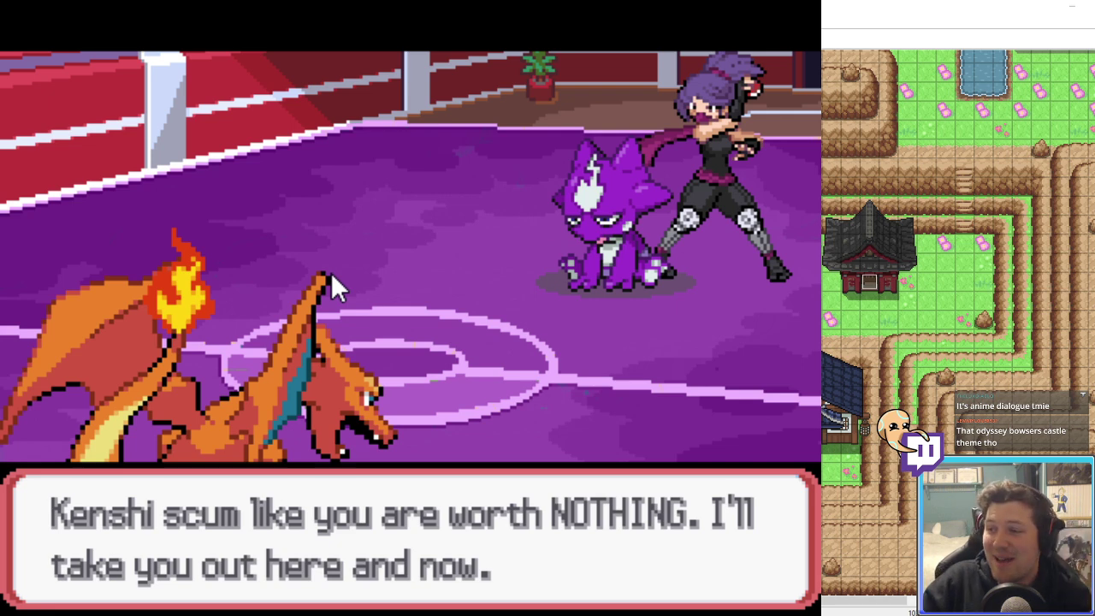
# Step: Advance Kumiko's mid-battle lines about her full power and Ninja Agility, and defeat her Toxel with Charizard
pyautogui.press('Return')
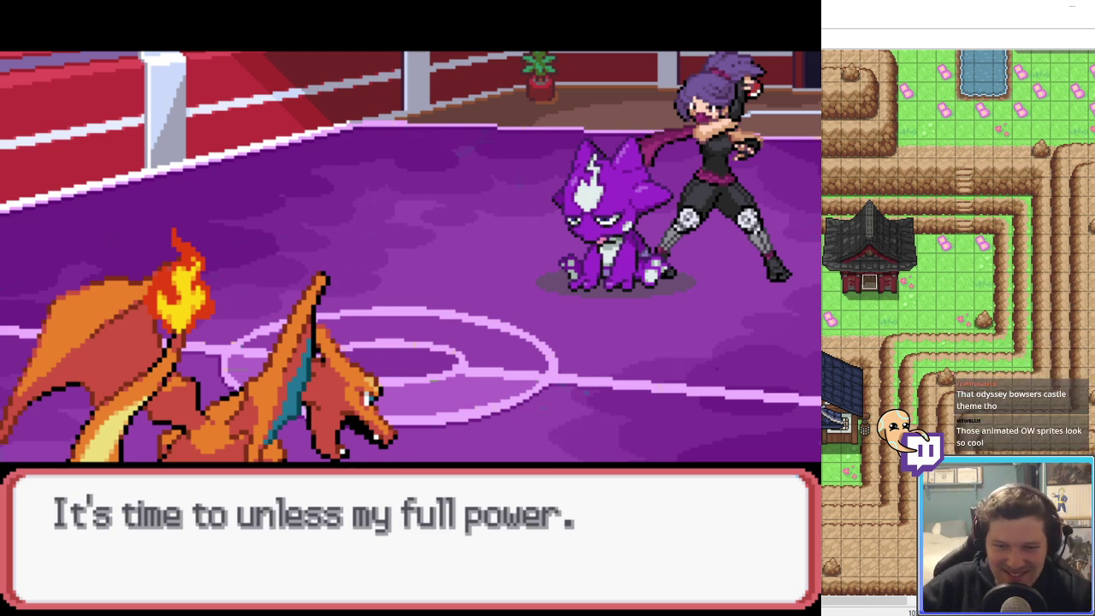
pyautogui.hotkey('alt', 'Tab')
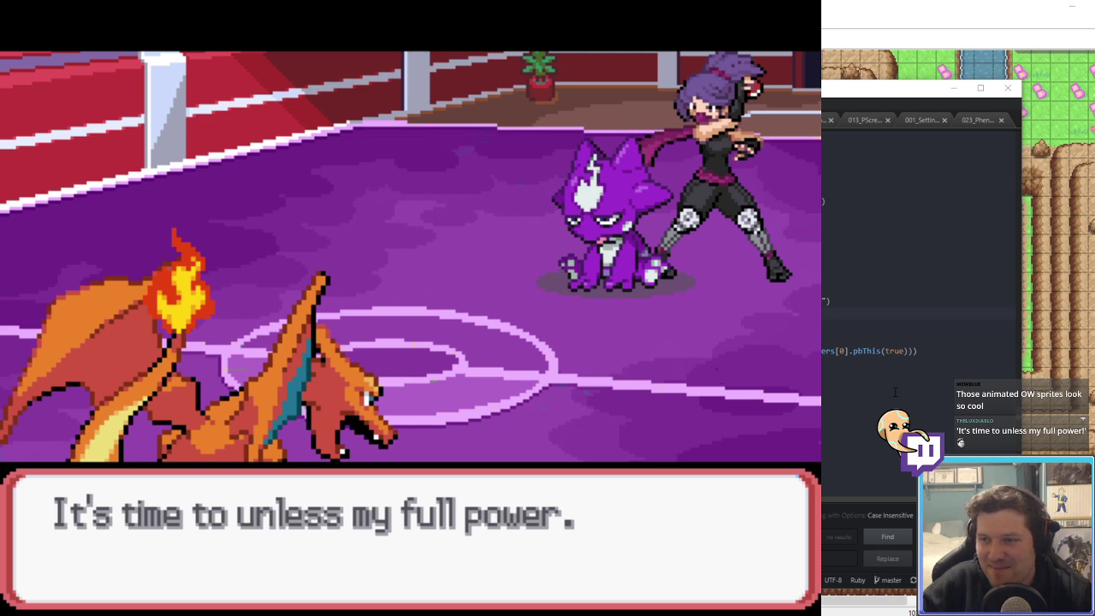
pyautogui.press('c')
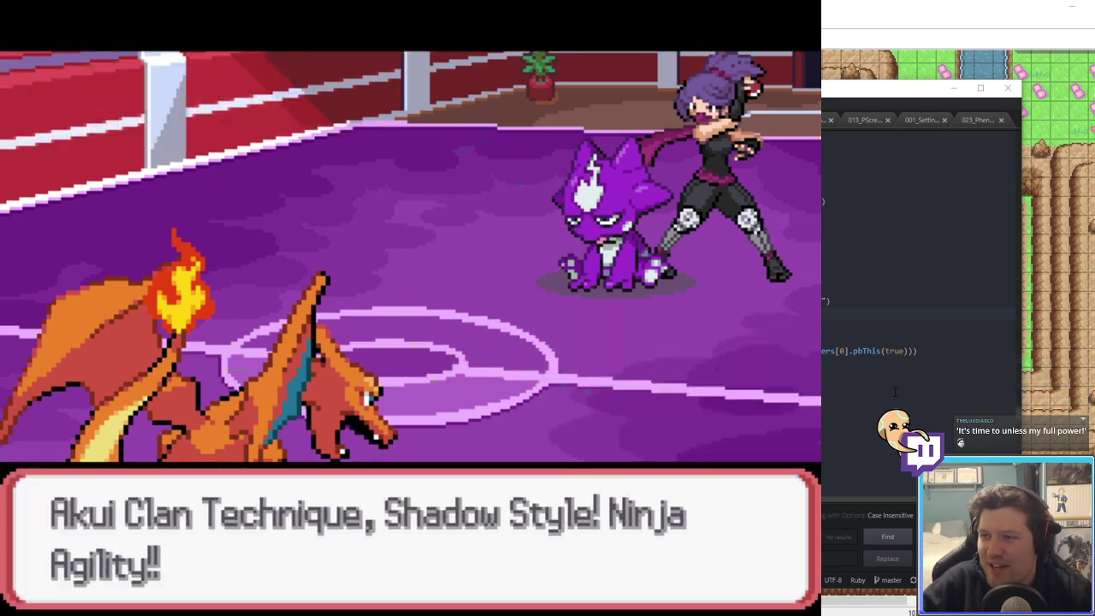
pyautogui.press('Return')
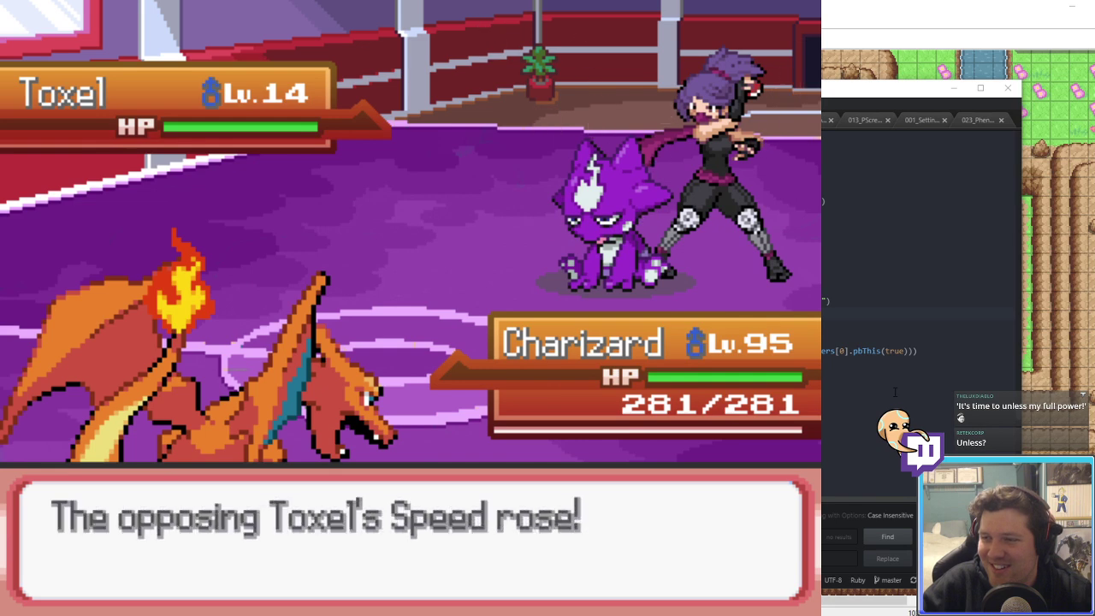
pyautogui.press('Return')
pyautogui.press('Return')
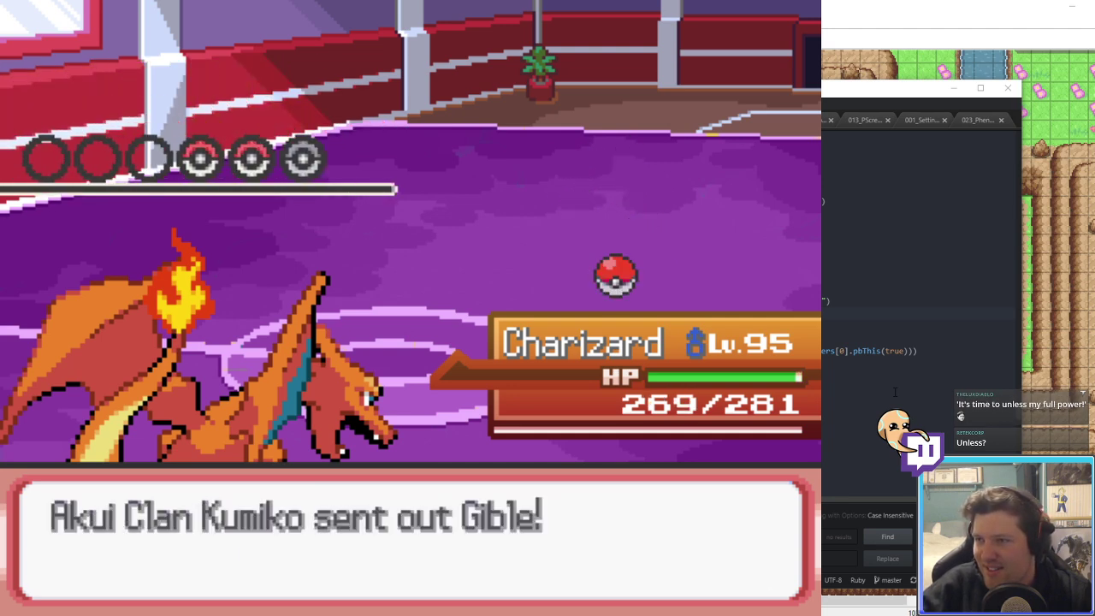
# Step: Defeat Kumiko's Gible with Charizard and continue to her next Pokémon
pyautogui.press('Return')
pyautogui.press('Return')
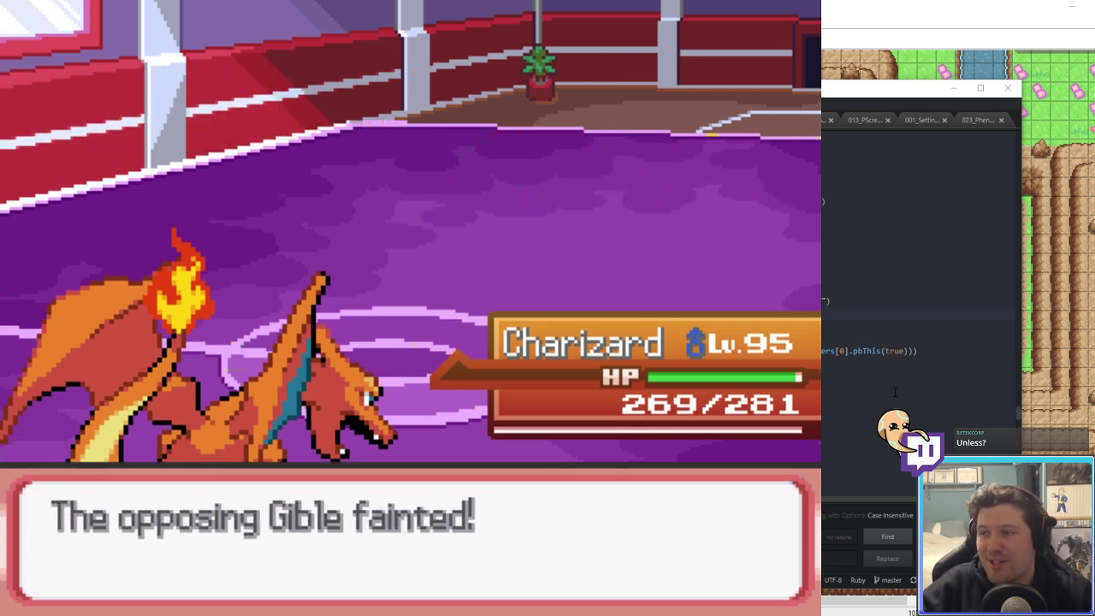
pyautogui.press('Return')
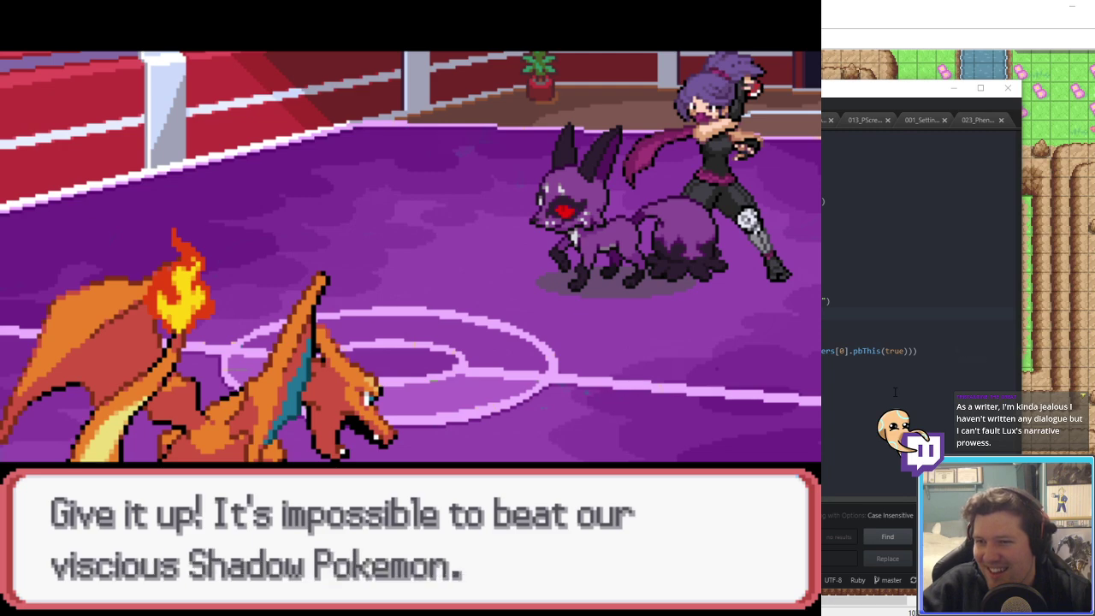
# Step: Advance the event dialogue during the Nickit battle to obtain the Katana of Light and read its description
pyautogui.press('Return')
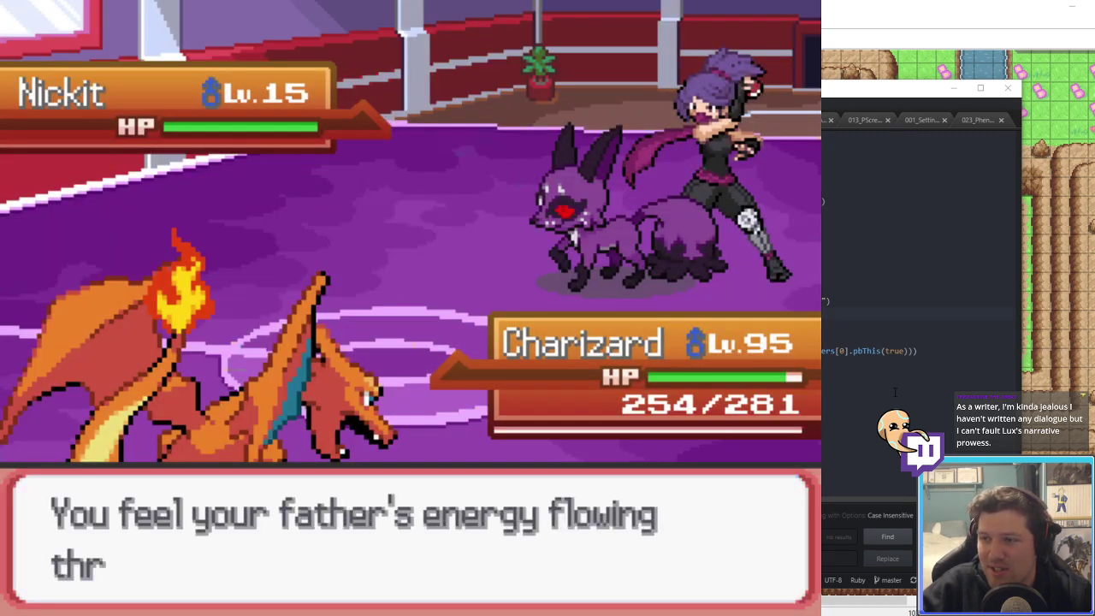
pyautogui.press('Return')
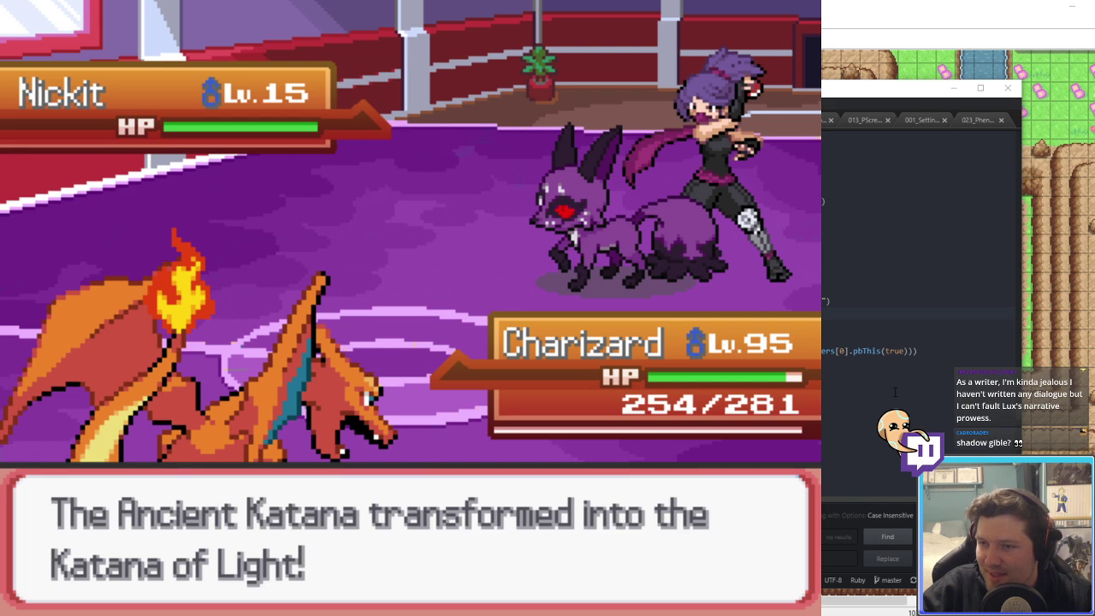
pyautogui.press('Return')
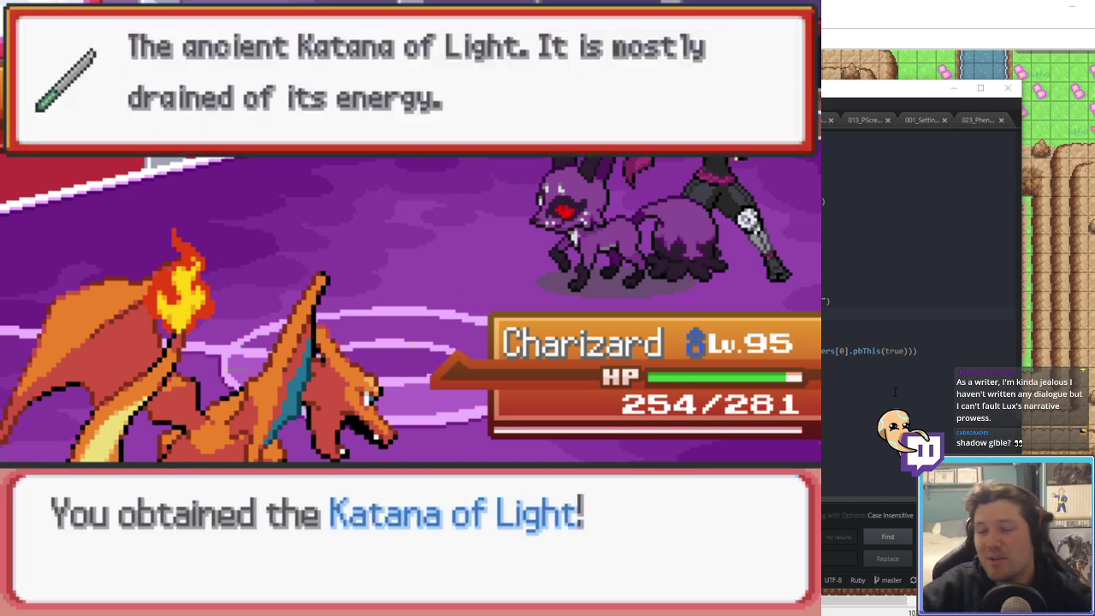
pyautogui.press('Return')
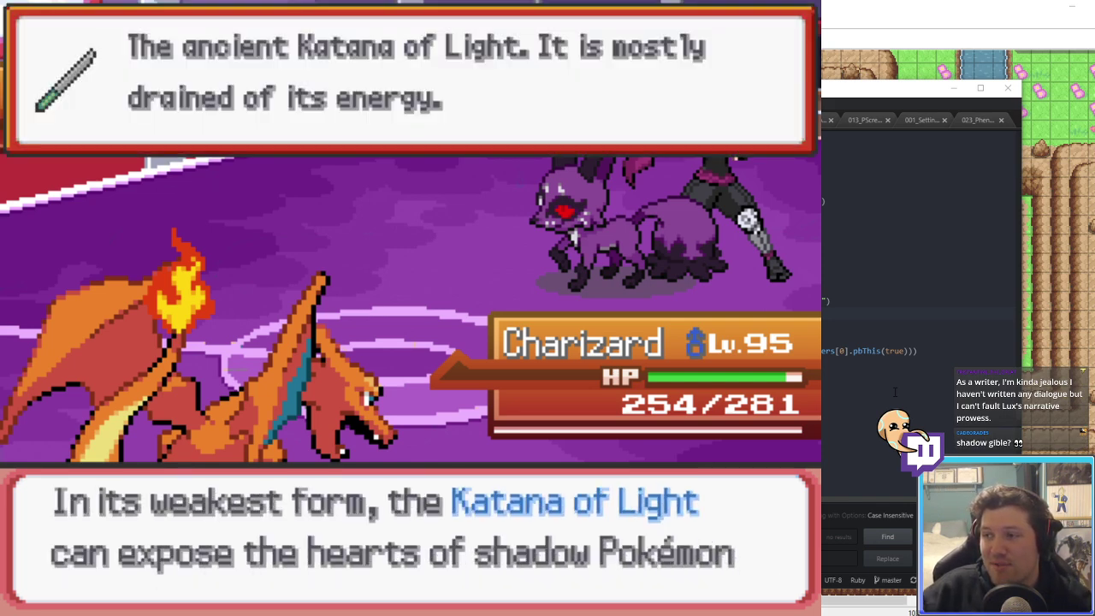
pyautogui.press('Return')
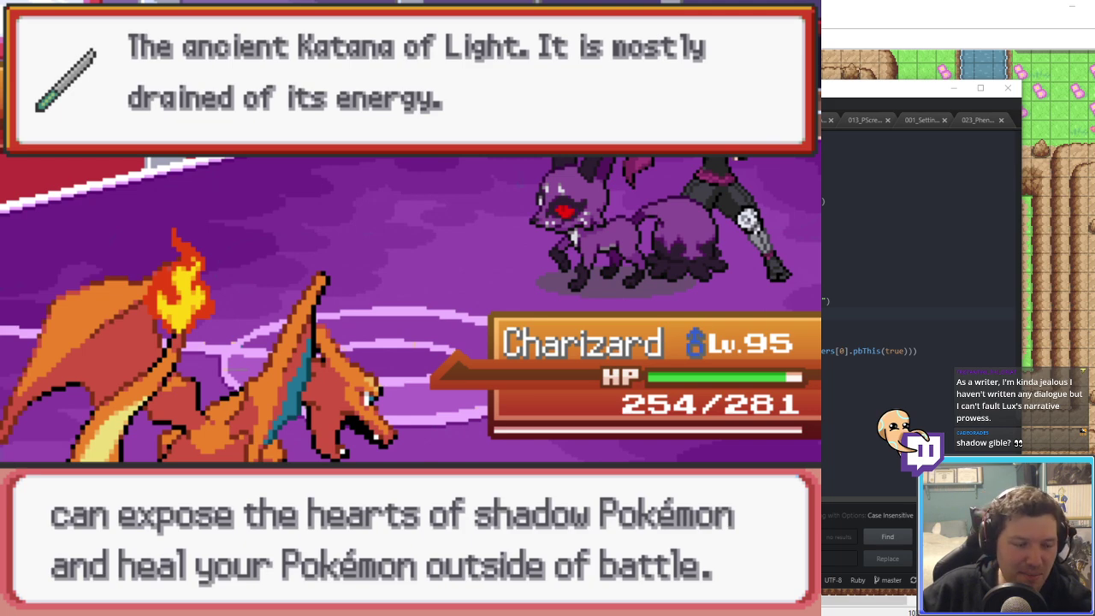
# Step: Switch to ImageGlass, inspect the 443_shadow.png Gible sprite at 1000% zoom, and narrow its window
pyautogui.hotkey('alt', 'Tab')
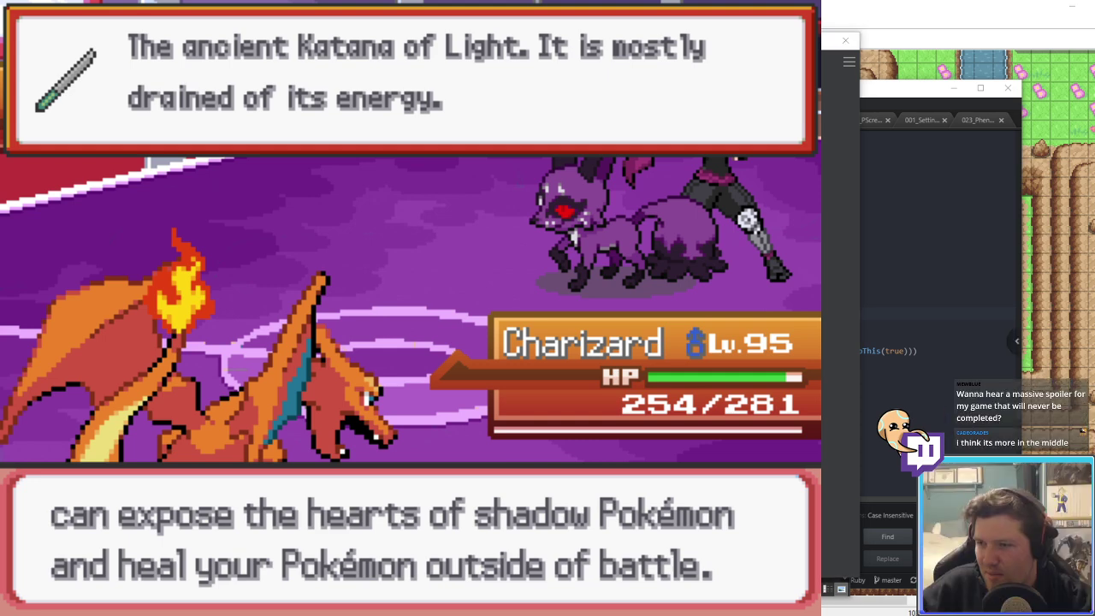
pyautogui.hotkey('alt', 'Tab')
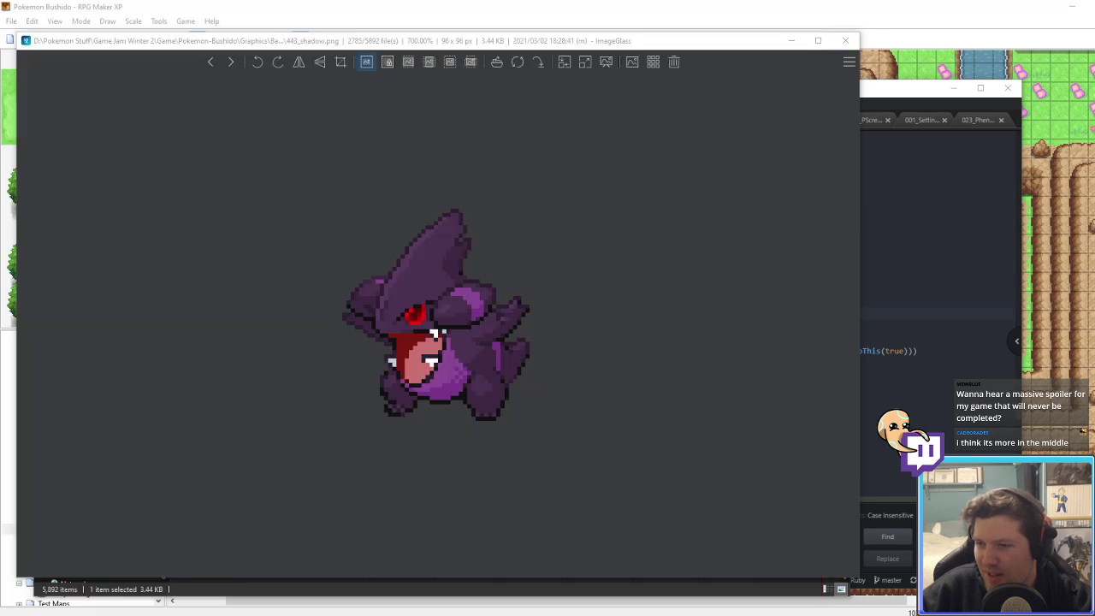
pyautogui.scroll(3, 681, 328)
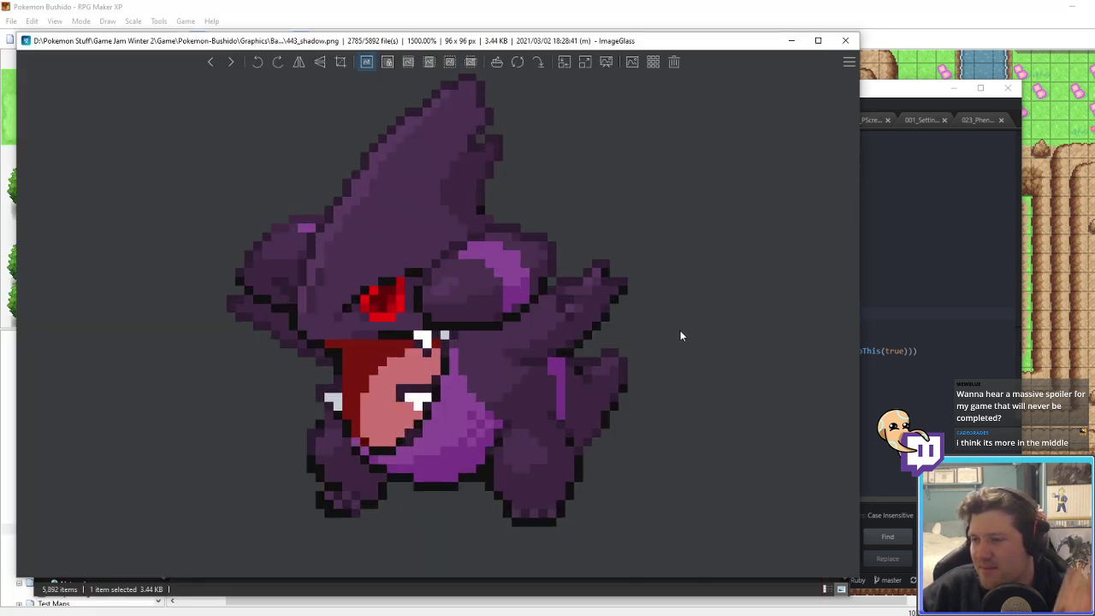
pyautogui.scroll(-1, 680, 330)
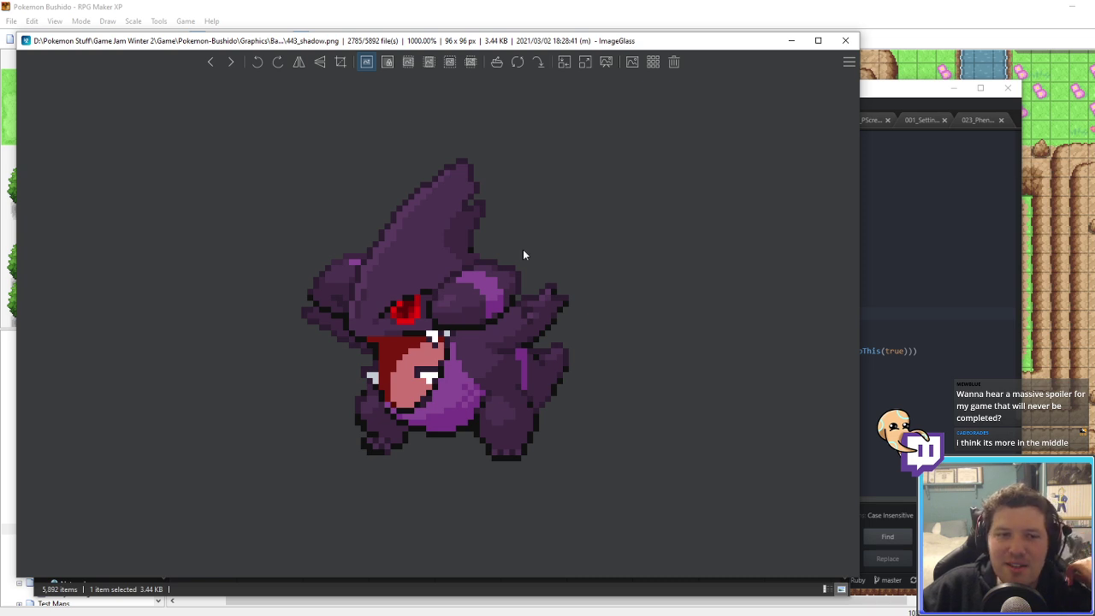
pyautogui.moveTo(858, 134); pyautogui.dragTo(545, 96)
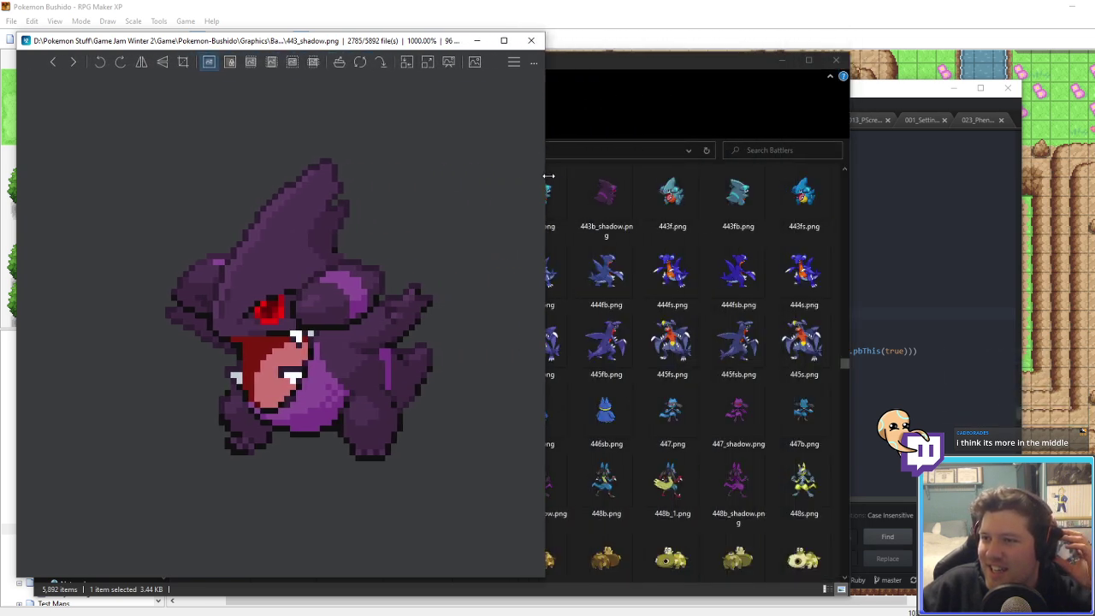
# Step: Open 447_shadow.png from the Battlers folder in a second window, enlarge the sprite to 1200%, and narrow that window
pyautogui.click(826, 261)
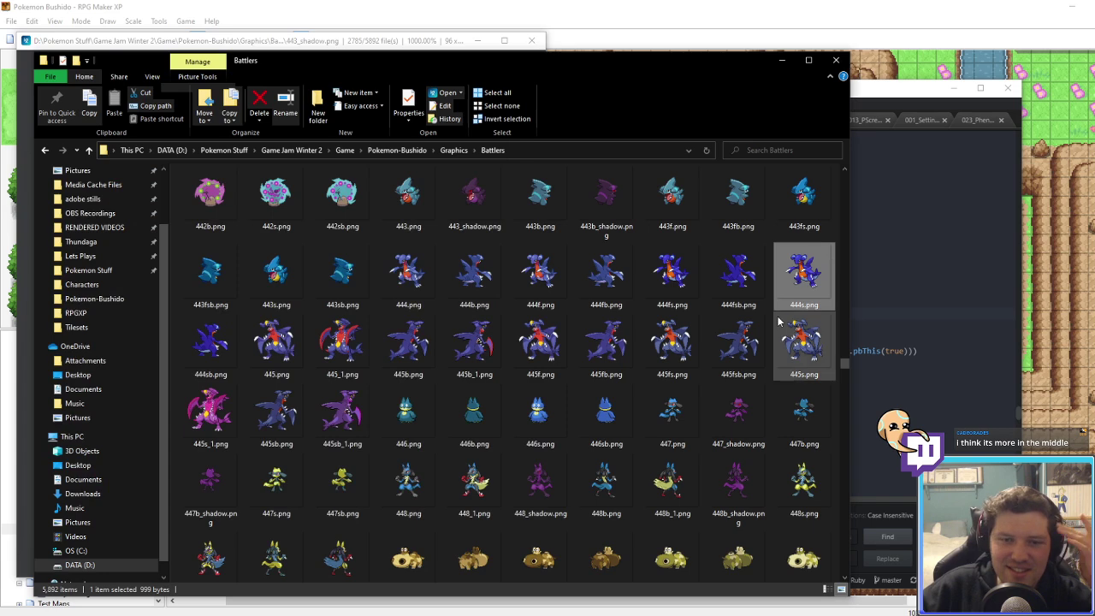
pyautogui.doubleClick(728, 414)
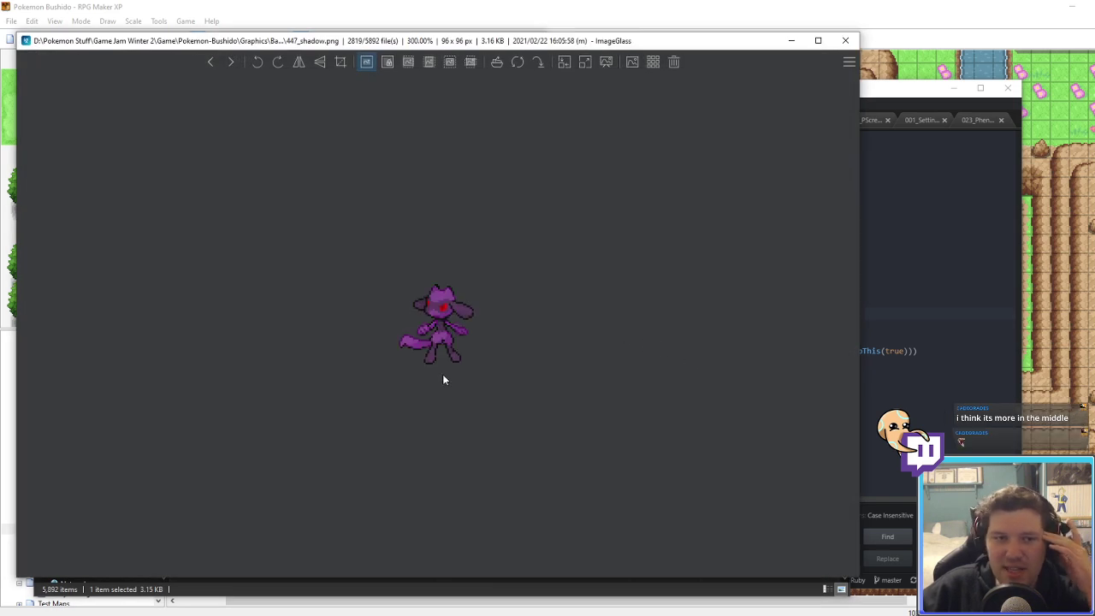
pyautogui.scroll(3, 445, 376)
pyautogui.scroll(2, 480, 393)
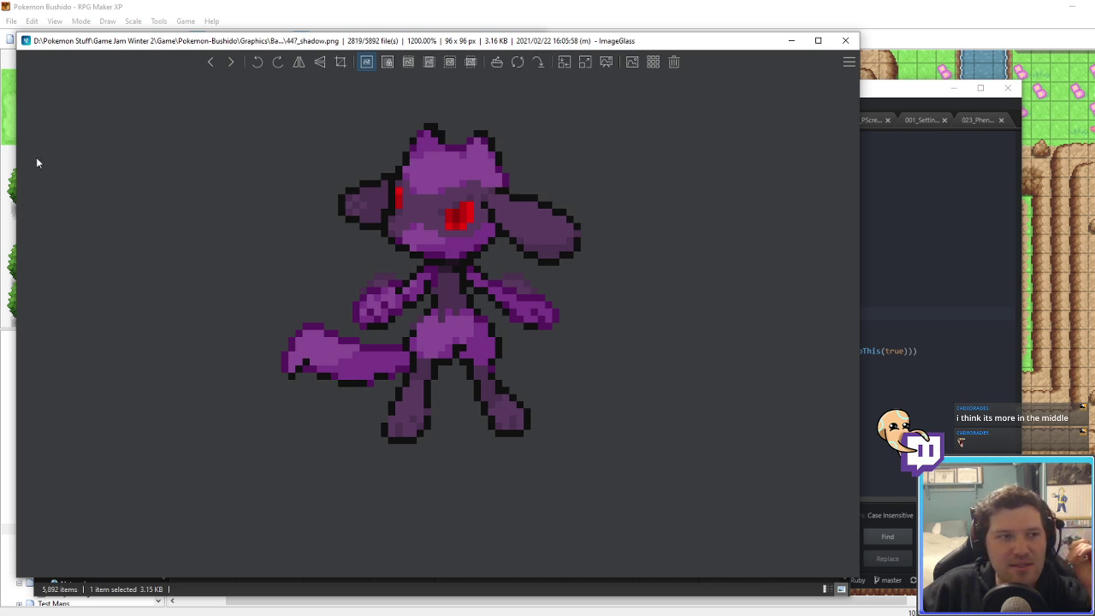
pyautogui.moveTo(16, 160); pyautogui.dragTo(284, 124)
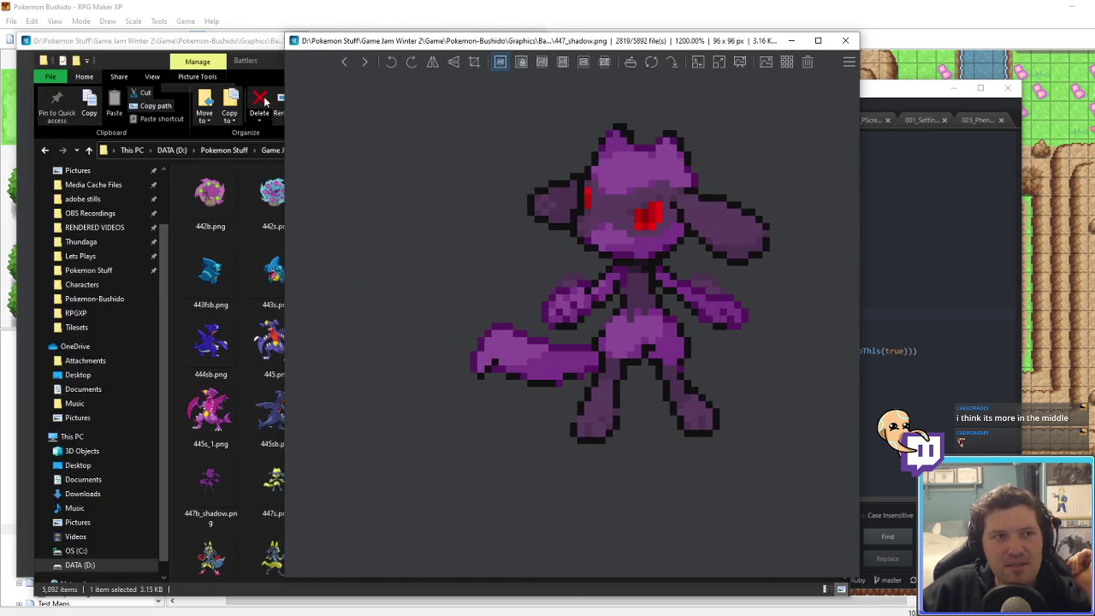
# Step: Bring both shadow sprite images forward for a side-by-side comparison and close the two image windows
pyautogui.click(1020, 615)
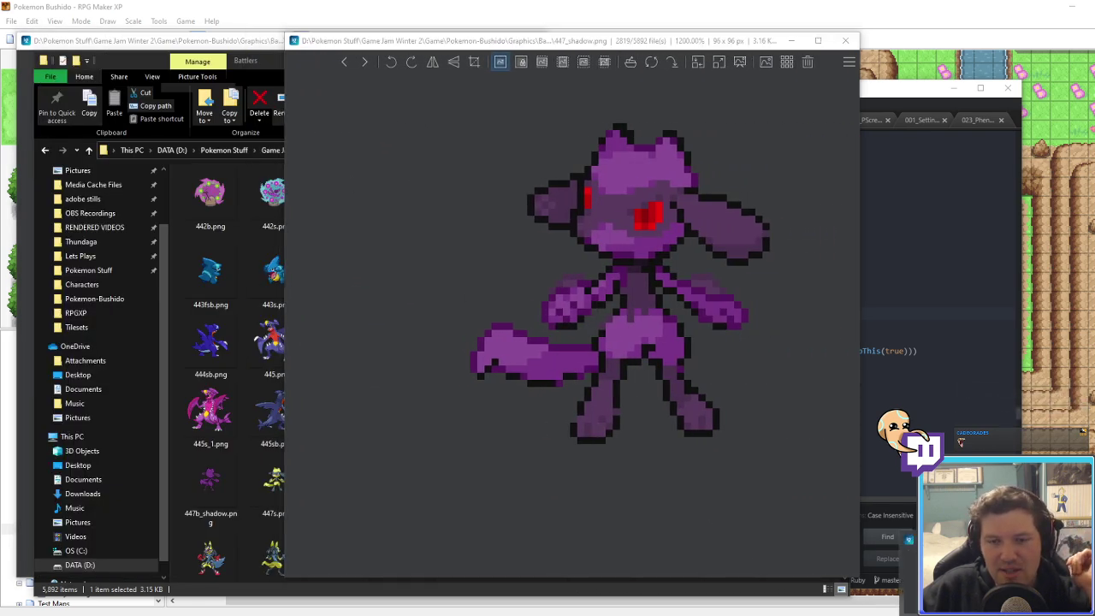
pyautogui.click(960, 575)
pyautogui.click(550, 115)
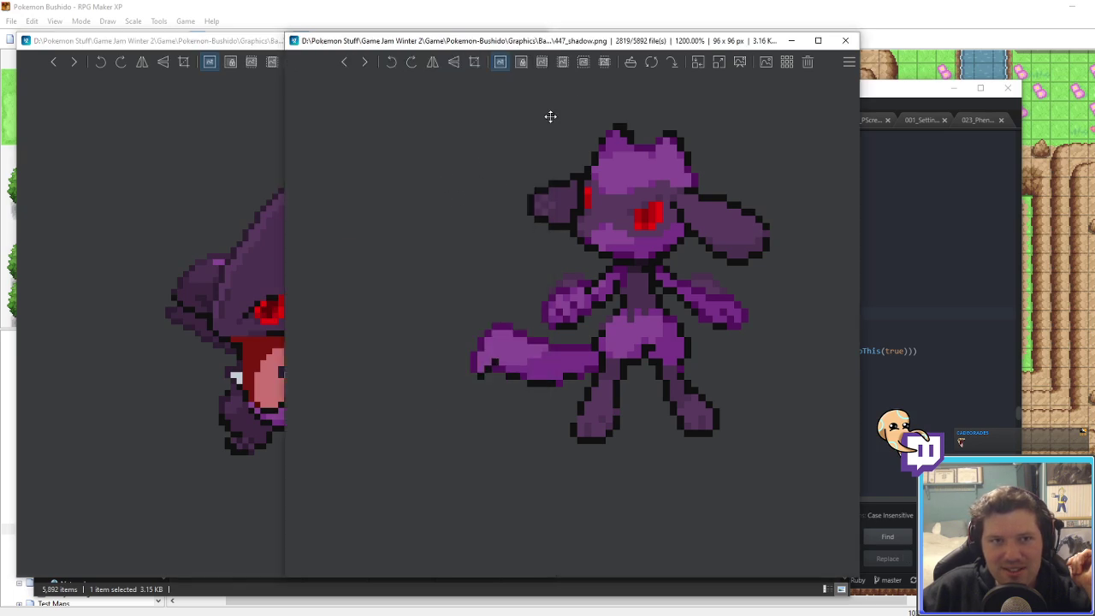
pyautogui.click(847, 41)
pyautogui.click(532, 40)
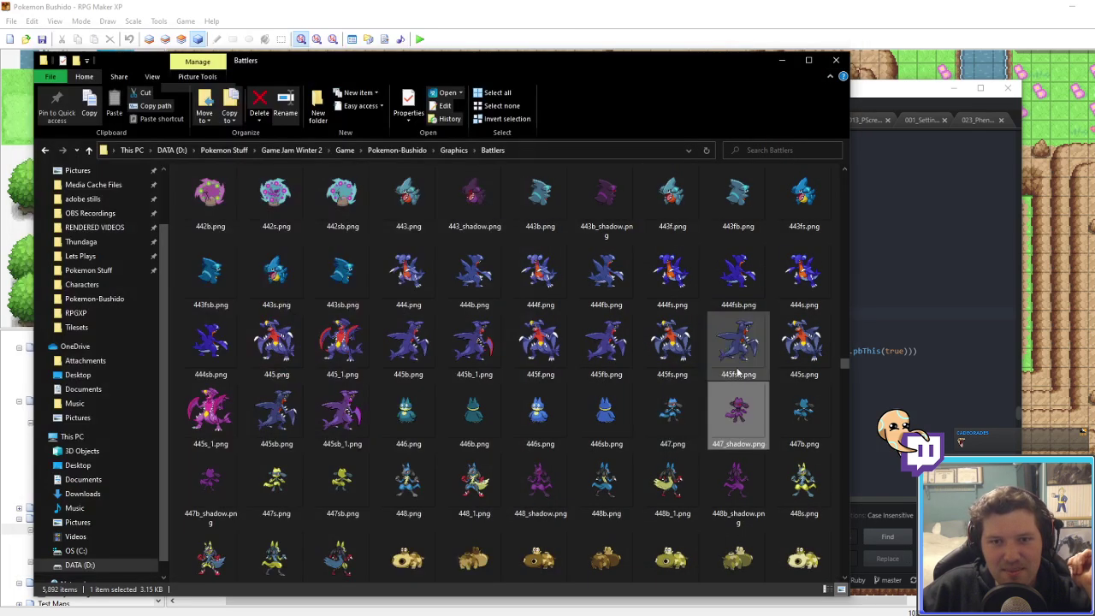
# Step: Open 448_shadow.png from the Battlers folder, inspect the sprite at 1200% zoom, and close the image
pyautogui.doubleClick(535, 479)
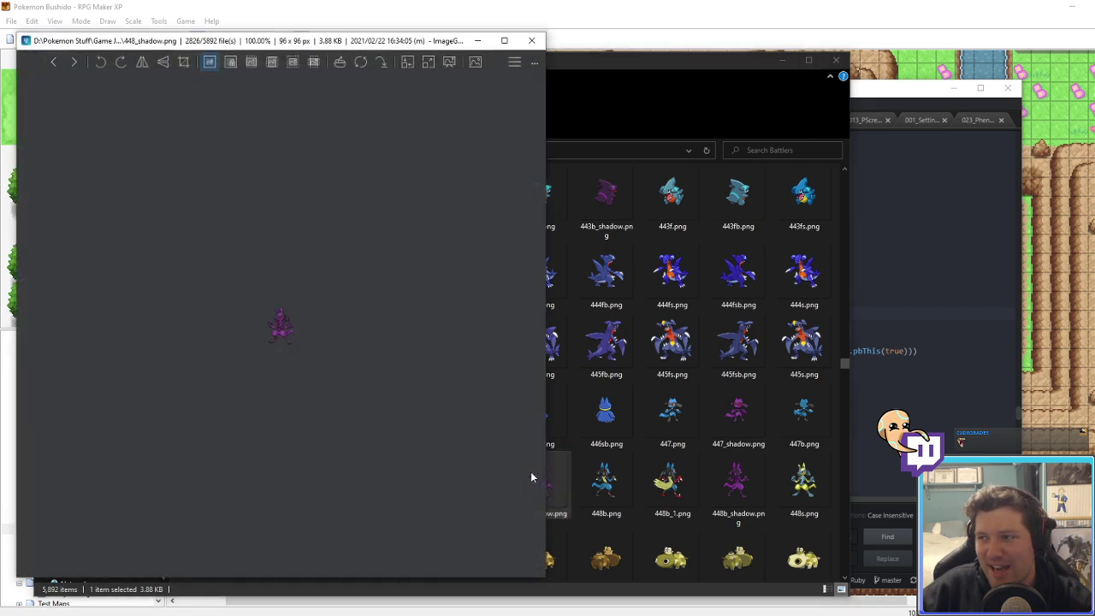
pyautogui.scroll(5, 315, 339)
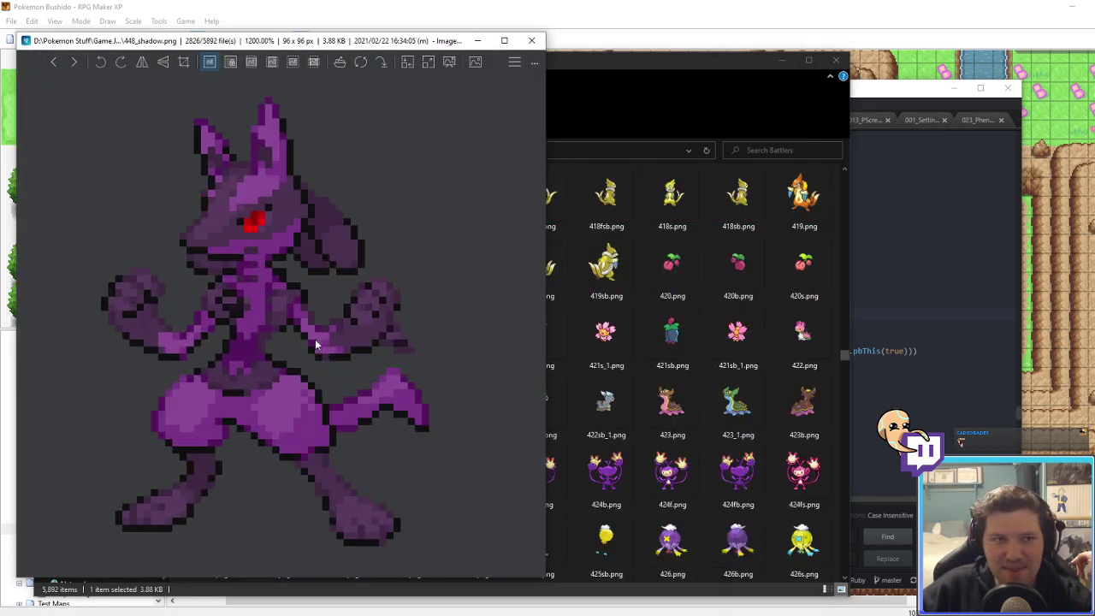
pyautogui.click(531, 41)
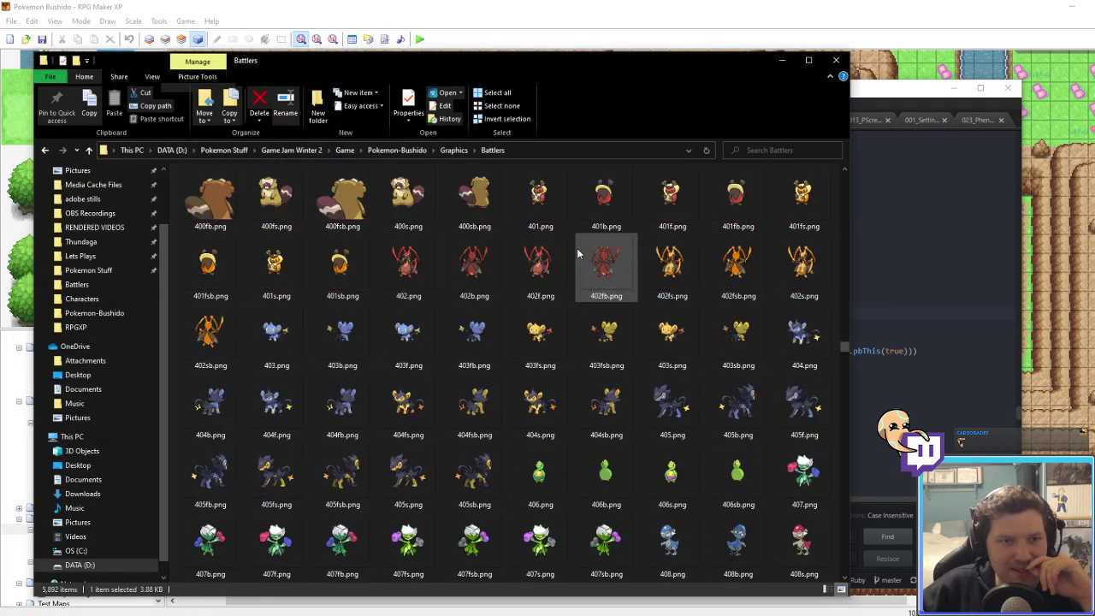
# Step: Browse the Battlers folder from the 400-series sprites back to the 233–245 range to look over the other shadow sprites
pyautogui.scroll(10, 577, 248)
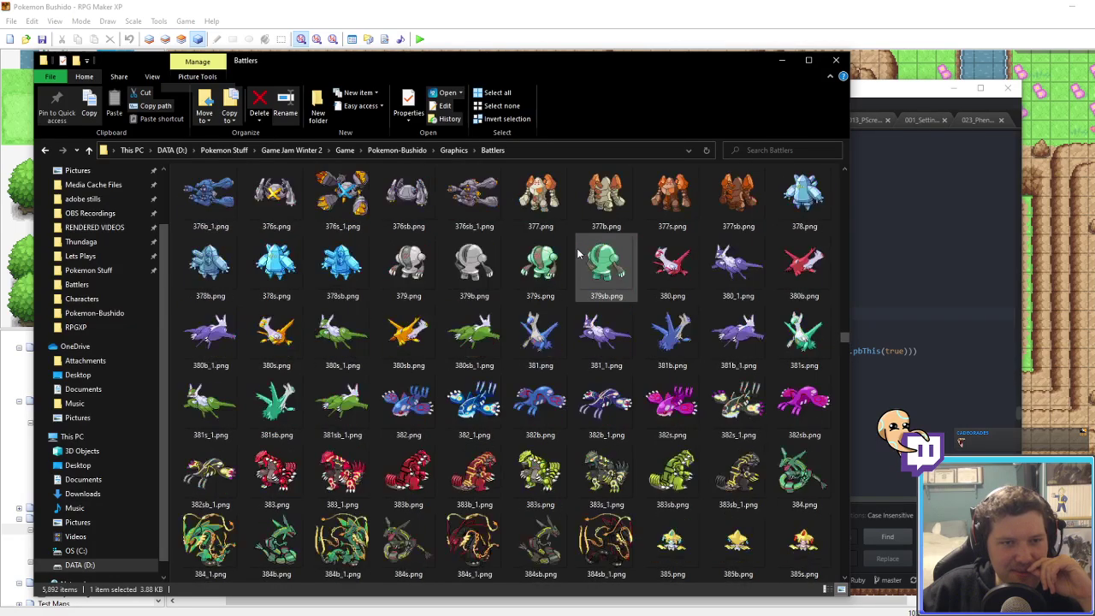
pyautogui.scroll(15, 576, 248)
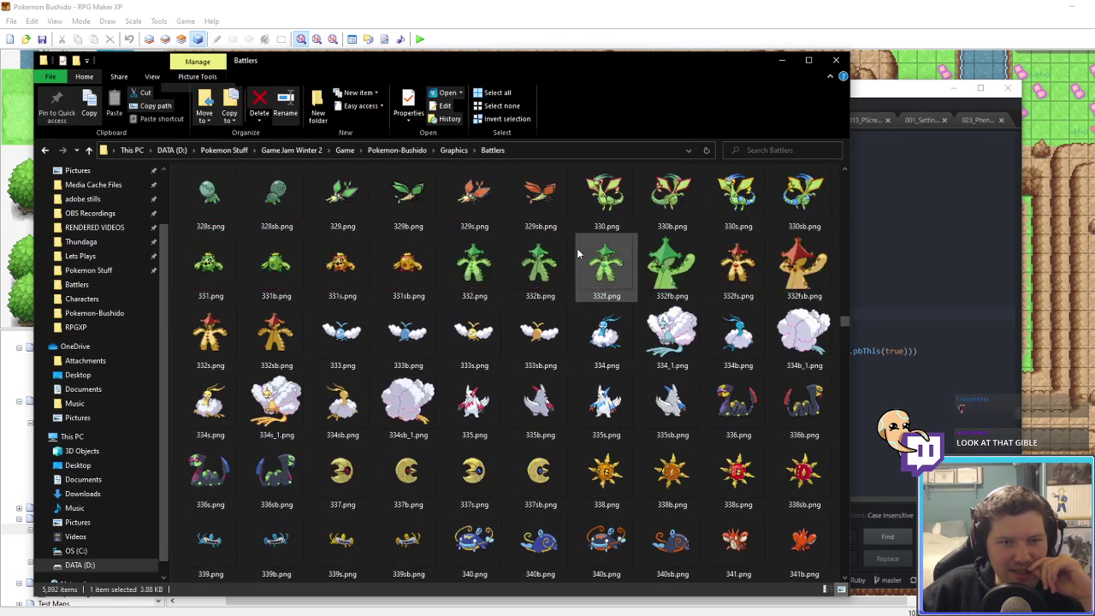
pyautogui.scroll(15, 576, 253)
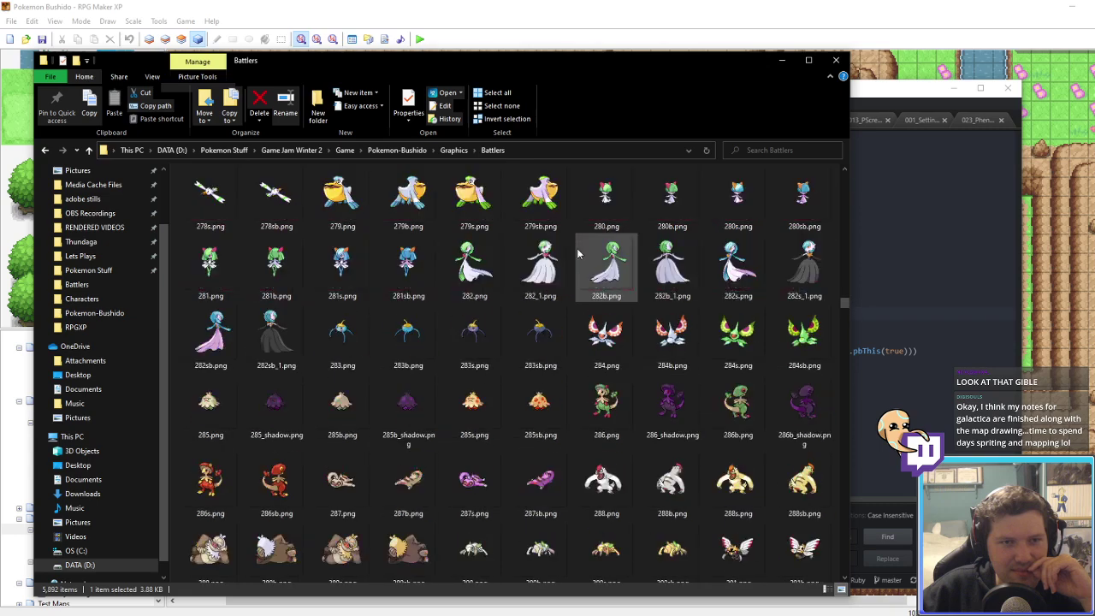
pyautogui.scroll(3, 577, 253)
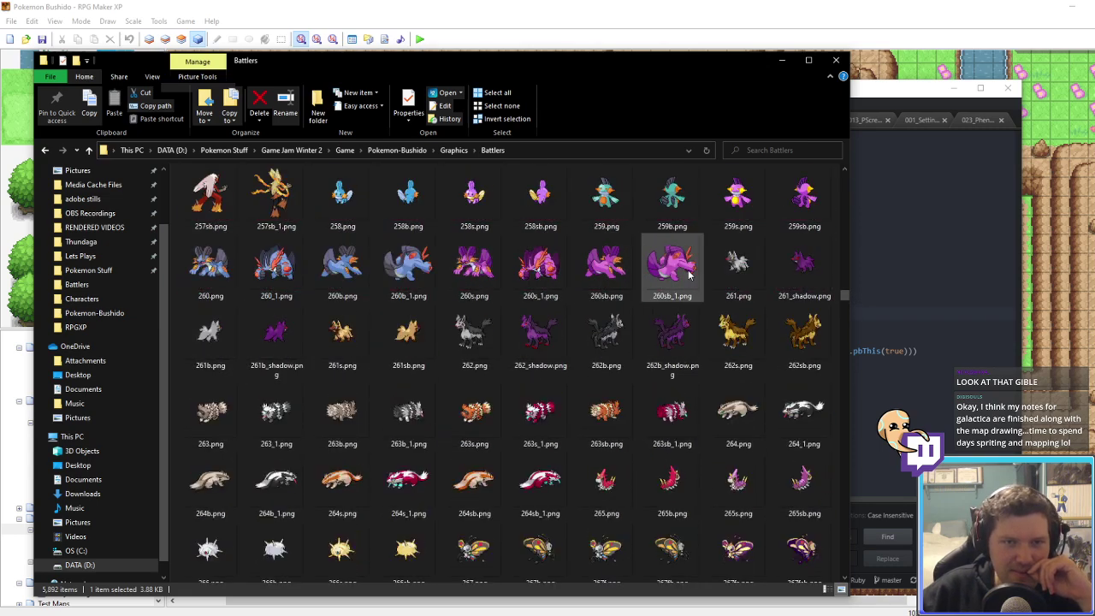
pyautogui.scroll(7, 689, 274)
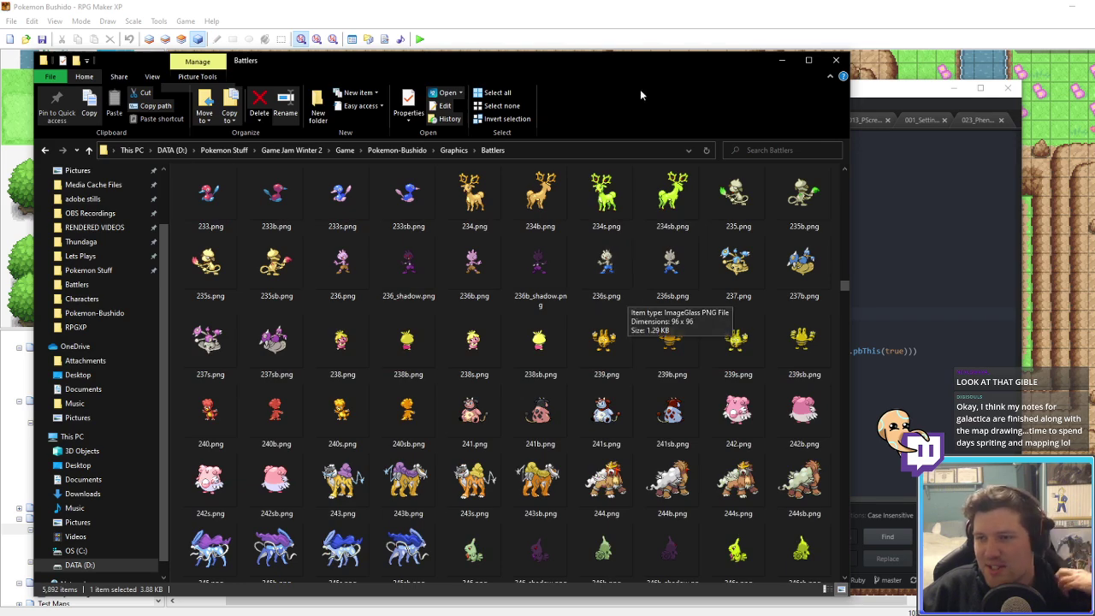
# Step: Switch back to the game playtest and advance the Katana of Light and Shogun dialogue to Charizard's battle command choice
pyautogui.click(650, 5)
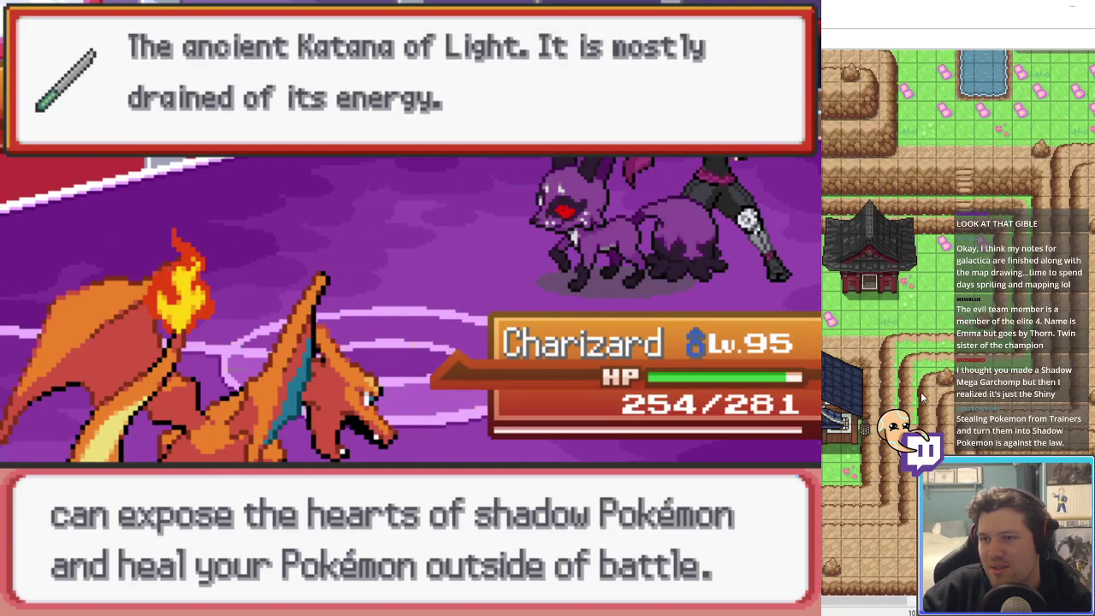
pyautogui.press('Return')
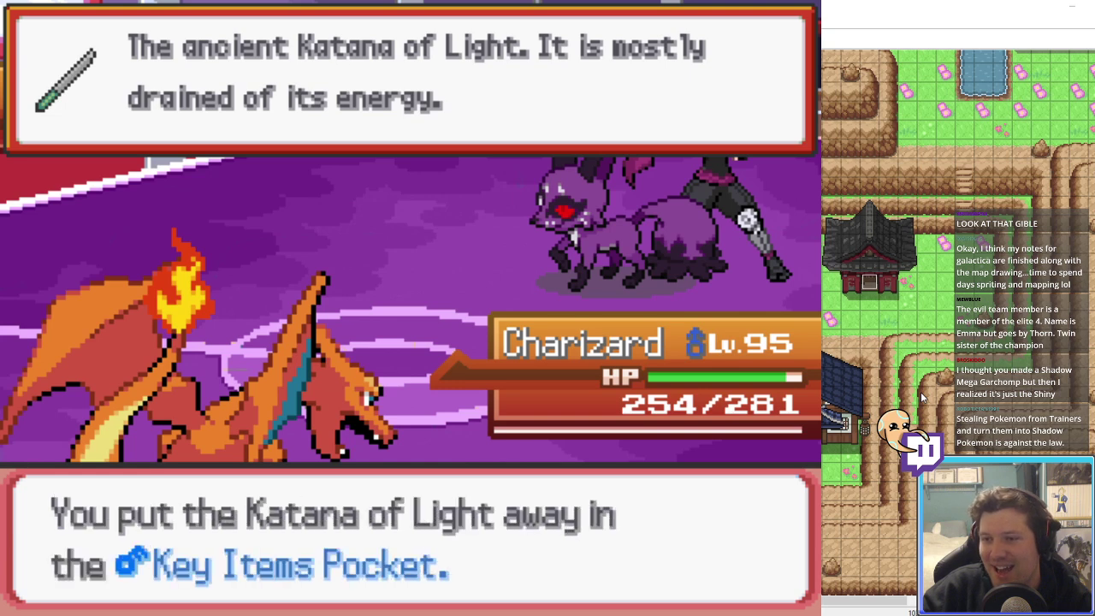
pyautogui.press('Return')
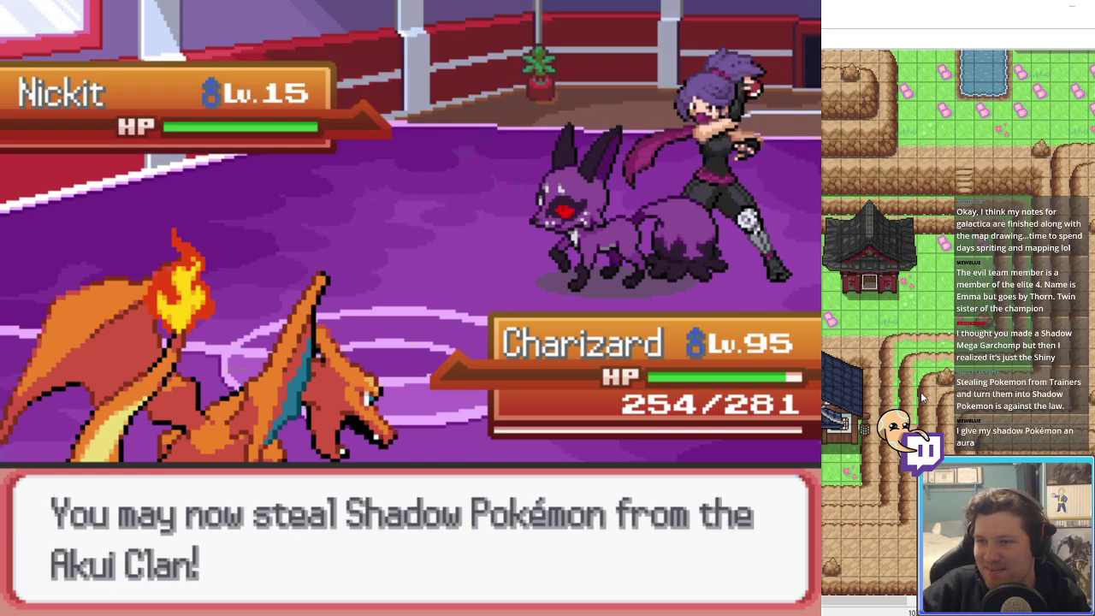
pyautogui.press('Return')
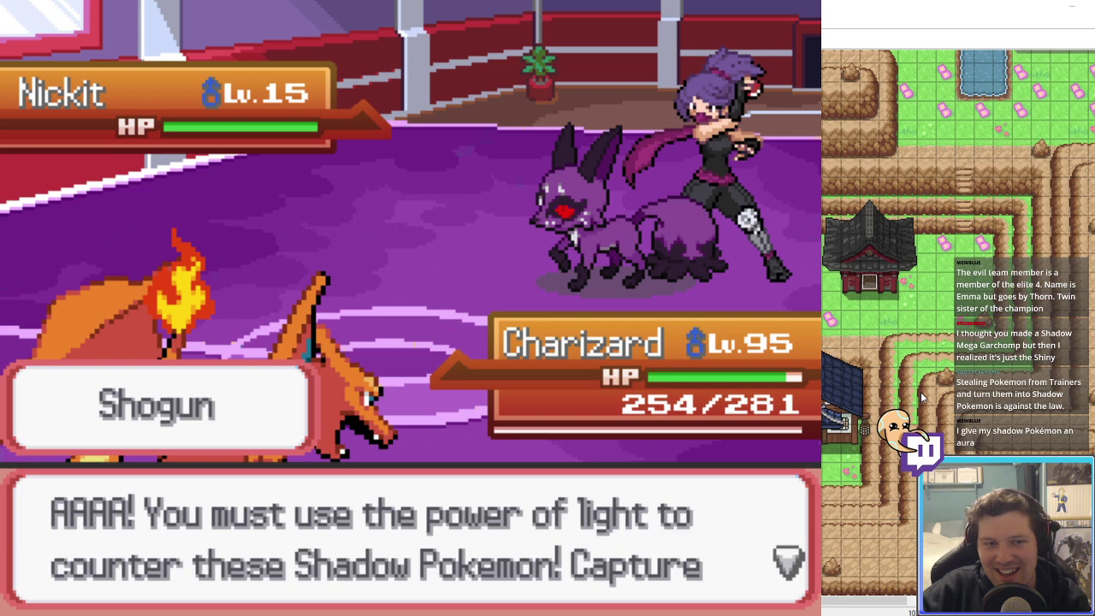
pyautogui.press('Return')
pyautogui.press('Return')
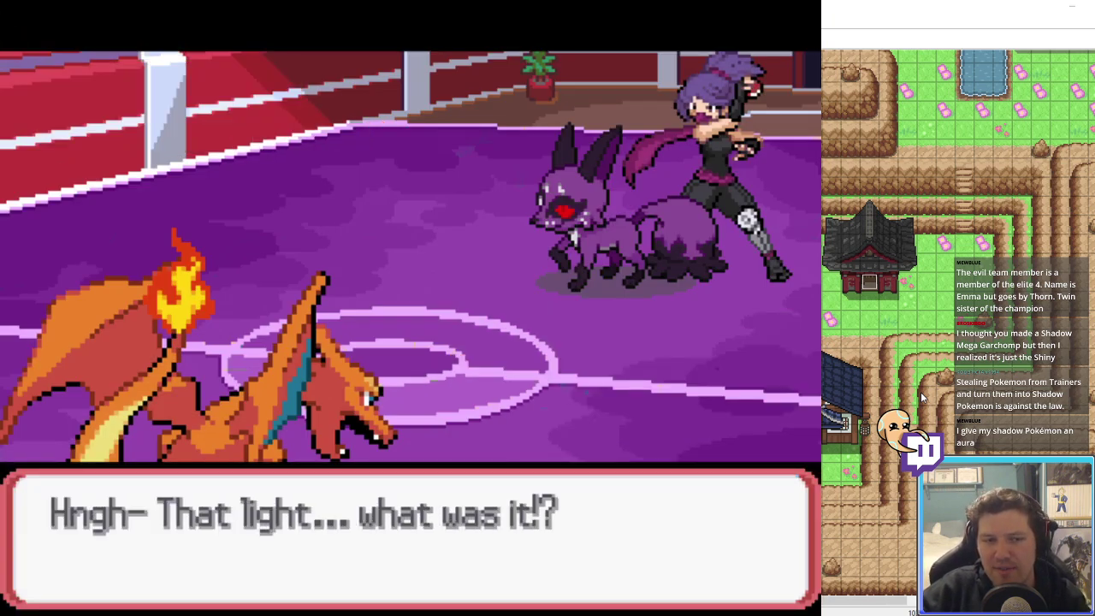
pyautogui.press('Return')
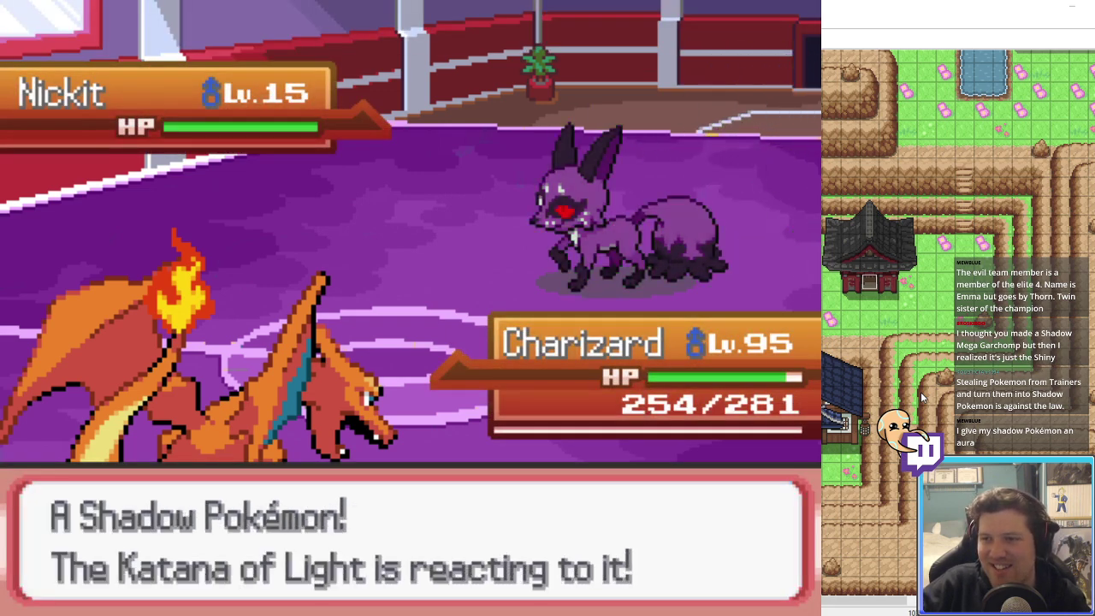
pyautogui.press('Return')
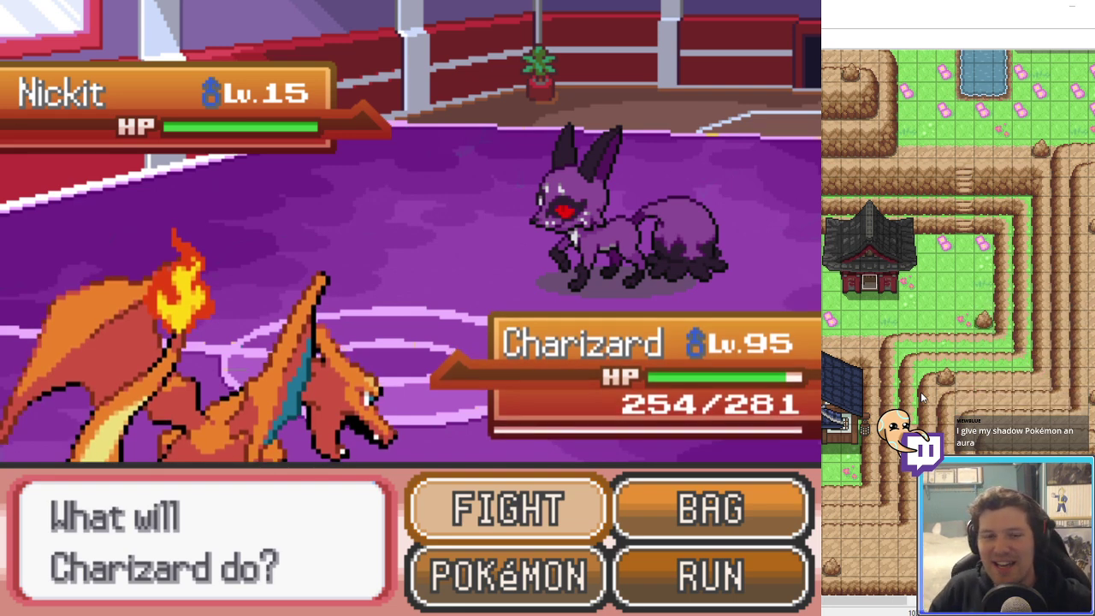
# Step: Attack the shadow Nickit with Charizard's Flare Blitz and advance the closing battle messages to return to the cutscene
pyautogui.press('Return')
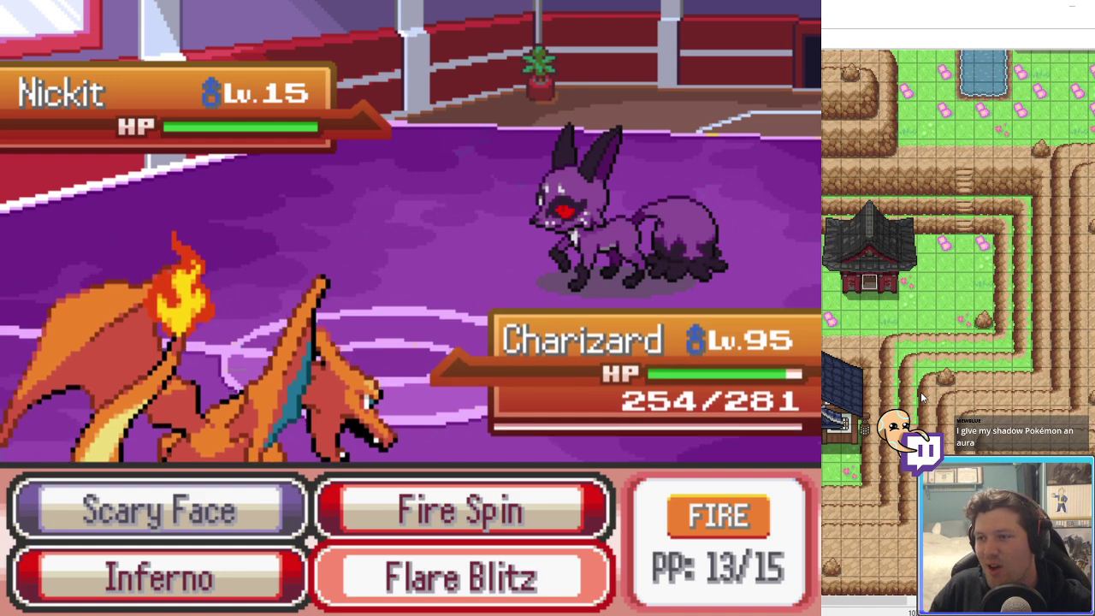
pyautogui.press('Return')
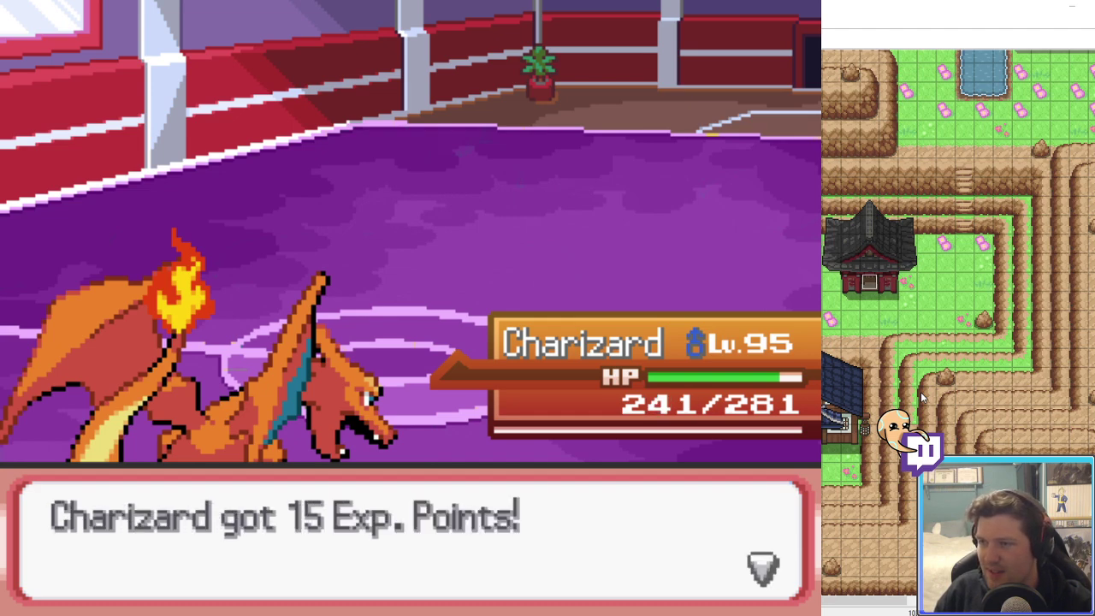
pyautogui.press('Return')
pyautogui.press('Return')
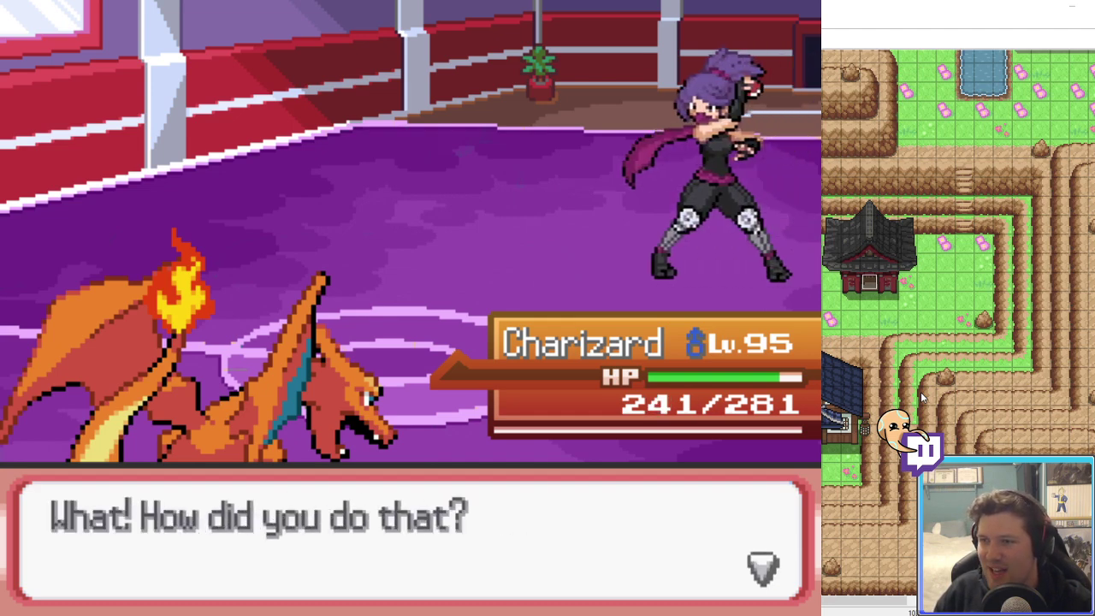
pyautogui.press('Return')
pyautogui.press('Return')
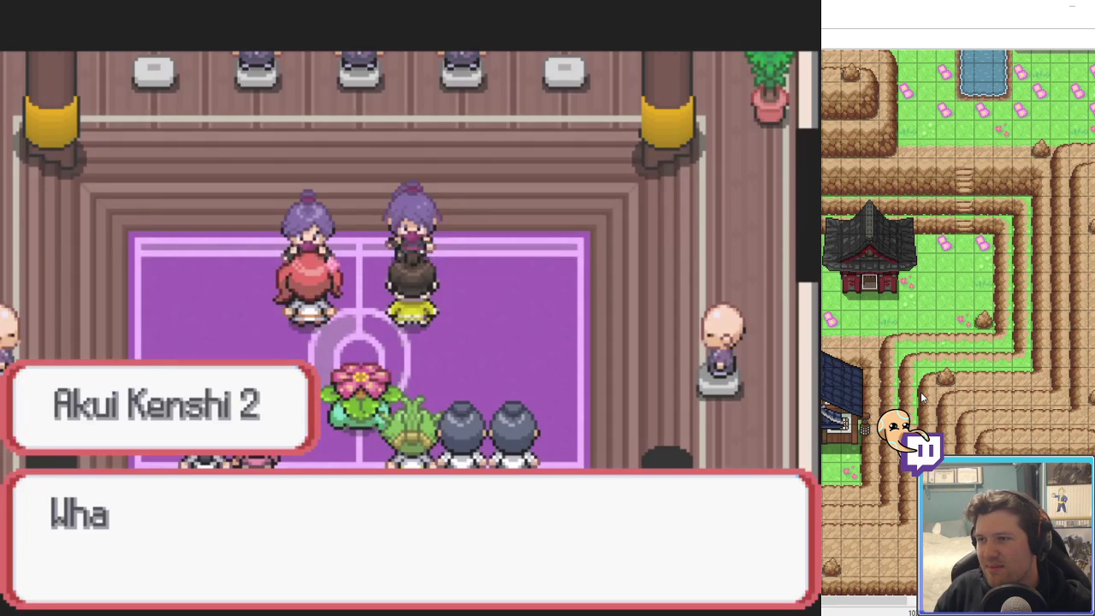
# Step: Advance the post-battle cutscene through the Akui Kenshi 2 and Shogun dialogue to the unknown stranger's arrival
pyautogui.press('Return')
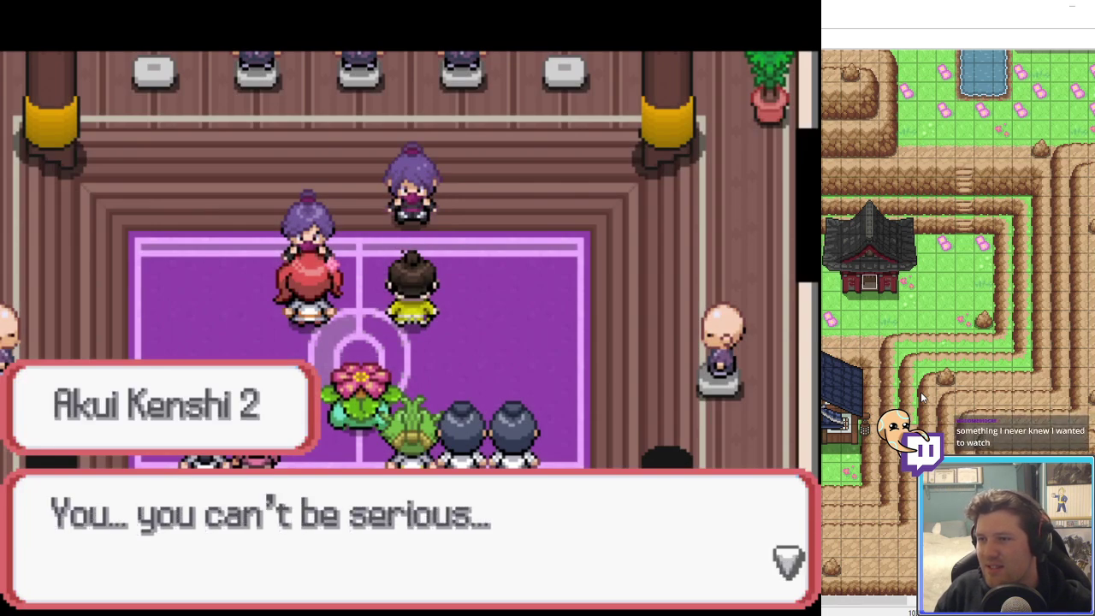
pyautogui.press('Return')
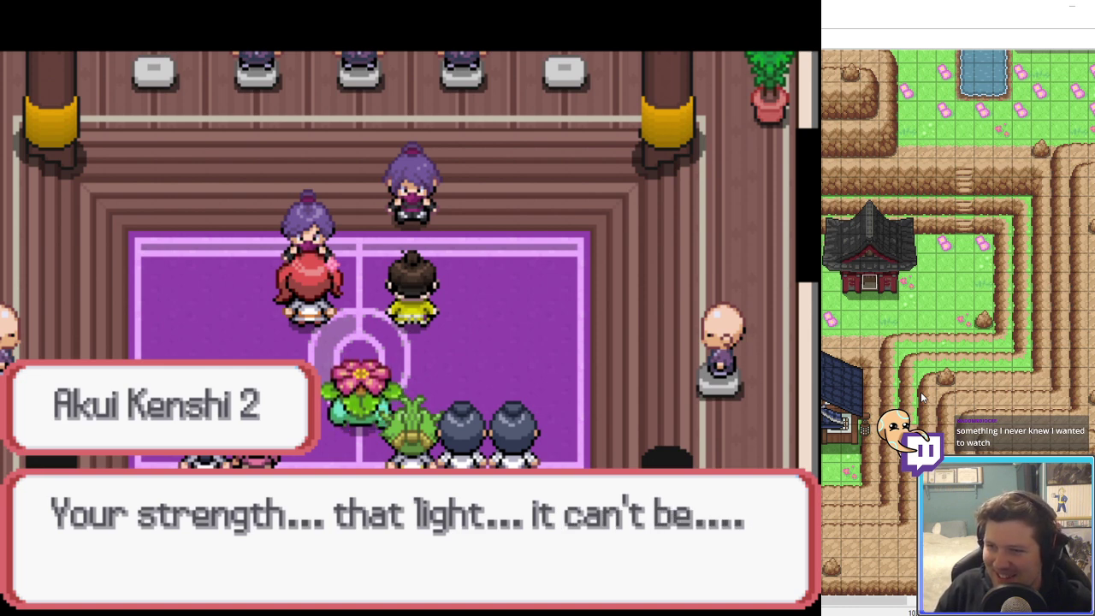
pyautogui.press('Return')
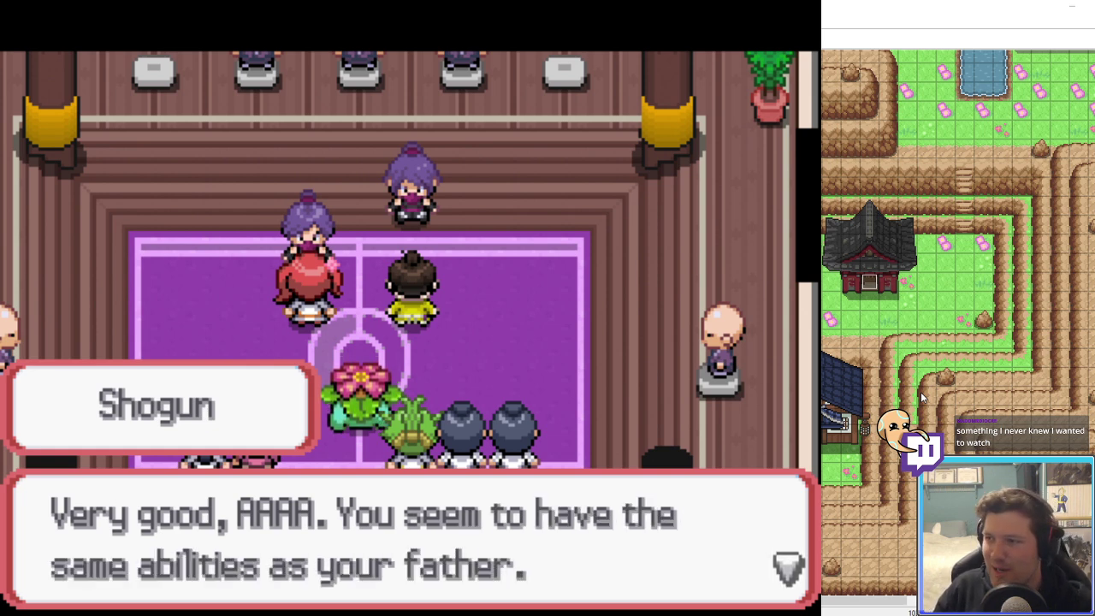
pyautogui.press('Return')
pyautogui.press('Return')
pyautogui.press('Return')
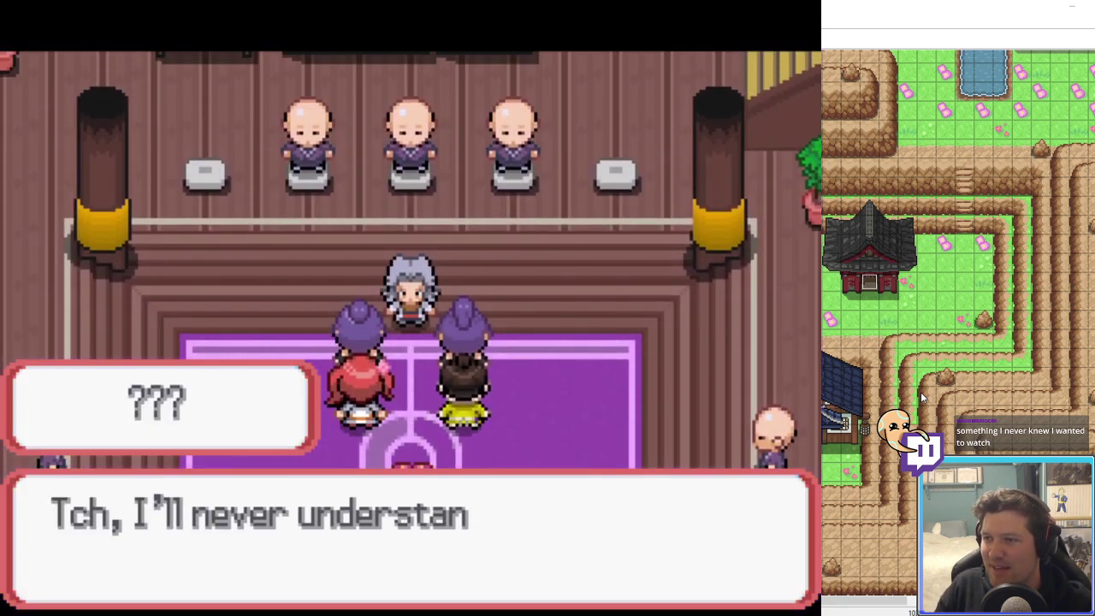
# Step: Advance the stranger's introduction as Mashiro of the Akui Clan and continue the cutscene to Akane's line
pyautogui.press('Return')
pyautogui.press('Return')
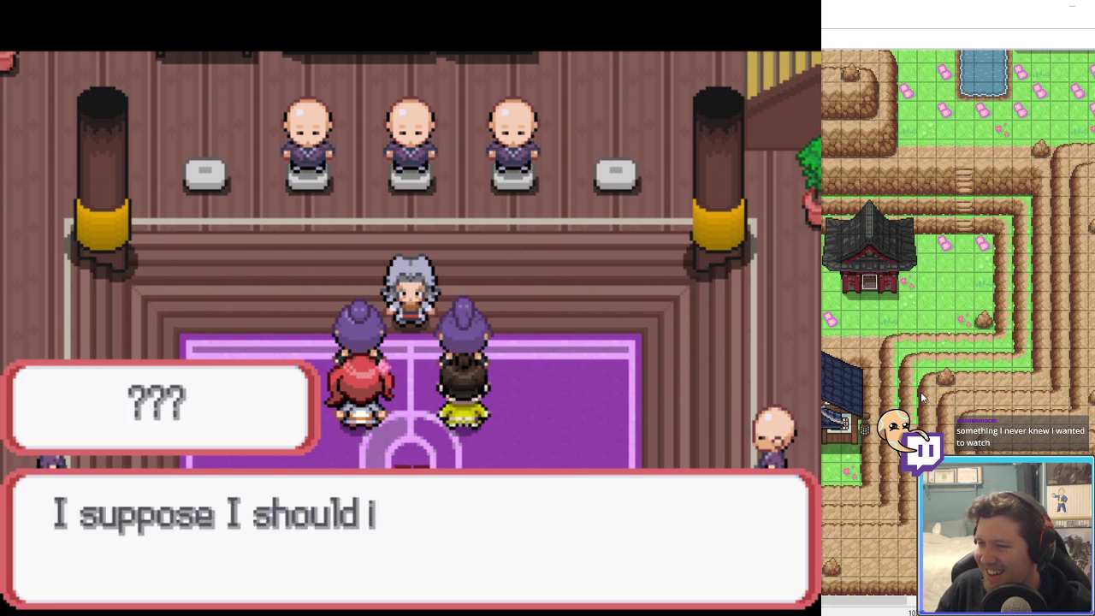
pyautogui.press('Return')
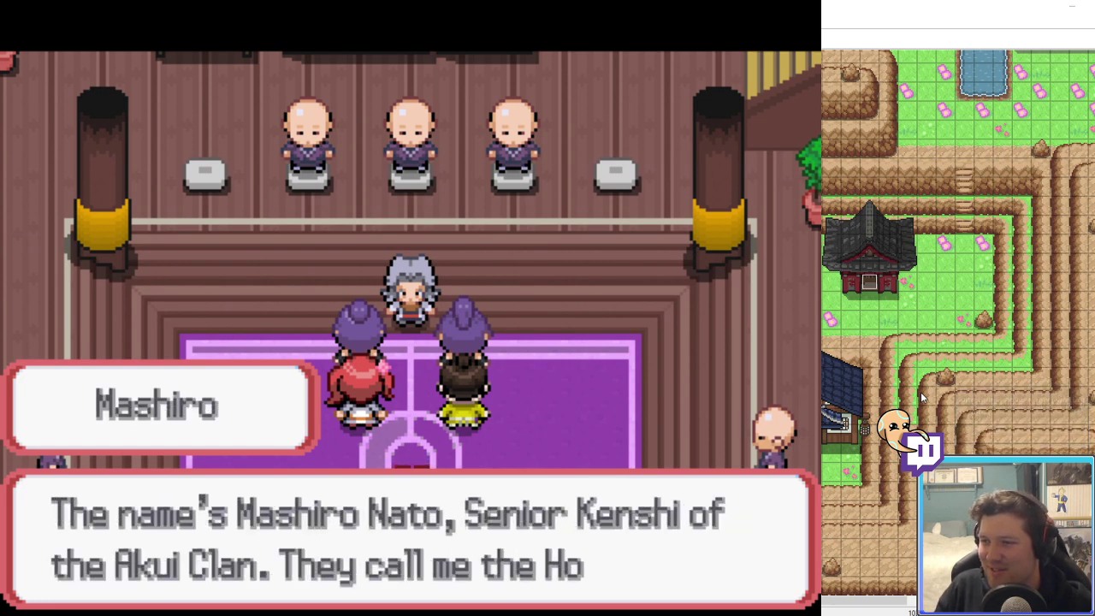
pyautogui.press('Return')
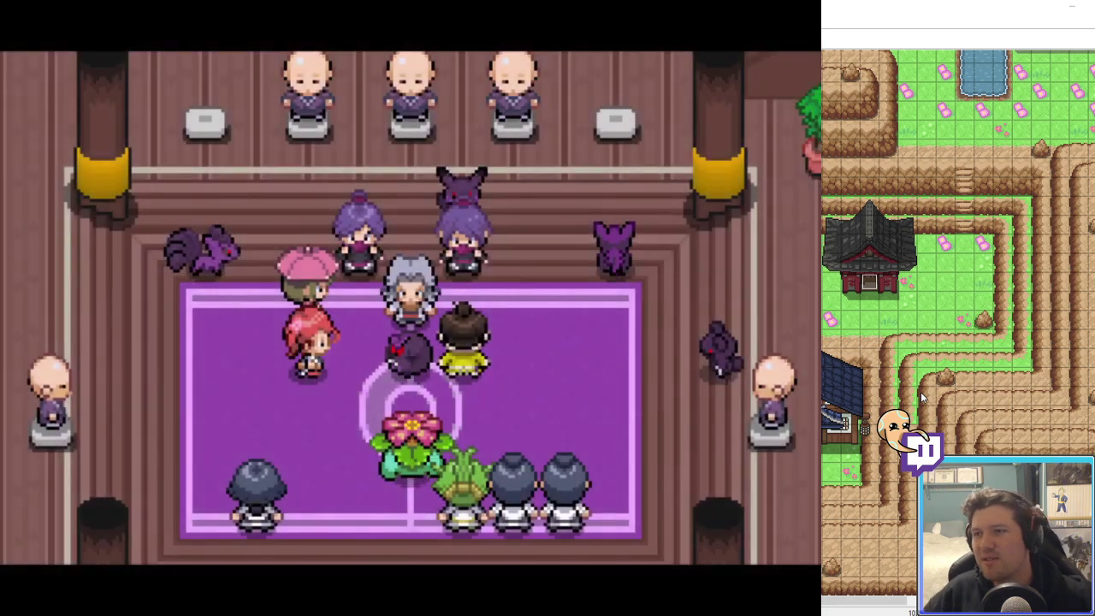
pyautogui.press('Return')
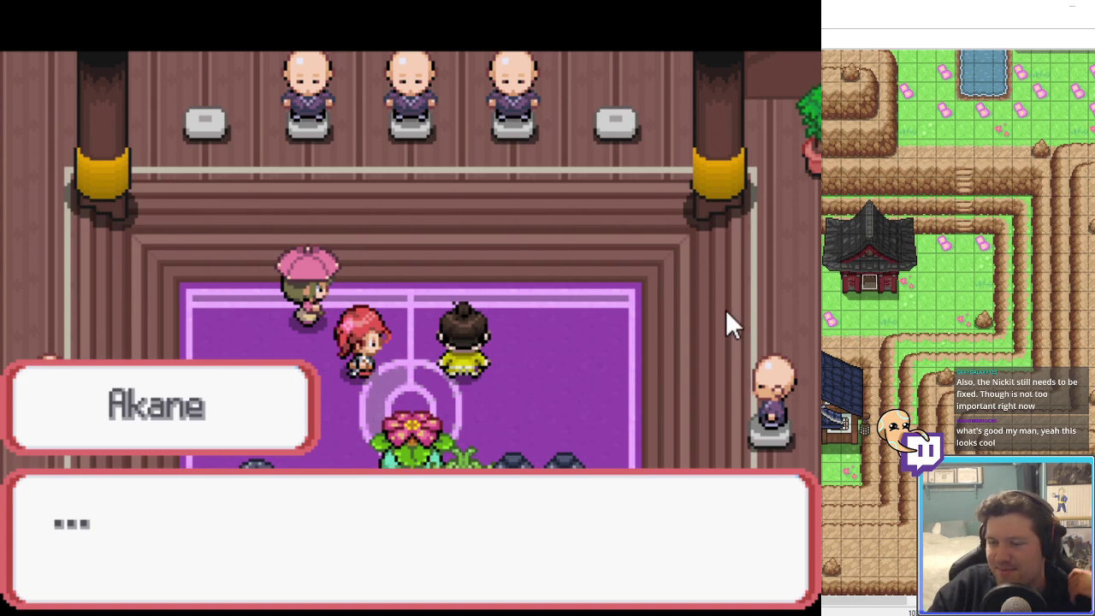
# Step: Switch to RPG Maker XP and open the Shogun's Tower map under Hagane City
pyautogui.click(815, 4)
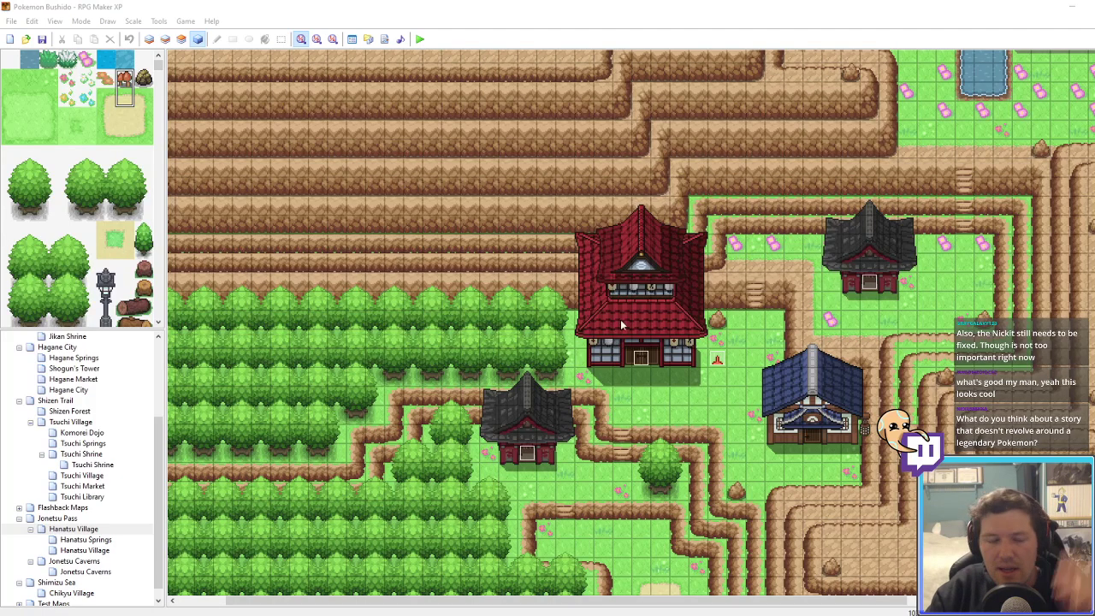
pyautogui.scroll(2, 80, 434)
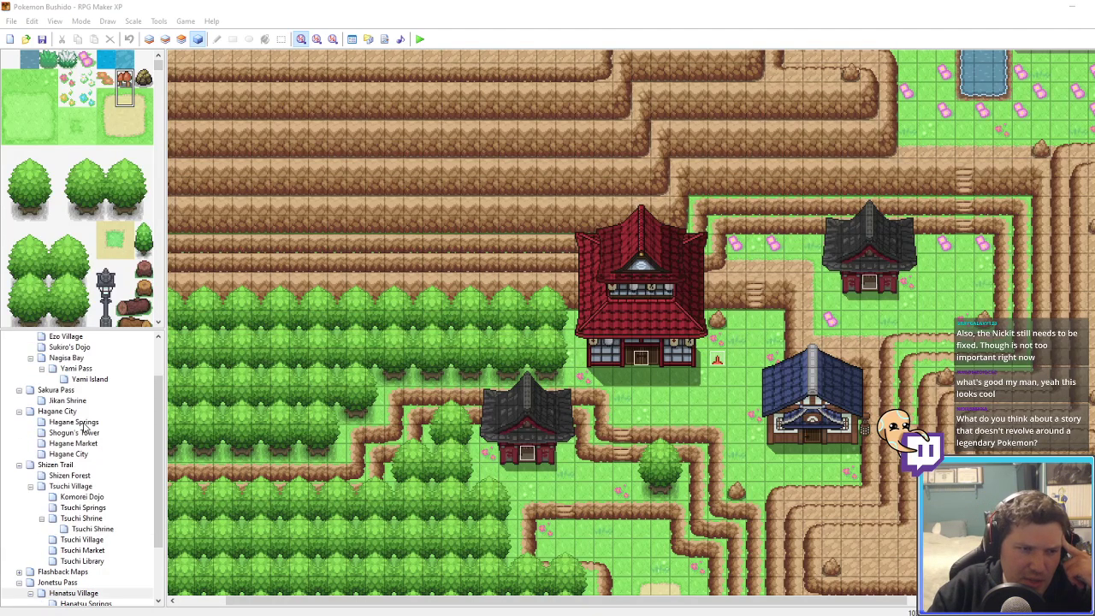
pyautogui.click(86, 434)
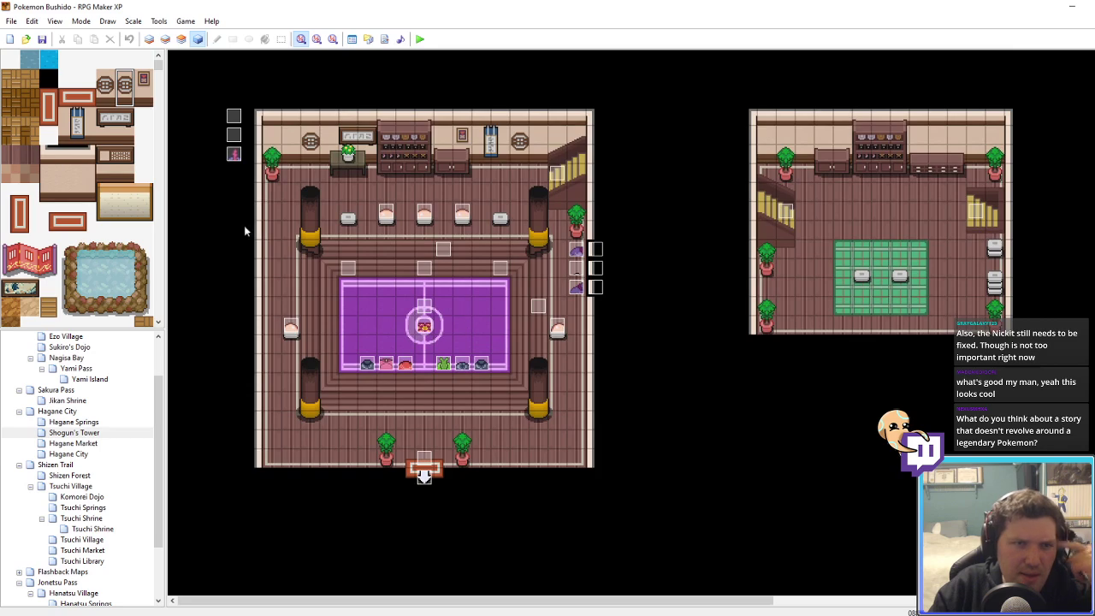
# Step: Open the Akui Ambush event, review page 1's commands down to the Akui 1 and Rival move routes, and close it
pyautogui.doubleClick(233, 135)
pyautogui.scroll(-10, 724, 299)
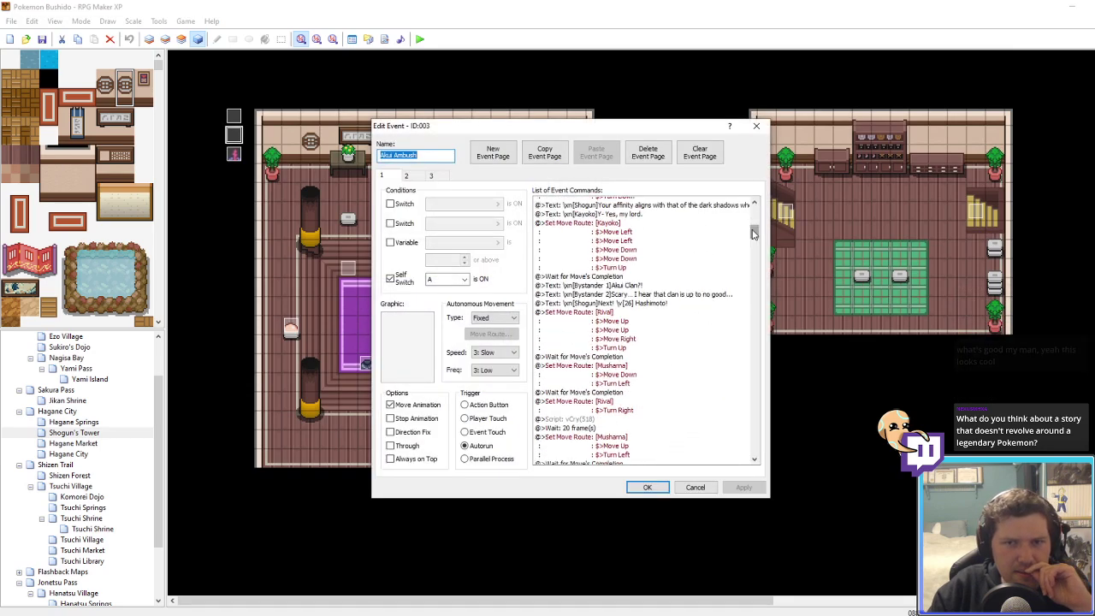
pyautogui.moveTo(755, 346); pyautogui.dragTo(758, 403)
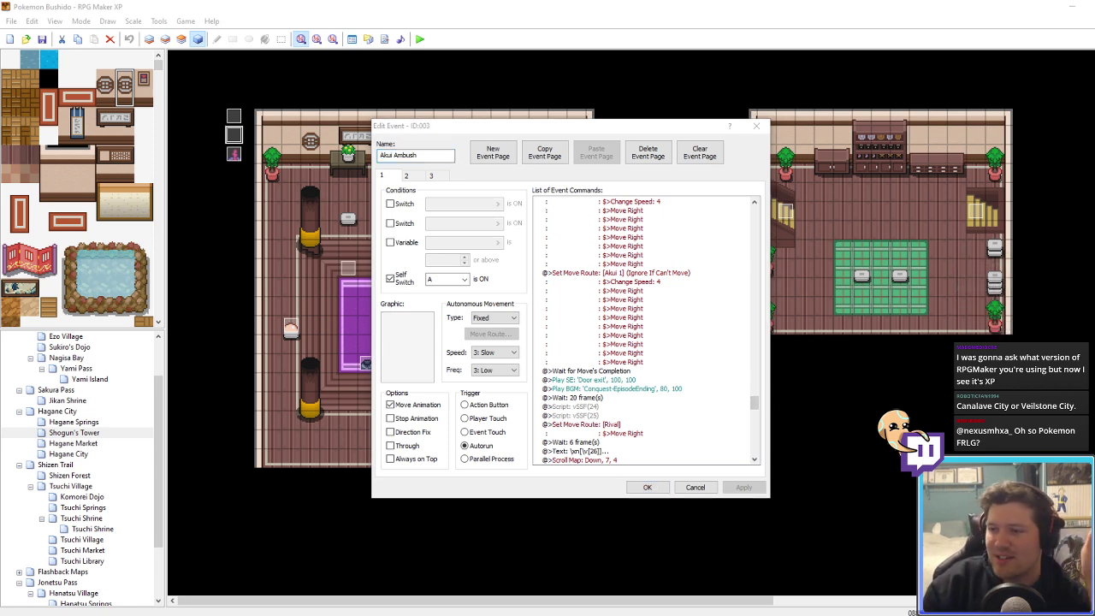
pyautogui.click(648, 487)
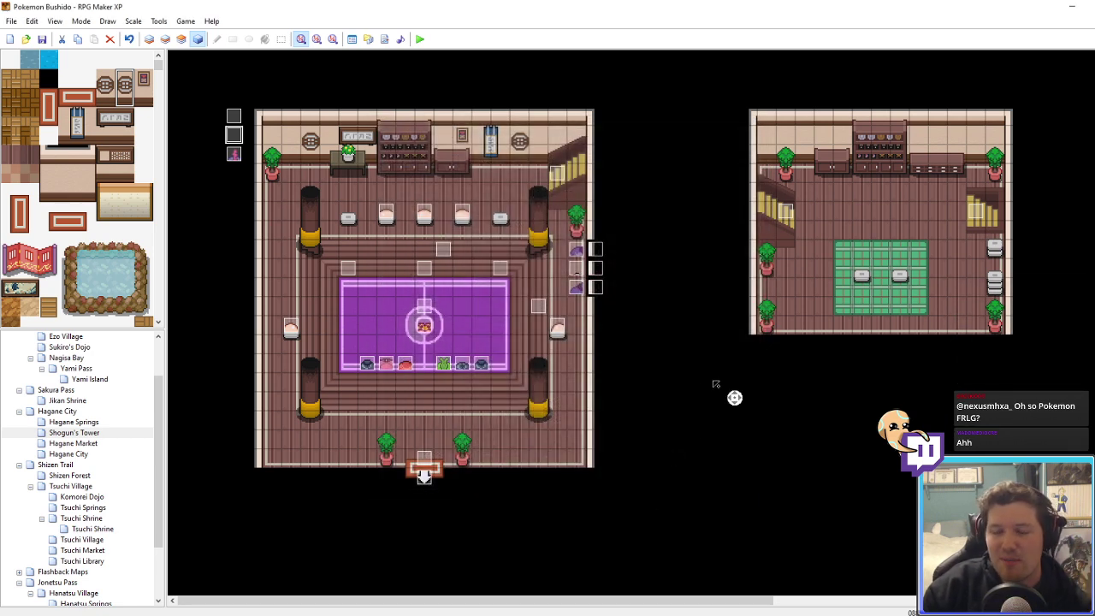
# Step: Open the Hagane Springs map under Hagane City
pyautogui.scroll(1, 711, 383)
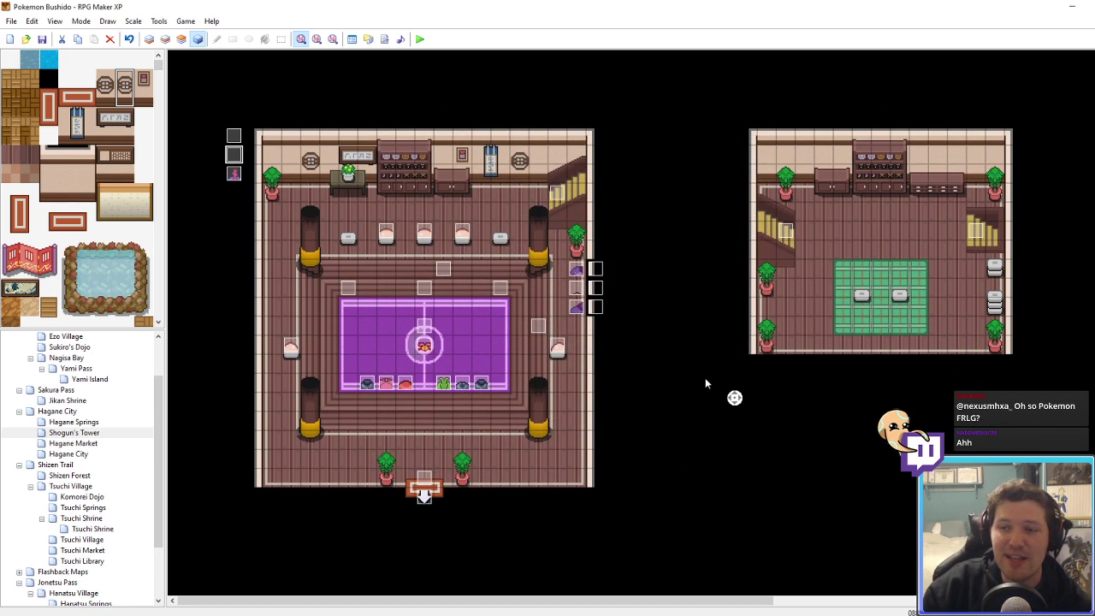
pyautogui.click(77, 421)
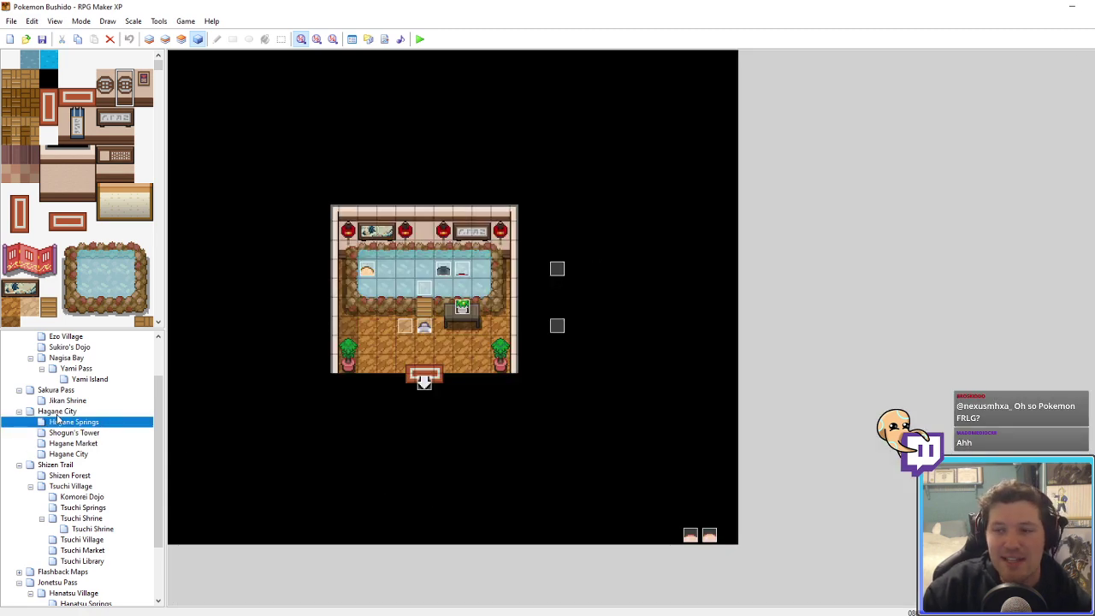
# Step: Open the Hagane City map and look over the area from the Shogun's Tower down to the twin bridges
pyautogui.click(58, 413)
pyautogui.middleClick(871, 446)
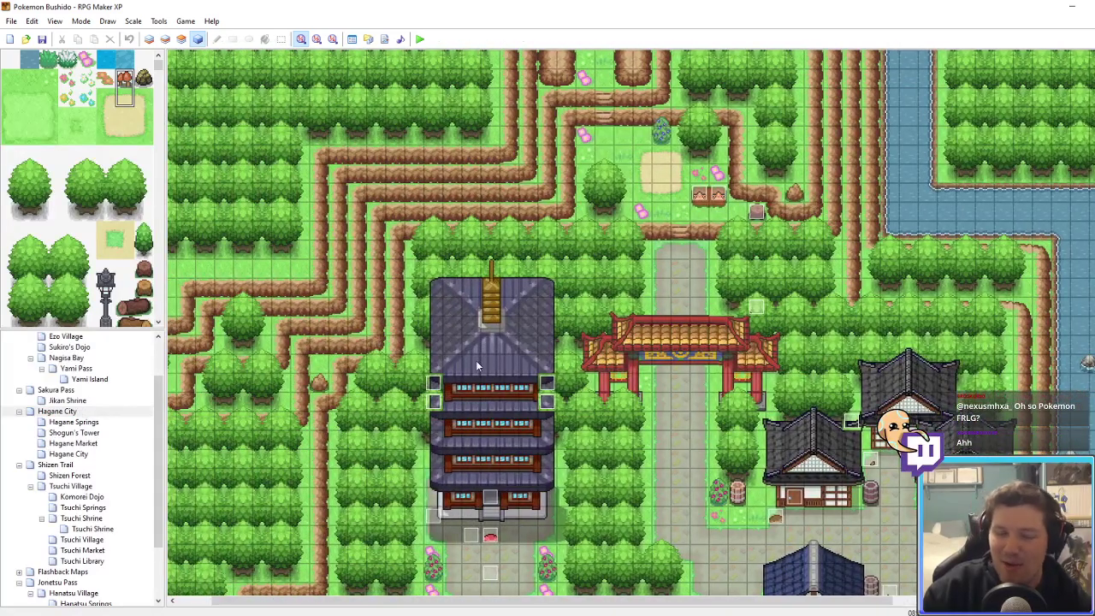
pyautogui.middleClick(347, 423)
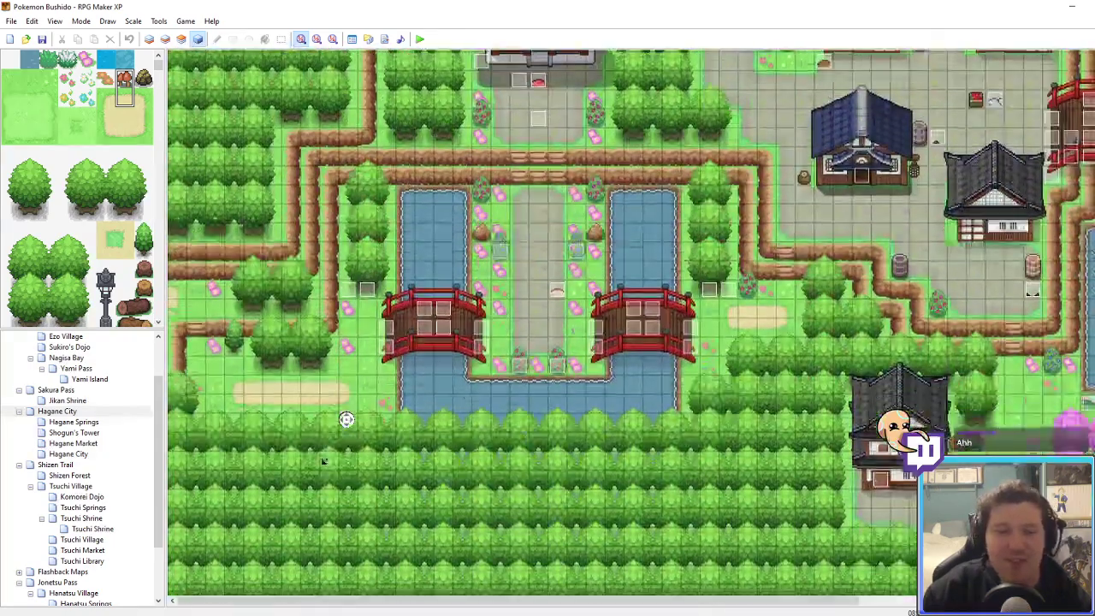
pyautogui.middleClick(340, 452)
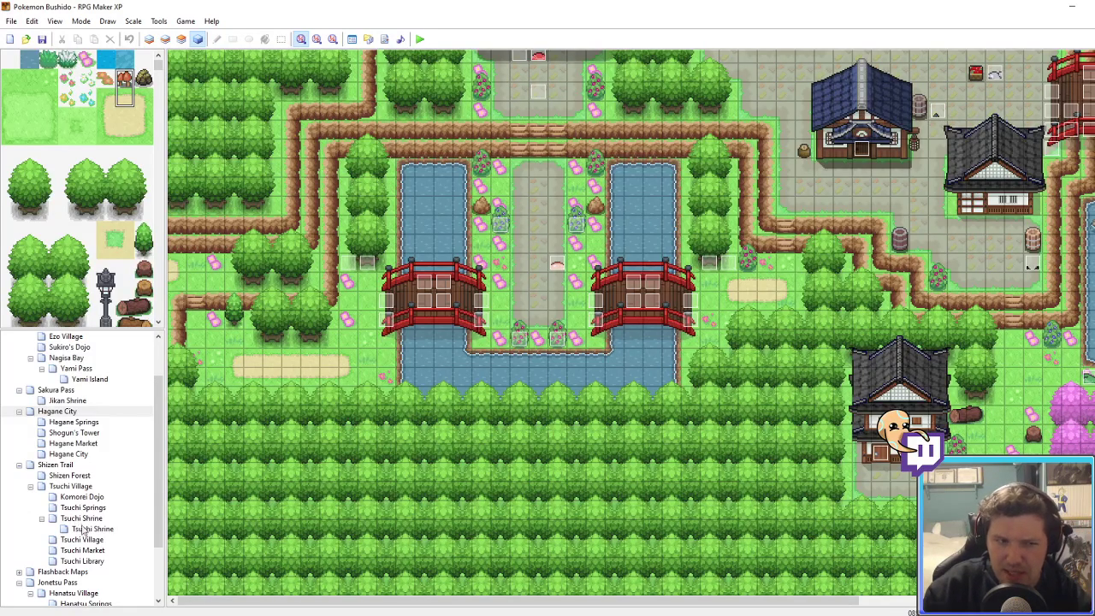
# Step: Look through the Tsuchi Library, Tsuchi Market and Tsuchi Village interior maps, then view the Hanatsu Village map
pyautogui.click(89, 559)
pyautogui.click(87, 550)
pyautogui.click(86, 539)
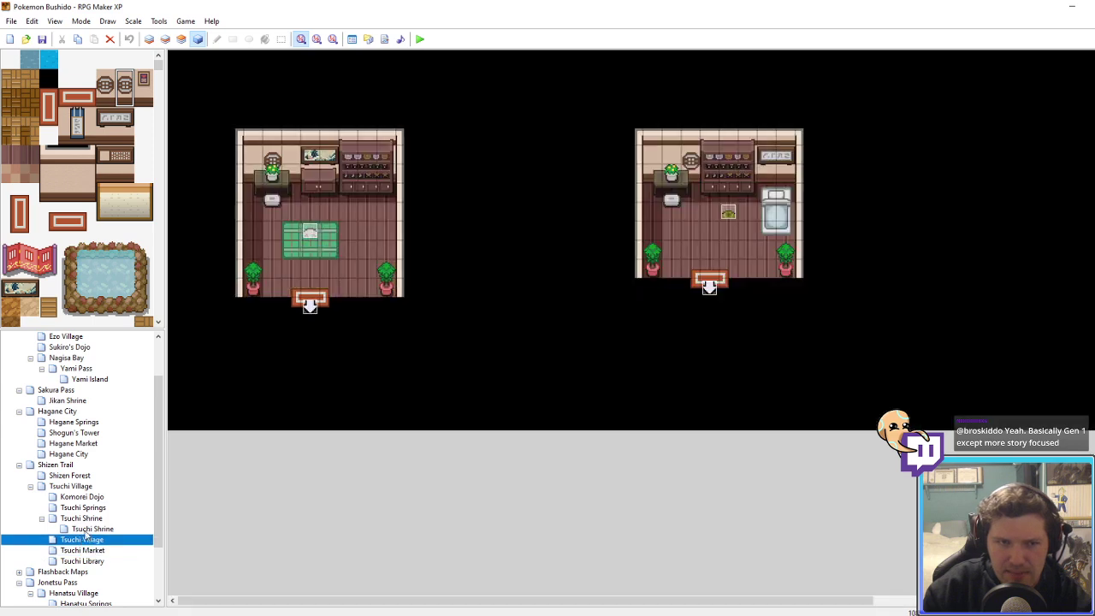
pyautogui.scroll(-2, 88, 528)
pyautogui.click(66, 523)
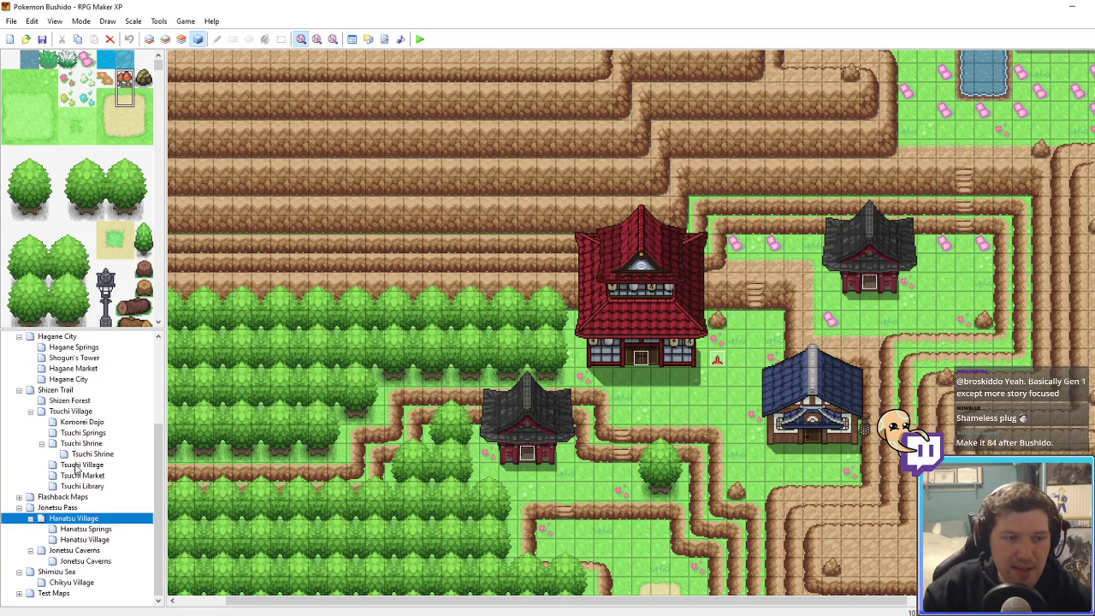
# Step: Duplicate the Hagane Market map as a child of Hanatsu Village
pyautogui.scroll(2, 82, 452)
pyautogui.click(74, 433)
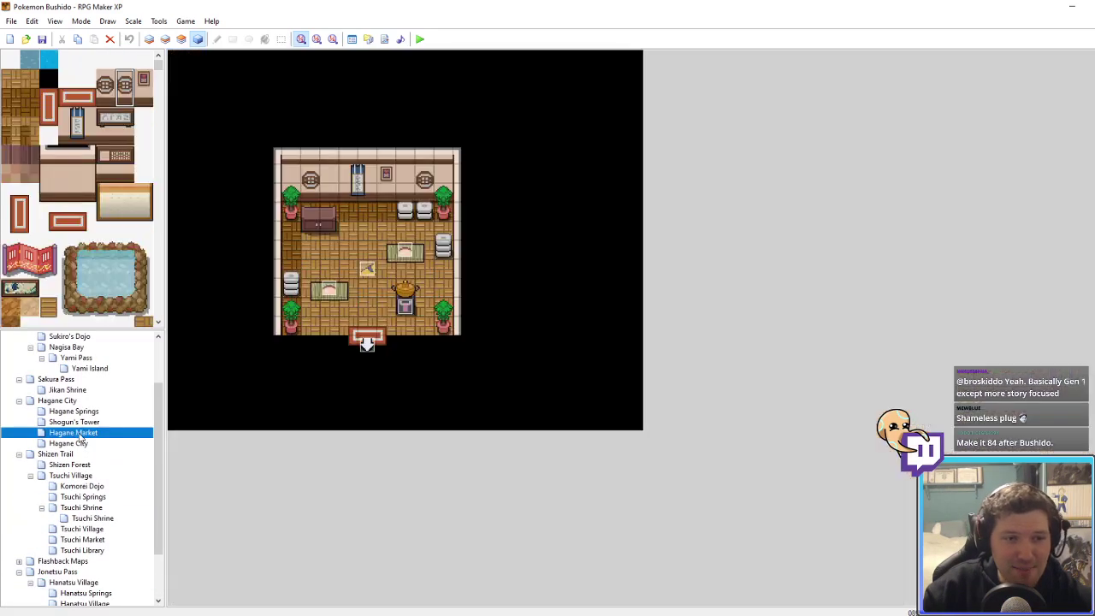
pyautogui.scroll(-2, 82, 574)
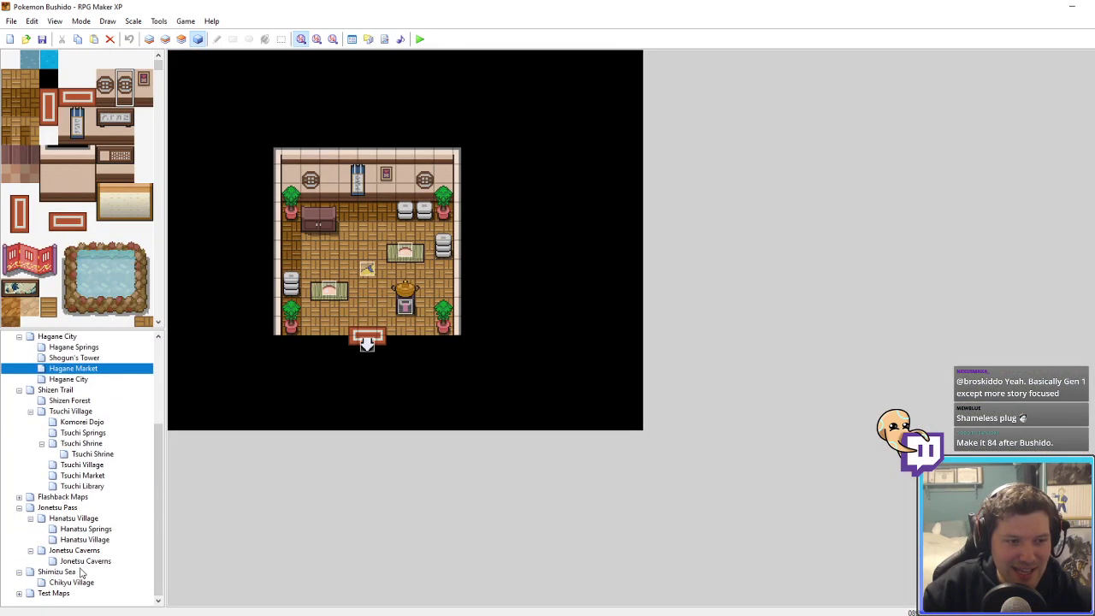
pyautogui.click(72, 519)
pyautogui.hotkey('ctrl', 'v')
# Step: Rename the pasted market map under Hanatsu Village to Hanatsu Market
pyautogui.rightClick(101, 553)
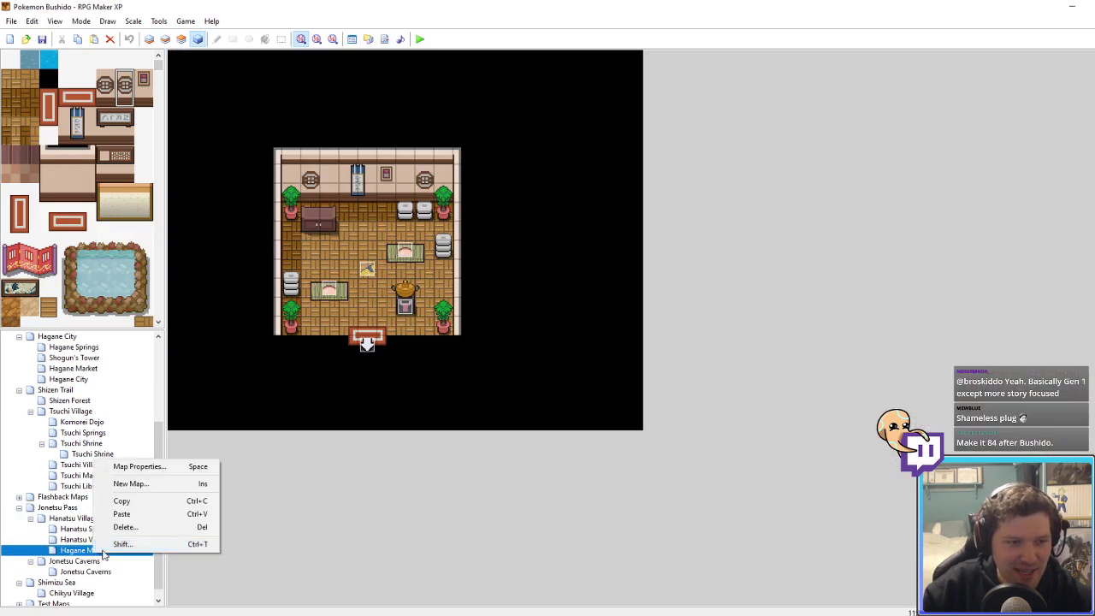
pyautogui.click(128, 467)
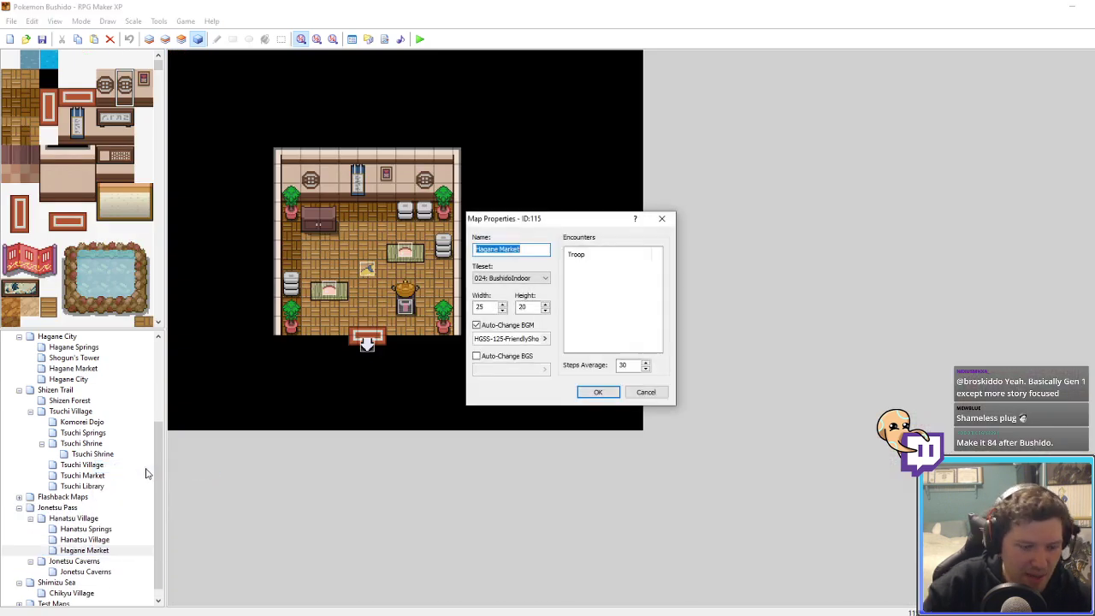
pyautogui.doubleClick(479, 249)
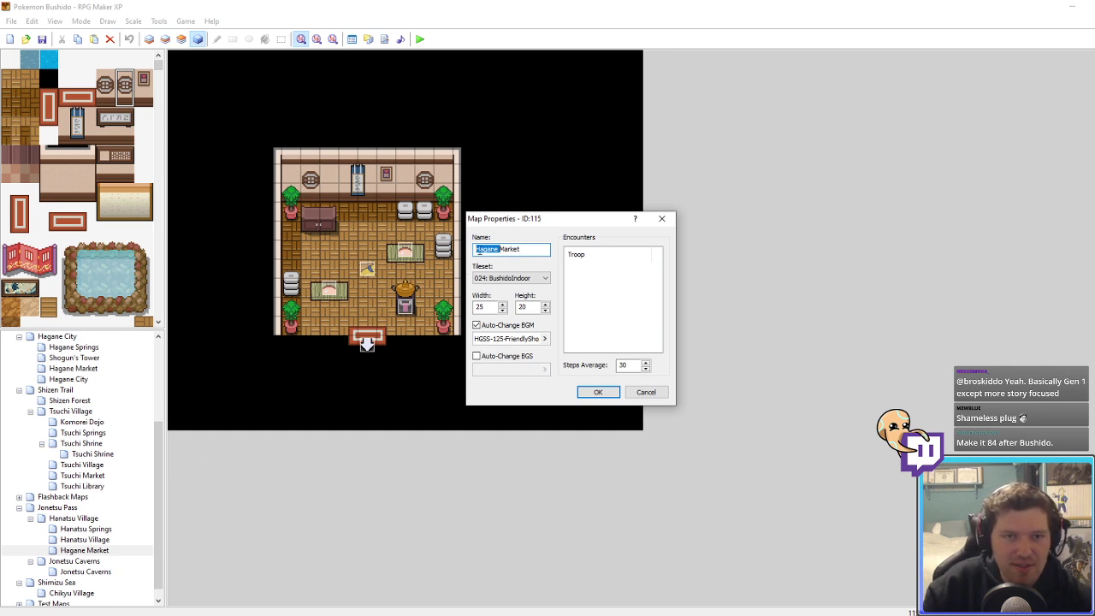
pyautogui.write('Hanatsu')
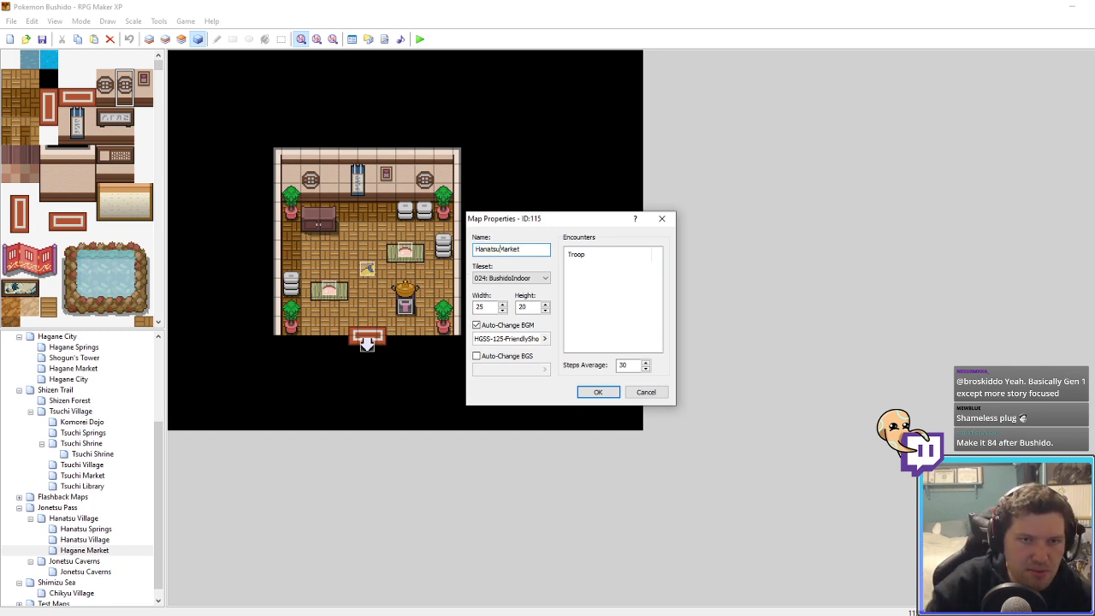
pyautogui.click(599, 392)
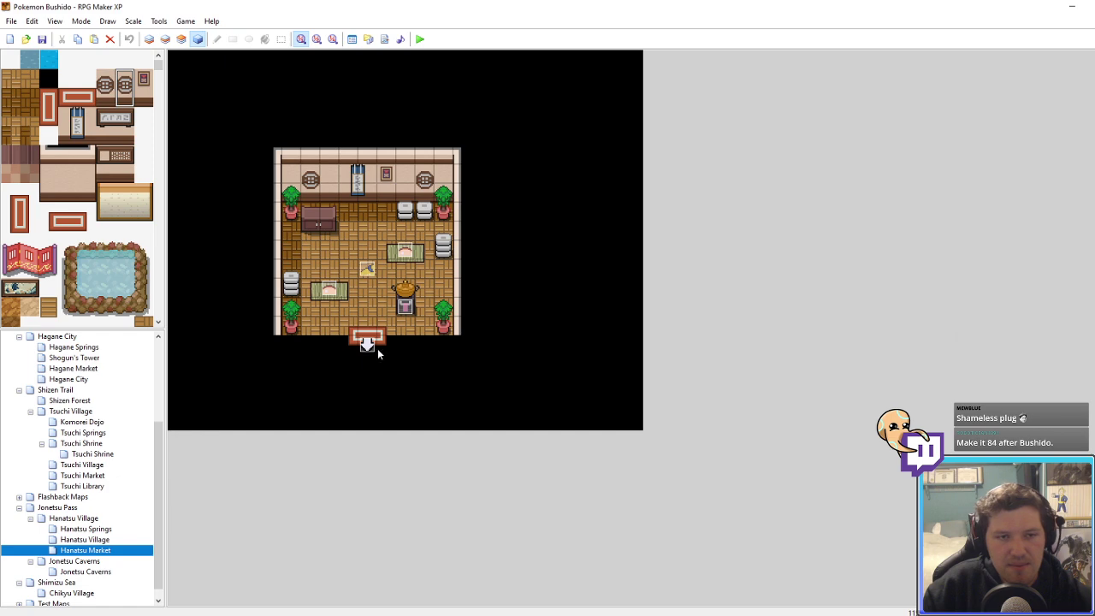
# Step: Set the ExitArrow event's Transfer Player destination to Hanatsu Village at (037,041), the blue-roofed building's door, and save the event
pyautogui.rightClick(366, 347)
pyautogui.click(394, 358)
pyautogui.rightClick(644, 228)
pyautogui.click(668, 248)
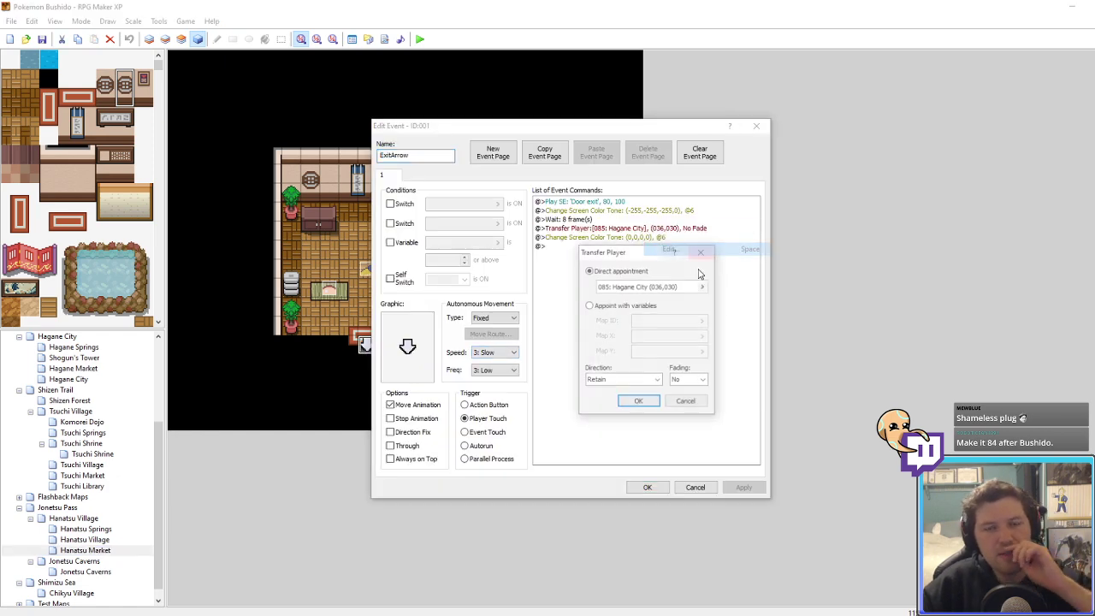
pyautogui.click(654, 286)
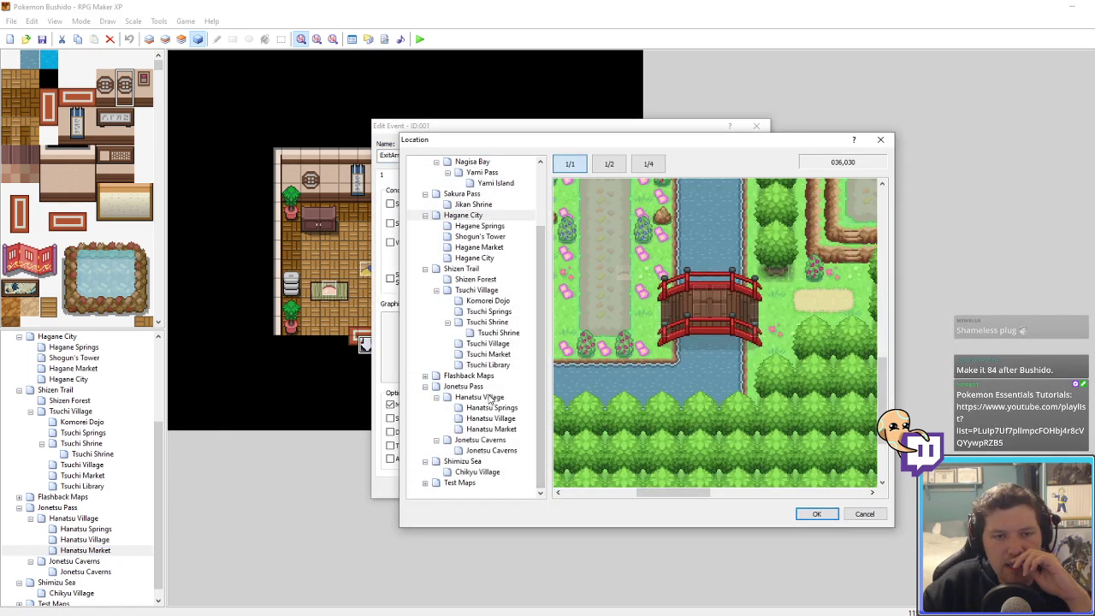
pyautogui.click(479, 397)
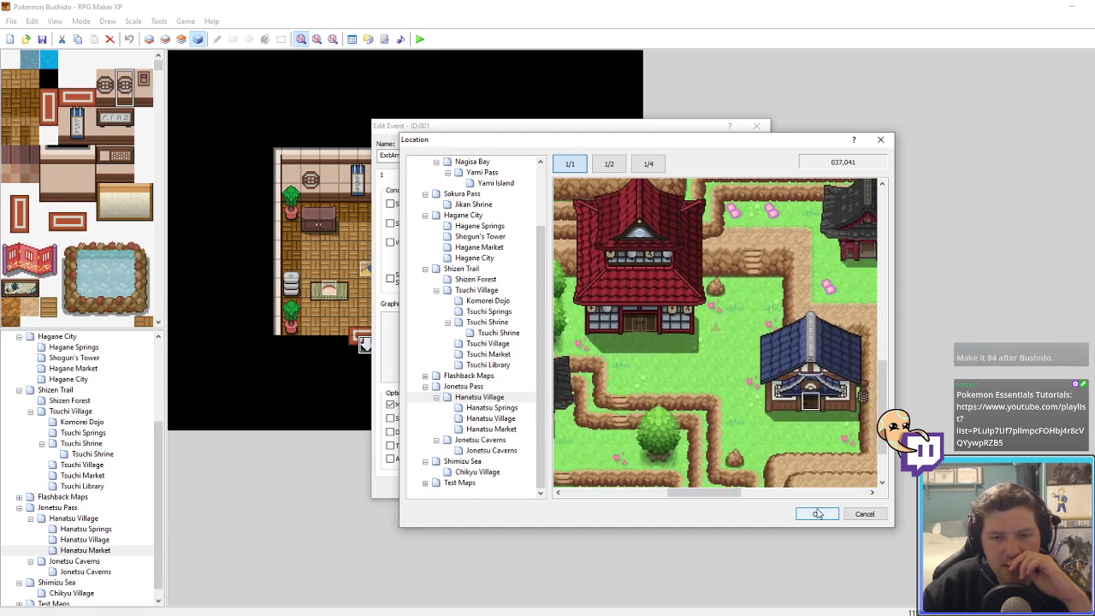
pyautogui.click(817, 513)
pyautogui.click(638, 402)
pyautogui.click(647, 487)
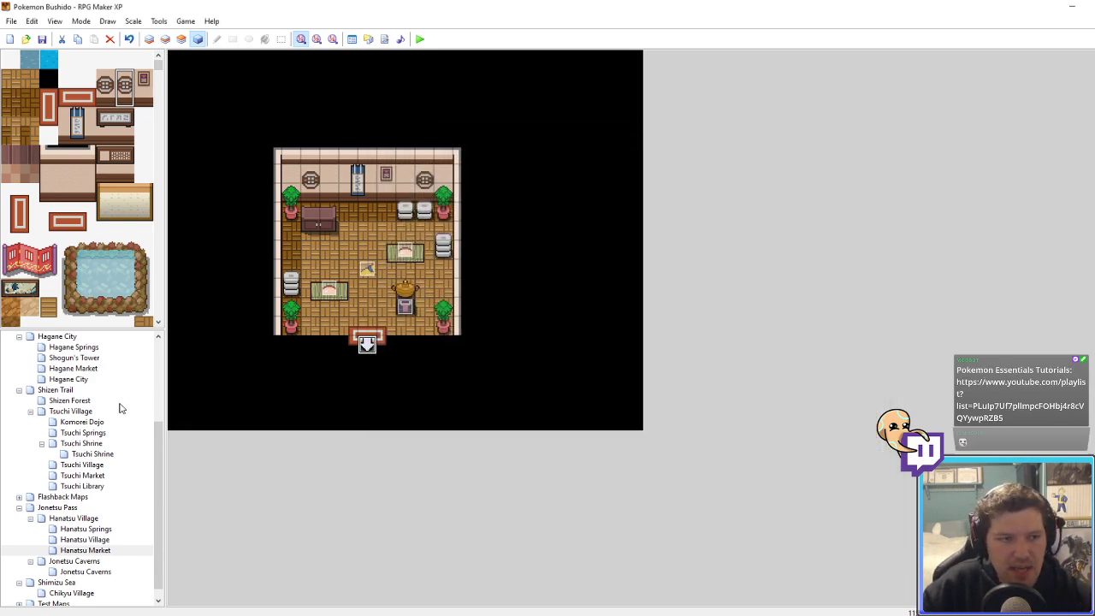
# Step: Open the Hagane City map and check the doorway of the blue-roofed market building
pyautogui.scroll(2, 65, 396)
pyautogui.click(60, 401)
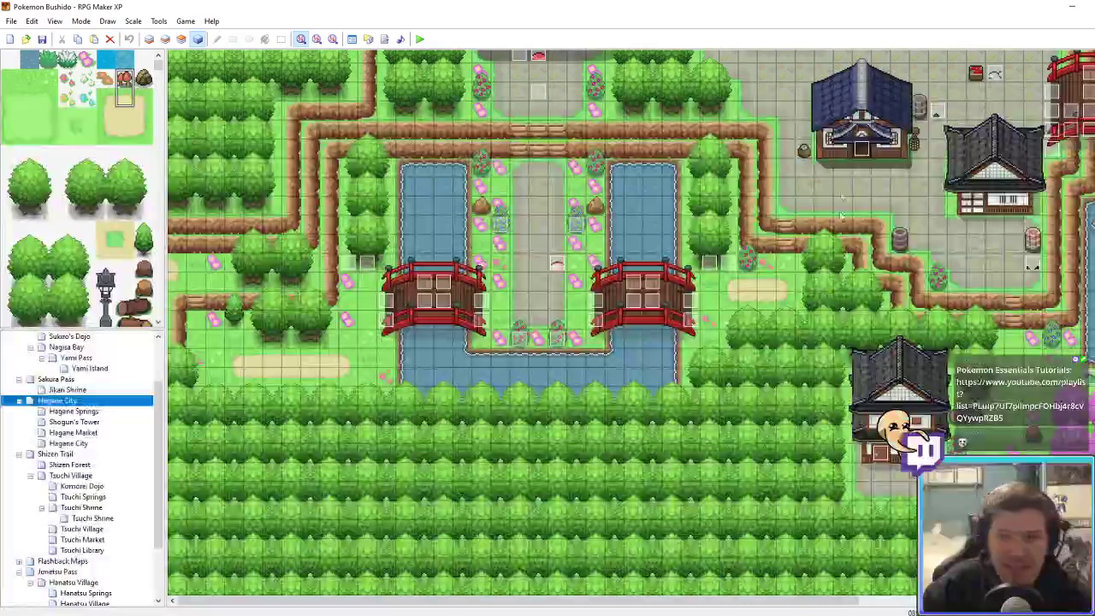
pyautogui.click(862, 152)
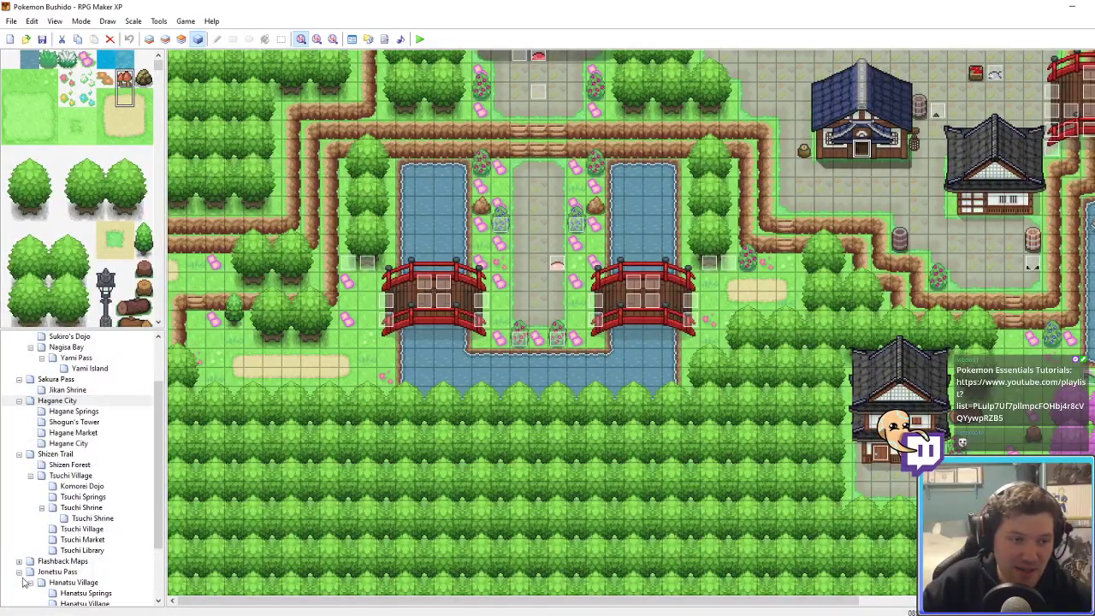
# Step: Place the Tsuchi Springs map directly under the parent Tsuchi Village map, at the end of its child maps
pyautogui.click(79, 519)
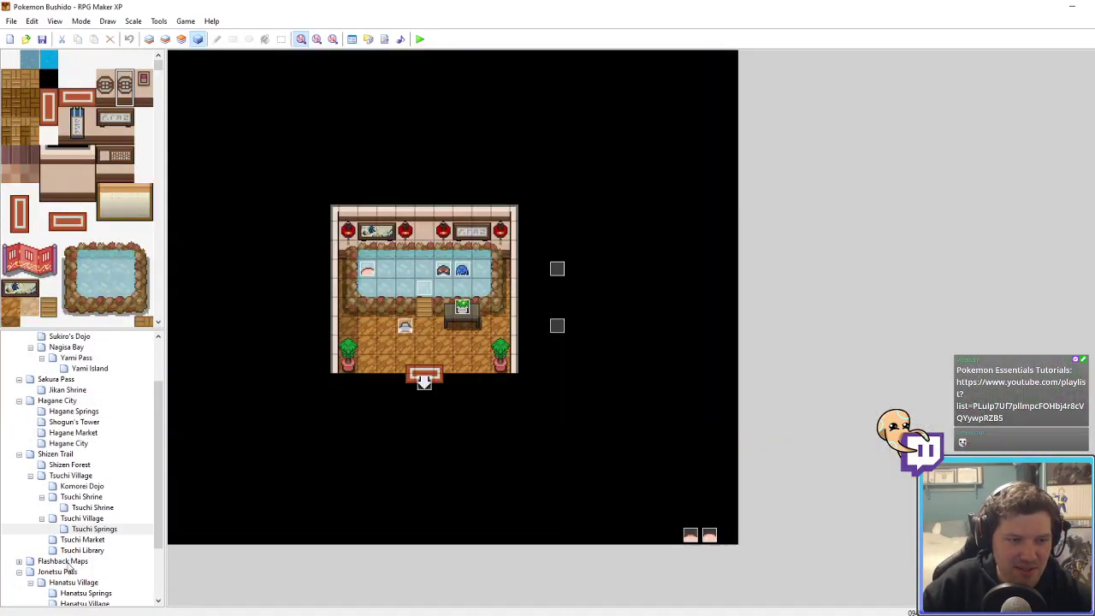
pyautogui.click(77, 519)
pyautogui.click(83, 530)
pyautogui.moveTo(84, 532); pyautogui.dragTo(72, 478)
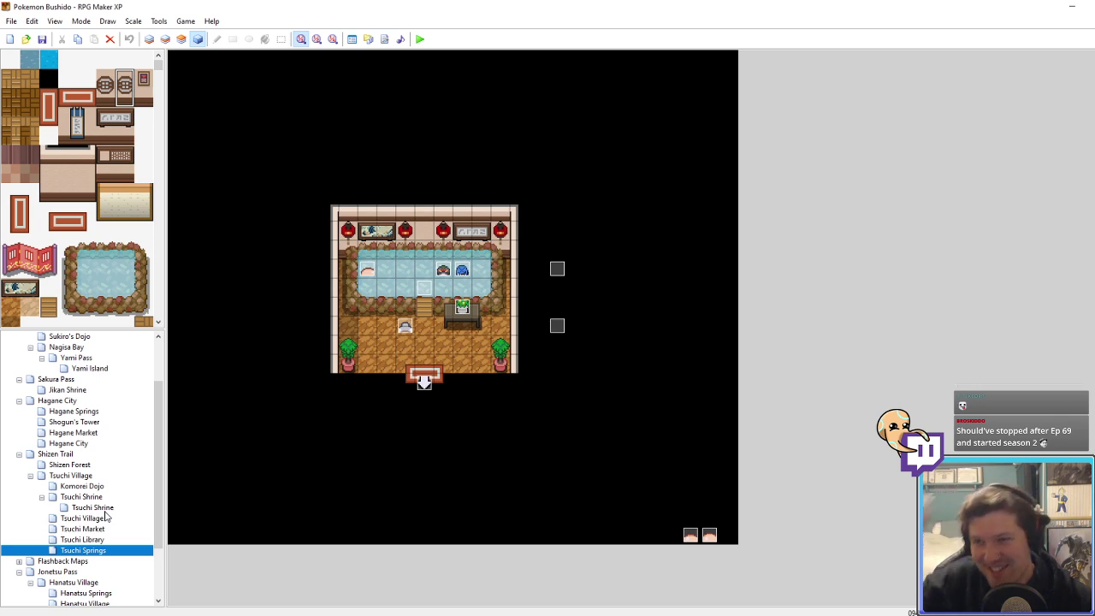
# Step: Open the Hanatsu Village map and the Next door event on the blue-roofed market building
pyautogui.scroll(-2, 105, 517)
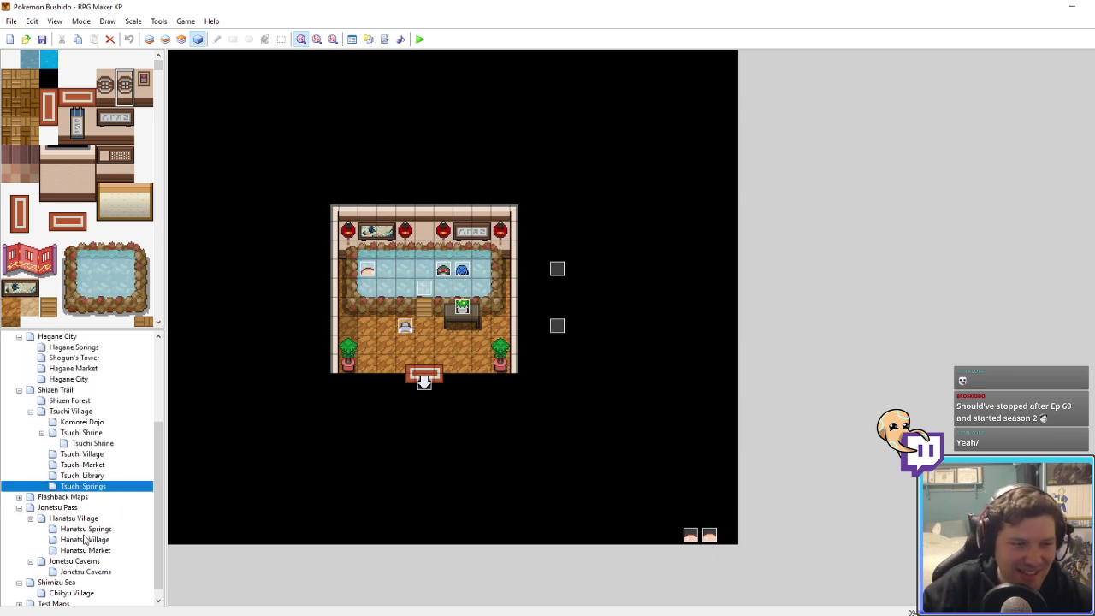
pyautogui.click(83, 540)
pyautogui.click(74, 518)
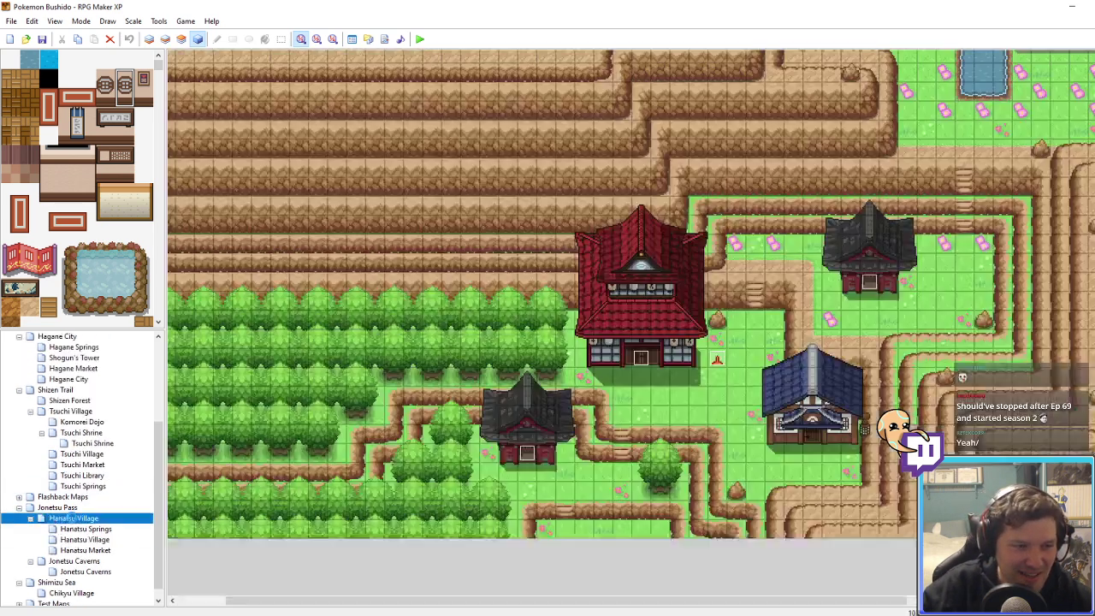
pyautogui.click(811, 459)
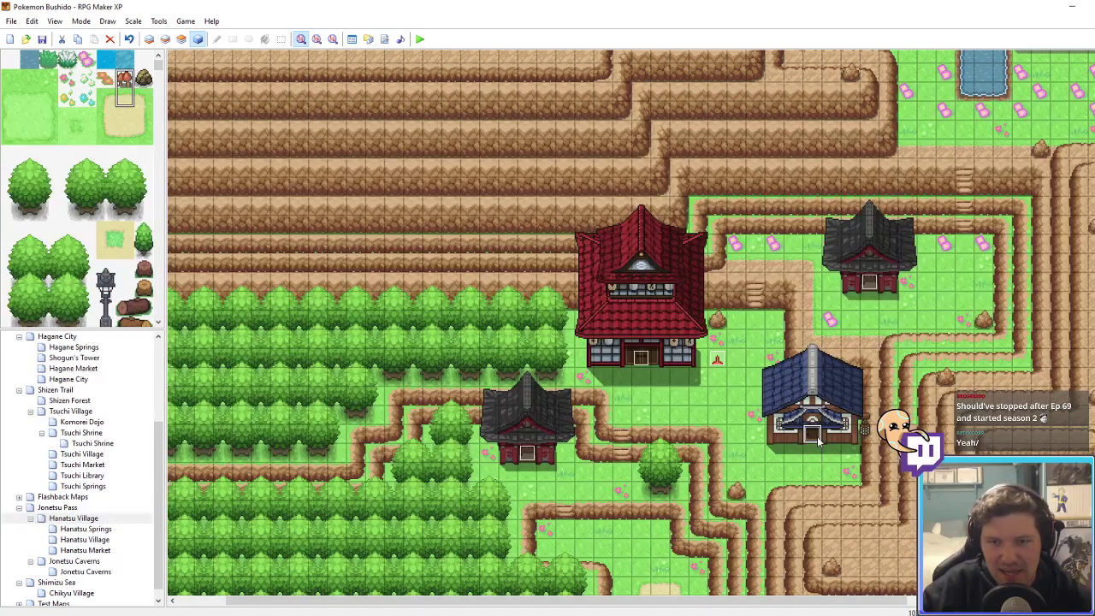
pyautogui.doubleClick(811, 459)
# Step: Set page 1's Transfer Player destination to Hanatsu Market at (010,014), check page 2 of the door event, and save it
pyautogui.rightClick(648, 454)
pyautogui.click(672, 475)
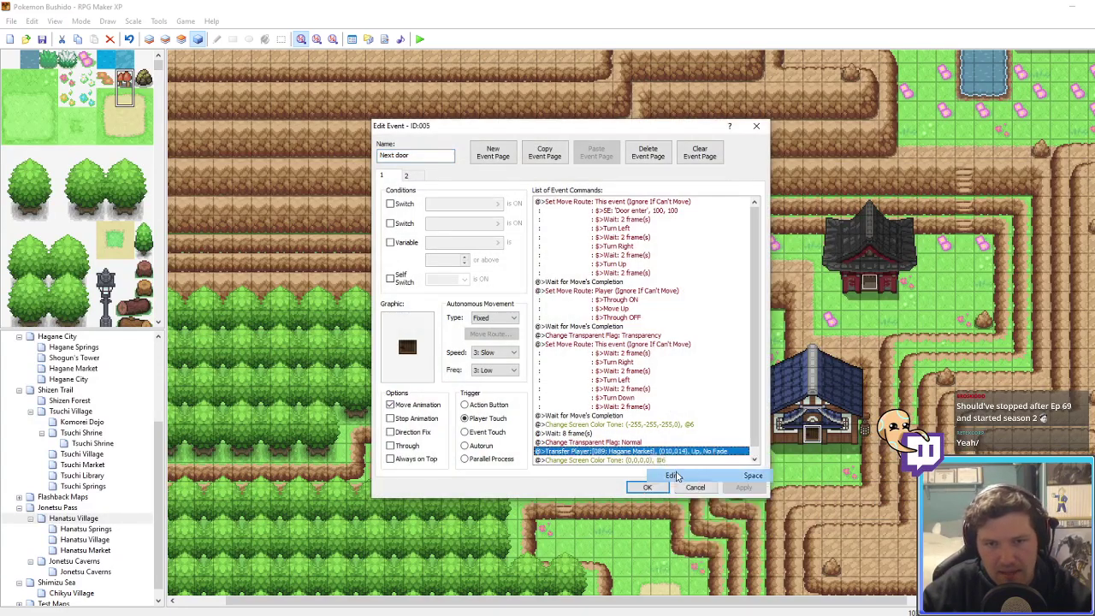
pyautogui.click(639, 287)
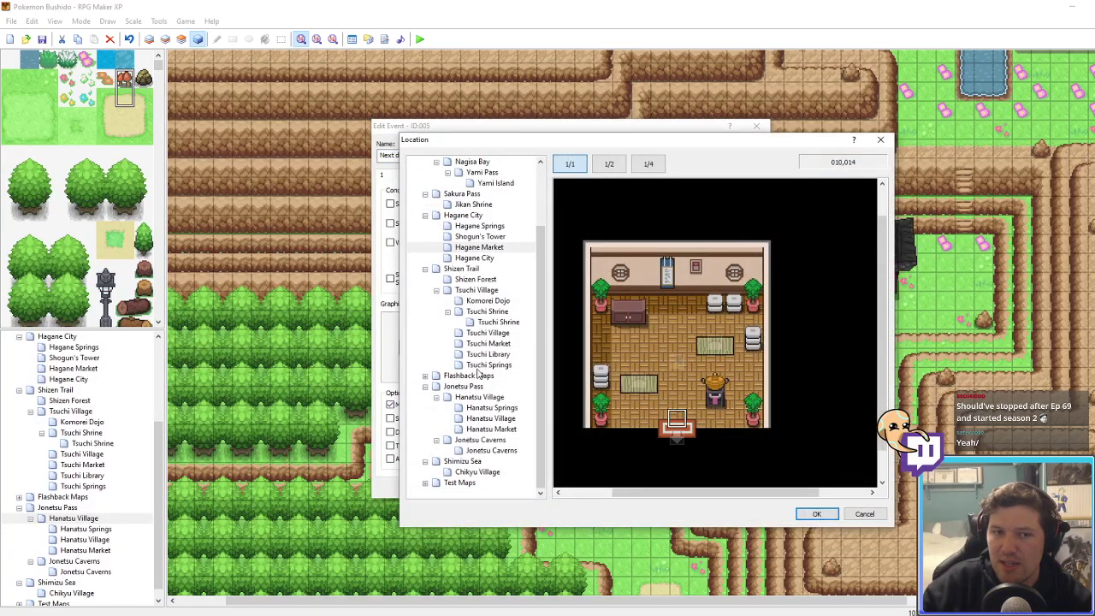
pyautogui.click(491, 428)
pyautogui.click(683, 433)
pyautogui.click(816, 514)
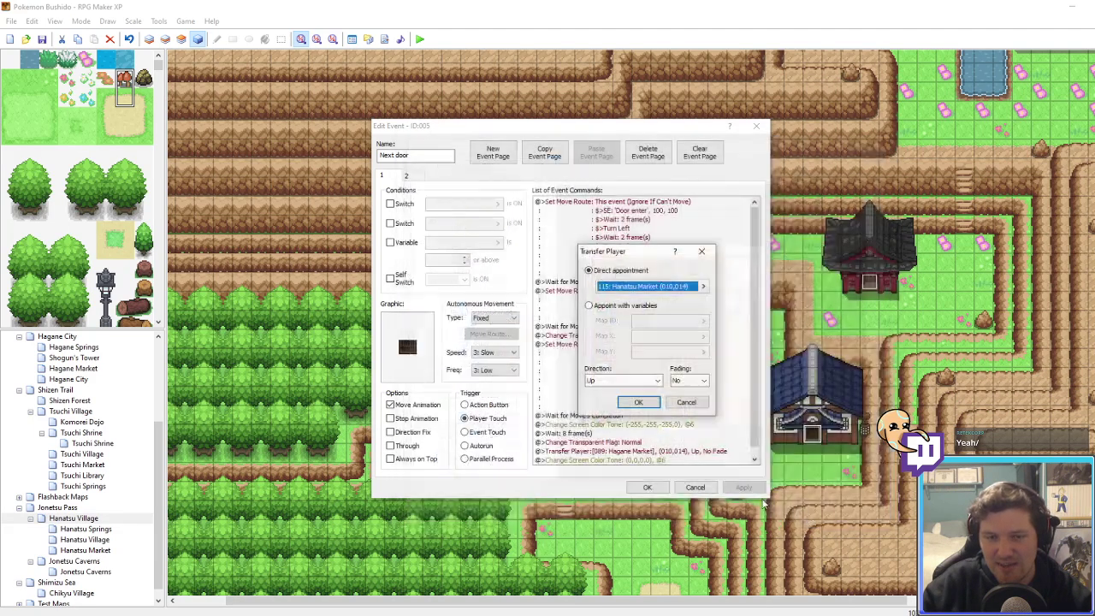
pyautogui.click(641, 403)
pyautogui.click(741, 486)
pyautogui.click(409, 176)
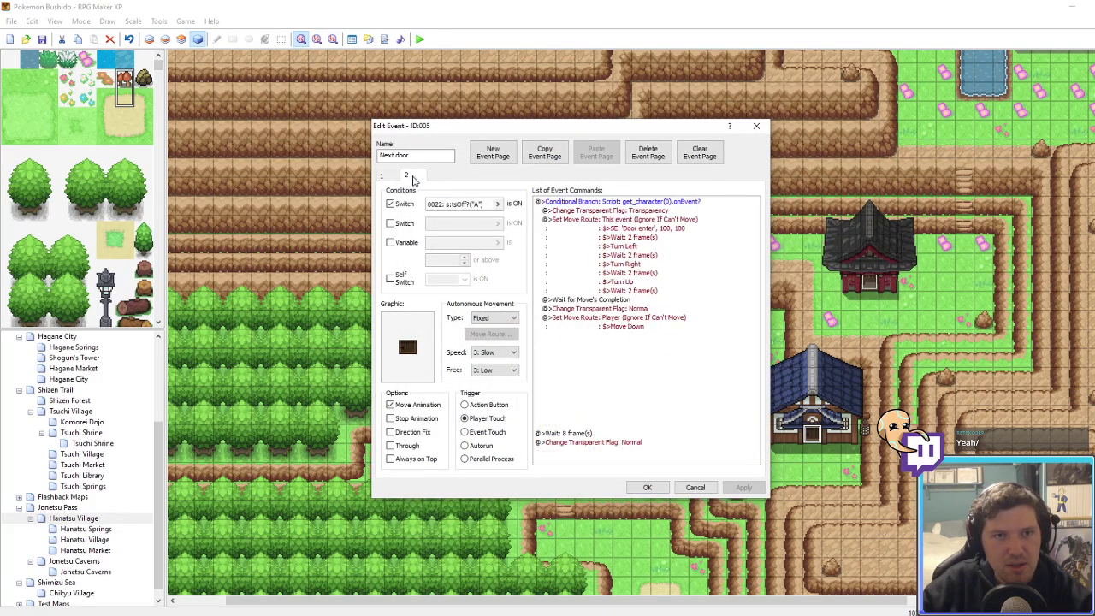
pyautogui.click(382, 175)
pyautogui.click(648, 488)
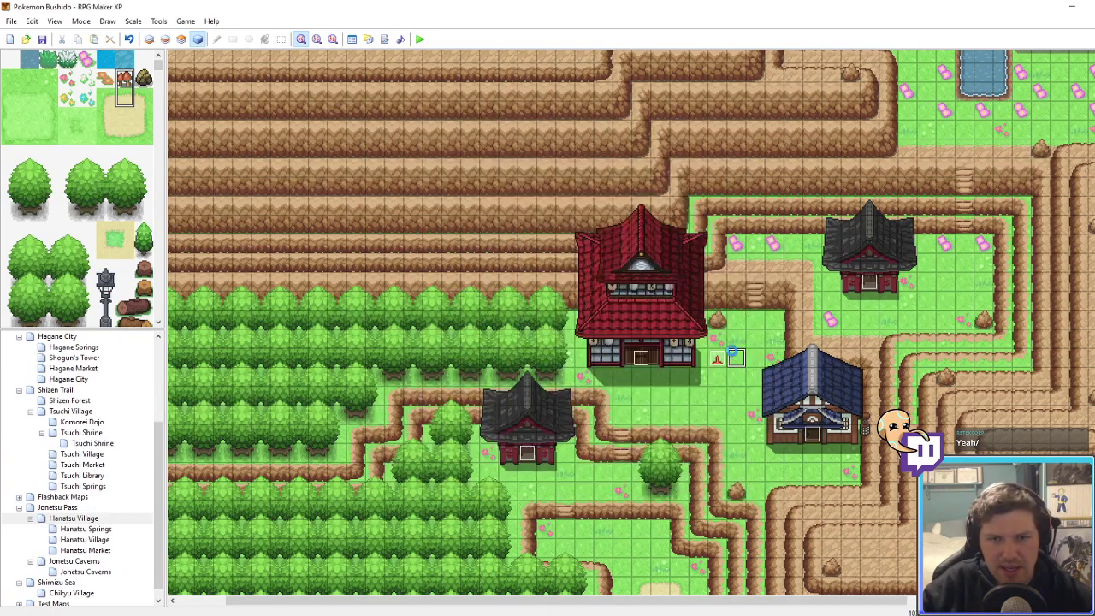
# Step: Survey the Hanatsu Village map from the houses up to the red tower between the ponds
pyautogui.moveTo(717, 395); pyautogui.dragTo(798, 300, button='middle')
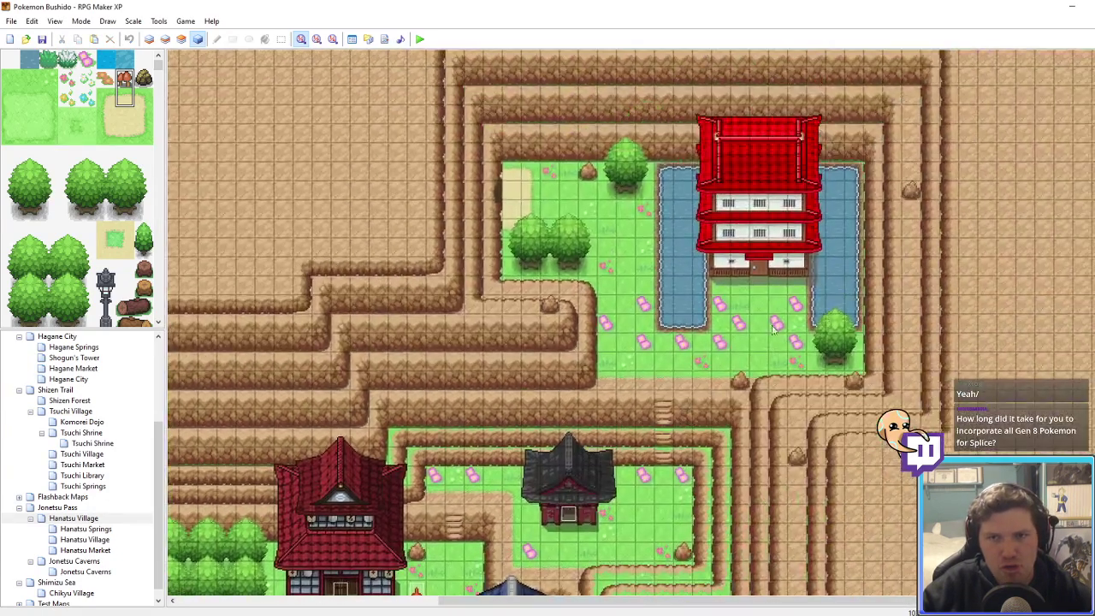
pyautogui.moveTo(698, 387); pyautogui.dragTo(691, 476, button='middle')
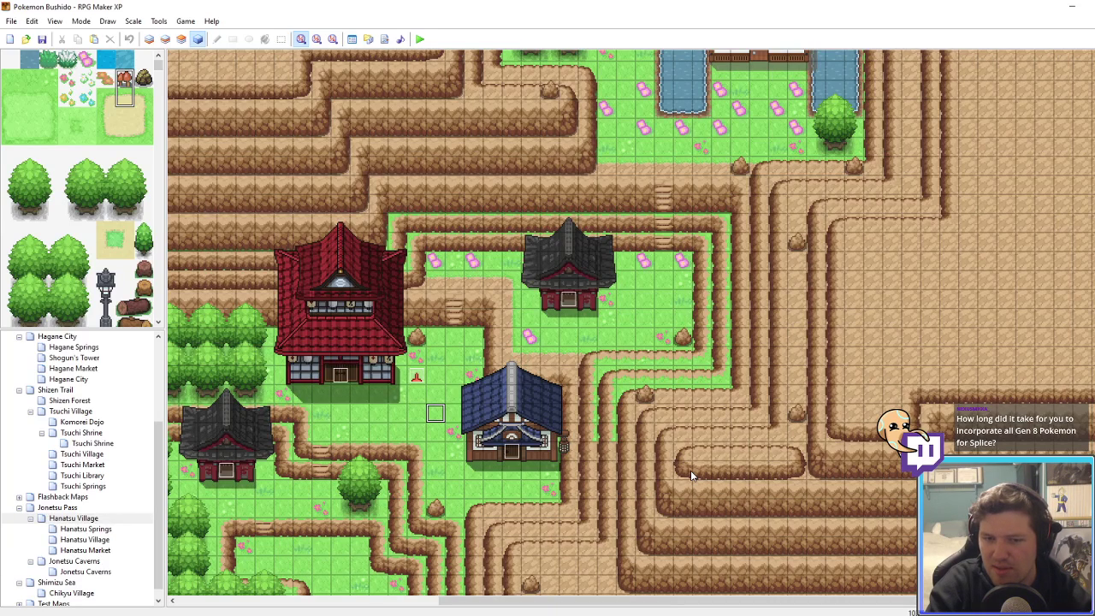
pyautogui.middleClick(686, 389)
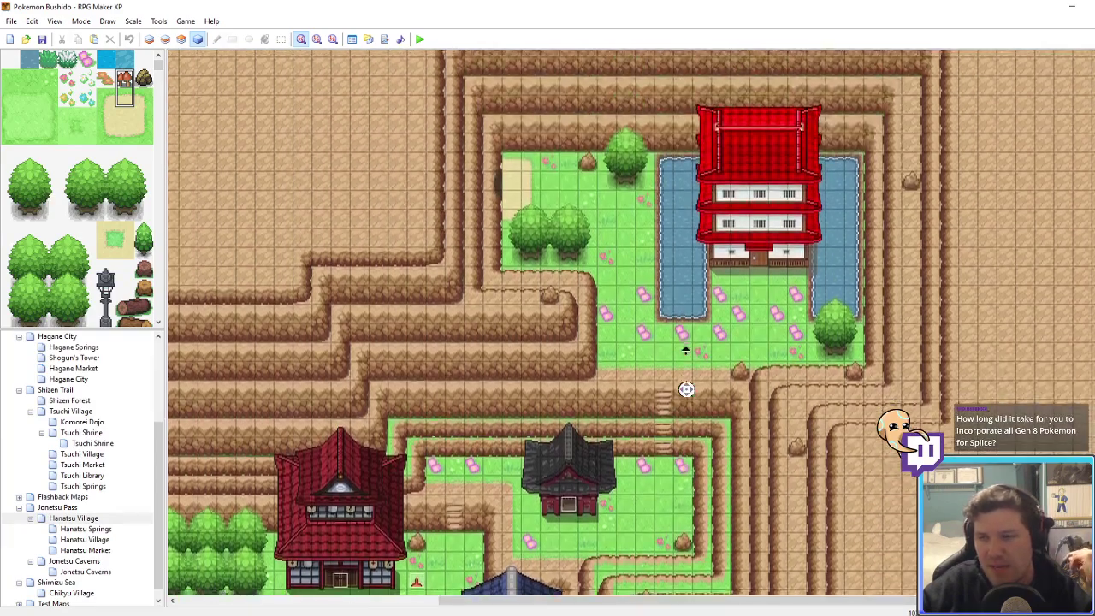
pyautogui.middleClick(685, 352)
pyautogui.middleClick(606, 351)
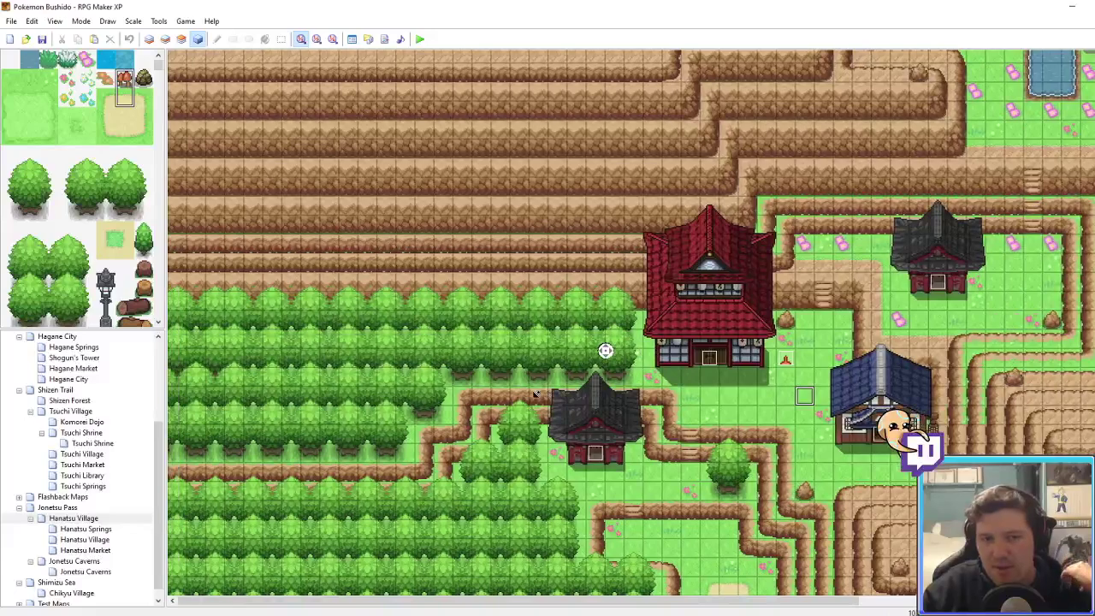
pyautogui.middleClick(579, 376)
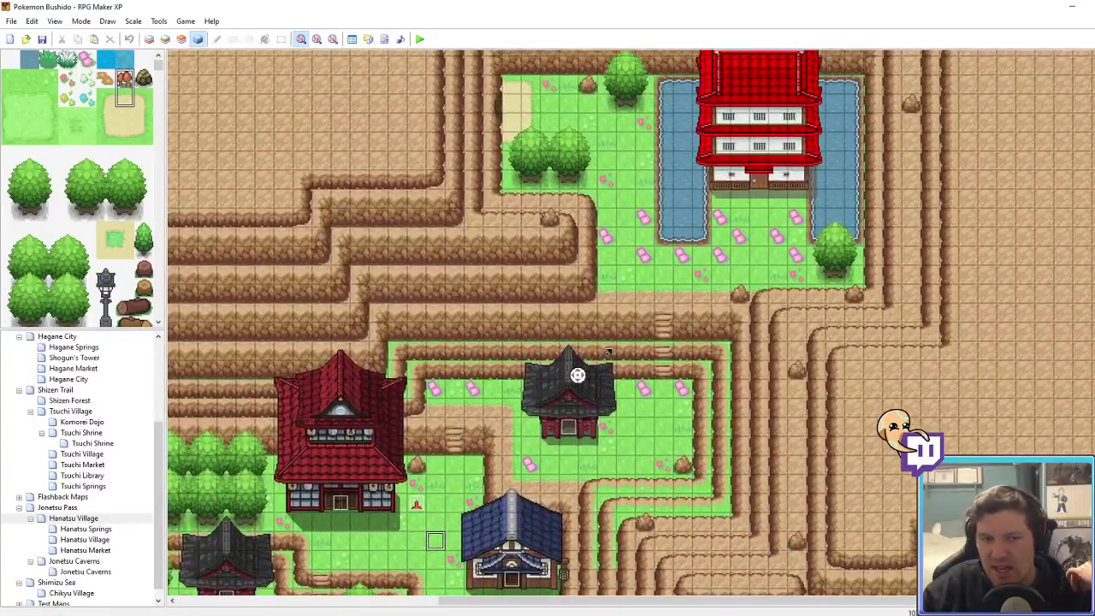
pyautogui.middleClick(607, 359)
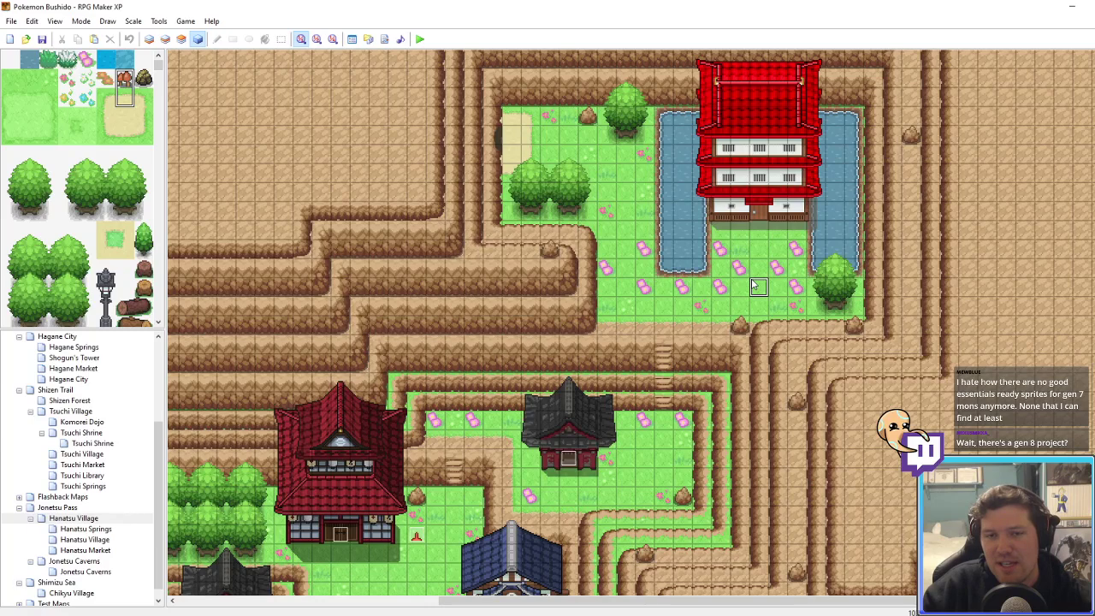
# Step: Paint the square sandy patch on the ground layer, in the grass just east of the upper black-roofed house
pyautogui.click(149, 40)
pyautogui.moveTo(106, 97); pyautogui.dragTo(143, 137)
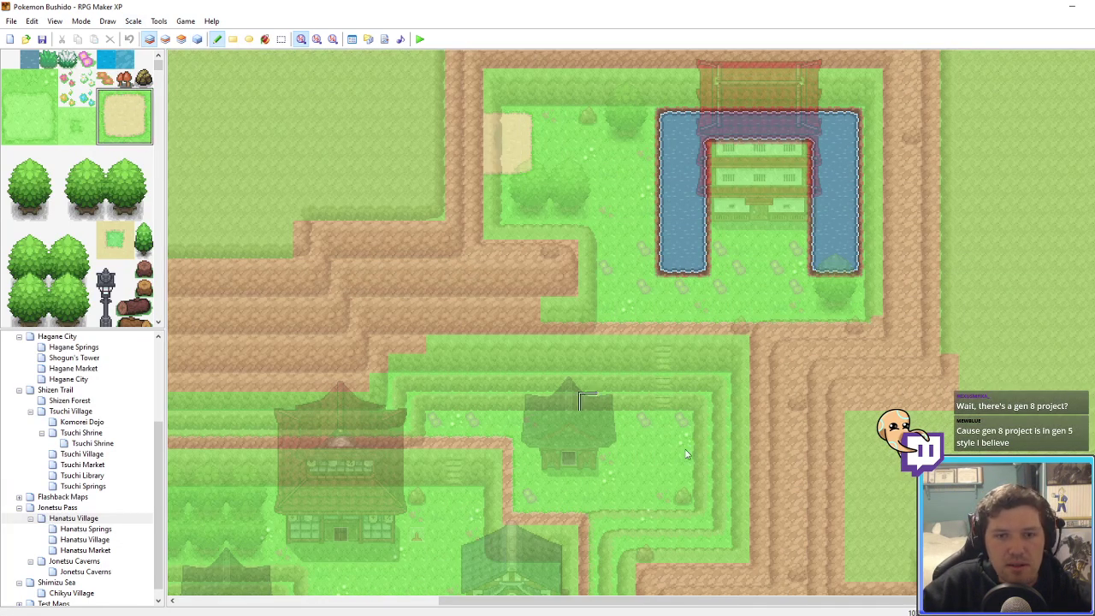
pyautogui.click(632, 445)
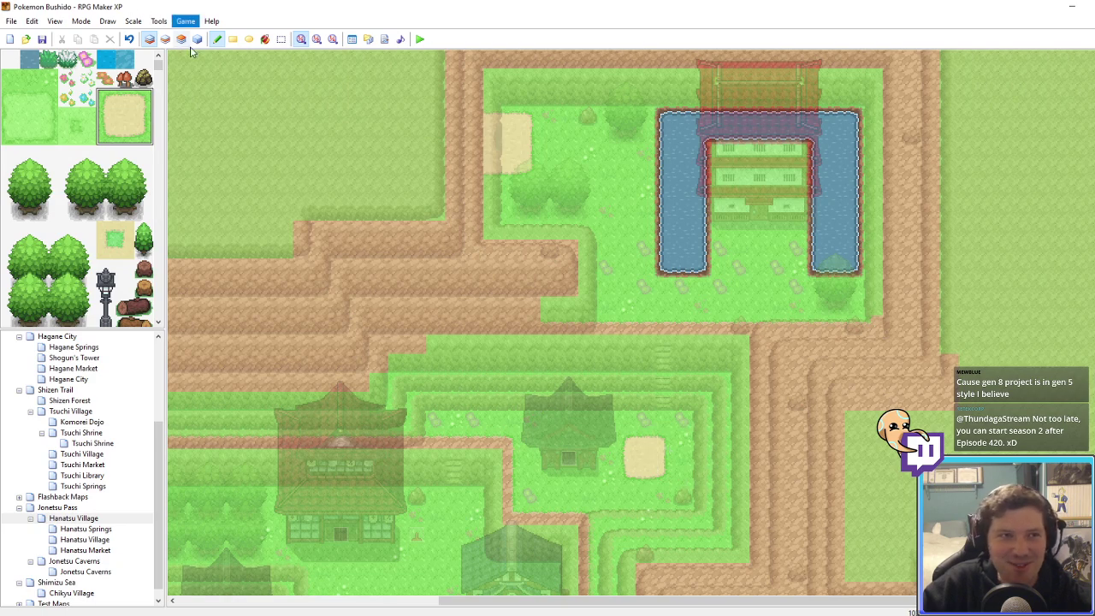
# Step: Add grass tufts and small pink flowers on the third layer, south of the sandy patch and west of the red tower's pond
pyautogui.click(165, 39)
pyautogui.rightClick(677, 462)
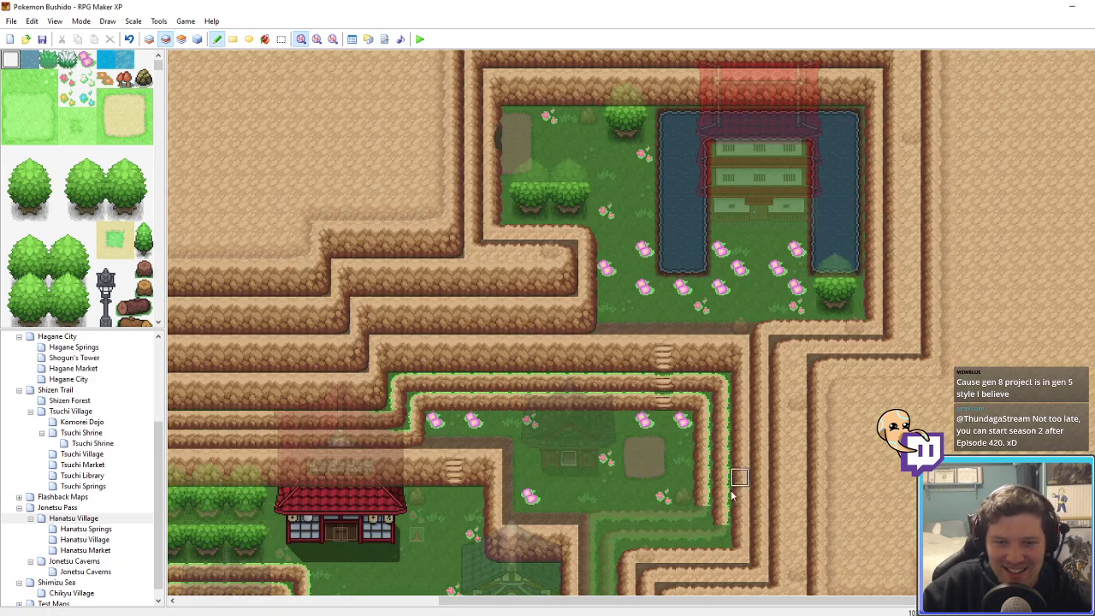
pyautogui.click(182, 39)
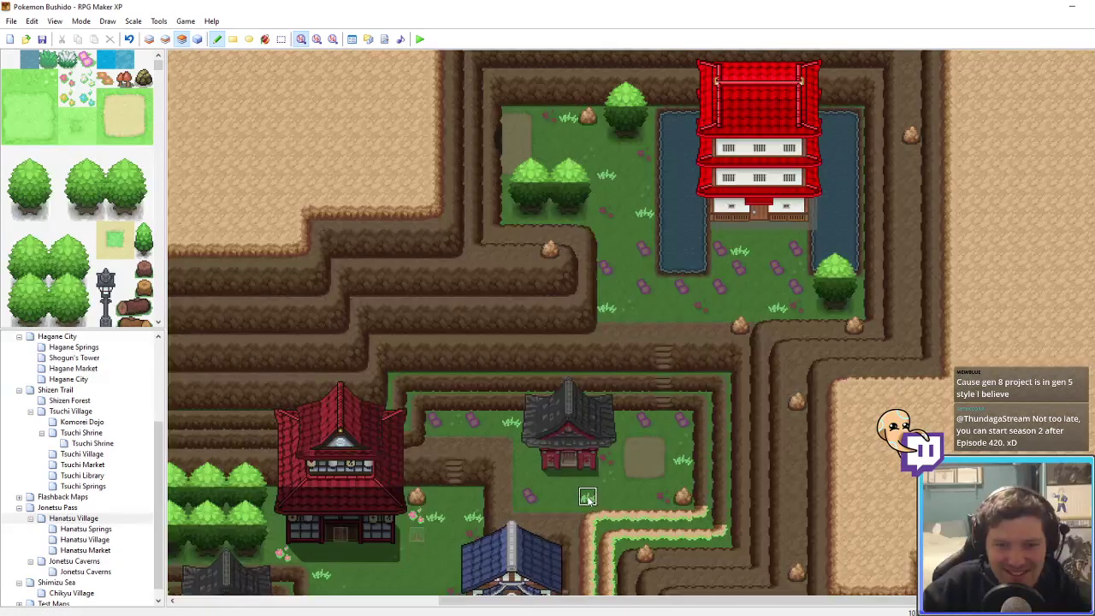
pyautogui.click(645, 499)
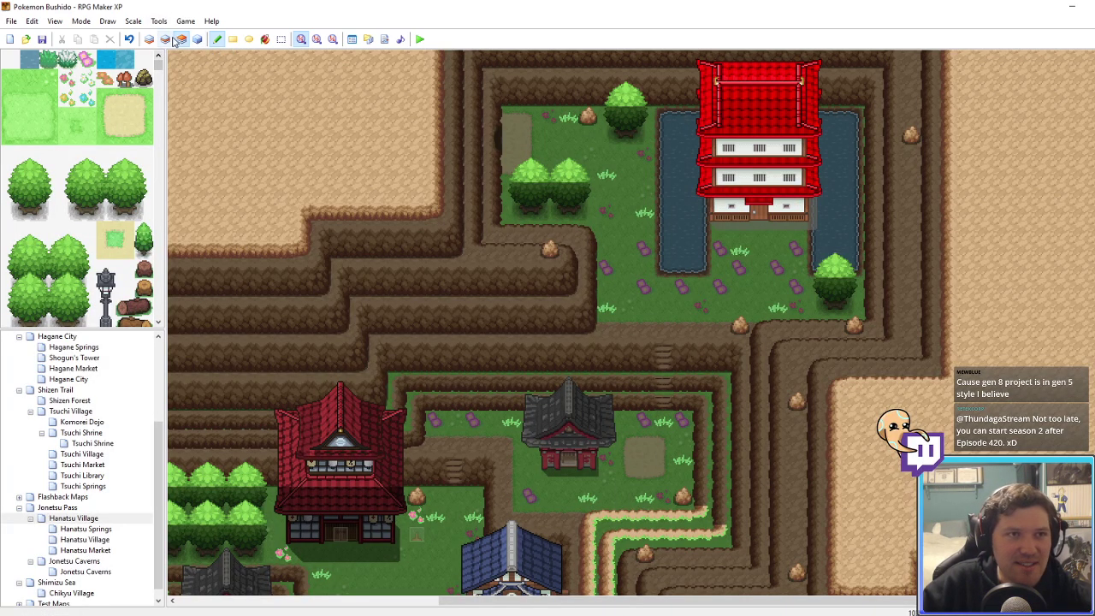
pyautogui.click(68, 78)
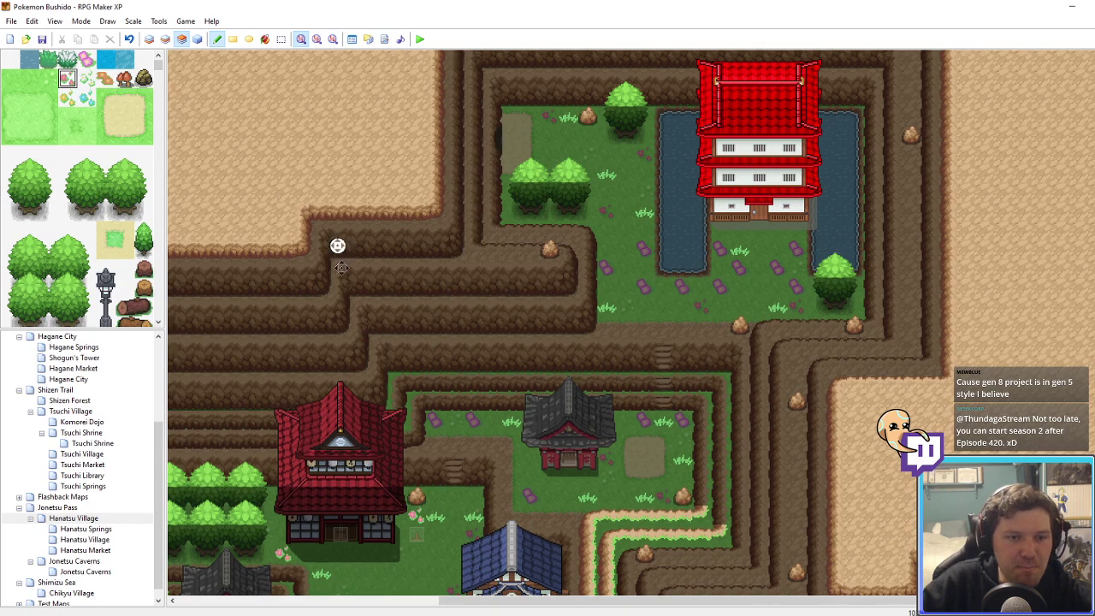
pyautogui.scroll(-3, 379, 374)
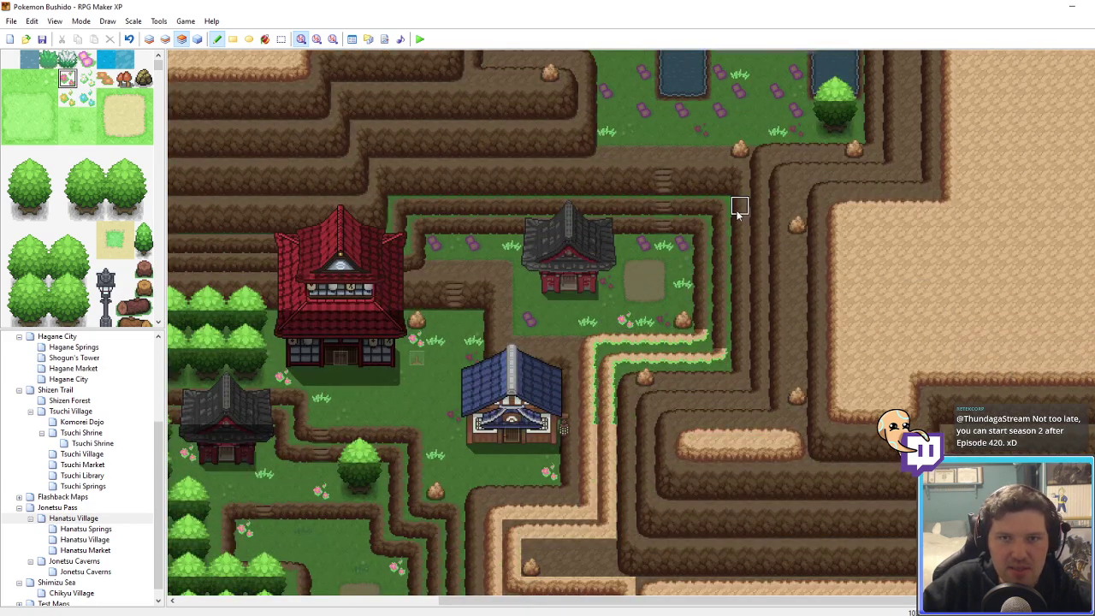
pyautogui.scroll(3, 737, 212)
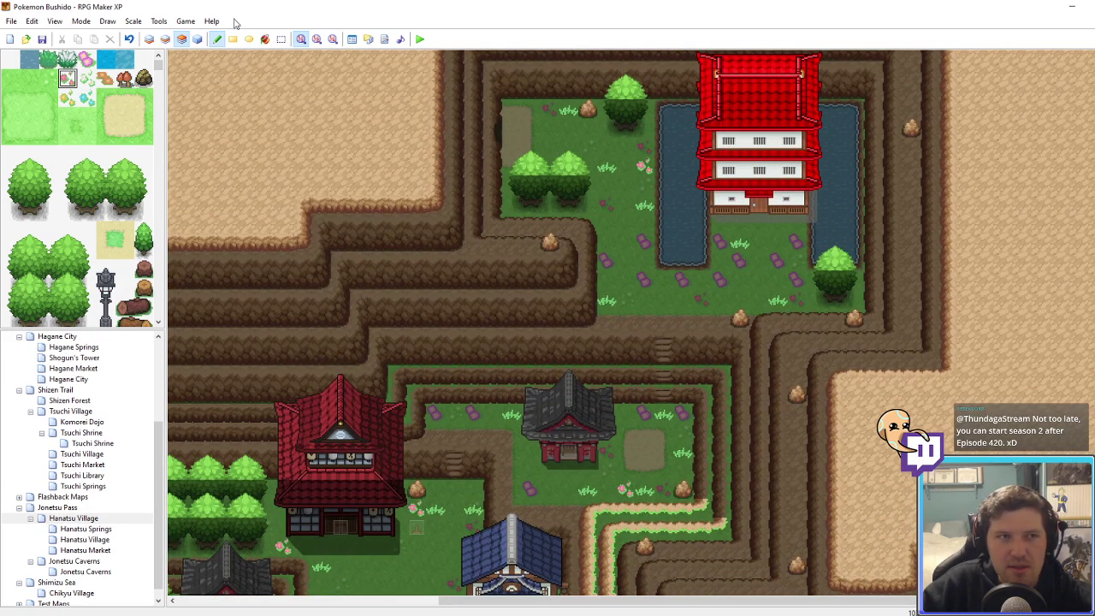
# Step: Move the red tower's central doorway and wall tiles from the third layer down to the second layer
pyautogui.click(198, 38)
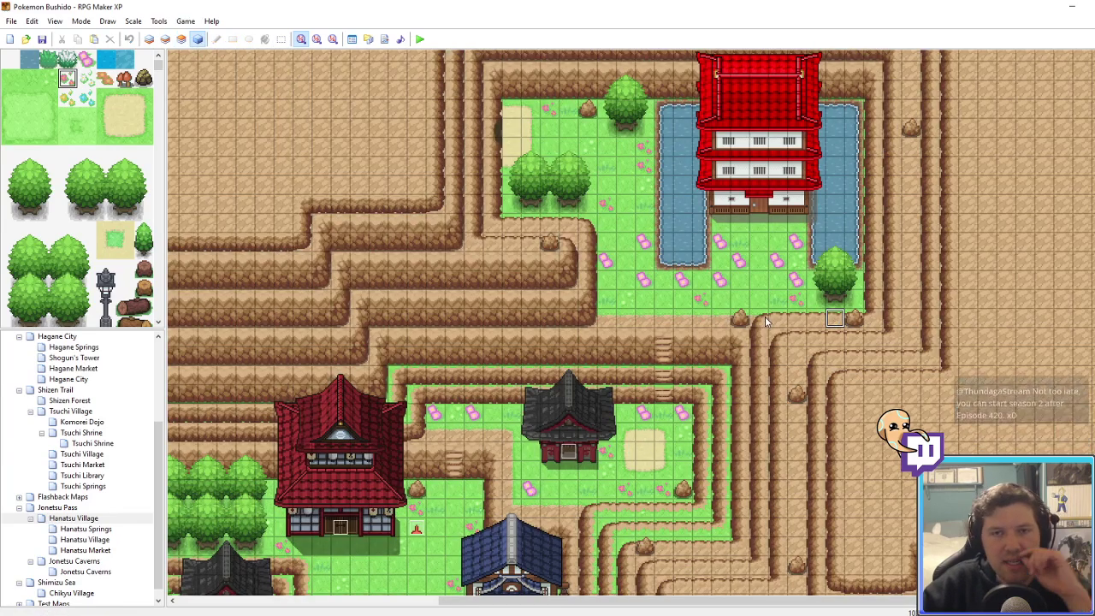
pyautogui.click(166, 39)
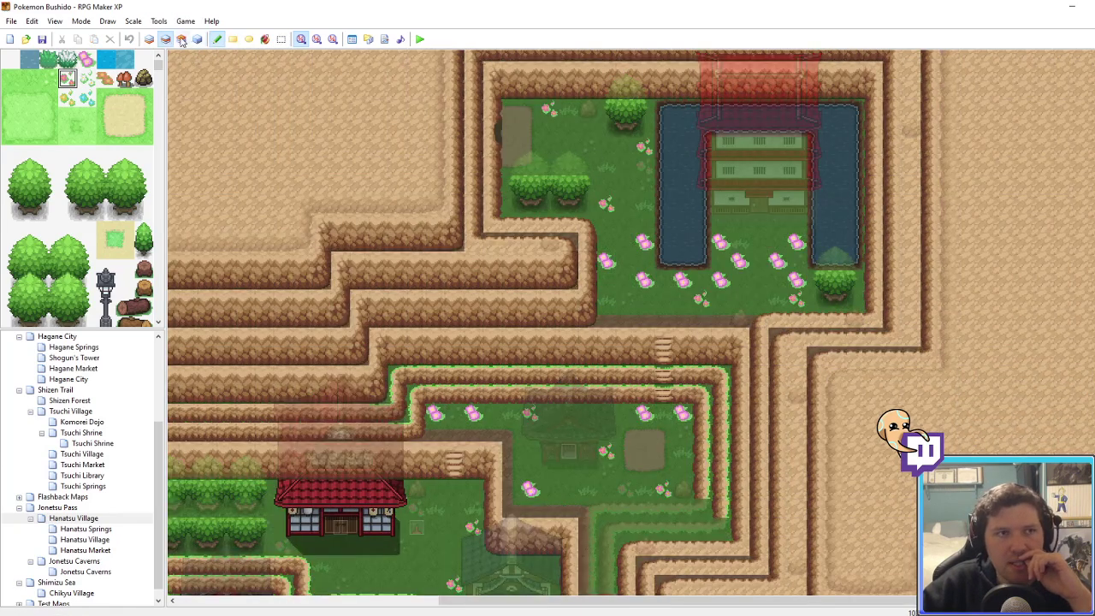
pyautogui.click(182, 40)
pyautogui.moveTo(768, 199); pyautogui.dragTo(779, 170, button='right')
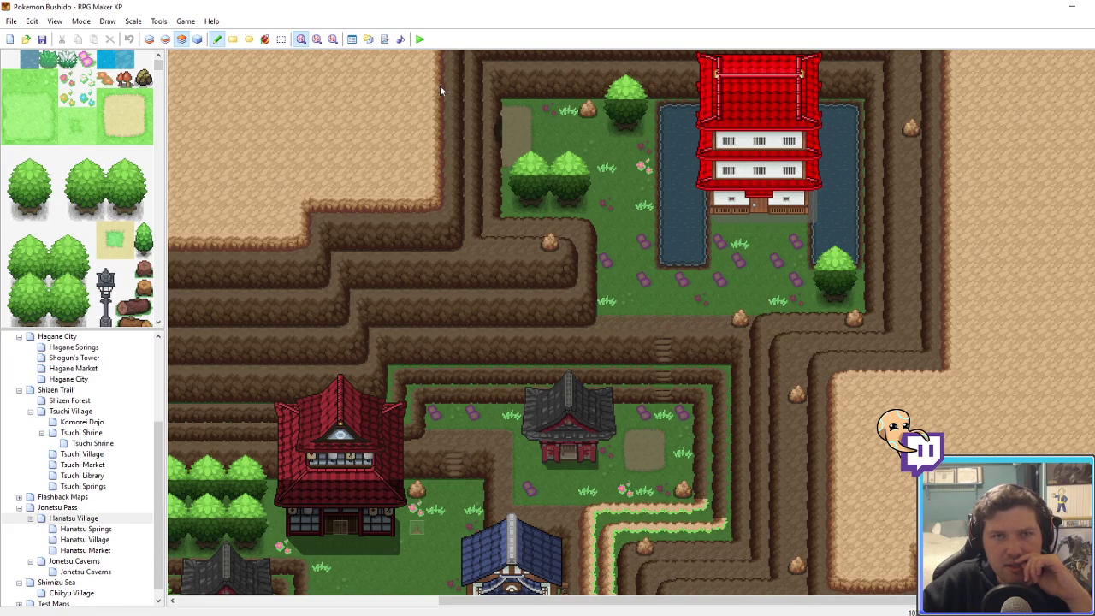
pyautogui.click(166, 38)
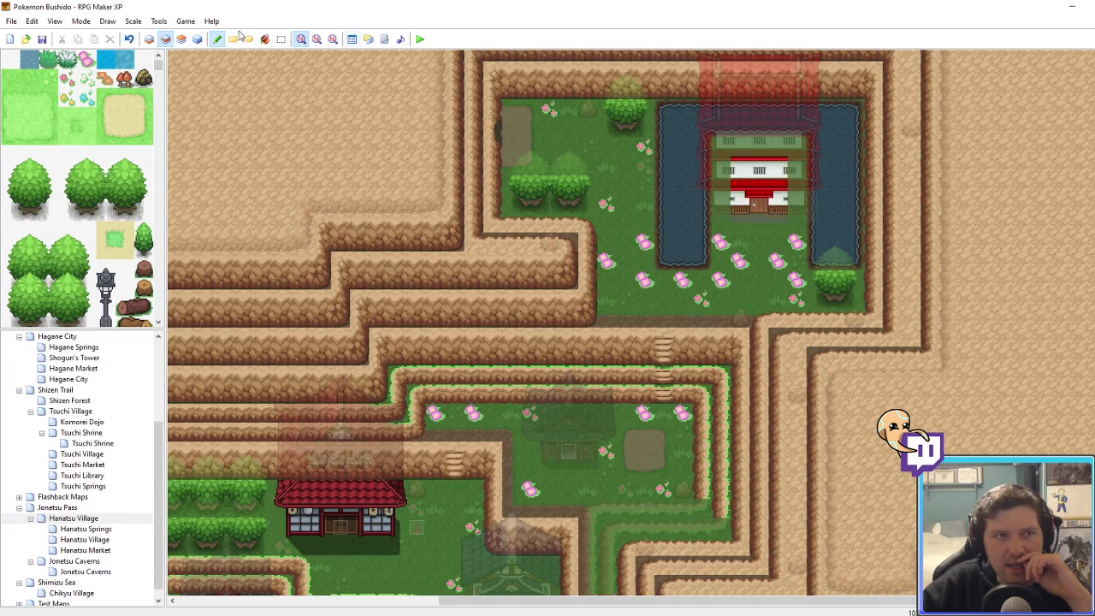
pyautogui.click(182, 39)
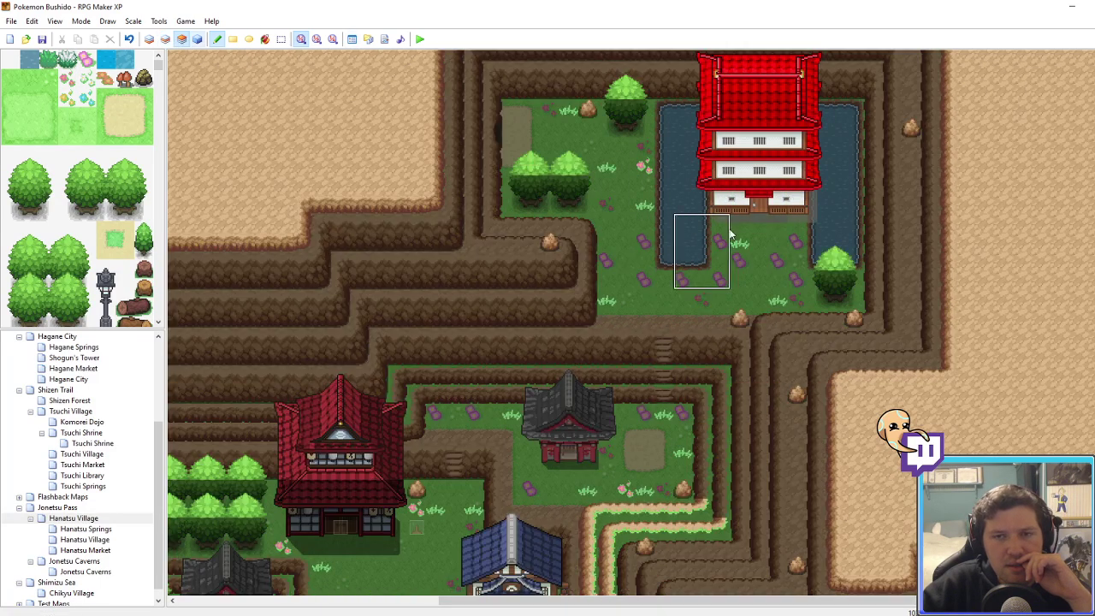
pyautogui.rightClick(776, 241)
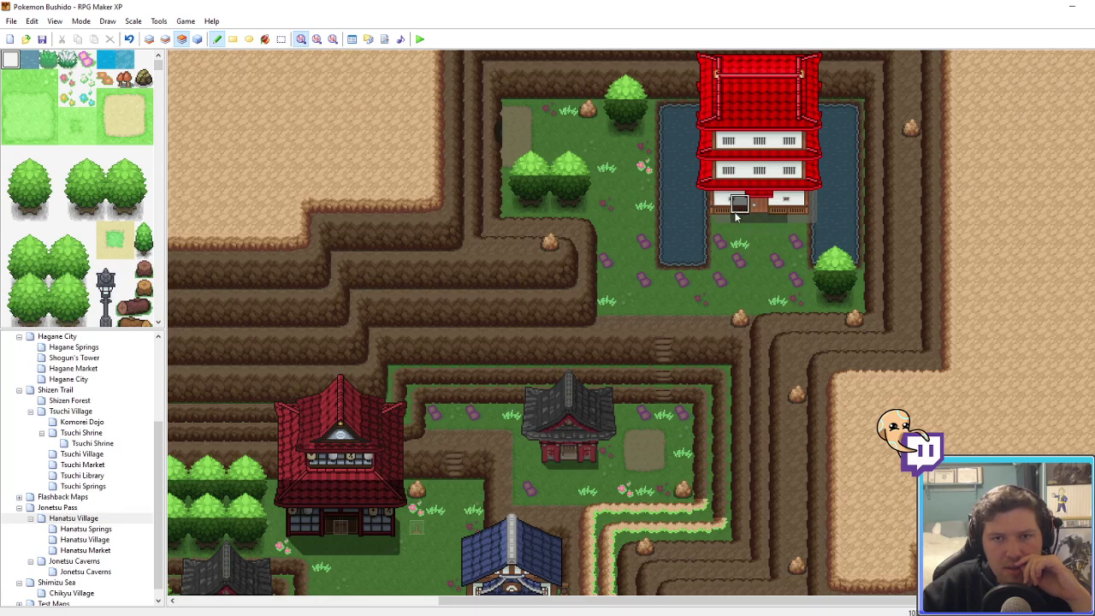
pyautogui.moveTo(756, 213); pyautogui.dragTo(777, 210)
pyautogui.moveTo(777, 211); pyautogui.dragTo(743, 217, button='right')
pyautogui.moveTo(740, 215); pyautogui.dragTo(743, 186)
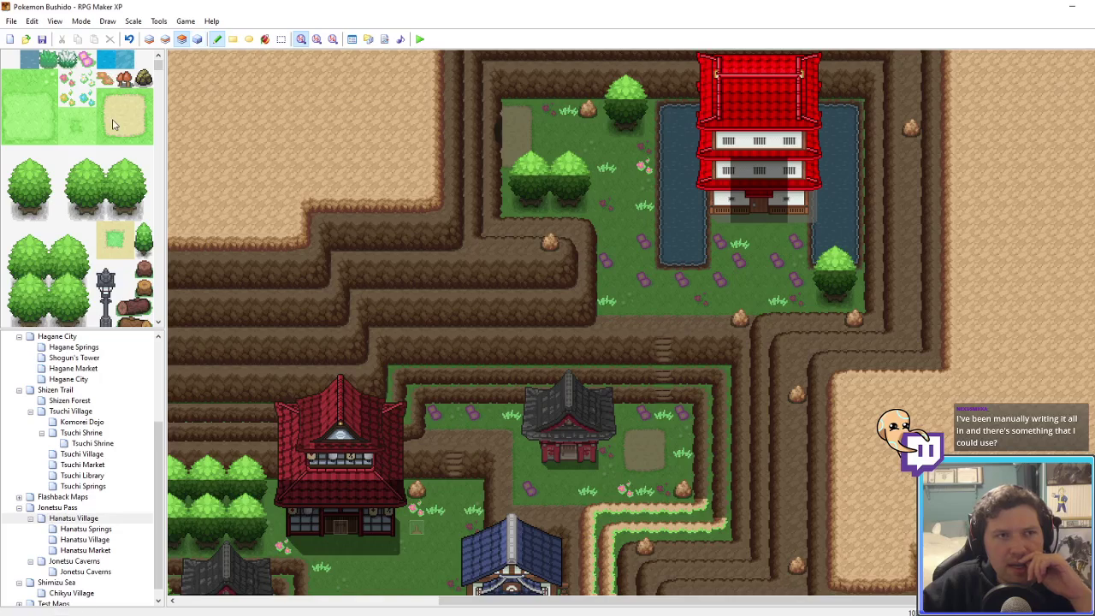
# Step: Find the red tower in the tileset and select the single red-topped tile beside its base for painting
pyautogui.scroll(-5, 126, 176)
pyautogui.scroll(-3, 137, 136)
pyautogui.moveTo(157, 97); pyautogui.dragTo(157, 258)
pyautogui.scroll(-1, 135, 289)
pyautogui.click(143, 241)
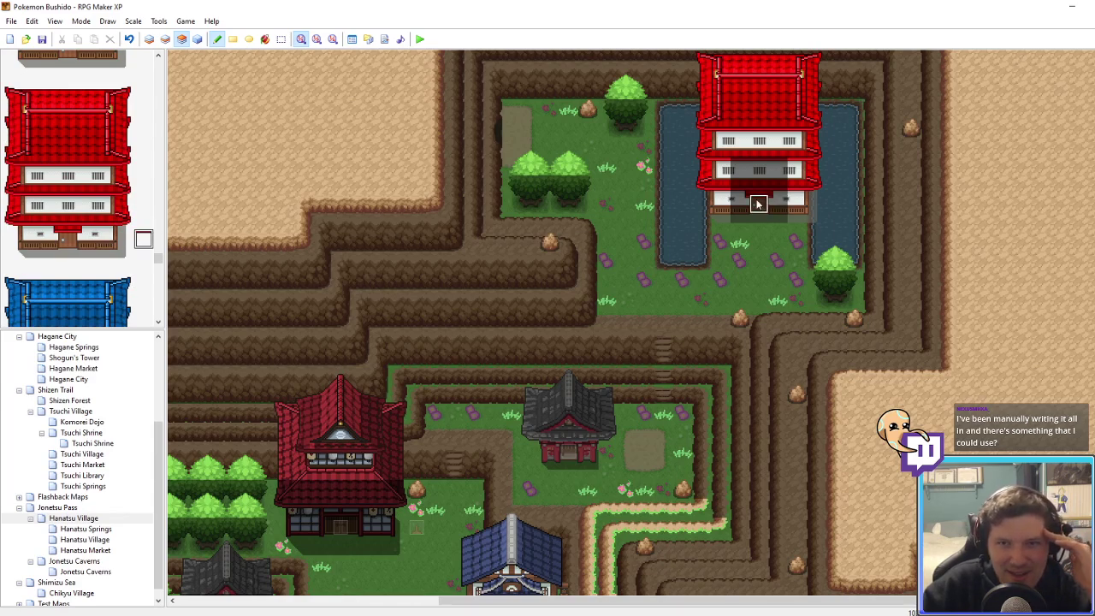
# Step: Examine the red tower's surroundings with the event layer shown, from the houses to the northern cliffs, and the parent Jonetsu Pass map
pyautogui.click(196, 38)
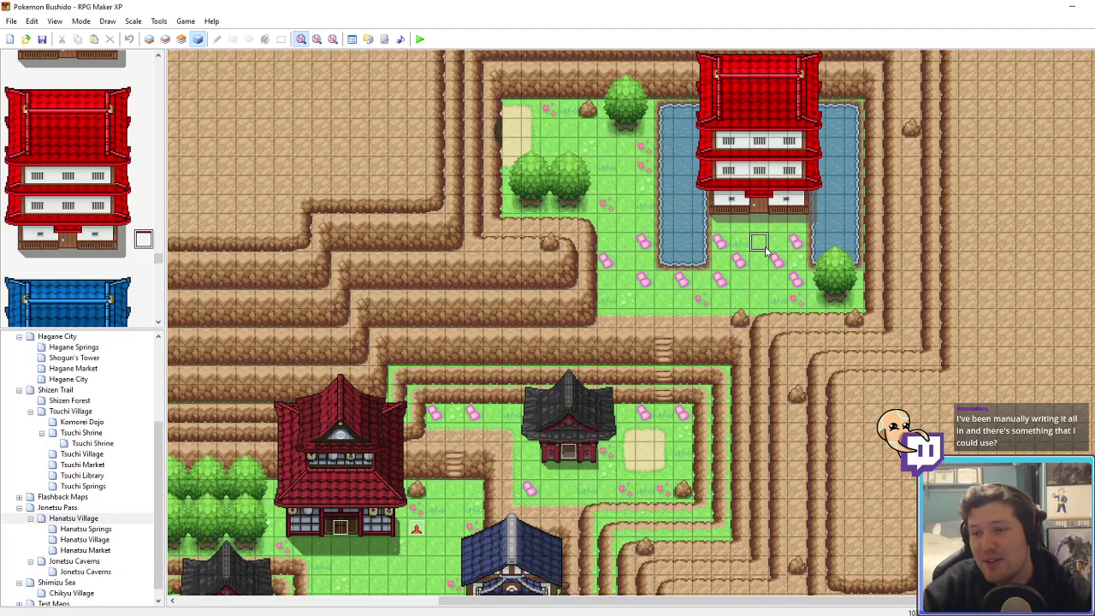
pyautogui.doubleClick(753, 246)
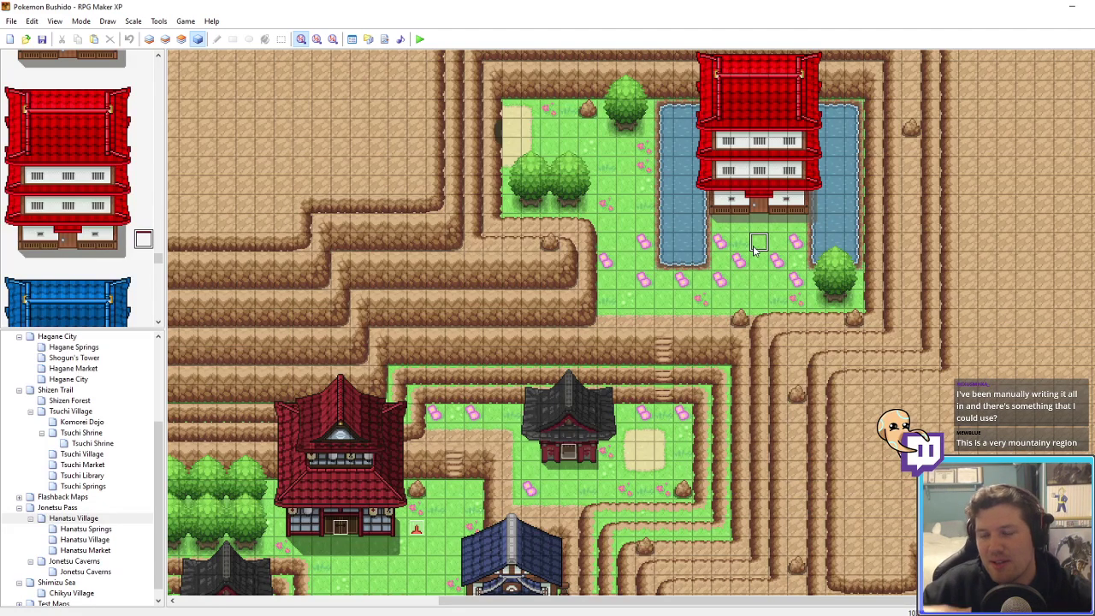
pyautogui.middleClick(715, 248)
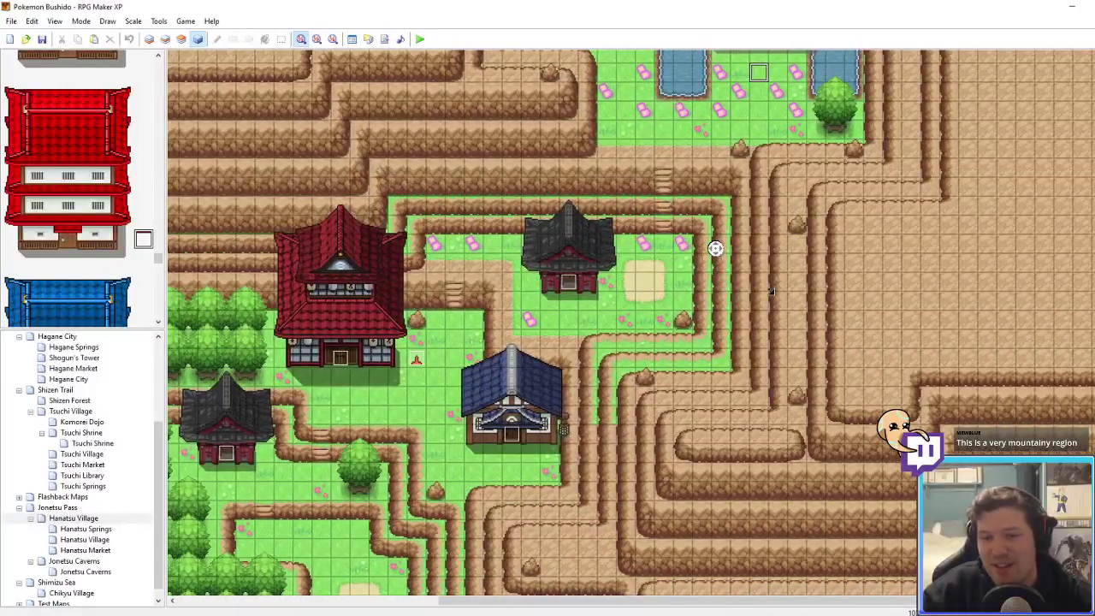
pyautogui.middleClick(769, 290)
pyautogui.middleClick(777, 267)
pyautogui.moveTo(777, 208)
pyautogui.mouseDown(button='middle')
pyautogui.moveTo(734, 218)
pyautogui.moveTo(804, 293)
pyautogui.moveTo(758, 230)
pyautogui.moveTo(811, 222)
pyautogui.mouseUp(button='middle')
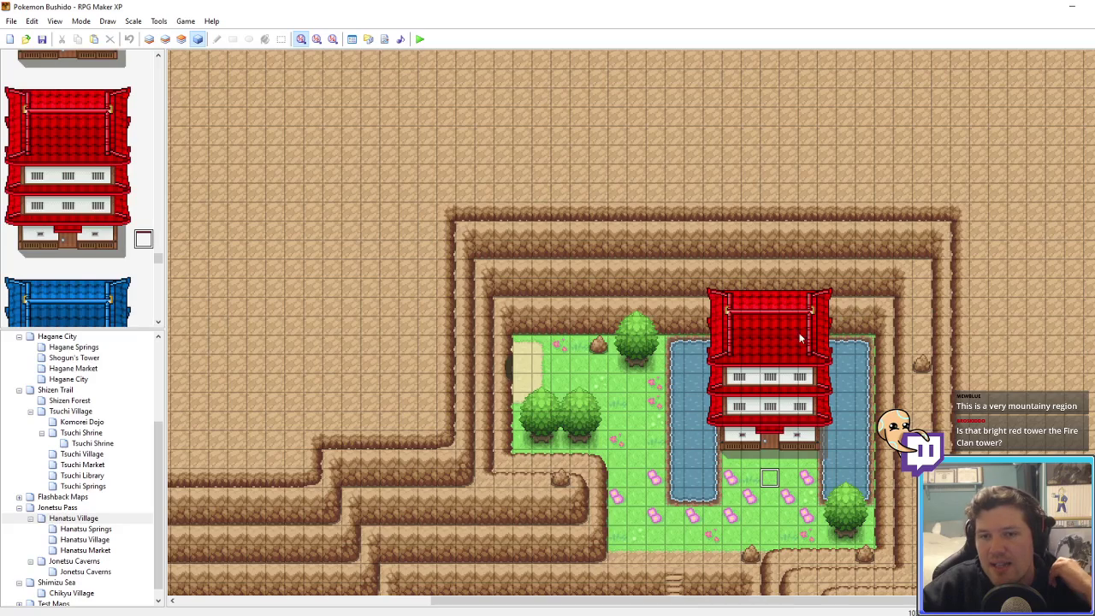
pyautogui.moveTo(797, 452); pyautogui.dragTo(813, 476, button='middle')
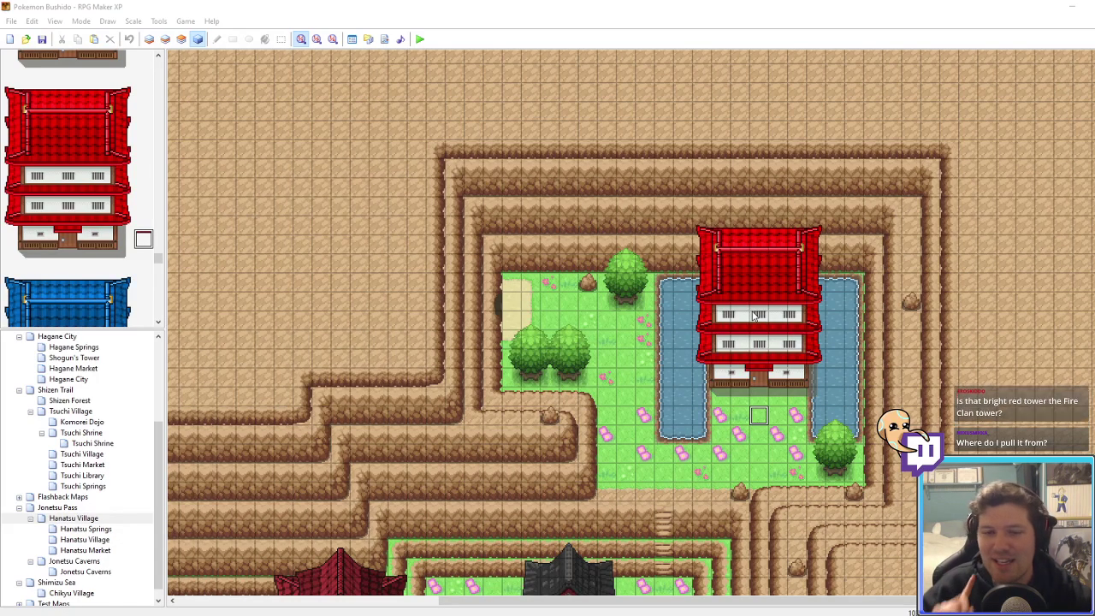
pyautogui.click(57, 509)
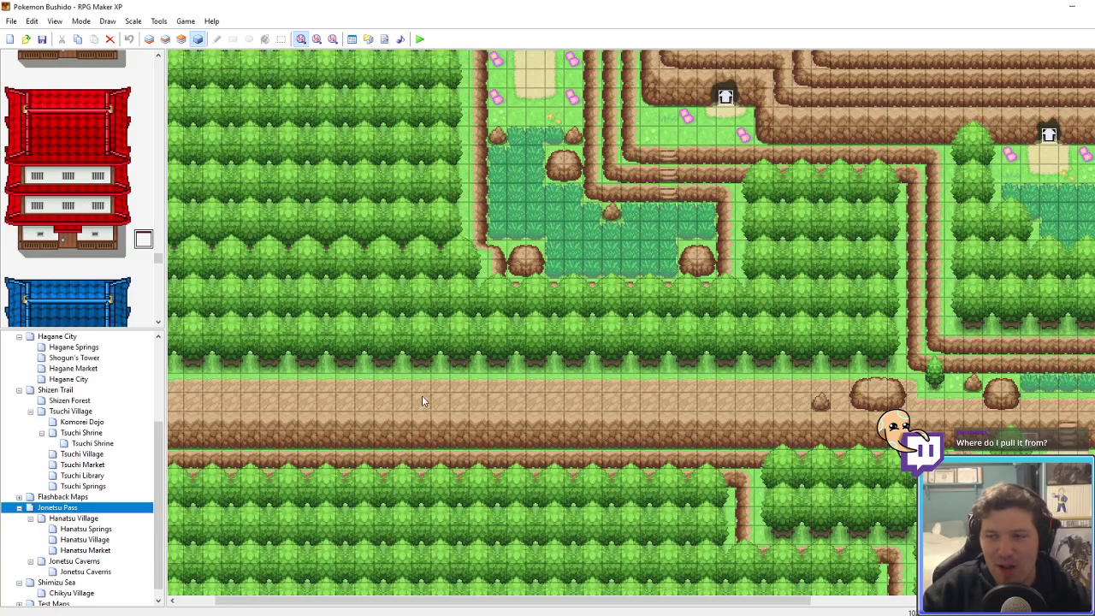
# Step: Start a new child map under the parent Hanatsu Village map and name it Nensho Dojo
pyautogui.click(85, 518)
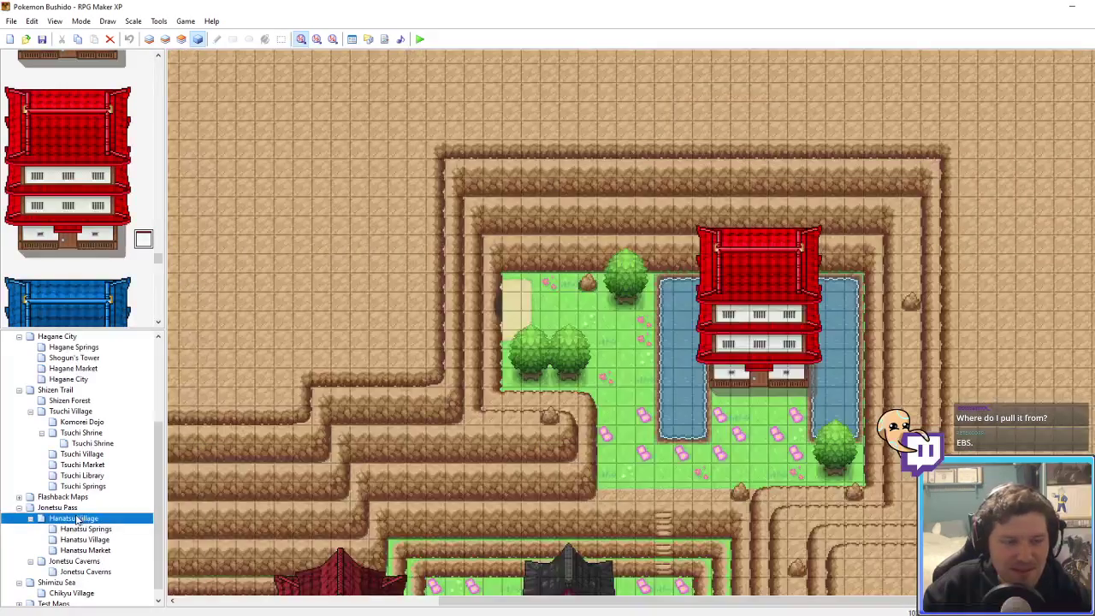
pyautogui.rightClick(78, 518)
pyautogui.click(147, 537)
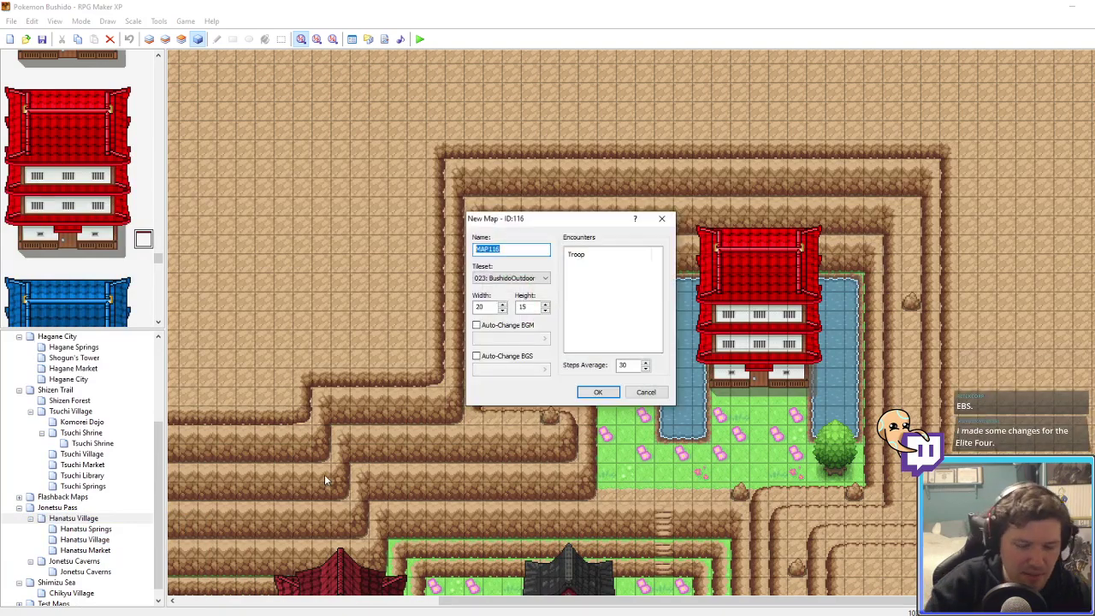
pyautogui.write('Nensho Do')
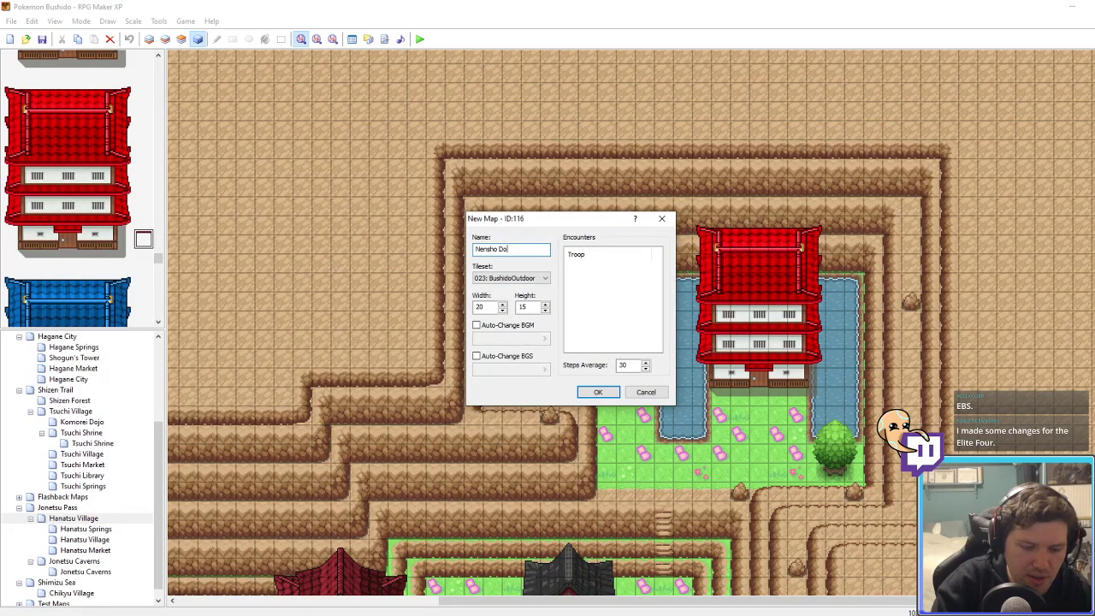
pyautogui.write('jo')
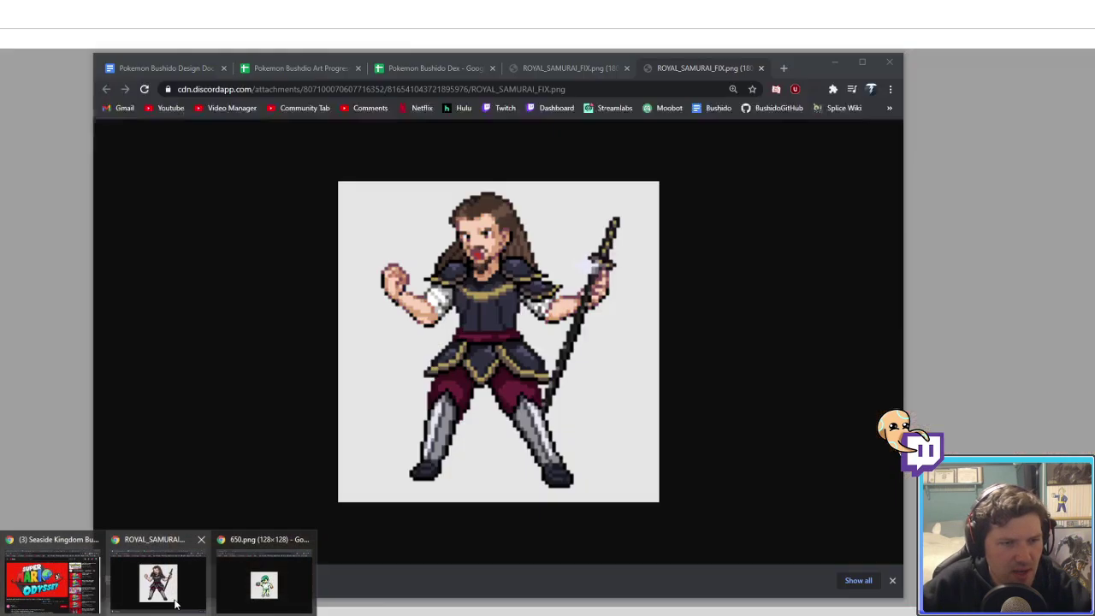
# Step: Switch to the art progress sheet in Chrome and mark Royal Samurai Ryo's Battler cell as done with a green fill
pyautogui.click(175, 604)
pyautogui.click(312, 70)
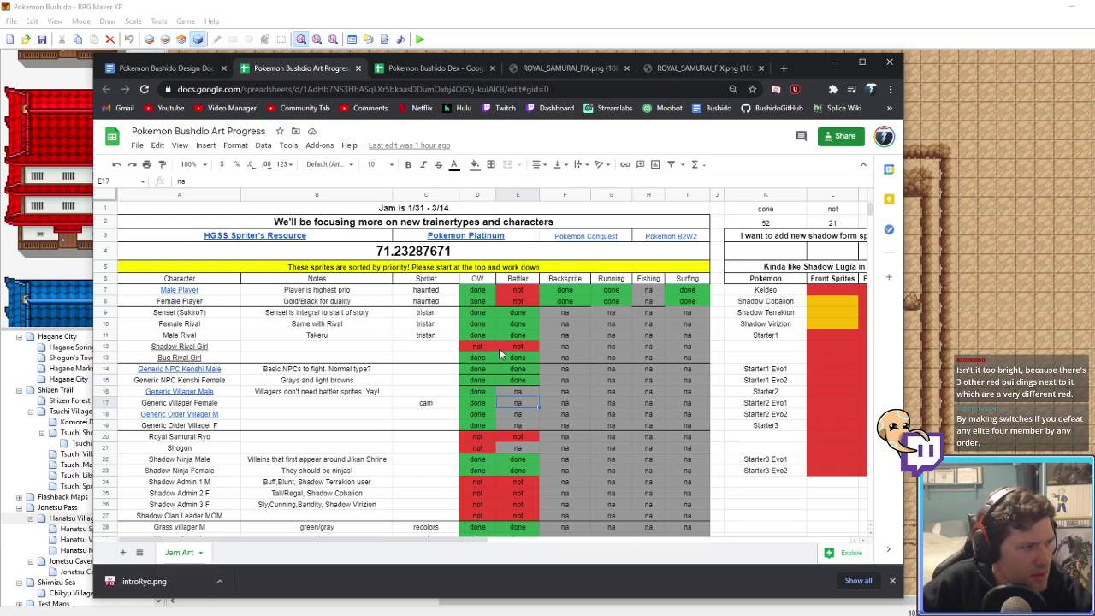
pyautogui.scroll(-2, 503, 354)
pyautogui.click(517, 343)
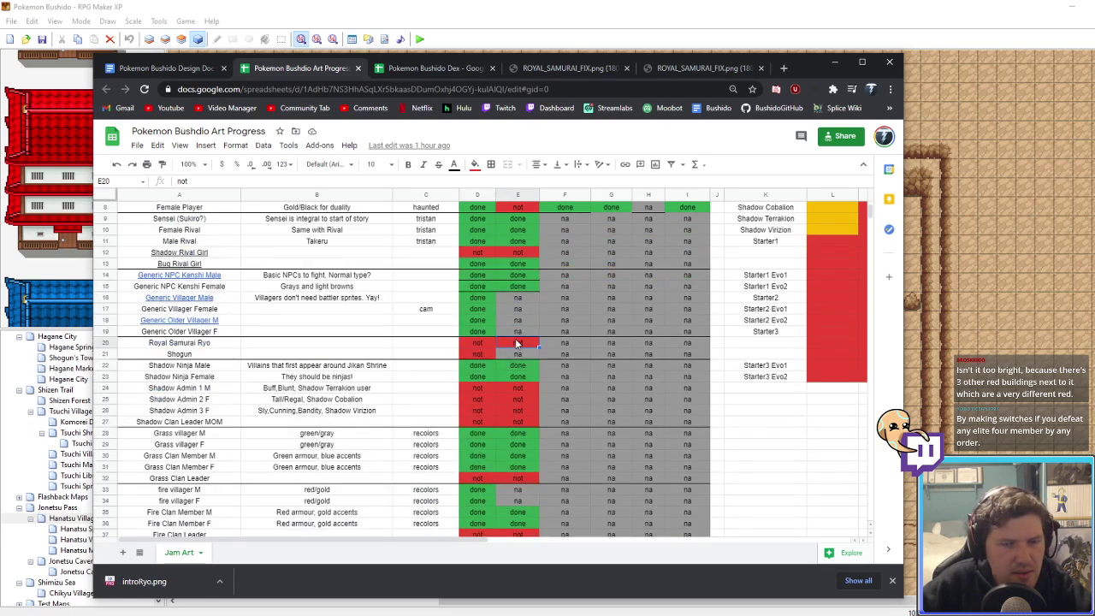
pyautogui.click(492, 347)
pyautogui.scroll(3, 505, 394)
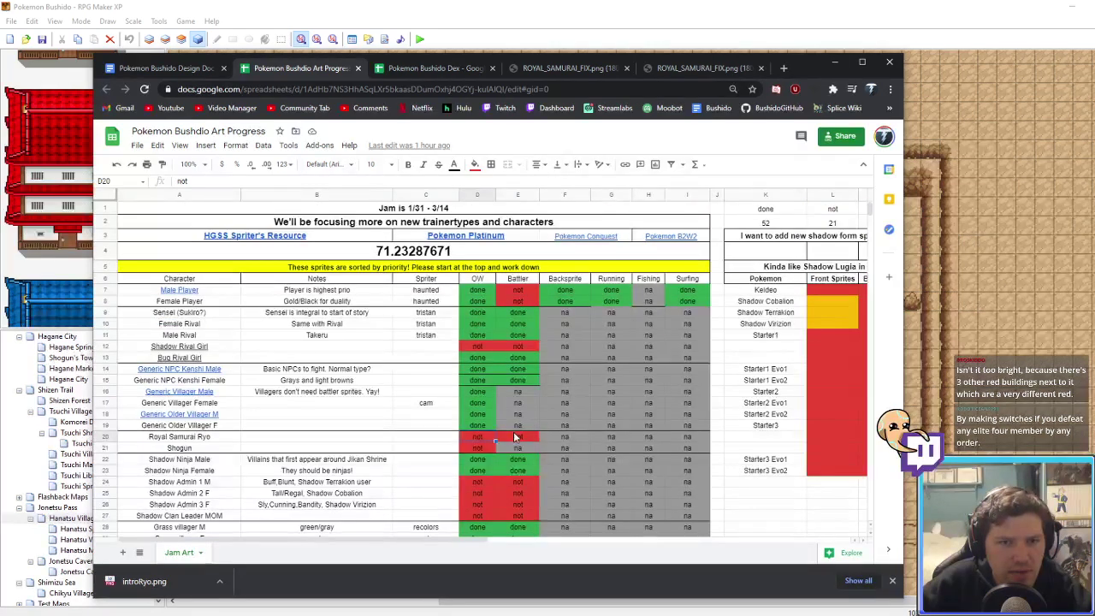
pyautogui.click(515, 438)
pyautogui.click(475, 164)
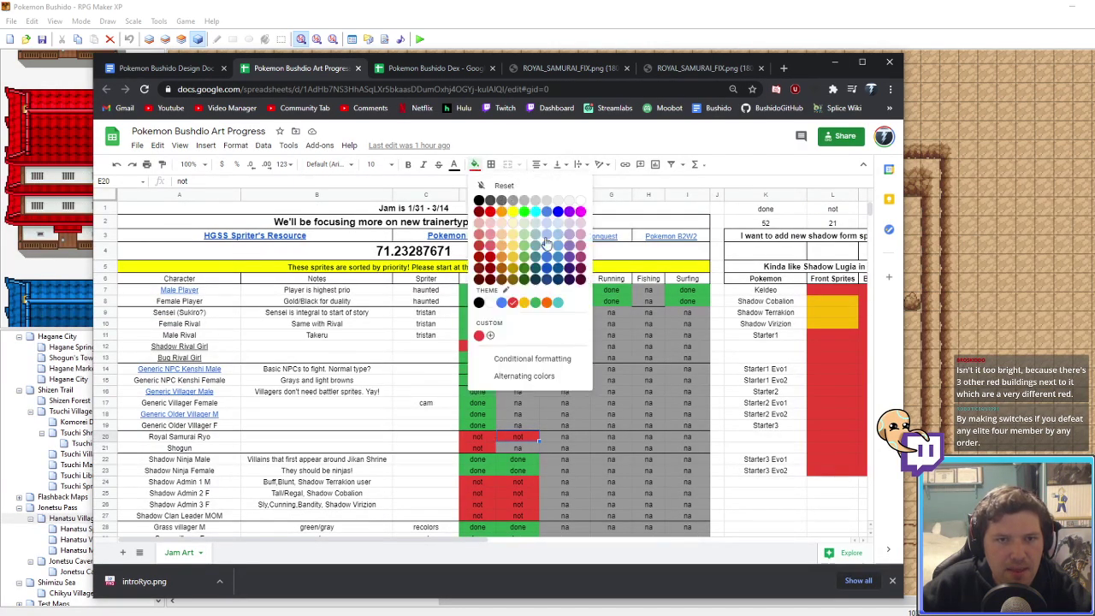
pyautogui.click(536, 303)
pyautogui.write('done')
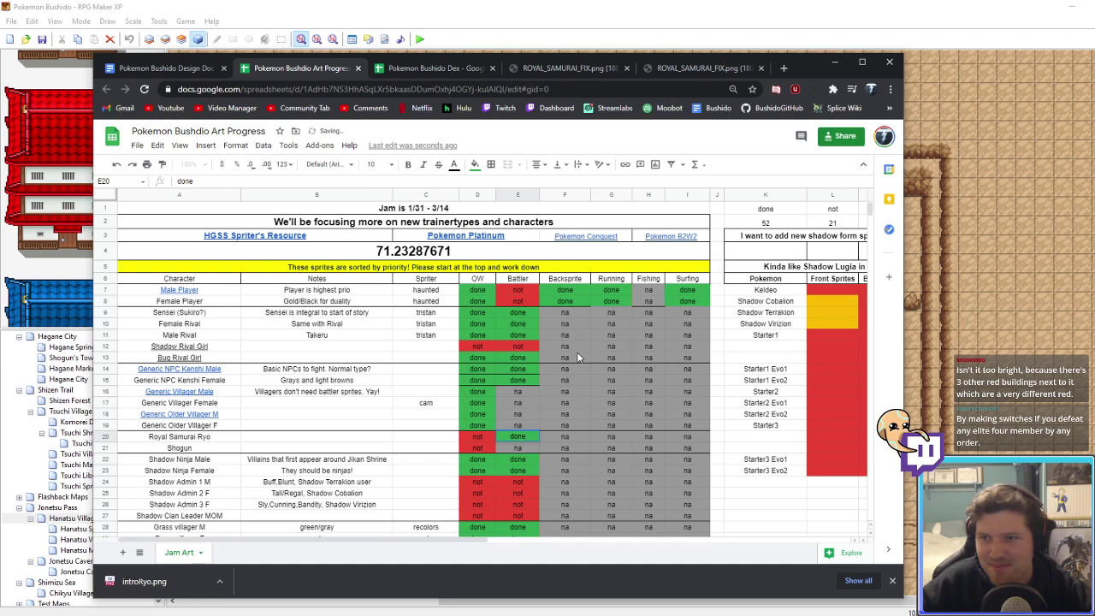
# Step: Review the sprite statuses in the sheet from Royal Samurai Ryo down to the ground clan rows
pyautogui.click(576, 351)
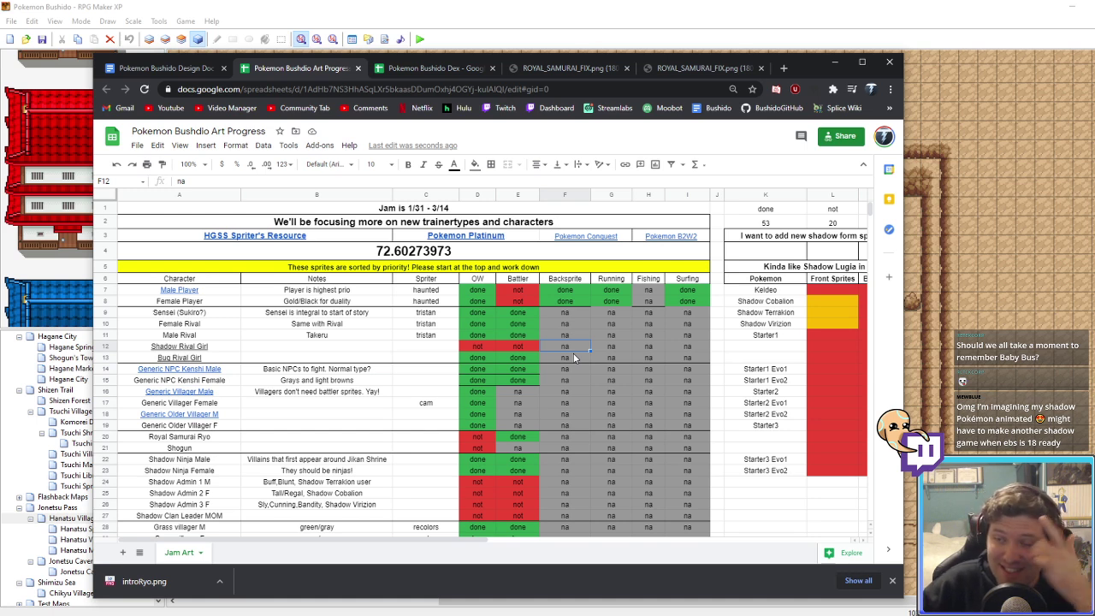
pyautogui.scroll(-3, 573, 354)
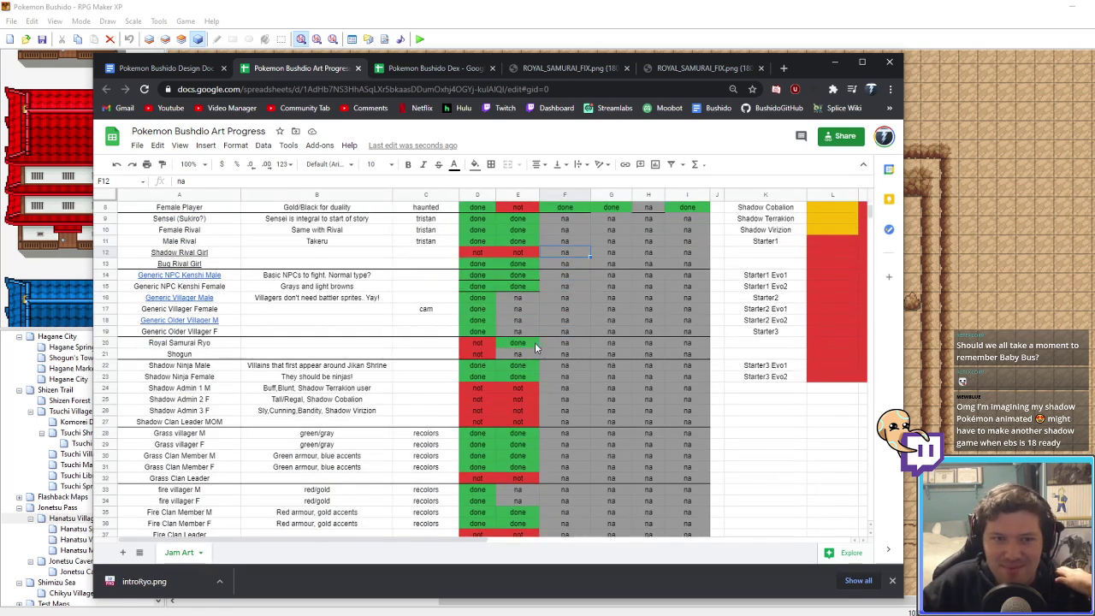
pyautogui.click(480, 343)
pyautogui.scroll(-2, 481, 343)
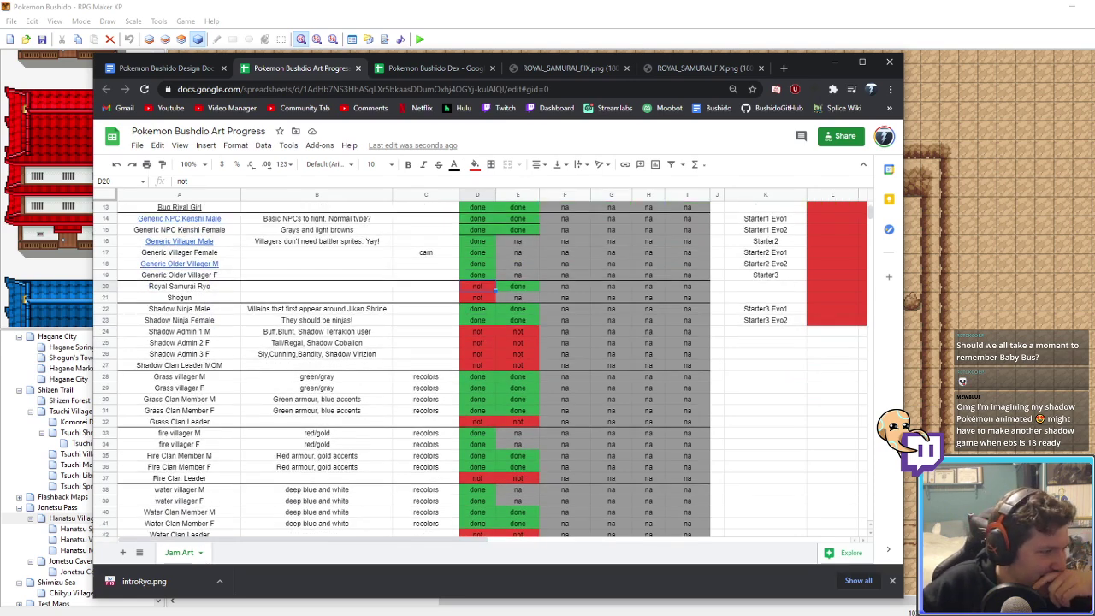
pyautogui.scroll(-3, 484, 491)
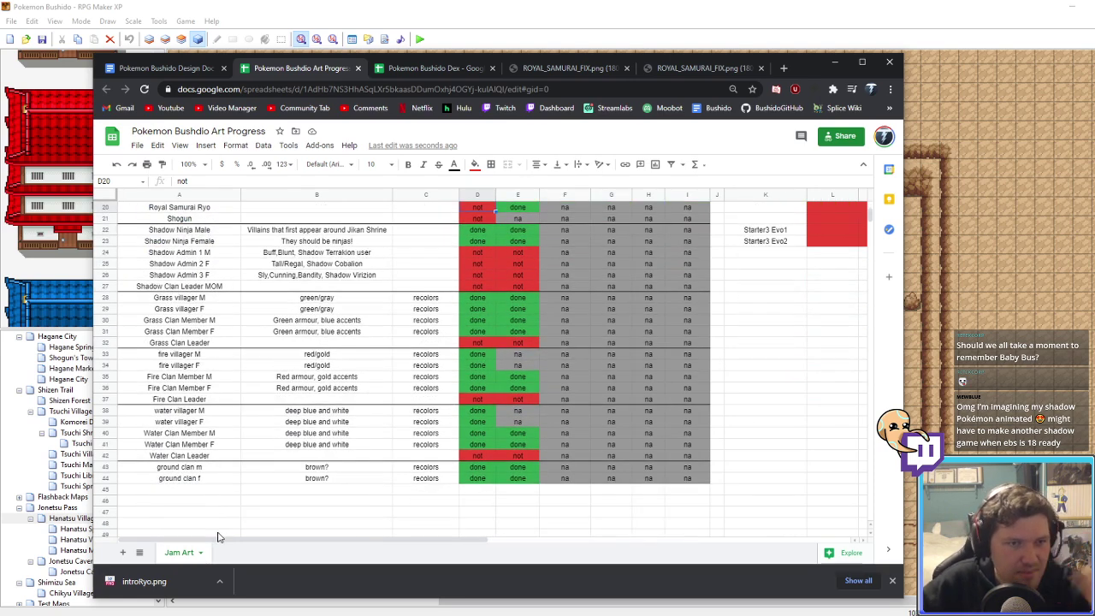
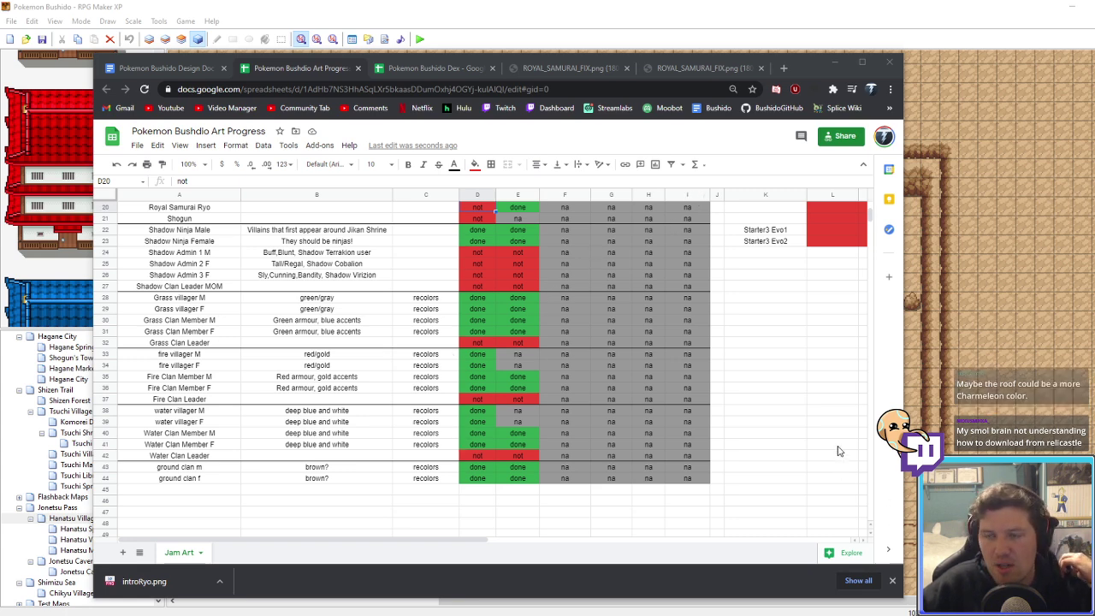
# Step: Return to RPG Maker XP and set the new Nensho Dojo map's width to 70 and height to 35
pyautogui.click(893, 581)
pyautogui.click(915, 579)
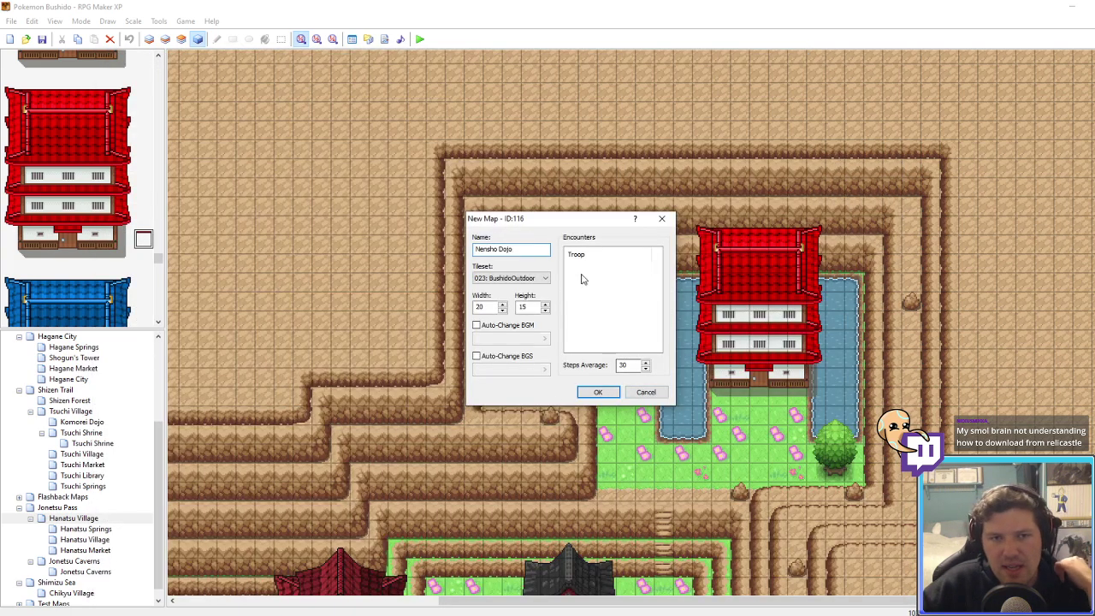
pyautogui.press('Tab')
pyautogui.press('Tab')
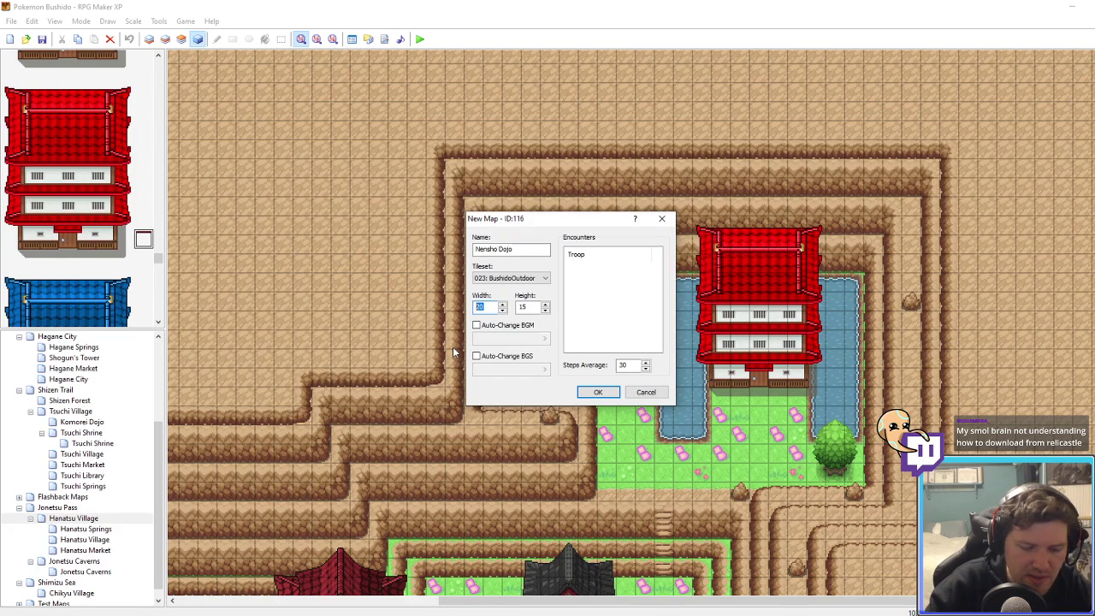
pyautogui.write('70')
pyautogui.press('Tab')
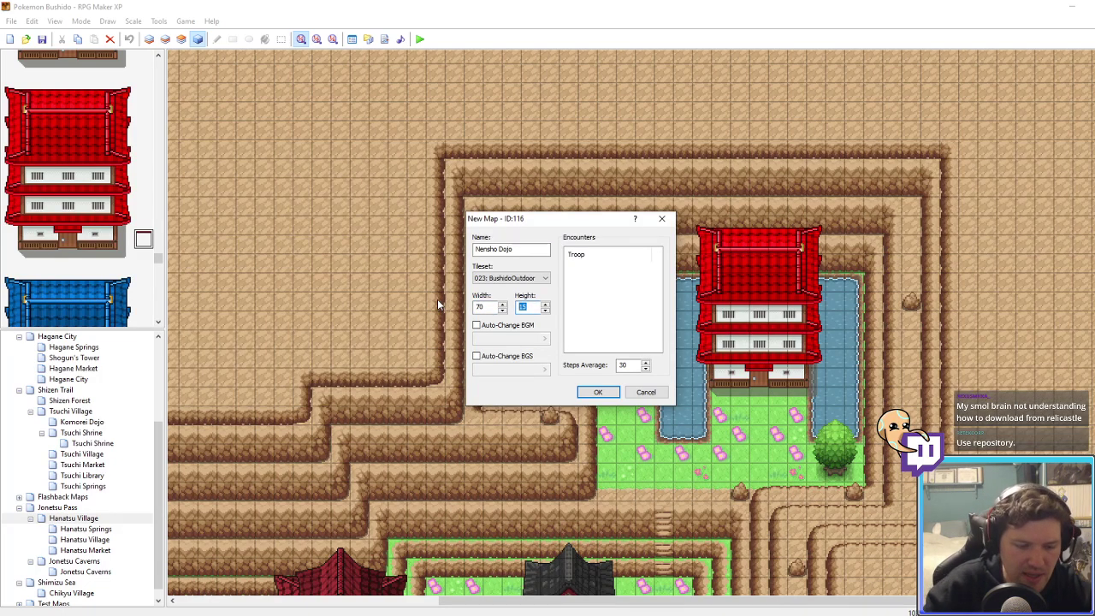
pyautogui.write('35')
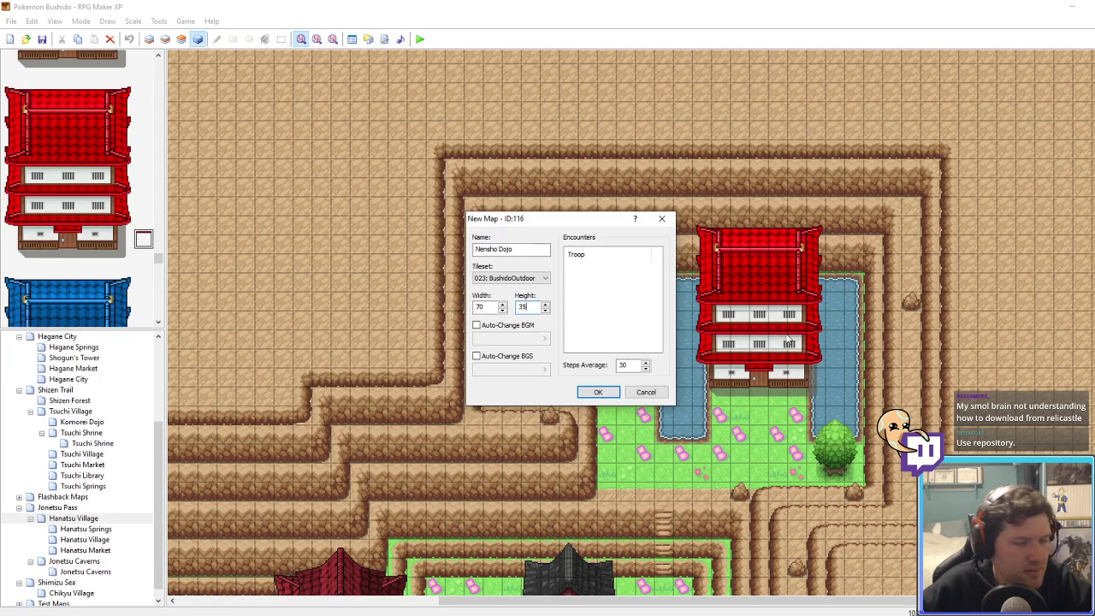
# Step: Enable automatic background music with the HGSS-142-Gym track and create the Nensho Dojo map
pyautogui.click(477, 326)
pyautogui.click(511, 339)
pyautogui.moveTo(585, 233); pyautogui.dragTo(584, 339)
pyautogui.click(544, 299)
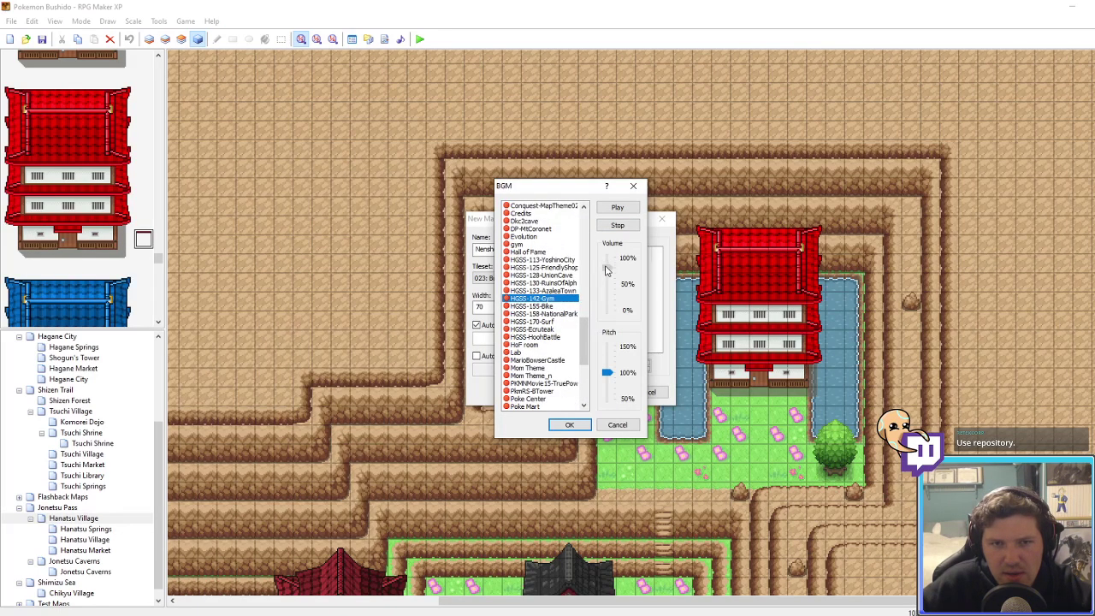
pyautogui.click(569, 425)
pyautogui.click(597, 393)
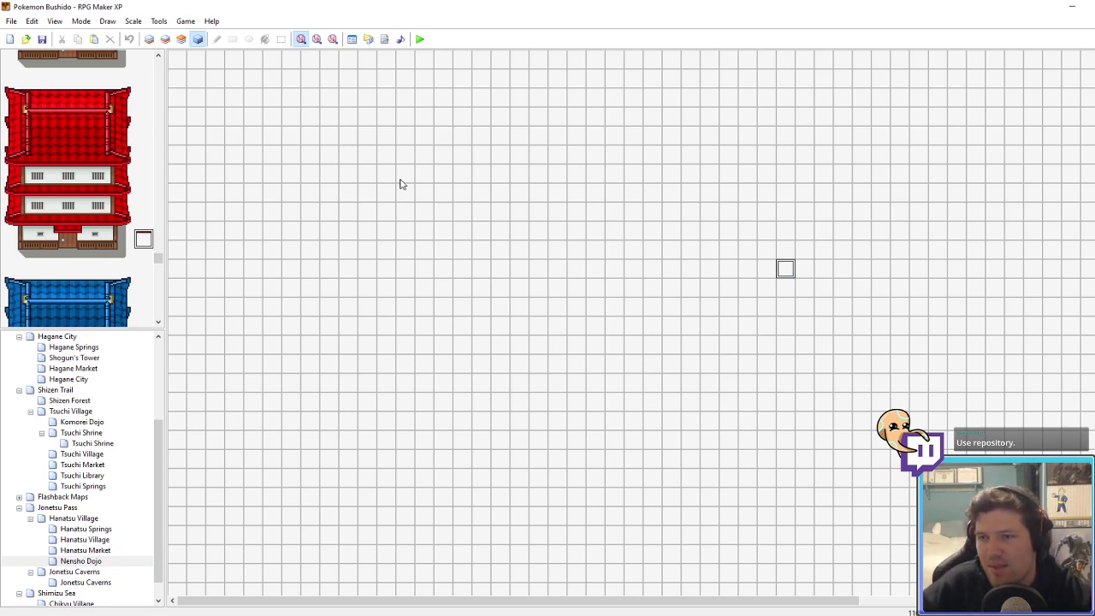
# Step: Switch to editing layer 1 and change the Nensho Dojo map's tileset to 024: BushidoIndoor
pyautogui.click(149, 38)
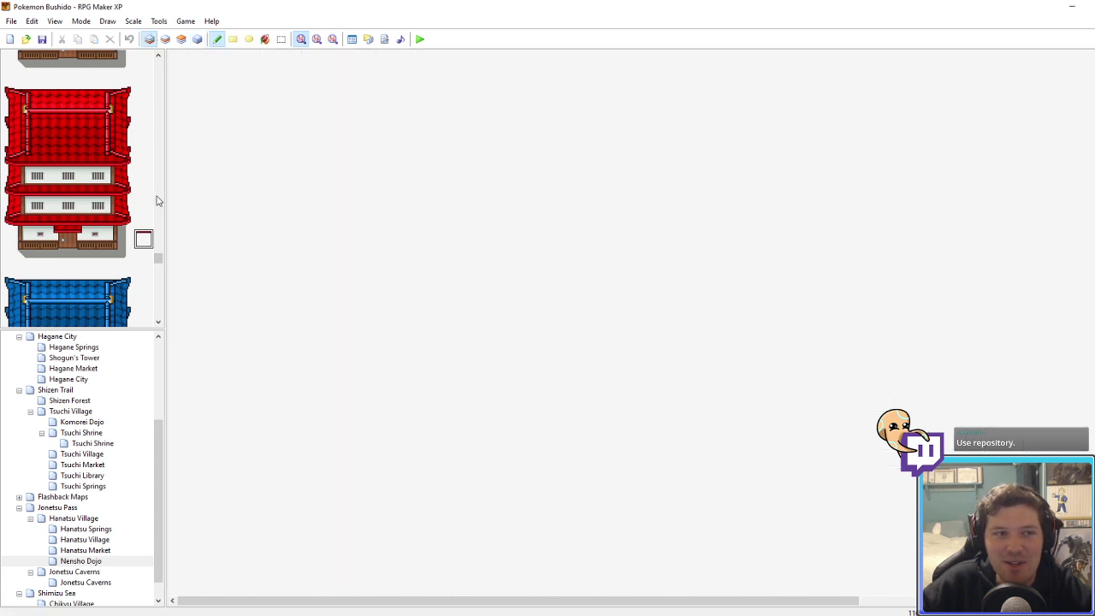
pyautogui.moveTo(160, 263); pyautogui.dragTo(161, 60)
pyautogui.scroll(-3, 102, 144)
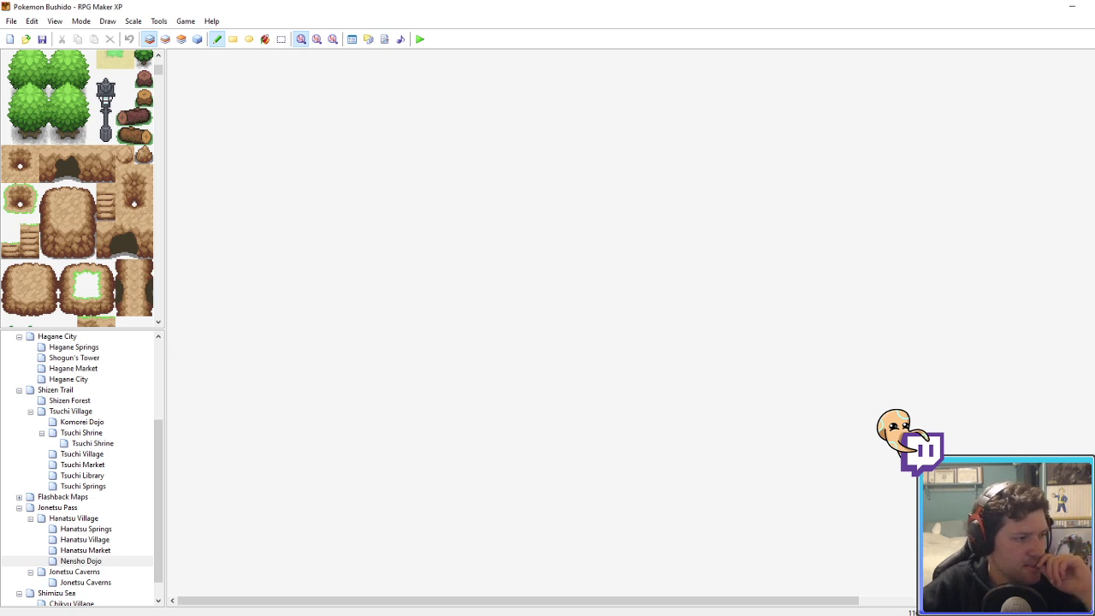
pyautogui.scroll(-3, 69, 175)
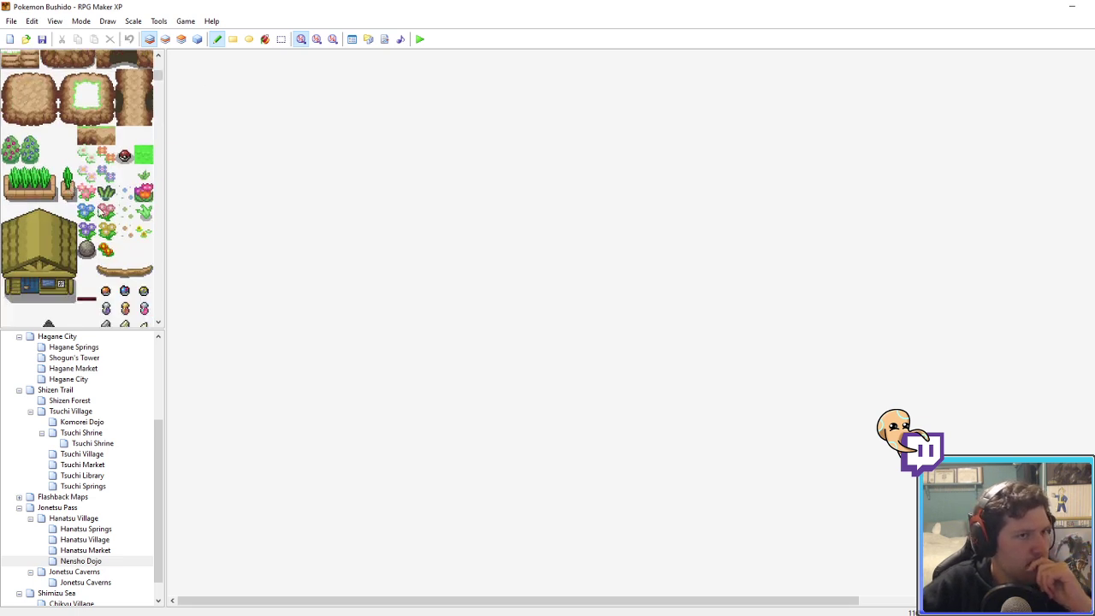
pyautogui.scroll(6, 101, 207)
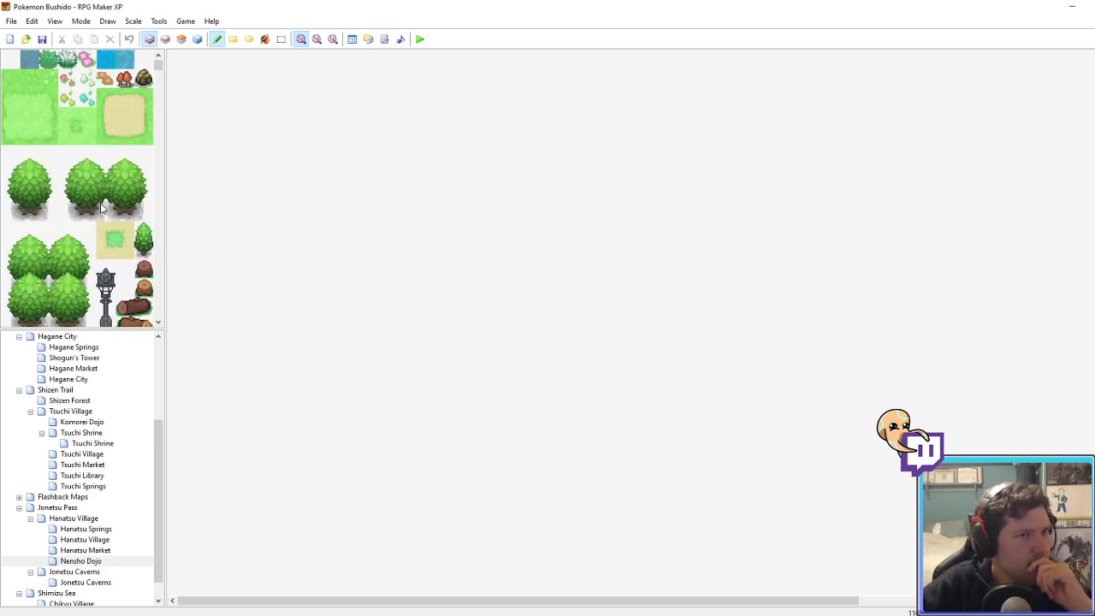
pyautogui.rightClick(78, 561)
pyautogui.click(129, 473)
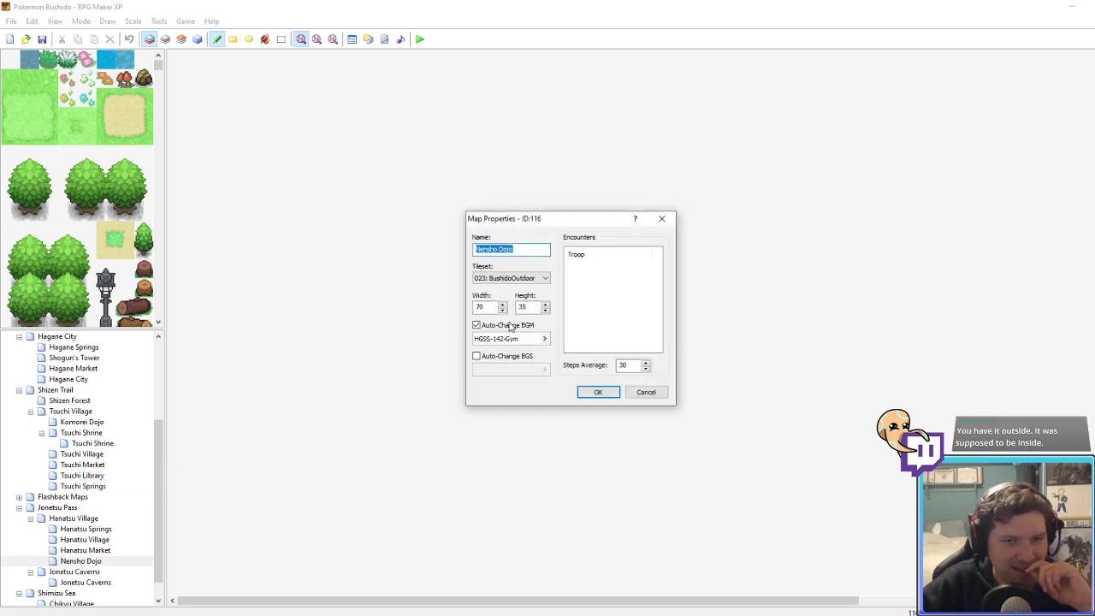
pyautogui.click(499, 278)
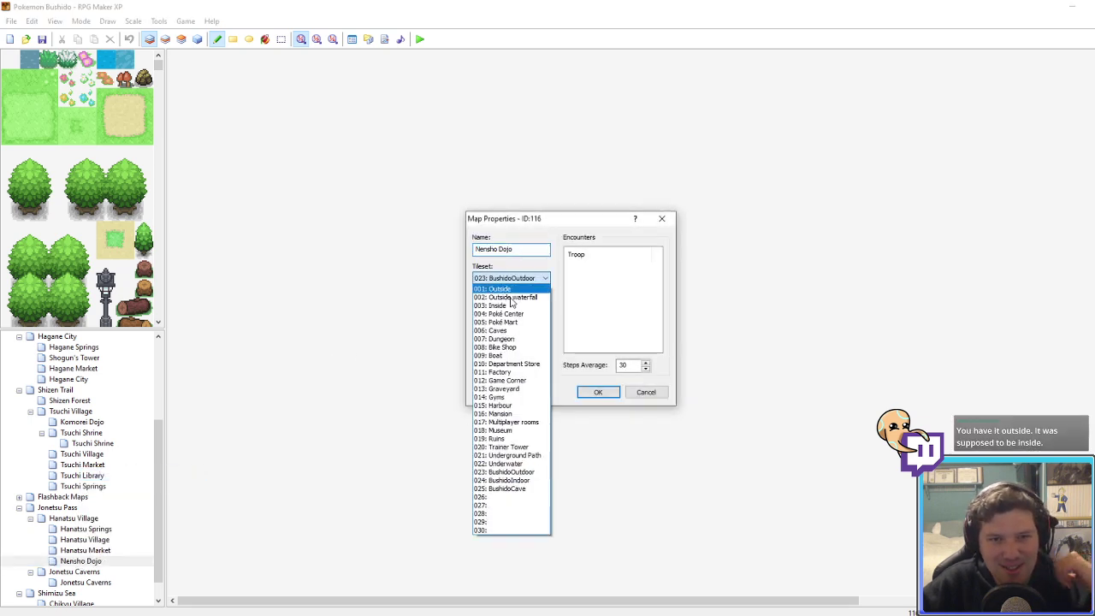
pyautogui.click(509, 481)
pyautogui.click(598, 392)
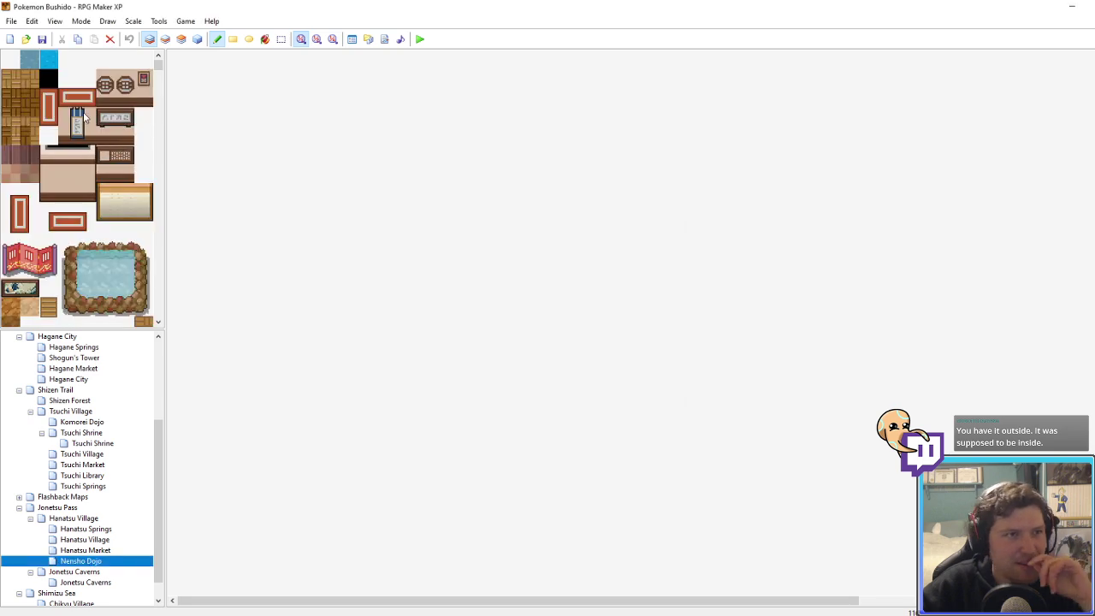
# Step: Flood fill the first layer of the Nensho Dojo map with the solid black tile and reselect the pencil
pyautogui.scroll(-10, 83, 117)
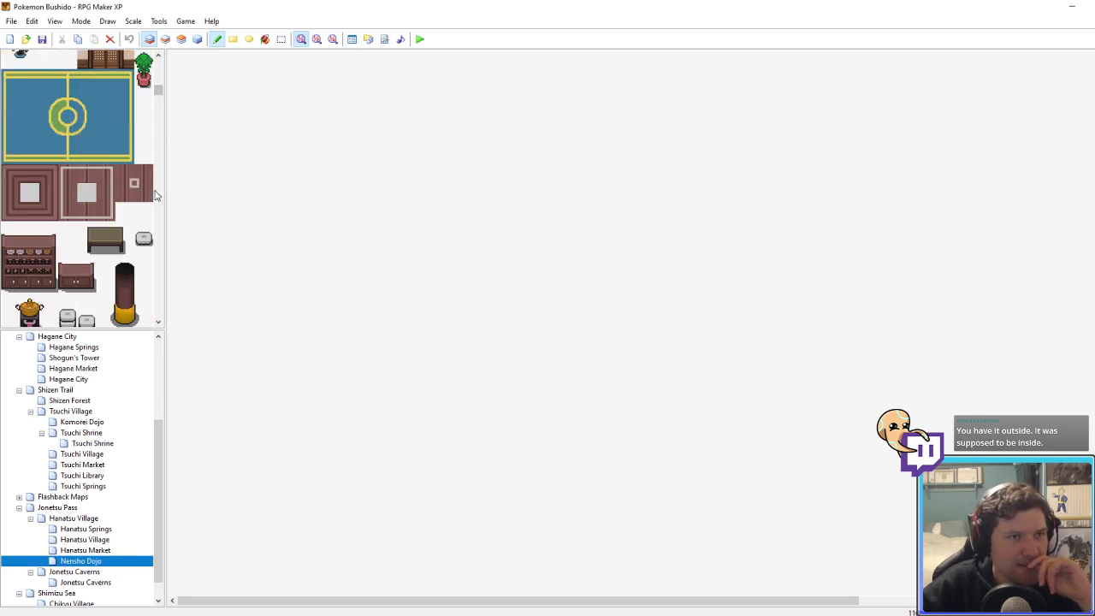
pyautogui.scroll(-8, 128, 171)
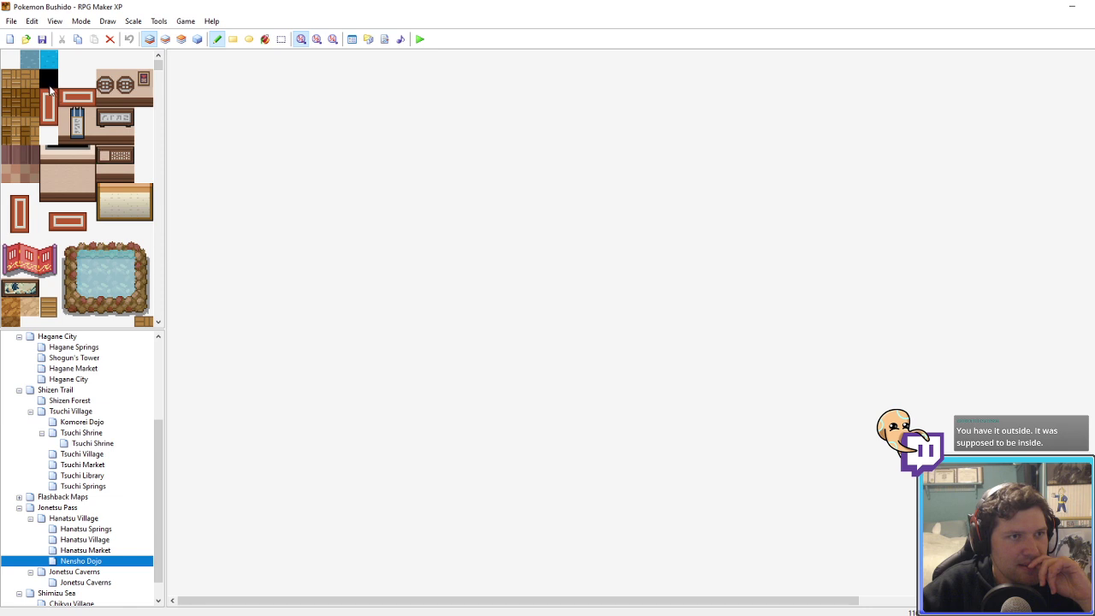
pyautogui.click(50, 81)
pyautogui.click(265, 41)
pyautogui.click(248, 65)
pyautogui.click(218, 41)
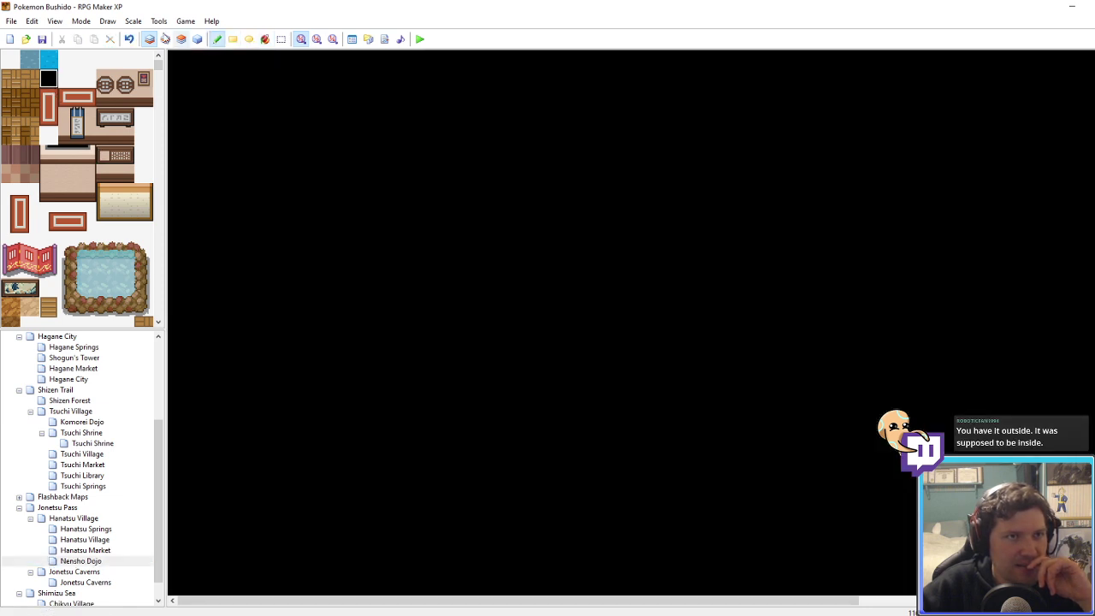
# Step: Switch to Photoshop, open BushidoIndoor.png from the Tilesets folder and go to the free space beside the item sprites
pyautogui.click(229, 614)
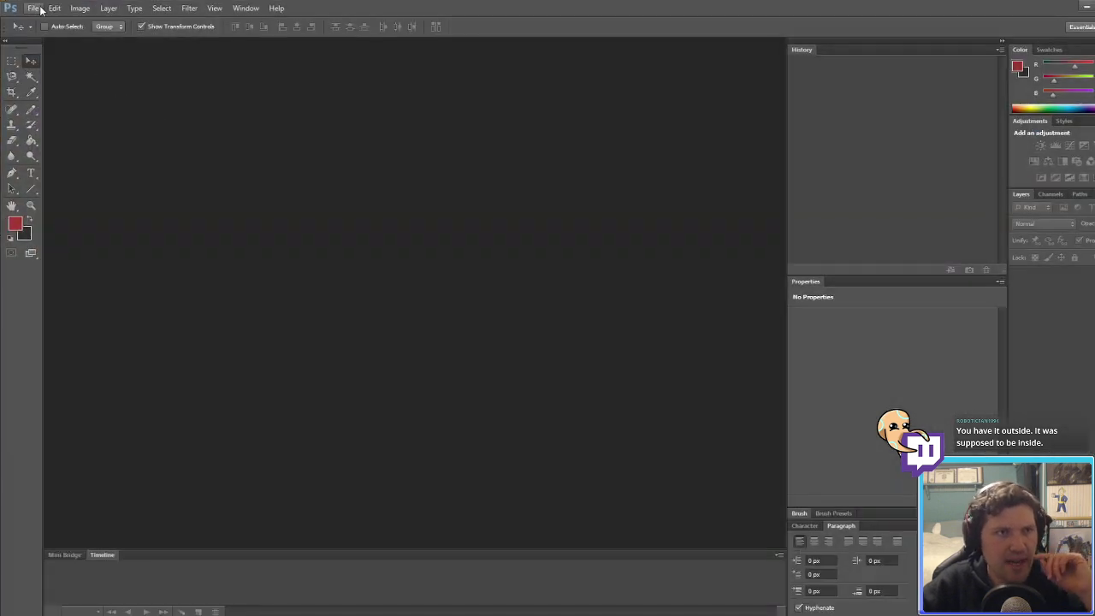
pyautogui.click(34, 7)
pyautogui.click(41, 29)
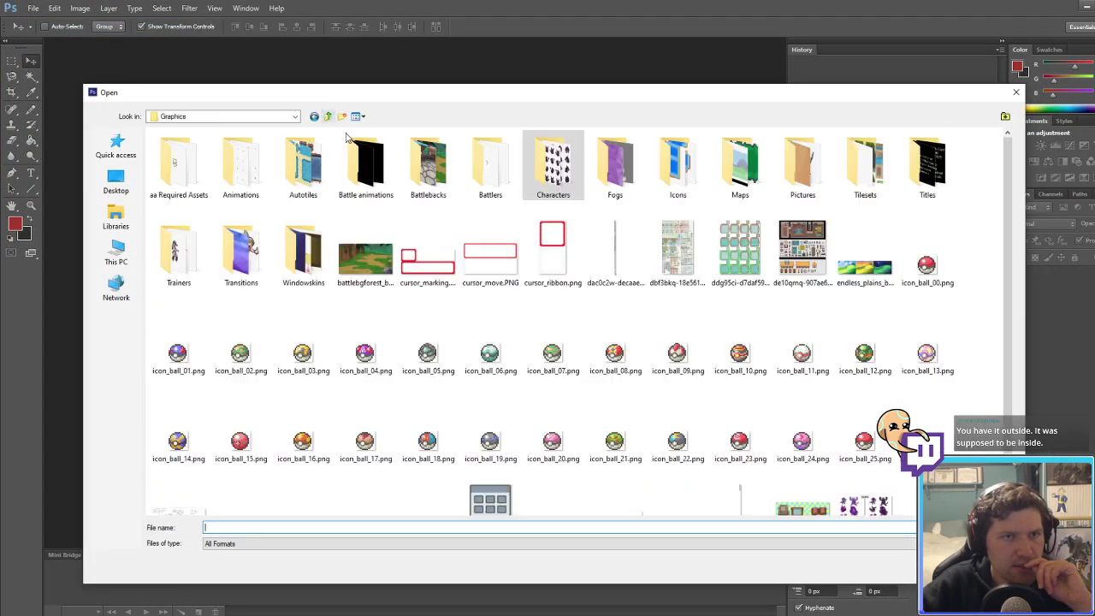
pyautogui.doubleClick(865, 163)
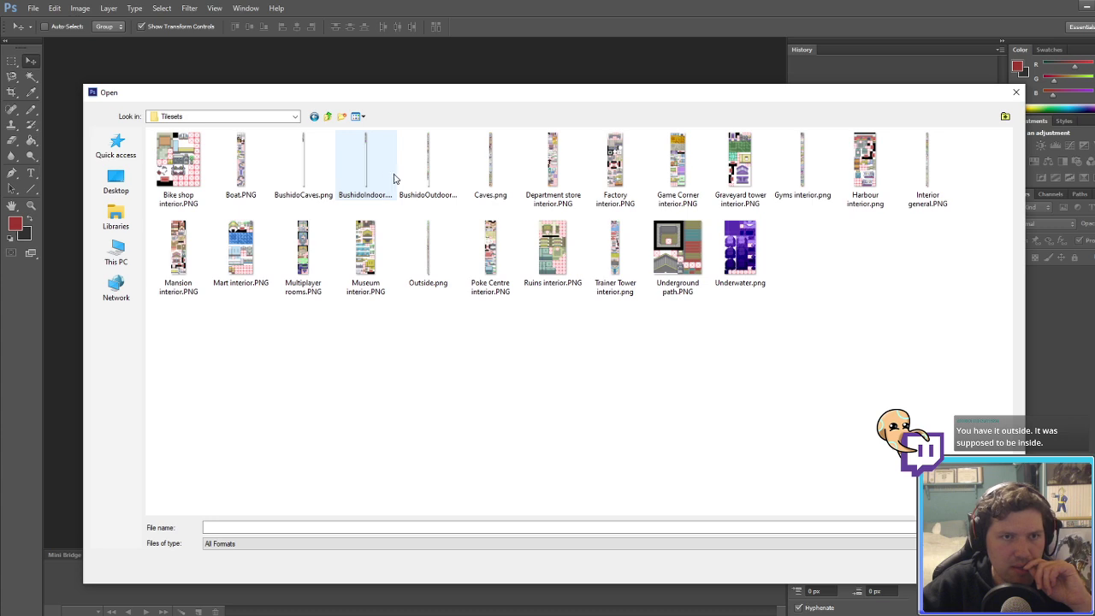
pyautogui.doubleClick(394, 178)
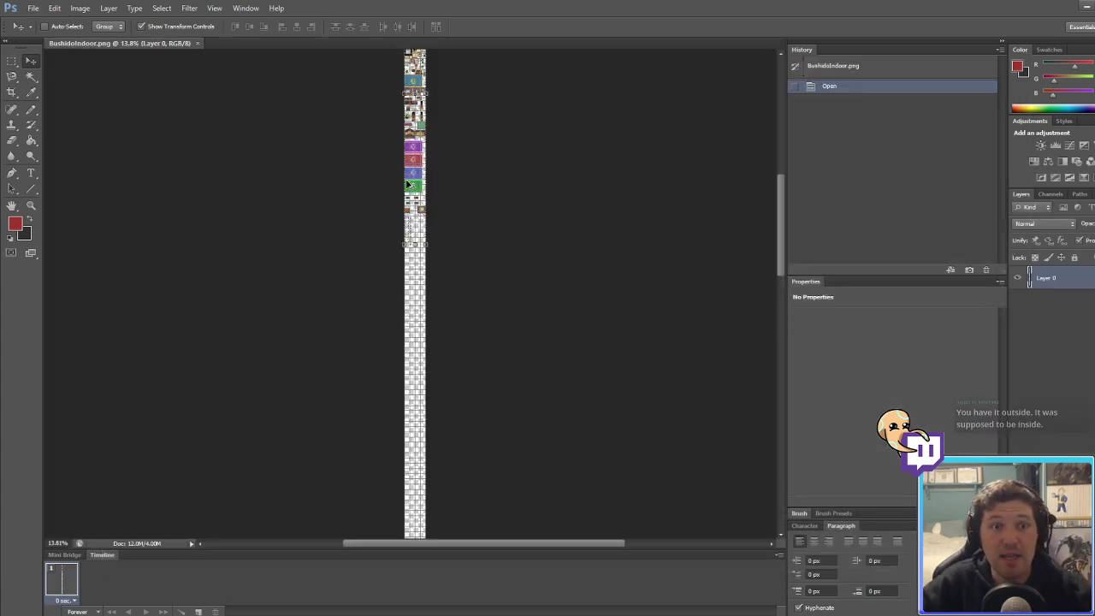
pyautogui.keyDown('alt'); pyautogui.scroll(3, 421, 291); pyautogui.keyUp('alt')
pyautogui.keyDown('alt'); pyautogui.scroll(4, 419, 269); pyautogui.keyUp('alt')
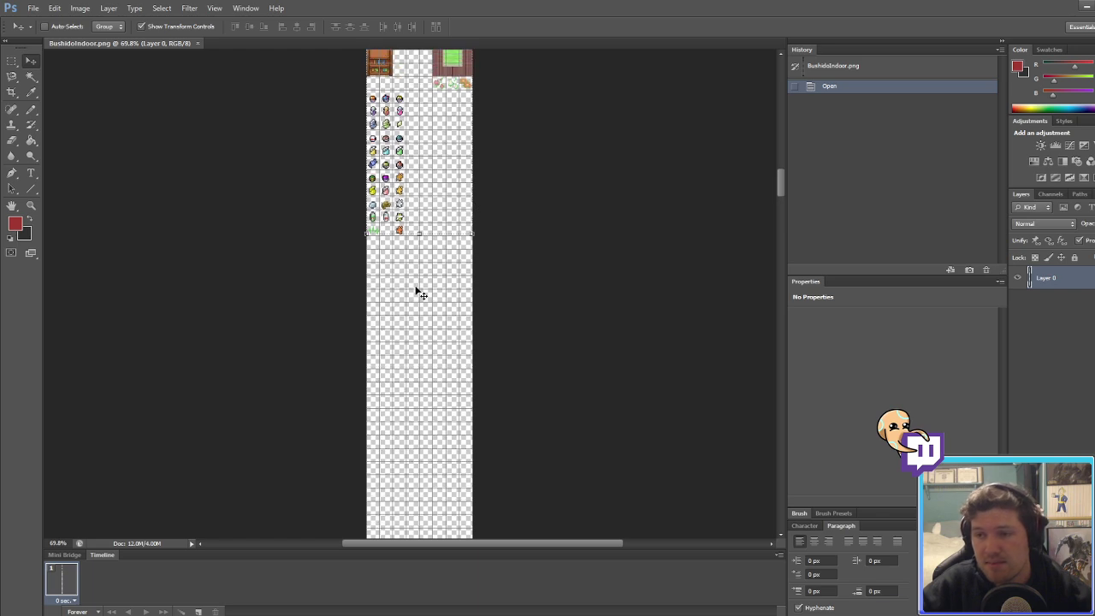
# Step: Open the BushidoCaves.png tileset and bring its cave and lava tiles into view
pyautogui.click(33, 8)
pyautogui.click(47, 33)
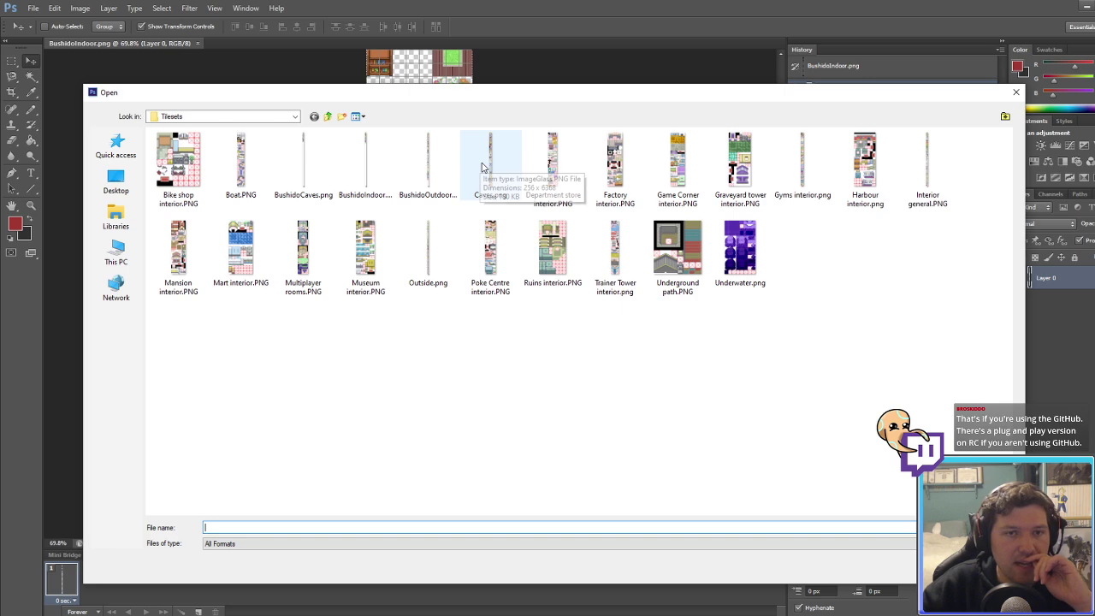
pyautogui.doubleClick(310, 162)
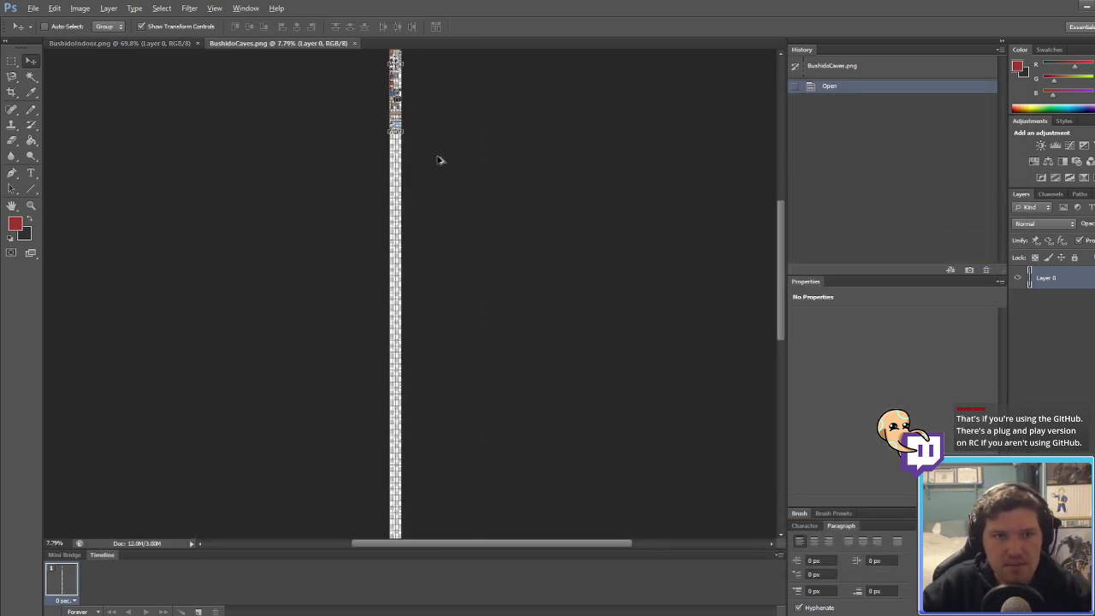
pyautogui.keyDown('alt'); pyautogui.scroll(7, 384, 193); pyautogui.keyUp('alt')
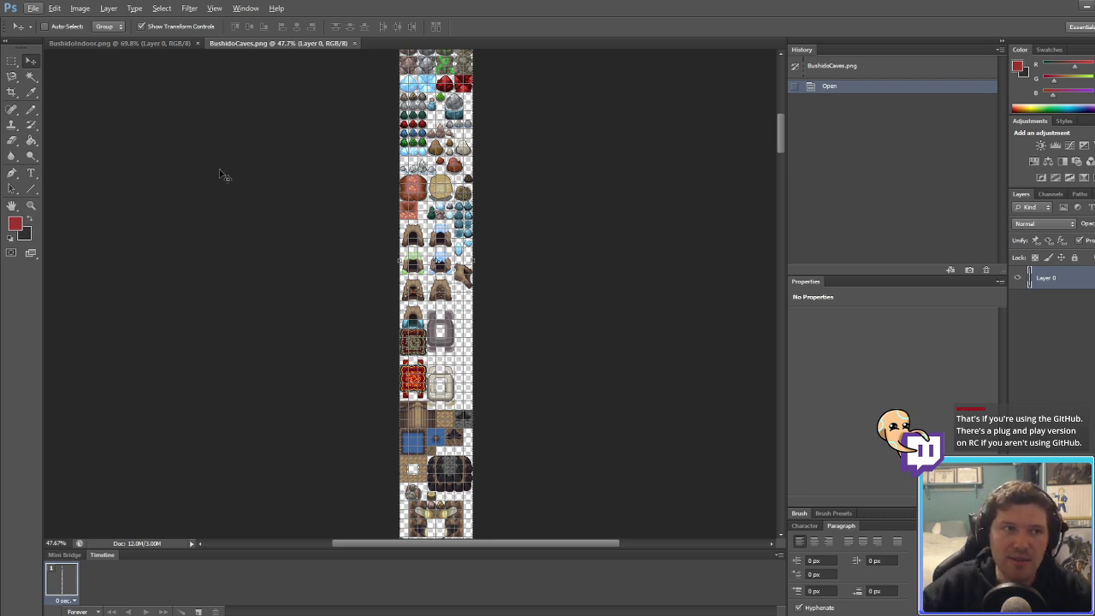
# Step: Select the red lava pool block with its corner pieces in BushidoCaves.png, copy it and deselect
pyautogui.click(12, 61)
pyautogui.keyDown('alt'); pyautogui.scroll(6, 406, 427); pyautogui.keyUp('alt')
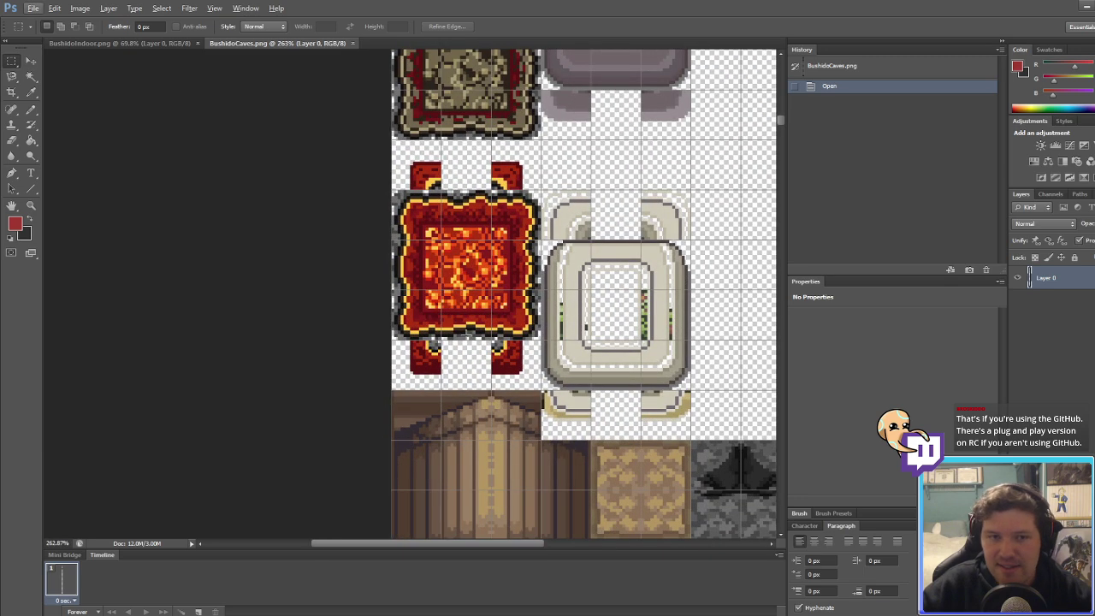
pyautogui.keyDown('alt'); pyautogui.scroll(2, 479, 351); pyautogui.keyUp('alt')
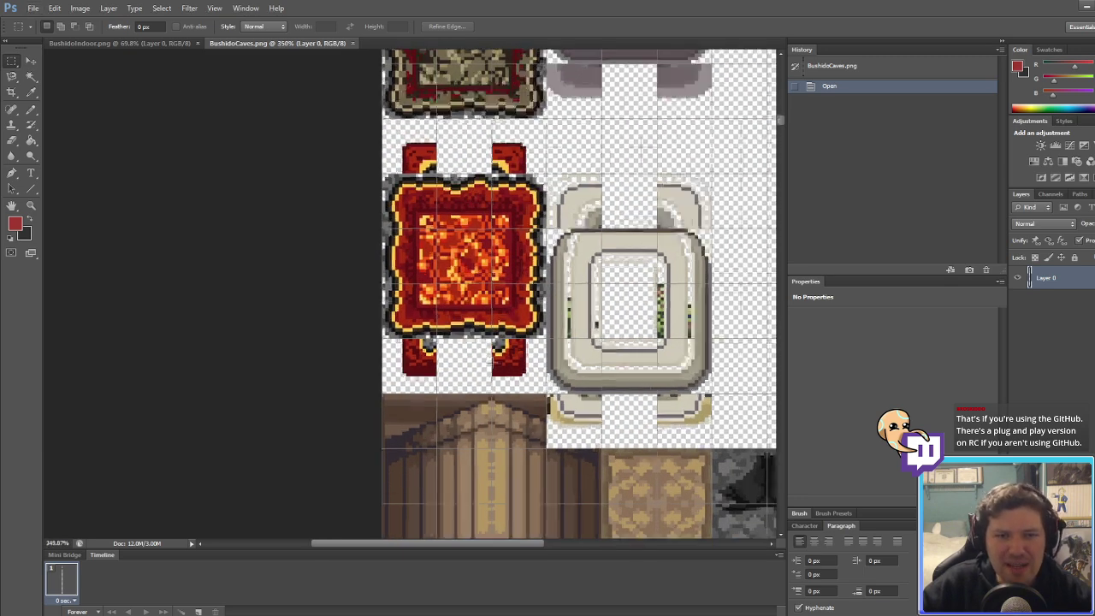
pyautogui.keyDown('alt'); pyautogui.scroll(3, 587, 414); pyautogui.keyUp('alt')
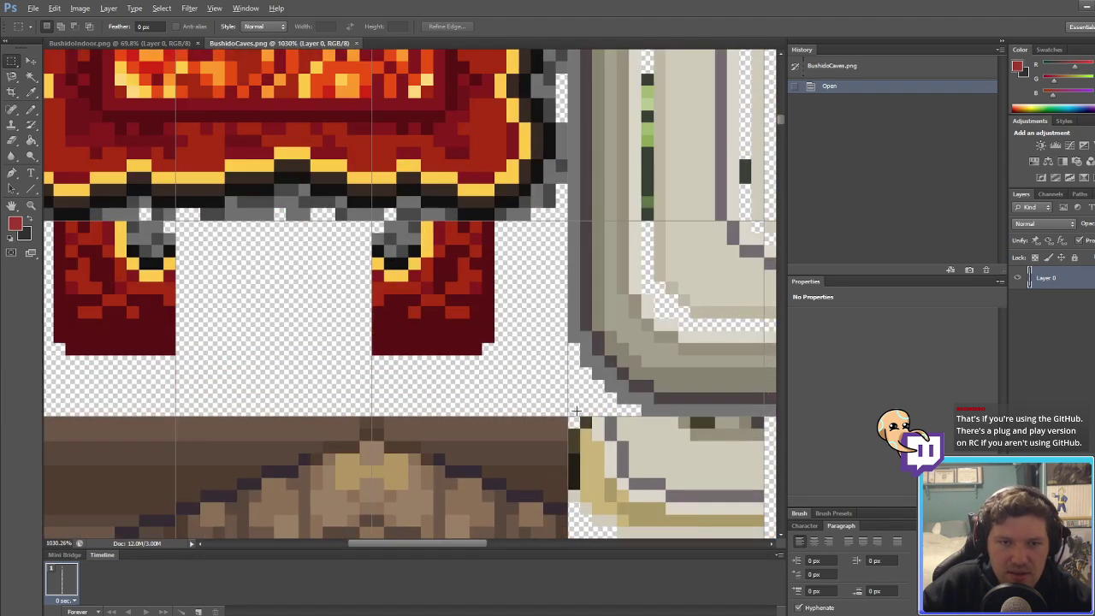
pyautogui.moveTo(567, 416); pyautogui.dragTo(351, 122)
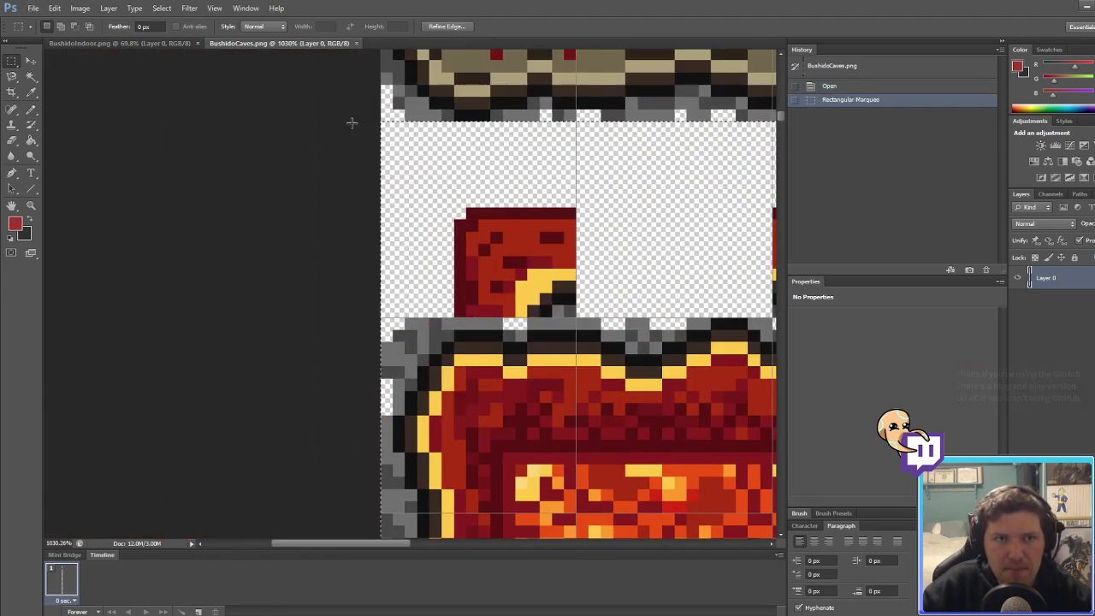
pyautogui.hotkey('ctrl', 'd')
# Step: Paste the lava pool tiles into BushidoIndoor.png and align them to the tile grid at the sheet's right edge, beside the lower item sprites
pyautogui.click(140, 43)
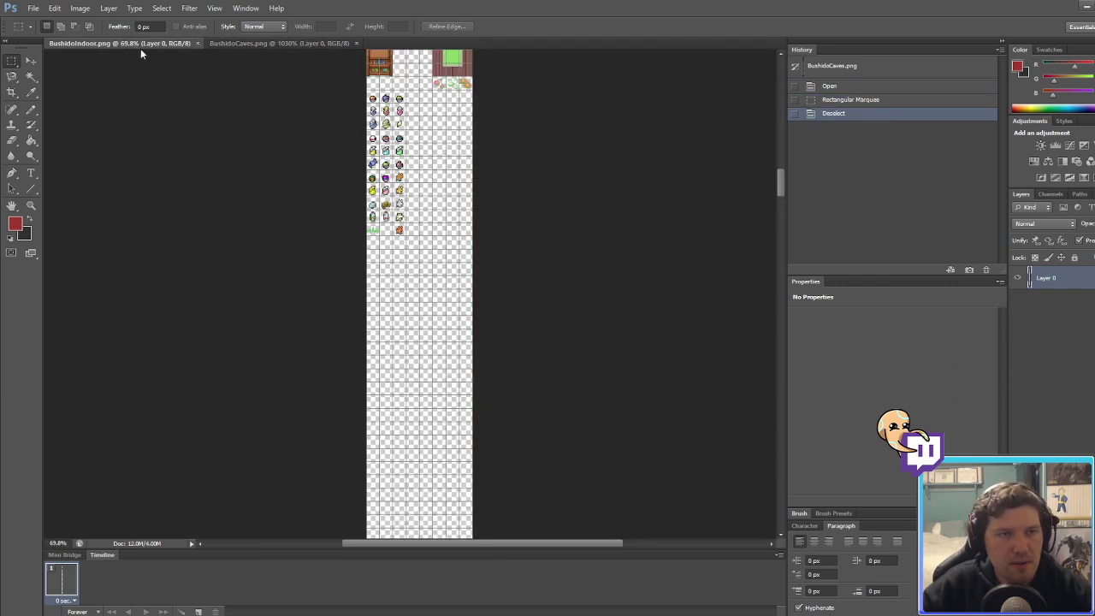
pyautogui.hotkey('ctrl', 'v')
pyautogui.click(30, 62)
pyautogui.keyDown('alt'); pyautogui.scroll(4, 482, 306); pyautogui.keyUp('alt')
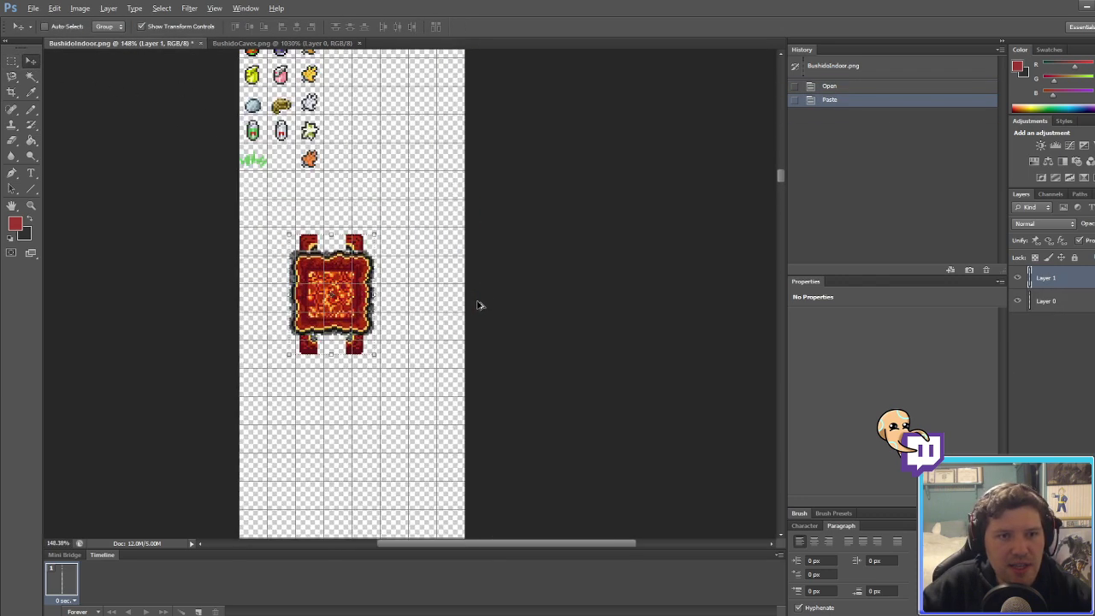
pyautogui.moveTo(342, 270); pyautogui.dragTo(423, 115)
pyautogui.keyDown('alt'); pyautogui.scroll(3, 455, 176); pyautogui.keyUp('alt')
pyautogui.keyDown('alt'); pyautogui.scroll(1, 454, 176); pyautogui.keyUp('alt')
pyautogui.moveTo(454, 175); pyautogui.dragTo(497, 200)
pyautogui.keyDown('alt'); pyautogui.scroll(-4, 355, 237); pyautogui.keyUp('alt')
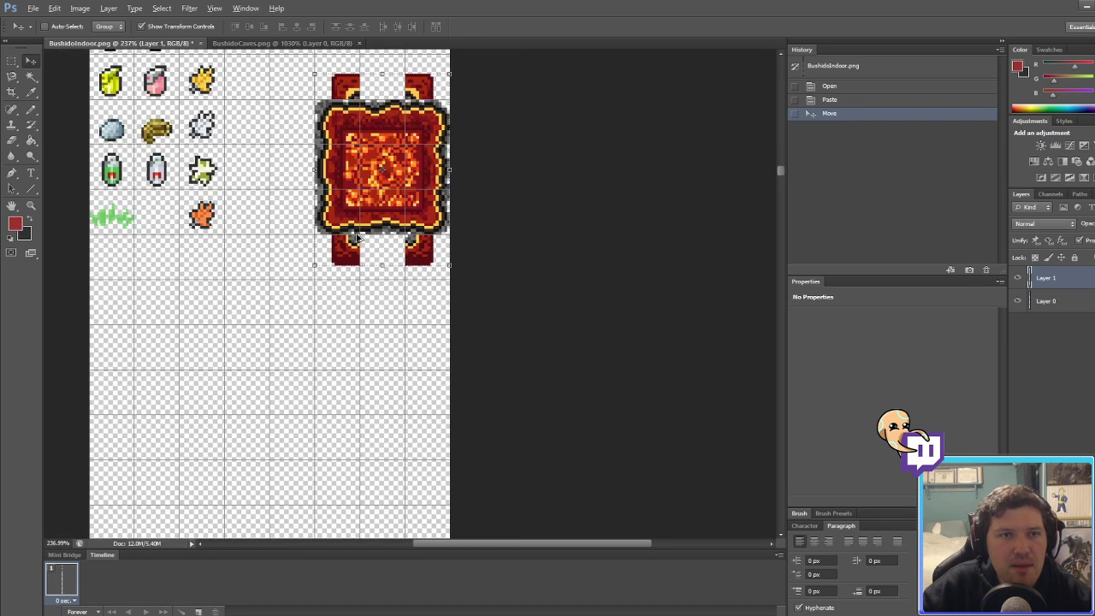
# Step: Move the lava pool tiles up the right edge of the sheet to the free grid cells just below the flower tiles
pyautogui.scroll(4, 357, 238)
pyautogui.keyDown('alt'); pyautogui.scroll(-7, 389, 445); pyautogui.keyUp('alt')
pyautogui.keyDown('alt'); pyautogui.scroll(6, 395, 378); pyautogui.keyUp('alt')
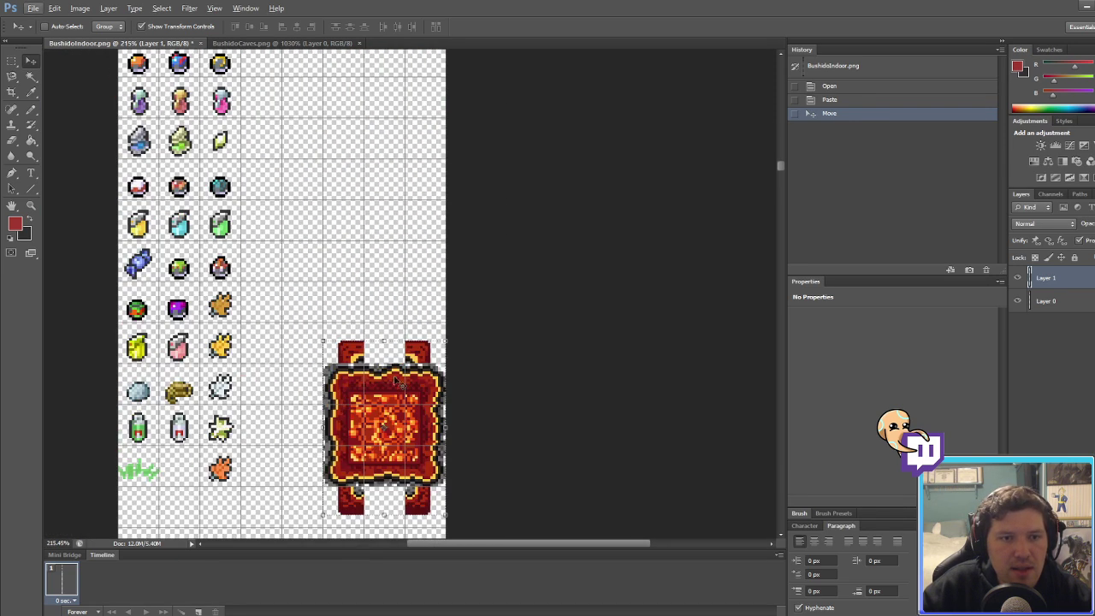
pyautogui.moveTo(397, 383); pyautogui.dragTo(398, 209)
pyautogui.keyDown('alt'); pyautogui.scroll(3, 397, 209); pyautogui.keyUp('alt')
pyautogui.press('Down')
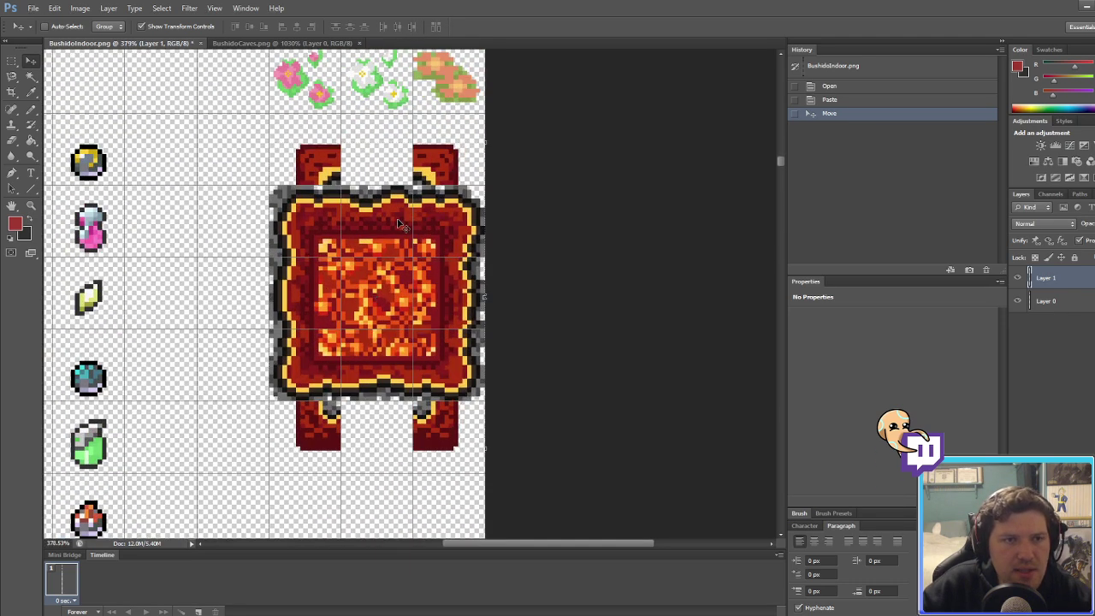
pyautogui.keyDown('alt'); pyautogui.scroll(-4, 395, 227); pyautogui.keyUp('alt')
pyautogui.scroll(1, 381, 164)
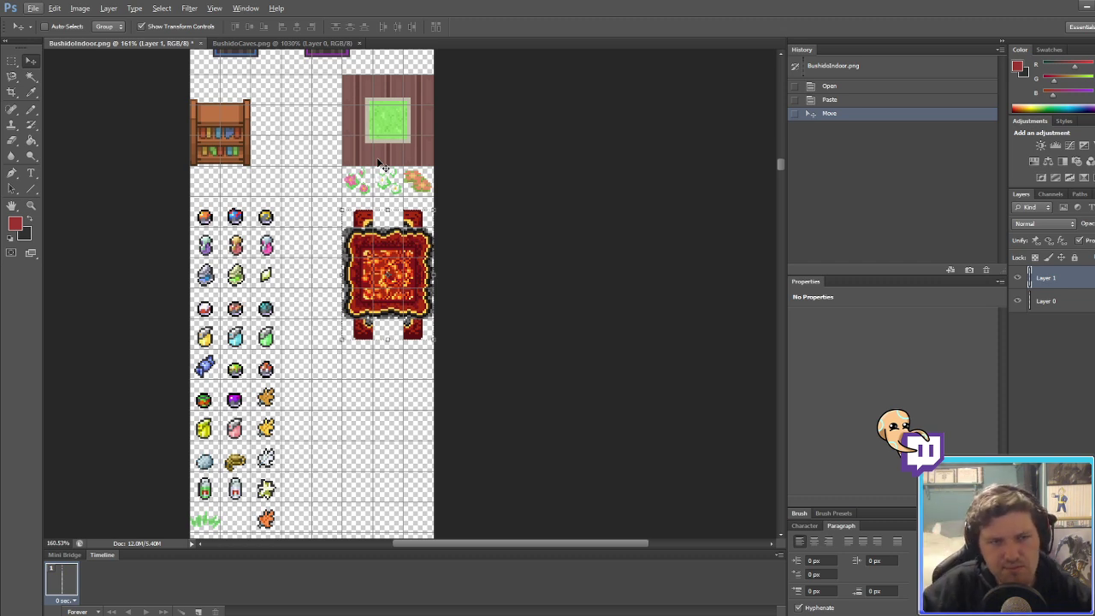
# Step: Save the edited indoor tileset as BushidoIndoor in PNG format in the Tilesets folder
pyautogui.hotkey('ctrl', 'shift', 's')
pyautogui.click(209, 441)
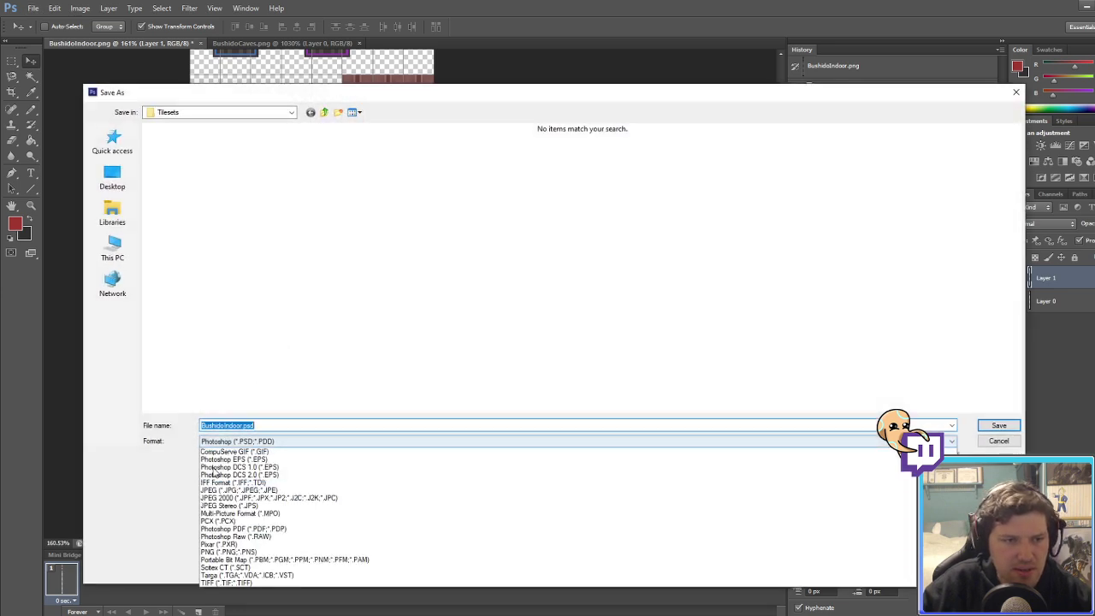
pyautogui.click(210, 576)
pyautogui.press('Return')
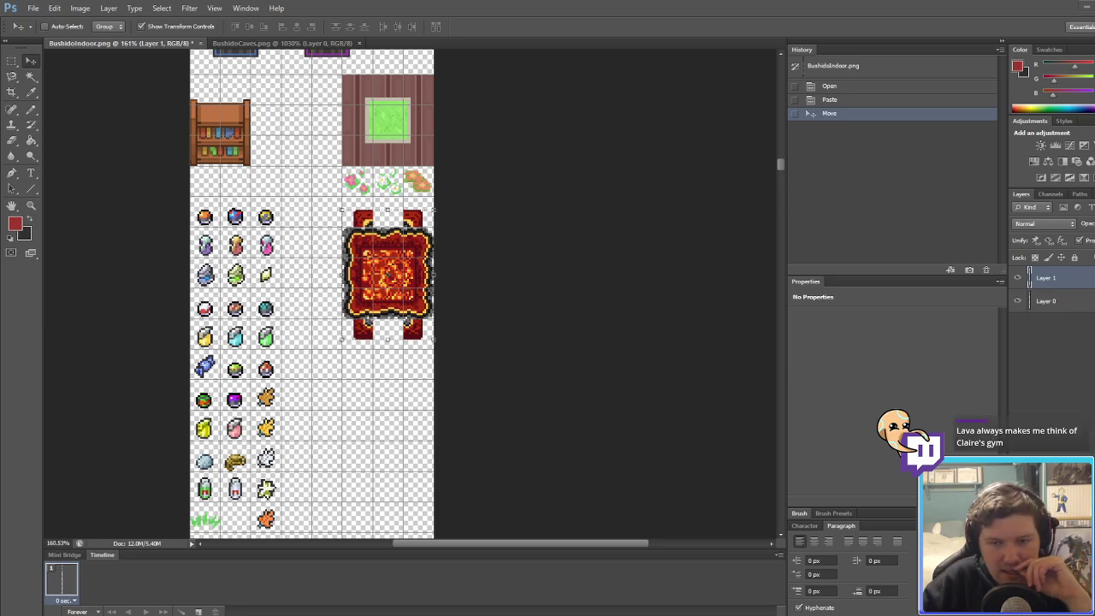
# Step: Switch to RPG Maker XP and paint a patch of reddish-brown plank floor, six by five tiles, on the Nensho Dojo map
pyautogui.hotkey('alt', 'Tab')
pyautogui.click(71, 560)
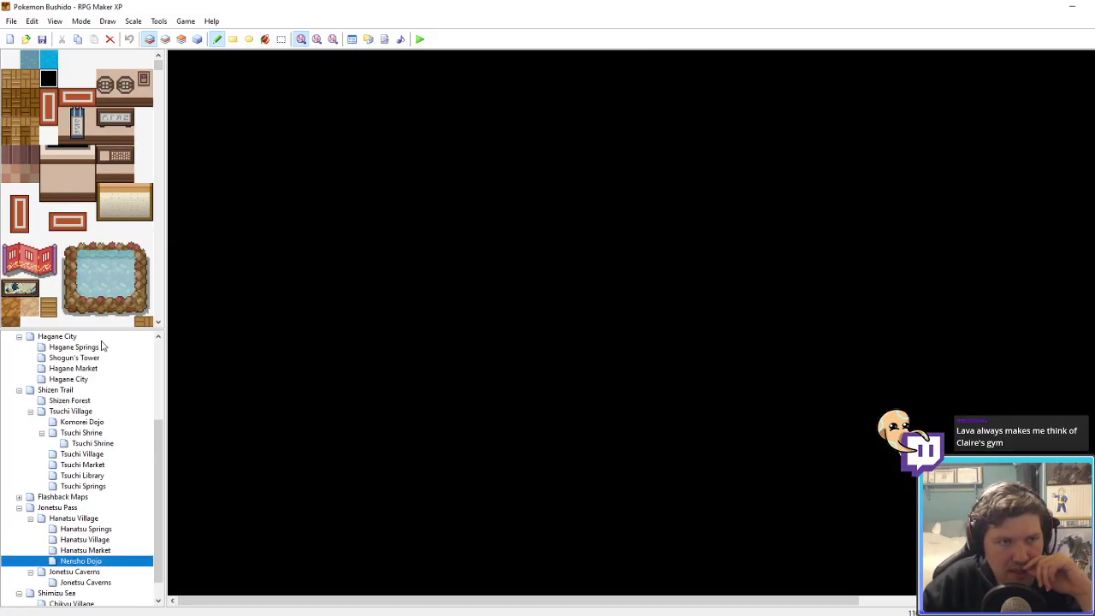
pyautogui.moveTo(158, 68)
pyautogui.mouseDown()
pyautogui.moveTo(158, 177)
pyautogui.moveTo(166, 123)
pyautogui.moveTo(154, 65)
pyautogui.mouseUp()
pyautogui.scroll(5, 134, 168)
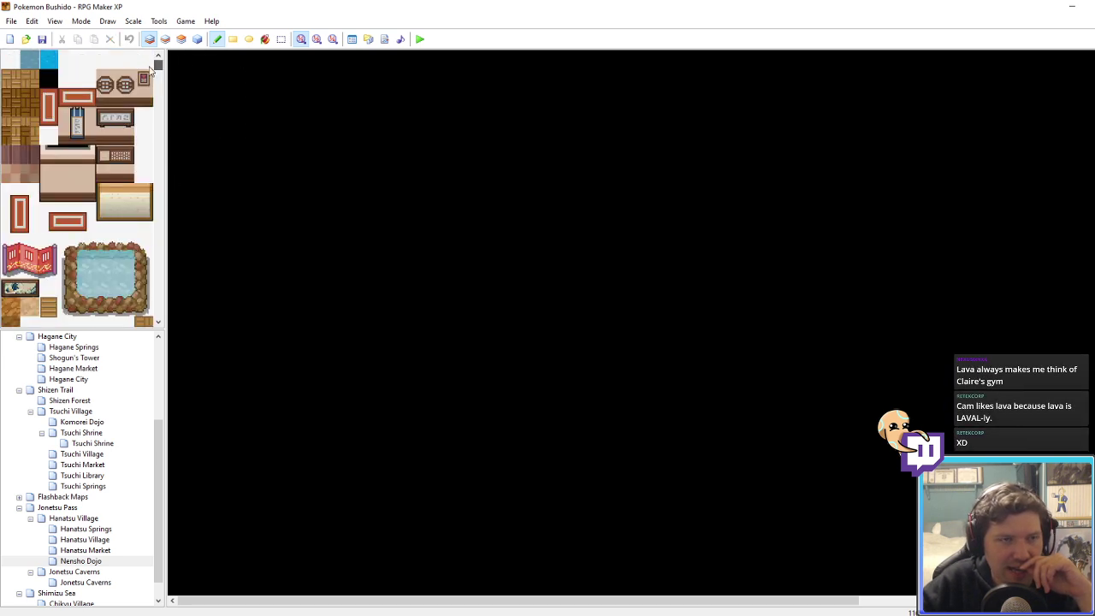
pyautogui.scroll(-10, 112, 214)
pyautogui.scroll(-8, 105, 247)
pyautogui.scroll(5, 89, 195)
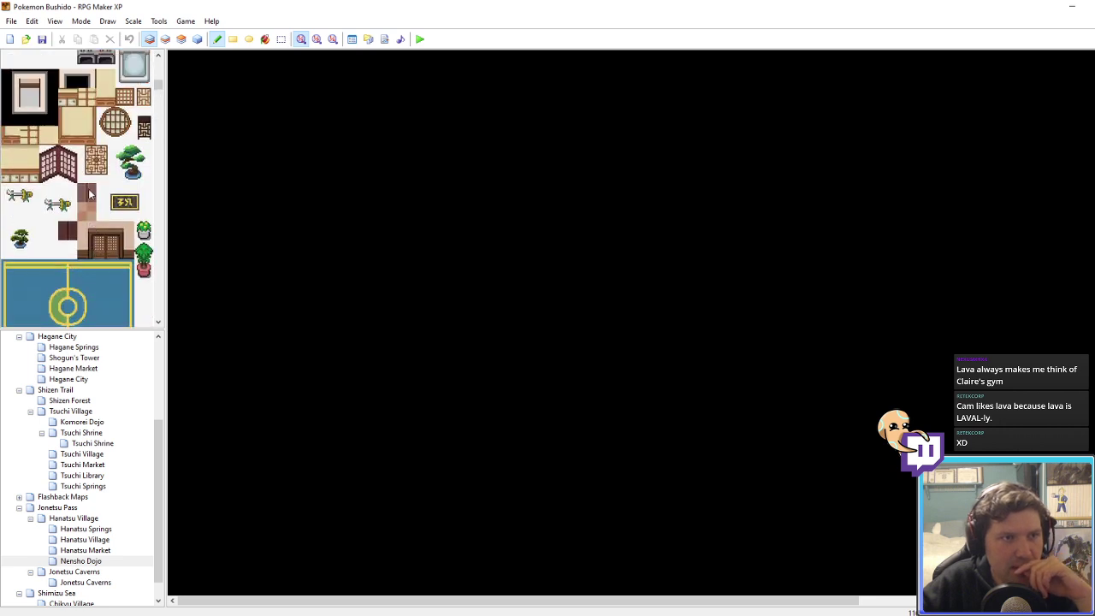
pyautogui.moveTo(322, 249)
pyautogui.mouseDown()
pyautogui.moveTo(314, 347)
pyautogui.moveTo(331, 286)
pyautogui.moveTo(365, 349)
pyautogui.moveTo(408, 346)
pyautogui.moveTo(405, 284)
pyautogui.moveTo(330, 247)
pyautogui.mouseUp()
pyautogui.rightClick(386, 213)
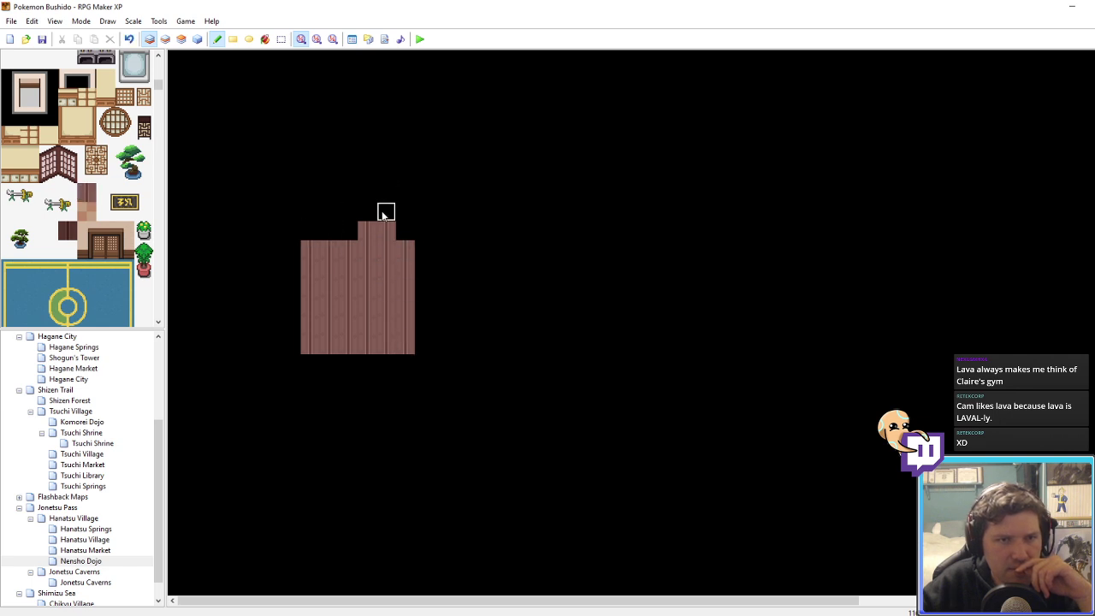
pyautogui.moveTo(386, 215)
pyautogui.mouseDown()
pyautogui.moveTo(368, 249)
pyautogui.moveTo(416, 250)
pyautogui.mouseUp()
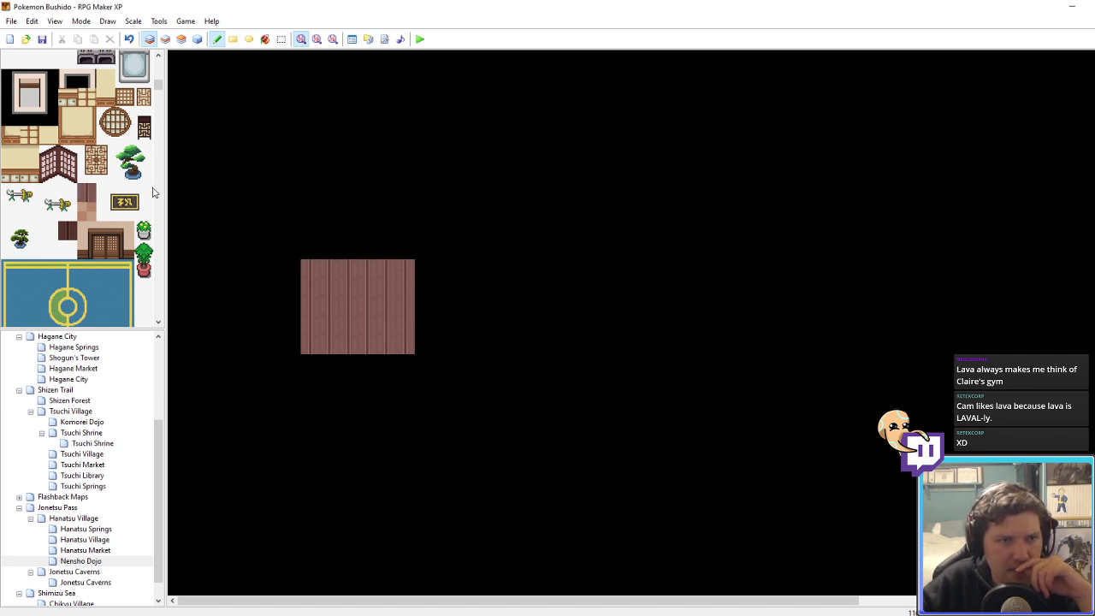
# Step: Place the red symbol mat on layer 2 at the plank floor's lower edge and show the map in the events layer
pyautogui.scroll(2, 118, 221)
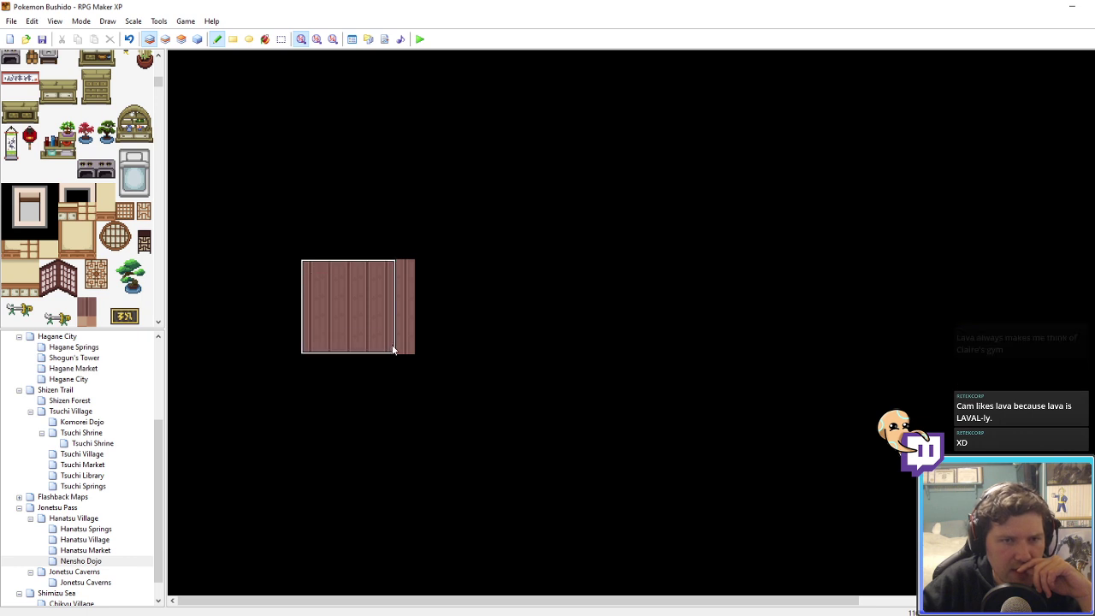
pyautogui.click(165, 38)
pyautogui.scroll(-10, 94, 299)
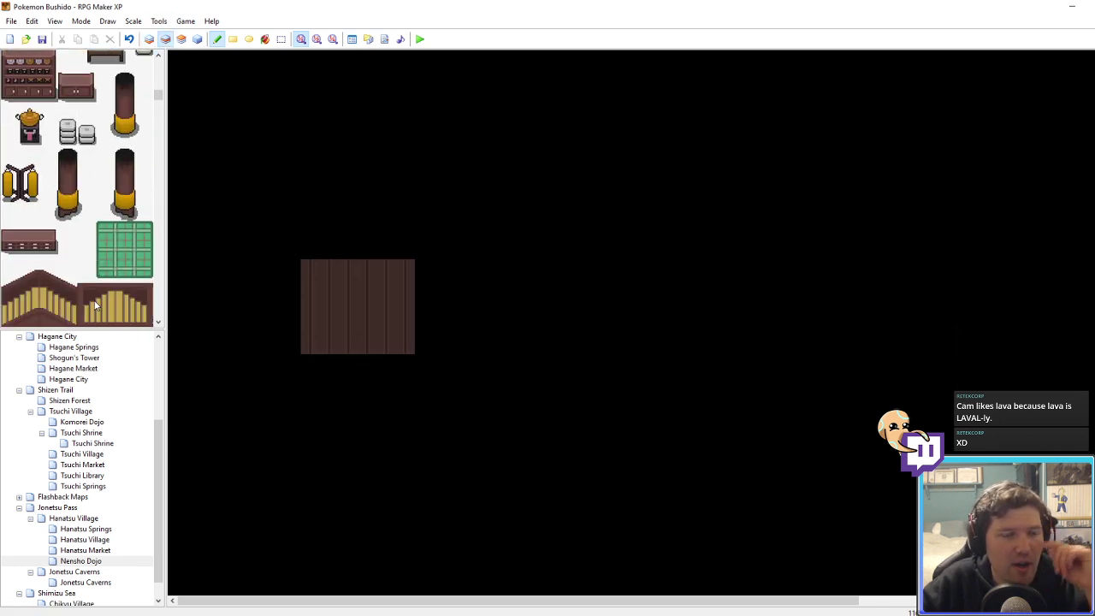
pyautogui.scroll(-1, 95, 300)
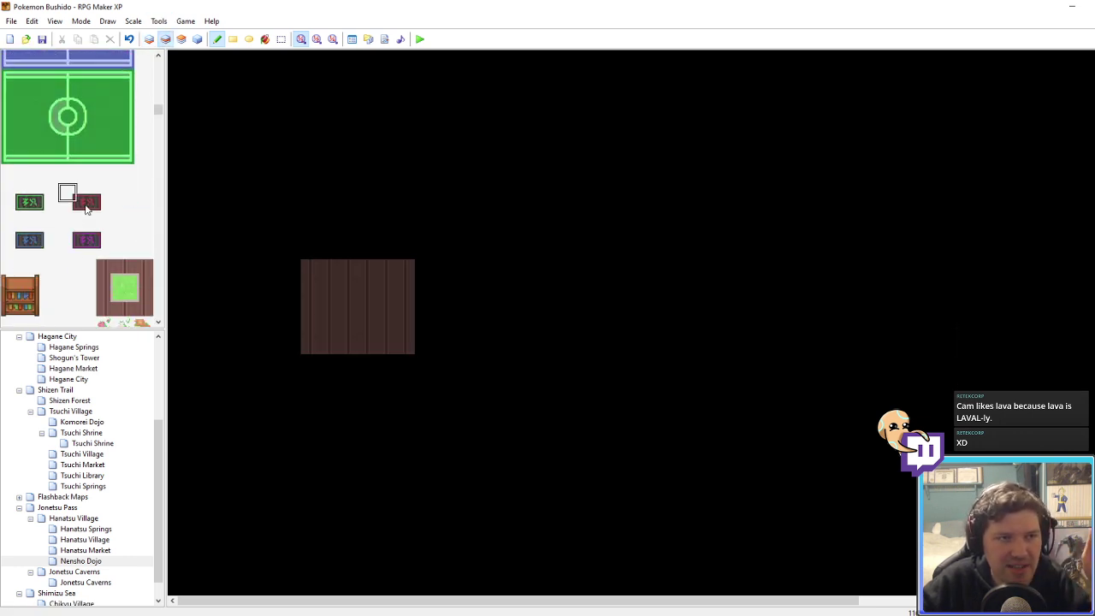
pyautogui.click(94, 210)
pyautogui.moveTo(94, 210); pyautogui.dragTo(73, 199)
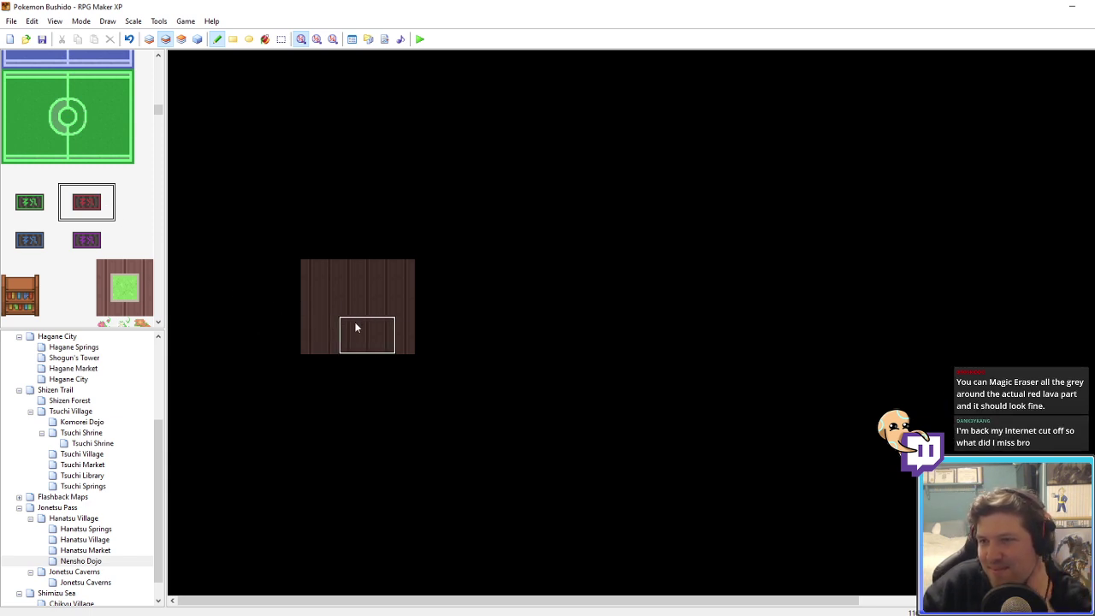
pyautogui.click(353, 351)
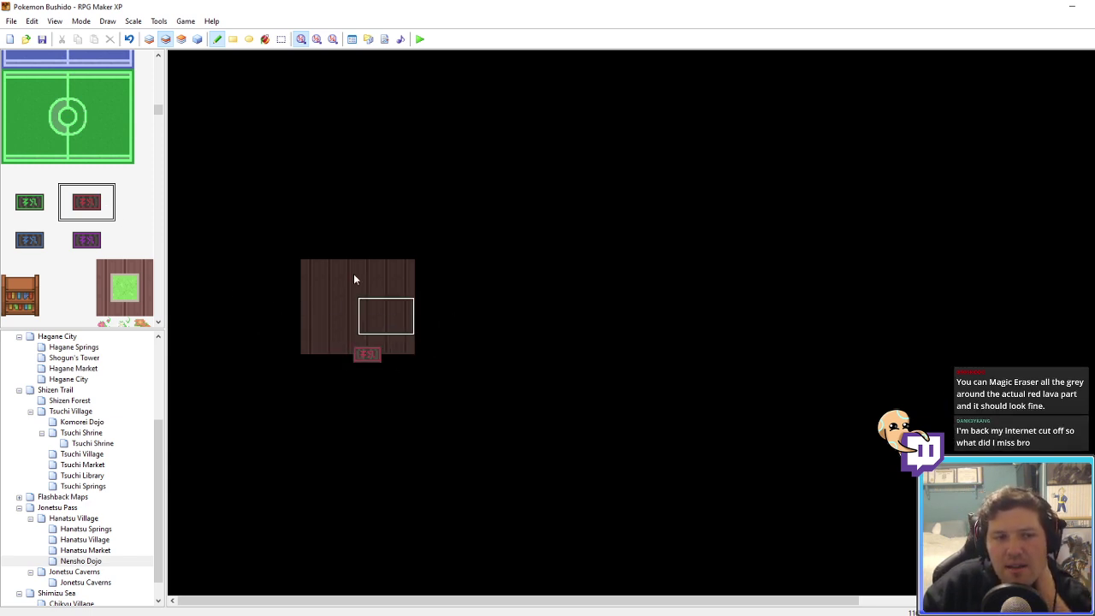
pyautogui.click(198, 39)
# Step: Switch to Photoshop and erase both grey shades around the lava pool tiles using the Magic Eraser with Contiguous off
pyautogui.hotkey('alt', 'Tab')
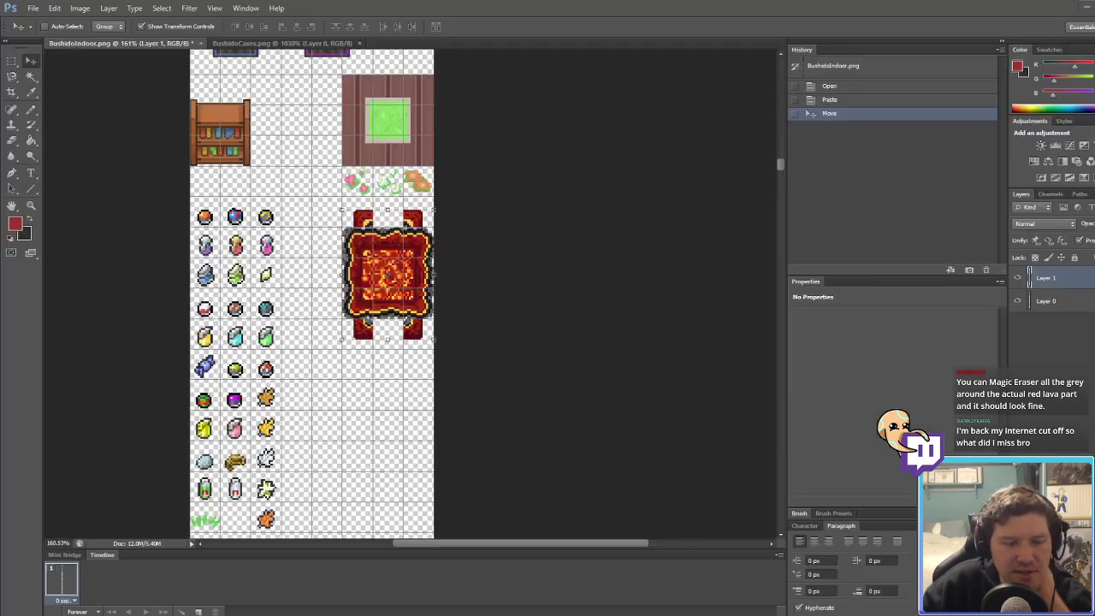
pyautogui.keyDown('alt'); pyautogui.scroll(6, 434, 293); pyautogui.keyUp('alt')
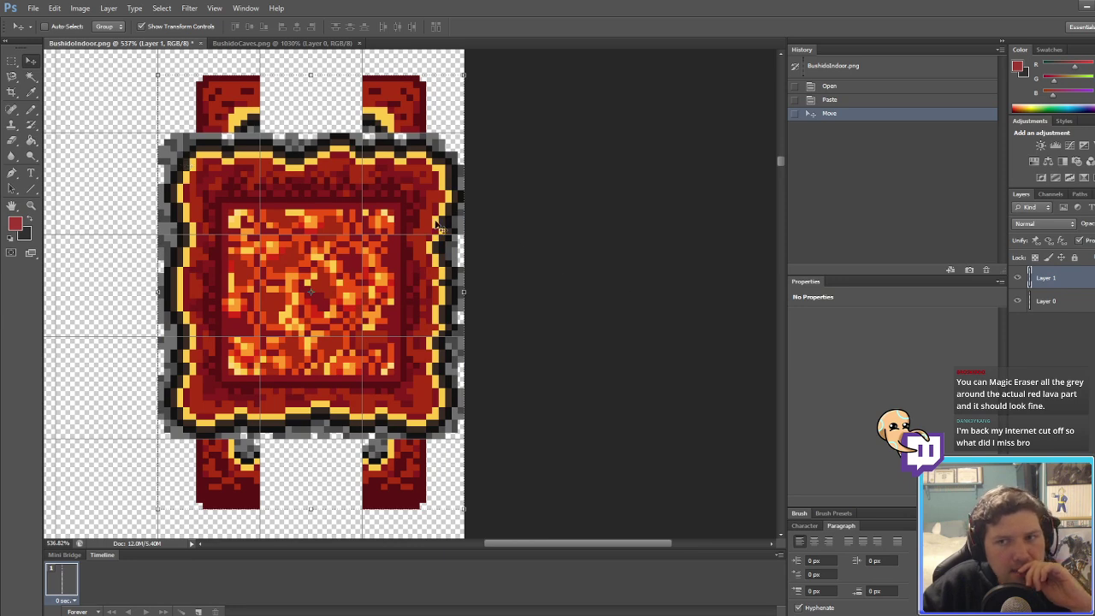
pyautogui.click(12, 139)
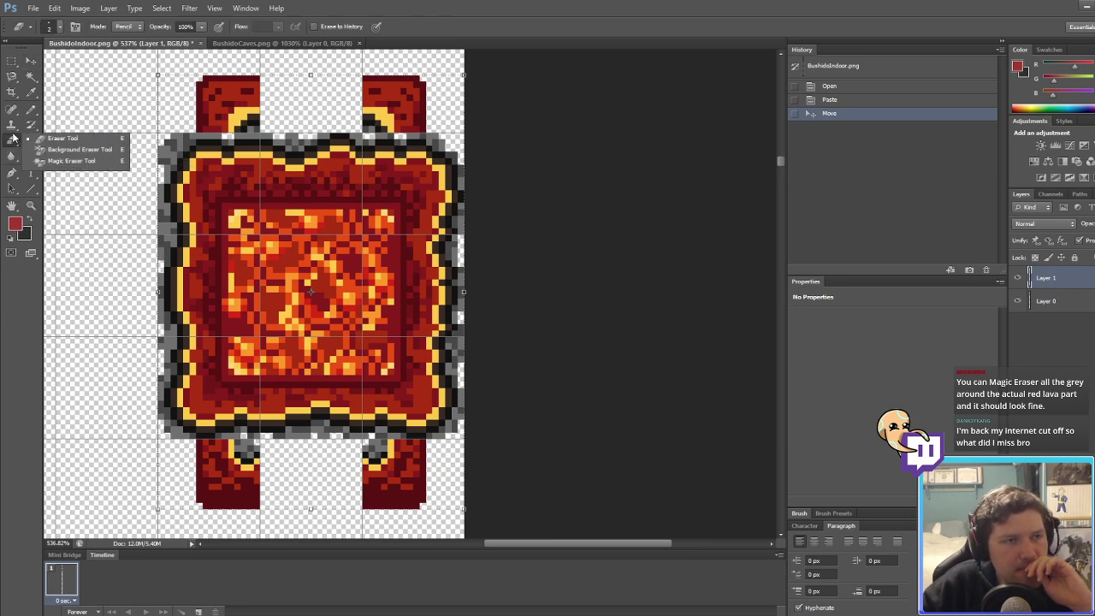
pyautogui.click(68, 161)
pyautogui.keyDown('alt'); pyautogui.scroll(4, 167, 144); pyautogui.keyUp('alt')
pyautogui.click(241, 113)
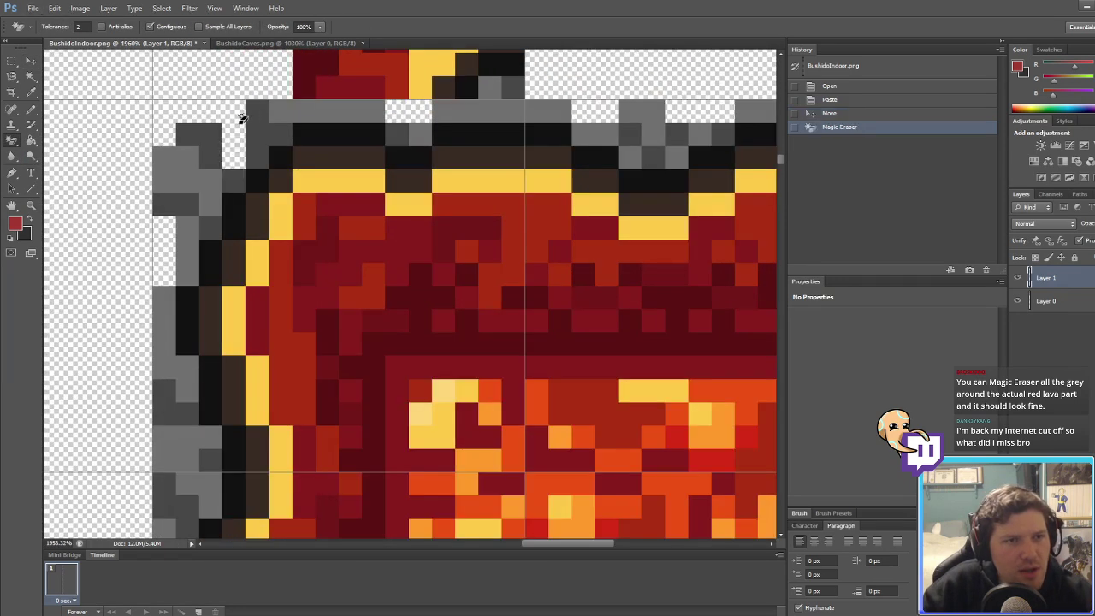
pyautogui.click(281, 112)
pyautogui.hotkey('ctrl', 'z')
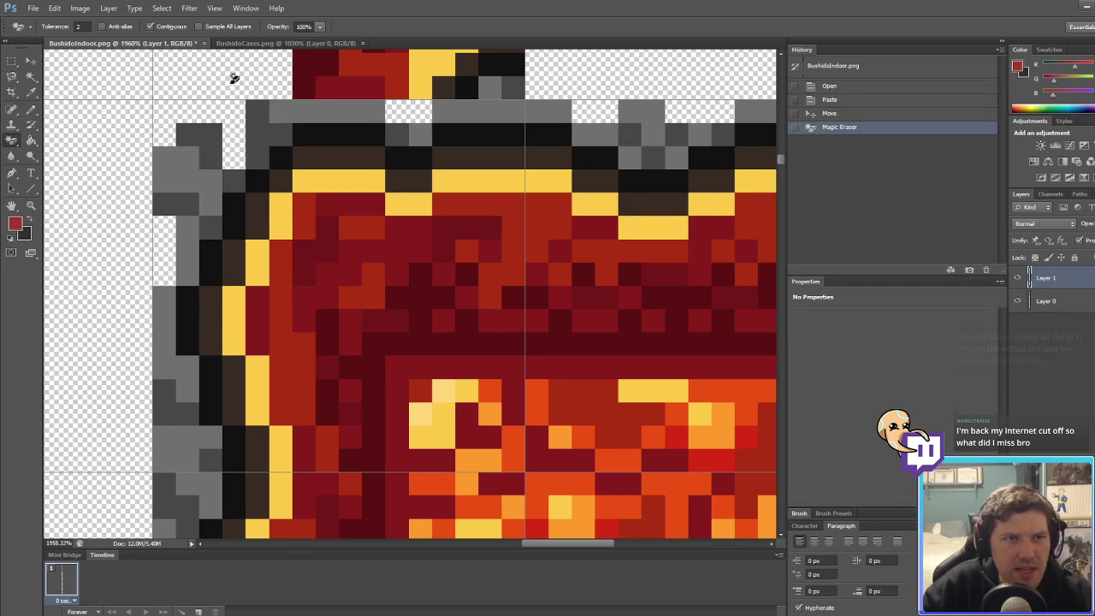
pyautogui.hotkey('ctrl', 'z')
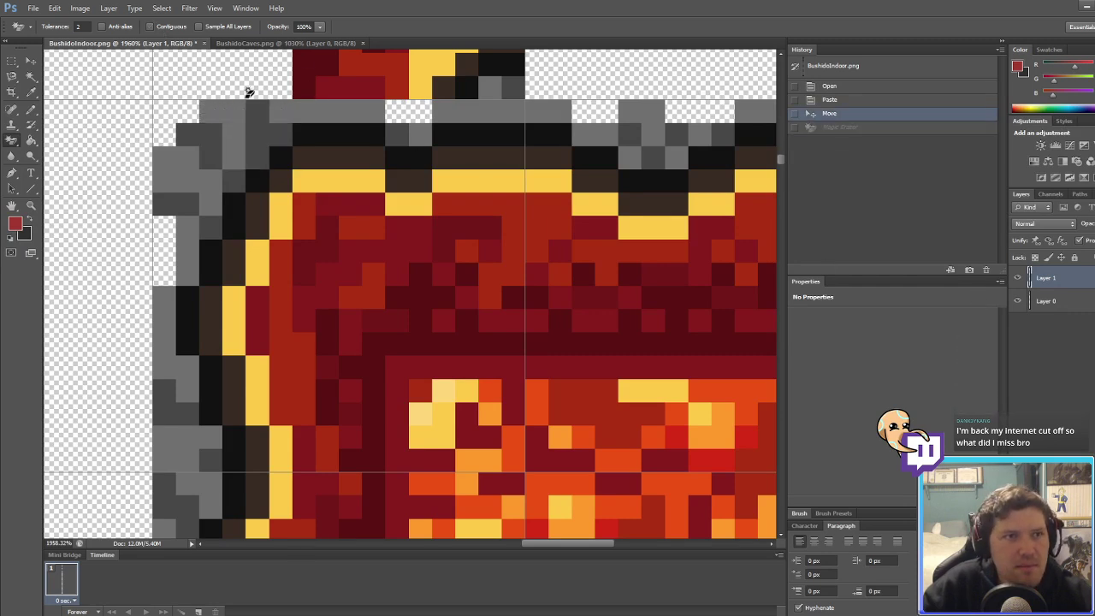
pyautogui.click(252, 115)
pyautogui.click(242, 117)
pyautogui.keyDown('alt'); pyautogui.scroll(-6, 346, 161); pyautogui.keyUp('alt')
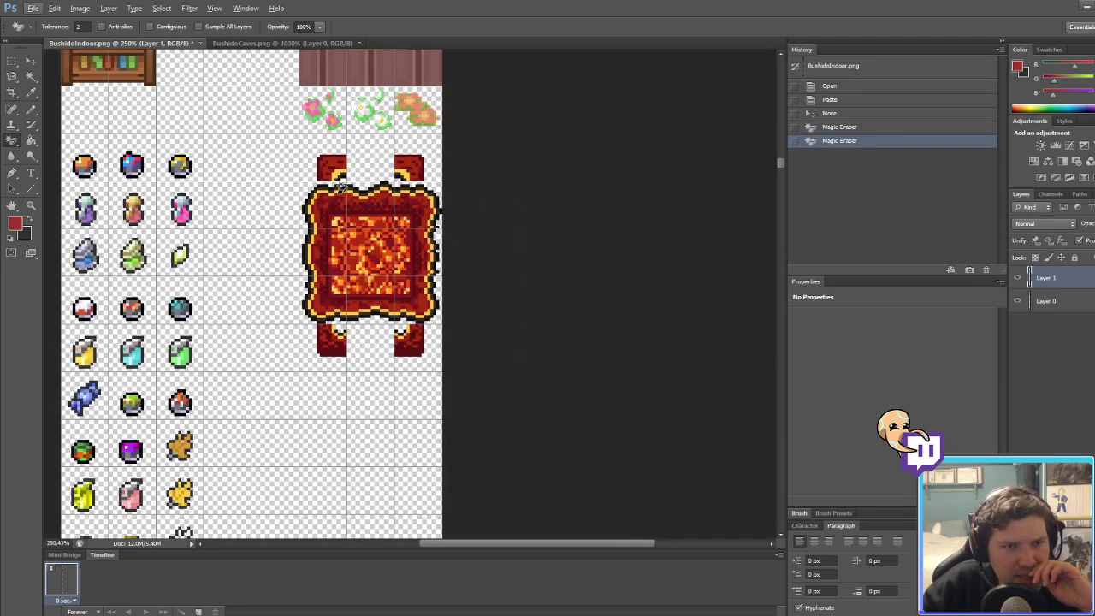
# Step: Try erasing the black and dark brown outlines of the lava pool tiles, and revert to the state with only the greys erased
pyautogui.keyDown('alt'); pyautogui.scroll(5, 285, 187); pyautogui.keyUp('alt')
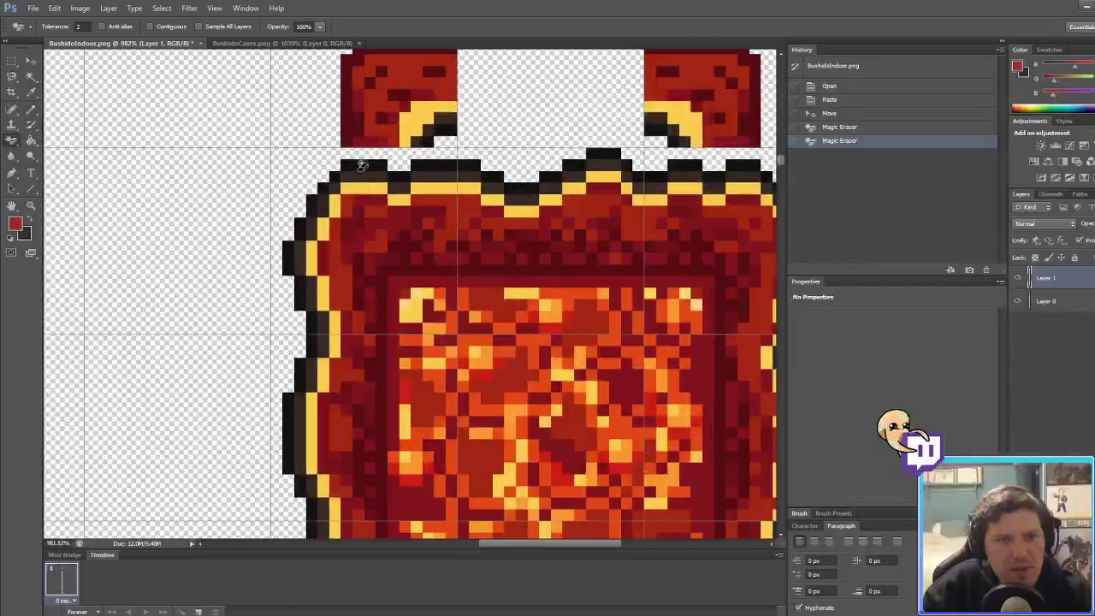
pyautogui.click(363, 165)
pyautogui.keyDown('alt'); pyautogui.scroll(-4, 333, 199); pyautogui.keyUp('alt')
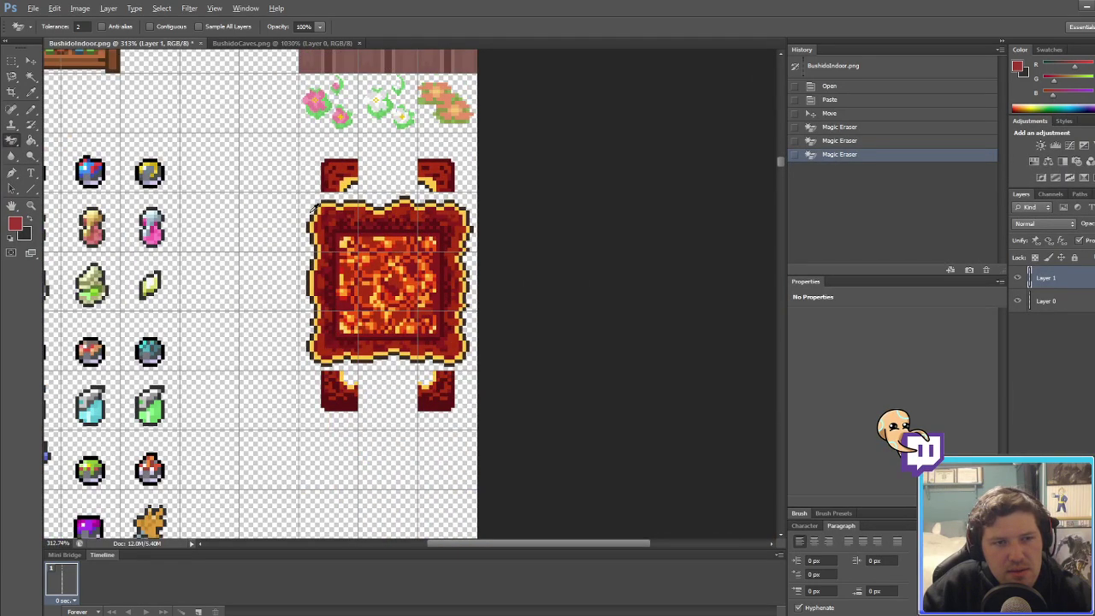
pyautogui.keyDown('alt'); pyautogui.scroll(4, 314, 209); pyautogui.keyUp('alt')
pyautogui.click(325, 222)
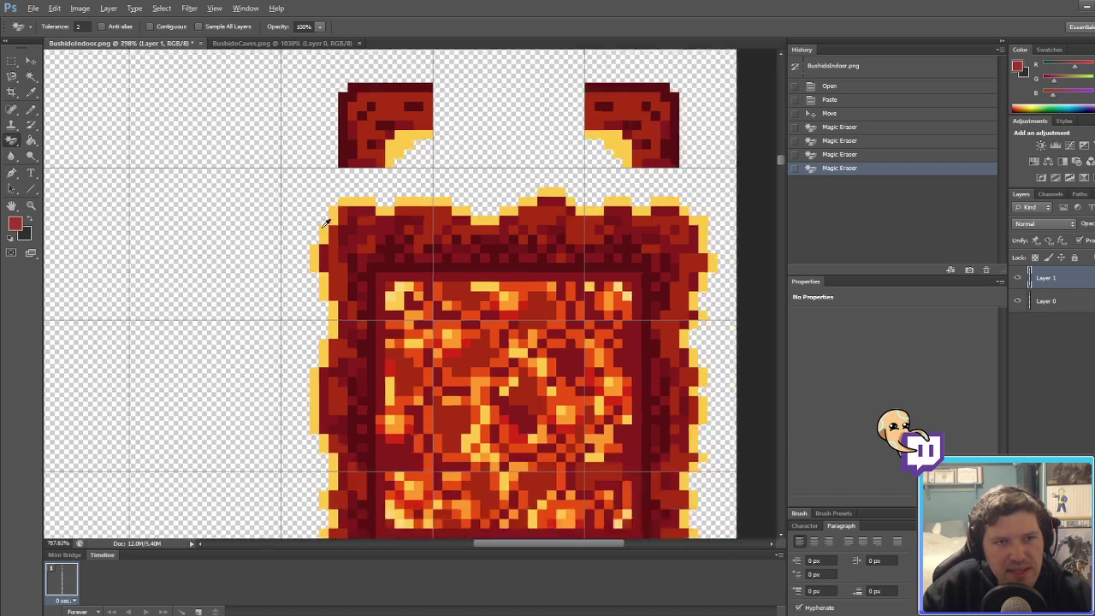
pyautogui.keyDown('alt'); pyautogui.scroll(-4, 326, 222); pyautogui.keyUp('alt')
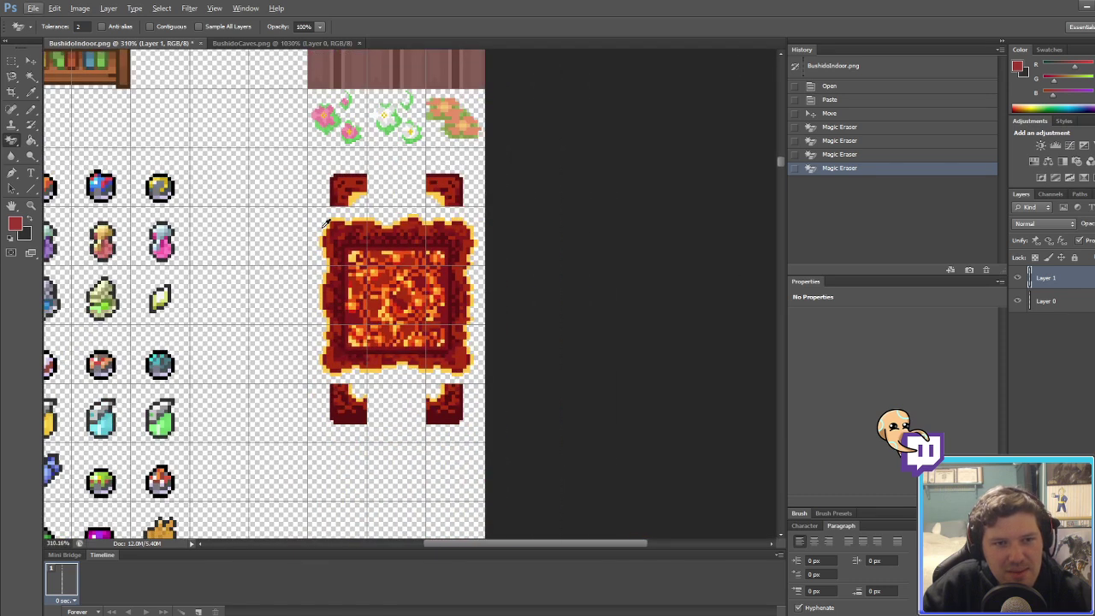
pyautogui.hotkey('ctrl', 'z')
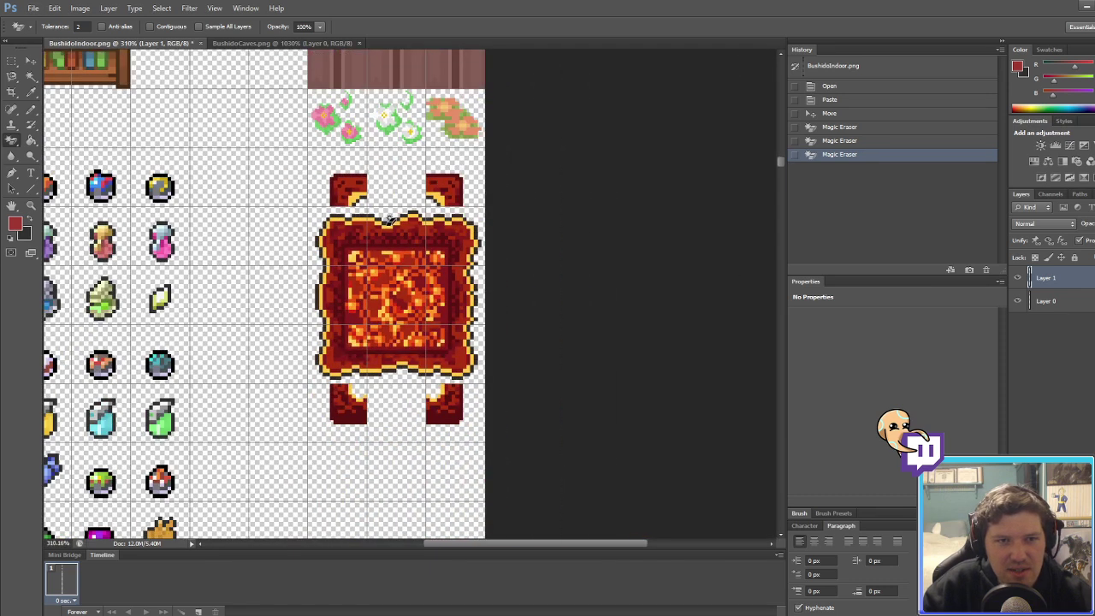
pyautogui.click(835, 141)
# Step: Save the cleaned-up lava tiles into BushidoIndoor as a PNG, accepting the default PNG options
pyautogui.hotkey('ctrl', 'shift', 's')
pyautogui.click(223, 440)
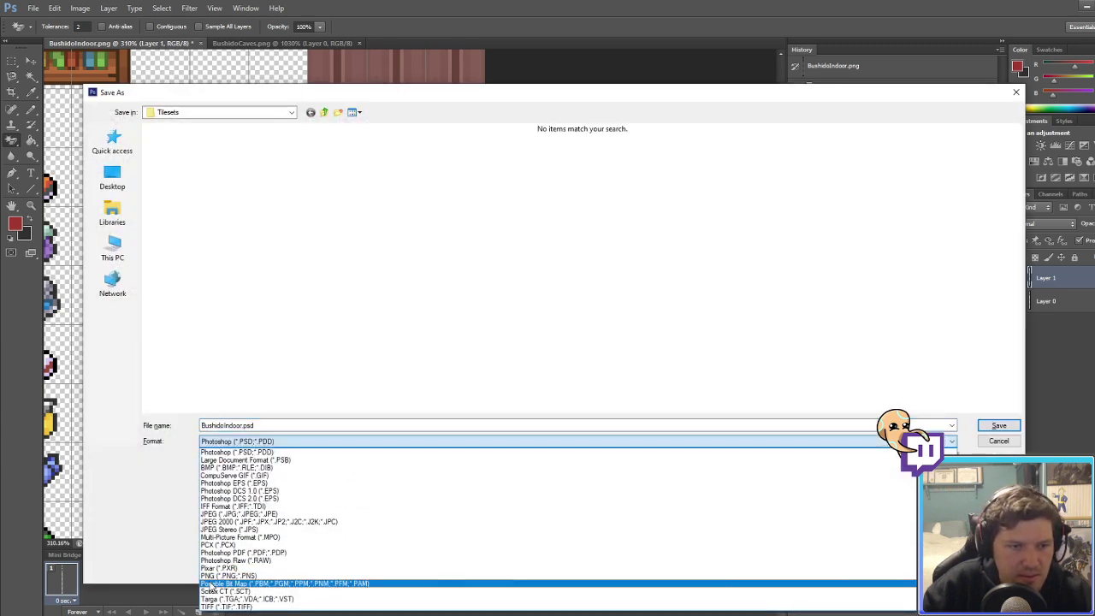
pyautogui.click(213, 575)
pyautogui.press('Return')
pyautogui.press('Return')
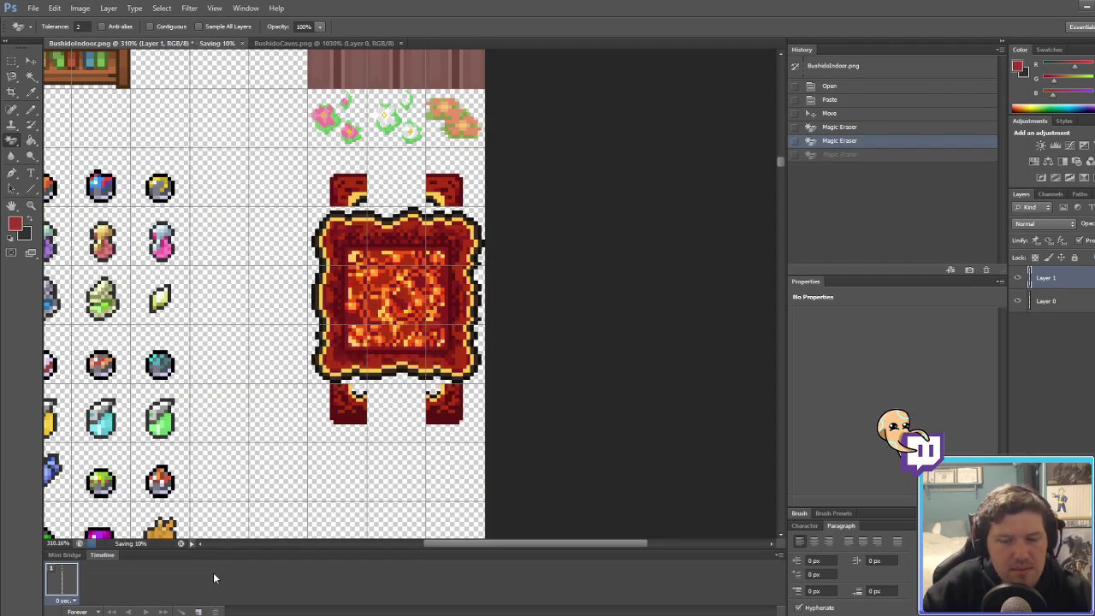
# Step: Switch to RPG Maker XP, reload the Nensho Dojo map's tileset and pick the three-by-three lava pool tiles for layer 2
pyautogui.hotkey('alt', 'Tab')
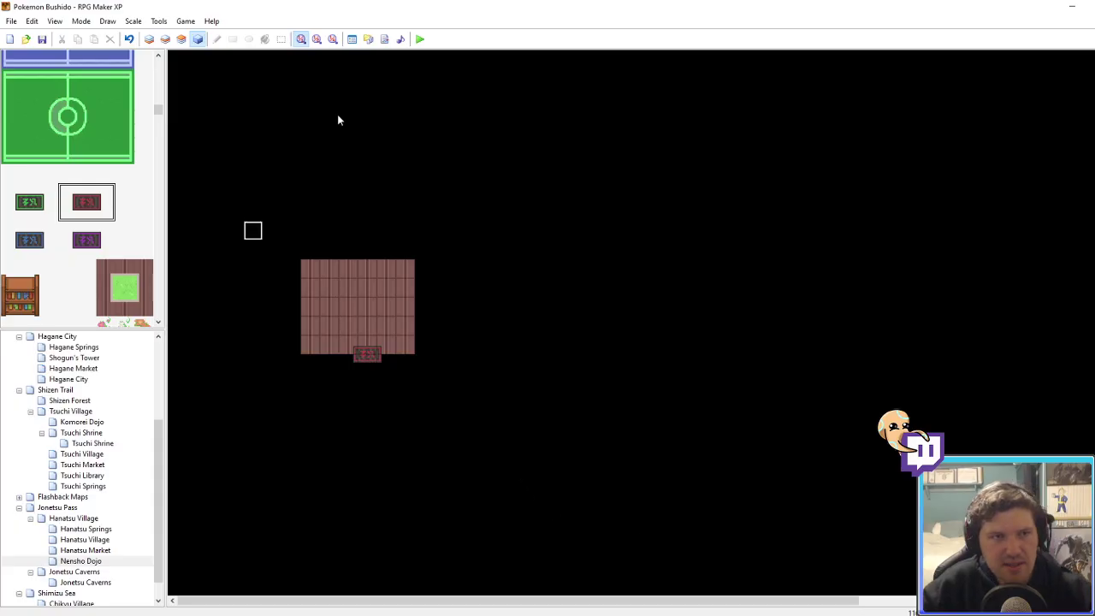
pyautogui.click(165, 39)
pyautogui.scroll(-4, 102, 189)
pyautogui.click(104, 194)
pyautogui.moveTo(102, 205); pyautogui.dragTo(145, 252)
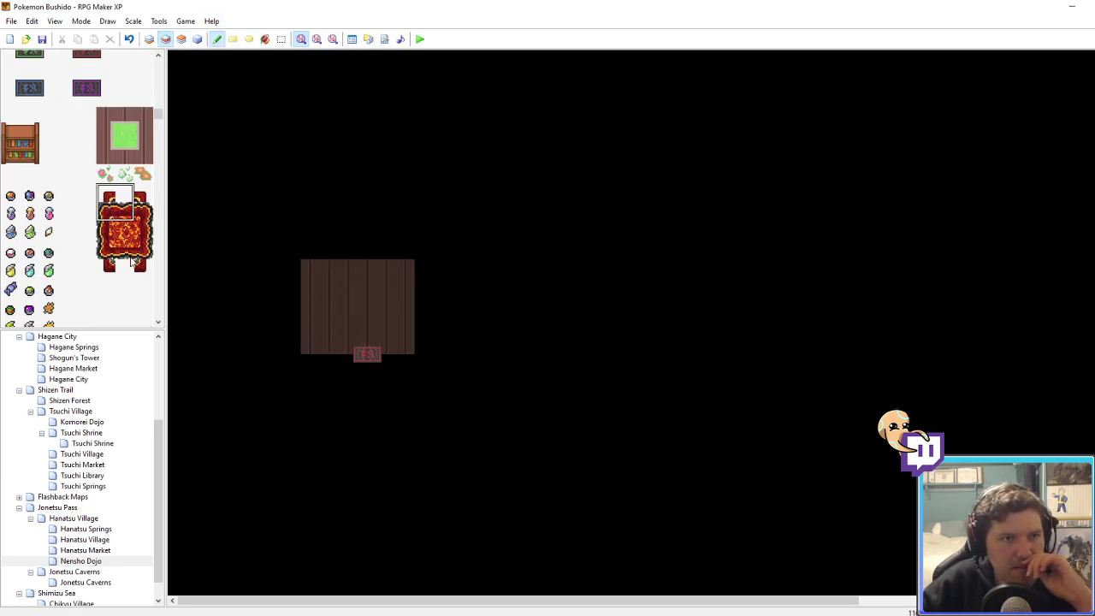
pyautogui.click(79, 562)
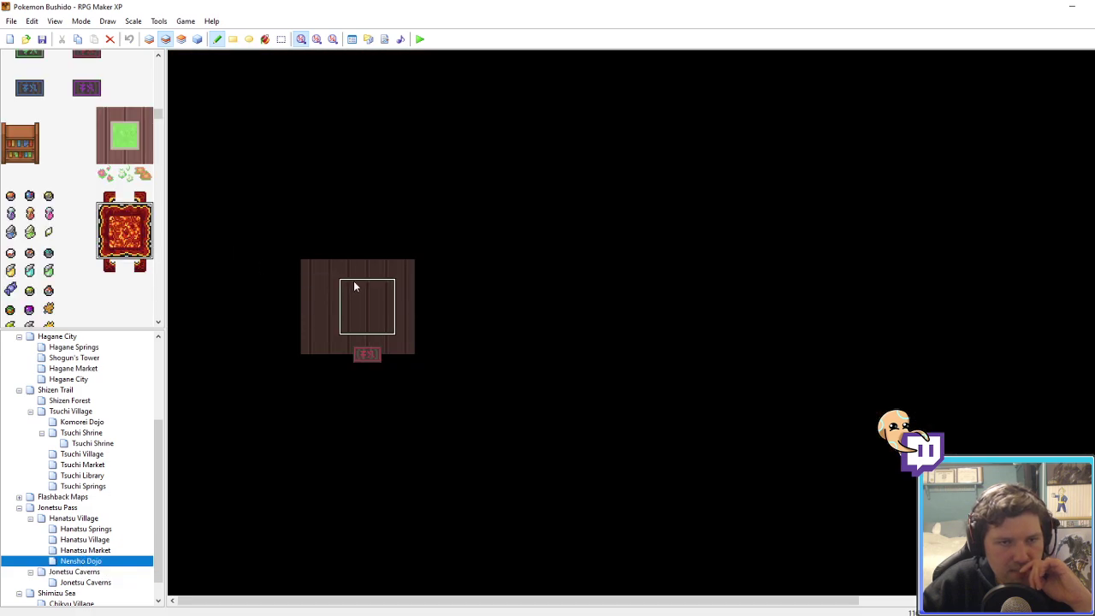
# Step: Try the lava pool at the plank floor's upper edge above the mat, undo it and check the map's layers
pyautogui.click(355, 262)
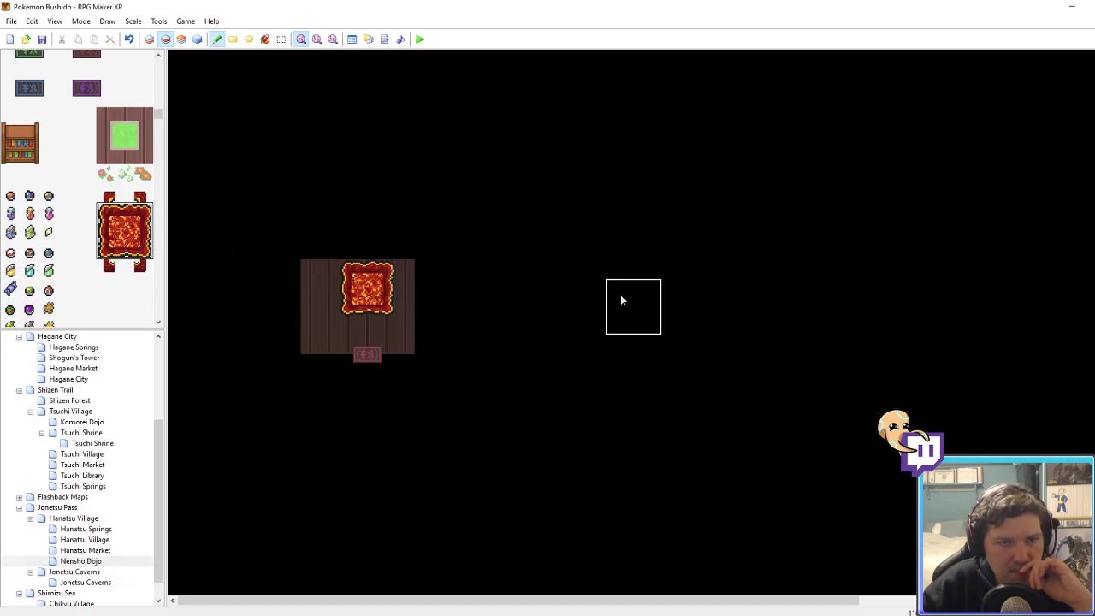
pyautogui.hotkey('ctrl', 'z')
pyautogui.click(149, 39)
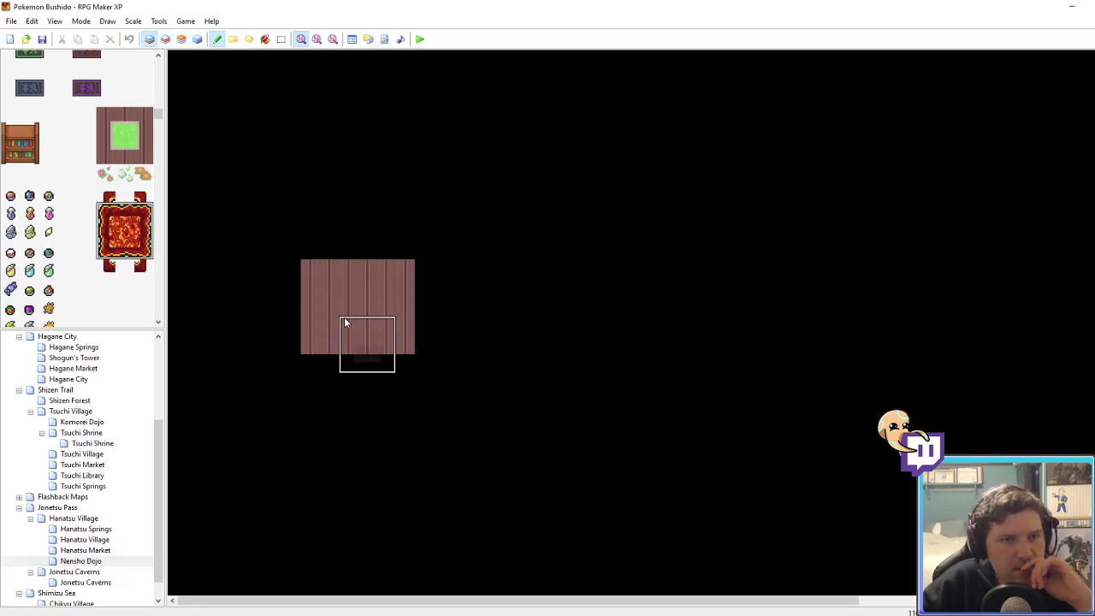
pyautogui.click(165, 40)
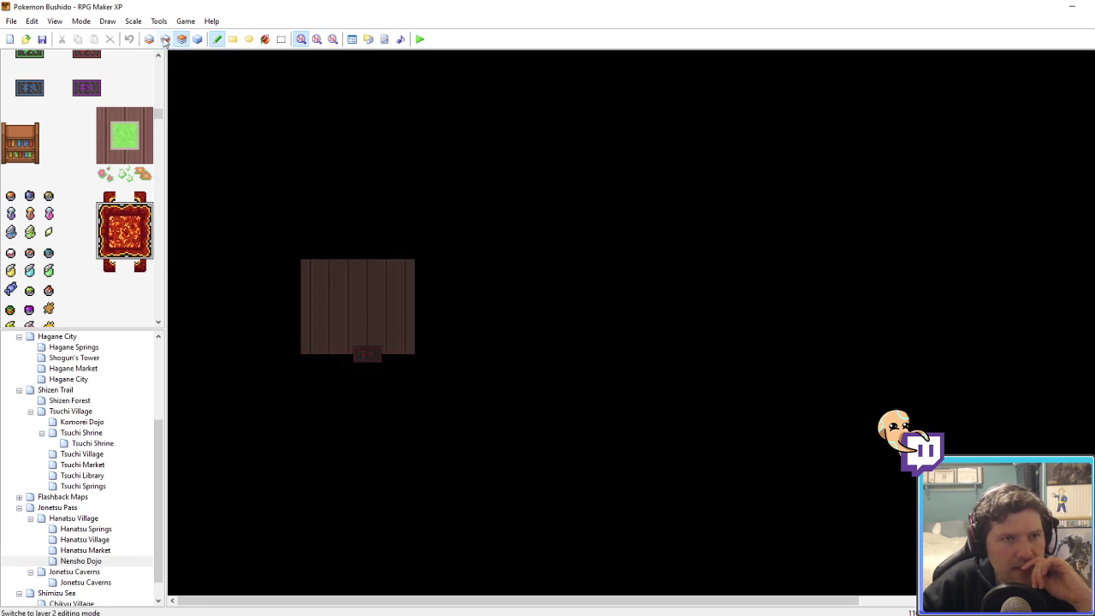
pyautogui.click(164, 39)
pyautogui.click(149, 39)
pyautogui.click(162, 39)
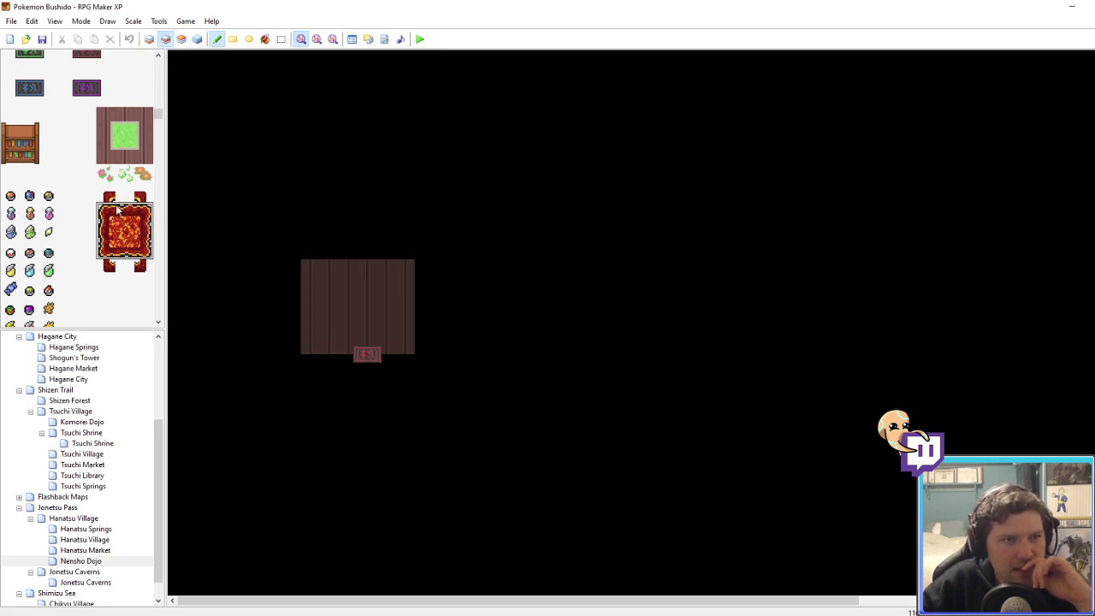
# Step: Place the three-by-three lava pool on layer 2 in the upper right corner of the plank floor and compare it with layer 1
pyautogui.moveTo(108, 213); pyautogui.dragTo(142, 246)
pyautogui.click(378, 279)
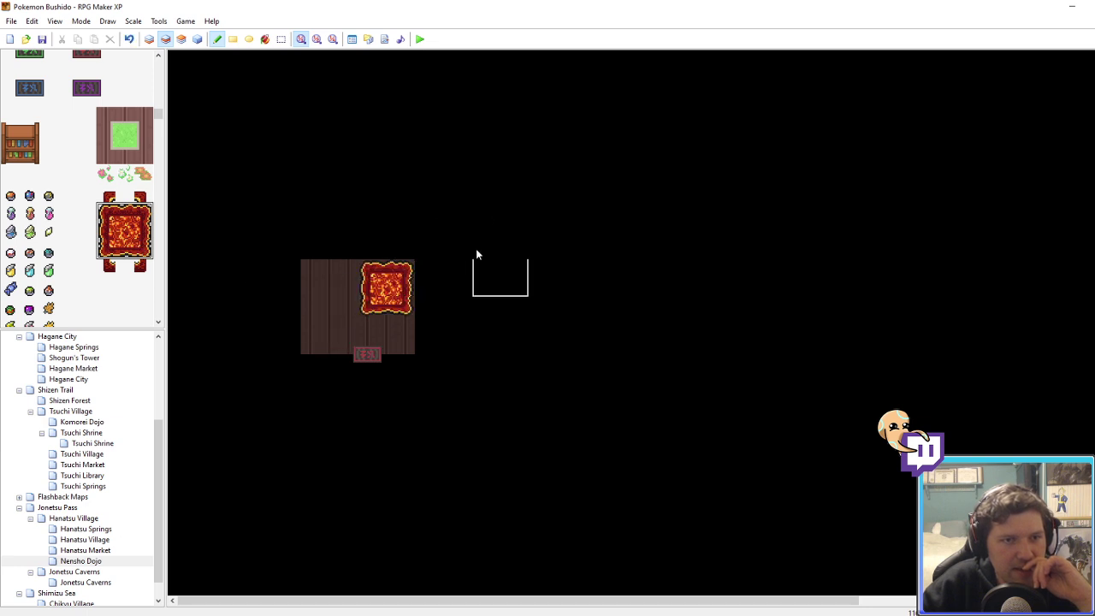
pyautogui.click(149, 38)
pyautogui.click(165, 39)
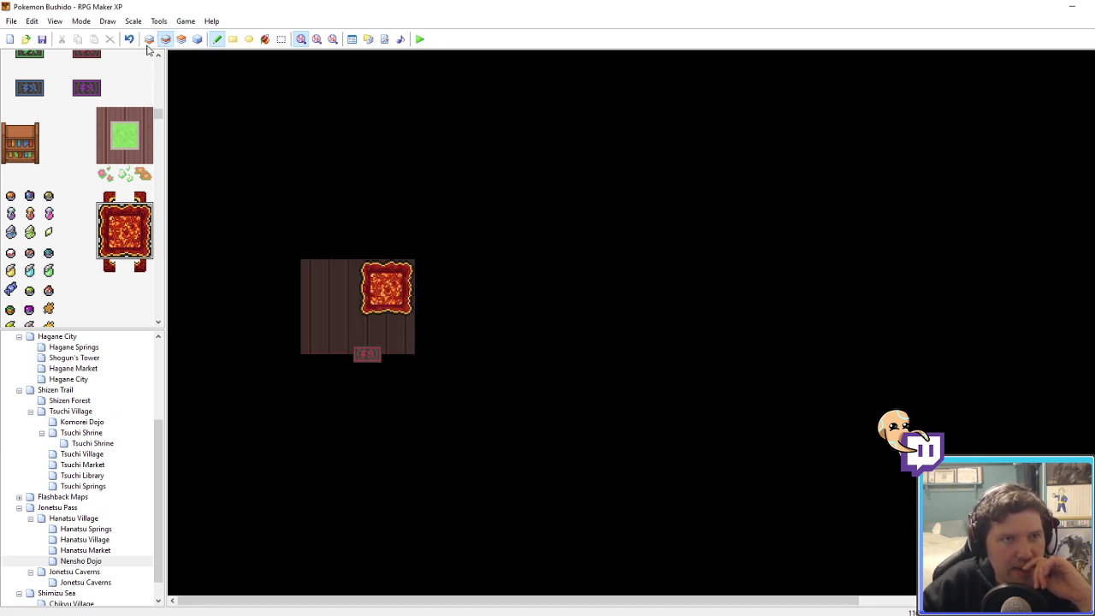
# Step: Extend the dojo's plank floor on layer 1 by two rows upward and one column to the right, making it seven by seven tiles
pyautogui.click(150, 40)
pyautogui.moveTo(308, 269); pyautogui.dragTo(398, 285, button='right')
pyautogui.click(398, 257)
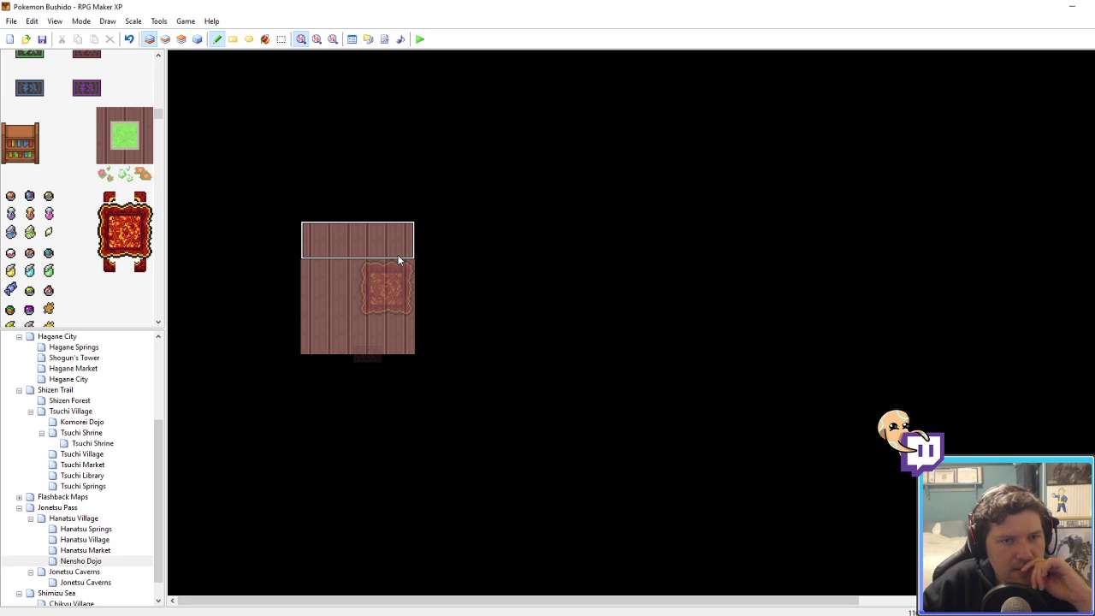
pyautogui.moveTo(439, 256); pyautogui.dragTo(446, 345)
pyautogui.rightClick(500, 289)
pyautogui.moveTo(441, 234); pyautogui.dragTo(445, 344)
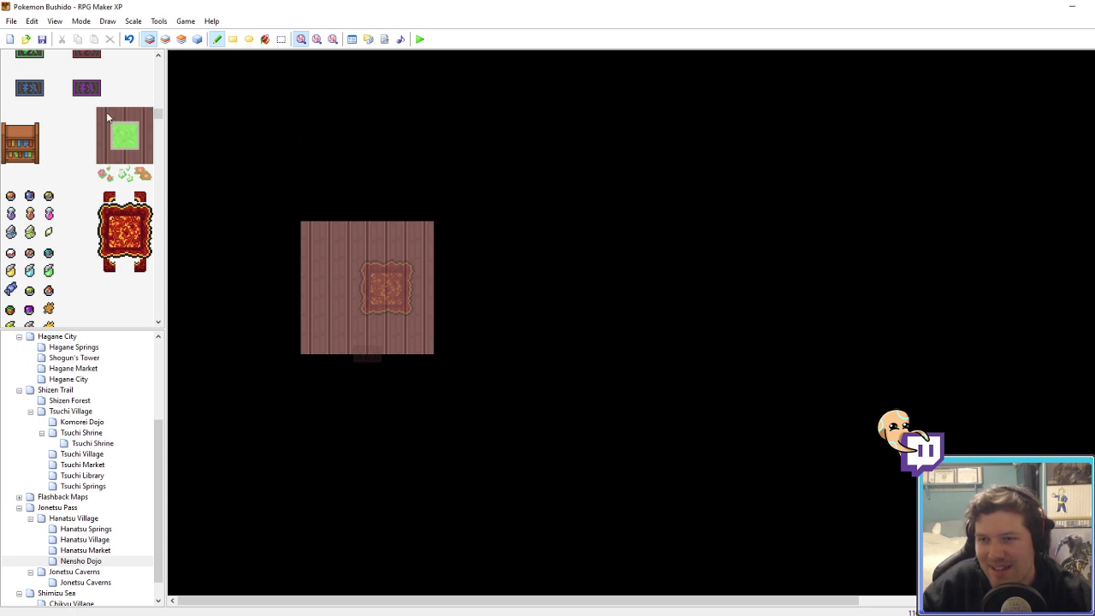
# Step: Paint the three-tile-high beige wall with brown trim across the full width of the plank floor's upper edge
pyautogui.scroll(15, 107, 117)
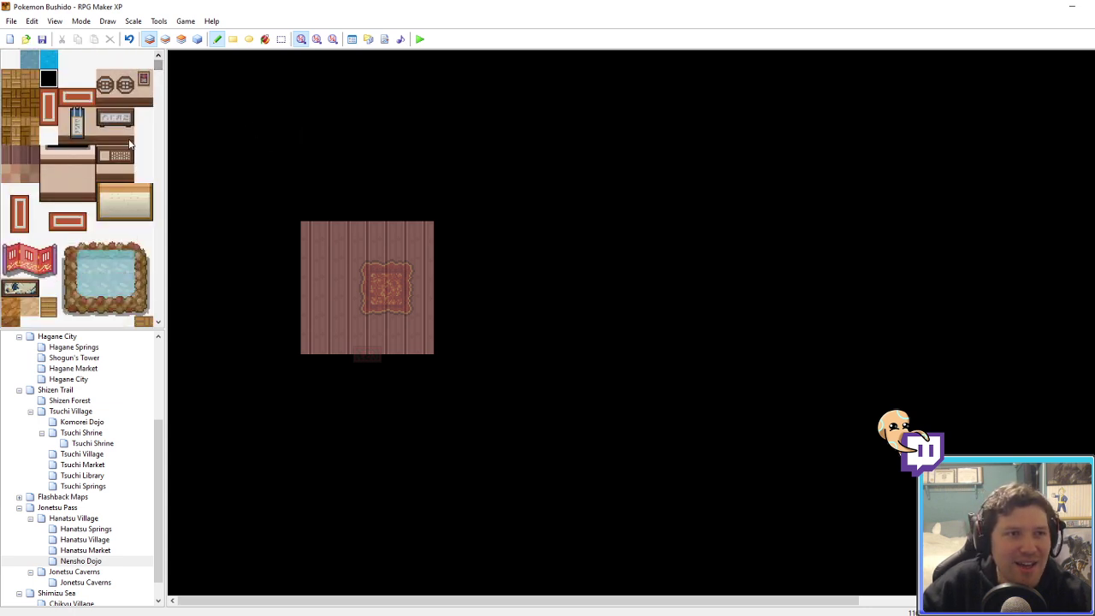
pyautogui.moveTo(67, 152); pyautogui.dragTo(67, 194)
pyautogui.moveTo(310, 202); pyautogui.dragTo(425, 200)
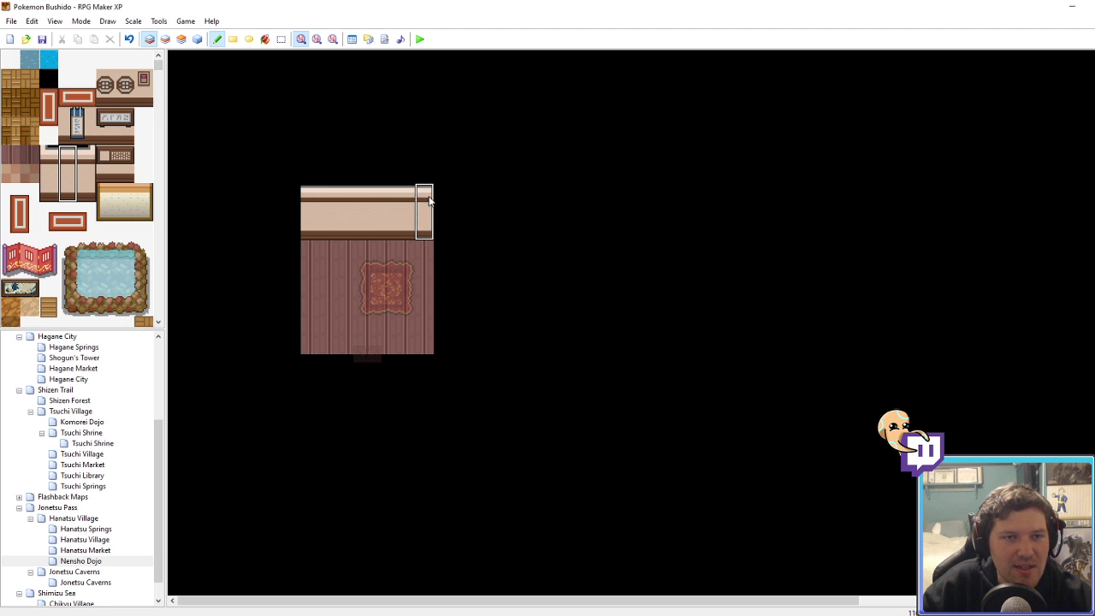
# Step: Copy the upper side-wall edges from Hanatsu Market's layer 2 and place them on both sides of the first room in Hanatsu Village
pyautogui.click(85, 552)
pyautogui.click(83, 540)
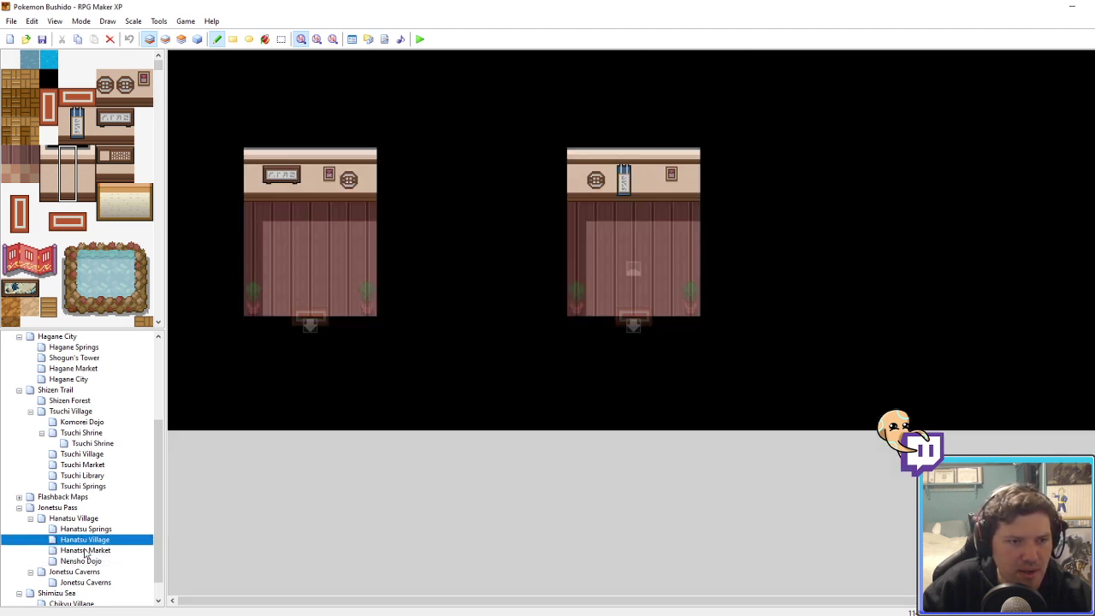
pyautogui.click(85, 551)
pyautogui.click(166, 42)
pyautogui.moveTo(276, 156)
pyautogui.mouseDown(button='right')
pyautogui.moveTo(481, 161)
pyautogui.moveTo(472, 181)
pyautogui.mouseUp(button='right')
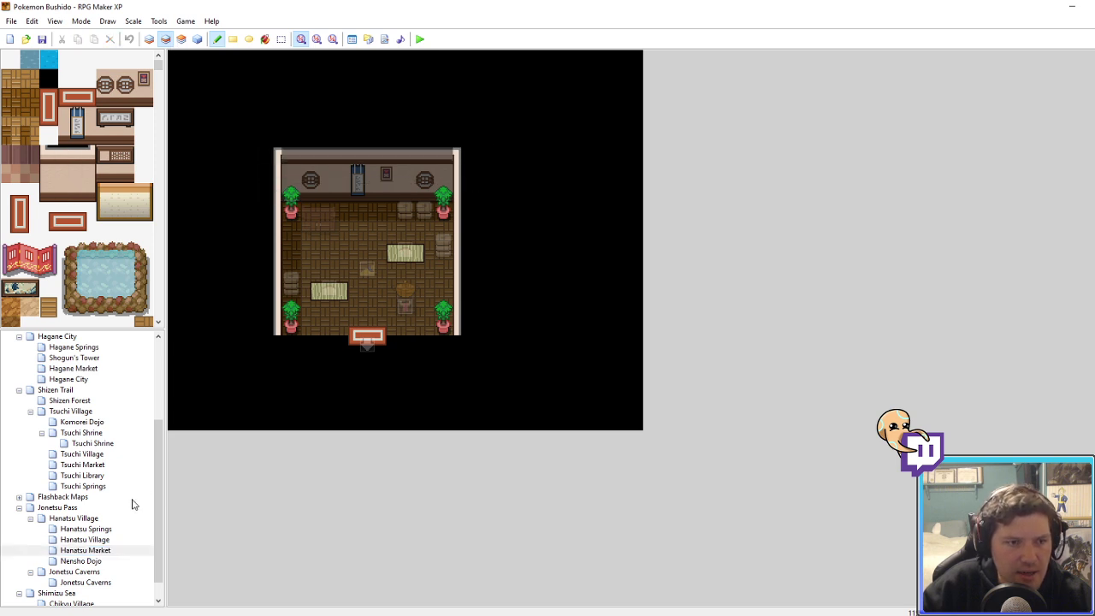
pyautogui.click(101, 540)
pyautogui.click(418, 180)
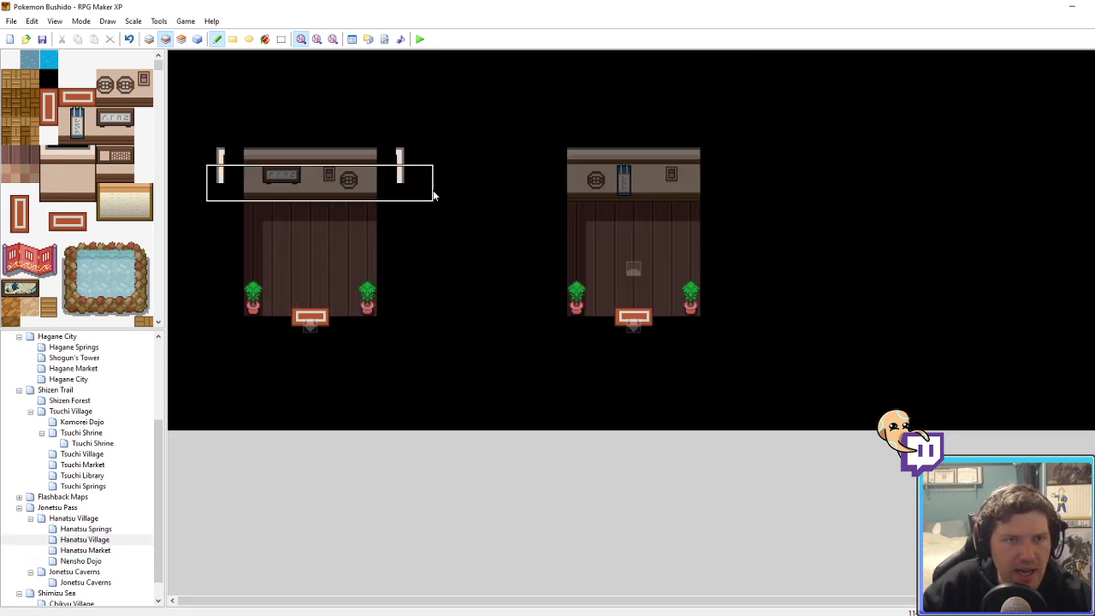
pyautogui.moveTo(472, 140); pyautogui.dragTo(473, 141, button='right')
pyautogui.click(454, 139)
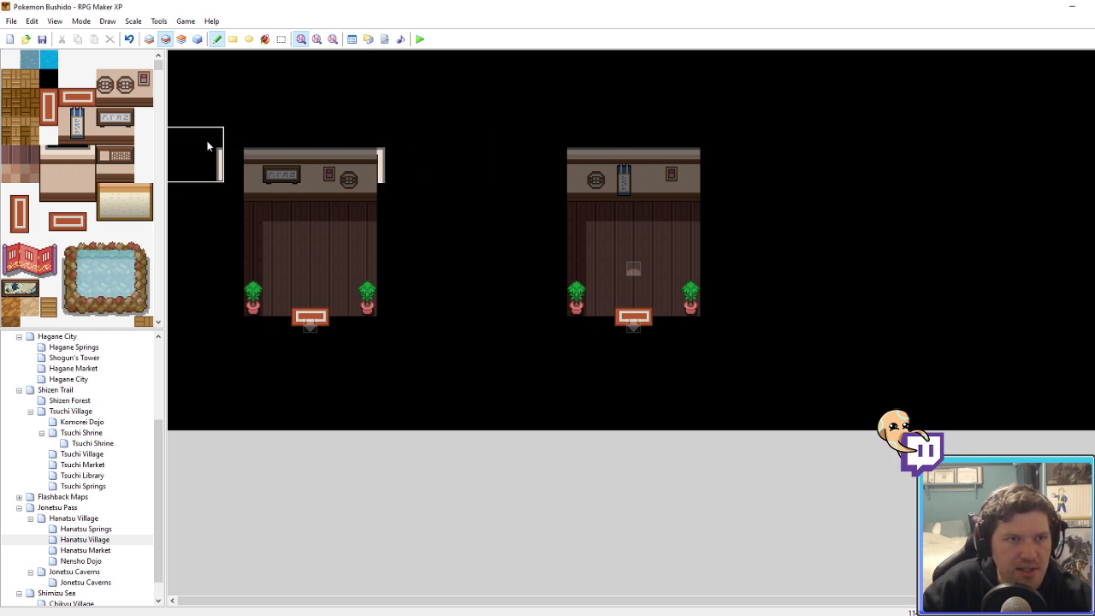
# Step: Extend the first room's side-wall edges down to the floor's lower edge and copy them to both sides of the second room
pyautogui.moveTo(198, 140); pyautogui.dragTo(214, 177, button='right')
pyautogui.moveTo(239, 176); pyautogui.dragTo(234, 306)
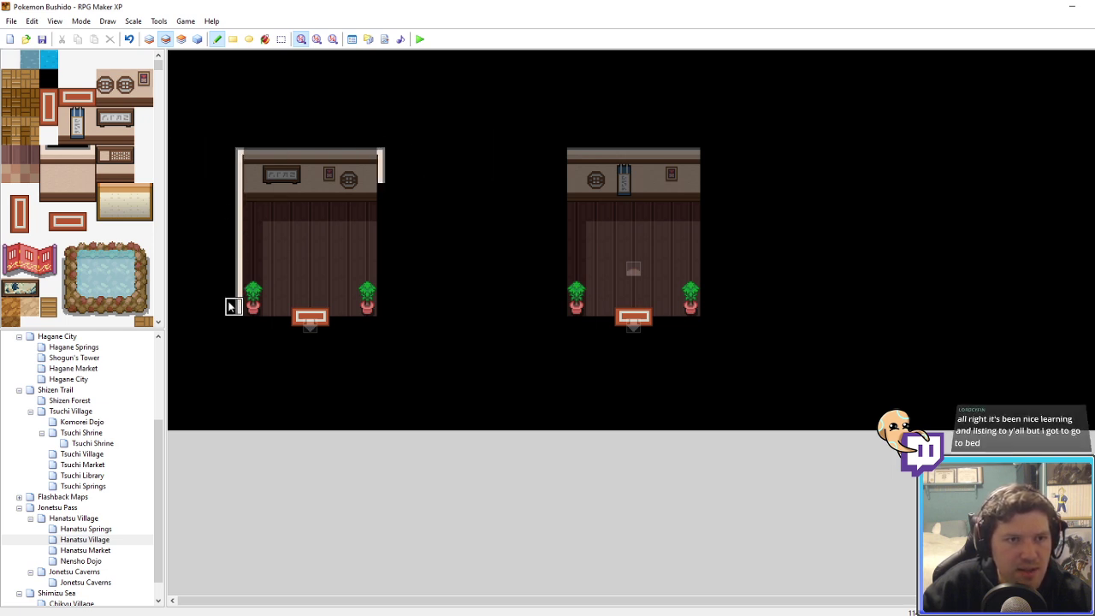
pyautogui.moveTo(385, 176); pyautogui.dragTo(386, 293)
pyautogui.moveTo(386, 293); pyautogui.dragTo(389, 165, button='right')
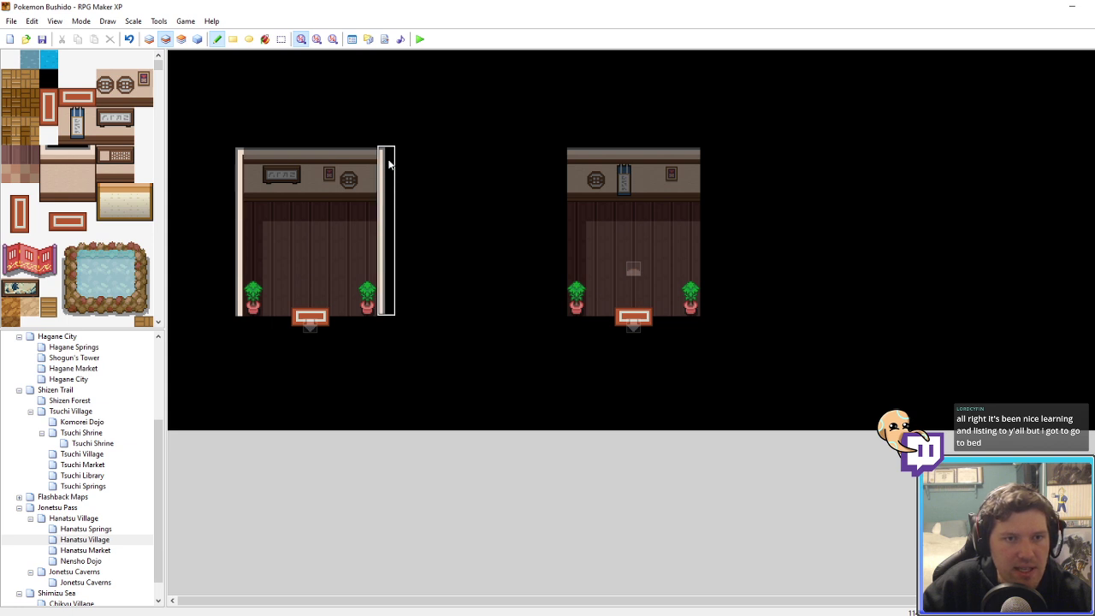
pyautogui.click(690, 161)
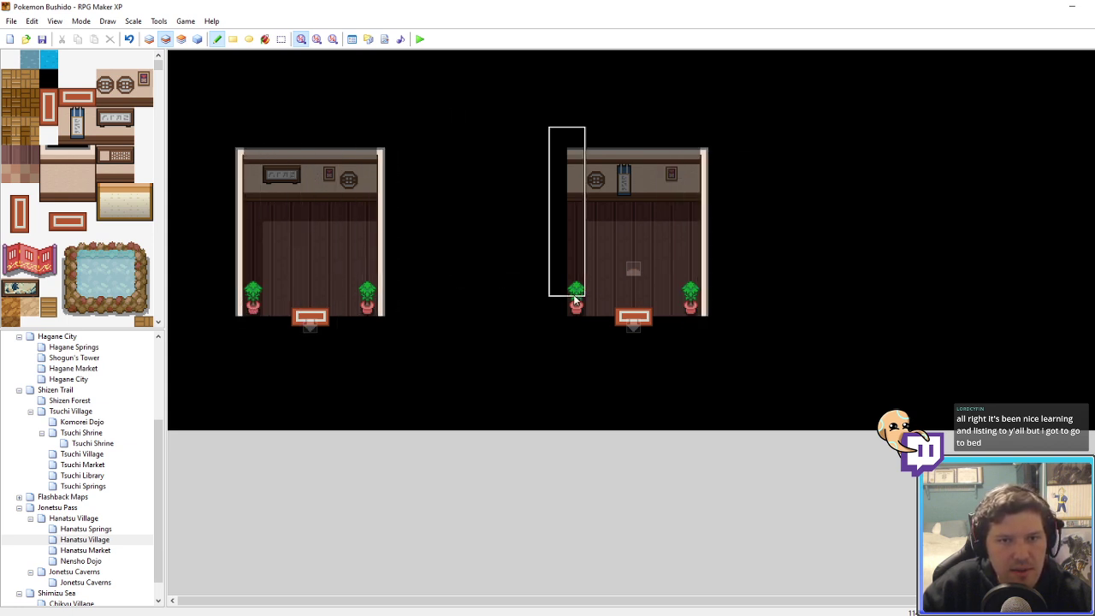
pyautogui.click(549, 159)
# Step: Copy the left wall edge from the Hanatsu Village room into Nensho Dojo and run it down the room's full left side
pyautogui.moveTo(558, 156); pyautogui.dragTo(572, 220, button='right')
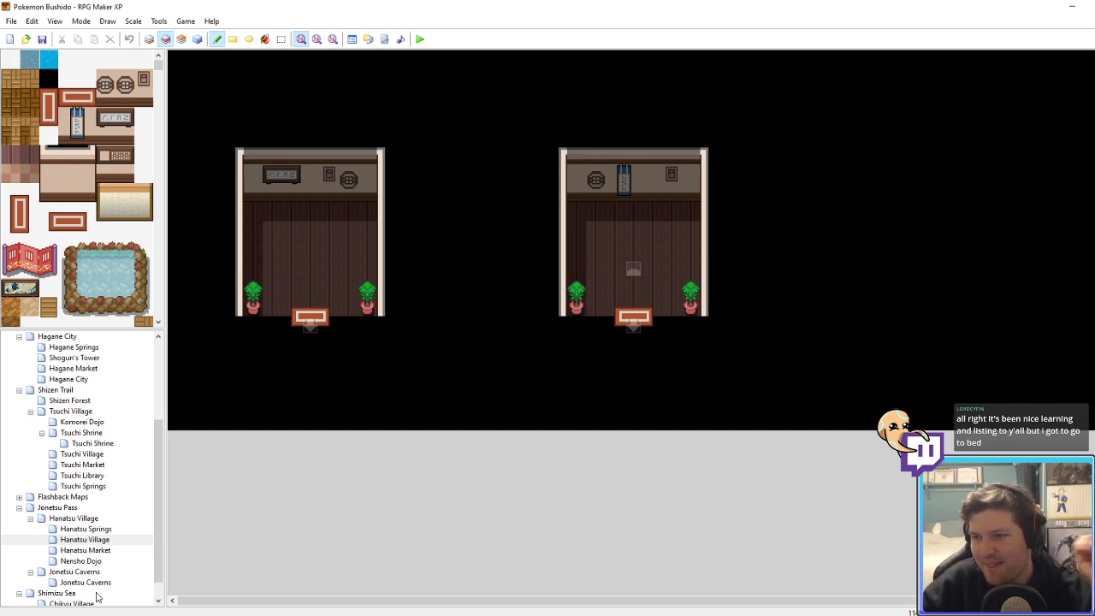
pyautogui.click(84, 551)
pyautogui.click(86, 560)
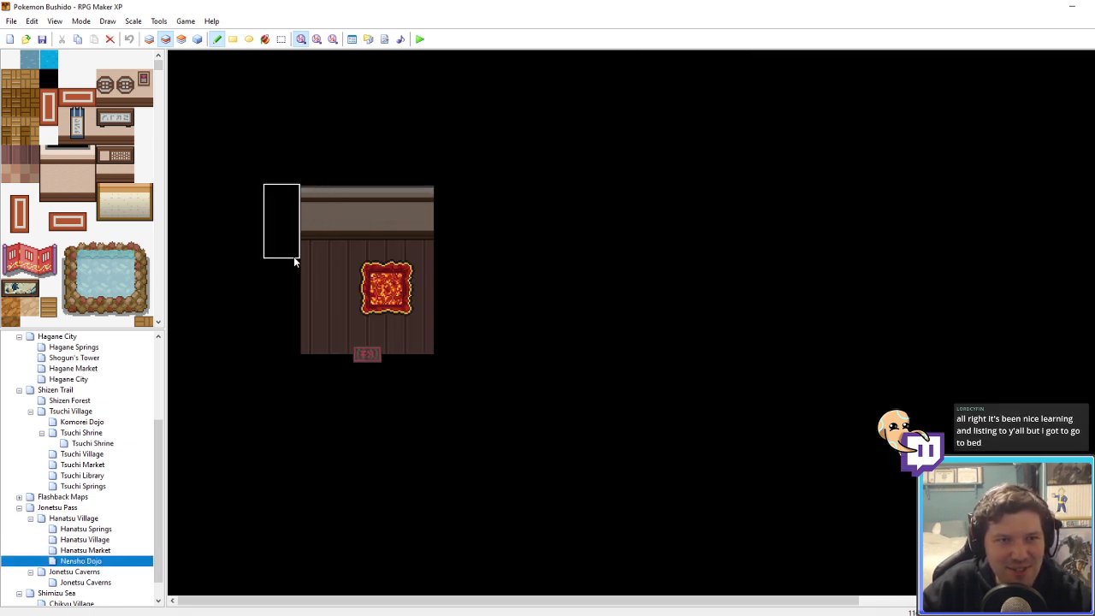
pyautogui.moveTo(285, 248); pyautogui.dragTo(238, 190, button='right')
pyautogui.click(260, 192)
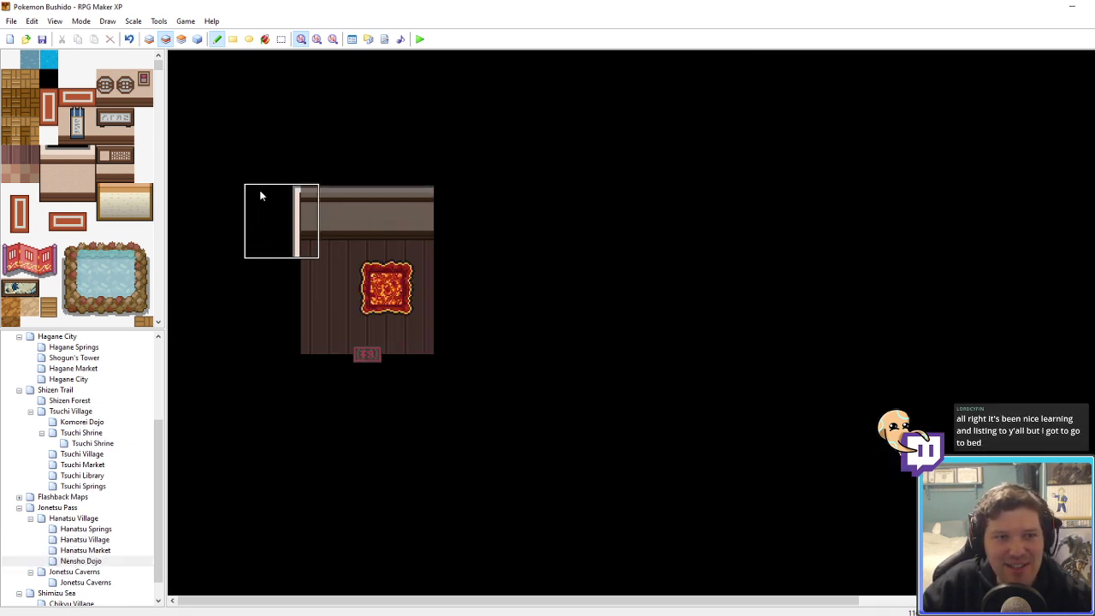
pyautogui.rightClick(309, 249)
pyautogui.rightClick(295, 252)
pyautogui.moveTo(293, 267); pyautogui.dragTo(293, 345)
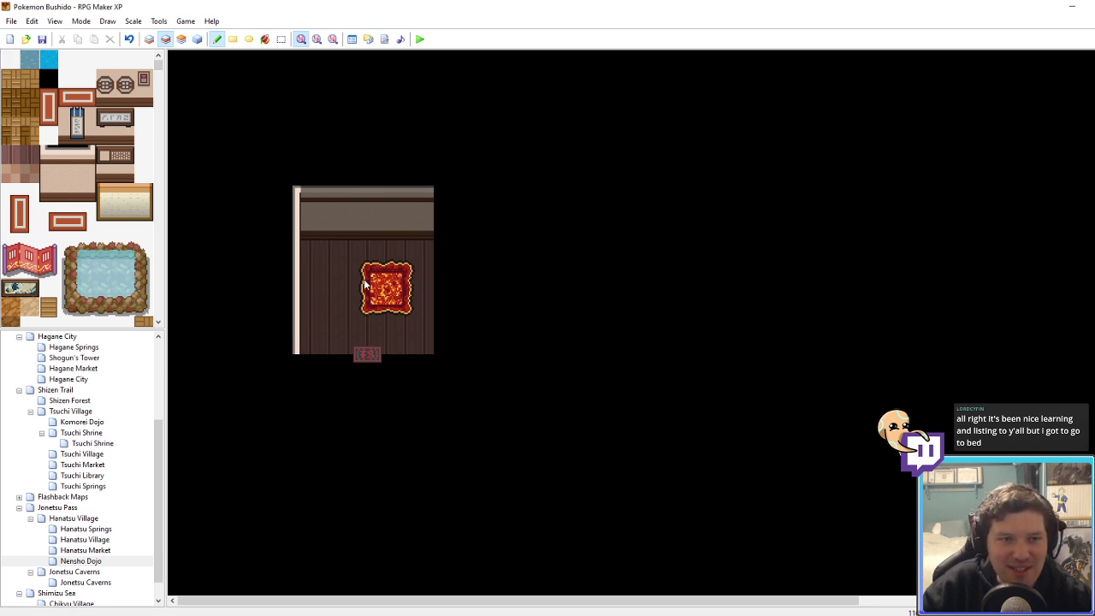
# Step: Rework the lava pool into two pools, each three tiles wide and four tall, one on each side of a central aisle
pyautogui.moveTo(366, 284)
pyautogui.mouseDown(button='right')
pyautogui.moveTo(406, 309)
pyautogui.moveTo(357, 272)
pyautogui.moveTo(455, 315)
pyautogui.mouseUp(button='right')
pyautogui.click(441, 315)
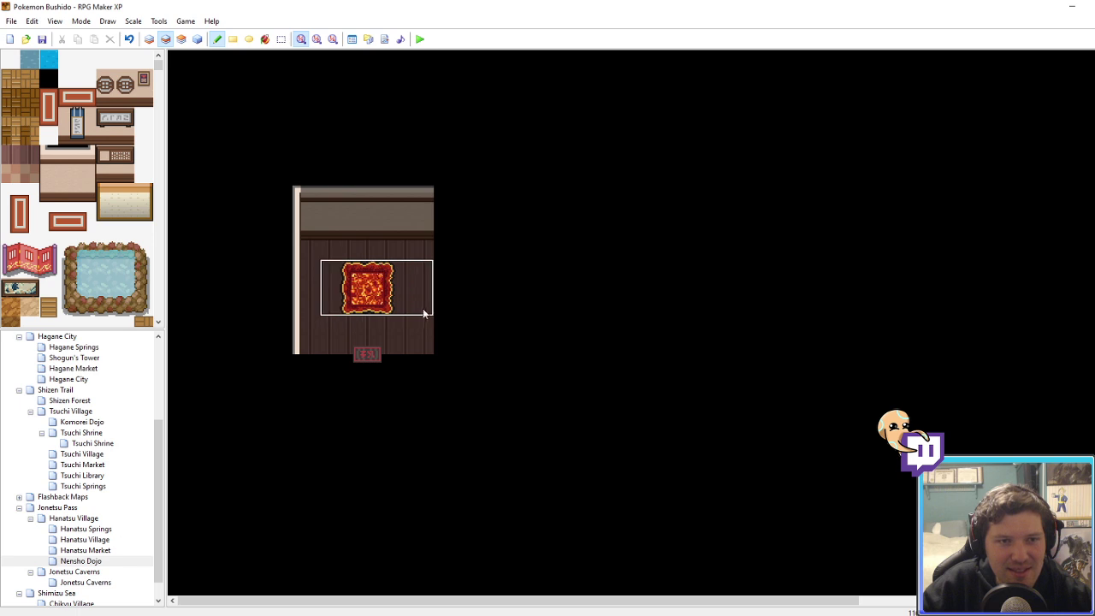
pyautogui.click(423, 314)
pyautogui.click(407, 311)
pyautogui.moveTo(359, 293)
pyautogui.mouseDown(button='right')
pyautogui.moveTo(314, 275)
pyautogui.moveTo(317, 286)
pyautogui.moveTo(345, 304)
pyautogui.moveTo(315, 256)
pyautogui.mouseUp(button='right')
pyautogui.rightClick(314, 265)
pyautogui.click(318, 271)
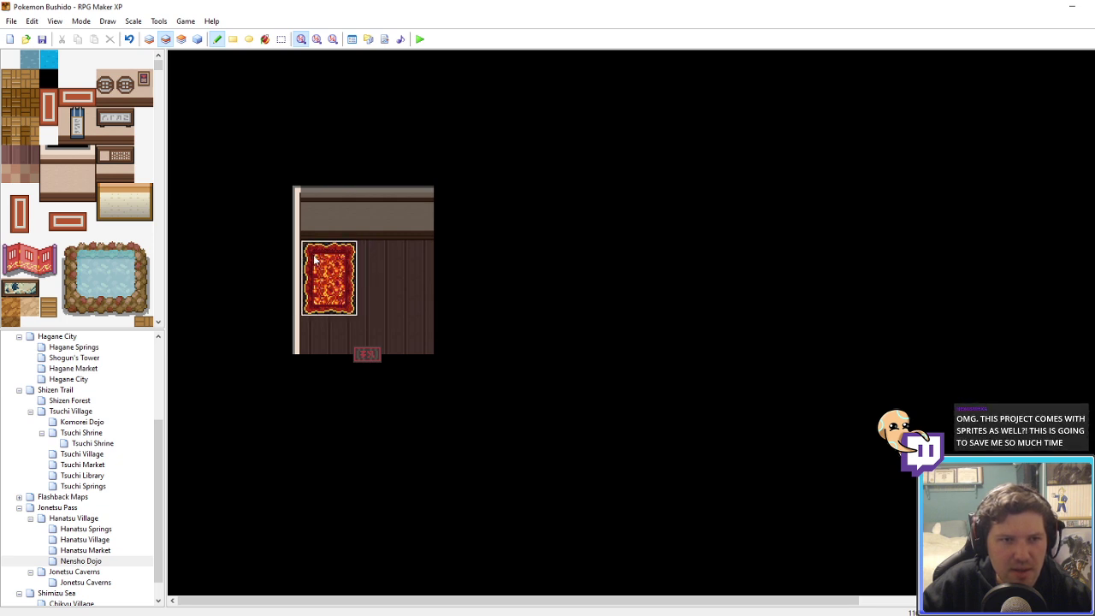
pyautogui.click(390, 257)
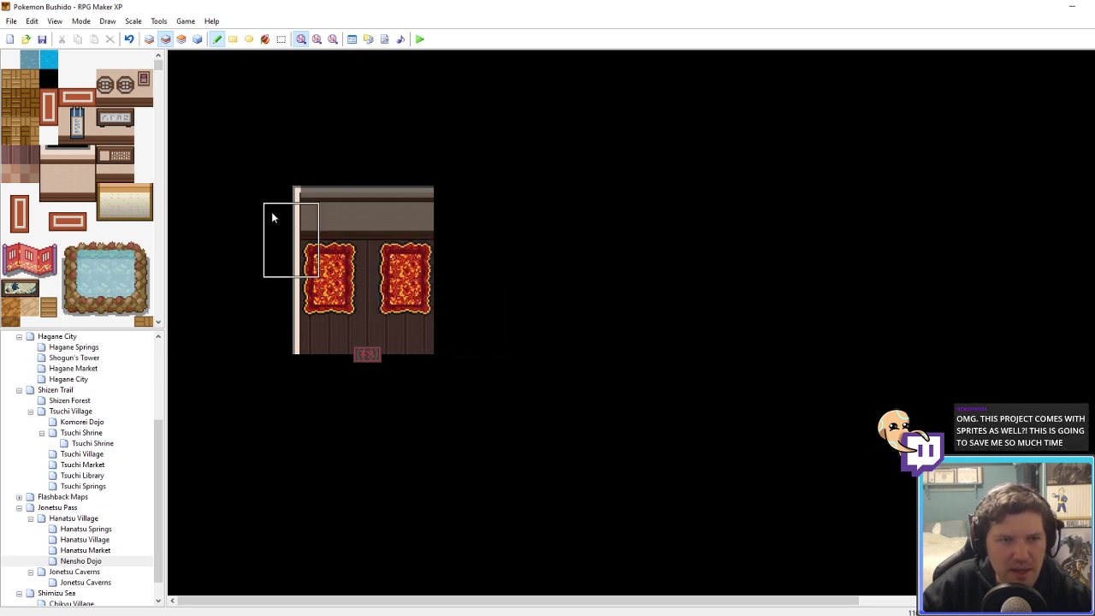
# Step: Widen the dojo's wall and plank floor on layer 1 by one column on each side
pyautogui.click(148, 38)
pyautogui.moveTo(272, 173)
pyautogui.mouseDown(button='right')
pyautogui.moveTo(367, 334)
pyautogui.moveTo(398, 187)
pyautogui.mouseUp(button='right')
pyautogui.click(351, 334)
pyautogui.click(355, 345)
pyautogui.click(438, 192)
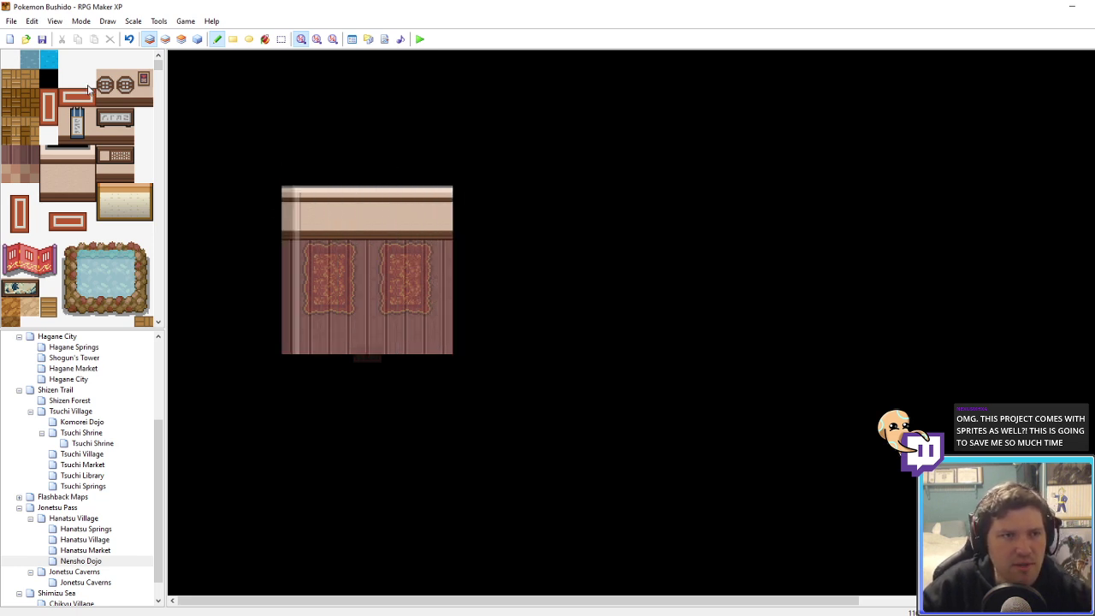
# Step: Paint the dark shaded plank tile along the floor row directly beneath the dojo's wall
pyautogui.scroll(-15, 79, 283)
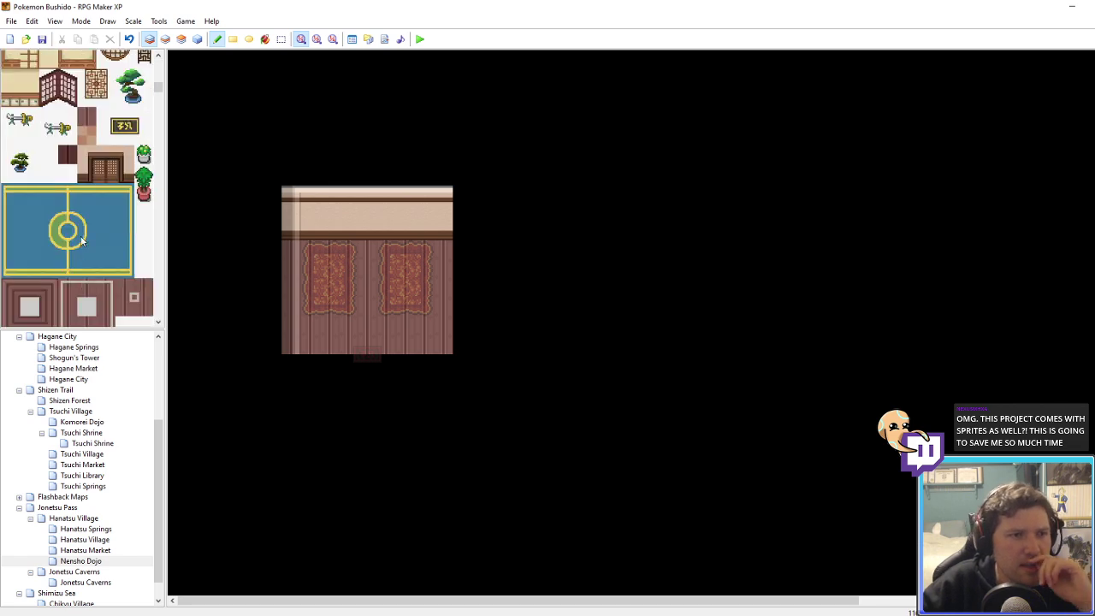
pyautogui.scroll(-4, 72, 297)
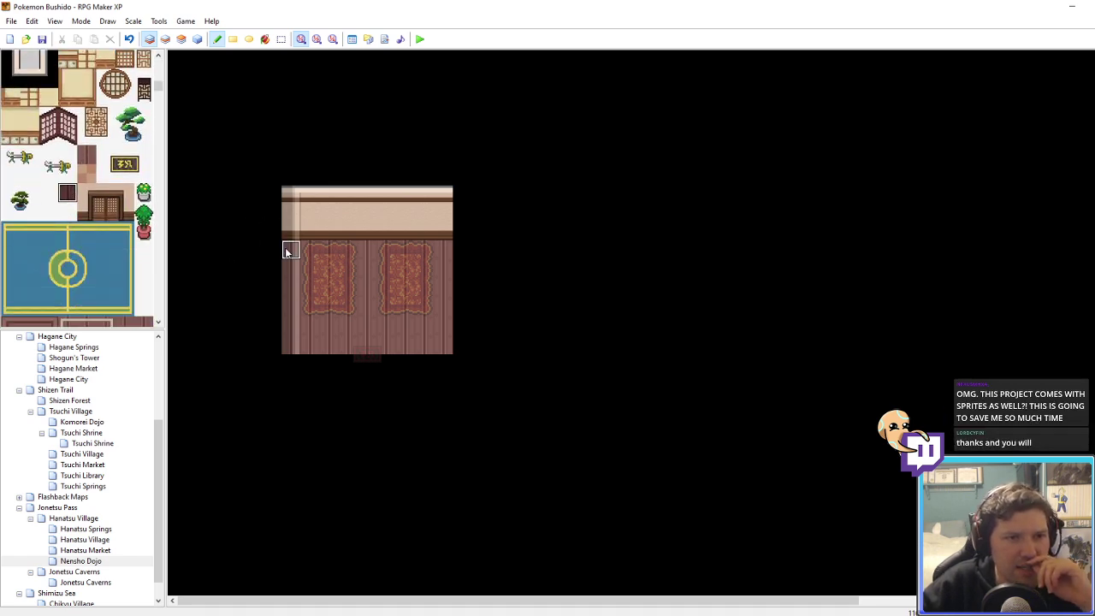
pyautogui.moveTo(291, 250); pyautogui.dragTo(444, 250)
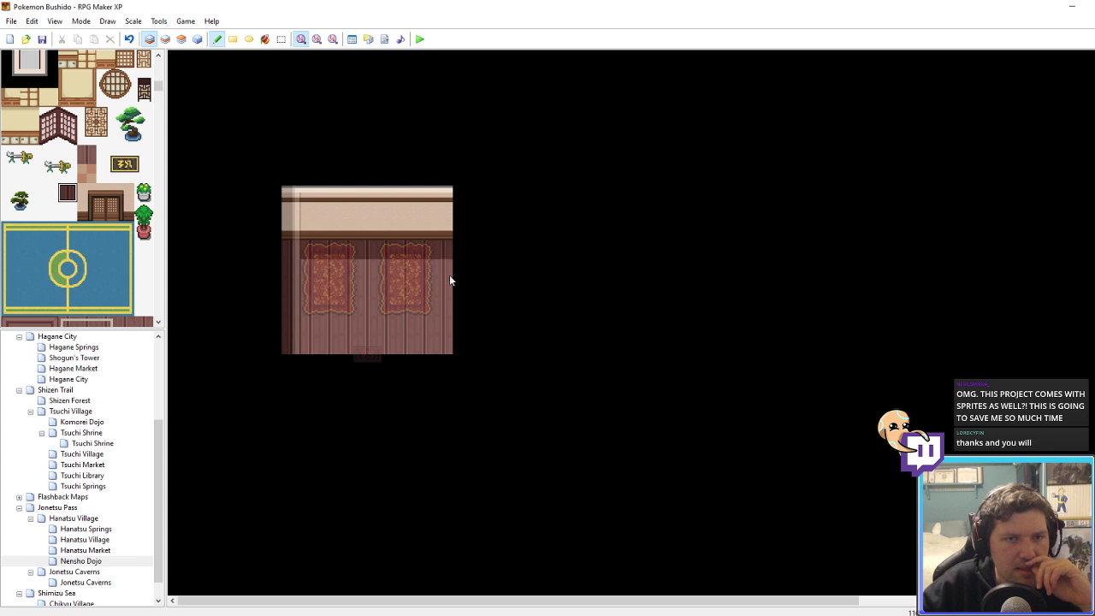
# Step: Shift the wall and shaded floor rows up three tiles on layer 1 to deepen the dojo room
pyautogui.moveTo(446, 284); pyautogui.dragTo(287, 191, button='right')
pyautogui.click(285, 177)
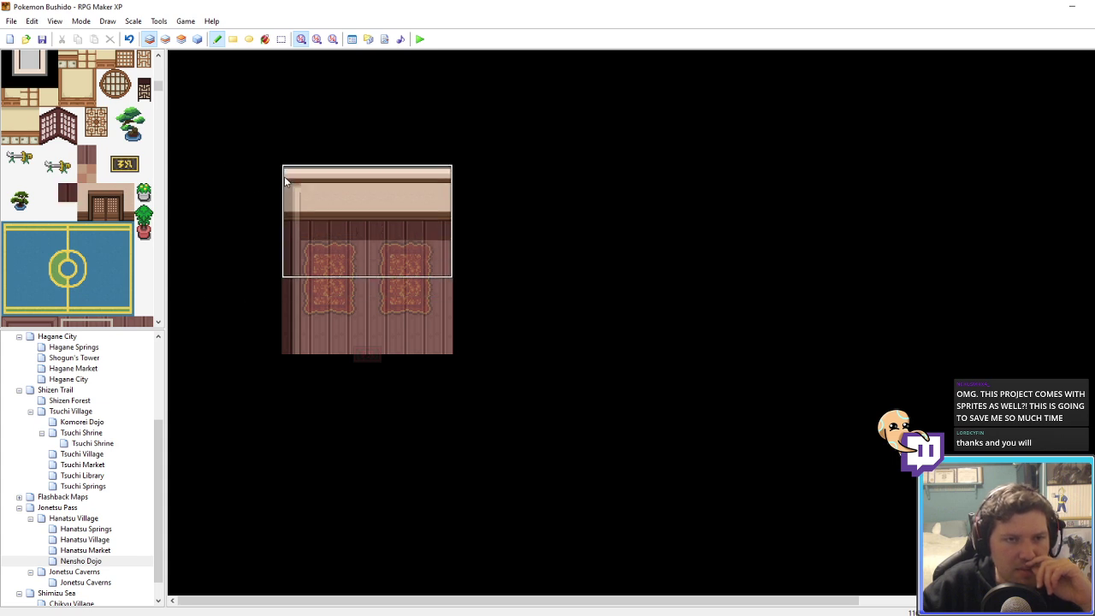
pyautogui.click(285, 160)
pyautogui.click(286, 144)
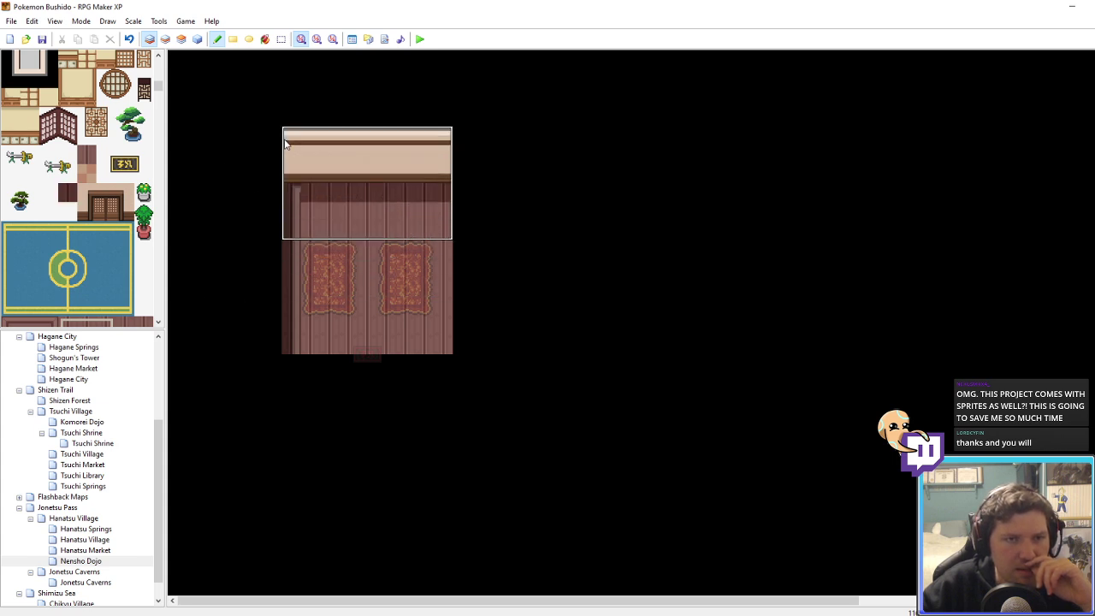
# Step: Move the left wall edge and the left lava pool one tile to the left on layer 2, clearing the leftover edge tile
pyautogui.click(165, 38)
pyautogui.moveTo(267, 168); pyautogui.dragTo(363, 336, button='right')
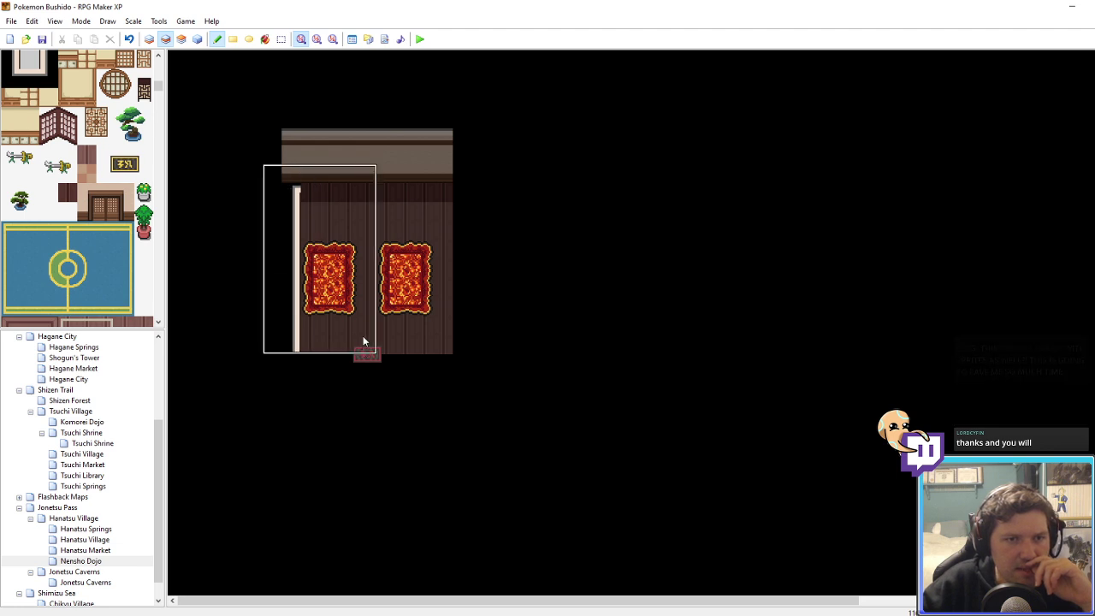
pyautogui.click(345, 325)
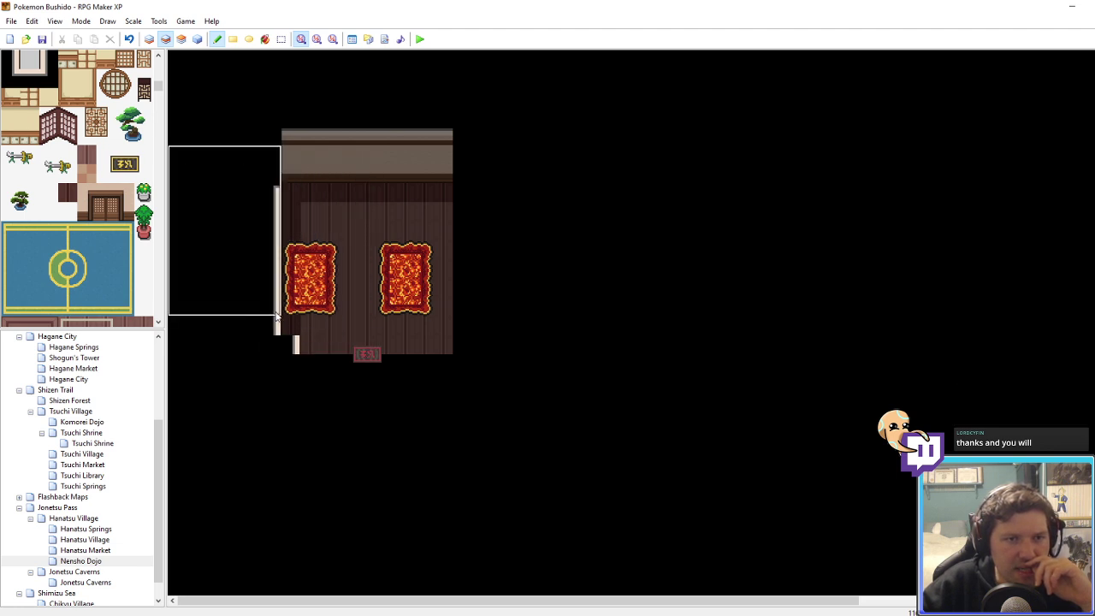
pyautogui.rightClick(276, 313)
pyautogui.click(274, 343)
pyautogui.rightClick(325, 329)
pyautogui.click(295, 343)
# Step: Extend the left wall edge up to the top of the raised dojo wall and undo the piece that overshoots it
pyautogui.rightClick(275, 248)
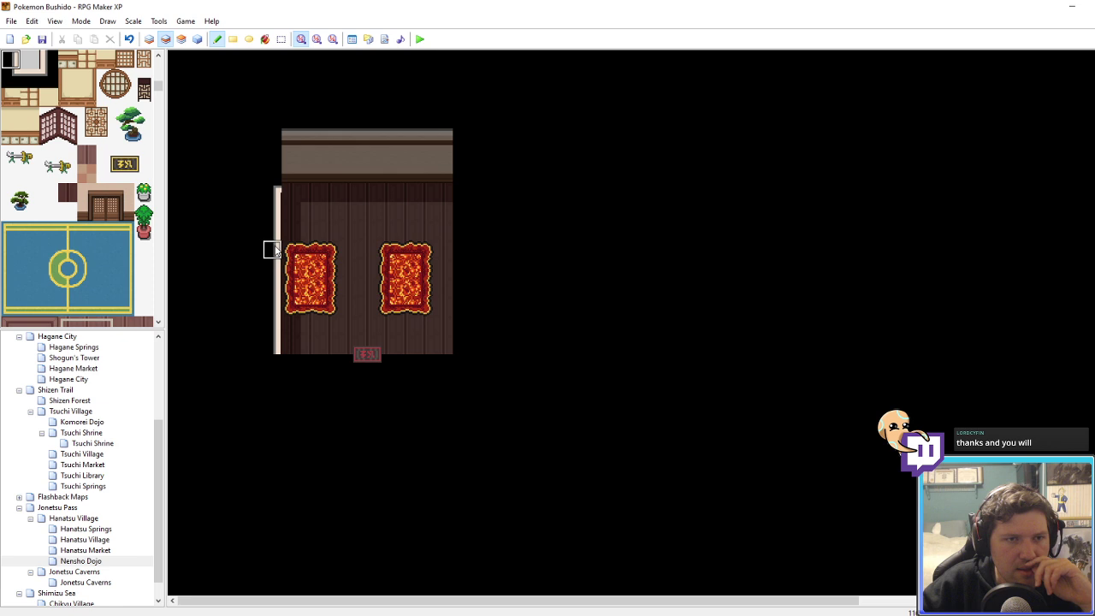
pyautogui.moveTo(273, 194); pyautogui.dragTo(274, 248, button='right')
pyautogui.click(274, 211)
pyautogui.click(274, 176)
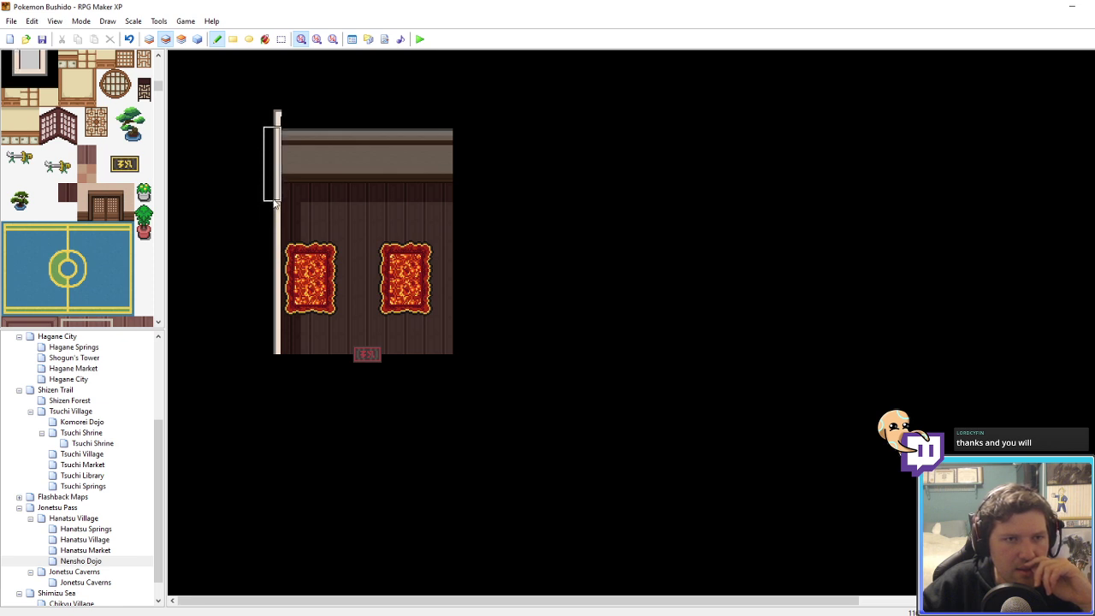
pyautogui.hotkey('ctrl', 'z')
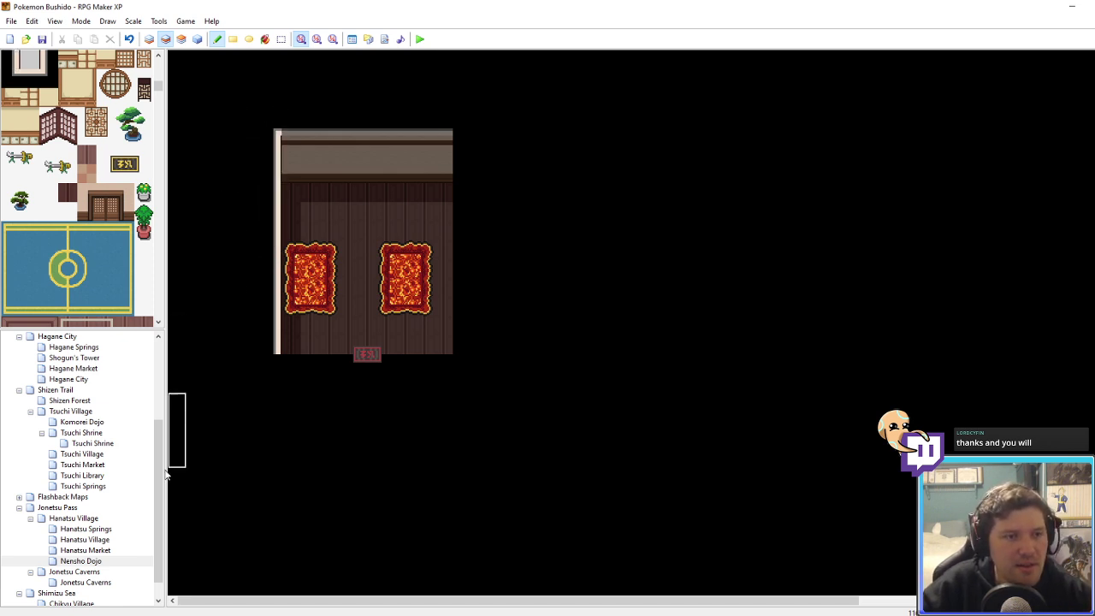
# Step: Check Hanatsu Market's side walls, return to Nensho Dojo and add a matching wall edge down the room's full right side
pyautogui.click(86, 551)
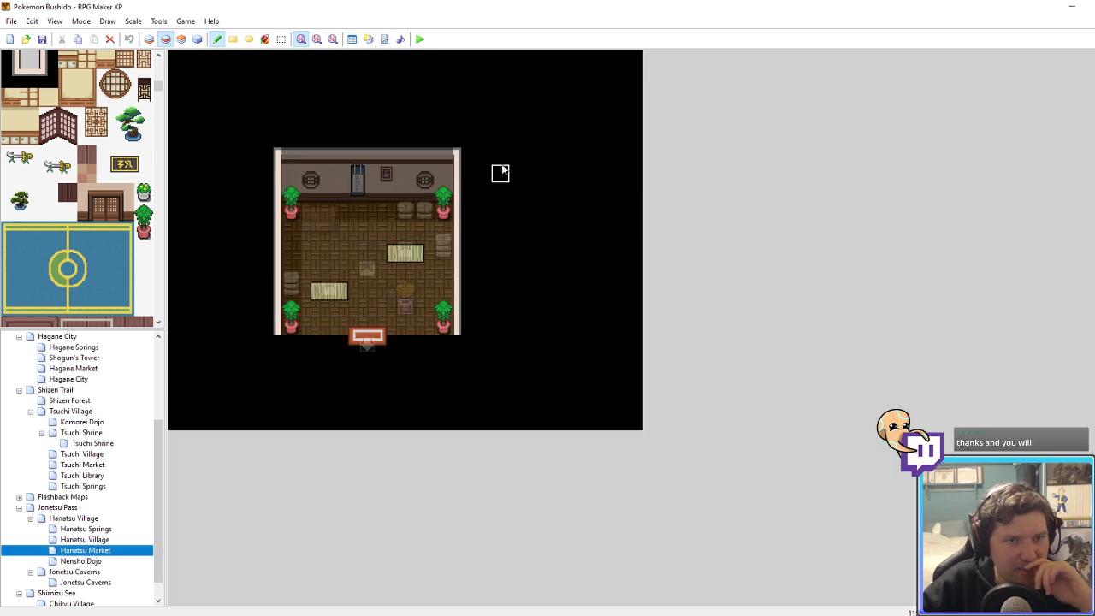
pyautogui.click(98, 562)
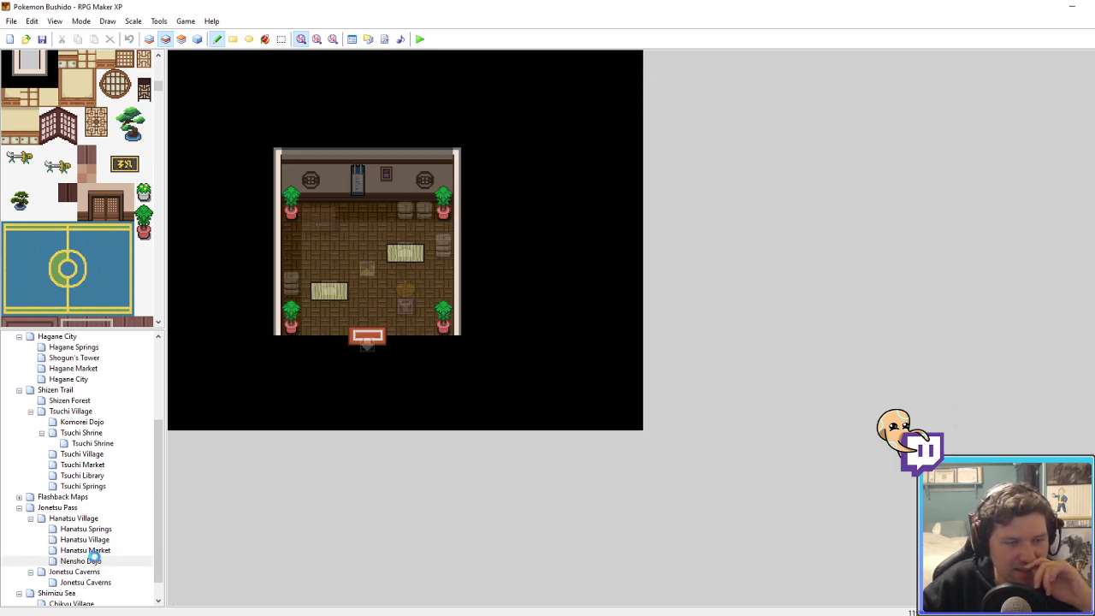
pyautogui.click(524, 214)
pyautogui.rightClick(465, 192)
pyautogui.moveTo(464, 228); pyautogui.dragTo(475, 342)
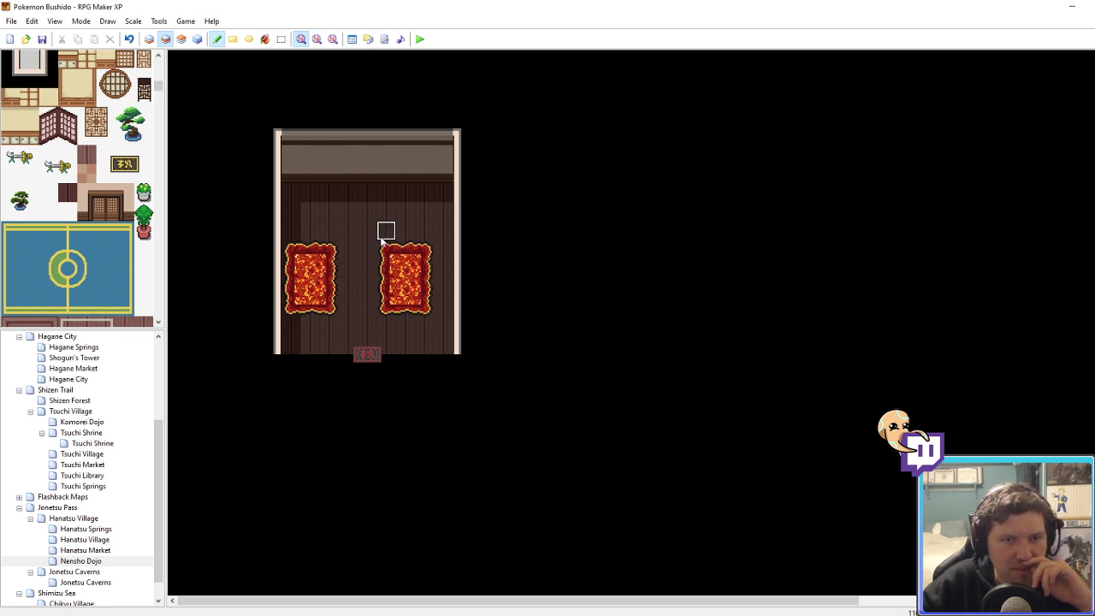
# Step: Move the right lava pool one tile to the right and stretch it upward three tiles, making it seven tiles tall
pyautogui.moveTo(369, 233); pyautogui.dragTo(420, 311, button='right')
pyautogui.click(437, 313)
pyautogui.moveTo(408, 254); pyautogui.dragTo(442, 286, button='right')
pyautogui.click(438, 273)
pyautogui.click(437, 253)
pyautogui.click(436, 234)
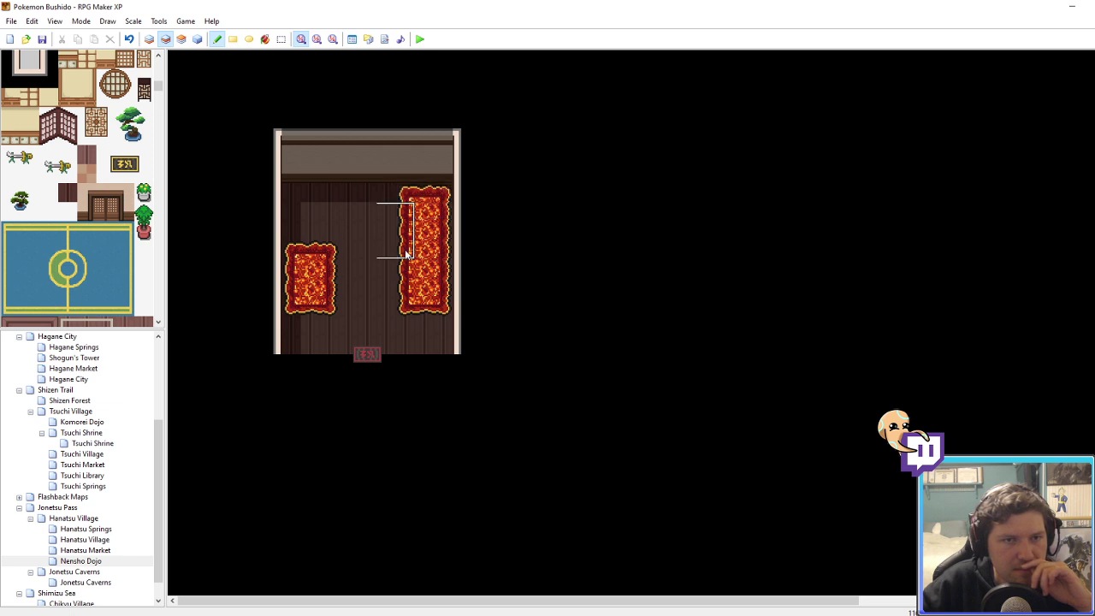
# Step: Place the staircase section that descends to the right in the room's upper-left corner on layer 2
pyautogui.rightClick(391, 236)
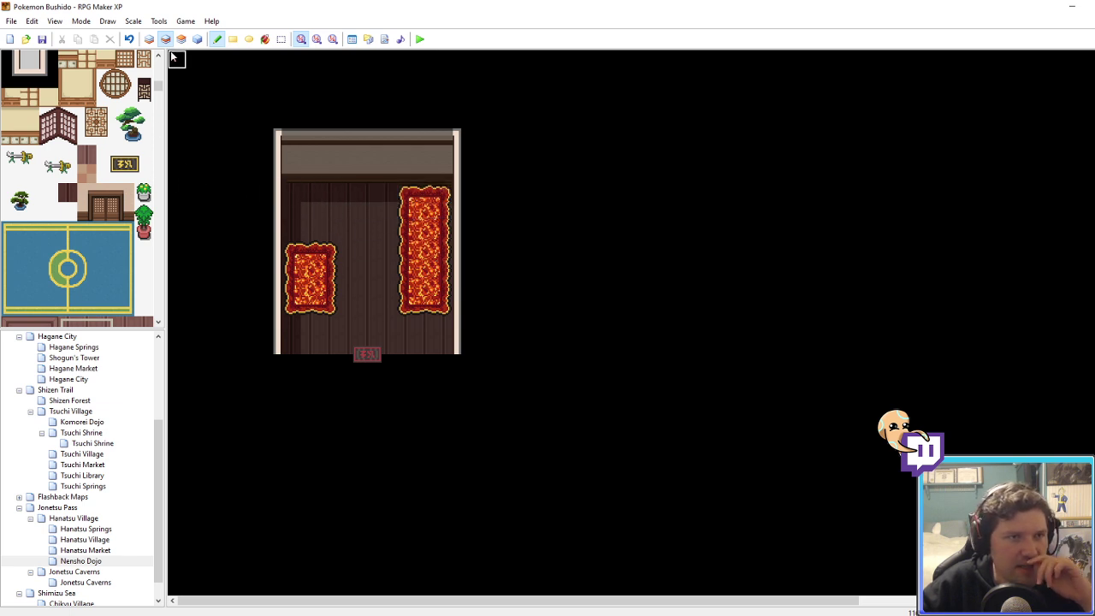
pyautogui.scroll(5, 141, 204)
pyautogui.scroll(-5, 136, 231)
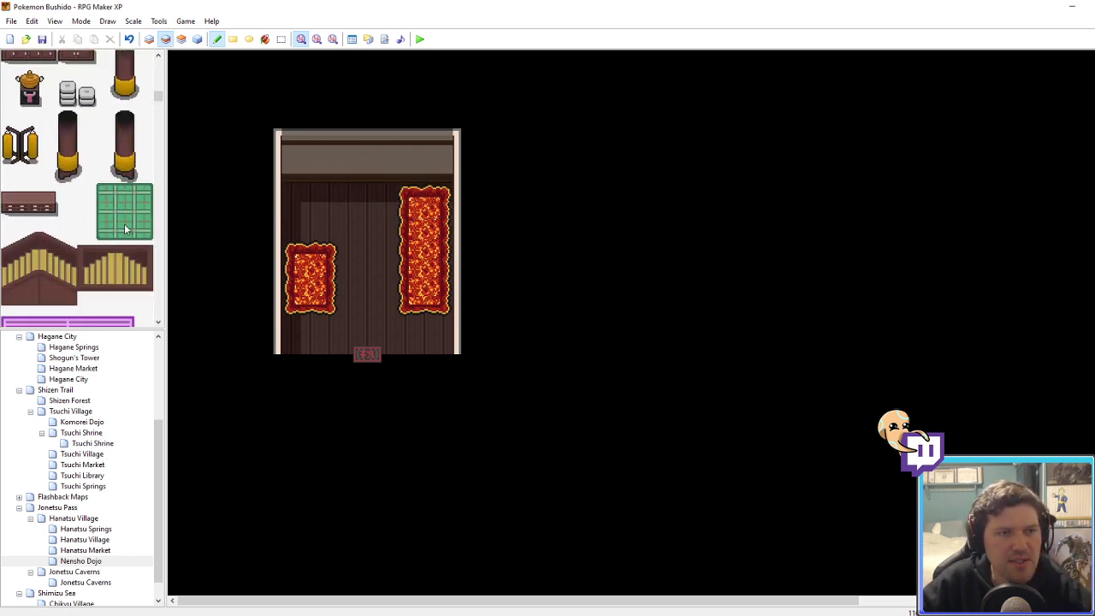
pyautogui.moveTo(60, 305); pyautogui.dragTo(48, 243)
pyautogui.click(293, 160)
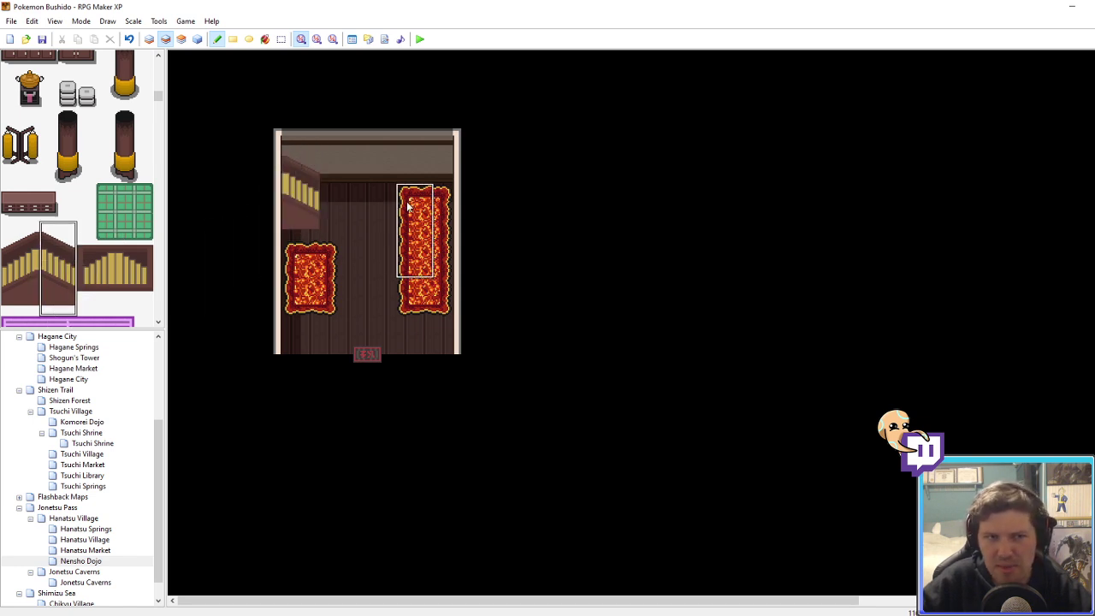
# Step: Place potted plants on layer 3 in both lower corners of the room and at the foot of the staircase
pyautogui.click(180, 40)
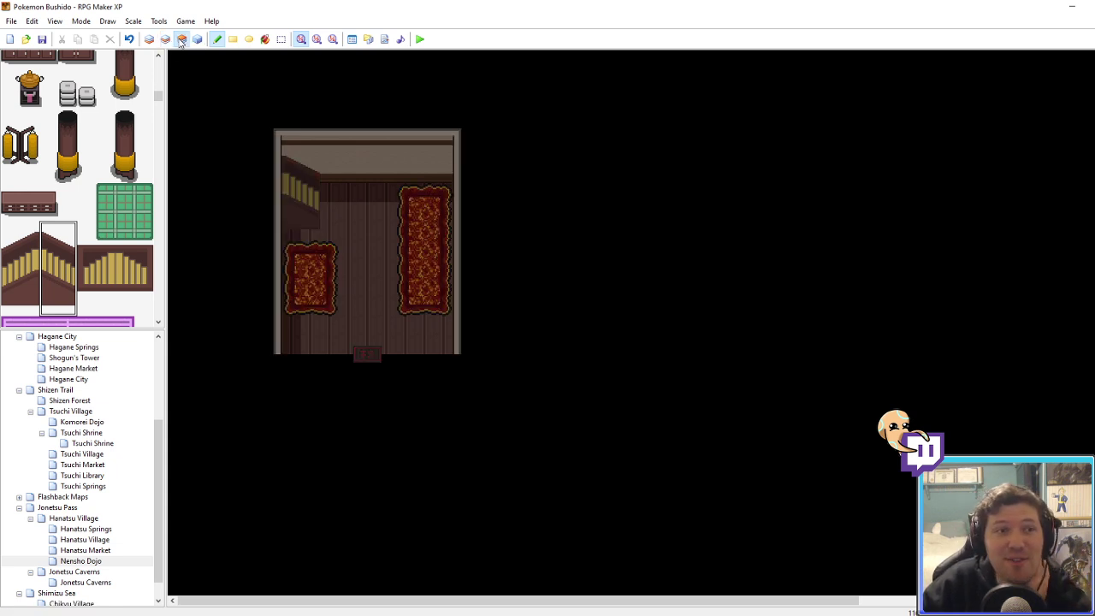
pyautogui.scroll(4, 120, 211)
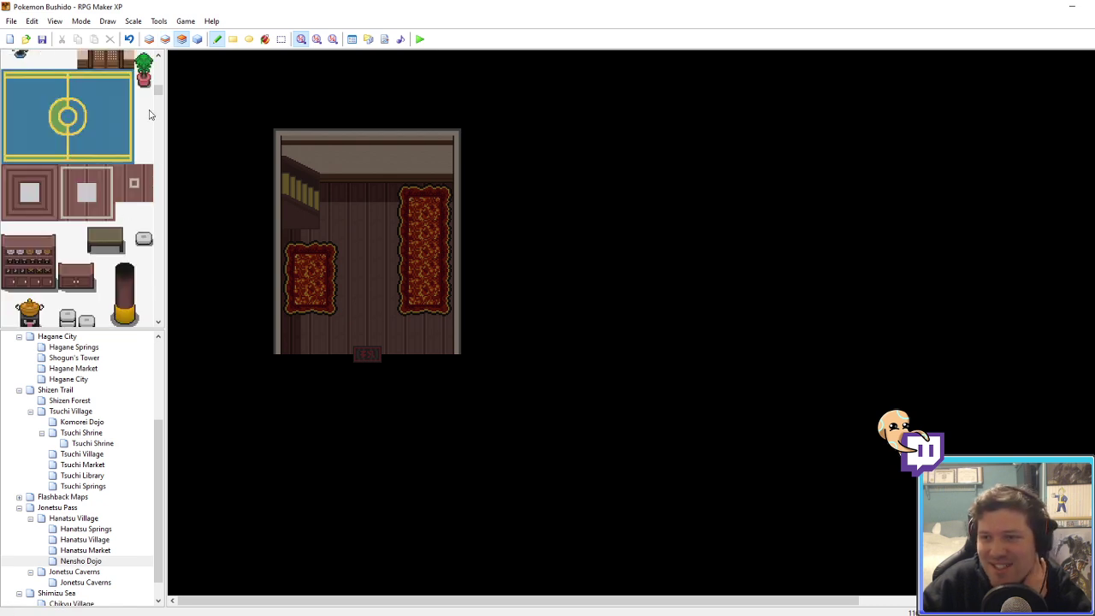
pyautogui.moveTo(144, 80); pyautogui.dragTo(144, 62)
pyautogui.click(290, 326)
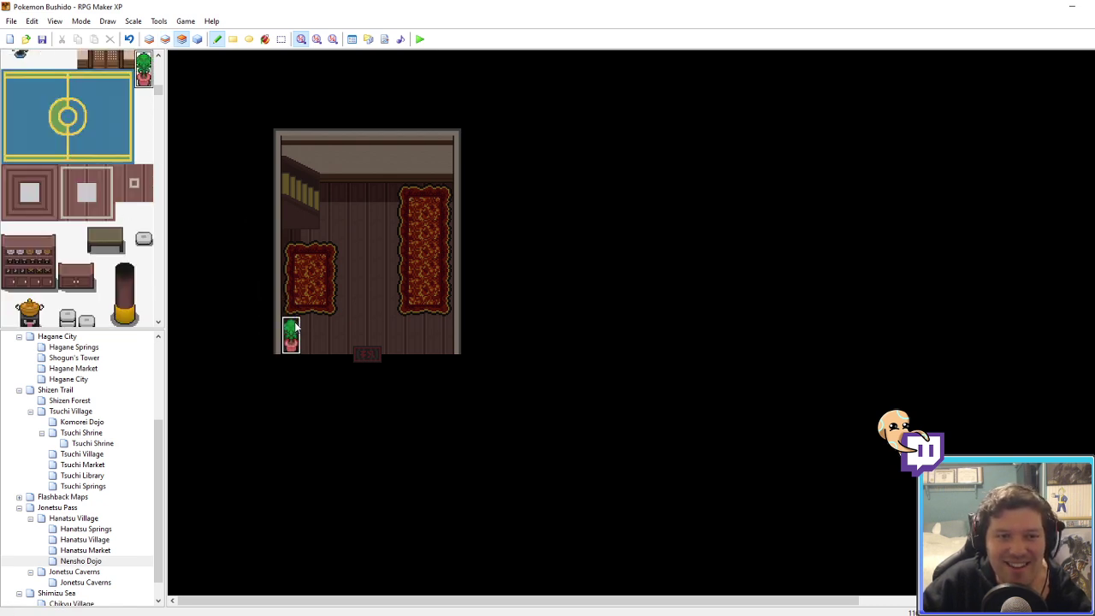
pyautogui.click(444, 341)
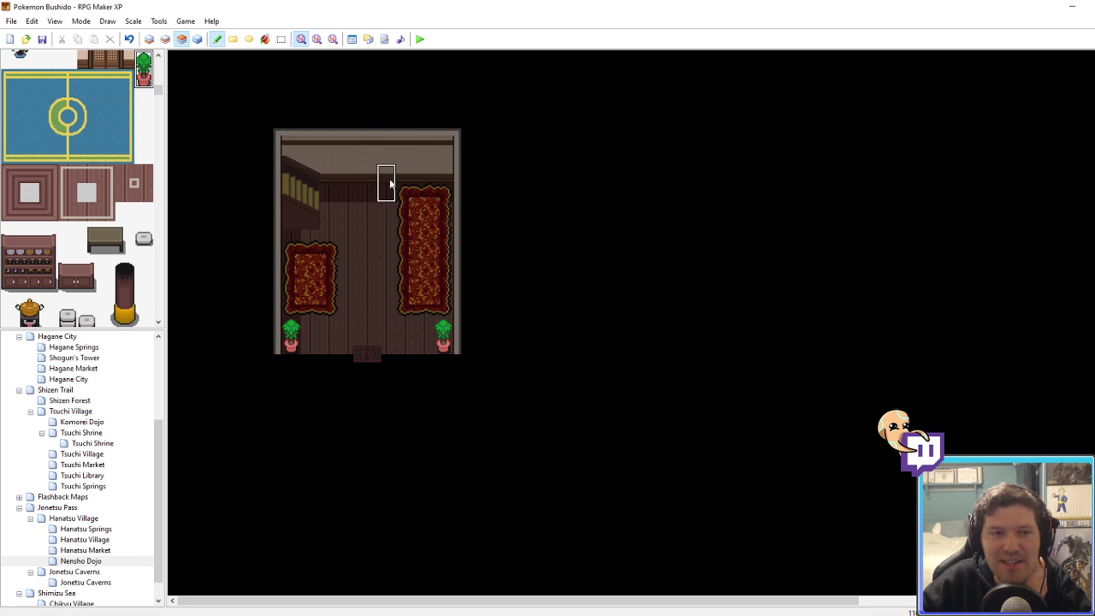
pyautogui.click(291, 221)
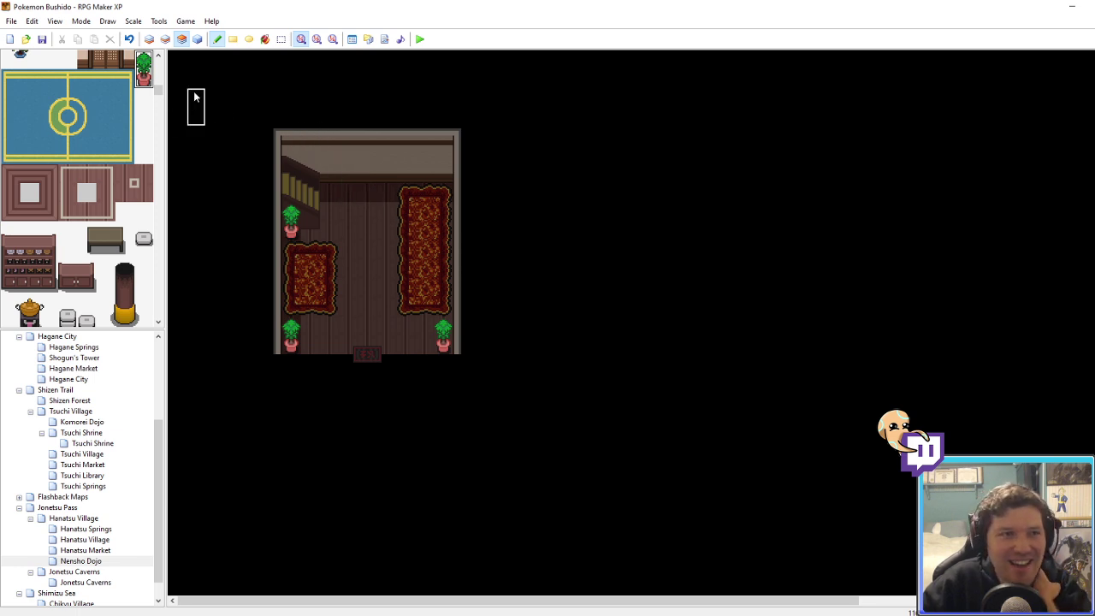
# Step: Decorate the back wall on layer 1 with a blue hanging scroll, a small framed picture and a round lattice window near each end
pyautogui.scroll(10, 113, 278)
pyautogui.scroll(5, 113, 278)
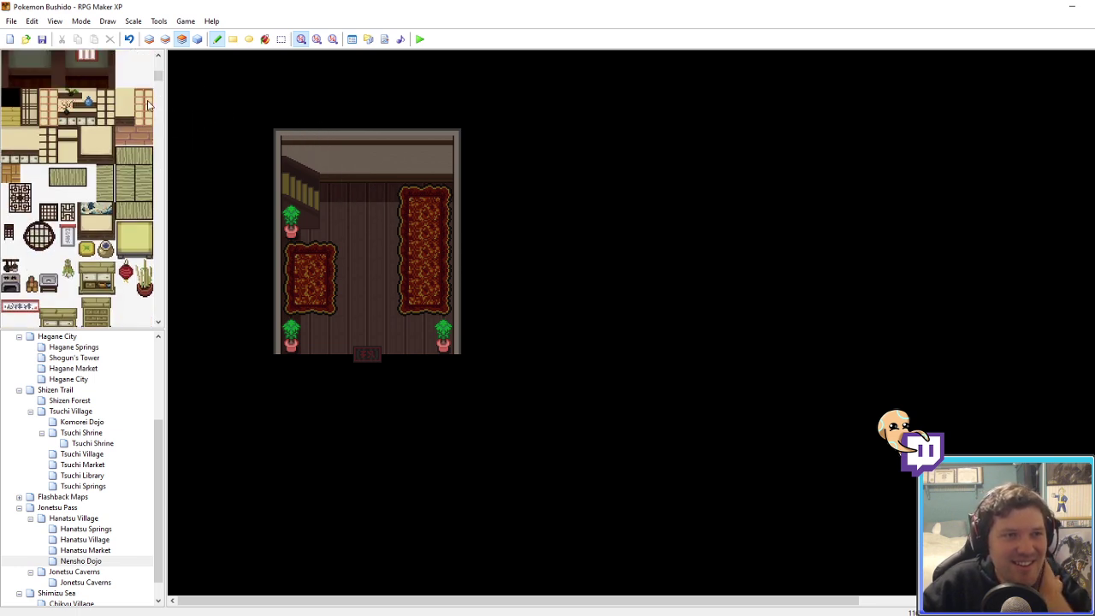
pyautogui.click(148, 39)
pyautogui.scroll(10, 116, 181)
pyautogui.moveTo(75, 113); pyautogui.dragTo(75, 137)
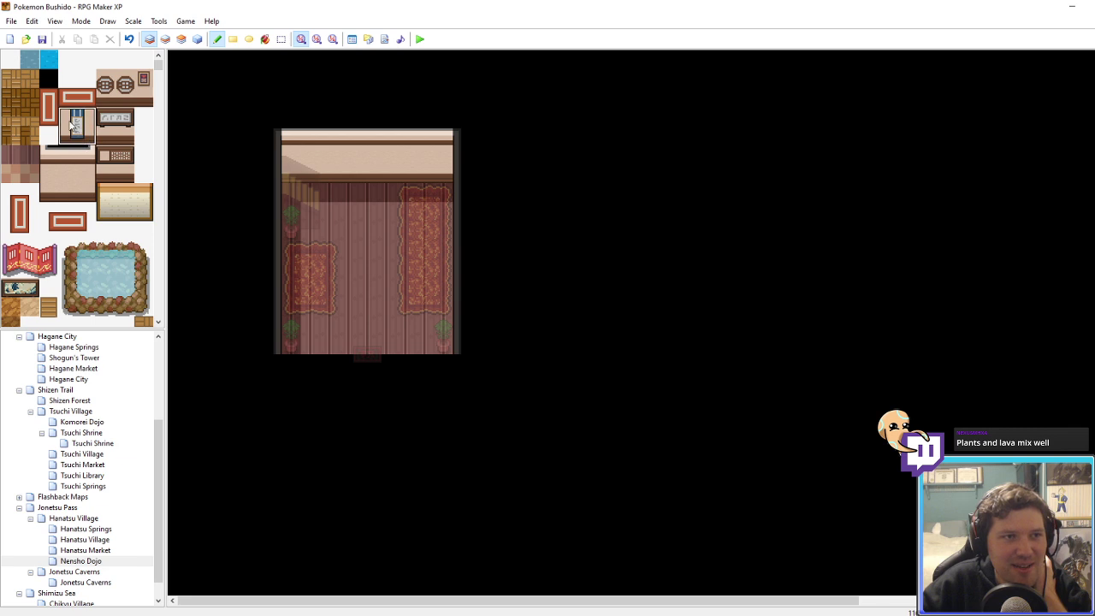
pyautogui.click(356, 156)
pyautogui.moveTo(144, 79); pyautogui.dragTo(144, 96)
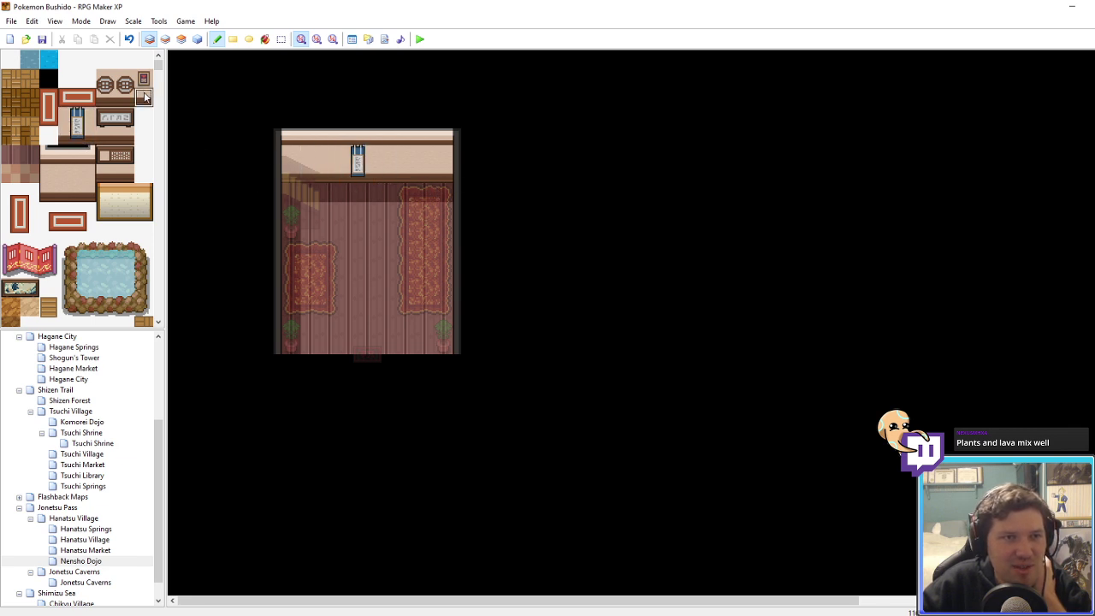
pyautogui.click(386, 156)
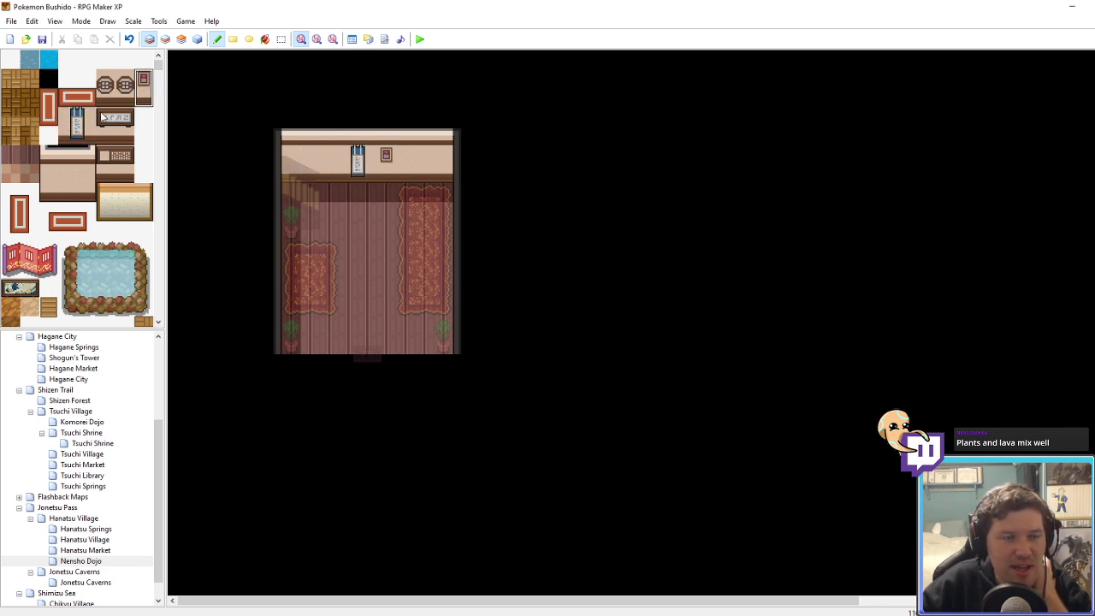
pyautogui.click(424, 159)
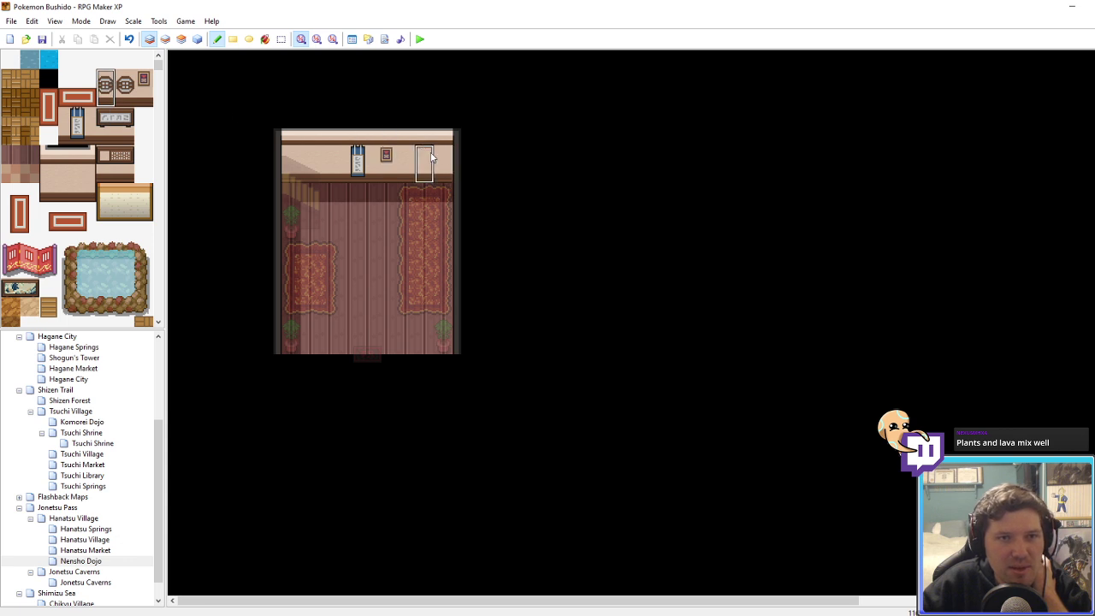
pyautogui.click(310, 158)
# Step: Copy the exit arrow event from Hanatsu Market and paste it just below Nensho Dojo's doormat
pyautogui.click(197, 39)
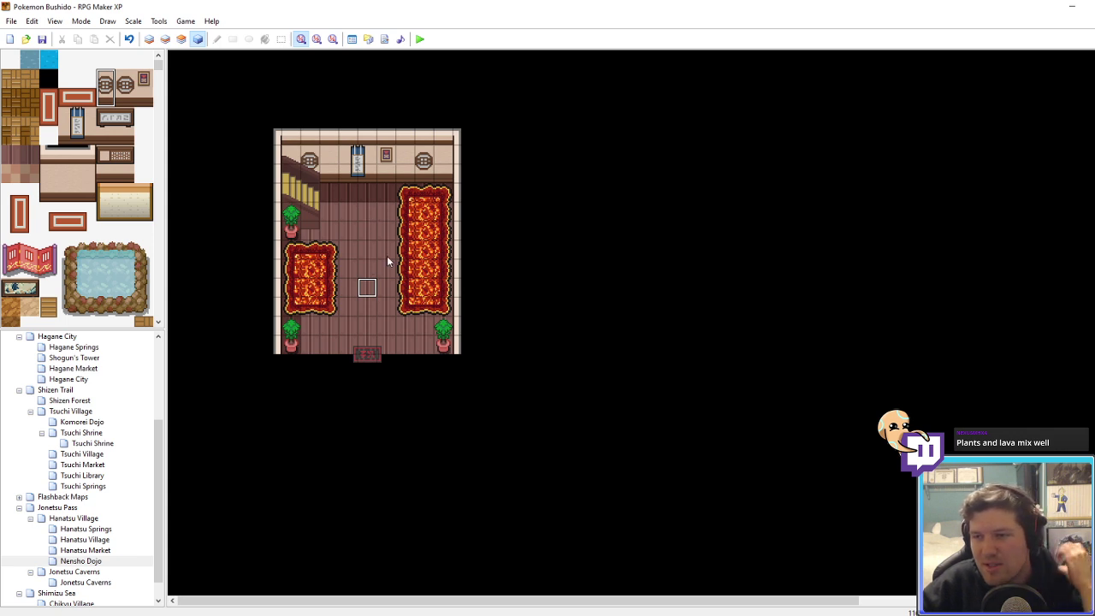
pyautogui.scroll(-8, 103, 257)
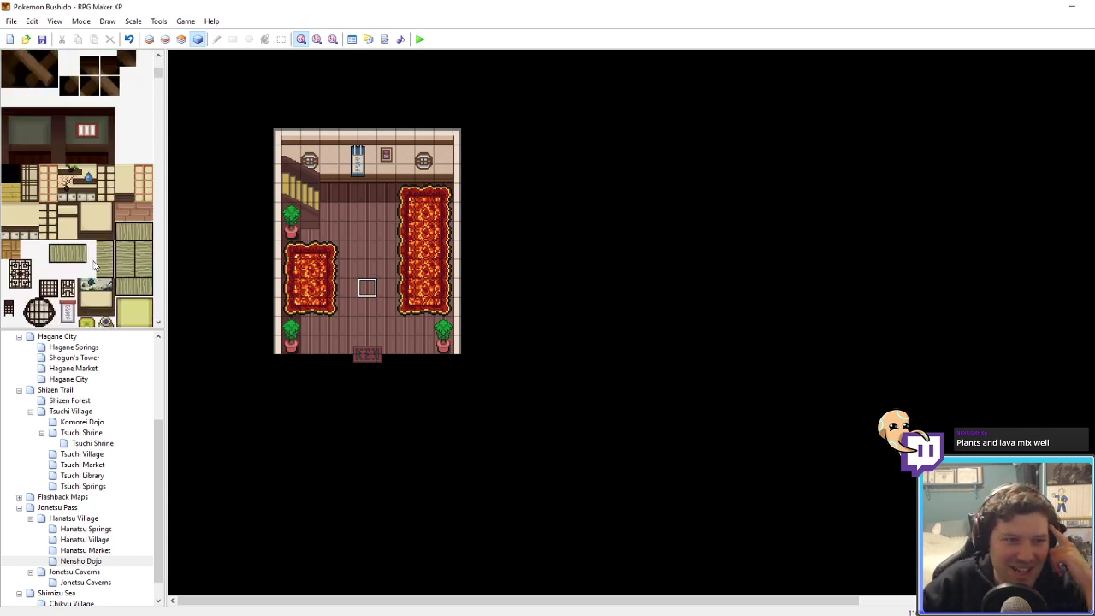
pyautogui.scroll(-3, 118, 251)
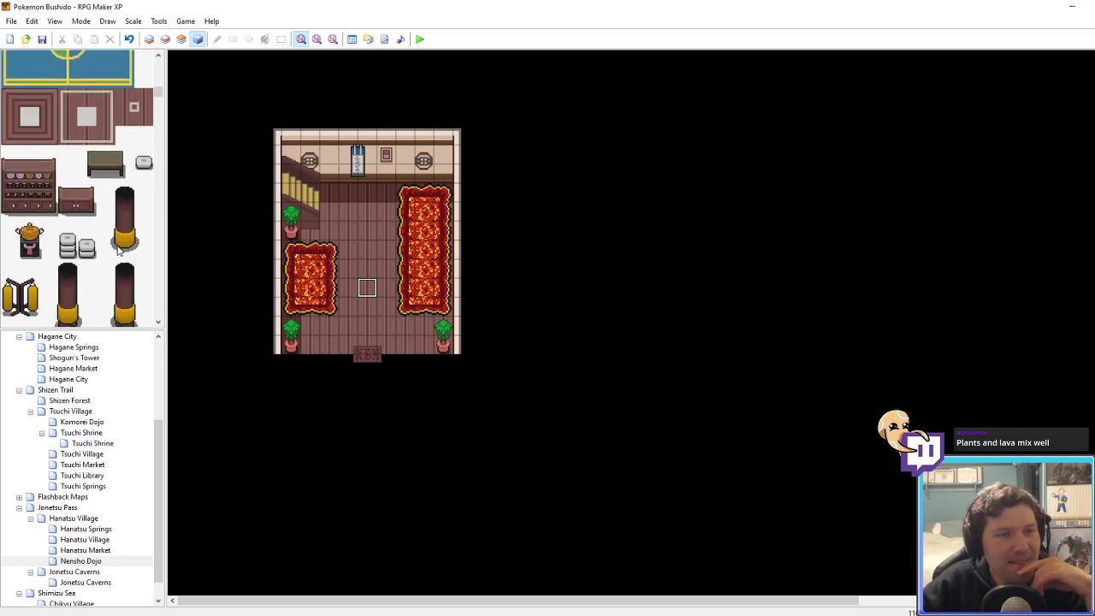
pyautogui.click(373, 216)
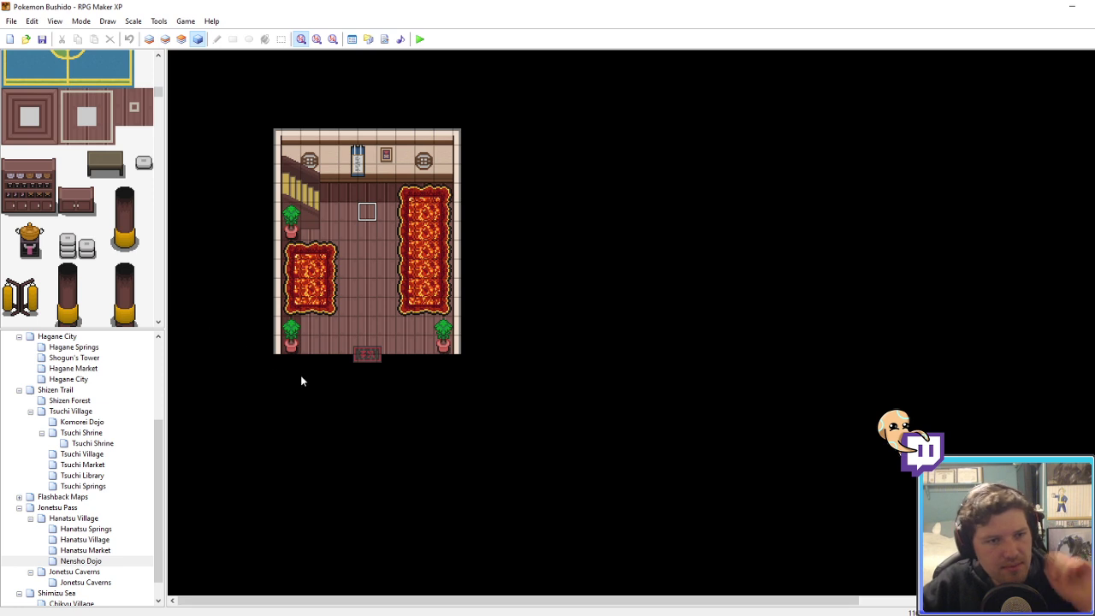
pyautogui.click(95, 549)
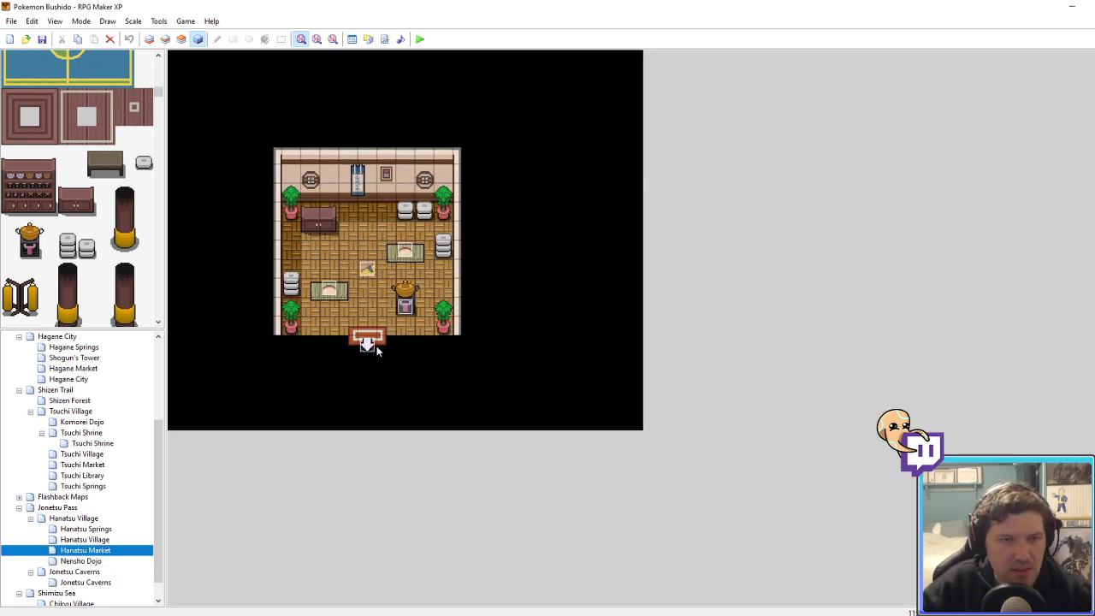
pyautogui.click(84, 561)
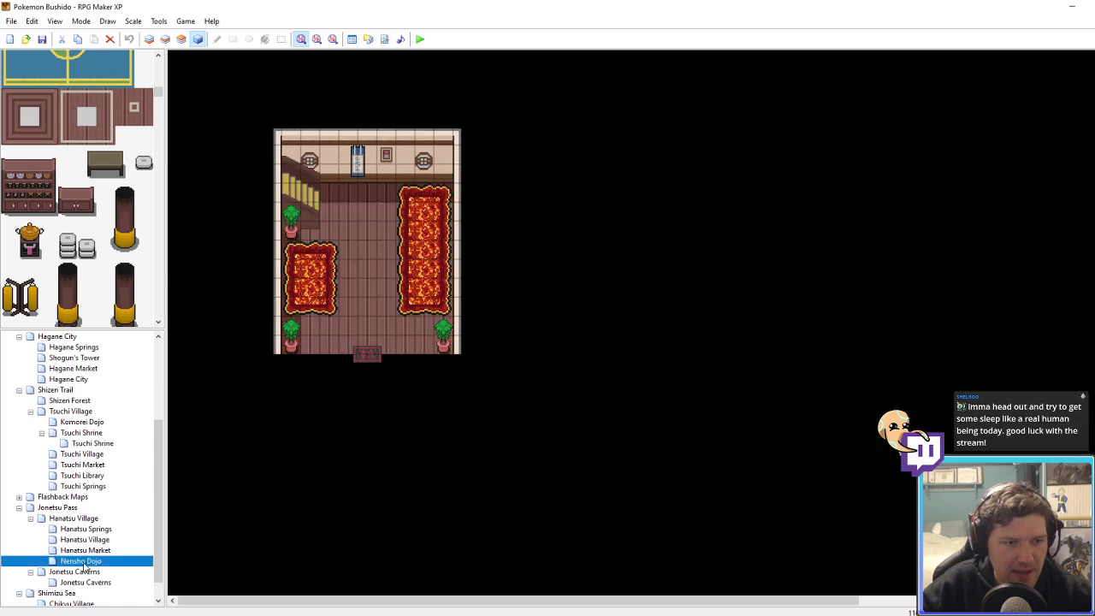
# Step: Change the exit arrow event's player transfer to the red pagoda's door in Hanatsu Village at (050,020)
pyautogui.doubleClick(365, 358)
pyautogui.rightClick(643, 229)
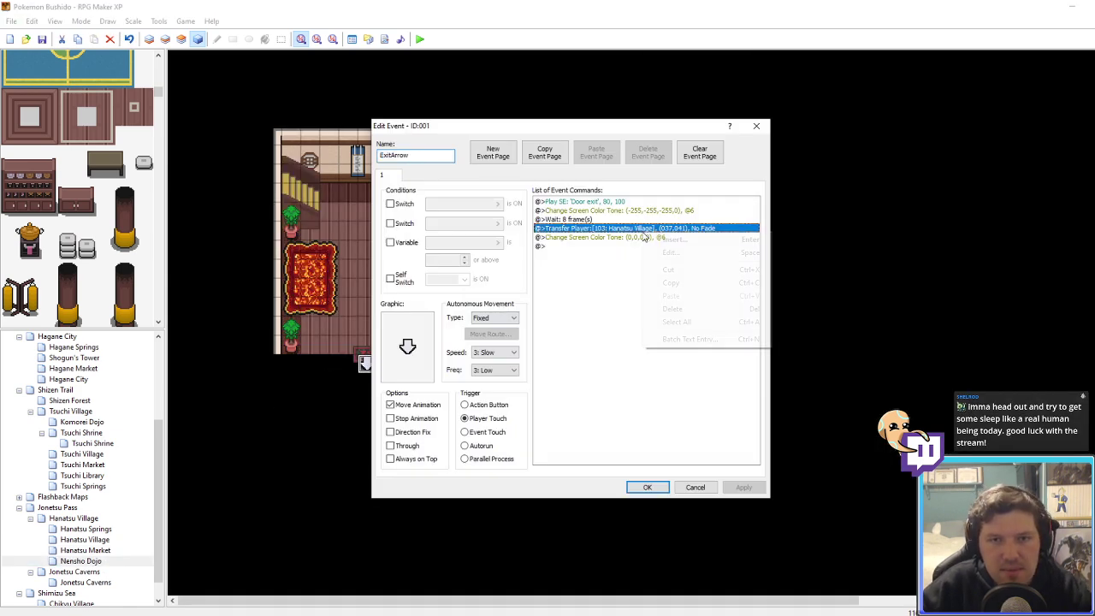
pyautogui.click(657, 243)
pyautogui.click(739, 201)
pyautogui.rightClick(659, 230)
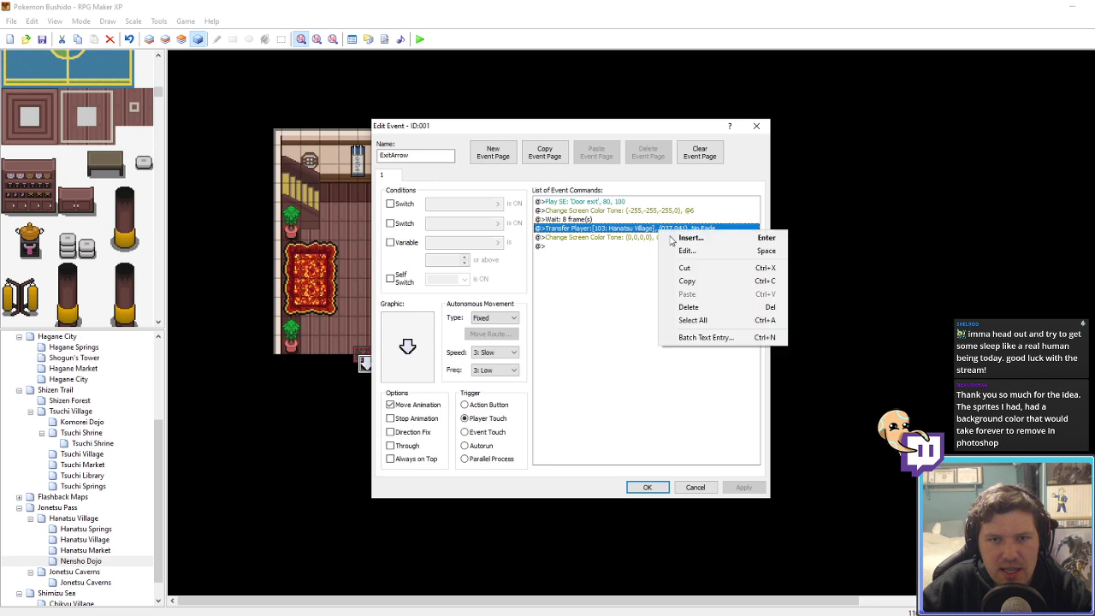
pyautogui.click(686, 251)
pyautogui.click(668, 293)
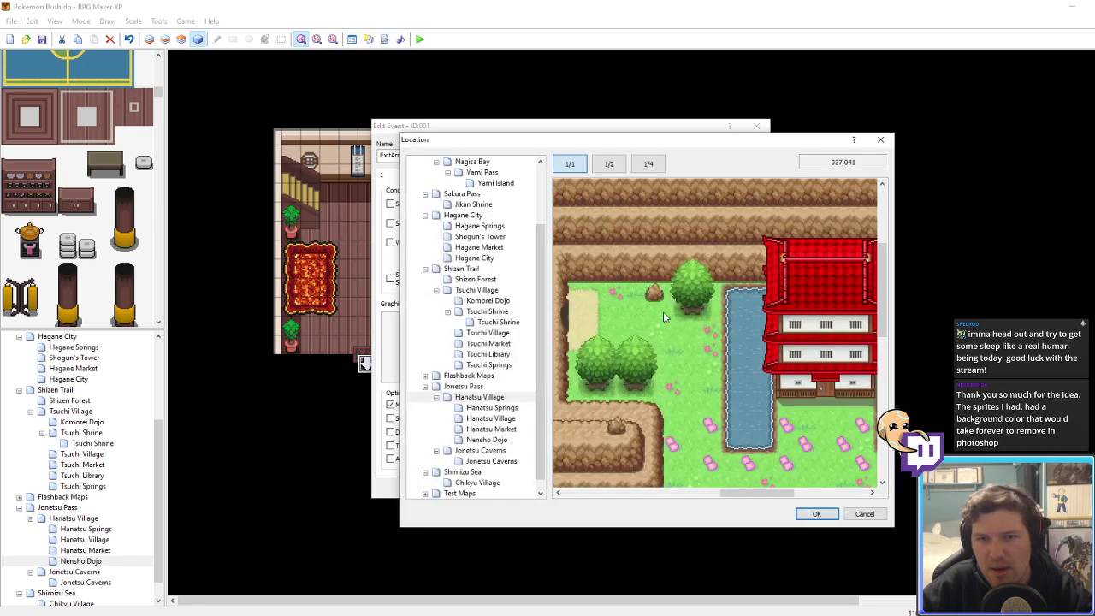
pyautogui.moveTo(670, 325); pyautogui.dragTo(720, 341, button='middle')
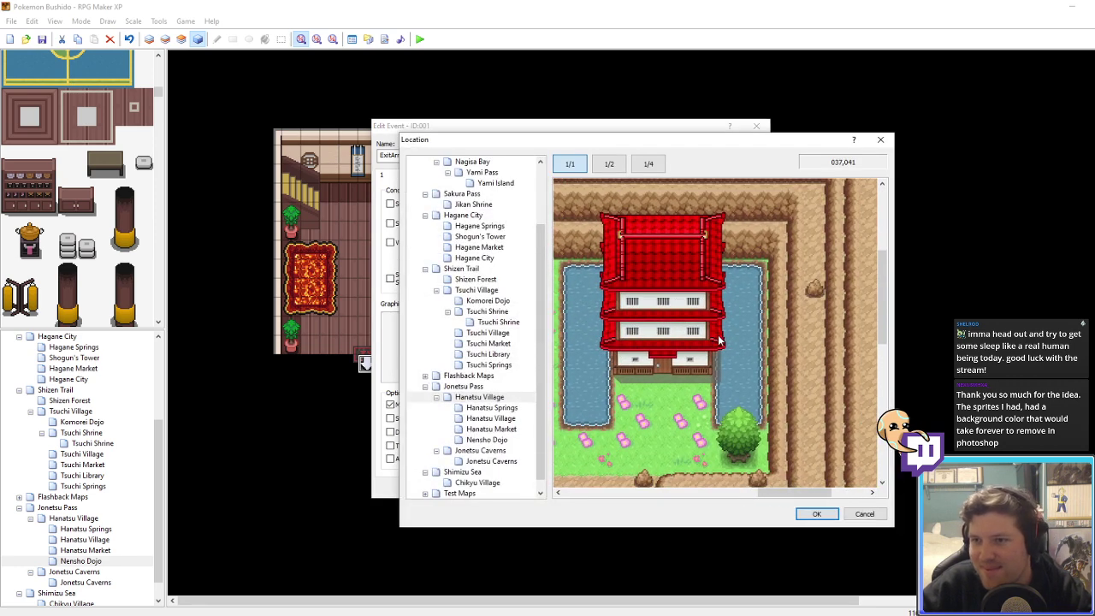
pyautogui.click(664, 365)
pyautogui.click(817, 513)
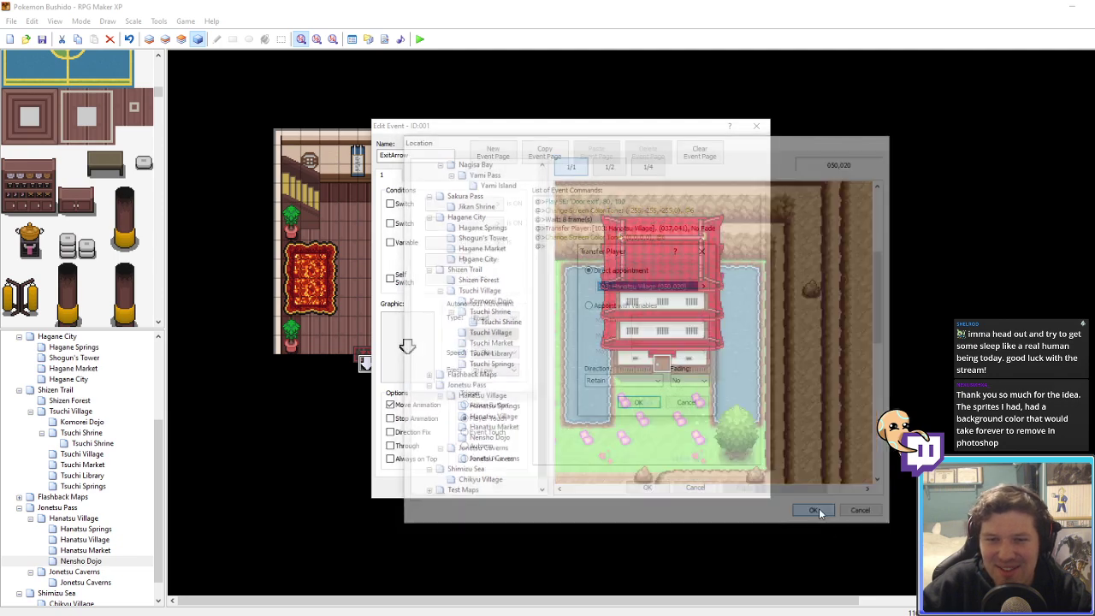
pyautogui.click(640, 405)
pyautogui.click(743, 487)
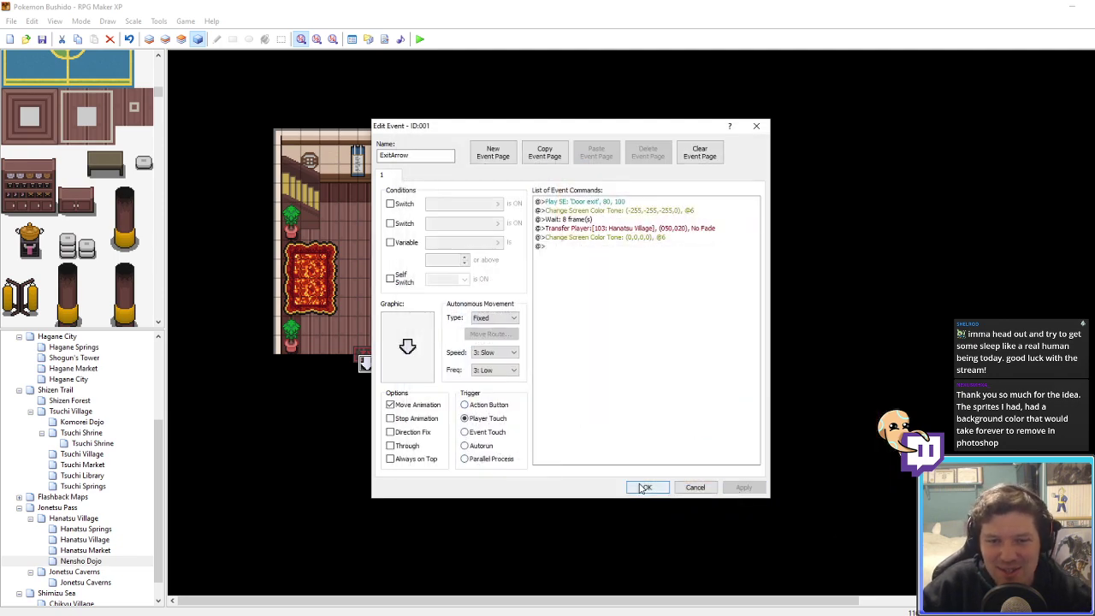
pyautogui.click(644, 487)
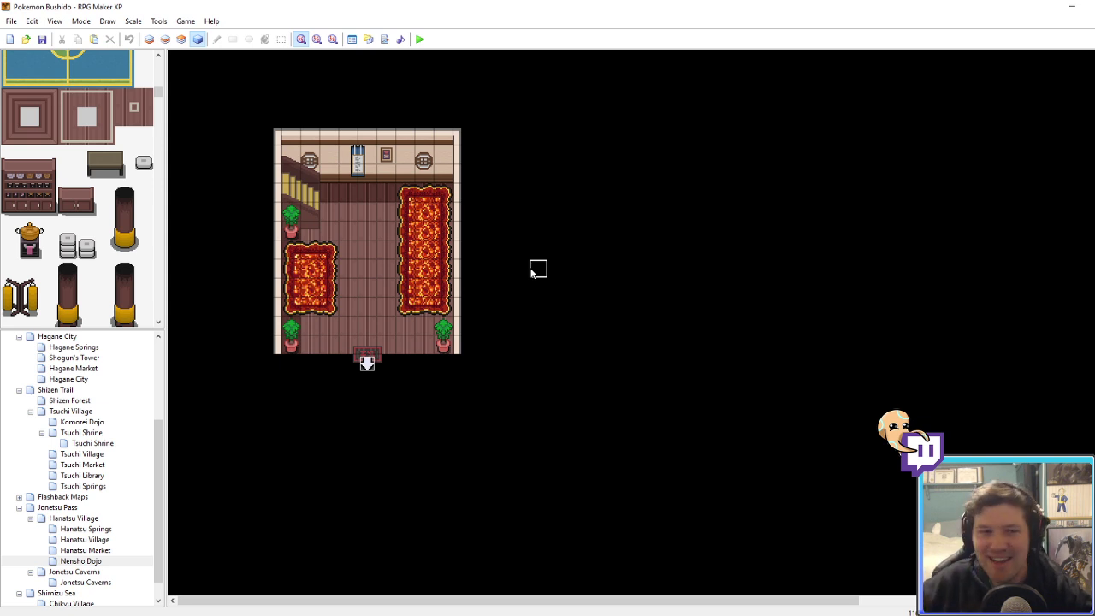
# Step: Extend the left lava pool's lower-left corner one tile downward on layer 2, fitting an inner corner piece at the join
pyautogui.click(166, 39)
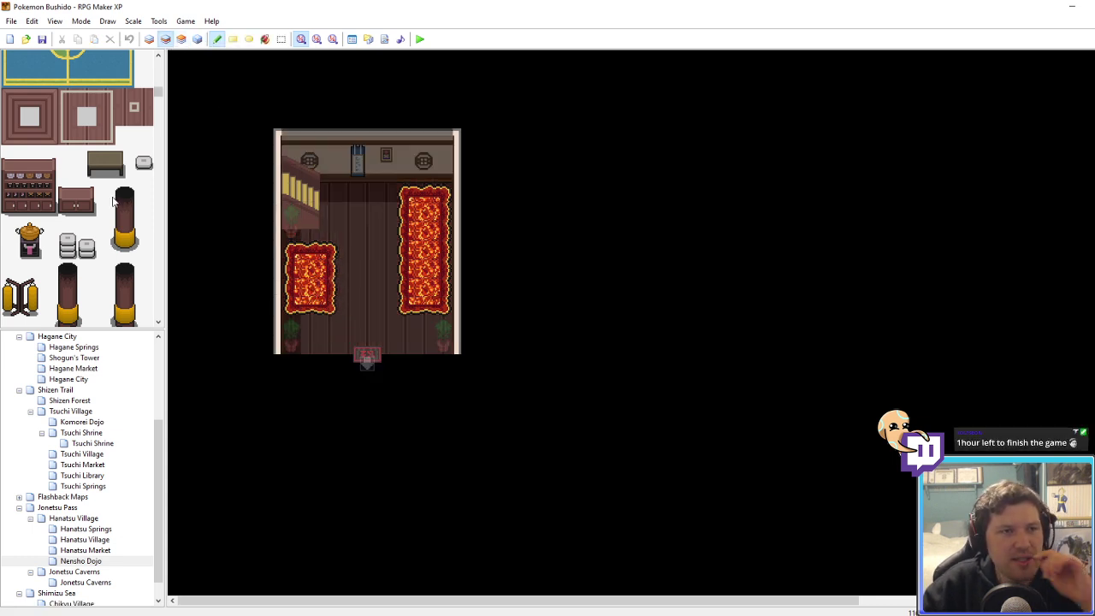
pyautogui.scroll(3, 114, 206)
pyautogui.scroll(-5, 110, 207)
pyautogui.scroll(-2, 126, 177)
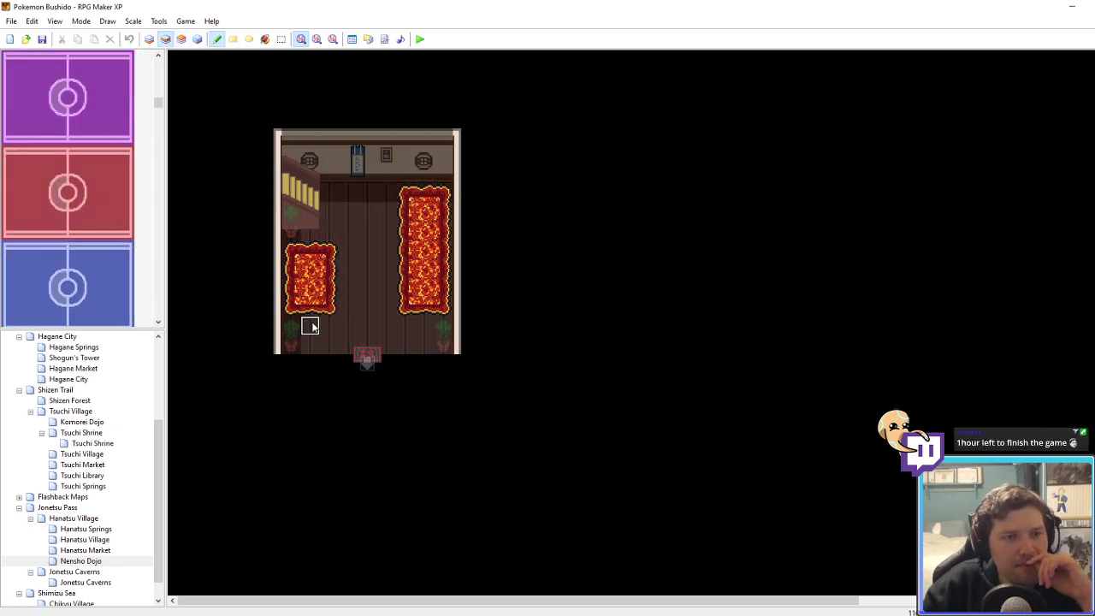
pyautogui.click(308, 324)
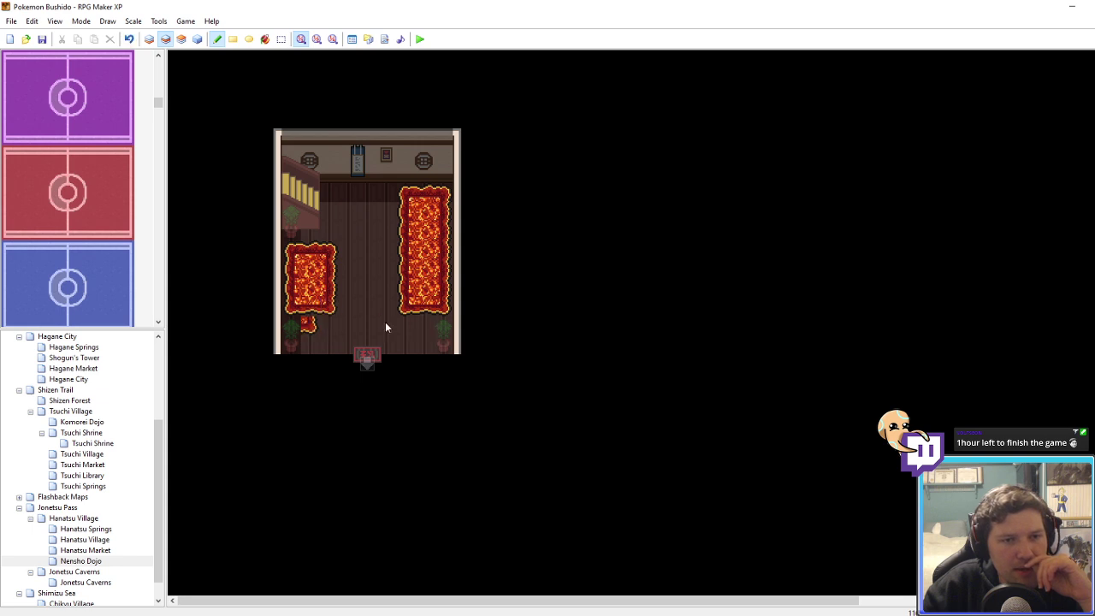
pyautogui.click(293, 307)
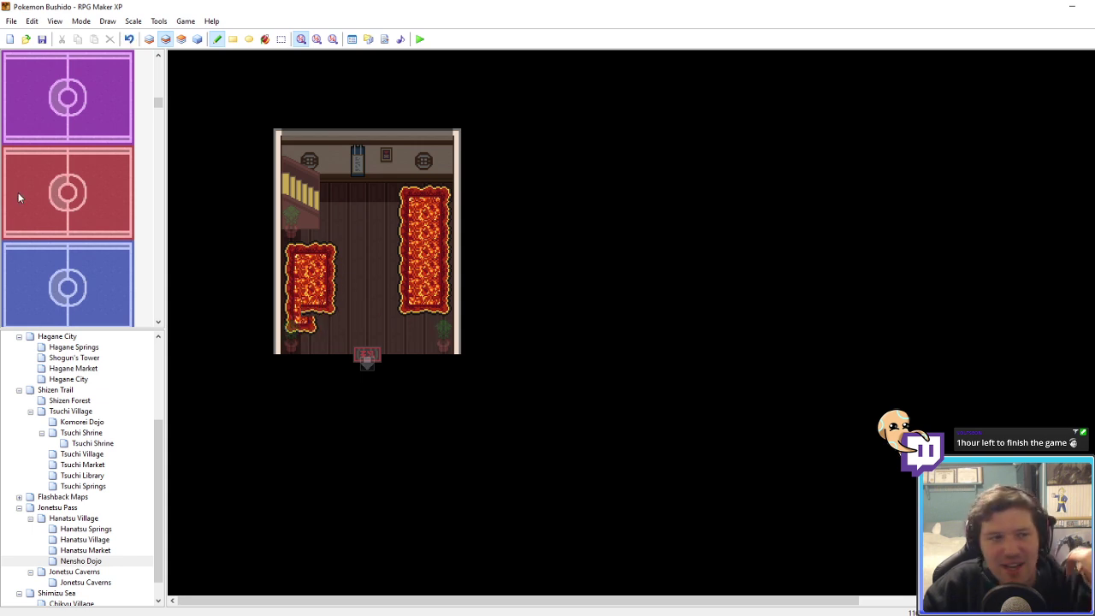
pyautogui.scroll(-6, 18, 193)
pyautogui.click(109, 159)
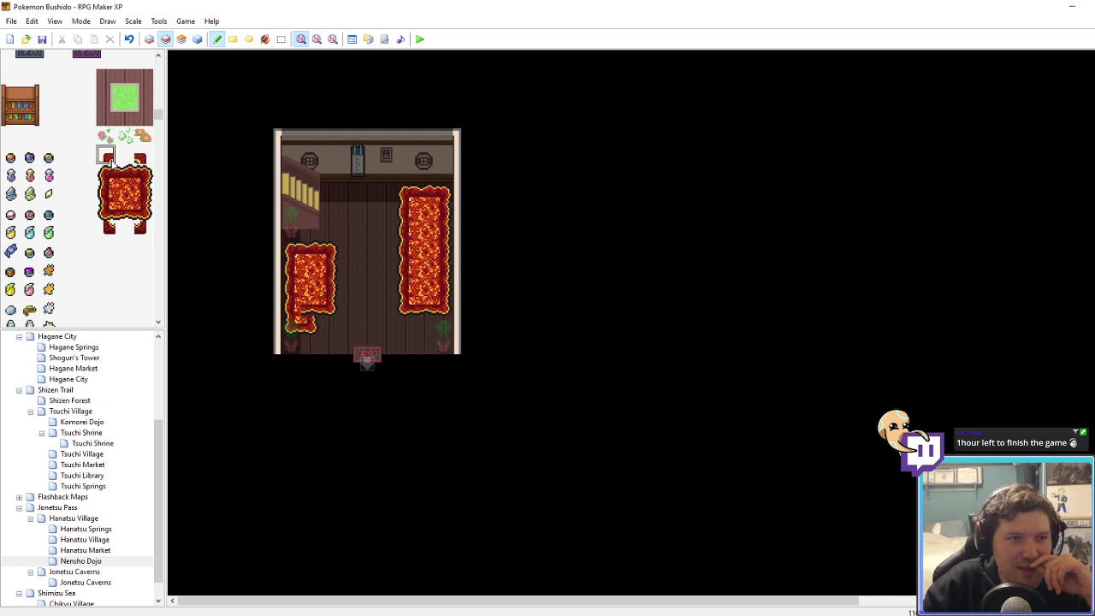
pyautogui.click(307, 303)
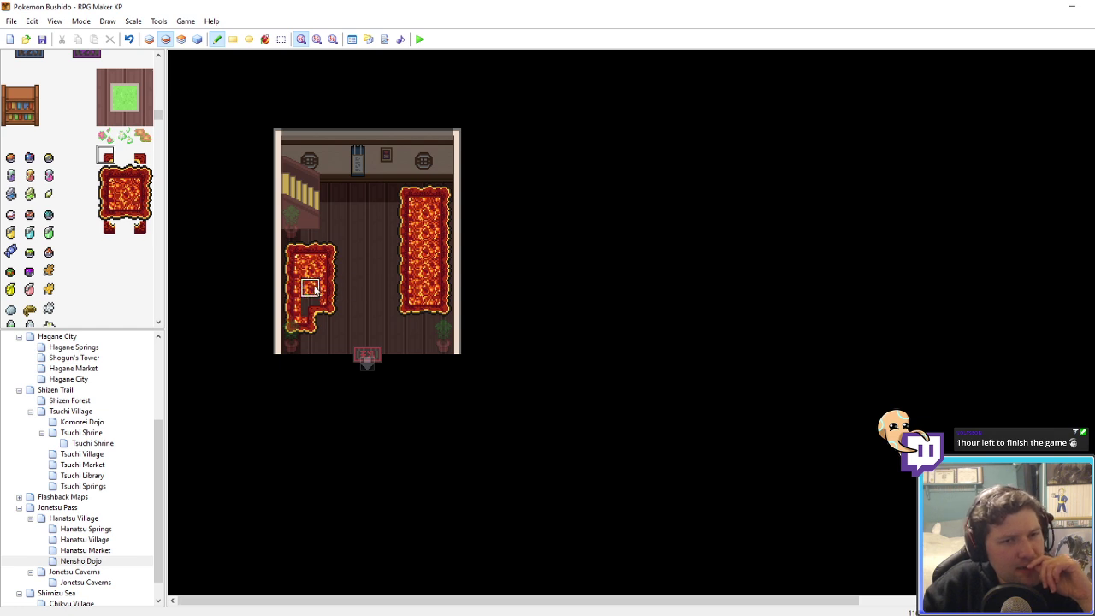
pyautogui.click(177, 38)
pyautogui.click(197, 39)
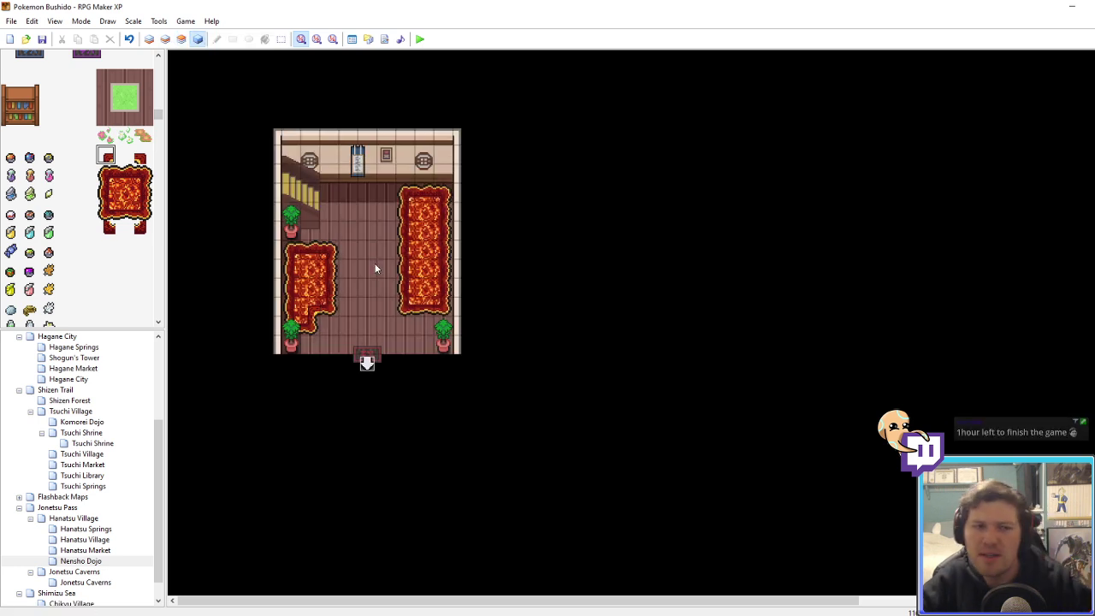
pyautogui.click(371, 268)
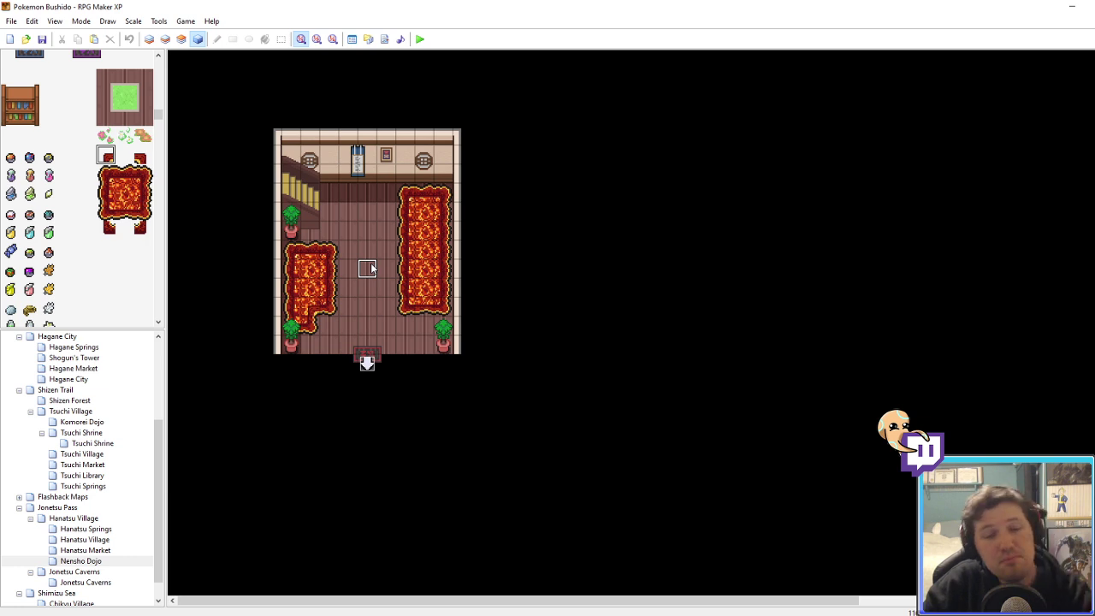
pyautogui.click(165, 39)
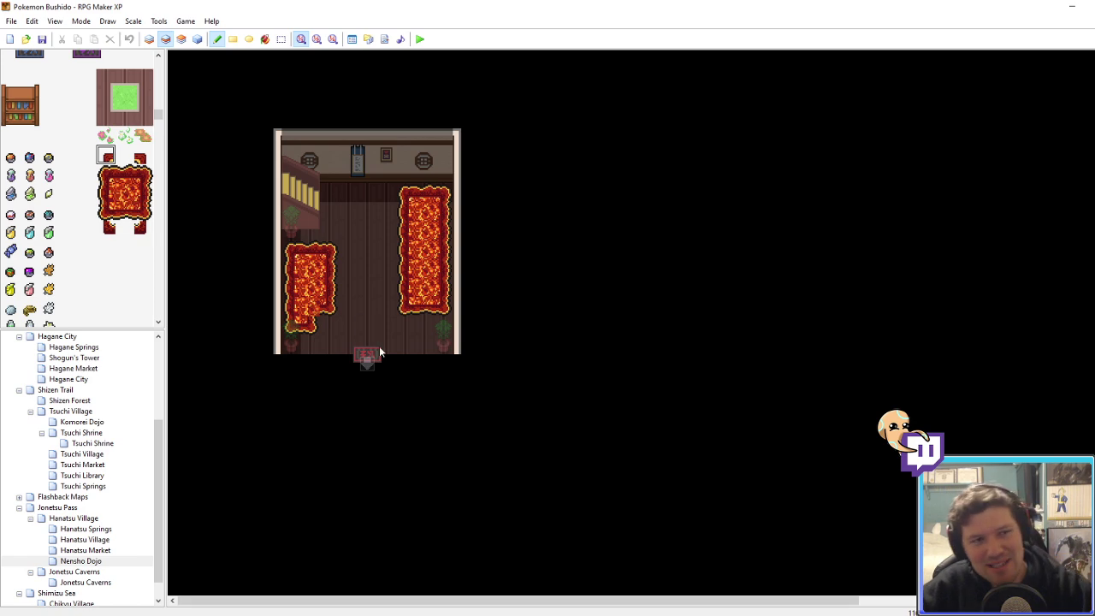
# Step: Switch to Photoshop and copy the centre tile of the lava pool on Layer 1
pyautogui.hotkey('alt', 'Tab')
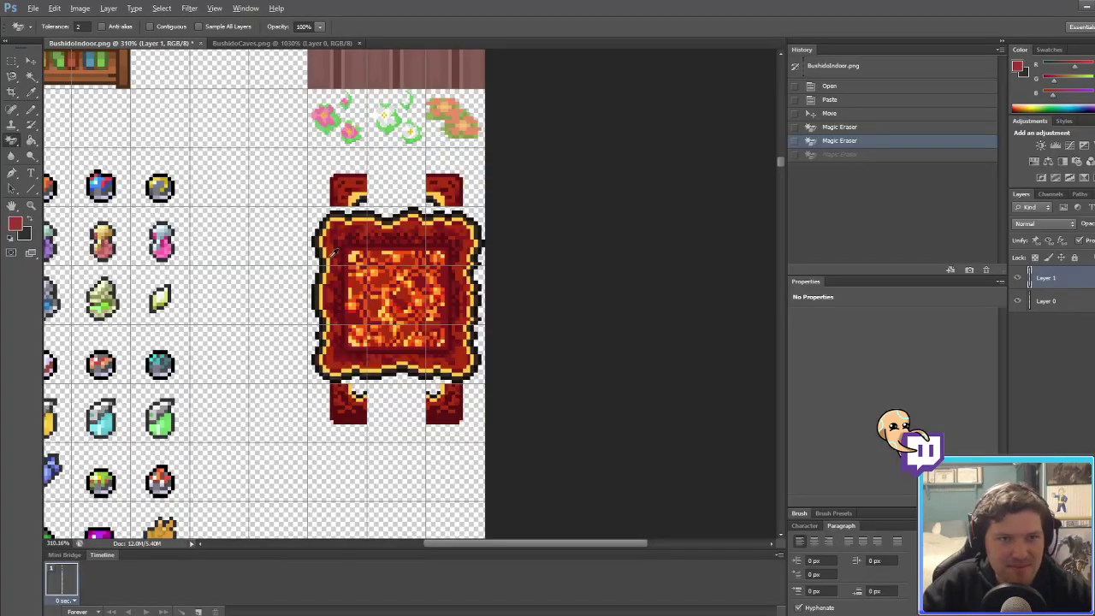
pyautogui.keyDown('alt'); pyautogui.scroll(1, 359, 224); pyautogui.keyUp('alt')
pyautogui.click(12, 61)
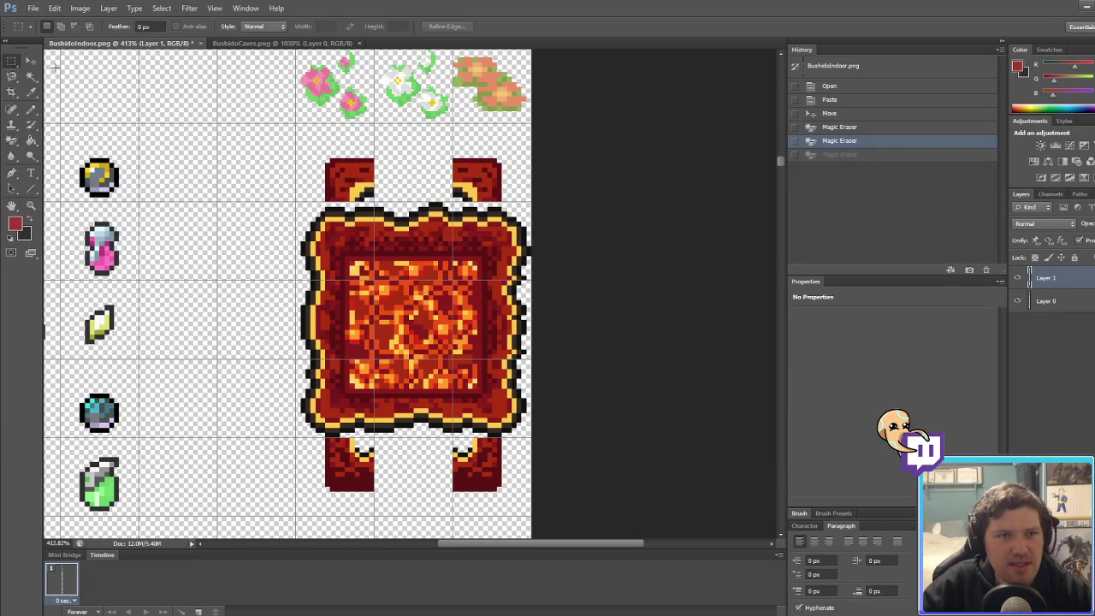
pyautogui.keyDown('alt'); pyautogui.scroll(2, 408, 310); pyautogui.keyUp('alt')
pyautogui.moveTo(358, 262); pyautogui.dragTo(510, 414)
pyautogui.hotkey('ctrl', 'c')
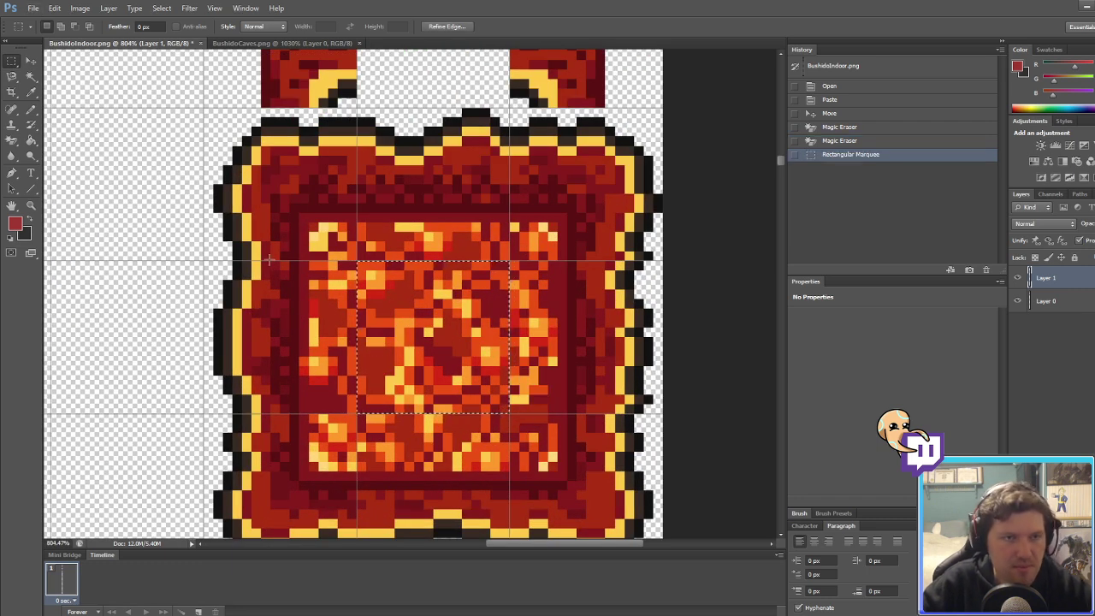
# Step: Paste the lava tile, send its layer below Layer 0, and place copies behind both inner corner pieces above the pool
pyautogui.hotkey('ctrl', 'd')
pyautogui.keyDown('alt'); pyautogui.scroll(-3, 269, 261); pyautogui.keyUp('alt')
pyautogui.scroll(2, 269, 261)
pyautogui.hotkey('ctrl', 'v')
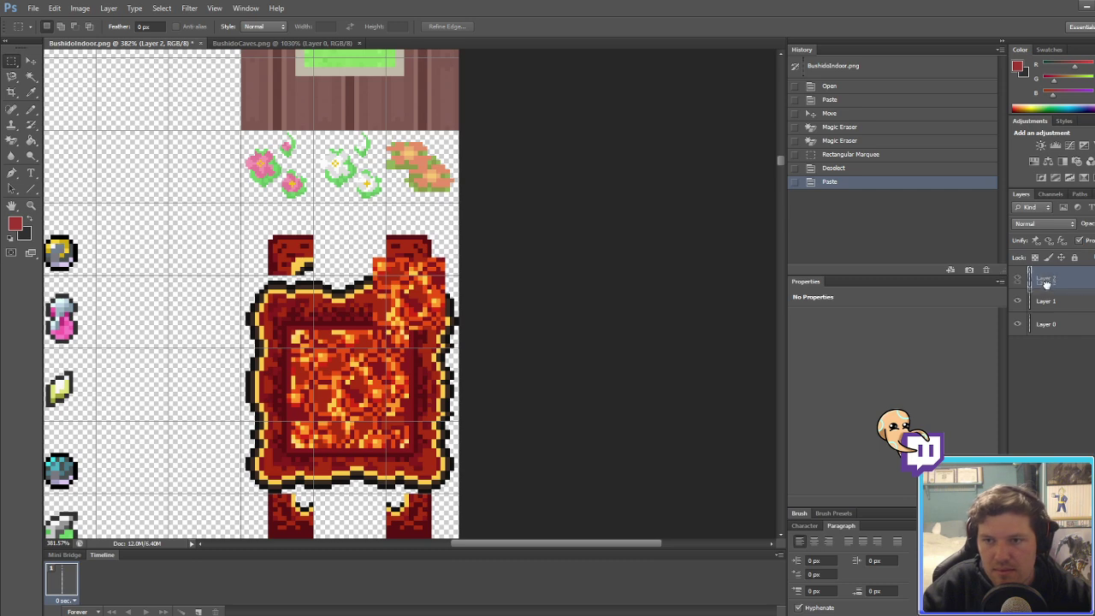
pyautogui.moveTo(1046, 279); pyautogui.dragTo(1045, 335)
pyautogui.click(30, 61)
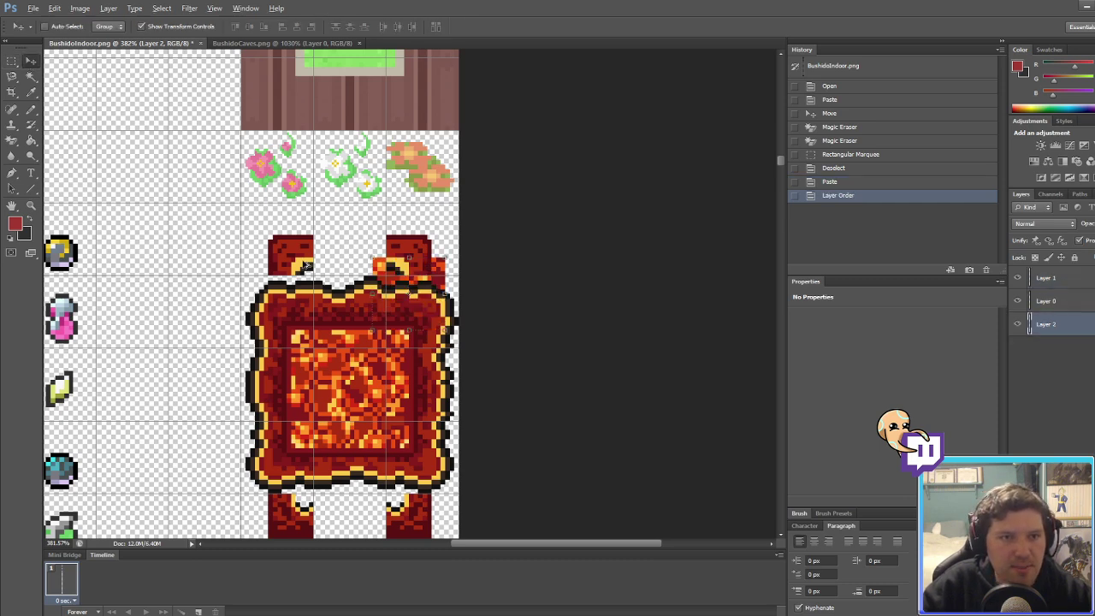
pyautogui.keyDown('alt'); pyautogui.scroll(2, 310, 270); pyautogui.keyUp('alt')
pyautogui.moveTo(445, 281); pyautogui.dragTo(488, 208)
pyautogui.keyDown('alt'); pyautogui.scroll(2, 283, 292); pyautogui.keyUp('alt')
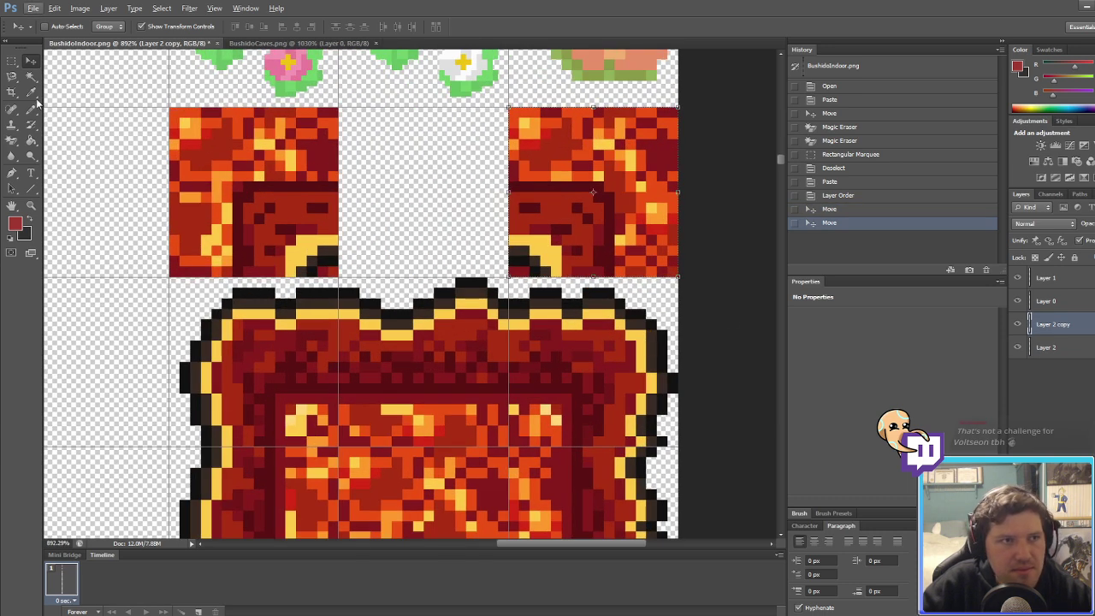
# Step: Clear the stray lava pixels outside the black outline of both upper corner pieces, on Layer 2 copy and Layer 2
pyautogui.press('m')
pyautogui.moveTo(509, 264); pyautogui.dragTo(528, 277)
pyautogui.press('Delete')
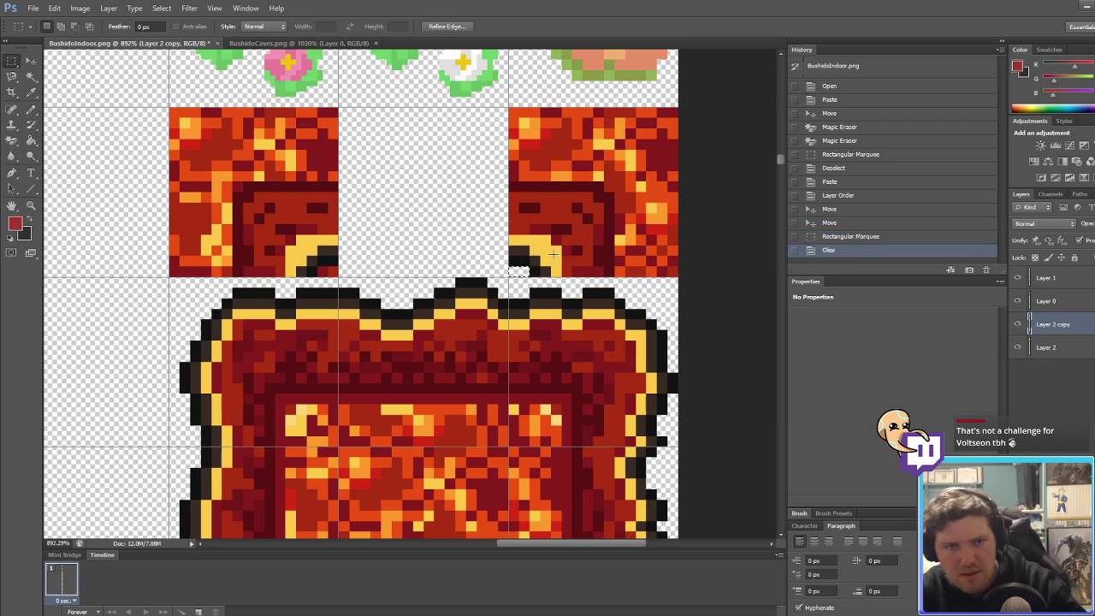
pyautogui.hotkey('ctrl', 'd')
pyautogui.moveTo(309, 266); pyautogui.dragTo(339, 273)
pyautogui.press('Delete')
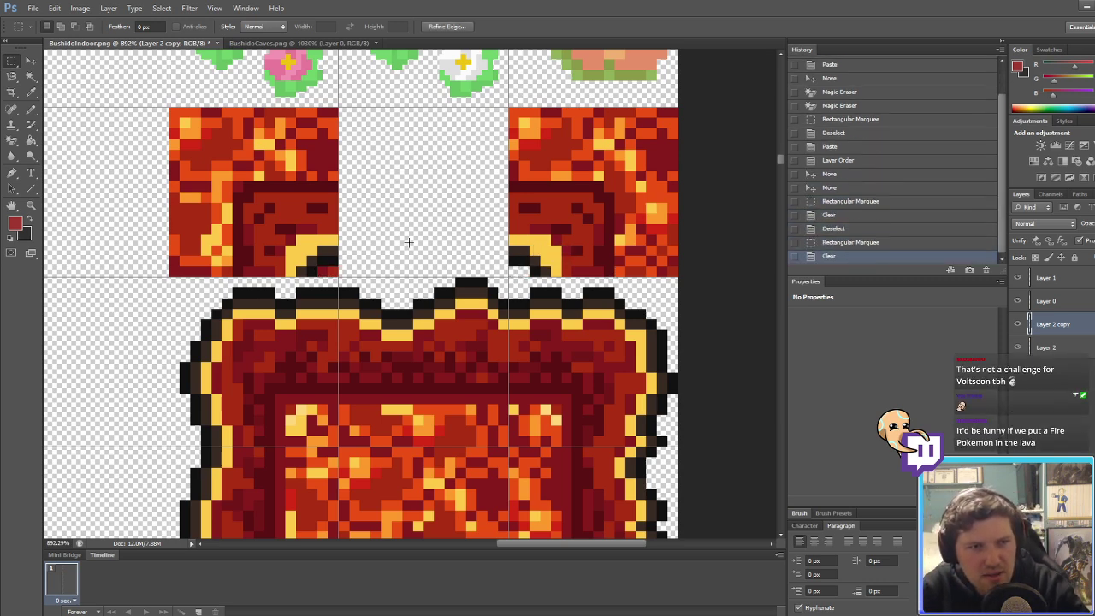
pyautogui.hotkey('ctrl', 'd')
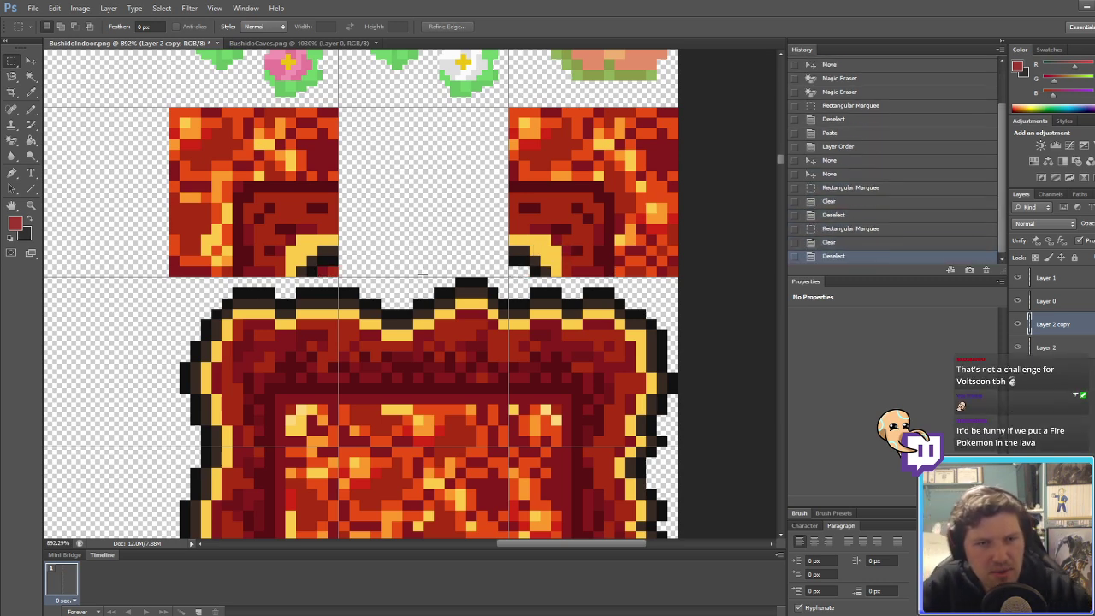
pyautogui.click(1055, 347)
pyautogui.moveTo(322, 270); pyautogui.dragTo(339, 278)
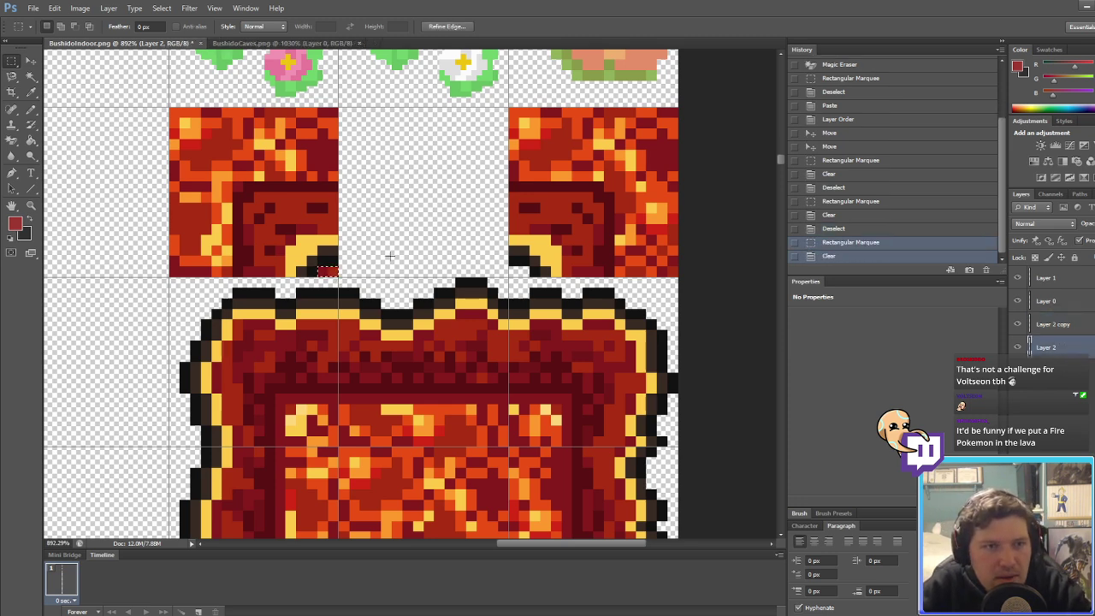
pyautogui.press('Delete')
pyautogui.hotkey('ctrl', 'd')
# Step: Try to duplicate the pool's centre tile onto both lower corner positions on Layer 1 and send that layer to the back
pyautogui.click(29, 63)
pyautogui.keyDown('alt'); pyautogui.scroll(-3, 526, 338); pyautogui.keyUp('alt')
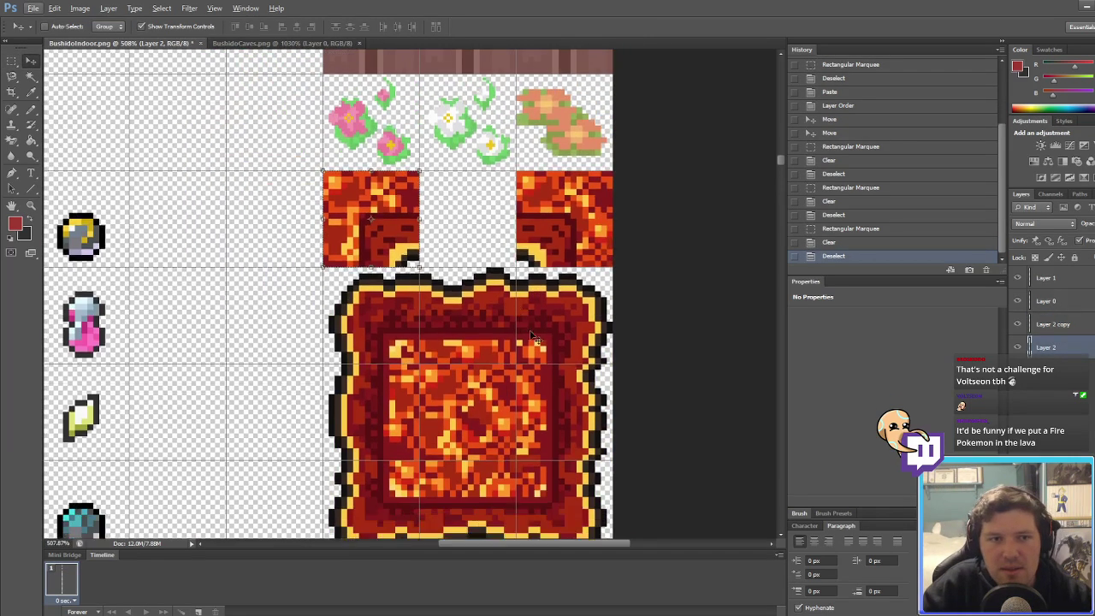
pyautogui.scroll(-2, 527, 338)
pyautogui.click(1061, 302)
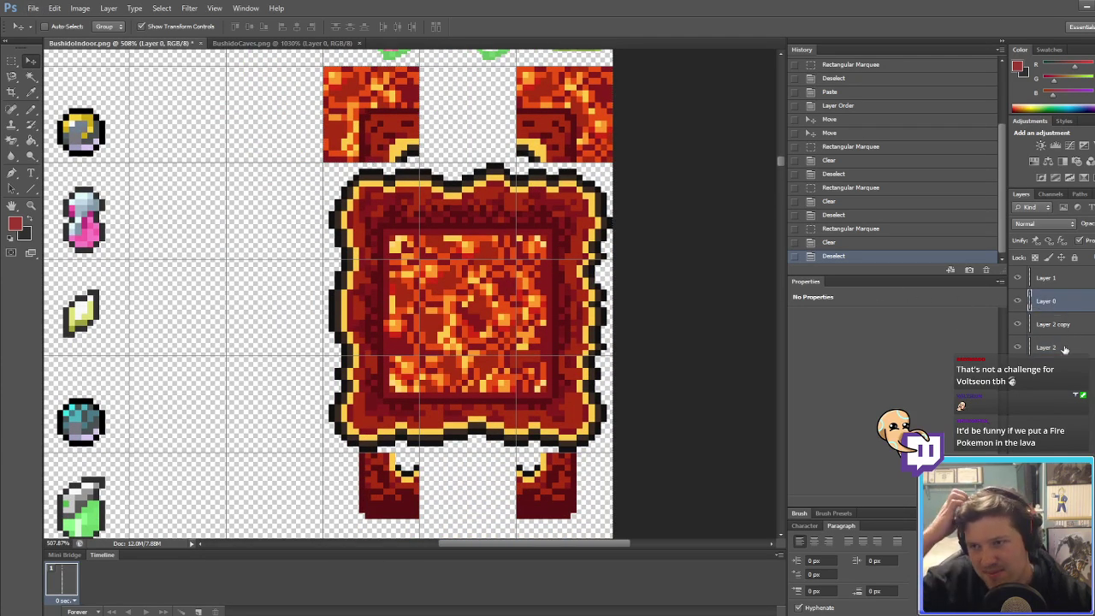
pyautogui.click(1018, 325)
pyautogui.click(1018, 325)
pyautogui.click(1071, 281)
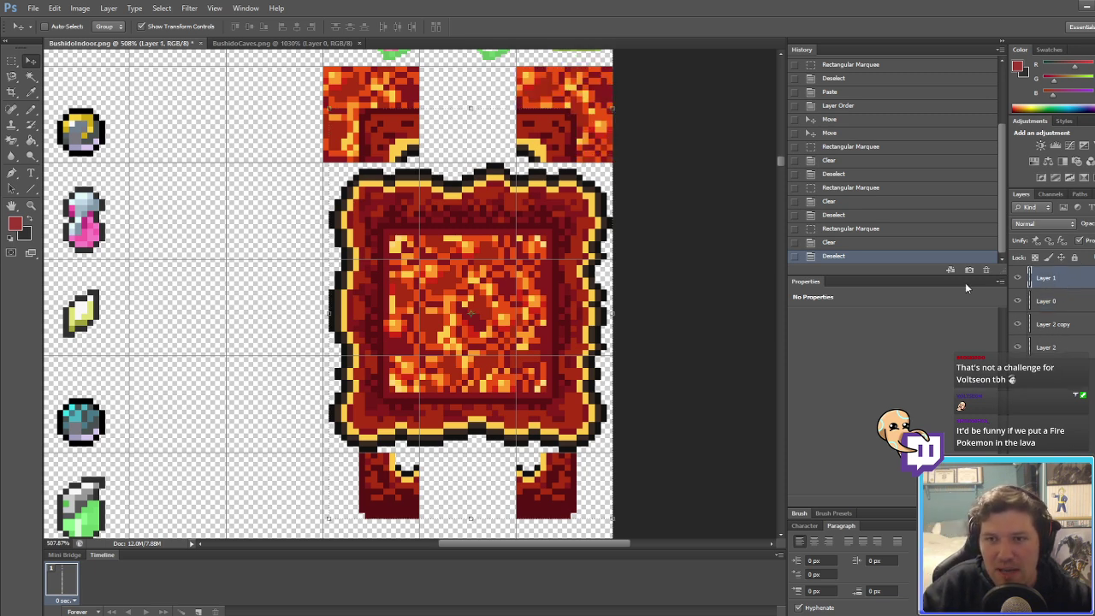
pyautogui.press('m')
pyautogui.keyDown('alt'); pyautogui.scroll(5, 352, 301); pyautogui.keyUp('alt')
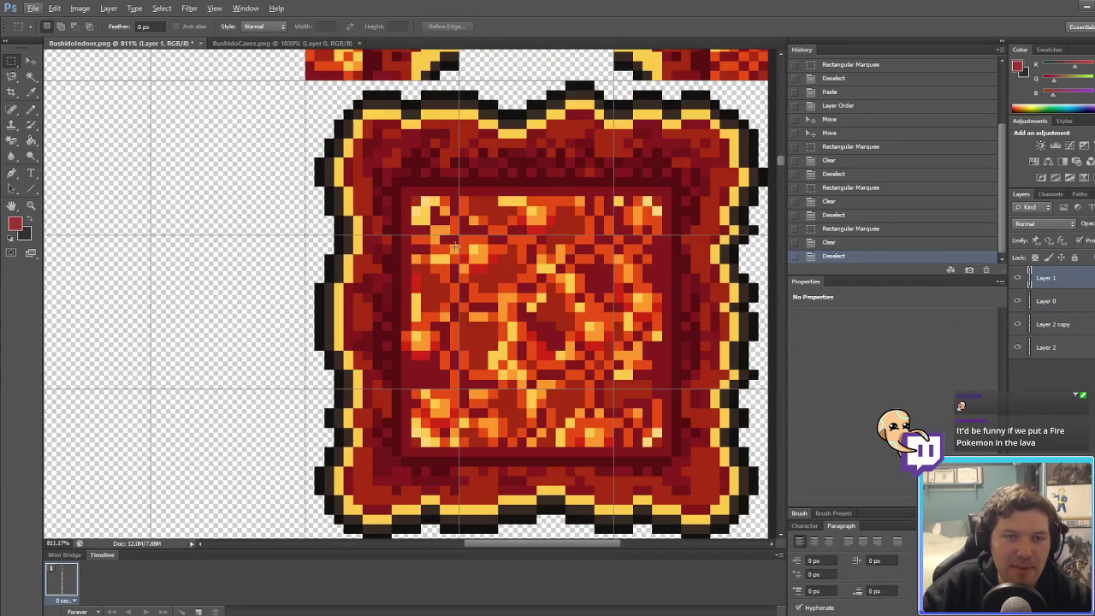
pyautogui.moveTo(462, 236); pyautogui.dragTo(613, 390)
pyautogui.press('v')
pyautogui.keyDown('alt'); pyautogui.scroll(-3, 506, 471); pyautogui.keyUp('alt')
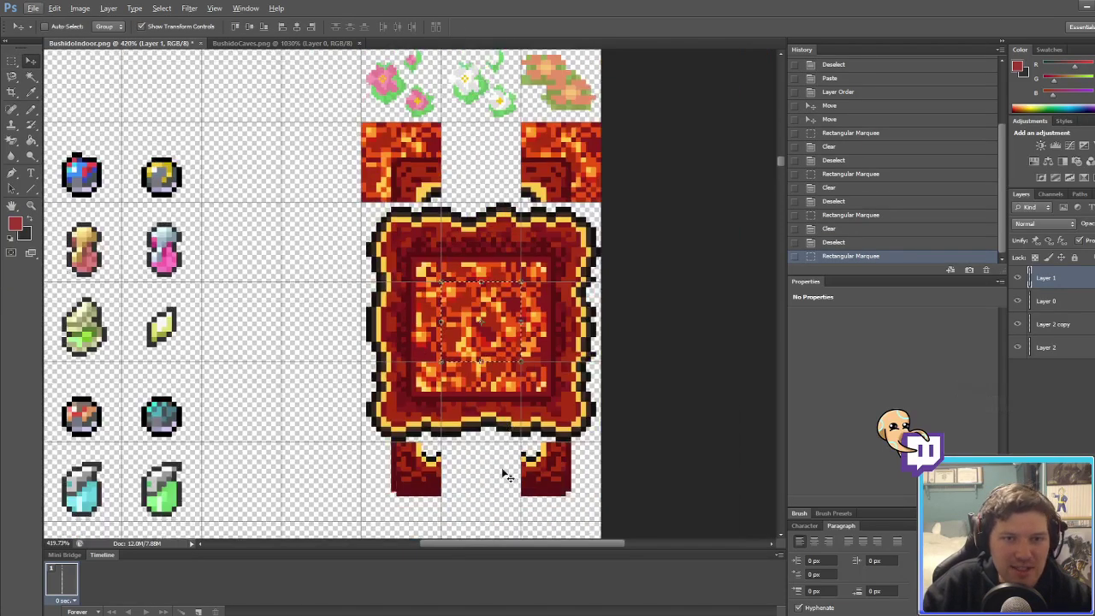
pyautogui.scroll(-1, 500, 271)
pyautogui.keyDown('alt'); pyautogui.moveTo(500, 271); pyautogui.dragTo(420, 430); pyautogui.keyUp('alt')
pyautogui.keyDown('alt'); pyautogui.moveTo(426, 426); pyautogui.dragTo(587, 425); pyautogui.keyUp('alt')
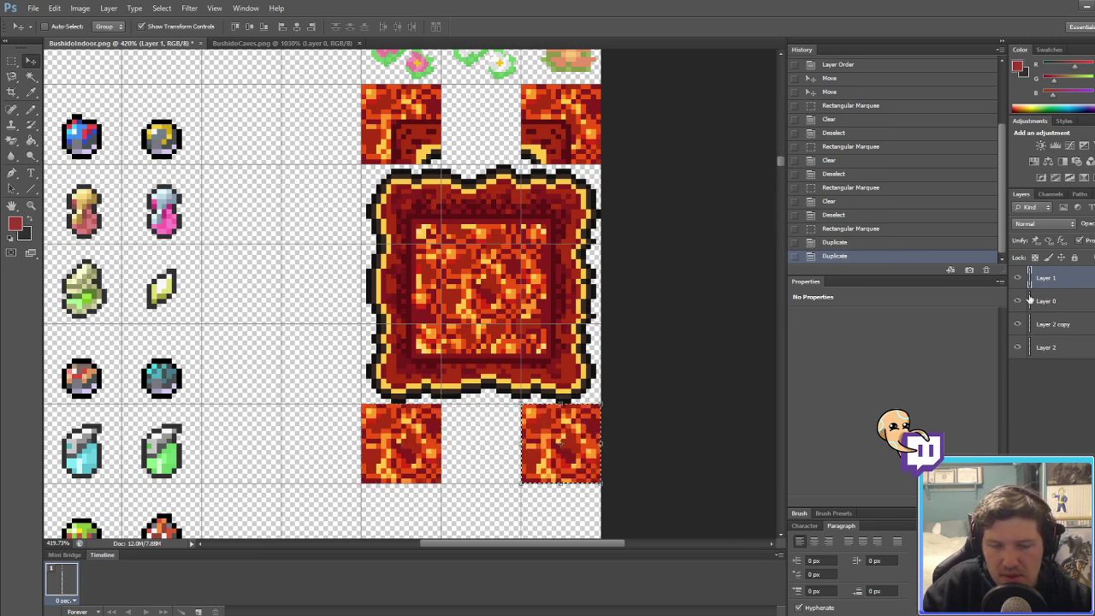
pyautogui.moveTo(1048, 278); pyautogui.dragTo(1072, 355)
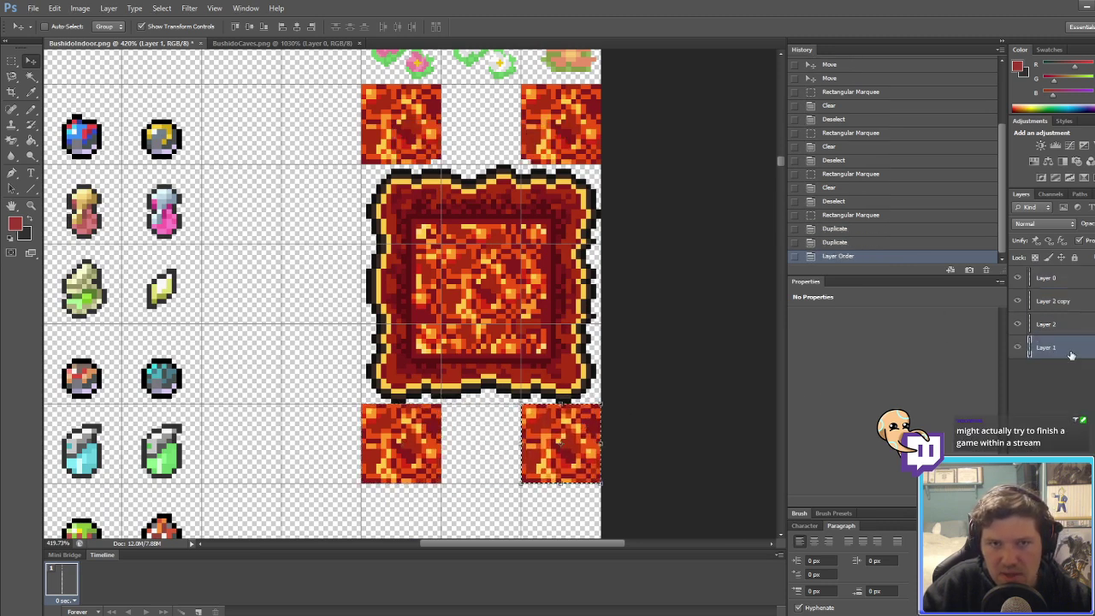
# Step: Undo the layer reordering and both duplications of the centre lava tile
pyautogui.hotkey('ctrl', 'z')
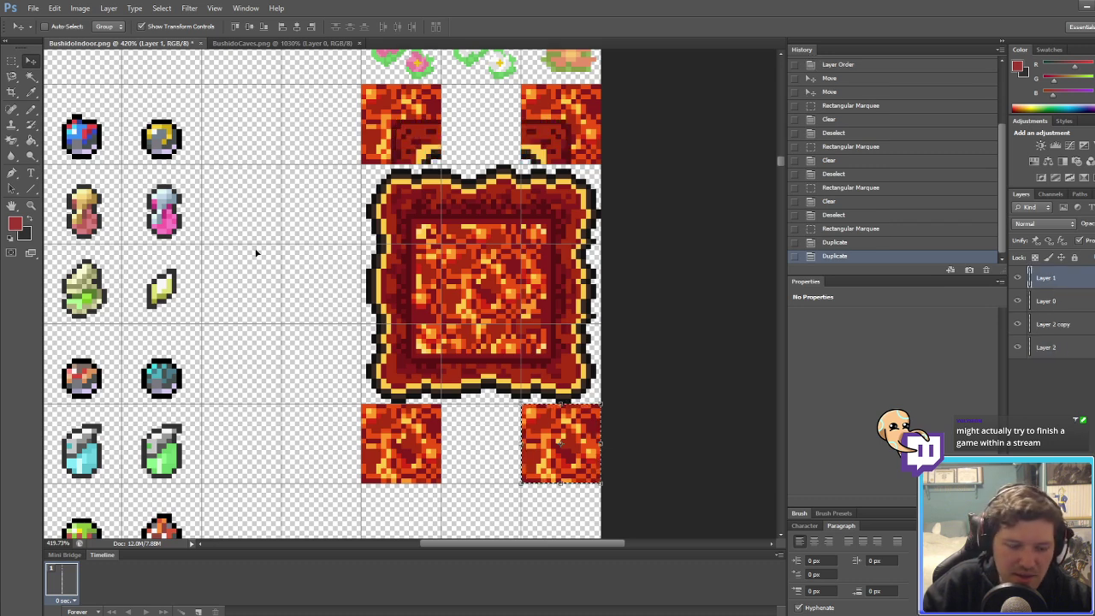
pyautogui.hotkey('ctrl', 'alt', 'z')
pyautogui.hotkey('ctrl', 'alt', 'z')
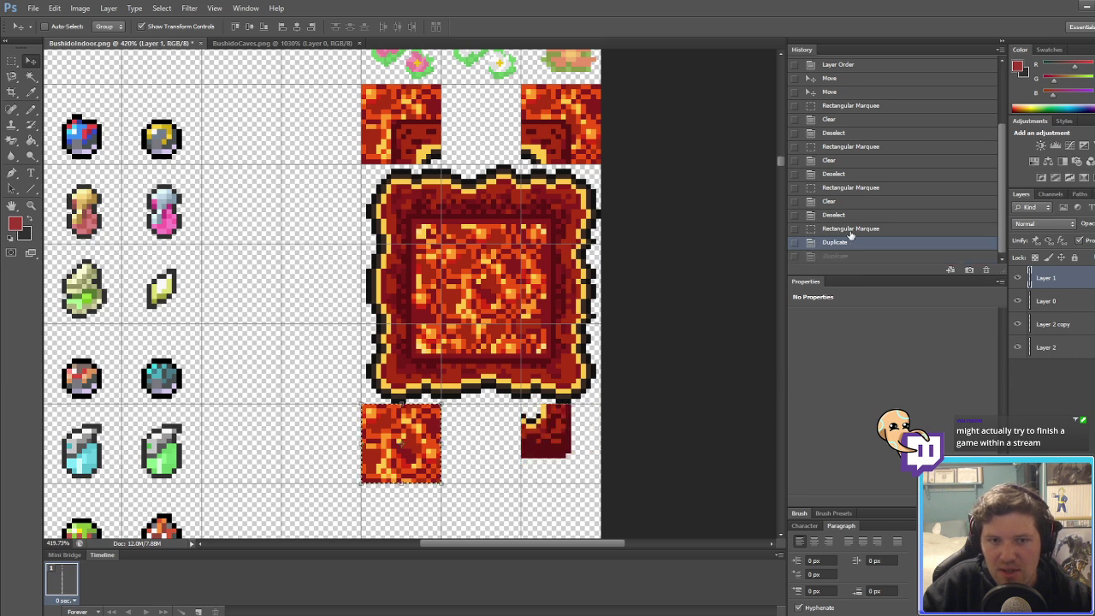
# Step: Paste the lava tile on a new bottommost layer and place copies behind both inner corner pieces below the pool
pyautogui.hotkey('ctrl', 'v')
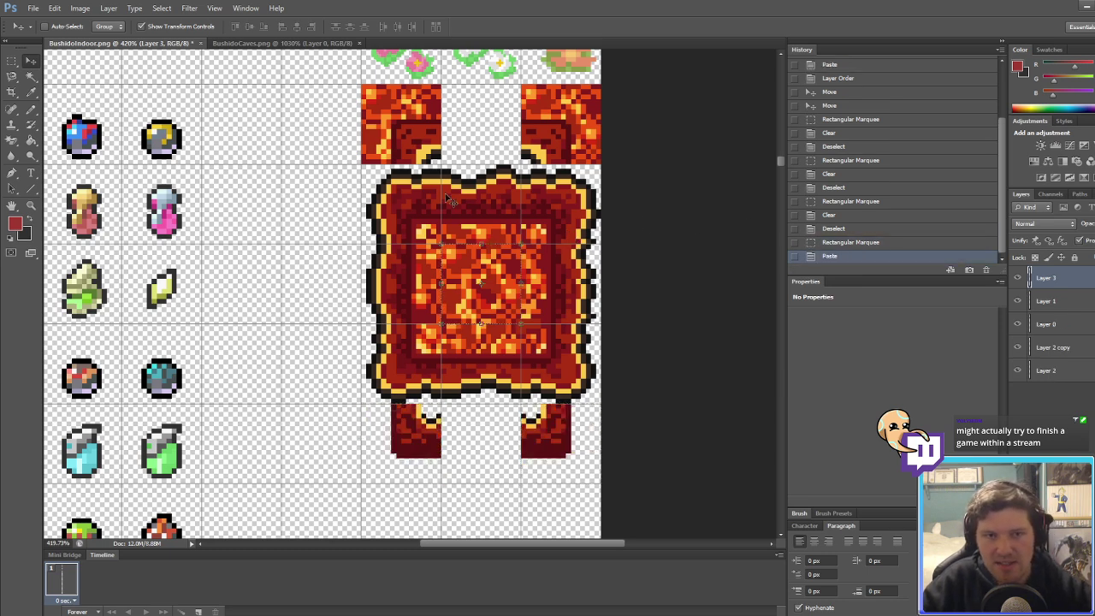
pyautogui.moveTo(494, 279); pyautogui.dragTo(439, 416)
pyautogui.moveTo(1071, 288); pyautogui.dragTo(1069, 376)
pyautogui.keyDown('alt'); pyautogui.scroll(1, 351, 494); pyautogui.keyUp('alt')
pyautogui.keyDown('alt'); pyautogui.scroll(1, 350, 494); pyautogui.keyUp('alt')
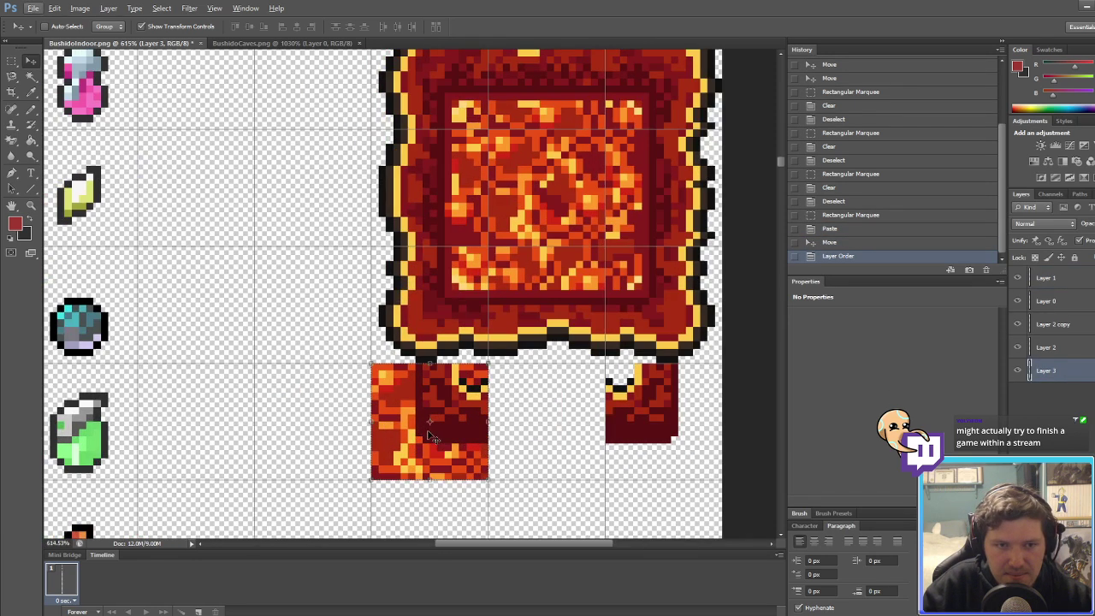
pyautogui.keyDown('alt'); pyautogui.moveTo(402, 407); pyautogui.dragTo(637, 405); pyautogui.keyUp('alt')
# Step: Clear the lava inside the outlined notch of both lower corner pieces, on Layer 3 copy and Layer 3
pyautogui.click(19, 60)
pyautogui.keyDown('alt'); pyautogui.scroll(5, 682, 417); pyautogui.keyUp('alt')
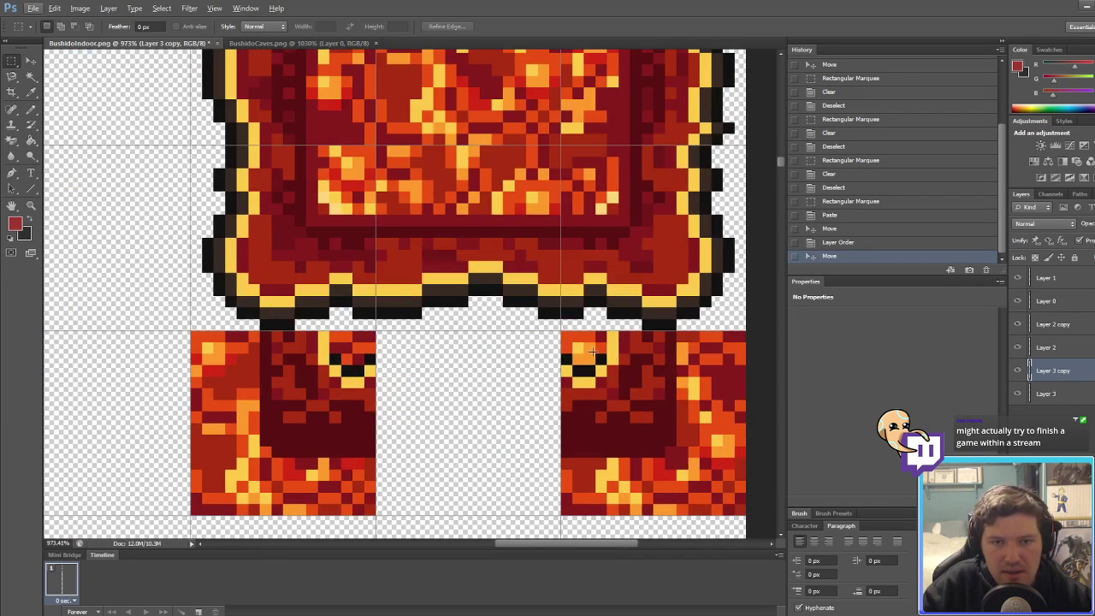
pyautogui.moveTo(563, 332); pyautogui.dragTo(623, 388)
pyautogui.press('Delete')
pyautogui.hotkey('ctrl', 'd')
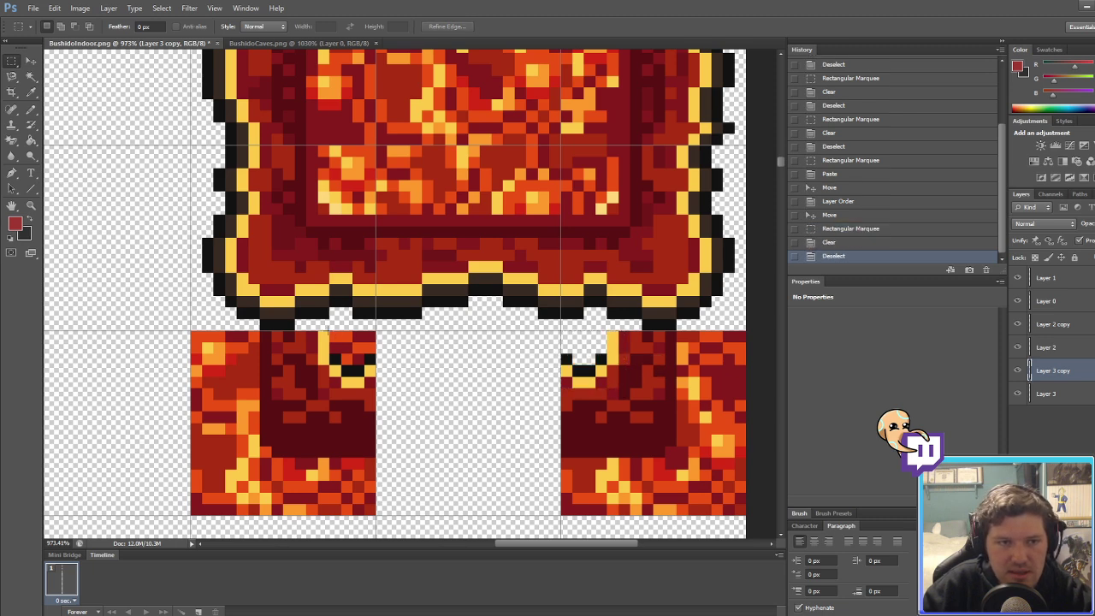
pyautogui.moveTo(324, 326); pyautogui.dragTo(375, 386)
pyautogui.click(1049, 396)
pyautogui.press('Delete')
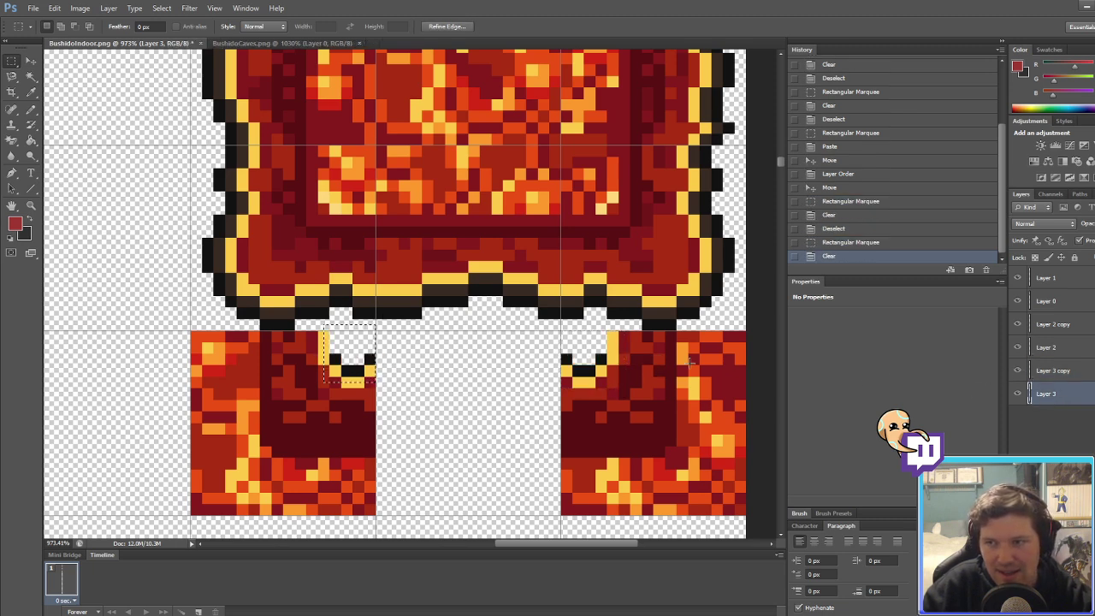
pyautogui.hotkey('ctrl', 'd')
# Step: Save the edited BushidoIndoor tileset in PNG format in the Tilesets folder
pyautogui.keyDown('alt'); pyautogui.scroll(-5, 471, 397); pyautogui.keyUp('alt')
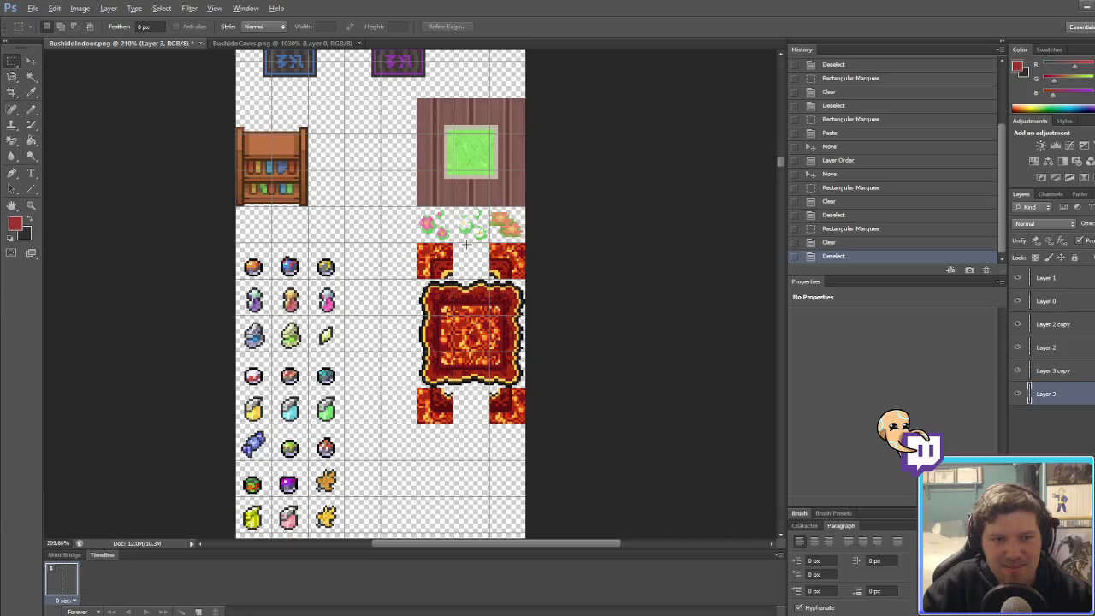
pyautogui.keyDown('alt'); pyautogui.scroll(2, 466, 244); pyautogui.keyUp('alt')
pyautogui.keyDown('alt'); pyautogui.scroll(2, 469, 256); pyautogui.keyUp('alt')
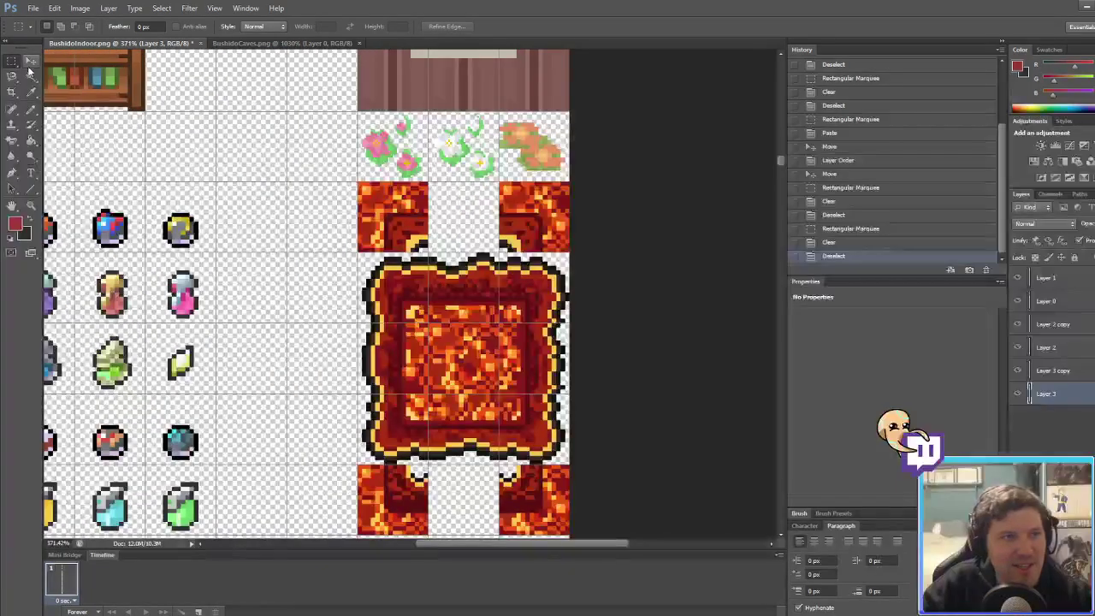
pyautogui.click(30, 64)
pyautogui.hotkey('ctrl', 'shift', 's')
pyautogui.click(231, 441)
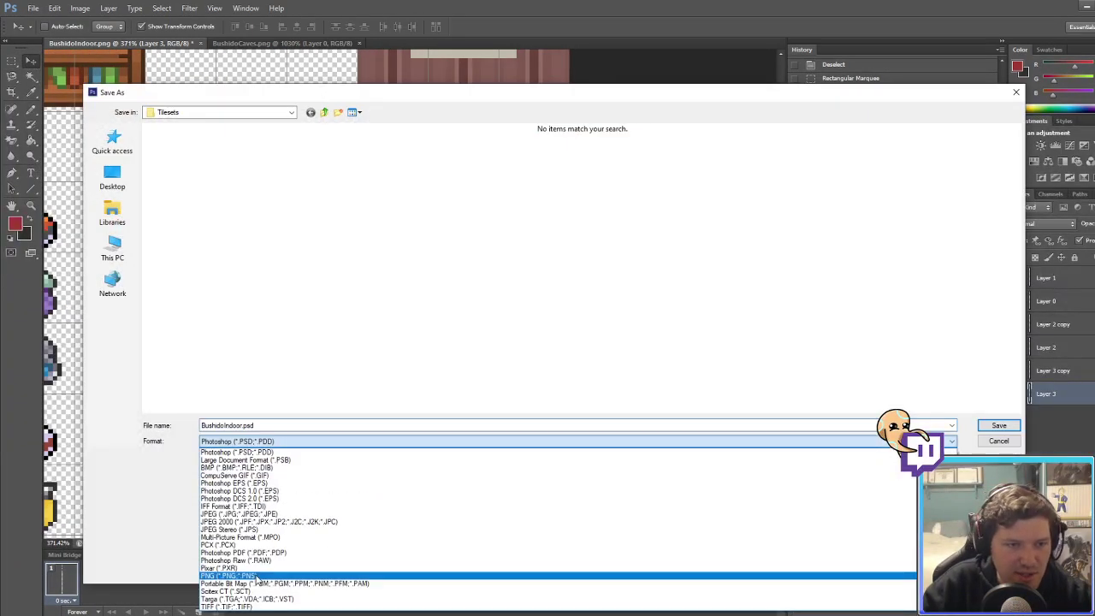
pyautogui.click(243, 577)
pyautogui.press('Return')
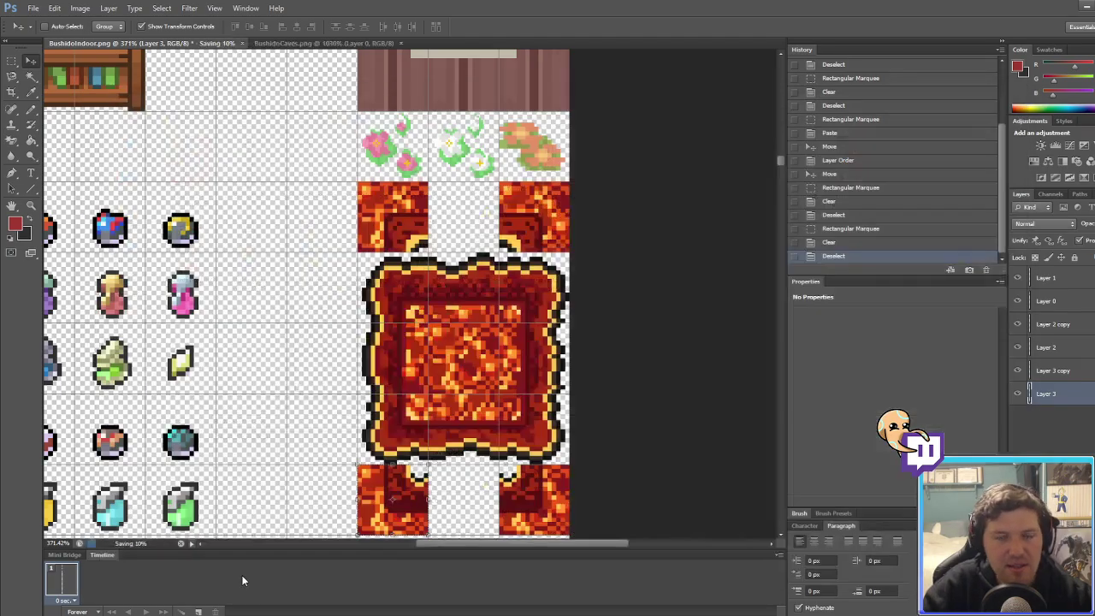
# Step: Return to RPG Maker XP, reload the Nensho Dojo map and erase the layer 3 lava tile at the left pool's lower join
pyautogui.hotkey('alt', 'Tab')
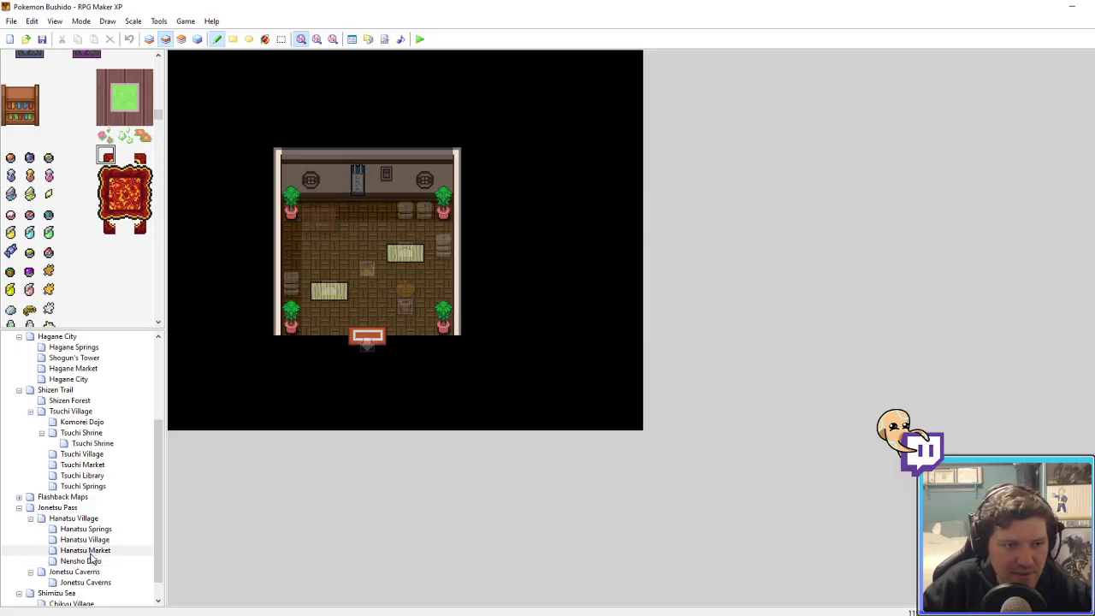
pyautogui.click(93, 563)
pyautogui.press('F8')
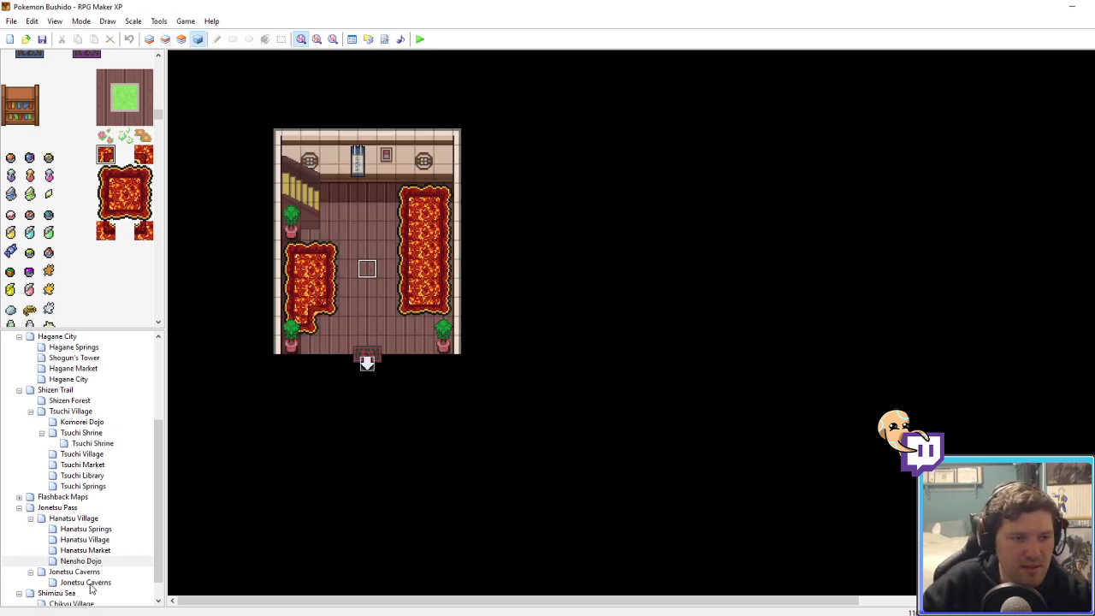
pyautogui.click(181, 39)
pyautogui.rightClick(366, 276)
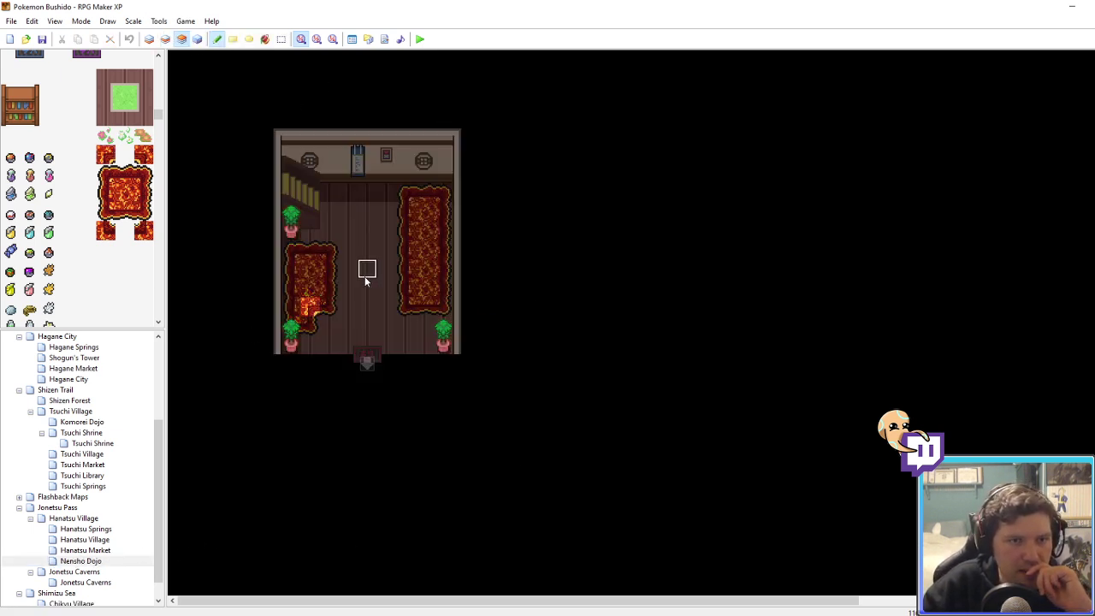
pyautogui.click(322, 303)
pyautogui.click(306, 305)
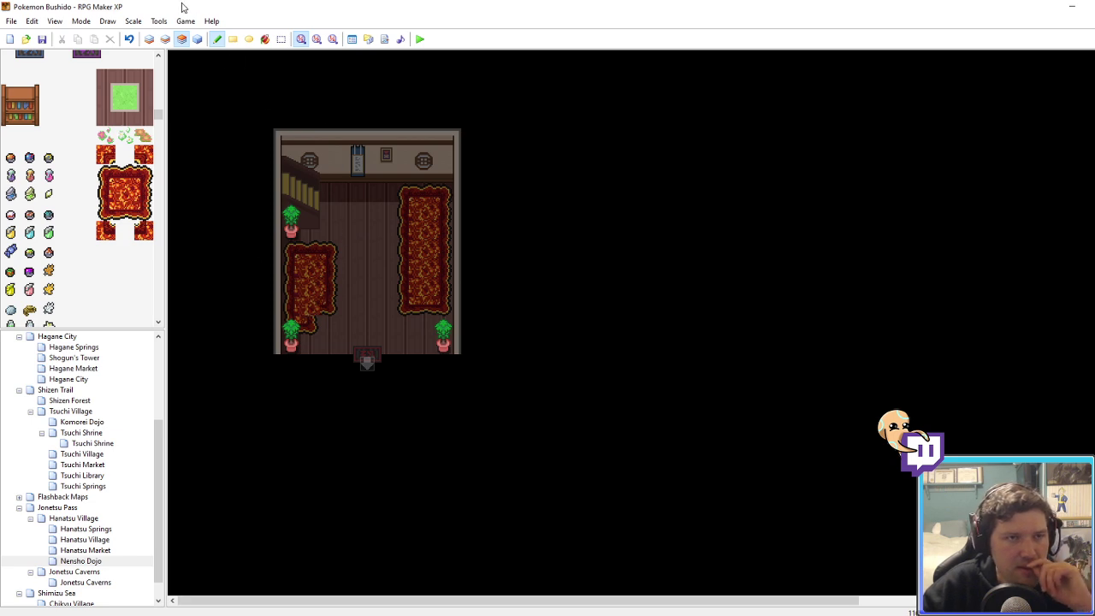
# Step: Make the lava pool tiles and their lower corner pieces impassable in the BushidoIndoor tileset's passage settings and apply the change
pyautogui.click(197, 38)
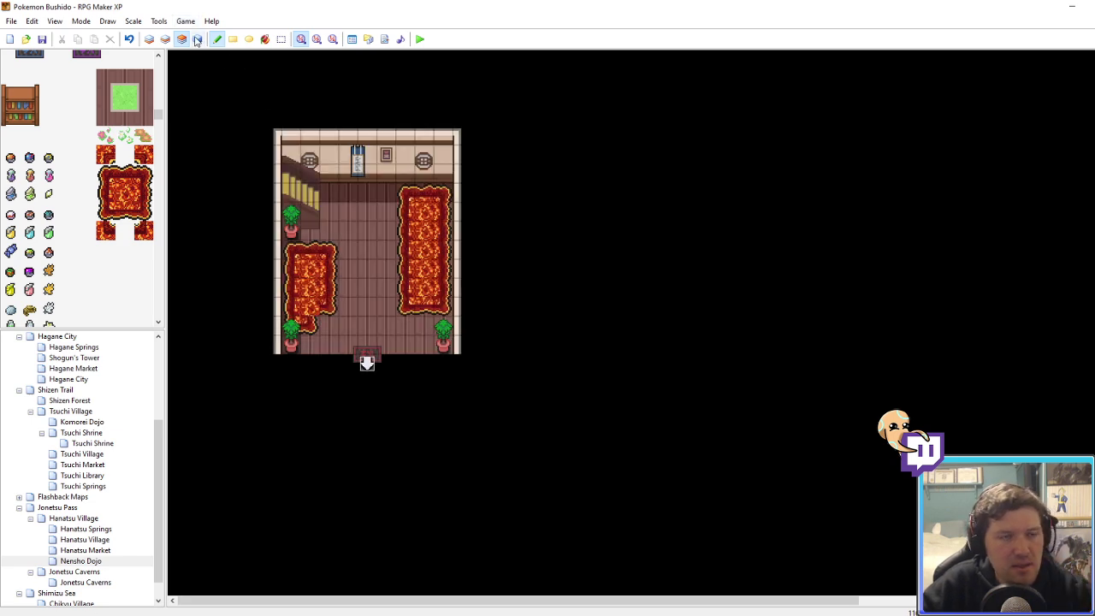
pyautogui.click(351, 42)
pyautogui.click(421, 352)
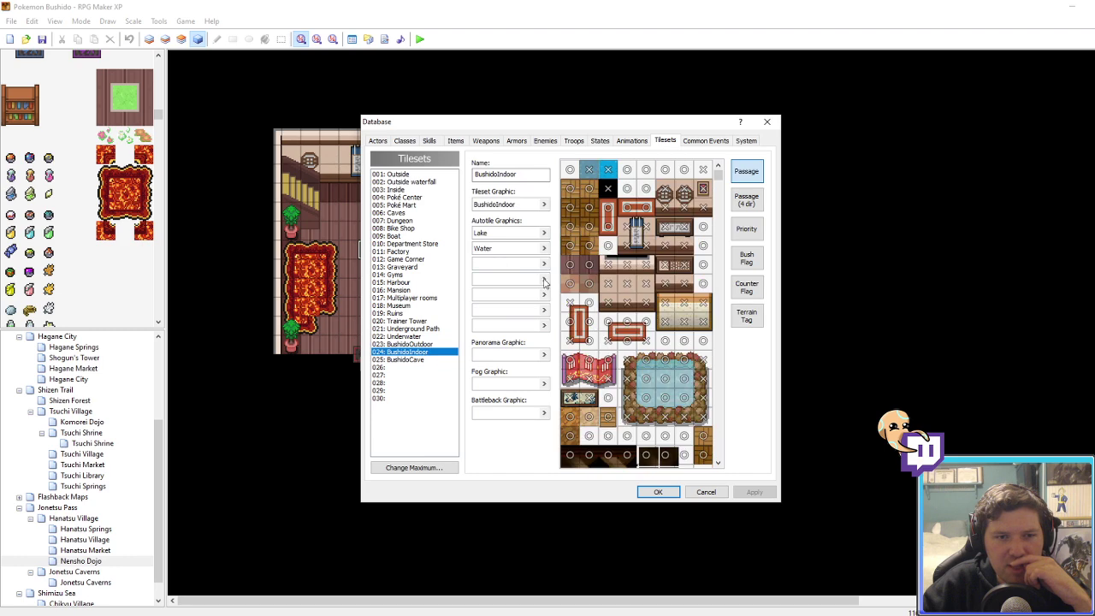
pyautogui.moveTo(721, 175); pyautogui.dragTo(718, 230)
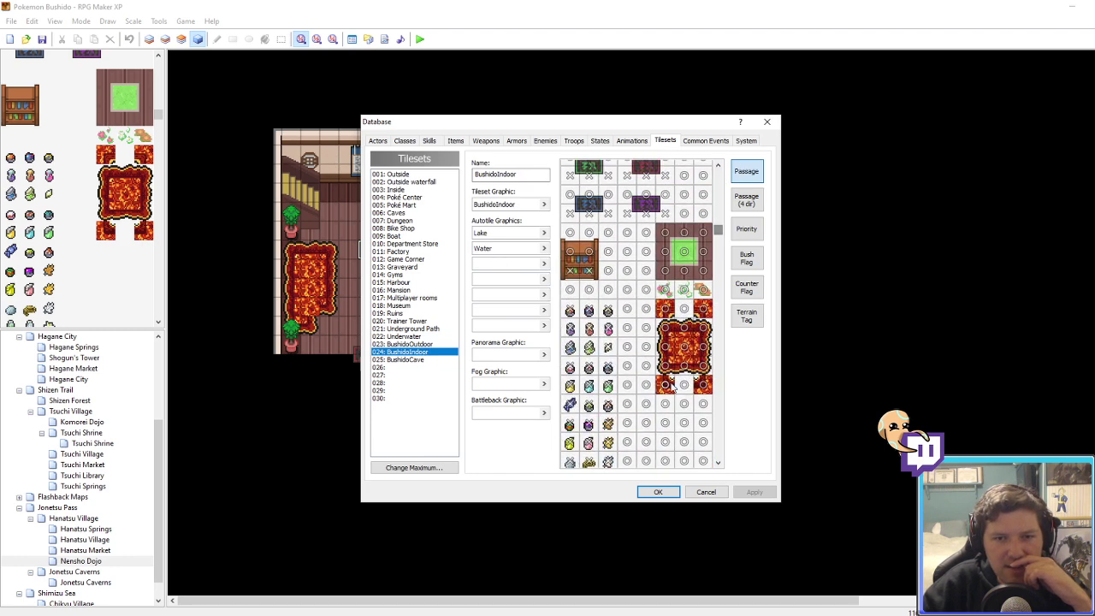
pyautogui.click(665, 366)
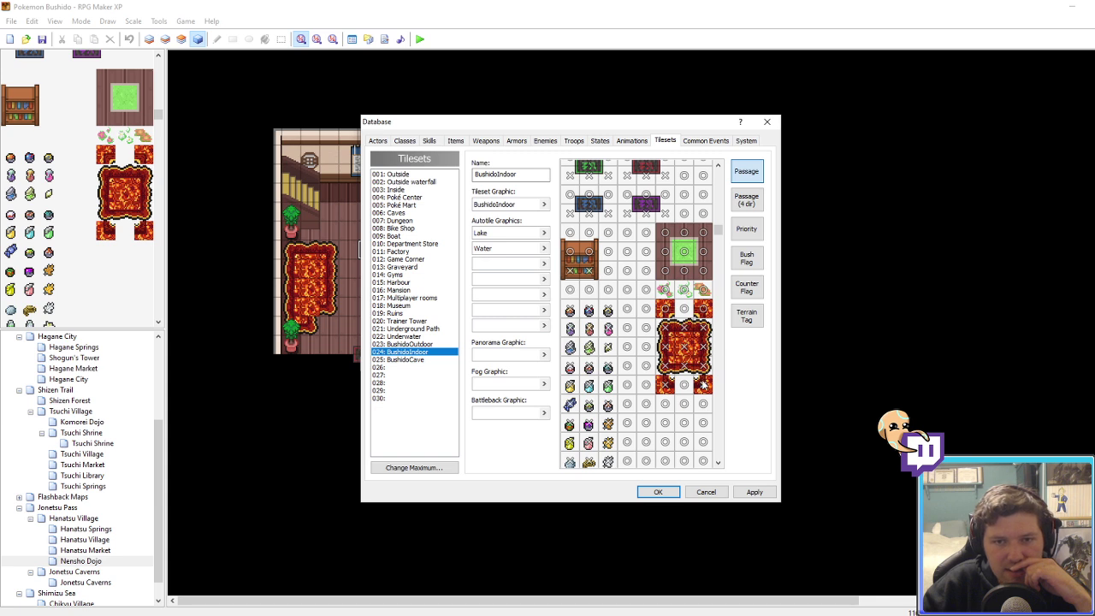
pyautogui.click(754, 492)
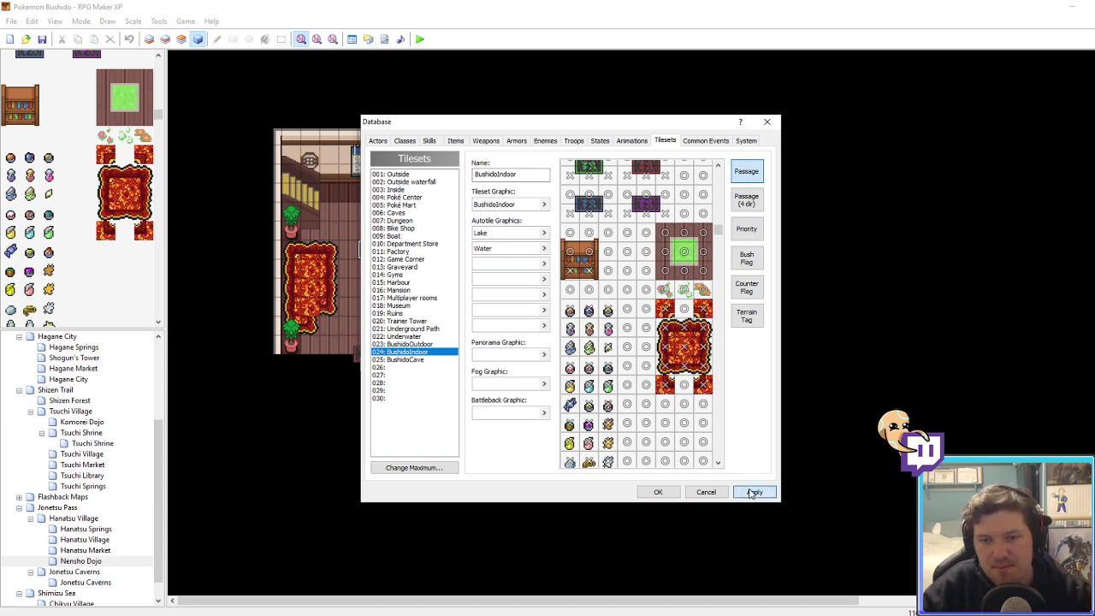
pyautogui.click(665, 494)
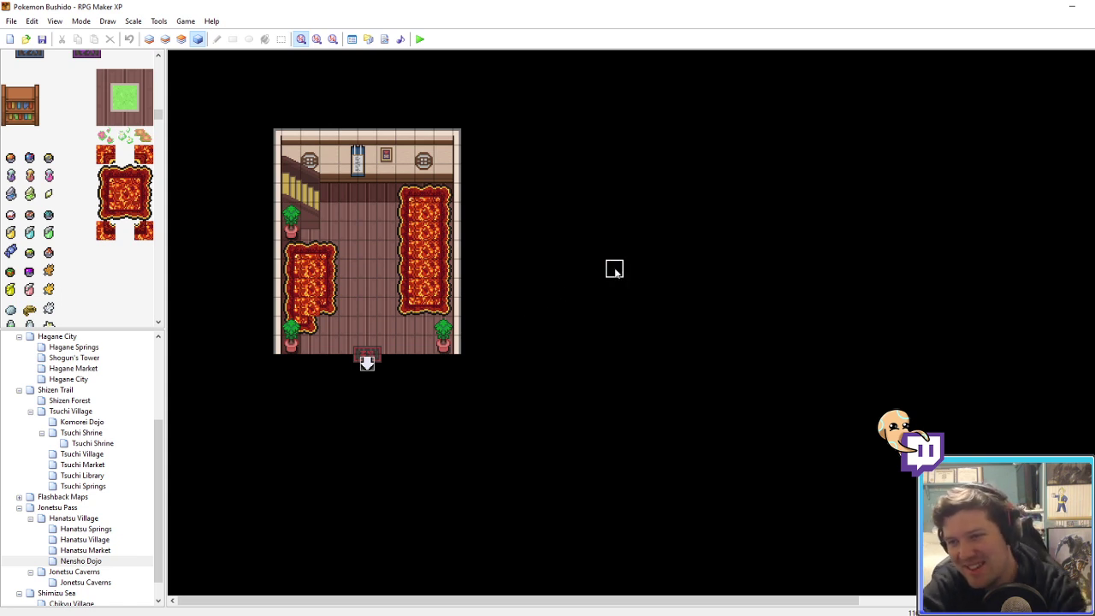
# Step: On the Hanatsu Village map, set the first event page's graphic of the red pagoda's door to DoorsBushido2
pyautogui.click(75, 519)
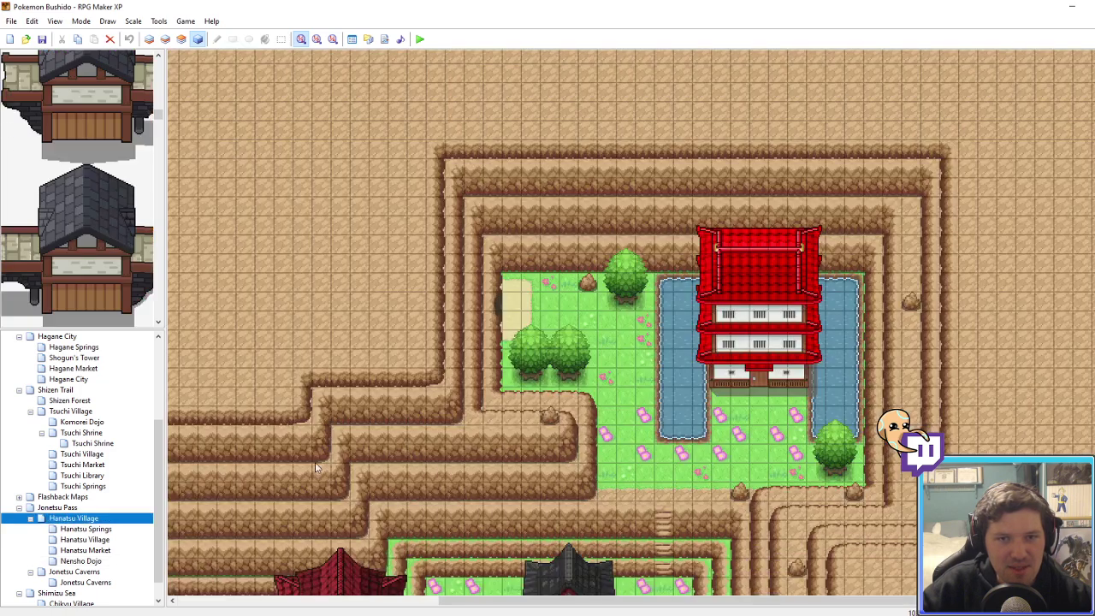
pyautogui.scroll(-5, 573, 530)
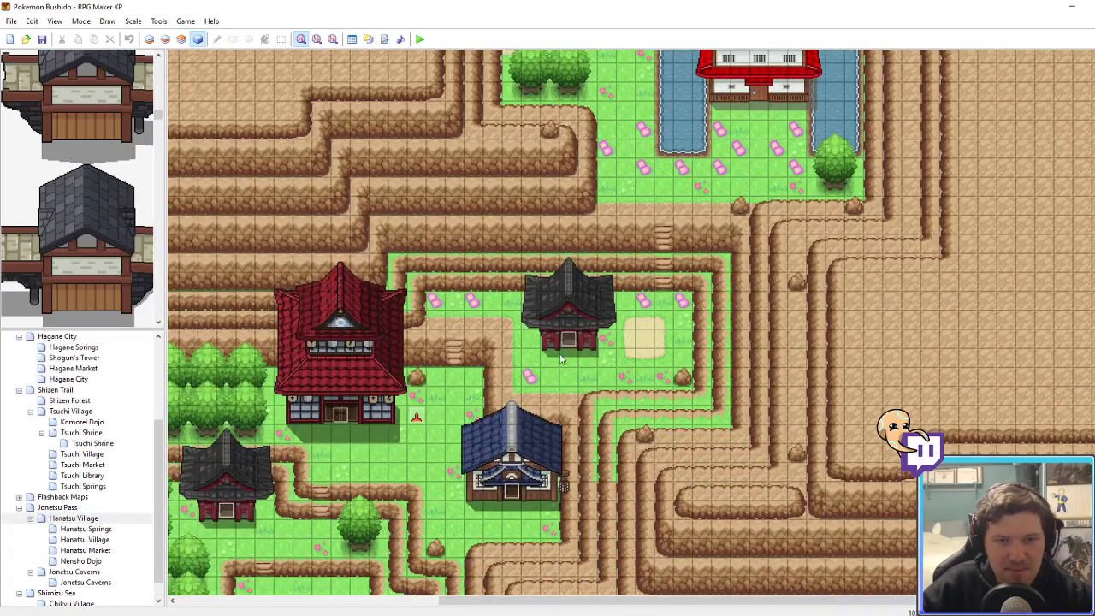
pyautogui.click(569, 340)
pyautogui.click(759, 92)
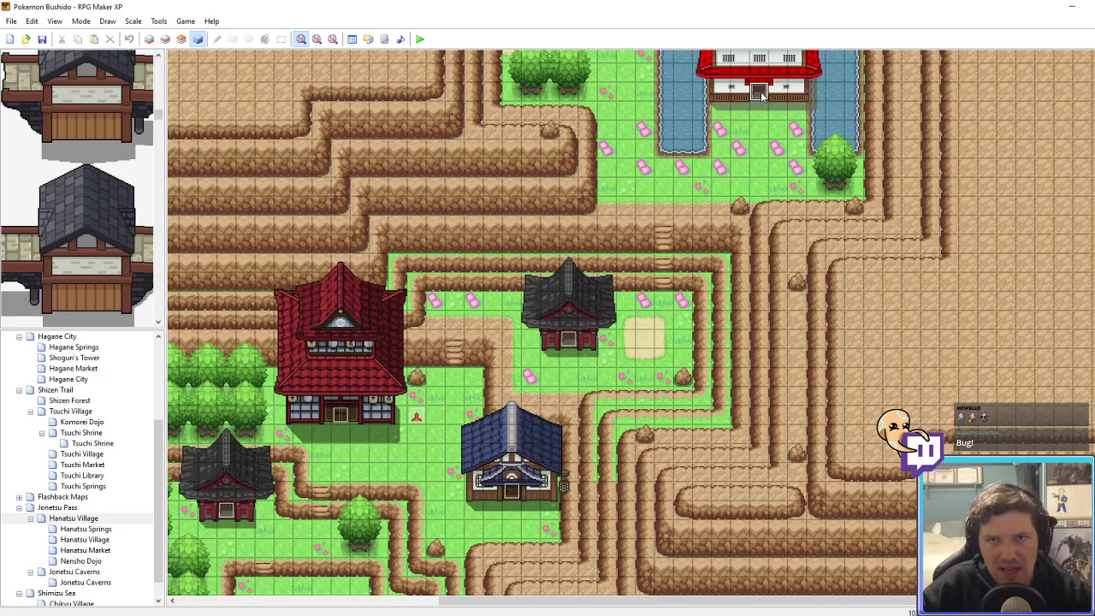
pyautogui.doubleClick(758, 92)
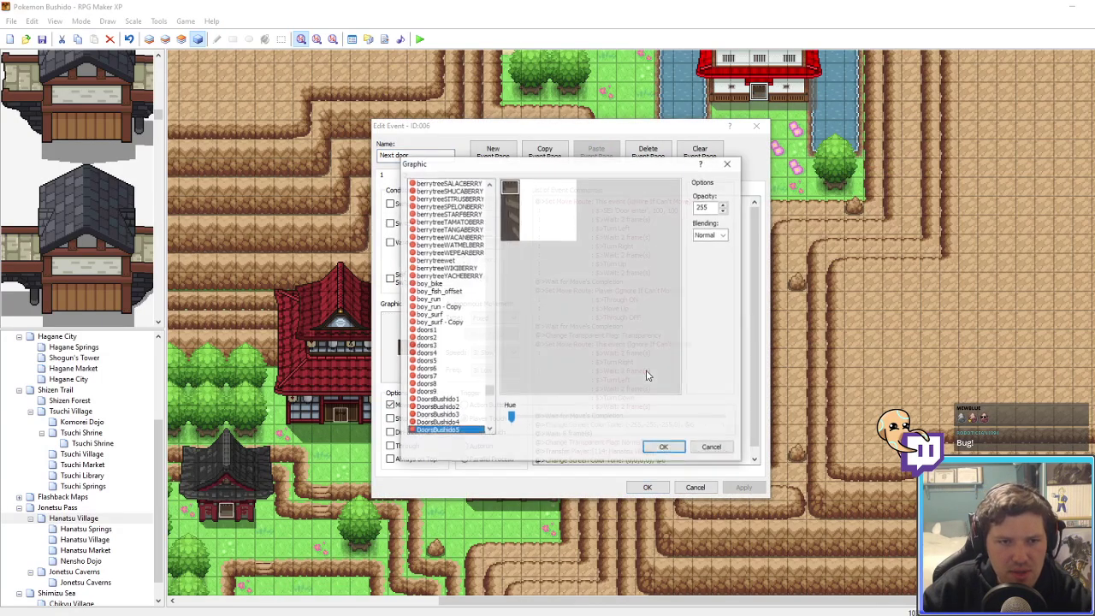
pyautogui.press('Up')
pyautogui.press('Up')
pyautogui.press('Up')
pyautogui.press('Up')
pyautogui.press('Down')
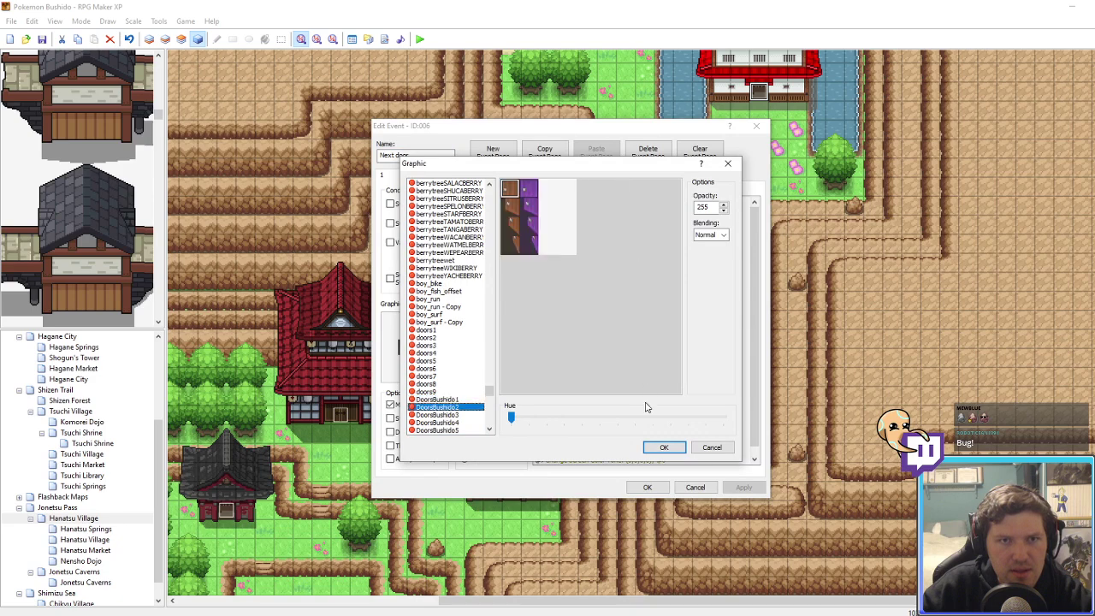
pyautogui.click(661, 448)
# Step: Set the second page's graphic of the pagoda door event to DoorsBushido2 as well and save the event
pyautogui.click(414, 178)
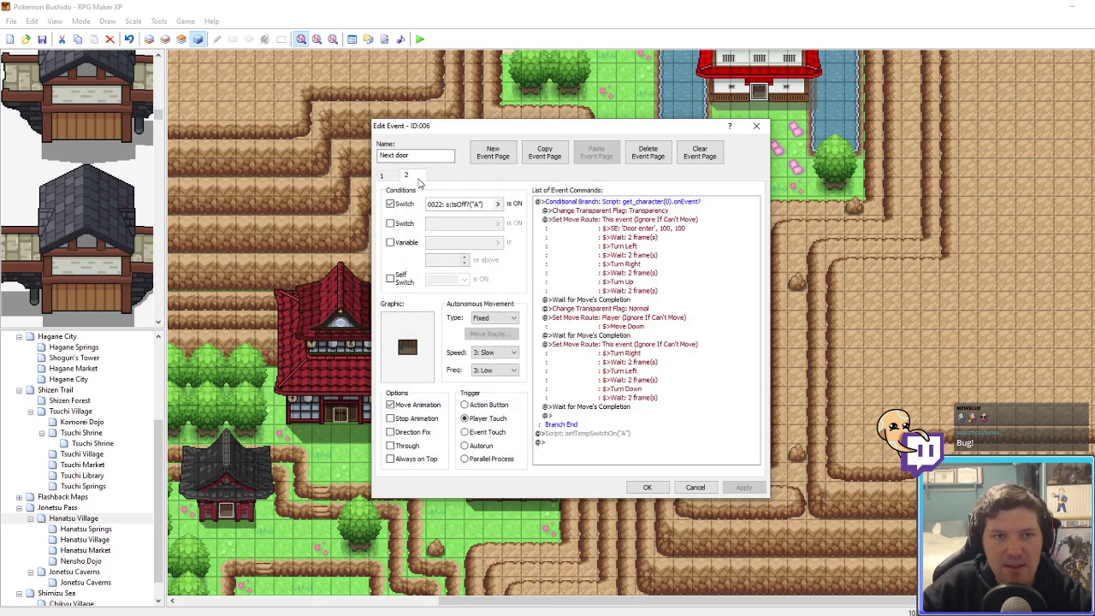
pyautogui.doubleClick(414, 346)
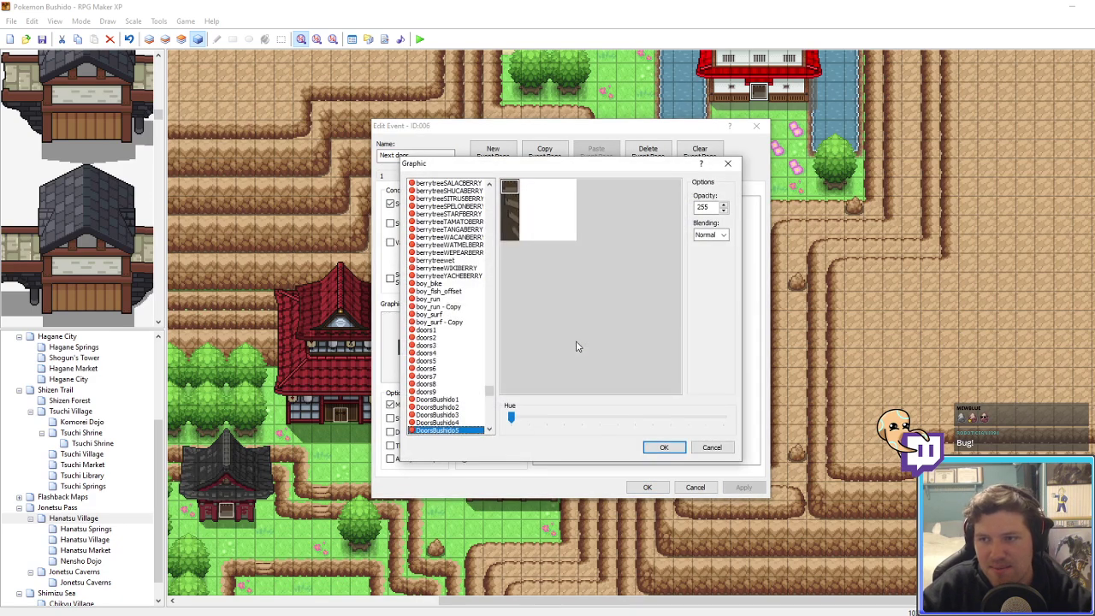
pyautogui.press('Up')
pyautogui.press('Up')
pyautogui.press('Up')
pyautogui.click(663, 449)
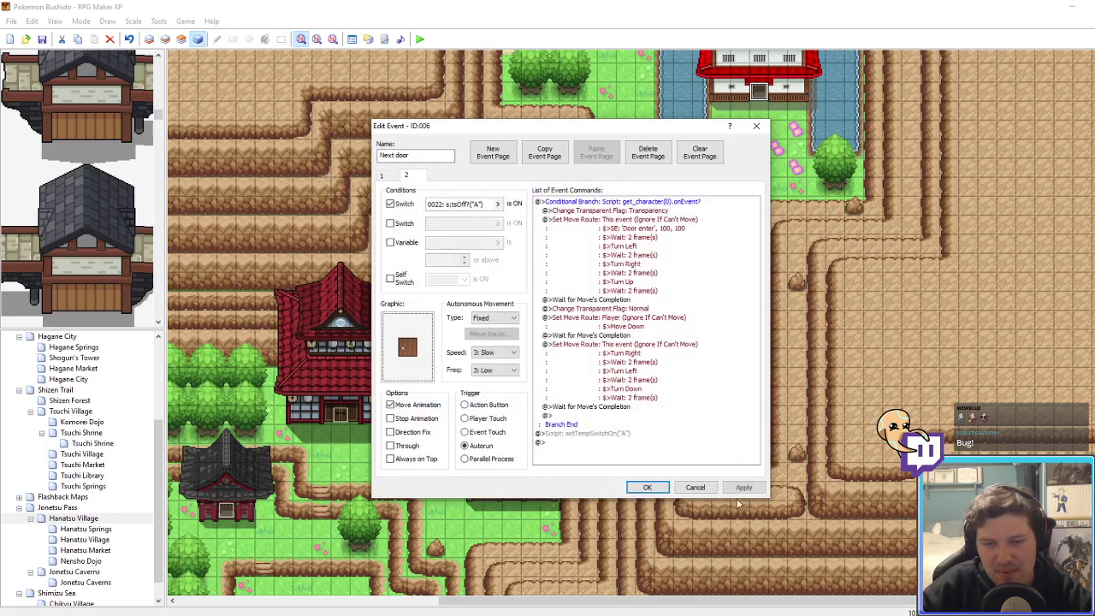
pyautogui.click(649, 487)
# Step: Change the pagoda door's Transfer Player destination to Nensho Dojo (010,015), just inside the entrance, and save the event
pyautogui.doubleClick(757, 95)
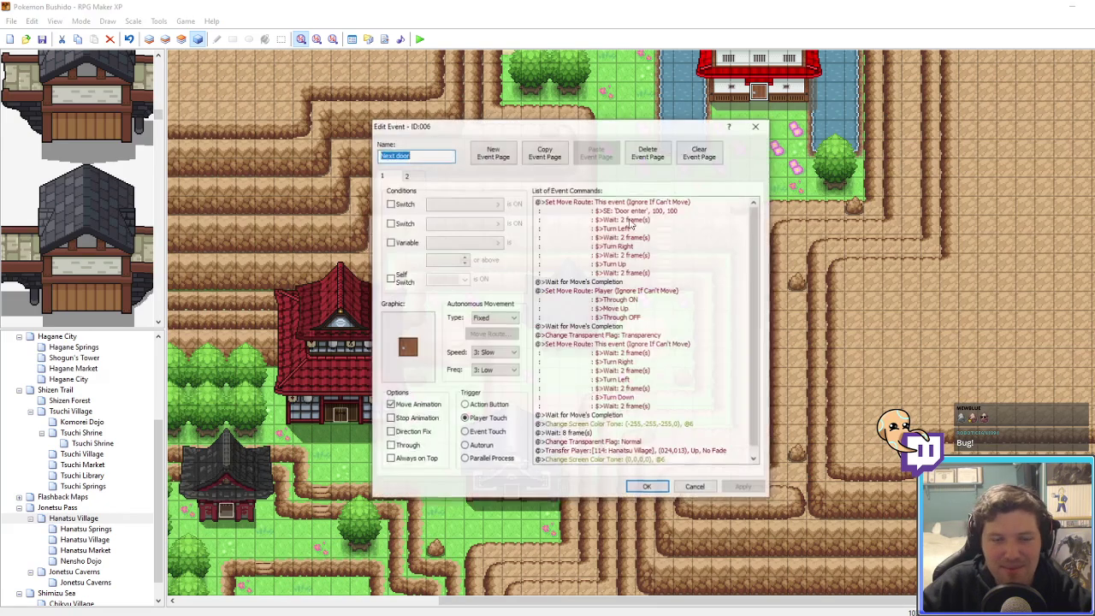
pyautogui.rightClick(647, 450)
pyautogui.click(676, 472)
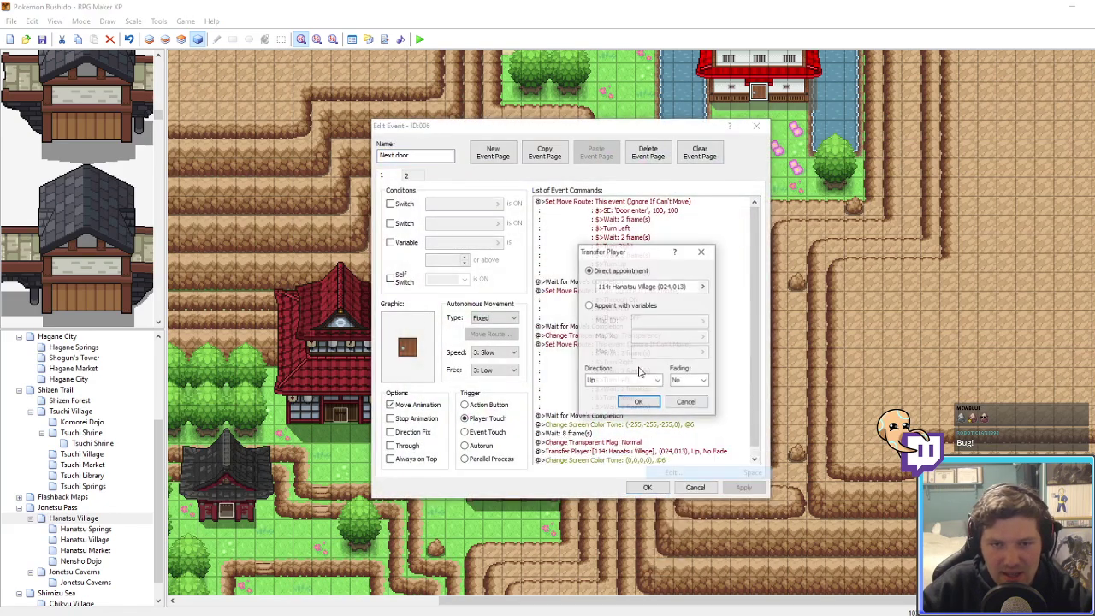
pyautogui.click(623, 290)
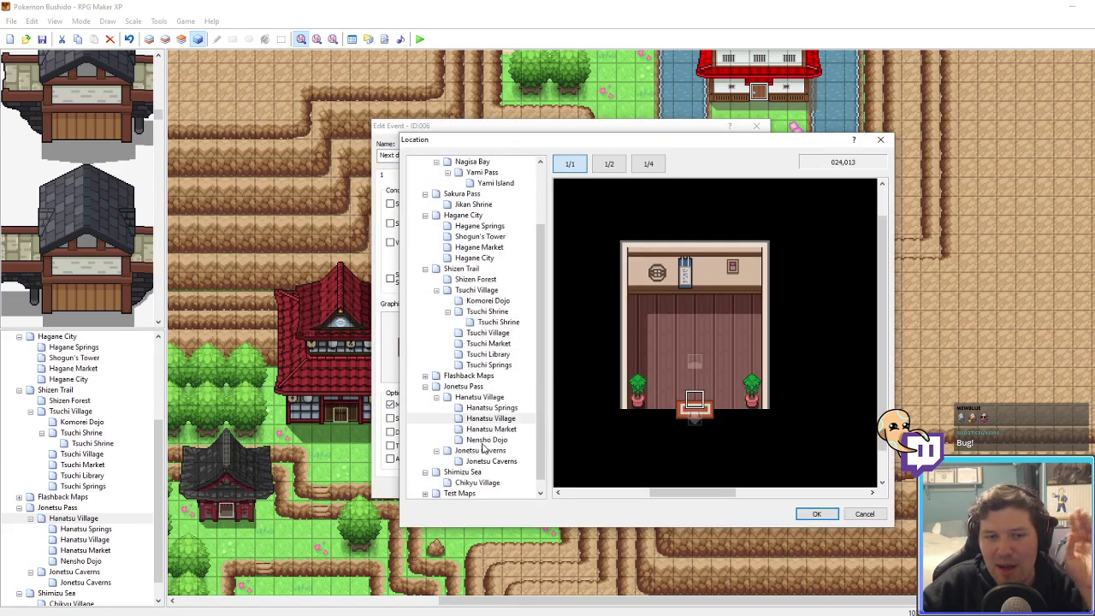
pyautogui.click(485, 441)
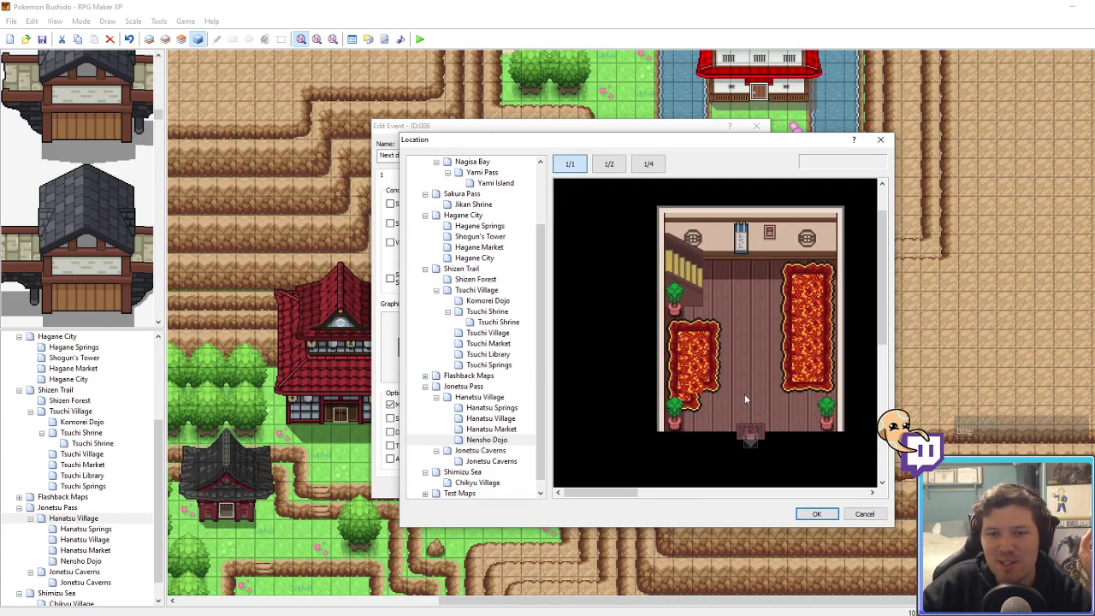
pyautogui.click(816, 513)
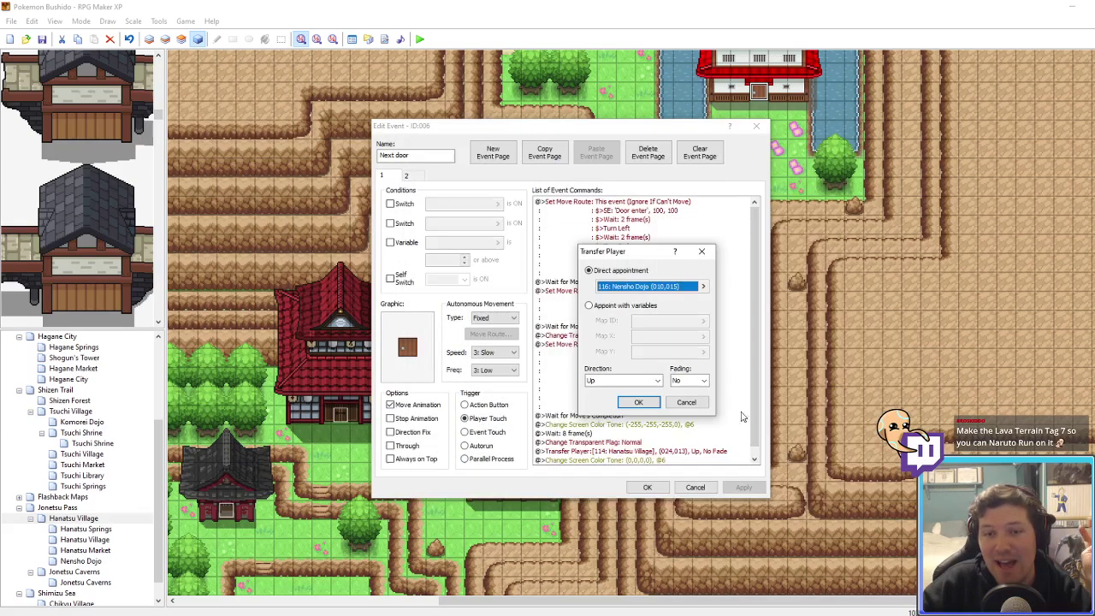
pyautogui.click(640, 403)
pyautogui.click(741, 488)
pyautogui.click(648, 487)
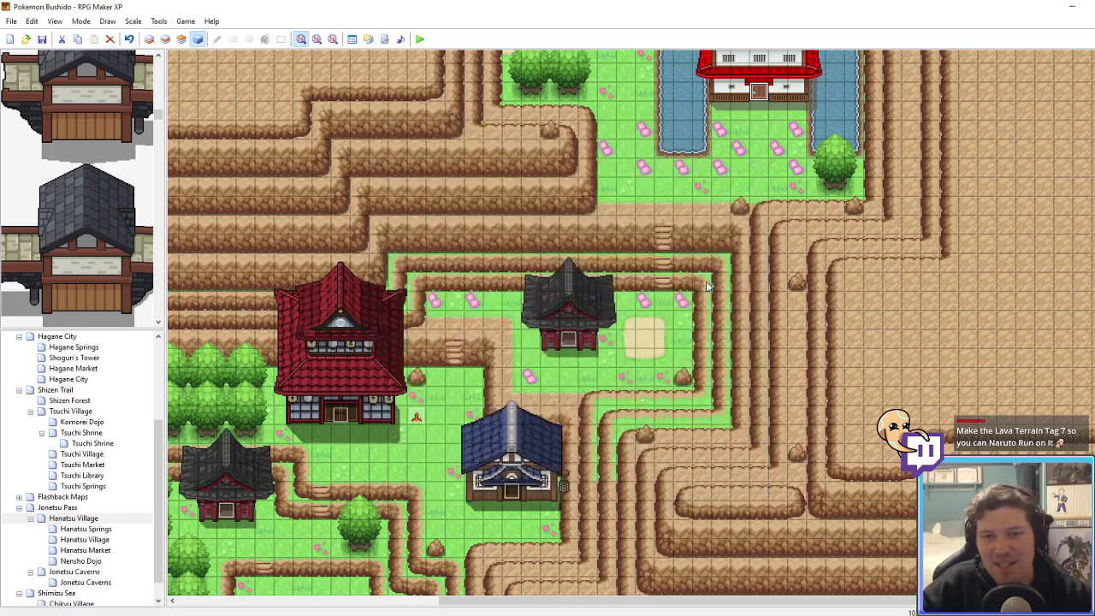
# Step: Reopen the Nensho Dojo map and extend the right lava pool's lower end one row down beside the plant on layer 2
pyautogui.scroll(5, 717, 227)
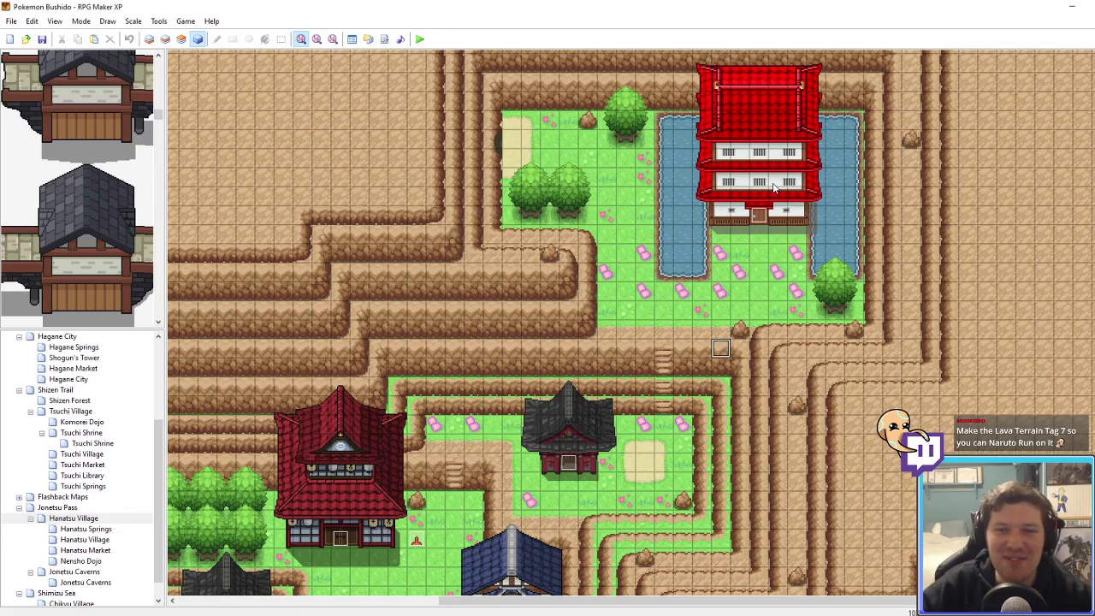
pyautogui.click(86, 530)
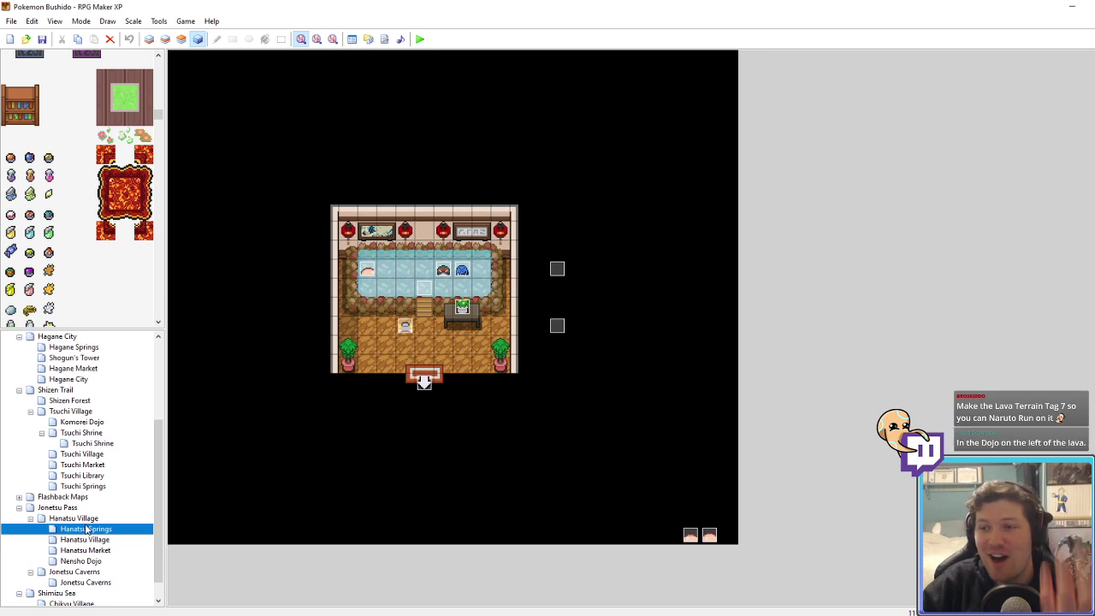
pyautogui.press('Down')
pyautogui.press('Down')
pyautogui.press('Down')
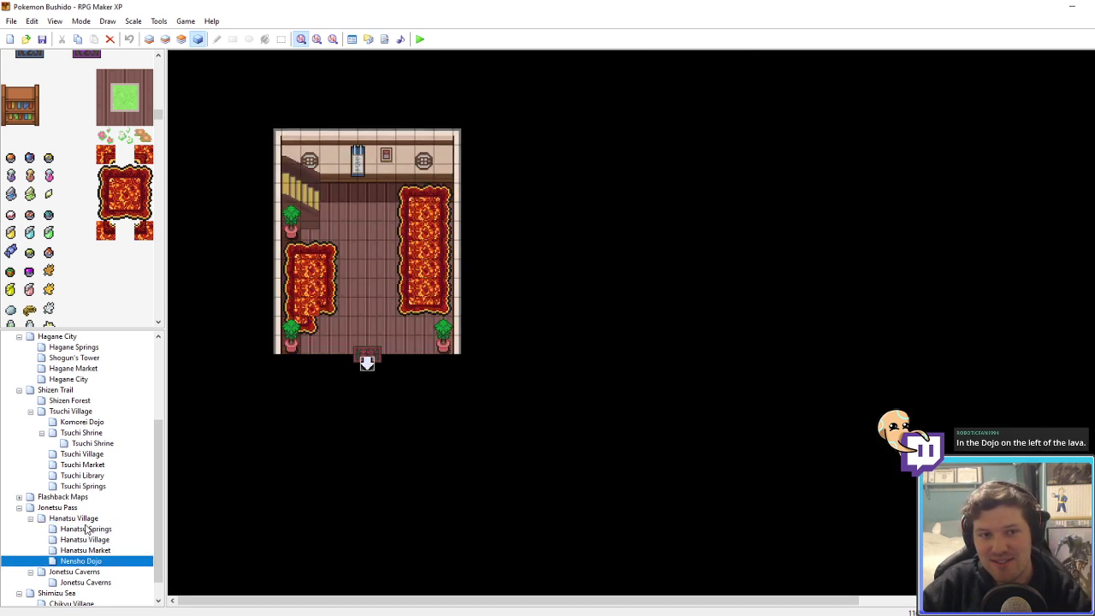
pyautogui.click(182, 40)
pyautogui.click(165, 39)
pyautogui.click(105, 154)
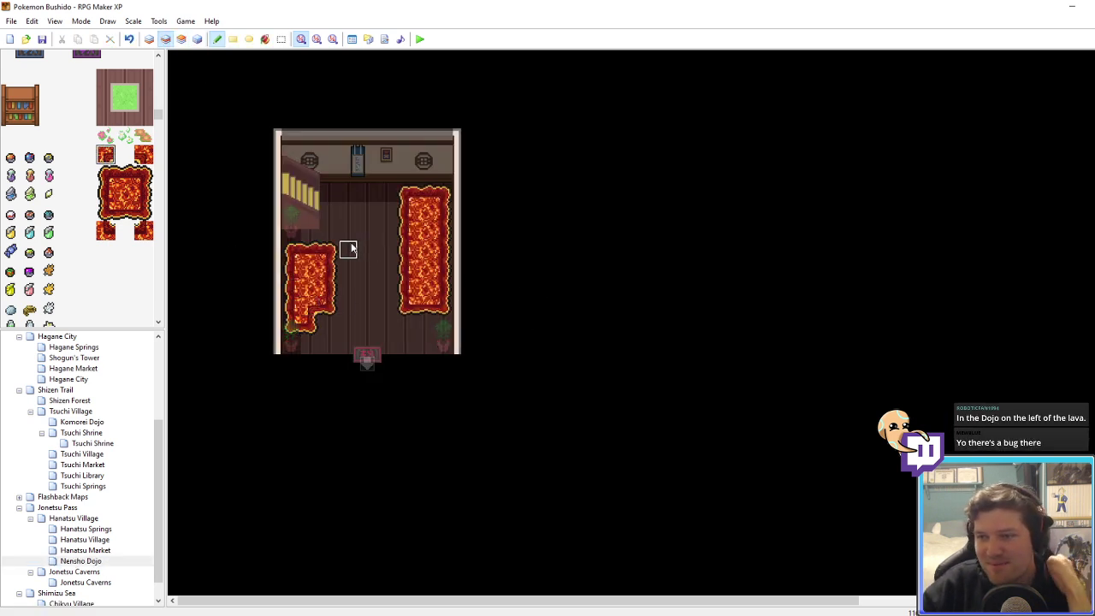
pyautogui.moveTo(437, 289); pyautogui.dragTo(439, 291, button='right')
pyautogui.click(443, 303)
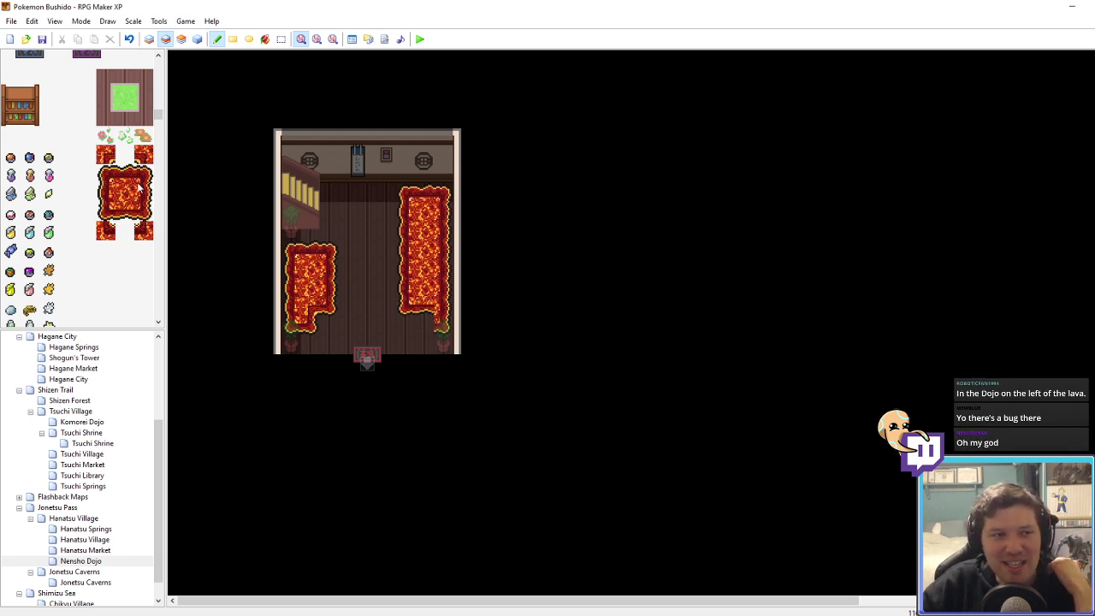
pyautogui.rightClick(403, 307)
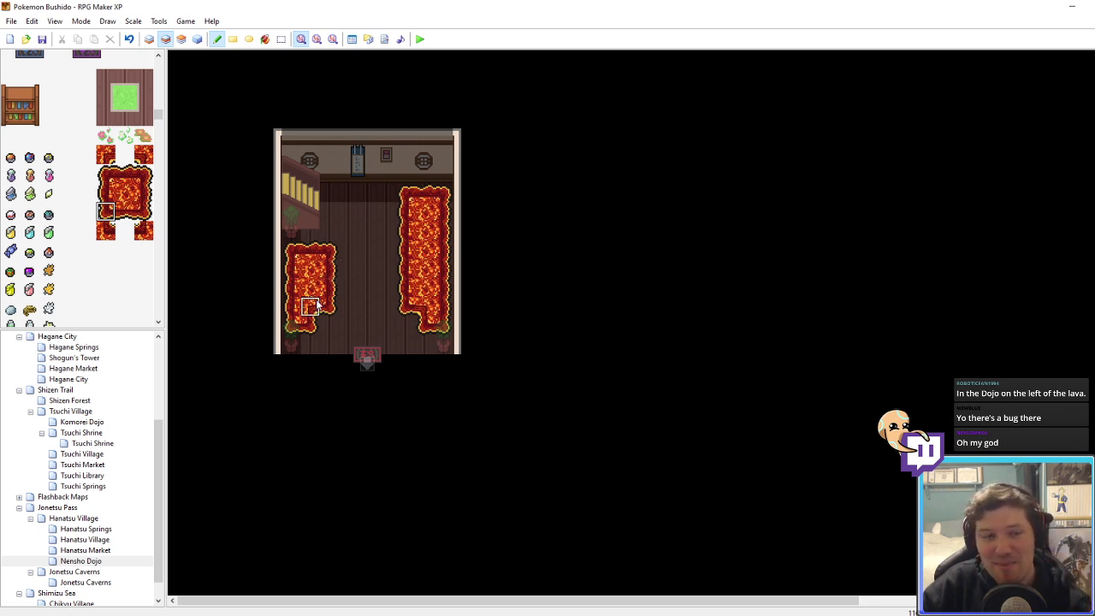
pyautogui.rightClick(367, 232)
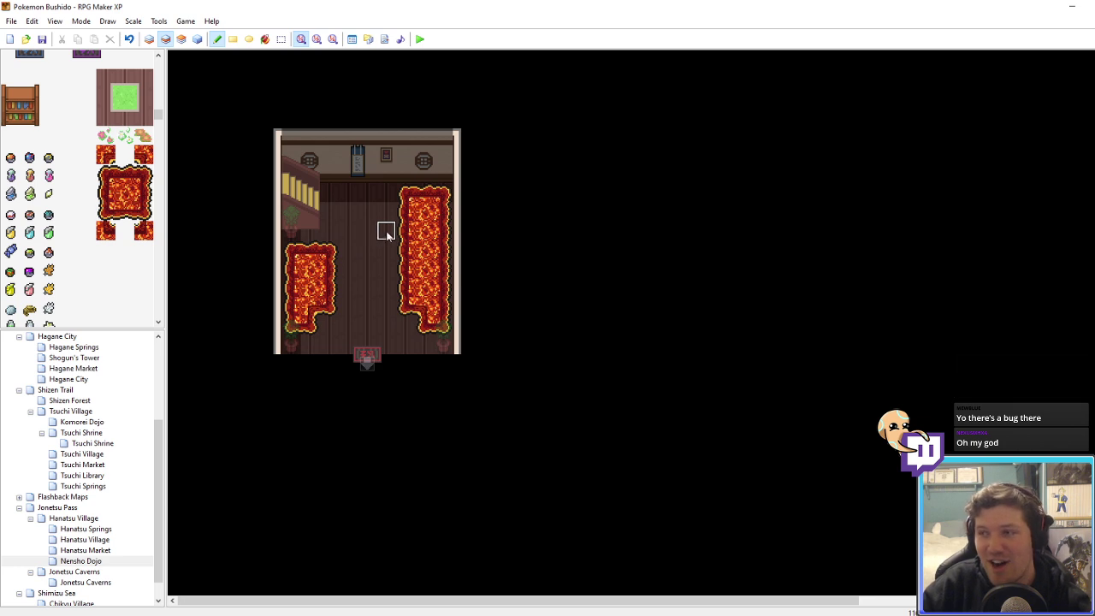
# Step: Extend the right lava pool's upper end one tile toward the room's middle, with matching corners and edges, and save the project
pyautogui.moveTo(410, 311)
pyautogui.mouseDown(button='right')
pyautogui.moveTo(425, 321)
pyautogui.moveTo(409, 308)
pyautogui.mouseUp(button='right')
pyautogui.click(392, 210)
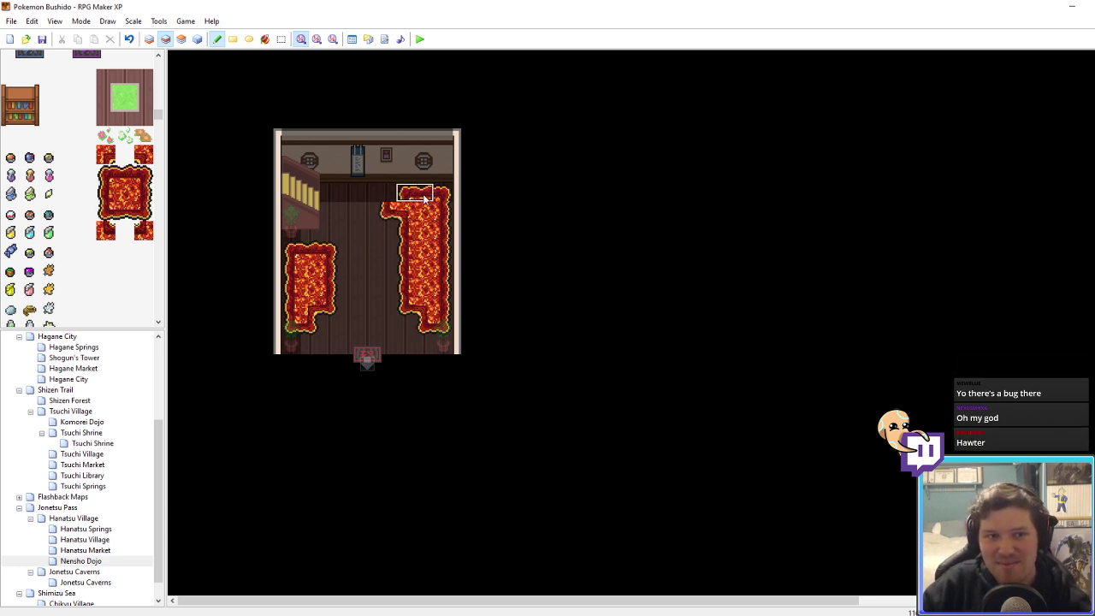
pyautogui.rightClick(425, 199)
pyautogui.click(406, 195)
pyautogui.rightClick(390, 211)
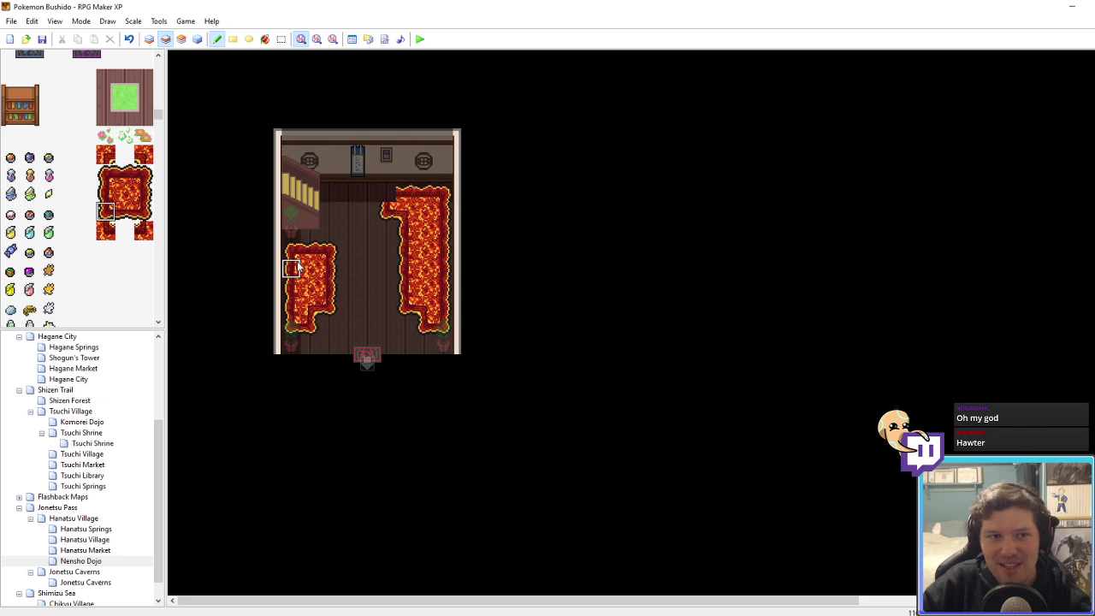
pyautogui.rightClick(296, 253)
pyautogui.click(390, 196)
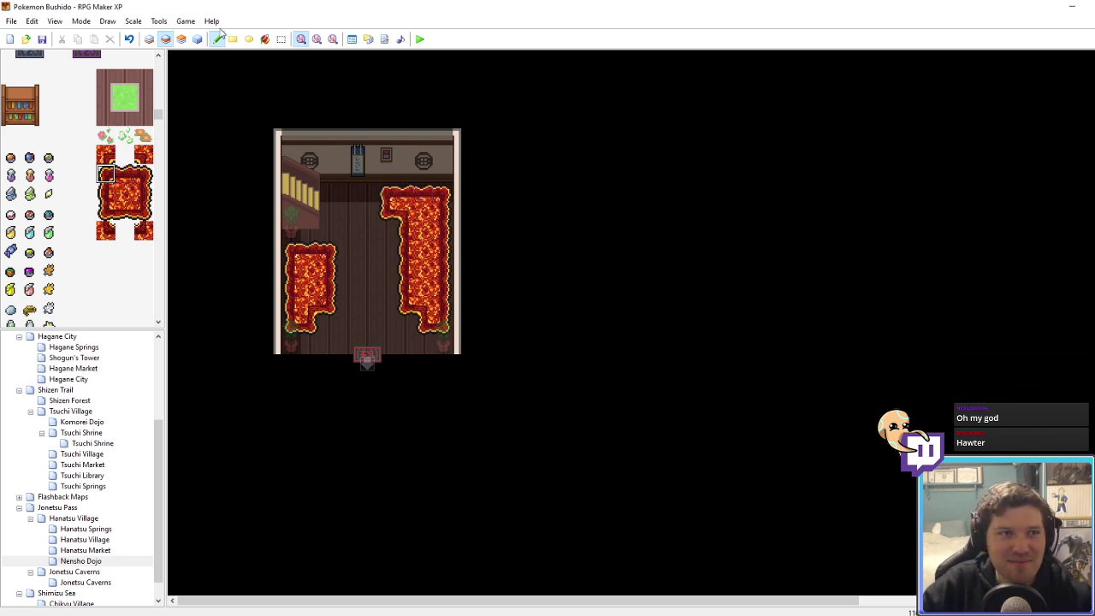
pyautogui.click(198, 39)
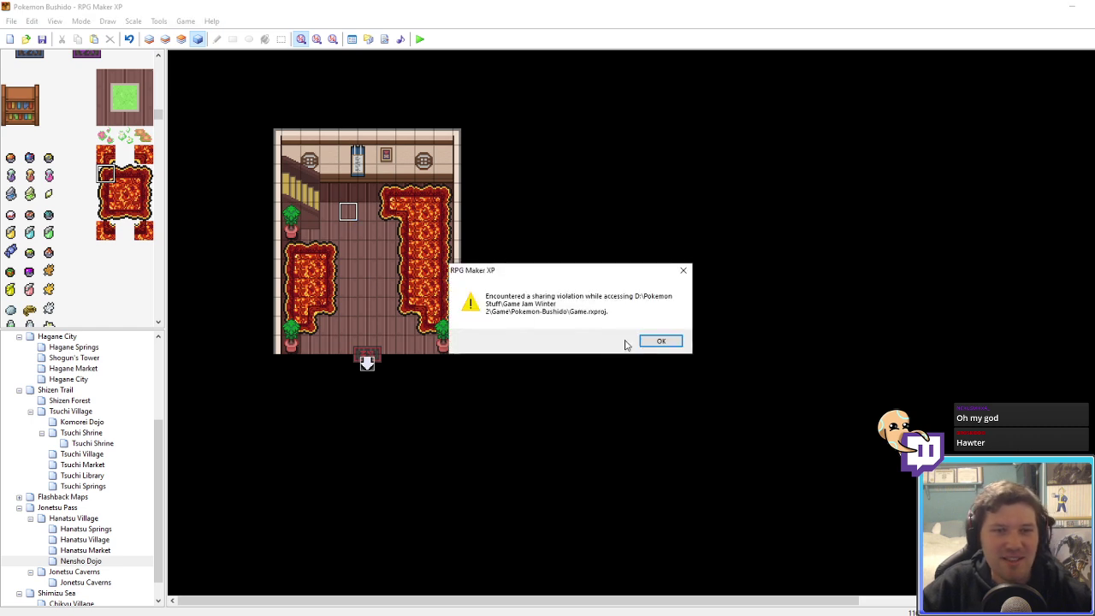
pyautogui.click(657, 340)
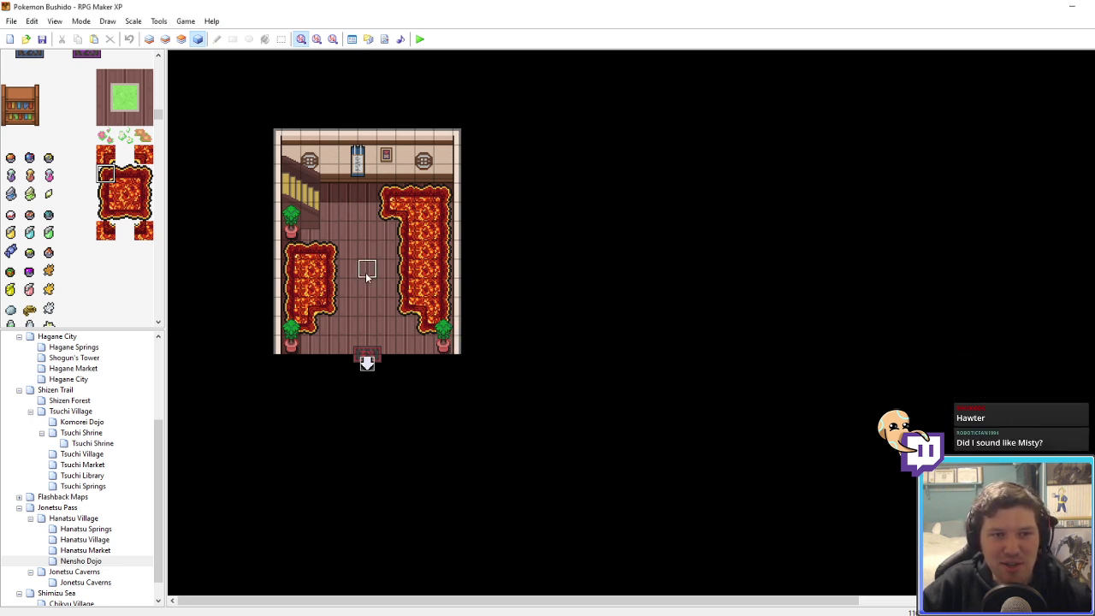
# Step: Switch to layer 1 and examine how the Komorei Dojo rooms use white trim along the edges of their wooden floors
pyautogui.scroll(4, 120, 201)
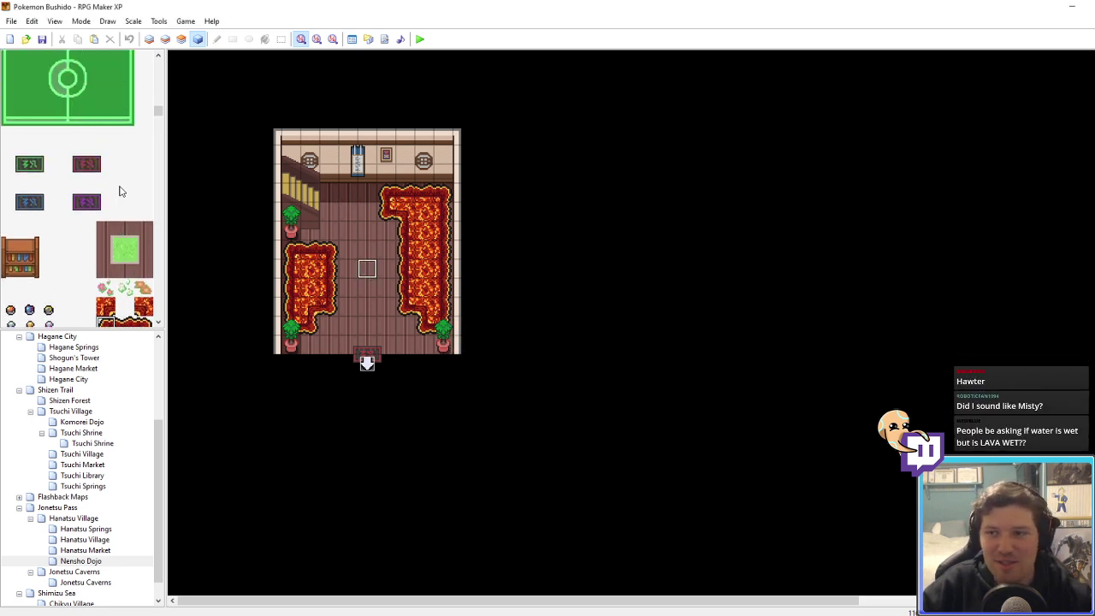
pyautogui.scroll(-3, 117, 219)
pyautogui.click(148, 39)
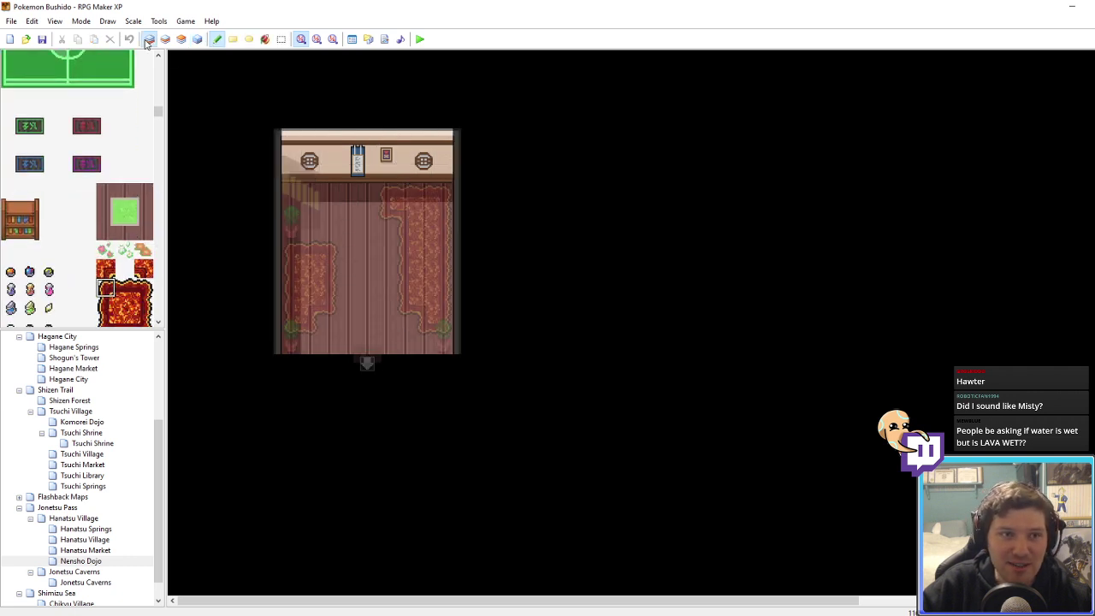
pyautogui.scroll(-5, 125, 285)
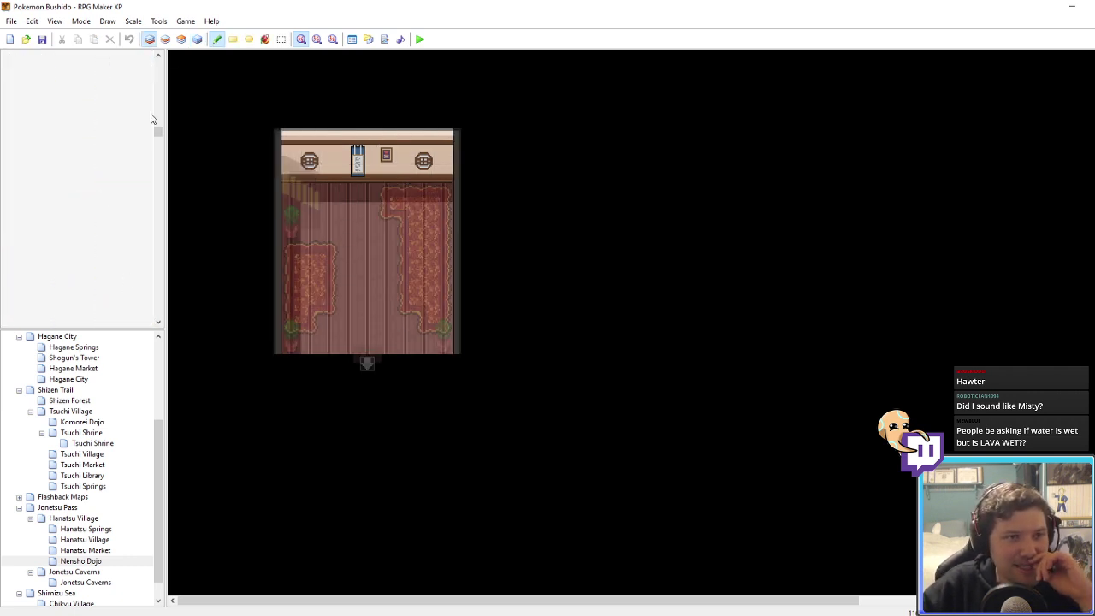
pyautogui.moveTo(159, 137); pyautogui.dragTo(159, 111)
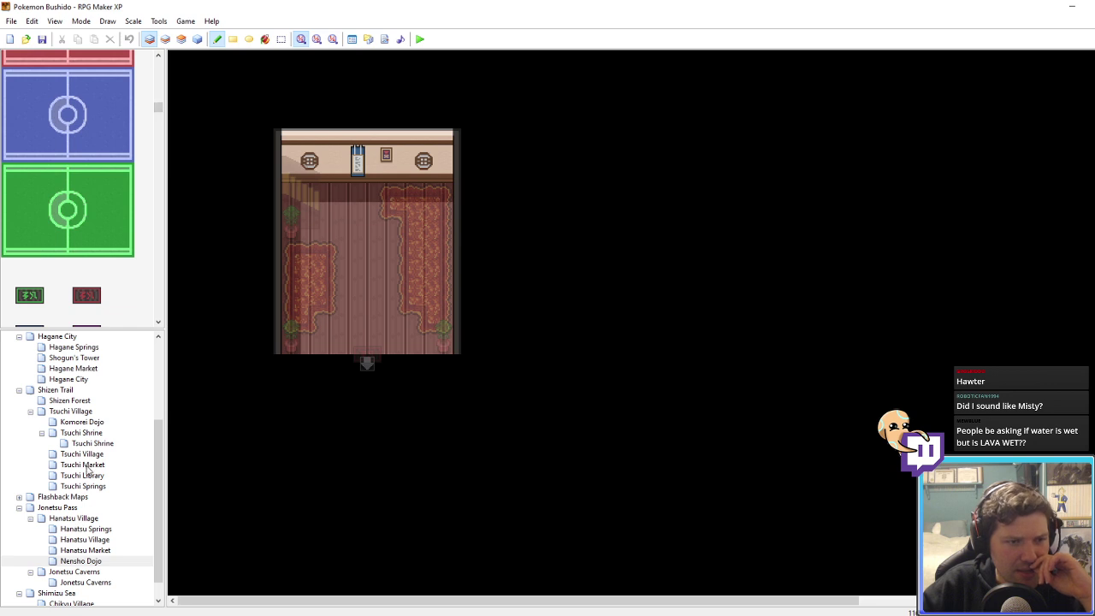
pyautogui.click(89, 424)
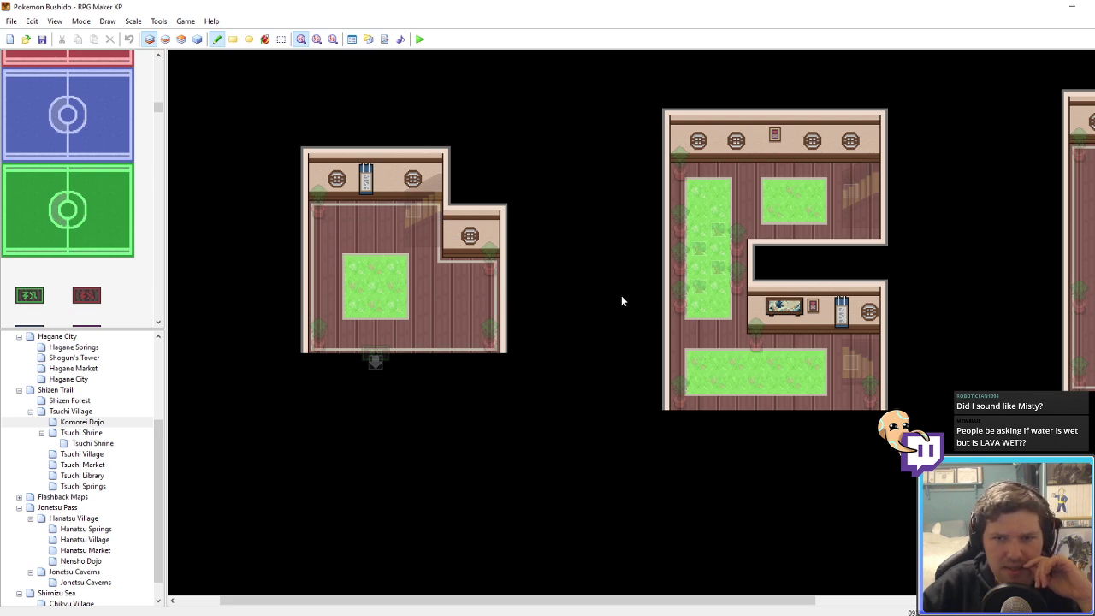
pyautogui.hscroll(5, 591, 281)
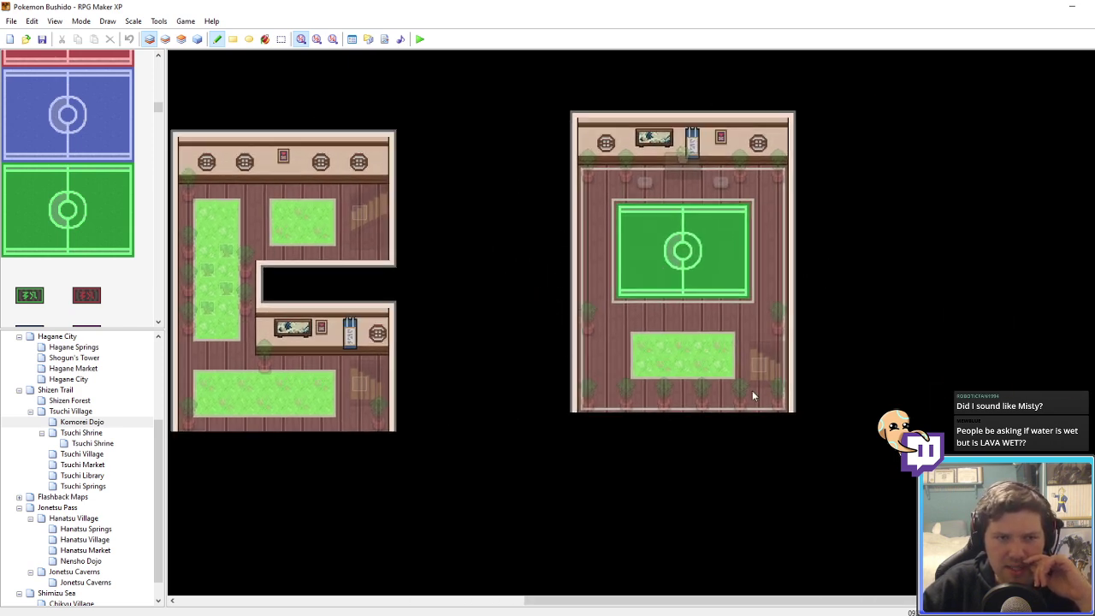
pyautogui.hscroll(-5, 758, 319)
pyautogui.press('F4')
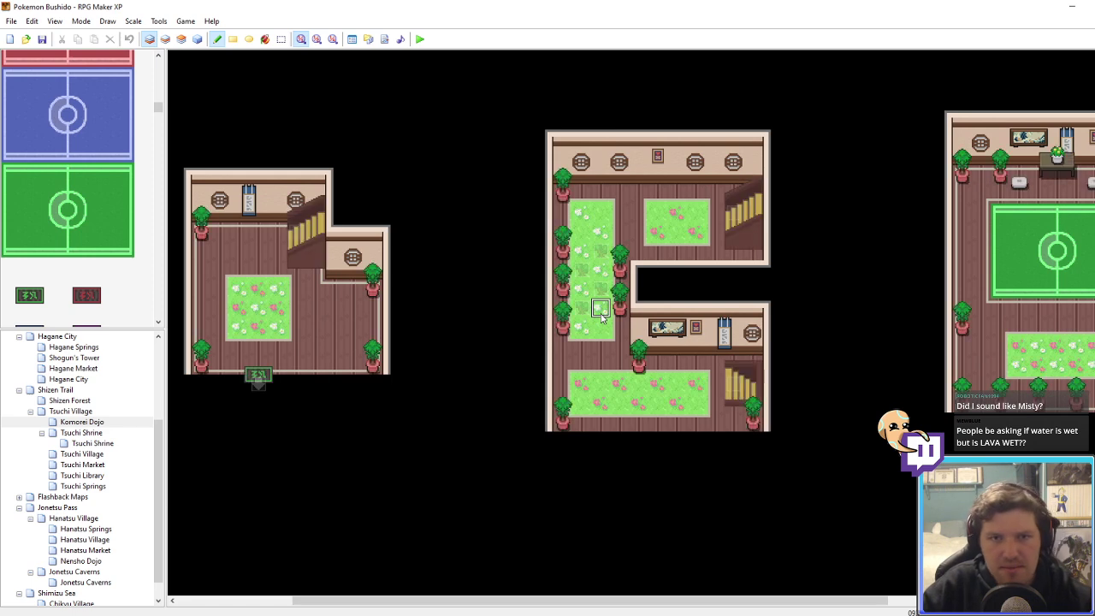
pyautogui.hscroll(-2, 390, 294)
pyautogui.press('F5')
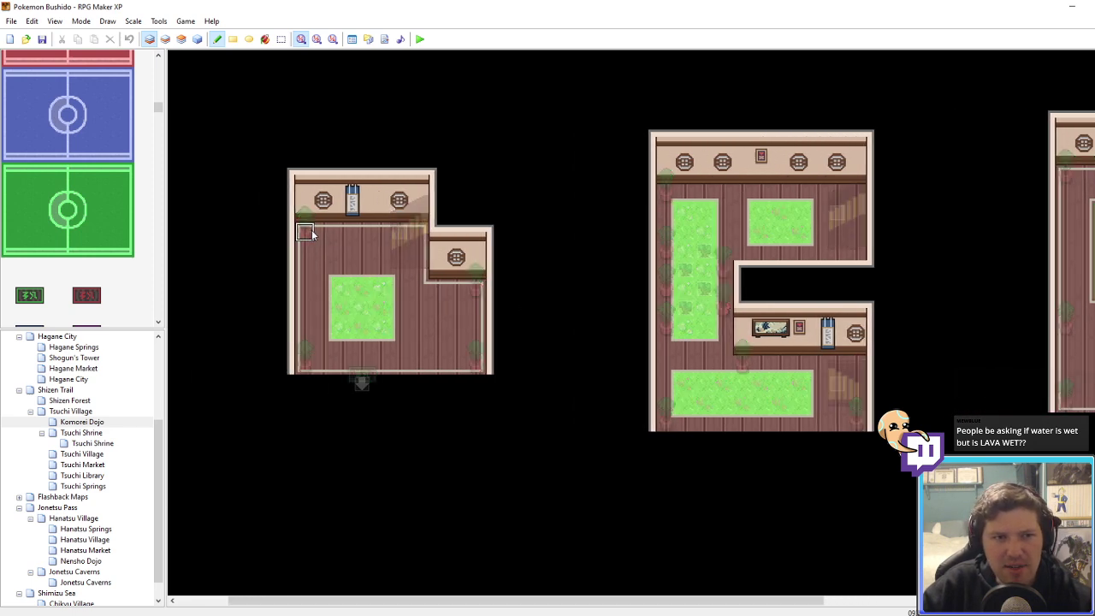
# Step: Reopen the Nensho Dojo map and paint white floor trim down the room's left side, plus the right side's corner pieces, on layer 1
pyautogui.click(94, 561)
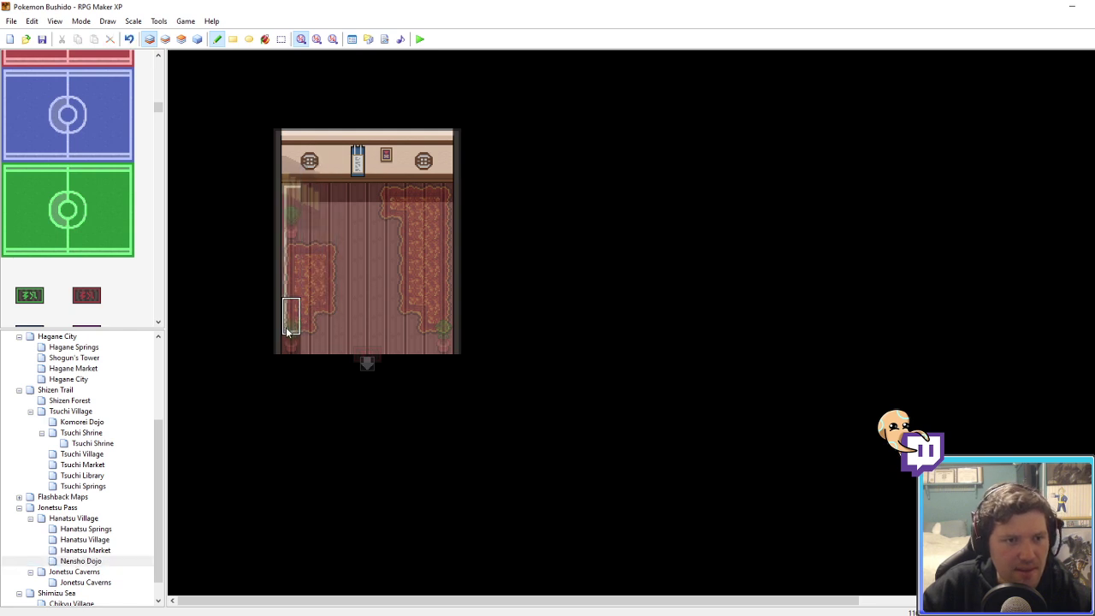
pyautogui.scroll(10, 58, 220)
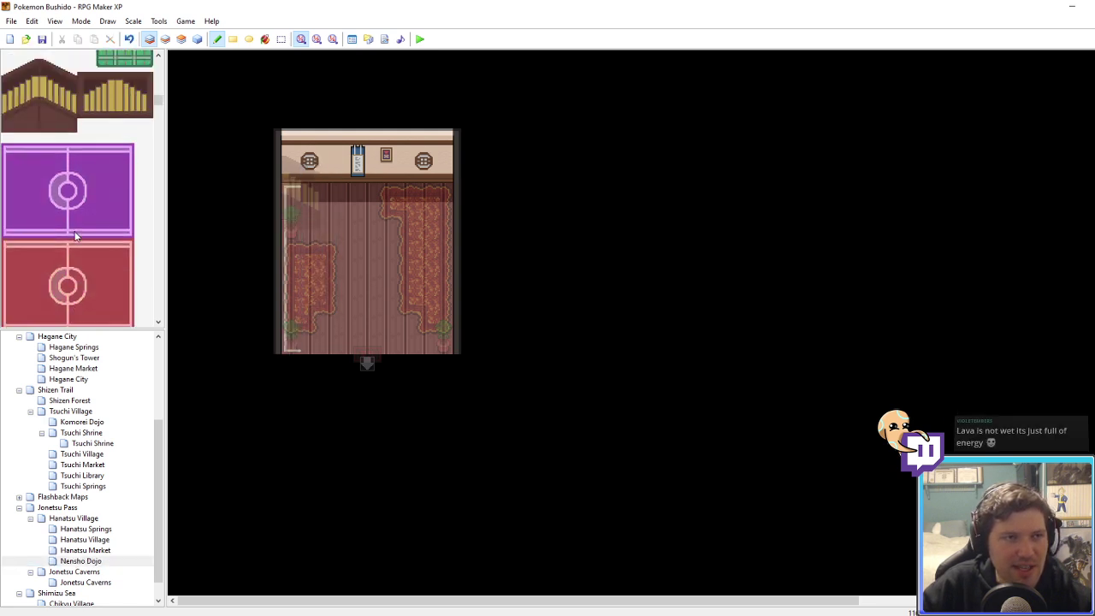
pyautogui.click(93, 306)
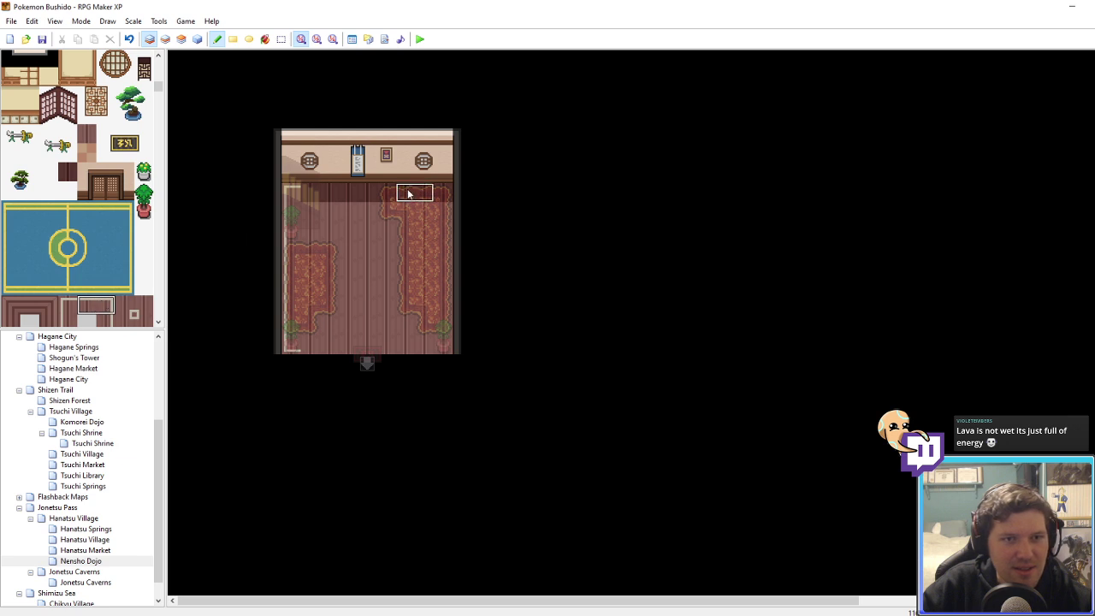
pyautogui.scroll(-3, 108, 257)
pyautogui.click(106, 267)
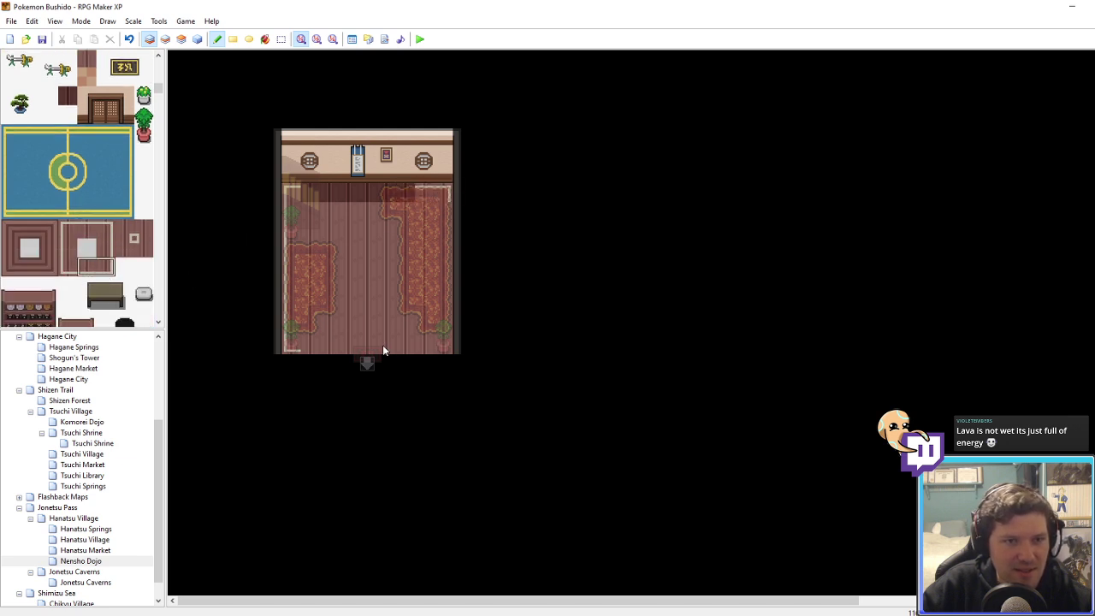
pyautogui.click(434, 344)
# Step: Complete the white floor trim along the room's right wall, back wall and entrance side on layer 1
pyautogui.click(105, 248)
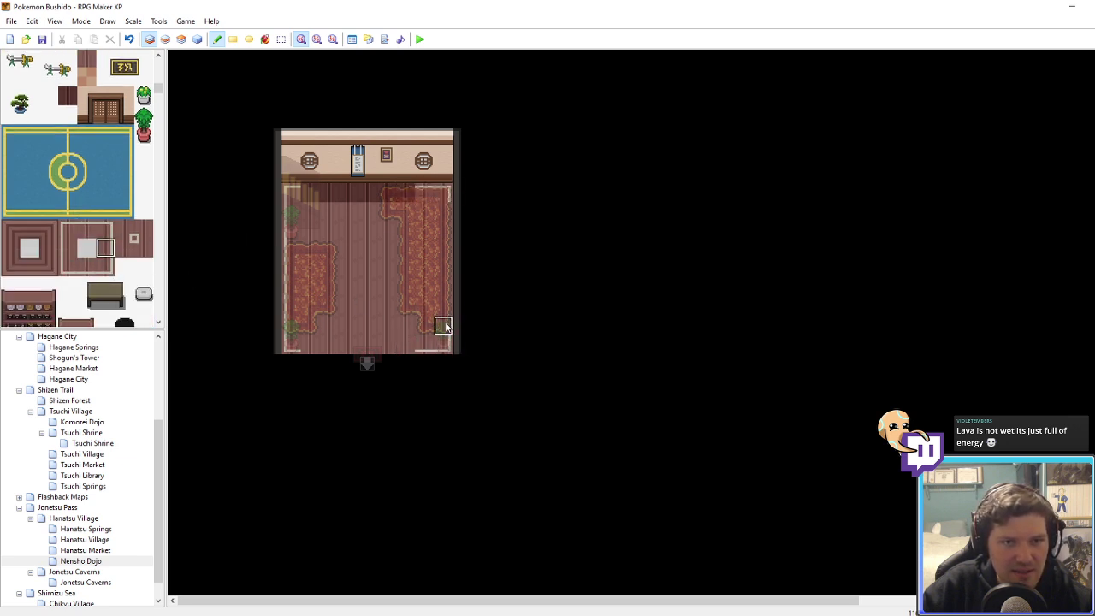
pyautogui.moveTo(445, 328)
pyautogui.mouseDown()
pyautogui.moveTo(448, 208)
pyautogui.moveTo(318, 199)
pyautogui.mouseUp()
pyautogui.rightClick(425, 194)
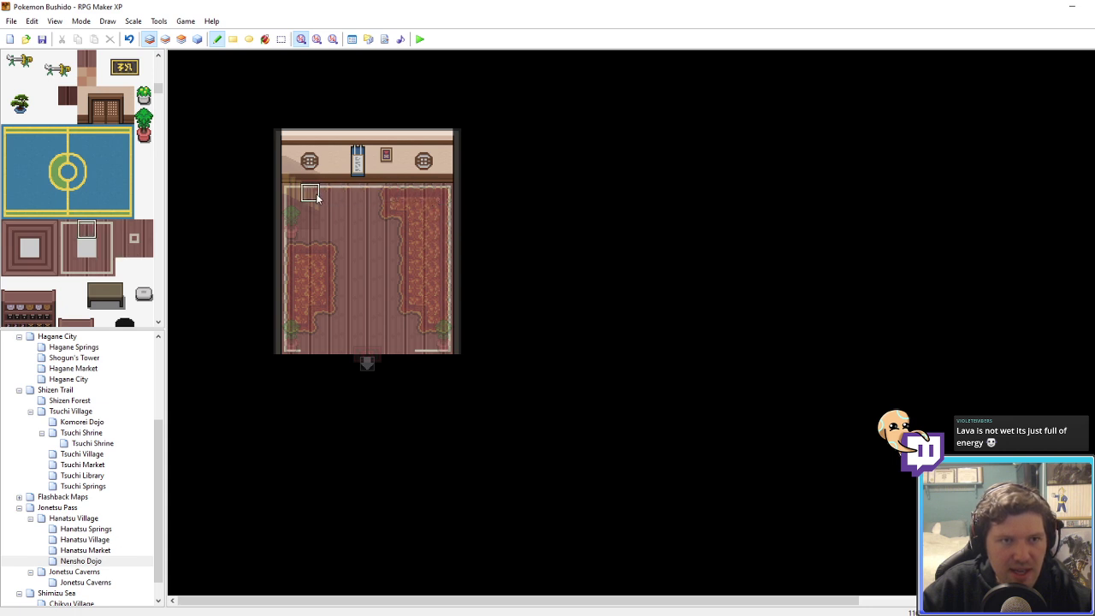
pyautogui.click(92, 268)
pyautogui.moveTo(308, 346); pyautogui.dragTo(445, 346)
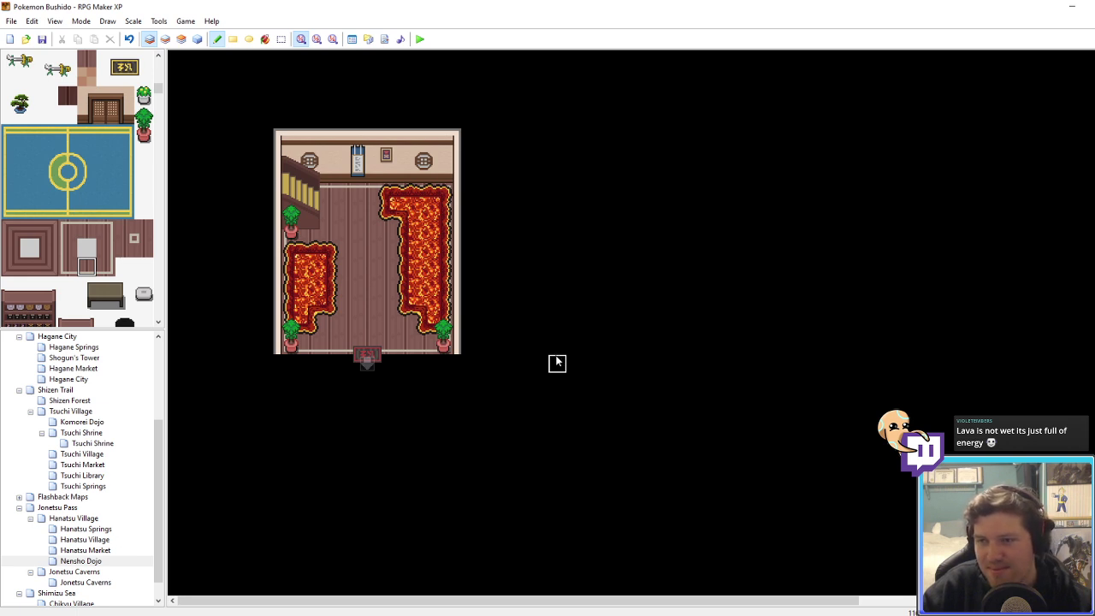
pyautogui.press('F4')
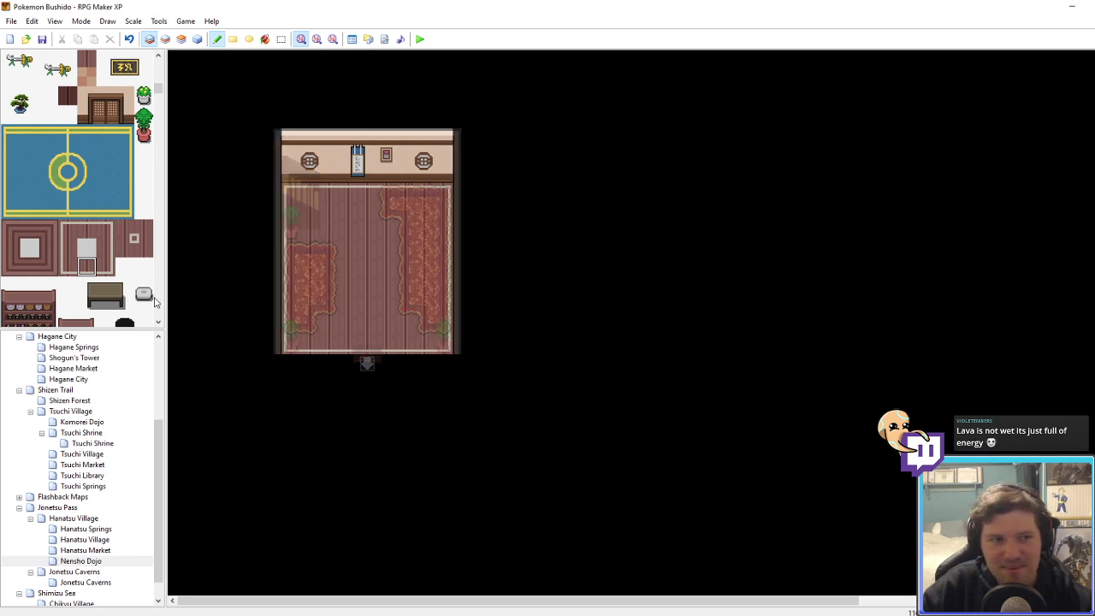
# Step: Paint the top edge and upper corners of a three-tile-wide white outline on the floor between the two lava pools
pyautogui.click(133, 237)
pyautogui.click(110, 235)
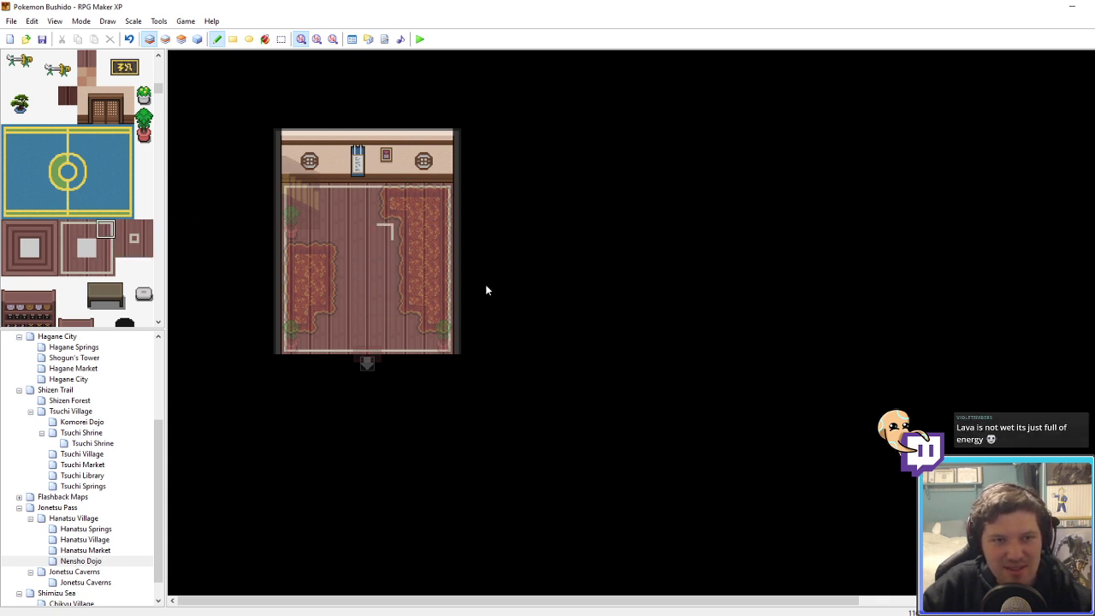
pyautogui.click(68, 229)
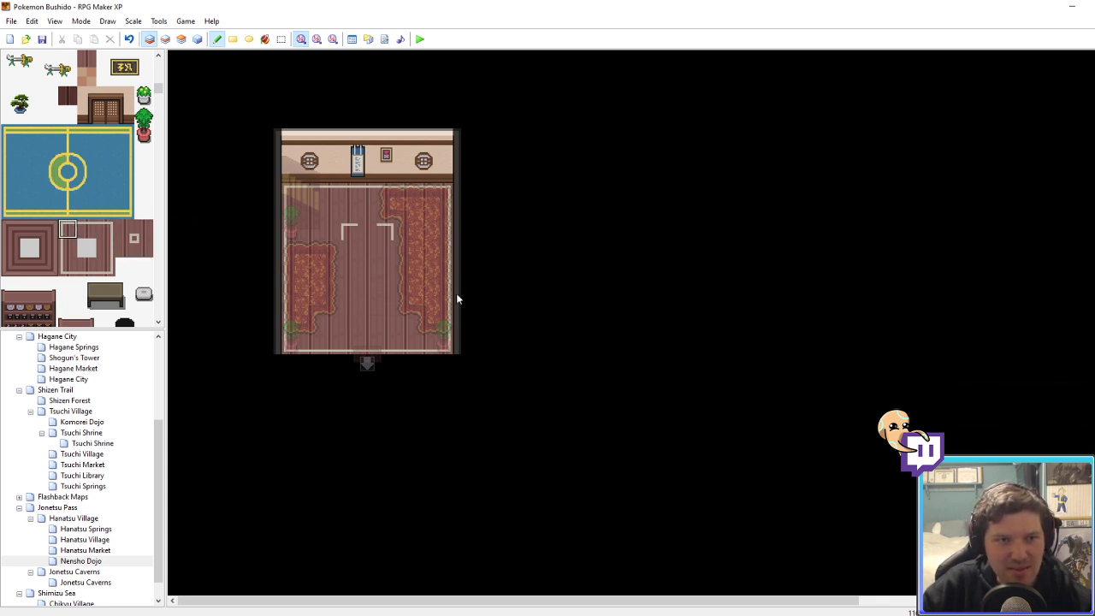
pyautogui.click(87, 230)
pyautogui.click(367, 229)
# Step: Complete the floor outline with its left, bottom and right edges, making it five tiles tall, and switch to the event layer
pyautogui.click(68, 248)
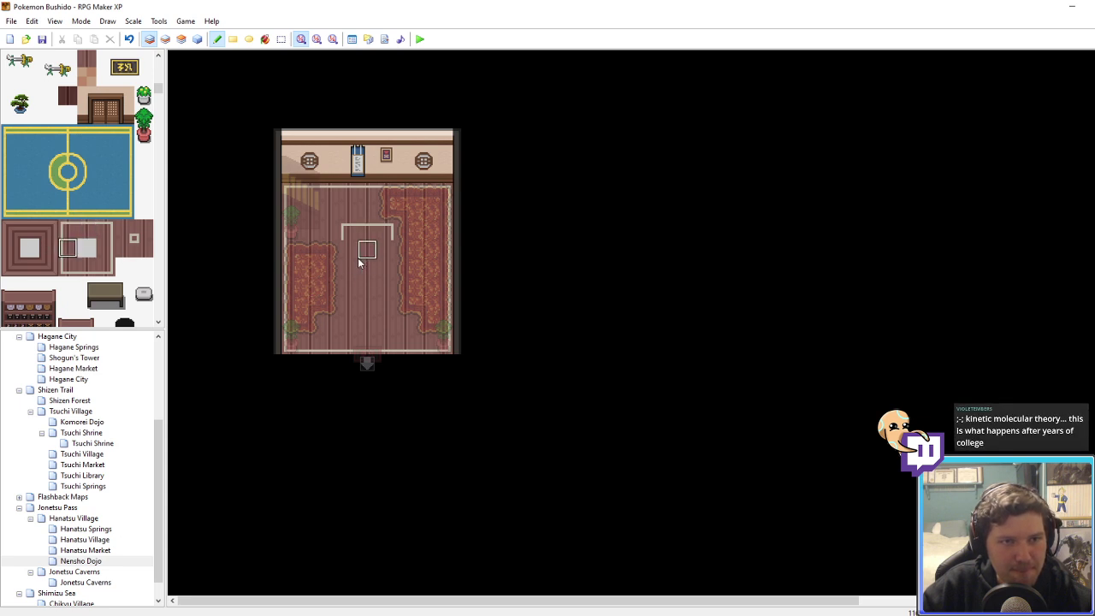
pyautogui.moveTo(349, 248); pyautogui.dragTo(349, 286)
pyautogui.click(68, 266)
pyautogui.click(349, 306)
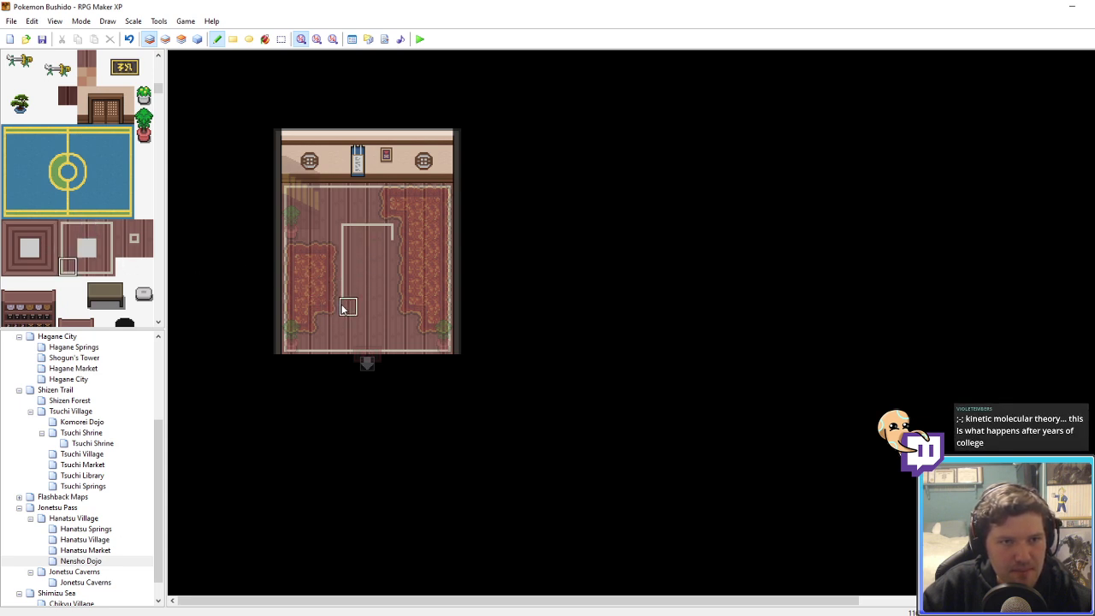
pyautogui.click(87, 267)
pyautogui.click(368, 306)
pyautogui.click(105, 266)
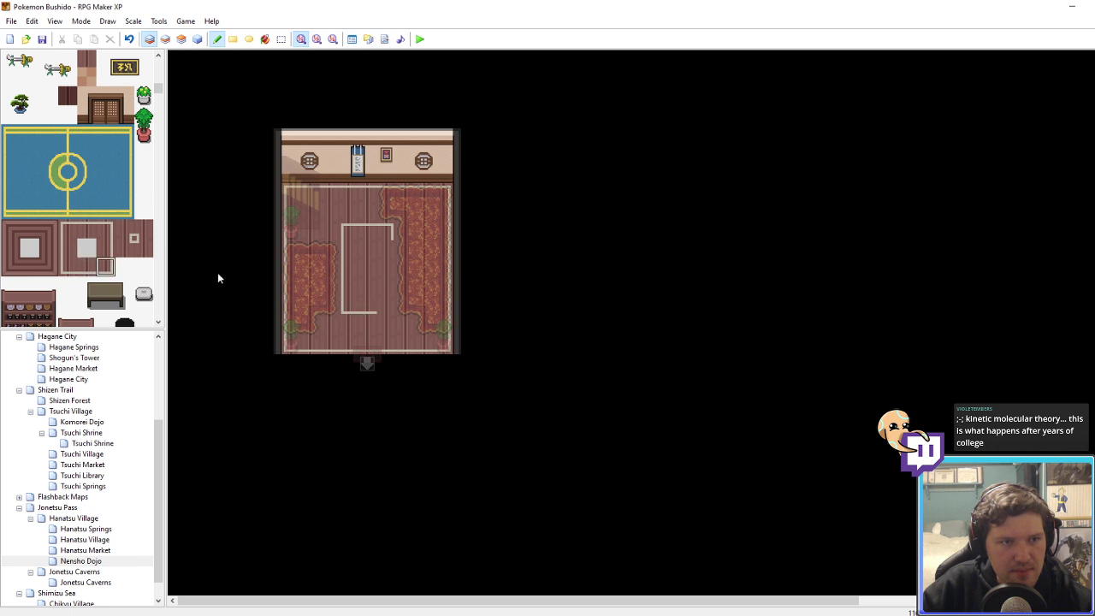
pyautogui.click(387, 306)
pyautogui.click(105, 248)
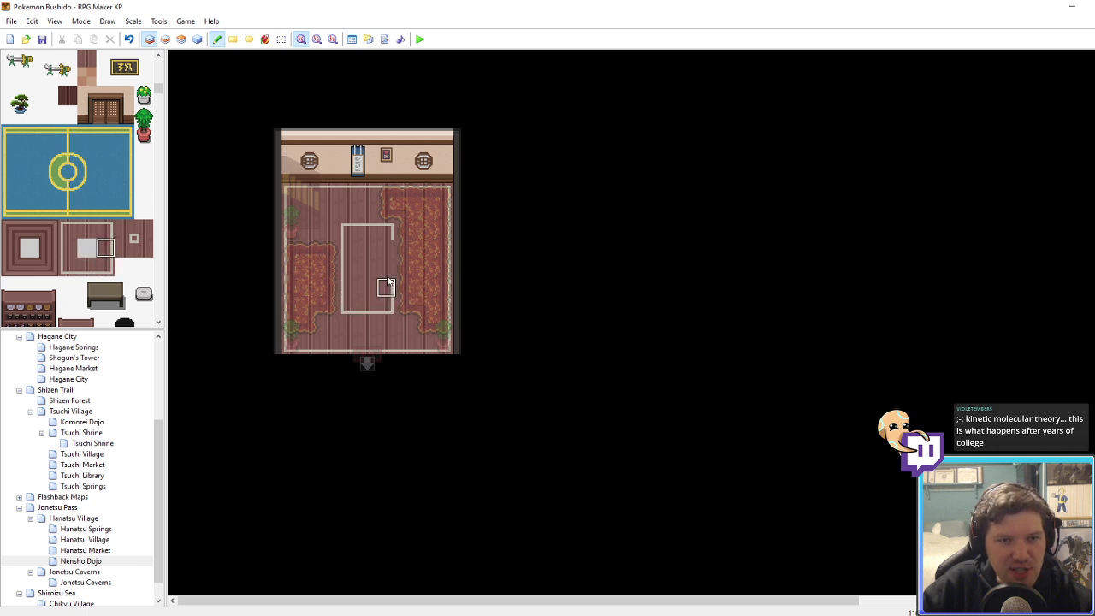
pyautogui.moveTo(386, 291); pyautogui.dragTo(386, 249)
pyautogui.click(197, 39)
pyautogui.doubleClick(369, 268)
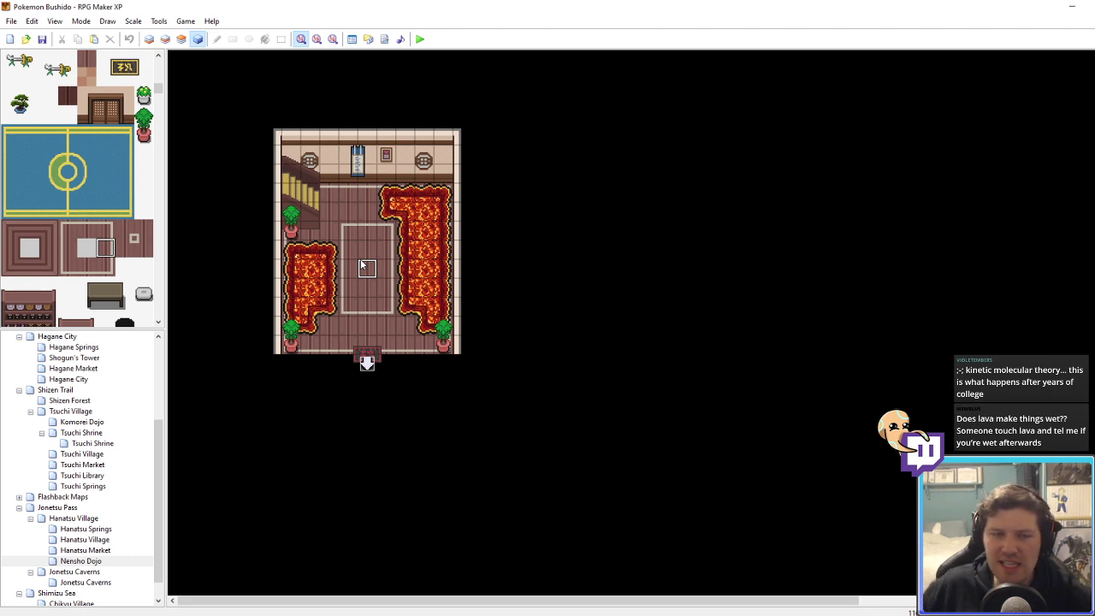
pyautogui.rightClick(364, 274)
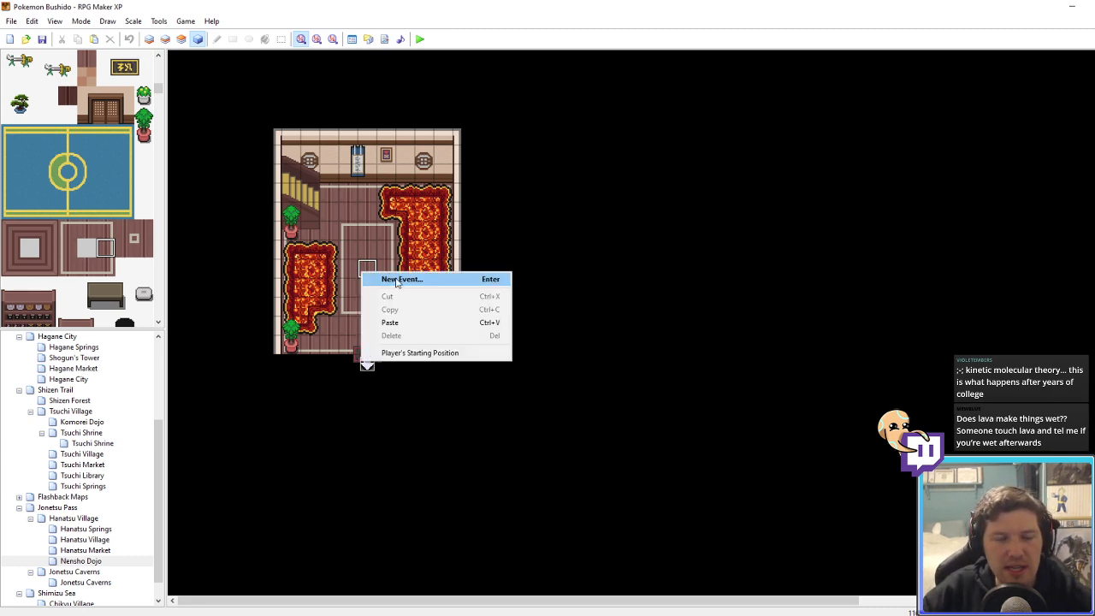
pyautogui.click(396, 282)
pyautogui.click(761, 125)
pyautogui.click(349, 273)
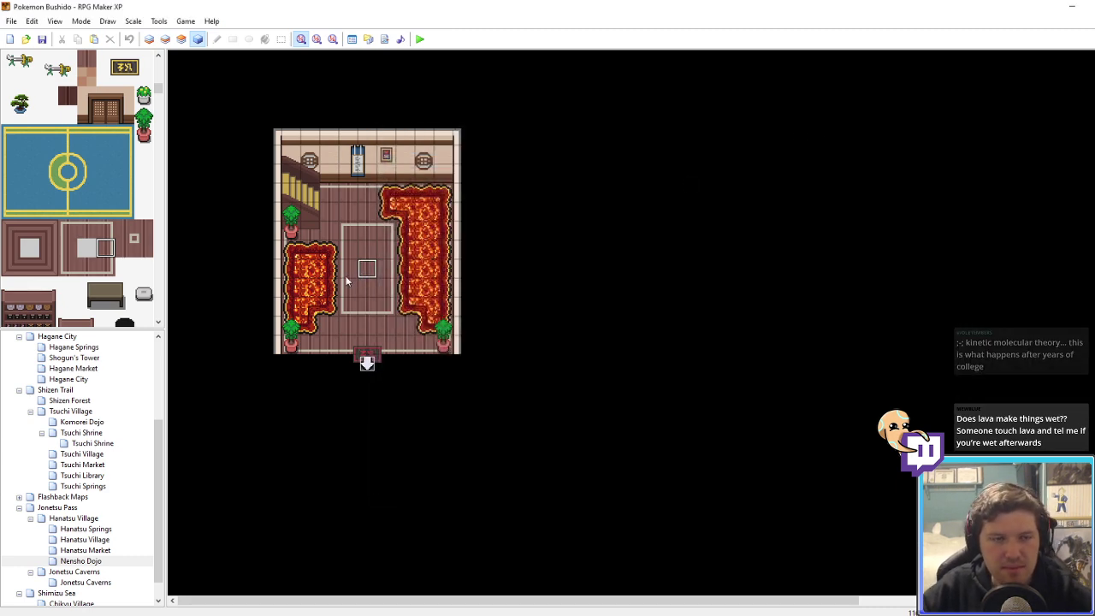
pyautogui.doubleClick(349, 273)
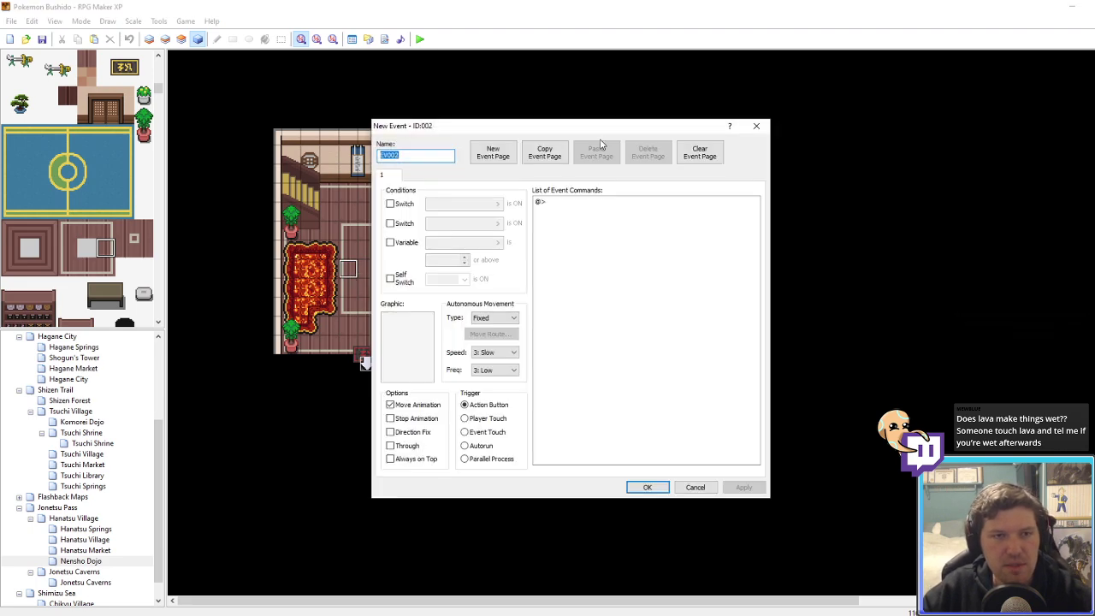
pyautogui.click(756, 126)
# Step: Copy the invisible Counter(9) event near the Jonetsu Pass bridge onto the middle tile of the Nensho Dojo outline's left edge and open it
pyautogui.click(57, 508)
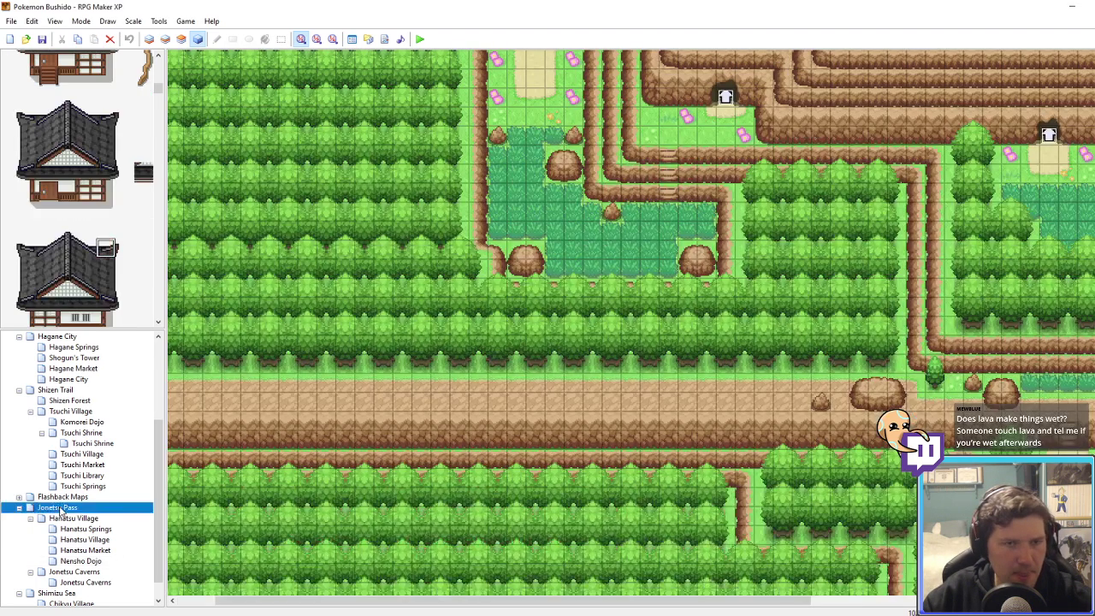
pyautogui.click(71, 500)
pyautogui.click(64, 504)
pyautogui.moveTo(673, 340); pyautogui.dragTo(872, 415, button='middle')
pyautogui.click(847, 506)
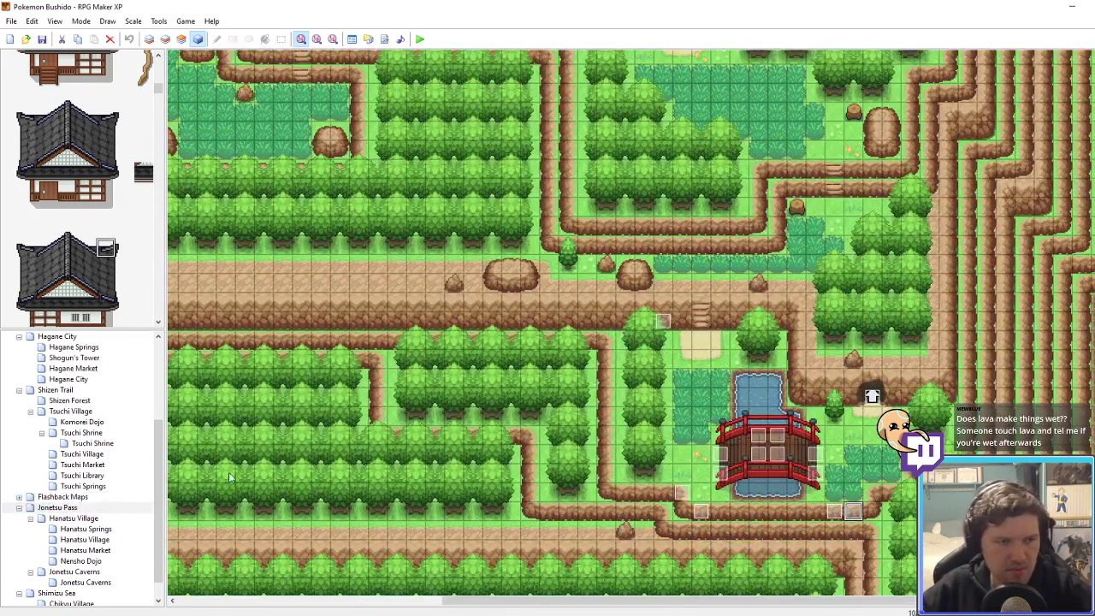
pyautogui.click(81, 561)
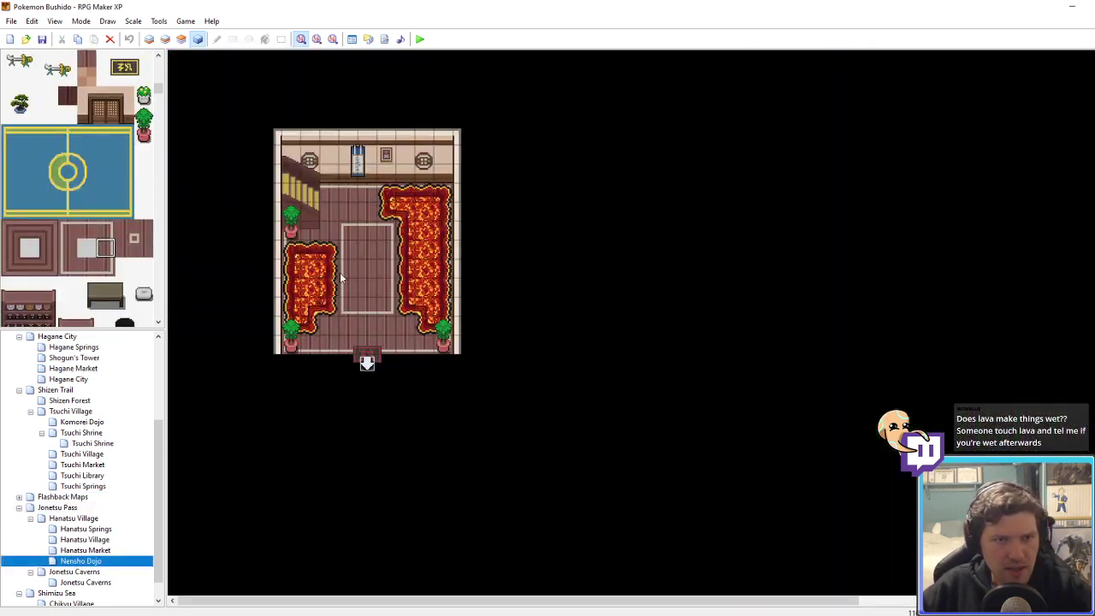
pyautogui.doubleClick(346, 270)
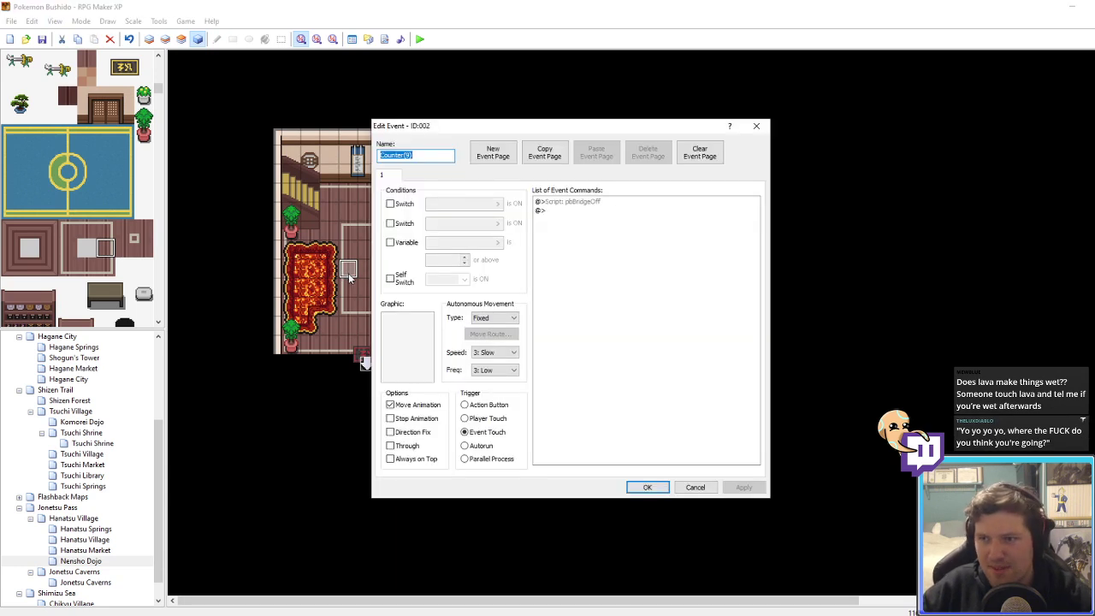
# Step: Assign the trchar146_2 character graphic to the pasted event
pyautogui.doubleClick(419, 342)
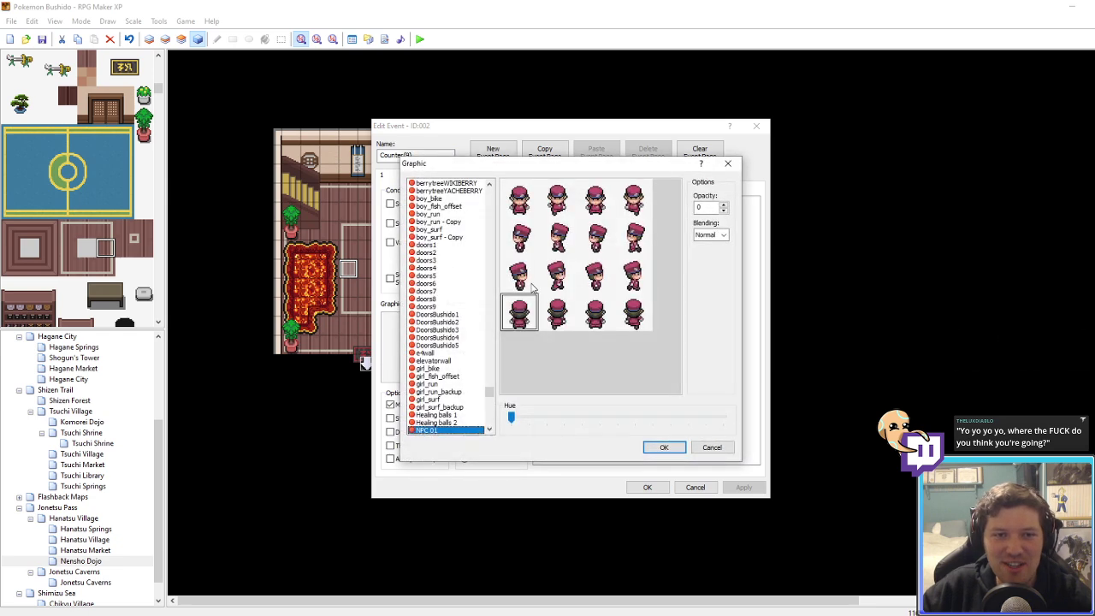
pyautogui.press('Down')
pyautogui.press('Down')
pyautogui.press('Down')
pyautogui.press('Down')
pyautogui.press('Down')
pyautogui.press('Down')
pyautogui.press('Down')
pyautogui.press('Down')
pyautogui.press('Down')
pyautogui.press('Down')
pyautogui.press('Down')
pyautogui.press('Down')
pyautogui.press('Down')
pyautogui.press('Down')
pyautogui.press('Down')
pyautogui.press('Down')
pyautogui.press('Down')
pyautogui.press('Down')
pyautogui.press('Down')
pyautogui.press('Down')
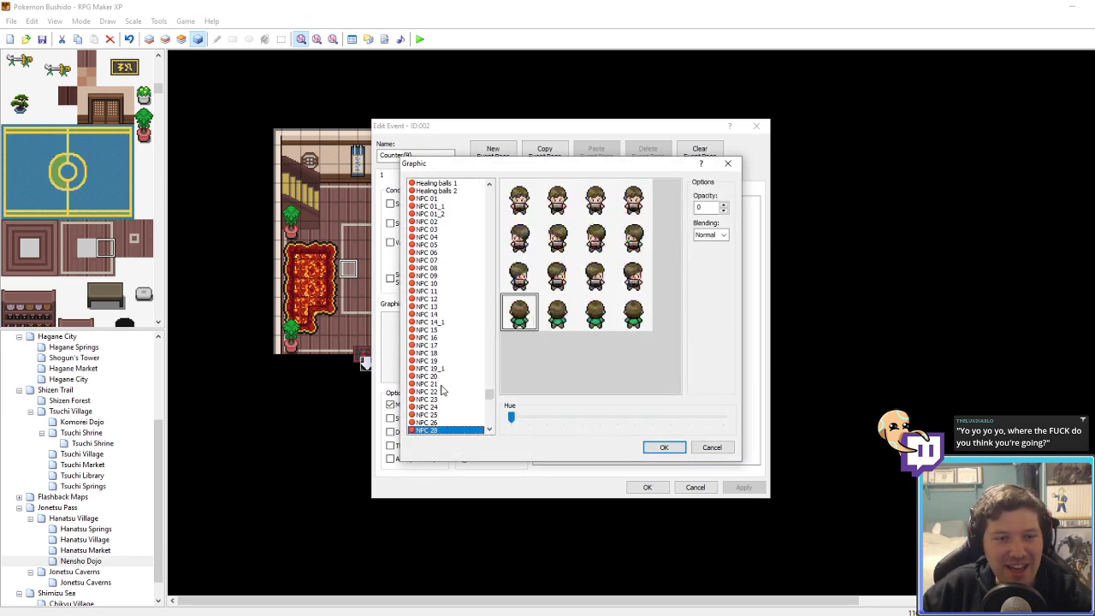
pyautogui.scroll(-20, 471, 360)
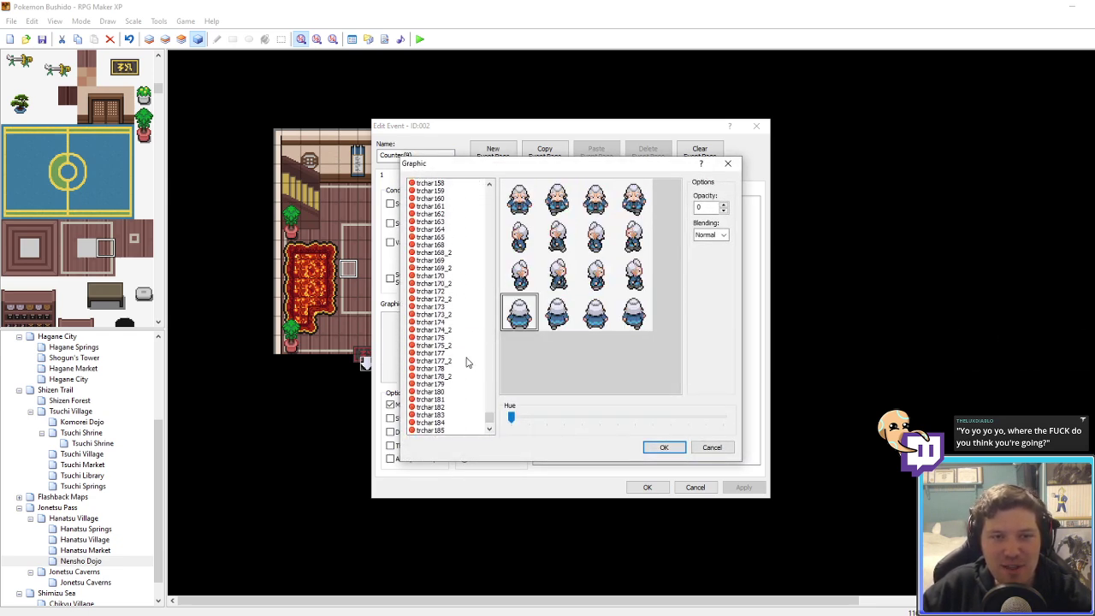
pyautogui.scroll(4, 456, 315)
pyautogui.click(449, 353)
pyautogui.press('Up')
pyautogui.press('Up')
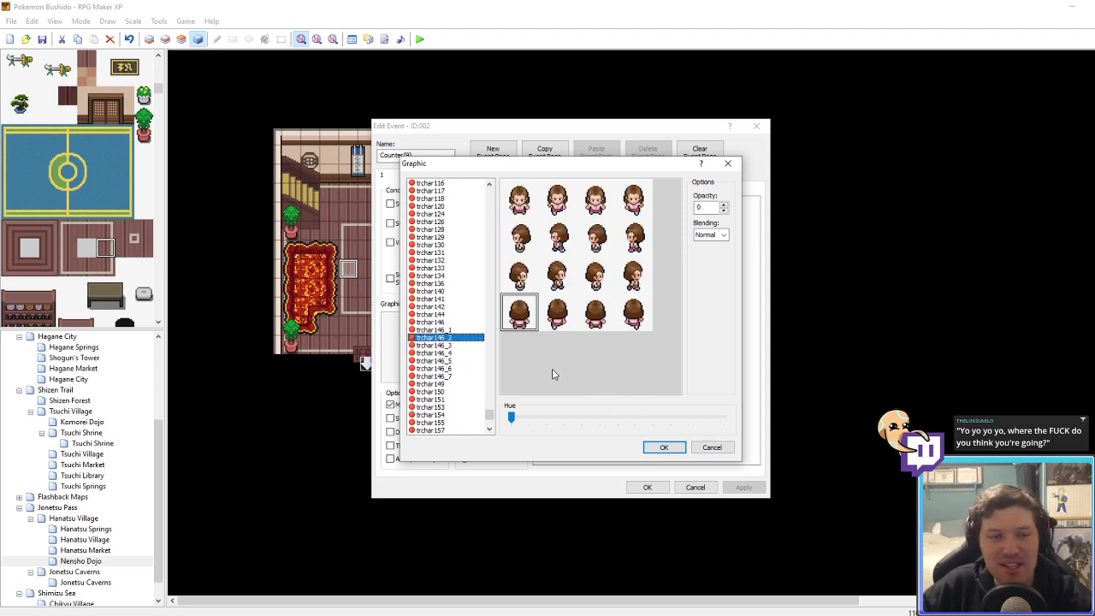
pyautogui.click(679, 446)
# Step: Replace the event's pbBridgeOff script text with "Yo, you need da leeeeeves bro"
pyautogui.rightClick(591, 205)
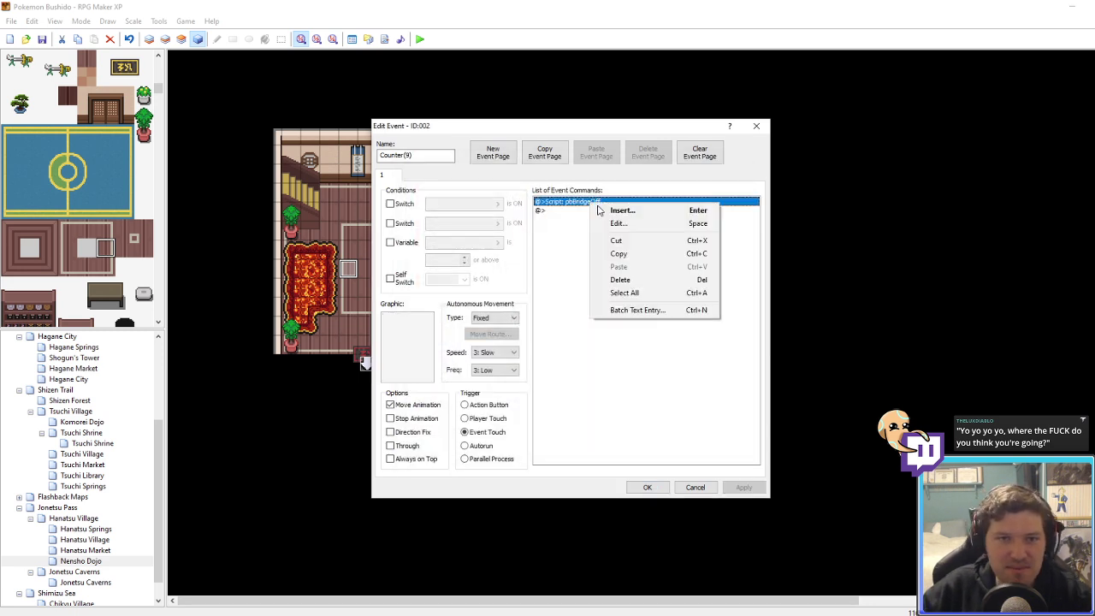
pyautogui.click(616, 223)
pyautogui.press('BackSpace')
pyautogui.press('BackSpace')
pyautogui.press('BackSpace')
pyautogui.press('BackSpace')
pyautogui.press('BackSpace')
pyautogui.press('BackSpace')
pyautogui.press('BackSpace')
pyautogui.press('BackSpace')
pyautogui.press('BackSpace')
pyautogui.press('BackSpace')
pyautogui.press('BackSpace')
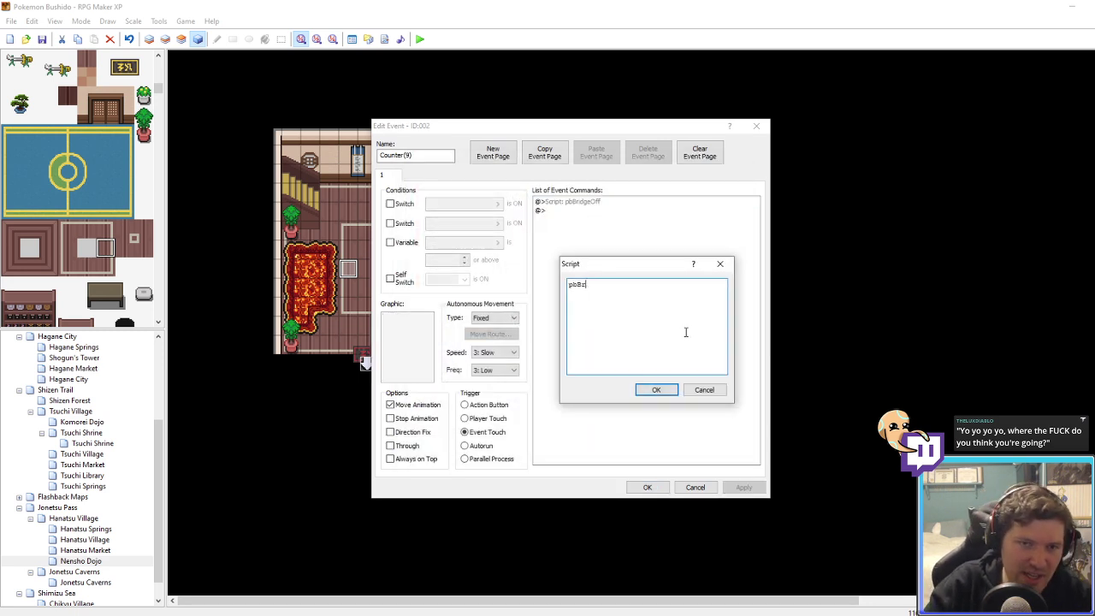
pyautogui.write('Yo, you need da leeeeeves bro')
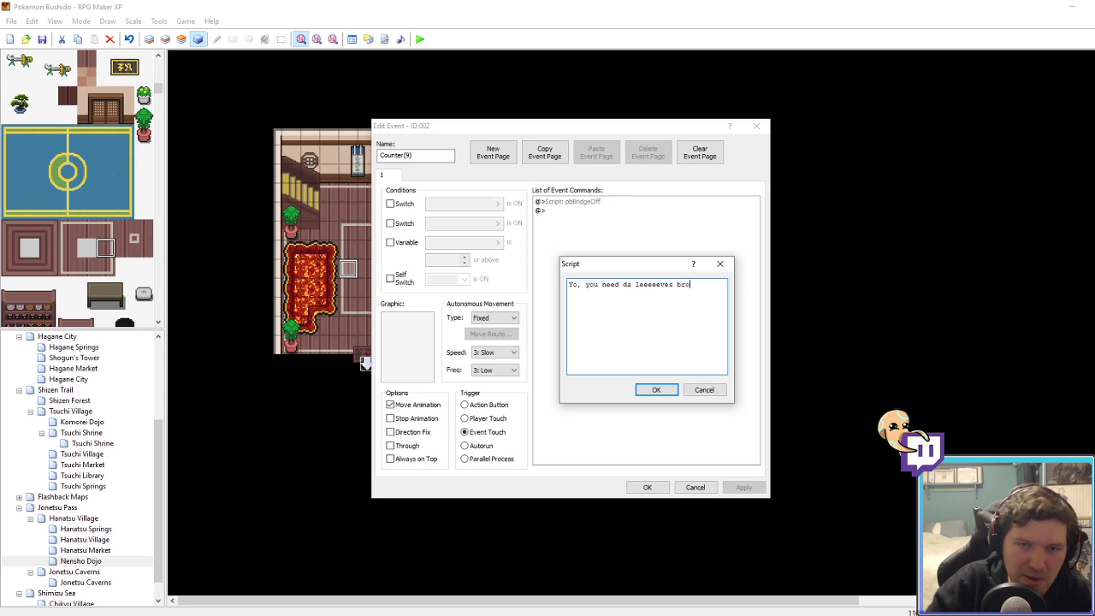
pyautogui.click(669, 389)
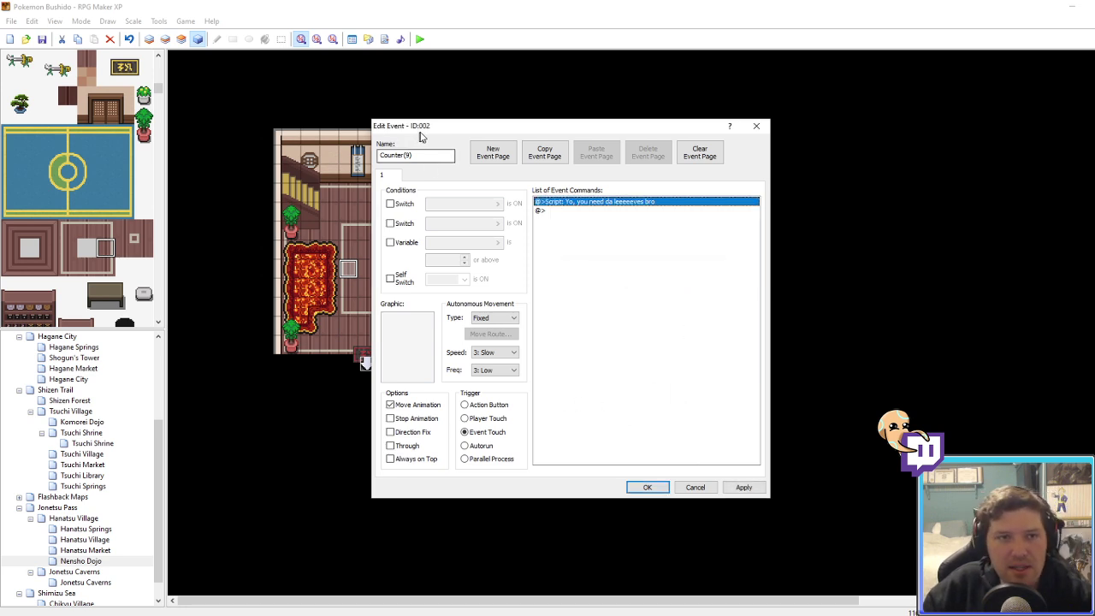
# Step: Rename the event to Counter(2) and set its graphic to the right-facing sprite with opacity 255
pyautogui.moveTo(420, 131); pyautogui.dragTo(535, 131)
pyautogui.click(521, 156)
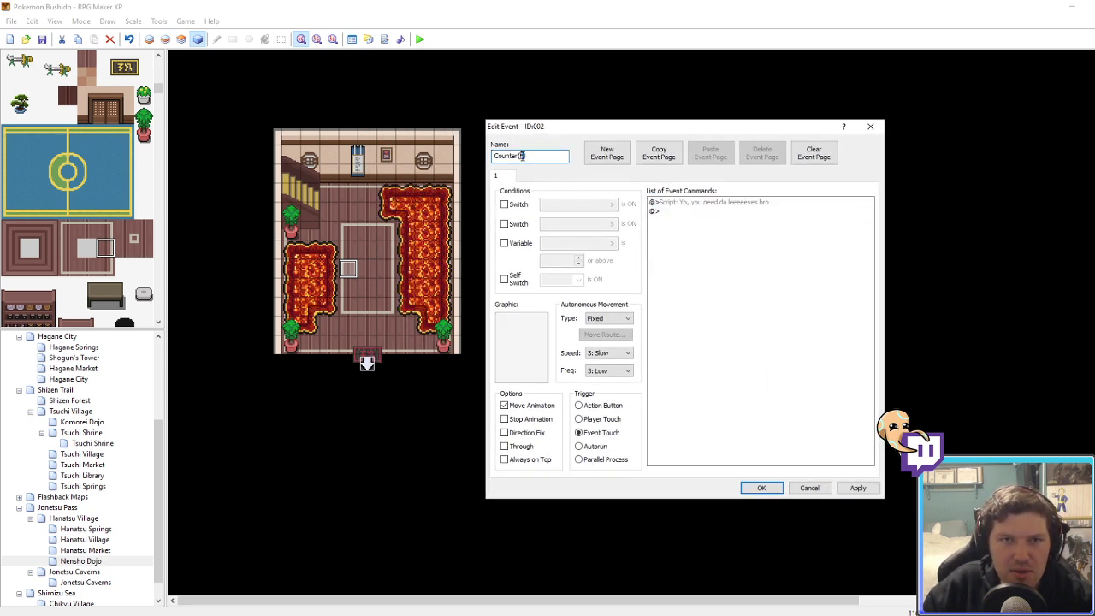
pyautogui.doubleClick(517, 350)
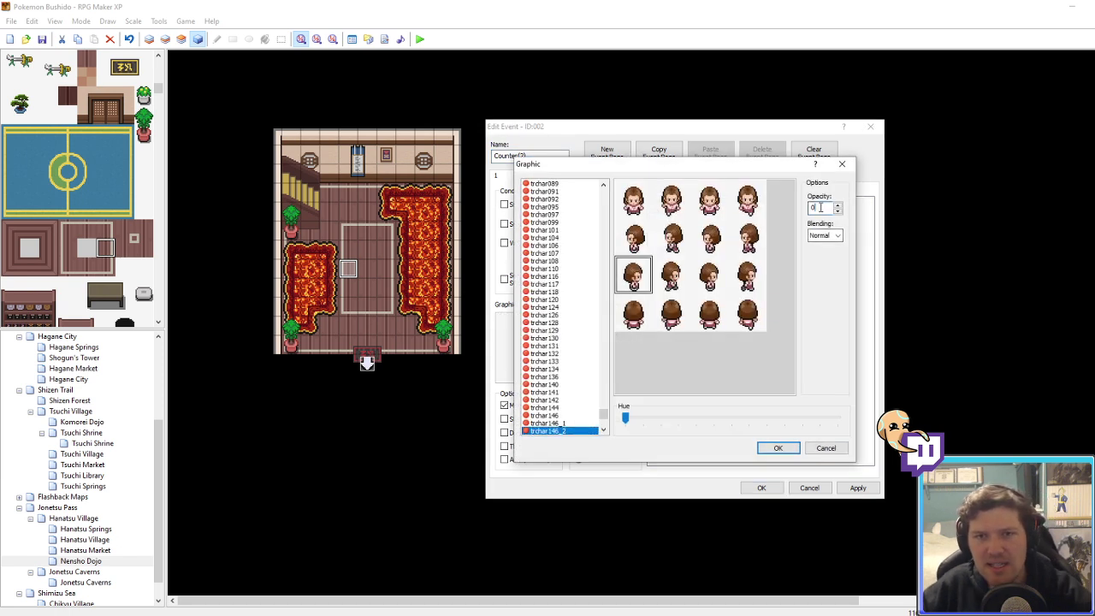
pyautogui.write('255')
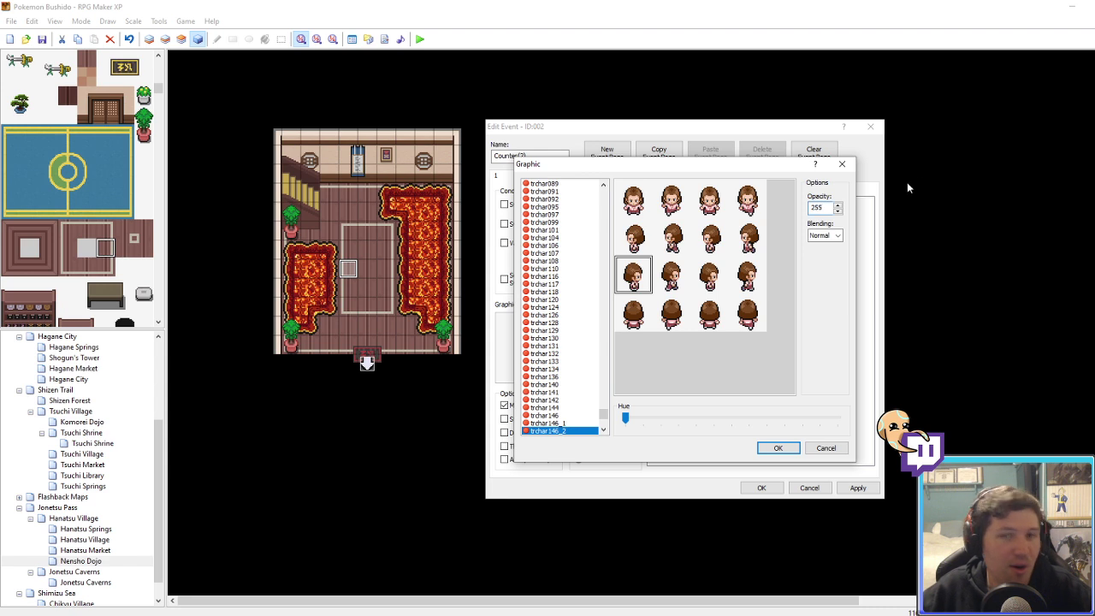
pyautogui.click(776, 447)
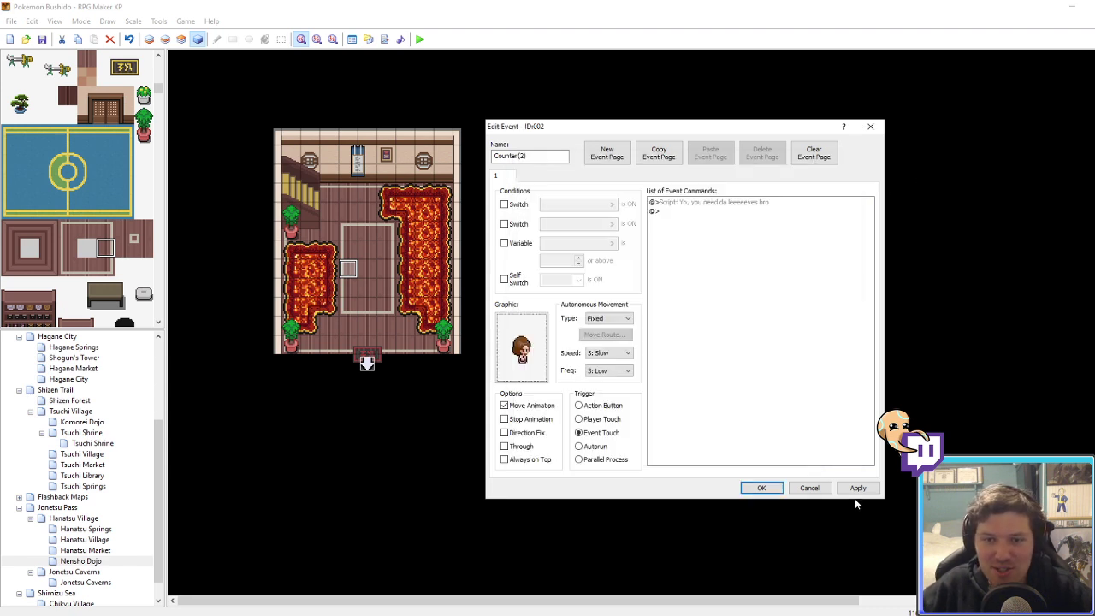
pyautogui.click(761, 488)
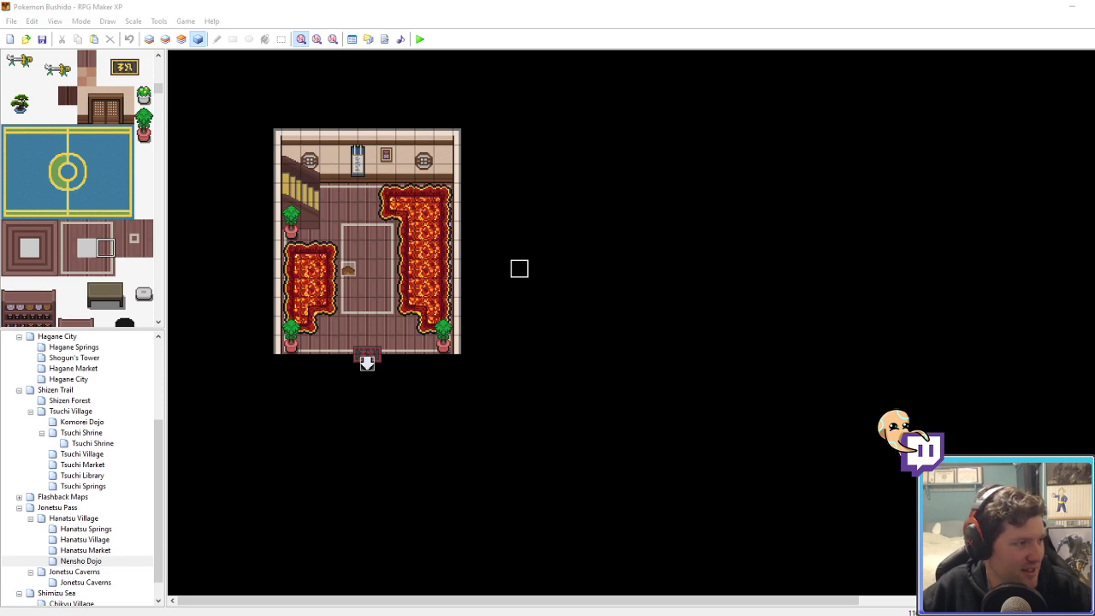
# Step: View the Virizion battle screenshot in the browser at 200% zoom and return to RPG Maker XP
pyautogui.hotkey('alt', 'Tab')
pyautogui.keyDown('ctrl'); pyautogui.scroll(-2, 439, 361); pyautogui.keyUp('ctrl')
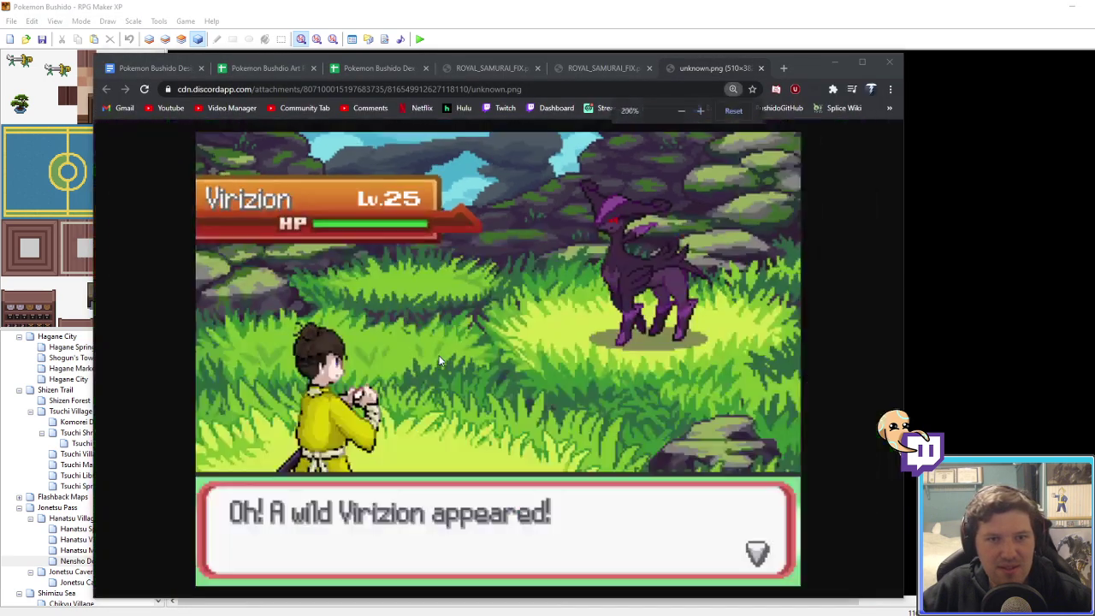
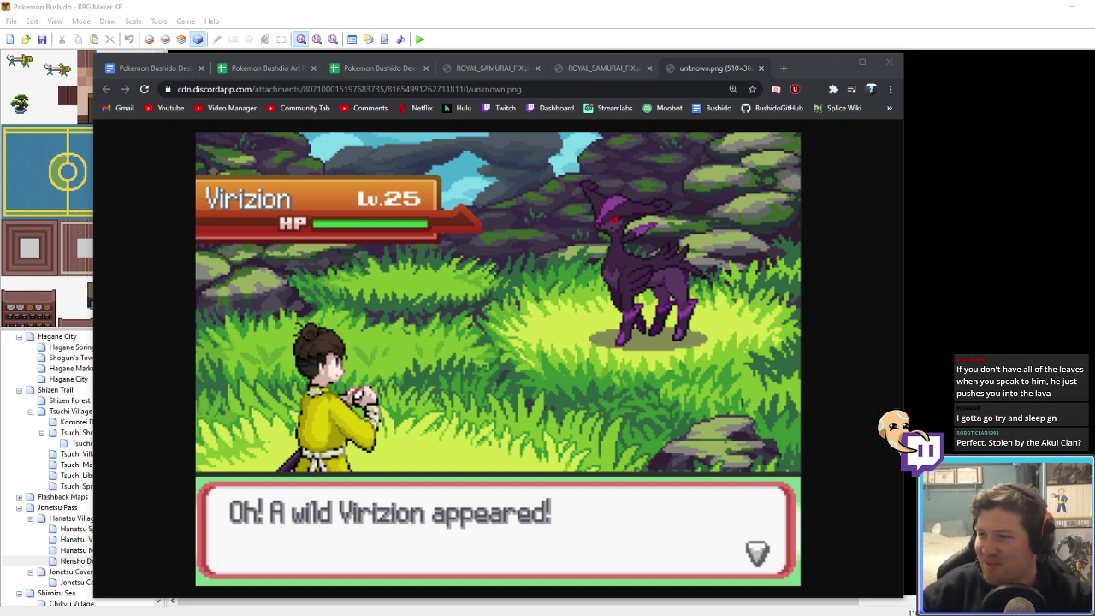
pyautogui.click(568, 6)
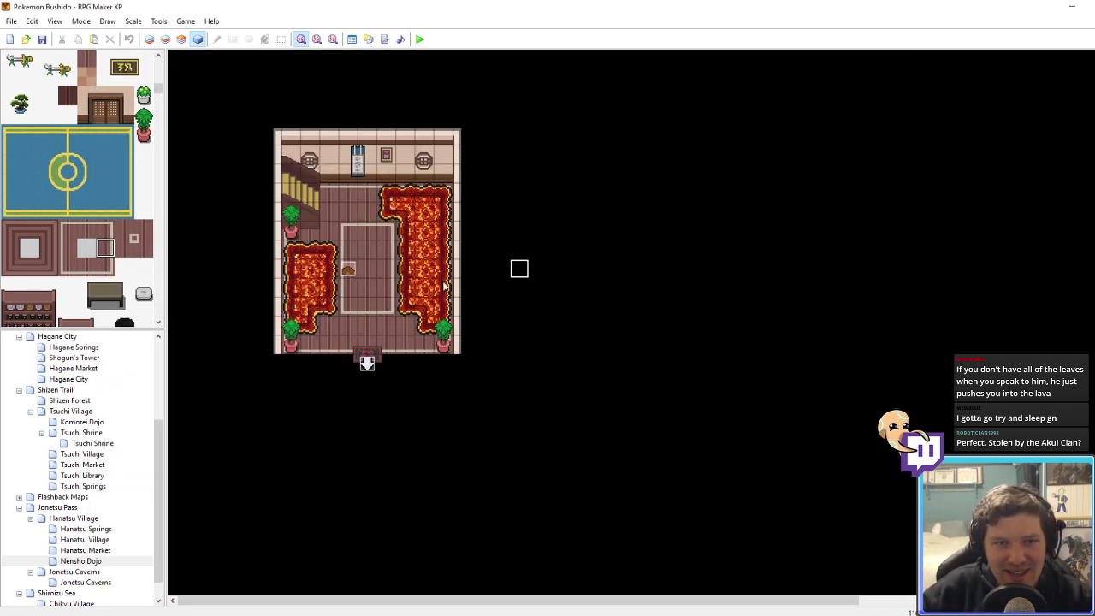
# Step: Replace the NPC event's script command with a Show Text message reading "Yo, you need all the leaves bro"
pyautogui.doubleClick(348, 268)
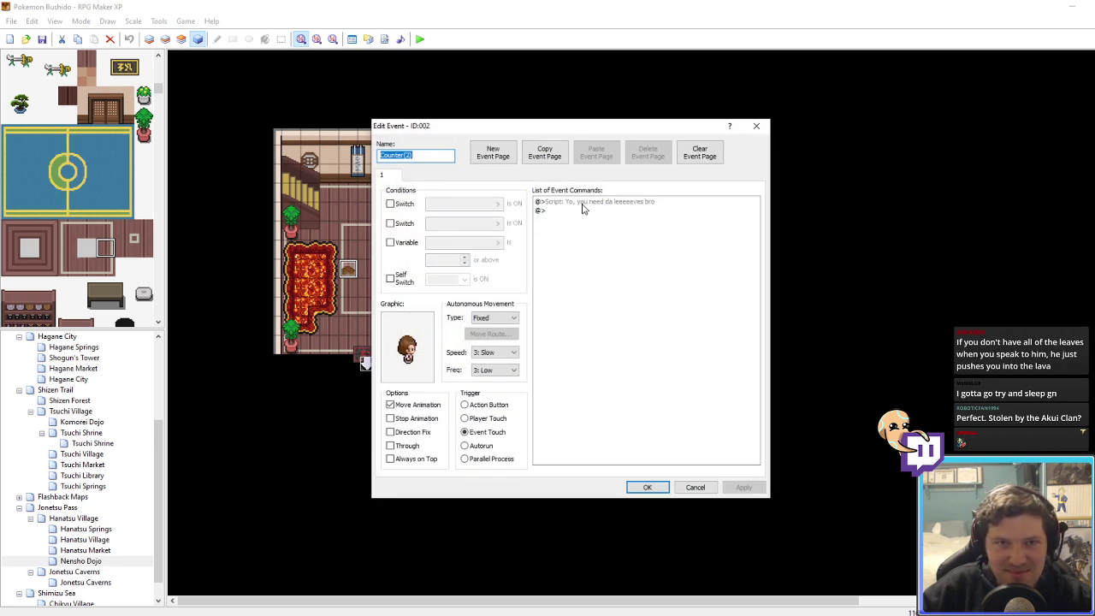
pyautogui.click(581, 204)
pyautogui.rightClick(583, 211)
pyautogui.click(601, 214)
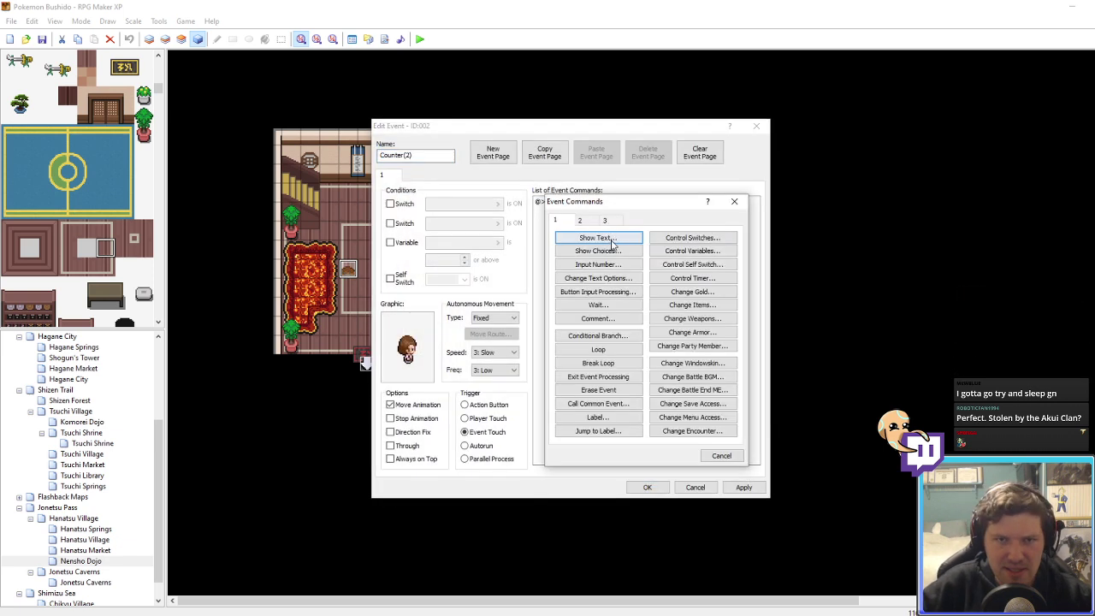
pyautogui.click(604, 239)
pyautogui.write('Yo, you need all t')
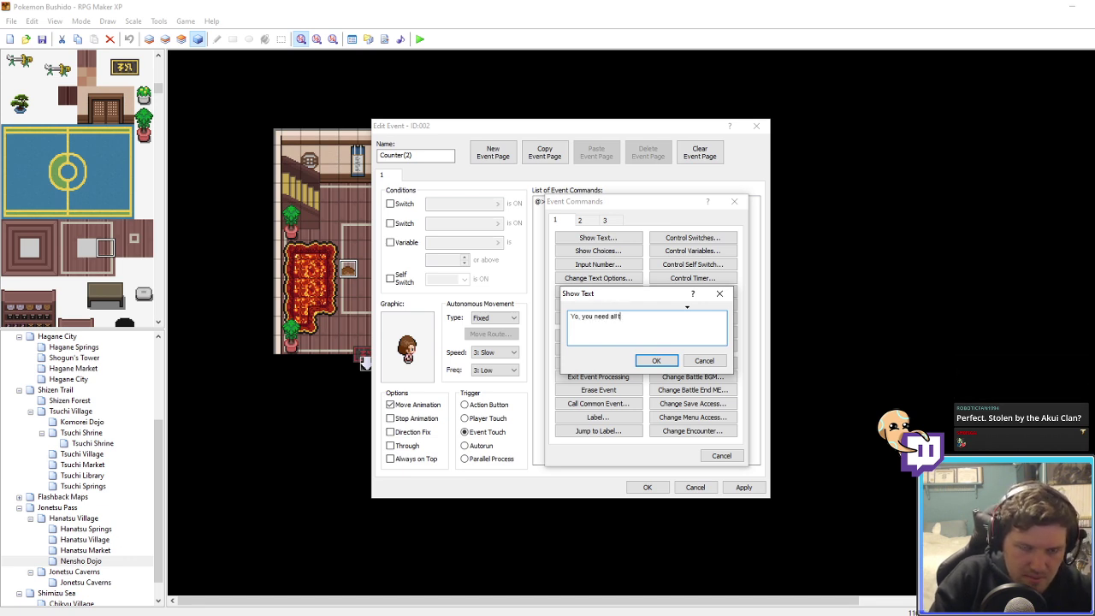
pyautogui.write('he leaves br')
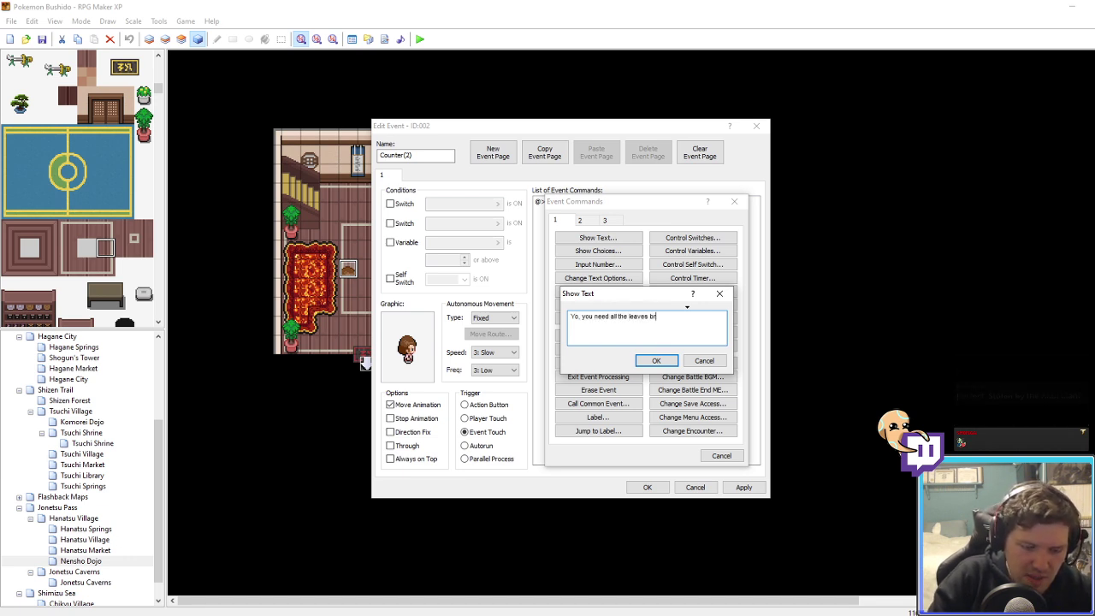
pyautogui.write('o')
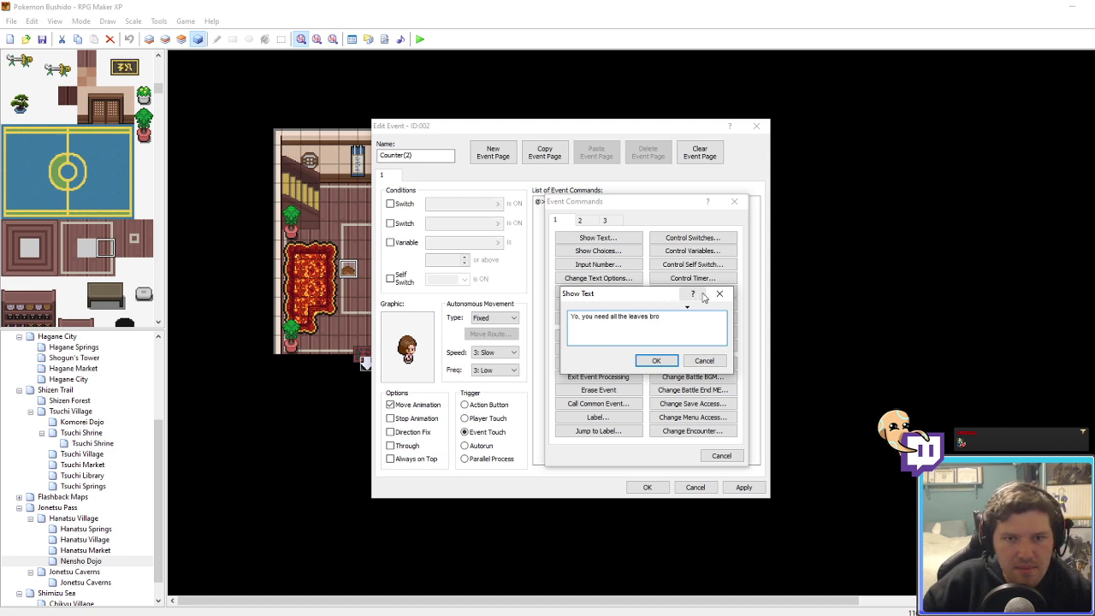
pyautogui.click(656, 361)
pyautogui.click(743, 487)
pyautogui.click(647, 487)
# Step: Move the NPC event to the floor tile beside the foot of the staircase and rename it Counter(3)
pyautogui.click(352, 236)
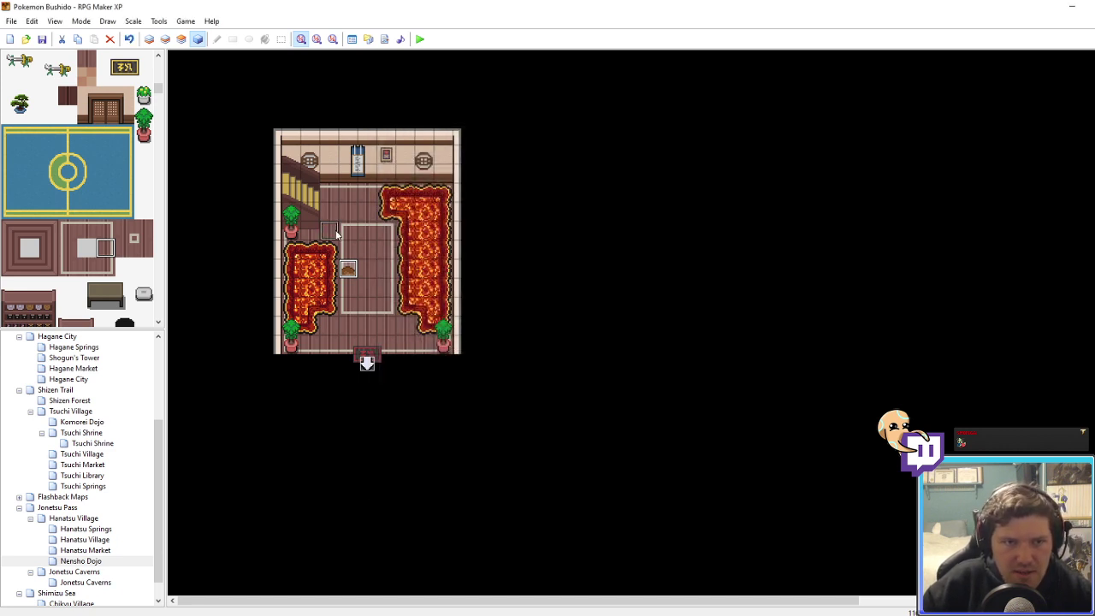
pyautogui.click(385, 237)
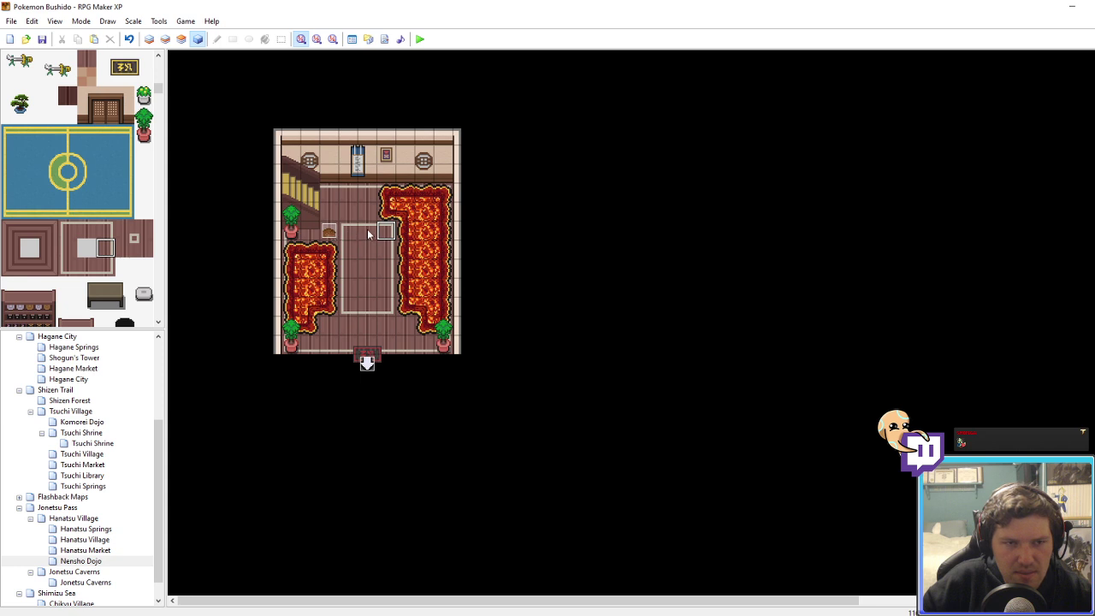
pyautogui.rightClick(327, 232)
pyautogui.click(359, 238)
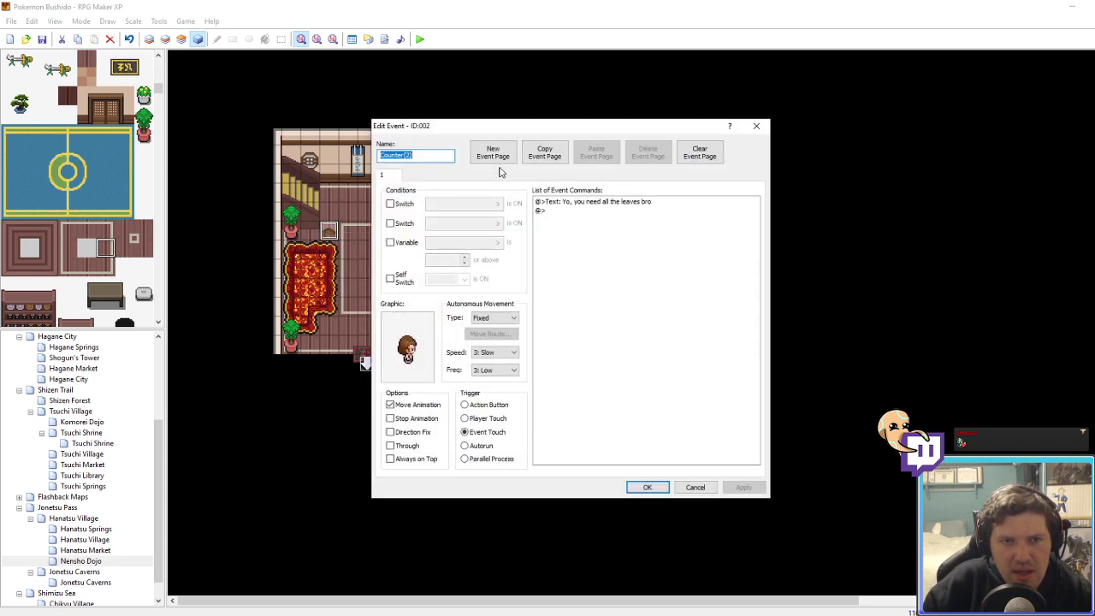
pyautogui.click(409, 154)
pyautogui.press('BackSpace')
pyautogui.write('3')
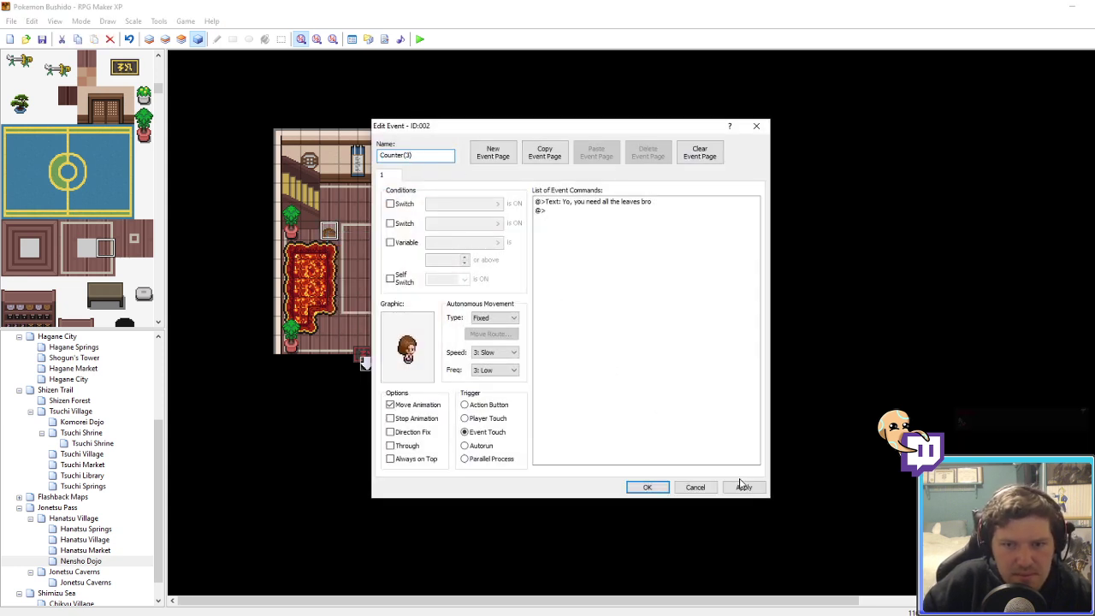
pyautogui.click(745, 486)
pyautogui.doubleClick(579, 210)
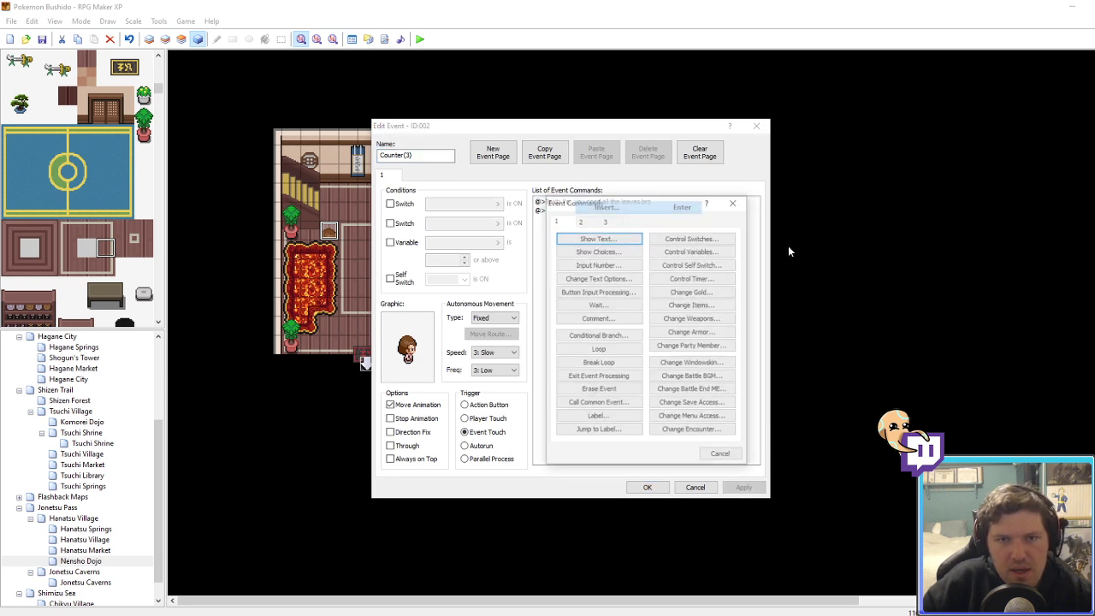
pyautogui.click(733, 202)
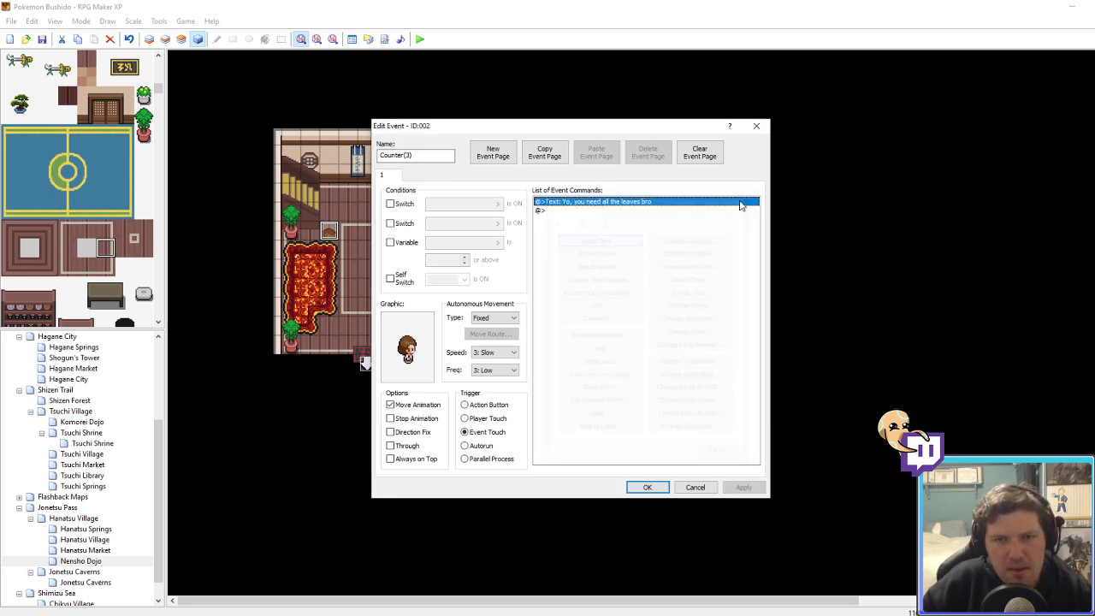
pyautogui.click(655, 487)
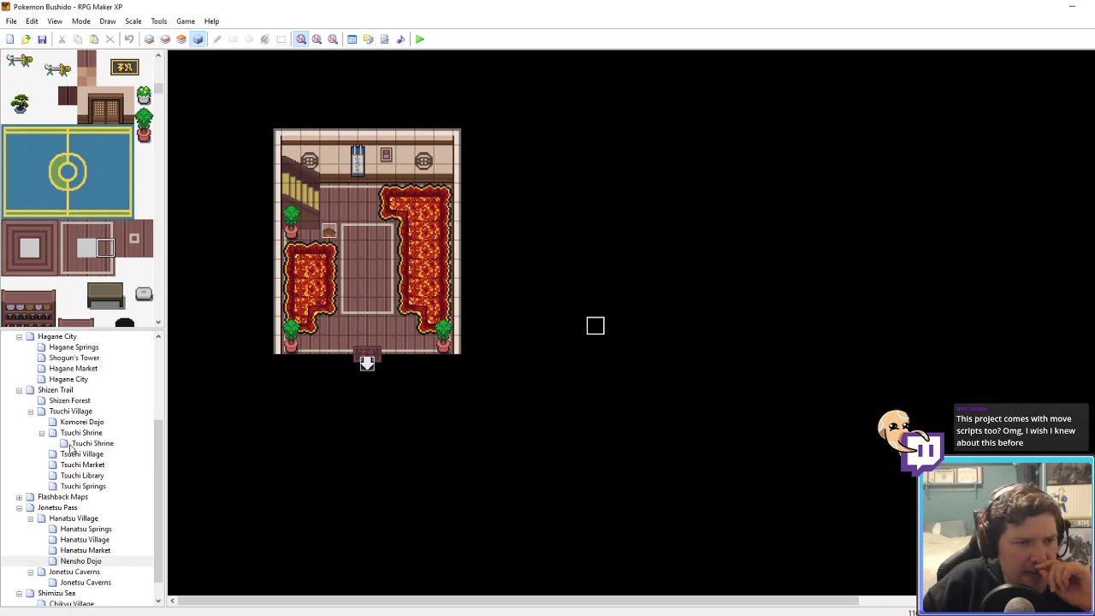
# Step: Copy the KomoreiLeaf conditional branch from page 2 of the Dojo Keeper event EV011 on the Tsuchi Village map
pyautogui.click(72, 411)
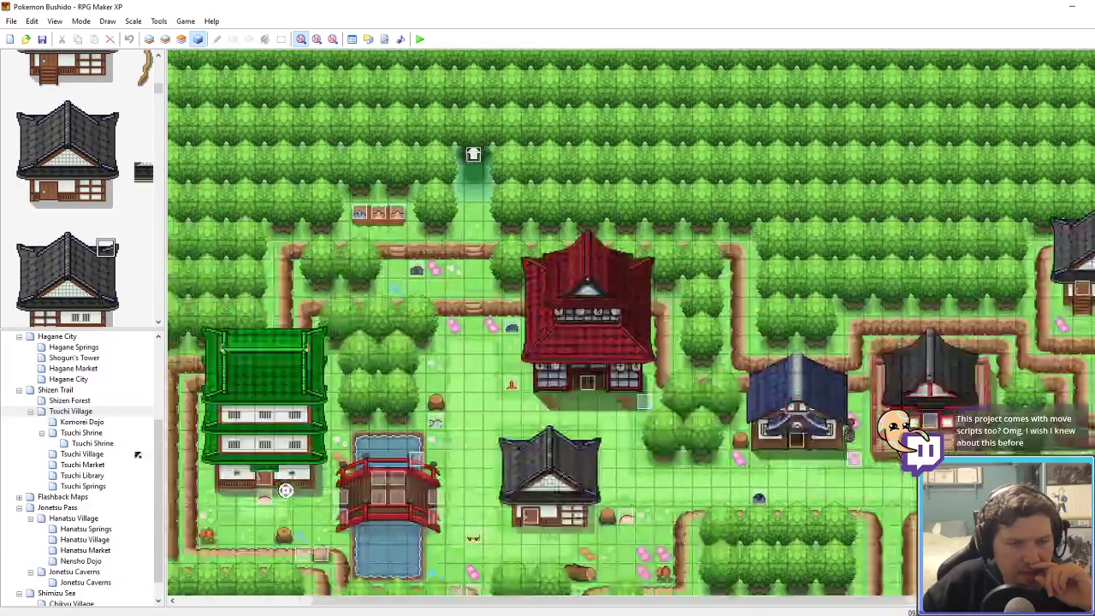
pyautogui.moveTo(286, 490); pyautogui.dragTo(239, 515, button='middle')
pyautogui.doubleClick(411, 491)
pyautogui.click(429, 178)
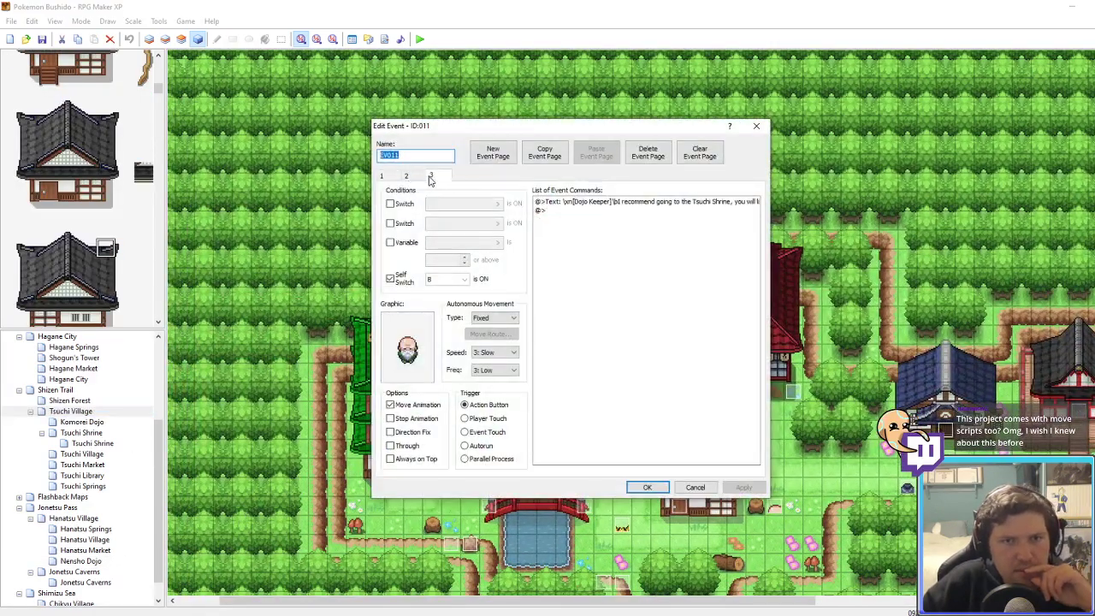
pyautogui.click(407, 176)
pyautogui.click(648, 204)
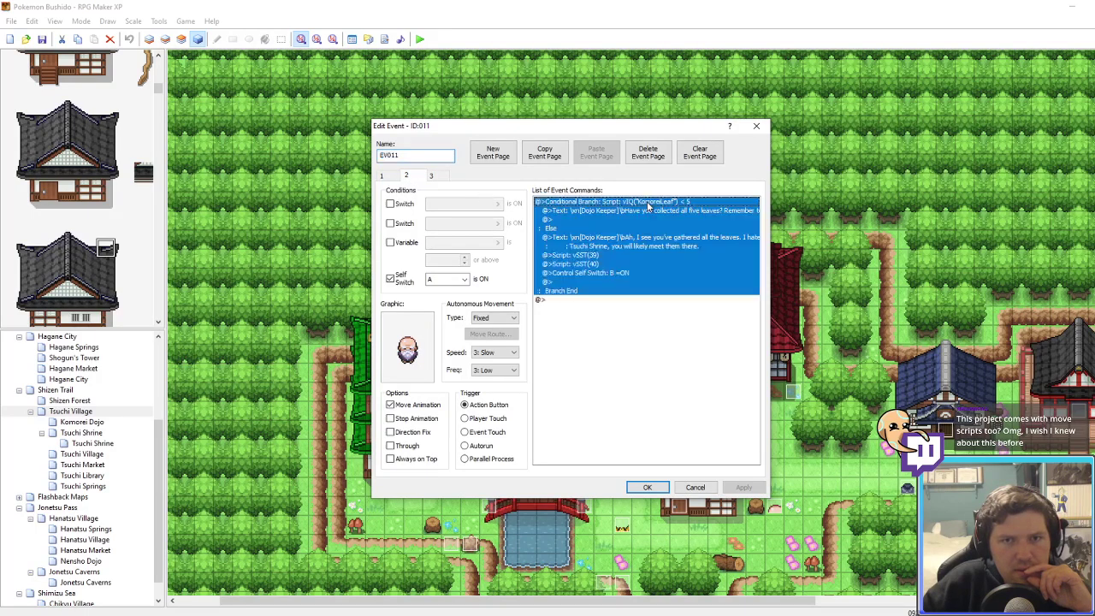
pyautogui.rightClick(648, 203)
pyautogui.click(599, 321)
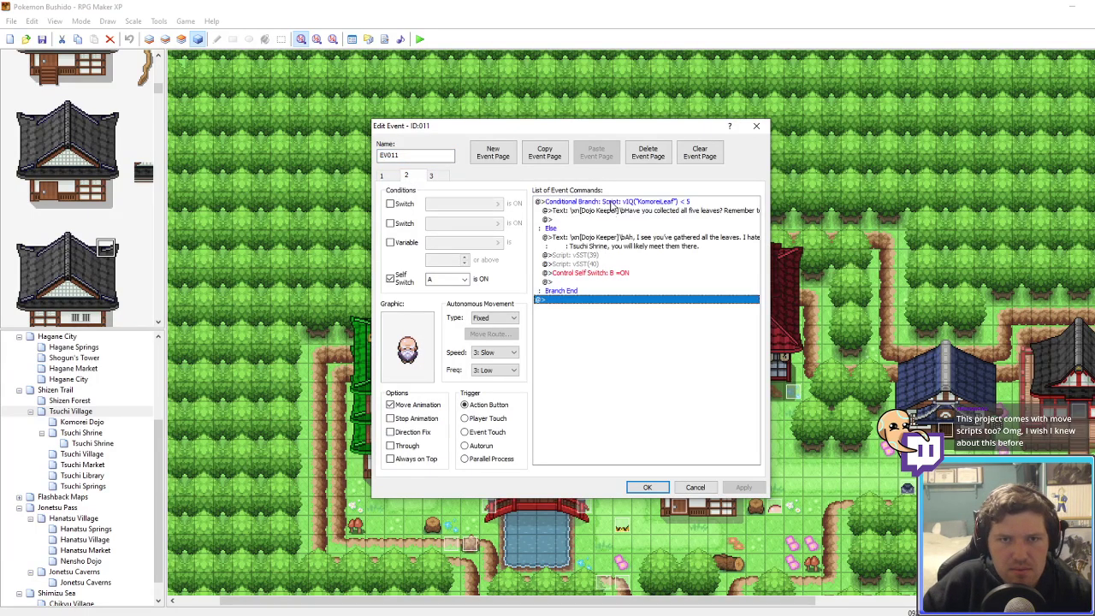
pyautogui.click(611, 206)
# Step: Review the commands on all three pages of the Dojo Keeper event and close it without changes
pyautogui.click(429, 176)
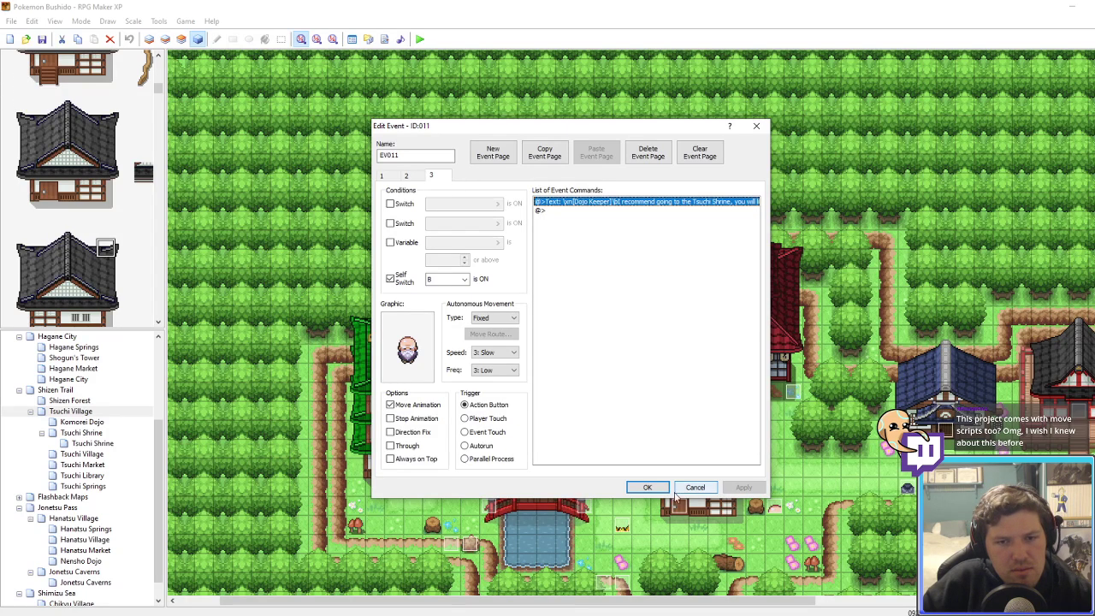
pyautogui.click(408, 176)
pyautogui.click(387, 177)
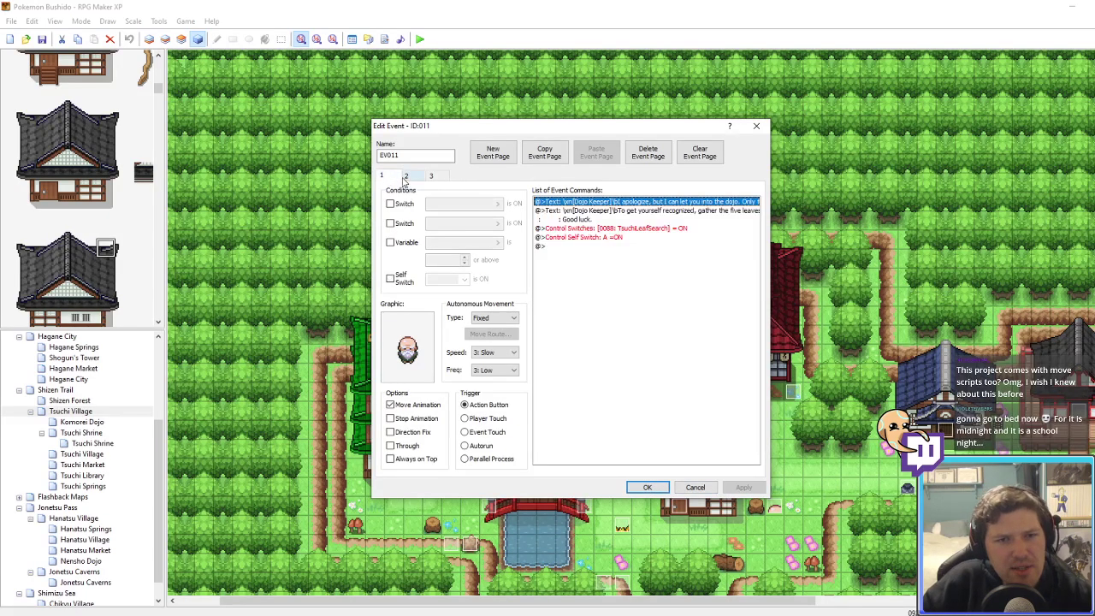
pyautogui.click(406, 177)
pyautogui.click(431, 177)
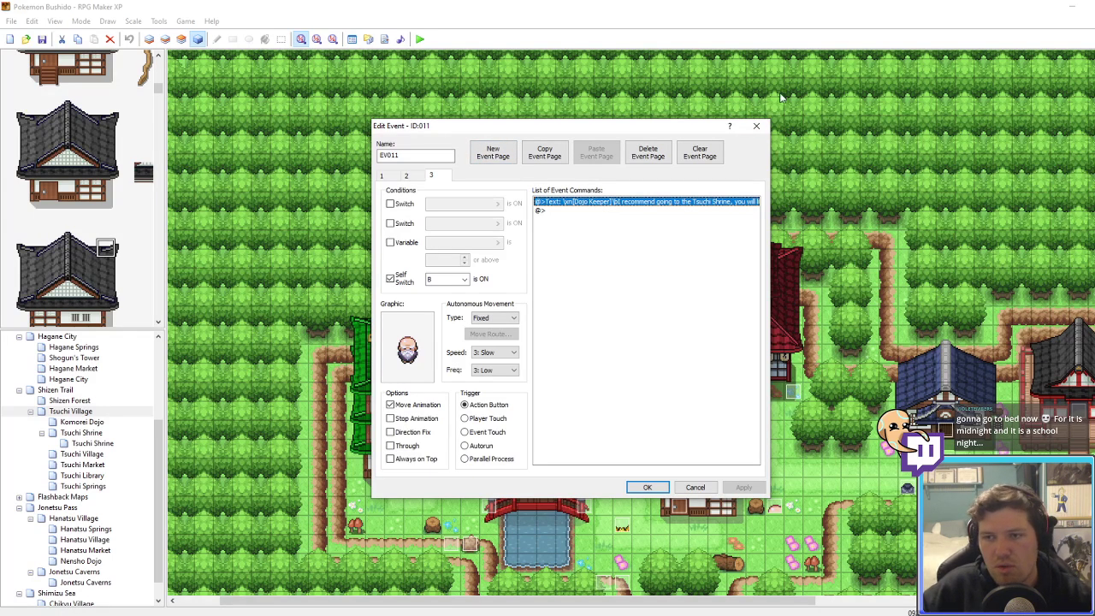
pyautogui.click(757, 126)
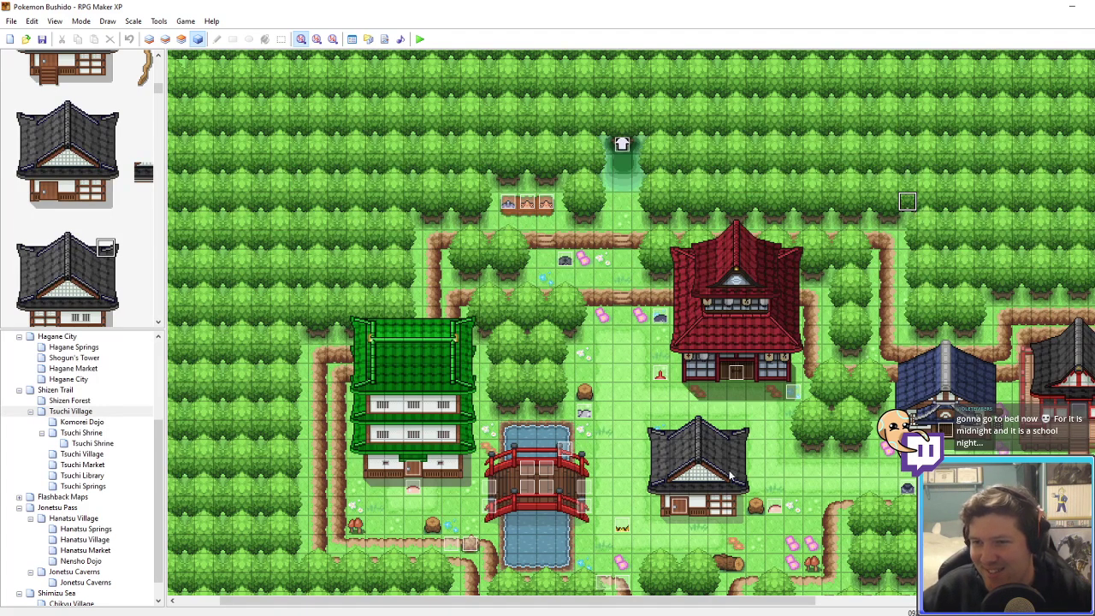
# Step: Paste the copied conditional branch into the Counter(3) event on the Nensho Dojo map and delete its old leaves message
pyautogui.click(82, 561)
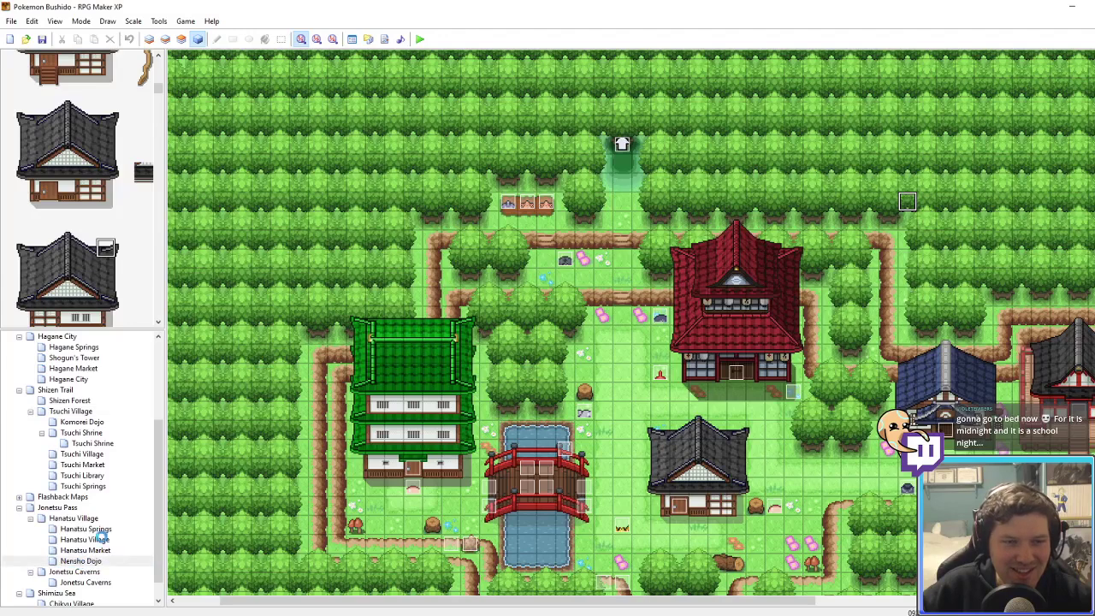
pyautogui.doubleClick(330, 234)
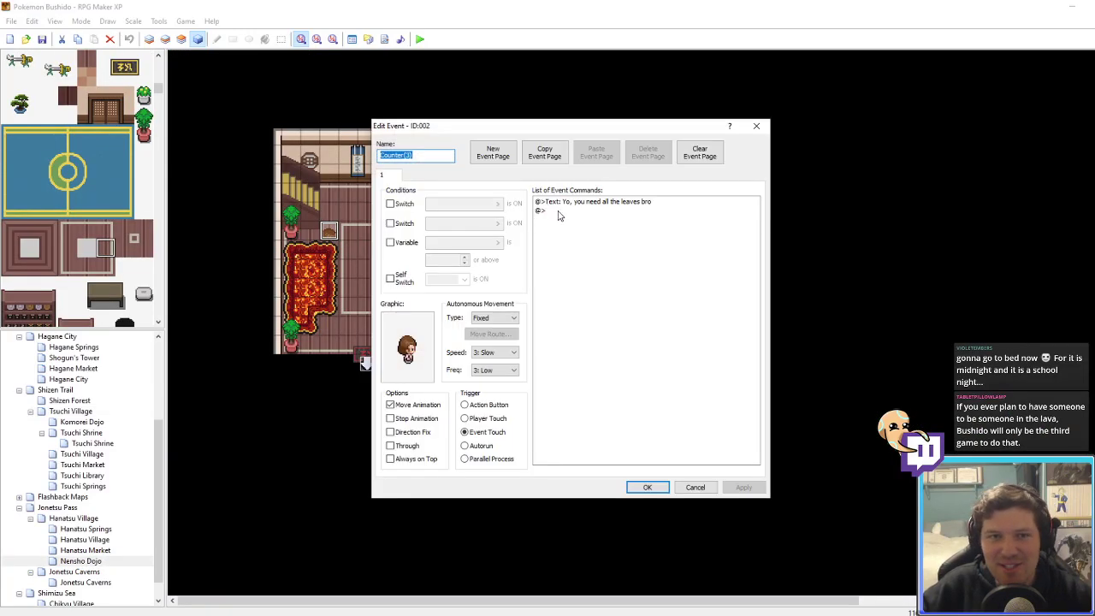
pyautogui.click(558, 212)
pyautogui.hotkey('ctrl', 'v')
pyautogui.click(623, 205)
pyautogui.press('Delete')
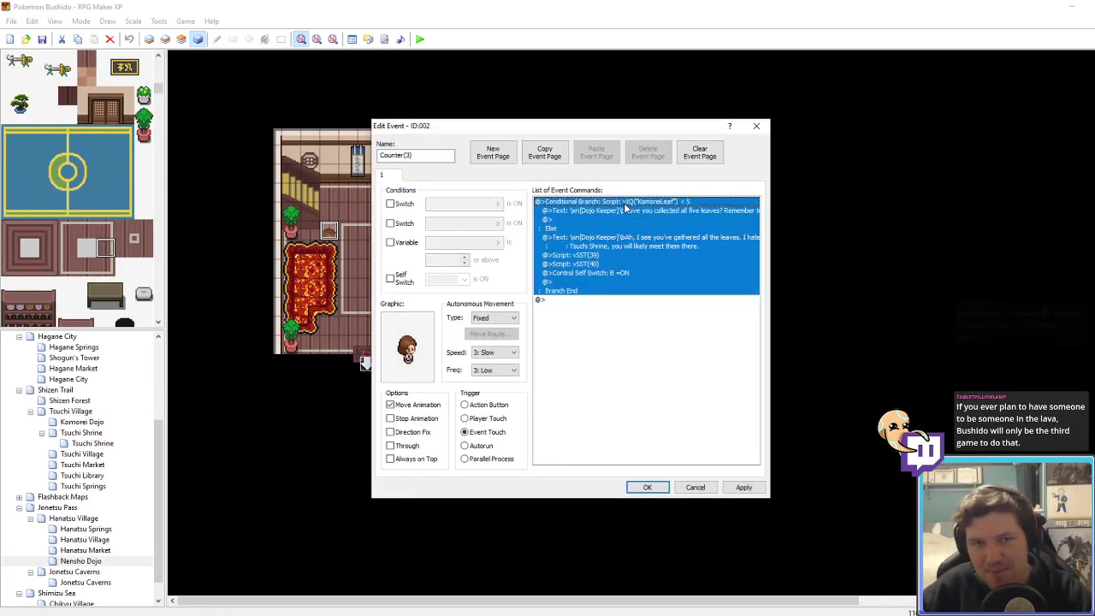
# Step: Change the pasted branch's script condition to vIQ("NenshoLeaf") < 5
pyautogui.rightClick(629, 205)
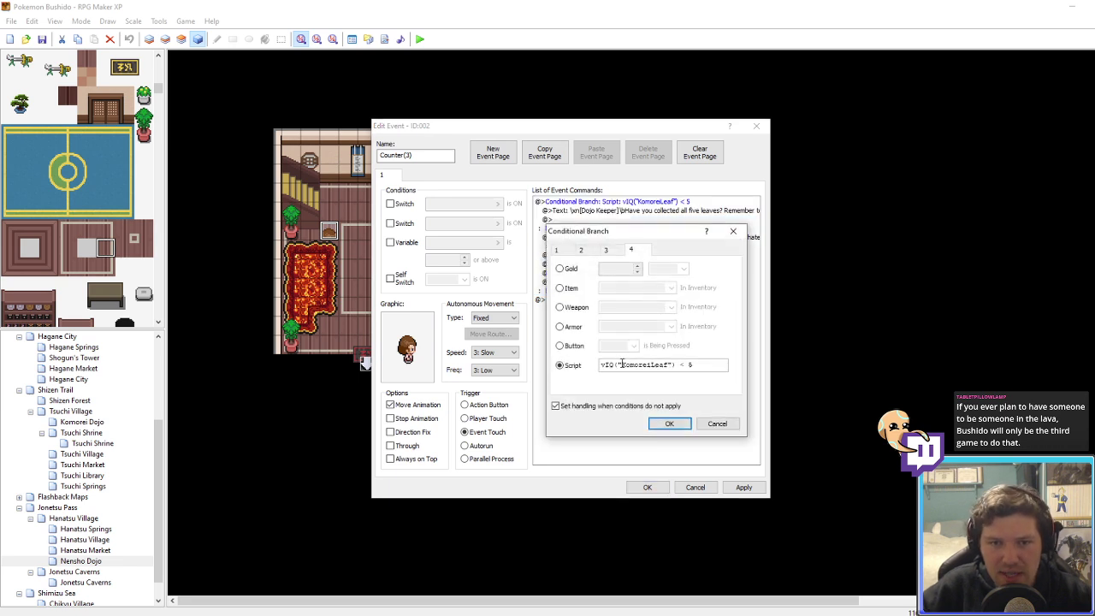
pyautogui.moveTo(621, 364); pyautogui.dragTo(653, 366)
pyautogui.write('Nensho')
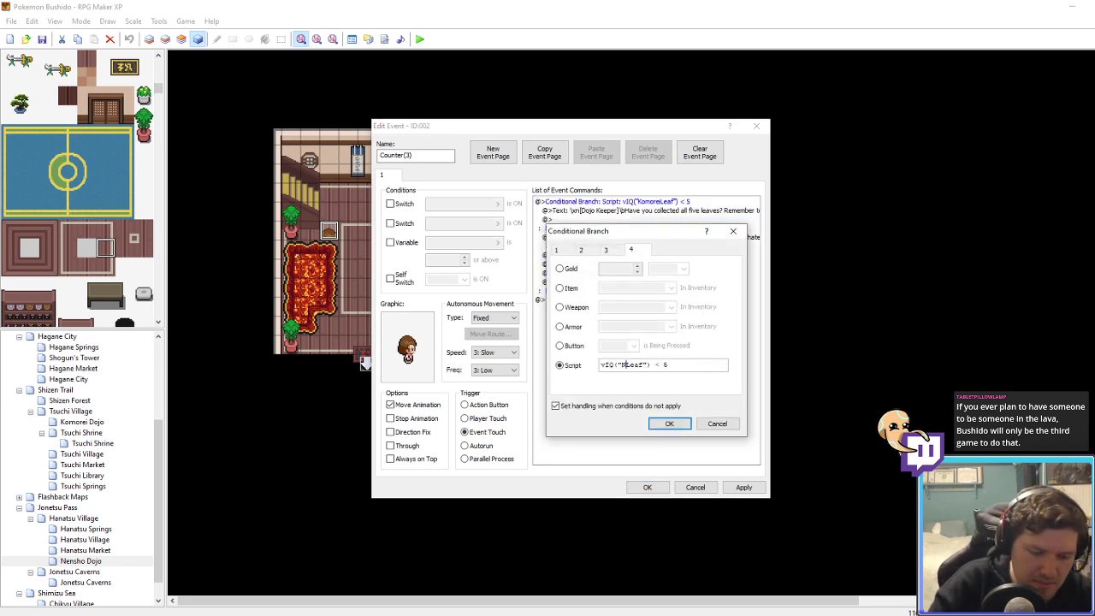
pyautogui.click(670, 424)
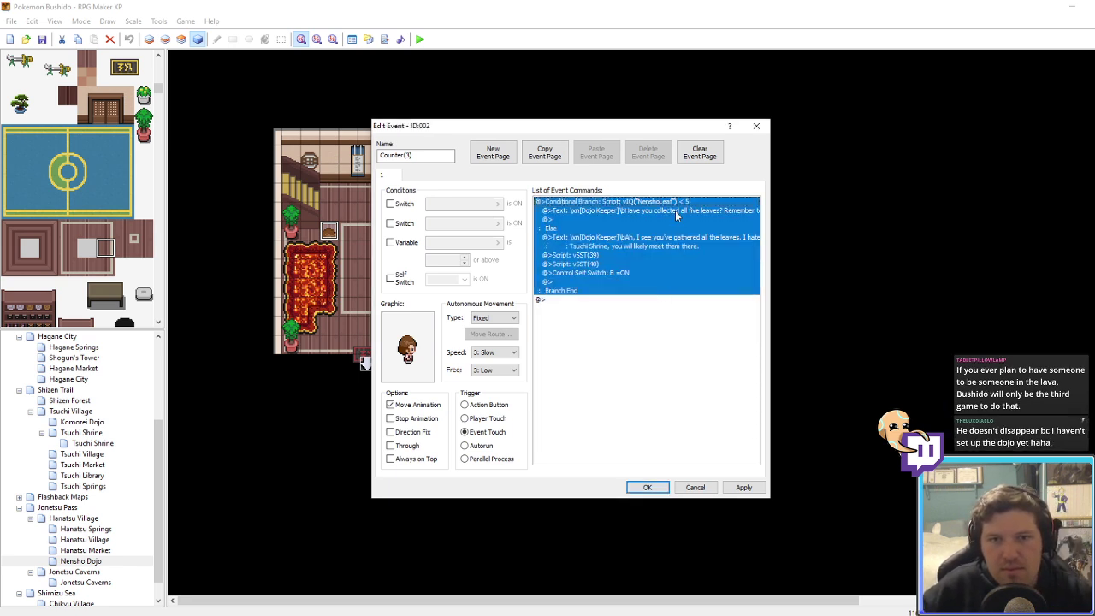
# Step: Replace the Dojo Keeper's message for fewer than five leaves with "GET THOSE 5 LEAVES!", keeping the speaker prefix
pyautogui.click(675, 211)
pyautogui.rightClick(740, 211)
pyautogui.click(750, 228)
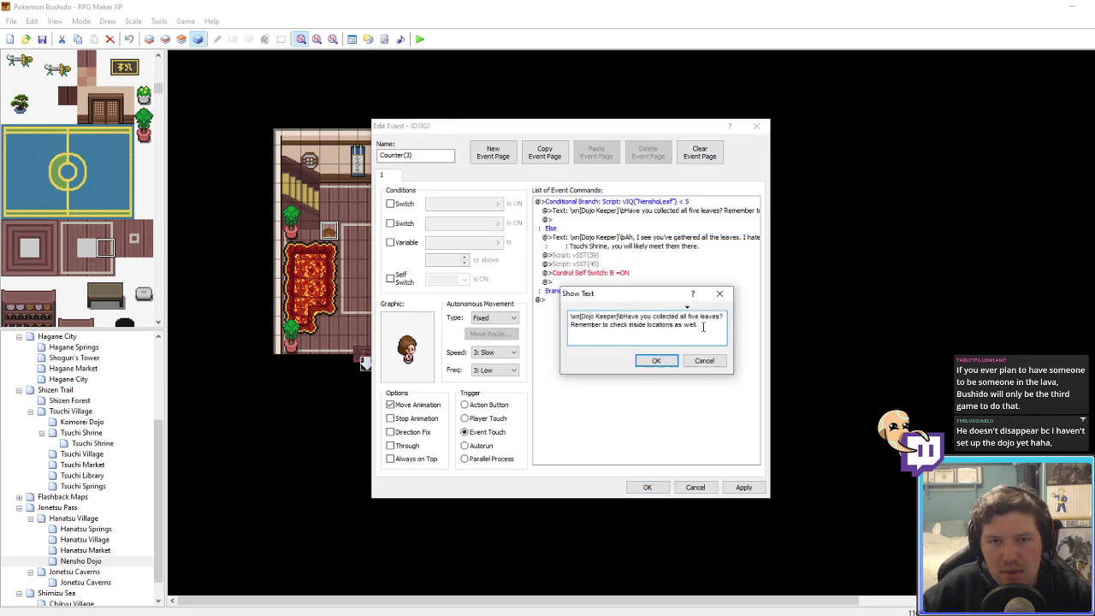
pyautogui.moveTo(703, 326); pyautogui.dragTo(621, 317)
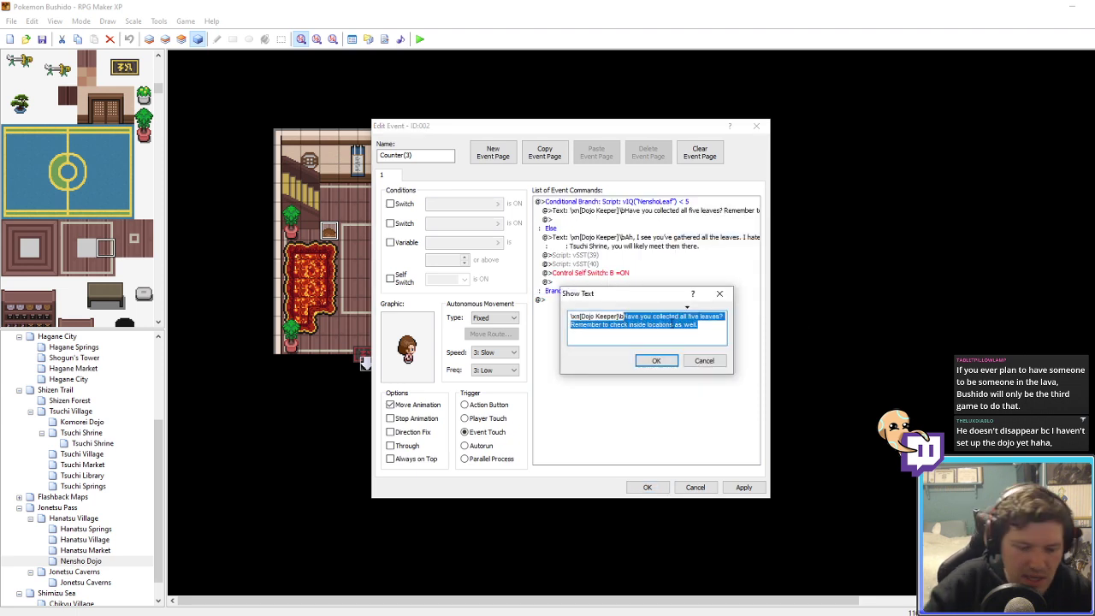
pyautogui.write('GET')
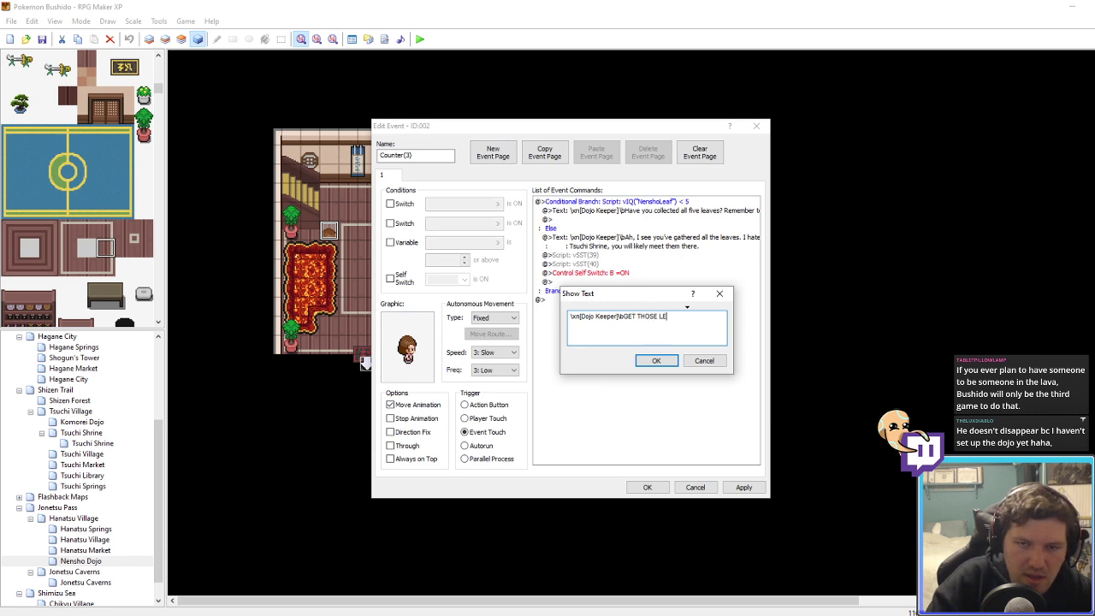
pyautogui.write(' THOSE 5 LE')
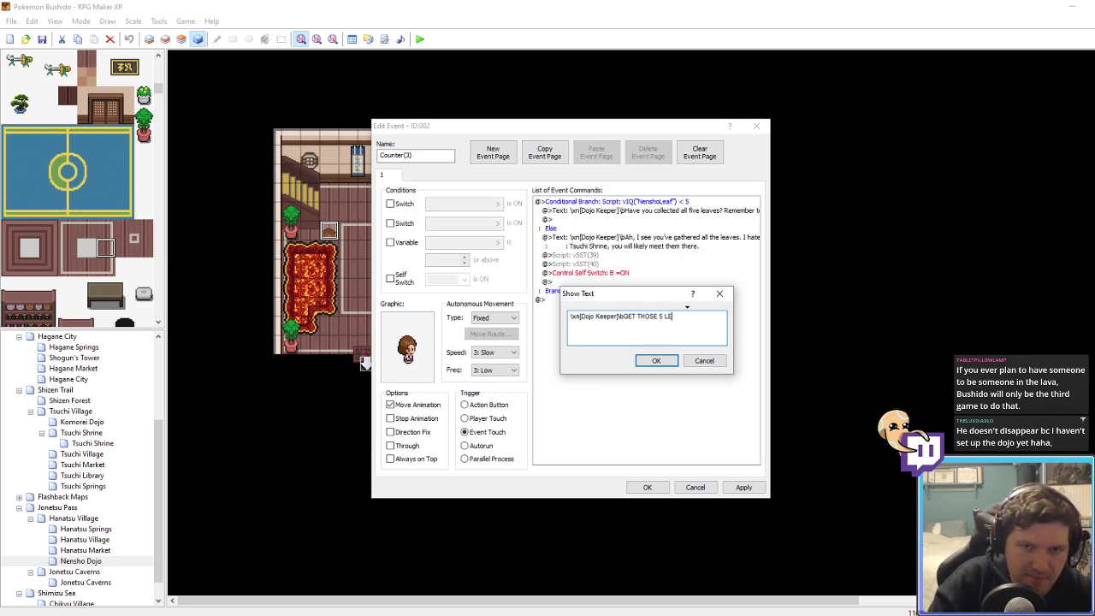
pyautogui.write('A')
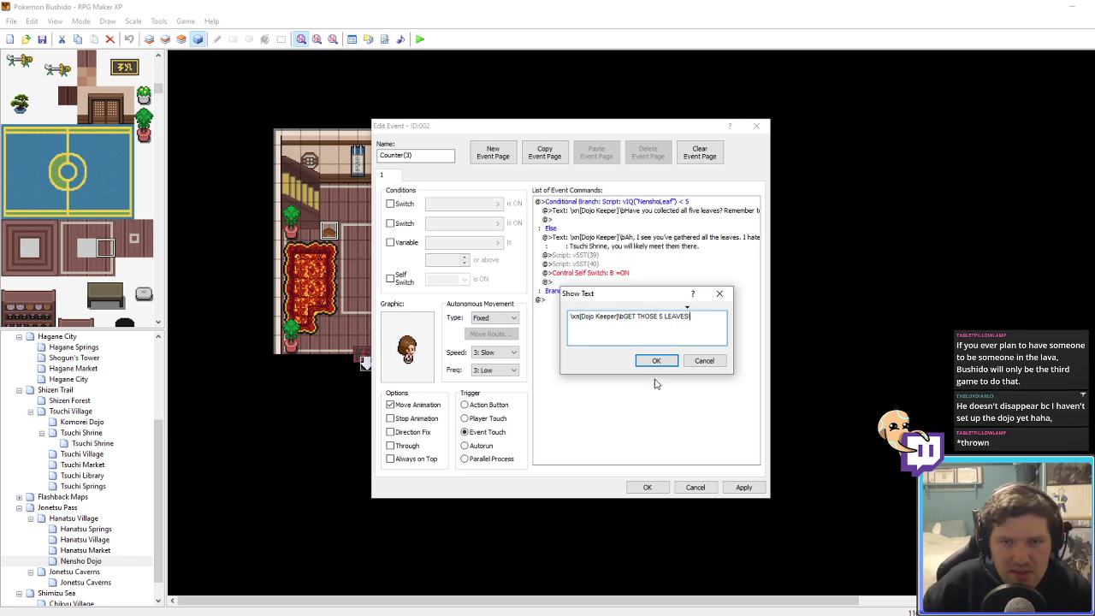
pyautogui.write('VES!')
pyautogui.click(656, 360)
# Step: Replace the Dojo Keeper's message in the Else branch with "Cool, you got the leaves", keeping the speaker prefix, and apply the change
pyautogui.click(612, 242)
pyautogui.rightClick(611, 240)
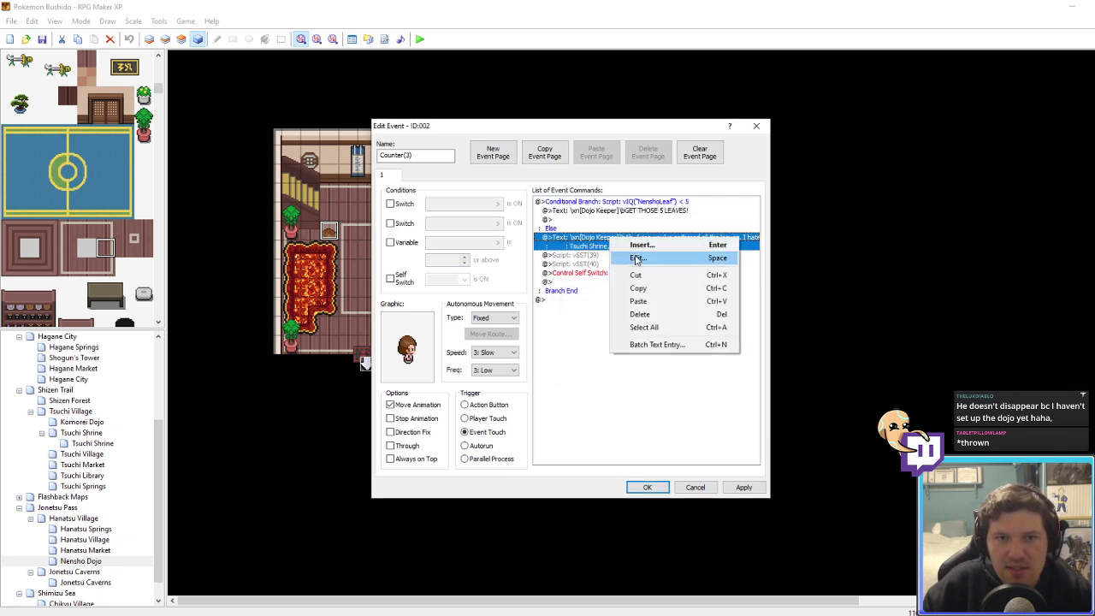
pyautogui.click(636, 259)
pyautogui.moveTo(623, 341); pyautogui.dragTo(634, 316)
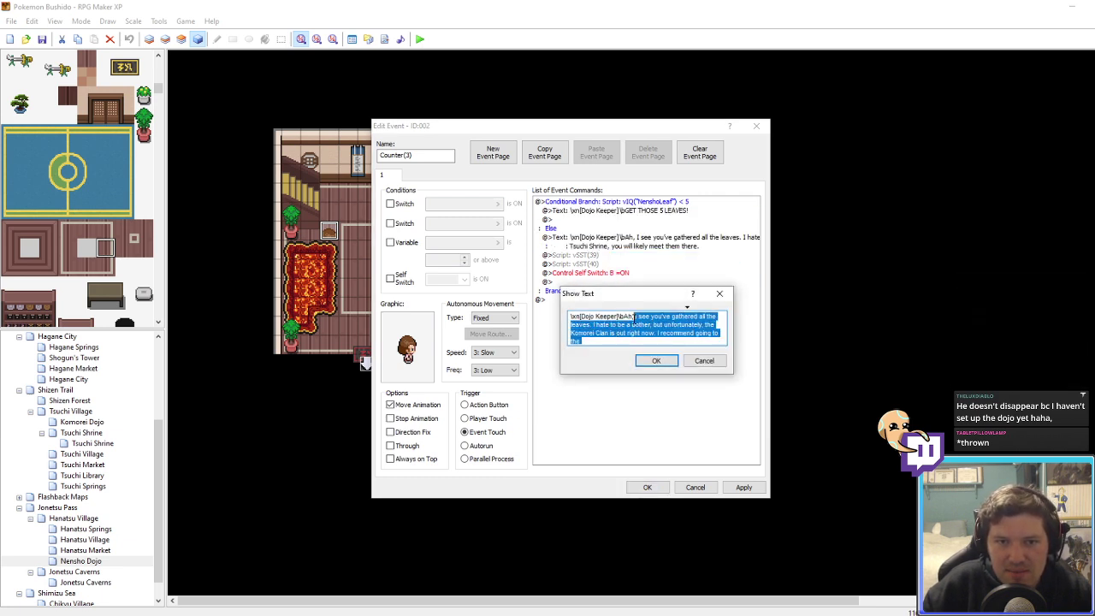
pyautogui.write('Coo')
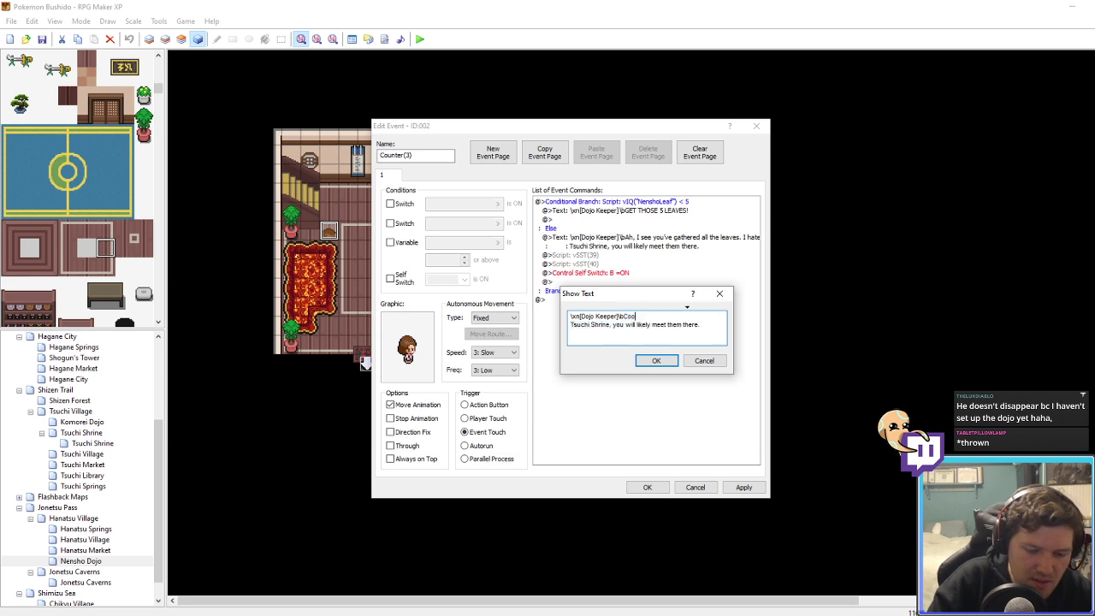
pyautogui.write('l, you got the ')
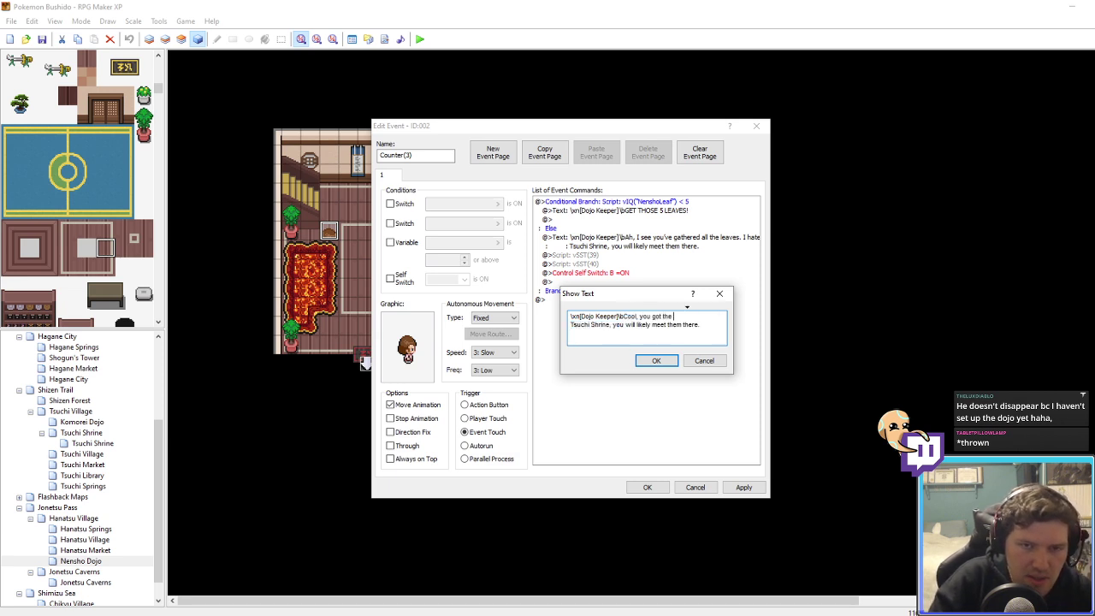
pyautogui.write('leaves')
pyautogui.press('Delete')
pyautogui.press('Delete')
pyautogui.press('Delete')
pyautogui.press('Delete')
pyautogui.press('Delete')
pyautogui.press('Delete')
pyautogui.press('Delete')
pyautogui.press('Delete')
pyautogui.press('Delete')
pyautogui.press('Delete')
pyautogui.press('Delete')
pyautogui.press('Delete')
pyautogui.press('Delete')
pyautogui.press('Delete')
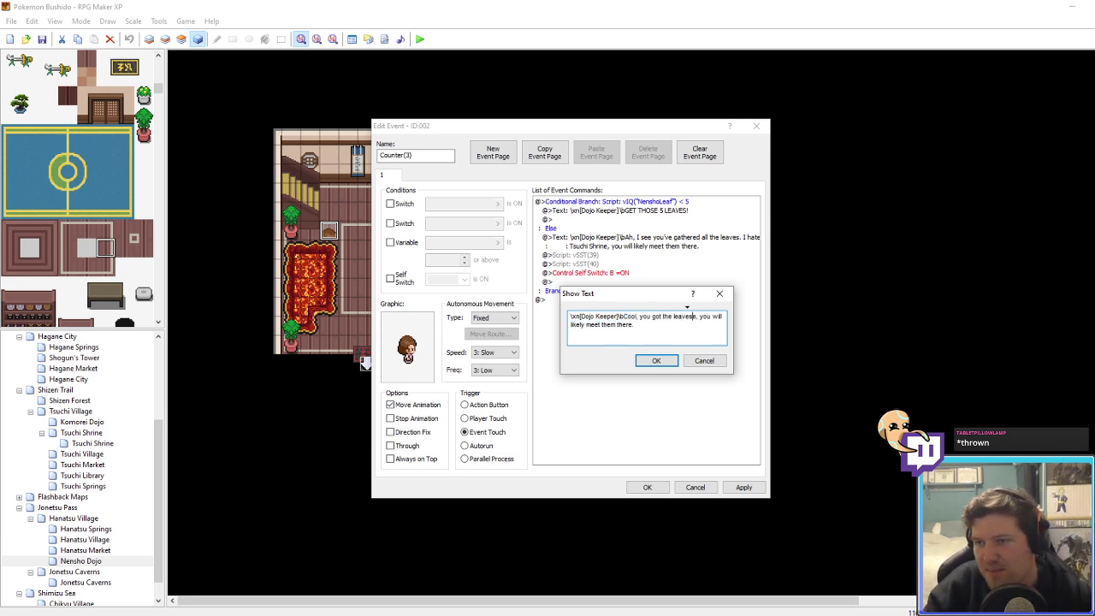
pyautogui.press('Delete')
pyautogui.press('Delete')
pyautogui.press('Delete')
pyautogui.press('Delete')
pyautogui.press('Delete')
pyautogui.press('Delete')
pyautogui.press('Delete')
pyautogui.press('Delete')
pyautogui.press('Delete')
pyautogui.press('Delete')
pyautogui.press('Delete')
pyautogui.press('Delete')
pyautogui.press('Delete')
pyautogui.press('Delete')
pyautogui.press('Delete')
pyautogui.press('Delete')
pyautogui.press('Delete')
pyautogui.press('Delete')
pyautogui.press('Delete')
pyautogui.press('Delete')
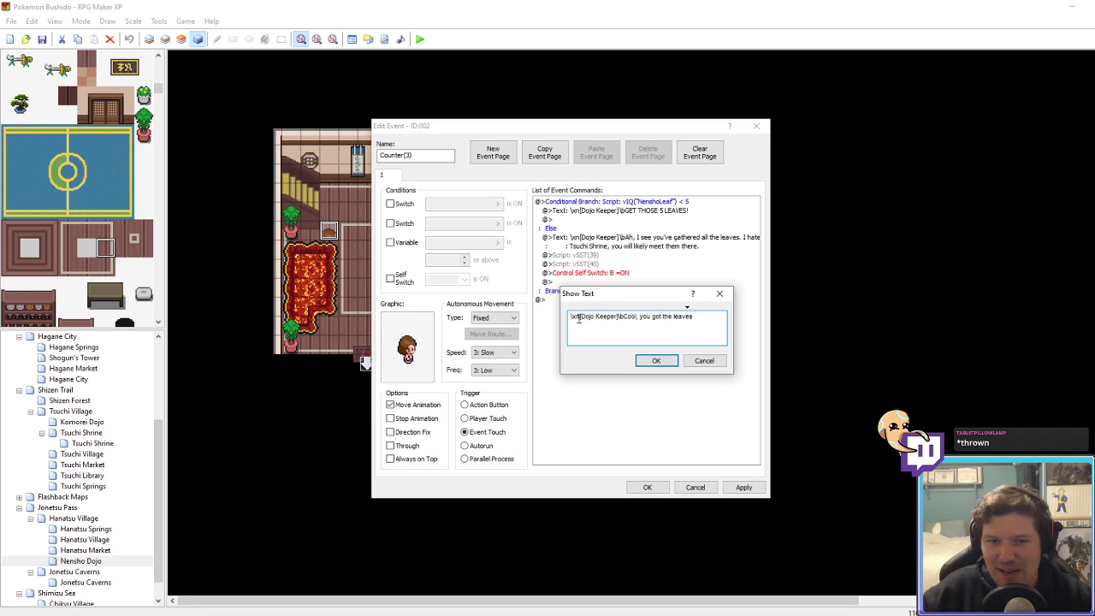
pyautogui.click(652, 361)
pyautogui.click(741, 487)
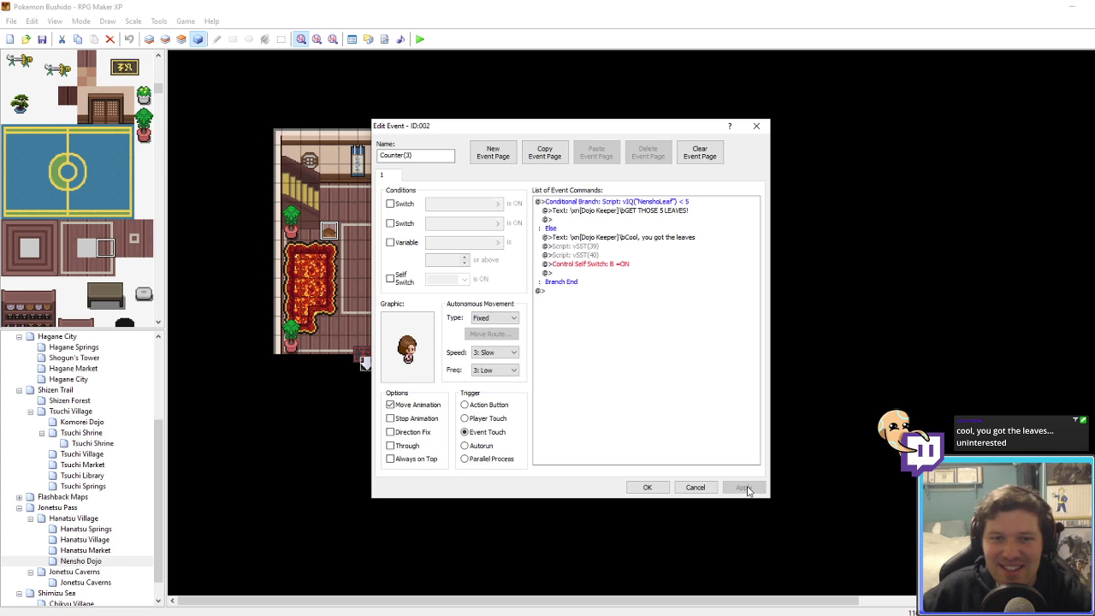
# Step: Delete the vSST(39) and vSST(40) script calls and the self switch B command from the Else branch
pyautogui.click(596, 248)
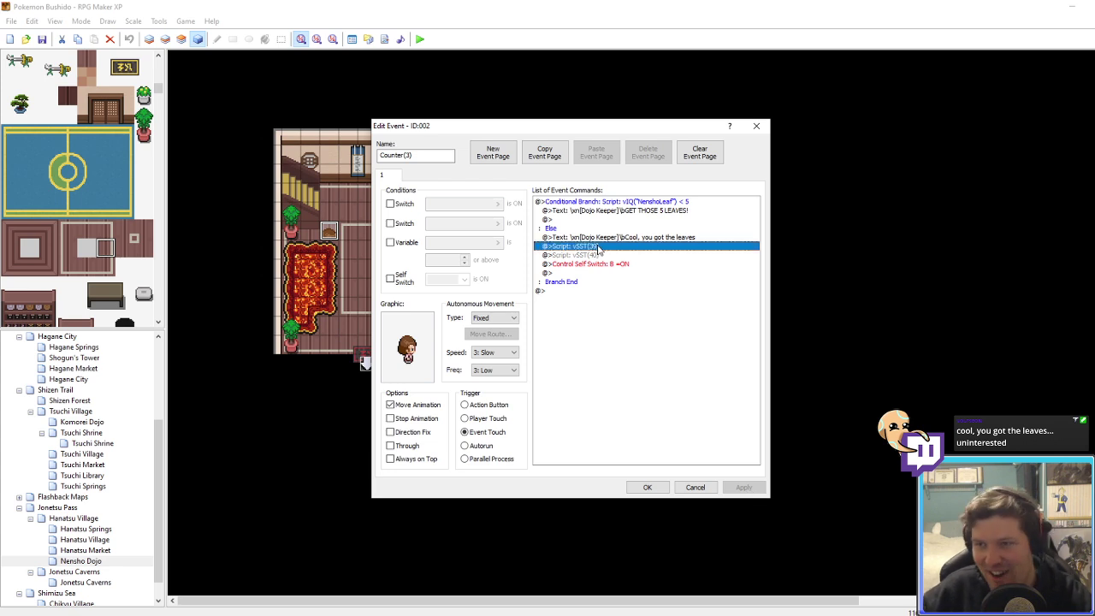
pyautogui.press('Delete')
pyautogui.press('Delete')
pyautogui.press('Delete')
pyautogui.rightClick(598, 247)
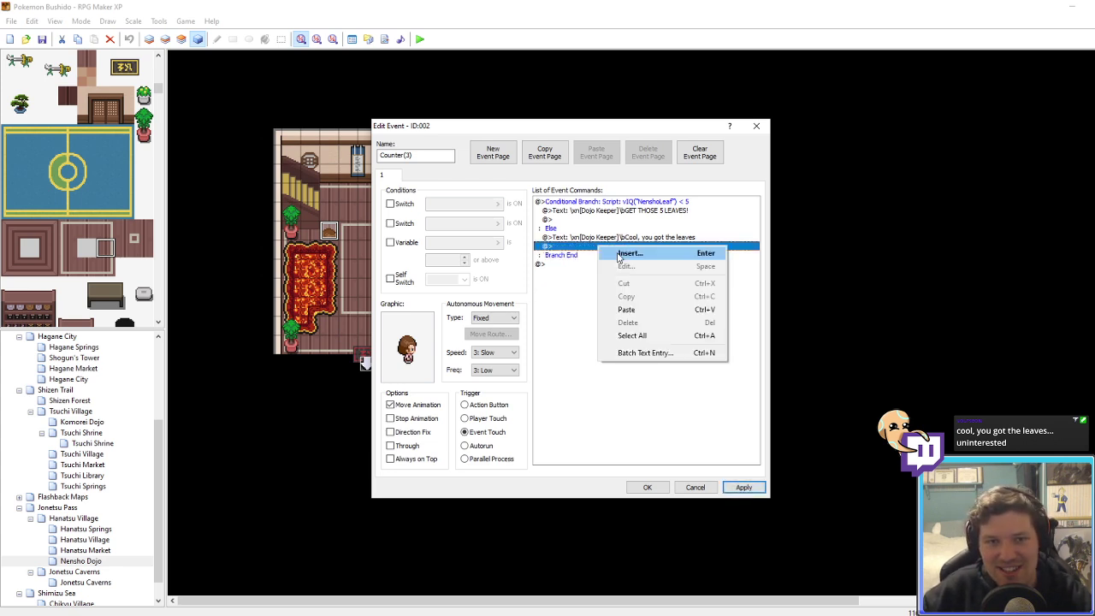
pyautogui.click(618, 255)
pyautogui.moveTo(616, 204); pyautogui.dragTo(820, 232)
pyautogui.press('Escape')
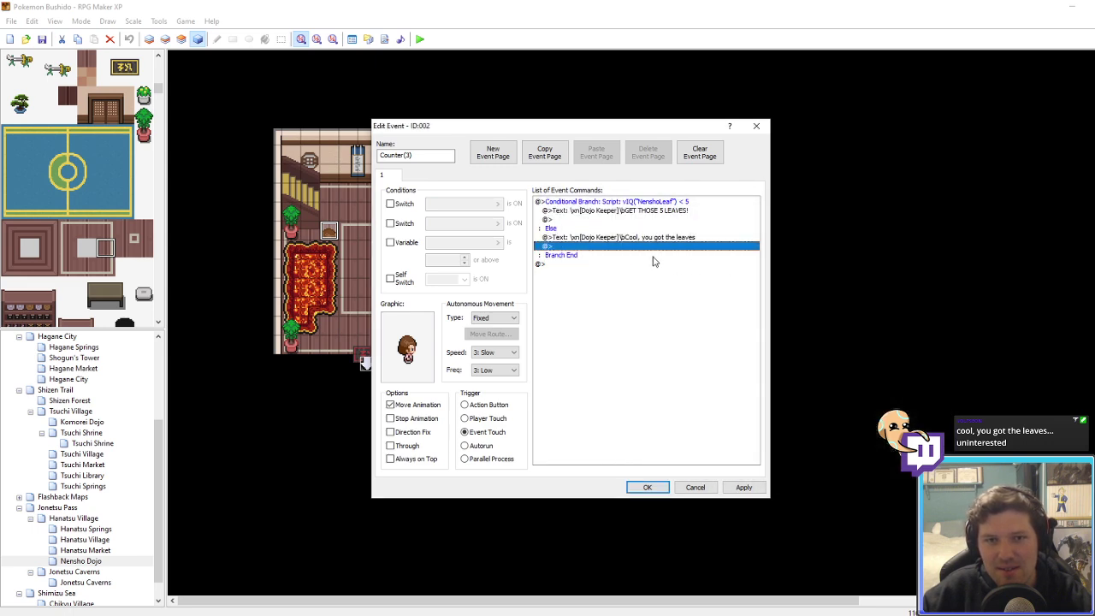
# Step: Add a second message reading "You may pass" after the leaves message in the Else branch
pyautogui.rightClick(653, 249)
pyautogui.click(669, 255)
pyautogui.press('Return')
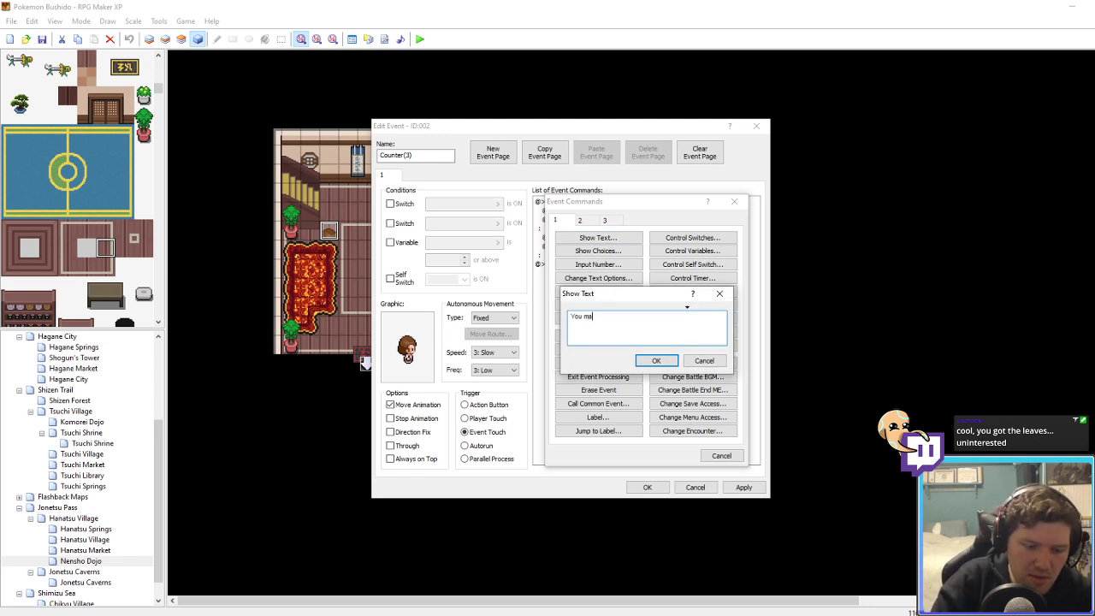
pyautogui.click(656, 360)
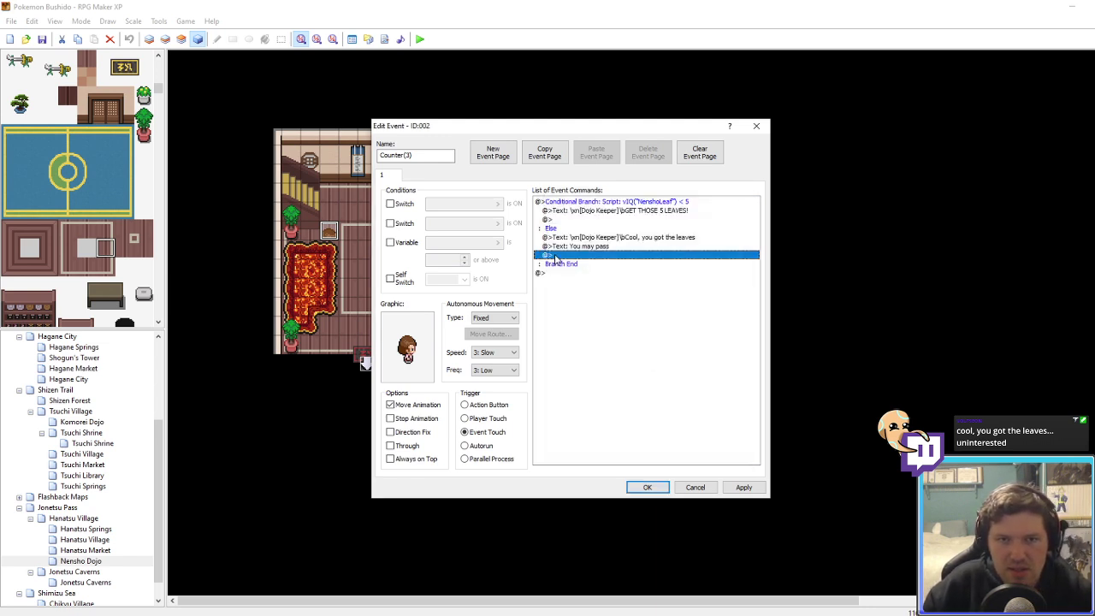
# Step: Add a command that turns self switch A ON after the "You may pass" message
pyautogui.rightClick(560, 258)
pyautogui.click(575, 261)
pyautogui.click(693, 265)
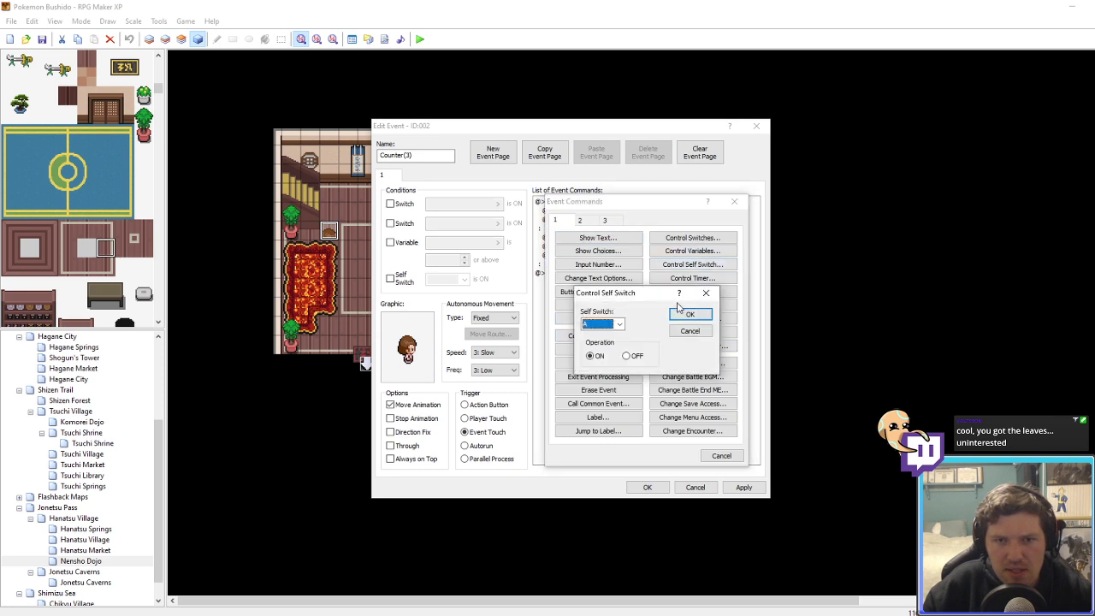
pyautogui.click(691, 311)
# Step: Add a blank second event page that requires self switch A to be ON, and apply it
pyautogui.click(494, 155)
pyautogui.click(390, 278)
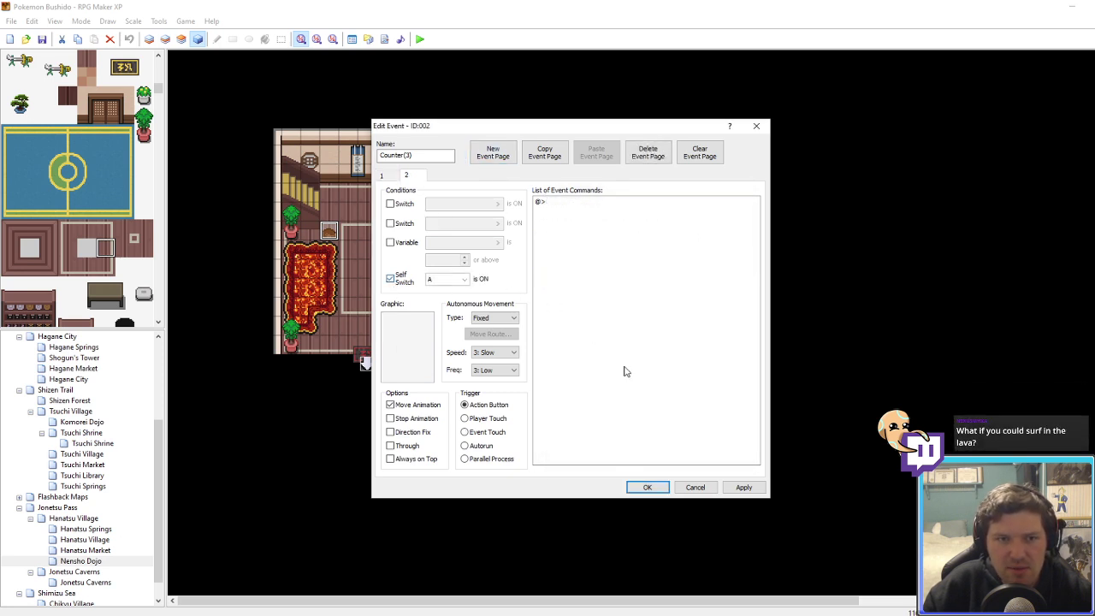
pyautogui.click(743, 487)
# Step: Duplicate page 1 as page 2 with self switch A ON as its condition, and delete the blank event page
pyautogui.click(381, 176)
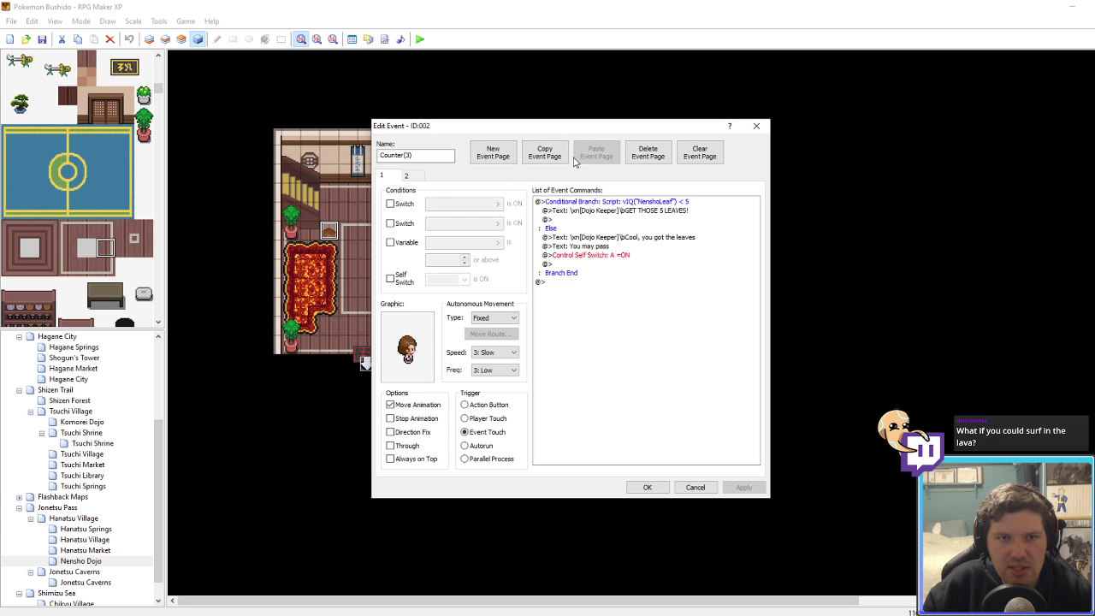
pyautogui.click(545, 153)
pyautogui.click(596, 152)
pyautogui.click(431, 175)
pyautogui.click(647, 152)
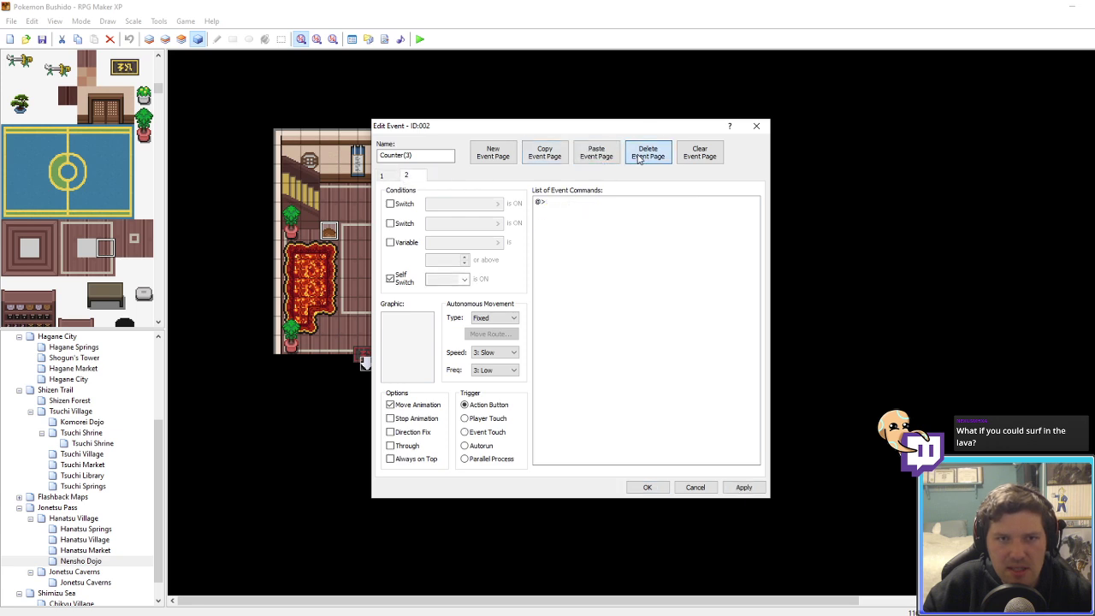
pyautogui.click(411, 283)
pyautogui.click(743, 486)
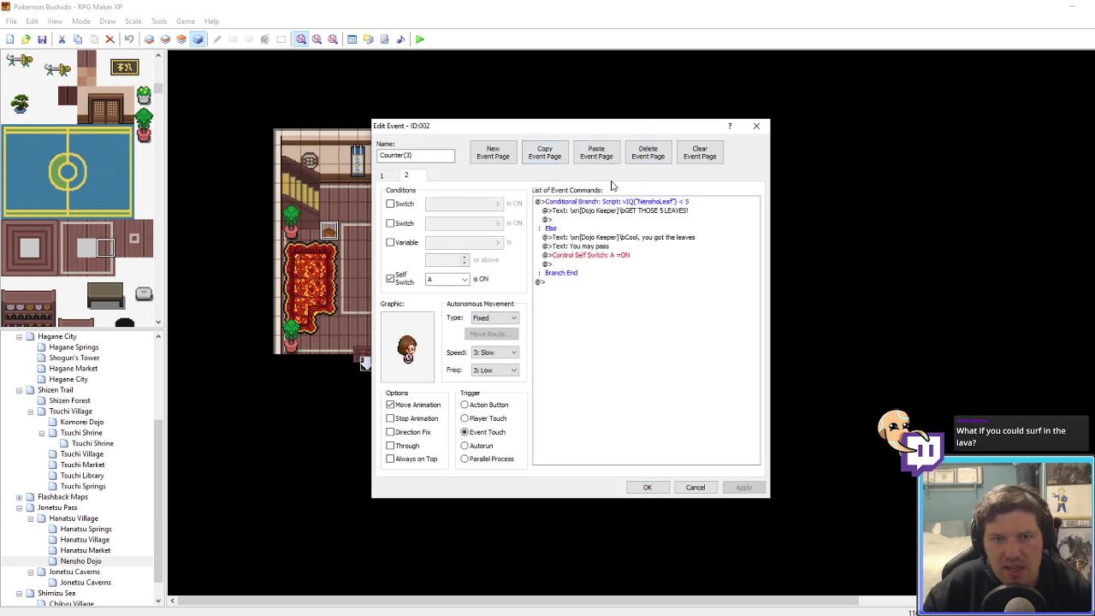
# Step: Replace page 2's commands with the message "You may pass" and set the page's trigger to Action Button
pyautogui.click(607, 203)
pyautogui.press('Delete')
pyautogui.rightClick(607, 210)
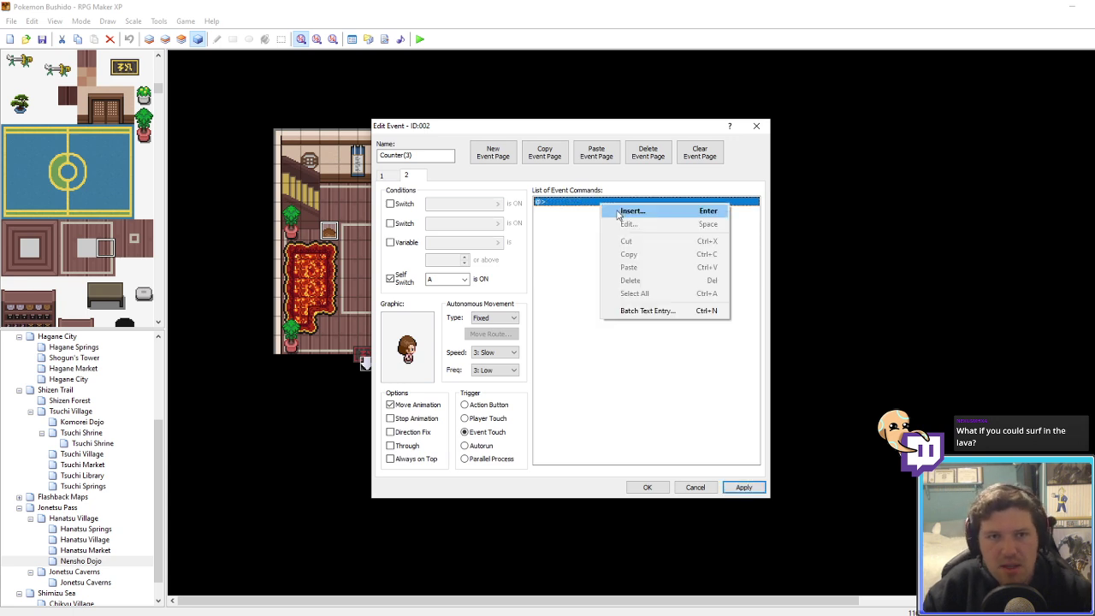
pyautogui.click(624, 213)
pyautogui.click(599, 238)
pyautogui.write('You m')
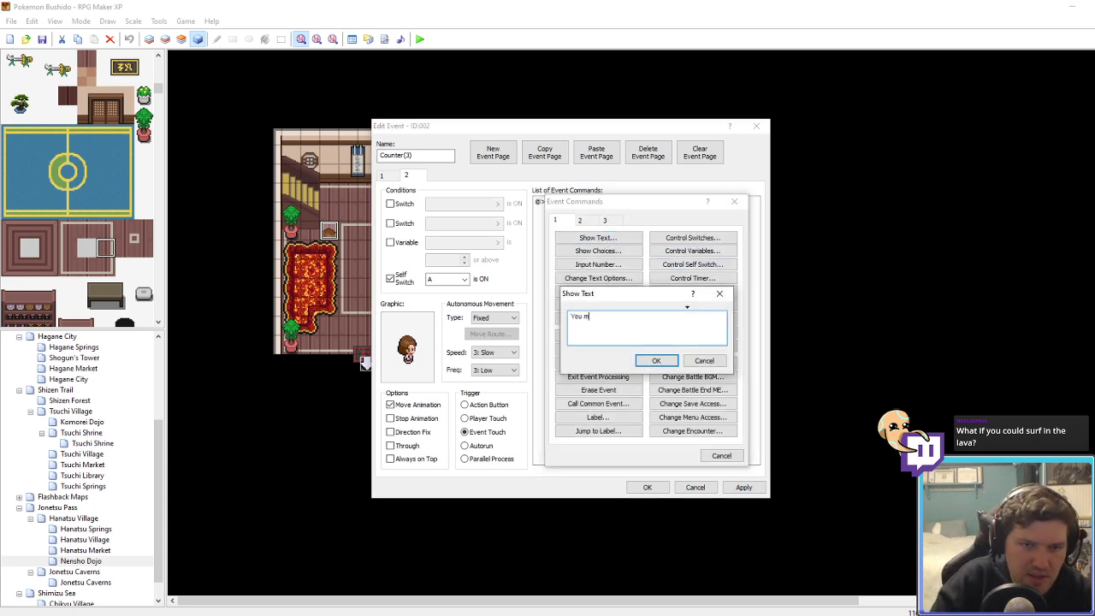
pyautogui.write('ay pass')
pyautogui.click(656, 360)
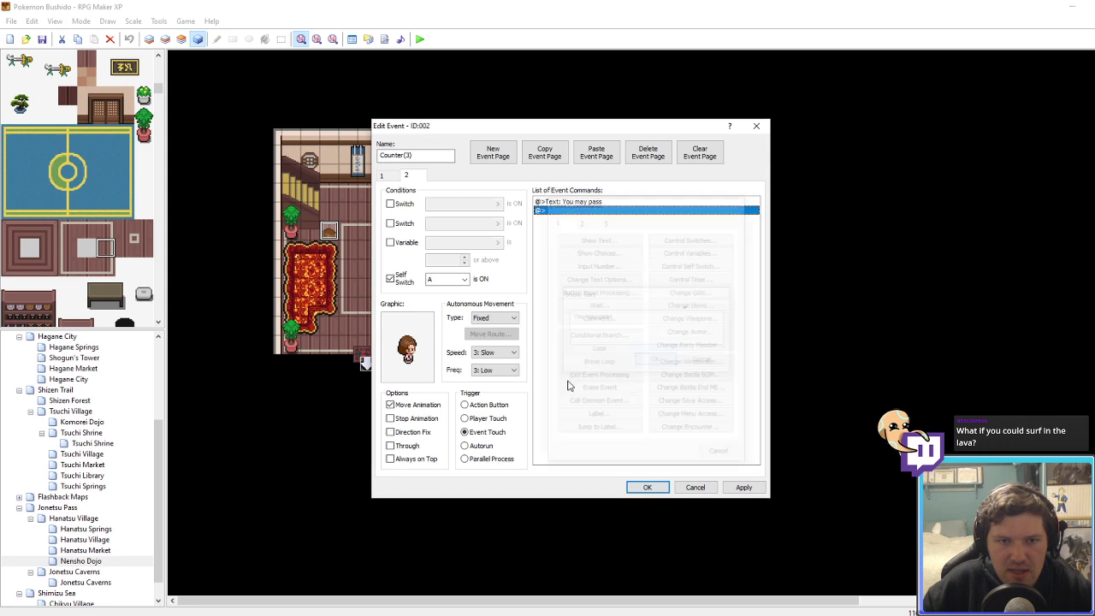
pyautogui.click(744, 487)
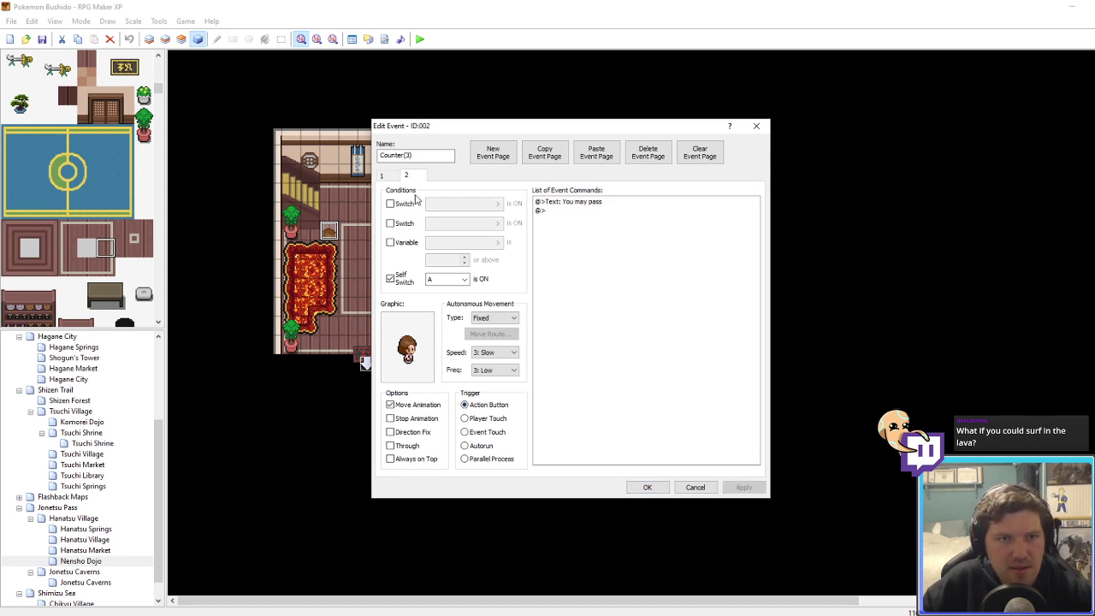
# Step: On page 1, add a move route that moves the Player down once after "GET THOSE 5 LEAVES!", then save and close the event
pyautogui.click(382, 175)
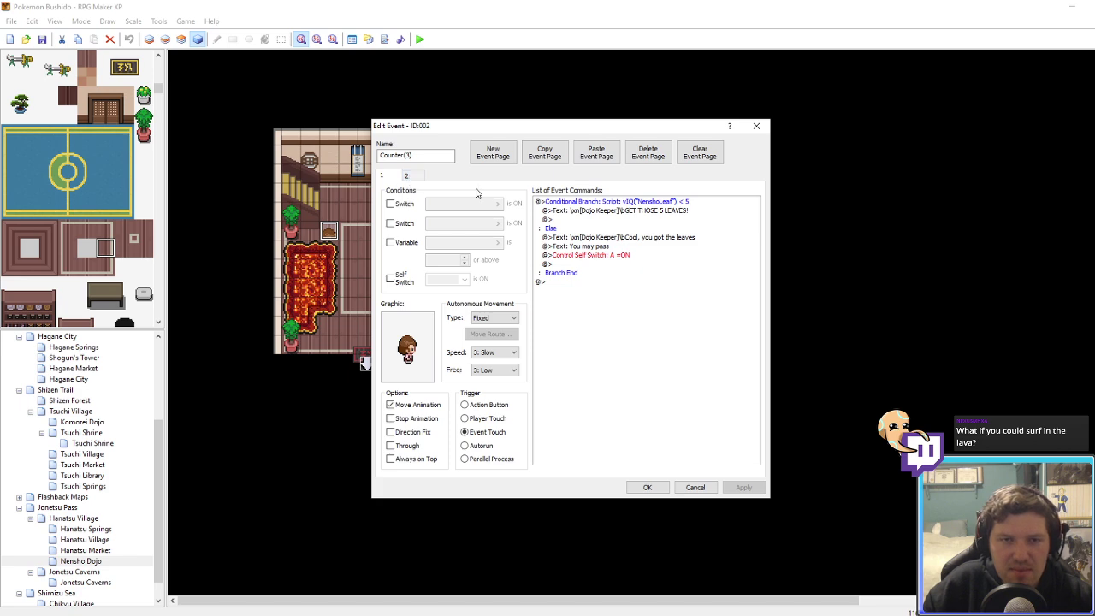
pyautogui.doubleClick(610, 226)
pyautogui.click(579, 220)
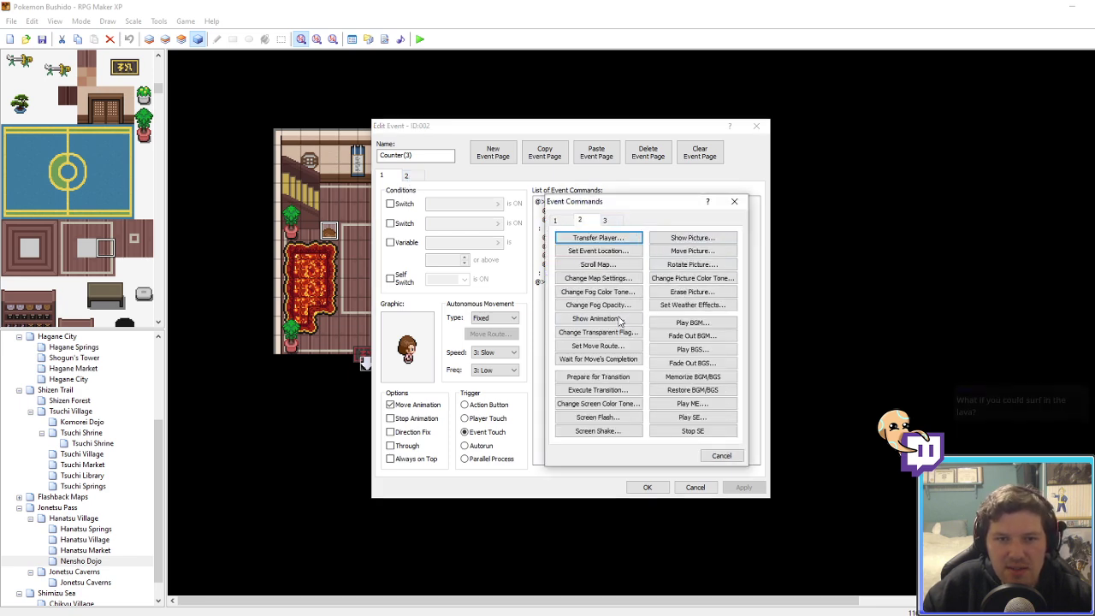
pyautogui.click(594, 348)
pyautogui.click(526, 235)
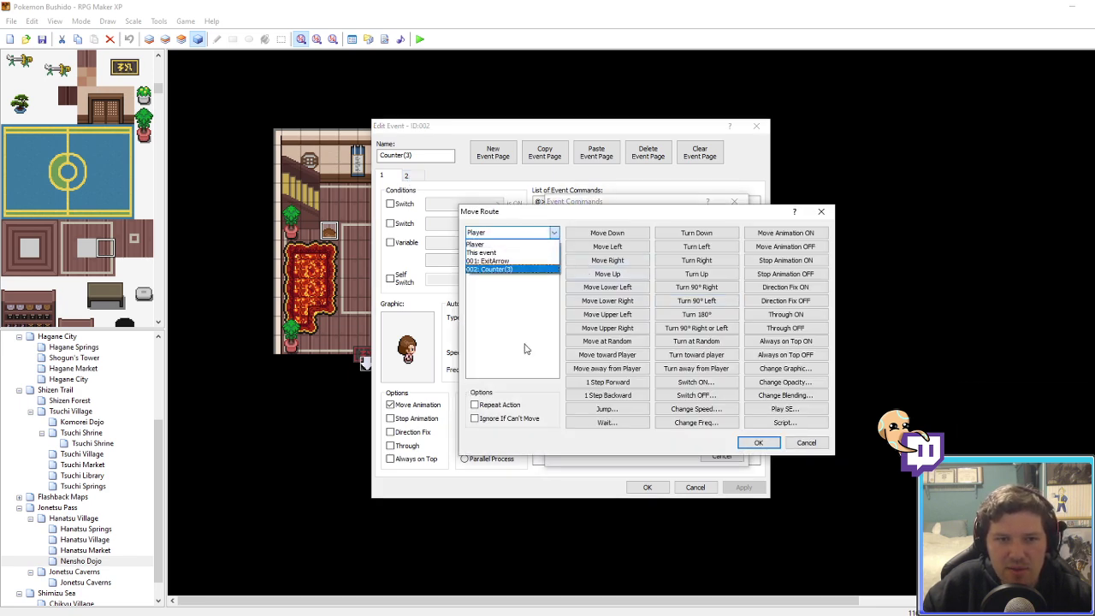
pyautogui.click(493, 243)
pyautogui.click(609, 233)
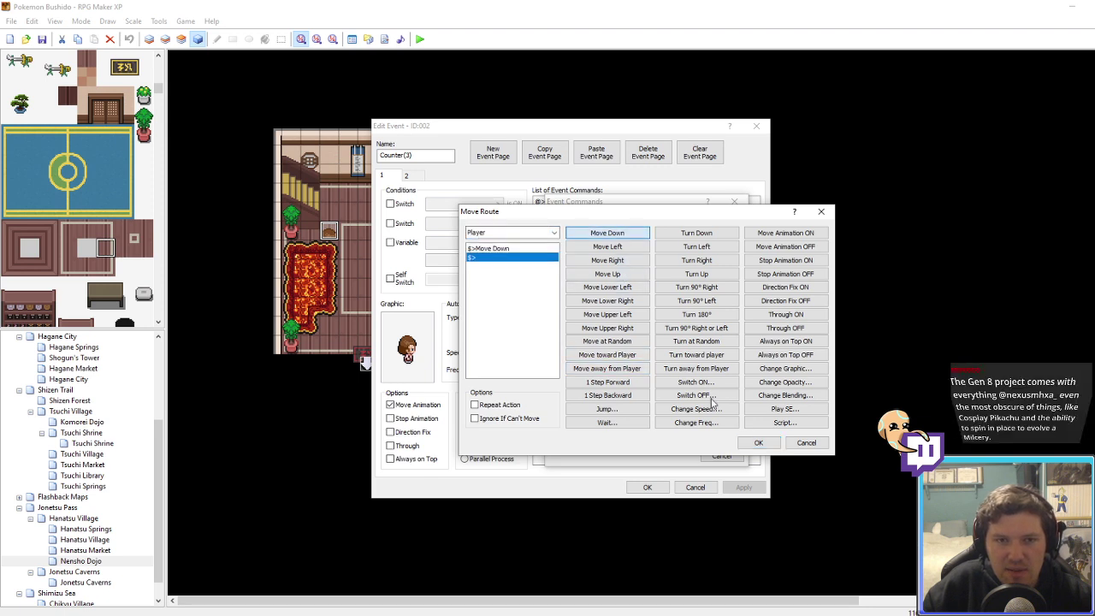
pyautogui.click(756, 444)
pyautogui.click(744, 488)
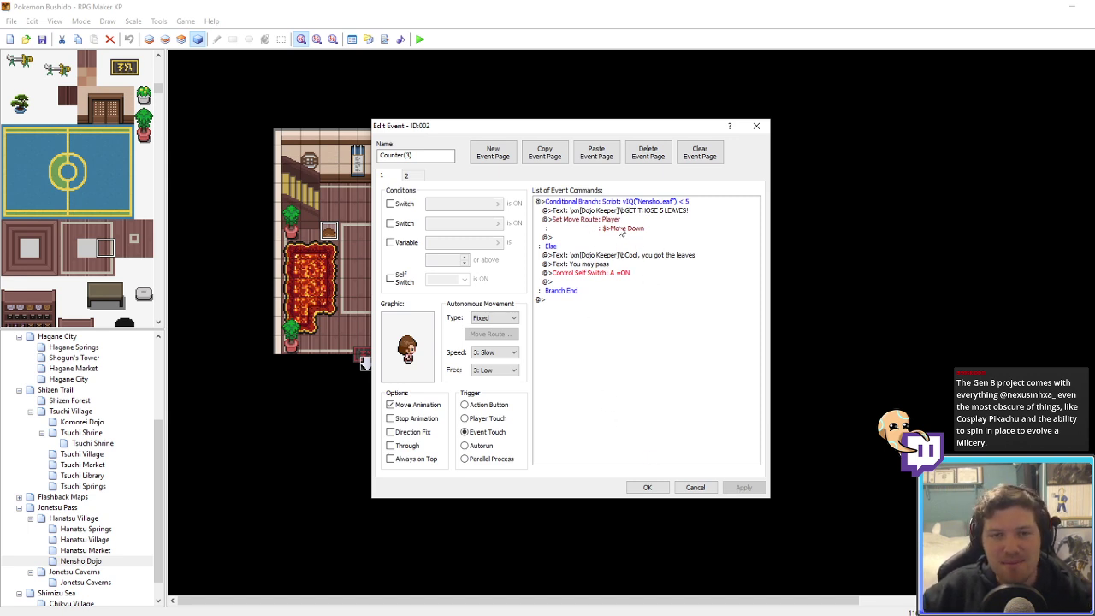
pyautogui.click(648, 487)
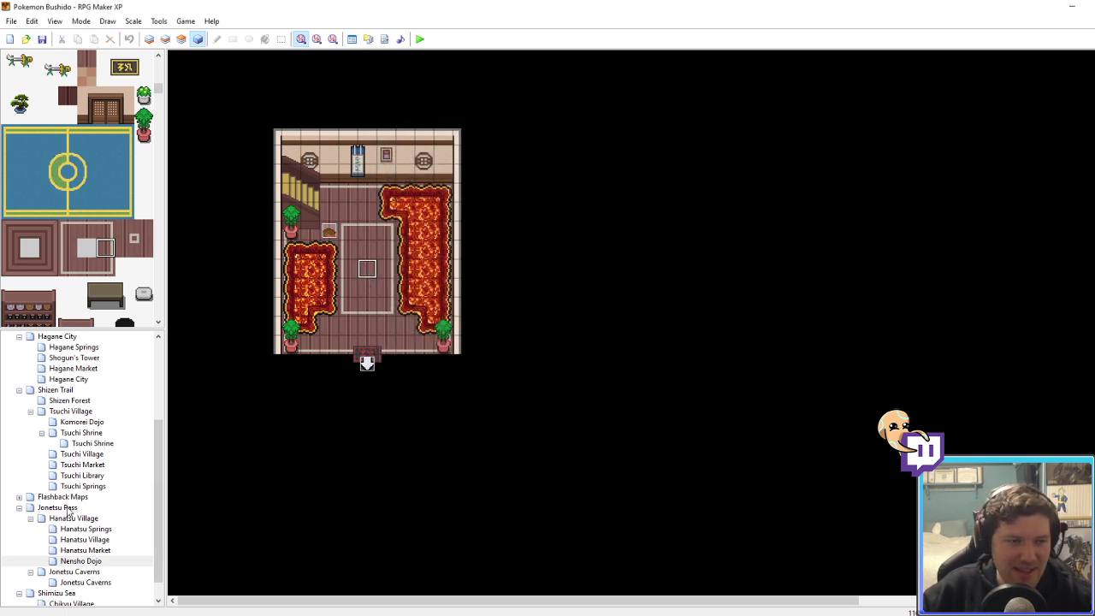
# Step: Copy the leaf Item event near the northeast house on the outdoor Tsuchi Village map and paste it into the Nensho Dojo map
pyautogui.click(81, 455)
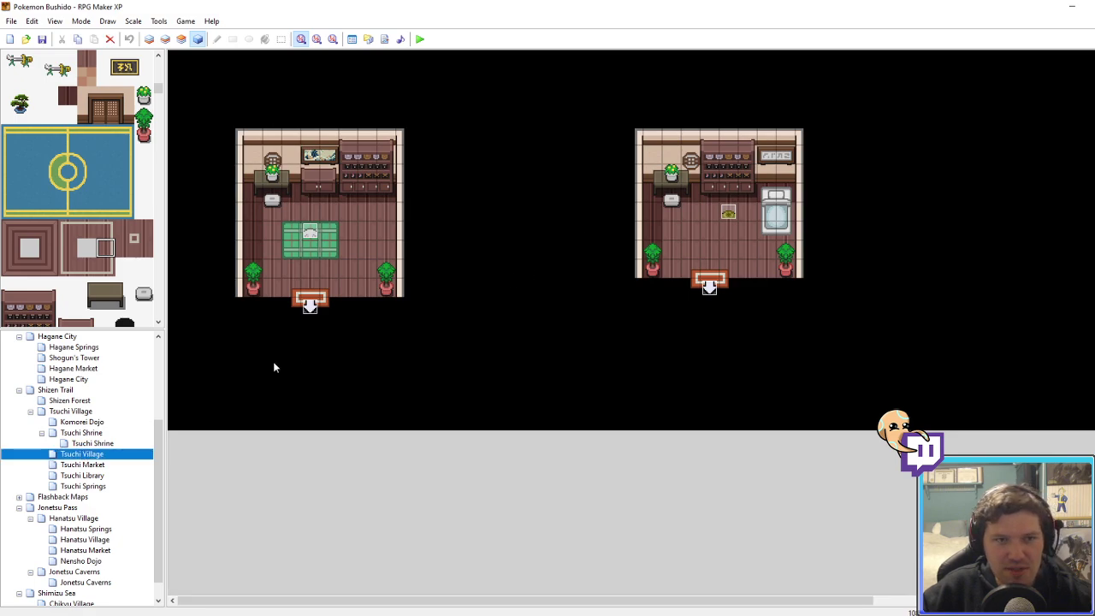
pyautogui.click(73, 413)
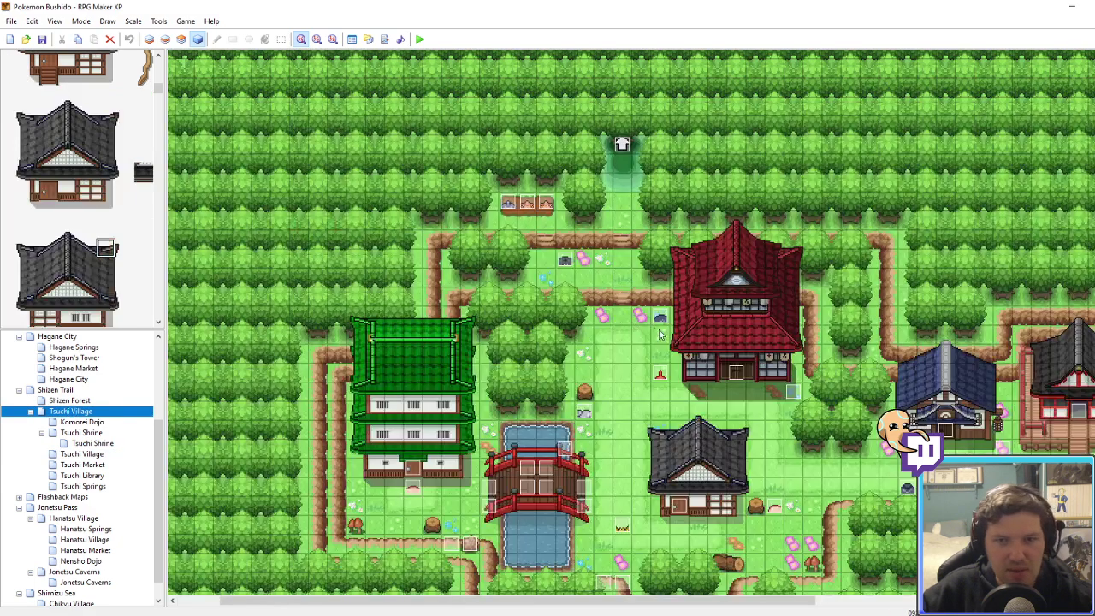
pyautogui.moveTo(660, 332); pyautogui.dragTo(807, 383, button='middle')
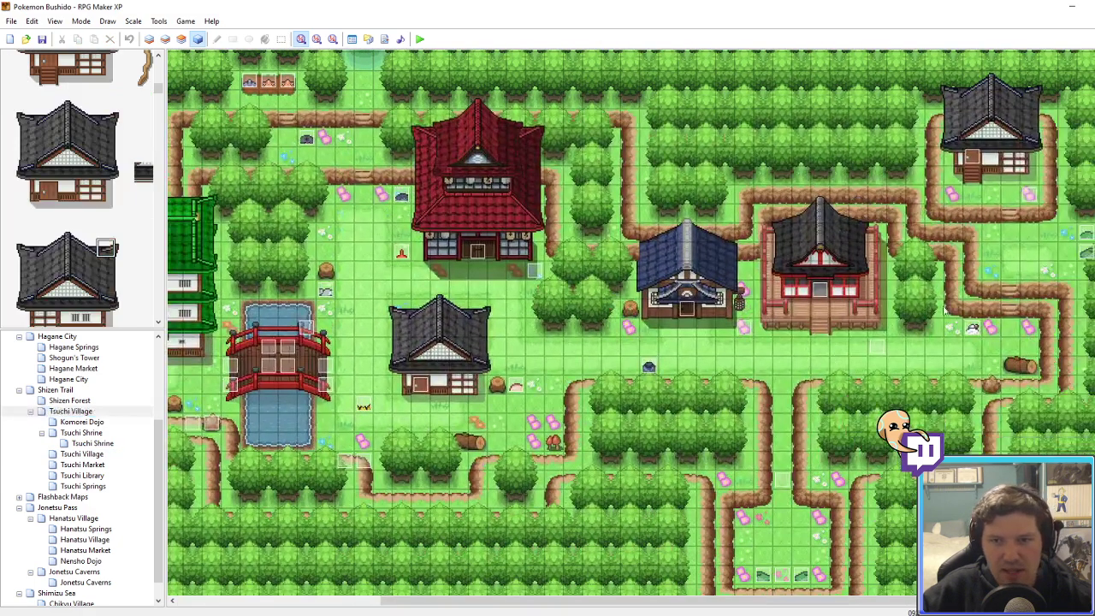
pyautogui.click(1032, 195)
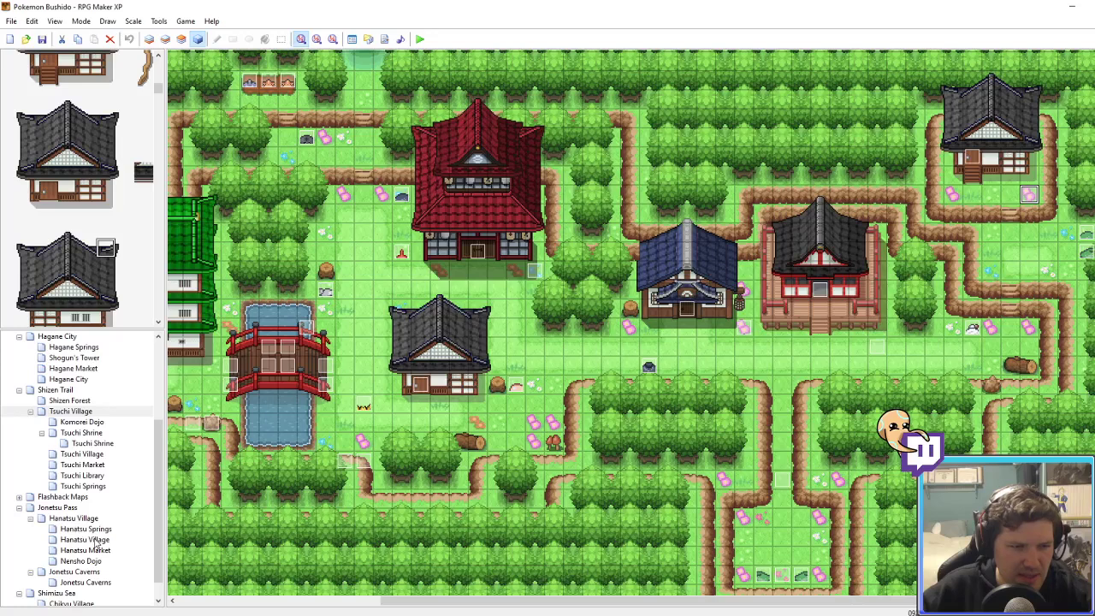
pyautogui.click(82, 560)
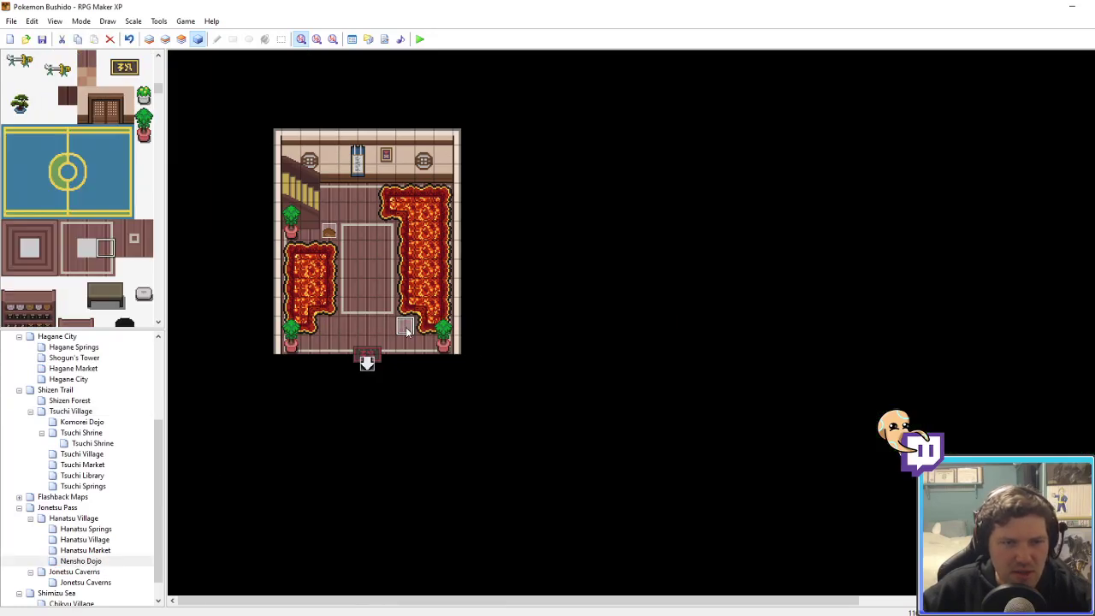
# Step: Open the pasted leaf Item event and, from page 2's switch condition, name switch 0091 "UncatchableWild"
pyautogui.doubleClick(328, 231)
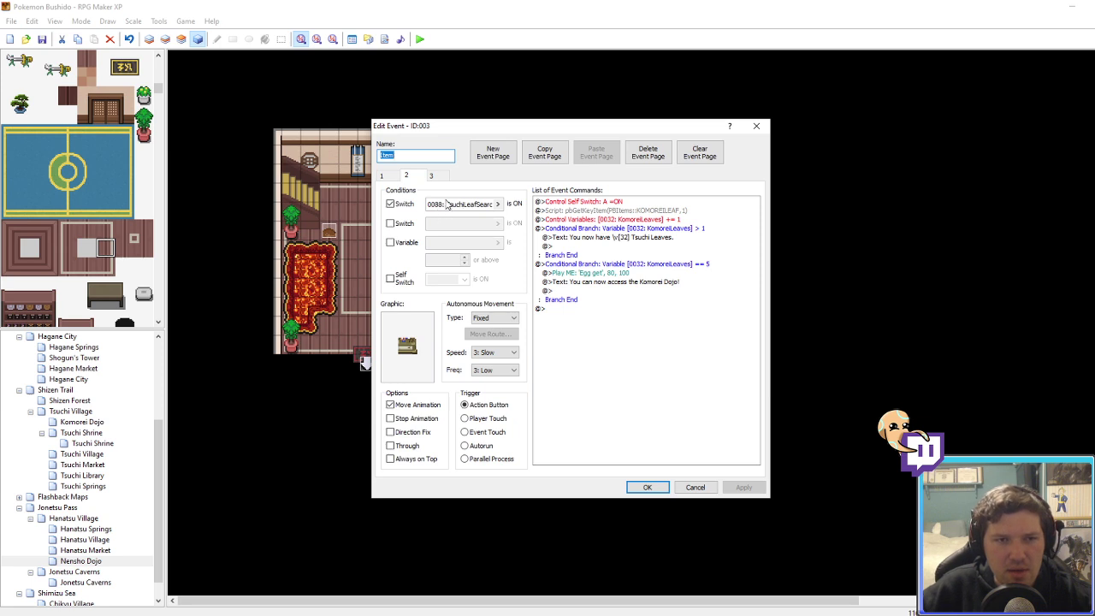
pyautogui.click(452, 206)
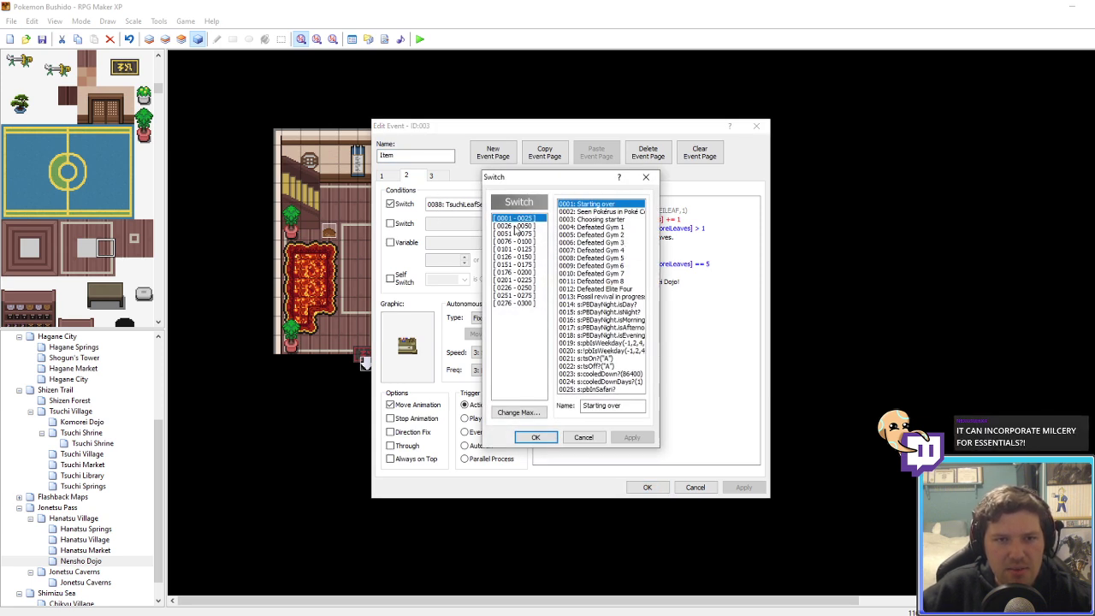
pyautogui.click(515, 226)
pyautogui.click(515, 234)
pyautogui.click(515, 243)
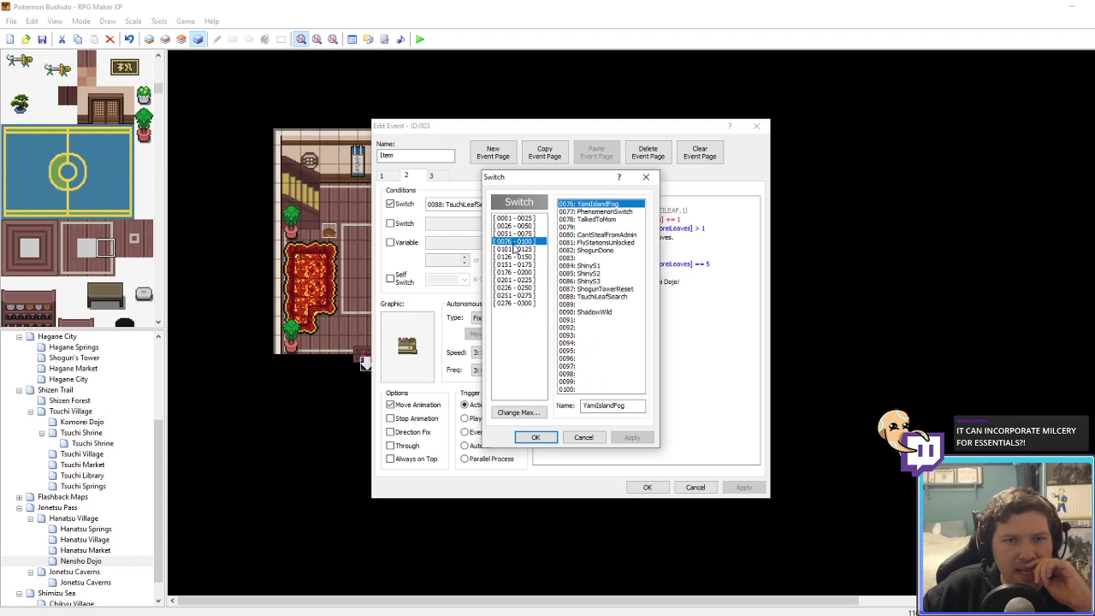
pyautogui.click(600, 320)
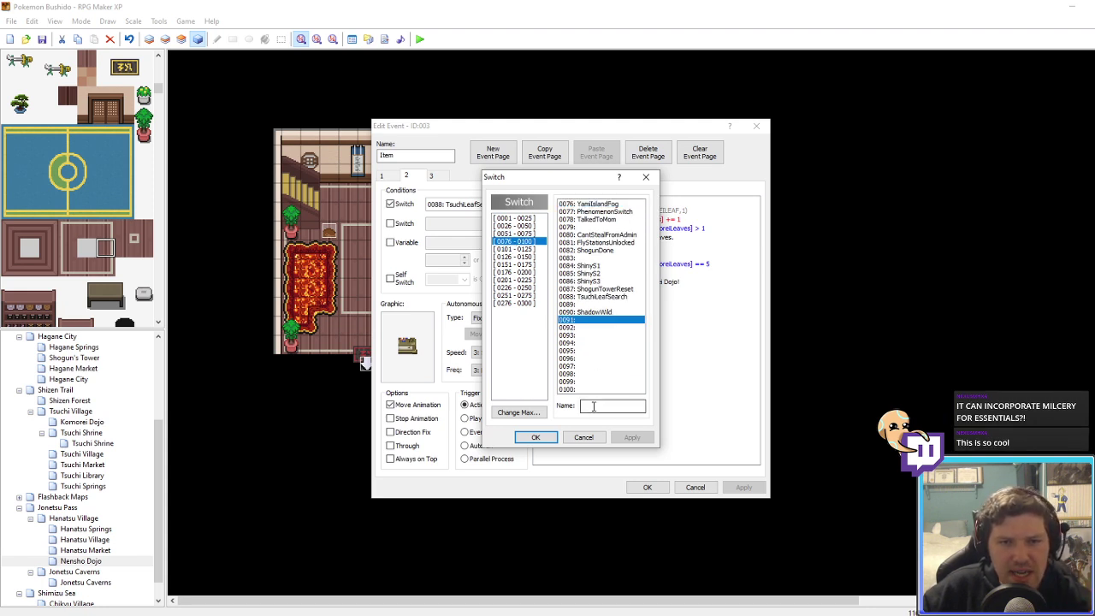
pyautogui.click(593, 406)
pyautogui.write('U')
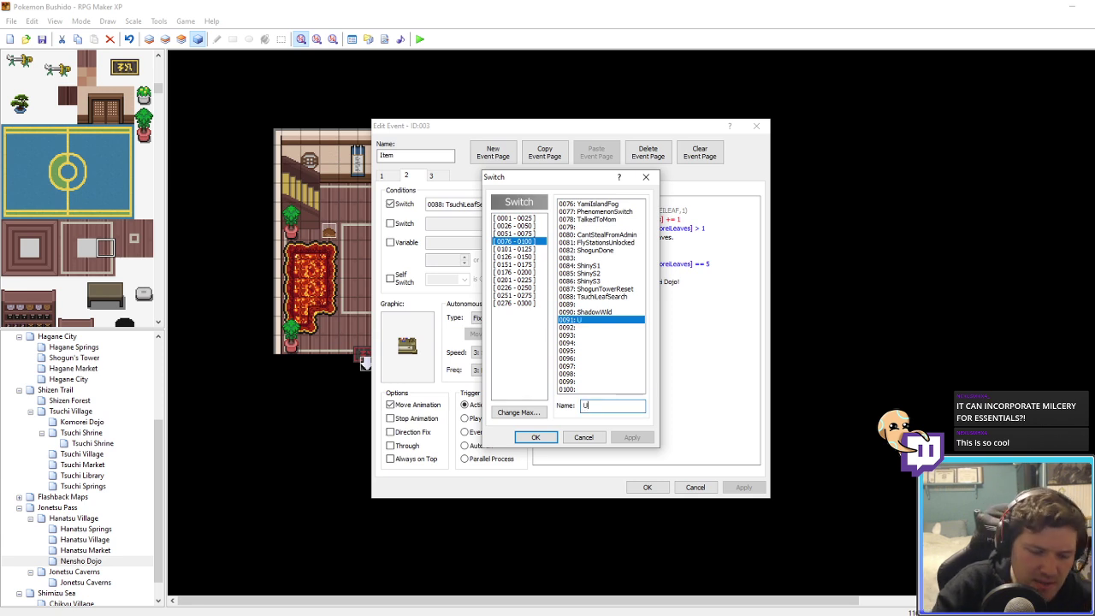
pyautogui.write('ncatchableWild')
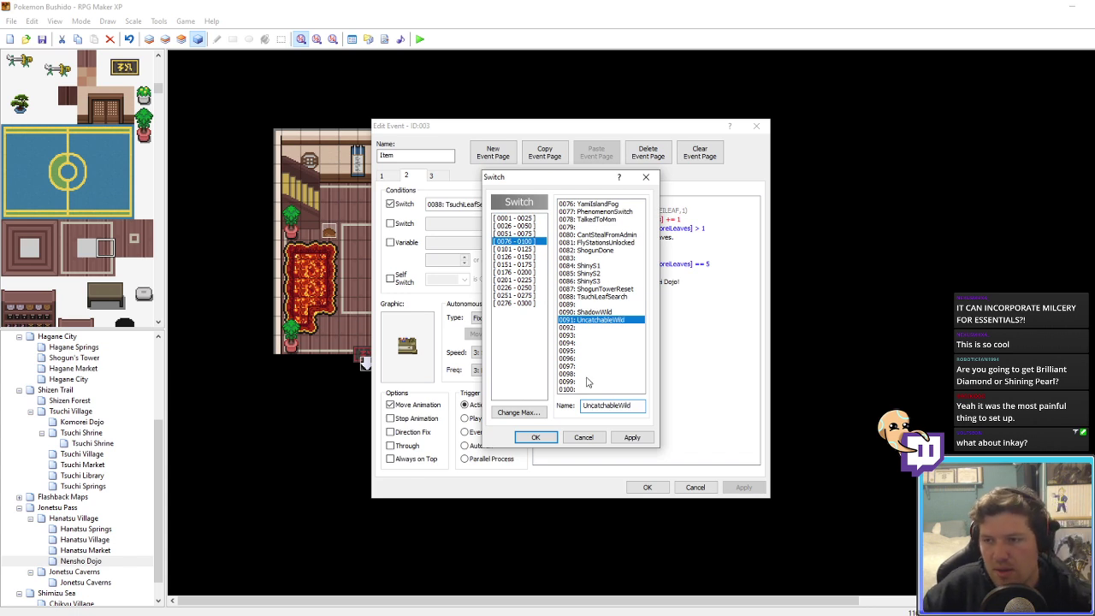
pyautogui.click(631, 437)
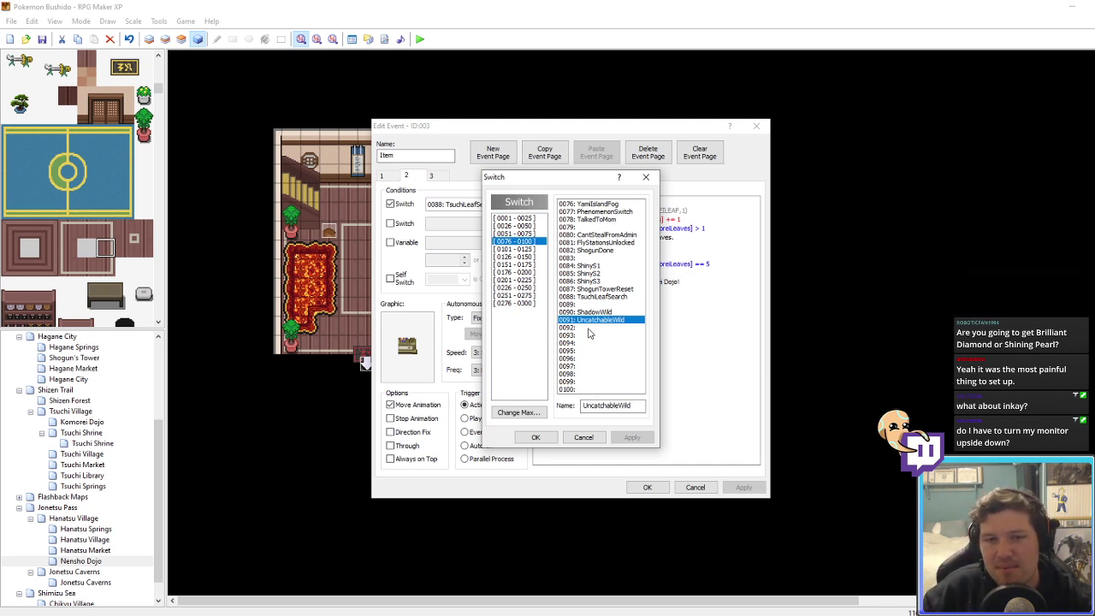
# Step: Set page 2's switch condition to the unnamed switch 0089, then change it to 0091: UncatchableWild
pyautogui.click(592, 305)
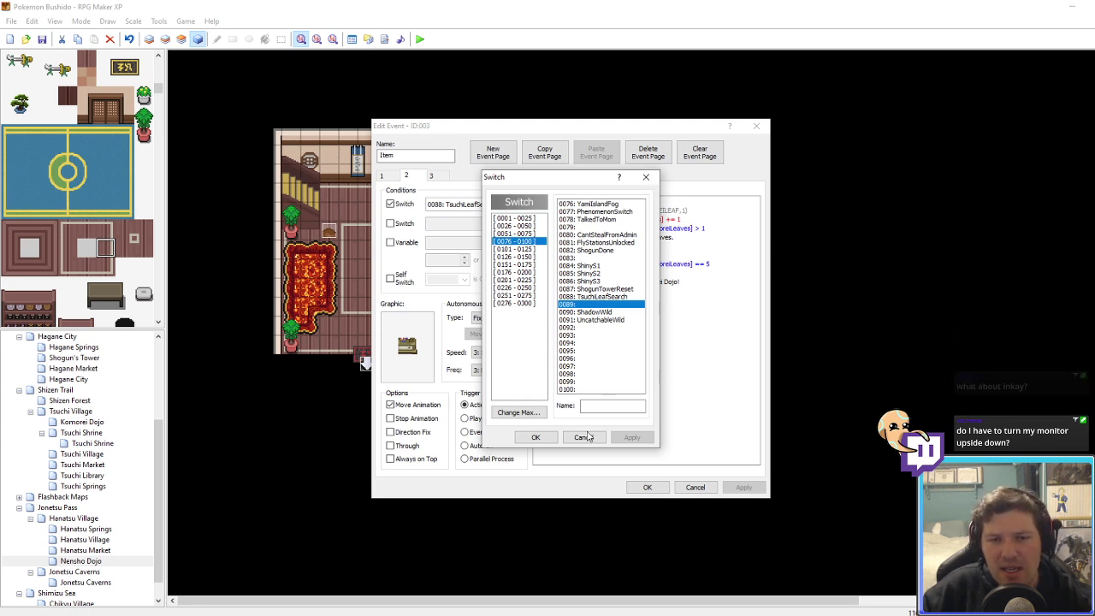
pyautogui.click(536, 437)
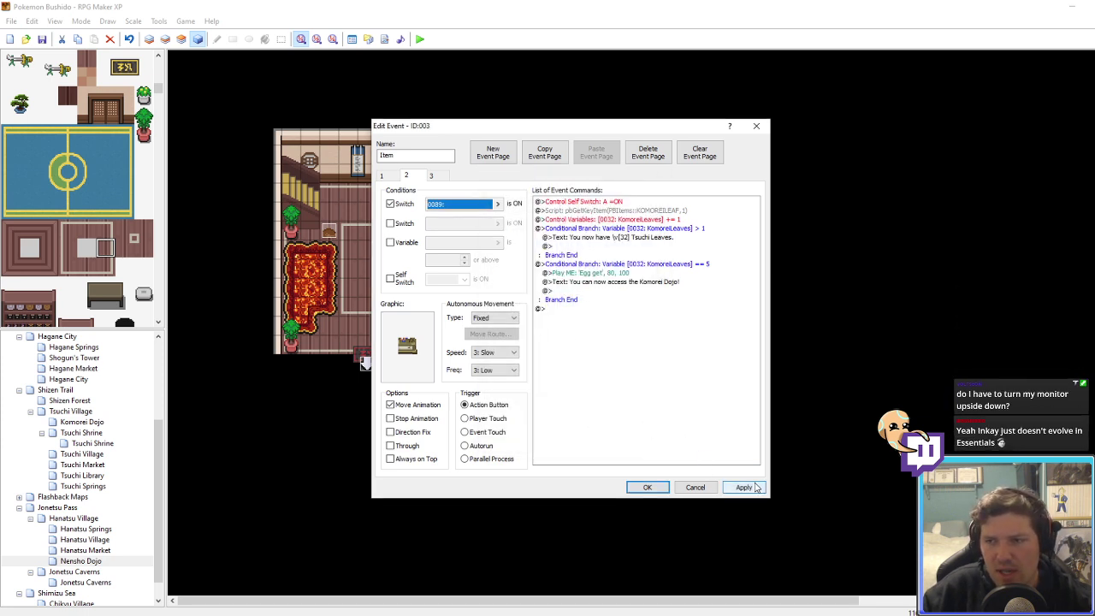
pyautogui.click(749, 486)
pyautogui.click(458, 204)
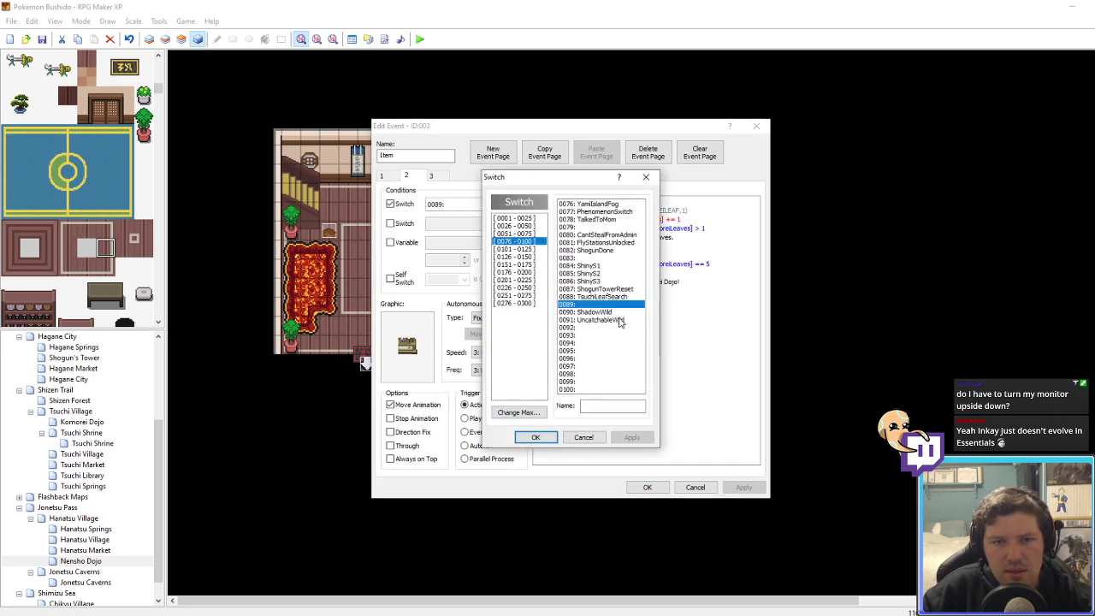
pyautogui.click(616, 319)
pyautogui.click(536, 437)
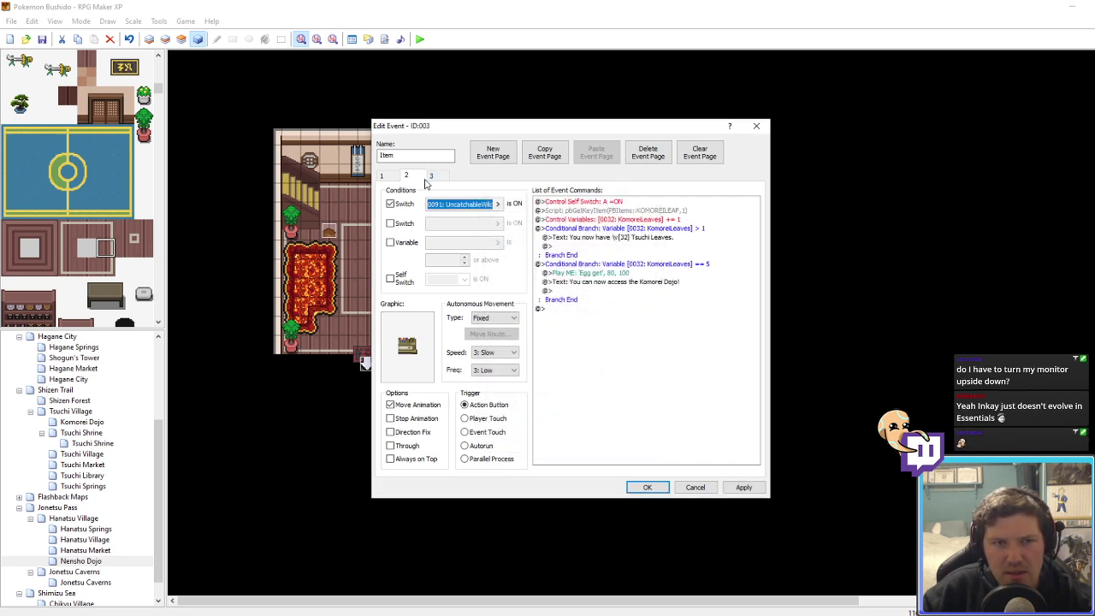
# Step: Remove the switch condition from page 2 and change its graphic to the yellow leaf tile from the tileset
pyautogui.click(391, 176)
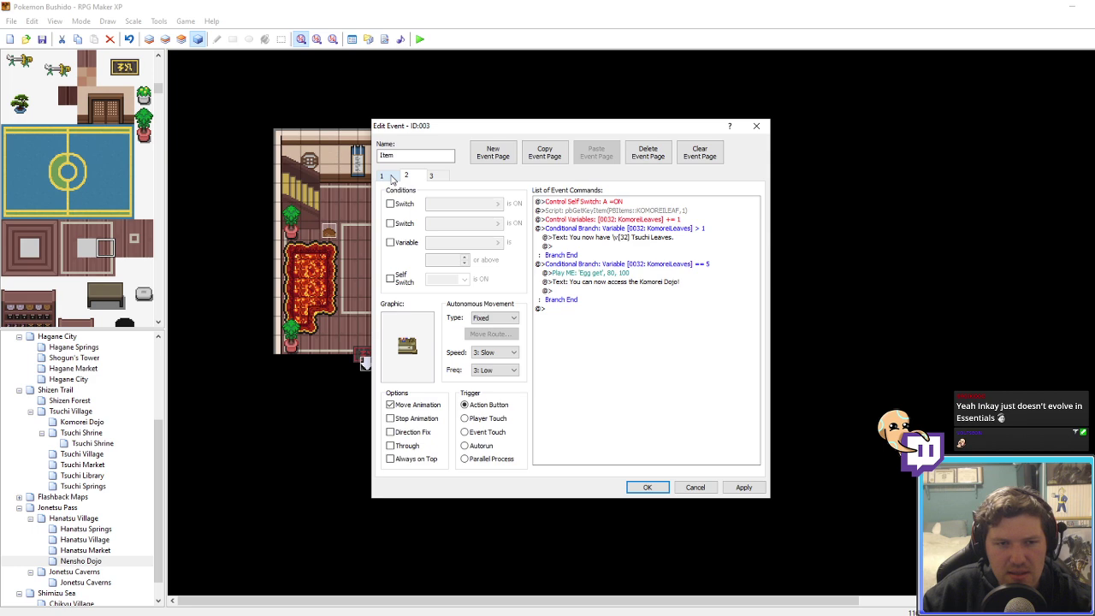
pyautogui.doubleClick(409, 346)
pyautogui.scroll(-10, 566, 340)
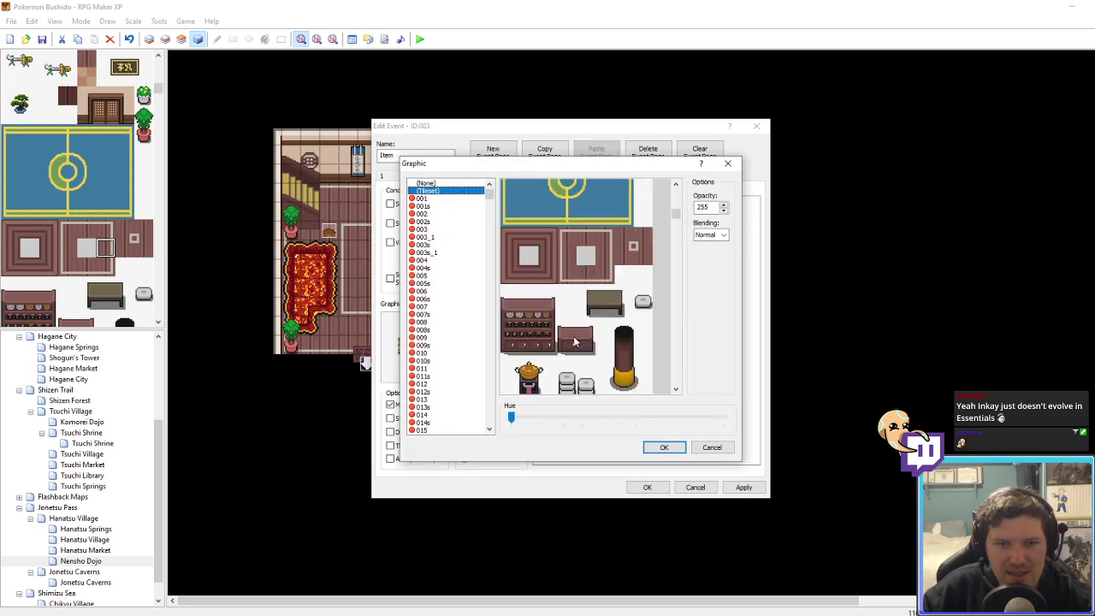
pyautogui.scroll(-2, 555, 363)
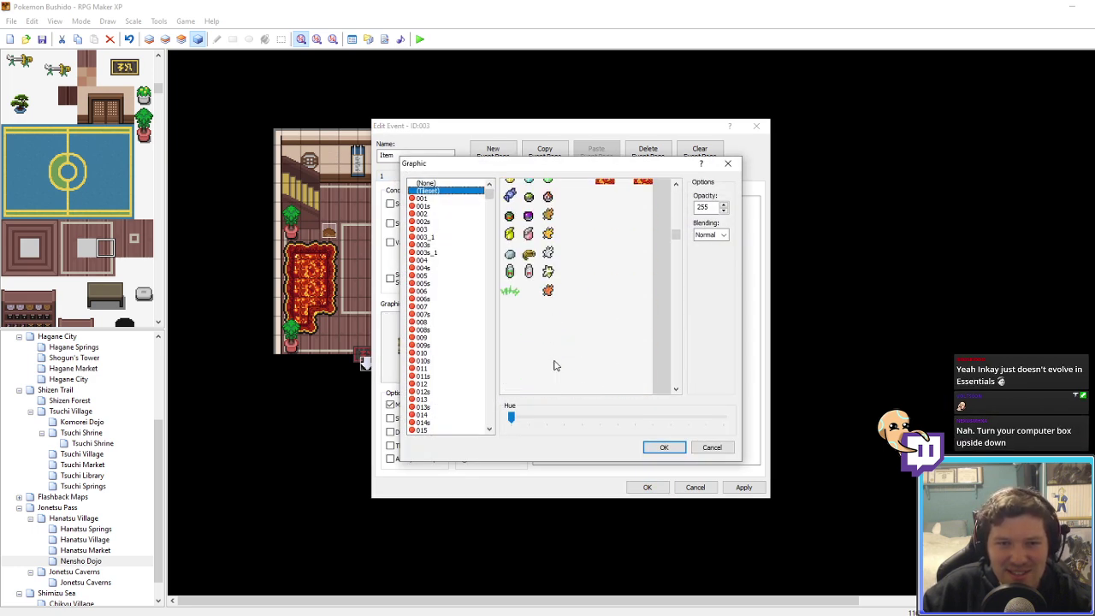
pyautogui.scroll(2, 552, 325)
pyautogui.click(548, 325)
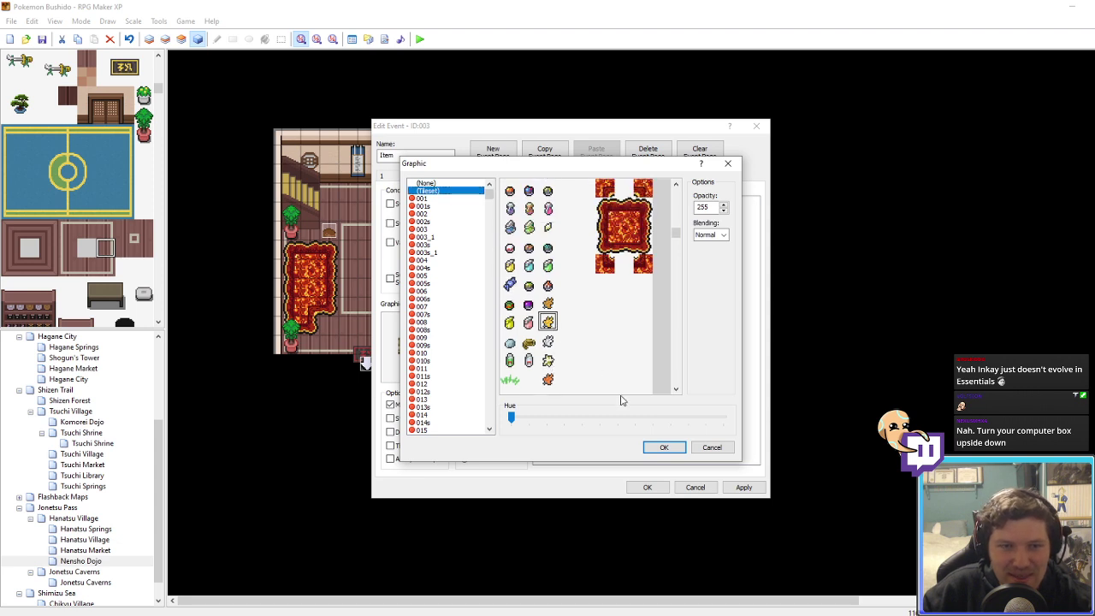
pyautogui.click(664, 447)
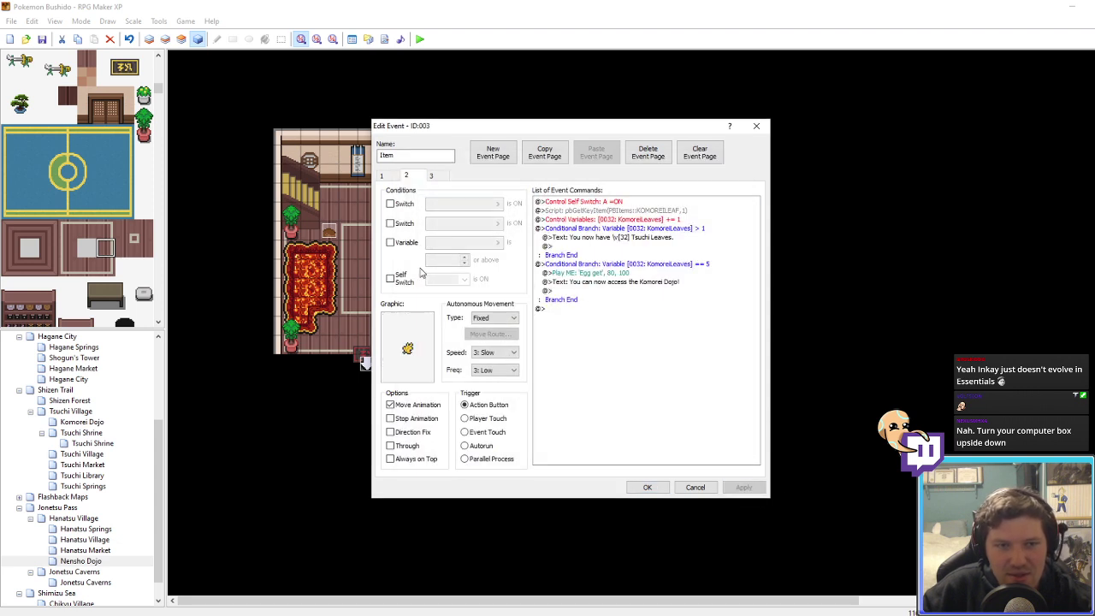
# Step: Delete the Item event's first page and apply the change
pyautogui.click(382, 176)
pyautogui.click(648, 152)
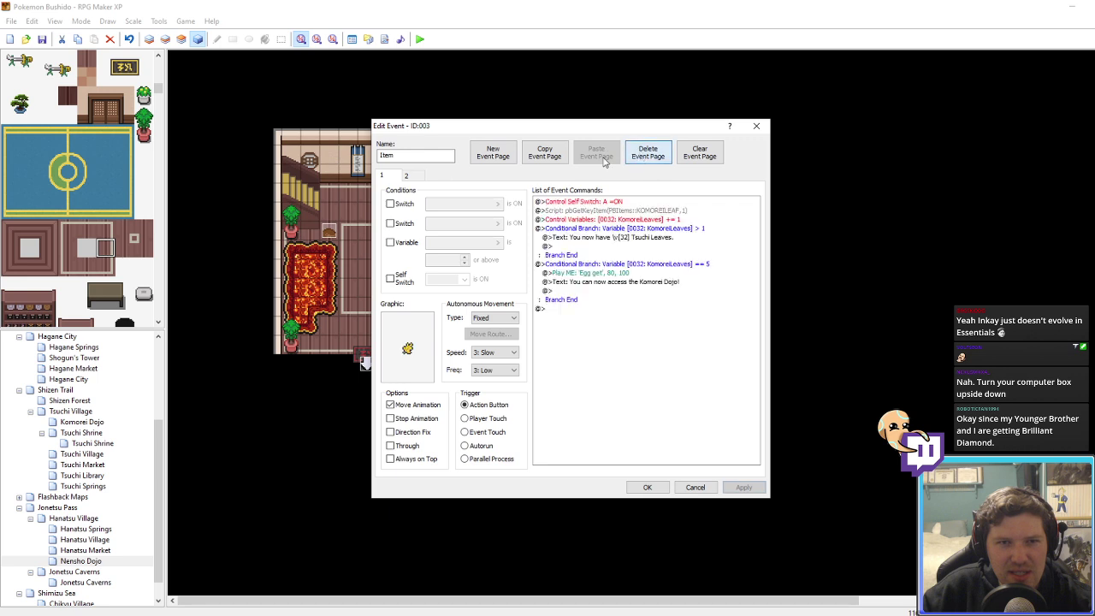
pyautogui.click(743, 487)
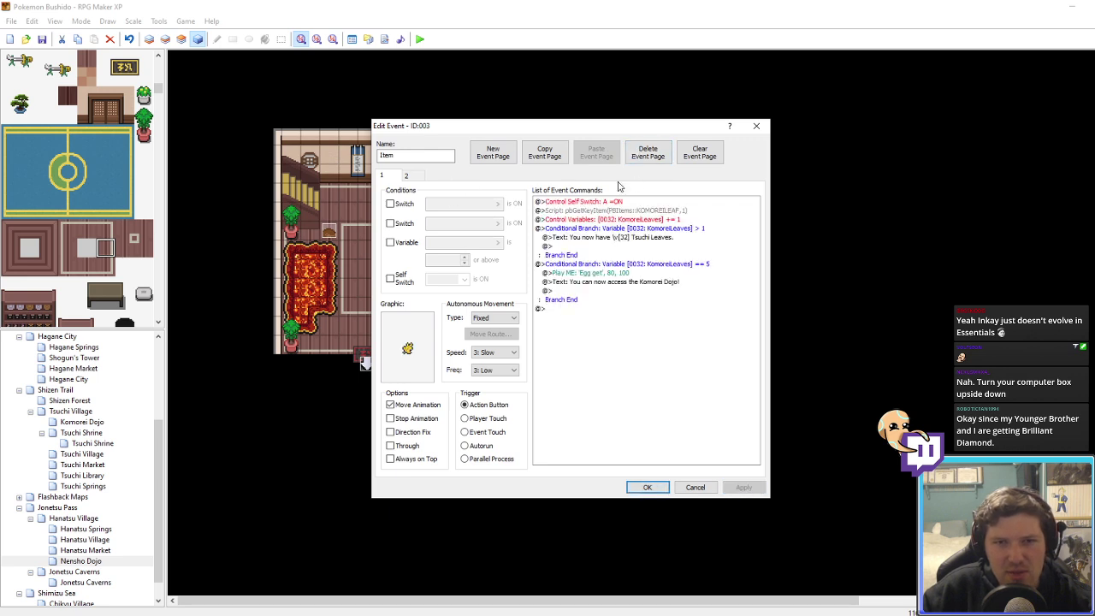
pyautogui.click(408, 176)
pyautogui.click(383, 175)
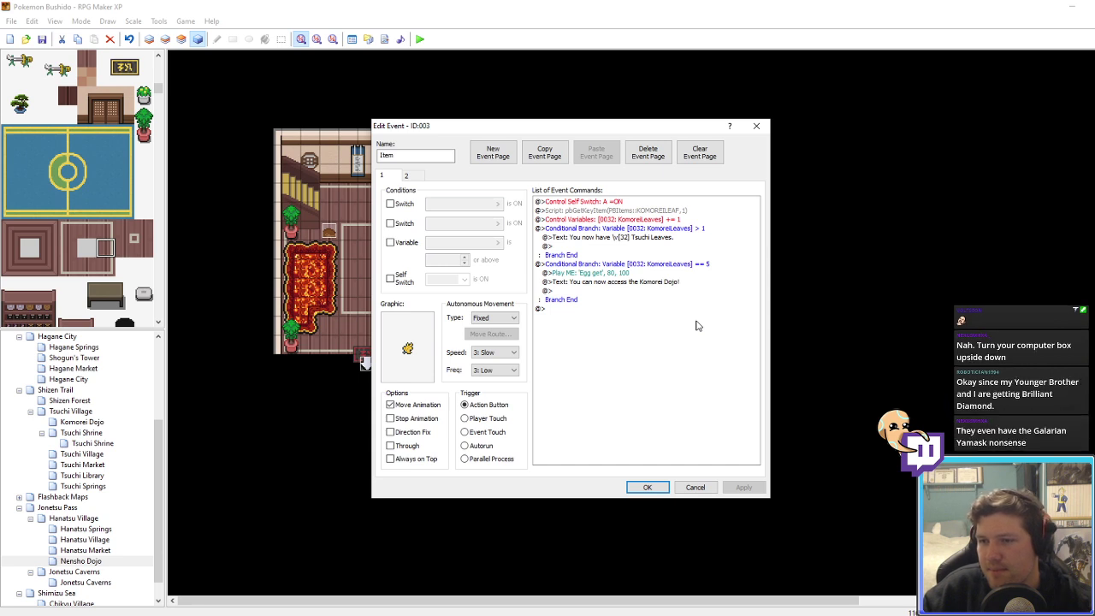
# Step: Edit the script command on page 1 to read pbGetKeyItem(PBItems::NENSHOLEAF,1)
pyautogui.rightClick(628, 212)
pyautogui.click(659, 231)
pyautogui.moveTo(661, 286); pyautogui.dragTo(695, 285)
pyautogui.write('NEWSHO')
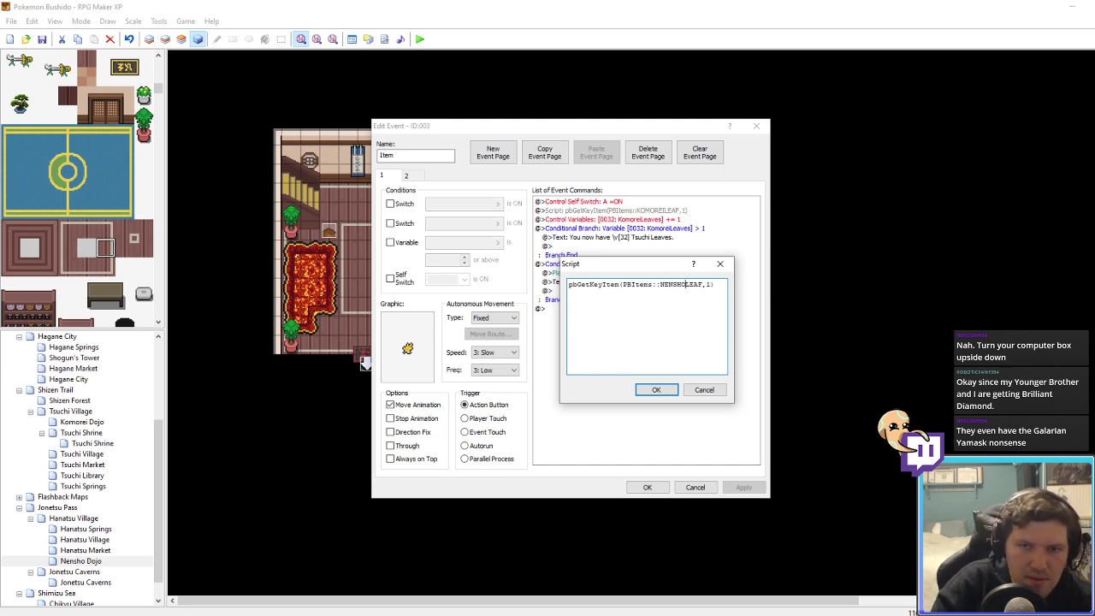
pyautogui.click(656, 389)
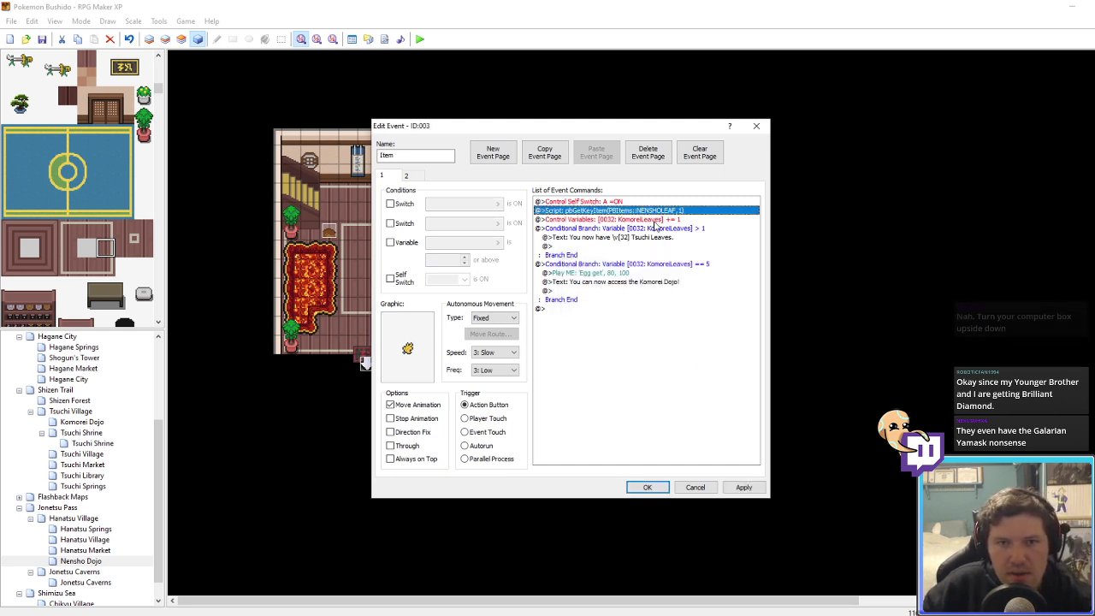
# Step: Change the Control Variables command to add 1 to variable 0033: NenshoLeaves
pyautogui.click(616, 219)
pyautogui.rightClick(642, 219)
pyautogui.click(667, 240)
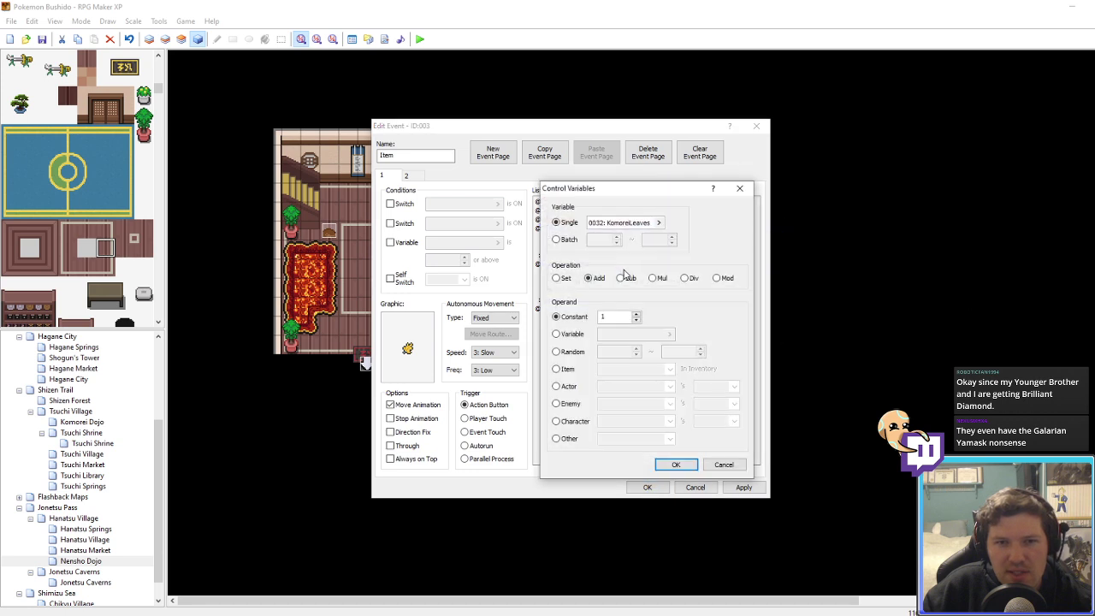
pyautogui.click(625, 223)
pyautogui.click(591, 248)
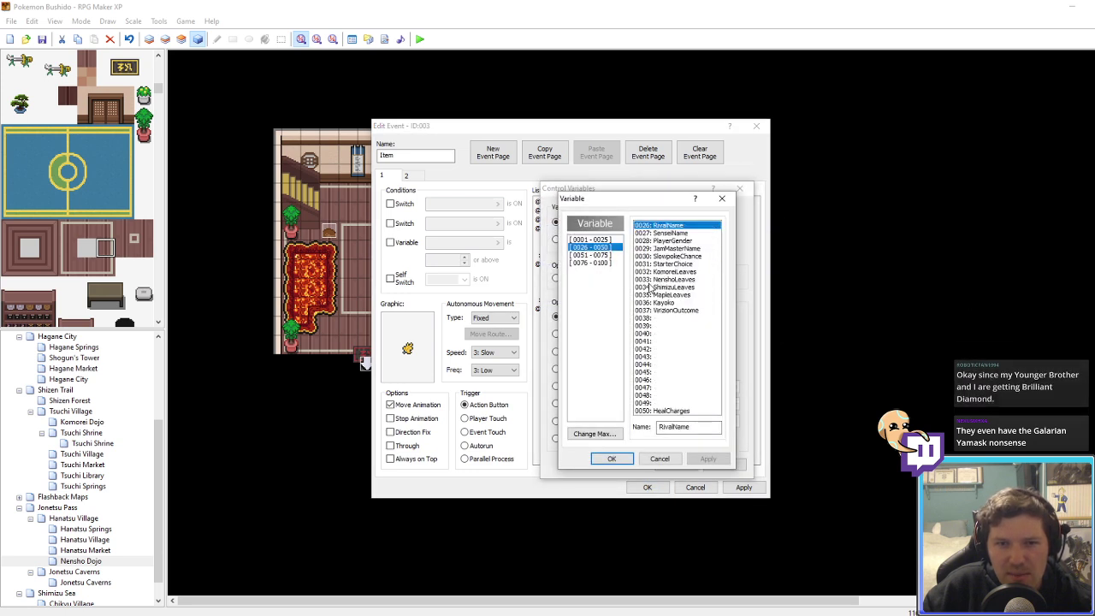
pyautogui.click(666, 279)
pyautogui.click(610, 458)
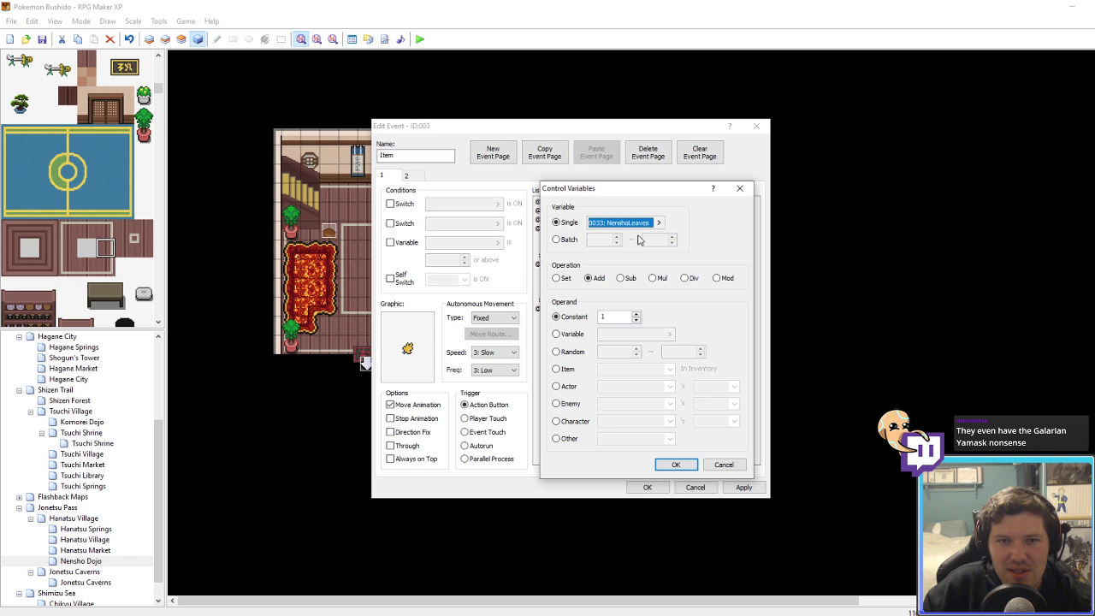
pyautogui.click(677, 466)
# Step: Make the "greater than 1" conditional branch check variable 0033: NenshoLeaves
pyautogui.click(630, 230)
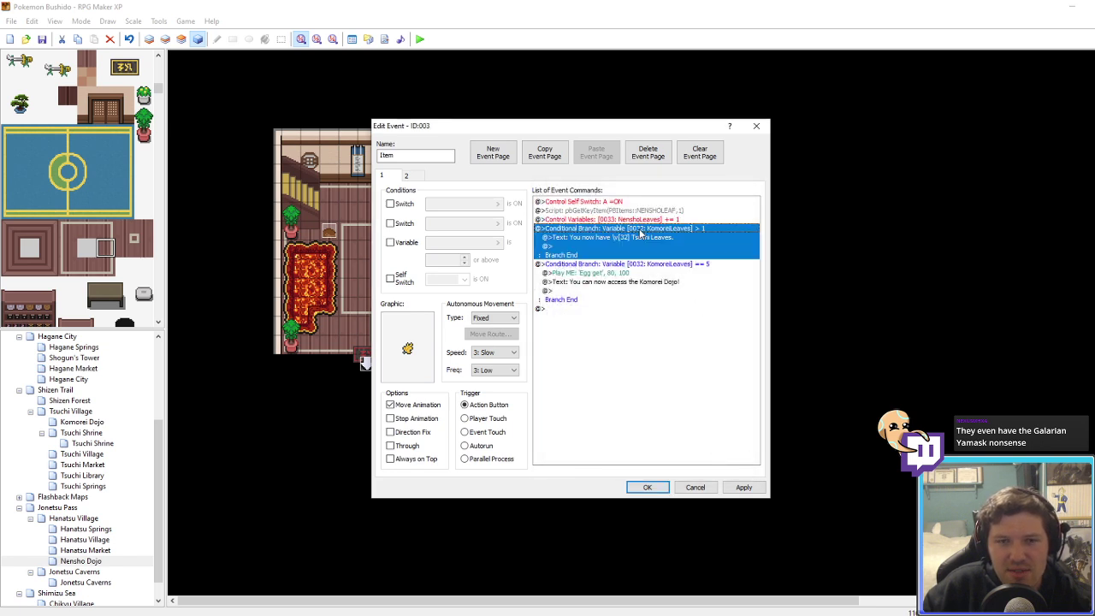
pyautogui.rightClick(637, 228)
pyautogui.click(655, 247)
pyautogui.doubleClick(643, 289)
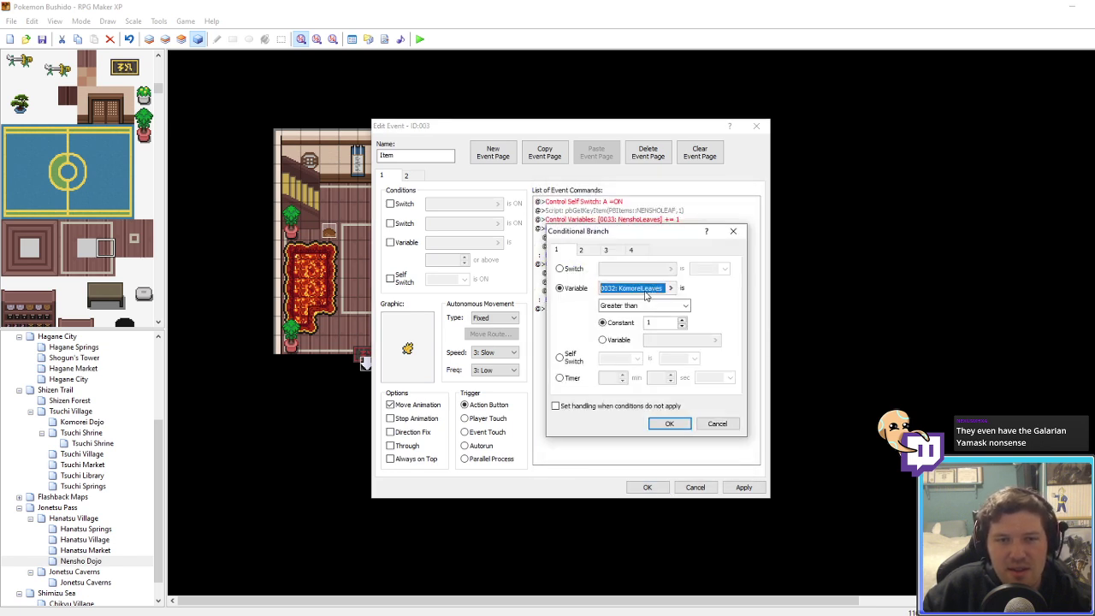
pyautogui.doubleClick(668, 281)
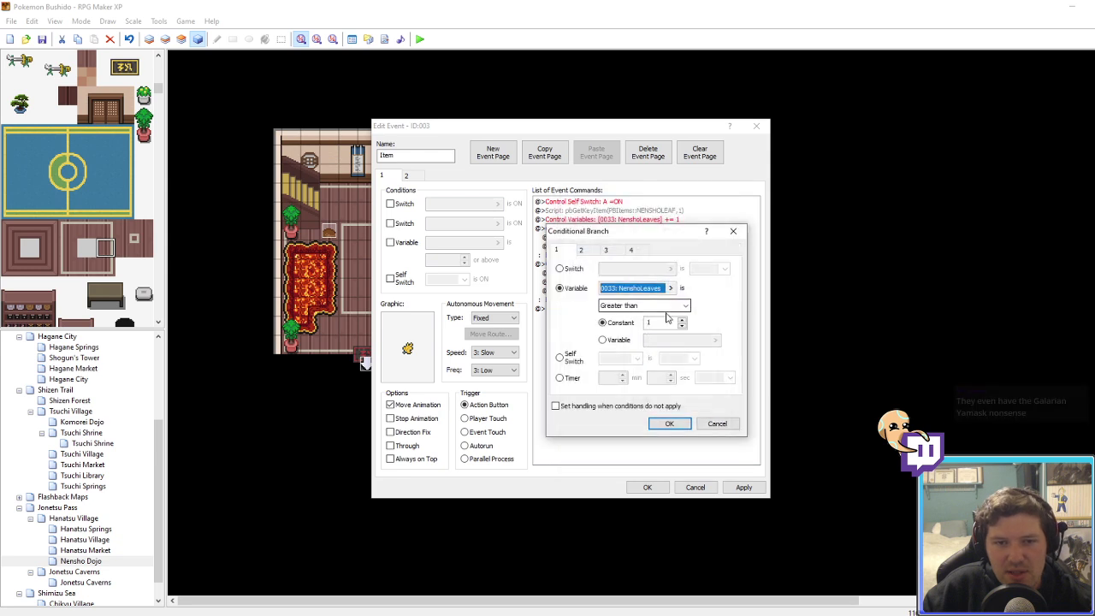
pyautogui.click(663, 421)
# Step: Change the leaf count message to "You now have \v[33] Nensho Leaves."
pyautogui.click(641, 240)
pyautogui.rightClick(641, 246)
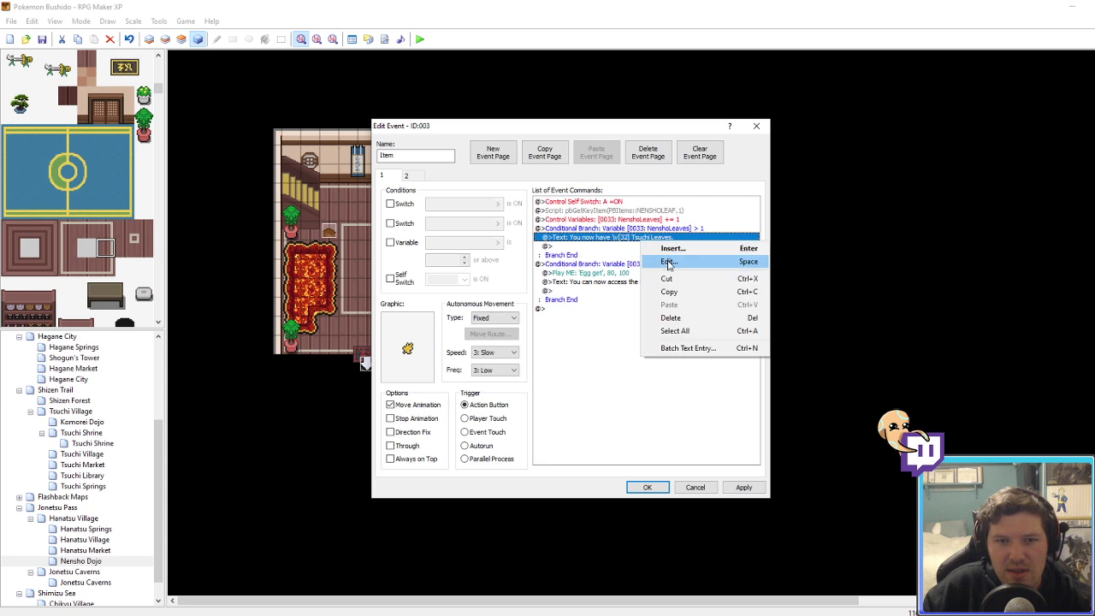
pyautogui.click(663, 261)
pyautogui.moveTo(629, 315); pyautogui.dragTo(625, 315)
pyautogui.write('3')
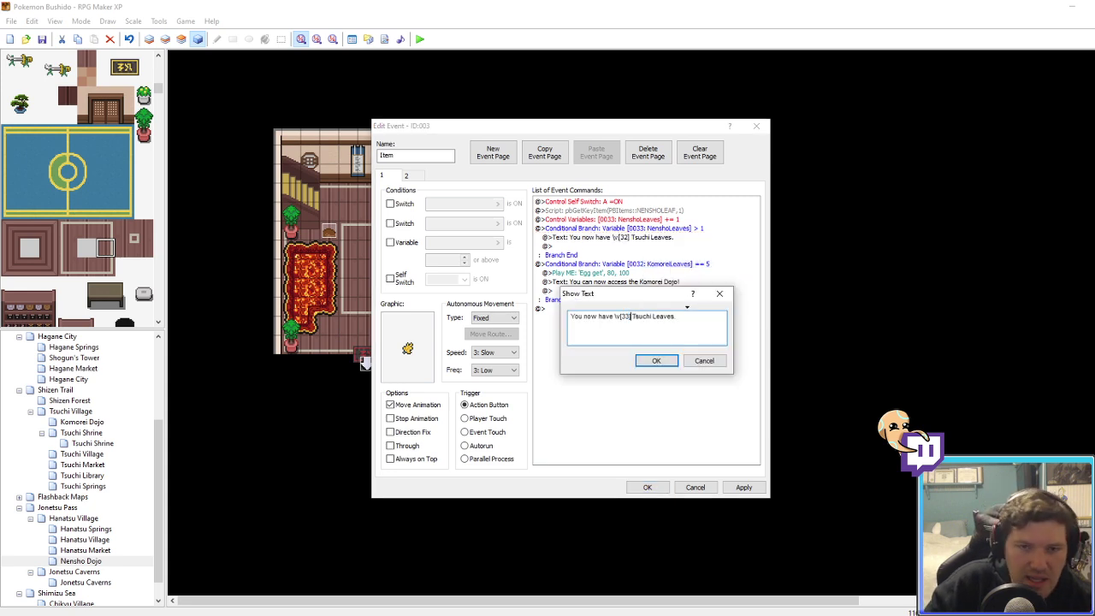
pyautogui.press('Right')
pyautogui.press('Right')
pyautogui.press('Delete')
pyautogui.press('Delete')
pyautogui.press('Delete')
pyautogui.write('N')
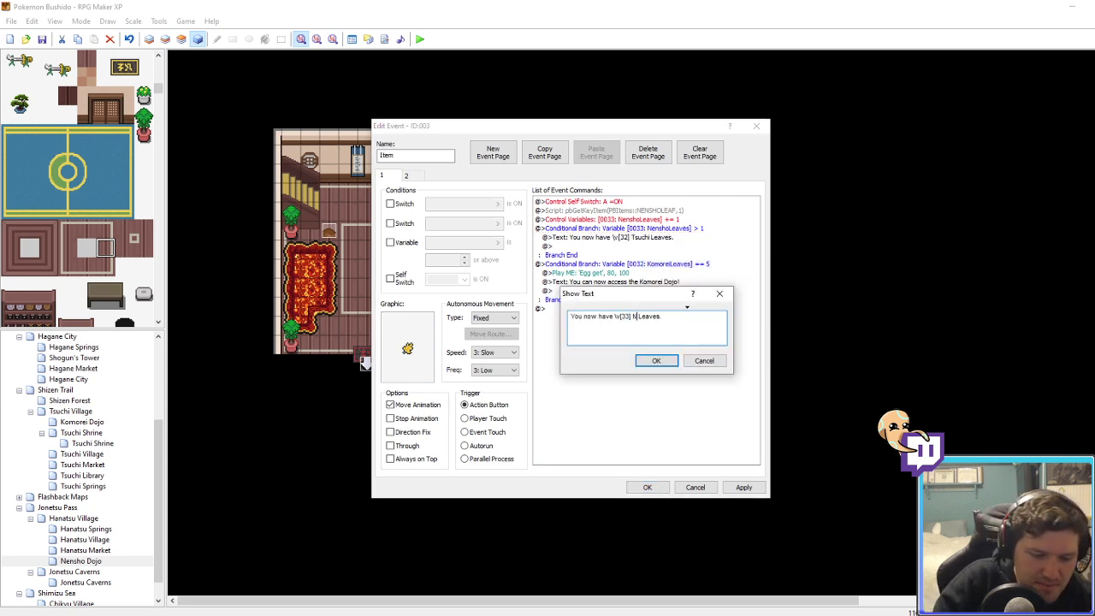
pyautogui.write('ensho')
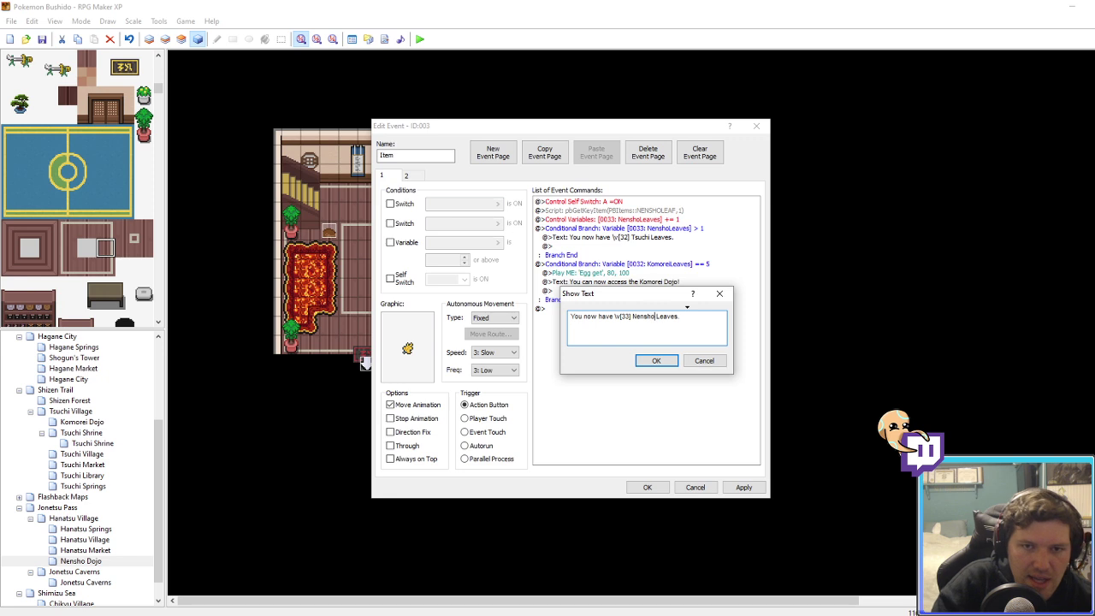
pyautogui.click(657, 360)
# Step: Make the "equal to 5" conditional branch check variable 0033: NenshoLeaves
pyautogui.rightClick(667, 265)
pyautogui.click(688, 285)
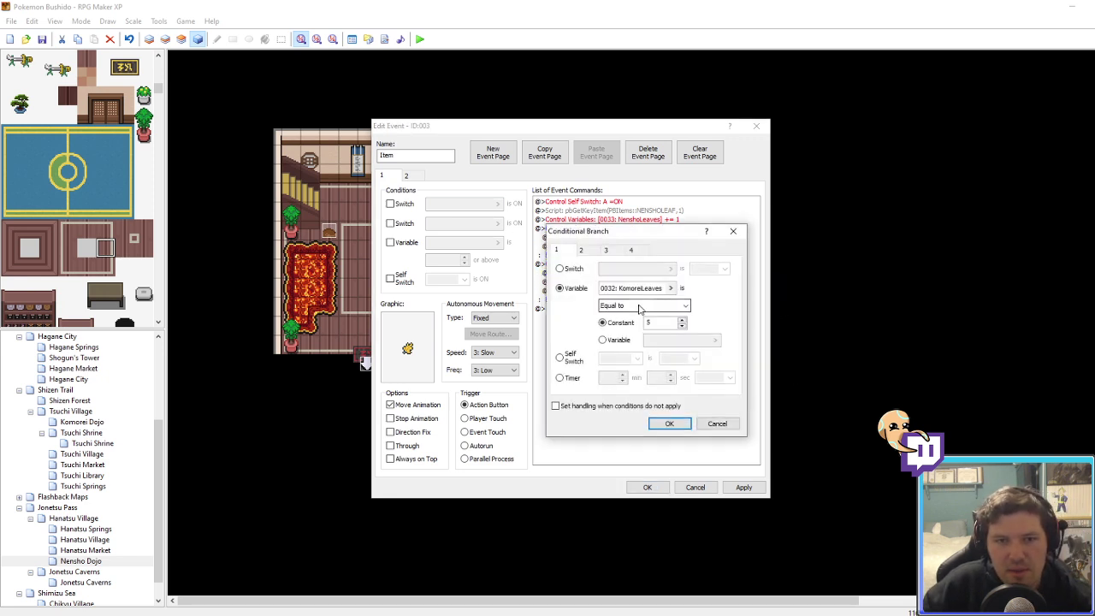
pyautogui.click(636, 289)
pyautogui.click(611, 458)
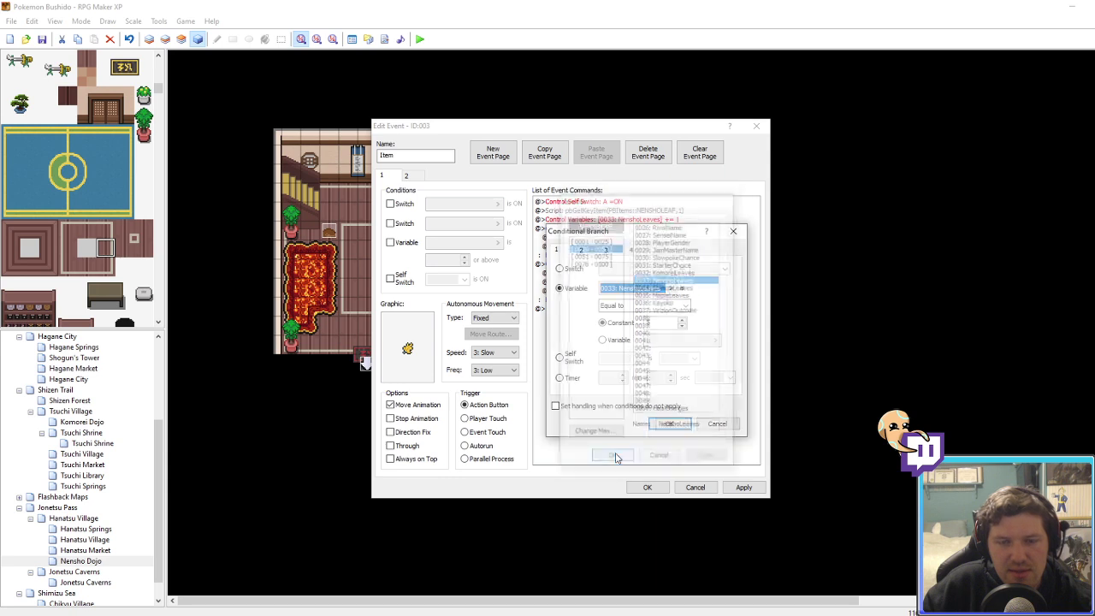
pyautogui.click(659, 420)
# Step: Change the dojo access message in the "equal to 5" branch to "You can now access the Nensho Dojo!"
pyautogui.rightClick(613, 289)
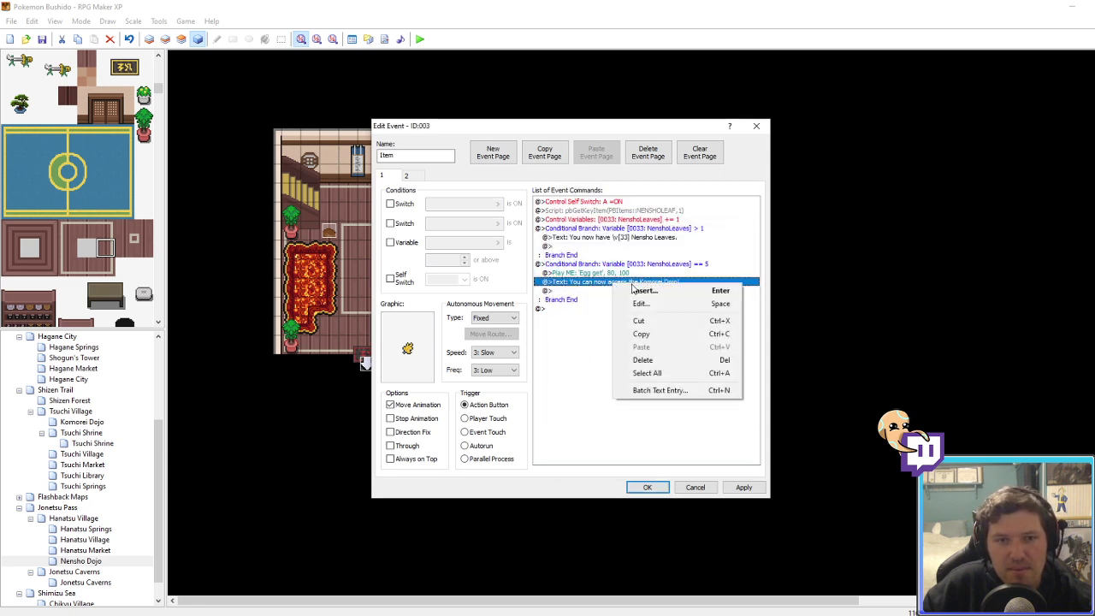
pyautogui.click(625, 303)
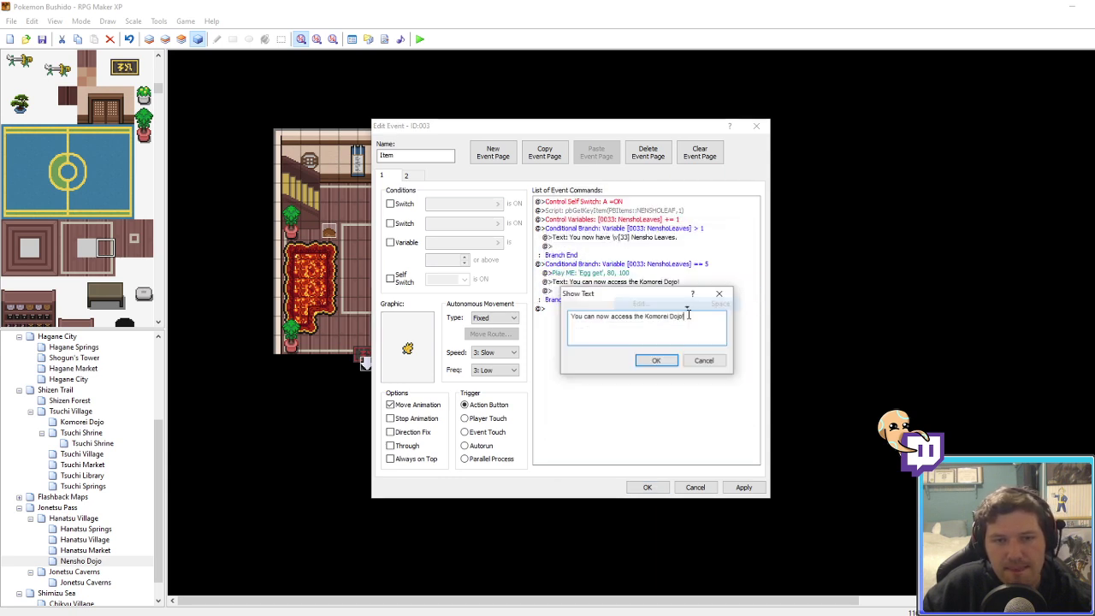
pyautogui.doubleClick(659, 316)
pyautogui.write('Nensho')
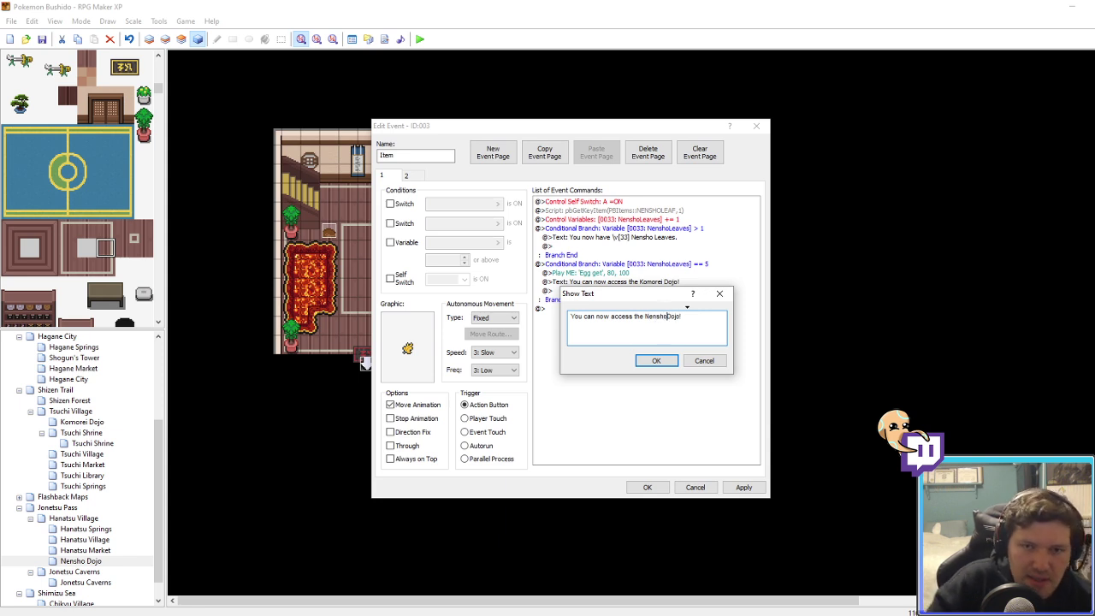
pyautogui.click(654, 360)
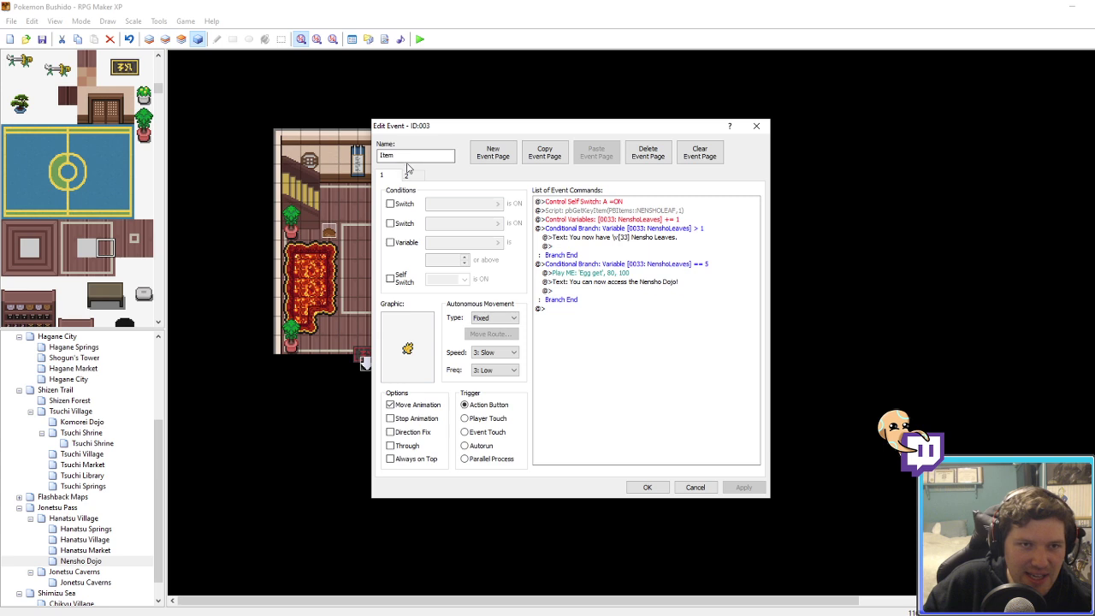
# Step: Rename the event as Nensho Leaf, check its second page, and save the event
pyautogui.moveTo(406, 156); pyautogui.dragTo(332, 154)
pyautogui.write('Nensho L')
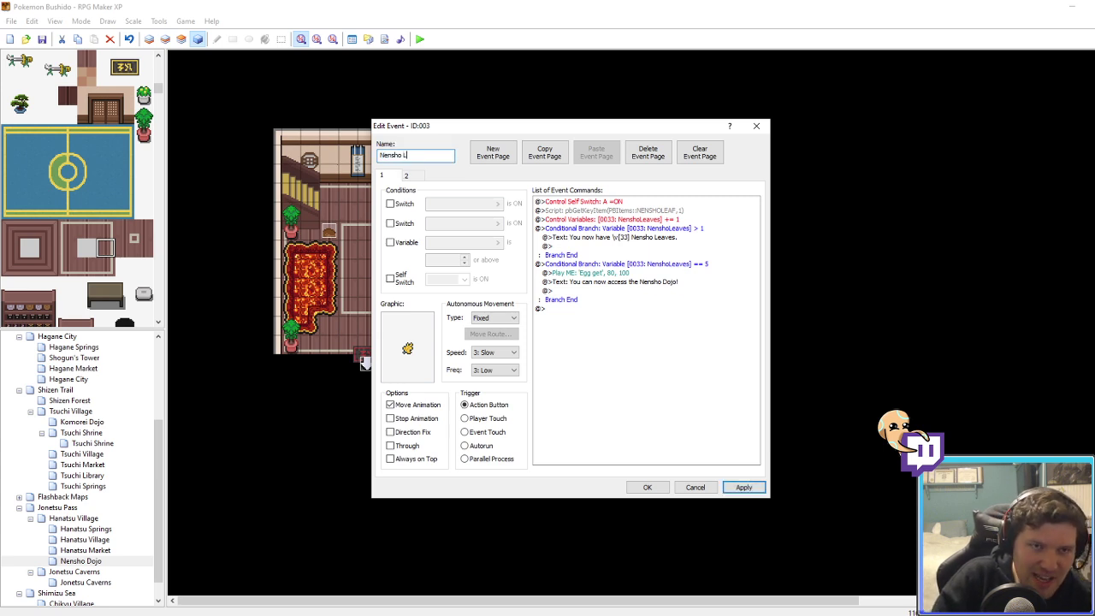
pyautogui.write('eaf')
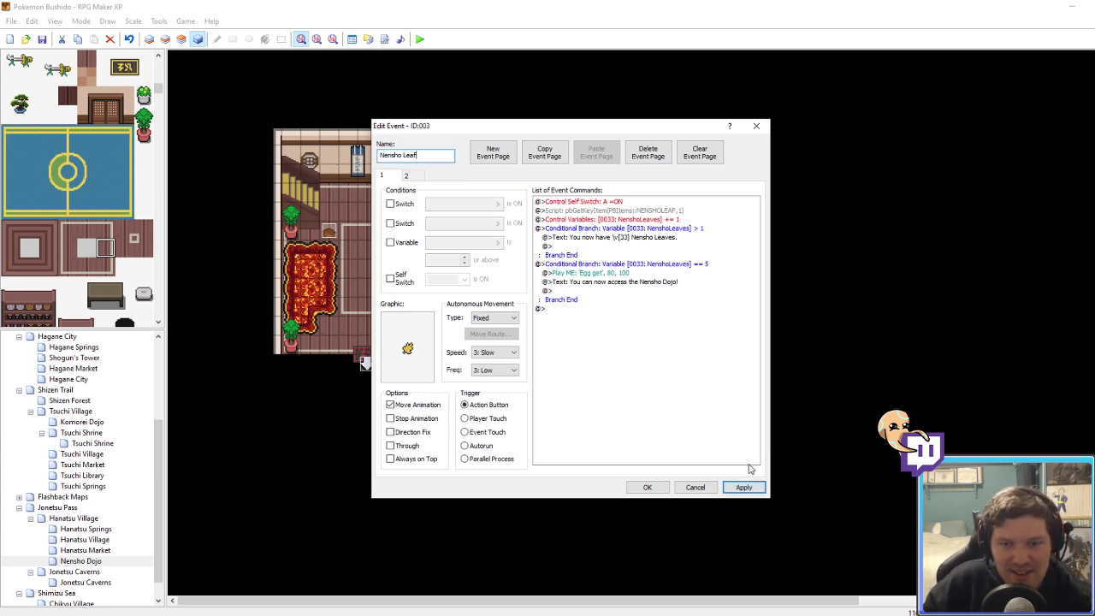
pyautogui.click(743, 487)
pyautogui.click(407, 175)
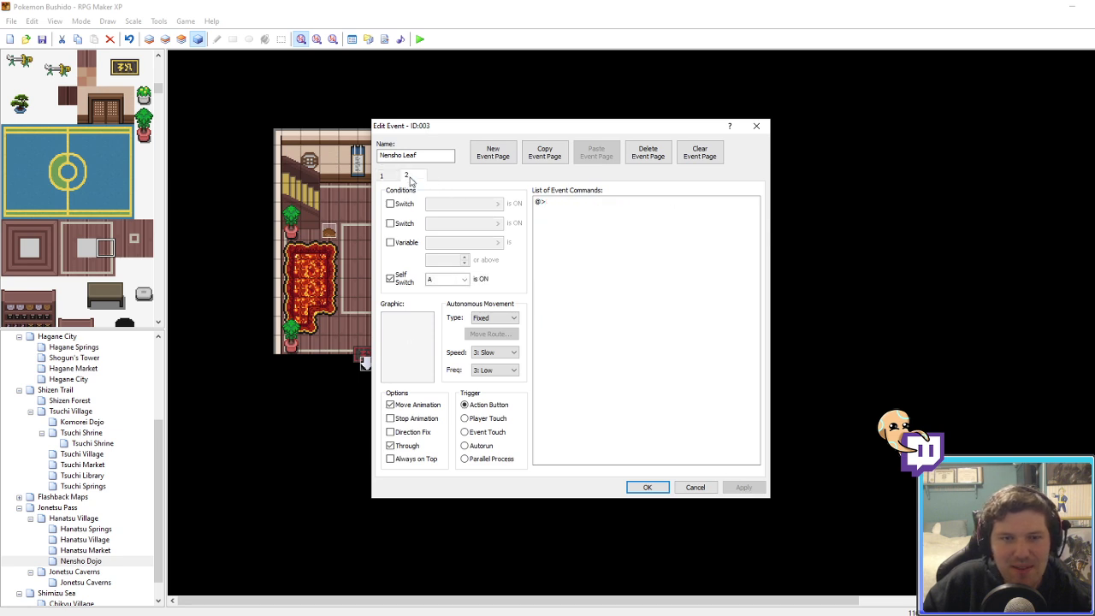
pyautogui.click(381, 176)
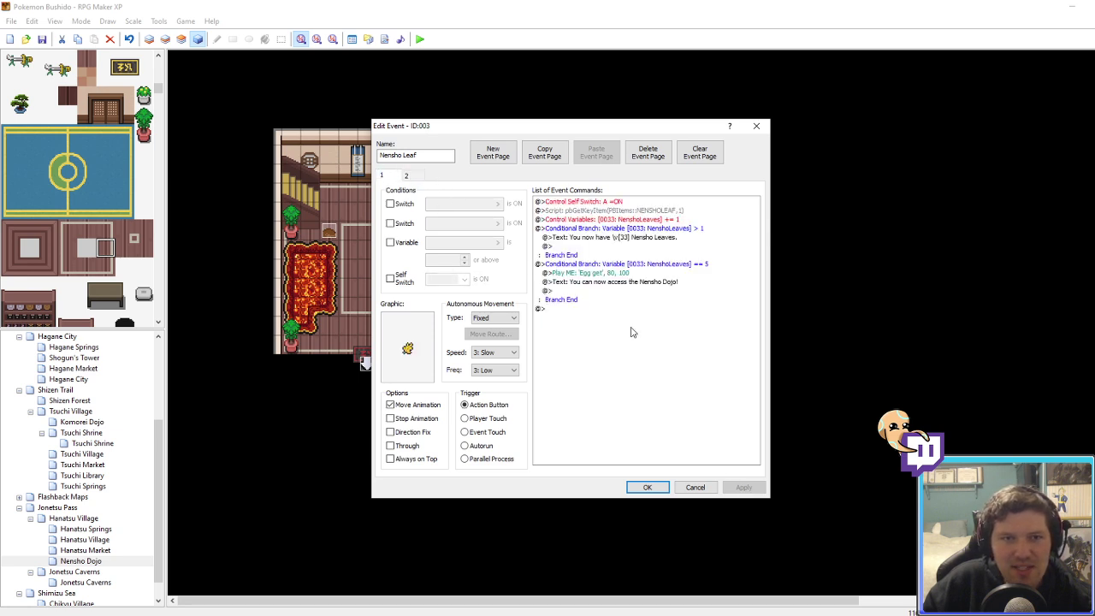
pyautogui.click(648, 488)
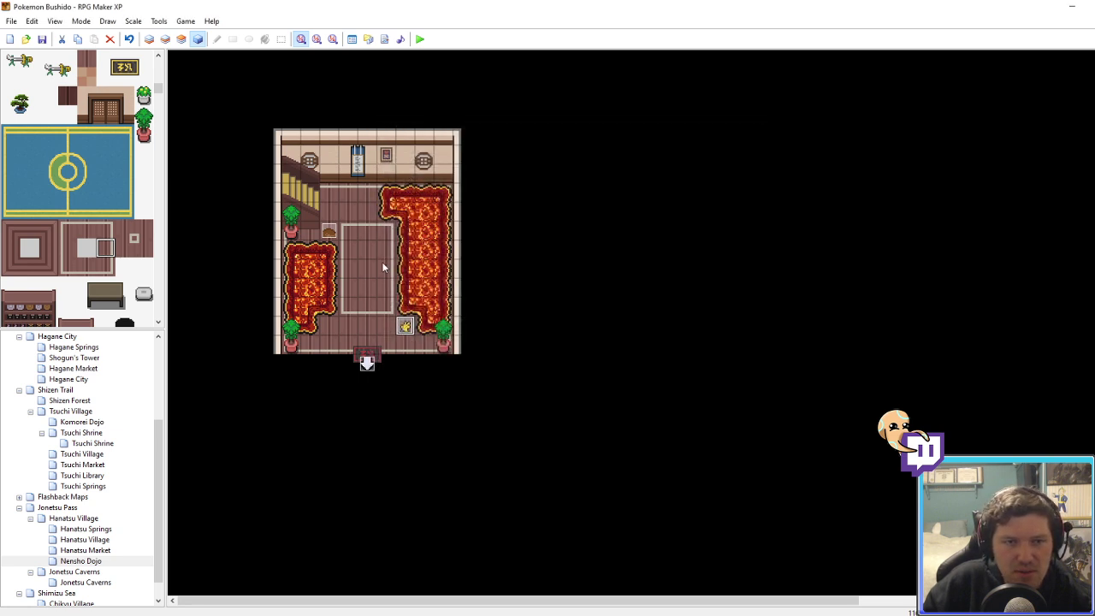
# Step: Copy the Nensho Leaf event and paste four more leaves on the floor near the dojo entrance, between the lava pools
pyautogui.hotkey('ctrl', 'c')
pyautogui.click(405, 345)
pyautogui.hotkey('ctrl', 'v')
pyautogui.click(386, 326)
pyautogui.hotkey('ctrl', 'v')
pyautogui.click(386, 345)
pyautogui.hotkey('ctrl', 'v')
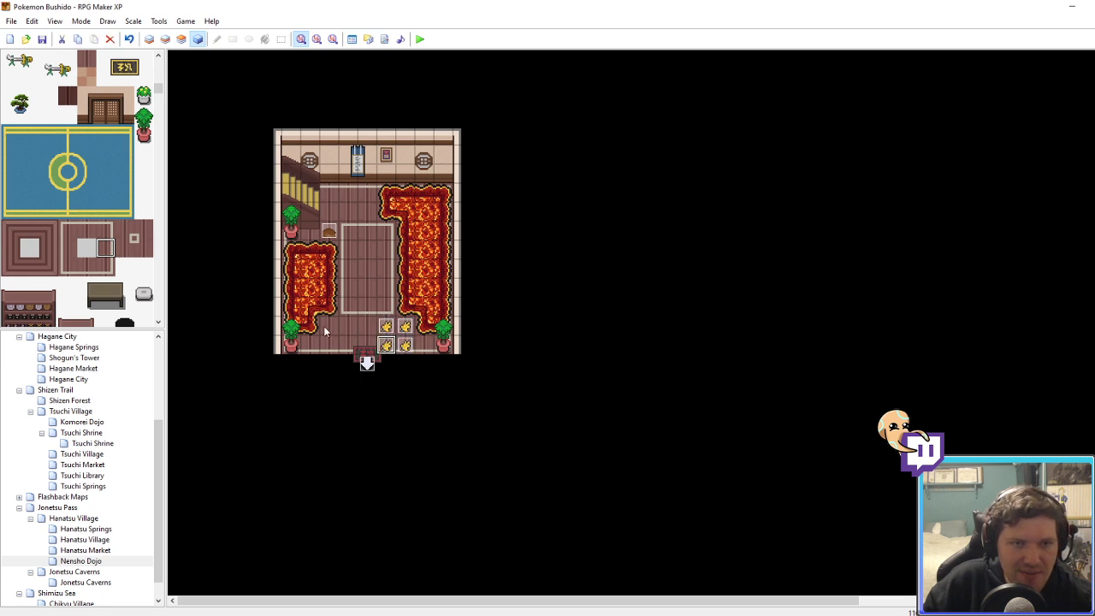
pyautogui.click(330, 326)
pyautogui.hotkey('ctrl', 'v')
pyautogui.click(348, 307)
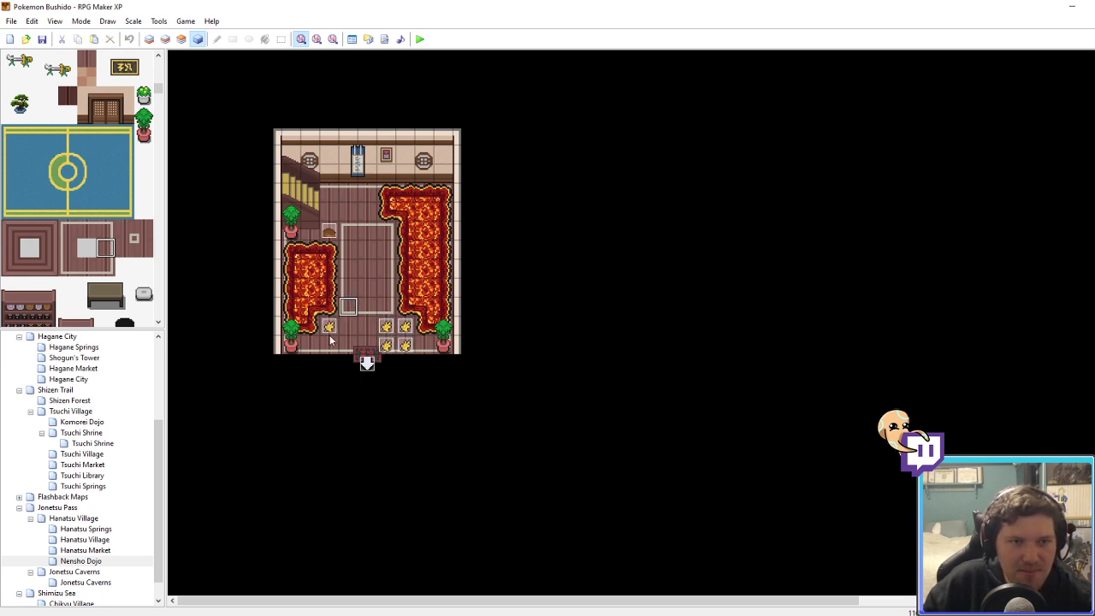
pyautogui.click(347, 251)
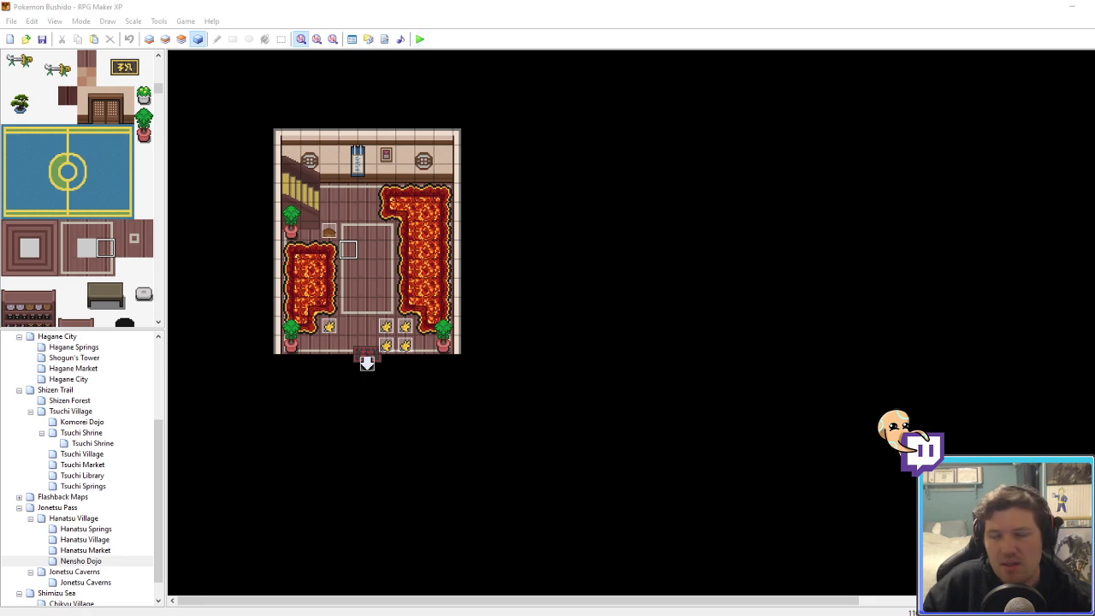
# Step: Start a playtest, continue the saved game in Hagane City, and head north out of the city
pyautogui.press('F12')
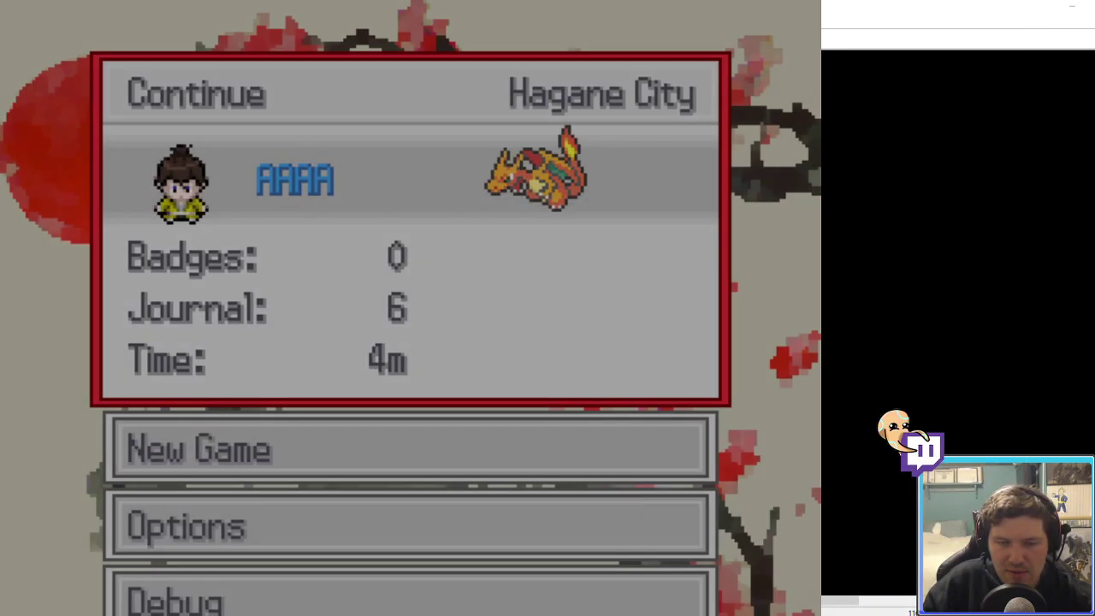
pyautogui.press('Return')
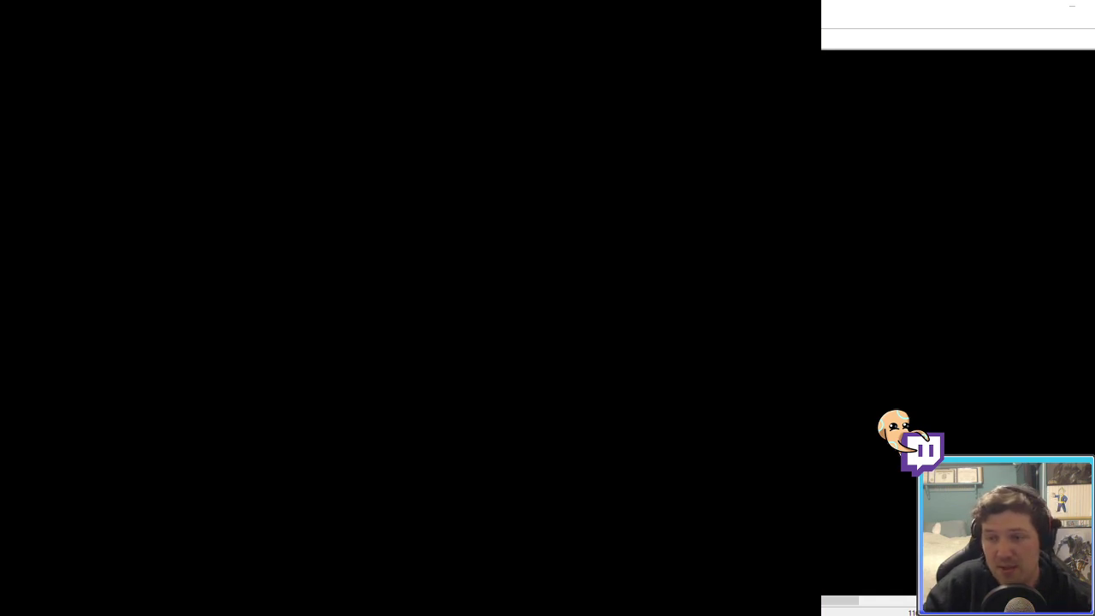
pyautogui.press('Right')
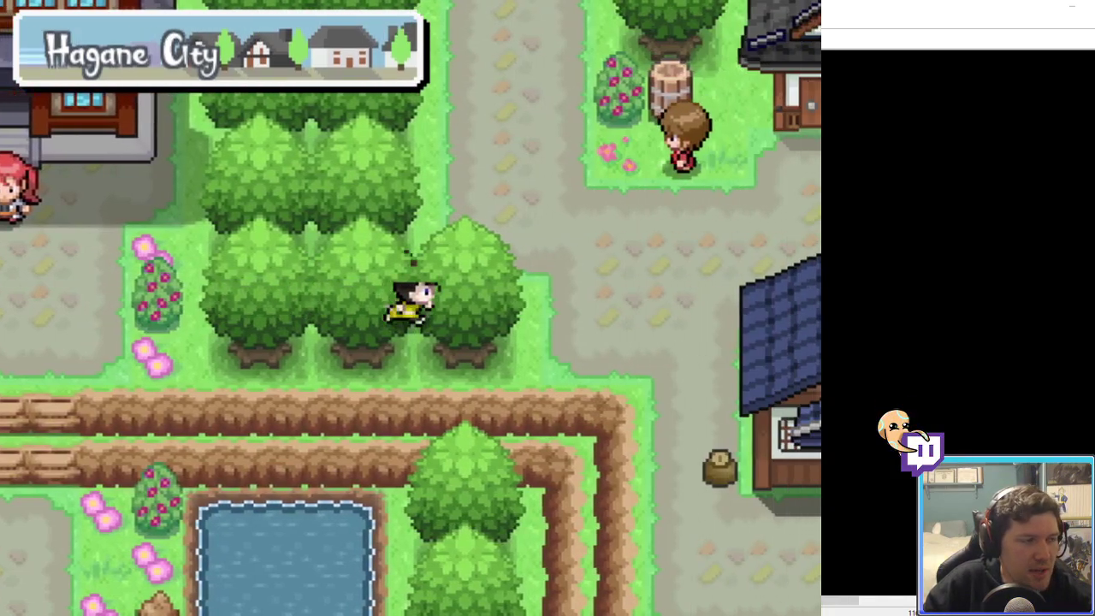
pyautogui.press('Up')
pyautogui.press('Up')
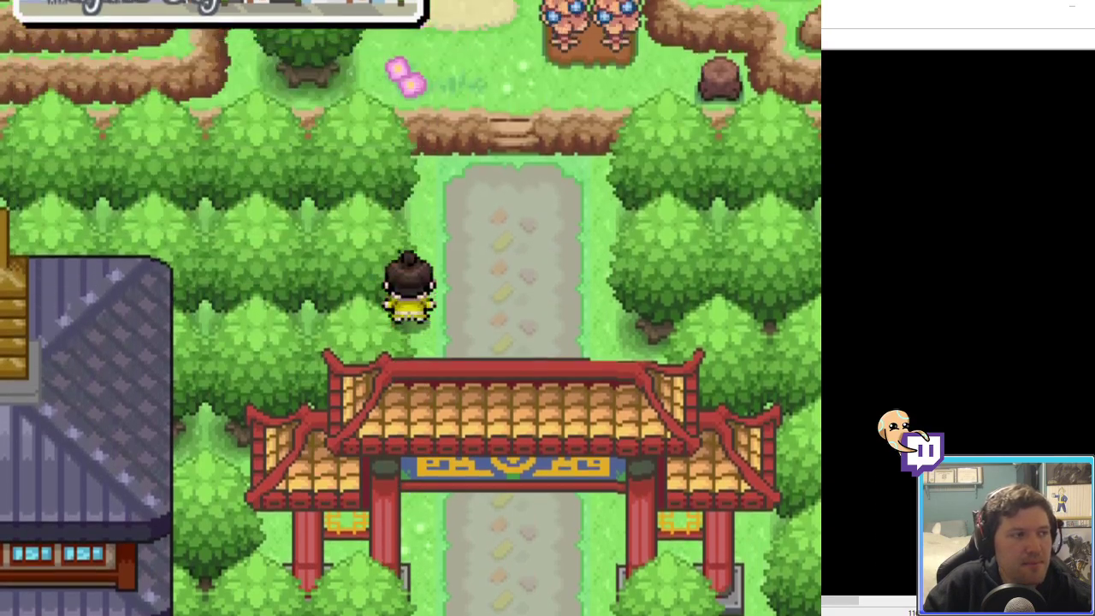
pyautogui.press('Up')
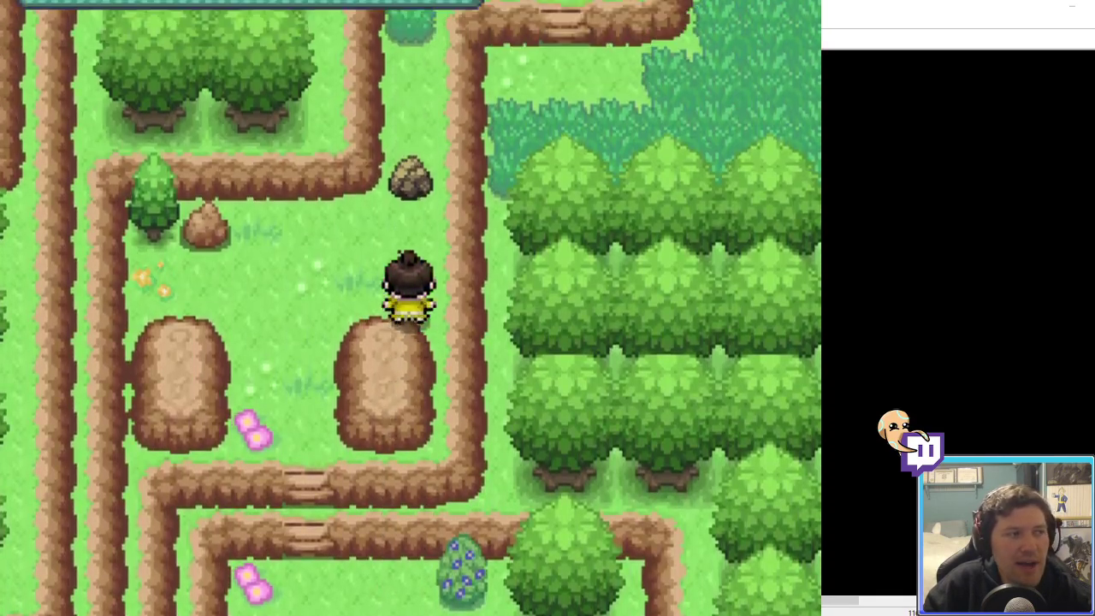
pyautogui.press('Up')
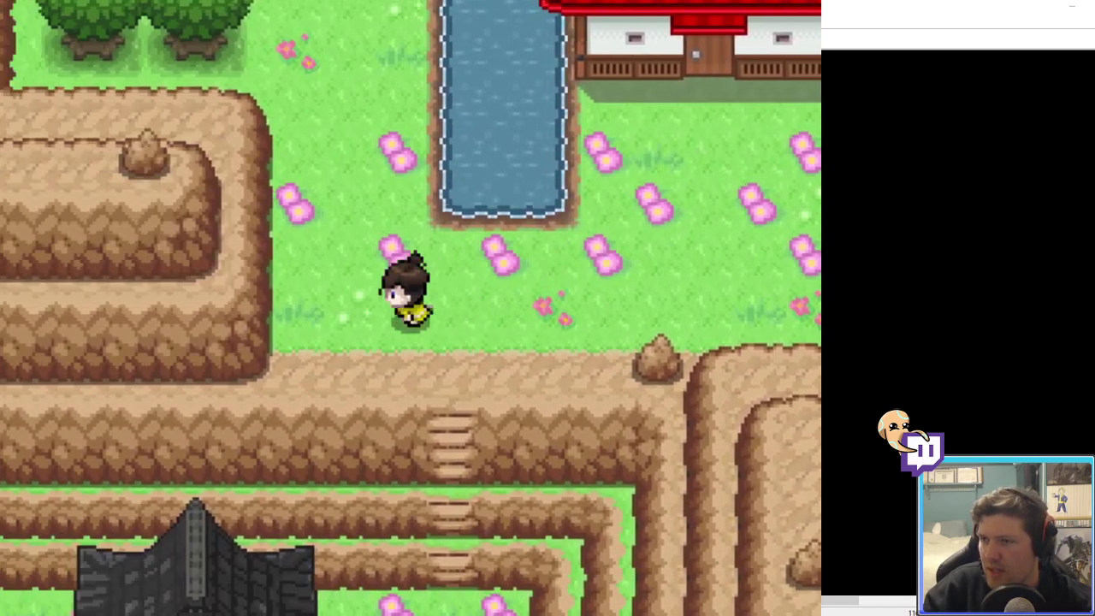
# Step: Walk the character to the red pagoda past the pond and enter the Nensho Dojo
pyautogui.press('Up')
pyautogui.press('Down')
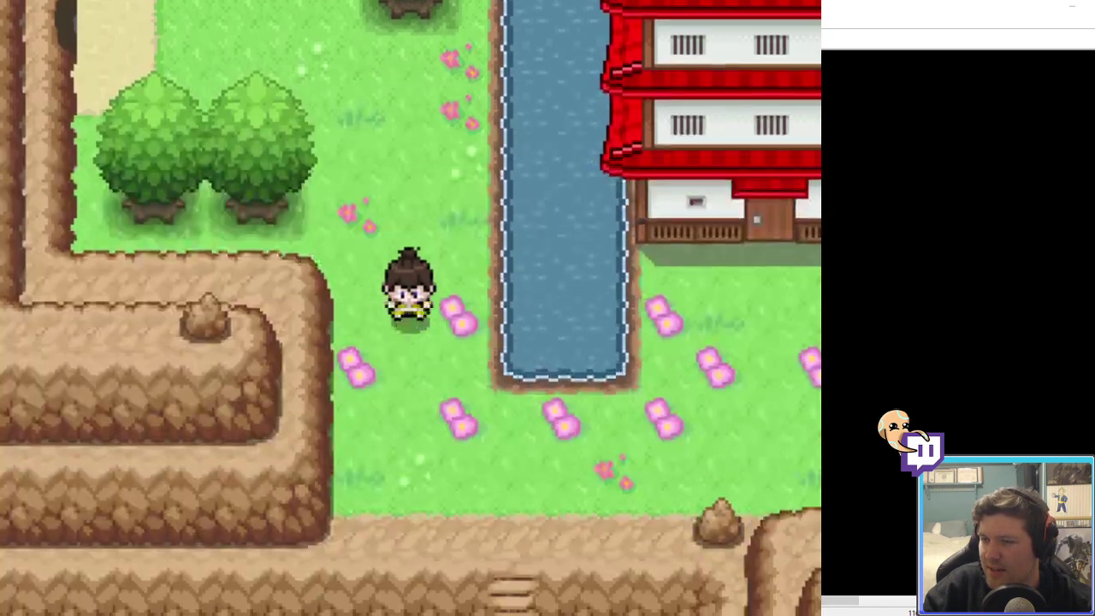
pyautogui.press('Right')
pyautogui.press('Right')
pyautogui.press('Up')
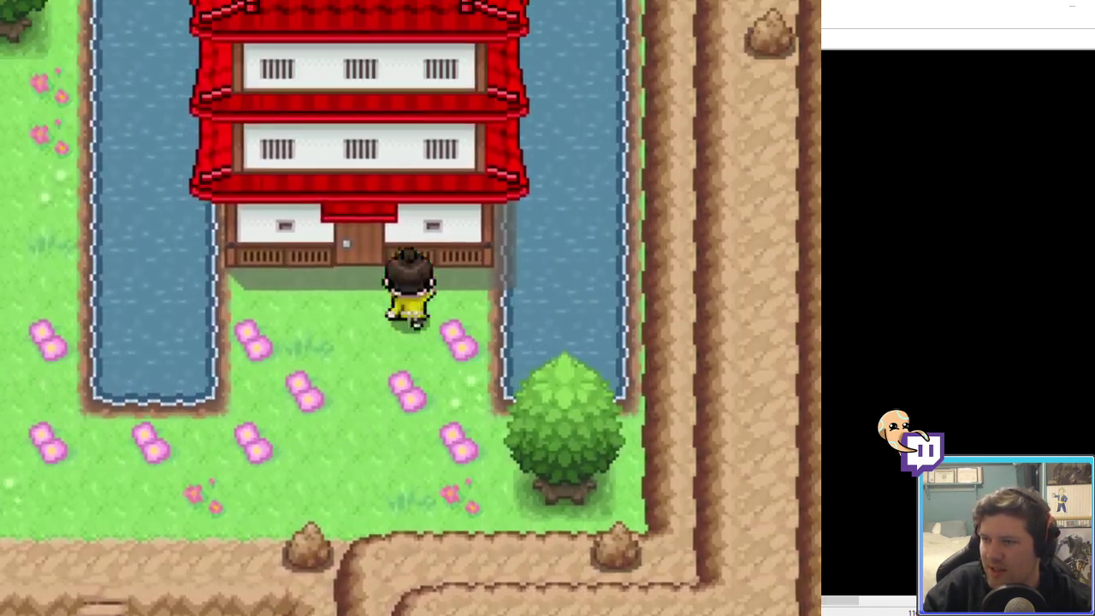
pyautogui.press('Up')
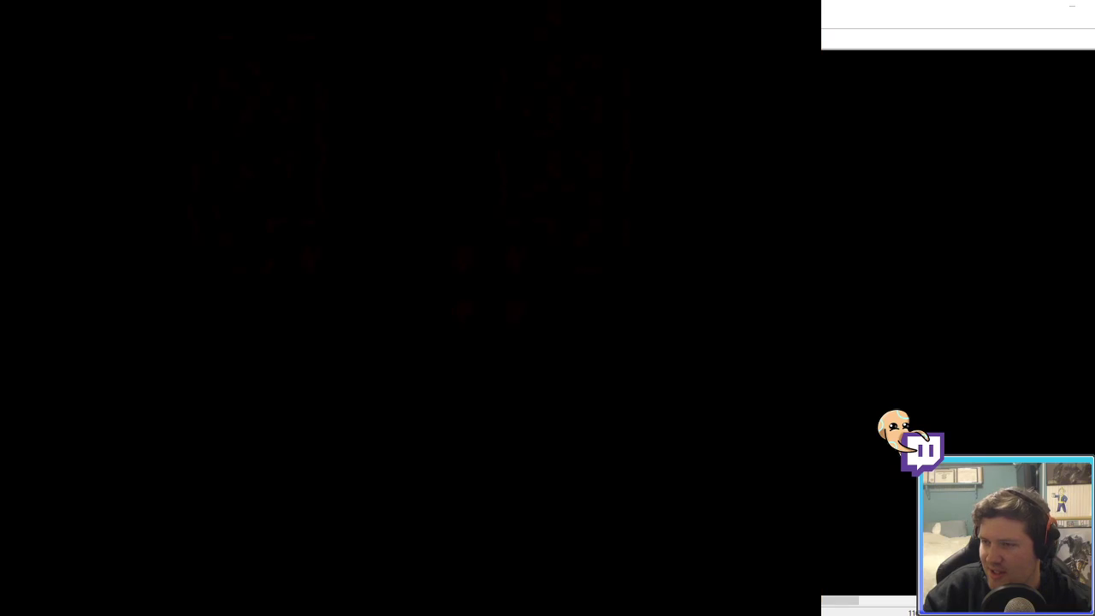
pyautogui.press('Up')
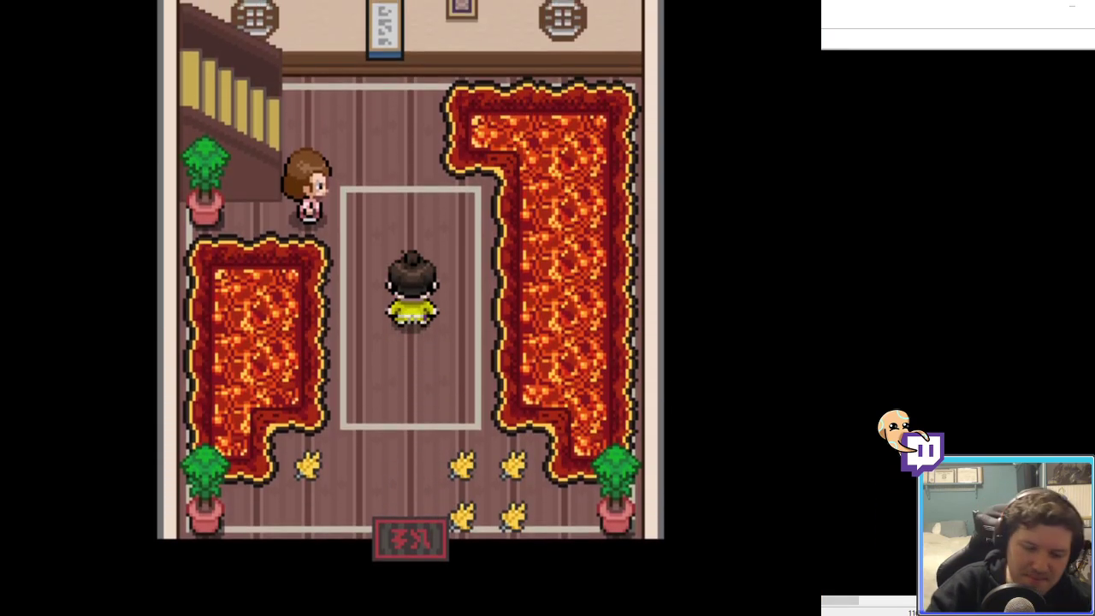
# Step: Open the map metadata editor for 116 Nensho Dojo and set Outdoor to false and ShowArea to true
pyautogui.press('Return')
pyautogui.press('Return')
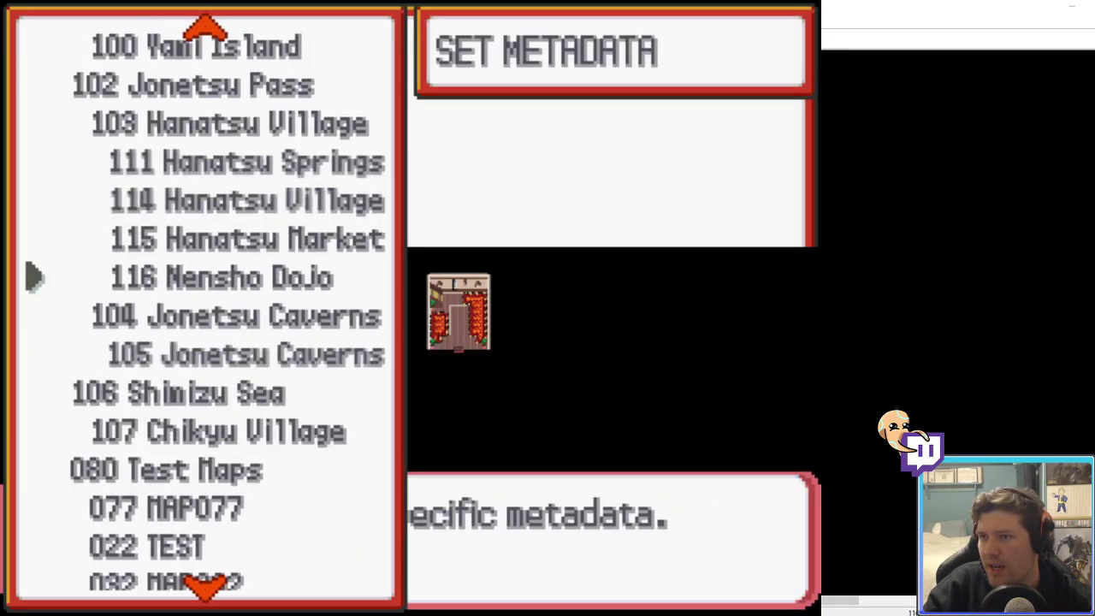
pyautogui.press('Return')
pyautogui.press('Return')
pyautogui.press('Escape')
pyautogui.press('Down')
pyautogui.press('Return')
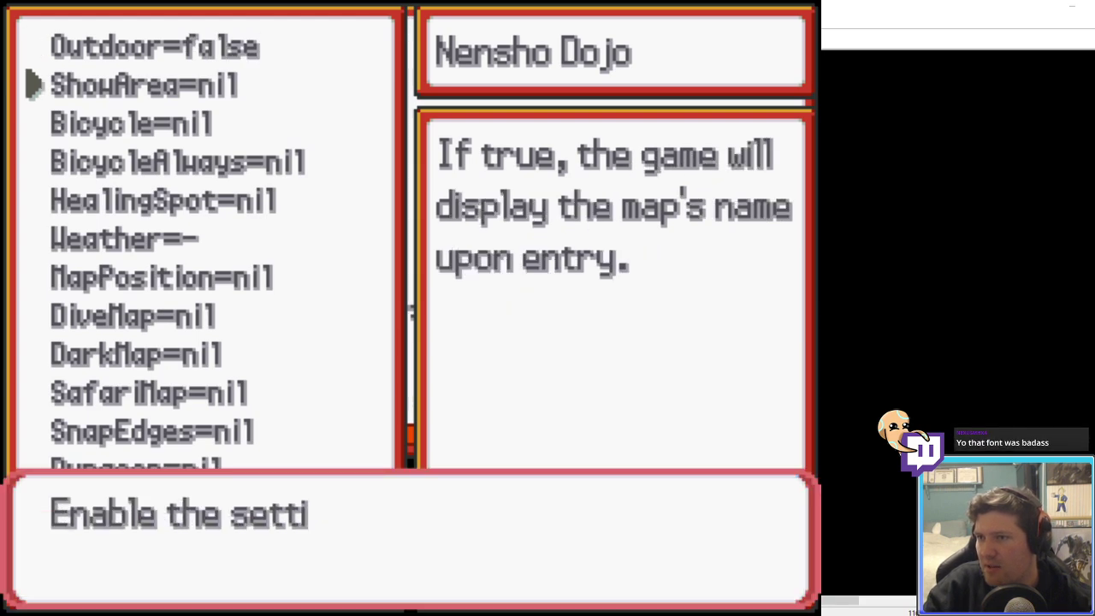
pyautogui.press('Return')
# Step: Set the Nensho Dojo's MapPosition to the large red town on the regional map, [2, 12, 5], and save its metadata
pyautogui.press('Down')
pyautogui.press('Down')
pyautogui.press('Down')
pyautogui.press('Down')
pyautogui.press('Down')
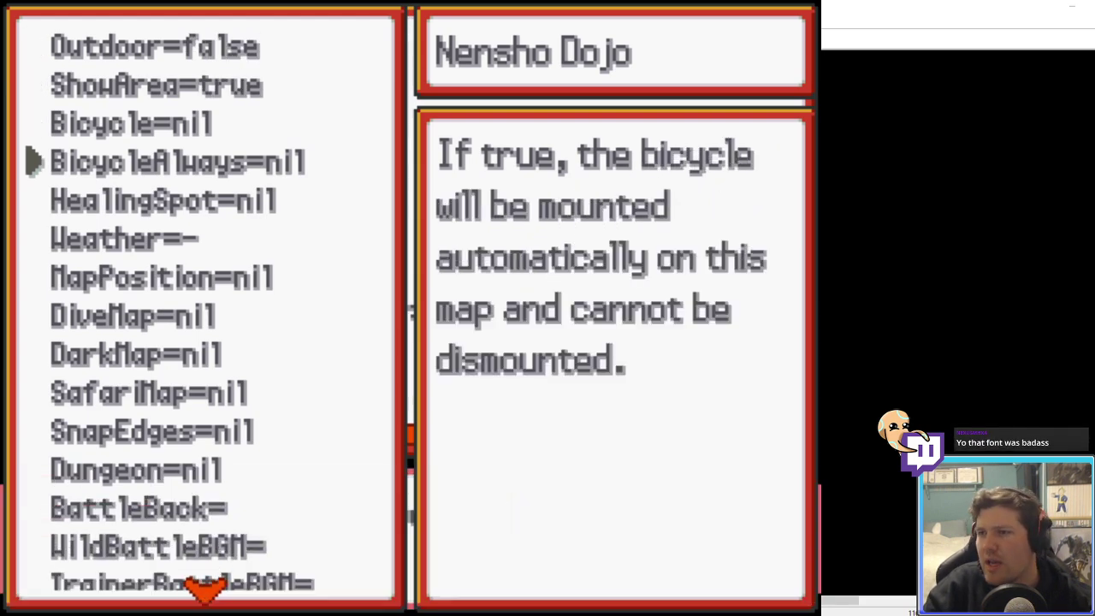
pyautogui.press('Return')
pyautogui.press('Return')
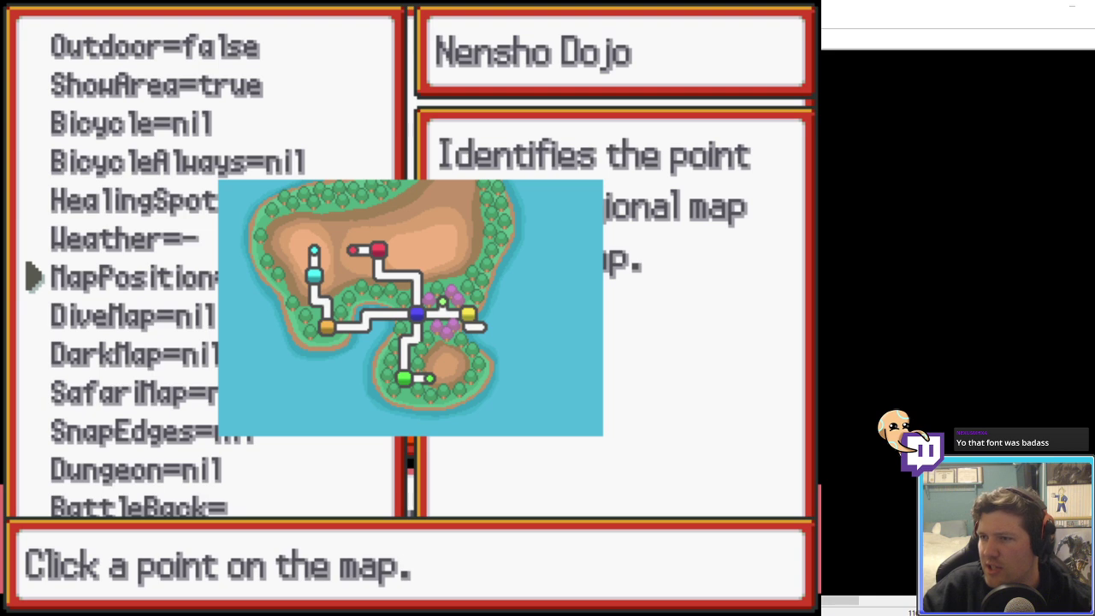
pyautogui.click(379, 255)
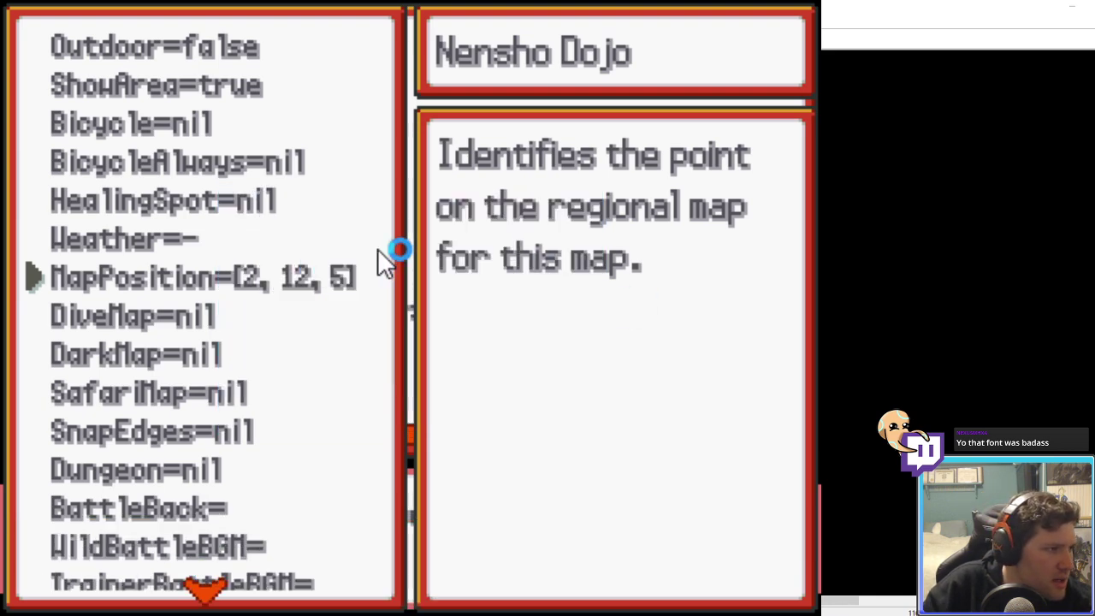
pyautogui.press('Escape')
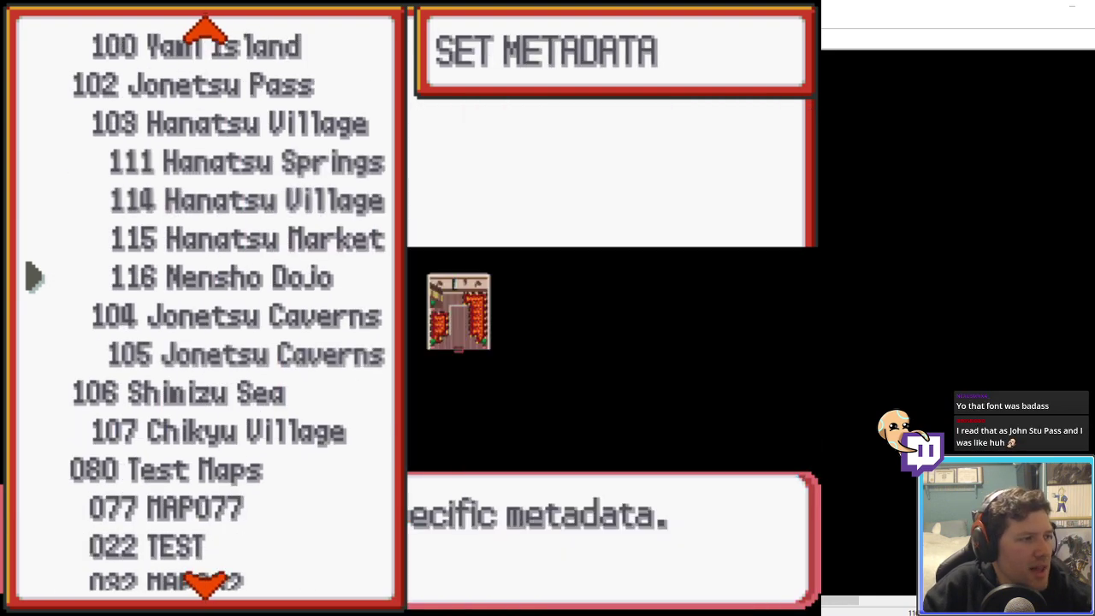
# Step: Open the metadata of 115 Hanatsu Market and set Outdoor and ShowArea to false
pyautogui.press('Up')
pyautogui.press('Return')
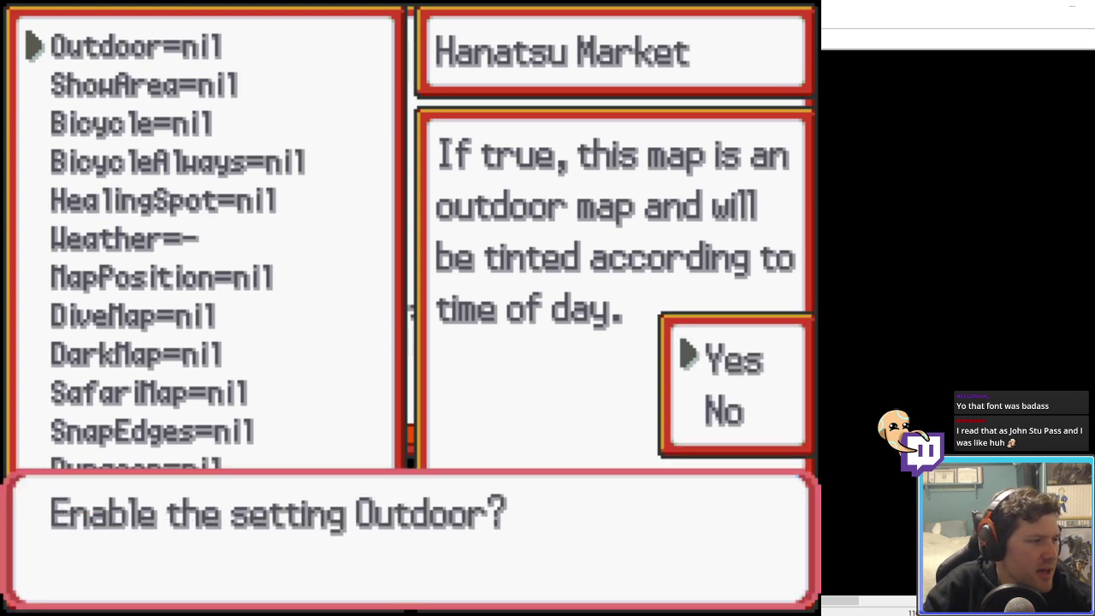
pyautogui.press('Down')
pyautogui.press('Return')
pyautogui.press('Down')
pyautogui.press('Return')
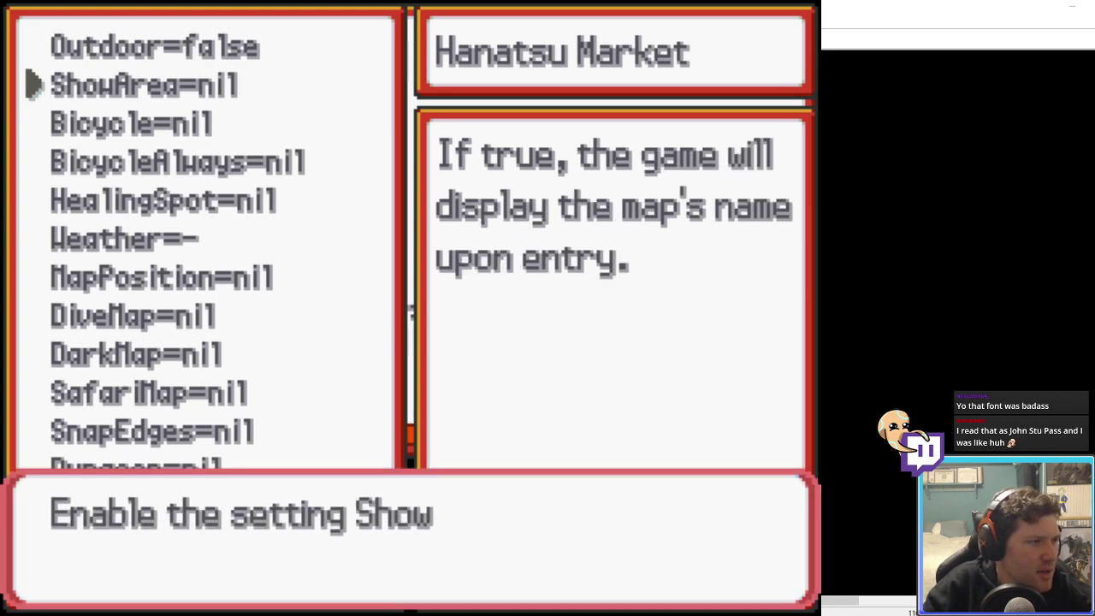
pyautogui.press('Down')
pyautogui.press('Return')
# Step: Set Hanatsu Market's MapPosition to the large red town on the regional map, [2, 12, 5], and save its metadata
pyautogui.press('Down')
pyautogui.press('Down')
pyautogui.press('Down')
pyautogui.press('Down')
pyautogui.press('Down')
pyautogui.press('Return')
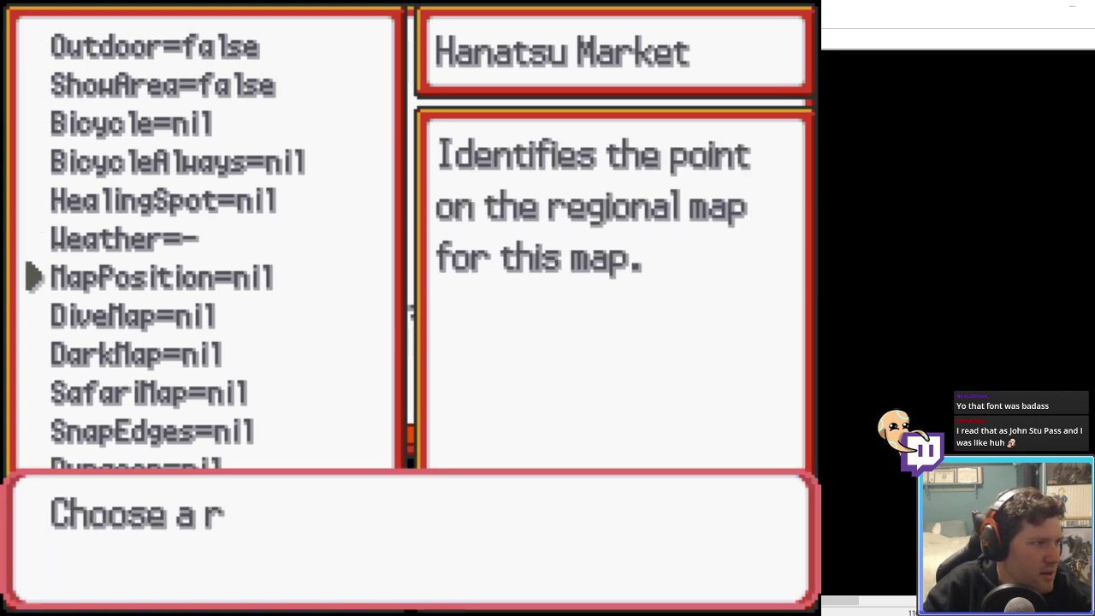
pyautogui.click(379, 249)
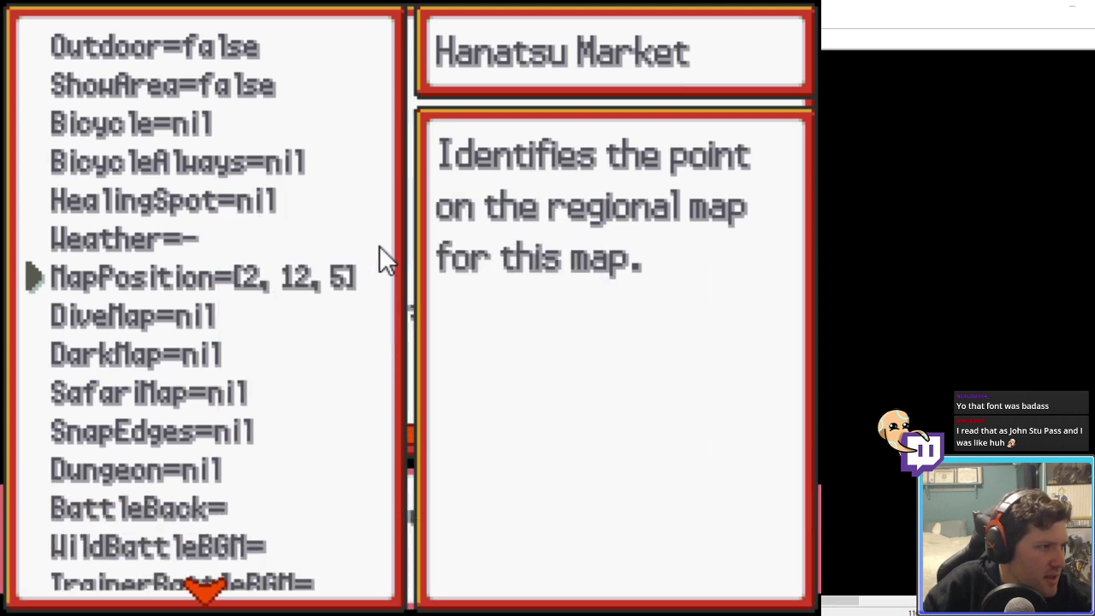
pyautogui.press('Escape')
pyautogui.press('Return')
# Step: Open the metadata of 114 Hanatsu Village and set Outdoor and ShowArea to false
pyautogui.press('Up')
pyautogui.press('Return')
pyautogui.press('Return')
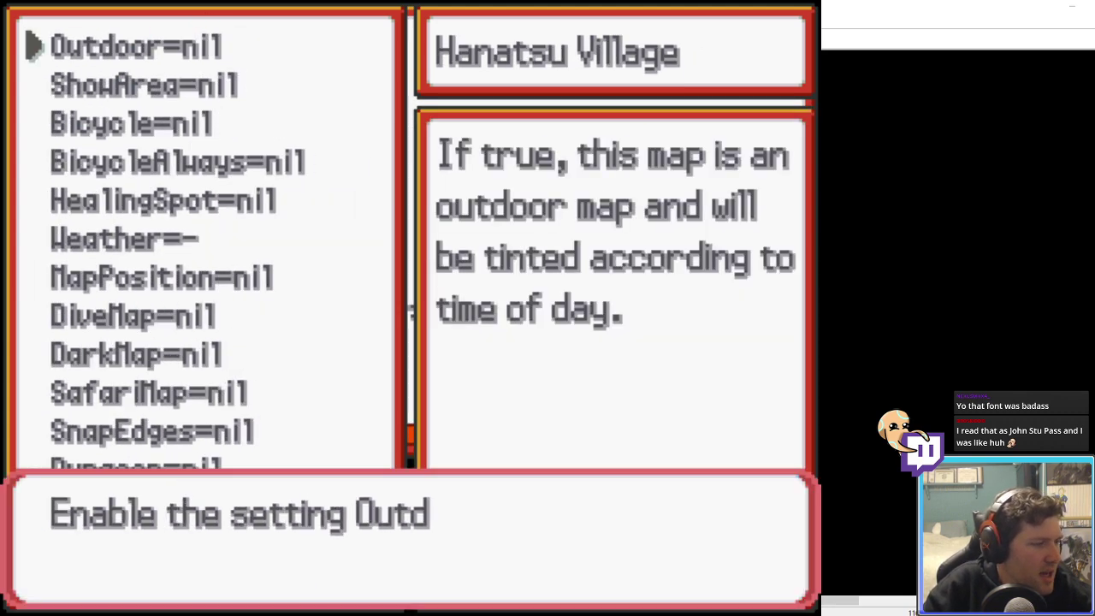
pyautogui.press('Down')
pyautogui.press('Return')
pyautogui.press('Down')
pyautogui.press('Return')
pyautogui.press('Down')
pyautogui.press('Return')
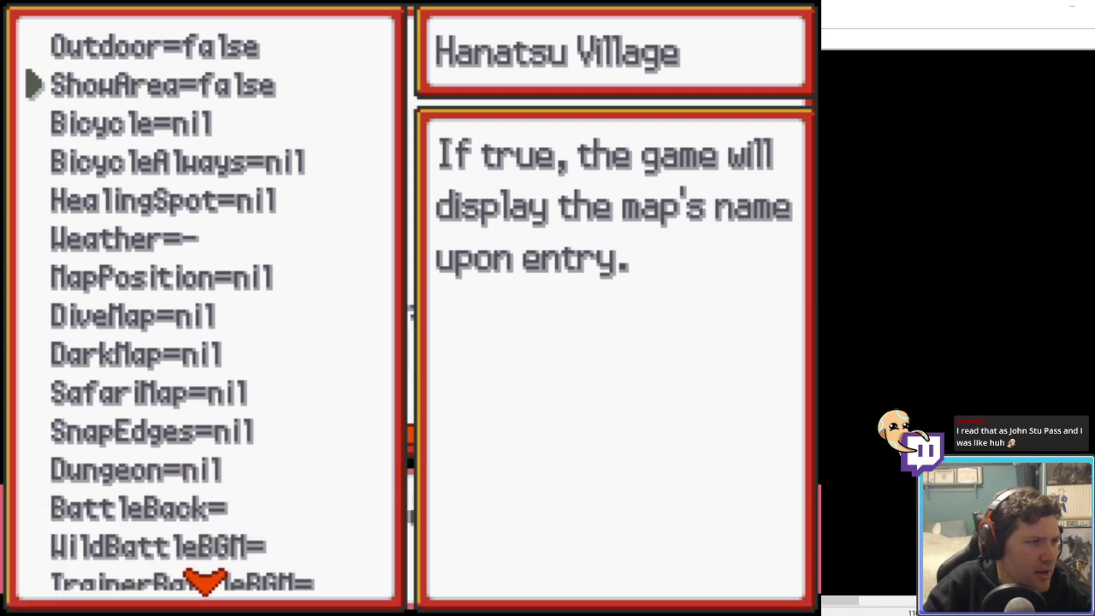
# Step: Set 114 Hanatsu Village's MapPosition to the large red town on the regional map and save its metadata
pyautogui.press('Down')
pyautogui.press('Down')
pyautogui.press('Down')
pyautogui.press('Down')
pyautogui.press('Down')
pyautogui.press('Return')
pyautogui.press('Return')
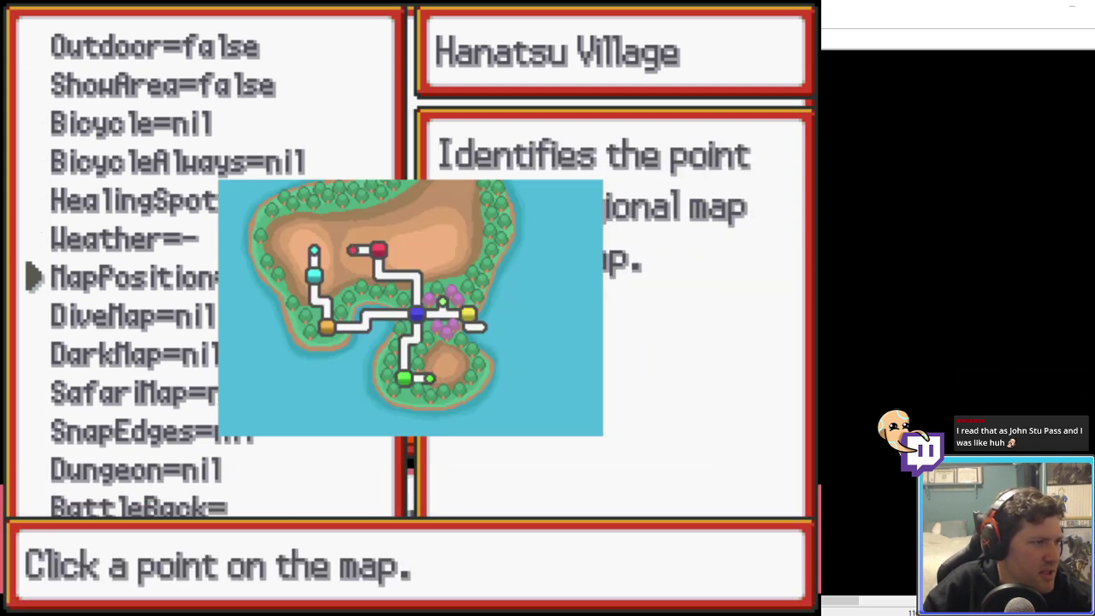
pyautogui.click(377, 244)
pyautogui.press('Escape')
pyautogui.press('Return')
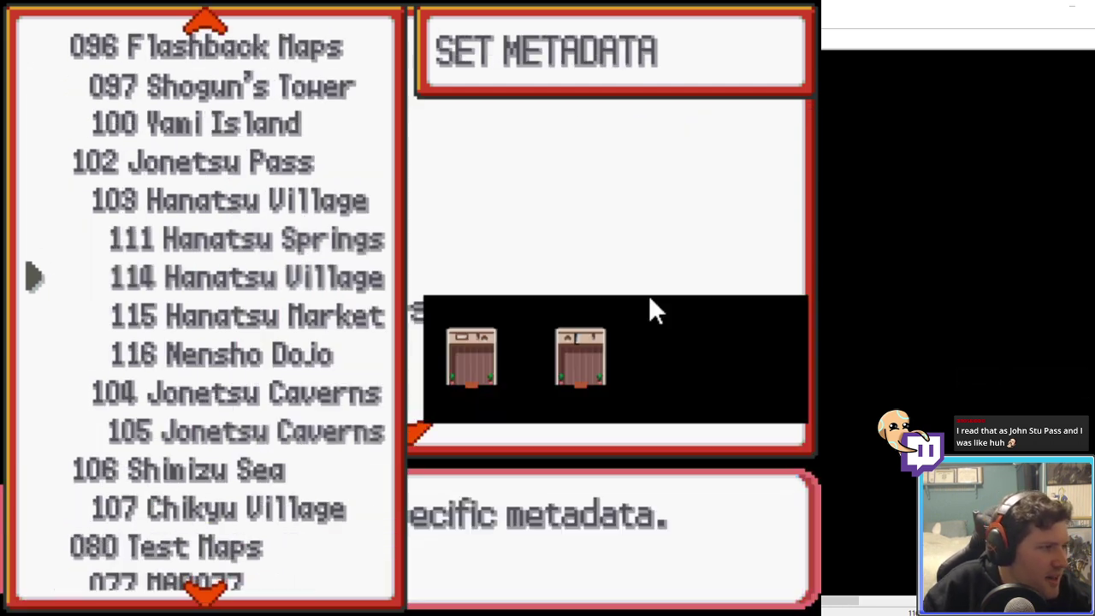
# Step: Open the metadata of 111 Hanatsu Springs and set Outdoor and ShowArea to false
pyautogui.press('Up')
pyautogui.press('Return')
pyautogui.press('Return')
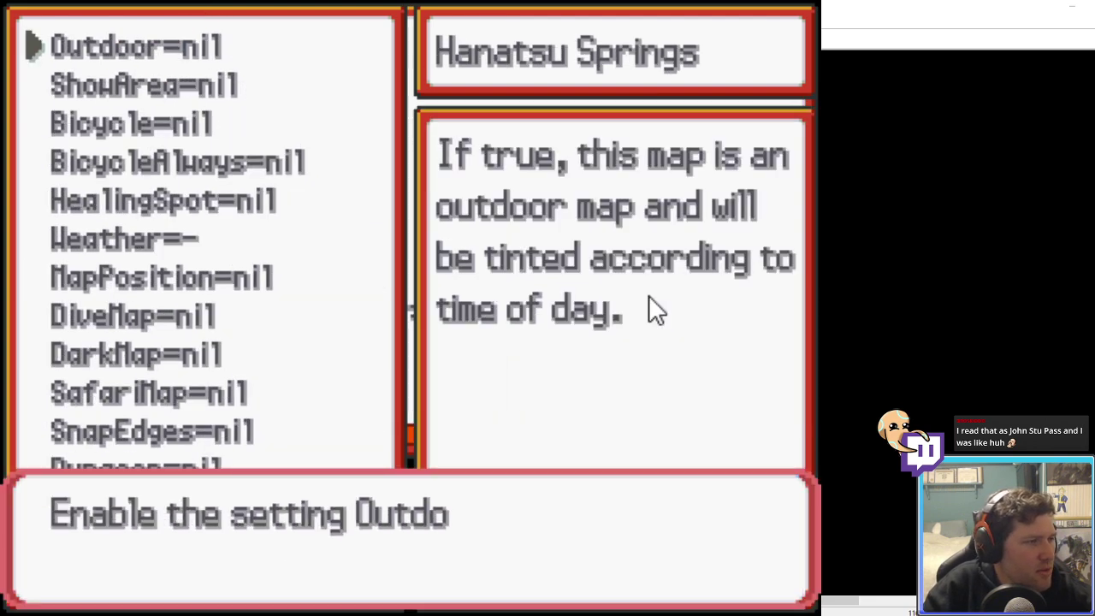
pyautogui.press('Escape')
pyautogui.press('Down')
pyautogui.press('Return')
pyautogui.press('Down')
pyautogui.press('Return')
pyautogui.press('Down')
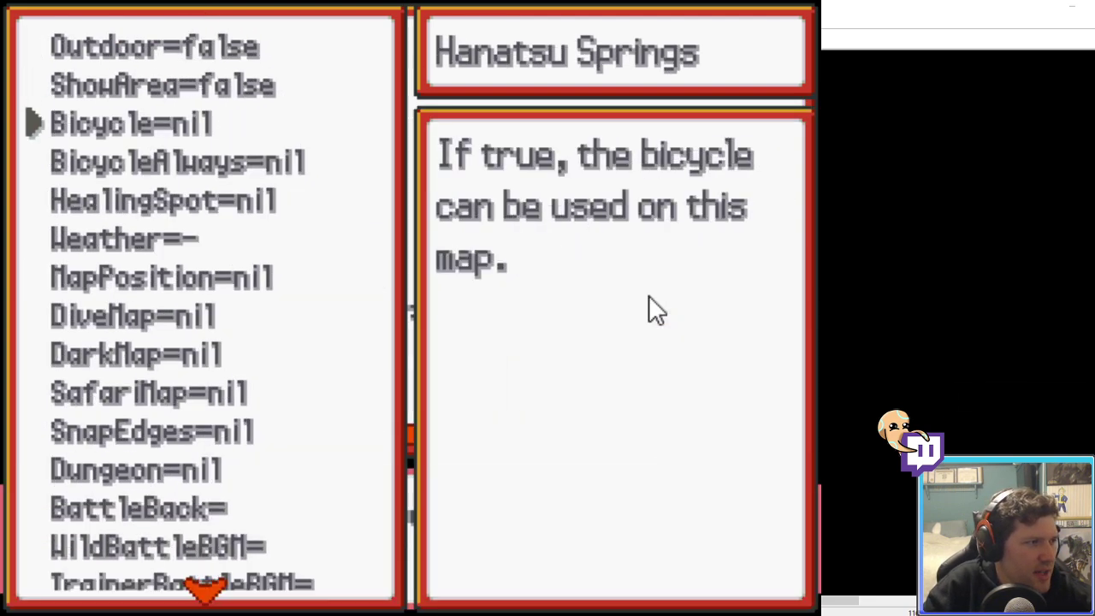
# Step: Set Hanatsu Springs' MapPosition to the large red town on the regional map and save its metadata
pyautogui.press('Down')
pyautogui.press('Down')
pyautogui.press('Down')
pyautogui.press('Down')
pyautogui.press('Return')
pyautogui.press('Return')
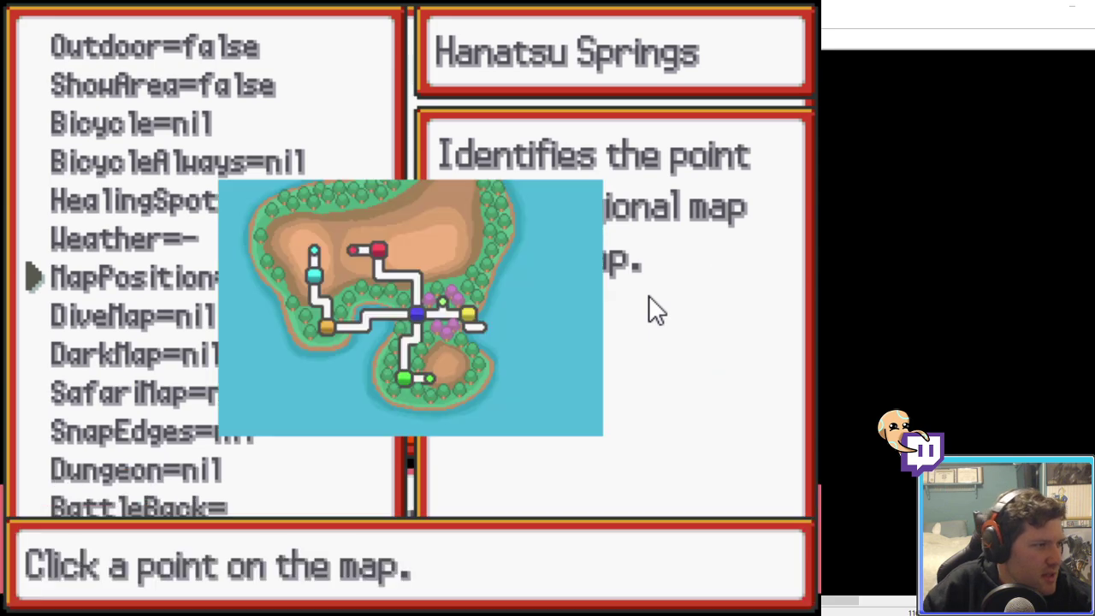
pyautogui.click(379, 250)
pyautogui.press('Escape')
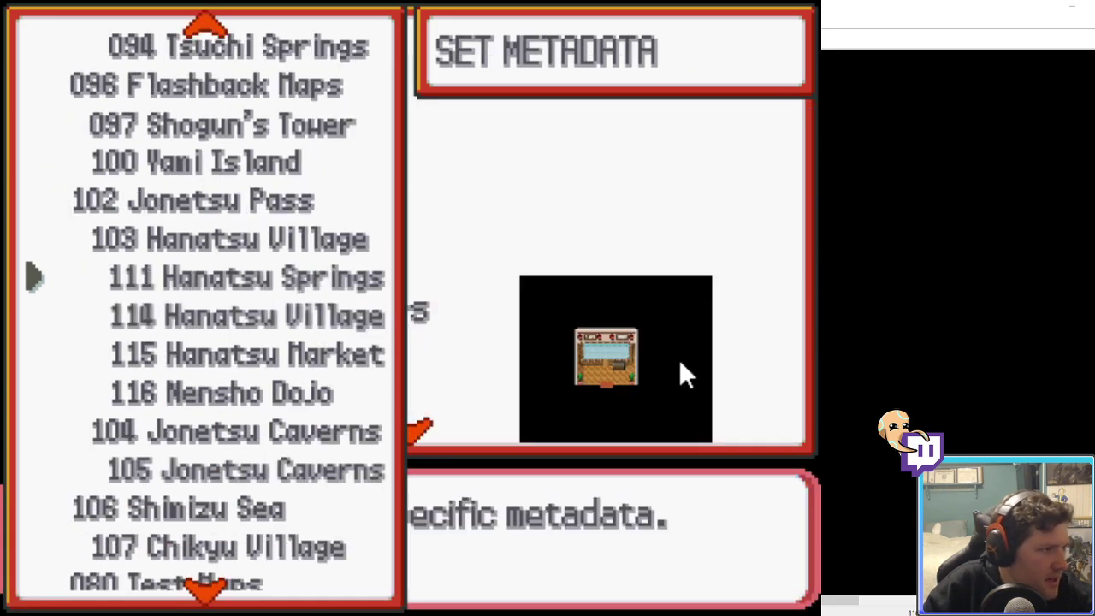
# Step: Leave the map metadata editor and debug tools and return to the running game in the Nensho Dojo
pyautogui.press('Down')
pyautogui.press('Return')
pyautogui.press('Escape')
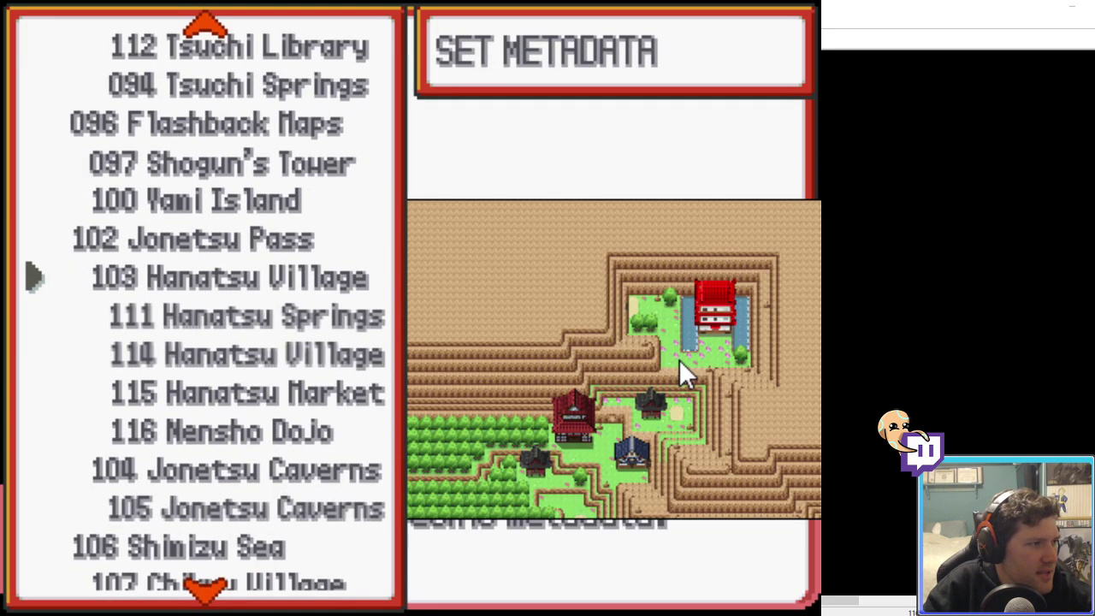
pyautogui.press('Up')
pyautogui.press('Return')
pyautogui.press('Escape')
pyautogui.press('Escape')
pyautogui.press('Escape')
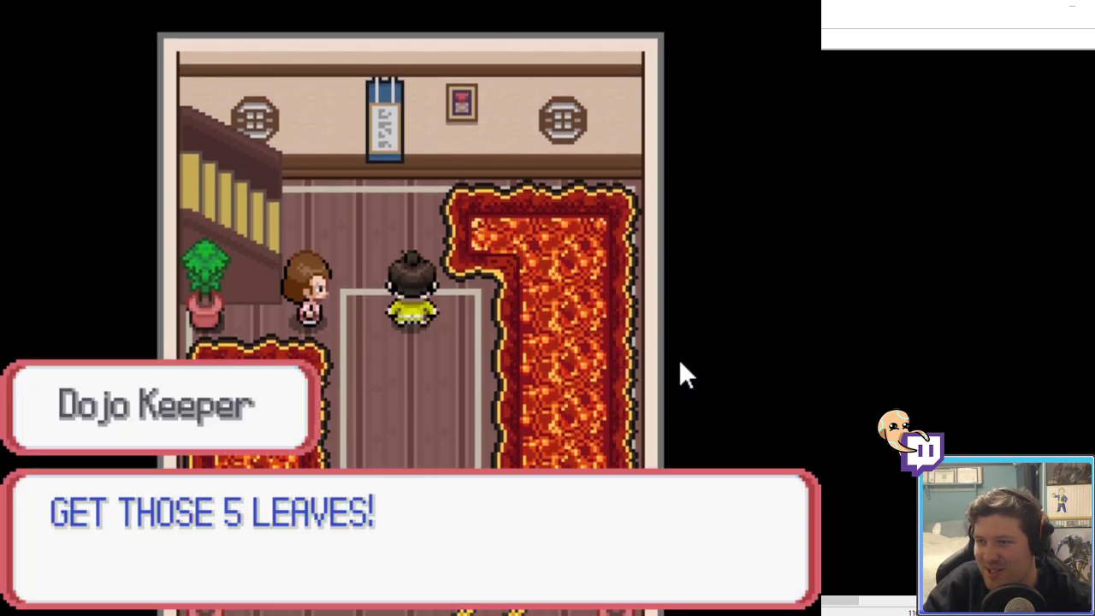
# Step: Dismiss the Dojo Keeper's message, walk back down the dojo and save the game
pyautogui.press('Return')
pyautogui.press('Down')
pyautogui.press('Escape')
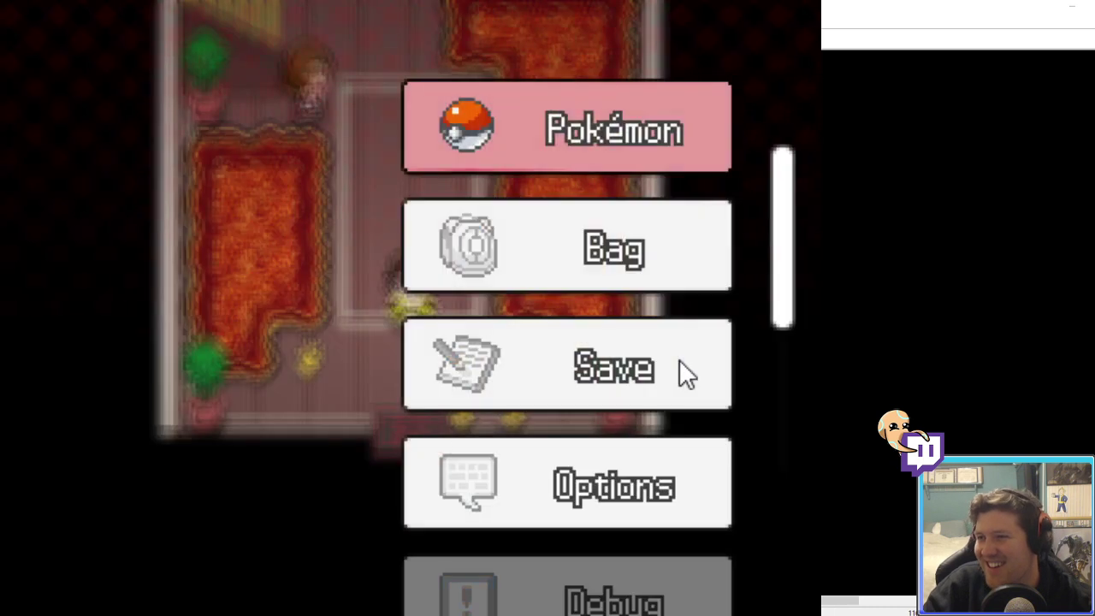
pyautogui.press('Down')
pyautogui.press('Down')
pyautogui.press('Return')
pyautogui.press('Return')
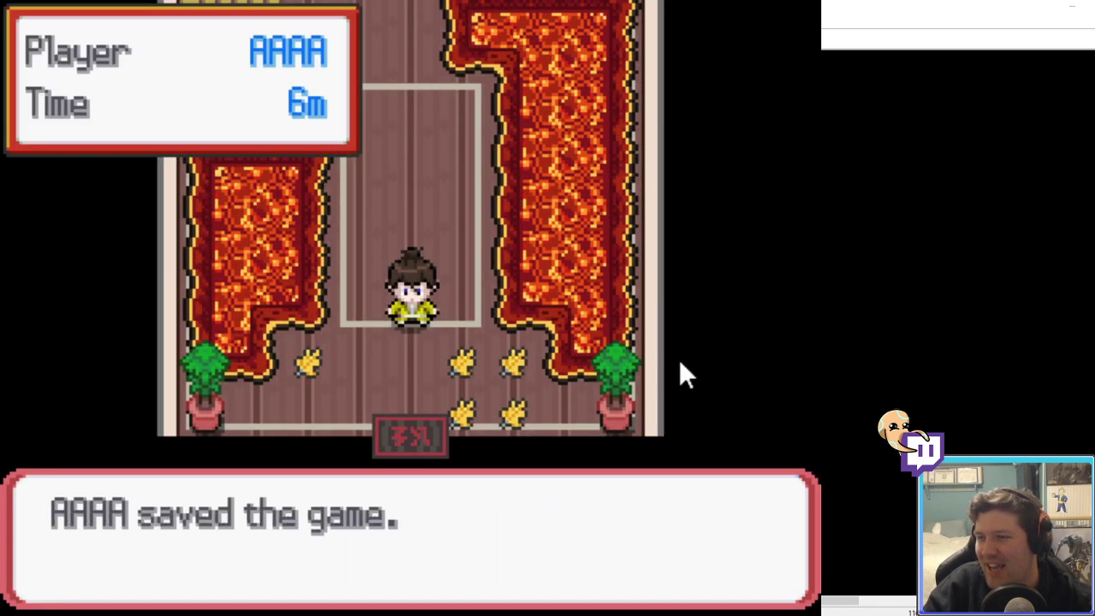
pyautogui.press('Return')
# Step: Test the Dojo Keeper's check before and after collecting one Nensho leaf, and quit the playtest
pyautogui.press('Up')
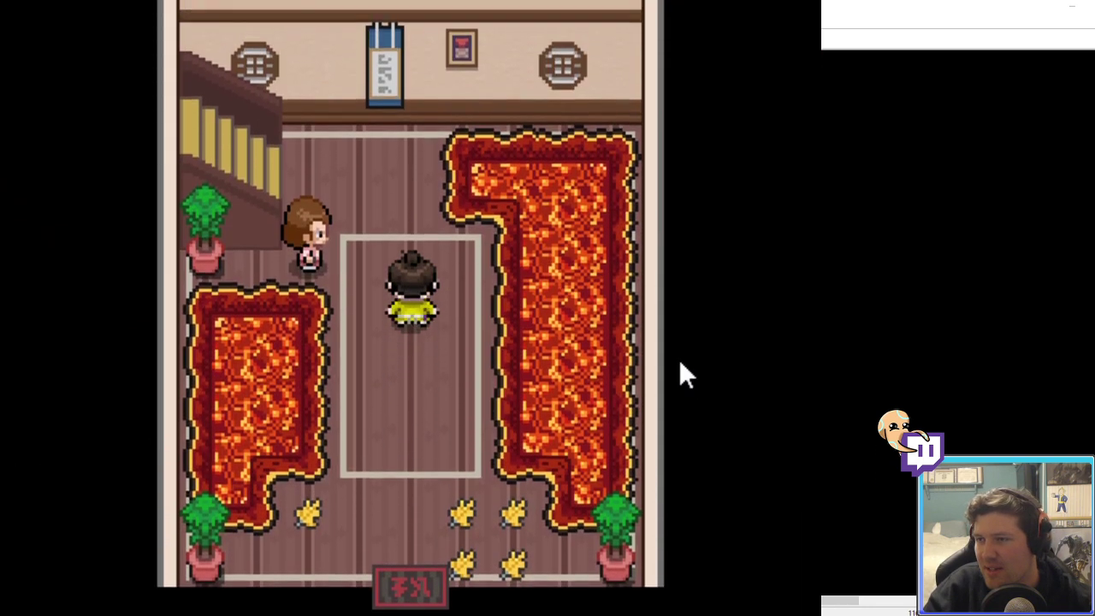
pyautogui.press('Return')
pyautogui.press('Down')
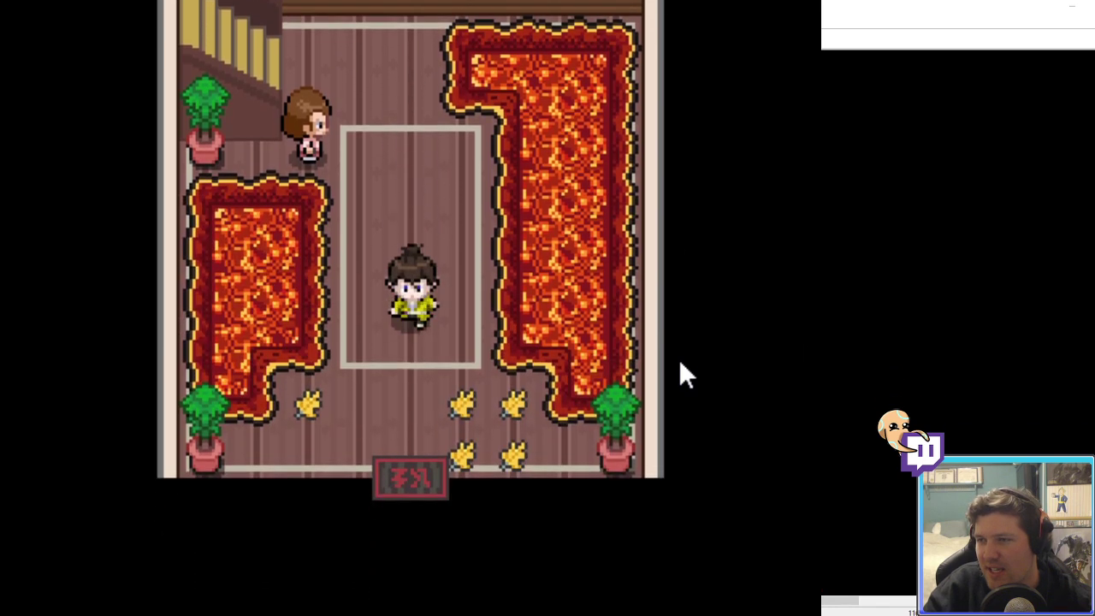
pyautogui.press('Return')
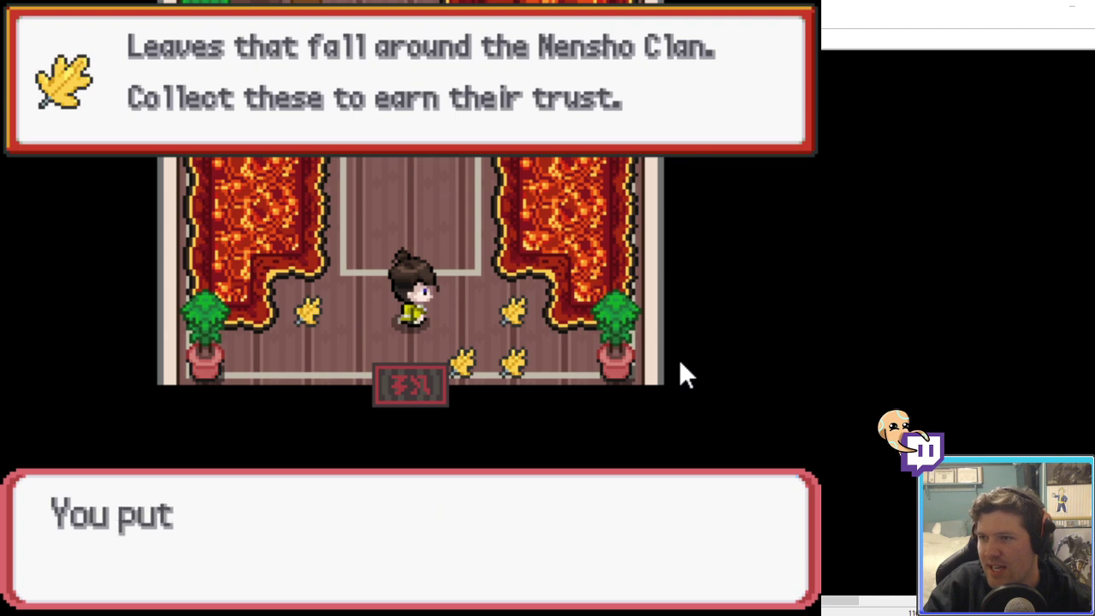
pyautogui.press('Return')
pyautogui.press('Up')
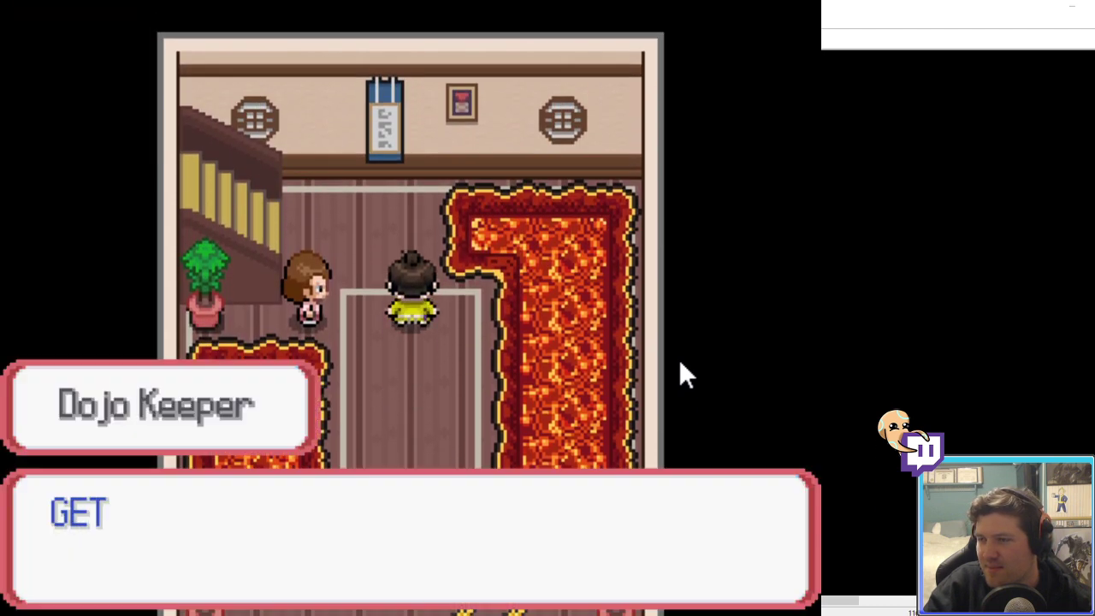
pyautogui.press('Return')
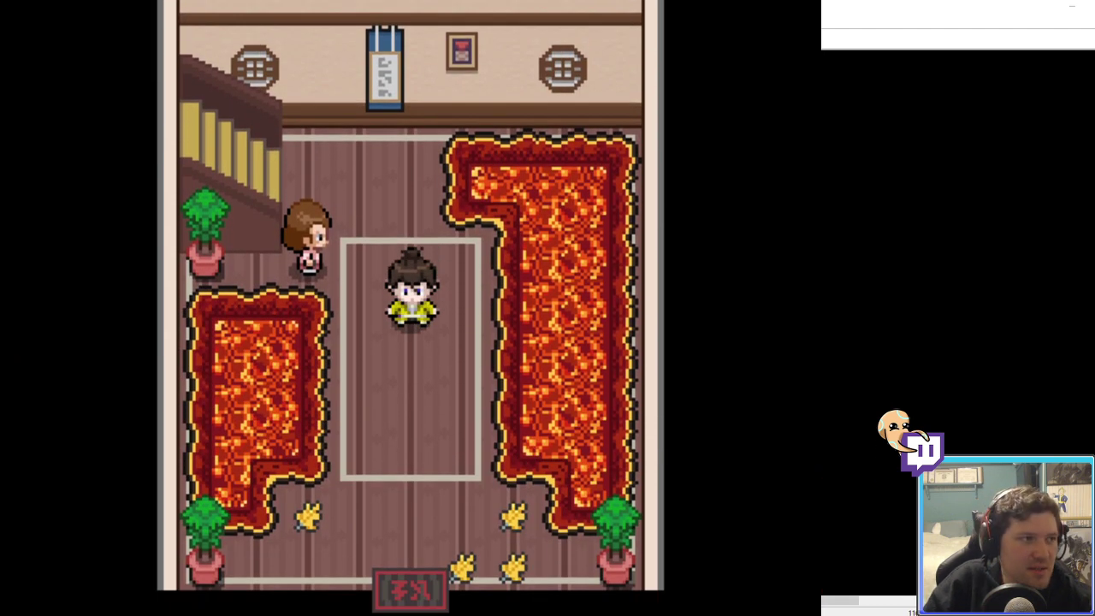
pyautogui.hotkey('alt', 'F4')
# Step: In the Dojo Keeper event, duplicate the "GET THOSE 5 LEAVES!" message and reword the copy to "It looks like you only have \v[33]!"
pyautogui.doubleClick(328, 231)
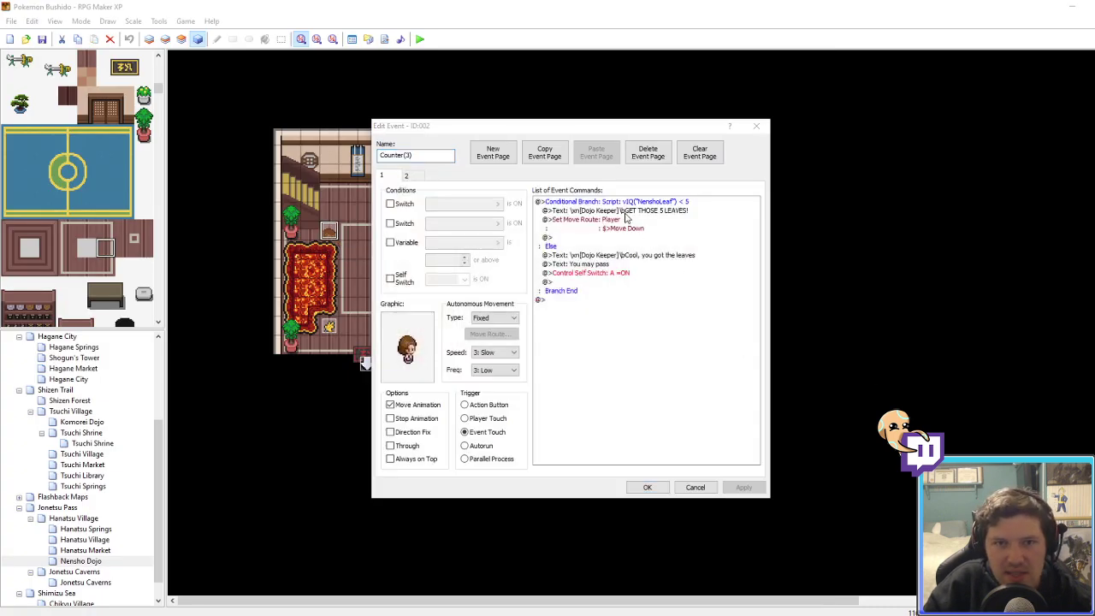
pyautogui.click(624, 214)
pyautogui.hotkey('ctrl', 'c')
pyautogui.hotkey('ctrl', 'v')
pyautogui.rightClick(630, 219)
pyautogui.click(657, 241)
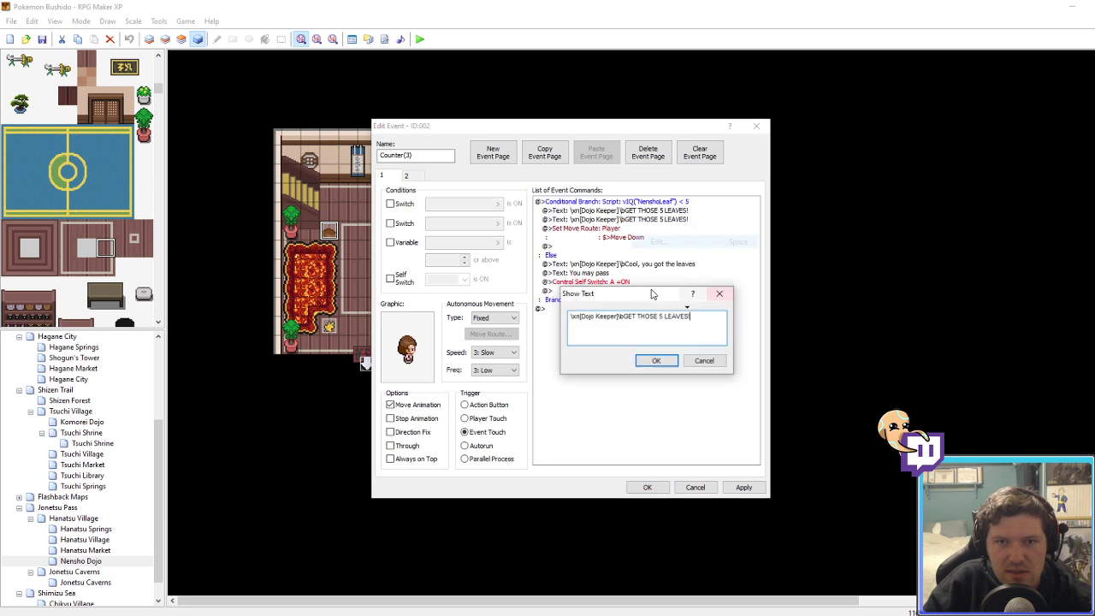
pyautogui.moveTo(625, 317); pyautogui.dragTo(870, 343)
pyautogui.write('It')
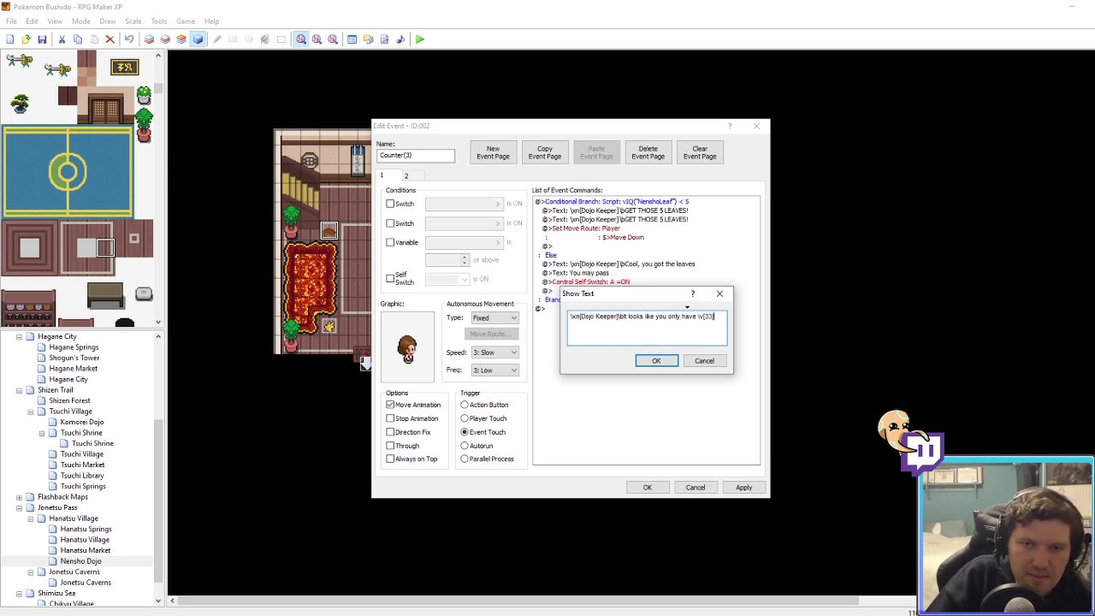
pyautogui.click(657, 360)
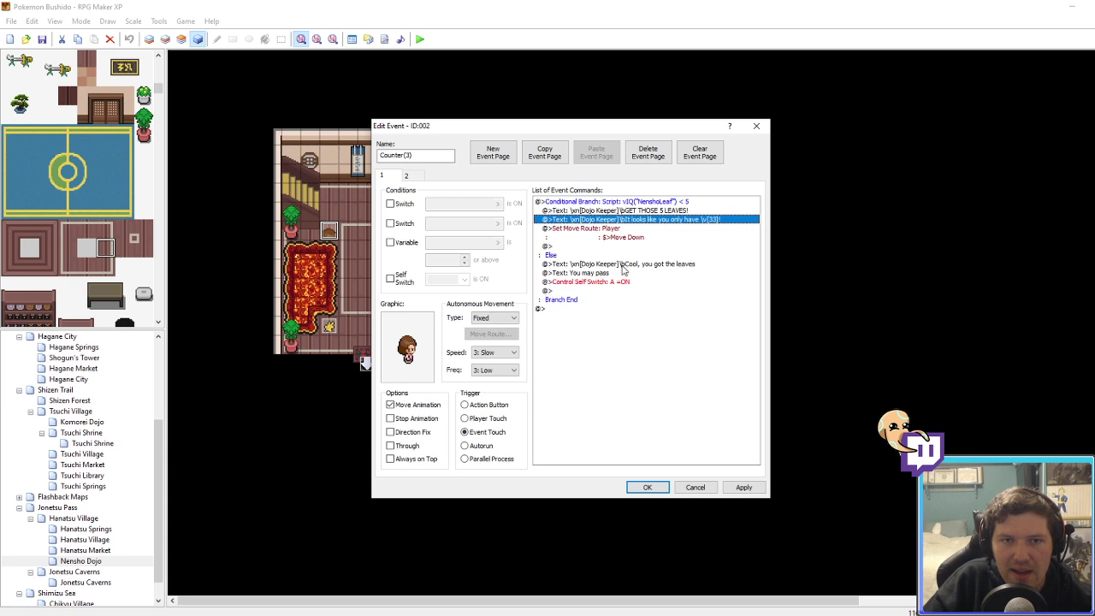
# Step: Copy the \xn[Dojo Keeper]\b prefix onto the "You may pass" message, reword it to "You may pass bruh", and save the event
pyautogui.rightClick(603, 221)
pyautogui.click(623, 237)
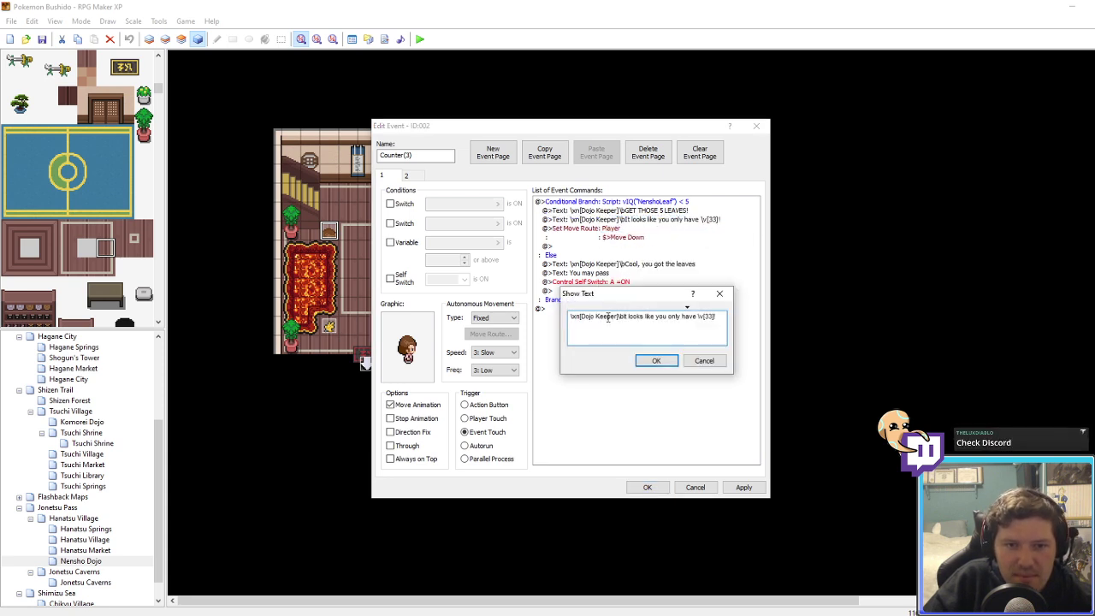
pyautogui.moveTo(571, 317); pyautogui.dragTo(619, 318)
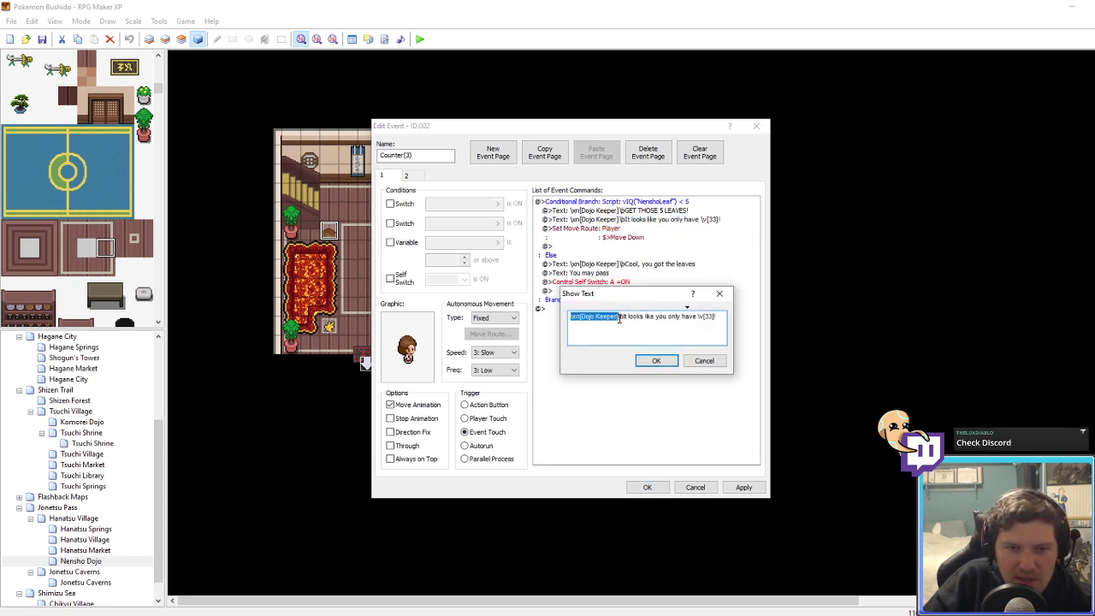
pyautogui.click(622, 317)
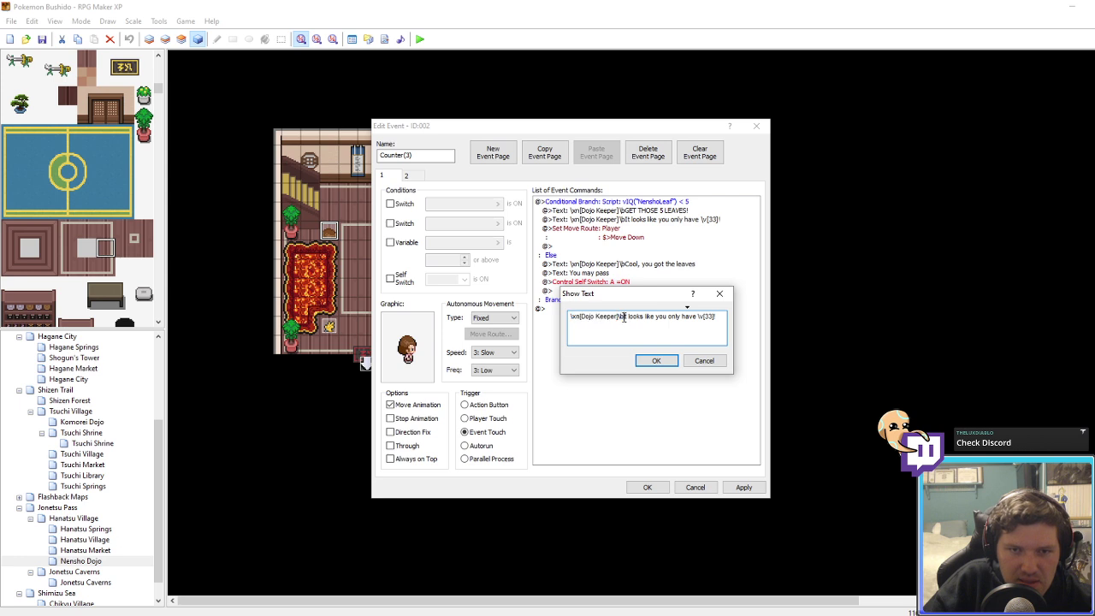
pyautogui.moveTo(624, 317); pyautogui.dragTo(534, 321)
pyautogui.click(665, 363)
pyautogui.rightClick(603, 274)
pyautogui.click(628, 299)
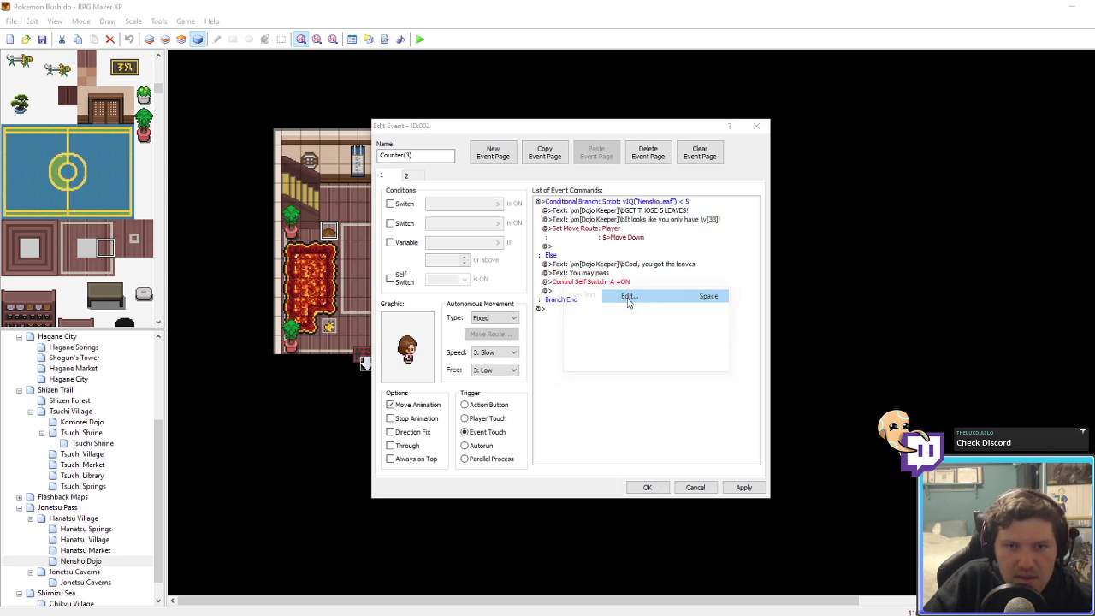
pyautogui.click(629, 299)
pyautogui.hotkey('ctrl', 'v')
pyautogui.click(679, 322)
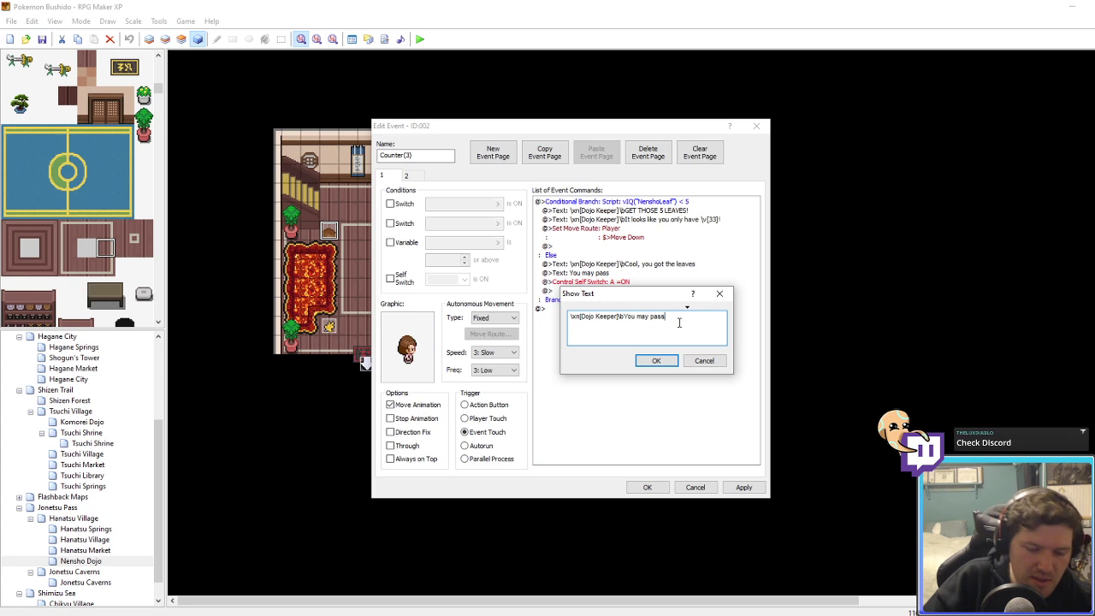
pyautogui.click(656, 360)
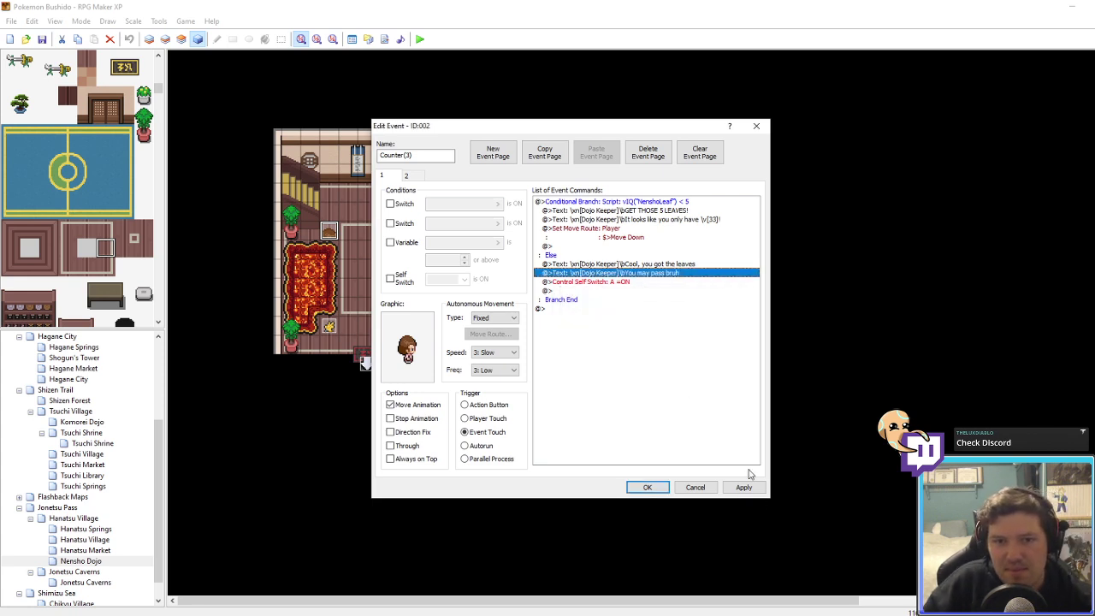
pyautogui.click(647, 487)
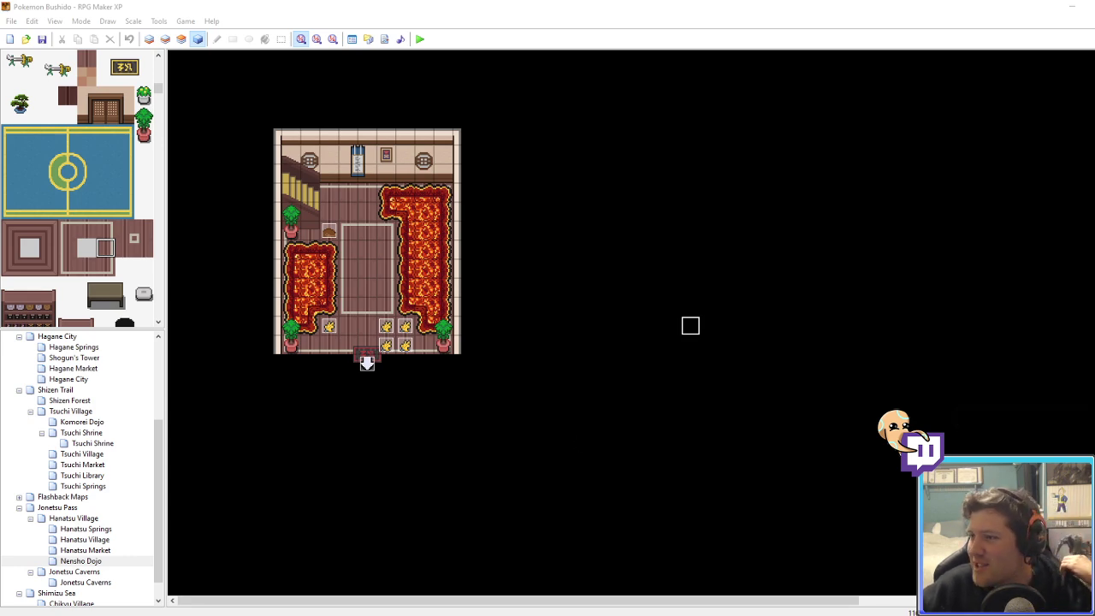
# Step: Switch to the browser to view the shared cutscene screenshot, and return to RPG Maker XP
pyautogui.moveTo(1094, 306); pyautogui.dragTo(772, 69)
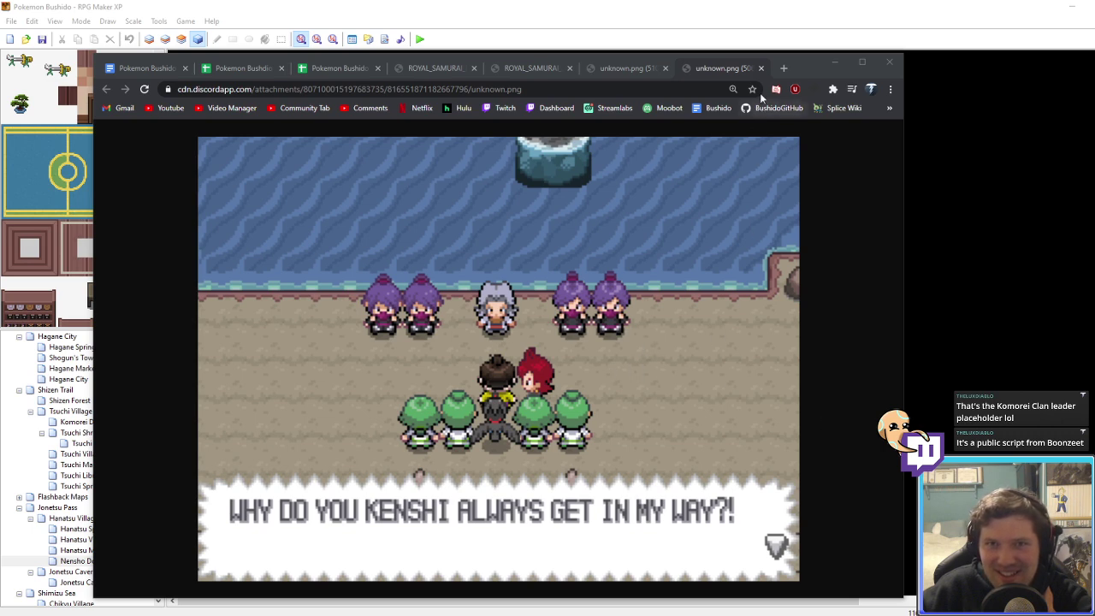
pyautogui.click(622, 67)
pyautogui.click(743, 69)
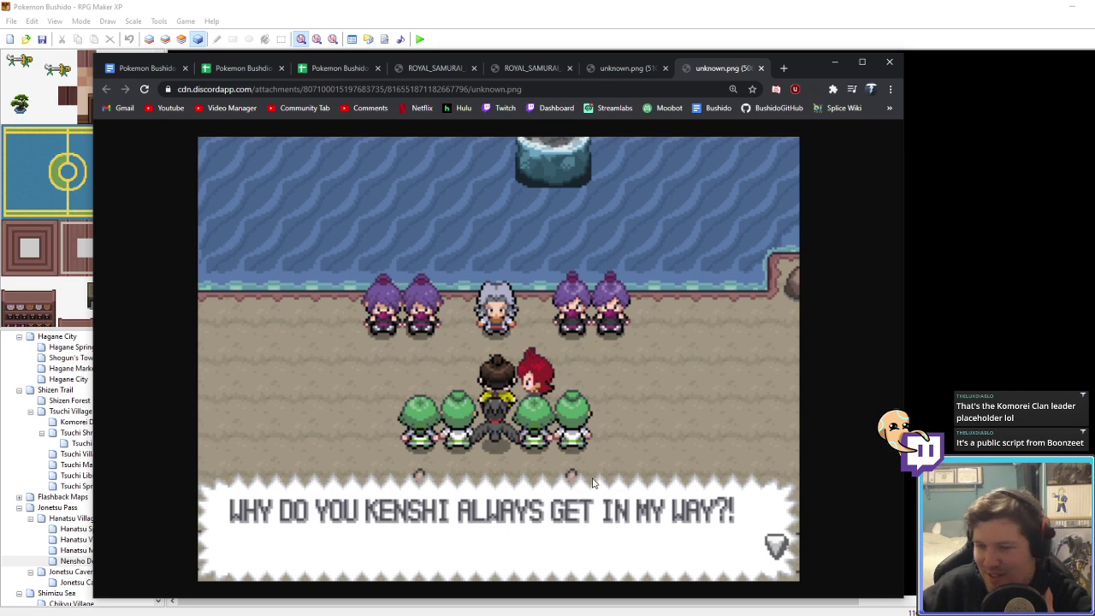
pyautogui.click(622, 5)
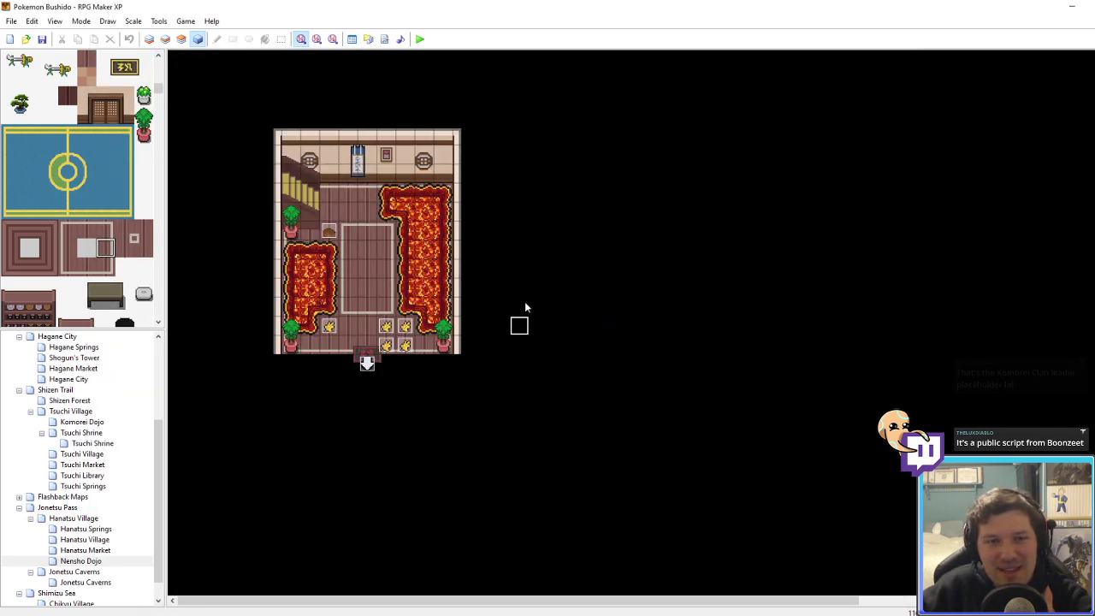
# Step: Save the project, launch a playtest and continue from the Nensho Dojo save
pyautogui.hotkey('ctrl', 's')
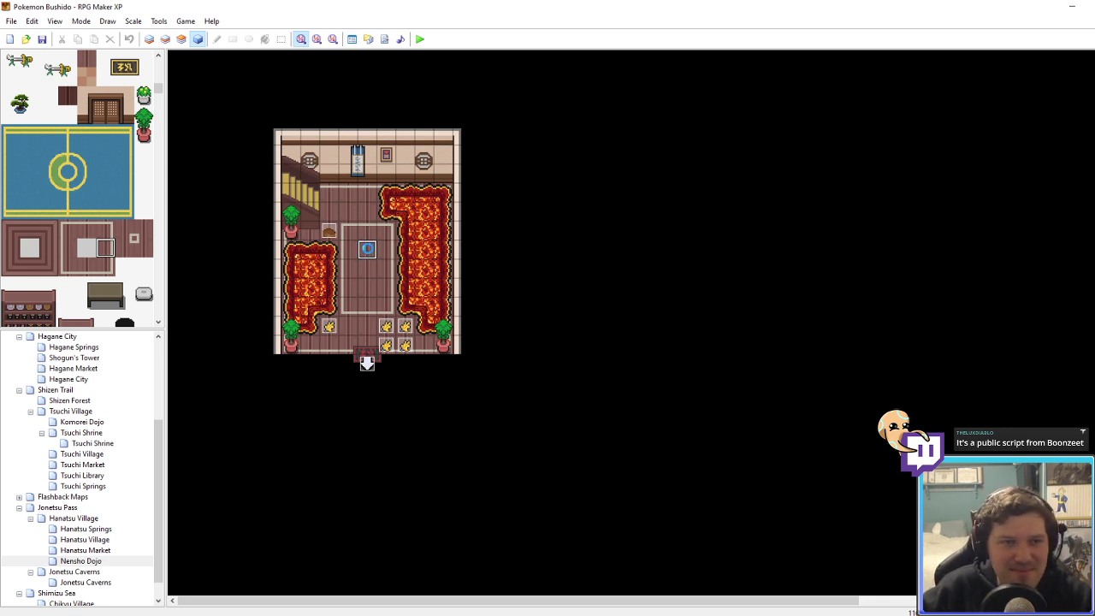
pyautogui.click(419, 40)
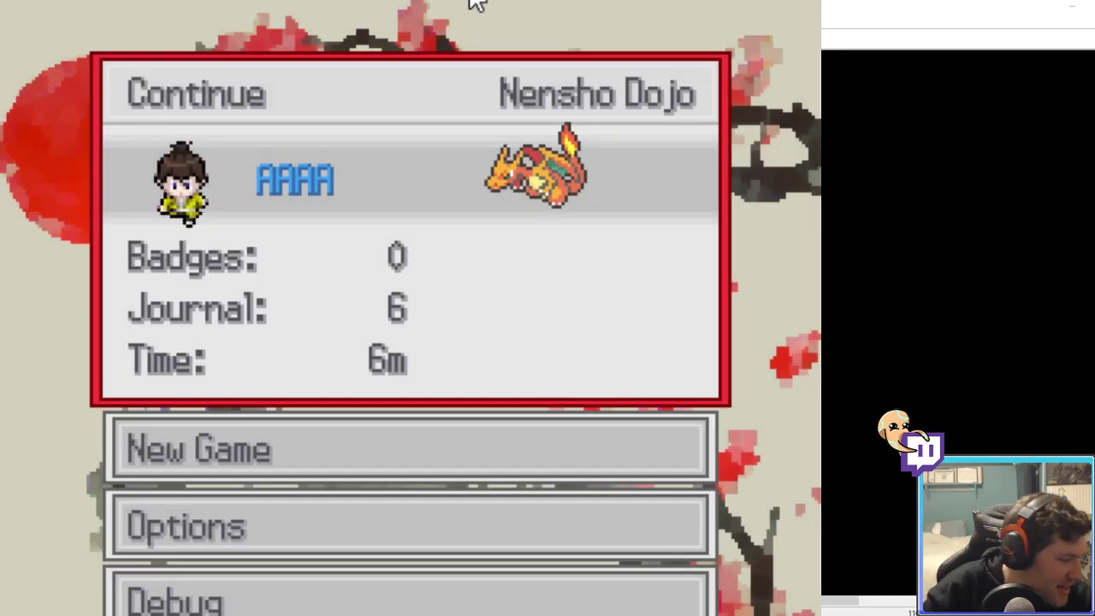
pyautogui.press('Return')
pyautogui.press('Down')
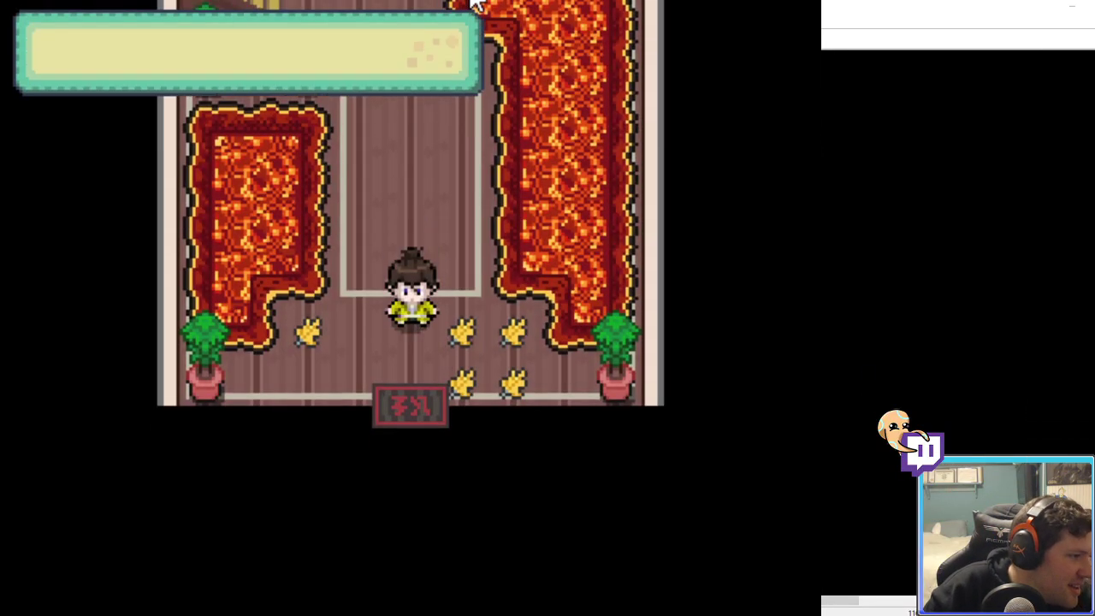
# Step: Walk up to the Dojo Keeper without any leaves to test both of the refusal messages
pyautogui.press('Up')
pyautogui.press('Return')
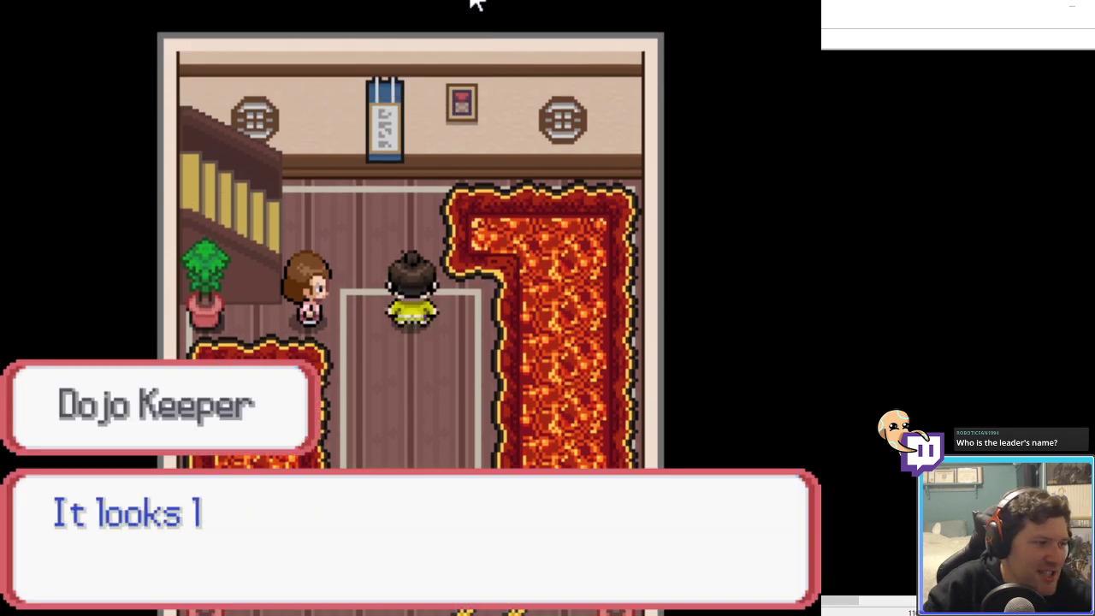
pyautogui.press('Return')
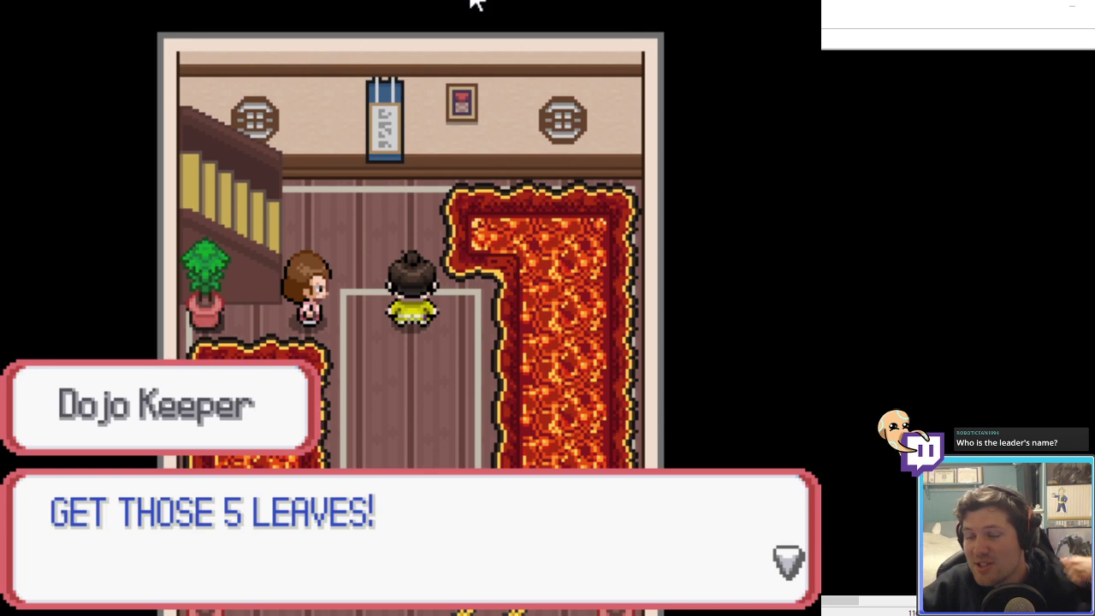
pyautogui.press('Return')
pyautogui.press('Return')
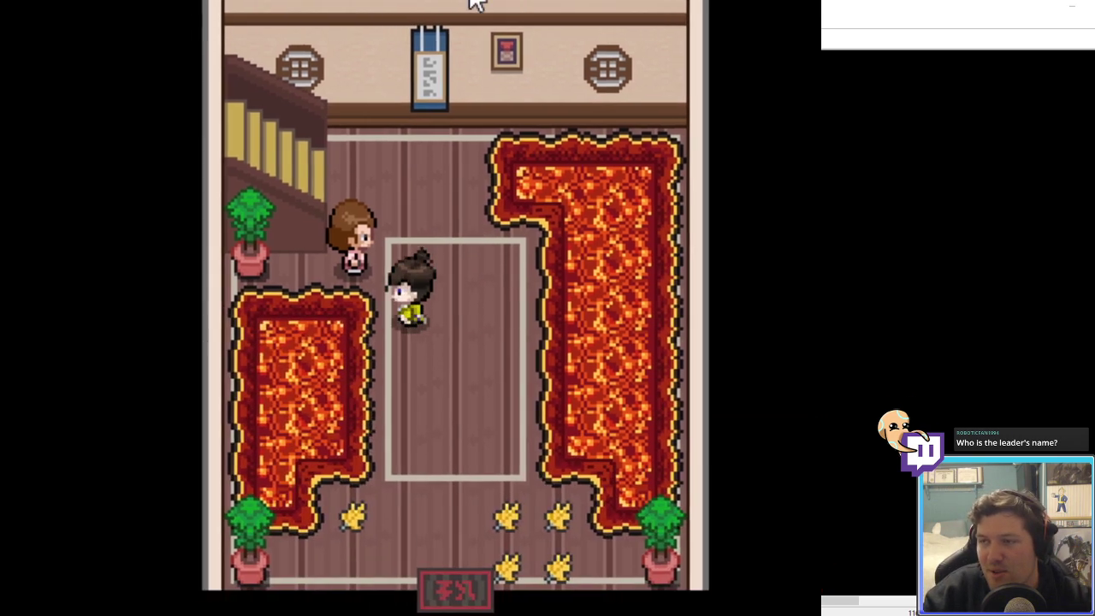
# Step: Finish the Dojo Keeper's refusal dialogue and walk around the lower floor before approaching the barrier again
pyautogui.press('Return')
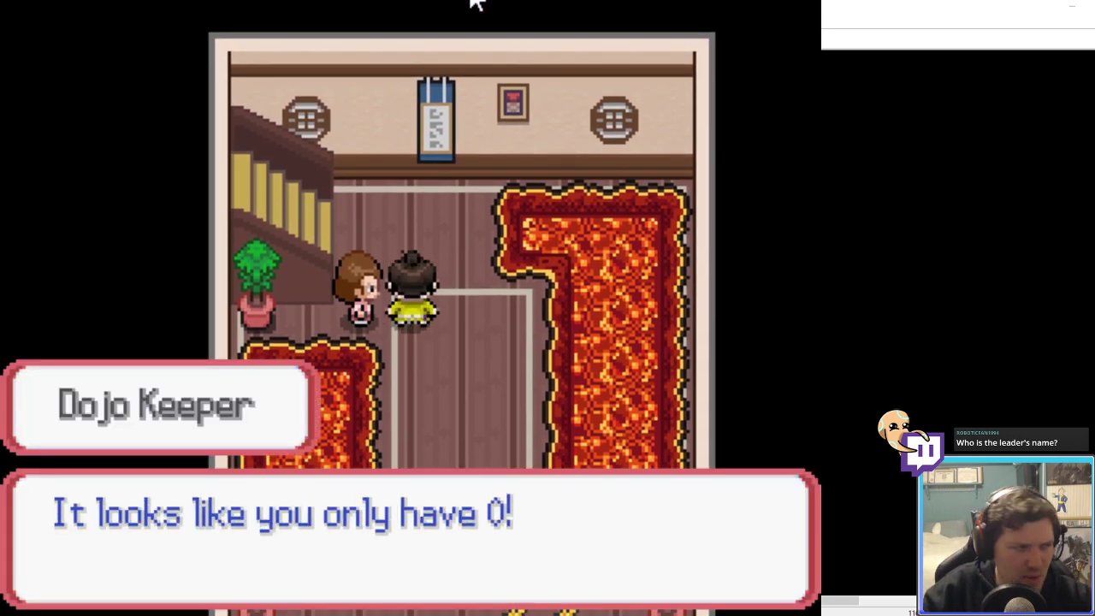
pyautogui.press('Return')
pyautogui.press('Down')
pyautogui.press('Right')
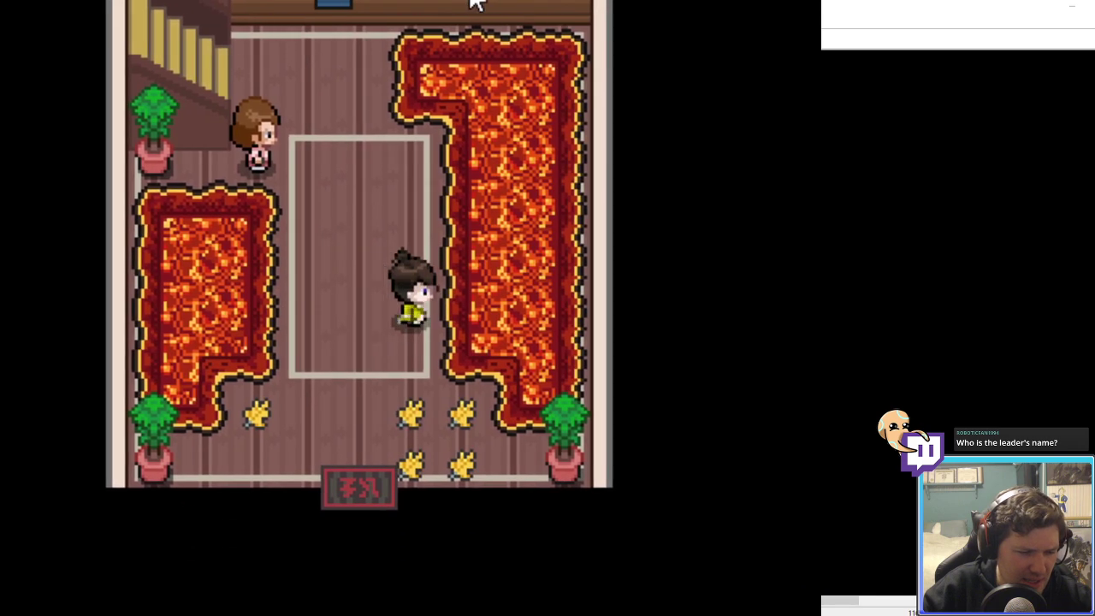
pyautogui.press('Up')
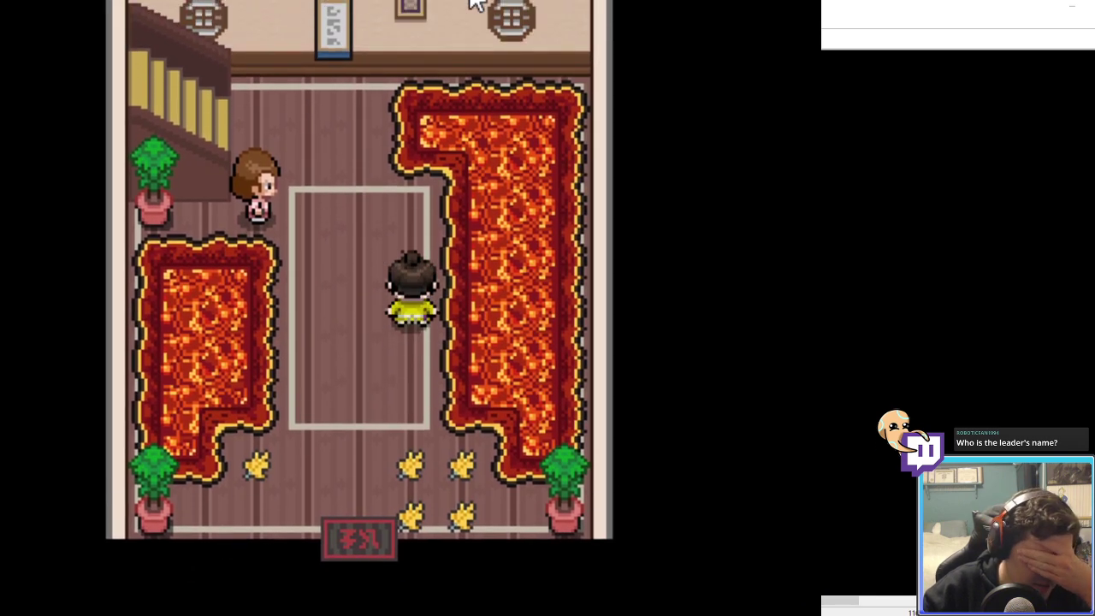
# Step: Test the leafless refusal on the tile beside the Dojo Keeper and on the tile next to the large lava pool
pyautogui.press('Left')
pyautogui.press('Up')
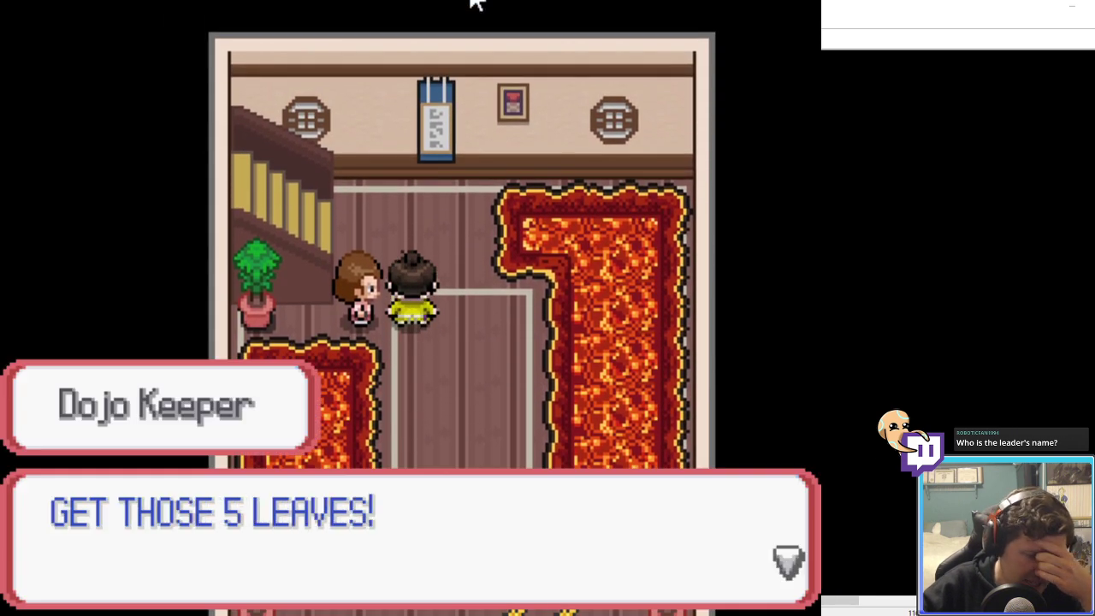
pyautogui.press('z')
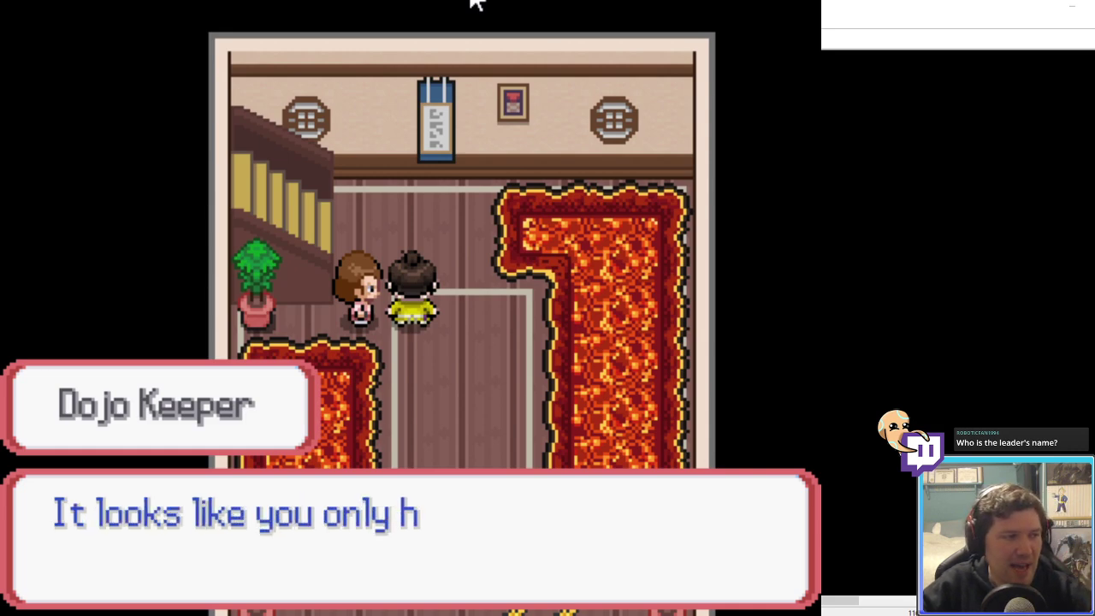
pyautogui.press('z')
pyautogui.press('Right')
pyautogui.press('Up')
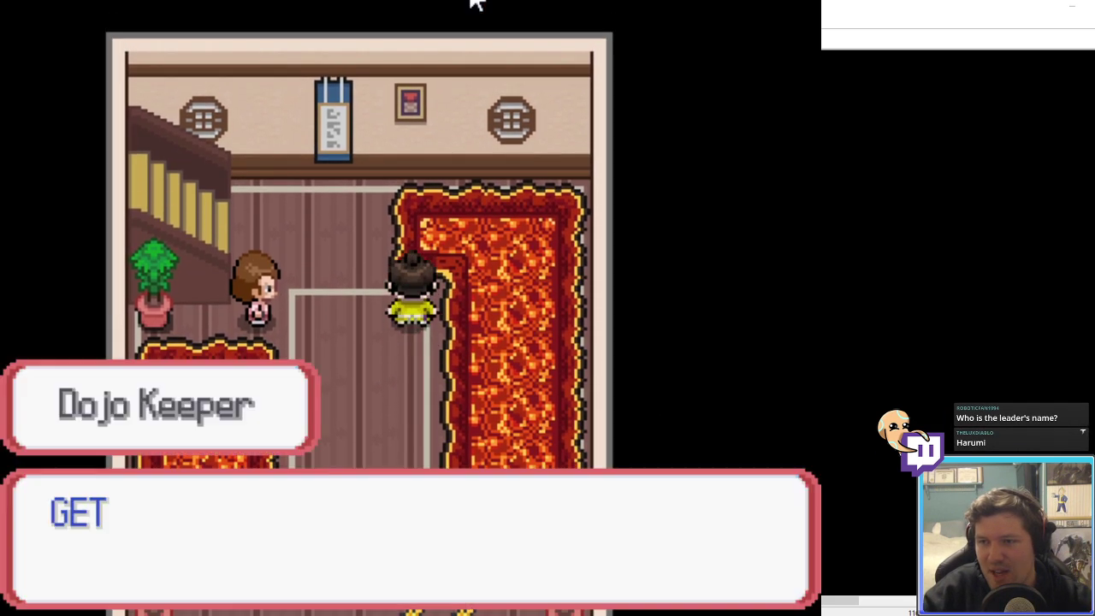
pyautogui.press('z')
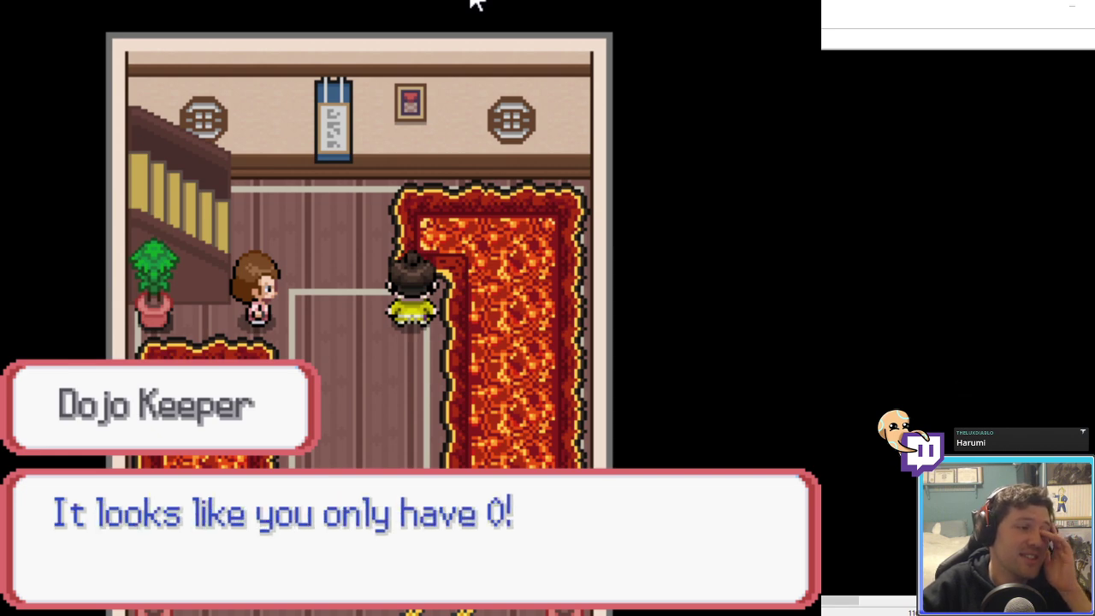
pyautogui.press('z')
# Step: Test the Dojo Keeper's refusal twice on the middle tile of the passage, reading through both messages
pyautogui.press('Up')
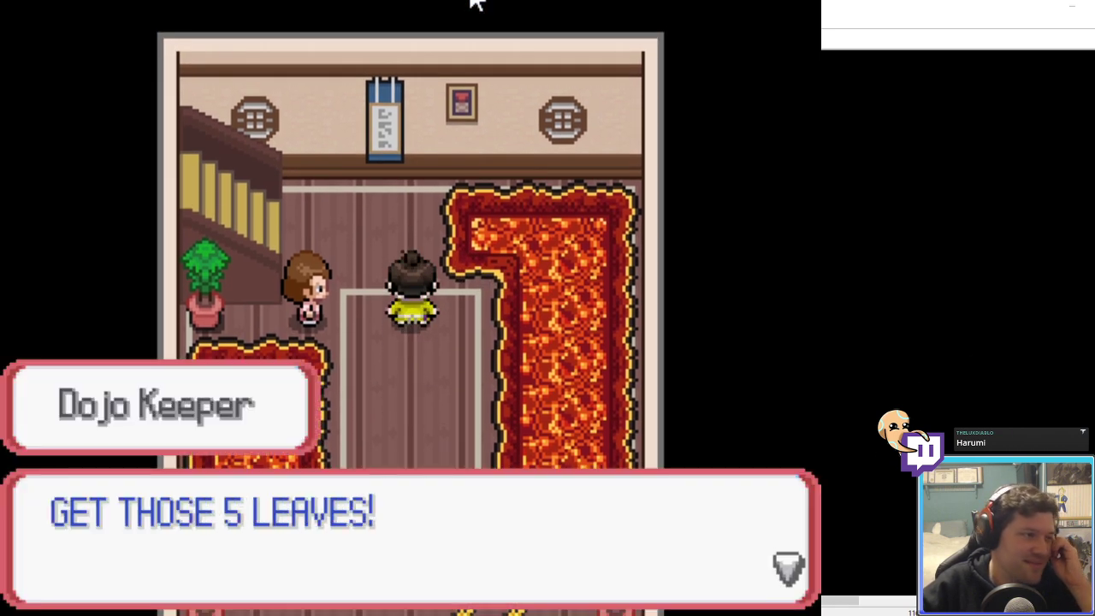
pyautogui.press('z')
pyautogui.press('z')
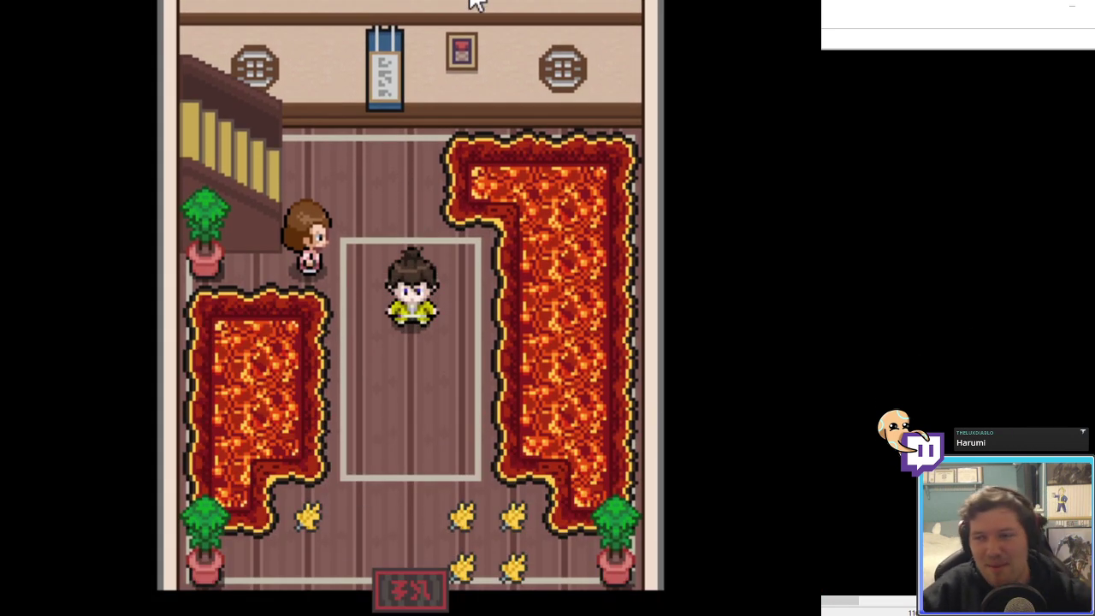
pyautogui.press('Down')
pyautogui.press('Up')
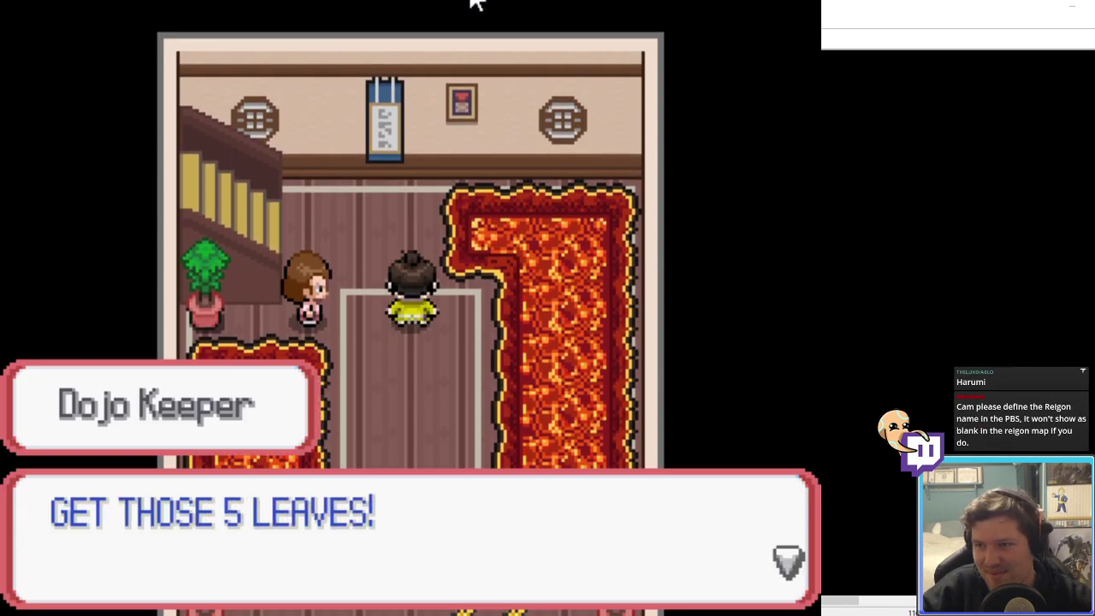
pyautogui.press('z')
pyautogui.press('z')
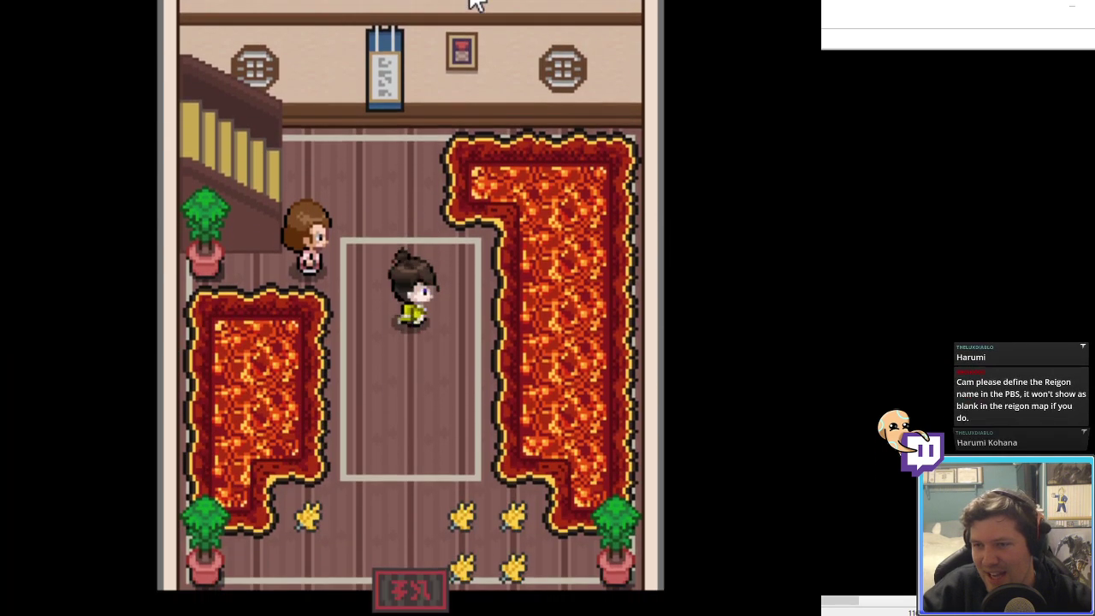
# Step: Retest the leafless refusal across all three passage tiles, from the Dojo Keeper's side to the lava side
pyautogui.press('Right')
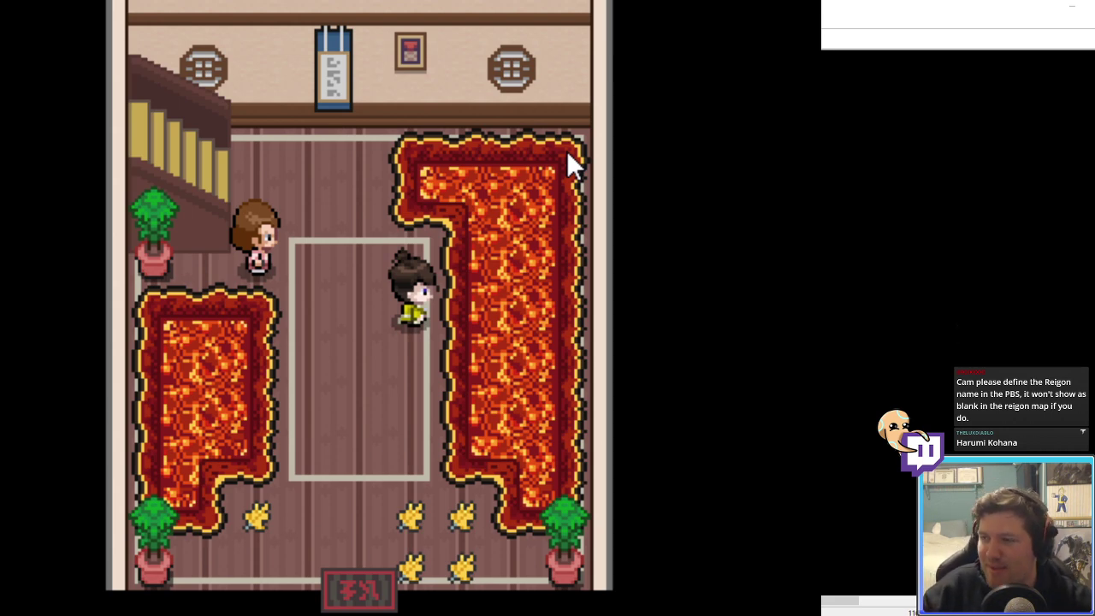
pyautogui.press('Left')
pyautogui.press('Left')
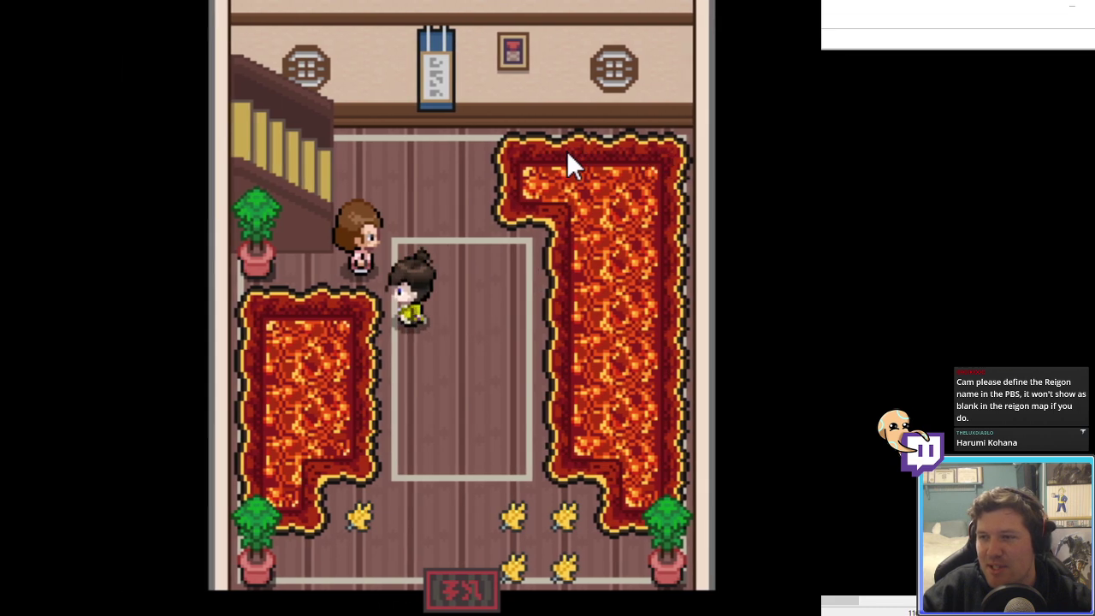
pyautogui.press('Up')
pyautogui.press('Return')
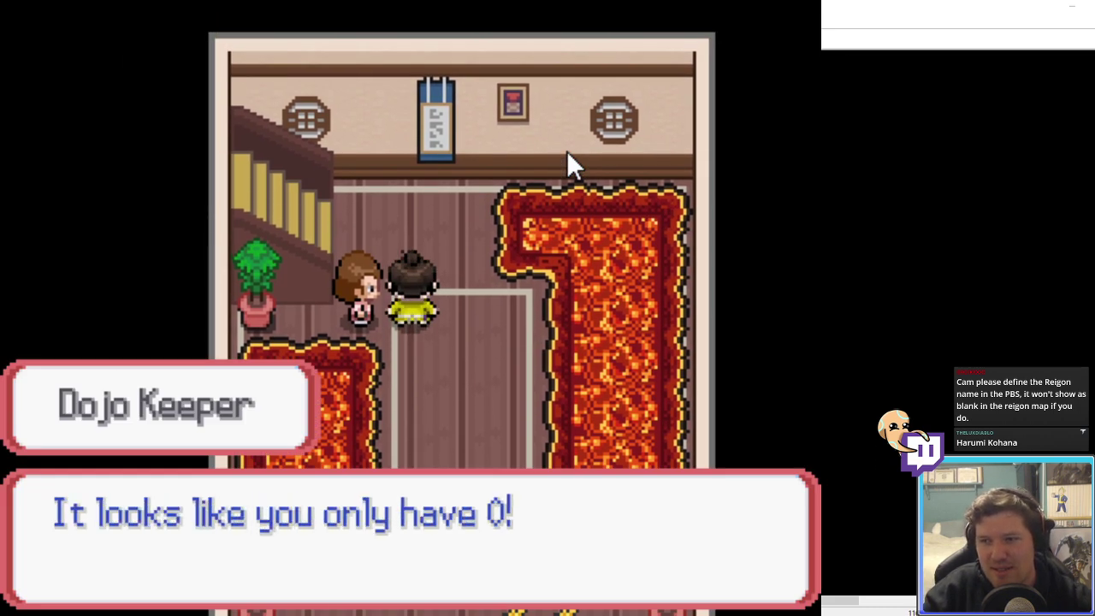
pyautogui.press('Return')
pyautogui.press('Right')
pyautogui.press('Up')
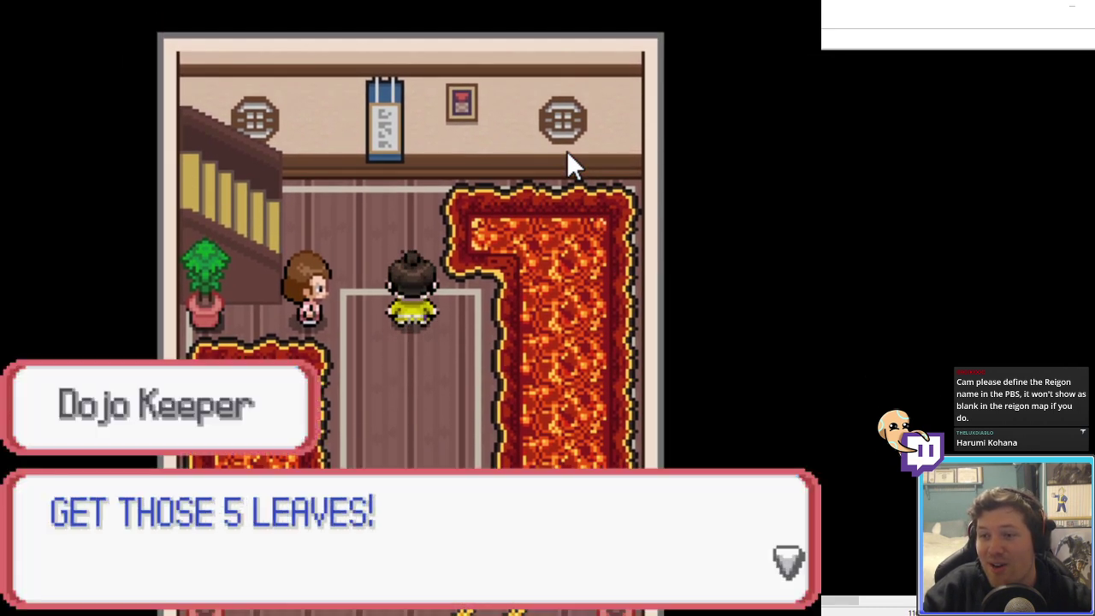
pyautogui.press('Return')
pyautogui.press('Return')
pyautogui.press('Up')
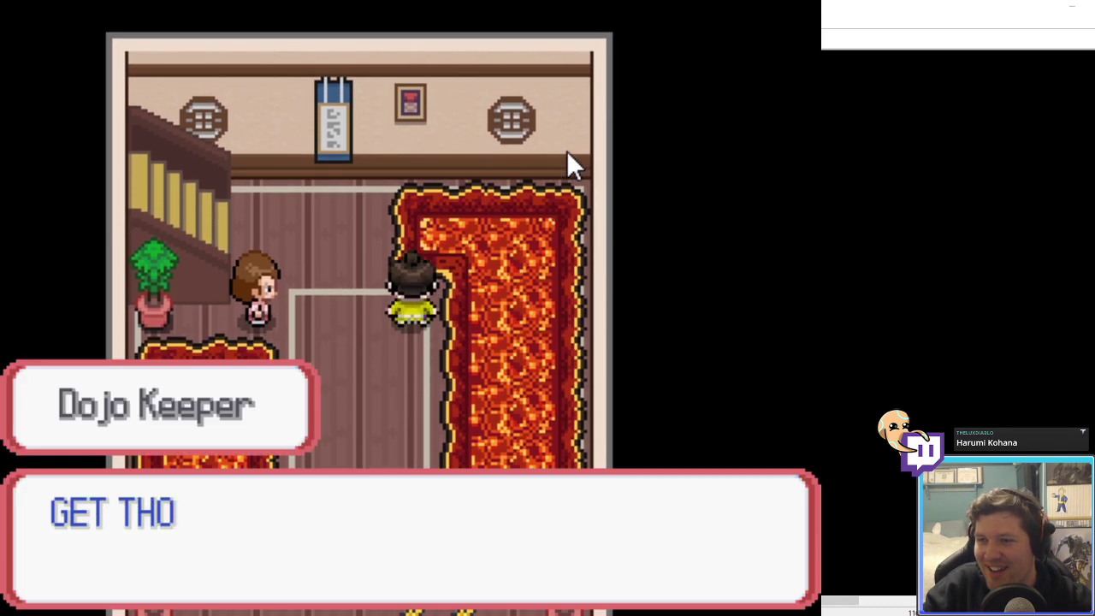
pyautogui.press('Return')
pyautogui.press('Return')
# Step: Recheck the refusal on the tile beside the Dojo Keeper and on the middle tile
pyautogui.press('Left')
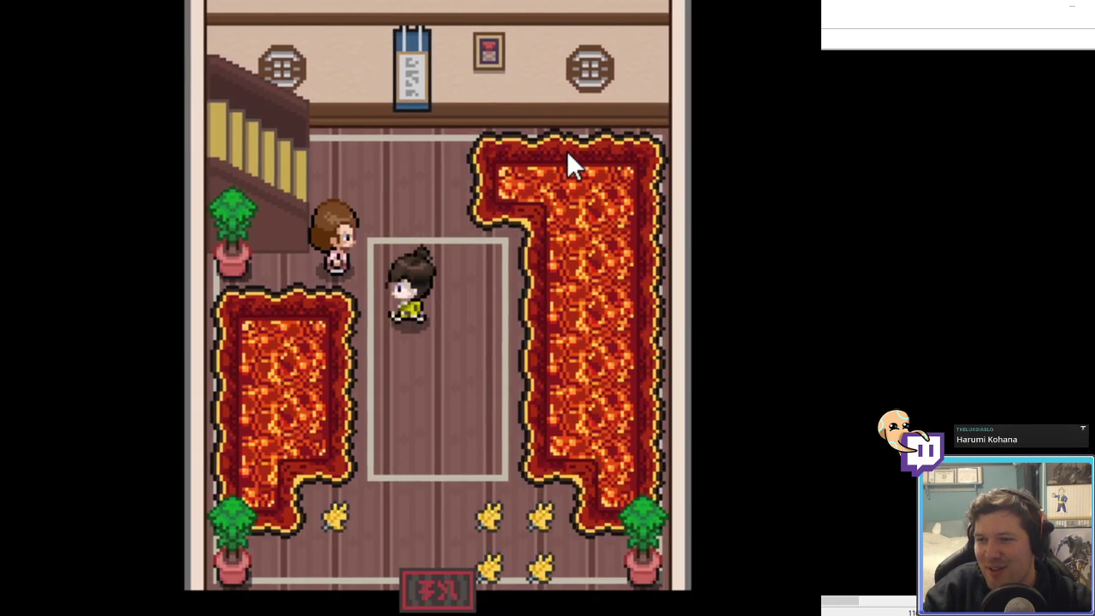
pyautogui.press('Up')
pyautogui.press('Return')
pyautogui.press('Return')
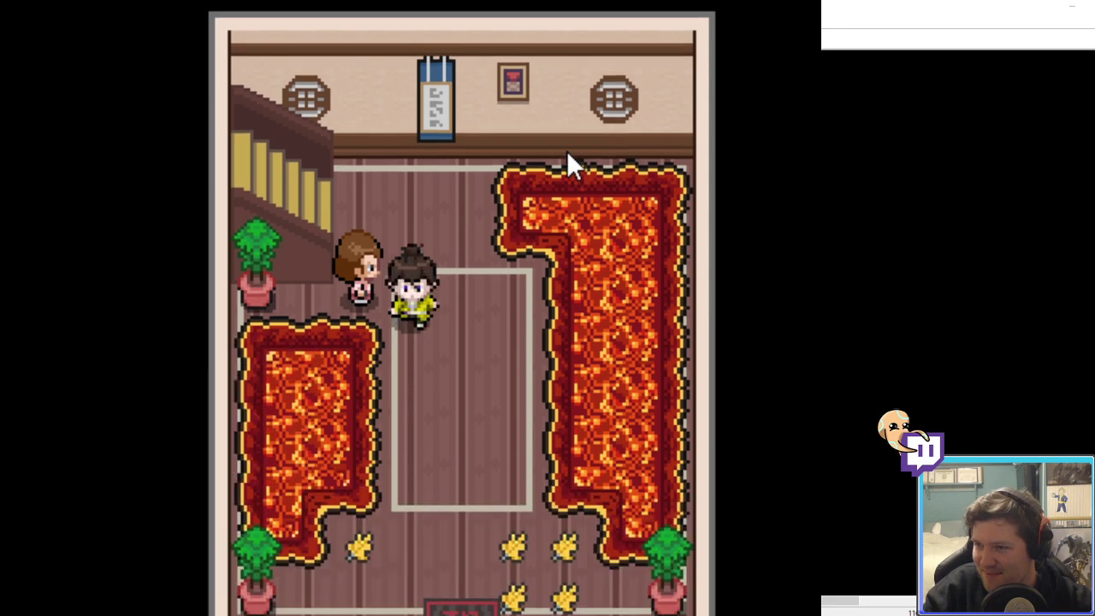
pyautogui.press('Right')
pyautogui.press('Up')
pyautogui.press('Return')
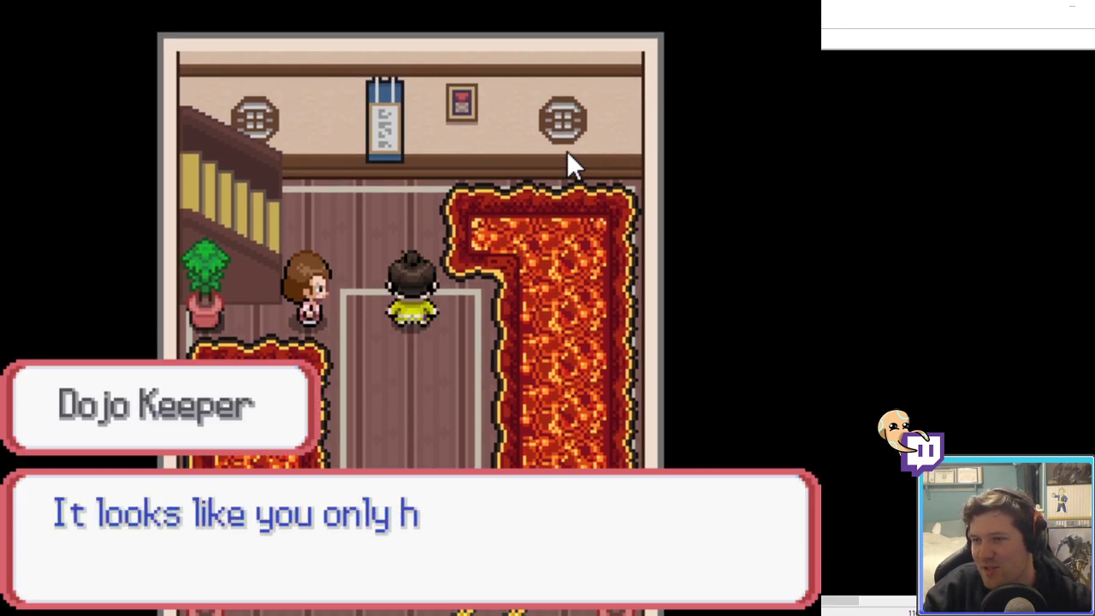
pyautogui.press('Return')
# Step: Walk down to the cluster of four Nensho leaves near the entrance and collect its two upper leaves
pyautogui.press('Down')
pyautogui.press('Right')
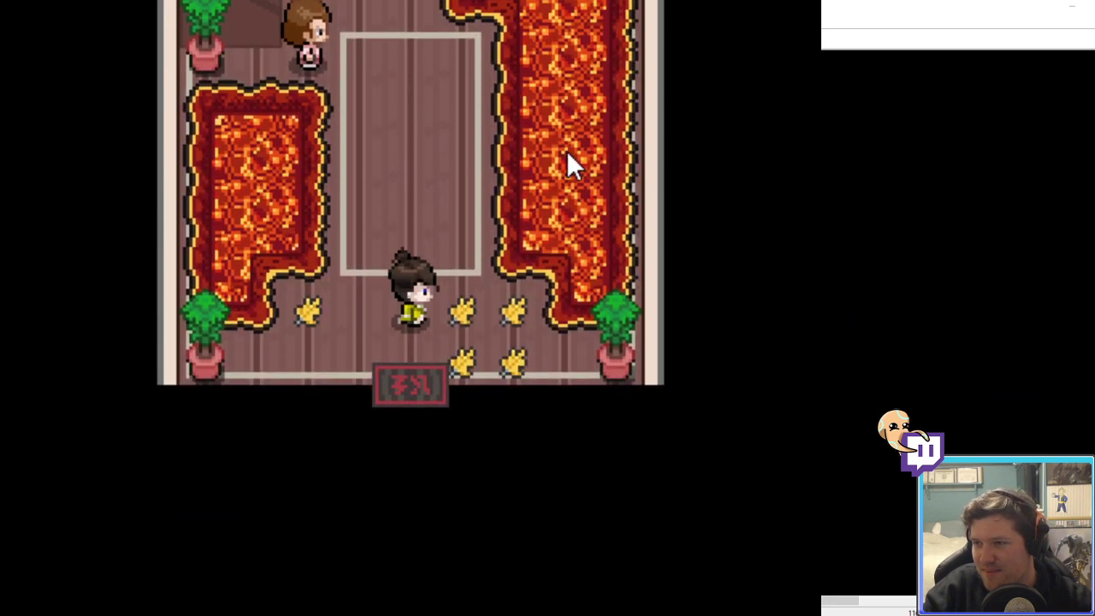
pyautogui.press('Return')
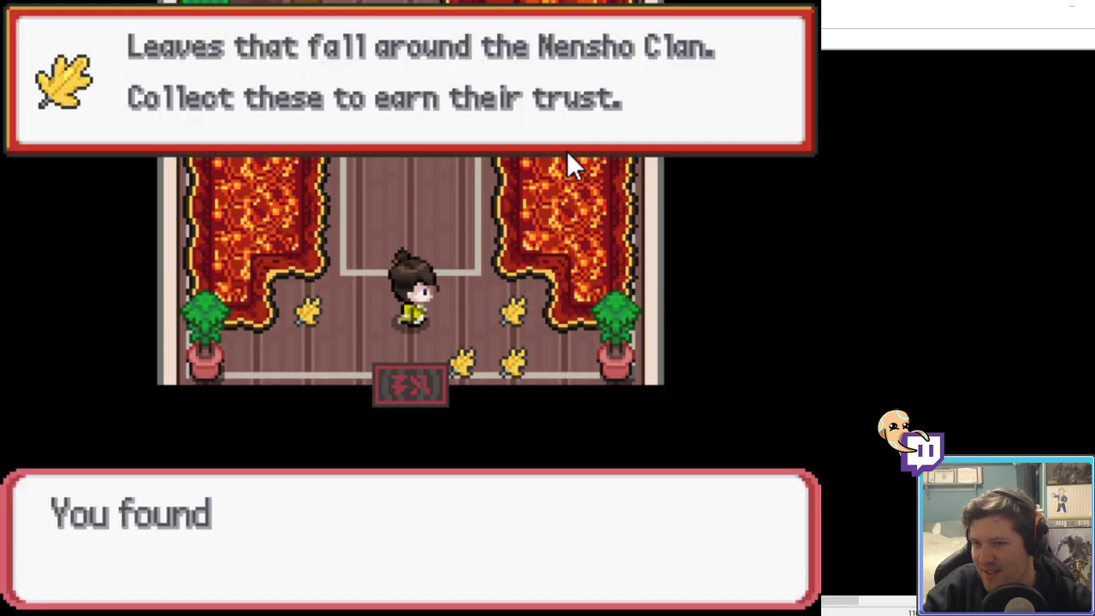
pyautogui.press('Return')
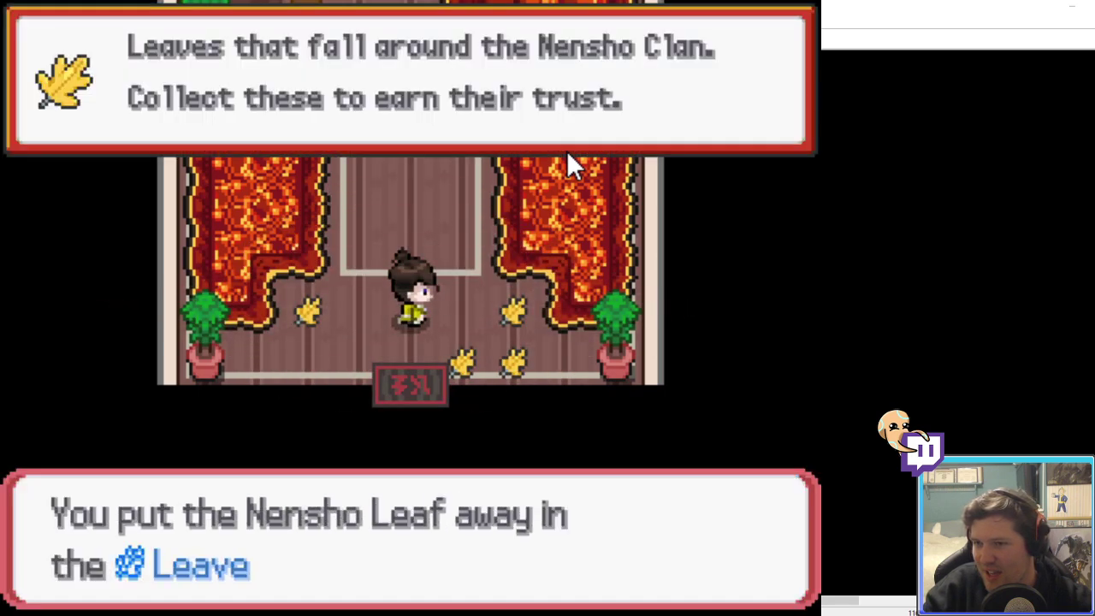
pyautogui.press('Return')
pyautogui.press('Right')
pyautogui.press('Return')
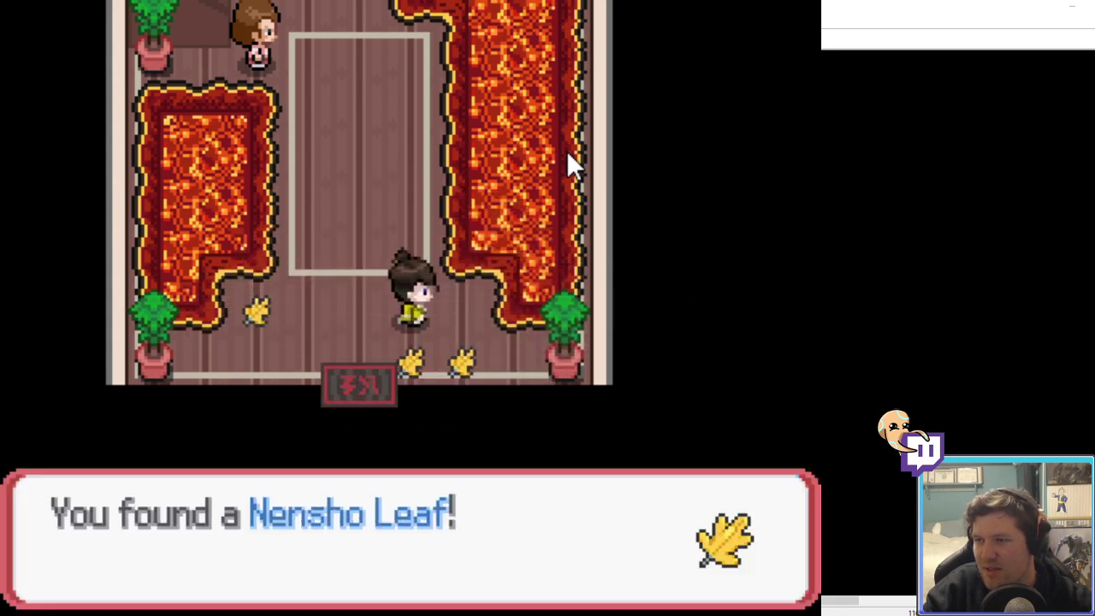
pyautogui.press('Return')
pyautogui.press('Return')
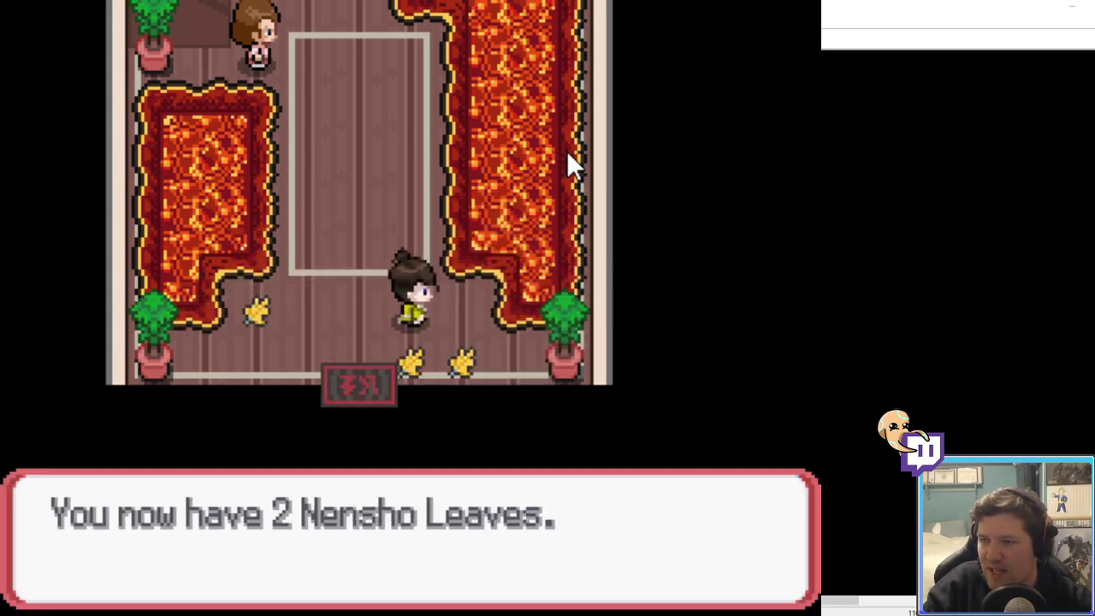
pyautogui.press('Return')
# Step: Collect the two lower Nensho leaves of the cluster near the entrance
pyautogui.press('Down')
pyautogui.press('Return')
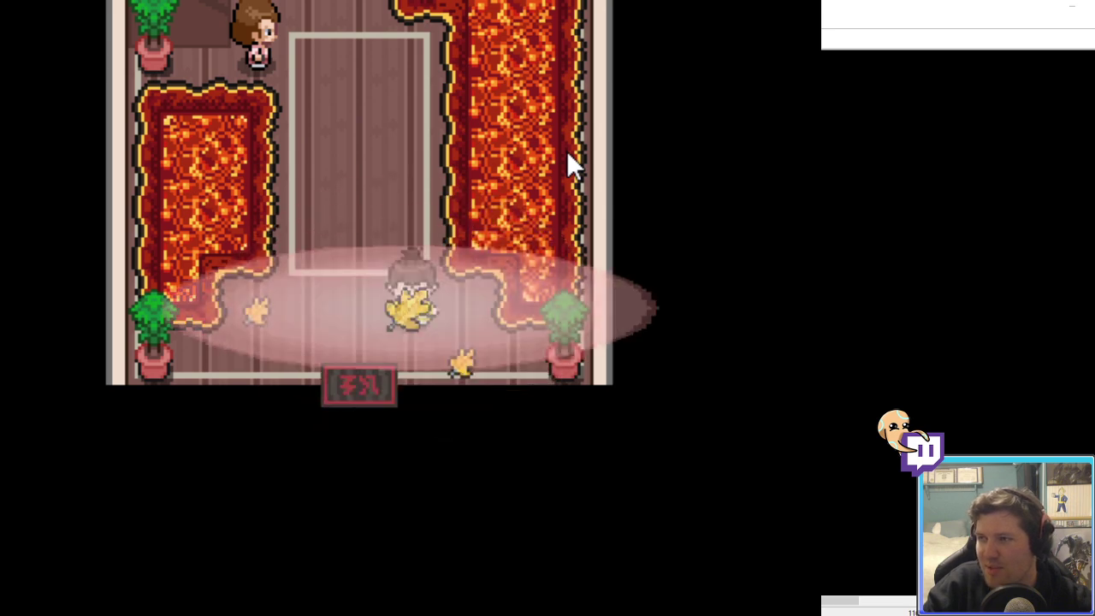
pyautogui.press('Return')
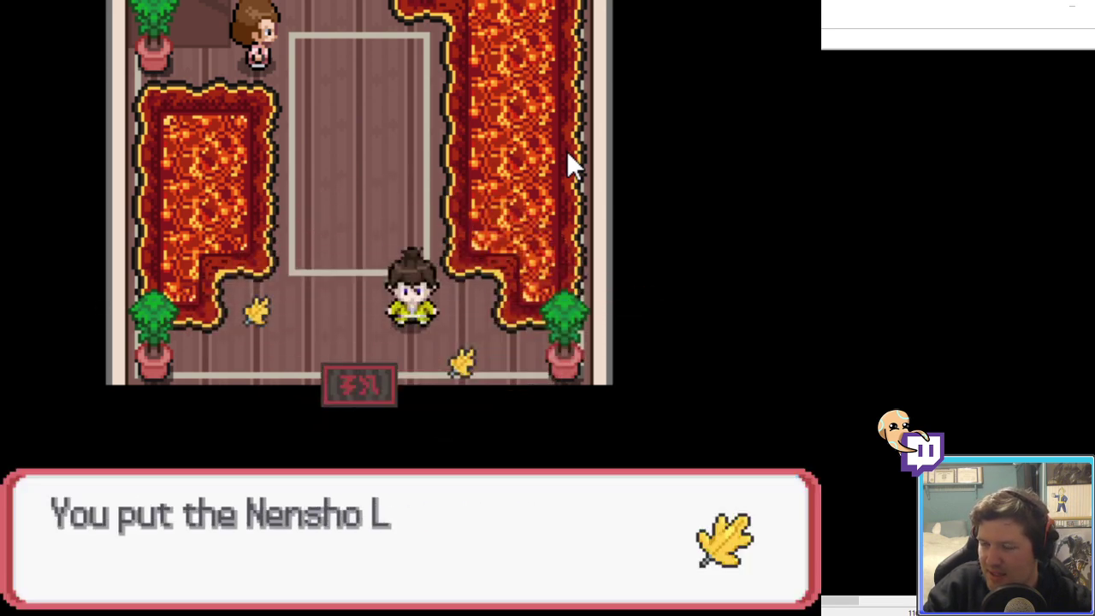
pyautogui.press('Return')
pyautogui.press('Return')
pyautogui.press('Right')
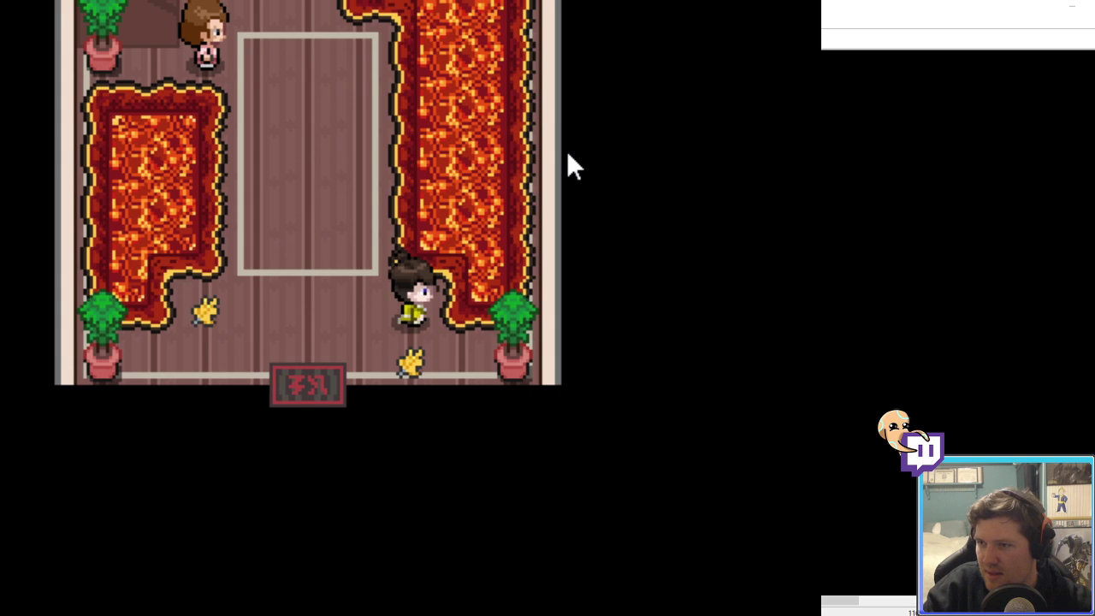
pyautogui.press('Down')
pyautogui.press('Return')
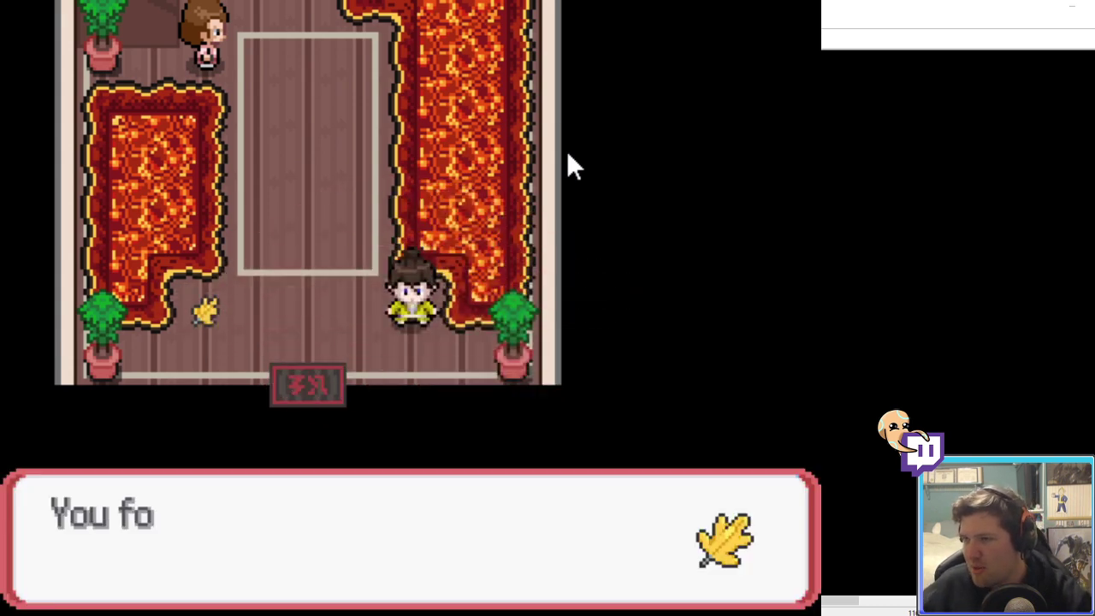
pyautogui.press('Return')
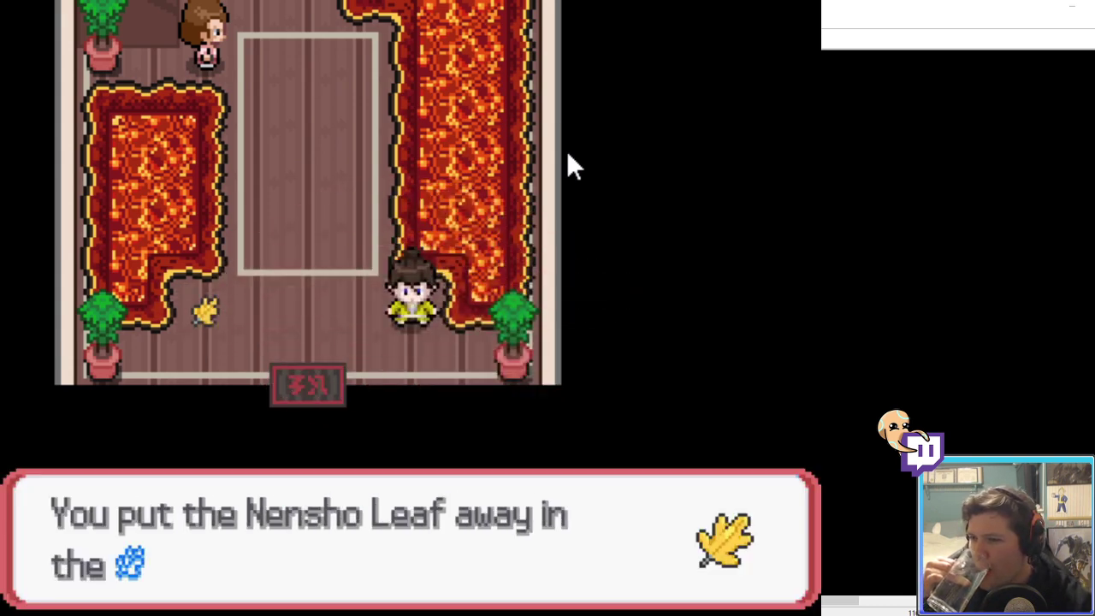
pyautogui.press('Return')
pyautogui.press('Return')
# Step: Walk up to the Dojo Keeper's passage with four leaves to test the refusal and reported count
pyautogui.press('Up')
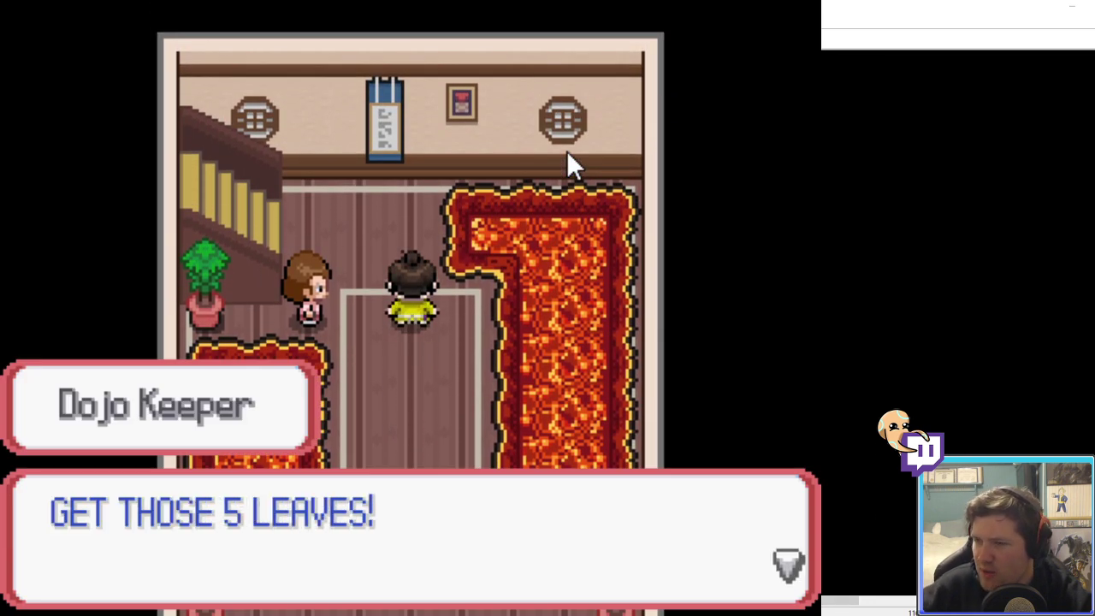
pyautogui.press('Return')
pyautogui.press('Return')
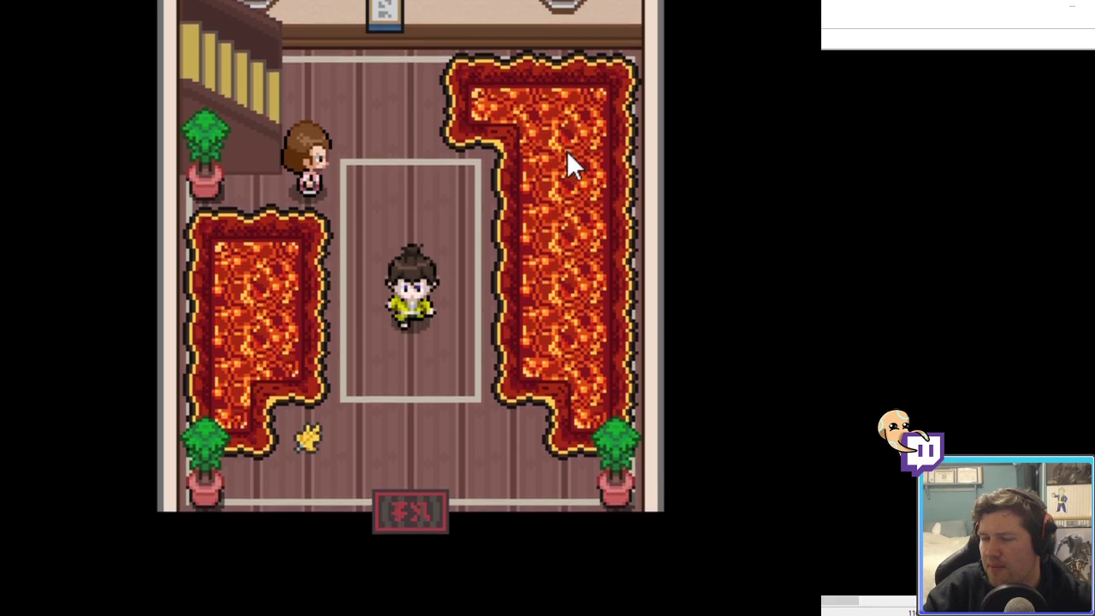
# Step: Walk back down and collect the last Nensho leaf beside the smaller lava pool
pyautogui.press('Down')
pyautogui.press('Left')
pyautogui.press('Return')
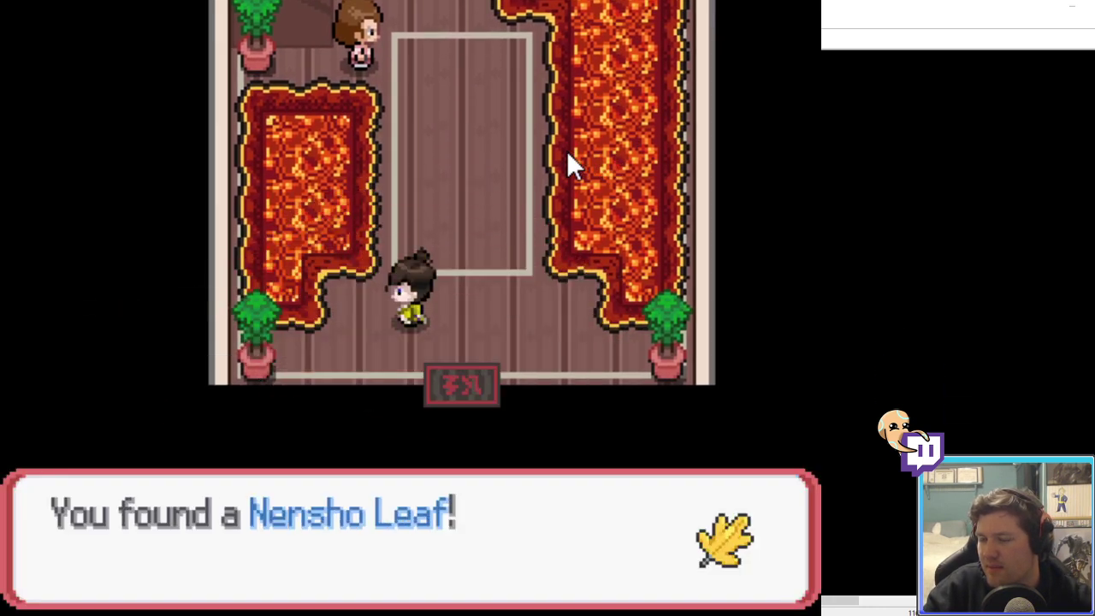
pyautogui.press('Return')
pyautogui.press('Return')
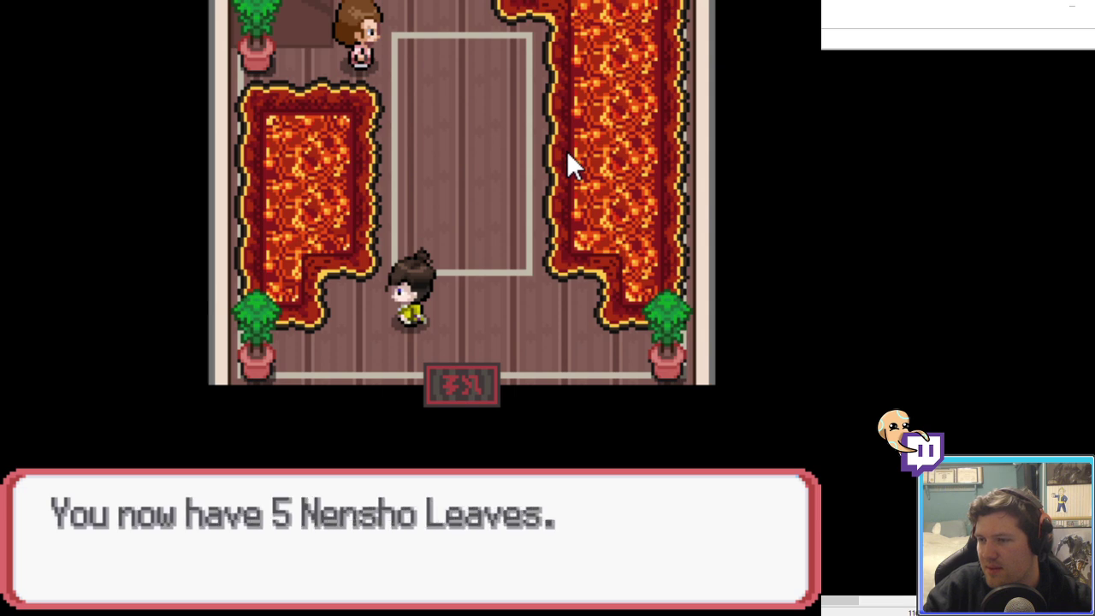
pyautogui.press('Return')
pyautogui.press('Return')
# Step: Return to the Dojo Keeper's passage with all five leaves to test the acceptance messages
pyautogui.press('Up')
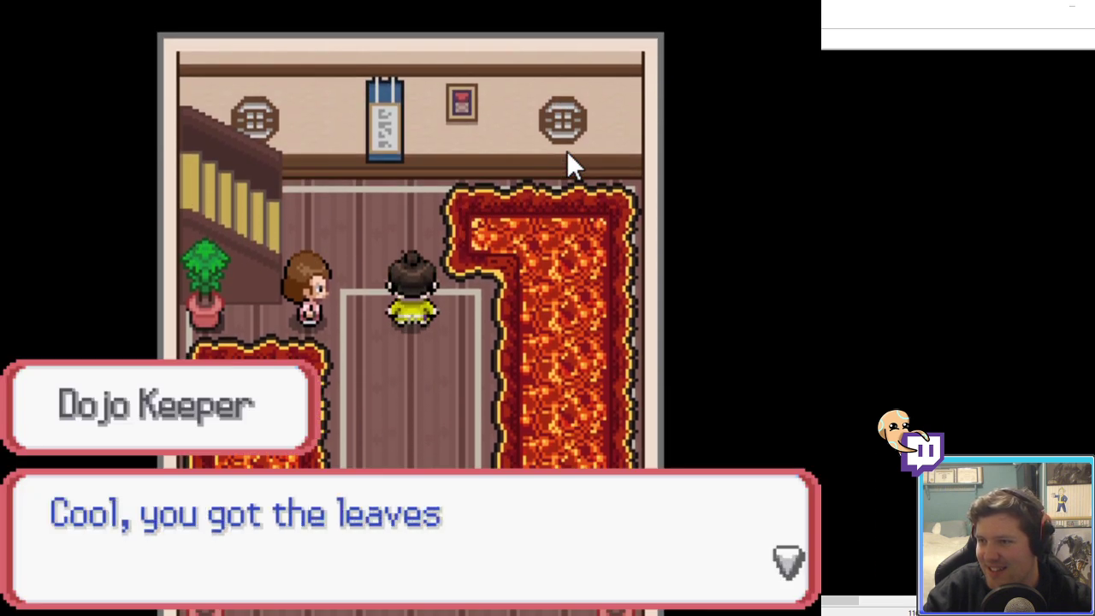
pyautogui.press('Return')
pyautogui.press('Return')
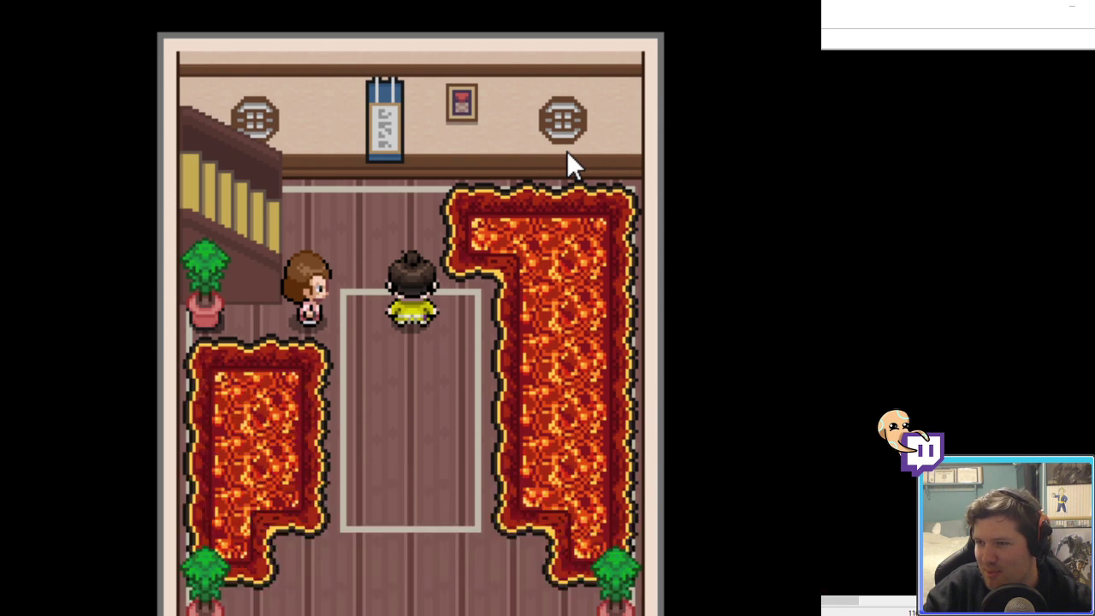
# Step: Approach the Dojo Keeper at her post beside the stairs and talk to her to test her dialogue after acceptance
pyautogui.press('Down')
pyautogui.press('Up')
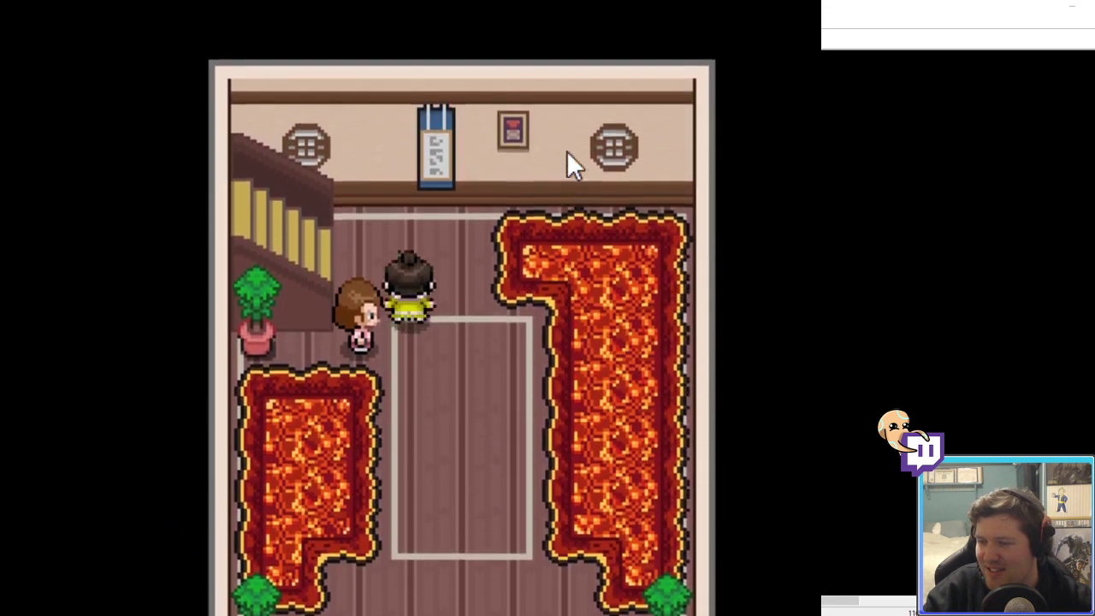
pyautogui.press('Right')
pyautogui.press('Down')
pyautogui.press('Right')
pyautogui.press('Up')
pyautogui.press('Left')
pyautogui.press('Left')
pyautogui.press('Return')
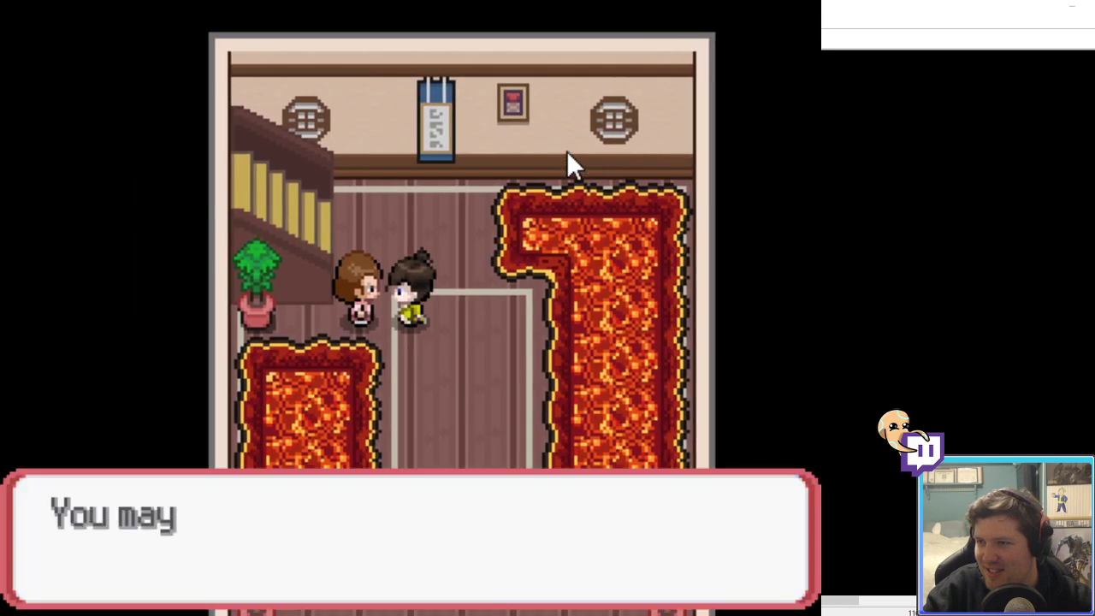
pyautogui.press('Return')
# Step: Walk past the keeper onto the staircase and back down into the room, and end the playtest
pyautogui.press('Up')
pyautogui.press('Left')
pyautogui.press('Left')
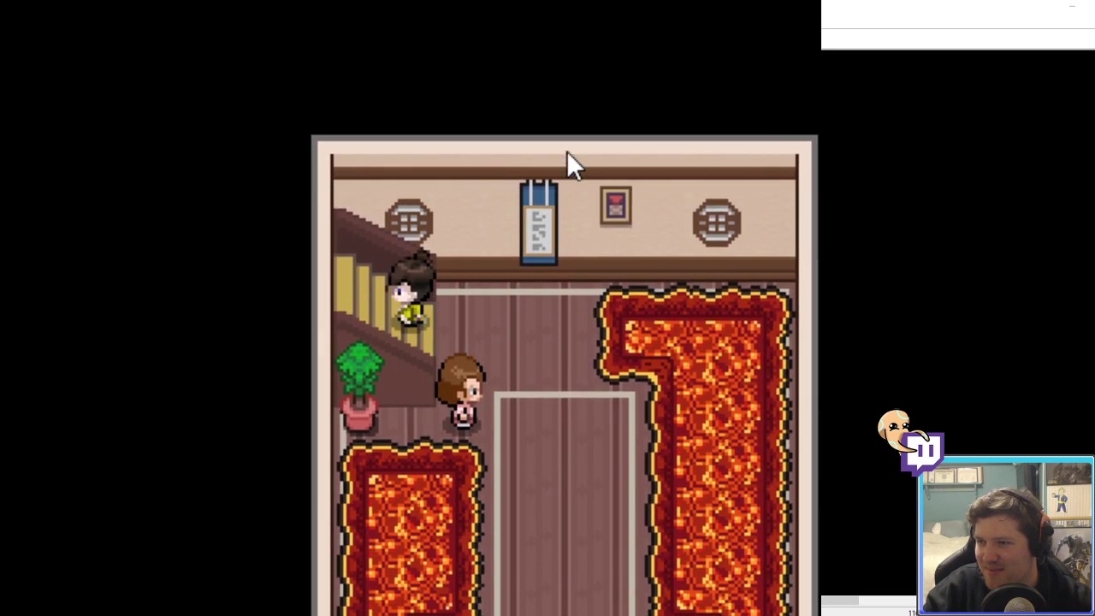
pyautogui.press('Right')
pyautogui.press('Down')
pyautogui.press('Left')
pyautogui.press('Up')
pyautogui.press('Right')
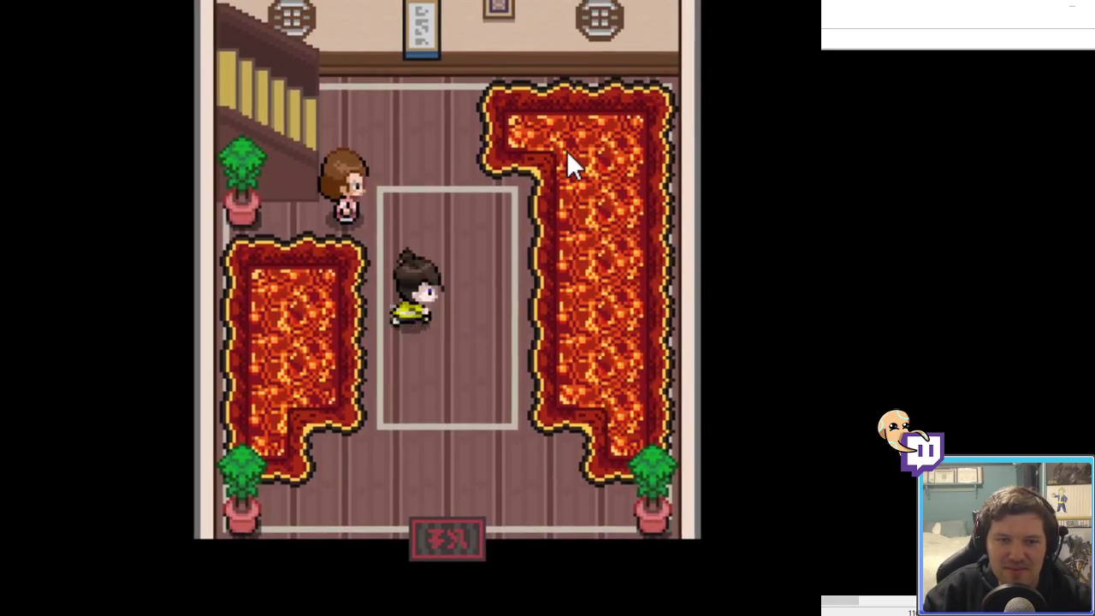
pyautogui.press('Down')
pyautogui.press('Left')
pyautogui.press('Right')
pyautogui.click(810, 2)
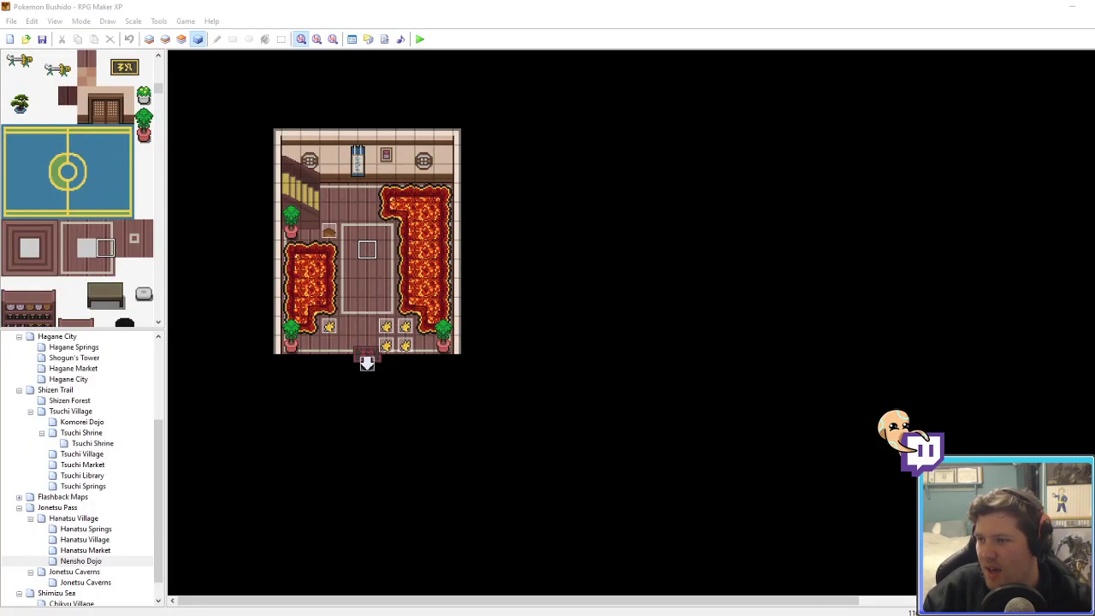
# Step: Copy the Nensho Dojo's ground-layer wall and floor to the empty area east of the original room
pyautogui.click(583, 235)
pyautogui.click(148, 39)
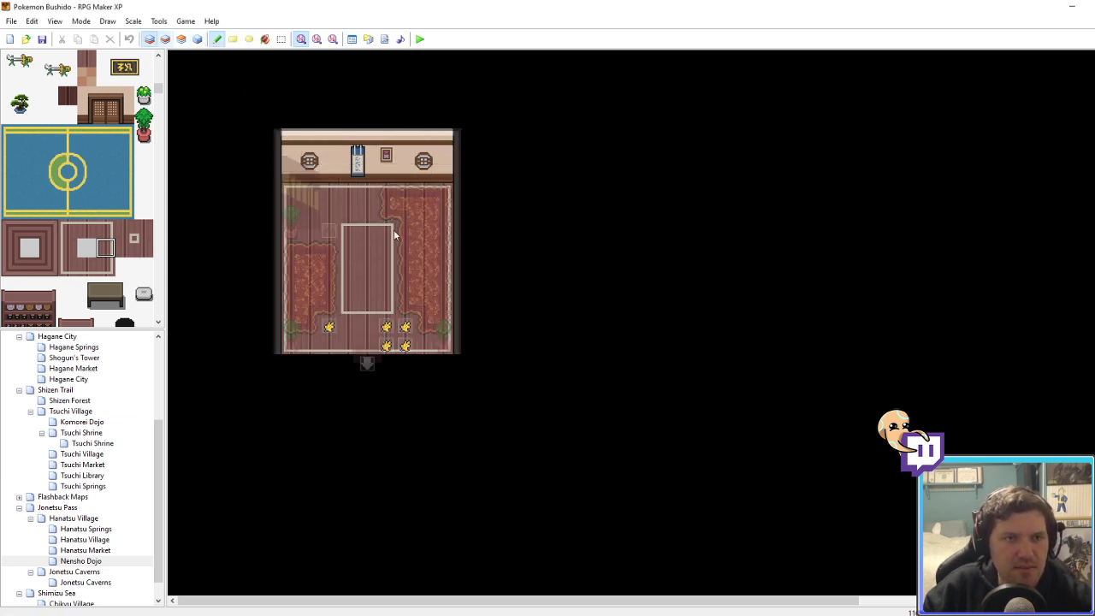
pyautogui.moveTo(283, 147)
pyautogui.mouseDown(button='right')
pyautogui.moveTo(425, 248)
pyautogui.moveTo(474, 311)
pyautogui.moveTo(477, 357)
pyautogui.mouseUp(button='right')
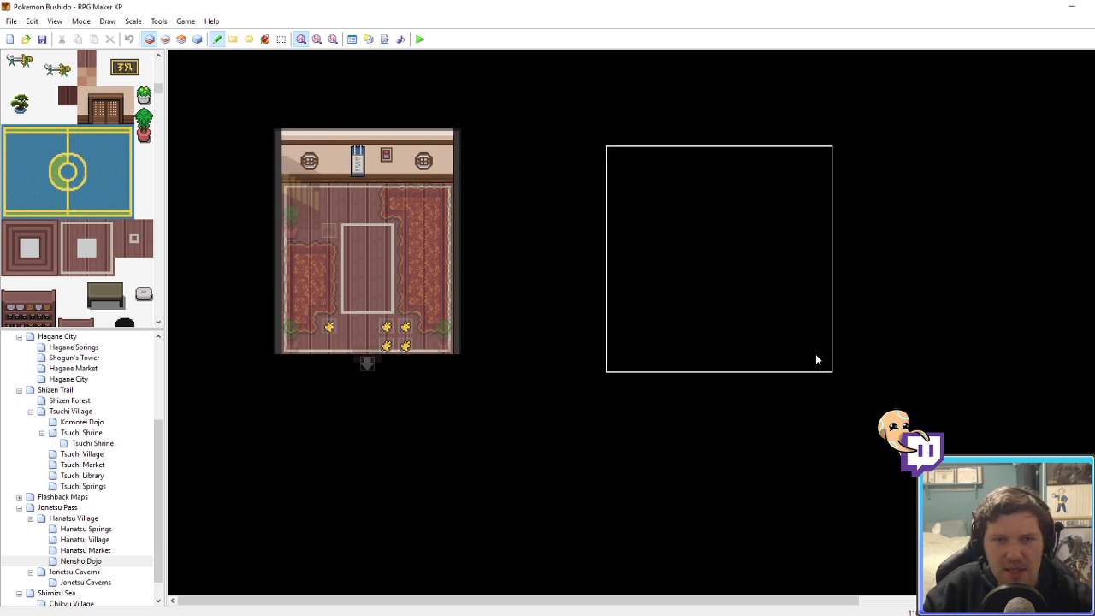
pyautogui.click(833, 348)
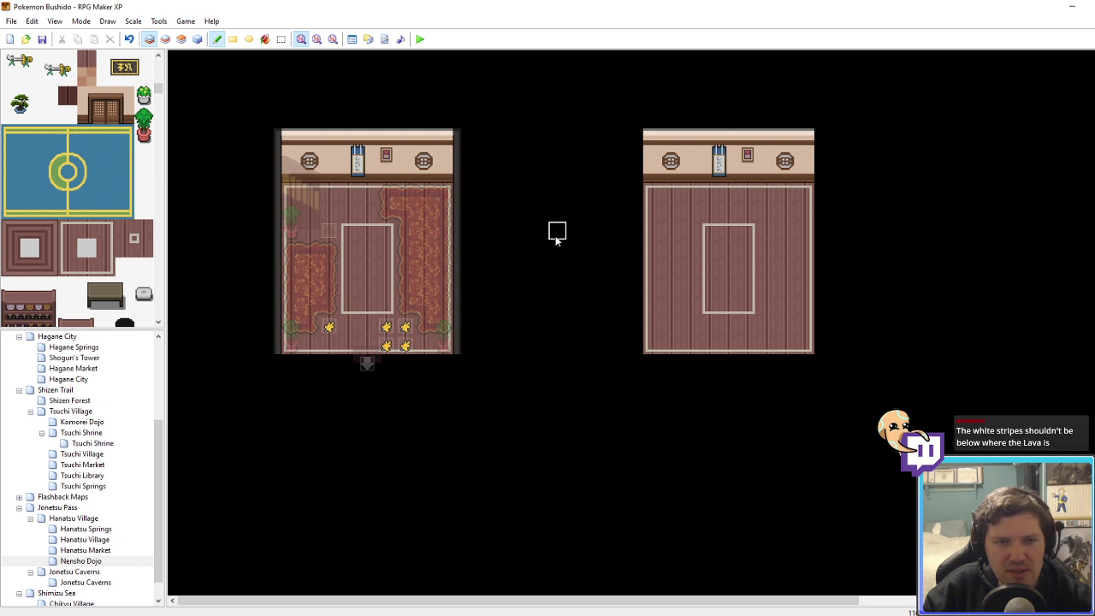
# Step: Widen the copied room by one tile on both its west and east sides
pyautogui.moveTo(653, 141); pyautogui.dragTo(804, 140, button='right')
pyautogui.click(770, 348)
pyautogui.click(819, 140)
pyautogui.rightClick(823, 173)
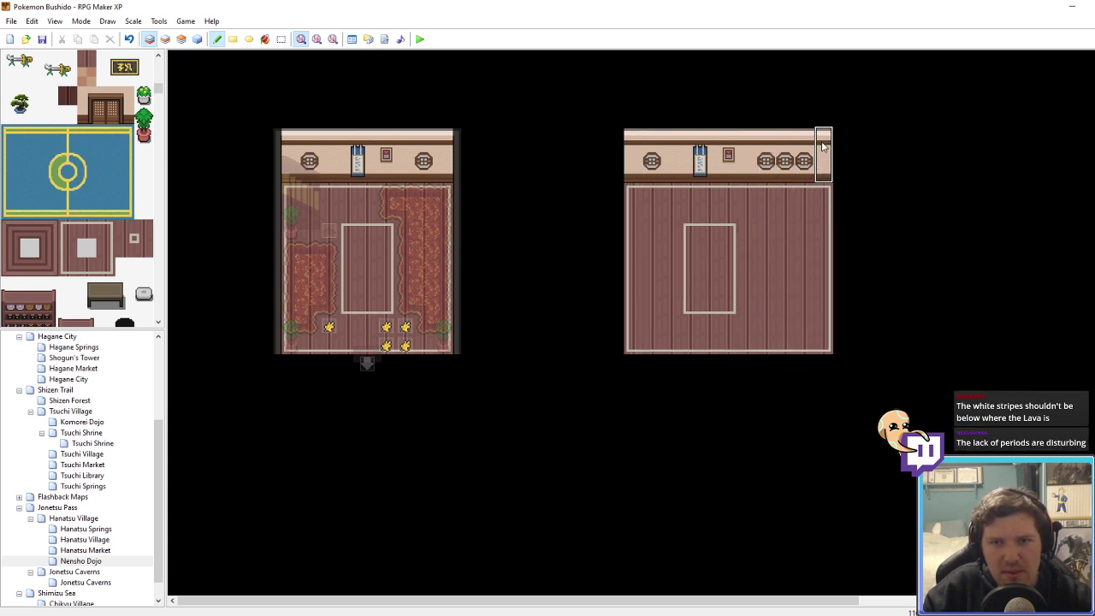
# Step: Cover the new room's round windows and picture with plain wall, and its inner white rectangle with plain floor
pyautogui.moveTo(822, 143); pyautogui.dragTo(688, 153)
pyautogui.hotkey('ctrl', 'z')
pyautogui.moveTo(822, 142)
pyautogui.mouseDown()
pyautogui.moveTo(728, 142)
pyautogui.moveTo(647, 168)
pyautogui.mouseUp()
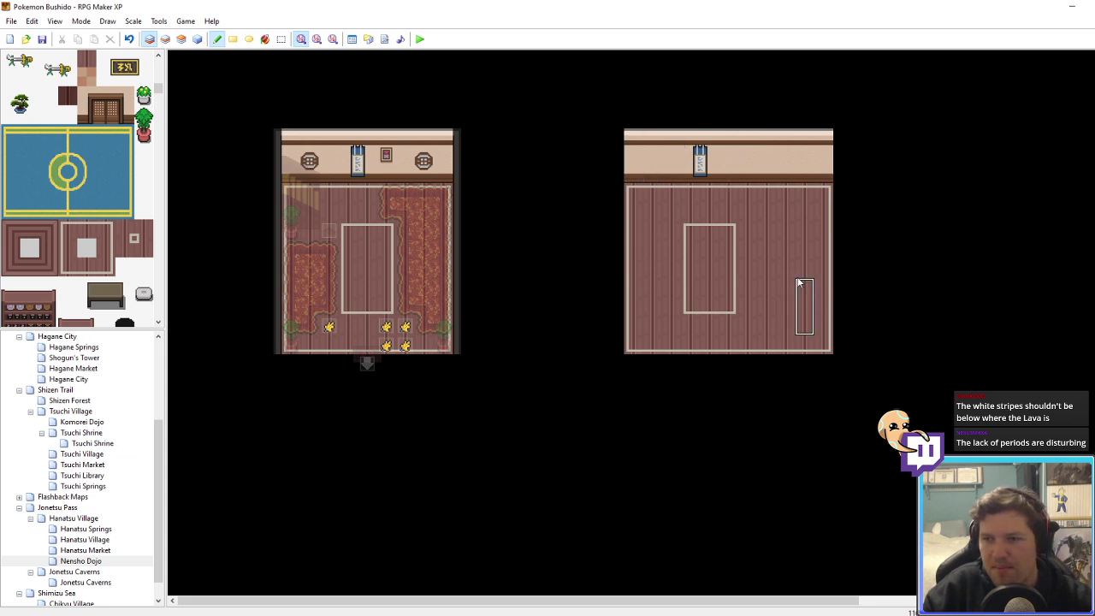
pyautogui.moveTo(776, 247); pyautogui.dragTo(785, 269, button='right')
pyautogui.moveTo(728, 288); pyautogui.dragTo(709, 309)
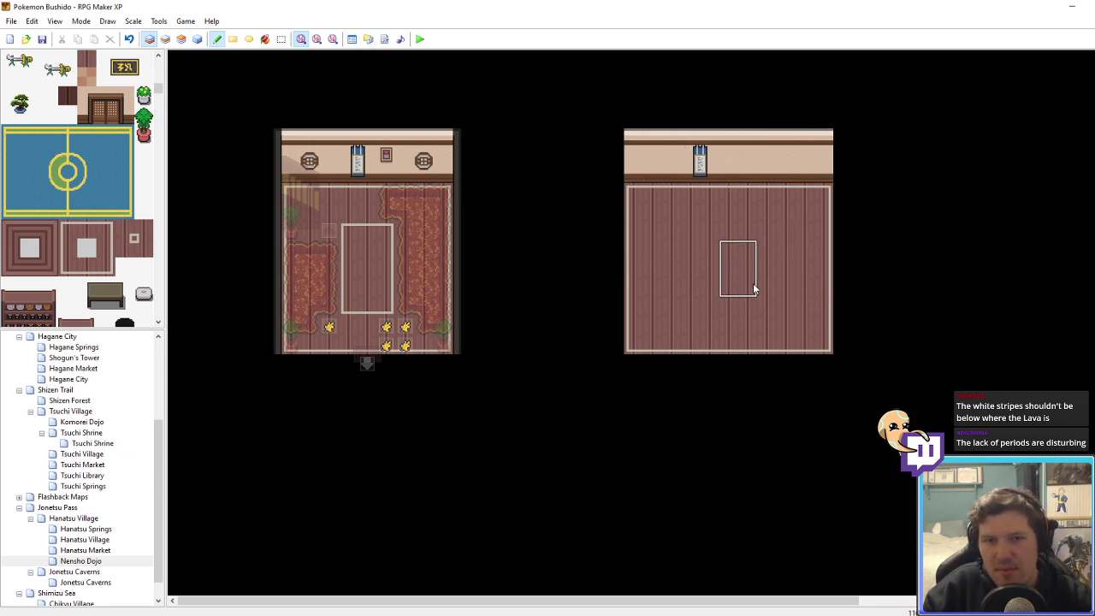
# Step: Replace the original dojo floor's white outer border with plain planks, shaded along the north wall and the west edge
pyautogui.click(199, 40)
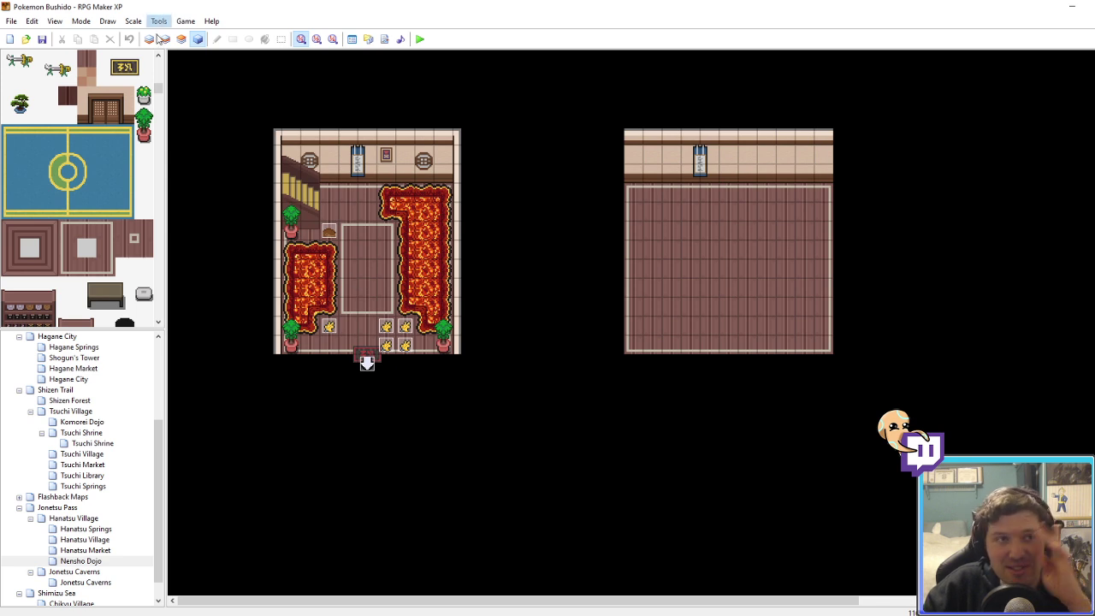
pyautogui.click(150, 39)
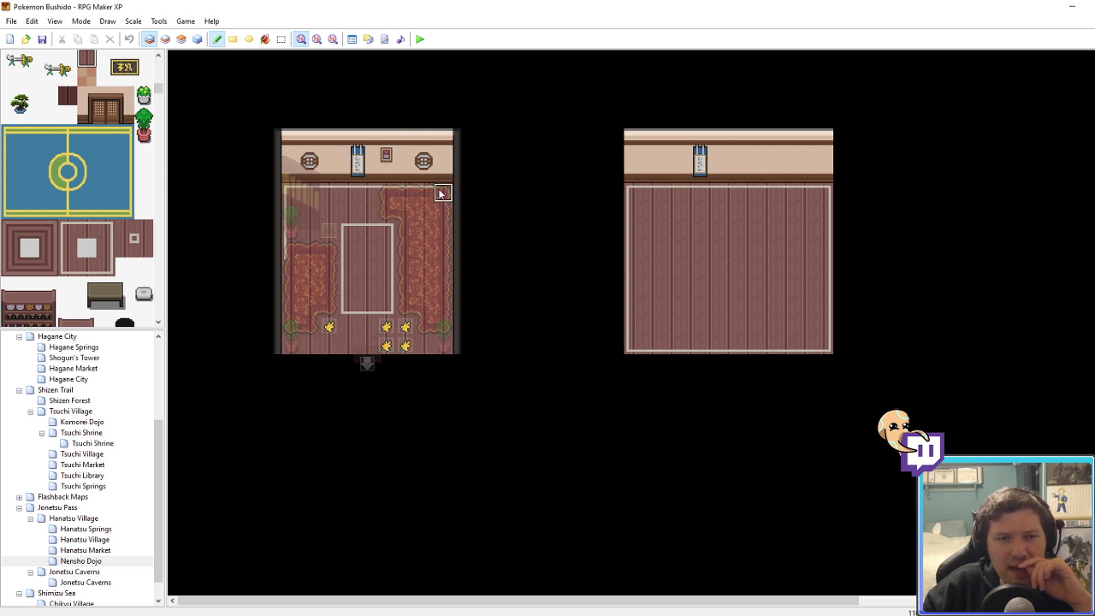
pyautogui.scroll(3, 55, 174)
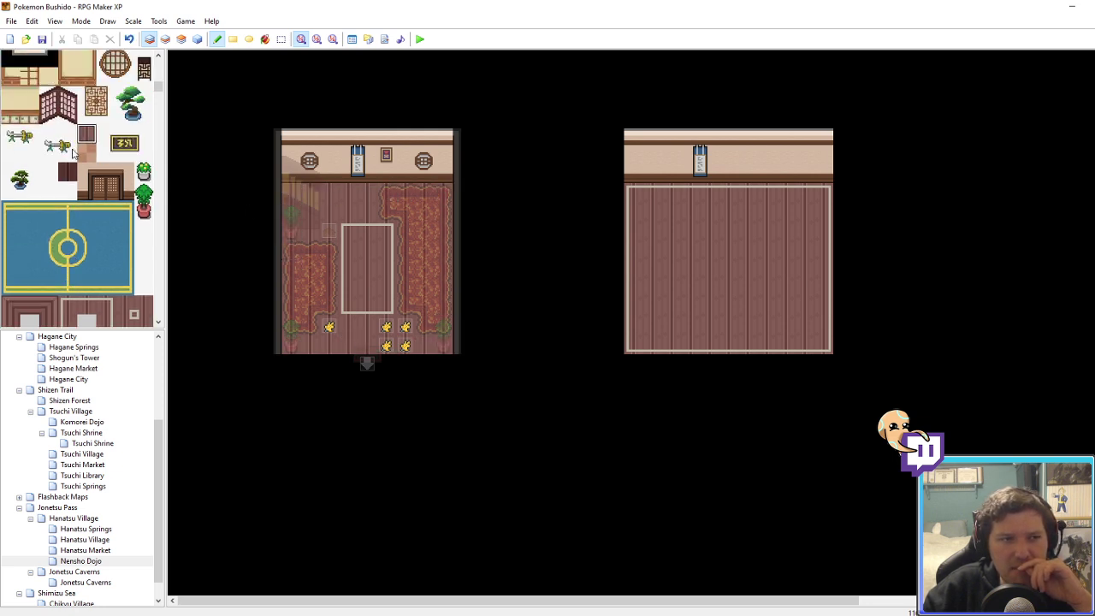
pyautogui.click(67, 172)
pyautogui.moveTo(291, 192); pyautogui.dragTo(443, 195)
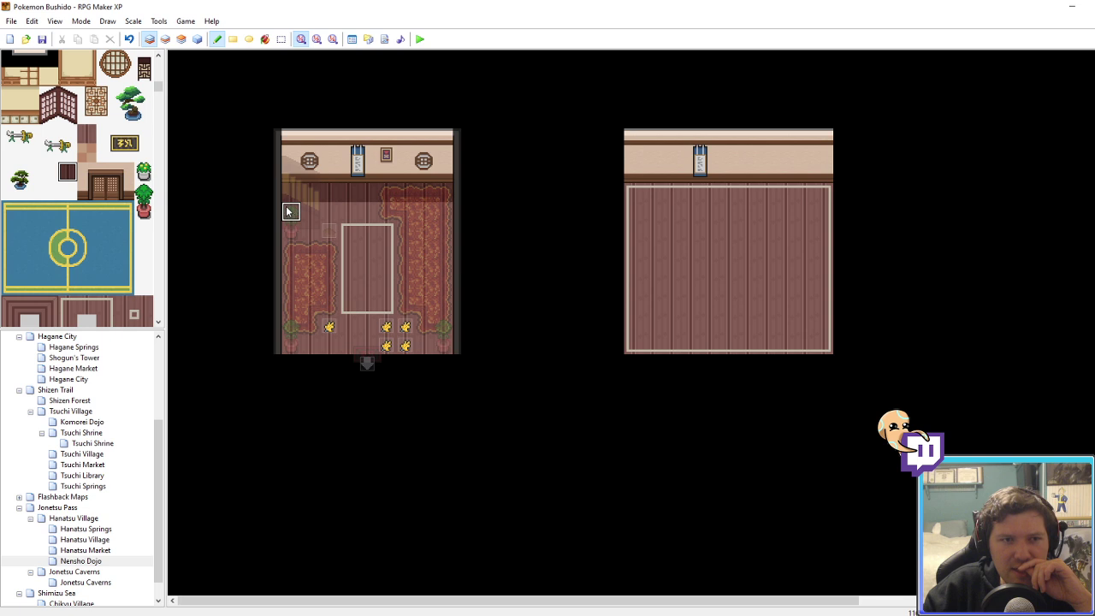
pyautogui.moveTo(291, 212); pyautogui.dragTo(295, 343)
pyautogui.press('F4')
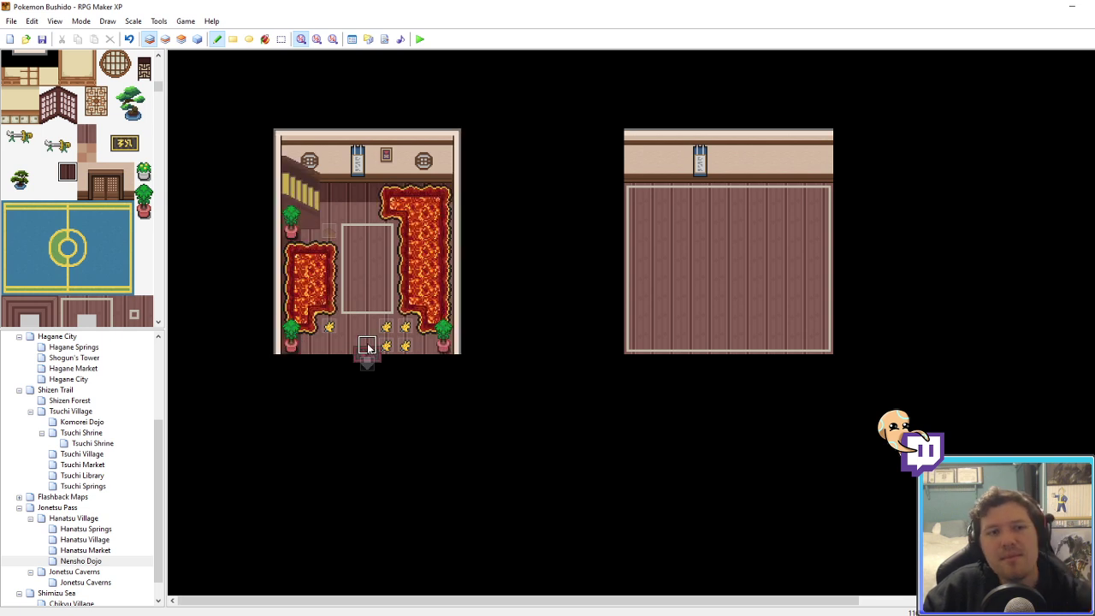
pyautogui.press('F4')
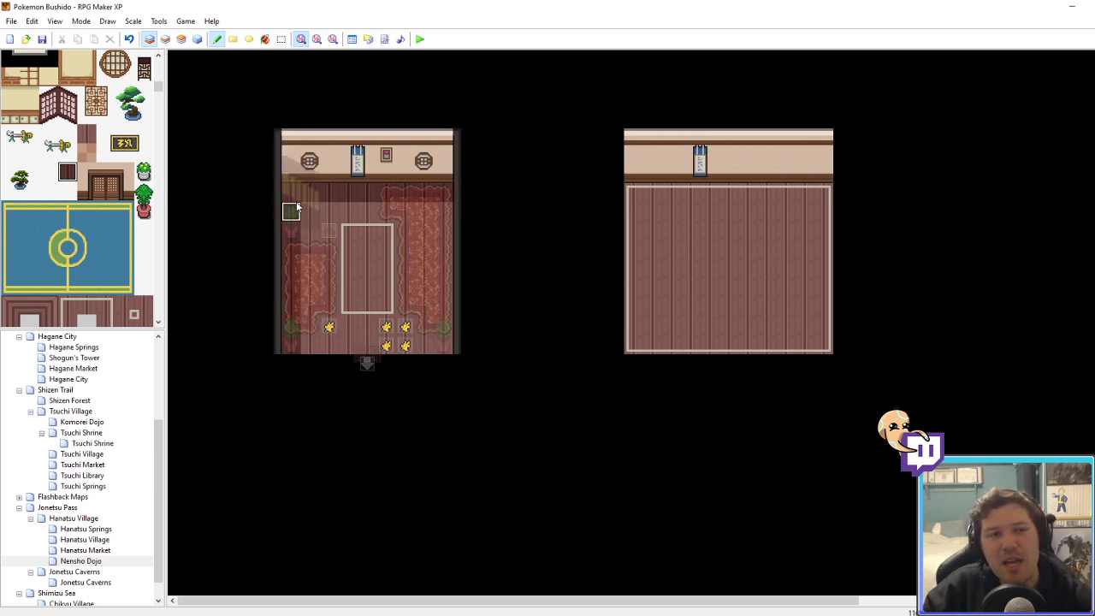
# Step: Copy the shaded planks along the new room's north and west edges, and cover its remaining white border with plain floor
pyautogui.moveTo(292, 194); pyautogui.dragTo(317, 245, button='right')
pyautogui.click(660, 247)
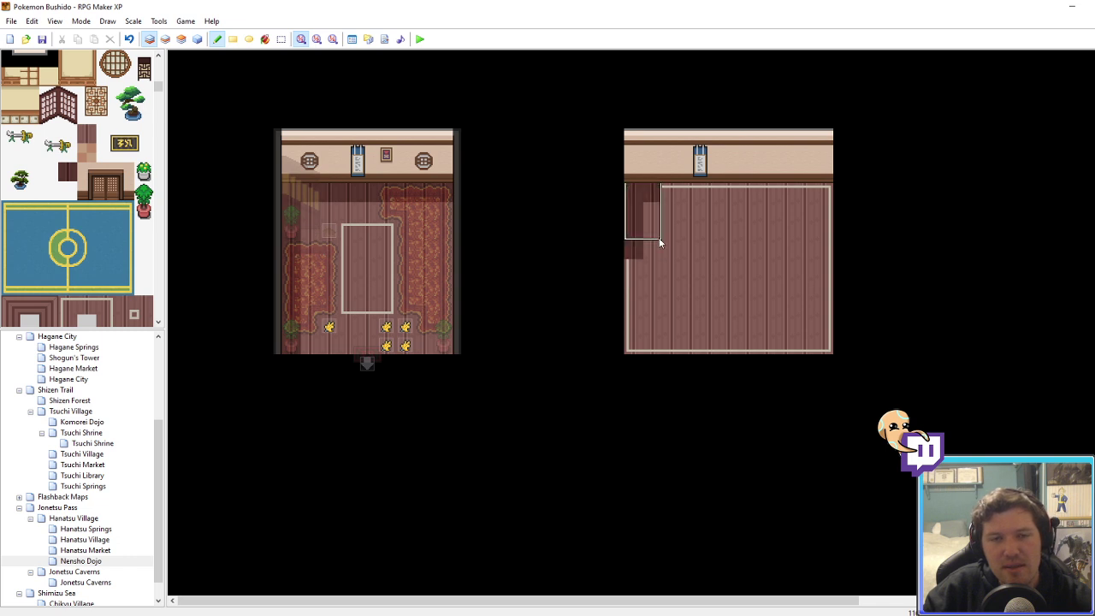
pyautogui.rightClick(651, 194)
pyautogui.moveTo(651, 193); pyautogui.dragTo(827, 189)
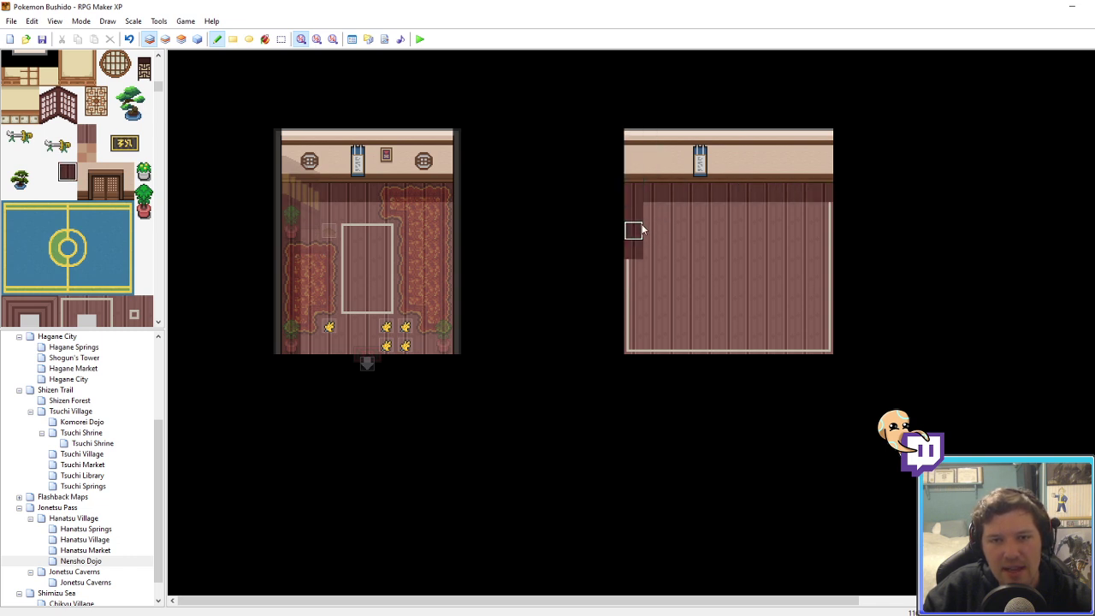
pyautogui.moveTo(641, 229); pyautogui.dragTo(635, 342)
pyautogui.moveTo(669, 246); pyautogui.dragTo(726, 275, button='right')
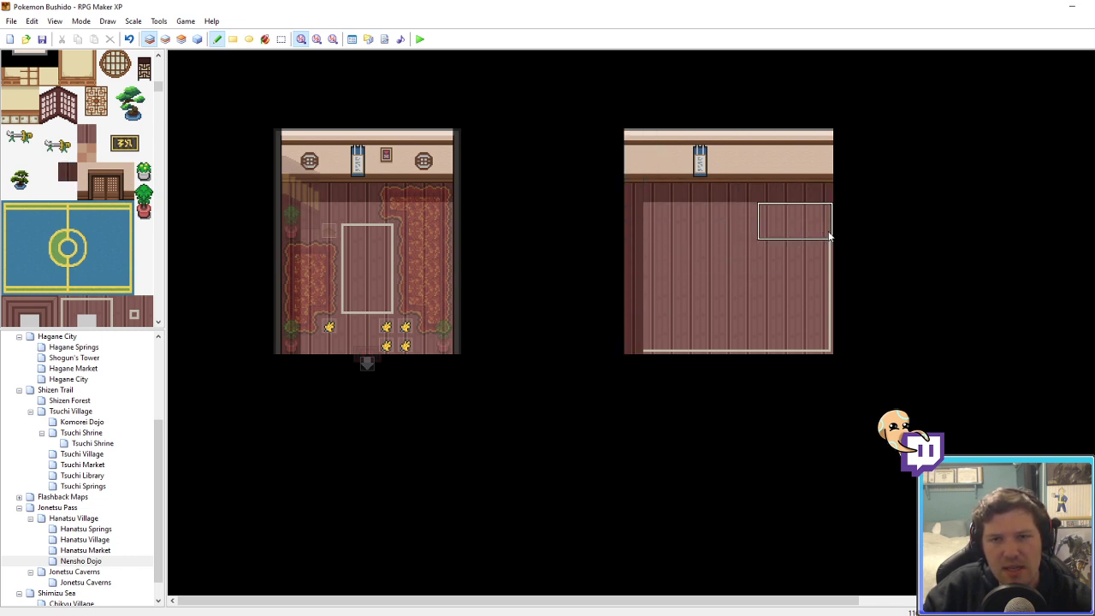
pyautogui.moveTo(830, 236)
pyautogui.mouseDown()
pyautogui.moveTo(814, 350)
pyautogui.moveTo(712, 349)
pyautogui.mouseUp()
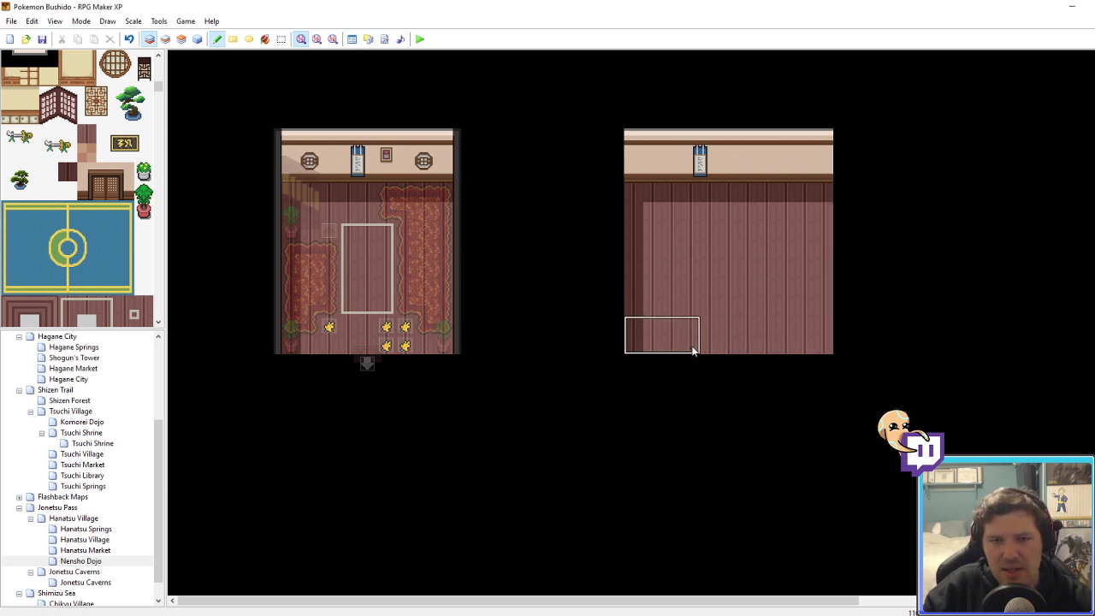
# Step: Extend the new room by one tile to the south and one tile to the east, and save the project
pyautogui.moveTo(693, 349); pyautogui.dragTo(818, 243, button='right')
pyautogui.click(818, 263)
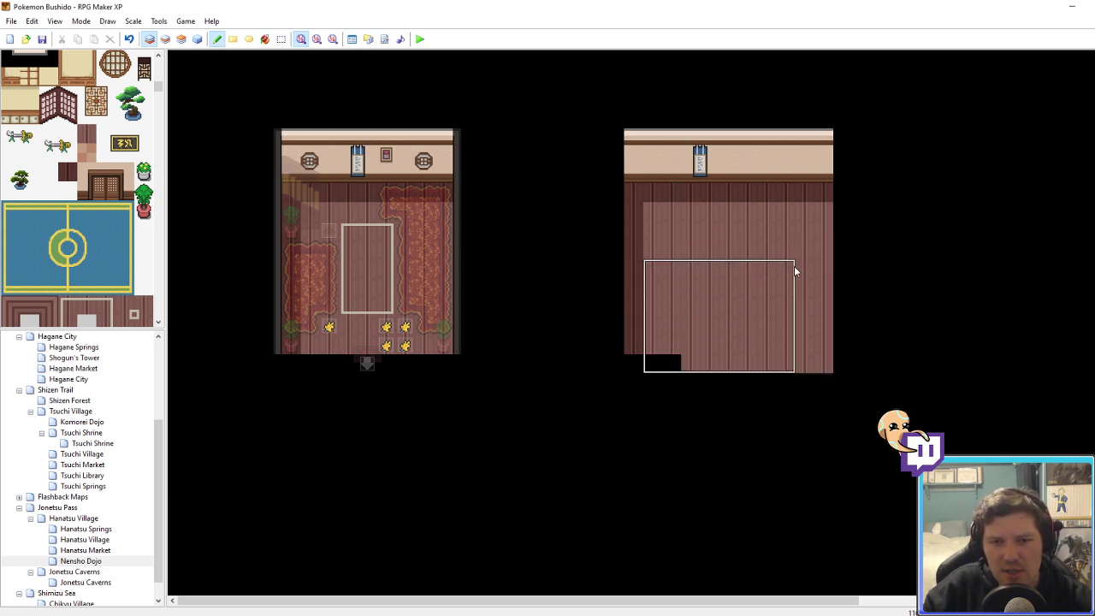
pyautogui.rightClick(634, 331)
pyautogui.click(634, 363)
pyautogui.moveTo(805, 192); pyautogui.dragTo(826, 140, button='right')
pyautogui.click(837, 143)
pyautogui.rightClick(818, 214)
pyautogui.moveTo(837, 216); pyautogui.dragTo(834, 352)
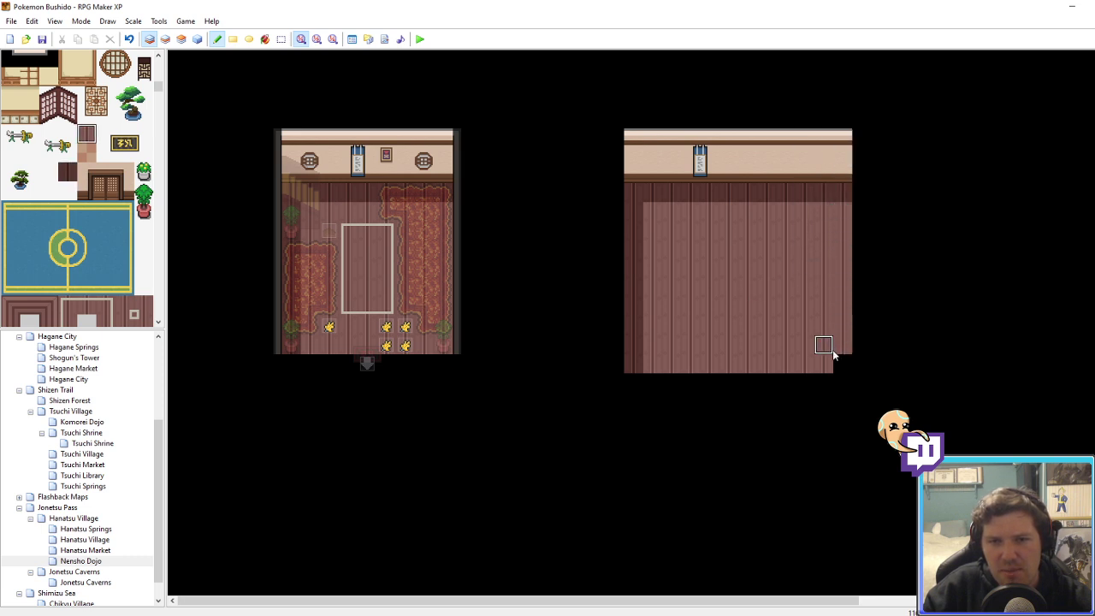
pyautogui.rightClick(922, 287)
pyautogui.hotkey('ctrl', 's')
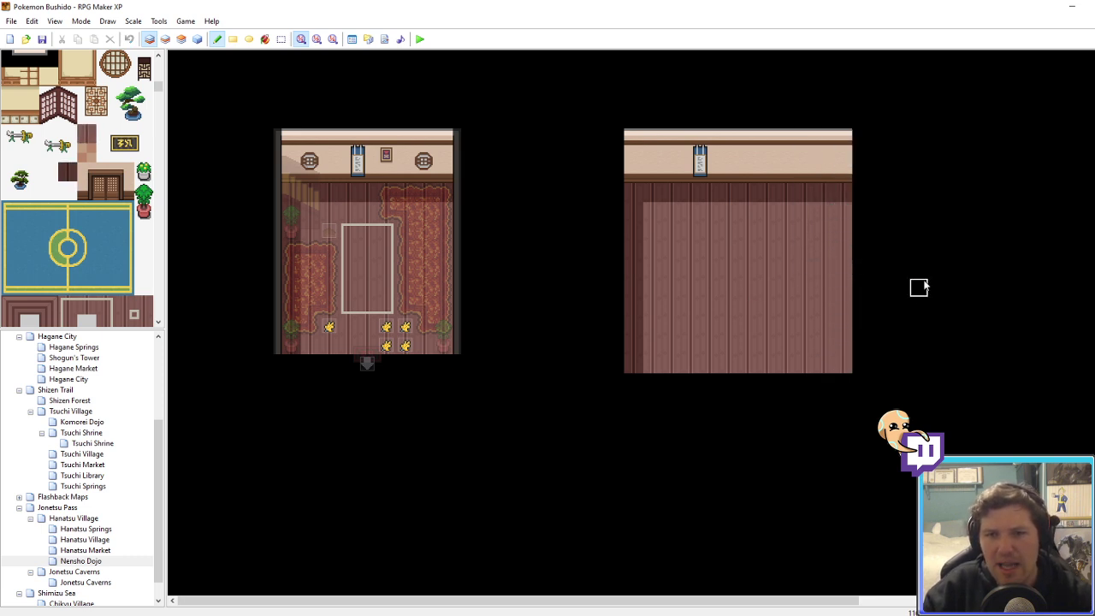
# Step: On the second layer, place one staircase in the new room's northwest corner and another in its southwest corner
pyautogui.click(165, 39)
pyautogui.scroll(-5, 124, 289)
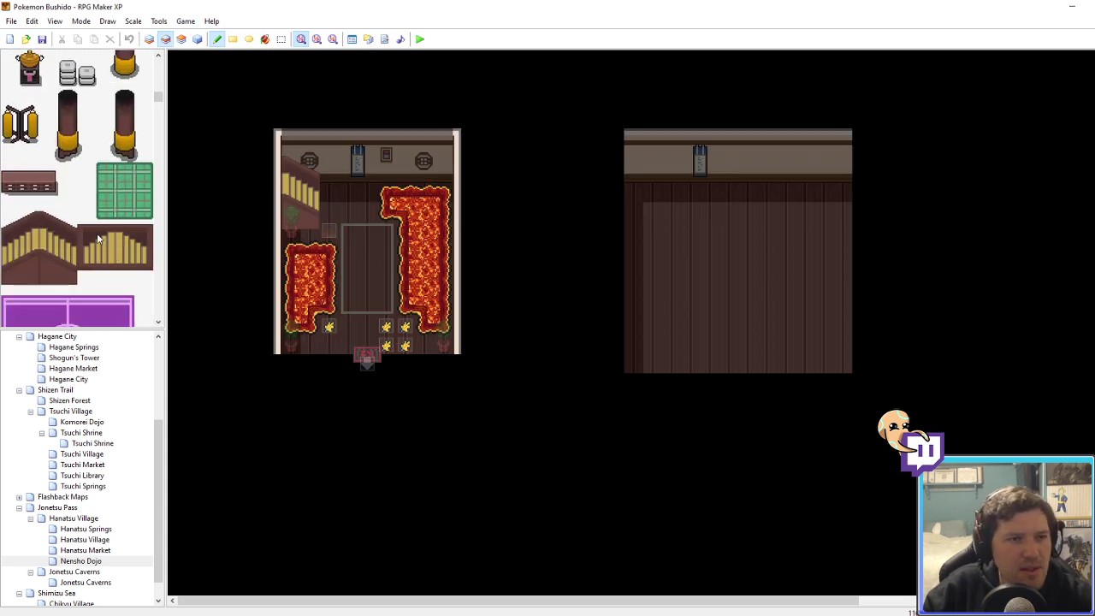
pyautogui.moveTo(85, 232); pyautogui.dragTo(111, 267)
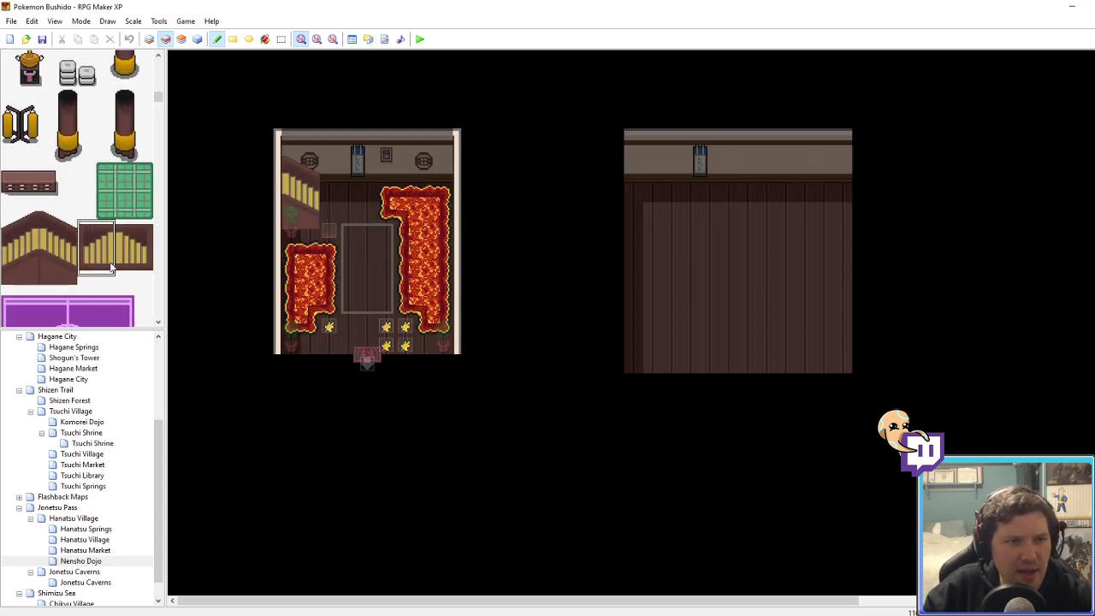
pyautogui.click(636, 193)
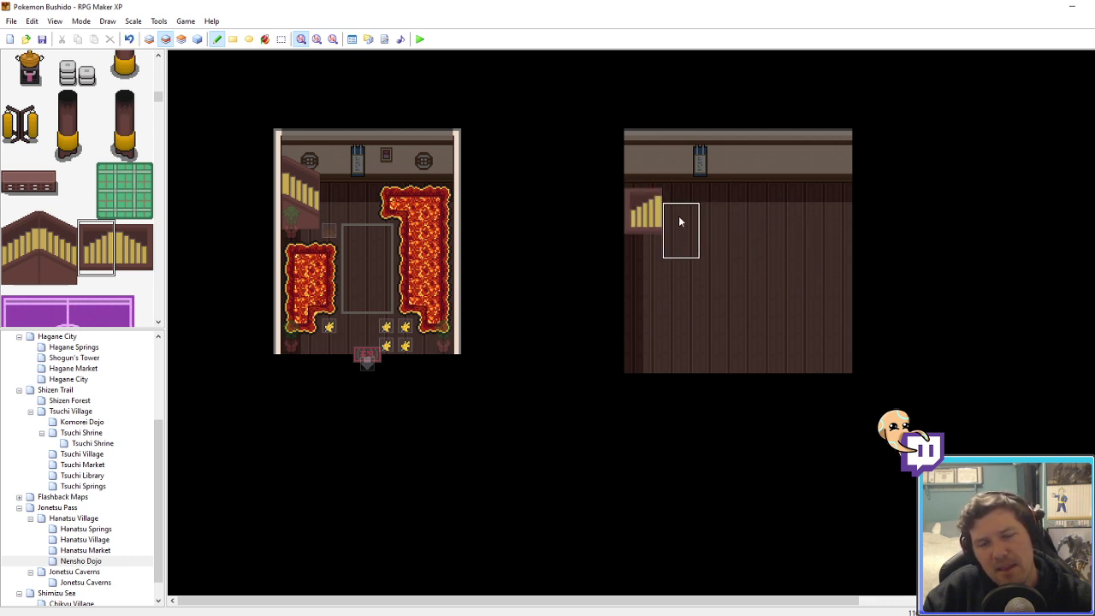
pyautogui.click(635, 335)
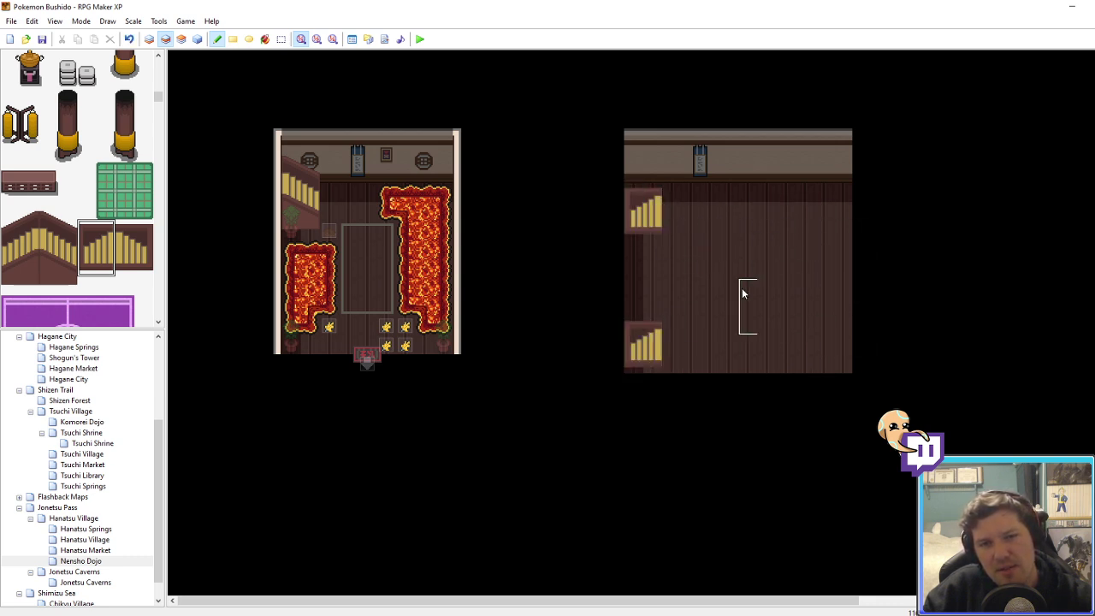
# Step: Copy the top section and lower edge pieces of the original smaller lava pool between the two staircases
pyautogui.moveTo(292, 252); pyautogui.dragTo(331, 270, button='right')
pyautogui.click(668, 271)
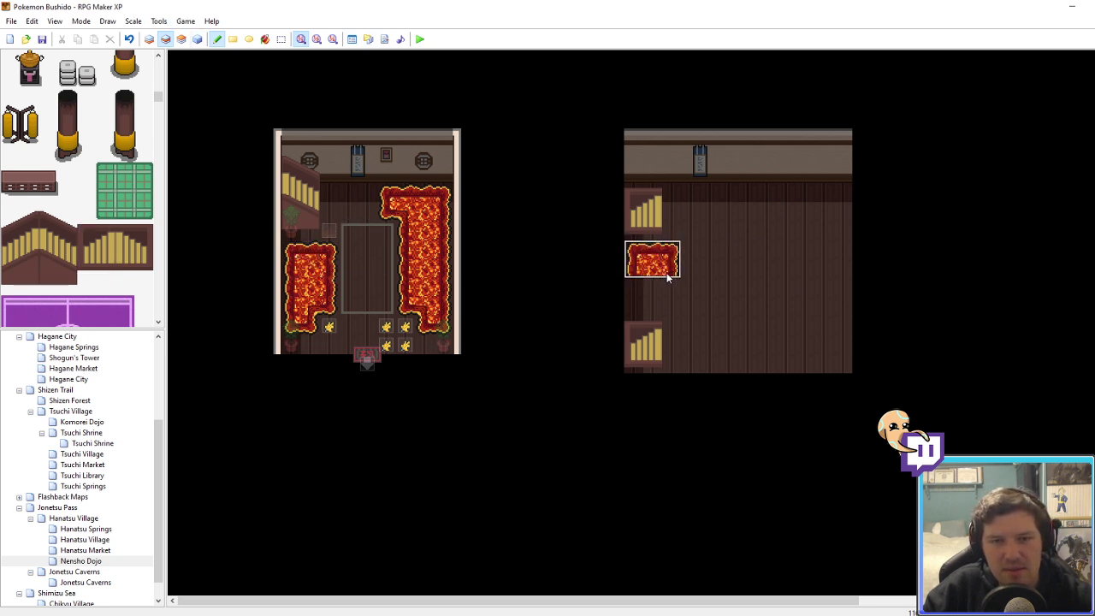
pyautogui.rightClick(294, 326)
pyautogui.click(633, 286)
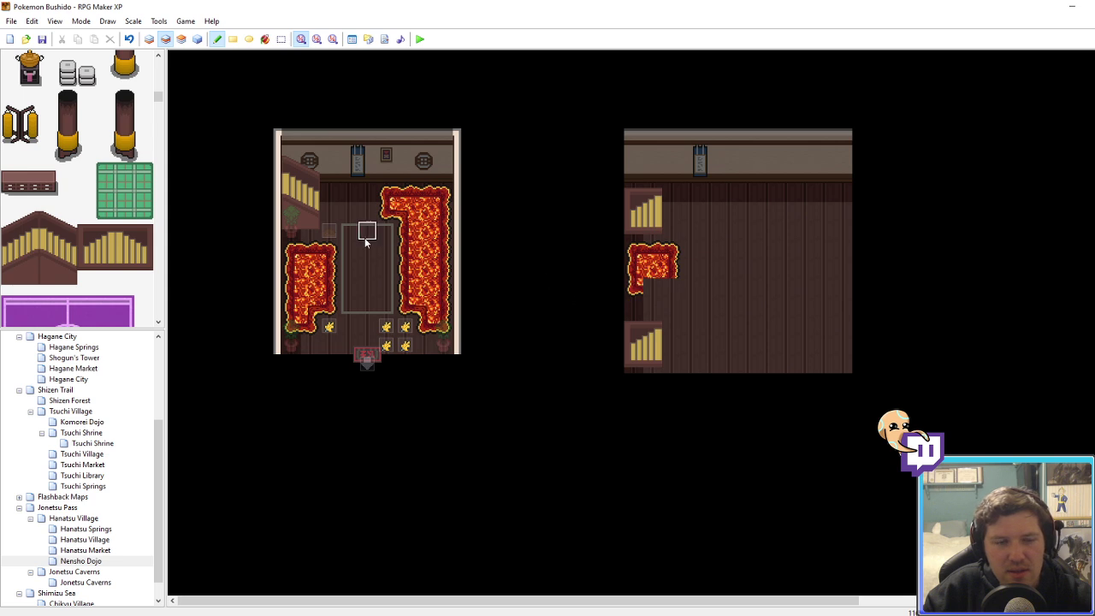
pyautogui.rightClick(329, 308)
pyautogui.click(670, 288)
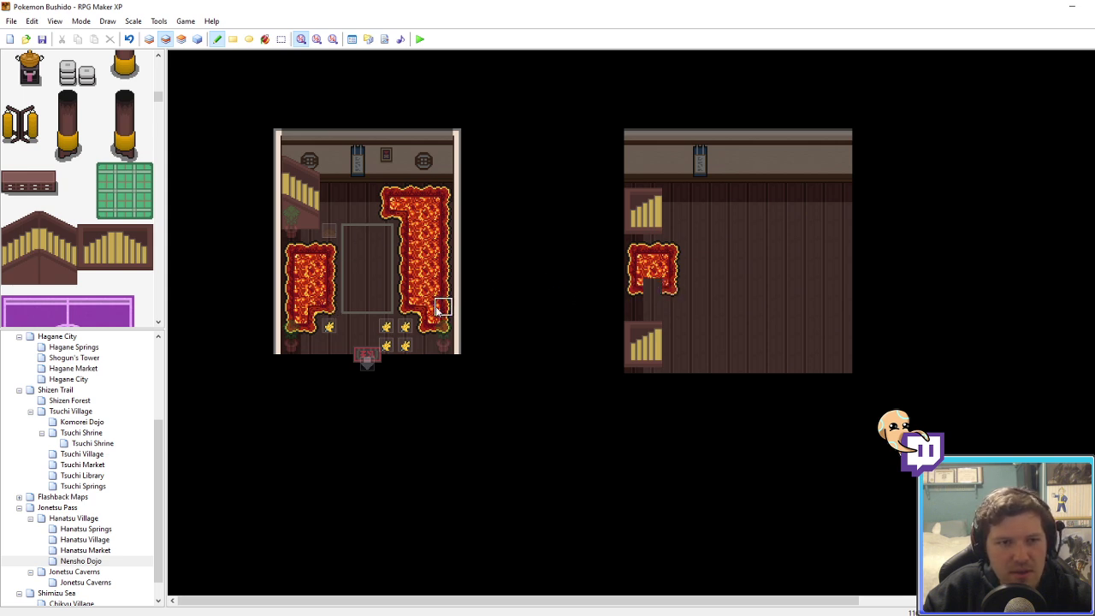
# Step: Close the new lava pool's southern edge with tileset lava pieces and widen the pool one tile eastward
pyautogui.scroll(-5, 122, 265)
pyautogui.scroll(-4, 120, 278)
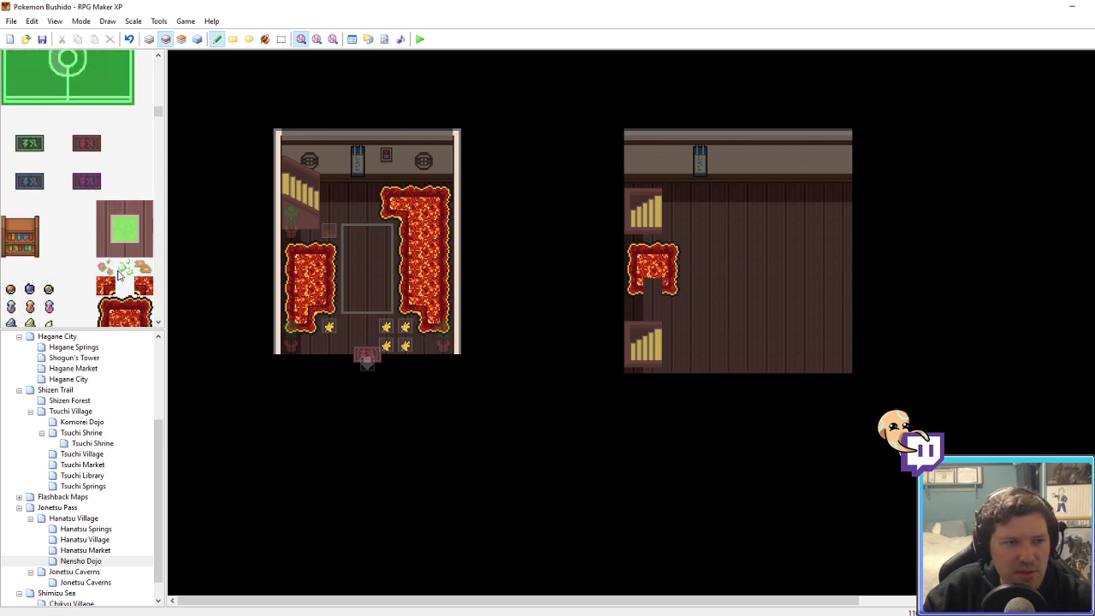
pyautogui.moveTo(111, 229); pyautogui.dragTo(146, 217)
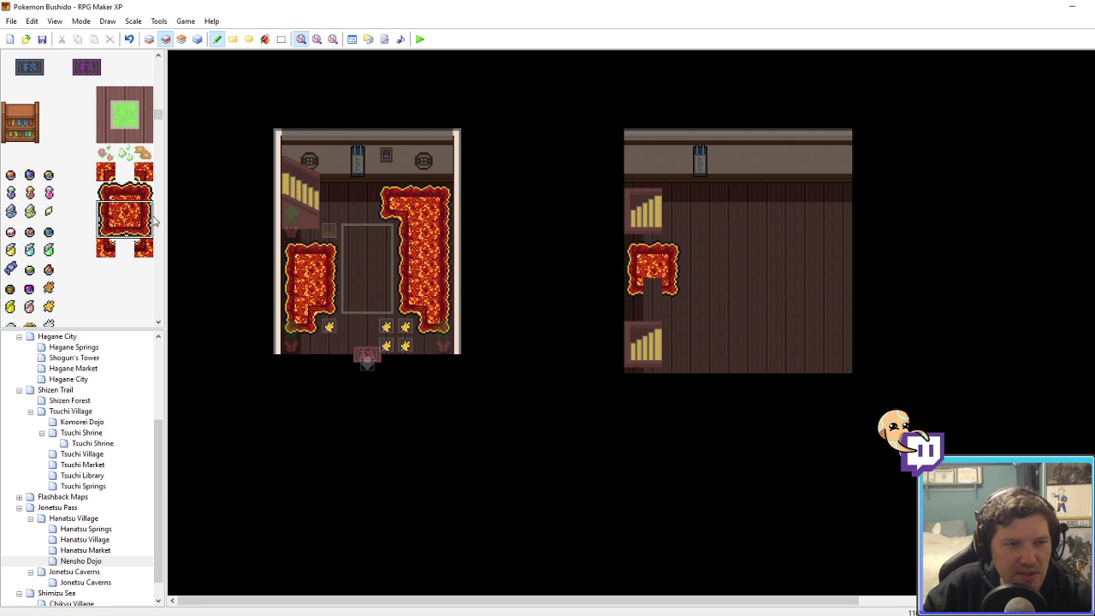
pyautogui.click(640, 290)
pyautogui.moveTo(672, 306); pyautogui.dragTo(657, 257, button='right')
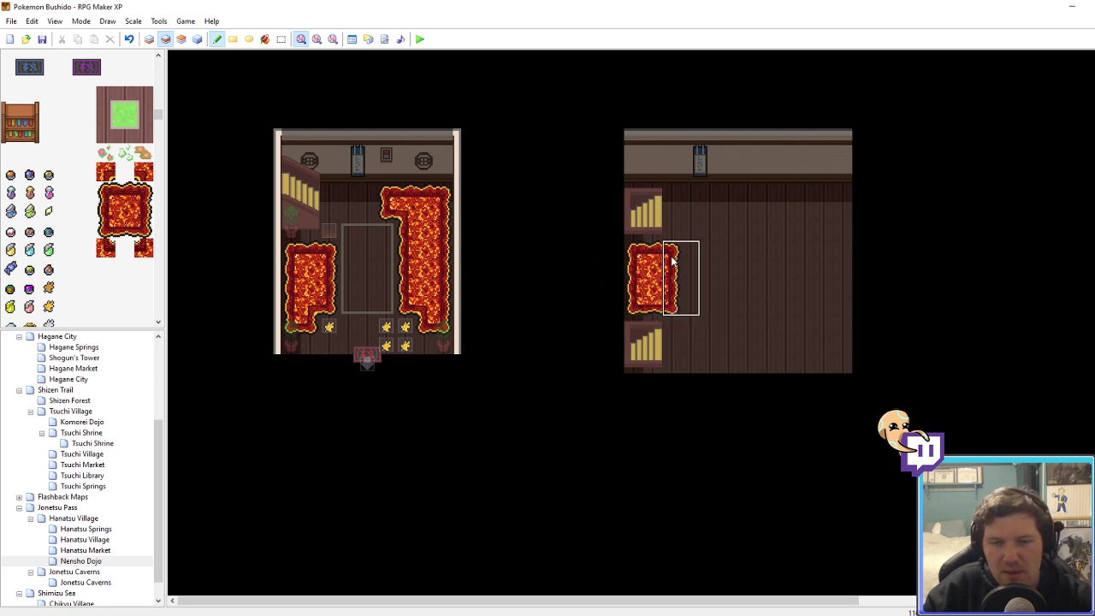
pyautogui.click(672, 256)
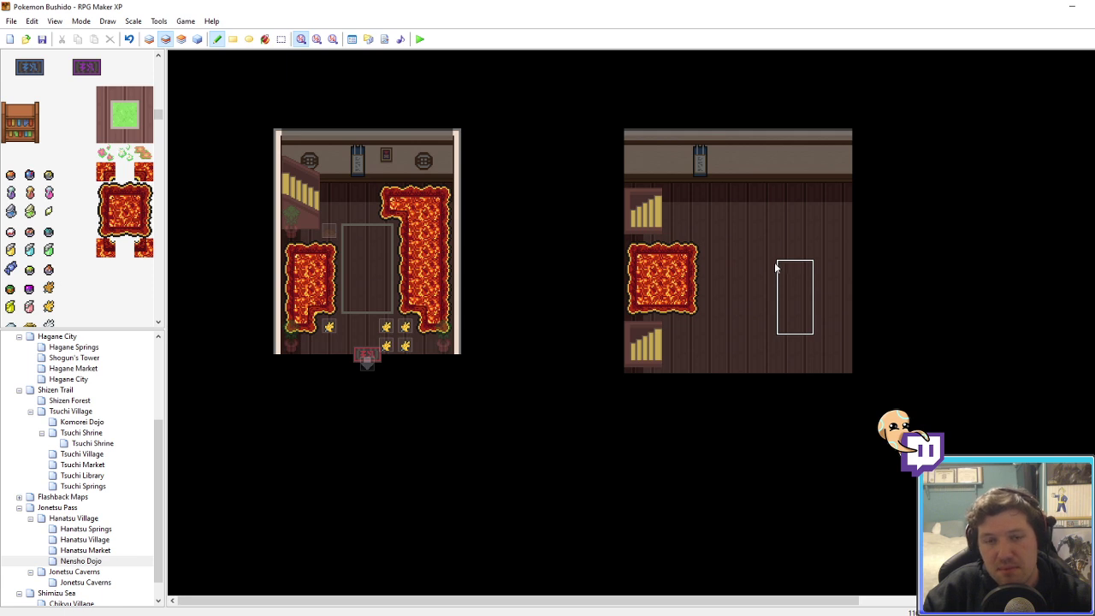
# Step: Widen the new room's lava pool two more tiles eastward by copying its eastern section
pyautogui.rightClick(724, 196)
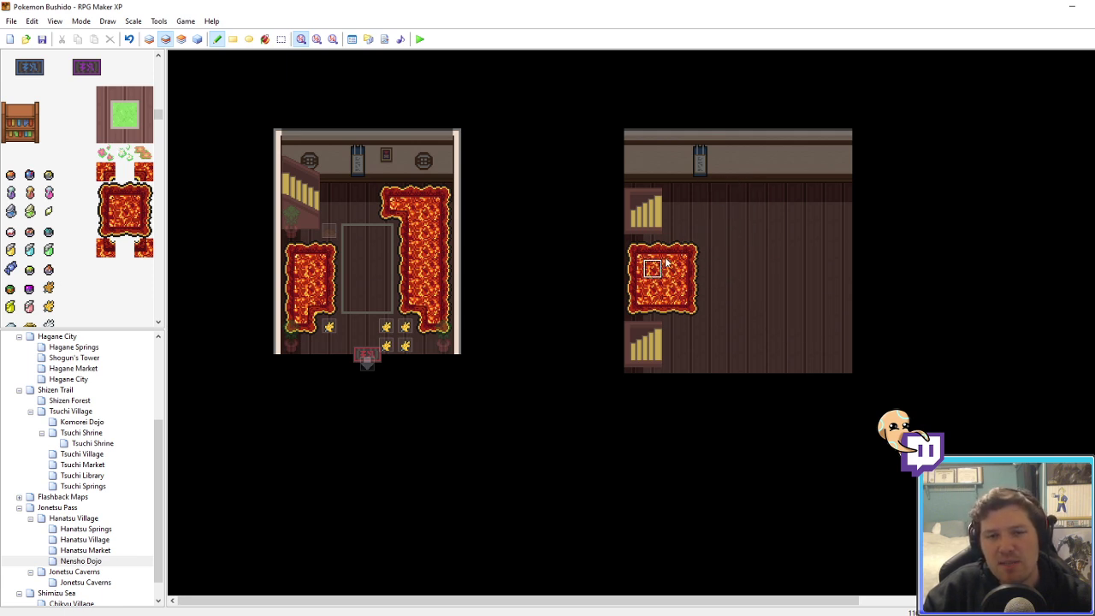
pyautogui.moveTo(669, 250); pyautogui.dragTo(692, 303, button='right')
pyautogui.click(703, 302)
pyautogui.click(723, 305)
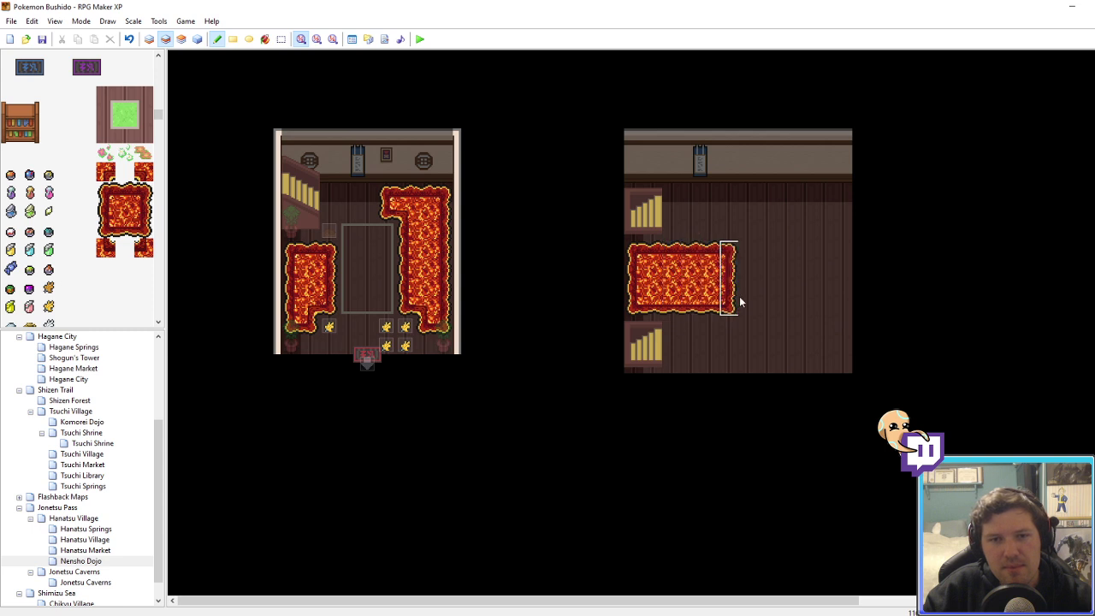
# Step: Add a northward lava arm at the pool's east end, using an inner corner piece and matching edge pieces, and fill its join
pyautogui.click(143, 247)
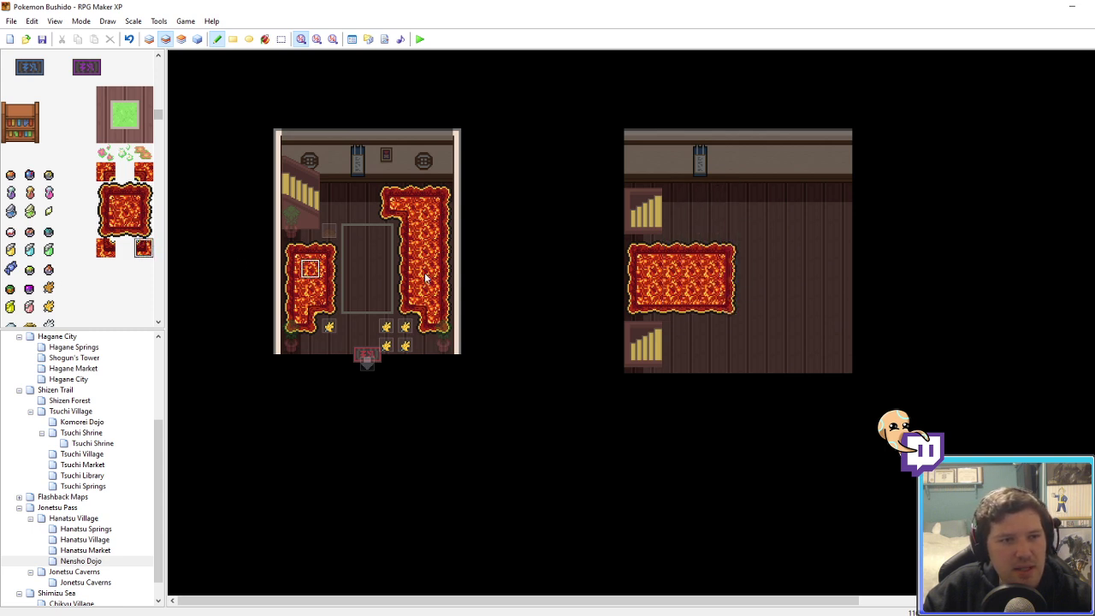
pyautogui.click(727, 249)
pyautogui.moveTo(112, 196); pyautogui.dragTo(144, 214)
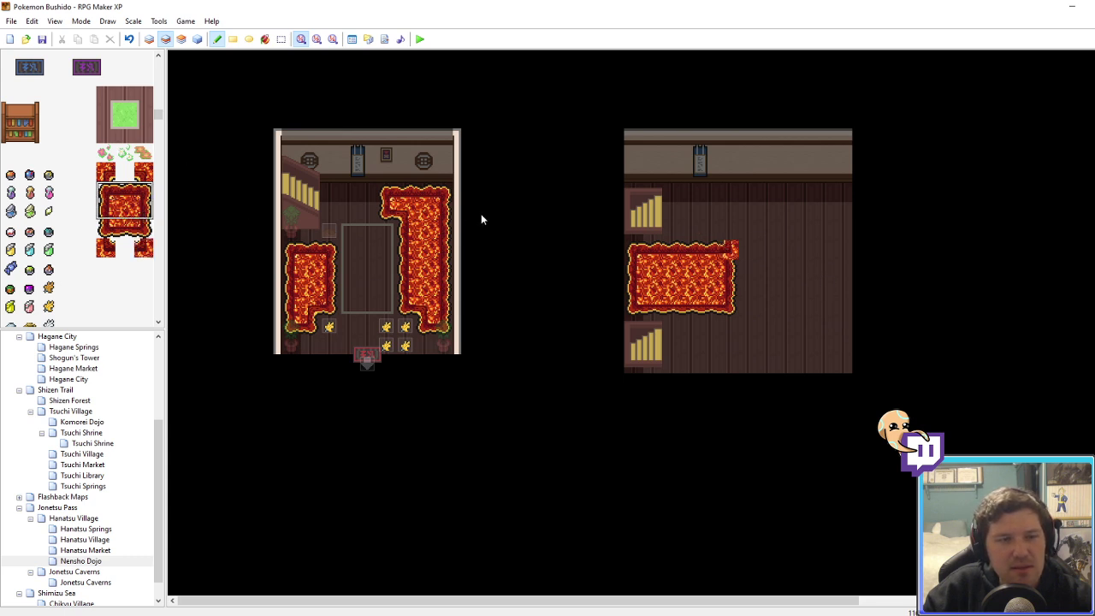
pyautogui.click(734, 219)
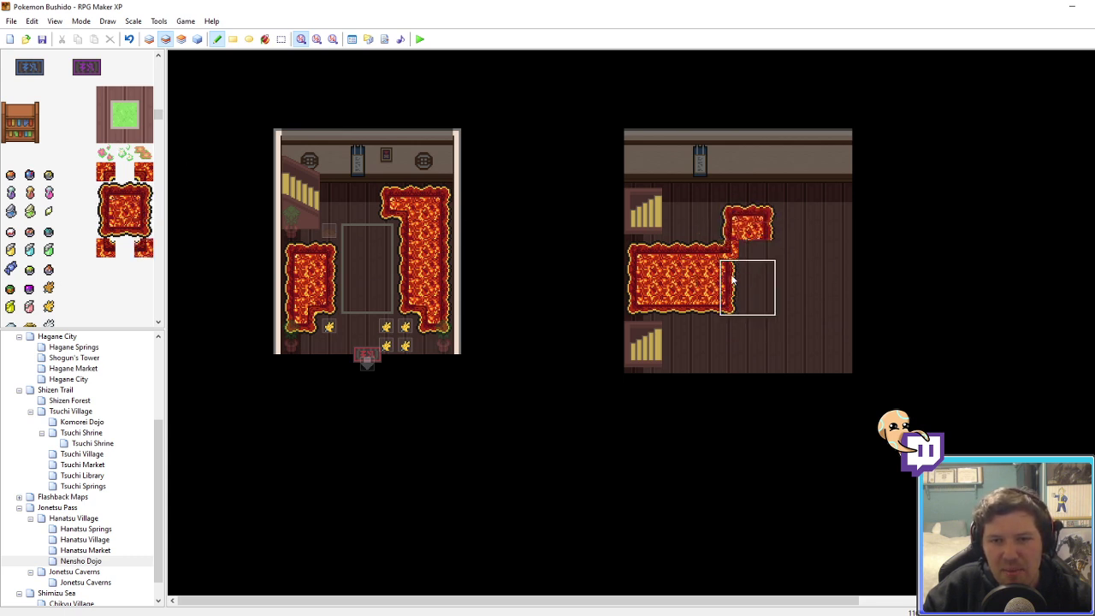
pyautogui.click(732, 279)
pyautogui.moveTo(767, 270); pyautogui.dragTo(753, 284, button='right')
pyautogui.click(754, 271)
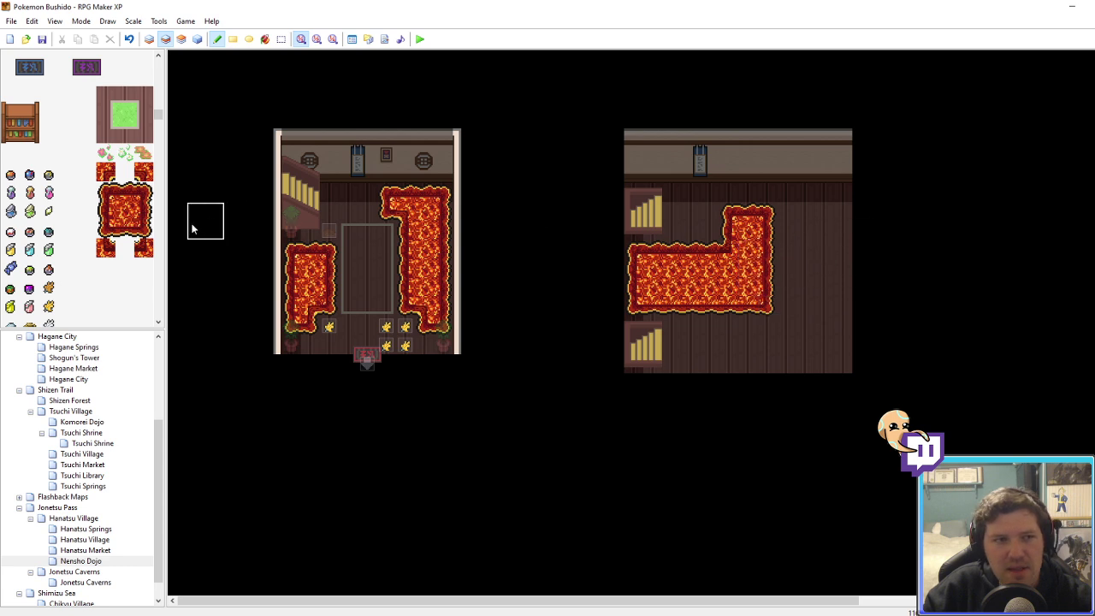
# Step: Place a tall potted plant from the tileset in the new room's northeast corner
pyautogui.moveTo(108, 195); pyautogui.dragTo(147, 227)
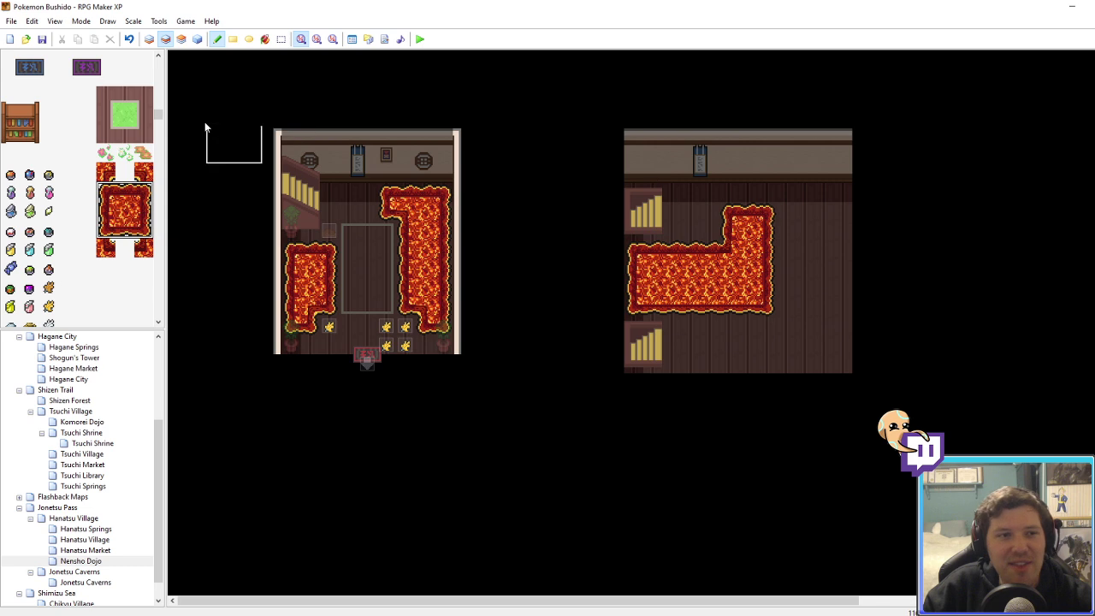
pyautogui.scroll(10, 147, 54)
pyautogui.scroll(7, 147, 180)
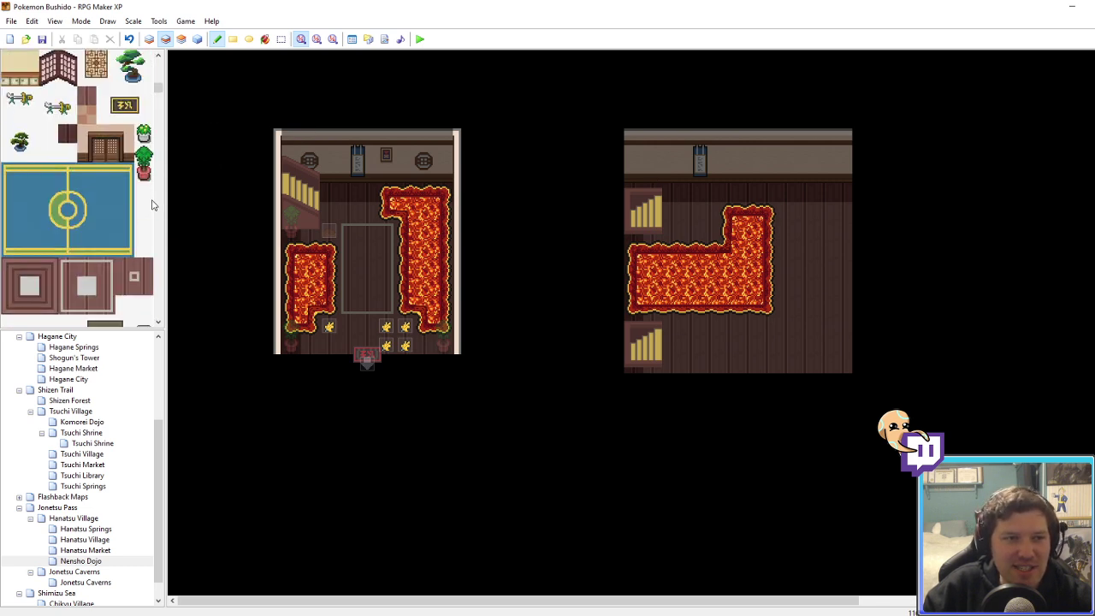
pyautogui.moveTo(149, 175); pyautogui.dragTo(146, 160)
pyautogui.click(843, 175)
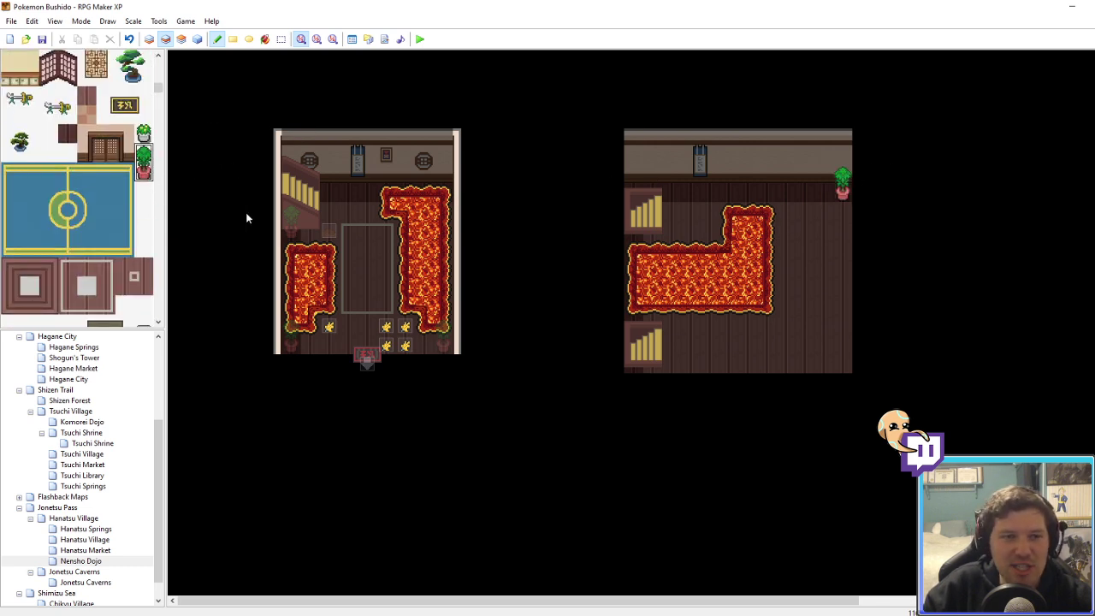
# Step: Start a small second lava pool beside the potted plant by copying the top of the large pool's northern arm
pyautogui.click(820, 210)
pyautogui.moveTo(805, 196)
pyautogui.mouseDown(button='right')
pyautogui.moveTo(805, 215)
pyautogui.moveTo(765, 216)
pyautogui.mouseUp(button='right')
pyautogui.rightClick(765, 236)
pyautogui.click(823, 197)
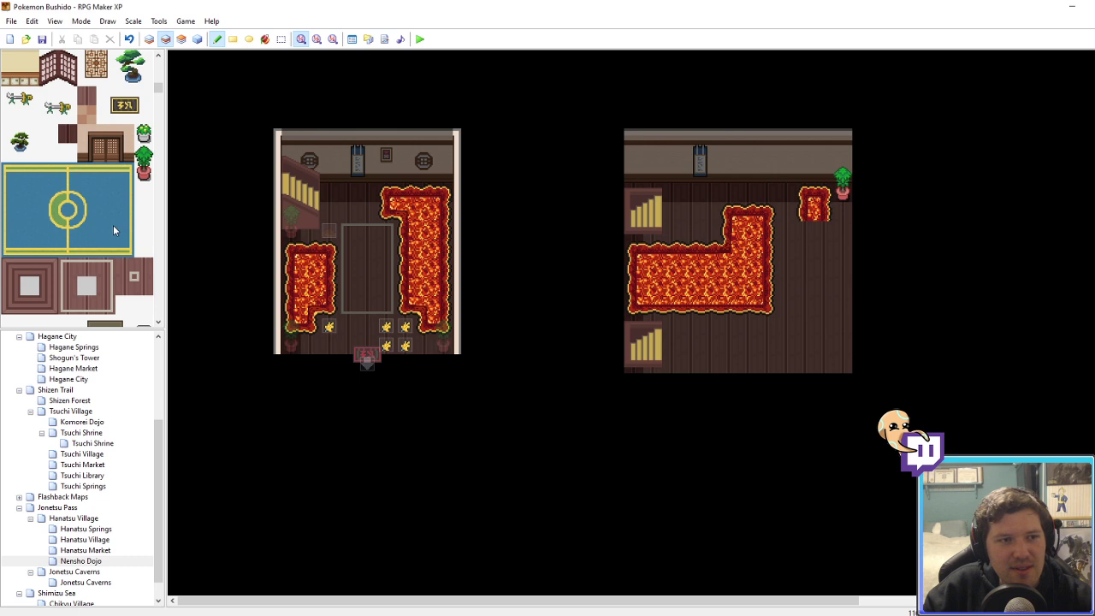
# Step: Shape the small pool beside the plant into an L with an inner corner, an eastern tip and a lower edge
pyautogui.scroll(-10, 119, 225)
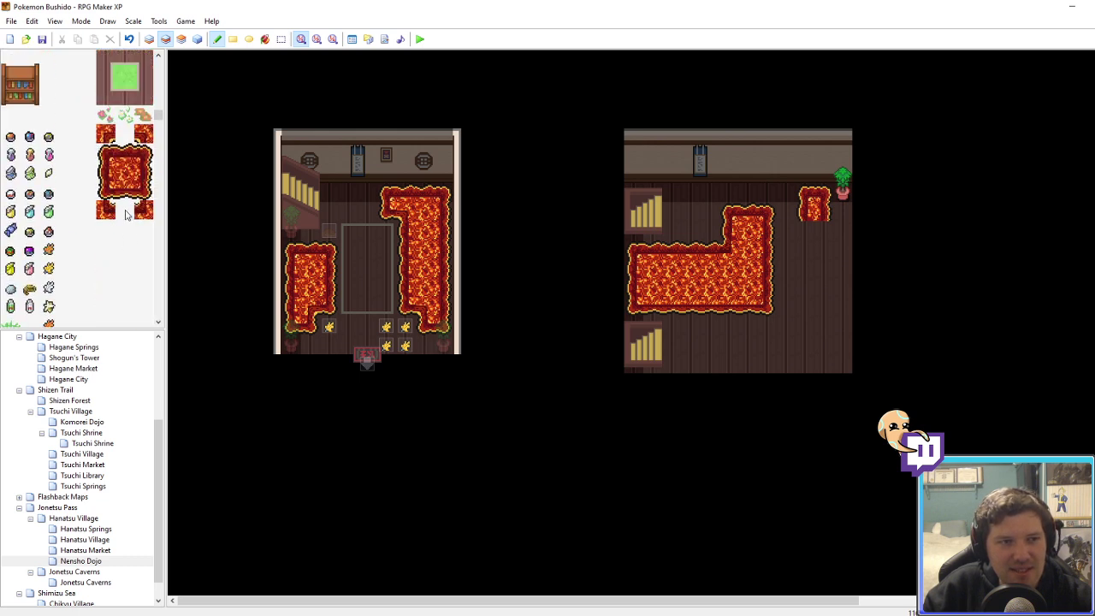
pyautogui.click(107, 212)
pyautogui.click(825, 214)
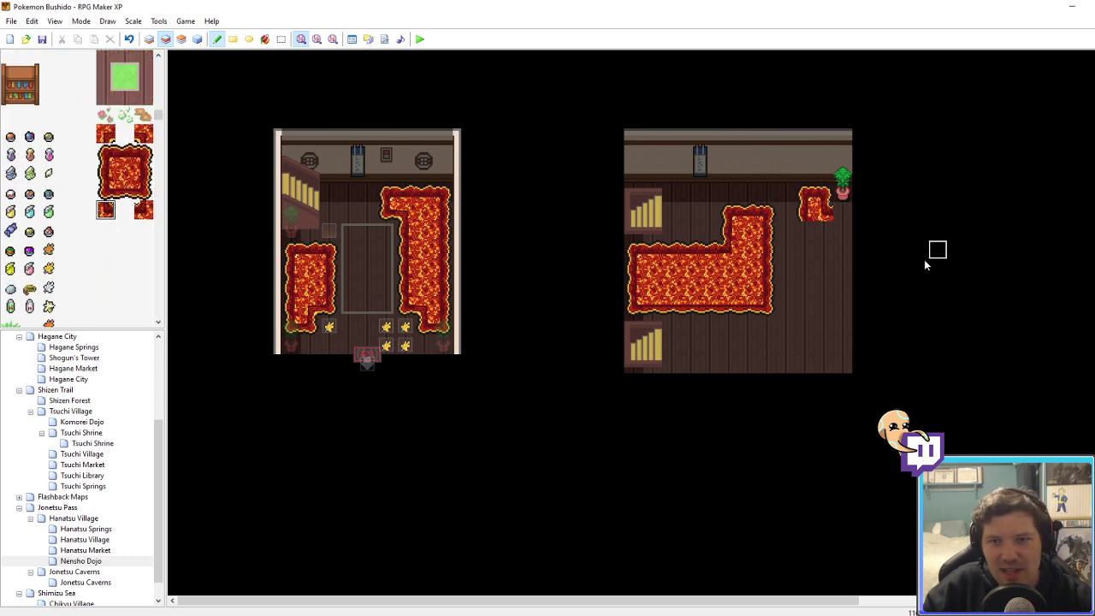
pyautogui.click(143, 154)
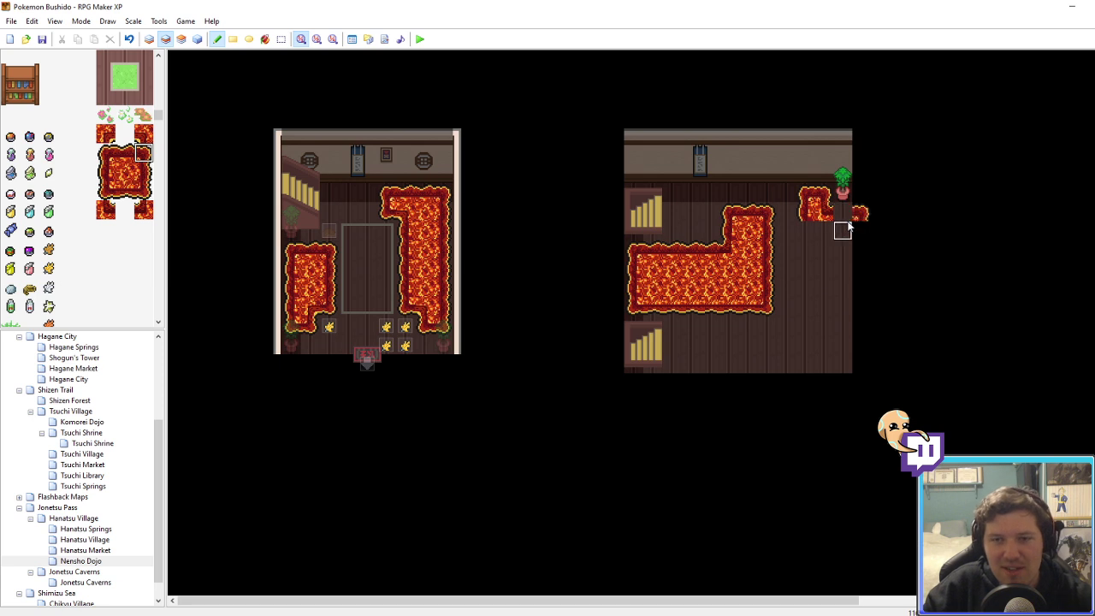
pyautogui.moveTo(108, 190); pyautogui.dragTo(144, 190)
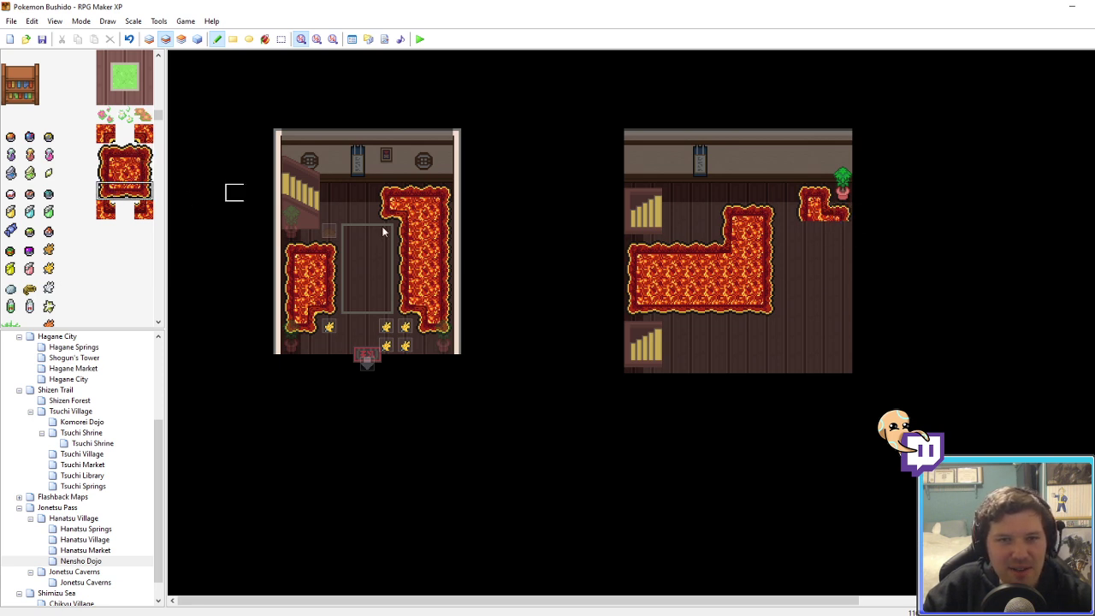
pyautogui.click(806, 230)
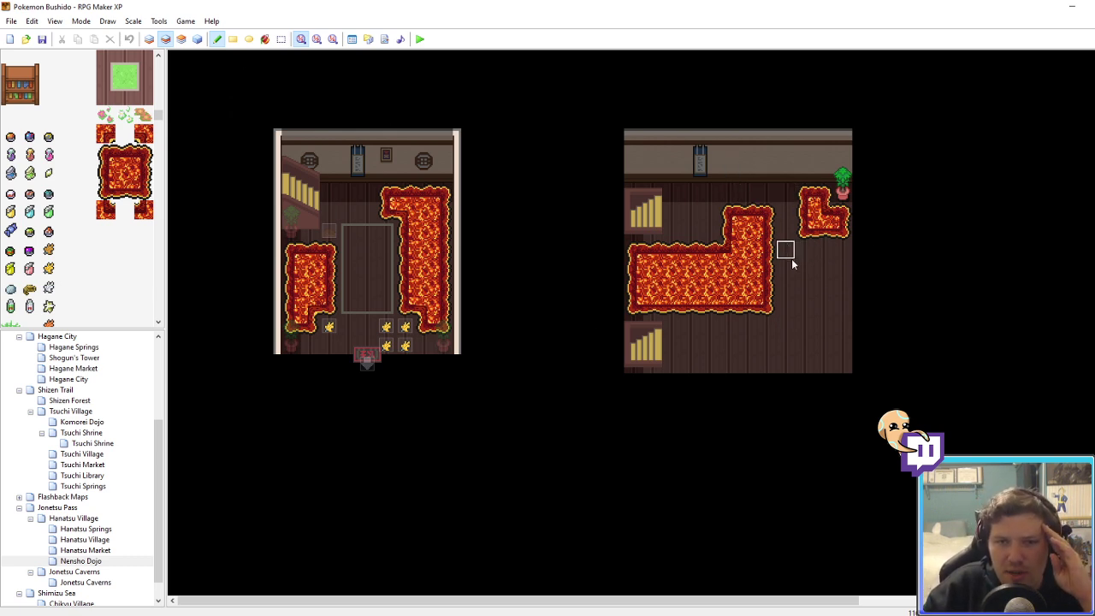
# Step: Close the northern arm's east tip with corner pieces and move the main pool's eastern edge one tile west beneath it
pyautogui.rightClick(769, 307)
pyautogui.click(769, 233)
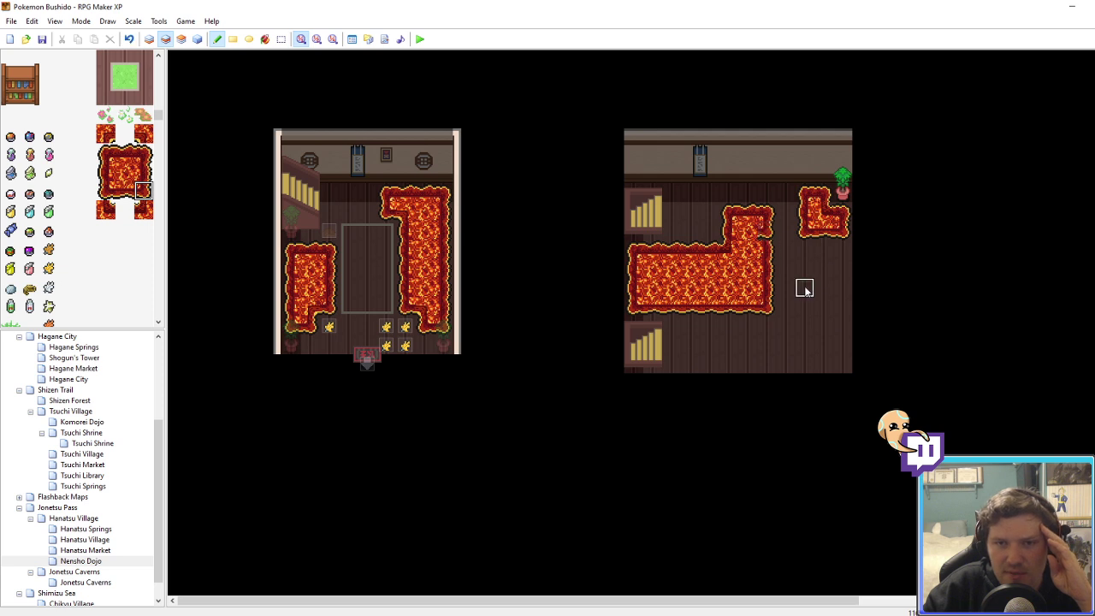
pyautogui.click(107, 137)
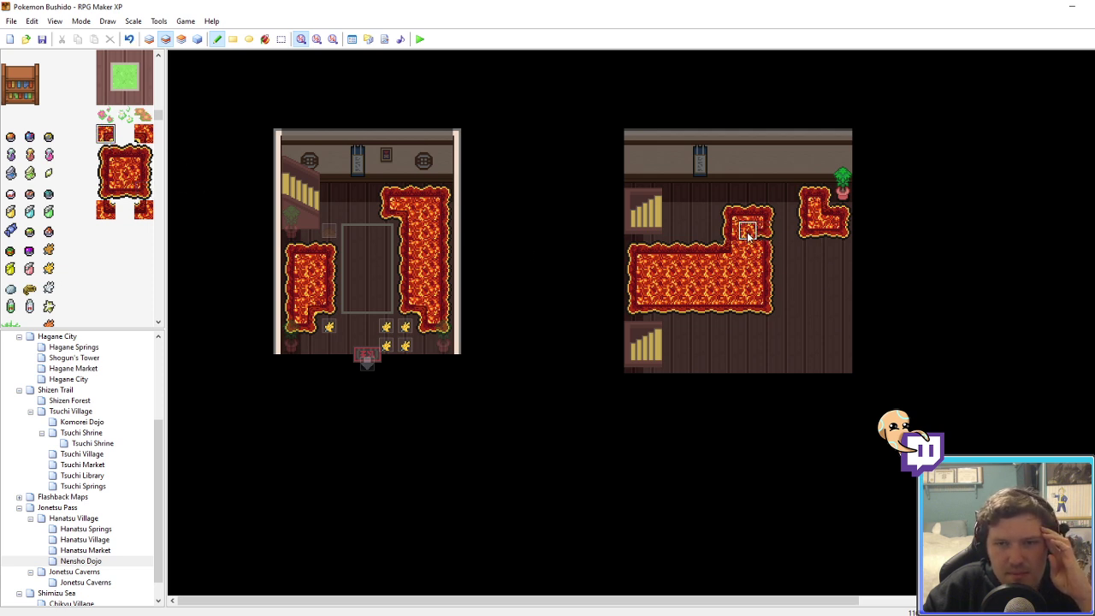
pyautogui.moveTo(797, 308); pyautogui.dragTo(805, 308, button='right')
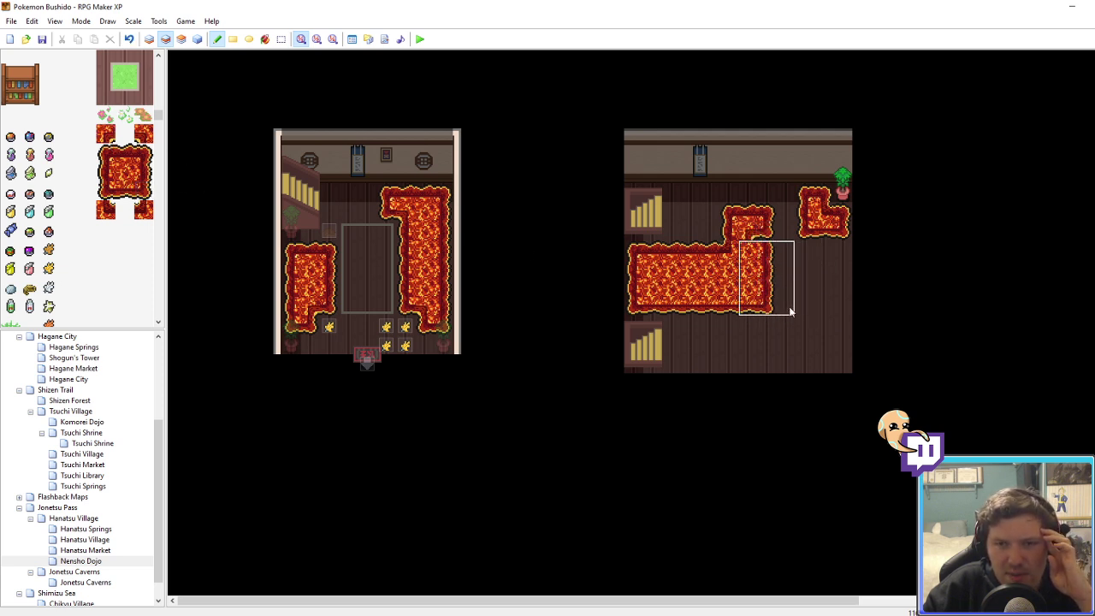
pyautogui.click(789, 309)
pyautogui.rightClick(858, 346)
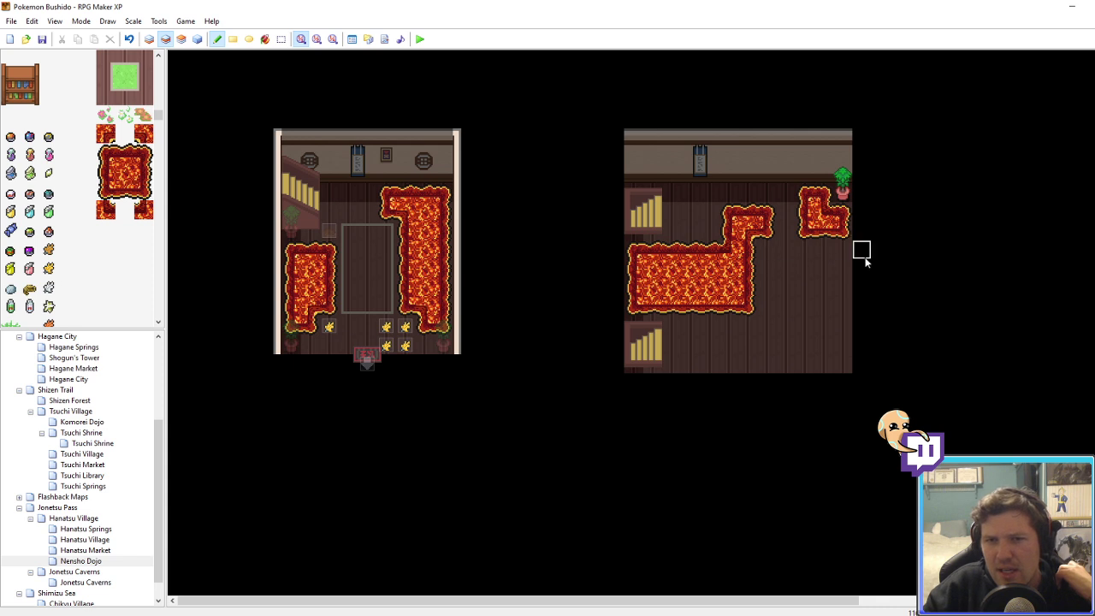
# Step: Extend the main pool's lower two rows two tiles eastward, joining them to the northern arm with an inner corner piece
pyautogui.click(106, 209)
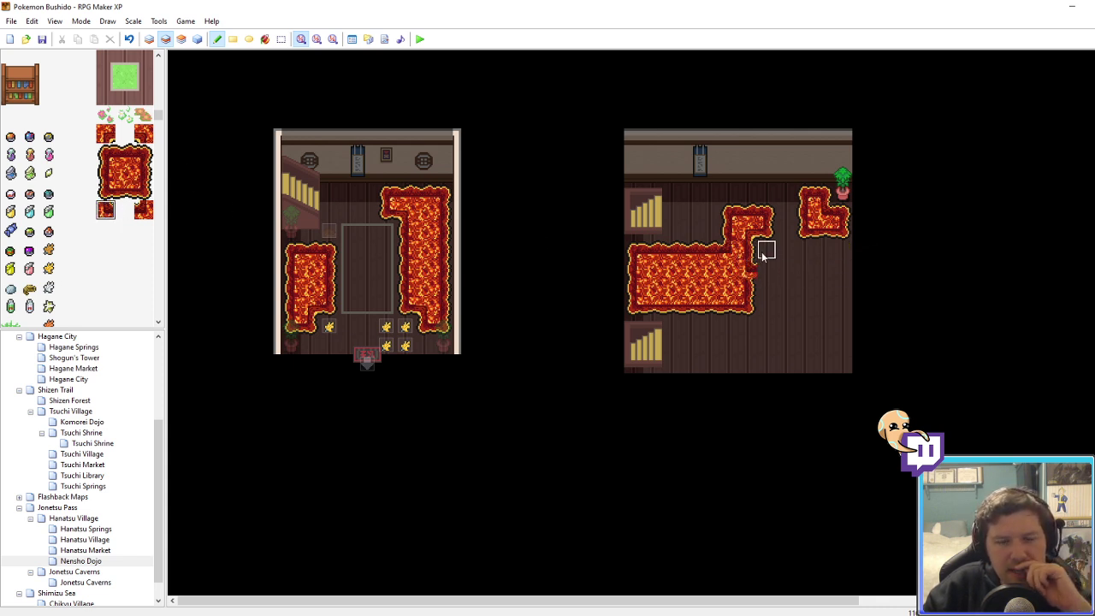
pyautogui.moveTo(145, 154); pyautogui.dragTo(106, 192)
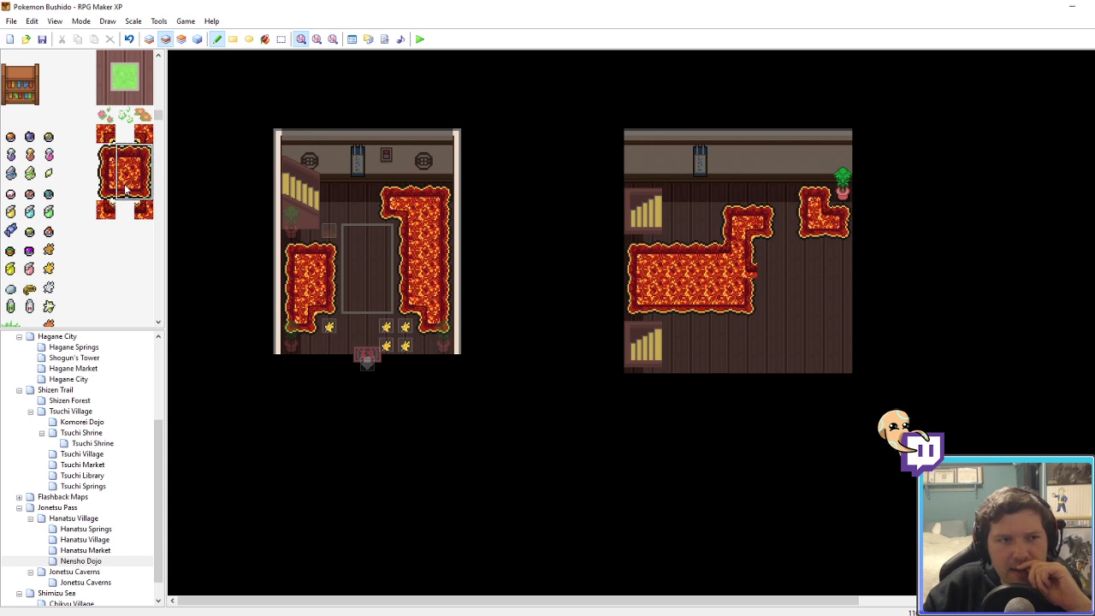
pyautogui.click(753, 273)
pyautogui.moveTo(716, 296); pyautogui.dragTo(717, 293, button='right')
pyautogui.click(748, 291)
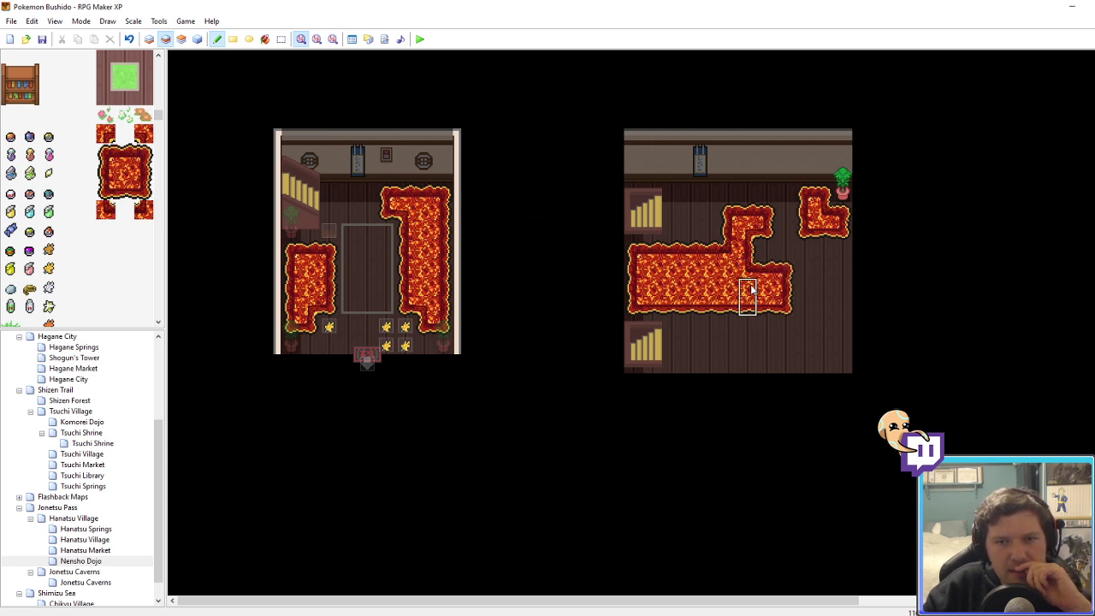
# Step: Lengthen the main pool's lower eastern arm by two more tiles
pyautogui.moveTo(784, 303); pyautogui.dragTo(772, 273, button='right')
pyautogui.click(789, 274)
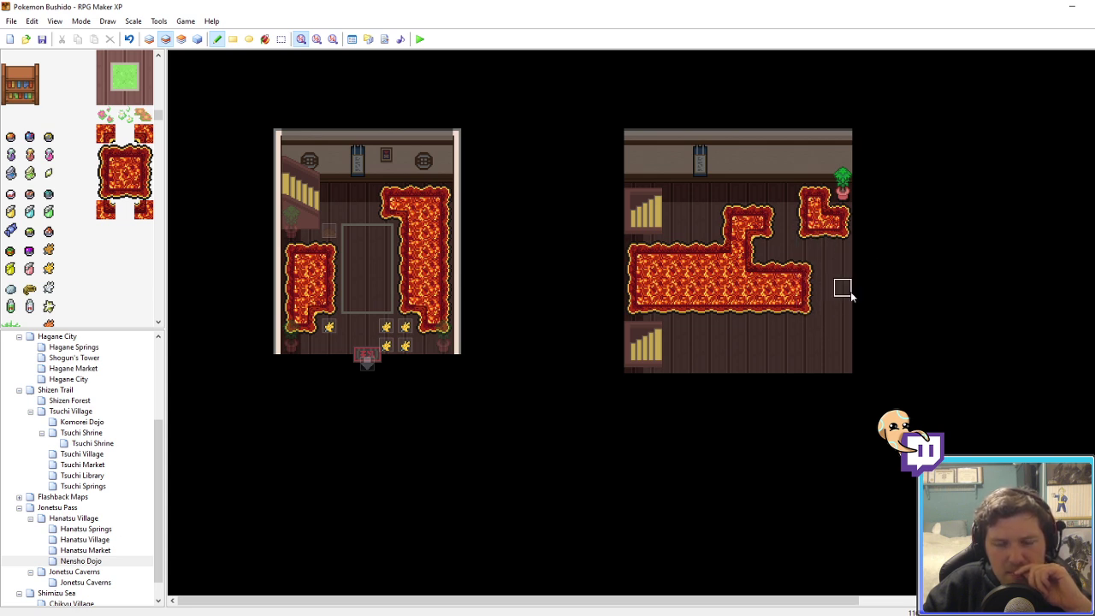
pyautogui.moveTo(805, 275); pyautogui.dragTo(789, 300, button='right')
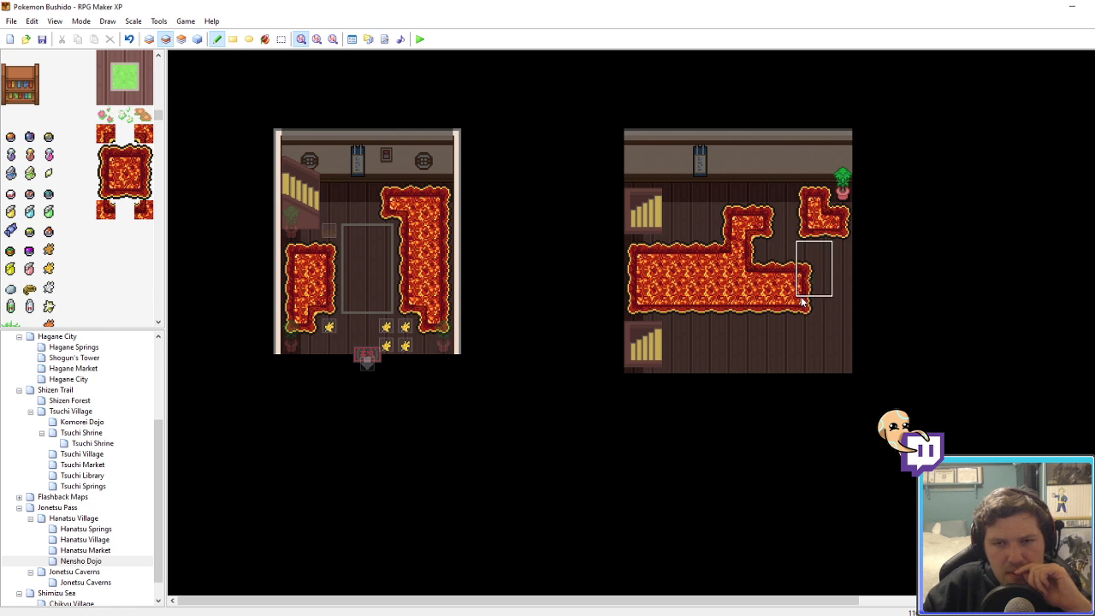
pyautogui.click(823, 282)
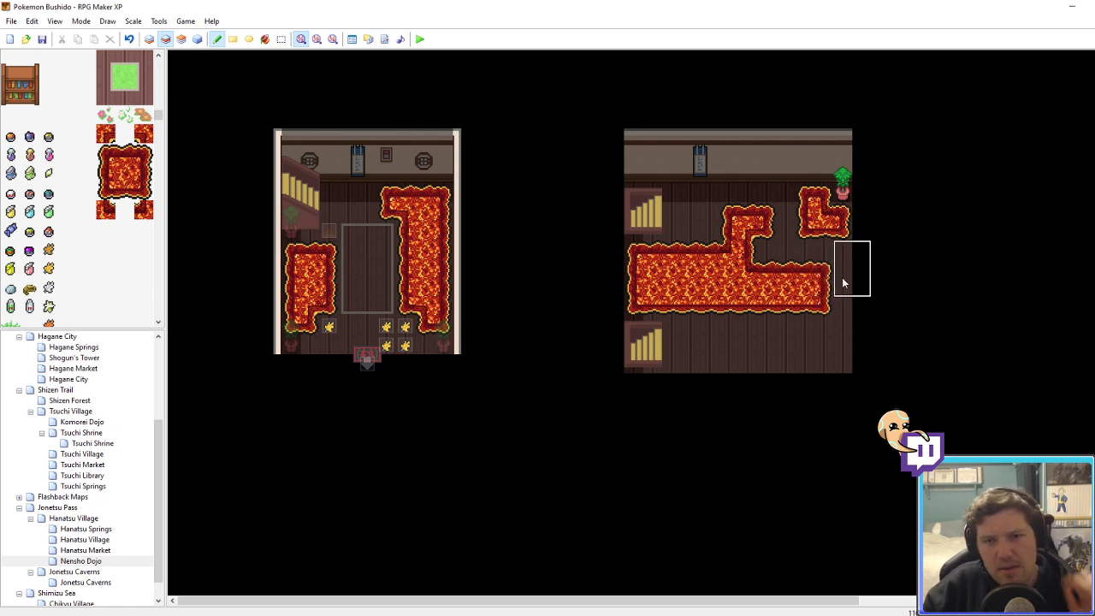
pyautogui.rightClick(792, 254)
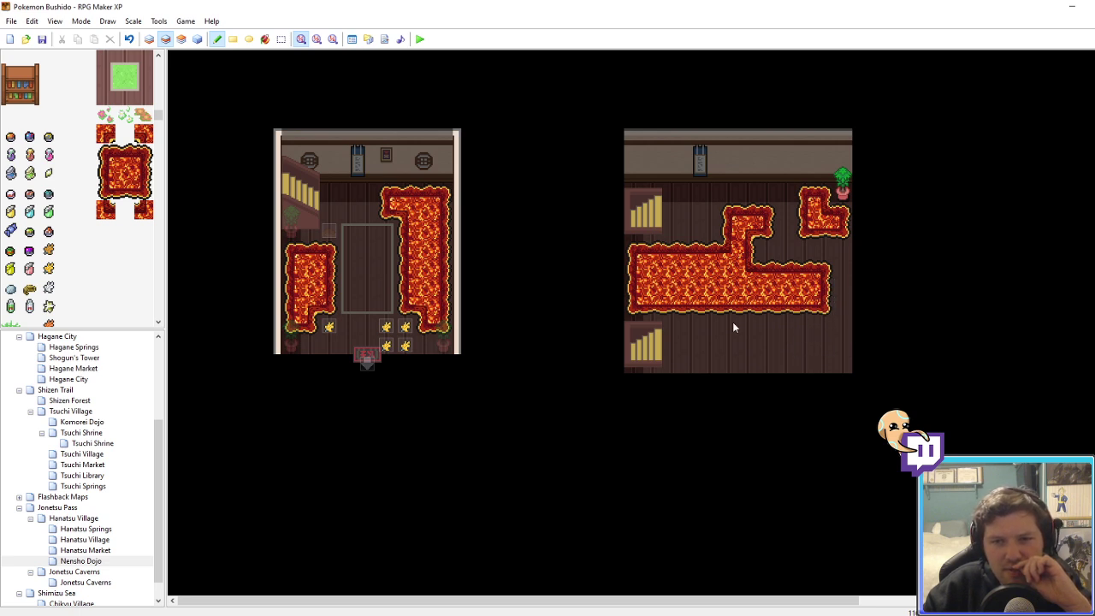
# Step: Place a 3×3-tile lava pool in the room's southeast corner and raise the lower edge of the main pool's eastern tip one row
pyautogui.moveTo(113, 158); pyautogui.dragTo(146, 189)
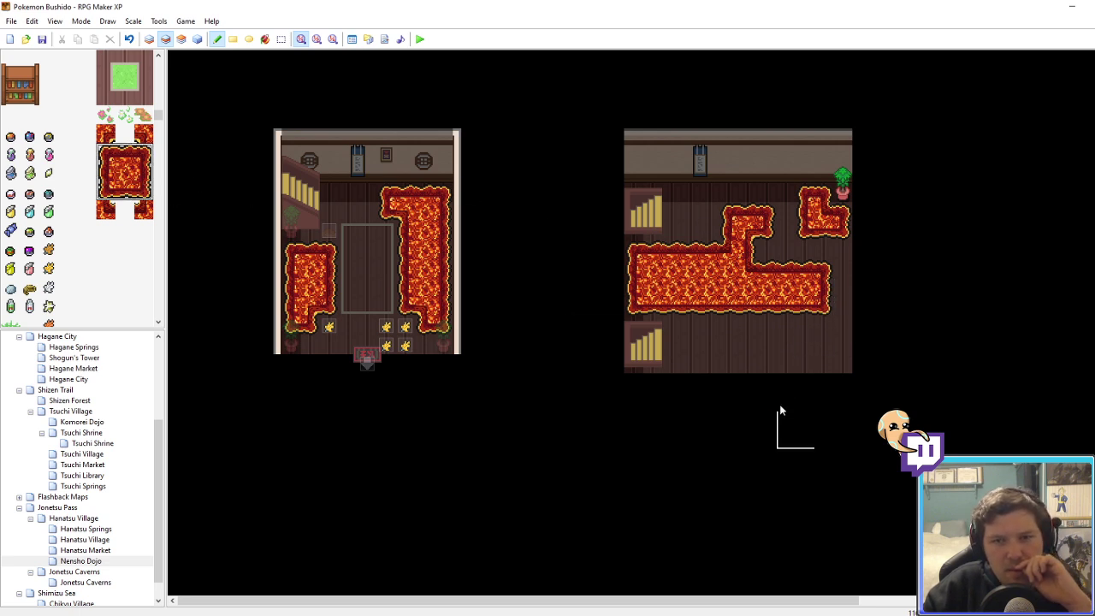
pyautogui.click(801, 331)
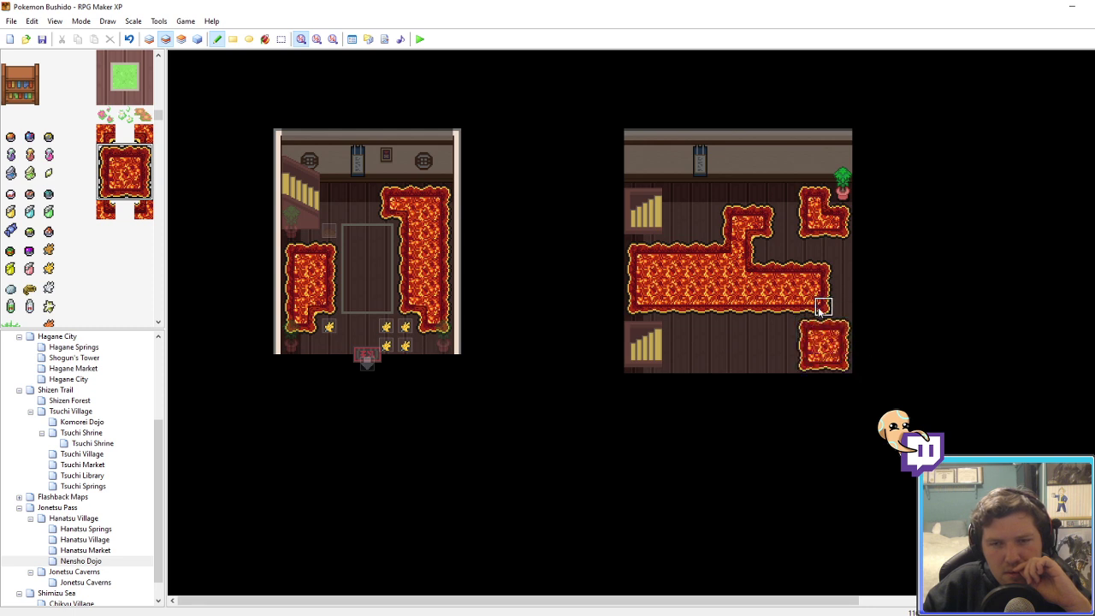
pyautogui.moveTo(819, 312); pyautogui.dragTo(801, 310, button='right')
pyautogui.click(803, 292)
# Step: Clear the leftover lava tiles below the main pool's eastern tip and widen the southeast pool two tiles westward
pyautogui.rightClick(841, 309)
pyautogui.moveTo(826, 309); pyautogui.dragTo(804, 308)
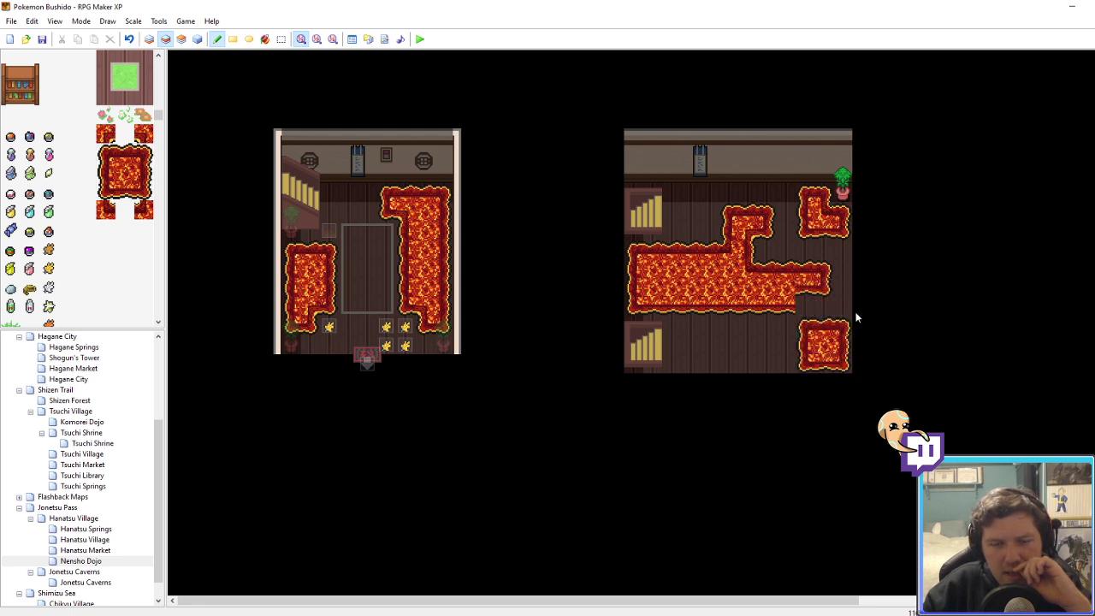
pyautogui.moveTo(805, 325); pyautogui.dragTo(829, 370, button='right')
pyautogui.moveTo(824, 367); pyautogui.dragTo(781, 364)
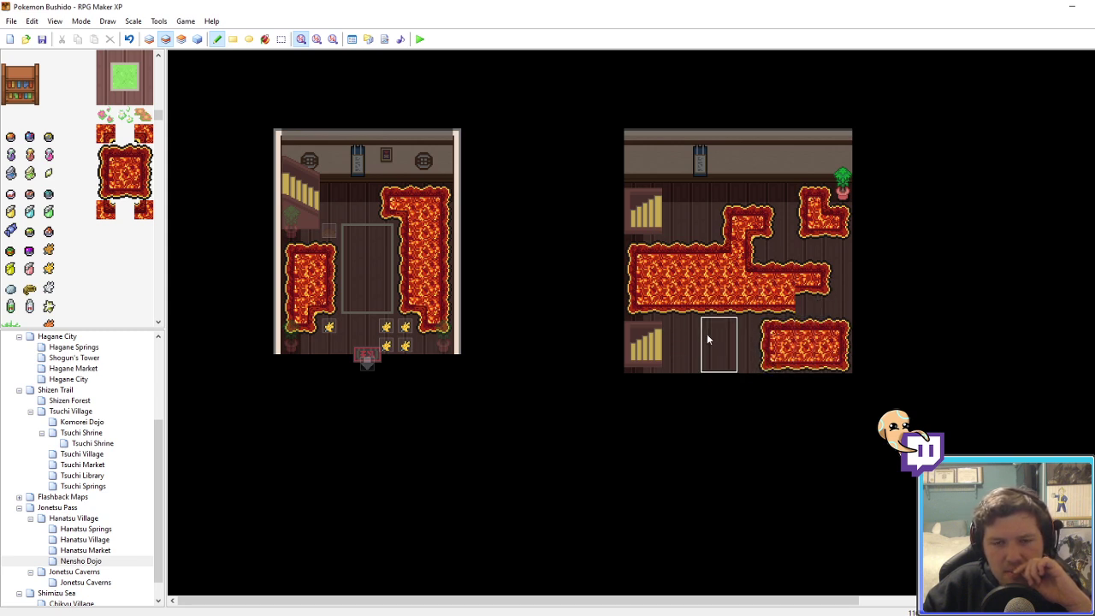
# Step: On the third layer, place the right half of the peaked staircase in the southwest corner, and return to the second layer
pyautogui.scroll(3, 120, 133)
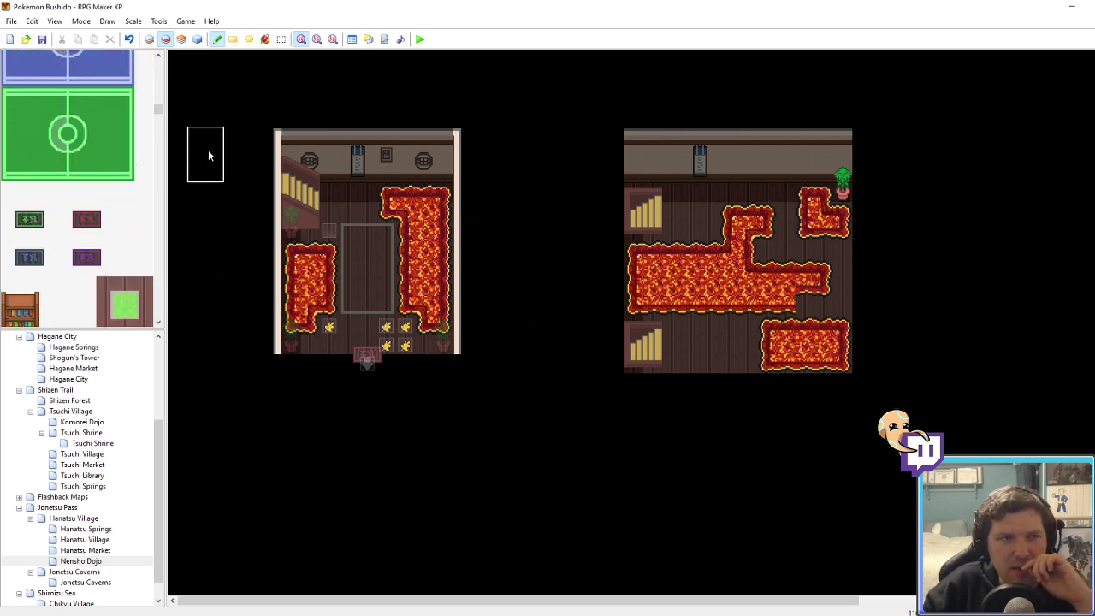
pyautogui.click(160, 70)
pyautogui.click(160, 70)
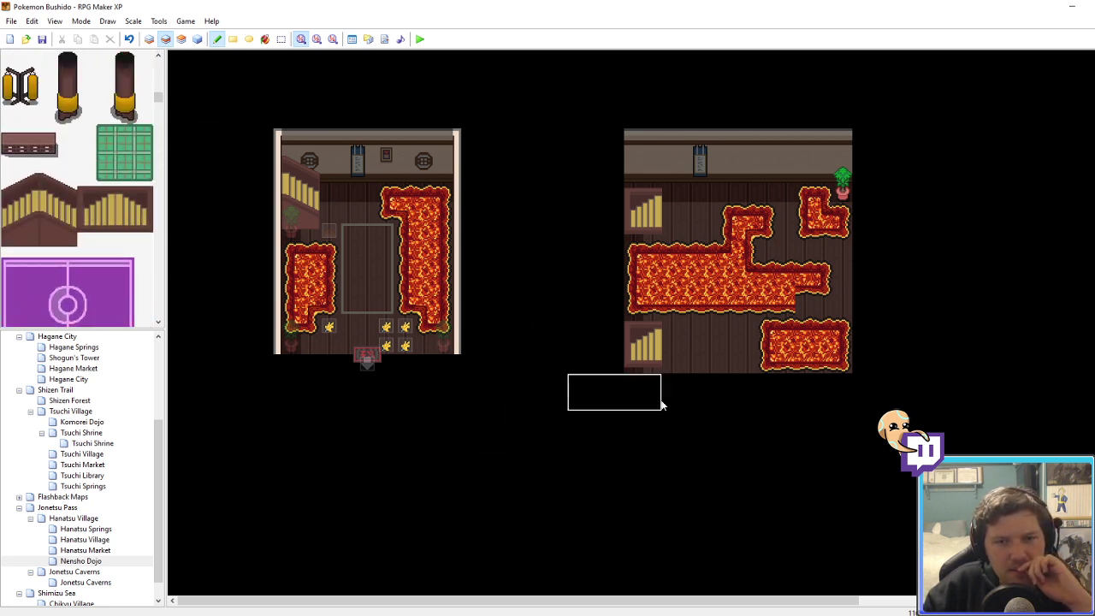
pyautogui.click(181, 38)
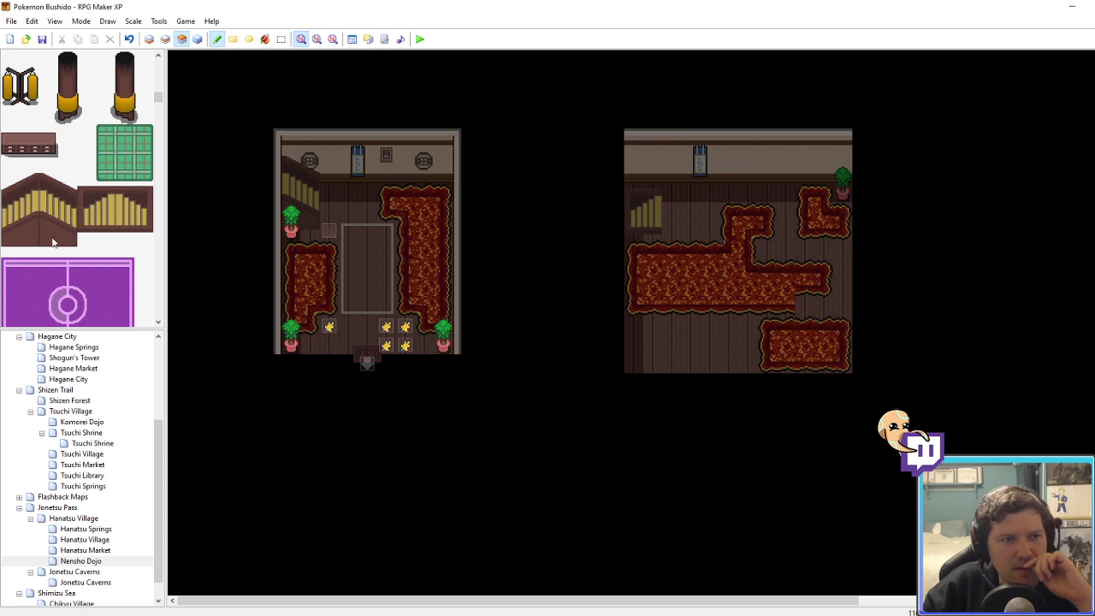
pyautogui.moveTo(53, 243); pyautogui.dragTo(65, 176)
pyautogui.click(628, 304)
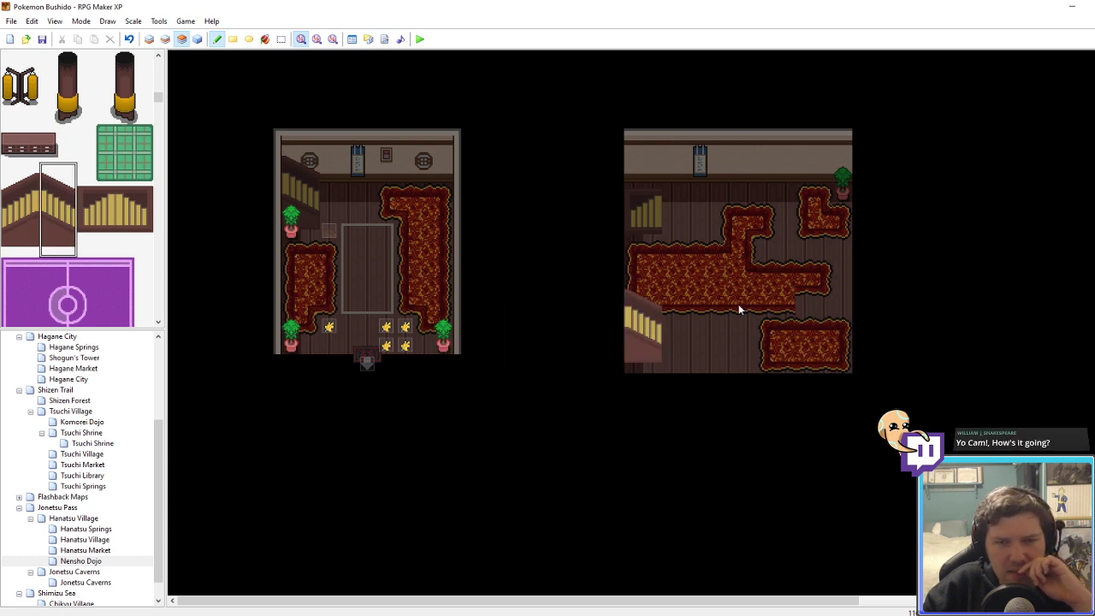
pyautogui.click(166, 38)
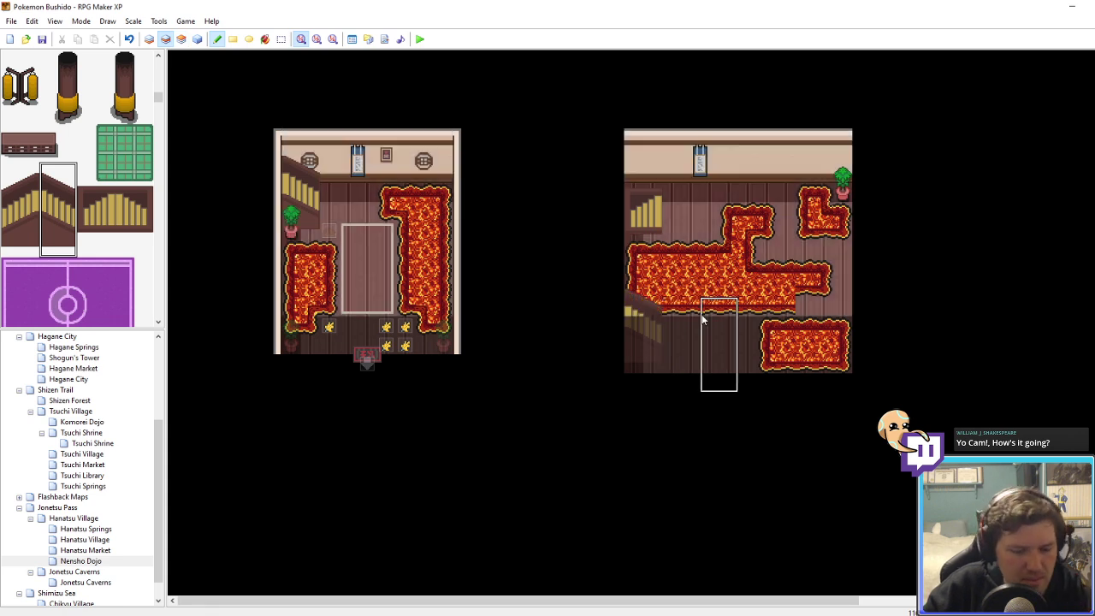
# Step: Cut the two westernmost tiles off the main pool's bottom row beside the southwest staircase and rebuild the lava edge there
pyautogui.press('F4')
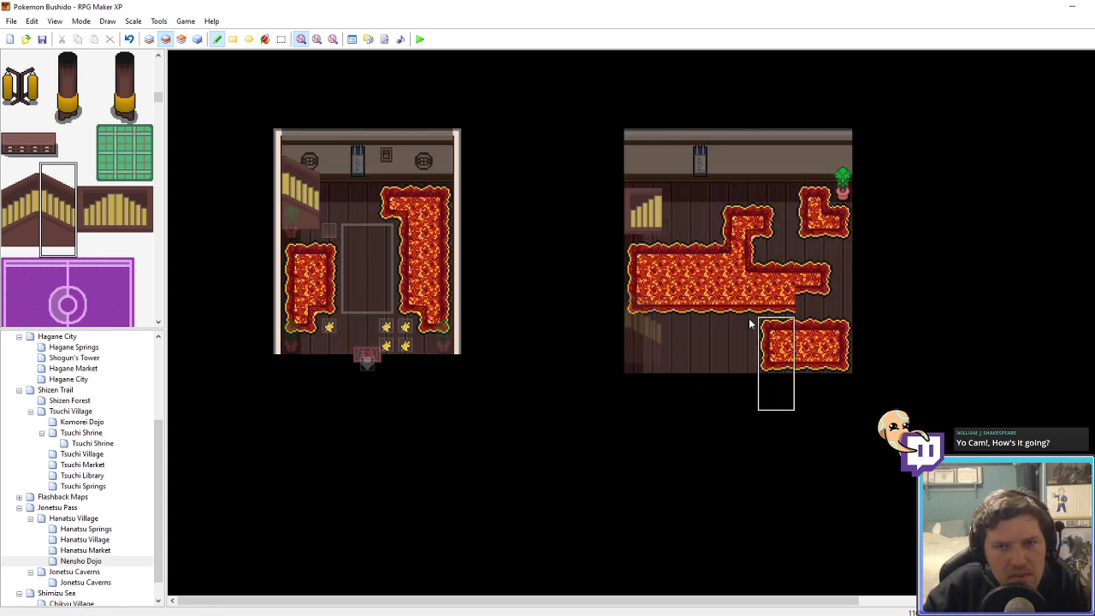
pyautogui.rightClick(633, 306)
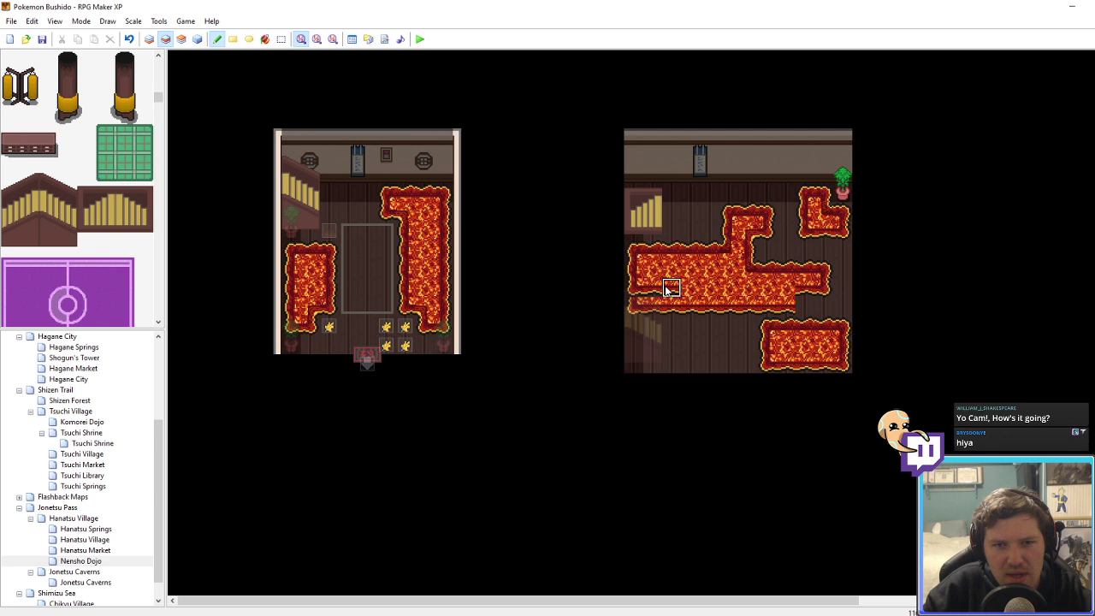
pyautogui.scroll(-10, 133, 193)
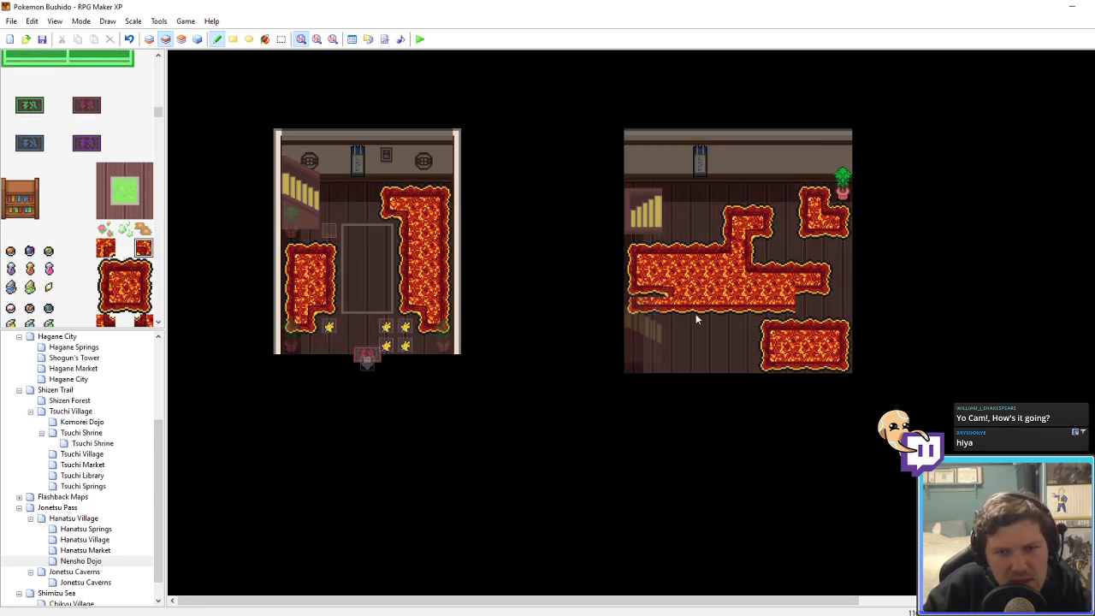
pyautogui.rightClick(655, 307)
pyautogui.click(673, 308)
pyautogui.press('F4')
pyautogui.rightClick(697, 328)
pyautogui.press('F4')
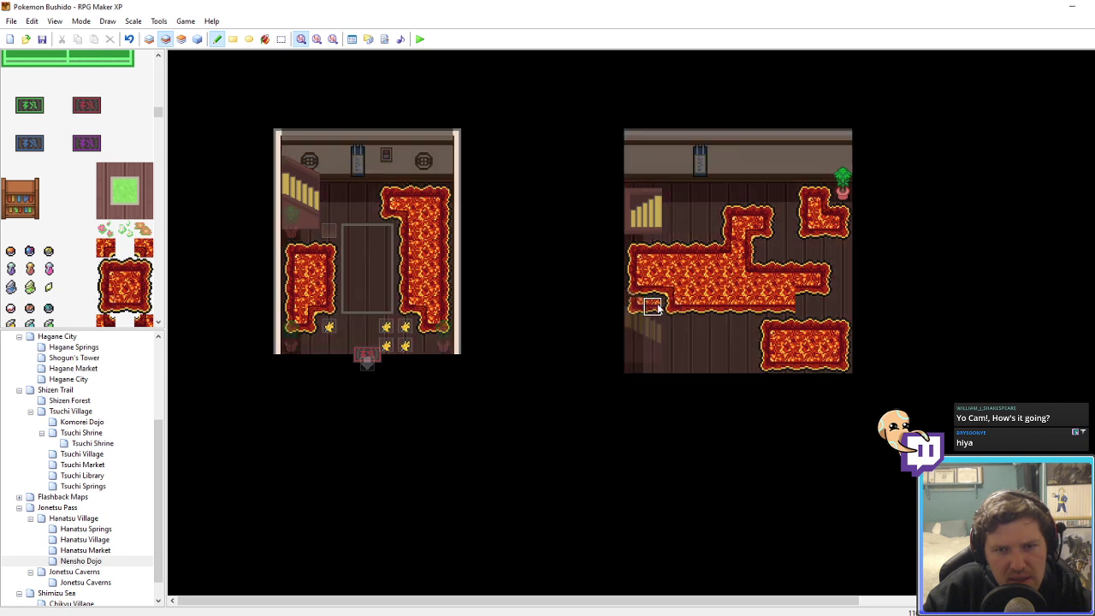
pyautogui.click(657, 308)
pyautogui.press('F4')
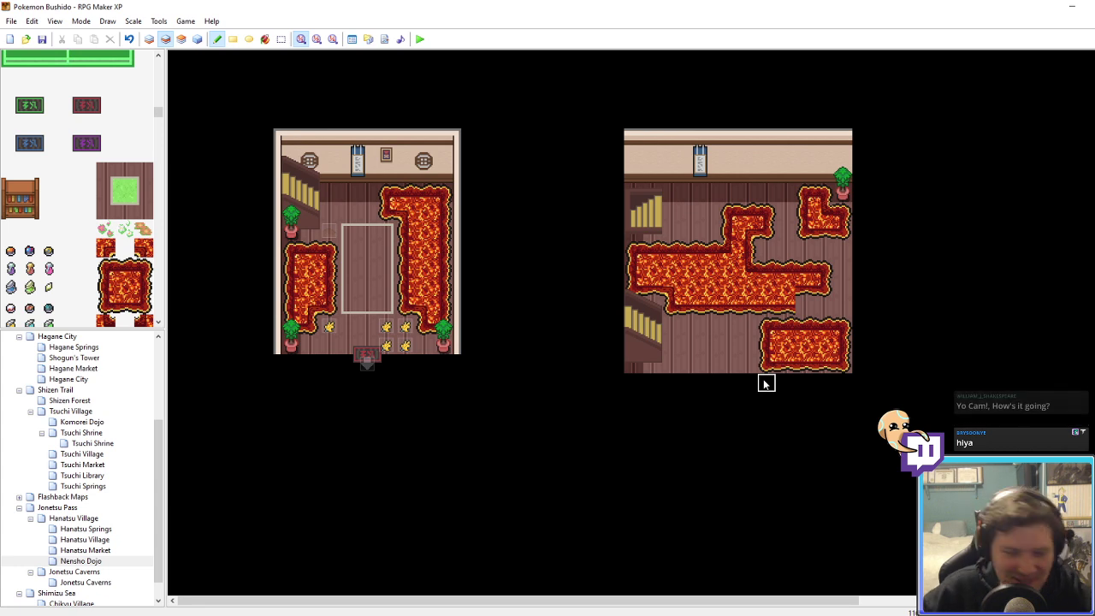
# Step: Shorten the main pool's bottom row beneath the eastern arm by two tiles and narrow the southeast pool by one tile
pyautogui.rightClick(785, 290)
pyautogui.click(788, 296)
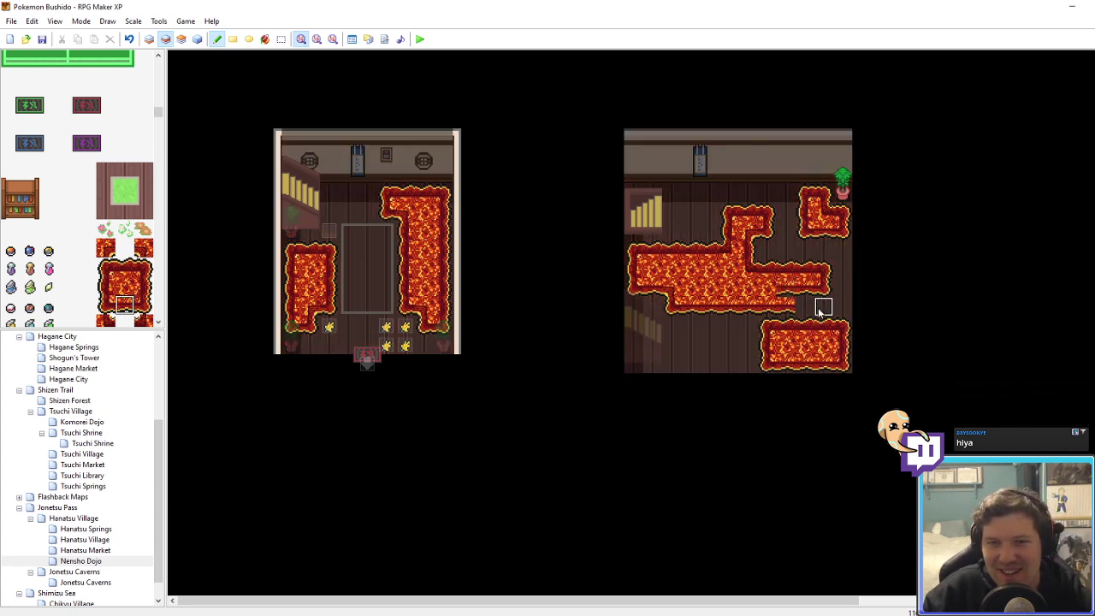
pyautogui.rightClick(824, 311)
pyautogui.moveTo(792, 310); pyautogui.dragTo(767, 310)
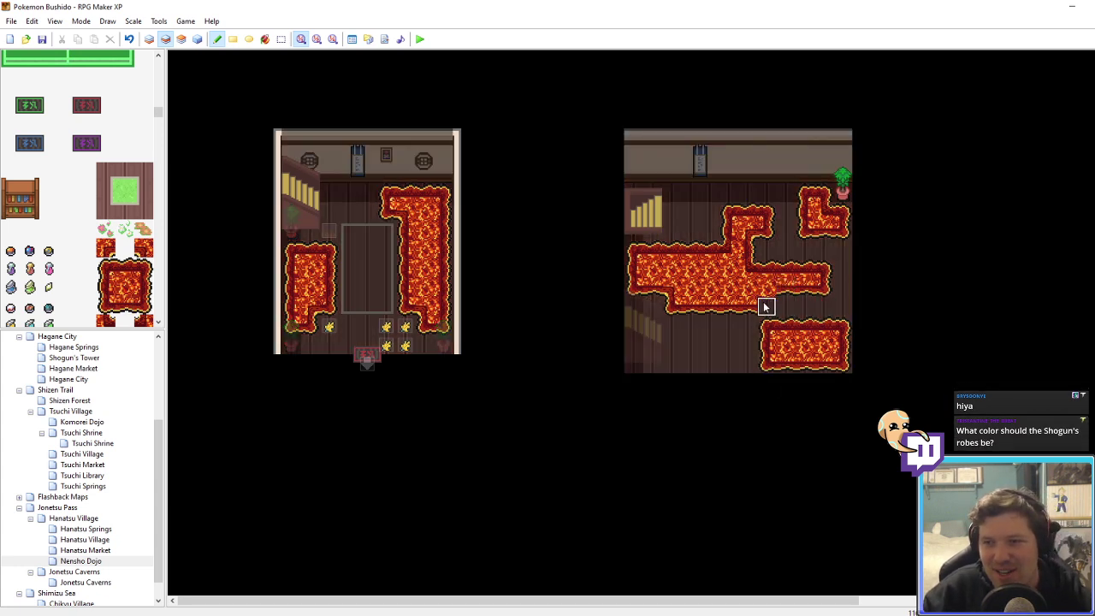
pyautogui.click(730, 365)
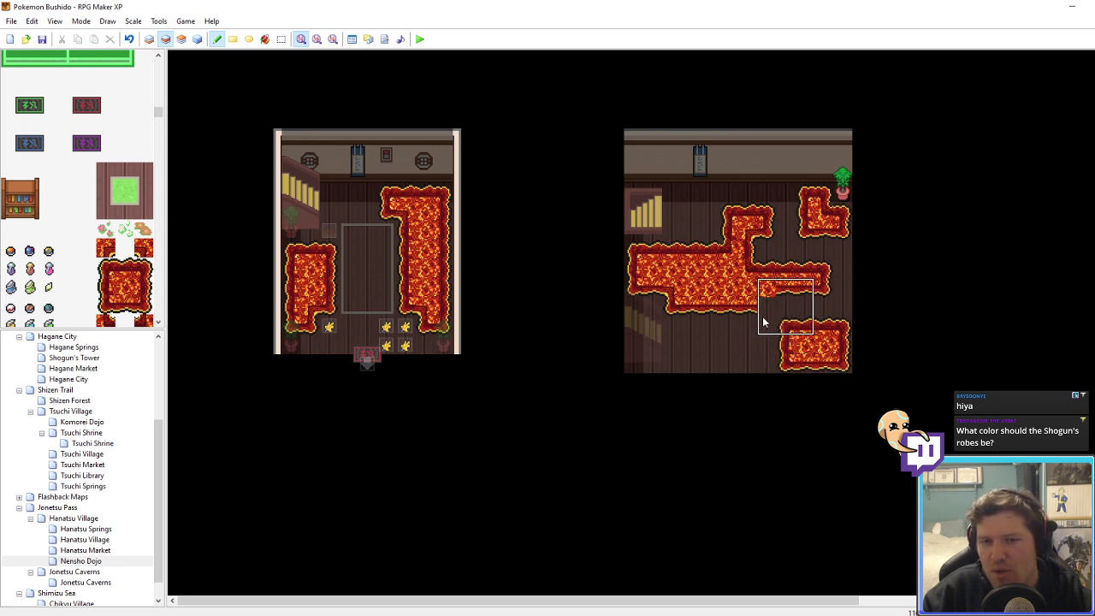
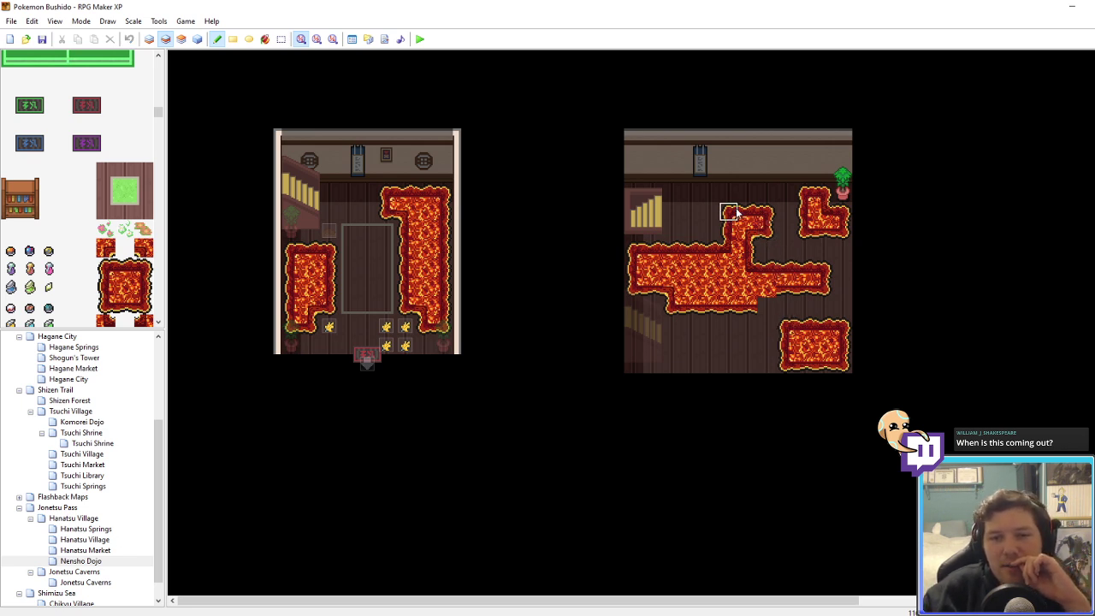
# Step: Finish the main pool's lower edge below the eastern arm with an inner corner tile and an outer corner tile
pyautogui.click(112, 237)
pyautogui.click(111, 253)
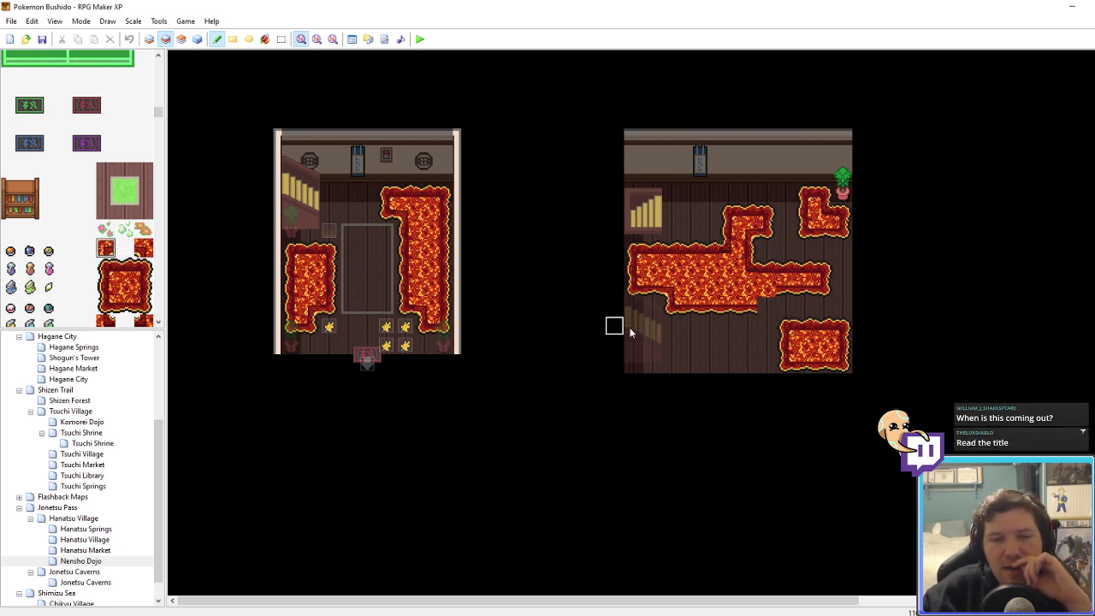
pyautogui.click(764, 291)
pyautogui.click(143, 304)
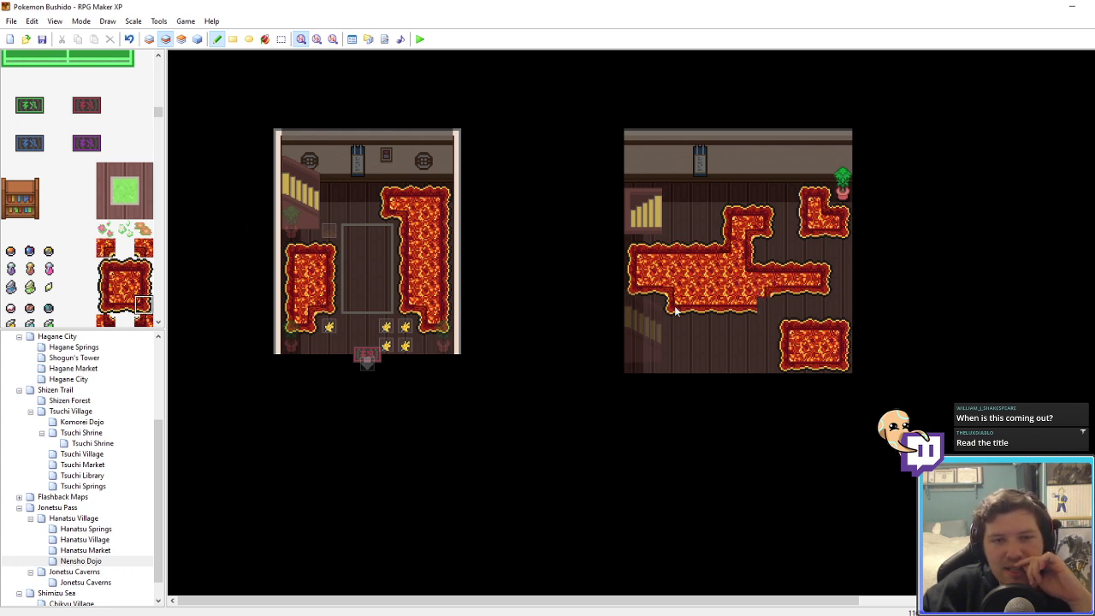
# Step: Reshape the southeast lava pool into an L with a two-tile lower arm extending west from its 3×3 block
pyautogui.moveTo(771, 362); pyautogui.dragTo(765, 331, button='right')
pyautogui.click(780, 330)
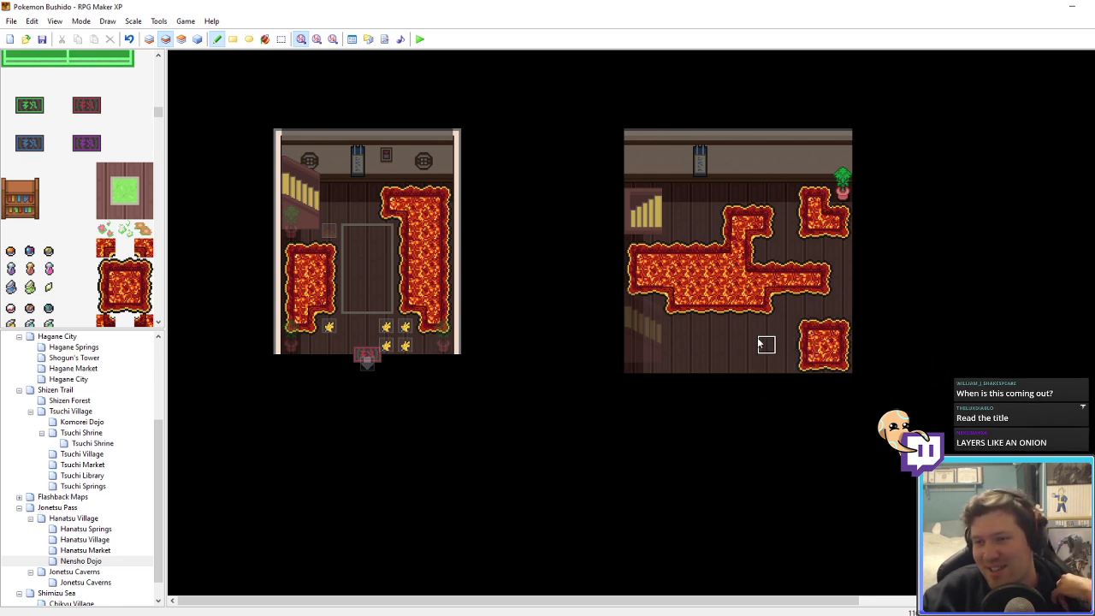
pyautogui.moveTo(806, 331)
pyautogui.mouseDown(button='right')
pyautogui.moveTo(845, 331)
pyautogui.moveTo(821, 329)
pyautogui.mouseUp(button='right')
pyautogui.click(789, 347)
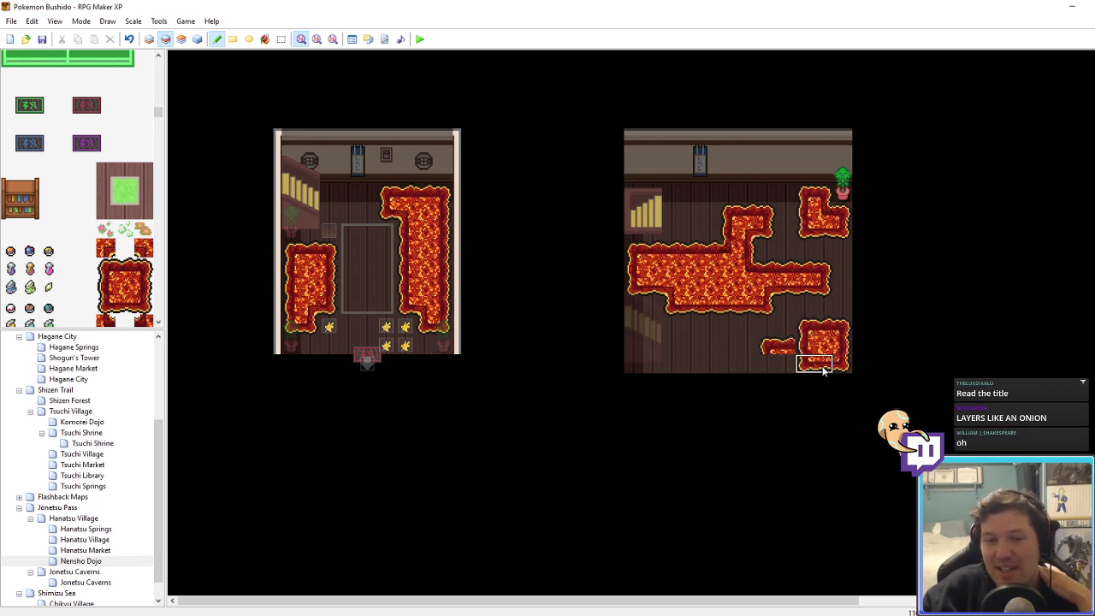
pyautogui.moveTo(823, 370); pyautogui.dragTo(777, 368)
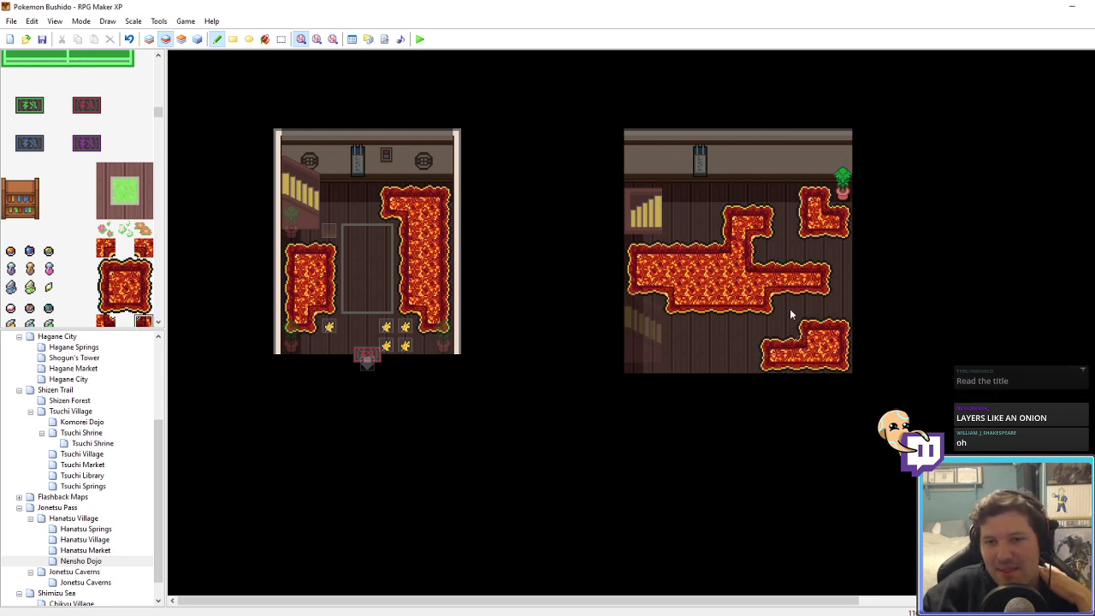
# Step: Try a copy of the potted plant on the floor south of the main pool, and remove it
pyautogui.moveTo(843, 193); pyautogui.dragTo(843, 175, button='right')
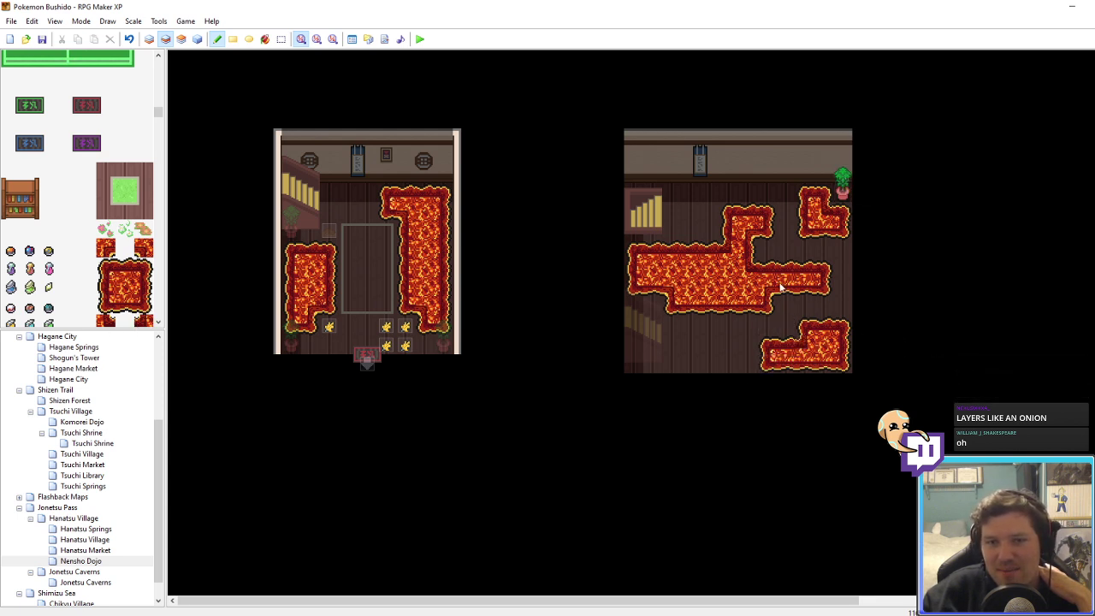
pyautogui.click(713, 349)
pyautogui.moveTo(771, 347); pyautogui.dragTo(785, 362, button='right')
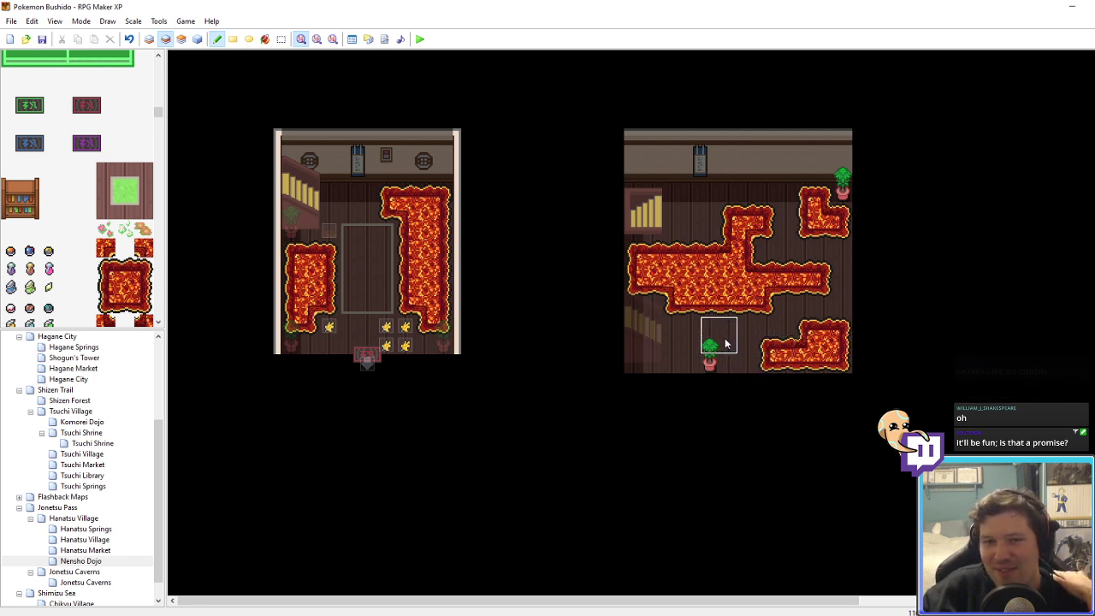
pyautogui.click(710, 360)
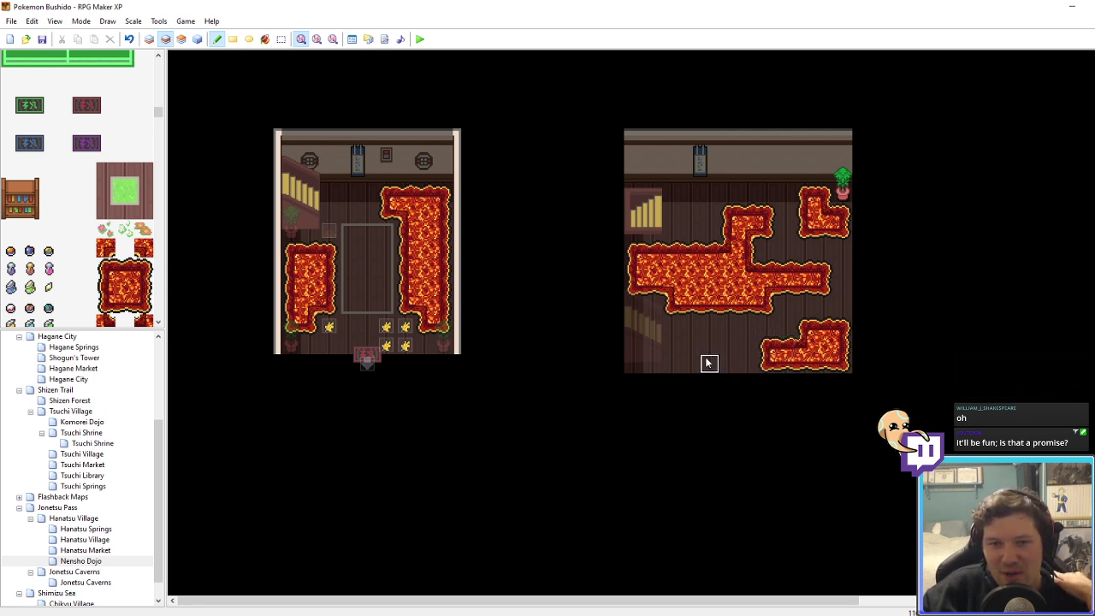
# Step: Add a two-tile-wide bump to the main pool's southern edge using corner tiles, and shift it one tile west
pyautogui.click(106, 248)
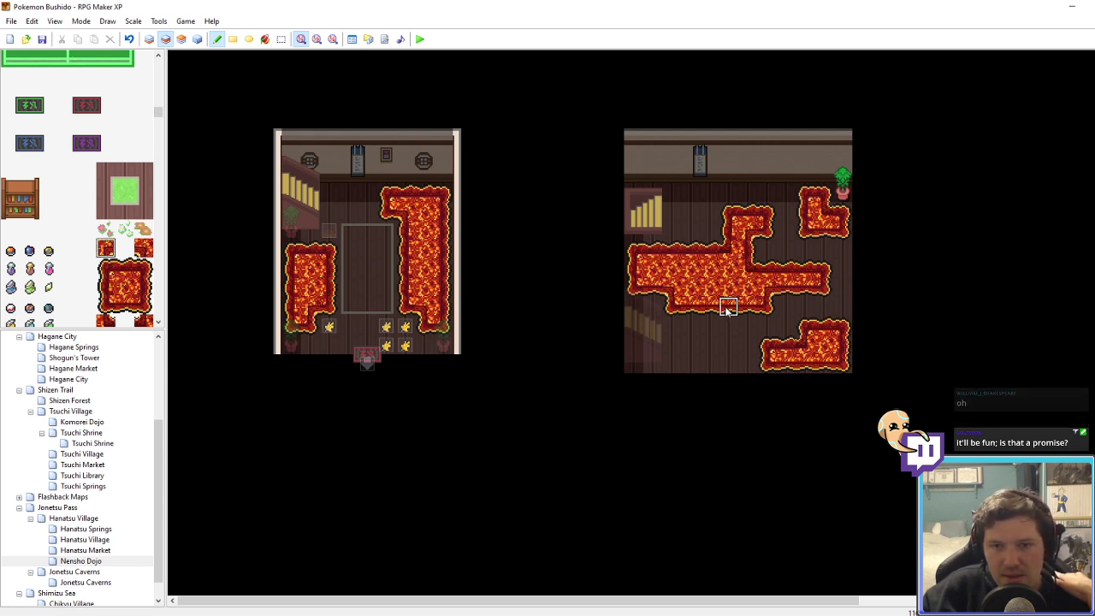
pyautogui.click(140, 250)
pyautogui.click(710, 310)
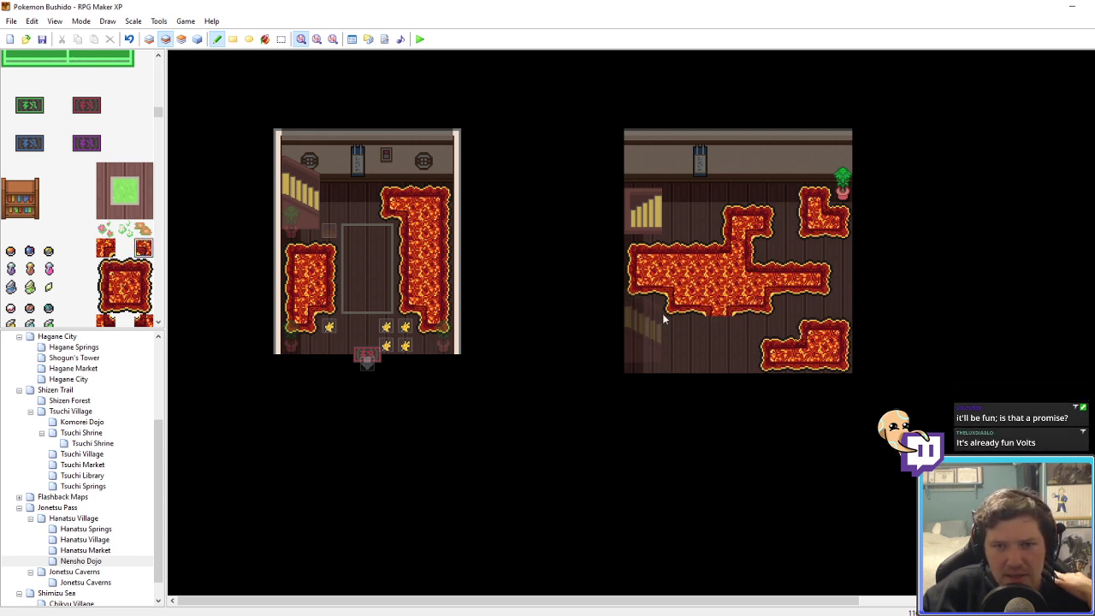
pyautogui.click(104, 307)
pyautogui.click(711, 325)
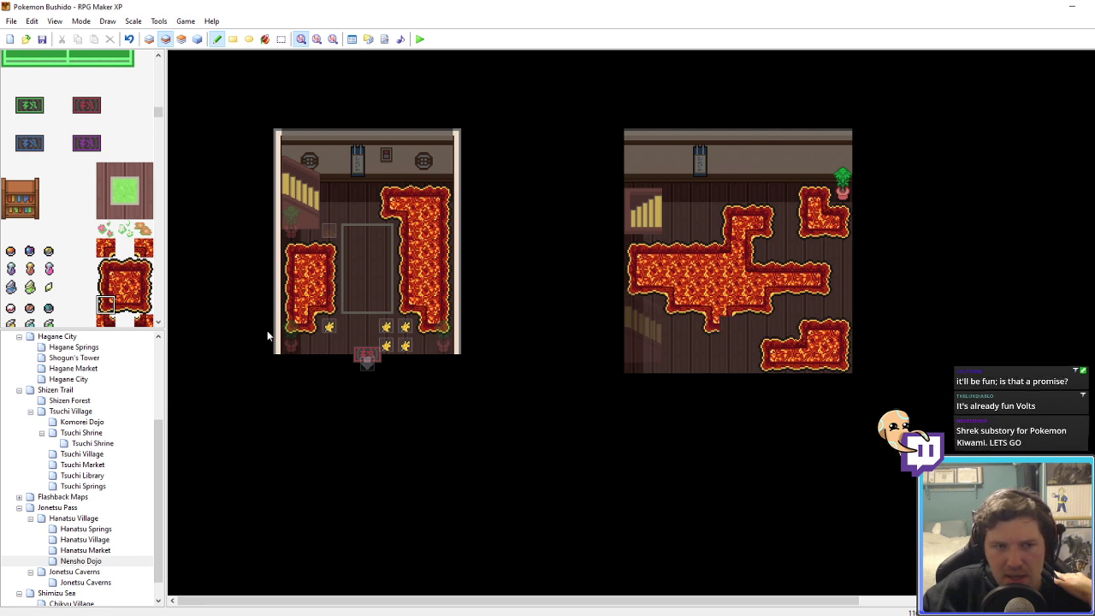
pyautogui.click(139, 306)
pyautogui.click(731, 328)
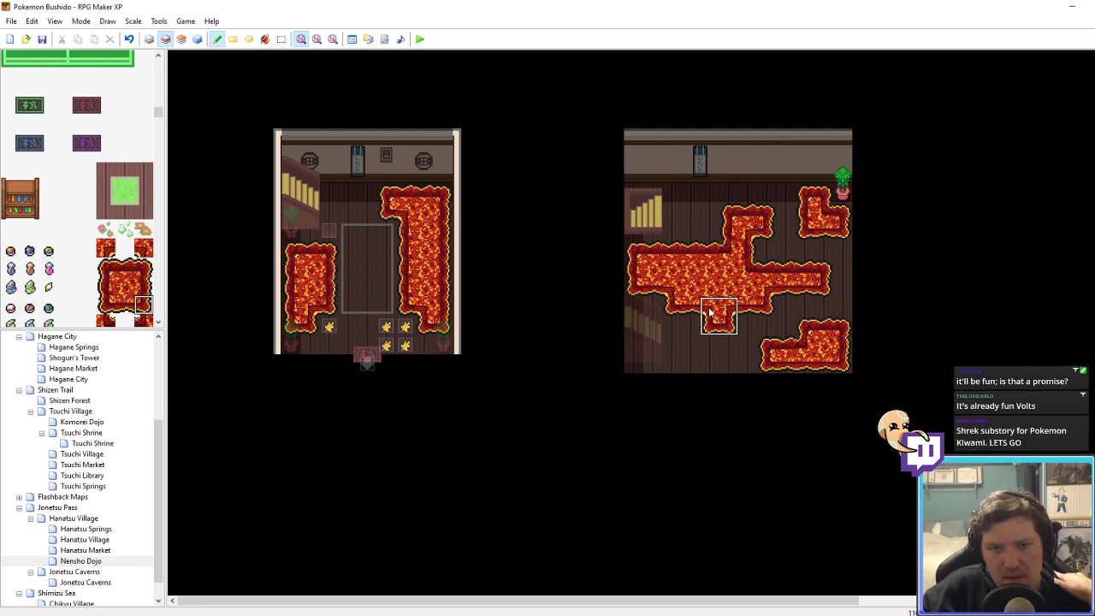
pyautogui.moveTo(709, 309); pyautogui.dragTo(743, 329, button='right')
pyautogui.click(735, 331)
pyautogui.rightClick(733, 367)
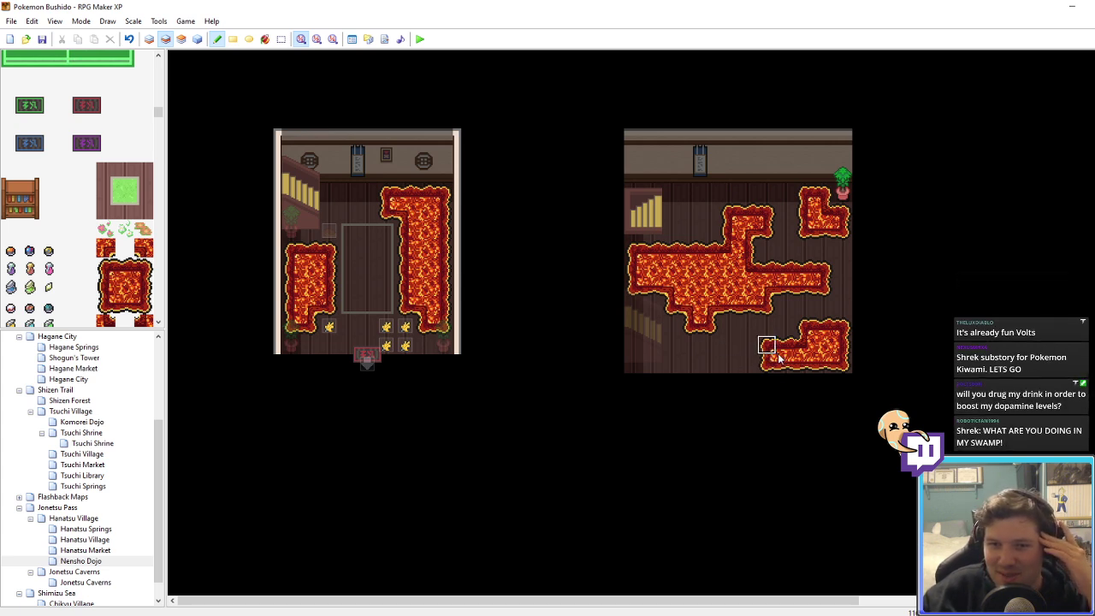
# Step: Try lengthening the southeast pool's lower arm one tile westward, and undo it
pyautogui.moveTo(777, 354); pyautogui.dragTo(785, 362, button='right')
pyautogui.click(773, 361)
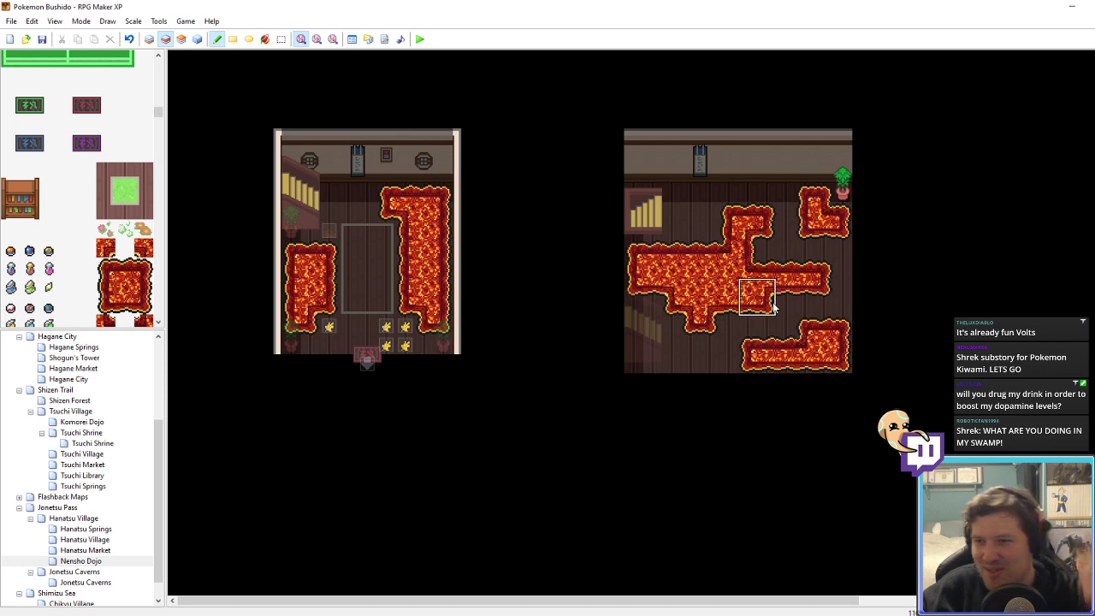
pyautogui.hotkey('ctrl', 'z')
# Step: On the third layer, place a copy of the northeast potted plant in the room's southeast corner
pyautogui.rightClick(844, 367)
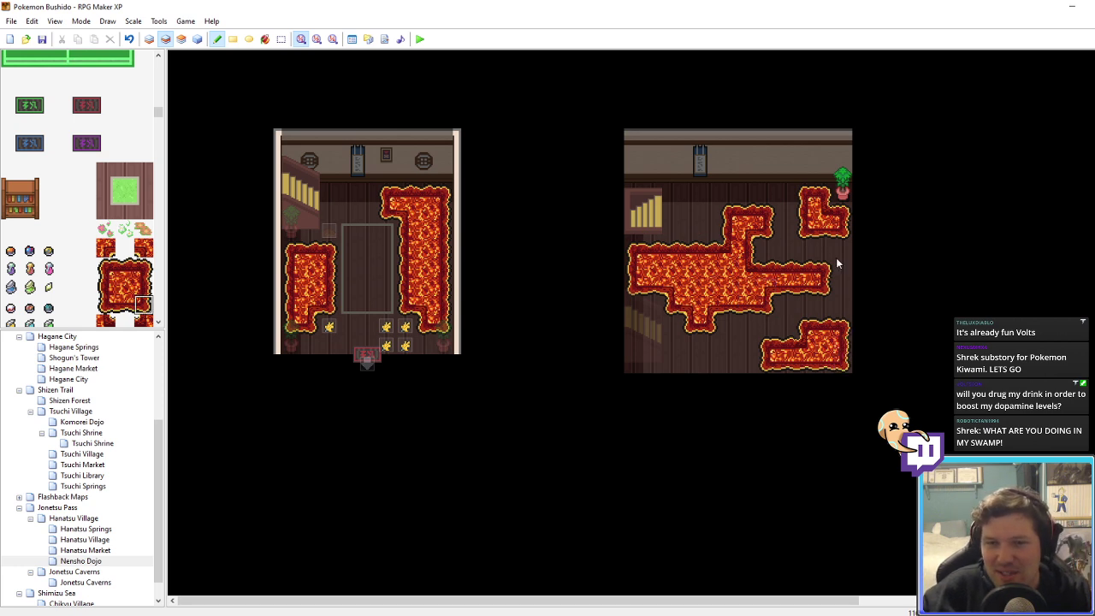
pyautogui.moveTo(843, 196); pyautogui.dragTo(845, 179, button='right')
pyautogui.rightClick(844, 177)
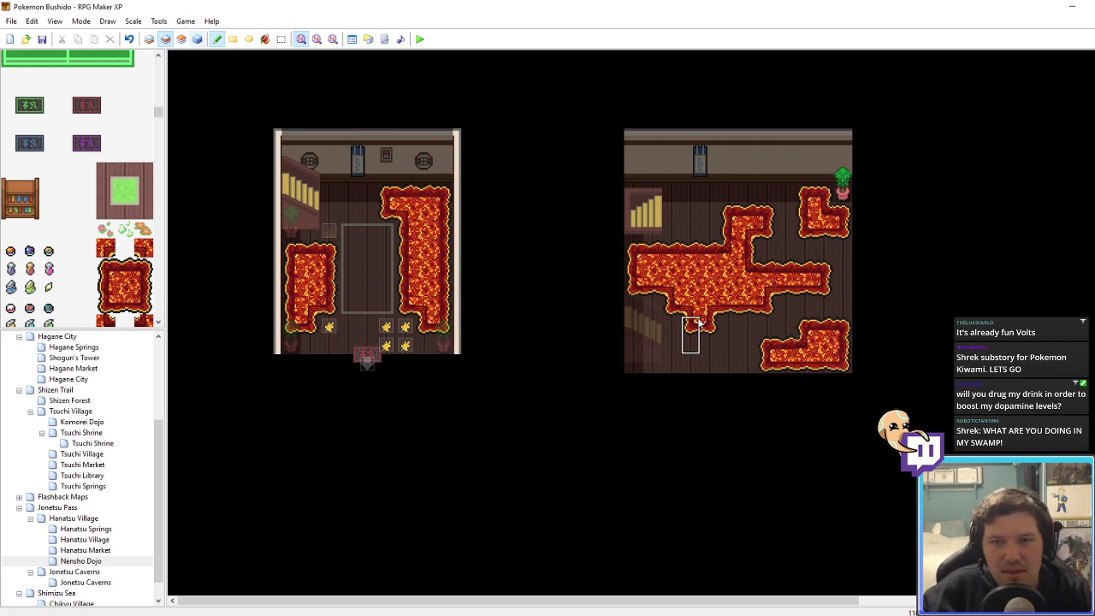
pyautogui.click(181, 38)
pyautogui.click(842, 354)
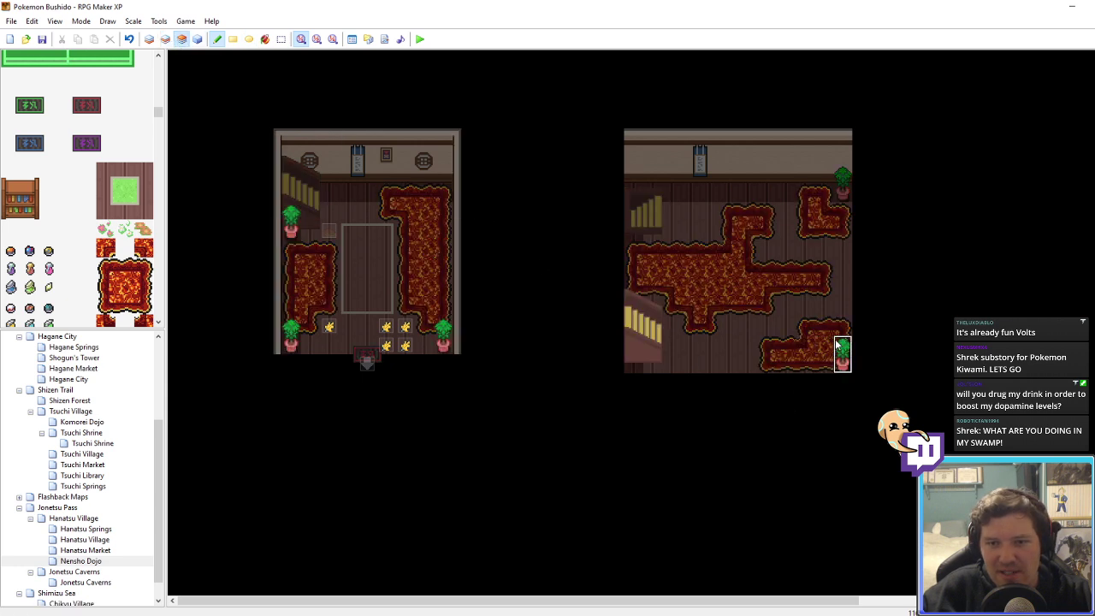
# Step: On the second layer, cut the southeast pool back around the corner plant using lava corner tiles, and check the full map
pyautogui.click(165, 39)
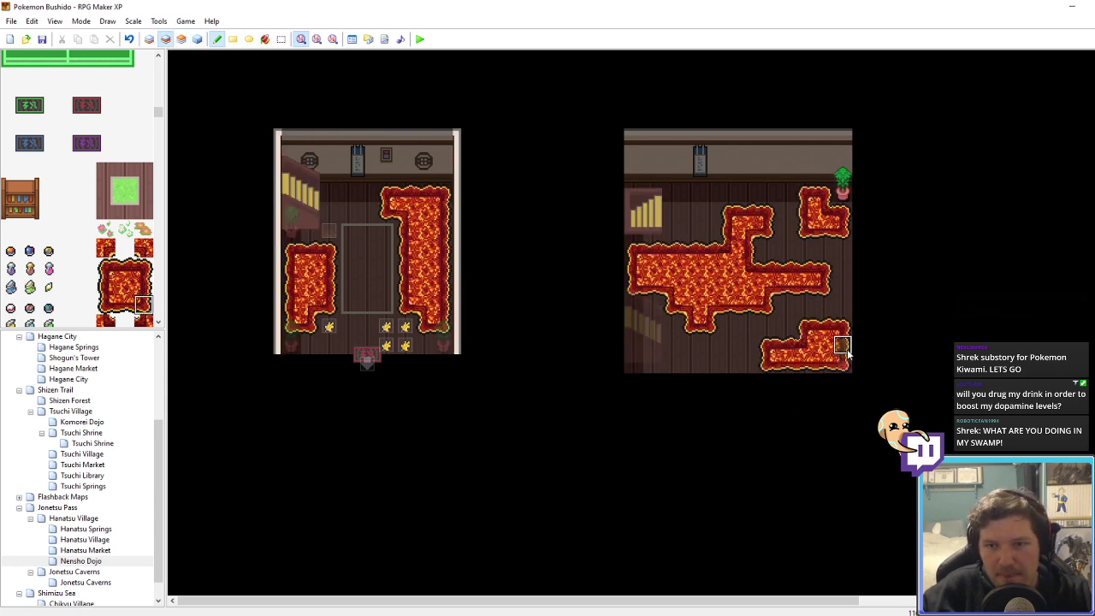
pyautogui.rightClick(843, 365)
pyautogui.click(825, 365)
pyautogui.rightClick(827, 308)
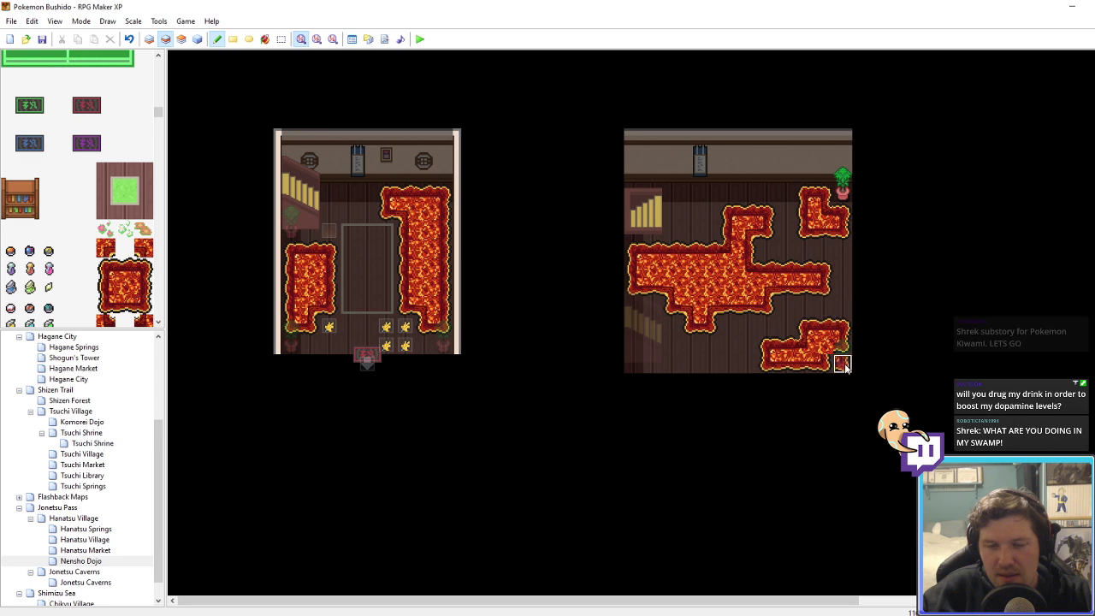
pyautogui.click(844, 365)
pyautogui.rightClick(828, 363)
pyautogui.rightClick(843, 293)
pyautogui.click(844, 365)
pyautogui.rightClick(767, 292)
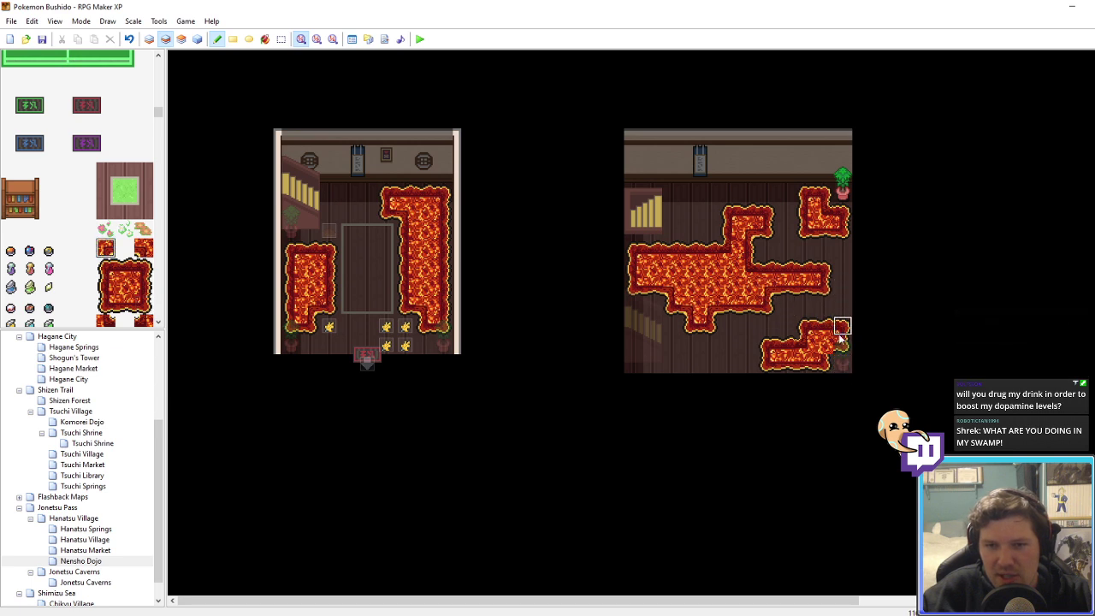
pyautogui.click(825, 345)
pyautogui.press('F8')
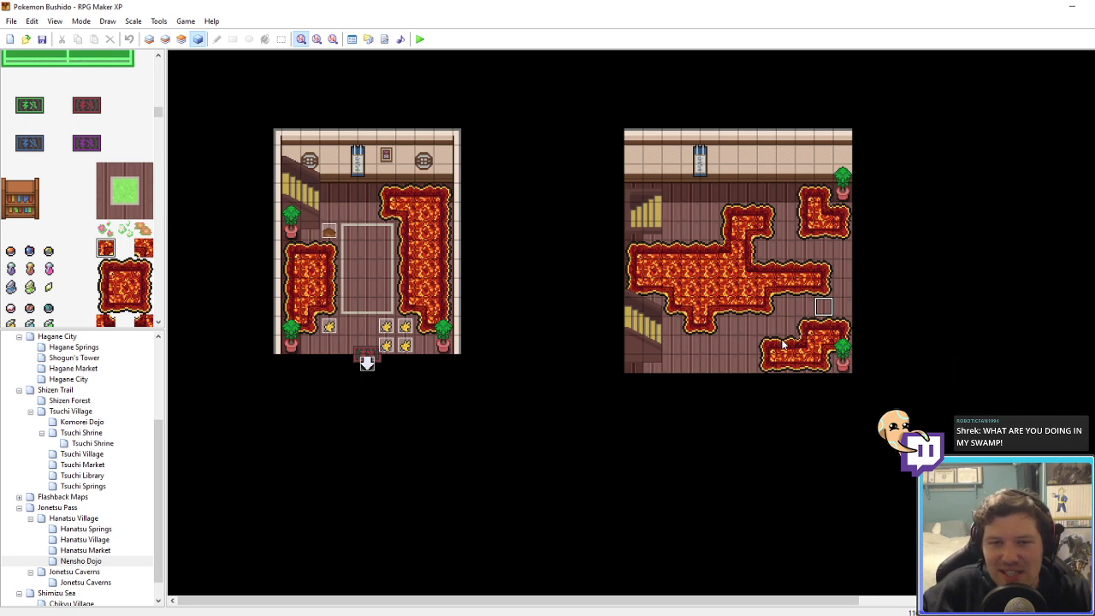
# Step: On the second layer, remove the bump from the main pool's southern edge and restore the straight lower border
pyautogui.click(165, 38)
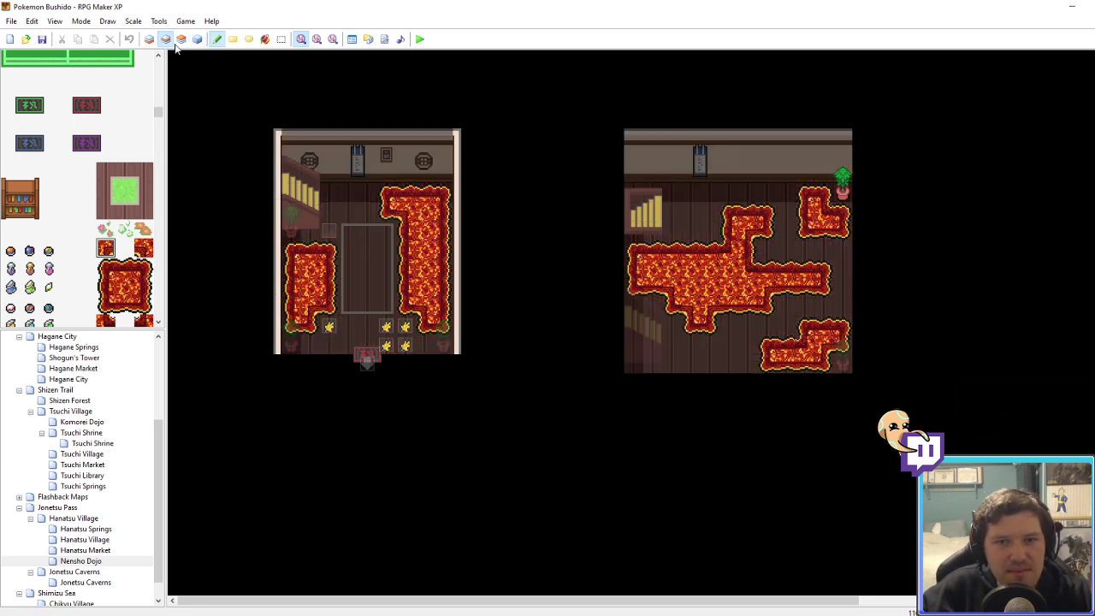
pyautogui.rightClick(725, 308)
pyautogui.moveTo(693, 310)
pyautogui.mouseDown()
pyautogui.moveTo(709, 342)
pyautogui.moveTo(734, 323)
pyautogui.mouseUp()
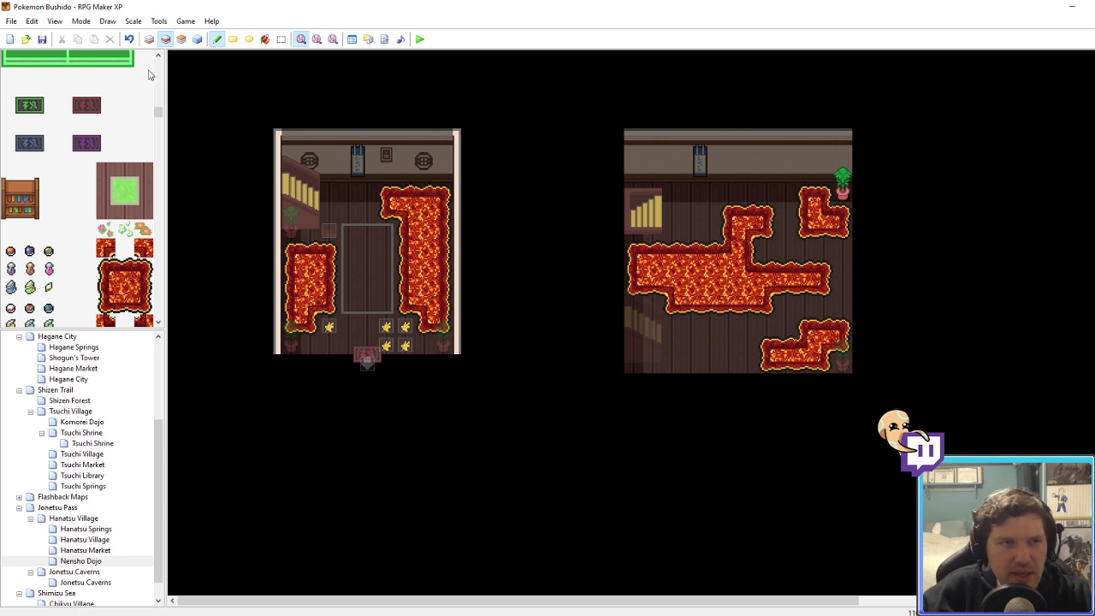
# Step: On the first layer, place the 3×3-tile white-framed floor pattern south of the main pool, east of the southwest staircase
pyautogui.click(148, 40)
pyautogui.scroll(14, 126, 190)
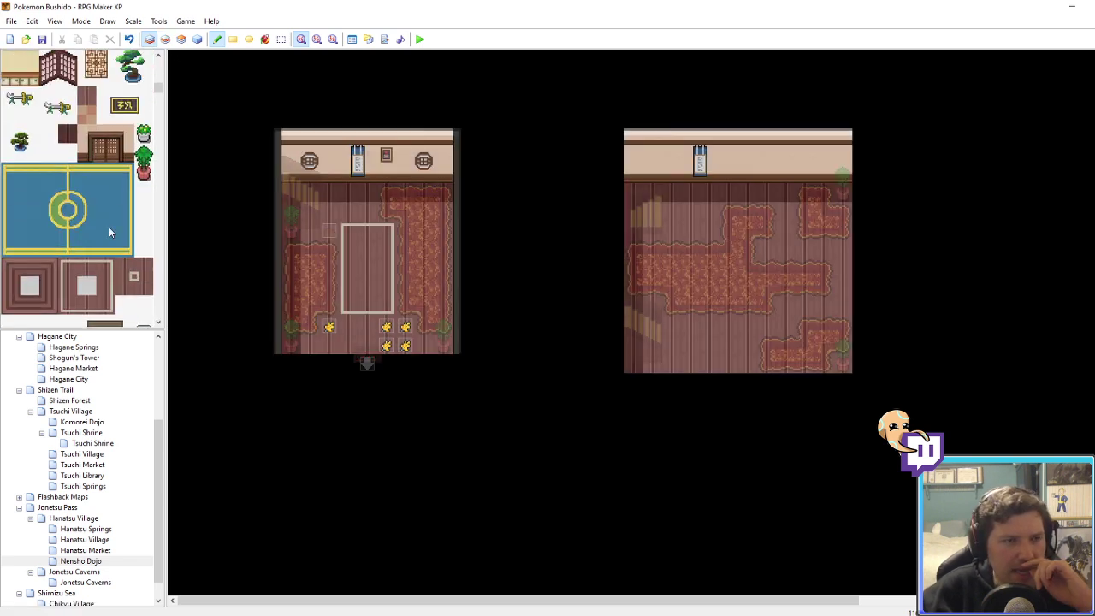
pyautogui.scroll(-2, 109, 227)
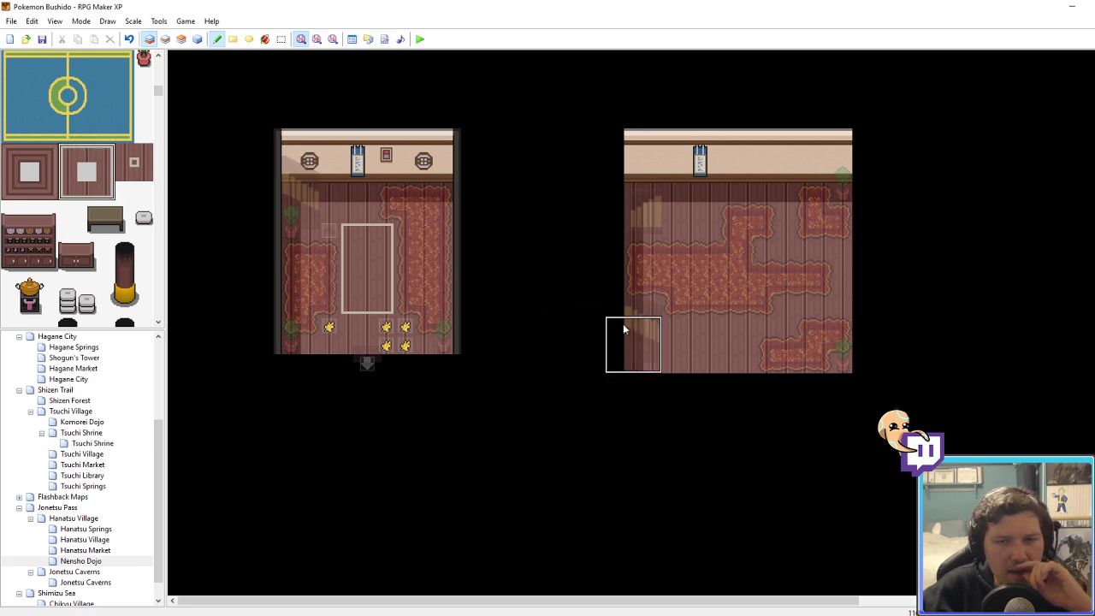
pyautogui.click(696, 328)
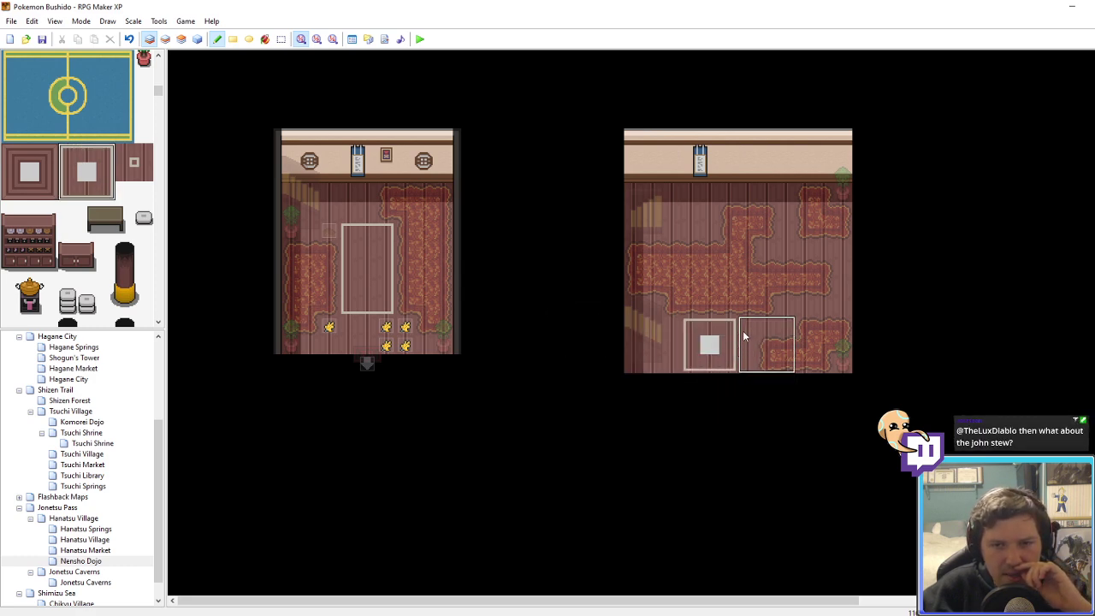
# Step: On the first layer, extend the white-framed floor one tile east and replace its white centre square with plain planks
pyautogui.rightClick(691, 346)
pyautogui.moveTo(725, 357); pyautogui.dragTo(712, 329, button='right')
pyautogui.click(724, 330)
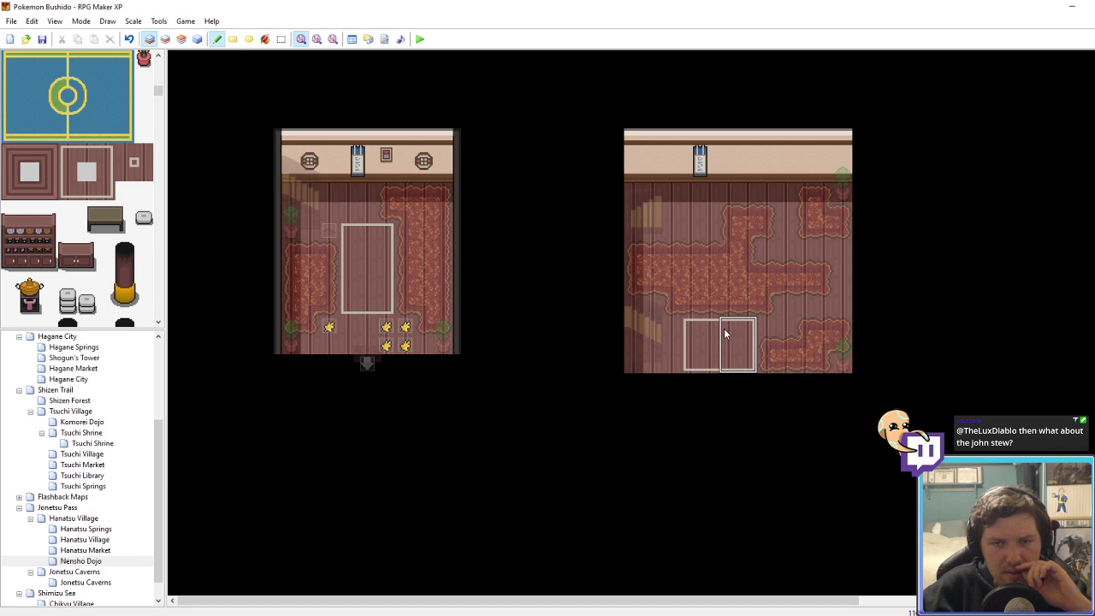
# Step: Shorten the framed floor to two tiles high, trim its western column to make it three tiles wide, and check the full map
pyautogui.moveTo(687, 365); pyautogui.dragTo(754, 363, button='right')
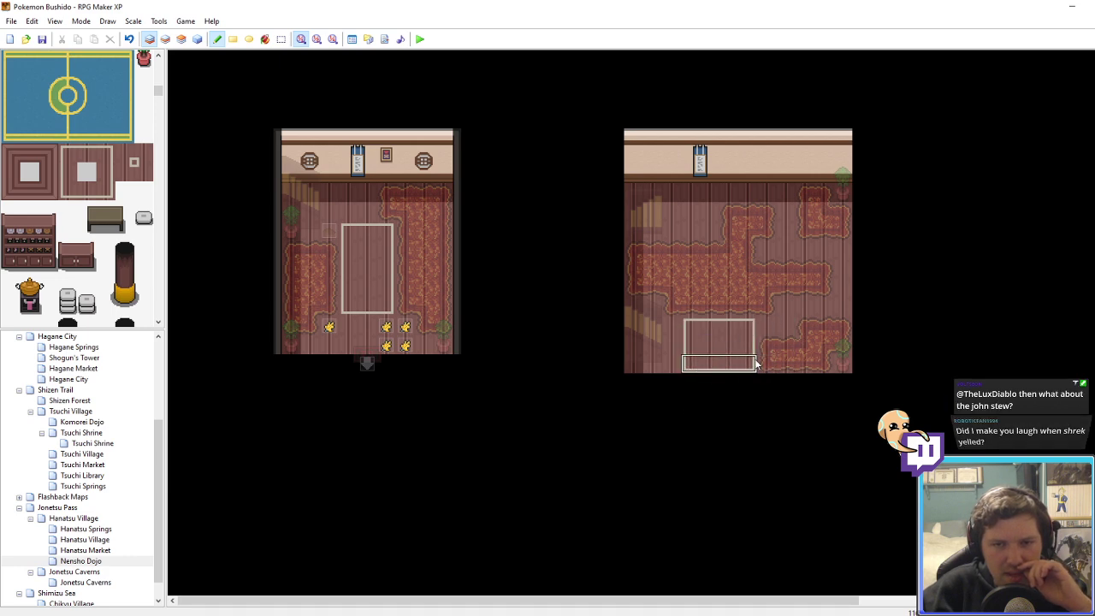
pyautogui.click(750, 349)
pyautogui.rightClick(787, 330)
pyautogui.moveTo(748, 362); pyautogui.dragTo(686, 370)
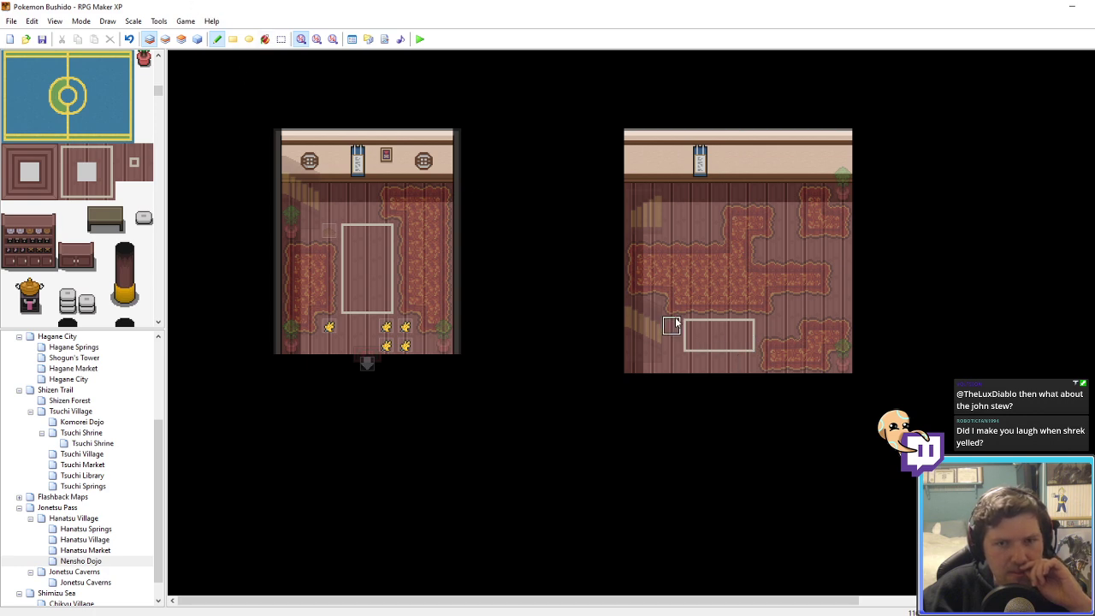
pyautogui.moveTo(693, 328); pyautogui.dragTo(676, 348, button='right')
pyautogui.click(686, 351)
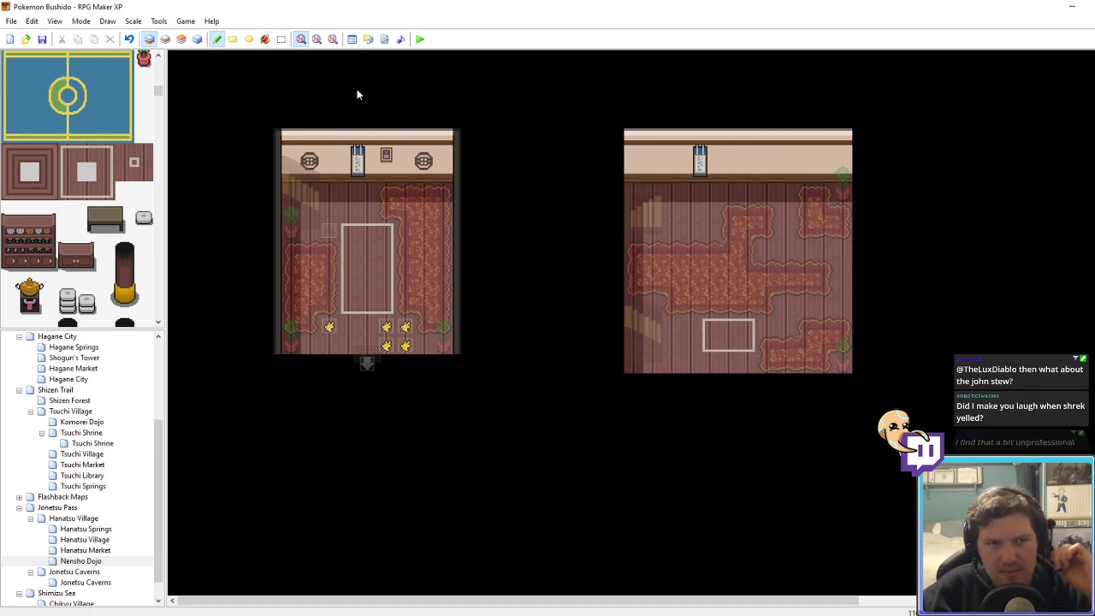
pyautogui.click(198, 39)
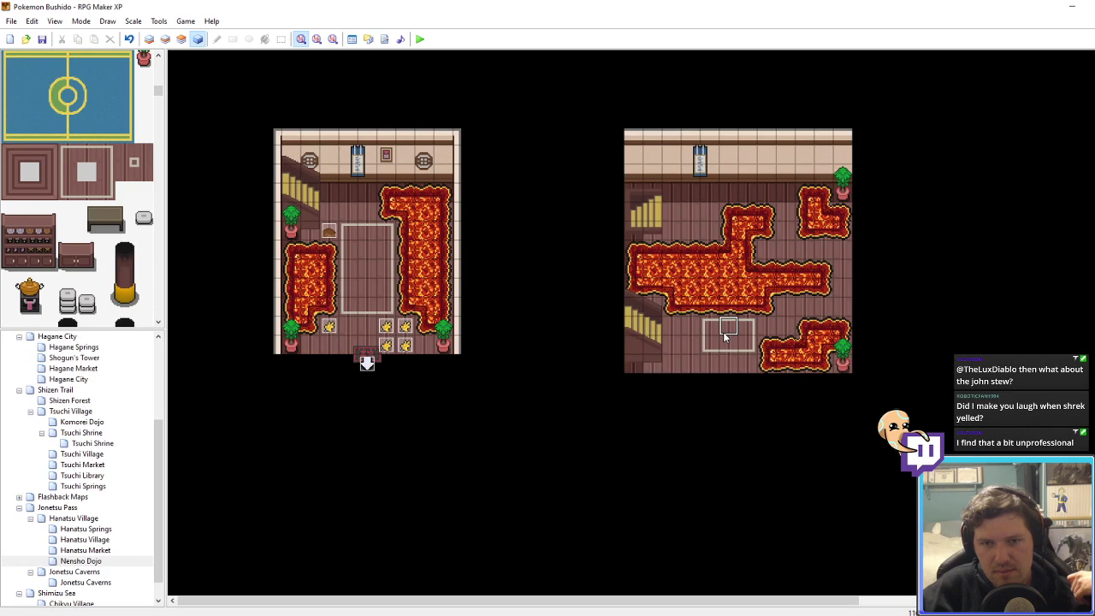
# Step: On the first layer, rebuild the white frame as 3×3 tiles, with side borders and plain floor in its middle row
pyautogui.click(149, 38)
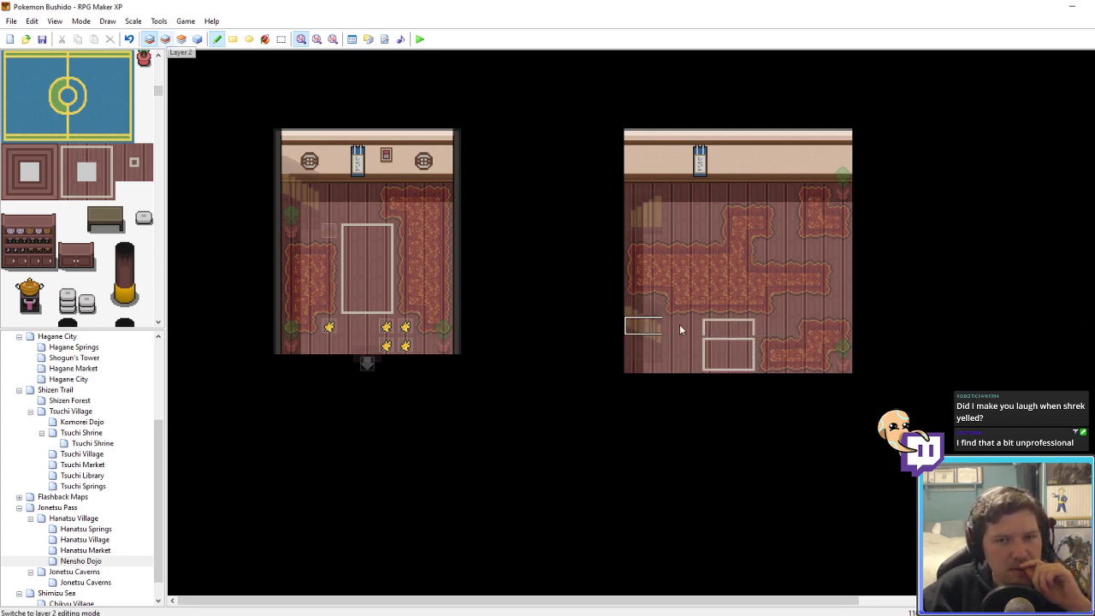
pyautogui.click(67, 172)
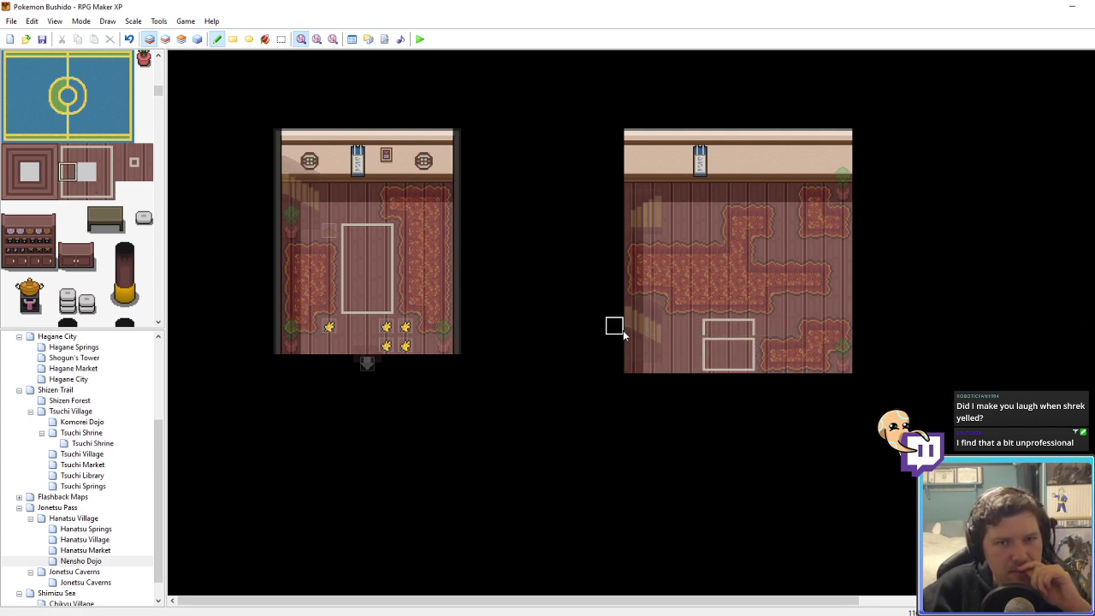
pyautogui.click(714, 347)
pyautogui.rightClick(791, 324)
pyautogui.click(733, 347)
pyautogui.click(119, 178)
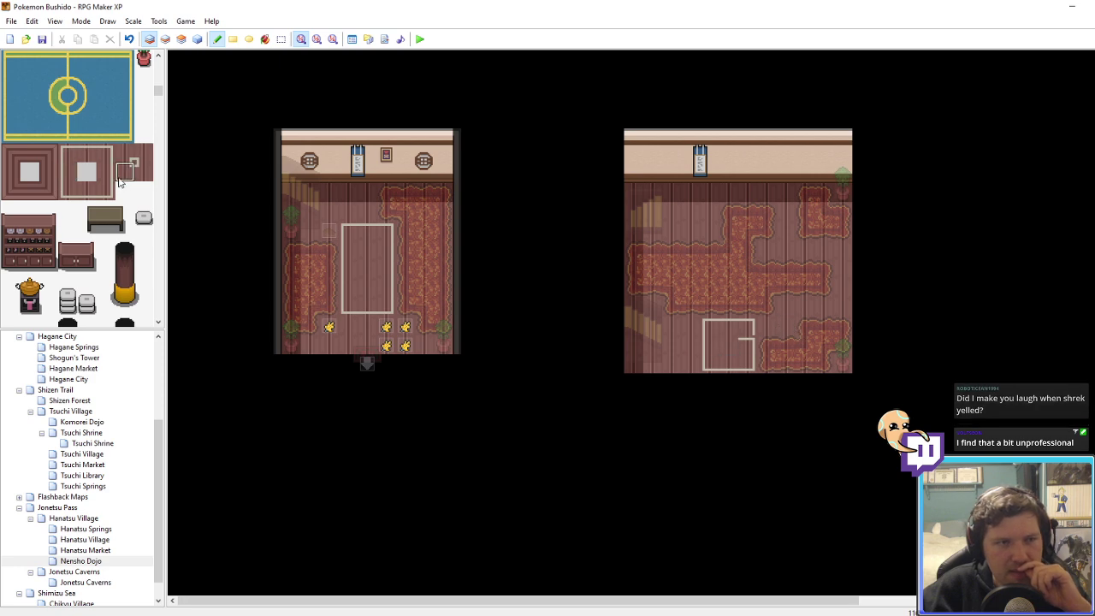
pyautogui.click(108, 177)
pyautogui.click(747, 350)
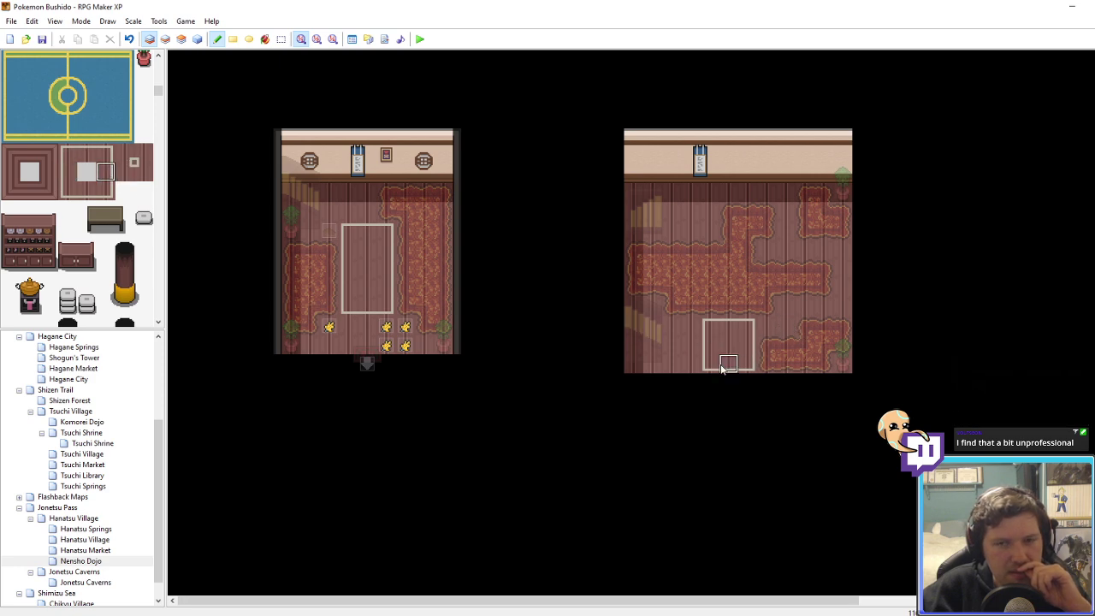
pyautogui.click(198, 39)
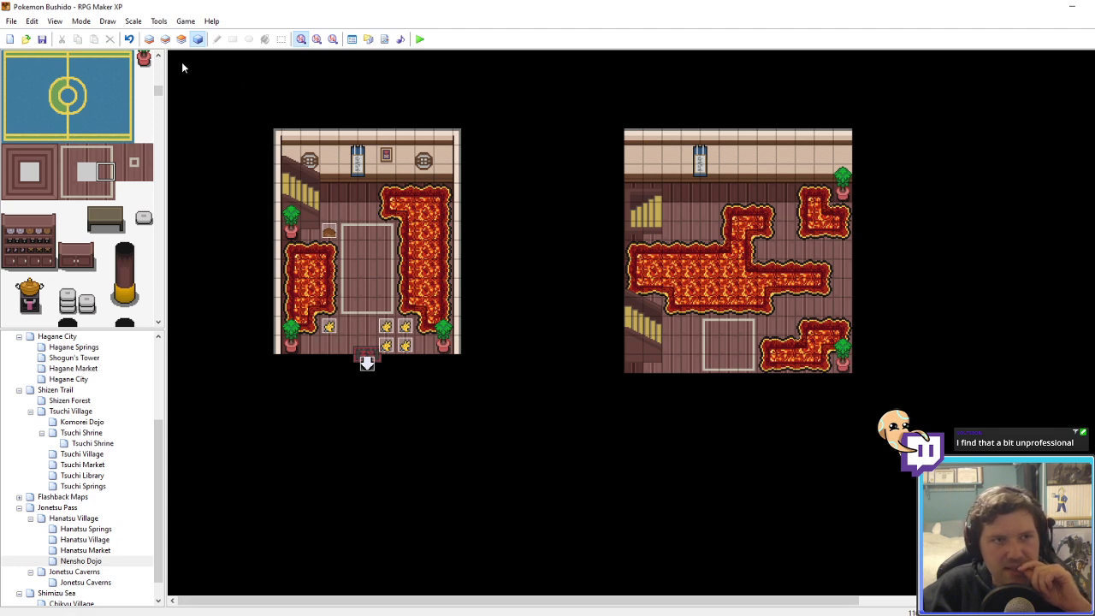
# Step: On the third layer, place potted plants in the southwest and southeast corners of the framed floor
pyautogui.click(182, 39)
pyautogui.click(747, 351)
pyautogui.click(709, 350)
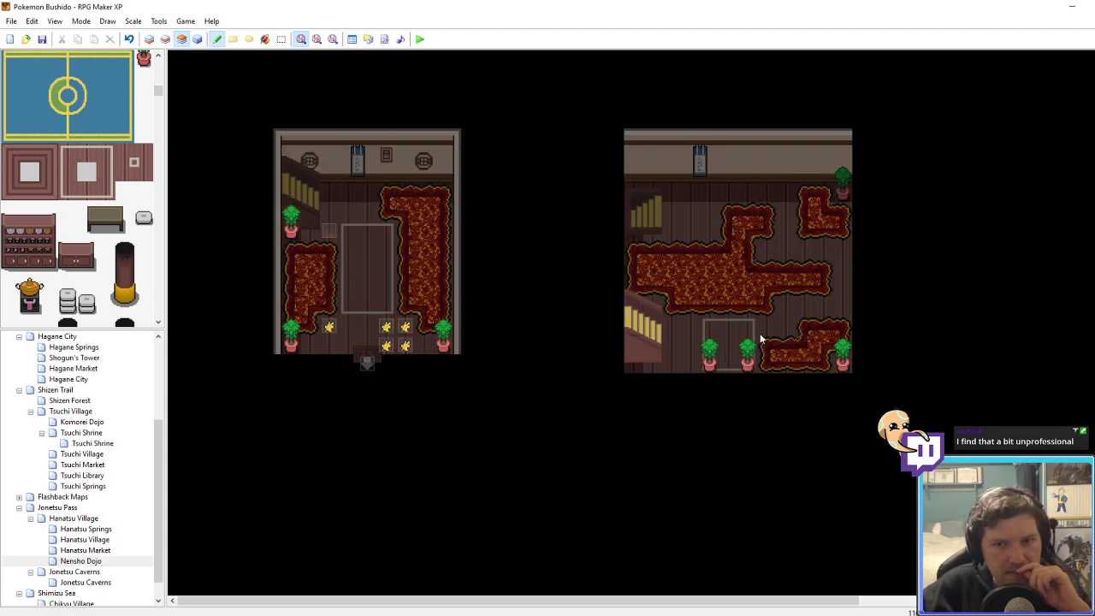
pyautogui.click(197, 40)
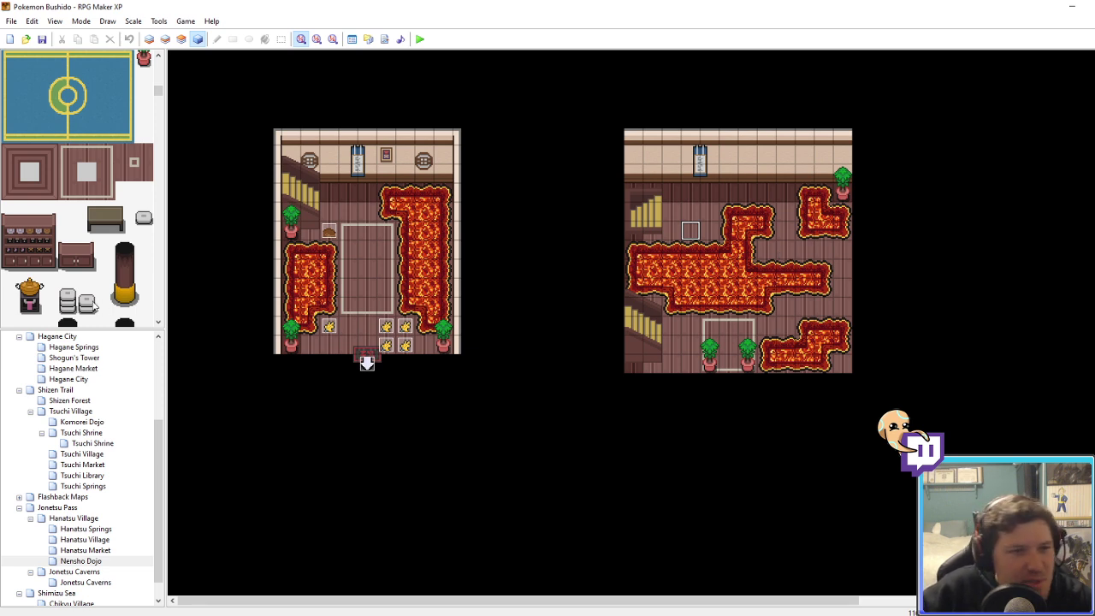
pyautogui.scroll(-10, 92, 278)
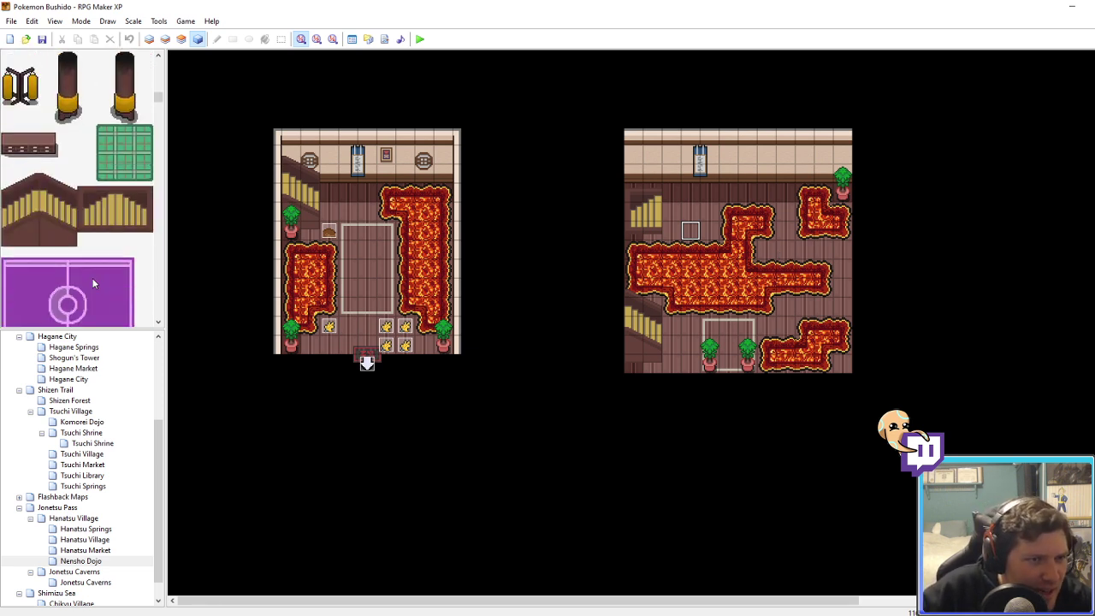
pyautogui.scroll(-3, 93, 278)
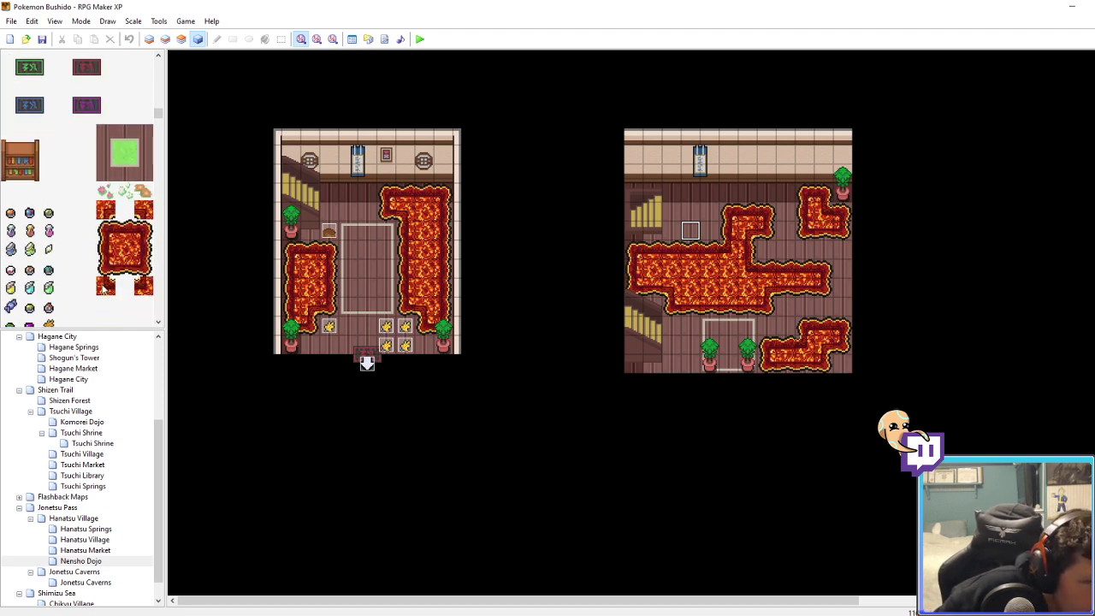
pyautogui.click(748, 268)
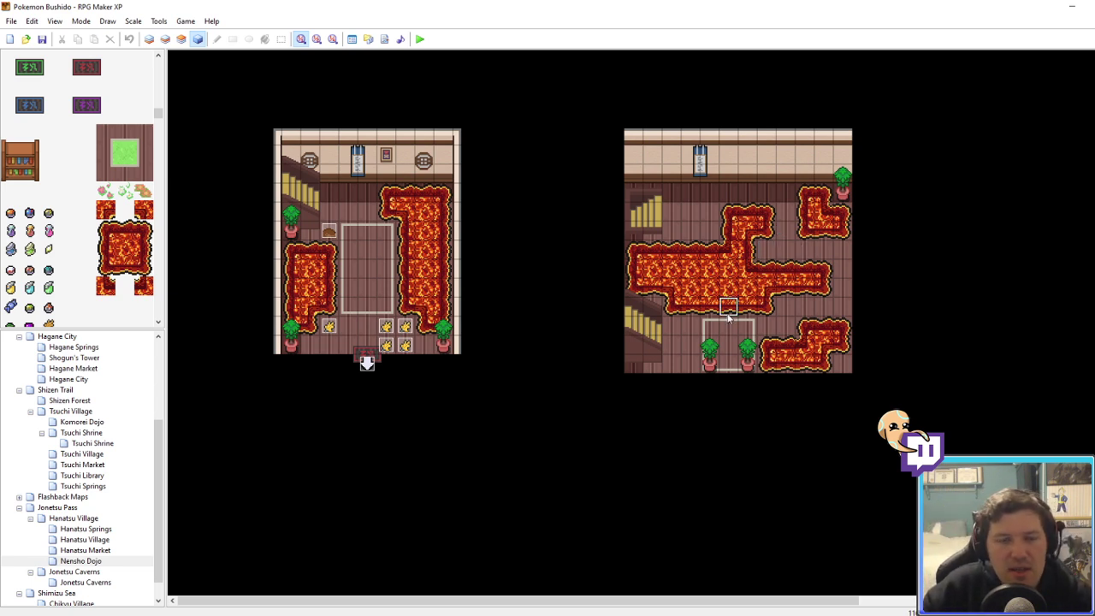
# Step: On the first layer, start a third room east of the second one by copying the first room's wall and the plank floor
pyautogui.click(149, 38)
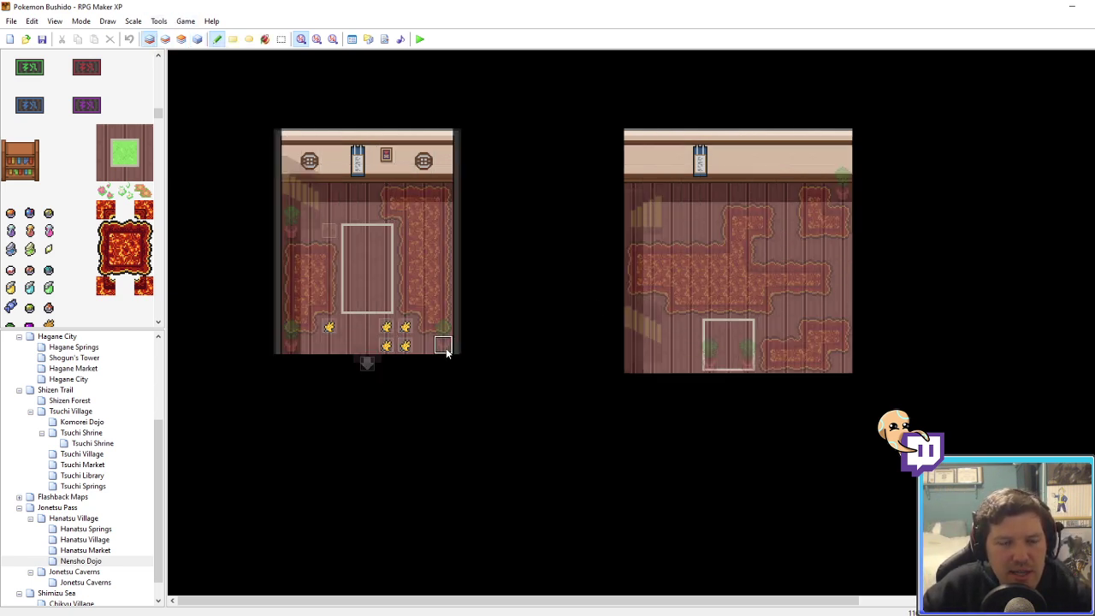
pyautogui.moveTo(289, 141); pyautogui.dragTo(662, 156)
pyautogui.moveTo(772, 249)
pyautogui.mouseDown()
pyautogui.moveTo(741, 344)
pyautogui.moveTo(723, 325)
pyautogui.moveTo(723, 257)
pyautogui.mouseUp()
pyautogui.moveTo(664, 162)
pyautogui.mouseDown(button='right')
pyautogui.moveTo(826, 239)
pyautogui.moveTo(816, 240)
pyautogui.moveTo(797, 142)
pyautogui.mouseUp(button='right')
pyautogui.click(816, 232)
# Step: Widen the third room eastward to ten tiles and cover its wall decorations with plain wall tiles
pyautogui.rightClick(818, 358)
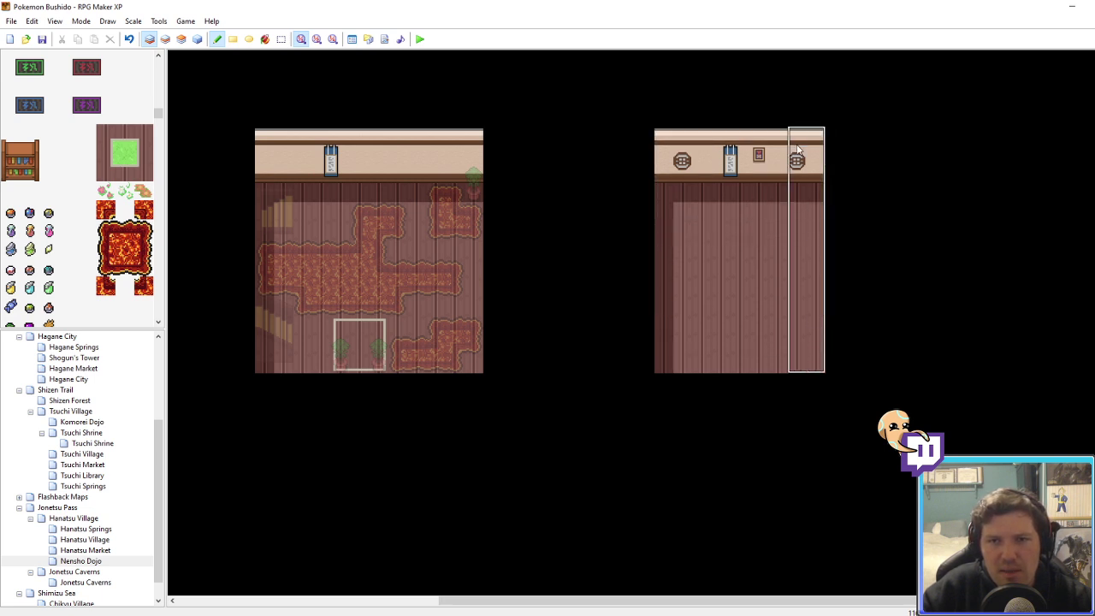
pyautogui.click(815, 142)
pyautogui.rightClick(797, 248)
pyautogui.moveTo(789, 172)
pyautogui.mouseDown()
pyautogui.moveTo(779, 163)
pyautogui.moveTo(832, 163)
pyautogui.moveTo(664, 163)
pyautogui.mouseUp()
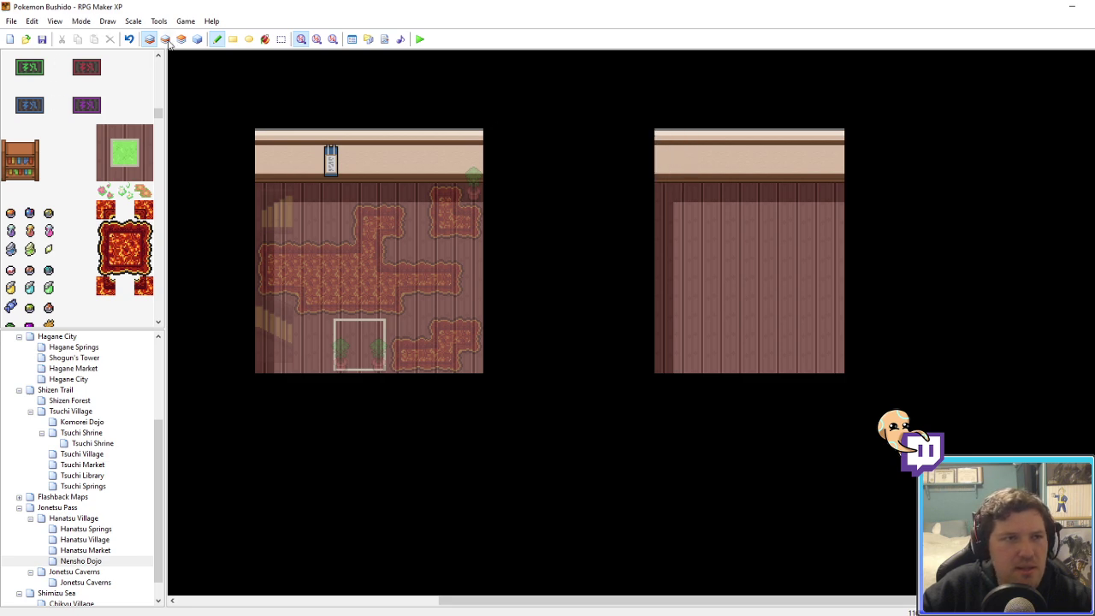
# Step: Place the 7×5-tile red battle court on the third room's floor, and extend the room one column east to centre it
pyautogui.scroll(-5, 93, 239)
pyautogui.scroll(15, 92, 227)
pyautogui.scroll(-1, 94, 226)
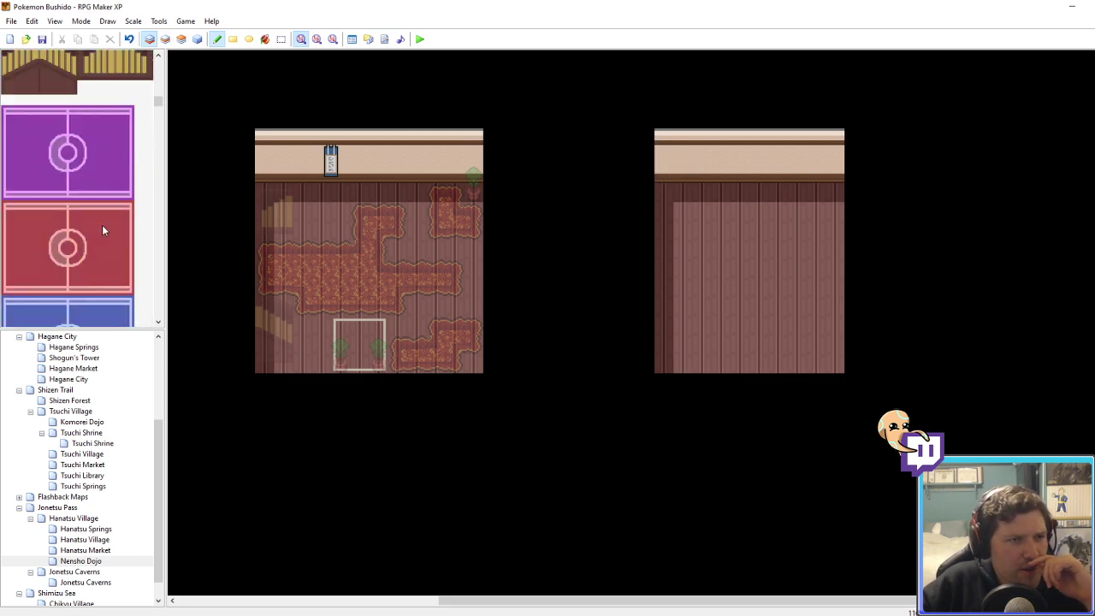
pyautogui.moveTo(130, 289); pyautogui.dragTo(15, 217)
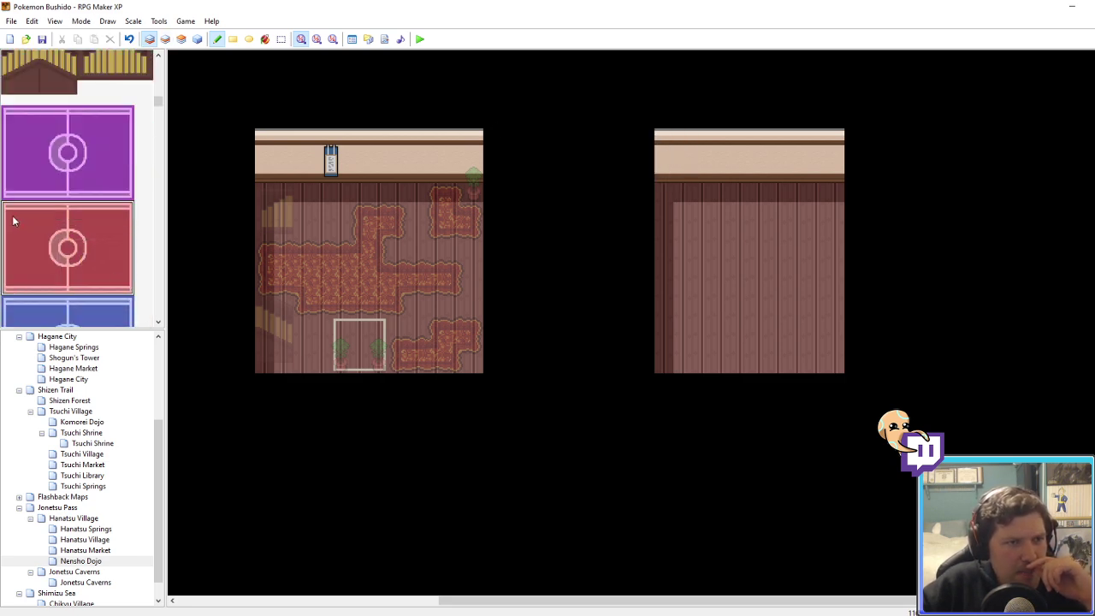
pyautogui.click(708, 206)
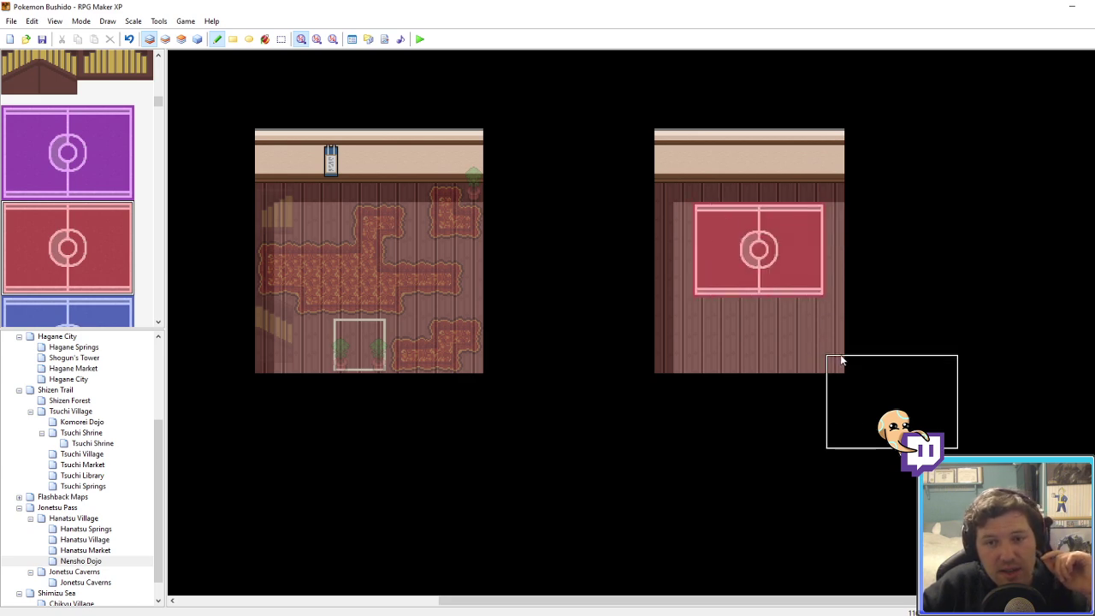
pyautogui.moveTo(842, 363); pyautogui.dragTo(834, 146, button='right')
pyautogui.click(852, 143)
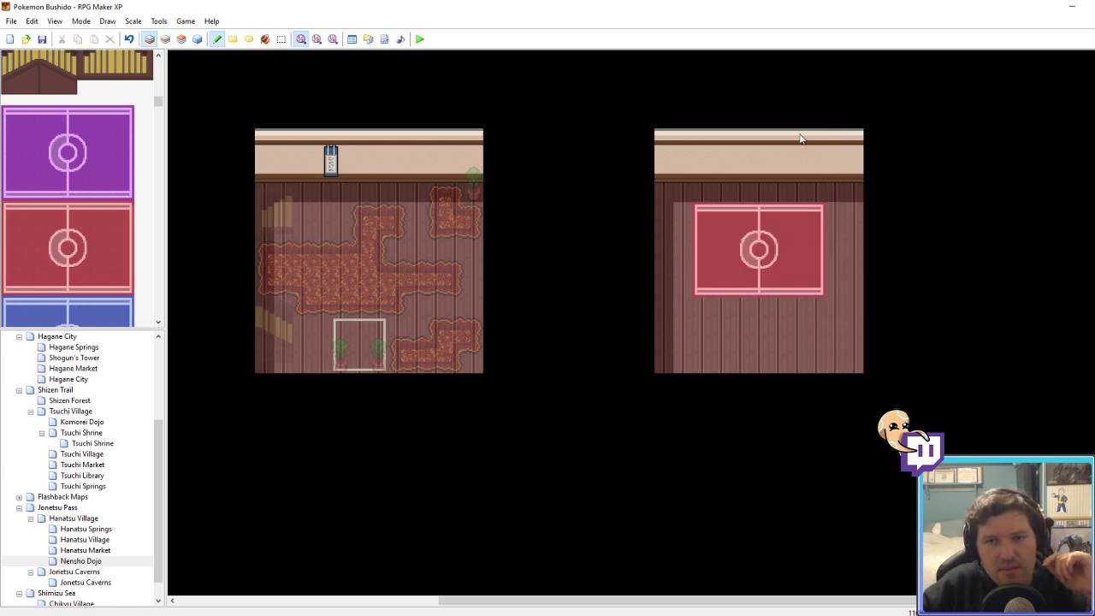
# Step: On layer 2, paint two lava pools, each five tiles wide and three tall, across the second room's lower floor with a one-tile gap
pyautogui.click(165, 39)
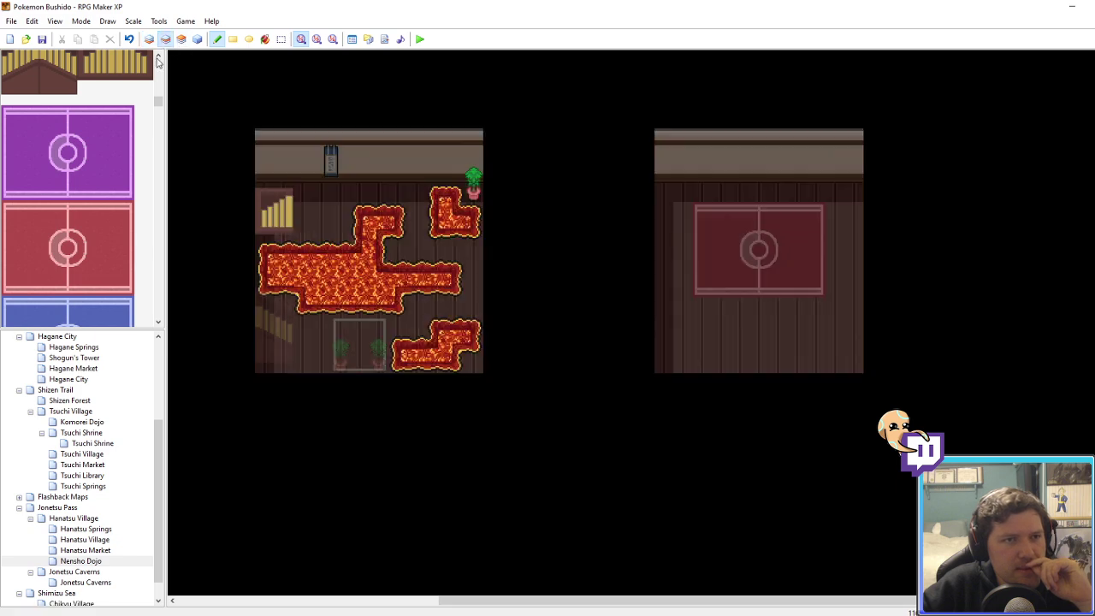
pyautogui.scroll(-5, 94, 197)
pyautogui.moveTo(107, 193); pyautogui.dragTo(141, 227)
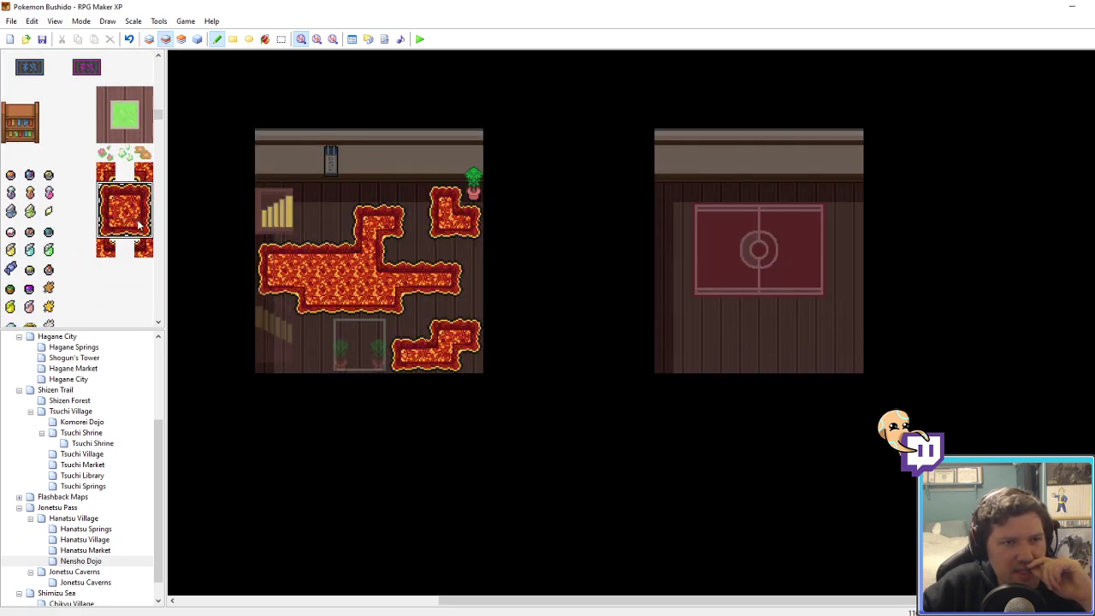
pyautogui.click(669, 327)
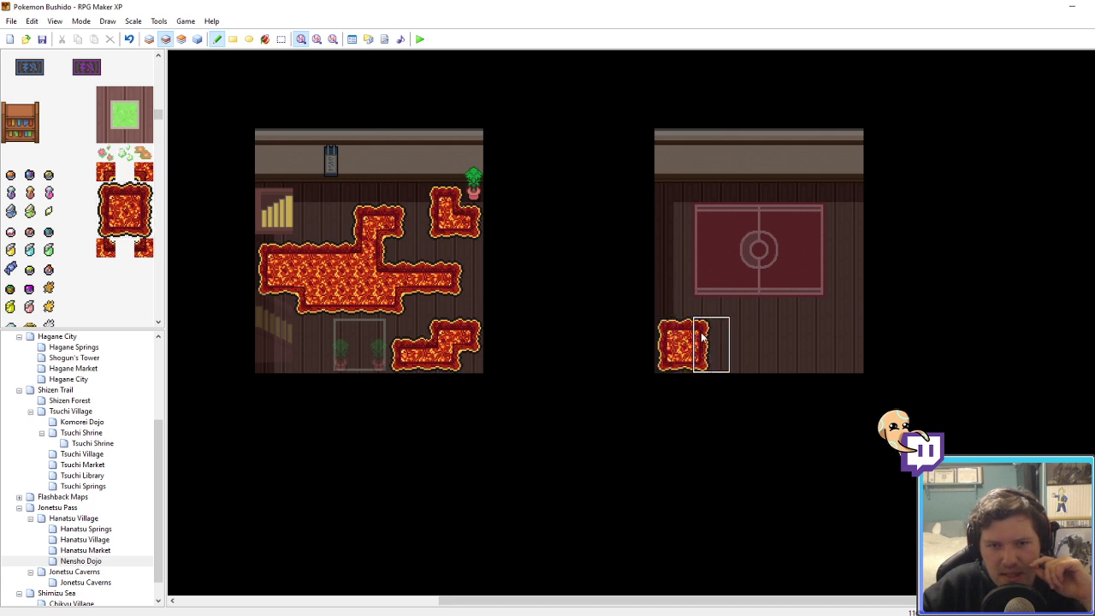
pyautogui.click(702, 334)
pyautogui.moveTo(715, 344); pyautogui.dragTo(672, 330, button='right')
pyautogui.rightClick(712, 366)
pyautogui.click(803, 330)
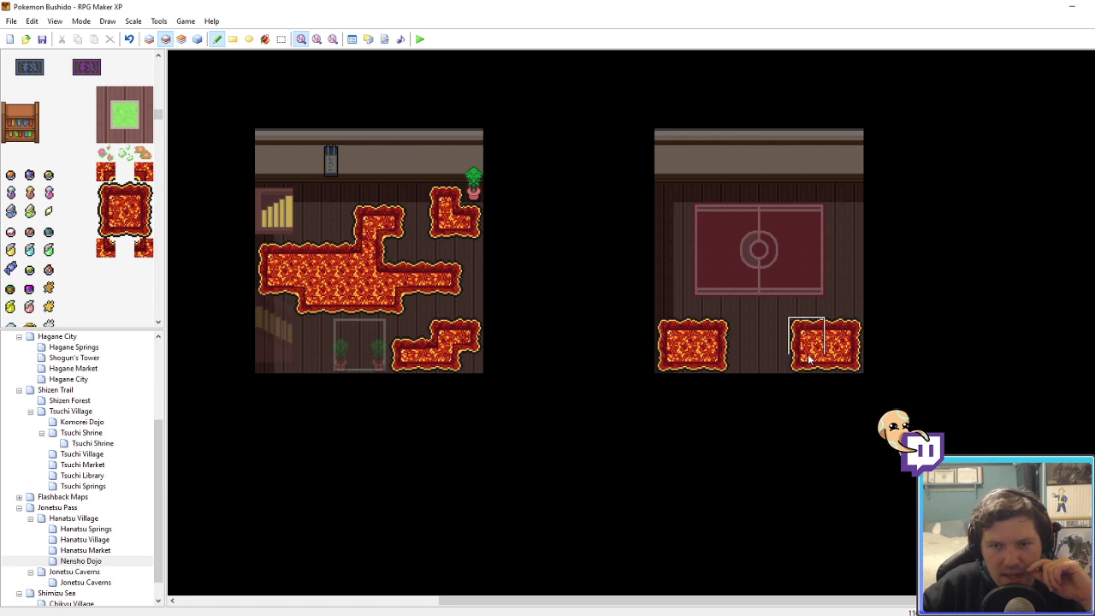
pyautogui.click(791, 351)
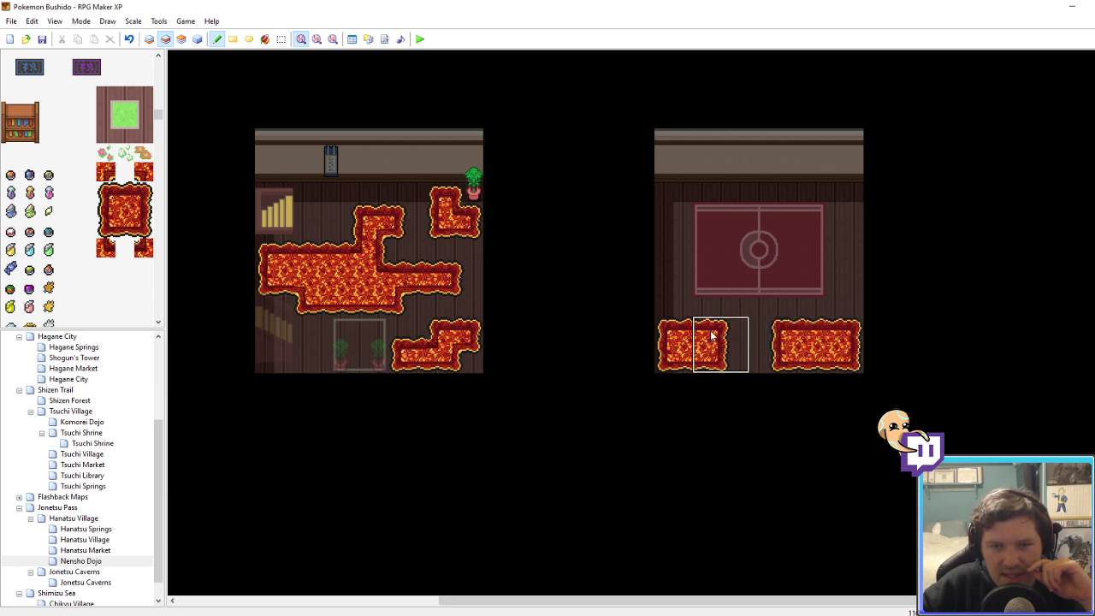
pyautogui.click(729, 351)
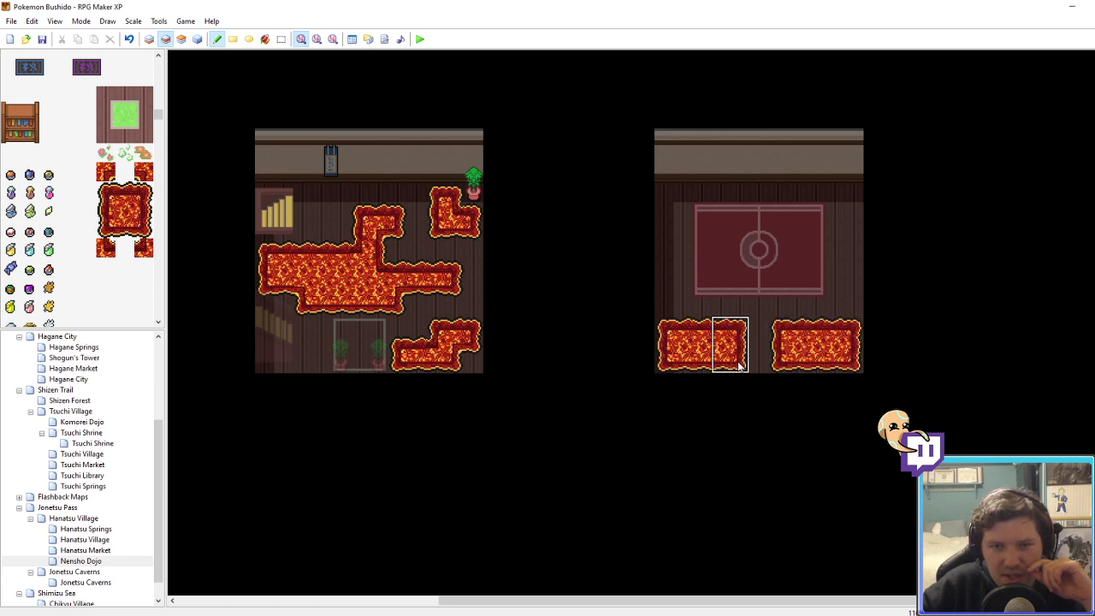
# Step: On layer 1, extend the second room's wooden floor three rows downward by copying its existing floor rows
pyautogui.click(181, 38)
pyautogui.click(149, 39)
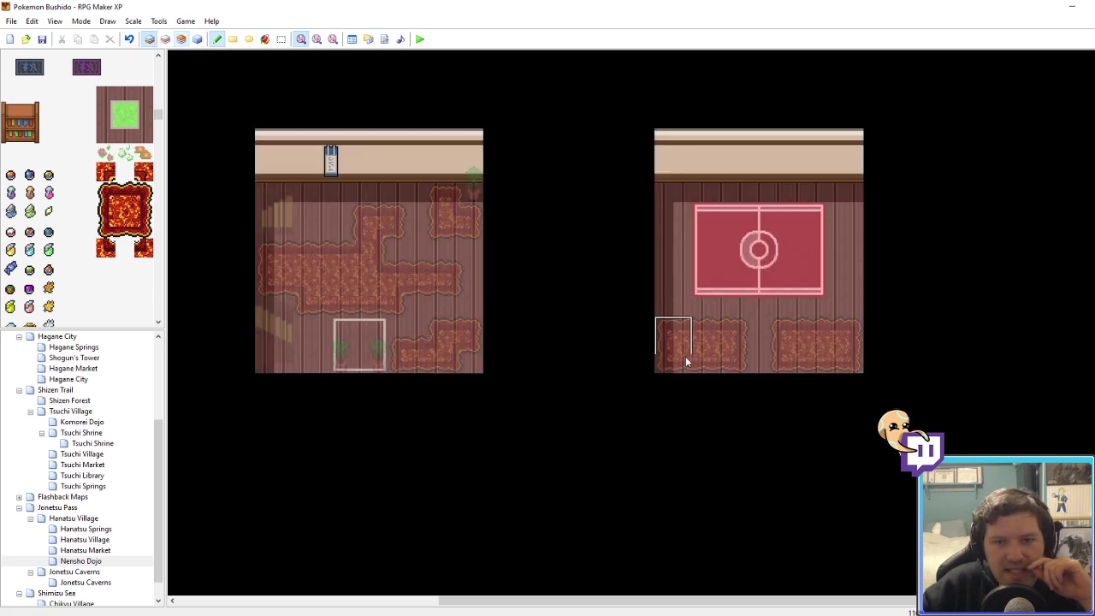
pyautogui.moveTo(664, 354); pyautogui.dragTo(856, 351, button='right')
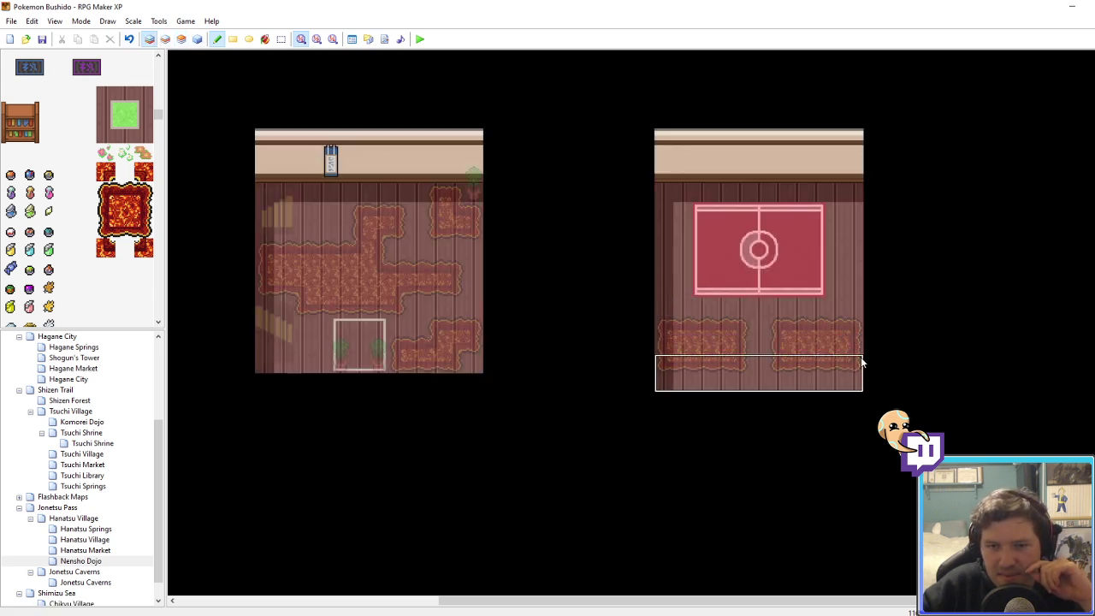
pyautogui.click(861, 385)
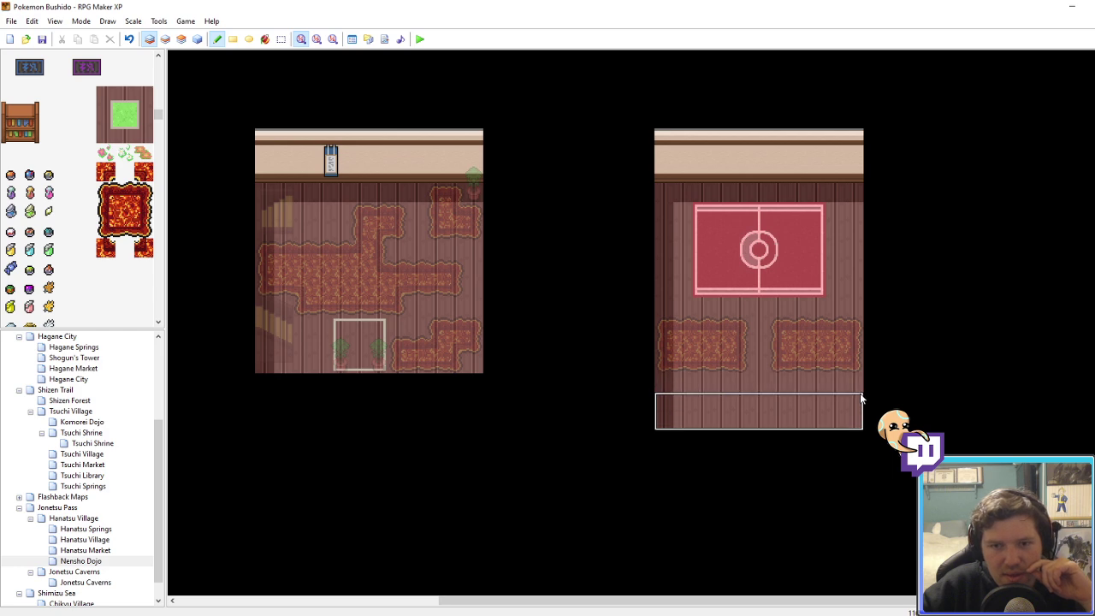
# Step: Place the right-descending half of the brown staircase on layer 2 in the second room's lower-left corner
pyautogui.click(165, 38)
pyautogui.scroll(-3, 137, 142)
pyautogui.scroll(10, 128, 171)
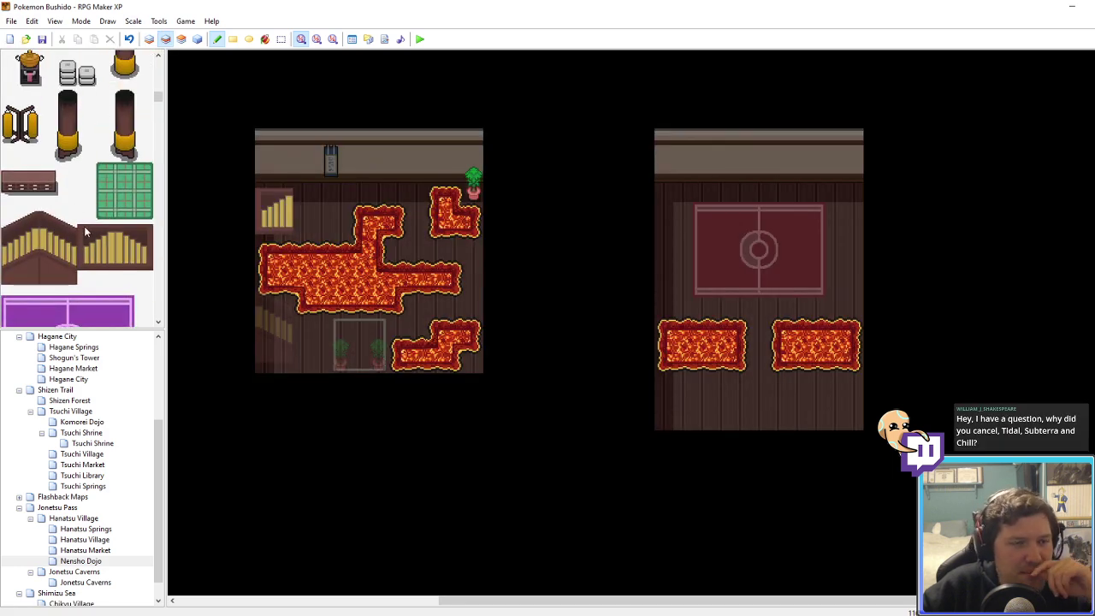
pyautogui.moveTo(101, 241); pyautogui.dragTo(101, 262)
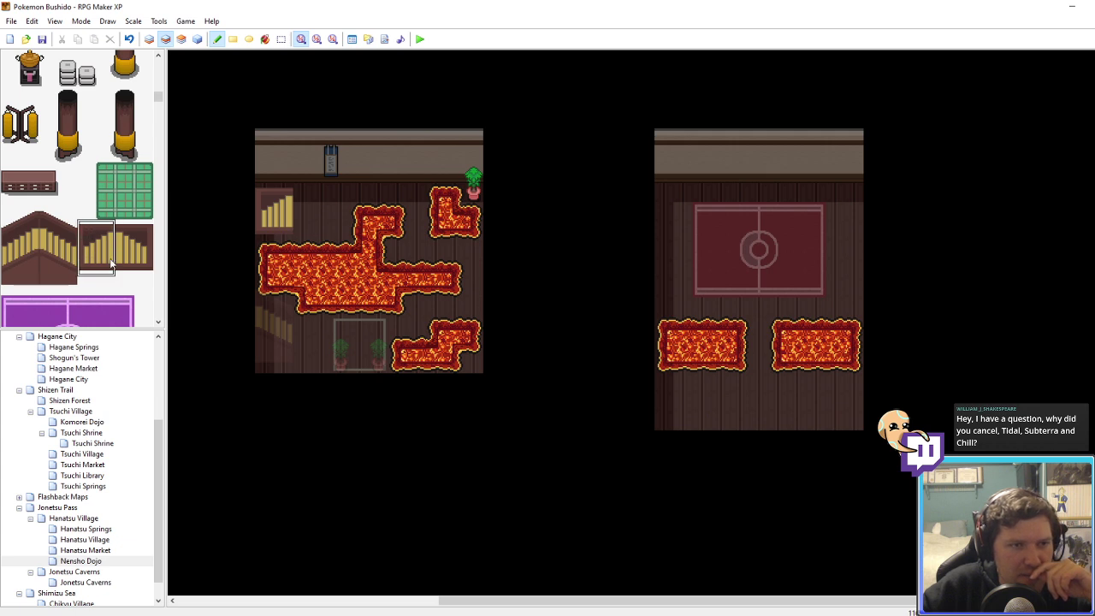
pyautogui.click(673, 395)
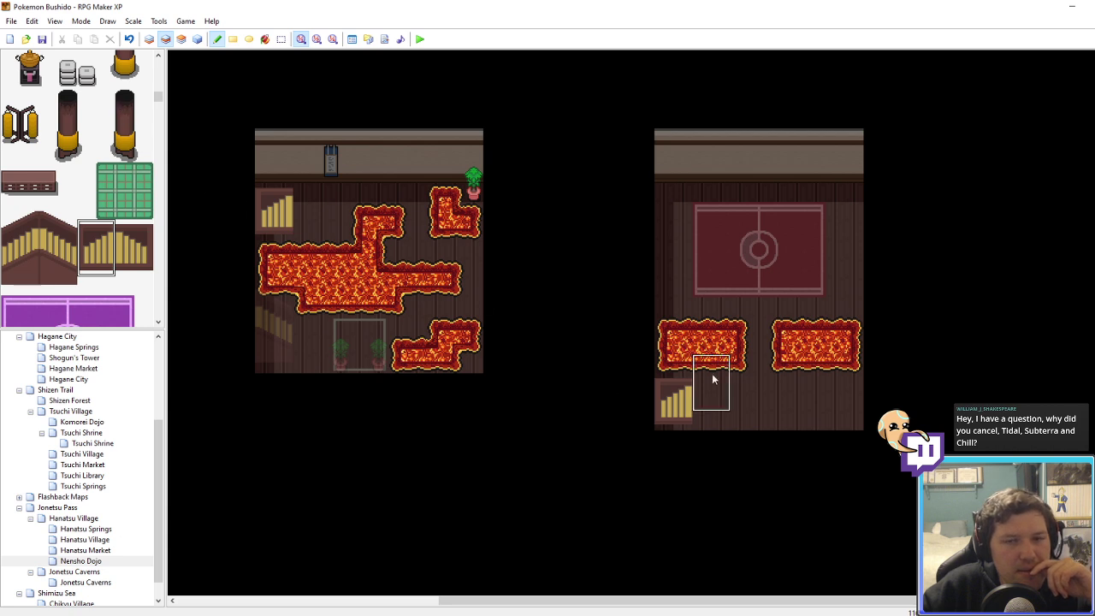
pyautogui.moveTo(779, 345); pyautogui.dragTo(849, 355, button='right')
pyautogui.moveTo(850, 355); pyautogui.dragTo(852, 412)
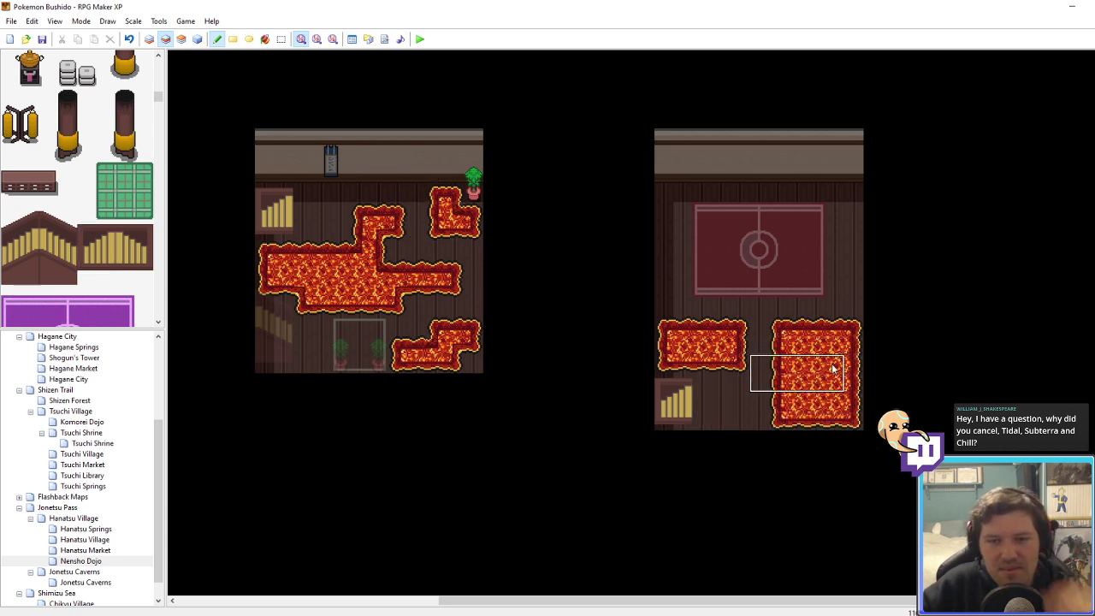
pyautogui.hotkey('ctrl', 'z')
pyautogui.hotkey('ctrl', 'z')
pyautogui.hotkey('ctrl', 'z')
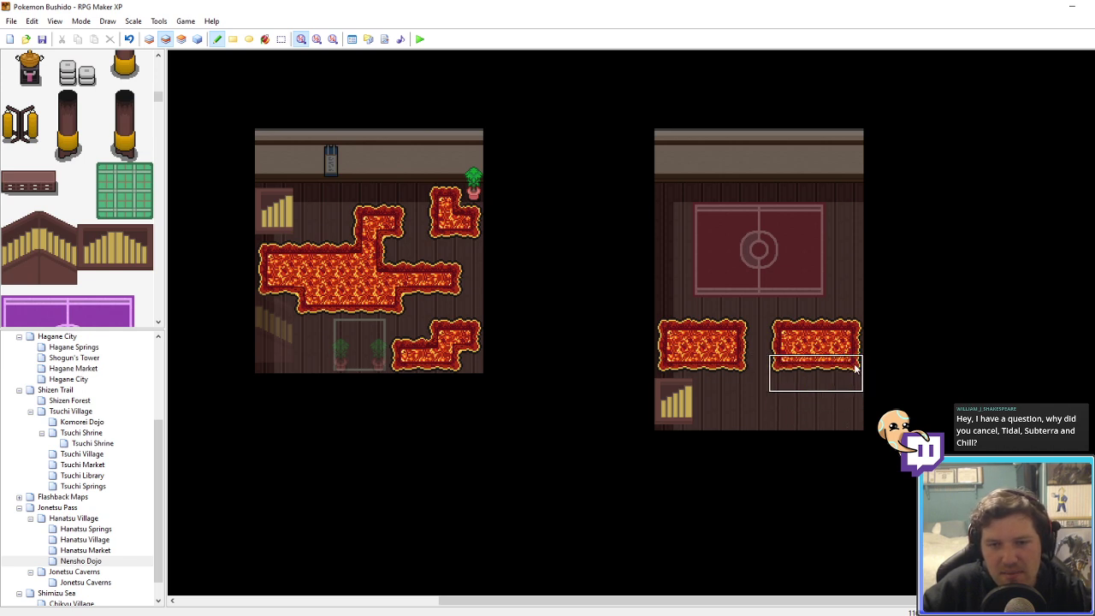
# Step: Extend the right lava pool three rows down along the right wall, three tiles wide, finishing it with left-edge and inner-corner tiles
pyautogui.moveTo(851, 365); pyautogui.dragTo(828, 354, button='right')
pyautogui.moveTo(837, 355); pyautogui.dragTo(838, 409)
pyautogui.scroll(5, 109, 227)
pyautogui.scroll(-10, 109, 227)
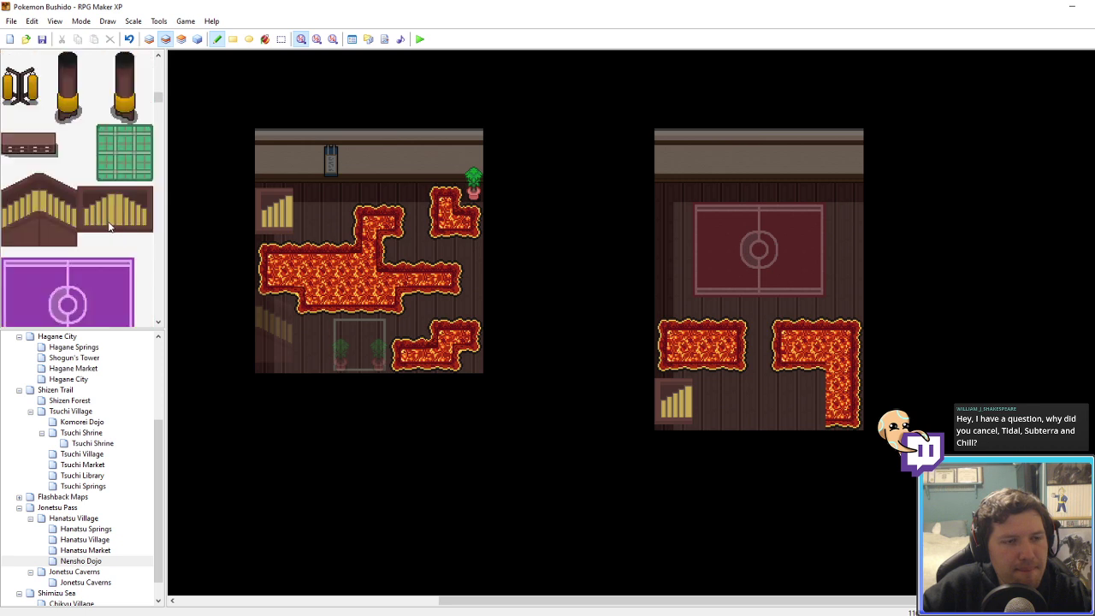
pyautogui.click(105, 265)
pyautogui.moveTo(106, 256); pyautogui.dragTo(107, 248)
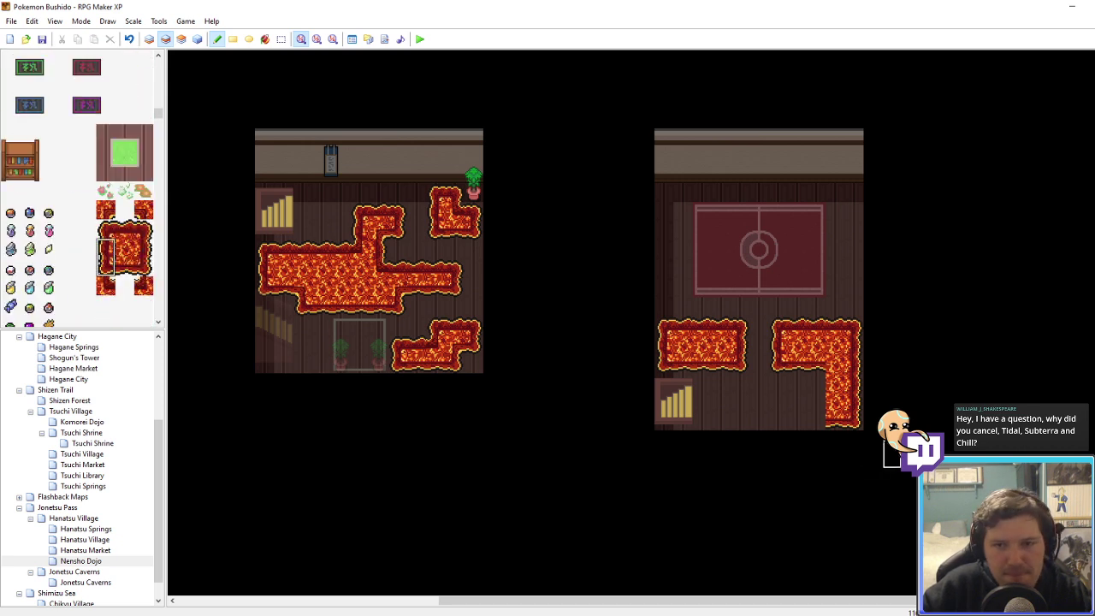
pyautogui.click(815, 402)
pyautogui.rightClick(816, 401)
pyautogui.click(816, 384)
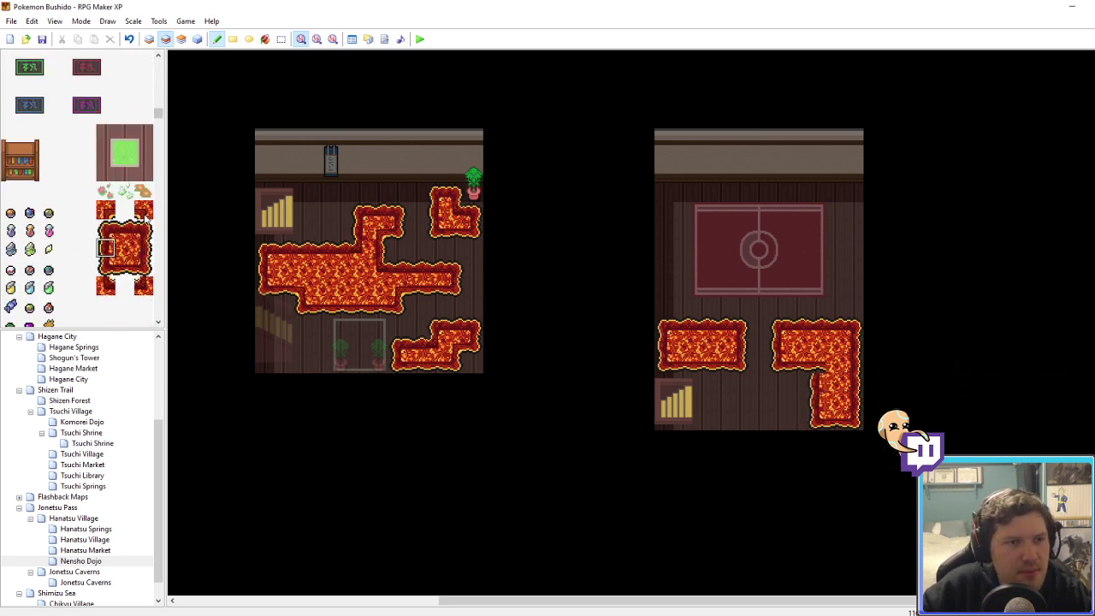
pyautogui.click(142, 210)
pyautogui.click(818, 367)
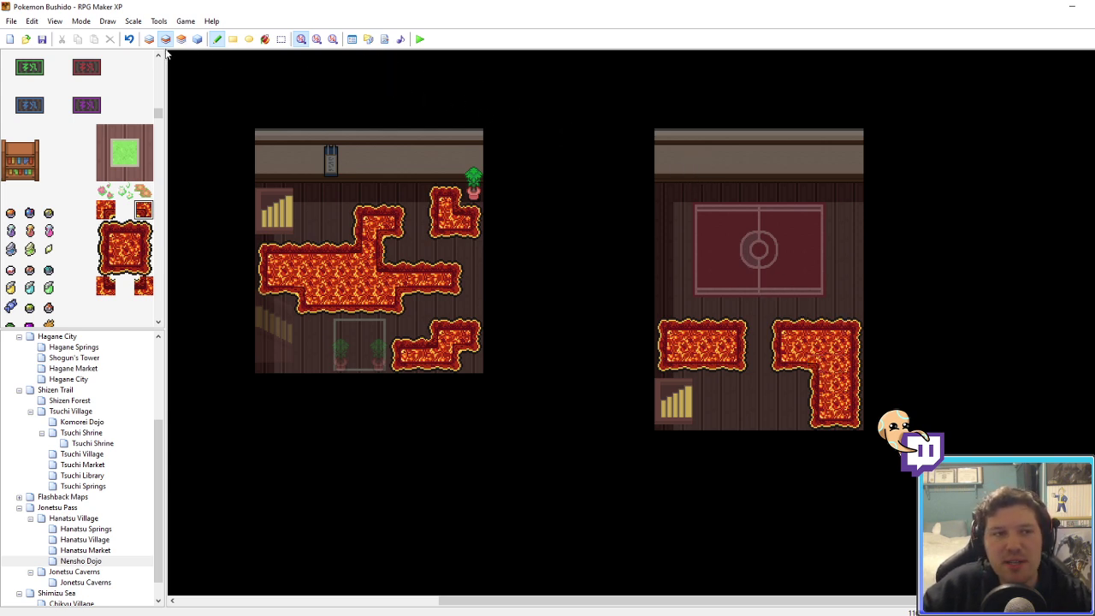
# Step: Place a tall potted plant in each upper corner of the second room on layer 2
pyautogui.scroll(-3, 133, 228)
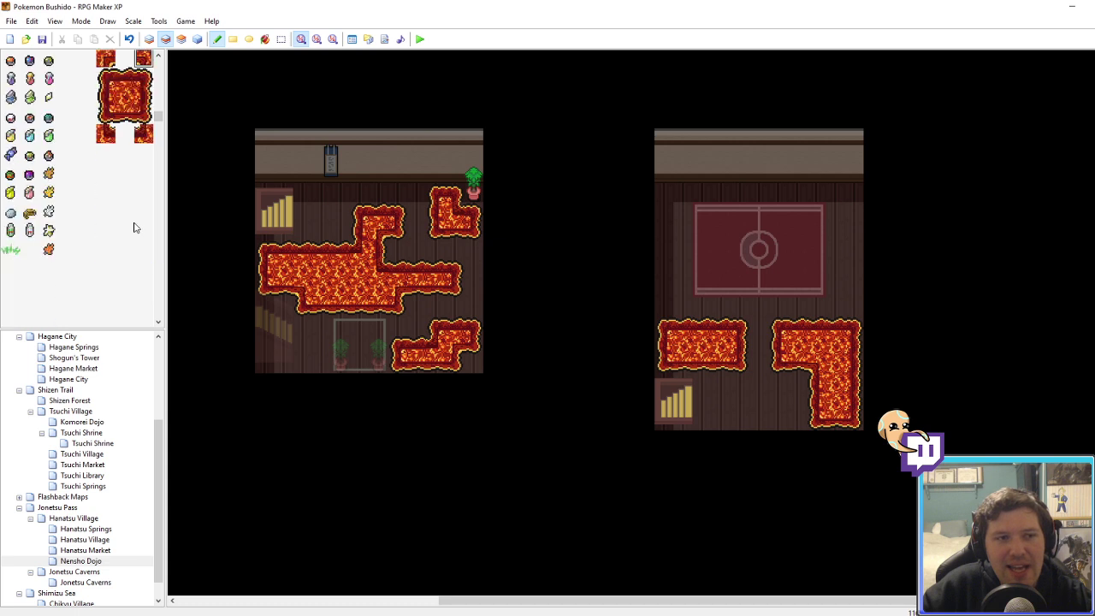
pyautogui.scroll(-10, 135, 227)
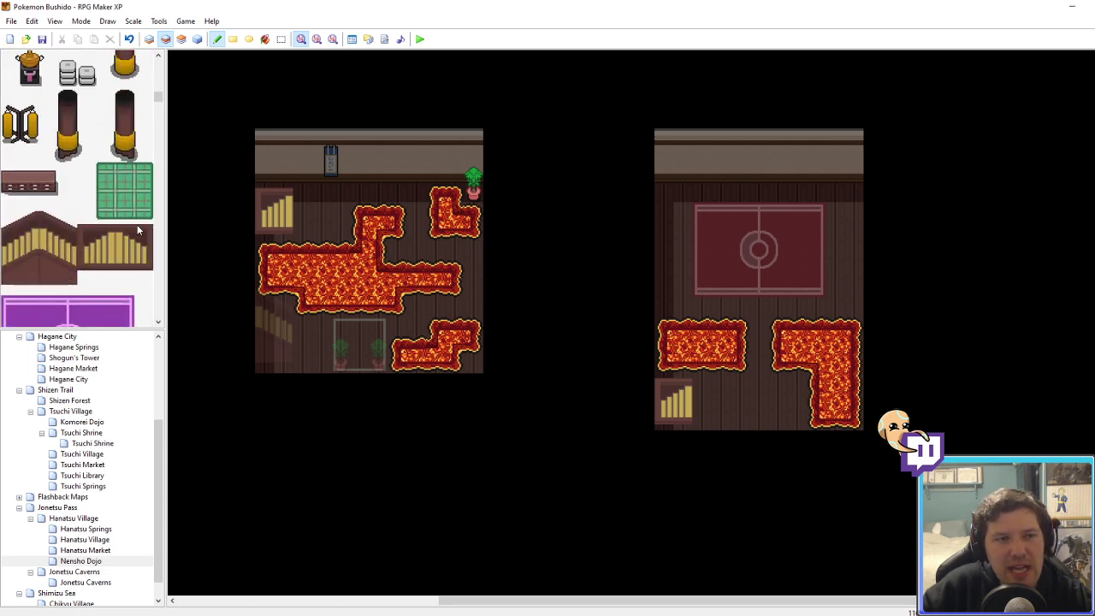
pyautogui.scroll(2, 137, 226)
pyautogui.moveTo(142, 210); pyautogui.dragTo(138, 195)
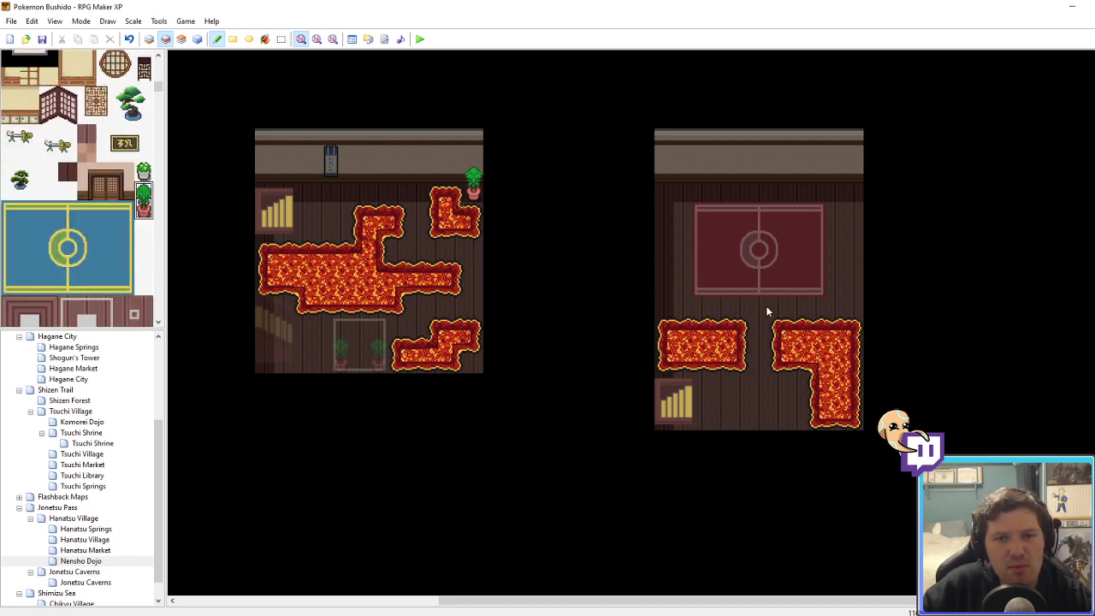
pyautogui.click(664, 175)
pyautogui.click(849, 175)
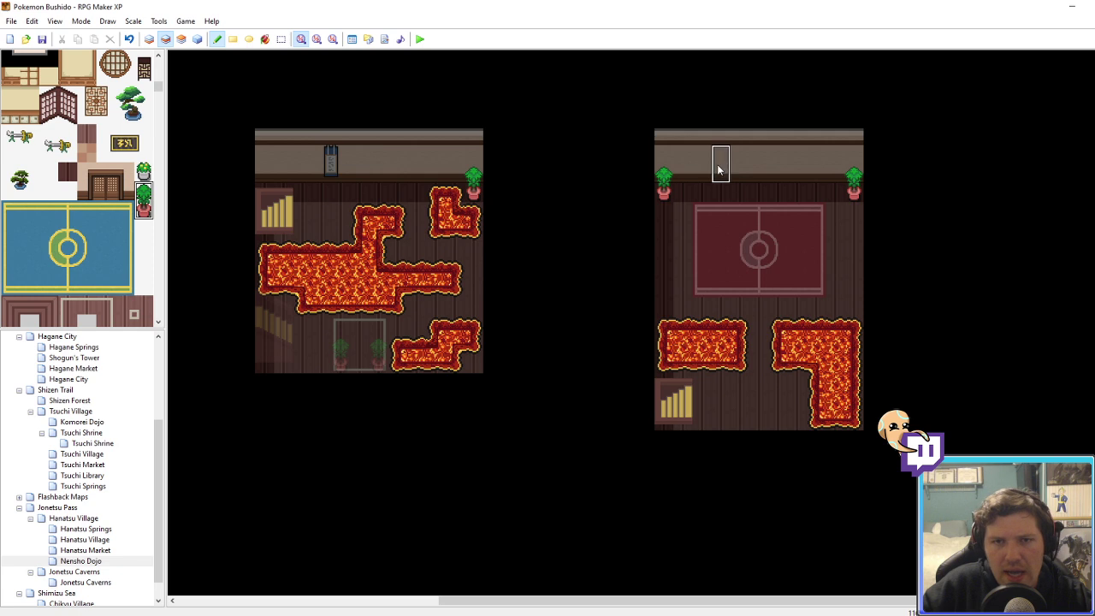
# Step: On layer 1, move the second room's back wall up one row and fill the freed row above the court with floor tiles
pyautogui.click(149, 40)
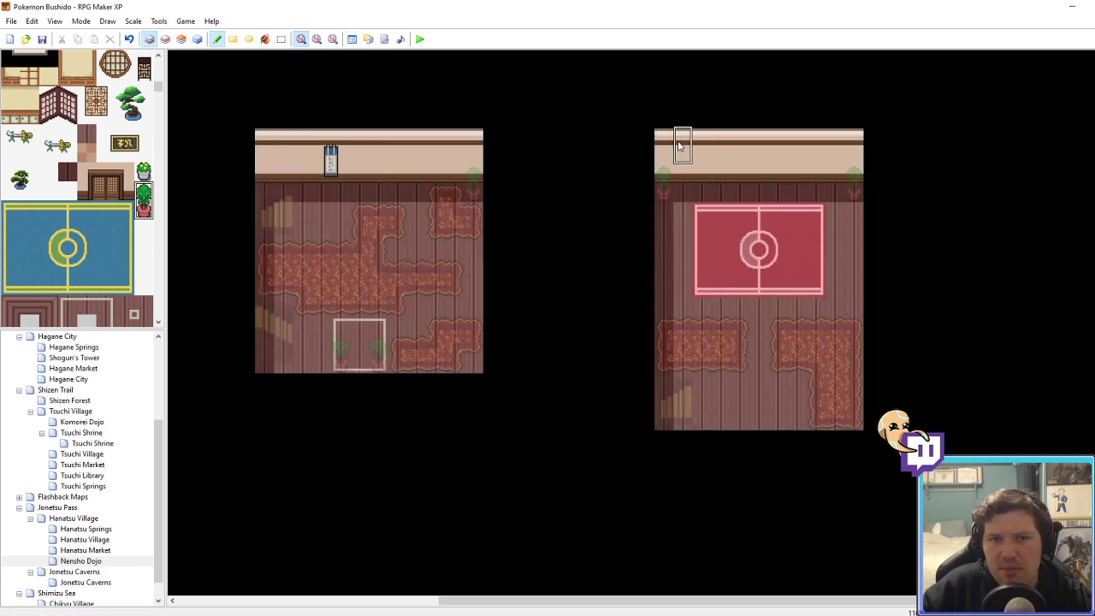
pyautogui.moveTo(665, 142); pyautogui.dragTo(860, 201, button='right')
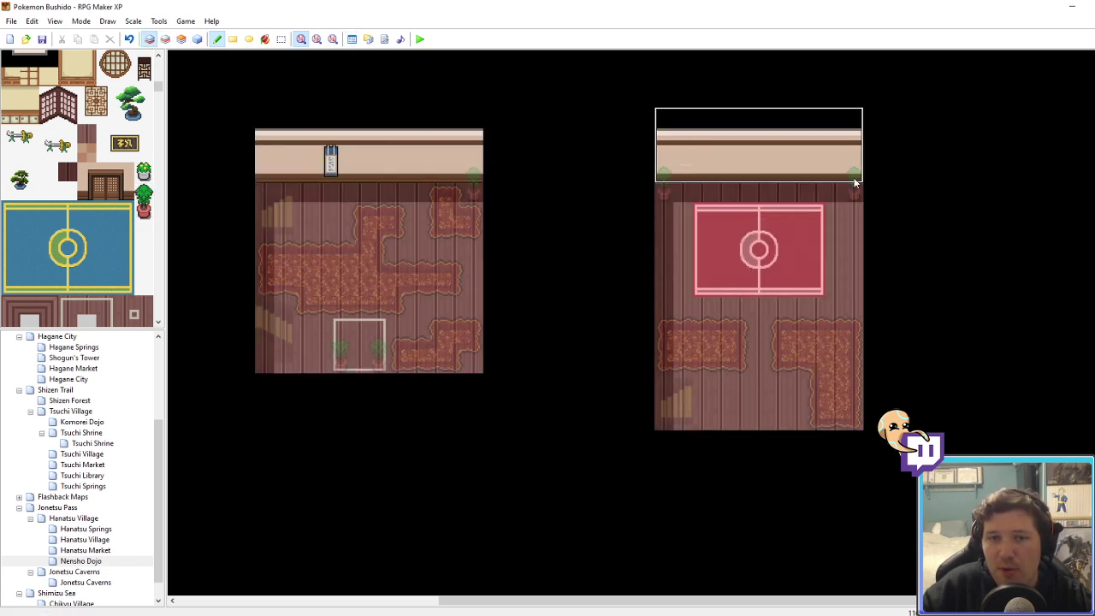
pyautogui.click(856, 179)
pyautogui.rightClick(850, 237)
pyautogui.moveTo(853, 194); pyautogui.dragTo(776, 192)
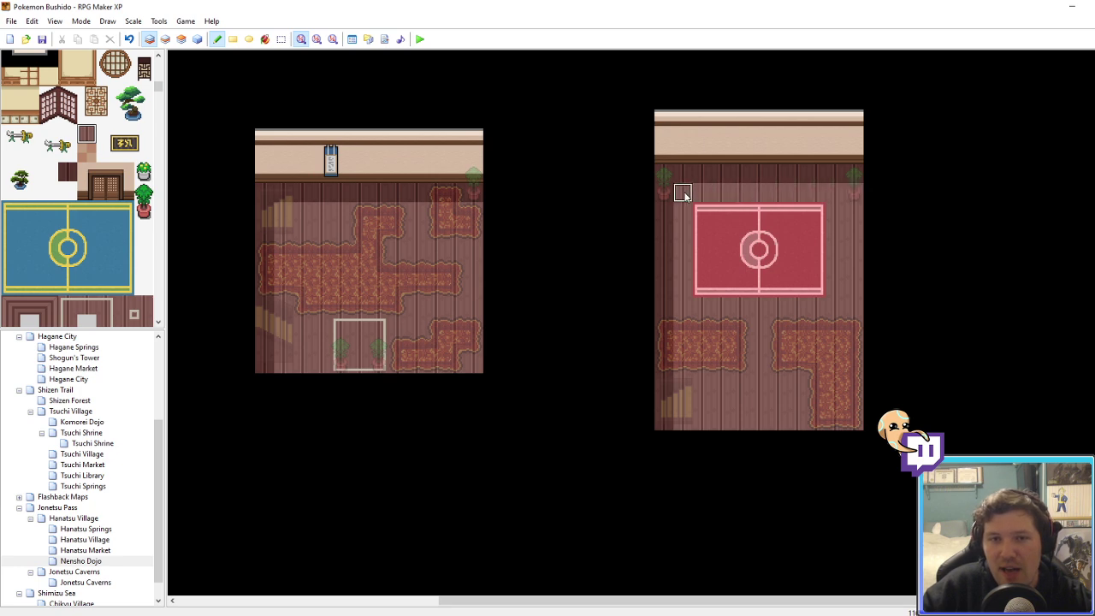
# Step: Move both potted plants up one tile on layer 2 to sit against the raised back wall
pyautogui.press('F6')
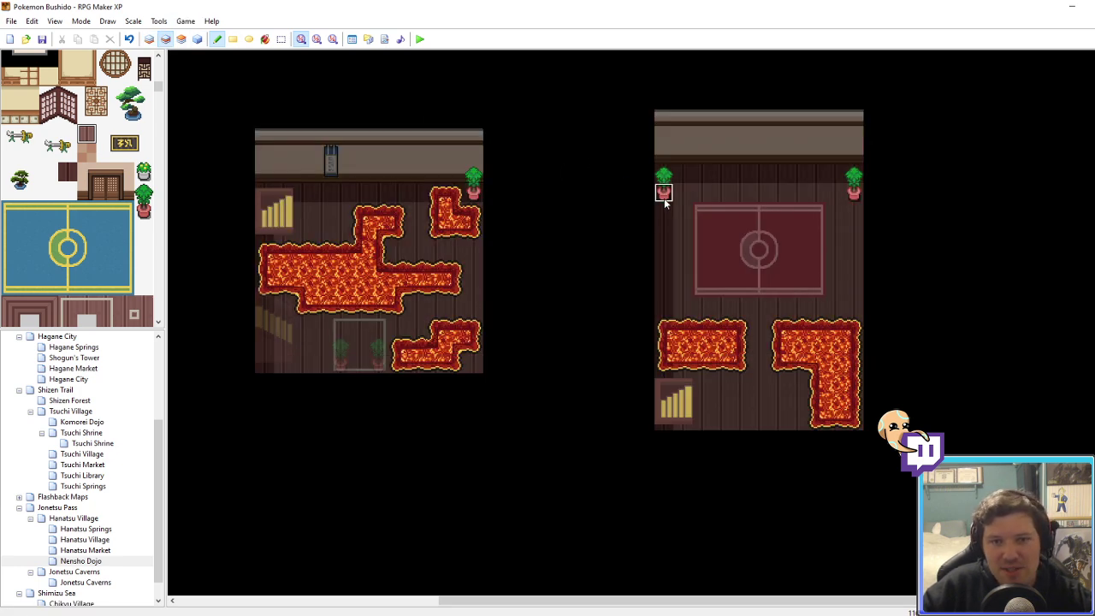
pyautogui.moveTo(664, 197); pyautogui.dragTo(644, 232, button='right')
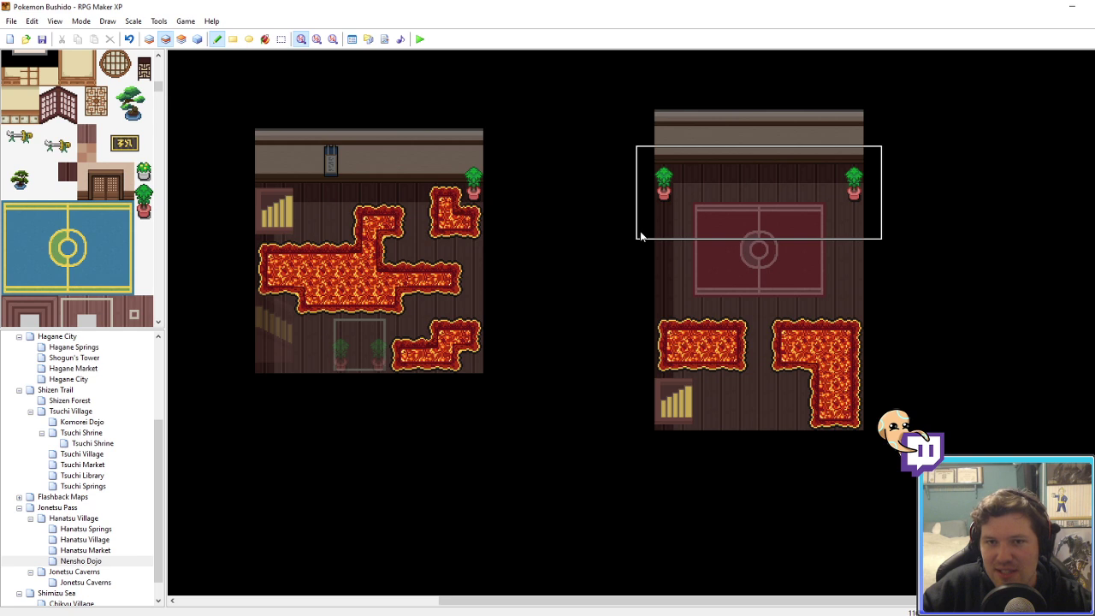
pyautogui.click(640, 210)
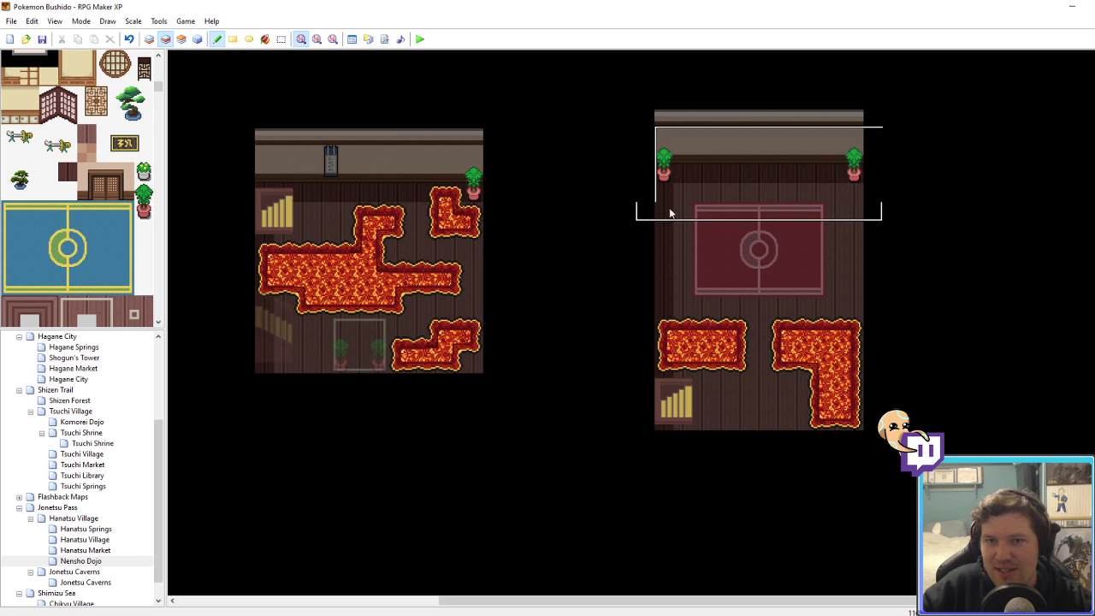
# Step: On layer 1, hang the vertical scroll near the middle of the second room's back wall and the wide framed sign near its right end
pyautogui.click(149, 40)
pyautogui.scroll(10, 151, 178)
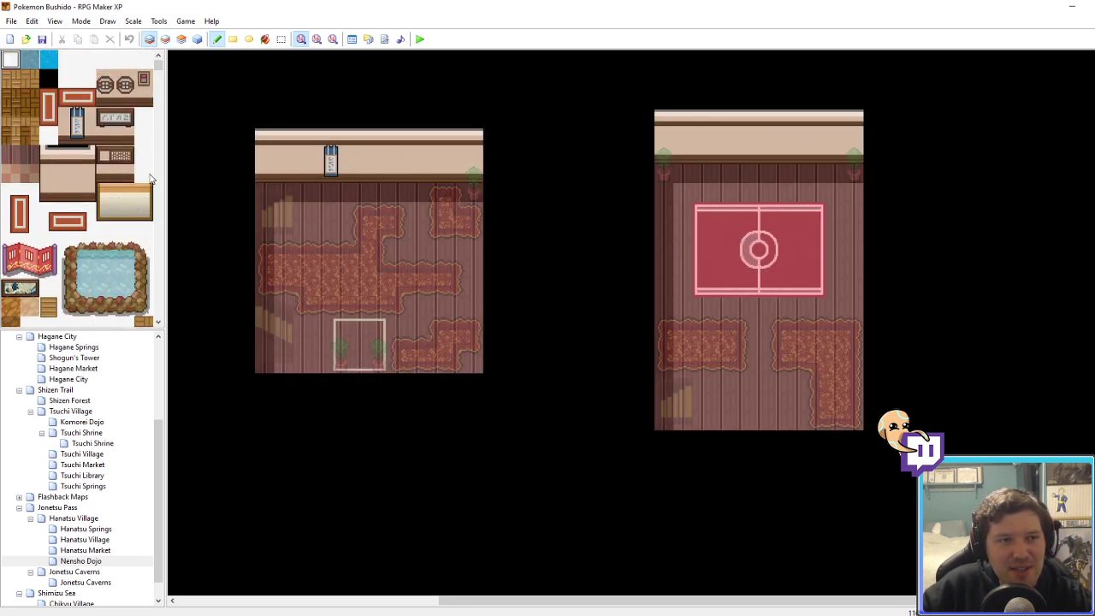
pyautogui.moveTo(75, 114); pyautogui.dragTo(85, 132)
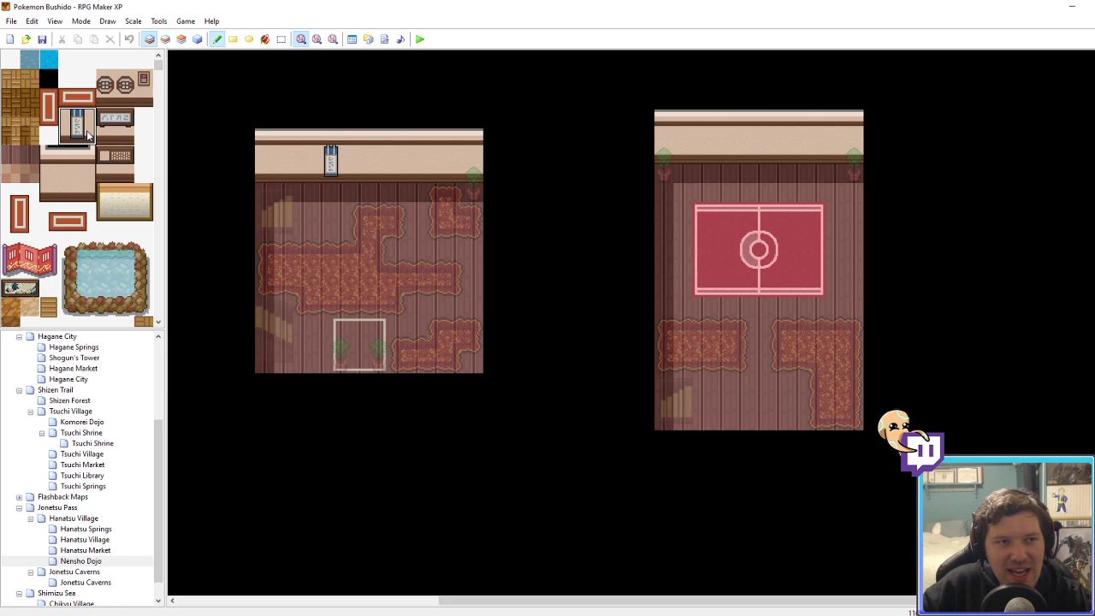
pyautogui.click(747, 139)
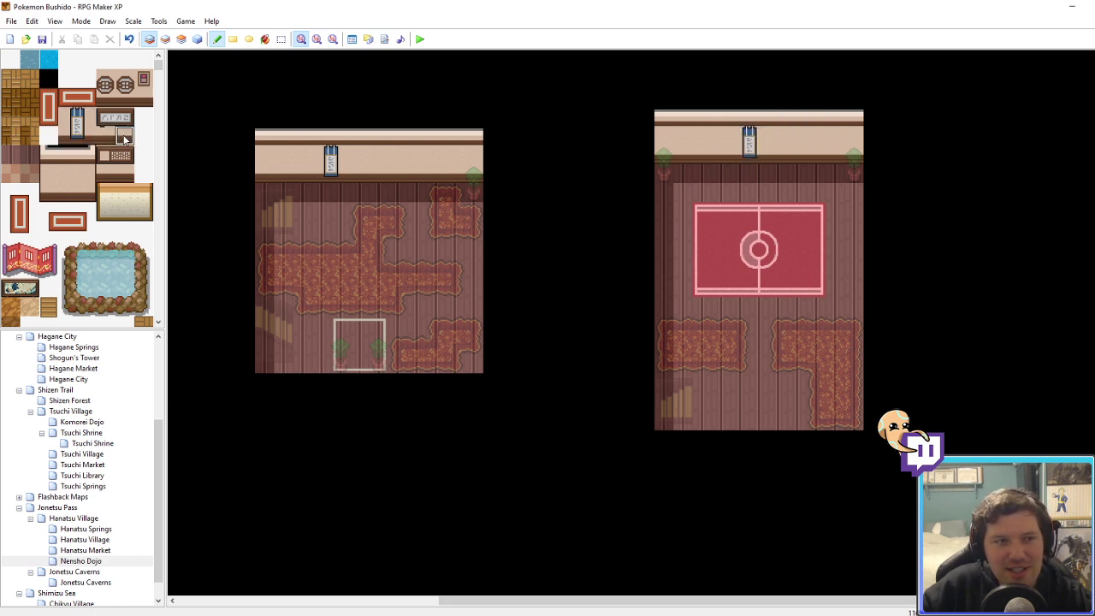
pyautogui.moveTo(125, 139); pyautogui.dragTo(109, 122)
pyautogui.click(815, 134)
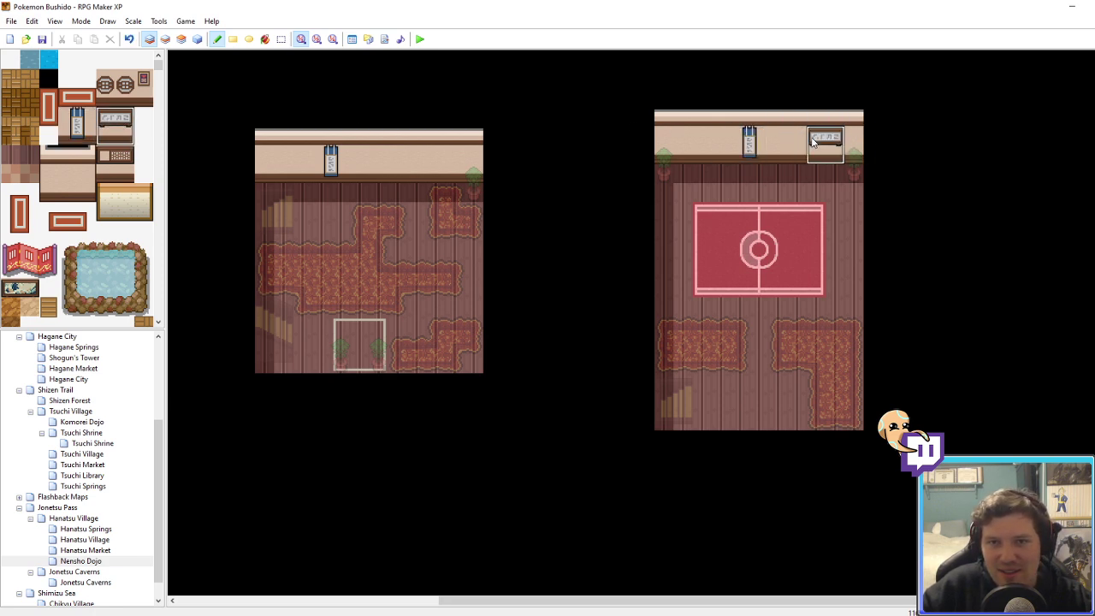
pyautogui.moveTo(125, 78); pyautogui.dragTo(127, 89)
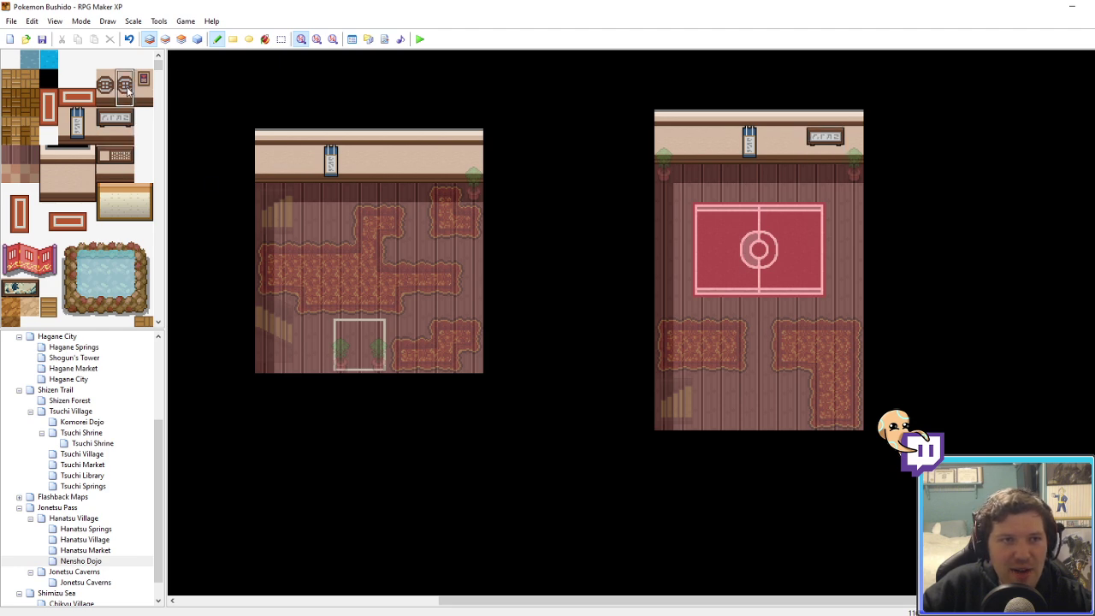
pyautogui.click(779, 136)
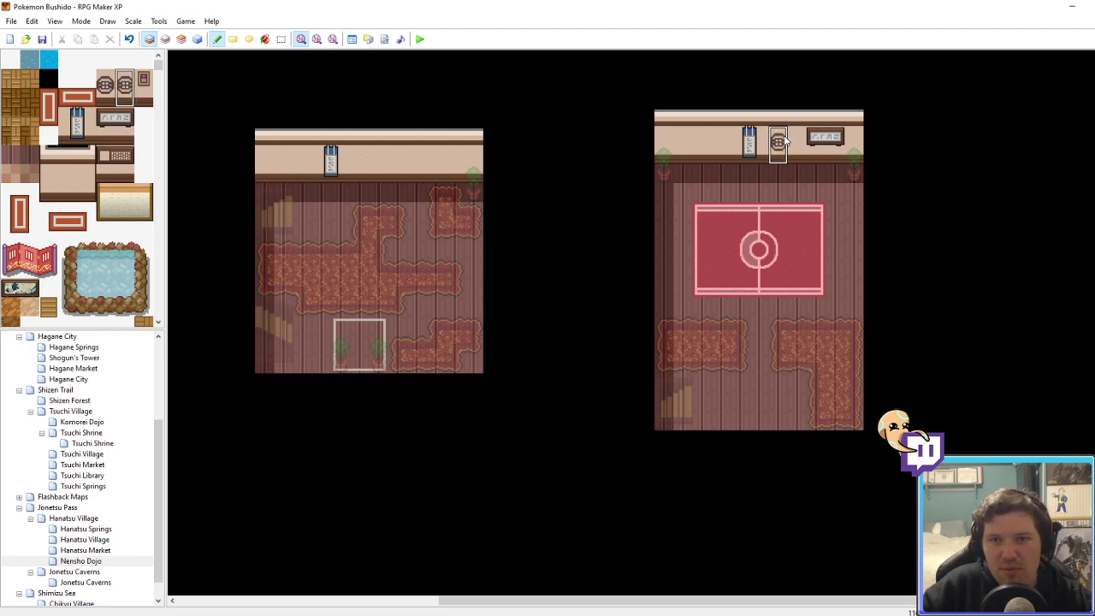
pyautogui.click(721, 136)
pyautogui.hotkey('ctrl', 'z')
pyautogui.hotkey('ctrl', 'z')
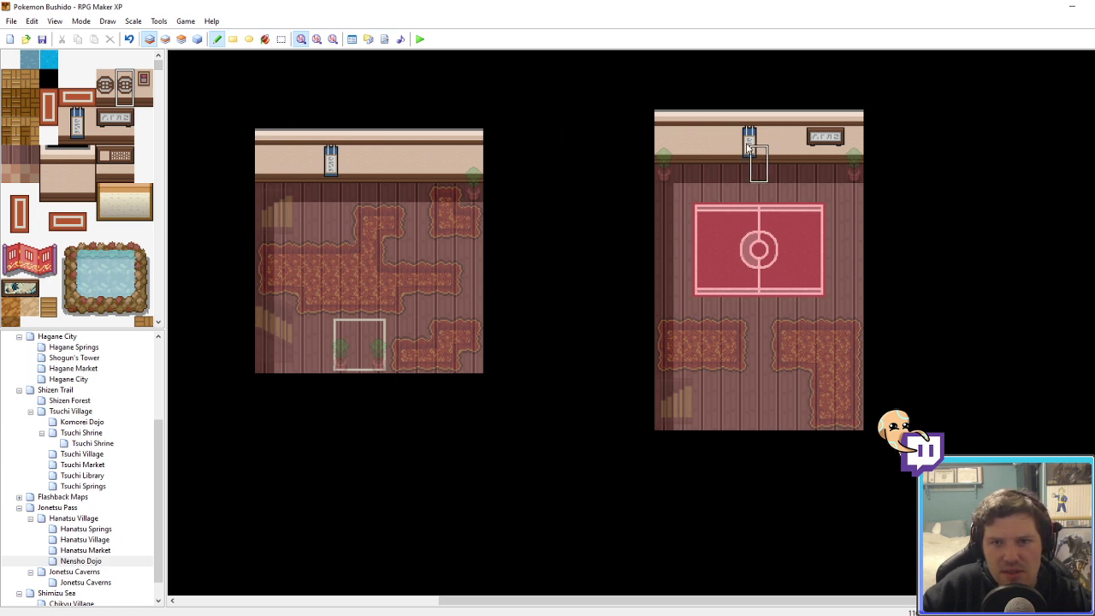
# Step: On layer 1, hang the small red framed picture on the court room's back wall and the wide framed sign on the middle room's back wall
pyautogui.moveTo(143, 79); pyautogui.dragTo(142, 96)
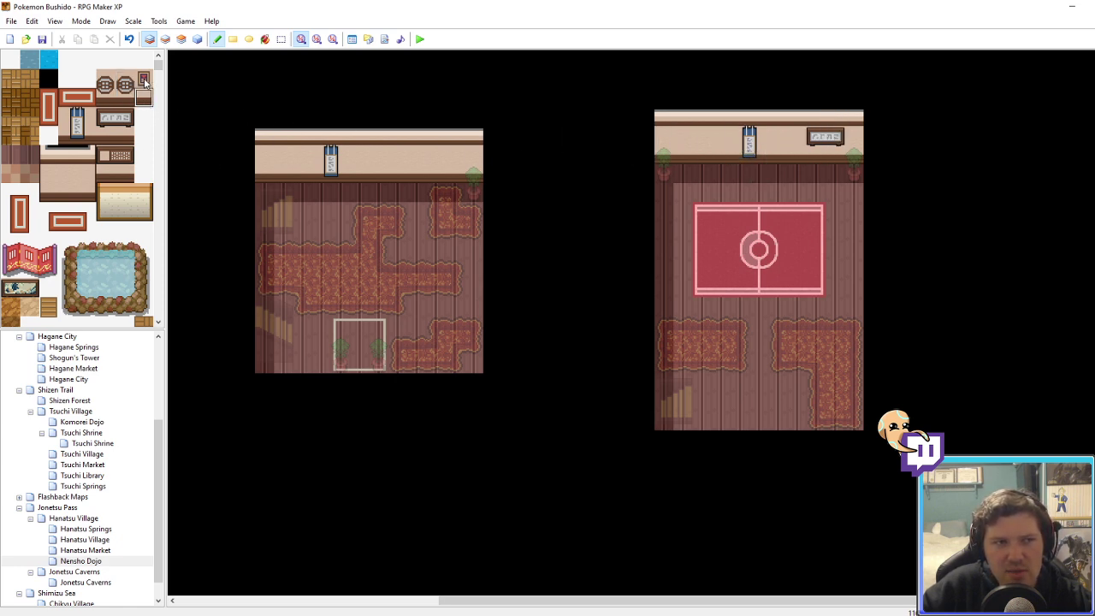
pyautogui.click(703, 139)
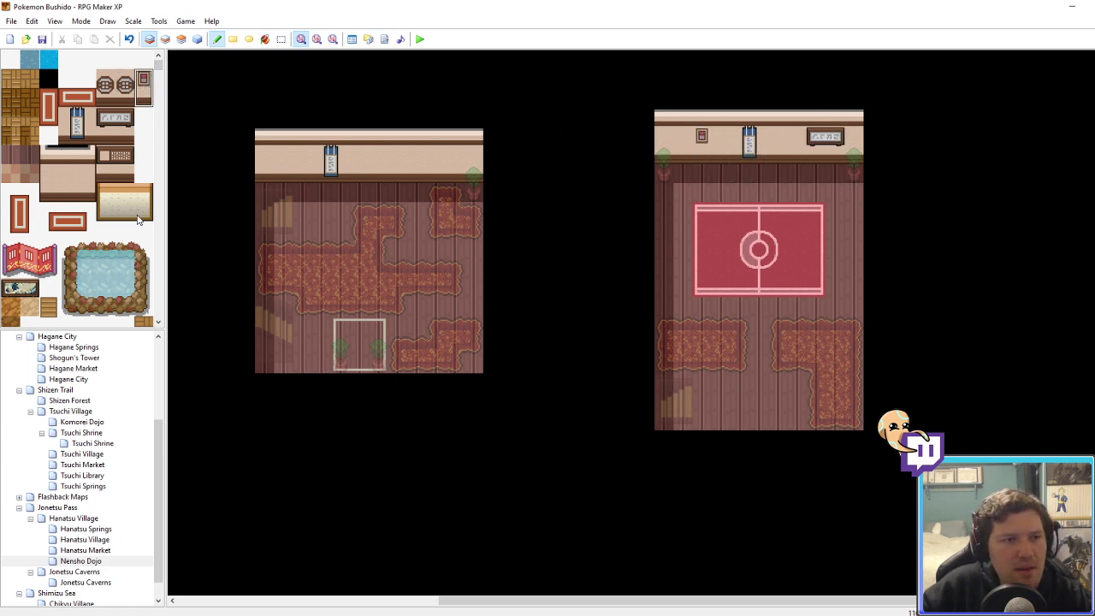
pyautogui.scroll(-3, 128, 197)
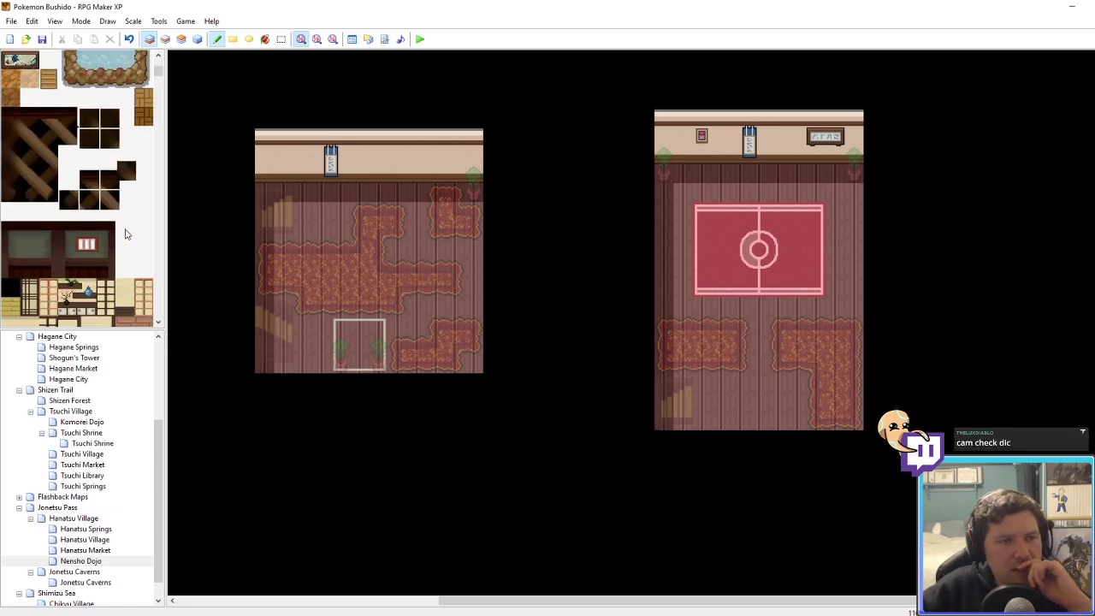
pyautogui.scroll(1, 124, 184)
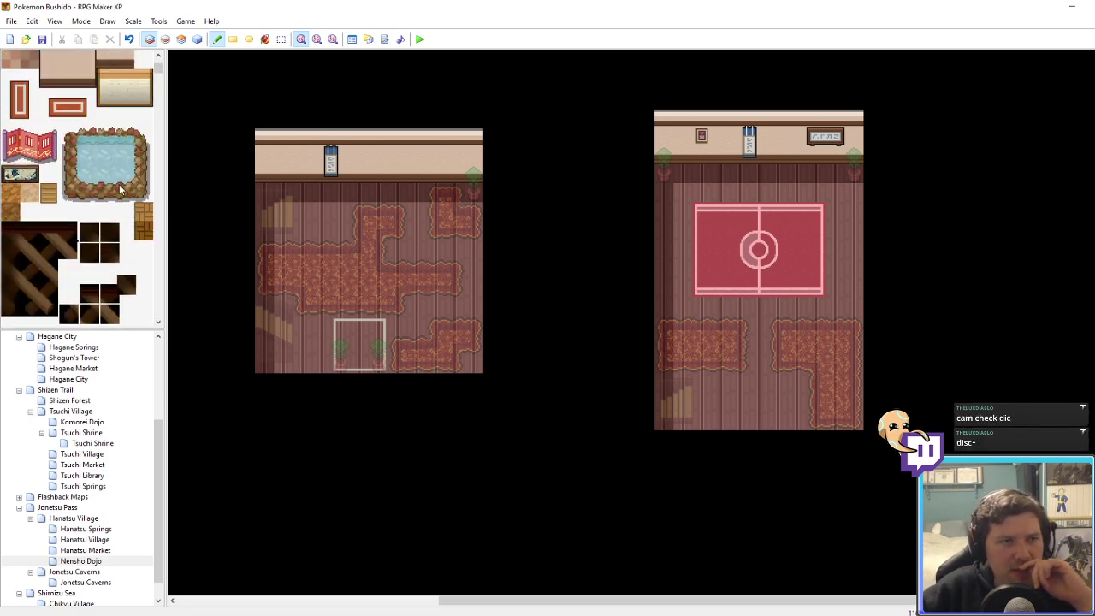
pyautogui.scroll(2, 120, 175)
pyautogui.moveTo(107, 116); pyautogui.dragTo(125, 137)
pyautogui.click(400, 156)
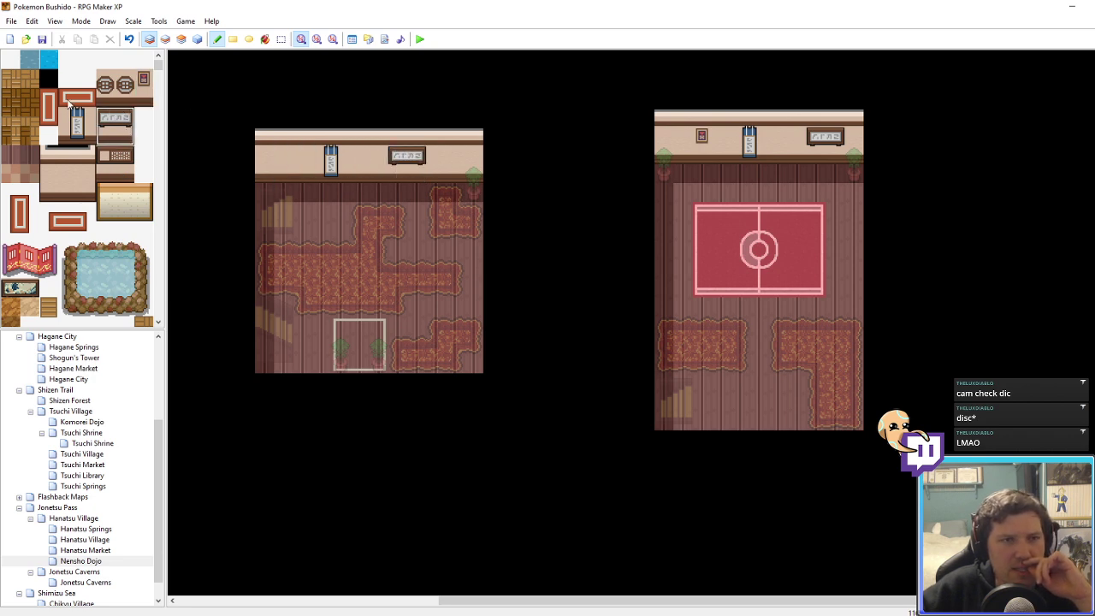
# Step: Hang a round lattice ornament near each end of the middle room's back wall and the small red framed picture beside its scroll
pyautogui.click(125, 86)
pyautogui.click(285, 158)
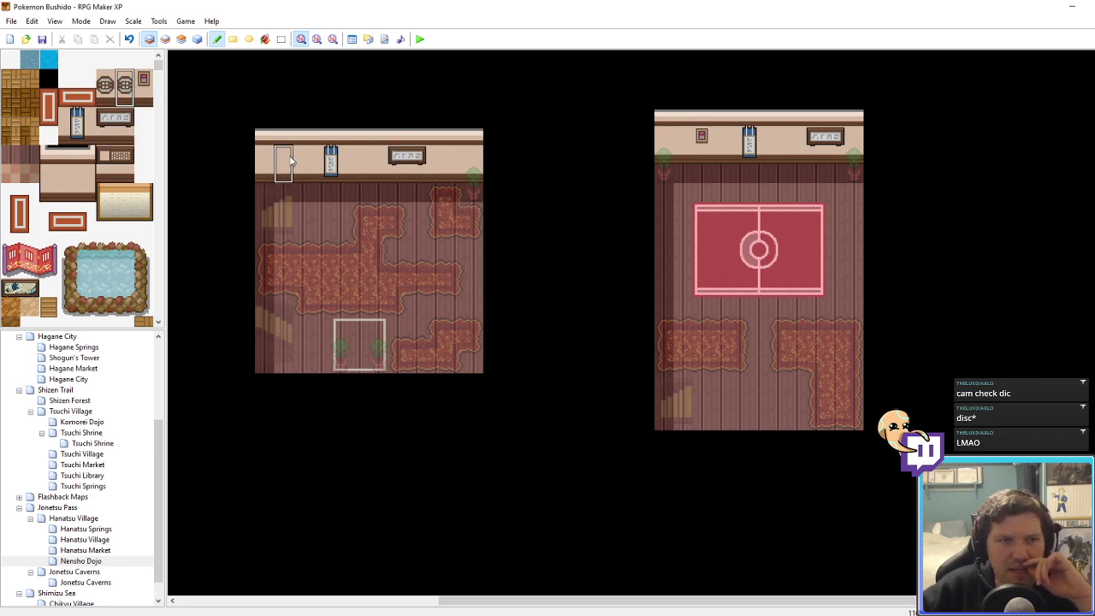
pyautogui.click(448, 157)
pyautogui.click(143, 79)
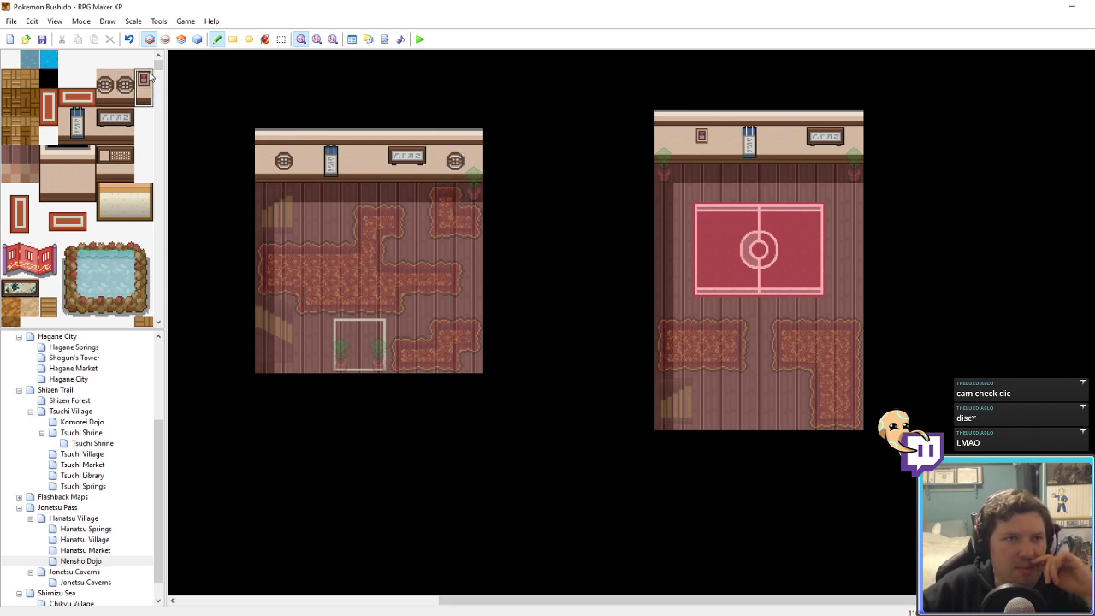
pyautogui.click(360, 158)
pyautogui.hscroll(-5, 354, 252)
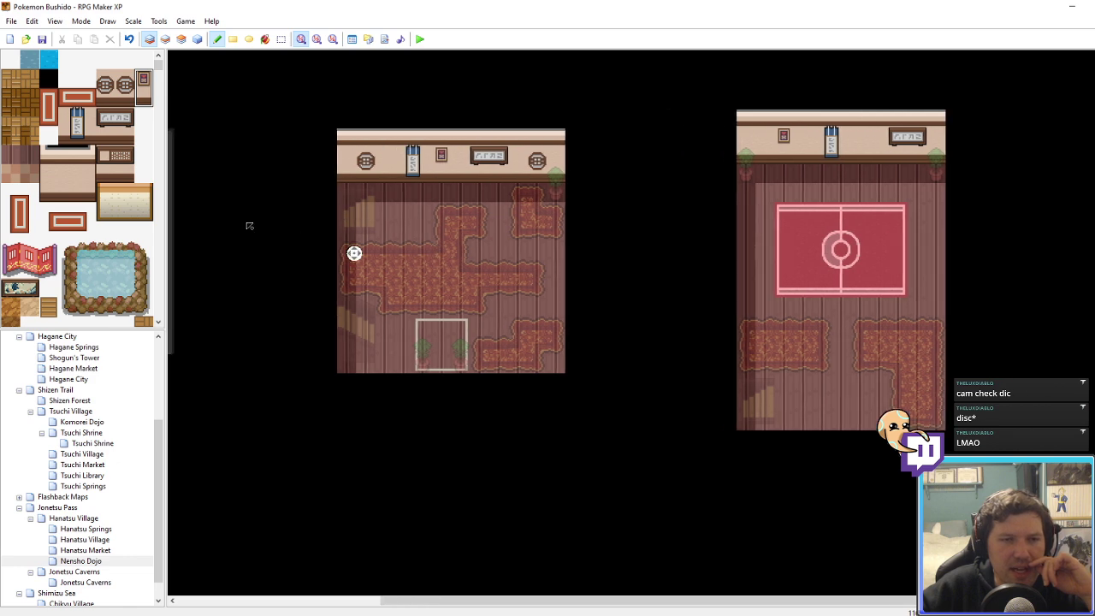
# Step: On the event layer, copy the Stairs up event from the Komorei Dojo map to the first room's stairs in Nensho Dojo
pyautogui.press('F8')
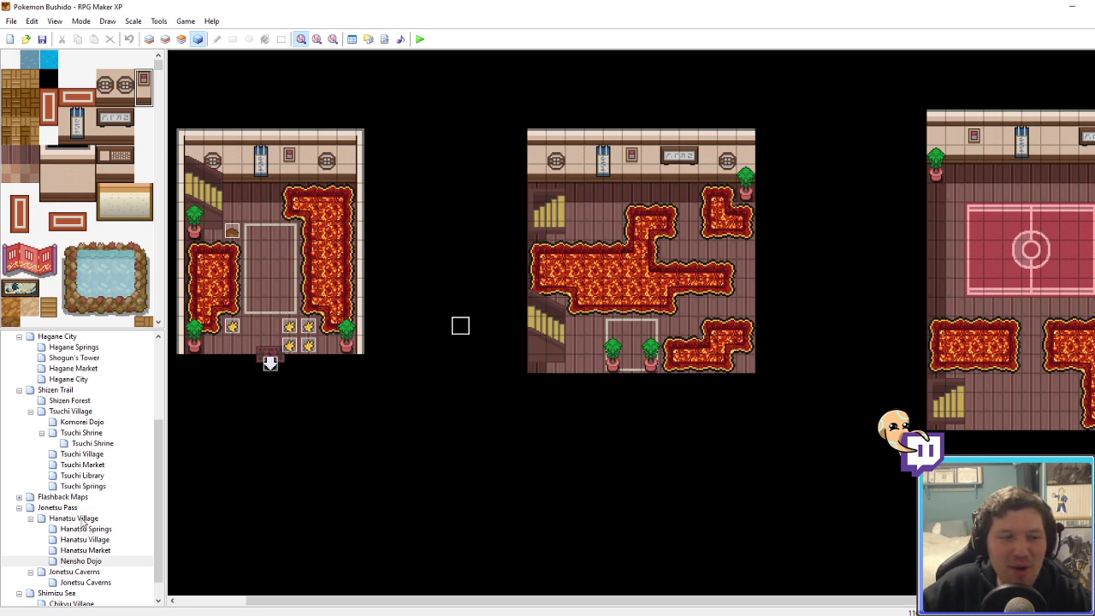
pyautogui.click(81, 422)
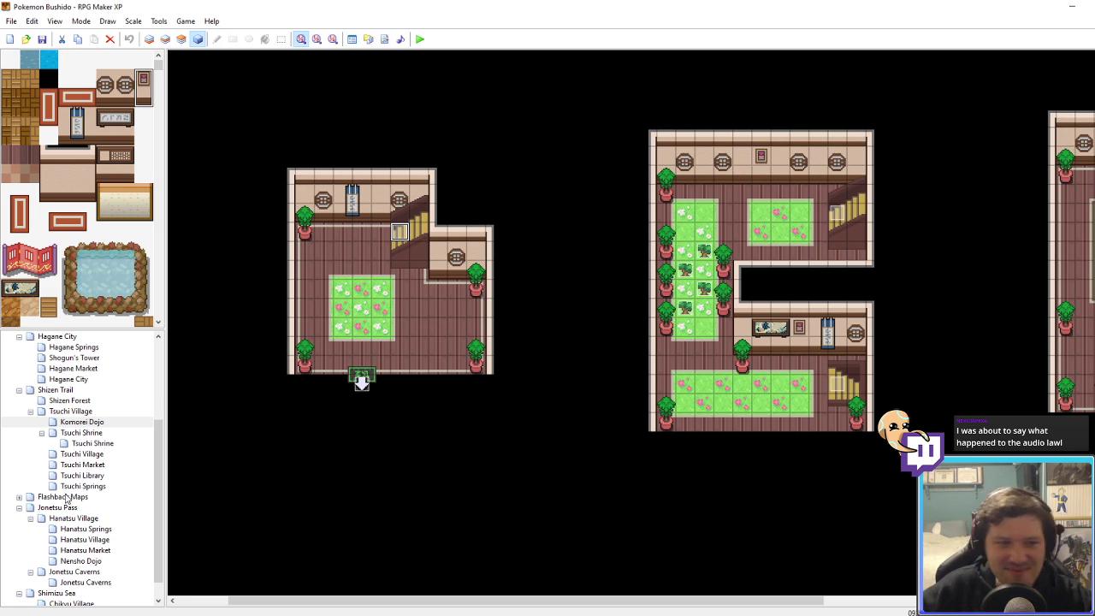
pyautogui.click(77, 519)
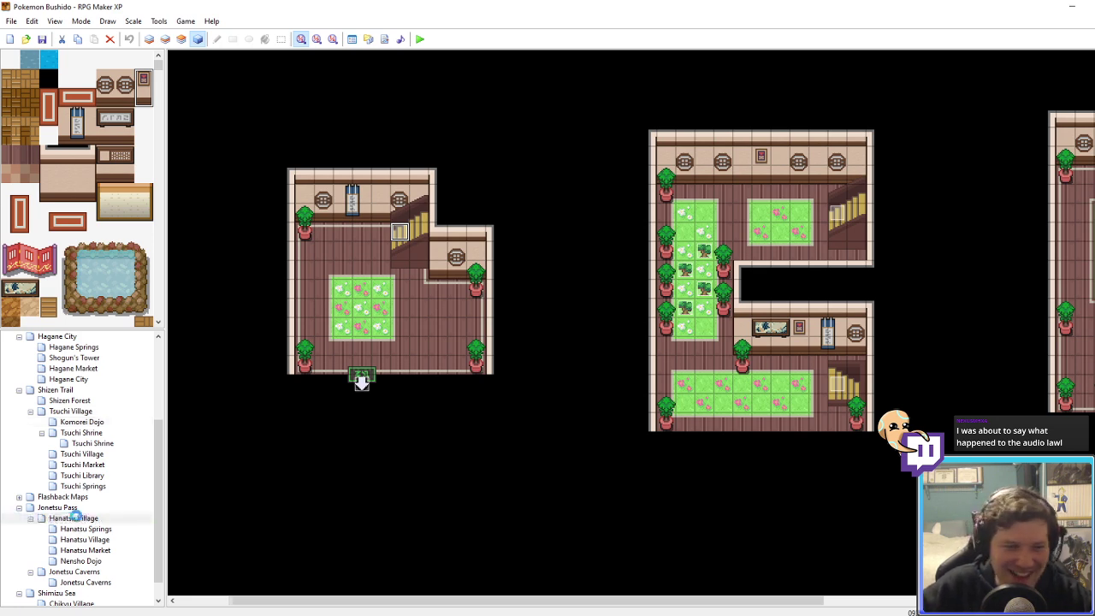
pyautogui.click(80, 528)
pyautogui.click(94, 561)
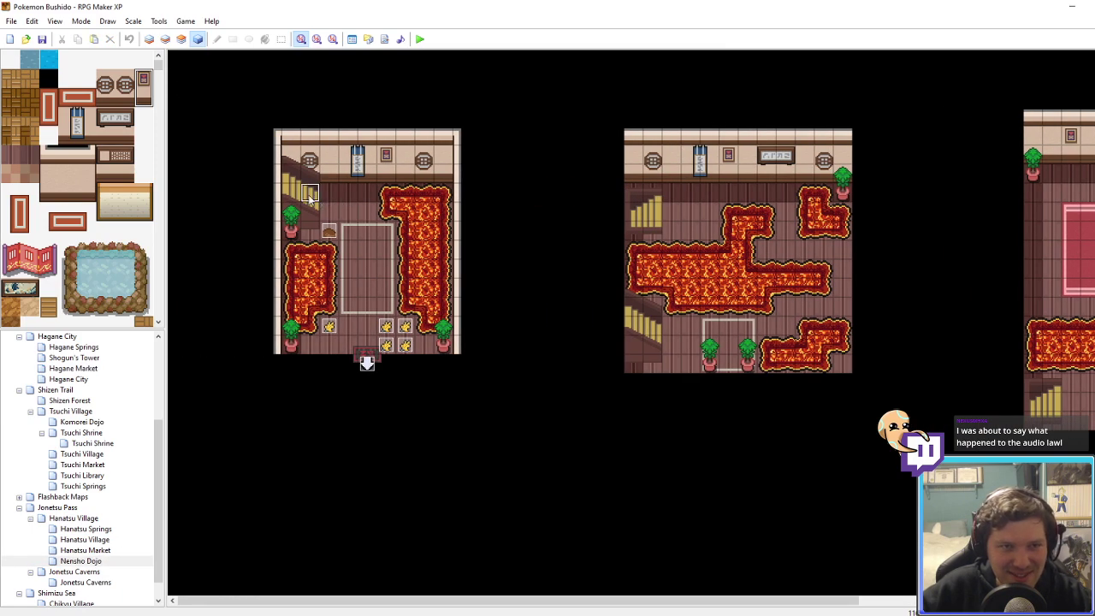
# Step: In the first room's Stairs up event, replace the move route's Turn Right and Move Upper Right with Turn Left and Move Upper Left
pyautogui.rightClick(310, 195)
pyautogui.click(342, 203)
pyautogui.doubleClick(619, 209)
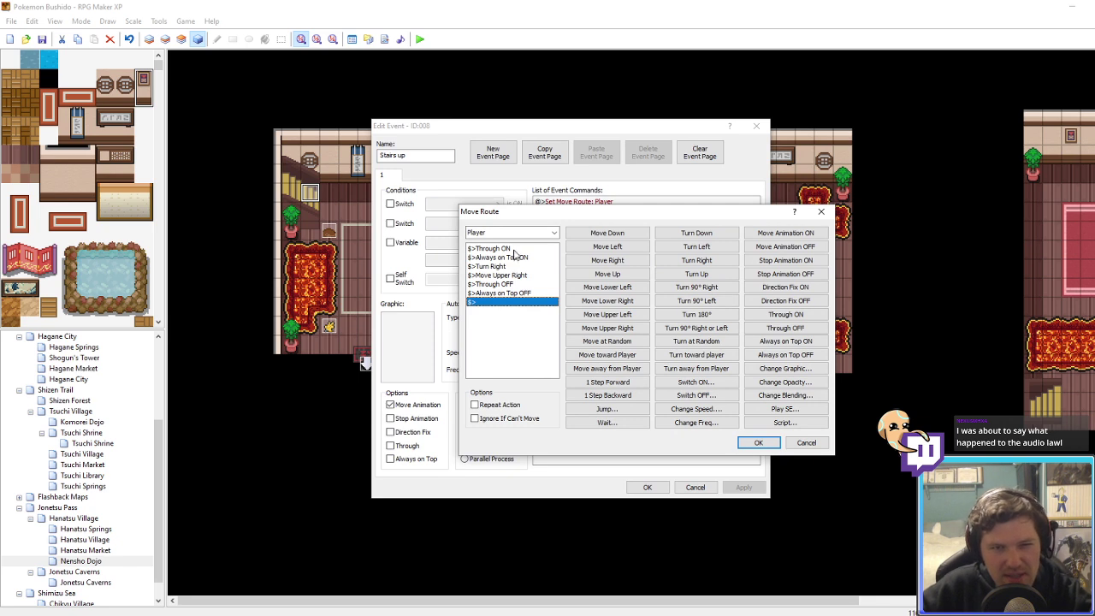
pyautogui.click(509, 267)
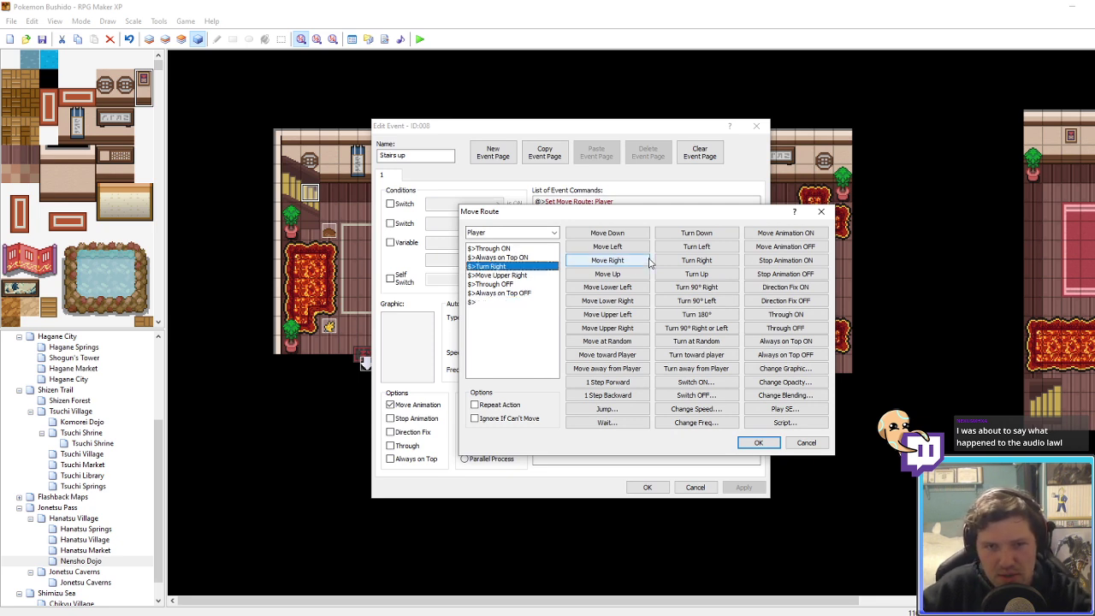
pyautogui.click(684, 249)
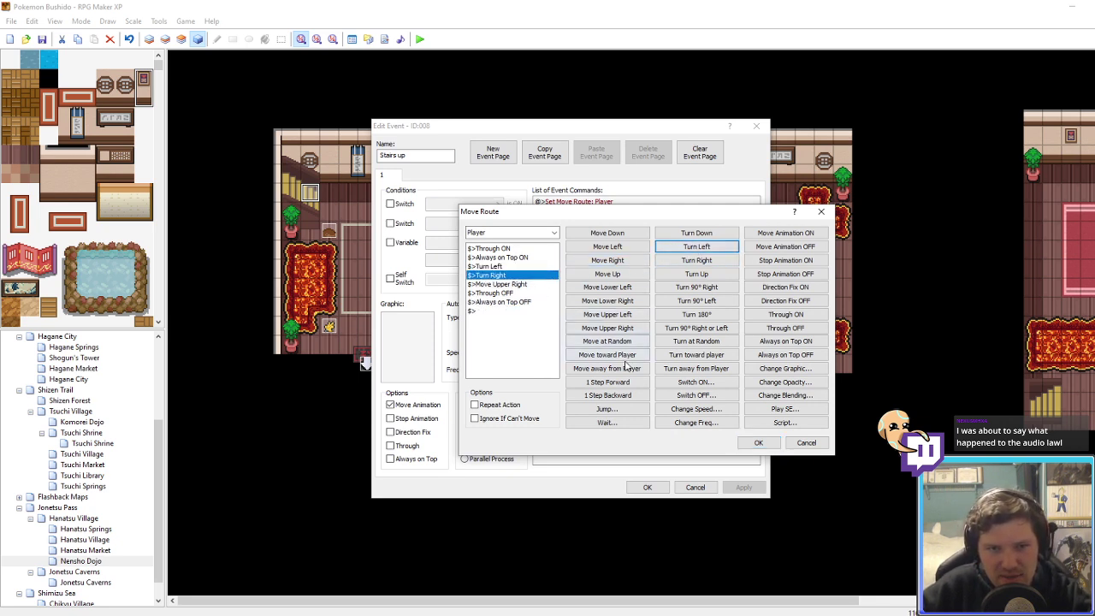
pyautogui.click(623, 314)
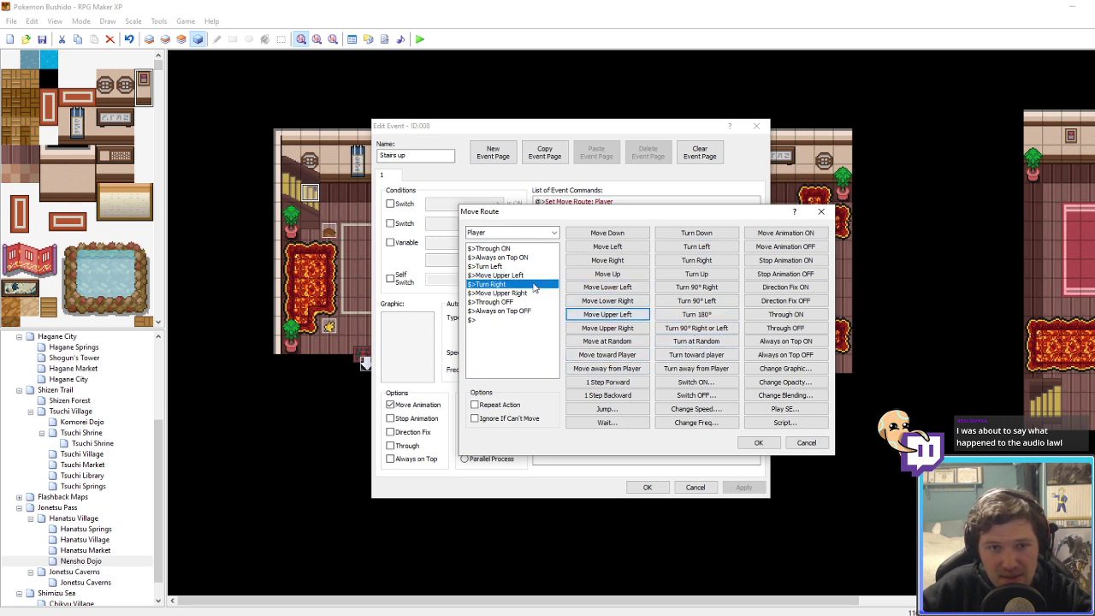
pyautogui.click(517, 286)
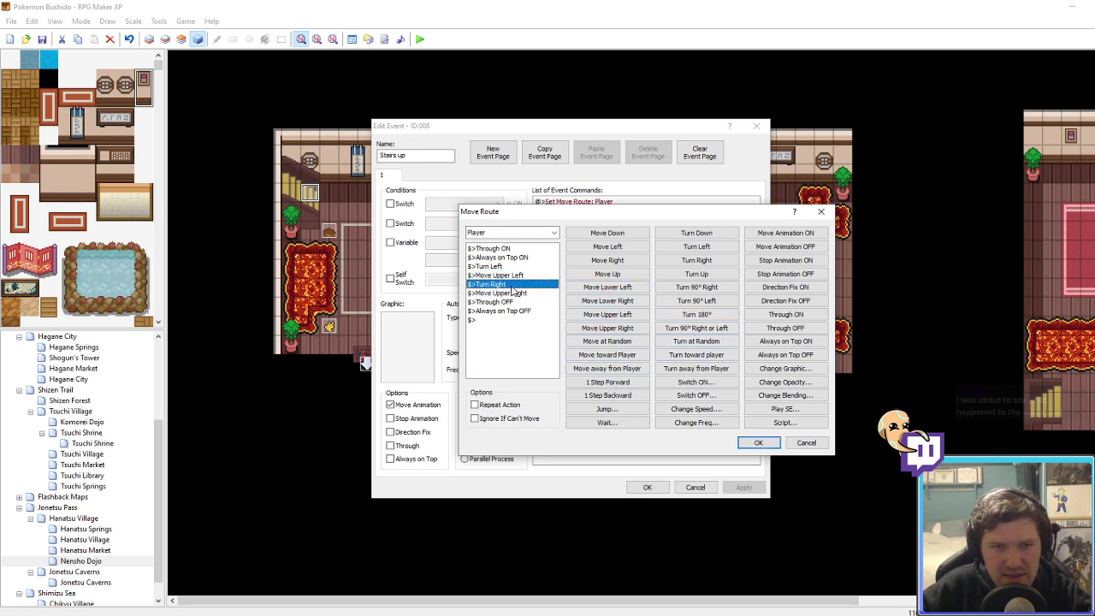
pyautogui.press('Delete')
pyautogui.press('Delete')
pyautogui.click(758, 443)
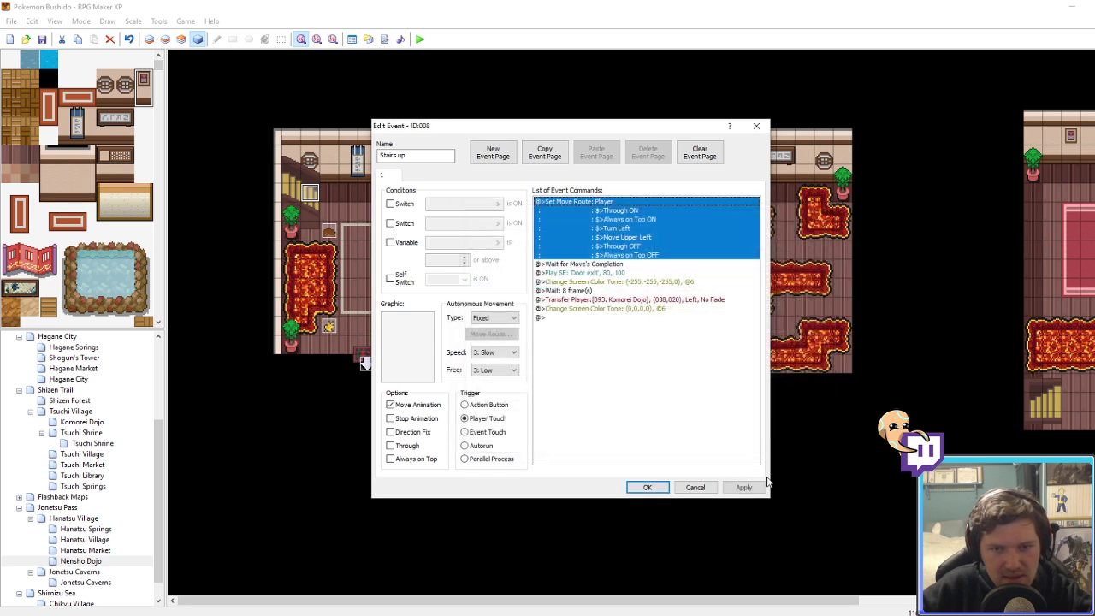
# Step: Set the event's player transfer to Nensho Dojo (026,008), beside the middle room's upper stairs, with direction Right, and save the event
pyautogui.click(658, 347)
pyautogui.click(603, 301)
pyautogui.rightClick(603, 302)
pyautogui.click(569, 319)
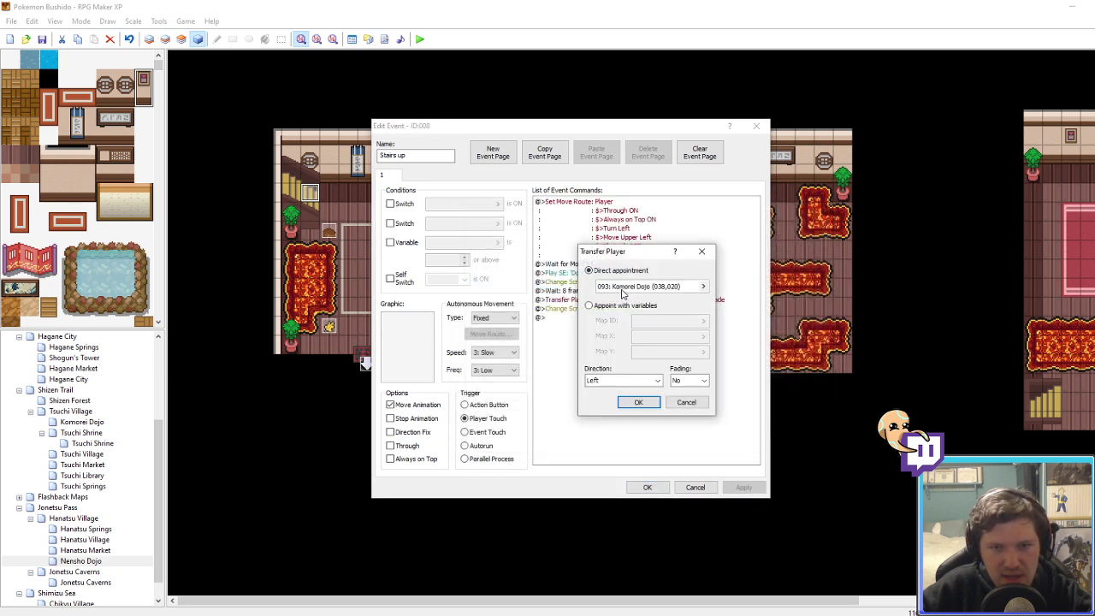
pyautogui.click(661, 293)
pyautogui.click(486, 439)
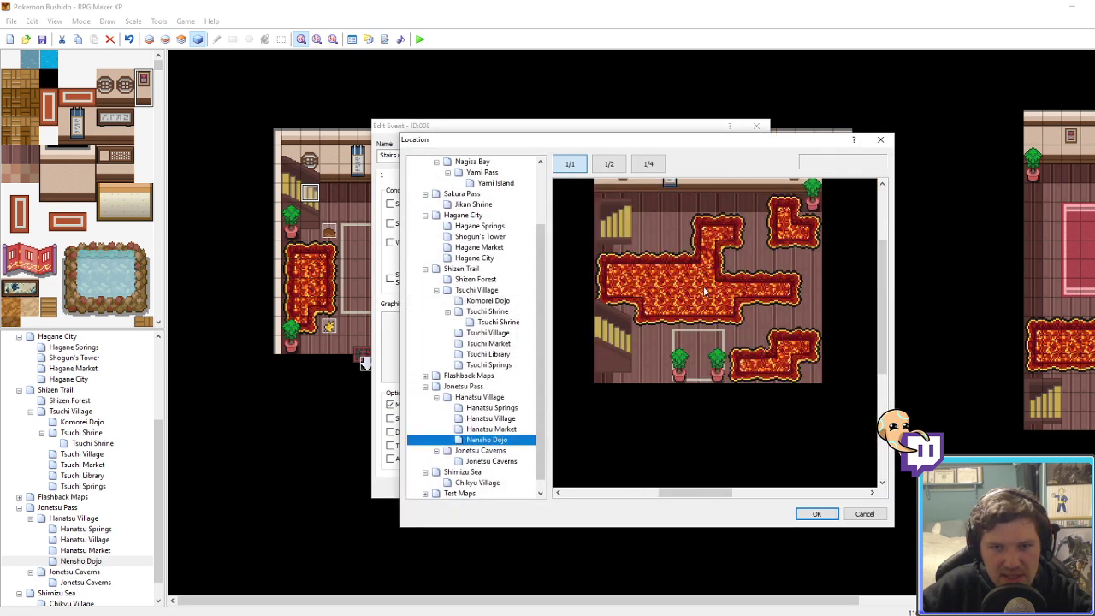
pyautogui.click(680, 263)
pyautogui.click(817, 515)
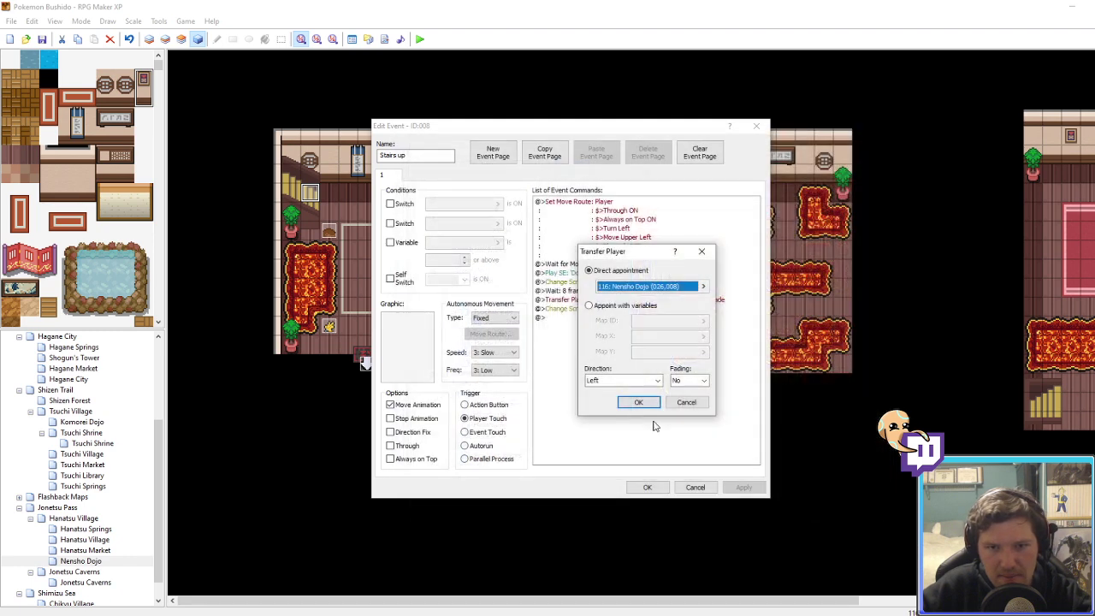
pyautogui.click(622, 380)
pyautogui.click(597, 417)
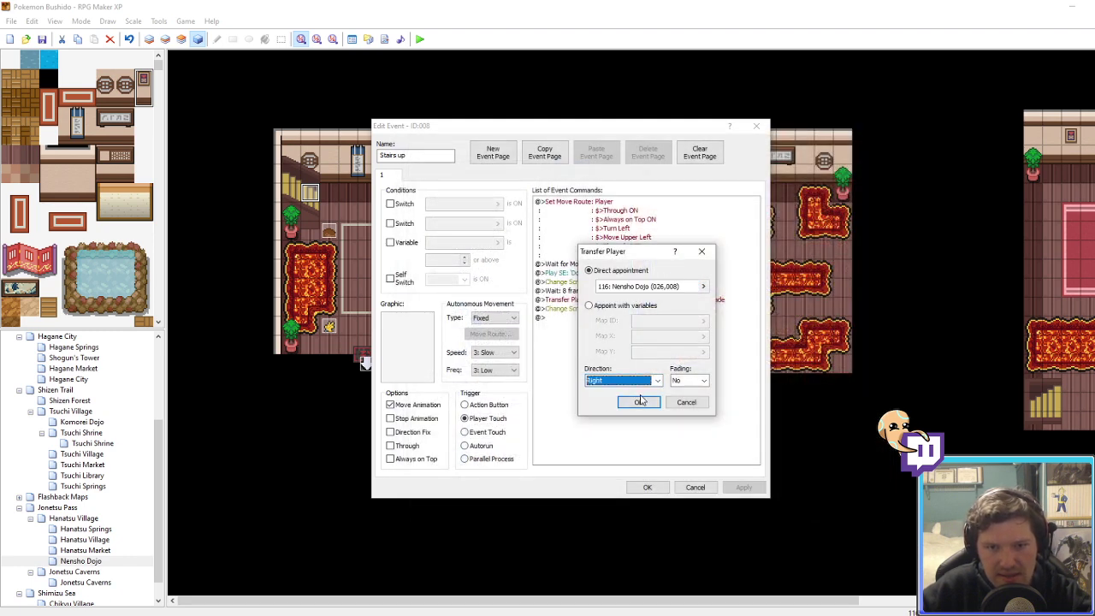
pyautogui.click(640, 402)
pyautogui.click(744, 487)
pyautogui.click(648, 487)
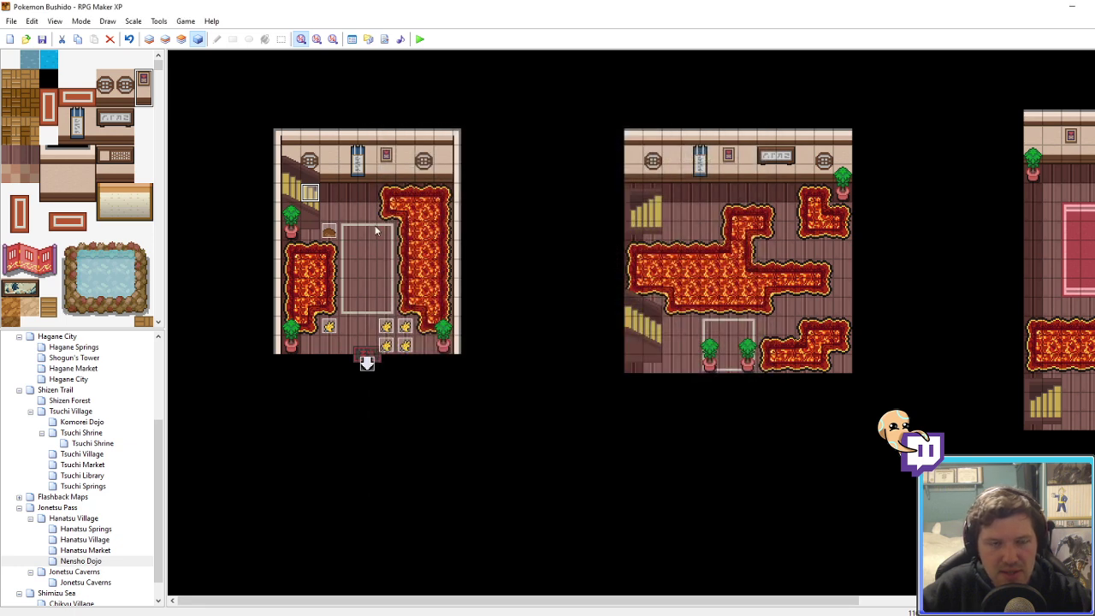
# Step: Copy the Stairs up event to the middle room's lower stairs and set its transfer to Nensho Dojo (047,018), beside the court room's stairs
pyautogui.click(368, 207)
pyautogui.click(311, 190)
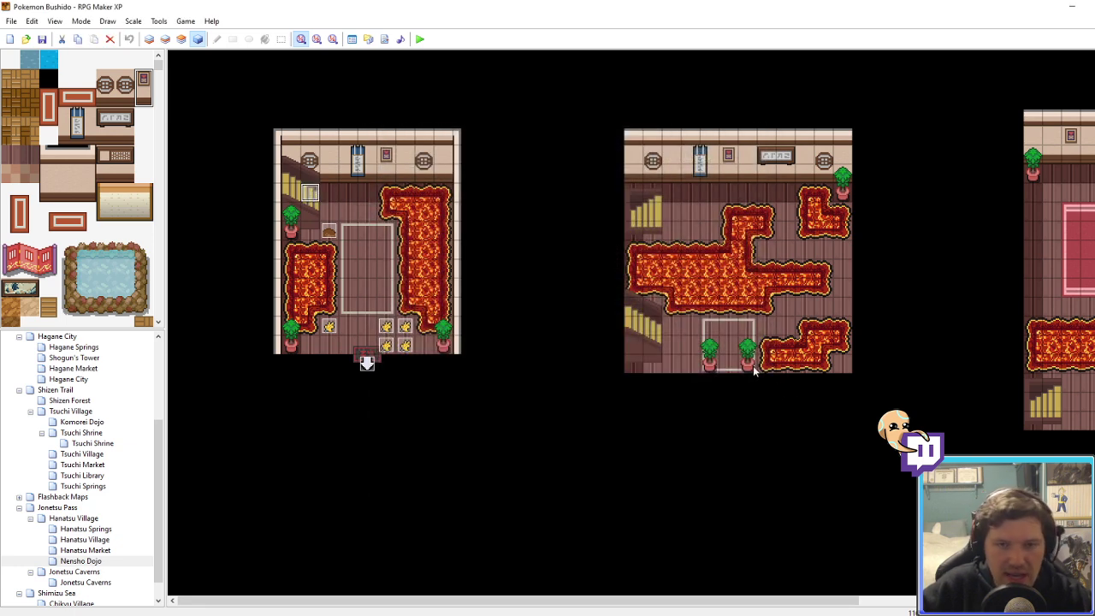
pyautogui.rightClick(650, 332)
pyautogui.click(671, 327)
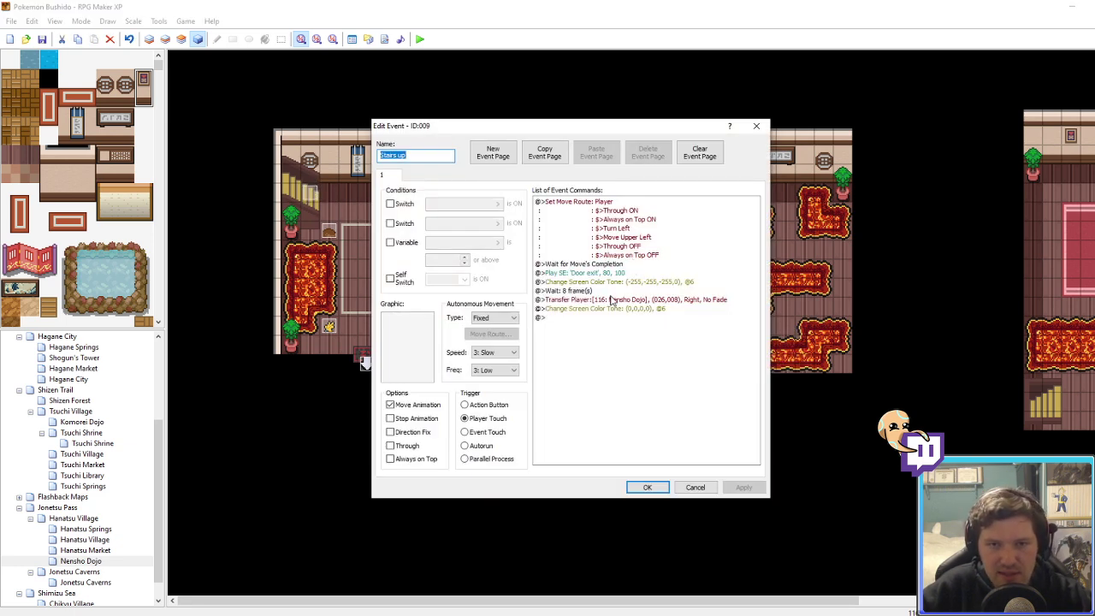
pyautogui.rightClick(613, 300)
pyautogui.click(637, 318)
pyautogui.click(630, 292)
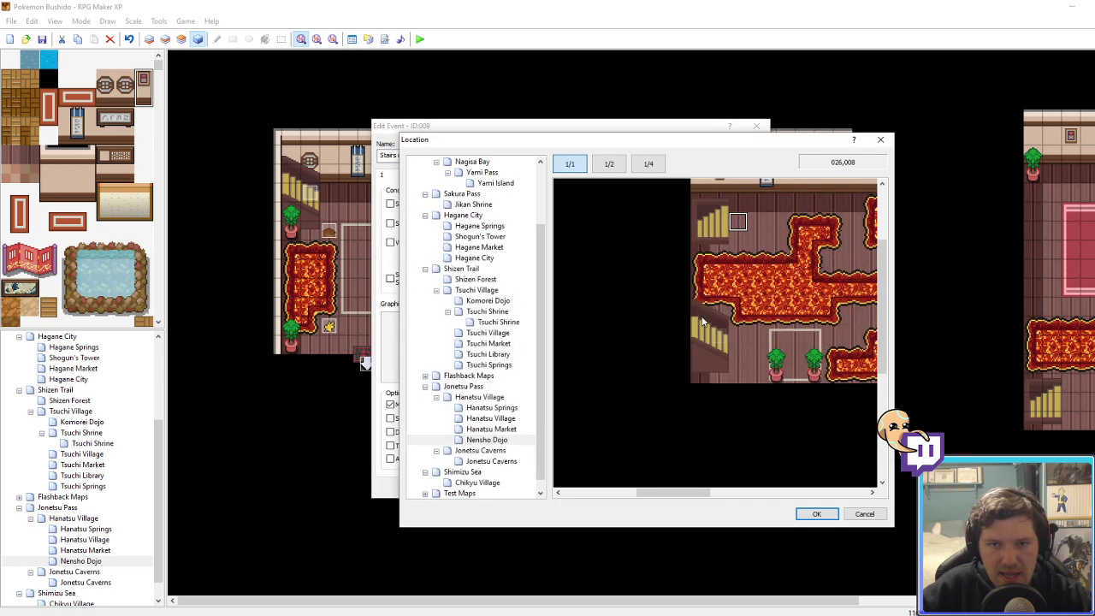
pyautogui.moveTo(719, 317); pyautogui.dragTo(804, 316, button='middle')
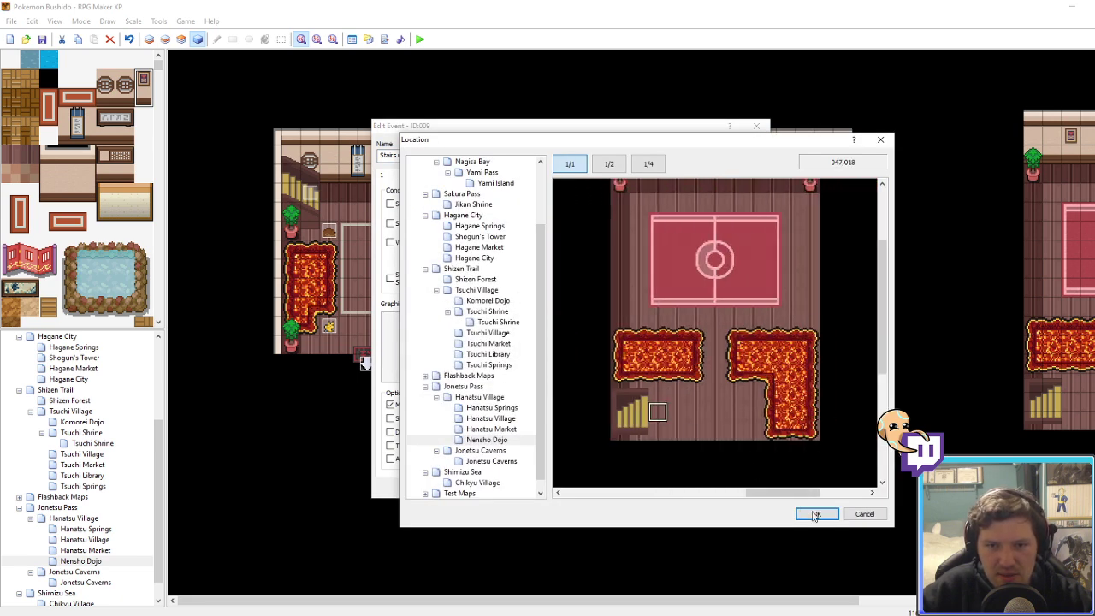
pyautogui.click(816, 514)
pyautogui.click(639, 401)
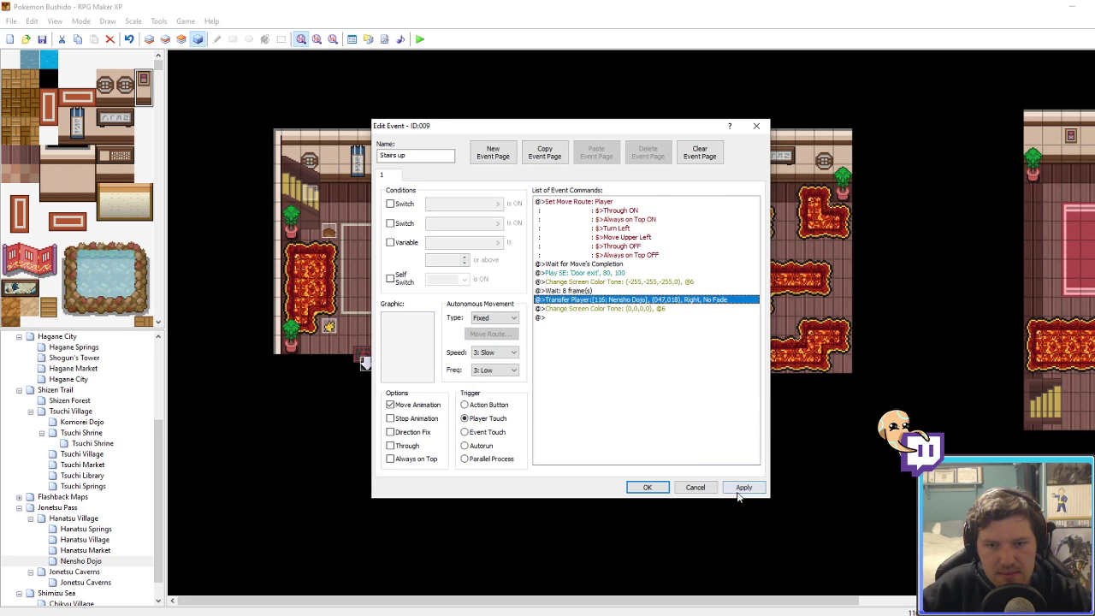
pyautogui.click(647, 487)
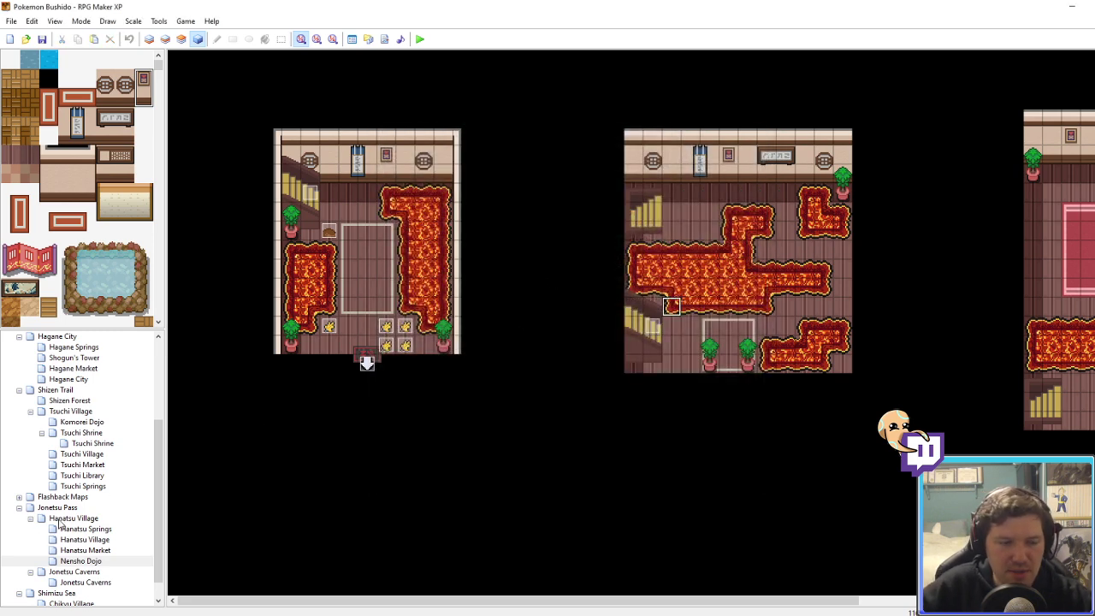
# Step: Copy the Stairs down event from the Komorei Dojo map's lower stairs to the middle room's upper stairs in Nensho Dojo
pyautogui.click(77, 422)
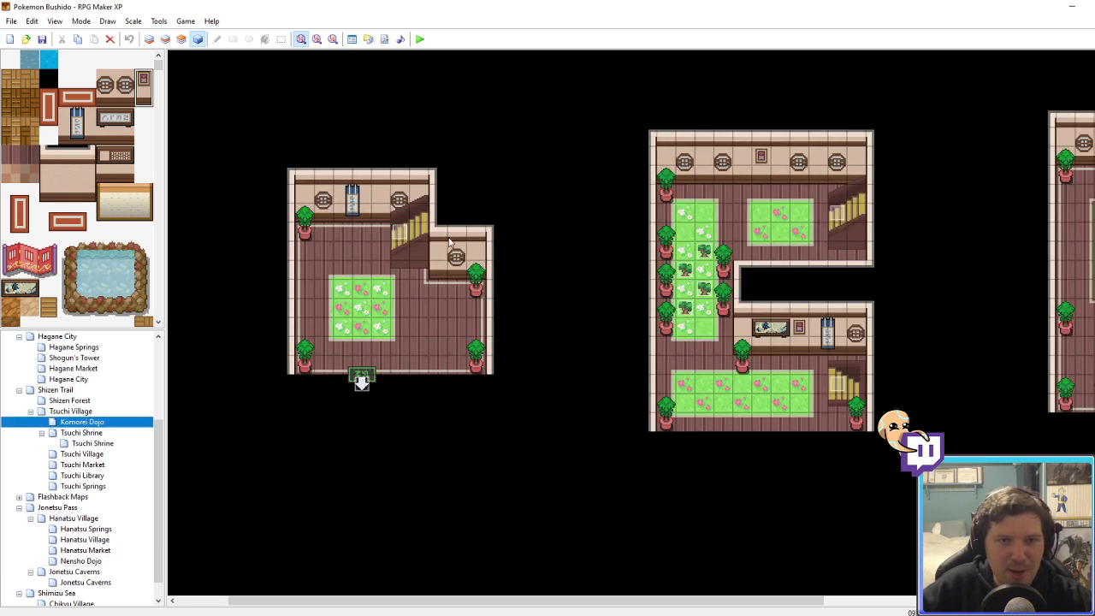
pyautogui.hscroll(3, 685, 342)
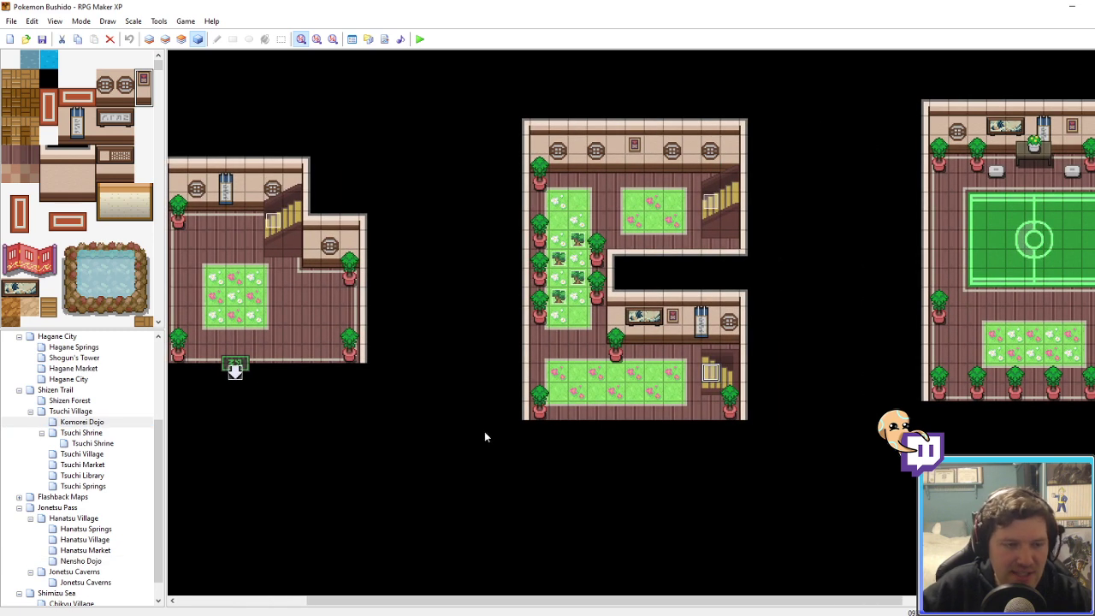
pyautogui.click(73, 519)
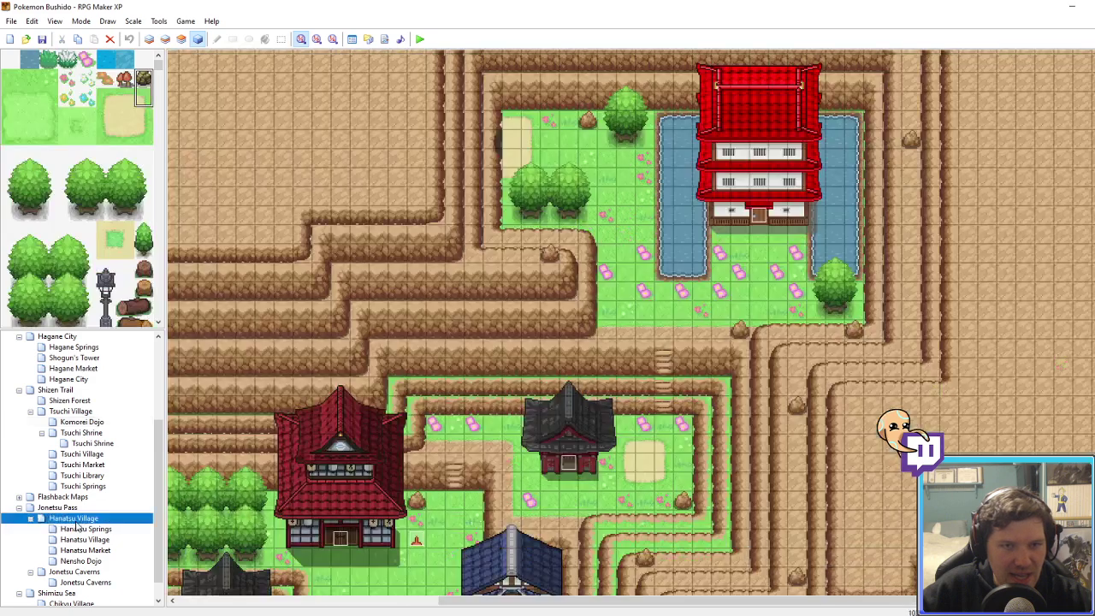
pyautogui.click(79, 561)
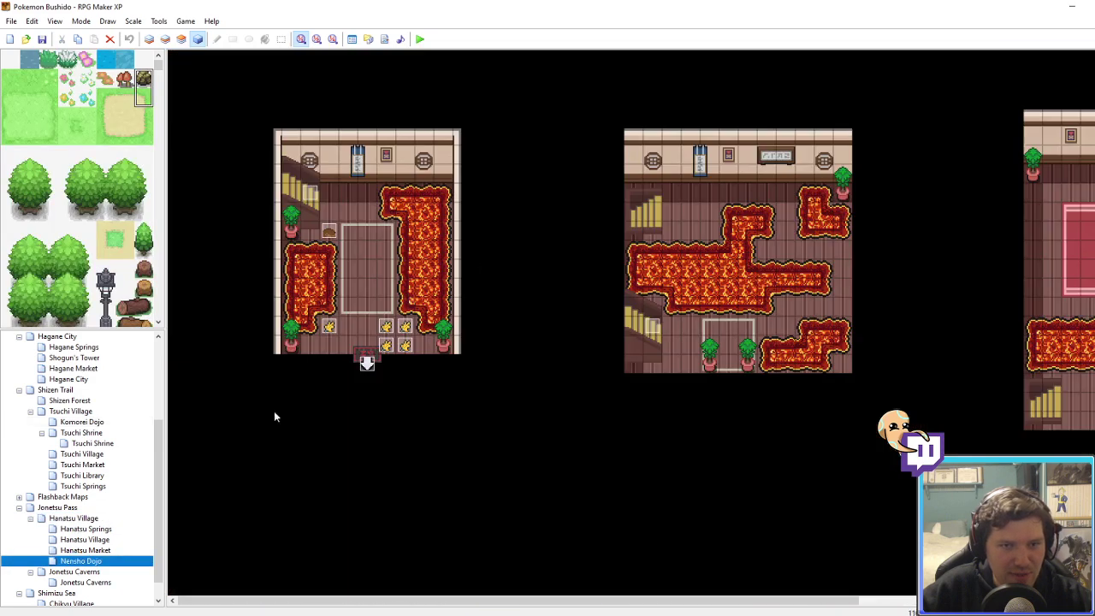
# Step: In the Stairs down event on the middle room's upper stairs, replace the move route's Move Right with Move Left
pyautogui.doubleClick(649, 212)
pyautogui.rightClick(601, 203)
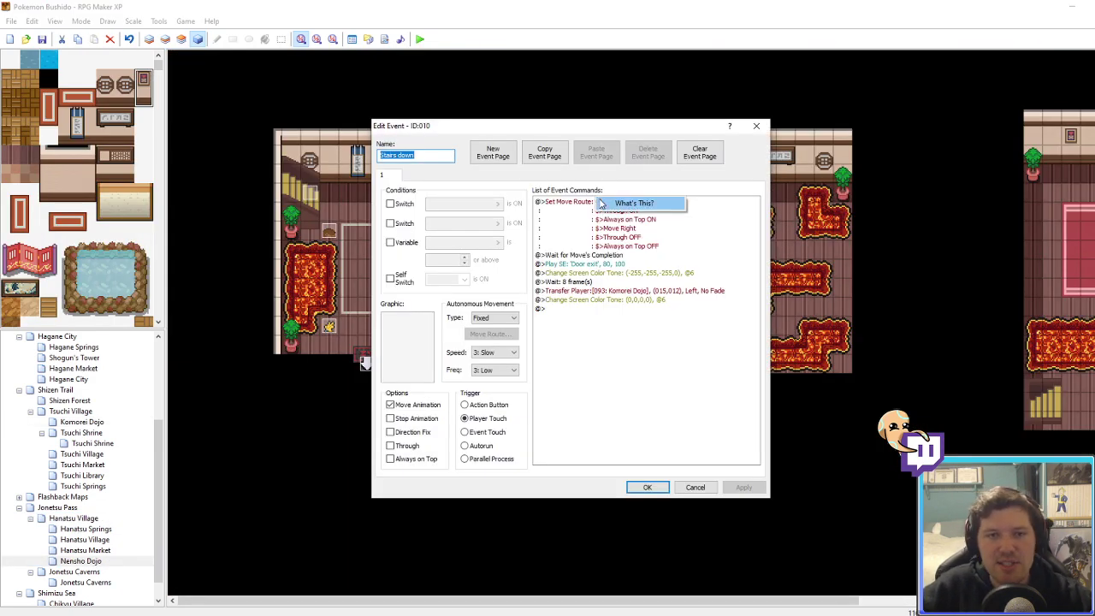
pyautogui.rightClick(541, 202)
pyautogui.click(565, 227)
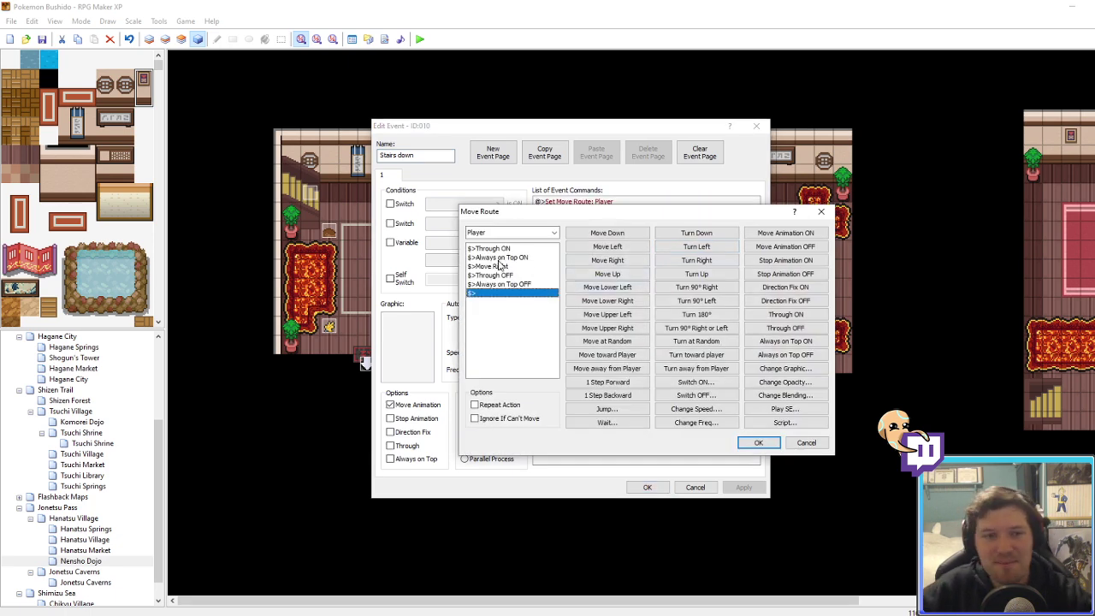
pyautogui.click(503, 267)
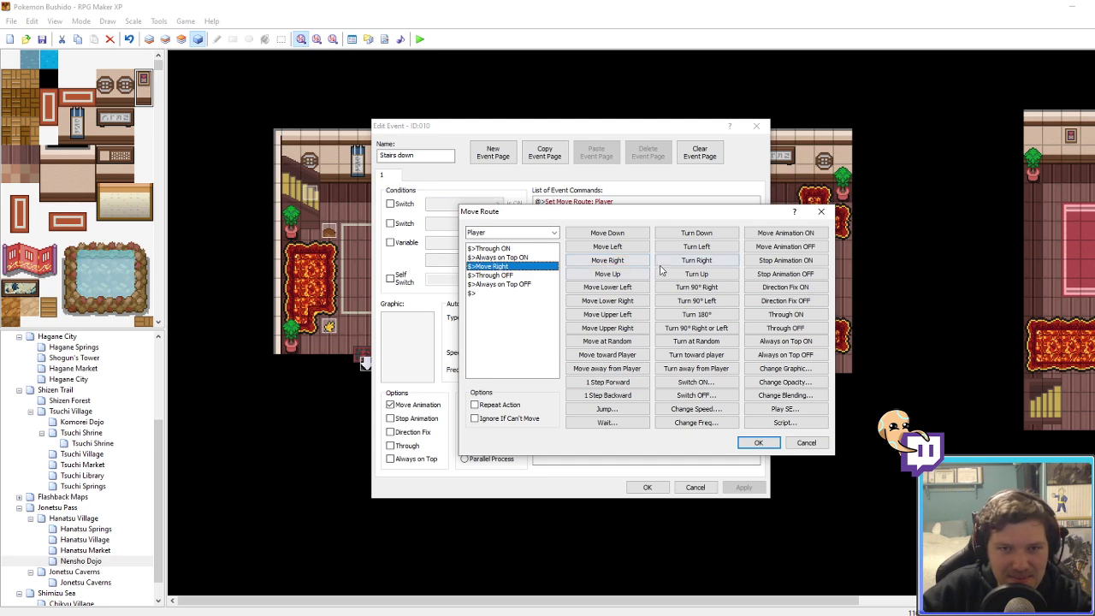
pyautogui.click(607, 247)
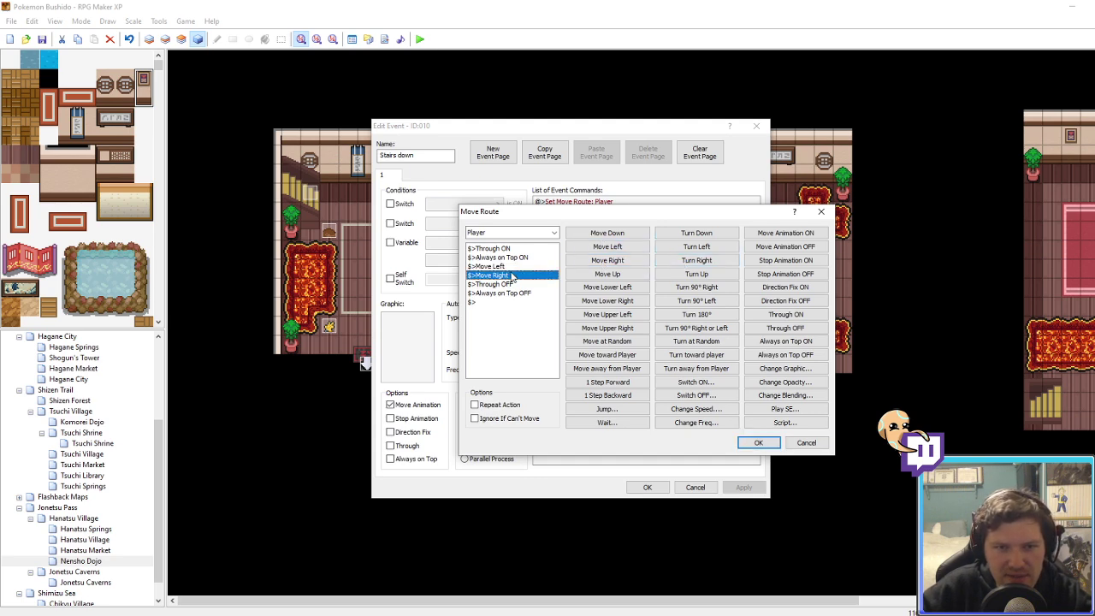
pyautogui.press('Delete')
pyautogui.click(756, 443)
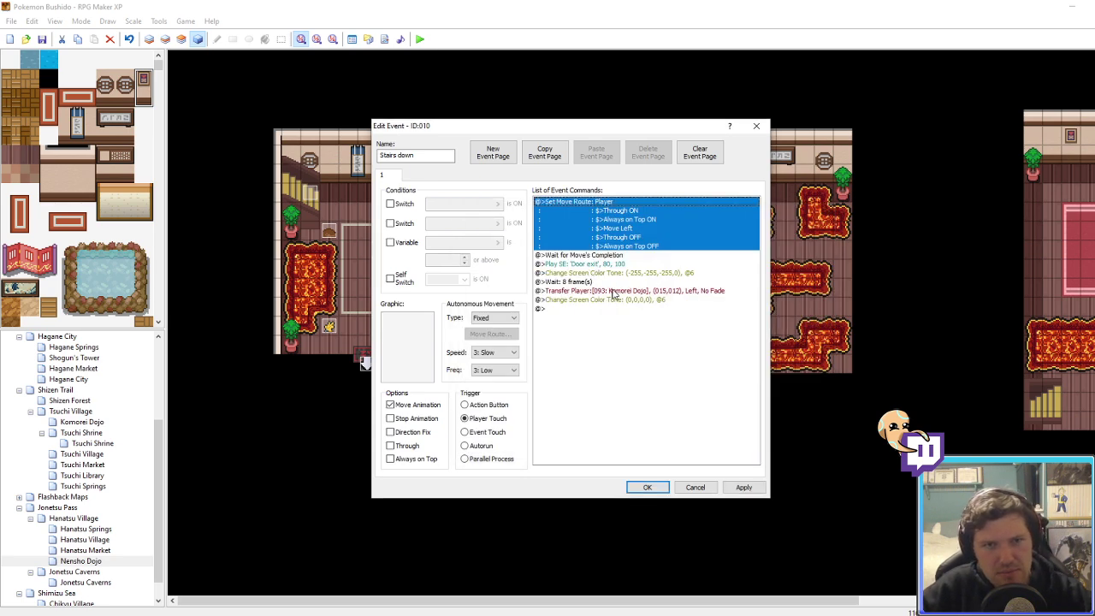
# Step: Set the event's player transfer destination to Nensho Dojo (008,007), beside the first room's stairs
pyautogui.rightClick(612, 293)
pyautogui.click(653, 317)
pyautogui.click(612, 293)
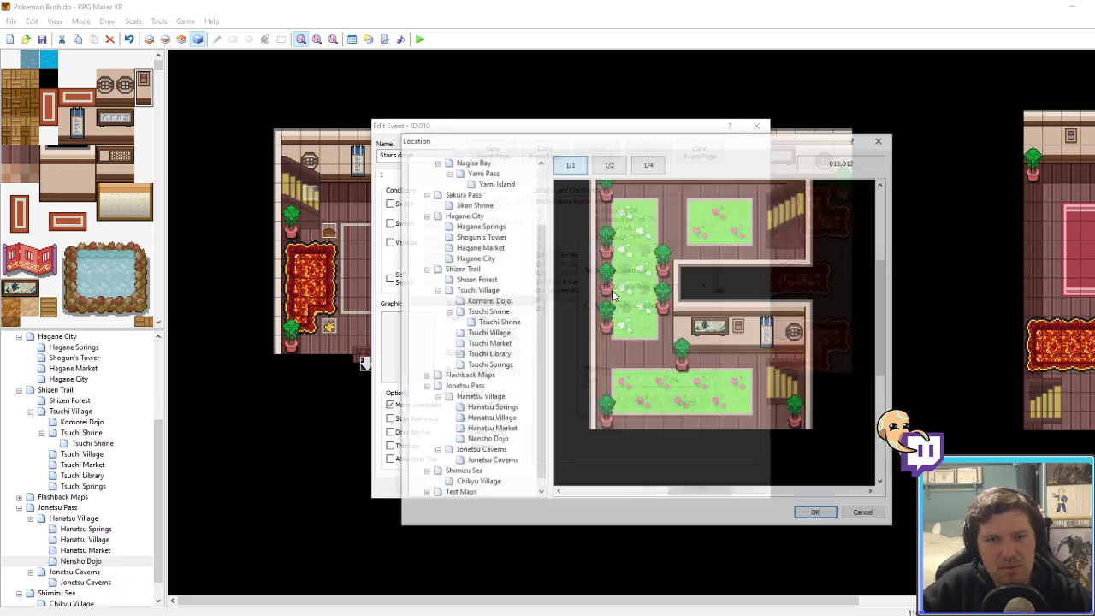
pyautogui.click(485, 441)
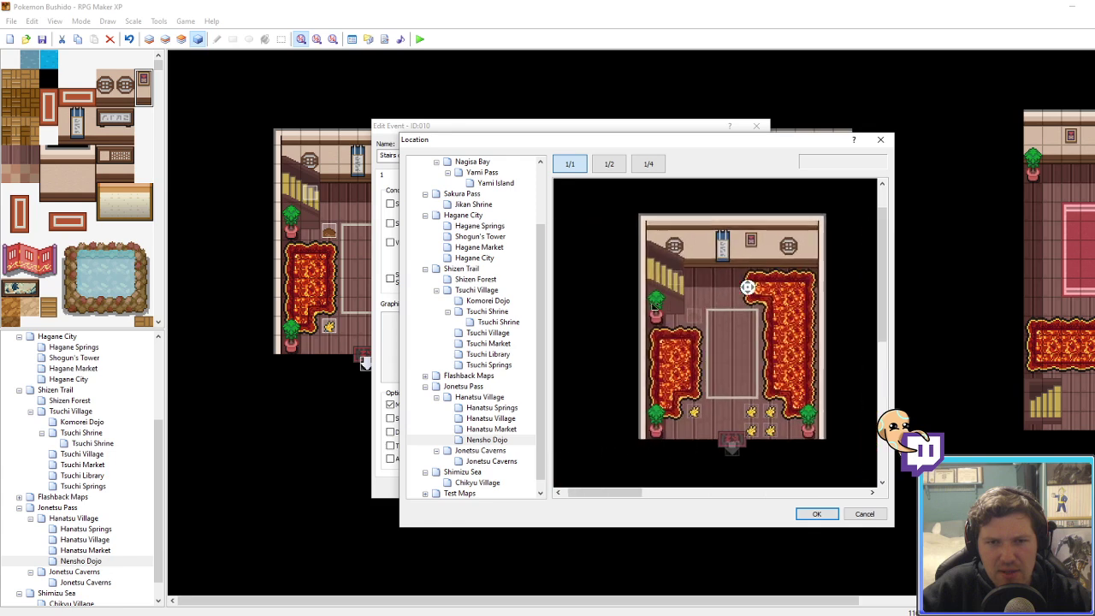
pyautogui.click(715, 284)
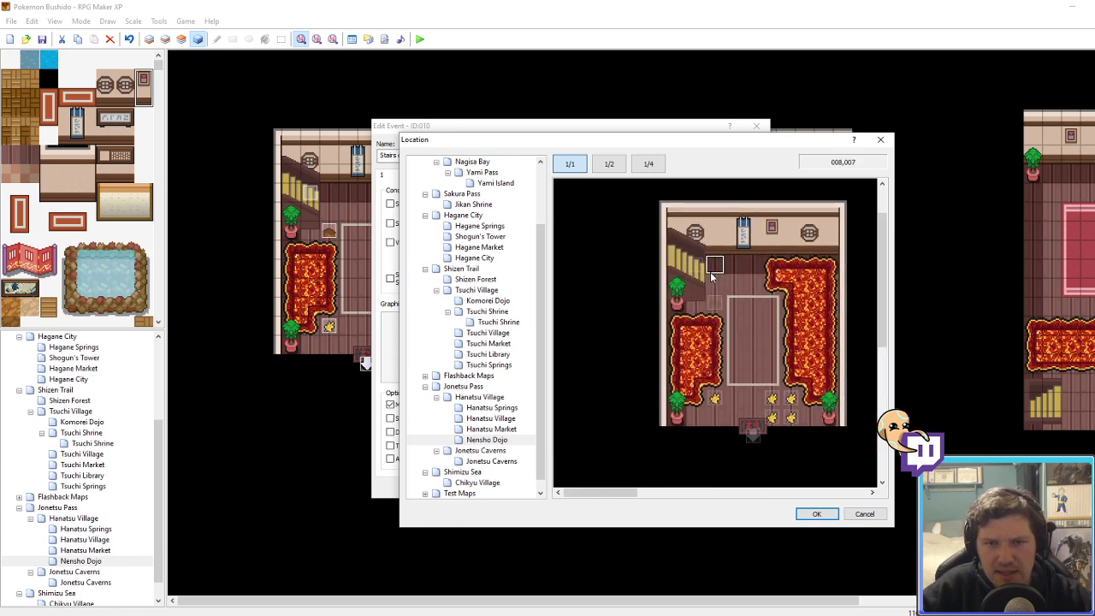
pyautogui.click(715, 272)
pyautogui.click(717, 283)
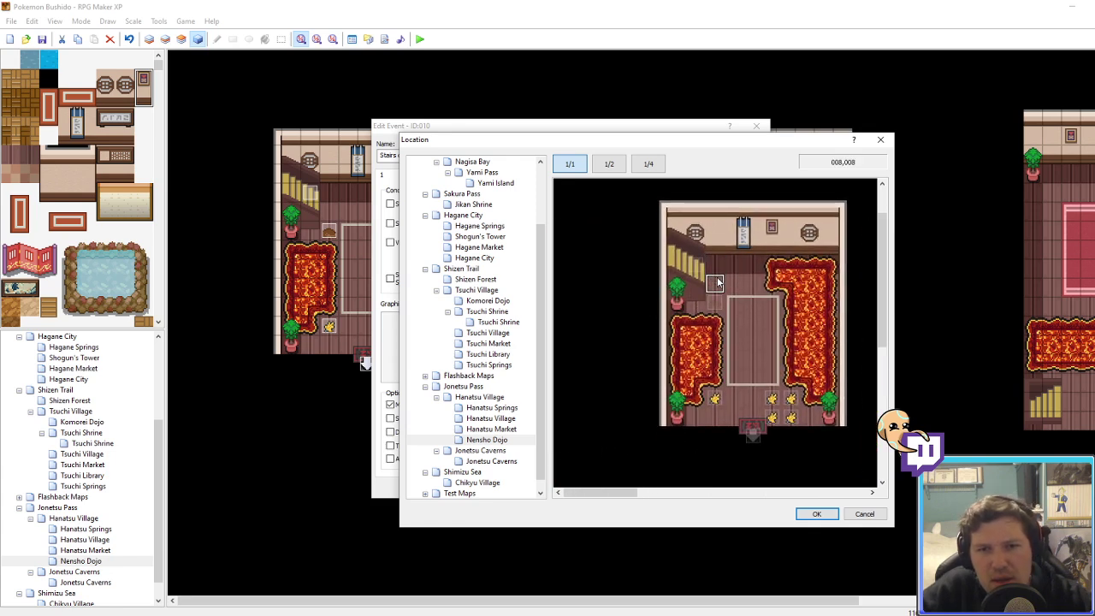
pyautogui.click(715, 270)
pyautogui.click(816, 513)
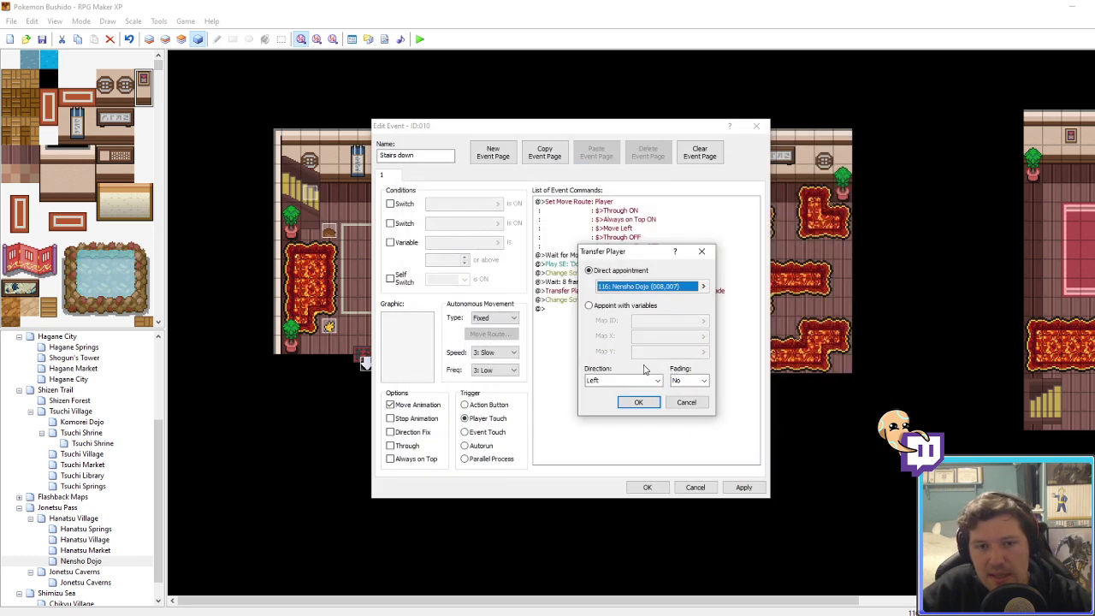
# Step: Set the transfer's direction to Right and save the Stairs down event
pyautogui.click(623, 382)
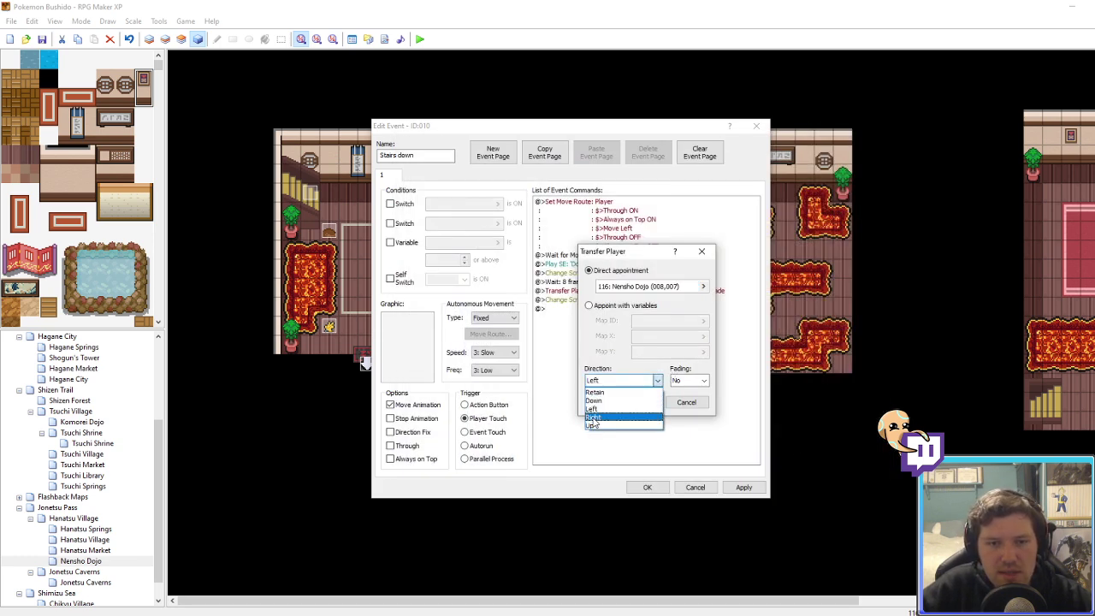
pyautogui.click(593, 417)
pyautogui.click(637, 402)
pyautogui.click(740, 488)
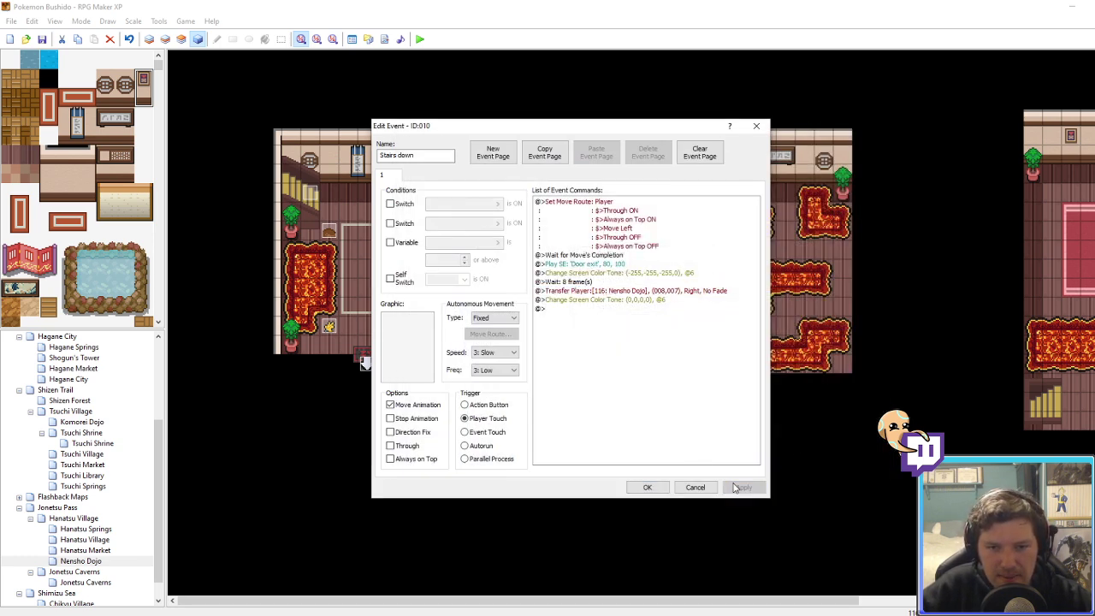
pyautogui.click(644, 486)
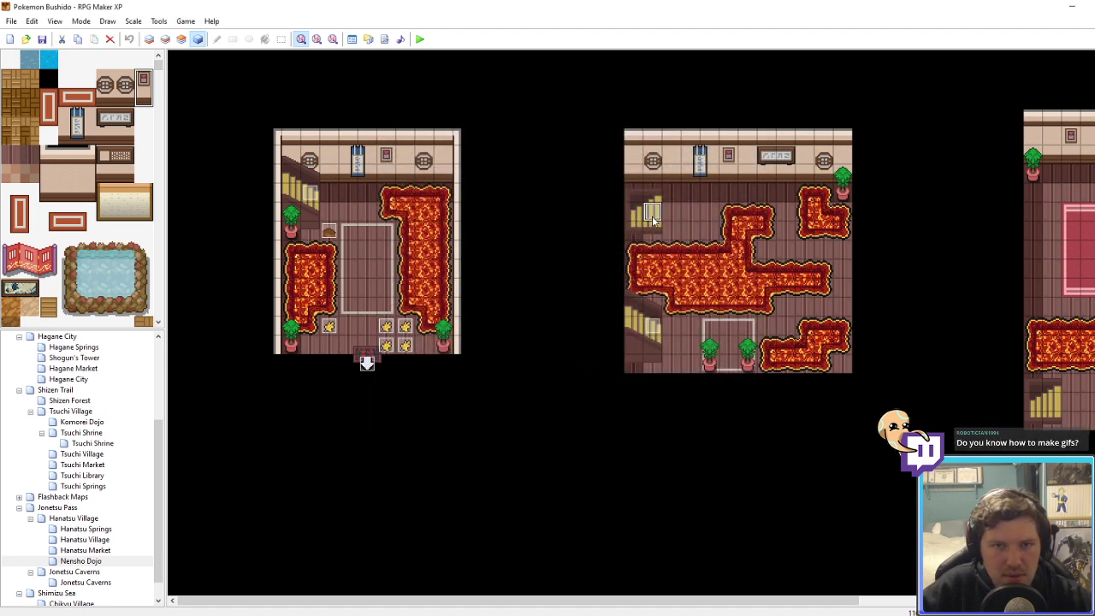
# Step: Copy the Stairs down event to the court room's stairs and set its transfer to Nensho Dojo (026,014), beside the middle room's lower stairs
pyautogui.hscroll(5, 683, 221)
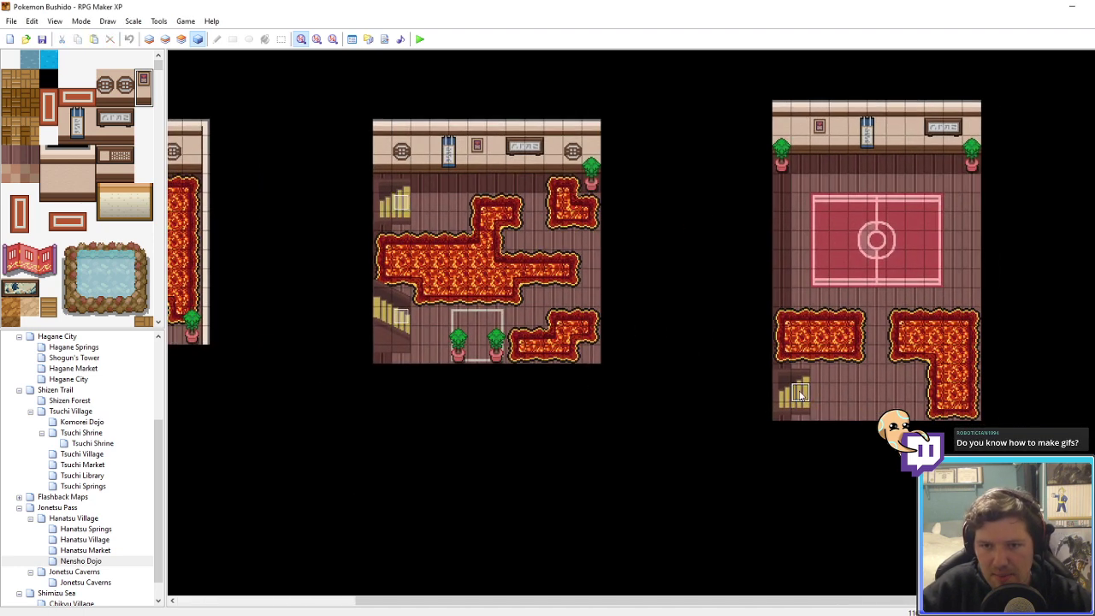
pyautogui.rightClick(799, 393)
pyautogui.click(833, 399)
pyautogui.rightClick(663, 291)
pyautogui.click(683, 308)
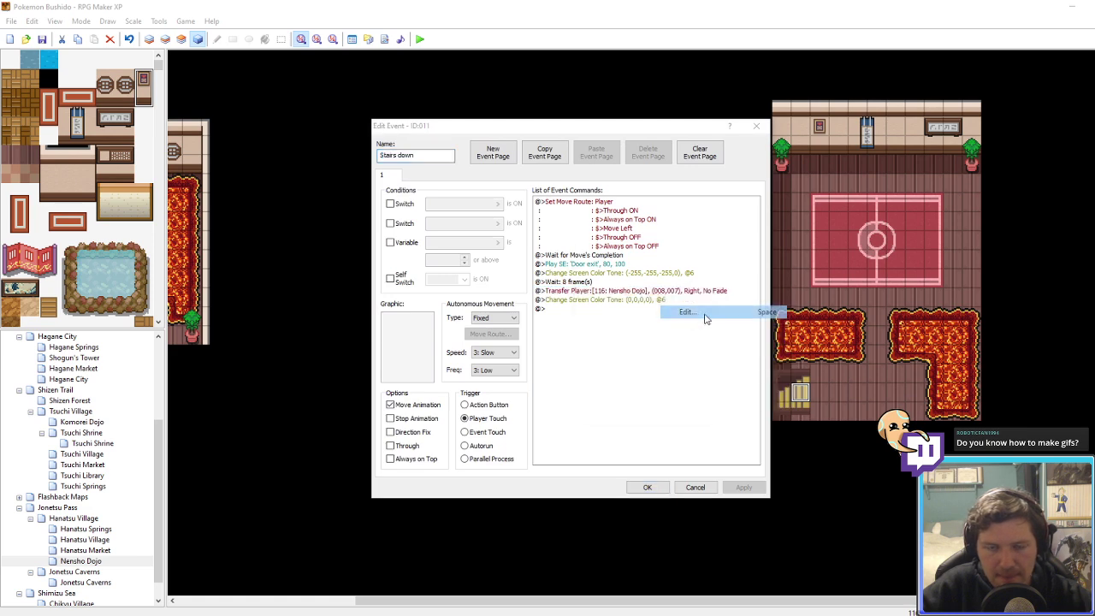
pyautogui.click(640, 288)
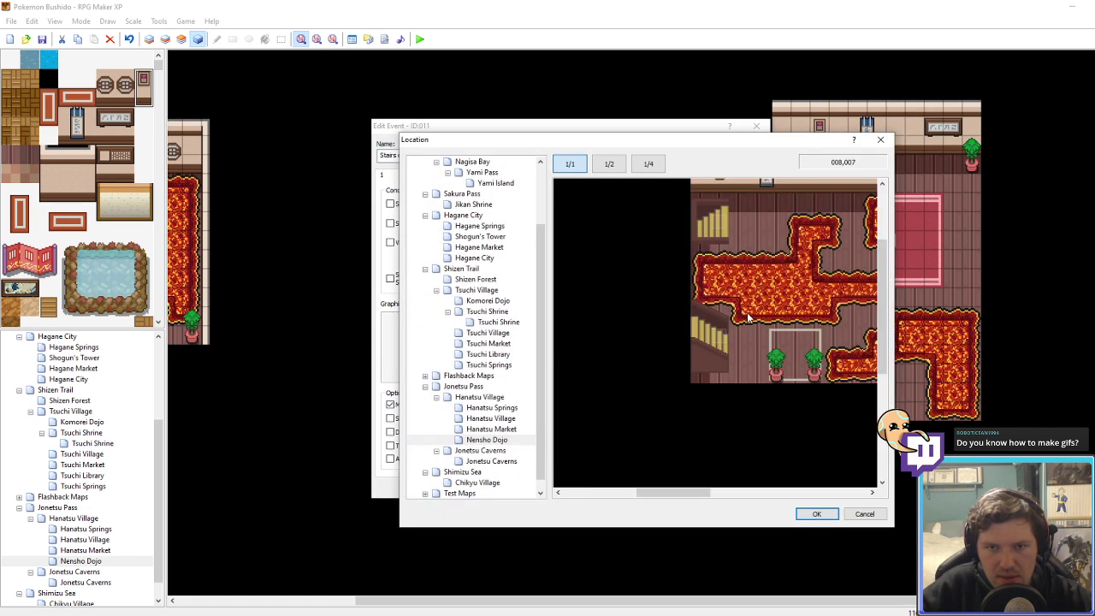
pyautogui.click(736, 338)
pyautogui.click(813, 515)
pyautogui.click(640, 401)
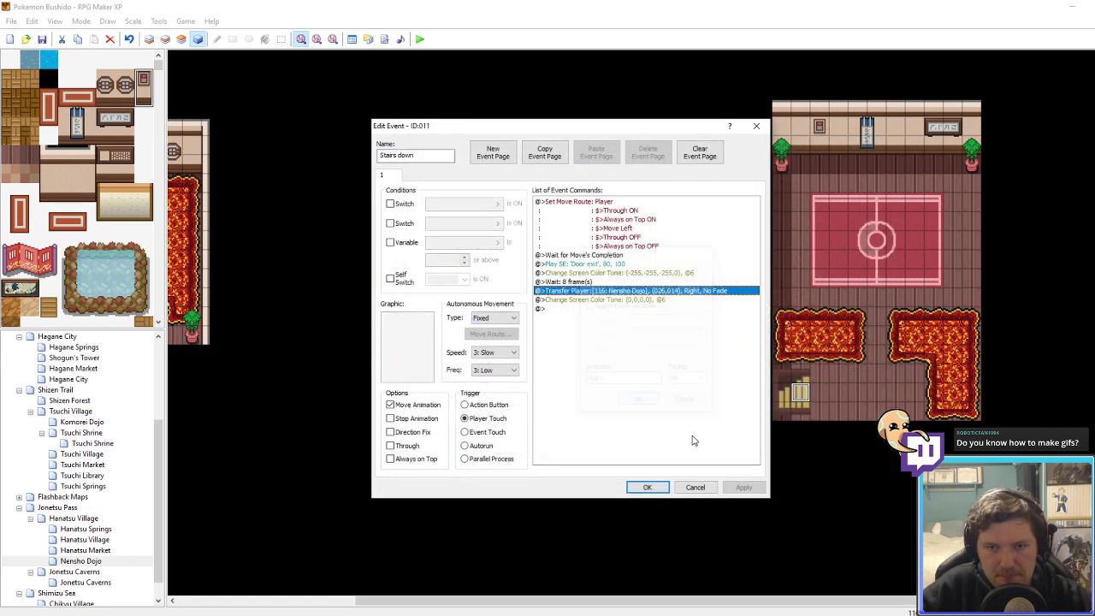
pyautogui.click(641, 487)
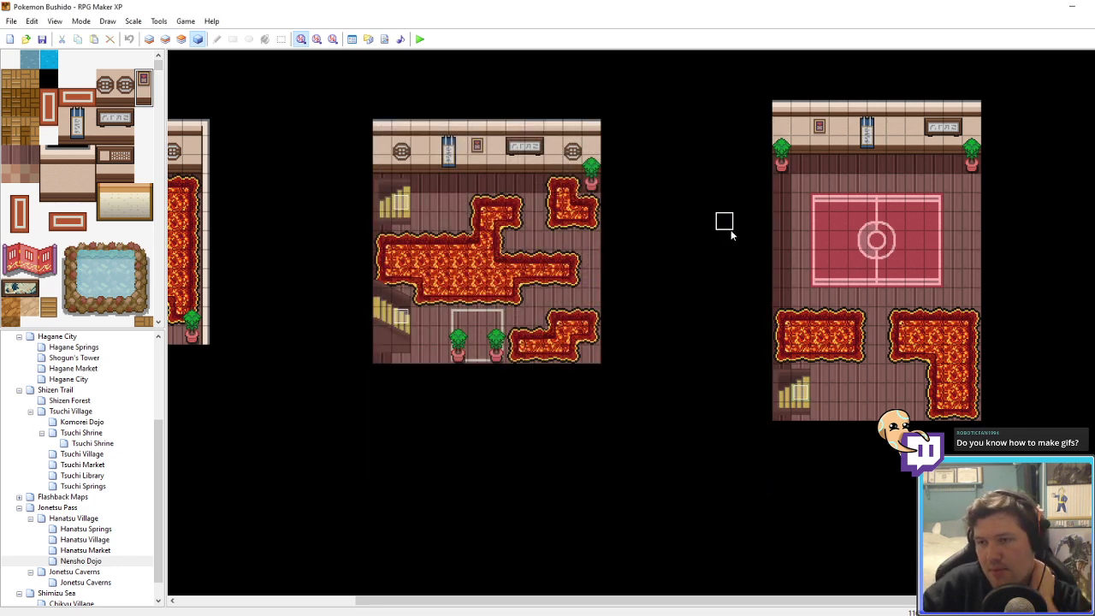
# Step: Look through the tileset's furniture, court and lava tiles for more dojo decorations and review the rooms
pyautogui.click(181, 39)
pyautogui.scroll(-5, 83, 127)
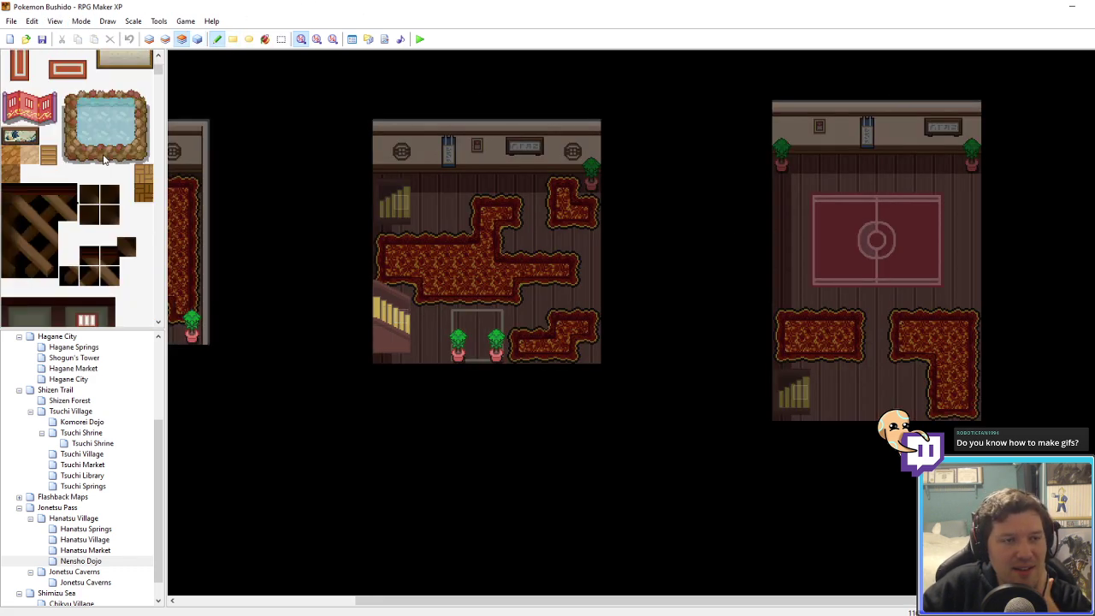
pyautogui.scroll(-12, 83, 127)
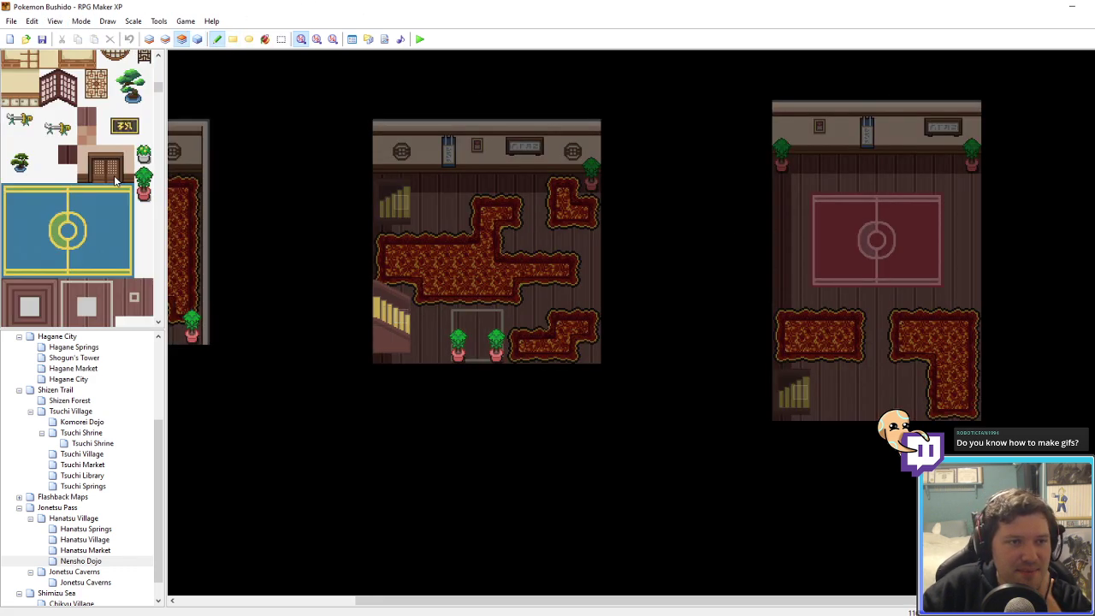
pyautogui.scroll(-8, 115, 182)
pyautogui.scroll(5, 114, 179)
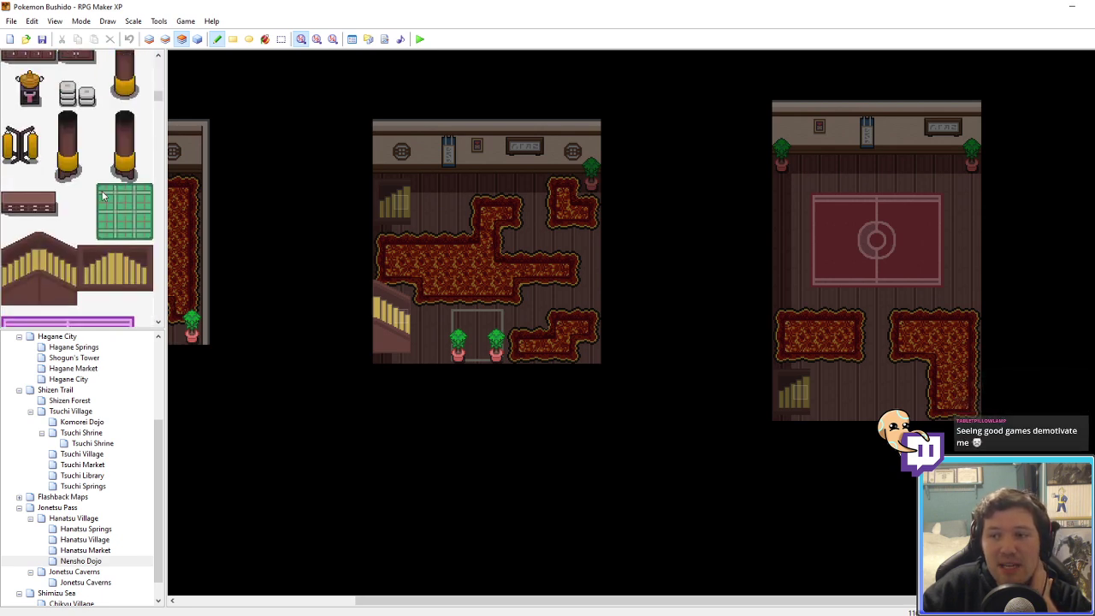
pyautogui.scroll(-8, 102, 196)
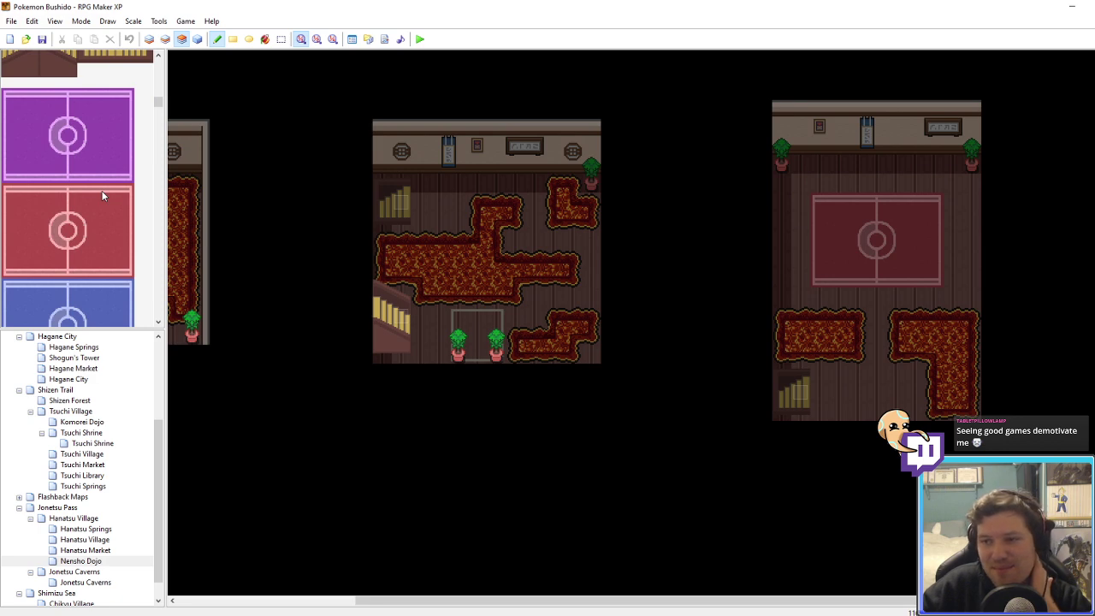
pyautogui.scroll(-8, 102, 196)
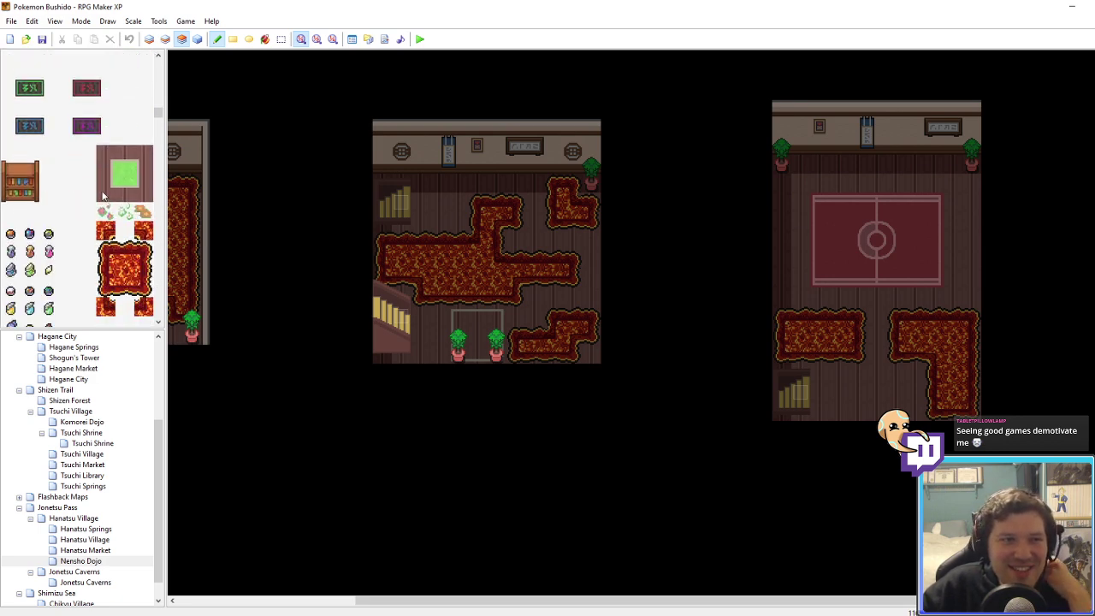
pyautogui.middleClick(618, 200)
pyautogui.middleClick(508, 203)
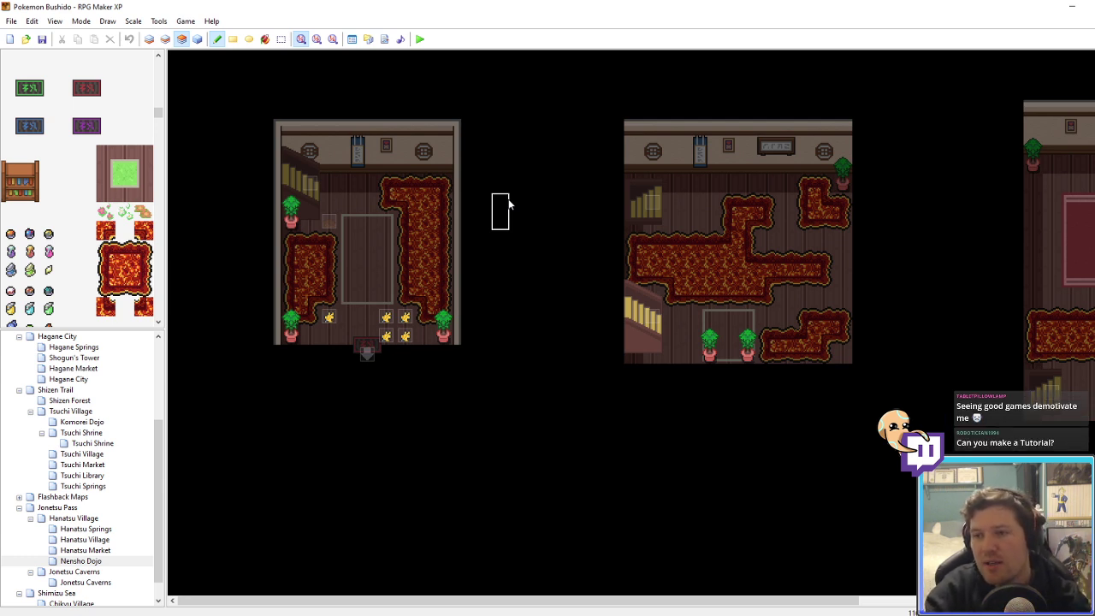
pyautogui.click(198, 39)
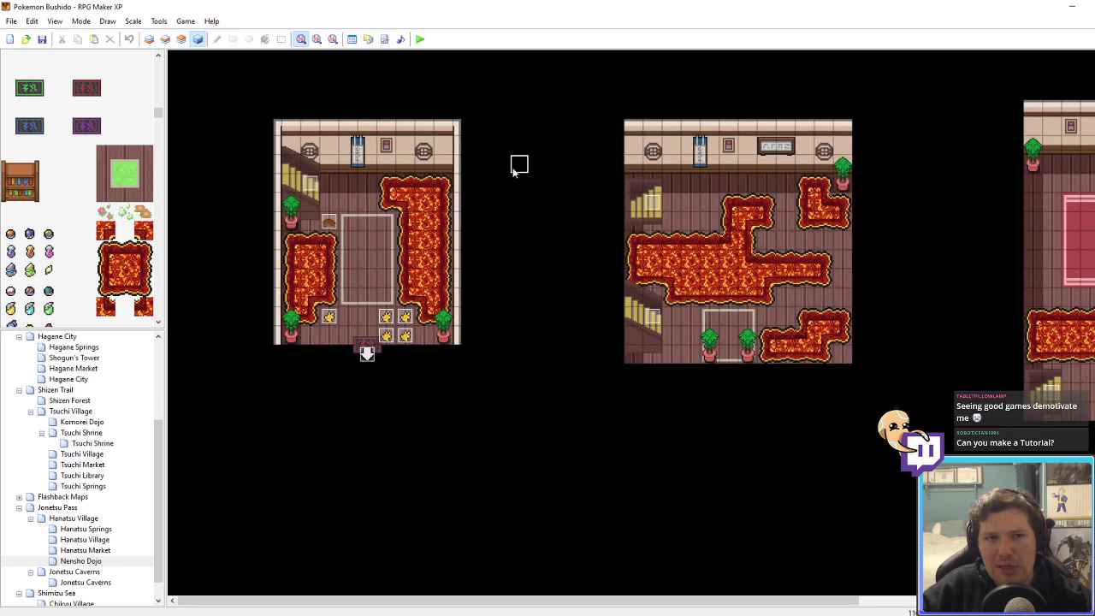
pyautogui.scroll(10, 137, 220)
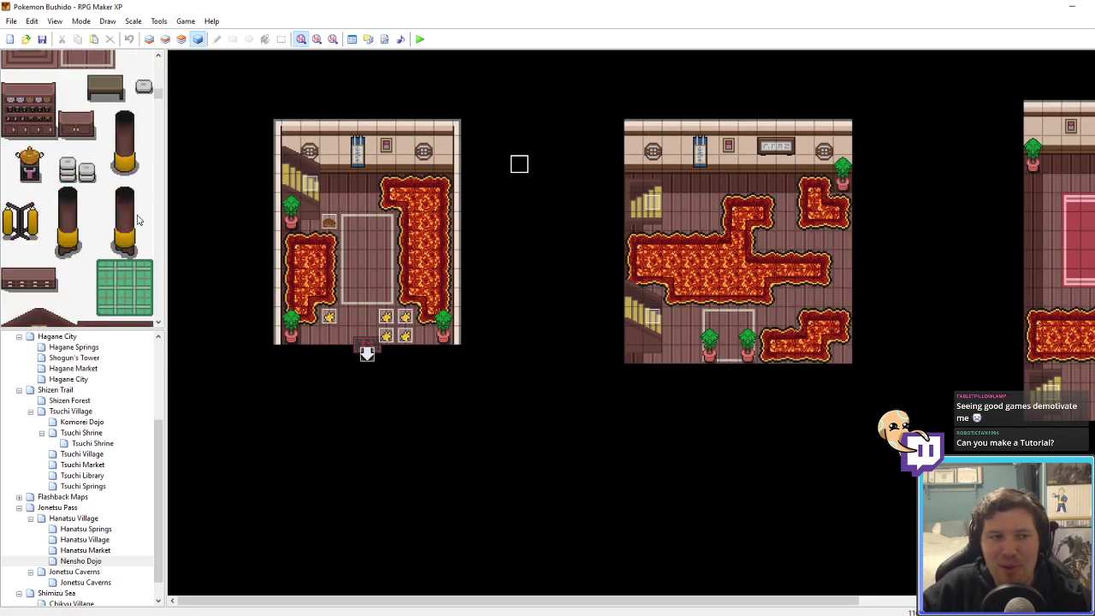
# Step: Place three white stools on the third layer, evenly spaced in a row between the court and the back wall
pyautogui.click(144, 91)
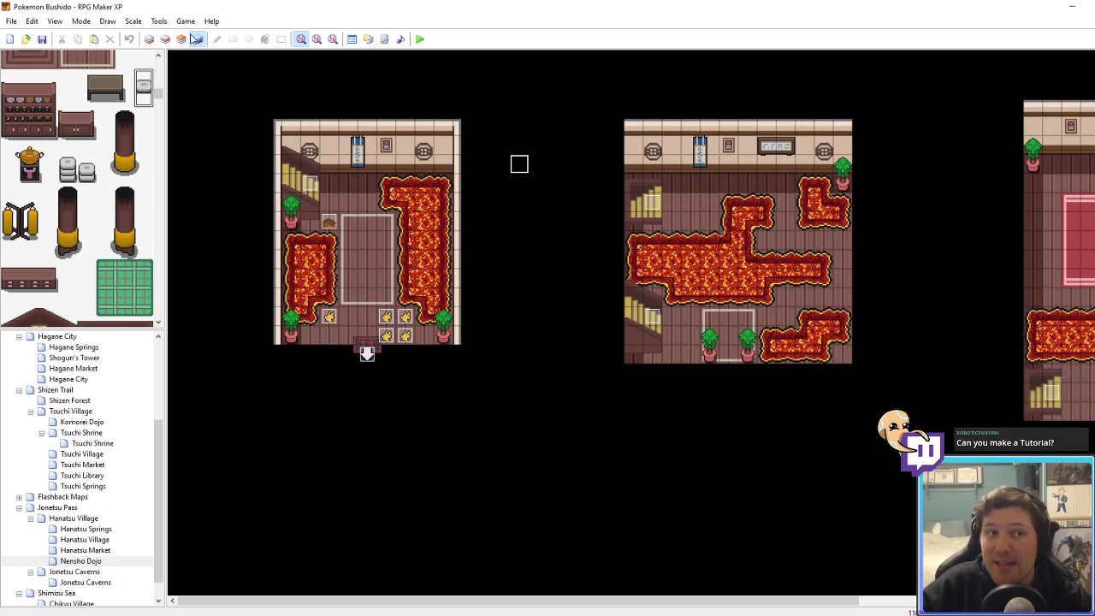
pyautogui.click(181, 38)
pyautogui.hscroll(5, 684, 137)
pyautogui.click(815, 137)
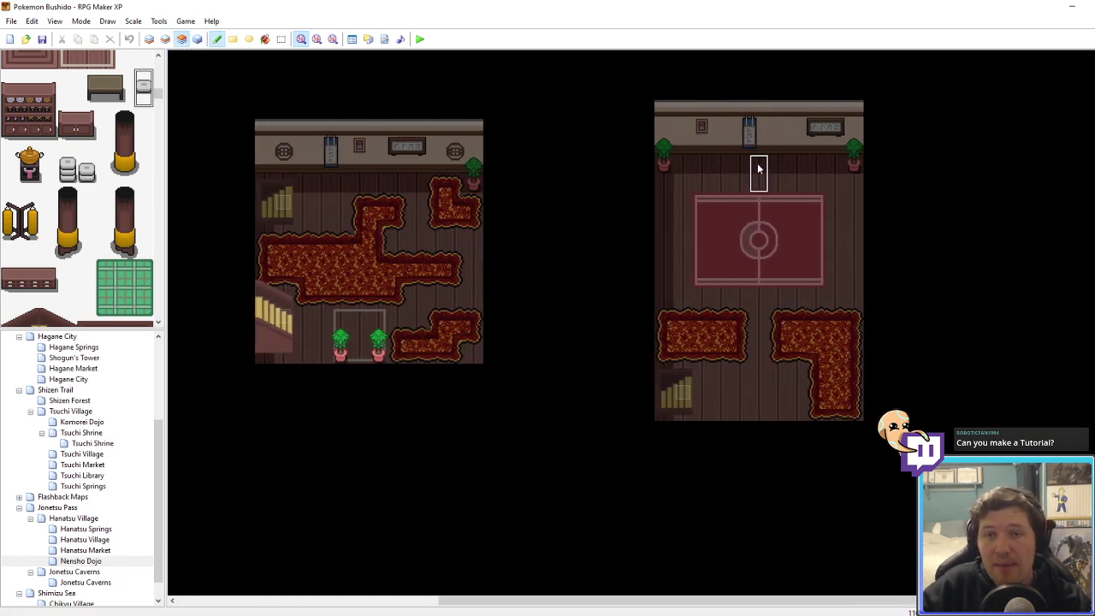
pyautogui.click(719, 171)
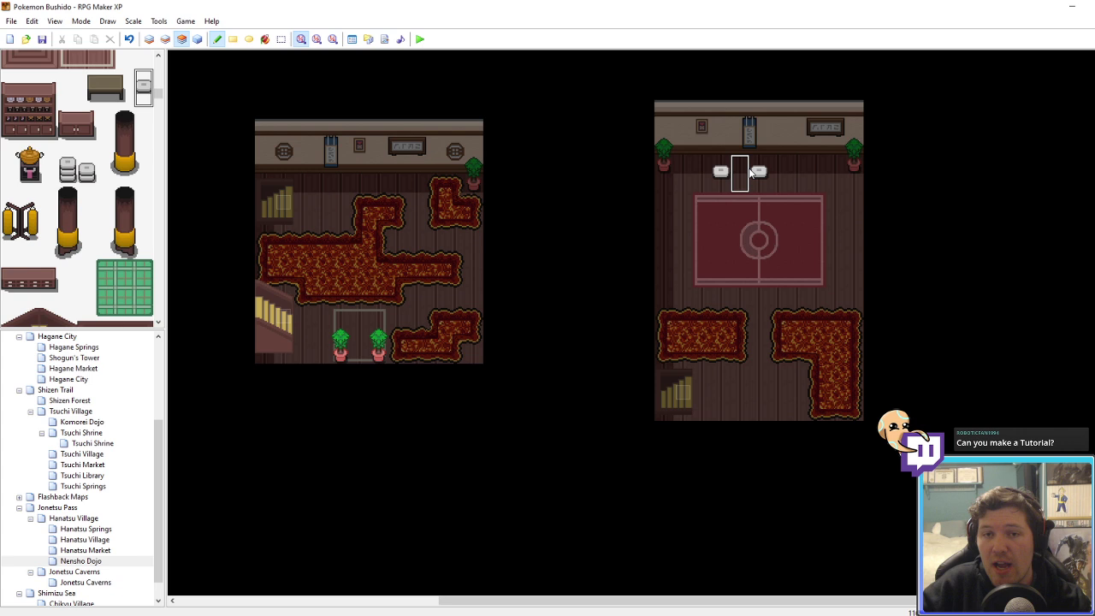
pyautogui.click(796, 171)
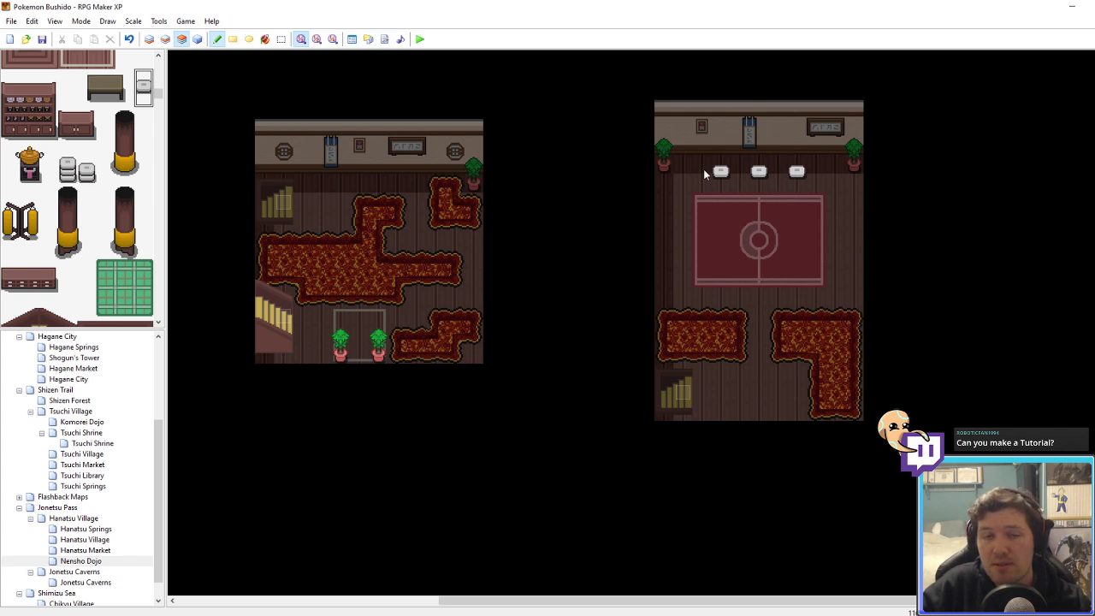
# Step: Place two potted plants on the second layer against the court room's side walls, one on each side of the court
pyautogui.click(165, 38)
pyautogui.click(664, 228)
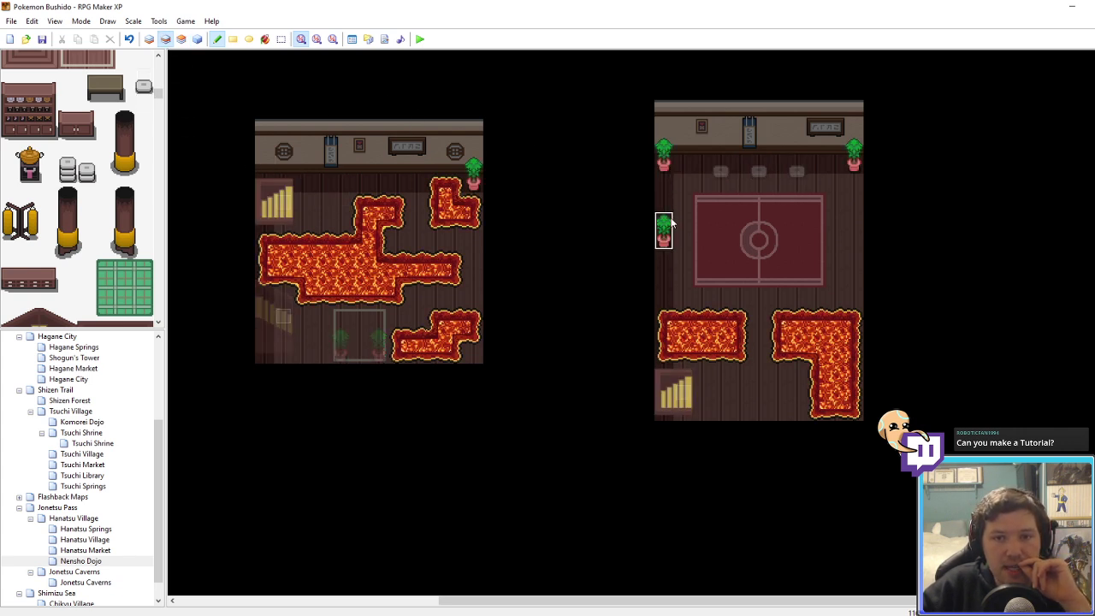
pyautogui.click(854, 228)
# Step: Look through the interior tileset for more court room decorations and review the dojo rooms on the event layer
pyautogui.scroll(2, 118, 156)
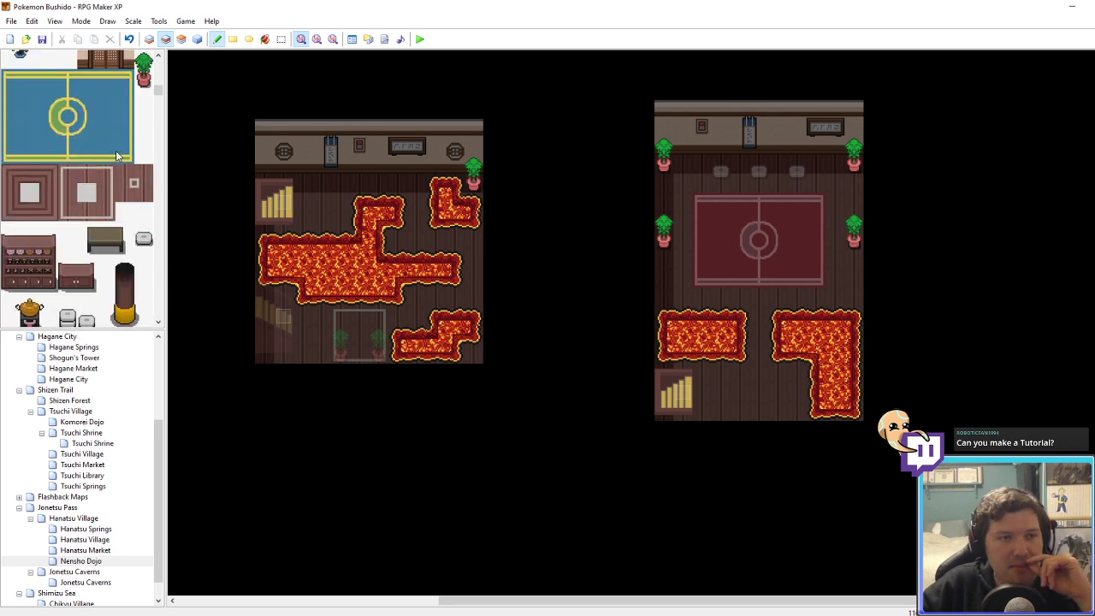
pyautogui.click(181, 39)
pyautogui.scroll(2, 99, 163)
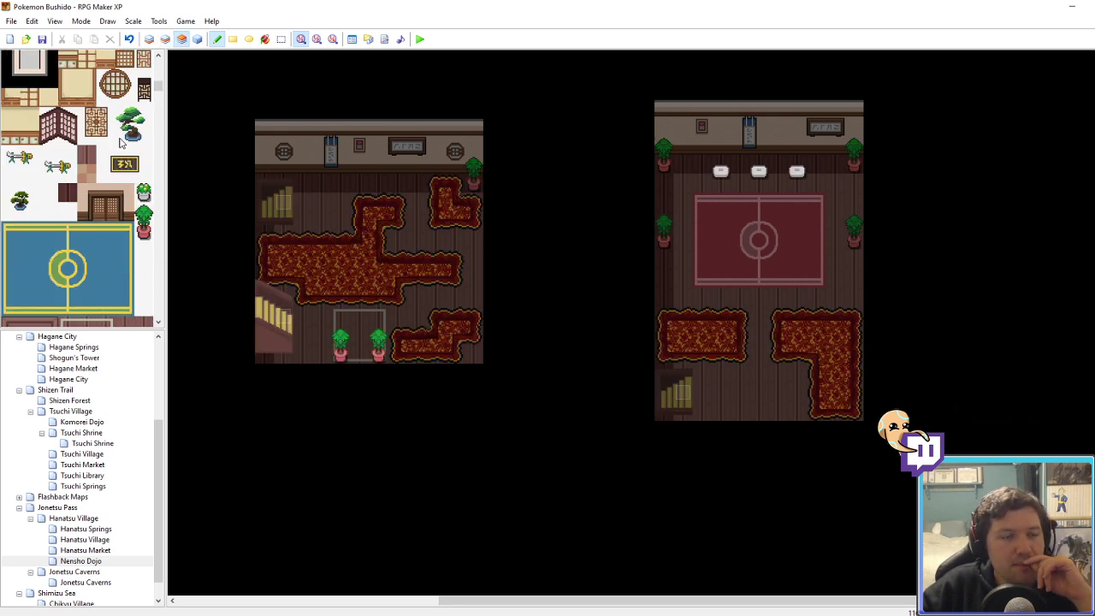
pyautogui.scroll(4, 97, 163)
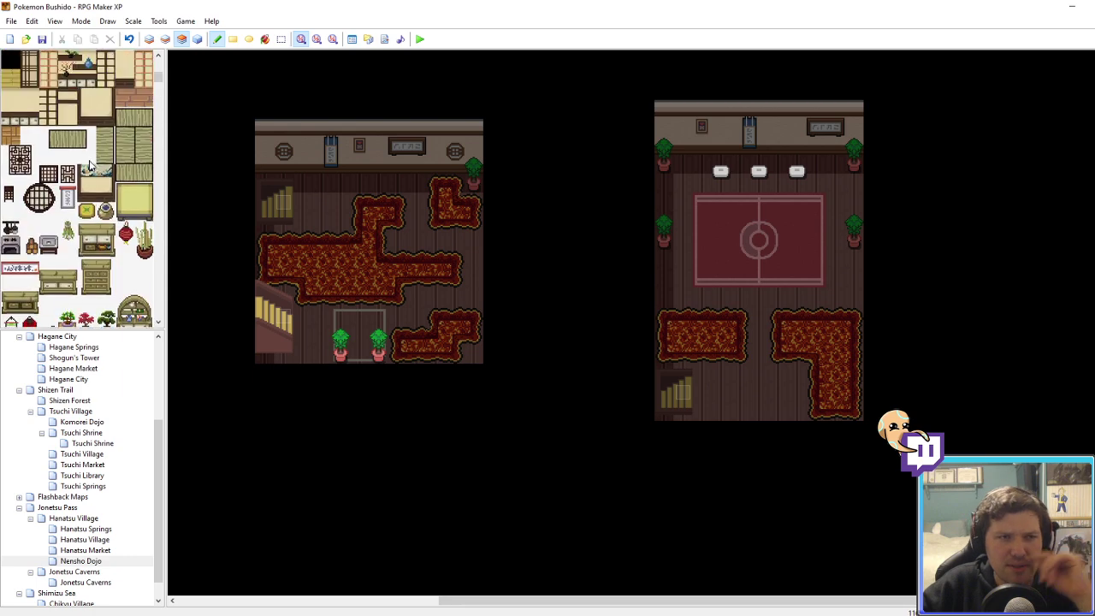
pyautogui.scroll(6, 90, 165)
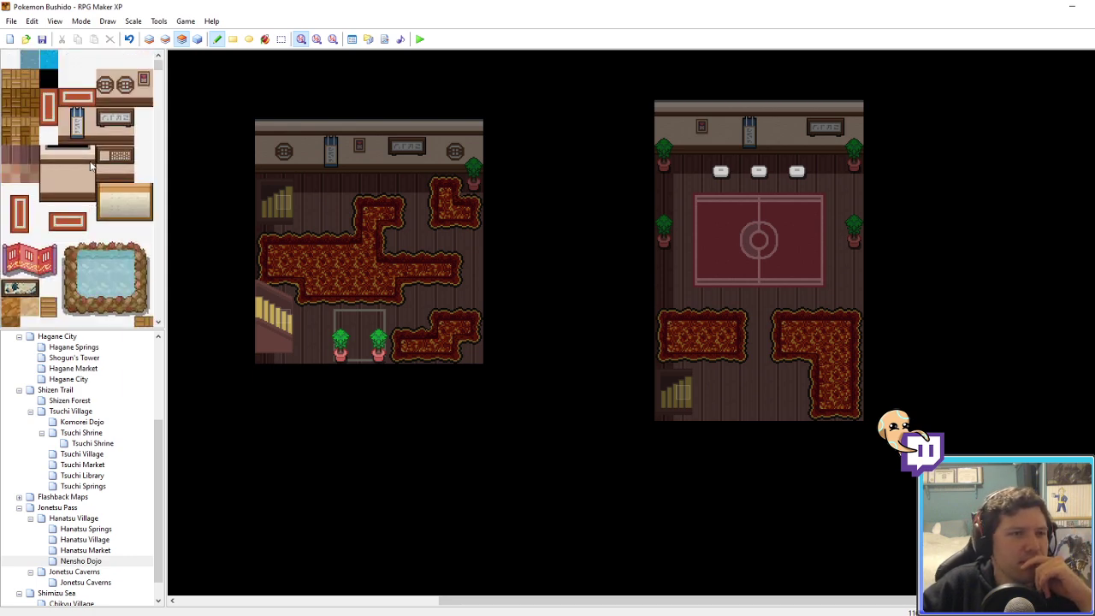
pyautogui.click(198, 39)
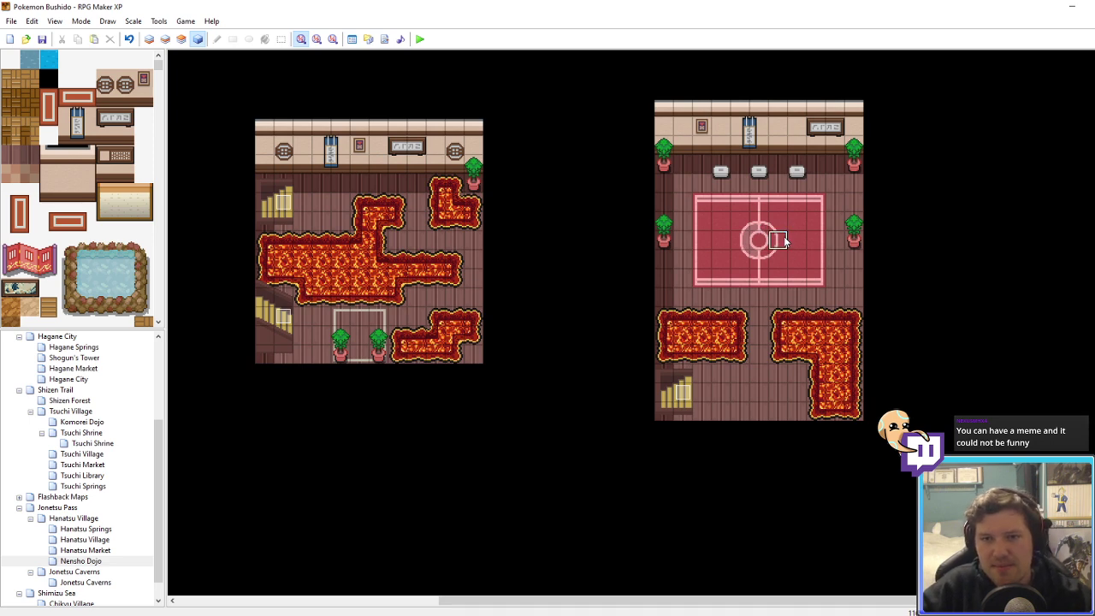
pyautogui.click(803, 209)
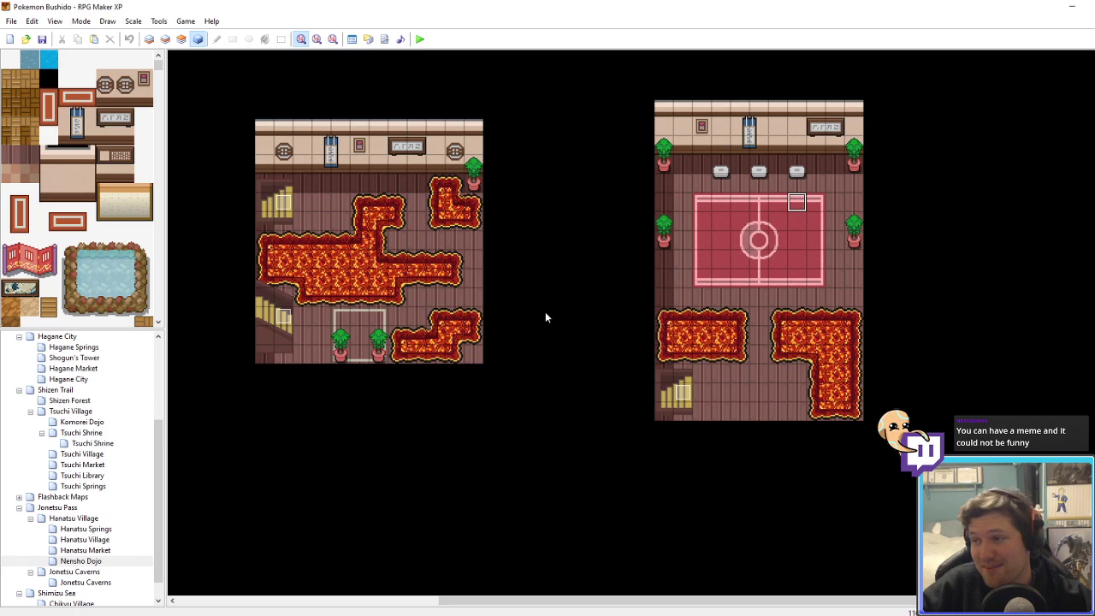
# Step: Copy the breakable rock event that blocks the narrow grass path in the Jonetsu Pass map
pyautogui.click(76, 508)
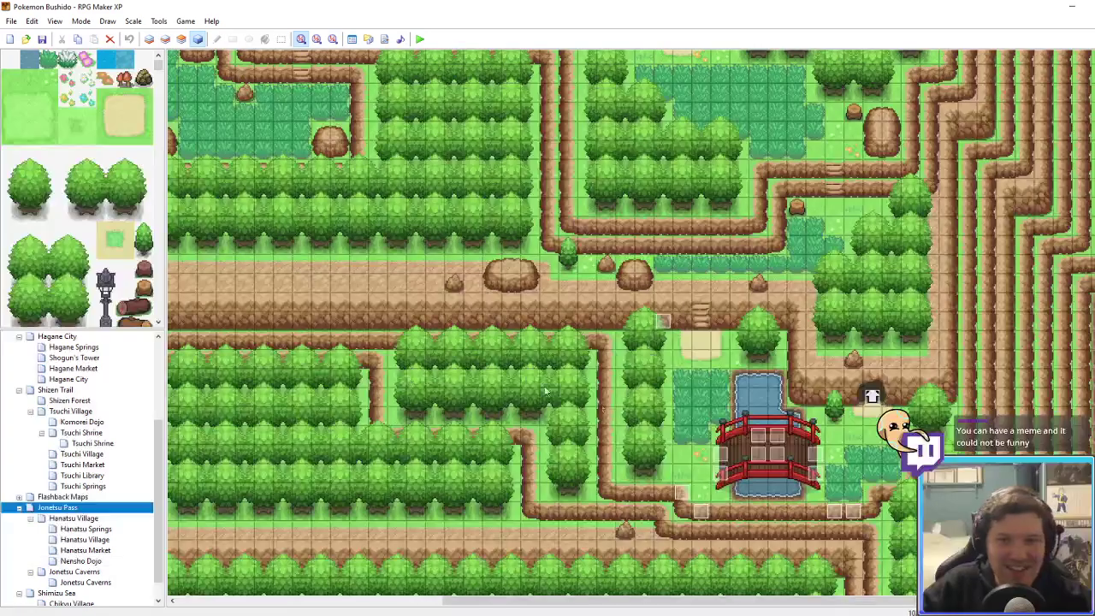
pyautogui.moveTo(678, 479); pyautogui.dragTo(695, 500, button='middle')
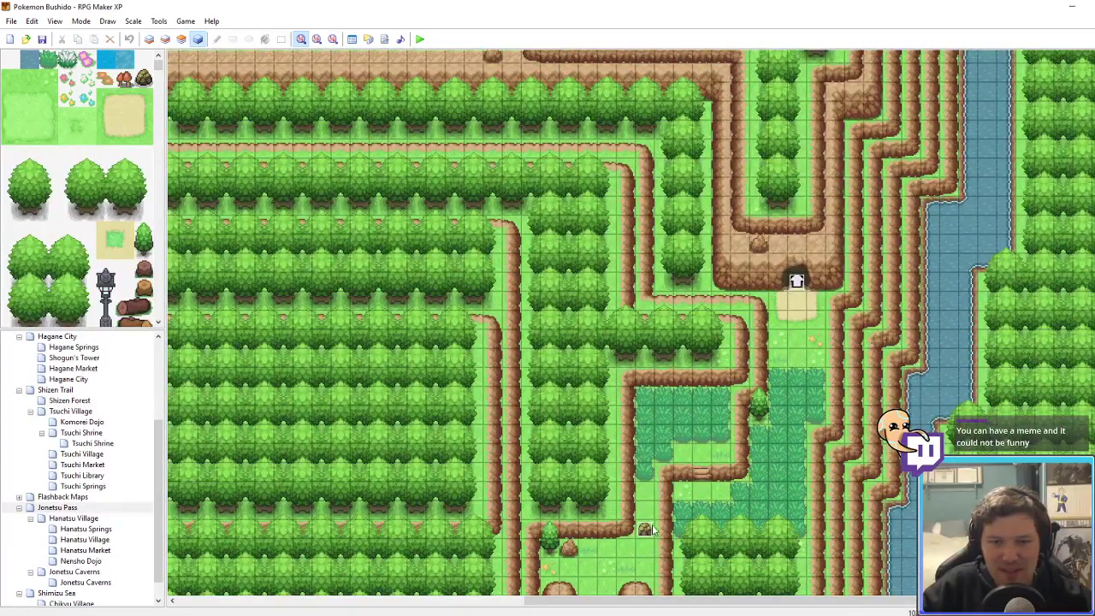
pyautogui.click(650, 529)
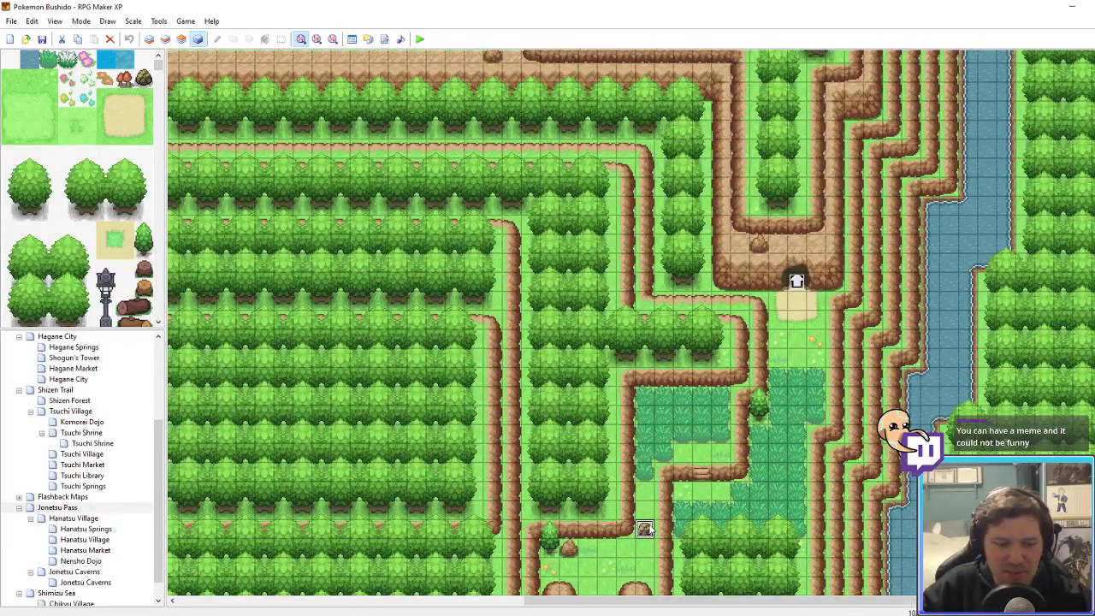
# Step: Paste the rock event on the upper Jonetsu Caverns map's floor, two tiles west of the raised rock block
pyautogui.click(73, 519)
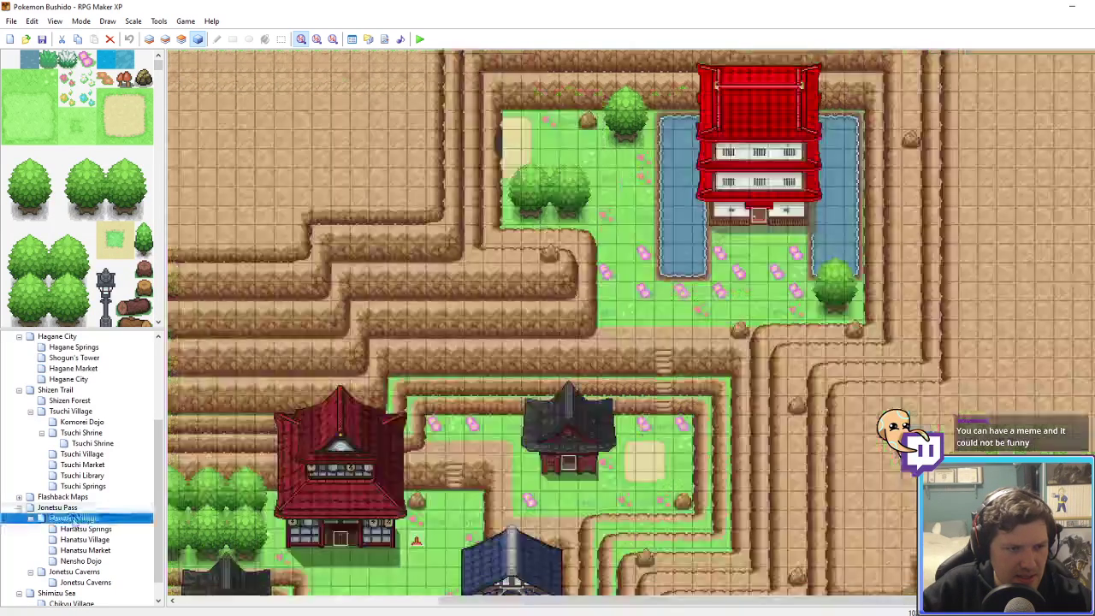
pyautogui.press('Down')
pyautogui.press('Down')
pyautogui.press('Down')
pyautogui.press('Down')
pyautogui.press('Down')
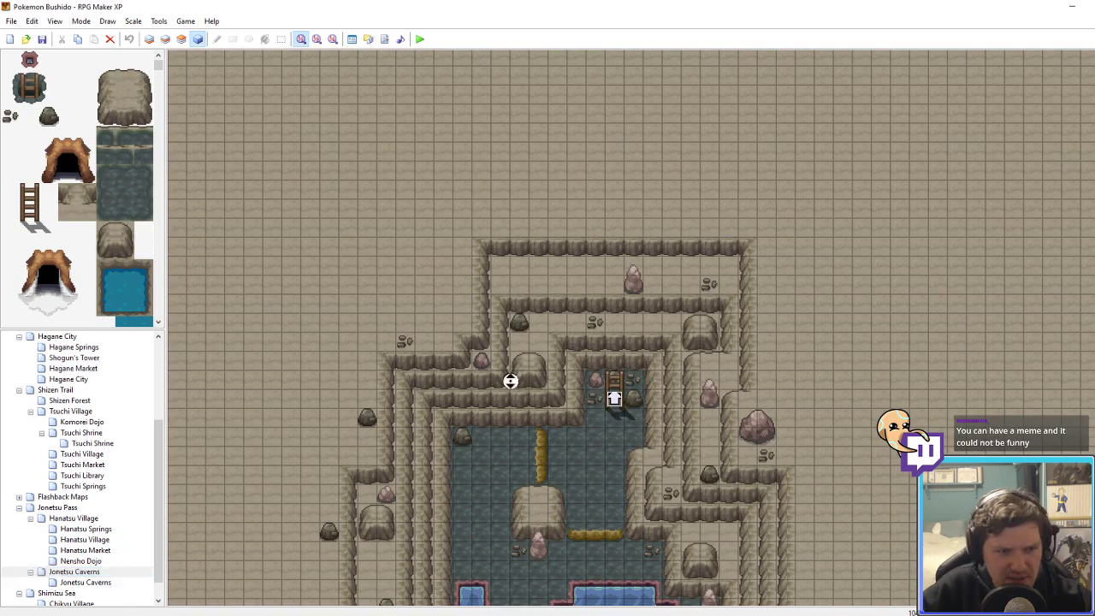
pyautogui.scroll(-10, 510, 379)
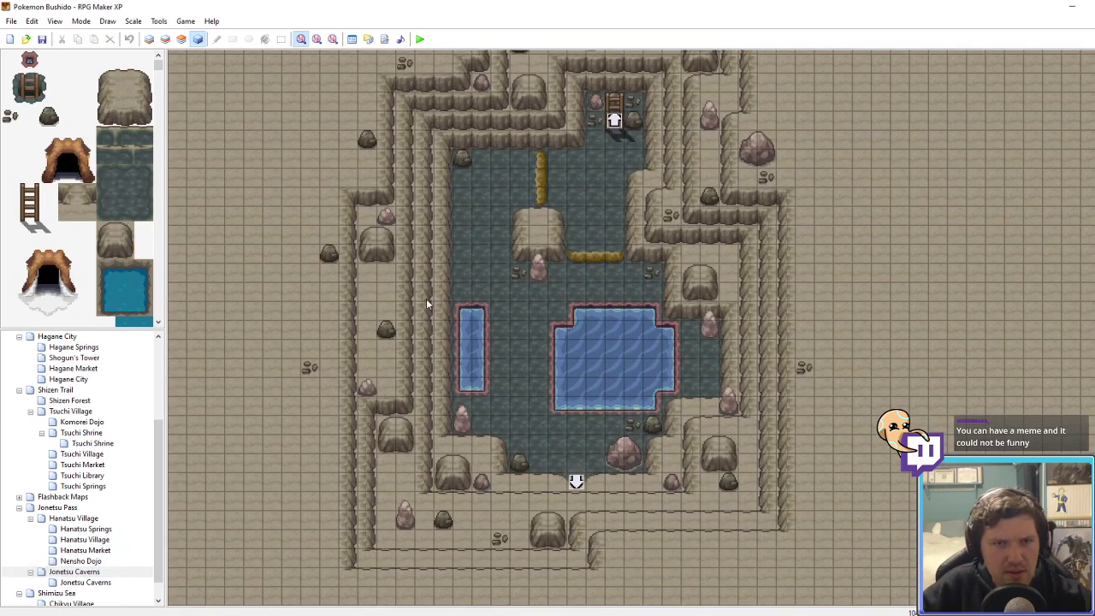
pyautogui.click(480, 238)
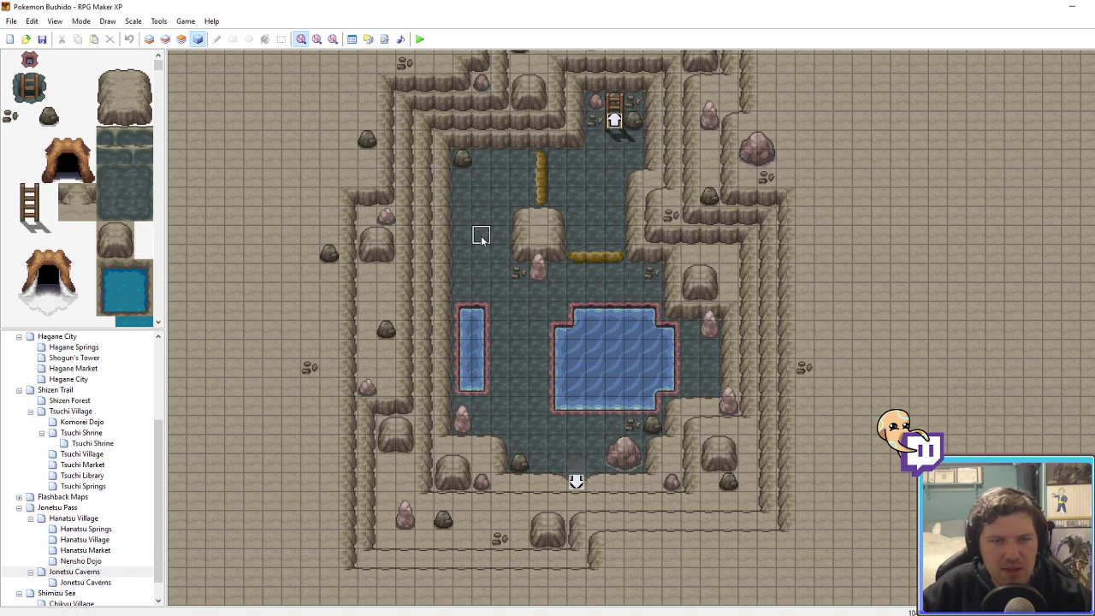
pyautogui.hotkey('ctrl', 'v')
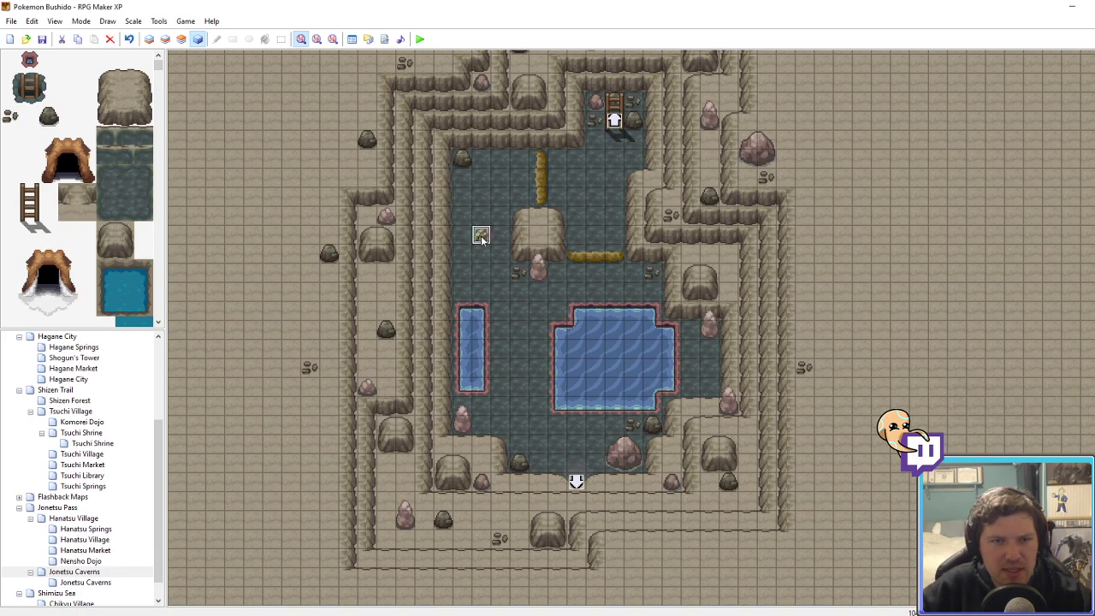
# Step: Widen the cavern's central raised rock block one tile to the west on the second layer
pyautogui.click(179, 41)
pyautogui.click(152, 41)
pyautogui.click(167, 41)
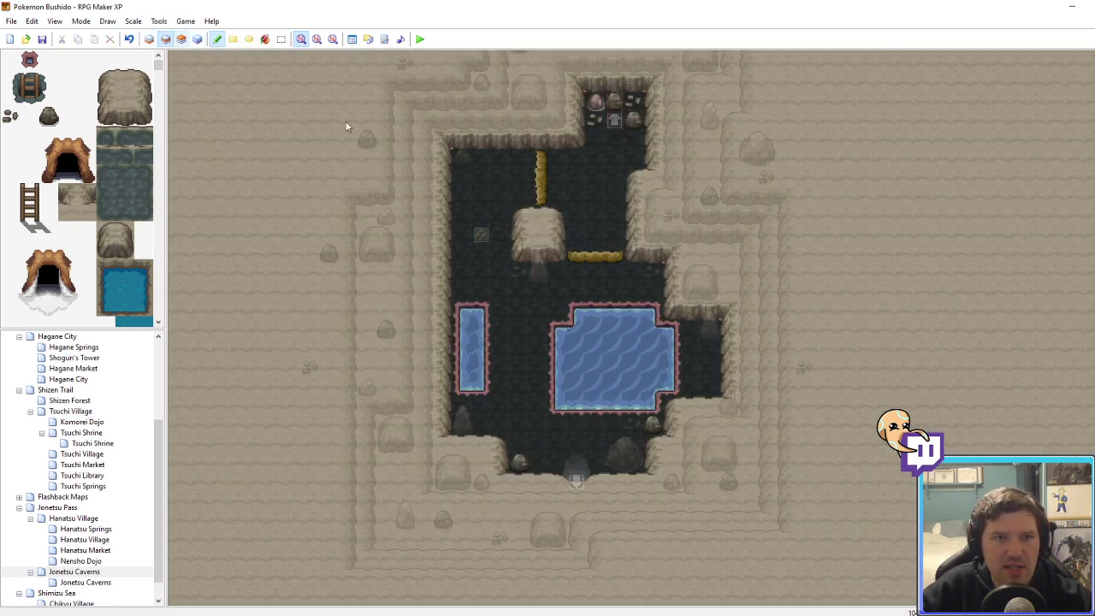
pyautogui.moveTo(519, 221); pyautogui.dragTo(533, 252, button='right')
pyautogui.click(523, 251)
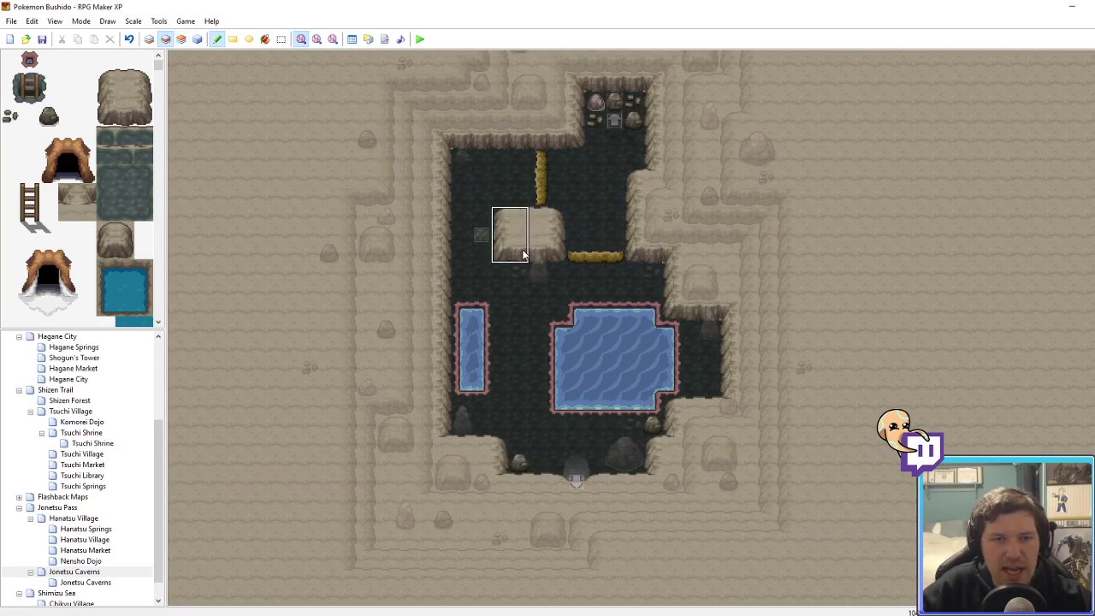
pyautogui.click(198, 38)
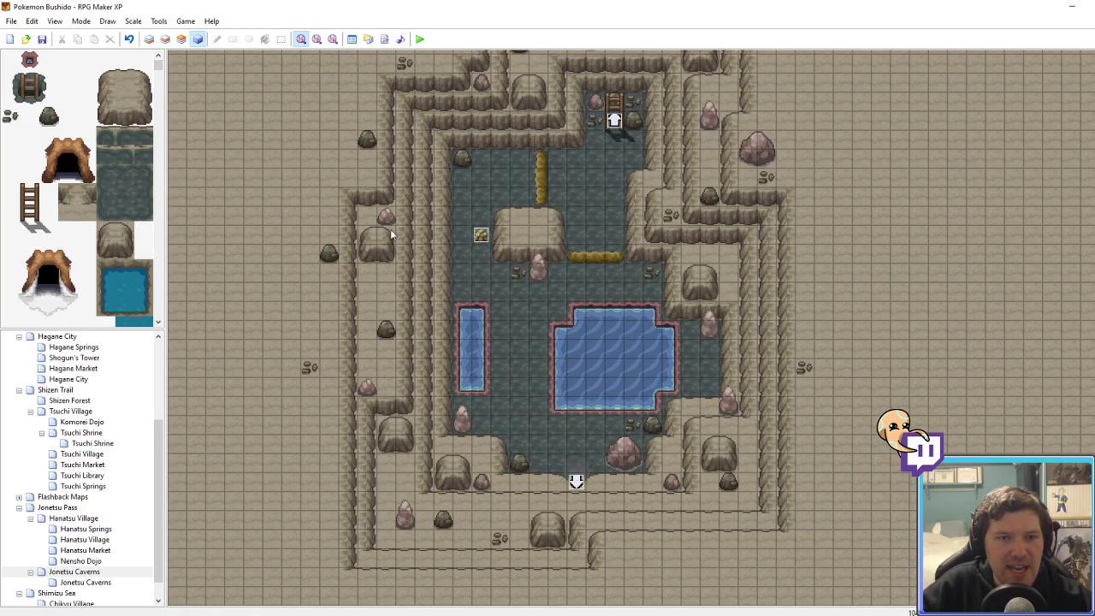
# Step: Place a tall pink rock on the third layer, directly west of the pasted rock event
pyautogui.click(181, 39)
pyautogui.click(458, 224)
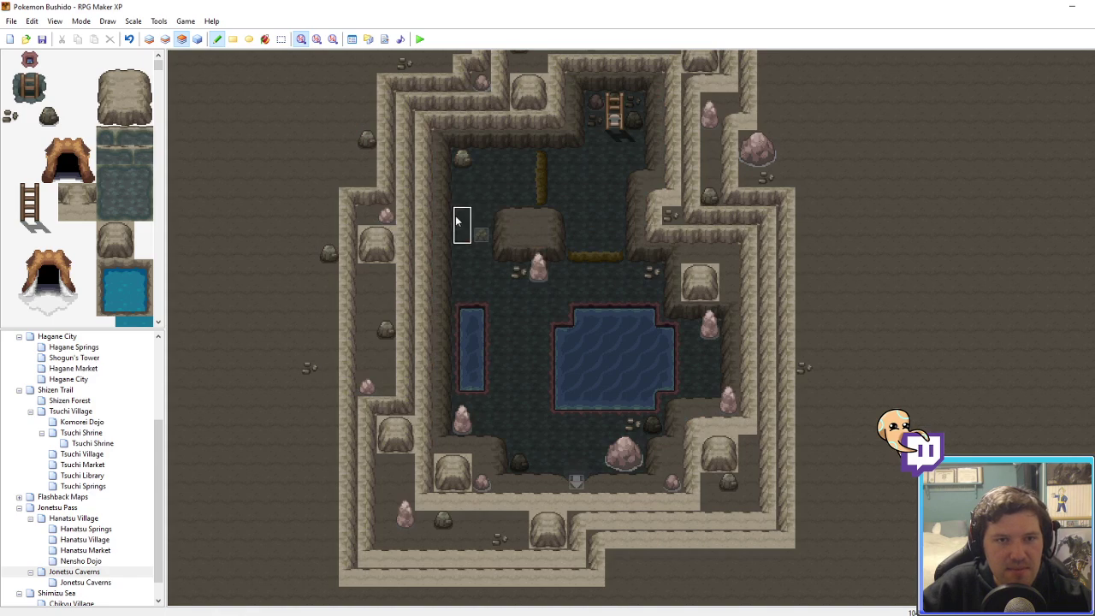
pyautogui.click(198, 39)
# Step: Copy the rock event and paste it at three walkway gaps around the lava in Nensho Dojo's middle room
pyautogui.click(480, 232)
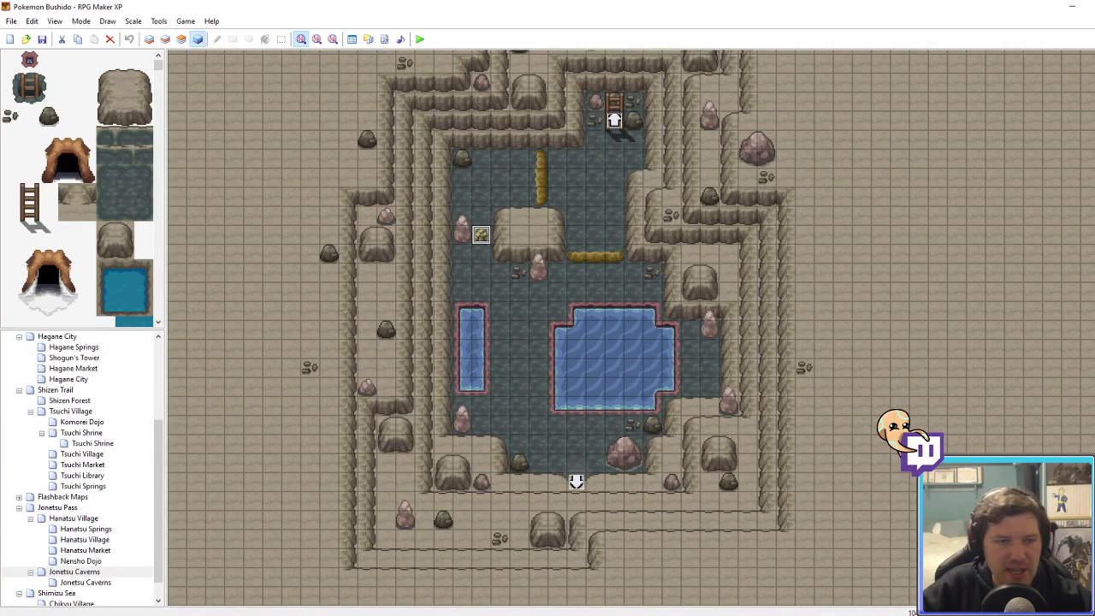
pyautogui.click(82, 561)
pyautogui.click(419, 209)
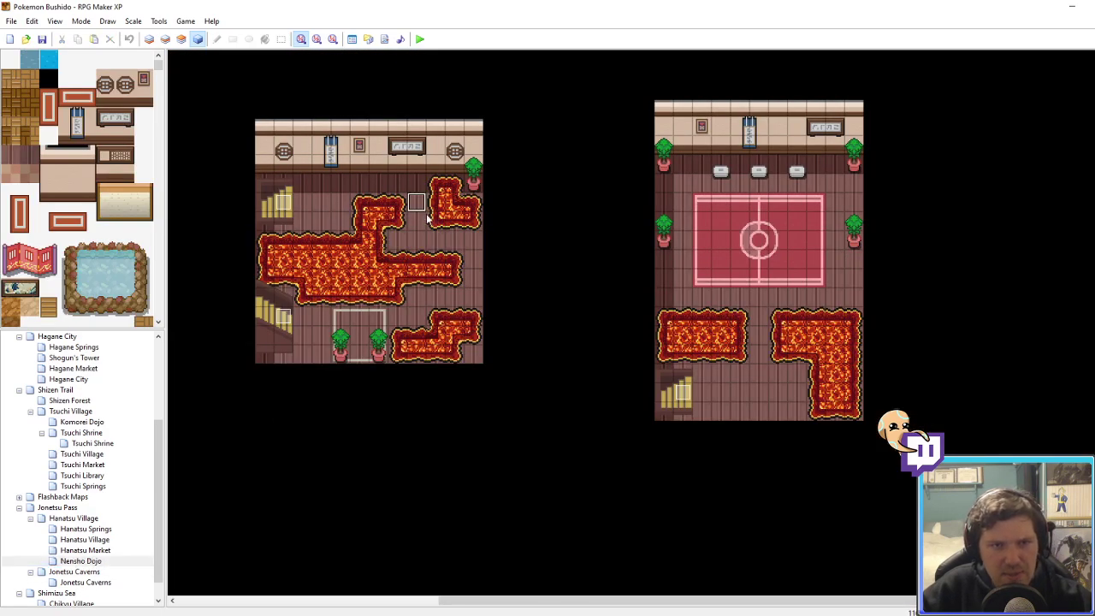
pyautogui.click(415, 216)
pyautogui.hotkey('ctrl', 'v')
pyautogui.click(382, 182)
pyautogui.hotkey('ctrl', 'v')
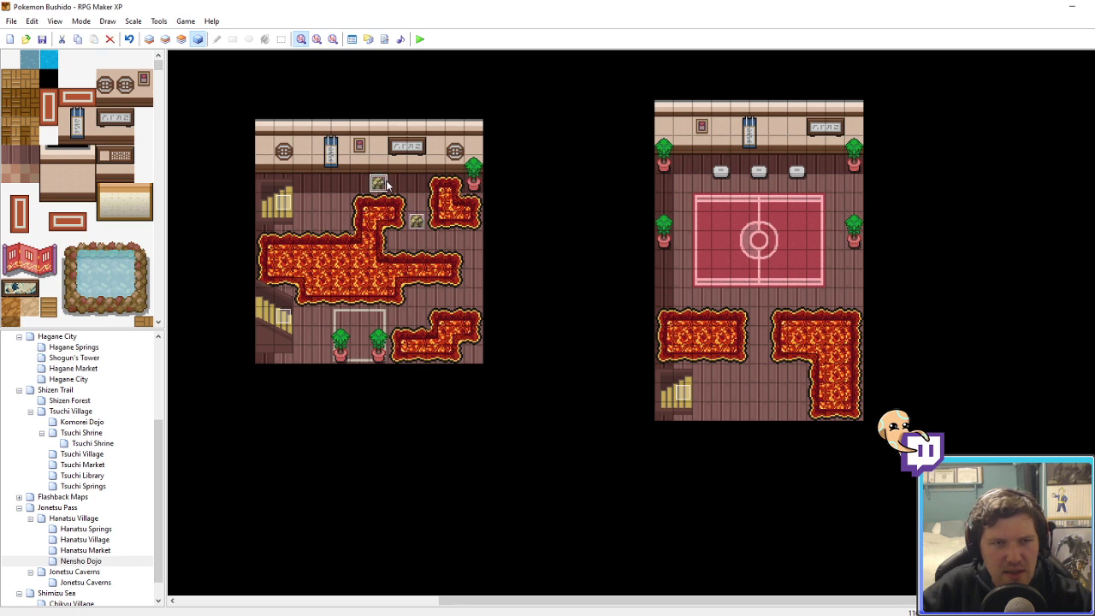
pyautogui.click(419, 301)
pyautogui.hotkey('ctrl', 'v')
# Step: Paste another rock event in the gap between the court room's two lava pools and review the entrance room
pyautogui.click(468, 285)
pyautogui.click(762, 339)
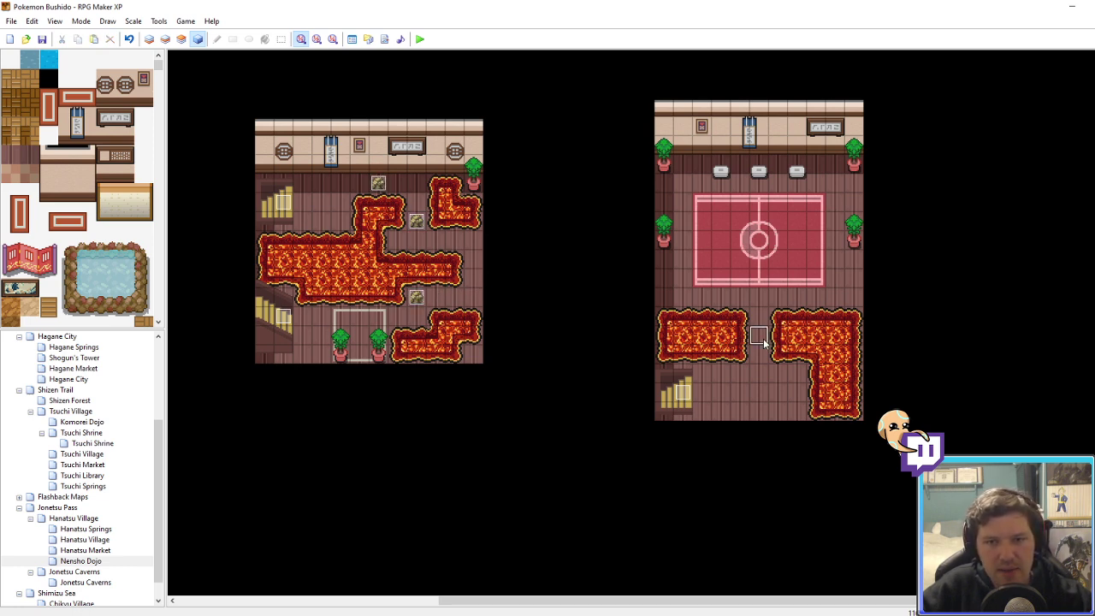
pyautogui.hotkey('ctrl', 'v')
pyautogui.moveTo(508, 267); pyautogui.dragTo(428, 289, button='middle')
pyautogui.click(463, 258)
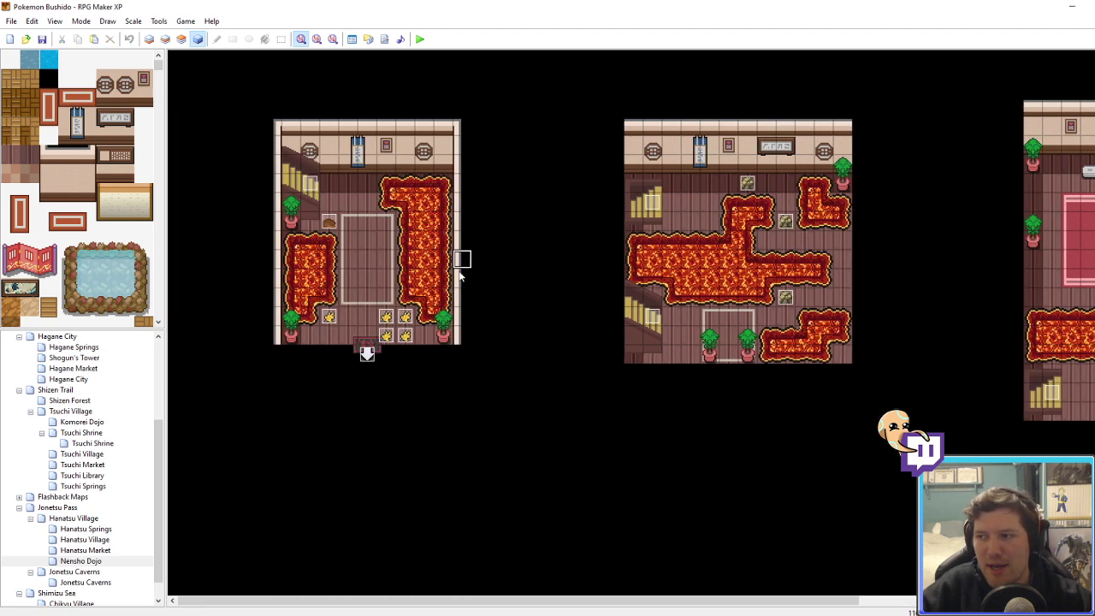
# Step: Start a new map under Hanatsu Village, named Hanatsu Cave, with the tileset 025: BushidoCave
pyautogui.click(73, 518)
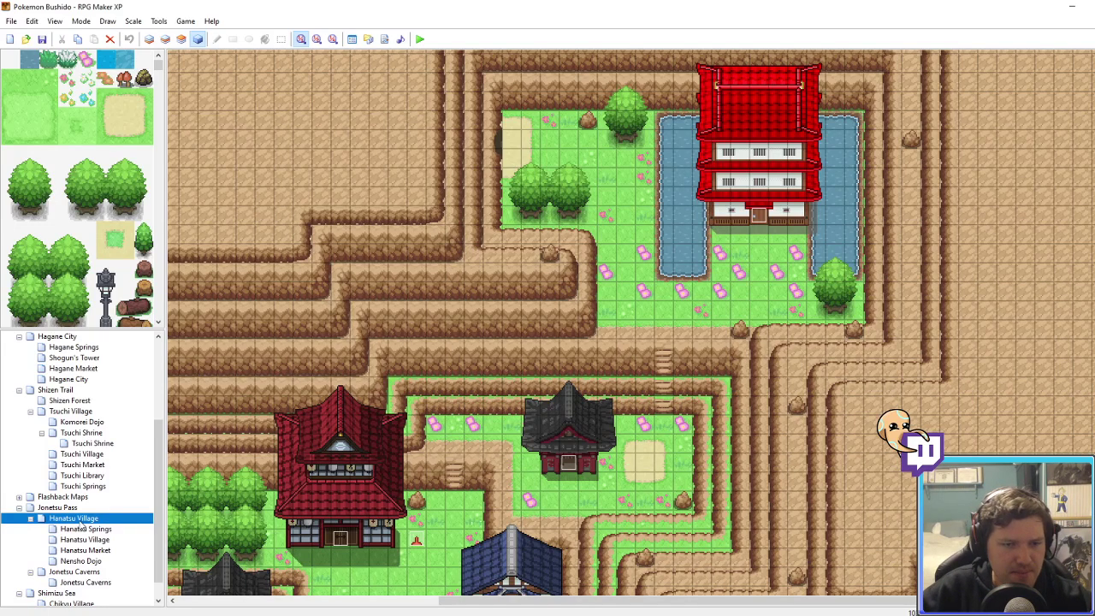
pyautogui.rightClick(82, 529)
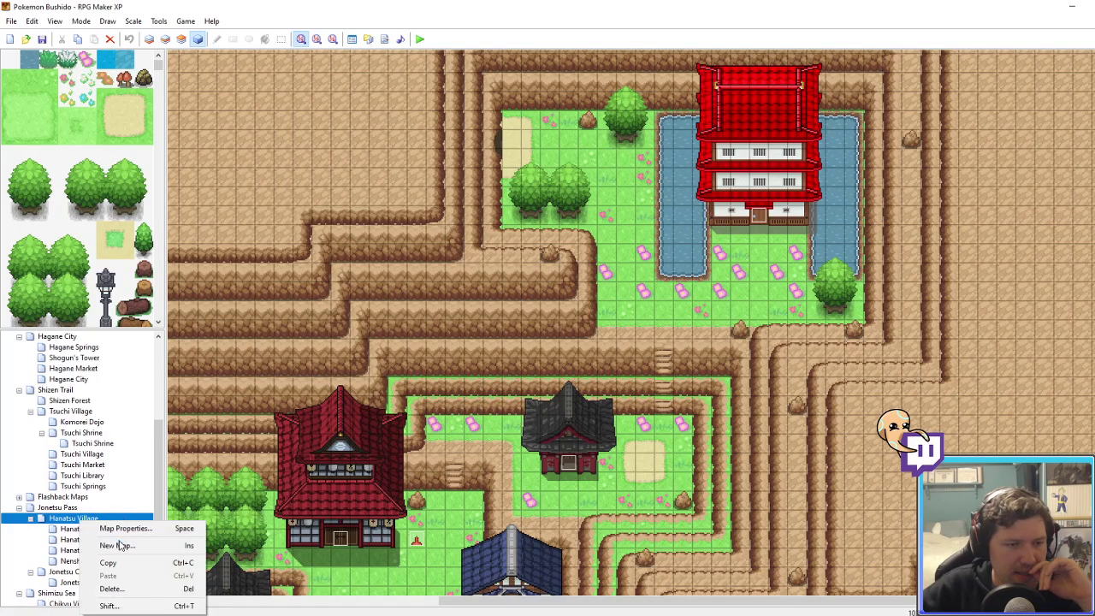
pyautogui.click(111, 546)
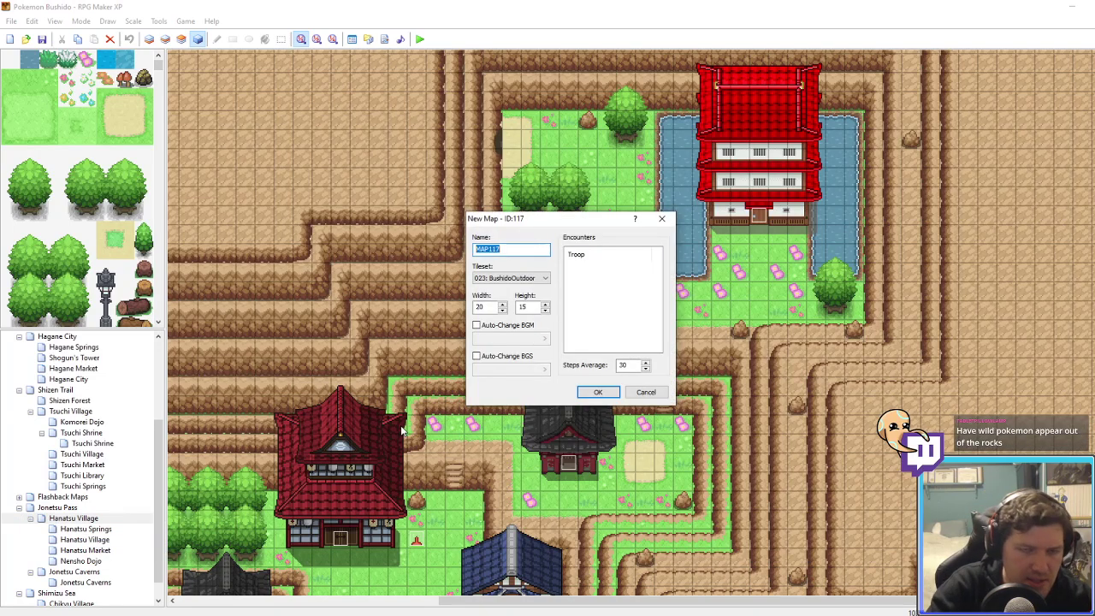
pyautogui.write('Hanatsu Cave')
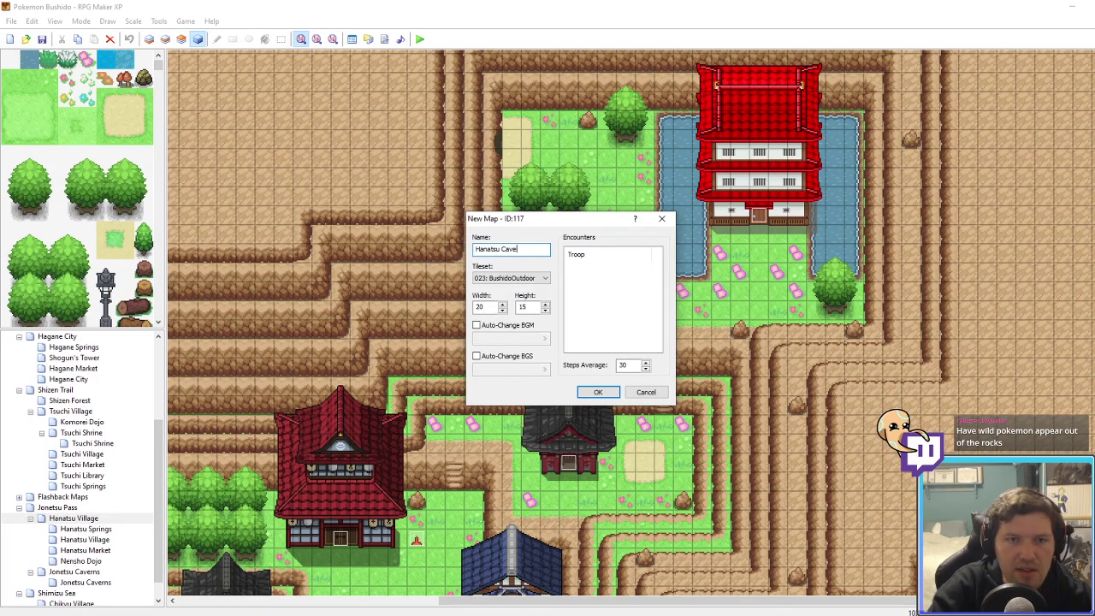
pyautogui.click(510, 278)
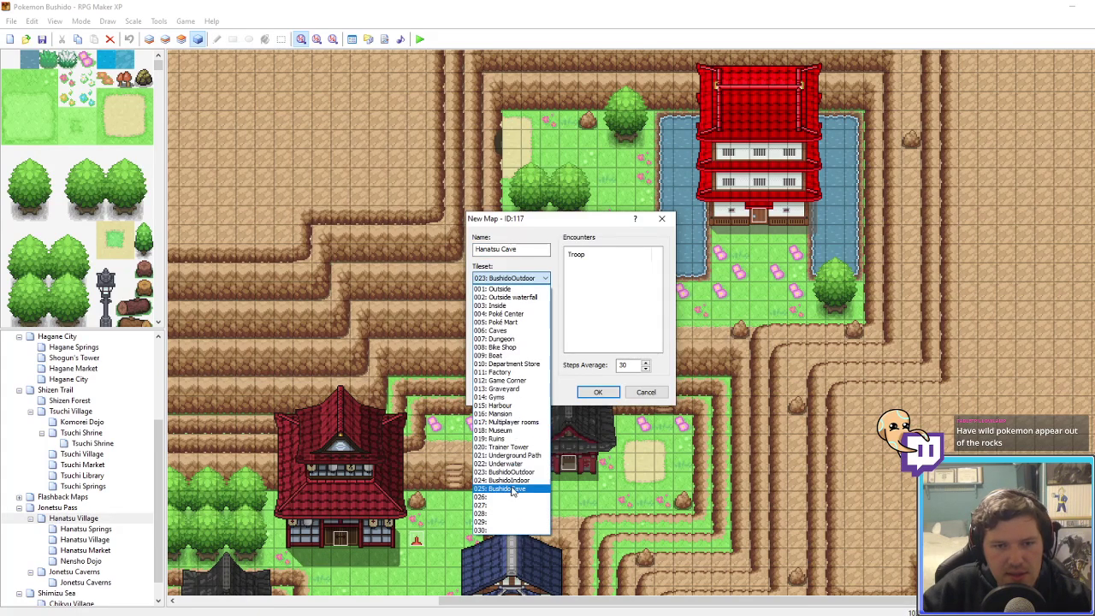
pyautogui.click(511, 492)
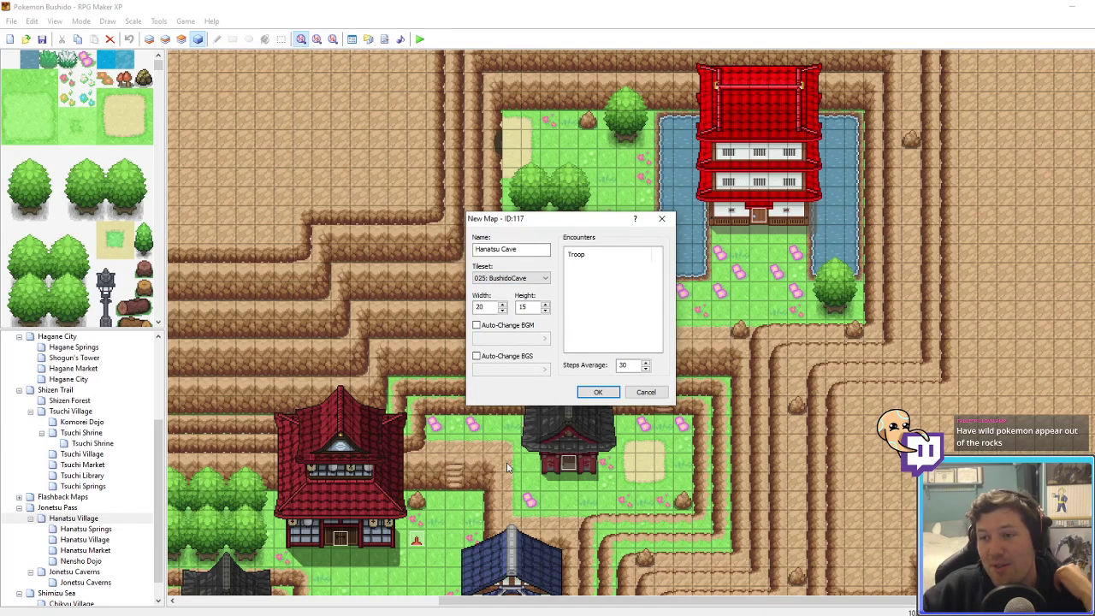
# Step: Enable automatic background music for the new map and choose Botw-Kakariko with the volume at about 80%
pyautogui.click(477, 326)
pyautogui.click(516, 339)
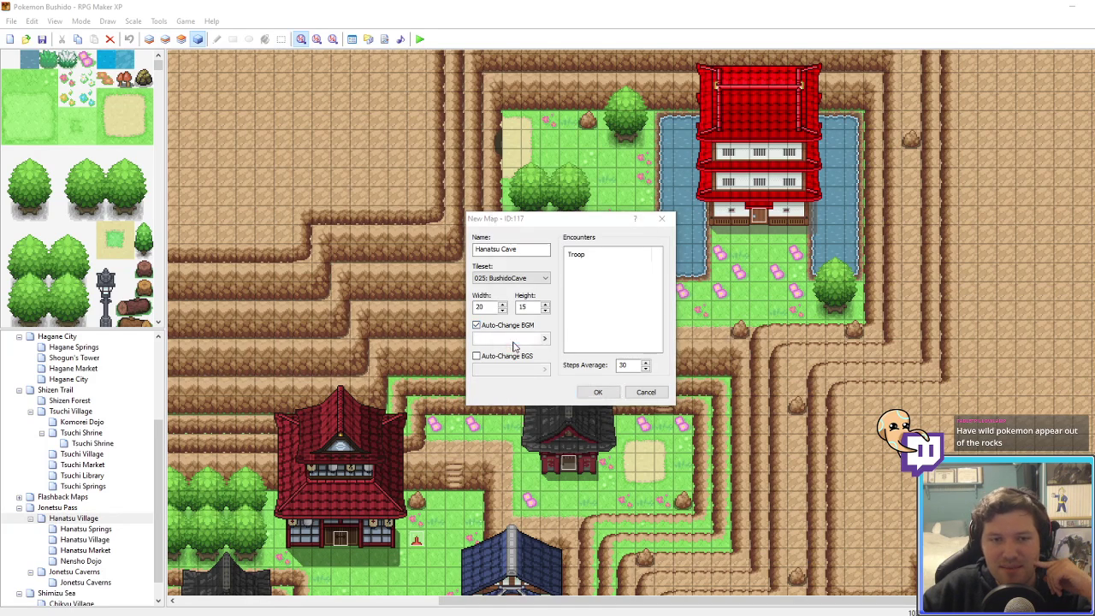
pyautogui.moveTo(584, 233)
pyautogui.mouseDown()
pyautogui.moveTo(592, 360)
pyautogui.moveTo(592, 241)
pyautogui.mouseUp()
pyautogui.click(566, 320)
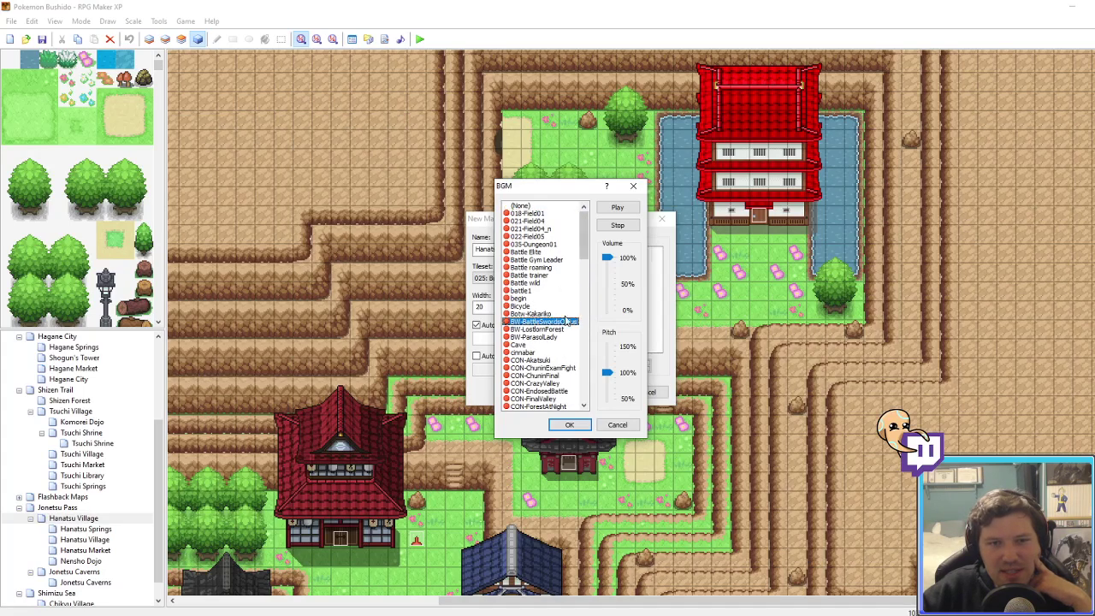
pyautogui.click(547, 329)
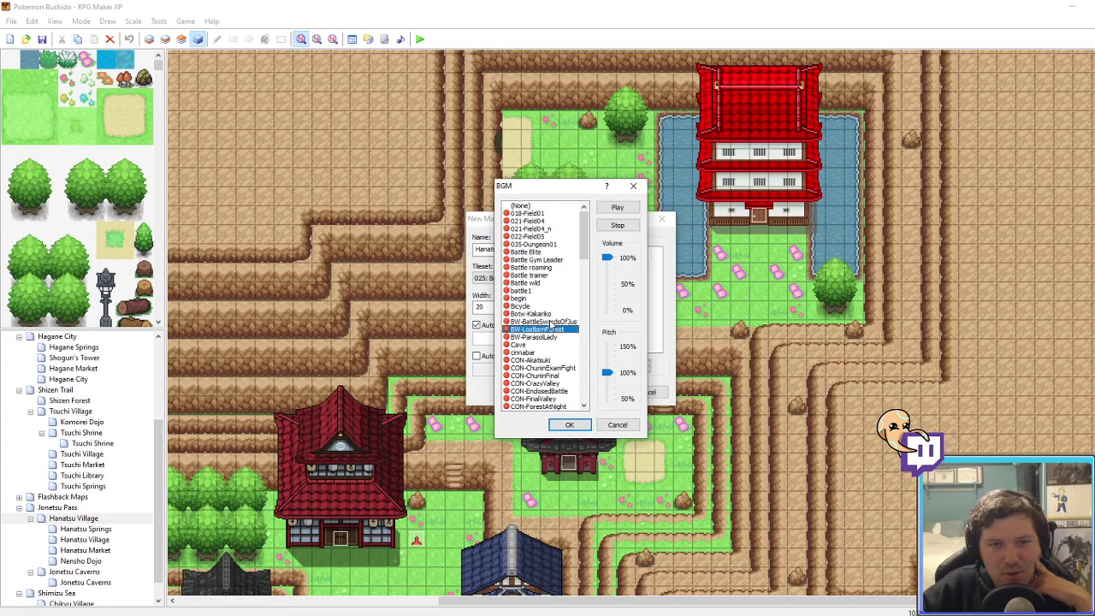
pyautogui.click(552, 322)
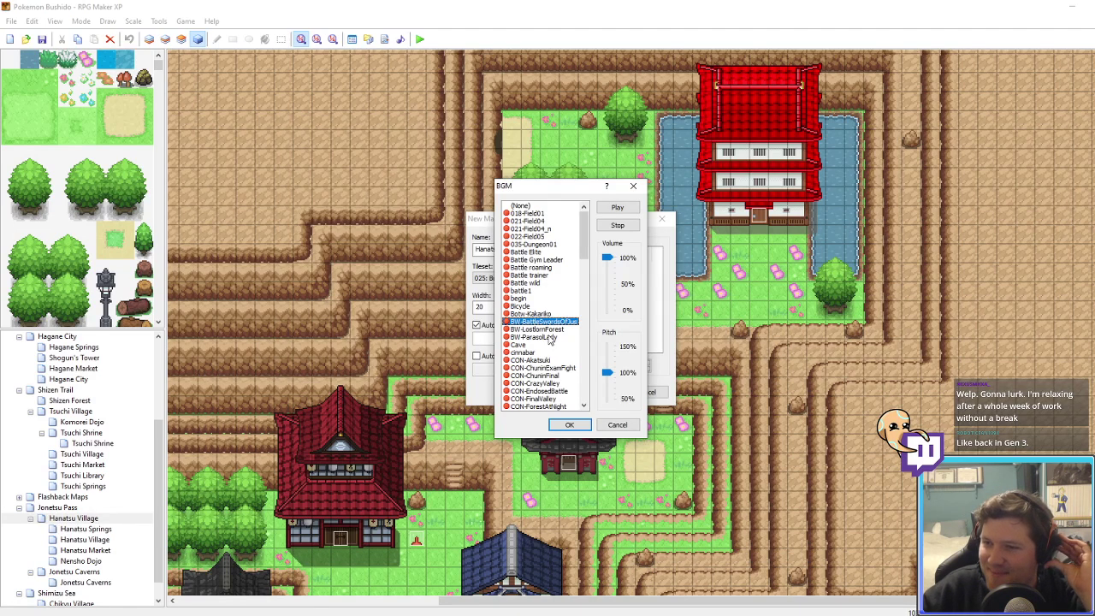
pyautogui.click(541, 314)
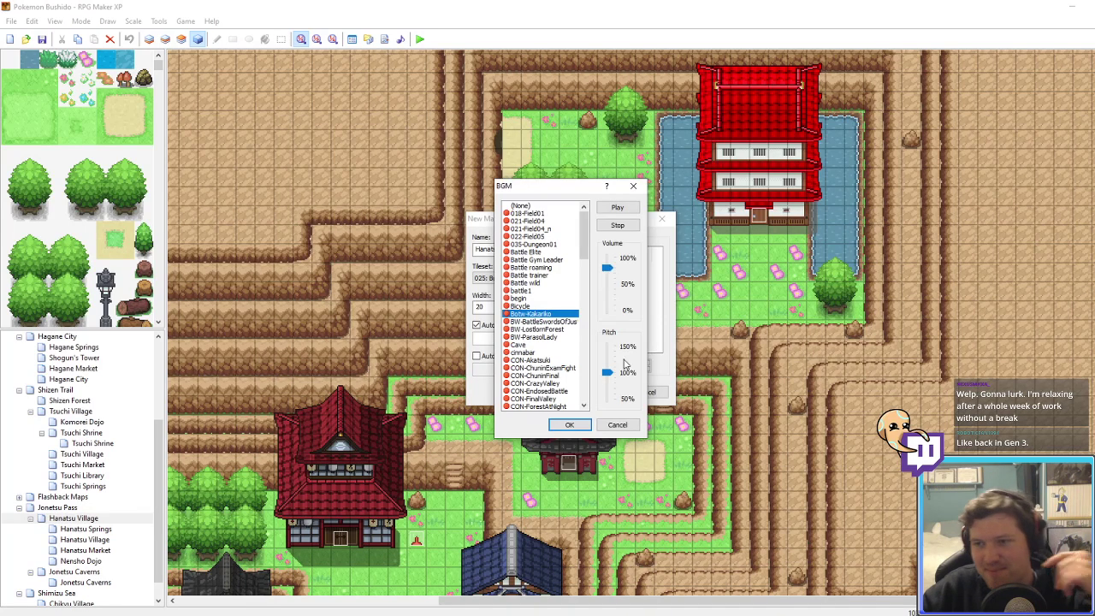
pyautogui.click(569, 425)
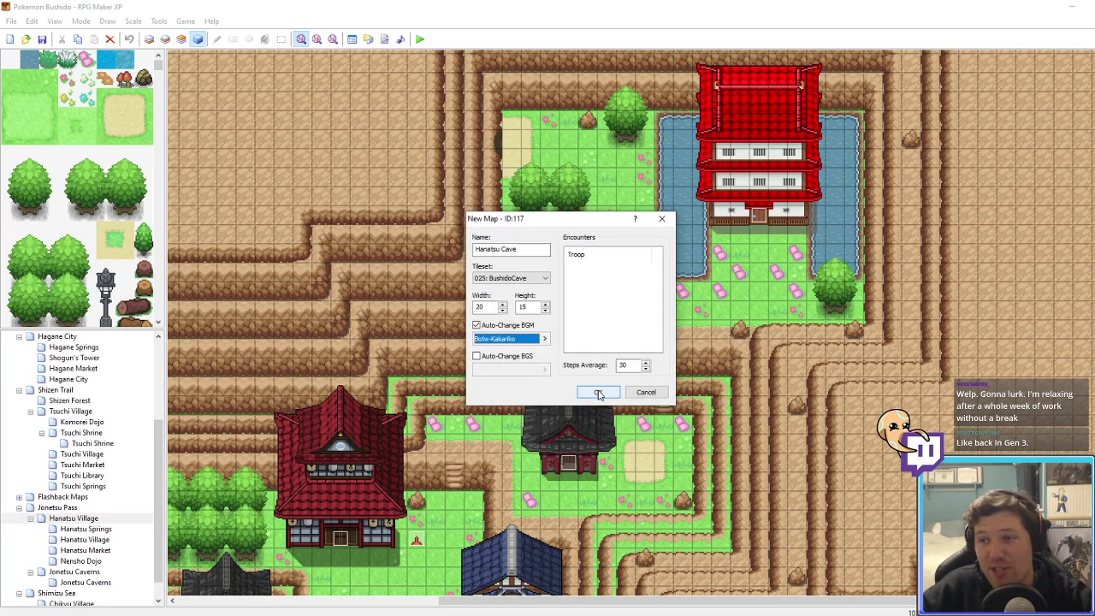
# Step: Create the Hanatsu Cave map and resize it to a width of 35 and a height of 25
pyautogui.click(599, 393)
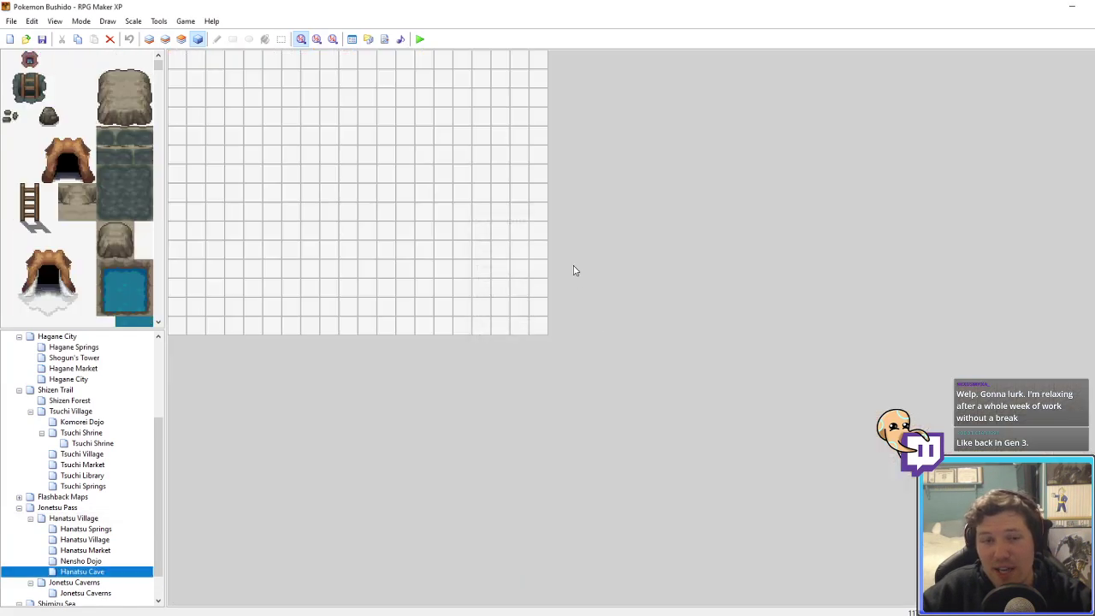
pyautogui.rightClick(83, 570)
pyautogui.click(120, 482)
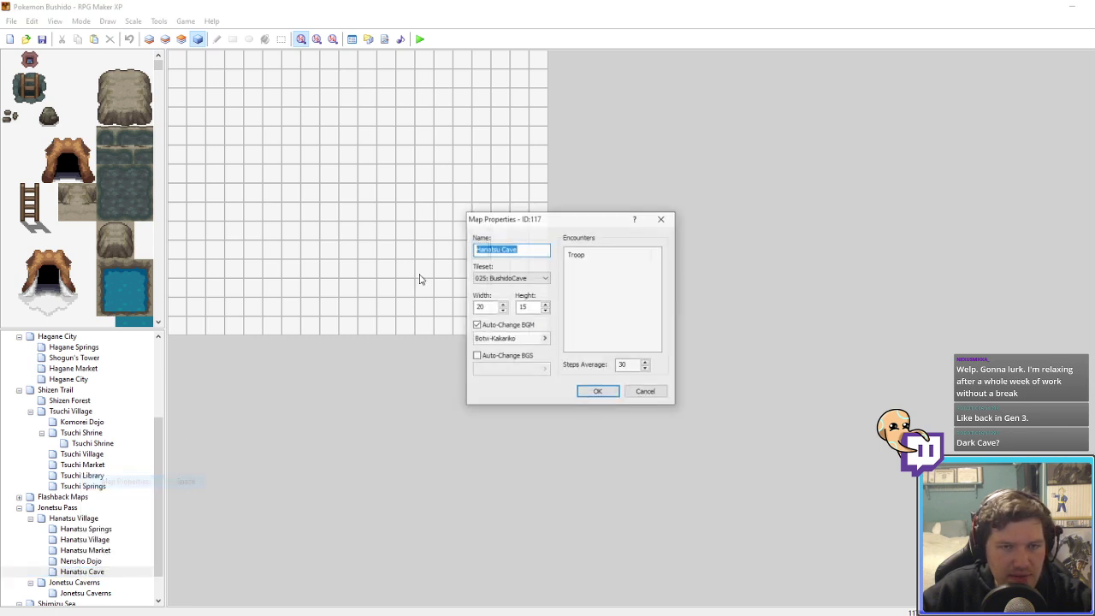
pyautogui.doubleClick(491, 307)
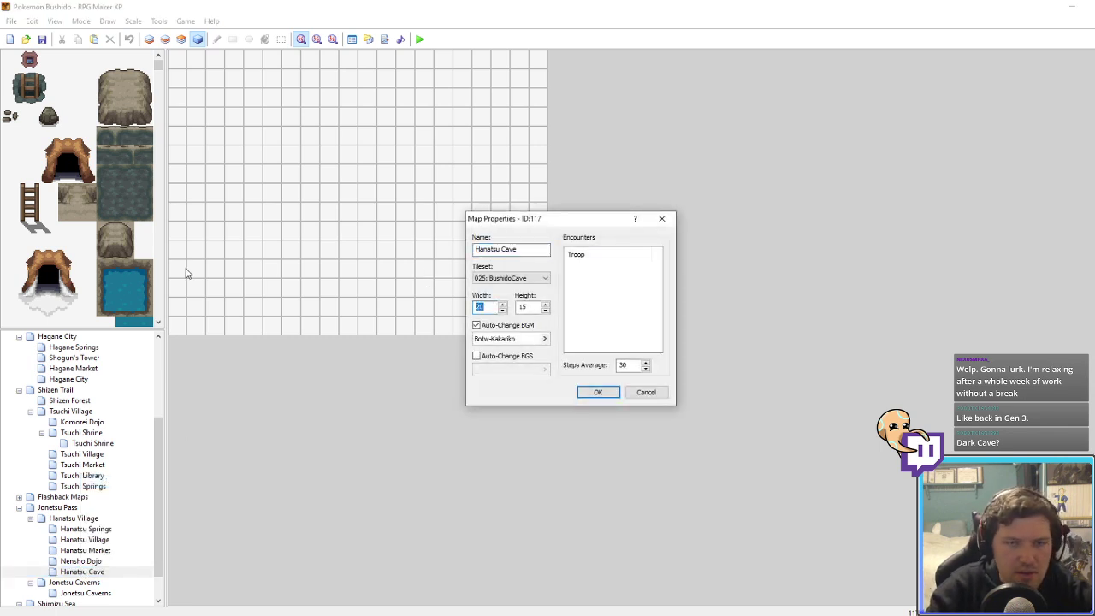
pyautogui.write('35')
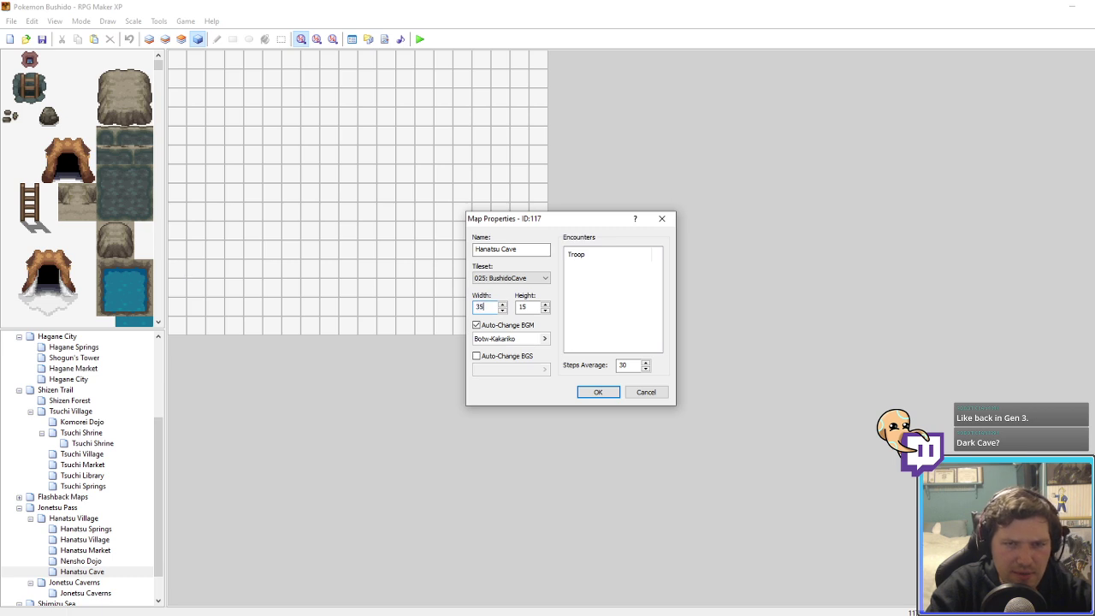
pyautogui.write('25')
pyautogui.press('Return')
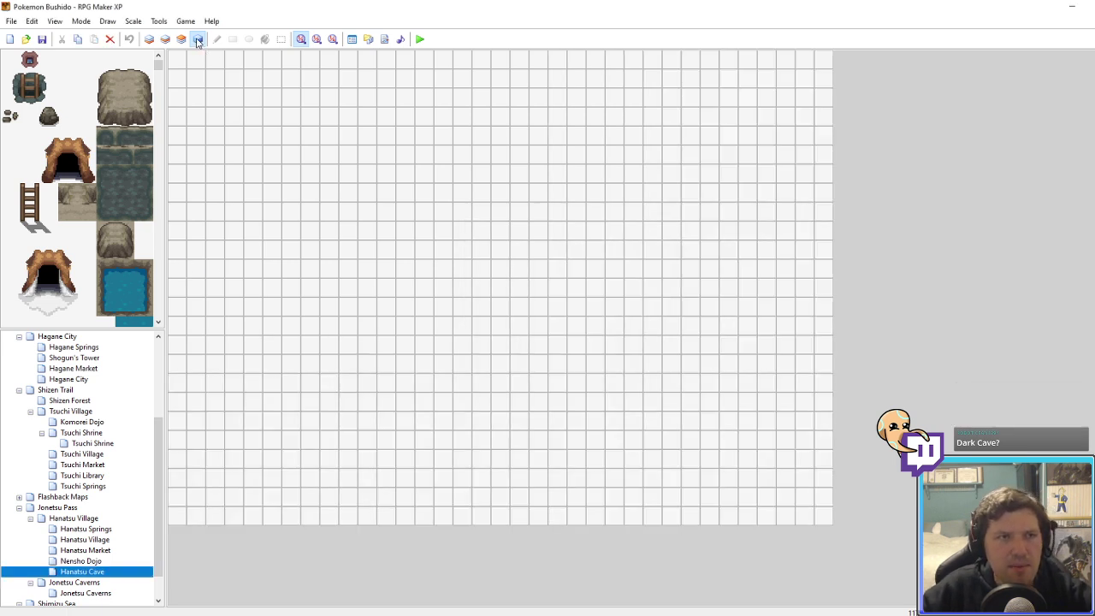
# Step: Fill the entire bottom layer of the cave map with the dark blue-grey cave floor tile
pyautogui.click(124, 192)
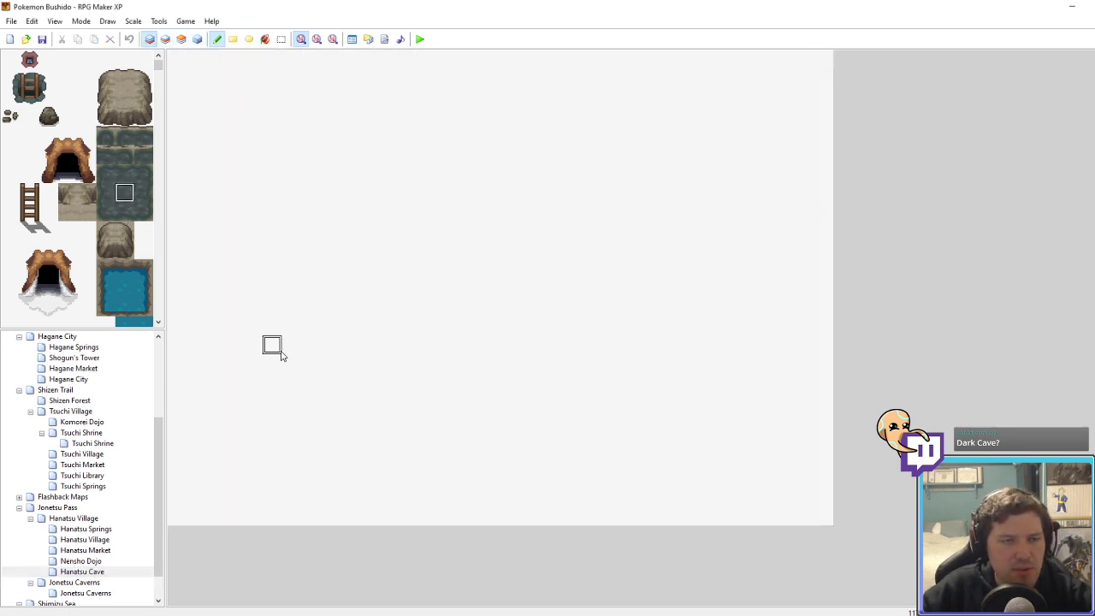
pyautogui.rightClick(278, 352)
pyautogui.click(265, 39)
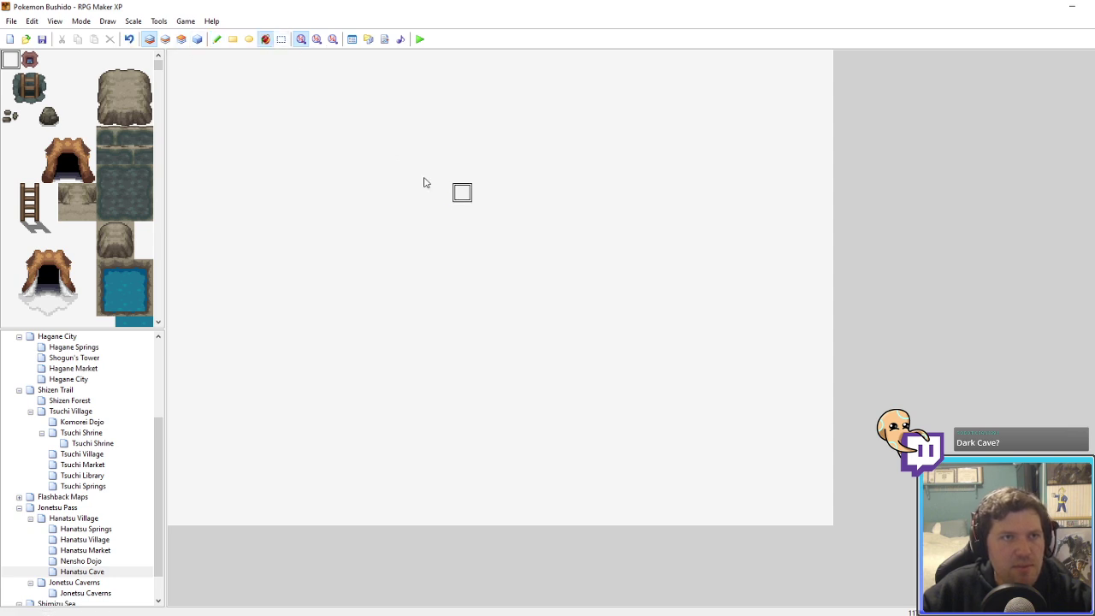
pyautogui.click(122, 192)
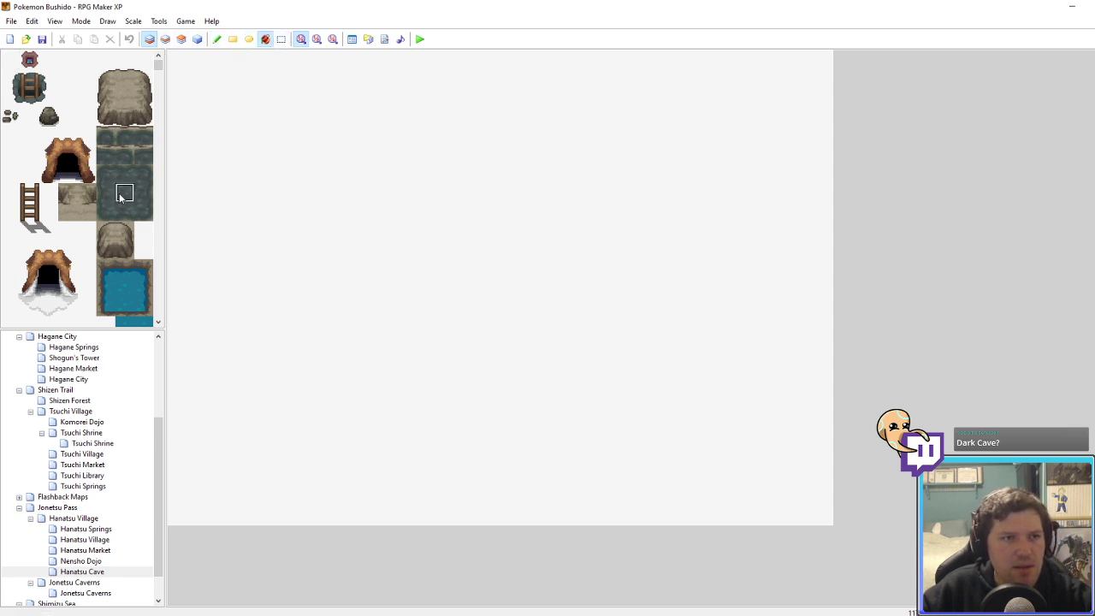
pyautogui.click(455, 212)
pyautogui.click(218, 38)
# Step: On the second layer, place a three-tile-wide rock block east of centre, lengthen it downward, and add another rock piece to its upper left
pyautogui.click(165, 38)
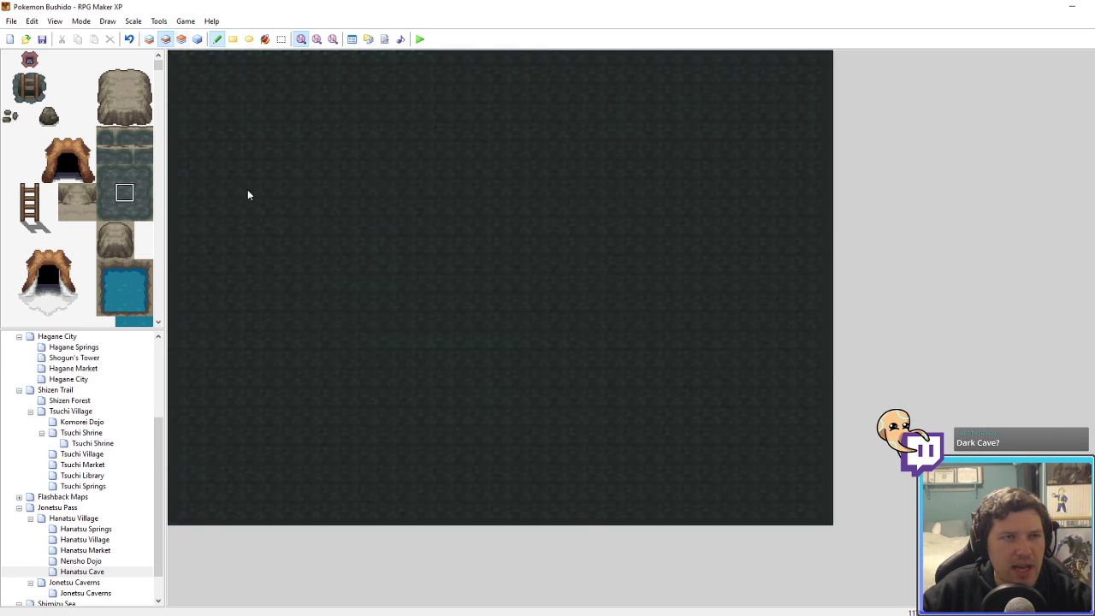
pyautogui.click(126, 107)
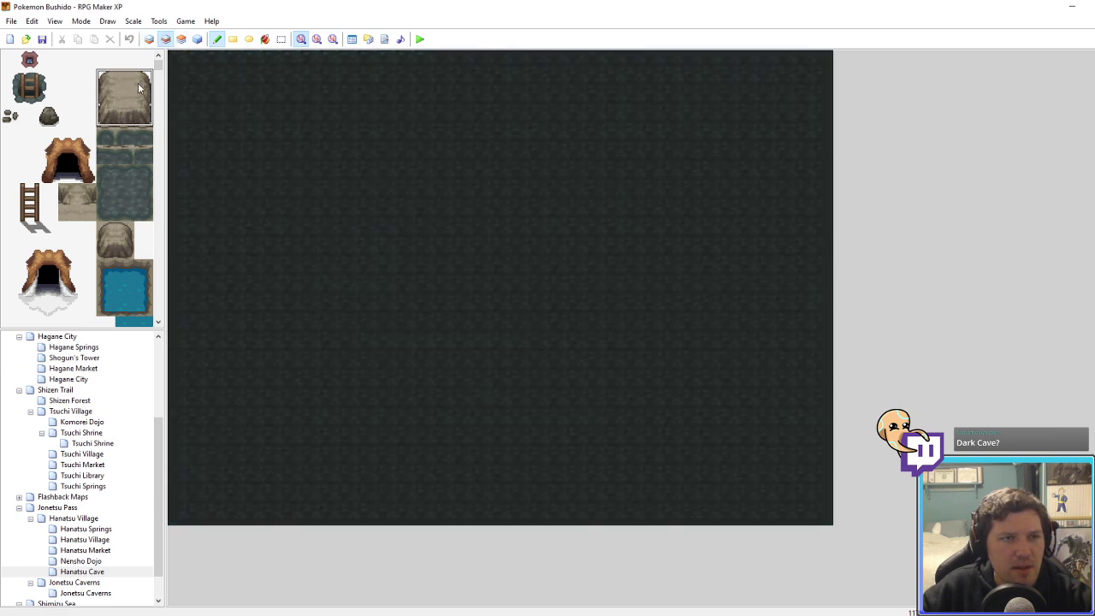
pyautogui.click(633, 271)
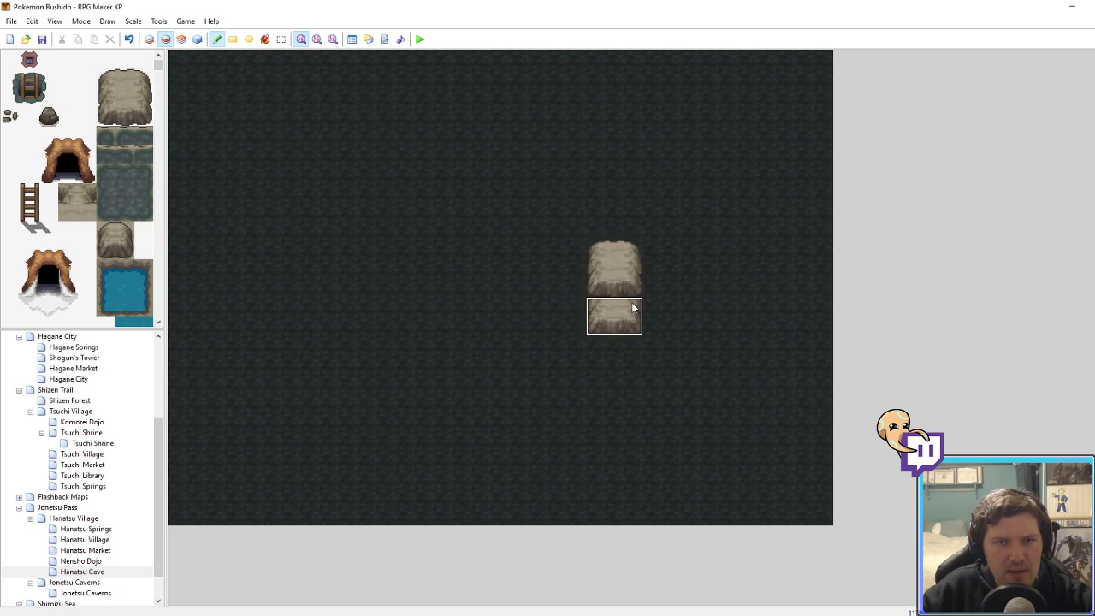
pyautogui.click(633, 308)
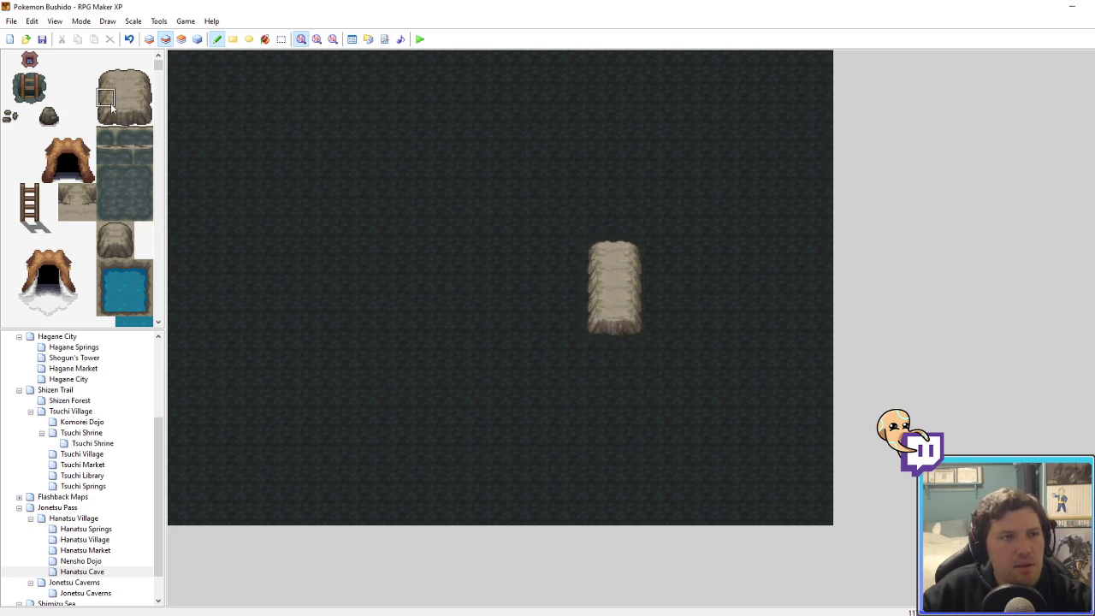
pyautogui.moveTo(110, 106); pyautogui.dragTo(141, 118)
pyautogui.click(558, 217)
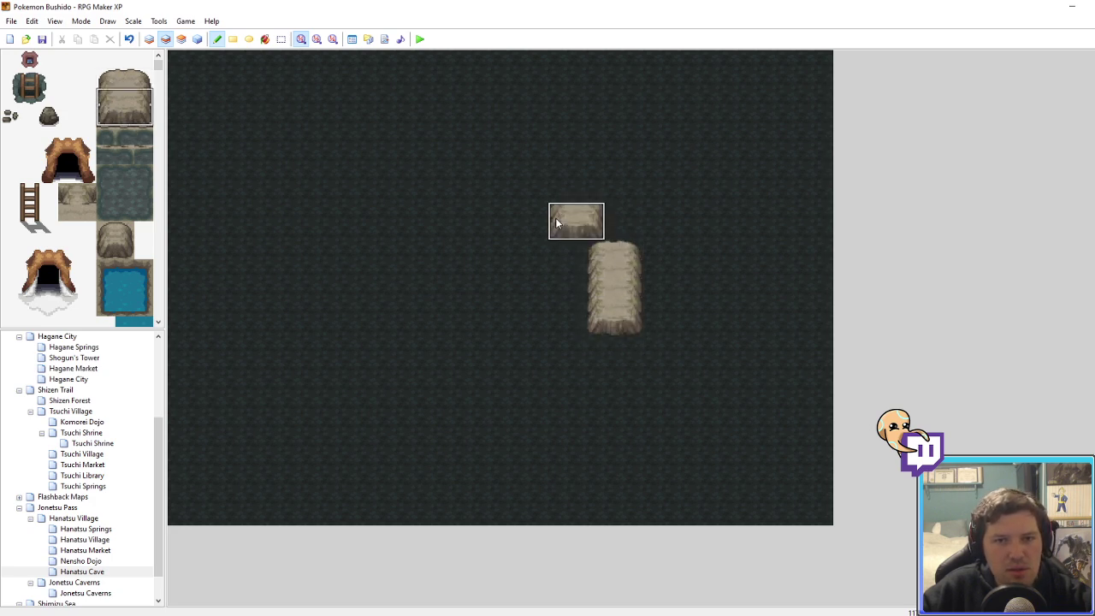
# Step: Join the two rock pieces with a plain rock tile, extend the upper wall westward, and open the lower block's bottom edge
pyautogui.click(73, 196)
pyautogui.click(598, 232)
pyautogui.rightClick(599, 264)
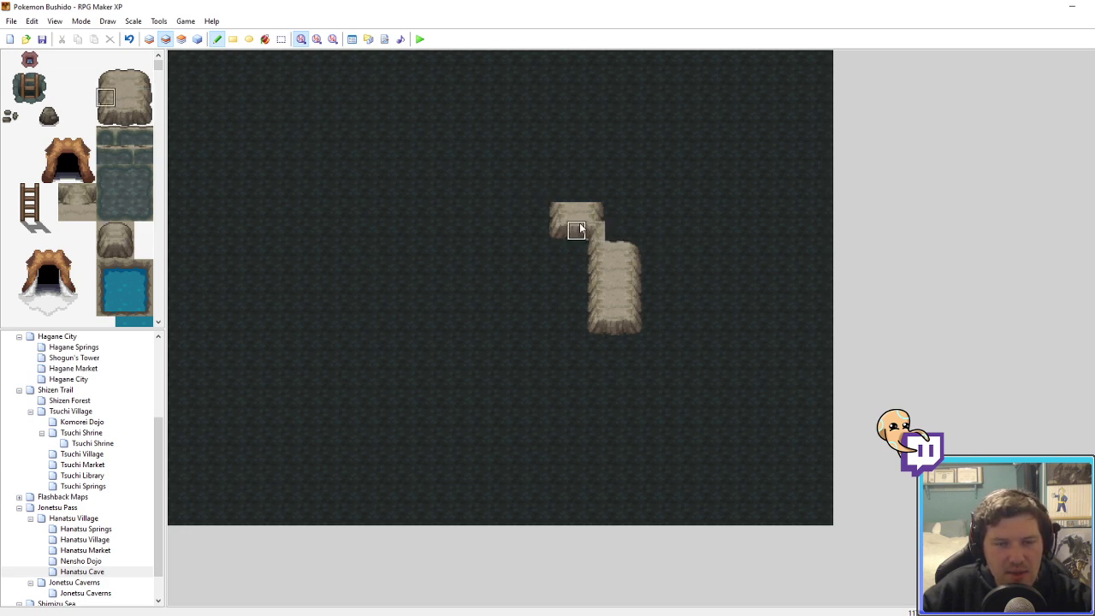
pyautogui.moveTo(576, 211); pyautogui.dragTo(483, 219)
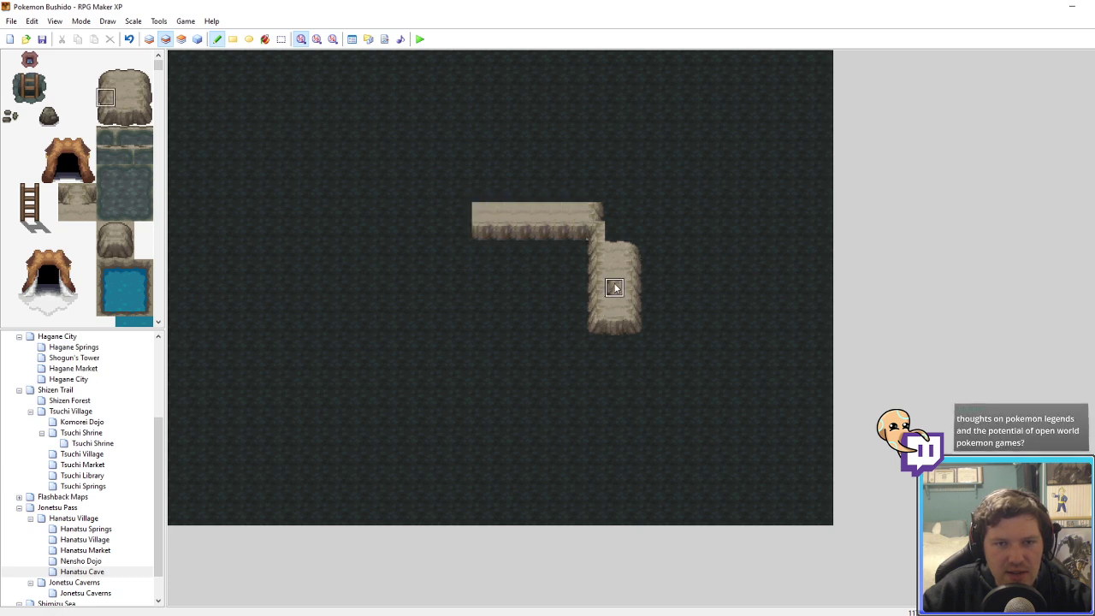
pyautogui.moveTo(612, 288); pyautogui.dragTo(612, 289, button='right')
pyautogui.click(613, 328)
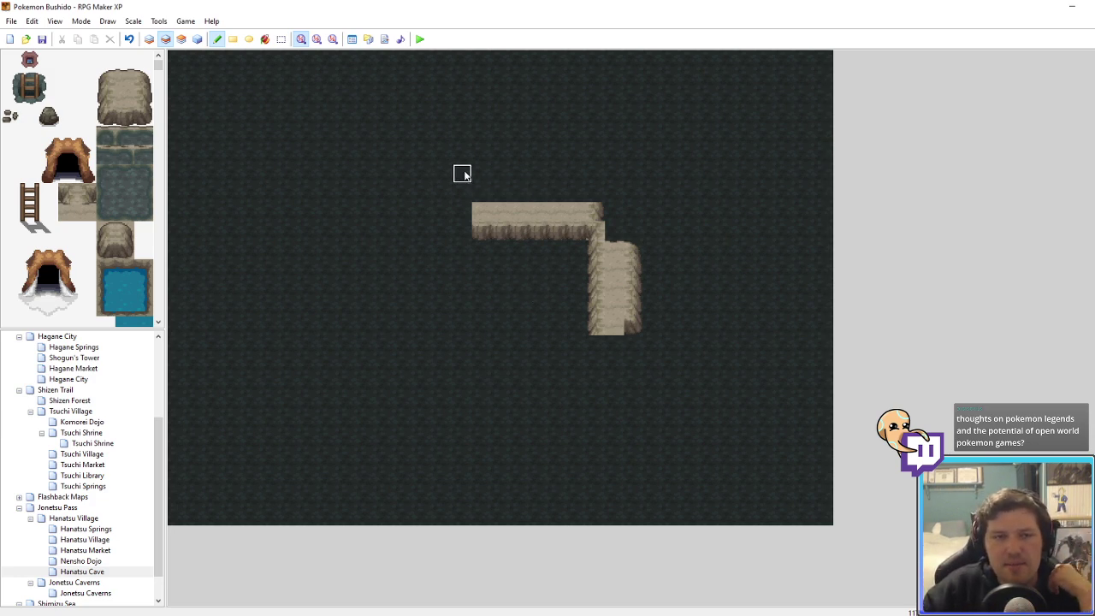
# Step: Shift the wall section down and to the right, and fill the area behind it with plain rock up to the map's east edge
pyautogui.moveTo(459, 173)
pyautogui.mouseDown(button='right')
pyautogui.moveTo(736, 371)
pyautogui.moveTo(747, 399)
pyautogui.mouseUp(button='right')
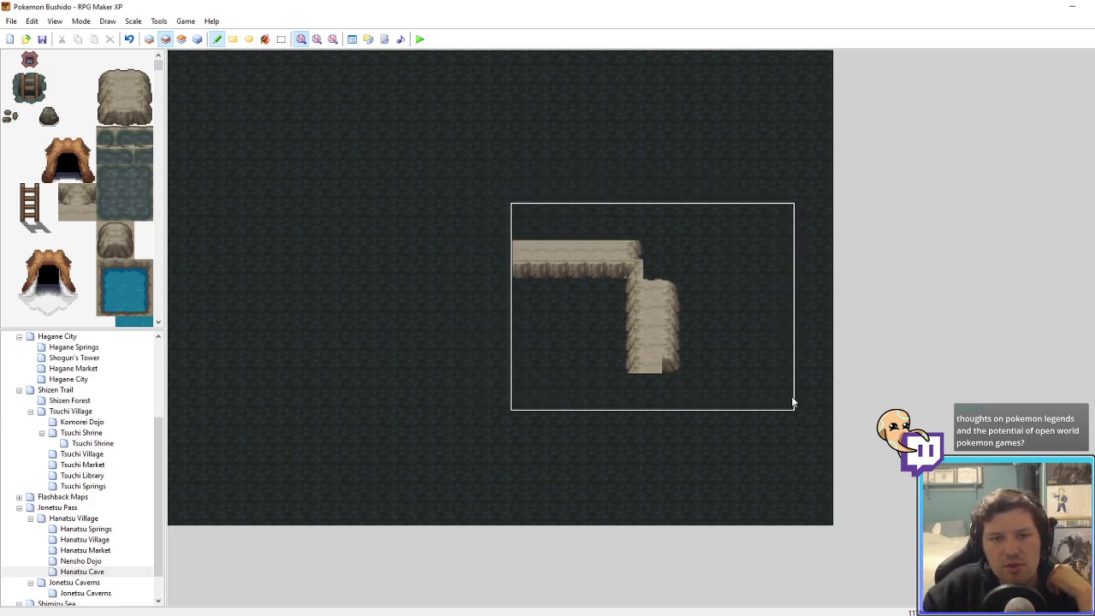
pyautogui.click(786, 399)
pyautogui.moveTo(672, 323); pyautogui.dragTo(679, 361, button='right')
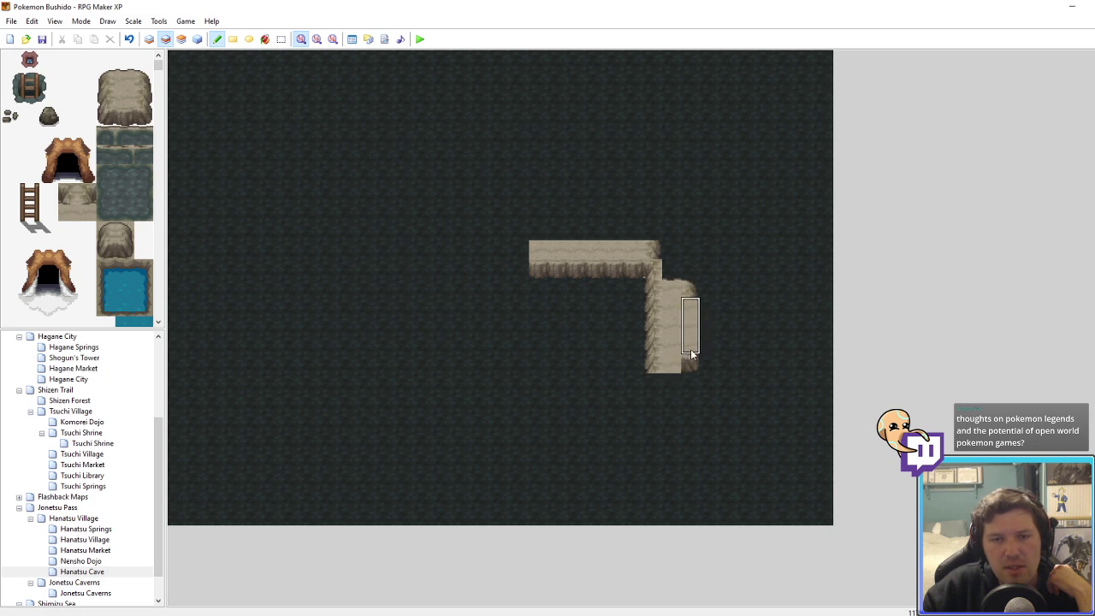
pyautogui.moveTo(691, 352); pyautogui.dragTo(826, 344)
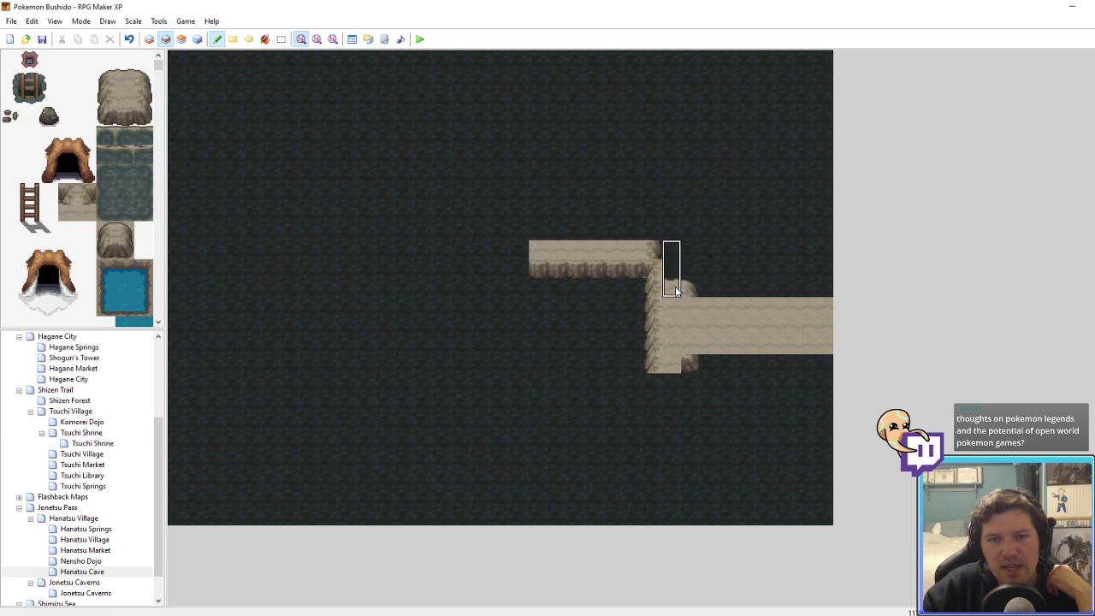
pyautogui.moveTo(675, 291)
pyautogui.mouseDown()
pyautogui.moveTo(814, 292)
pyautogui.moveTo(817, 251)
pyautogui.moveTo(538, 247)
pyautogui.mouseUp()
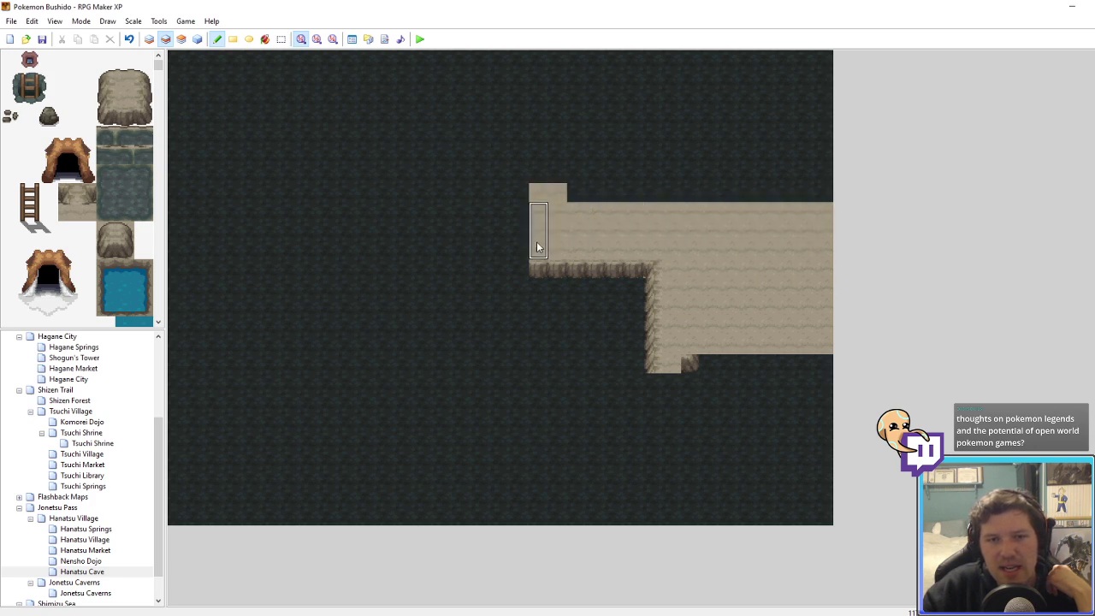
# Step: Paint a rock strip about nine by three tiles at the west edge, and give the upper wall's west end a corner
pyautogui.moveTo(175, 332); pyautogui.dragTo(325, 332)
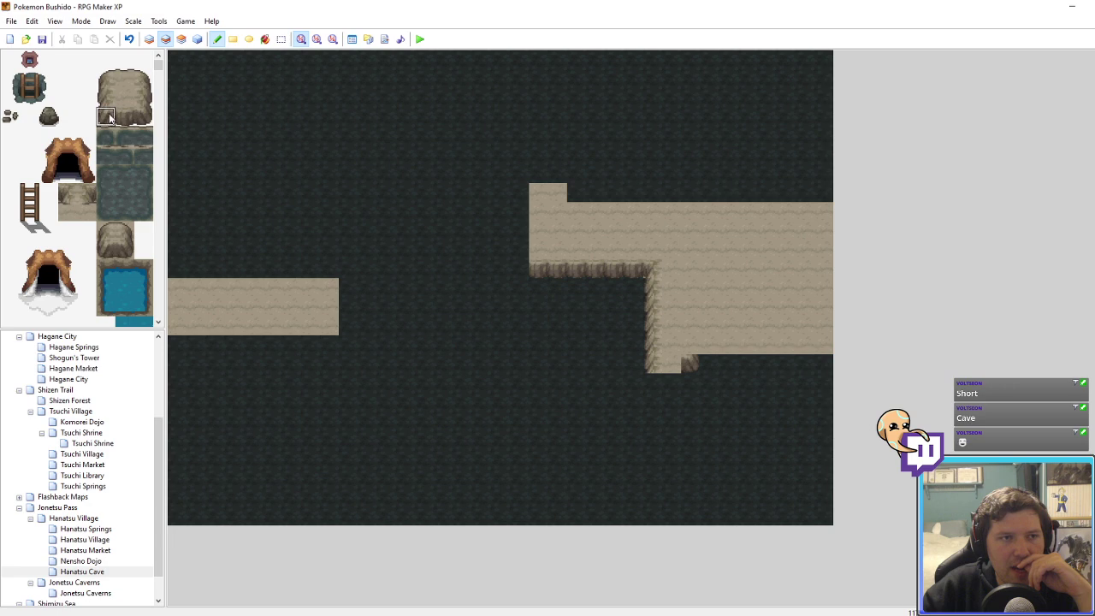
pyautogui.moveTo(109, 117); pyautogui.dragTo(125, 98)
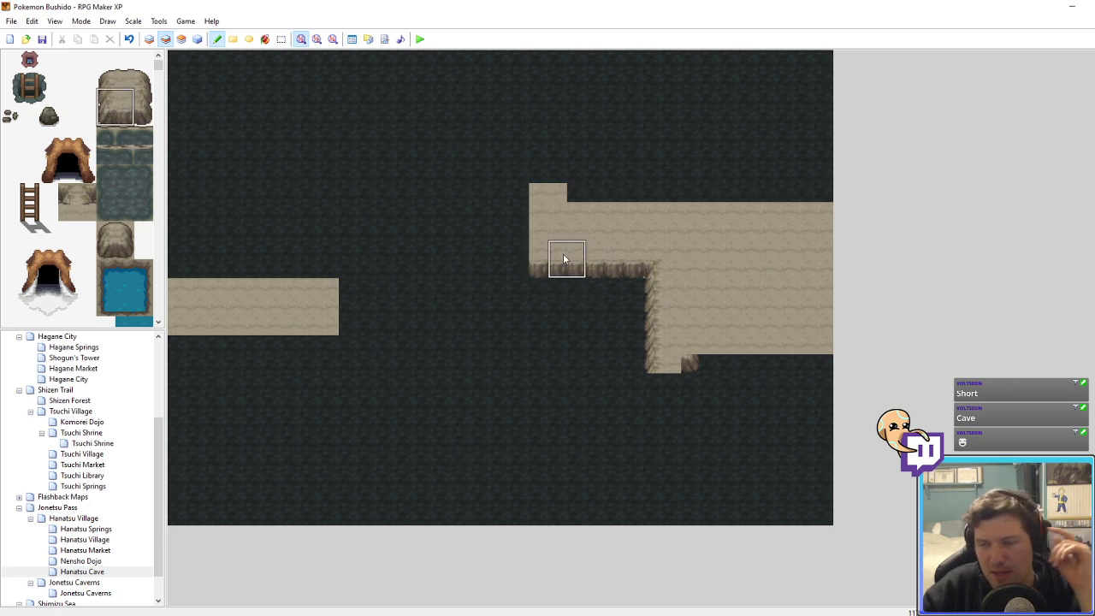
pyautogui.rightClick(539, 305)
pyautogui.moveTo(539, 305)
pyautogui.mouseDown()
pyautogui.moveTo(538, 213)
pyautogui.moveTo(563, 257)
pyautogui.mouseUp()
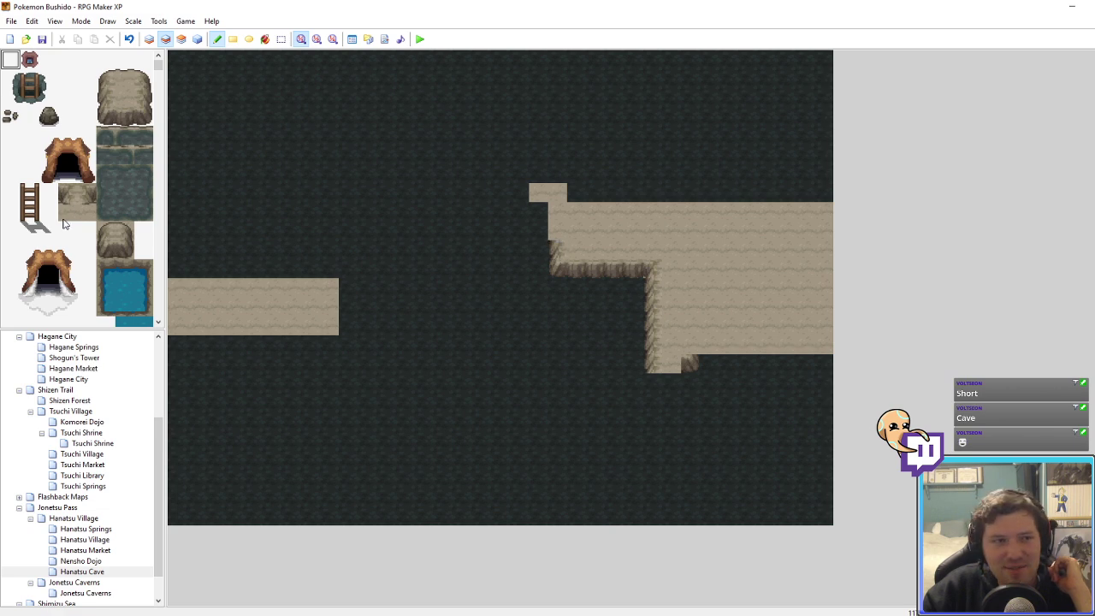
# Step: Try placing the brown cave wall piece with a light beam on the eastern rock area
pyautogui.scroll(-6, 63, 223)
pyautogui.scroll(-10, 68, 235)
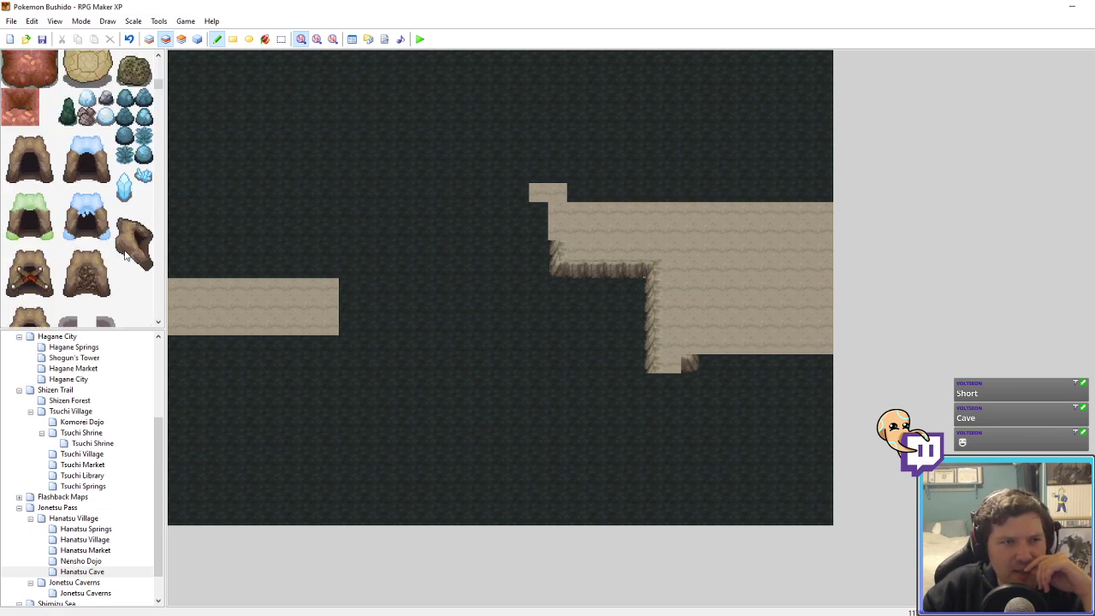
pyautogui.moveTo(113, 232); pyautogui.dragTo(152, 267)
pyautogui.scroll(-10, 151, 269)
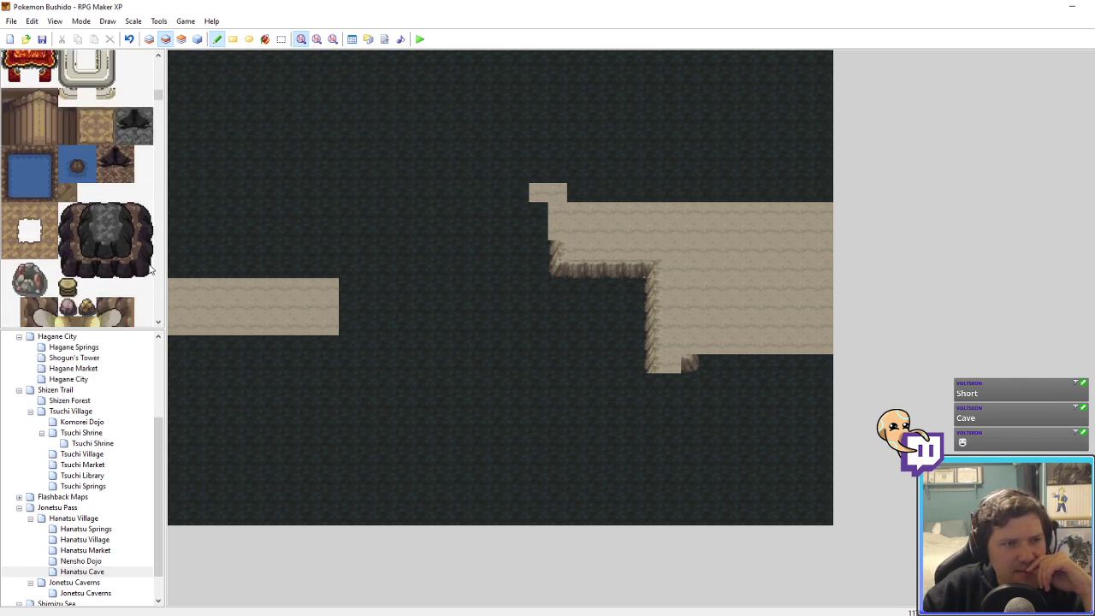
pyautogui.scroll(1, 131, 226)
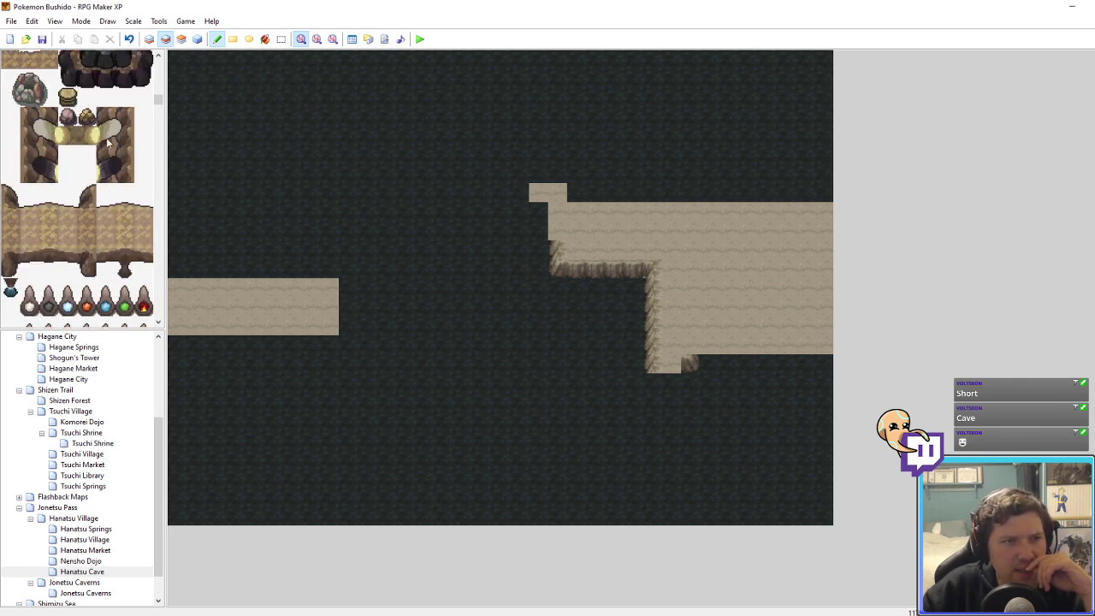
pyautogui.moveTo(107, 121); pyautogui.dragTo(125, 147)
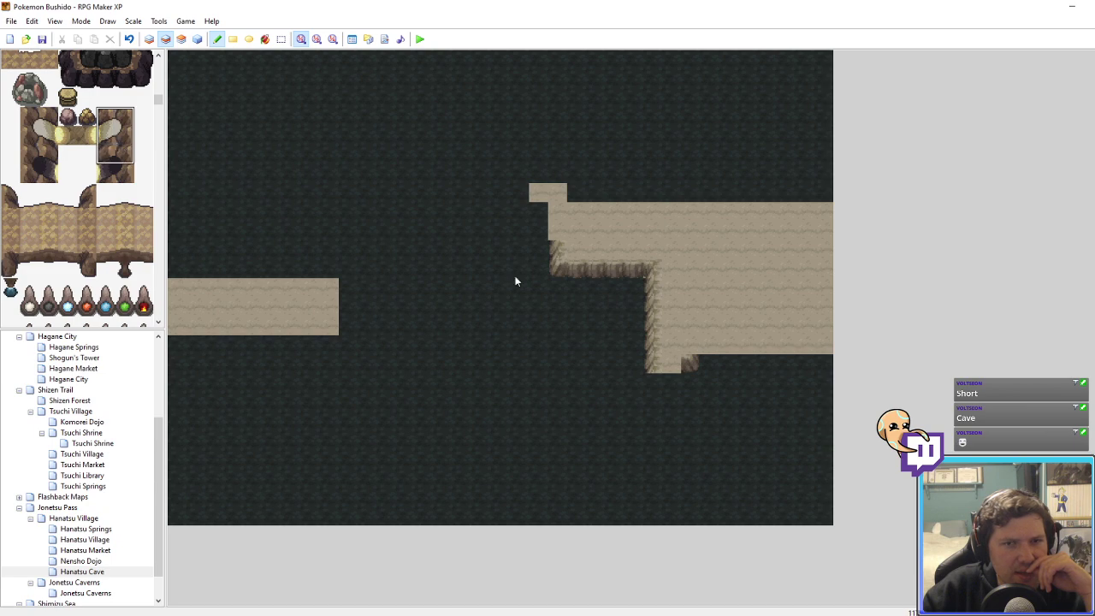
pyautogui.click(665, 301)
pyautogui.hotkey('ctrl', 'z')
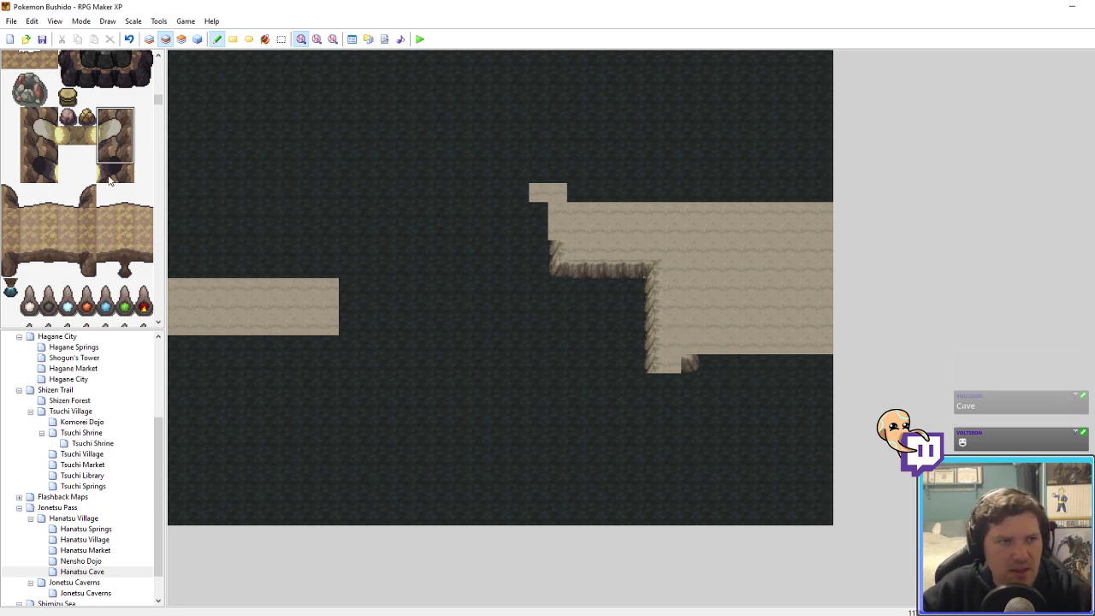
# Step: Place the three-tile cave exit with the grey opening beside the lower end of the eastern wall
pyautogui.scroll(15, 109, 180)
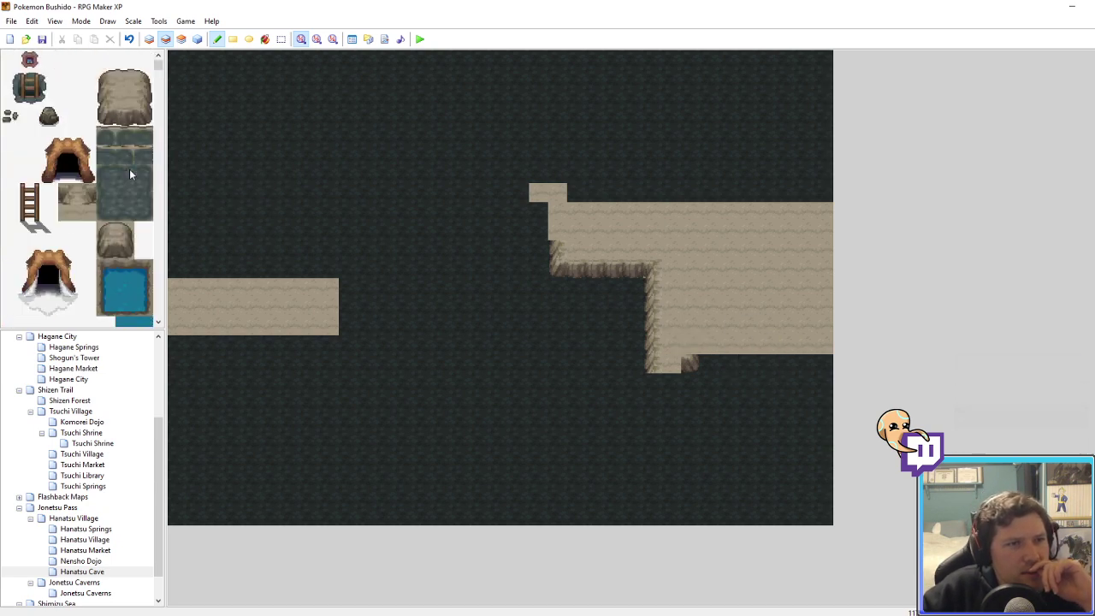
pyautogui.scroll(-7, 130, 174)
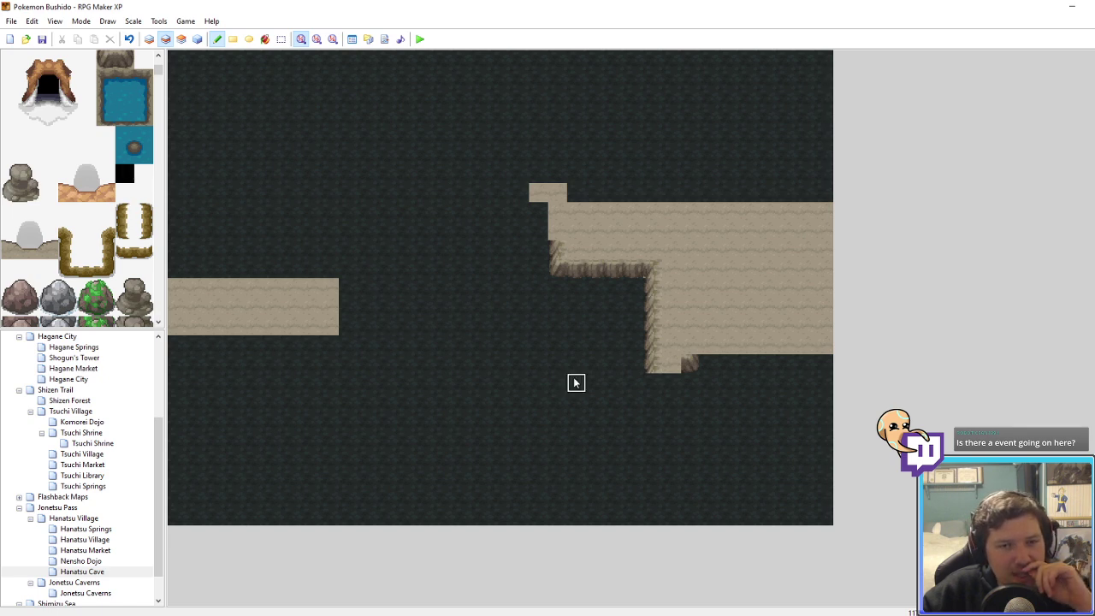
pyautogui.scroll(-3, 130, 243)
pyautogui.scroll(3, 114, 245)
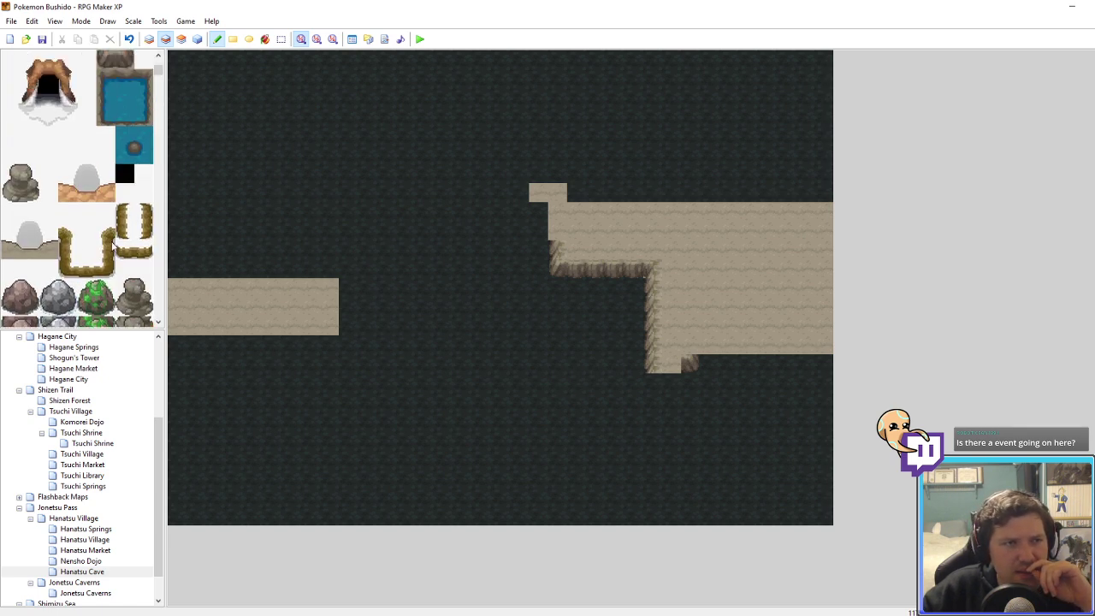
pyautogui.click(12, 246)
pyautogui.click(597, 357)
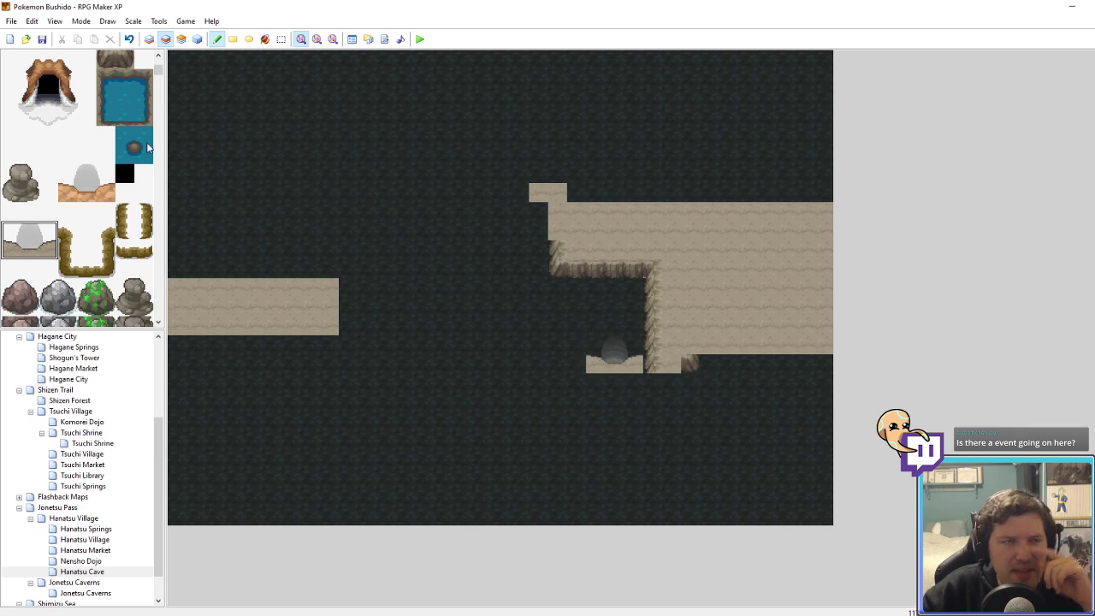
# Step: Extend the rock around the cave exit into a ledge about seven tiles wide and two high, with a rim along its upper edge
pyautogui.scroll(1, 109, 112)
pyautogui.click(66, 97)
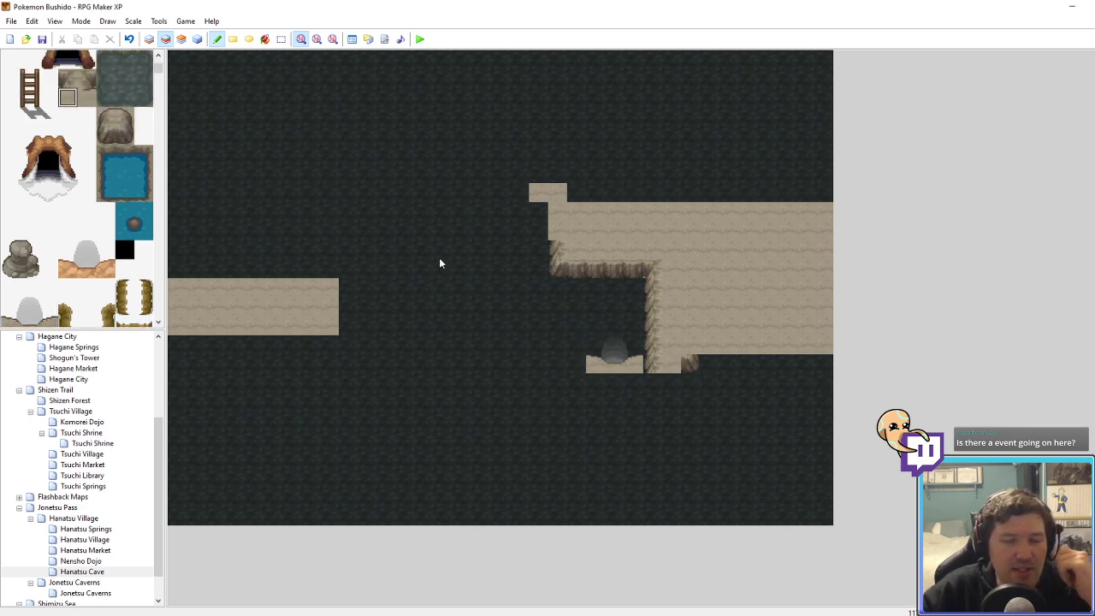
pyautogui.moveTo(672, 383)
pyautogui.mouseDown()
pyautogui.moveTo(564, 384)
pyautogui.moveTo(573, 366)
pyautogui.mouseUp()
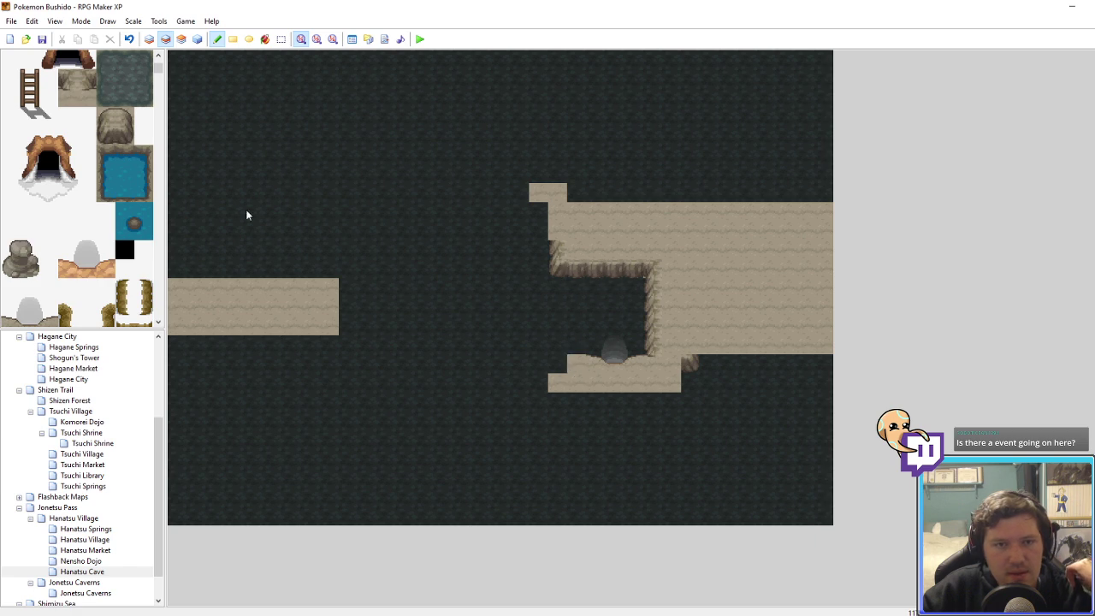
pyautogui.scroll(3, 100, 157)
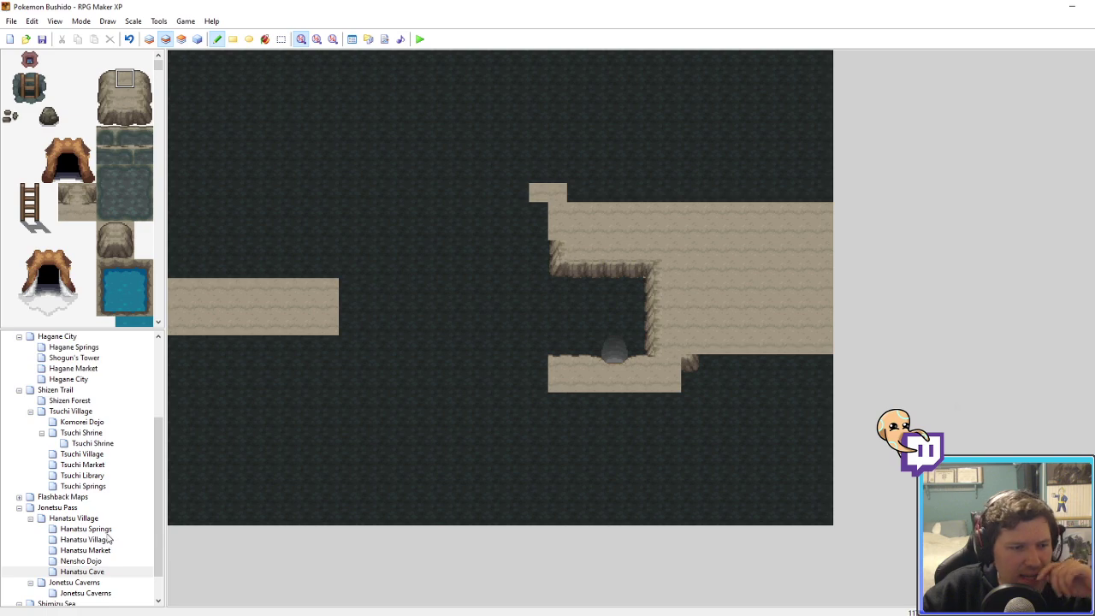
# Step: In Hanatsu Village, wall over the west cliff's cave entrance in the upper courtyard and place a cave entrance in the north cliff near the west corner
pyautogui.click(75, 518)
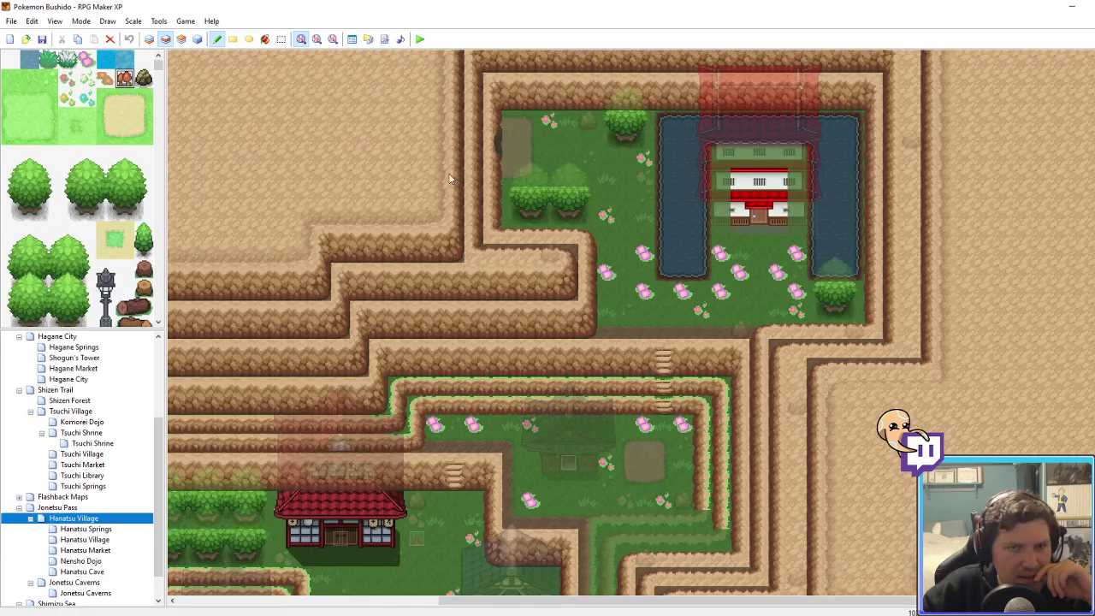
pyautogui.scroll(3, 479, 175)
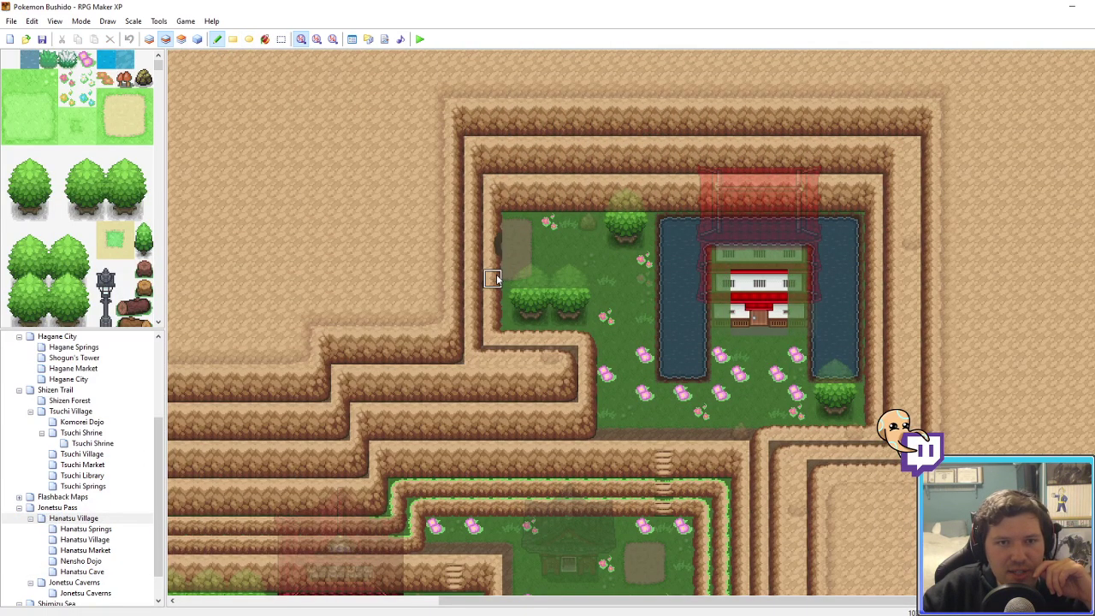
pyautogui.moveTo(497, 279); pyautogui.dragTo(497, 228)
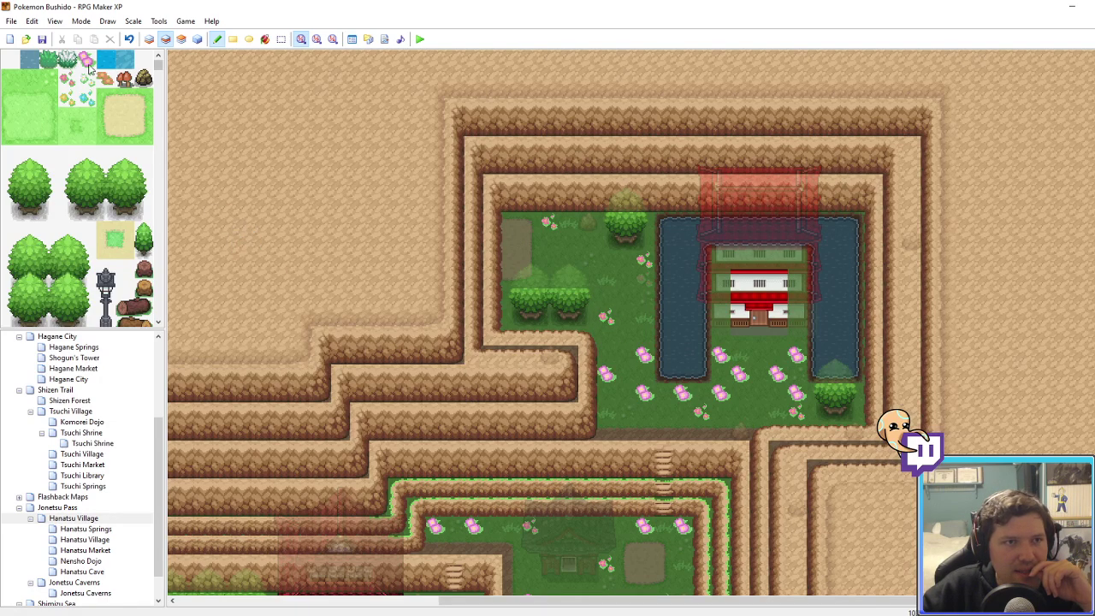
pyautogui.scroll(-5, 130, 195)
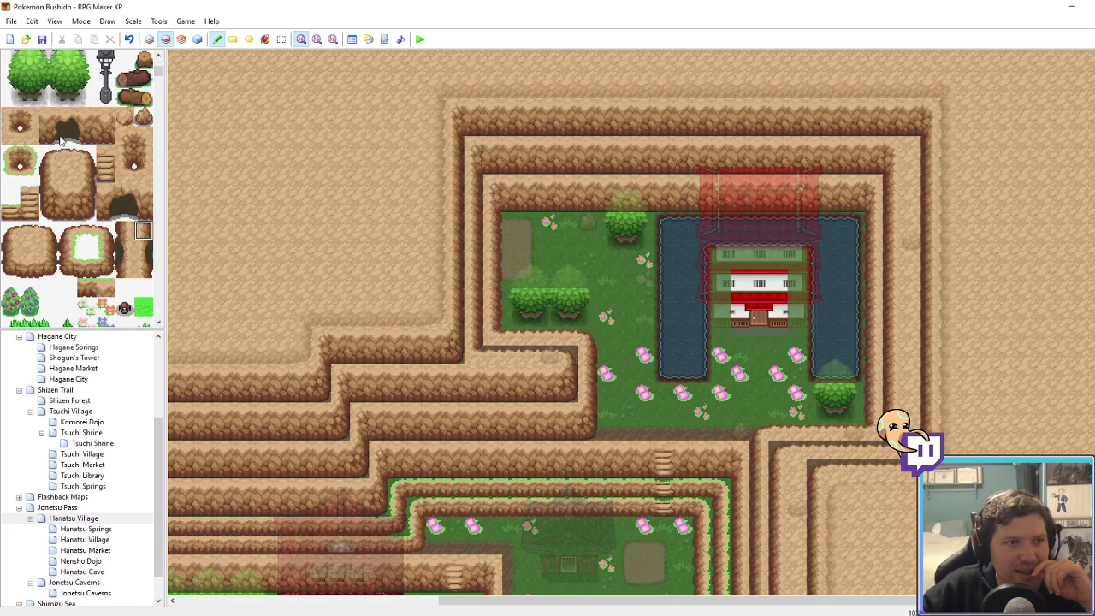
pyautogui.moveTo(61, 137); pyautogui.dragTo(83, 125)
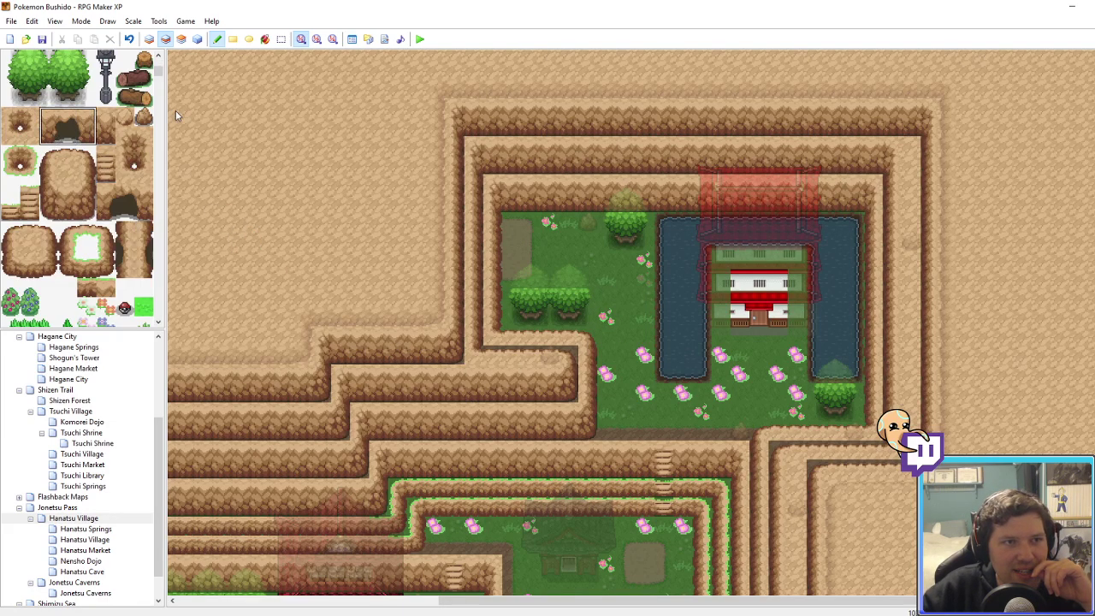
pyautogui.click(522, 194)
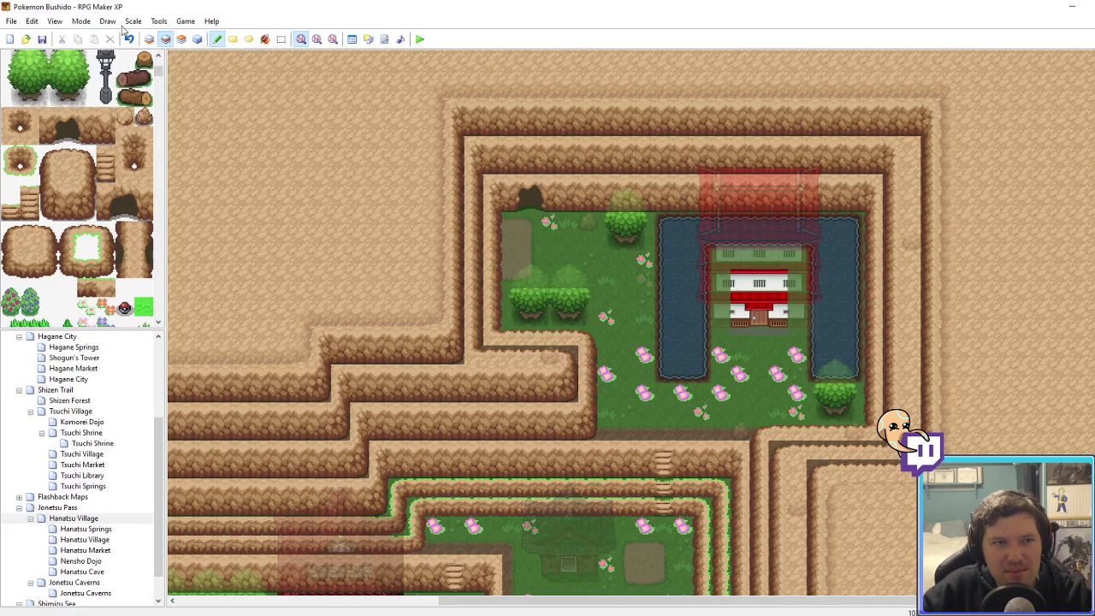
# Step: On layer 1, put a sand patch under the new cave entrance and restore grass where the old patch lay beside the west cliff
pyautogui.click(148, 39)
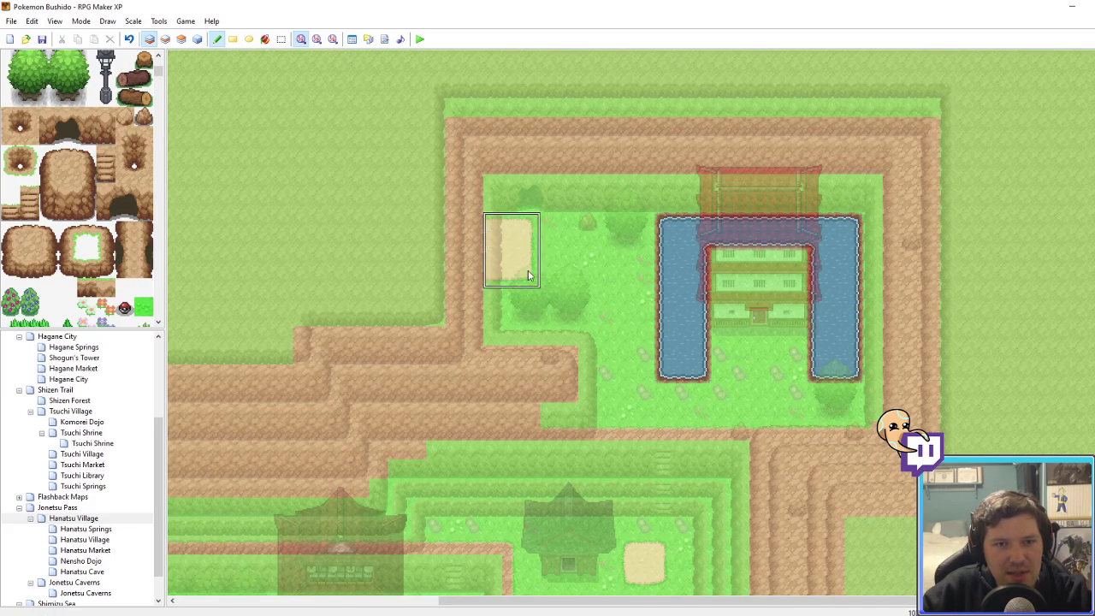
pyautogui.click(554, 247)
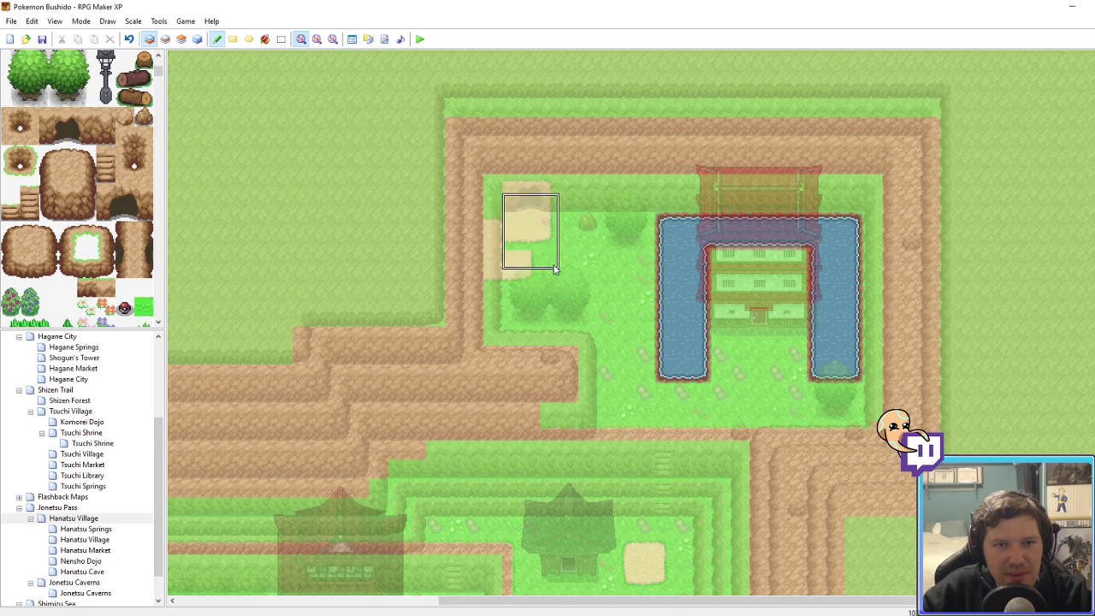
pyautogui.moveTo(554, 266); pyautogui.dragTo(554, 285, button='right')
pyautogui.moveTo(533, 285)
pyautogui.mouseDown()
pyautogui.moveTo(498, 285)
pyautogui.moveTo(490, 249)
pyautogui.mouseUp()
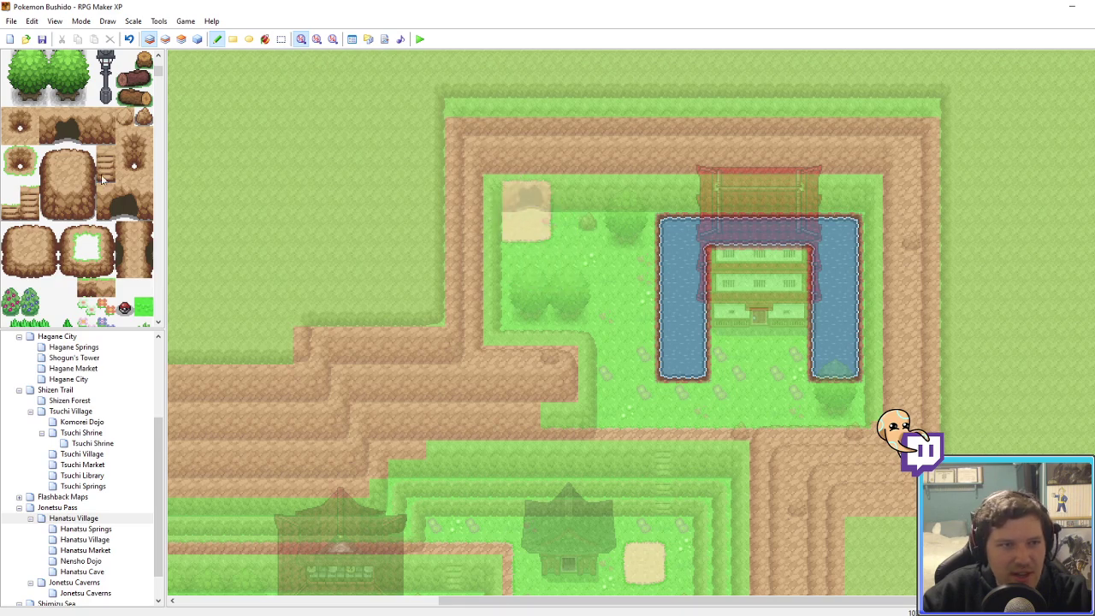
pyautogui.scroll(5, 101, 178)
pyautogui.moveTo(111, 100); pyautogui.dragTo(139, 67)
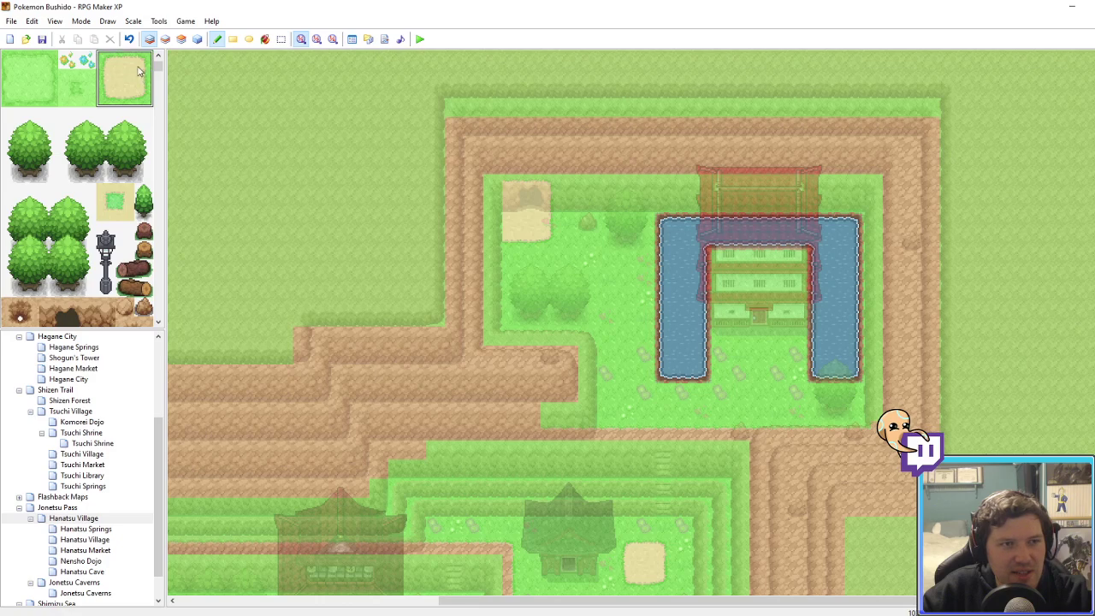
pyautogui.click(509, 190)
pyautogui.rightClick(556, 244)
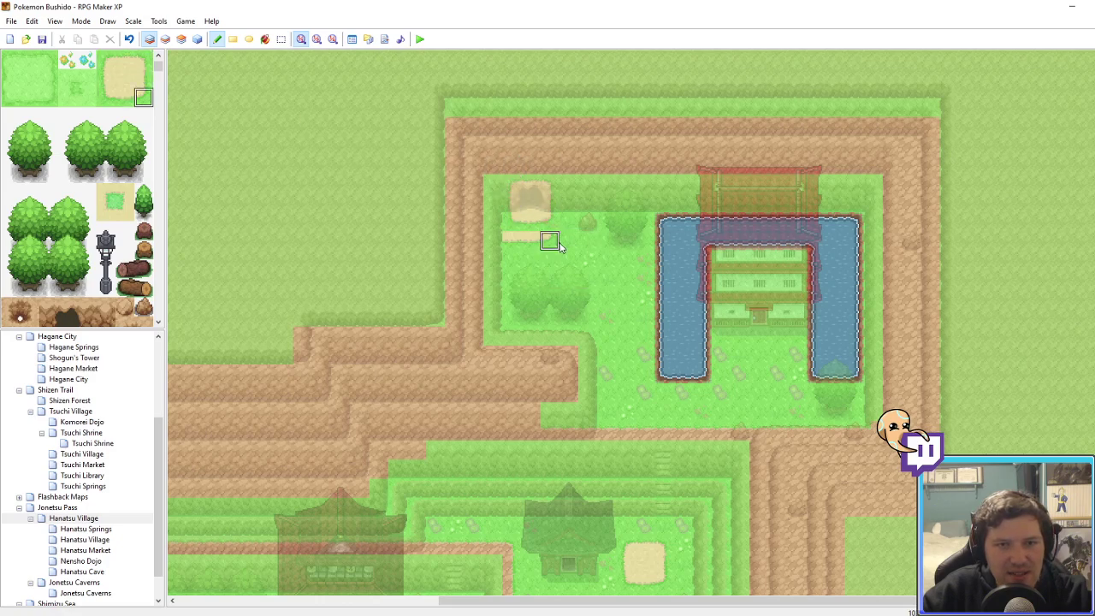
pyautogui.rightClick(551, 242)
pyautogui.moveTo(547, 240); pyautogui.dragTo(507, 241)
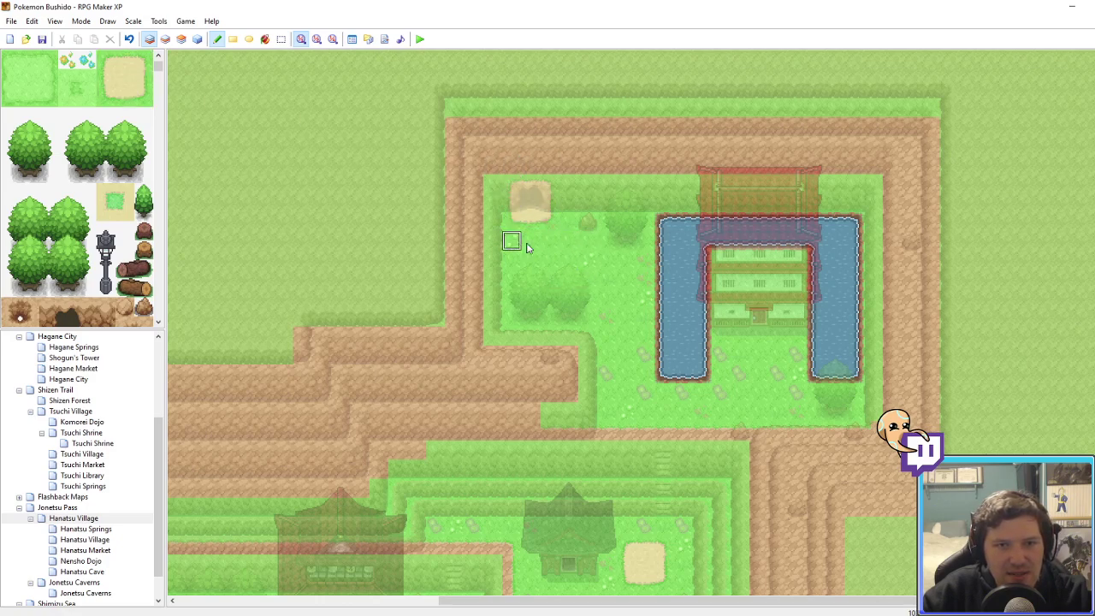
# Step: Add a grass tuft beside the courtyard's west cliff and move the pink flowers by the cave entrance one tile down
pyautogui.press('F6')
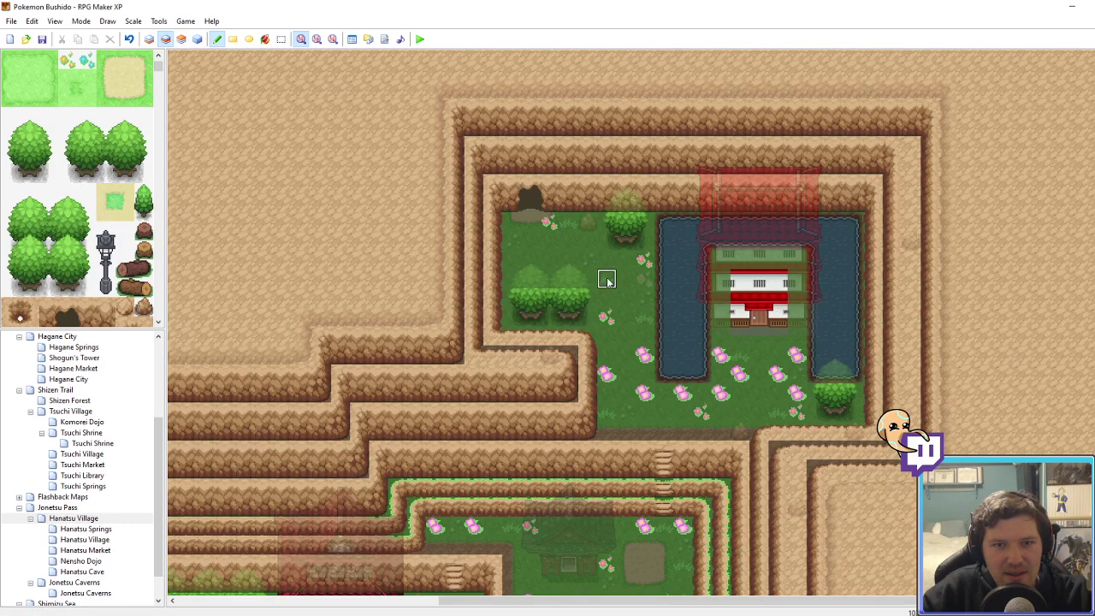
pyautogui.press('F7')
pyautogui.press('F8')
pyautogui.press('F7')
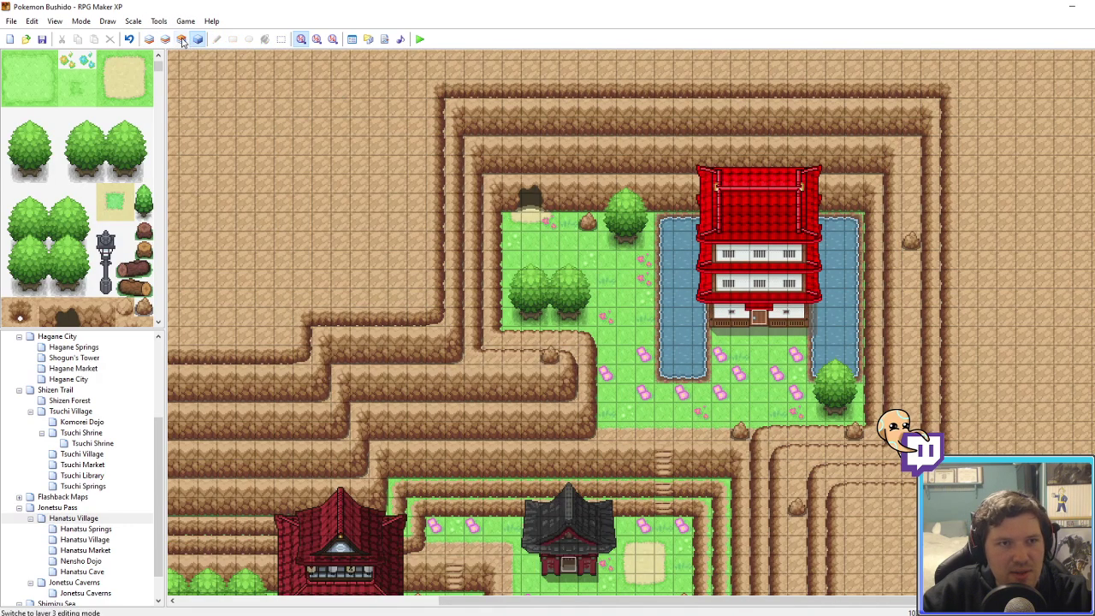
pyautogui.click(512, 260)
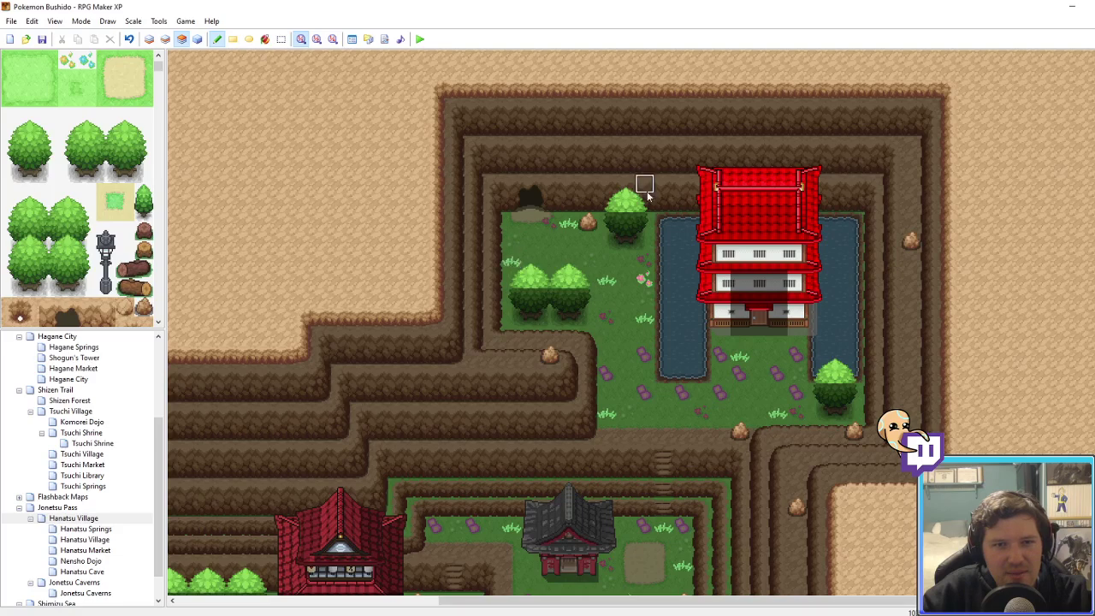
pyautogui.click(165, 38)
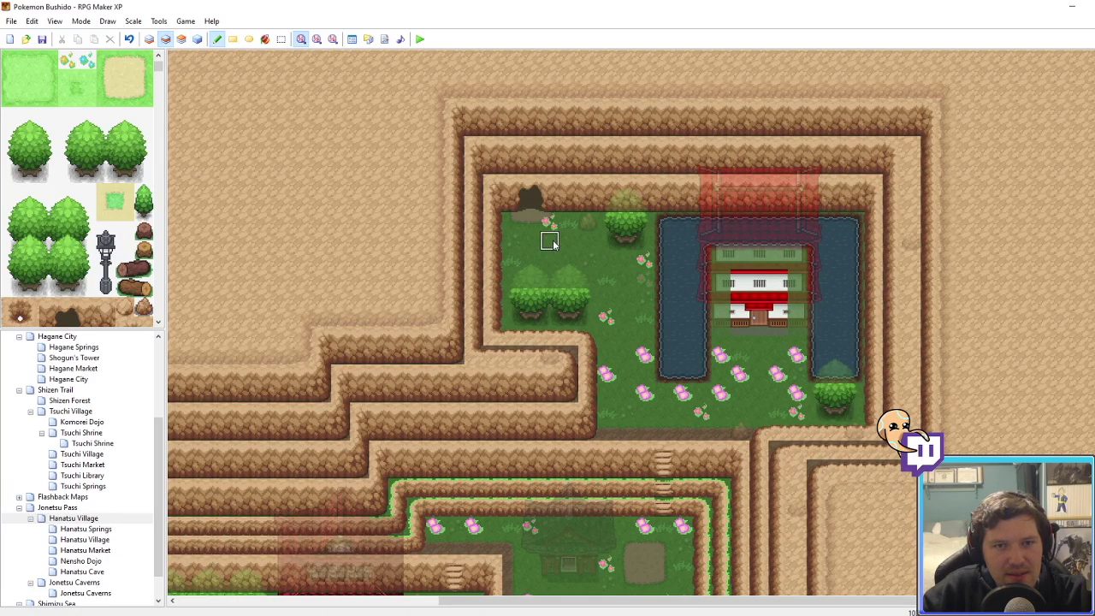
pyautogui.click(197, 39)
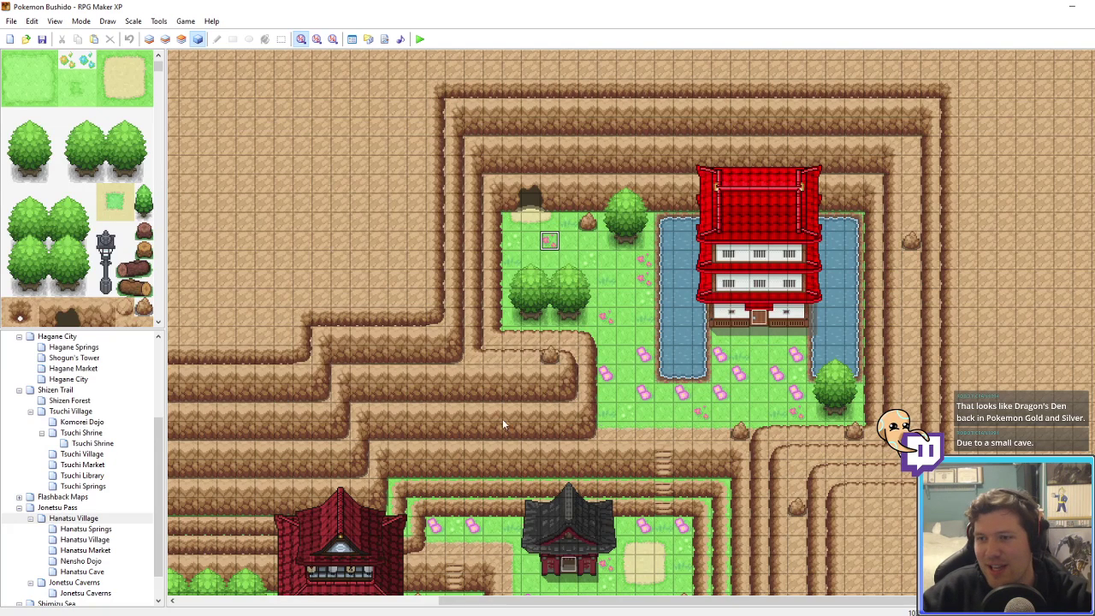
# Step: Return to the Hanatsu Cave map and make its second layer active for editing
pyautogui.click(75, 562)
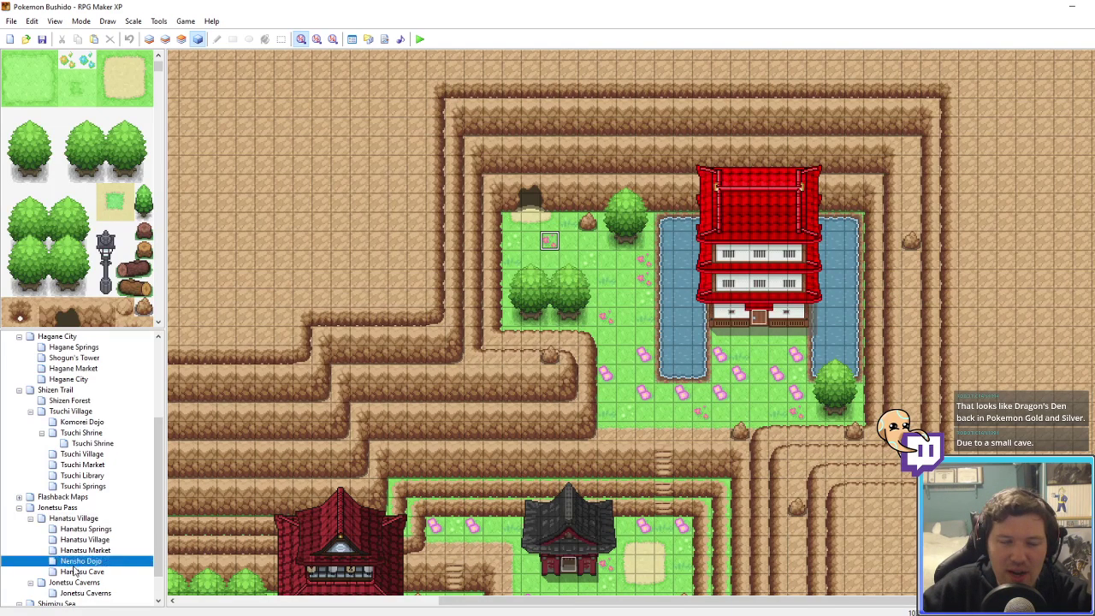
pyautogui.click(85, 572)
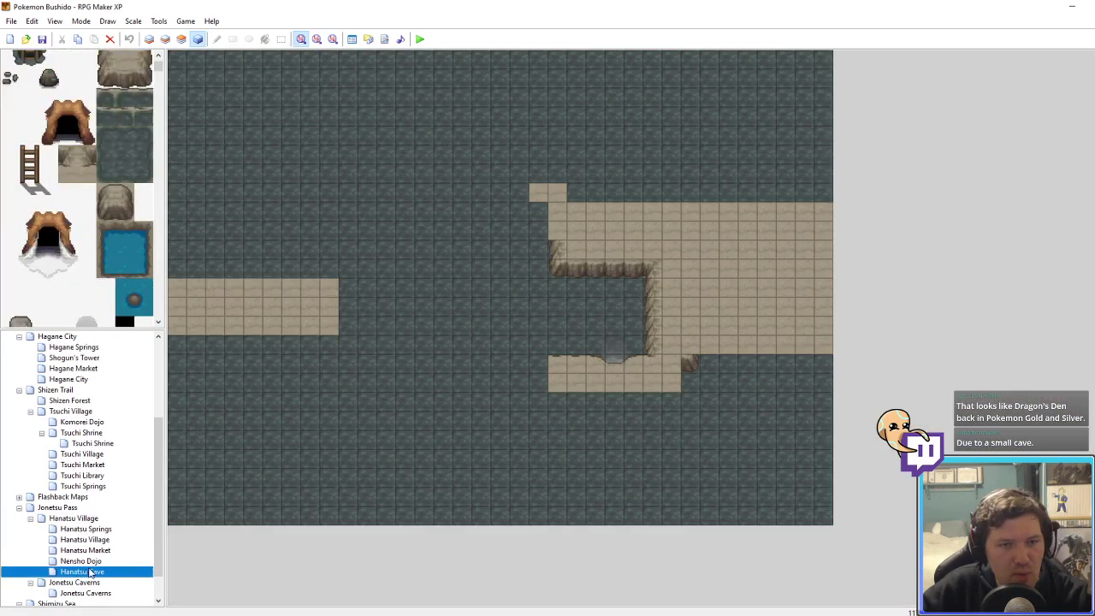
pyautogui.click(165, 40)
pyautogui.scroll(2, 97, 200)
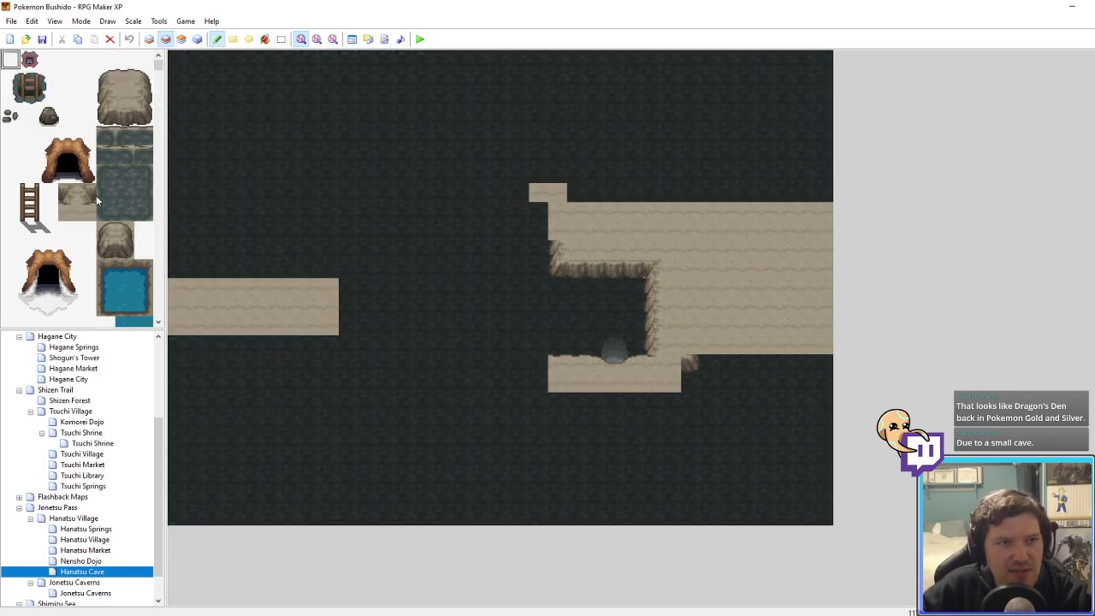
# Step: Try placing the brown cave entrance over the horizontal rock wall above the exit, on layer 3
pyautogui.scroll(-6, 95, 232)
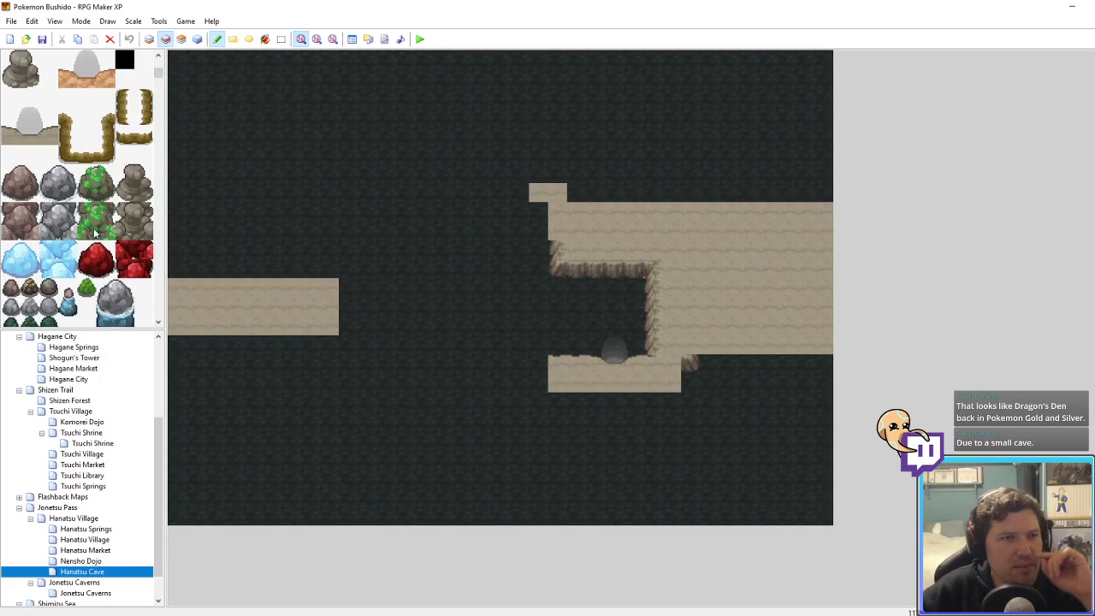
pyautogui.scroll(4, 96, 233)
pyautogui.scroll(4, 95, 232)
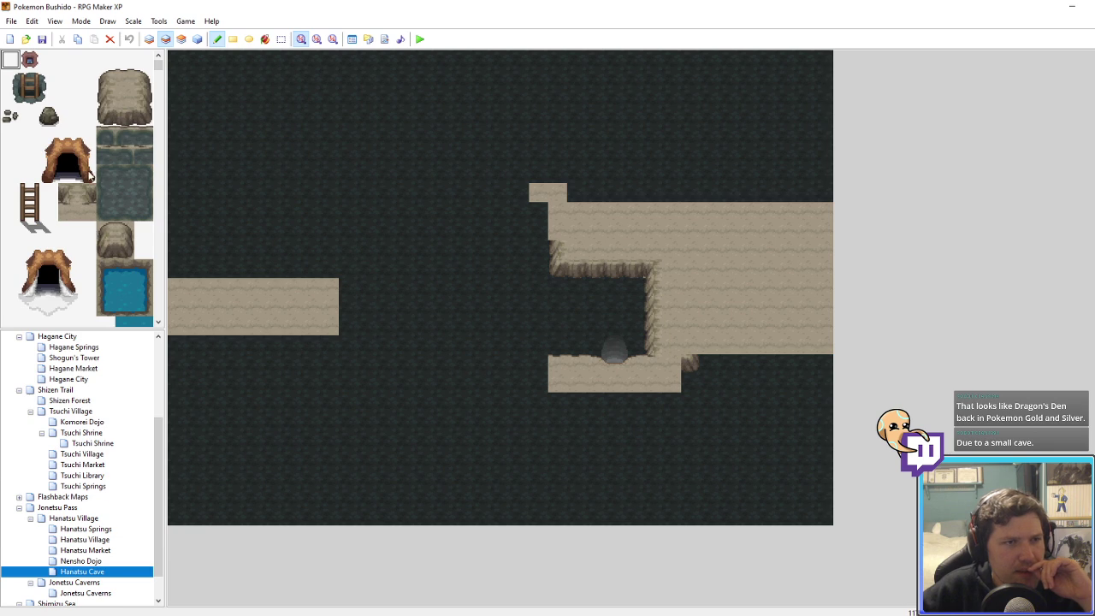
pyautogui.moveTo(87, 174); pyautogui.dragTo(58, 146)
pyautogui.click(50, 147)
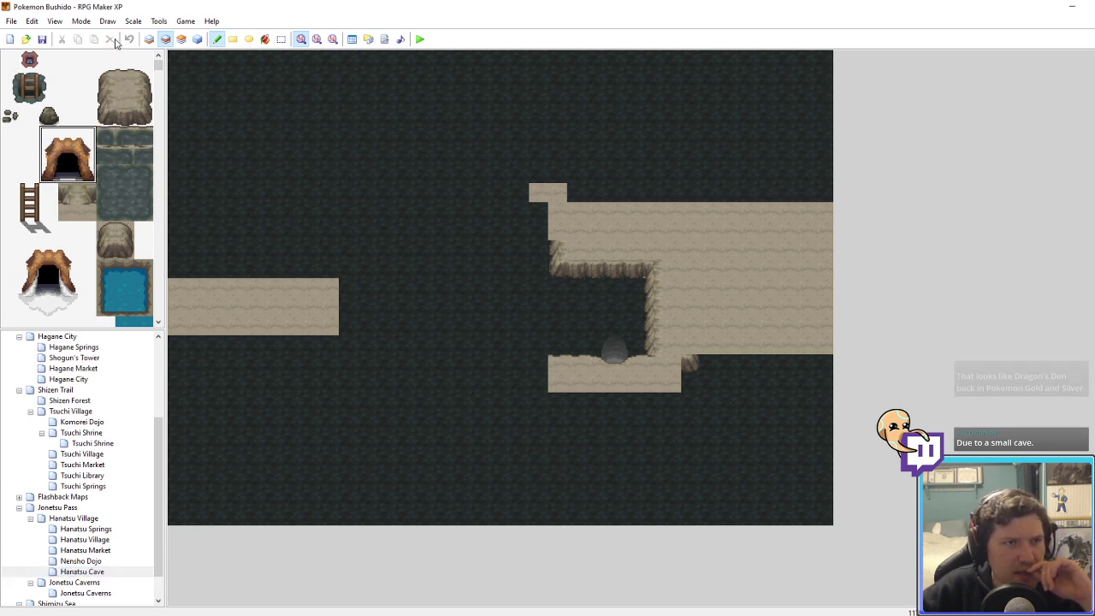
pyautogui.click(183, 39)
pyautogui.click(579, 252)
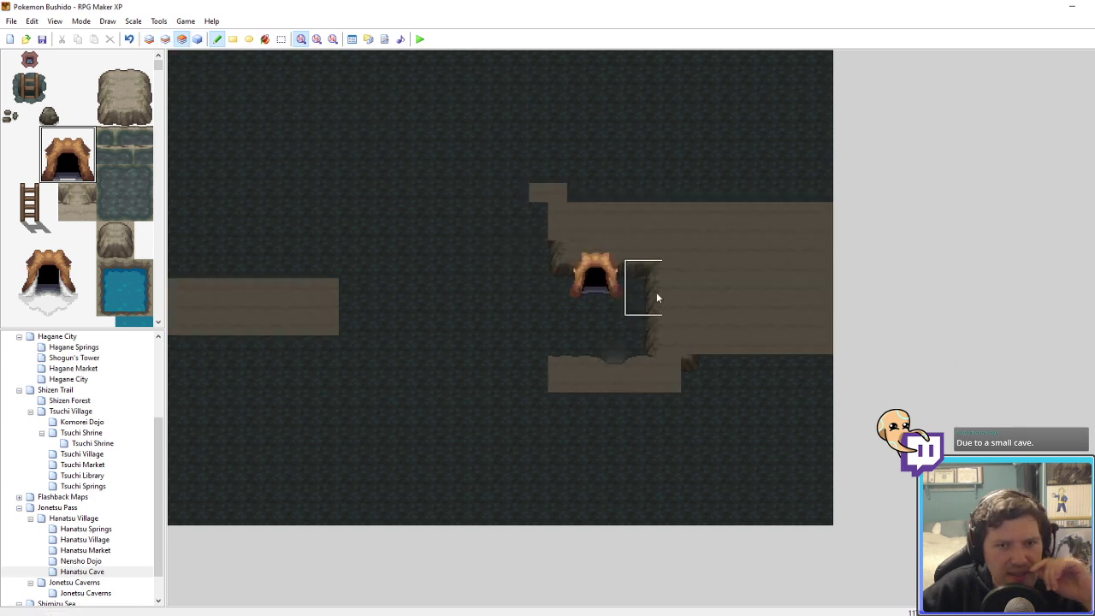
pyautogui.press('F4')
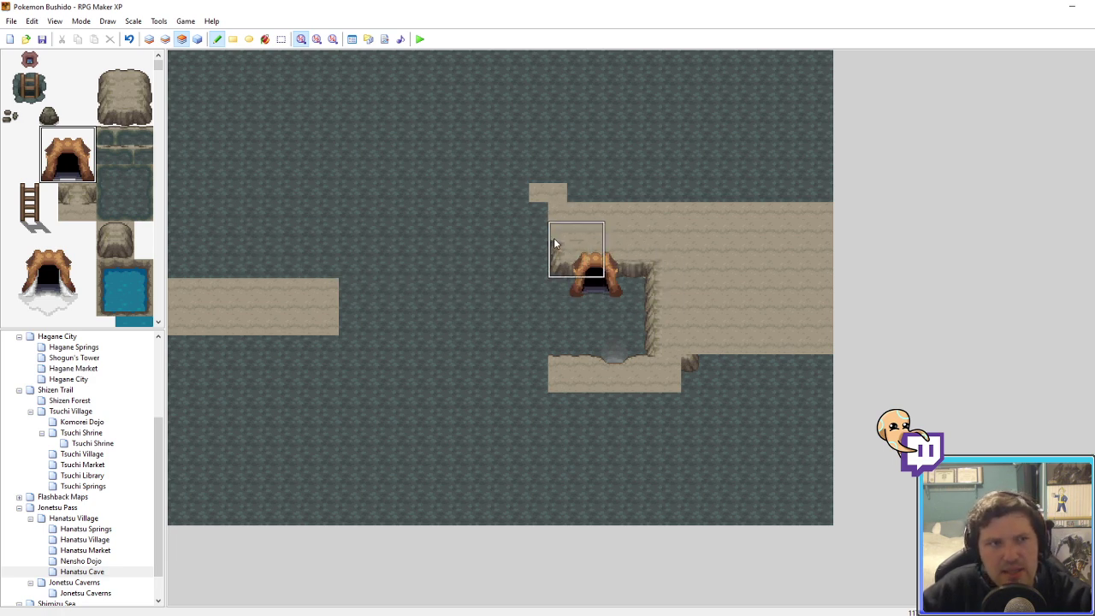
pyautogui.hotkey('ctrl', 'z')
# Step: On layer 2, fill the map around the exit chamber with rock, leaving a floor area five by nine tiles west of it
pyautogui.click(164, 38)
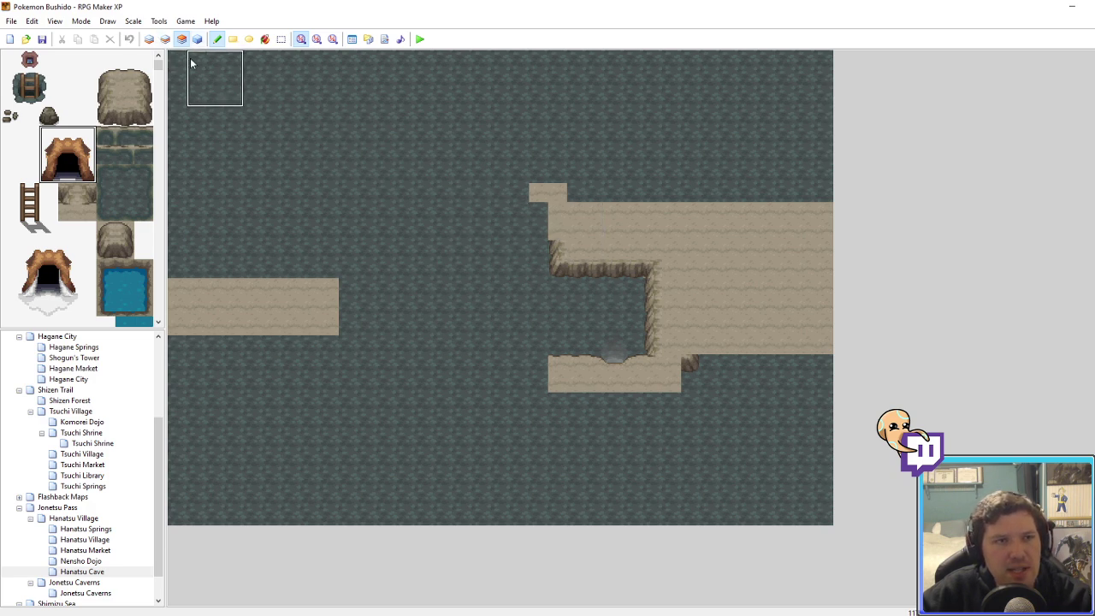
pyautogui.press('F4')
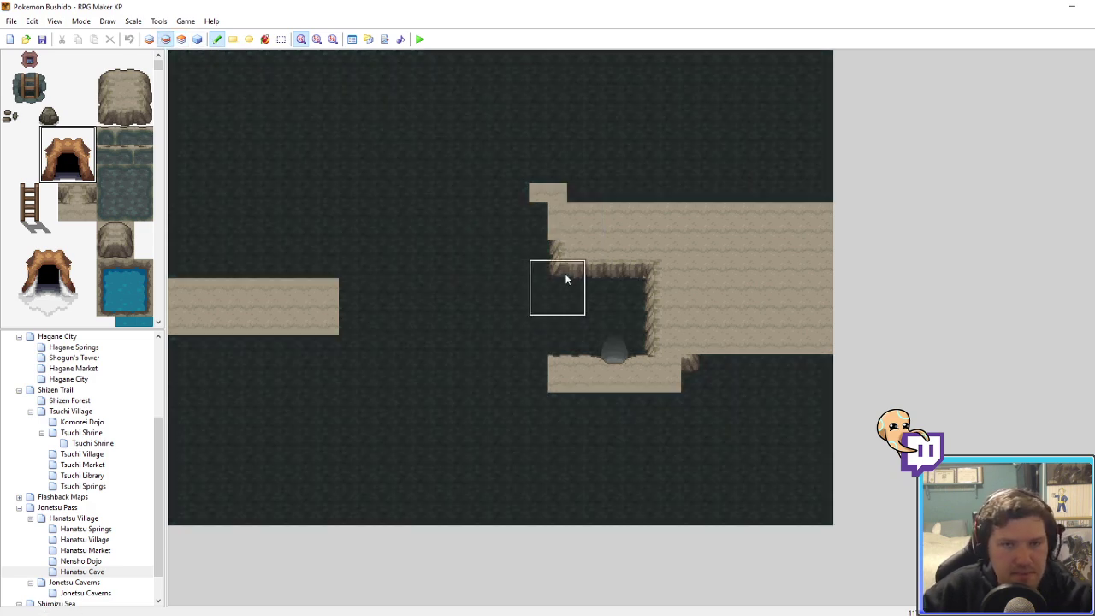
pyautogui.moveTo(710, 289); pyautogui.dragTo(744, 316, button='right')
pyautogui.moveTo(729, 381)
pyautogui.mouseDown()
pyautogui.moveTo(717, 403)
pyautogui.moveTo(840, 380)
pyautogui.moveTo(789, 432)
pyautogui.moveTo(765, 286)
pyautogui.mouseUp()
pyautogui.moveTo(750, 271); pyautogui.dragTo(807, 345, button='right')
pyautogui.moveTo(820, 427)
pyautogui.mouseDown()
pyautogui.moveTo(781, 504)
pyautogui.moveTo(624, 496)
pyautogui.moveTo(606, 472)
pyautogui.moveTo(516, 511)
pyautogui.moveTo(503, 475)
pyautogui.moveTo(557, 460)
pyautogui.moveTo(406, 514)
pyautogui.moveTo(257, 514)
pyautogui.moveTo(386, 421)
pyautogui.moveTo(443, 362)
pyautogui.moveTo(317, 337)
pyautogui.moveTo(184, 257)
pyautogui.moveTo(199, 114)
pyautogui.moveTo(533, 144)
pyautogui.moveTo(551, 199)
pyautogui.moveTo(885, 200)
pyautogui.moveTo(495, 84)
pyautogui.mouseUp()
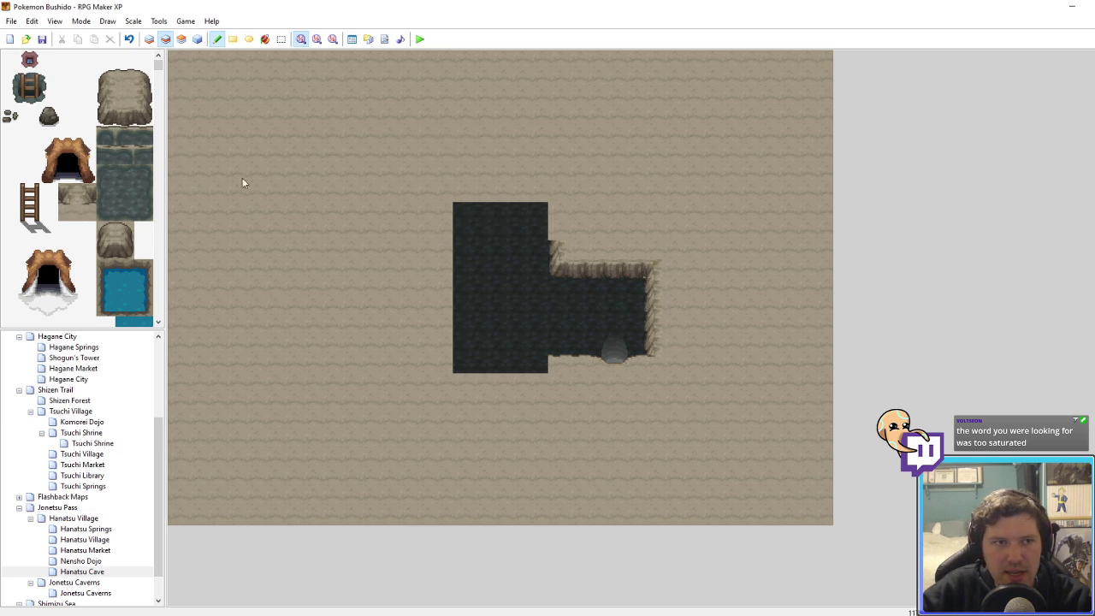
# Step: Extend the floor area's upper east wall to a corner and line its upper edge with rock wall
pyautogui.moveTo(100, 100); pyautogui.dragTo(122, 104)
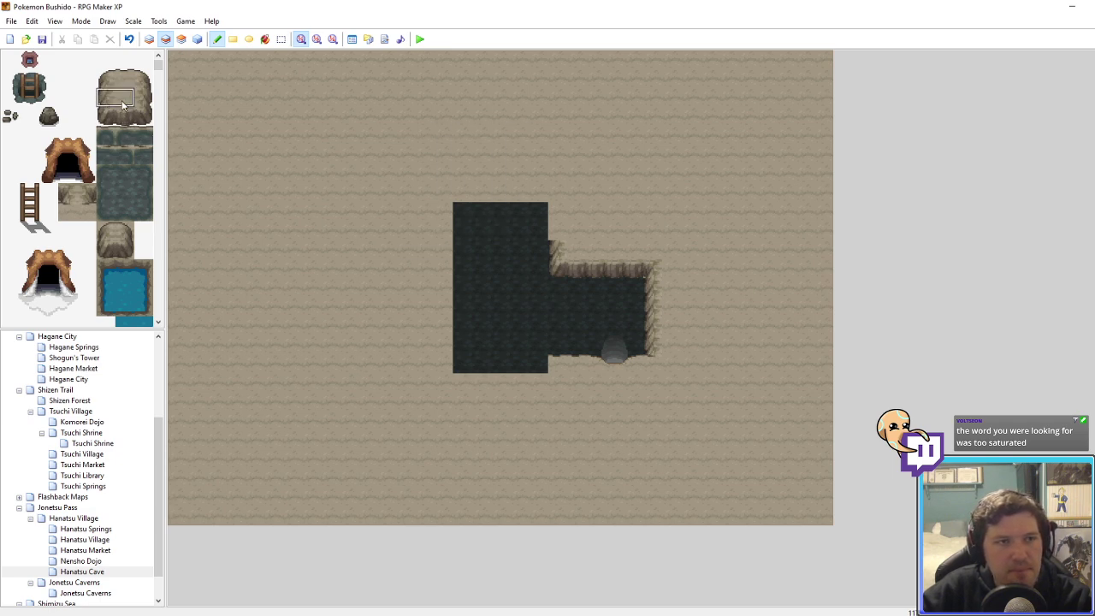
pyautogui.click(561, 231)
pyautogui.moveTo(635, 267); pyautogui.dragTo(653, 286, button='right')
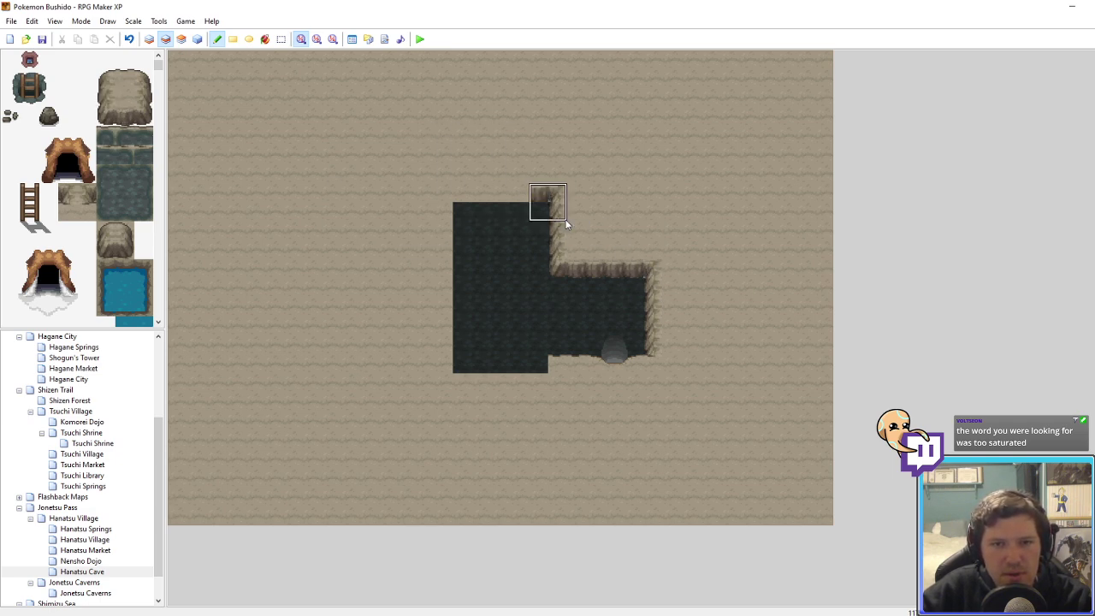
pyautogui.rightClick(592, 258)
pyautogui.rightClick(592, 273)
pyautogui.moveTo(519, 198); pyautogui.dragTo(459, 195)
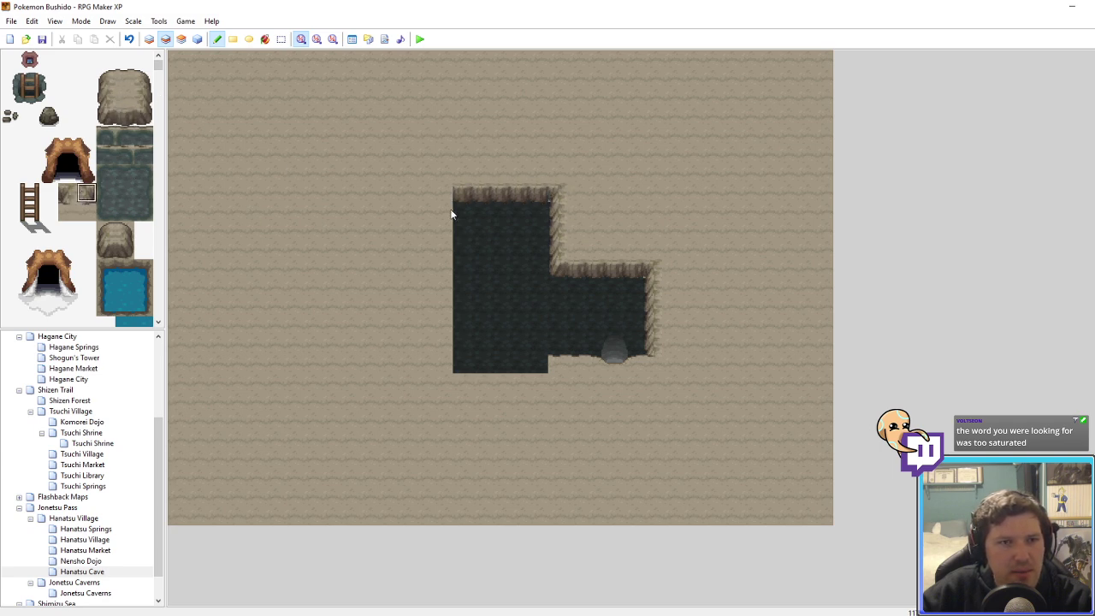
# Step: Line the floor area's west side with rock wall and close its lower edge with a rock rim level with the exit
pyautogui.click(137, 101)
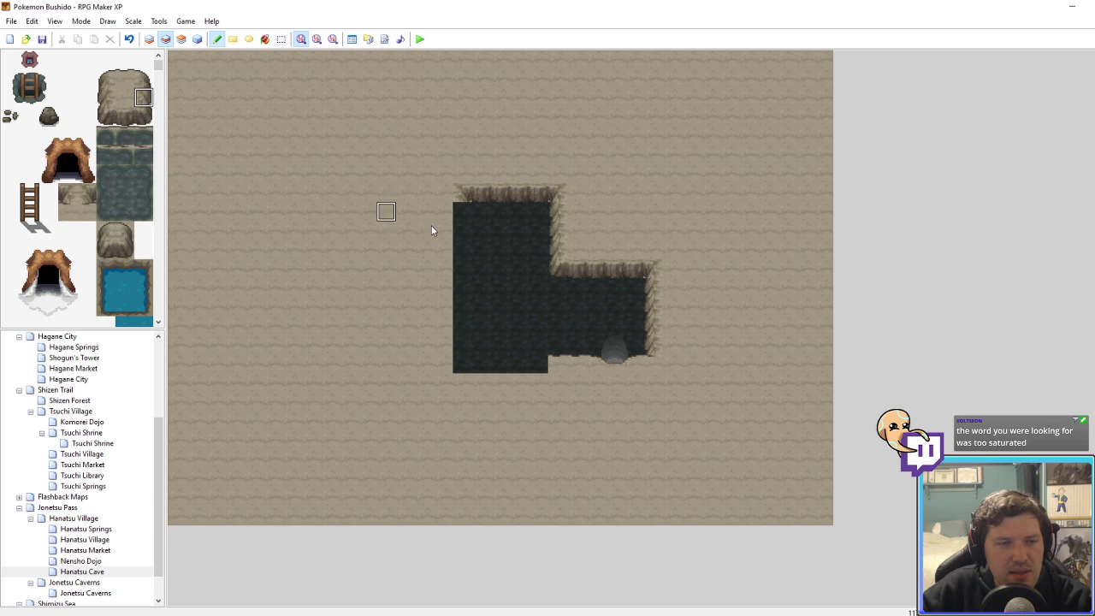
pyautogui.moveTo(462, 210); pyautogui.dragTo(462, 344)
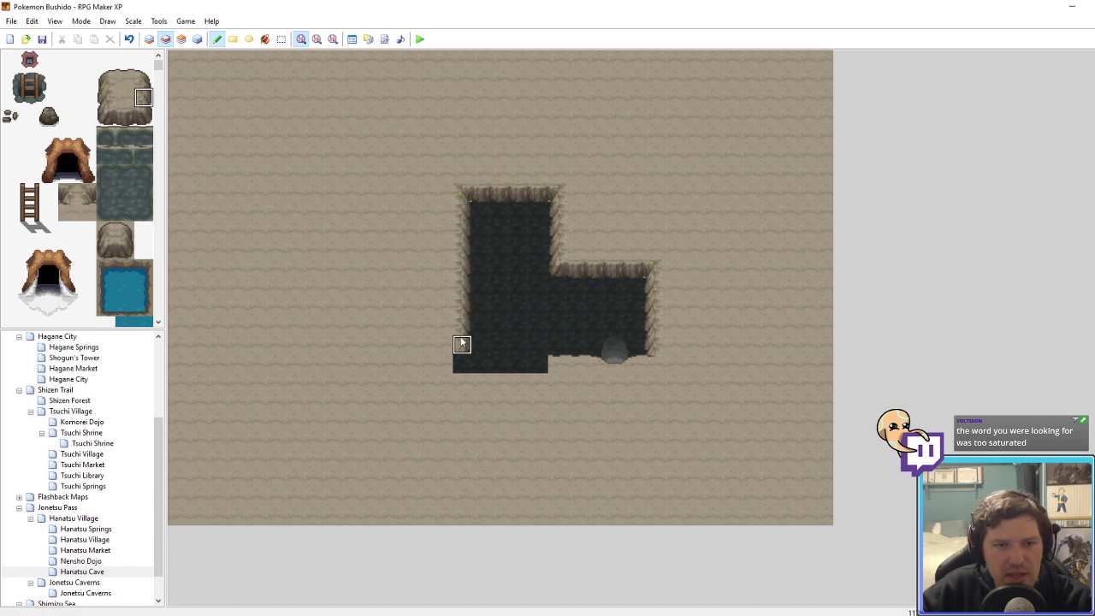
pyautogui.click(71, 214)
pyautogui.click(87, 211)
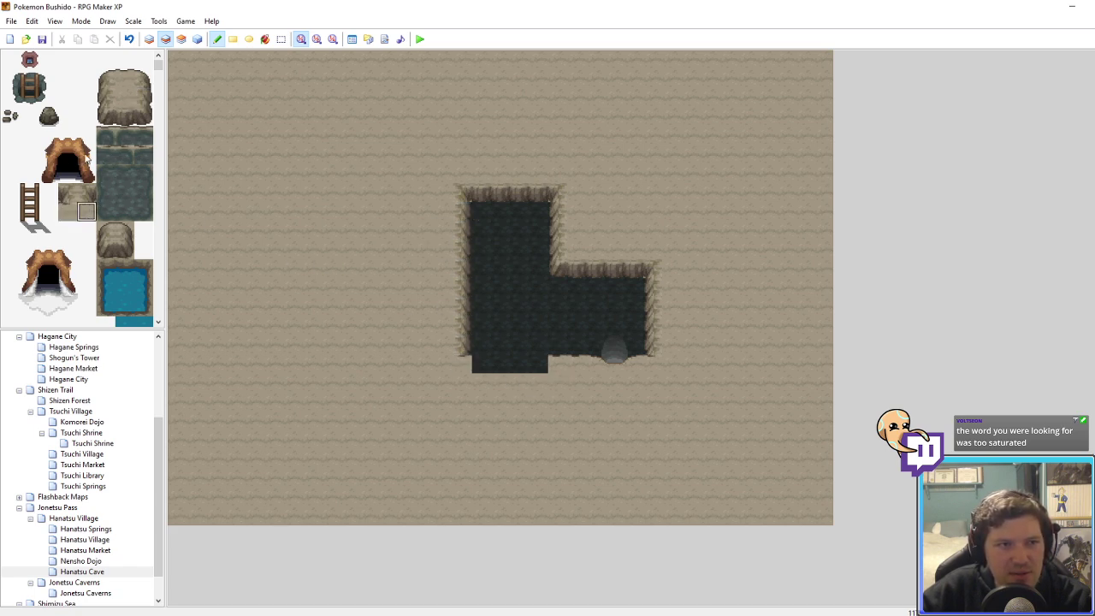
pyautogui.click(124, 78)
pyautogui.moveTo(479, 354); pyautogui.dragTo(616, 352)
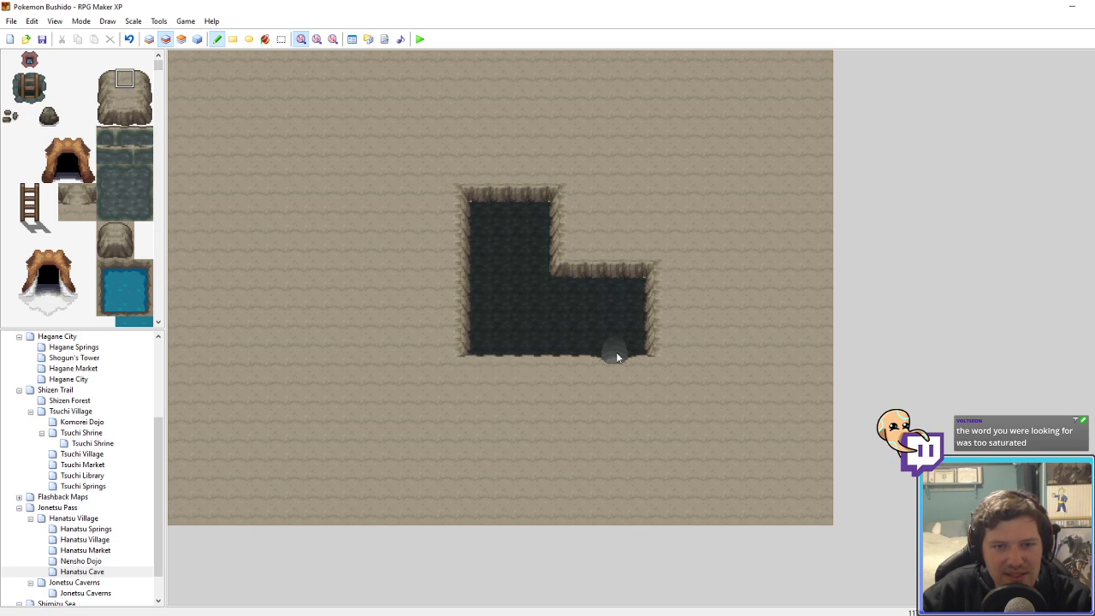
# Step: On layer 3, place the tall pink rock in the floor's southwest corner and on the ledge beside the upper east wall
pyautogui.press('F7')
pyautogui.scroll(-5, 125, 156)
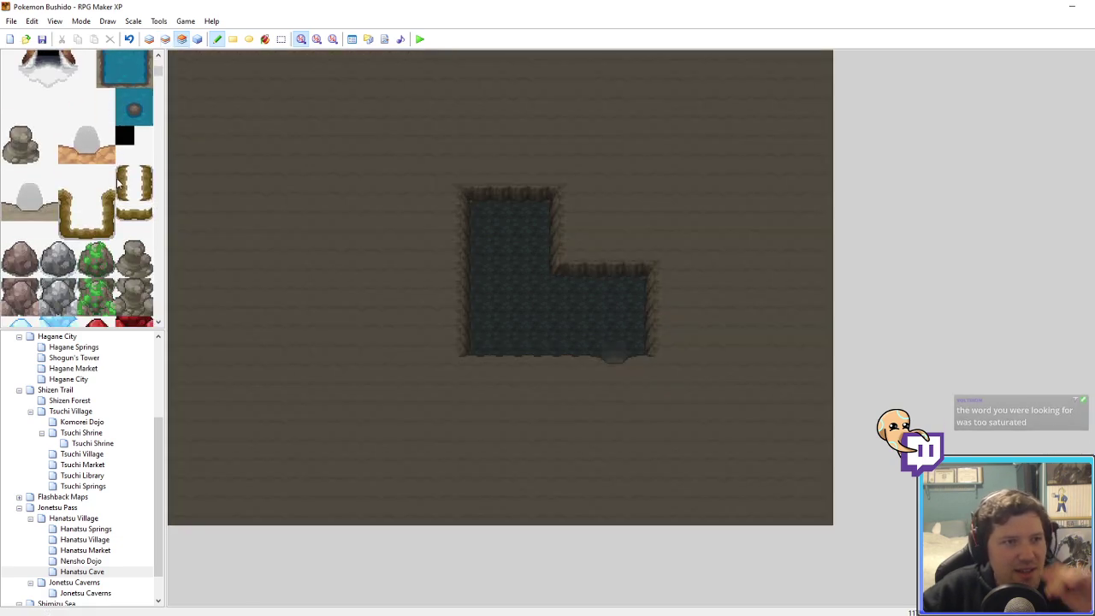
pyautogui.scroll(-6, 105, 258)
pyautogui.scroll(4, 104, 261)
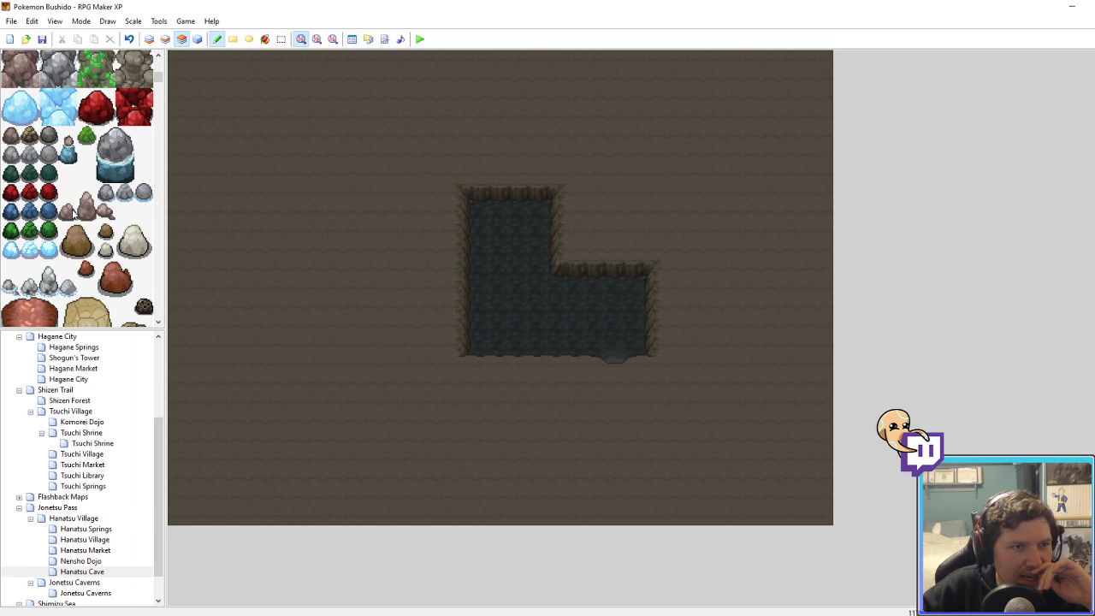
pyautogui.click(87, 198)
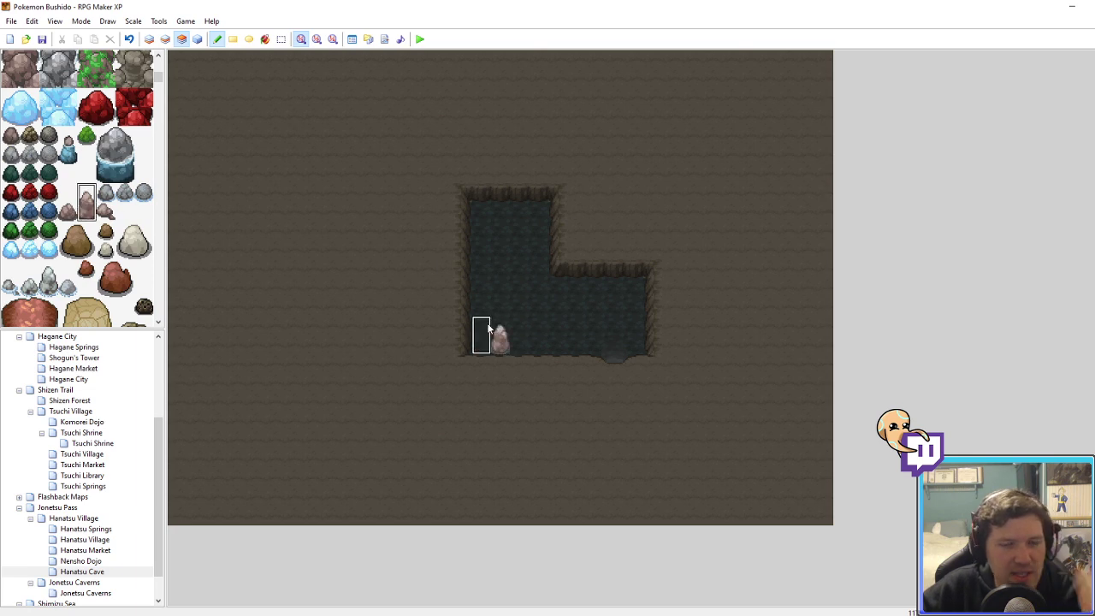
pyautogui.hotkey('ctrl', 'z')
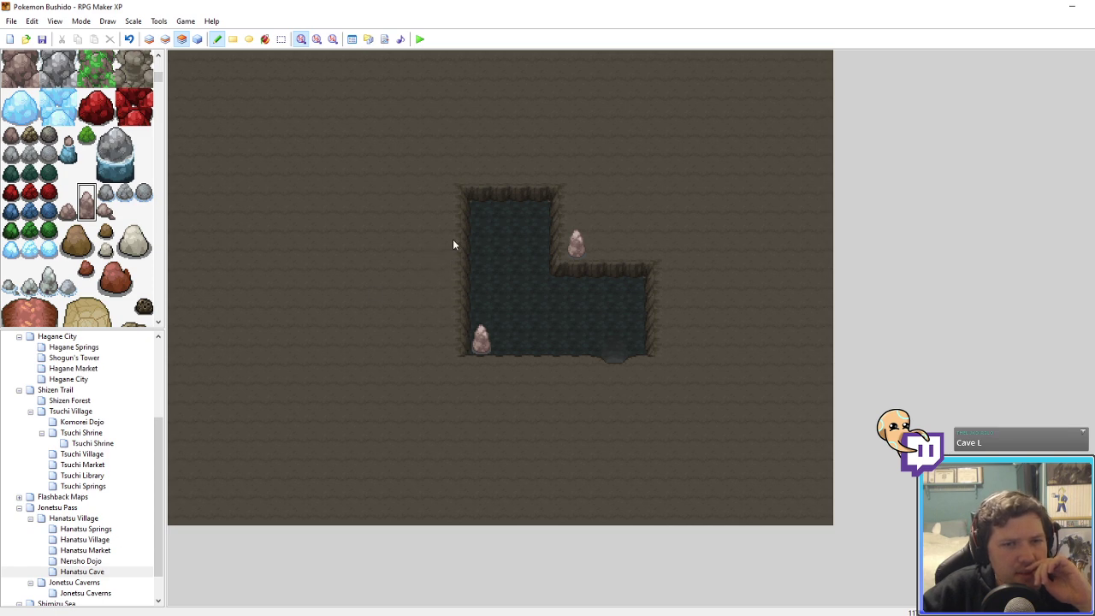
# Step: Place a small pinkish rock in the floor's northeast corner by the east wall and a grey boulder against the west wall
pyautogui.click(10, 137)
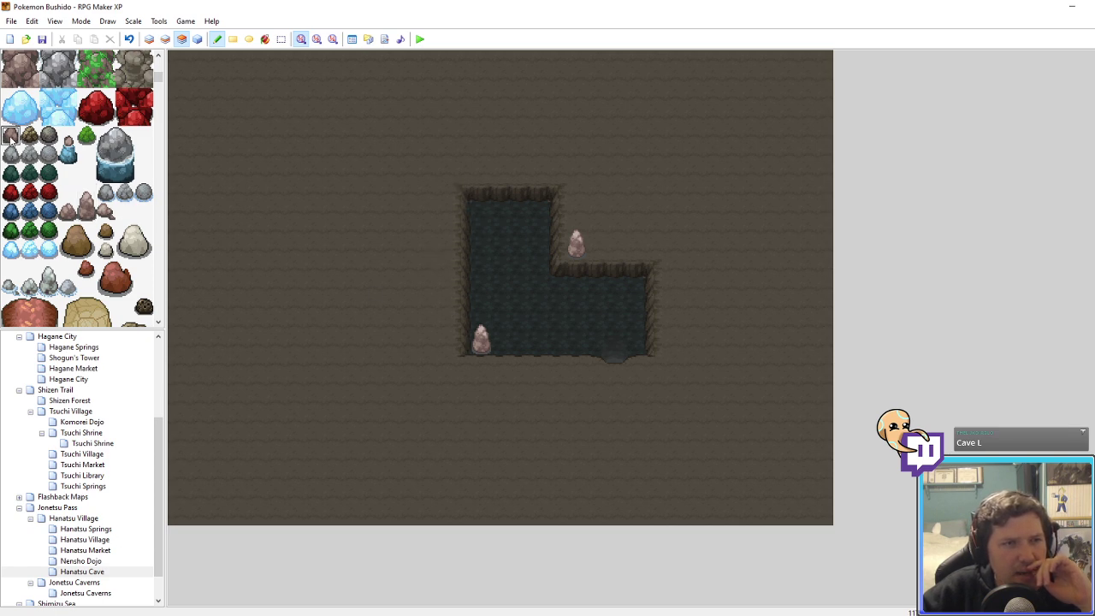
pyautogui.click(633, 289)
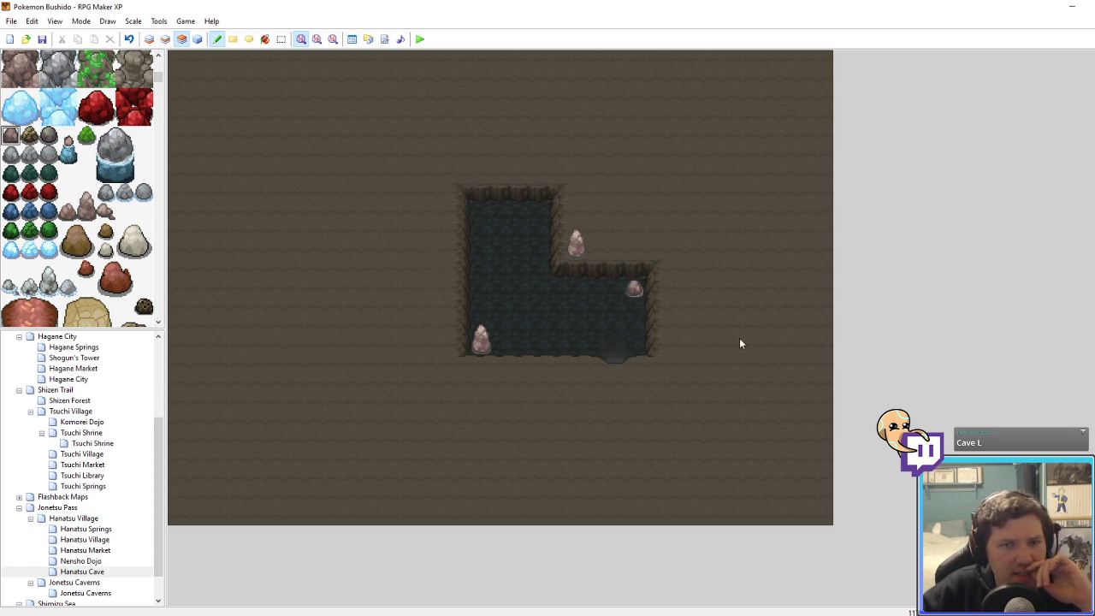
pyautogui.scroll(-10, 103, 255)
pyautogui.click(47, 117)
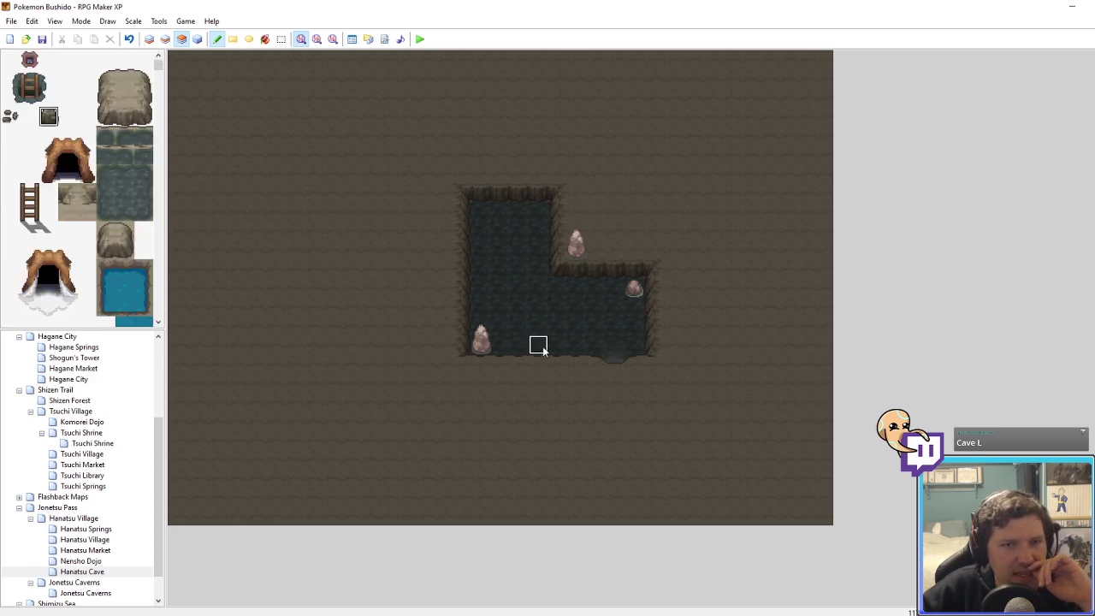
pyautogui.click(485, 291)
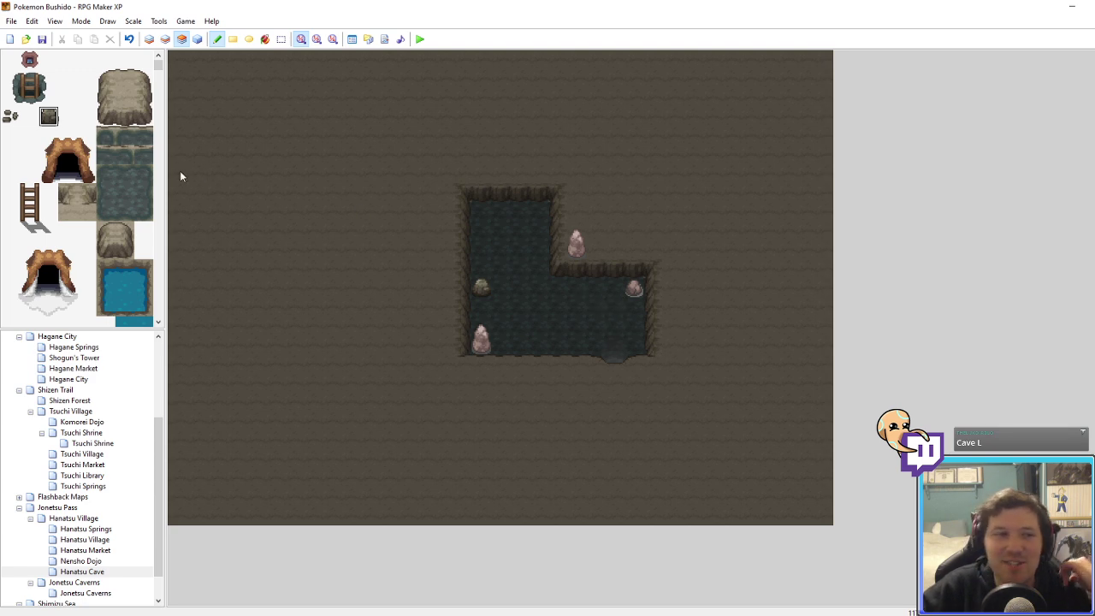
# Step: On layer 3, run an outer rock edge down the chamber's west side, one tile out from the wall, and add its lower corner
pyautogui.moveTo(90, 176); pyautogui.dragTo(57, 146)
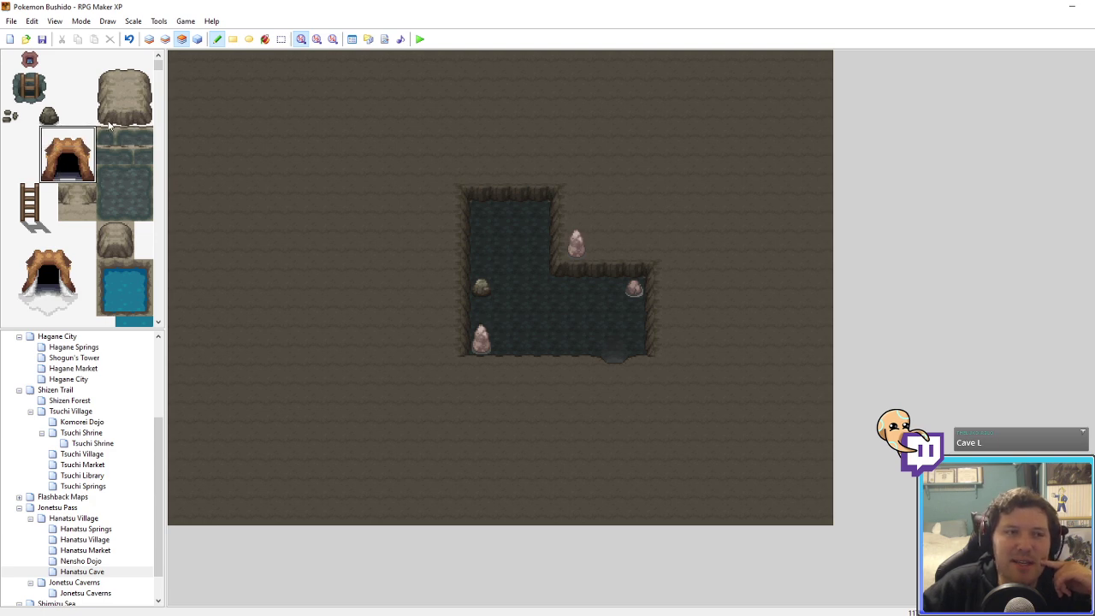
pyautogui.moveTo(109, 118); pyautogui.dragTo(130, 113)
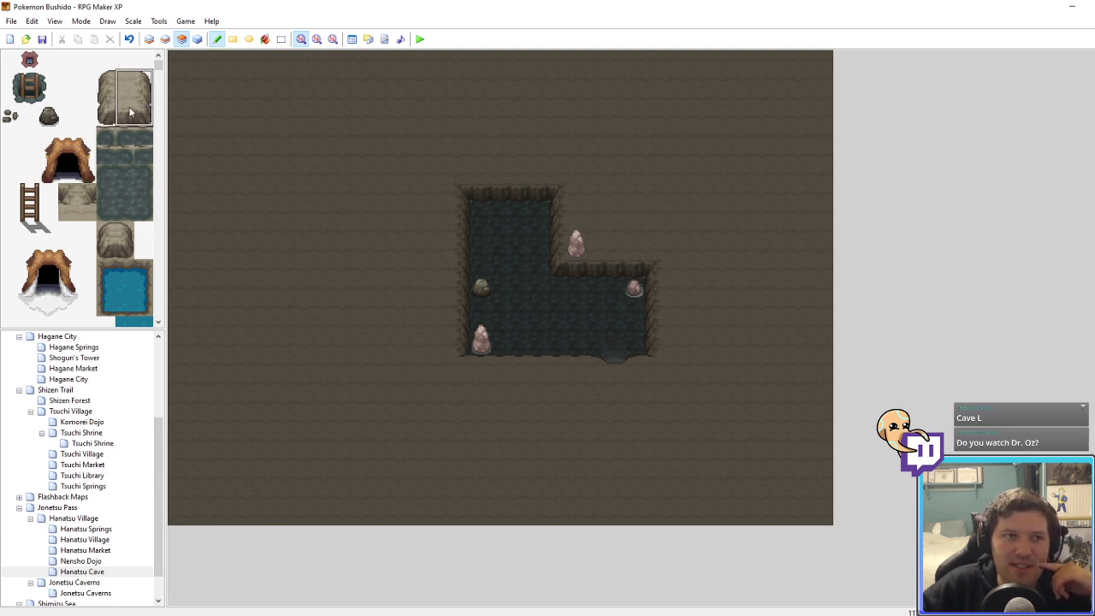
pyautogui.click(142, 97)
pyautogui.press('F6')
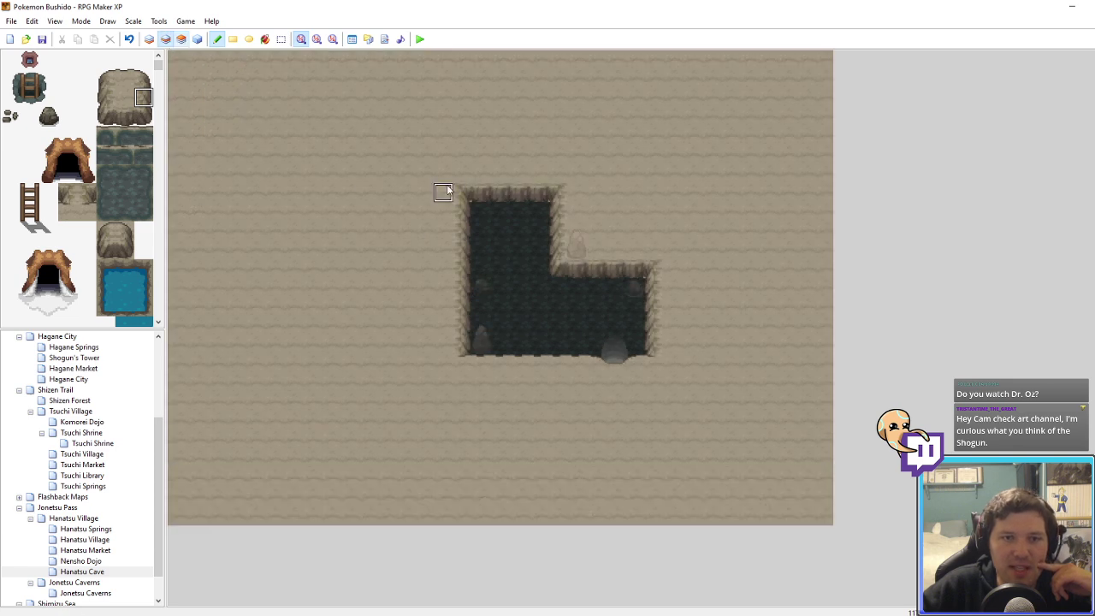
pyautogui.click(182, 40)
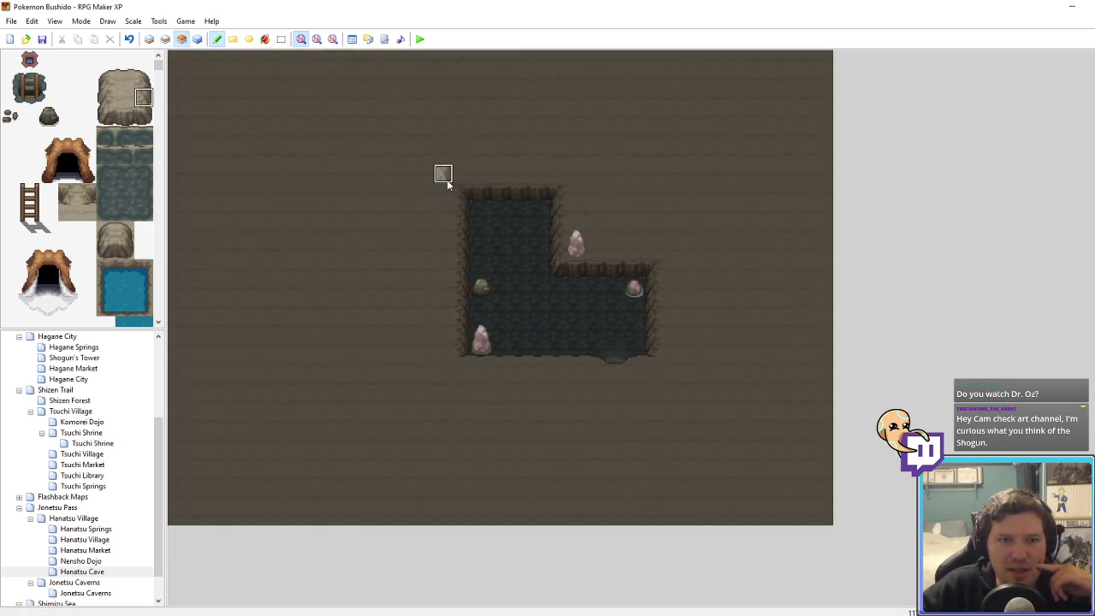
pyautogui.moveTo(443, 175); pyautogui.dragTo(443, 366)
pyautogui.click(67, 205)
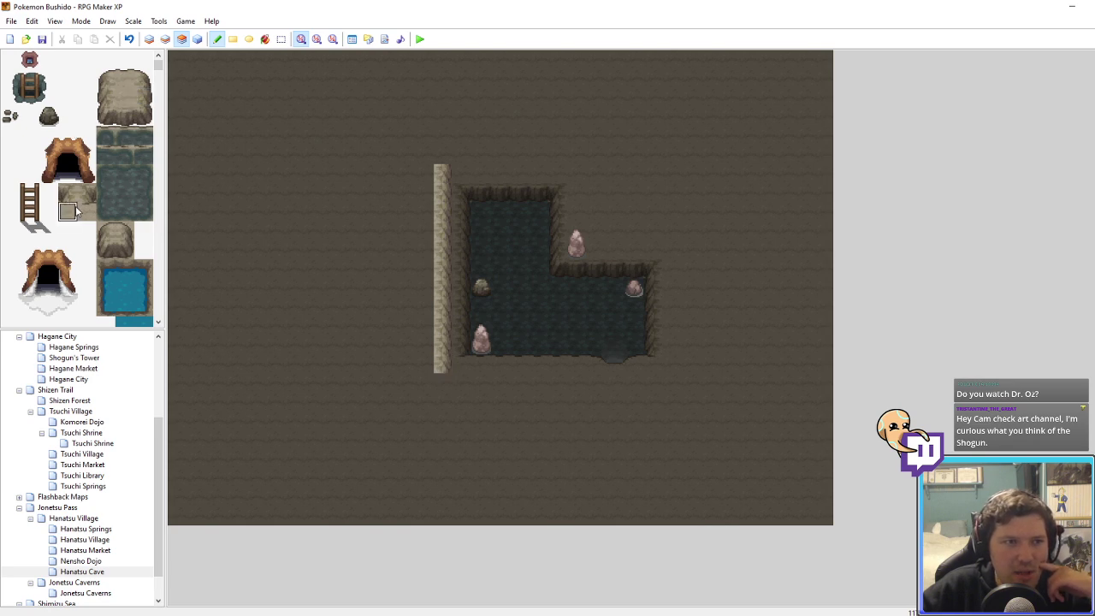
pyautogui.click(87, 212)
pyautogui.click(442, 383)
# Step: Continue the outer rock edge along the chamber's south side, around the southeast corner and up the east side
pyautogui.click(125, 79)
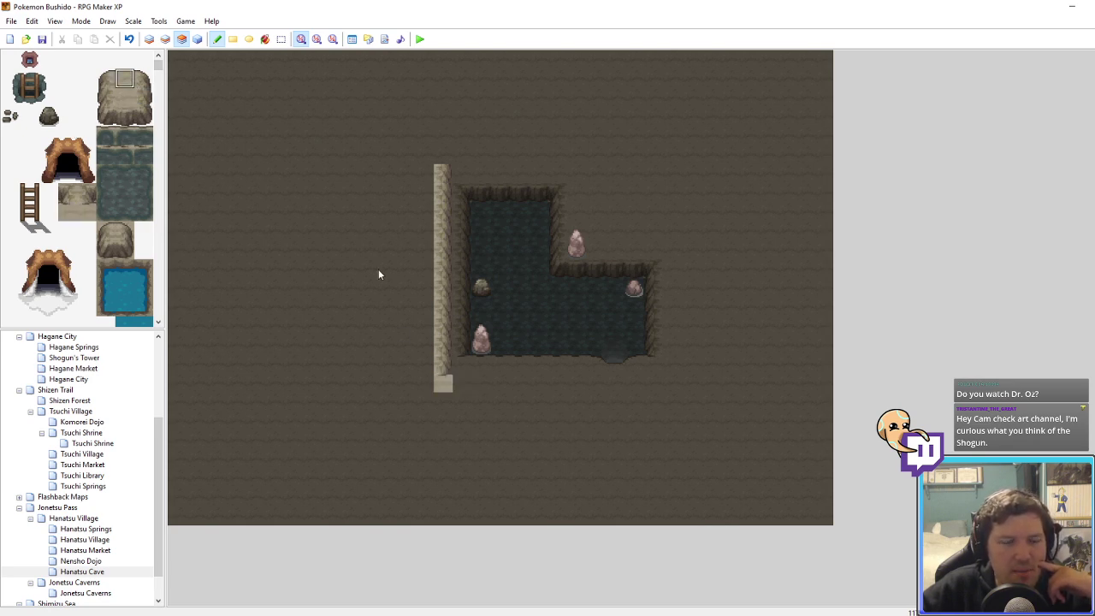
pyautogui.moveTo(463, 383); pyautogui.dragTo(655, 382)
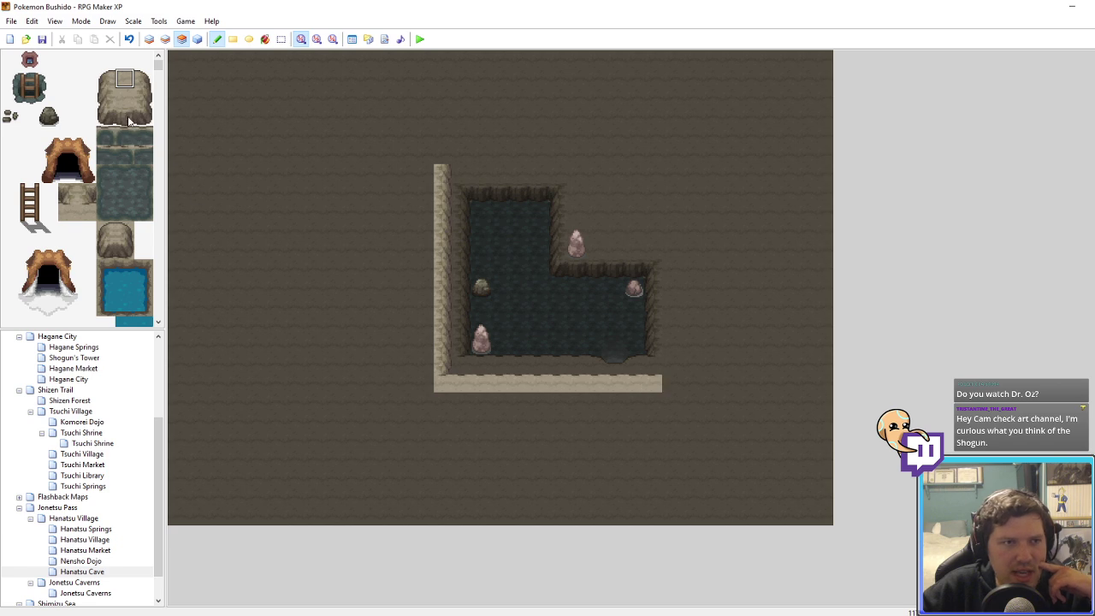
pyautogui.click(75, 207)
pyautogui.click(672, 382)
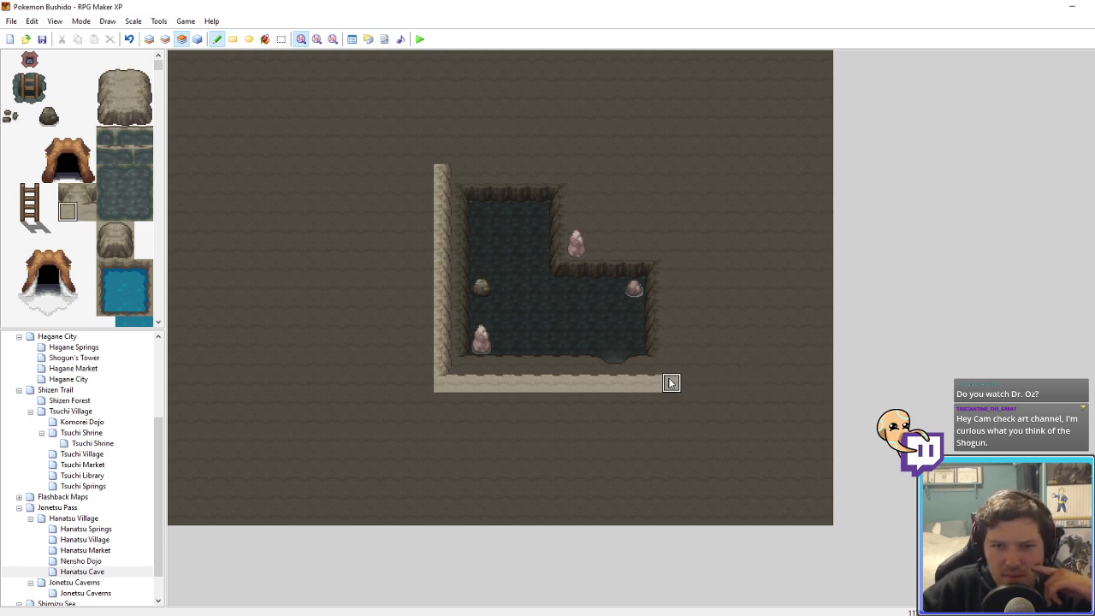
pyautogui.click(105, 79)
pyautogui.click(105, 96)
pyautogui.moveTo(672, 374); pyautogui.dragTo(670, 226)
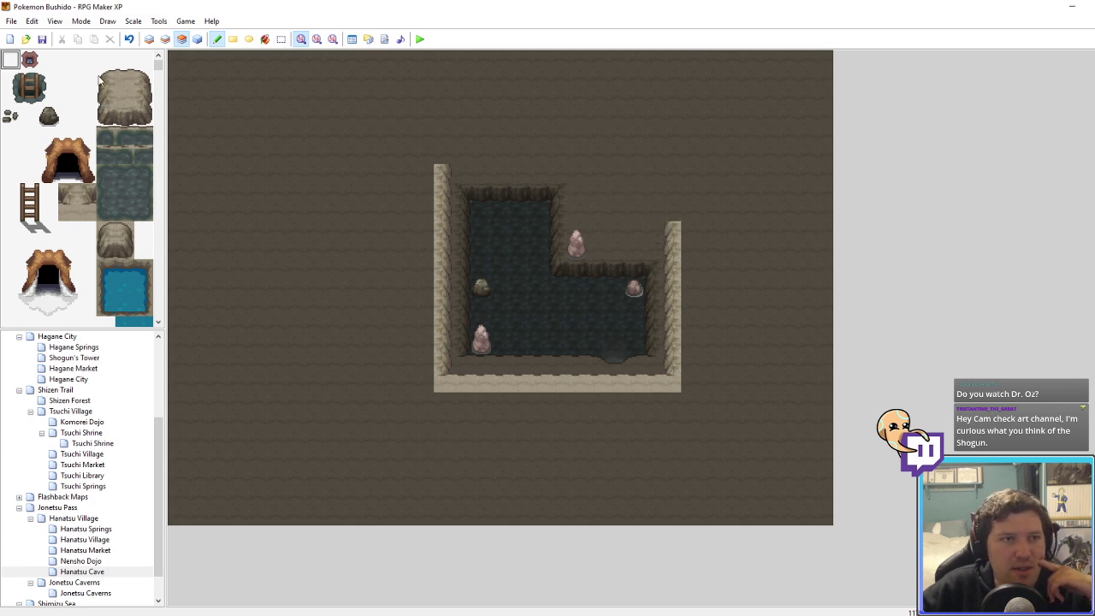
# Step: Place the two-by-two rock mound on the ledge beside the tall pink rock
pyautogui.moveTo(106, 79); pyautogui.dragTo(148, 120)
pyautogui.moveTo(106, 230); pyautogui.dragTo(125, 248)
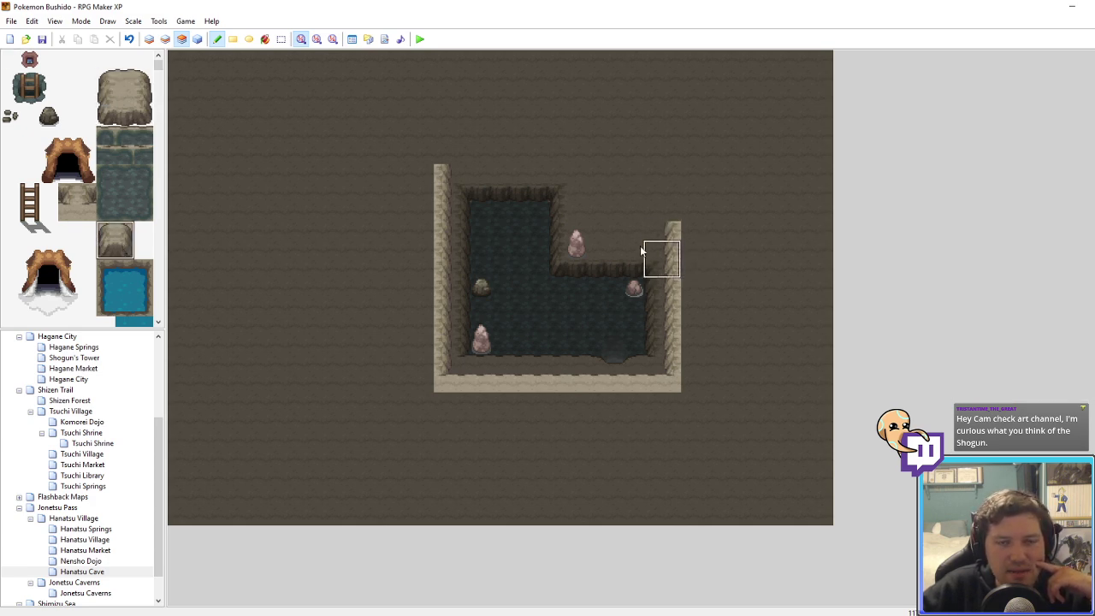
pyautogui.click(603, 244)
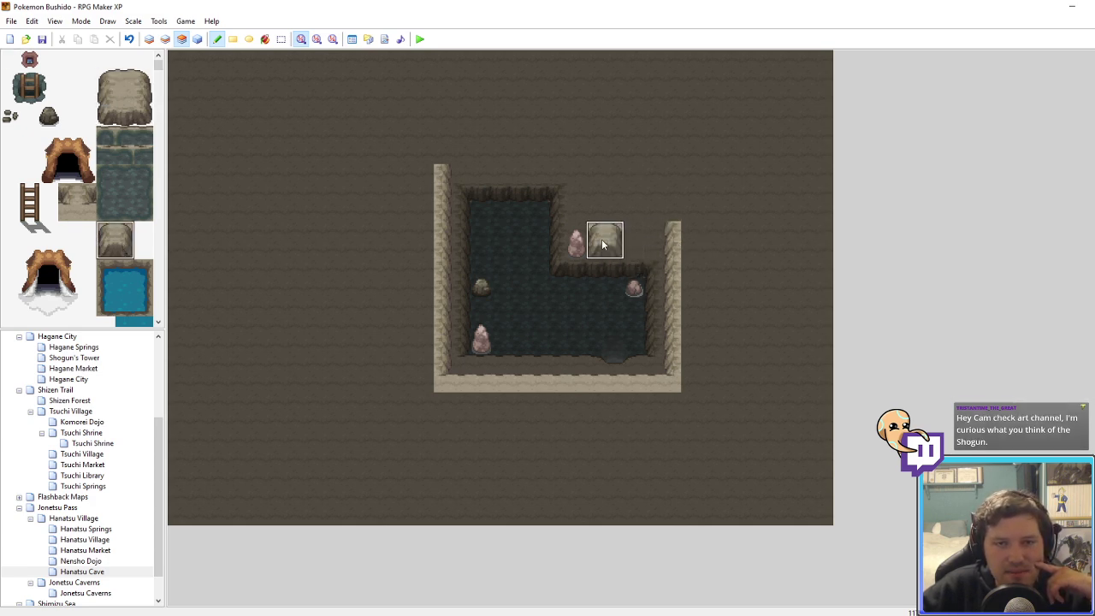
# Step: Close the outer edge above the ledge with rock wall from the northeast corner, and step it up beside the upper east wall
pyautogui.click(71, 200)
pyautogui.click(672, 213)
pyautogui.moveTo(114, 122); pyautogui.dragTo(137, 100)
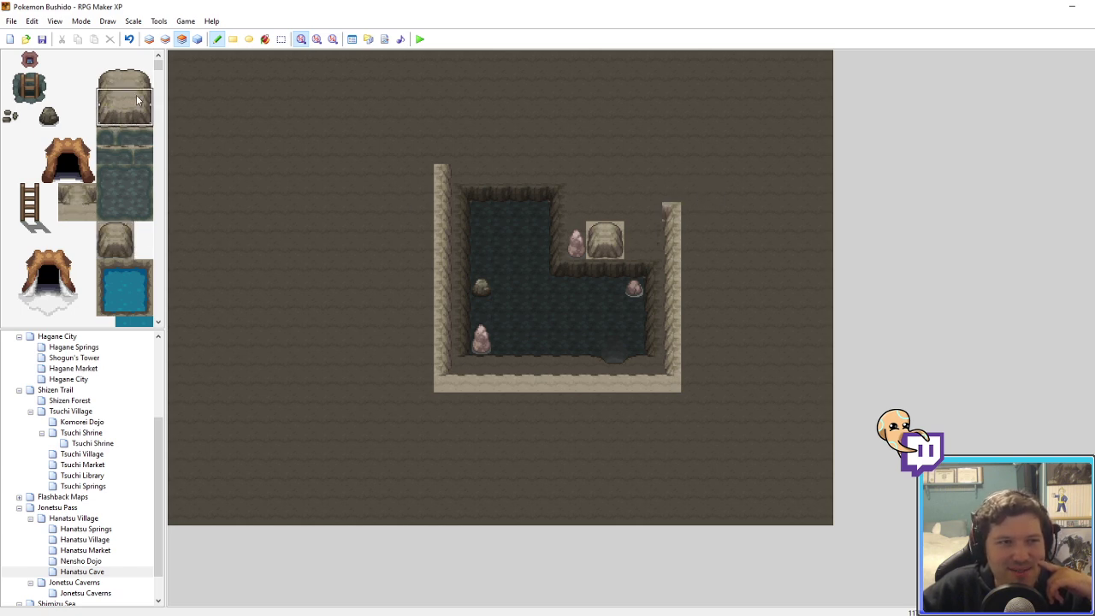
pyautogui.moveTo(631, 201); pyautogui.dragTo(634, 194, button='right')
pyautogui.click(653, 193)
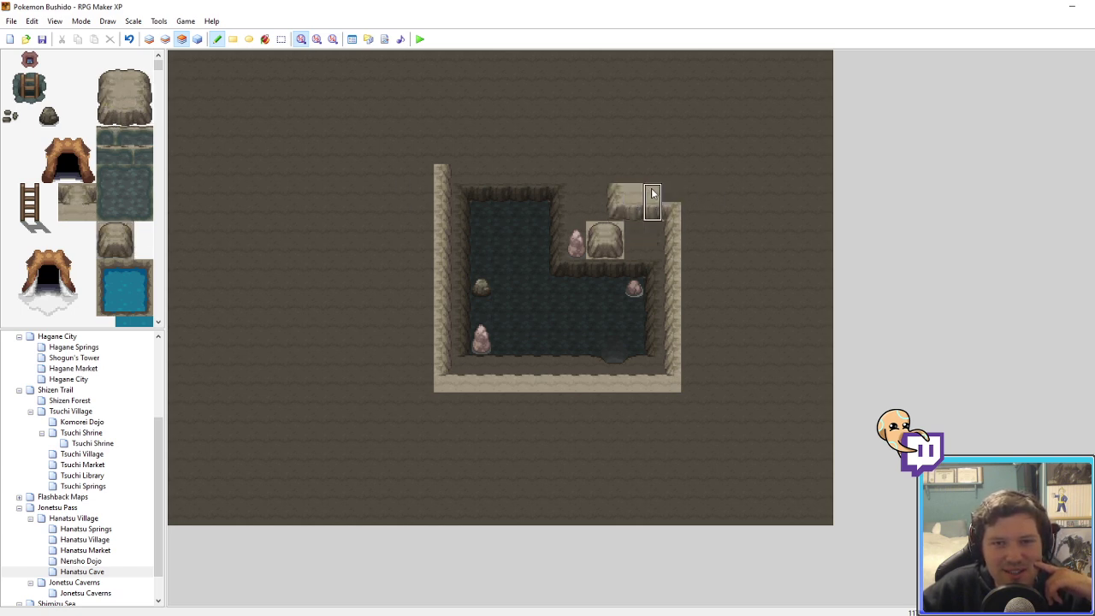
pyautogui.rightClick(653, 157)
pyautogui.moveTo(653, 192); pyautogui.dragTo(631, 193)
pyautogui.moveTo(611, 195); pyautogui.dragTo(647, 212, button='right')
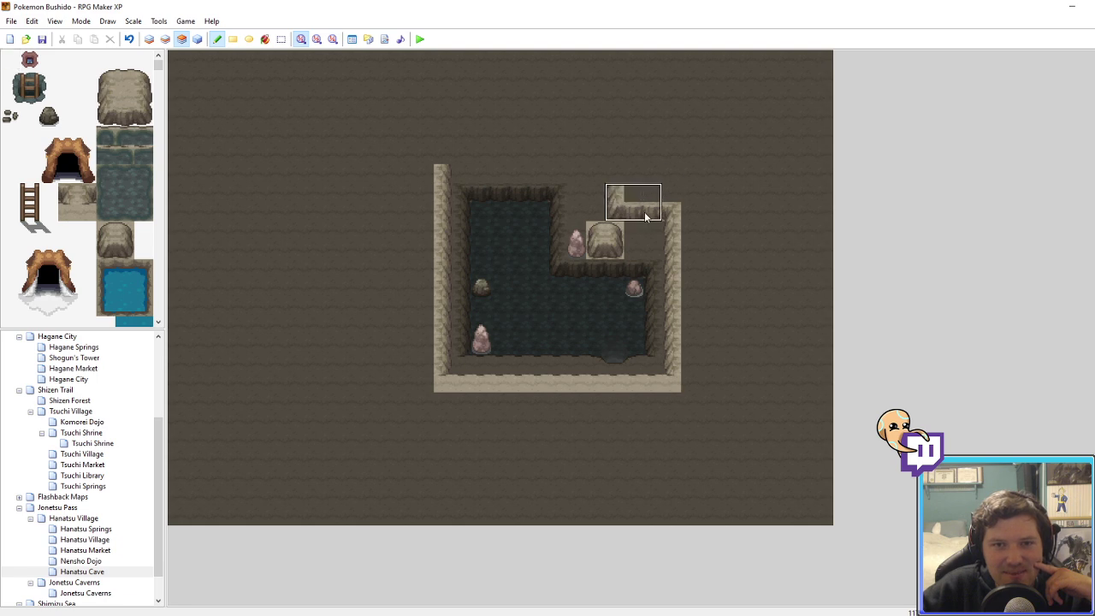
pyautogui.click(614, 213)
pyautogui.rightClick(579, 198)
pyautogui.click(575, 179)
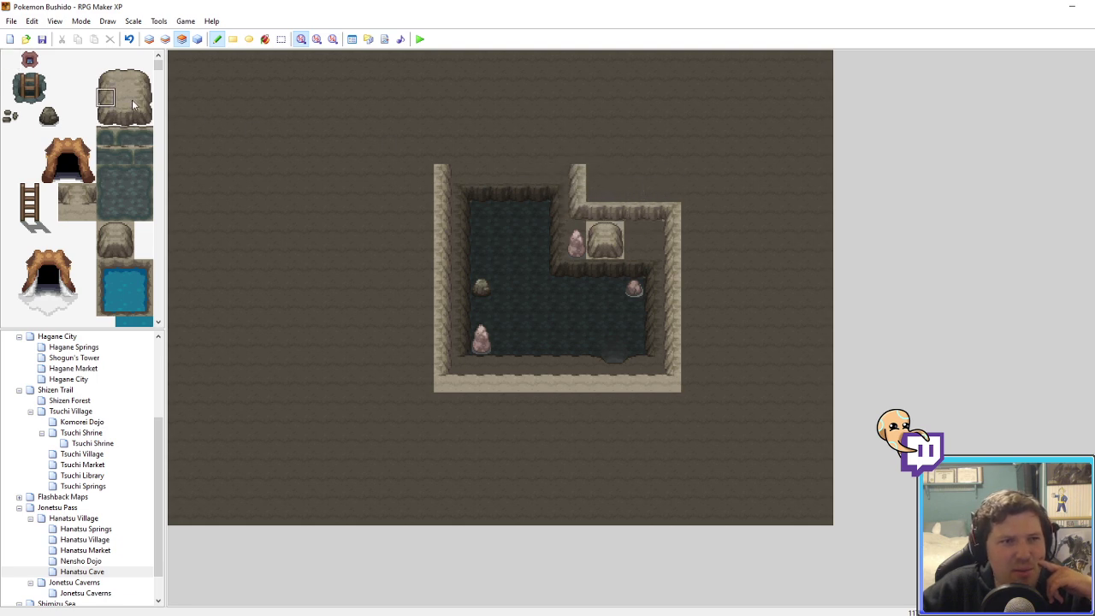
# Step: Line the outer edge's topmost side with rock wall, fit its two corner pieces, and view the result in the events layer
pyautogui.click(69, 198)
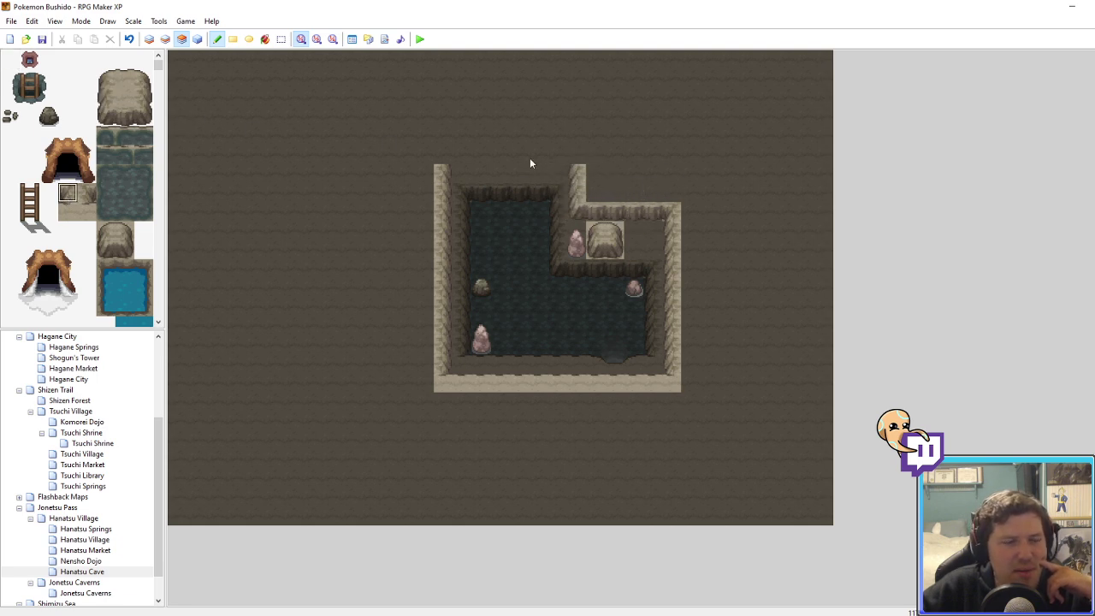
pyautogui.click(578, 174)
pyautogui.rightClick(613, 209)
pyautogui.moveTo(539, 174)
pyautogui.mouseDown()
pyautogui.moveTo(557, 174)
pyautogui.moveTo(476, 173)
pyautogui.mouseUp()
pyautogui.click(461, 175)
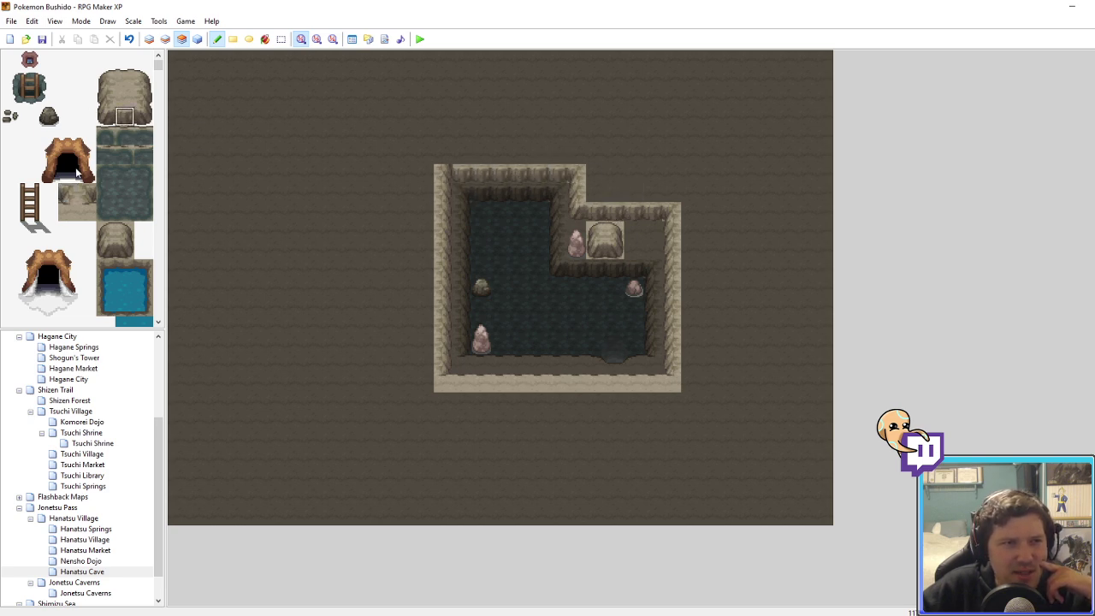
pyautogui.click(69, 193)
pyautogui.click(87, 193)
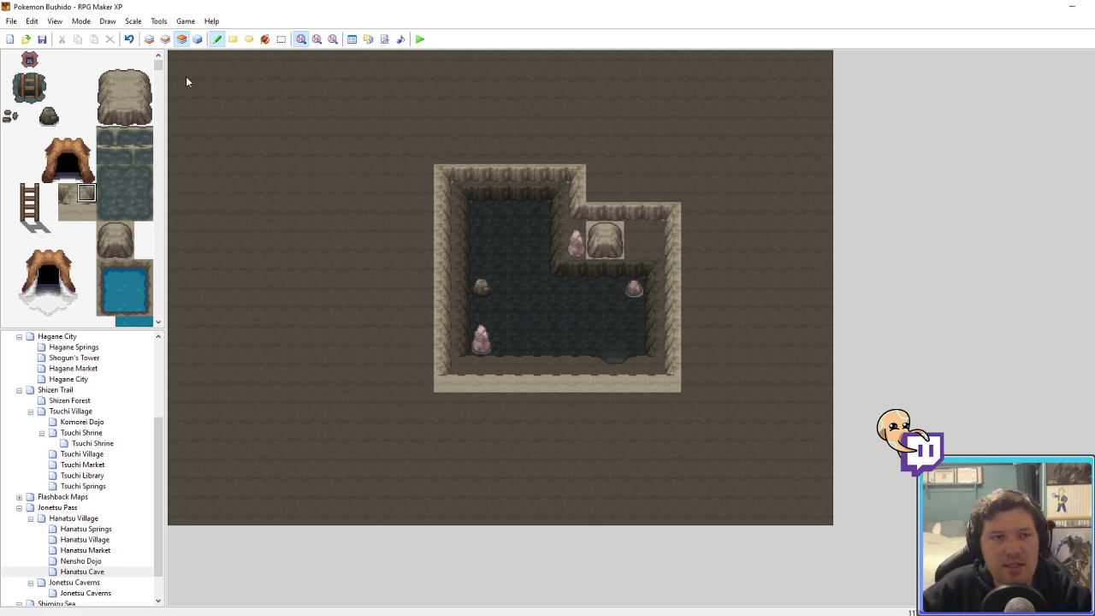
pyautogui.click(197, 38)
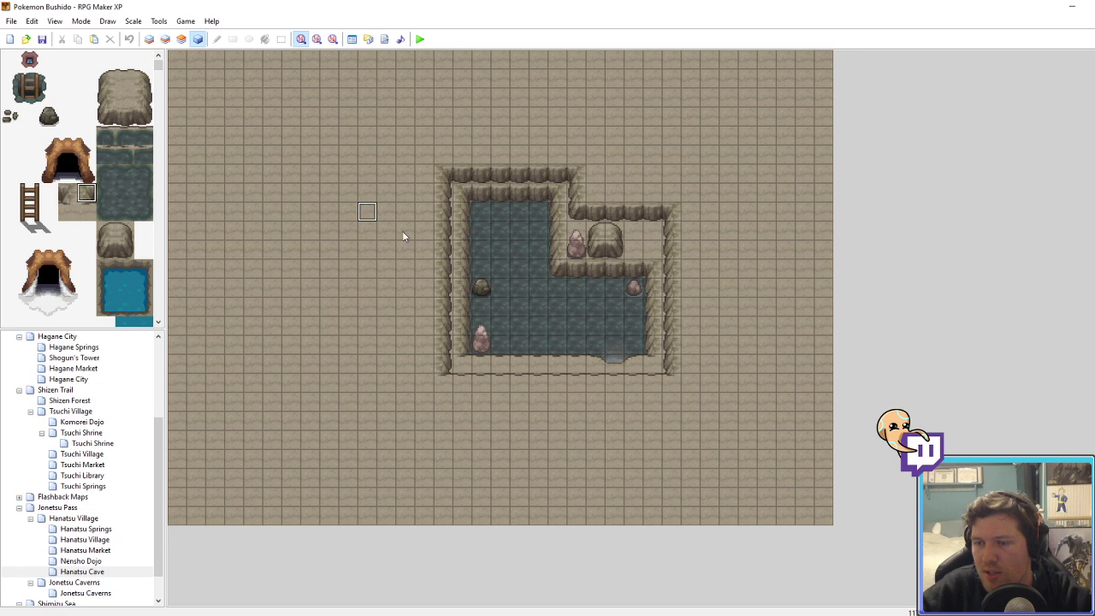
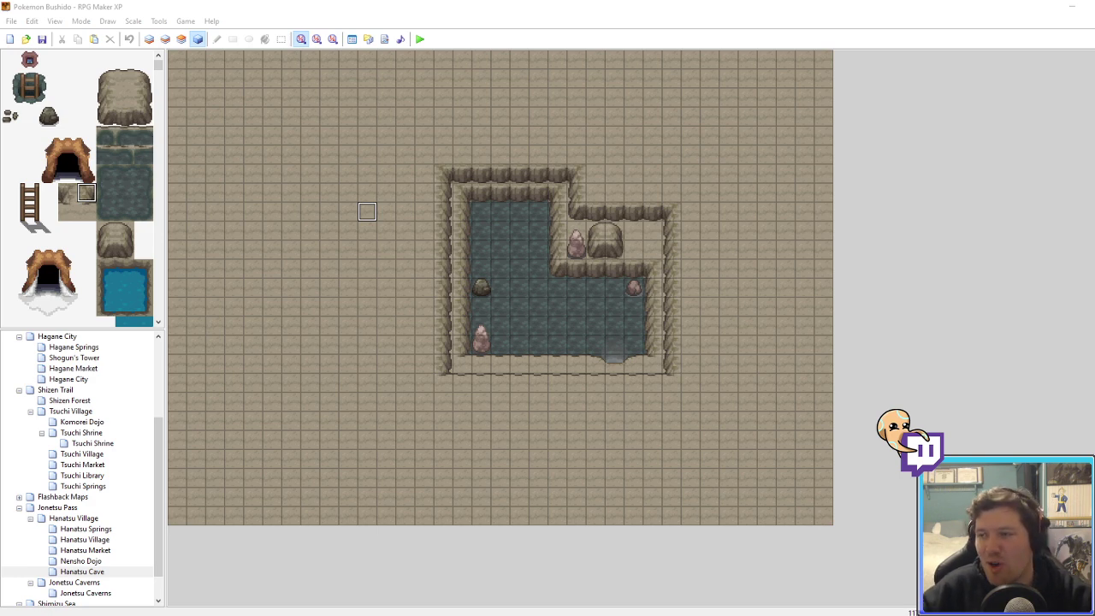
# Step: Move the outer edge's topmost wall row between its corners from layer 3 to layer 2
pyautogui.click(182, 38)
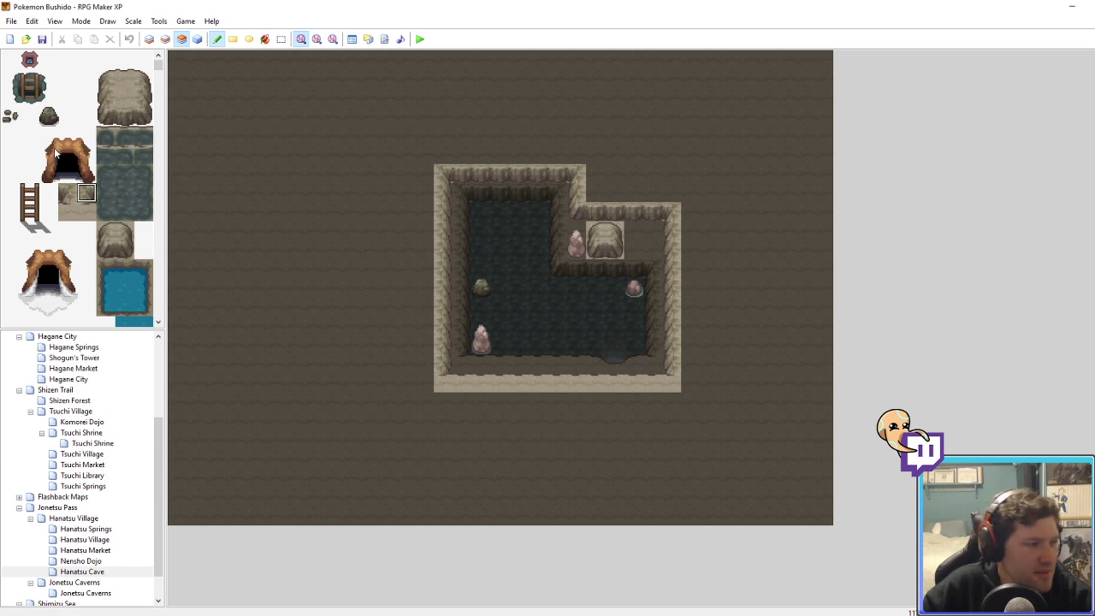
pyautogui.moveTo(463, 172); pyautogui.dragTo(557, 169, button='right')
pyautogui.click(166, 39)
pyautogui.click(545, 173)
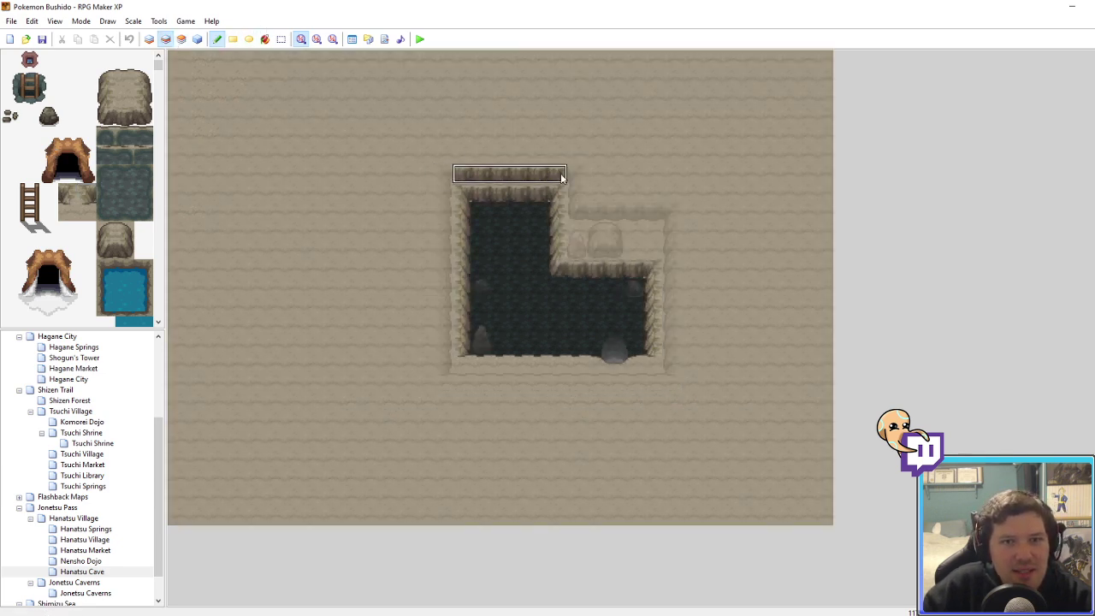
pyautogui.press('F7')
pyautogui.rightClick(498, 215)
pyautogui.moveTo(463, 176); pyautogui.dragTo(558, 175)
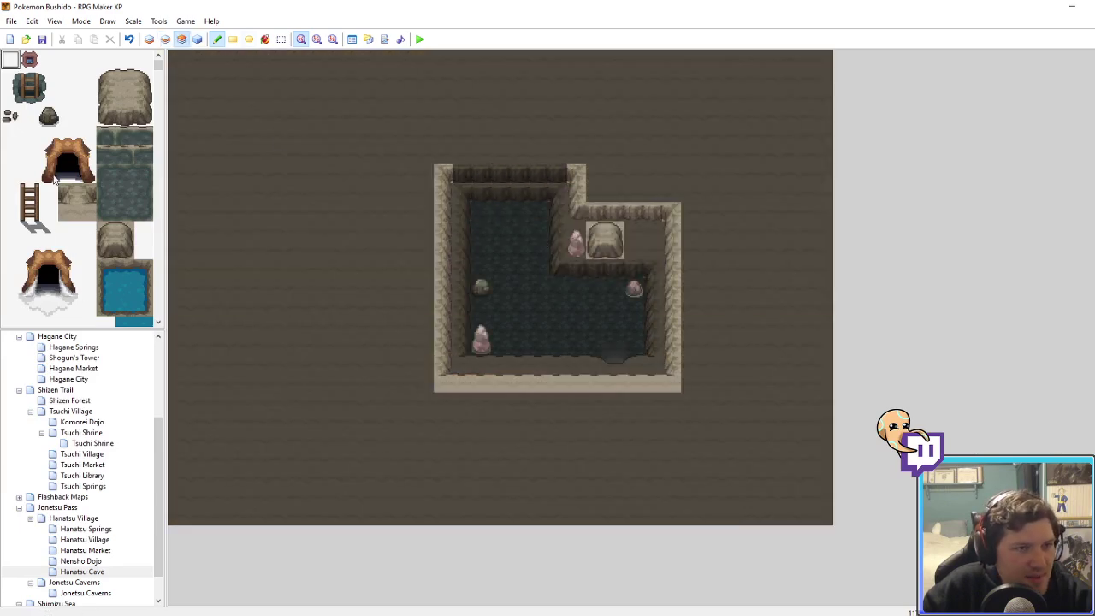
# Step: Try placing the brown cave entrance over the two upper rock walls on layer 3
pyautogui.moveTo(49, 151)
pyautogui.mouseDown()
pyautogui.moveTo(78, 173)
pyautogui.moveTo(48, 137)
pyautogui.mouseUp()
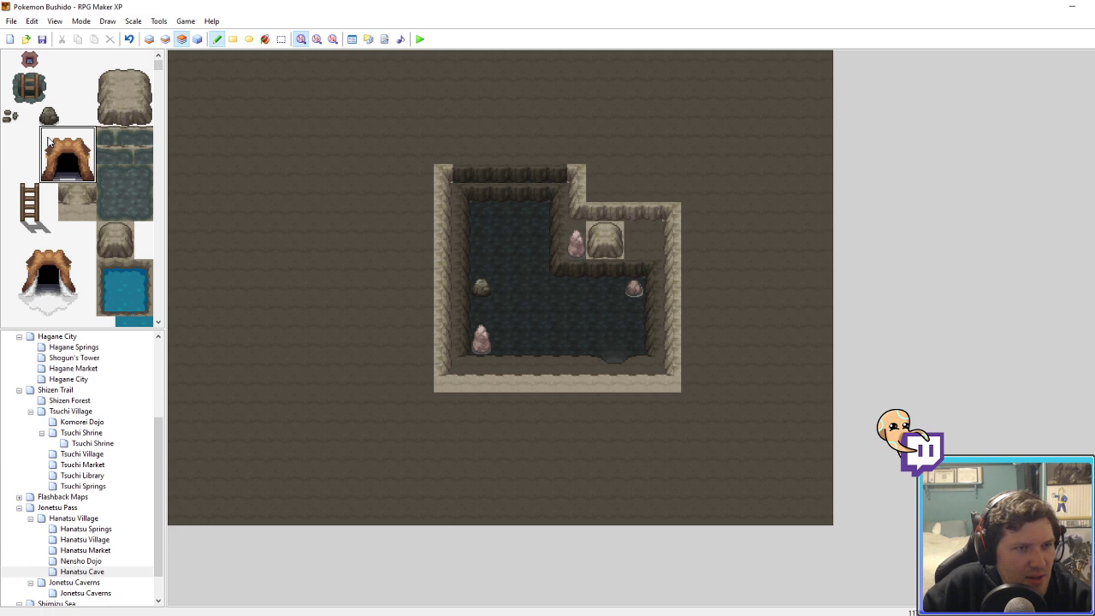
pyautogui.click(504, 178)
pyautogui.hotkey('ctrl', 'z')
pyautogui.click(498, 160)
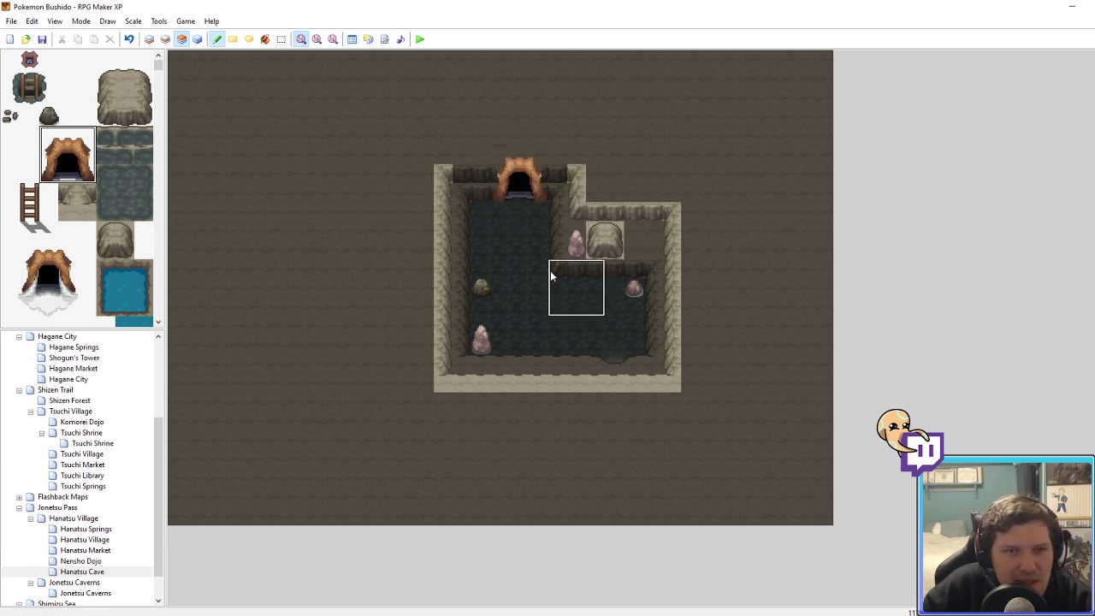
pyautogui.hotkey('ctrl', 'z')
pyautogui.rightClick(504, 231)
pyautogui.click(69, 174)
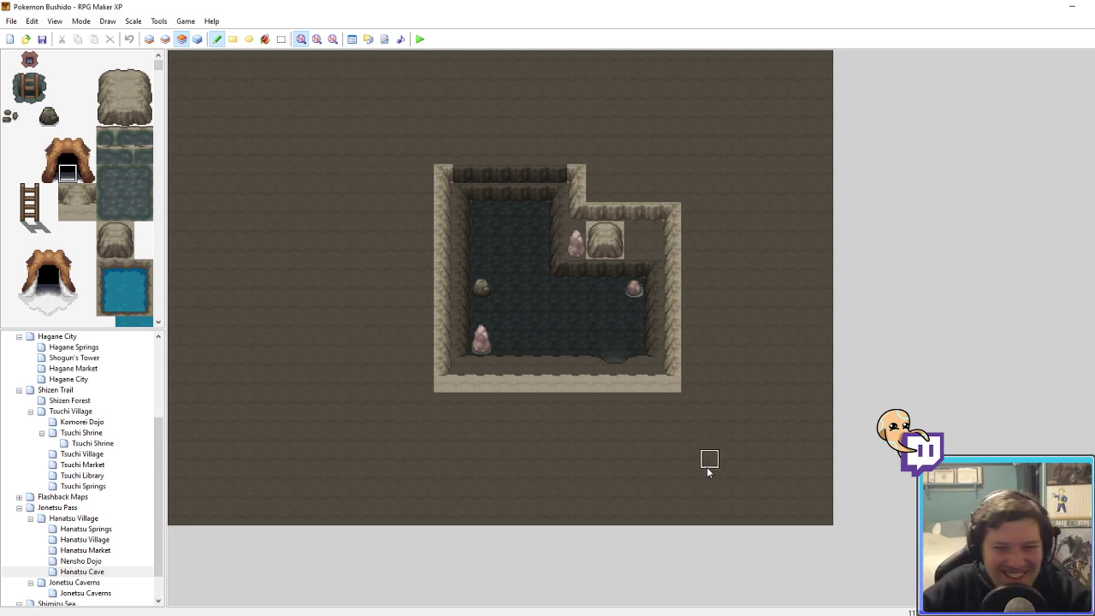
pyautogui.rightClick(503, 216)
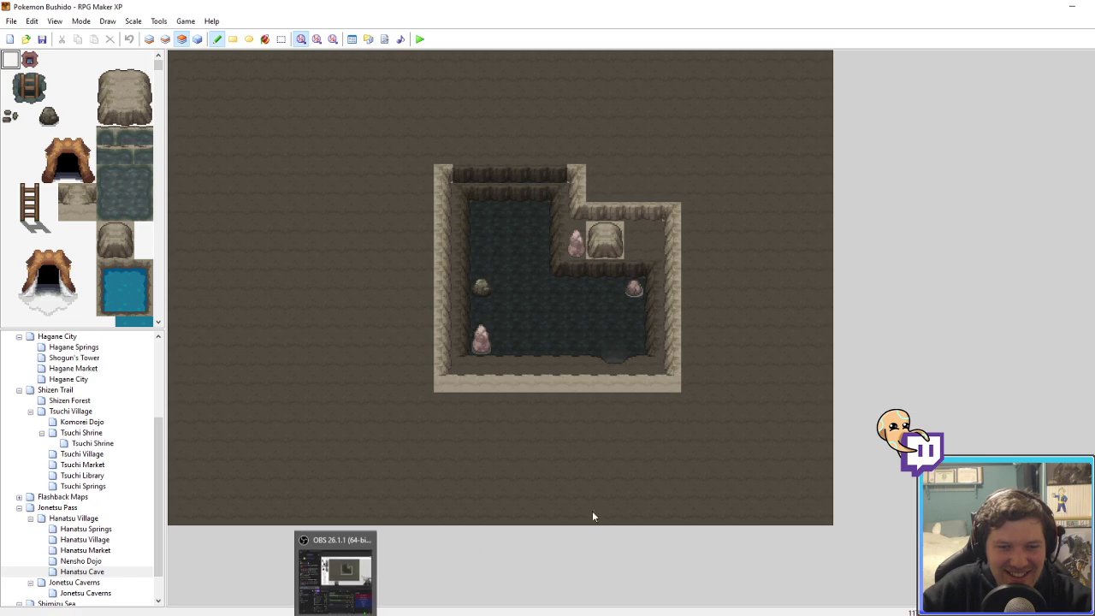
# Step: Switch to Photoshop, close BushidoIndoor.png, and look over the cave entrance tiles in BushidoCaves.png
pyautogui.click(304, 614)
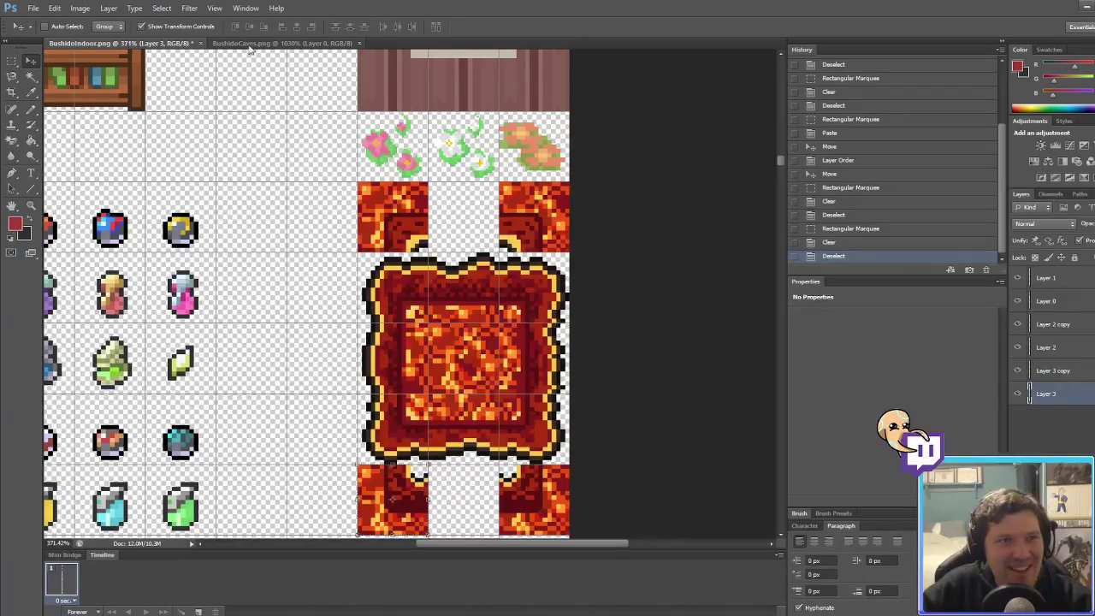
pyautogui.click(197, 43)
pyautogui.click(569, 232)
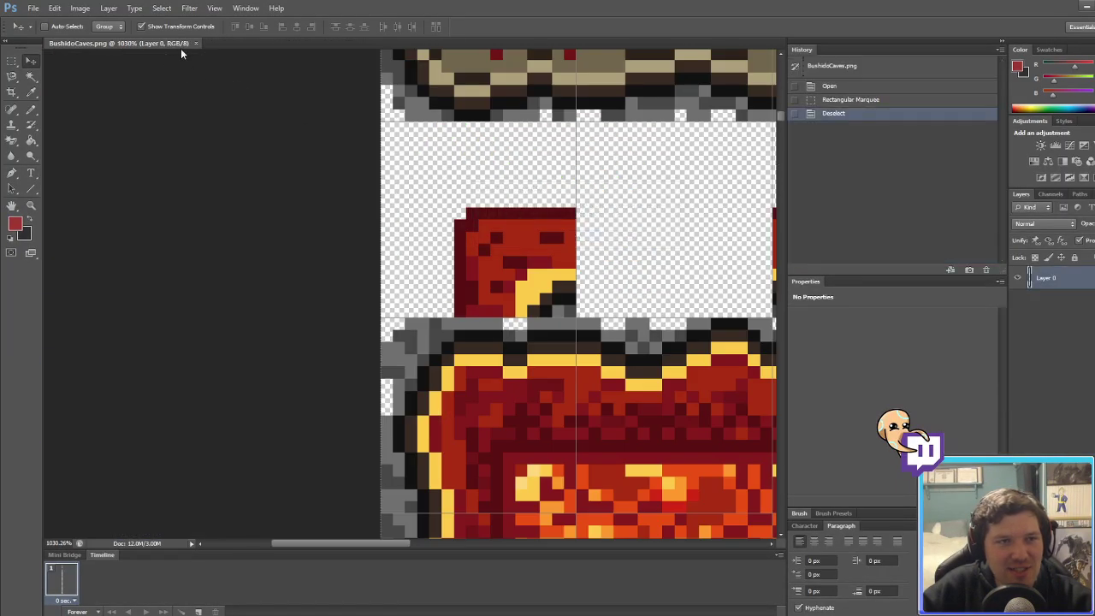
pyautogui.keyDown('alt'); pyautogui.scroll(-7, 295, 310); pyautogui.keyUp('alt')
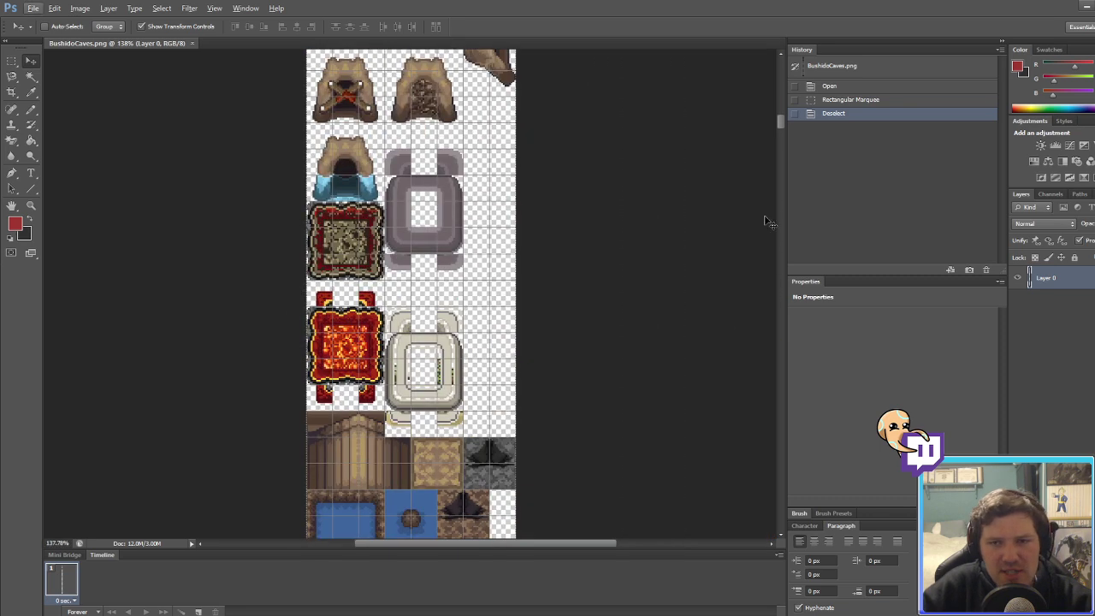
pyautogui.moveTo(778, 136); pyautogui.dragTo(779, 116)
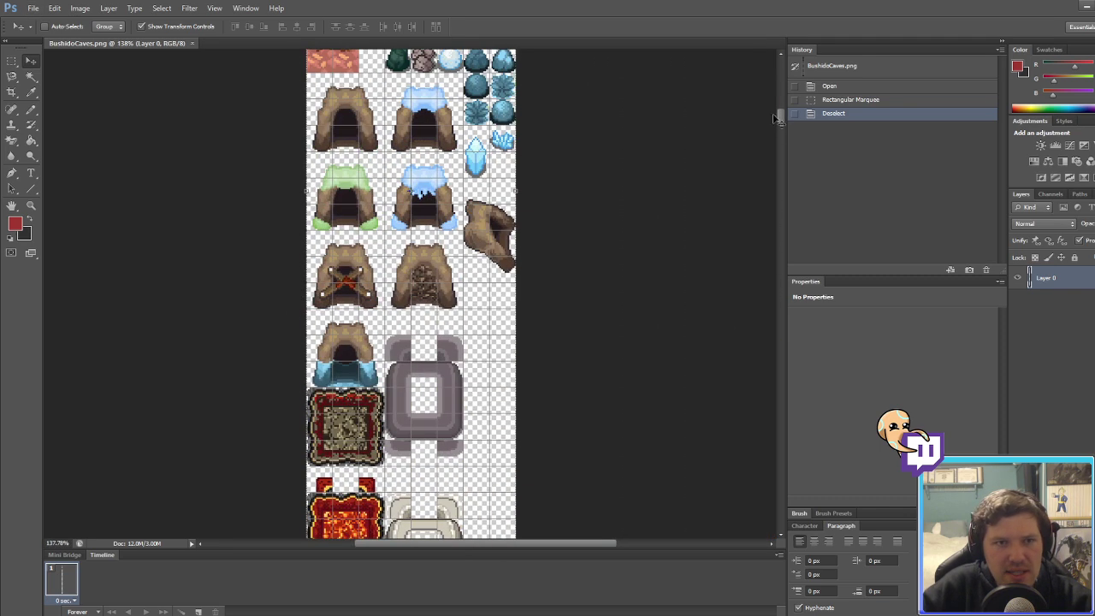
pyautogui.keyDown('alt'); pyautogui.scroll(3, 359, 164); pyautogui.keyUp('alt')
pyautogui.keyDown('alt'); pyautogui.scroll(2, 359, 165); pyautogui.keyUp('alt')
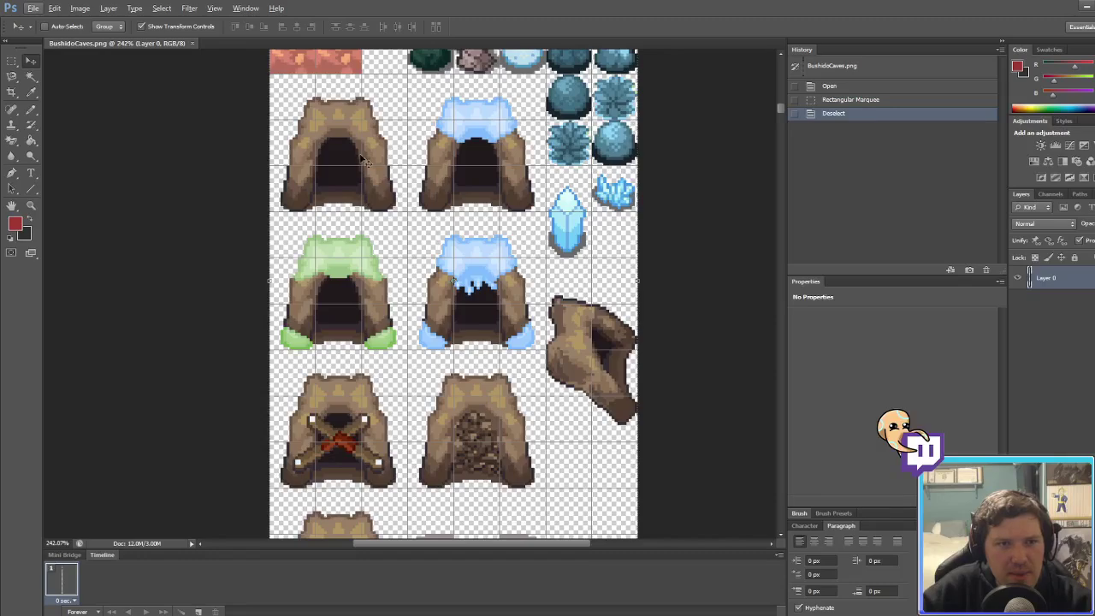
# Step: Switch back to RPG Maker XP and place the plain brown cave entrance over the two upper rock walls on layer 3
pyautogui.hotkey('alt', 'Tab')
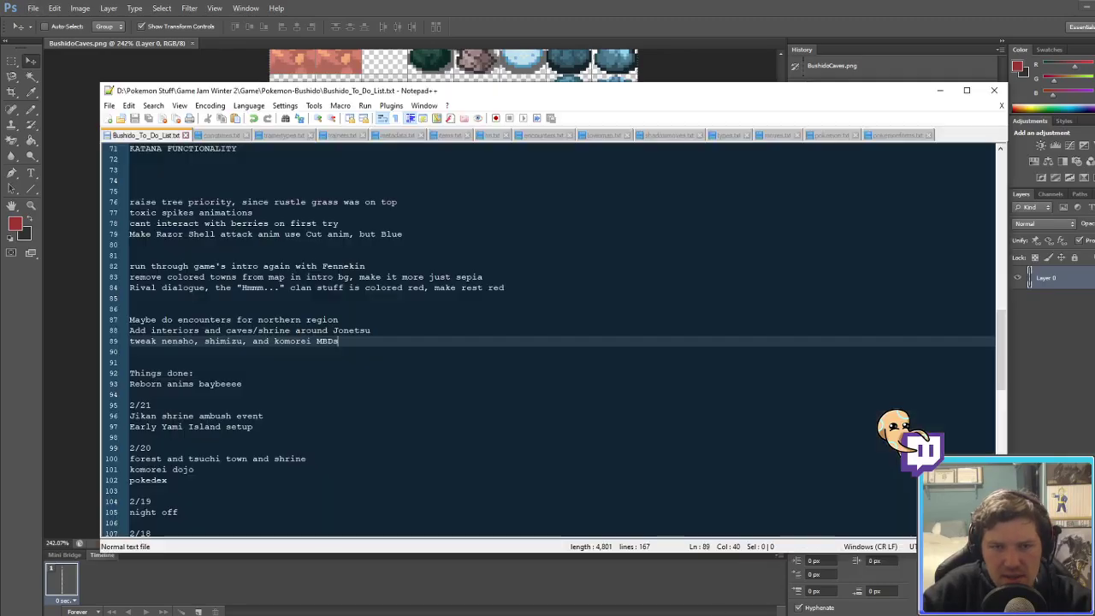
pyautogui.hotkey('alt', 'Tab')
pyautogui.scroll(-3, 116, 224)
pyautogui.scroll(-5, 115, 225)
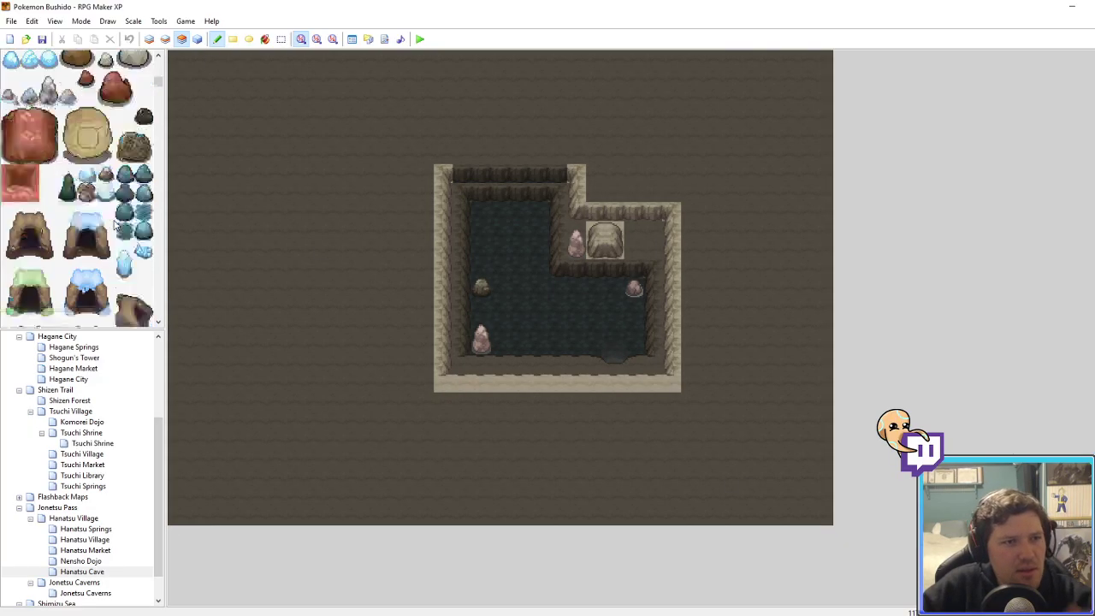
pyautogui.click(30, 79)
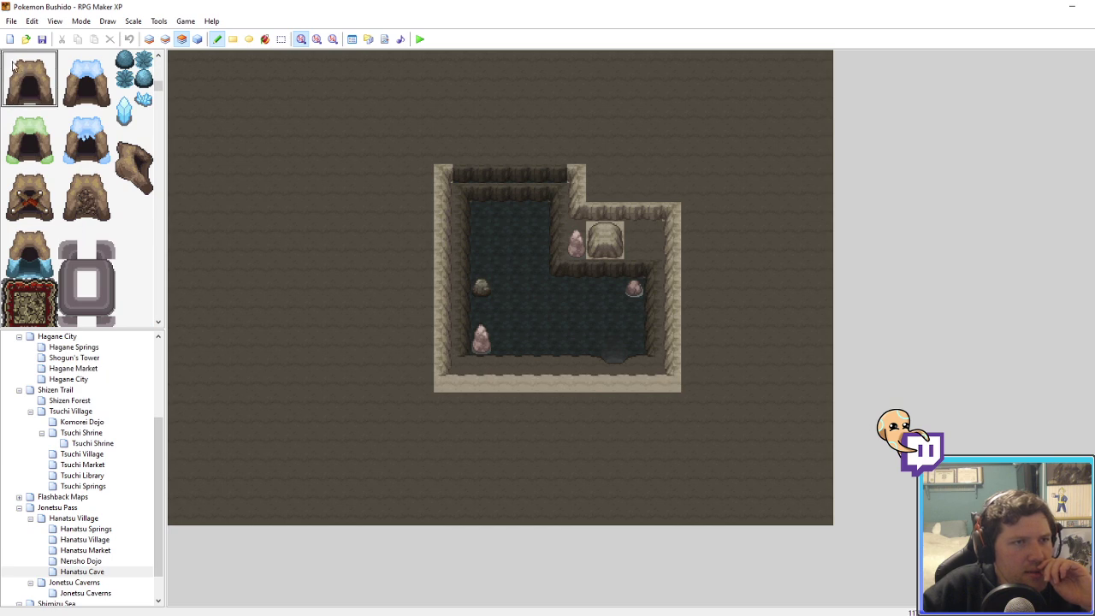
pyautogui.click(512, 171)
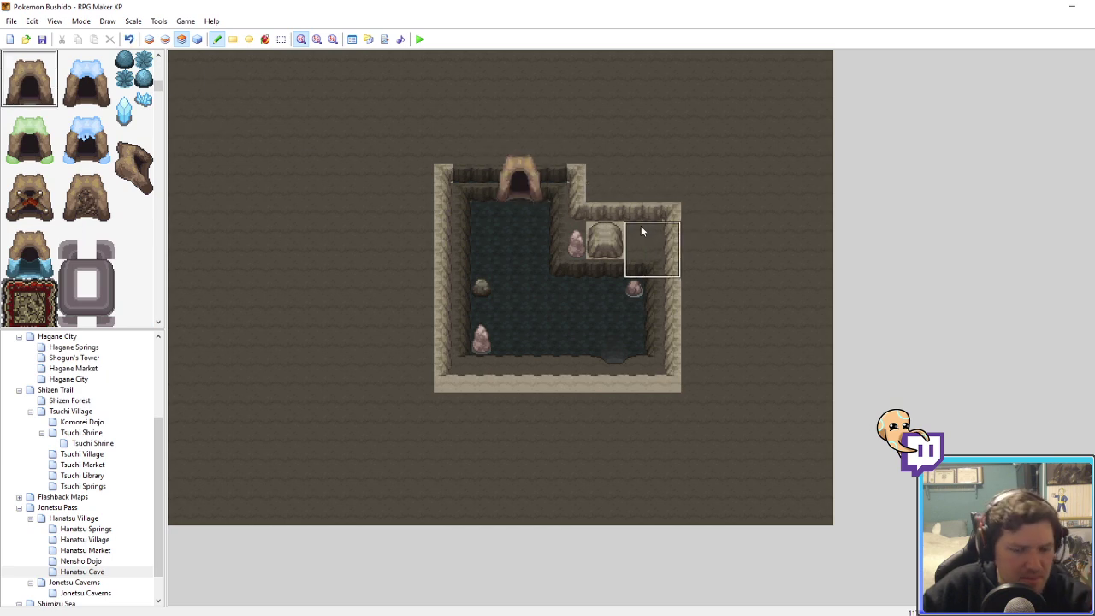
pyautogui.press('F4')
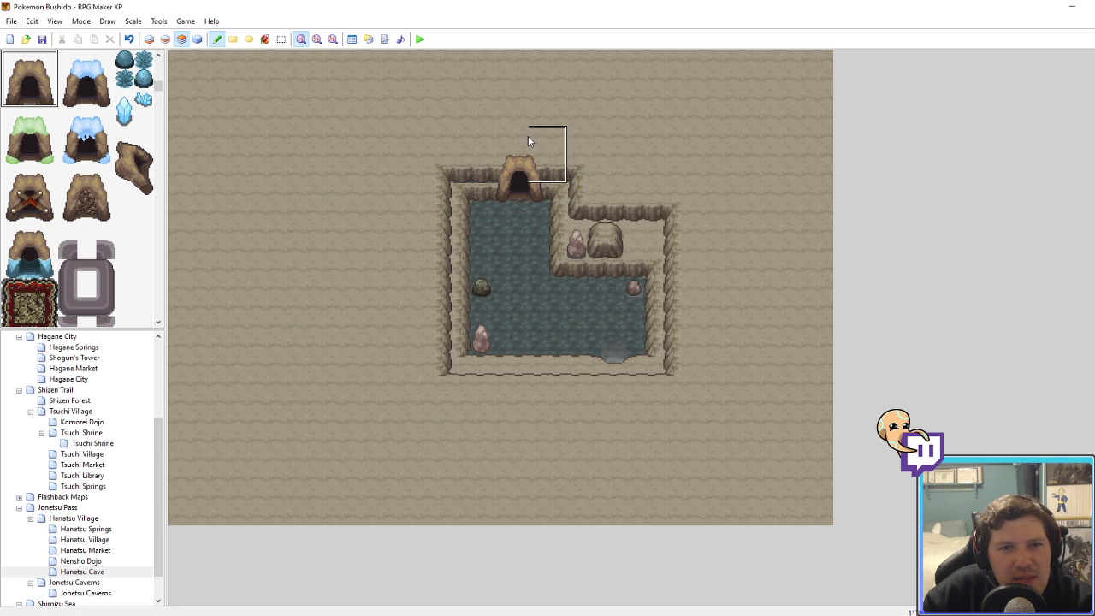
pyautogui.hotkey('ctrl', 'z')
pyautogui.press('F4')
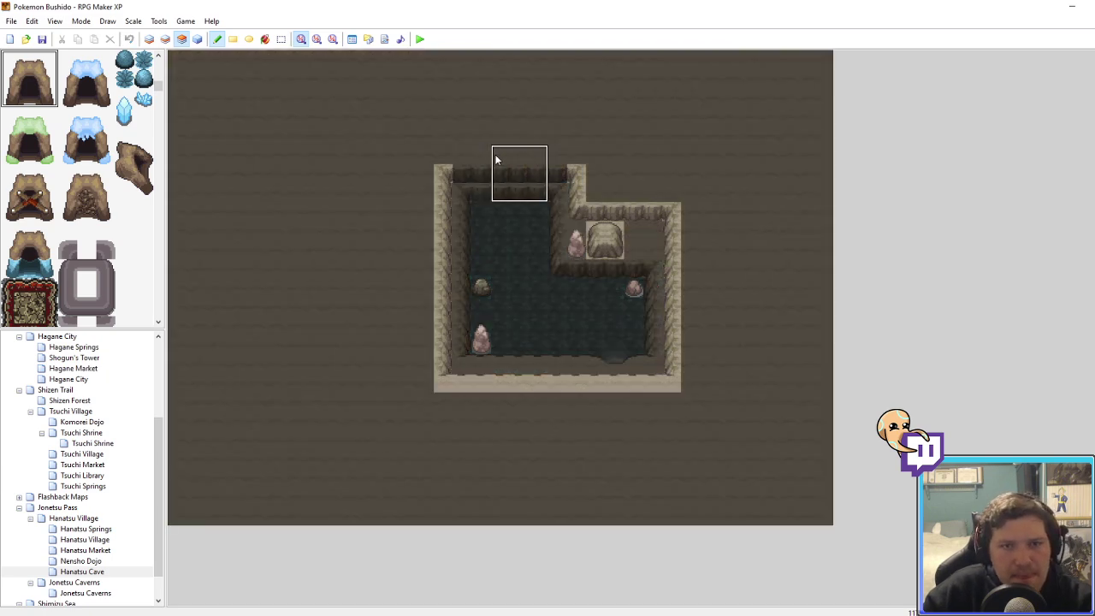
pyautogui.click(497, 159)
pyautogui.press('F4')
pyautogui.press('F4')
pyautogui.click(165, 38)
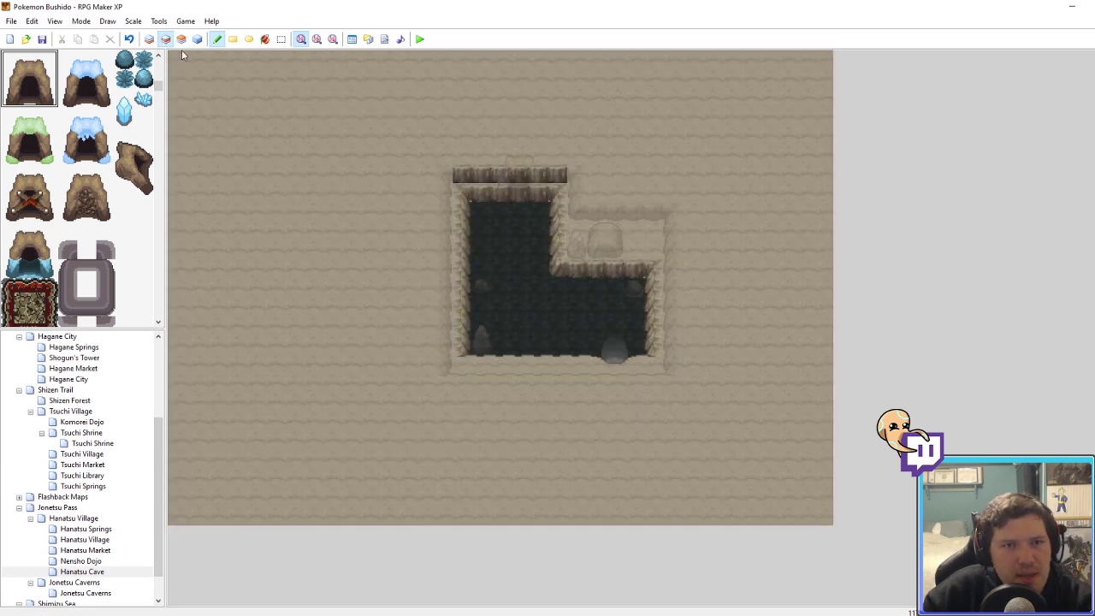
pyautogui.rightClick(421, 161)
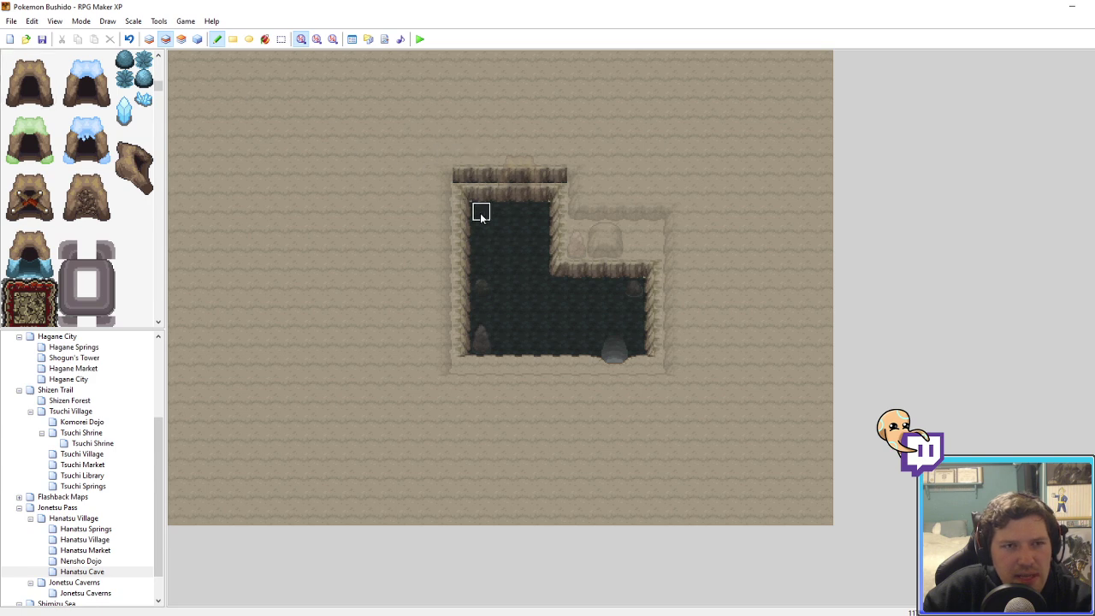
pyautogui.press('F4')
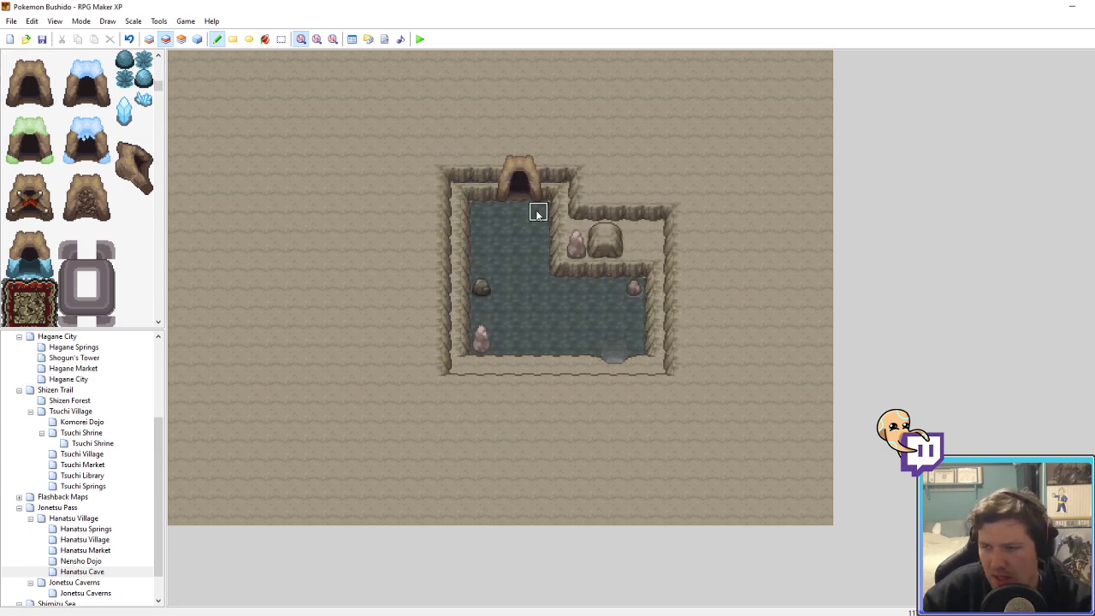
pyautogui.press('F5')
pyautogui.click(182, 38)
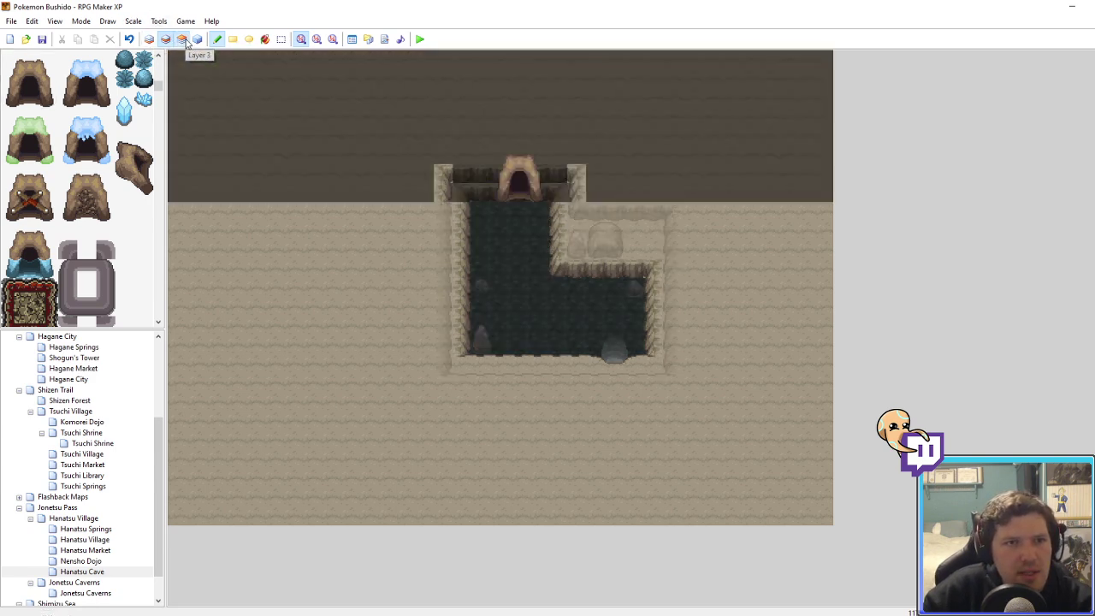
# Step: Shift the inner west rock wall, including its upper and lower corners, one tile east on layer 2
pyautogui.click(165, 38)
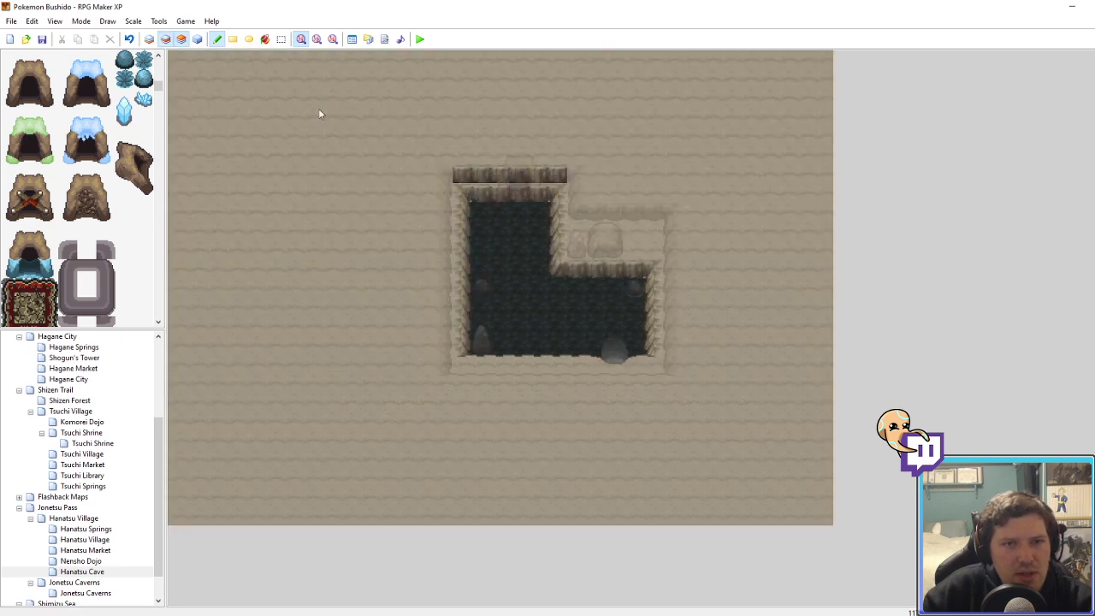
pyautogui.moveTo(488, 226); pyautogui.dragTo(466, 231, button='right')
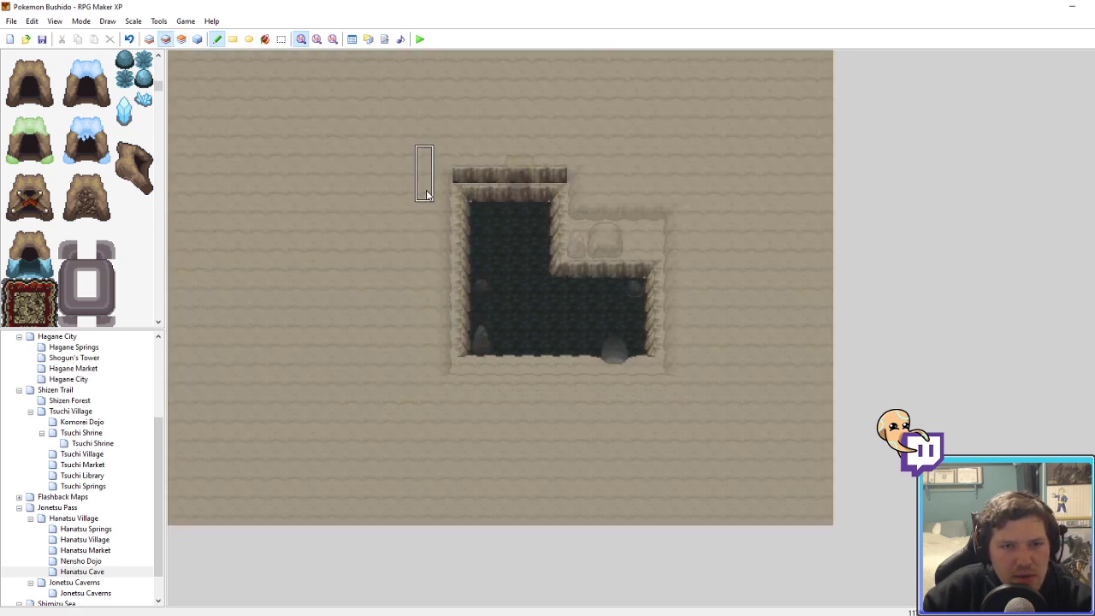
pyautogui.moveTo(425, 194)
pyautogui.mouseDown(button='right')
pyautogui.moveTo(482, 233)
pyautogui.moveTo(502, 232)
pyautogui.mouseUp(button='right')
pyautogui.click(500, 237)
pyautogui.moveTo(502, 232); pyautogui.dragTo(497, 326)
pyautogui.moveTo(462, 364); pyautogui.dragTo(438, 352, button='right')
pyautogui.rightClick(437, 348)
pyautogui.click(476, 353)
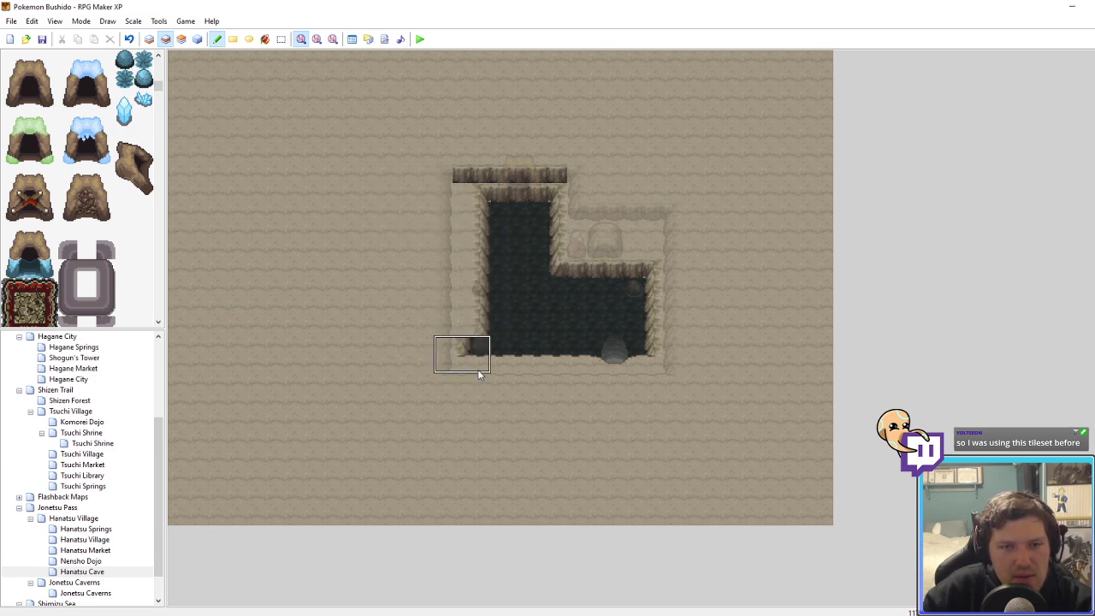
# Step: Shift the outer west rock wall with its corners and the two western rocks one tile east on layer 3
pyautogui.click(182, 39)
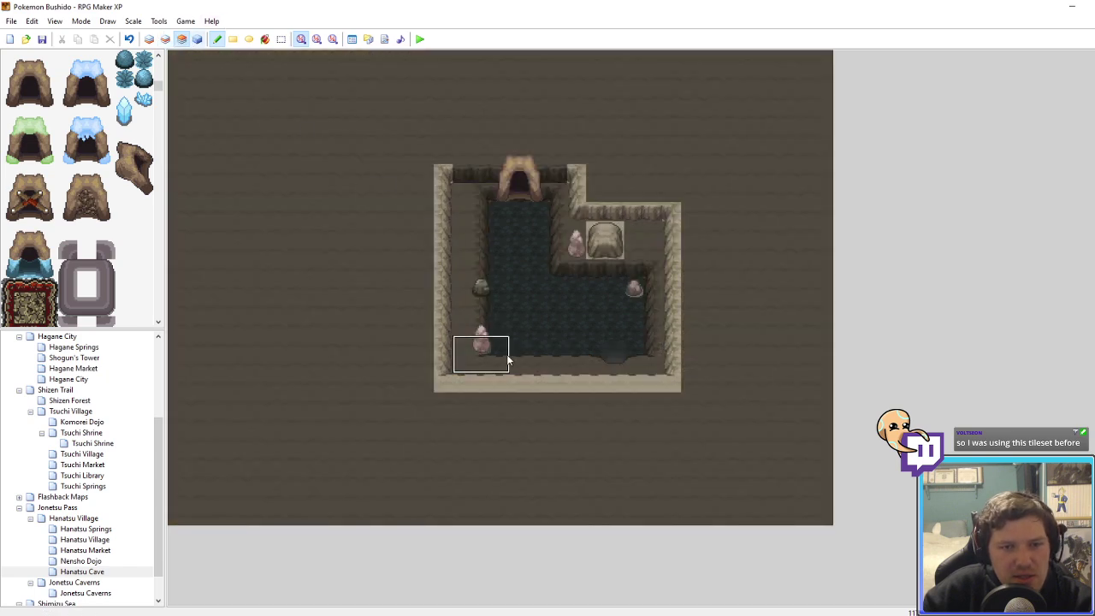
pyautogui.moveTo(498, 362); pyautogui.dragTo(421, 266, button='right')
pyautogui.click(443, 272)
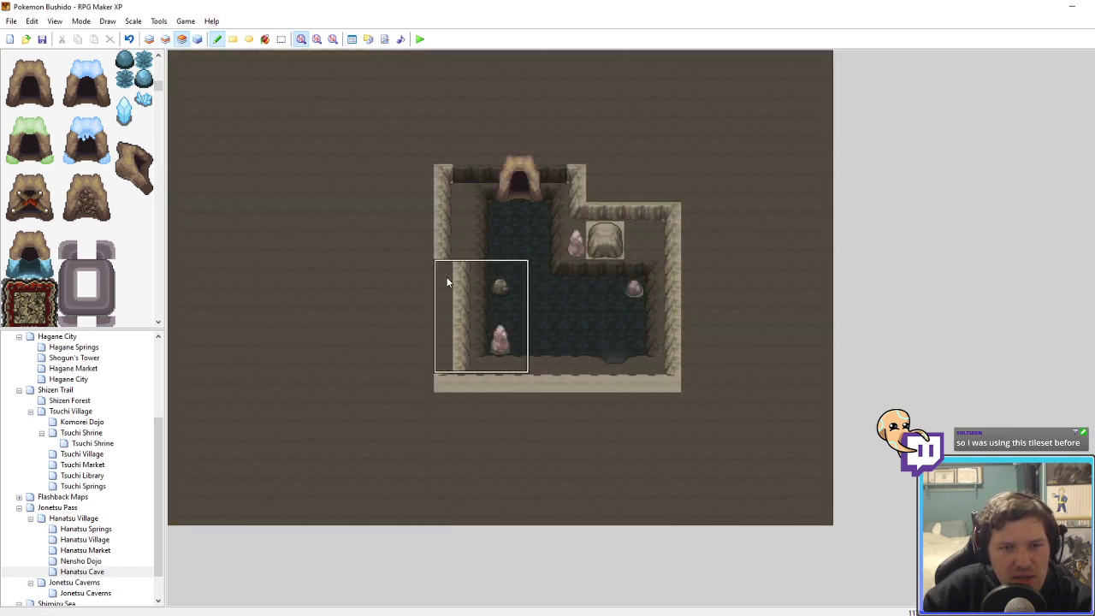
pyautogui.moveTo(444, 386); pyautogui.dragTo(400, 380, button='right')
pyautogui.click(422, 381)
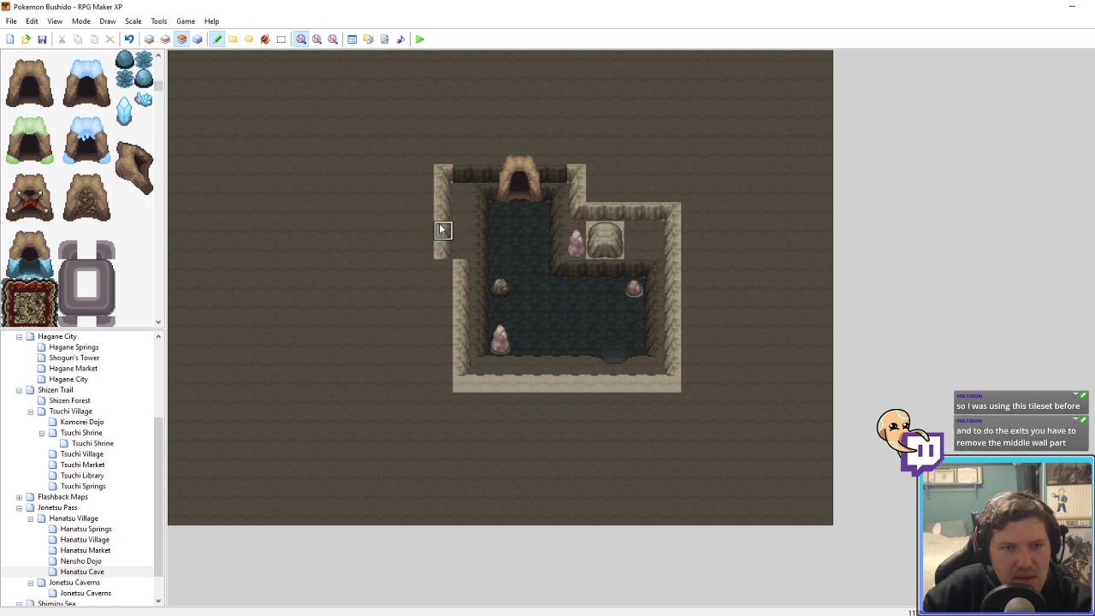
pyautogui.moveTo(443, 154); pyautogui.dragTo(391, 246, button='right')
pyautogui.click(403, 249)
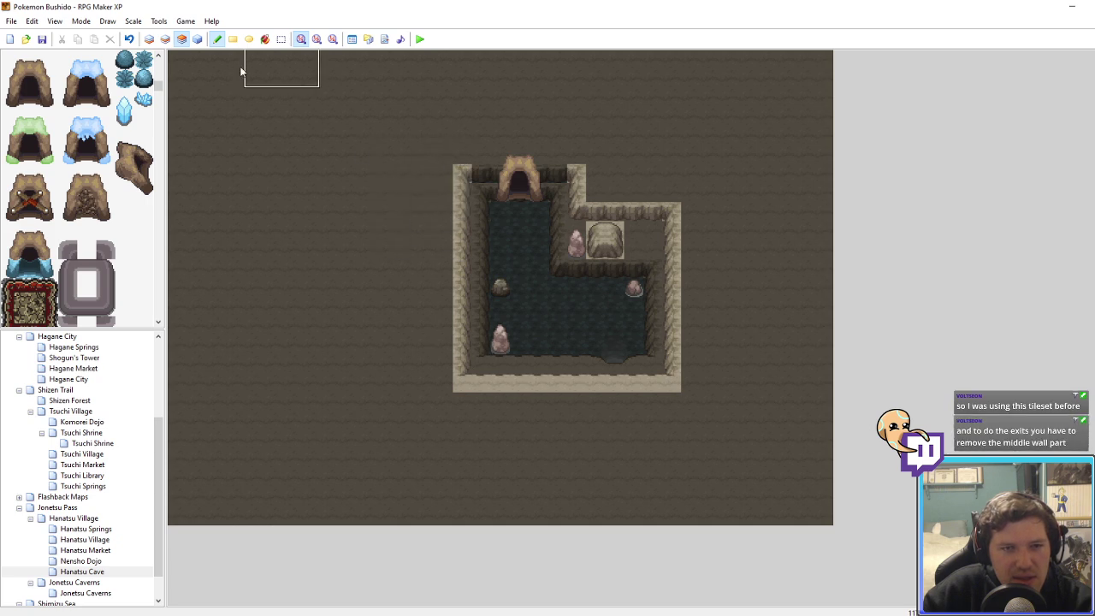
# Step: Clear the leftover layer 2 wall tile under the outer northwest corner and view the map in the events layer
pyautogui.click(165, 40)
pyautogui.click(462, 171)
pyautogui.press('F6')
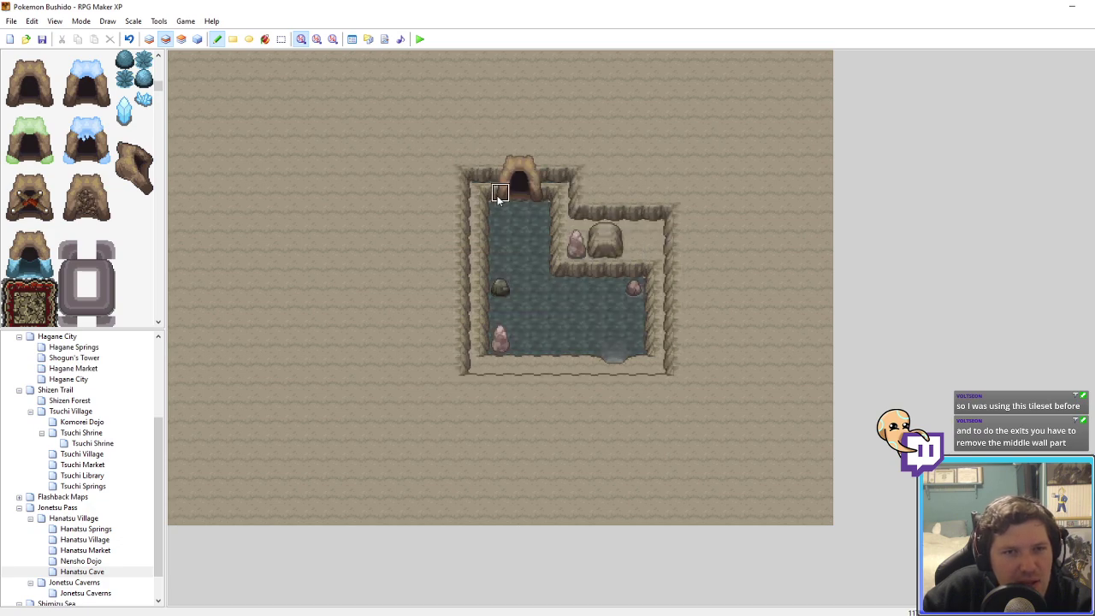
pyautogui.press('F7')
pyautogui.press('F8')
pyautogui.click(487, 251)
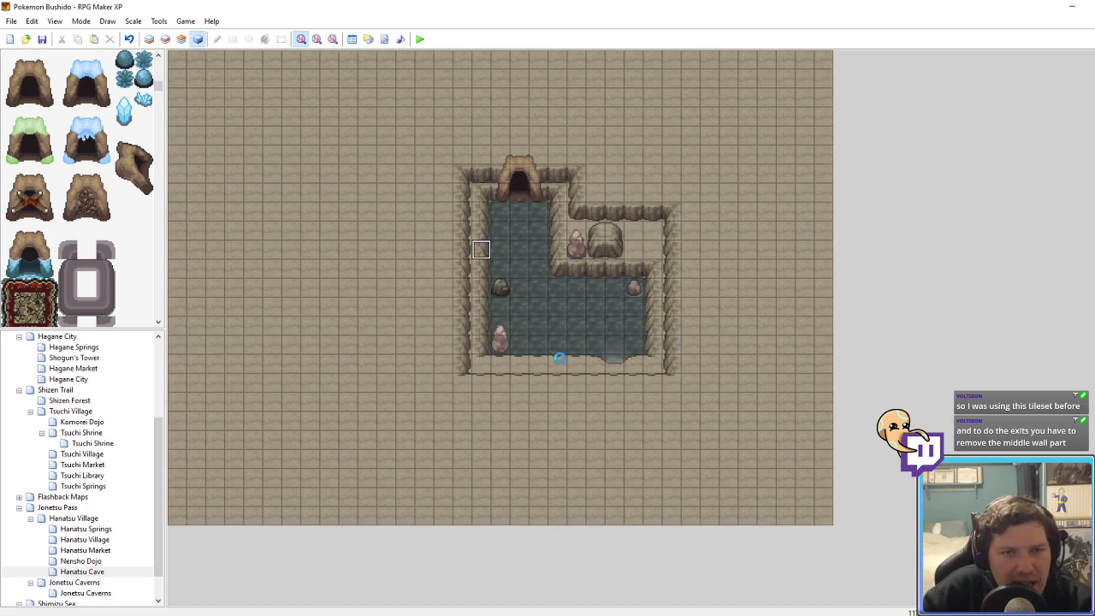
# Step: In Photoshop, erase the ground-coloured pixels at the left base of the rock slope tile in BushidoCaves.png
pyautogui.click(215, 614)
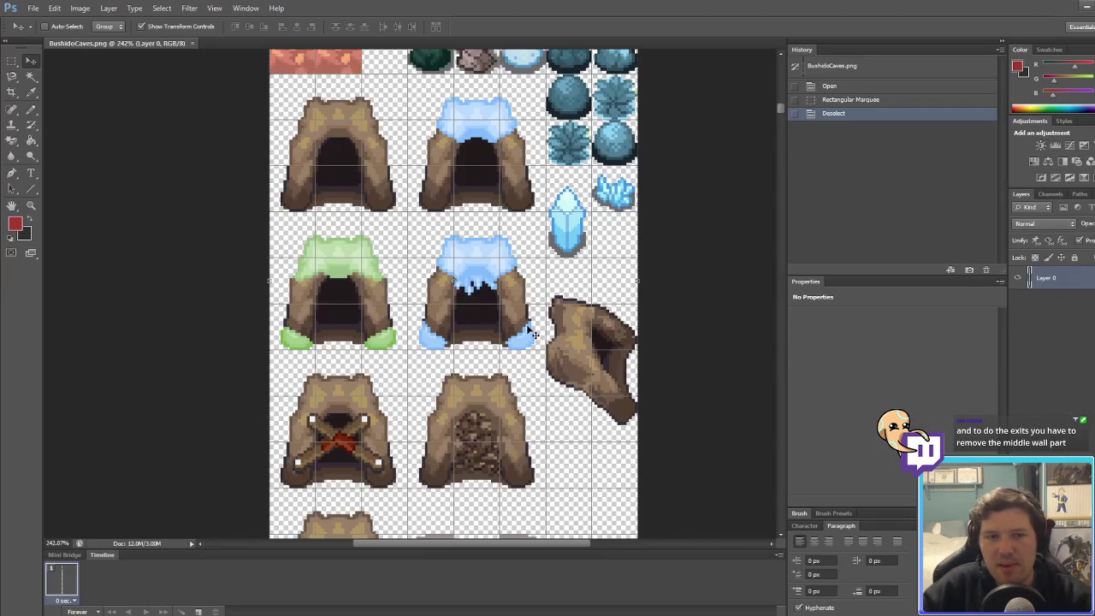
pyautogui.keyDown('alt'); pyautogui.scroll(-10, 532, 332); pyautogui.keyUp('alt')
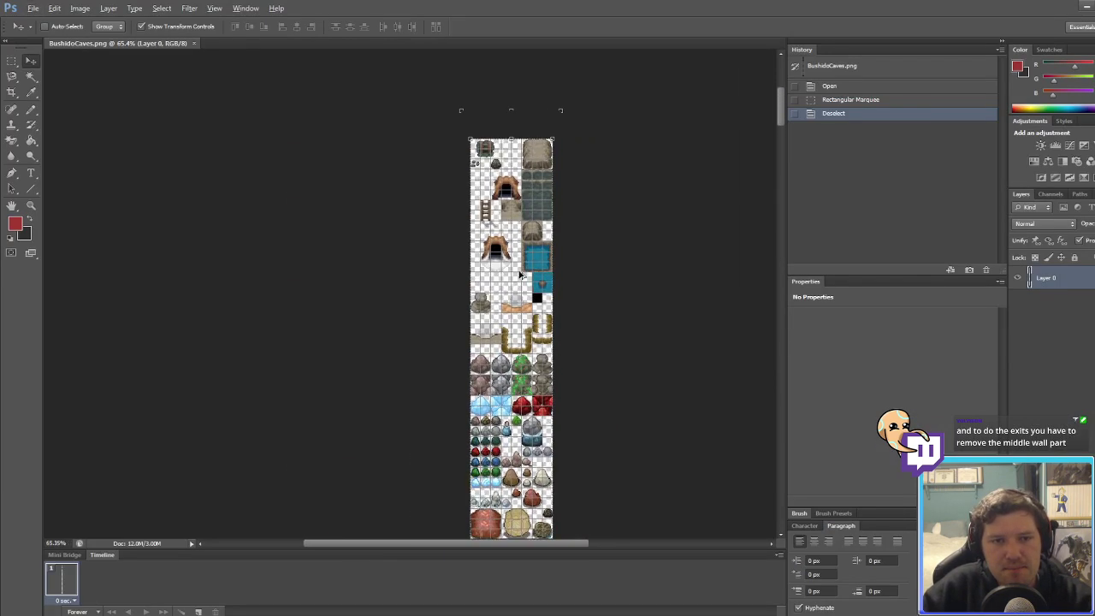
pyautogui.keyDown('alt'); pyautogui.scroll(20, 519, 273); pyautogui.keyUp('alt')
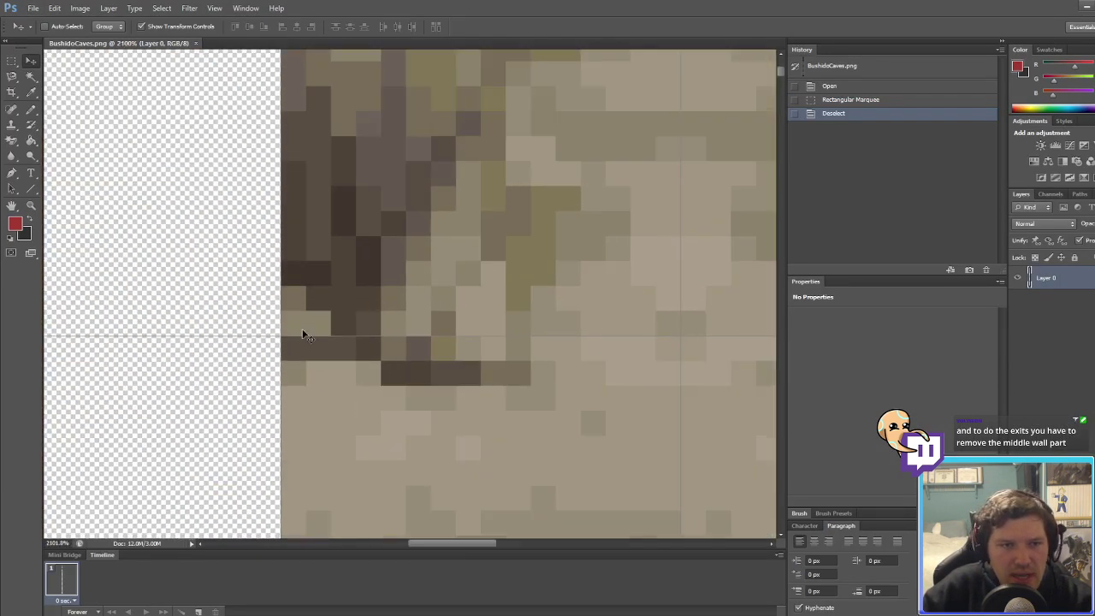
pyautogui.click(11, 62)
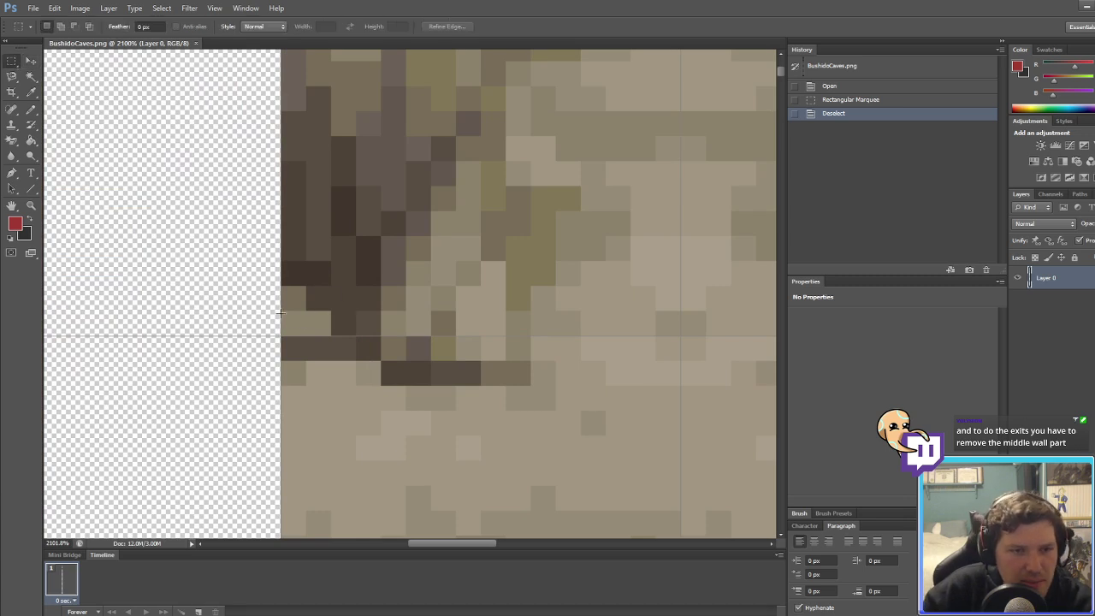
pyautogui.moveTo(280, 313); pyautogui.dragTo(330, 335)
pyautogui.press('Delete')
pyautogui.moveTo(269, 285); pyautogui.dragTo(302, 302)
pyautogui.press('Delete')
pyautogui.click(221, 392)
# Step: Erase the matching ground-coloured pixels at the right base of the rock slope tile and drop the selection
pyautogui.keyDown('alt'); pyautogui.scroll(-6, 220, 392); pyautogui.keyUp('alt')
pyautogui.keyDown('alt'); pyautogui.scroll(4, 564, 348); pyautogui.keyUp('alt')
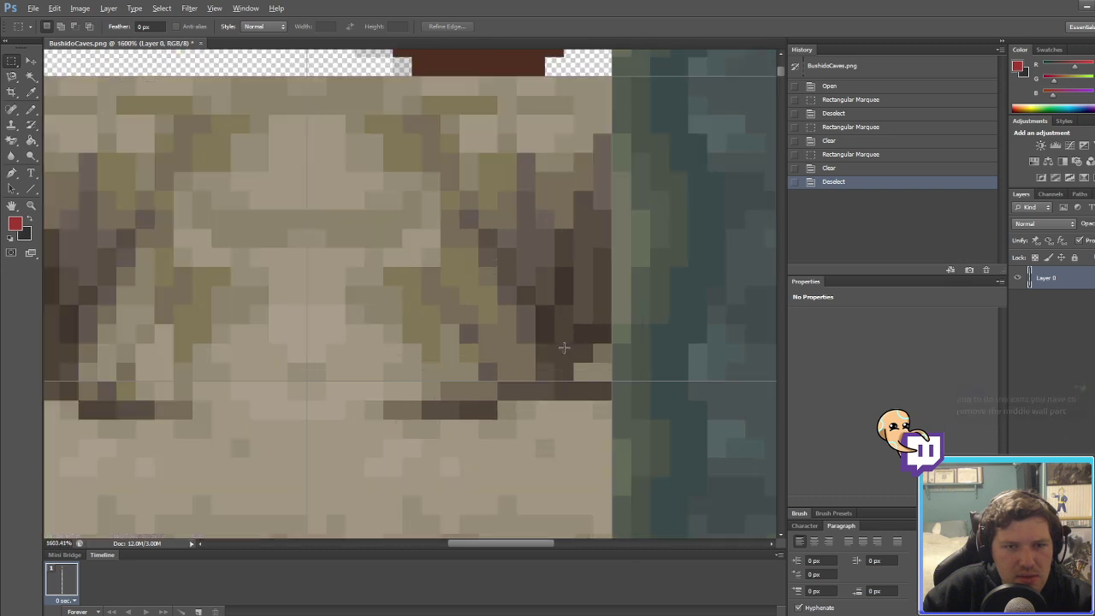
pyautogui.keyDown('alt'); pyautogui.scroll(2, 563, 347); pyautogui.keyUp('alt')
pyautogui.moveTo(566, 360)
pyautogui.mouseDown()
pyautogui.moveTo(627, 376)
pyautogui.moveTo(627, 389)
pyautogui.mouseUp()
pyautogui.press('Delete')
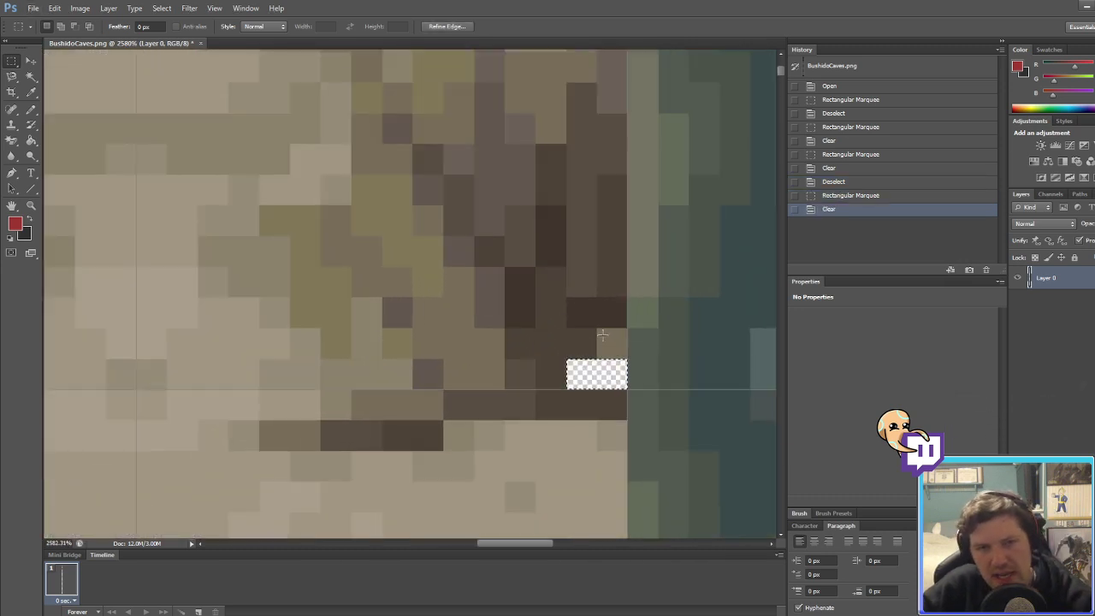
pyautogui.moveTo(602, 335); pyautogui.dragTo(628, 360)
pyautogui.press('Delete')
pyautogui.hotkey('ctrl', 'd')
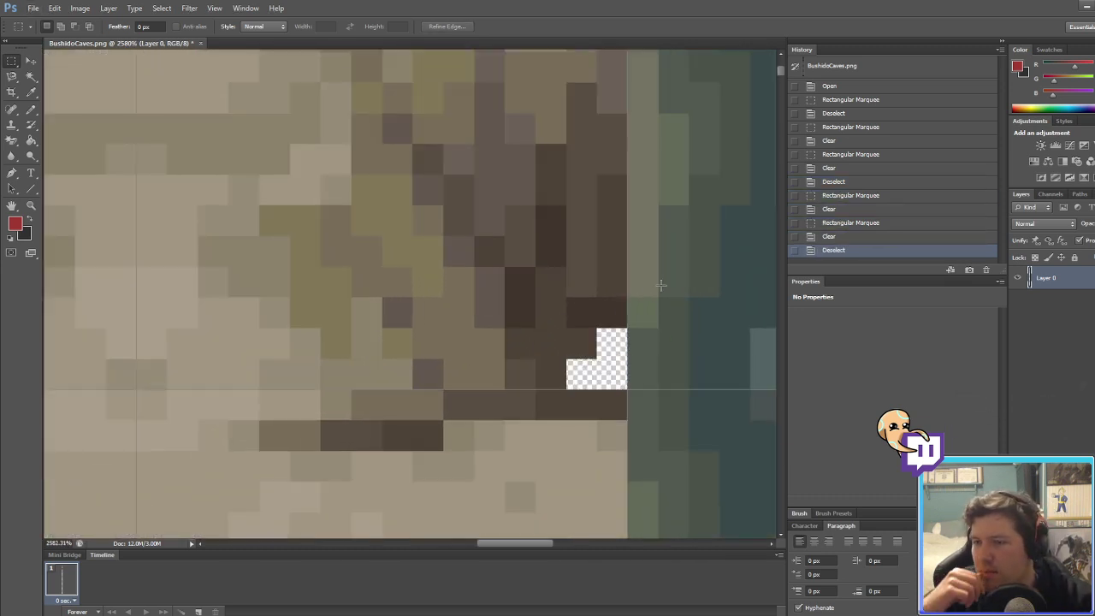
# Step: Review the edited slope tile and the cave tiles below it, and switch back to layer 3 in RPG Maker XP
pyautogui.keyDown('alt'); pyautogui.scroll(-6, 615, 275); pyautogui.keyUp('alt')
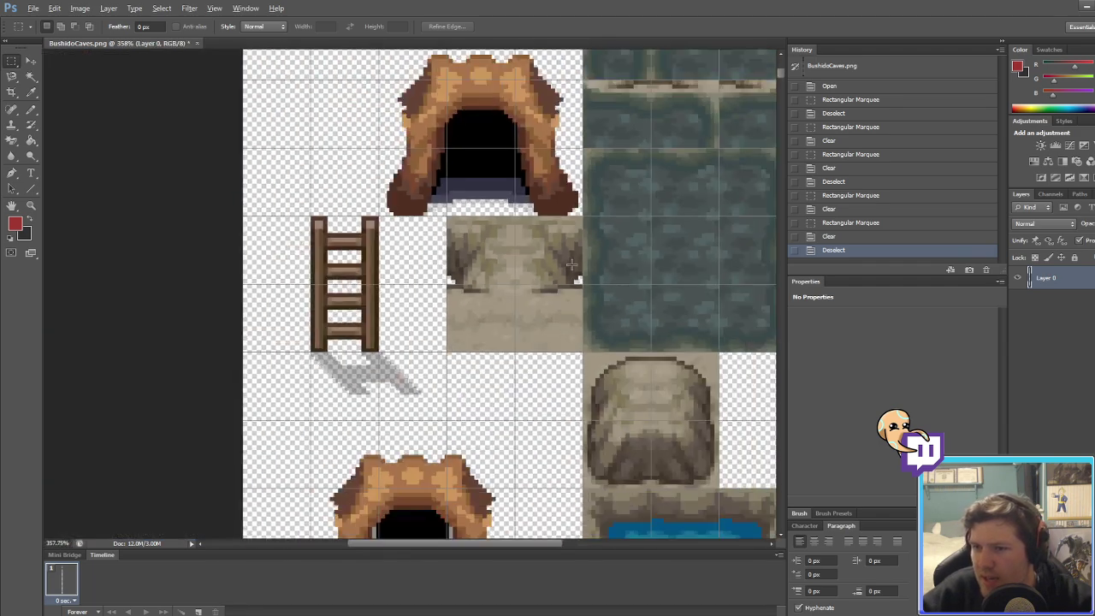
pyautogui.scroll(-2, 571, 265)
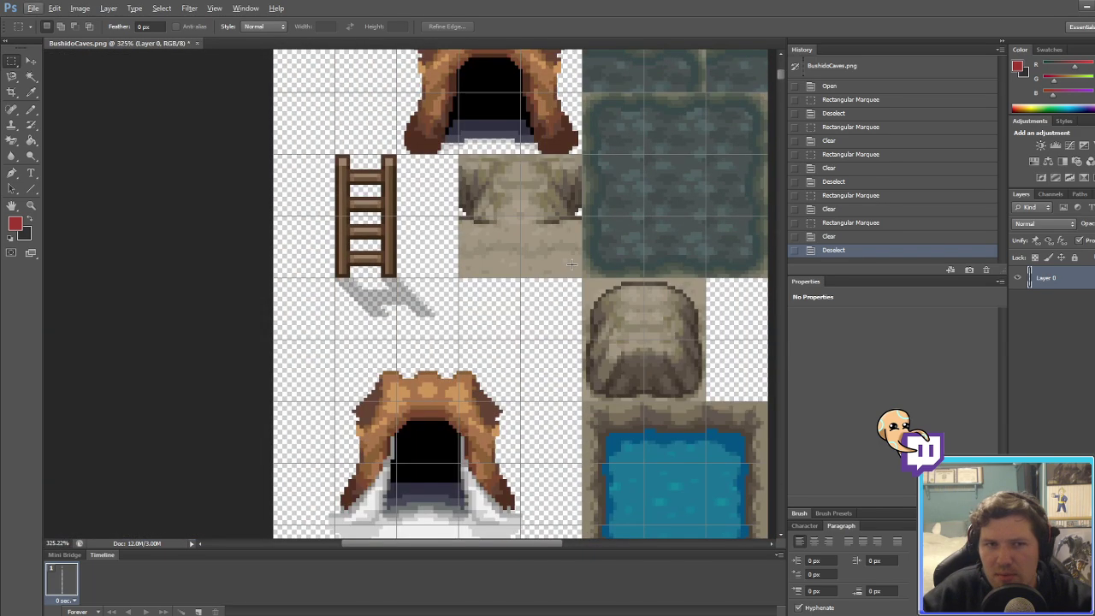
pyautogui.keyDown('alt'); pyautogui.scroll(-2, 565, 290); pyautogui.keyUp('alt')
pyautogui.scroll(-4, 552, 342)
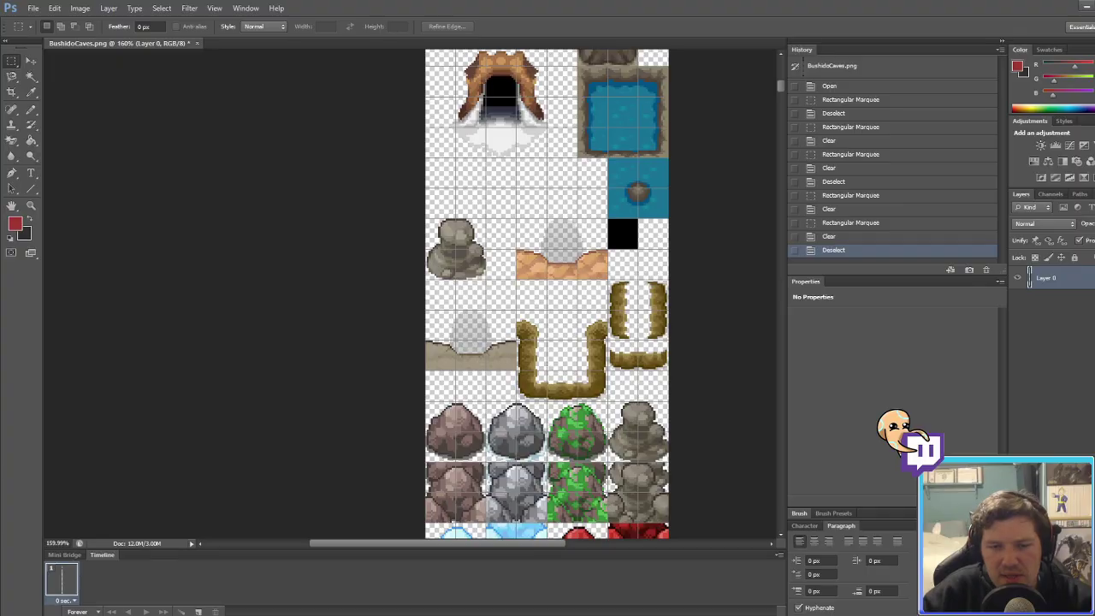
pyautogui.hotkey('alt', 'Tab')
pyautogui.click(181, 39)
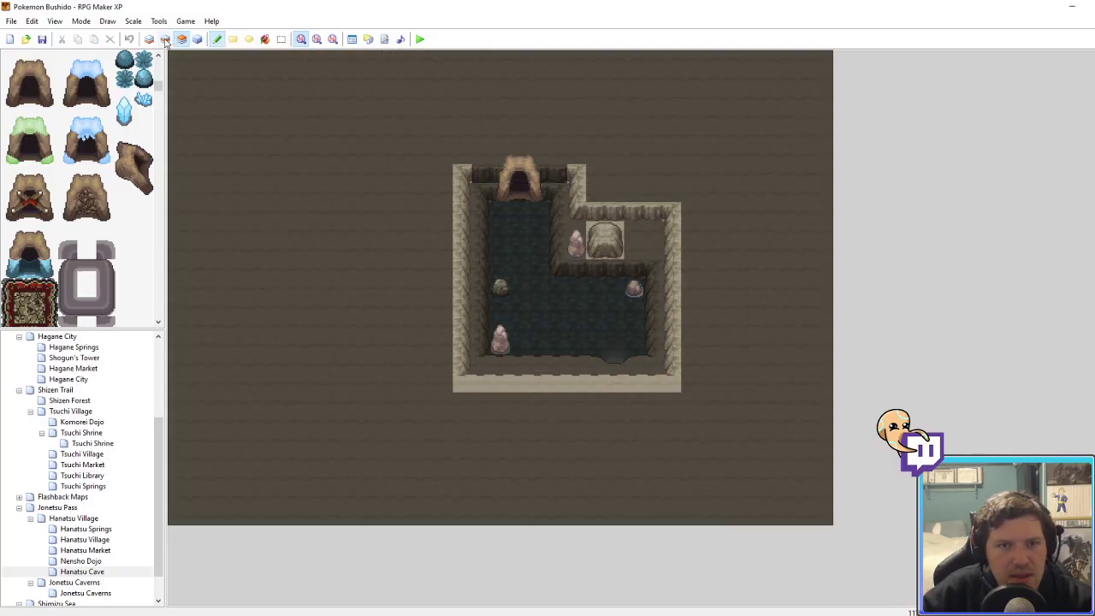
# Step: Clear the layer 2 wall tile beneath the cave exit and view the map with all layers at full brightness
pyautogui.click(166, 40)
pyautogui.click(520, 196)
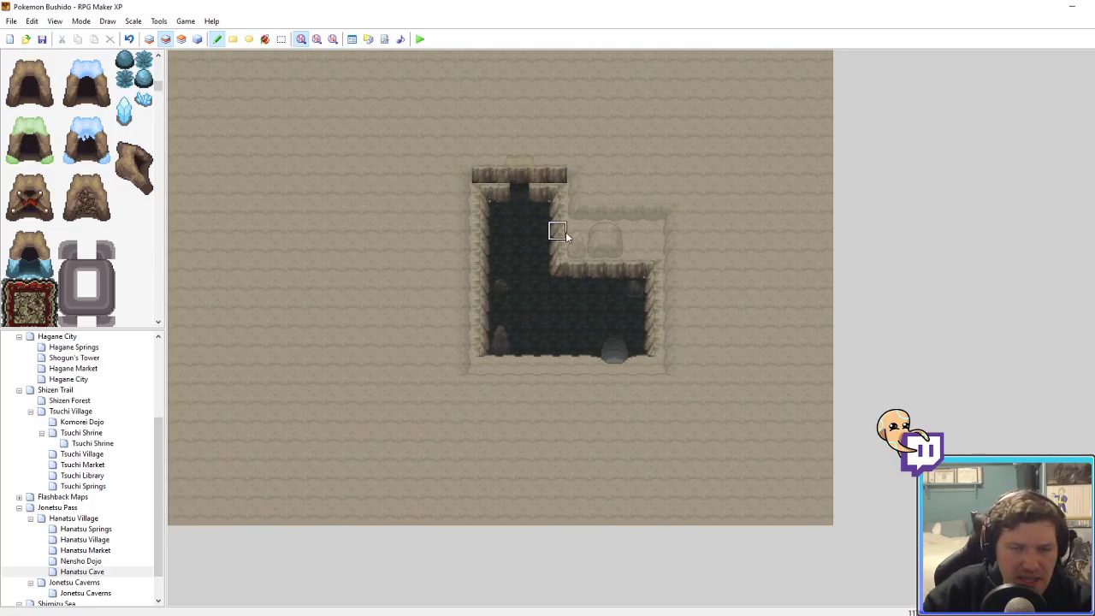
pyautogui.press('F5')
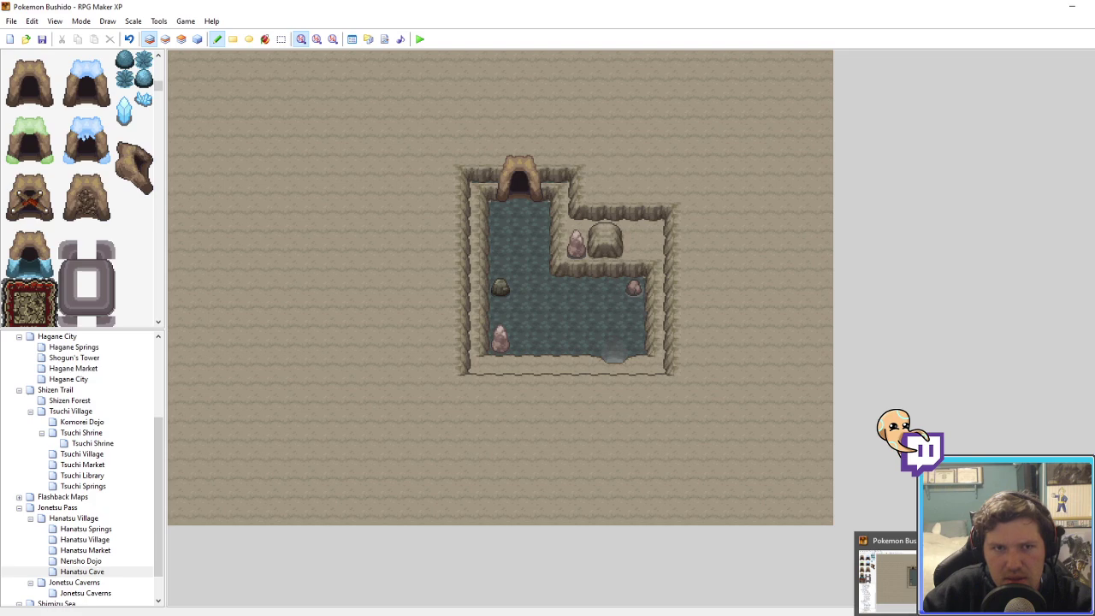
# Step: Switch to Photoshop and examine the cave entrance sprites in BushidoCaves.png against the tile grid
pyautogui.hotkey('alt', 'Tab')
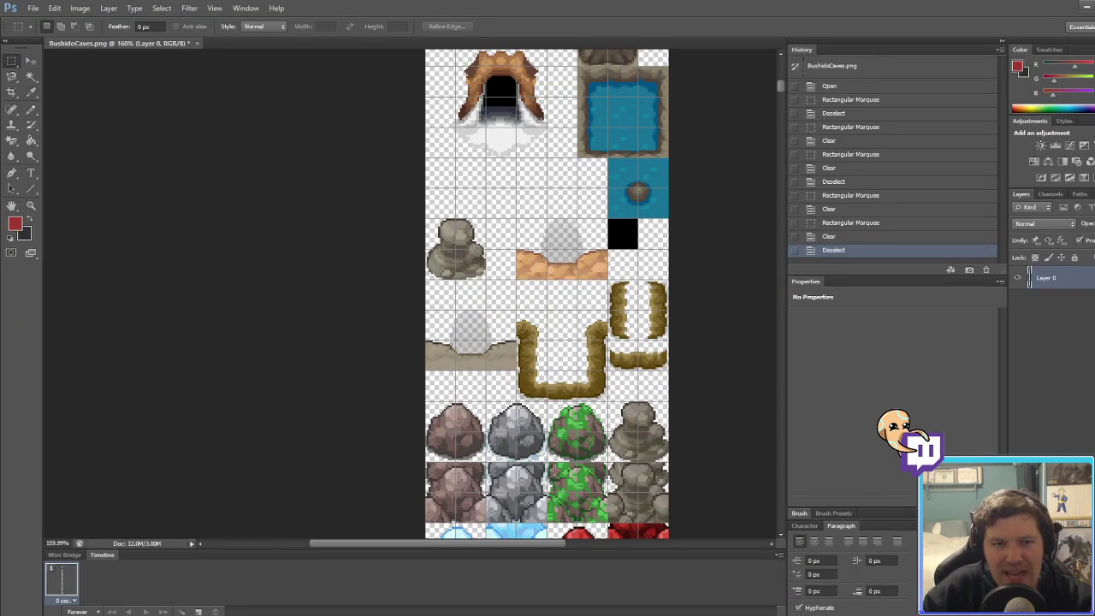
pyautogui.keyDown('alt'); pyautogui.scroll(-5, 554, 470); pyautogui.keyUp('alt')
pyautogui.scroll(-6, 554, 470)
pyautogui.keyDown('alt'); pyautogui.scroll(7, 557, 471); pyautogui.keyUp('alt')
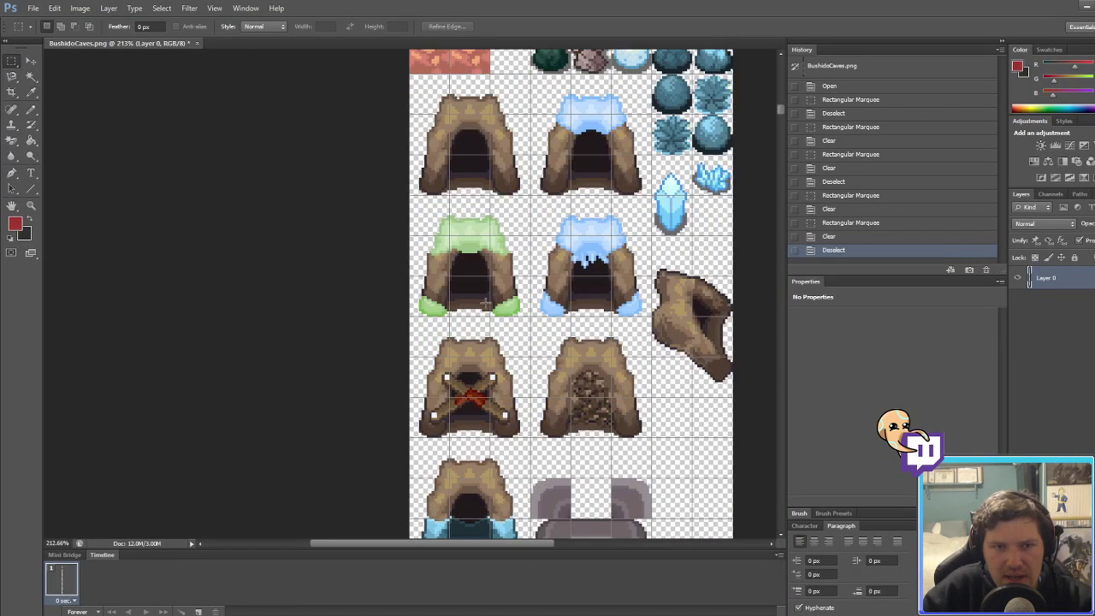
pyautogui.scroll(2, 484, 209)
pyautogui.keyDown('alt'); pyautogui.scroll(5, 553, 284); pyautogui.keyUp('alt')
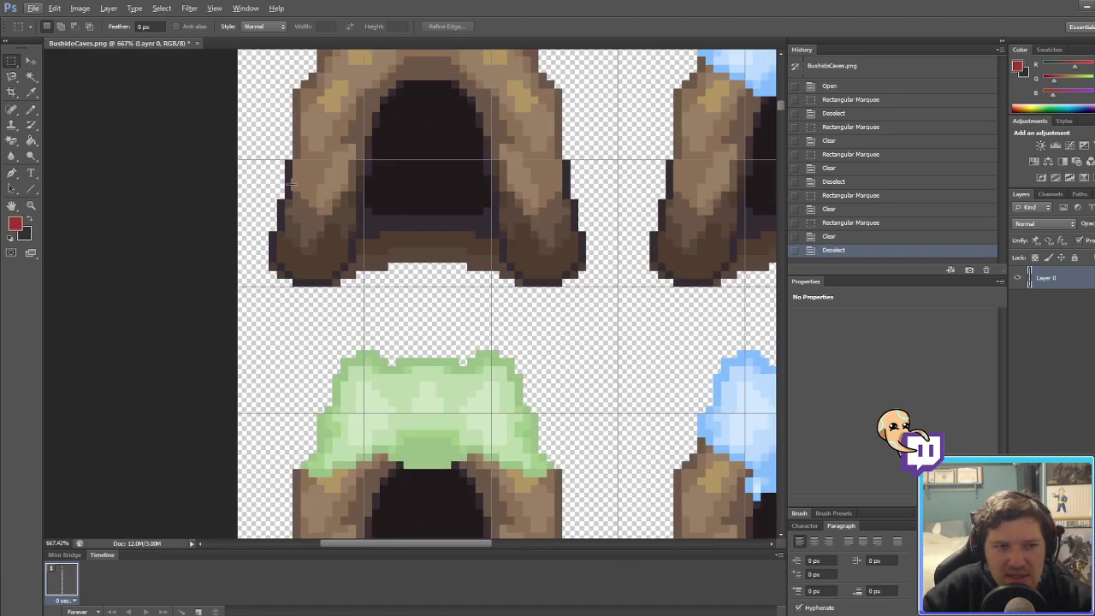
pyautogui.keyDown('alt'); pyautogui.scroll(-5, 291, 184); pyautogui.keyUp('alt')
pyautogui.scroll(-1, 390, 312)
pyautogui.keyDown('alt'); pyautogui.scroll(-3, 390, 313); pyautogui.keyUp('alt')
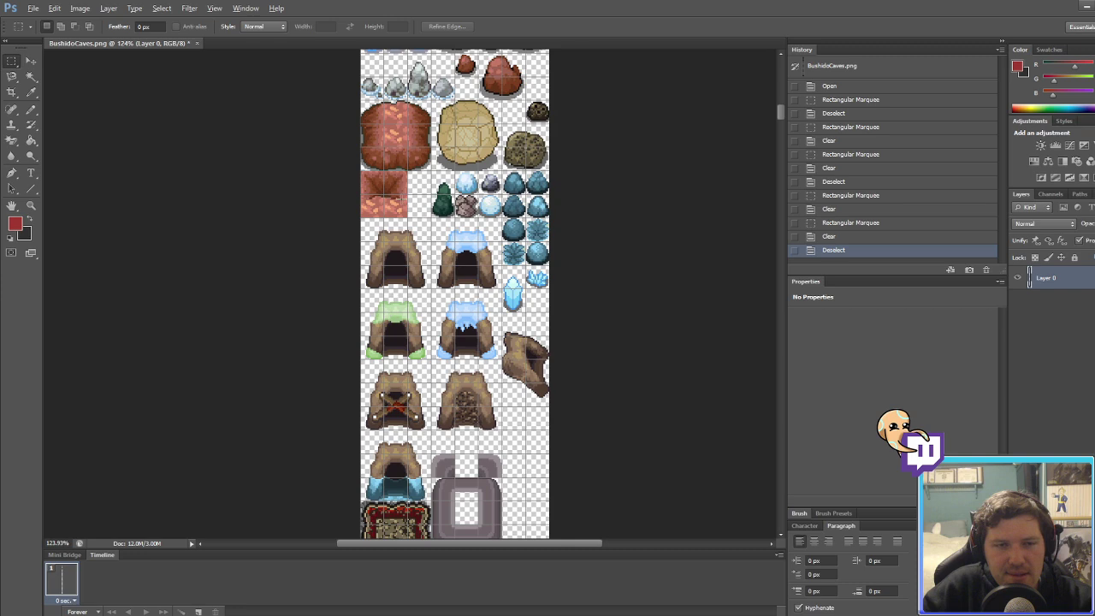
# Step: Select the plain brown cave entrance and shift it slightly straight down on the tile grid
pyautogui.keyDown('alt'); pyautogui.scroll(5, 387, 225); pyautogui.keyUp('alt')
pyautogui.moveTo(312, 224); pyautogui.dragTo(518, 433)
pyautogui.press('v')
pyautogui.press('Down')
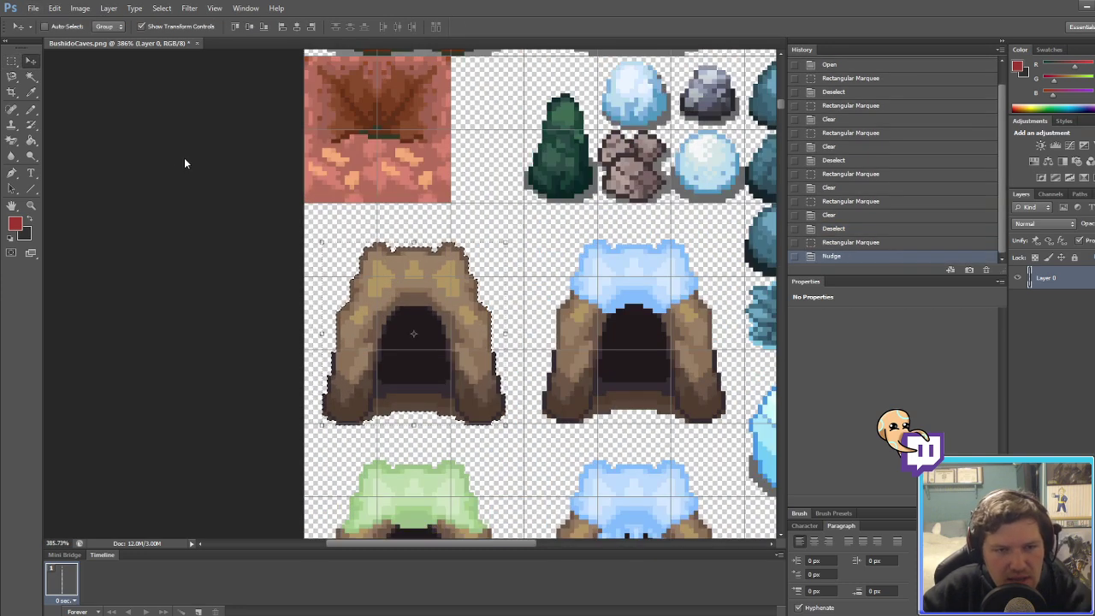
pyautogui.press('Down')
pyautogui.press('Down')
pyautogui.press('Down')
pyautogui.press('Down')
pyautogui.press('Down')
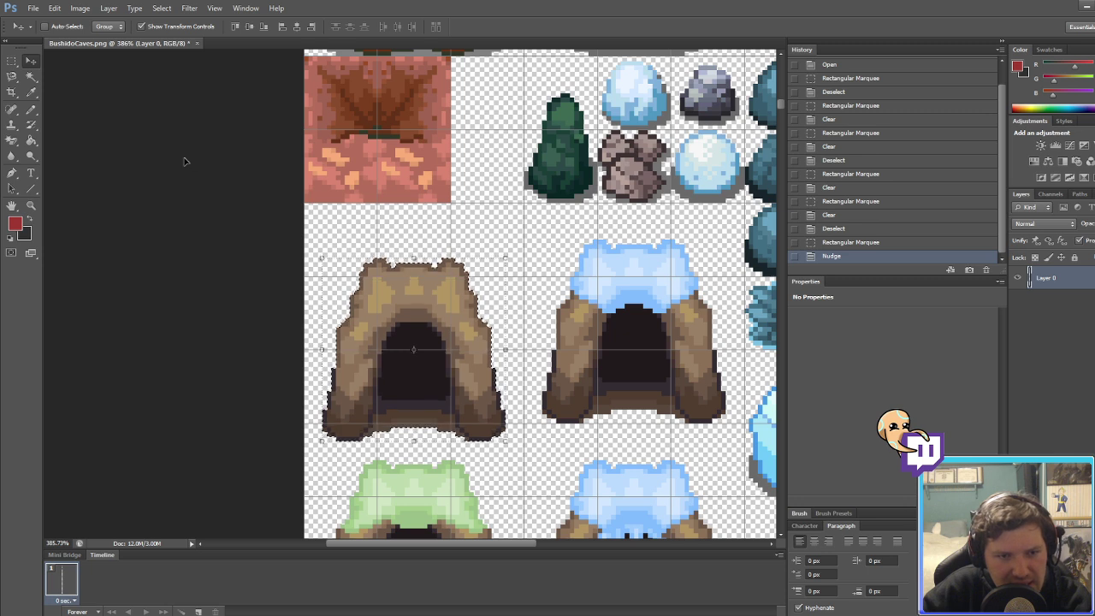
pyautogui.press('Down')
pyautogui.press('Down')
pyautogui.press('Down')
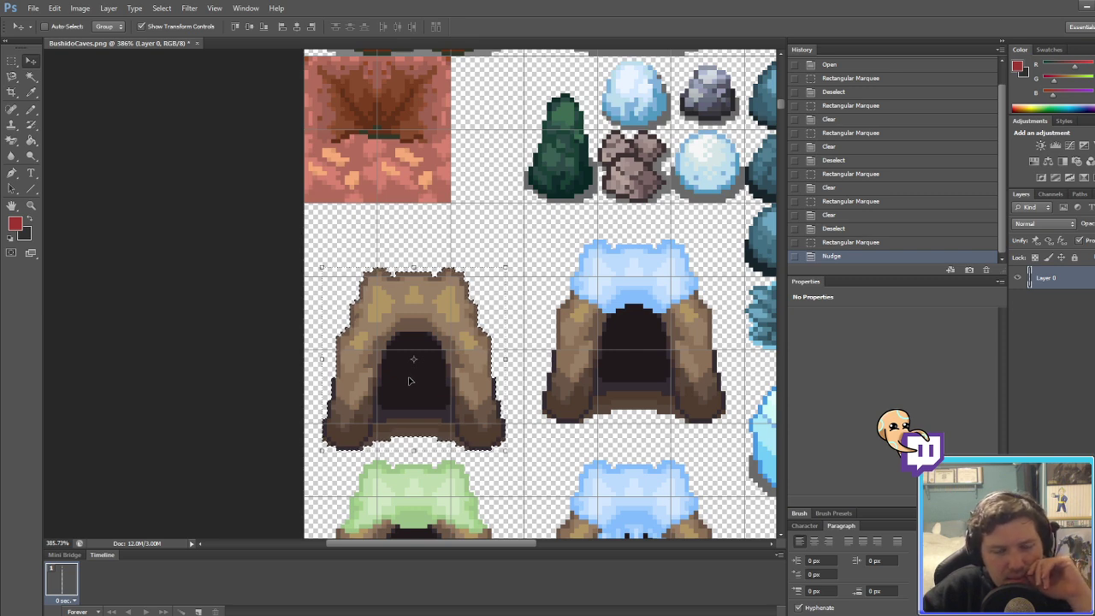
# Step: Shift the green-topped cave entrance straight down until its top meets the grid line, and drop the selection
pyautogui.scroll(-2, 410, 380)
pyautogui.scroll(-5, 410, 380)
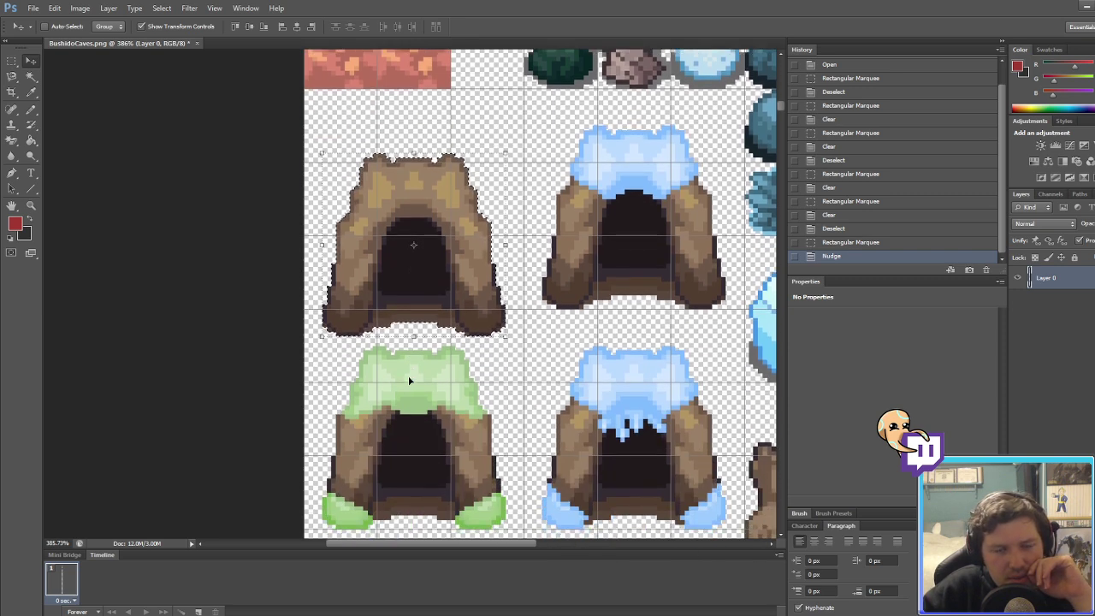
pyautogui.click(12, 61)
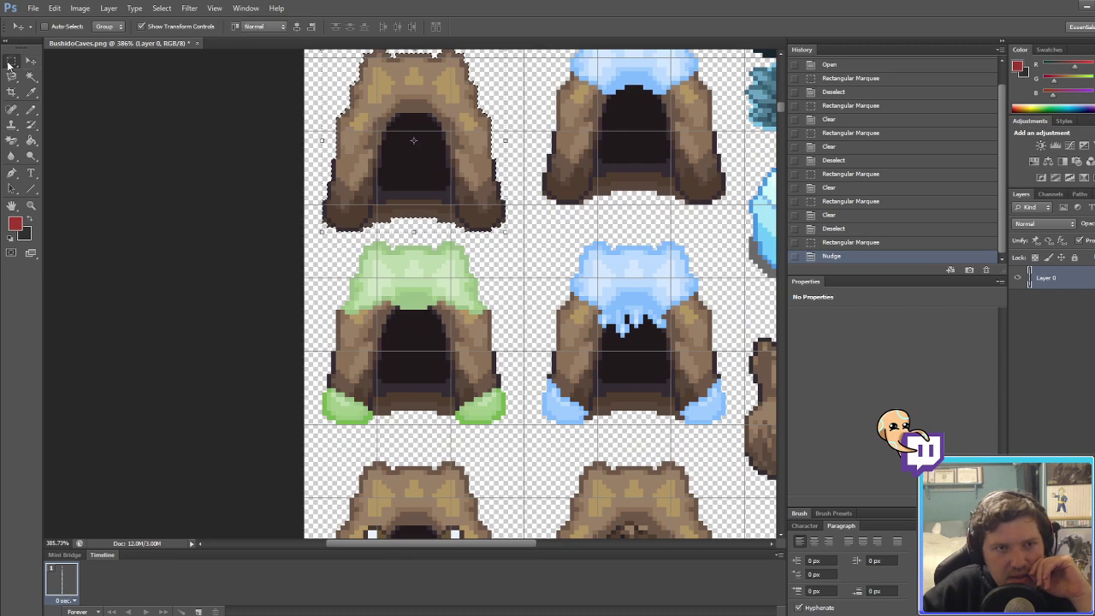
pyautogui.scroll(-7, 440, 382)
pyautogui.keyDown('alt'); pyautogui.scroll(-5, 440, 382); pyautogui.keyUp('alt')
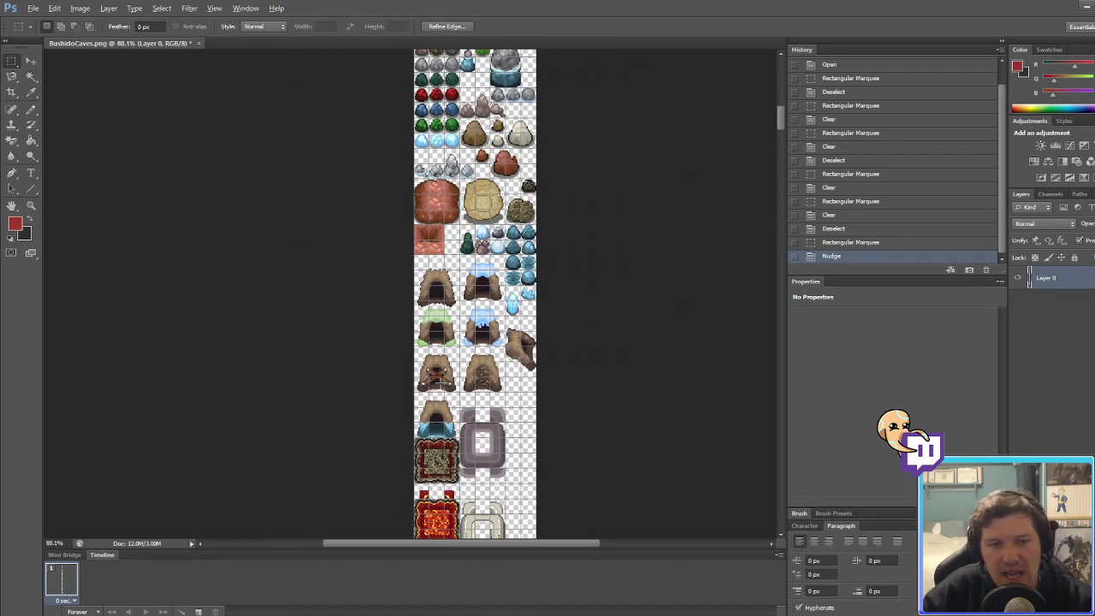
pyautogui.keyDown('alt'); pyautogui.scroll(3, 444, 283); pyautogui.keyUp('alt')
pyautogui.keyDown('alt'); pyautogui.scroll(4, 444, 270); pyautogui.keyUp('alt')
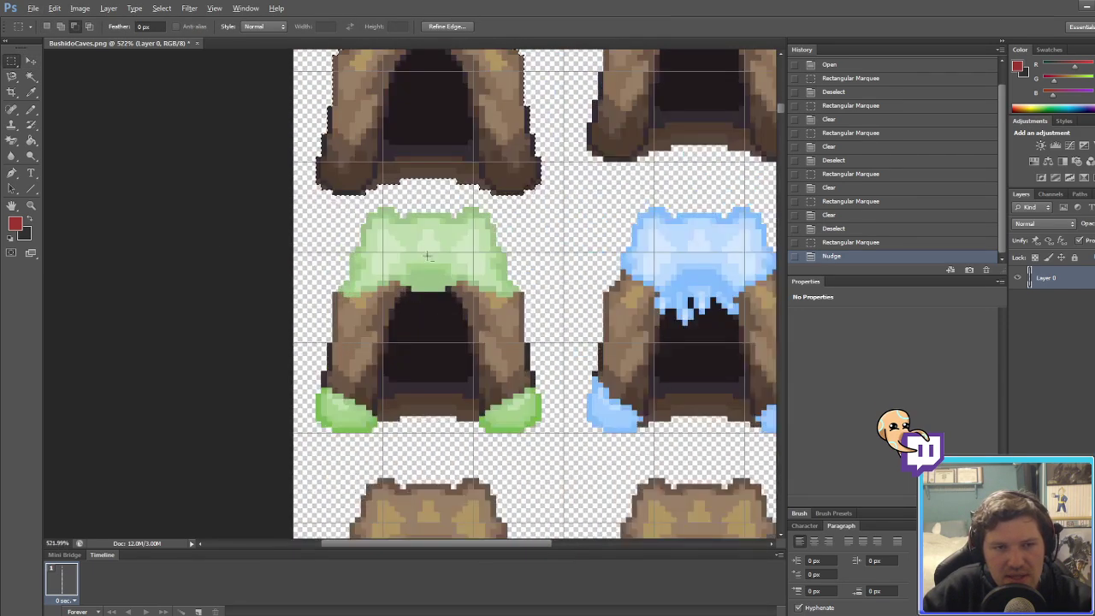
pyautogui.moveTo(294, 193); pyautogui.dragTo(581, 458)
pyautogui.click(31, 60)
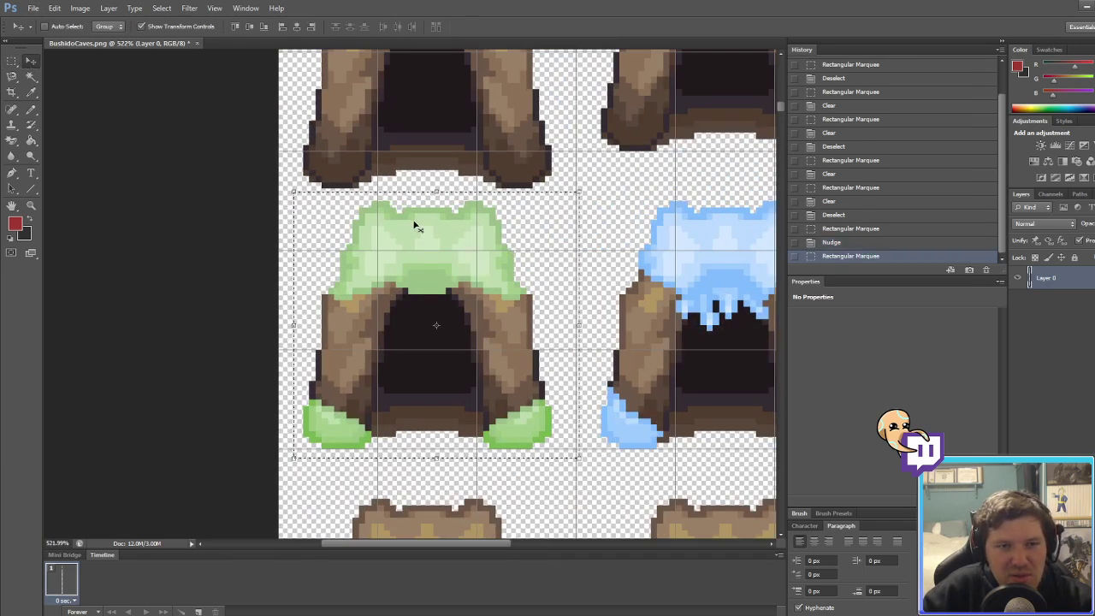
pyautogui.press('Down')
pyautogui.hotkey('shift', 'Down')
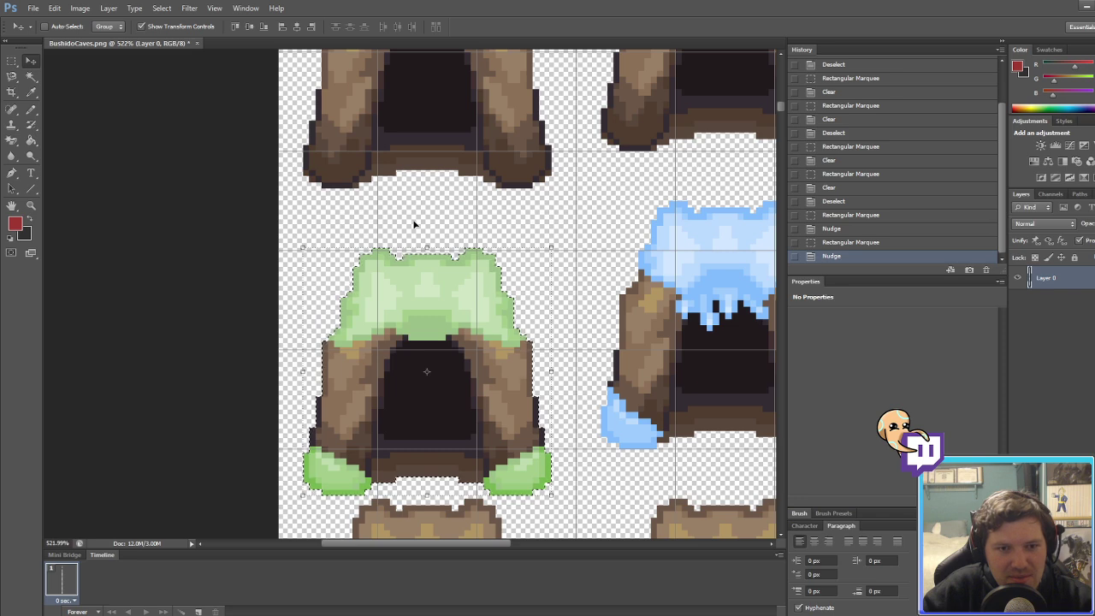
pyautogui.hotkey('ctrl', 'd')
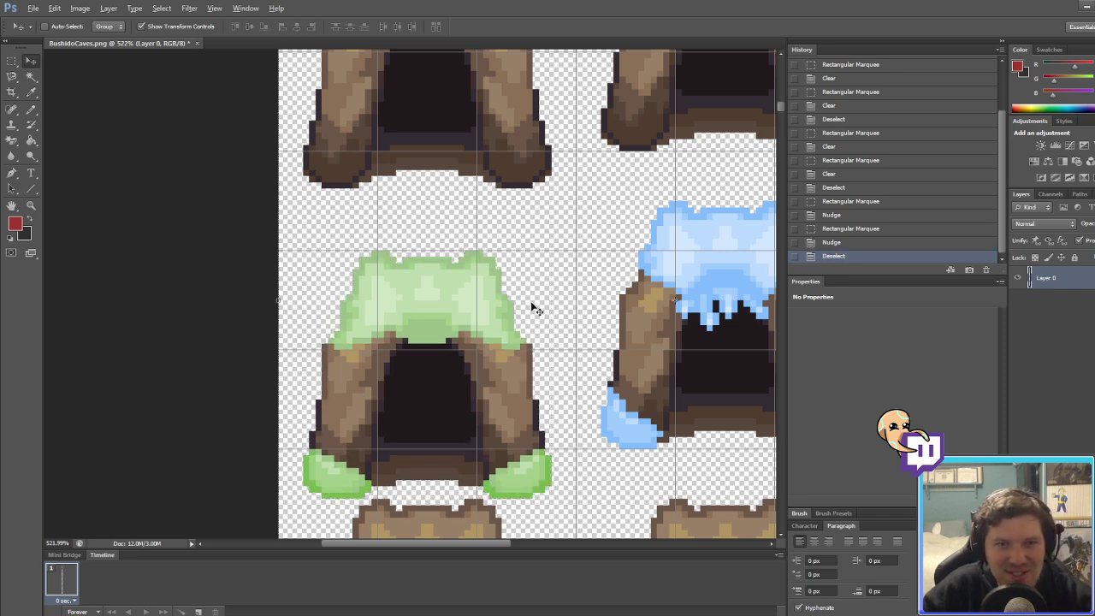
# Step: Shift the upper snow-capped cave entrance straight down until it lines up with the plain brown entrance, and drop the selection
pyautogui.keyDown('alt'); pyautogui.scroll(-4, 528, 305); pyautogui.keyUp('alt')
pyautogui.keyDown('alt'); pyautogui.scroll(3, 691, 164); pyautogui.keyUp('alt')
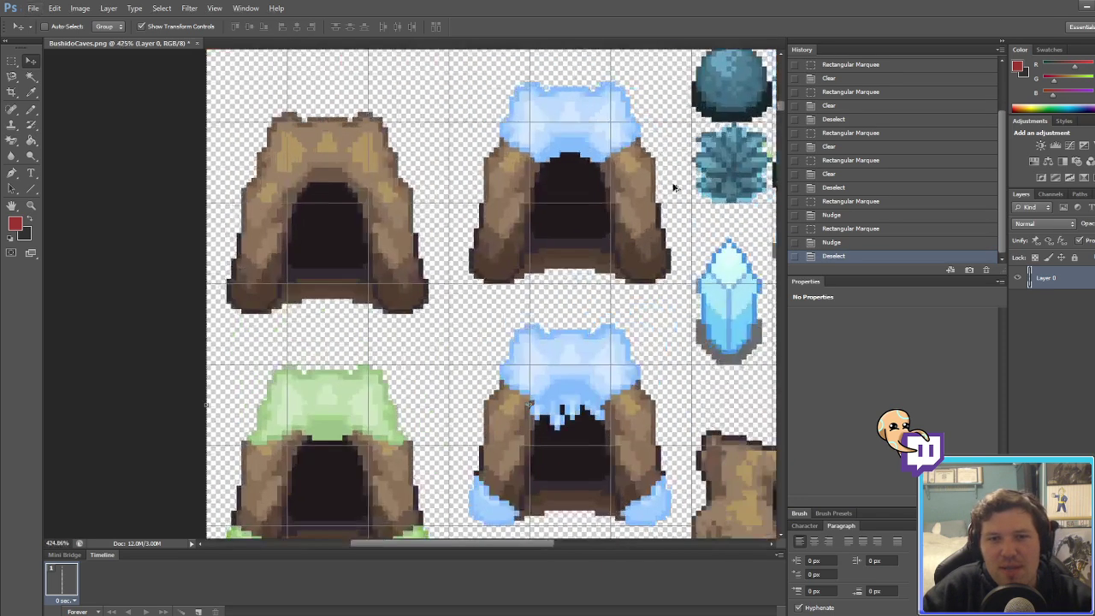
pyautogui.click(12, 61)
pyautogui.keyDown('alt'); pyautogui.scroll(-3, 493, 312); pyautogui.keyUp('alt')
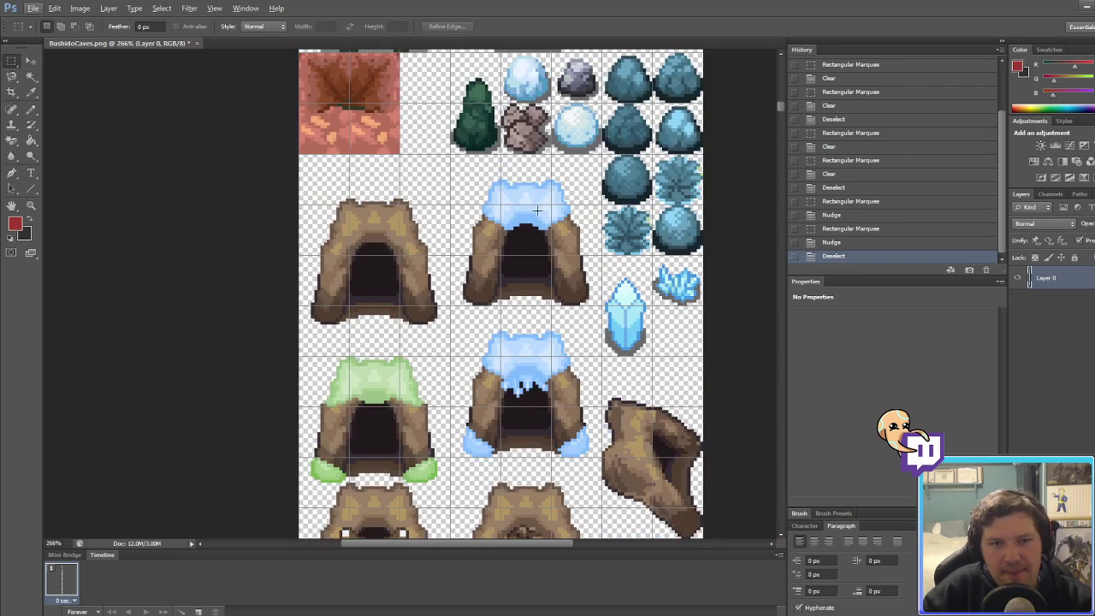
pyautogui.keyDown('alt'); pyautogui.scroll(3, 538, 210); pyautogui.keyUp('alt')
pyautogui.moveTo(402, 167)
pyautogui.mouseDown()
pyautogui.moveTo(631, 342)
pyautogui.moveTo(665, 385)
pyautogui.moveTo(640, 405)
pyautogui.mouseUp()
pyautogui.click(31, 61)
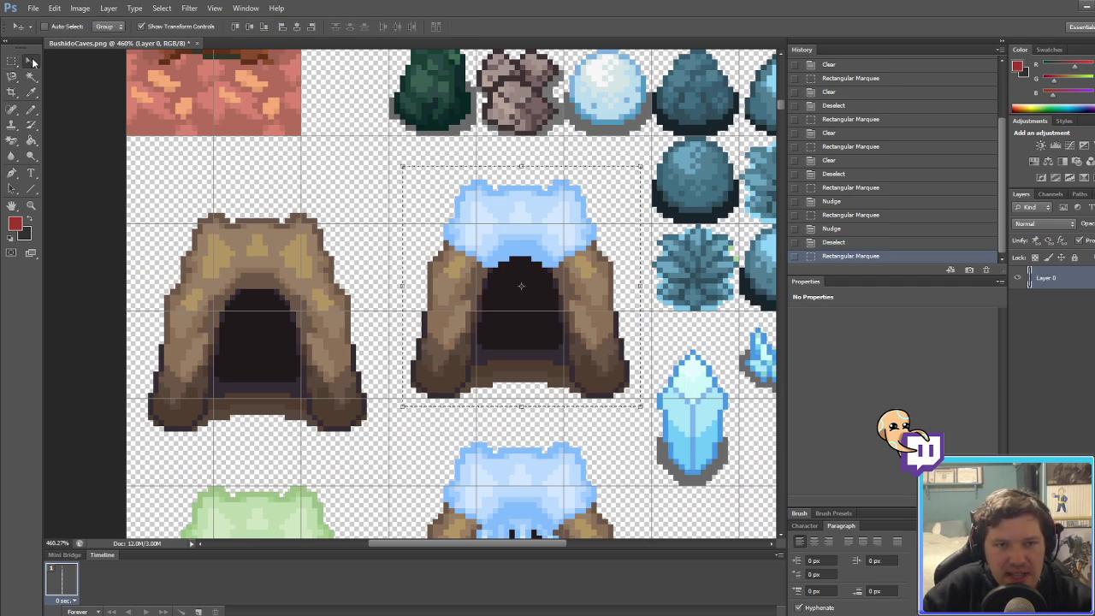
pyautogui.press('Down')
pyautogui.press('Down')
pyautogui.press('Down')
pyautogui.press('Down')
pyautogui.press('Down')
pyautogui.press('Down')
pyautogui.press('Down')
pyautogui.press('Down')
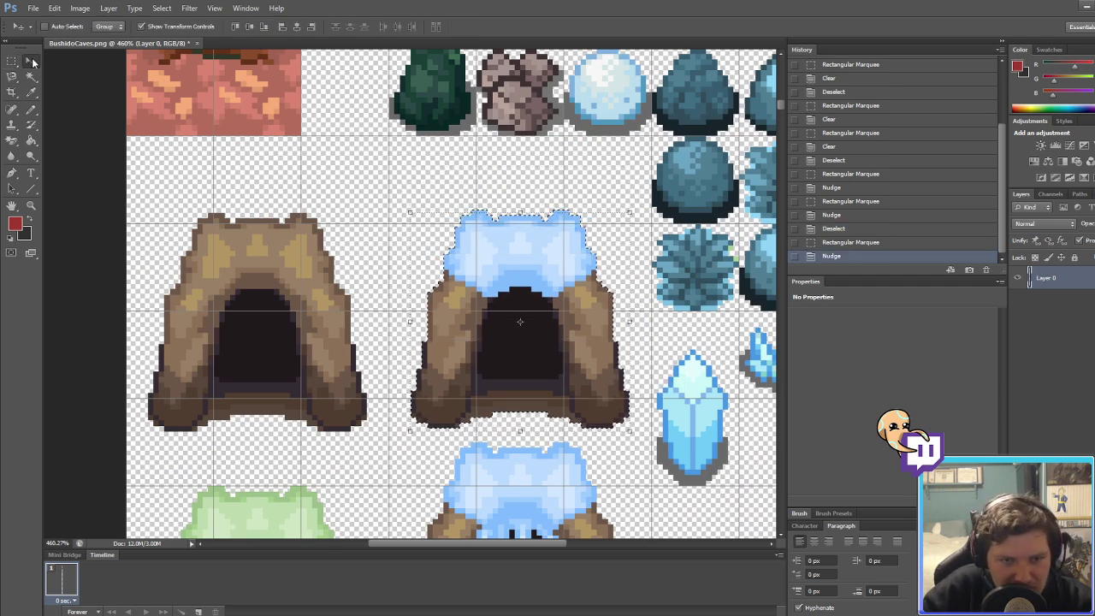
pyautogui.hotkey('ctrl', 'd')
# Step: Save BushidoCaves.png, return to RPG Maker XP and reload the Hanatsu Cave map with the updated tileset
pyautogui.hotkey('ctrl', 's')
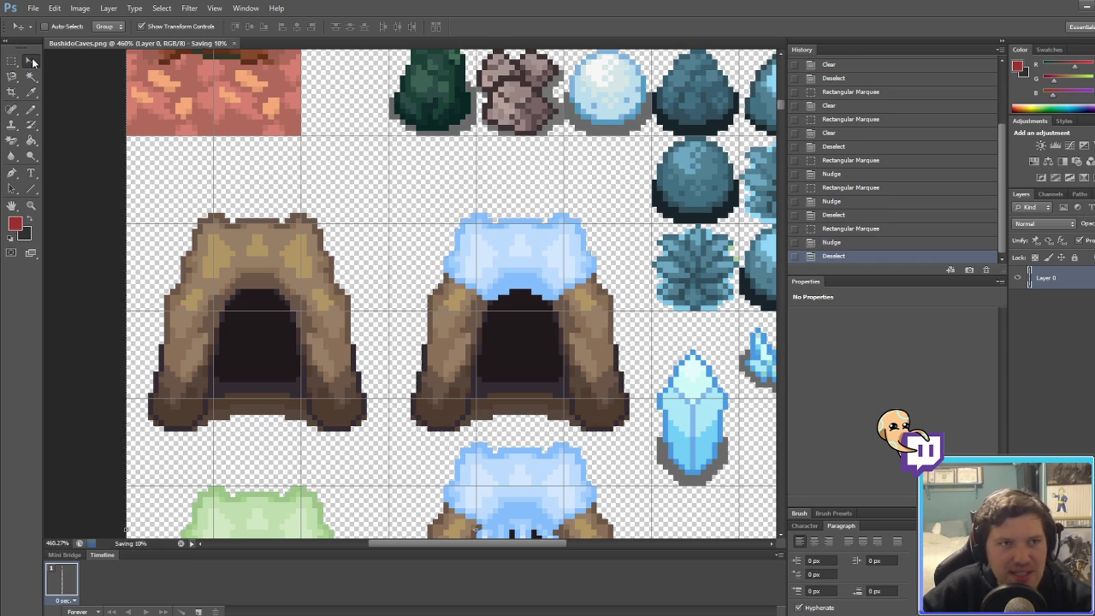
pyautogui.scroll(-5, 128, 42)
pyautogui.keyDown('alt'); pyautogui.scroll(-3, 257, 68); pyautogui.keyUp('alt')
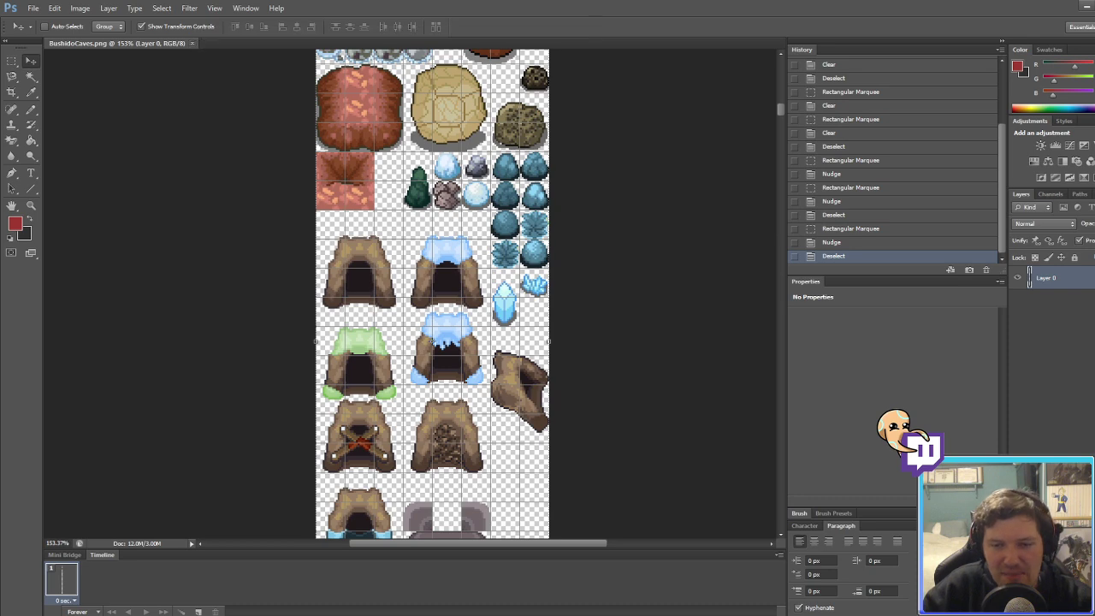
pyautogui.hotkey('alt', 'Tab')
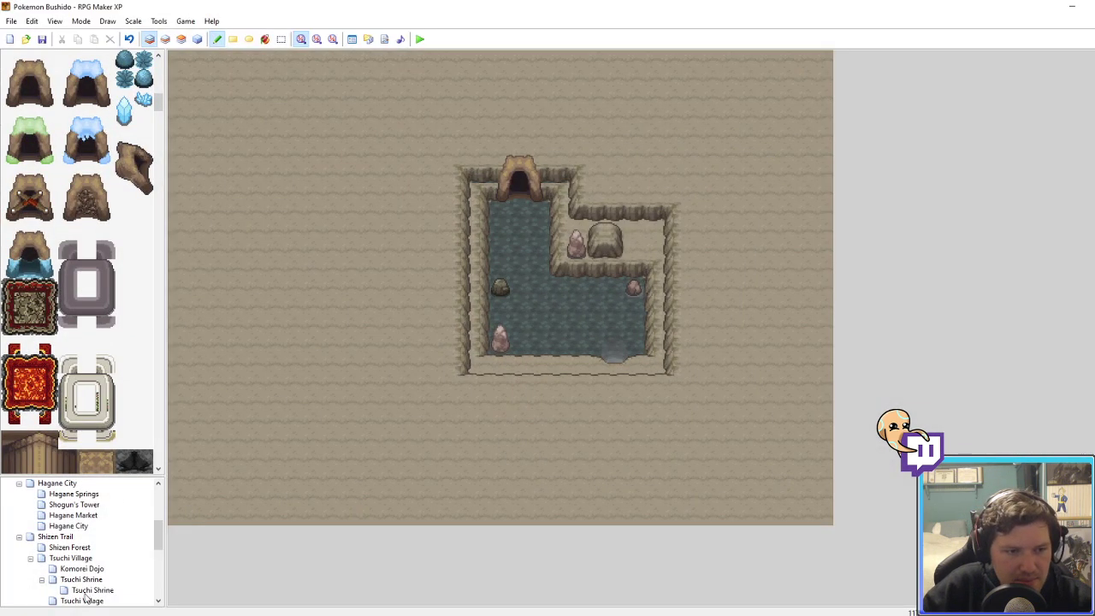
pyautogui.scroll(-5, 89, 582)
pyautogui.click(86, 537)
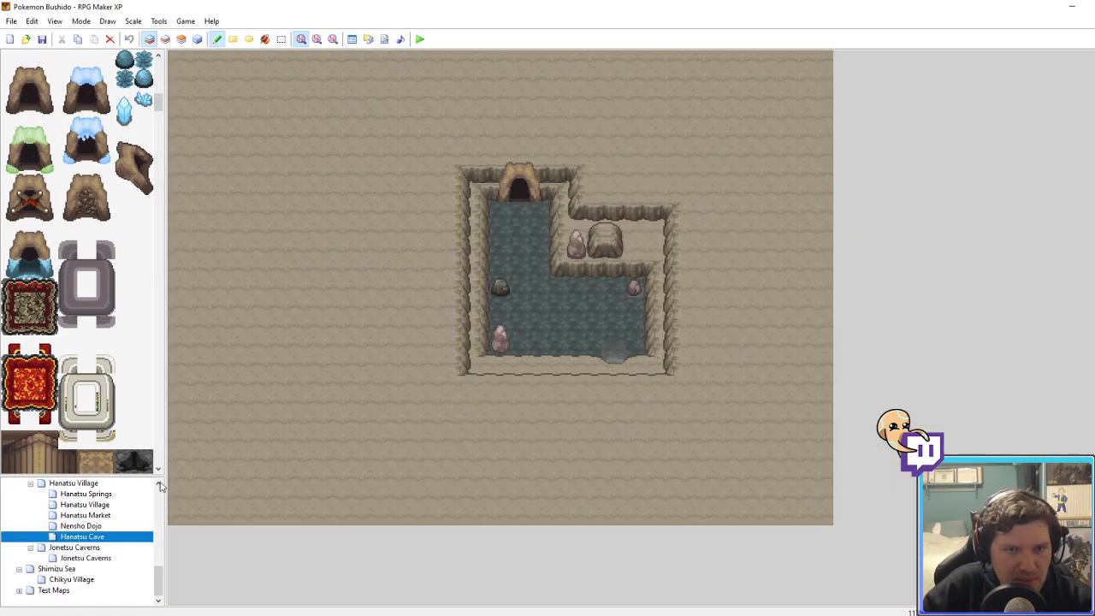
# Step: Restamp the complete plain brown cave entrance over the exit on layer 3 and check it in the events layer
pyautogui.click(181, 41)
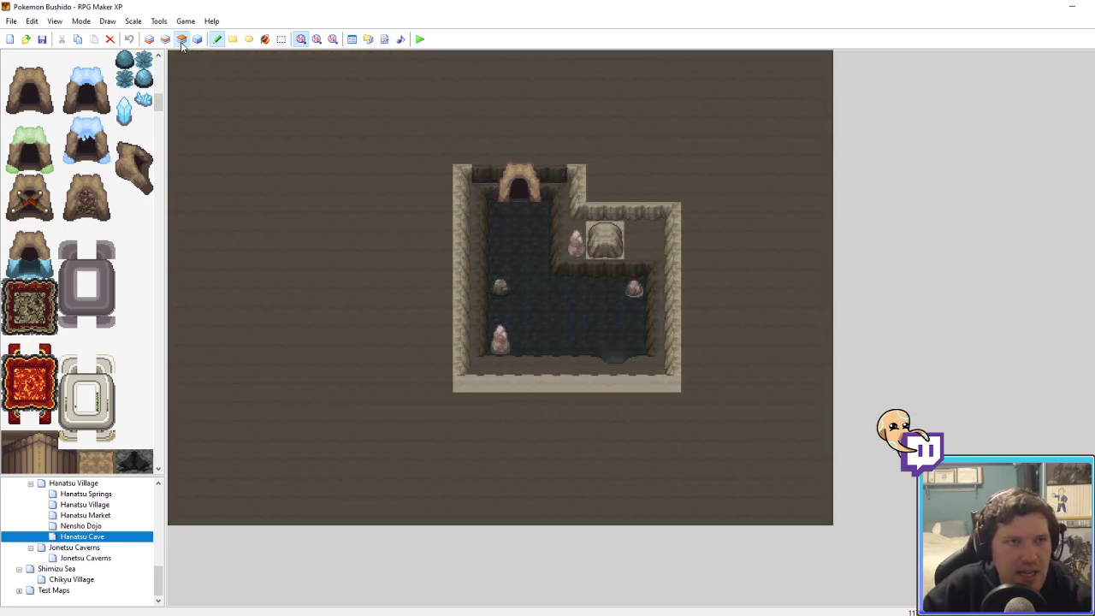
pyautogui.moveTo(53, 114); pyautogui.dragTo(13, 67)
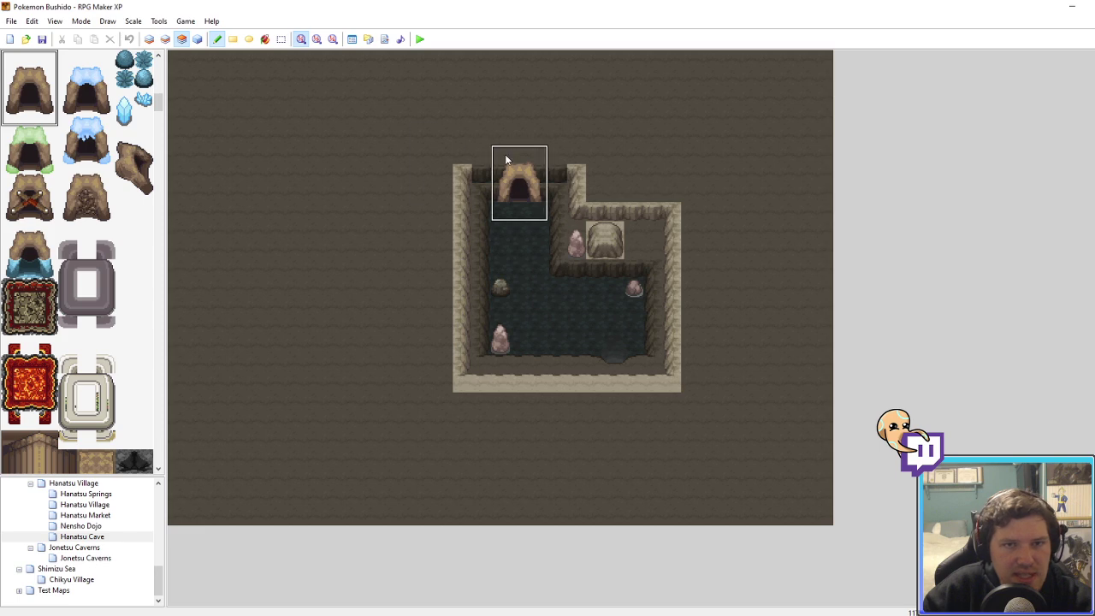
pyautogui.press('F4')
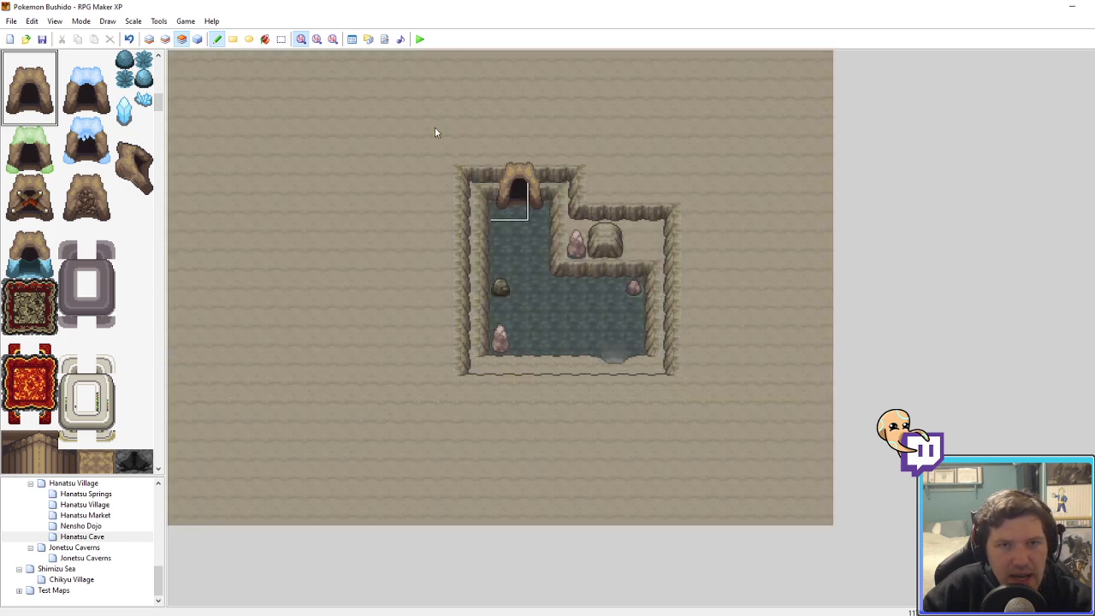
pyautogui.click(197, 39)
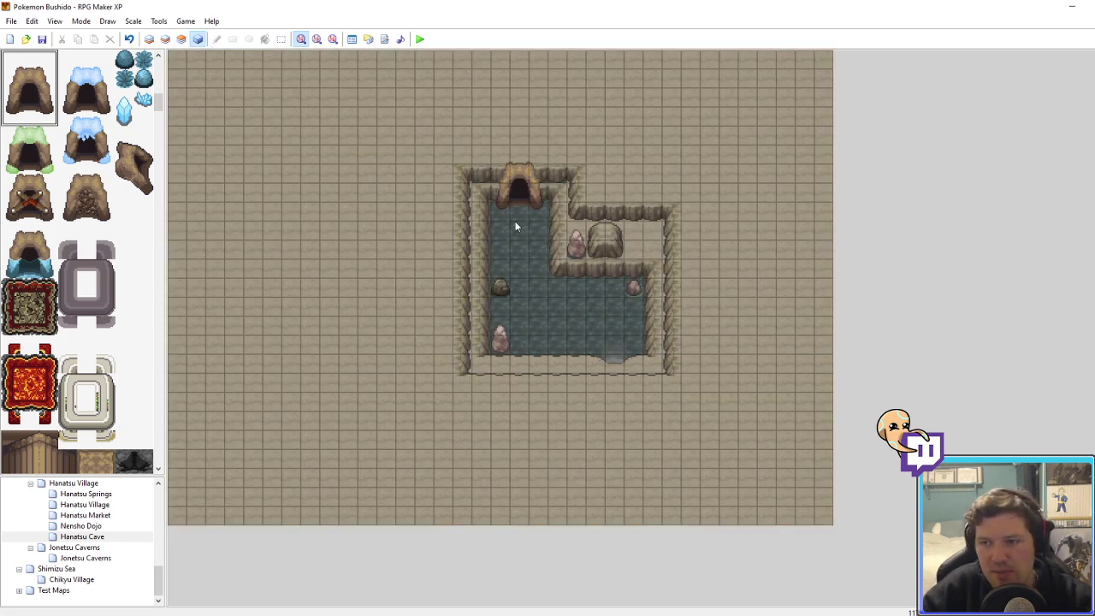
pyautogui.doubleClick(515, 224)
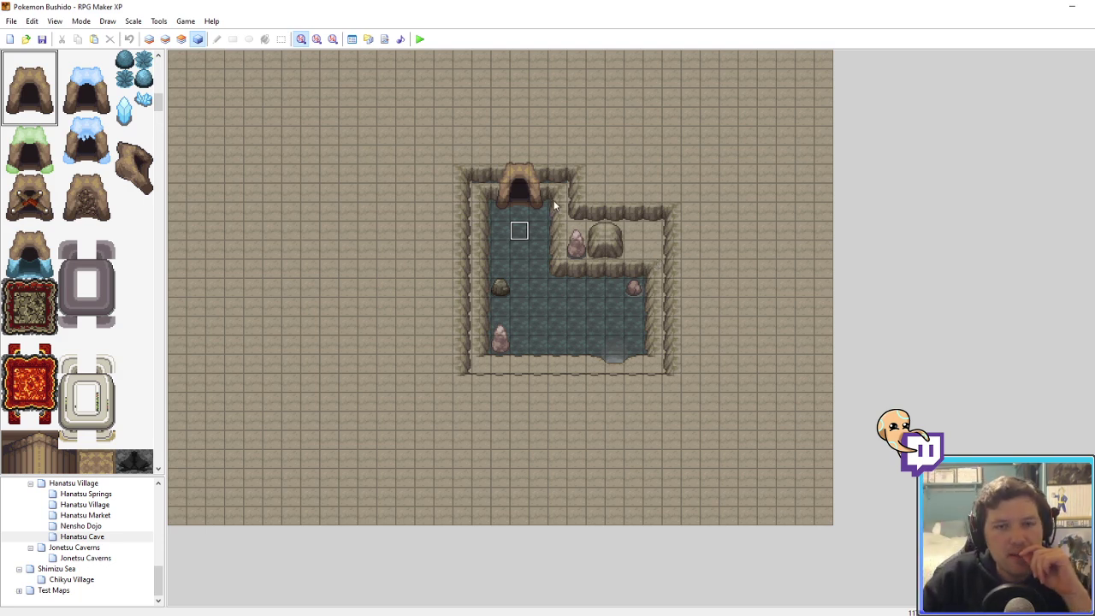
# Step: On layer 3, copy the top three wall tiles of the outer northwest corner one tile up and one tile left
pyautogui.click(183, 40)
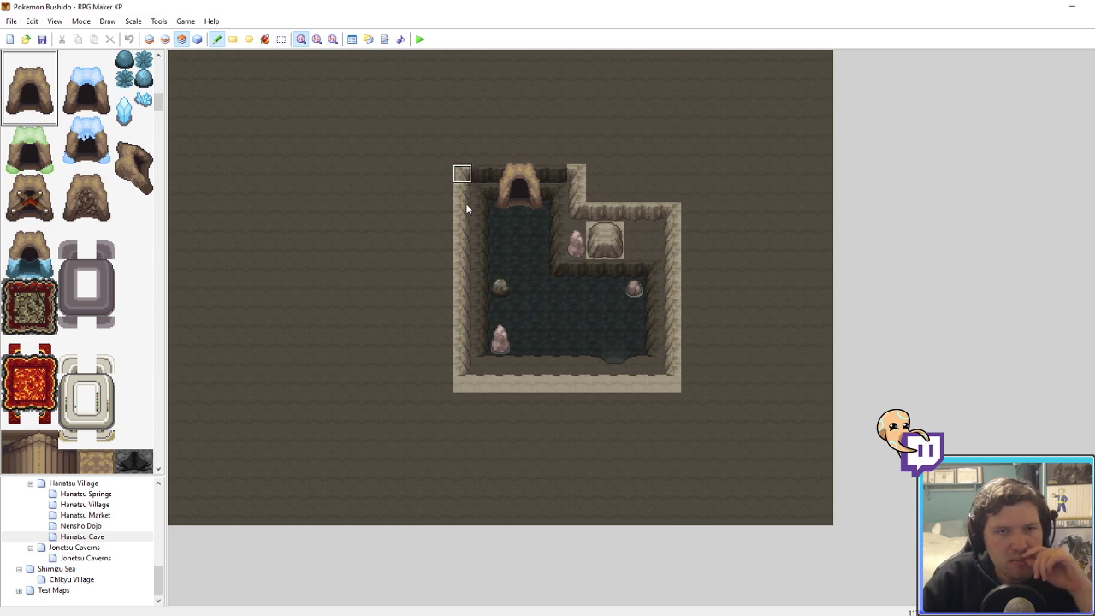
pyautogui.moveTo(462, 175); pyautogui.dragTo(467, 210, button='right')
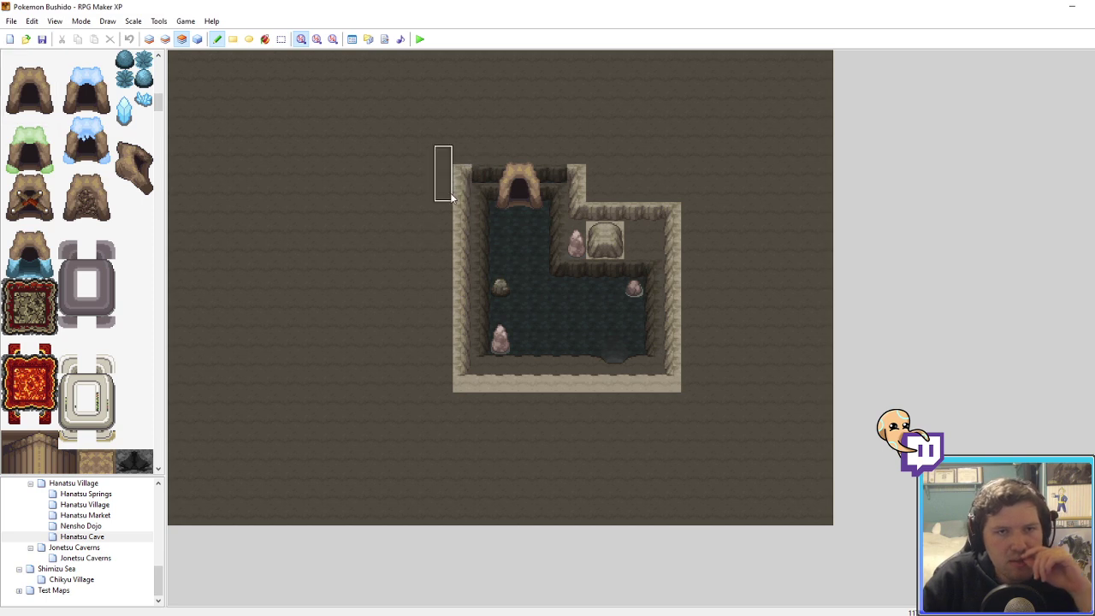
pyautogui.click(450, 196)
# Step: On layer 2, stamp a second row of dark wall tiles one tile above the existing north wall, starting beside the new northwest corner
pyautogui.scroll(3, 101, 190)
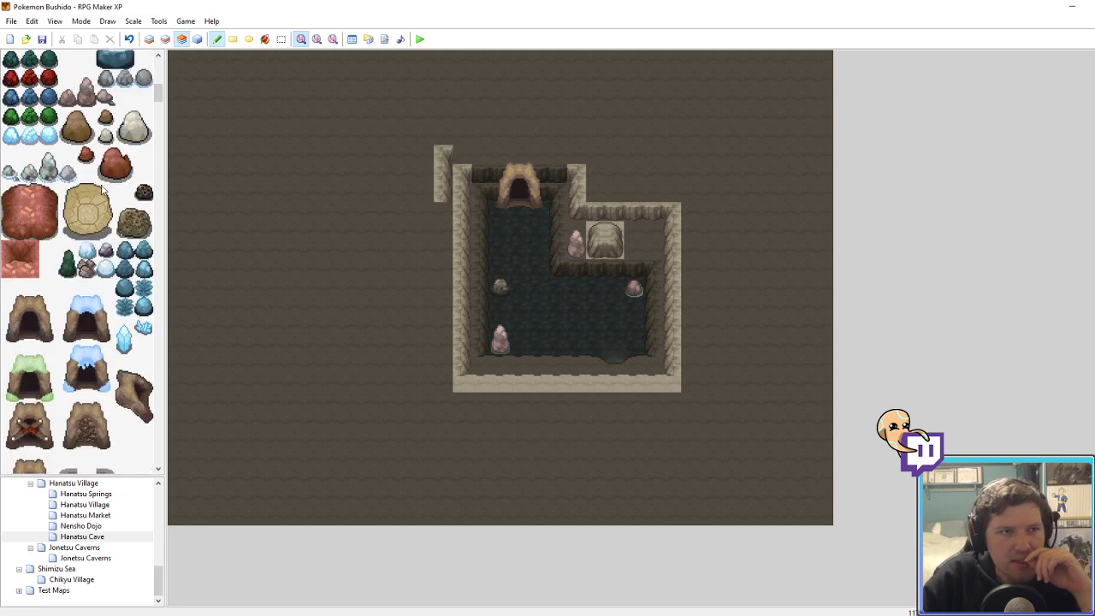
pyautogui.scroll(3, 159, 97)
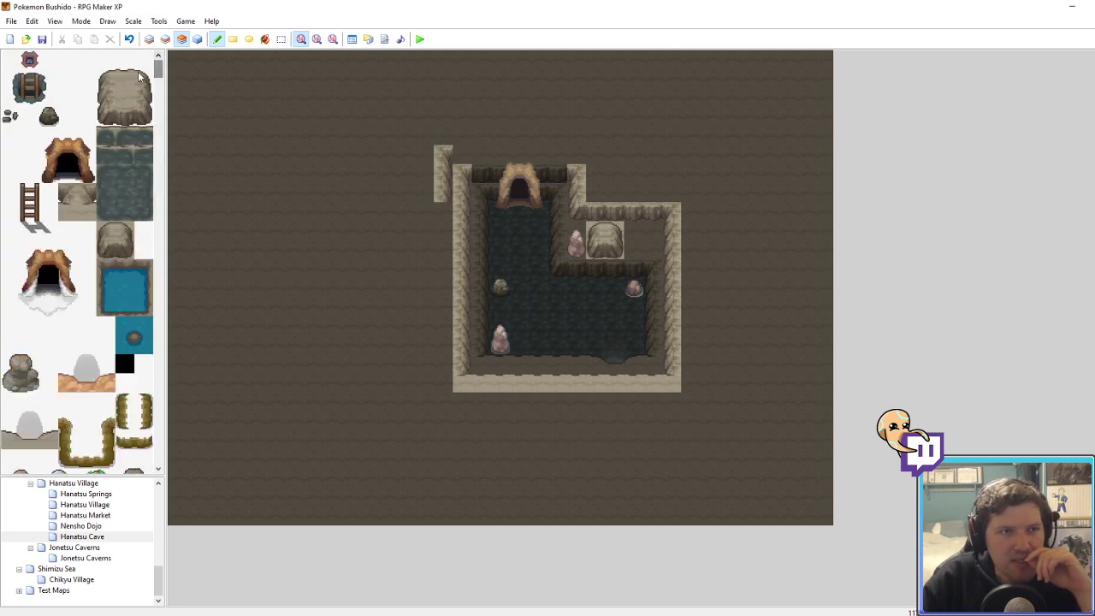
pyautogui.click(462, 154)
pyautogui.press('F6')
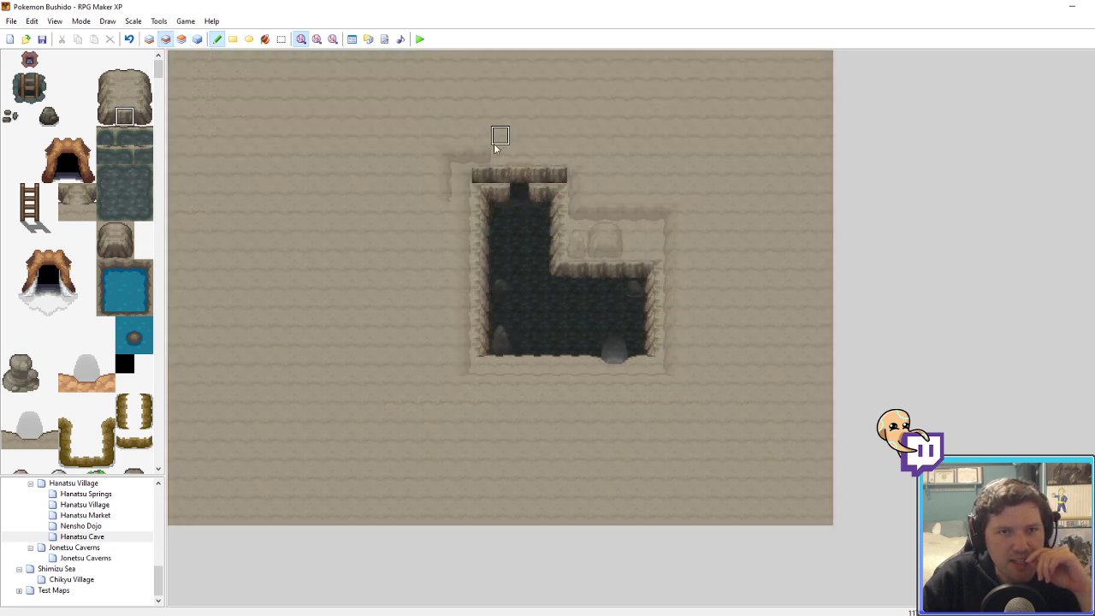
pyautogui.moveTo(501, 157)
pyautogui.mouseDown()
pyautogui.moveTo(565, 161)
pyautogui.moveTo(462, 155)
pyautogui.mouseUp()
pyautogui.click(183, 39)
pyautogui.rightClick(445, 101)
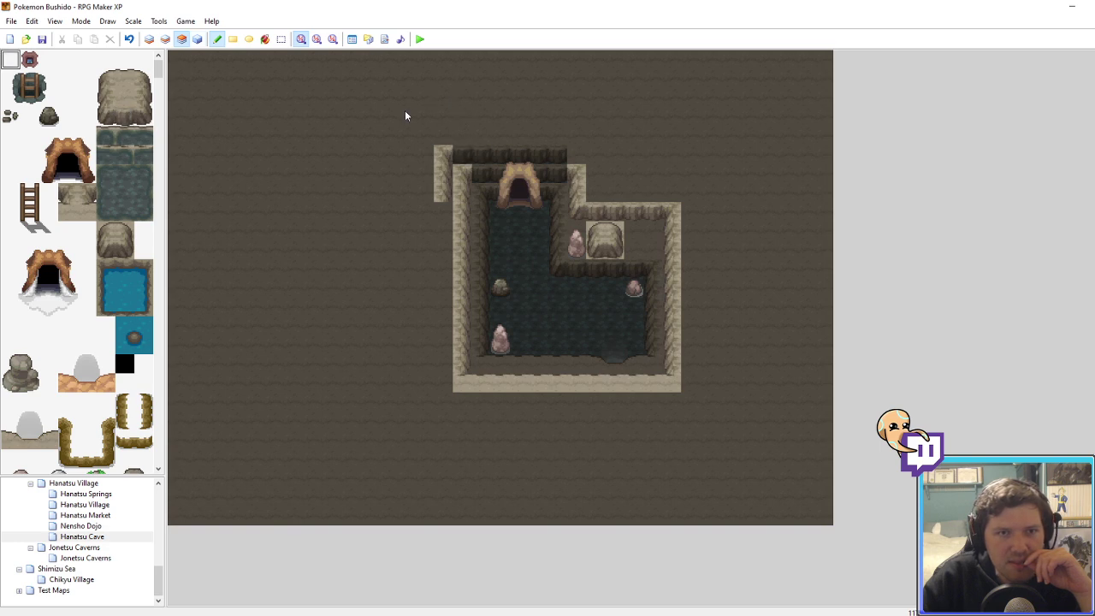
# Step: Copy the two-tile corner beside the exit one tile up and right on layer 3, and extend the layer 2 north wall to it
pyautogui.moveTo(583, 176); pyautogui.dragTo(583, 193, button='right')
pyautogui.click(600, 175)
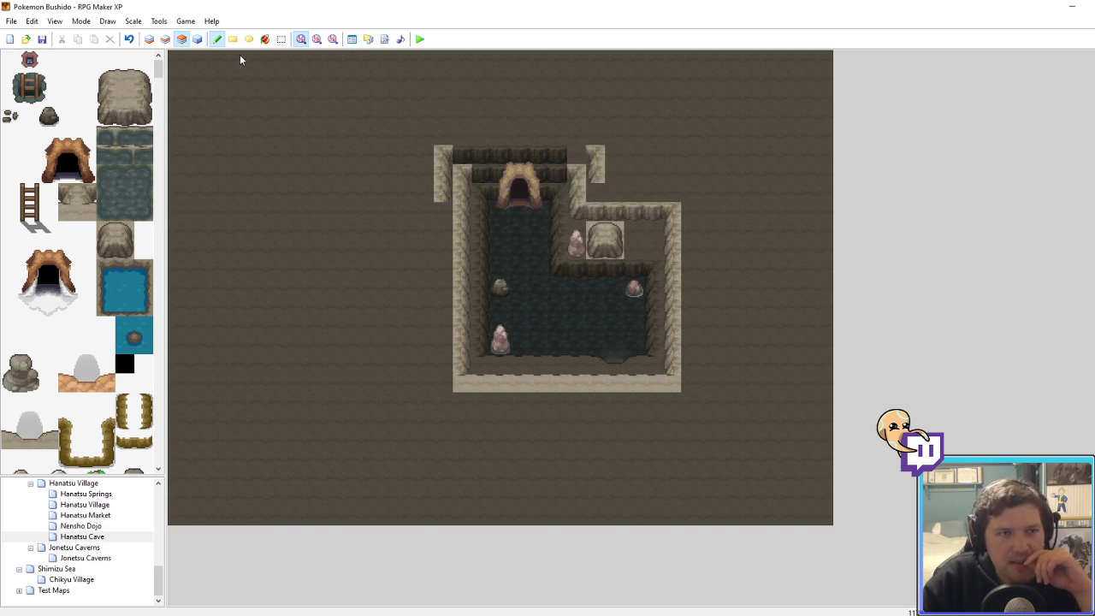
pyautogui.click(166, 39)
pyautogui.rightClick(520, 155)
pyautogui.click(576, 155)
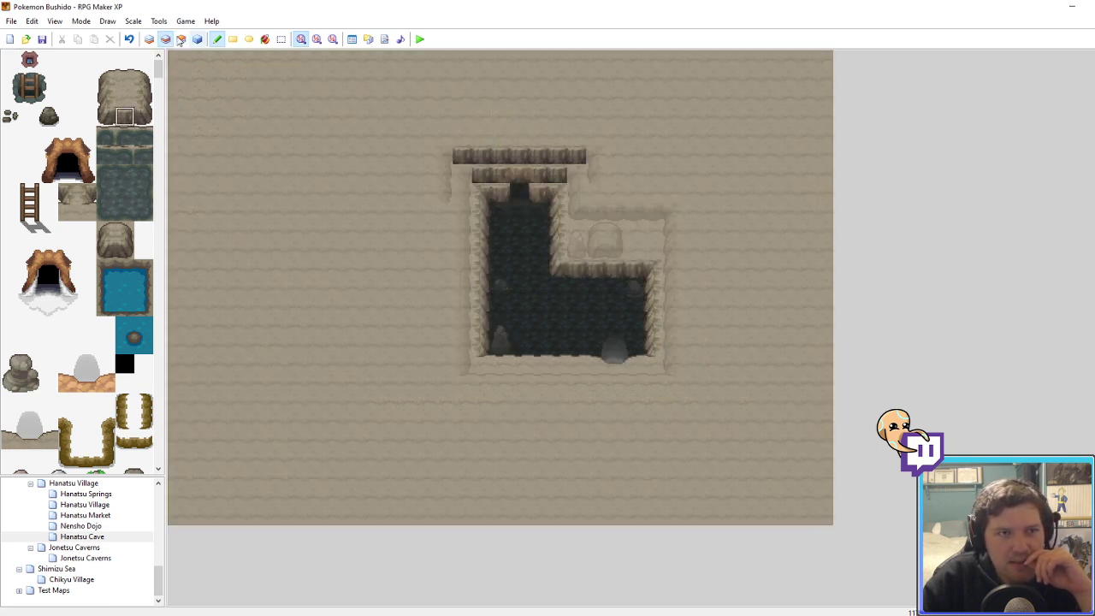
# Step: On layer 3, extend the new outer west wall downward and lay an outer south wall one tile below the existing one
pyautogui.click(181, 40)
pyautogui.rightClick(443, 193)
pyautogui.moveTo(444, 197); pyautogui.dragTo(443, 383)
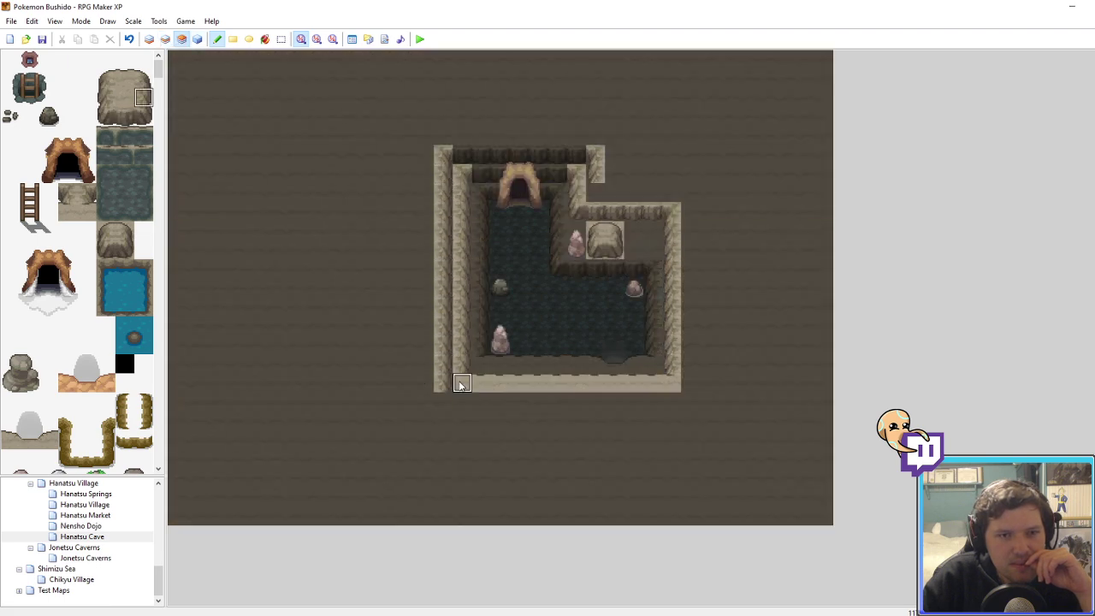
pyautogui.moveTo(466, 383); pyautogui.dragTo(463, 372, button='right')
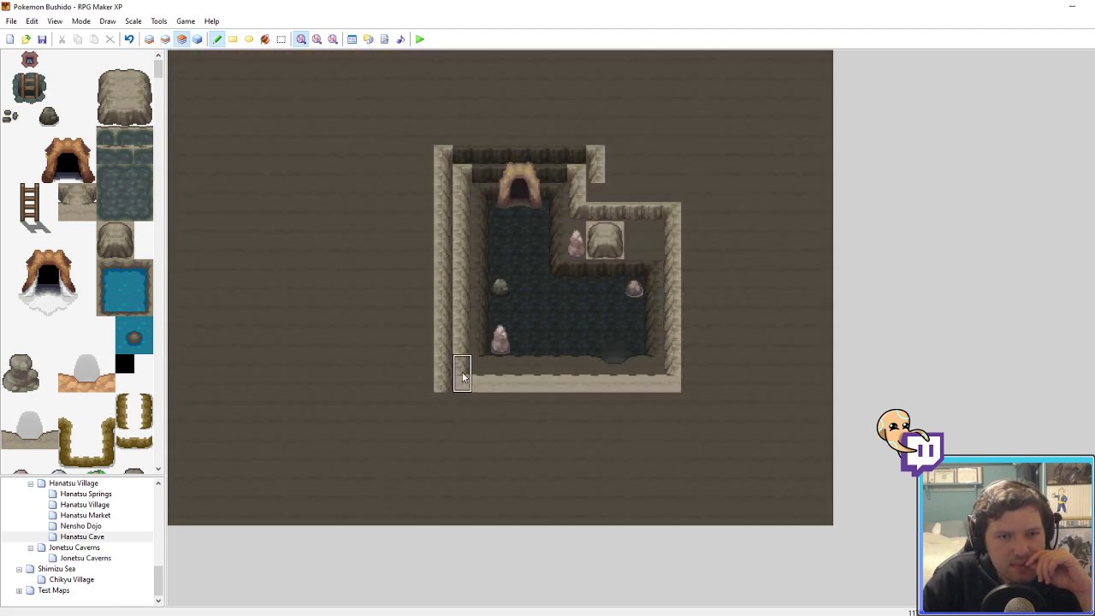
pyautogui.moveTo(449, 385)
pyautogui.mouseDown()
pyautogui.moveTo(611, 402)
pyautogui.moveTo(676, 385)
pyautogui.mouseUp()
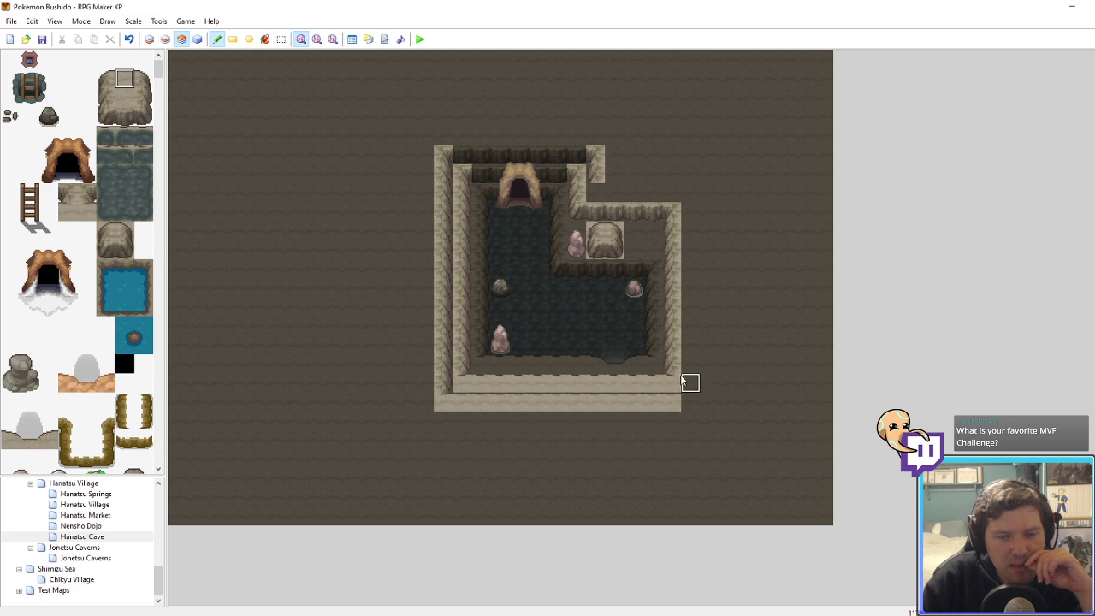
# Step: Build the outer east wall one tile outside the existing one, from the southeast corner up to the northeast
pyautogui.moveTo(671, 351); pyautogui.dragTo(672, 327, button='right')
pyautogui.click(690, 353)
pyautogui.rightClick(690, 351)
pyautogui.moveTo(690, 349); pyautogui.dragTo(686, 208)
# Step: Add the outer northeast corner, join its wall westward to the corner beside the exit, and check the ring in the events layer
pyautogui.moveTo(675, 209); pyautogui.dragTo(637, 197, button='right')
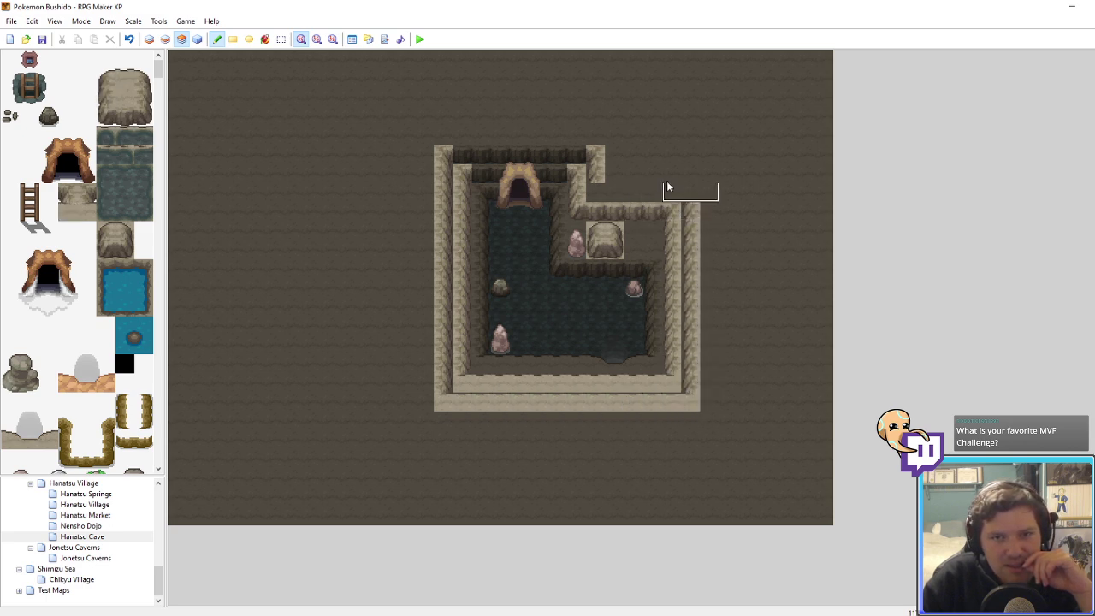
pyautogui.click(662, 175)
pyautogui.rightClick(654, 193)
pyautogui.moveTo(652, 192); pyautogui.dragTo(613, 194)
pyautogui.rightClick(576, 211)
pyautogui.click(596, 193)
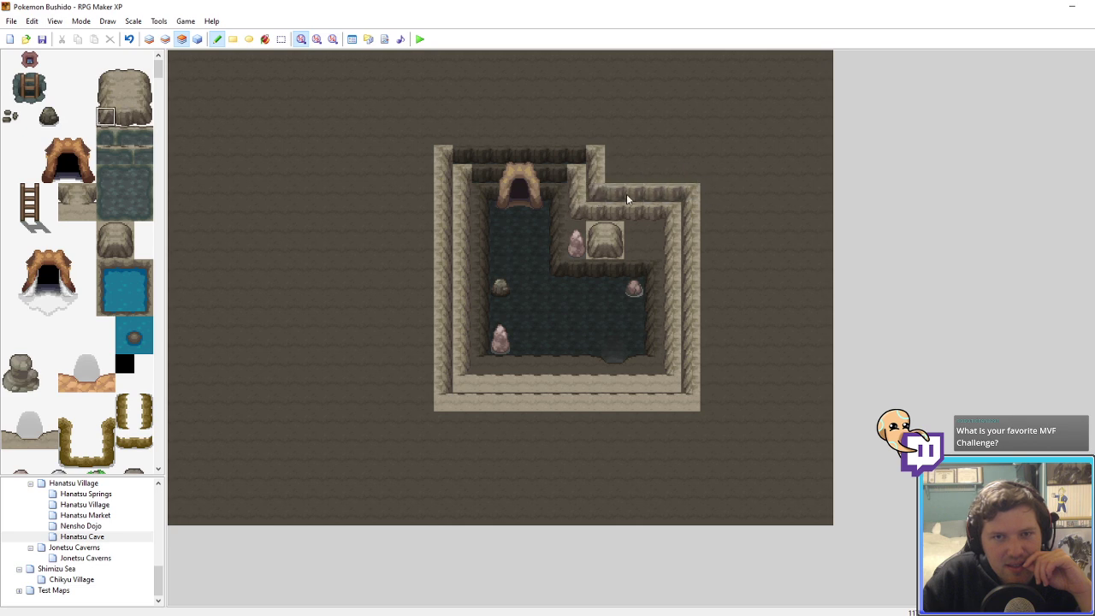
pyautogui.rightClick(672, 155)
pyautogui.click(197, 39)
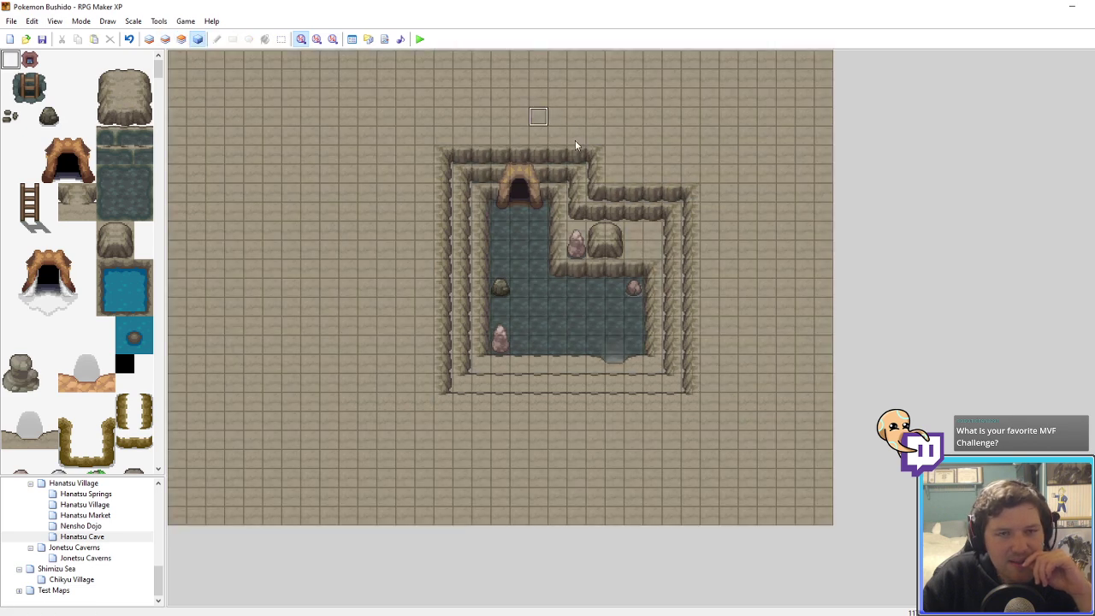
pyautogui.click(646, 219)
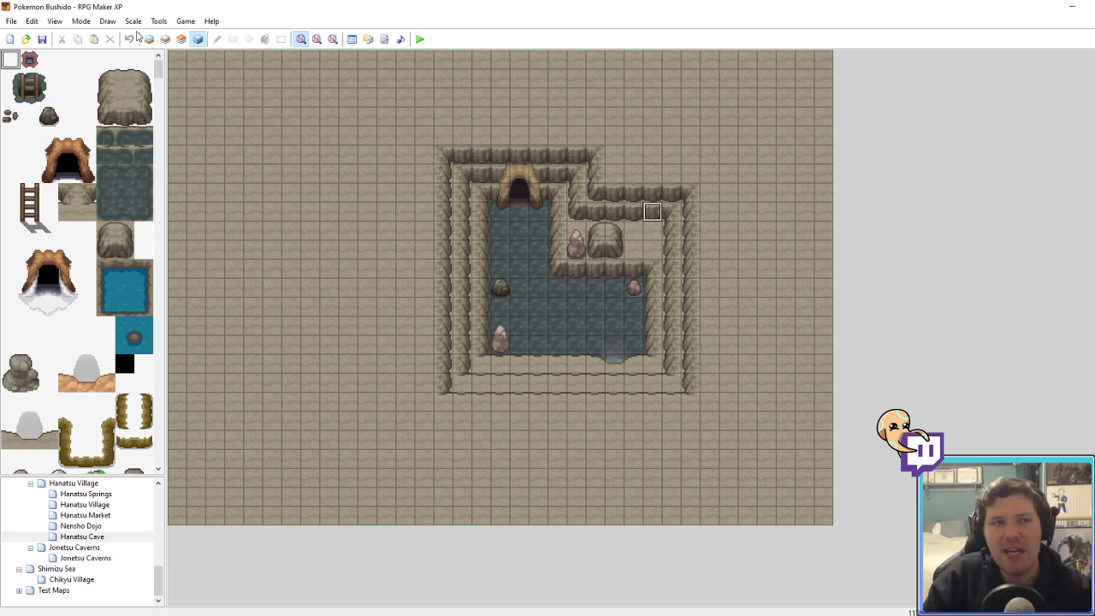
# Step: On layer 3, stamp wall and corner tiles beside the boulder to step the inner ring's northeast corner inward
pyautogui.click(182, 38)
pyautogui.rightClick(671, 250)
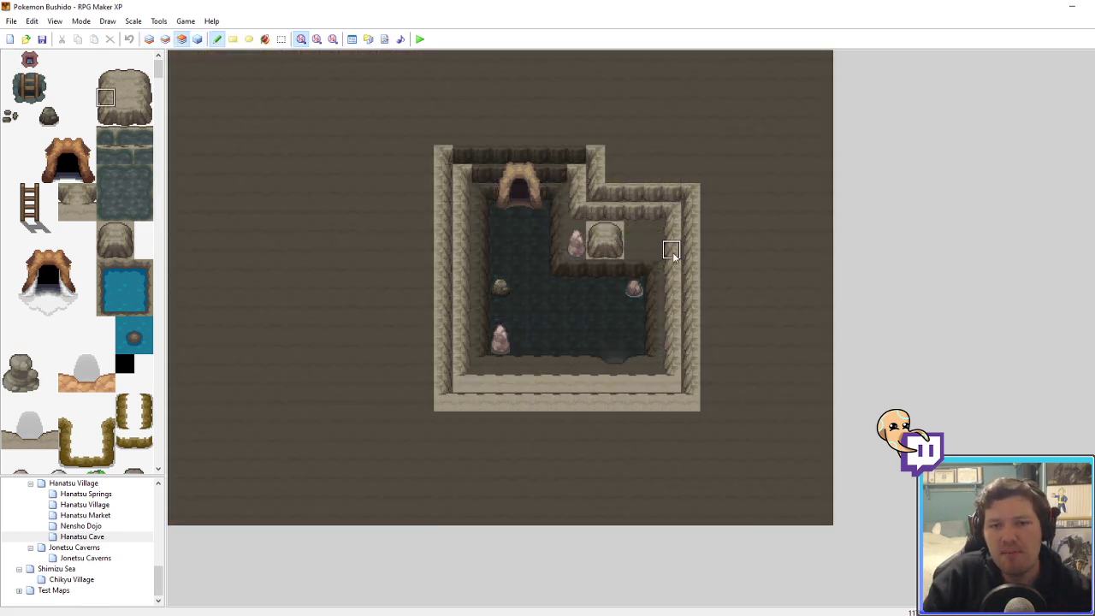
pyautogui.click(672, 248)
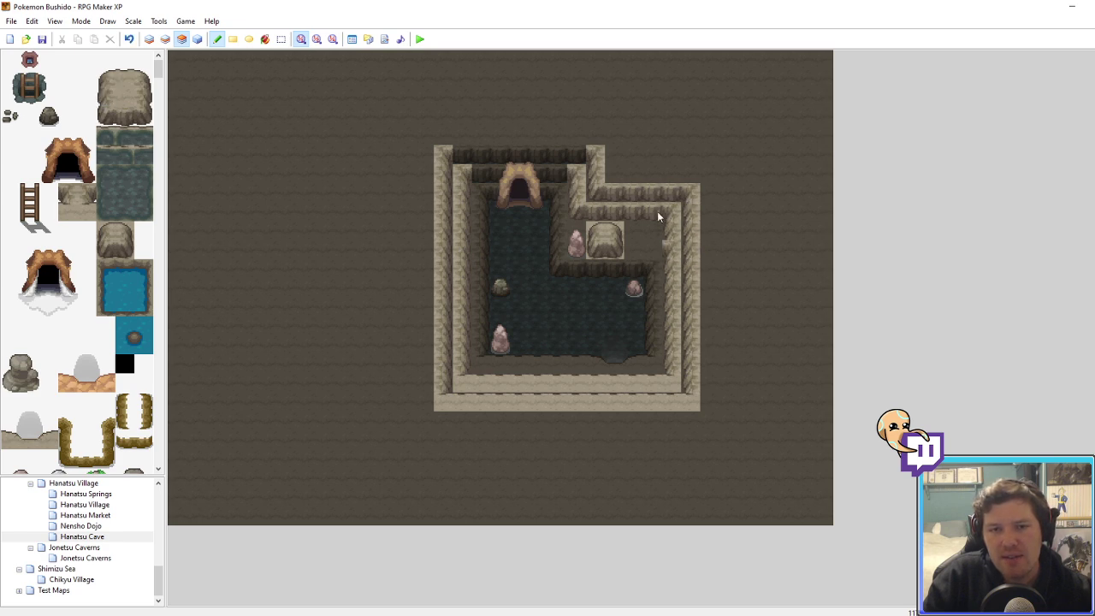
pyautogui.rightClick(652, 214)
pyautogui.moveTo(579, 213); pyautogui.dragTo(580, 195, button='right')
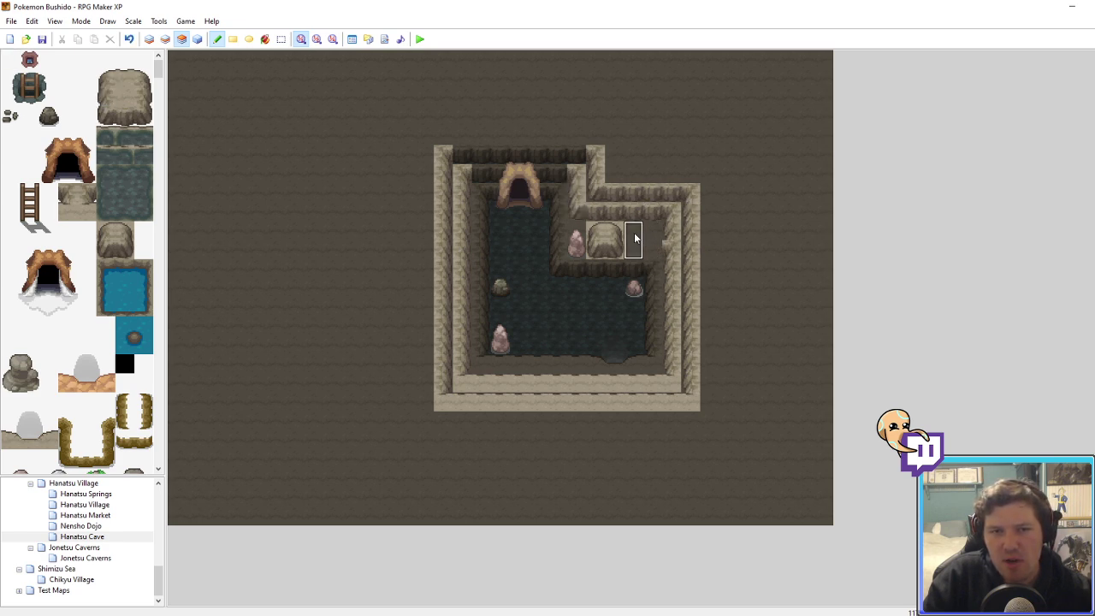
pyautogui.click(634, 233)
pyautogui.rightClick(654, 230)
pyautogui.rightClick(655, 214)
pyautogui.click(655, 246)
# Step: Erase the inner ring's old northeast corner tiles and place the new corner tile above the boulder's east side
pyautogui.rightClick(657, 230)
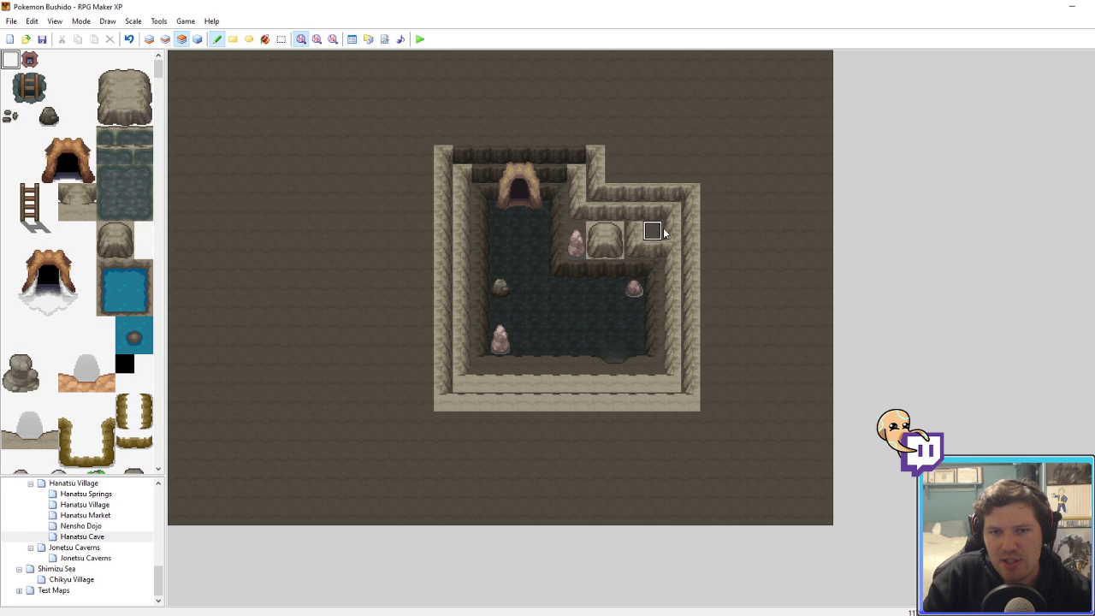
pyautogui.moveTo(669, 231); pyautogui.dragTo(658, 215)
pyautogui.rightClick(580, 177)
pyautogui.click(639, 211)
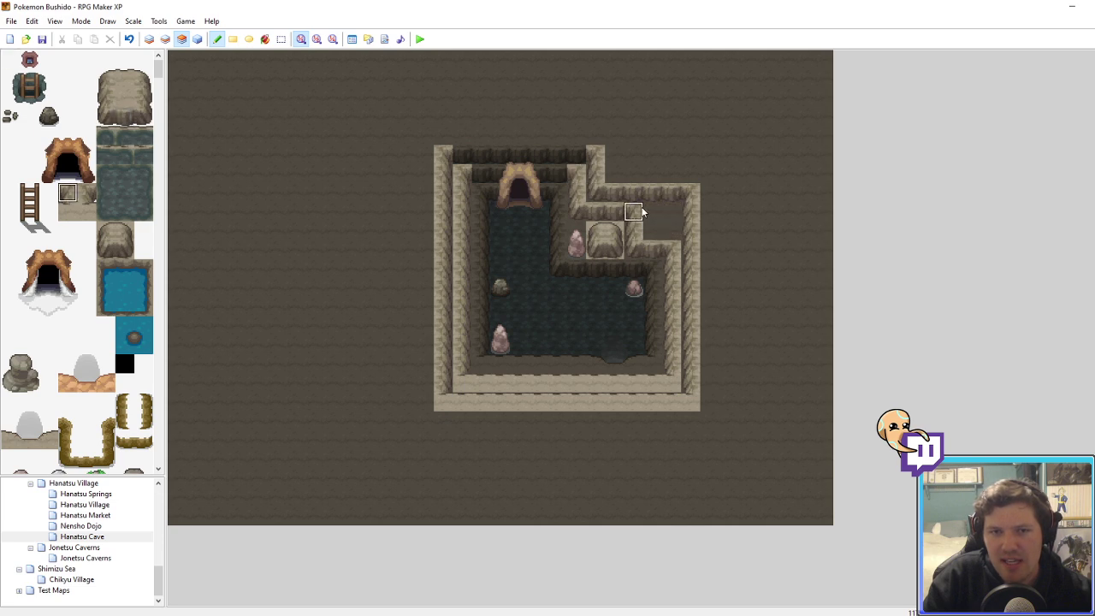
# Step: Step the outer ring's northeast corner inward to match the inner ring, and erase its old corner tiles
pyautogui.moveTo(636, 246); pyautogui.dragTo(635, 209, button='right')
pyautogui.click(651, 196)
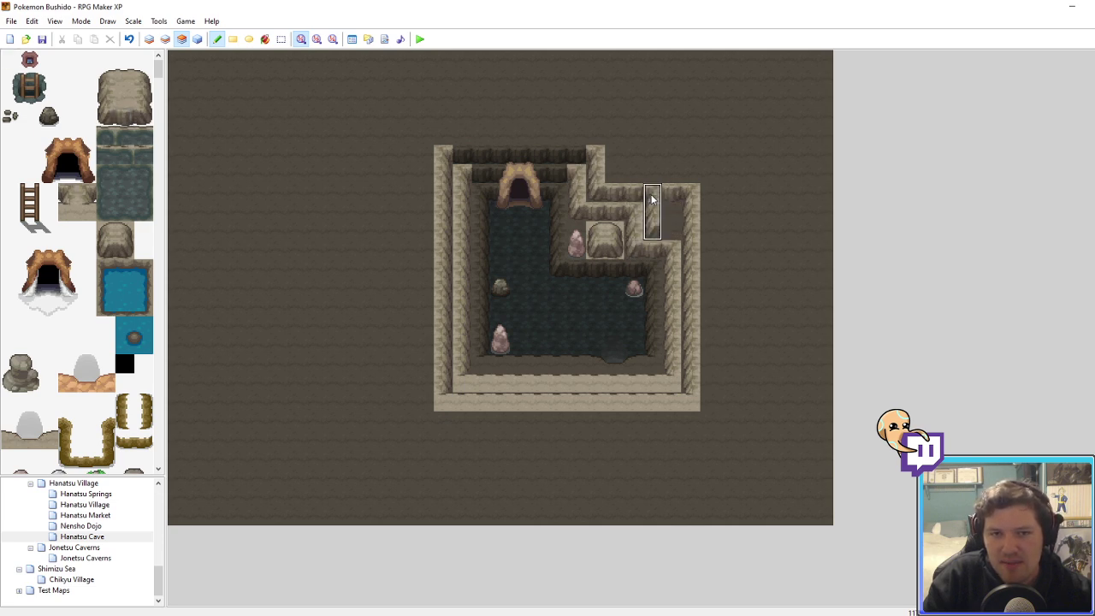
pyautogui.moveTo(669, 250); pyautogui.dragTo(636, 248, button='right')
pyautogui.click(654, 233)
pyautogui.rightClick(710, 210)
pyautogui.click(689, 213)
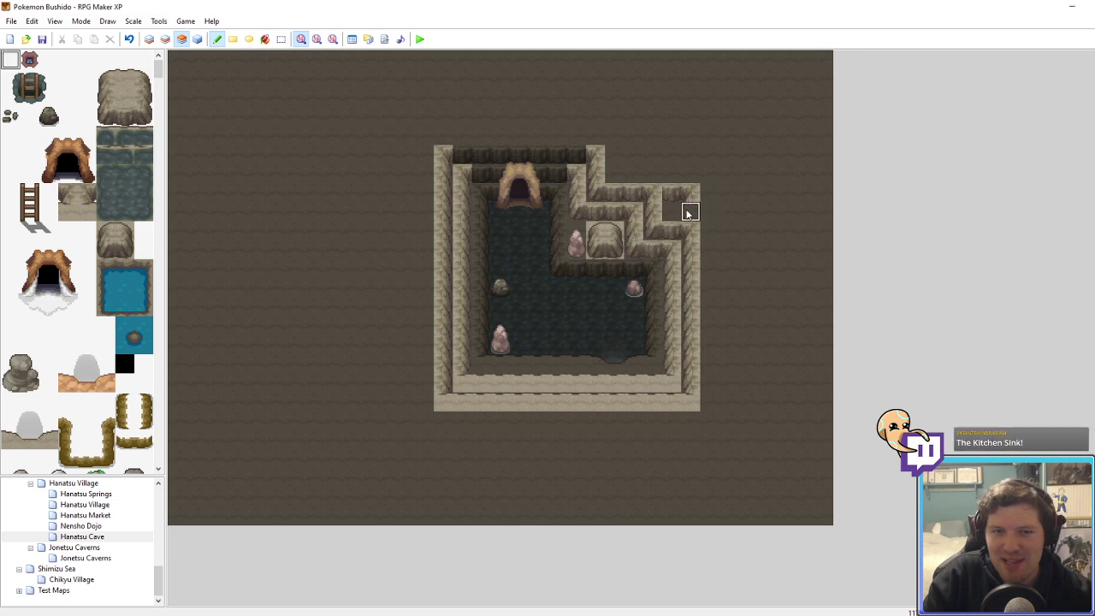
pyautogui.moveTo(691, 212); pyautogui.dragTo(672, 196)
# Step: Copy the boulder into the freed northeast notch and wrap a further wall ring's east side and corner around it
pyautogui.moveTo(615, 231); pyautogui.dragTo(602, 247, button='right')
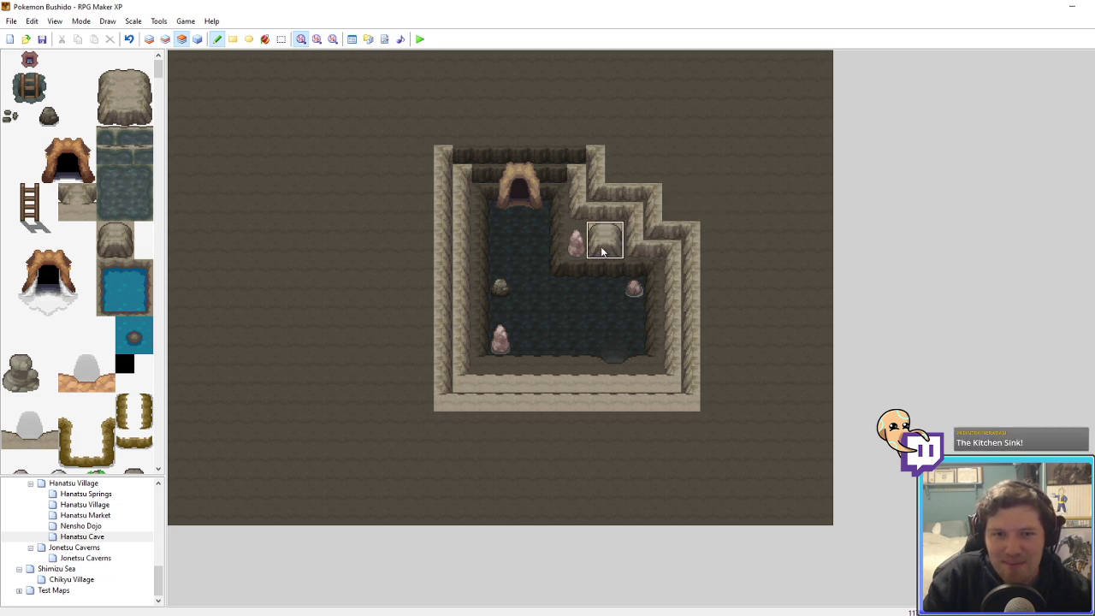
pyautogui.click(675, 210)
pyautogui.rightClick(691, 233)
pyautogui.moveTo(708, 236); pyautogui.dragTo(710, 174)
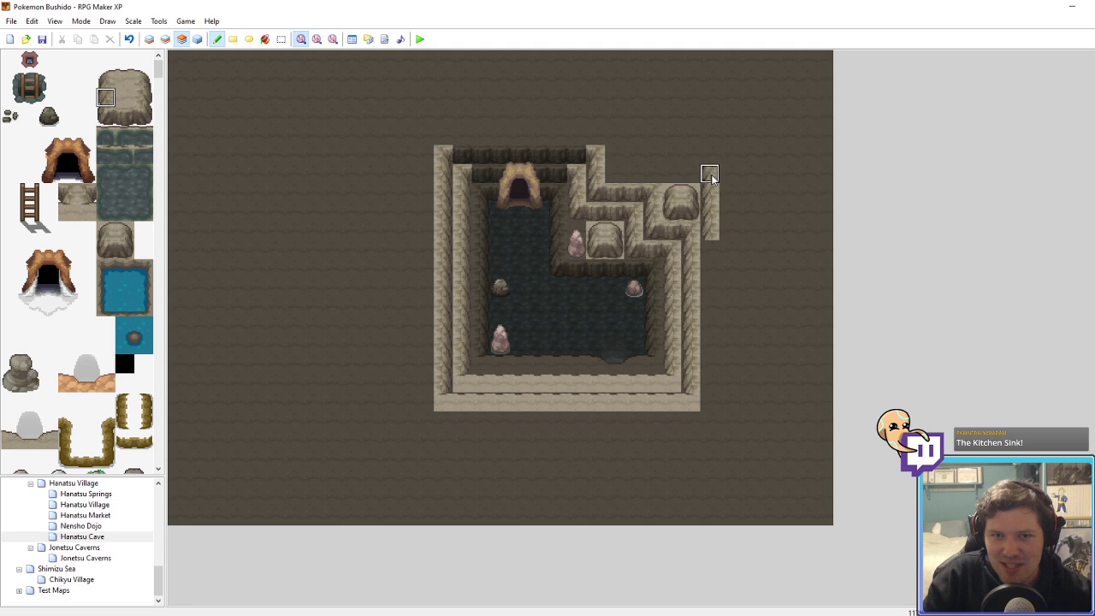
pyautogui.moveTo(685, 234); pyautogui.dragTo(669, 233, button='right')
pyautogui.click(687, 176)
# Step: Run the further ring's wall westward above the copied boulder to just short of the corner beside the exit
pyautogui.rightClick(708, 210)
pyautogui.rightClick(634, 191)
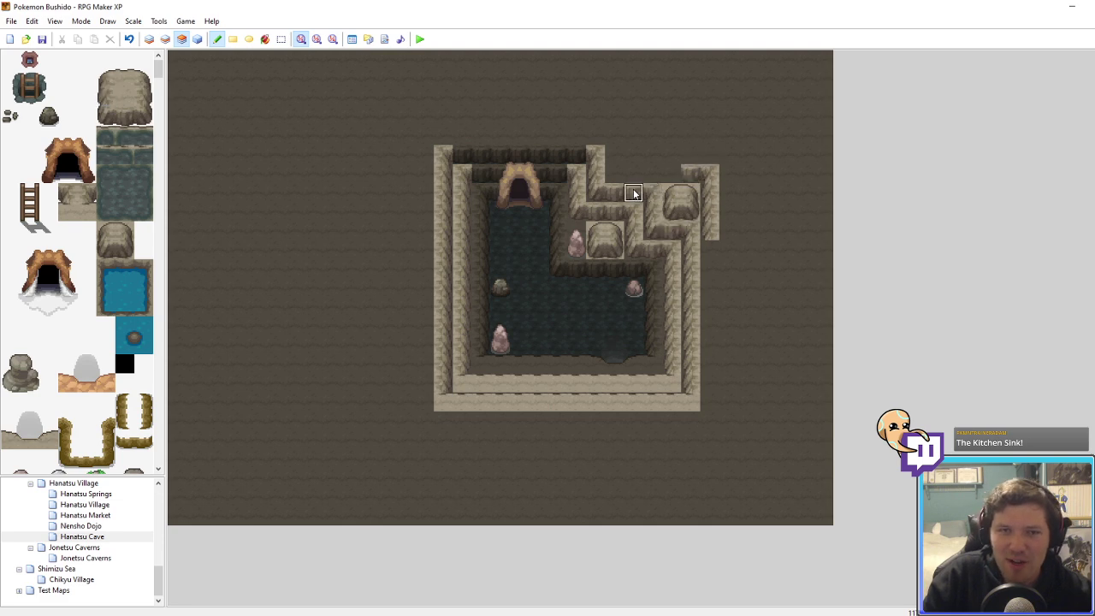
pyautogui.click(686, 169)
pyautogui.click(675, 168)
pyautogui.moveTo(675, 170); pyautogui.dragTo(616, 174)
# Step: Add the further ring's corner northeast of the exit, then lay its north wall west to a new northwest corner
pyautogui.moveTo(597, 189); pyautogui.dragTo(599, 157, button='right')
pyautogui.click(618, 139)
pyautogui.rightClick(649, 170)
pyautogui.moveTo(600, 142); pyautogui.dragTo(442, 141)
pyautogui.click(426, 142)
# Step: Extend the further ring's west wall down past the current south wall and erase the stray tiles beside it
pyautogui.rightClick(426, 172)
pyautogui.moveTo(426, 186); pyautogui.dragTo(417, 425)
pyautogui.rightClick(384, 344)
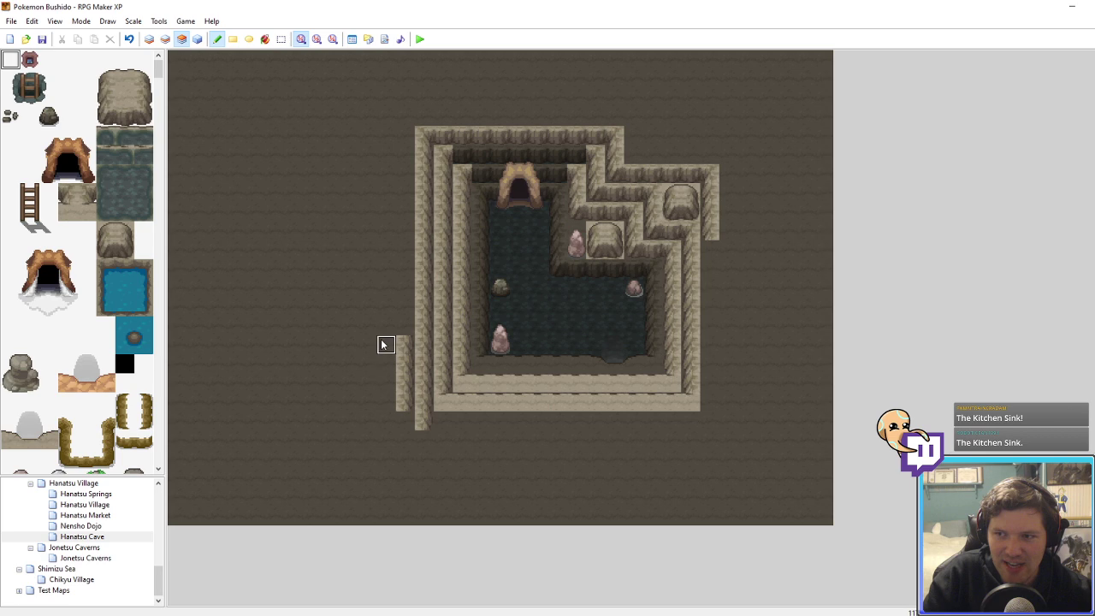
pyautogui.moveTo(330, 326); pyautogui.dragTo(349, 360, button='right')
pyautogui.moveTo(401, 378); pyautogui.dragTo(404, 408)
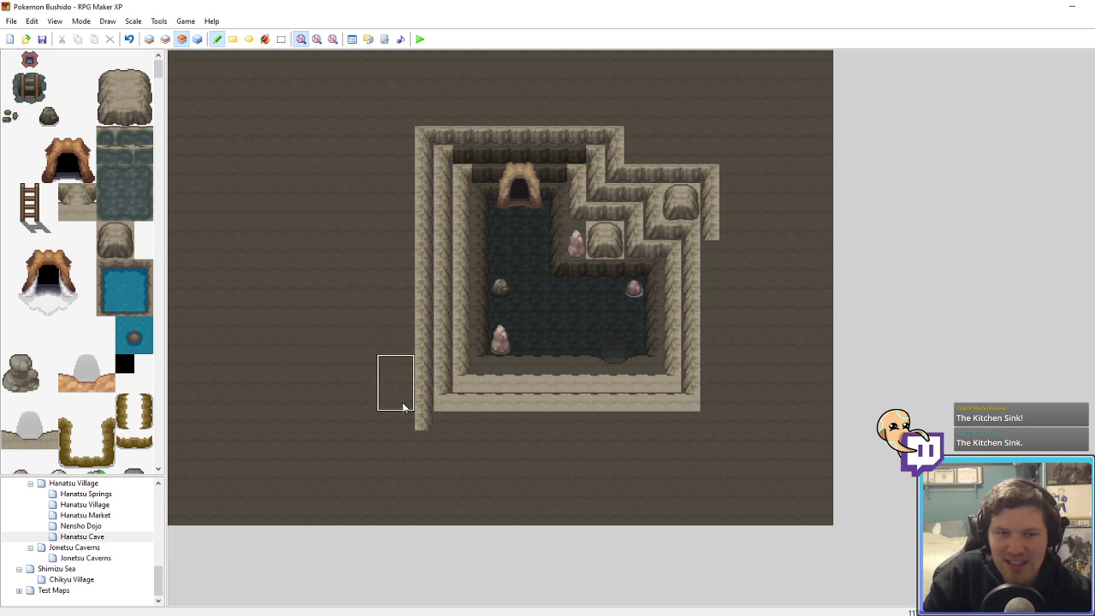
# Step: Lay the further ring's south wall one tile below the existing one and add its southeast corner
pyautogui.click(469, 417)
pyautogui.rightClick(472, 419)
pyautogui.moveTo(488, 421); pyautogui.dragTo(679, 426)
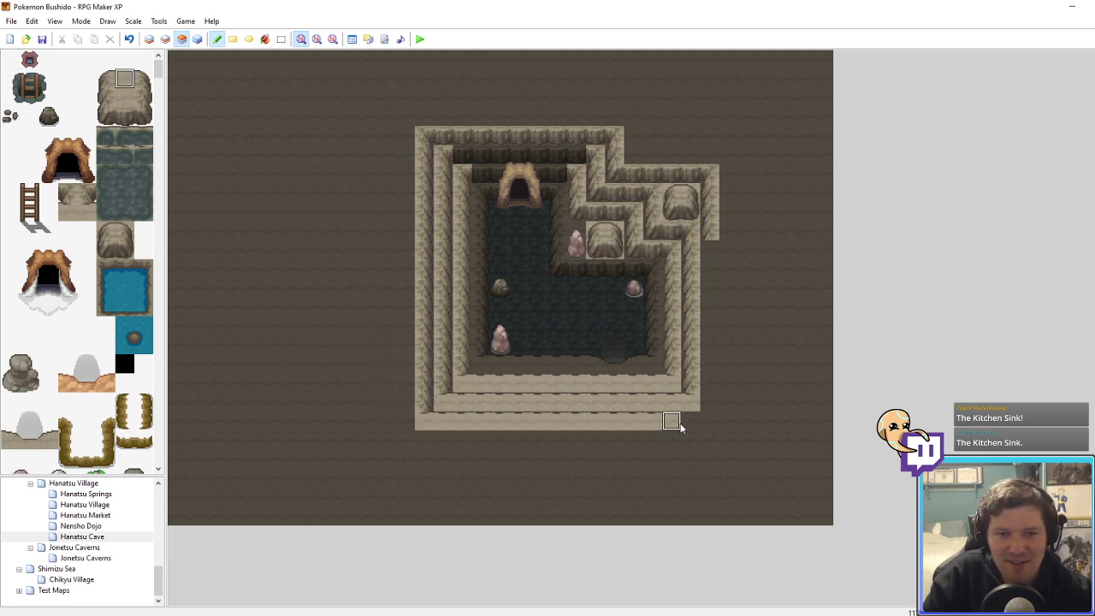
pyautogui.moveTo(691, 403); pyautogui.dragTo(694, 366, button='right')
pyautogui.click(707, 390)
pyautogui.rightClick(668, 421)
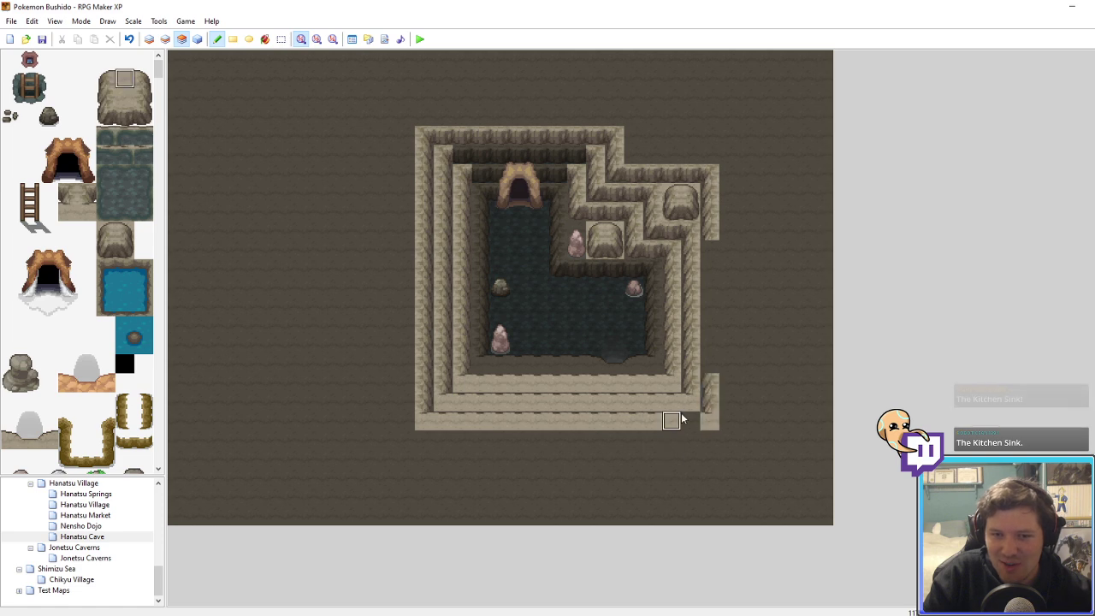
pyautogui.click(690, 420)
# Step: Fill in the further ring's east wall up to the copied boulder's corner and check the map in the events layer
pyautogui.rightClick(710, 383)
pyautogui.moveTo(710, 383); pyautogui.dragTo(710, 249)
pyautogui.rightClick(767, 268)
pyautogui.click(196, 40)
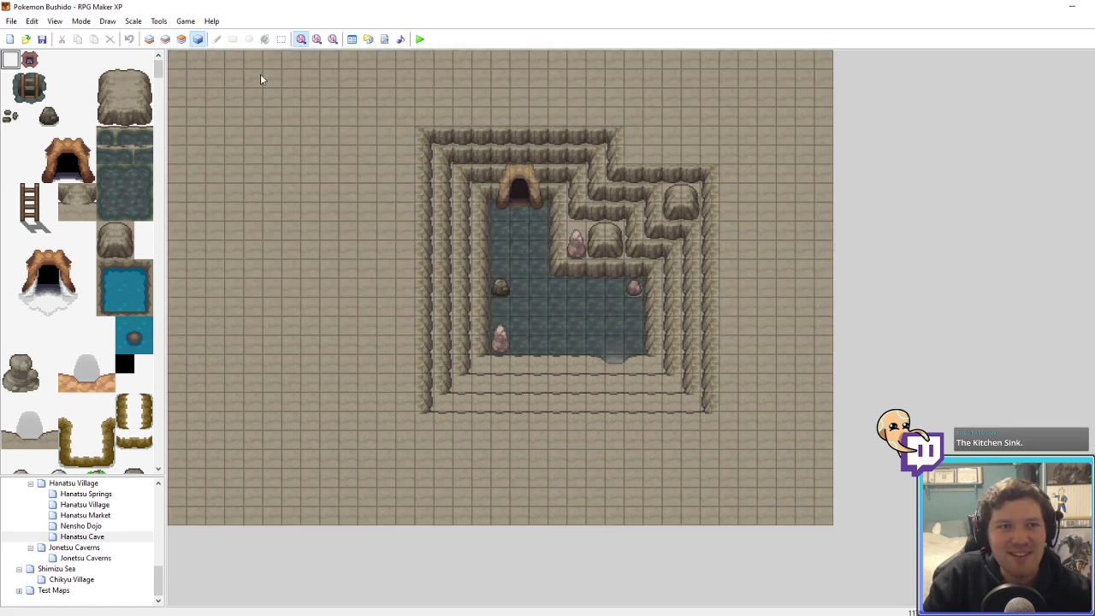
pyautogui.click(544, 255)
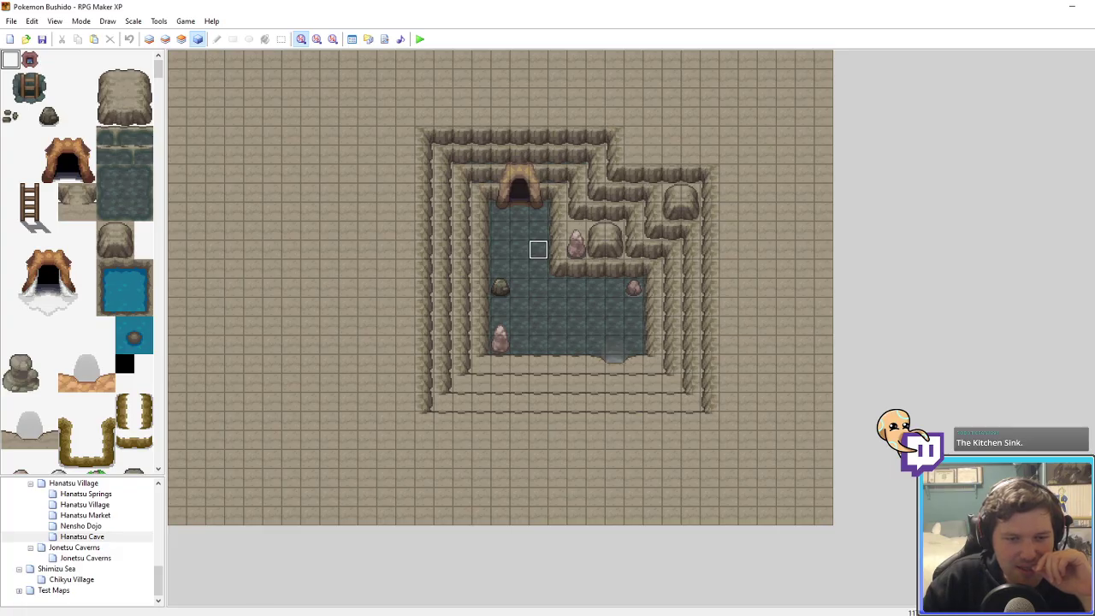
# Step: Switch to Photoshop and copy a one-tile patch of the large boulder's lower rock face in BushidoCaves.png
pyautogui.hotkey('alt', 'Tab')
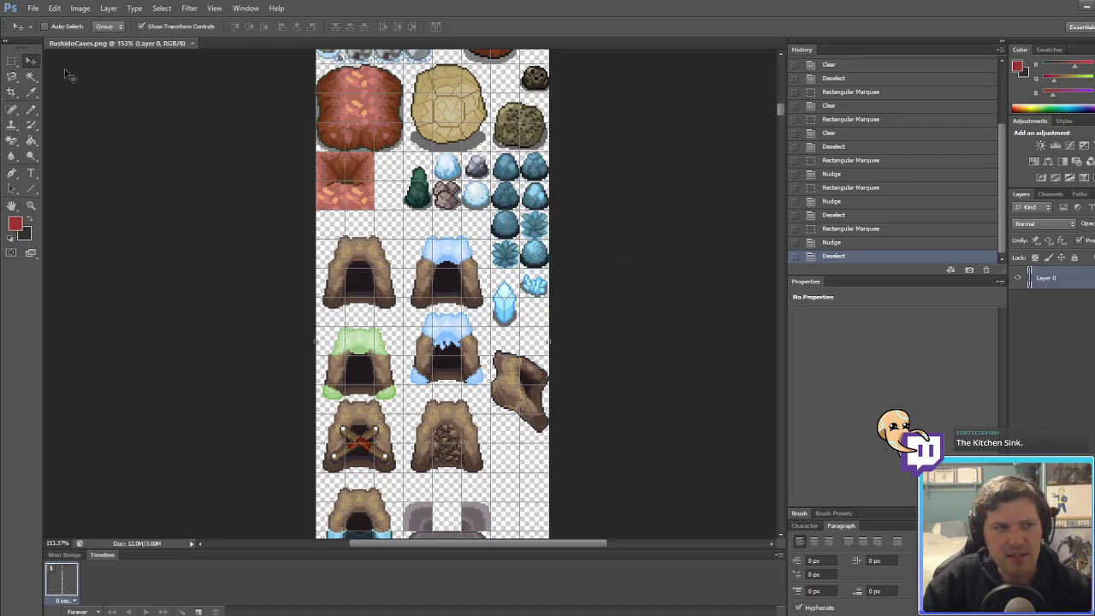
pyautogui.click(12, 63)
pyautogui.keyDown('alt'); pyautogui.scroll(4, 351, 266); pyautogui.keyUp('alt')
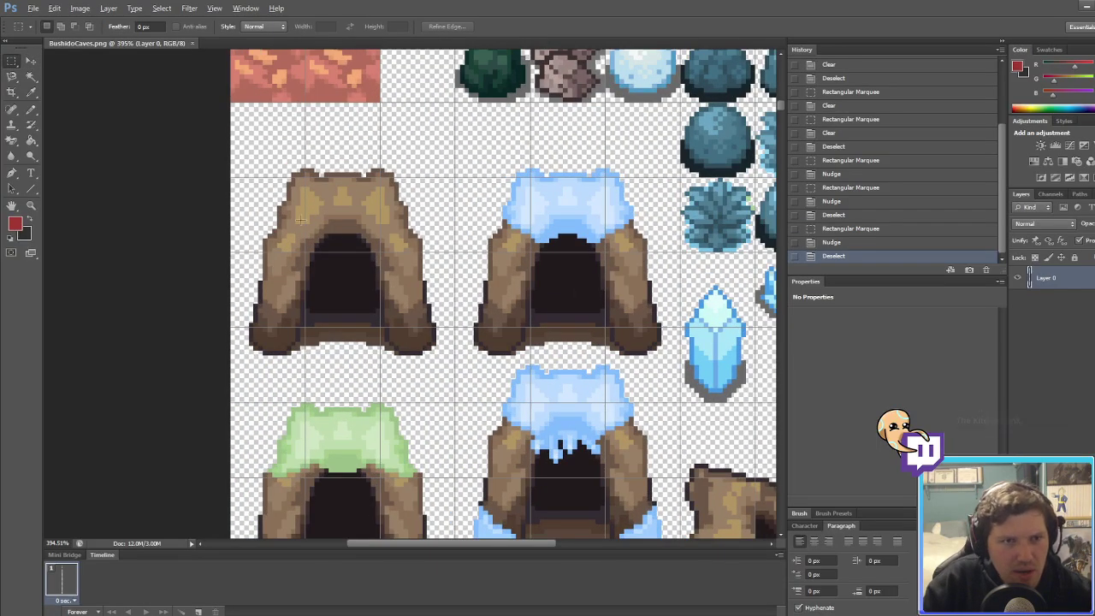
pyautogui.keyDown('alt'); pyautogui.scroll(-6, 301, 219); pyautogui.keyUp('alt')
pyautogui.scroll(3, 375, 296)
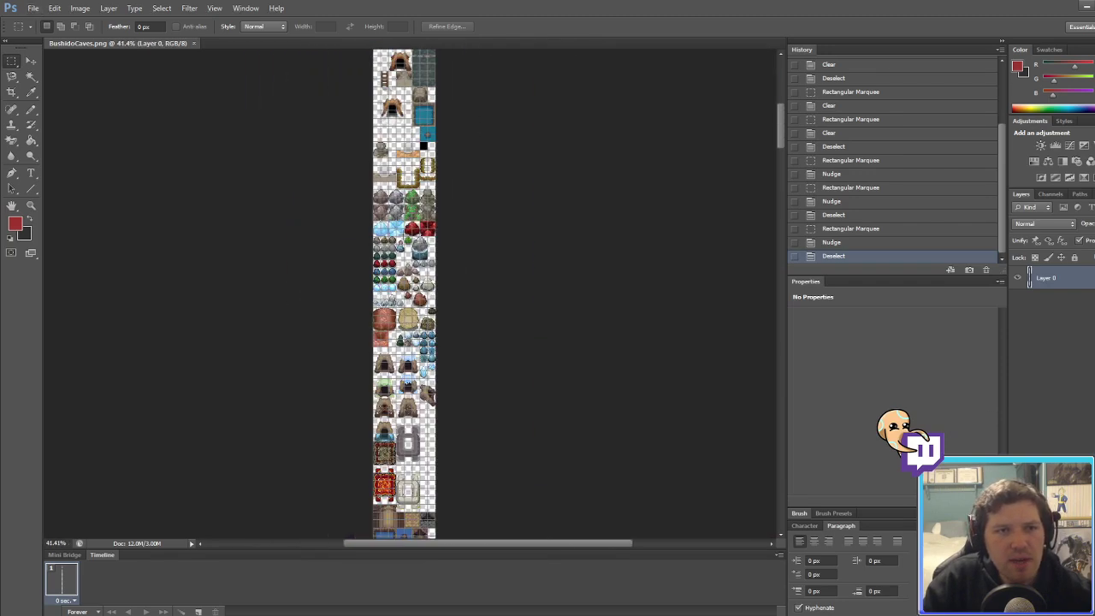
pyautogui.scroll(3, 404, 214)
pyautogui.keyDown('alt'); pyautogui.scroll(8, 435, 197); pyautogui.keyUp('alt')
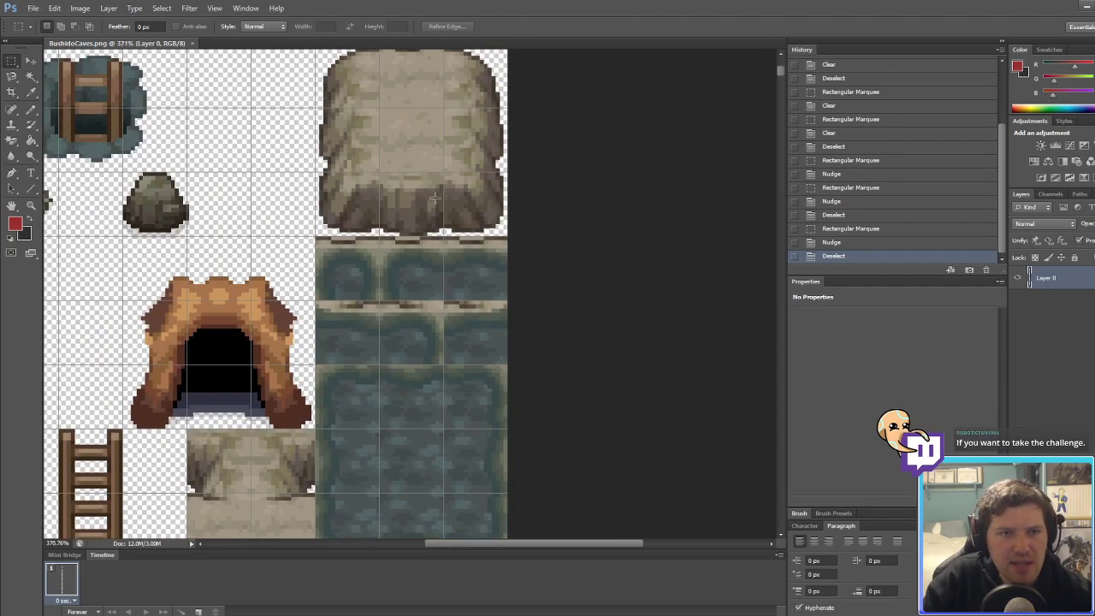
pyautogui.keyDown('alt'); pyautogui.scroll(2, 435, 197); pyautogui.keyUp('alt')
pyautogui.moveTo(349, 158); pyautogui.dragTo(450, 255)
# Step: Paste the rock patch as a new layer and place it in the empty space between the plain brown and snow-topped cave entrances
pyautogui.keyDown('alt'); pyautogui.scroll(-8, 450, 257); pyautogui.keyUp('alt')
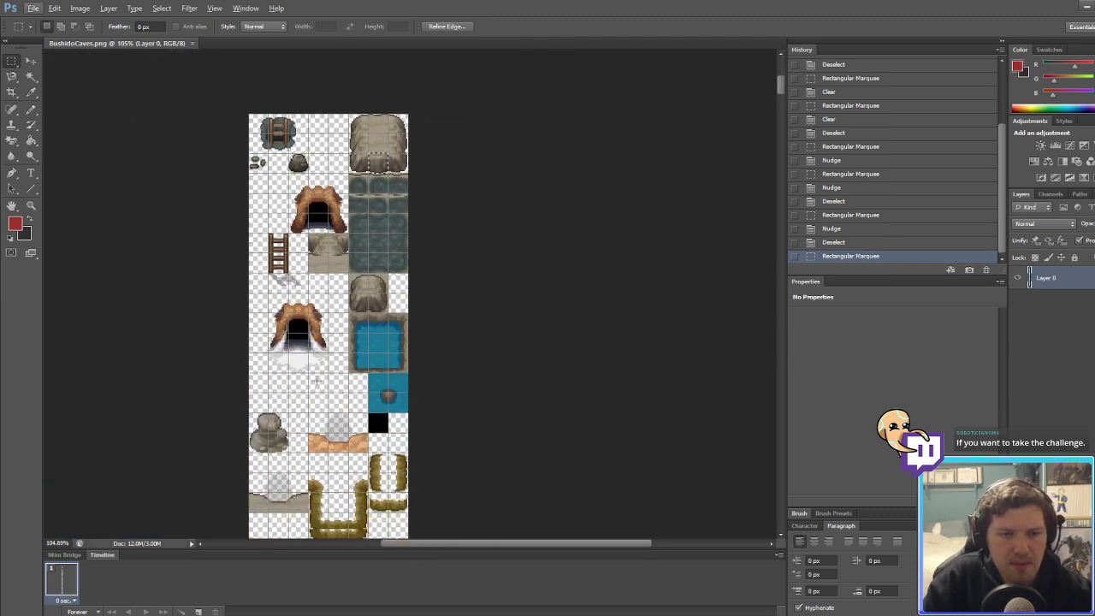
pyautogui.scroll(-10, 317, 381)
pyautogui.scroll(-5, 280, 436)
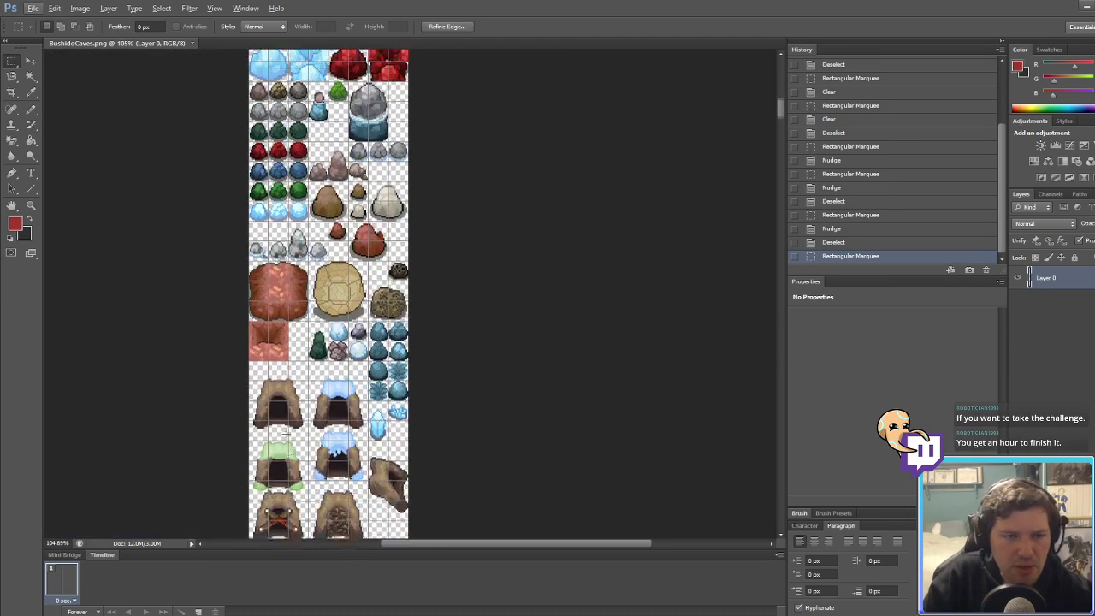
pyautogui.hotkey('ctrl', 'd')
pyautogui.hotkey('ctrl', 'v')
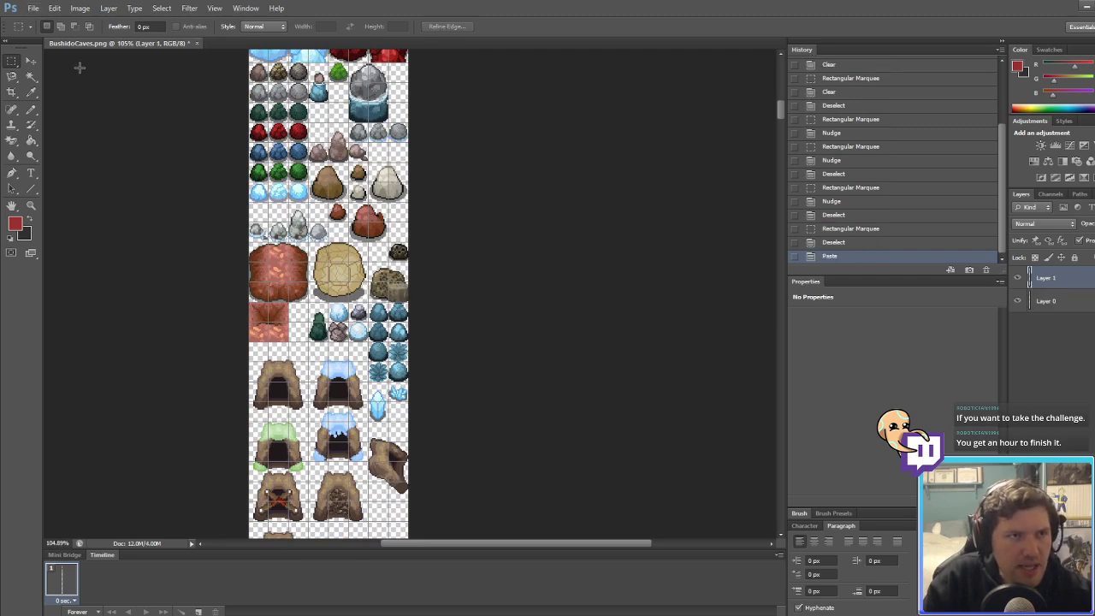
pyautogui.click(32, 61)
pyautogui.keyDown('alt'); pyautogui.scroll(8, 280, 371); pyautogui.keyUp('alt')
pyautogui.moveTo(728, 96); pyautogui.dragTo(381, 316)
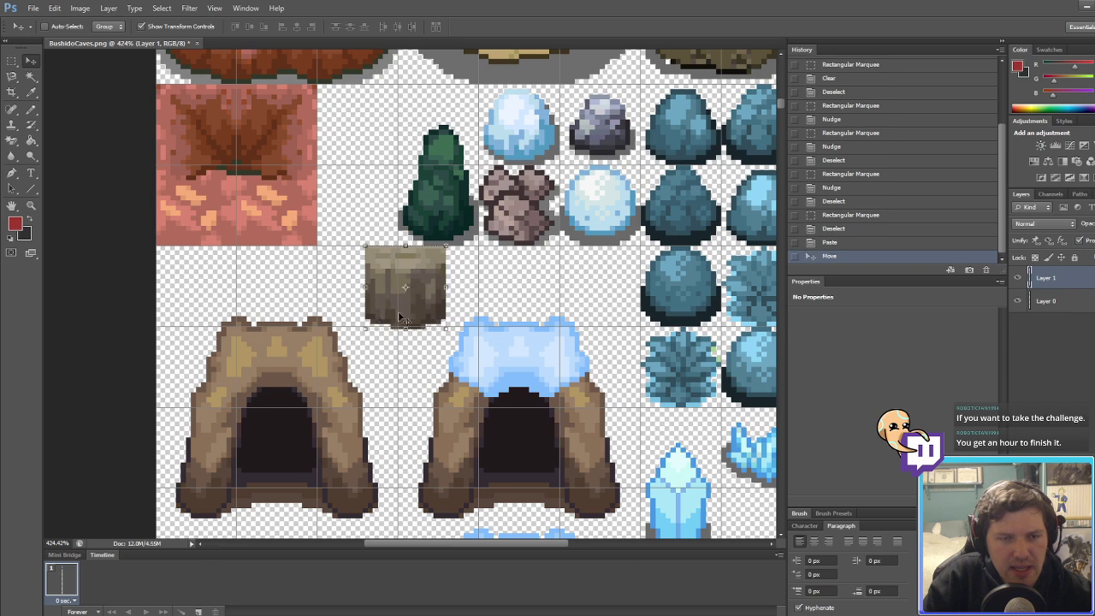
# Step: Duplicate the plain brown cave entrance from Layer 0 onto its own layer, nudge it over the original and bring it above Layer 1
pyautogui.click(1048, 299)
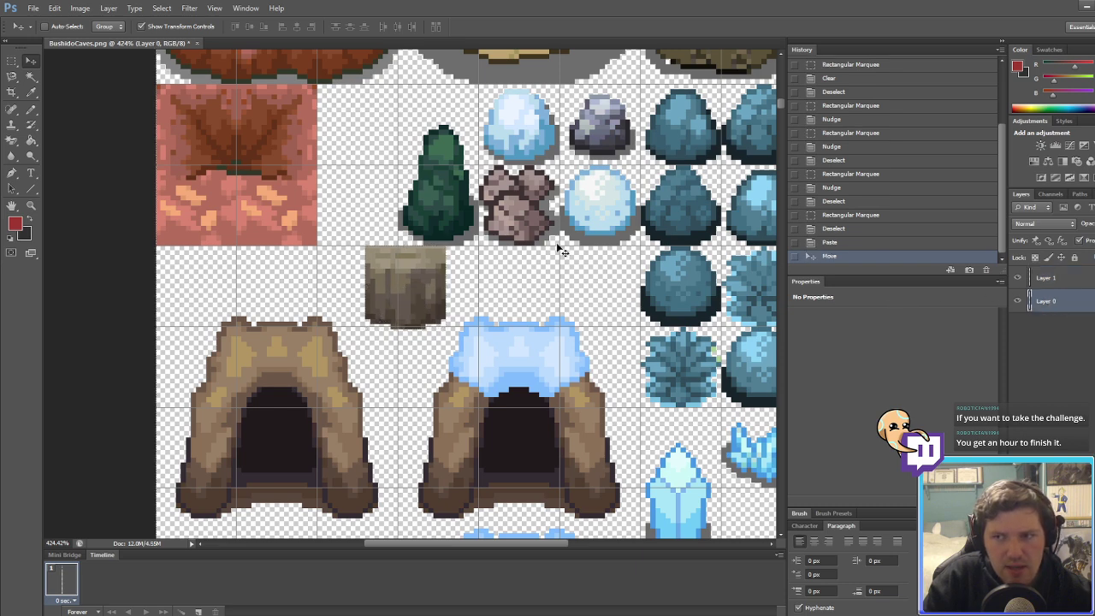
pyautogui.click(12, 61)
pyautogui.scroll(-5, 323, 324)
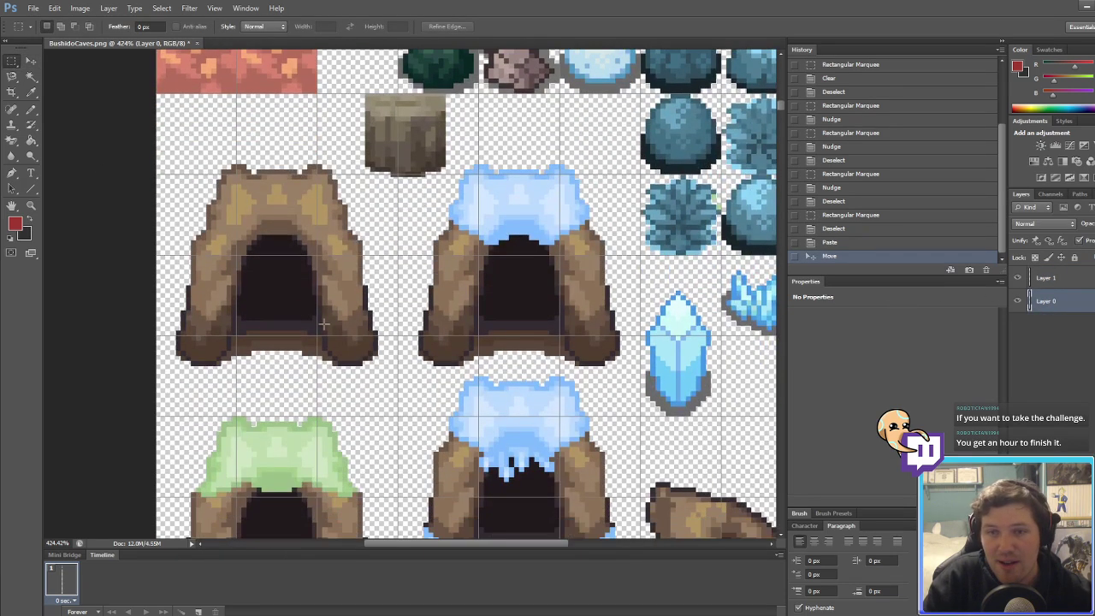
pyautogui.moveTo(396, 380); pyautogui.dragTo(130, 150)
pyautogui.hotkey('ctrl', 'c')
pyautogui.hotkey('ctrl', 'v')
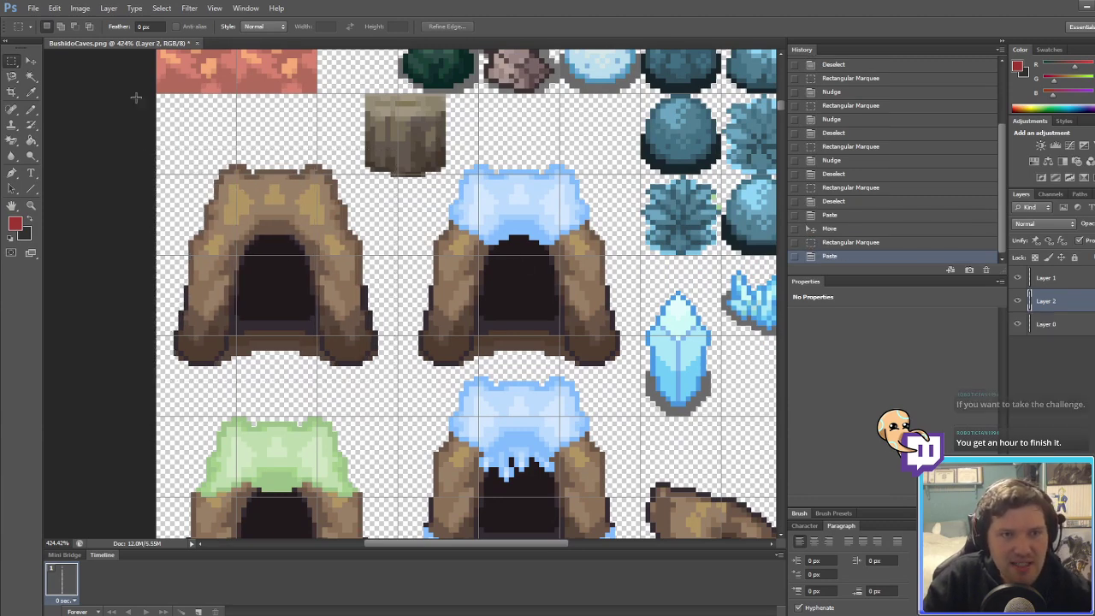
pyautogui.click(31, 61)
pyautogui.press('Left')
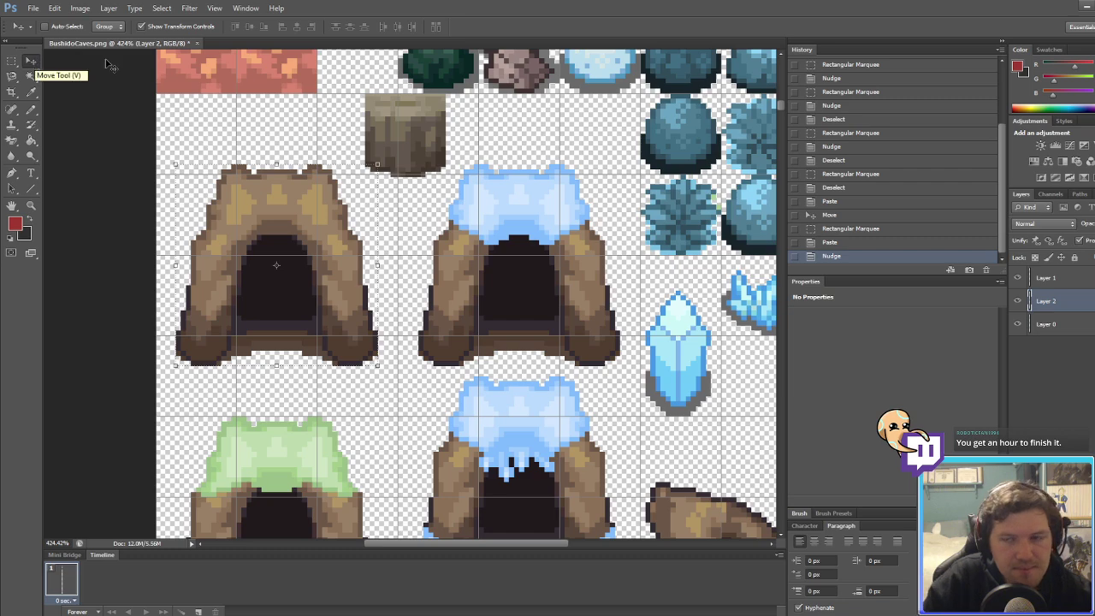
pyautogui.moveTo(1084, 278); pyautogui.dragTo(1084, 272)
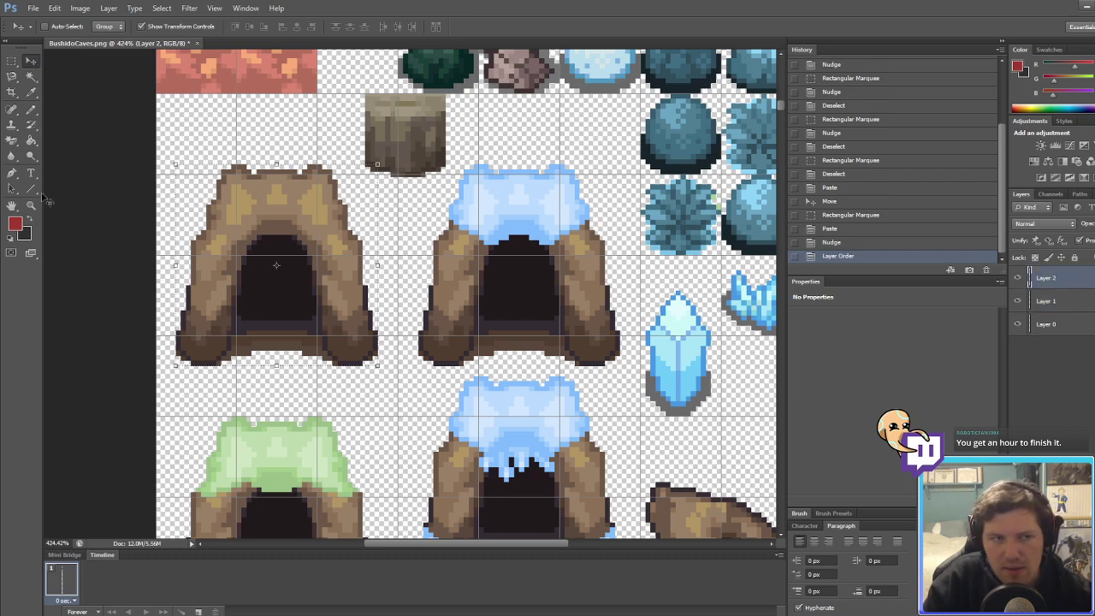
# Step: Set up the Paint Bucket with contiguous filling turned off for recolouring the copied entrance
pyautogui.click(31, 140)
pyautogui.keyDown('alt'); pyautogui.scroll(4, 365, 118); pyautogui.keyUp('alt')
pyautogui.keyDown('alt'); pyautogui.scroll(-4, 366, 195); pyautogui.keyUp('alt')
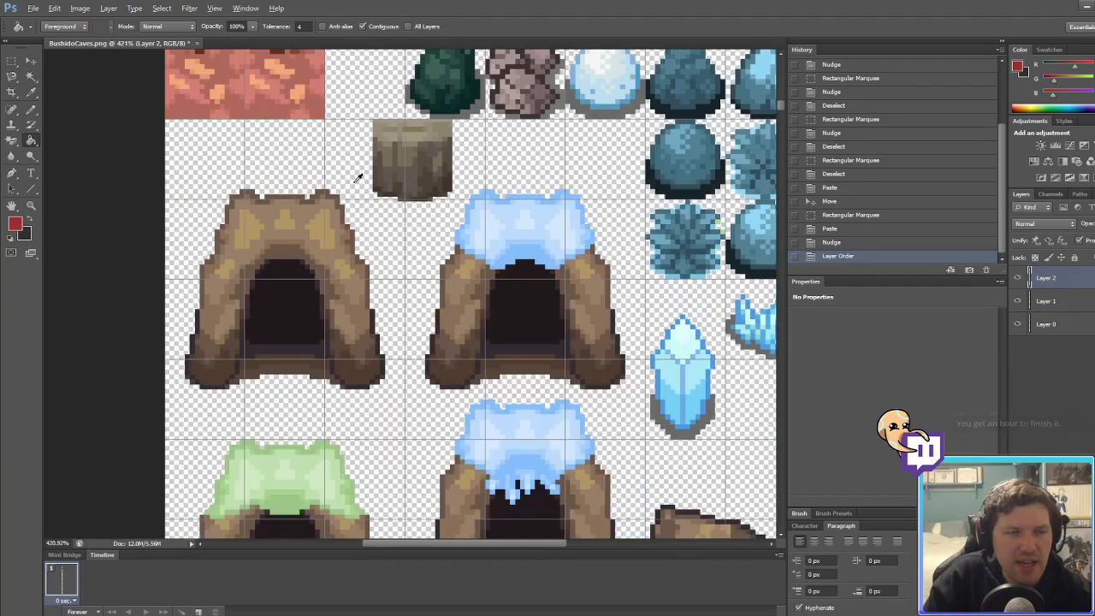
pyautogui.keyDown('alt'); pyautogui.scroll(5, 329, 183); pyautogui.keyUp('alt')
pyautogui.click(363, 26)
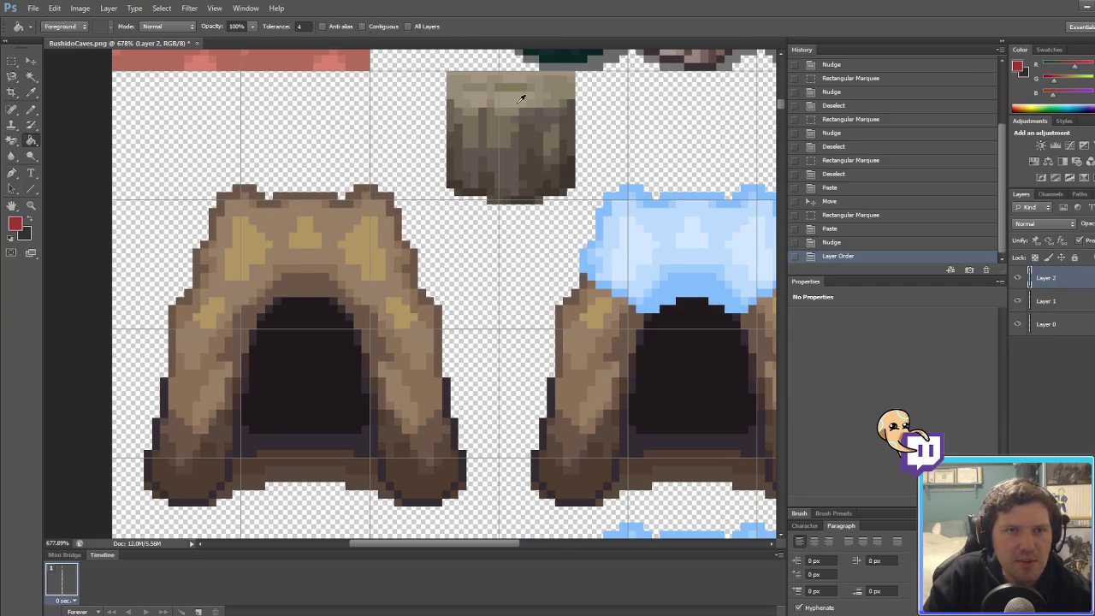
# Step: Try recolouring the copied entrance's highlights, mid tones and edges with grey-beige shades sampled from the rock patch
pyautogui.keyDown('alt'); pyautogui.scroll(1, 517, 91); pyautogui.keyUp('alt')
pyautogui.keyDown('alt'); pyautogui.click(520, 68); pyautogui.keyUp('alt')
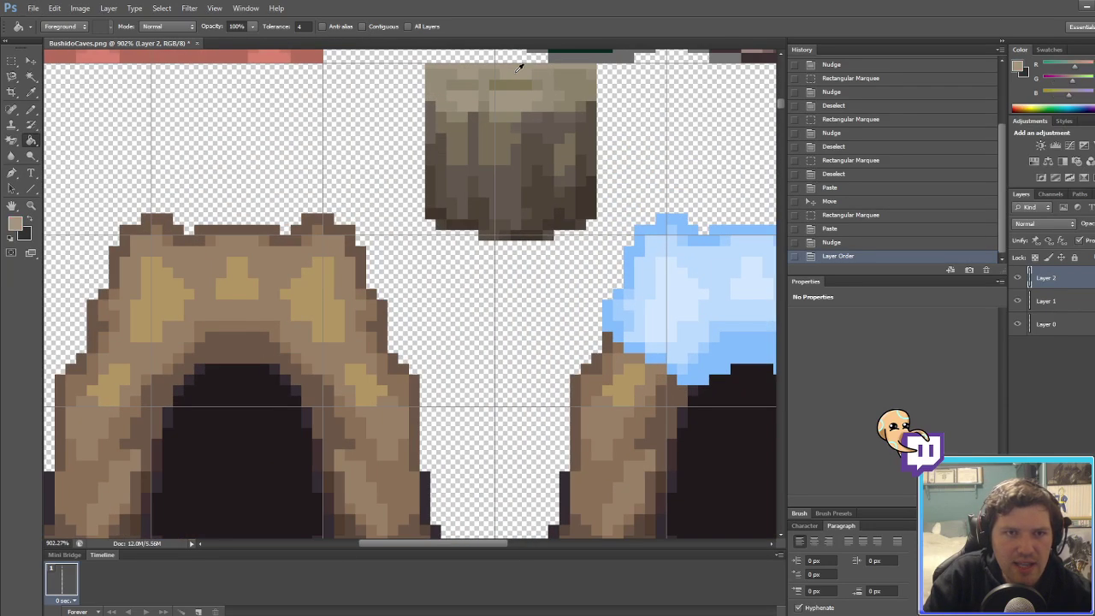
pyautogui.click(242, 293)
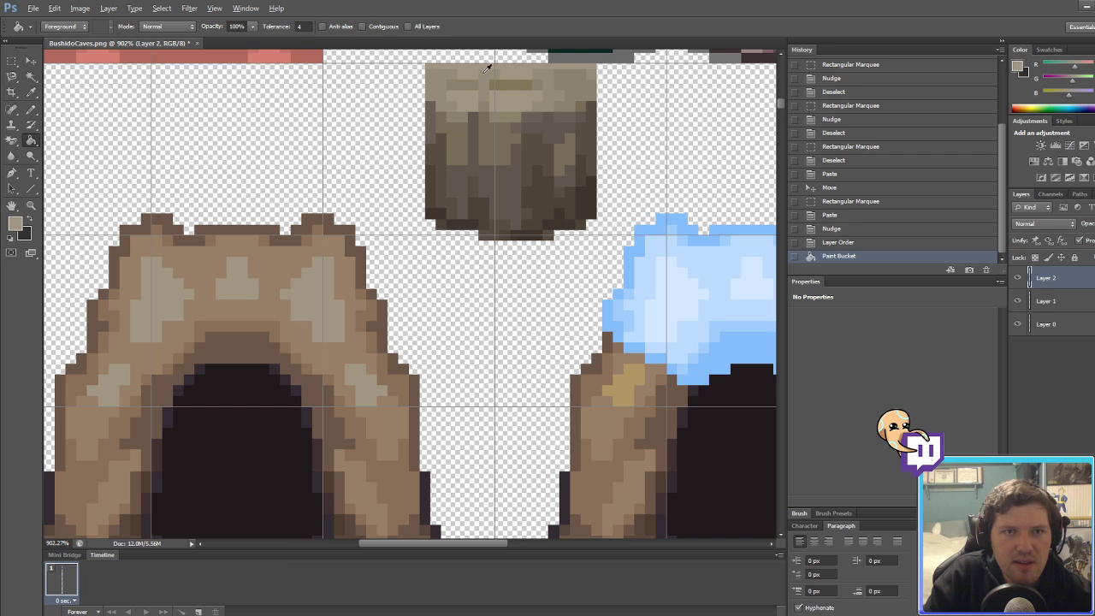
pyautogui.click(291, 261)
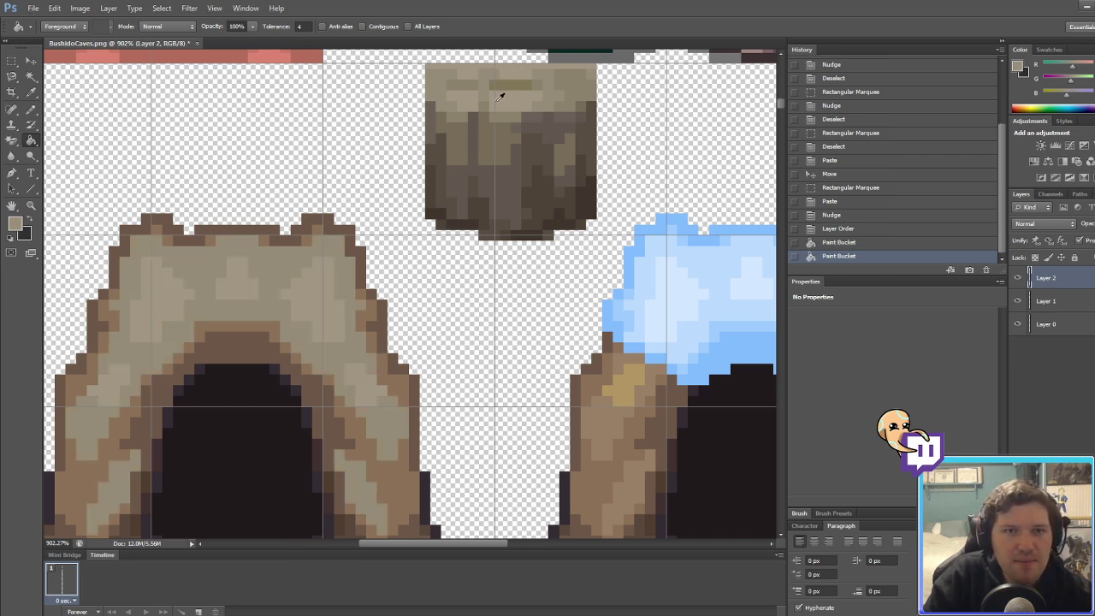
pyautogui.click(309, 244)
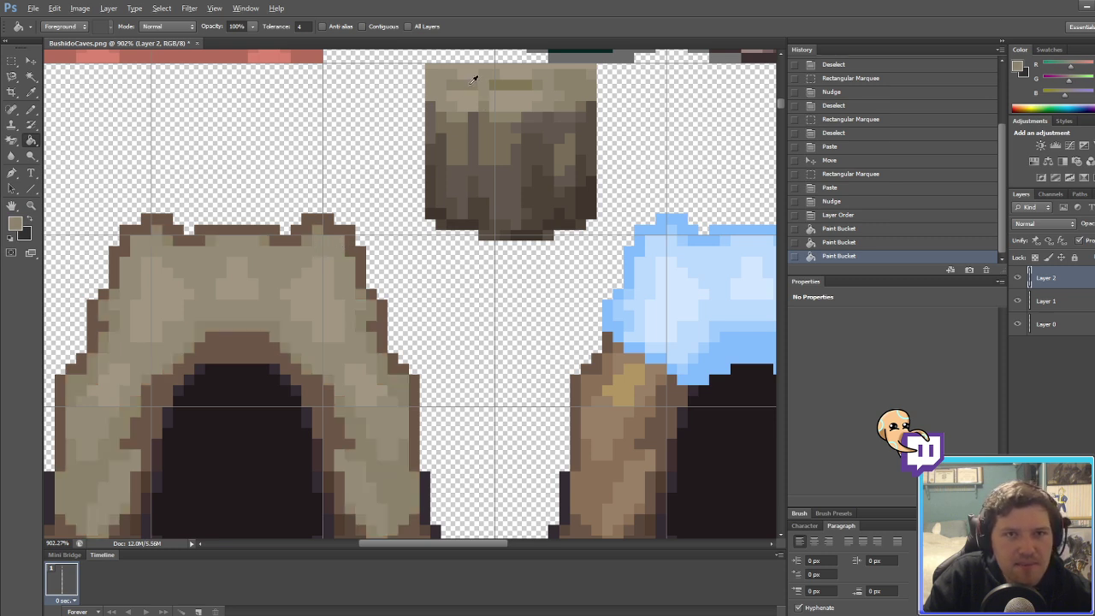
pyautogui.click(278, 353)
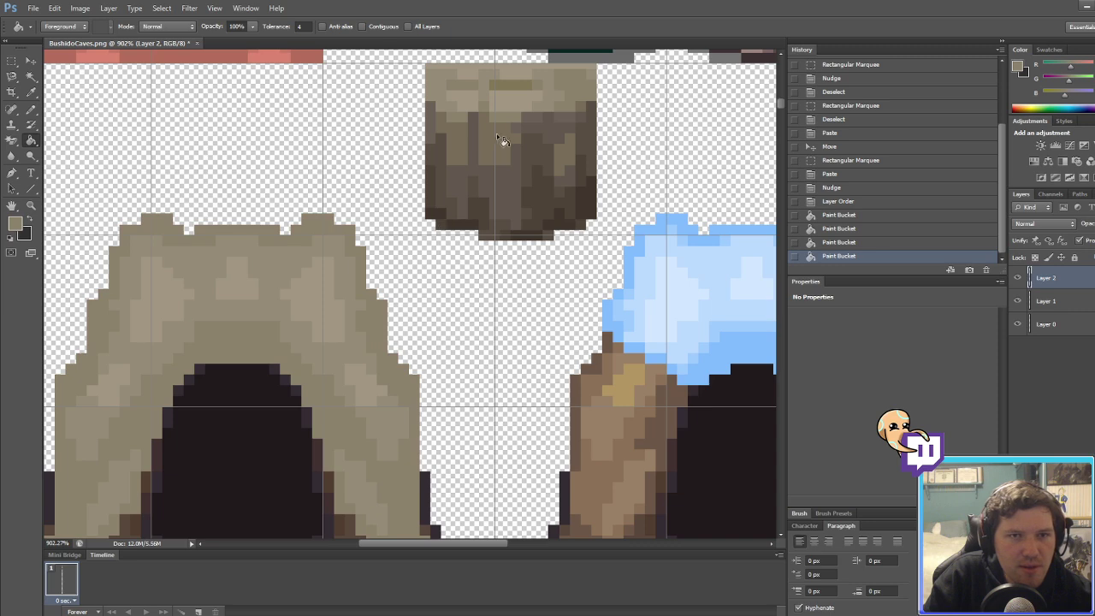
# Step: Undo all the Paint Bucket fills on the copied entrance, going back to the layer reordering
pyautogui.keyDown('alt'); pyautogui.scroll(-3, 396, 293); pyautogui.keyUp('alt')
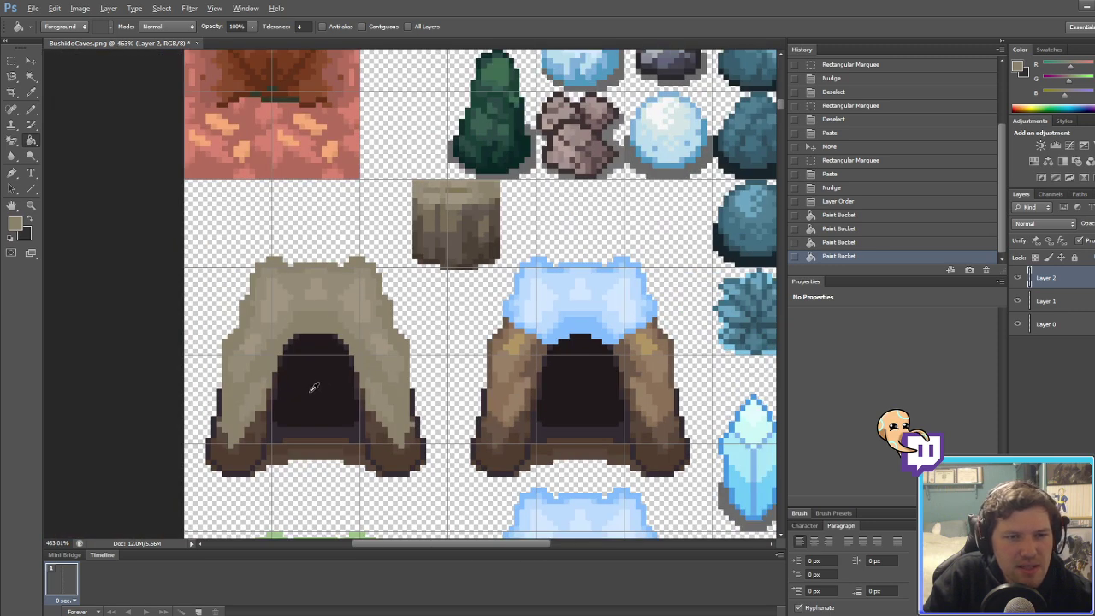
pyautogui.keyDown('alt'); pyautogui.scroll(1, 314, 387); pyautogui.keyUp('alt')
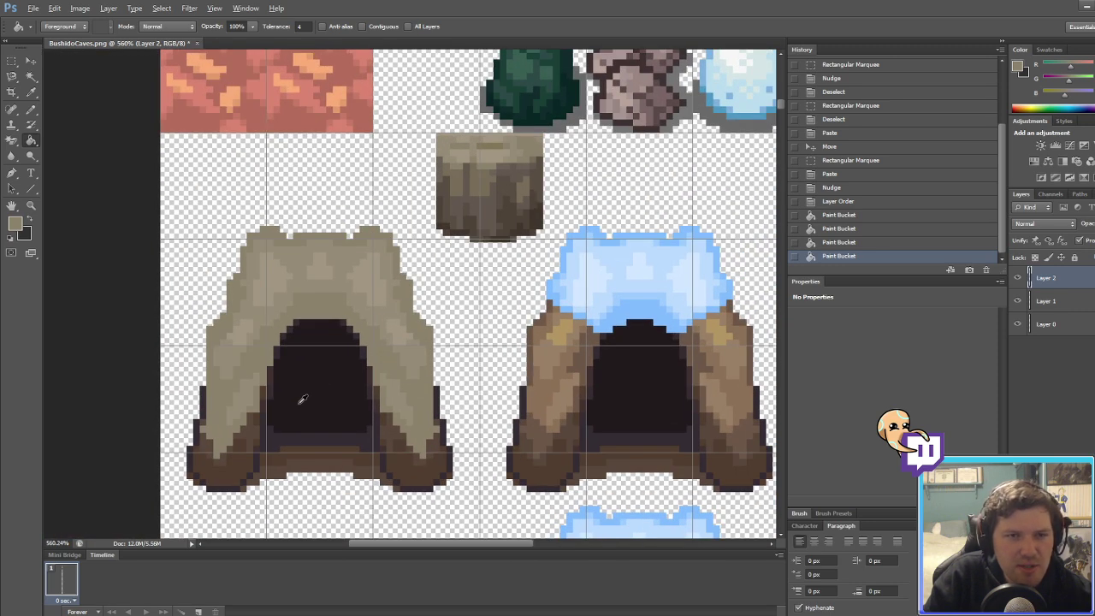
pyautogui.press('alt')
pyautogui.click(847, 215)
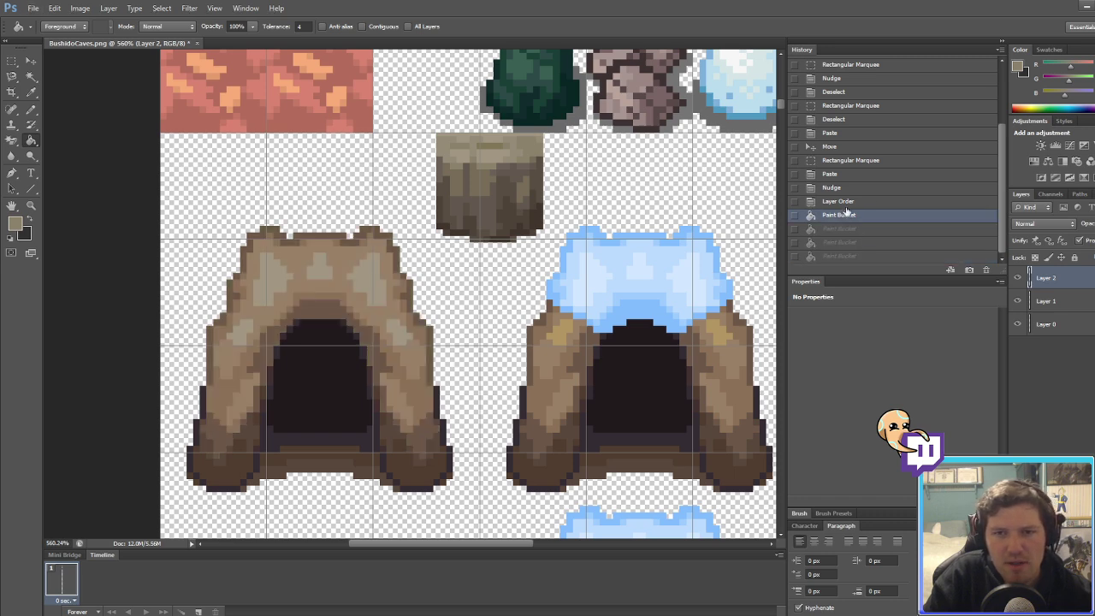
pyautogui.click(845, 202)
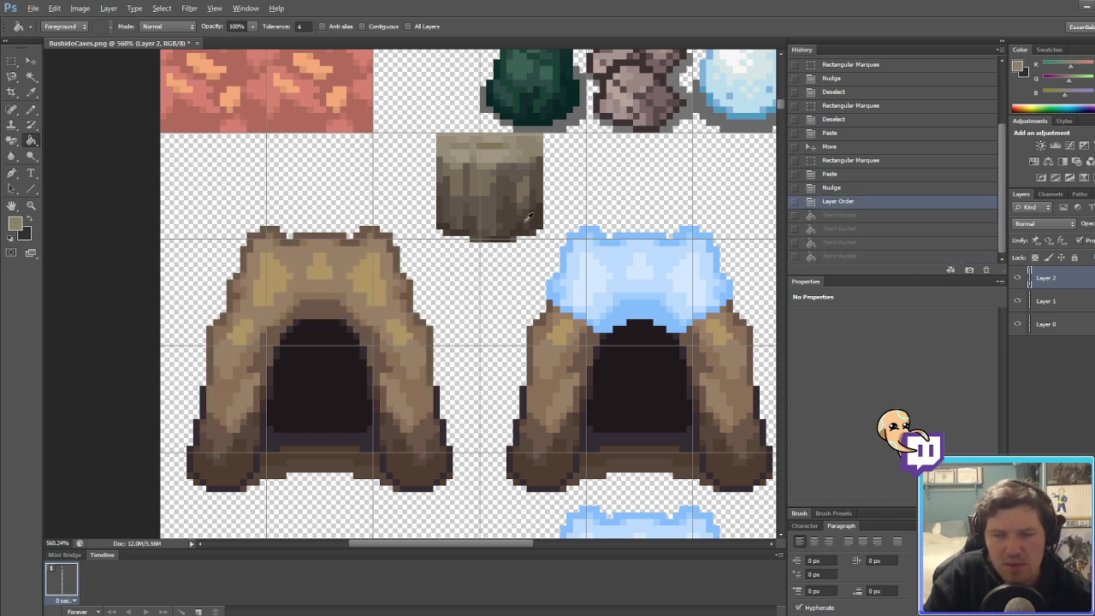
# Step: Try recolouring the brown cave entrance's dark purple outline with a dark brown sampled from the grey-brown rock block
pyautogui.keyDown('alt'); pyautogui.scroll(3, 526, 215); pyautogui.keyUp('alt')
pyautogui.keyDown('alt'); pyautogui.click(445, 256); pyautogui.keyUp('alt')
pyautogui.keyDown('alt'); pyautogui.scroll(-5, 403, 286); pyautogui.keyUp('alt')
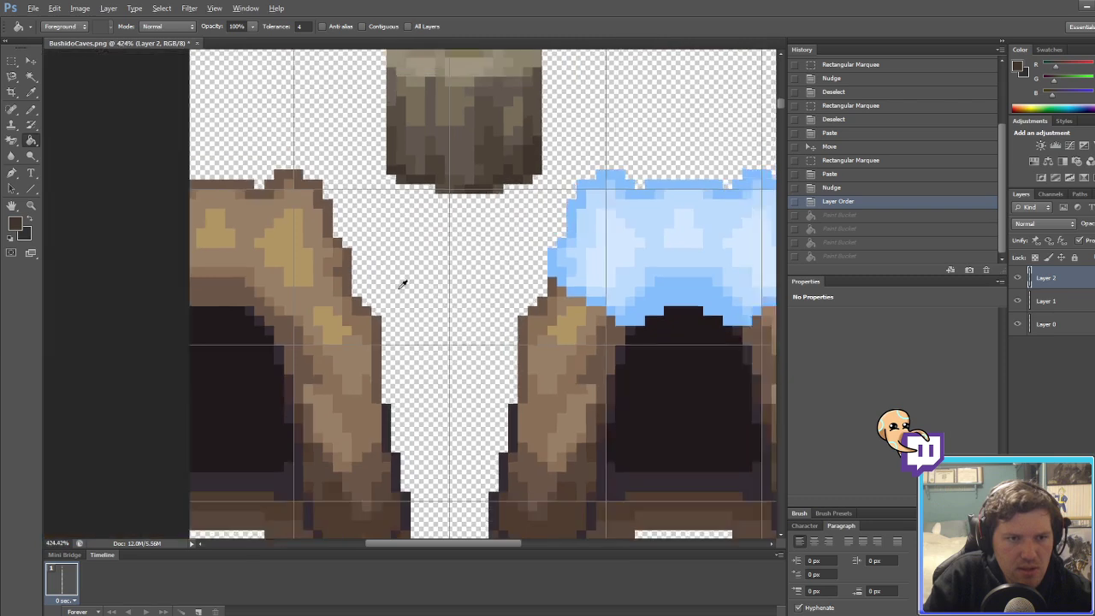
pyautogui.keyDown('alt'); pyautogui.scroll(5, 266, 428); pyautogui.keyUp('alt')
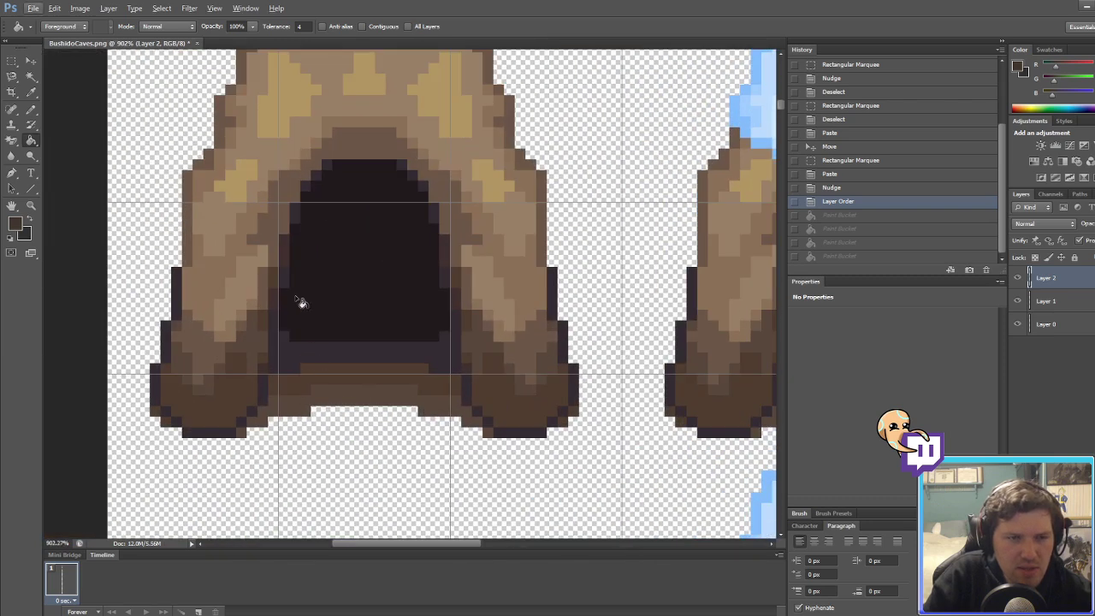
pyautogui.click(277, 389)
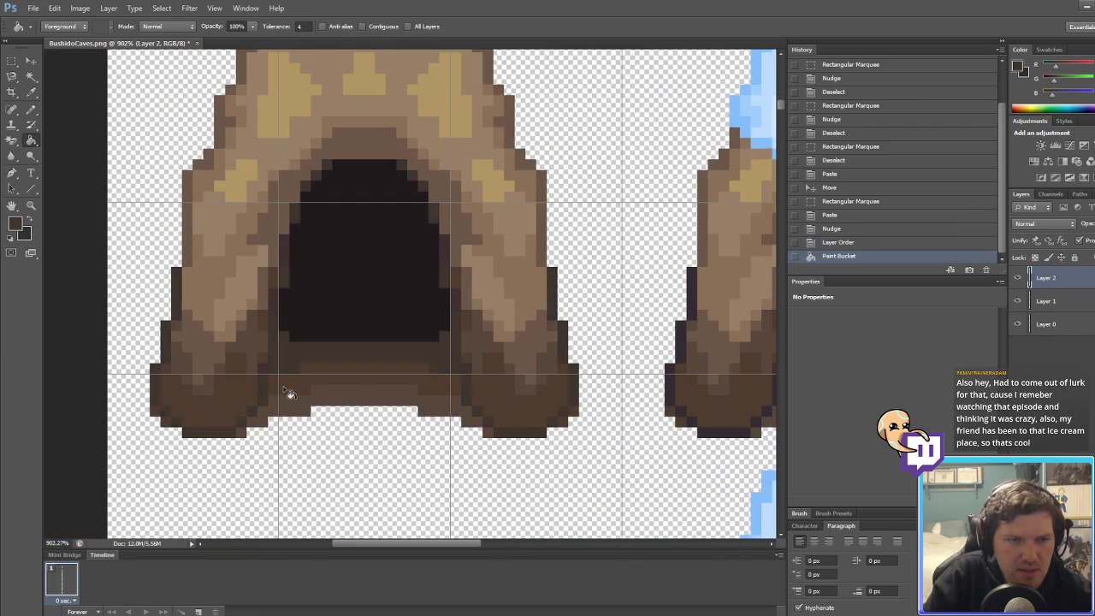
# Step: Try filling the remaining purplish shading around the brown cave's opening with another dark shade from the rock block
pyautogui.keyDown('alt'); pyautogui.scroll(-3, 289, 391); pyautogui.keyUp('alt')
pyautogui.keyDown('alt'); pyautogui.scroll(3, 453, 193); pyautogui.keyUp('alt')
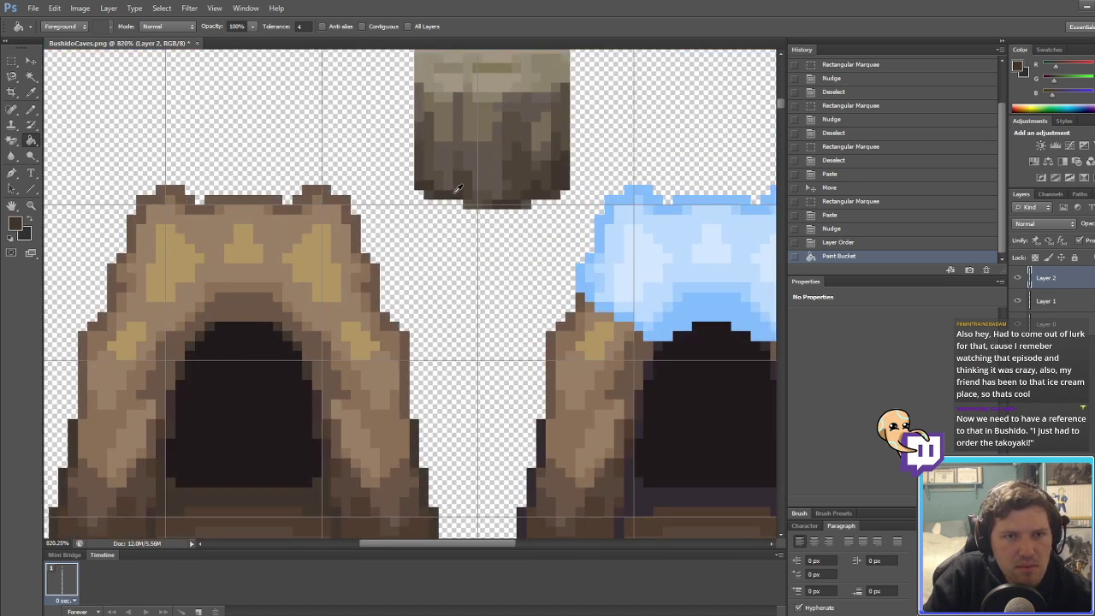
pyautogui.keyDown('alt'); pyautogui.scroll(1, 469, 182); pyautogui.keyUp('alt')
pyautogui.keyDown('alt'); pyautogui.scroll(-3, 316, 480); pyautogui.keyUp('alt')
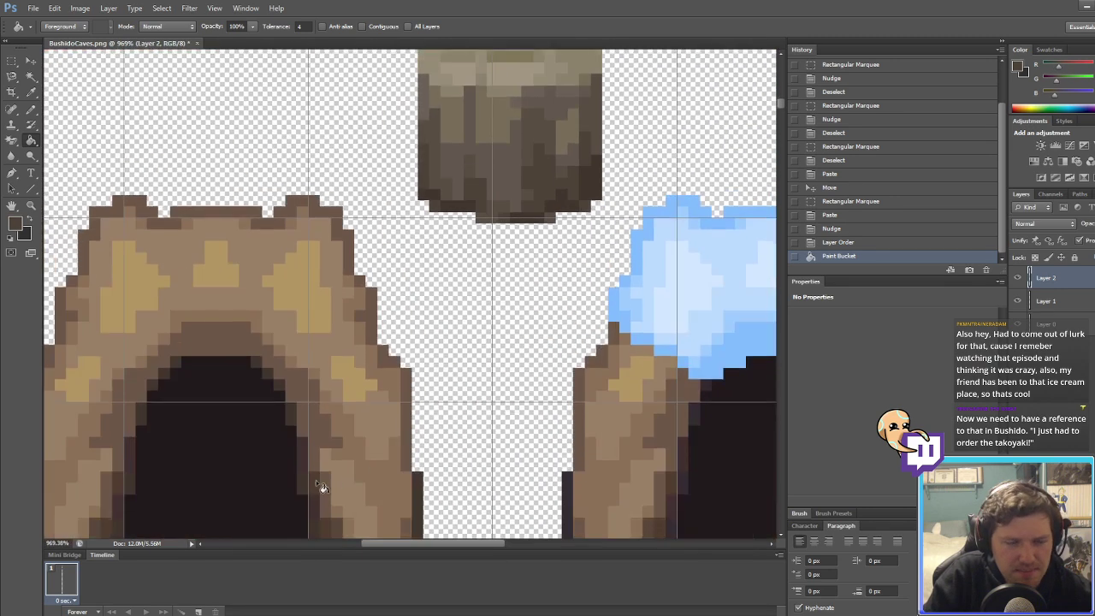
pyautogui.keyDown('alt'); pyautogui.scroll(5, 309, 444); pyautogui.keyUp('alt')
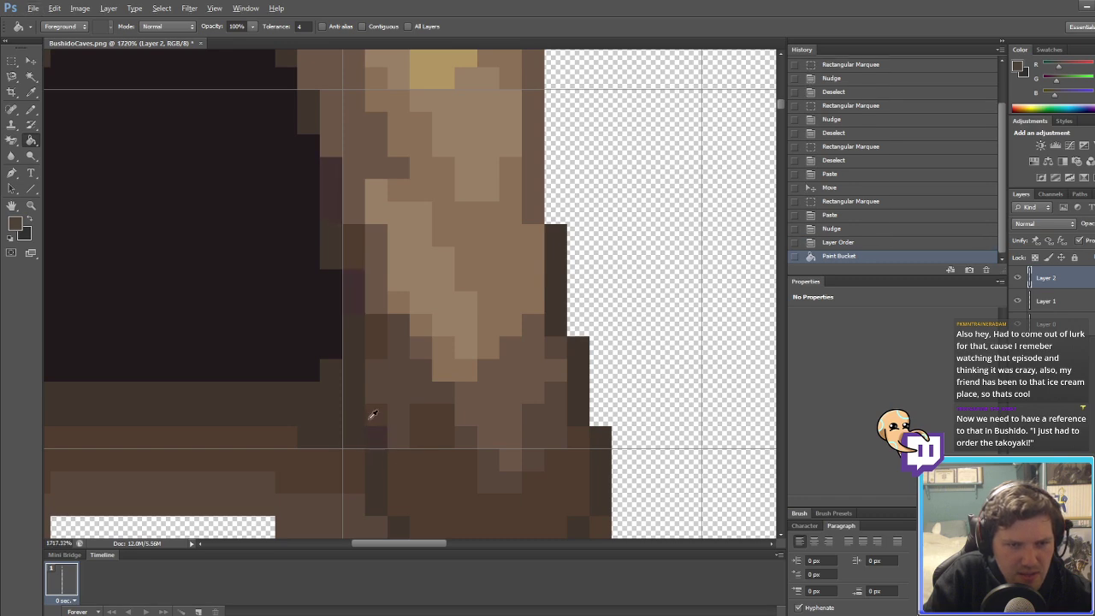
pyautogui.keyDown('alt'); pyautogui.scroll(-2, 193, 359); pyautogui.keyUp('alt')
pyautogui.keyDown('alt'); pyautogui.scroll(2, 192, 360); pyautogui.keyUp('alt')
pyautogui.click(199, 346)
pyautogui.keyDown('alt'); pyautogui.scroll(-5, 199, 346); pyautogui.keyUp('alt')
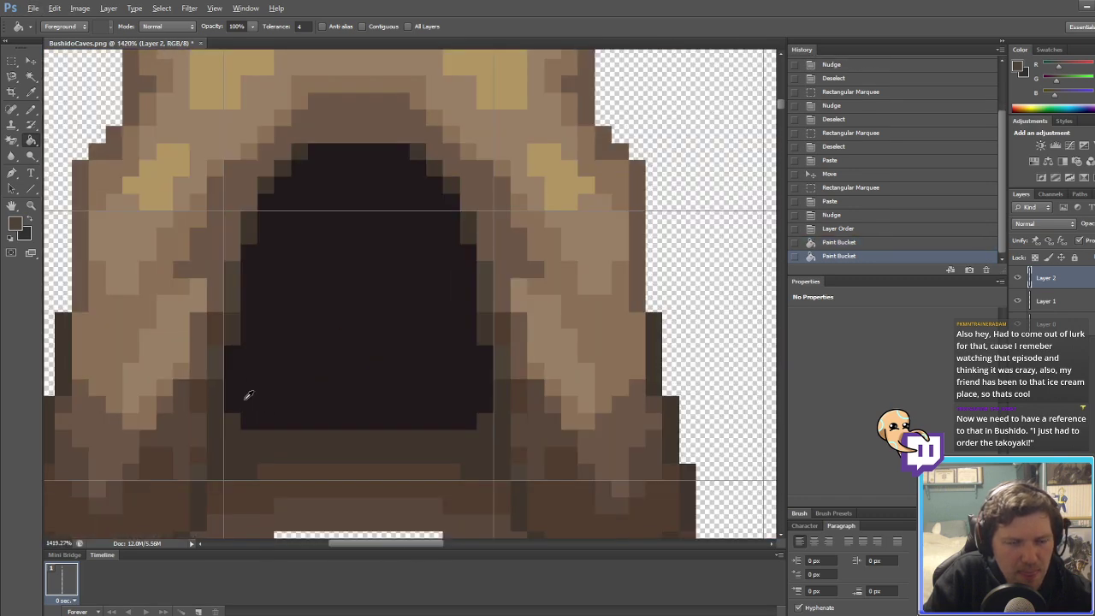
# Step: Try recolouring the dark brown bases of the brown cave's pillars with a grey-brown sampled from the rock block
pyautogui.keyDown('alt'); pyautogui.scroll(5, 400, 257); pyautogui.keyUp('alt')
pyautogui.keyDown('alt'); pyautogui.click(391, 320); pyautogui.keyUp('alt')
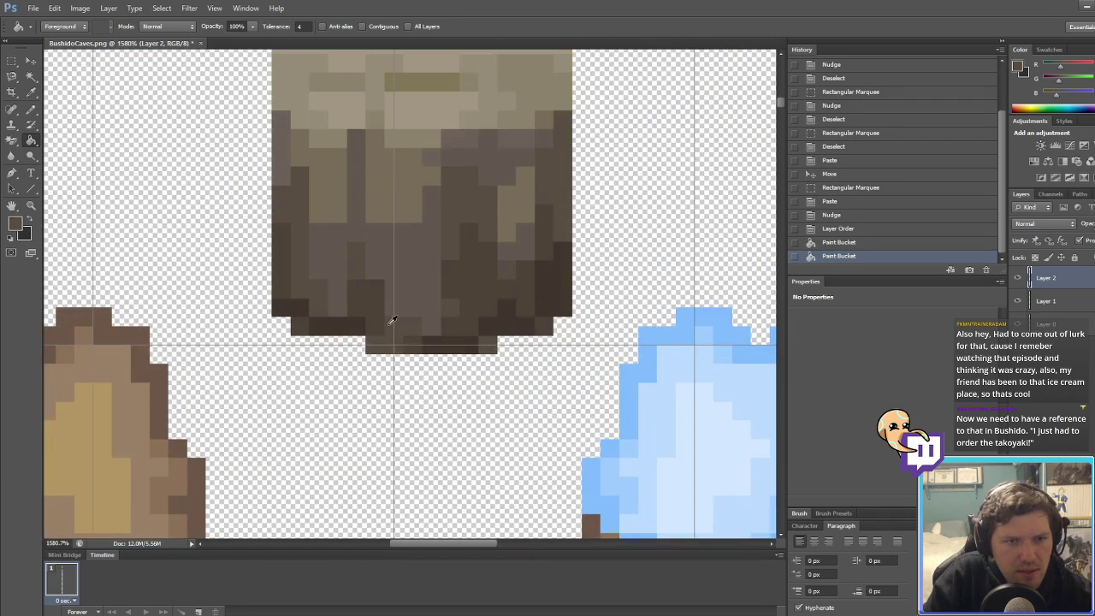
pyautogui.scroll(-1, 342, 334)
pyautogui.keyDown('alt'); pyautogui.scroll(-4, 309, 349); pyautogui.keyUp('alt')
pyautogui.keyDown('alt'); pyautogui.scroll(5, 95, 446); pyautogui.keyUp('alt')
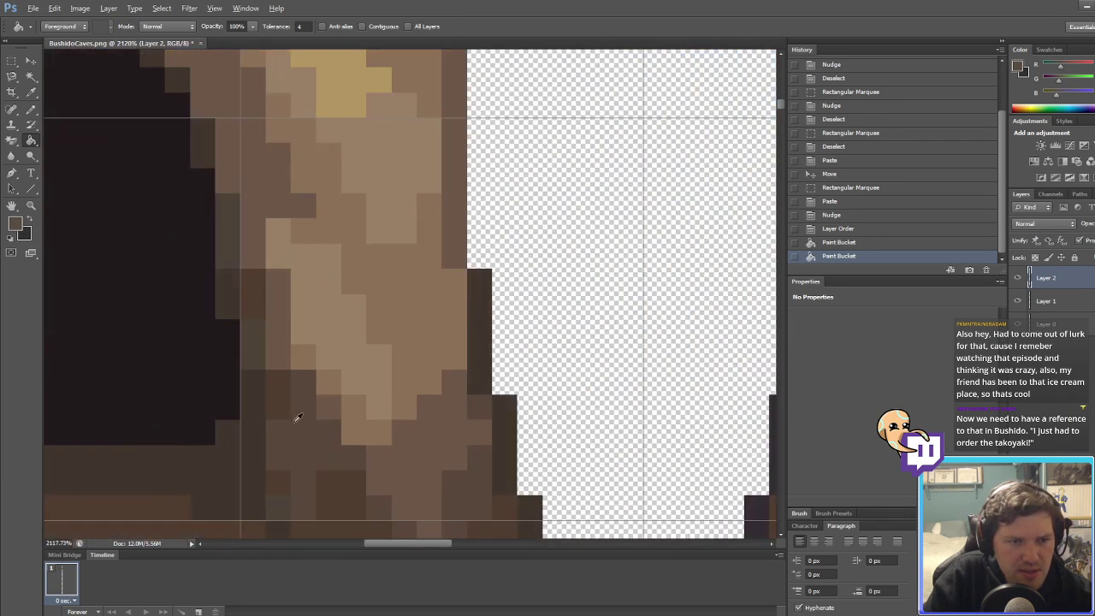
pyautogui.click(340, 435)
pyautogui.keyDown('alt'); pyautogui.scroll(-6, 340, 434); pyautogui.keyUp('alt')
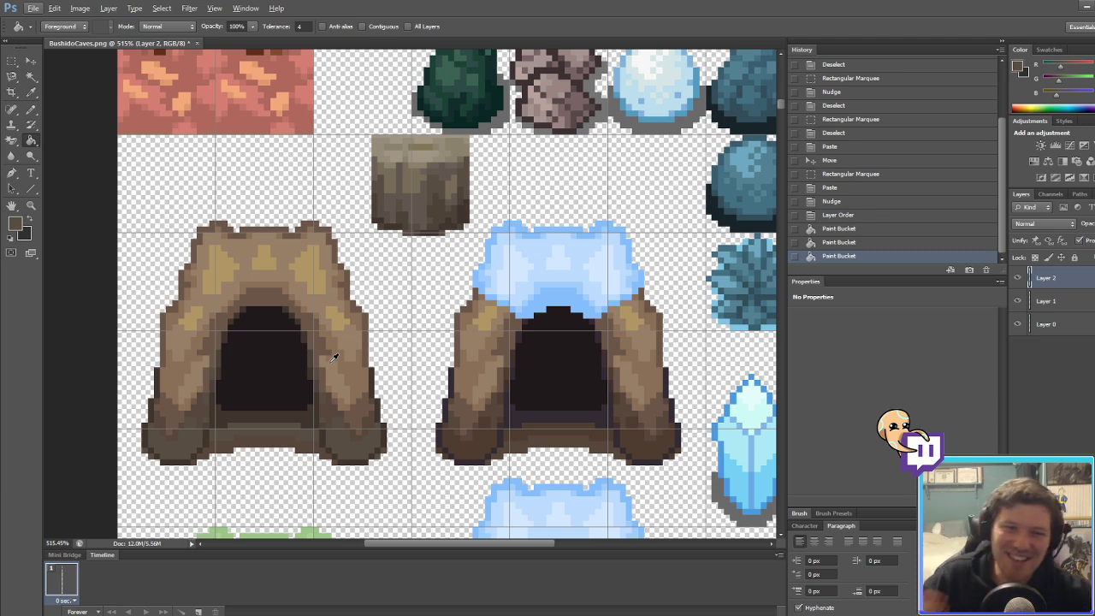
# Step: Roll the history back to the Nudge state before the layer reorder and fills, and close BushidoCaves.png
pyautogui.keyDown('alt'); pyautogui.scroll(5, 398, 207); pyautogui.keyUp('alt')
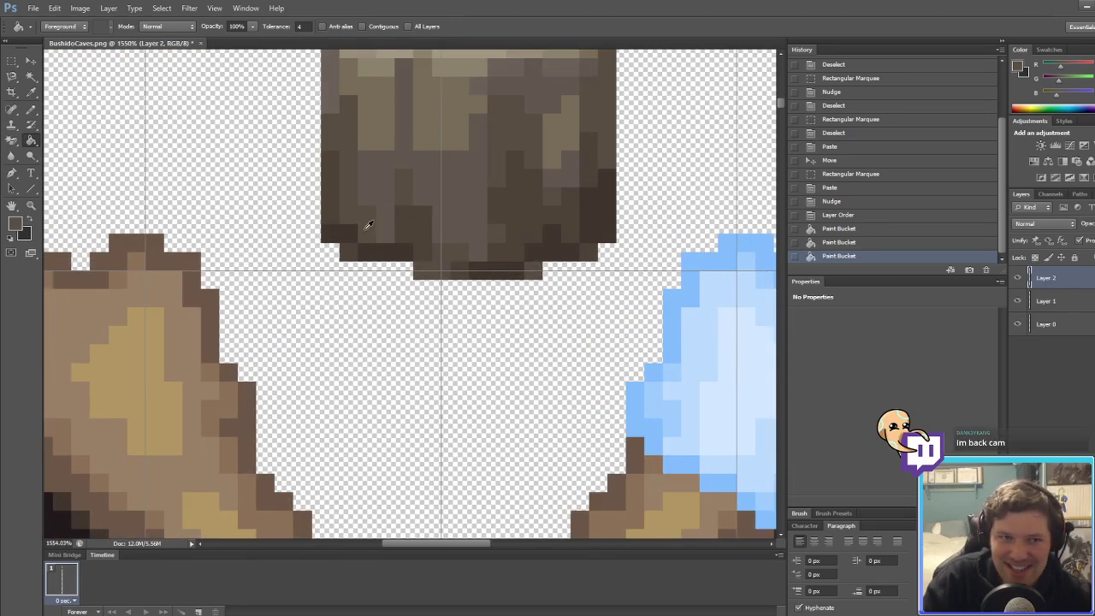
pyautogui.keyDown('alt'); pyautogui.scroll(-4, 402, 308); pyautogui.keyUp('alt')
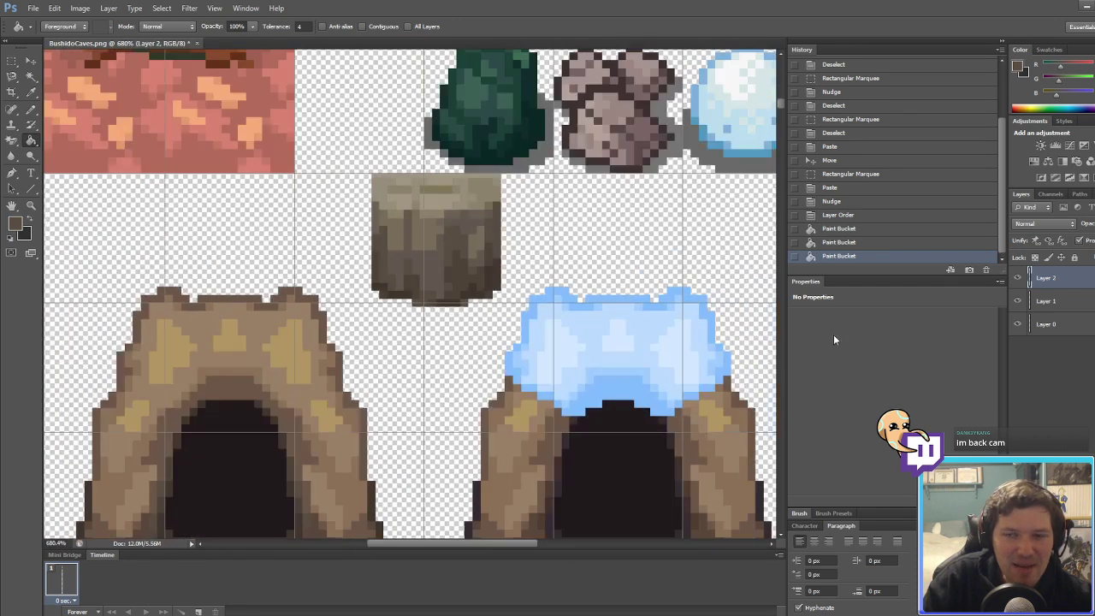
pyautogui.moveTo(849, 255); pyautogui.dragTo(835, 204)
pyautogui.keyDown('alt'); pyautogui.scroll(-4, 565, 325); pyautogui.keyUp('alt')
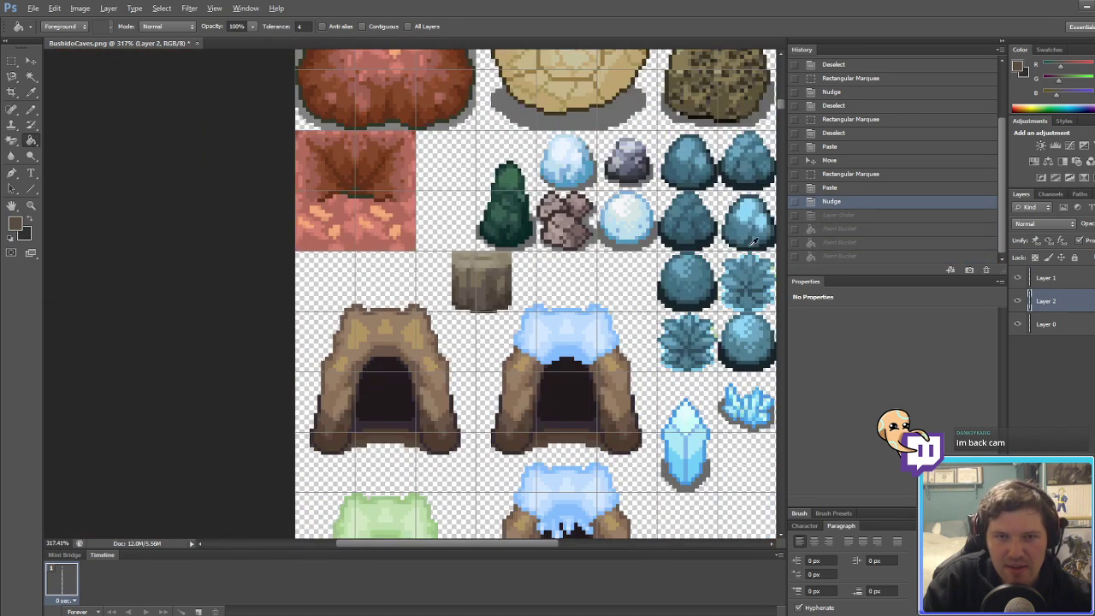
pyautogui.click(198, 43)
pyautogui.click(590, 236)
# Step: Switch to RPG Maker XP, select the Hanatsu Cave map and enlarge the map list's area
pyautogui.hotkey('alt', 'Tab')
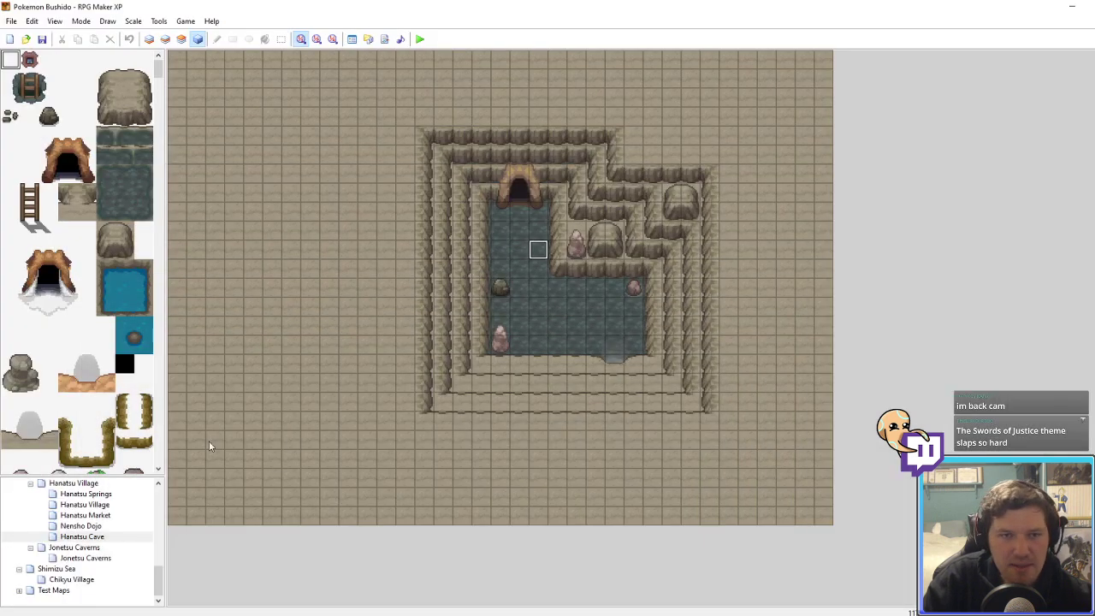
pyautogui.click(73, 548)
pyautogui.click(81, 536)
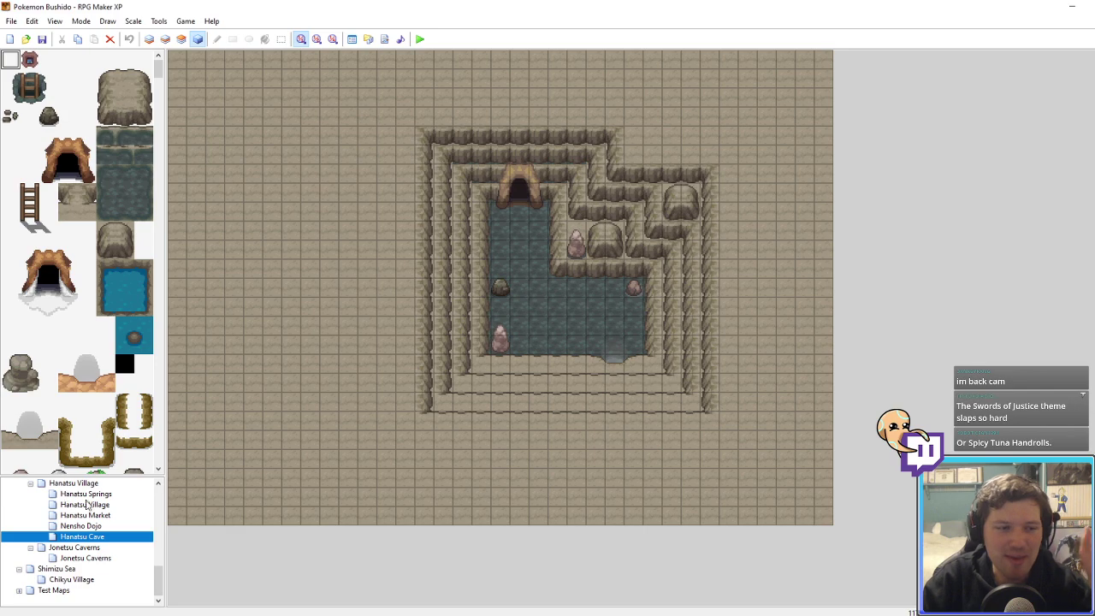
pyautogui.click(84, 526)
pyautogui.click(83, 537)
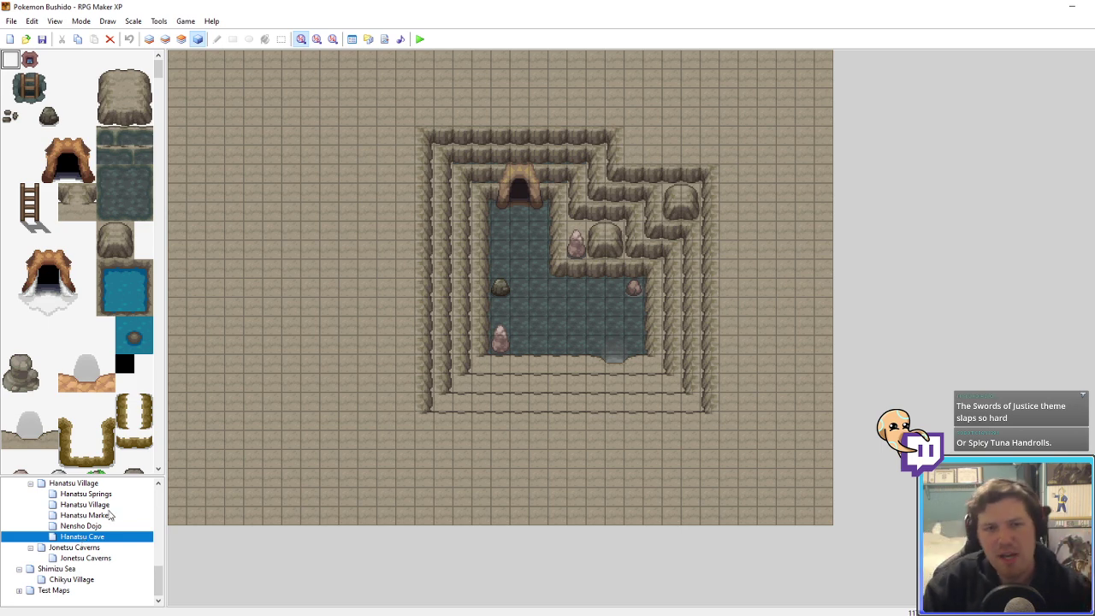
pyautogui.moveTo(91, 477); pyautogui.dragTo(91, 317)
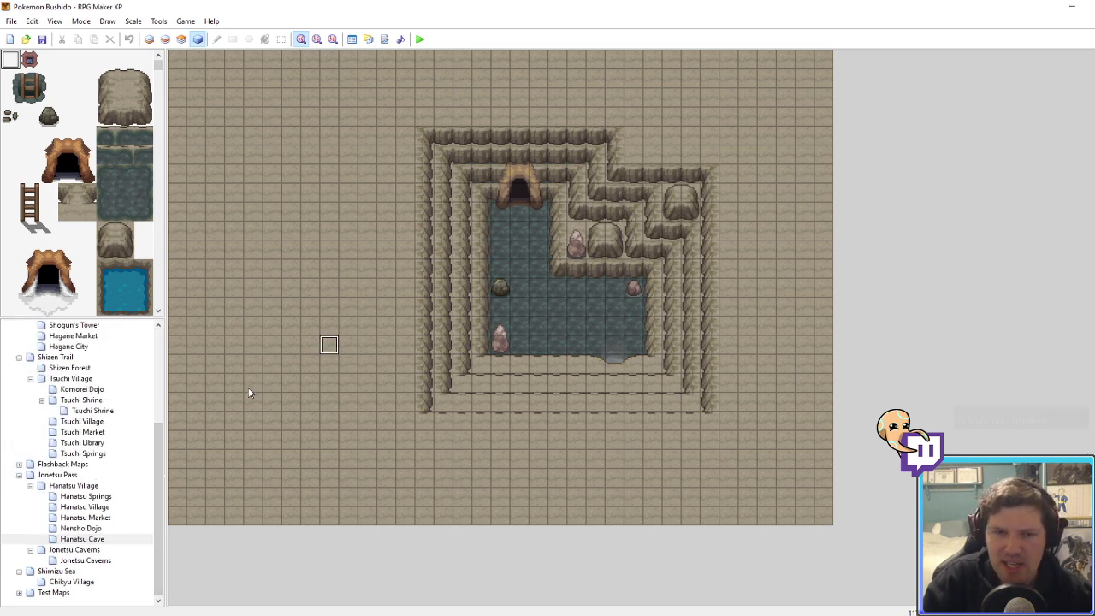
# Step: Place the small dark rock tile on layer 3 at the cave room's lower-right wall corner and save the project
pyautogui.click(181, 39)
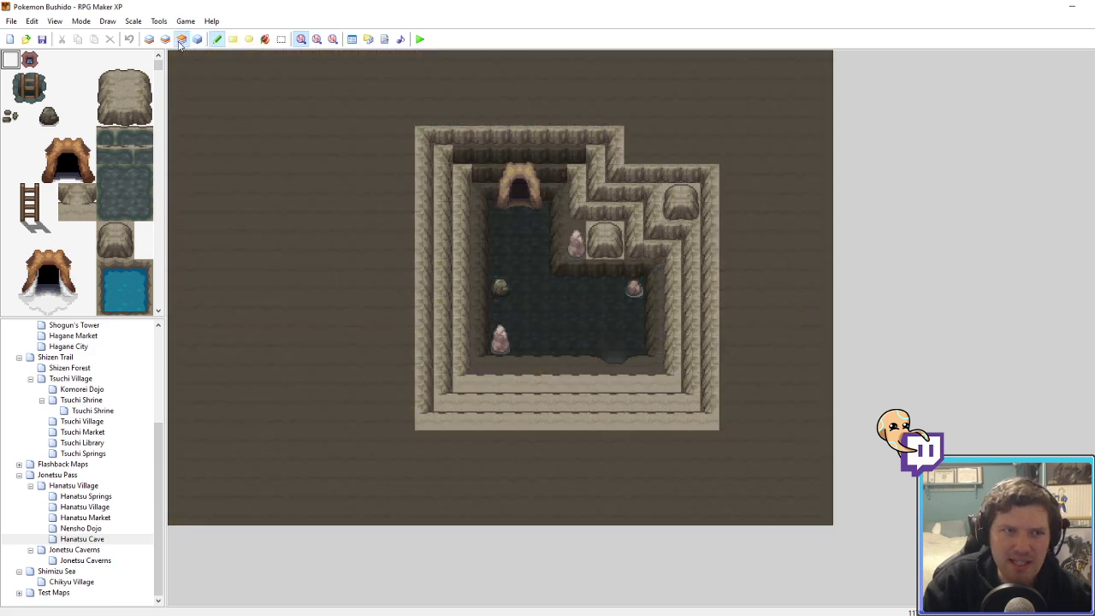
pyautogui.click(49, 117)
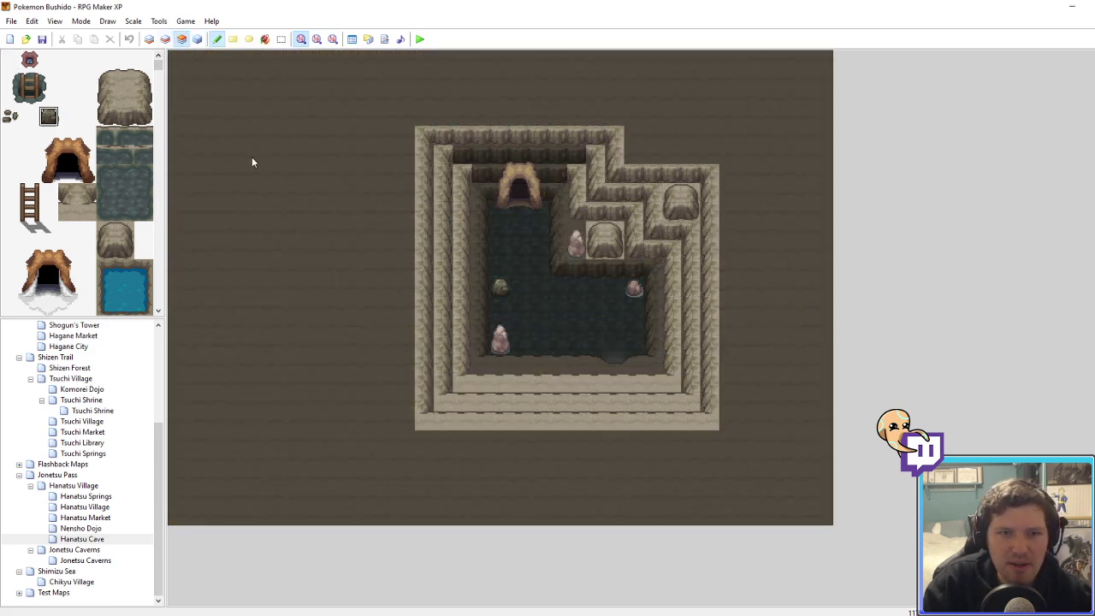
pyautogui.click(648, 368)
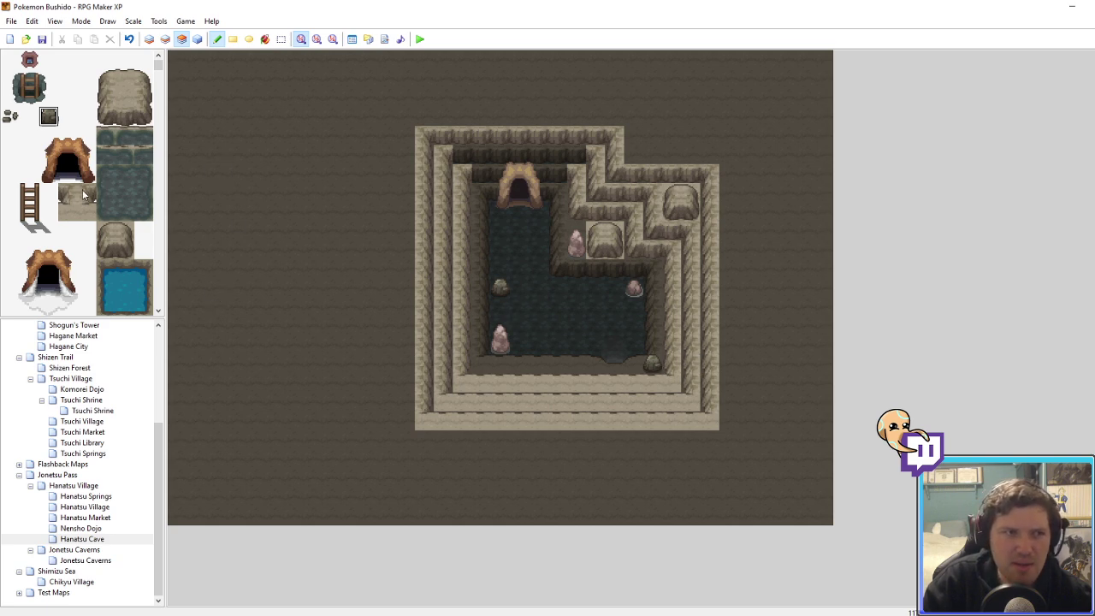
pyautogui.scroll(-5, 83, 195)
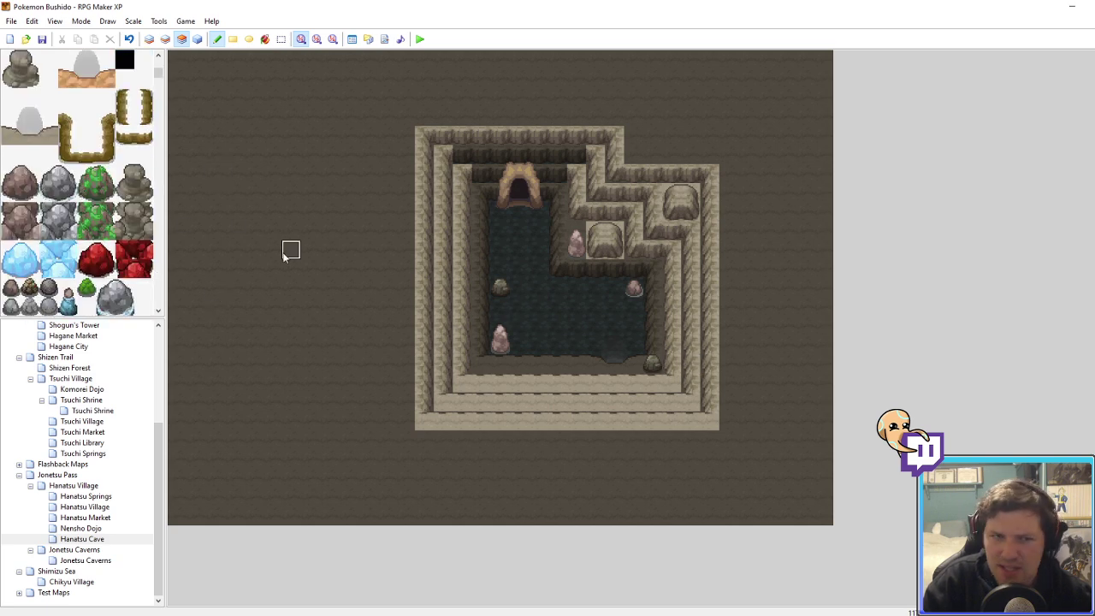
pyautogui.hotkey('ctrl', 's')
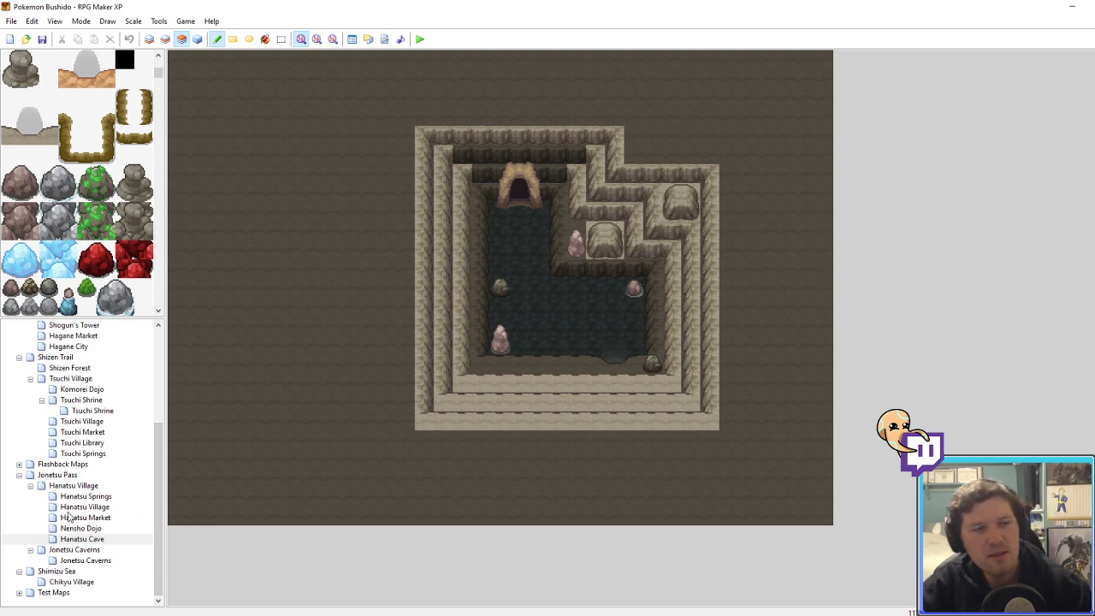
# Step: Switch to the event layer, open the Jonetsu Pass map and open the ExitArrow event at its cave entrance
pyautogui.click(197, 38)
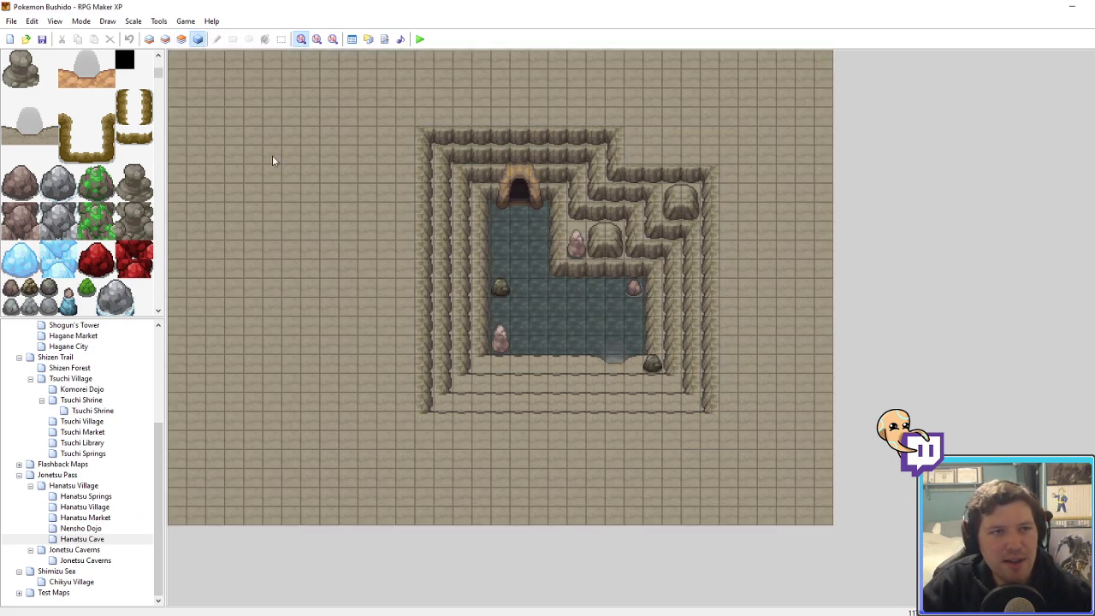
pyautogui.click(72, 486)
pyautogui.moveTo(469, 403); pyautogui.dragTo(415, 467, button='middle')
pyautogui.click(58, 476)
pyautogui.scroll(2, 567, 383)
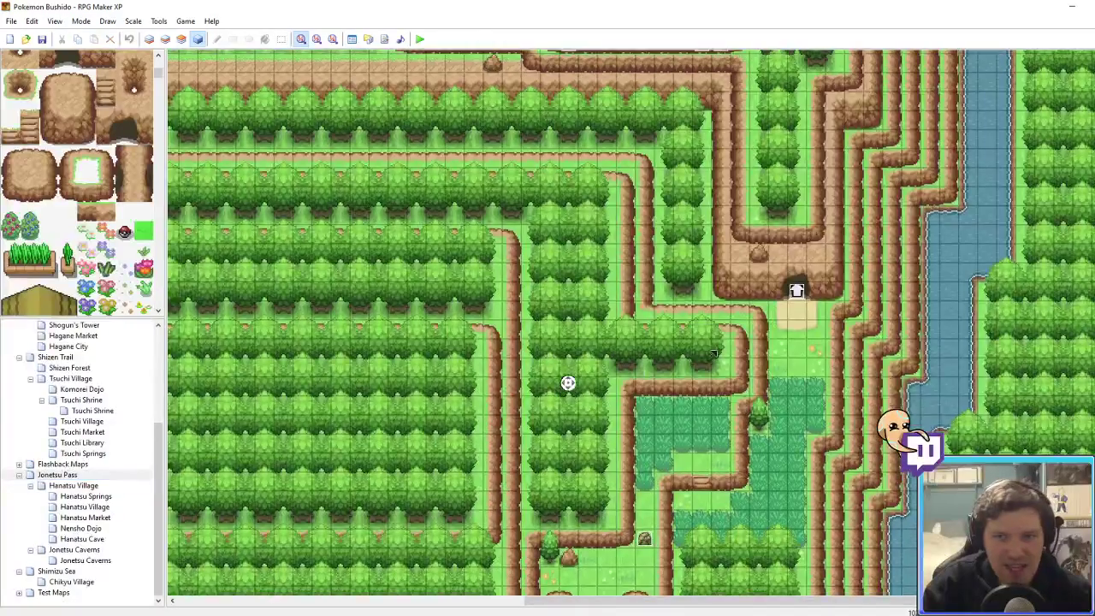
pyautogui.doubleClick(793, 329)
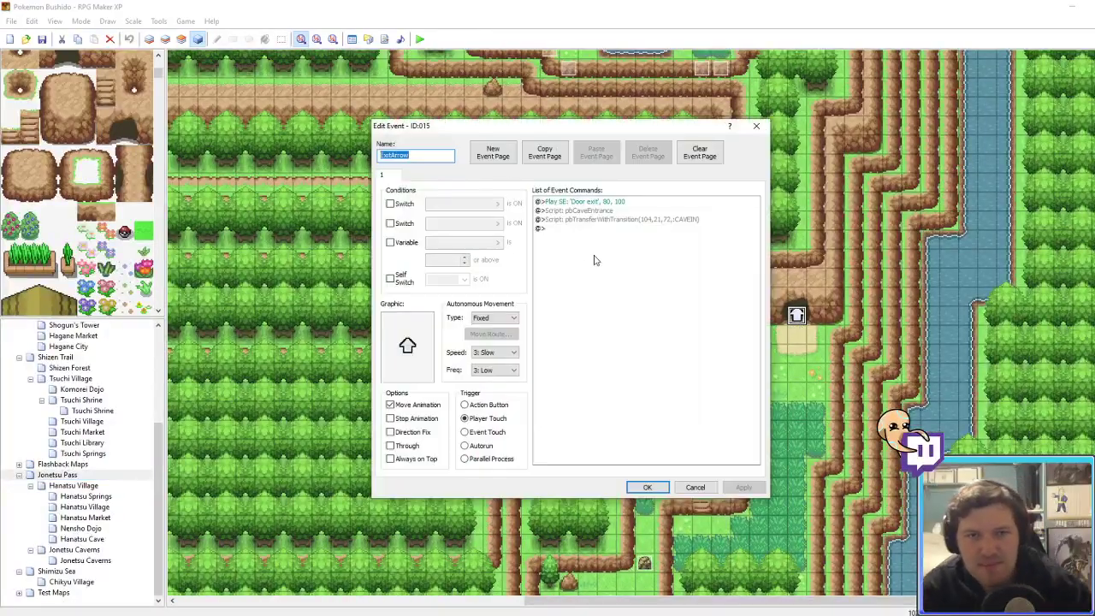
# Step: Delete the pbTransferWithTransition script command from the ExitArrow event, keeping the pbCaveEntrance script
pyautogui.click(596, 212)
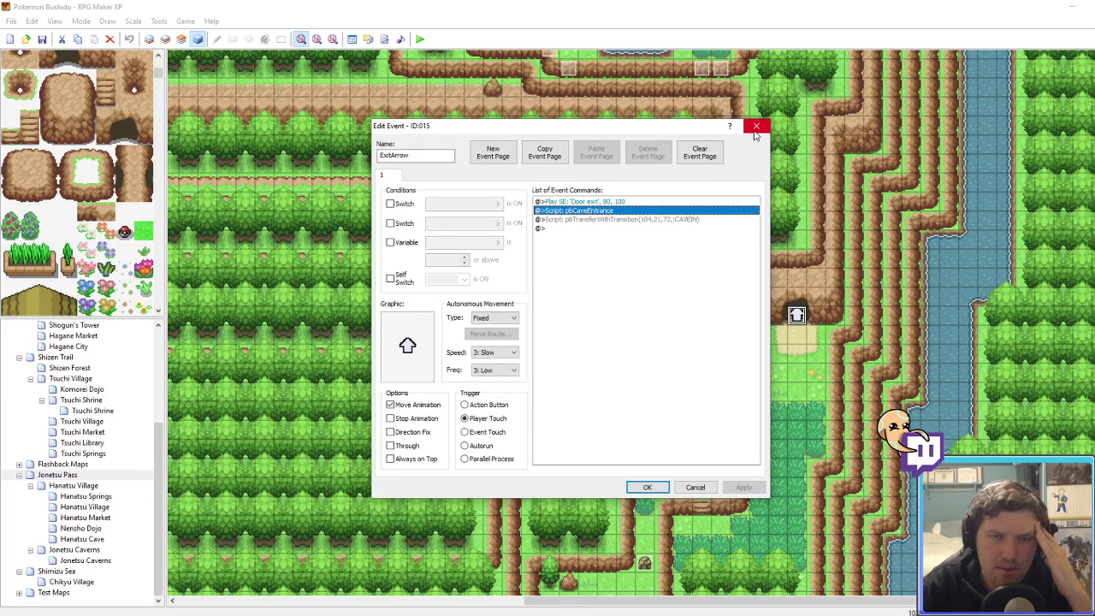
pyautogui.click(624, 220)
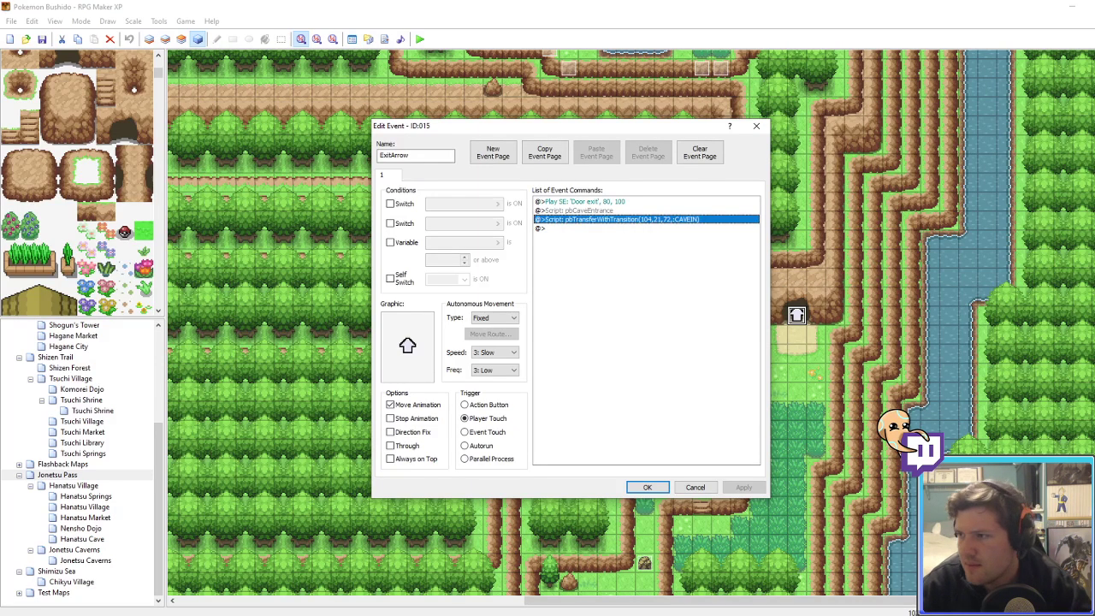
pyautogui.press('Return')
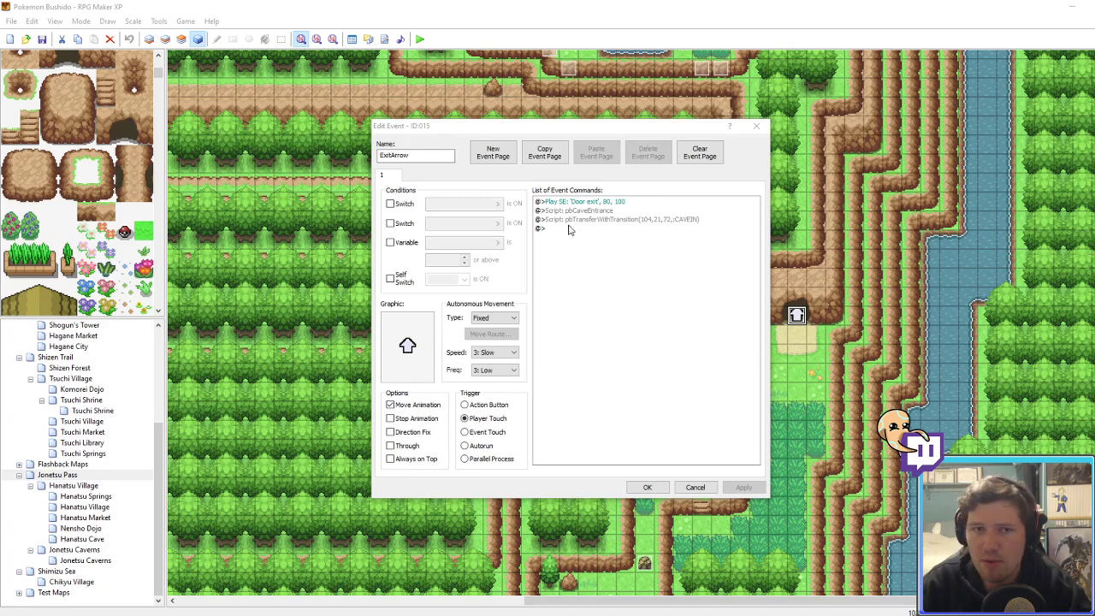
pyautogui.click(583, 211)
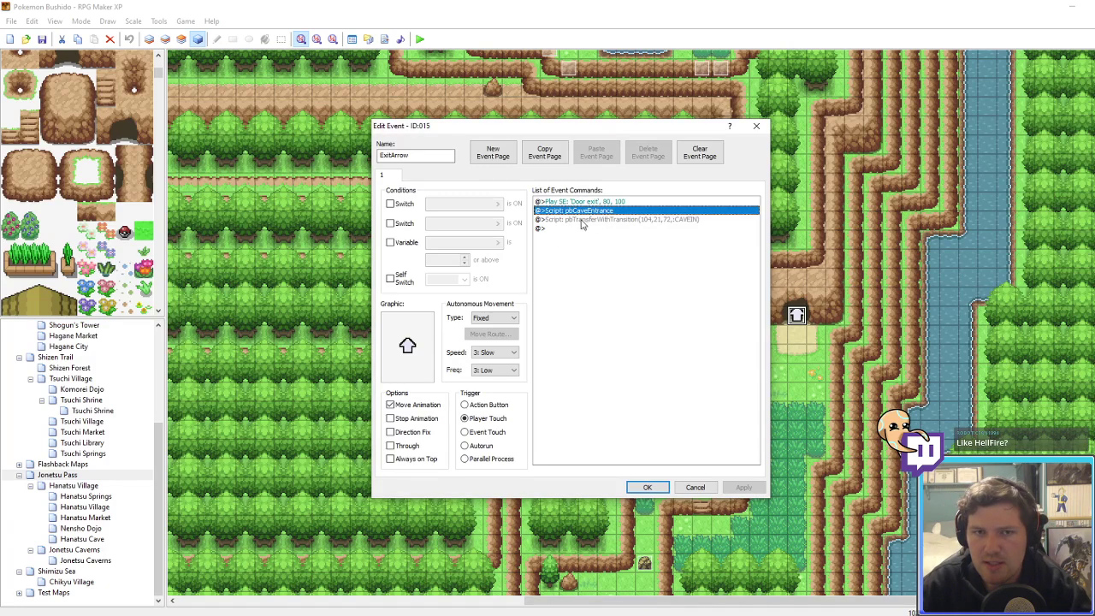
pyautogui.click(623, 228)
pyautogui.click(623, 222)
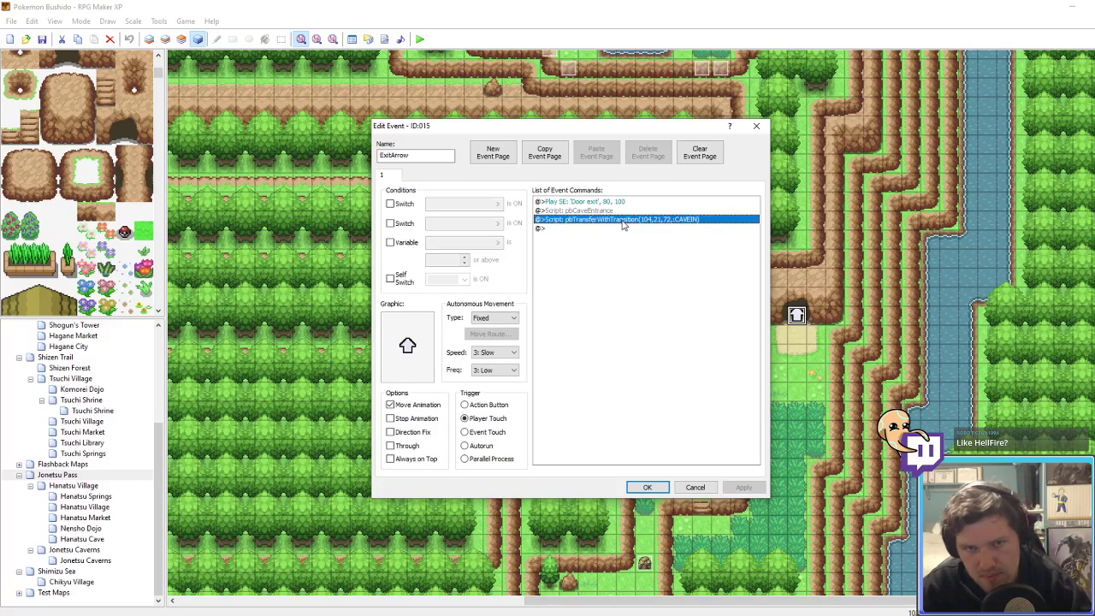
pyautogui.press('Delete')
# Step: Add a Transfer Player command to the ExitArrow event with Jonetsu Caverns (021,072) as its destination
pyautogui.rightClick(623, 222)
pyautogui.click(640, 228)
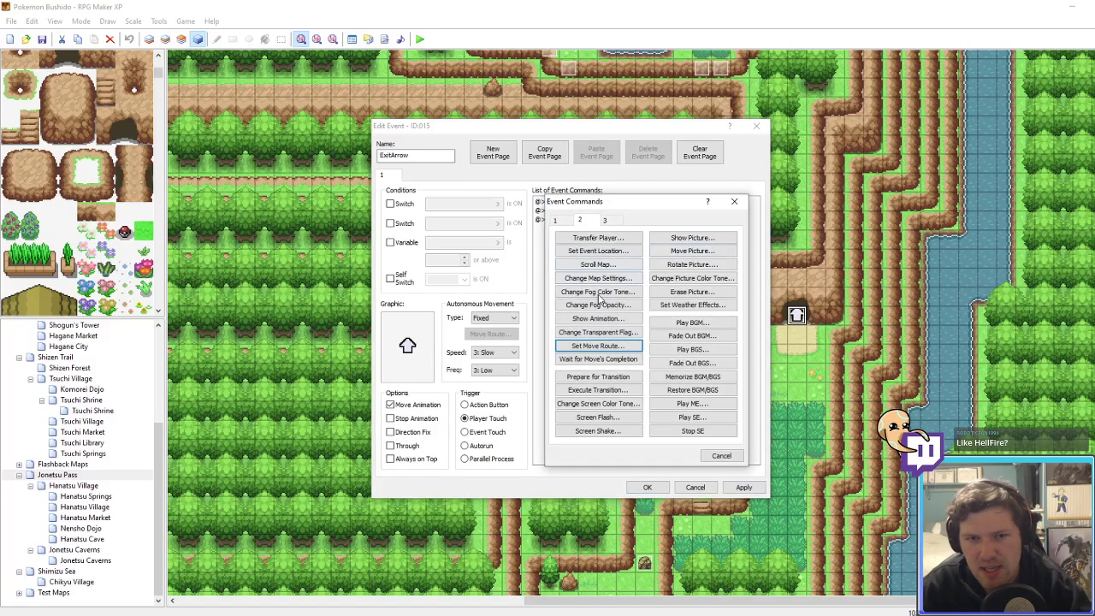
pyautogui.click(558, 222)
pyautogui.click(581, 221)
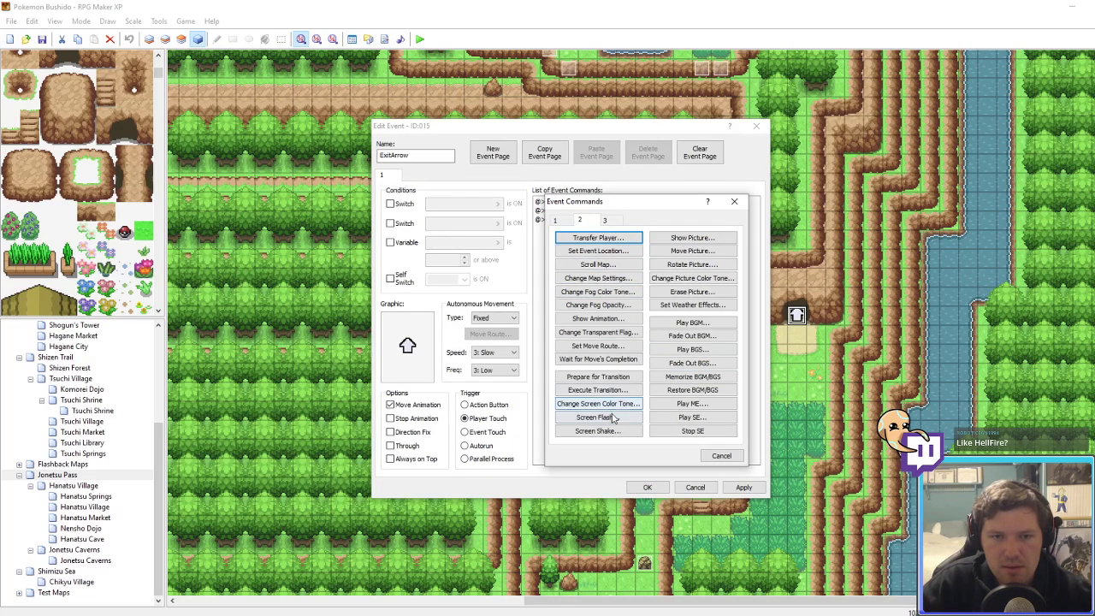
pyautogui.click(598, 237)
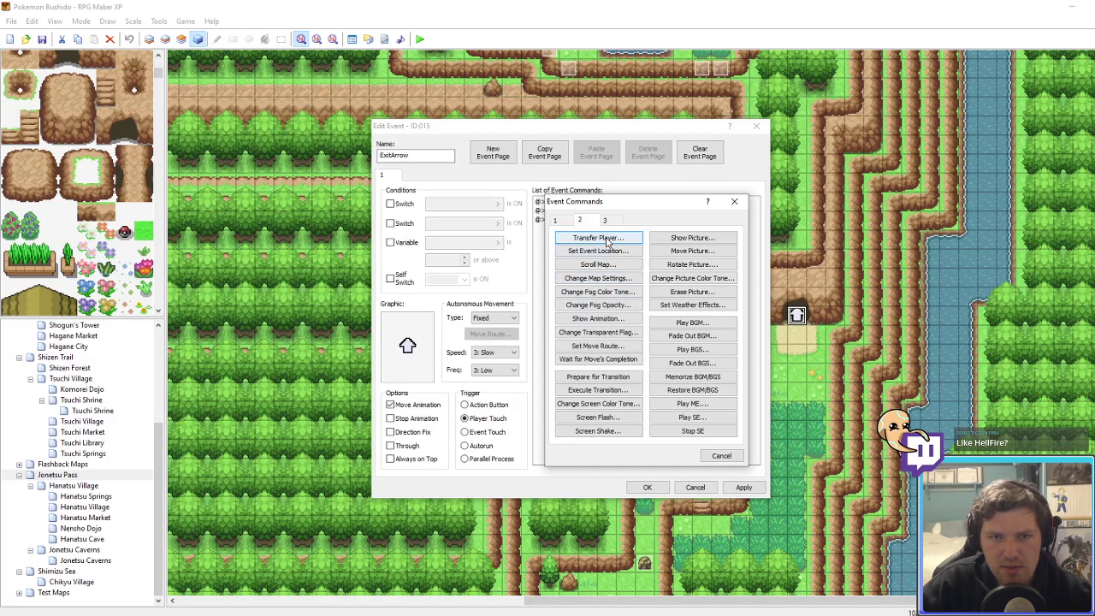
pyautogui.click(676, 288)
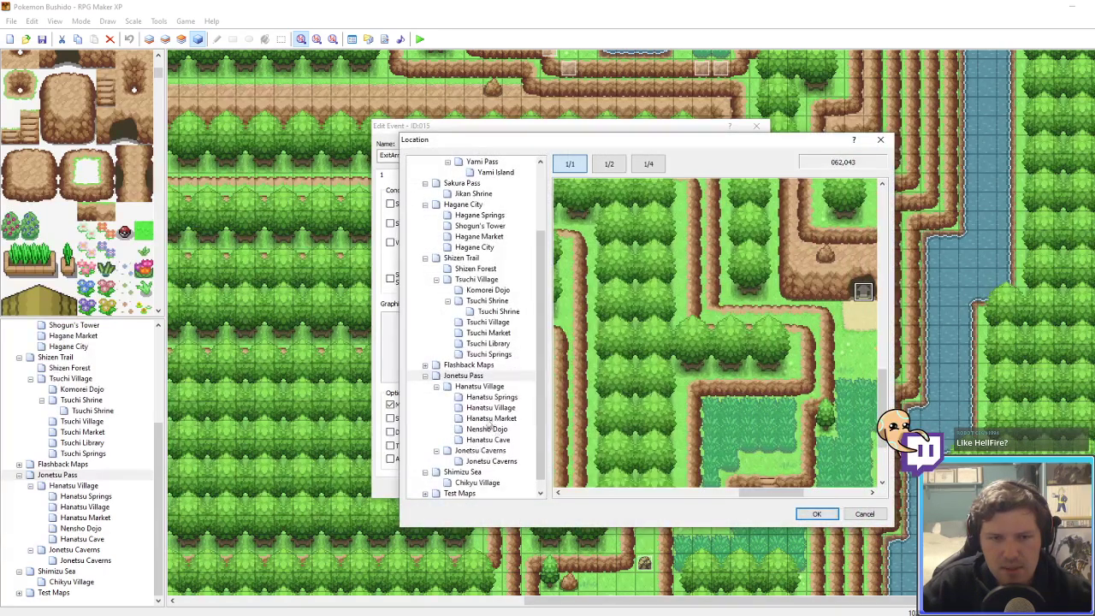
pyautogui.click(482, 452)
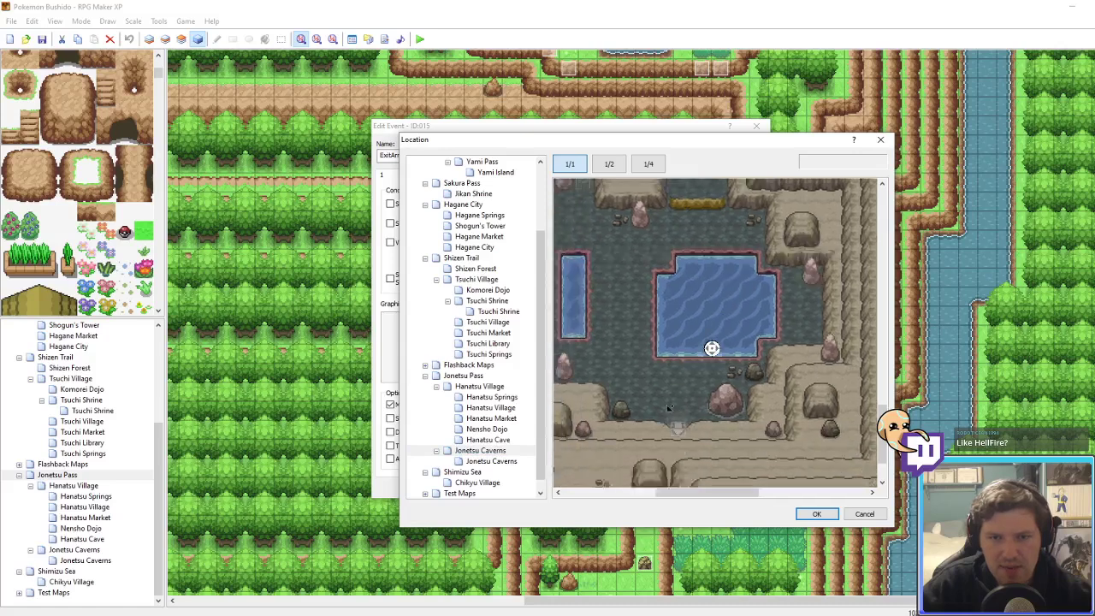
pyautogui.click(701, 369)
pyautogui.click(815, 513)
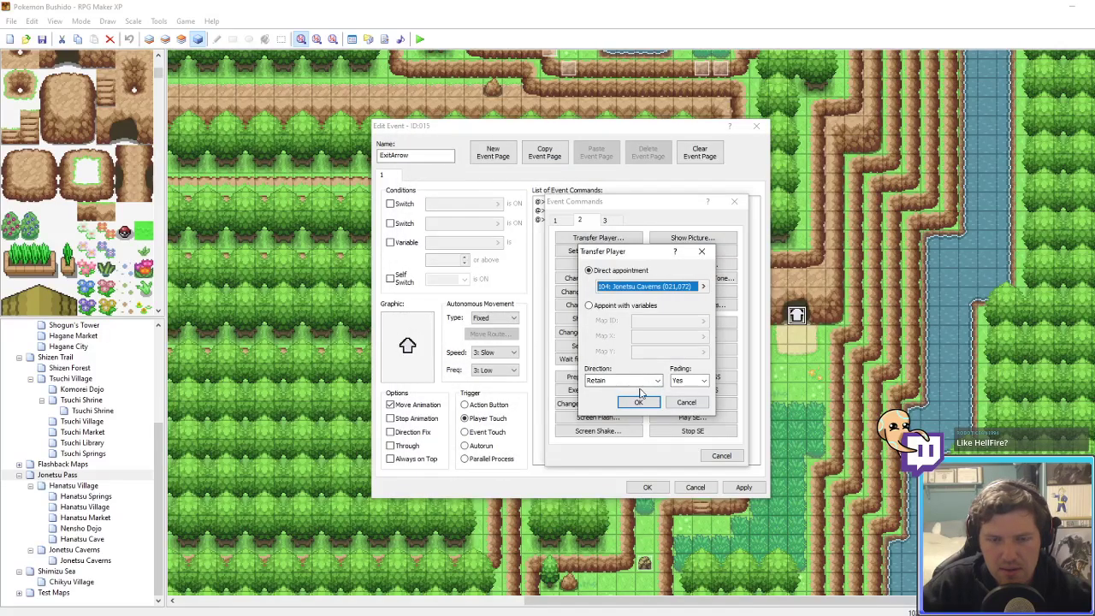
# Step: Set the transfer's direction to Up, insert the command and save the ExitArrow event
pyautogui.click(633, 381)
pyautogui.click(623, 432)
pyautogui.click(638, 402)
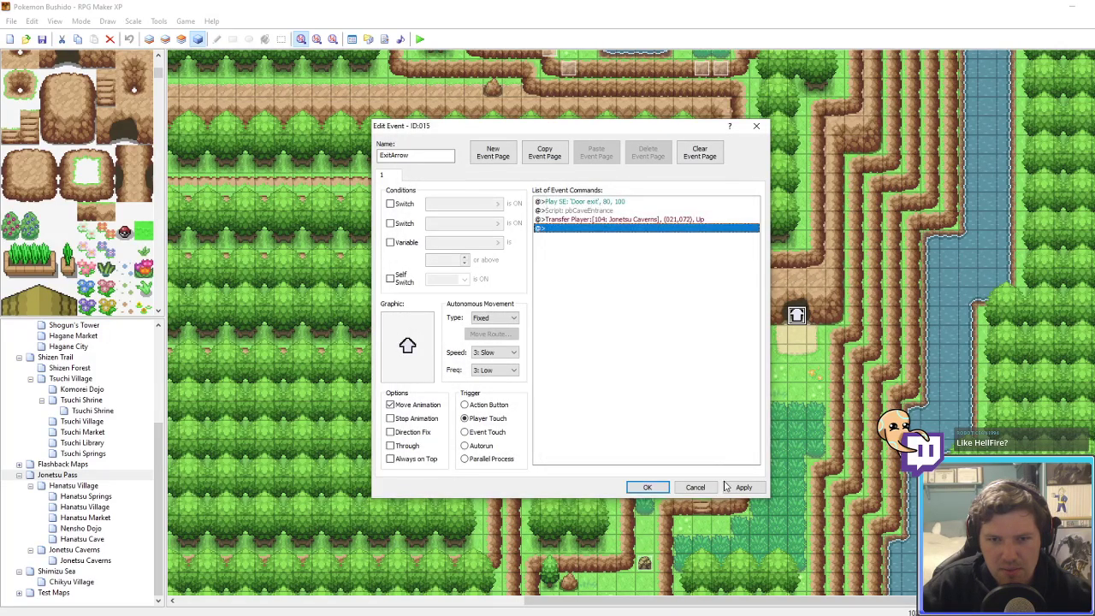
pyautogui.click(648, 487)
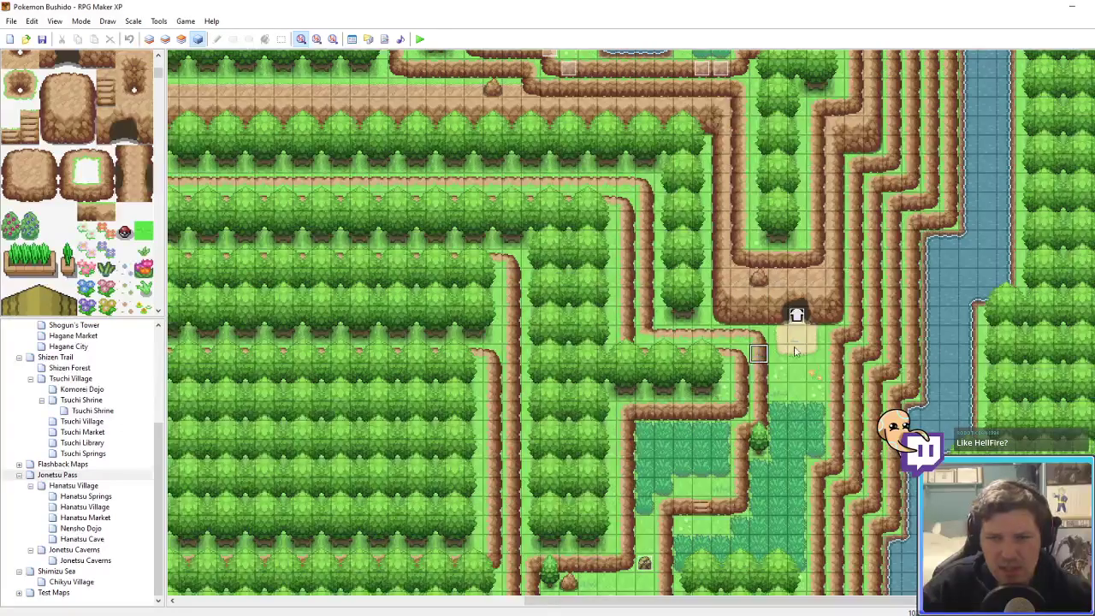
# Step: Go to the Hanatsu Village map and open the ExitArrow event at its northern cave entrance
pyautogui.click(796, 315)
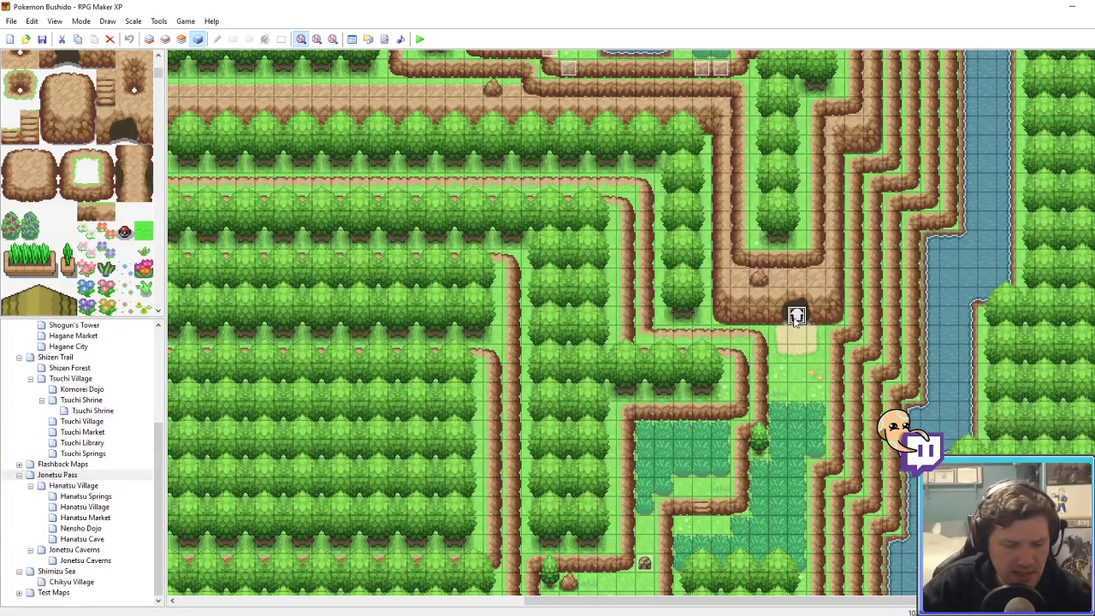
pyautogui.click(77, 550)
pyautogui.click(82, 539)
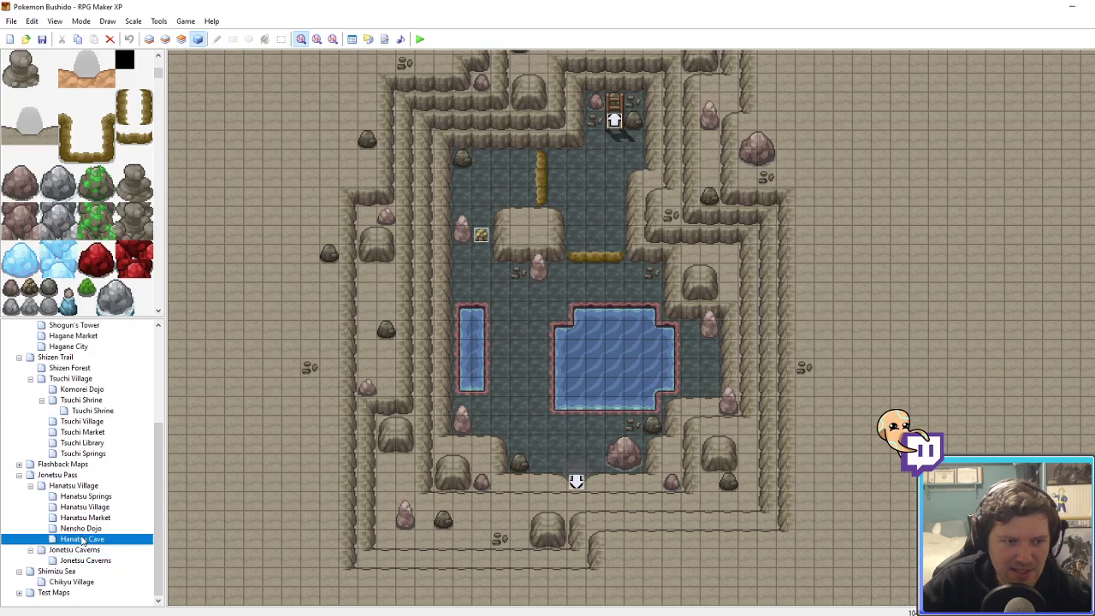
pyautogui.click(74, 485)
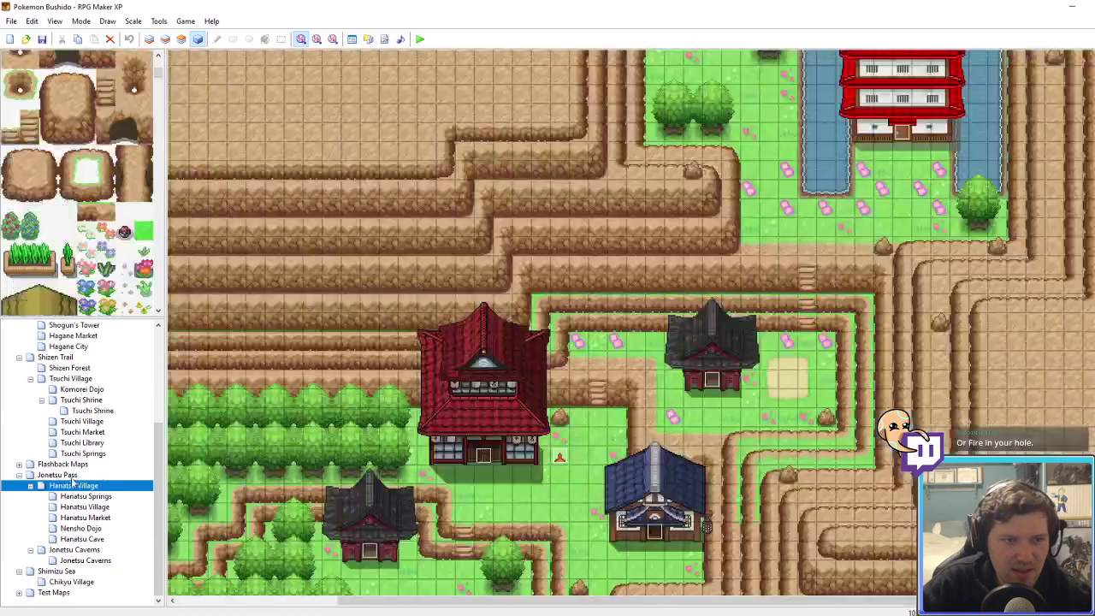
pyautogui.scroll(3, 725, 198)
pyautogui.scroll(1, 724, 198)
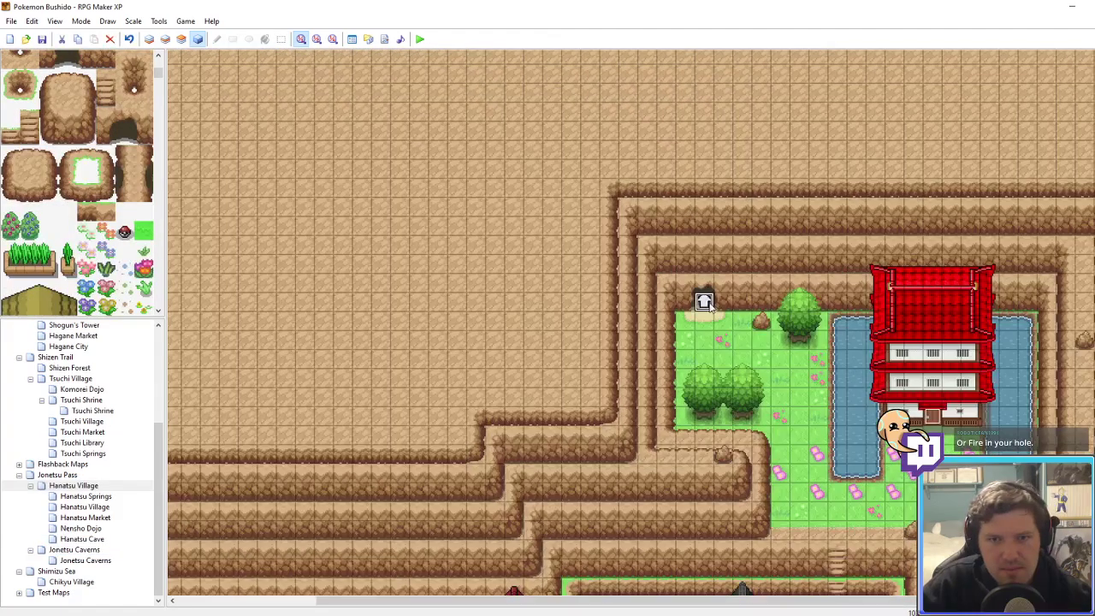
pyautogui.rightClick(703, 301)
pyautogui.click(752, 311)
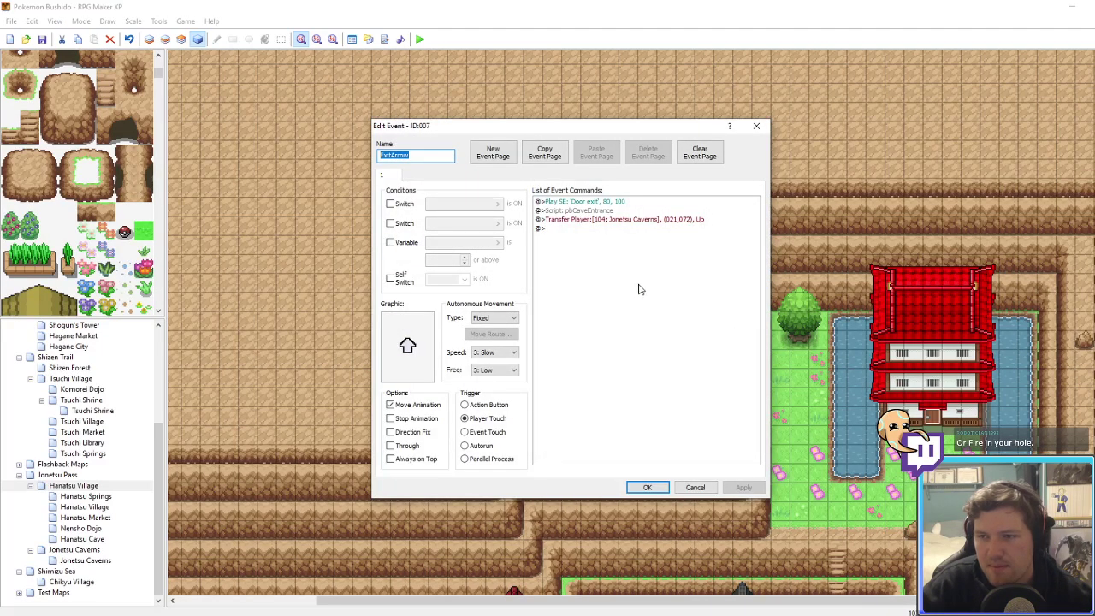
# Step: Change the Transfer Player destination to Hanatsu Cave (023,015), keeping direction Up, and save the event
pyautogui.rightClick(590, 221)
pyautogui.click(615, 240)
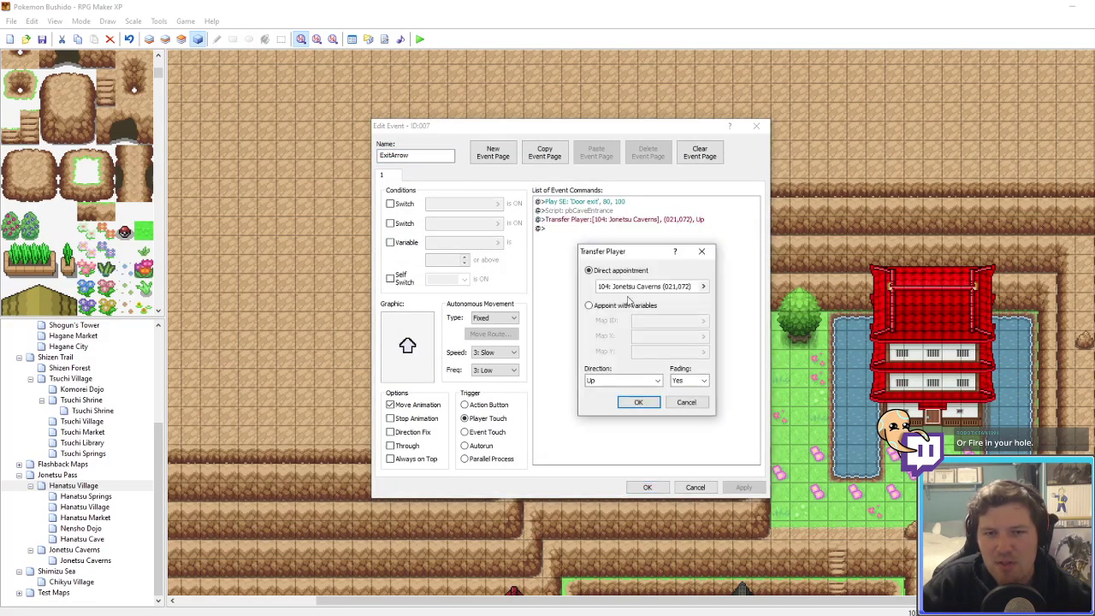
pyautogui.click(630, 290)
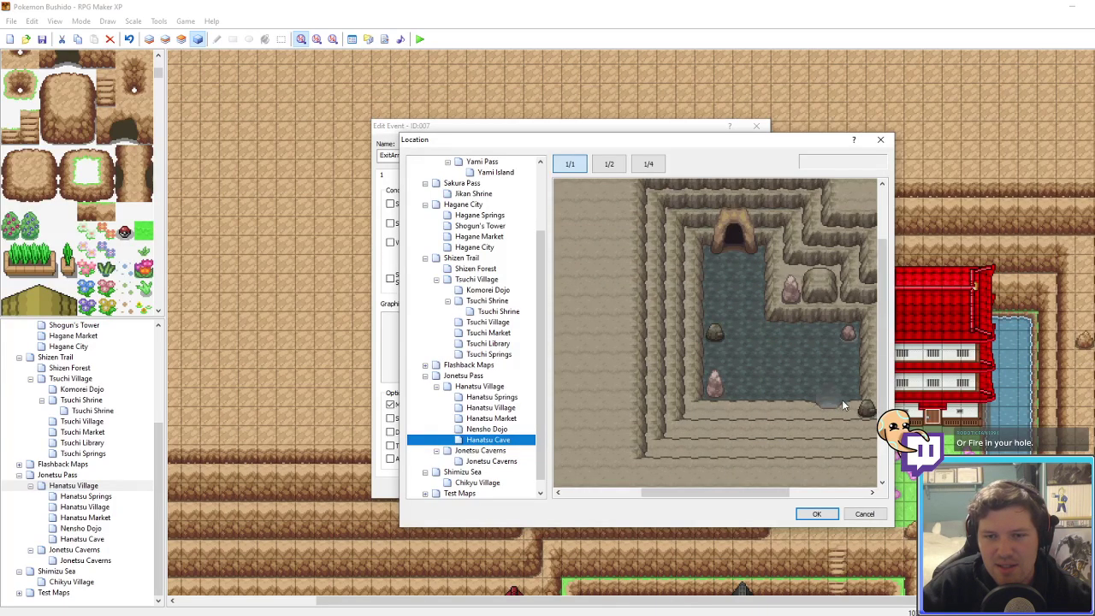
pyautogui.click(830, 394)
pyautogui.click(817, 514)
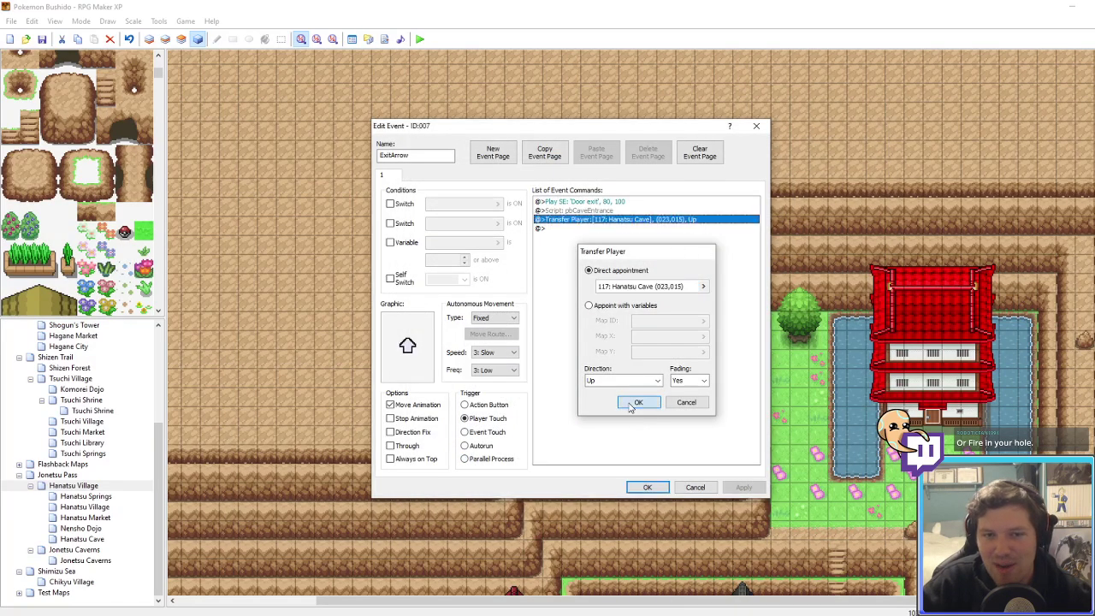
pyautogui.click(633, 407)
pyautogui.click(743, 487)
pyautogui.click(647, 487)
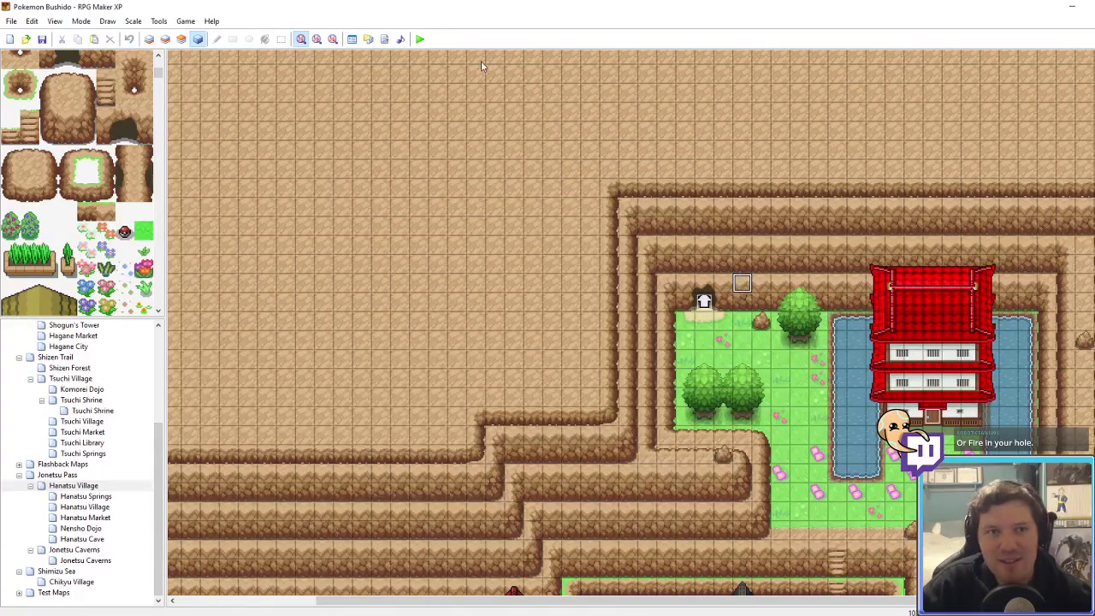
# Step: Start a playtest, load the game and use the debug menu to warp to Jonetsu Pass
pyautogui.click(420, 39)
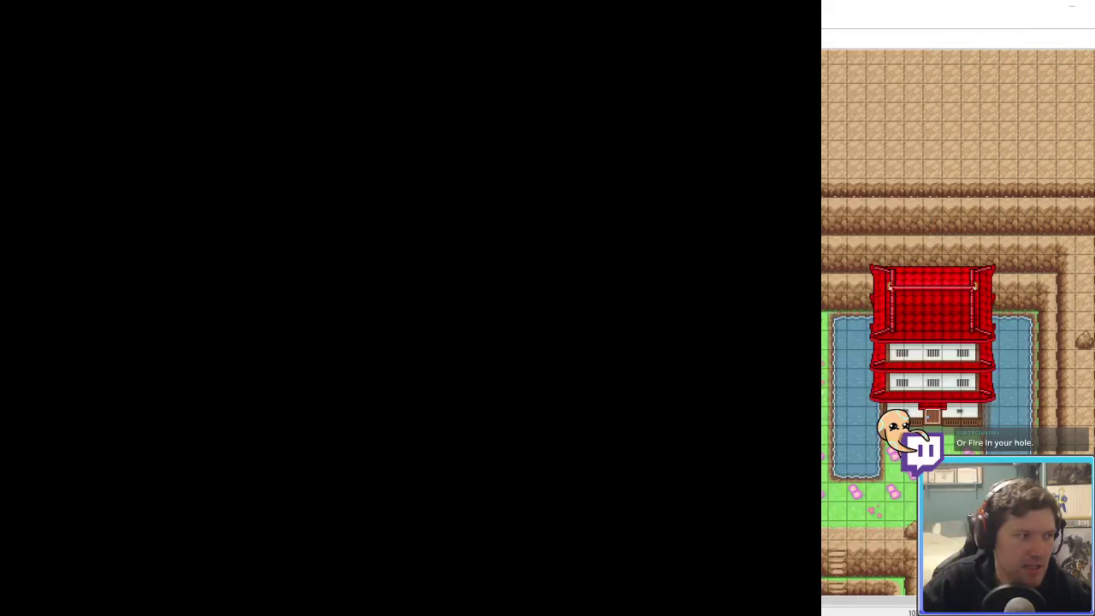
pyautogui.press('Return')
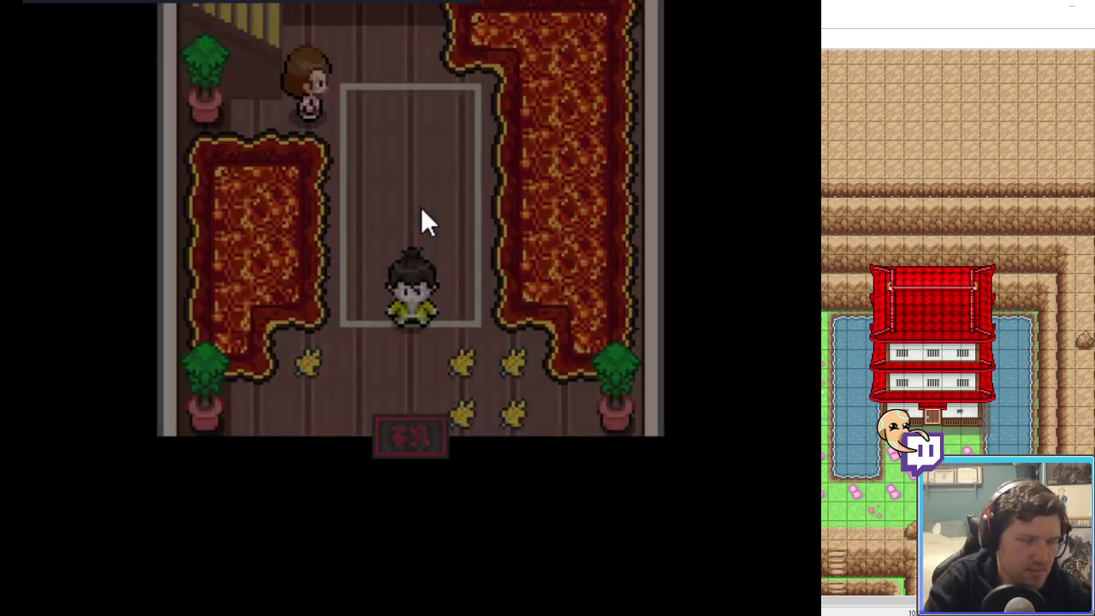
pyautogui.press('F9')
pyautogui.press('Return')
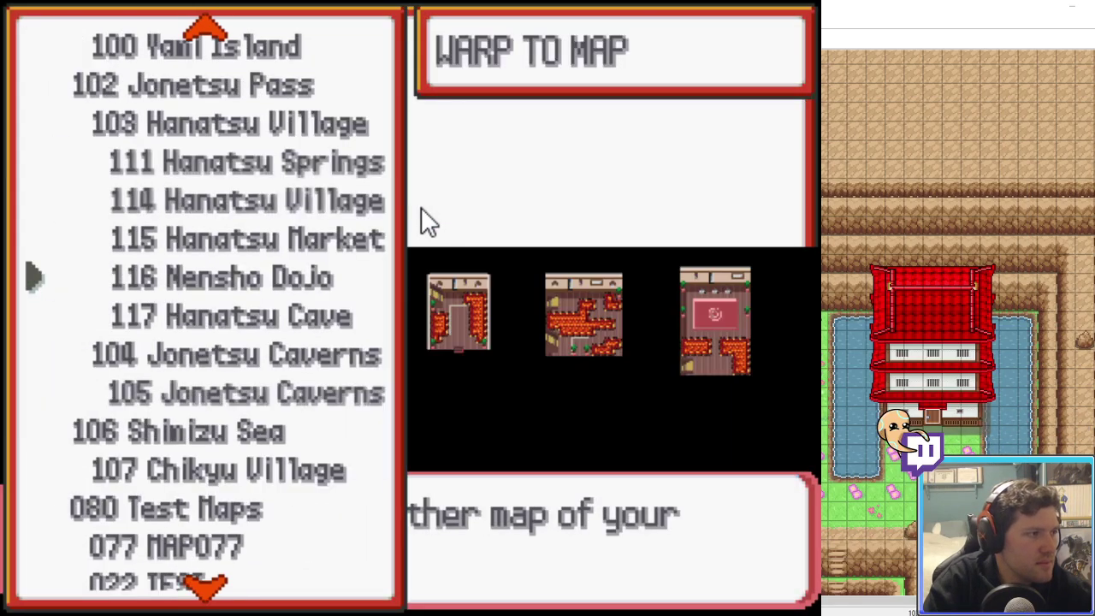
pyautogui.press('Down')
pyautogui.press('Return')
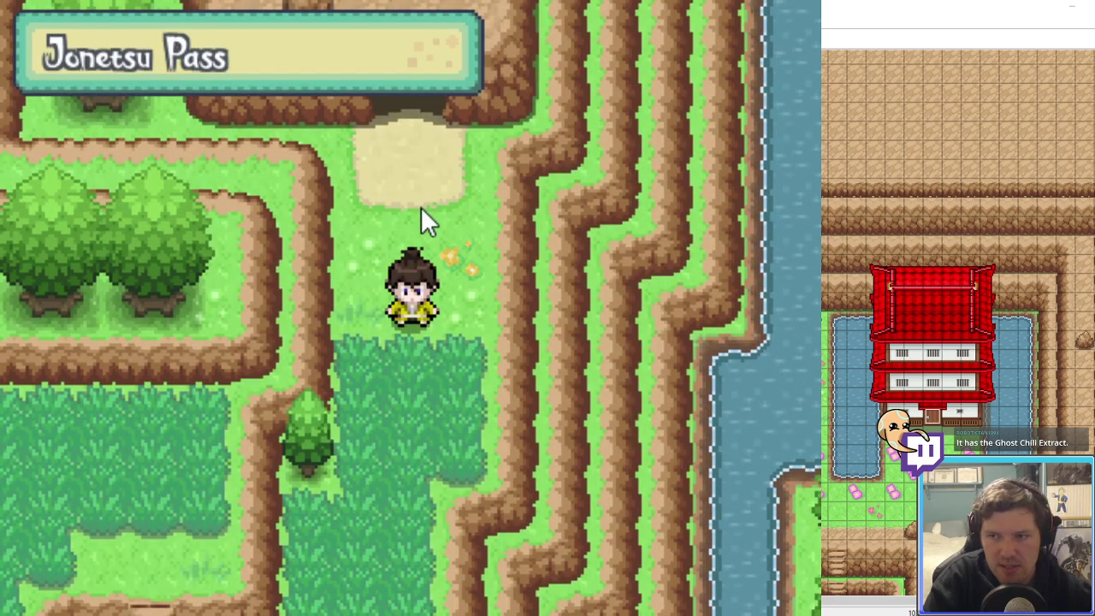
# Step: Walk up into the Jonetsu Pass cave entrance to test its transfer, and close the playtest
pyautogui.press('Up')
pyautogui.press('Up')
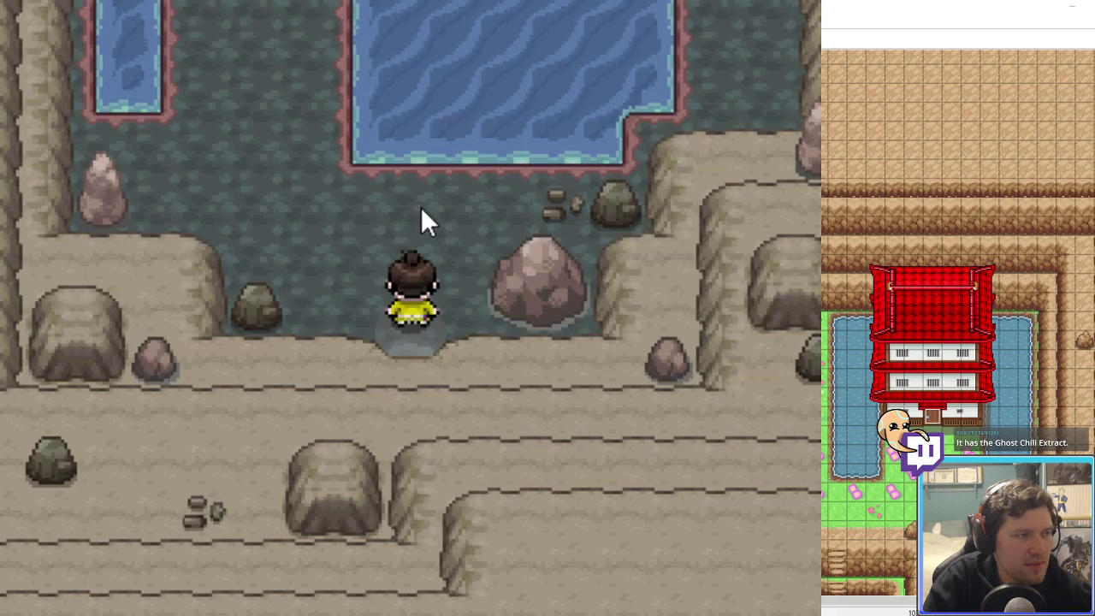
pyautogui.click(777, 2)
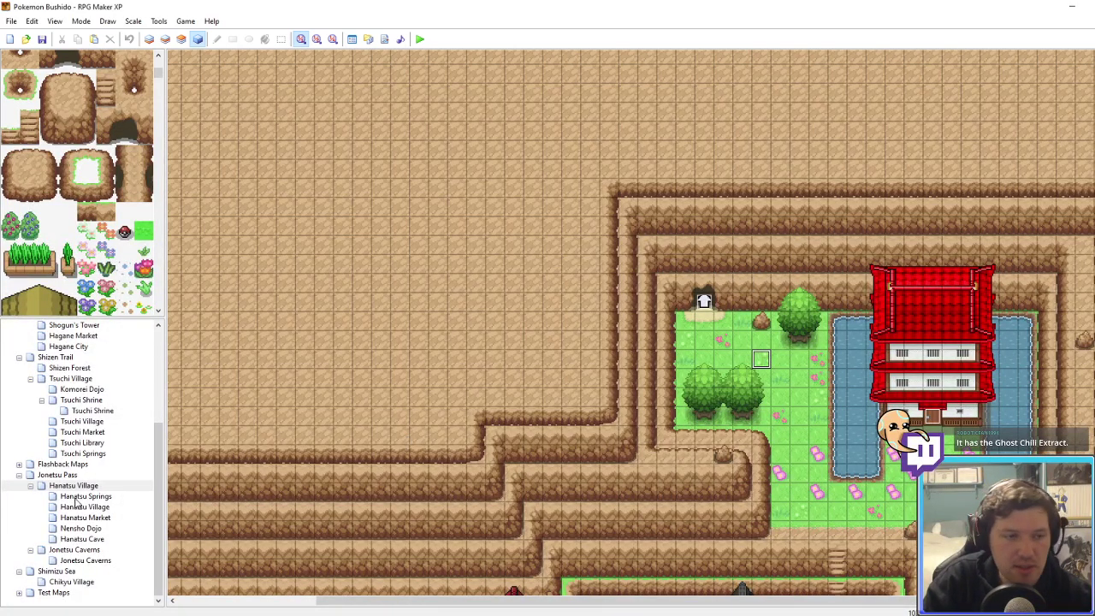
# Step: Open the southern ExitArrow event on the Jonetsu Caverns map and delete its pbTransferWithTransition script command
pyautogui.click(74, 550)
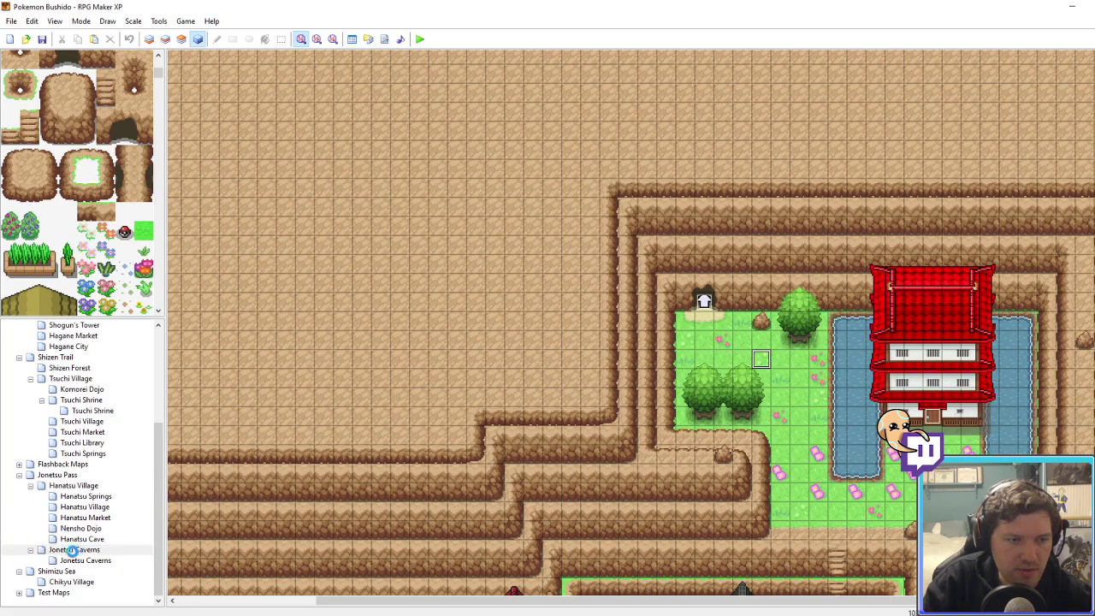
pyautogui.rightClick(576, 481)
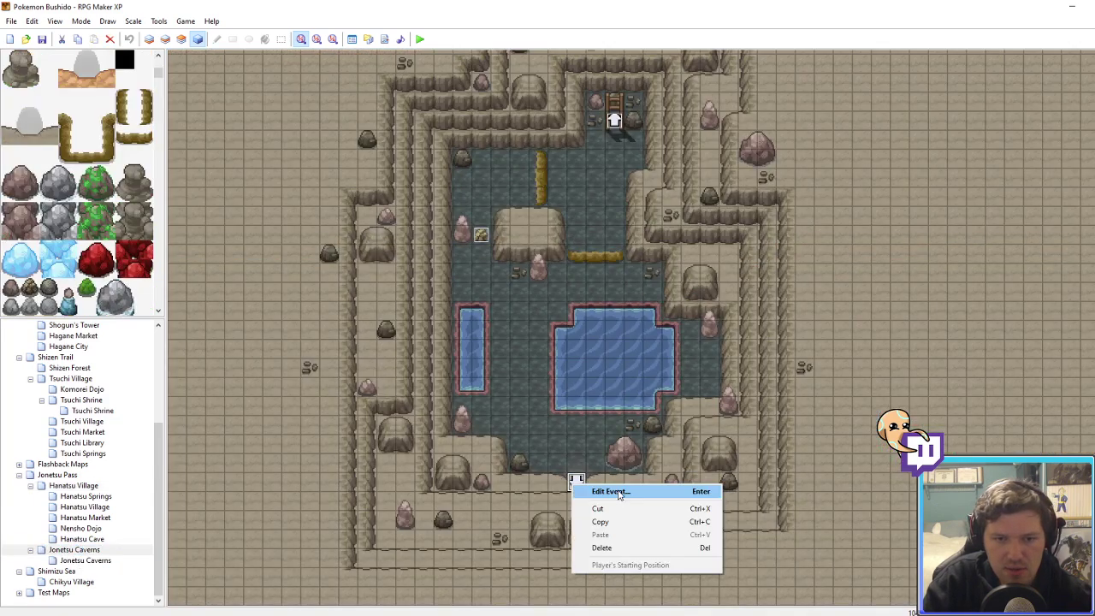
pyautogui.click(609, 489)
pyautogui.click(598, 219)
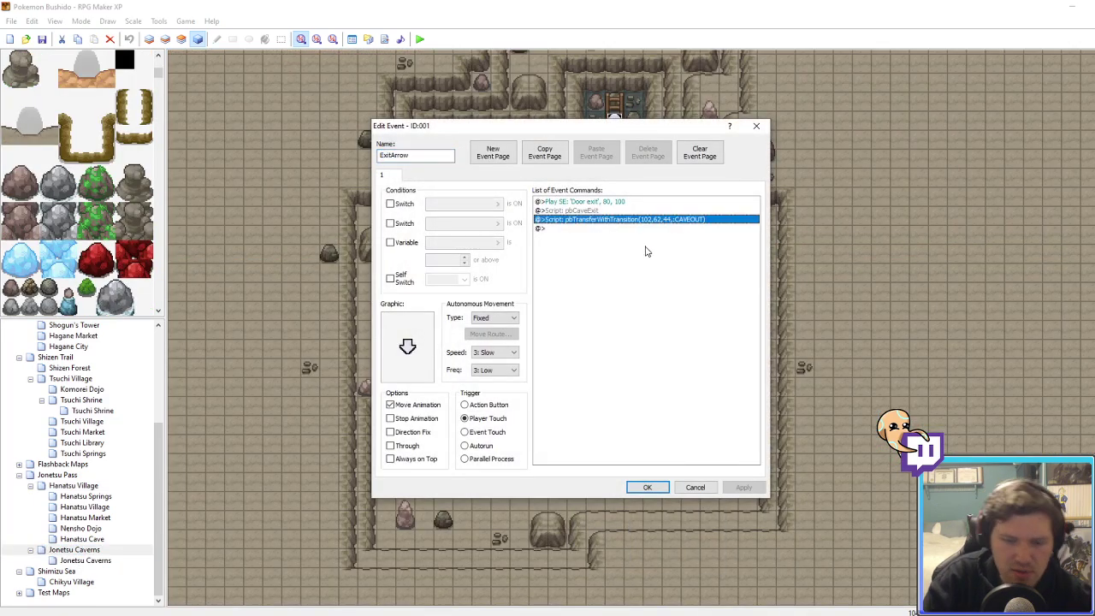
pyautogui.press('Delete')
# Step: Add a Transfer Player command to Jonetsu Pass (062,044) after the pbCaveExit script and save the event
pyautogui.rightClick(567, 221)
pyautogui.click(589, 230)
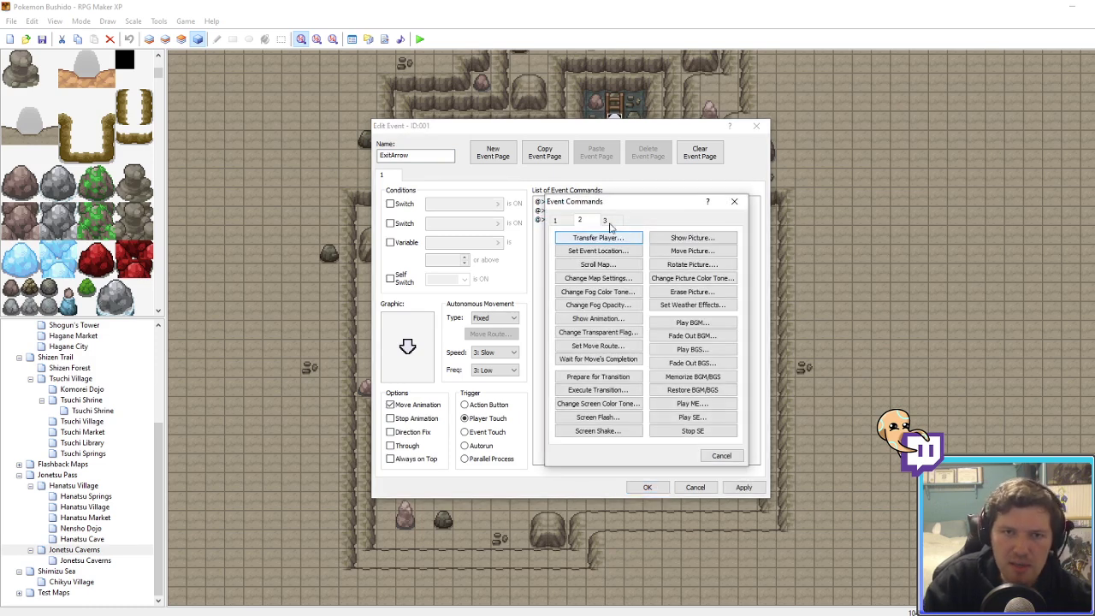
pyautogui.click(564, 221)
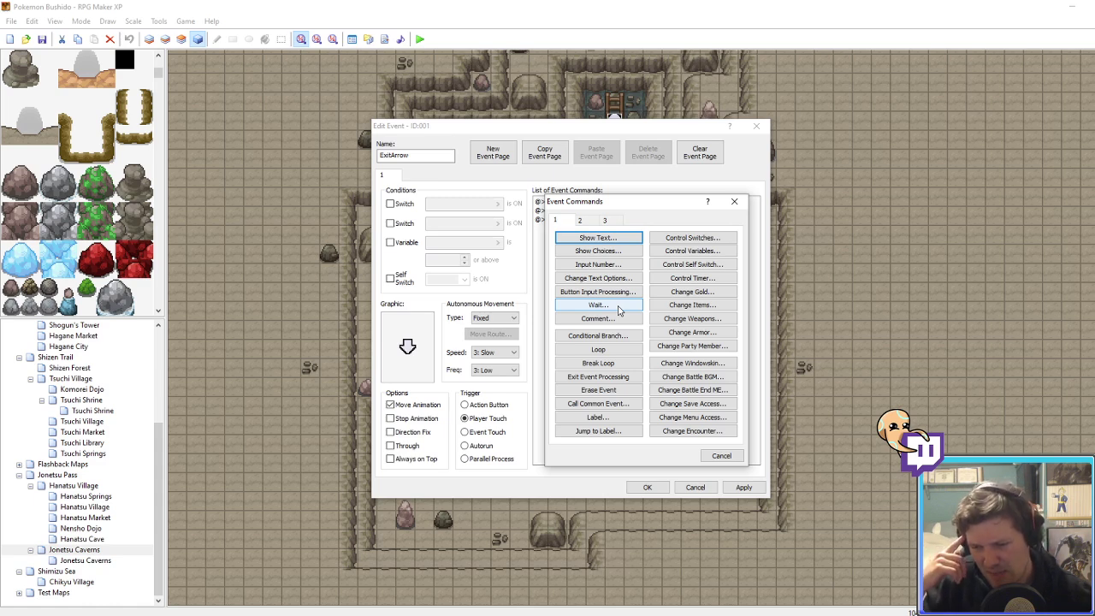
pyautogui.click(581, 221)
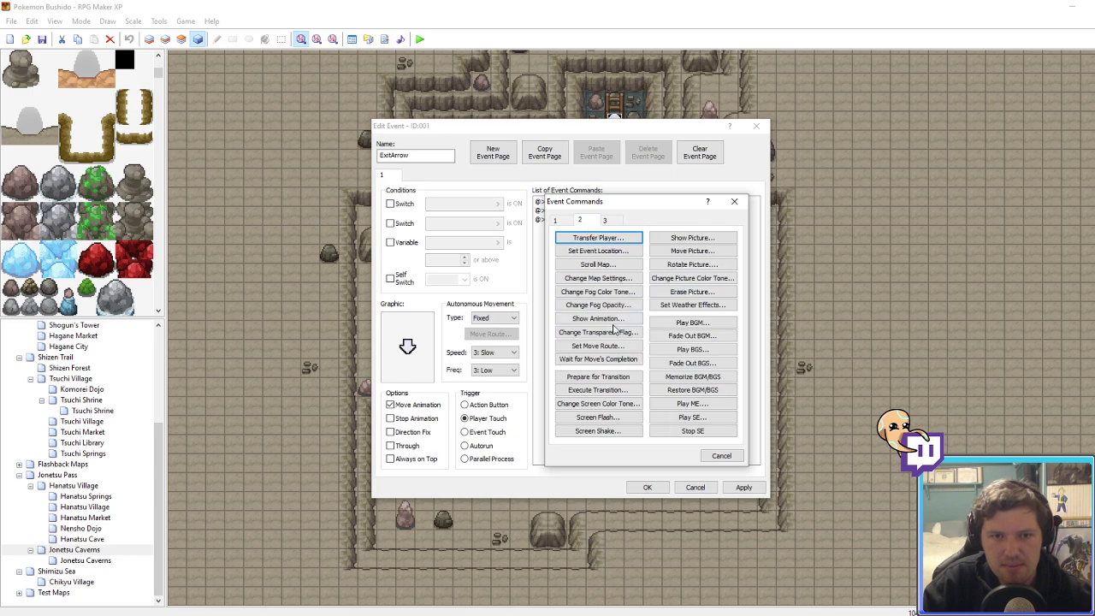
pyautogui.click(577, 240)
pyautogui.click(648, 288)
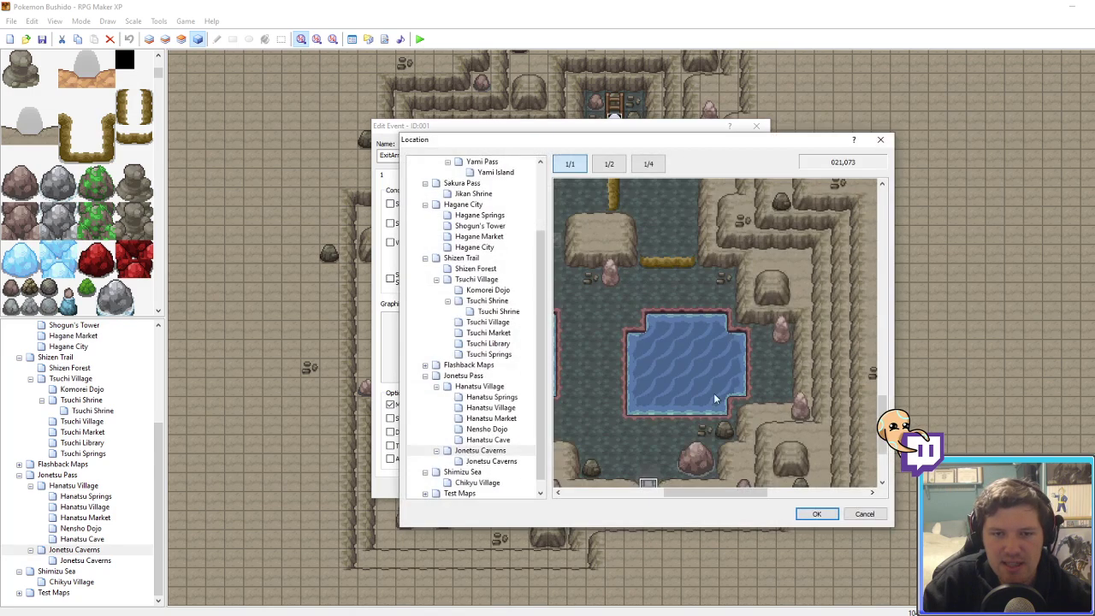
pyautogui.click(478, 377)
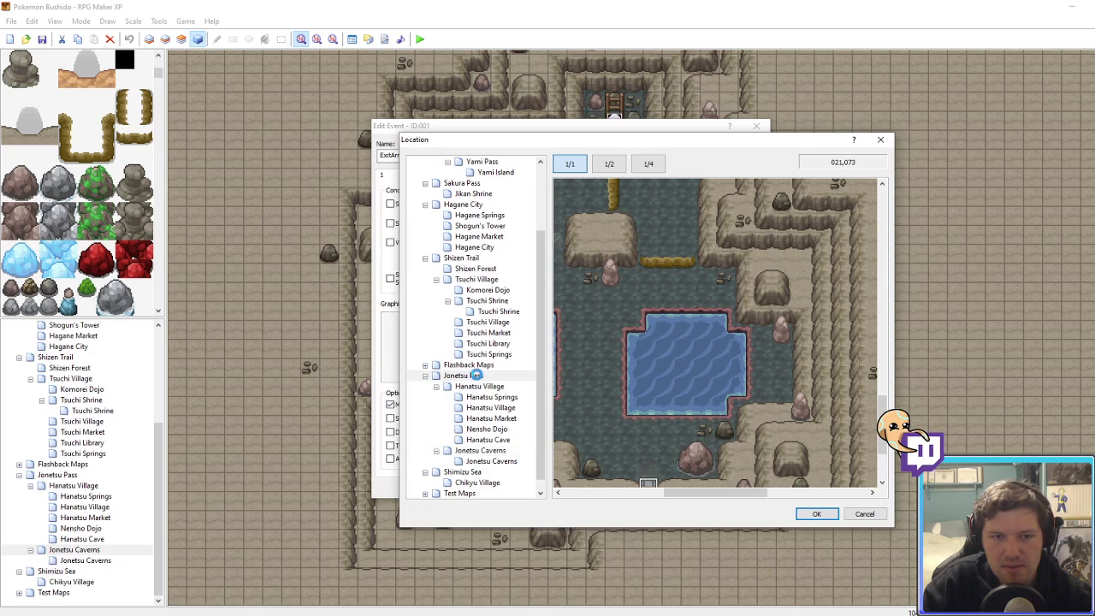
pyautogui.click(866, 343)
pyautogui.click(816, 514)
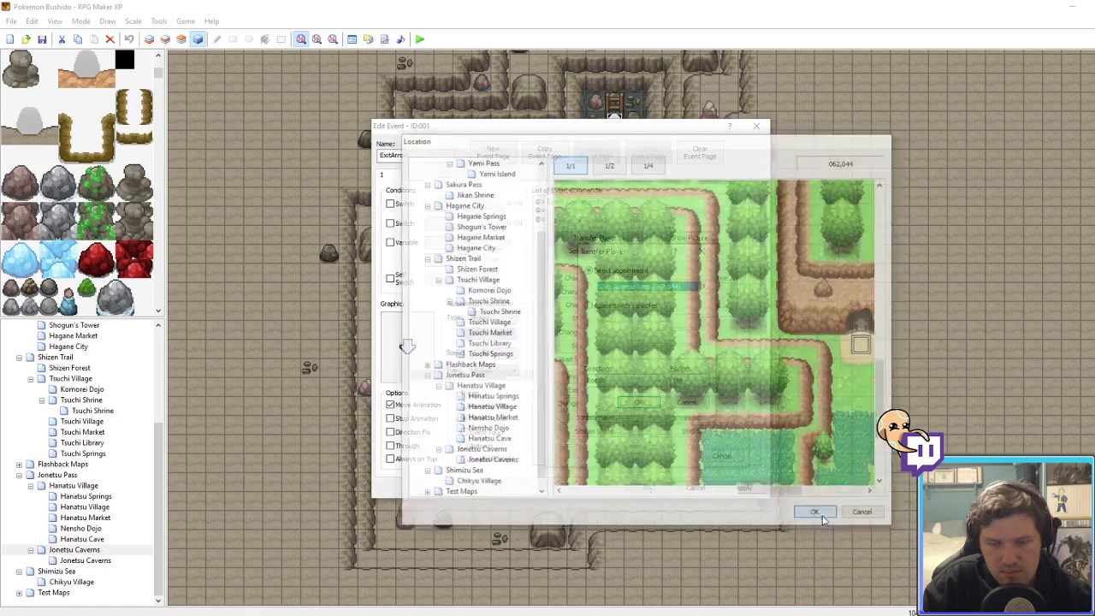
pyautogui.click(630, 433)
pyautogui.click(743, 487)
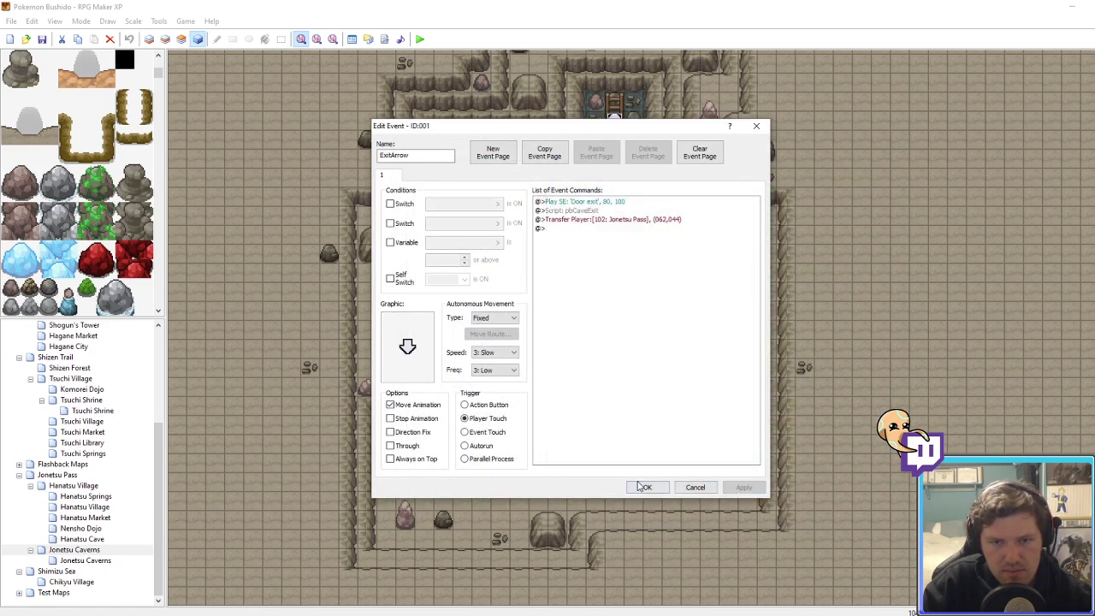
pyautogui.click(647, 487)
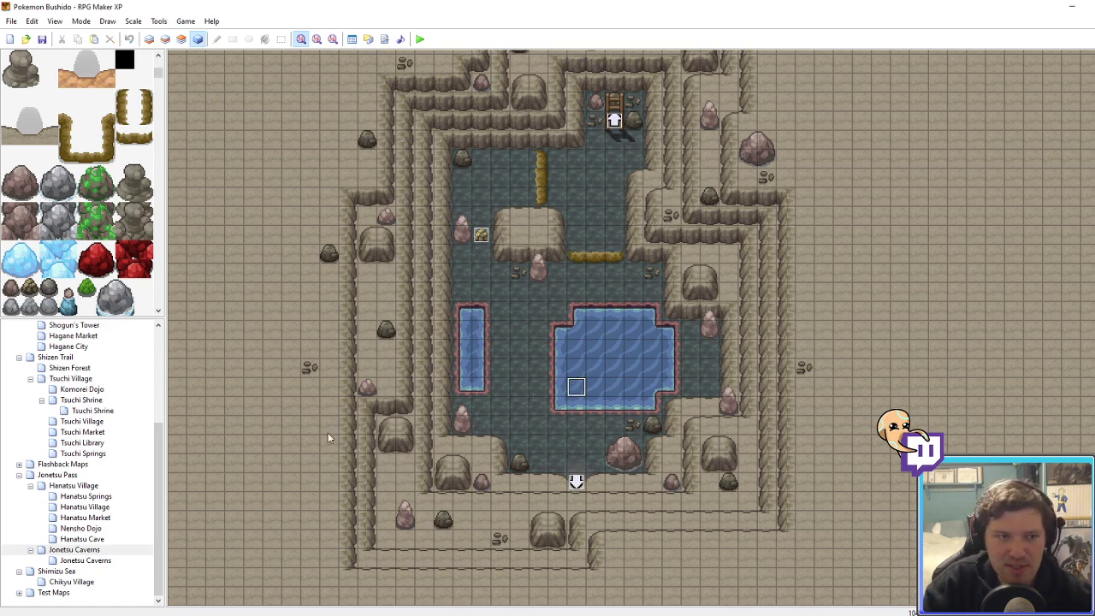
# Step: Inspect the ladder ExitArrow events on the parent and nested Jonetsu Caverns maps, closing each without changes
pyautogui.doubleClick(615, 120)
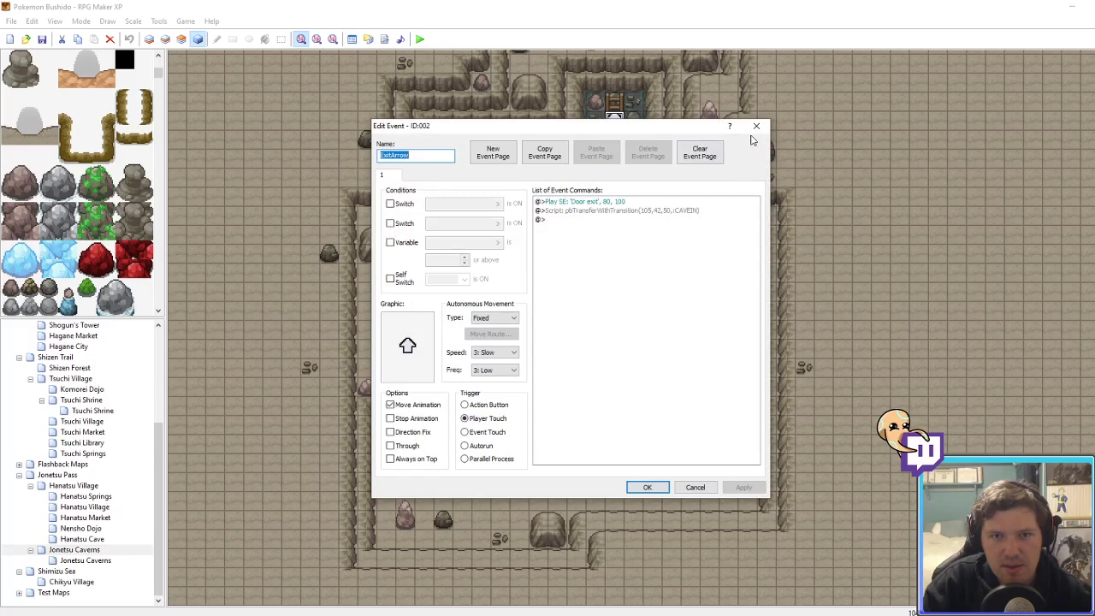
pyautogui.click(757, 127)
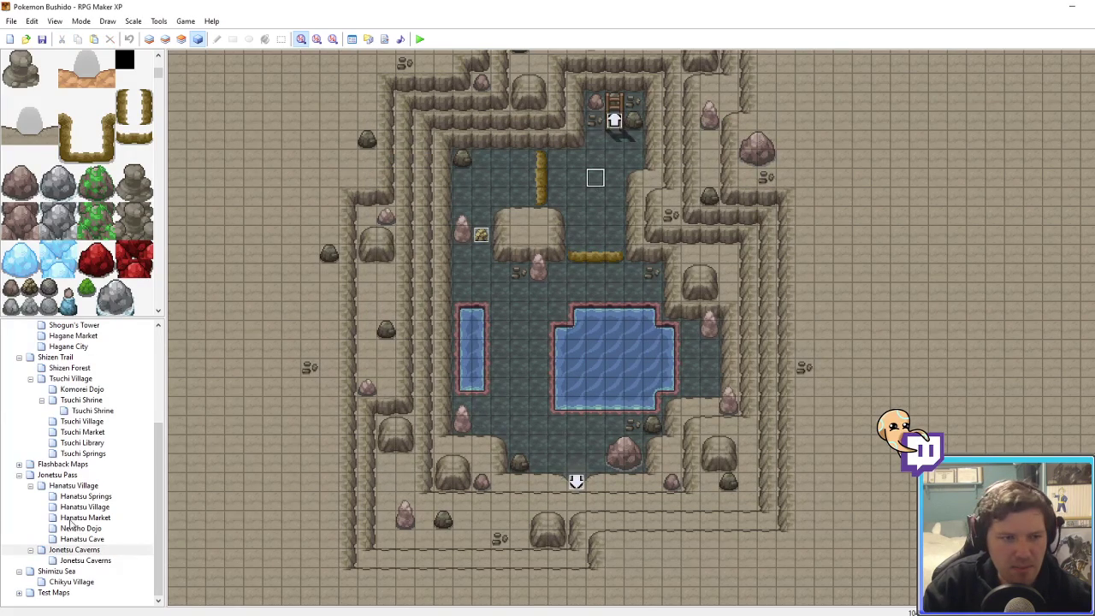
pyautogui.click(84, 561)
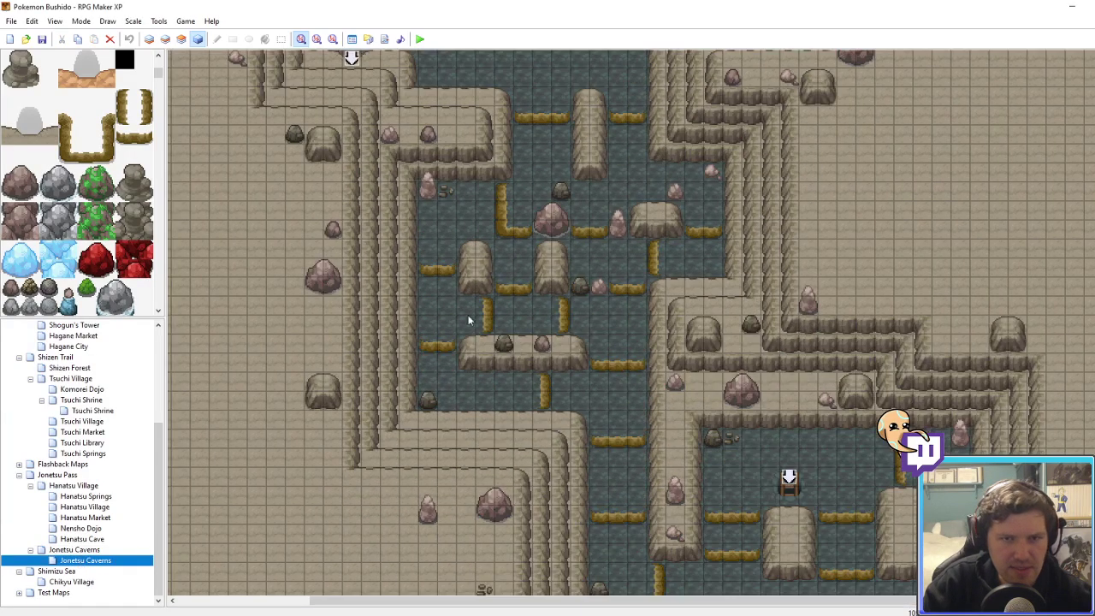
pyautogui.doubleClick(787, 479)
pyautogui.click(757, 126)
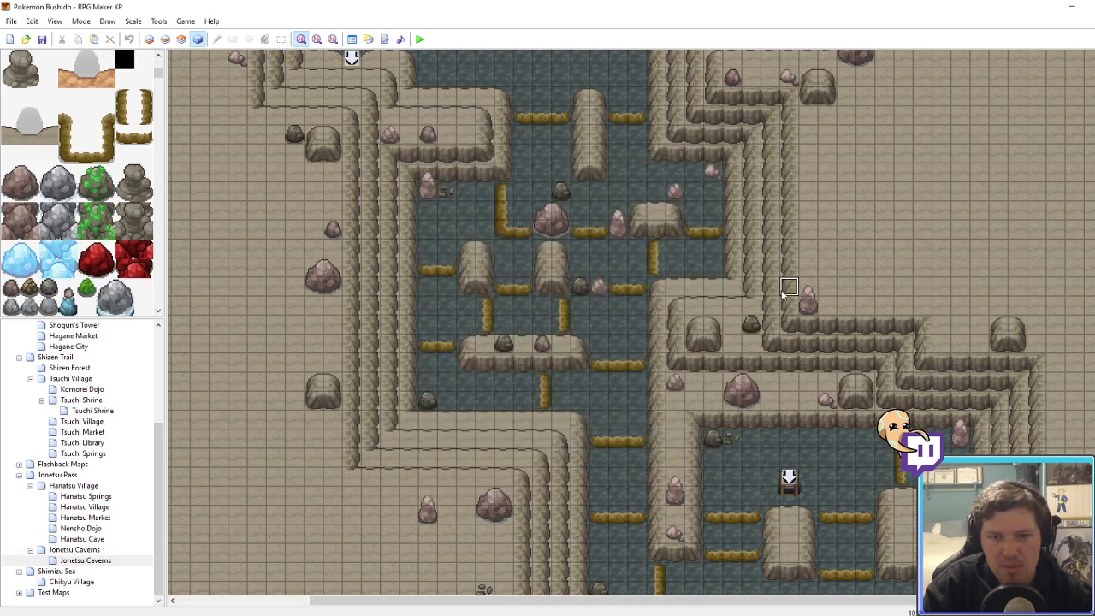
# Step: Open the southern ExitArrow event on the nested Jonetsu Caverns map and delete its pbTransferWithTransition script command
pyautogui.scroll(-5, 802, 405)
pyautogui.rightClick(748, 393)
pyautogui.click(805, 397)
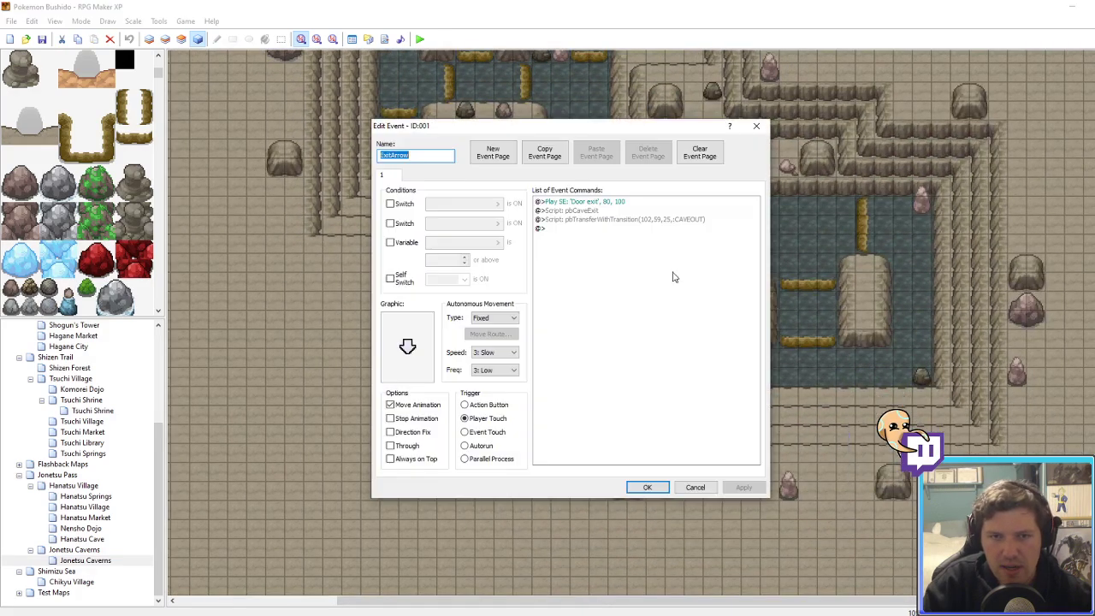
# Step: Add a Transfer Player command to Jonetsu Pass (059,025) after the southern event's pbCaveExit script and save the event
pyautogui.doubleClick(613, 224)
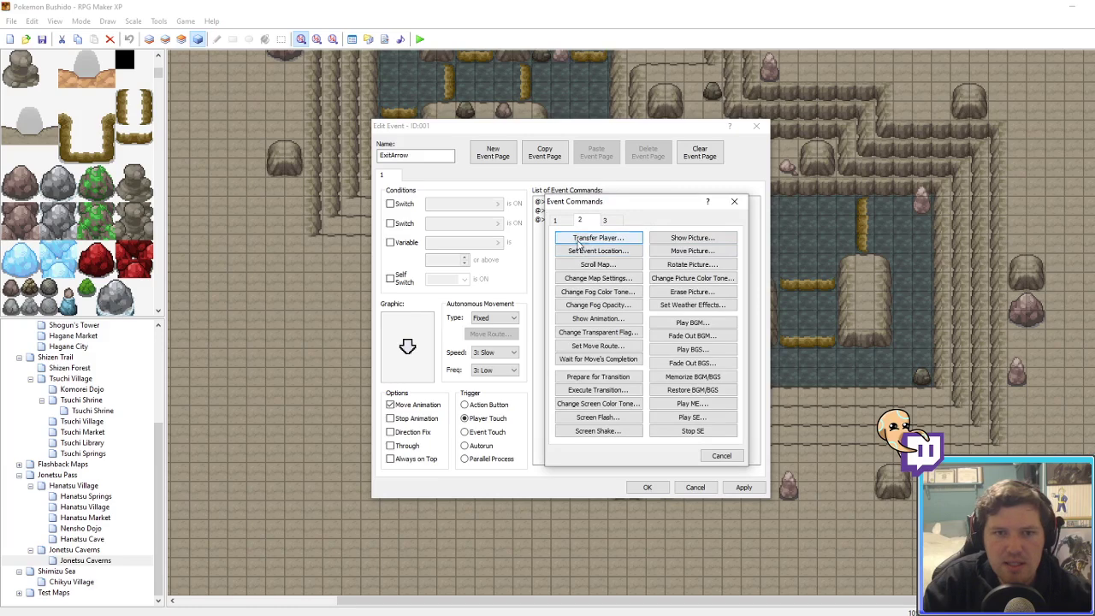
pyautogui.click(598, 237)
pyautogui.doubleClick(605, 286)
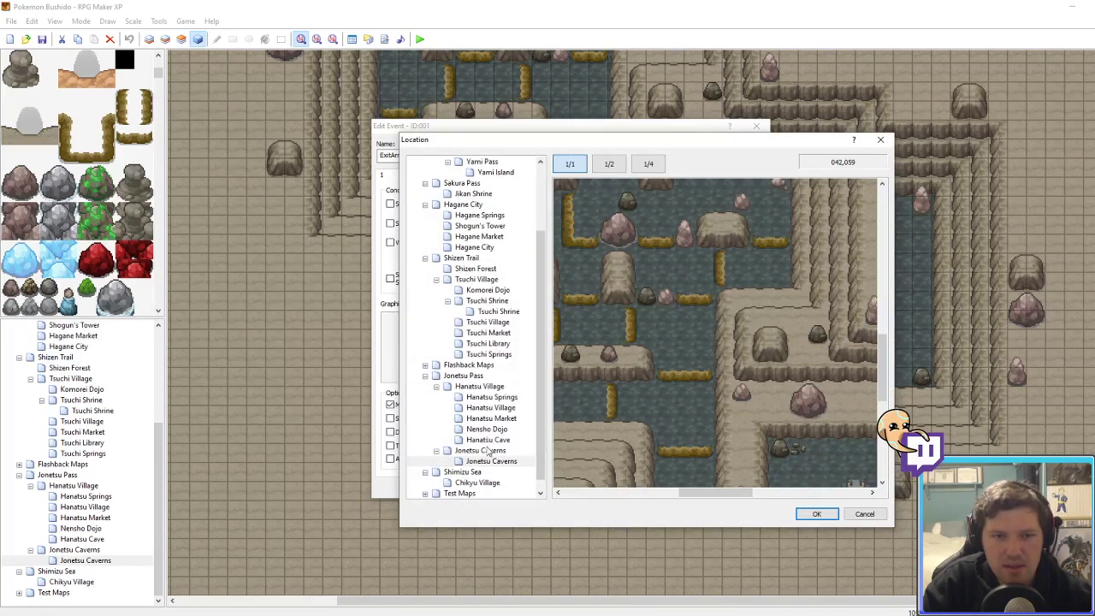
pyautogui.click(463, 377)
pyautogui.middleClick(631, 324)
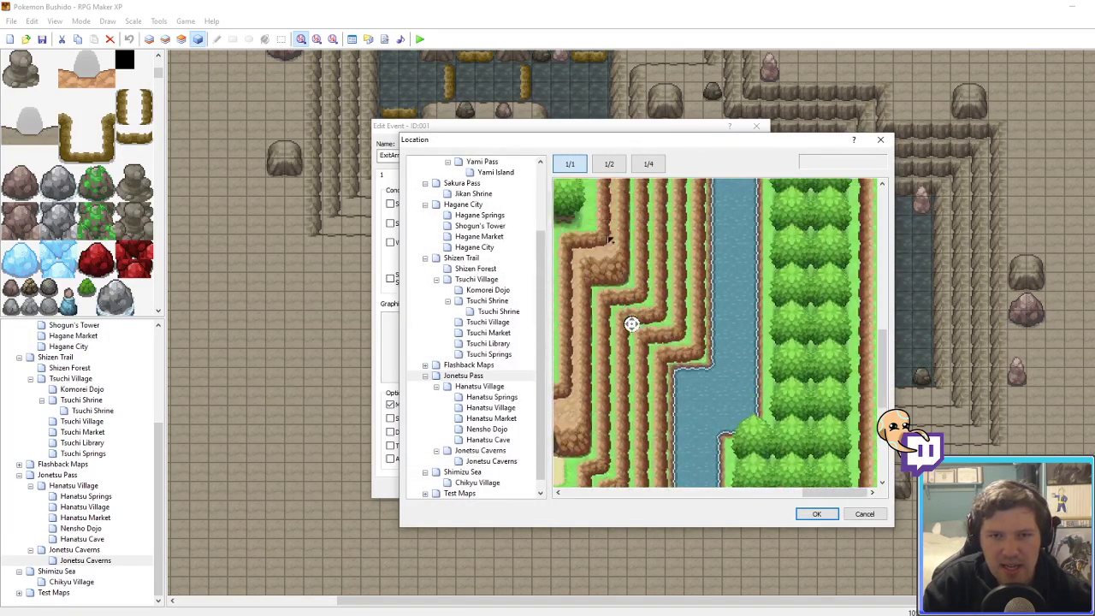
pyautogui.middleClick(593, 283)
pyautogui.click(816, 514)
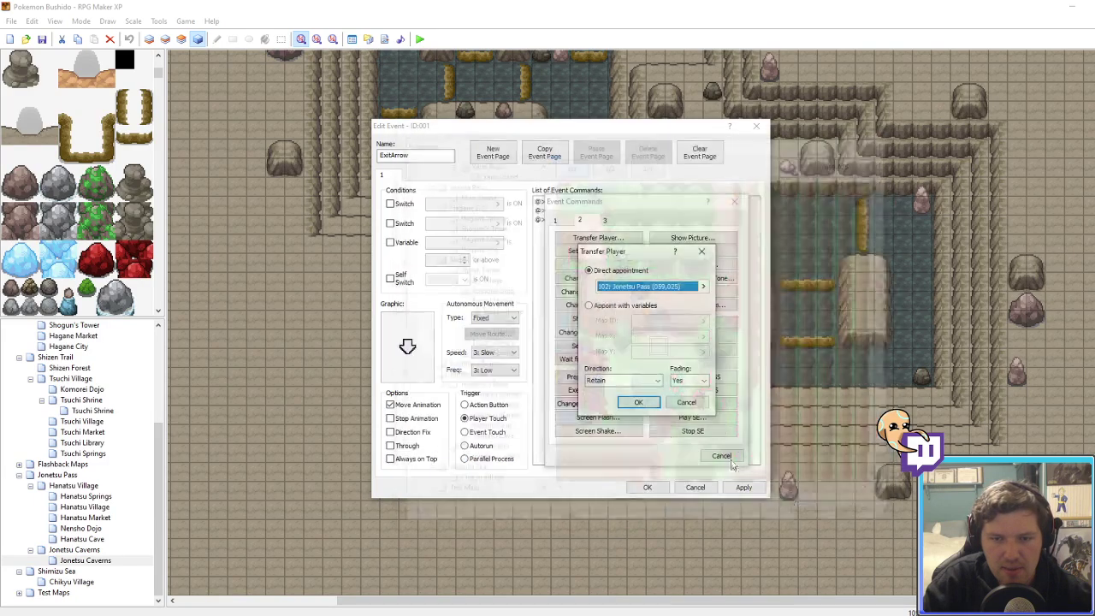
pyautogui.click(641, 403)
pyautogui.click(742, 487)
pyautogui.click(646, 485)
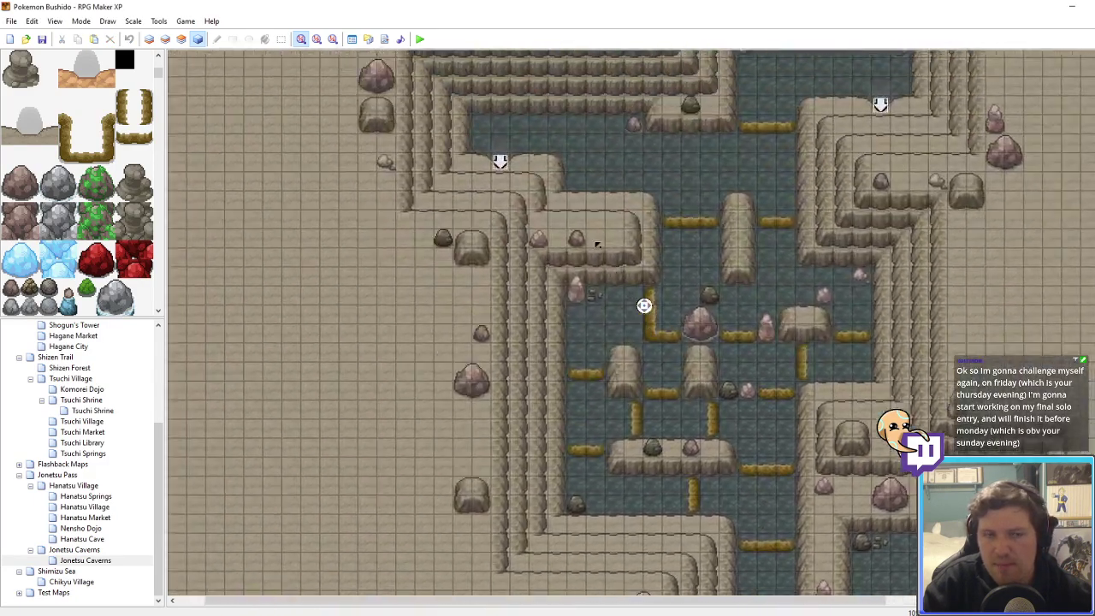
# Step: Open the northwestern ExitArrow event on the nested Jonetsu Caverns map and delete its pbTransferWithTransition script command
pyautogui.middleClick(547, 223)
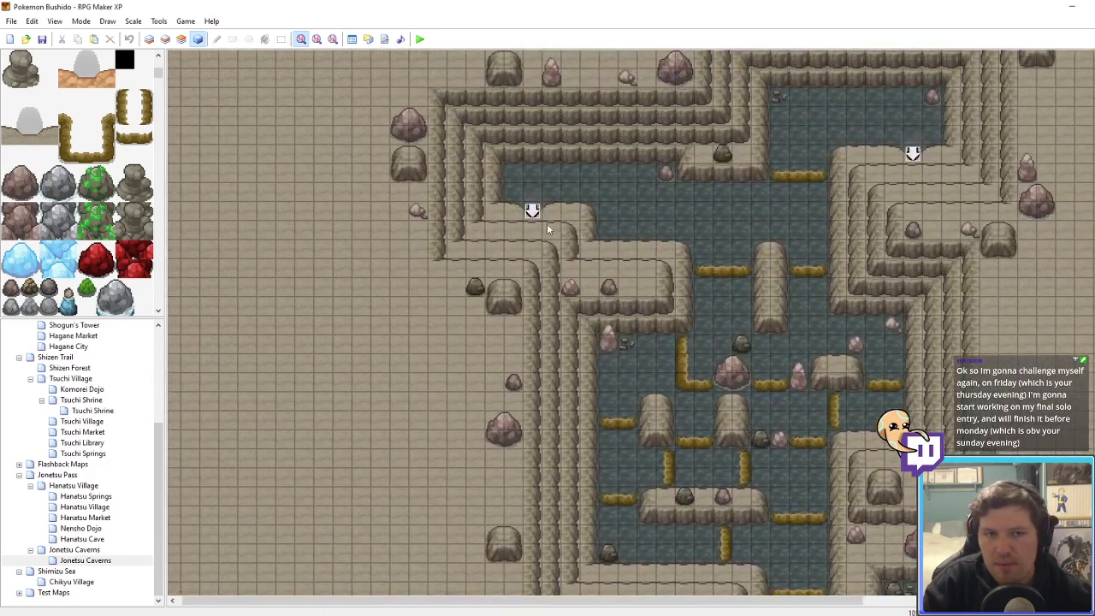
pyautogui.doubleClick(532, 213)
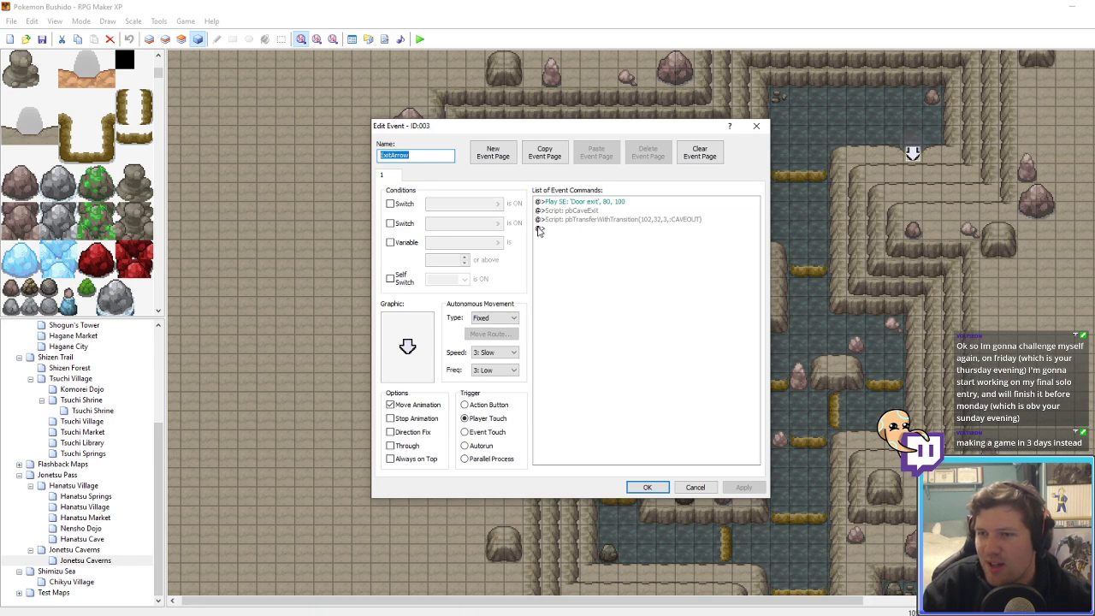
pyautogui.click(586, 220)
pyautogui.press('Delete')
# Step: Add a Transfer Player command to Jonetsu Pass (032,003) after the northwestern event's pbCaveExit script and save the event
pyautogui.rightClick(587, 224)
pyautogui.click(611, 230)
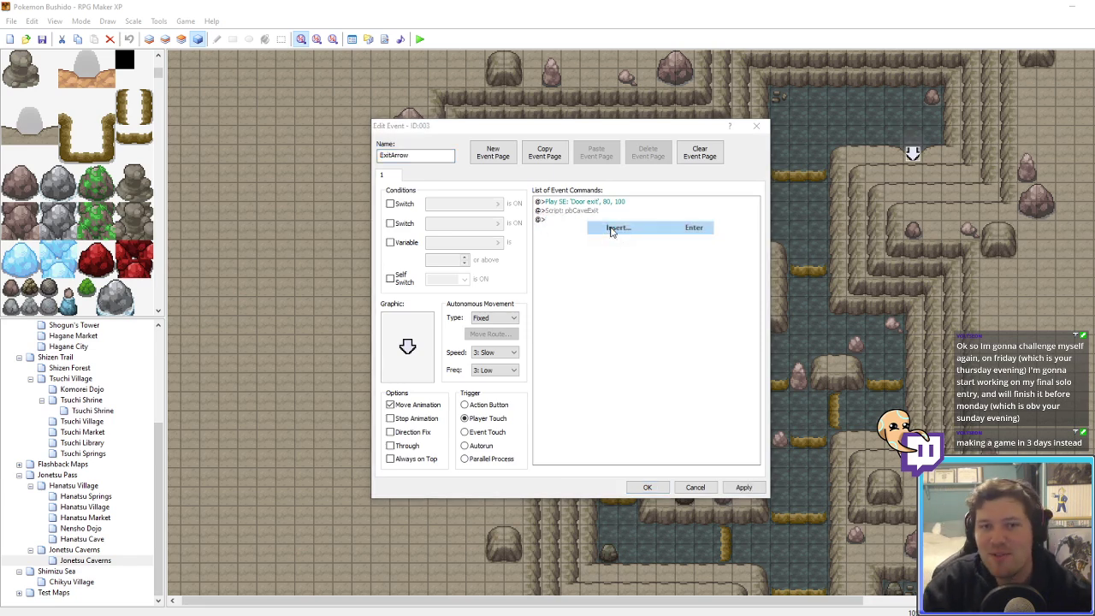
pyautogui.click(611, 239)
pyautogui.click(638, 286)
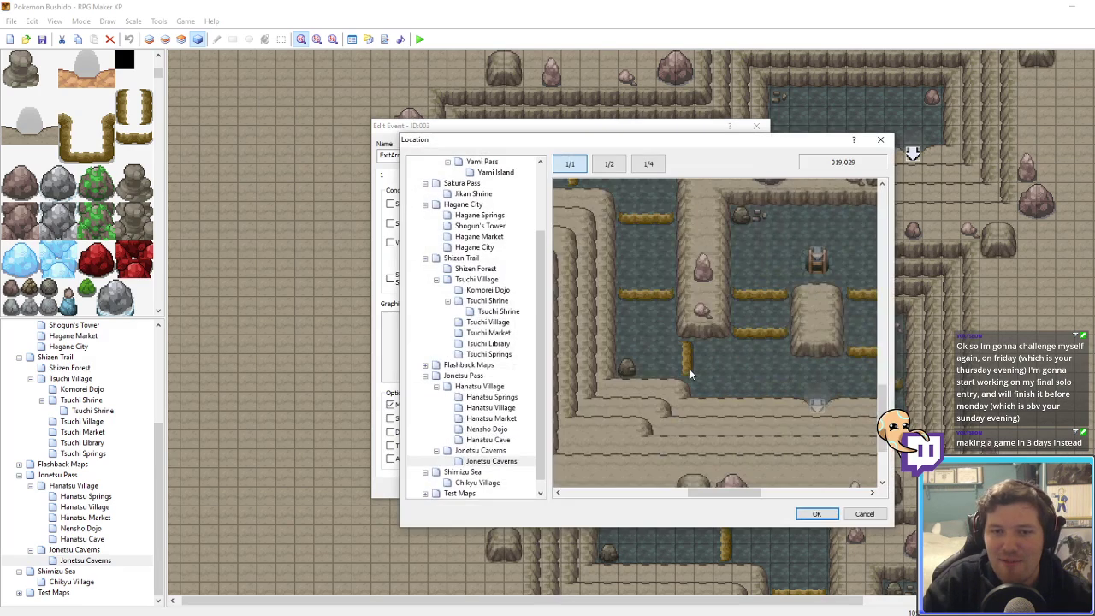
pyautogui.moveTo(634, 315); pyautogui.dragTo(640, 316, button='middle')
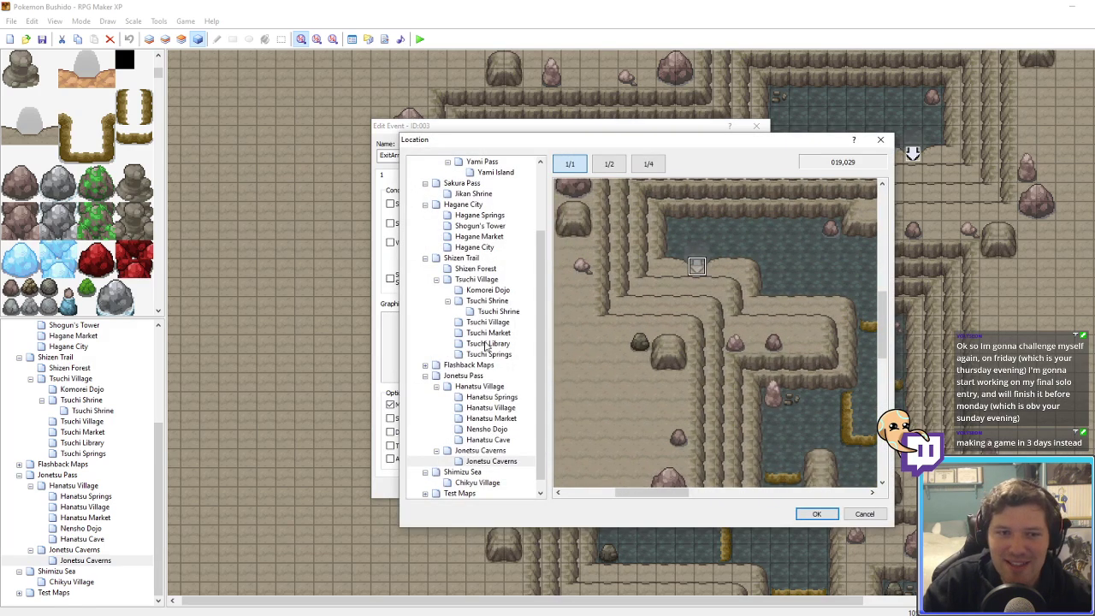
pyautogui.click(480, 386)
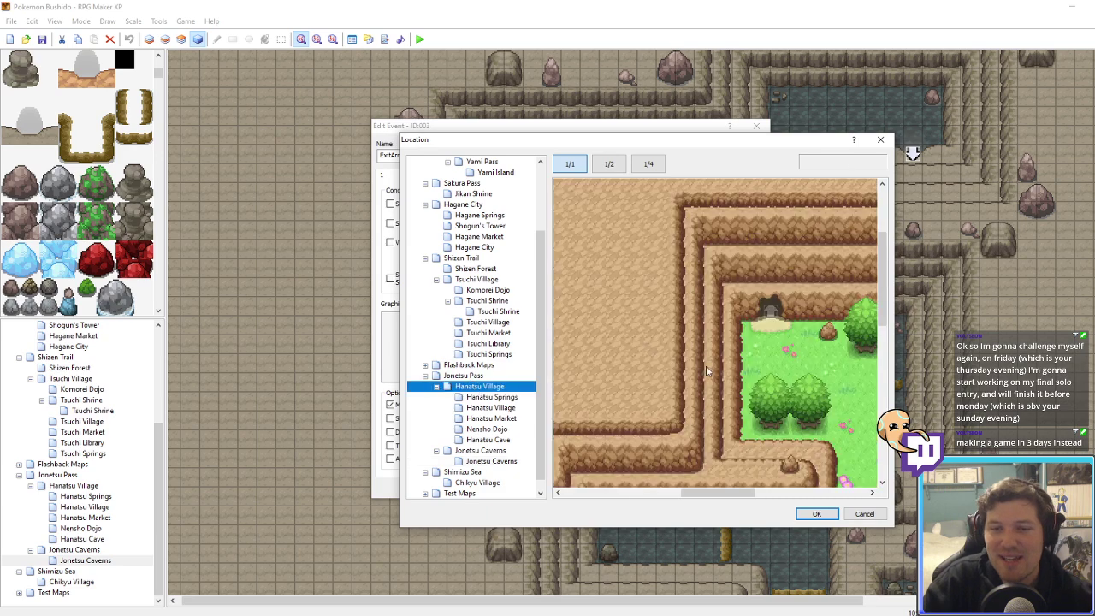
pyautogui.click(470, 377)
pyautogui.moveTo(782, 337); pyautogui.dragTo(800, 263, button='middle')
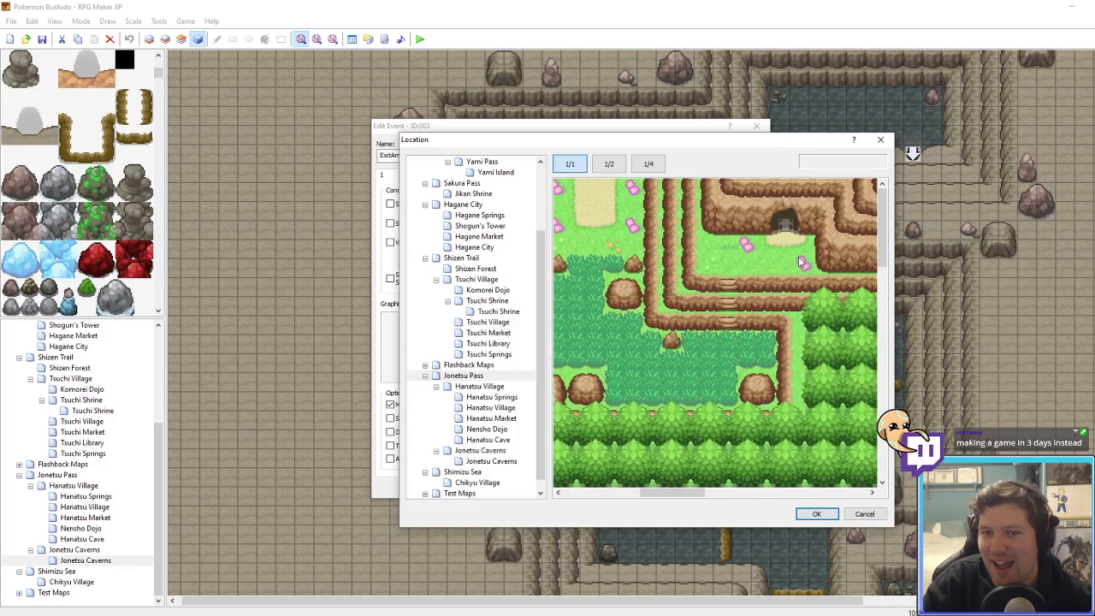
pyautogui.click(818, 515)
pyautogui.click(640, 403)
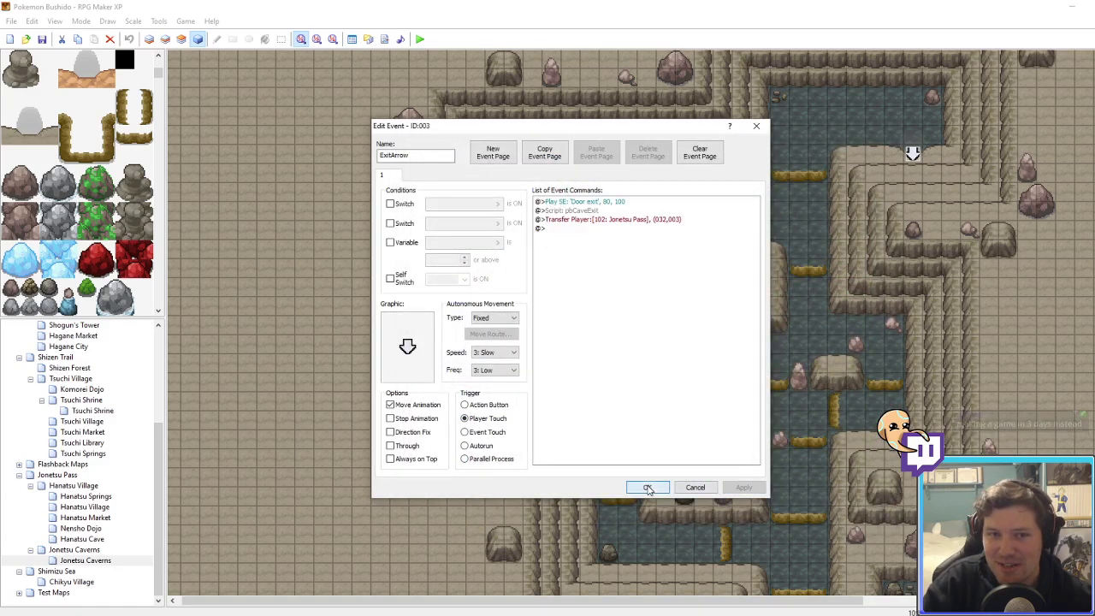
pyautogui.click(648, 488)
# Step: Open the northeastern ExitArrow event on the nested Jonetsu Caverns map and delete its pbTransferWithTransition script command
pyautogui.rightClick(913, 152)
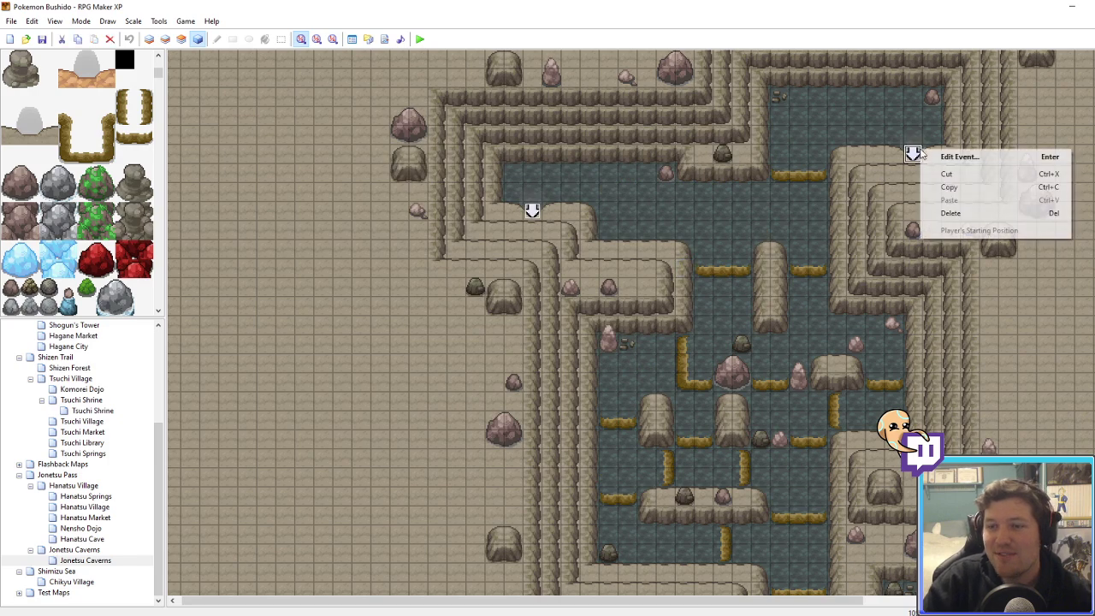
pyautogui.click(938, 159)
pyautogui.click(614, 220)
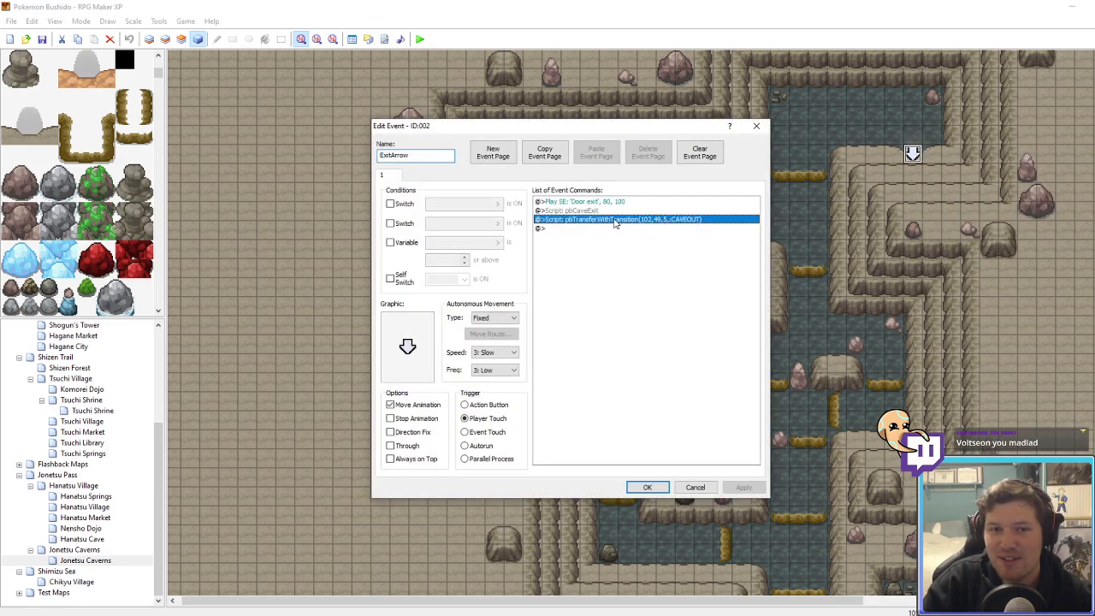
# Step: Add a Transfer Player command to Jonetsu Pass (049,005) after the northeastern event's pbCaveExit script and save the event
pyautogui.rightClick(614, 221)
pyautogui.click(635, 226)
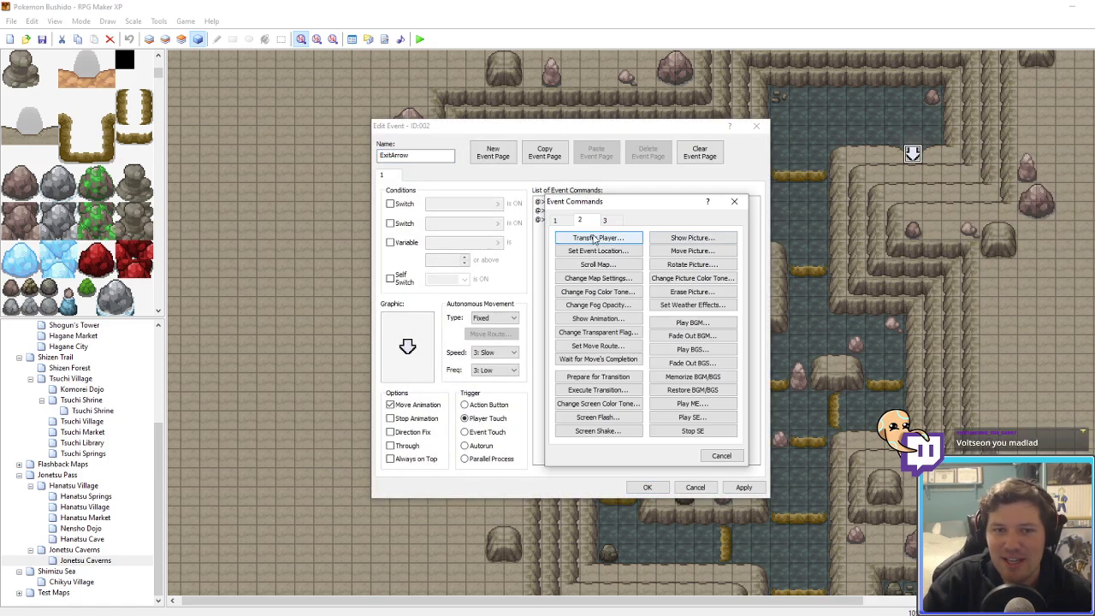
pyautogui.click(595, 239)
pyautogui.click(646, 289)
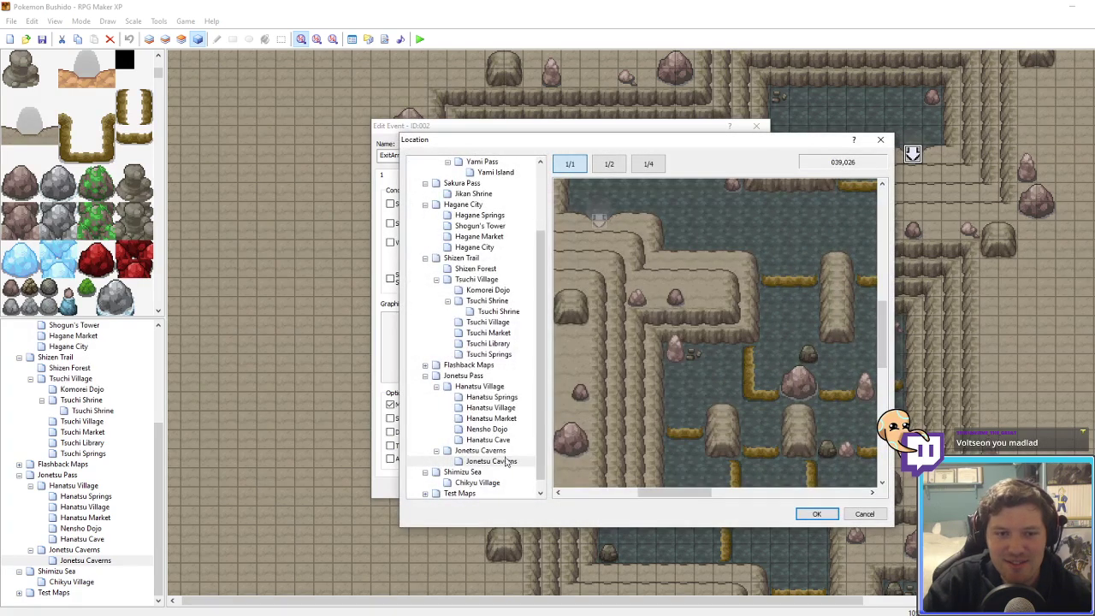
pyautogui.click(474, 389)
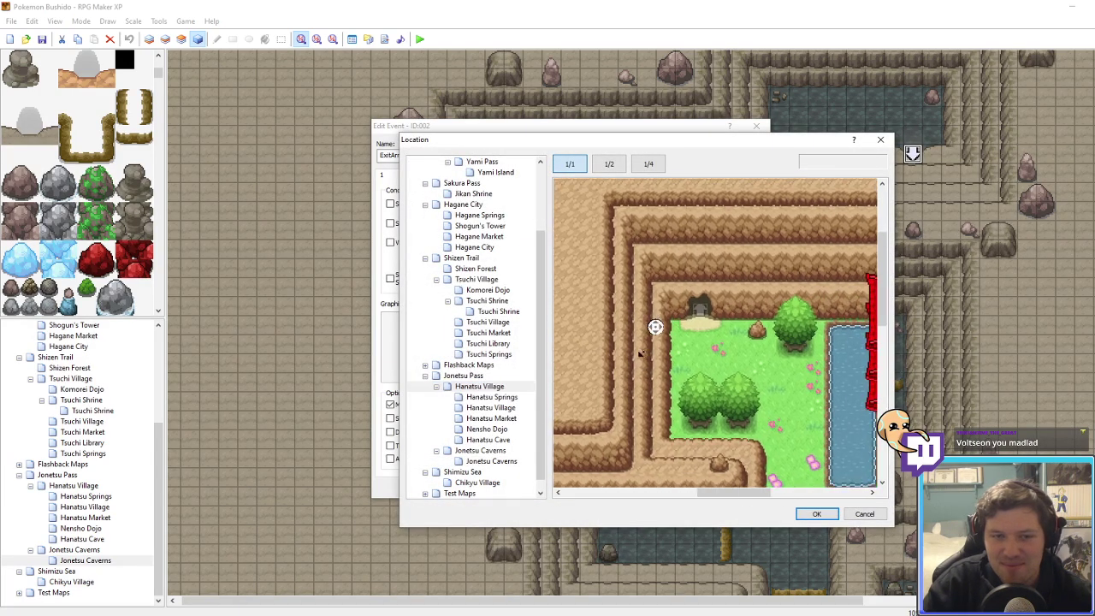
pyautogui.click(479, 377)
pyautogui.middleClick(711, 300)
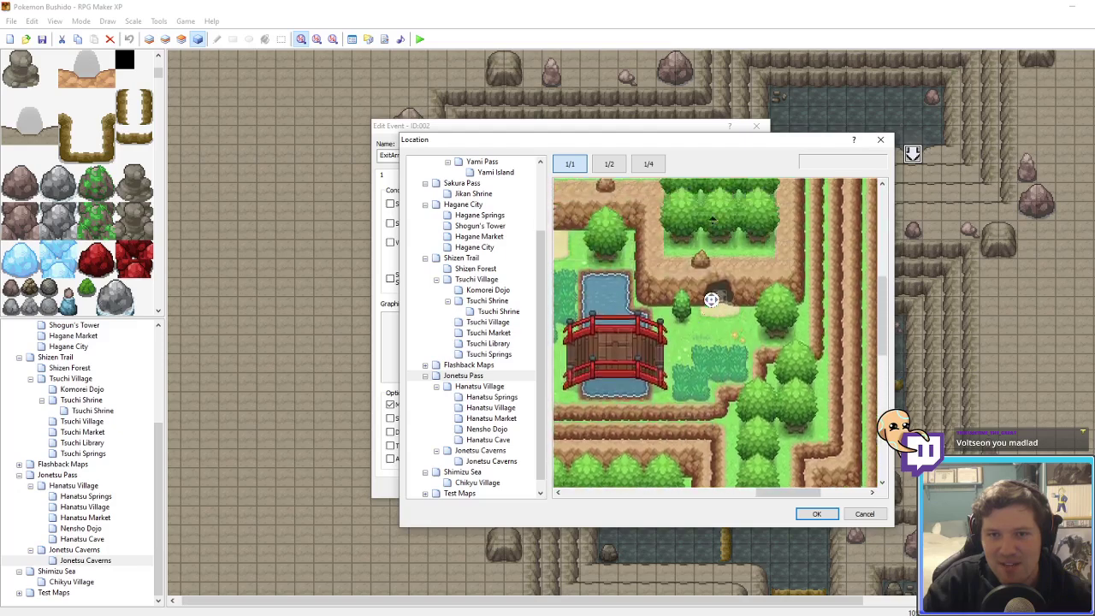
pyautogui.click(817, 514)
pyautogui.click(639, 402)
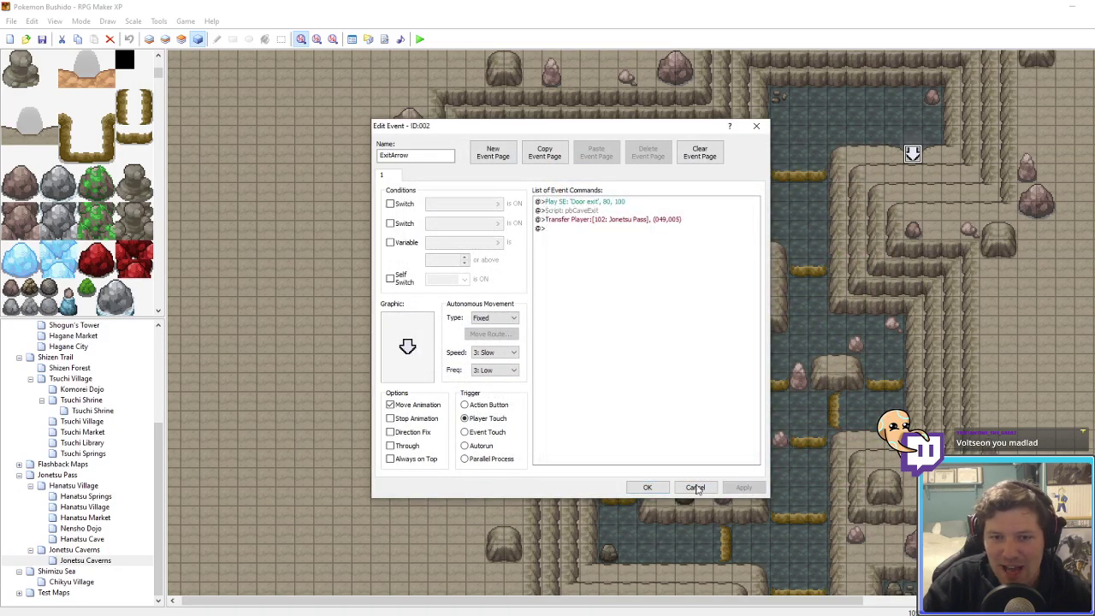
pyautogui.click(648, 487)
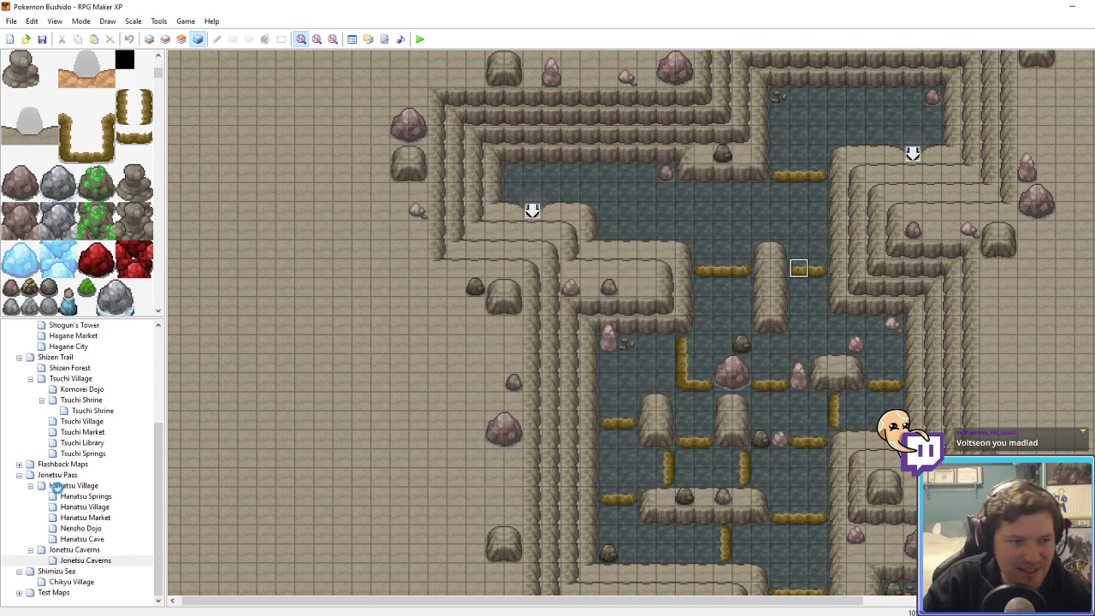
# Step: On the Jonetsu Pass map, open the ExitArrow event at the cave entrance east of the red bridge and delete its pbTransferWithTransition script
pyautogui.click(83, 550)
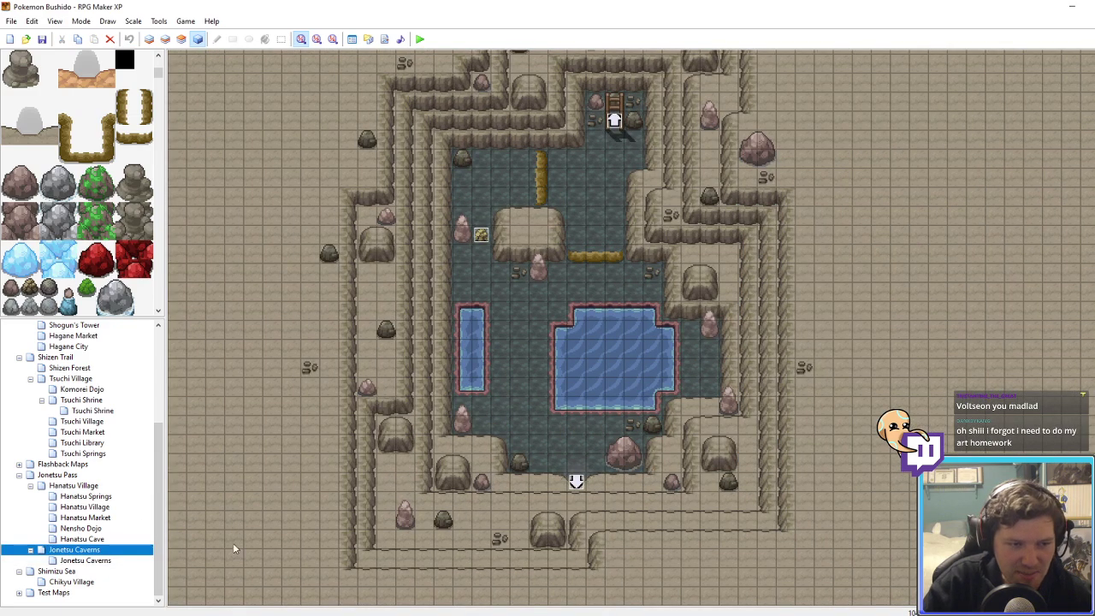
pyautogui.click(74, 485)
pyautogui.click(58, 475)
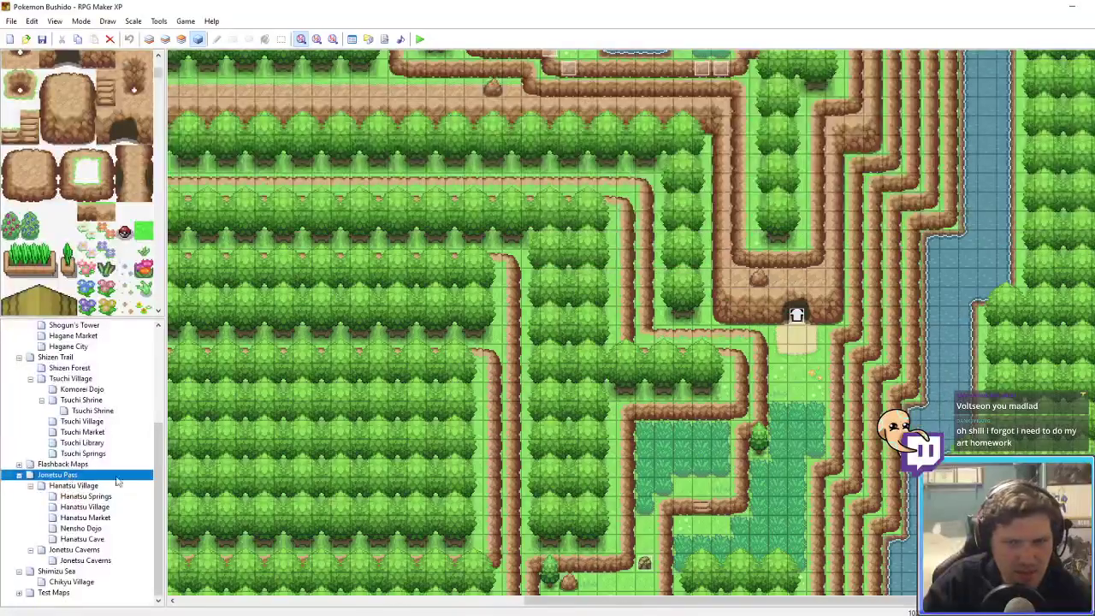
pyautogui.scroll(10, 638, 334)
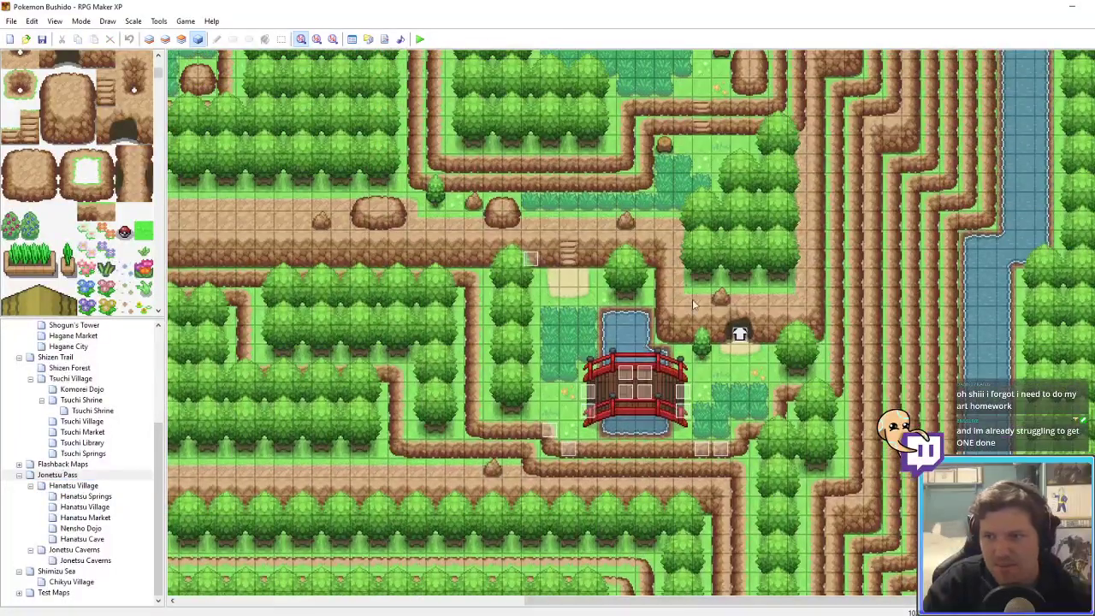
pyautogui.scroll(6, 652, 302)
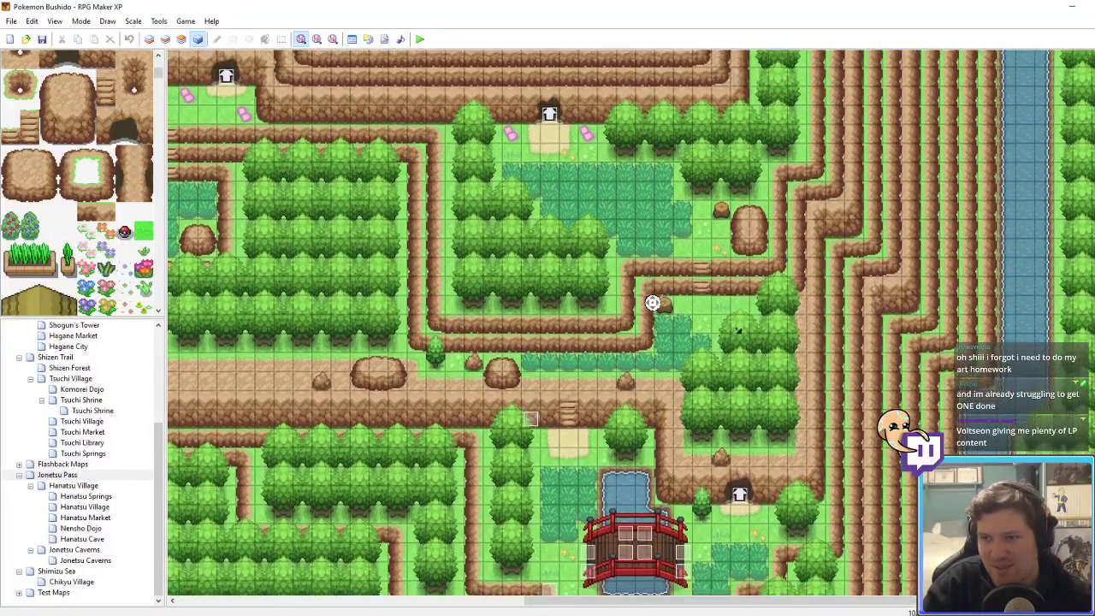
pyautogui.scroll(-4, 652, 302)
pyautogui.scroll(-1, 652, 302)
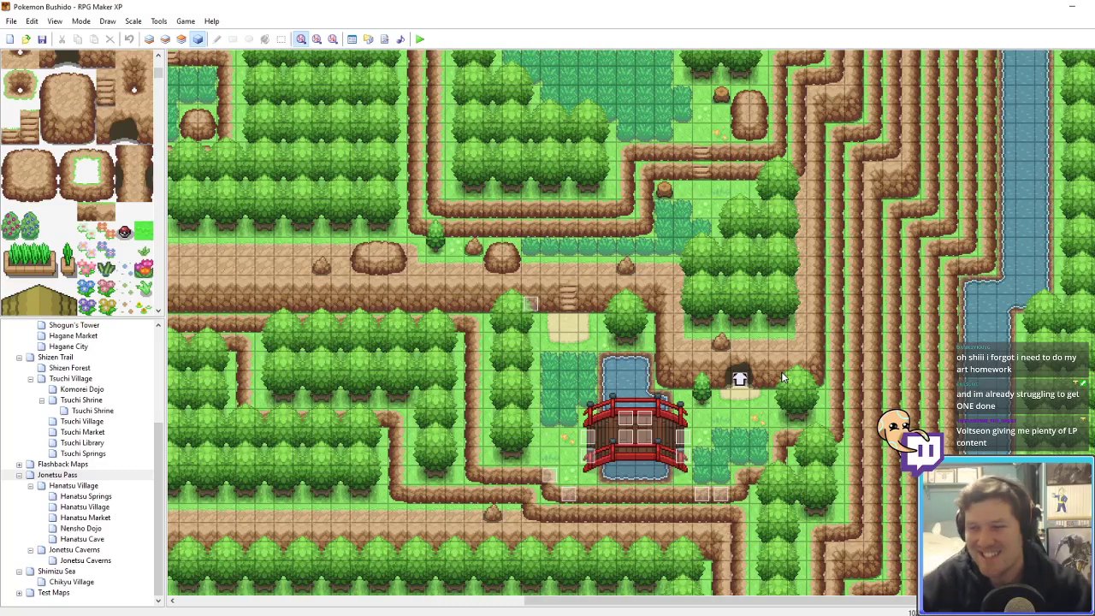
pyautogui.rightClick(739, 378)
pyautogui.click(766, 385)
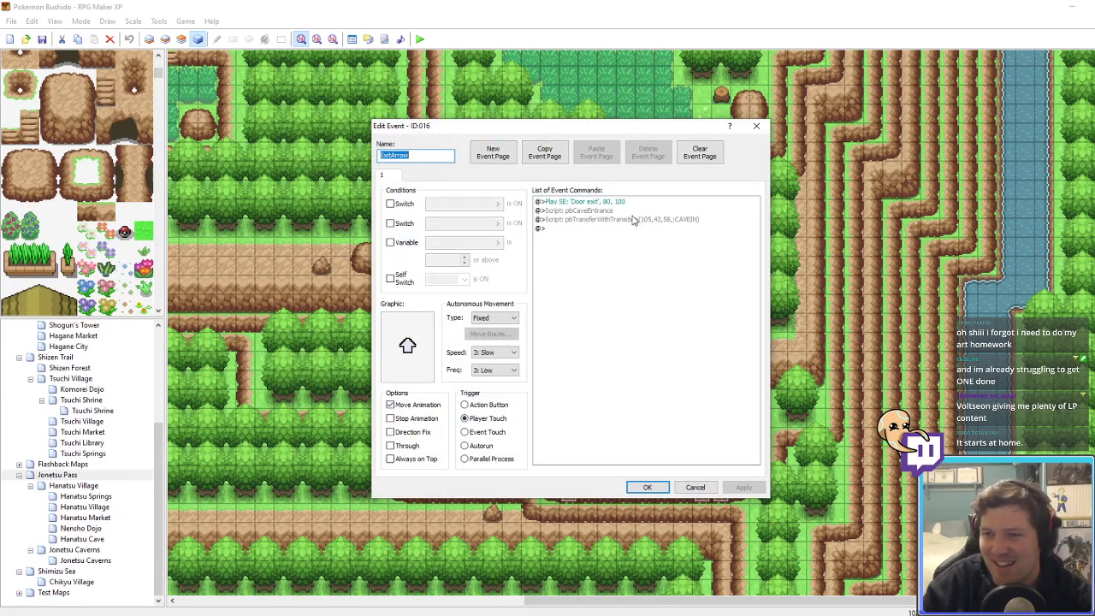
pyautogui.click(579, 220)
pyautogui.press('Delete')
# Step: Add a Transfer Player command to the nested Jonetsu Caverns map (042,058) after the event's pbCaveEntrance script and save the event
pyautogui.rightClick(579, 220)
pyautogui.click(606, 230)
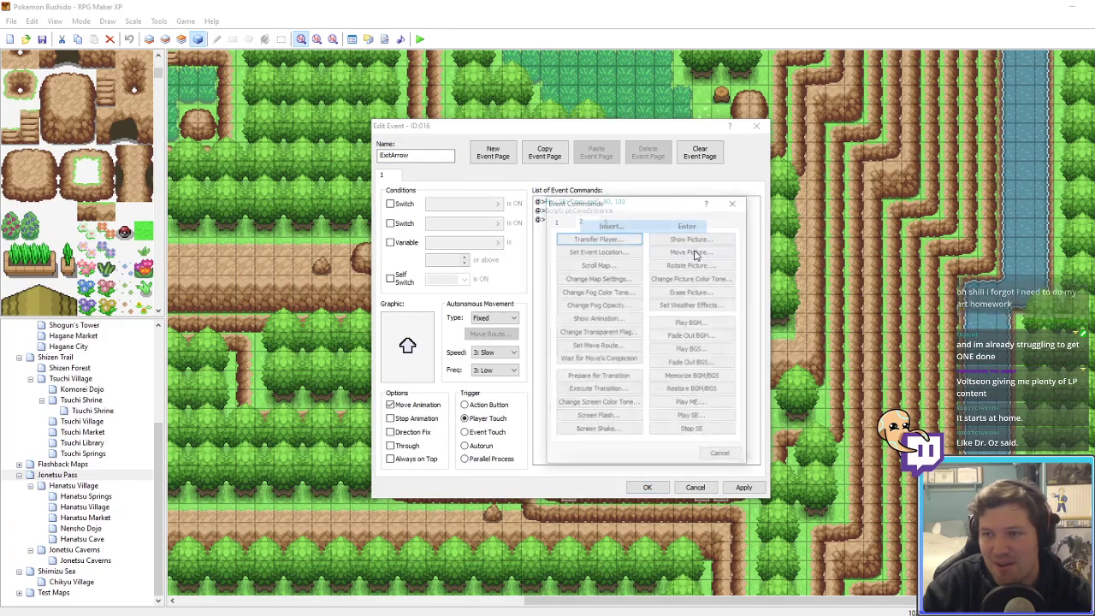
pyautogui.click(599, 238)
pyautogui.click(654, 286)
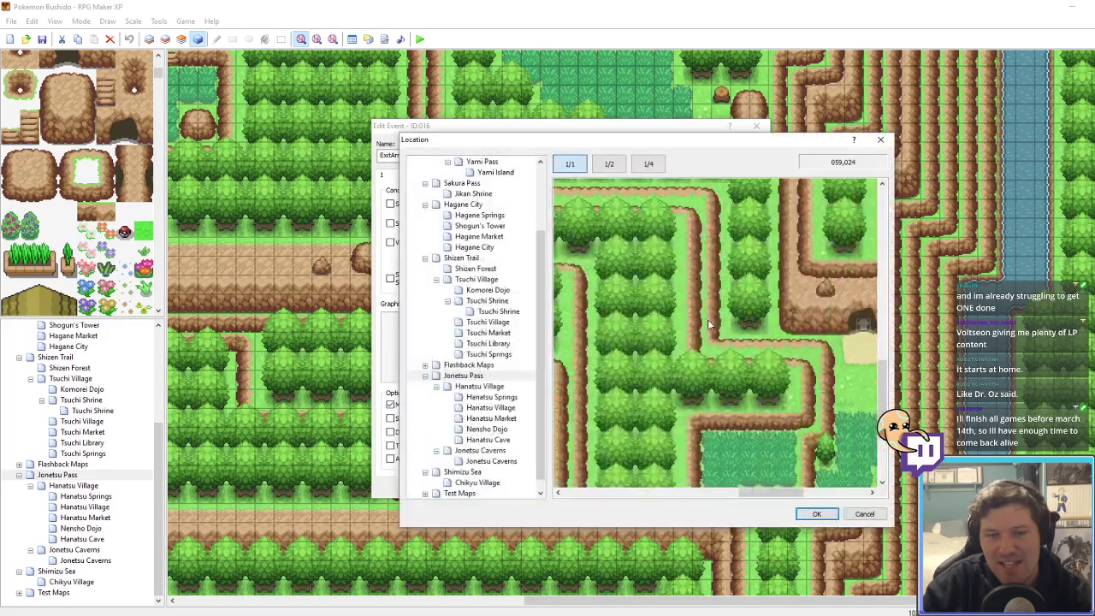
pyautogui.click(489, 461)
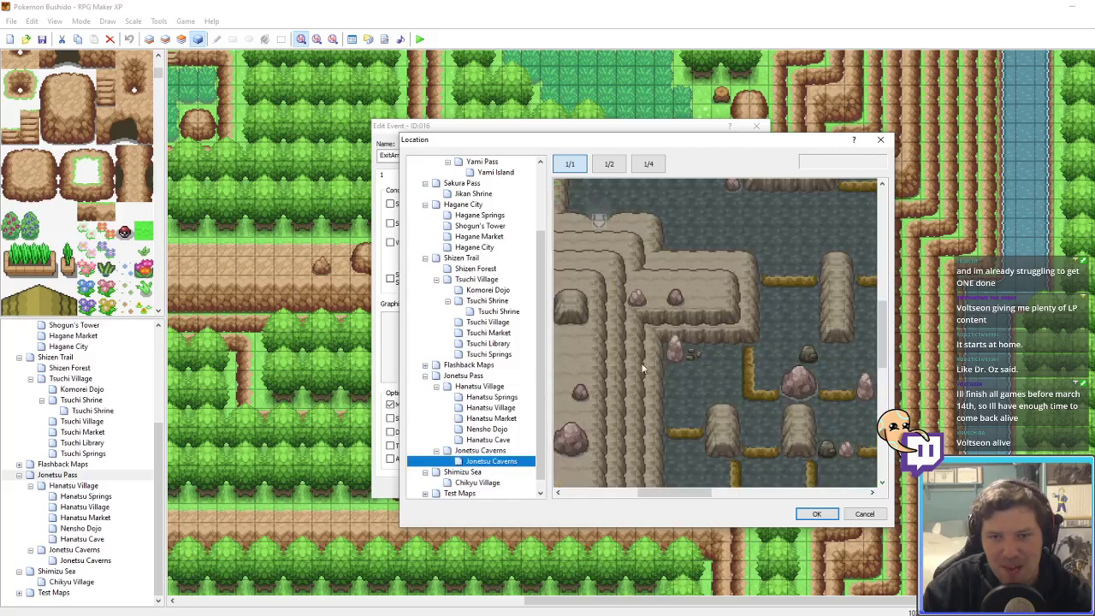
pyautogui.scroll(-5, 659, 360)
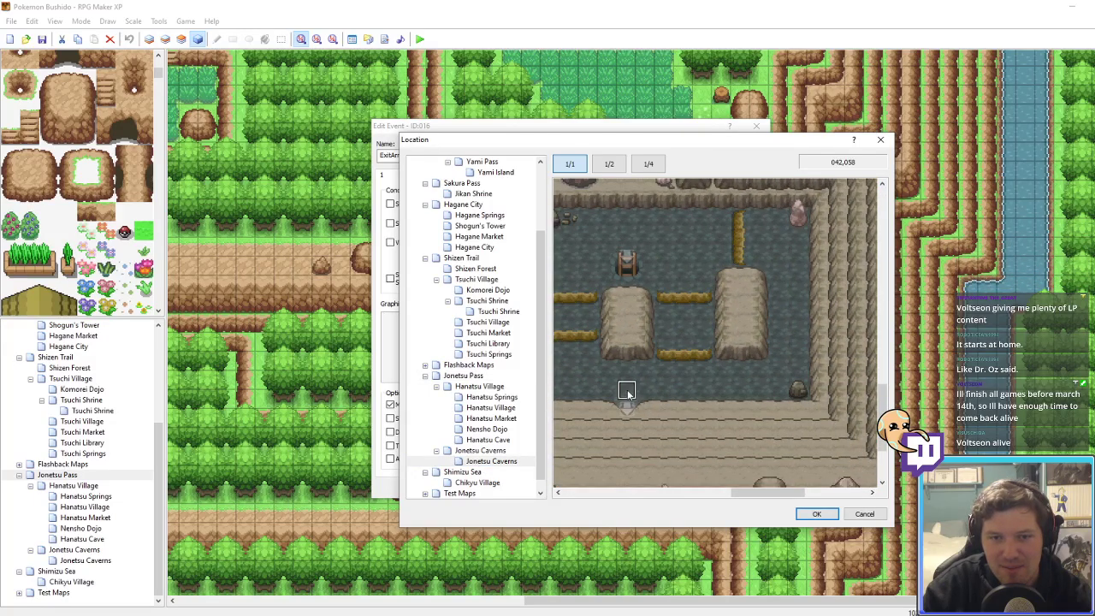
pyautogui.click(816, 514)
pyautogui.click(640, 402)
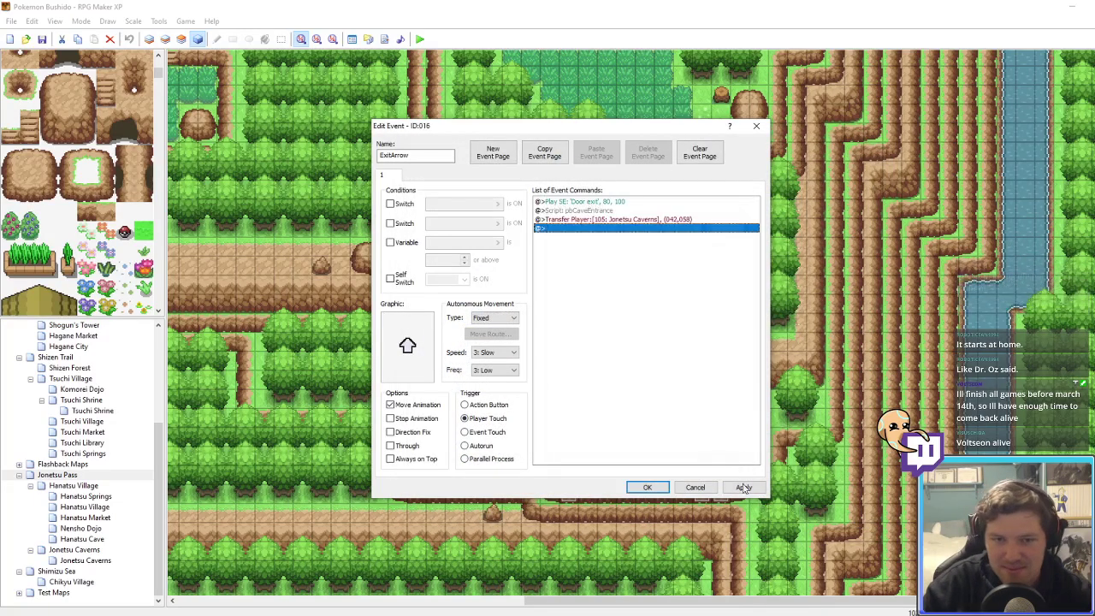
pyautogui.click(648, 488)
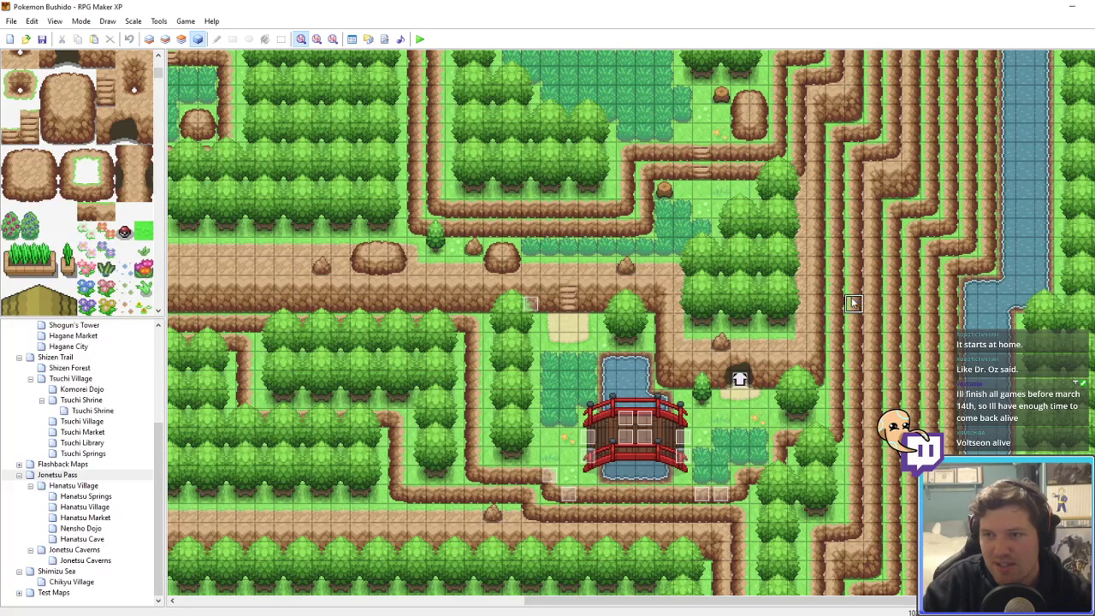
# Step: Replace the pbTransferWithTransition script in Jonetsu Pass's northeastern ExitArrow event with a Transfer Player to the nested Jonetsu Caverns (039,025) and save the event
pyautogui.moveTo(851, 300)
pyautogui.mouseDown(button='middle')
pyautogui.moveTo(798, 233)
pyautogui.moveTo(809, 231)
pyautogui.mouseUp(button='middle')
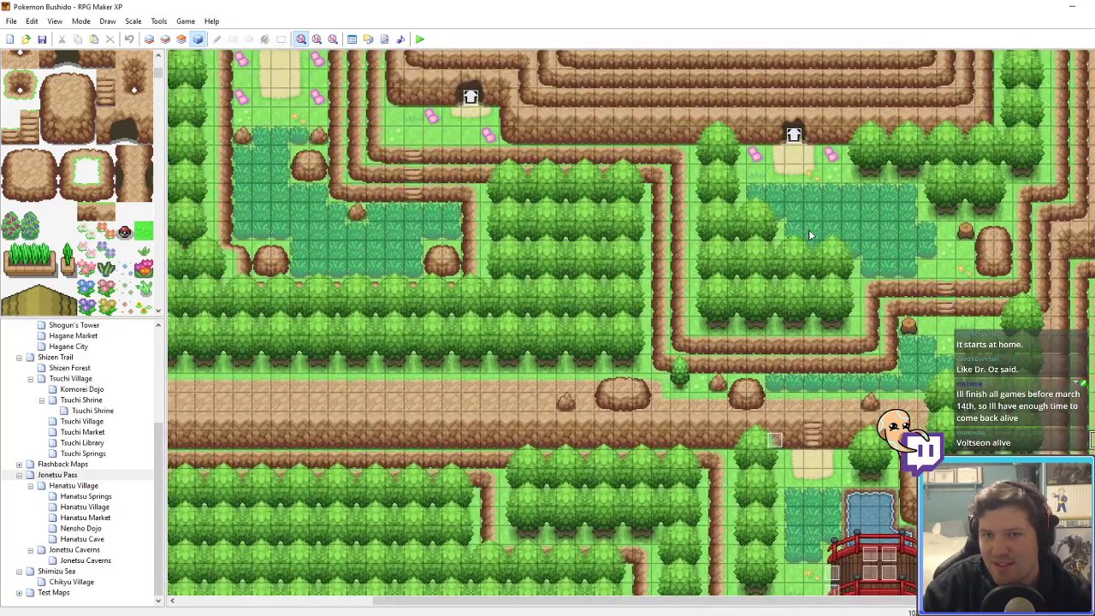
pyautogui.doubleClick(793, 136)
pyautogui.click(565, 220)
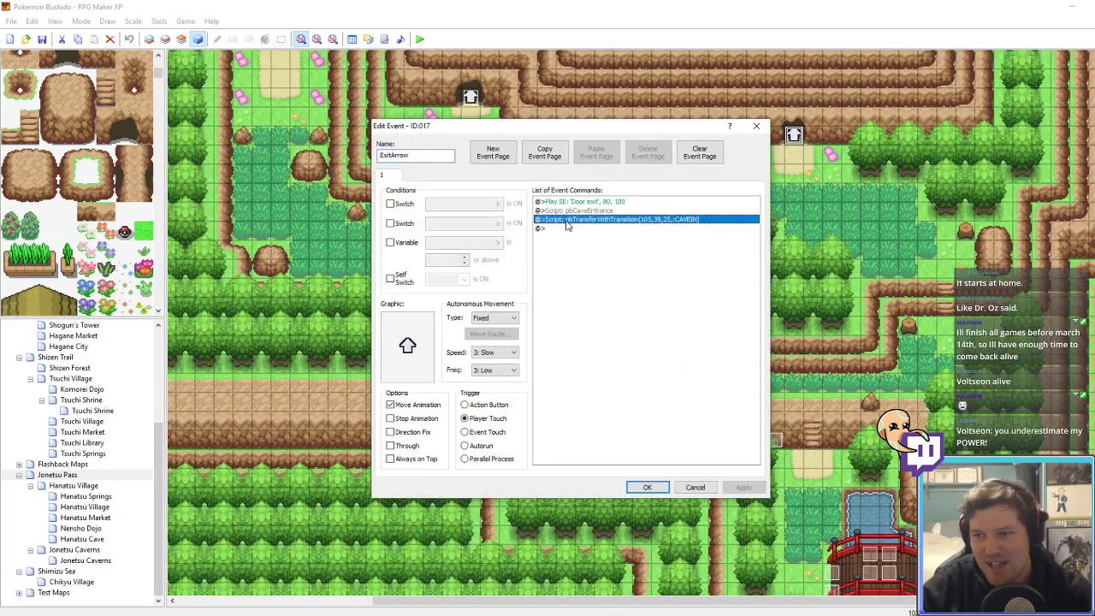
pyautogui.rightClick(566, 225)
pyautogui.click(581, 229)
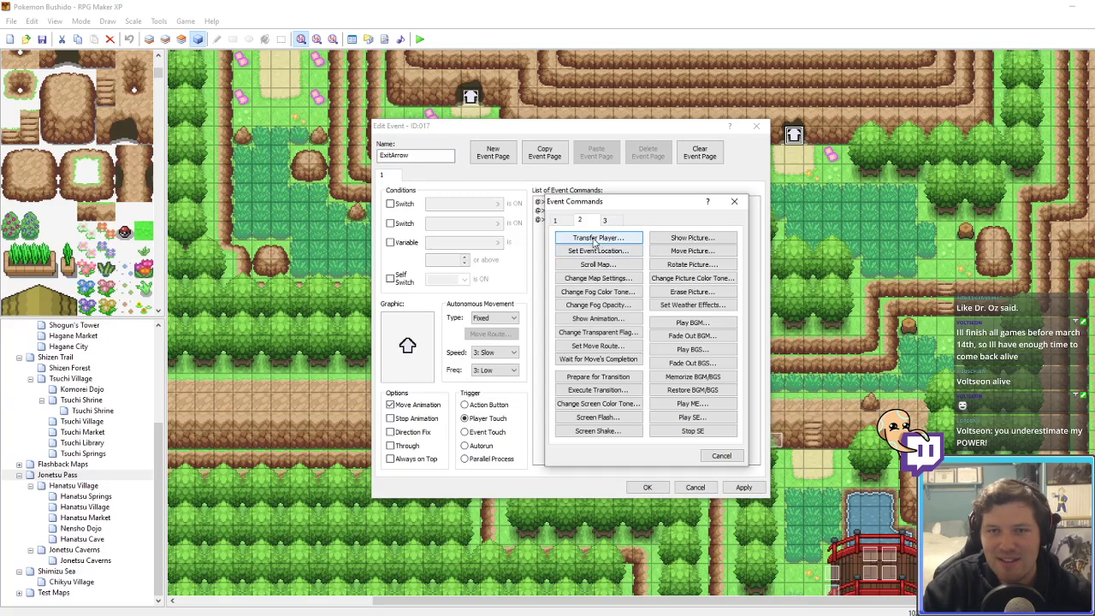
pyautogui.click(596, 239)
pyautogui.click(635, 289)
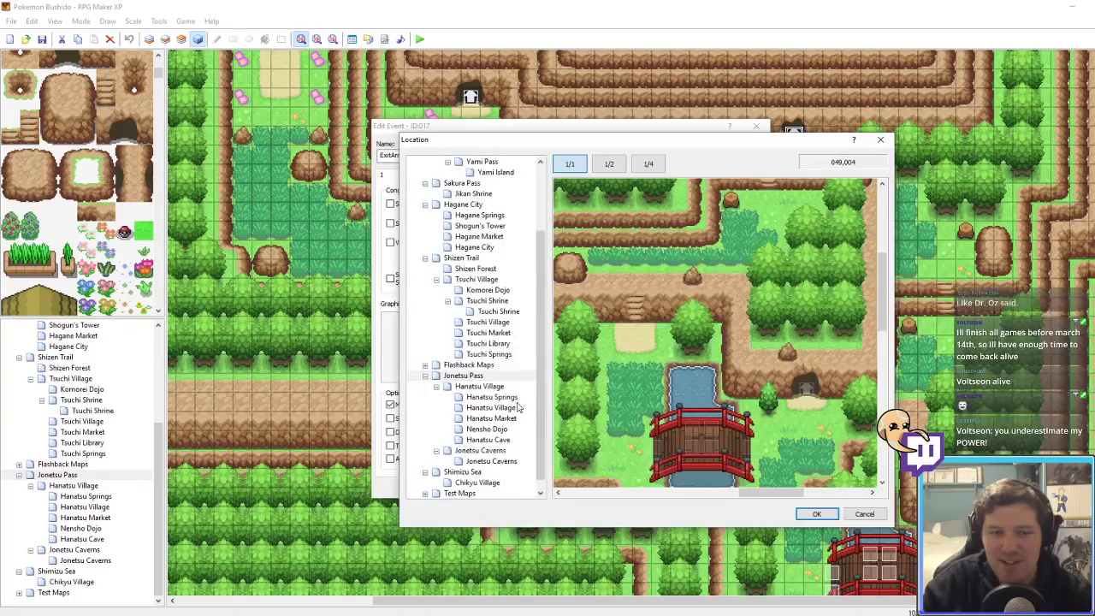
pyautogui.click(491, 461)
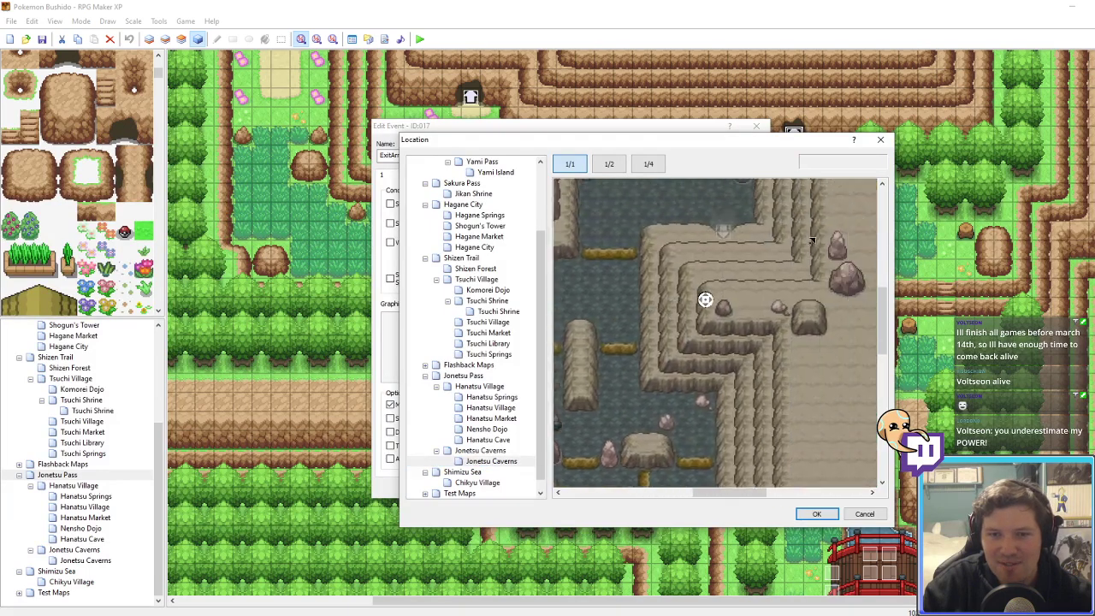
pyautogui.moveTo(812, 240)
pyautogui.mouseDown(button='middle')
pyautogui.moveTo(659, 263)
pyautogui.moveTo(710, 318)
pyautogui.mouseUp(button='middle')
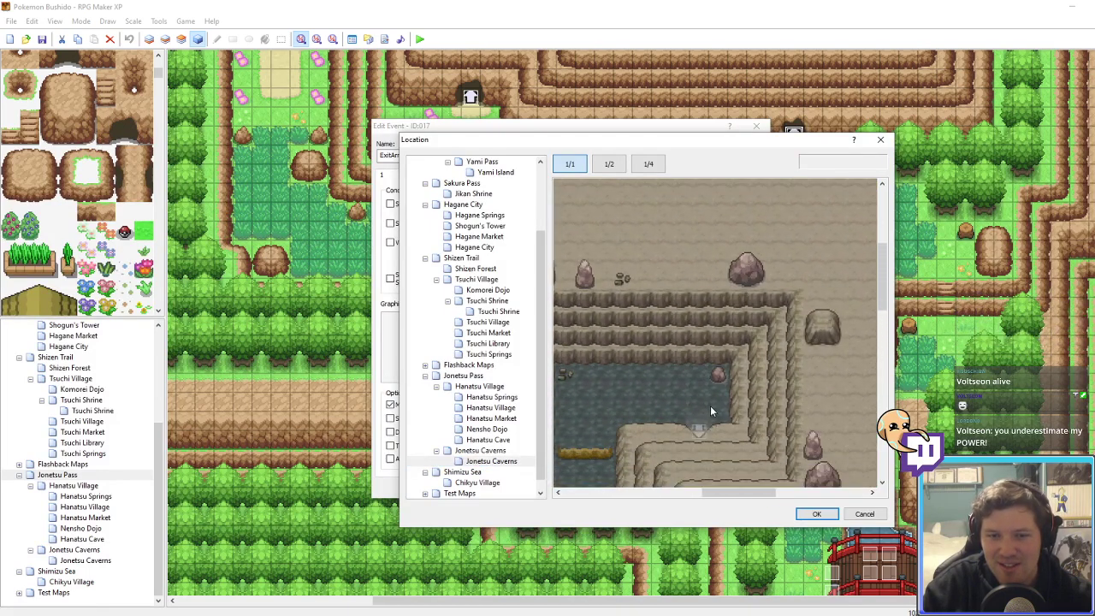
pyautogui.click(817, 514)
pyautogui.click(641, 398)
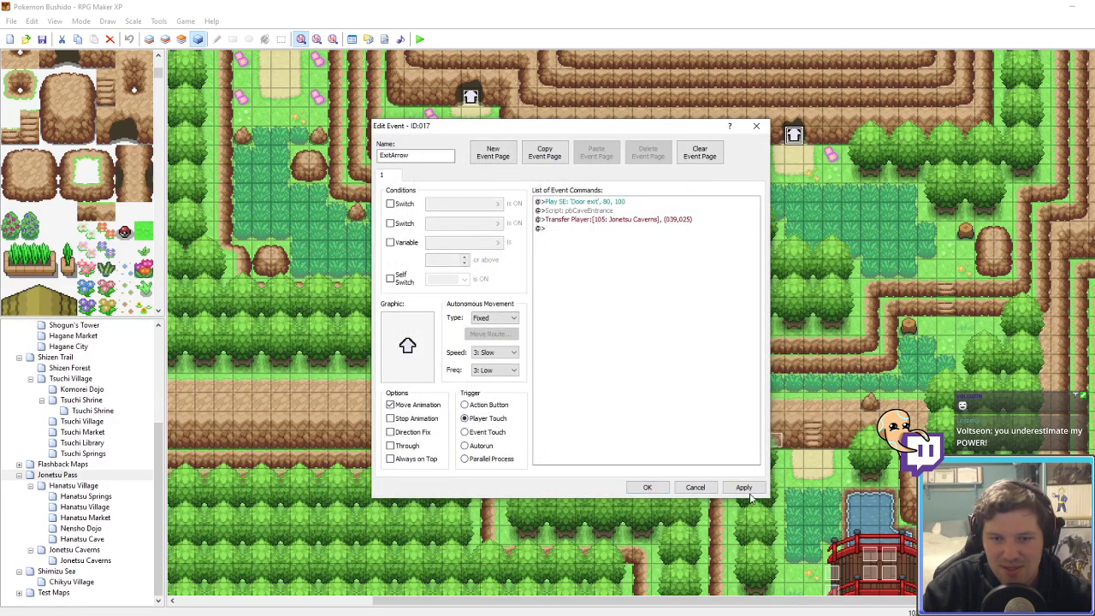
pyautogui.click(648, 488)
pyautogui.rightClick(474, 98)
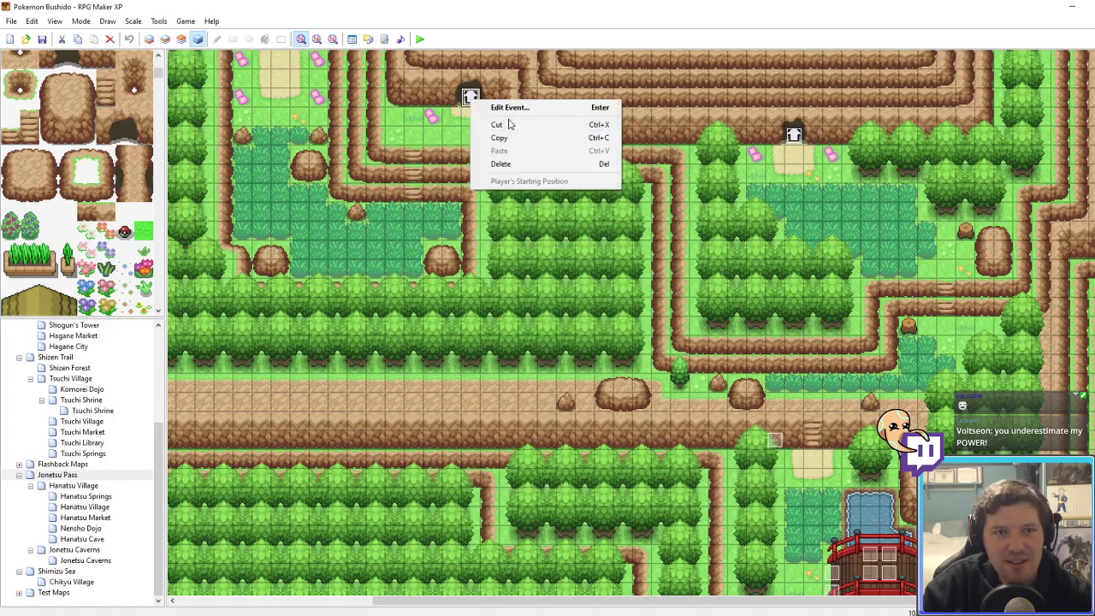
pyautogui.click(509, 124)
pyautogui.hotkey('ctrl', 'v')
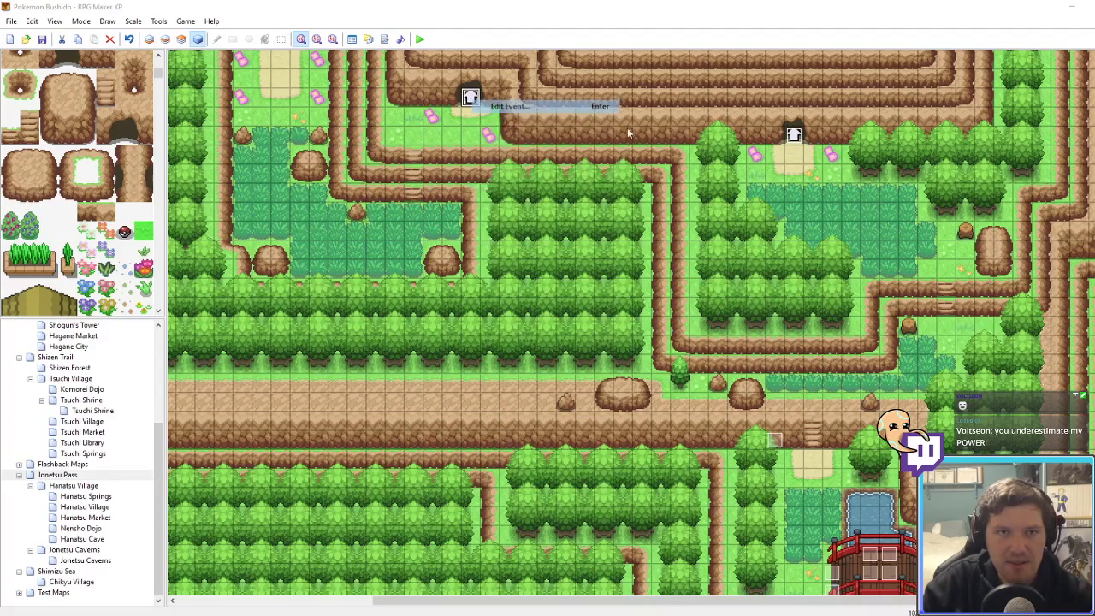
# Step: Replace the scripted transfer in Jonetsu Pass's northwestern ExitArrow event with a Transfer Player to the nested Jonetsu Caverns (019,028) and save the event
pyautogui.doubleClick(473, 101)
pyautogui.click(598, 221)
pyautogui.doubleClick(598, 220)
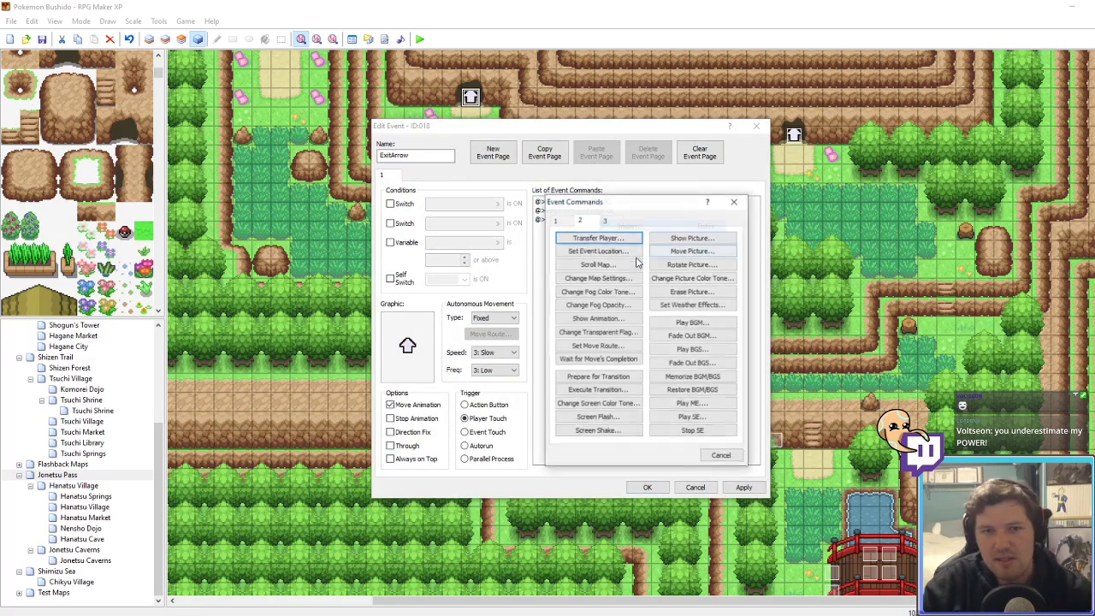
pyautogui.click(601, 239)
pyautogui.click(634, 289)
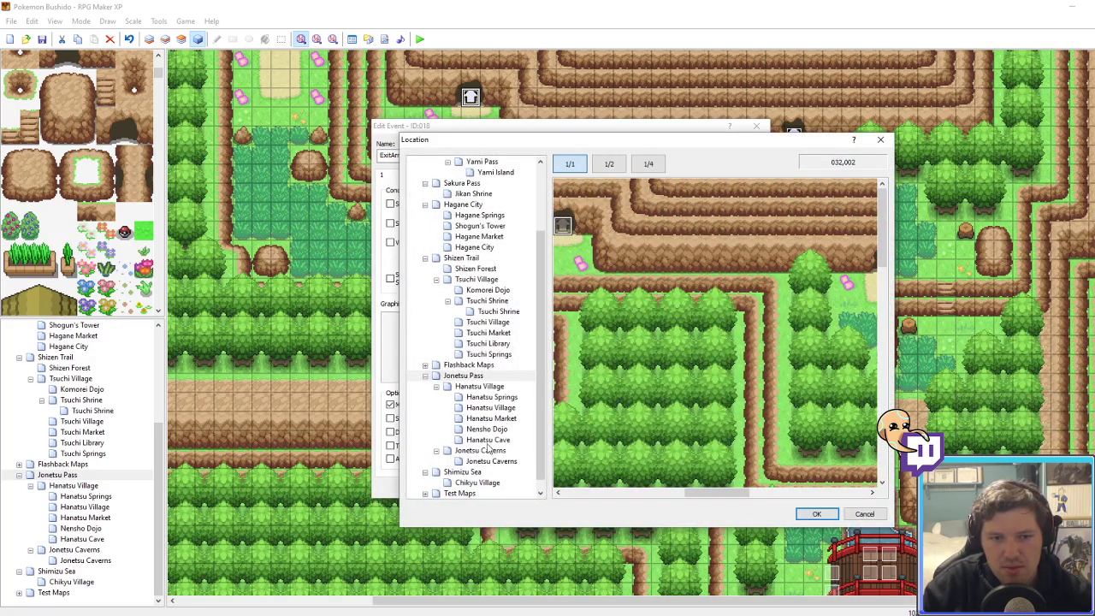
pyautogui.click(492, 450)
pyautogui.click(491, 462)
pyautogui.click(629, 289)
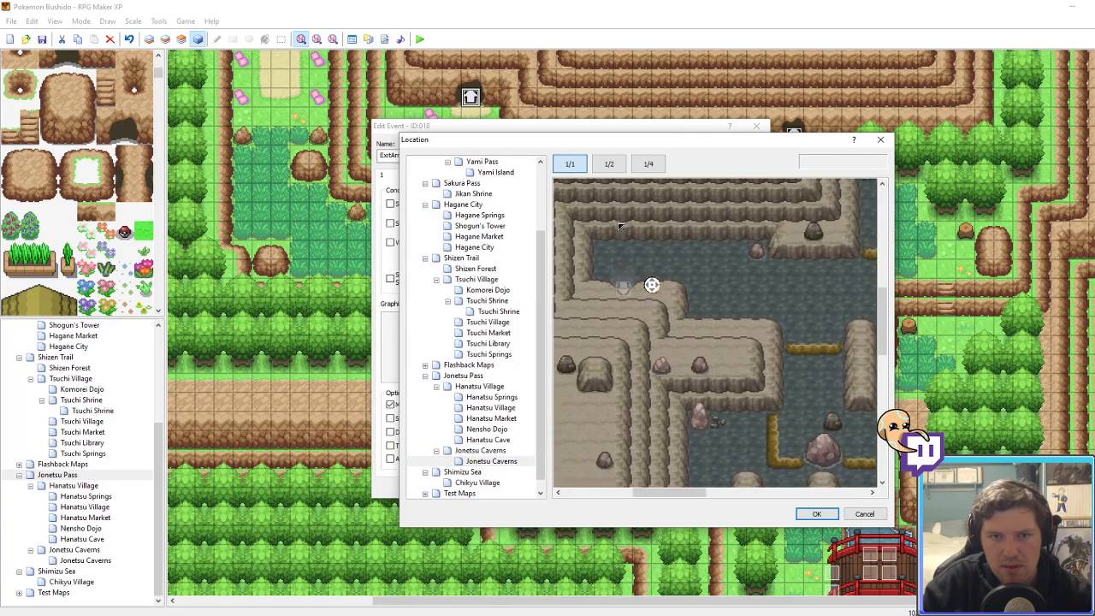
pyautogui.click(814, 515)
pyautogui.click(640, 406)
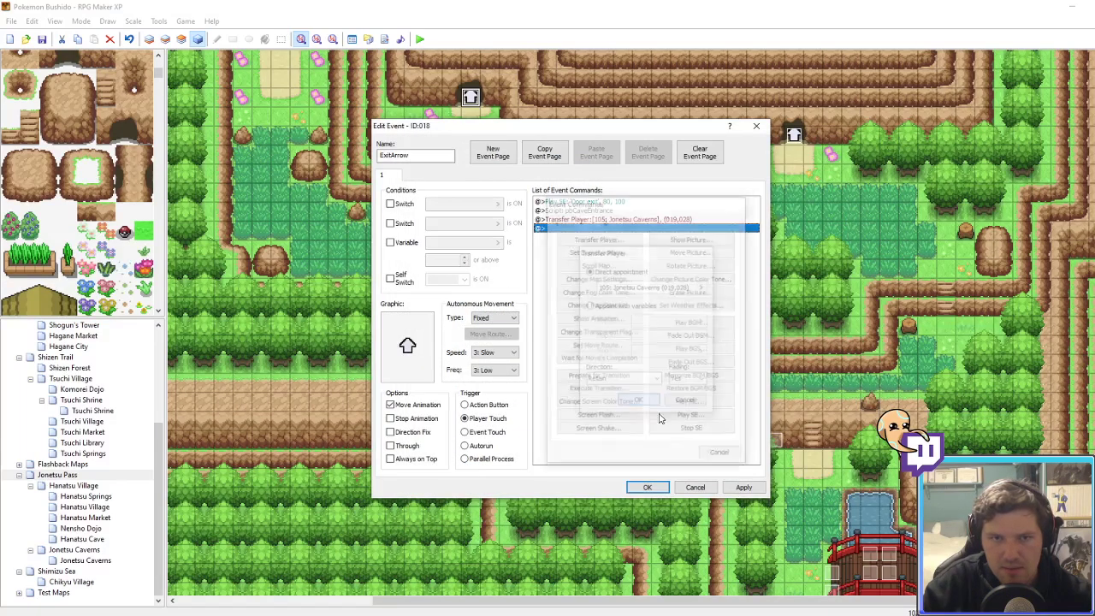
pyautogui.click(647, 487)
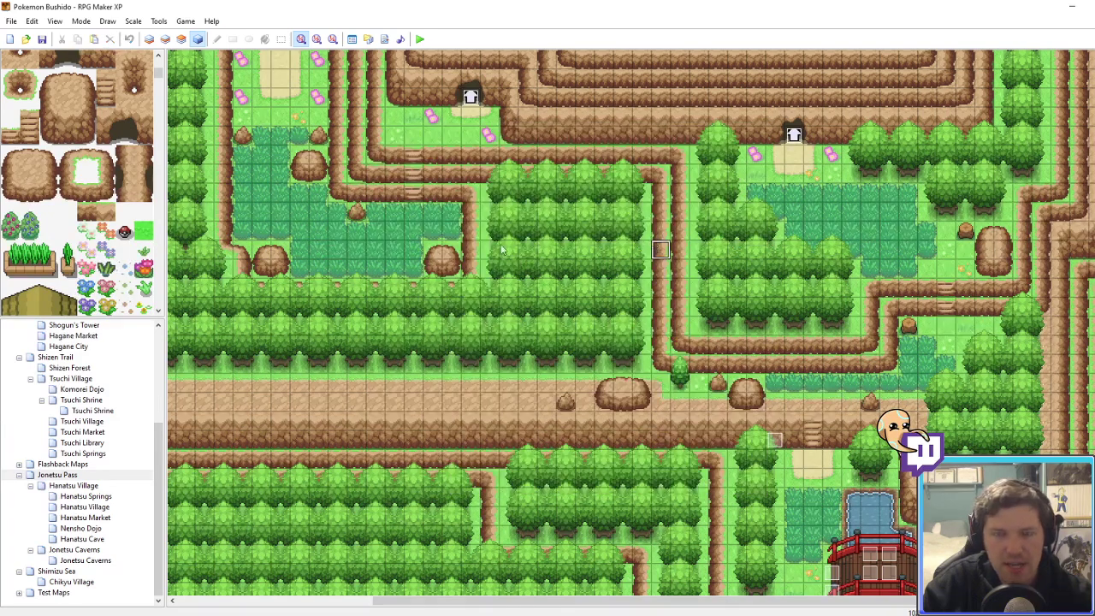
# Step: Save the project with the updated Jonetsu Pass cave entrances
pyautogui.hotkey('ctrl', 's')
pyautogui.click(648, 344)
pyautogui.click(509, 253)
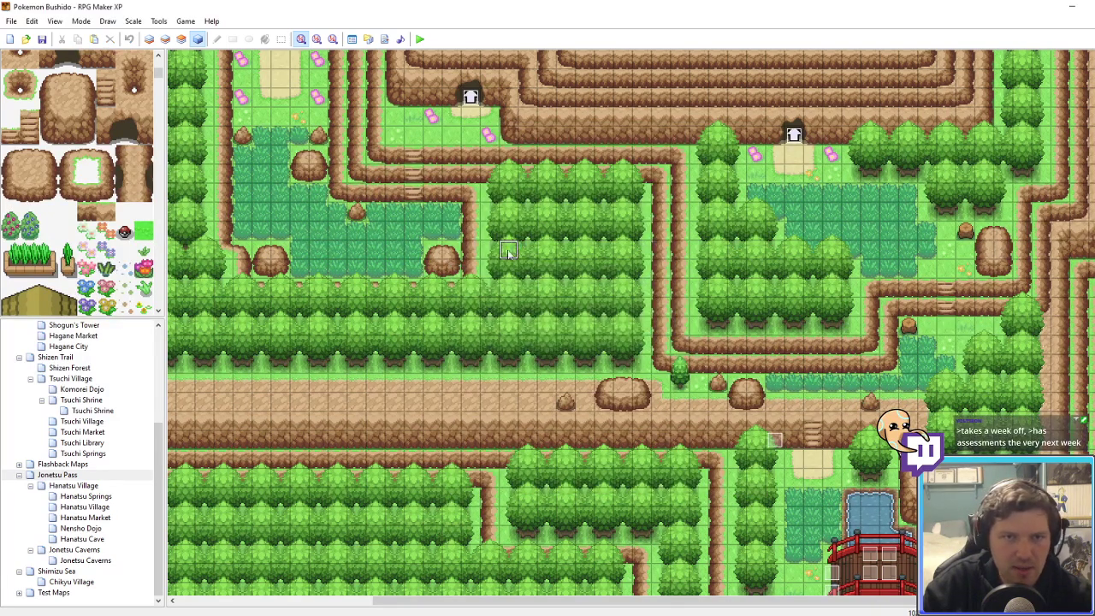
# Step: On the Hanatsu Cave map, change the ExitArrow event's Transfer Player destination to the parent Hanatsu Village map (038,015) and save the event
pyautogui.click(75, 486)
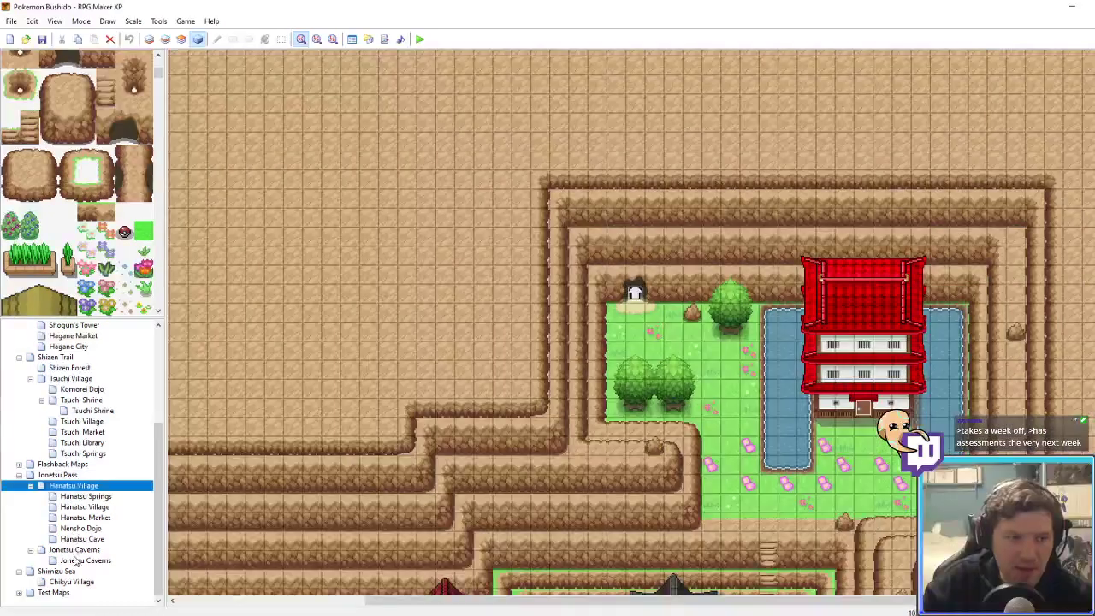
pyautogui.click(75, 560)
pyautogui.click(532, 212)
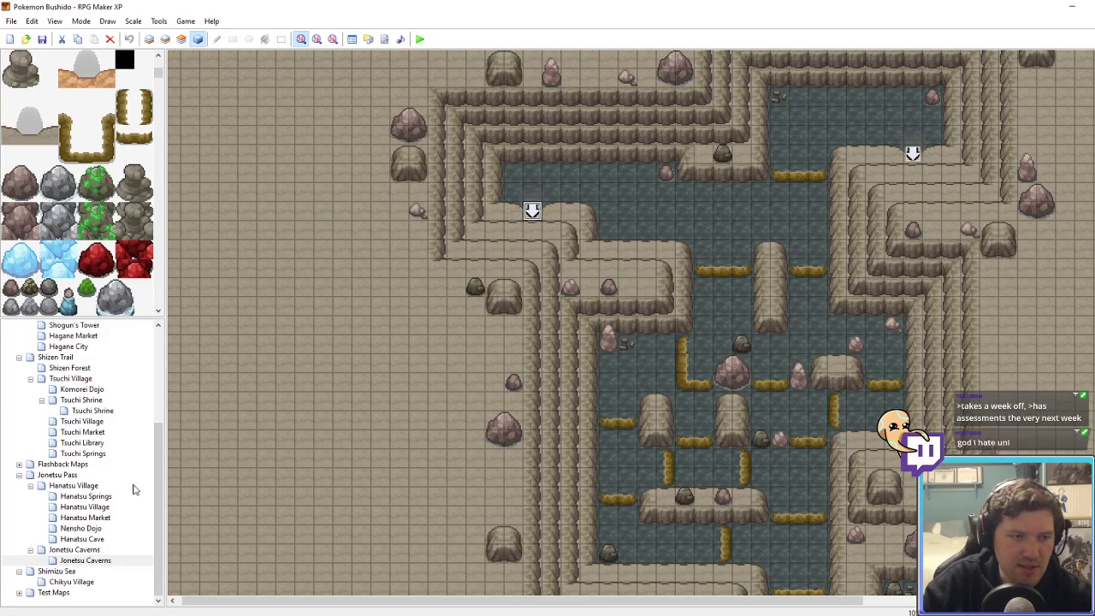
pyautogui.click(79, 540)
pyautogui.doubleClick(616, 365)
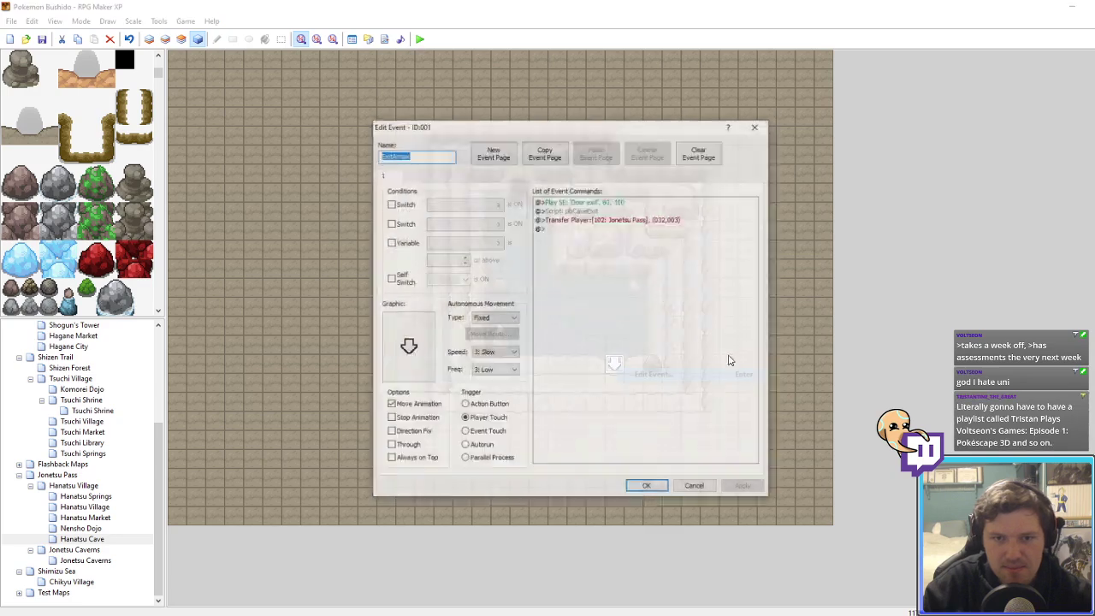
pyautogui.rightClick(624, 220)
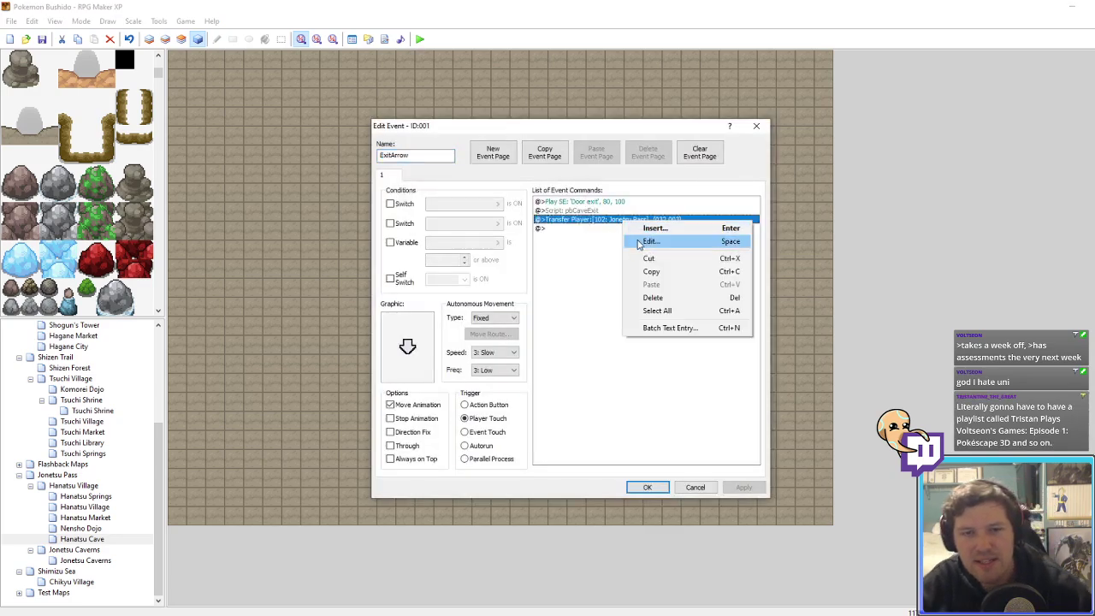
pyautogui.click(650, 241)
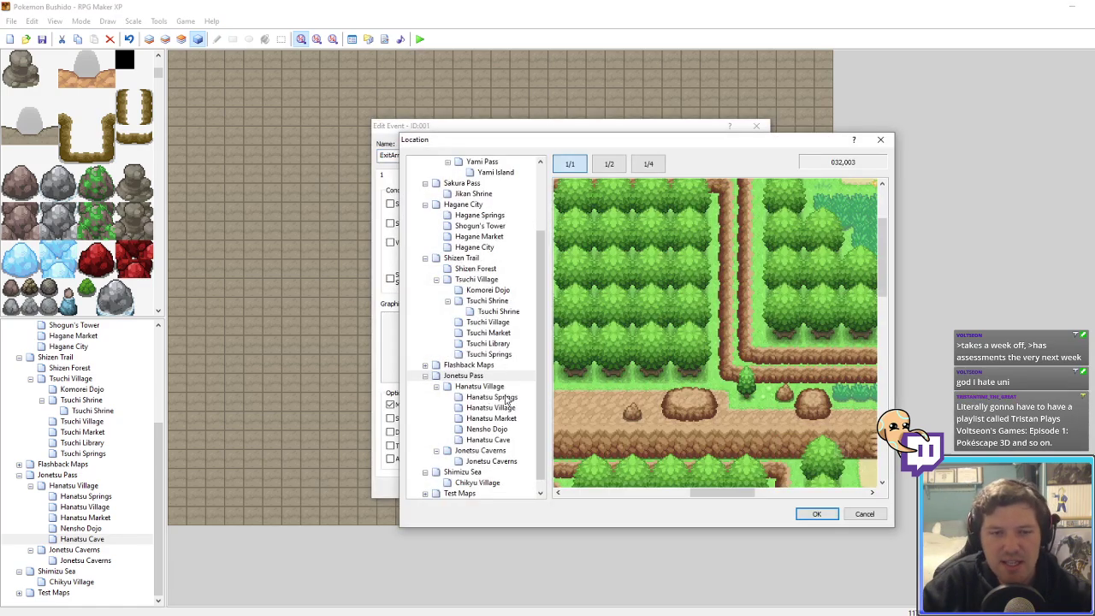
pyautogui.click(479, 386)
pyautogui.click(815, 514)
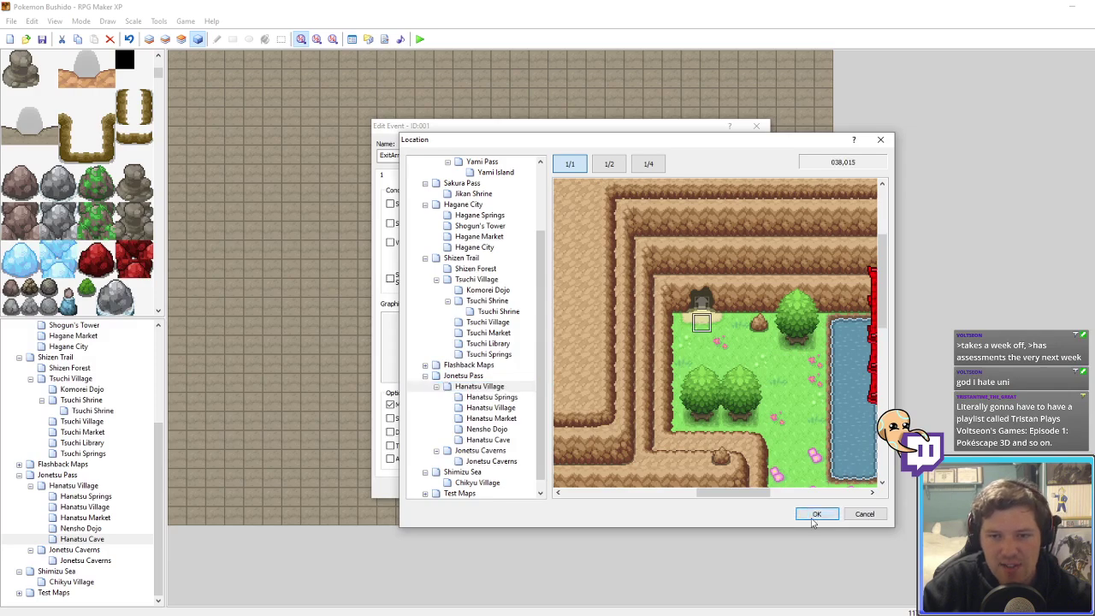
pyautogui.click(652, 404)
pyautogui.click(648, 487)
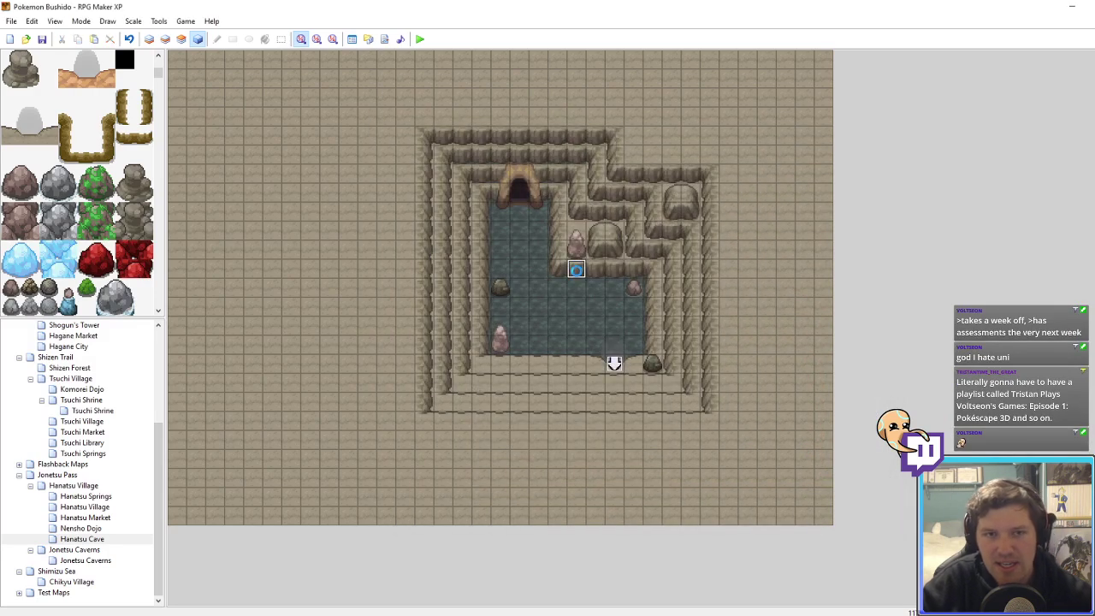
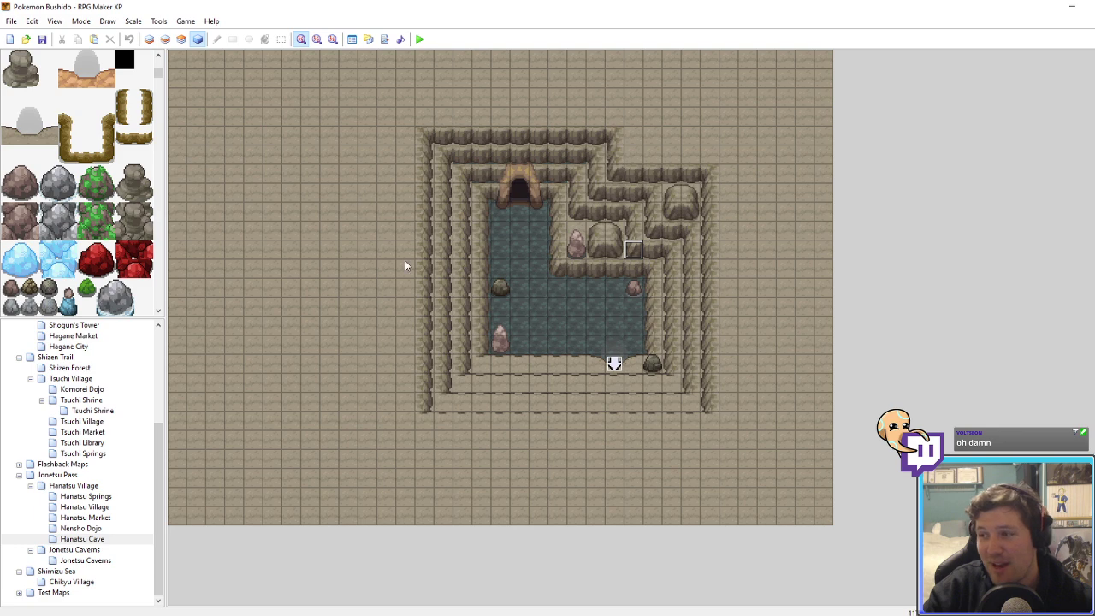
# Step: Start a new map inside Hanatsu Cave named Hanatsu Shrine, using tileset 023: BushidoOutdoor
pyautogui.rightClick(99, 540)
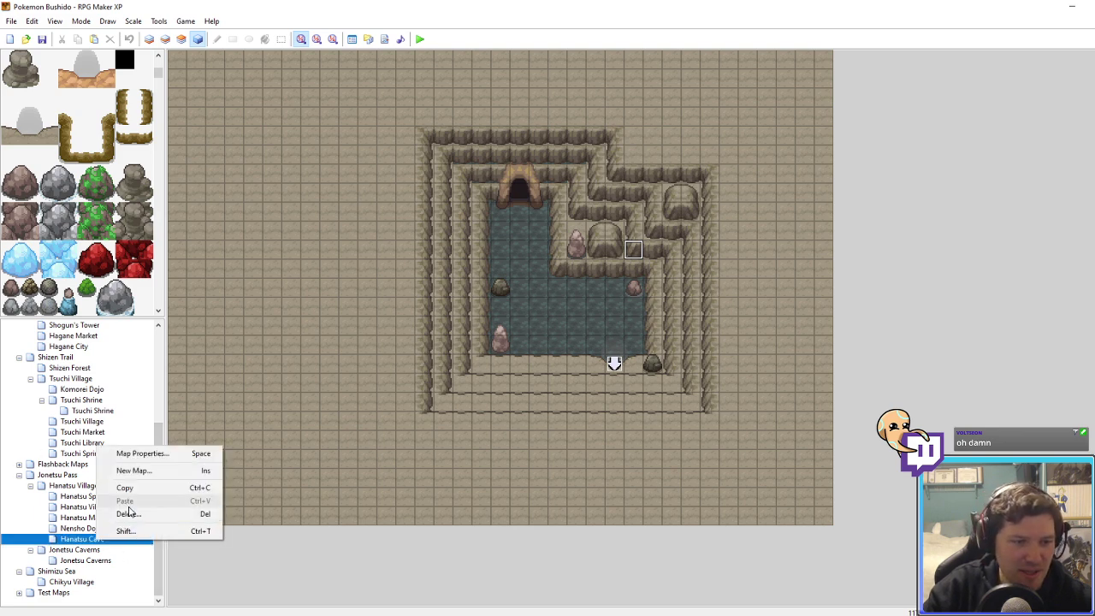
pyautogui.click(133, 471)
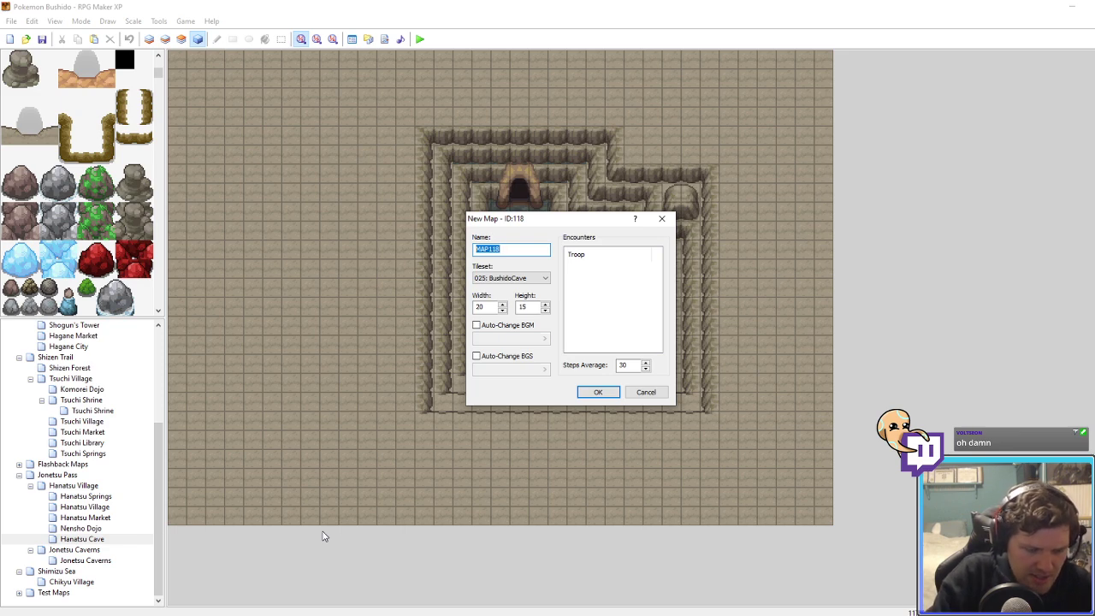
pyautogui.write('Hanatsu Shrine')
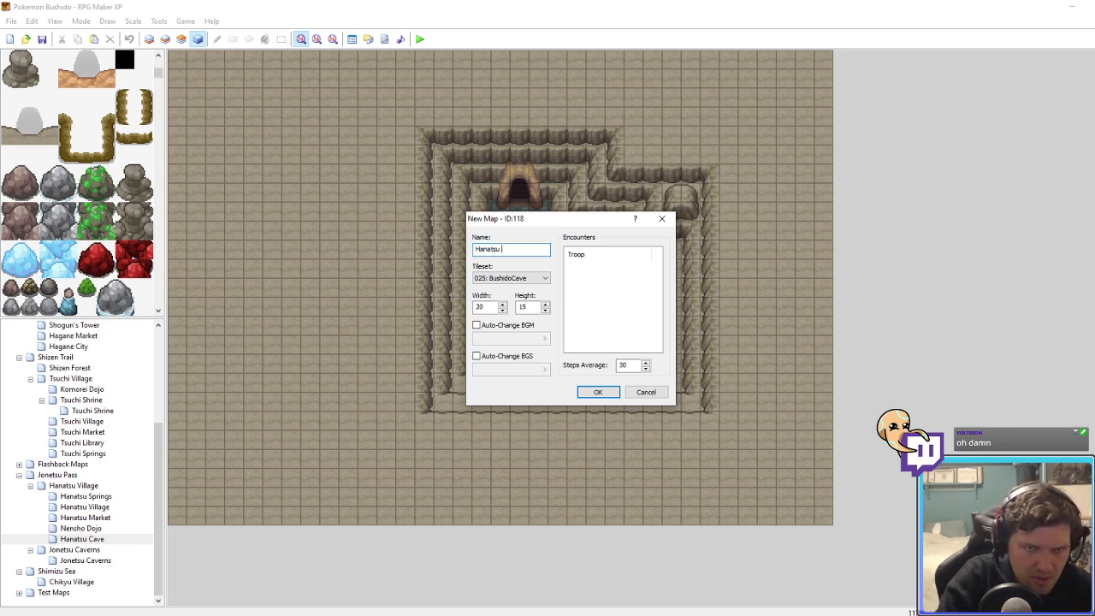
pyautogui.click(532, 279)
pyautogui.click(508, 475)
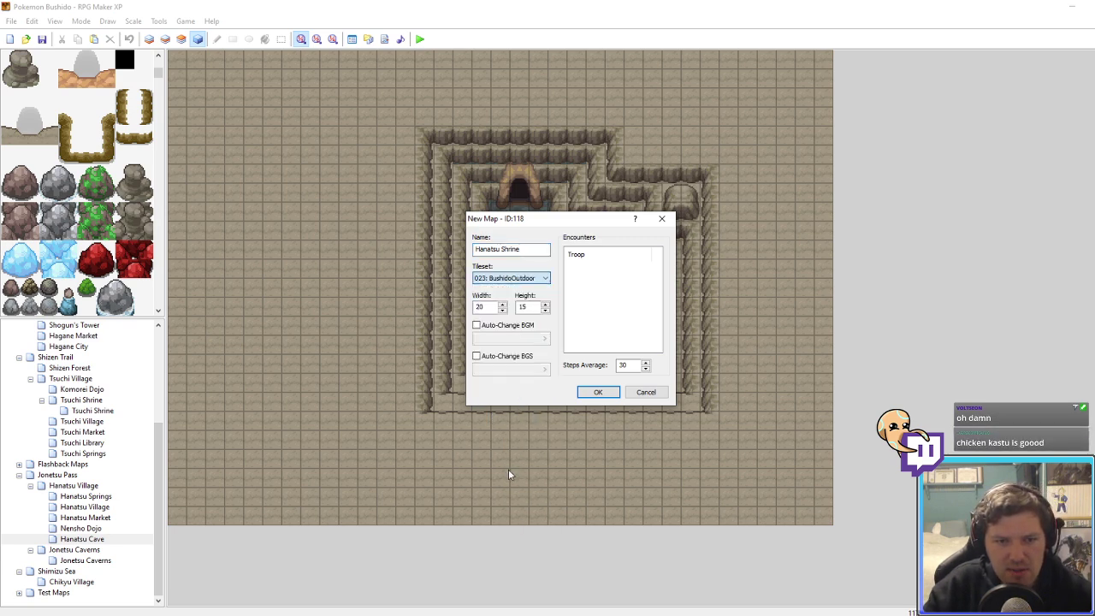
# Step: Size the new map 52 wide by 60 high, auto-change its BGM to the CON-ForestOfDeath-S… track, and create the map
pyautogui.click(477, 326)
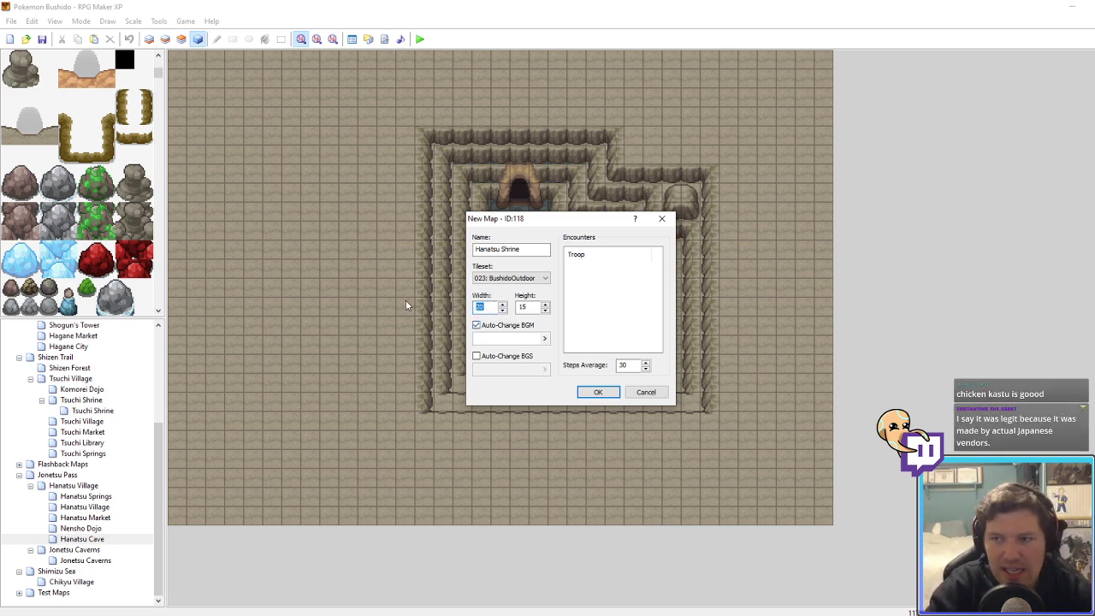
pyautogui.write('52')
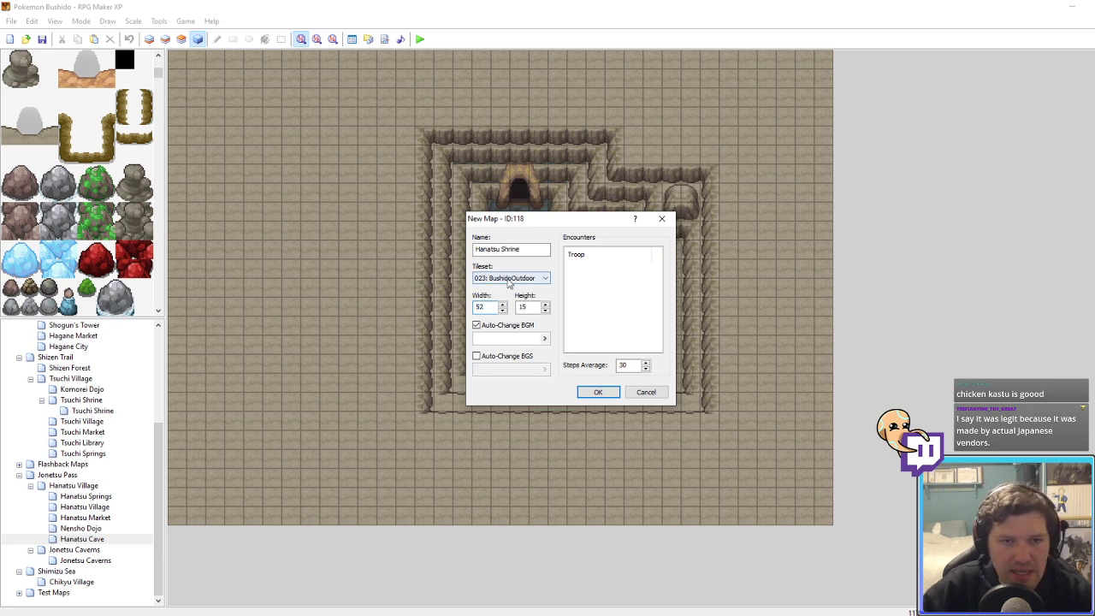
pyautogui.press('Tab')
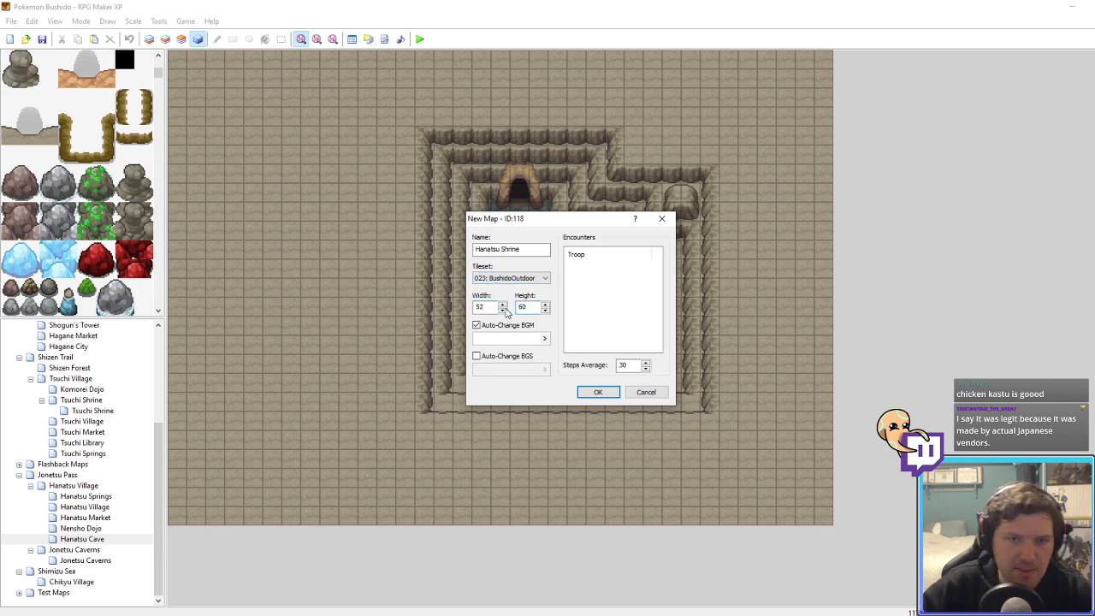
pyautogui.click(522, 340)
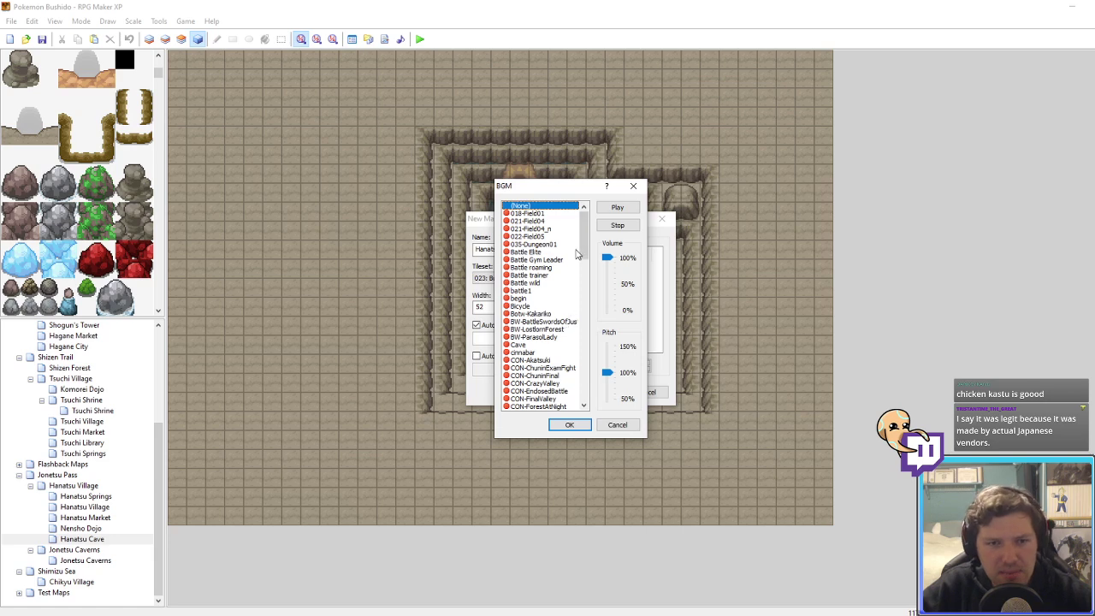
pyautogui.scroll(-4, 564, 308)
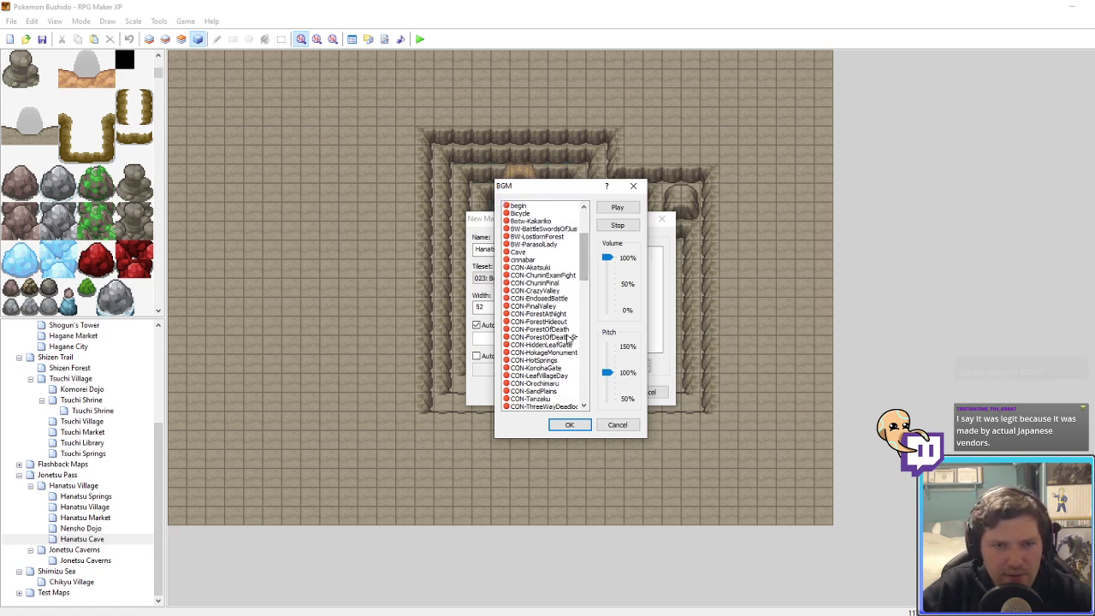
pyautogui.click(570, 340)
pyautogui.click(569, 425)
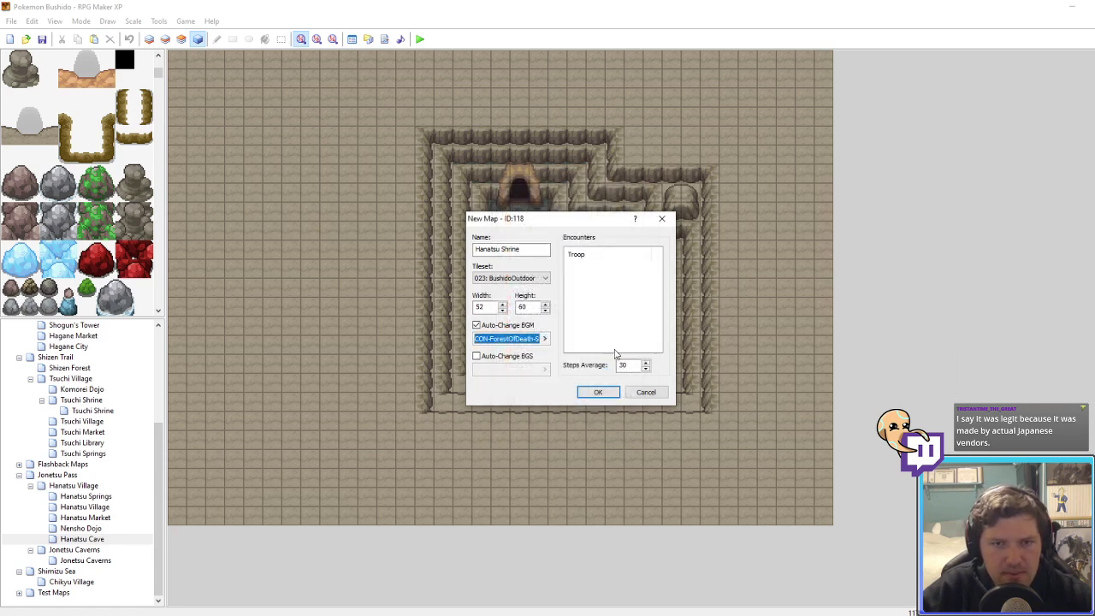
pyautogui.click(599, 394)
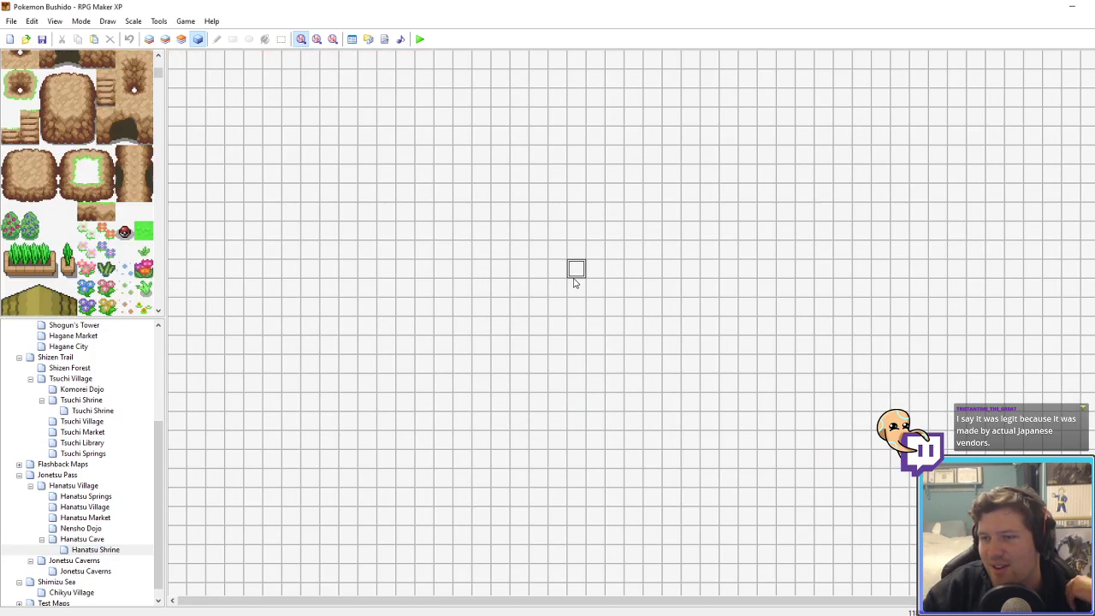
# Step: Fill the whole first layer of the Hanatsu Shrine map with the plain grass tile
pyautogui.scroll(3, 72, 238)
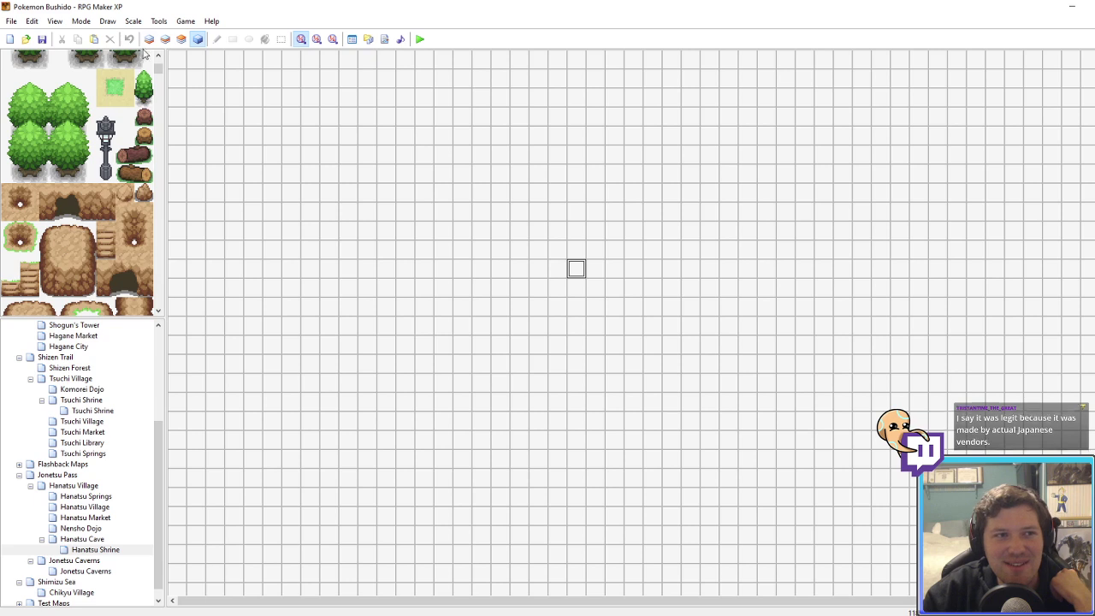
pyautogui.press('F5')
pyautogui.scroll(3, 116, 223)
pyautogui.click(10, 78)
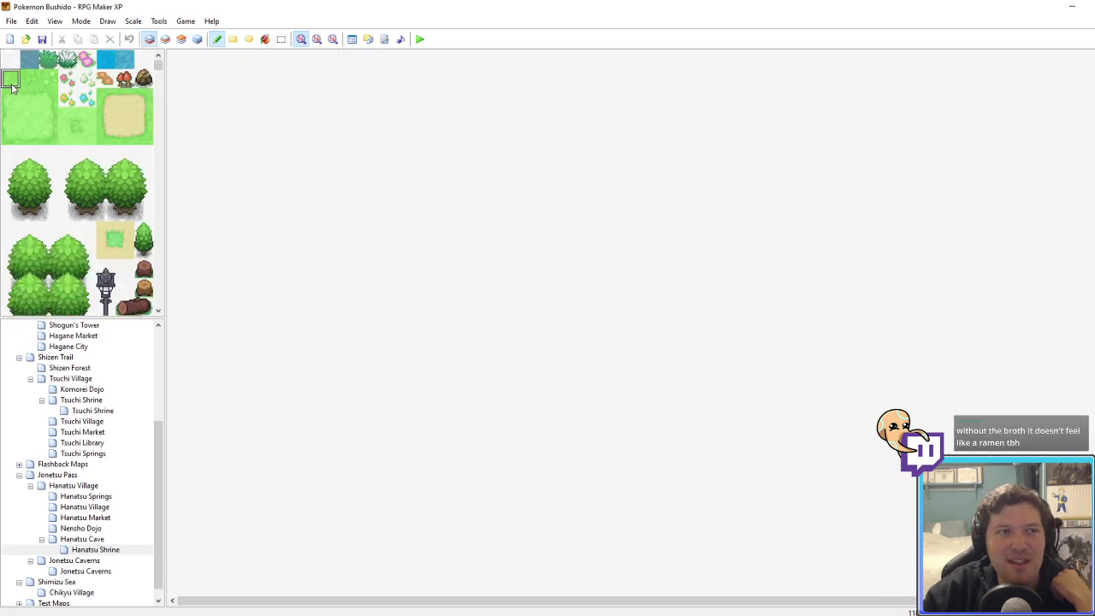
pyautogui.click(265, 39)
pyautogui.click(256, 68)
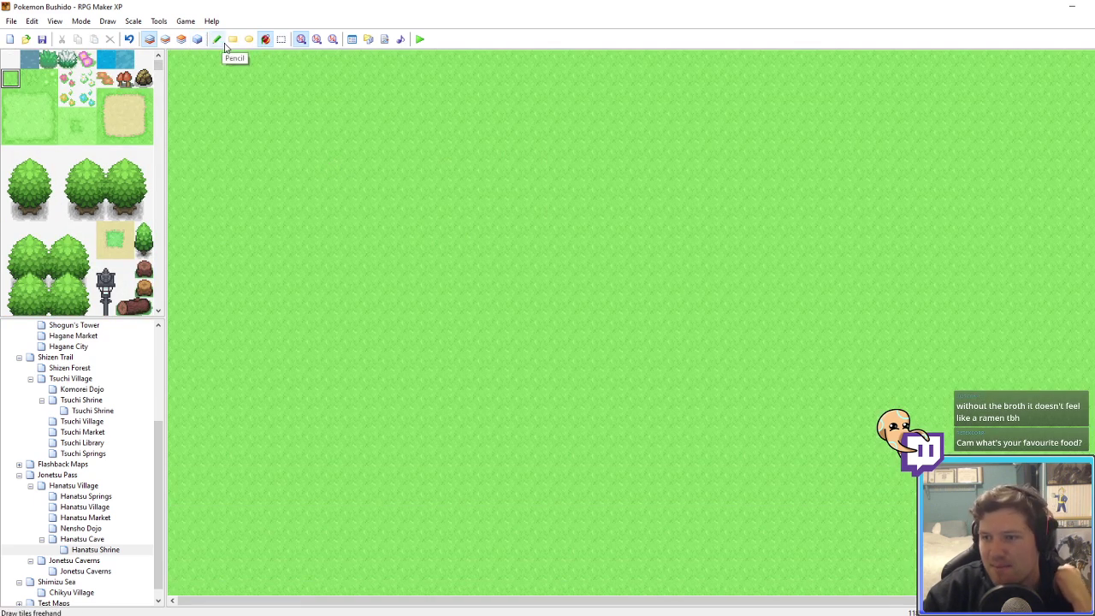
# Step: Look through the outdoor tileset for cliff and cave entrance pieces for the shrine map's second layer
pyautogui.click(224, 43)
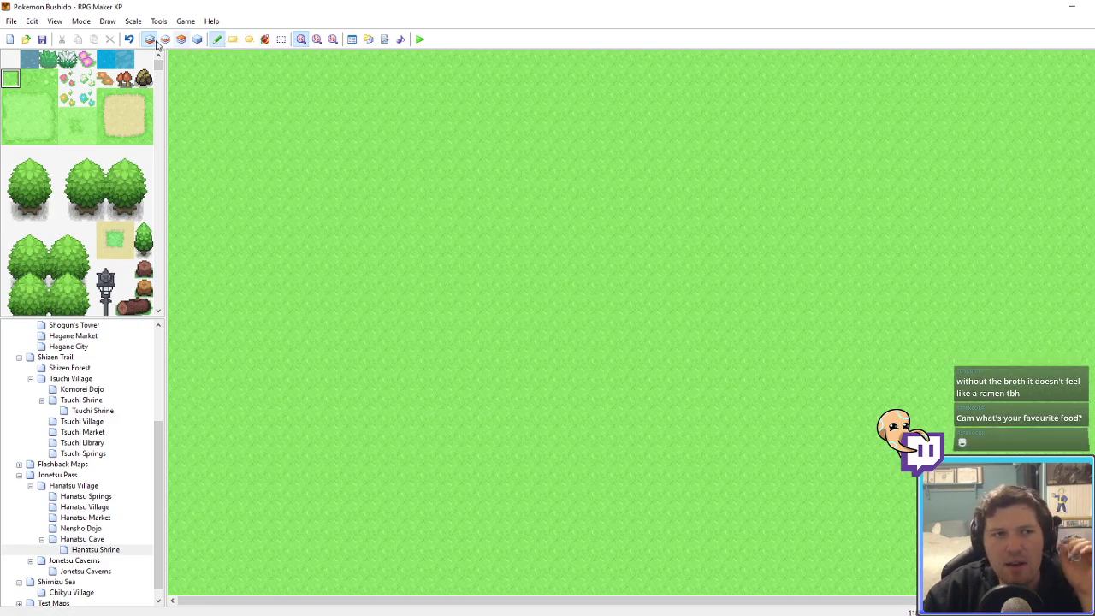
pyautogui.scroll(-10, 116, 184)
pyautogui.scroll(-3, 115, 184)
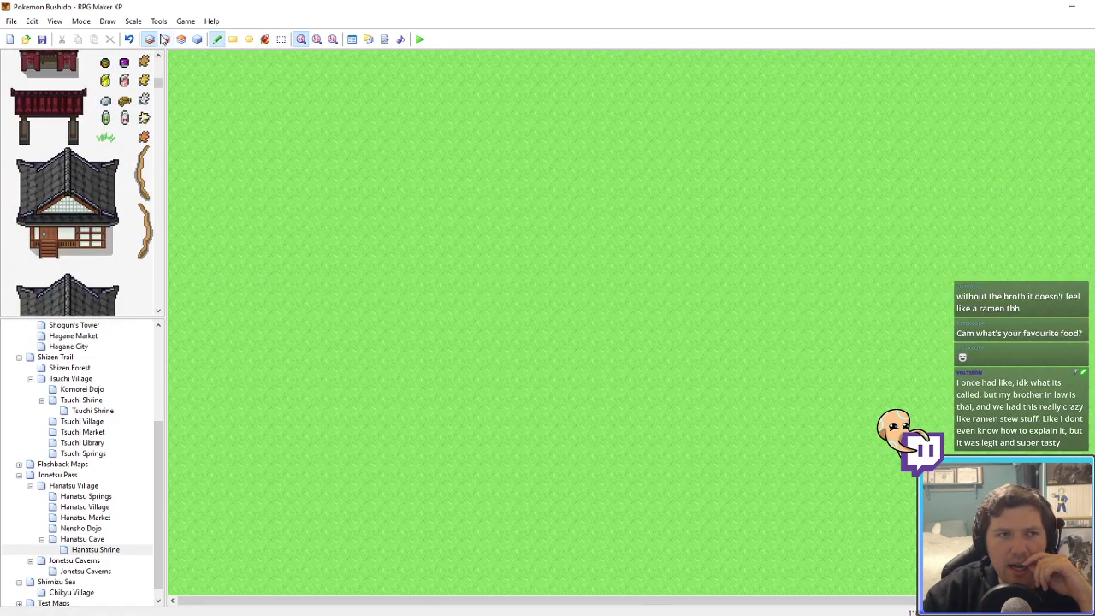
pyautogui.press('F6')
pyautogui.scroll(-3, 143, 177)
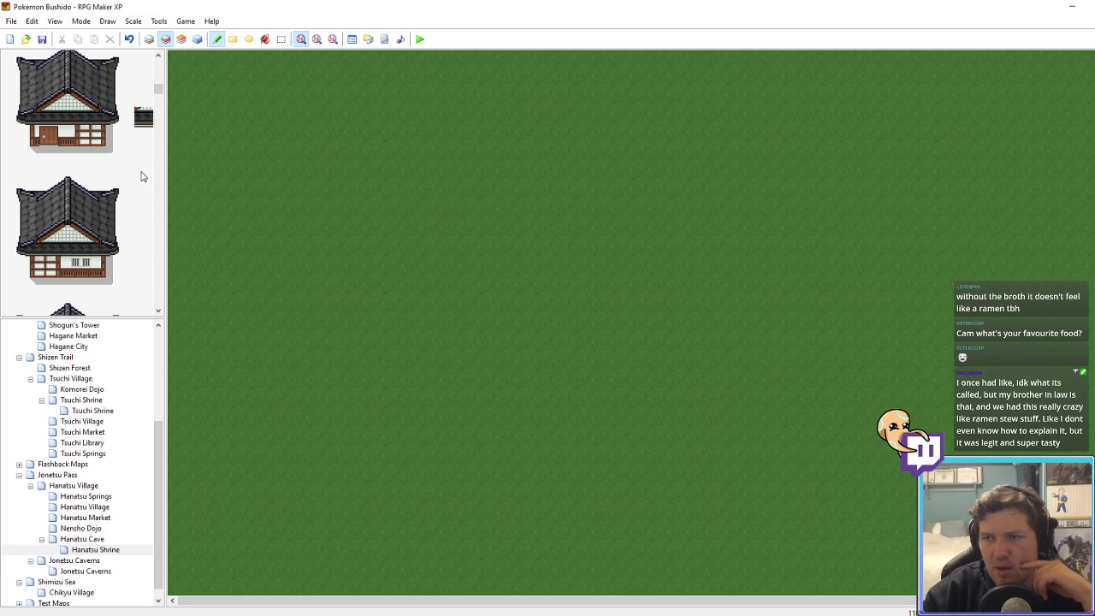
pyautogui.scroll(-5, 143, 178)
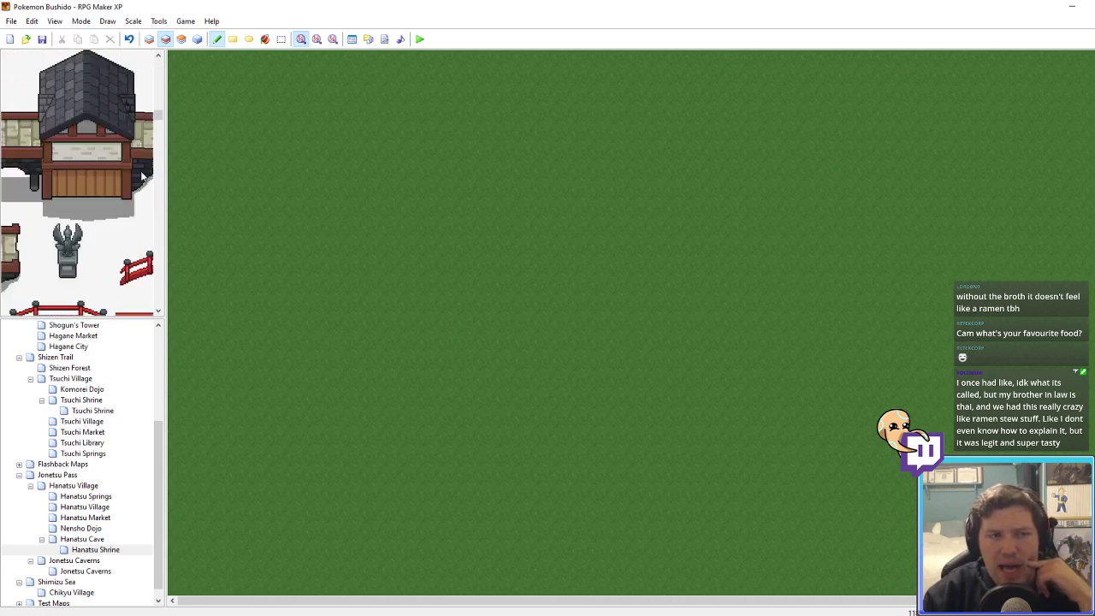
pyautogui.scroll(-5, 142, 177)
pyautogui.scroll(1, 142, 177)
pyautogui.scroll(-4, 141, 177)
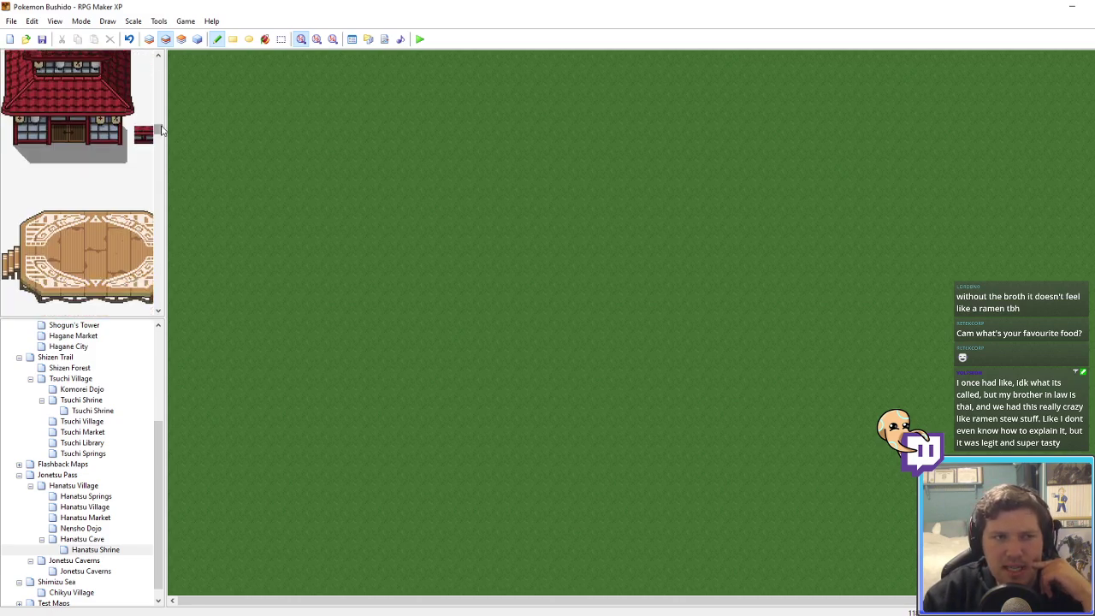
pyautogui.moveTo(159, 130); pyautogui.dragTo(158, 64)
pyautogui.scroll(-1, 125, 161)
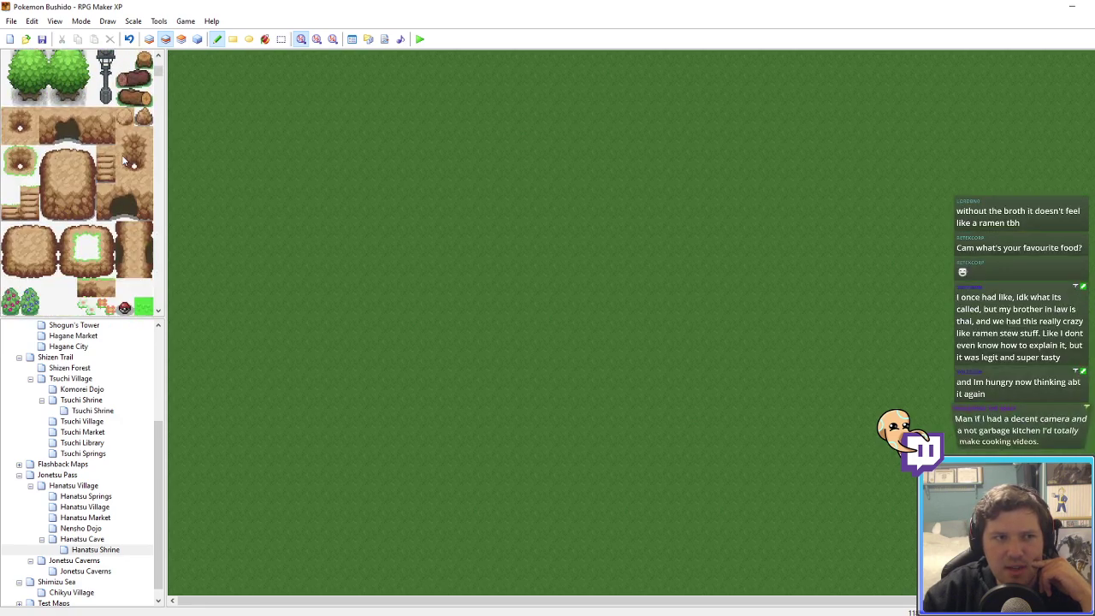
pyautogui.scroll(-1, 123, 160)
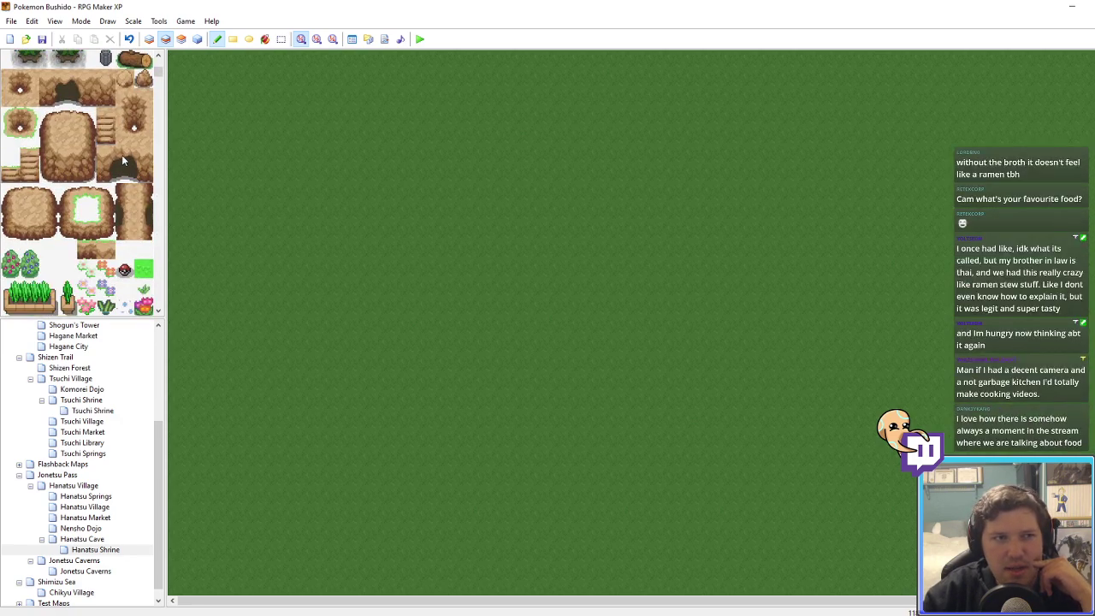
pyautogui.scroll(-10, 122, 160)
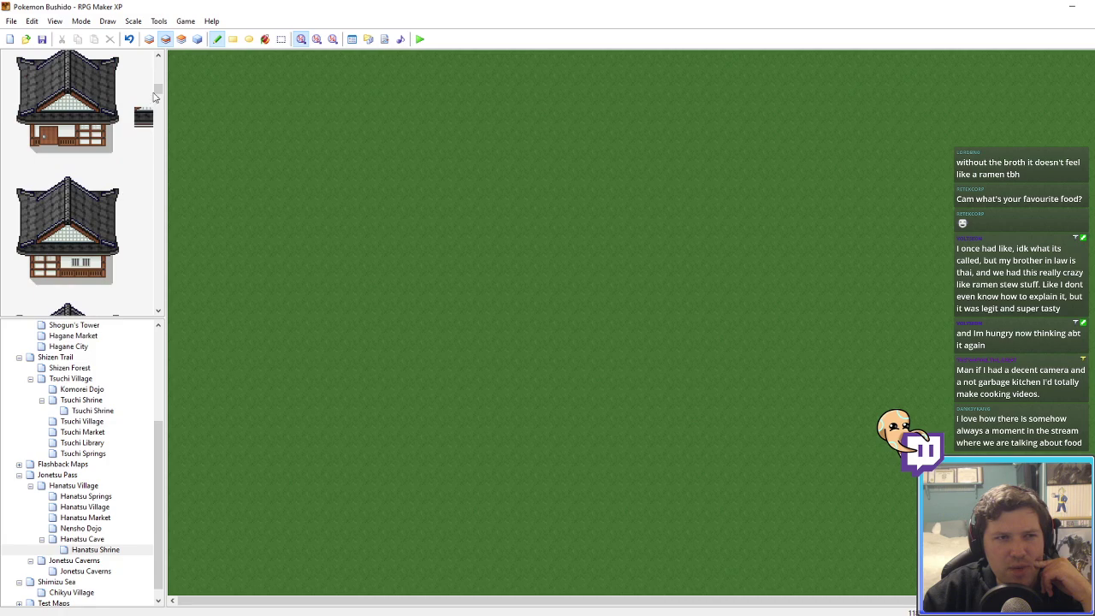
pyautogui.moveTo(155, 97); pyautogui.dragTo(177, 71)
pyautogui.click(86, 233)
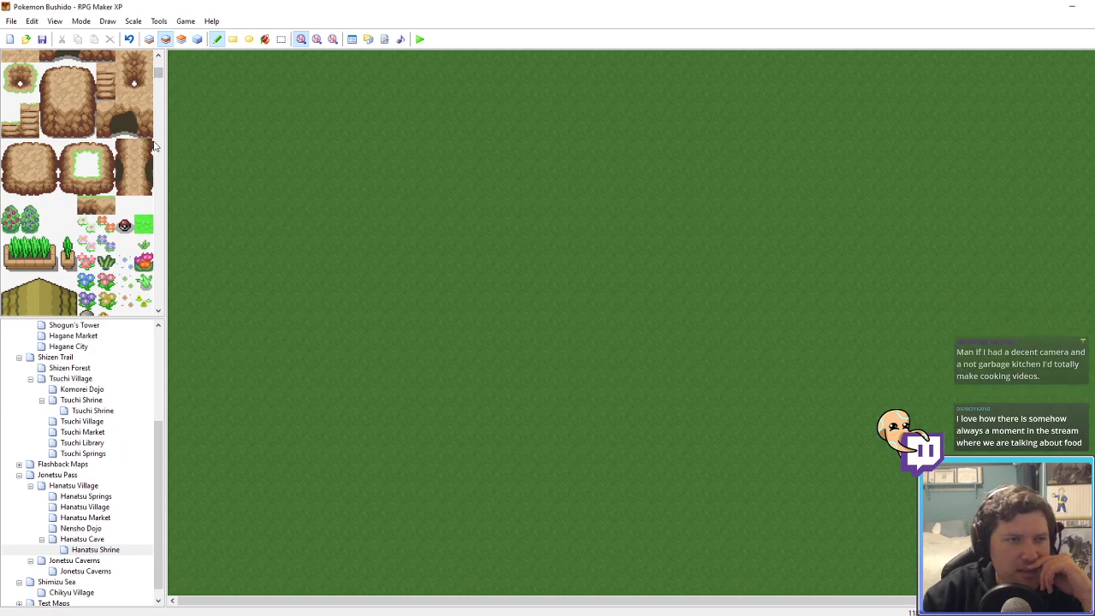
# Step: Draw a horizontal strip of upper cliff edge about eight tiles long on the second layer of the grass field
pyautogui.moveTo(124, 148); pyautogui.dragTo(122, 184)
pyautogui.scroll(2, 127, 140)
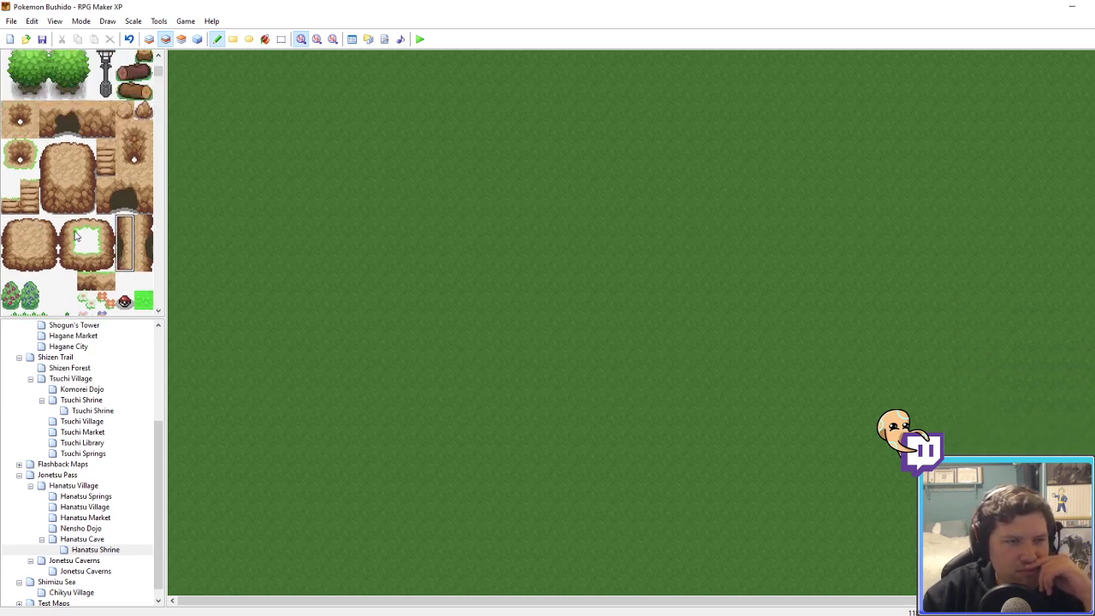
pyautogui.click(29, 226)
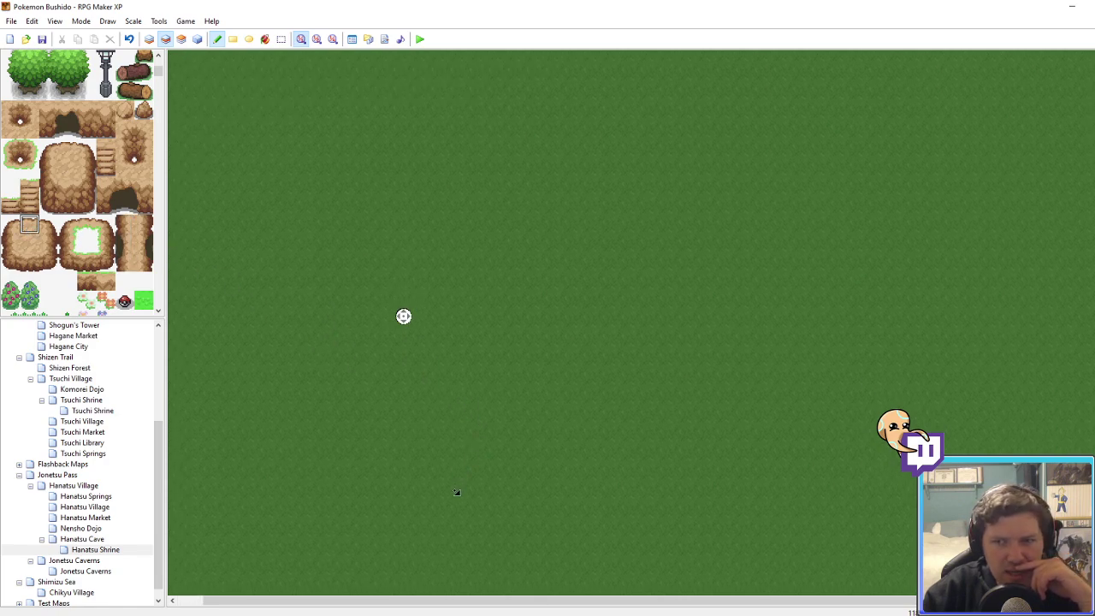
pyautogui.moveTo(471, 398); pyautogui.dragTo(609, 399)
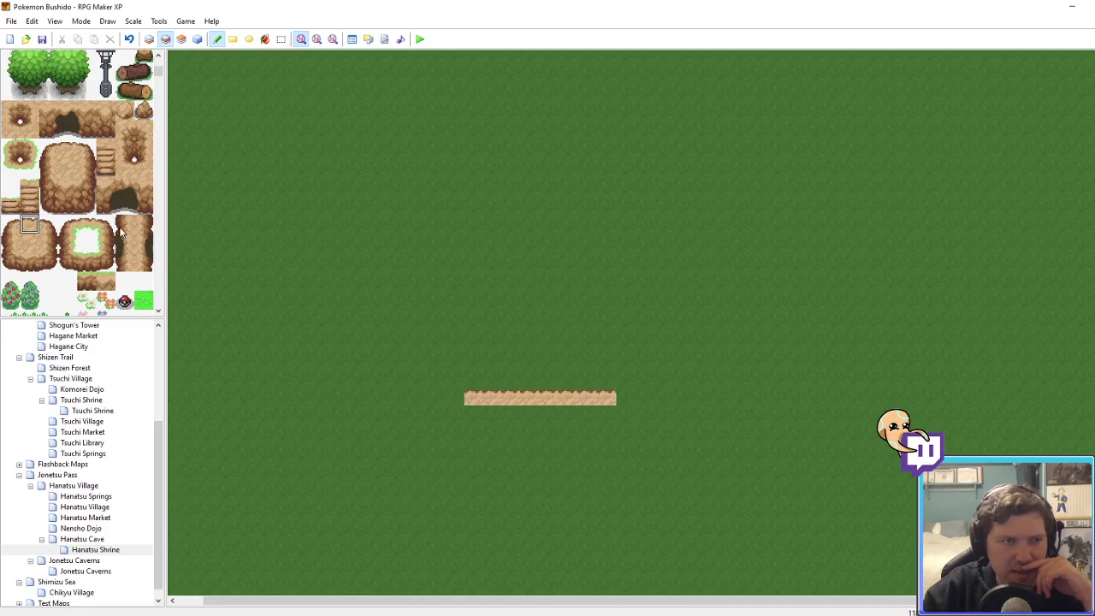
pyautogui.moveTo(124, 223); pyautogui.dragTo(124, 263)
pyautogui.click(588, 351)
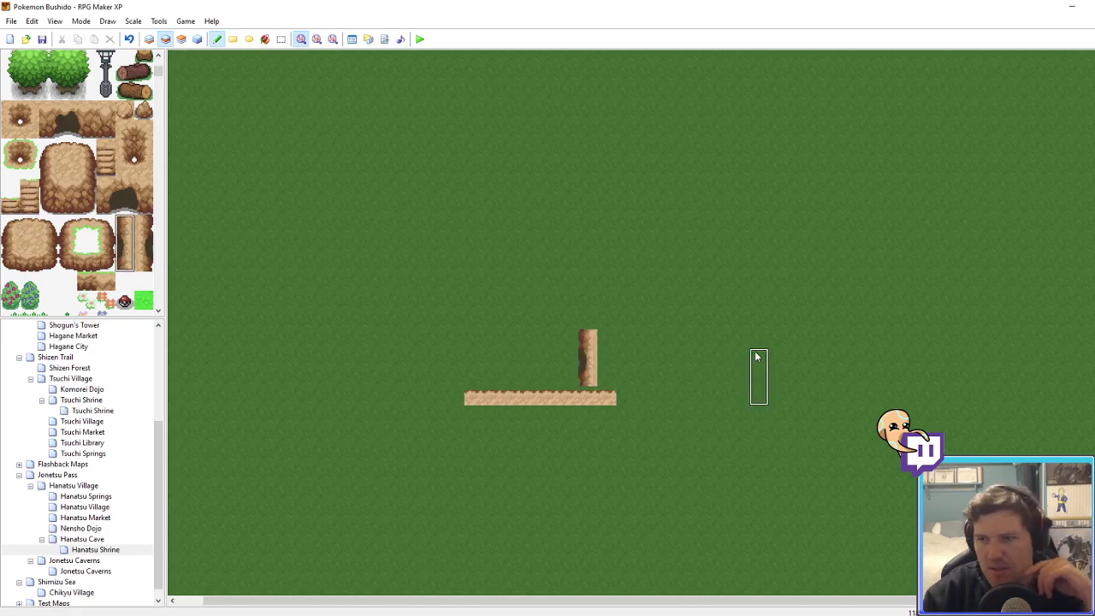
pyautogui.click(200, 41)
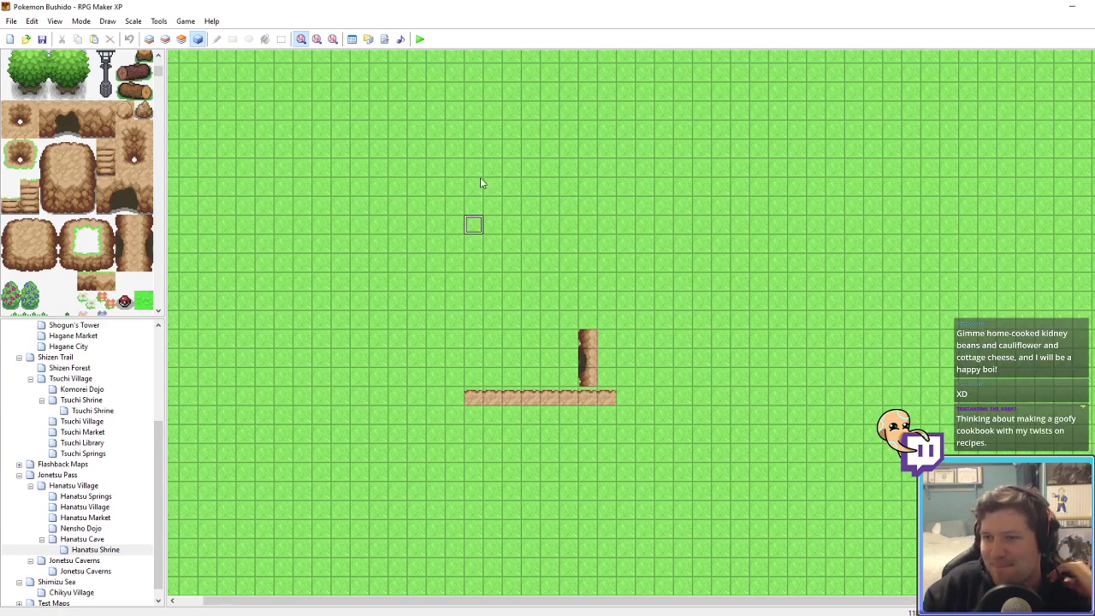
pyautogui.click(181, 38)
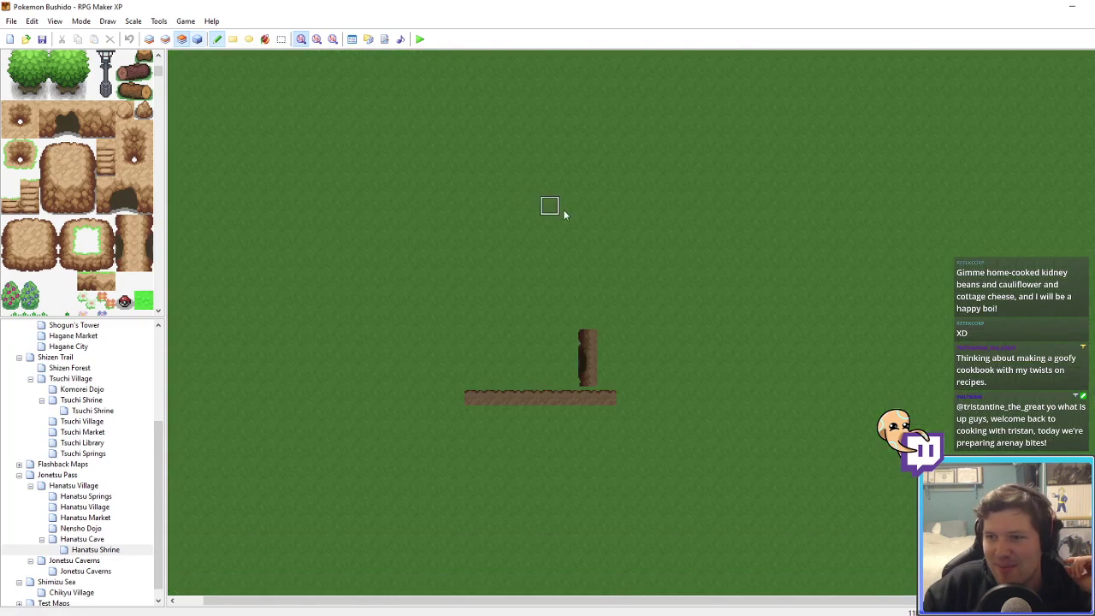
pyautogui.click(167, 40)
pyautogui.moveTo(595, 337); pyautogui.dragTo(596, 382)
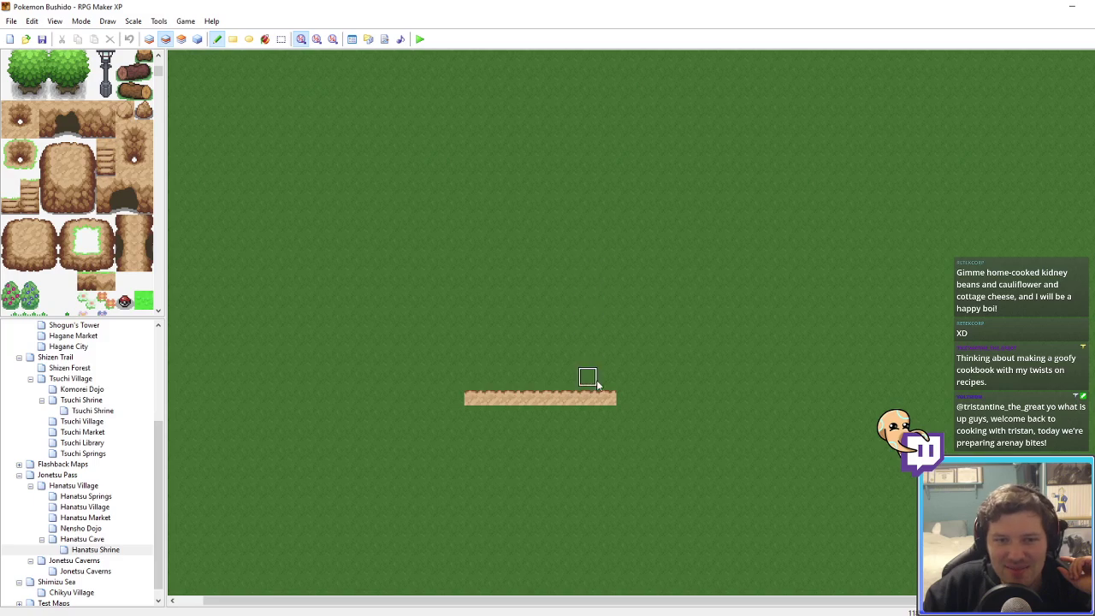
# Step: Stamp the 3×3 dark green opening block on the first layer across the cliff strip's middle, and check the combined layers
pyautogui.click(149, 39)
pyautogui.moveTo(159, 69); pyautogui.dragTo(161, 244)
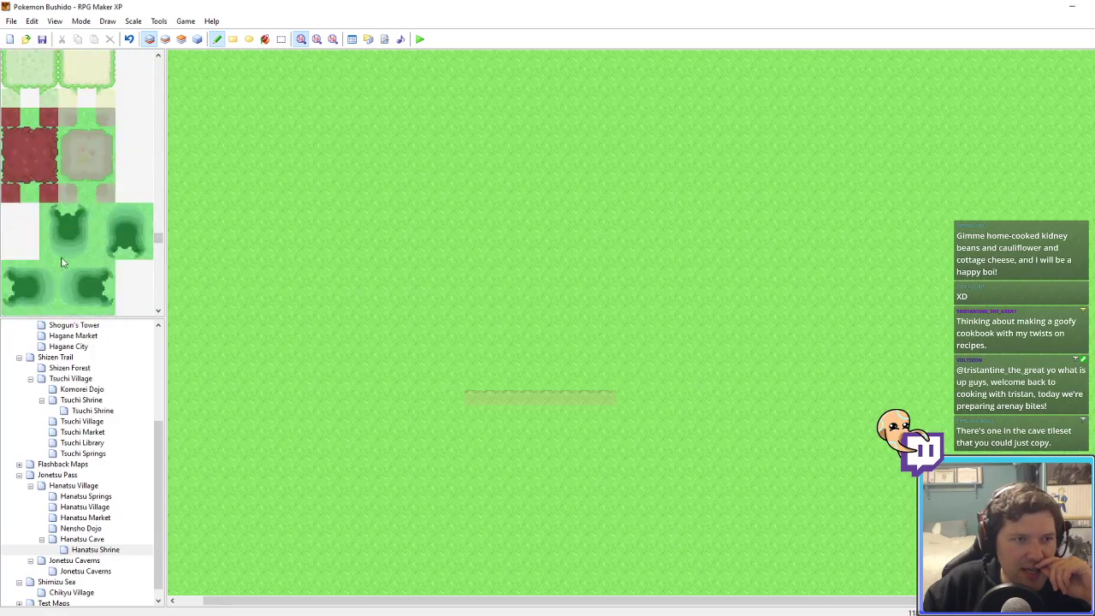
pyautogui.moveTo(126, 213)
pyautogui.mouseDown()
pyautogui.moveTo(137, 243)
pyautogui.moveTo(111, 213)
pyautogui.mouseUp()
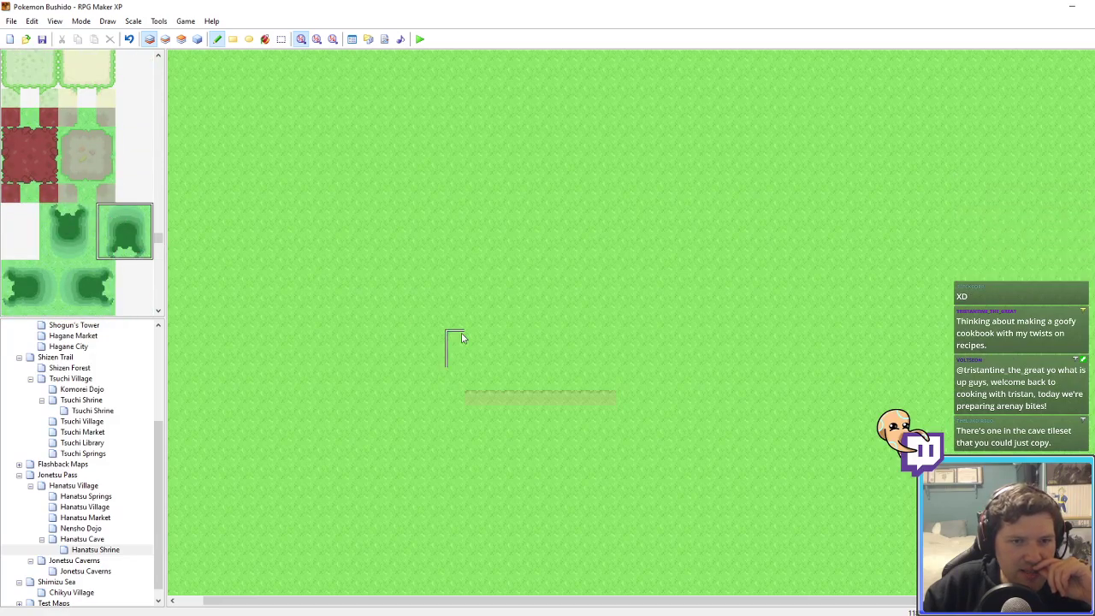
pyautogui.click(527, 382)
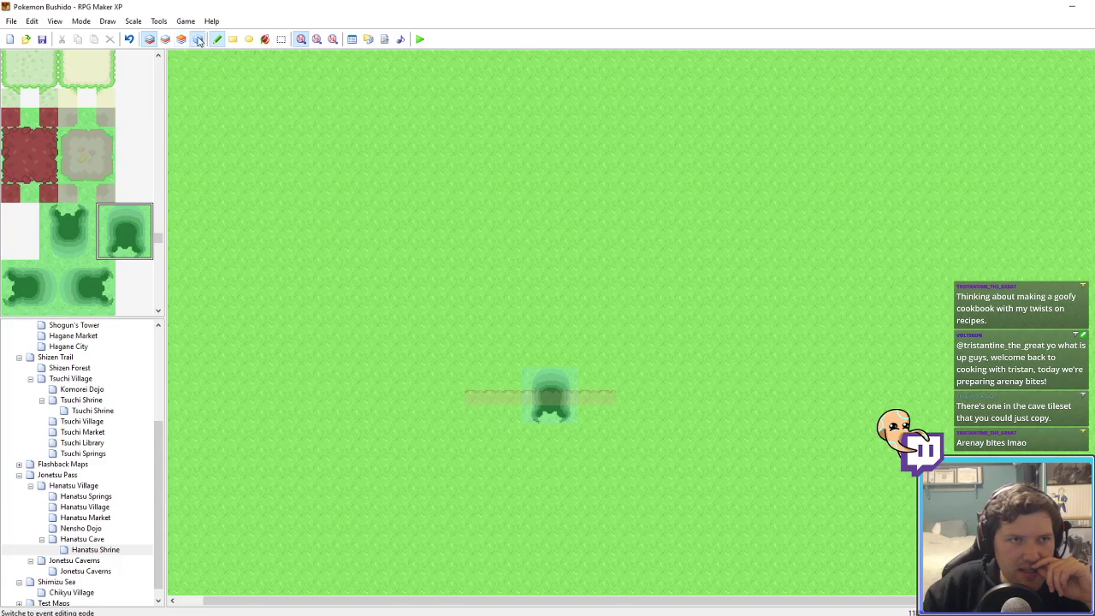
pyautogui.click(197, 38)
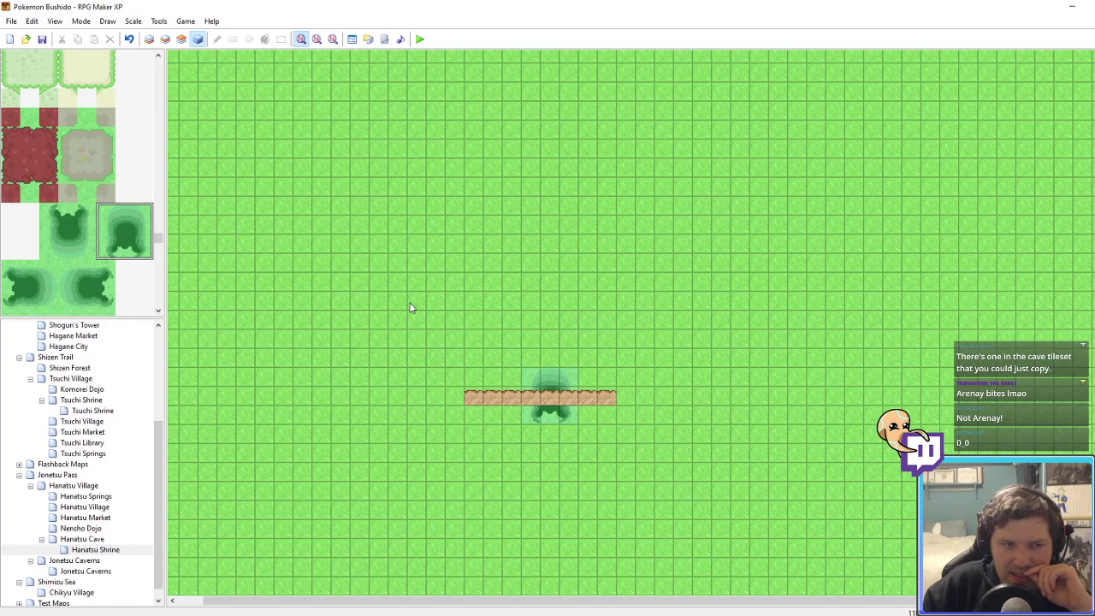
pyautogui.click(165, 39)
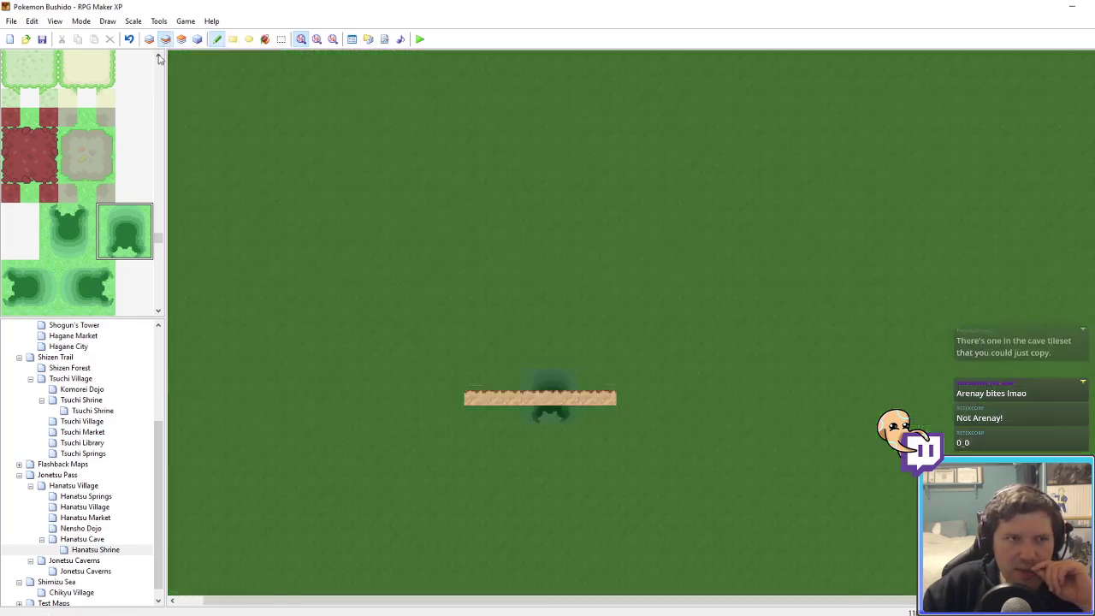
# Step: Place curved cliff corners and short upper edges on both sides of the dark opening, and erase the lower strip's outer ends
pyautogui.scroll(10, 129, 243)
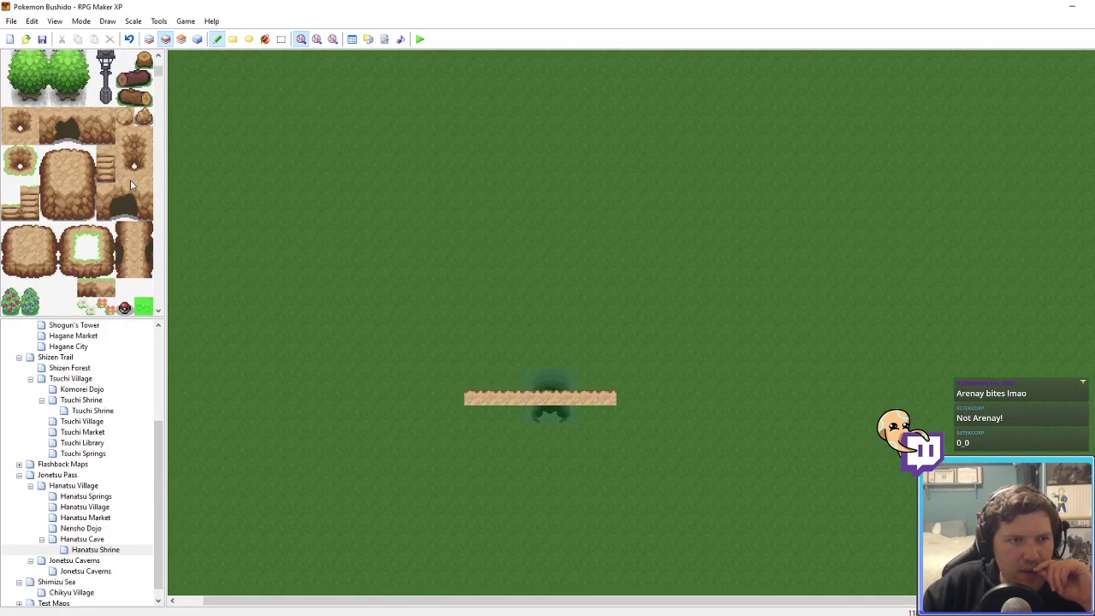
pyautogui.click(126, 173)
pyautogui.click(528, 393)
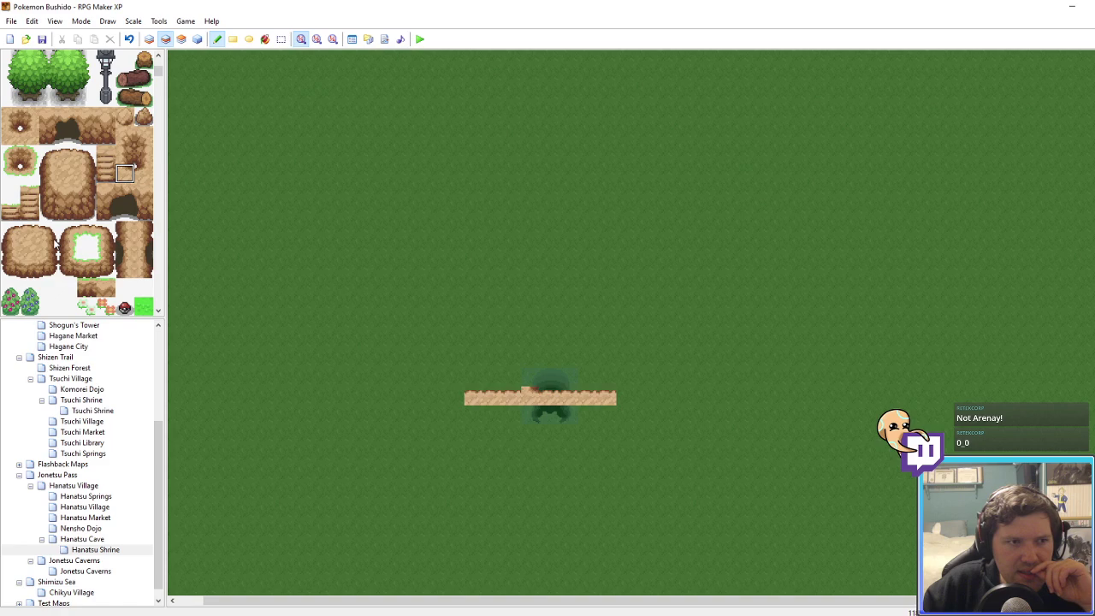
pyautogui.moveTo(51, 233); pyautogui.dragTo(30, 233)
pyautogui.click(511, 381)
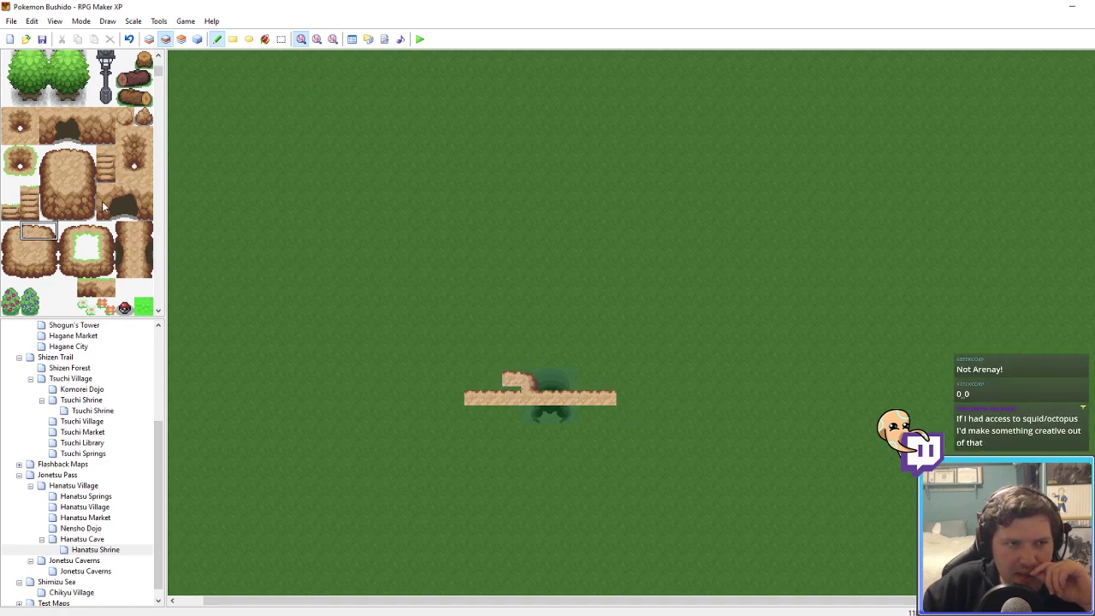
pyautogui.click(142, 174)
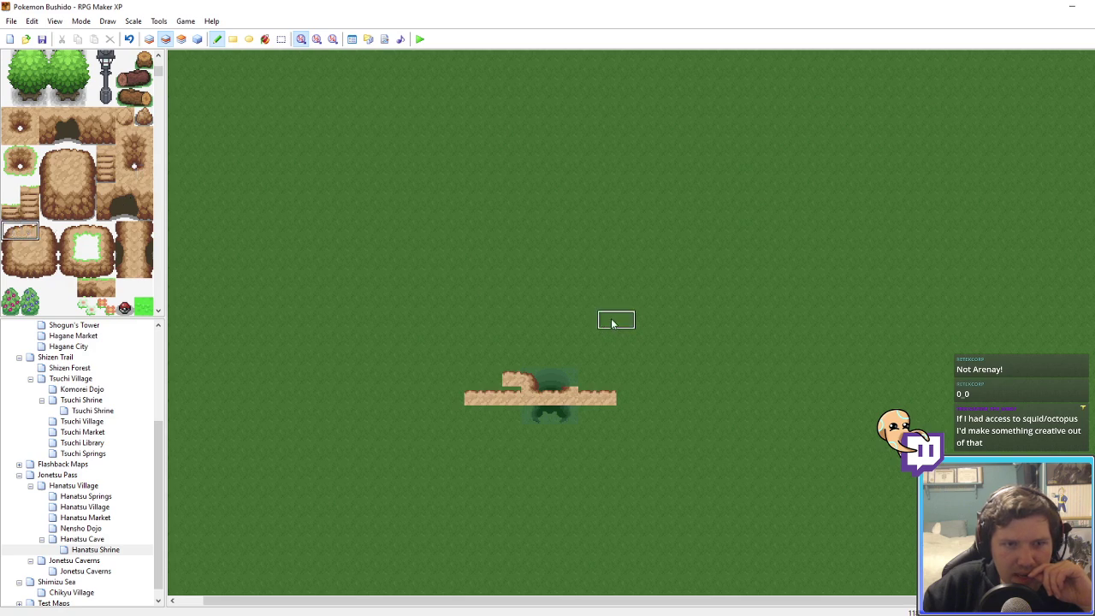
pyautogui.click(588, 380)
pyautogui.moveTo(609, 398); pyautogui.dragTo(590, 402)
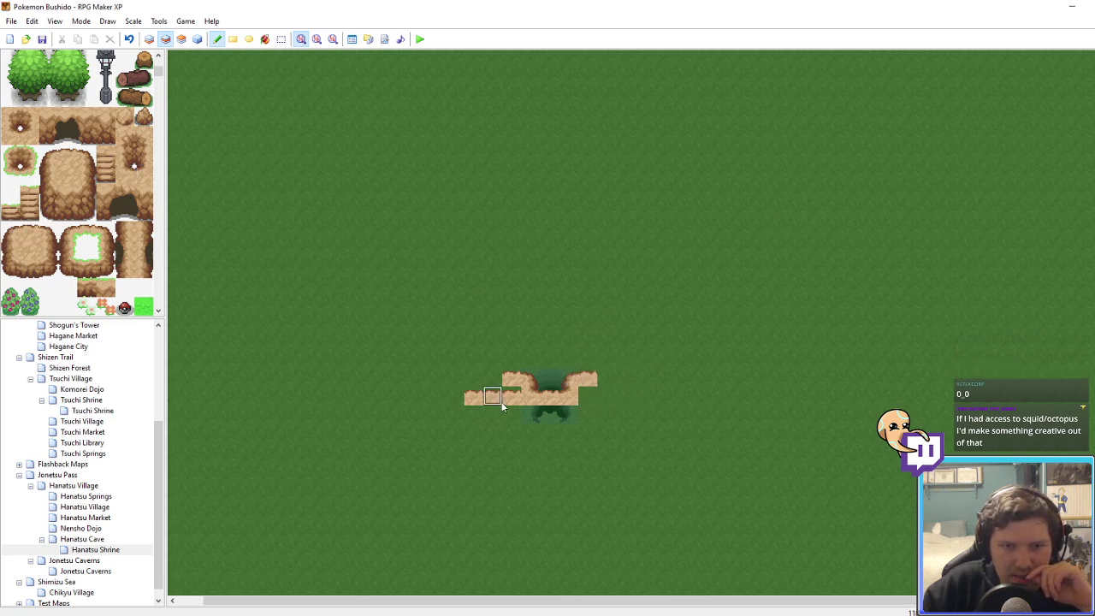
pyautogui.moveTo(510, 400); pyautogui.dragTo(474, 397)
# Step: Extend the raised cliff edge outward on both sides of the opening and fill the cliff top beneath, eight tiles wide
pyautogui.moveTo(30, 231); pyautogui.dragTo(33, 246)
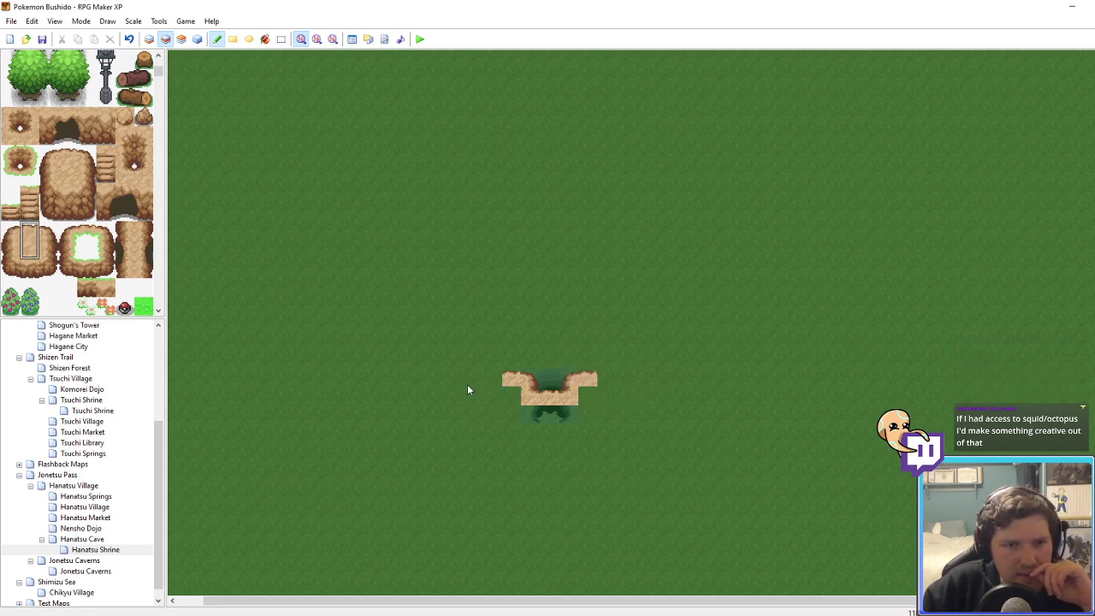
pyautogui.moveTo(493, 379); pyautogui.dragTo(476, 381)
pyautogui.click(509, 381)
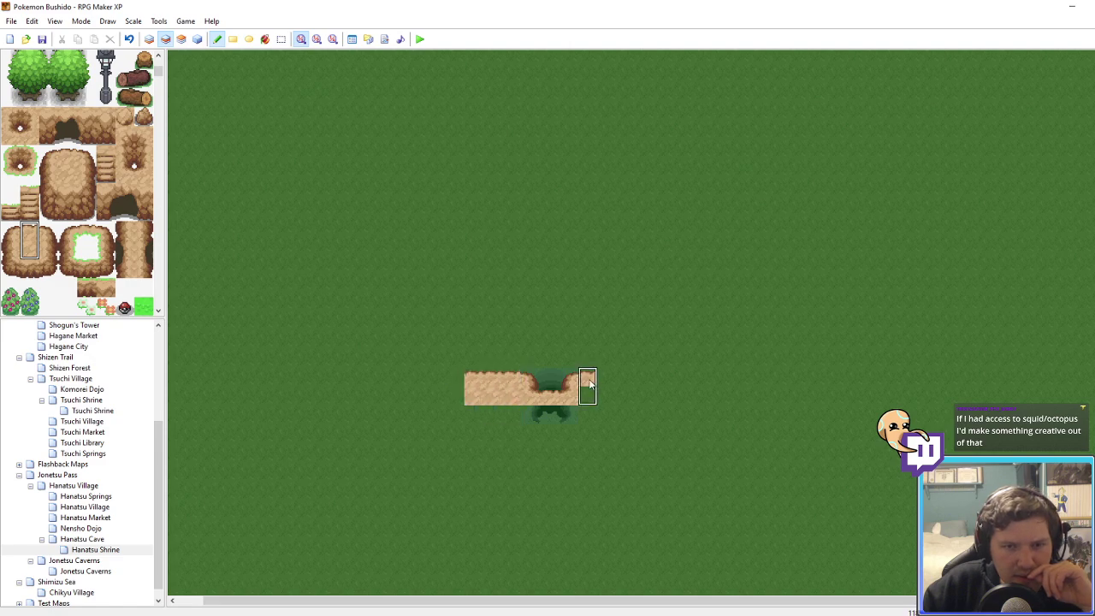
pyautogui.moveTo(589, 382); pyautogui.dragTo(608, 383)
pyautogui.rightClick(610, 396)
pyautogui.click(605, 419)
pyautogui.moveTo(603, 422); pyautogui.dragTo(477, 419)
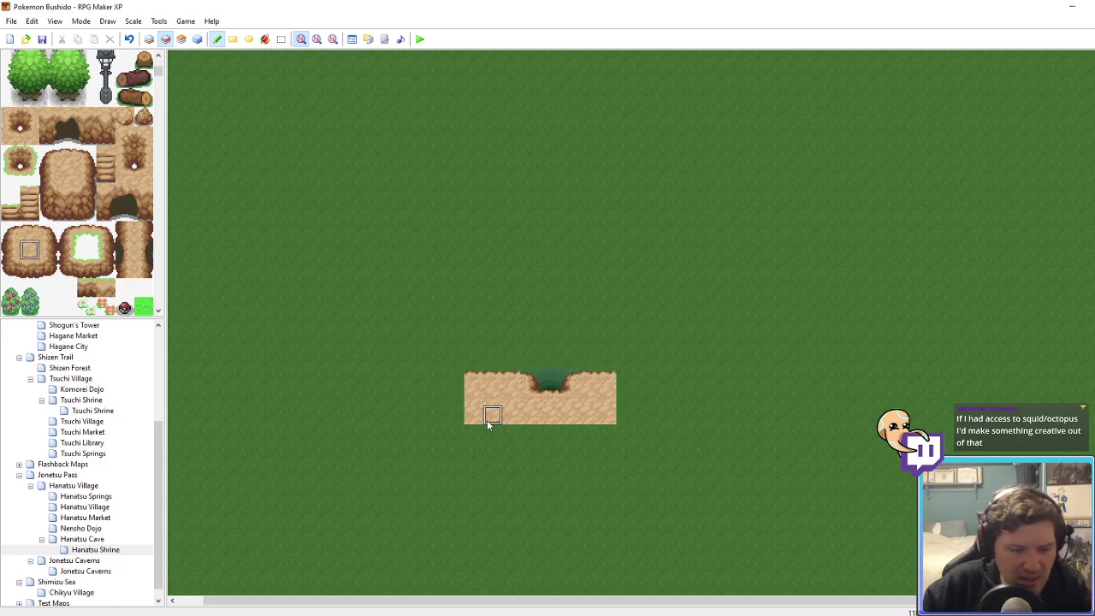
# Step: Check how the cliff edge and green opening look together with all map layers undimmed
pyautogui.press('F4')
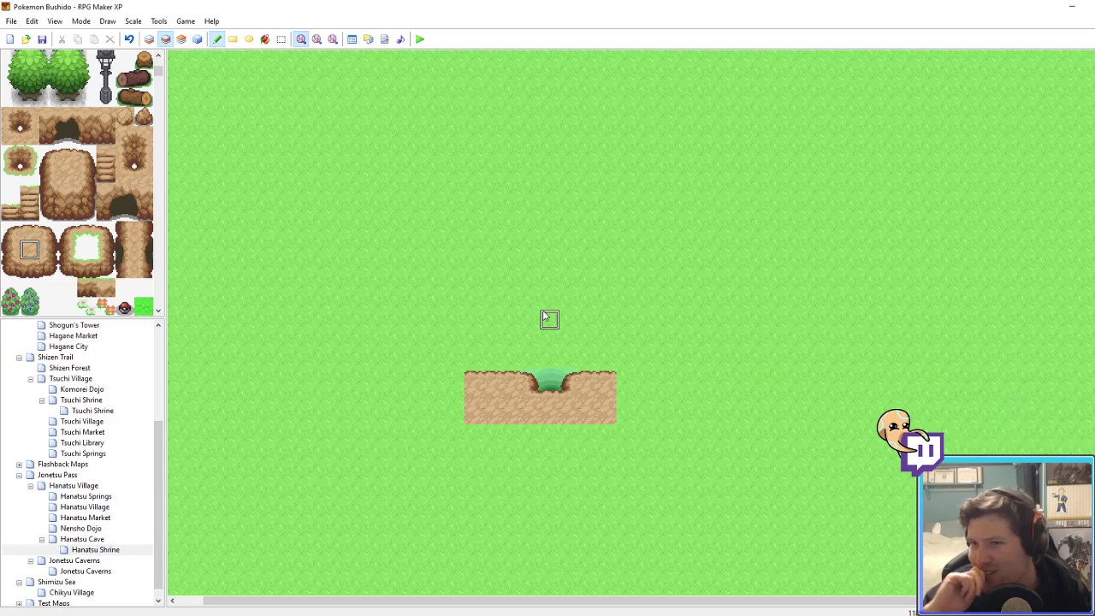
pyautogui.press('F4')
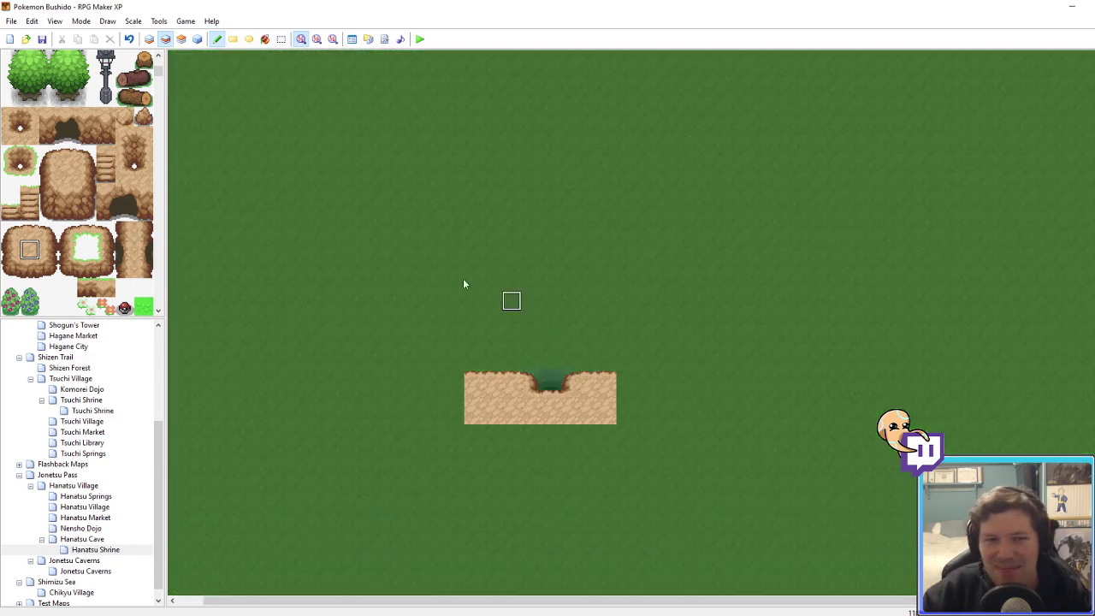
pyautogui.click(198, 39)
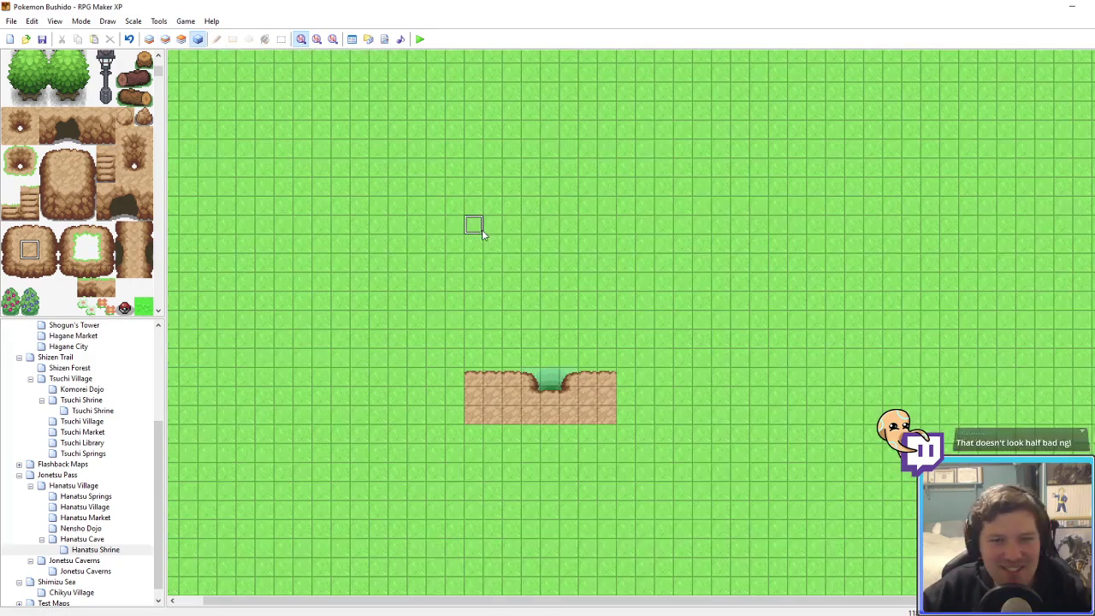
pyautogui.click(644, 320)
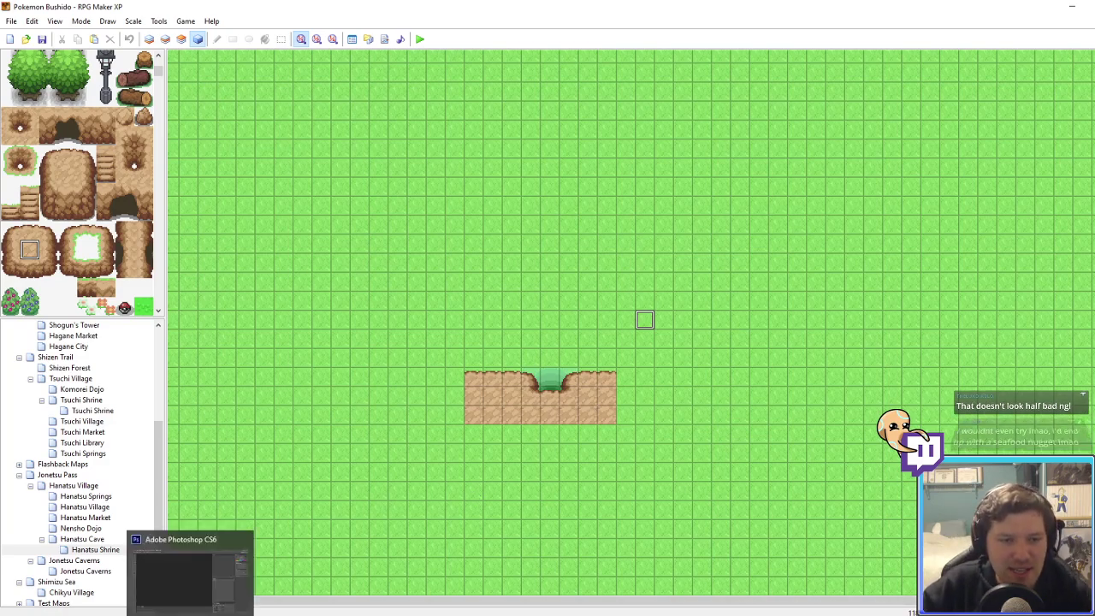
# Step: Switch to Photoshop and open the BushidoOutdoor.png tileset image
pyautogui.hotkey('alt', 'Tab')
pyautogui.click(33, 8)
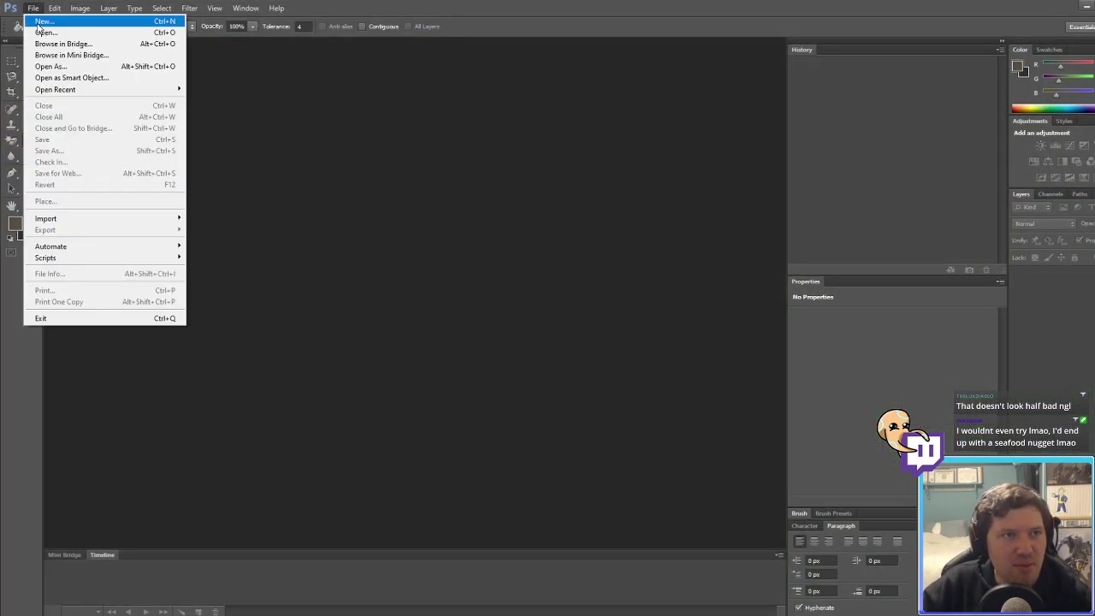
pyautogui.click(44, 22)
pyautogui.click(712, 182)
pyautogui.click(33, 8)
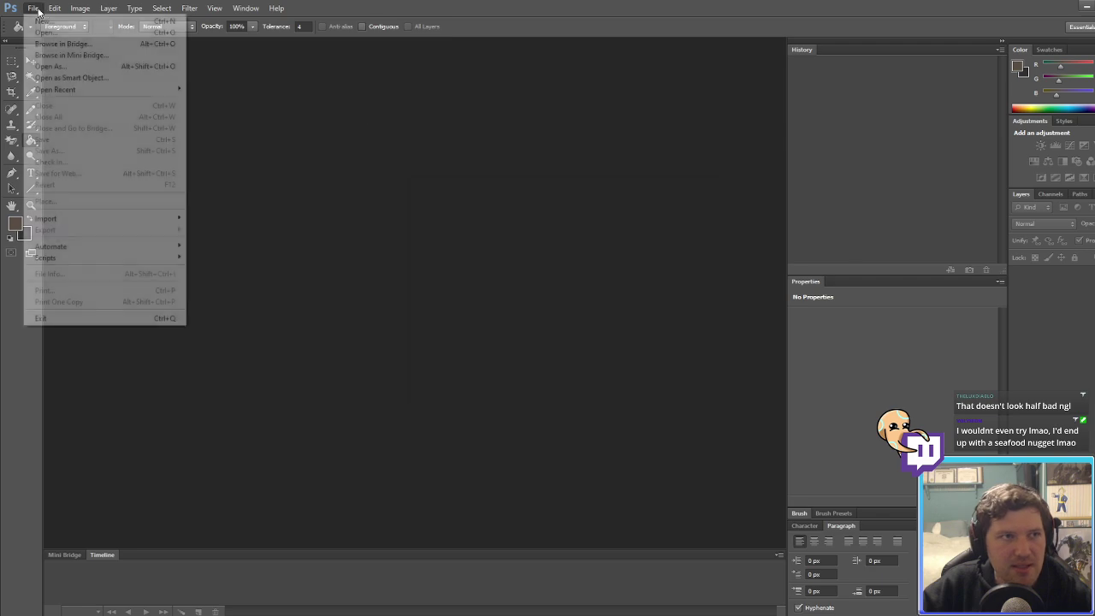
pyautogui.click(87, 37)
pyautogui.doubleClick(425, 165)
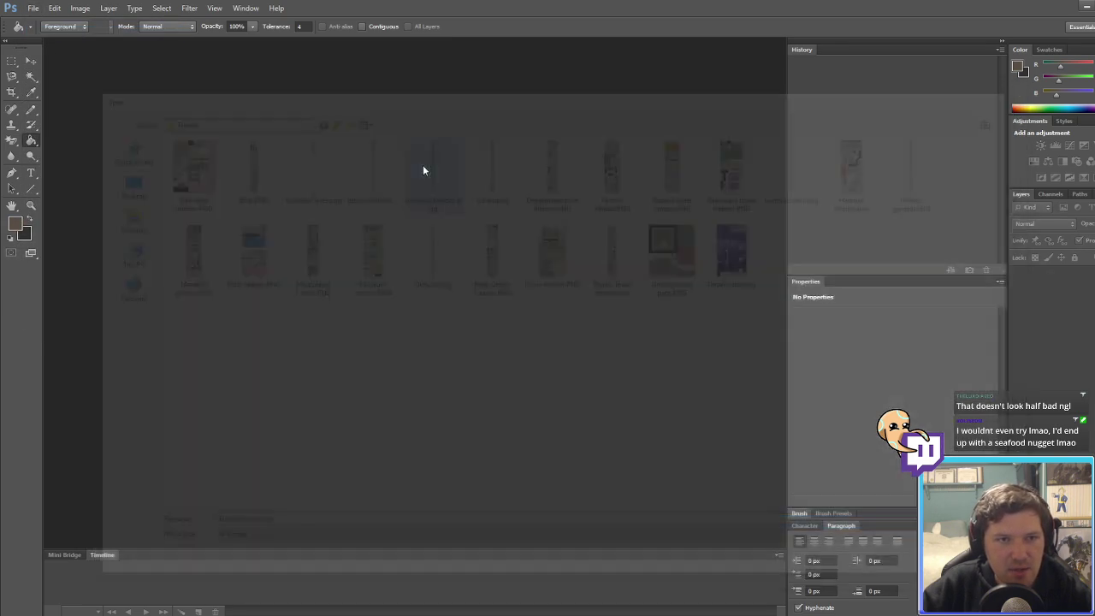
# Step: Select the plain grass tile in the tileset's upper-left corner with the Rectangular Marquee for copying
pyautogui.keyDown('alt'); pyautogui.scroll(5, 407, 124); pyautogui.keyUp('alt')
pyautogui.scroll(2, 354, 66)
pyautogui.click(13, 61)
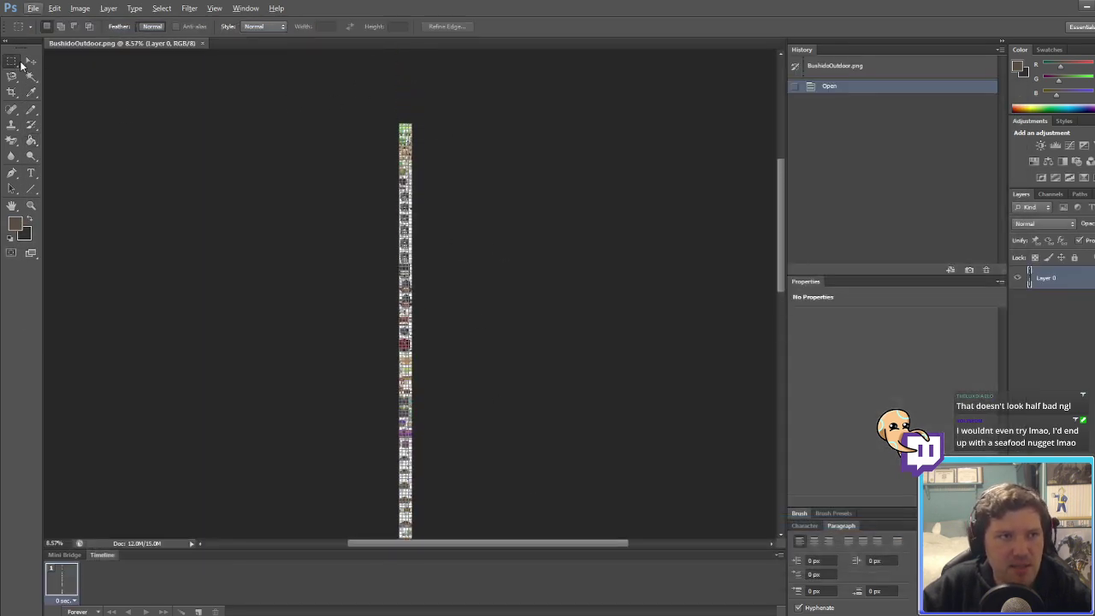
pyautogui.keyDown('alt'); pyautogui.scroll(3, 332, 110); pyautogui.keyUp('alt')
pyautogui.keyDown('alt'); pyautogui.scroll(10, 360, 227); pyautogui.keyUp('alt')
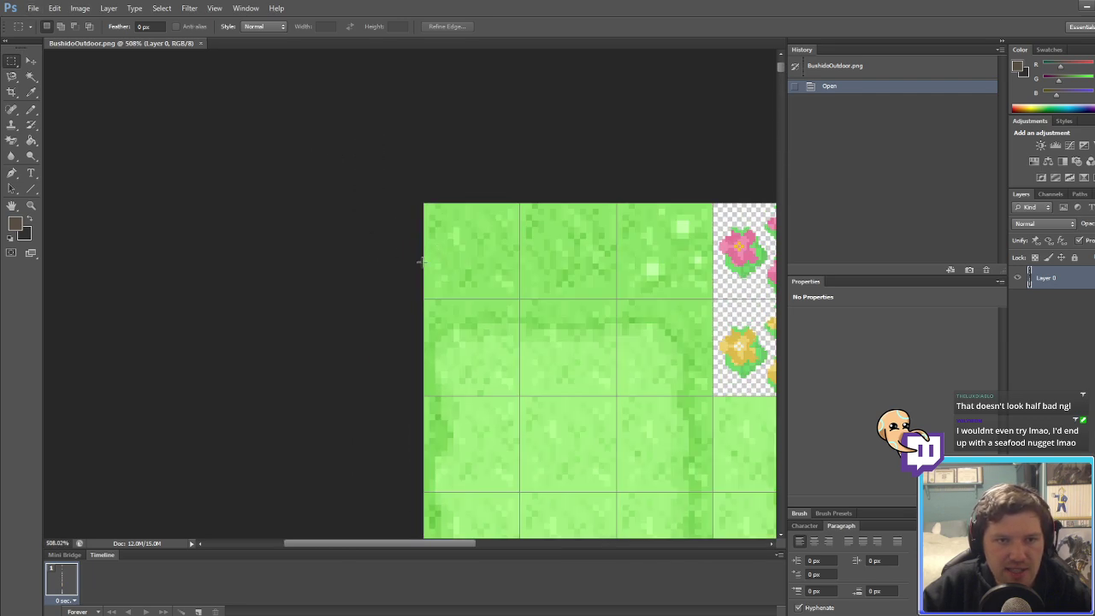
pyautogui.moveTo(385, 165); pyautogui.dragTo(575, 345)
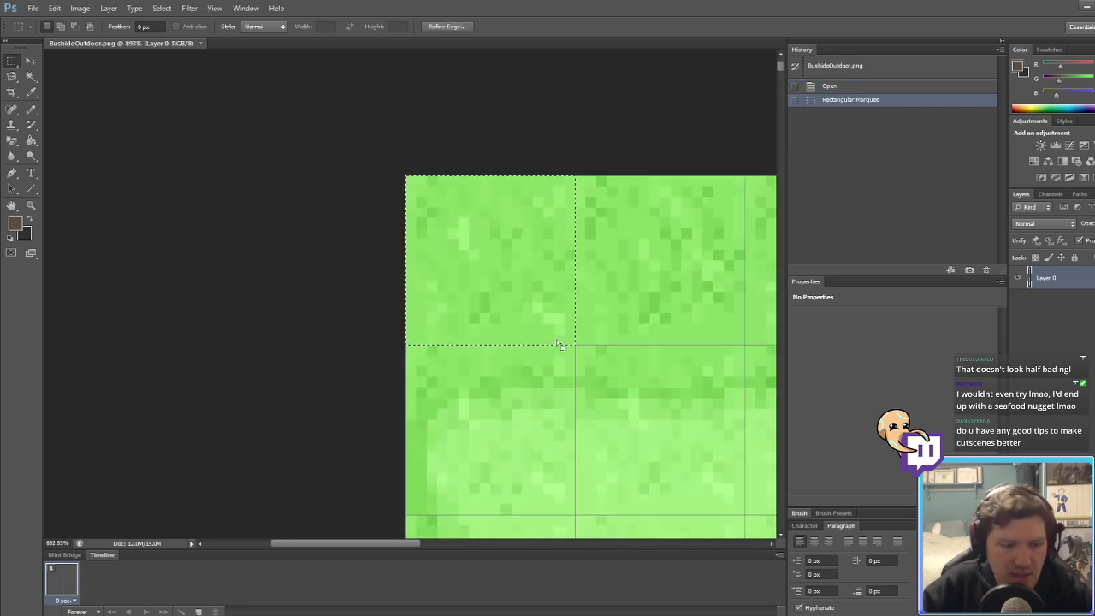
# Step: Paste the copied grass tile as a new layer and move it to the empty area just below the dark green opening tiles
pyautogui.keyDown('alt'); pyautogui.scroll(-8, 251, 323); pyautogui.keyUp('alt')
pyautogui.moveTo(784, 84); pyautogui.dragTo(806, 402)
pyautogui.keyDown('alt'); pyautogui.scroll(1, 543, 297); pyautogui.keyUp('alt')
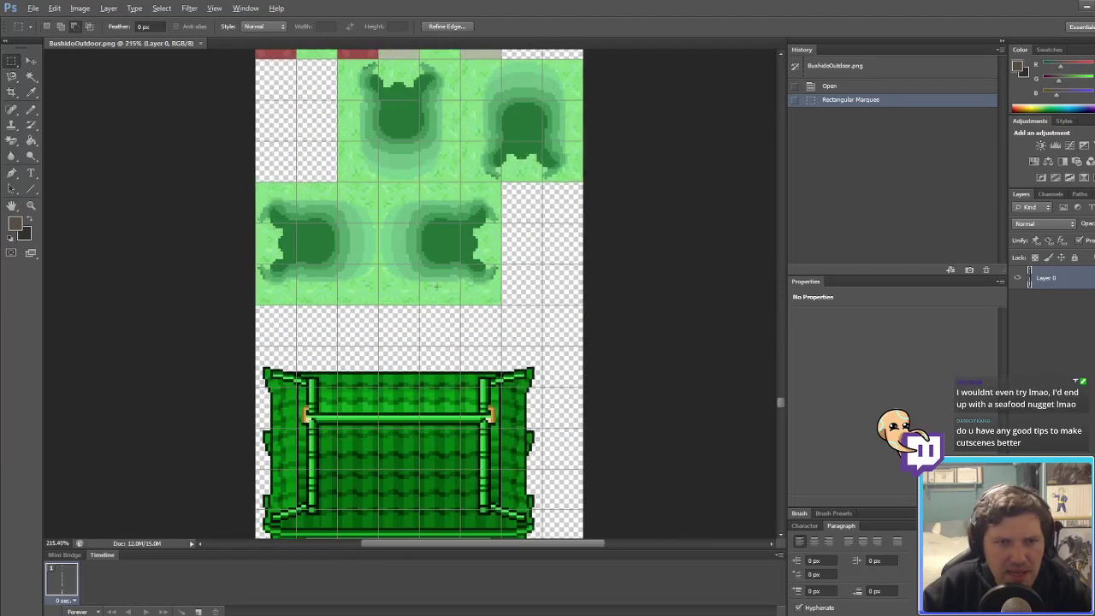
pyautogui.hotkey('ctrl', 'd')
pyautogui.hotkey('ctrl', 'v')
pyautogui.click(36, 66)
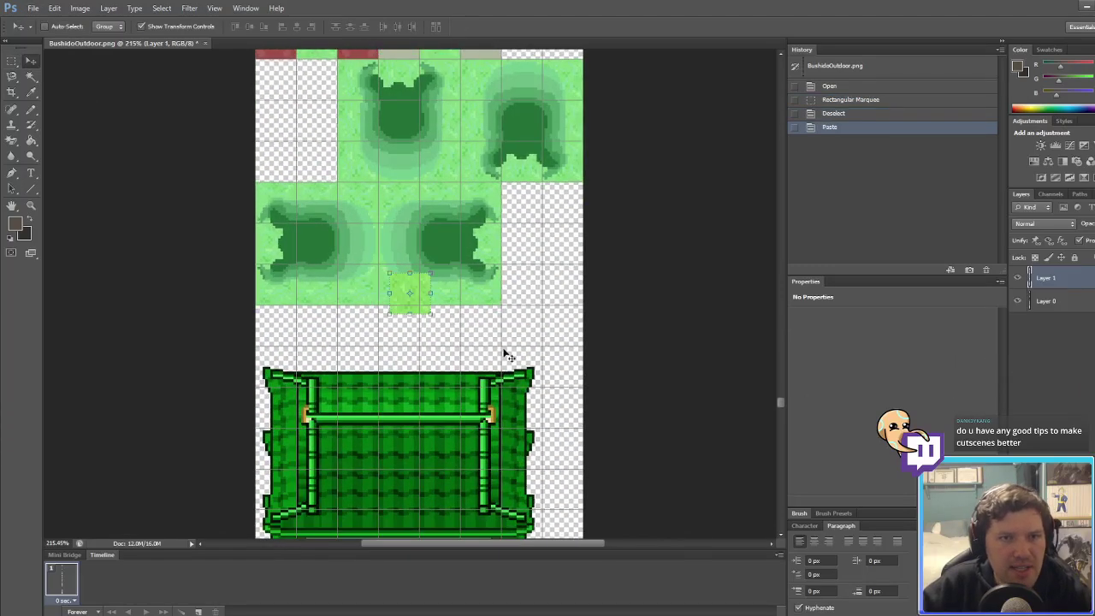
pyautogui.moveTo(426, 295); pyautogui.dragTo(578, 328)
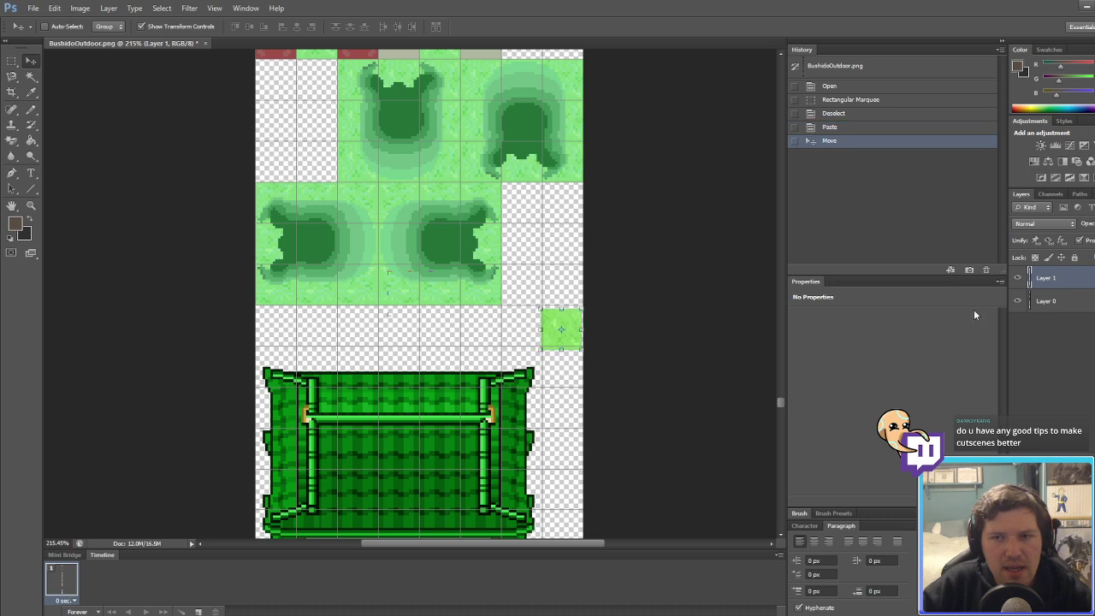
# Step: Select the full-width area holding the four dark green openings on Layer 0 and paste a copy on a new layer
pyautogui.hotkey('alt', '[')
pyautogui.click(12, 61)
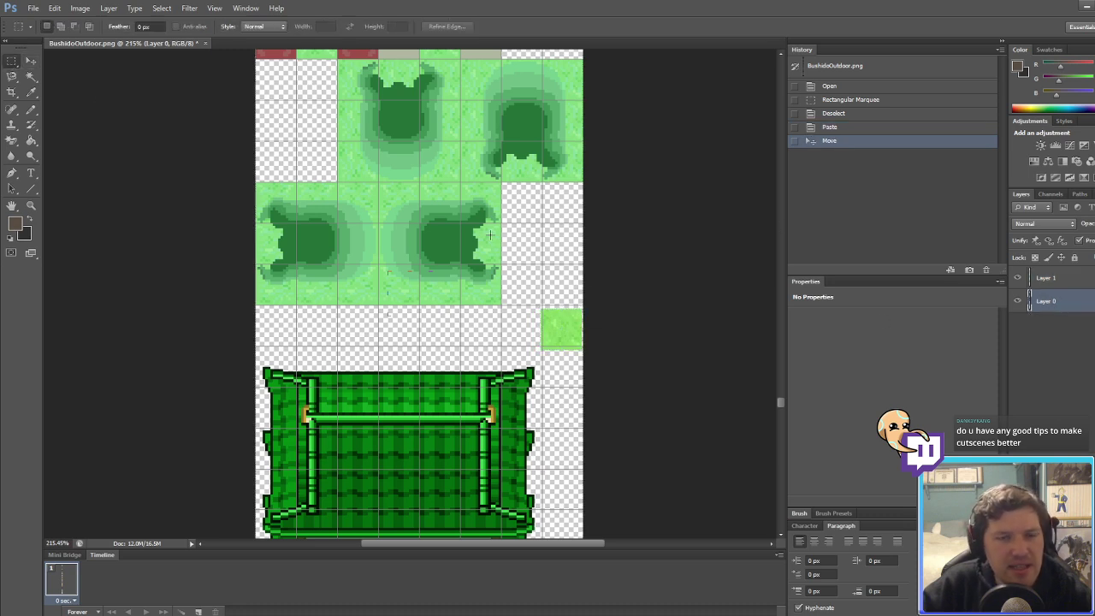
pyautogui.moveTo(585, 302); pyautogui.dragTo(475, 212)
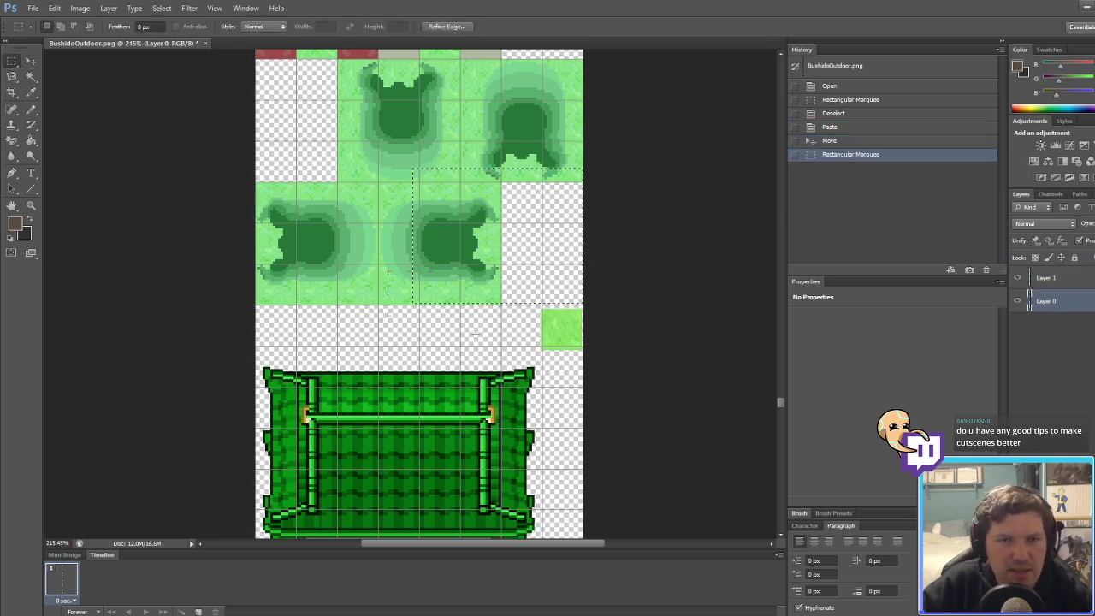
pyautogui.click(474, 335)
pyautogui.keyDown('alt'); pyautogui.scroll(4, 527, 316); pyautogui.keyUp('alt')
pyautogui.moveTo(643, 292); pyautogui.dragTo(365, 144)
pyautogui.keyDown('alt'); pyautogui.scroll(-5, 391, 225); pyautogui.keyUp('alt')
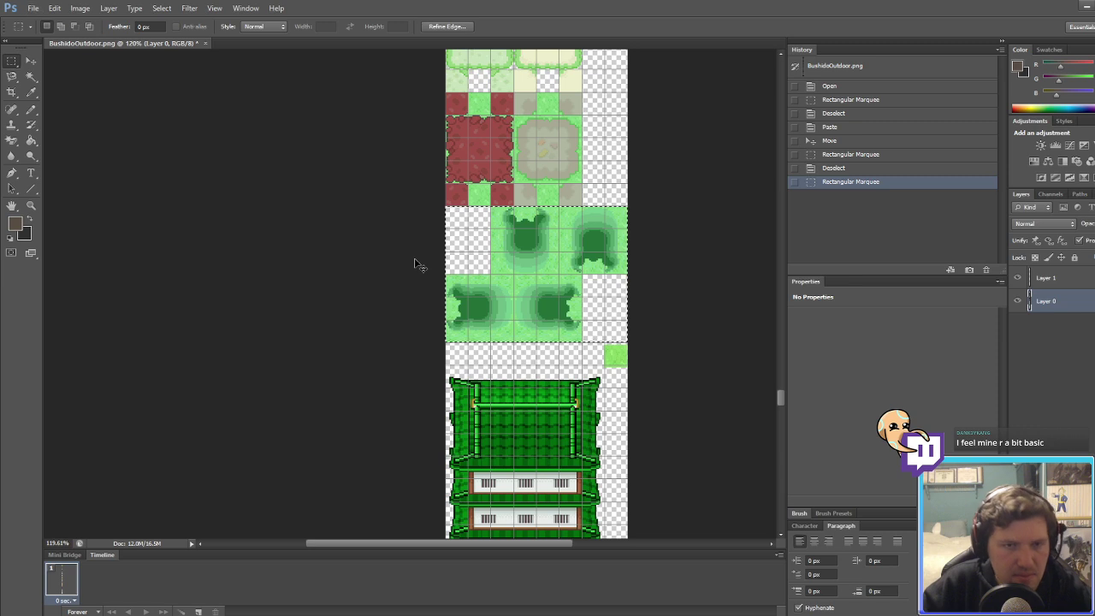
pyautogui.hotkey('ctrl', 'v')
# Step: Move Layer 2 above Layer 1 and toggle Layer 0's visibility to check the pasted tiles
pyautogui.click(30, 62)
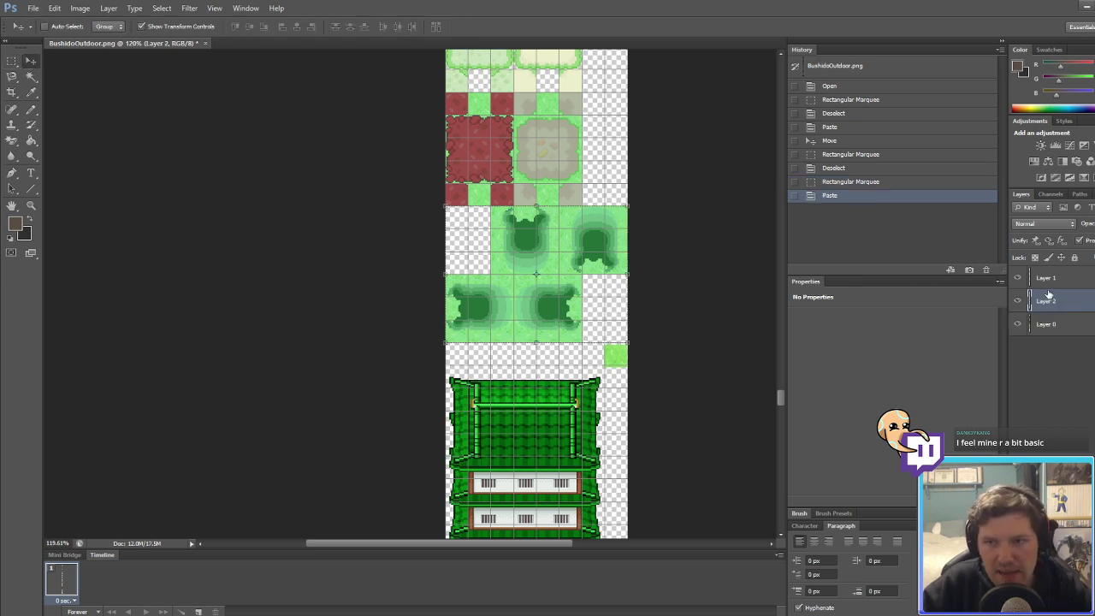
pyautogui.moveTo(1049, 295)
pyautogui.mouseDown()
pyautogui.moveTo(1053, 273)
pyautogui.moveTo(1056, 283)
pyautogui.mouseUp()
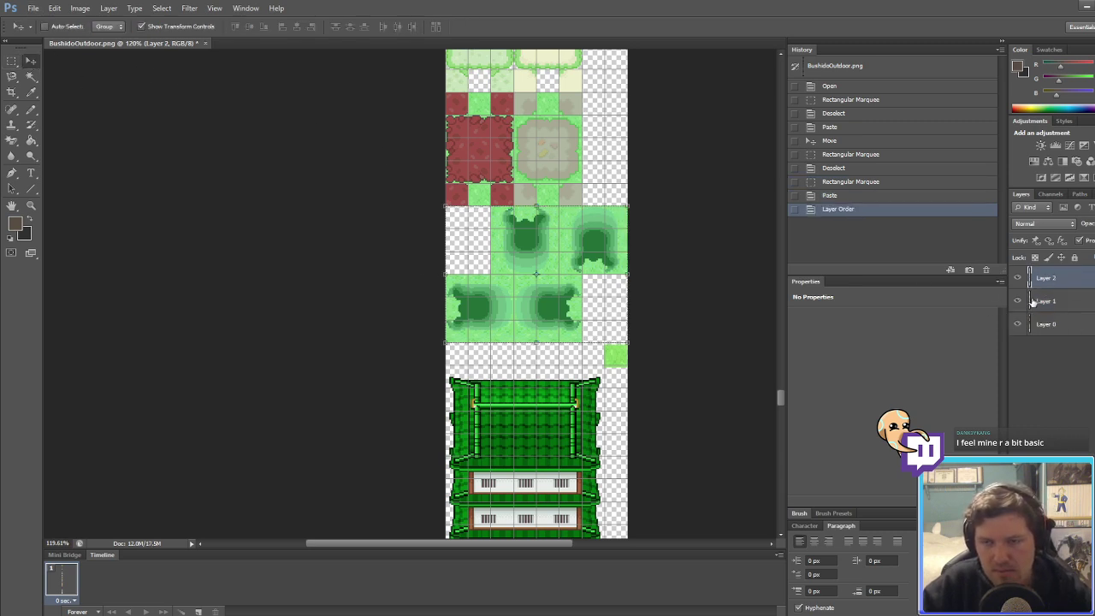
pyautogui.click(1058, 302)
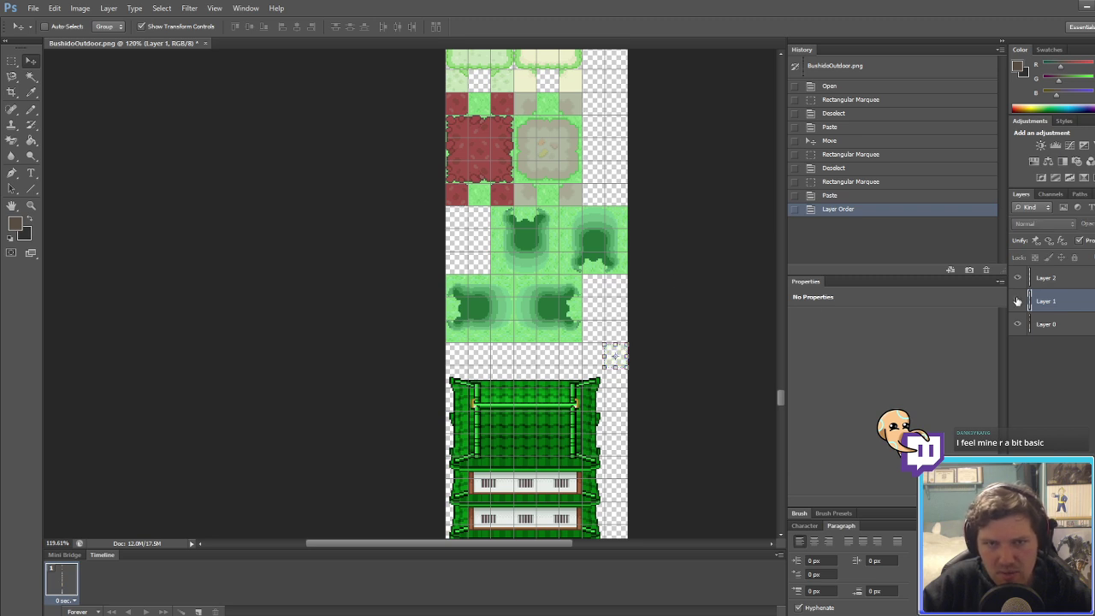
pyautogui.click(1053, 324)
pyautogui.click(1017, 325)
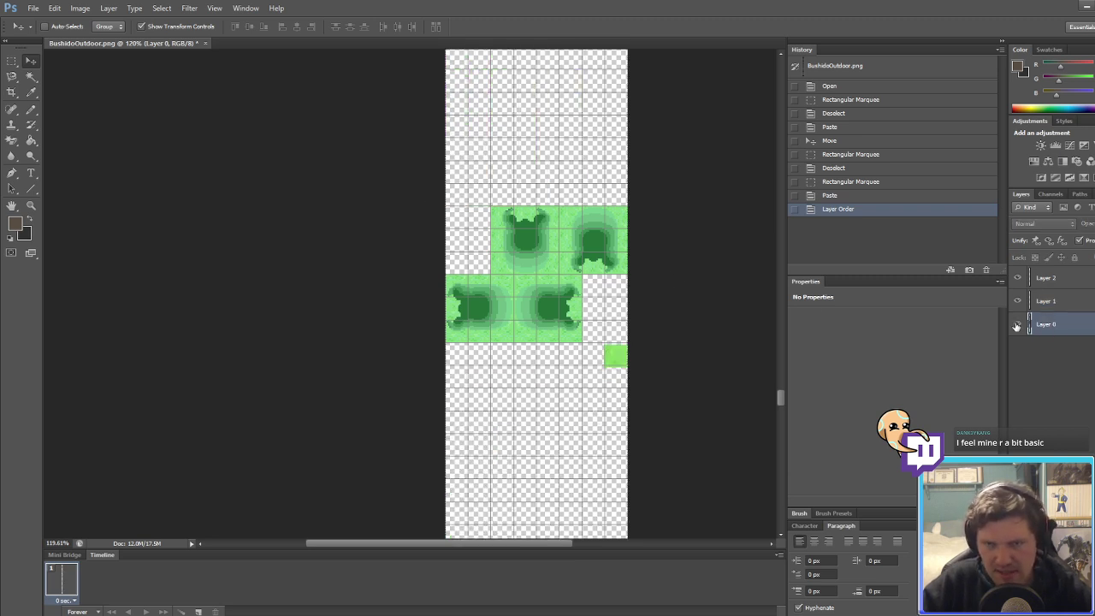
pyautogui.click(1017, 325)
pyautogui.click(1017, 326)
pyautogui.click(1017, 325)
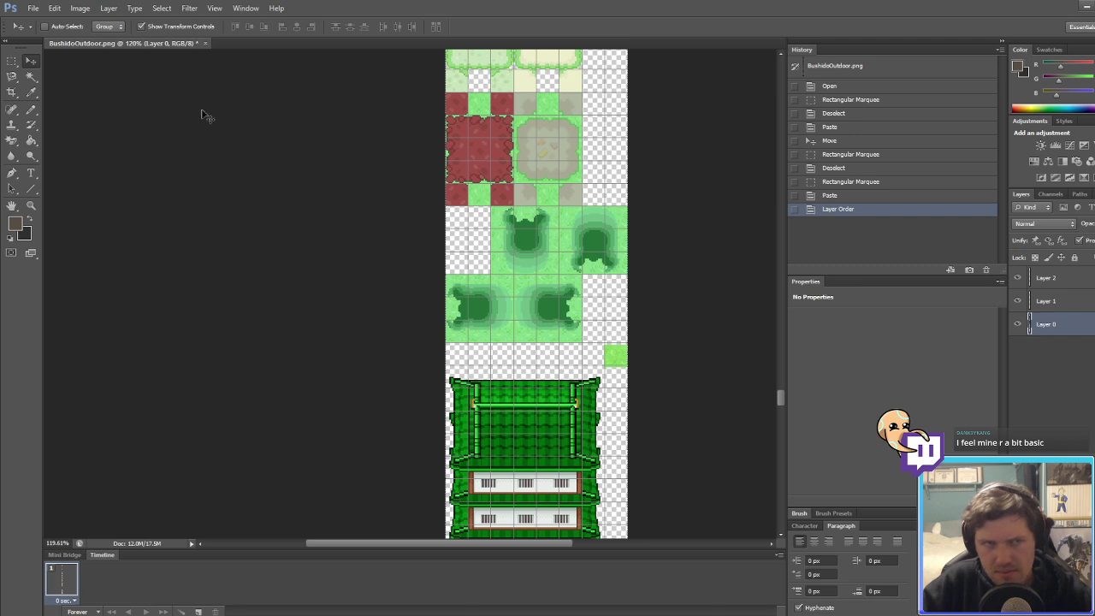
# Step: Clear the original dark green opening tiles from Layer 0, and check the cleared area by toggling Layer 2's visibility
pyautogui.click(14, 61)
pyautogui.keyDown('alt'); pyautogui.scroll(10, 632, 299); pyautogui.keyUp('alt')
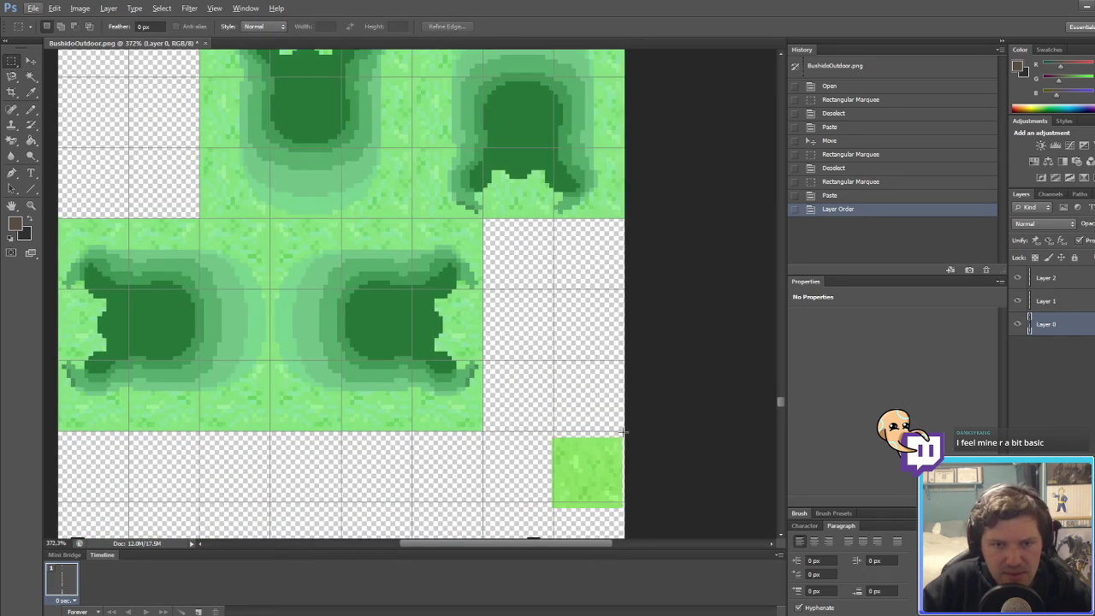
pyautogui.moveTo(624, 433); pyautogui.dragTo(205, 250)
pyautogui.hotkey('ctrl', 'd')
pyautogui.keyDown('alt'); pyautogui.scroll(6, 385, 416); pyautogui.keyUp('alt')
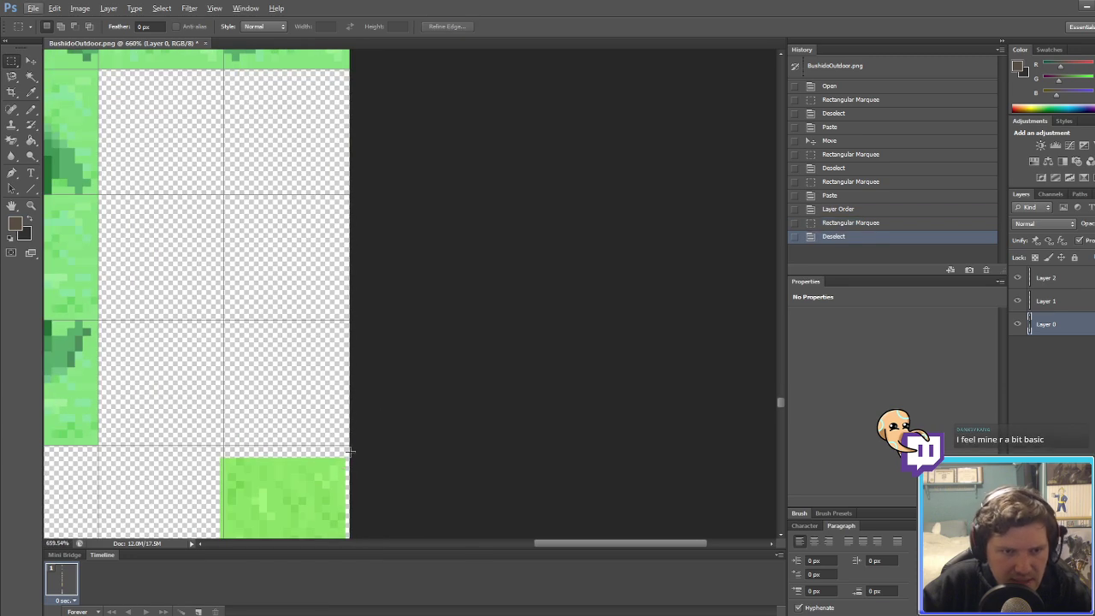
pyautogui.moveTo(350, 453); pyautogui.dragTo(59, 253)
pyautogui.press('Delete')
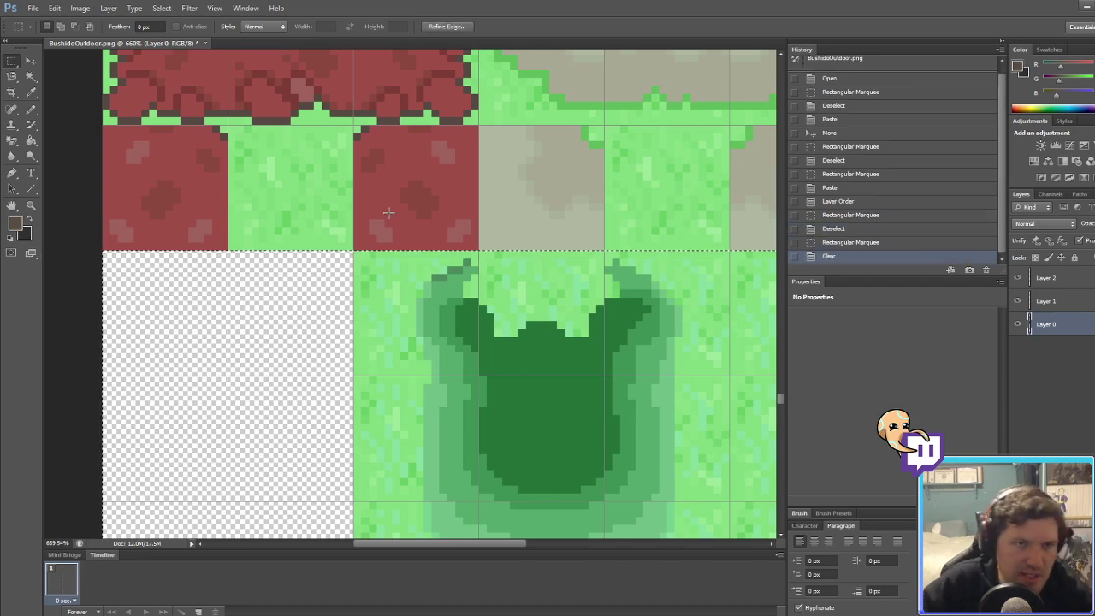
pyautogui.hotkey('ctrl', 'd')
pyautogui.keyDown('alt'); pyautogui.scroll(-6, 391, 189); pyautogui.keyUp('alt')
pyautogui.click(1018, 278)
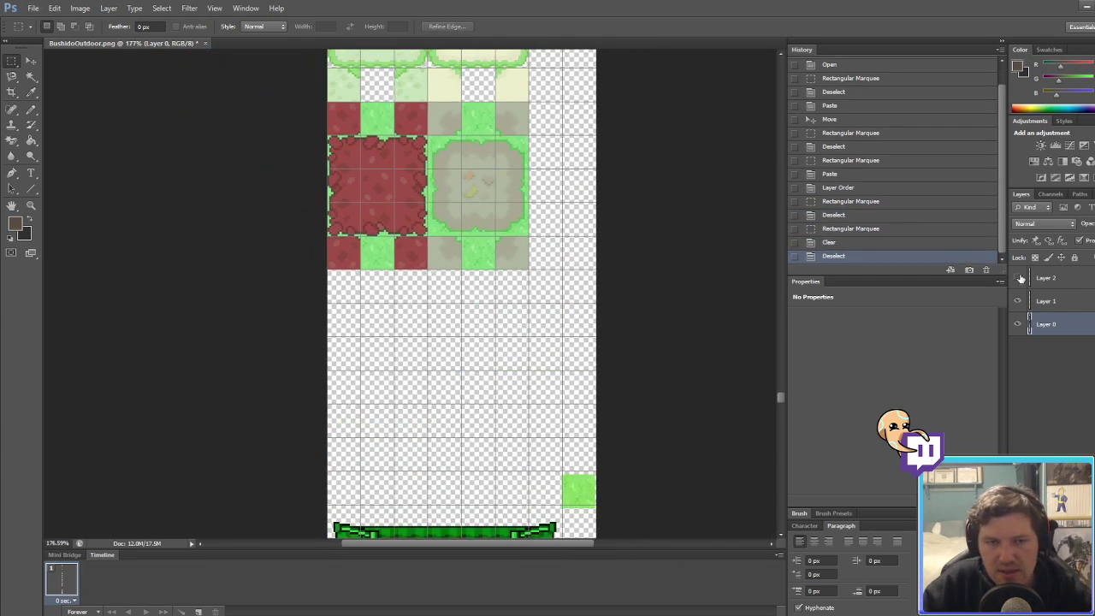
pyautogui.click(1018, 278)
pyautogui.click(1018, 278)
pyautogui.click(1018, 278)
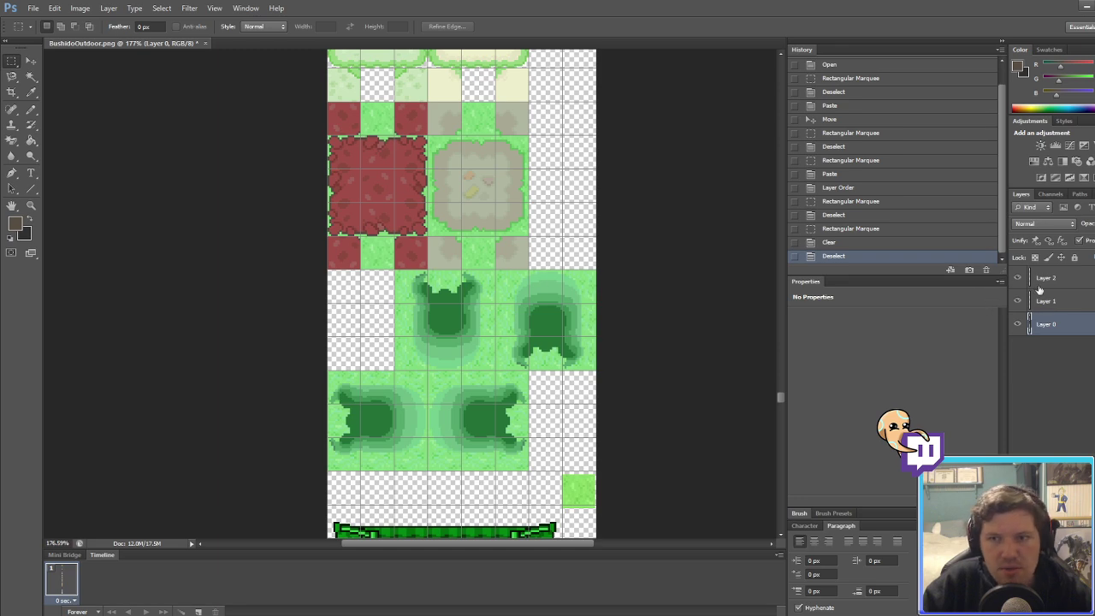
# Step: Erase all the light grass pixels surrounding the four dark green openings on Layer 2 with the Magic Eraser
pyautogui.click(1041, 283)
pyautogui.click(14, 140)
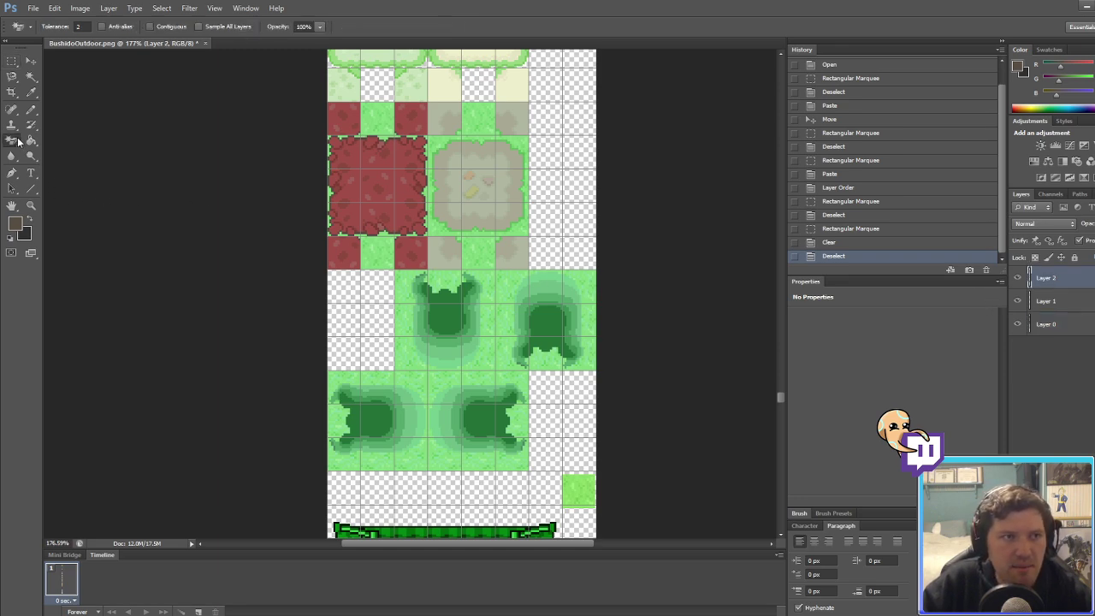
pyautogui.keyDown('alt'); pyautogui.scroll(8, 464, 379); pyautogui.keyUp('alt')
pyautogui.click(467, 346)
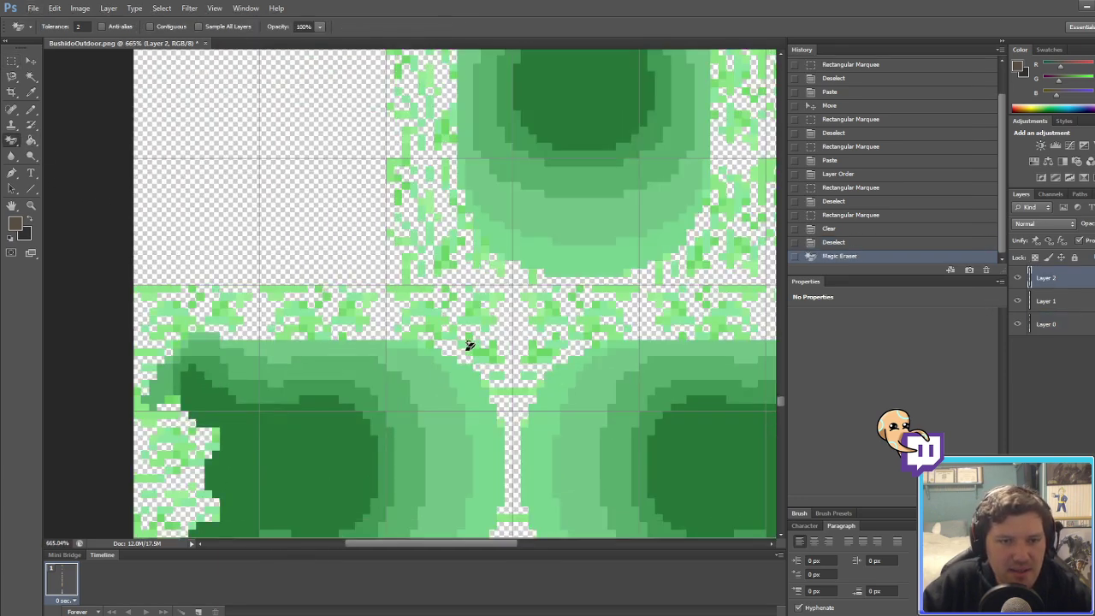
pyautogui.keyDown('alt'); pyautogui.scroll(3, 472, 354); pyautogui.keyUp('alt')
pyautogui.click(460, 327)
pyautogui.click(500, 337)
pyautogui.click(501, 351)
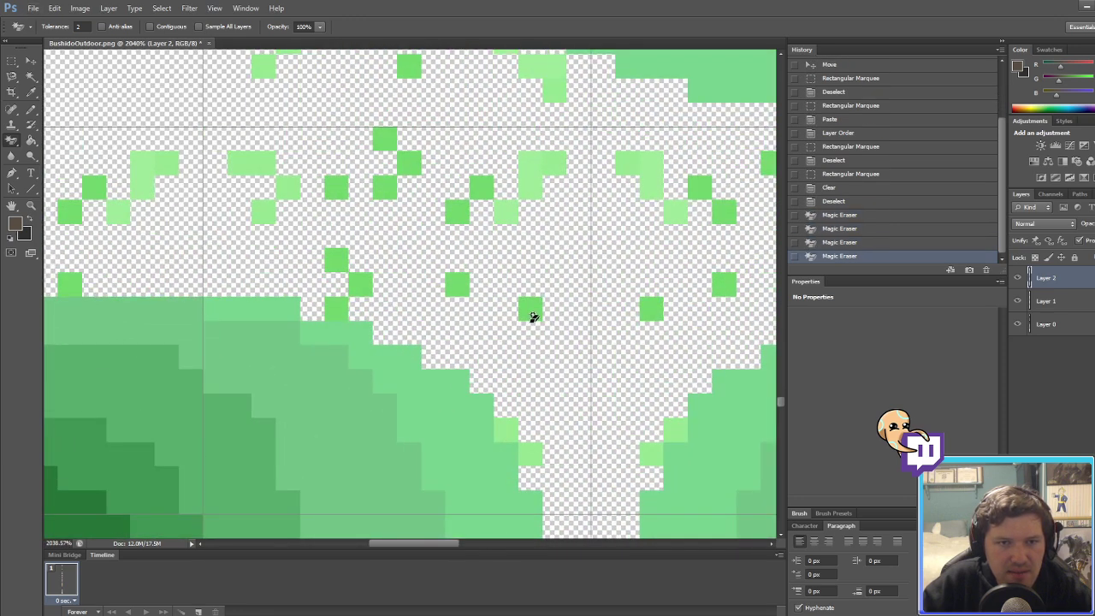
pyautogui.click(532, 314)
pyautogui.click(501, 212)
pyautogui.click(556, 154)
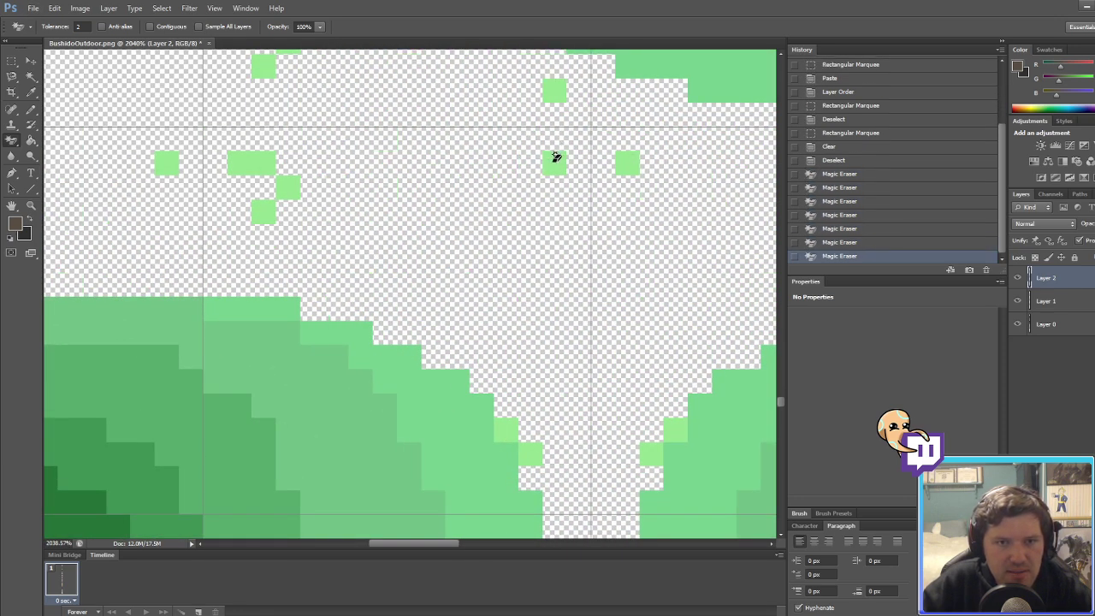
pyautogui.click(560, 165)
pyautogui.keyDown('alt'); pyautogui.scroll(-4, 555, 334); pyautogui.keyUp('alt')
pyautogui.keyDown('alt'); pyautogui.scroll(-4, 554, 334); pyautogui.keyUp('alt')
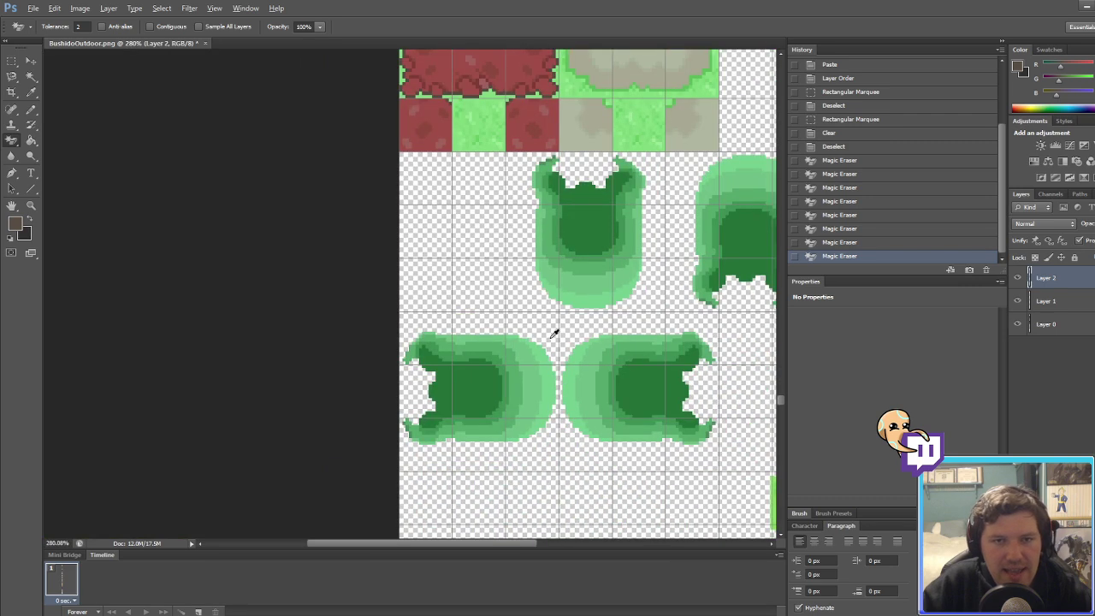
# Step: Move the light grass tile on Layer 1 up behind the dark green openings
pyautogui.click(30, 61)
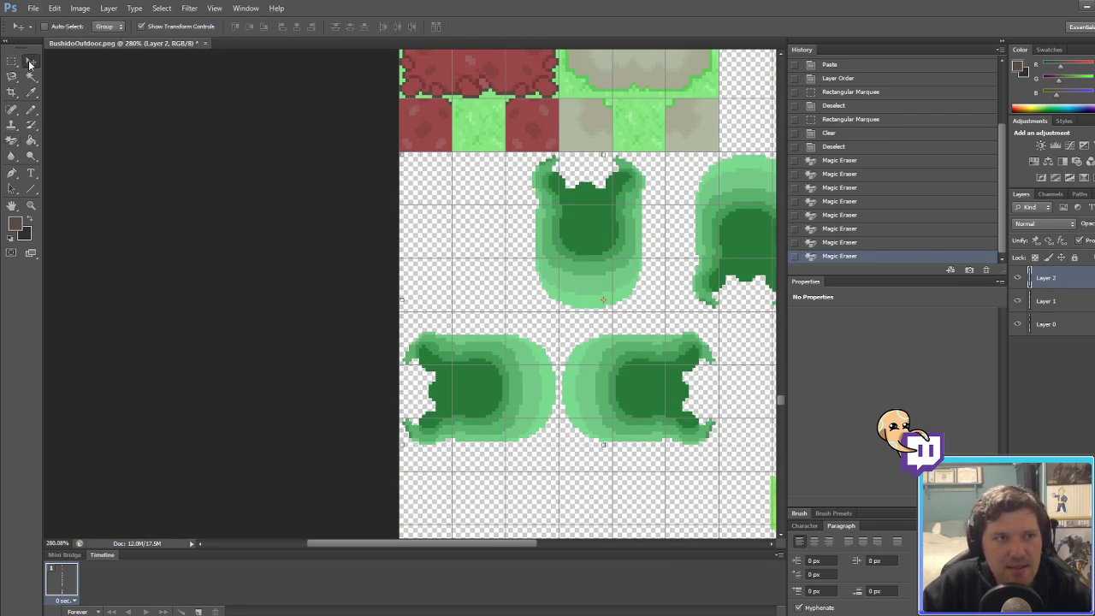
pyautogui.keyDown('alt'); pyautogui.scroll(-2, 328, 304); pyautogui.keyUp('alt')
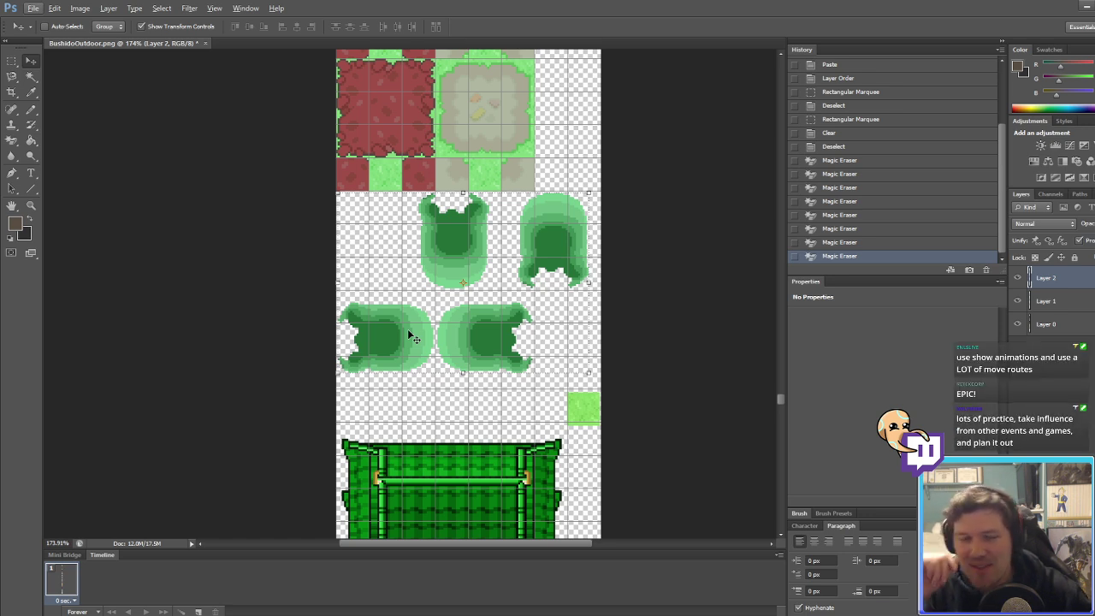
pyautogui.click(1040, 300)
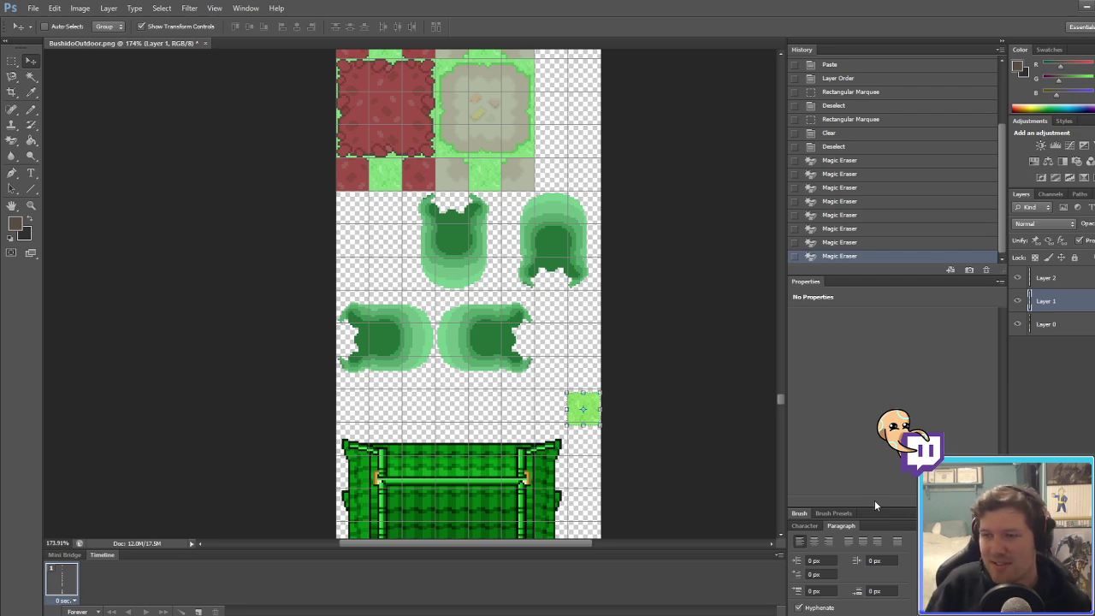
pyautogui.keyDown('alt'); pyautogui.scroll(4, 587, 387); pyautogui.keyUp('alt')
pyautogui.moveTo(595, 403); pyautogui.dragTo(461, 260)
pyautogui.keyDown('alt'); pyautogui.scroll(-4, 461, 260); pyautogui.keyUp('alt')
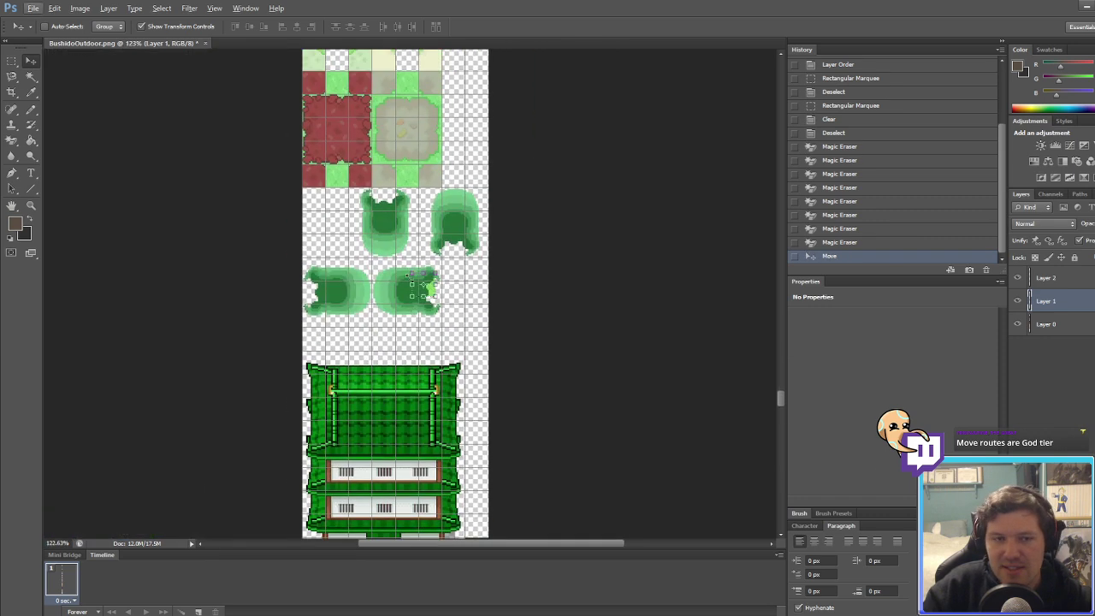
pyautogui.keyDown('alt'); pyautogui.scroll(4, 462, 305); pyautogui.keyUp('alt')
pyautogui.moveTo(461, 302); pyautogui.dragTo(246, 129)
pyautogui.scroll(3, 264, 137)
pyautogui.keyDown('alt'); pyautogui.scroll(4, 222, 201); pyautogui.keyUp('alt')
# Step: Duplicate the grass tile into a vertical column six tiles tall behind the openings and merge its layers
pyautogui.moveTo(242, 184); pyautogui.dragTo(367, 507)
pyautogui.keyDown('alt'); pyautogui.scroll(-5, 380, 404); pyautogui.keyUp('alt')
pyautogui.keyDown('alt'); pyautogui.scroll(2, 350, 414); pyautogui.keyUp('alt')
pyautogui.scroll(-4, 377, 483)
pyautogui.keyDown('alt'); pyautogui.click(367, 507); pyautogui.keyUp('alt')
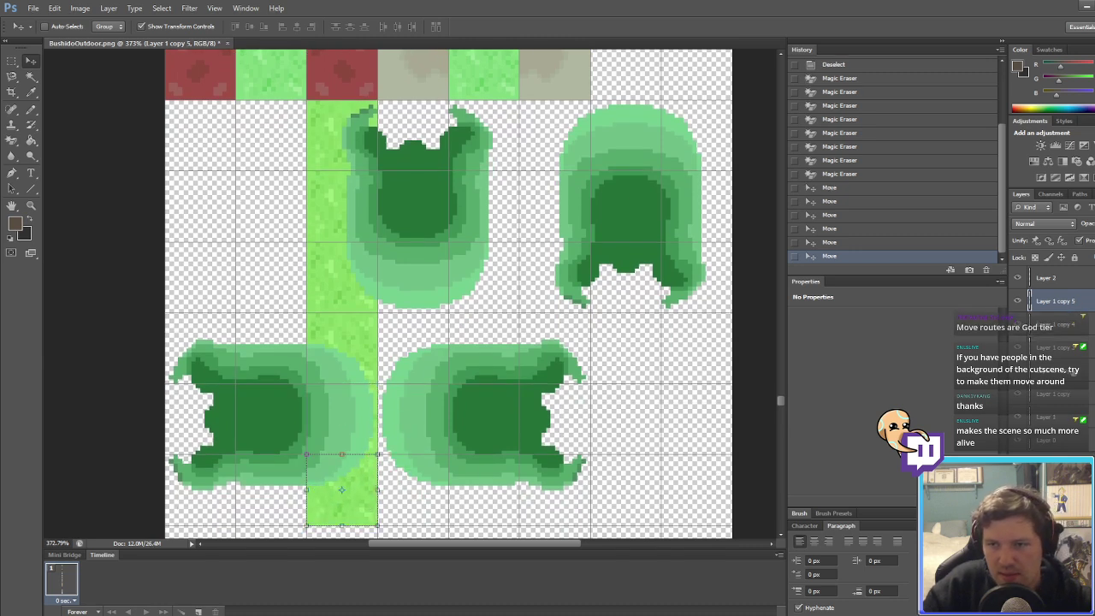
pyautogui.keyDown('shift'); pyautogui.click(1064, 416); pyautogui.keyUp('shift')
pyautogui.rightClick(1066, 418)
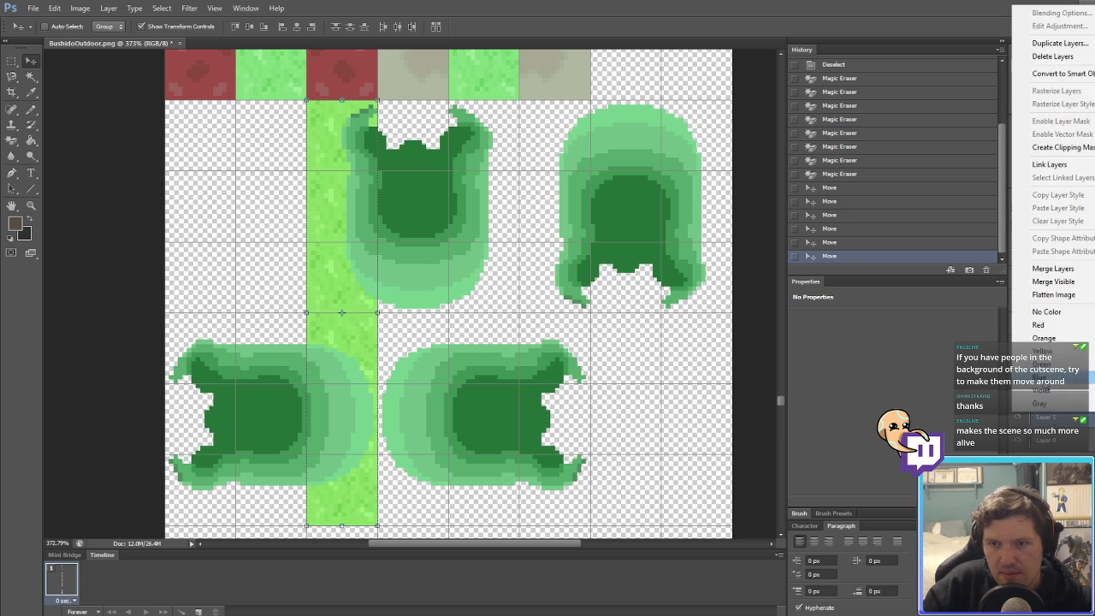
pyautogui.click(1052, 269)
# Step: Duplicate the merged grass column five times side by side until it reaches the tileset's right edge
pyautogui.moveTo(352, 222); pyautogui.dragTo(491, 196)
pyautogui.keyDown('alt'); pyautogui.moveTo(491, 196); pyautogui.dragTo(562, 202); pyautogui.keyUp('alt')
pyautogui.keyDown('alt'); pyautogui.moveTo(562, 202); pyautogui.dragTo(697, 199); pyautogui.keyUp('alt')
pyautogui.keyDown('alt'); pyautogui.scroll(-3, 487, 350); pyautogui.keyUp('alt')
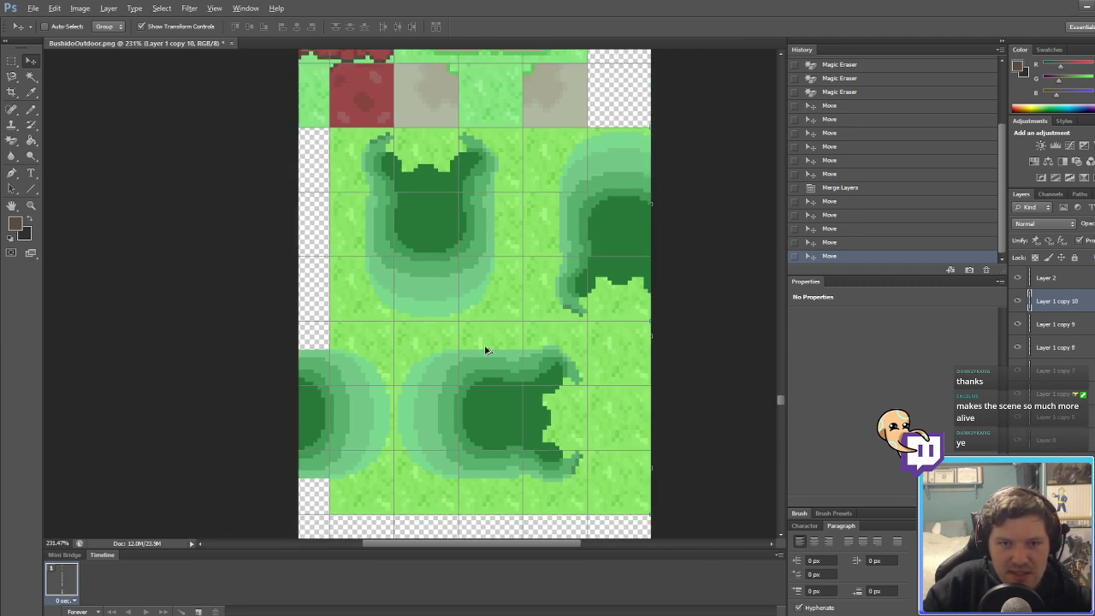
# Step: Merge the six grass column layers, Layer 1 copy 5 through Layer 1 copy 10, into one layer
pyautogui.keyDown('alt'); pyautogui.scroll(1, 575, 435); pyautogui.keyUp('alt')
pyautogui.click(13, 62)
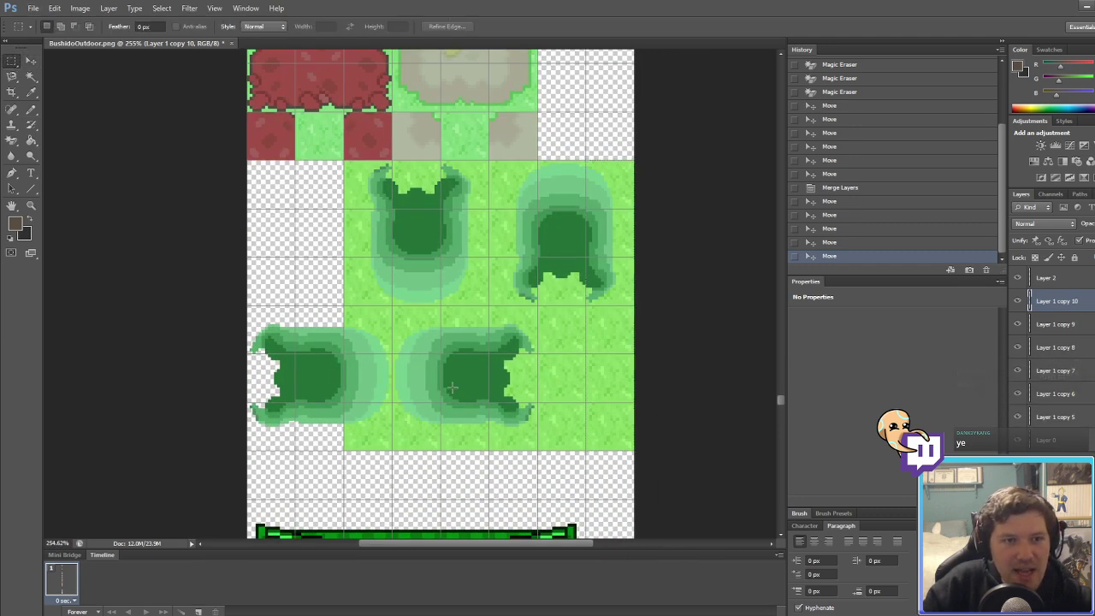
pyautogui.keyDown('alt'); pyautogui.scroll(3, 598, 413); pyautogui.keyUp('alt')
pyautogui.keyDown('shift'); pyautogui.click(1068, 418); pyautogui.keyUp('shift')
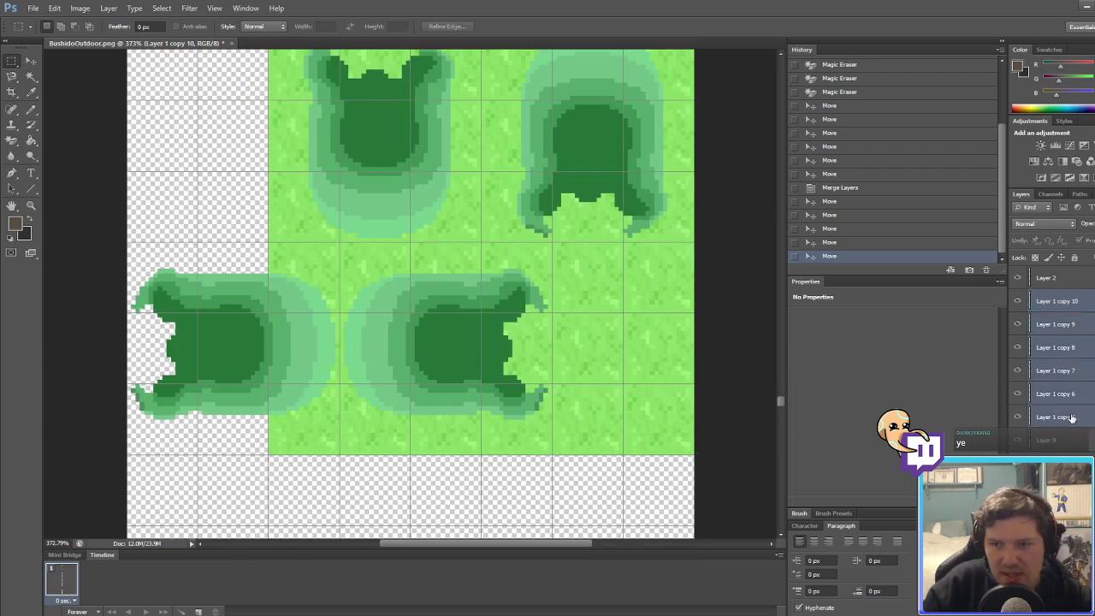
pyautogui.rightClick(1068, 417)
pyautogui.click(1048, 274)
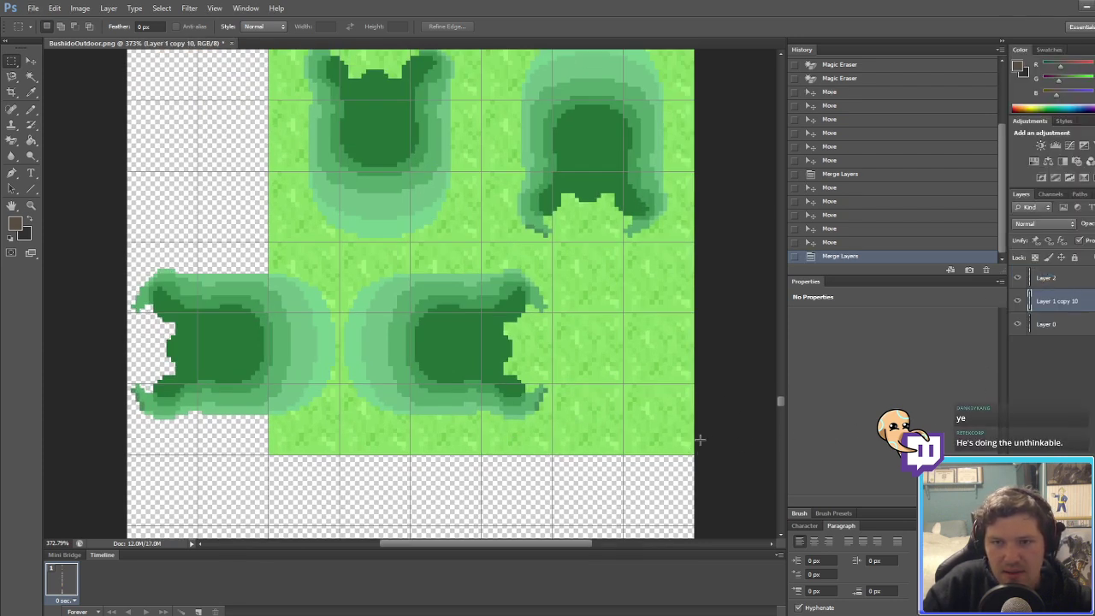
# Step: Move the surplus two-by-three-tile grass block from the lower right of the grass area to behind the lower-left opening, and deselect it
pyautogui.moveTo(693, 469); pyautogui.dragTo(552, 243)
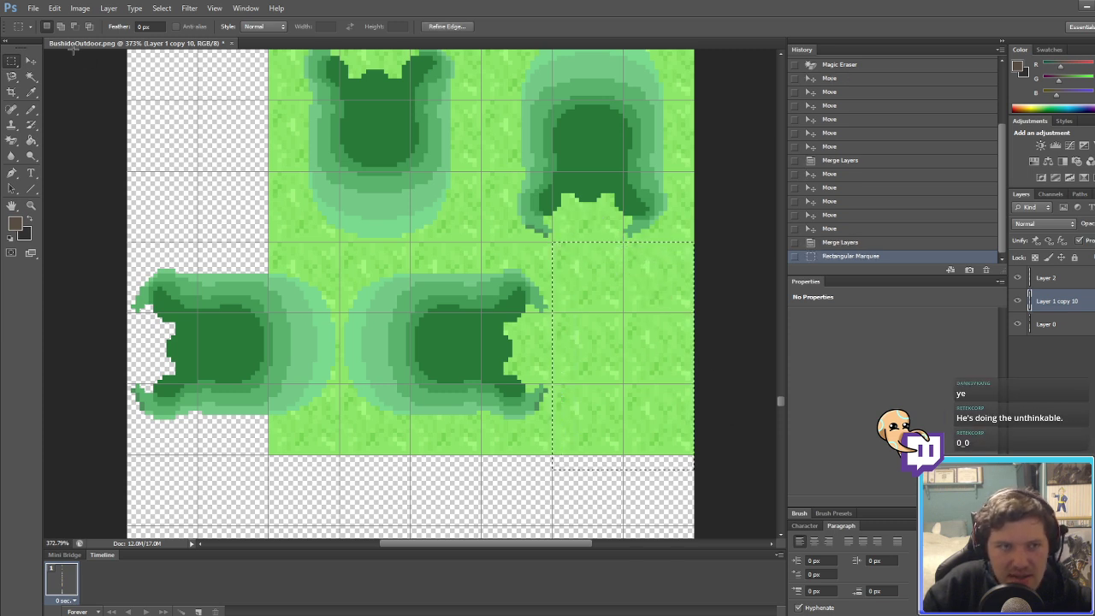
pyautogui.press('v')
pyautogui.moveTo(643, 288); pyautogui.dragTo(217, 283)
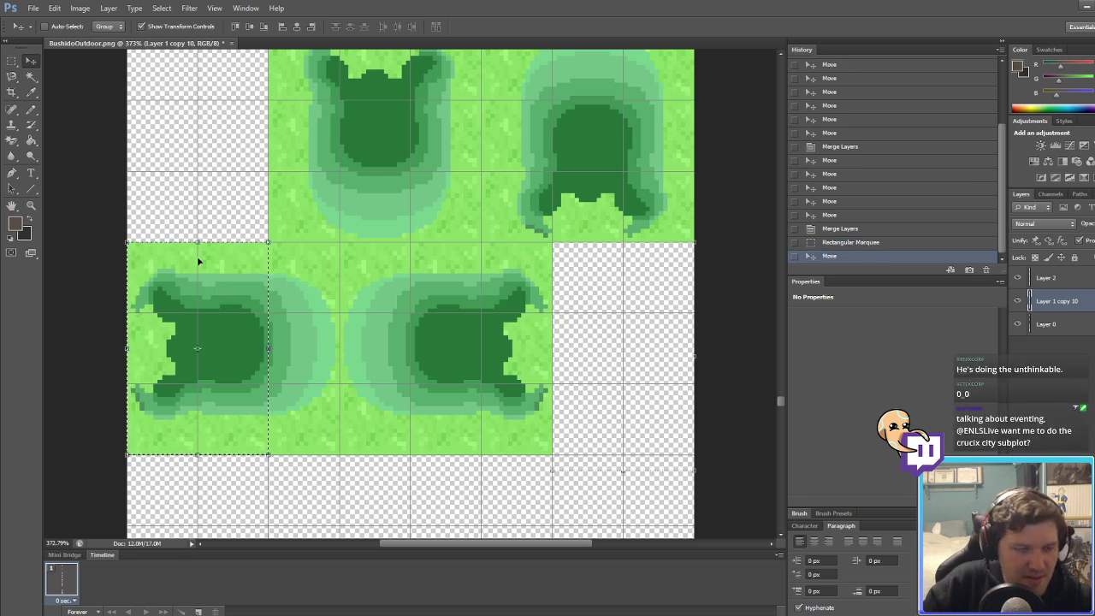
pyautogui.hotkey('ctrl', 'd')
pyautogui.press('m')
# Step: Save the edited tileset in PNG format as BushidoOutdoor.png in the Tilesets folder, replacing the existing file
pyautogui.keyDown('alt'); pyautogui.scroll(-3, 419, 361); pyautogui.keyUp('alt')
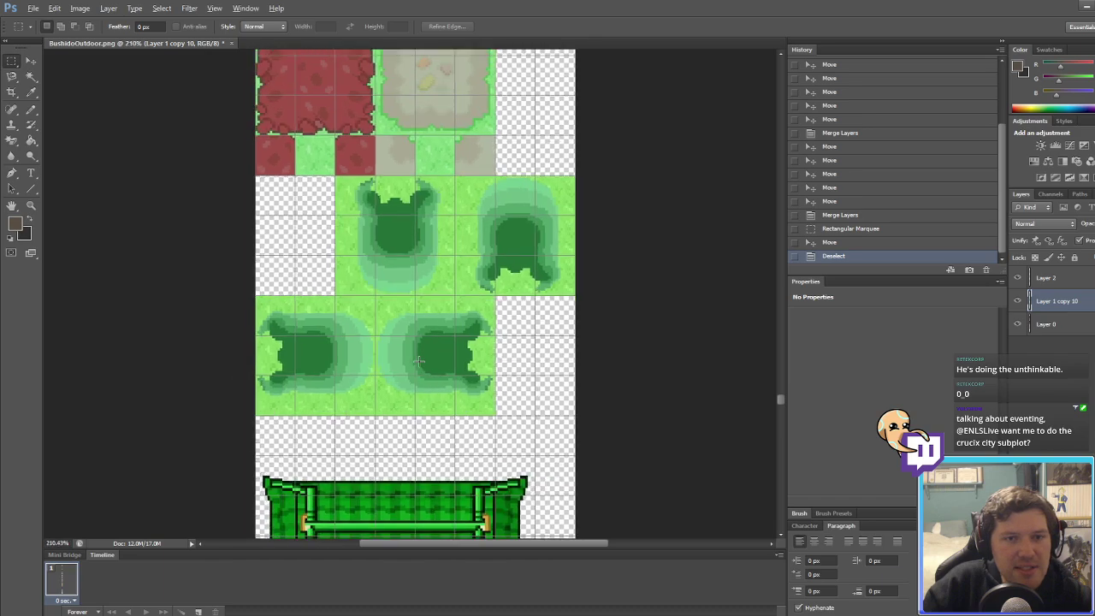
pyautogui.keyDown('alt'); pyautogui.scroll(-2, 419, 361); pyautogui.keyUp('alt')
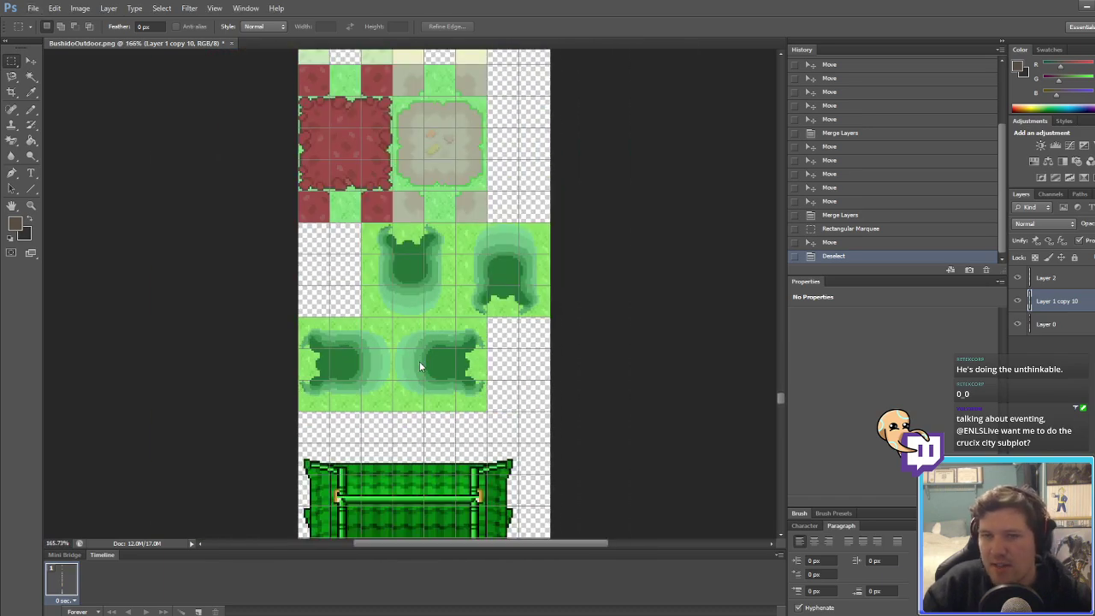
pyautogui.hotkey('ctrl', 'shift', 's')
pyautogui.click(227, 442)
pyautogui.click(217, 577)
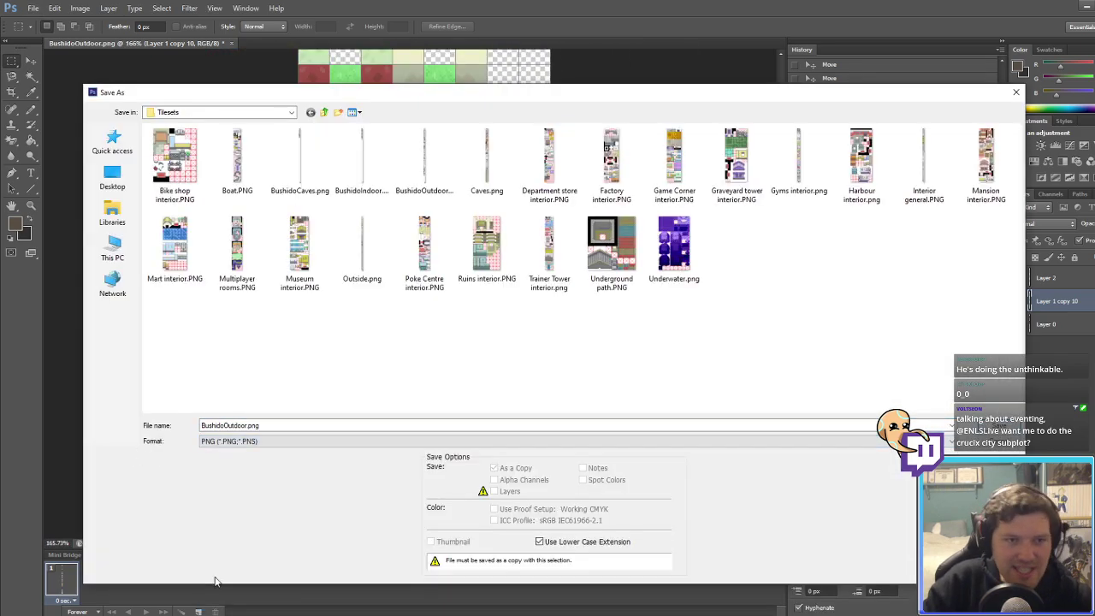
pyautogui.press('Return')
pyautogui.press('Return')
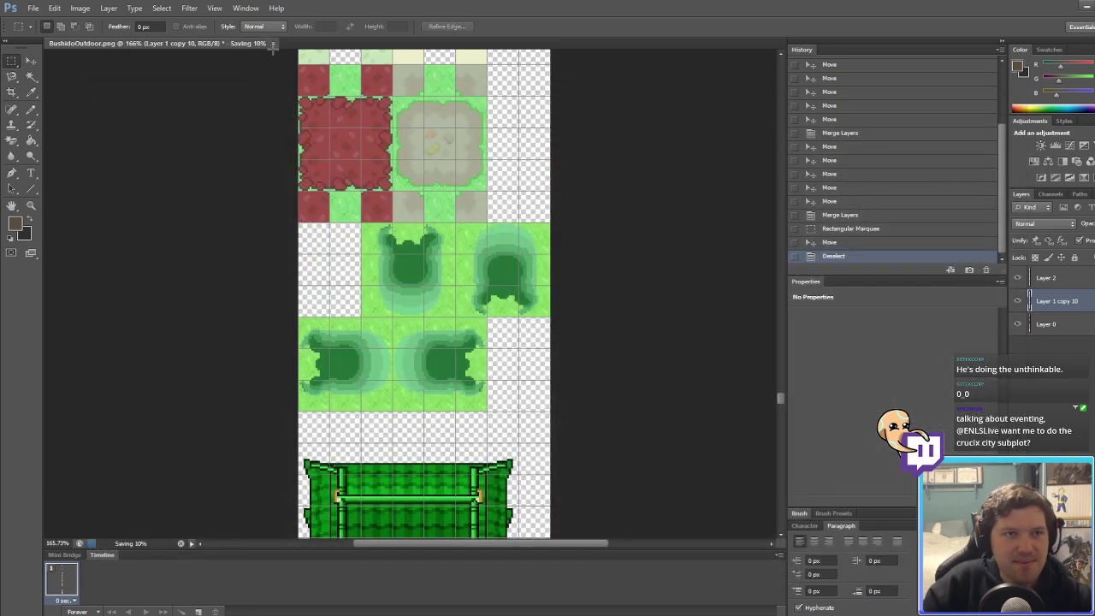
# Step: Close the tileset document without saving changes, switch to RPG Maker XP and reload the Hanatsu Shrine map
pyautogui.click(231, 43)
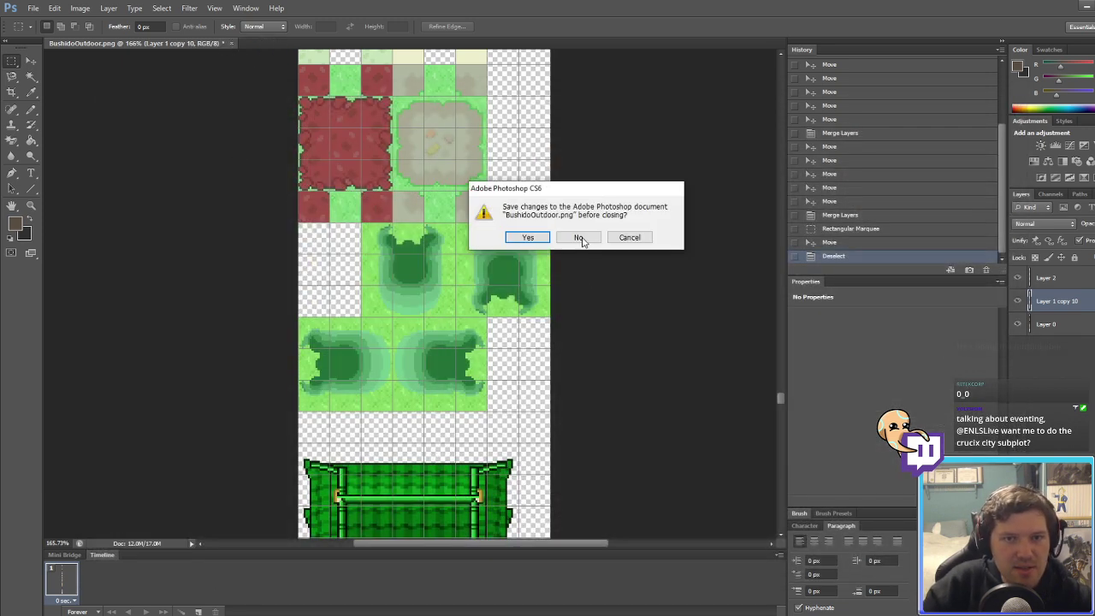
pyautogui.click(579, 239)
pyautogui.click(1086, 6)
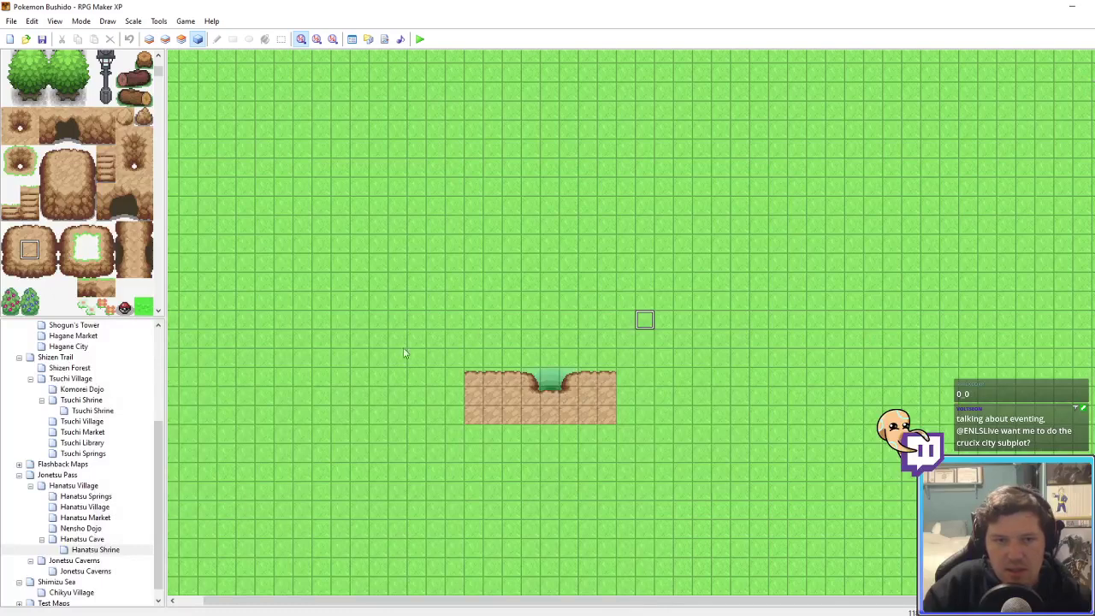
pyautogui.click(93, 541)
pyautogui.click(94, 549)
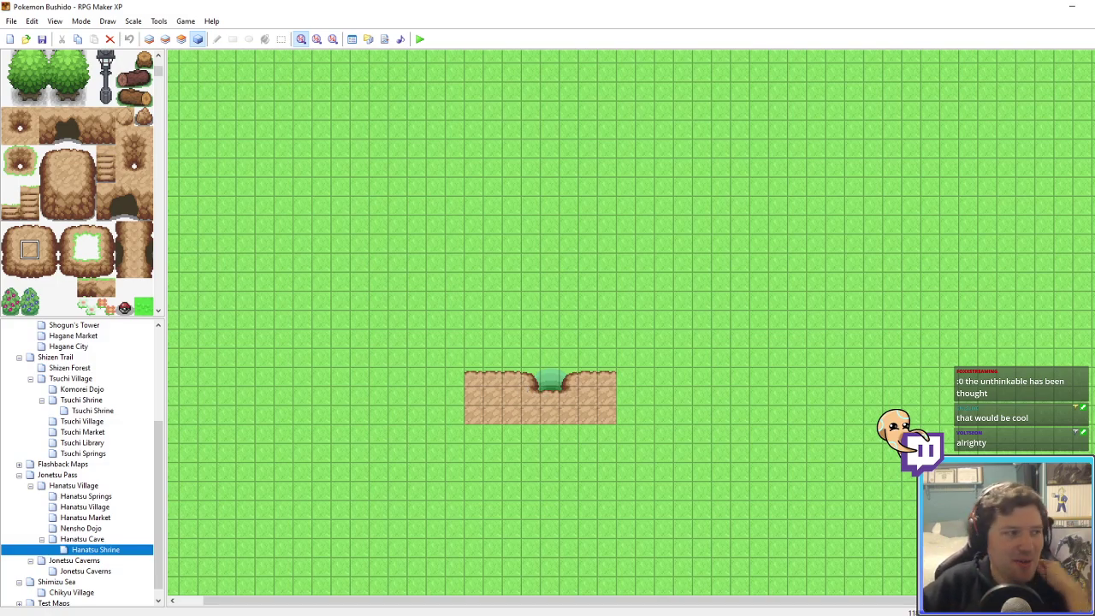
# Step: Paint a cliff-top edge row on layer 2 along the bottom of the cliff, extending one tile past its left end
pyautogui.click(165, 38)
pyautogui.rightClick(405, 389)
pyautogui.moveTo(450, 415)
pyautogui.mouseDown()
pyautogui.moveTo(636, 412)
pyautogui.moveTo(450, 415)
pyautogui.mouseUp()
pyautogui.click(30, 232)
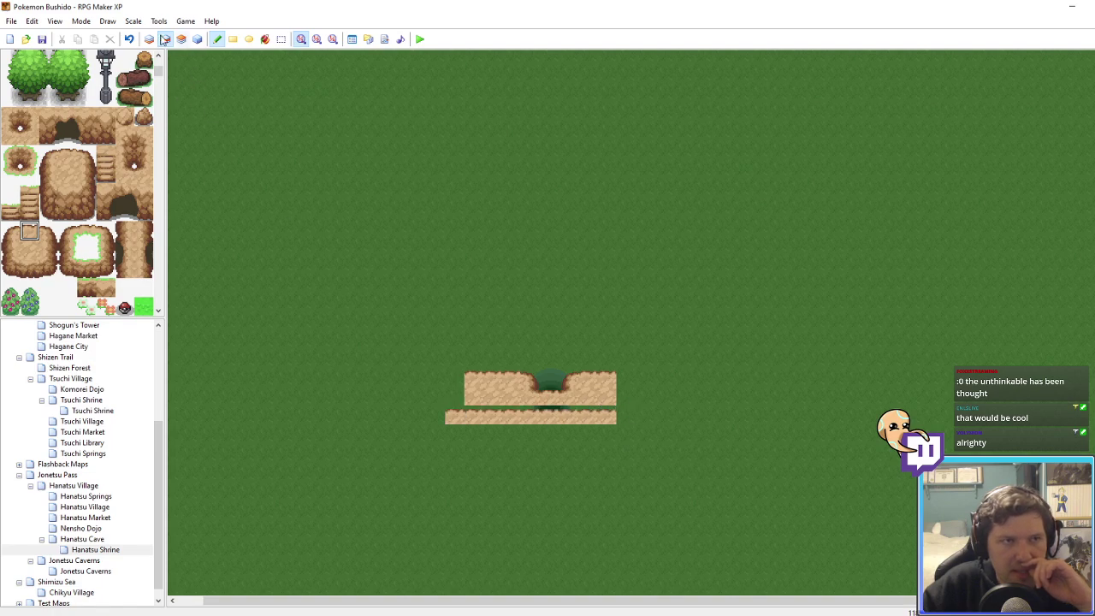
# Step: Fill layer 1 beneath the bottom cliff-edge row with cliff tiles, from its right end to below the cliff's left end
pyautogui.click(165, 40)
pyautogui.rightClick(470, 399)
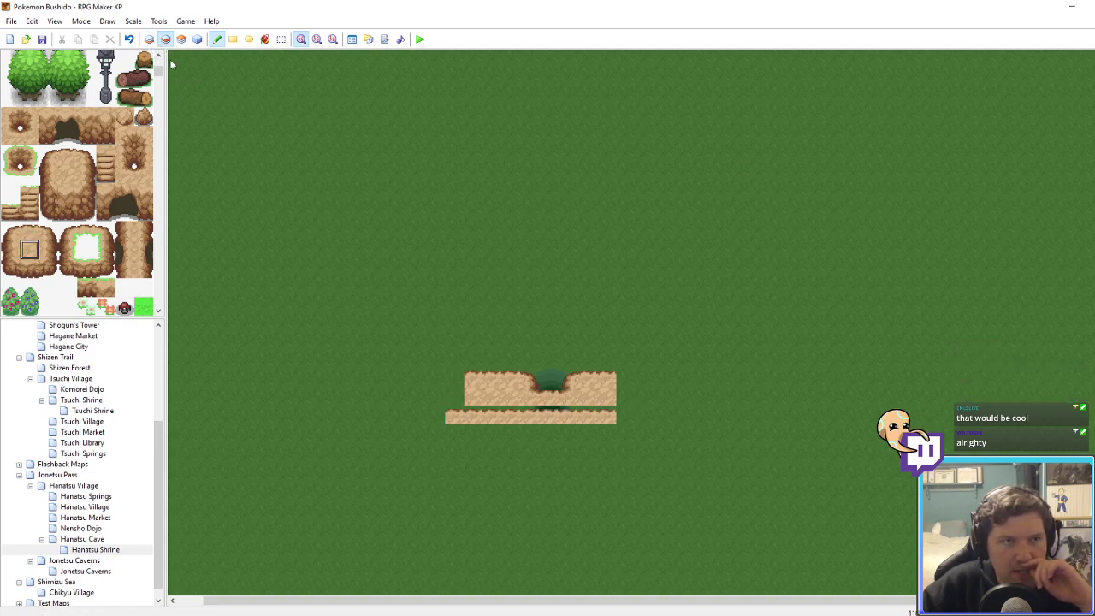
pyautogui.click(149, 39)
pyautogui.moveTo(609, 416); pyautogui.dragTo(476, 415)
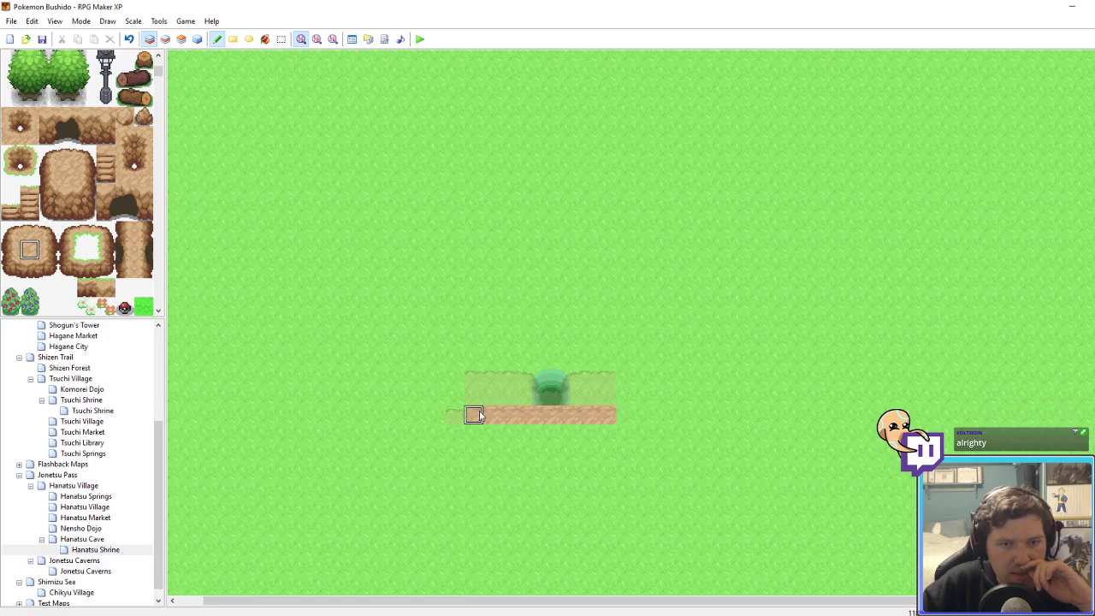
# Step: Place four tree bases on layer 2 above the cliff, two stacked on each side of the green opening
pyautogui.click(165, 38)
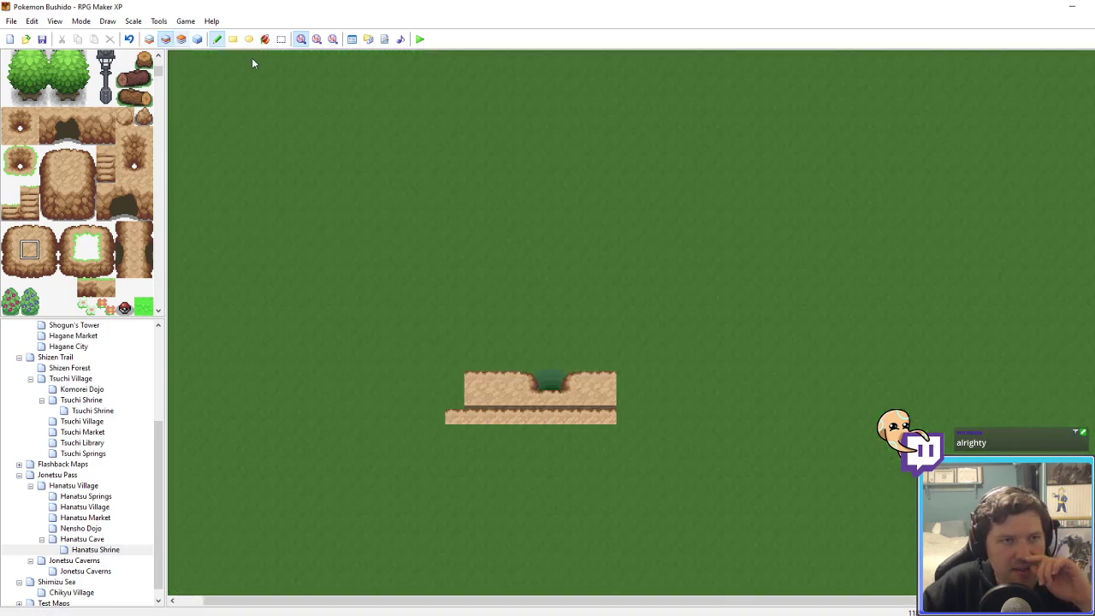
pyautogui.scroll(2, 83, 107)
pyautogui.moveTo(15, 86); pyautogui.dragTo(47, 99)
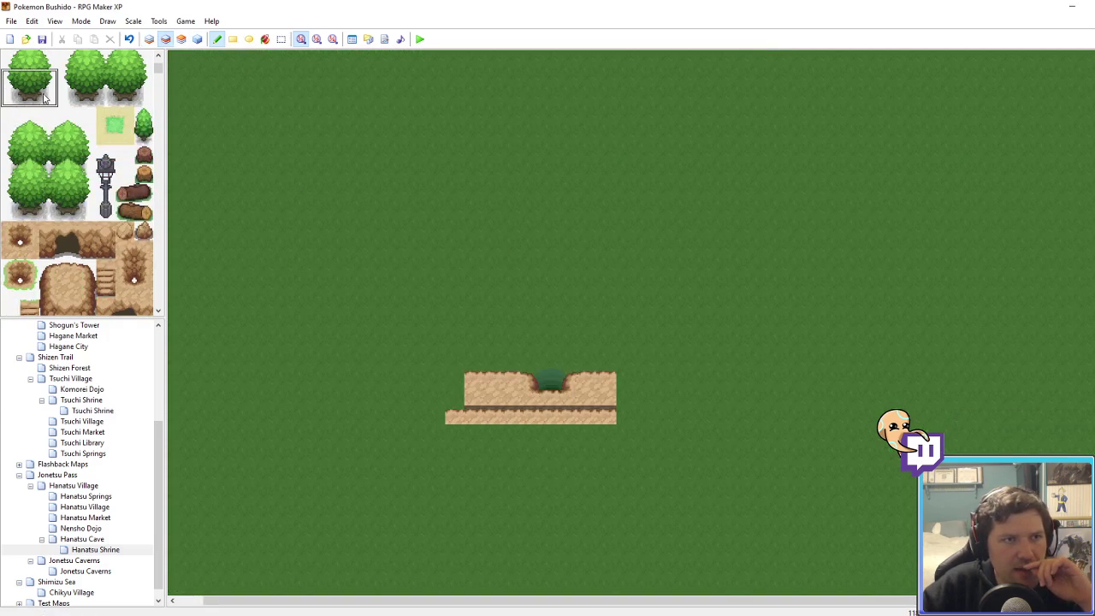
pyautogui.click(599, 344)
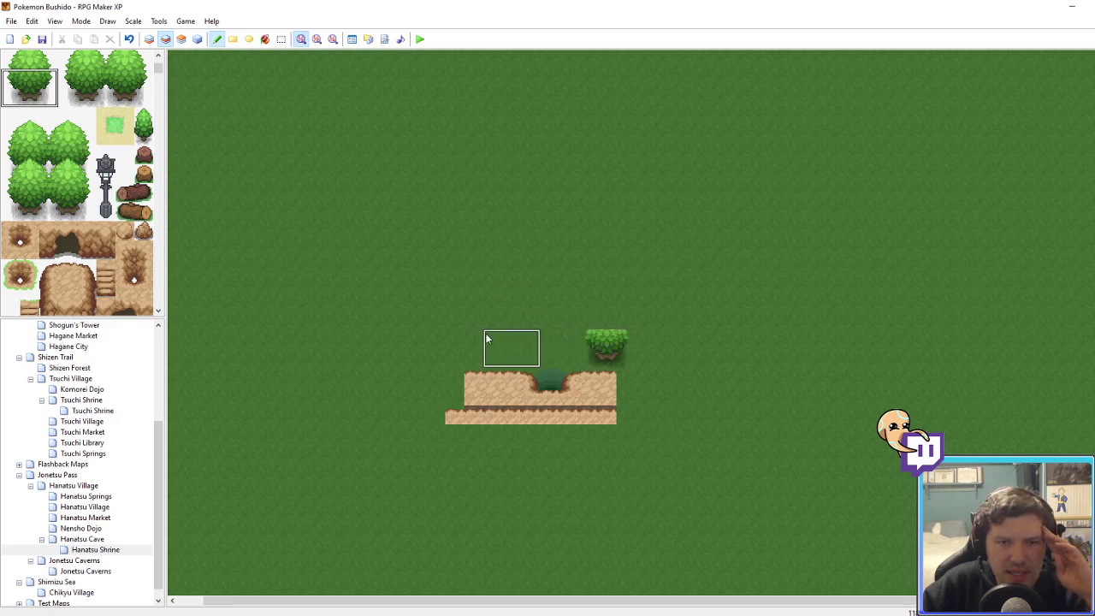
pyautogui.click(479, 338)
pyautogui.click(480, 310)
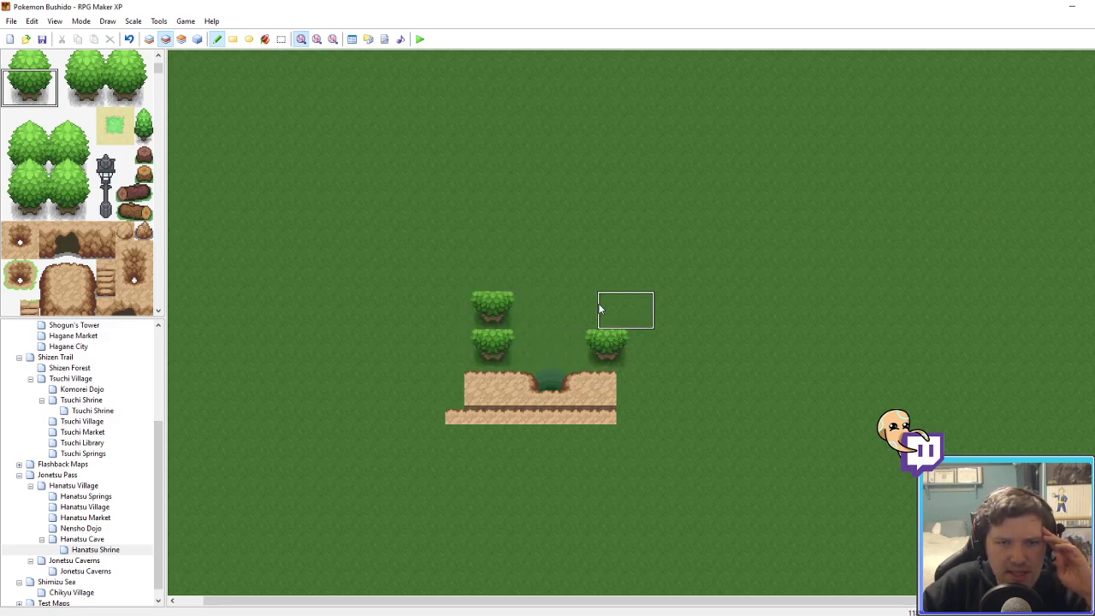
pyautogui.click(599, 309)
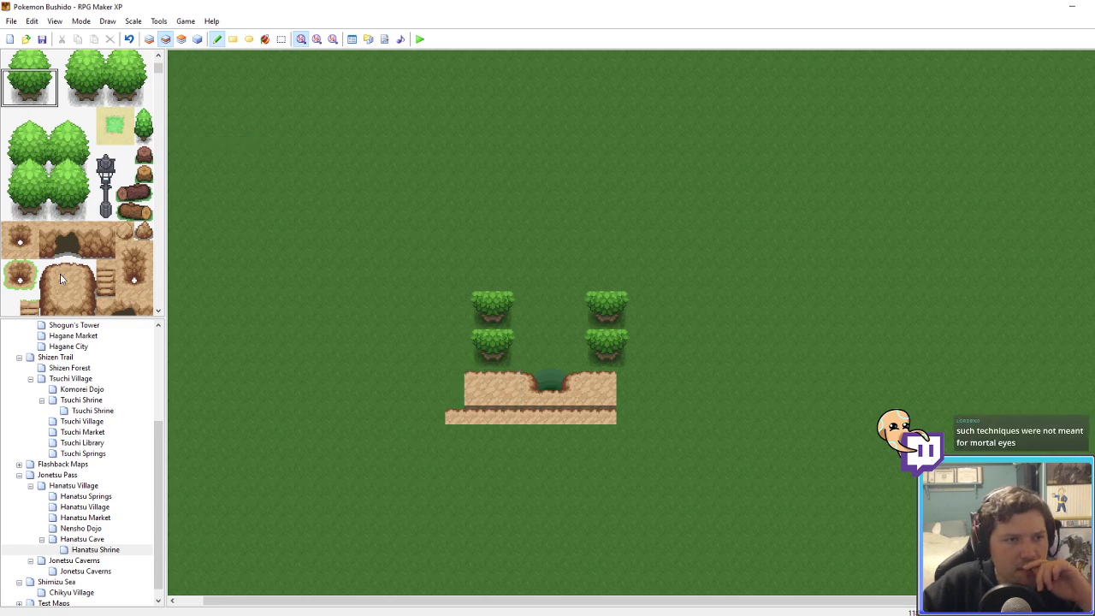
# Step: Paint a vertical cliff edge five tiles tall left of the trees and add a plain rock tile directly below it
pyautogui.scroll(-1, 82, 249)
pyautogui.scroll(-2, 97, 250)
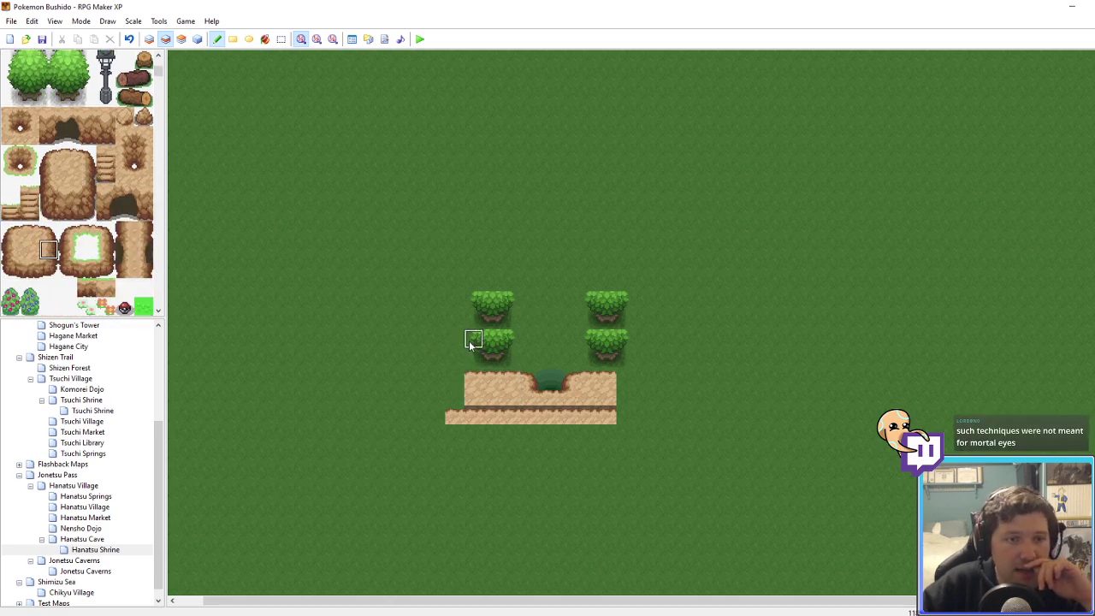
pyautogui.moveTo(455, 357); pyautogui.dragTo(455, 282)
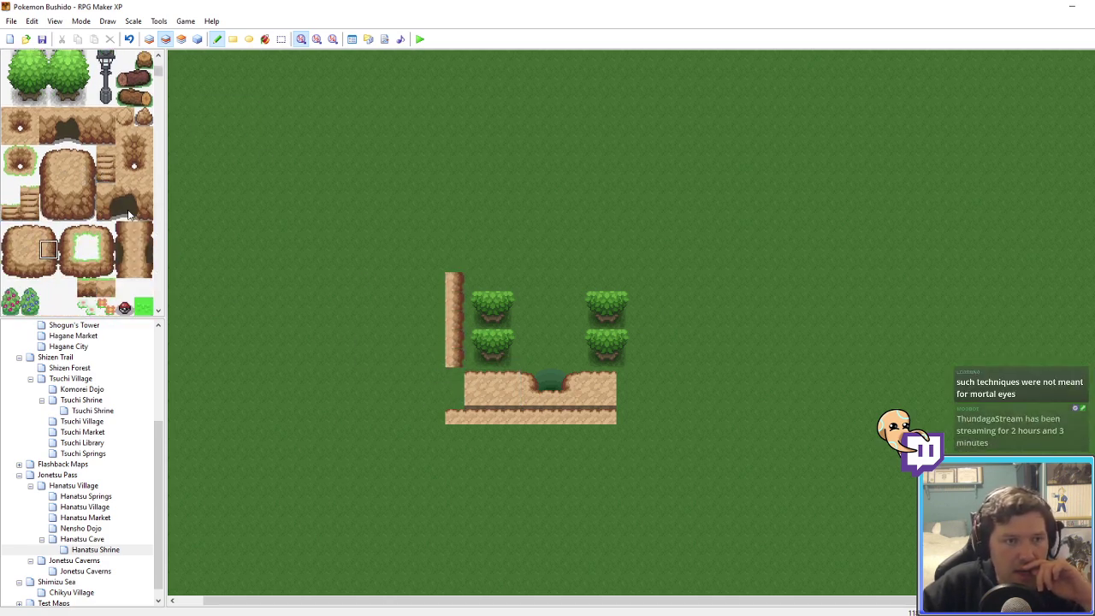
pyautogui.rightClick(531, 394)
pyautogui.click(456, 377)
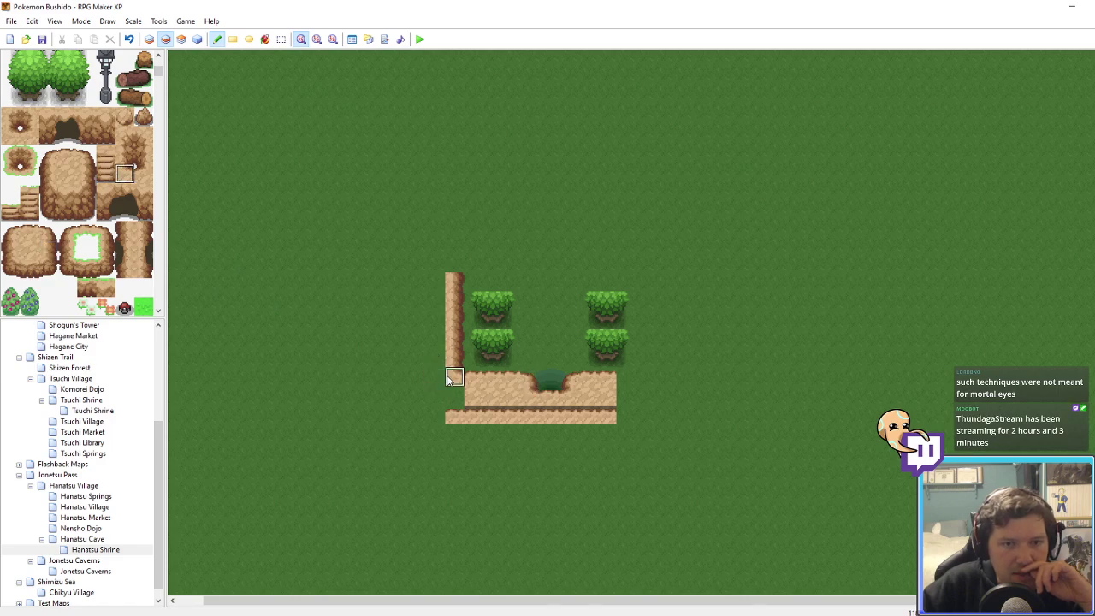
# Step: Extend the vertical cliff edge left of the trees upward by two tiles
pyautogui.rightClick(455, 281)
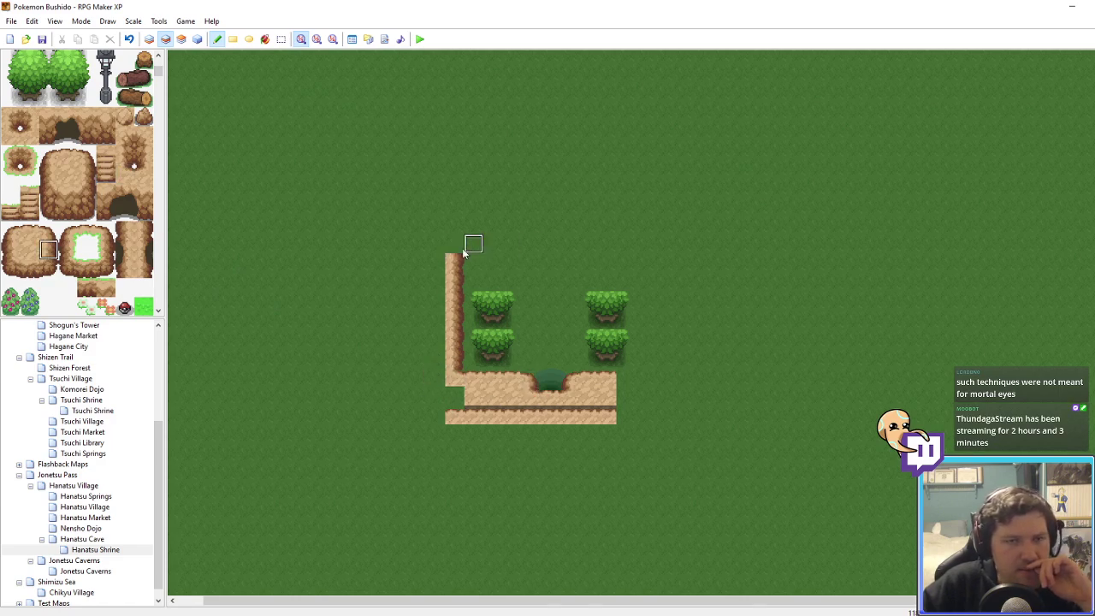
pyautogui.click(457, 246)
# Step: Erase the layer 2 cliff-face row on both sides of the green opening, keeping the tiles directly beneath the opening
pyautogui.rightClick(478, 401)
pyautogui.moveTo(419, 399); pyautogui.dragTo(438, 399, button='right')
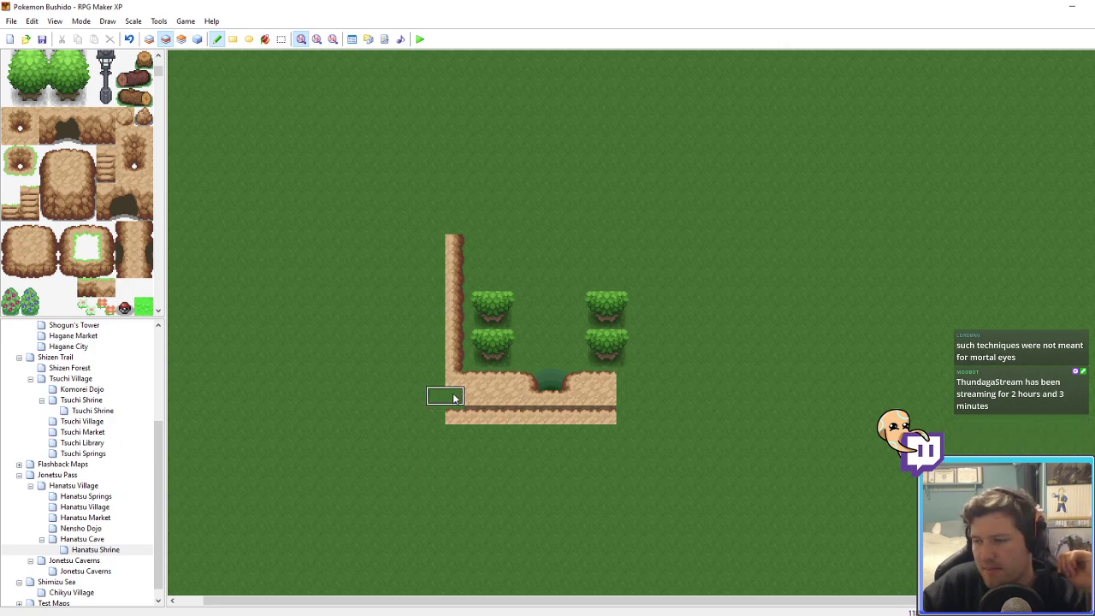
pyautogui.click(455, 398)
pyautogui.rightClick(545, 383)
pyautogui.click(545, 383)
pyautogui.moveTo(322, 300); pyautogui.dragTo(347, 300, button='right')
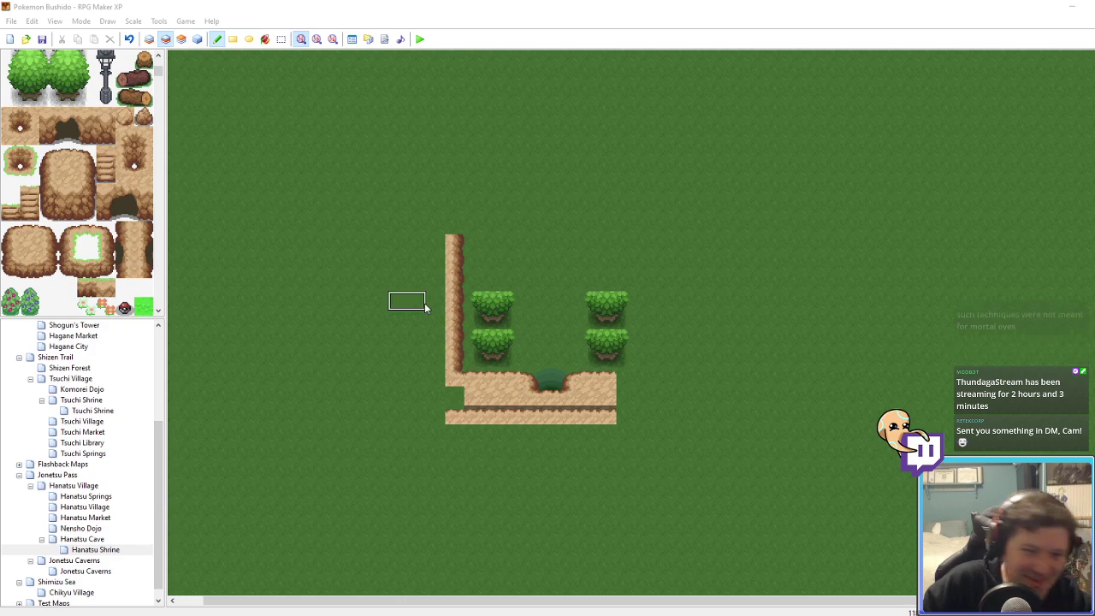
pyautogui.moveTo(449, 398); pyautogui.dragTo(522, 397)
pyautogui.moveTo(590, 399); pyautogui.dragTo(604, 396)
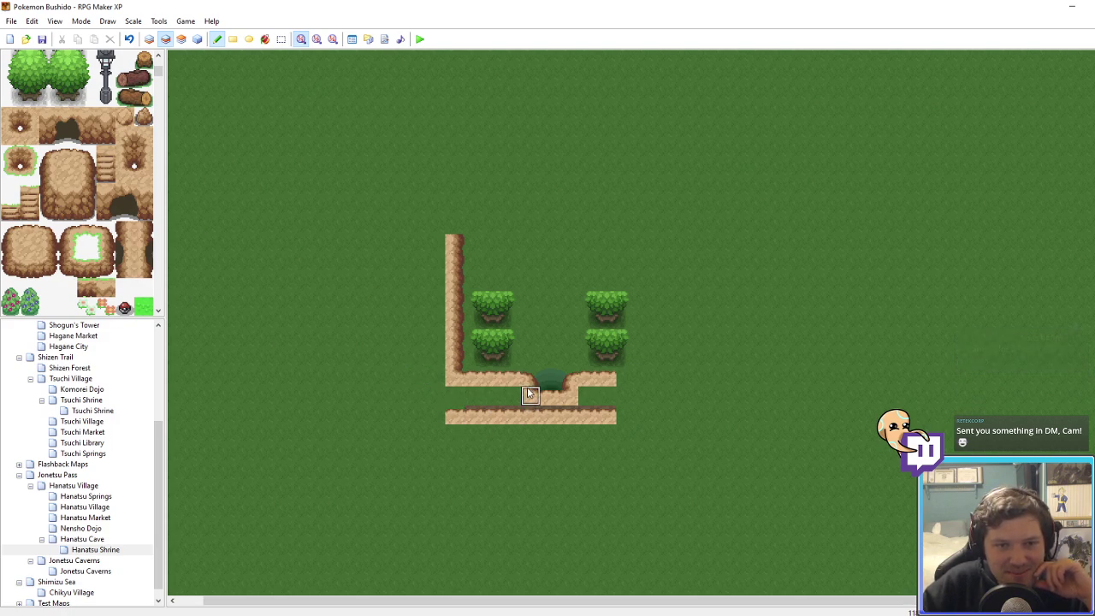
# Step: Raise the lower cliff-edge row by one tile on both sides of the opening, with corner tiles stepping down around it
pyautogui.moveTo(528, 387)
pyautogui.mouseDown()
pyautogui.moveTo(492, 421)
pyautogui.moveTo(488, 391)
pyautogui.moveTo(503, 411)
pyautogui.mouseUp()
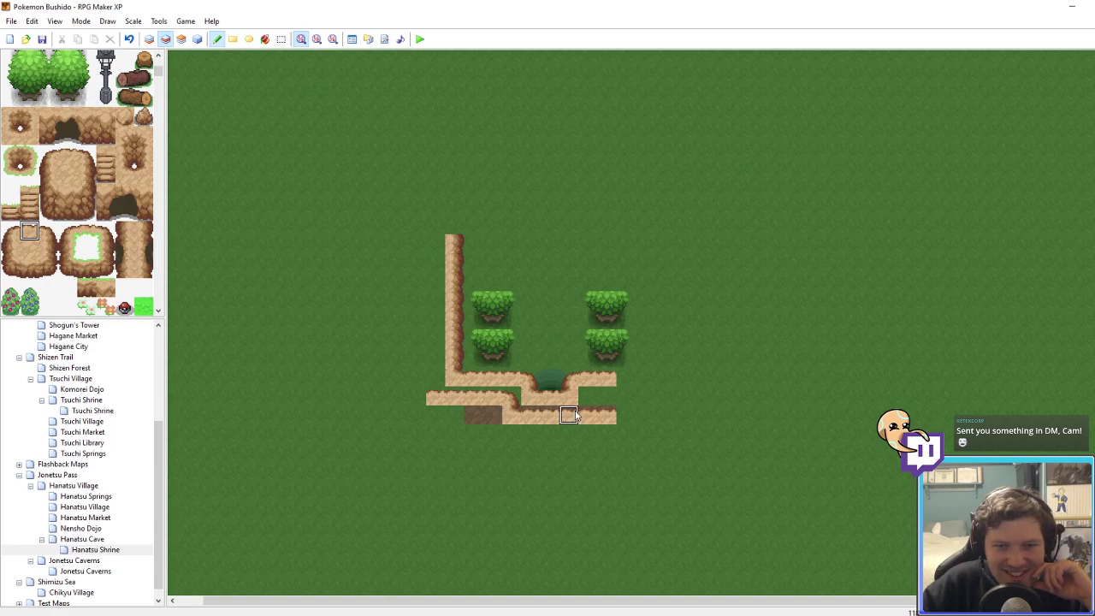
pyautogui.moveTo(576, 398); pyautogui.dragTo(576, 382, button='right')
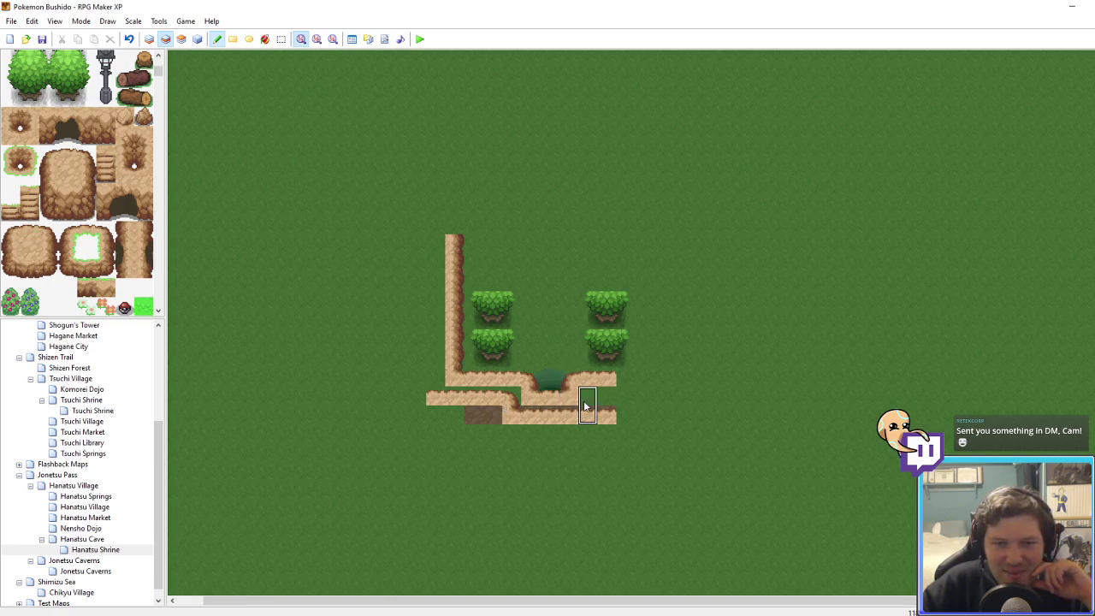
pyautogui.click(585, 403)
pyautogui.rightClick(606, 414)
pyautogui.click(607, 399)
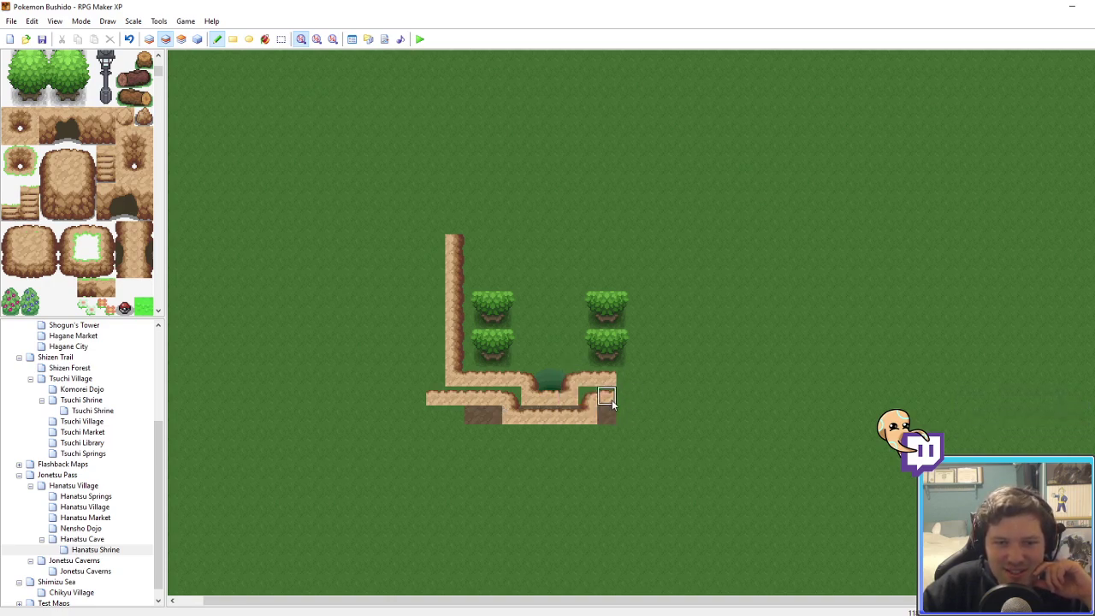
# Step: Extend both cliff rows further right of the opening and place a corner tile at each right end
pyautogui.click(624, 389)
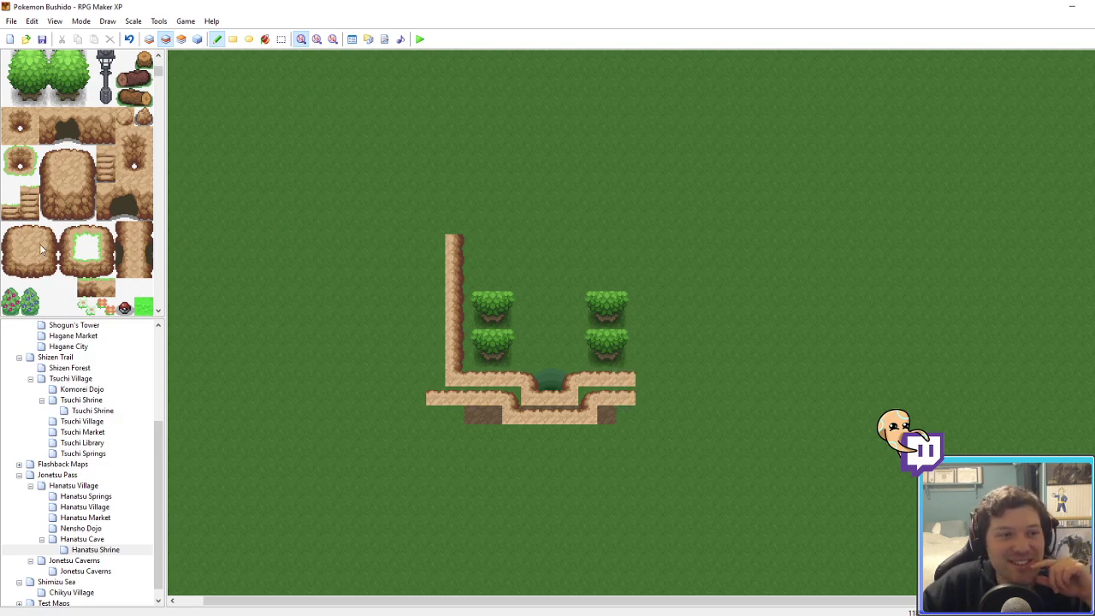
pyautogui.click(646, 376)
pyautogui.click(664, 397)
pyautogui.rightClick(637, 397)
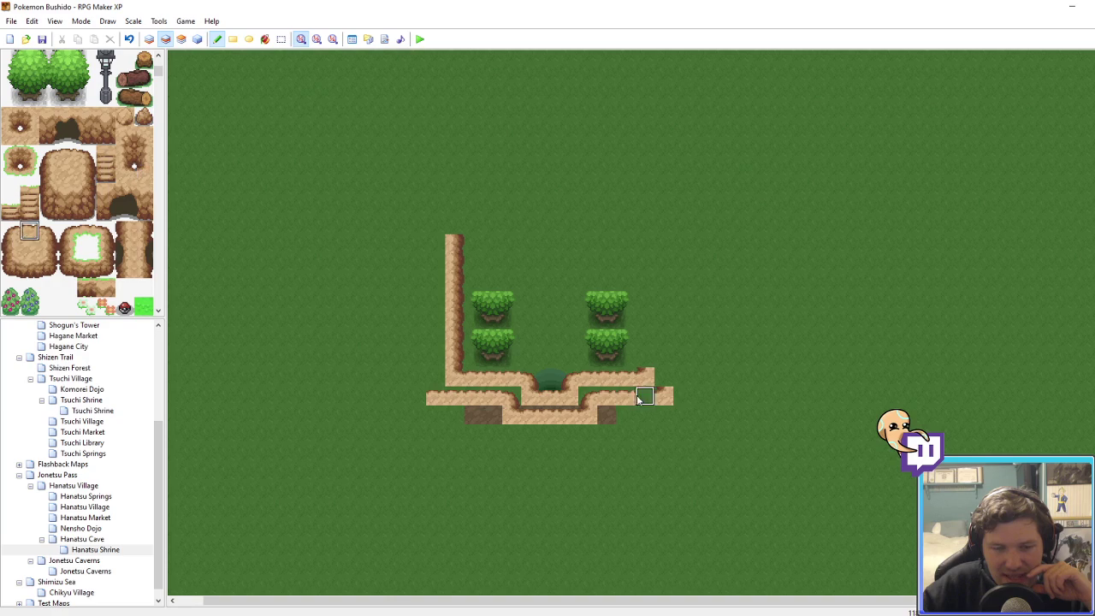
# Step: Paint an outer vertical cliff edge five tiles tall from the lower row's left end, directly outside the existing edge
pyautogui.click(48, 249)
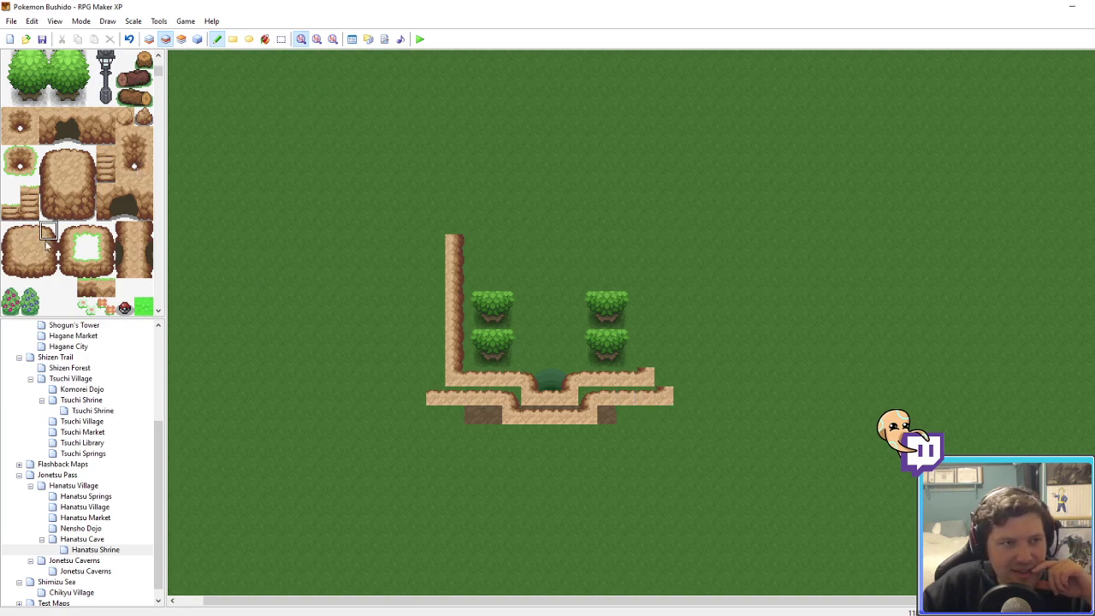
pyautogui.moveTo(435, 384)
pyautogui.mouseDown()
pyautogui.moveTo(416, 283)
pyautogui.moveTo(408, 315)
pyautogui.mouseUp()
pyautogui.rightClick(435, 397)
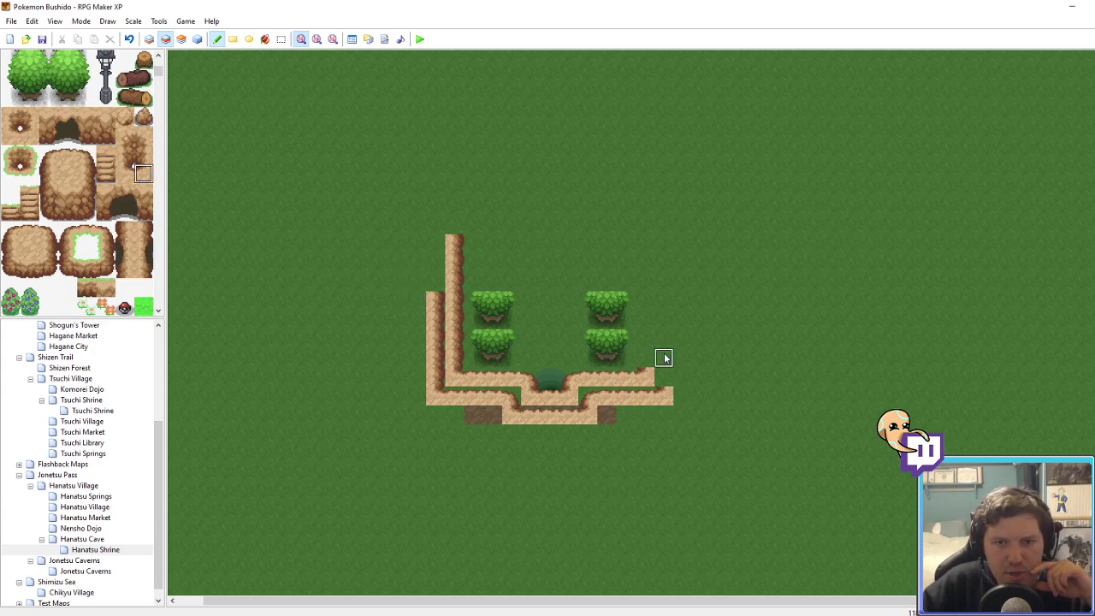
# Step: Paint two parallel vertical cliff edges right of the trees, the inner four tiles tall and the outer five
pyautogui.click(11, 250)
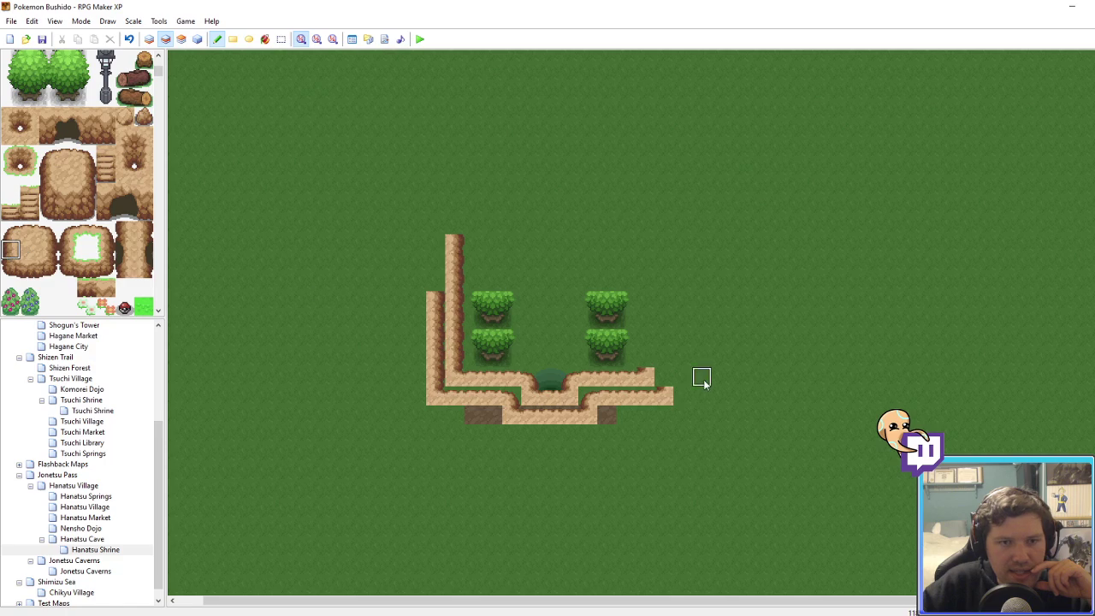
pyautogui.moveTo(644, 356); pyautogui.dragTo(644, 299)
pyautogui.moveTo(666, 367); pyautogui.dragTo(667, 301)
# Step: Extend the outer left cliff edge up three tiles and both right cliff edges up two tiles
pyautogui.middleClick(774, 391)
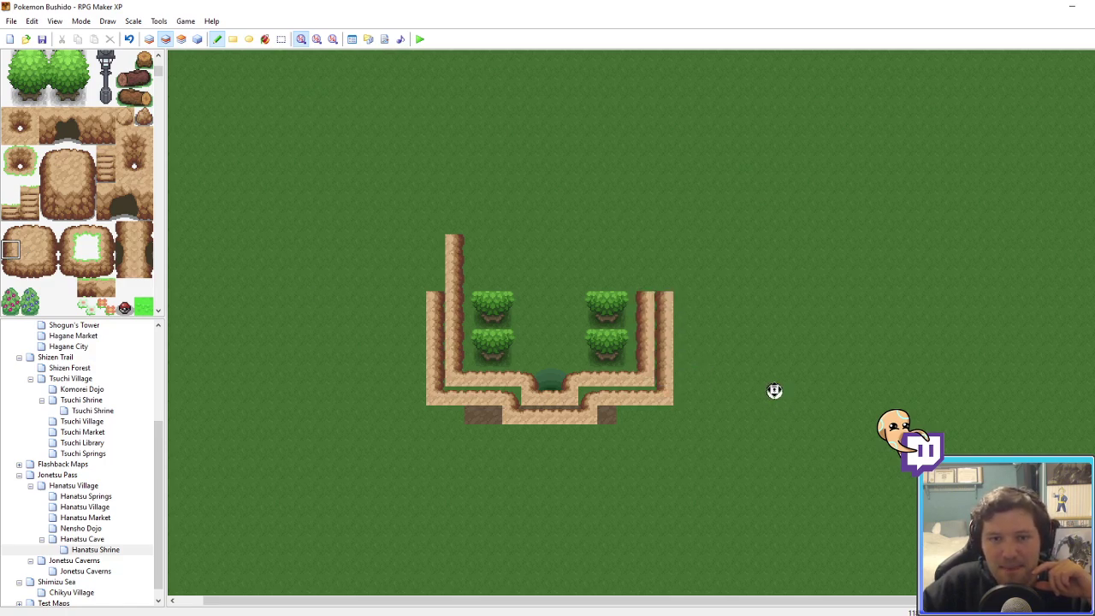
pyautogui.middleClick(752, 462)
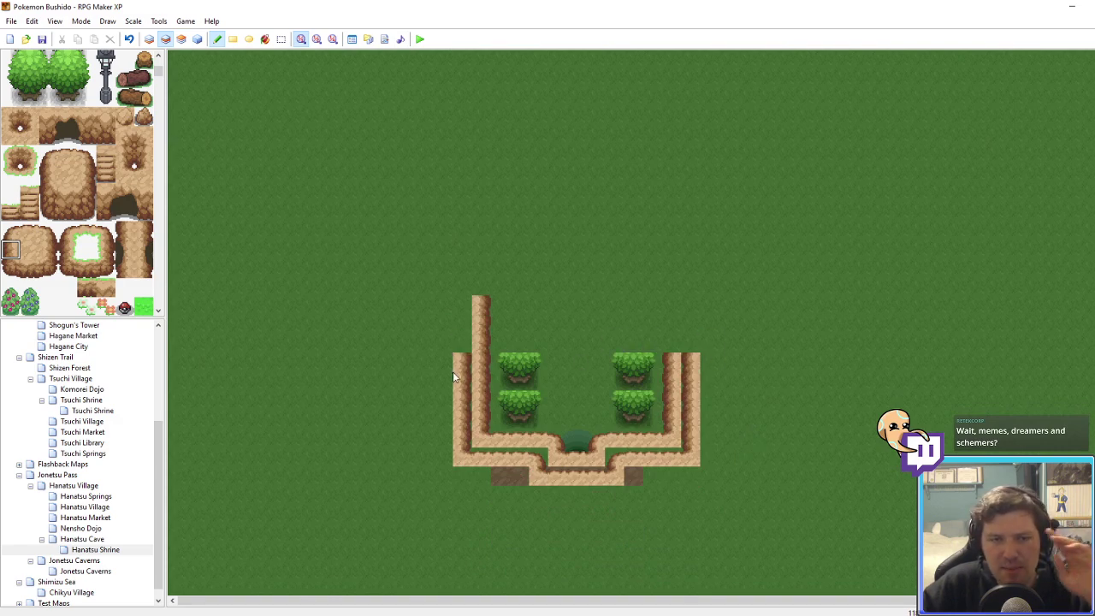
pyautogui.moveTo(454, 377)
pyautogui.mouseDown()
pyautogui.moveTo(469, 387)
pyautogui.moveTo(469, 308)
pyautogui.mouseUp()
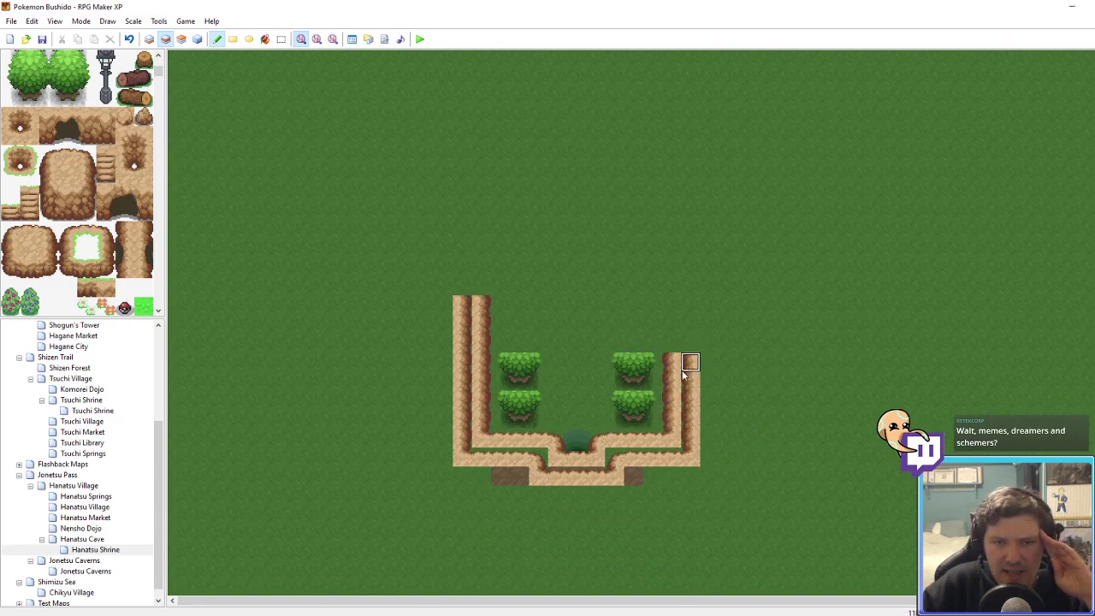
pyautogui.moveTo(684, 374); pyautogui.dragTo(682, 318)
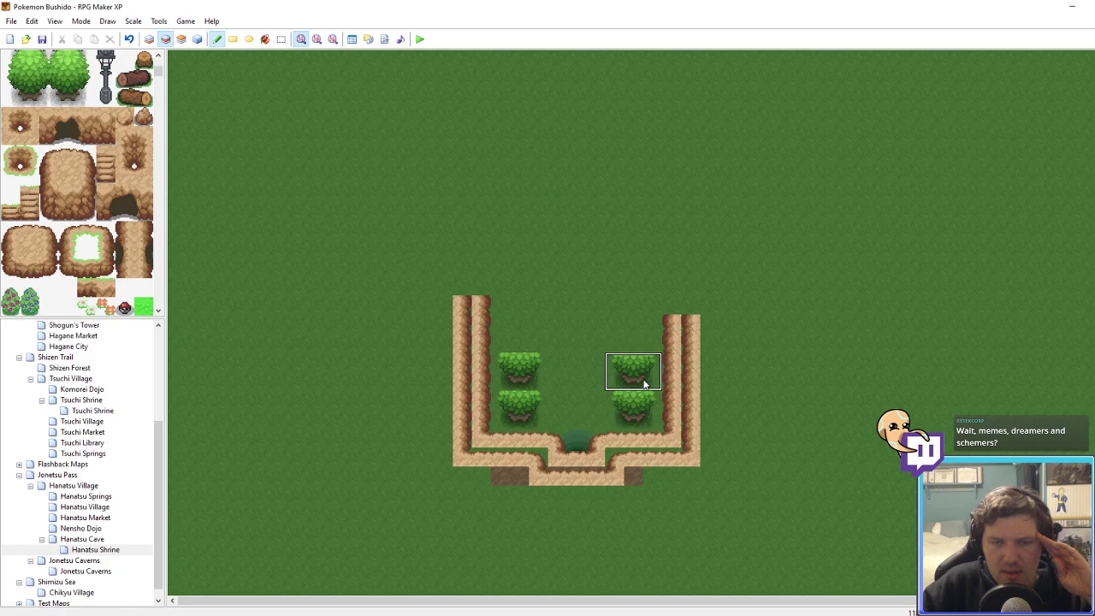
# Step: Add a third tree base above the stack on each side of the path
pyautogui.click(653, 348)
pyautogui.click(542, 342)
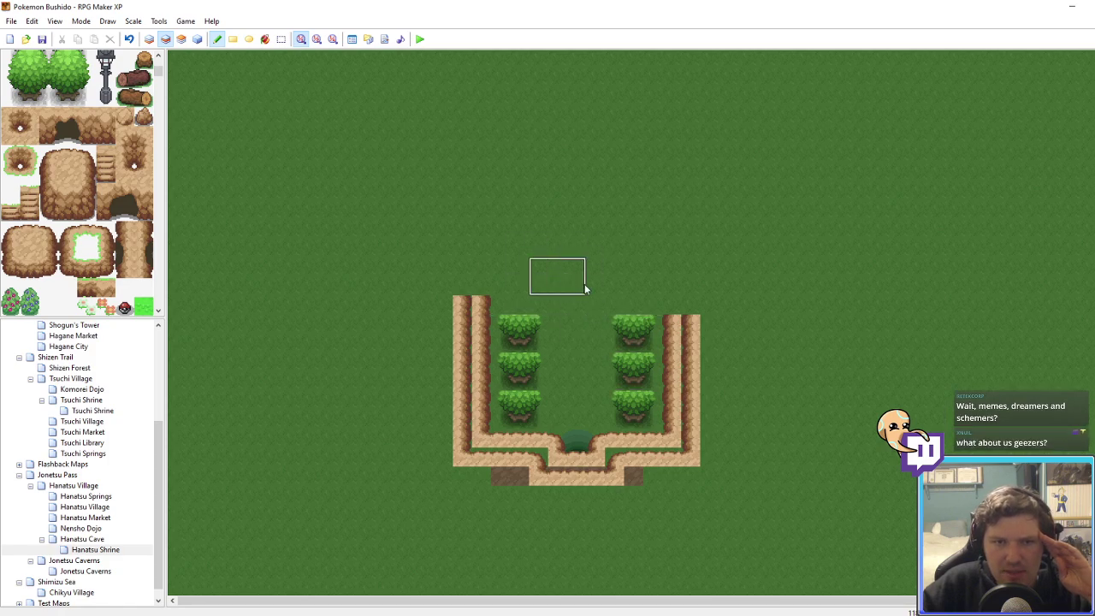
# Step: Place the black-roofed red shrine building on layer 2 north of the trees, centred above the green opening
pyautogui.scroll(-10, 106, 236)
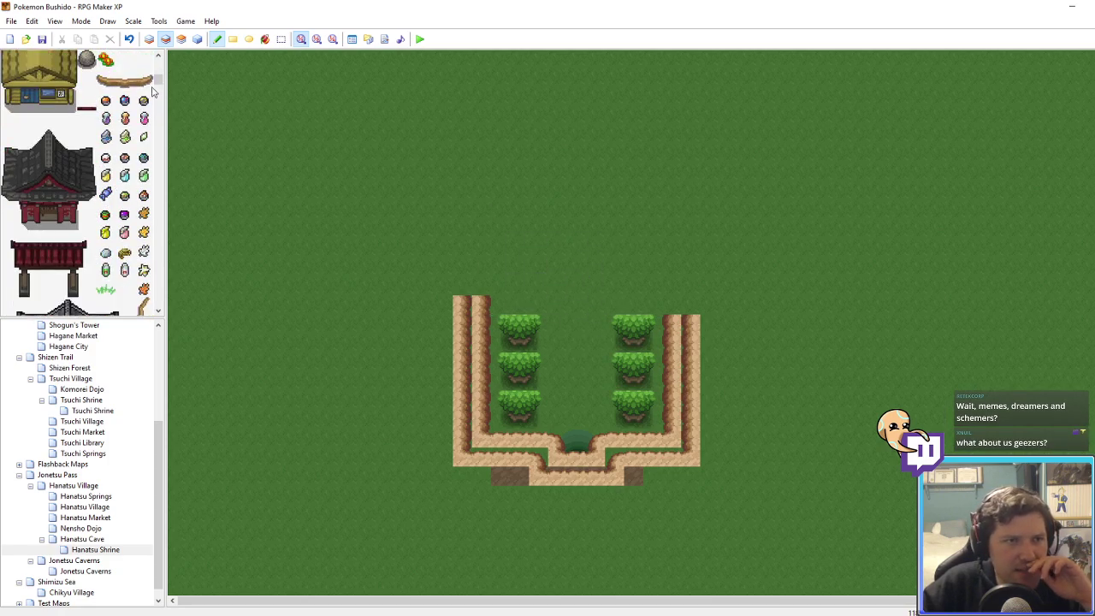
pyautogui.moveTo(155, 89); pyautogui.dragTo(171, 184)
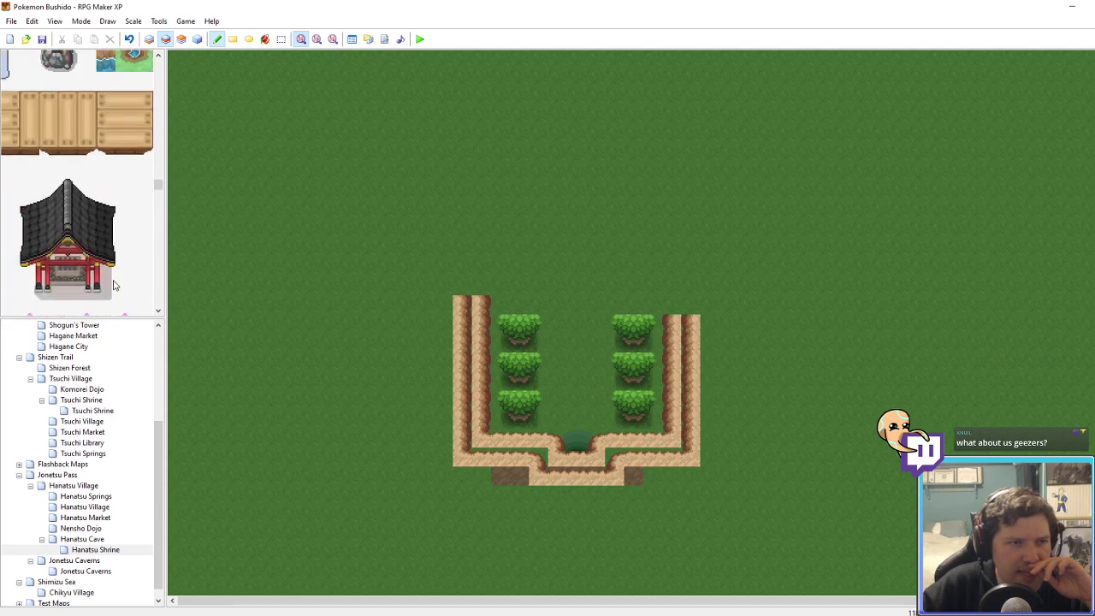
pyautogui.moveTo(106, 291); pyautogui.dragTo(32, 185)
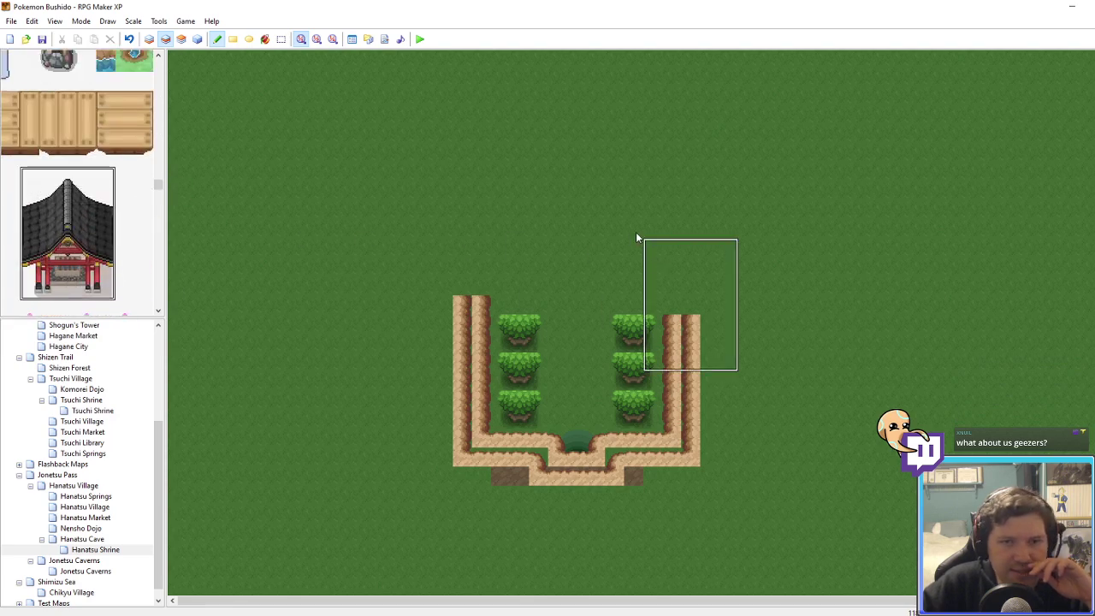
pyautogui.scroll(3, 539, 141)
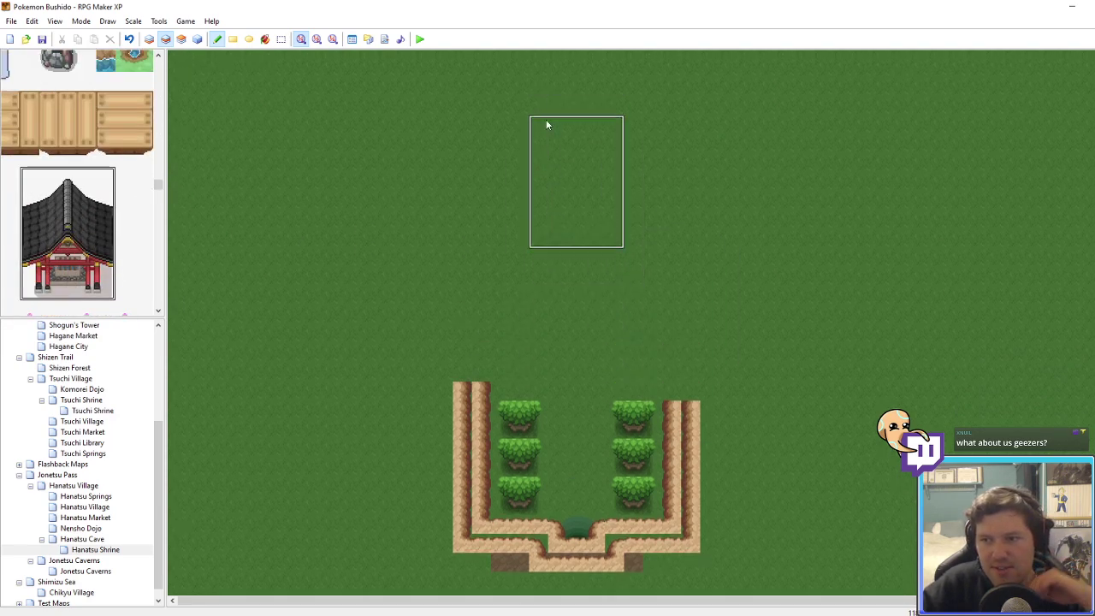
pyautogui.click(541, 124)
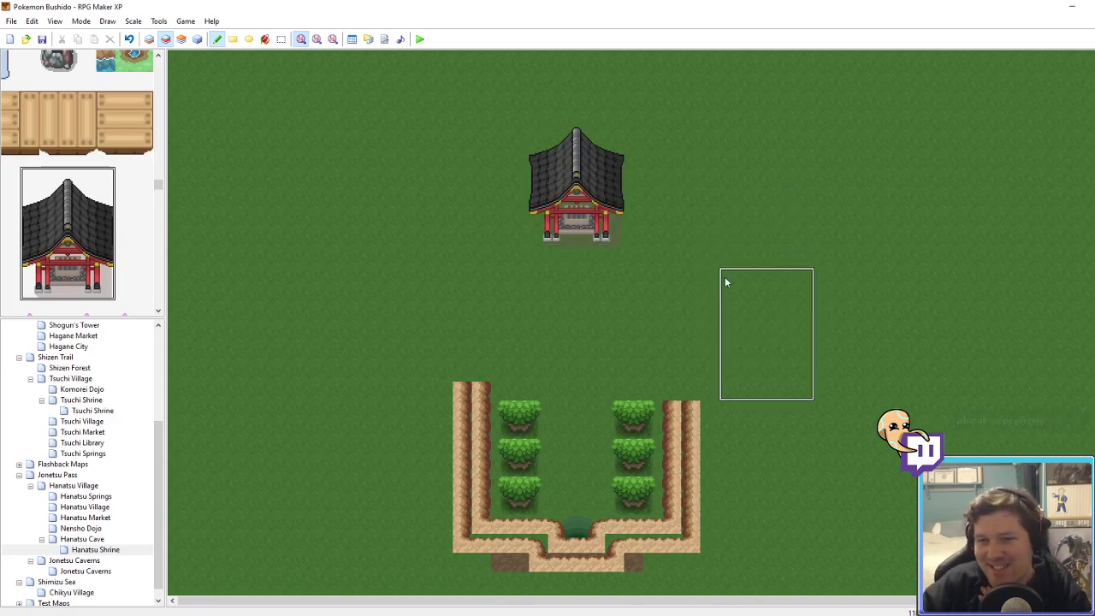
# Step: Try a two-tile grass-bordered cliff edge piece over the cliff row beside the green opening, and undo it
pyautogui.rightClick(659, 412)
pyautogui.moveTo(672, 407)
pyautogui.mouseDown()
pyautogui.moveTo(672, 394)
pyautogui.moveTo(672, 411)
pyautogui.mouseUp()
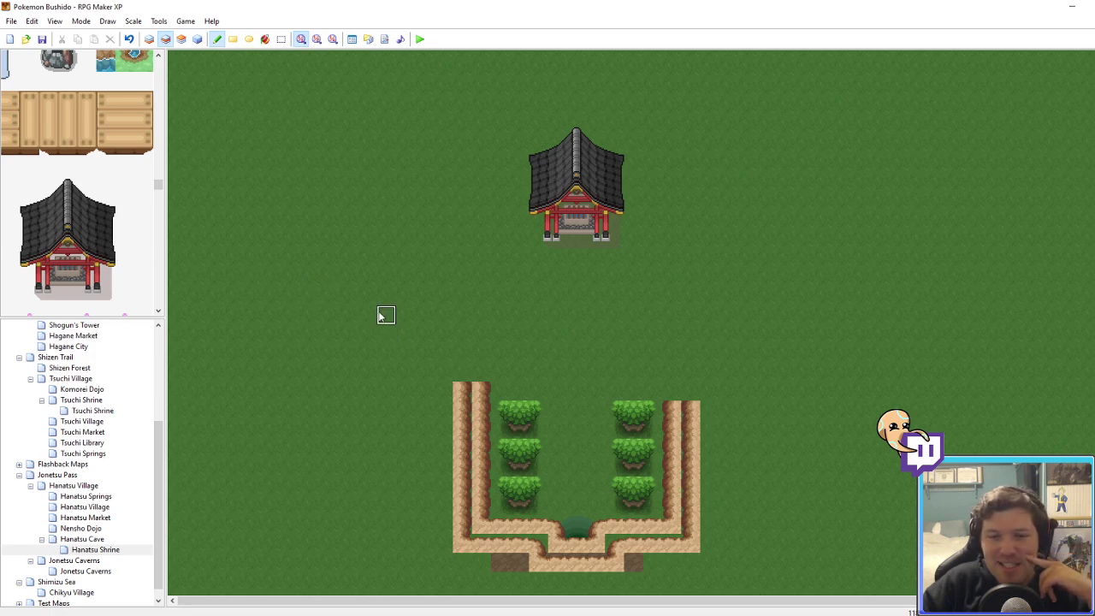
pyautogui.scroll(10, 43, 231)
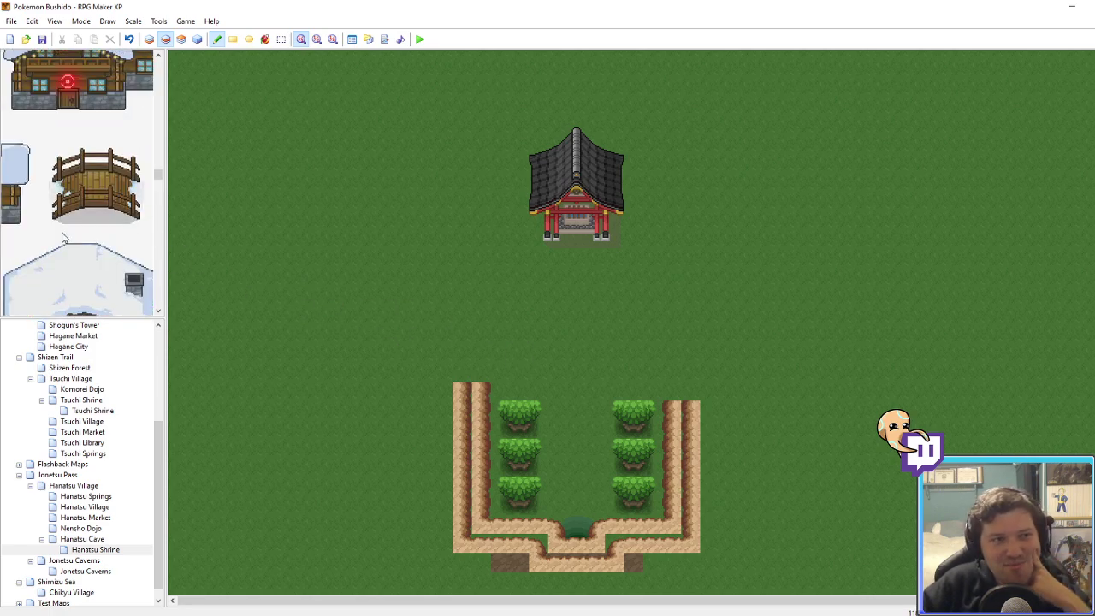
pyautogui.scroll(-10, 86, 249)
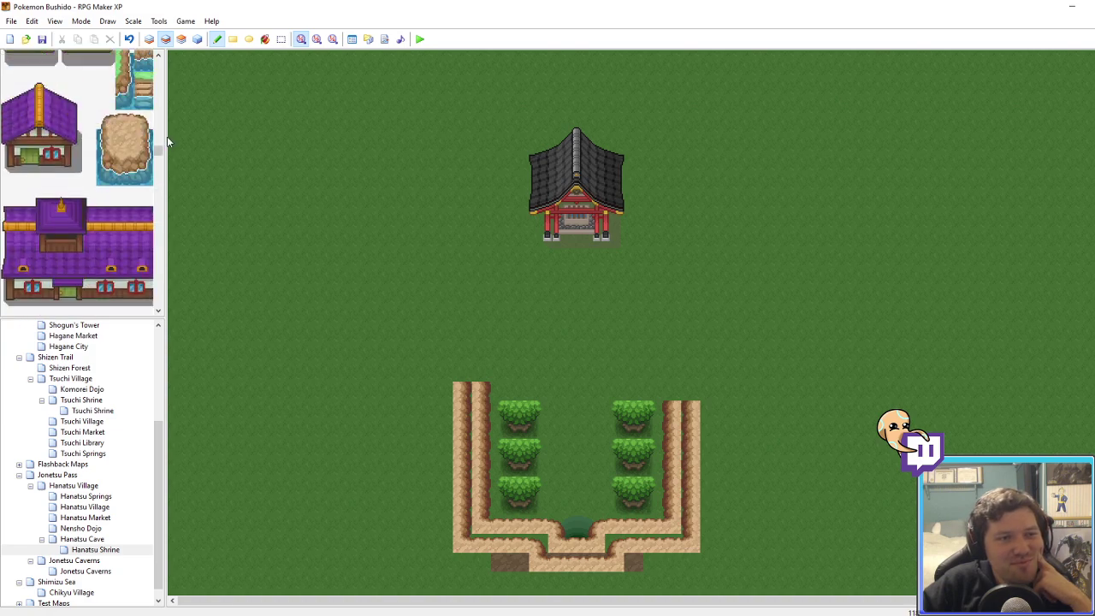
pyautogui.scroll(15, 158, 118)
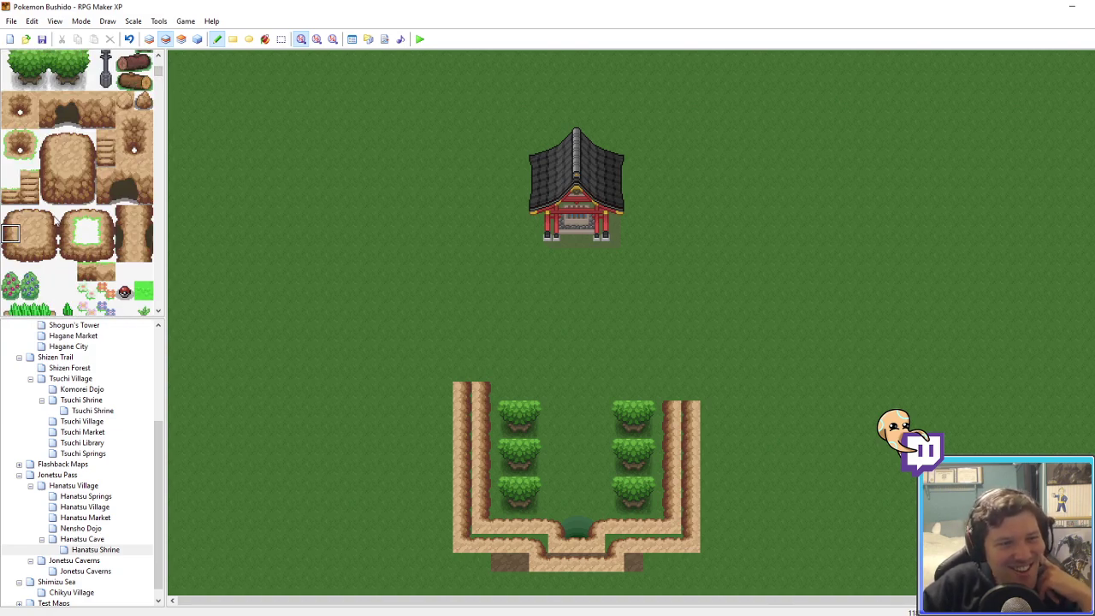
pyautogui.click(101, 216)
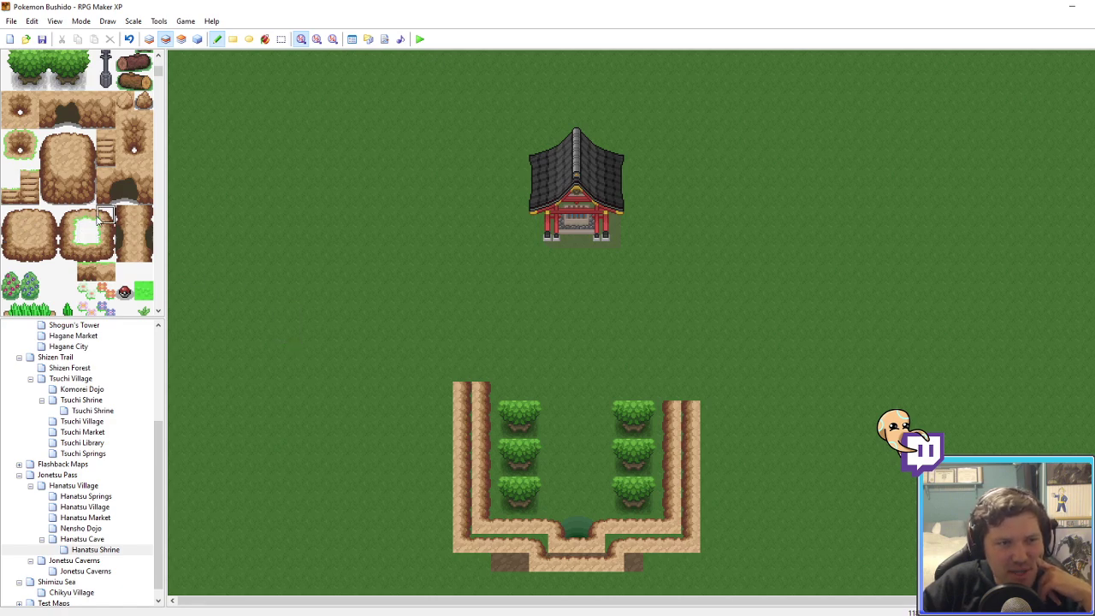
pyautogui.moveTo(104, 227)
pyautogui.mouseDown()
pyautogui.moveTo(92, 220)
pyautogui.moveTo(106, 221)
pyautogui.mouseUp()
pyautogui.click(546, 525)
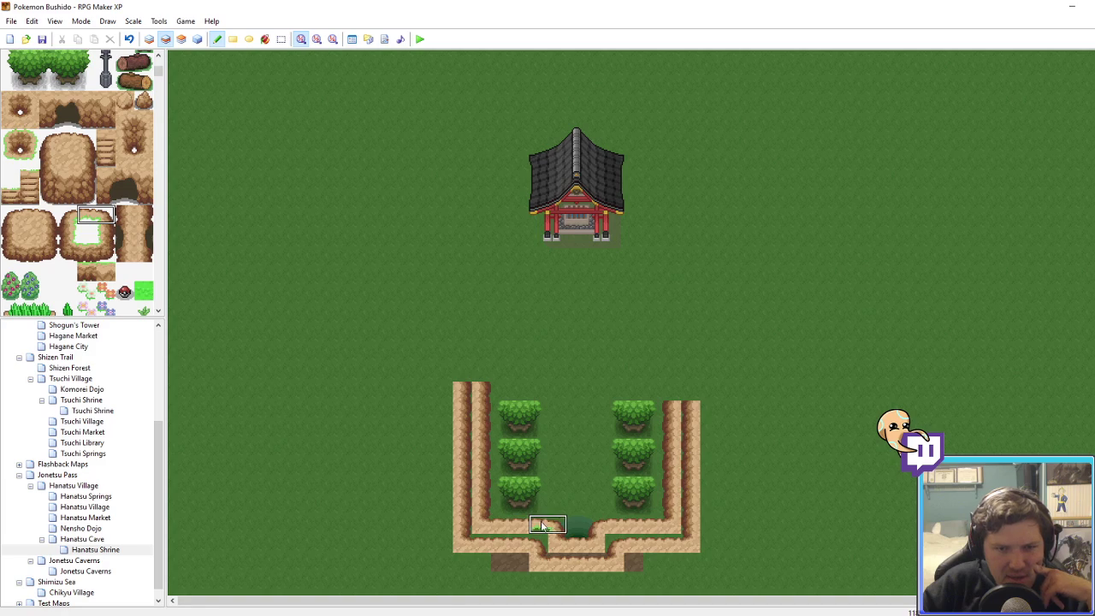
pyautogui.hotkey('ctrl', 'z')
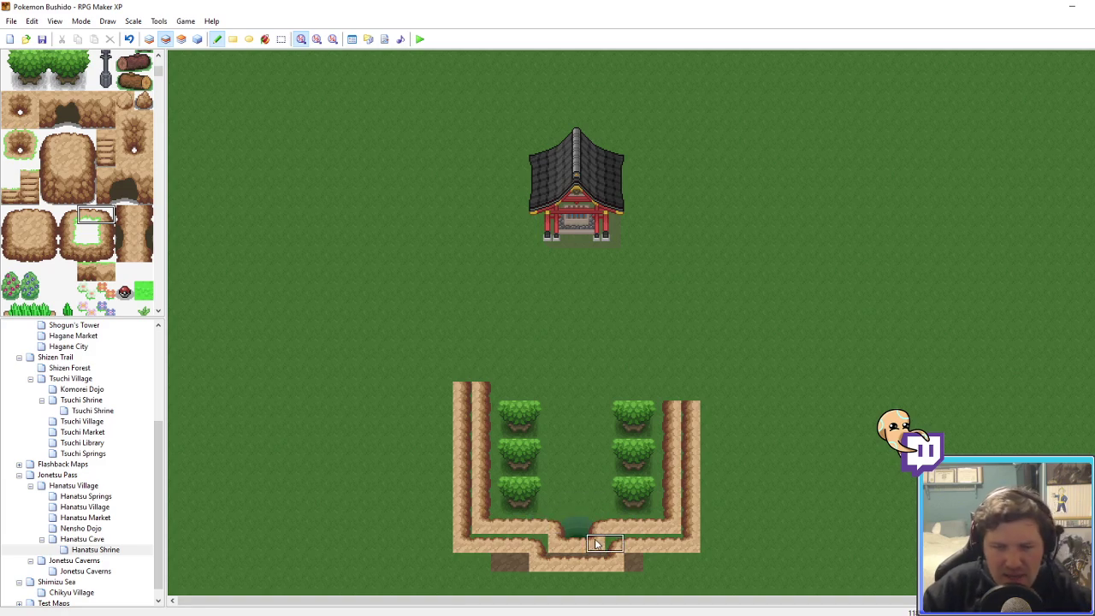
# Step: Fill layer 1 beneath and around the bottom cliff rows with brown cliff ground, extending past both outer cliff edges
pyautogui.click(149, 38)
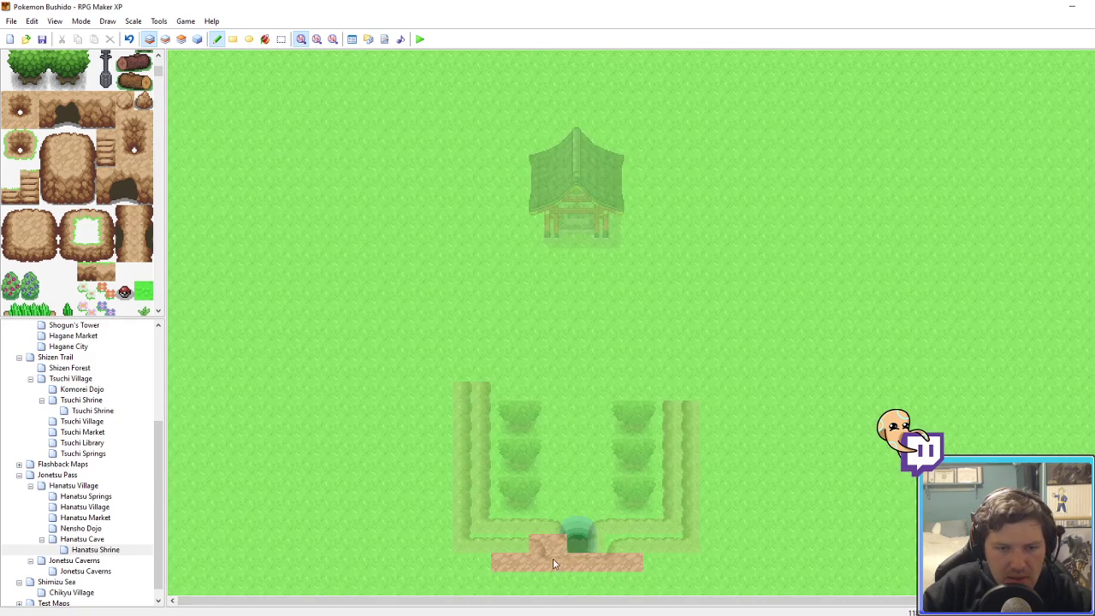
pyautogui.moveTo(520, 544)
pyautogui.mouseDown()
pyautogui.moveTo(469, 544)
pyautogui.moveTo(464, 562)
pyautogui.mouseUp()
pyautogui.moveTo(640, 571)
pyautogui.mouseDown()
pyautogui.moveTo(640, 548)
pyautogui.moveTo(677, 566)
pyautogui.moveTo(640, 587)
pyautogui.moveTo(435, 587)
pyautogui.moveTo(433, 552)
pyautogui.moveTo(428, 594)
pyautogui.moveTo(691, 594)
pyautogui.moveTo(709, 546)
pyautogui.mouseUp()
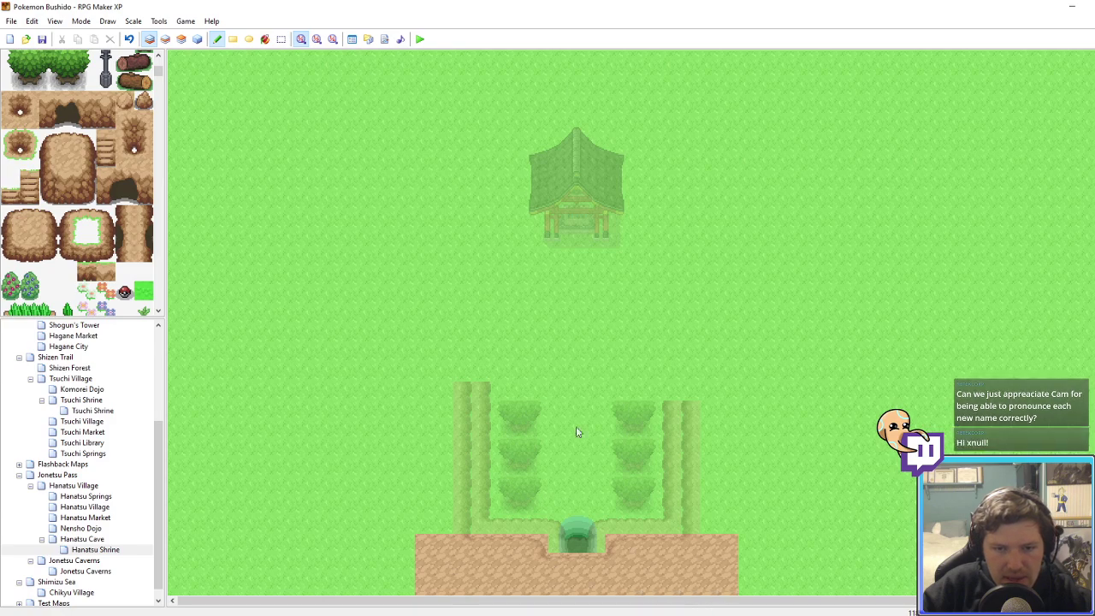
pyautogui.click(198, 39)
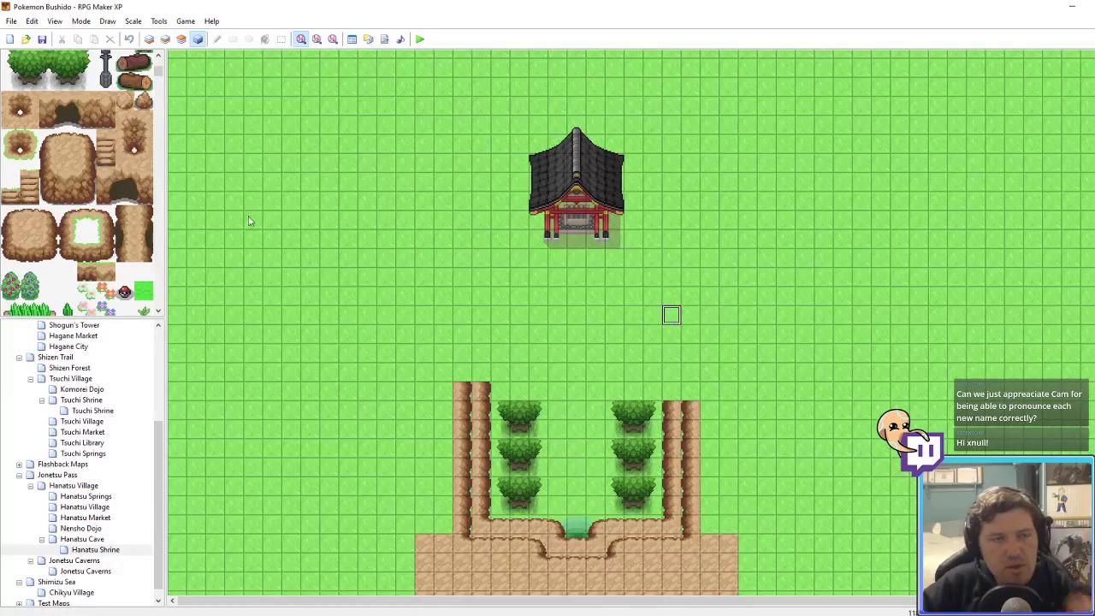
# Step: Paint a 3x3-tile water pool on layer 2 directly above each of the two tree columns
pyautogui.click(165, 39)
pyautogui.moveTo(160, 73); pyautogui.dragTo(159, 57)
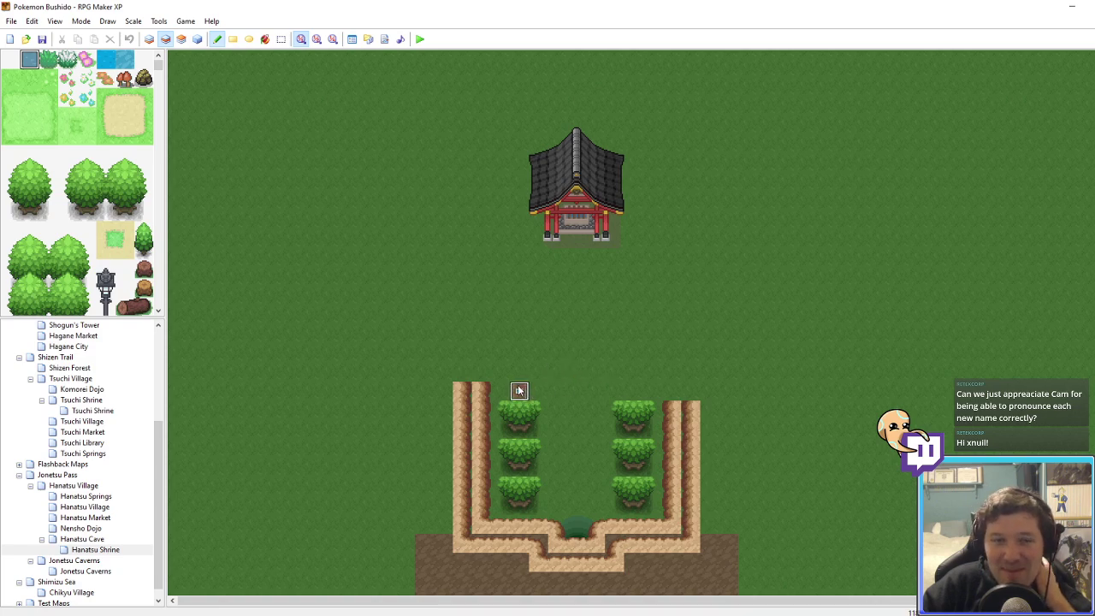
pyautogui.moveTo(519, 390)
pyautogui.mouseDown()
pyautogui.moveTo(511, 374)
pyautogui.moveTo(539, 374)
pyautogui.mouseUp()
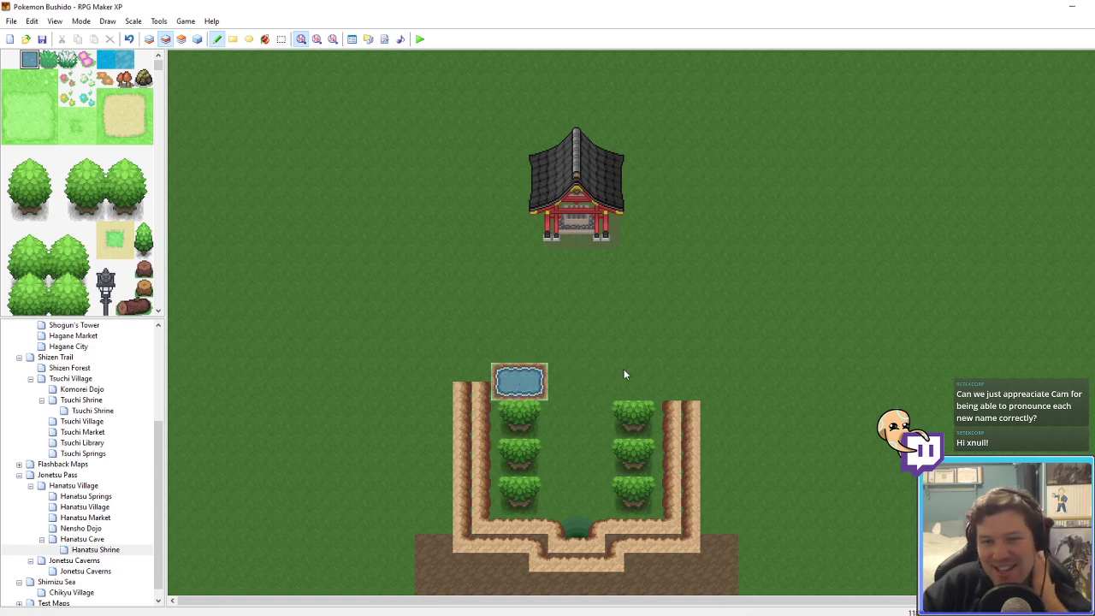
pyautogui.moveTo(624, 374)
pyautogui.mouseDown()
pyautogui.moveTo(611, 379)
pyautogui.moveTo(643, 379)
pyautogui.moveTo(615, 359)
pyautogui.mouseUp()
pyautogui.moveTo(537, 353); pyautogui.dragTo(501, 357)
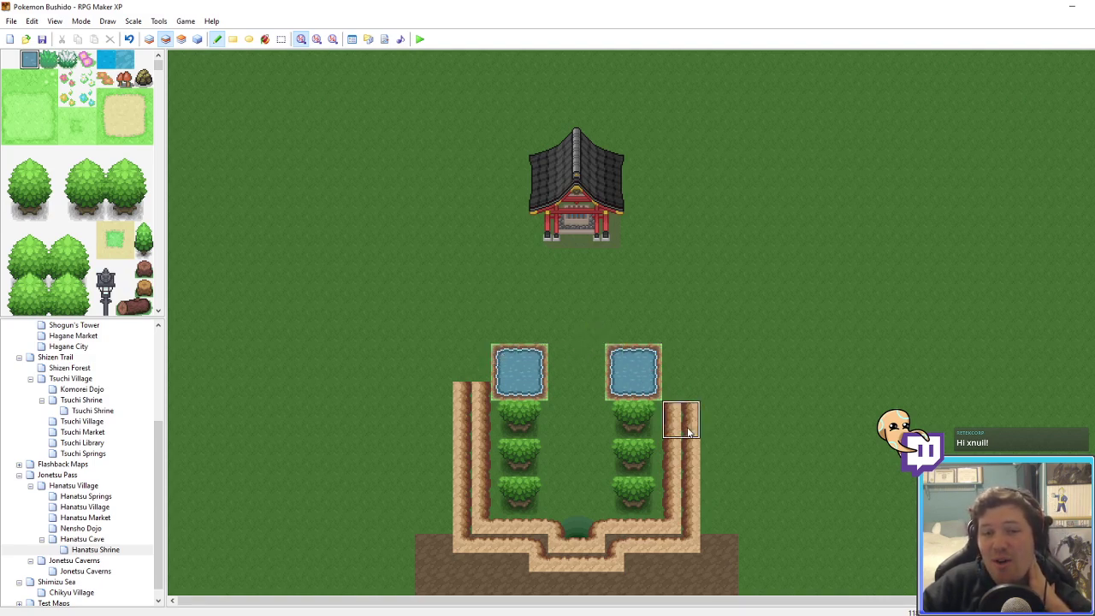
# Step: Extend the double cliff columns on both sides north to the top edge of the water pools
pyautogui.moveTo(681, 395); pyautogui.dragTo(681, 349)
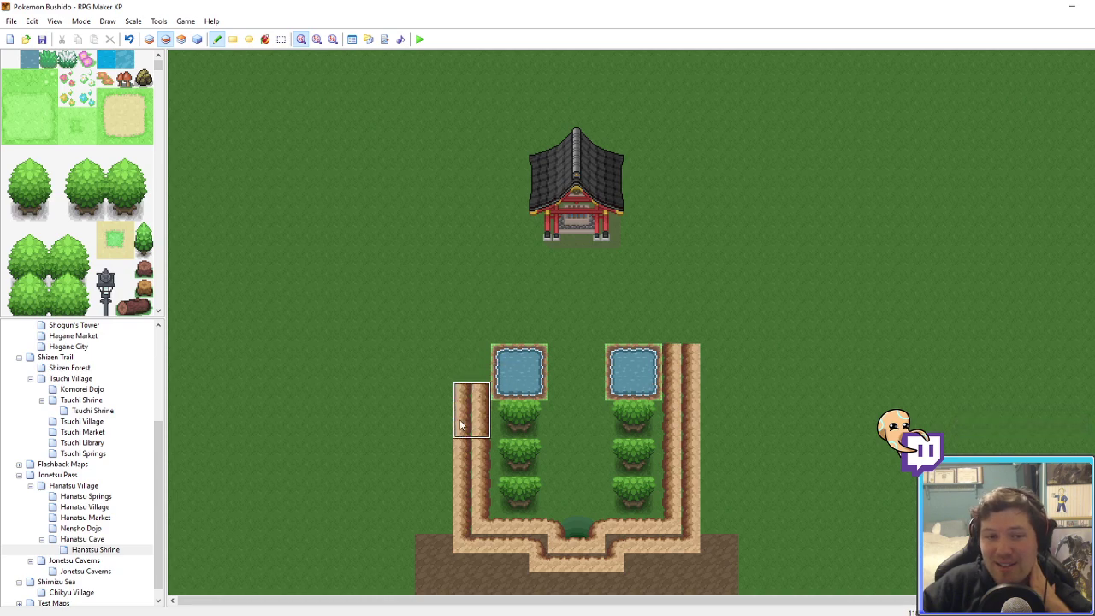
pyautogui.moveTo(472, 398); pyautogui.dragTo(472, 351)
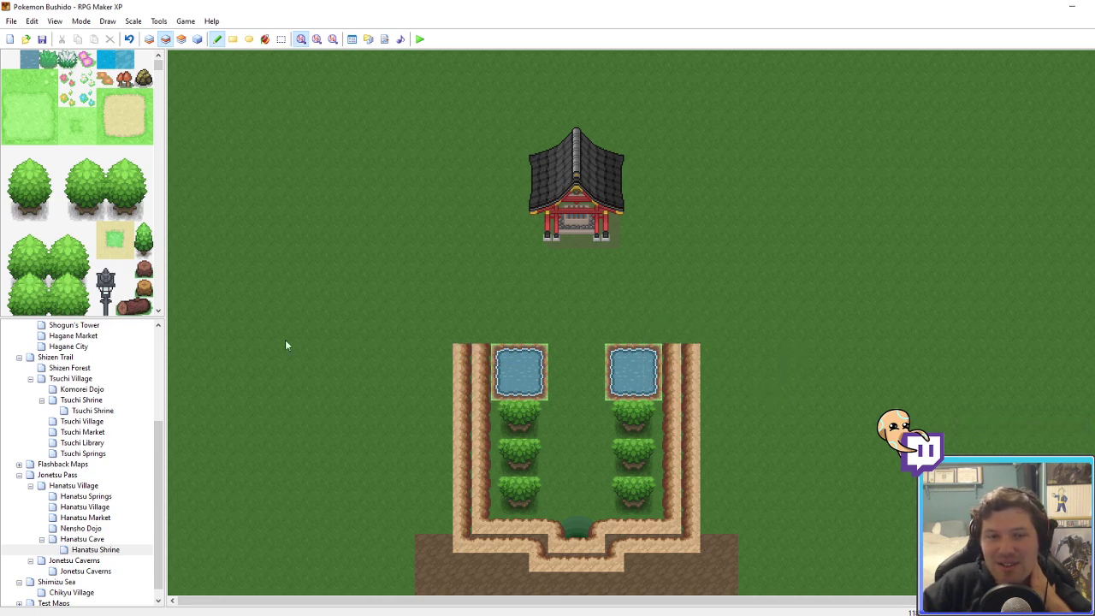
# Step: Try a rounded grass-edged cliff tile on top of the west inner cliff column, and clear it again
pyautogui.scroll(-3, 121, 272)
pyautogui.scroll(5, 120, 272)
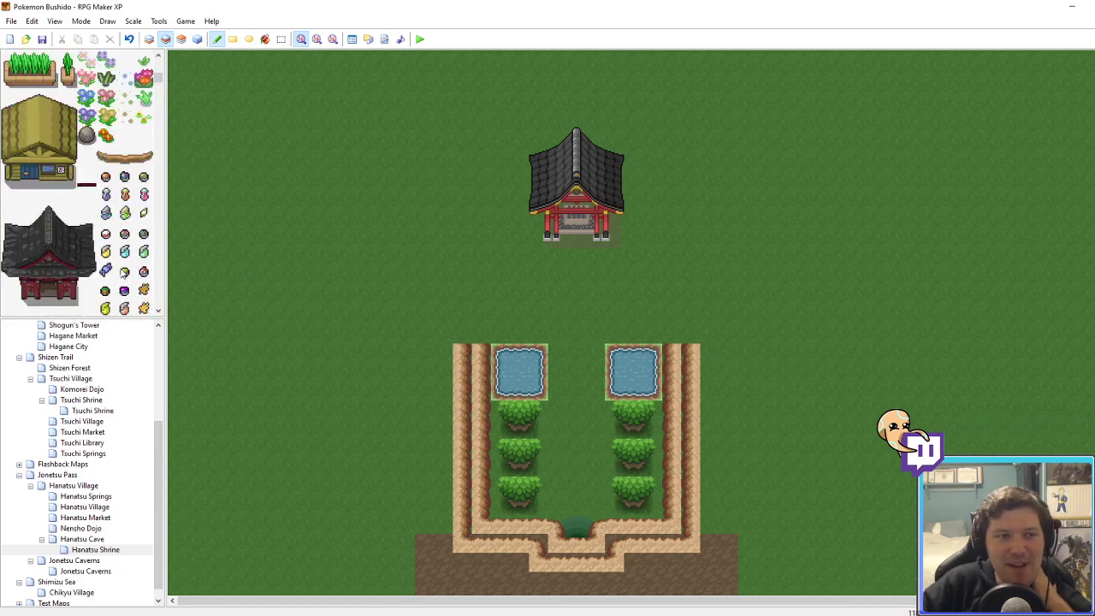
pyautogui.scroll(-8, 83, 241)
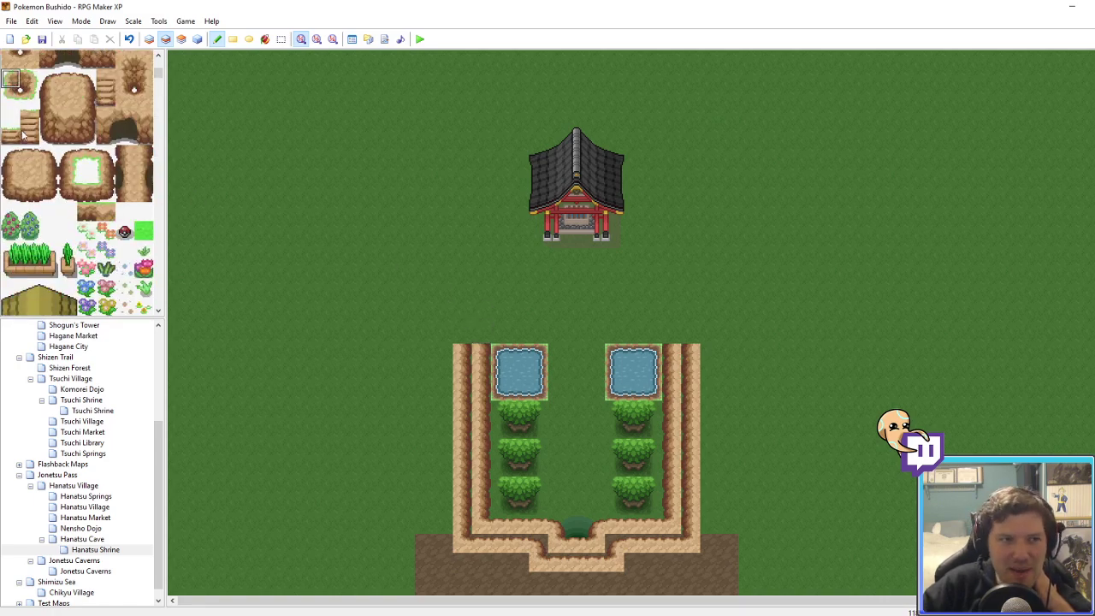
pyautogui.click(482, 336)
pyautogui.rightClick(500, 314)
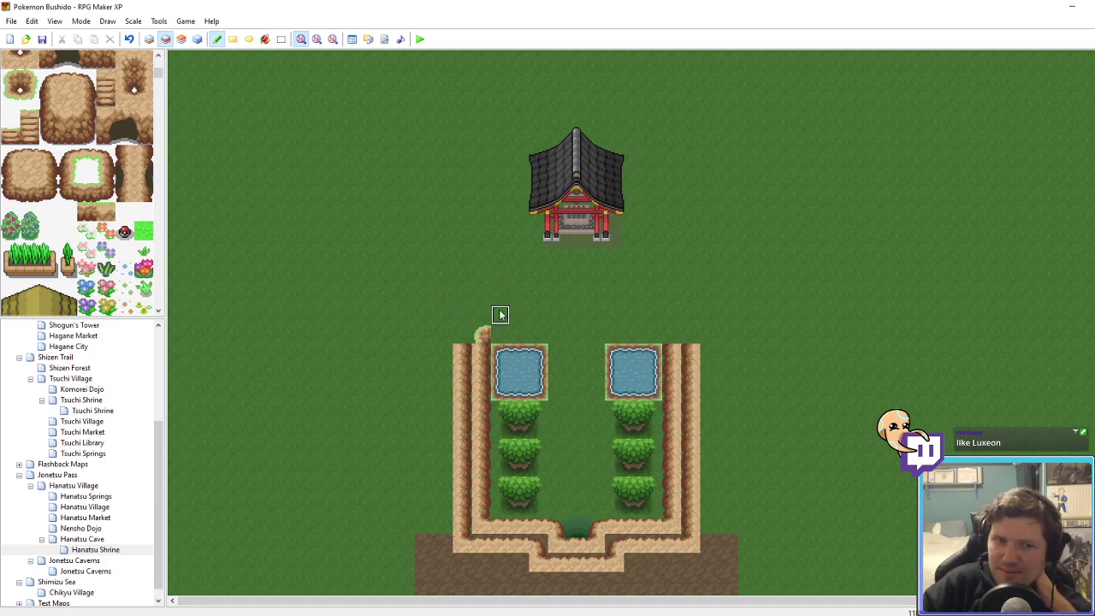
pyautogui.click(483, 329)
# Step: Extend the west double cliff column three tiles and the east one a single tile north past the water pools
pyautogui.moveTo(478, 341); pyautogui.dragTo(467, 365, button='right')
pyautogui.moveTo(467, 355); pyautogui.dragTo(469, 336)
pyautogui.moveTo(468, 351); pyautogui.dragTo(480, 367, button='right')
pyautogui.click(480, 342)
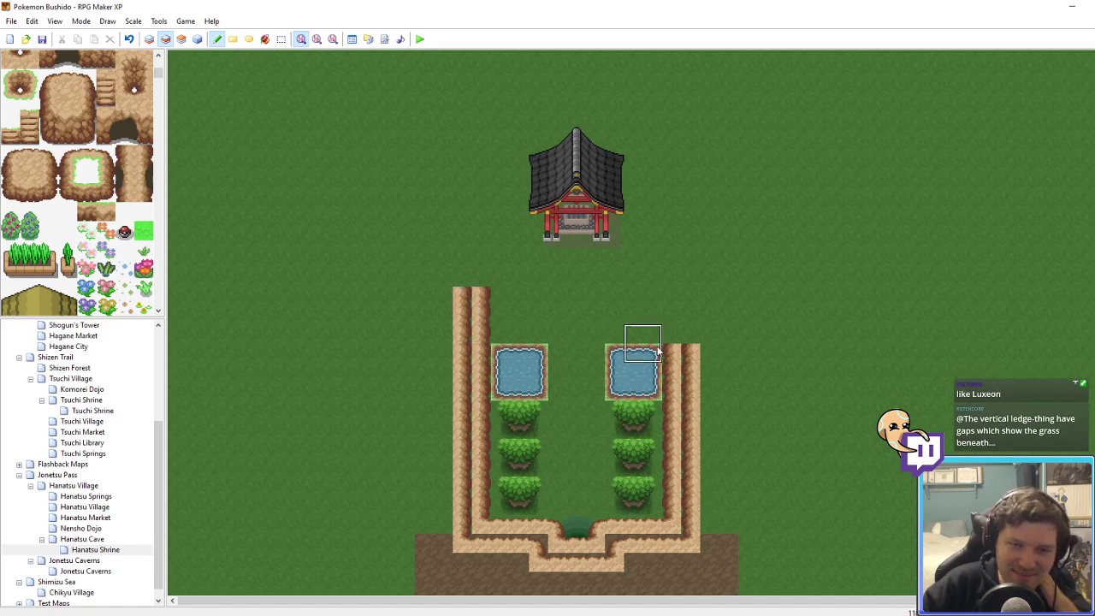
pyautogui.click(684, 349)
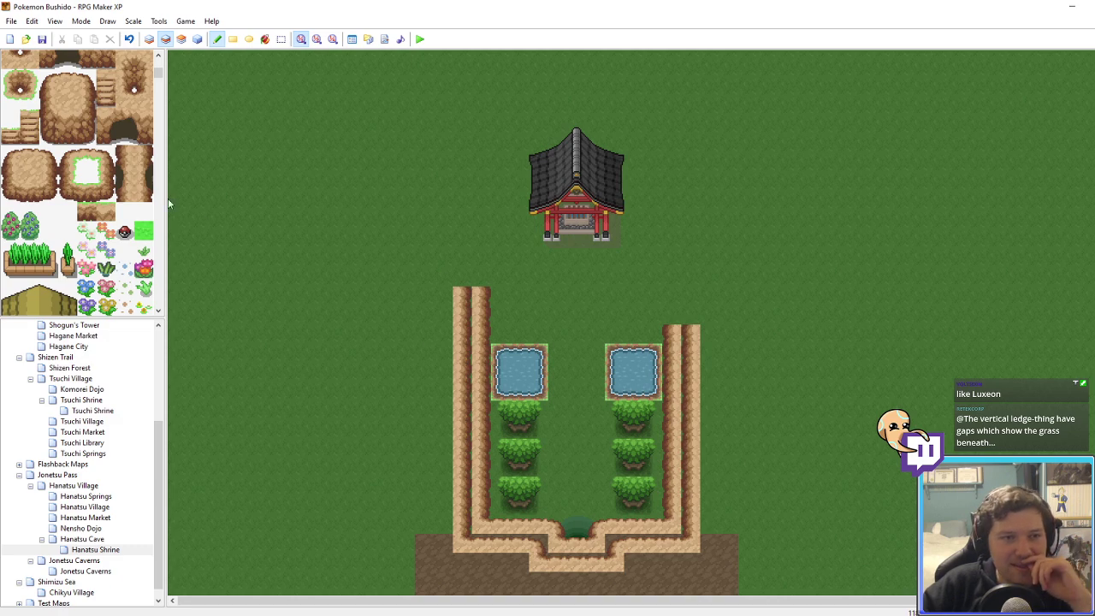
# Step: Add a third cliff step below the bottom cliff rows on layer 2, with matching inward corners around its lowered middle section
pyautogui.click(442, 543)
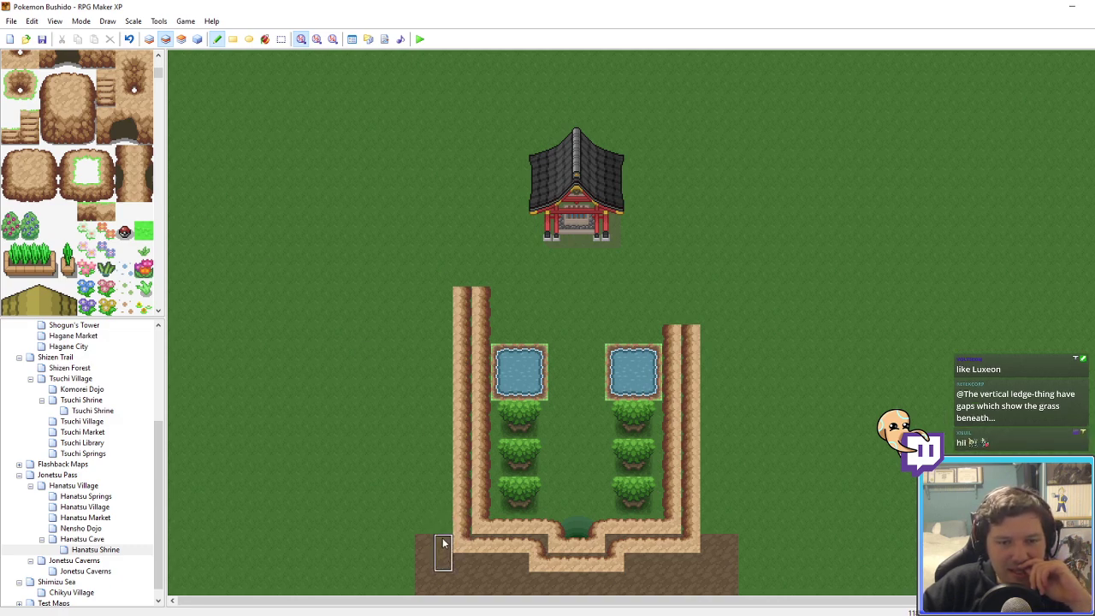
pyautogui.moveTo(531, 558); pyautogui.dragTo(533, 545, button='right')
pyautogui.click(519, 563)
pyautogui.rightClick(574, 563)
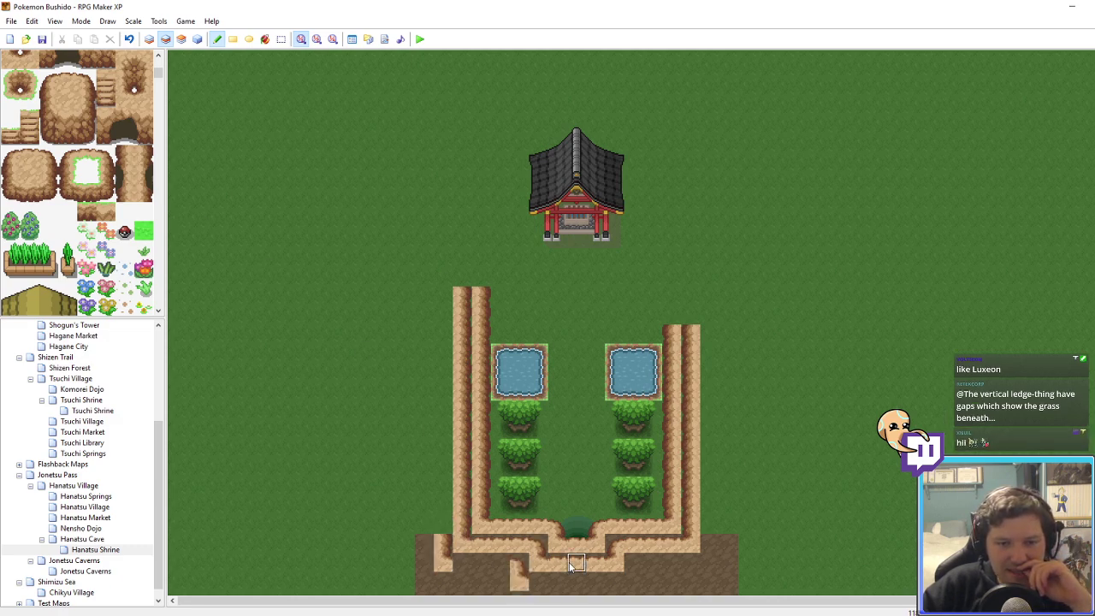
pyautogui.moveTo(556, 581)
pyautogui.mouseDown()
pyautogui.moveTo(539, 582)
pyautogui.moveTo(613, 582)
pyautogui.mouseUp()
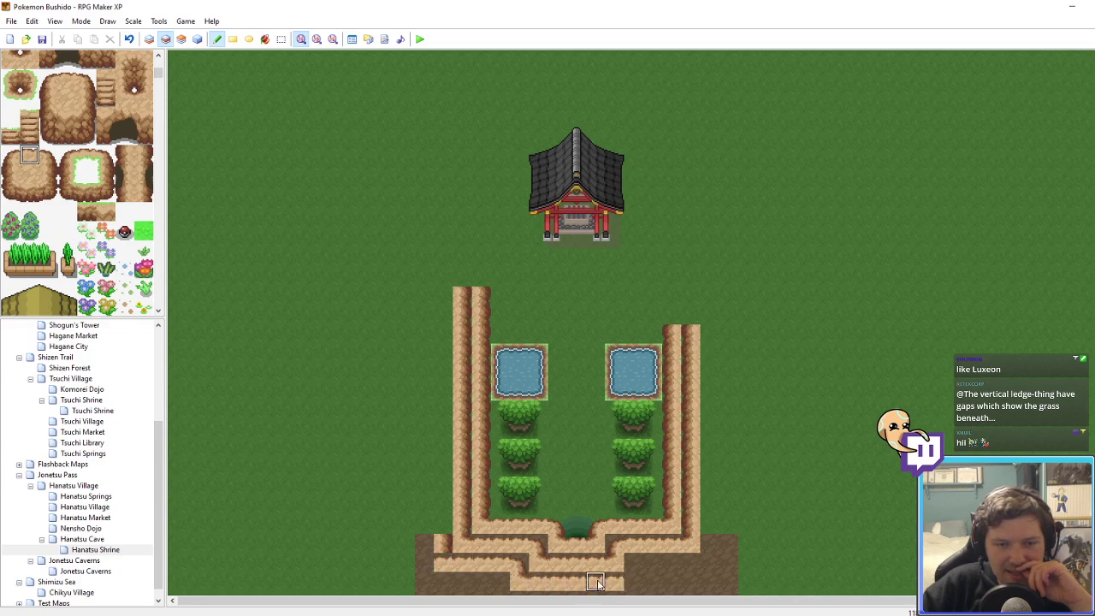
pyautogui.moveTo(463, 575); pyautogui.dragTo(499, 574)
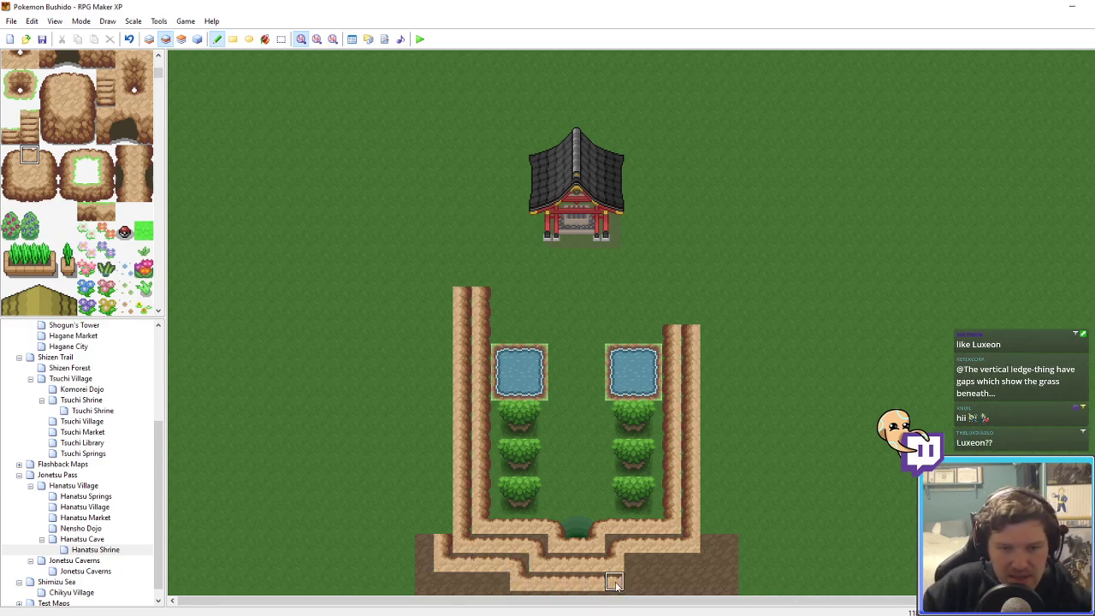
pyautogui.moveTo(619, 556); pyautogui.dragTo(619, 547, button='right')
pyautogui.click(637, 561)
# Step: Complete the third cliff step's east corner and raise its outer cliff columns along both sides of the existing double columns
pyautogui.moveTo(691, 544); pyautogui.dragTo(703, 436, button='right')
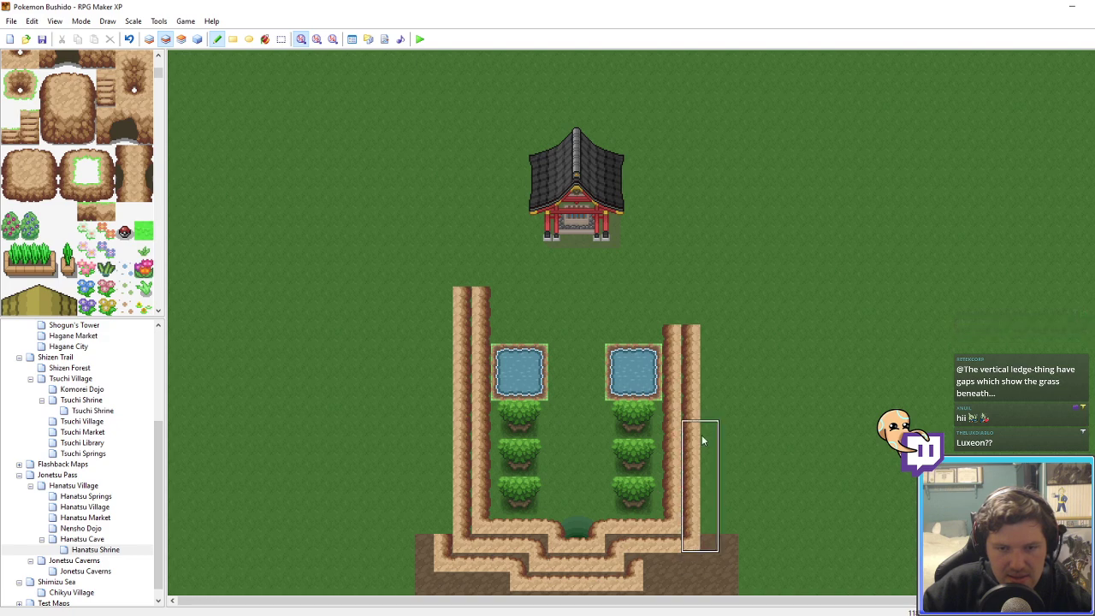
pyautogui.moveTo(697, 542); pyautogui.dragTo(692, 488, button='right')
pyautogui.click(709, 506)
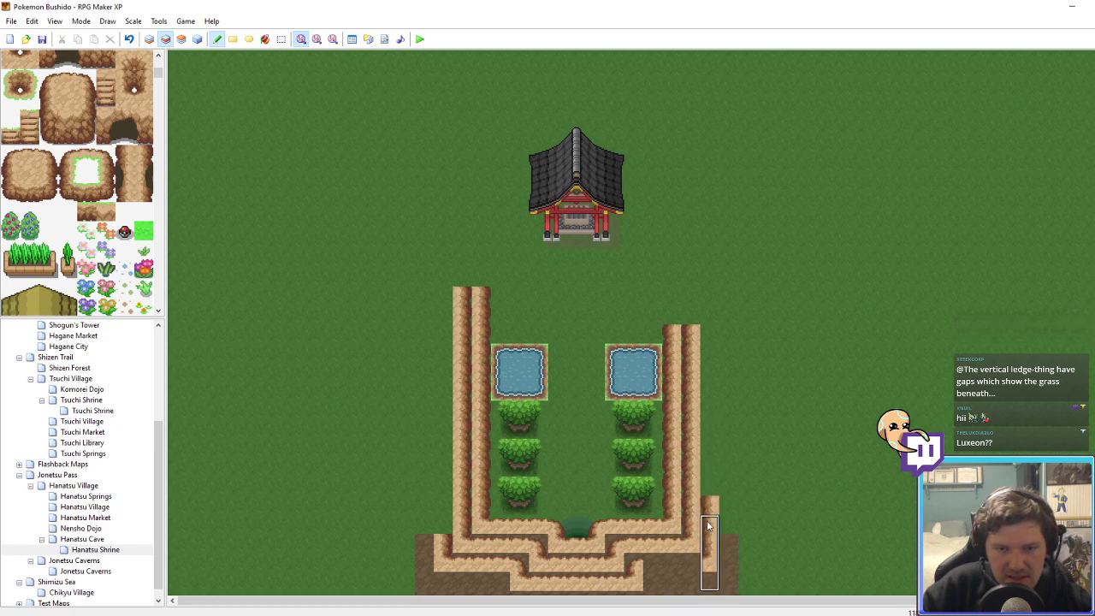
pyautogui.rightClick(709, 510)
pyautogui.moveTo(709, 507); pyautogui.dragTo(708, 432)
pyautogui.rightClick(663, 558)
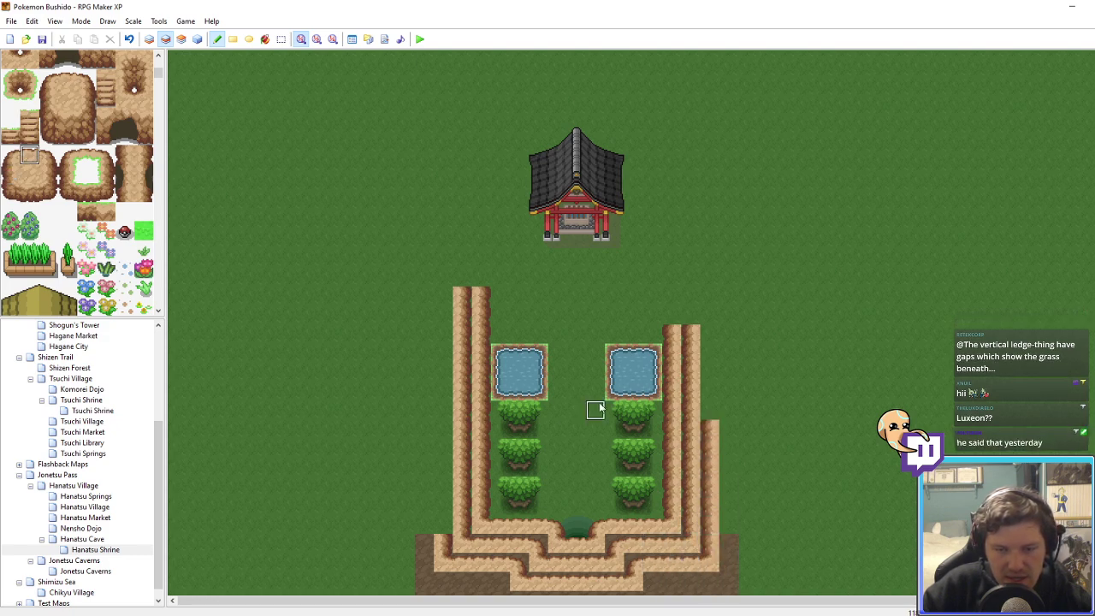
pyautogui.rightClick(465, 461)
pyautogui.moveTo(443, 523); pyautogui.dragTo(442, 321)
# Step: Fill layer 1 beneath and around the outer cliffs on the west, south and east with brown cliff ground
pyautogui.press('F5')
pyautogui.middleClick(373, 310)
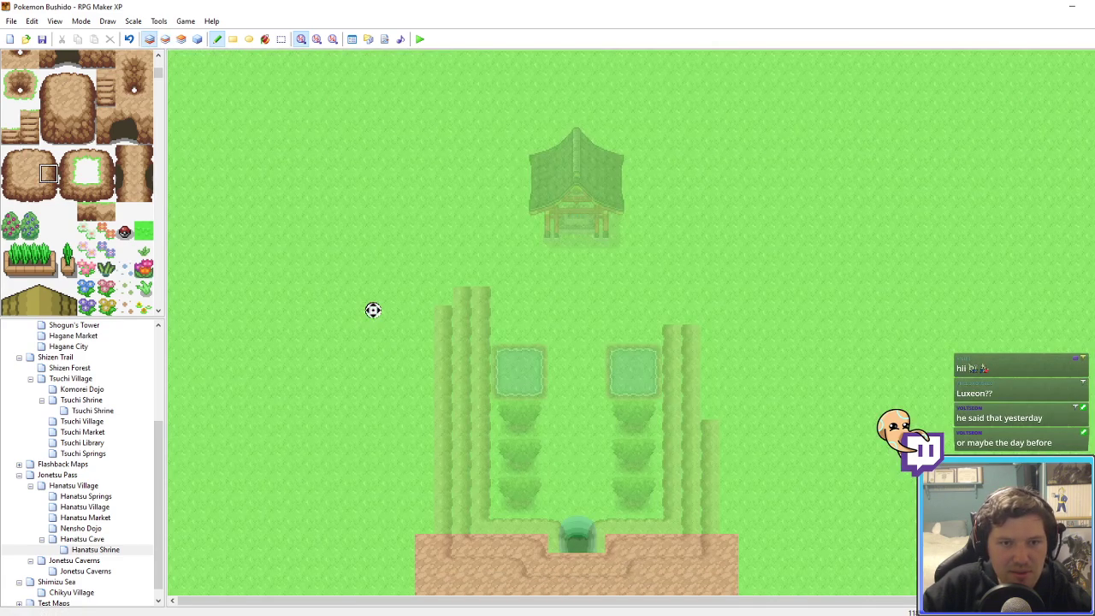
pyautogui.middleClick(397, 392)
pyautogui.moveTo(398, 396); pyautogui.dragTo(440, 454, button='right')
pyautogui.moveTo(441, 450)
pyautogui.mouseDown()
pyautogui.moveTo(442, 217)
pyautogui.moveTo(373, 210)
pyautogui.moveTo(370, 530)
pyautogui.moveTo(711, 534)
pyautogui.moveTo(726, 459)
pyautogui.moveTo(707, 379)
pyautogui.moveTo(706, 245)
pyautogui.moveTo(741, 249)
pyautogui.moveTo(745, 475)
pyautogui.mouseUp()
pyautogui.press('F4')
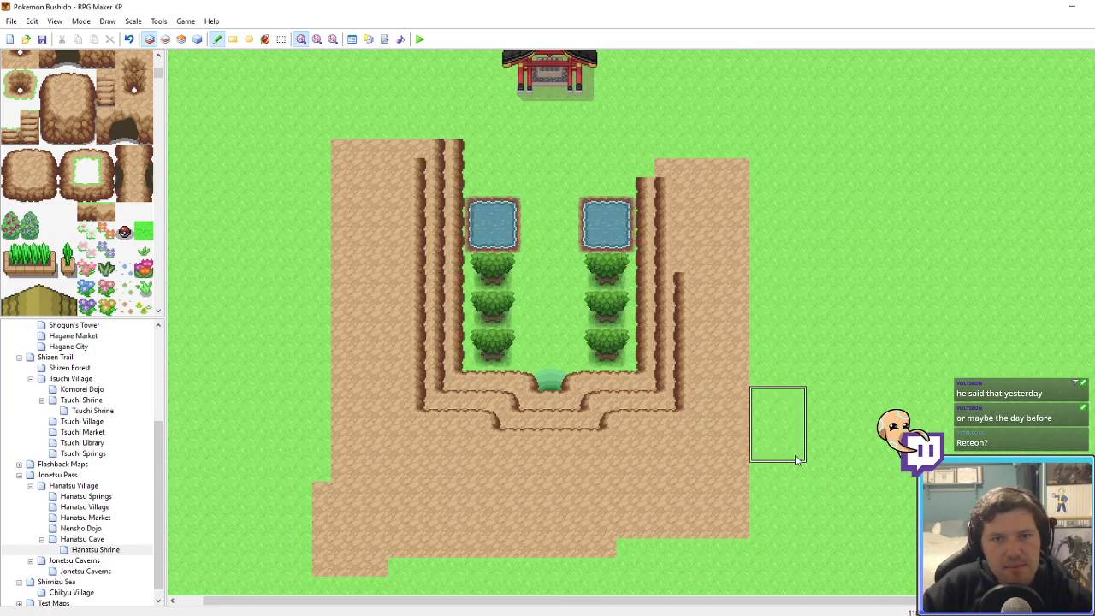
# Step: Build a two-tile-high rocky cliff wall on layer 2 directly above the water pools, joining both inner cliff columns with corner pieces
pyautogui.scroll(4, 643, 283)
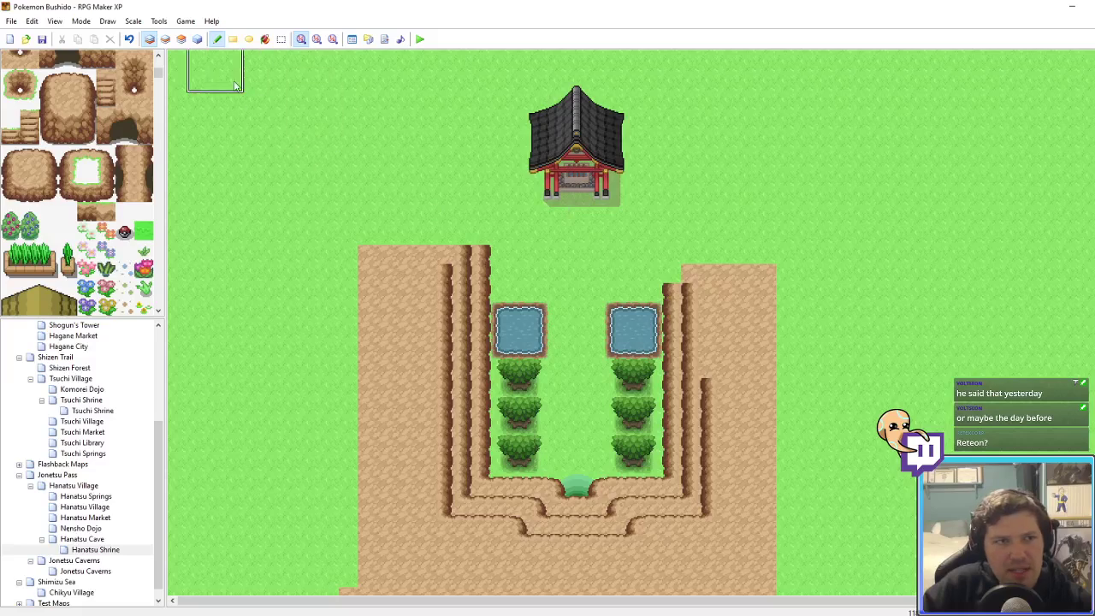
pyautogui.click(183, 40)
pyautogui.press('F6')
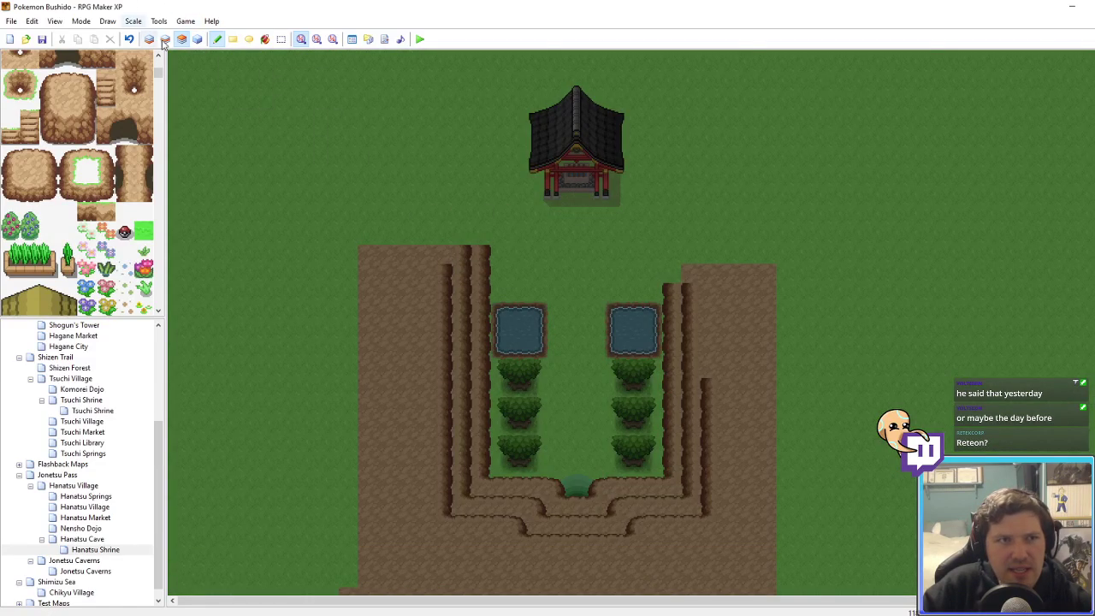
pyautogui.scroll(2, 96, 205)
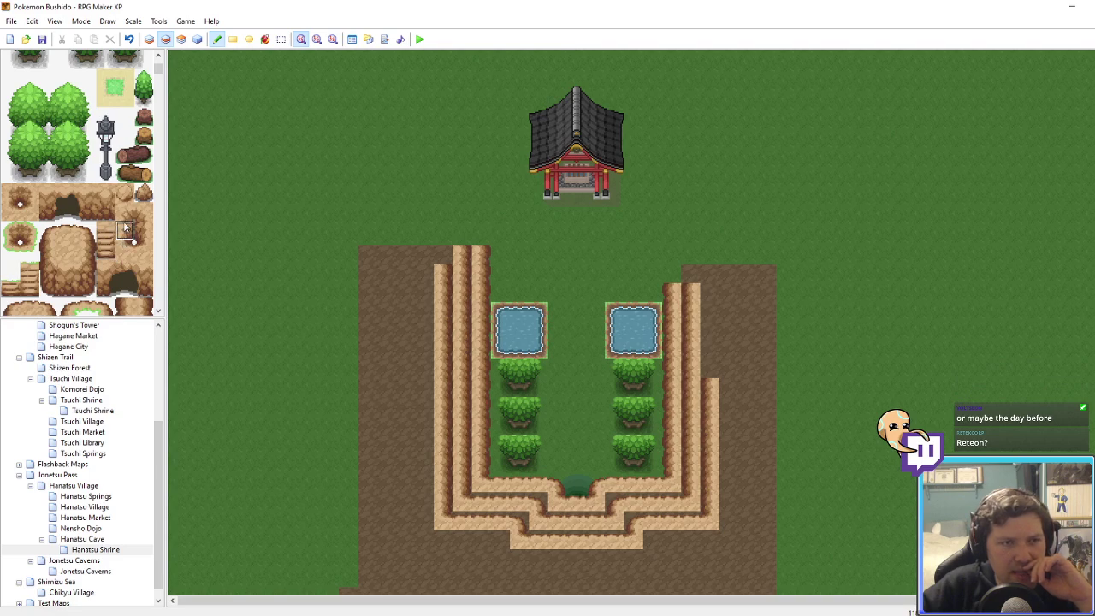
pyautogui.click(480, 253)
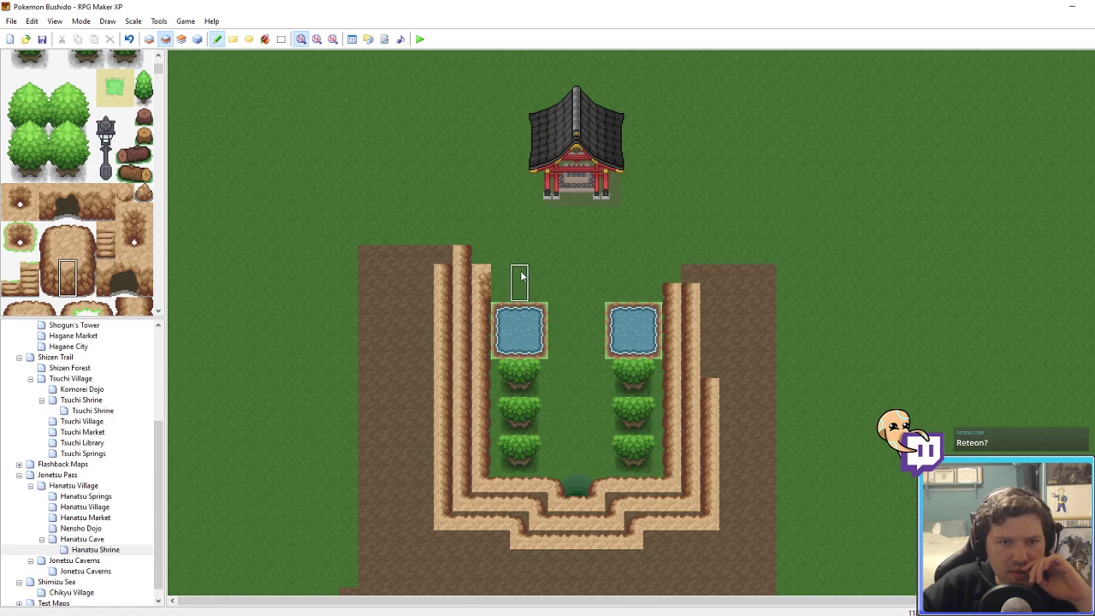
pyautogui.moveTo(520, 275); pyautogui.dragTo(629, 278)
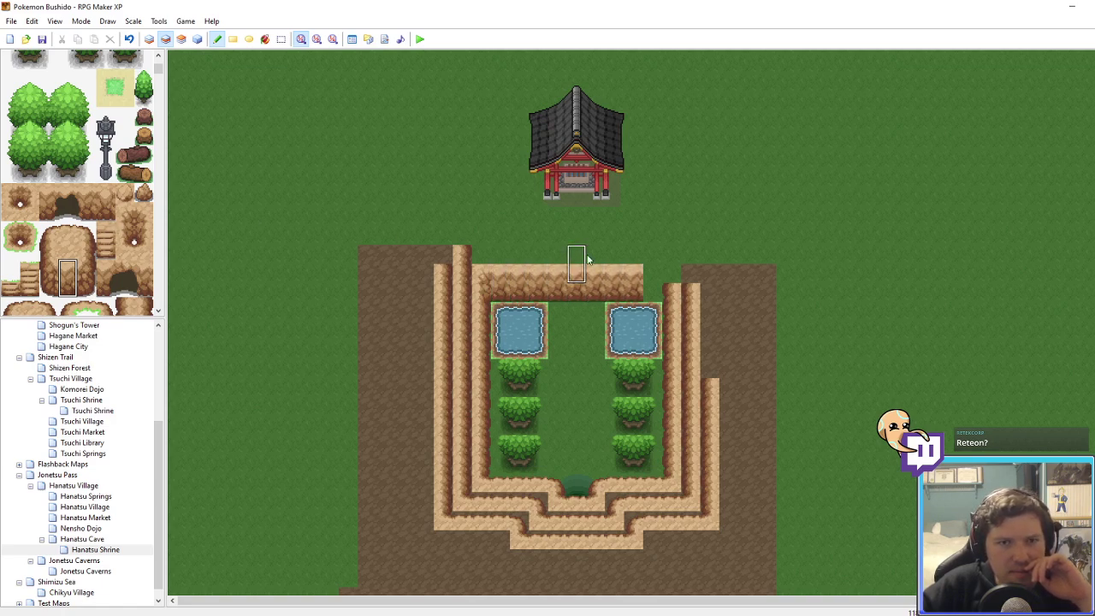
pyautogui.click(653, 280)
pyautogui.click(144, 231)
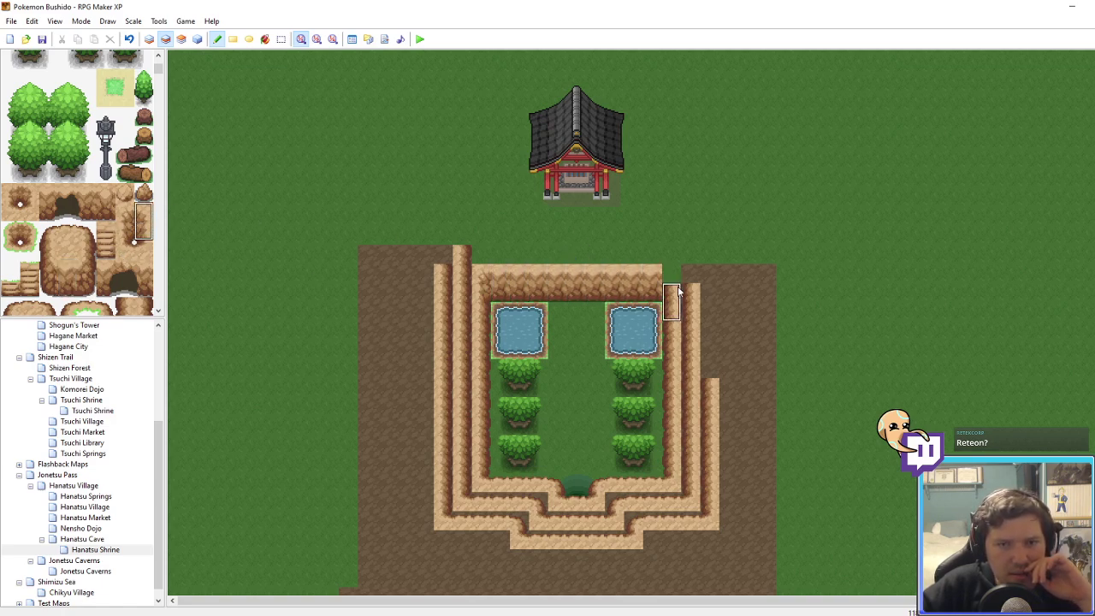
pyautogui.click(678, 292)
# Step: Place a stairway in the centre of the cliff wall above the pools, in line with the path
pyautogui.click(106, 239)
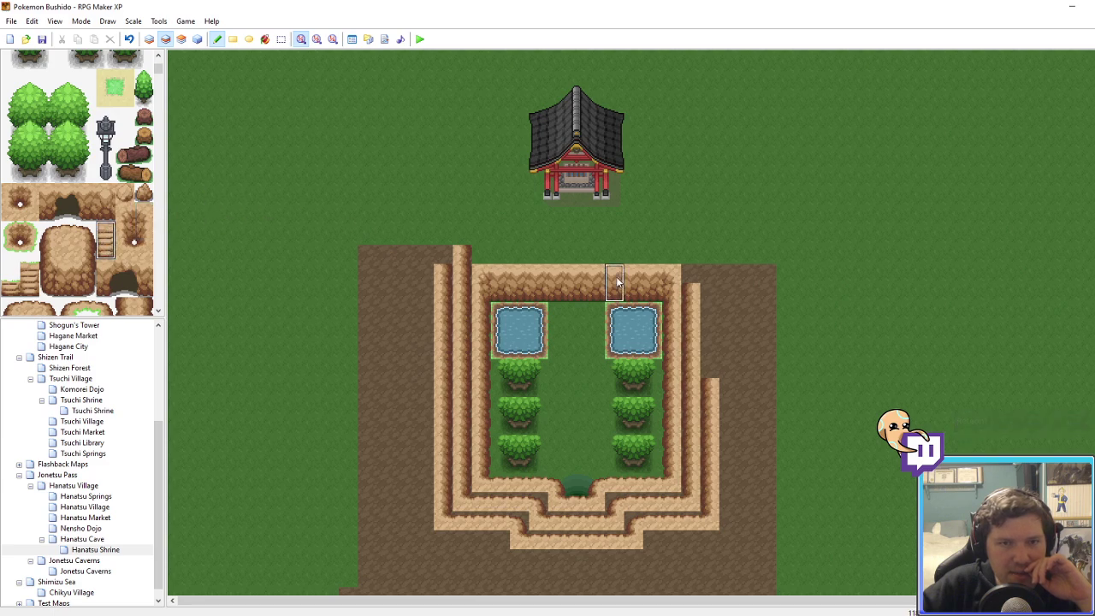
pyautogui.click(576, 274)
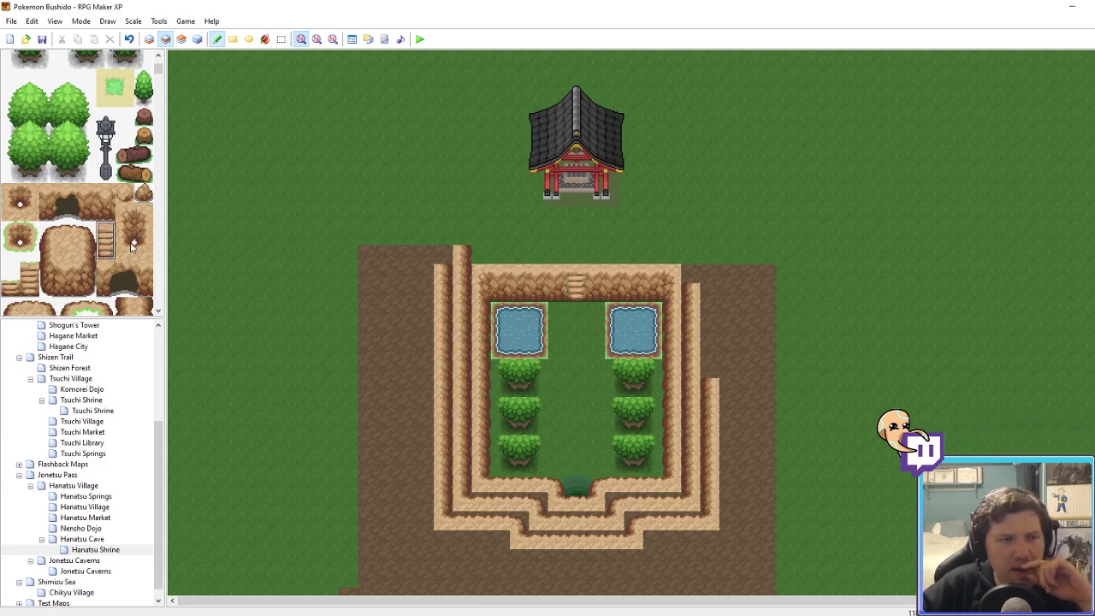
pyautogui.rightClick(500, 256)
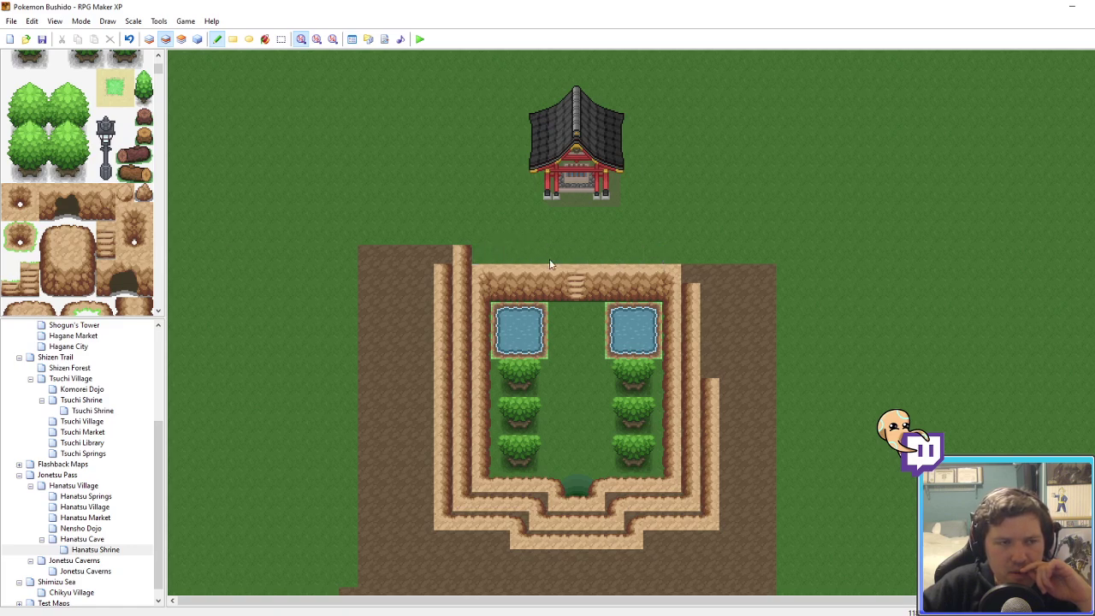
# Step: Fill a three-tile-high strip of brown cliff ground on layer 1 between the new cliff wall and the shrine
pyautogui.scroll(-5, 151, 111)
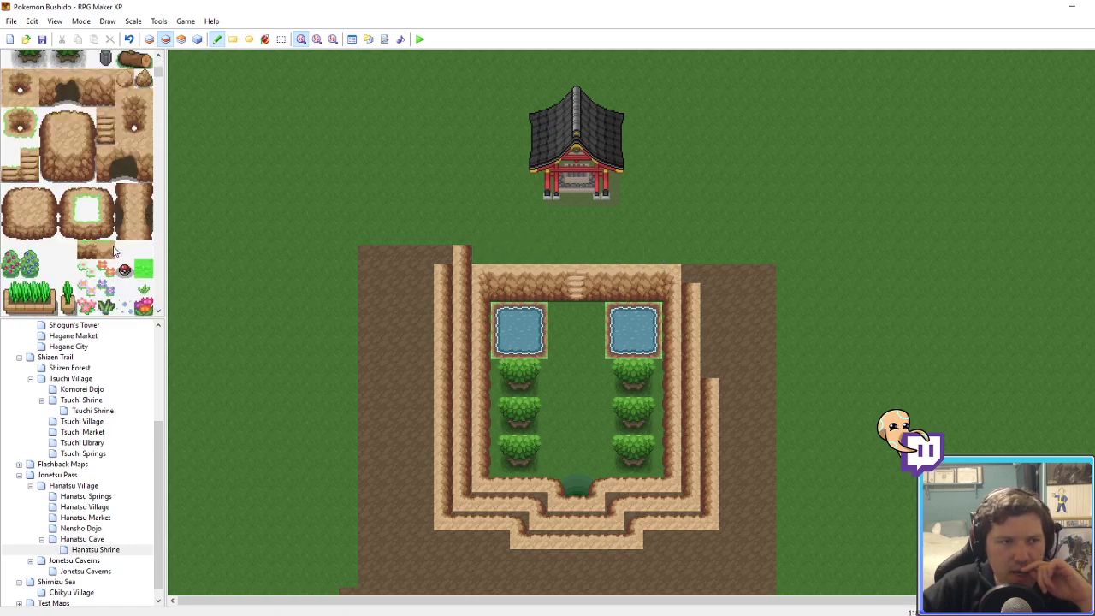
pyautogui.click(149, 38)
pyautogui.moveTo(369, 295); pyautogui.dragTo(423, 325, button='right')
pyautogui.moveTo(508, 265)
pyautogui.mouseDown()
pyautogui.moveTo(679, 262)
pyautogui.moveTo(699, 274)
pyautogui.mouseUp()
pyautogui.press('F7')
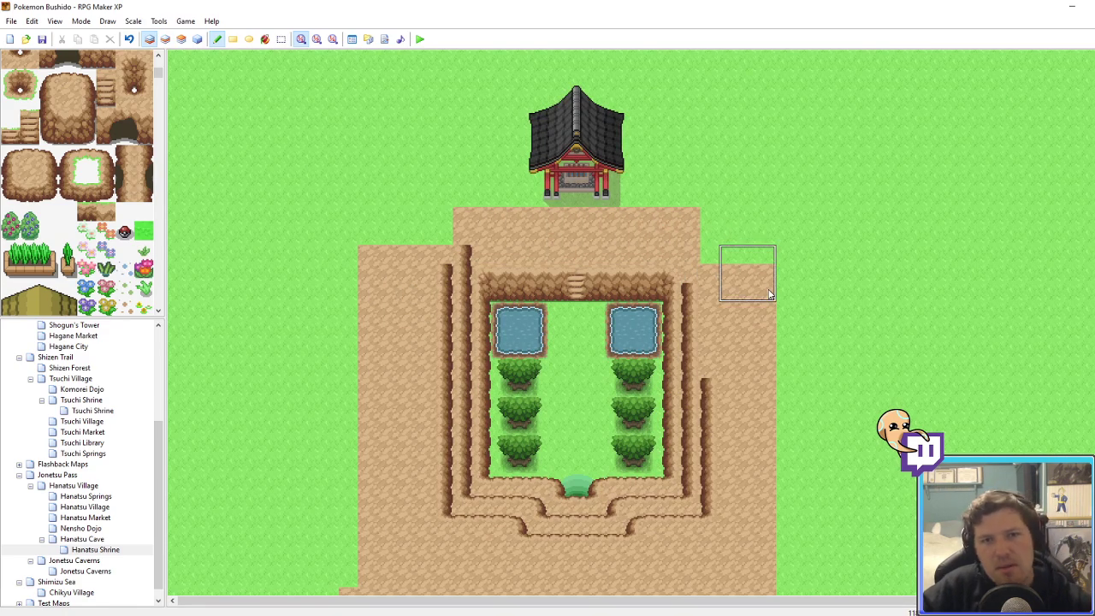
pyautogui.press('F4')
pyautogui.press('F4')
pyautogui.press('F4')
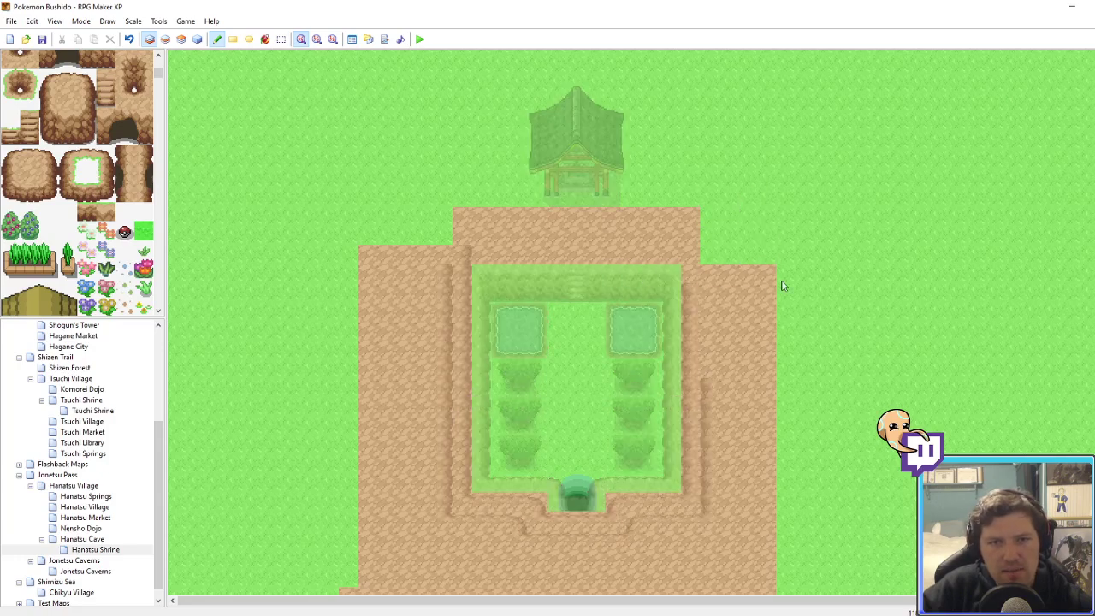
pyautogui.press('F7')
# Step: Paint a grass-edged border row on layer 1 along the brown ground south of the shrine, with a corner at its west end
pyautogui.moveTo(159, 79); pyautogui.dragTo(138, 130)
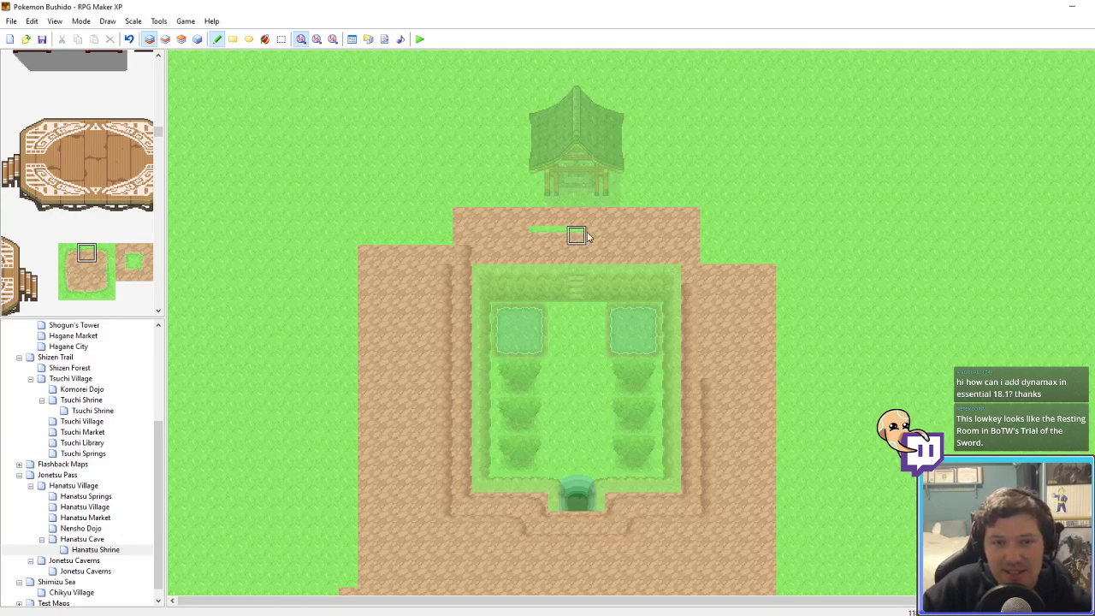
pyautogui.moveTo(650, 215)
pyautogui.mouseDown()
pyautogui.moveTo(499, 215)
pyautogui.moveTo(462, 234)
pyautogui.moveTo(652, 215)
pyautogui.moveTo(691, 216)
pyautogui.moveTo(653, 235)
pyautogui.moveTo(691, 236)
pyautogui.mouseUp()
pyautogui.press('F4')
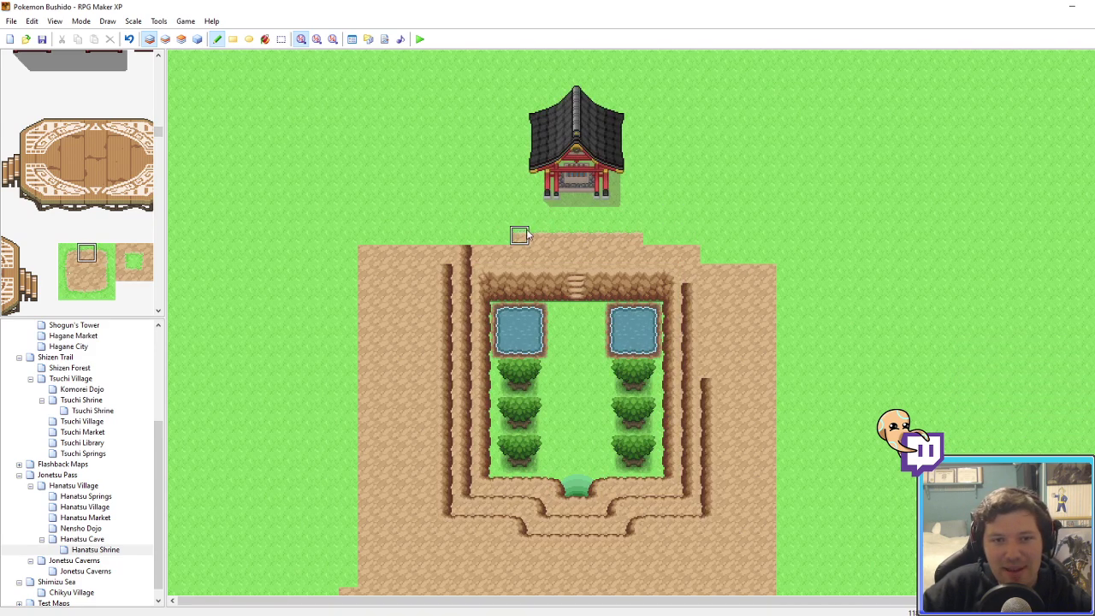
pyautogui.click(125, 272)
pyautogui.click(499, 237)
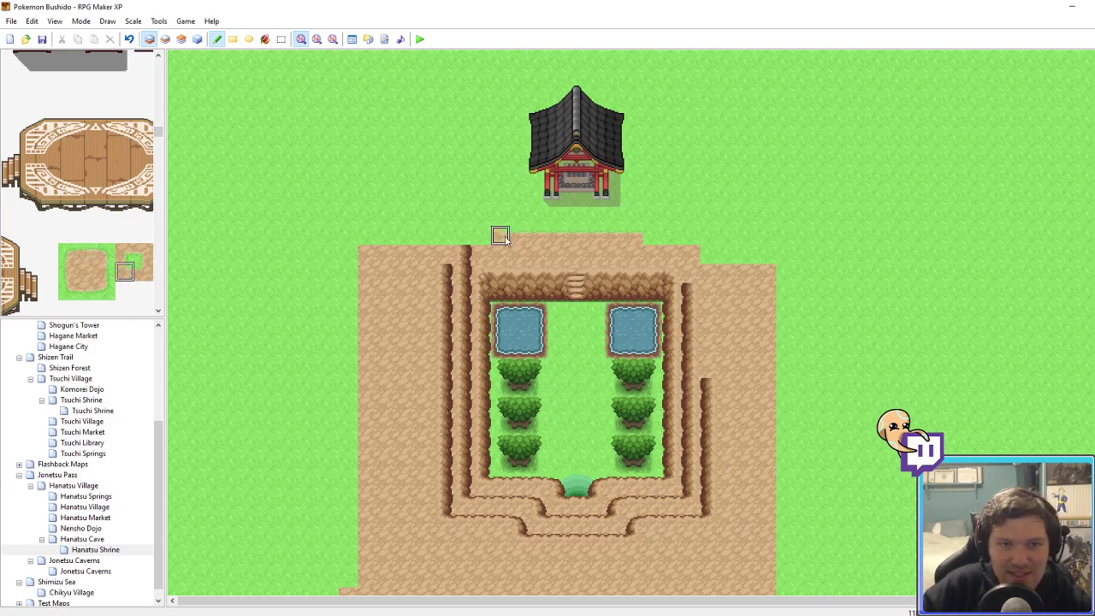
# Step: Paint four-tile-high grass-edged ground borders on both sides of the shrine, and join the east one to the border row with a corner
pyautogui.click(69, 272)
pyautogui.click(106, 271)
pyautogui.moveTo(500, 226); pyautogui.dragTo(500, 157)
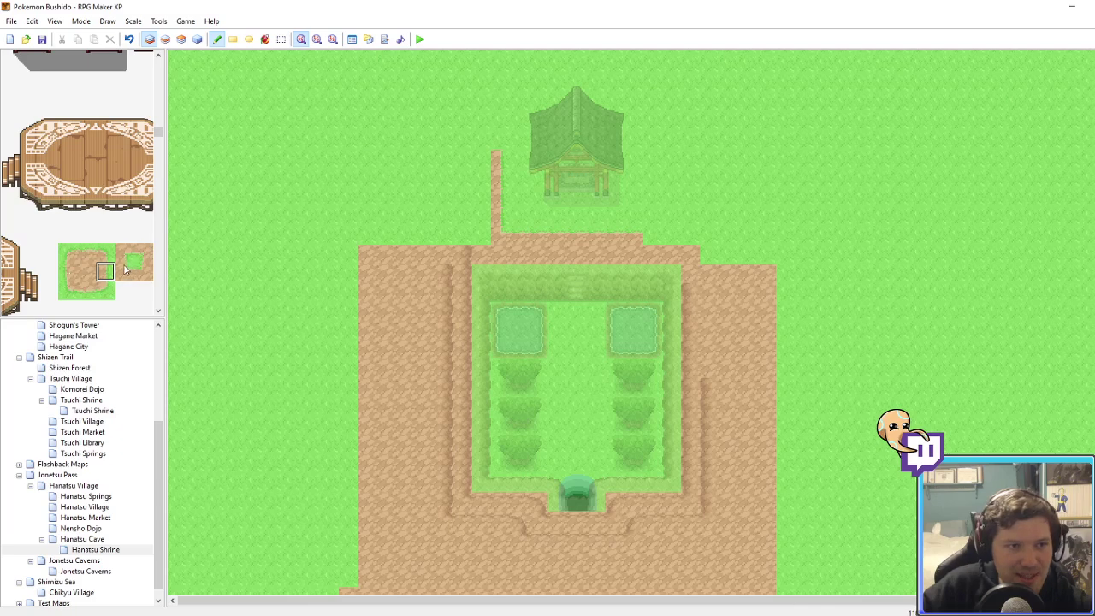
pyautogui.click(68, 271)
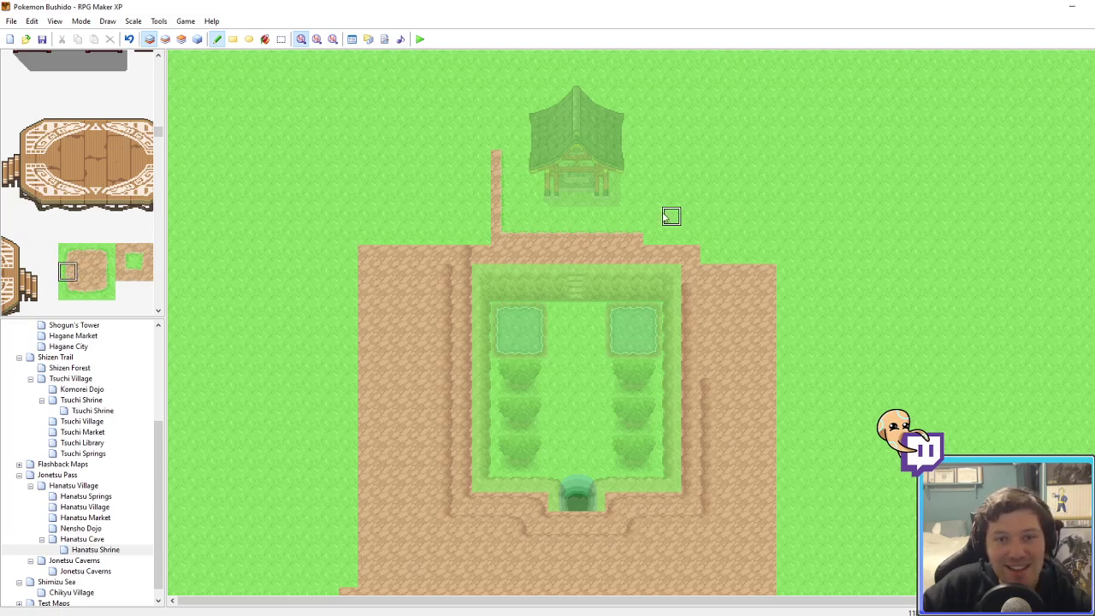
pyautogui.moveTo(655, 217); pyautogui.dragTo(655, 154)
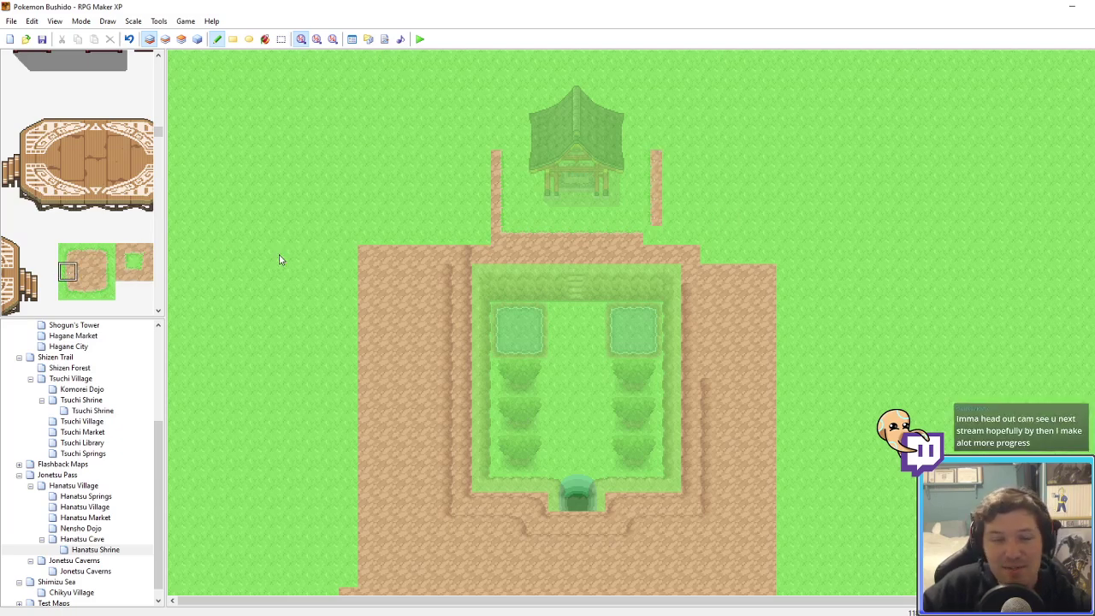
pyautogui.click(144, 271)
pyautogui.click(655, 236)
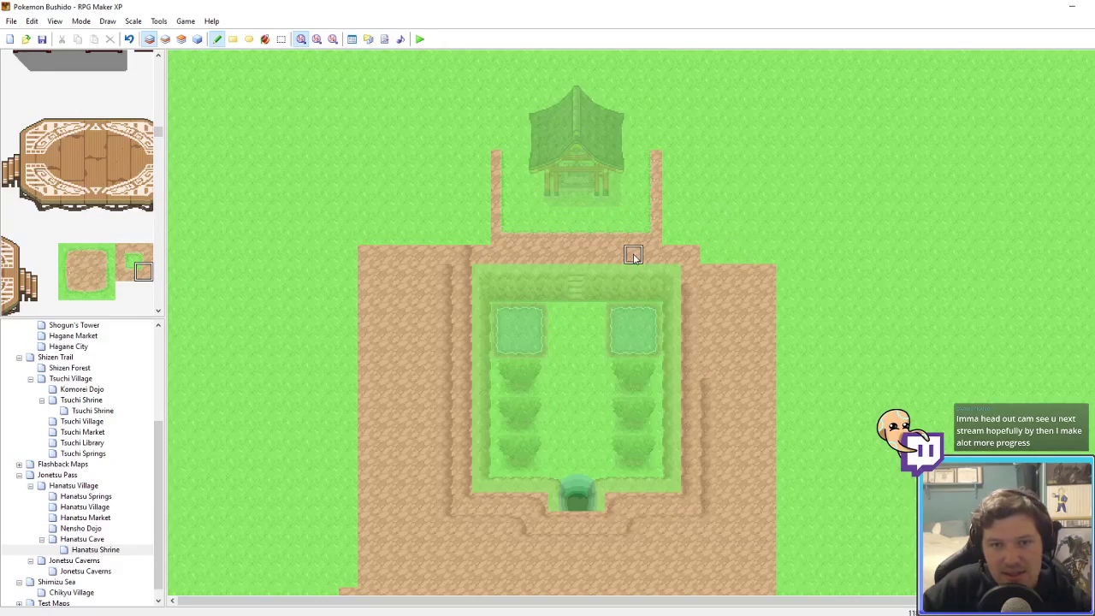
# Step: Widen the brown ground on layer 1 along the outer side of both borders flanking the shrine
pyautogui.moveTo(683, 166); pyautogui.dragTo(689, 235)
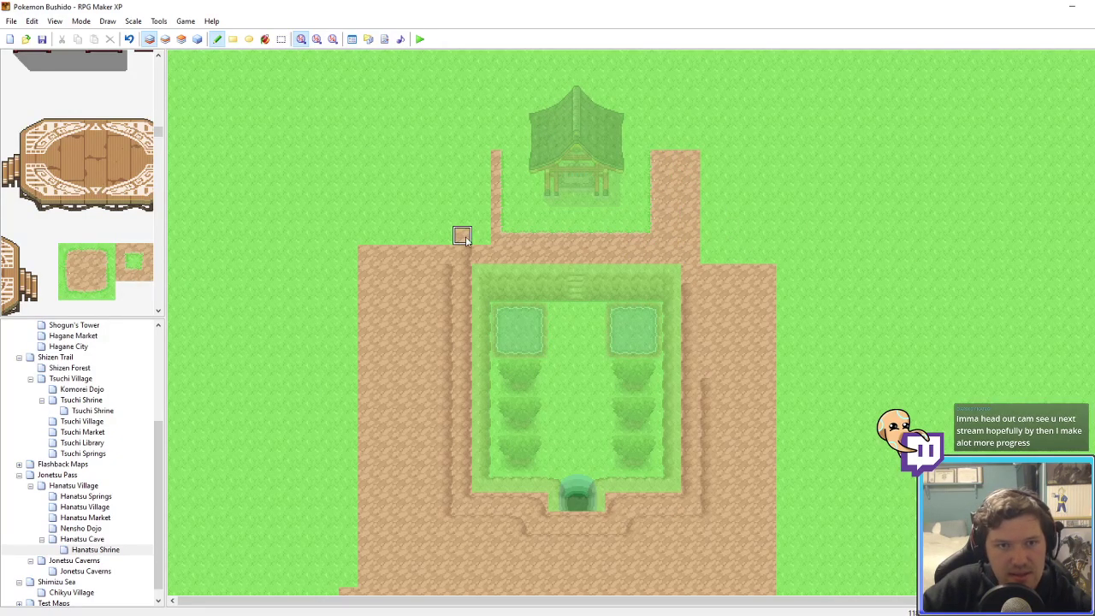
pyautogui.moveTo(463, 236)
pyautogui.mouseDown()
pyautogui.moveTo(480, 159)
pyautogui.moveTo(462, 231)
pyautogui.mouseUp()
pyautogui.press('F4')
pyautogui.press('F4')
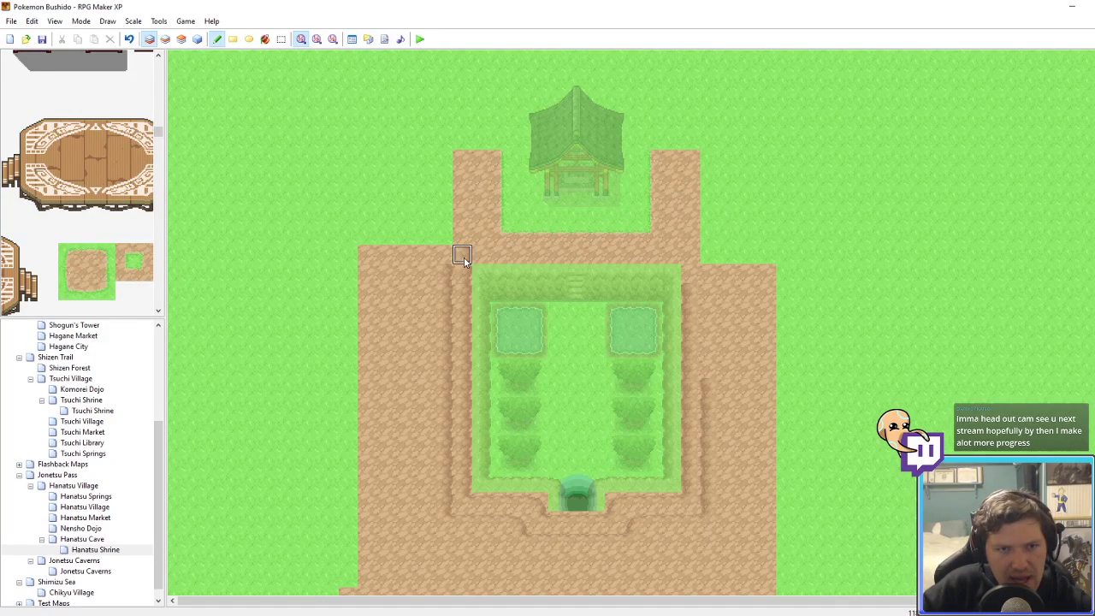
# Step: Extend the two western cliff columns north past the shrine on layer 2, bringing both to the same height and clearing stray tiles
pyautogui.click(165, 39)
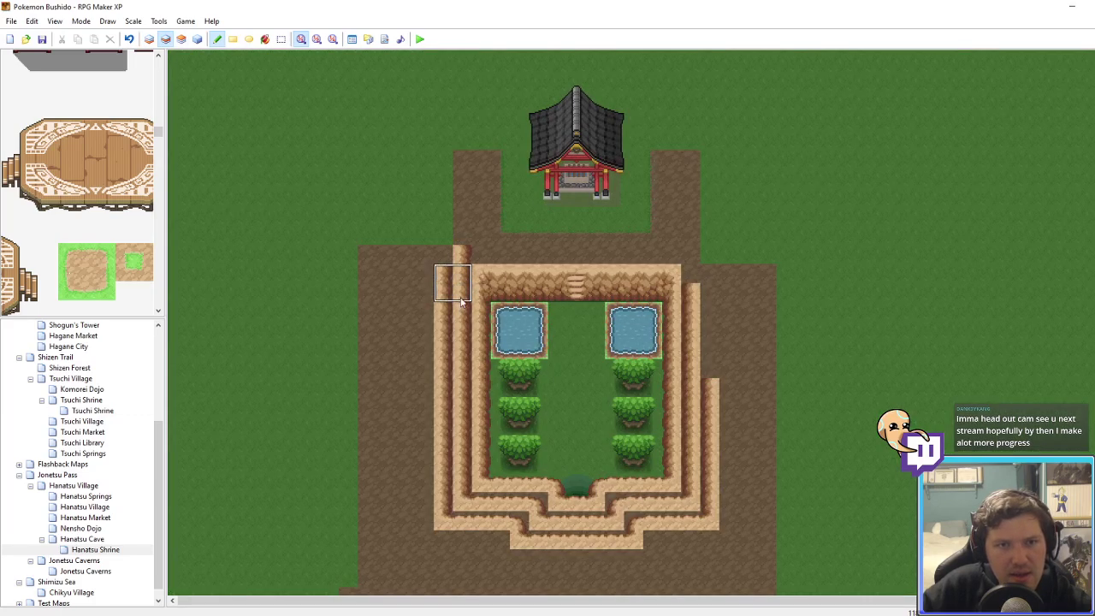
pyautogui.moveTo(443, 283); pyautogui.dragTo(444, 140)
pyautogui.rightClick(481, 196)
pyautogui.moveTo(481, 190); pyautogui.dragTo(480, 110)
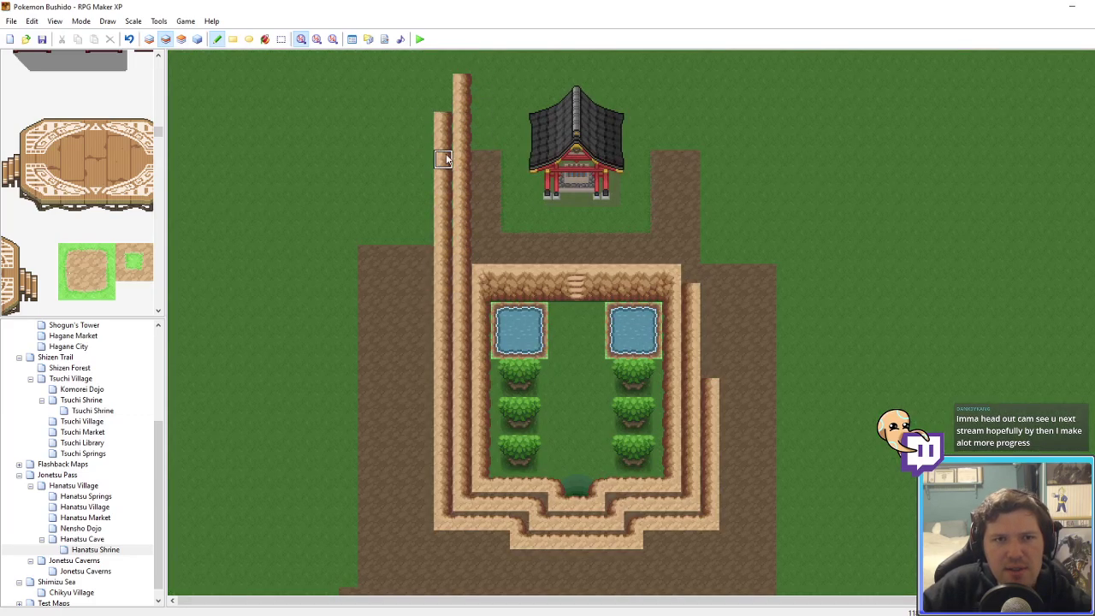
pyautogui.moveTo(446, 158); pyautogui.dragTo(461, 198, button='right')
pyautogui.click(460, 122)
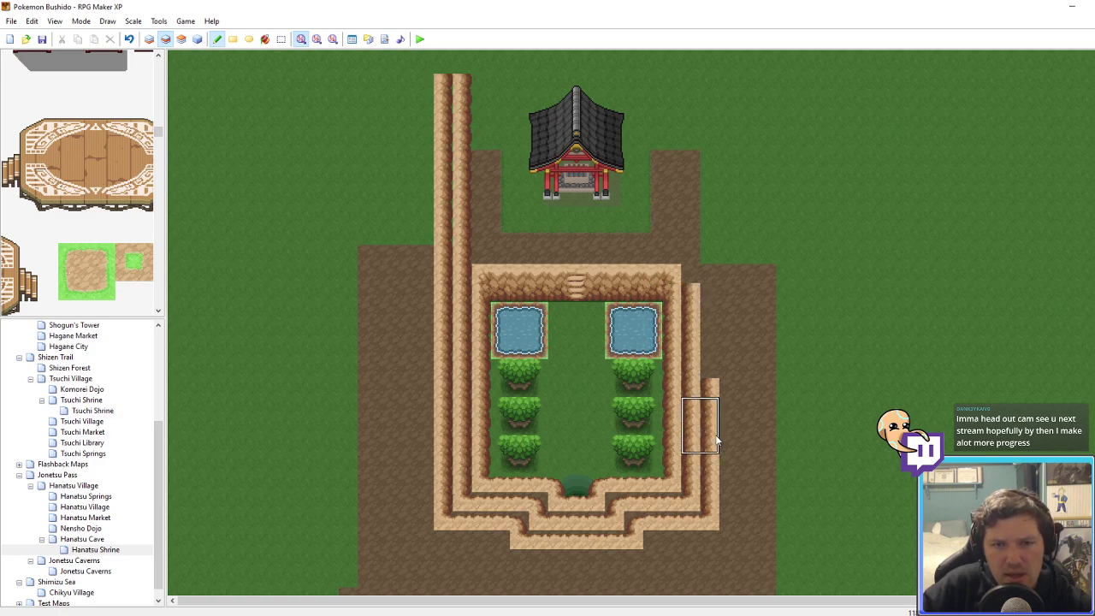
# Step: Extend the two eastern cliff columns north past the shrine on layer 2 and erase the stray column beside them
pyautogui.moveTo(717, 437); pyautogui.dragTo(718, 104)
pyautogui.rightClick(743, 217)
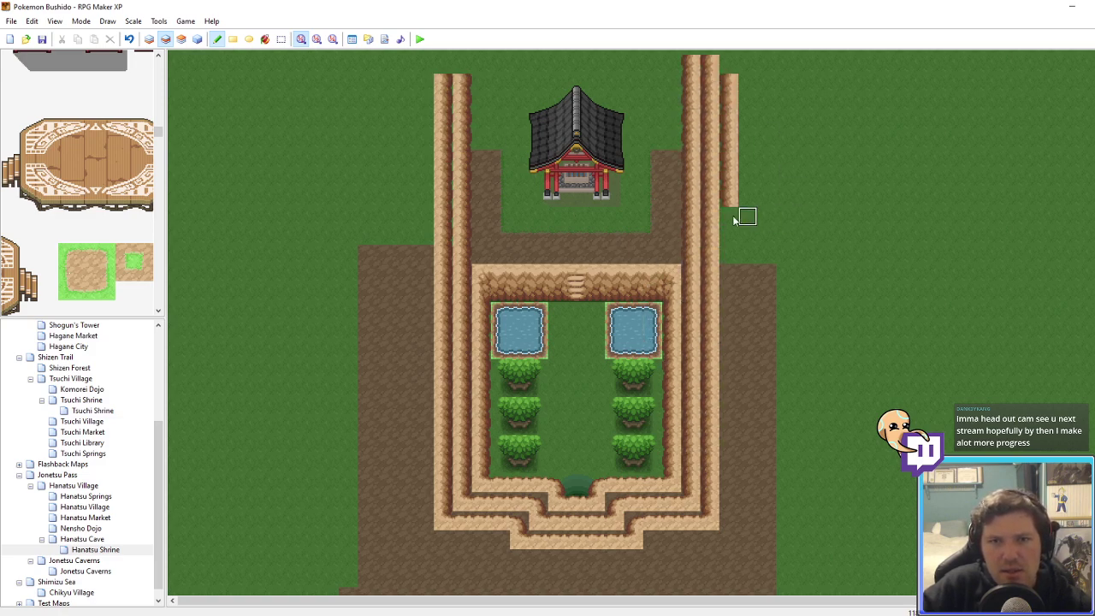
pyautogui.moveTo(734, 221); pyautogui.dragTo(727, 76)
pyautogui.scroll(4, 764, 171)
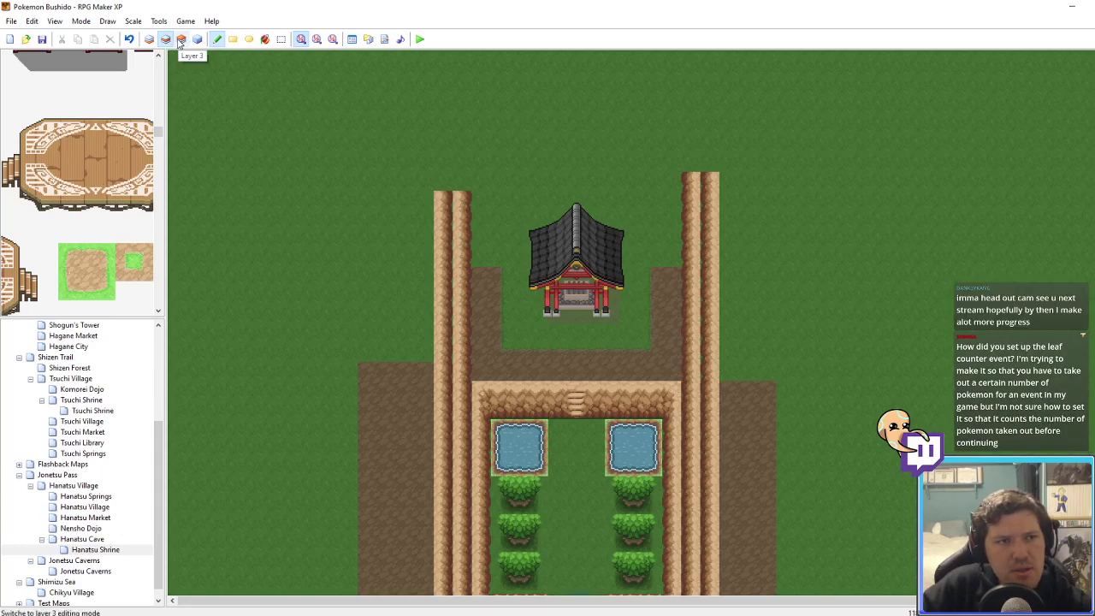
# Step: Enlarge the grass area around the shrine on layer 1, moving its brown border one tile outward to the south, east and west
pyautogui.click(149, 39)
pyautogui.moveTo(501, 354); pyautogui.dragTo(657, 262, button='right')
pyautogui.click(657, 274)
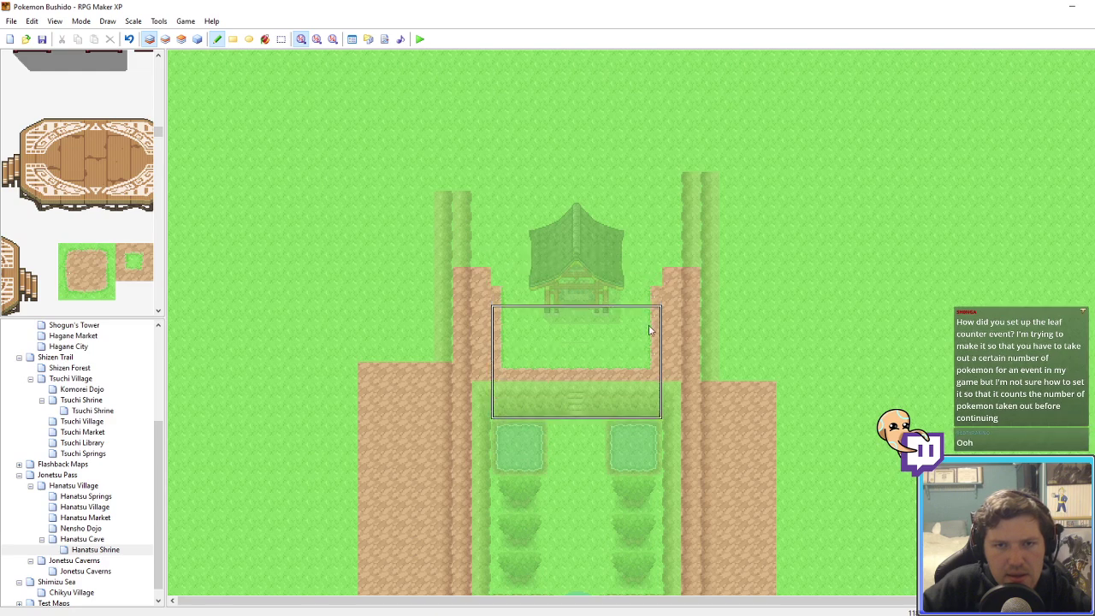
pyautogui.moveTo(652, 371)
pyautogui.mouseDown(button='right')
pyautogui.moveTo(633, 292)
pyautogui.moveTo(635, 313)
pyautogui.mouseUp(button='right')
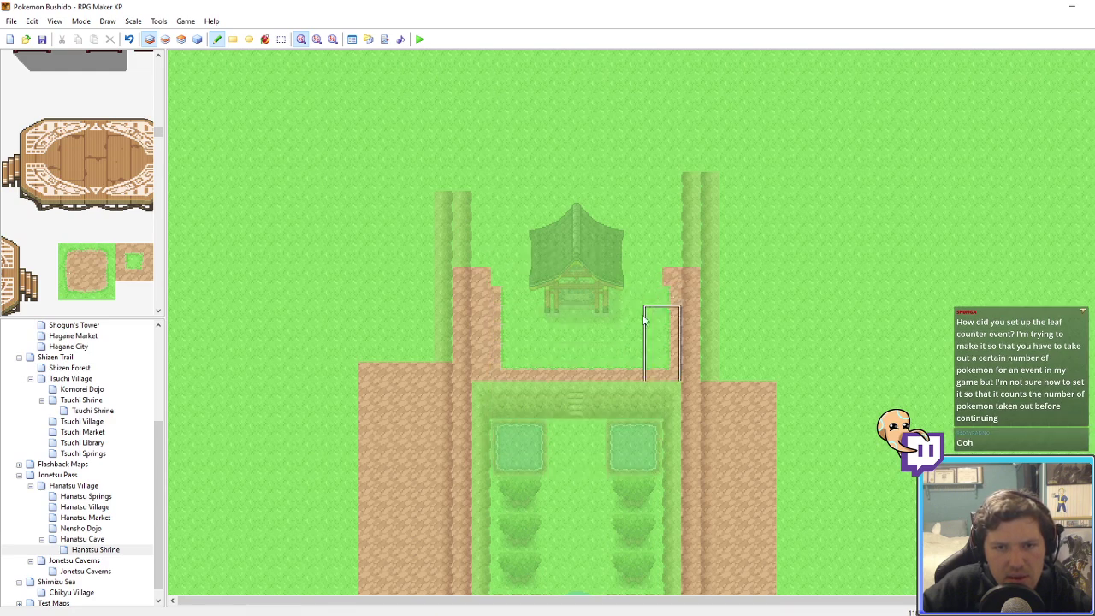
pyautogui.moveTo(497, 299); pyautogui.dragTo(538, 371, button='right')
pyautogui.click(521, 372)
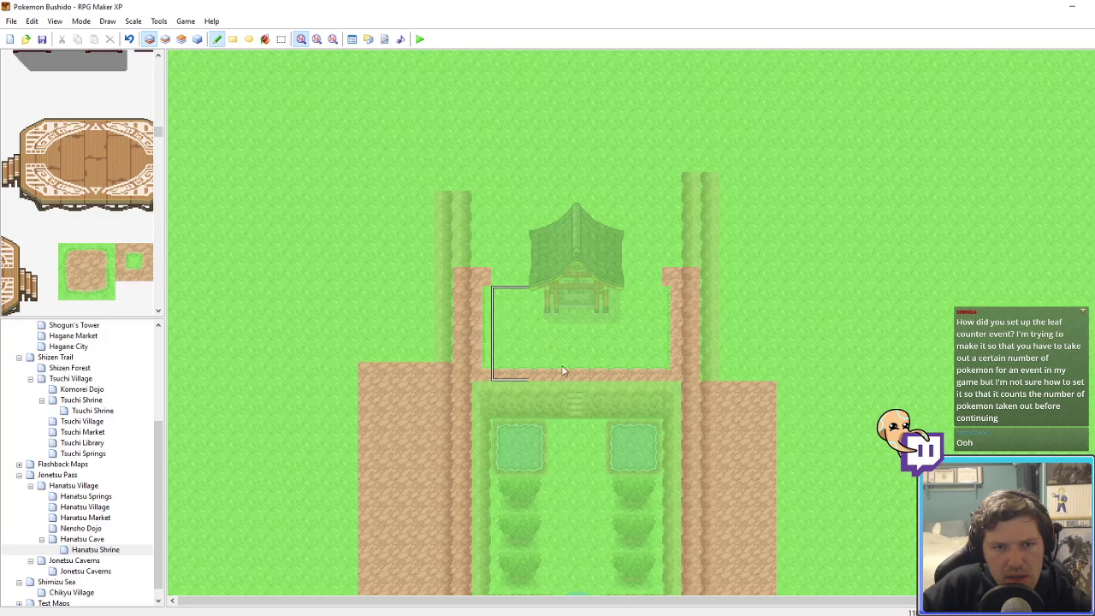
pyautogui.press('F4')
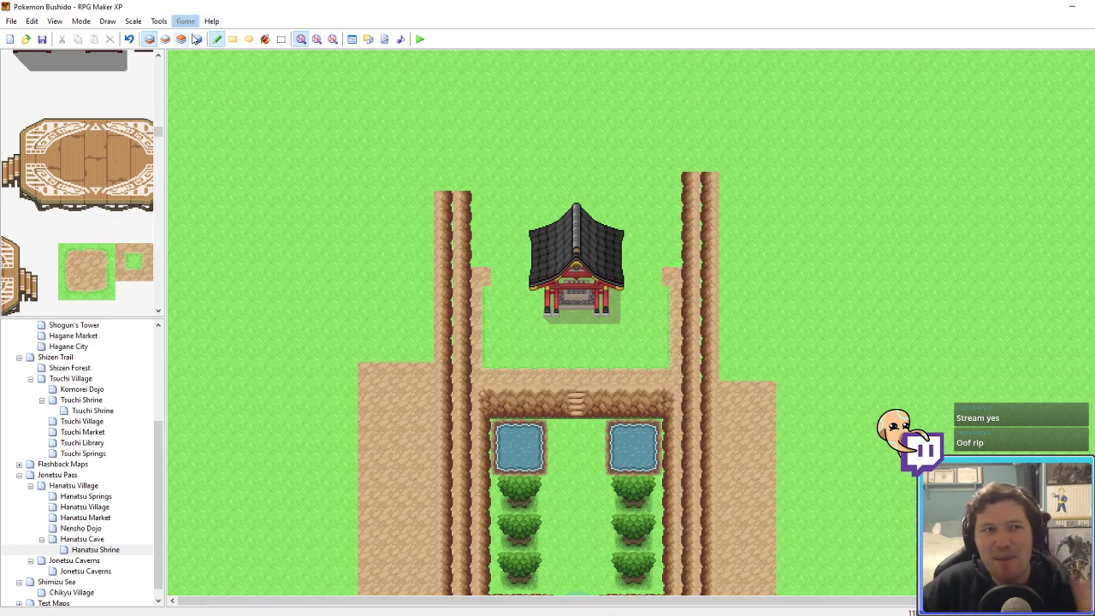
# Step: Examine the second page of event commands in a new event east of the shrine, and discard the event
pyautogui.press('F8')
pyautogui.click(481, 182)
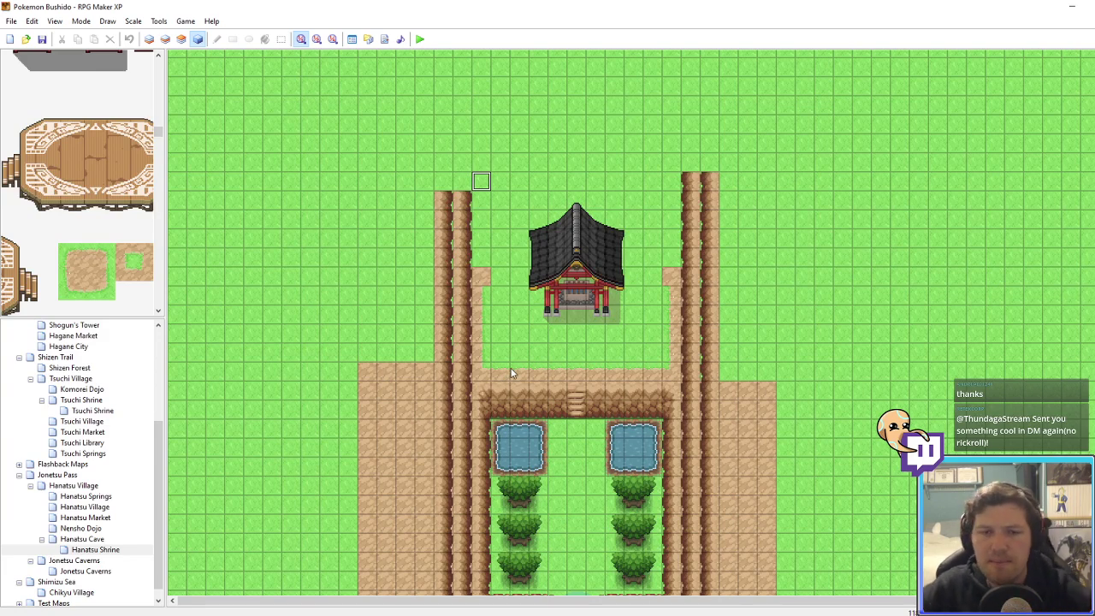
pyautogui.rightClick(769, 330)
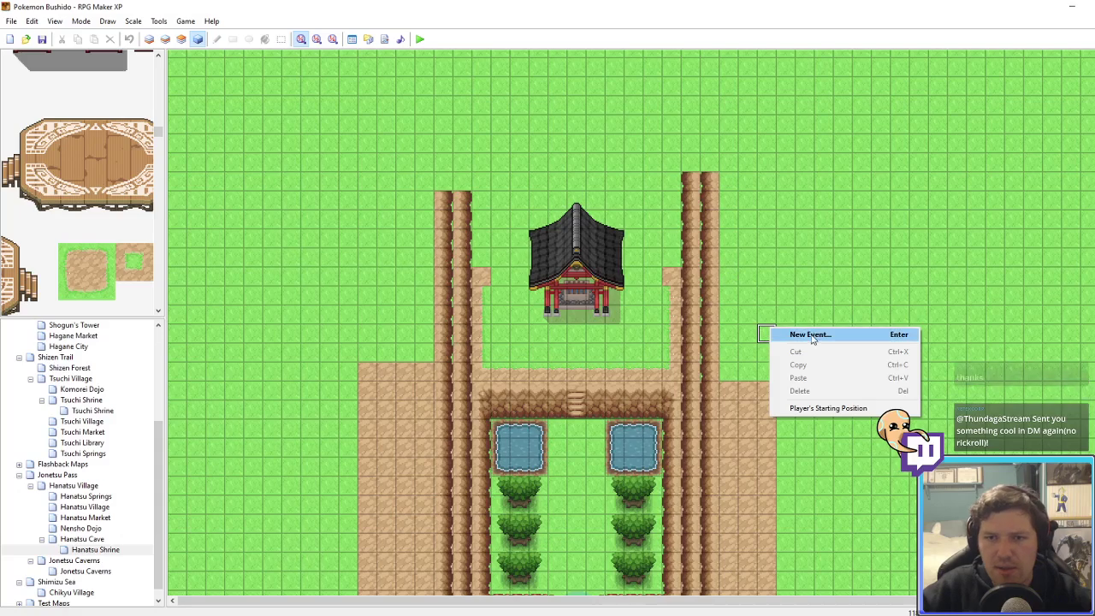
pyautogui.click(811, 335)
pyautogui.doubleClick(628, 211)
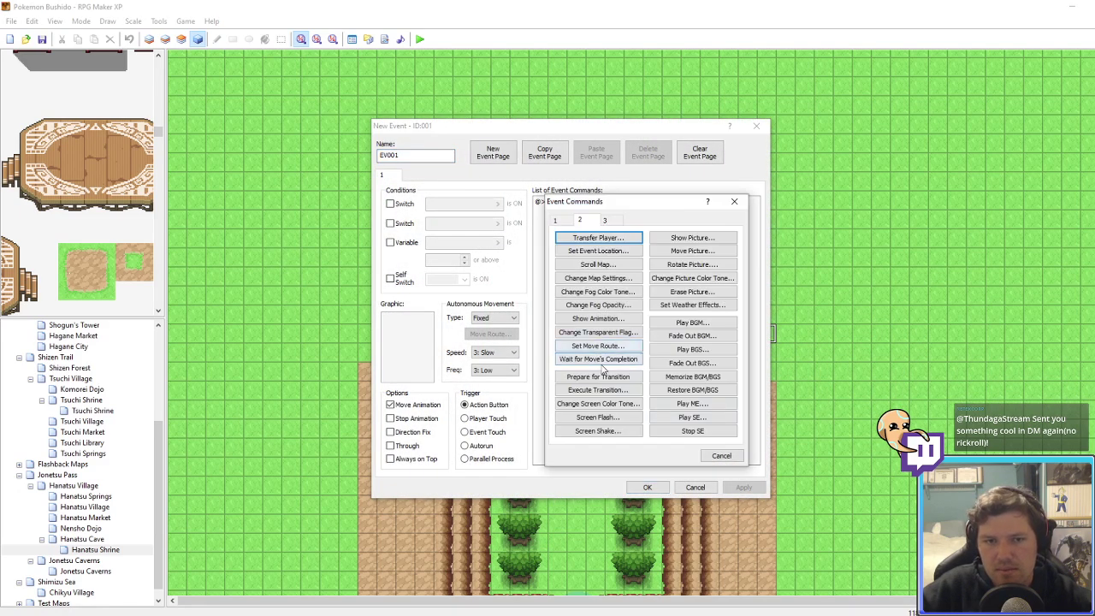
pyautogui.click(734, 201)
pyautogui.click(756, 126)
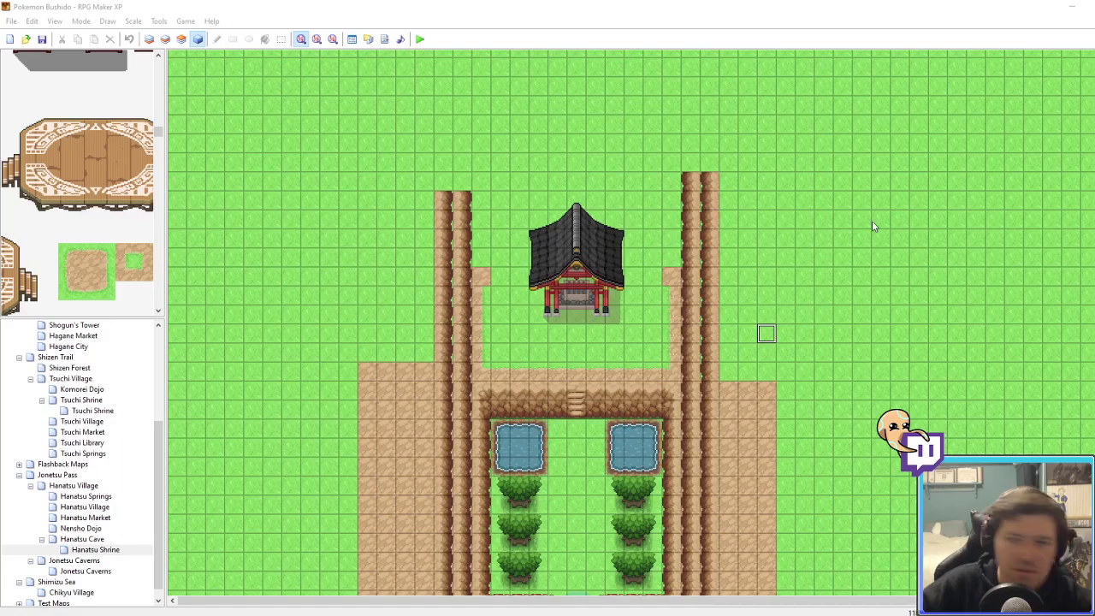
# Step: Read the PokéCommunity thread on the Dynamax & Max Raid Battles script in the browser, and return to the map editor
pyautogui.moveTo(1094, 78); pyautogui.dragTo(334, 38)
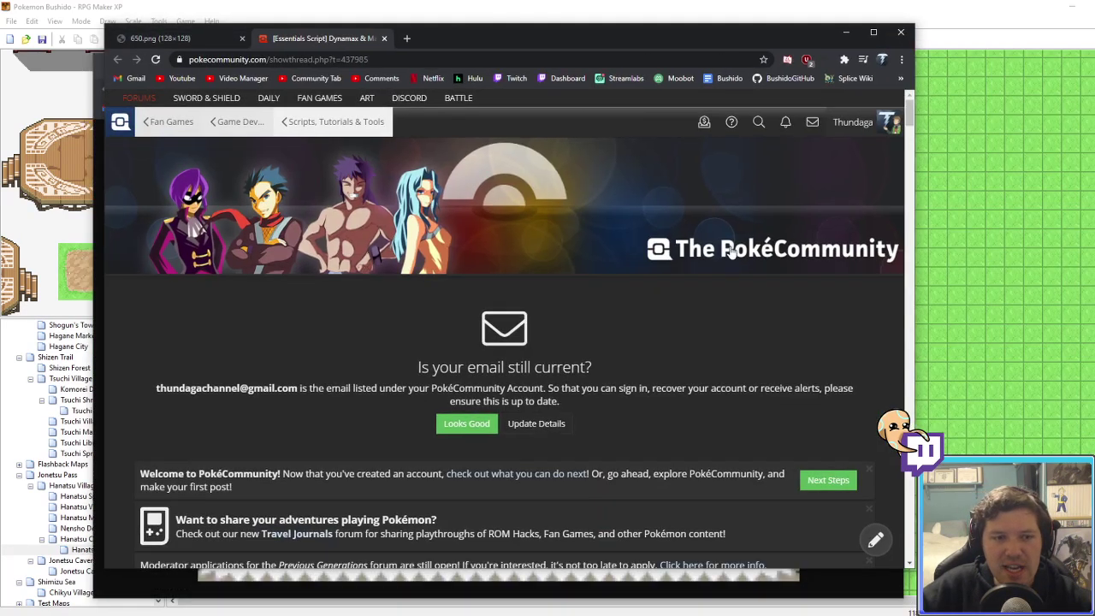
pyautogui.keyDown('ctrl'); pyautogui.scroll(-3, 731, 244); pyautogui.keyUp('ctrl')
pyautogui.scroll(-5, 676, 256)
pyautogui.keyDown('ctrl'); pyautogui.scroll(2, 637, 263); pyautogui.keyUp('ctrl')
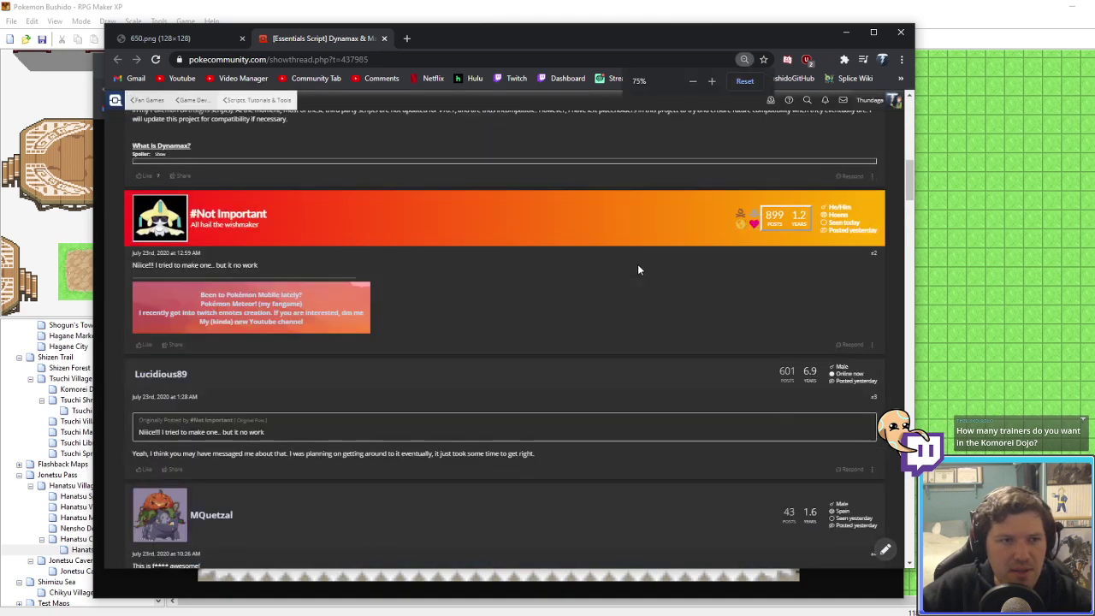
pyautogui.scroll(10, 445, 313)
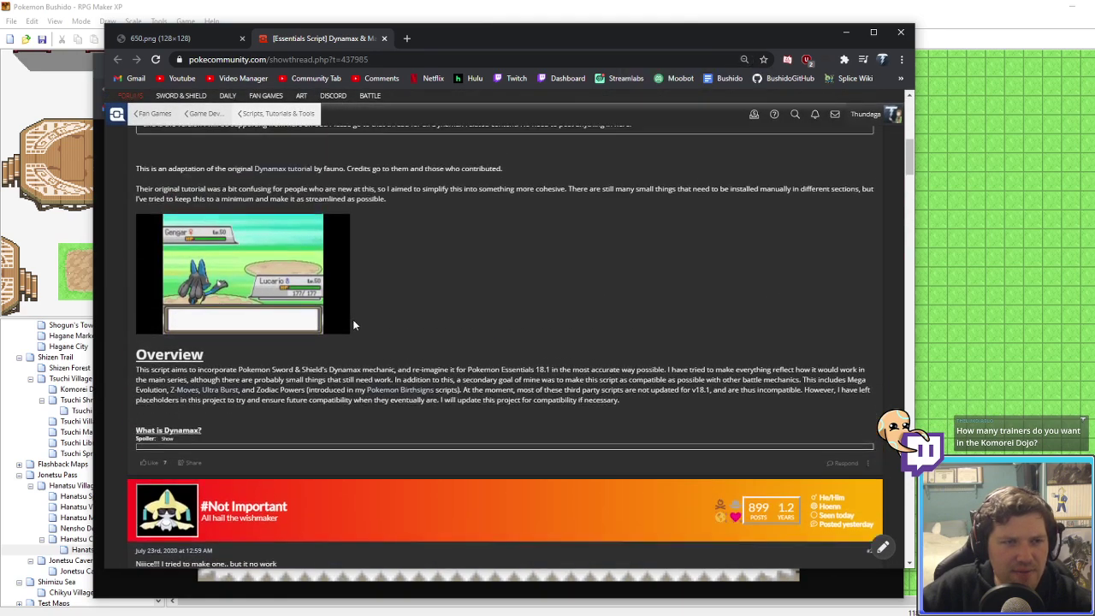
pyautogui.keyDown('ctrl'); pyautogui.scroll(1, 352, 324); pyautogui.keyUp('ctrl')
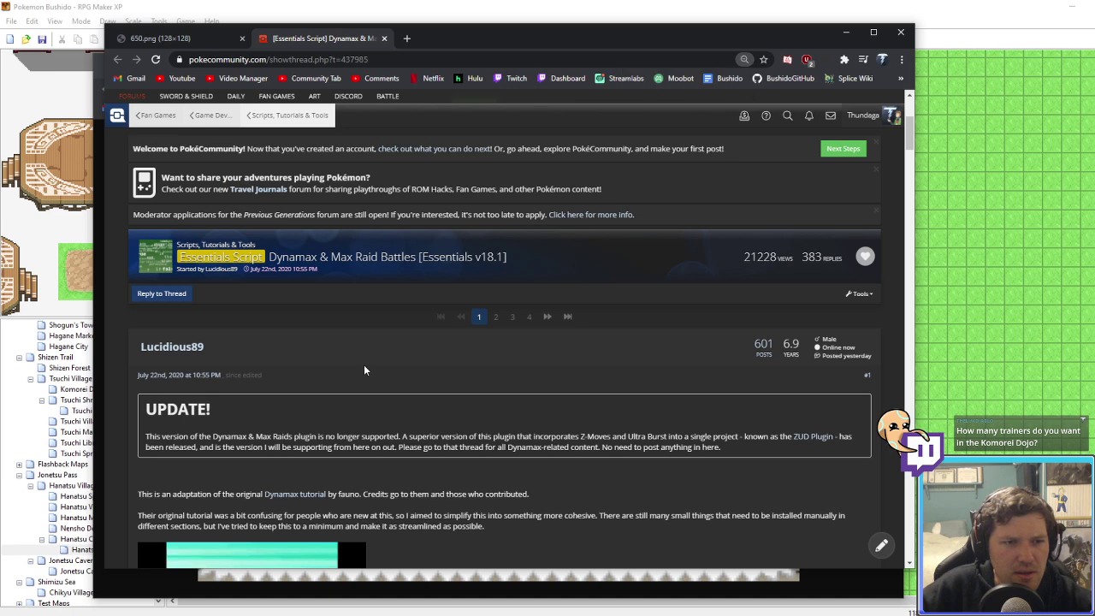
pyautogui.moveTo(310, 437); pyautogui.dragTo(491, 437)
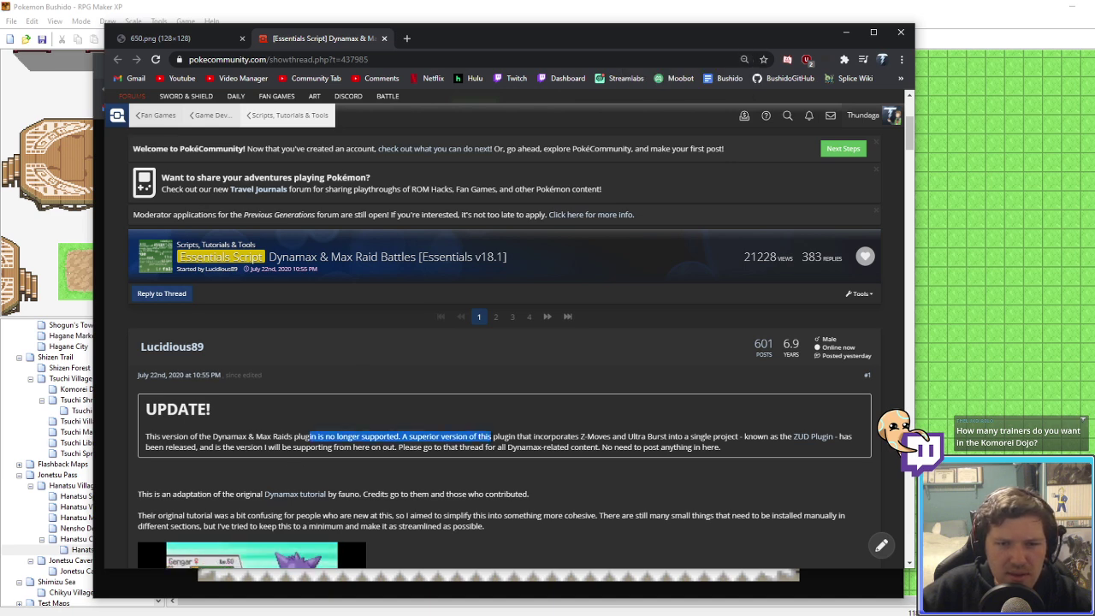
pyautogui.click(491, 437)
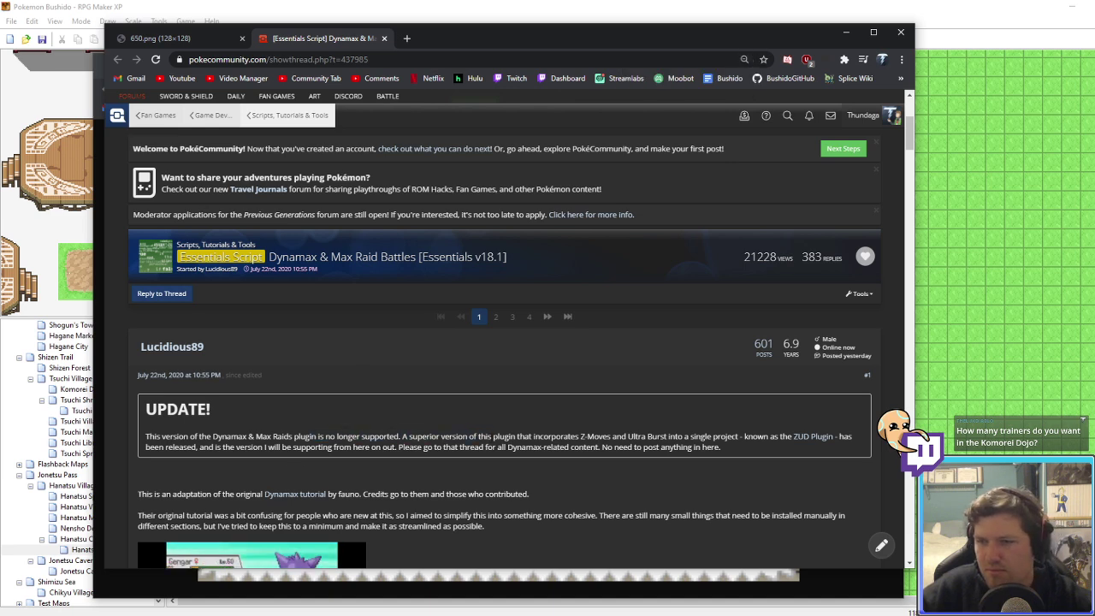
pyautogui.click(717, 6)
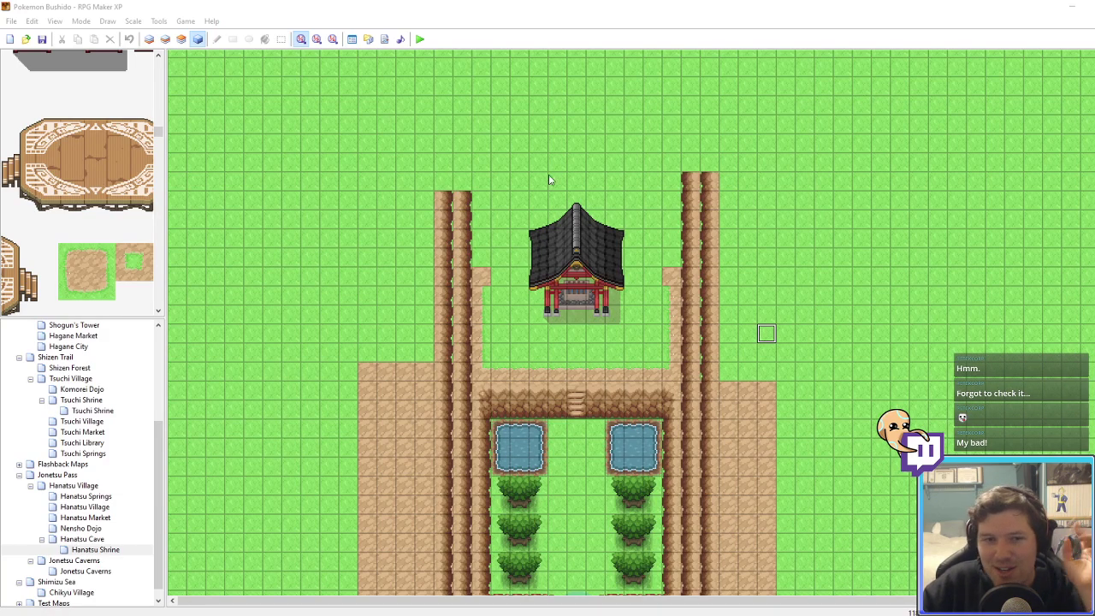
# Step: Replace the leftover brown tiles at the north ends of both shrine borders with grass-edged border tiles on layer 1
pyautogui.click(167, 41)
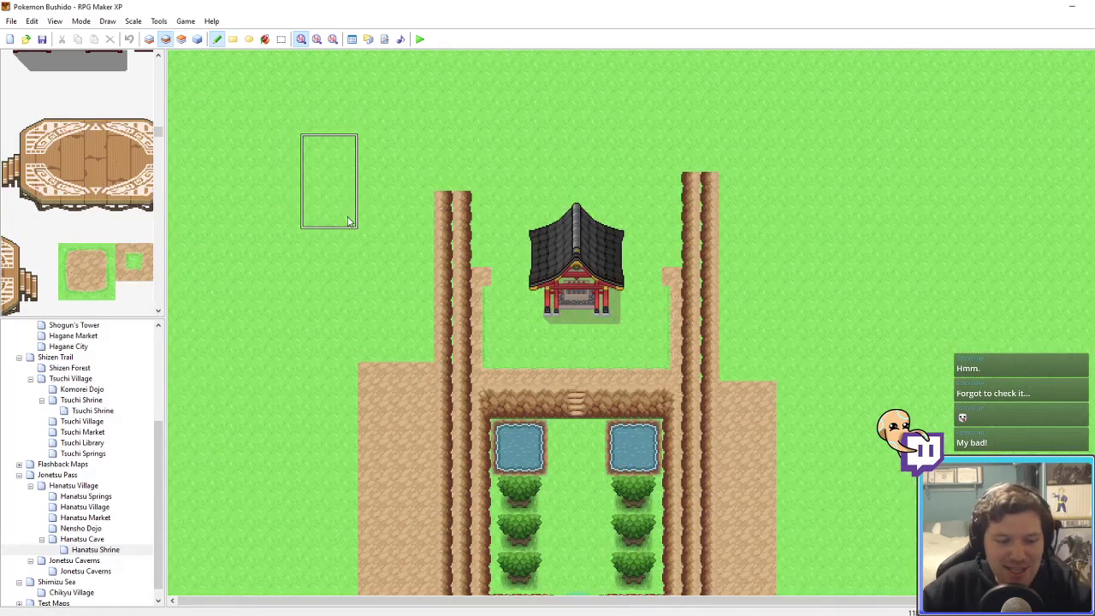
pyautogui.press('F4')
pyautogui.click(148, 39)
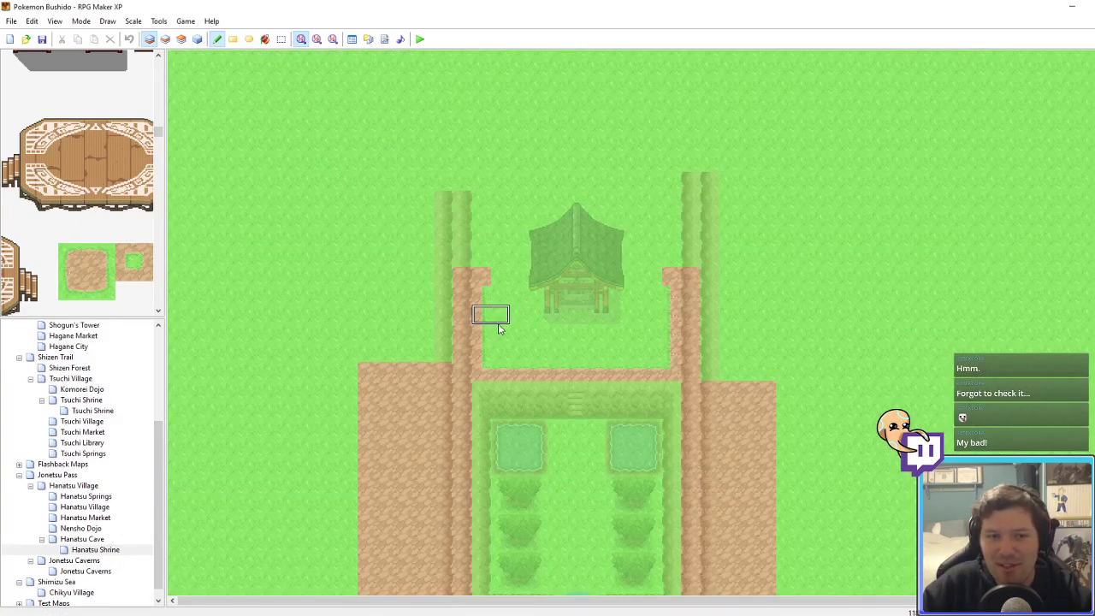
pyautogui.rightClick(669, 314)
pyautogui.click(669, 283)
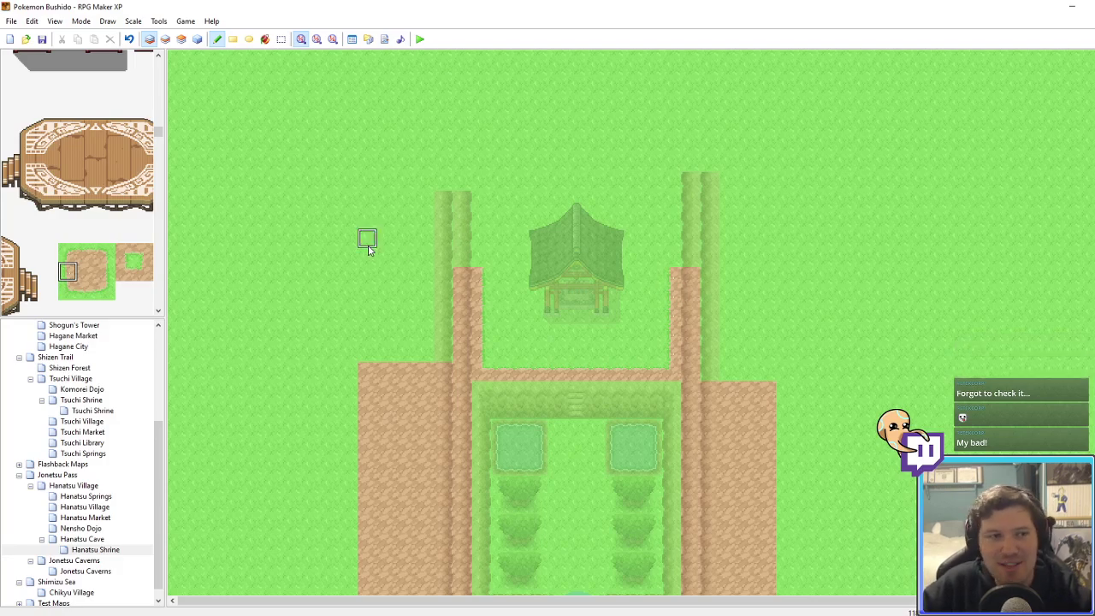
pyautogui.press('F4')
pyautogui.press('F4')
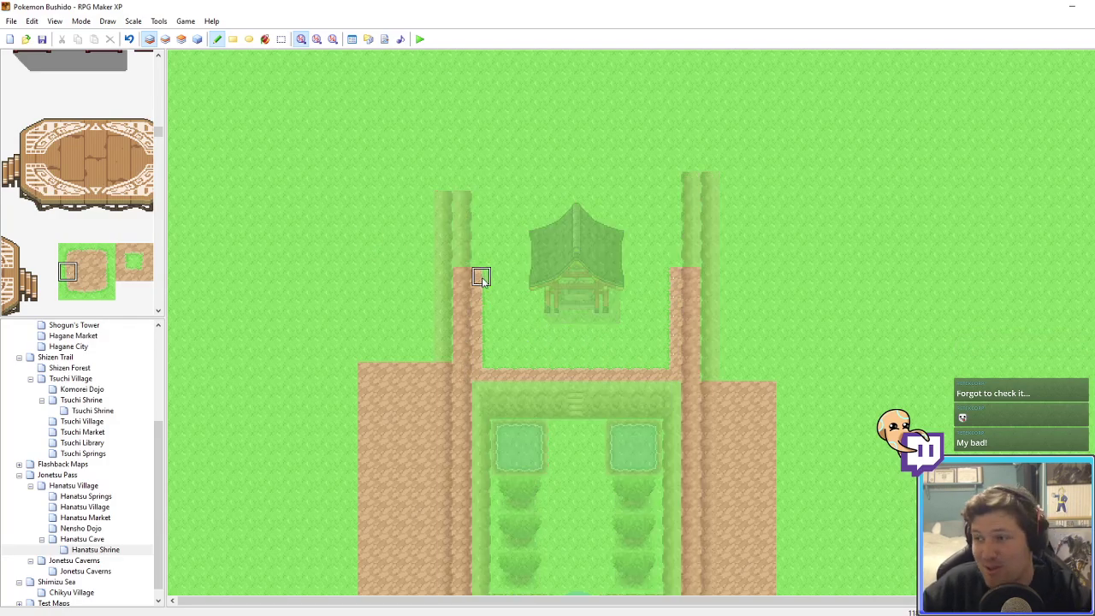
# Step: Look through the tileset for objects to place on layer 2
pyautogui.click(167, 39)
pyautogui.scroll(5, 86, 256)
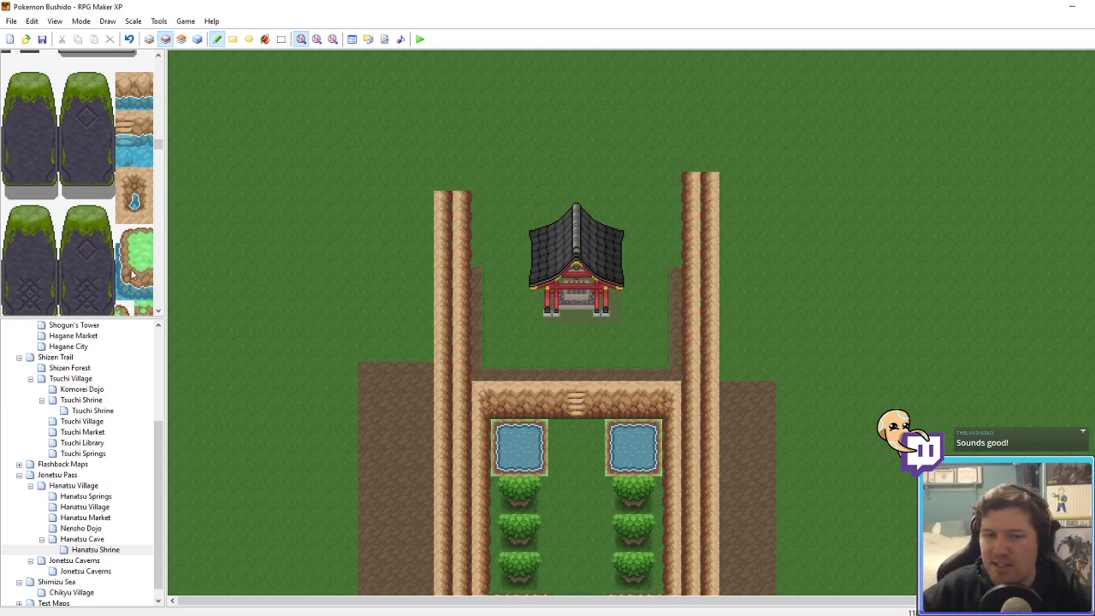
pyautogui.scroll(-10, 103, 244)
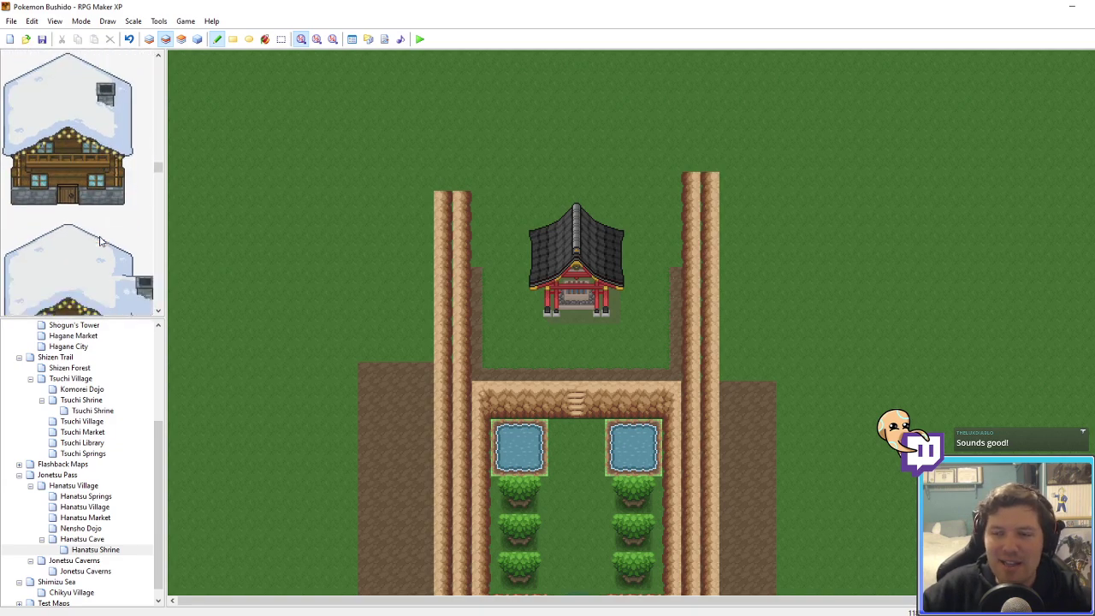
pyautogui.scroll(-3, 99, 241)
pyautogui.moveTo(157, 170); pyautogui.dragTo(157, 229)
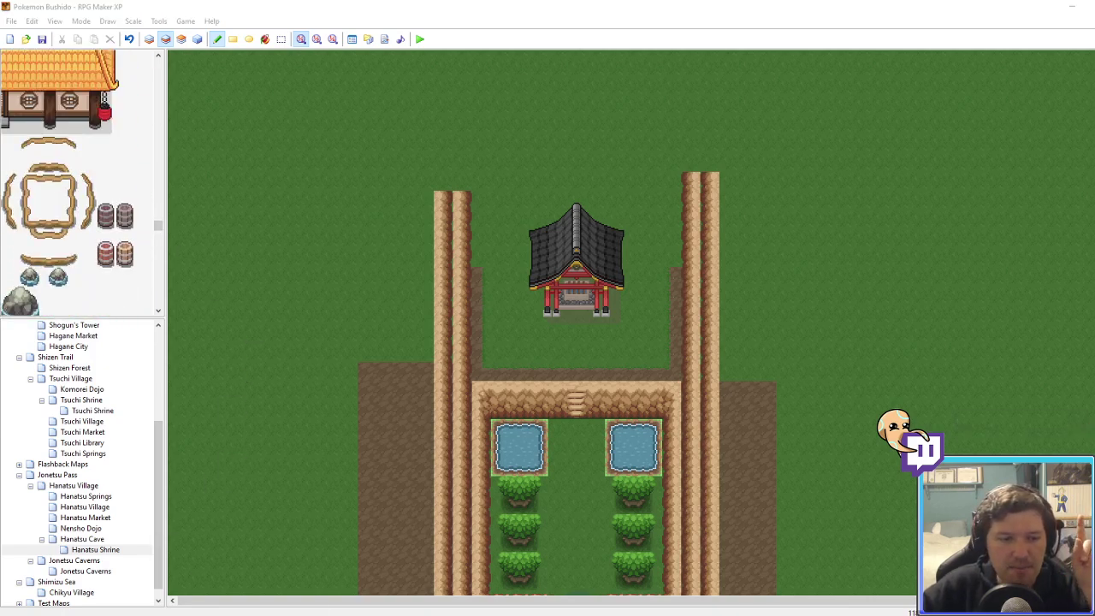
# Step: Bring up the Pokemon Bushido Dex spreadsheet in the browser and check its Dex, TMs and Cities sheets
pyautogui.moveTo(158, 582)
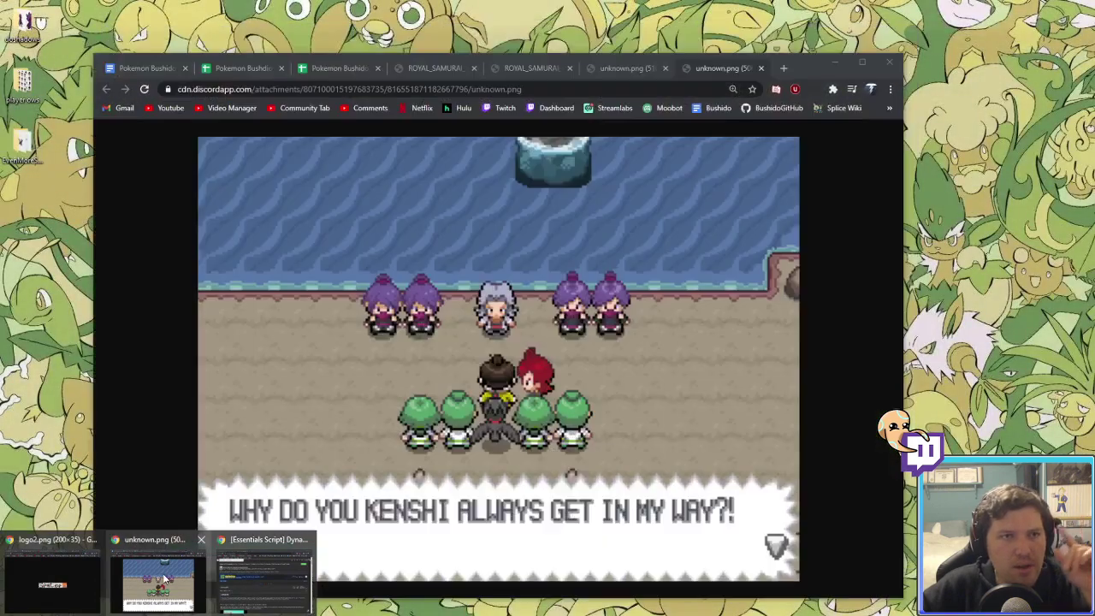
pyautogui.click(165, 580)
pyautogui.click(330, 69)
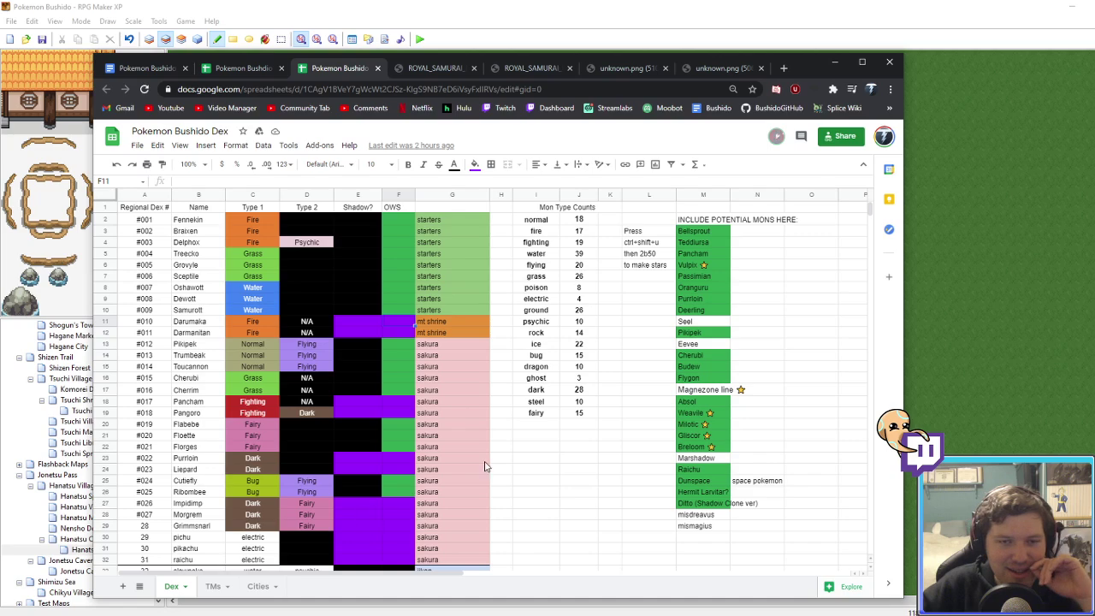
pyautogui.scroll(-10, 491, 464)
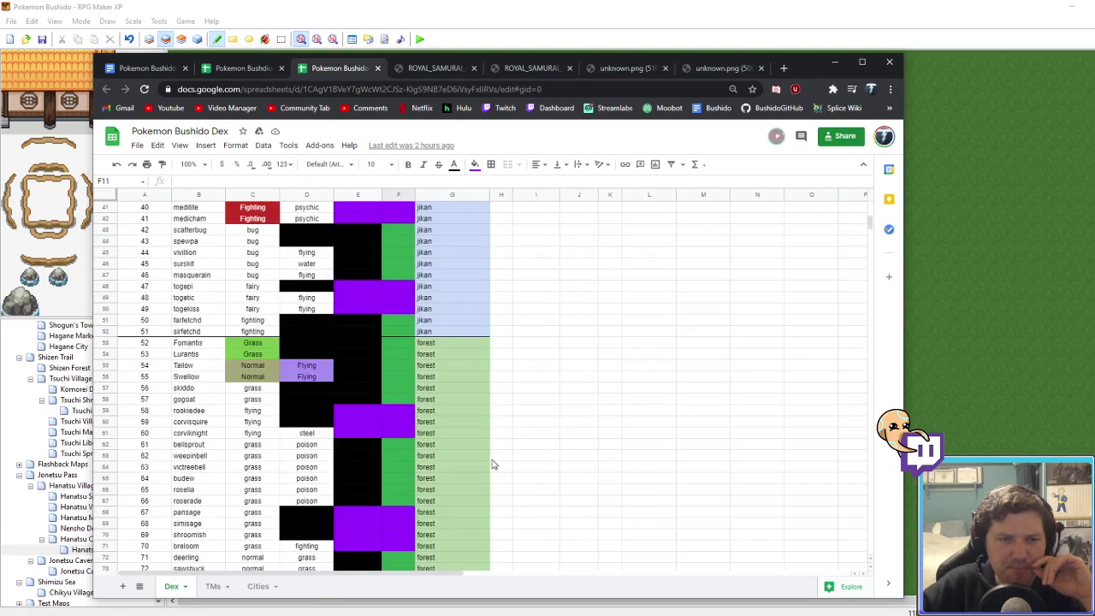
pyautogui.scroll(10, 489, 460)
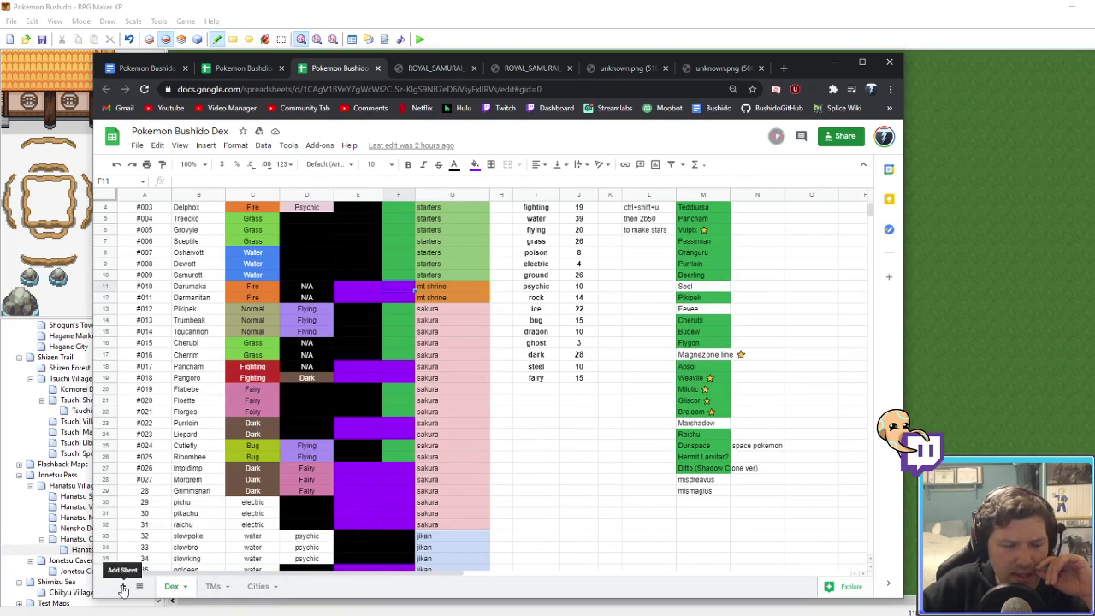
pyautogui.click(218, 588)
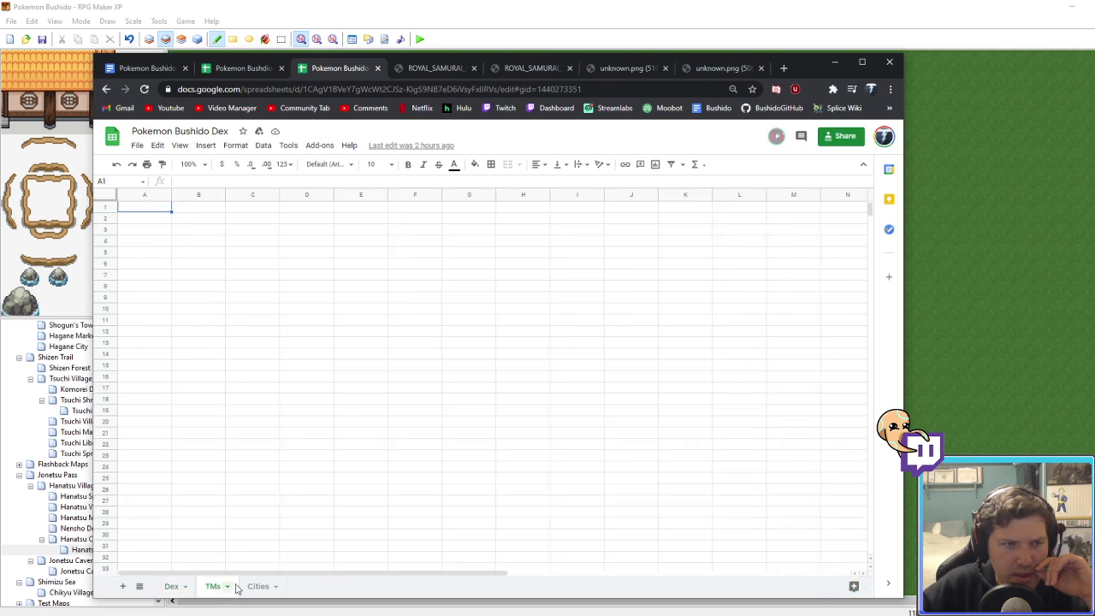
pyautogui.click(255, 587)
pyautogui.click(211, 589)
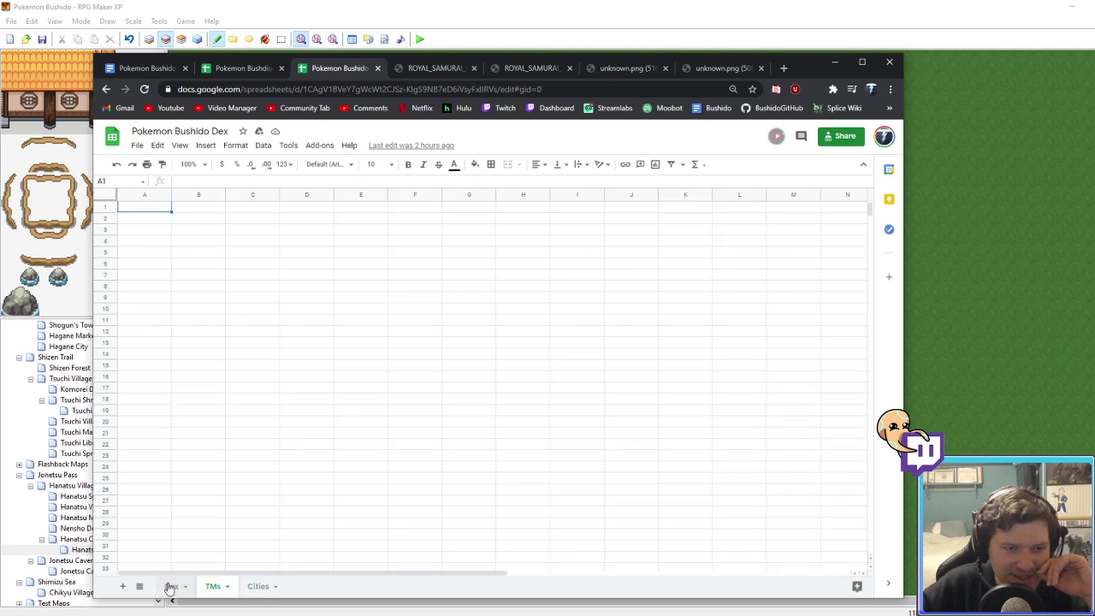
pyautogui.click(172, 587)
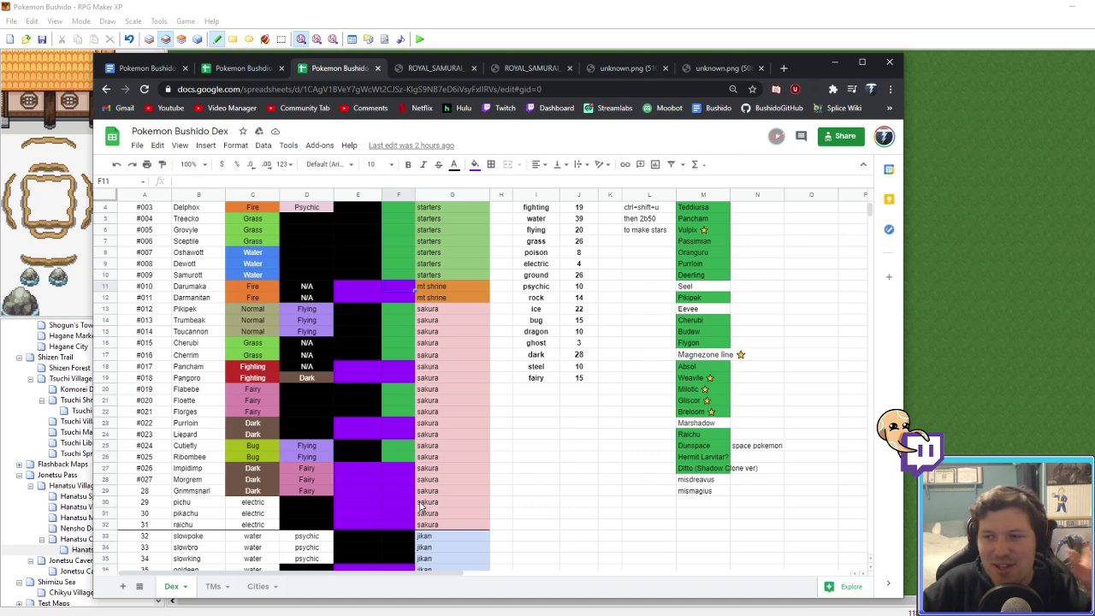
# Step: Look through the regional dex entries and their area groups on the Dex sheet
pyautogui.scroll(1, 420, 506)
pyautogui.scroll(-5, 420, 506)
pyautogui.scroll(5, 420, 506)
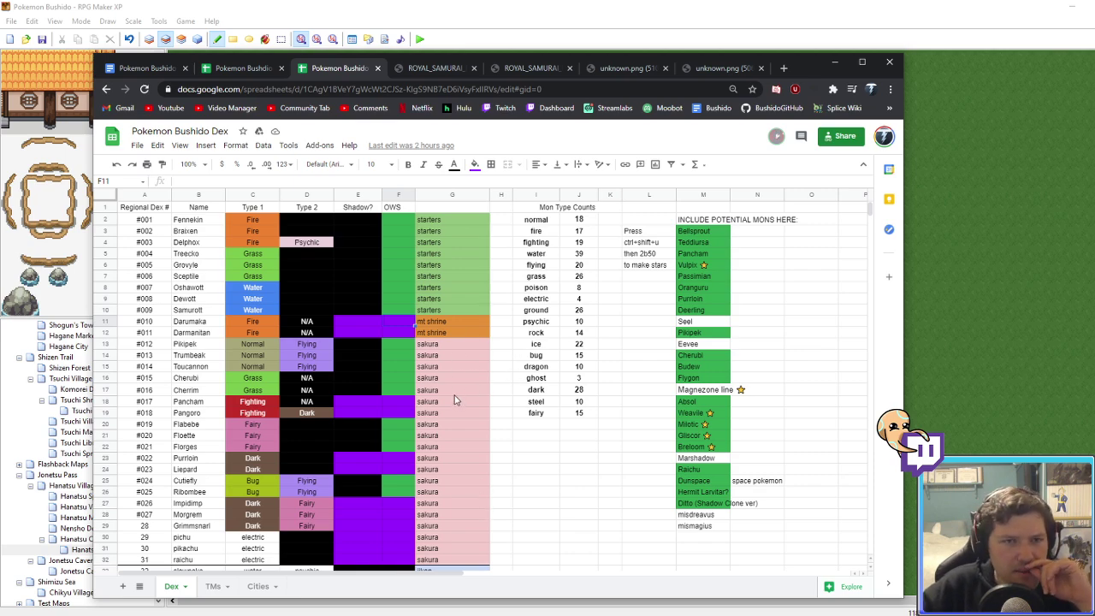
pyautogui.scroll(-5, 455, 400)
pyautogui.scroll(-3, 454, 399)
pyautogui.scroll(9, 453, 399)
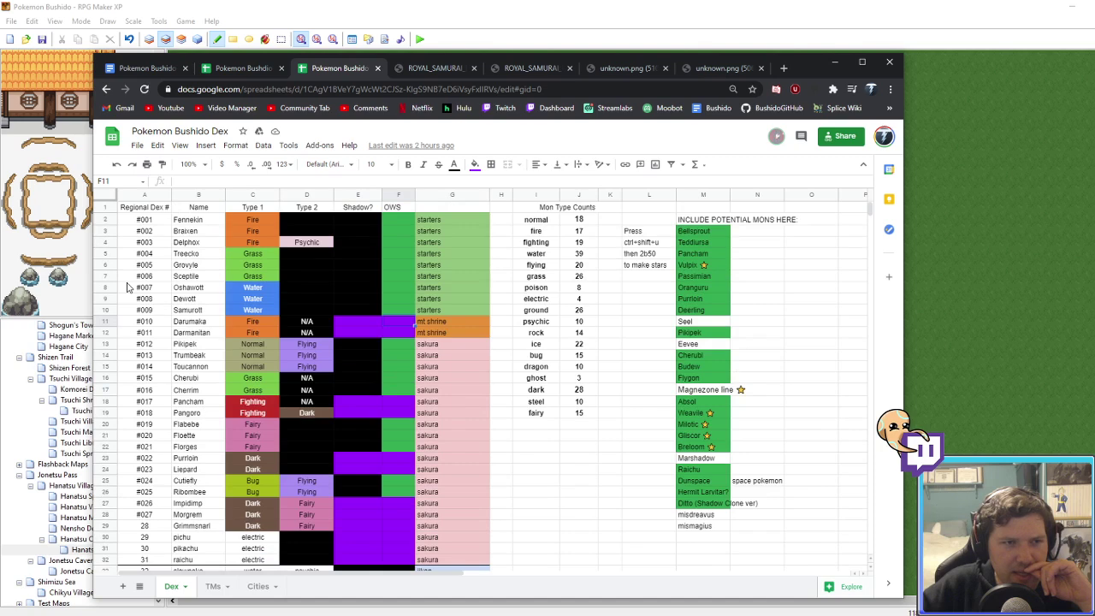
pyautogui.click(155, 309)
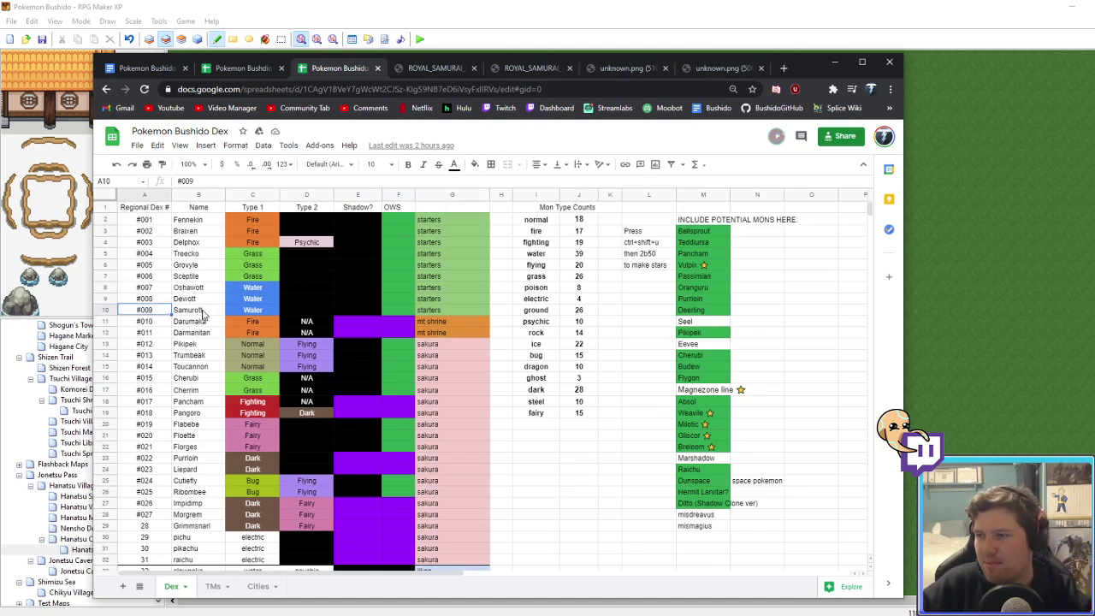
pyautogui.scroll(-1, 203, 400)
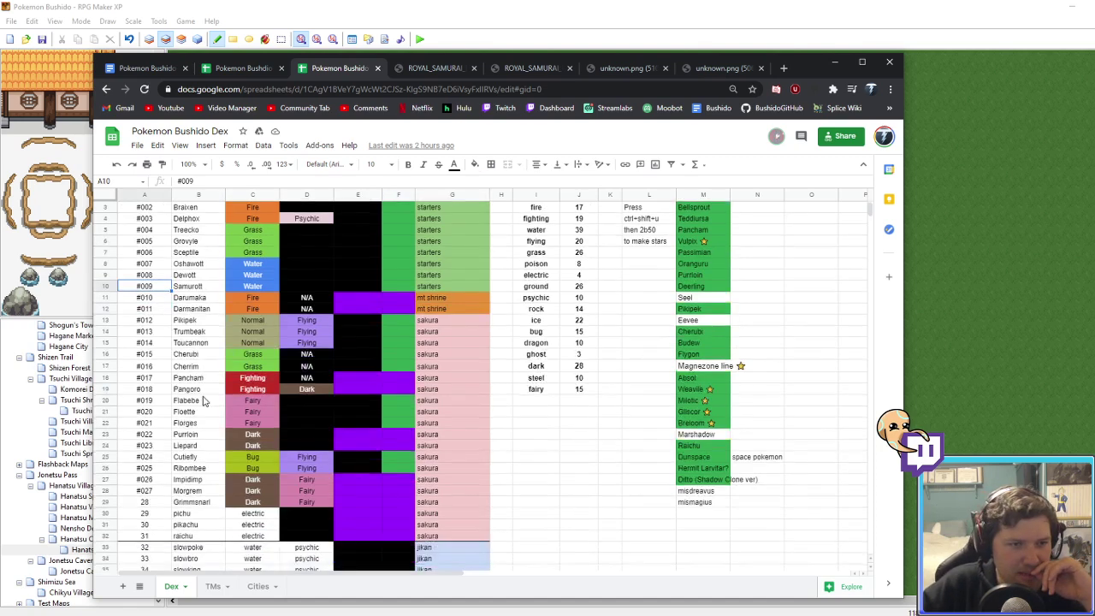
pyautogui.scroll(-20, 205, 390)
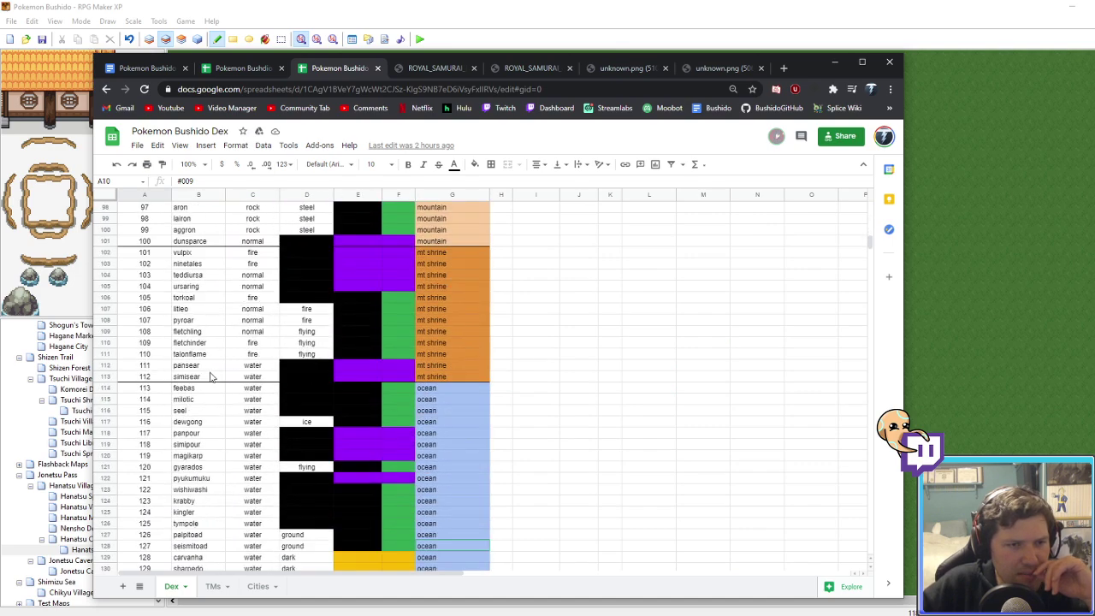
# Step: Search the Dex sheet for "nick" and fill Nickit's dex number cell with purple
pyautogui.click(213, 377)
pyautogui.hotkey('ctrl', 'f')
pyautogui.write('n')
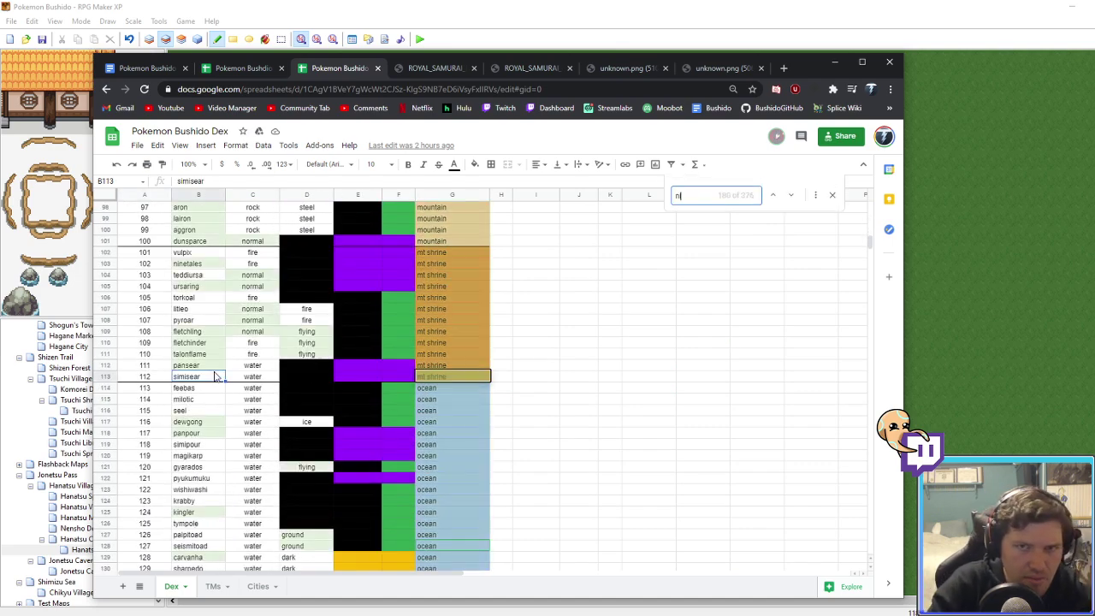
pyautogui.write('ick')
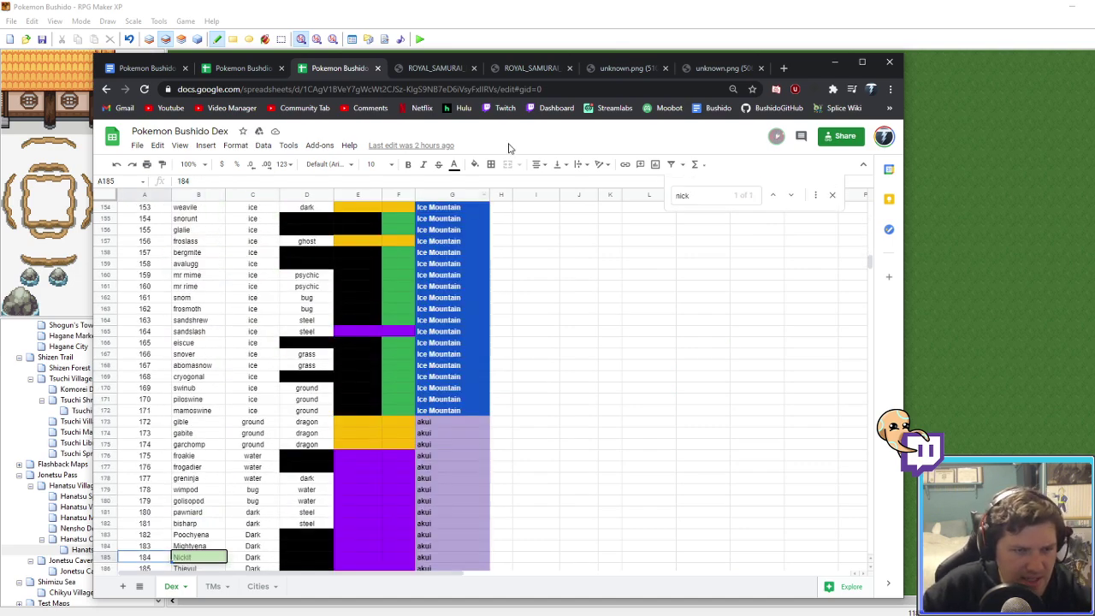
pyautogui.click(475, 163)
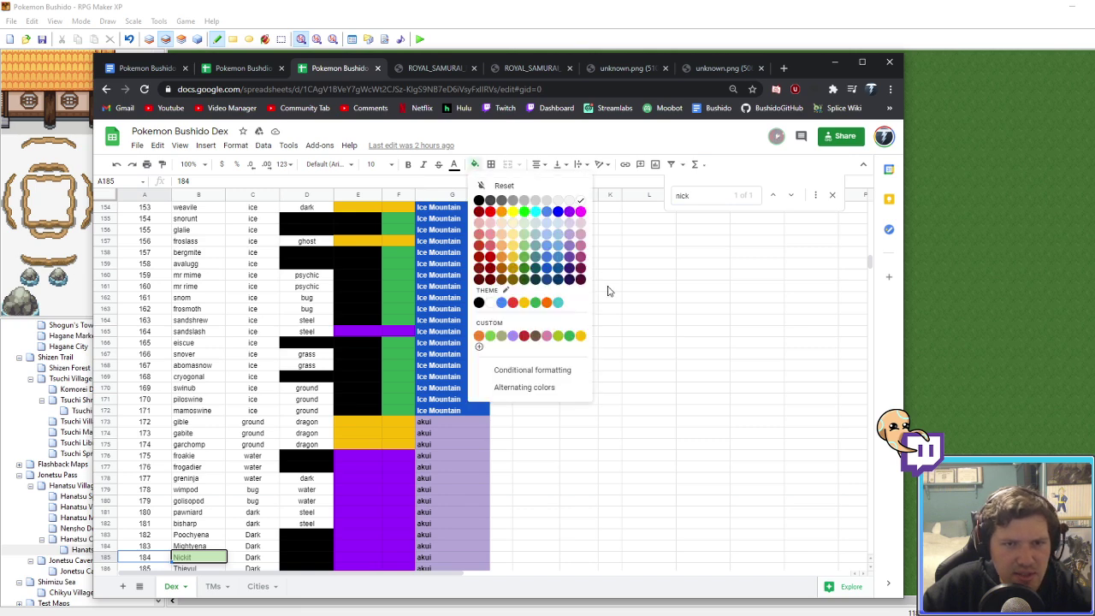
pyautogui.click(569, 211)
pyautogui.click(579, 377)
# Step: Fill the dex number cells of croconaw and torracat near the end of the list with purple
pyautogui.scroll(-5, 575, 402)
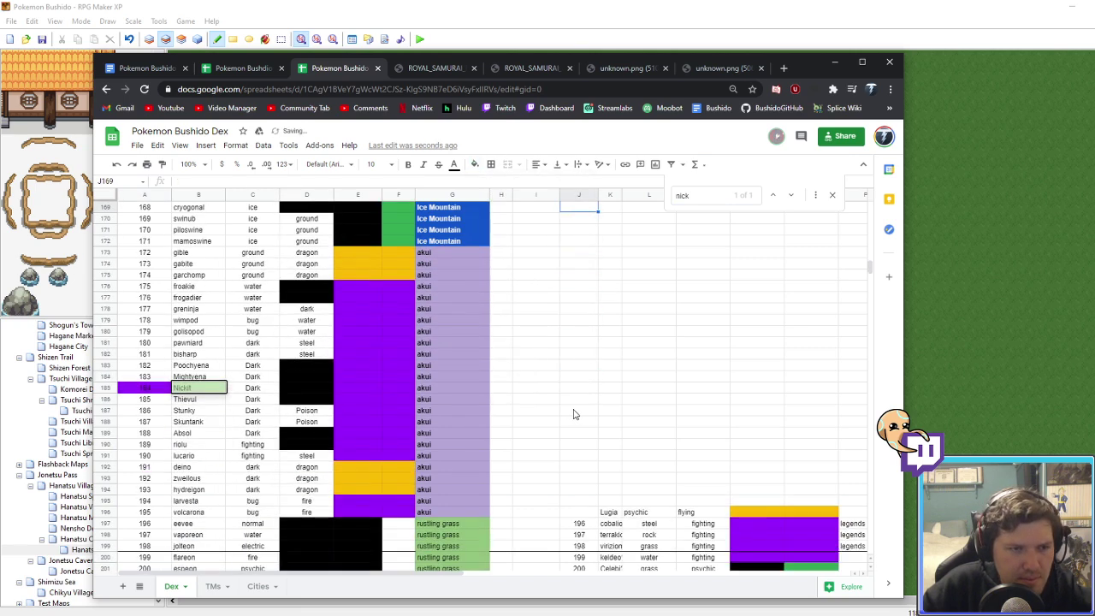
pyautogui.scroll(-20, 364, 413)
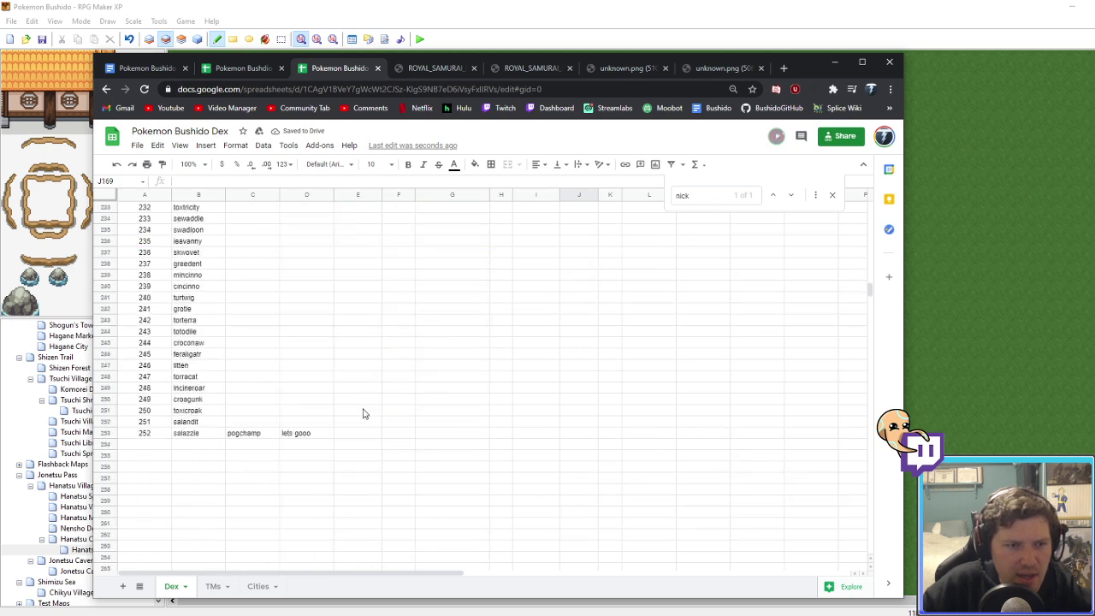
pyautogui.scroll(2, 362, 413)
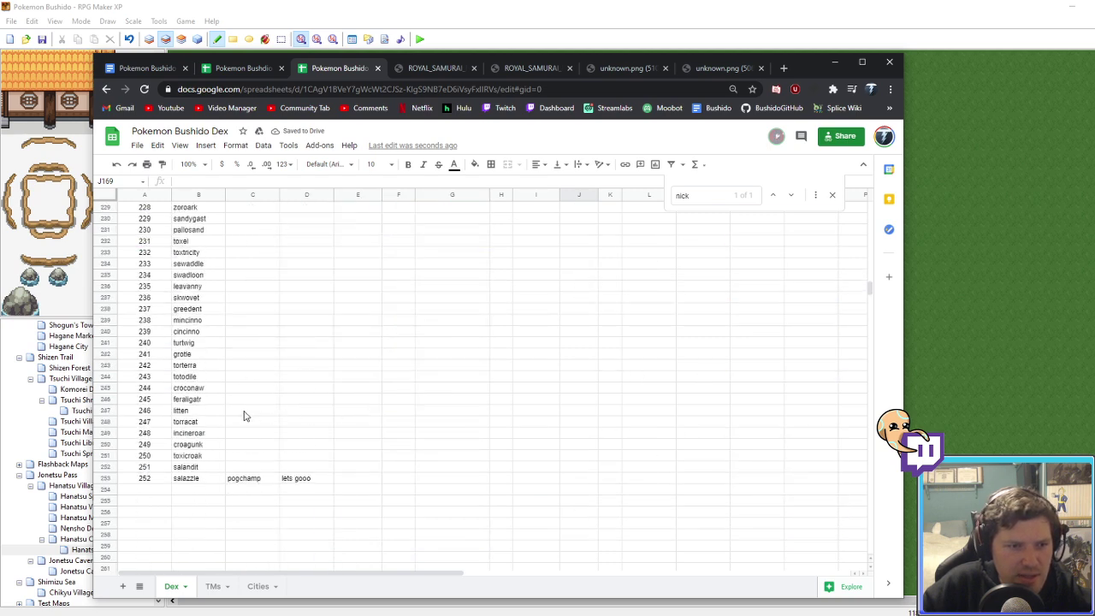
pyautogui.click(160, 388)
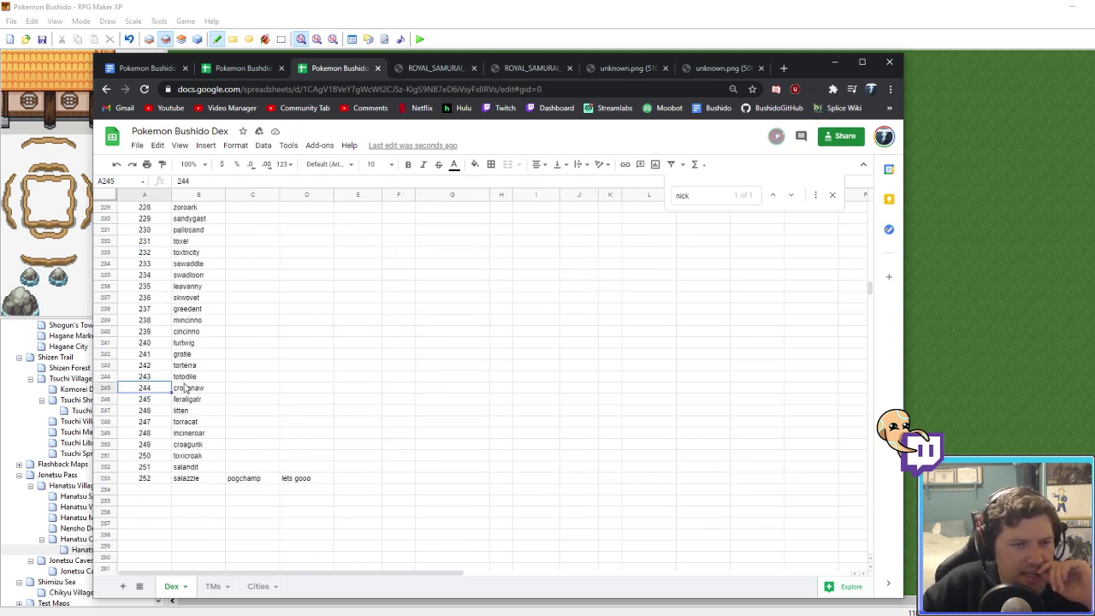
pyautogui.click(475, 165)
pyautogui.click(572, 215)
pyautogui.click(145, 422)
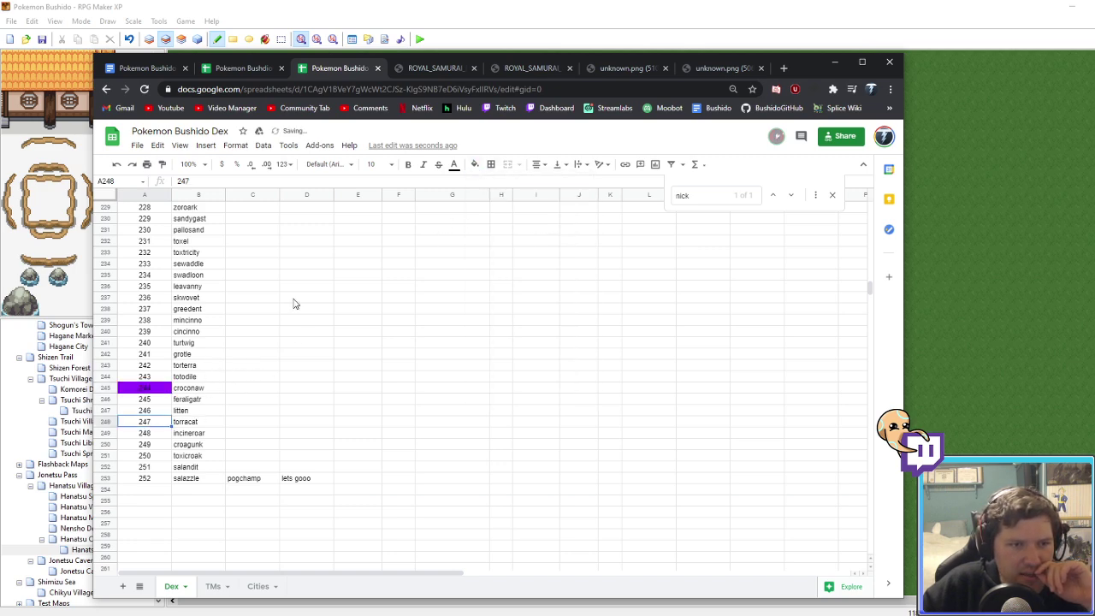
pyautogui.click(477, 167)
pyautogui.click(572, 215)
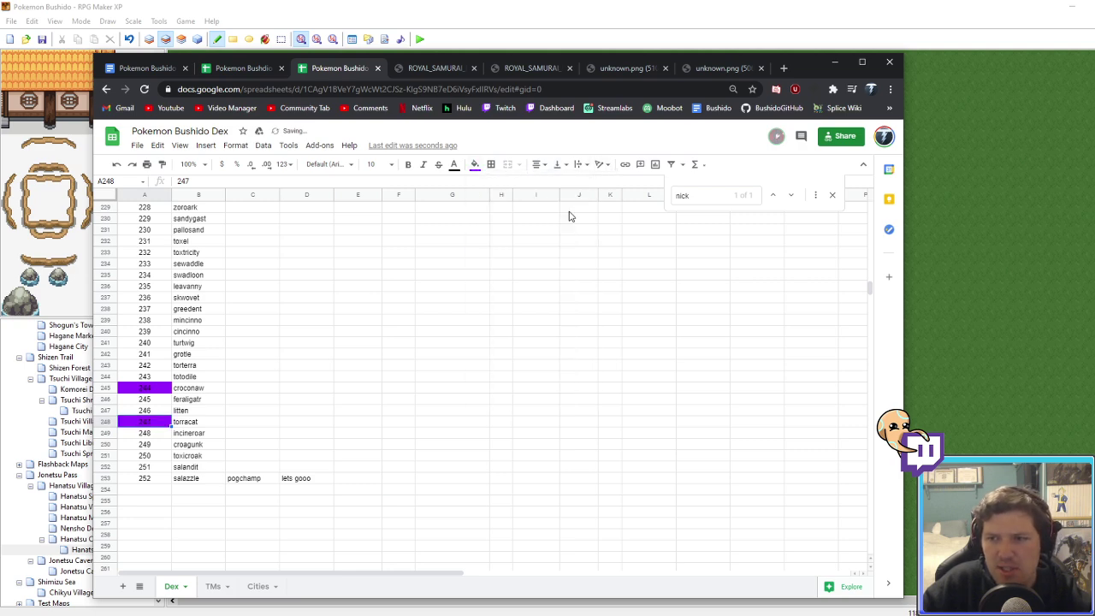
# Step: Fill grotle's dex number cell with purple and return to the map editor
pyautogui.click(159, 355)
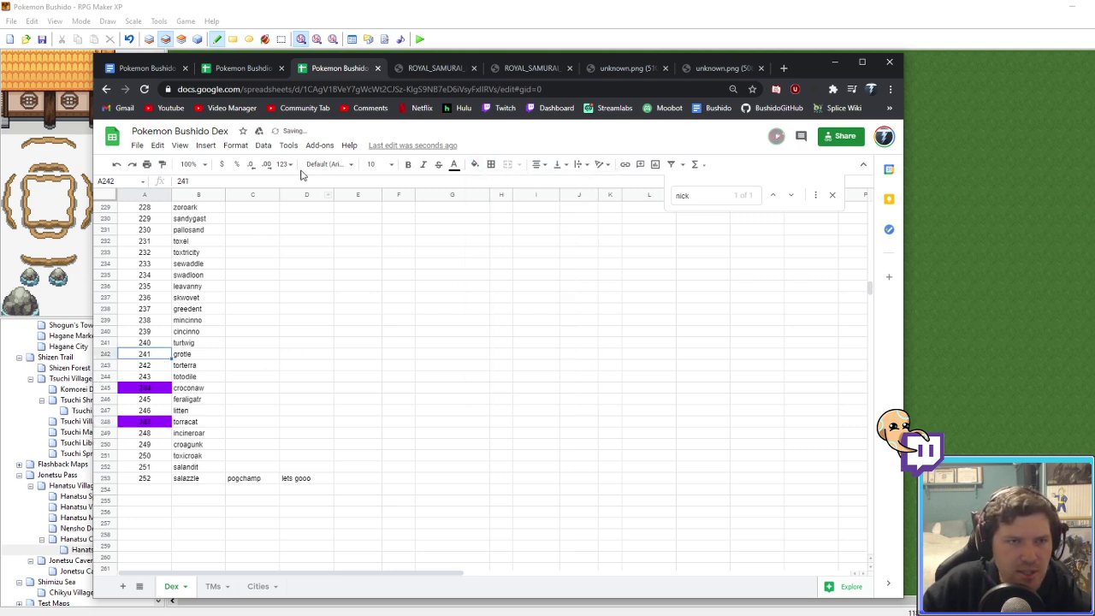
pyautogui.click(475, 164)
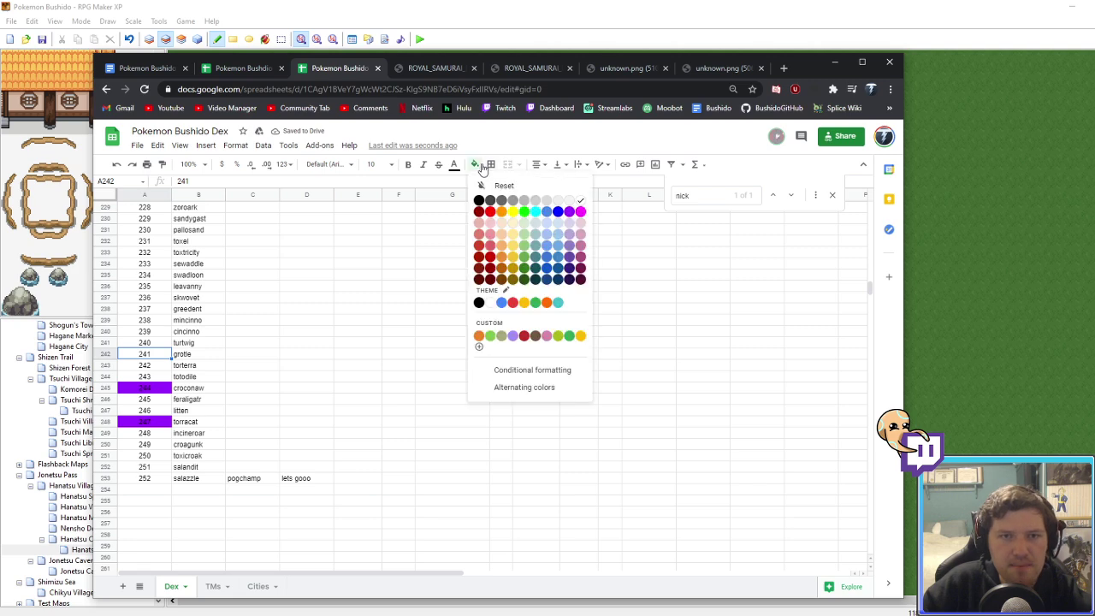
pyautogui.click(571, 214)
pyautogui.click(500, 51)
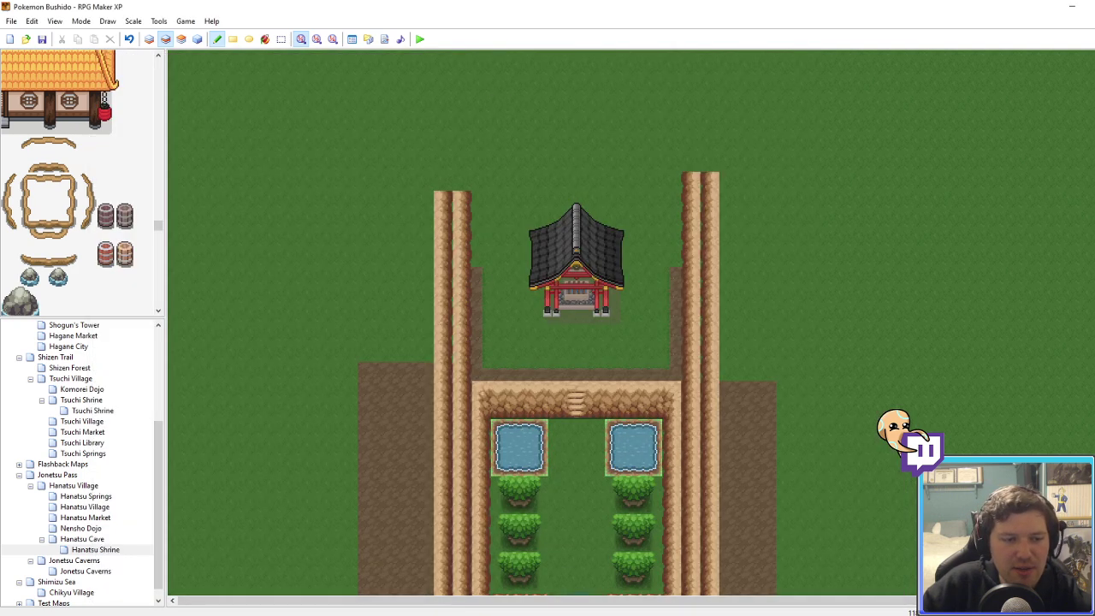
# Step: Bring up the shadows-3-2 battlers folder and view the sprites 159_shadow.png, enlarged, and 236_shadow.png
pyautogui.moveTo(115, 614)
pyautogui.moveTo(247, 579)
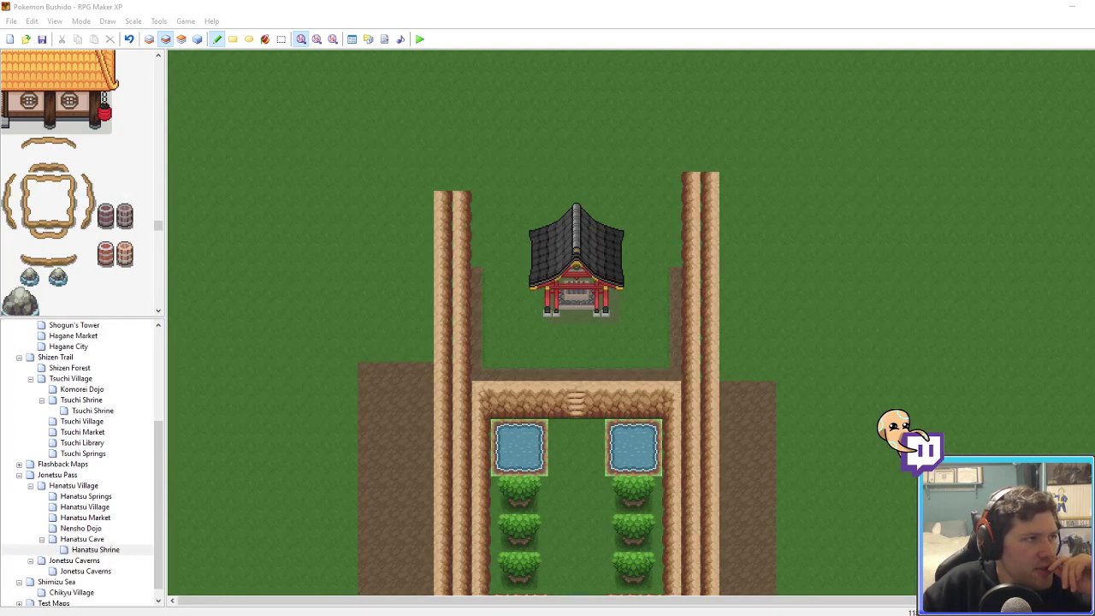
pyautogui.moveTo(0, 112); pyautogui.dragTo(680, 70)
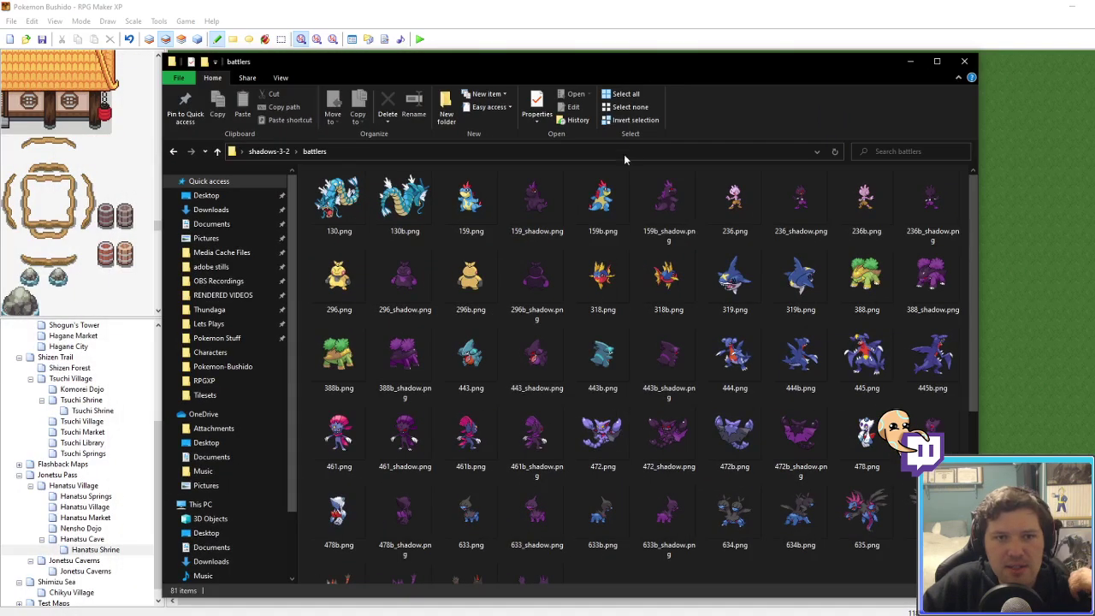
pyautogui.click(537, 203)
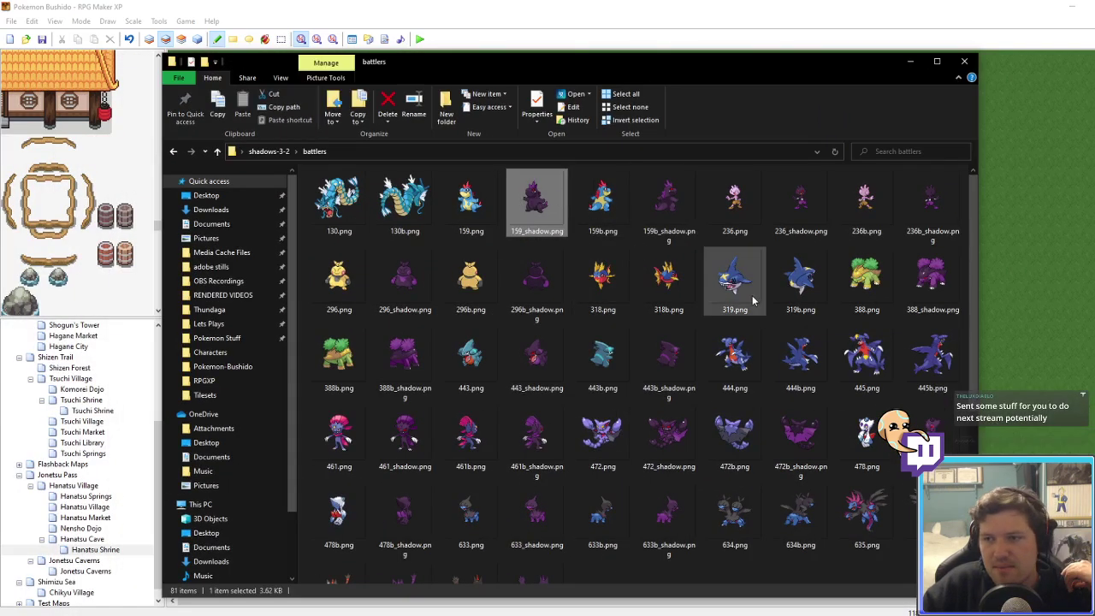
pyautogui.press('Return')
pyautogui.scroll(10, 313, 361)
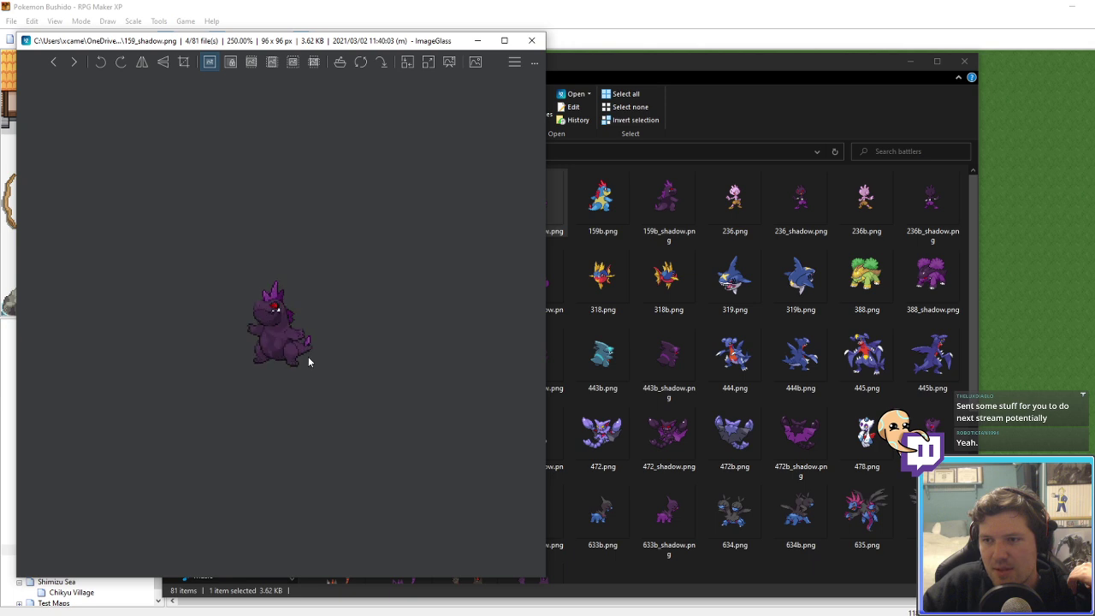
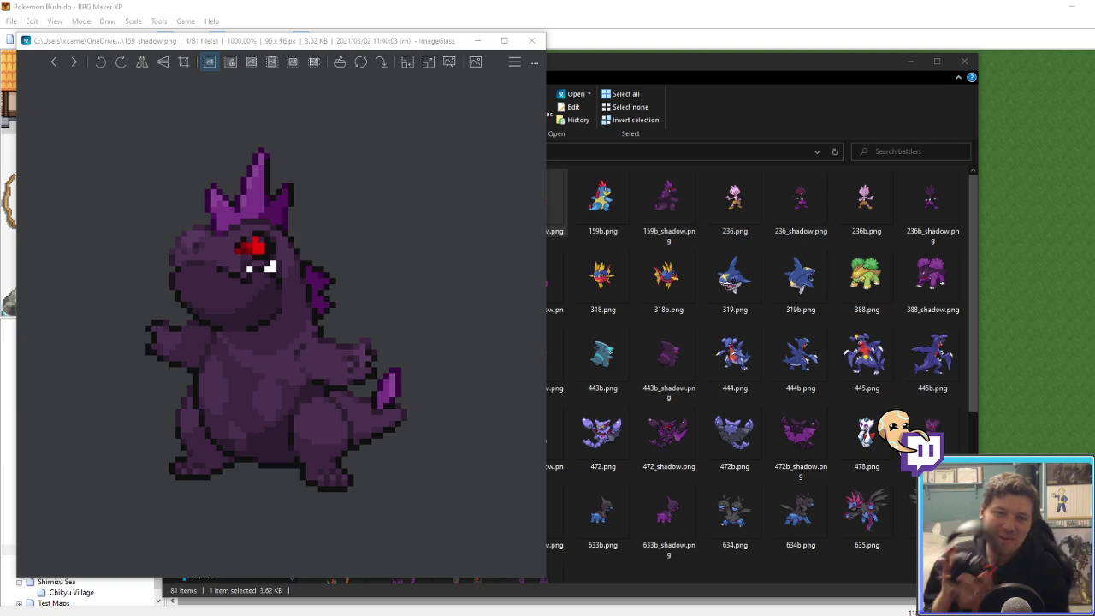
pyautogui.click(532, 40)
pyautogui.doubleClick(798, 197)
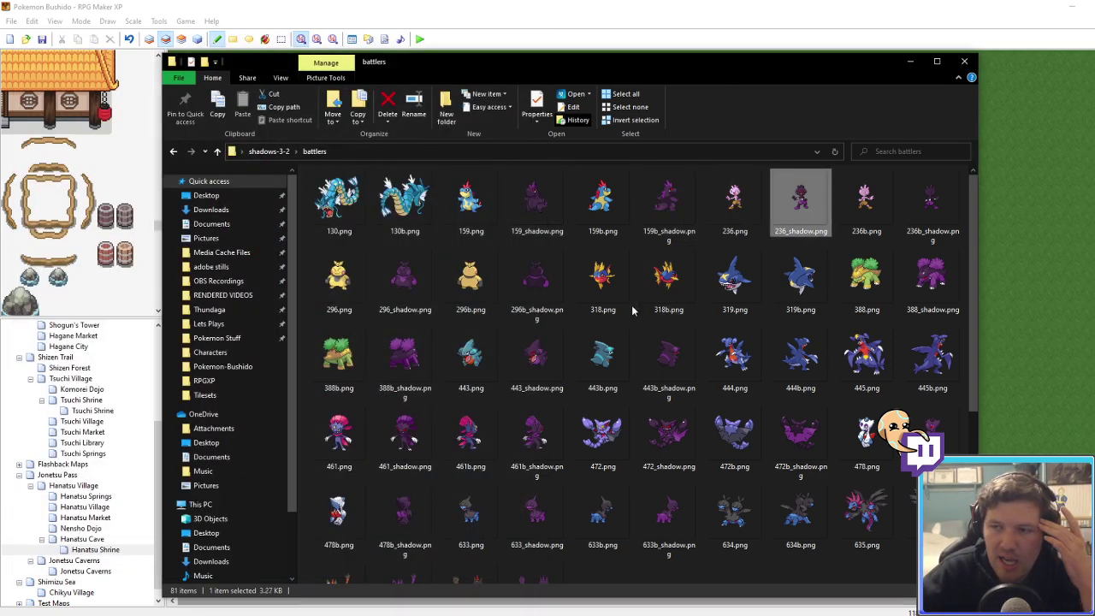
# Step: Examine the 236_shadow.png battler sprite enlarged, and compare 388_shadow.png side by side with the regular 388.png
pyautogui.scroll(5, 357, 375)
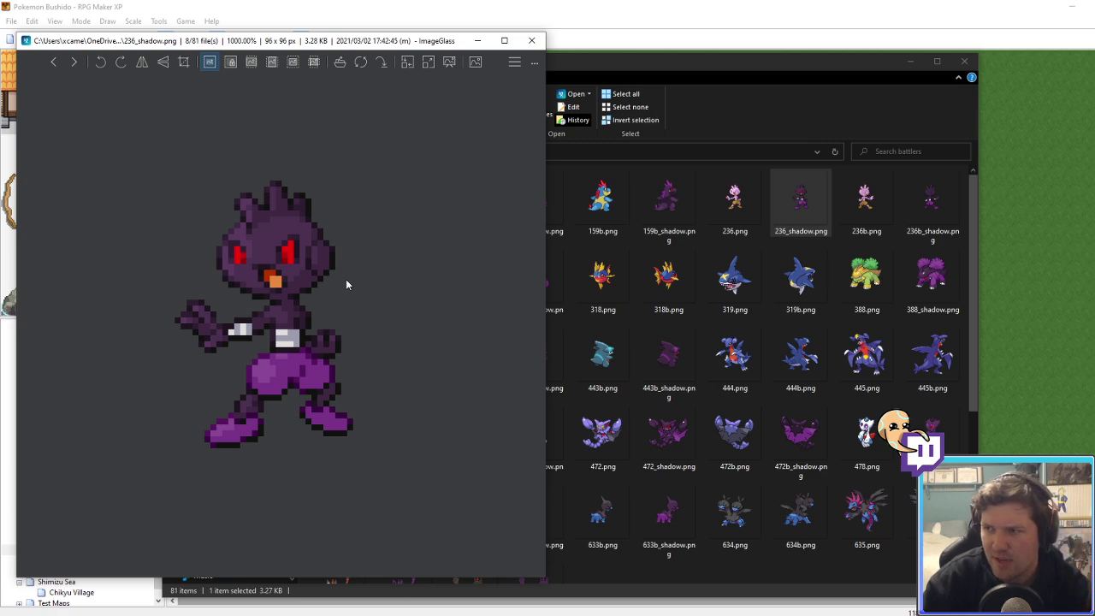
pyautogui.click(532, 41)
pyautogui.click(909, 269)
pyautogui.doubleClick(908, 269)
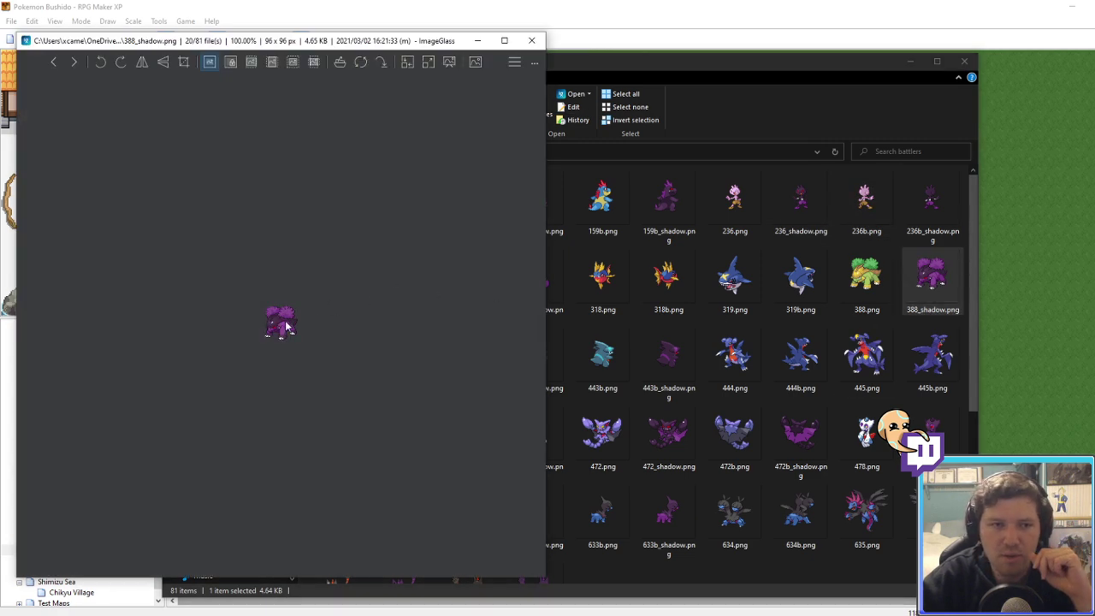
pyautogui.scroll(3, 236, 338)
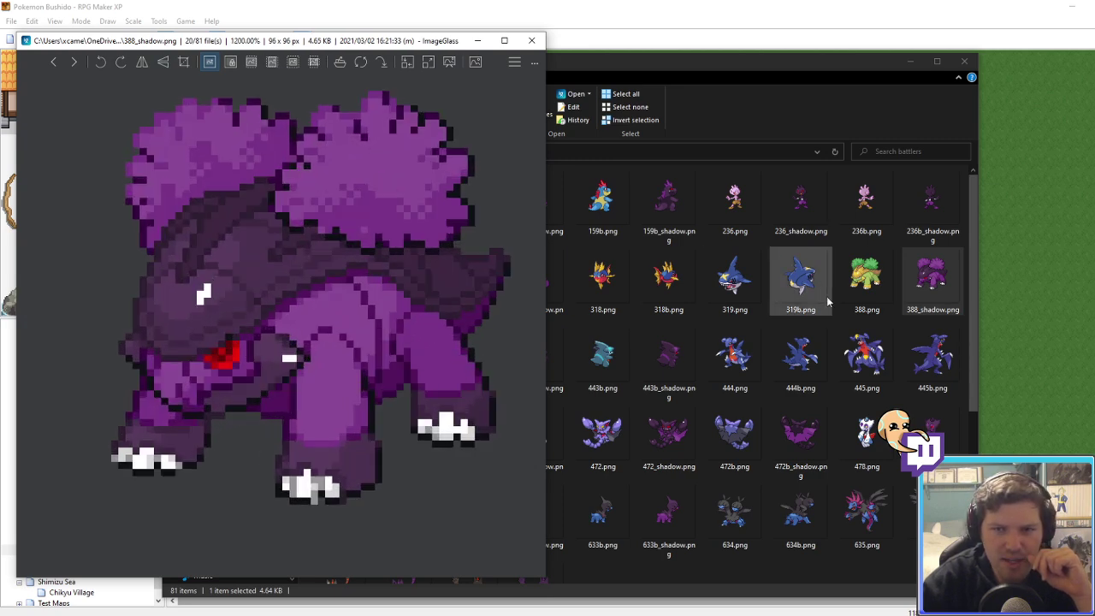
pyautogui.doubleClick(867, 276)
pyautogui.scroll(5, 311, 366)
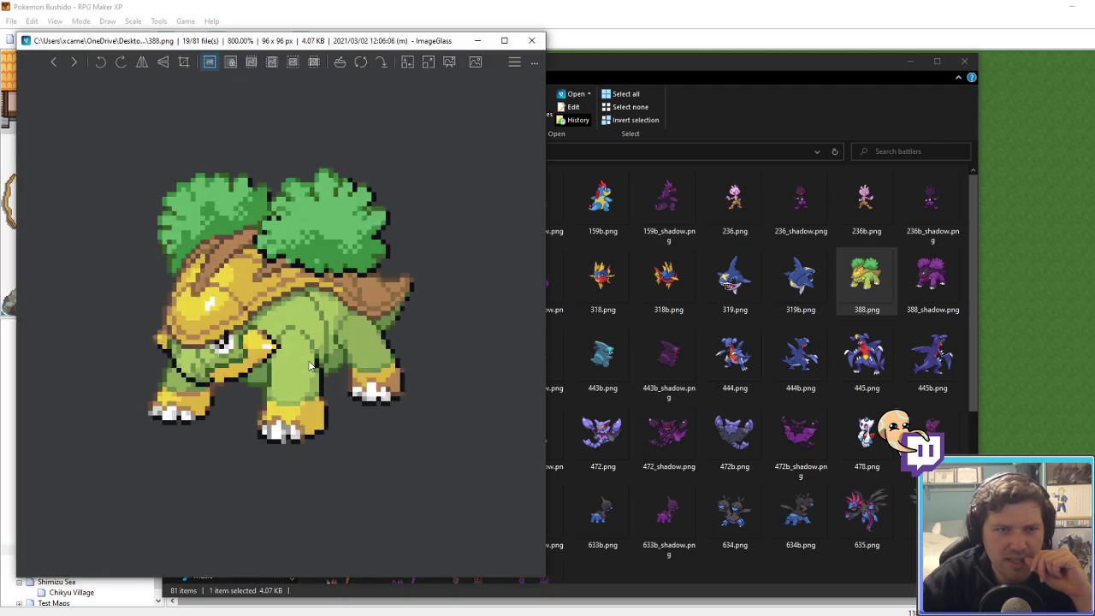
pyautogui.moveTo(333, 46); pyautogui.dragTo(795, 50)
pyautogui.click(386, 47)
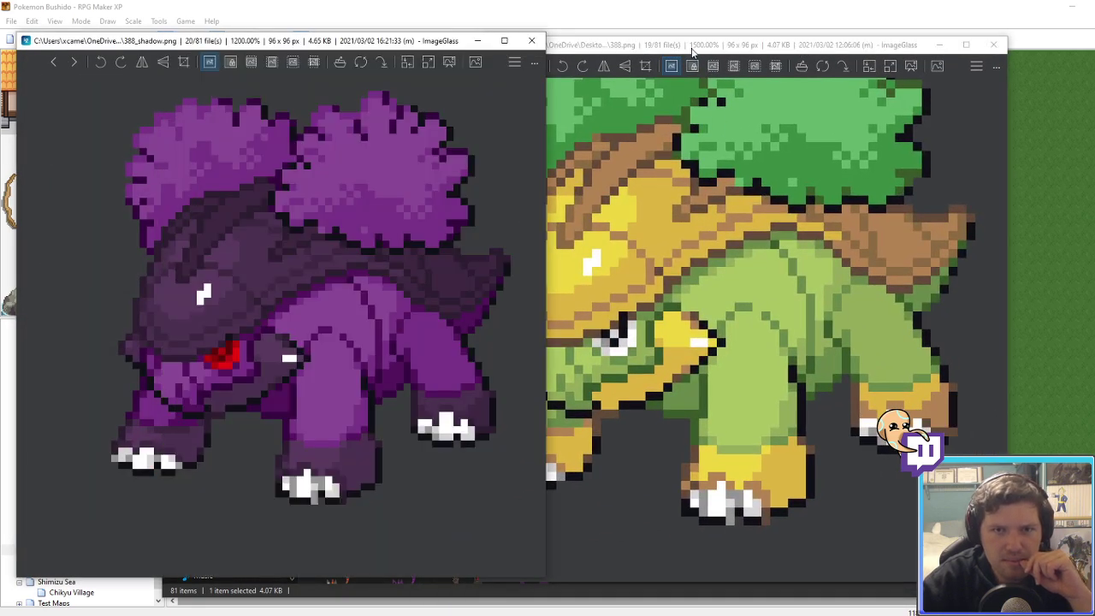
pyautogui.moveTo(691, 48); pyautogui.dragTo(752, 39)
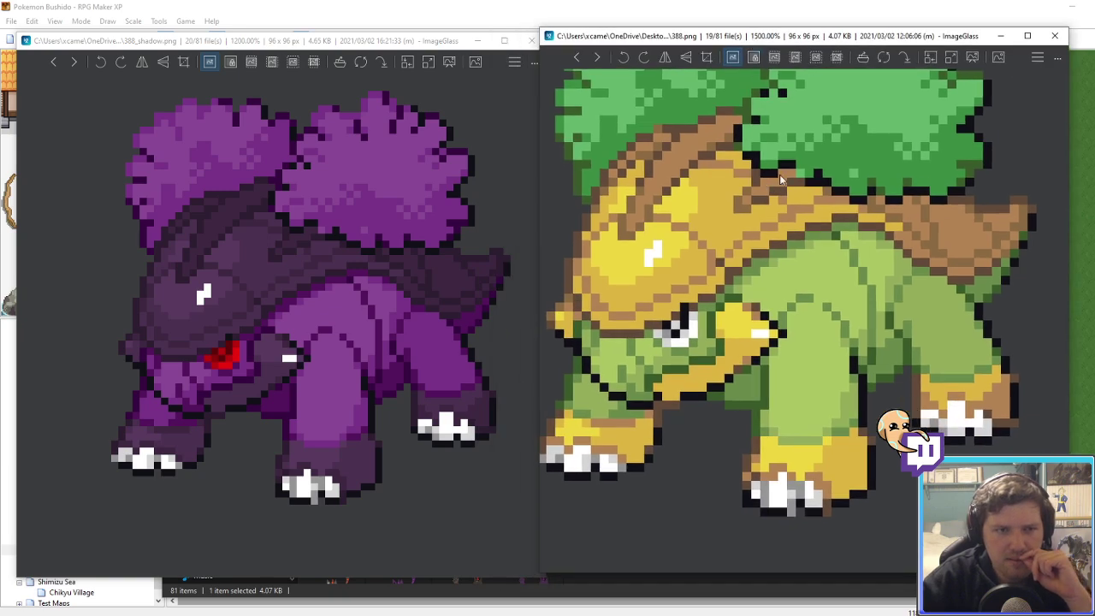
pyautogui.click(1055, 35)
pyautogui.click(531, 40)
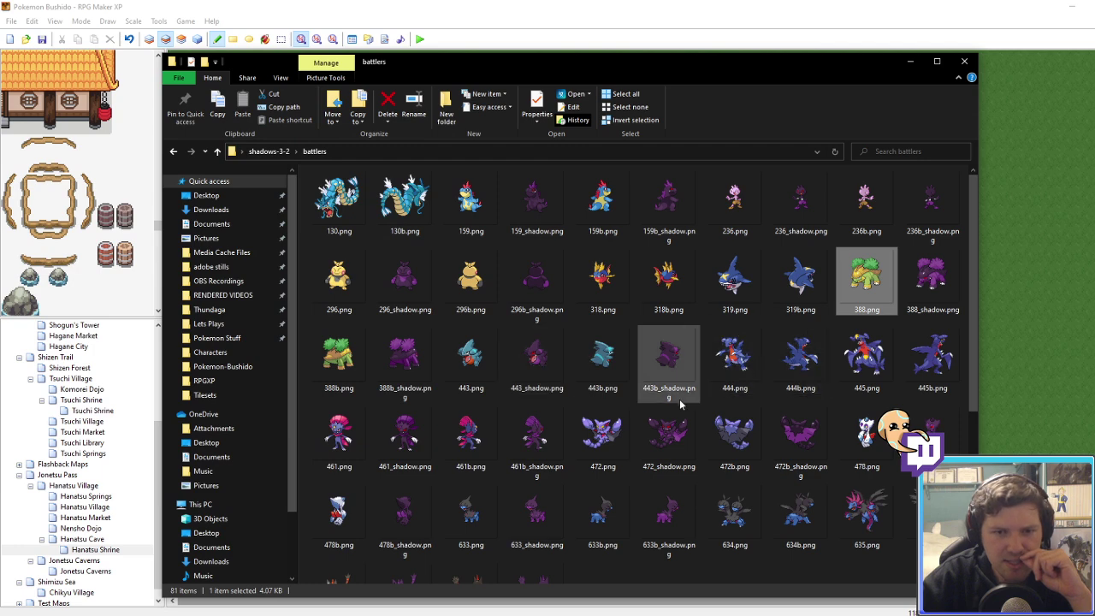
# Step: Inspect the shadow battler sprites 461_shadow.png, 296_shadow.png and 472_shadow.png enlarged, one after another
pyautogui.doubleClick(402, 433)
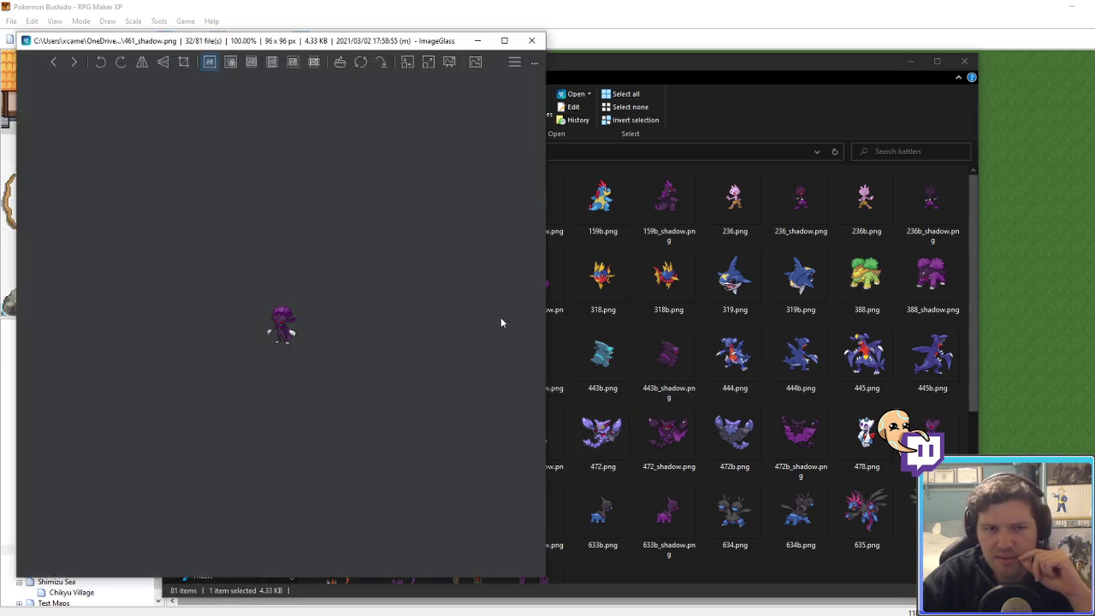
pyautogui.scroll(3, 244, 342)
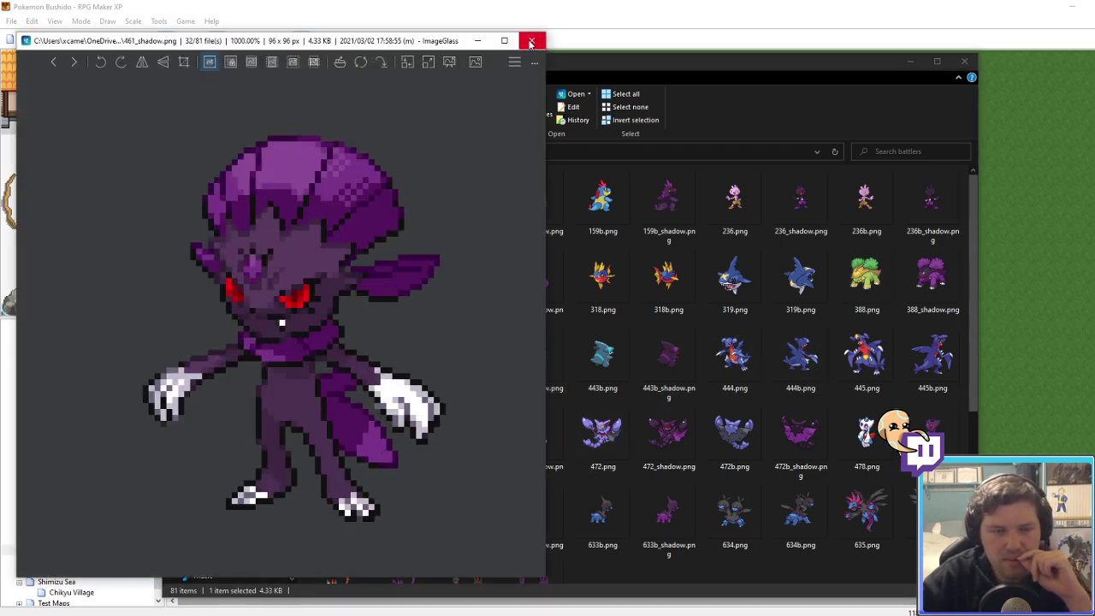
pyautogui.click(532, 40)
pyautogui.doubleClick(405, 278)
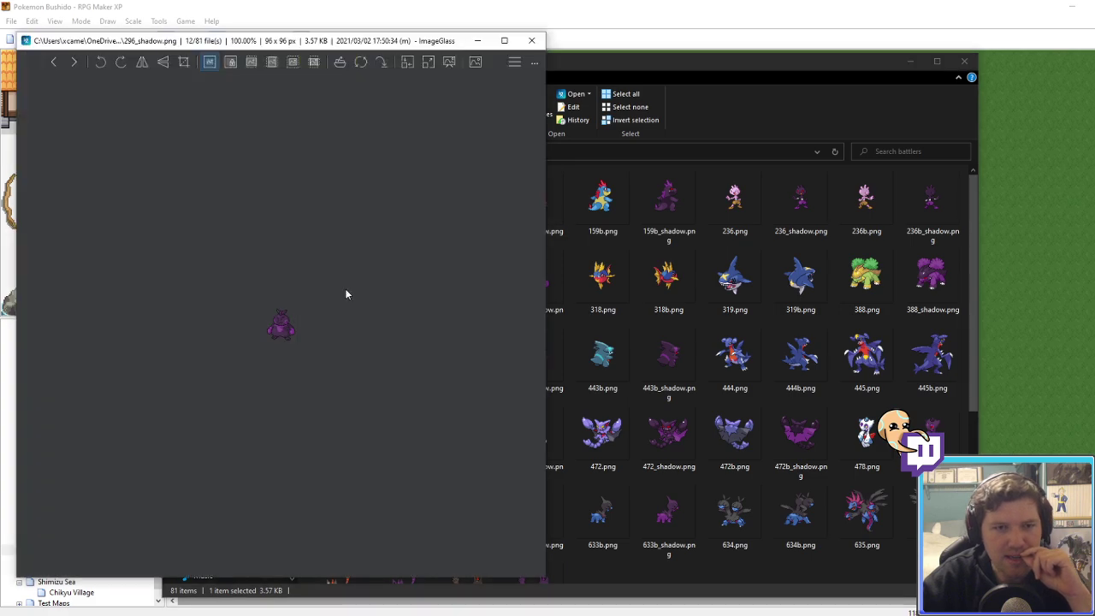
pyautogui.scroll(5, 334, 342)
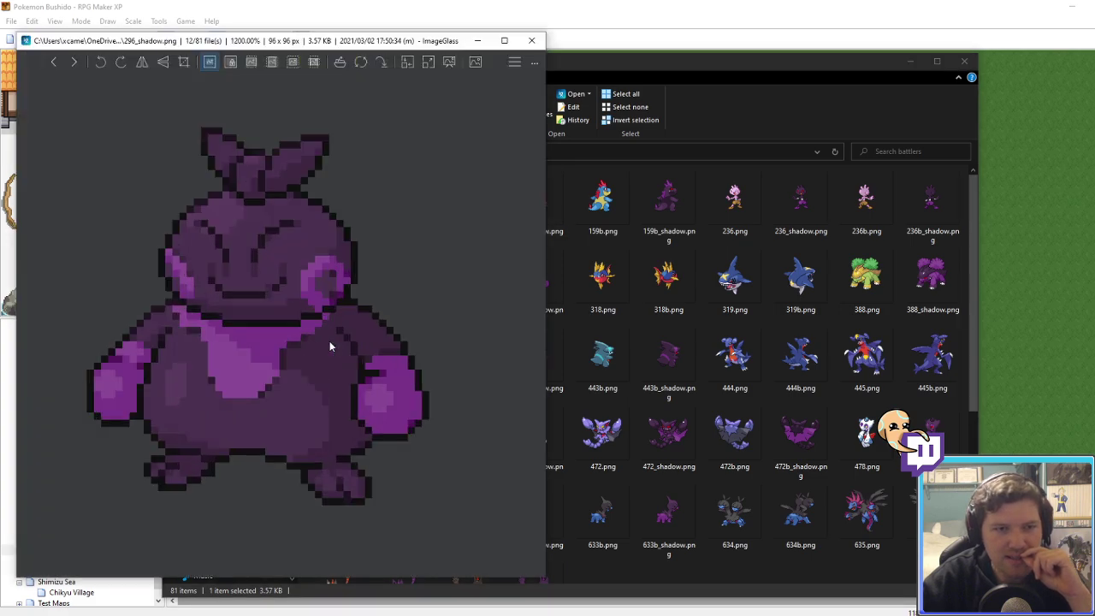
pyautogui.click(531, 41)
pyautogui.click(663, 432)
pyautogui.press('Return')
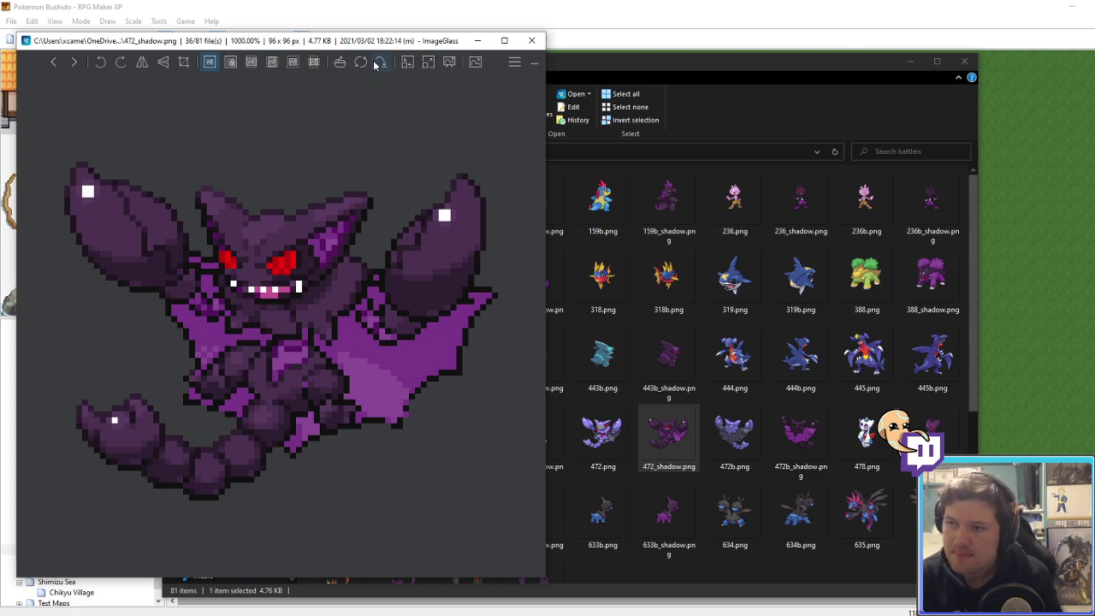
pyautogui.click(532, 41)
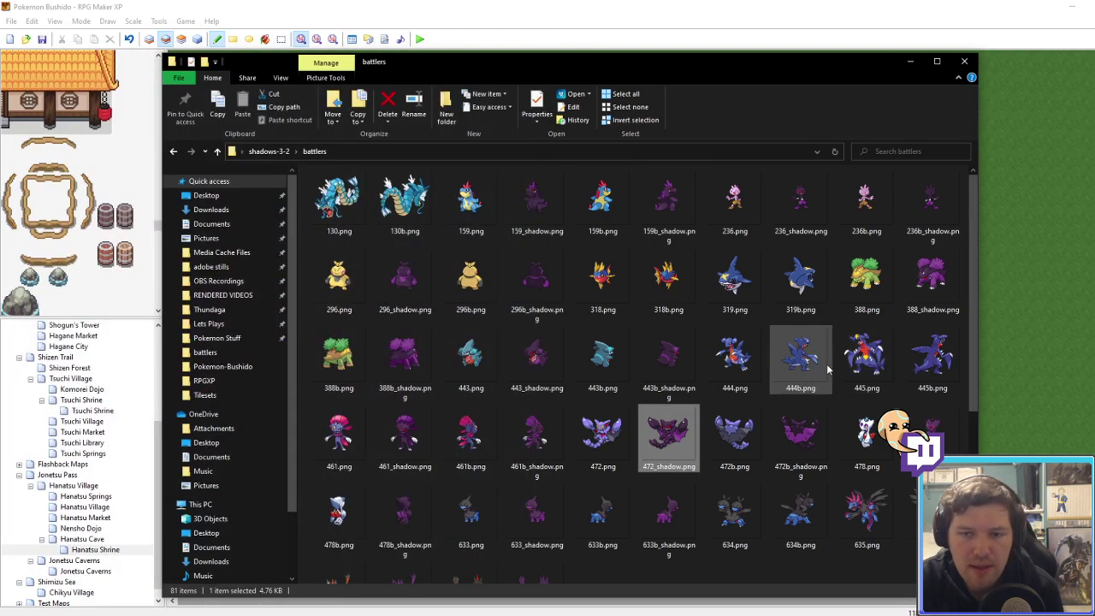
# Step: Inspect the shadow battler sprites 478_shadow.png, 633_shadow.png and 726_shadow.png enlarged
pyautogui.click(931, 437)
pyautogui.press('Return')
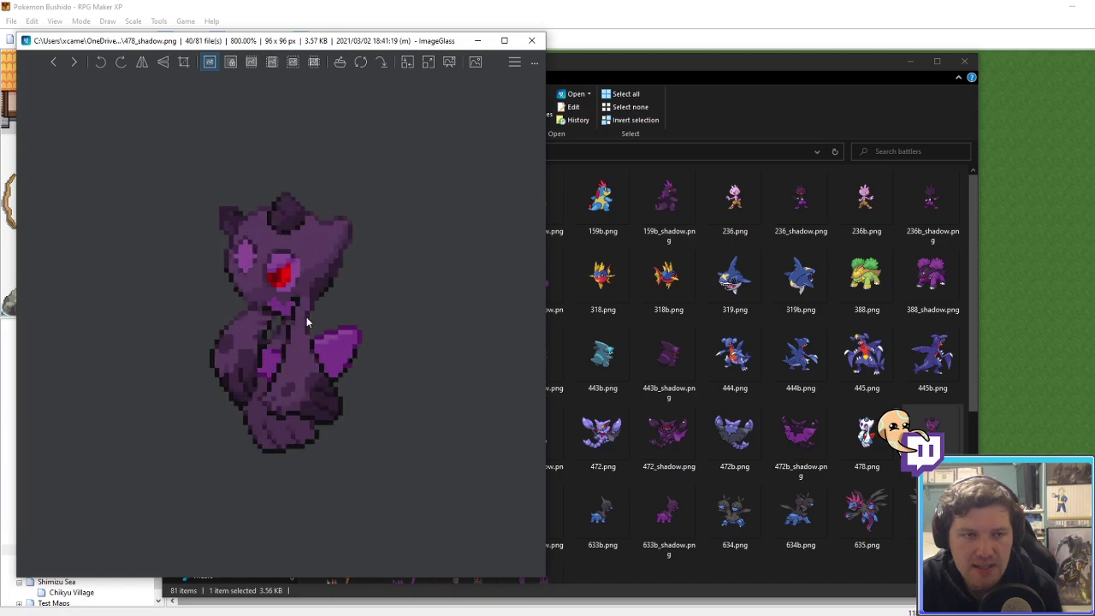
pyautogui.click(532, 40)
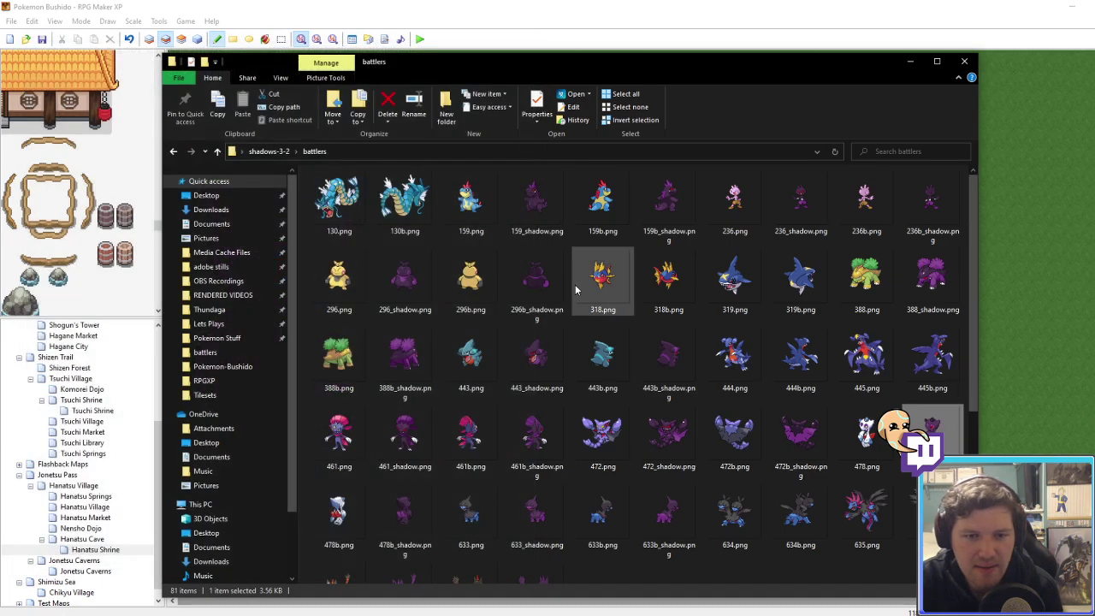
pyautogui.scroll(-2, 531, 376)
pyautogui.click(531, 379)
pyautogui.doubleClick(530, 379)
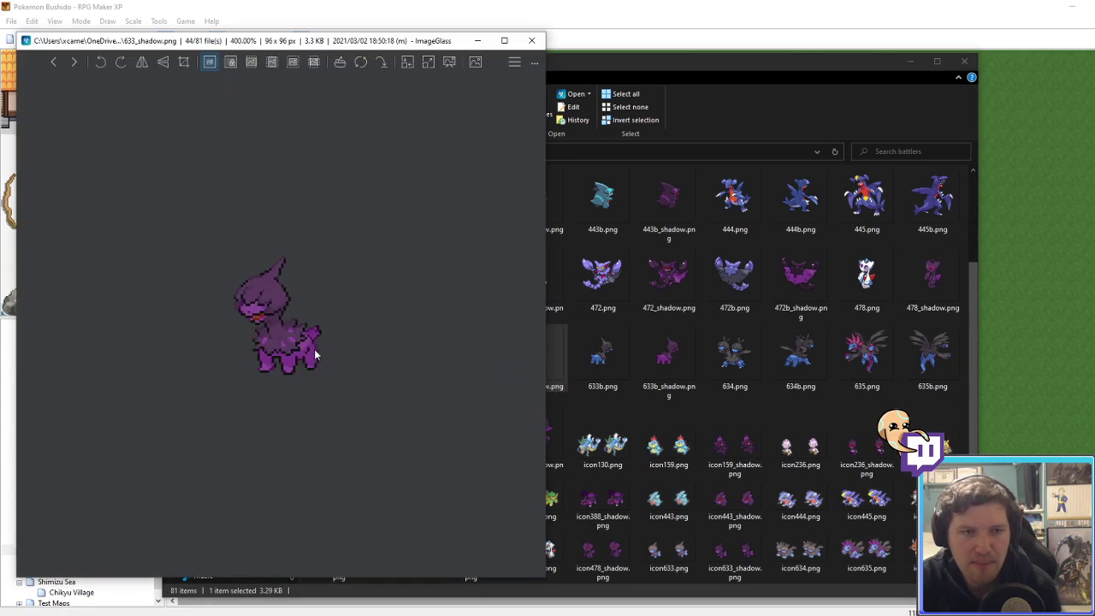
pyautogui.click(532, 40)
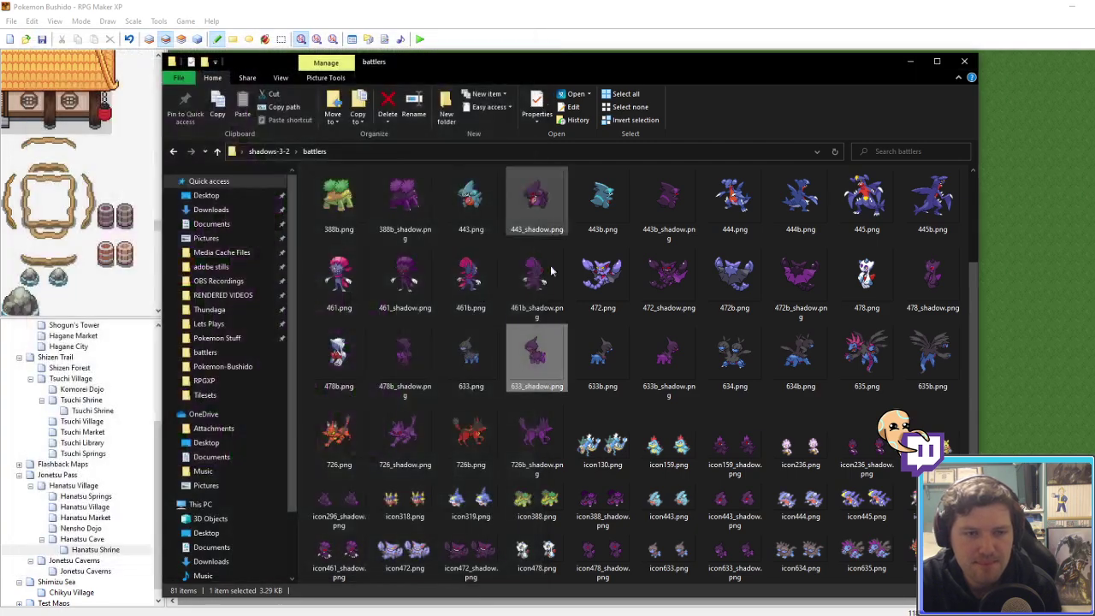
pyautogui.click(406, 438)
pyautogui.press('Return')
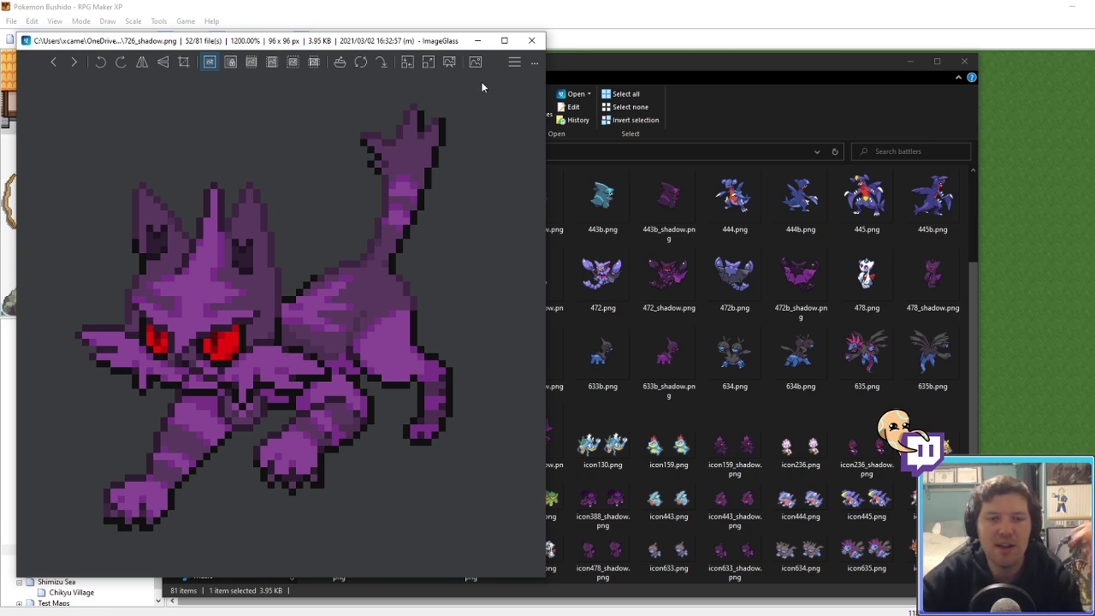
pyautogui.click(532, 40)
# Step: In RPG Maker XP, copy the shrine building's tiles from layer 2 onto the same spot on layer 3 of the Hanatsu Shrine map
pyautogui.click(574, 6)
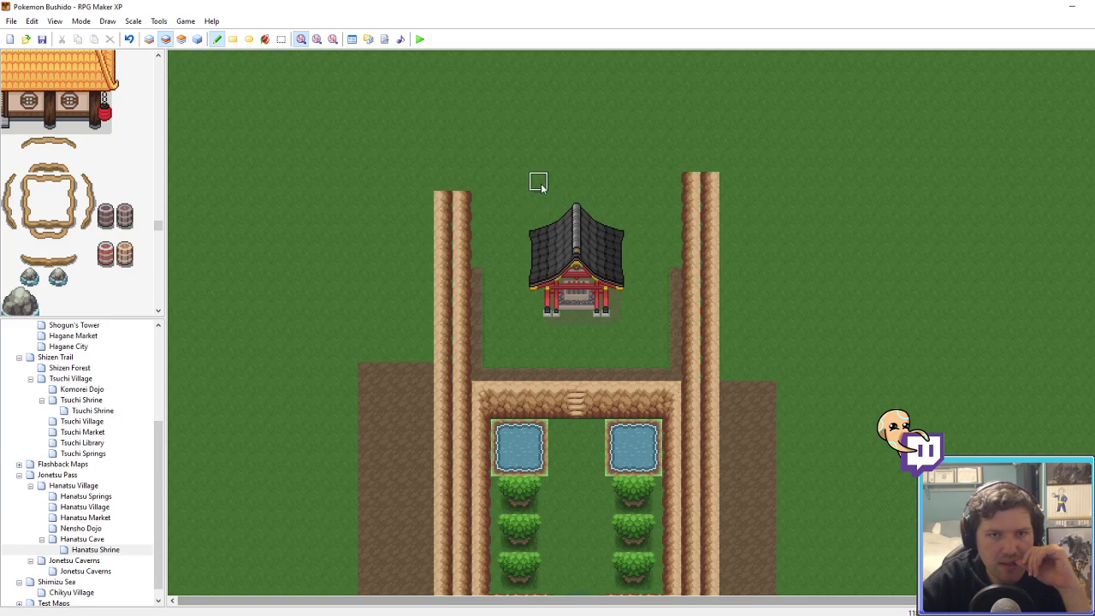
pyautogui.moveTo(538, 181); pyautogui.dragTo(629, 260, button='right')
pyautogui.moveTo(503, 147); pyautogui.dragTo(637, 283, button='right')
pyautogui.click(181, 38)
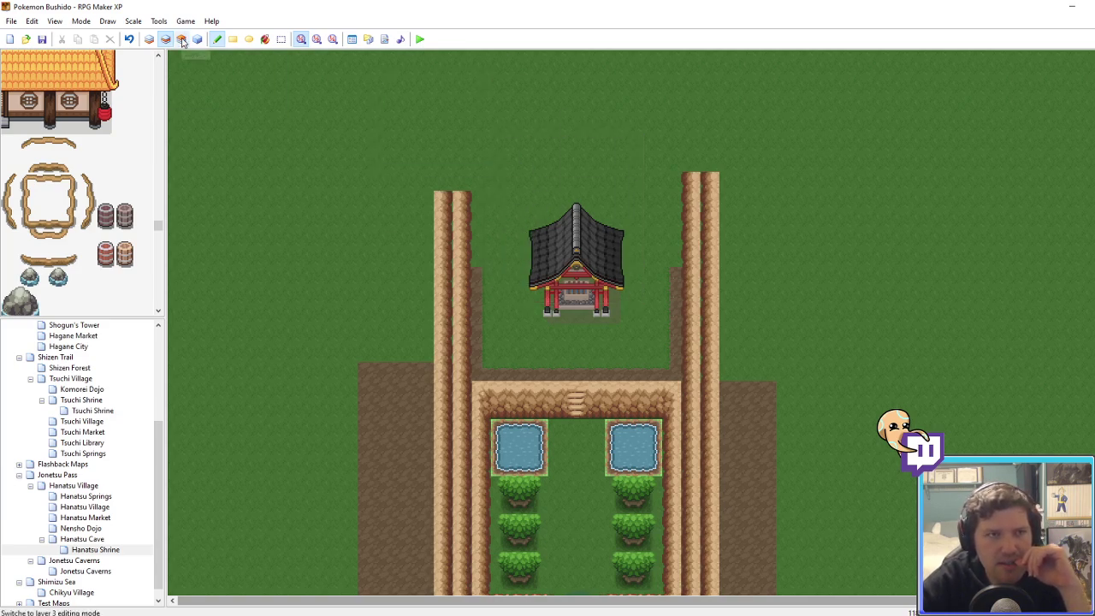
pyautogui.click(642, 283)
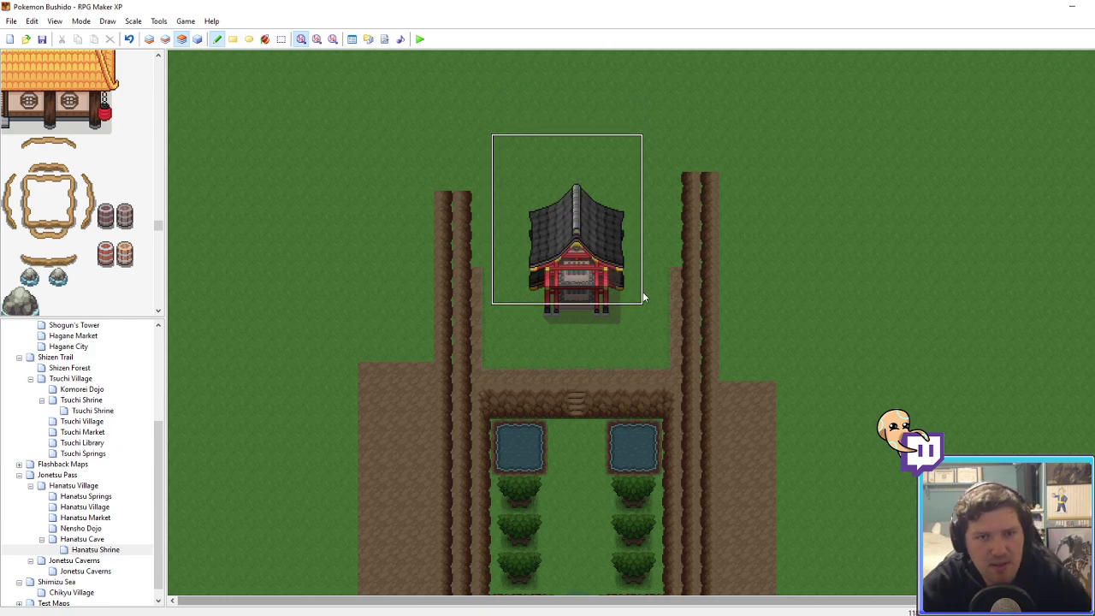
# Step: Clear the shrine building's original tiles from layer 2 by covering them with empty tiles copied from the grass north of it
pyautogui.click(165, 38)
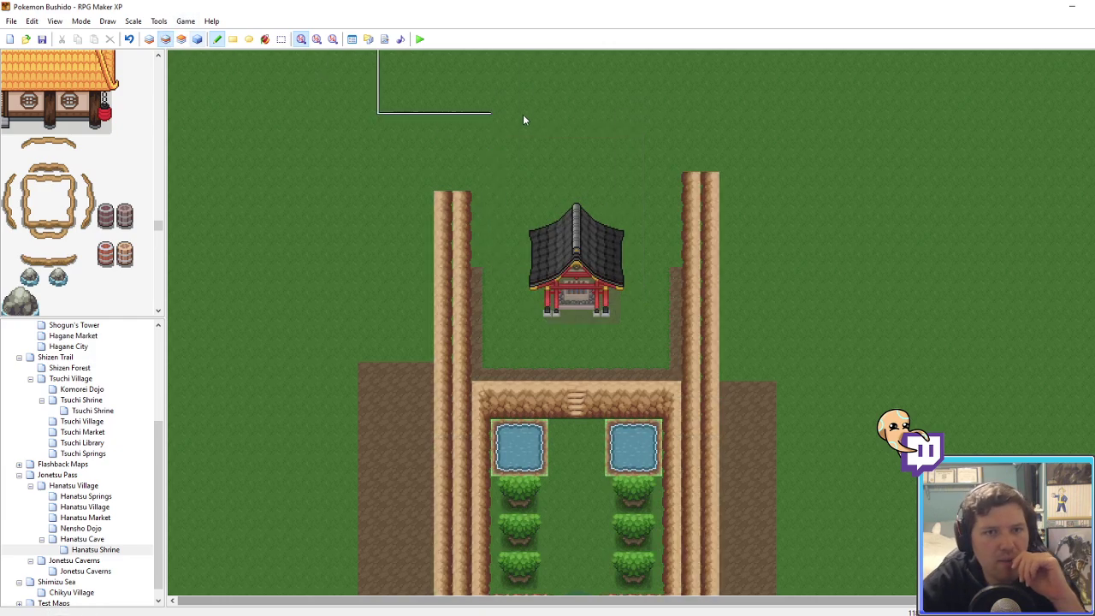
pyautogui.moveTo(523, 115); pyautogui.dragTo(644, 147, button='right')
pyautogui.moveTo(659, 231); pyautogui.dragTo(643, 301)
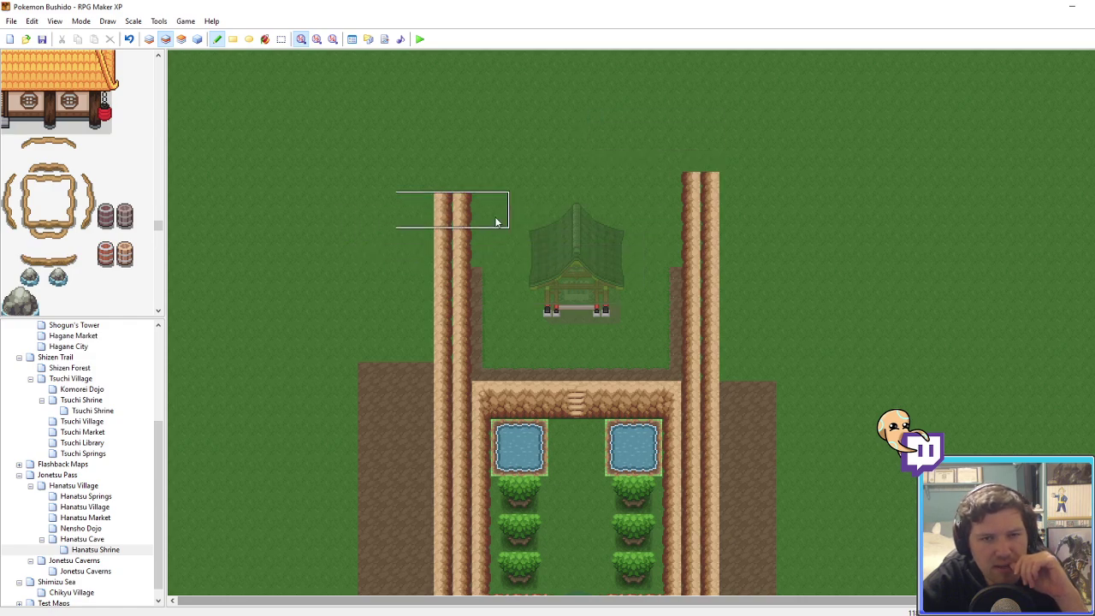
# Step: Build a rocky cliff wall on layer 2 behind the shrine, joining the two inner cliff columns with corner tiles at both ends
pyautogui.scroll(5, 61, 237)
pyautogui.moveTo(160, 219); pyautogui.dragTo(158, 68)
pyautogui.scroll(-4, 93, 183)
pyautogui.scroll(3, 83, 211)
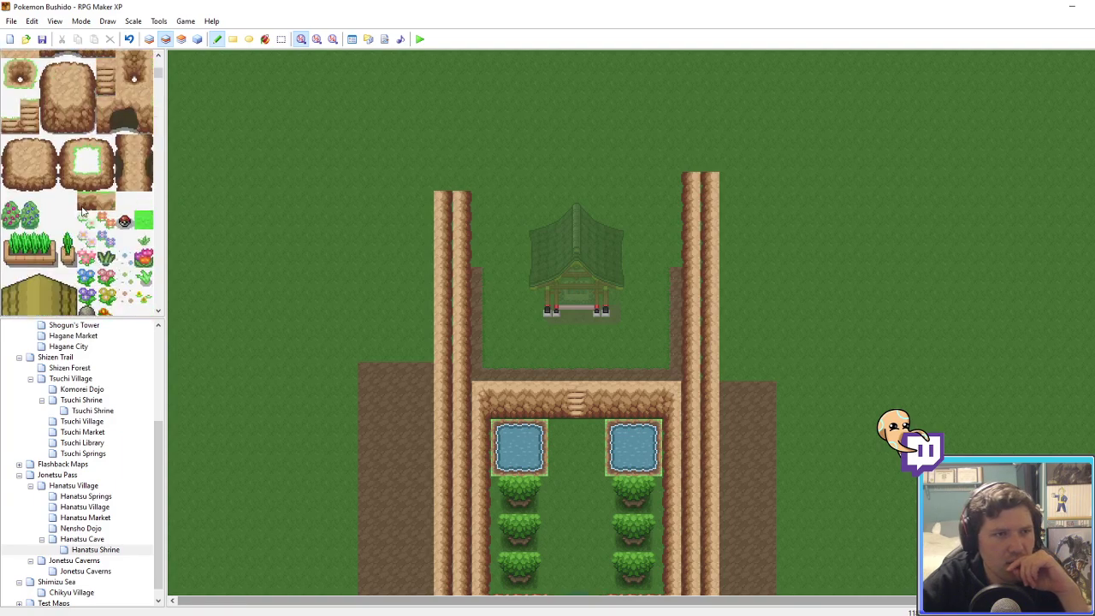
pyautogui.scroll(3, 102, 163)
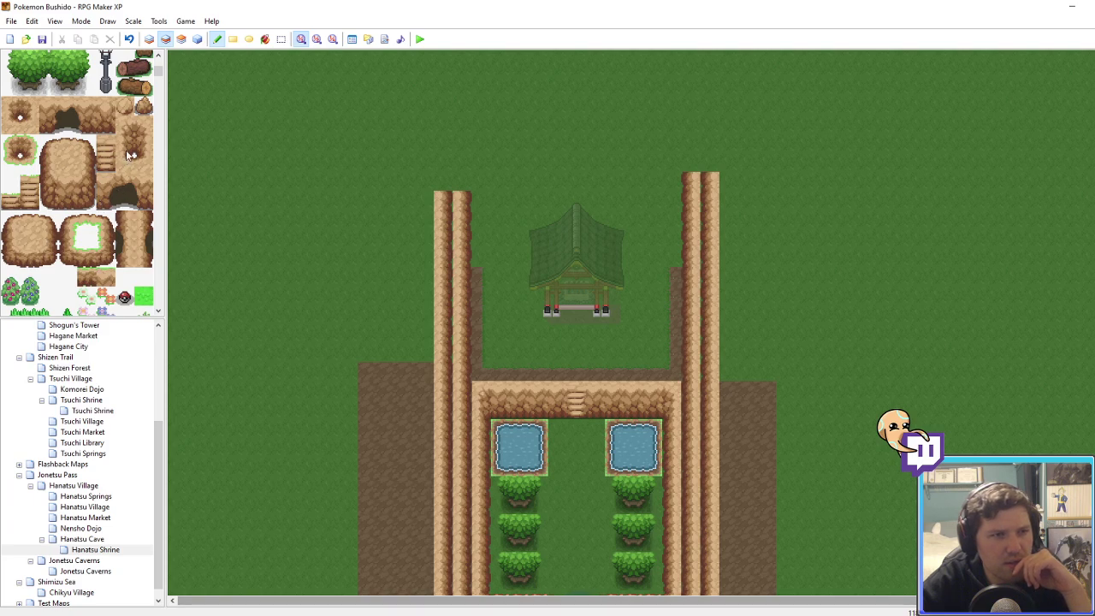
pyautogui.click(462, 212)
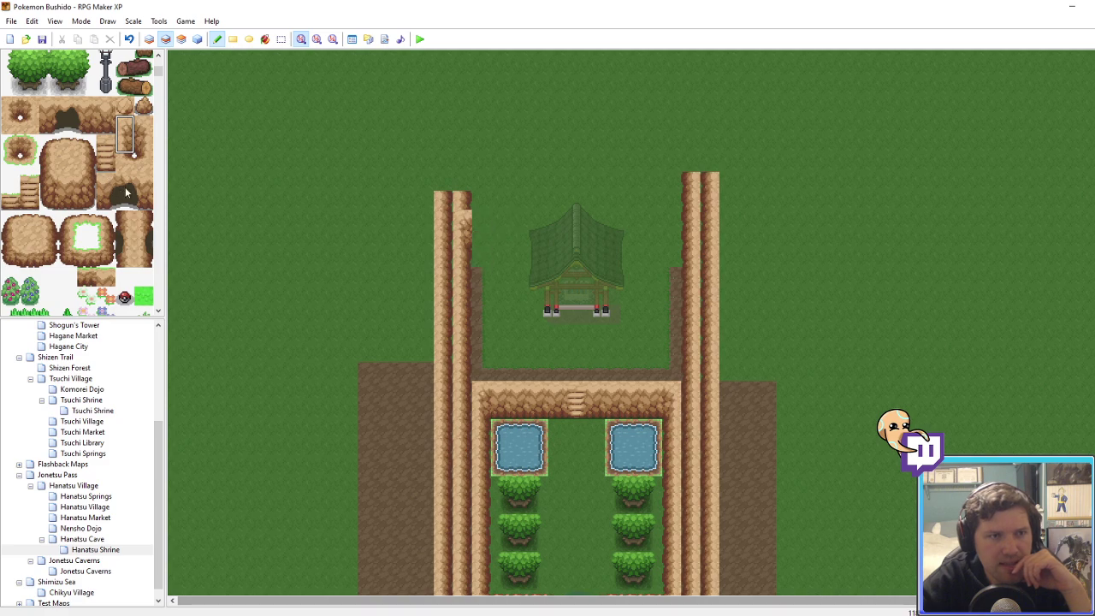
pyautogui.click(67, 191)
pyautogui.moveTo(495, 226); pyautogui.dragTo(671, 226)
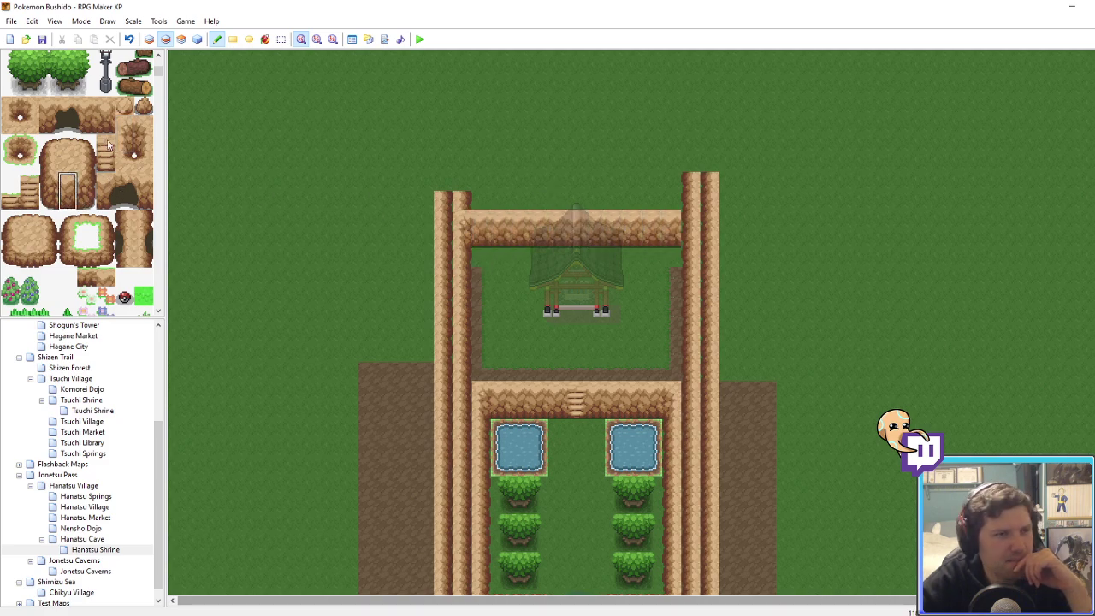
pyautogui.click(143, 135)
pyautogui.click(689, 229)
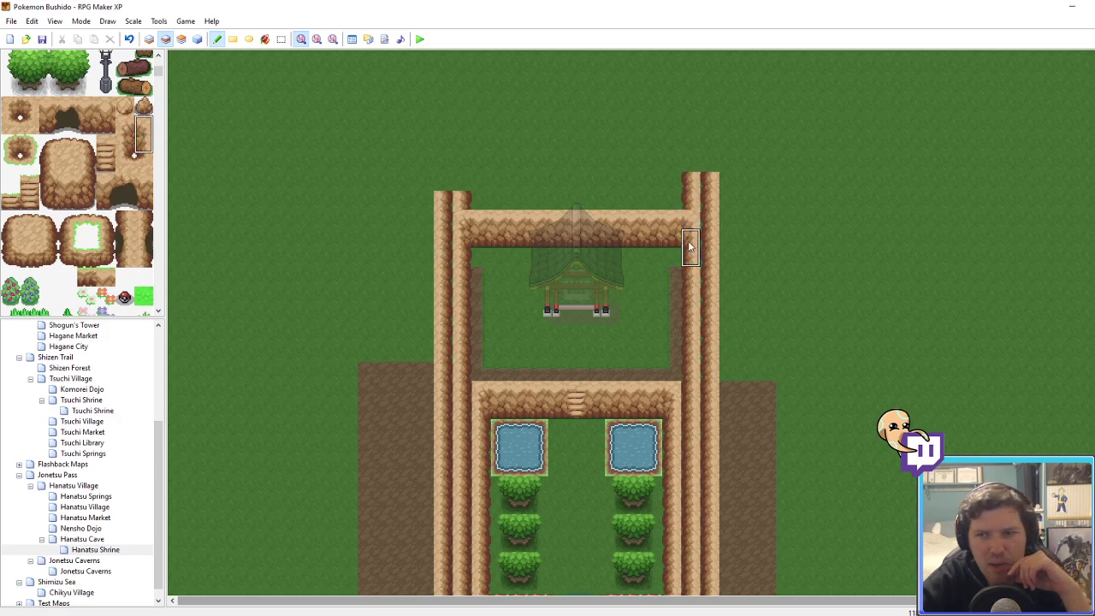
# Step: Build a second cliff wall directly north of the first, joining the two outer cliff columns with copied corner and wall tiles
pyautogui.moveTo(690, 244); pyautogui.dragTo(667, 214, button='right')
pyautogui.click(693, 181)
pyautogui.rightClick(694, 200)
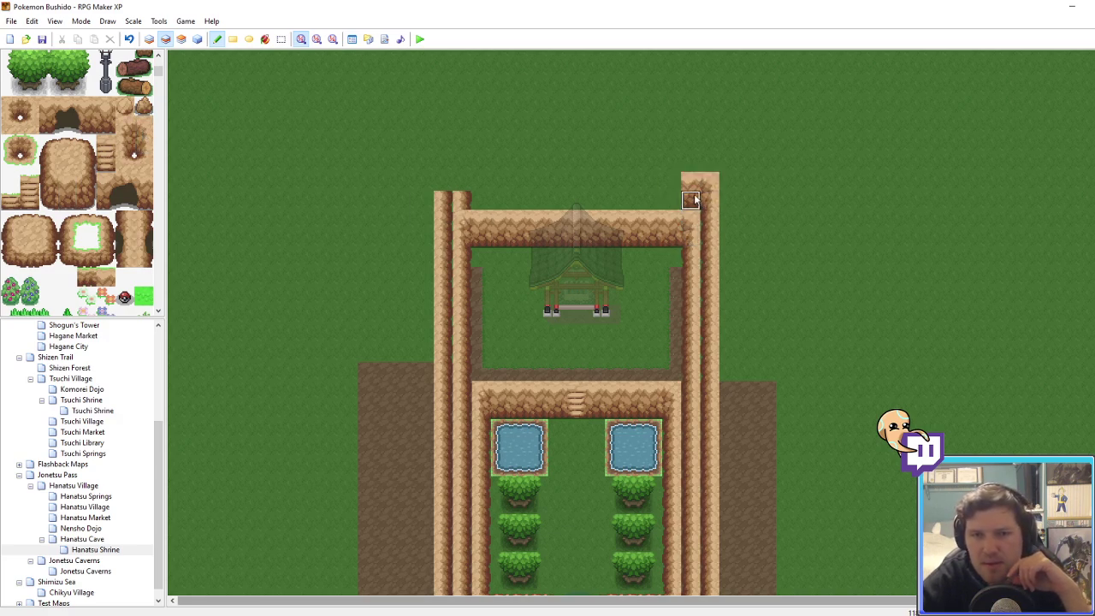
pyautogui.moveTo(691, 197); pyautogui.dragTo(462, 190)
pyautogui.rightClick(465, 222)
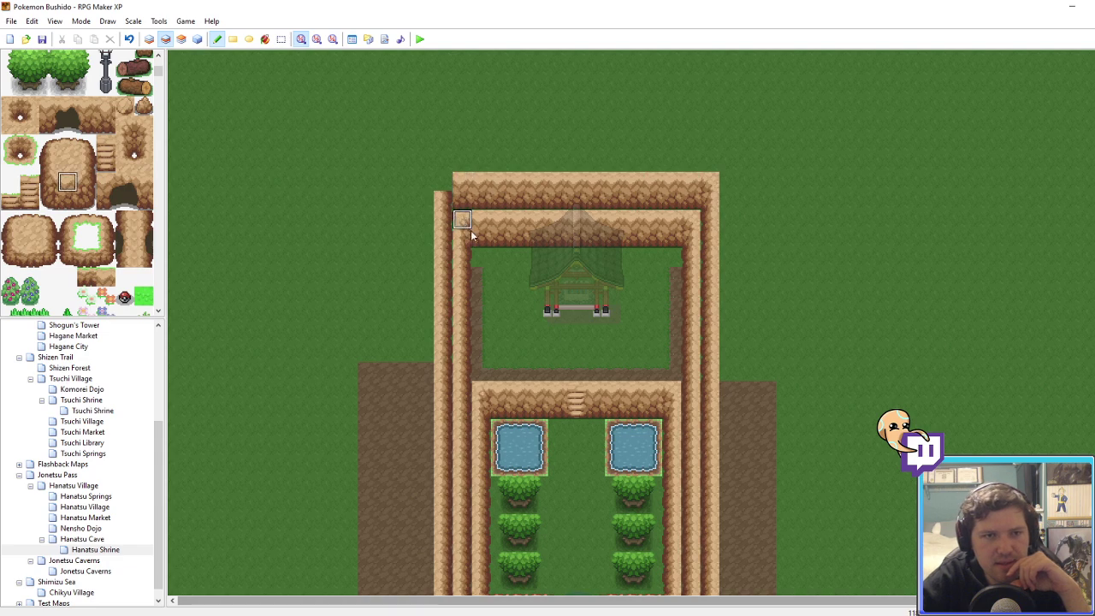
pyautogui.moveTo(471, 234); pyautogui.dragTo(492, 243, button='right')
pyautogui.click(493, 198)
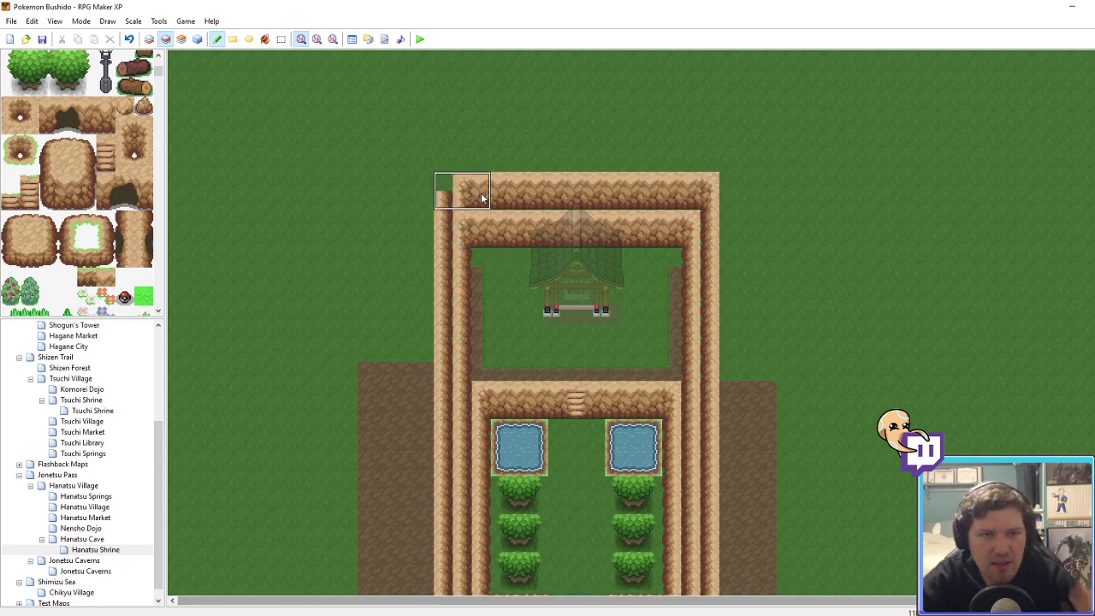
pyautogui.click(482, 196)
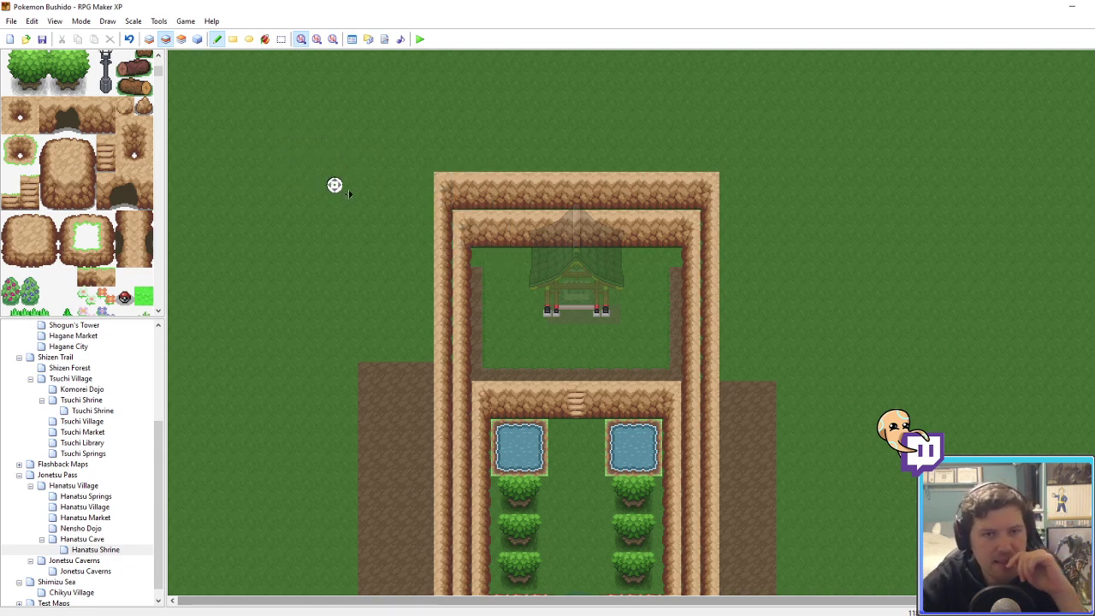
# Step: Place cliff corner tiles on both western wall columns beside the shrine courtyard's southwest corner, bending them one tile outward
pyautogui.moveTo(349, 194); pyautogui.dragTo(384, 231, button='middle')
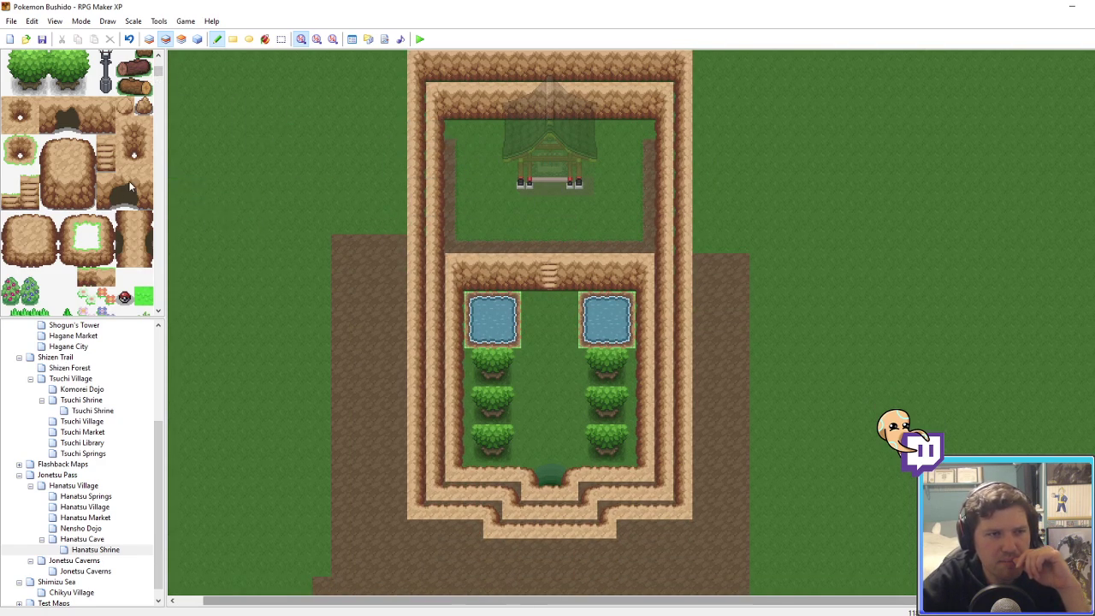
pyautogui.click(48, 221)
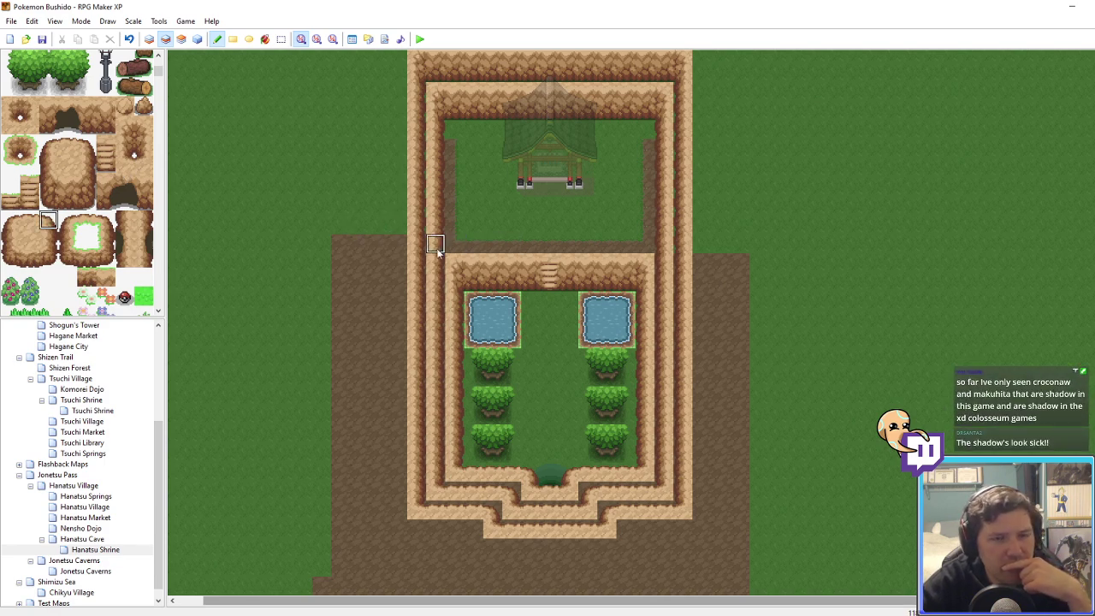
pyautogui.click(418, 225)
pyautogui.moveTo(437, 225)
pyautogui.mouseDown()
pyautogui.moveTo(420, 176)
pyautogui.moveTo(434, 206)
pyautogui.mouseUp()
pyautogui.click(124, 158)
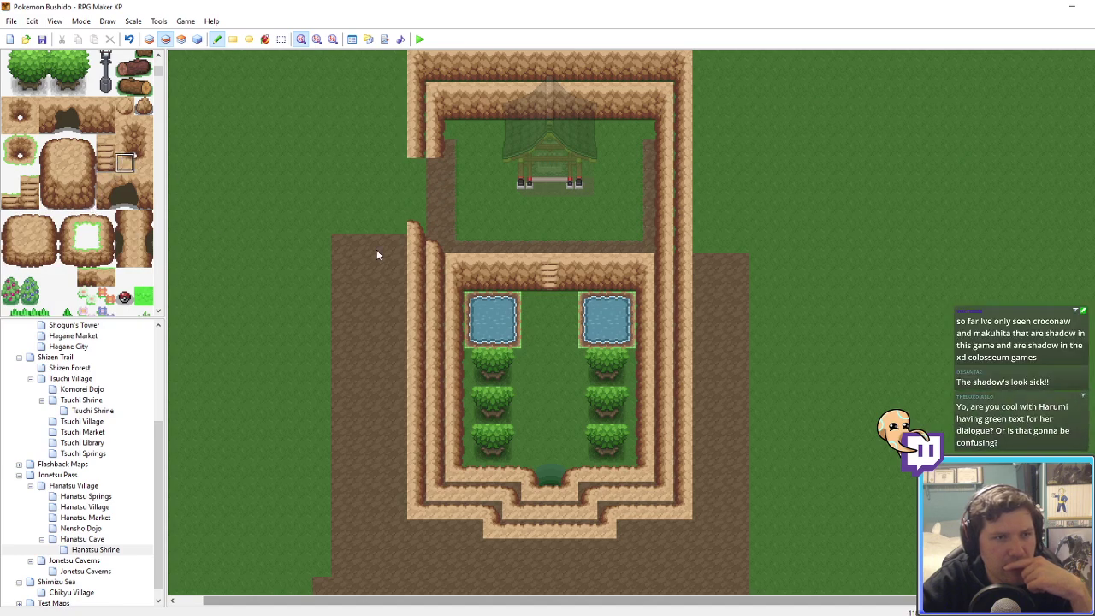
pyautogui.moveTo(414, 244); pyautogui.dragTo(410, 230)
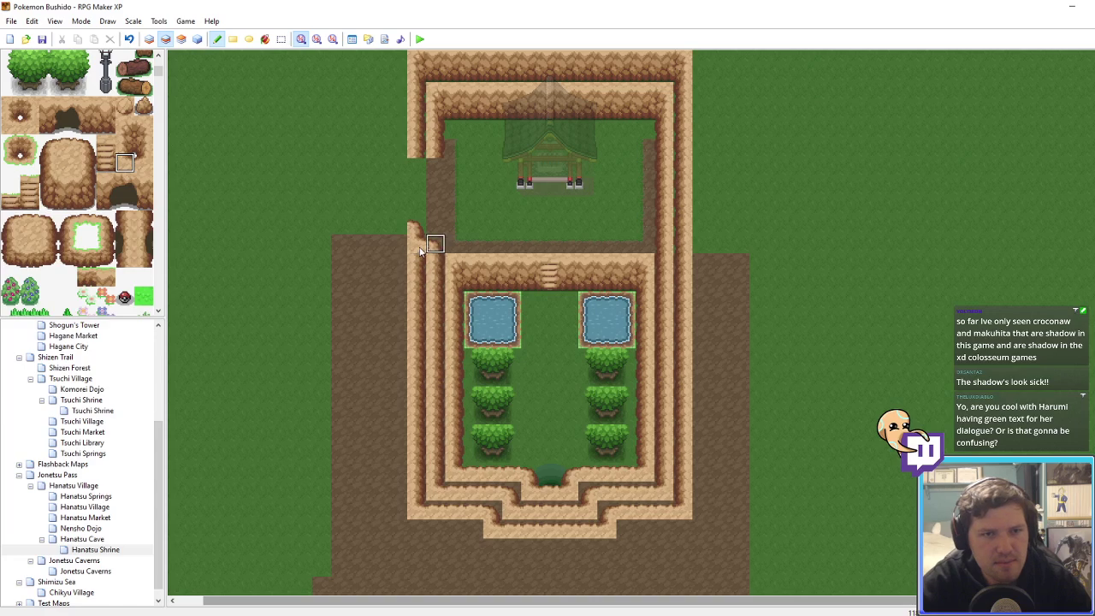
pyautogui.rightClick(419, 239)
pyautogui.click(398, 263)
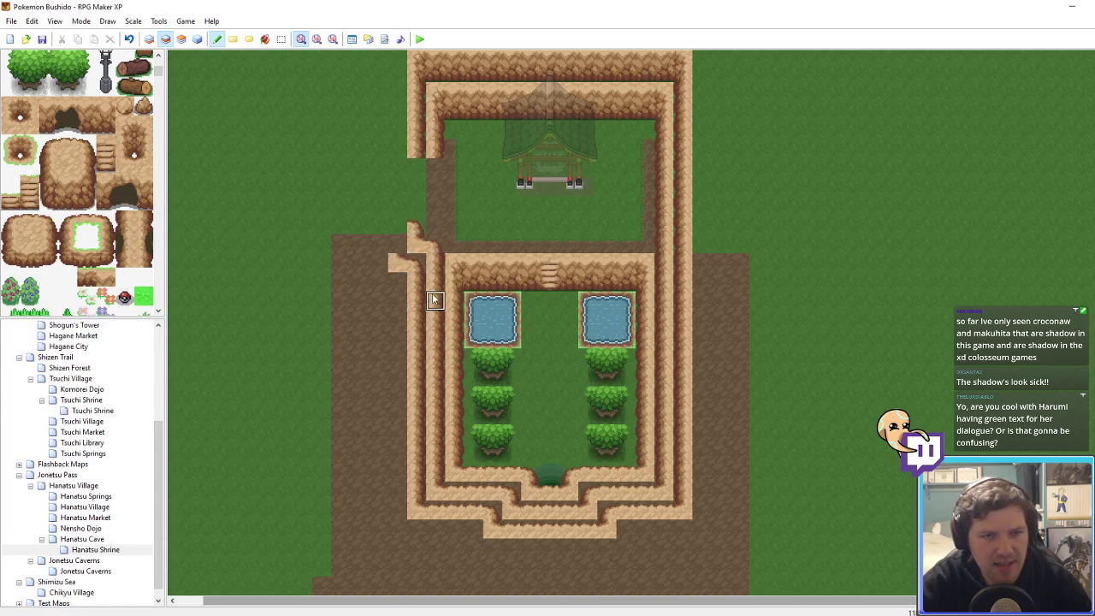
# Step: Shift the northwest section of both cliff walls one tile west and connect it to the bend with straight column tiles
pyautogui.moveTo(435, 301); pyautogui.dragTo(419, 300, button='right')
pyautogui.click(397, 231)
pyautogui.rightClick(397, 230)
pyautogui.click(398, 243)
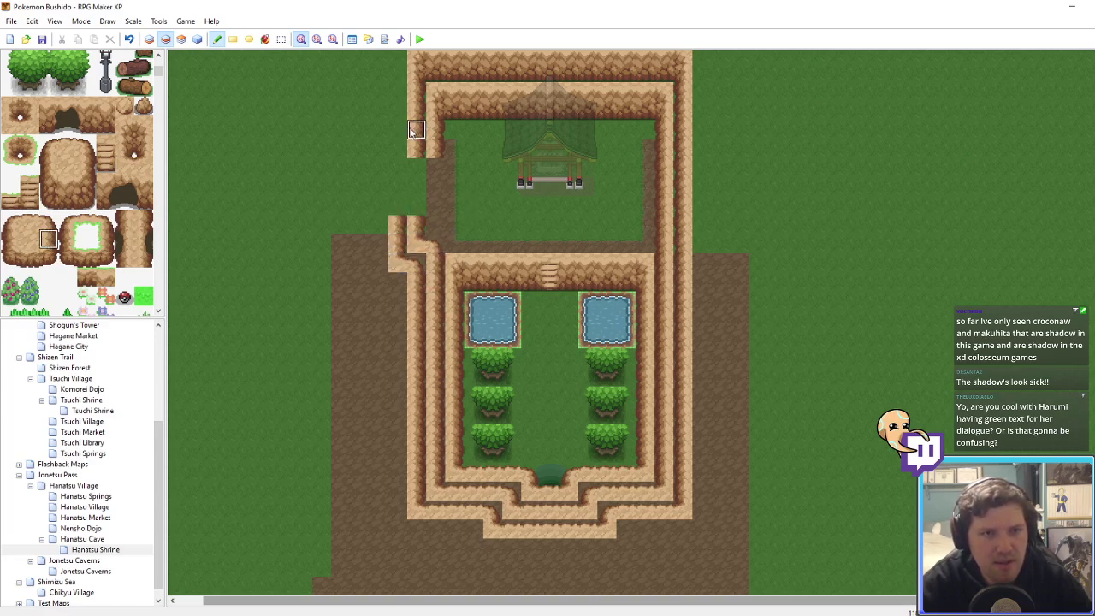
pyautogui.moveTo(417, 147); pyautogui.dragTo(475, 60, button='right')
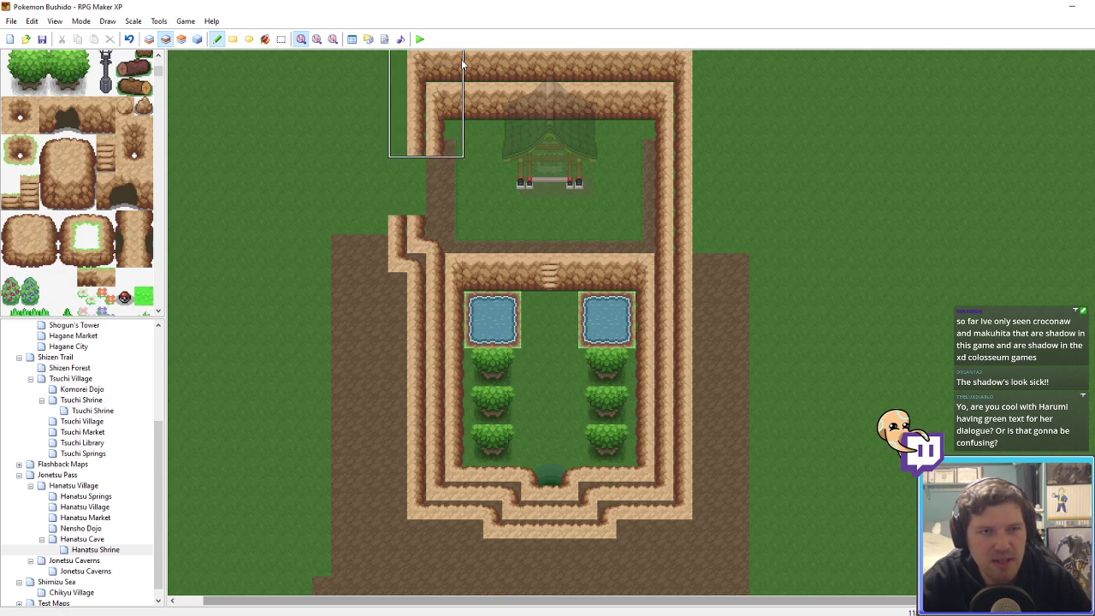
pyautogui.click(461, 59)
pyautogui.rightClick(412, 194)
pyautogui.moveTo(412, 195)
pyautogui.mouseDown()
pyautogui.moveTo(414, 168)
pyautogui.moveTo(415, 205)
pyautogui.mouseUp()
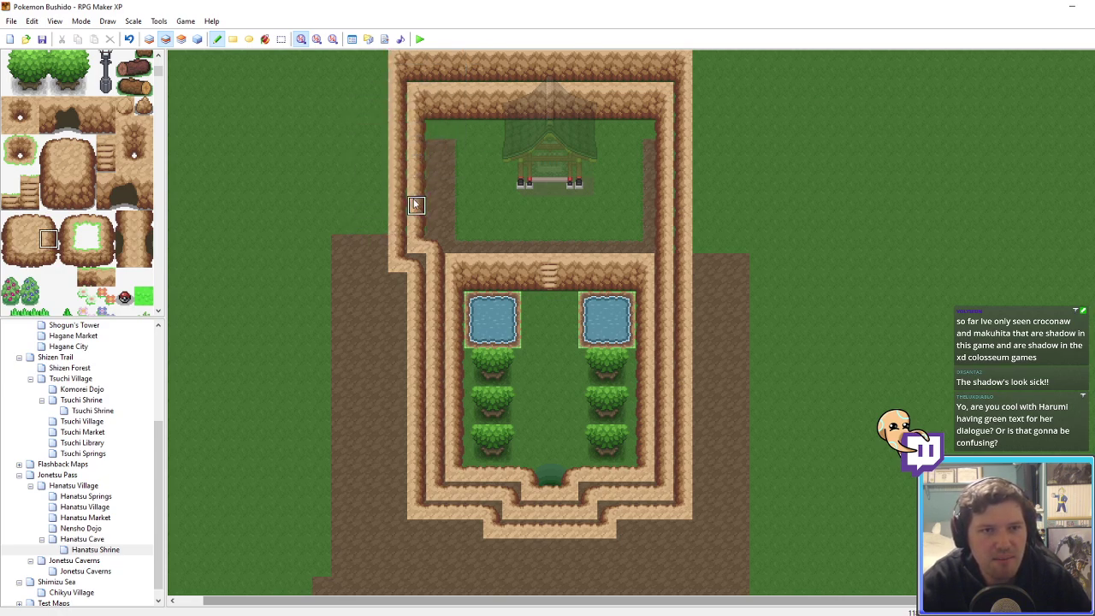
pyautogui.scroll(2, 465, 201)
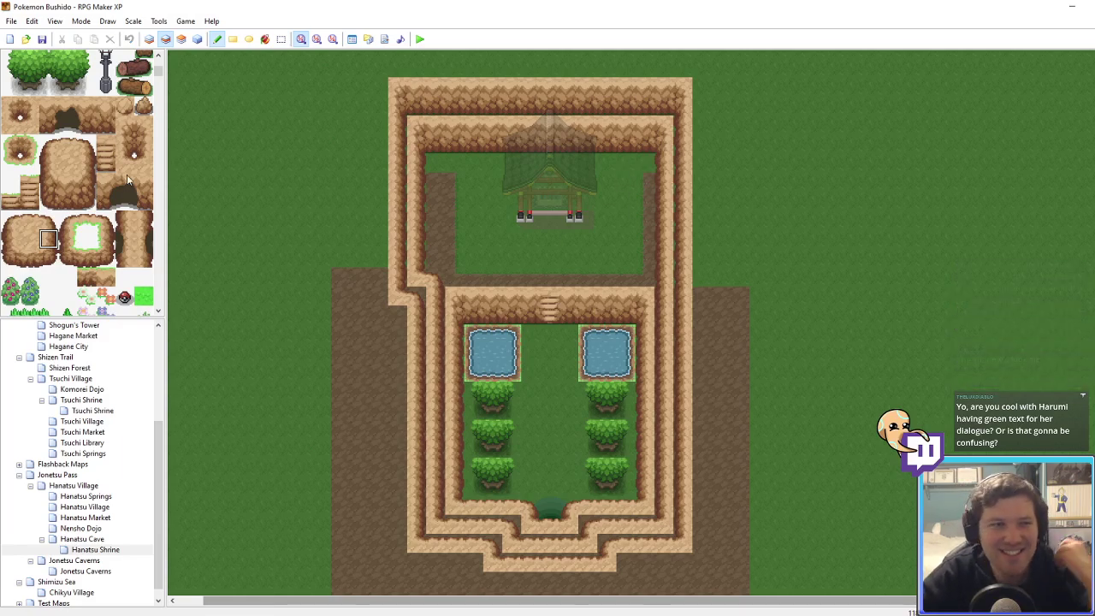
# Step: Place mirrored cliff corner tiles on both eastern wall columns beside the shrine courtyard's southeast corner, bending them one tile outward
pyautogui.click(19, 221)
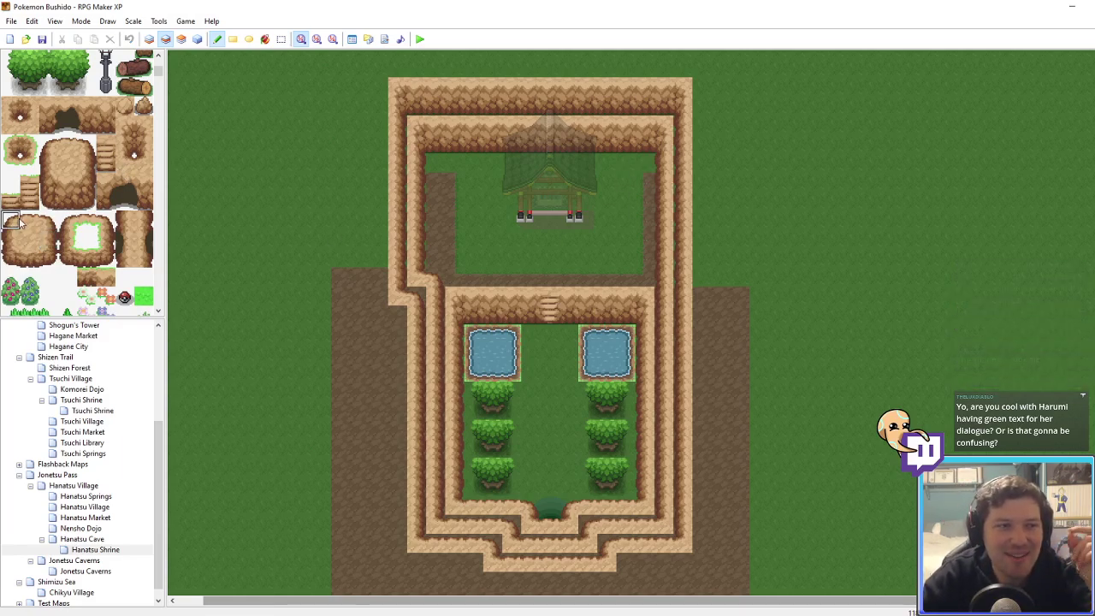
pyautogui.click(142, 164)
pyautogui.click(686, 281)
pyautogui.moveTo(686, 281)
pyautogui.mouseDown(button='right')
pyautogui.moveTo(667, 281)
pyautogui.moveTo(695, 120)
pyautogui.mouseUp(button='right')
pyautogui.click(682, 296)
# Step: Shift the northeast section of both cliff walls one tile east and close the gap above the bend with straight column tiles
pyautogui.rightClick(661, 260)
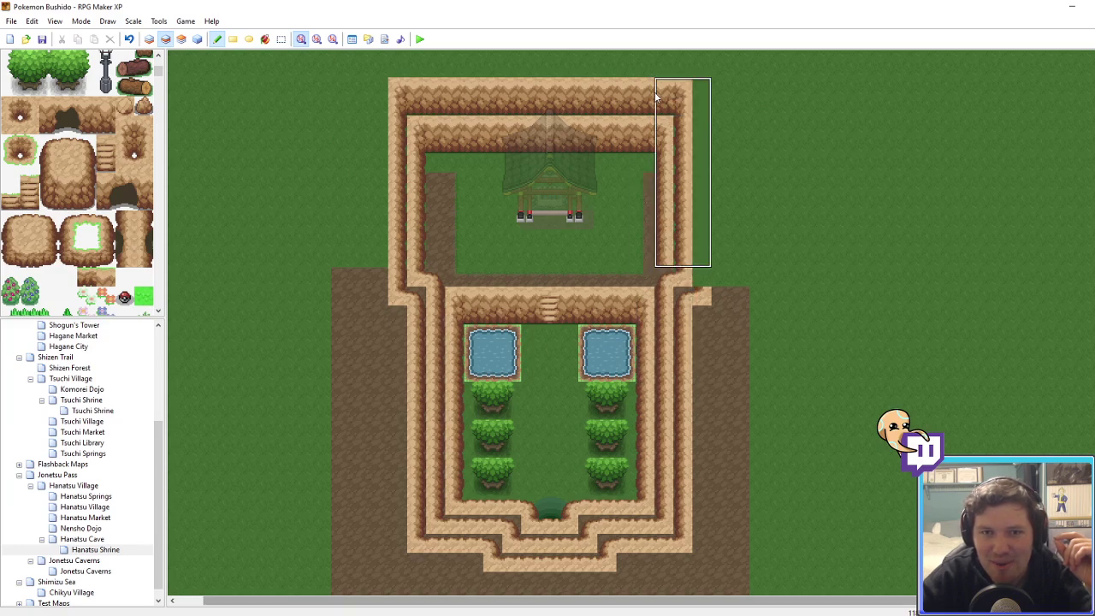
pyautogui.click(655, 91)
pyautogui.rightClick(702, 238)
pyautogui.click(702, 276)
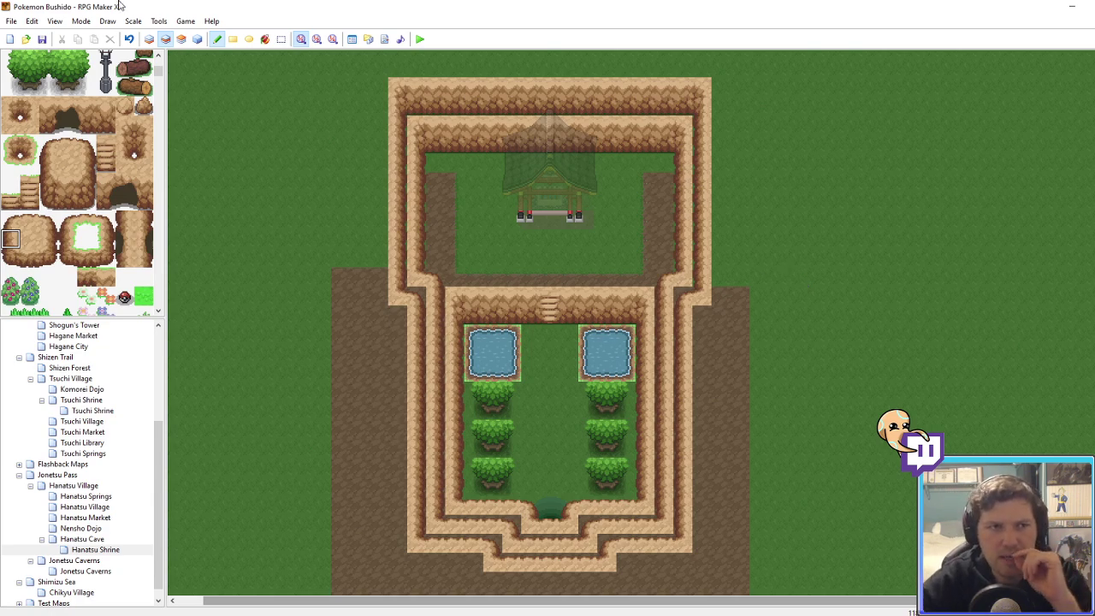
# Step: On layer 1, copy courtyard grass over the dirt strip along the shrine courtyard's eastern side
pyautogui.click(148, 39)
pyautogui.moveTo(437, 182); pyautogui.dragTo(556, 288, button='right')
pyautogui.click(538, 286)
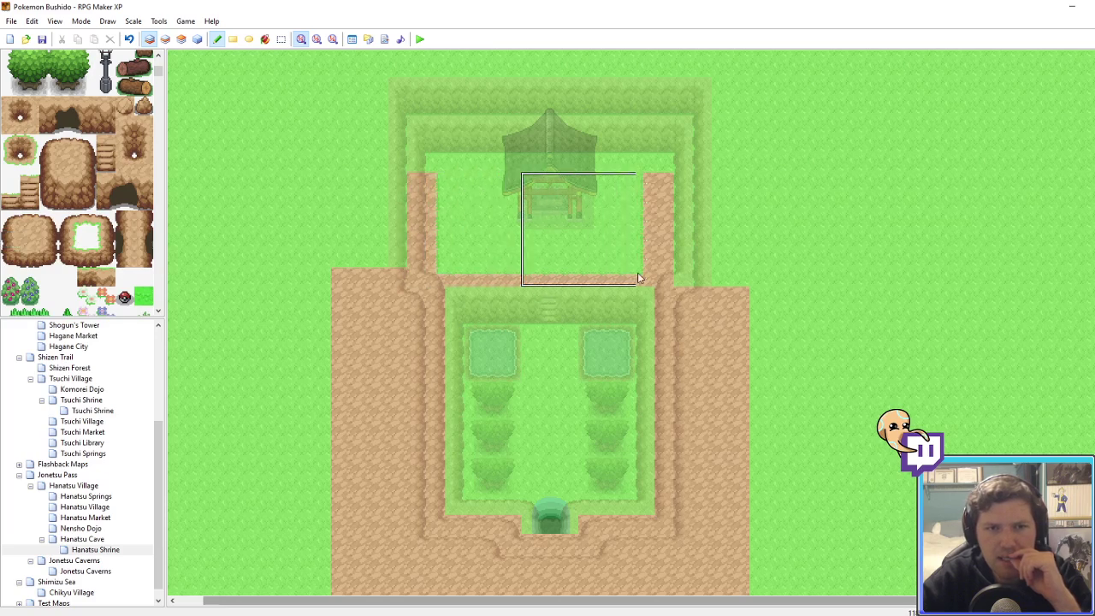
pyautogui.moveTo(642, 278); pyautogui.dragTo(626, 181, button='right')
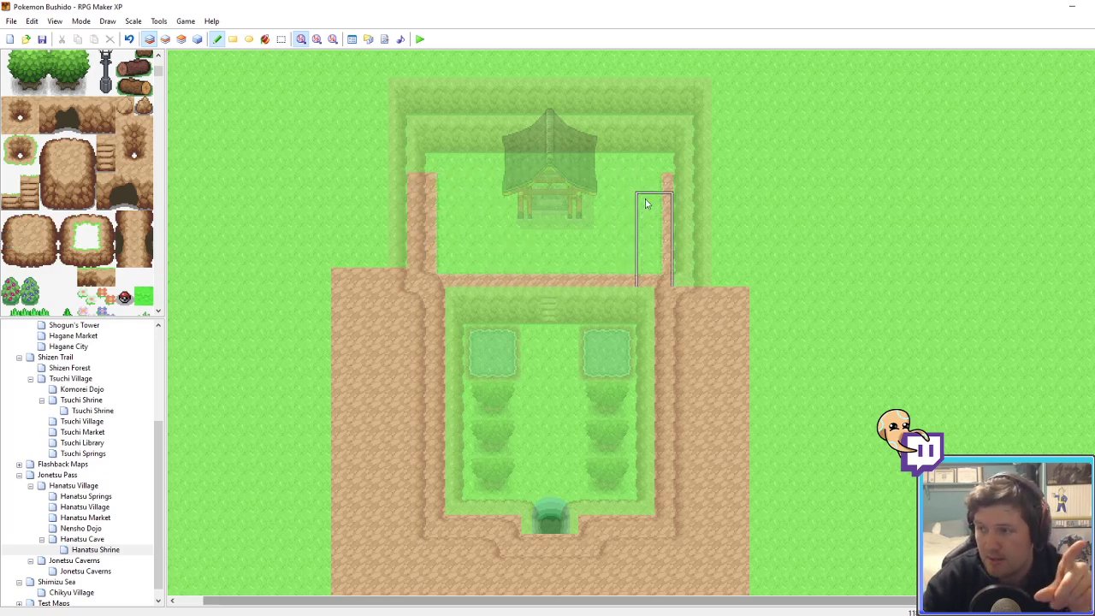
# Step: On layer 2, place a column of three tree bases on each side of the shrine
pyautogui.scroll(3, 155, 66)
pyautogui.click(165, 40)
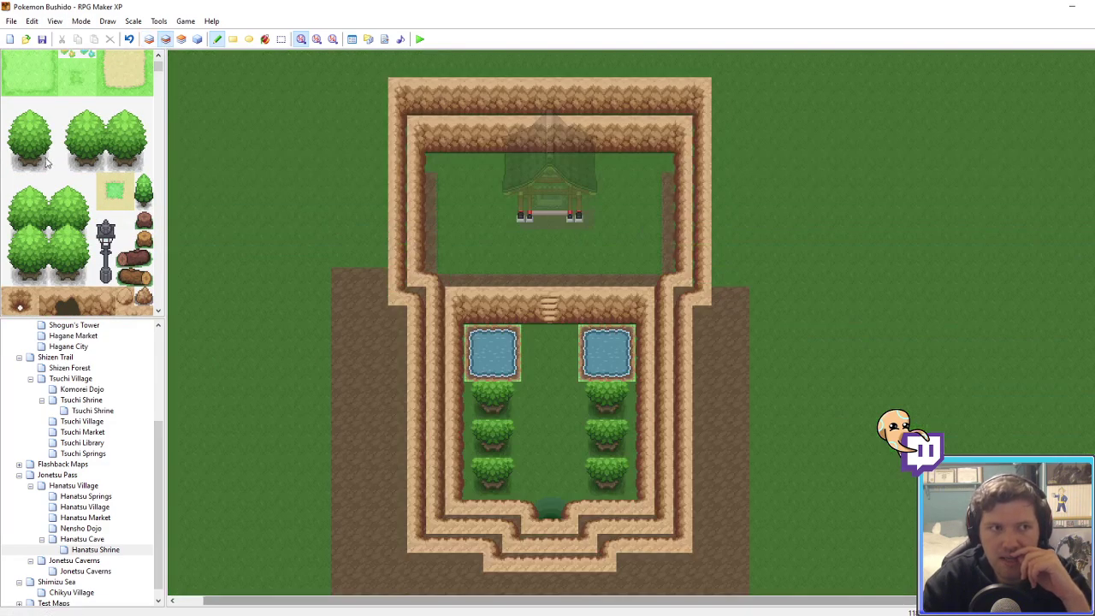
pyautogui.moveTo(46, 160); pyautogui.dragTo(19, 150)
pyautogui.moveTo(437, 240); pyautogui.dragTo(439, 202)
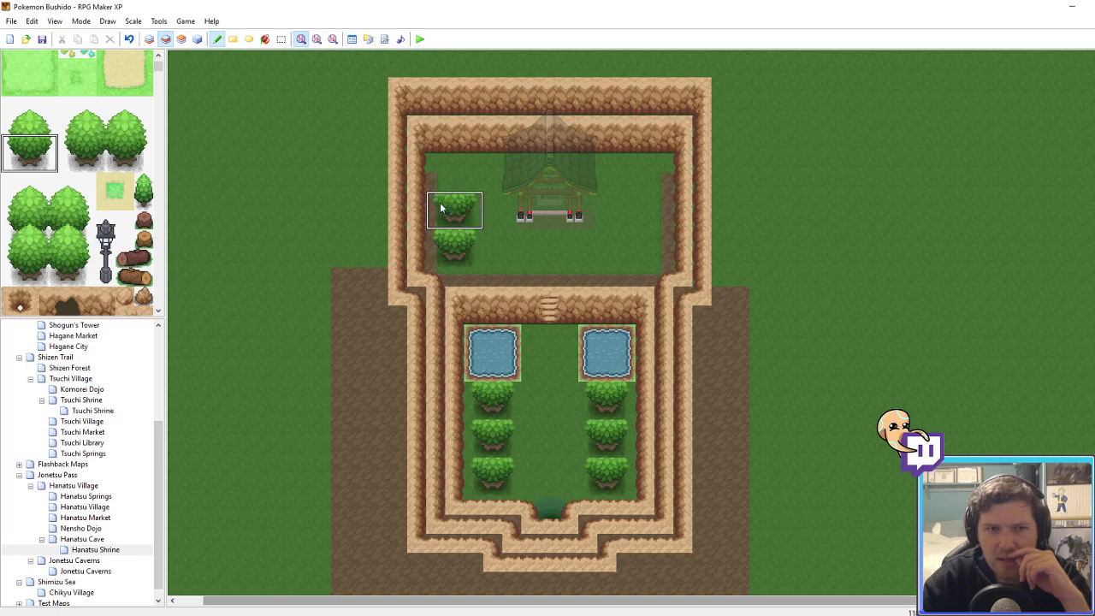
pyautogui.click(621, 162)
pyautogui.moveTo(626, 195); pyautogui.dragTo(625, 248)
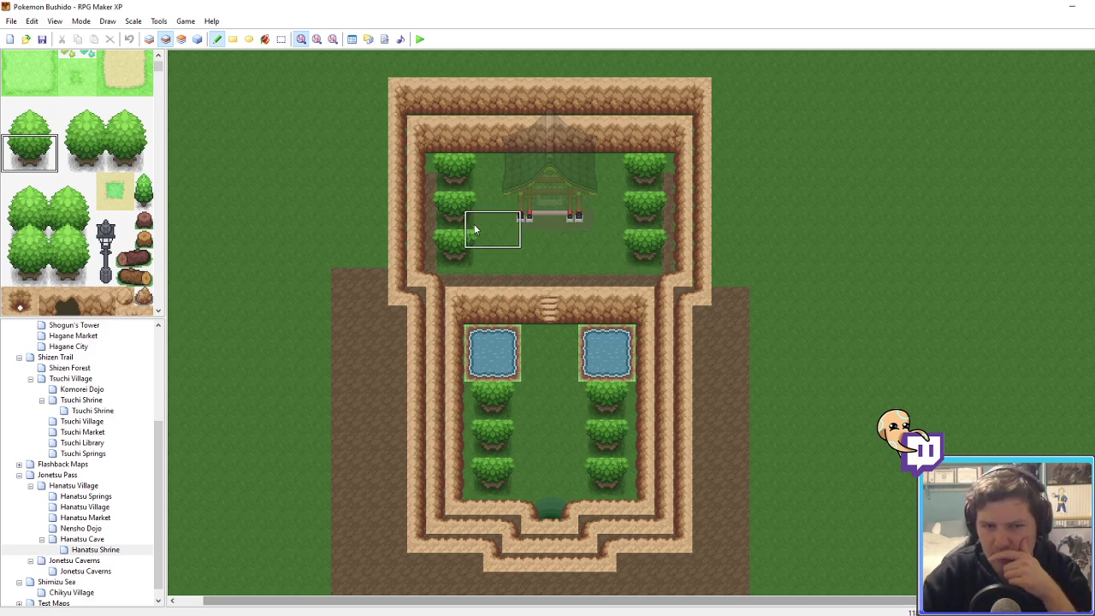
# Step: On layer 3, add matching treetops above the three tree bases on each side of the shrine
pyautogui.click(181, 40)
pyautogui.click(27, 121)
pyautogui.moveTo(26, 121); pyautogui.dragTo(11, 123)
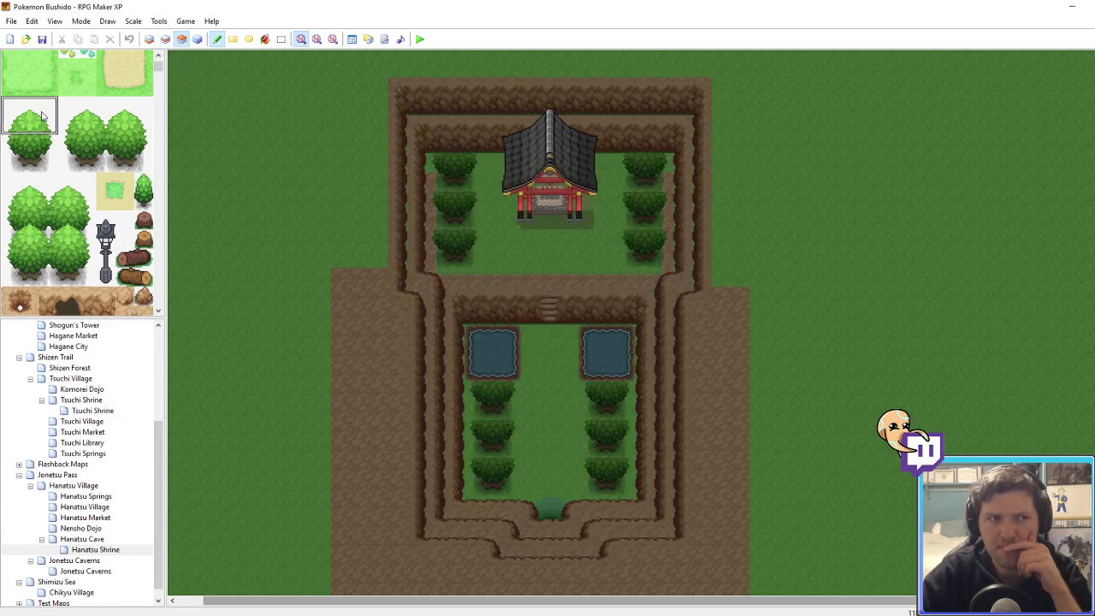
pyautogui.moveTo(434, 128); pyautogui.dragTo(435, 215)
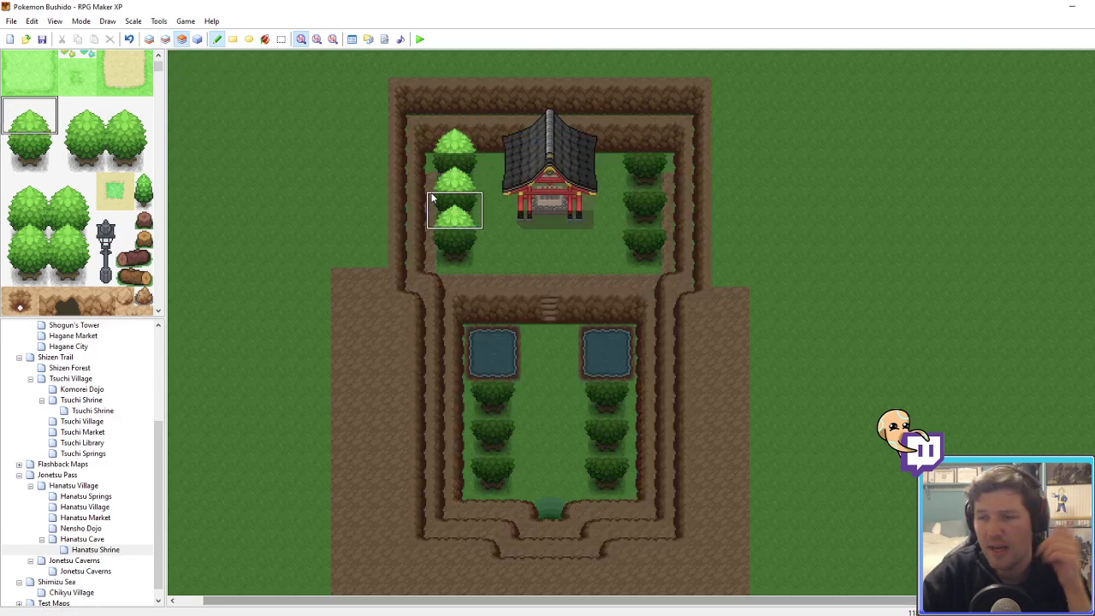
pyautogui.moveTo(627, 125); pyautogui.dragTo(631, 181)
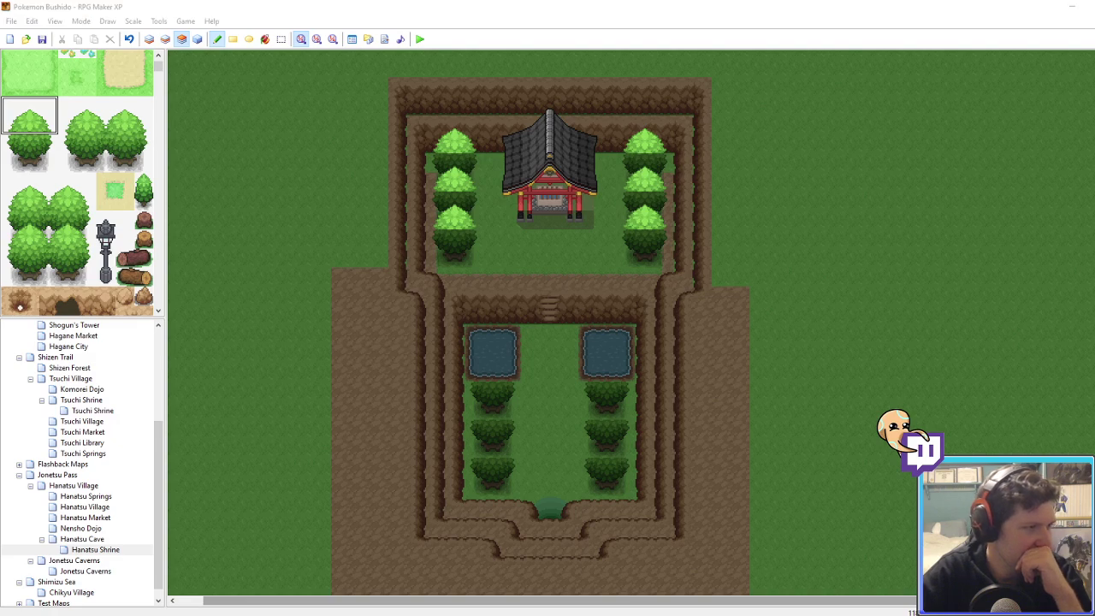
# Step: Switch to the browser to examine the game screenshot with Harumi's clan leader dialogue, and return to RPG Maker XP
pyautogui.hotkey('alt', 'Tab')
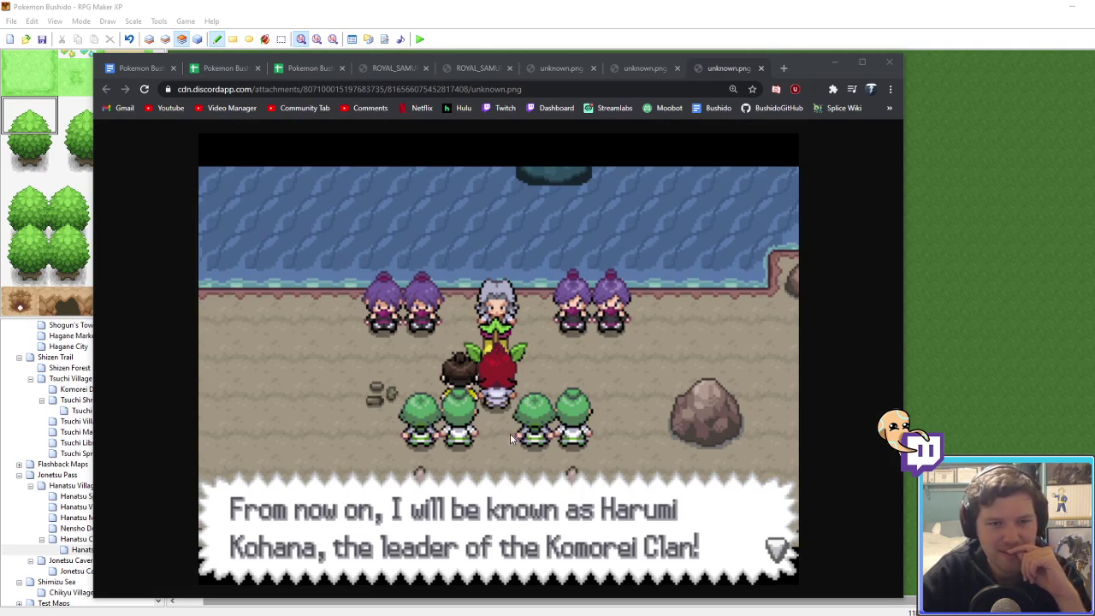
pyautogui.moveTo(652, 68)
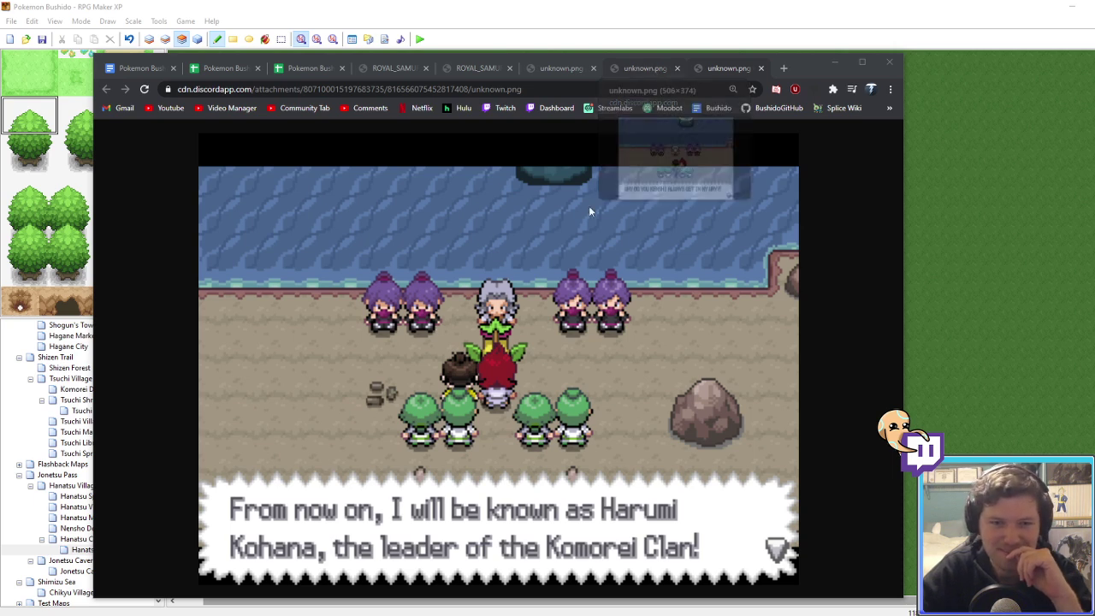
pyautogui.click(640, 6)
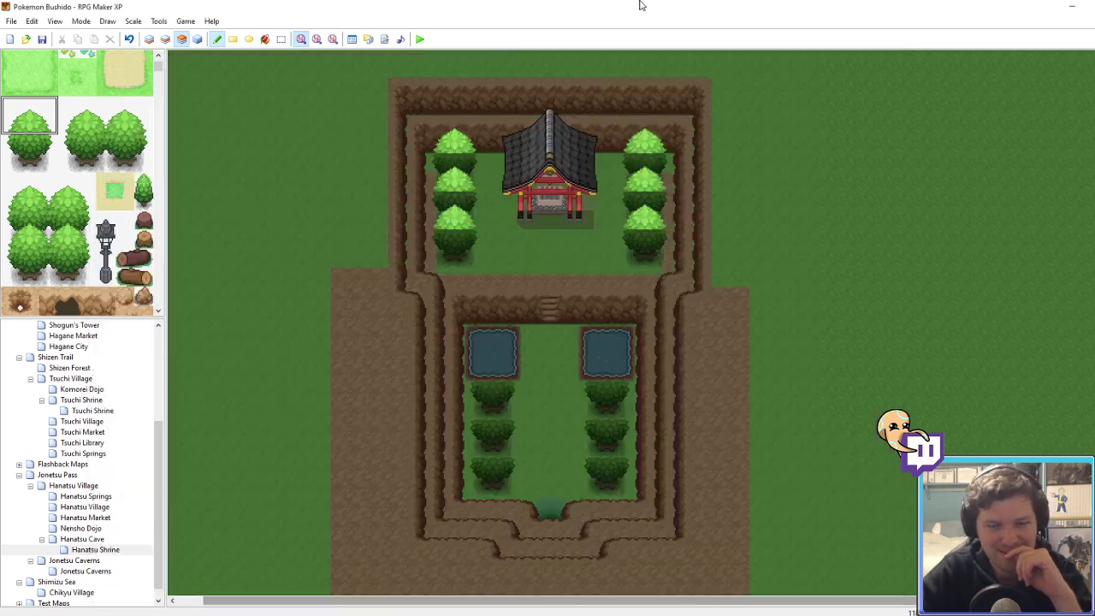
# Step: Add layer 3 treetops above the three tree bases on each side of the lower garden south of the pools
pyautogui.moveTo(476, 359); pyautogui.dragTo(471, 433)
pyautogui.moveTo(588, 432); pyautogui.dragTo(585, 417)
pyautogui.click(588, 382)
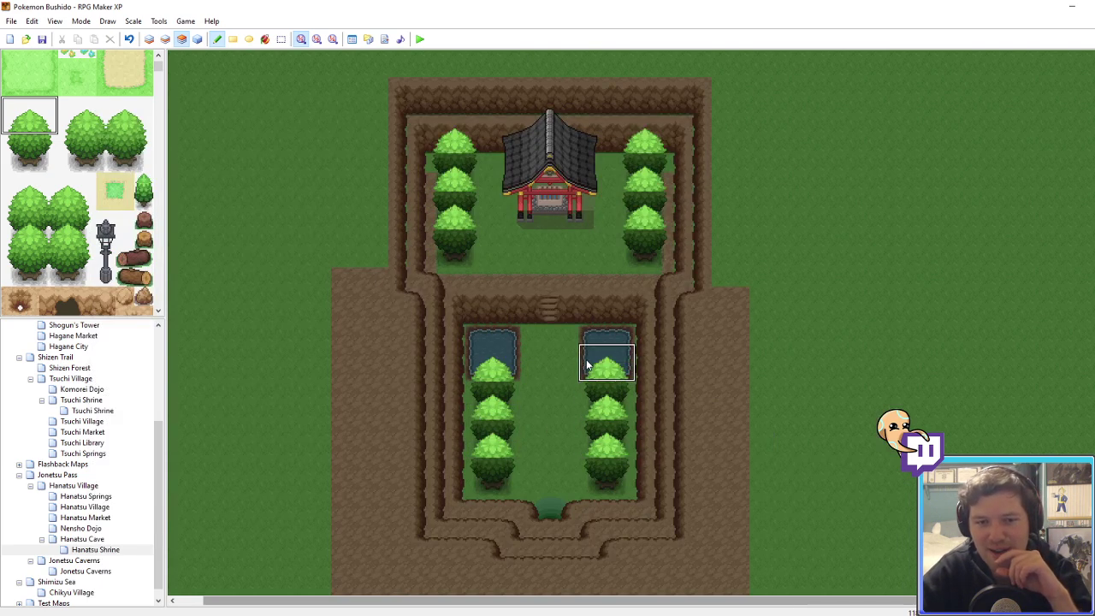
pyautogui.rightClick(528, 276)
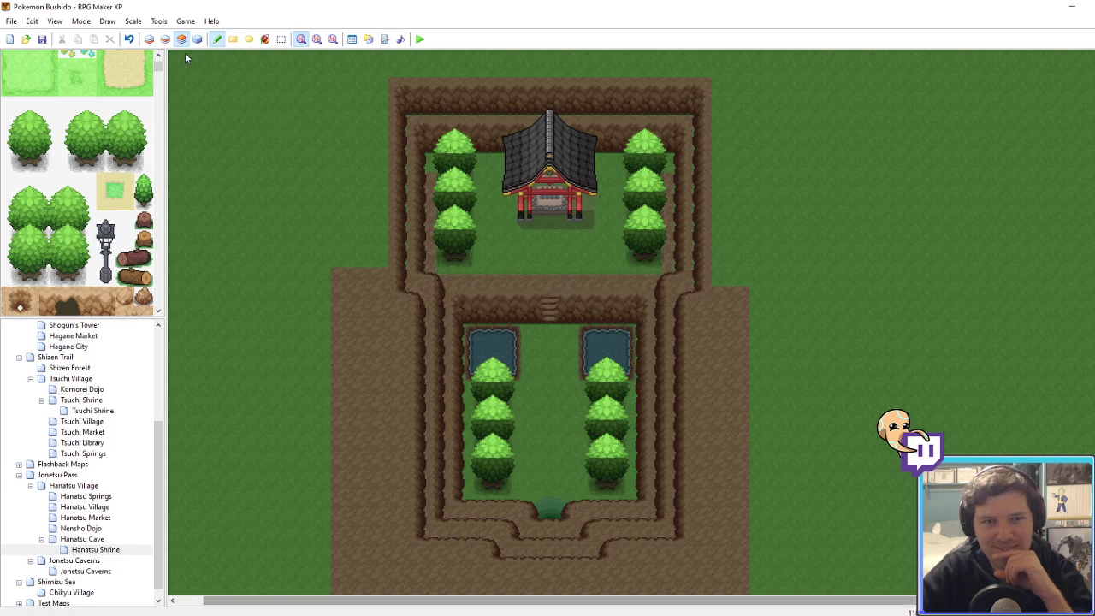
# Step: On layer 1, copy dirt ground from west of the garden up underneath the northwestern cliff walls
pyautogui.click(150, 38)
pyautogui.moveTo(360, 334); pyautogui.dragTo(395, 432, button='right')
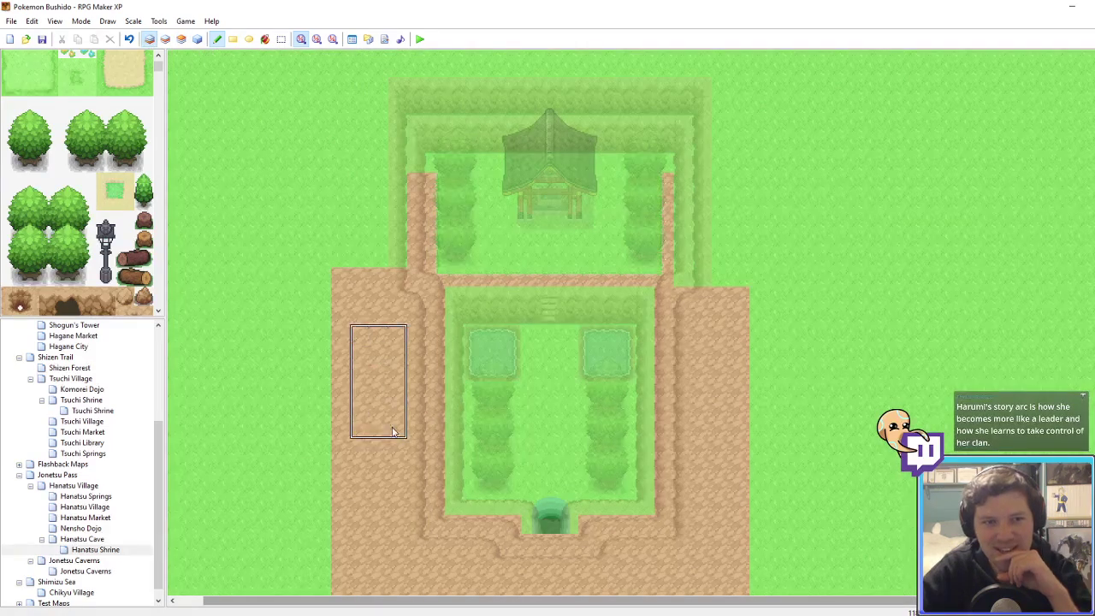
pyautogui.click(397, 260)
pyautogui.click(398, 233)
pyautogui.moveTo(444, 191)
pyautogui.mouseDown(button='right')
pyautogui.moveTo(399, 234)
pyautogui.moveTo(389, 284)
pyautogui.mouseUp(button='right')
pyautogui.click(402, 203)
pyautogui.press('F4')
pyautogui.press('F4')
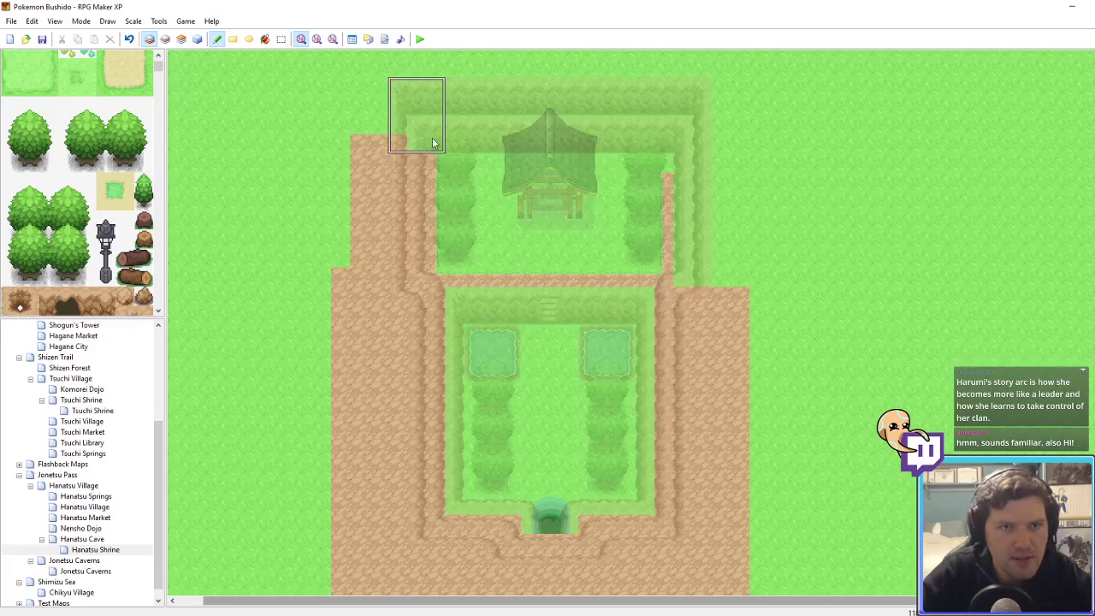
# Step: Paint dirt ground on layer 1 beneath the northern cliff walls and down along the eastern cliff columns
pyautogui.moveTo(432, 138); pyautogui.dragTo(724, 143)
pyautogui.press('F4')
pyautogui.press('F4')
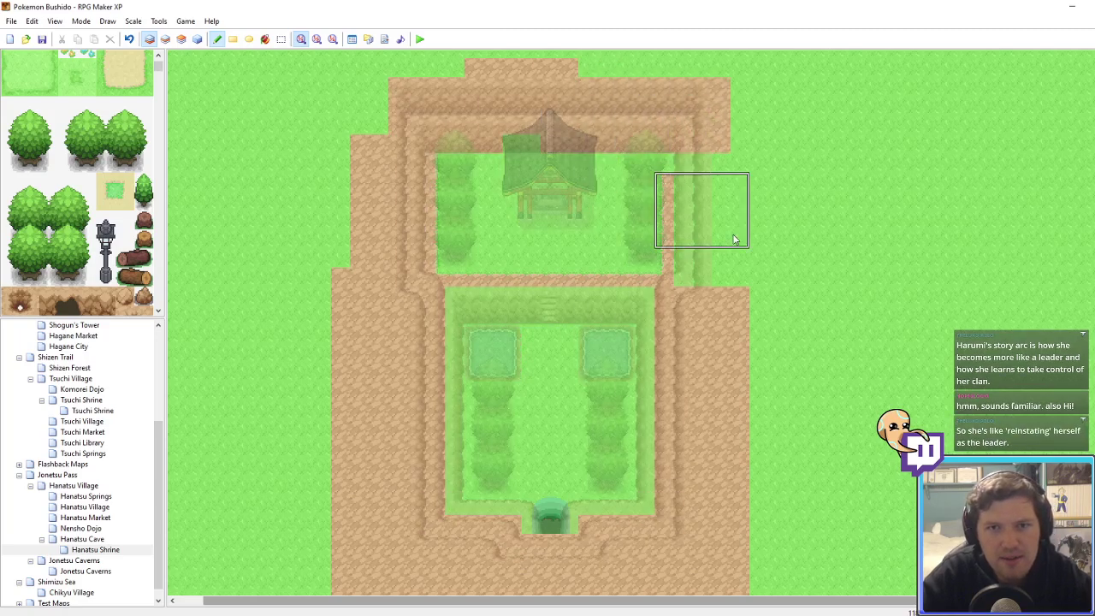
pyautogui.moveTo(733, 283); pyautogui.dragTo(743, 206)
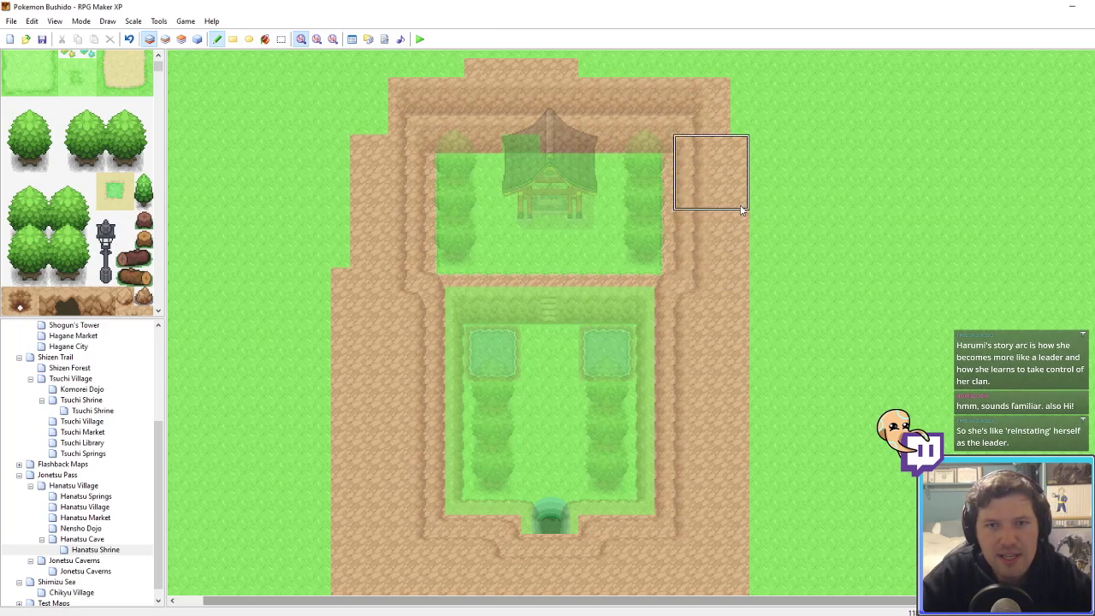
pyautogui.press('F7')
pyautogui.press('F5')
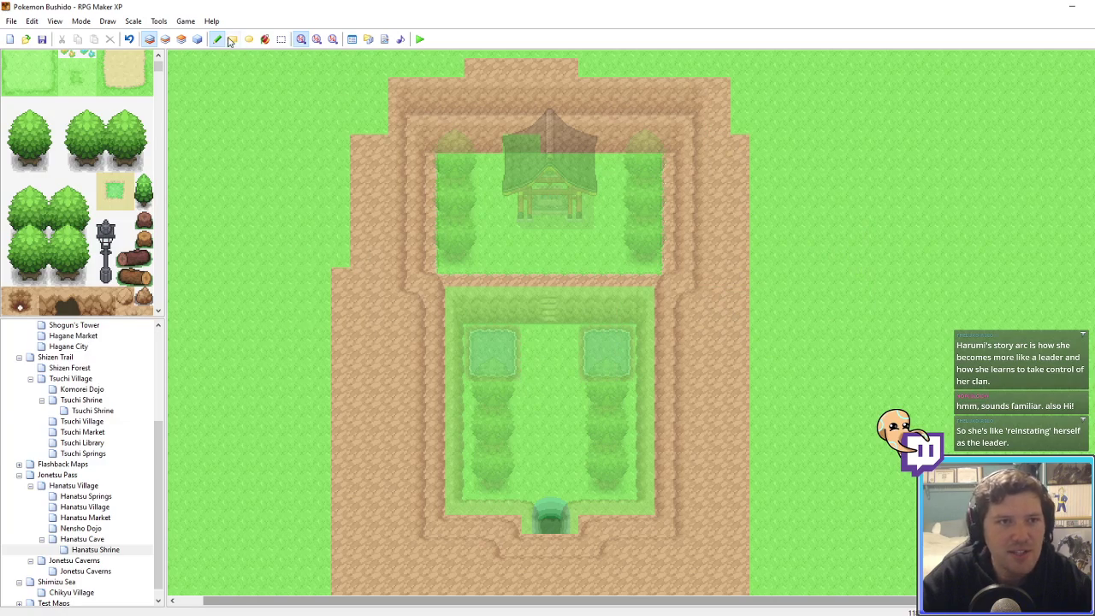
# Step: Flood-fill the remaining grass outside the cliff walls with dirt ground, and return to the pencil tool
pyautogui.click(265, 41)
pyautogui.click(363, 96)
pyautogui.click(219, 41)
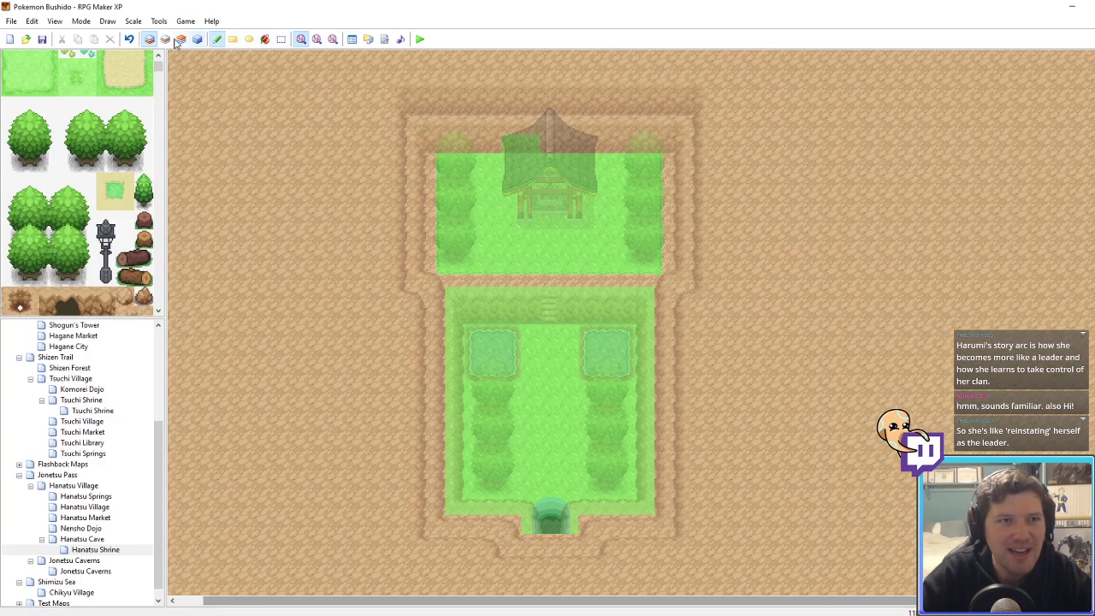
# Step: On layer 2, copy the northwestern cliff corner outward to start a new outer tier, and extend its western column south past the garden
pyautogui.click(167, 39)
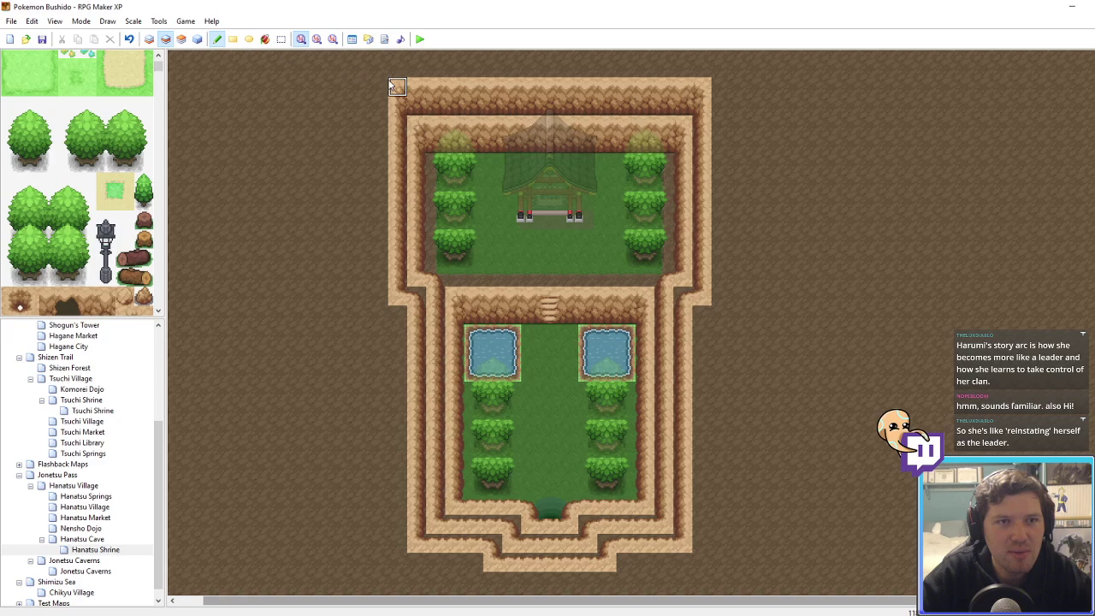
pyautogui.moveTo(396, 86); pyautogui.dragTo(538, 111, button='right')
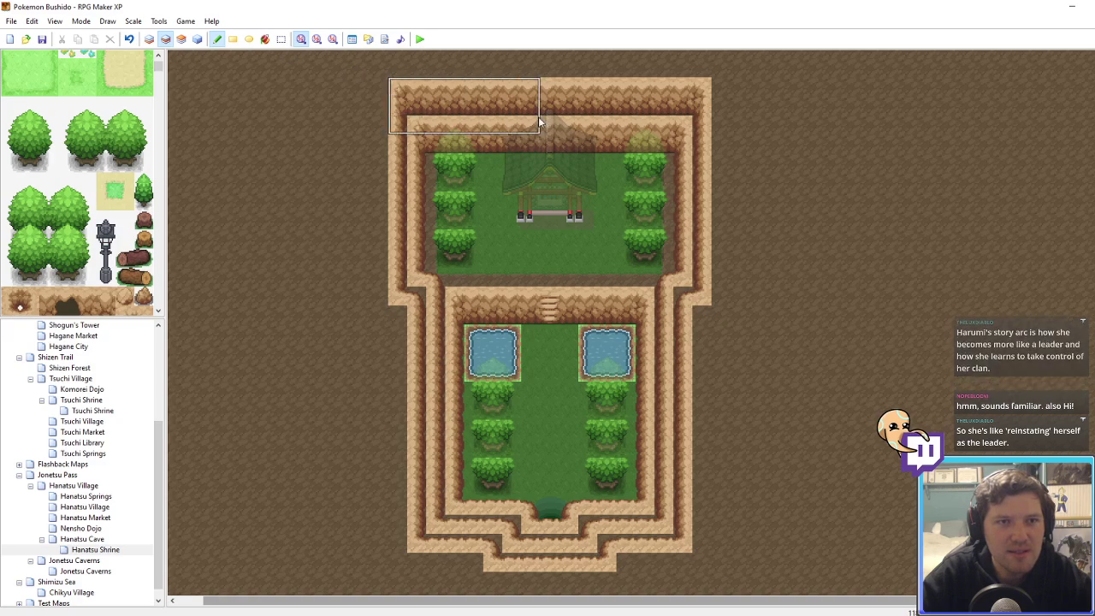
pyautogui.click(516, 75)
pyautogui.rightClick(360, 88)
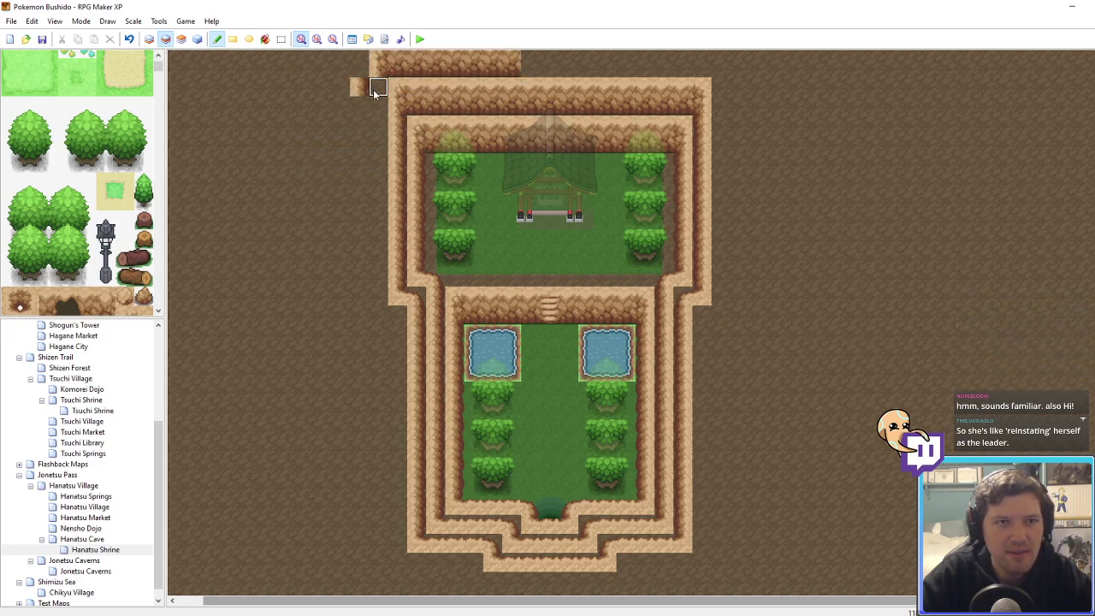
pyautogui.moveTo(373, 89); pyautogui.dragTo(371, 324)
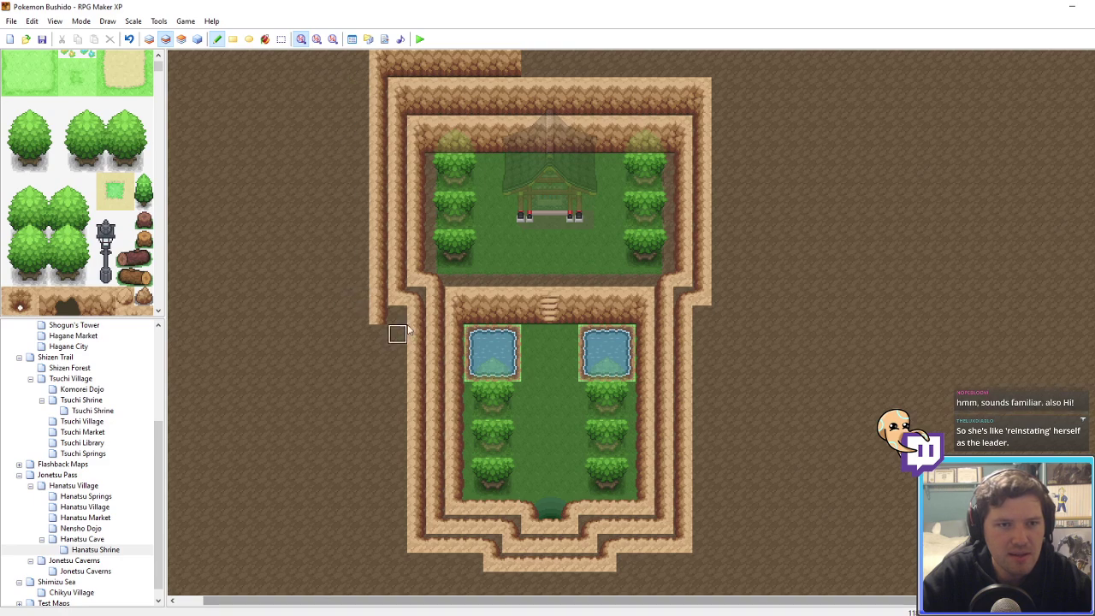
pyautogui.moveTo(371, 341); pyautogui.dragTo(376, 547)
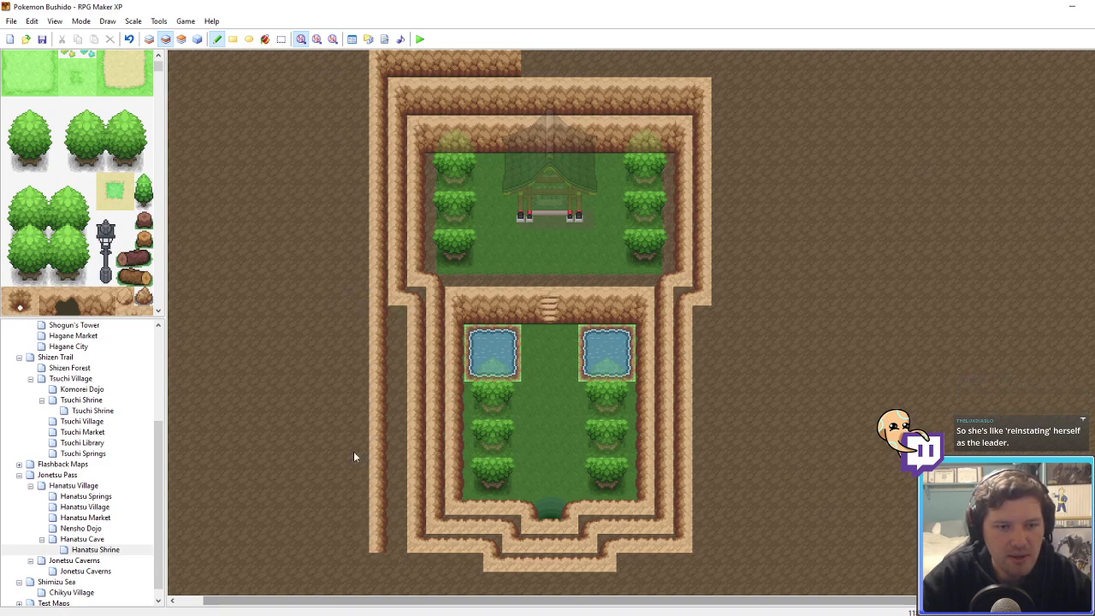
# Step: Add the southwestern corner of the outer cliff tier and run its southern wall east below the existing cliffs
pyautogui.moveTo(344, 416); pyautogui.dragTo(373, 535, button='middle')
pyautogui.moveTo(416, 419); pyautogui.dragTo(468, 416, button='right')
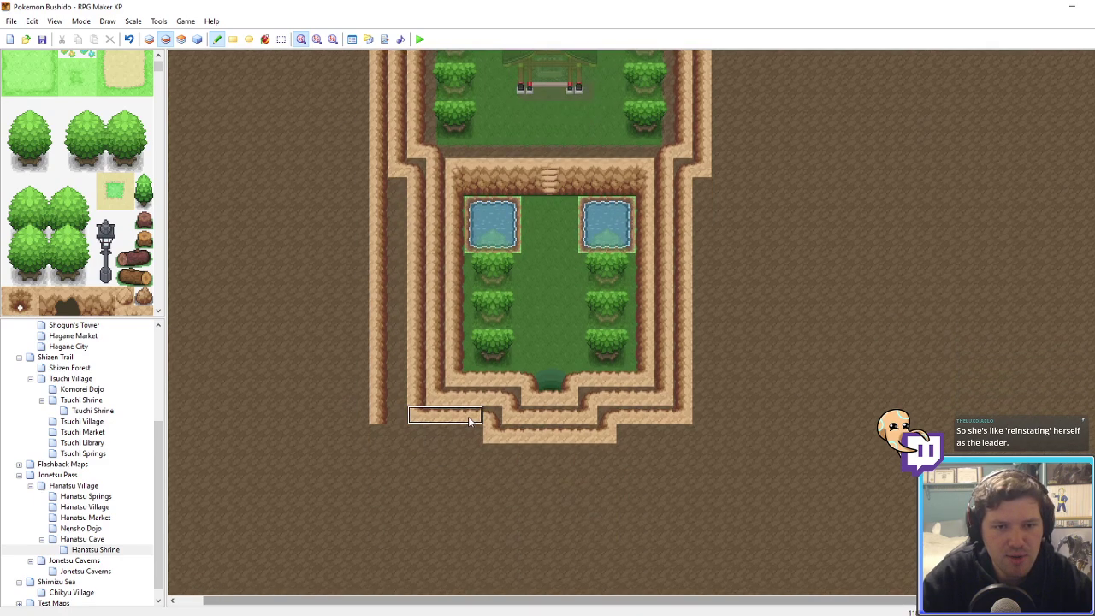
pyautogui.click(431, 455)
pyautogui.rightClick(375, 416)
pyautogui.click(374, 429)
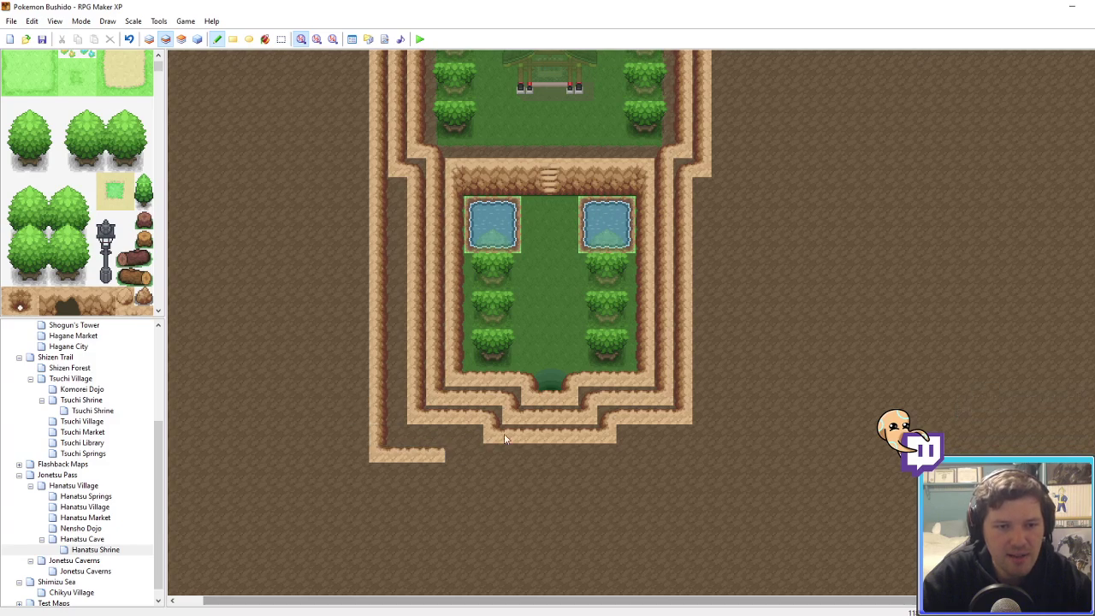
pyautogui.moveTo(454, 453); pyautogui.dragTo(684, 453)
# Step: Copy the southeastern cliff corner onto the outer tier and join it to the southern wall
pyautogui.moveTo(684, 415); pyautogui.dragTo(689, 365, button='right')
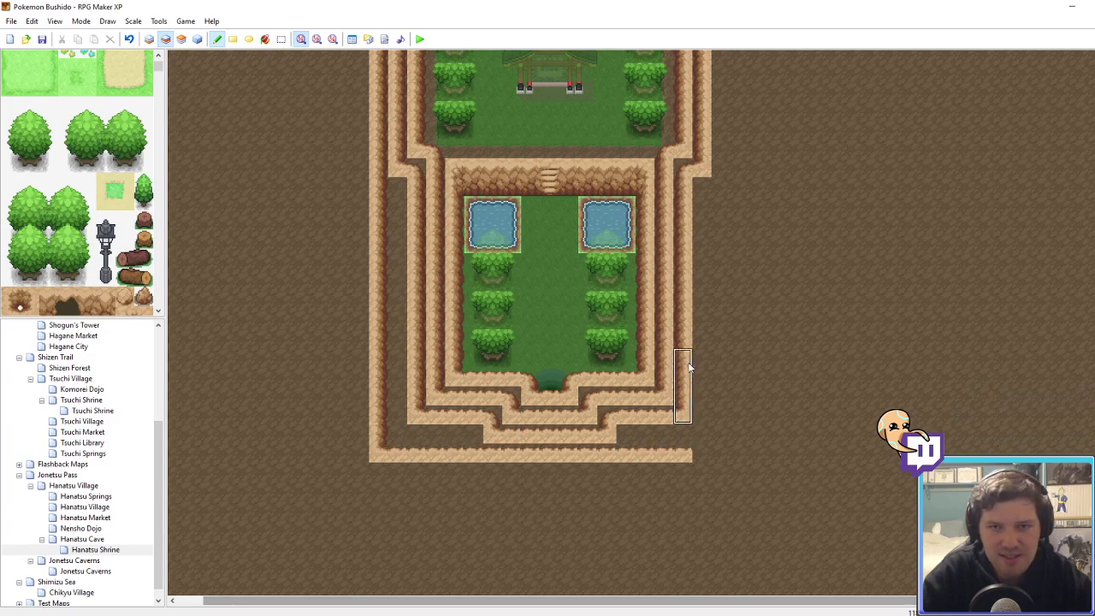
pyautogui.click(717, 397)
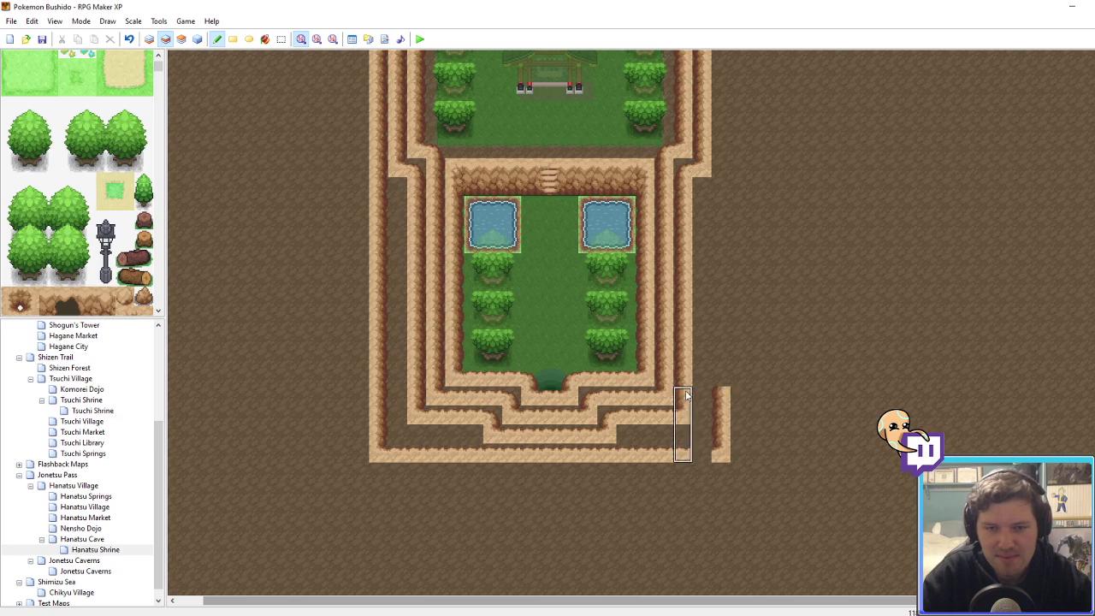
pyautogui.rightClick(685, 395)
pyautogui.rightClick(664, 453)
pyautogui.click(698, 455)
# Step: Extend the outer tier's eastern cliff column north to the shrine courtyard ledge, erasing the misplaced cliff tiles beside it
pyautogui.moveTo(702, 454)
pyautogui.mouseDown()
pyautogui.moveTo(738, 220)
pyautogui.moveTo(734, 287)
pyautogui.moveTo(721, 203)
pyautogui.mouseUp()
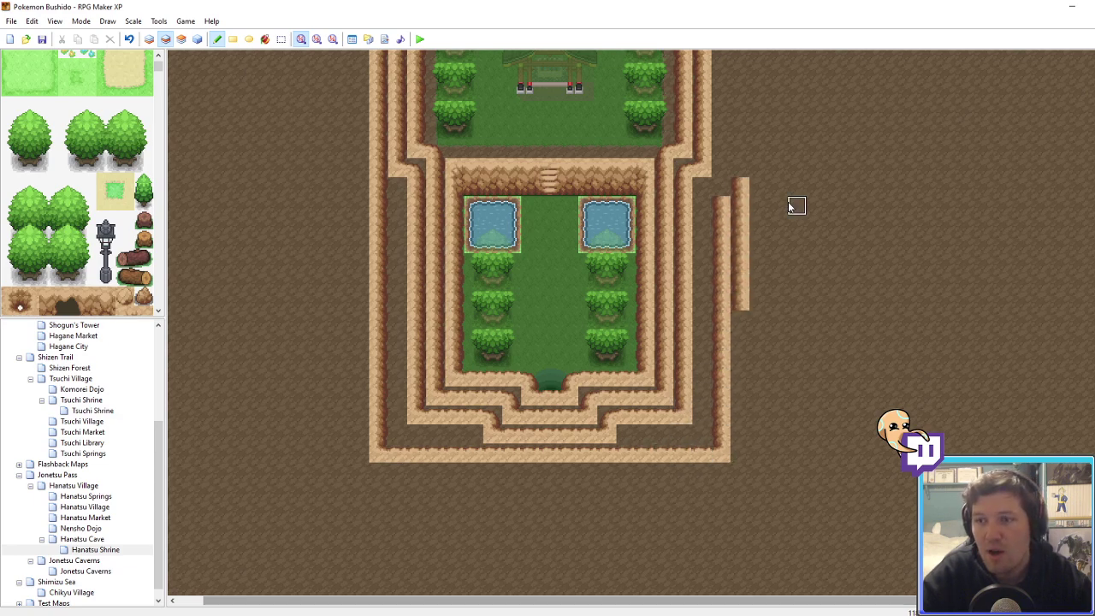
pyautogui.moveTo(762, 264)
pyautogui.mouseDown()
pyautogui.moveTo(766, 280)
pyautogui.moveTo(775, 231)
pyautogui.mouseUp()
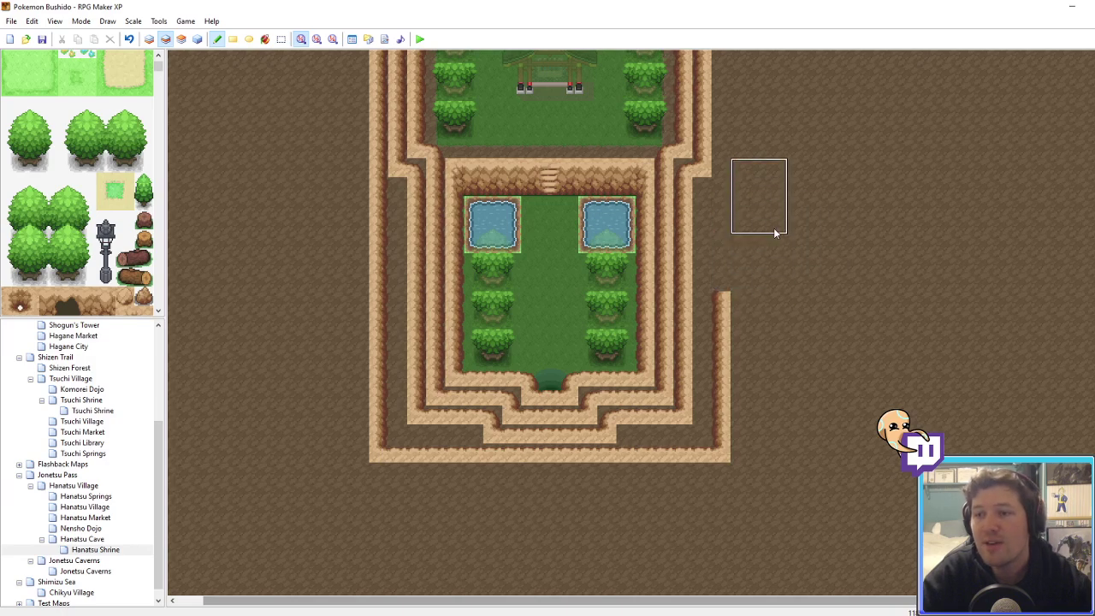
pyautogui.rightClick(774, 229)
pyautogui.scroll(4, 774, 228)
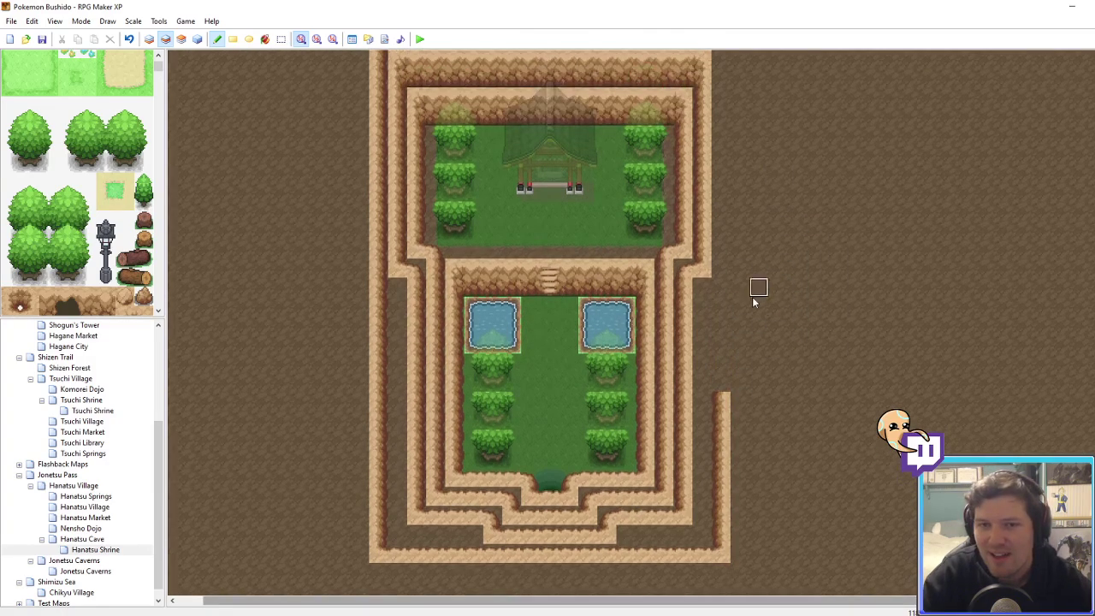
pyautogui.moveTo(719, 400)
pyautogui.mouseDown(button='right')
pyautogui.moveTo(743, 430)
pyautogui.moveTo(740, 466)
pyautogui.moveTo(730, 465)
pyautogui.mouseUp(button='right')
pyautogui.moveTo(730, 465); pyautogui.dragTo(722, 325)
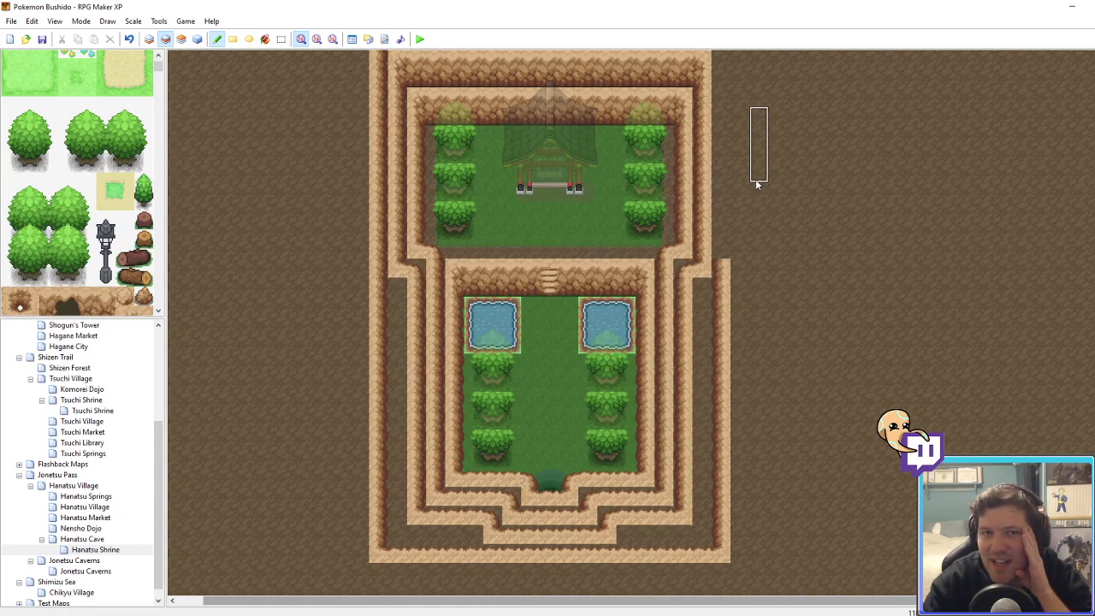
# Step: Copy the northeastern cliff corner onto the outer tier, fill in its northern wall, and close the gap in the eastern column
pyautogui.moveTo(756, 174); pyautogui.dragTo(750, 127, button='middle')
pyautogui.moveTo(702, 182)
pyautogui.mouseDown(button='right')
pyautogui.moveTo(667, 202)
pyautogui.moveTo(689, 167)
pyautogui.moveTo(685, 146)
pyautogui.mouseUp(button='right')
pyautogui.click(690, 169)
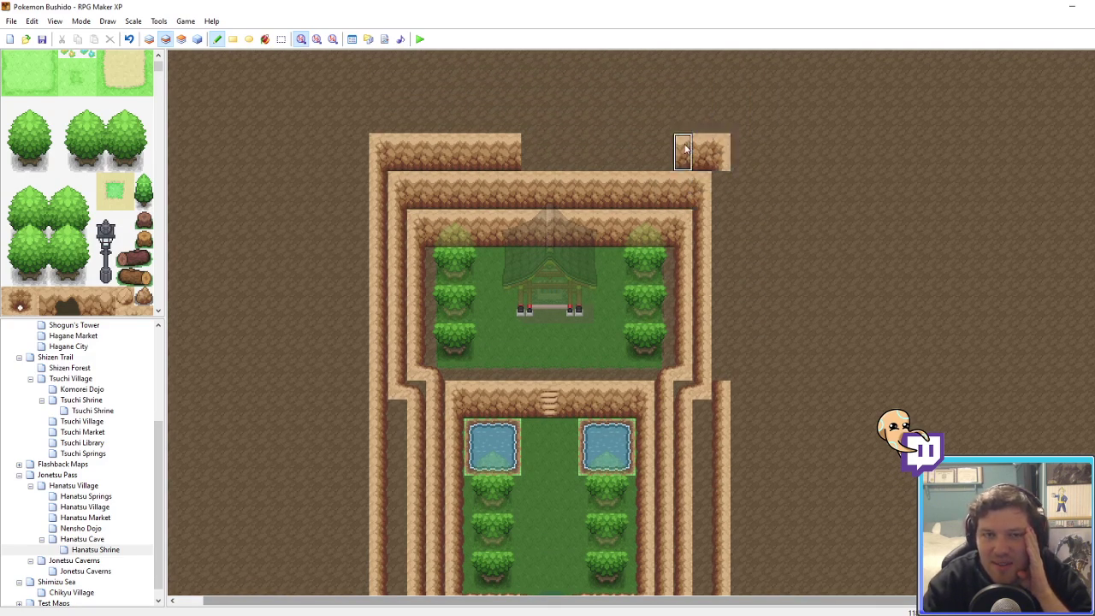
pyautogui.moveTo(685, 145); pyautogui.dragTo(534, 150)
pyautogui.rightClick(727, 410)
pyautogui.moveTo(736, 376); pyautogui.dragTo(737, 334)
pyautogui.moveTo(727, 375); pyautogui.dragTo(730, 217)
pyautogui.rightClick(744, 202)
pyautogui.moveTo(746, 352)
pyautogui.mouseDown()
pyautogui.moveTo(747, 376)
pyautogui.moveTo(744, 321)
pyautogui.mouseUp()
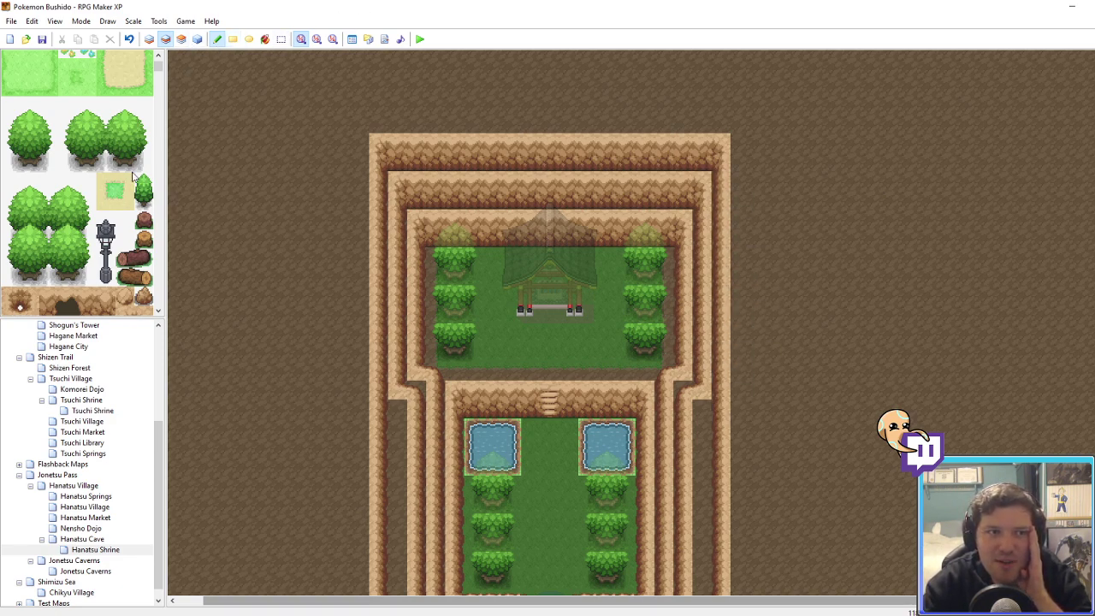
# Step: Place a brown rock on layer 3 below each tree row, on the ledge south of the shrine courtyard
pyautogui.scroll(-3, 134, 177)
pyautogui.click(143, 219)
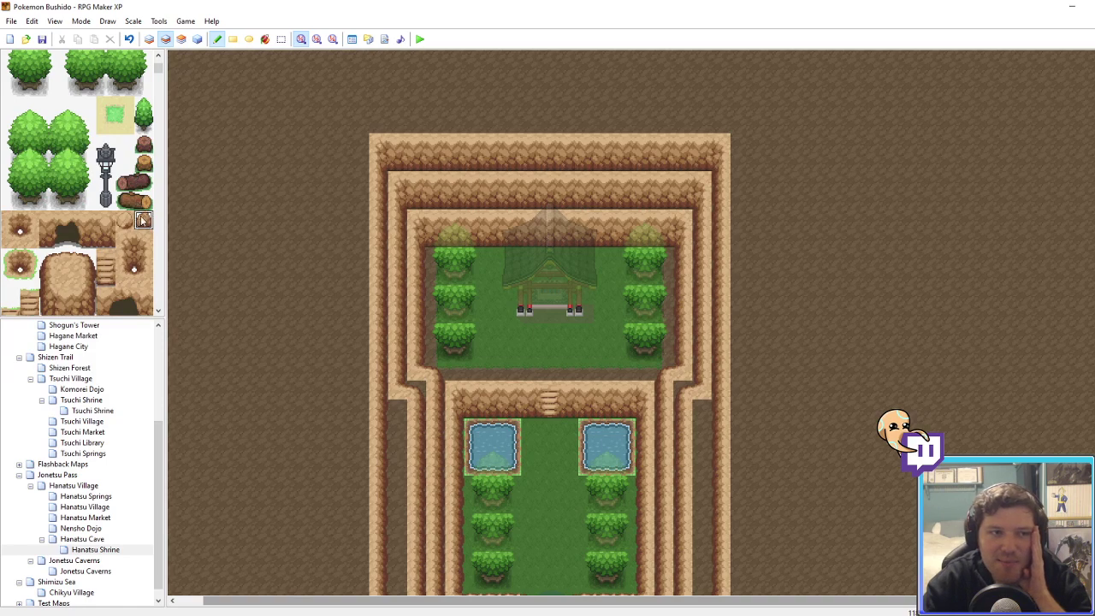
pyautogui.click(181, 38)
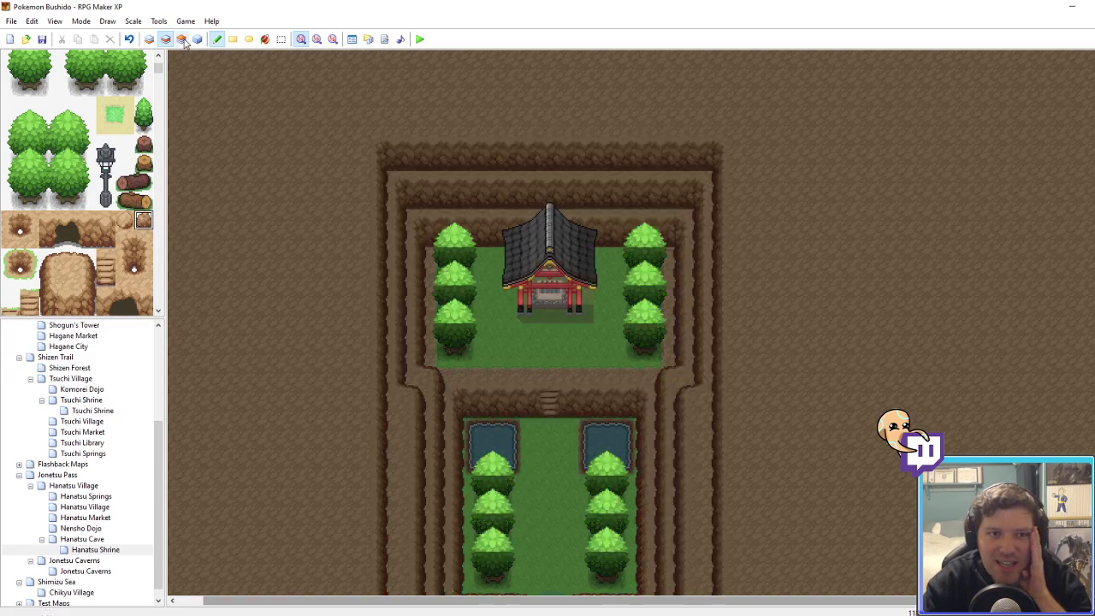
pyautogui.click(456, 371)
pyautogui.click(647, 371)
# Step: Scatter more brown rocks on layer 3 along the eastern, western and southern cliff terraces
pyautogui.middleClick(767, 350)
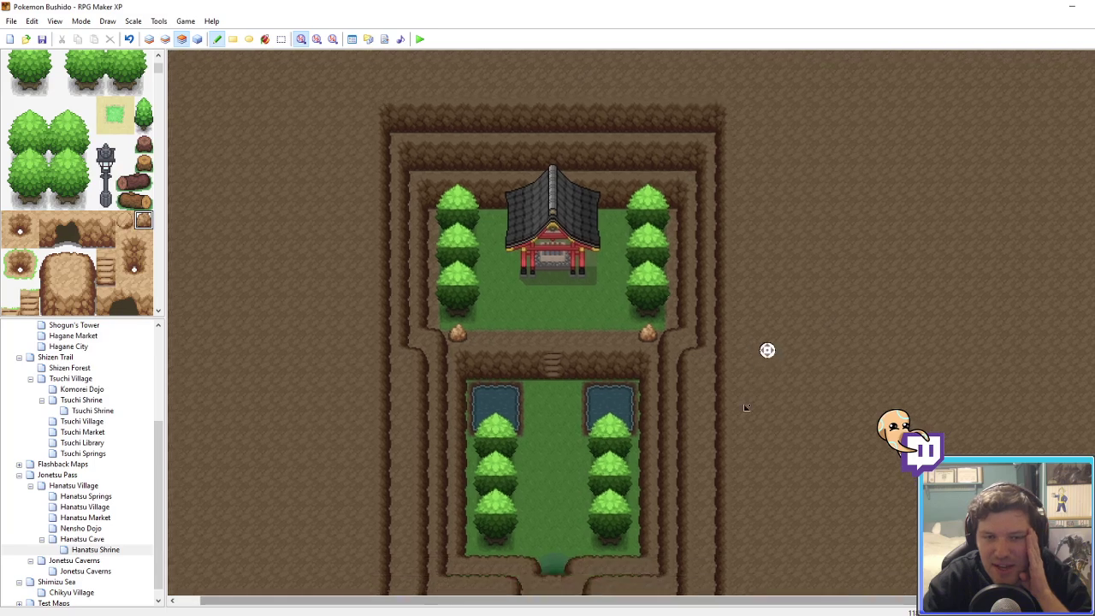
pyautogui.click(721, 298)
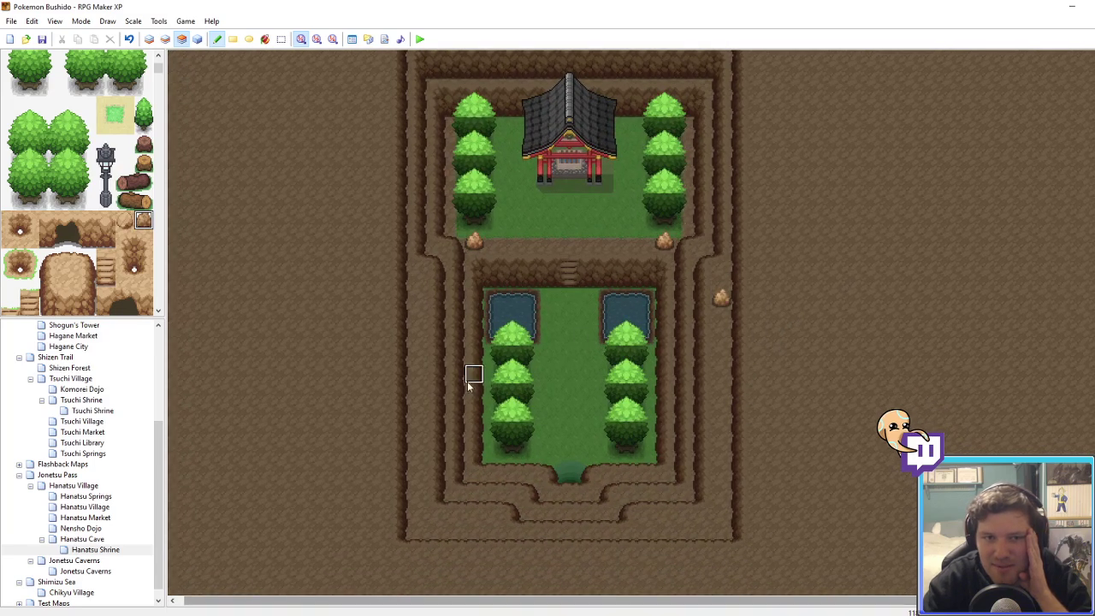
pyautogui.click(417, 393)
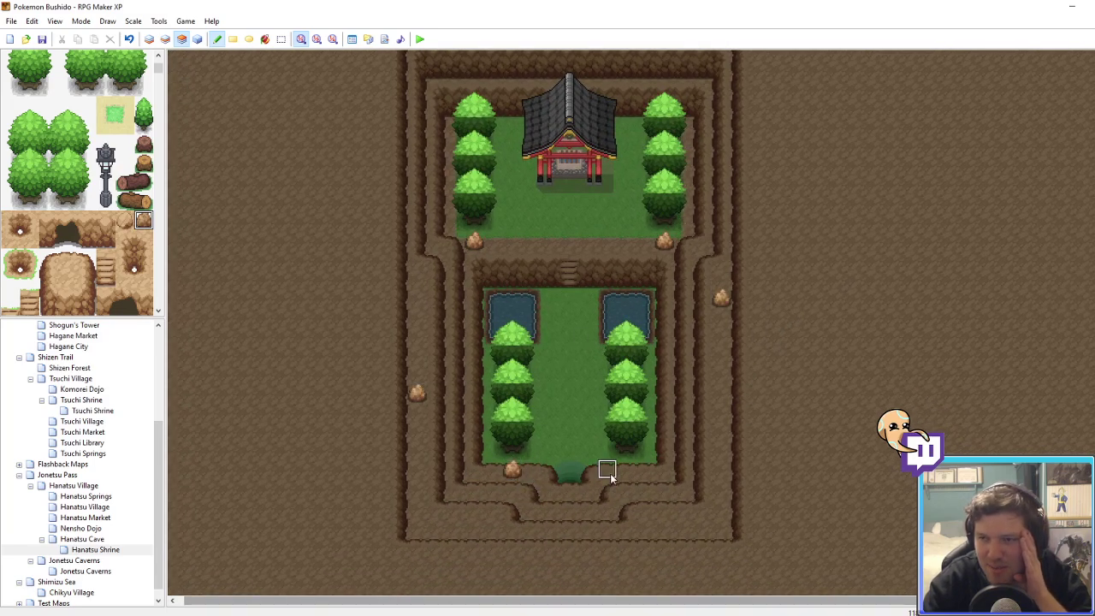
pyautogui.click(646, 488)
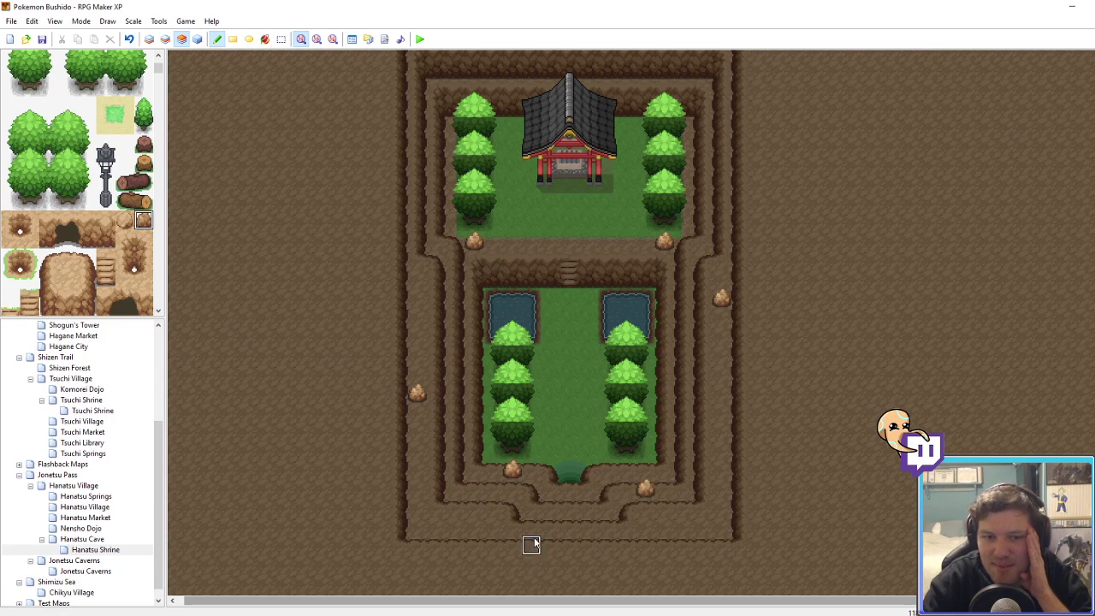
pyautogui.click(474, 525)
pyautogui.scroll(3, 704, 264)
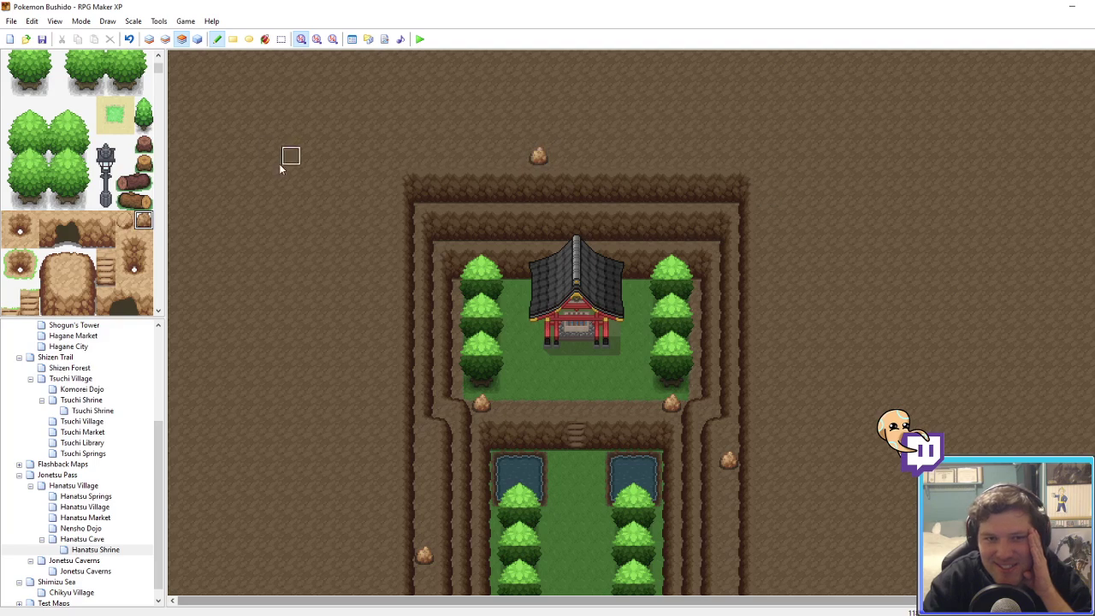
# Step: On layer 2, place a pink flower at each of the four corners of the shrine courtyard lawn, inside the trees
pyautogui.click(166, 41)
pyautogui.scroll(3, 94, 190)
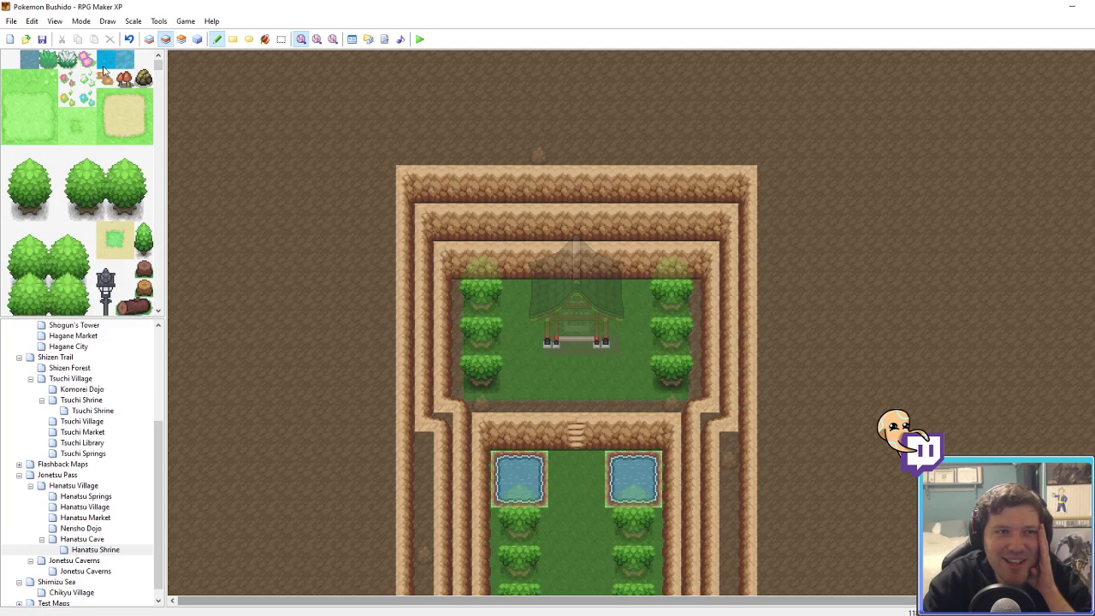
pyautogui.click(86, 59)
pyautogui.click(520, 384)
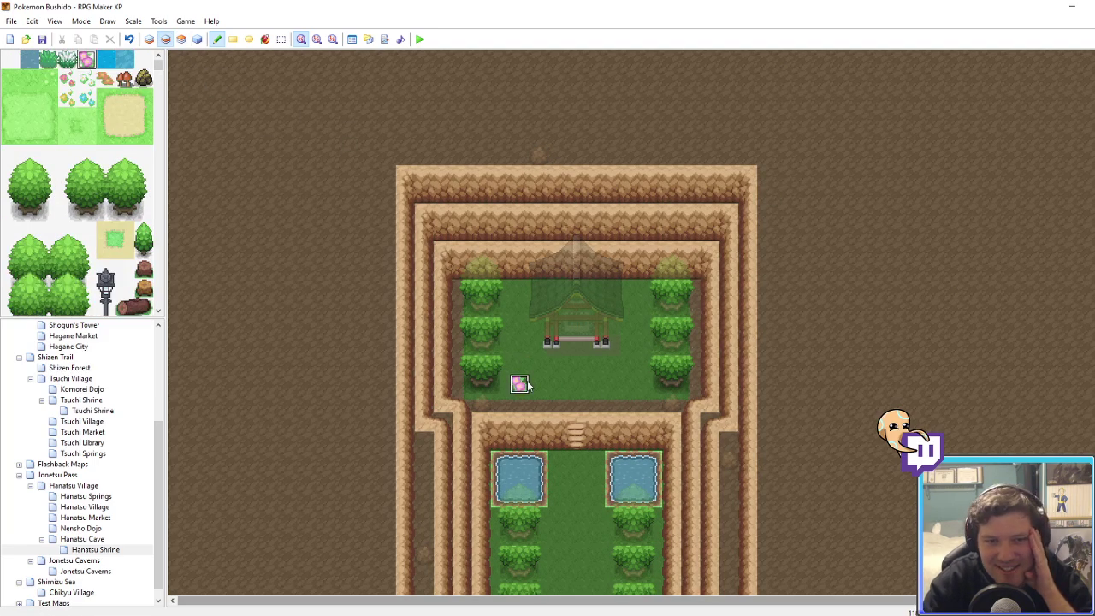
pyautogui.click(633, 384)
pyautogui.click(633, 289)
pyautogui.click(520, 288)
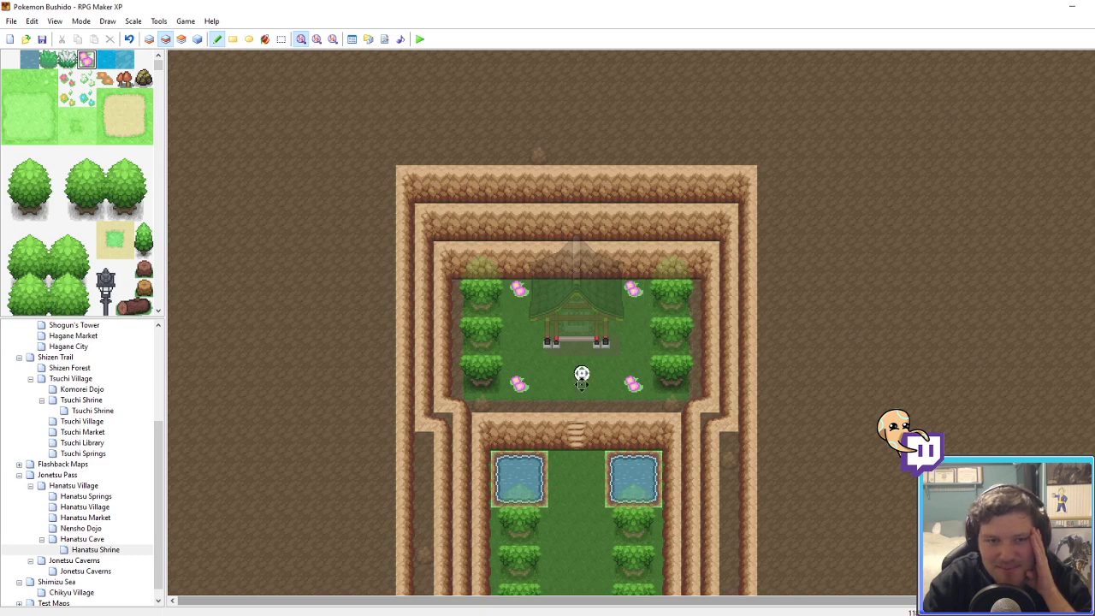
# Step: Try a pink flower on each side of the foot of the garden stairs, and erase both
pyautogui.scroll(-1, 582, 381)
pyautogui.click(557, 359)
pyautogui.click(594, 359)
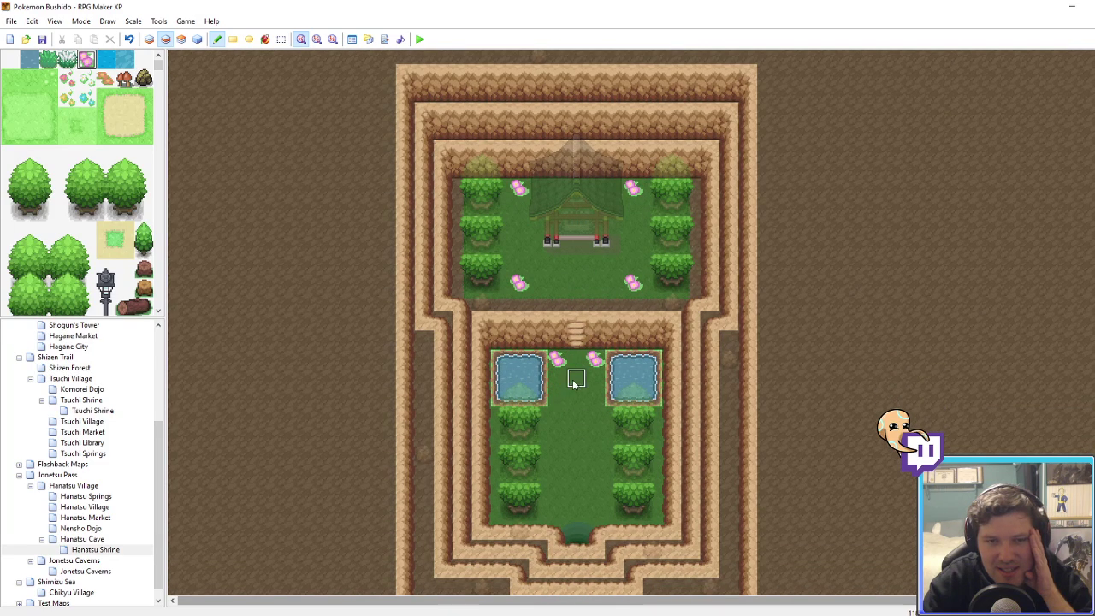
pyautogui.rightClick(575, 382)
pyautogui.click(593, 360)
pyautogui.click(558, 360)
# Step: Paint a patch of tall grass 3 tiles wide and 5 tiles high down the middle of the lower garden
pyautogui.click(48, 58)
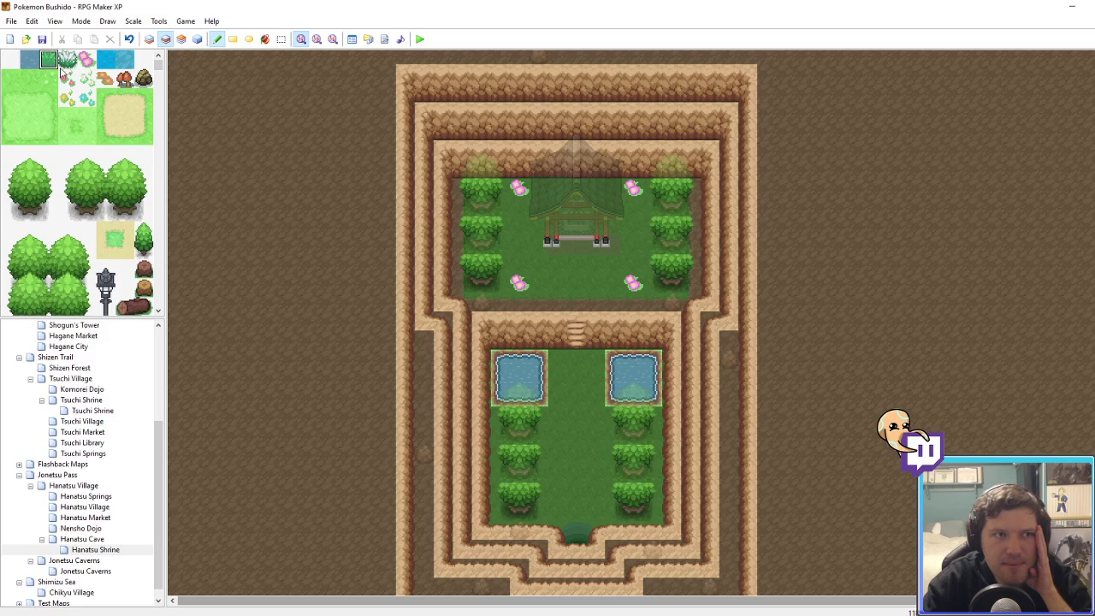
pyautogui.moveTo(557, 377)
pyautogui.mouseDown()
pyautogui.moveTo(576, 377)
pyautogui.moveTo(563, 402)
pyautogui.moveTo(590, 435)
pyautogui.moveTo(557, 440)
pyautogui.moveTo(594, 453)
pyautogui.mouseUp()
# Step: Add a pink flower on each side of the shrine, level with the base of its pillars
pyautogui.rightClick(641, 199)
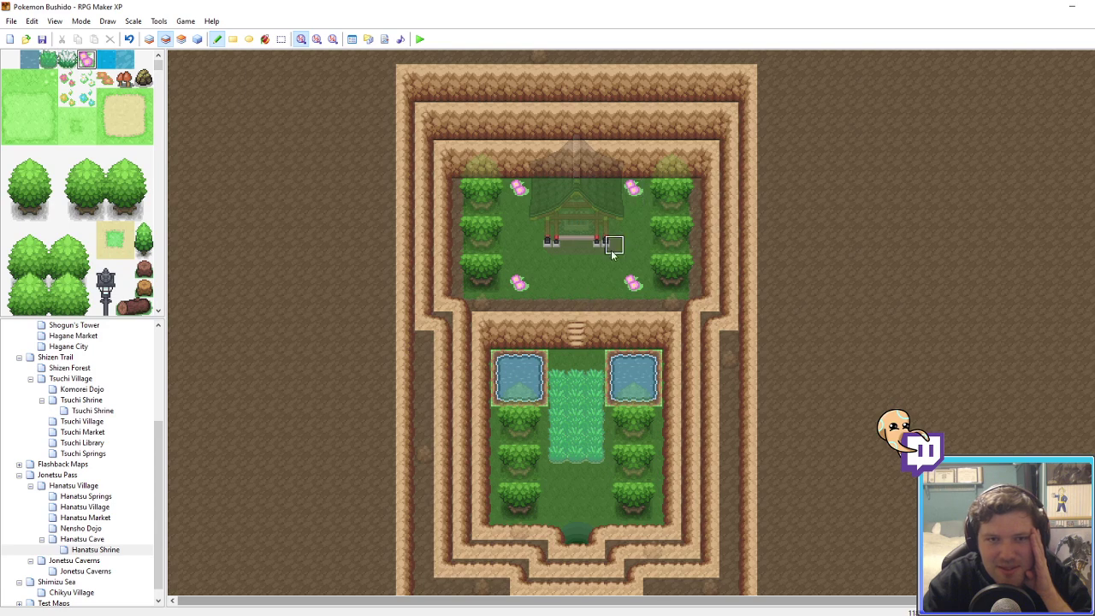
pyautogui.click(519, 245)
pyautogui.click(633, 245)
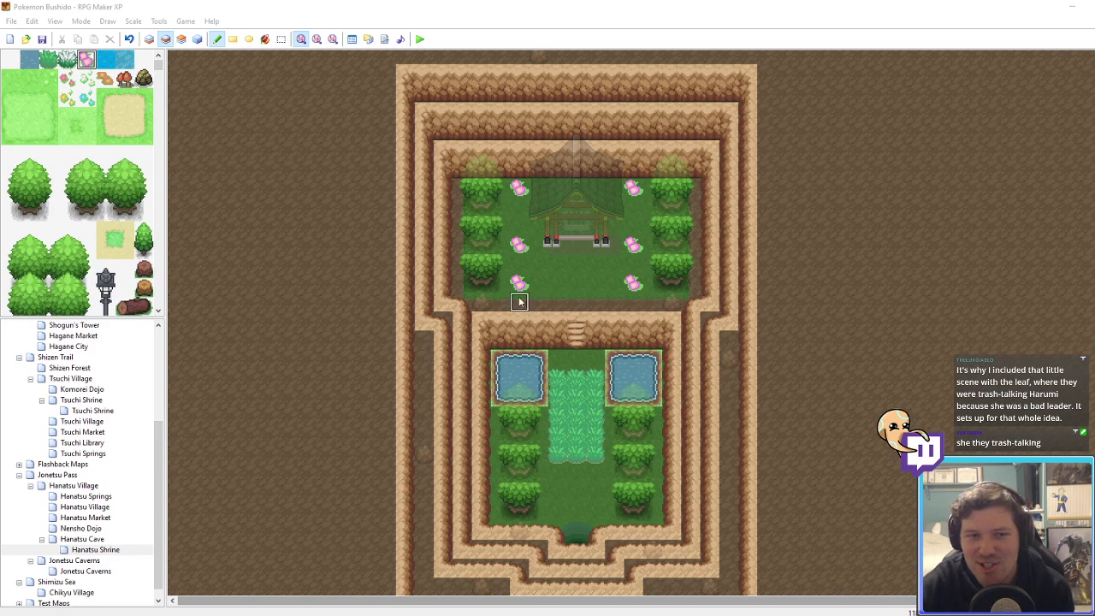
# Step: Fill the lawn in front of the shrine with two staggered rows of pink flowers, erasing the surplus flower
pyautogui.click(538, 264)
pyautogui.click(557, 282)
pyautogui.click(575, 263)
pyautogui.click(614, 283)
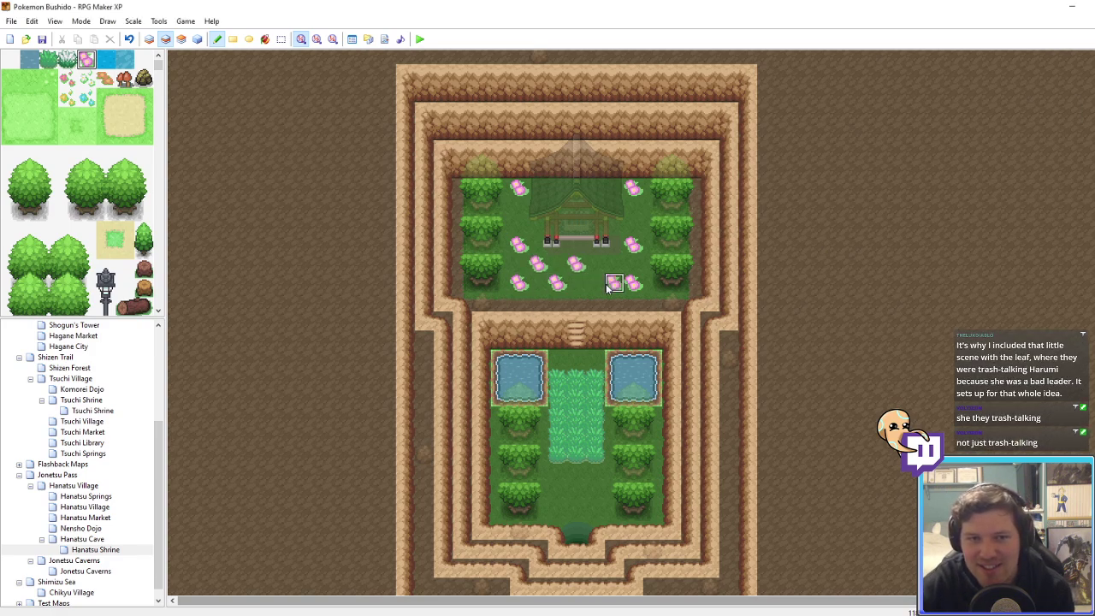
pyautogui.click(595, 282)
pyautogui.click(615, 263)
pyautogui.rightClick(633, 265)
pyautogui.click(614, 282)
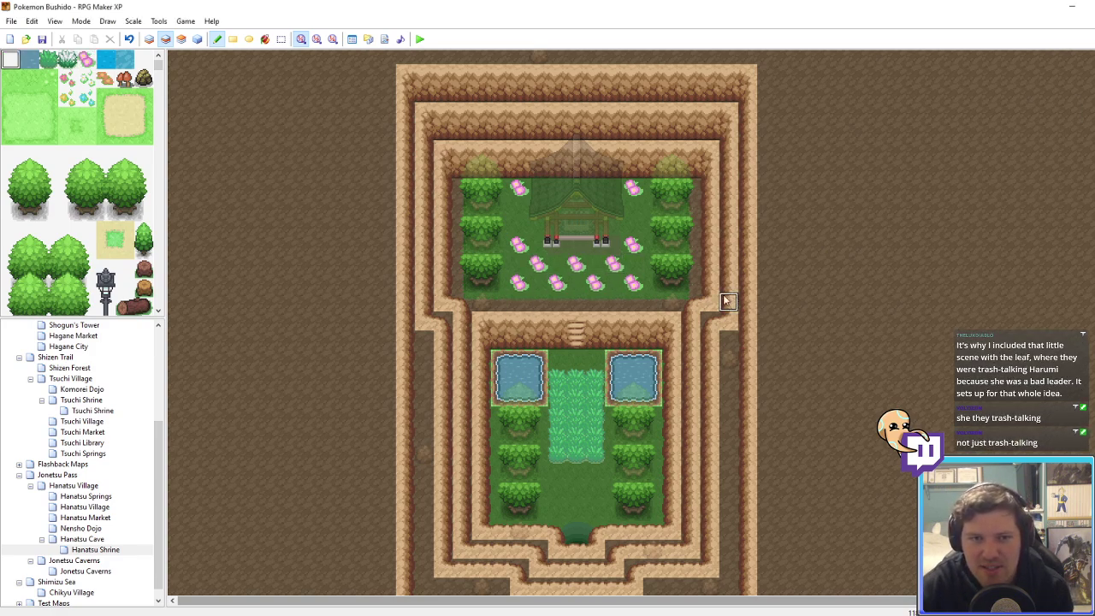
# Step: Rework the flowers west of the shrine by adding one beside the building and erasing the one in the northwestern corner
pyautogui.press('F4')
pyautogui.press('F4')
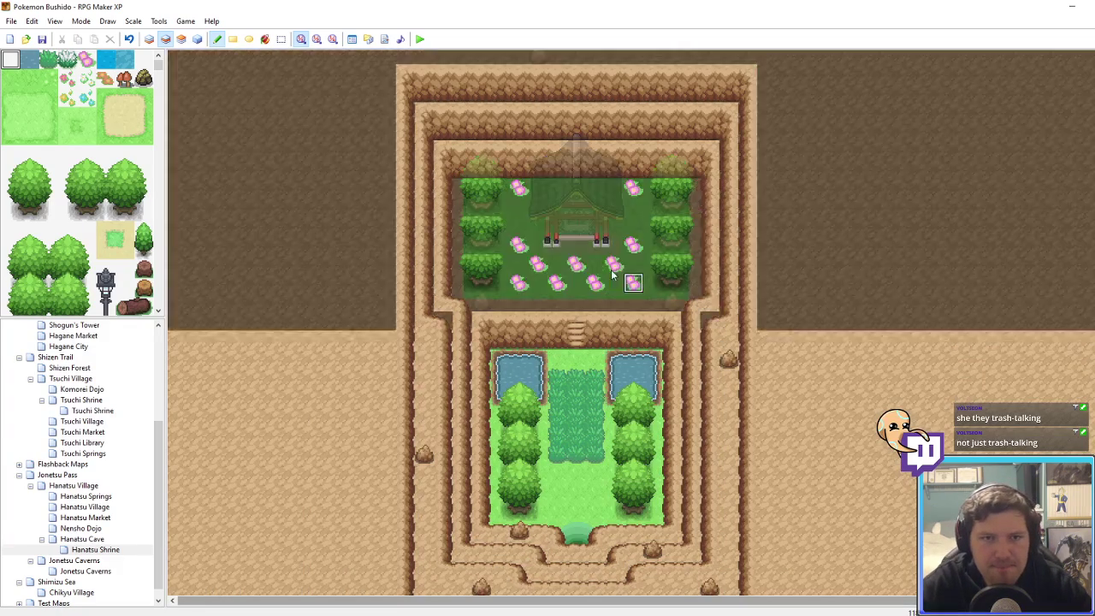
pyautogui.rightClick(518, 245)
pyautogui.click(518, 226)
pyautogui.click(518, 207)
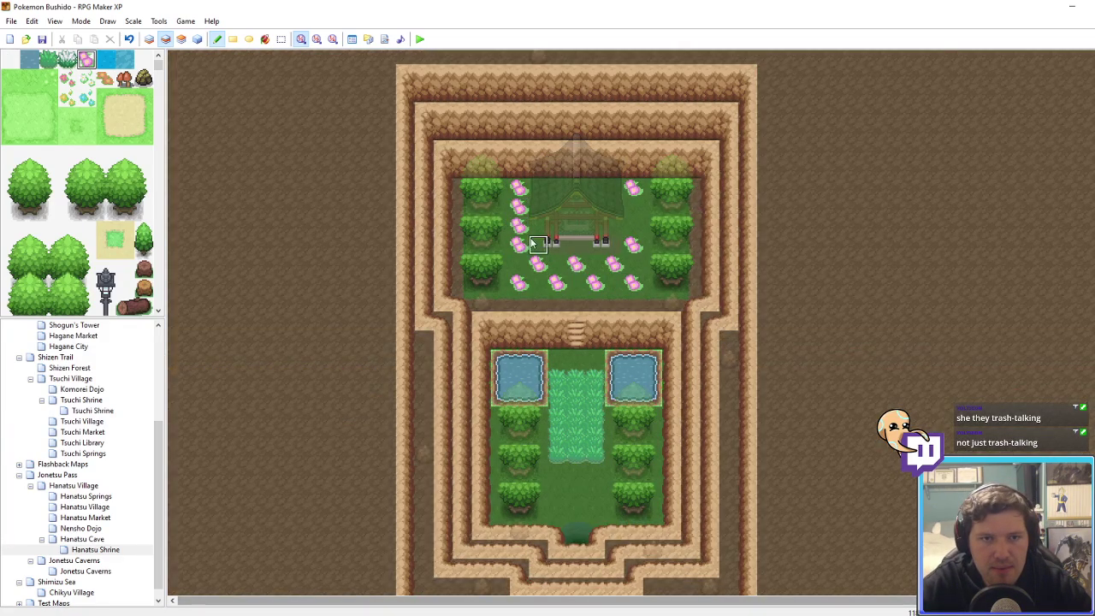
pyautogui.rightClick(518, 264)
pyautogui.click(518, 226)
pyautogui.click(519, 188)
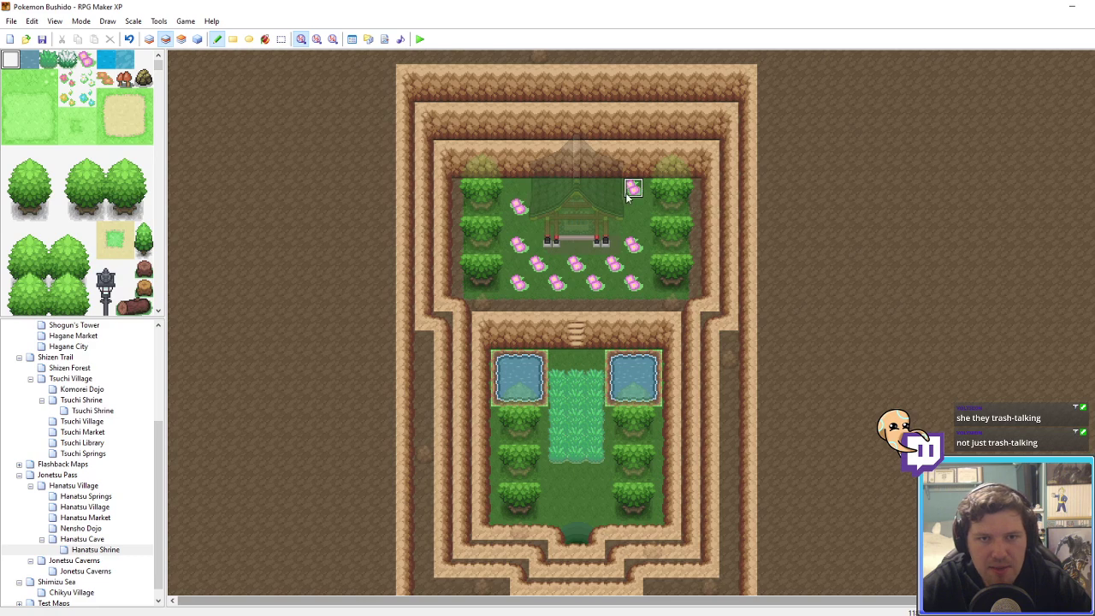
# Step: Mirror the flower spacing east of the shrine by adding one beside the building and erasing the northeastern corner flower
pyautogui.rightClick(630, 194)
pyautogui.click(633, 207)
pyautogui.rightClick(521, 190)
pyautogui.click(632, 189)
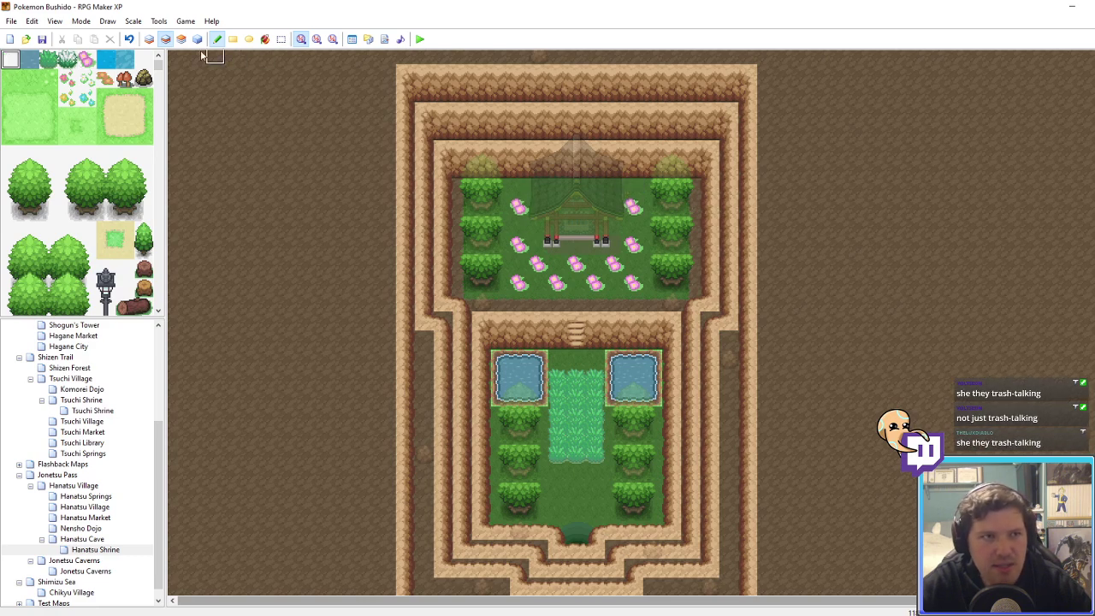
# Step: Paint speckled grass variations on the ground layer of the lower garden, south of the tall grass
pyautogui.click(149, 39)
pyautogui.click(48, 78)
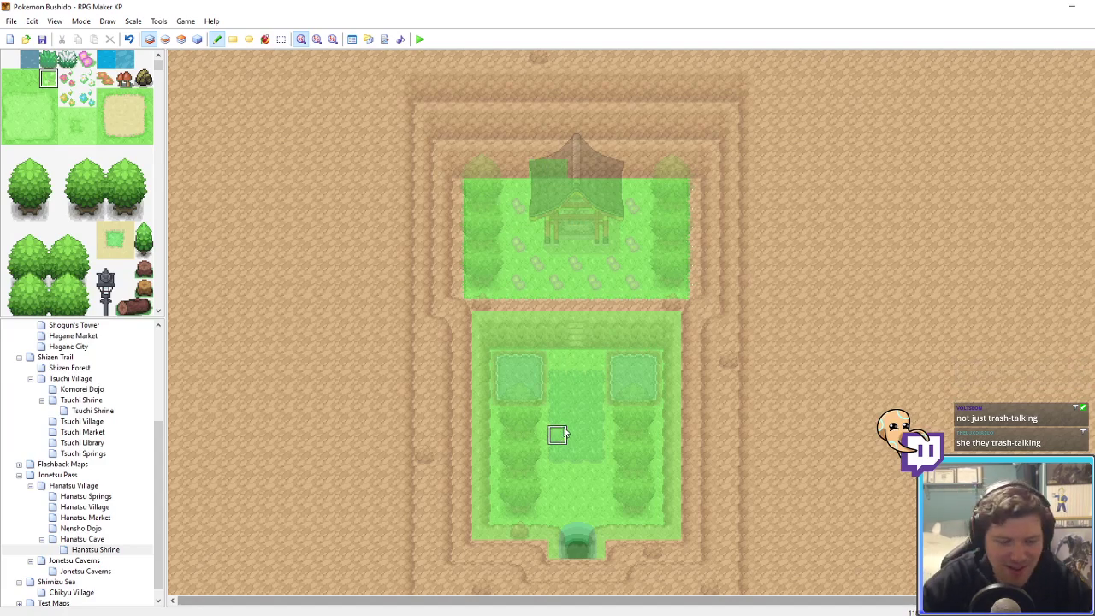
pyautogui.press('F4')
pyautogui.click(561, 496)
pyautogui.press('F4')
pyautogui.click(596, 477)
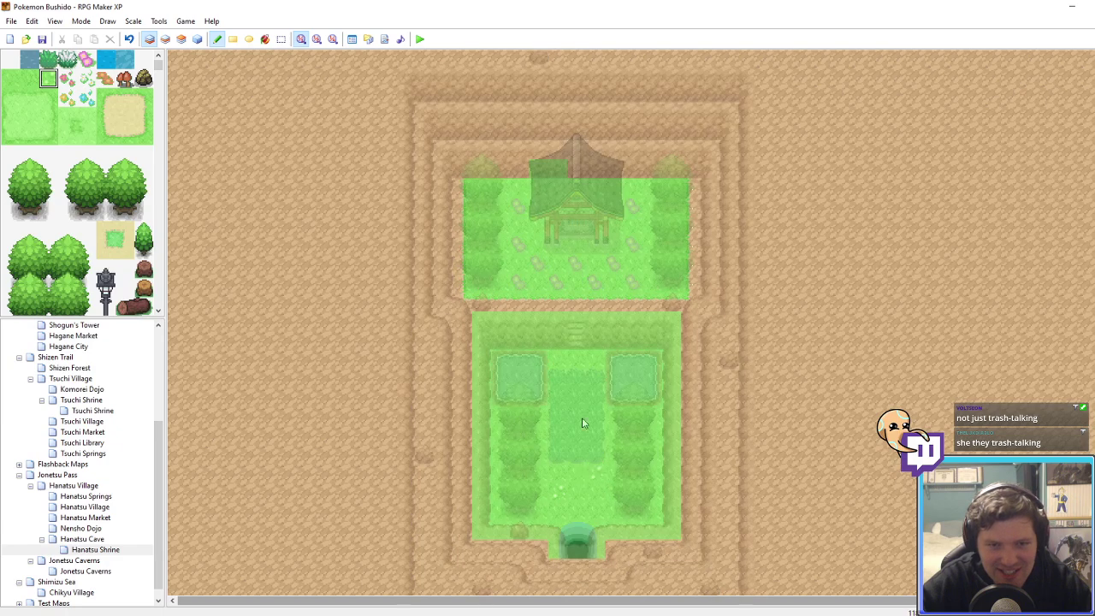
# Step: Add more speckled grass tiles north of the tall grass and across the lawn in front of the shrine
pyautogui.press('F4')
pyautogui.click(561, 368)
pyautogui.press('F4')
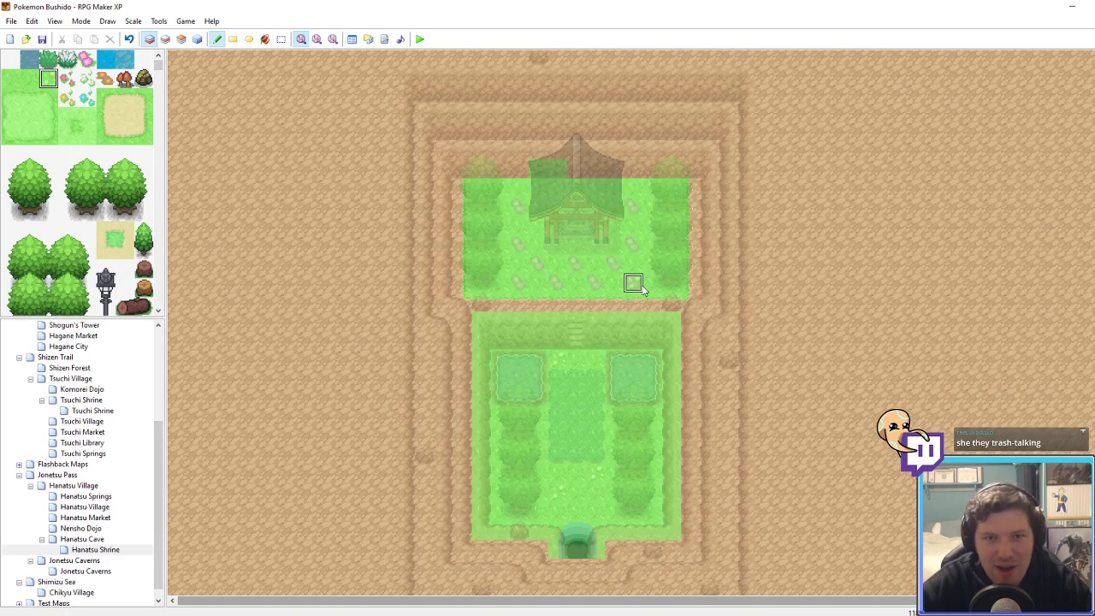
pyautogui.press('F4')
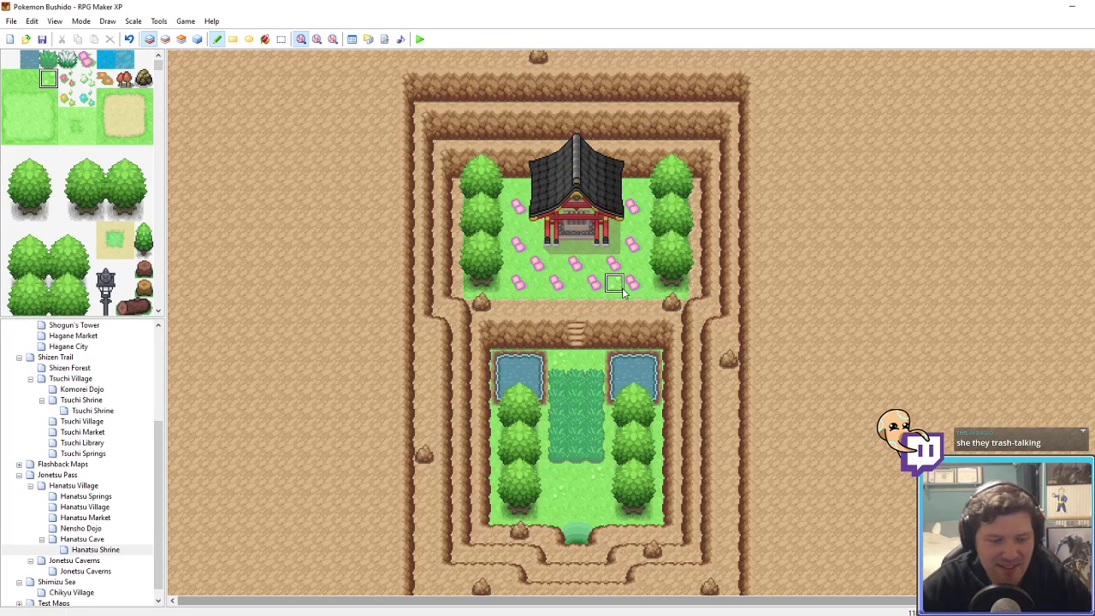
pyautogui.press('F4')
pyautogui.press('F4')
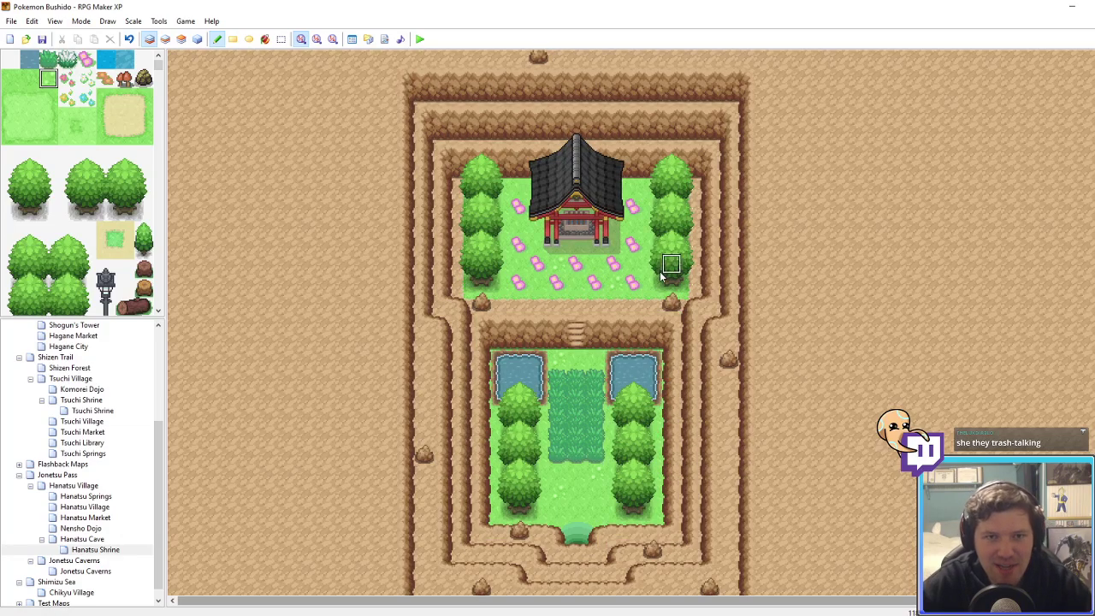
# Step: Erase the pink flowers at both outer ends of the southernmost row on the shrine lawn
pyautogui.click(182, 40)
pyautogui.click(165, 40)
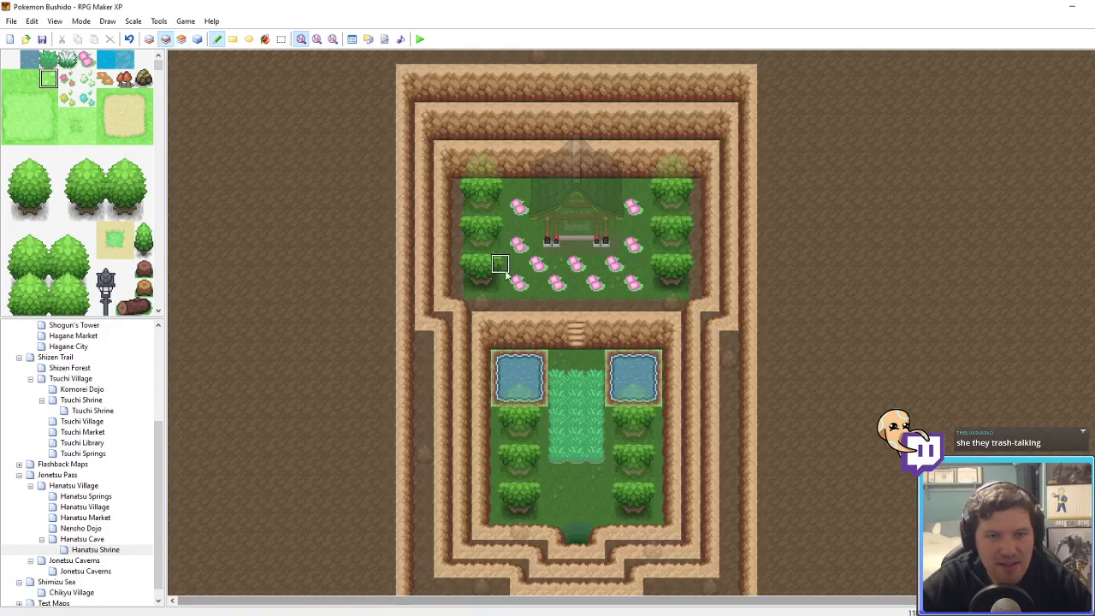
pyautogui.rightClick(518, 264)
pyautogui.click(519, 282)
pyautogui.click(633, 282)
pyautogui.press('F4')
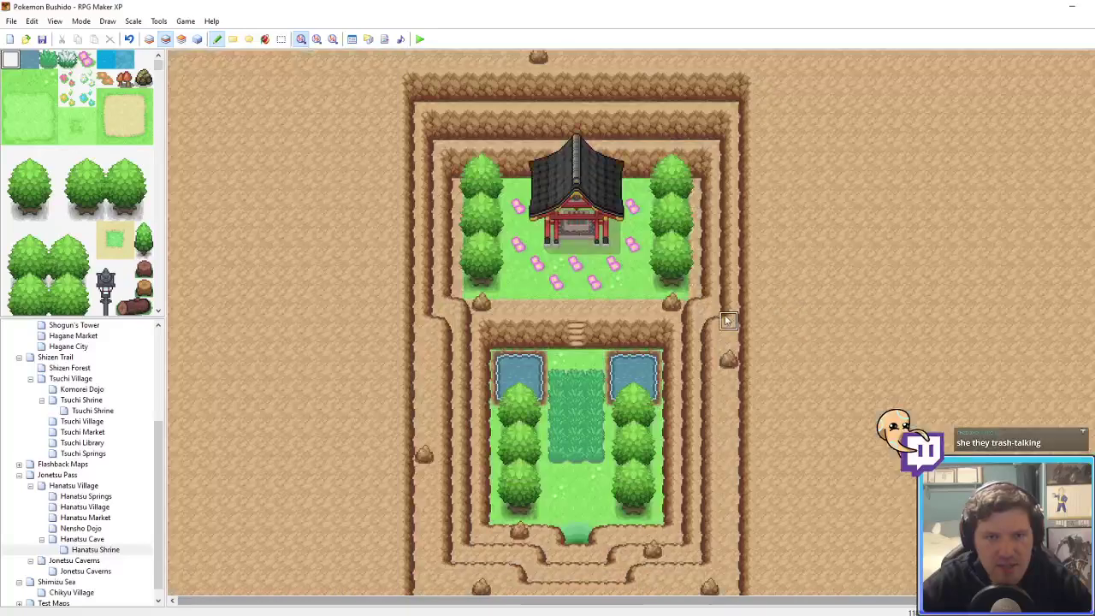
# Step: Place small grass tufts on the second layer of the lower garden, two south of the tall grass and one northeast of it
pyautogui.click(165, 40)
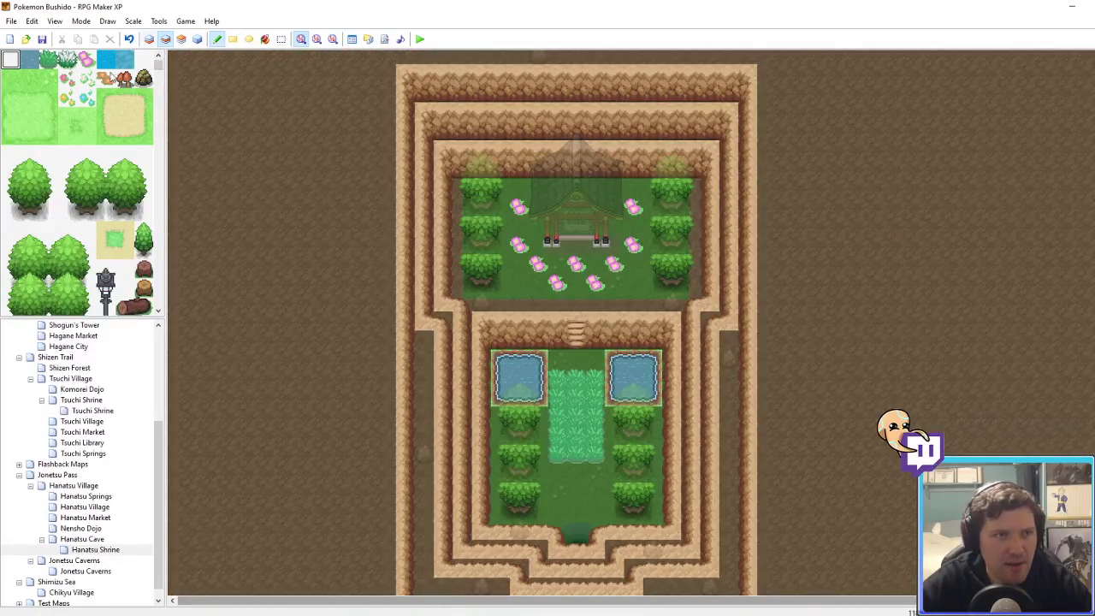
pyautogui.scroll(-10, 101, 252)
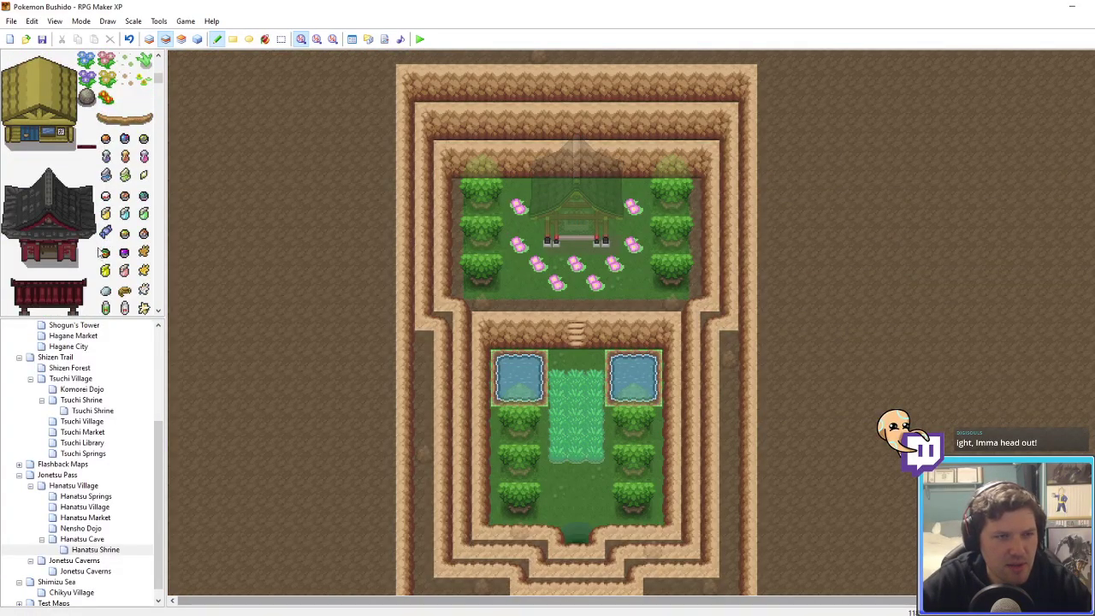
pyautogui.scroll(-8, 101, 251)
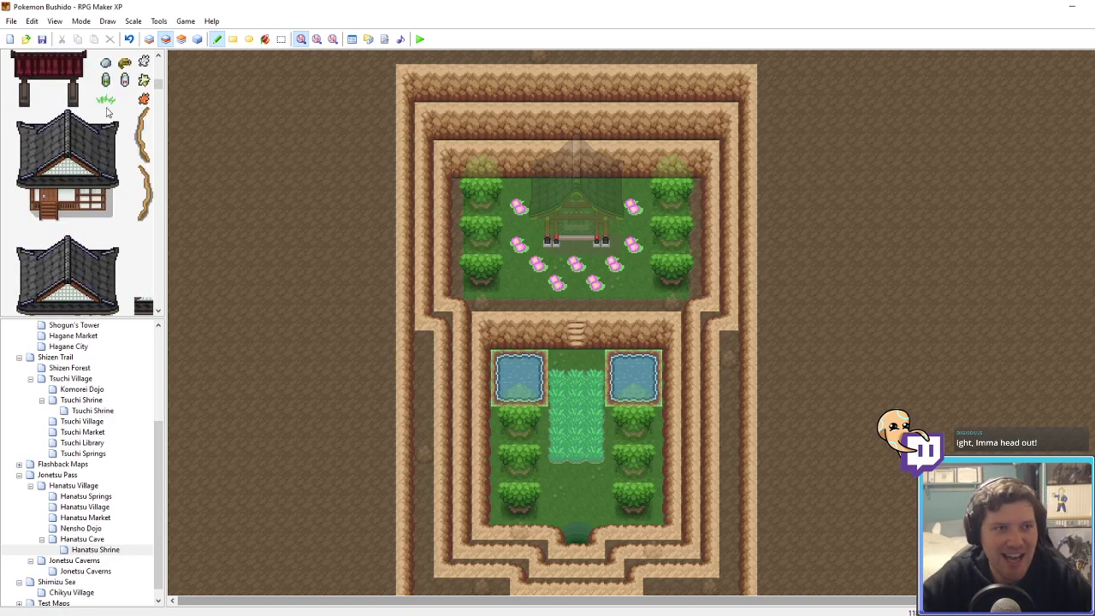
pyautogui.click(105, 99)
pyautogui.click(594, 514)
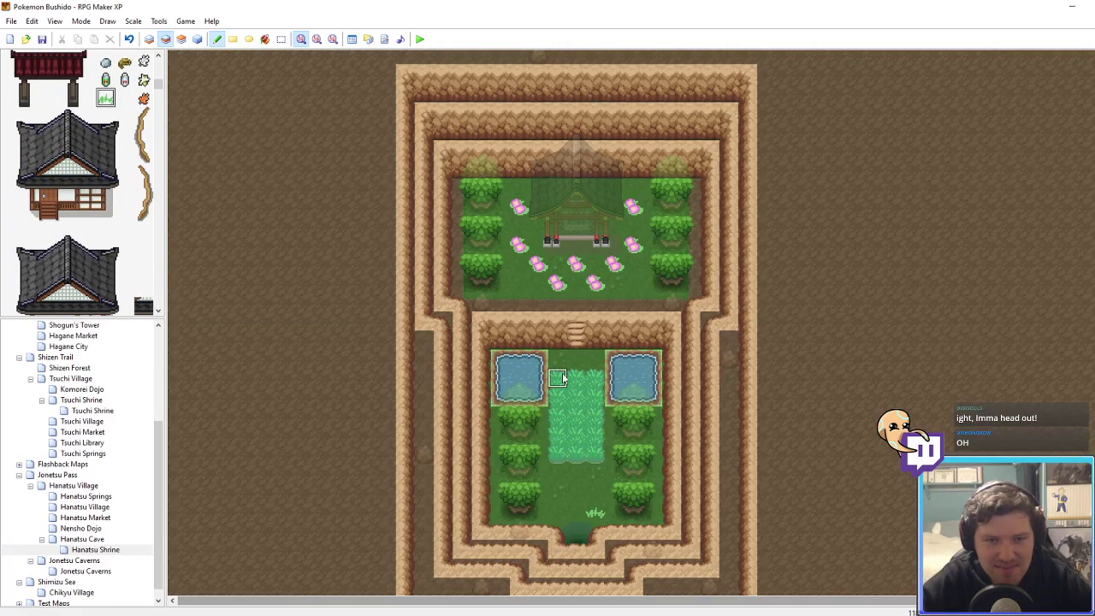
pyautogui.click(557, 475)
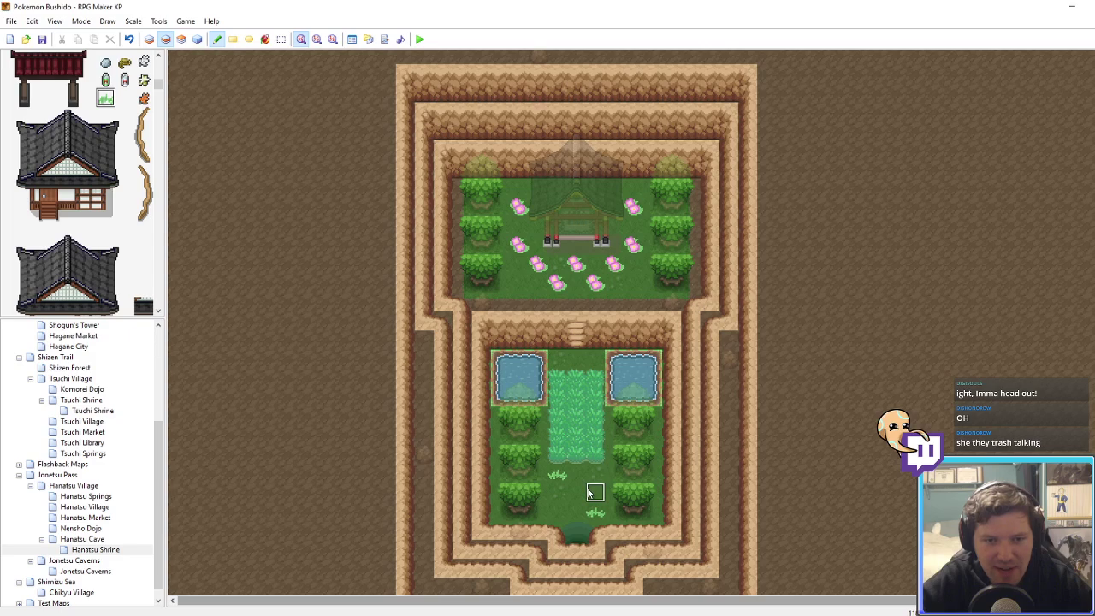
pyautogui.click(591, 492)
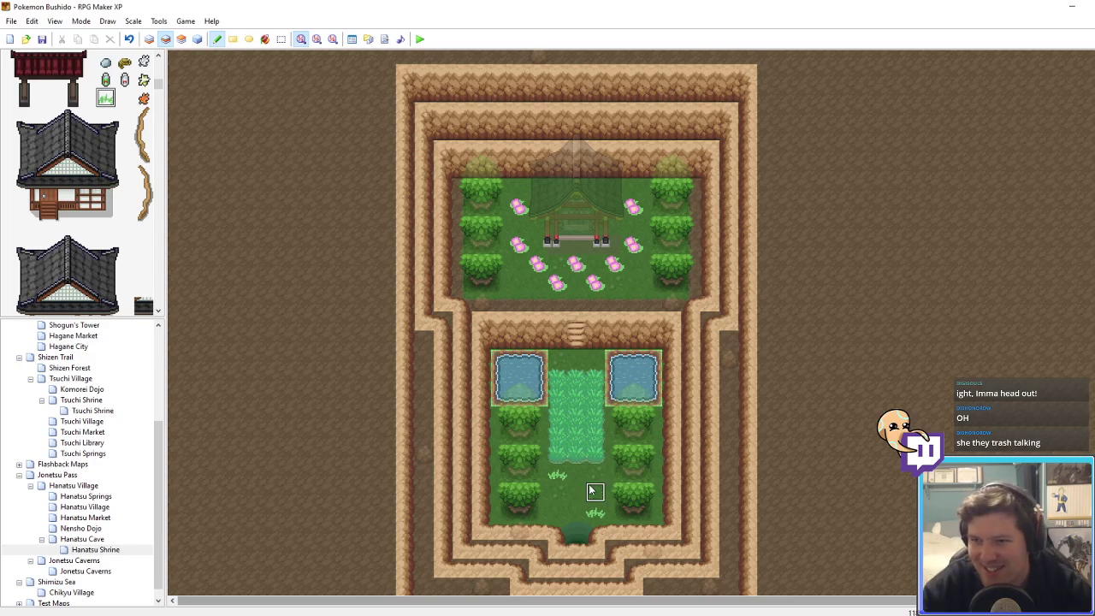
pyautogui.click(594, 363)
# Step: Place grass tufts in both southern corners of the shrine lawn, west of the shrine and in its northeastern corner
pyautogui.click(634, 283)
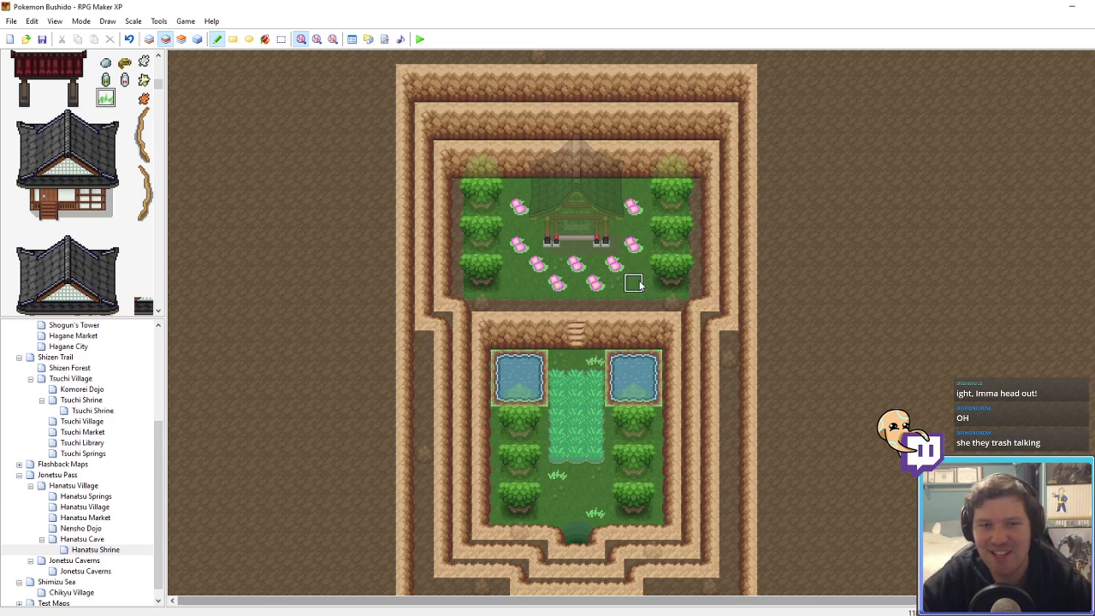
pyautogui.click(520, 285)
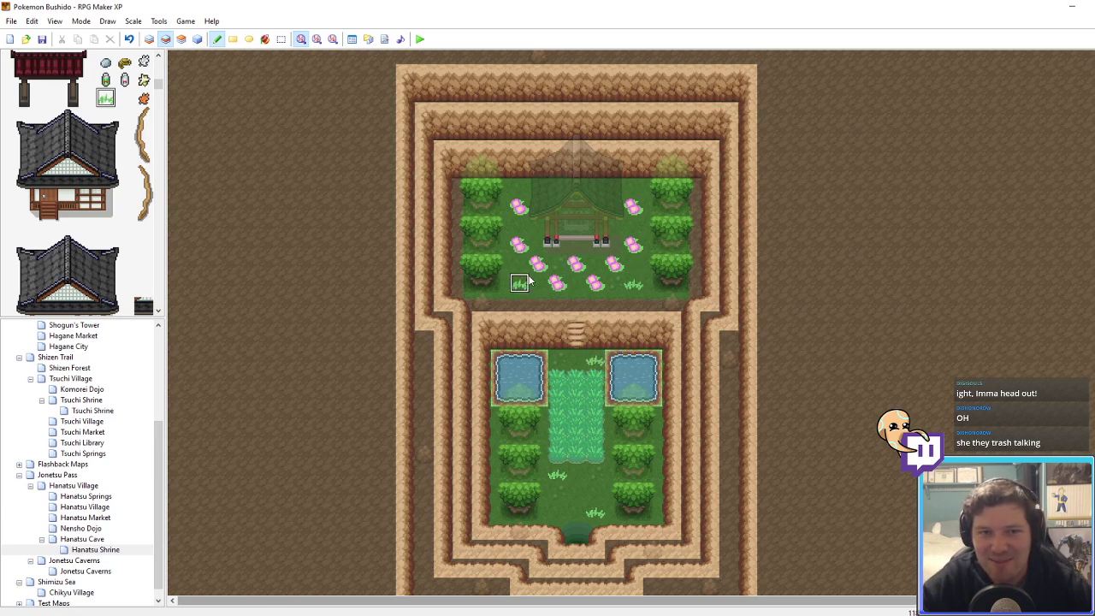
pyautogui.click(519, 228)
pyautogui.click(634, 189)
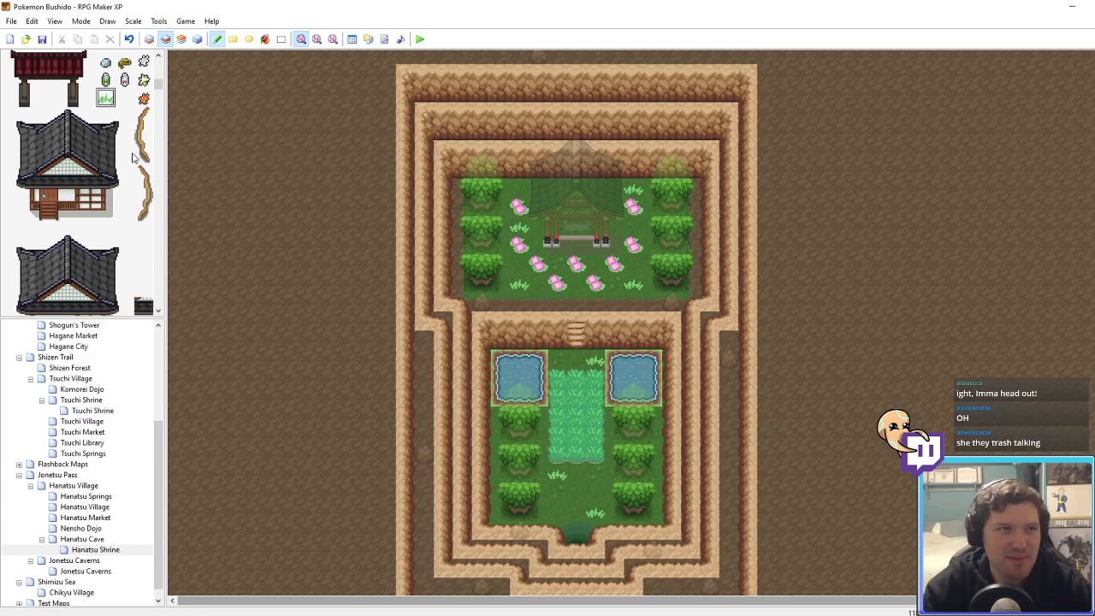
# Step: Add white flowers in the northwestern corner of the shrine lawn and between the pink flowers in front of the shrine
pyautogui.scroll(10, 144, 218)
pyautogui.scroll(3, 137, 214)
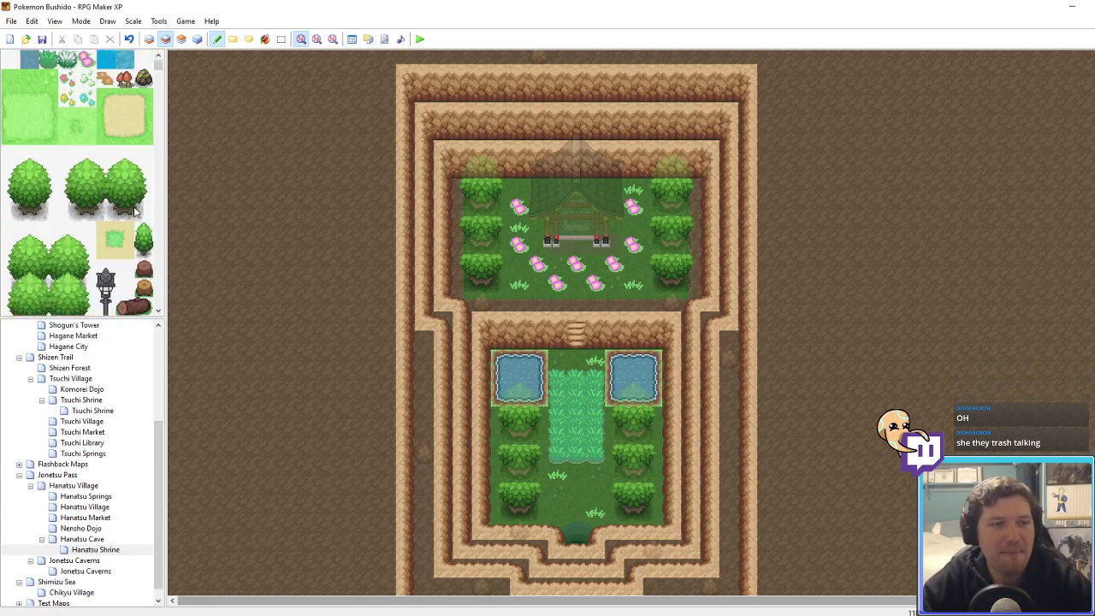
pyautogui.click(68, 79)
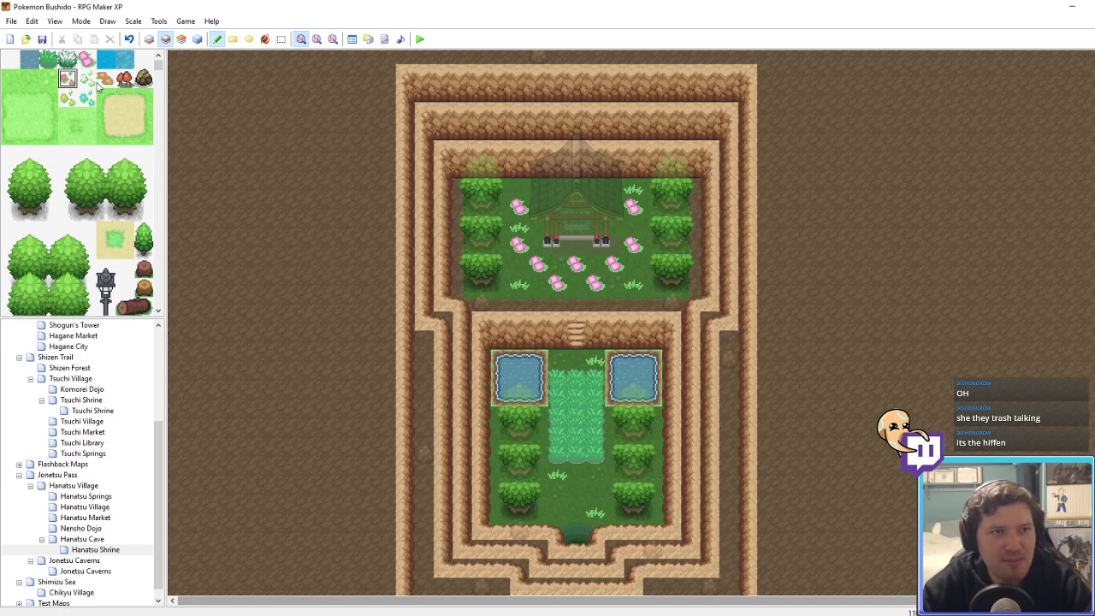
pyautogui.click(89, 79)
pyautogui.click(517, 187)
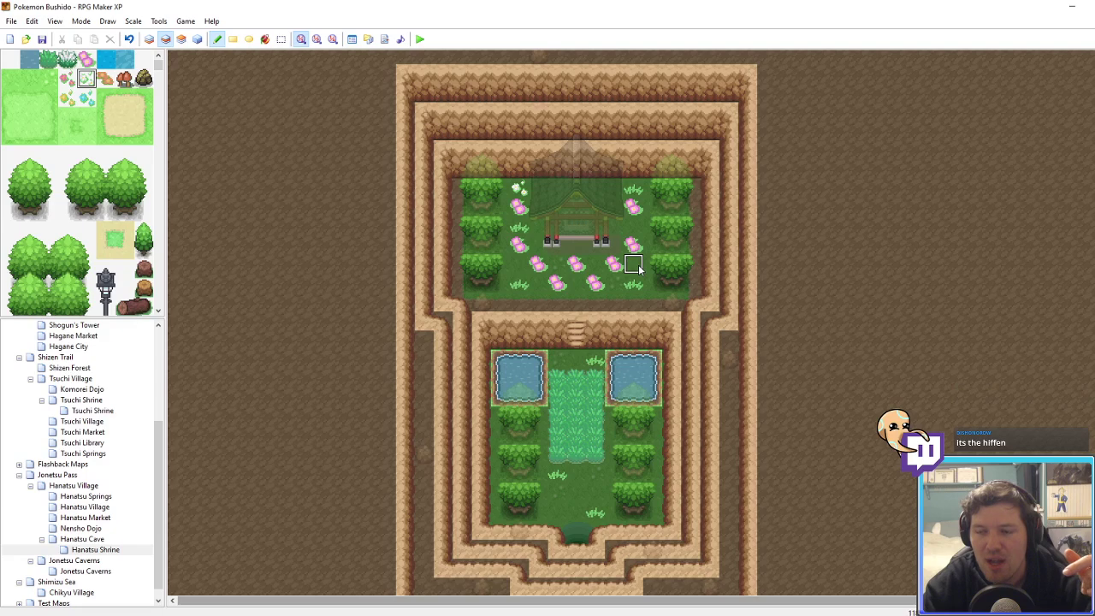
pyautogui.click(596, 265)
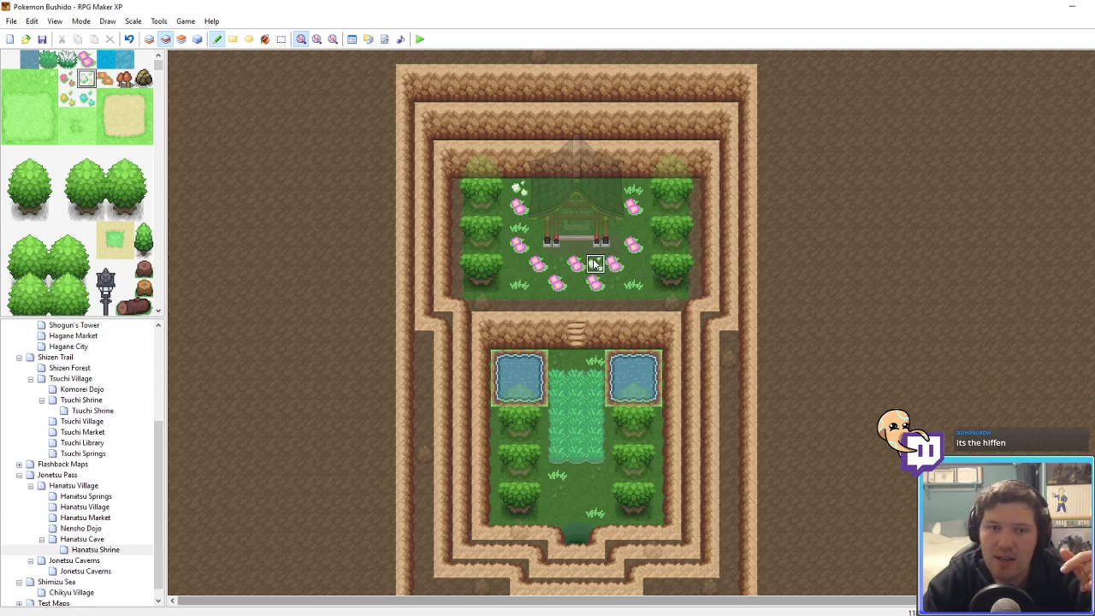
# Step: Decorate the lower garden with white flowers near the stairs and south of the tall grass, plus a red flower by the southern entrance
pyautogui.click(560, 358)
pyautogui.click(149, 39)
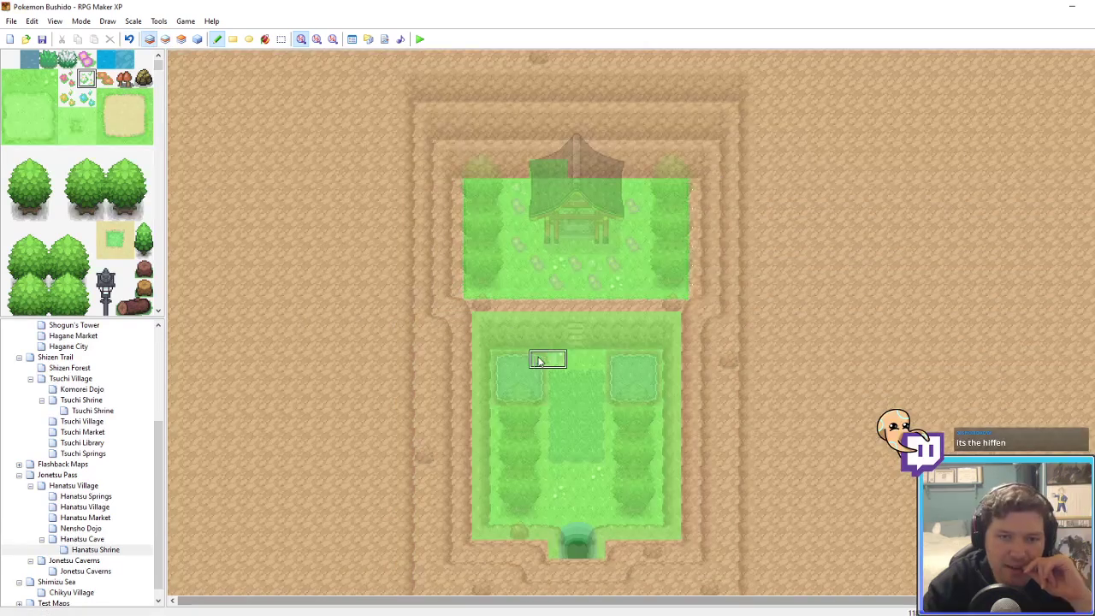
pyautogui.click(165, 39)
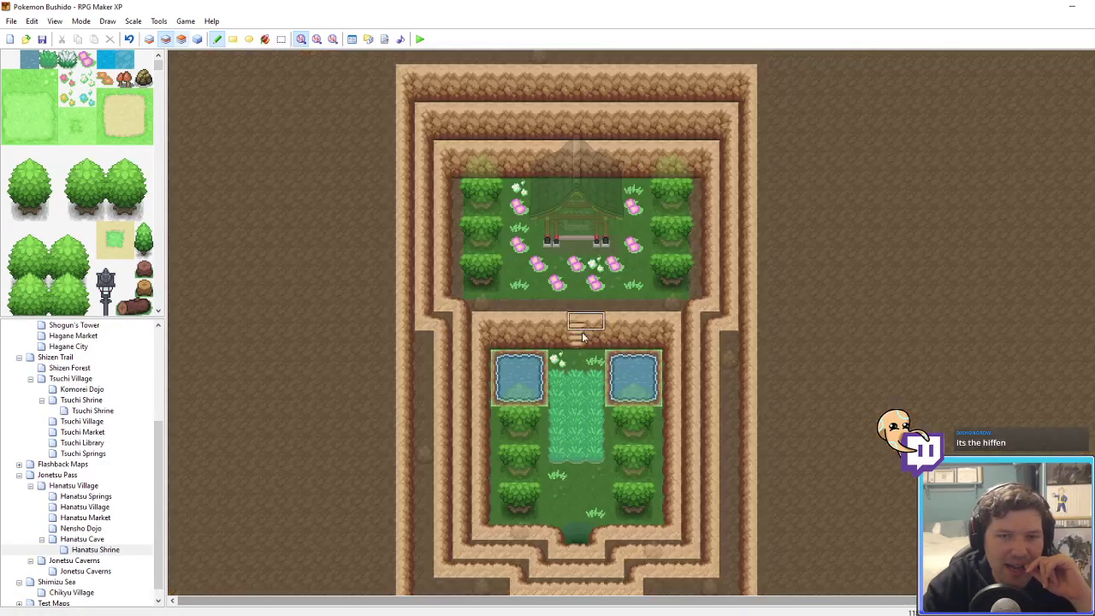
pyautogui.rightClick(558, 361)
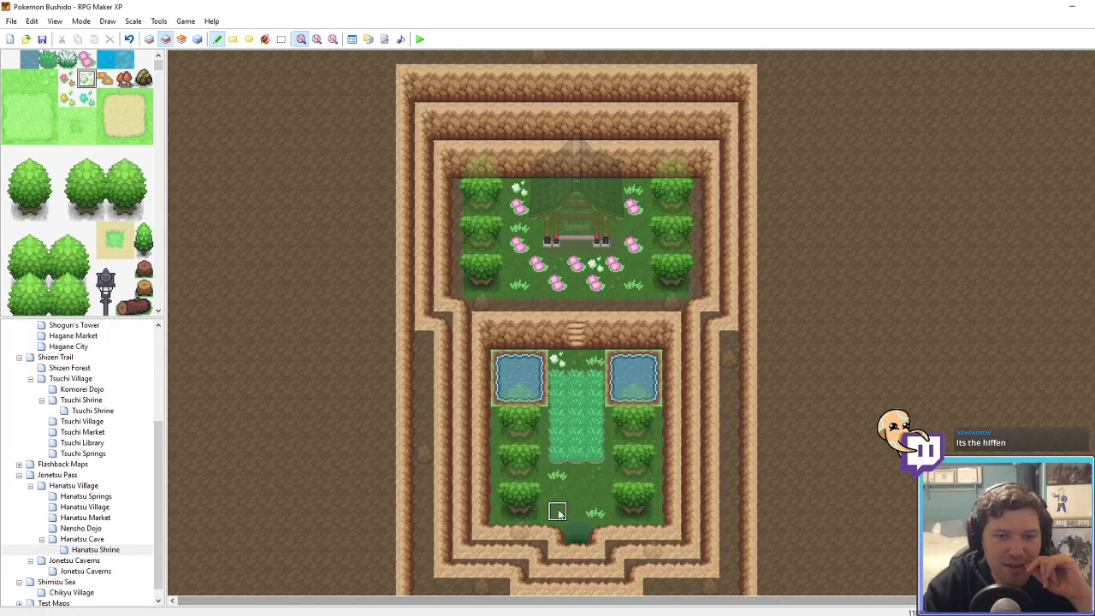
pyautogui.click(557, 511)
pyautogui.click(586, 500)
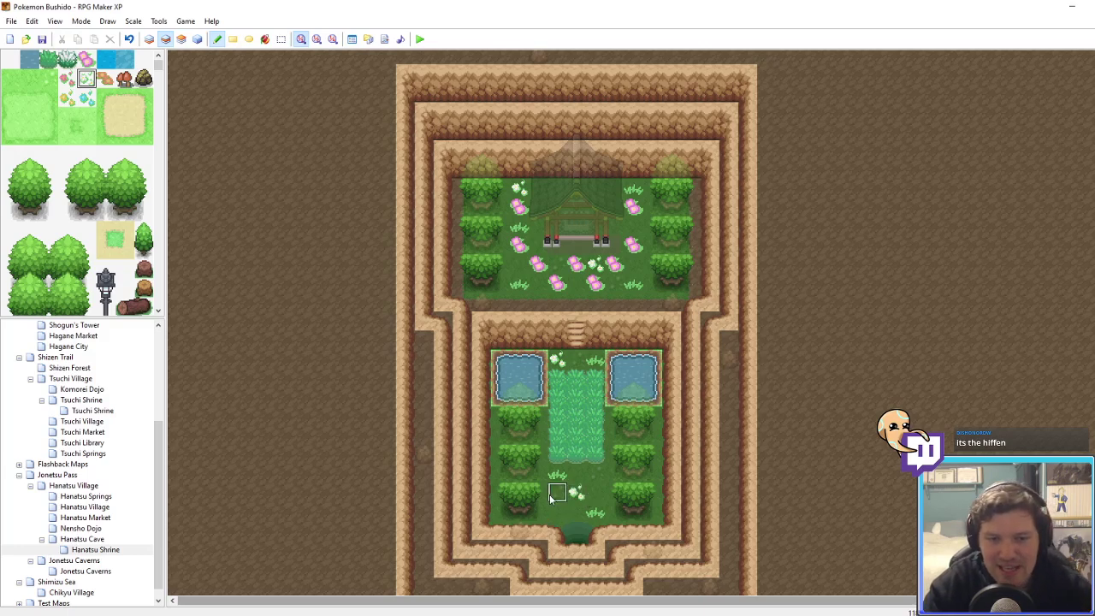
pyautogui.click(72, 82)
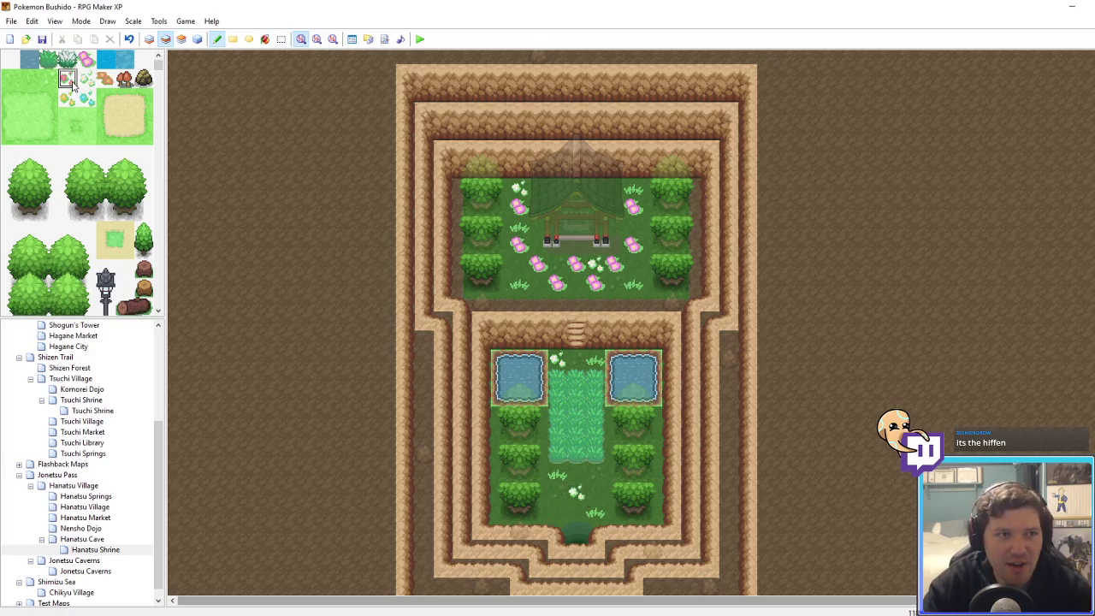
pyautogui.click(556, 511)
# Step: Review the full Hanatsu Shrine map on the event layer and open the Jikan Shrine map for reference
pyautogui.click(197, 39)
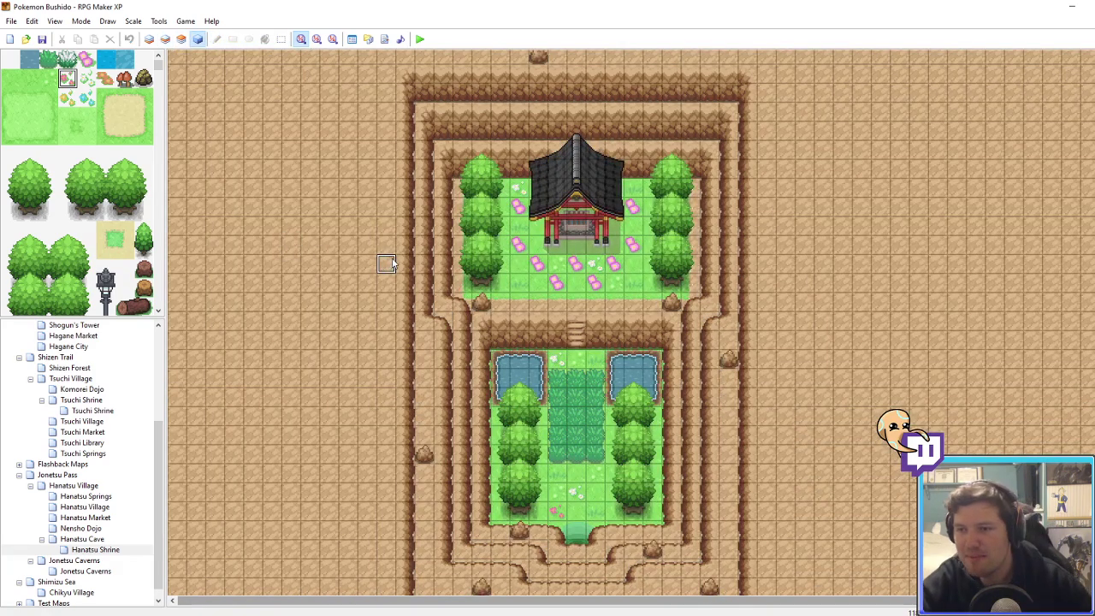
pyautogui.hscroll(1, 389, 263)
pyautogui.scroll(3, 391, 257)
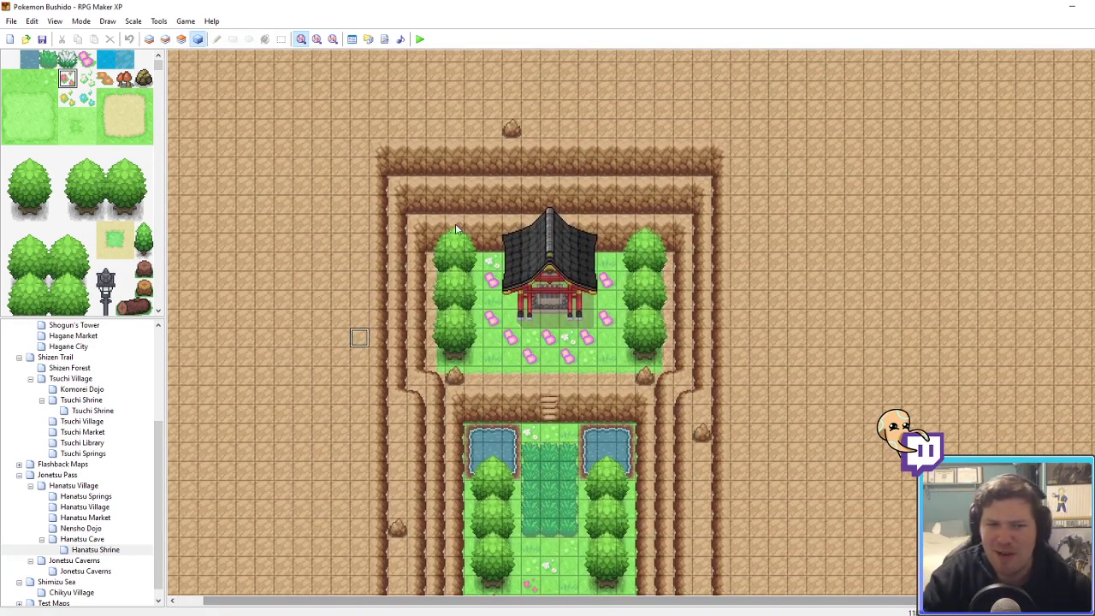
pyautogui.middleClick(486, 210)
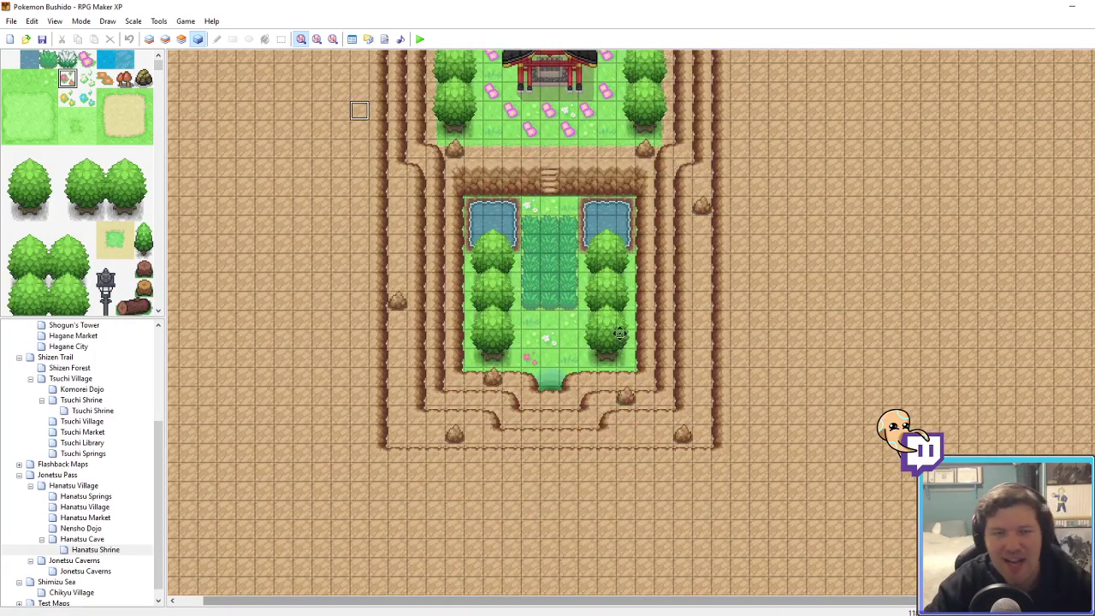
pyautogui.moveTo(621, 333); pyautogui.dragTo(599, 321, button='middle')
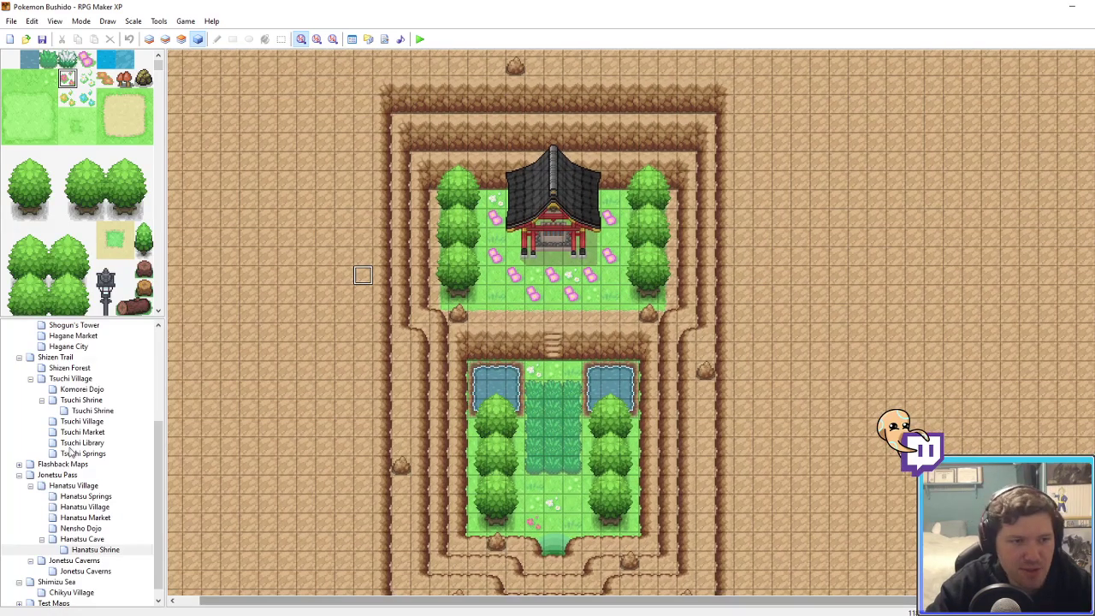
pyautogui.scroll(5, 73, 404)
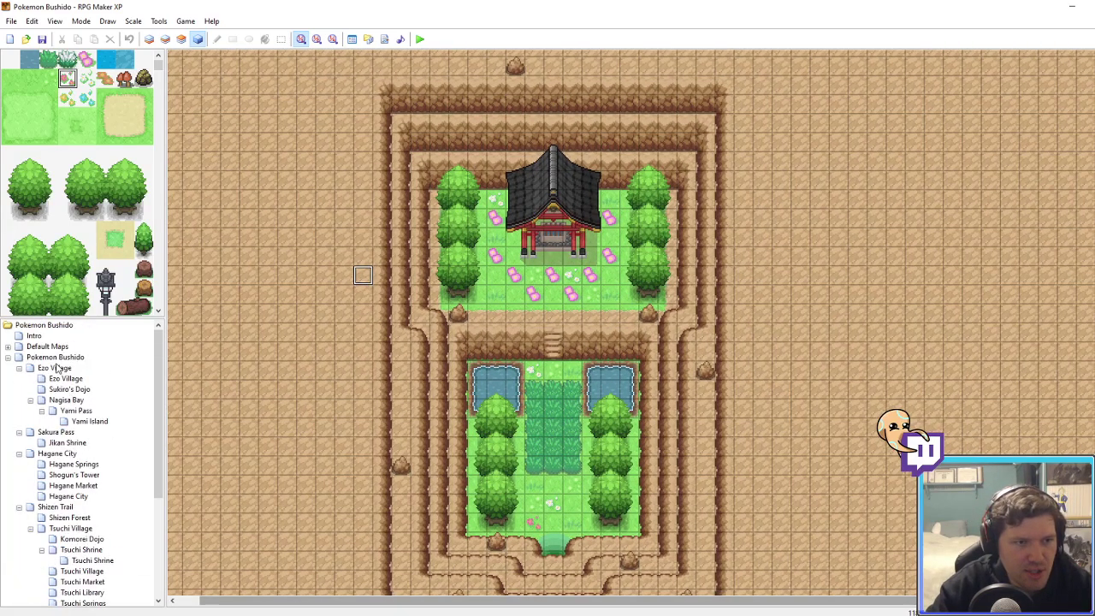
pyautogui.click(69, 442)
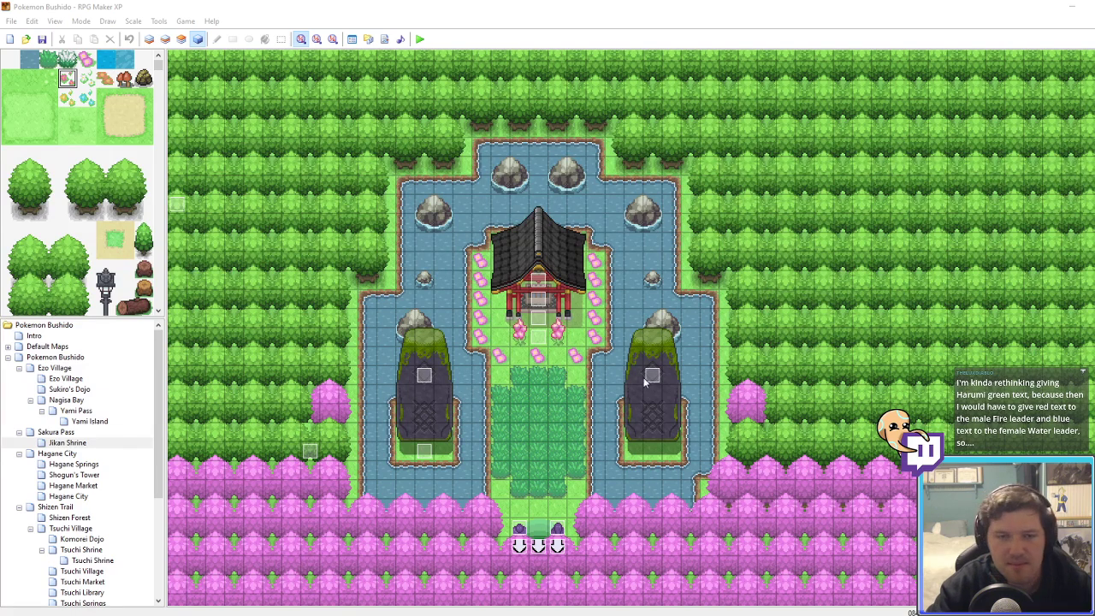
# Step: Inspect the Jikan Shrine map's events, including those on both stone monuments, to locate the one that sets the fog
pyautogui.doubleClick(310, 452)
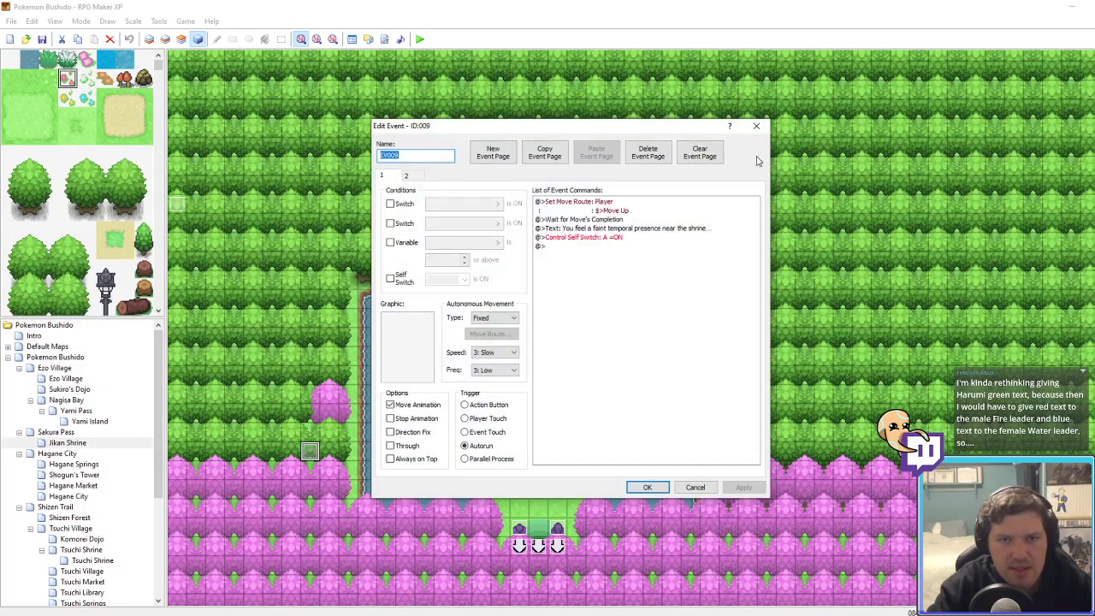
pyautogui.press('Escape')
pyautogui.doubleClick(652, 376)
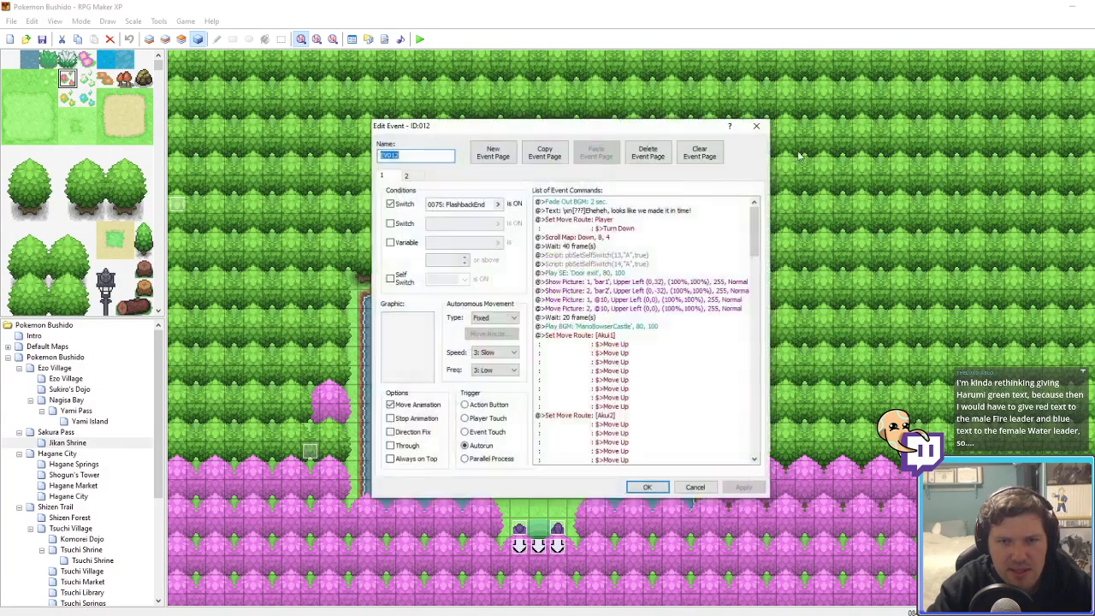
pyautogui.press('Escape')
pyautogui.doubleClick(428, 380)
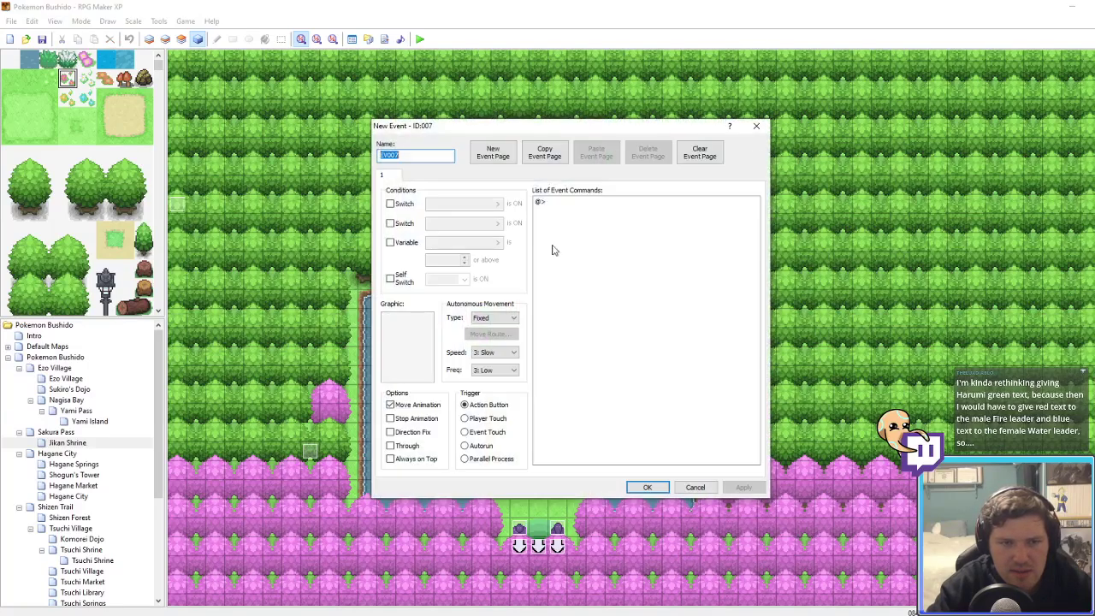
pyautogui.press('Escape')
pyautogui.doubleClick(432, 385)
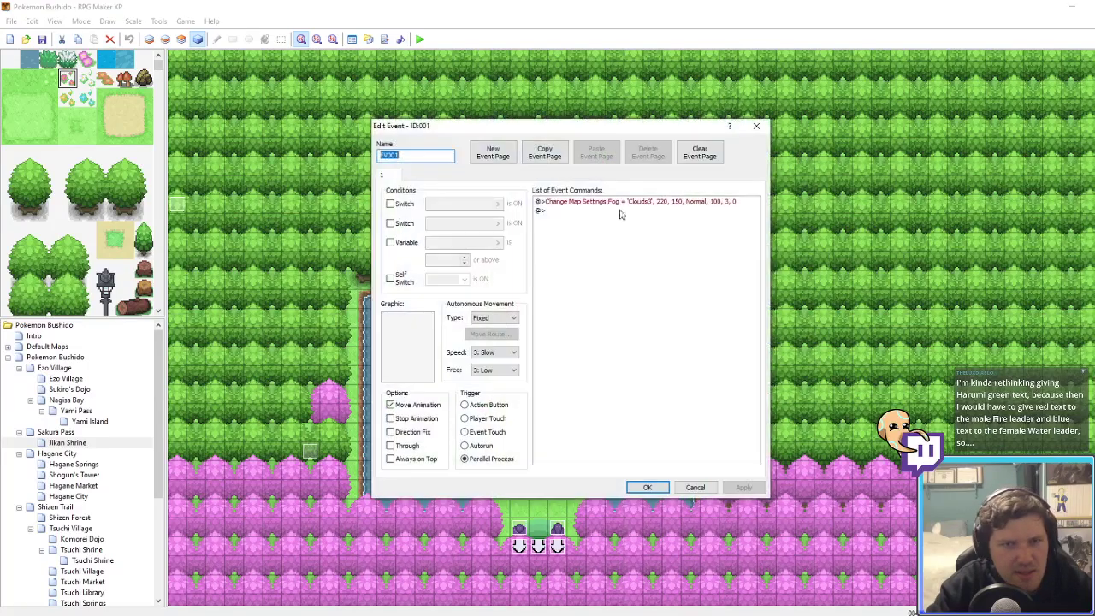
pyautogui.press('Escape')
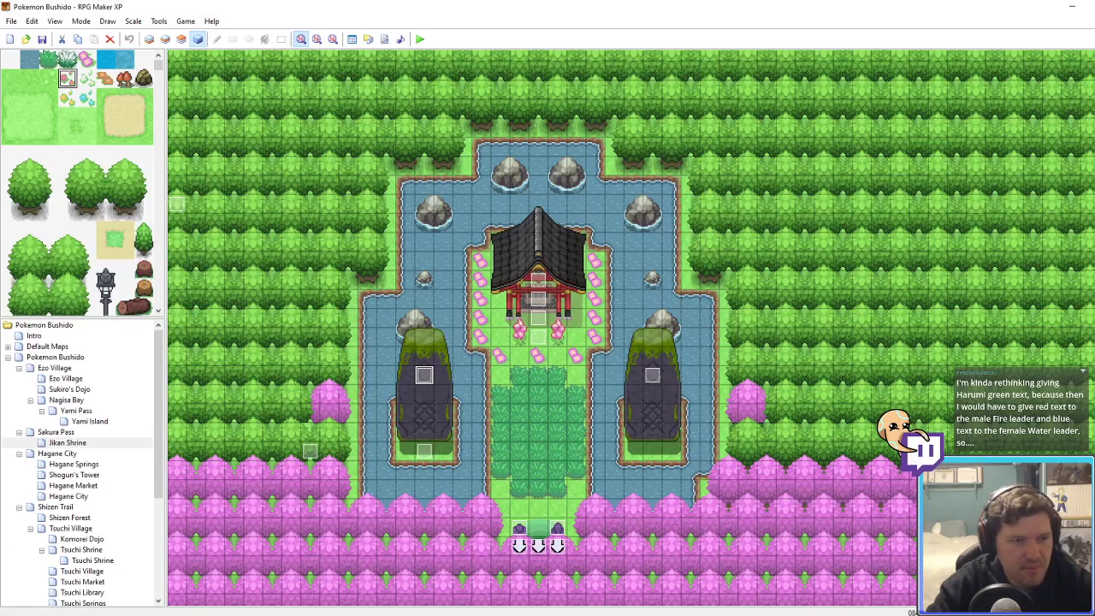
# Step: Copy the Jikan Shrine fog event onto the Hanatsu Shrine map, on the bare ground southeast of the lower garden
pyautogui.scroll(-4, 75, 551)
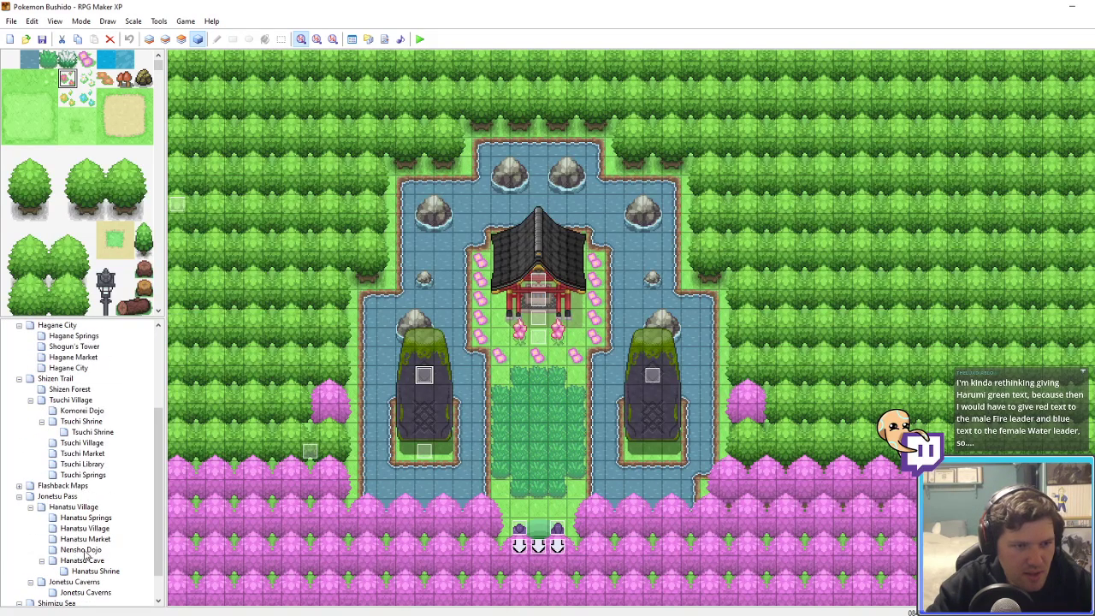
pyautogui.click(96, 571)
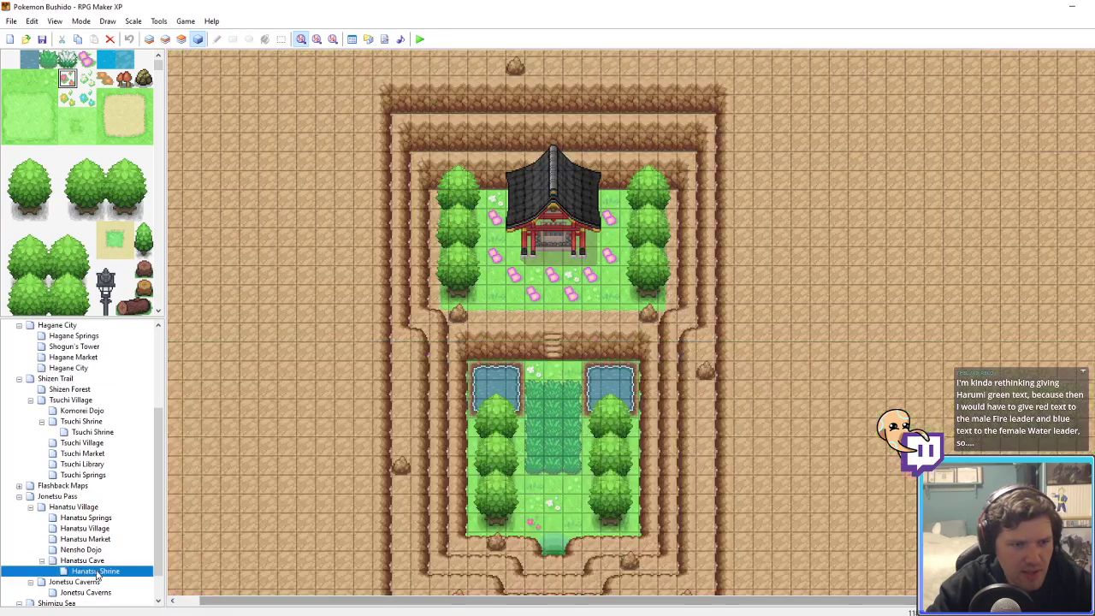
pyautogui.click(761, 295)
# Step: Change the copied event's Clouds3 fog to a yellow hue of 140 with an opacity of 130
pyautogui.doubleClick(742, 561)
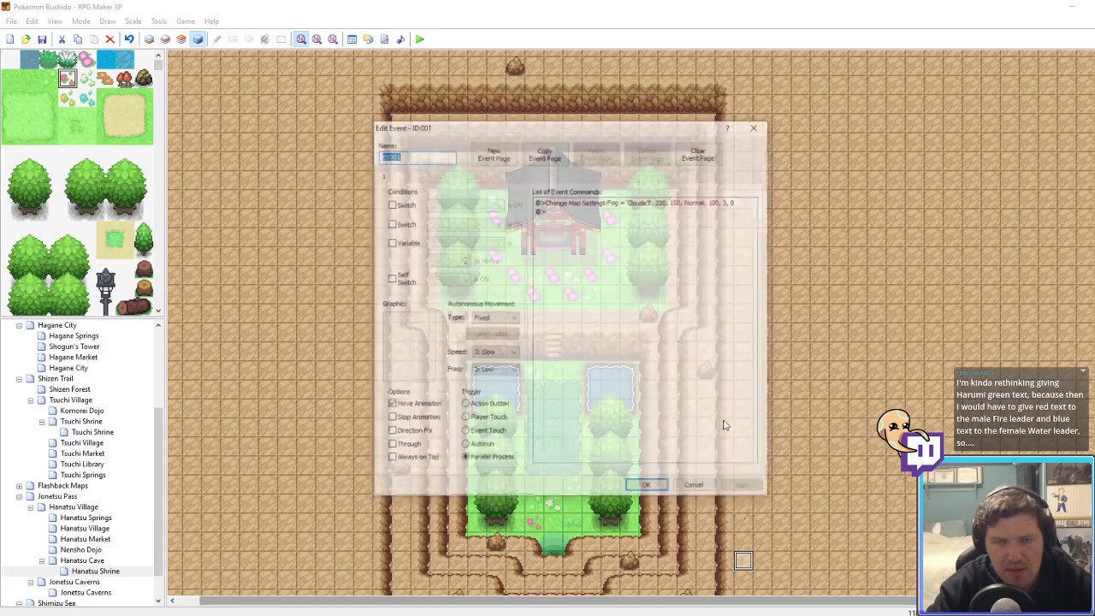
pyautogui.rightClick(676, 207)
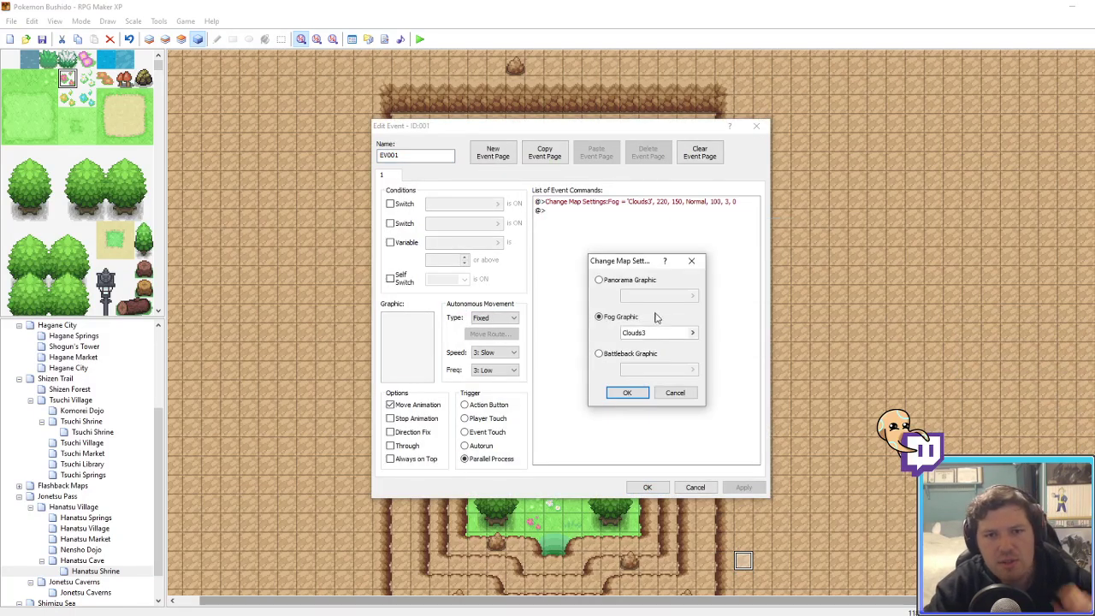
pyautogui.click(643, 331)
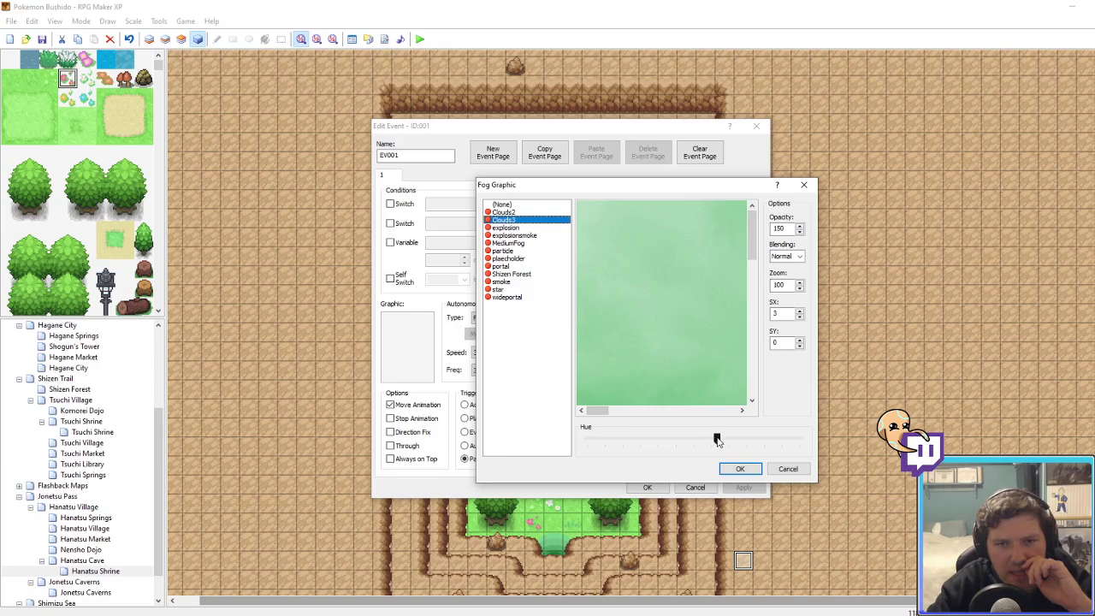
pyautogui.moveTo(717, 440); pyautogui.dragTo(669, 443)
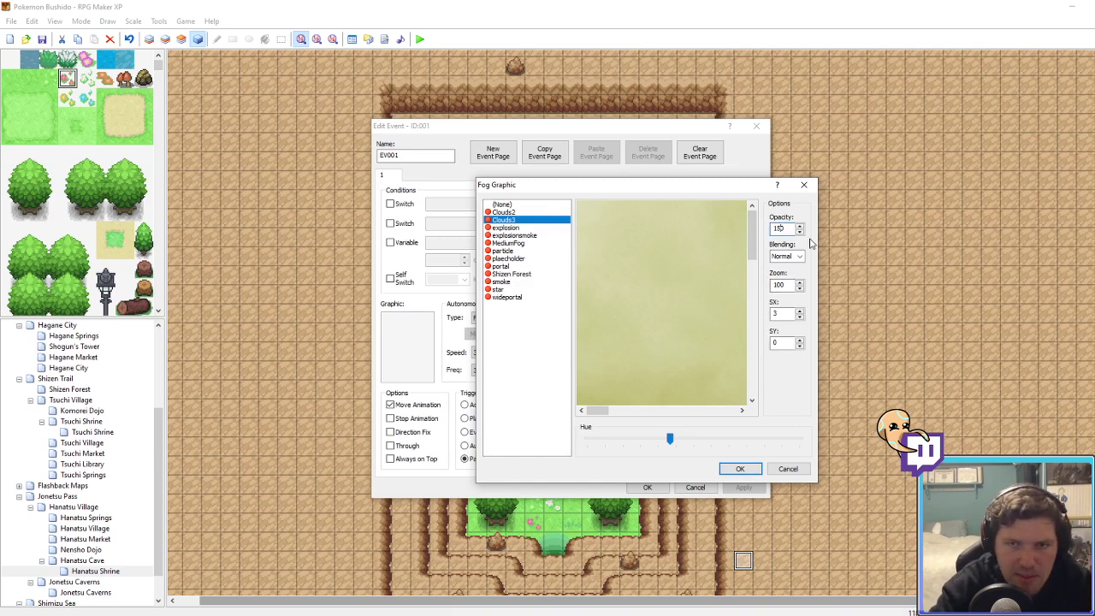
pyautogui.click(735, 470)
pyautogui.click(627, 392)
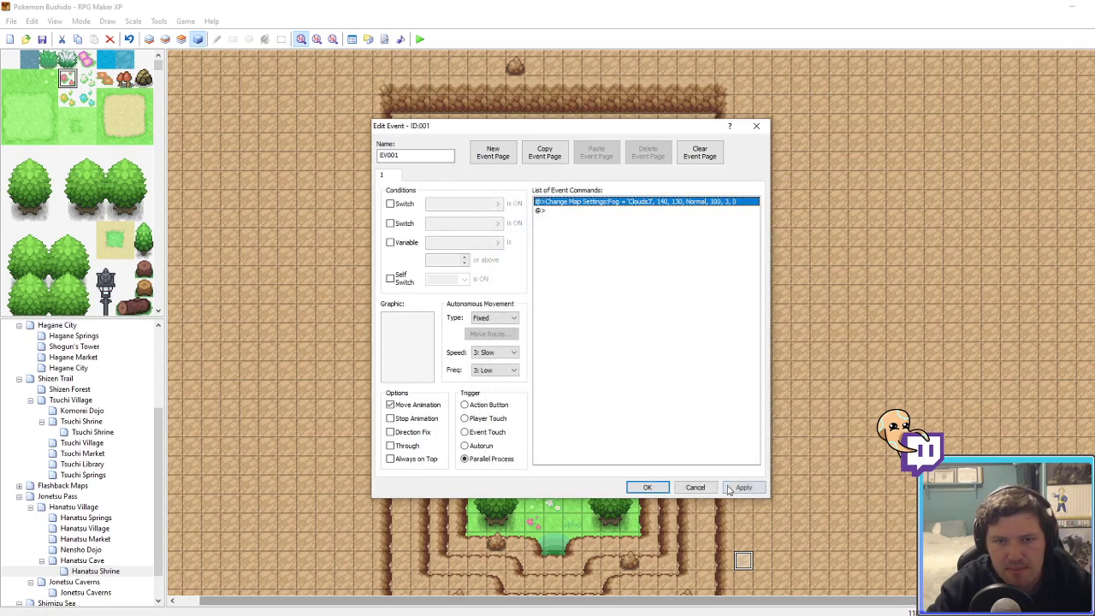
pyautogui.click(648, 486)
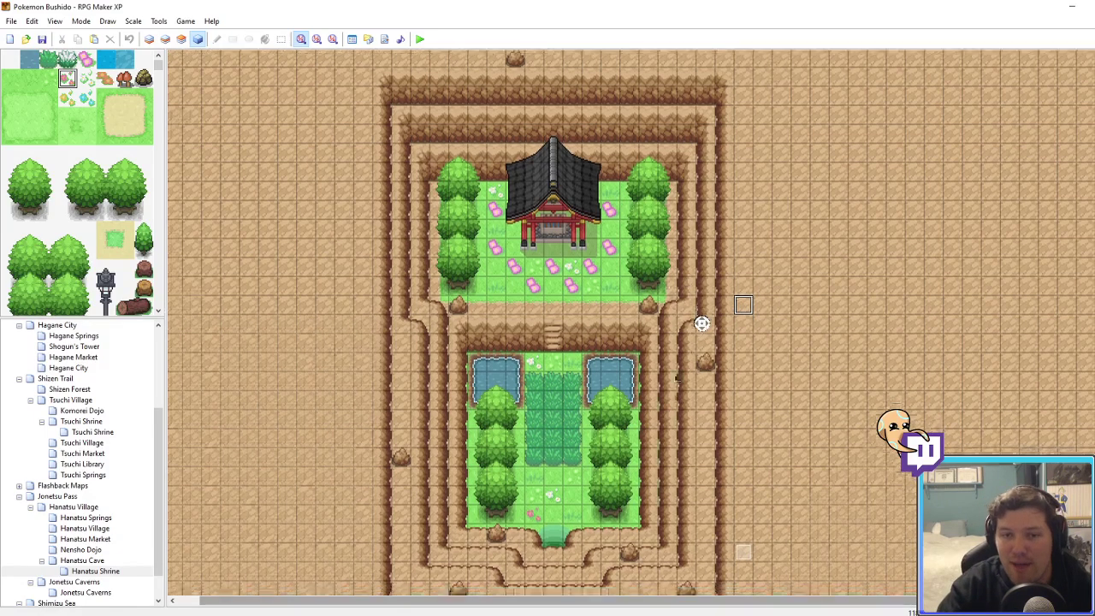
# Step: Copy the cave entrance event from Hanatsu Village onto the southern entrance of the Hanatsu Shrine map
pyautogui.scroll(-5, 669, 395)
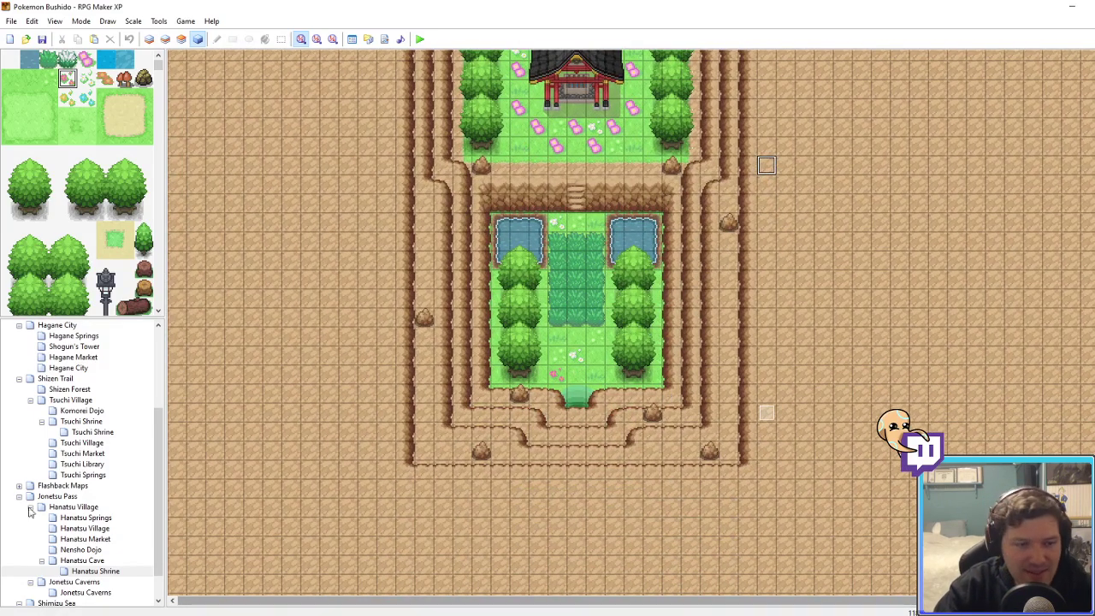
pyautogui.click(82, 561)
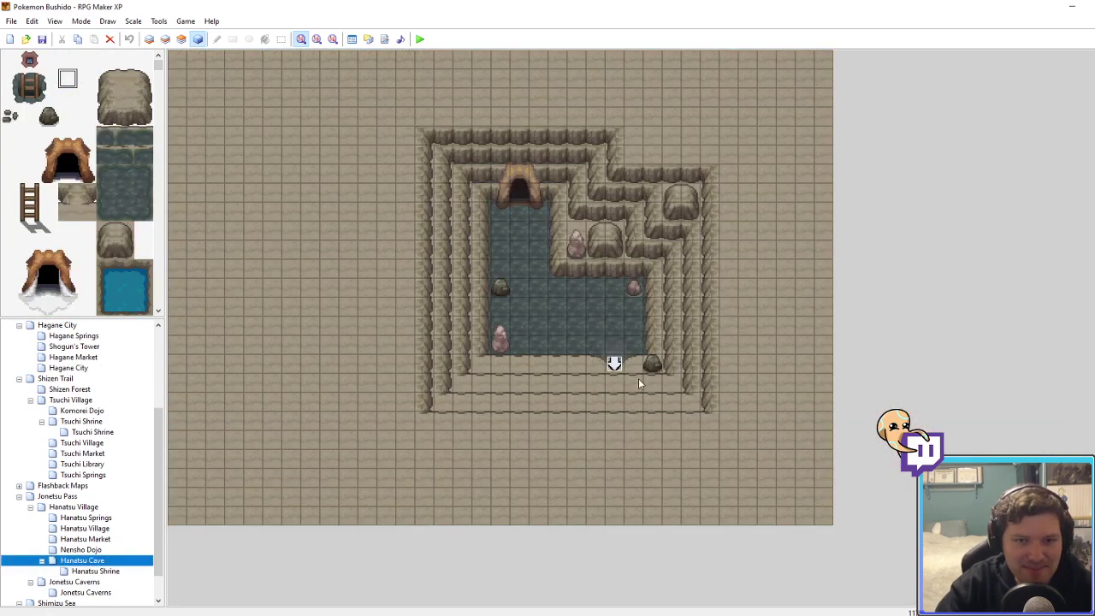
pyautogui.click(85, 550)
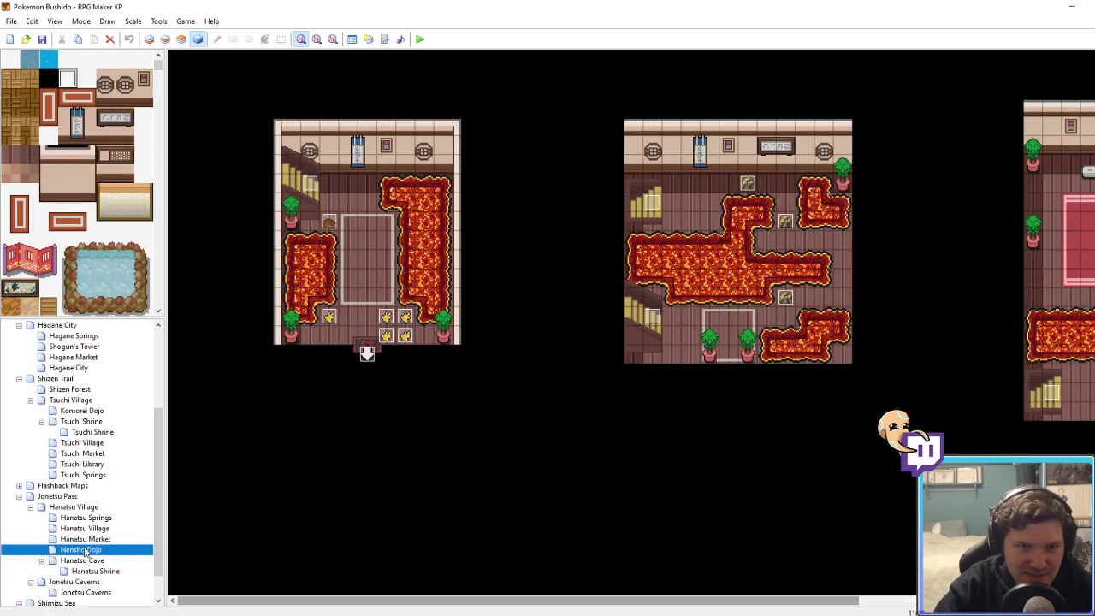
pyautogui.click(83, 540)
pyautogui.click(75, 508)
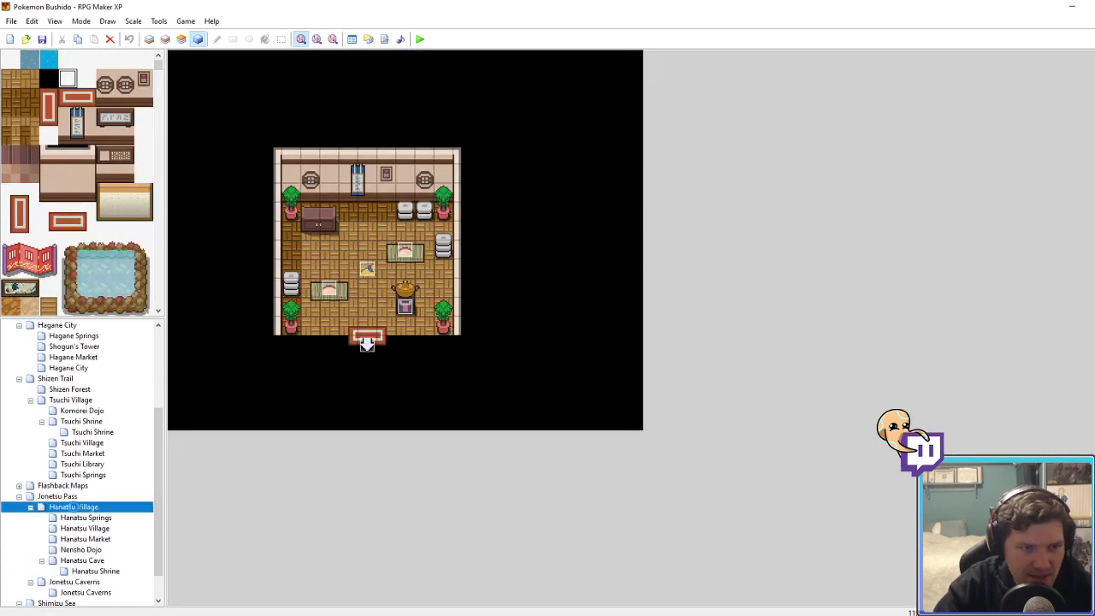
pyautogui.click(635, 294)
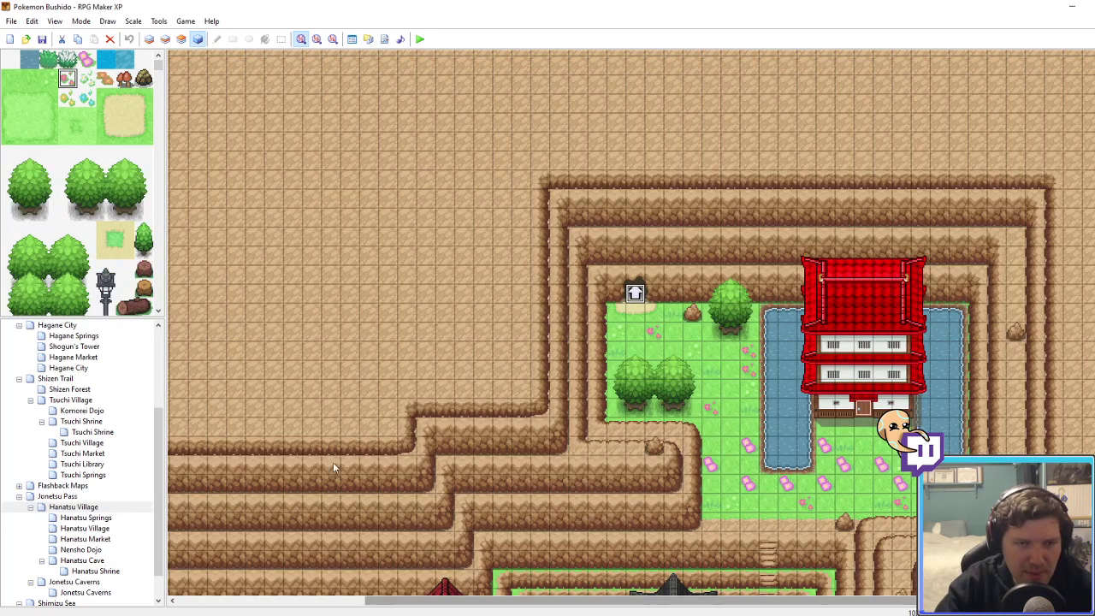
pyautogui.click(98, 571)
pyautogui.click(577, 408)
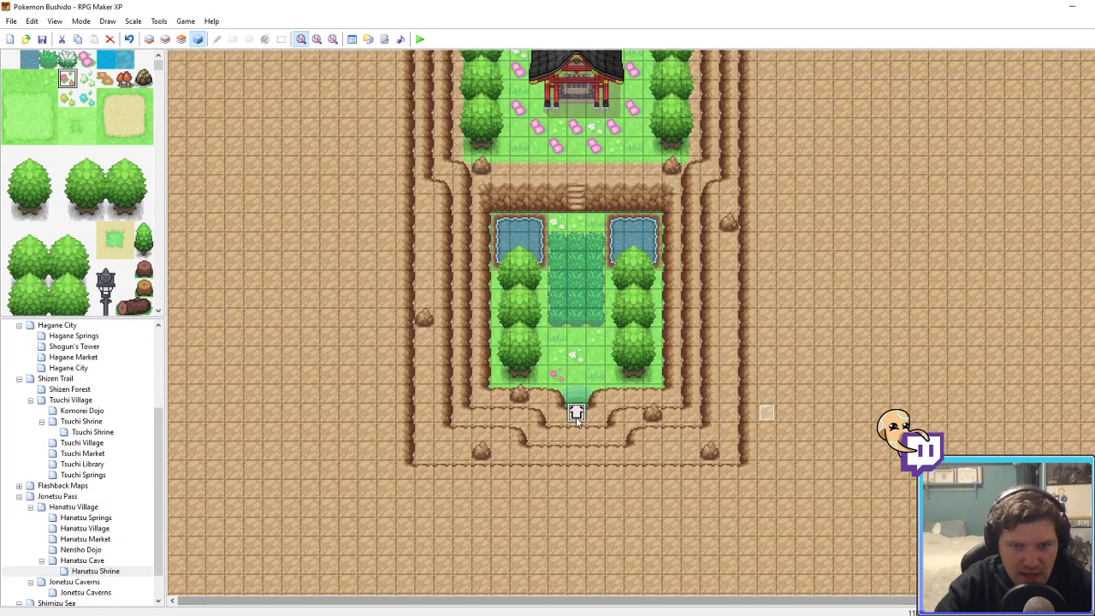
# Step: Change the graphic of the shrine's southern entrance event to the down arrow
pyautogui.rightClick(577, 411)
pyautogui.click(599, 422)
pyautogui.doubleClick(392, 344)
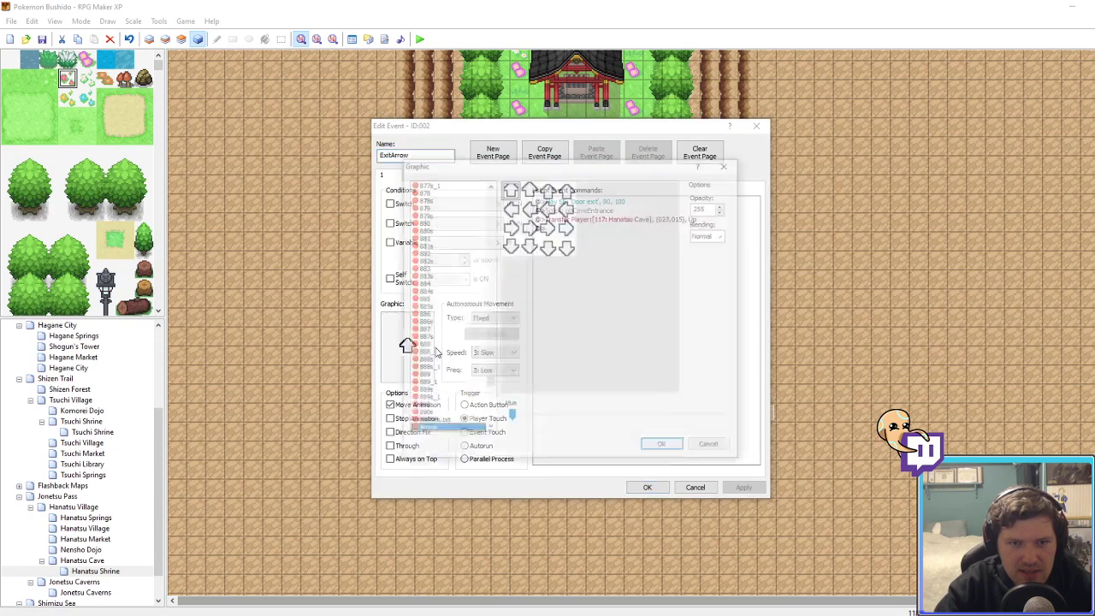
pyautogui.doubleClick(507, 254)
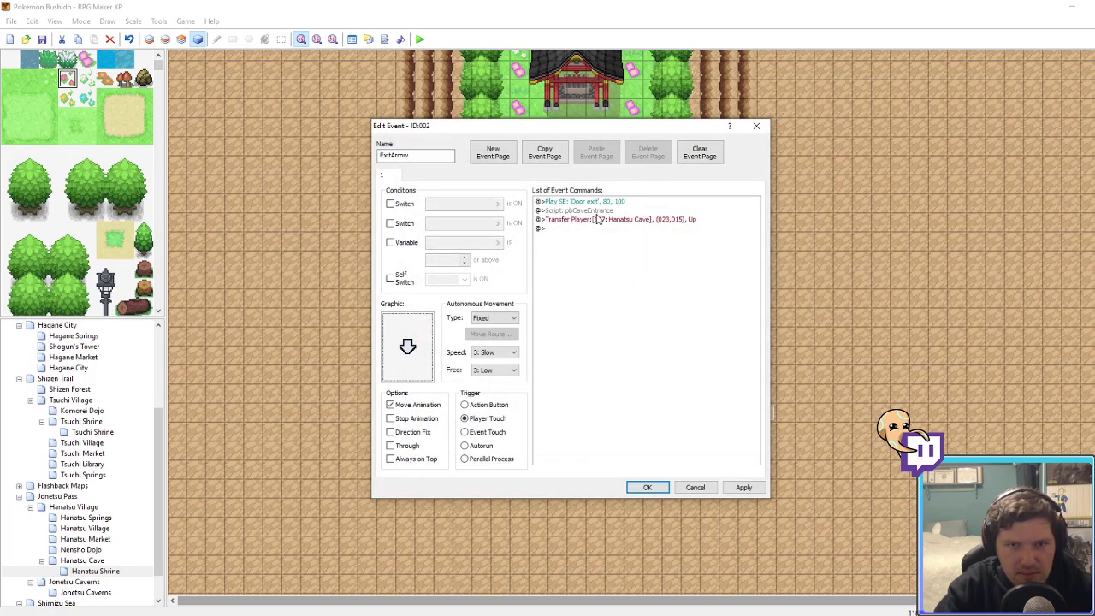
# Step: Set the shrine exit event's player transfer to Hanatsu Cave at (018,008), facing Down
pyautogui.rightClick(595, 221)
pyautogui.click(624, 234)
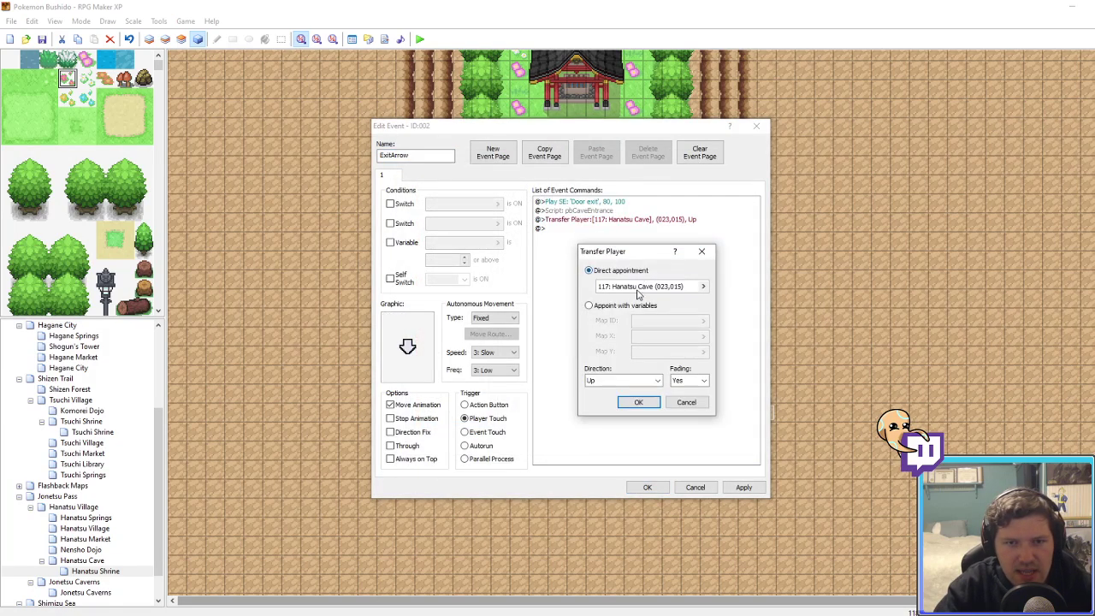
pyautogui.click(642, 287)
pyautogui.click(730, 261)
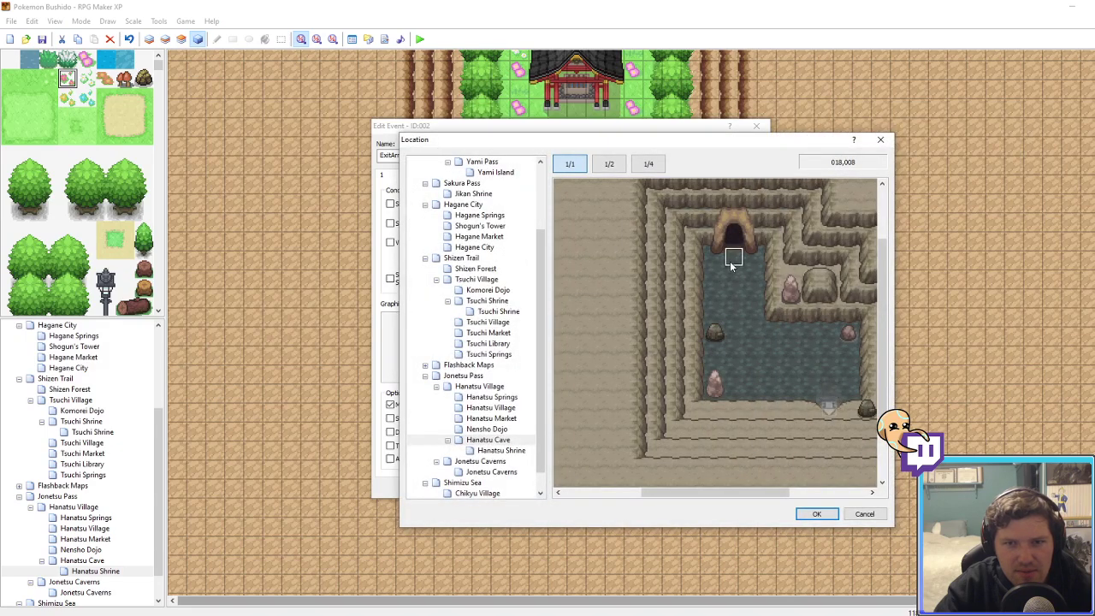
pyautogui.click(814, 510)
pyautogui.click(623, 381)
pyautogui.click(611, 403)
pyautogui.click(638, 402)
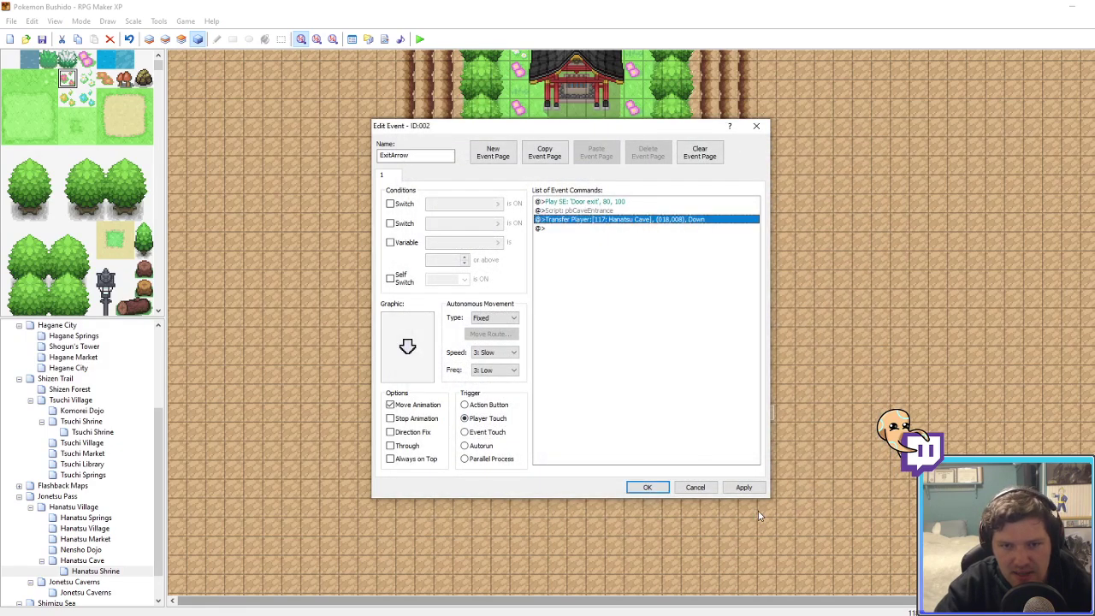
pyautogui.click(748, 487)
pyautogui.click(647, 487)
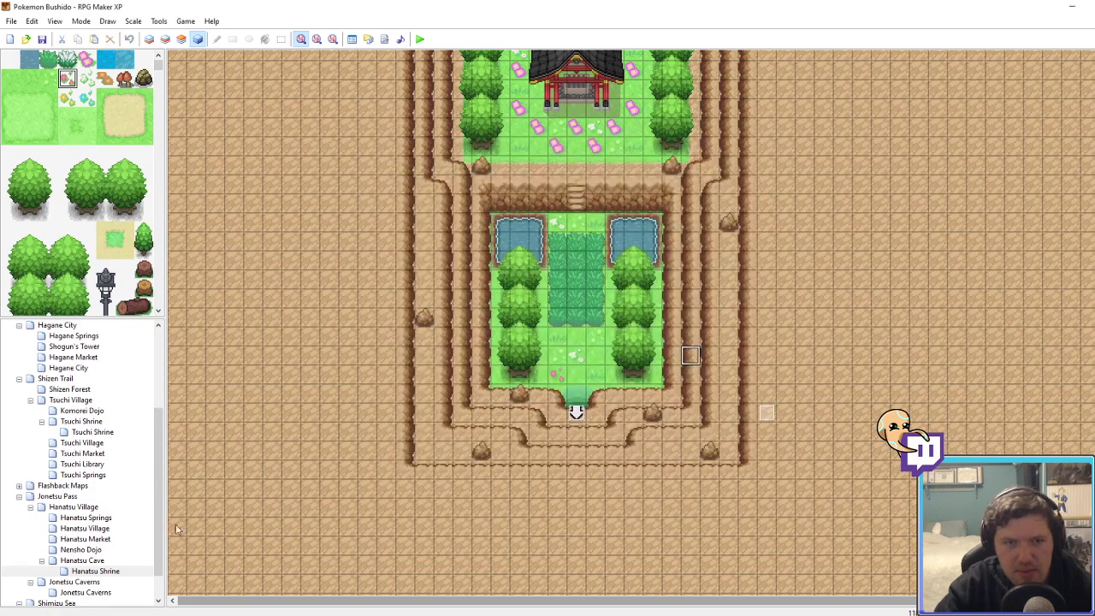
# Step: Copy the Hanatsu Cave exit event to the northern cave mouth and give the copy the up arrow graphic
pyautogui.click(94, 561)
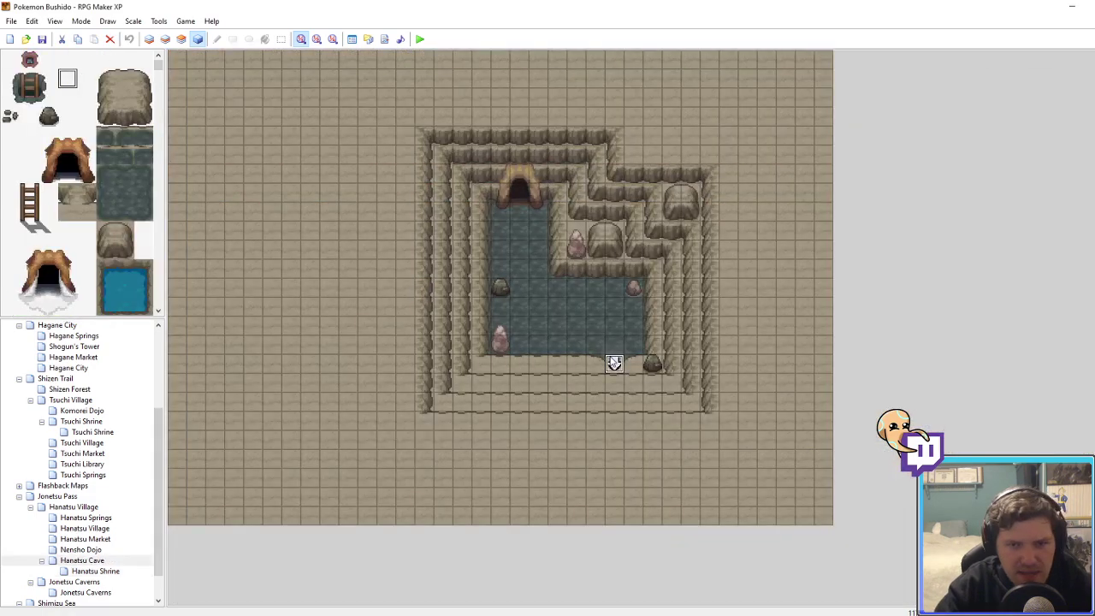
pyautogui.doubleClick(614, 363)
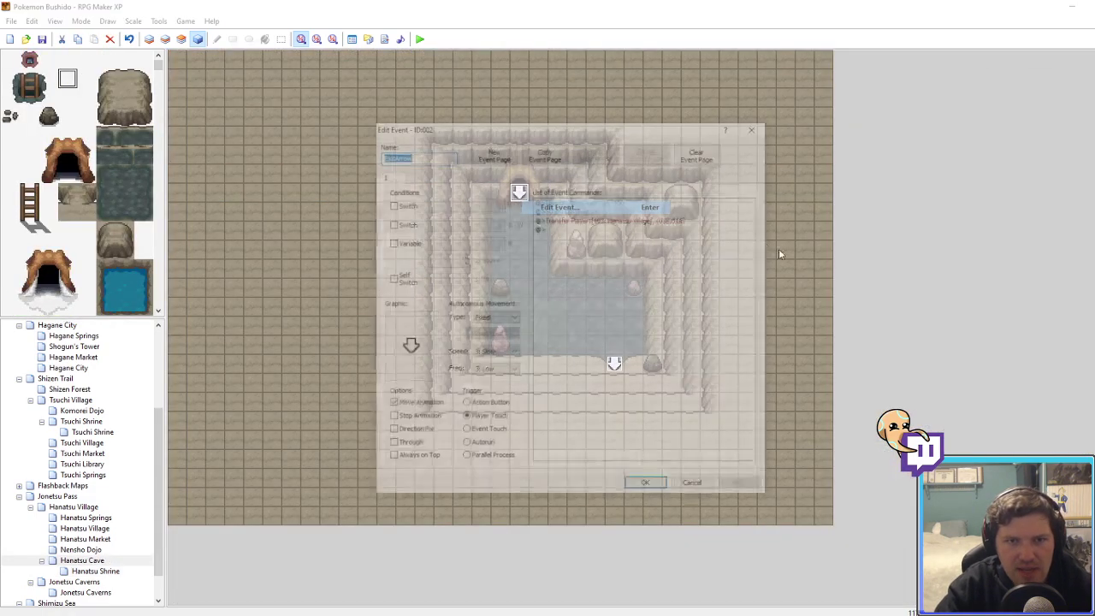
pyautogui.doubleClick(407, 346)
pyautogui.click(510, 193)
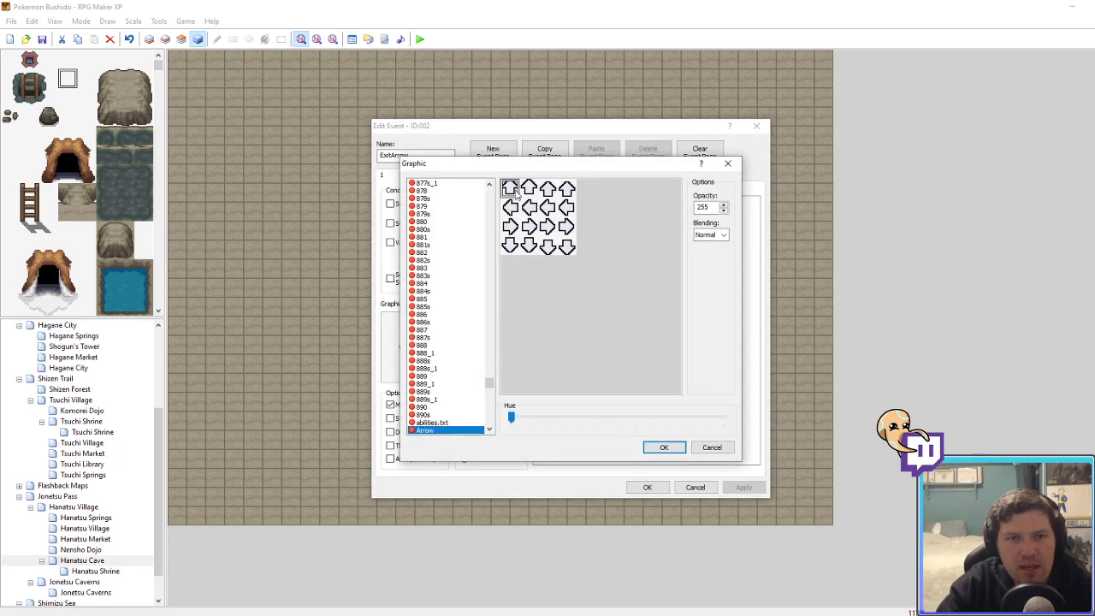
pyautogui.click(660, 444)
# Step: Set the northern cave mouth event's player transfer to Hanatsu Shrine at (021,048), facing Up
pyautogui.click(602, 221)
pyautogui.doubleClick(603, 221)
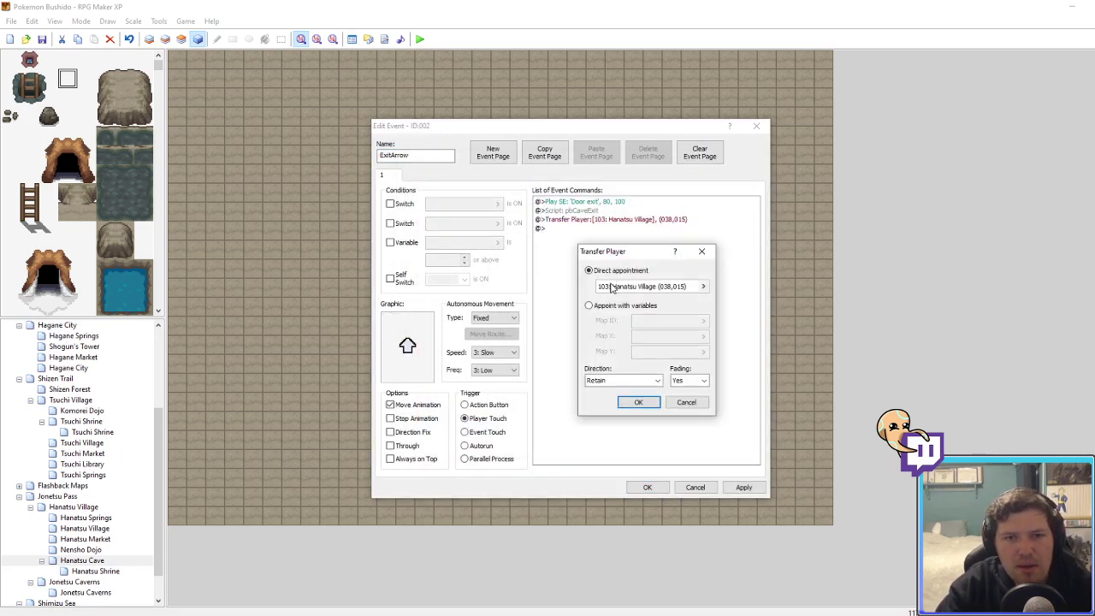
pyautogui.click(614, 285)
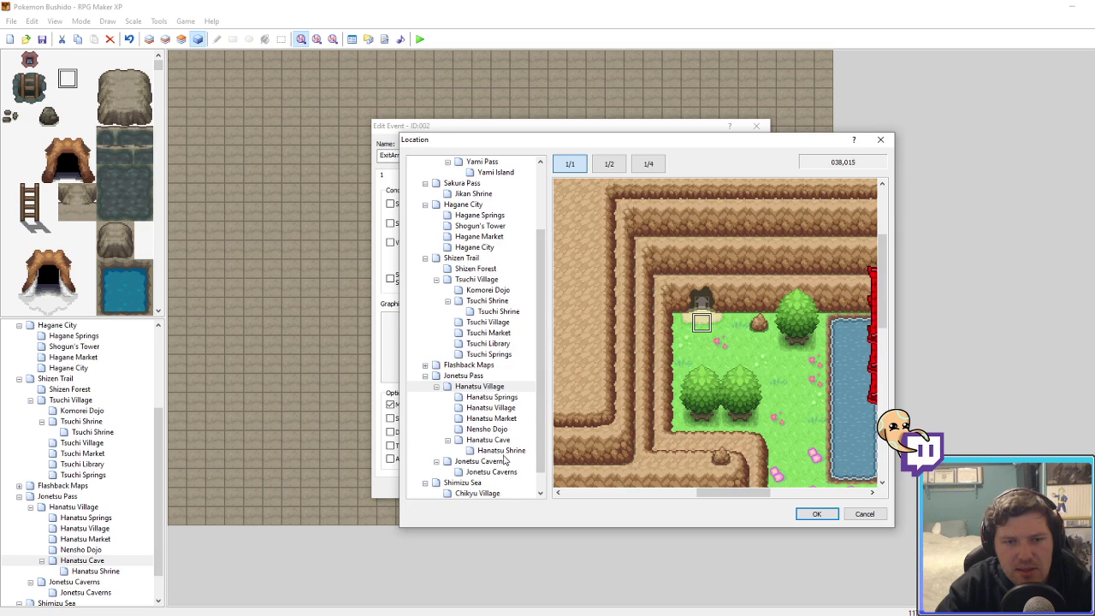
pyautogui.click(501, 451)
pyautogui.click(816, 514)
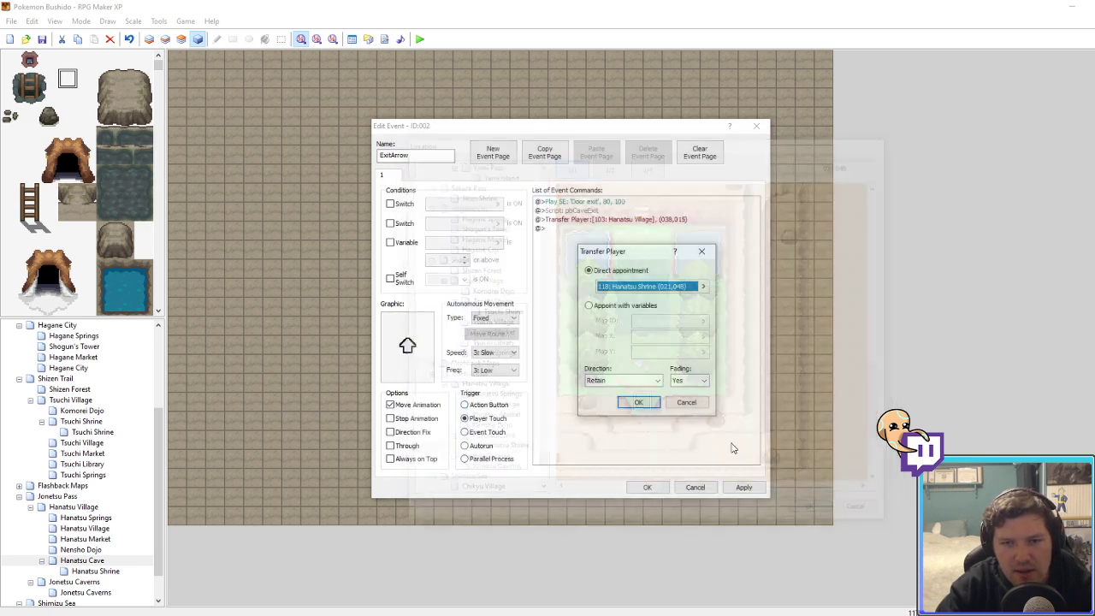
pyautogui.click(609, 382)
pyautogui.click(590, 425)
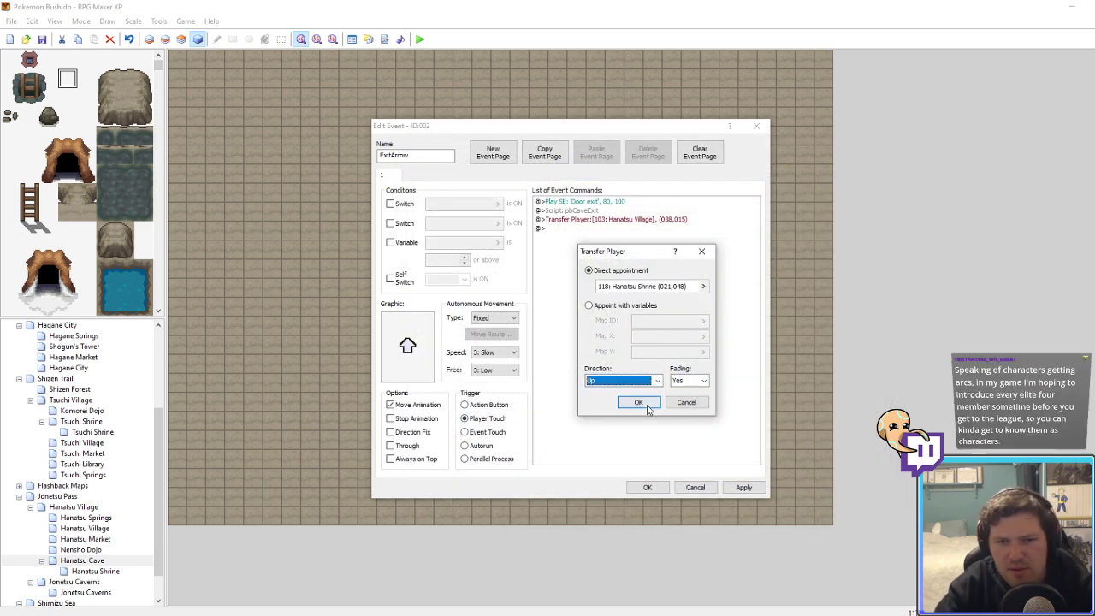
pyautogui.click(637, 402)
pyautogui.click(744, 487)
pyautogui.click(632, 486)
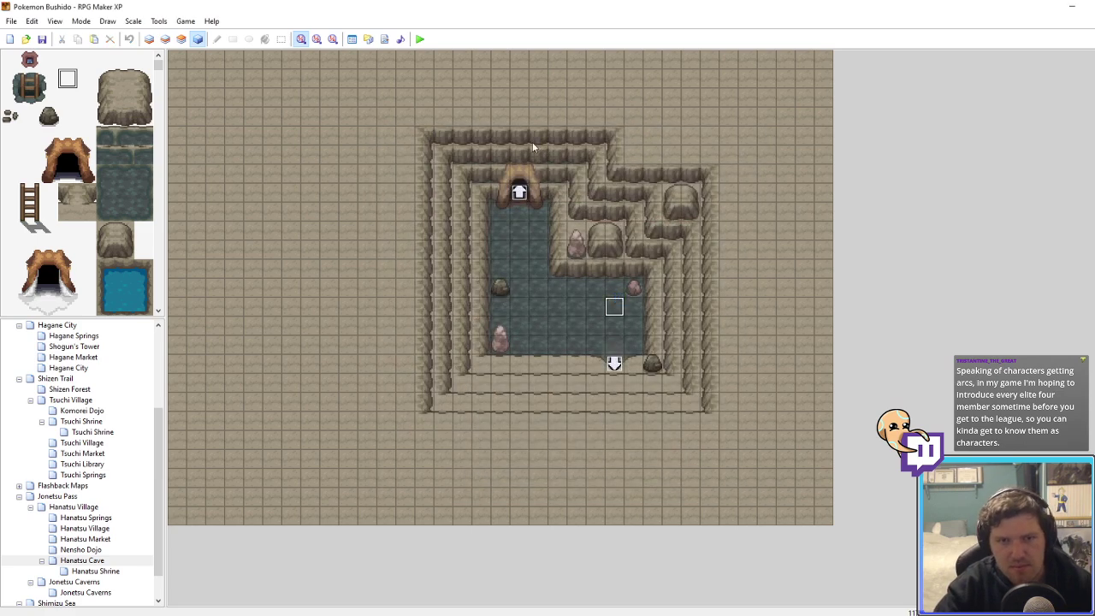
# Step: Start a playtest, continue the saved game, and test the Nensho Dojo entrance by walking in and back out
pyautogui.press('F12')
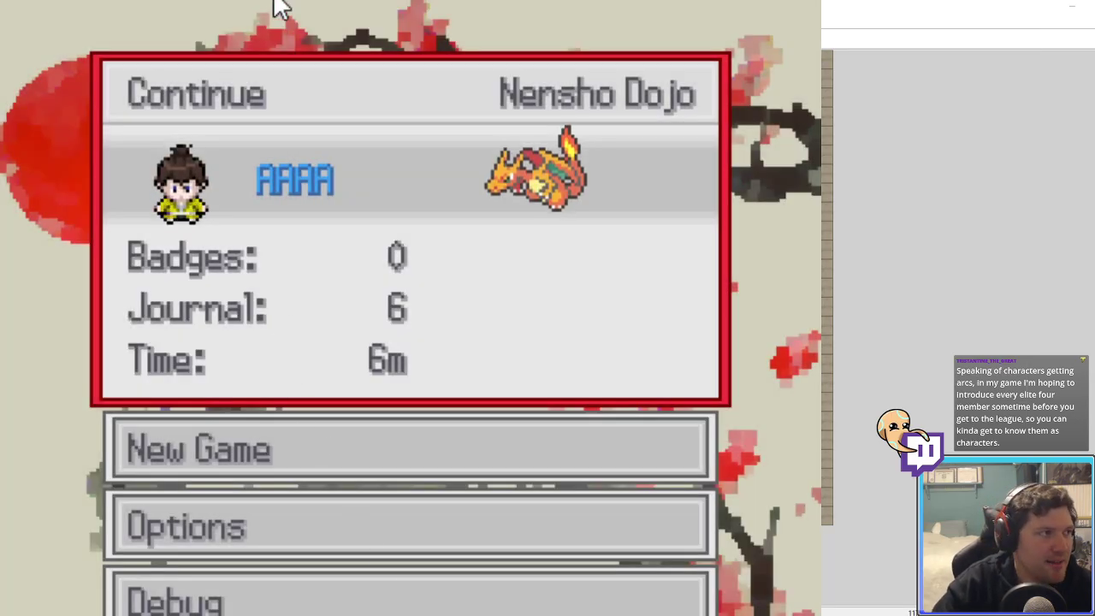
pyautogui.press('Return')
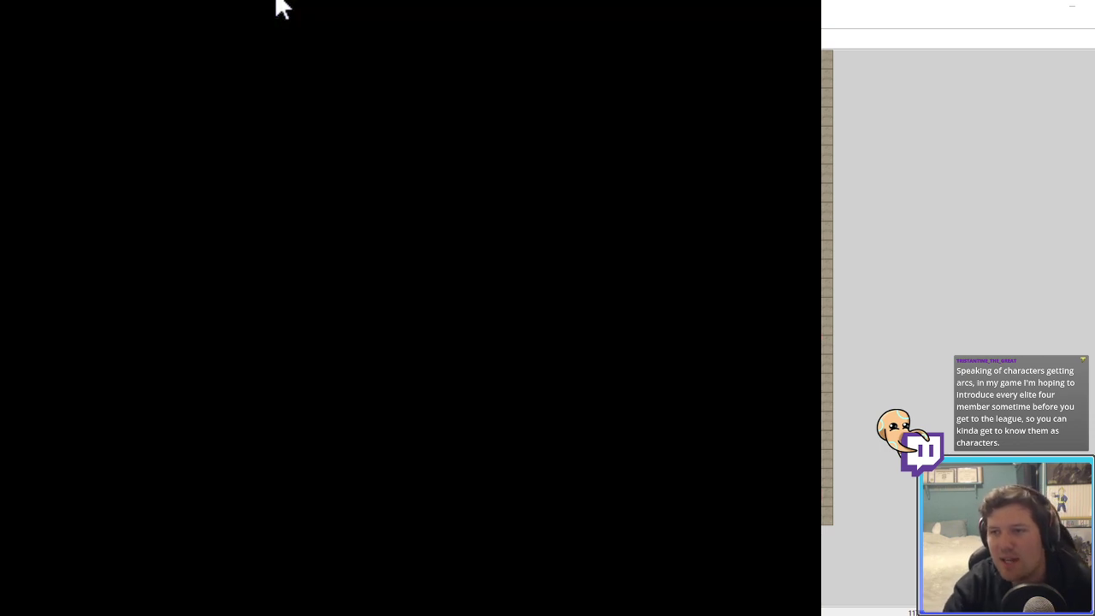
pyautogui.press('Down')
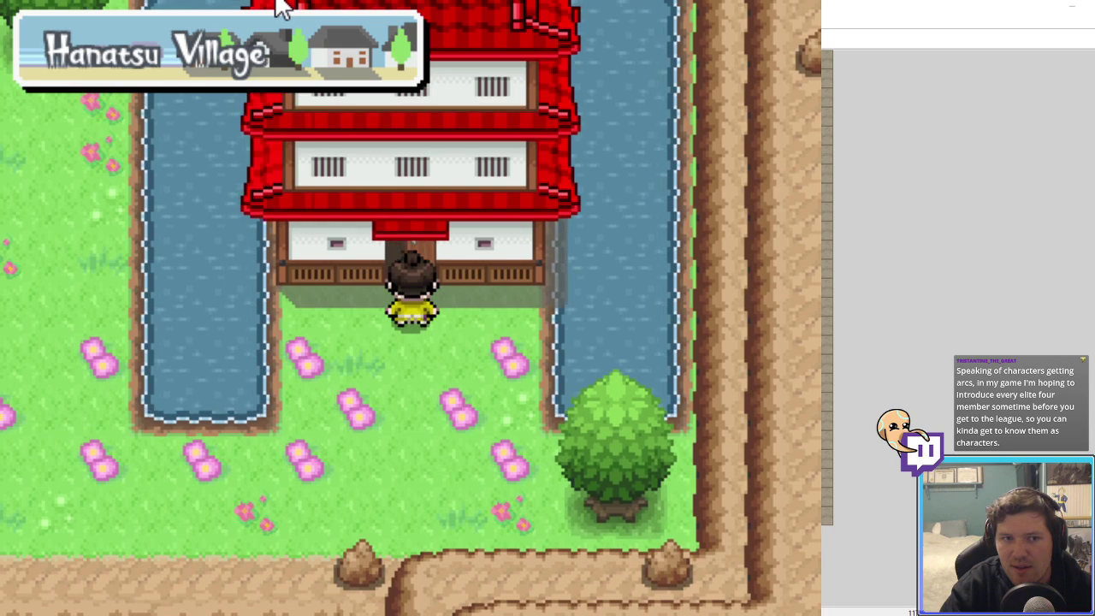
pyautogui.press('Up')
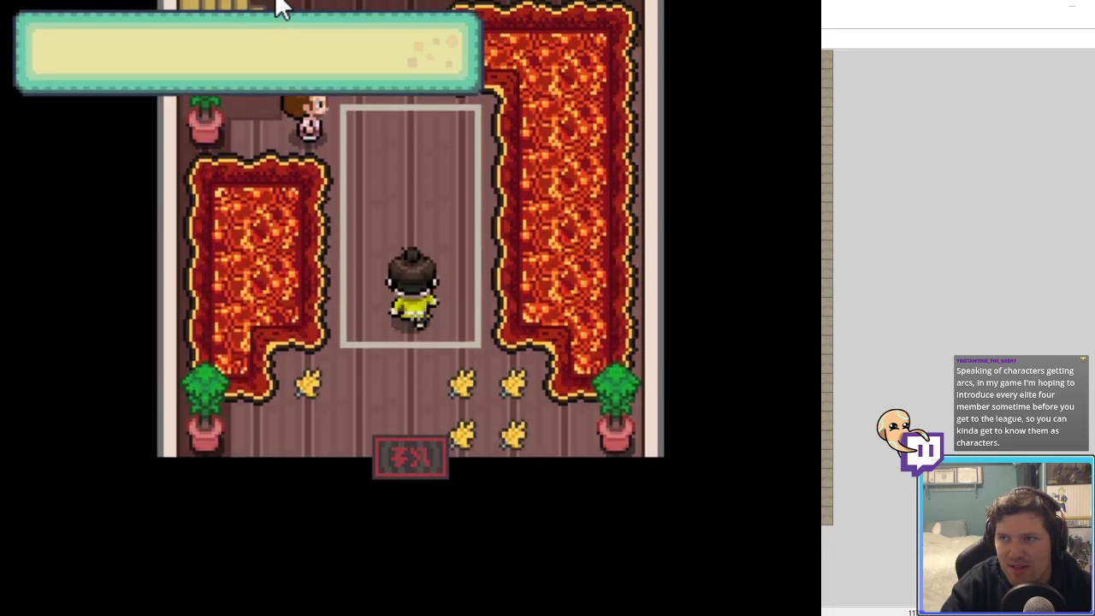
pyautogui.press('Up')
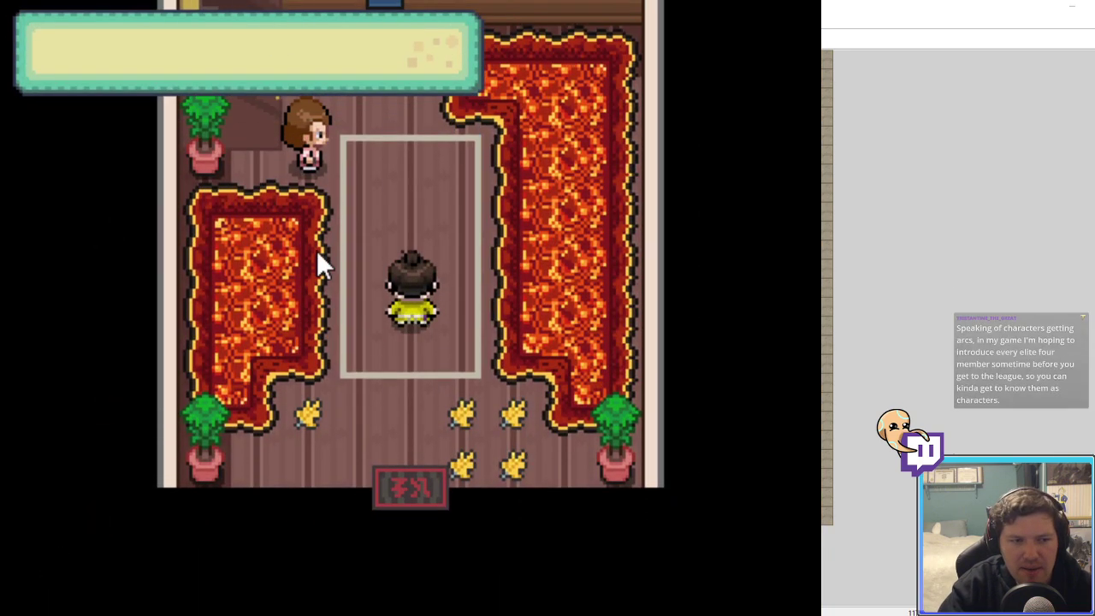
pyautogui.press('Down')
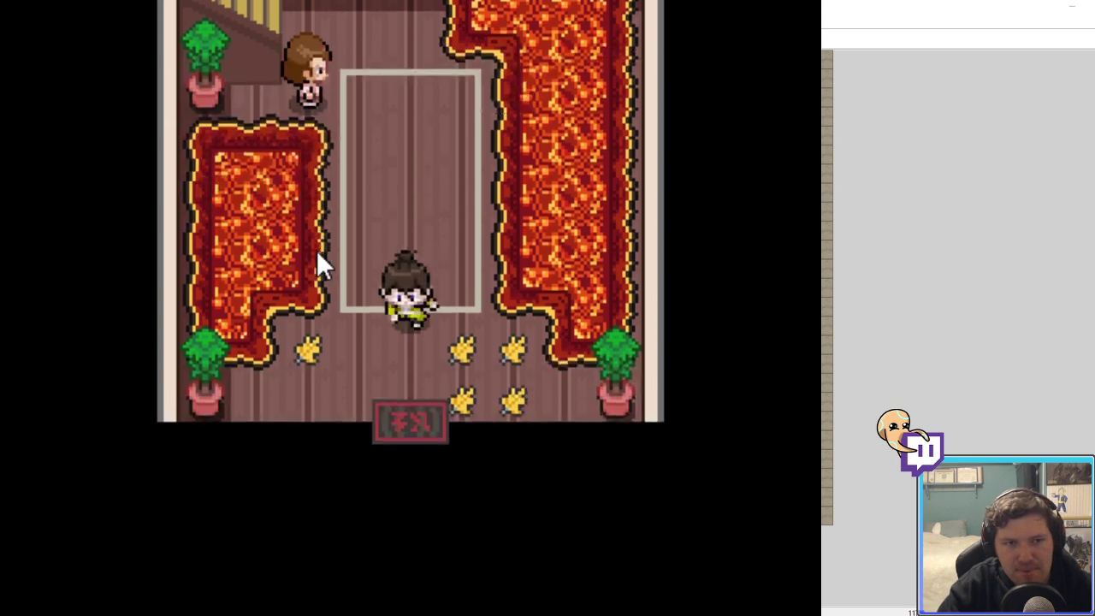
pyautogui.press('Down')
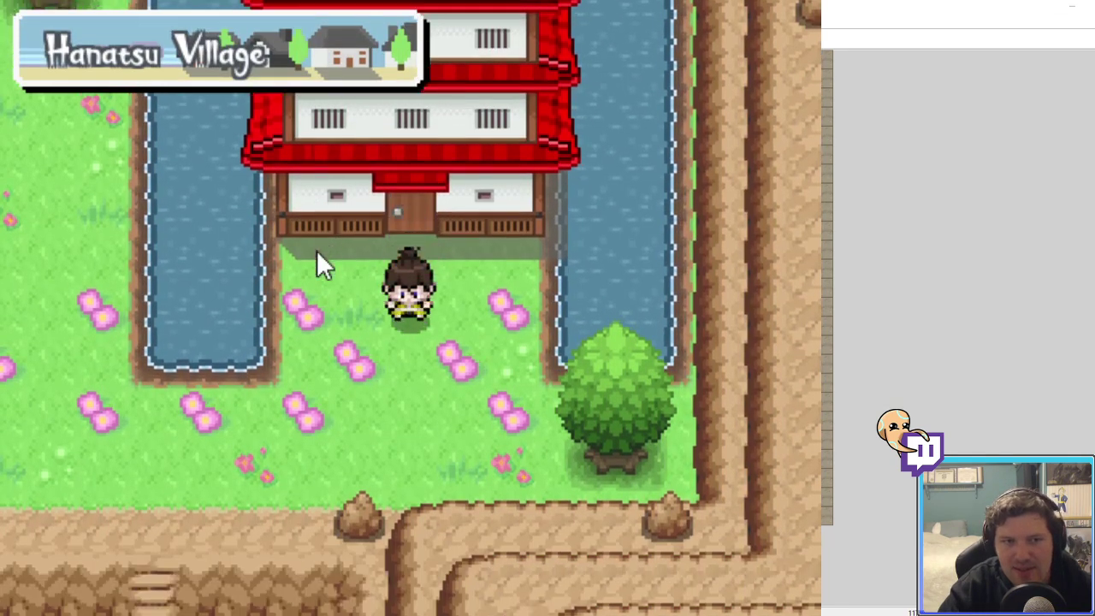
# Step: Walk through Hanatsu Village into Hanatsu Cave and on through its northern mouth to test the transfer into Hanatsu Shrine
pyautogui.press('Left')
pyautogui.press('Up')
pyautogui.press('Up')
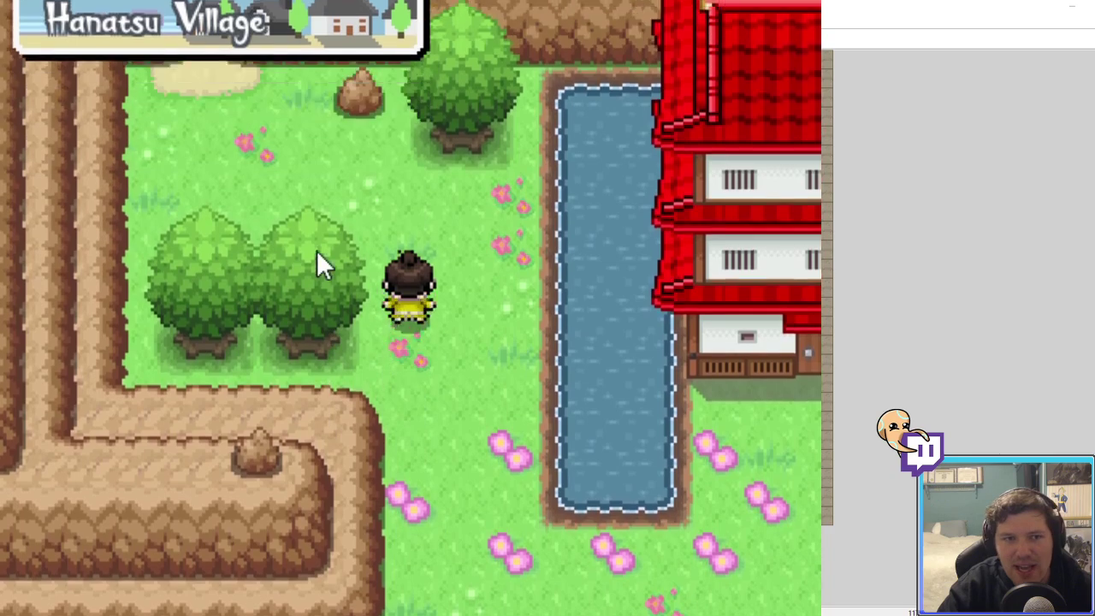
pyautogui.press('Left')
pyautogui.press('Up')
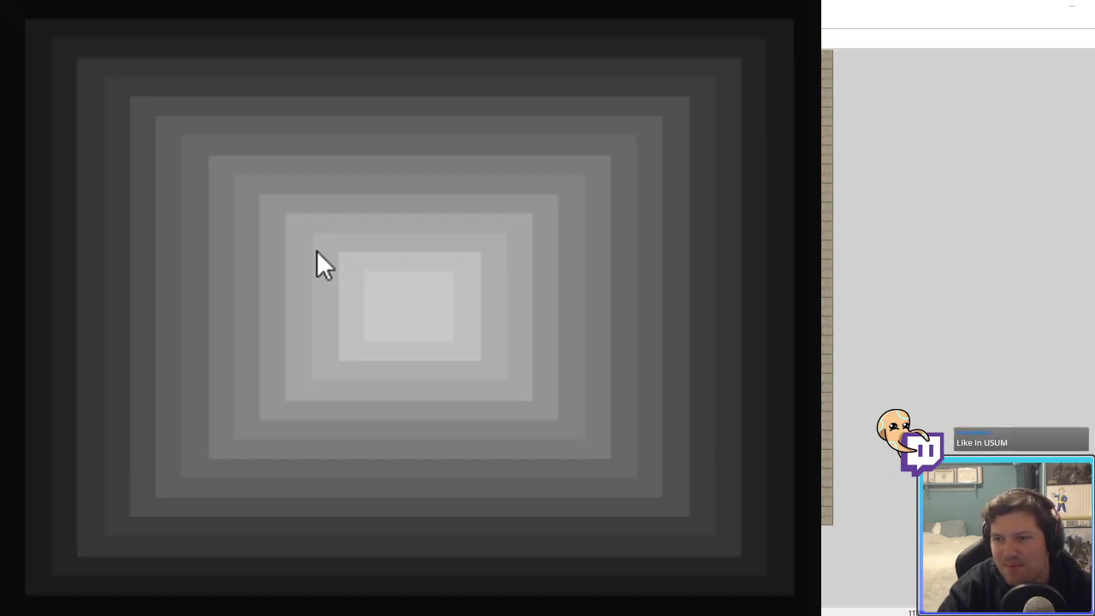
pyautogui.press('Left')
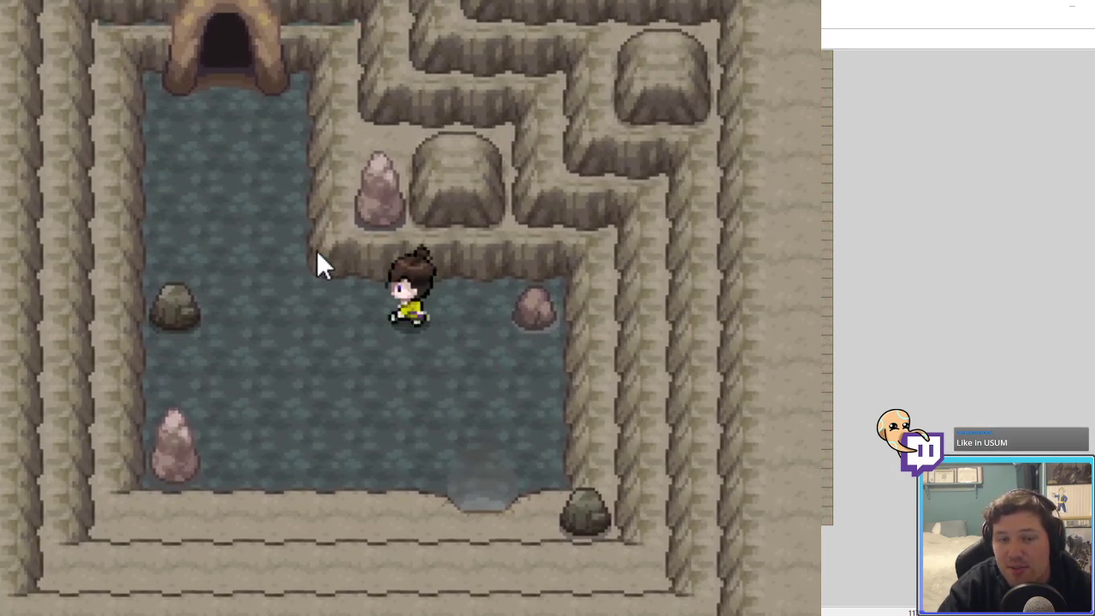
pyautogui.press('Up')
pyautogui.press('Up')
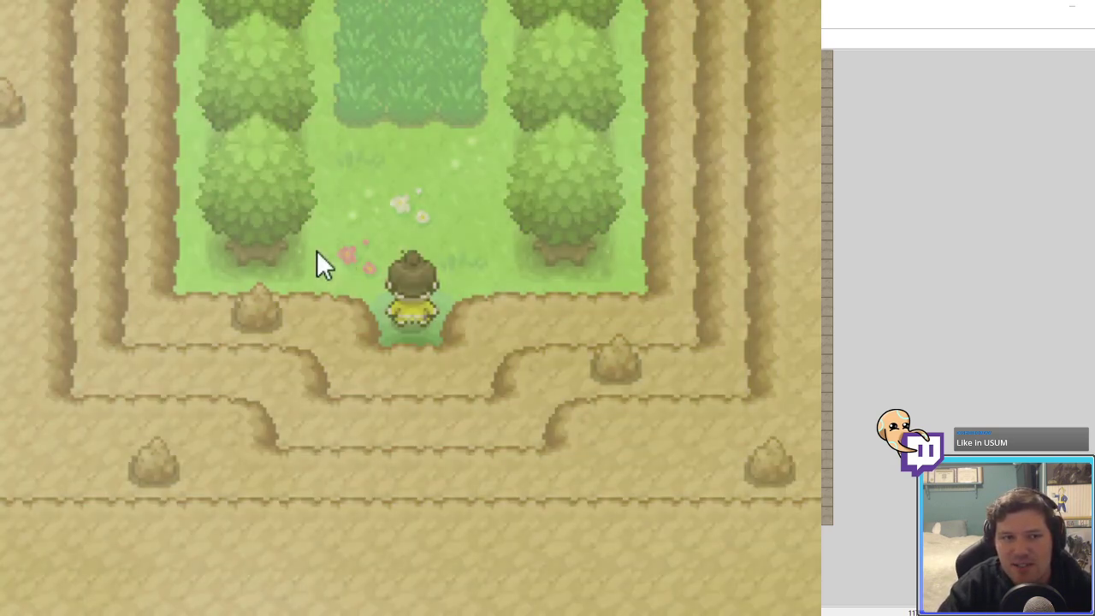
pyautogui.press('Up')
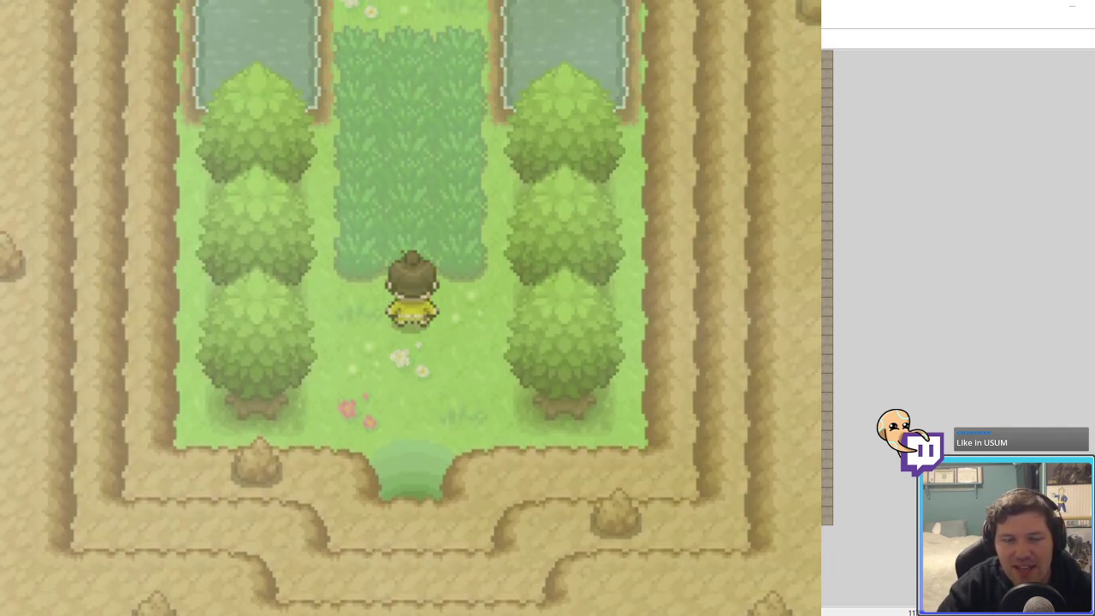
# Step: Open Hanatsu Shrine's map metadata in the in-game debug options and enable Outdoor and ShowArea
pyautogui.press('F9')
pyautogui.press('Up')
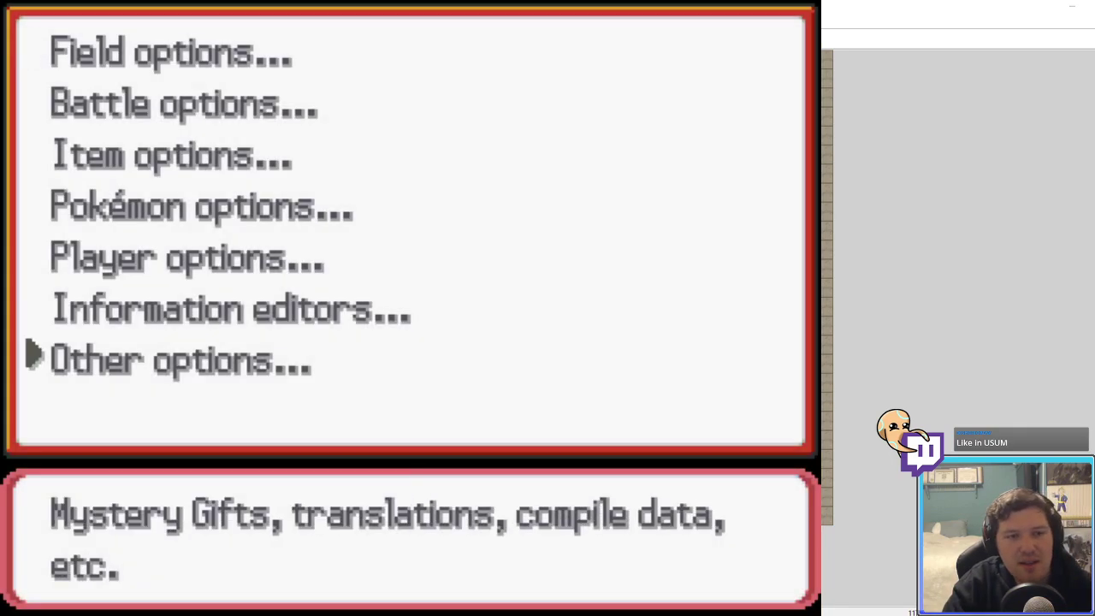
pyautogui.press('Up')
pyautogui.press('Return')
pyautogui.press('Return')
pyautogui.press('Return')
pyautogui.press('Return')
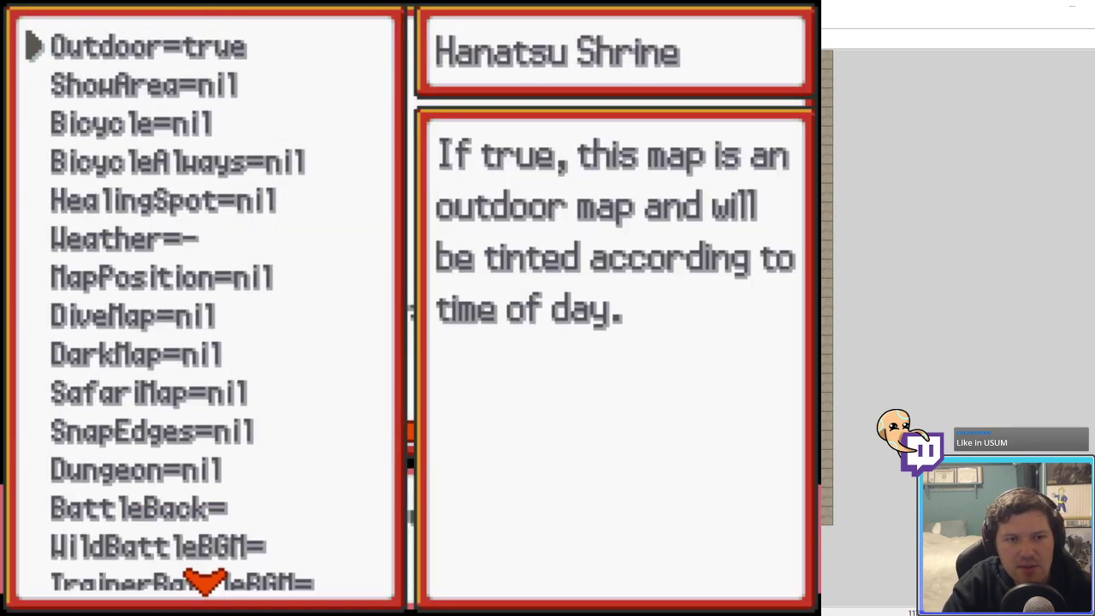
pyautogui.press('Down')
pyautogui.press('Return')
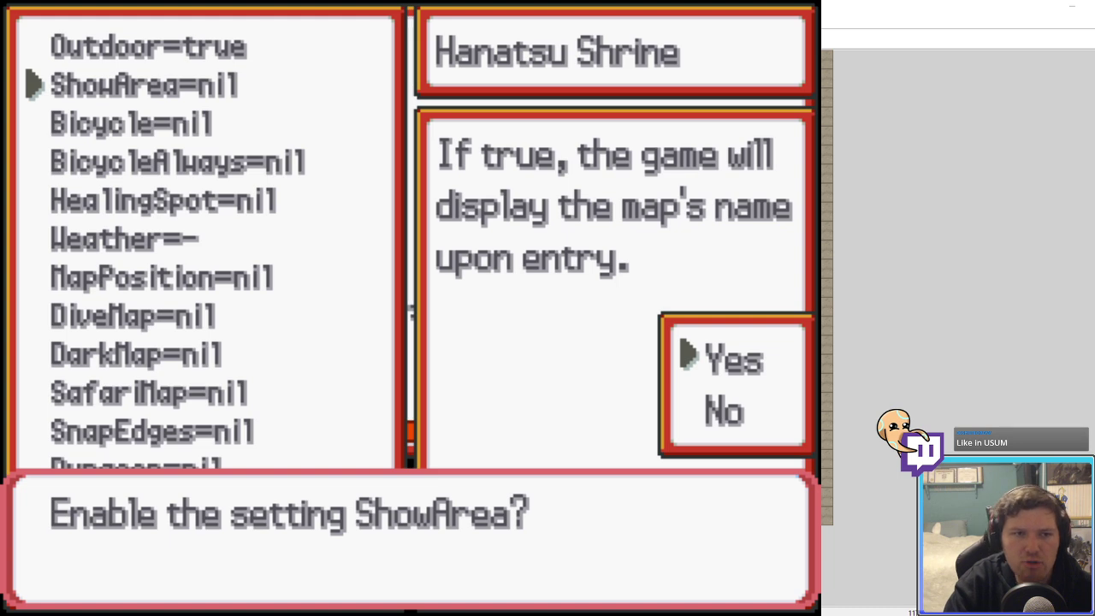
pyautogui.press('Return')
# Step: Set Hanatsu Shrine's MapPosition to [2, 10, 5] by picking its small red marker on the region map
pyautogui.press('Down')
pyautogui.press('Down')
pyautogui.press('Down')
pyautogui.press('Down')
pyautogui.press('Down')
pyautogui.press('Return')
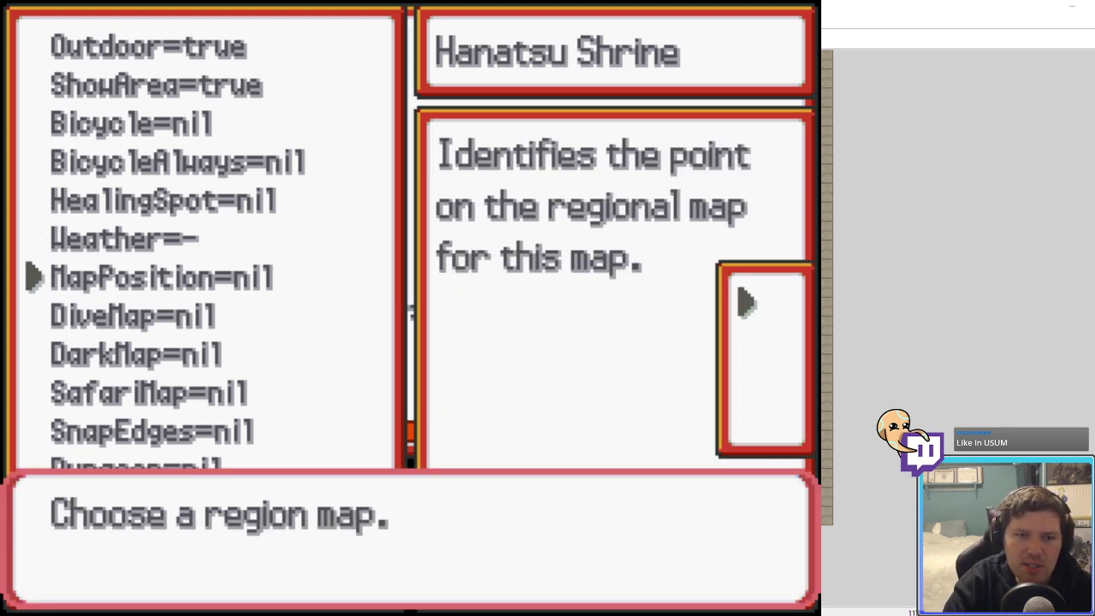
pyautogui.press('Return')
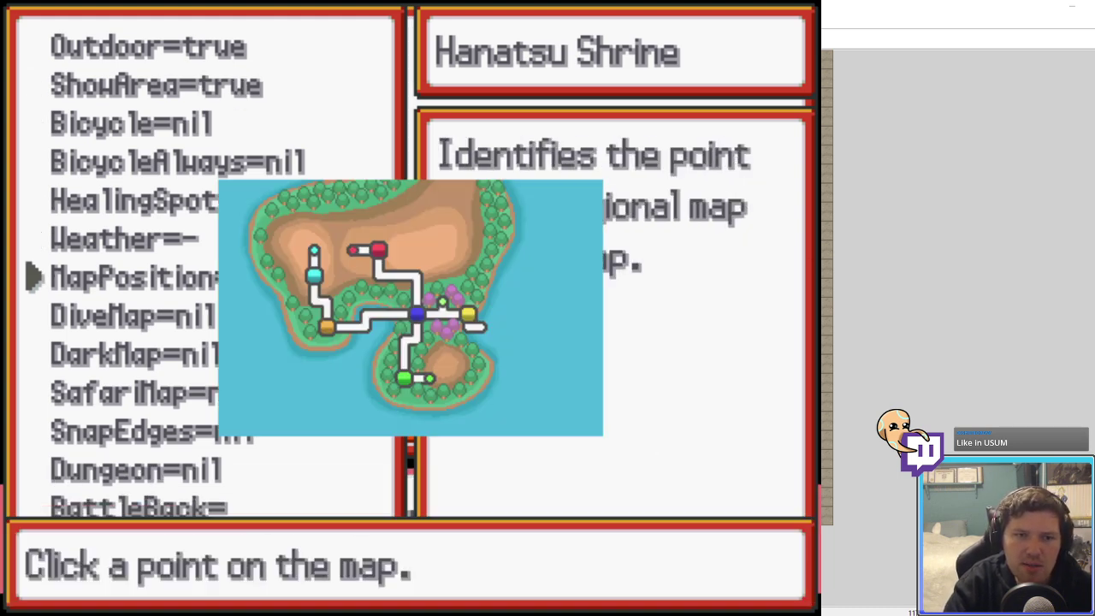
pyautogui.click(358, 266)
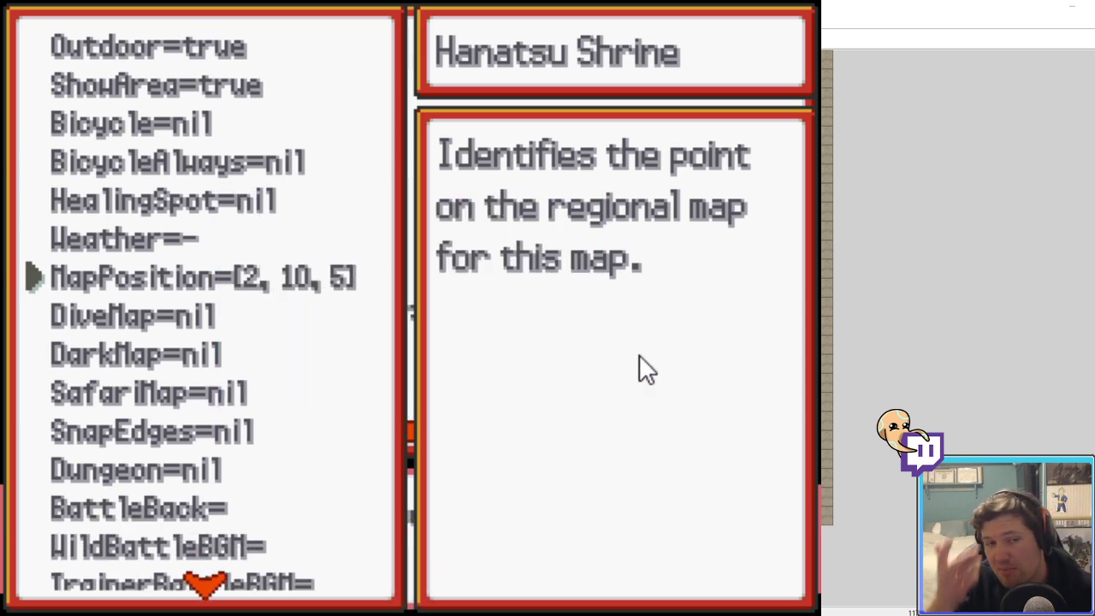
pyautogui.press('Escape')
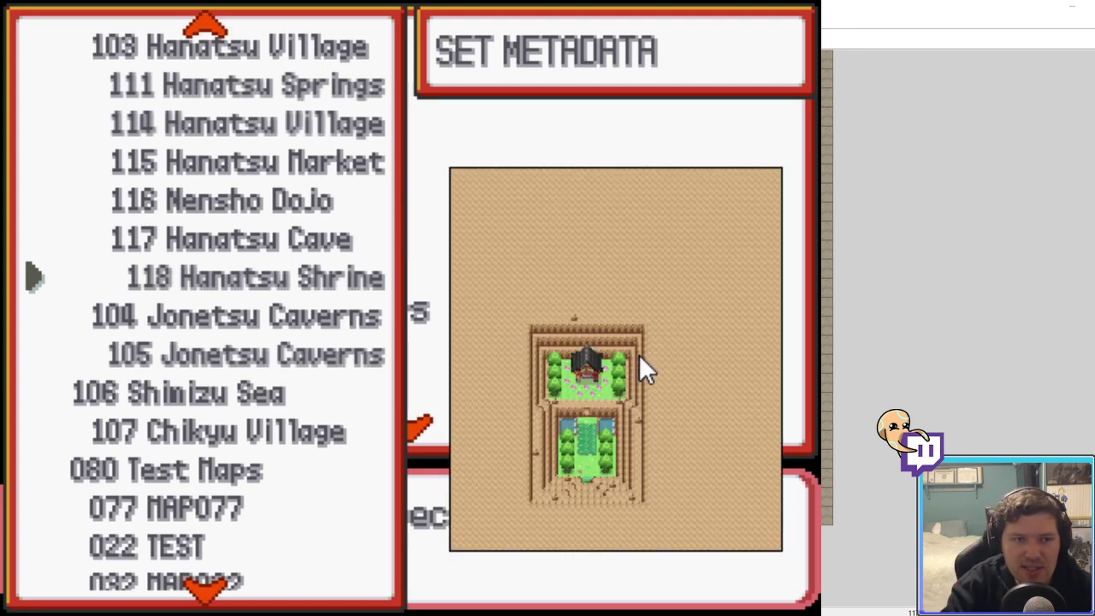
# Step: Open Hanatsu Cave's map metadata and set Outdoor and ShowArea to false
pyautogui.press('Up')
pyautogui.press('Return')
pyautogui.press('Return')
pyautogui.press('Down')
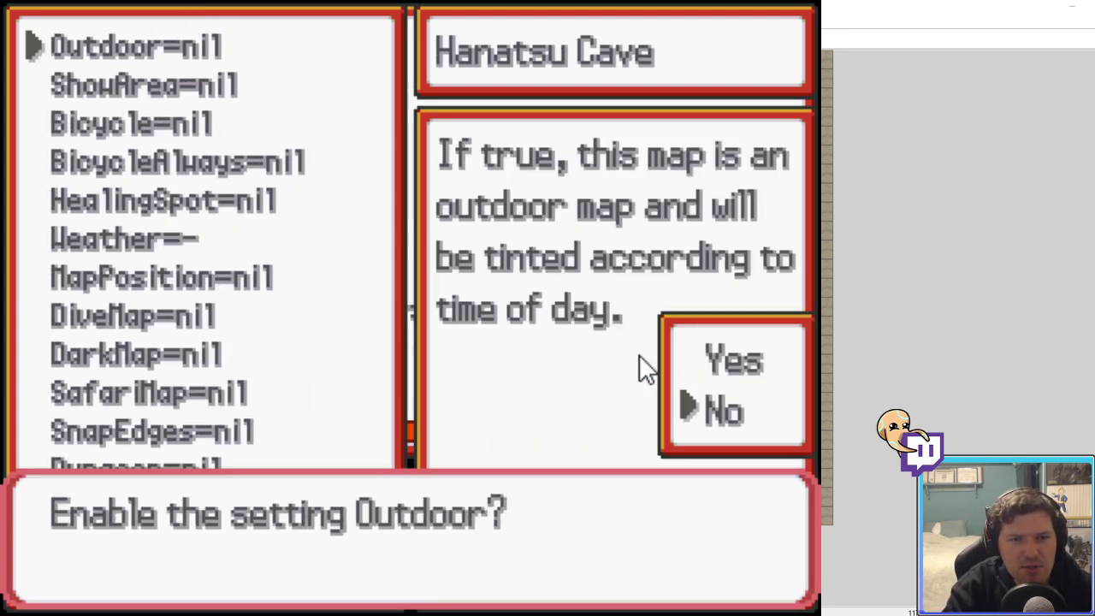
pyautogui.press('Return')
pyautogui.press('Down')
pyautogui.press('Return')
pyautogui.press('Down')
pyautogui.press('Return')
# Step: Set Hanatsu Cave's MapPosition on the region map around the red markers and leave the debug options
pyautogui.press('Down')
pyautogui.press('Down')
pyautogui.press('Down')
pyautogui.press('Down')
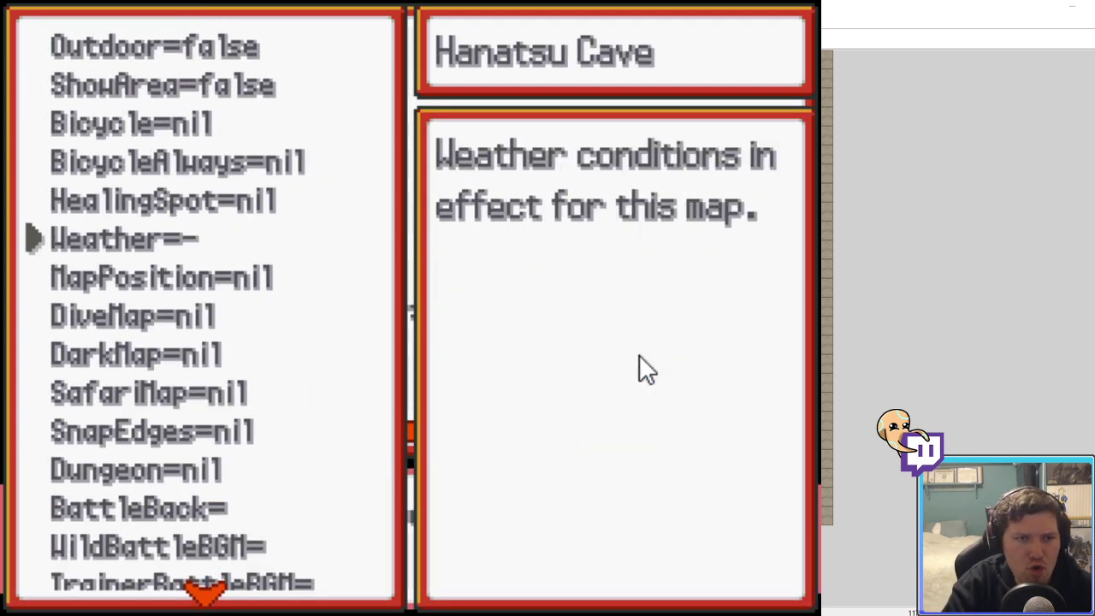
pyautogui.press('Down')
pyautogui.press('Return')
pyautogui.press('Return')
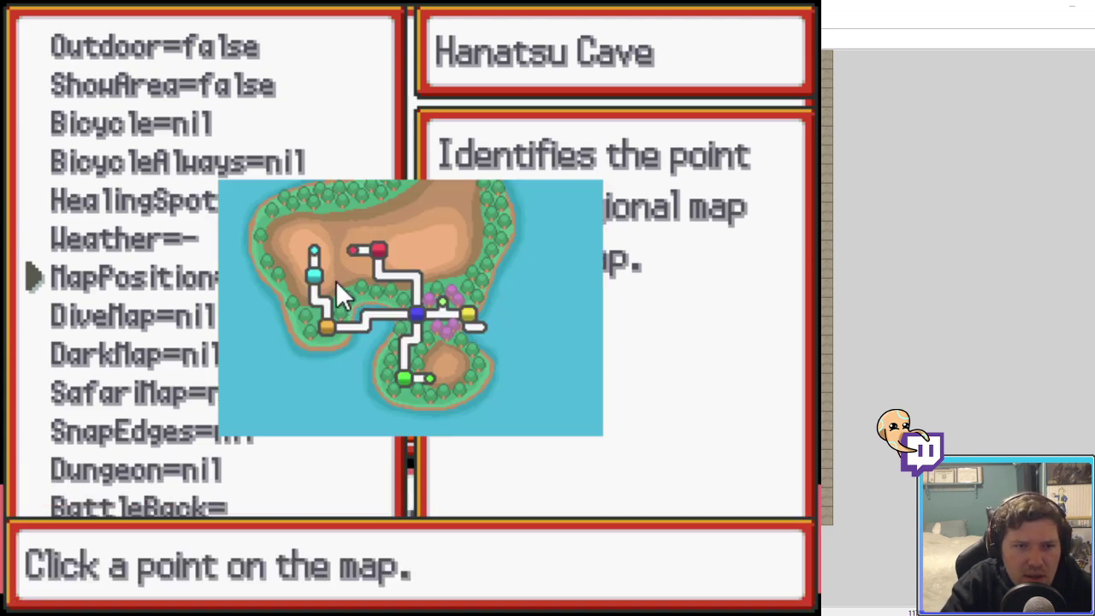
pyautogui.click(370, 251)
pyautogui.press('Escape')
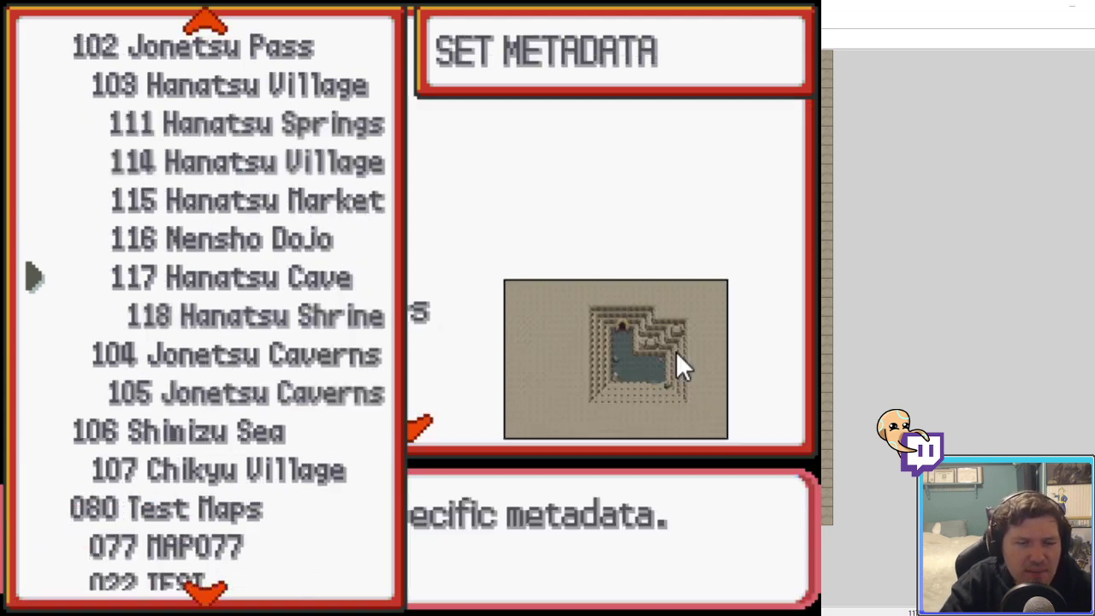
pyautogui.press('Escape')
pyautogui.press('Escape')
# Step: Walk through the tall grass and up the stairs to the shrine building, checking the map and its fog in play
pyautogui.press('Up')
pyautogui.press('Up')
pyautogui.press('Up')
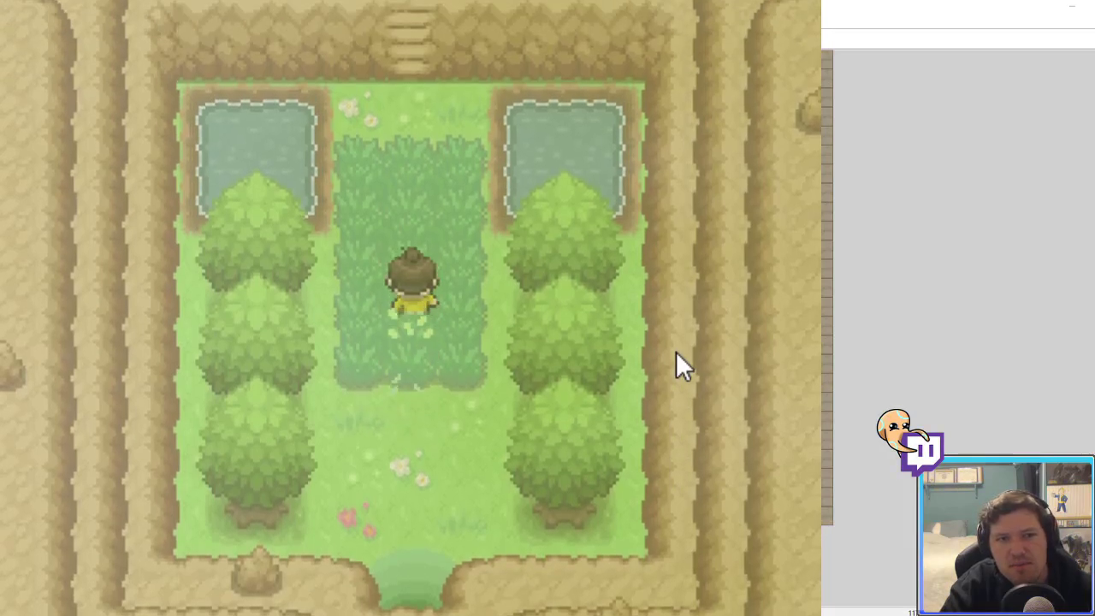
pyautogui.press('Up')
pyautogui.press('Up')
pyautogui.press('Up')
pyautogui.press('Up')
pyautogui.press('Up')
pyautogui.press('Up')
pyautogui.press('Up')
pyautogui.press('Up')
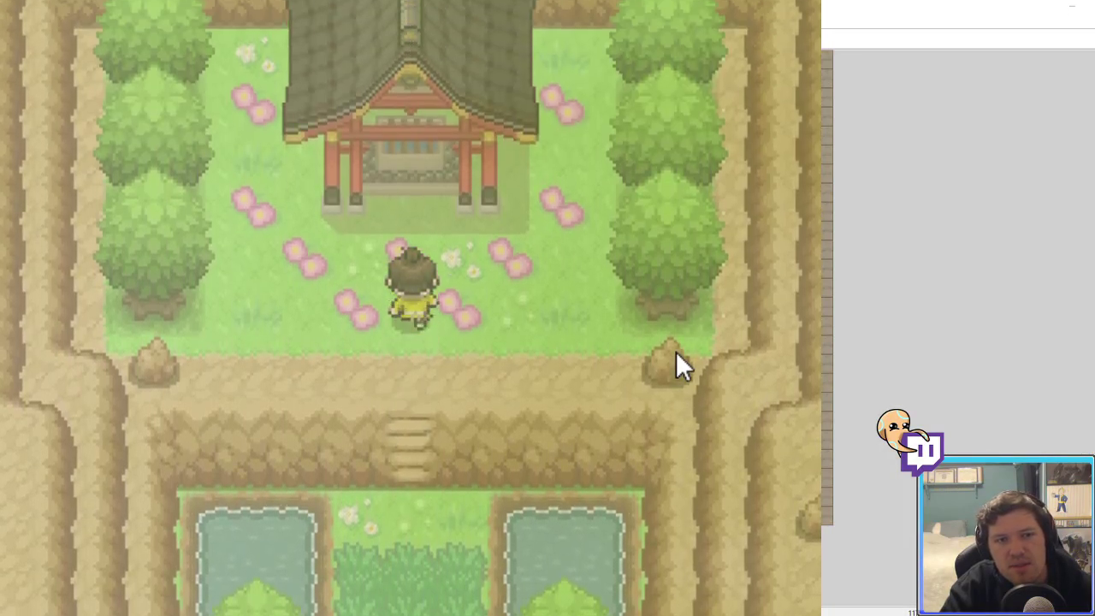
pyautogui.press('Down')
pyautogui.press('Down')
pyautogui.press('Down')
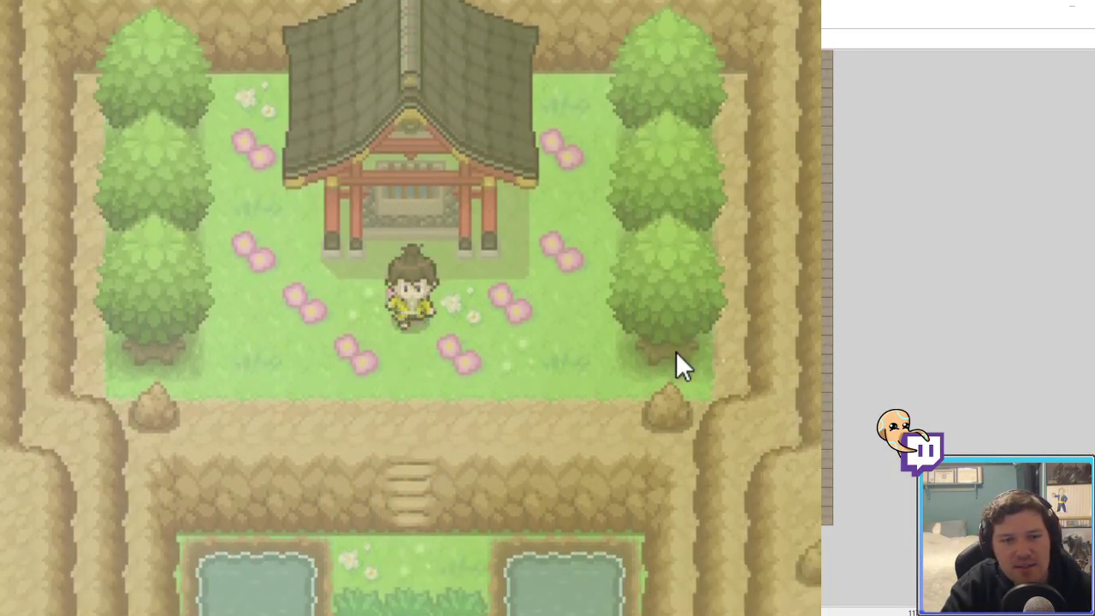
# Step: Save the game below the shrine building and close the playtest
pyautogui.press('Escape')
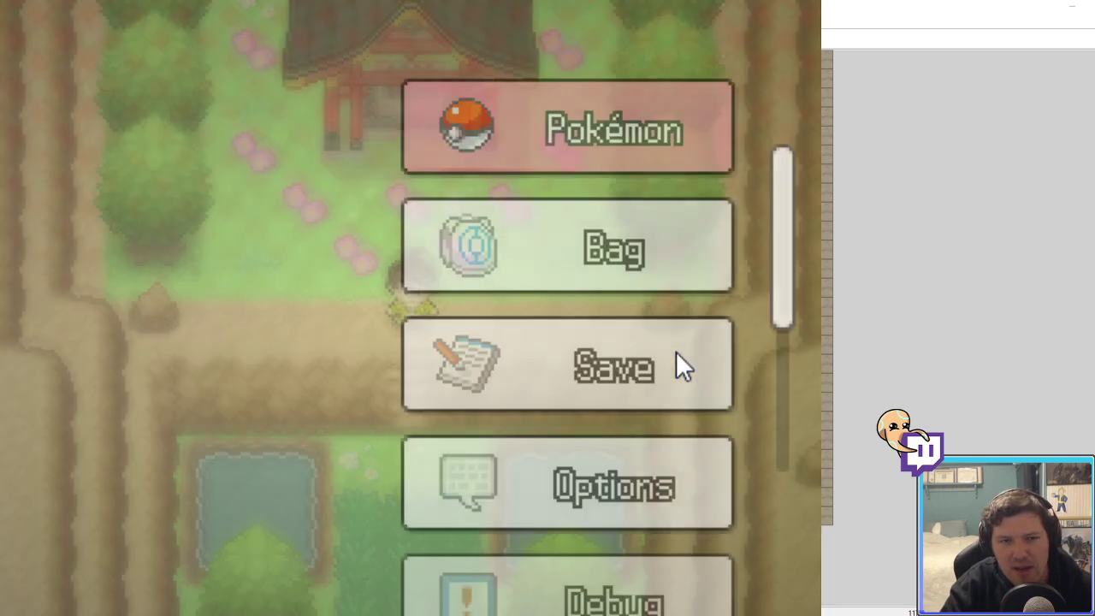
pyautogui.press('Return')
pyautogui.press('Return')
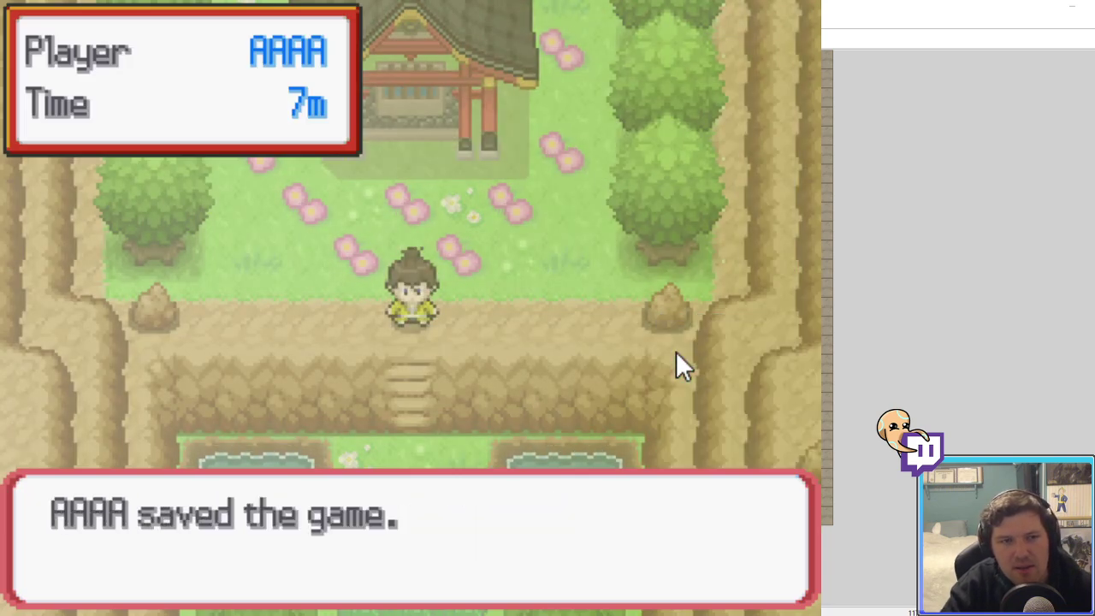
pyautogui.press('Return')
pyautogui.click(792, 3)
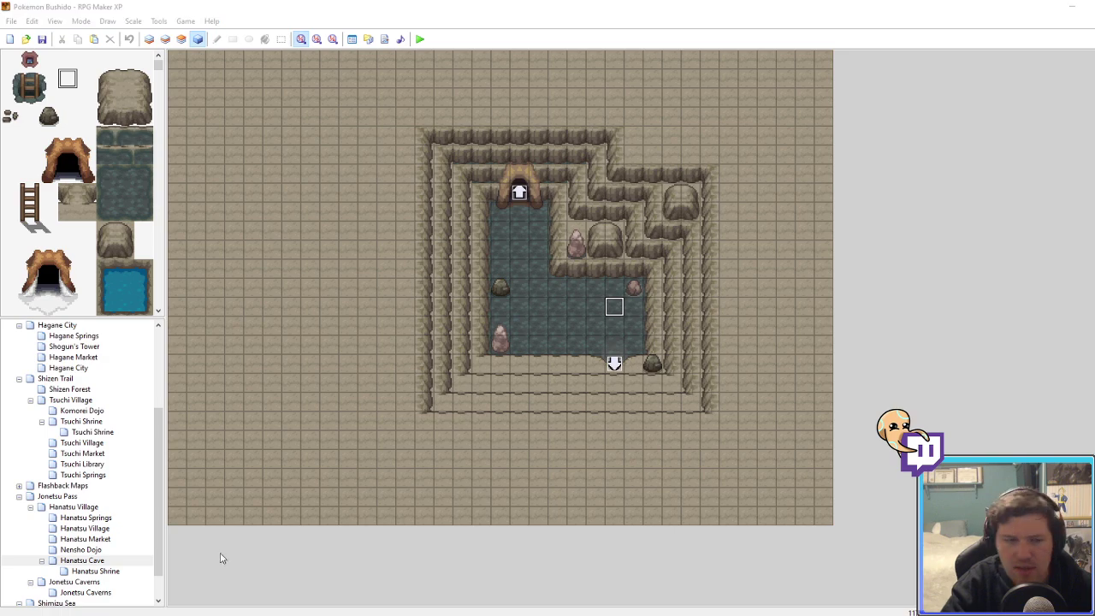
# Step: Edit the Clouds3 fog in Hanatsu Shrine's parallel-process event, setting its hue to 160 and opacity to 110
pyautogui.click(89, 571)
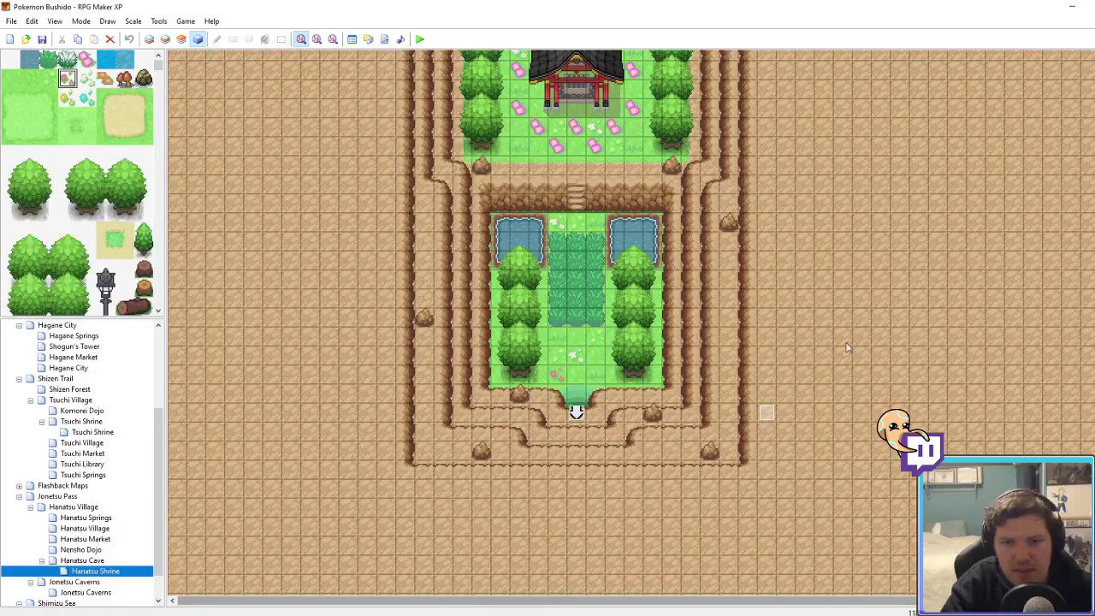
pyautogui.doubleClick(766, 413)
pyautogui.rightClick(603, 203)
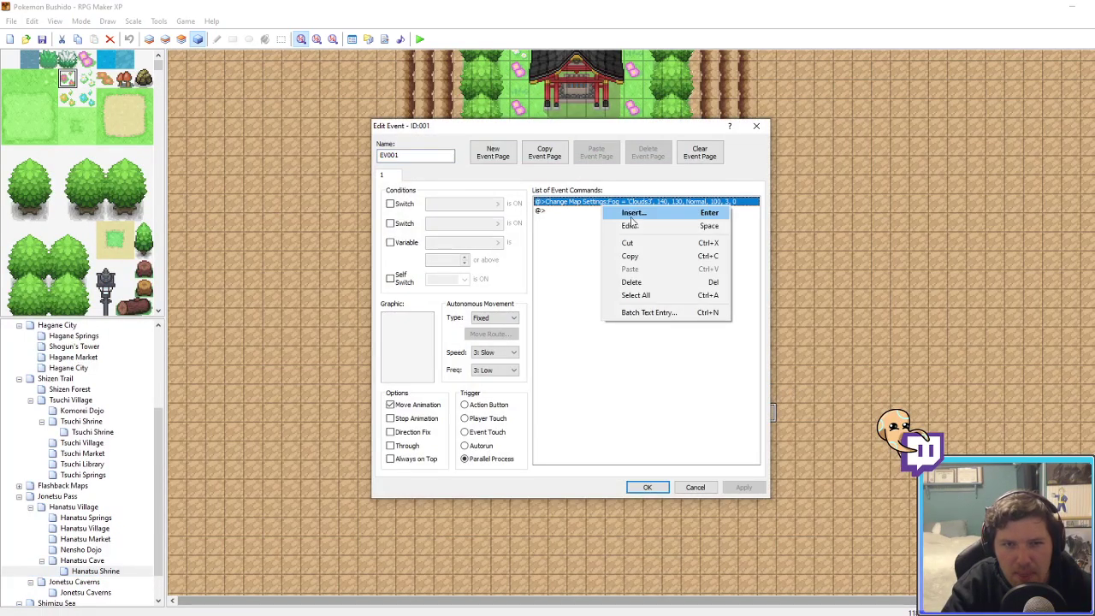
pyautogui.click(625, 227)
pyautogui.click(642, 334)
pyautogui.click(642, 335)
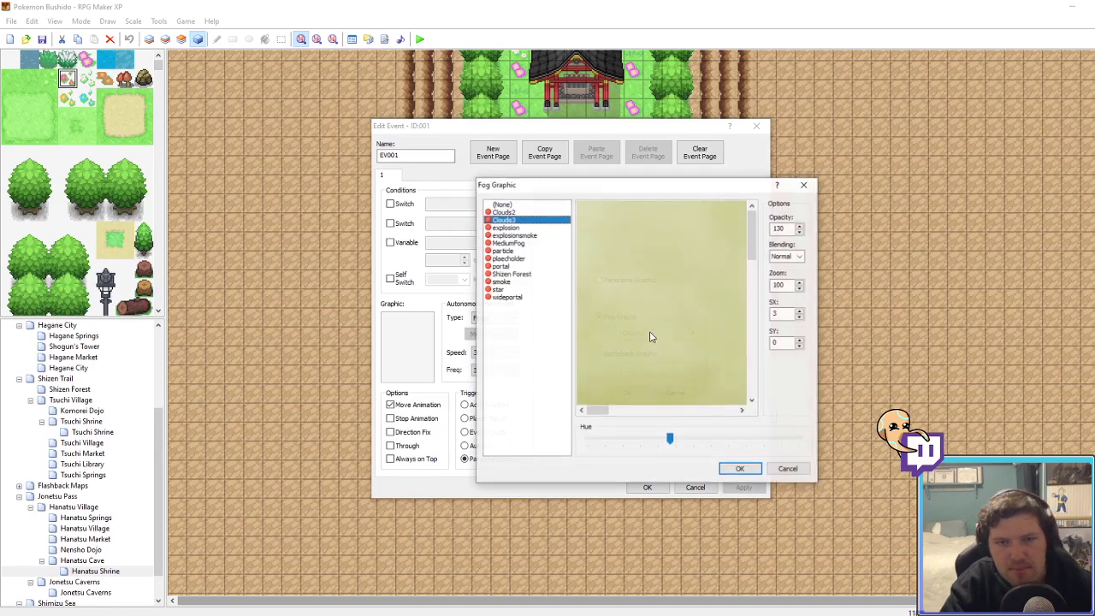
pyautogui.moveTo(672, 440)
pyautogui.mouseDown()
pyautogui.moveTo(588, 438)
pyautogui.moveTo(694, 451)
pyautogui.moveTo(681, 454)
pyautogui.mouseUp()
pyautogui.click(659, 454)
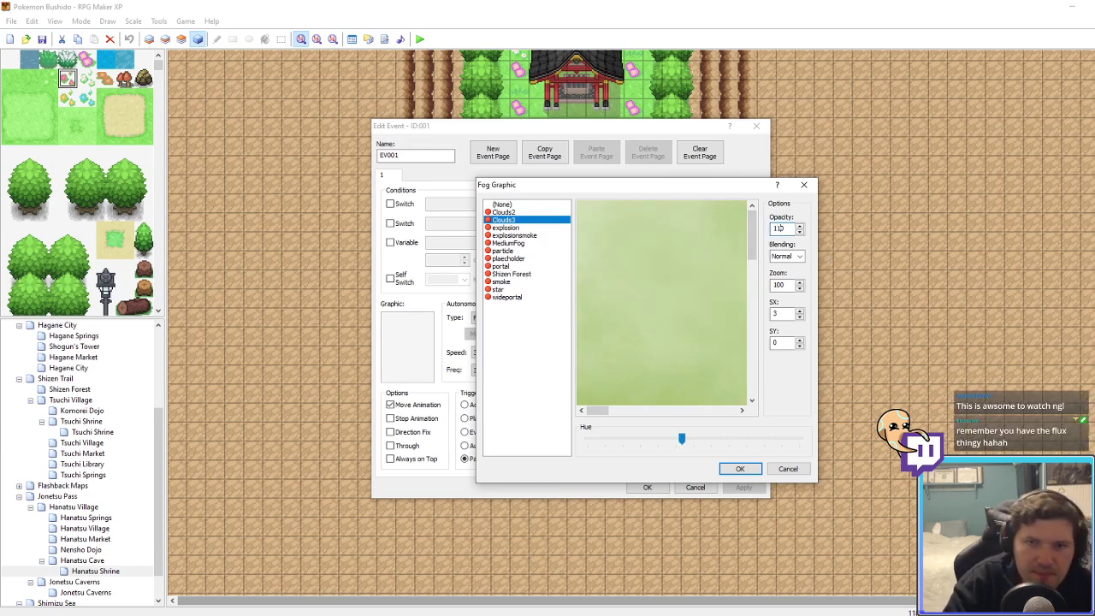
pyautogui.click(738, 468)
pyautogui.click(629, 390)
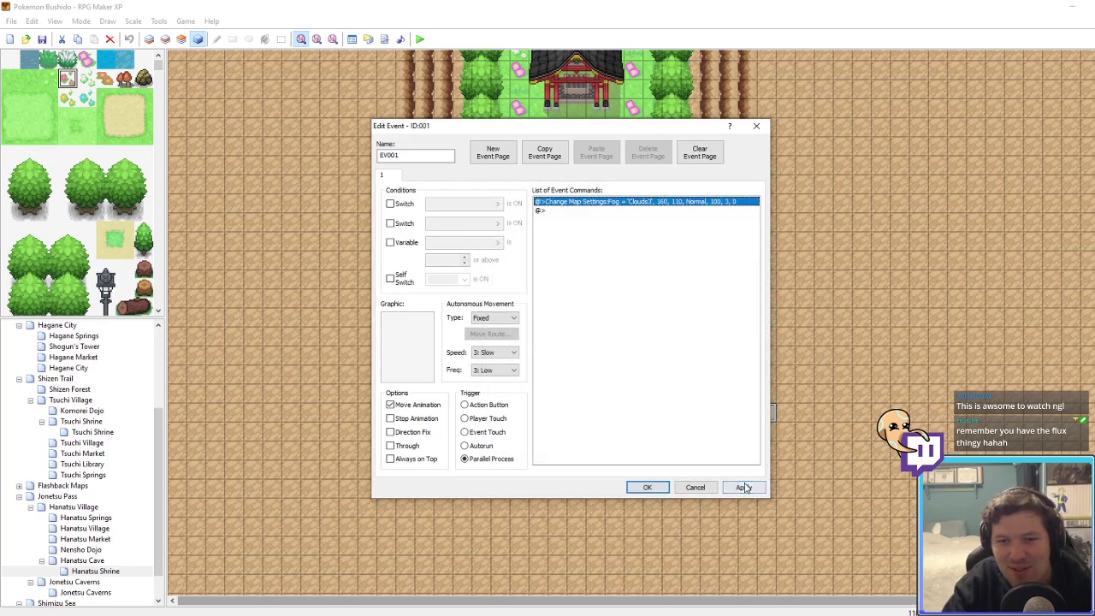
pyautogui.click(647, 487)
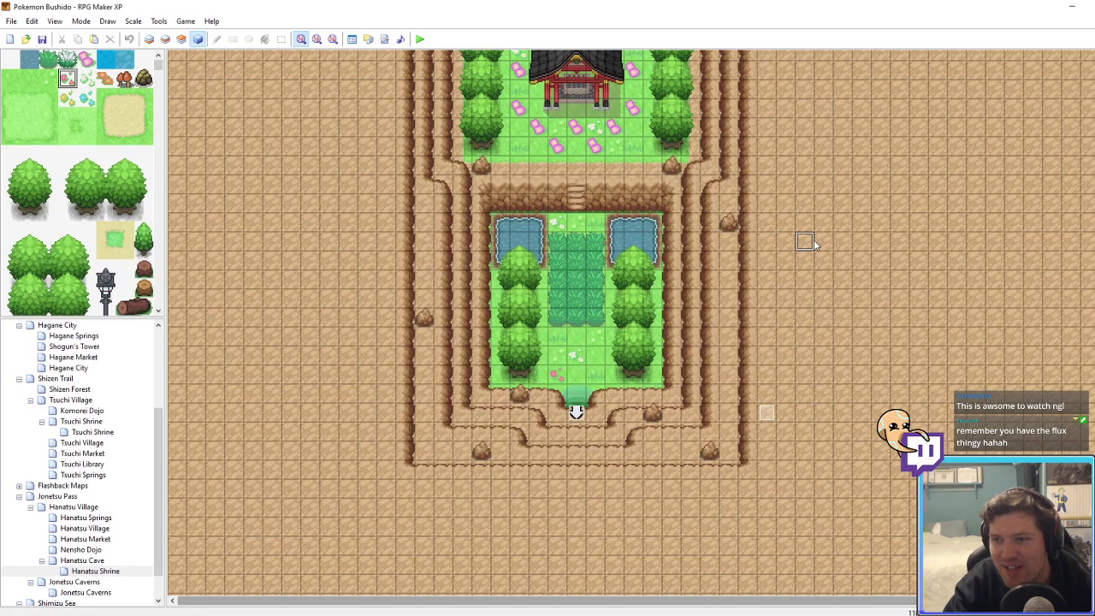
# Step: Look through the maps from Hanatsu Village back to the Shogun's Tower interior, checking its battle arena
pyautogui.scroll(5, 812, 244)
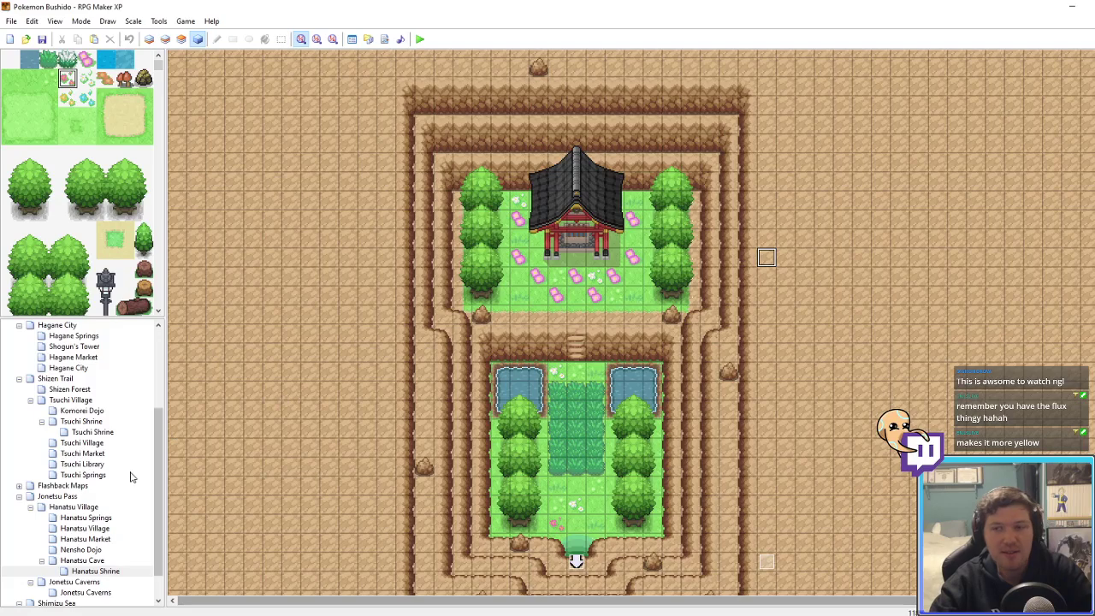
pyautogui.click(79, 508)
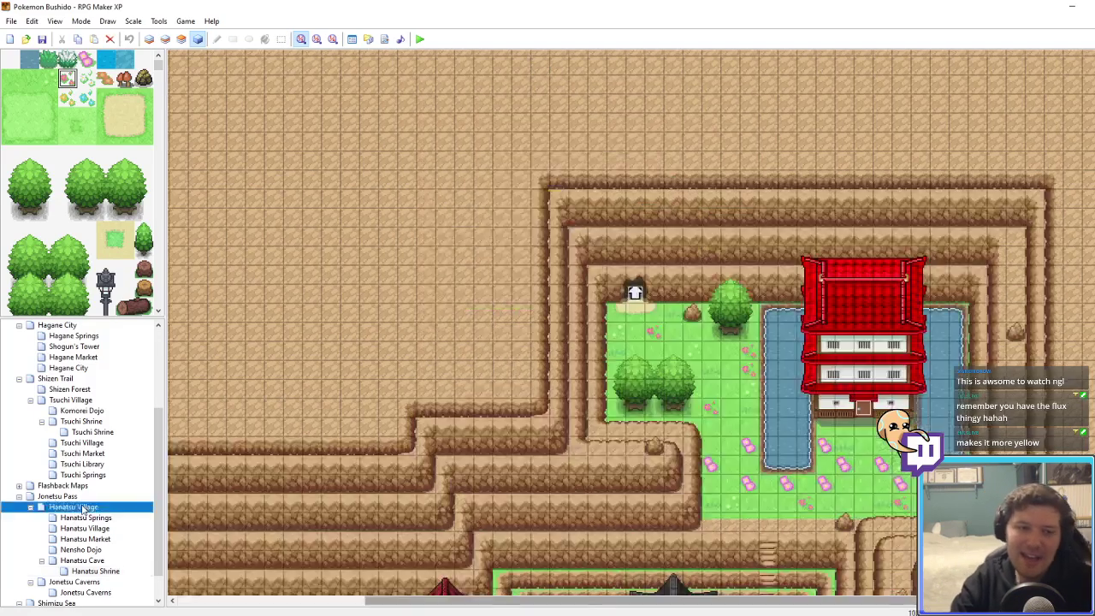
pyautogui.press('Up')
pyautogui.press('Up')
pyautogui.press('Up')
pyautogui.press('Up')
pyautogui.press('Up')
pyautogui.press('Up')
pyautogui.press('Up')
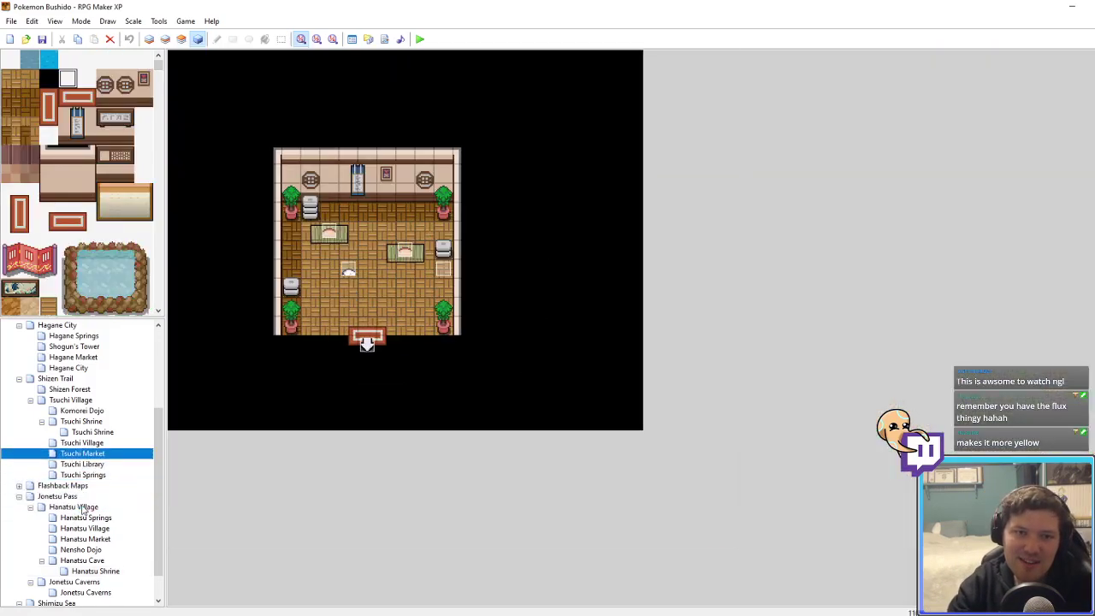
pyautogui.press('Up')
pyautogui.press('Up')
pyautogui.press('Up')
pyautogui.press('Up')
pyautogui.press('Up')
pyautogui.press('Up')
pyautogui.press('Up')
pyautogui.press('Up')
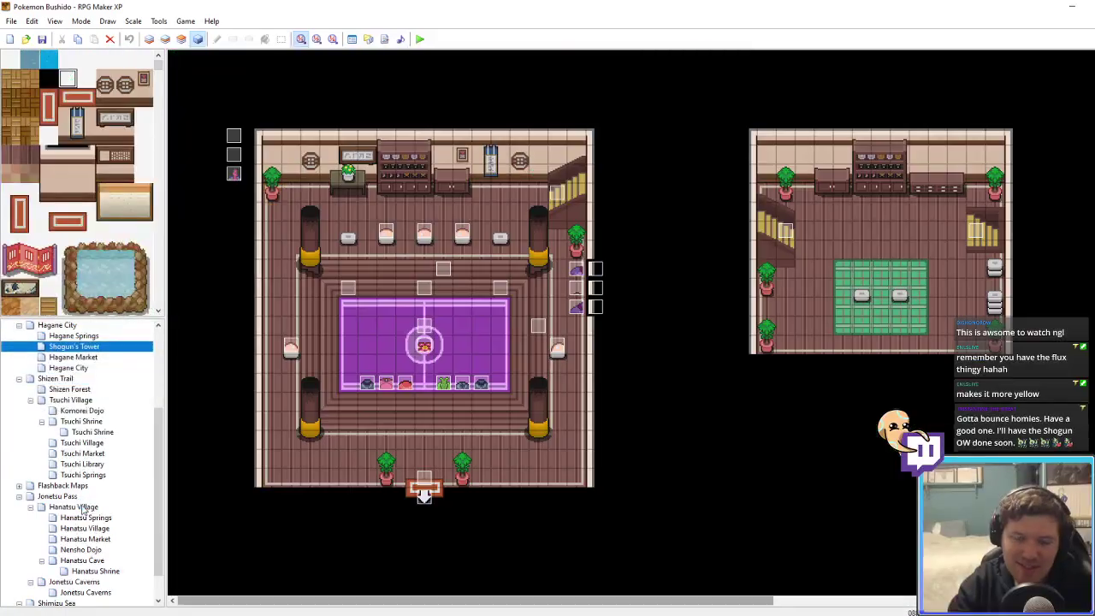
# Step: Go through the maps from Shogun's Tower to Tsuchi Shrine and examine the Komorei Dojo's rooms and green arena
pyautogui.press('Down')
pyautogui.press('Down')
pyautogui.press('Down')
pyautogui.press('Down')
pyautogui.press('Down')
pyautogui.press('Down')
pyautogui.press('Down')
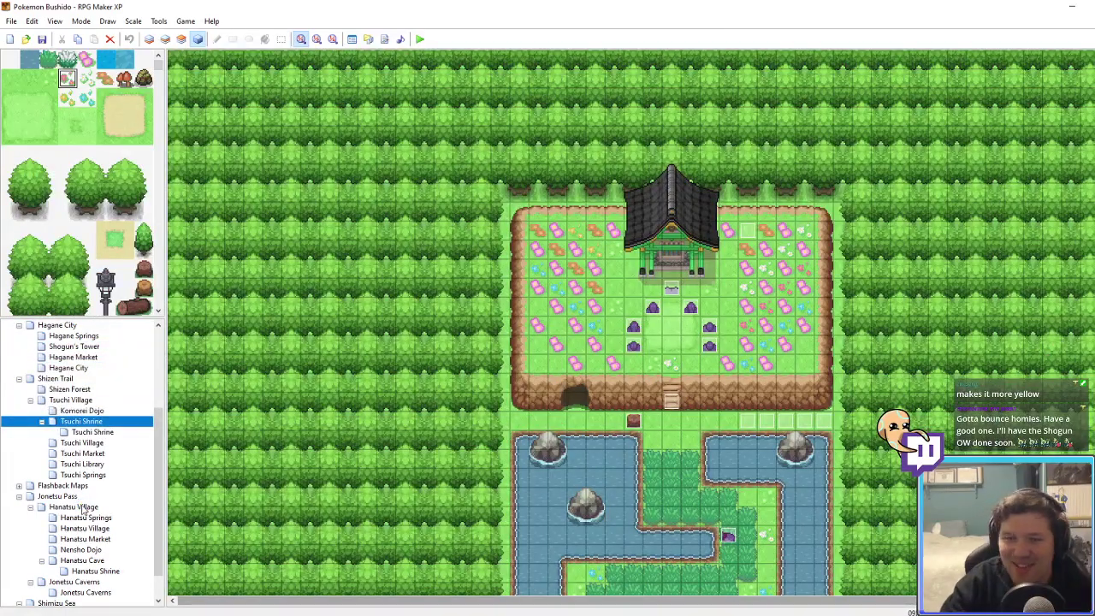
pyautogui.press('Up')
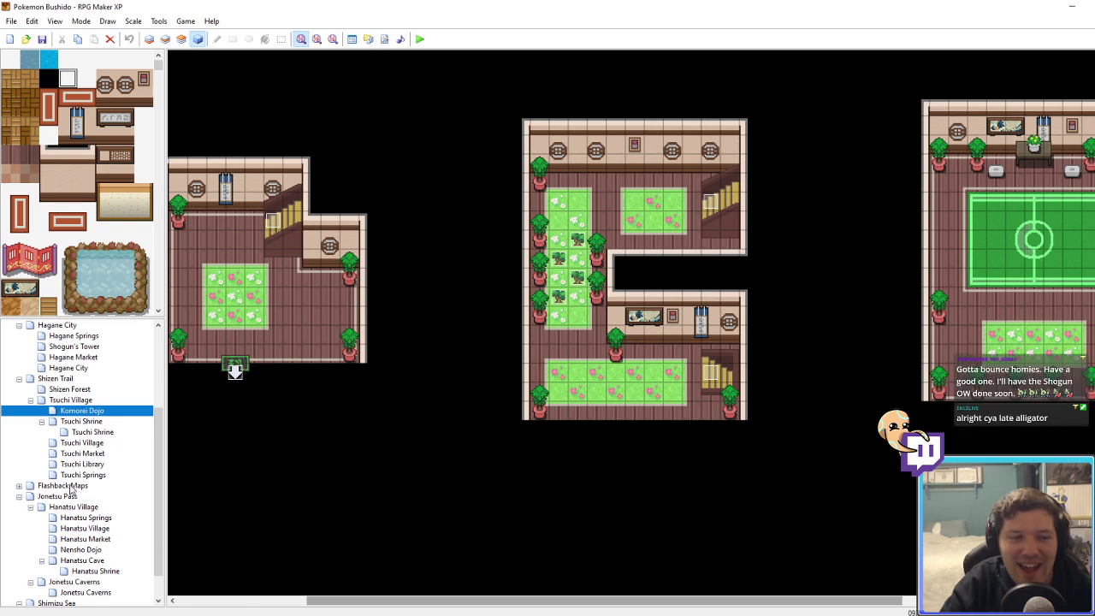
# Step: Examine the Nensho Dojo map, including the room with the red battle arena
pyautogui.click(92, 571)
pyautogui.click(91, 561)
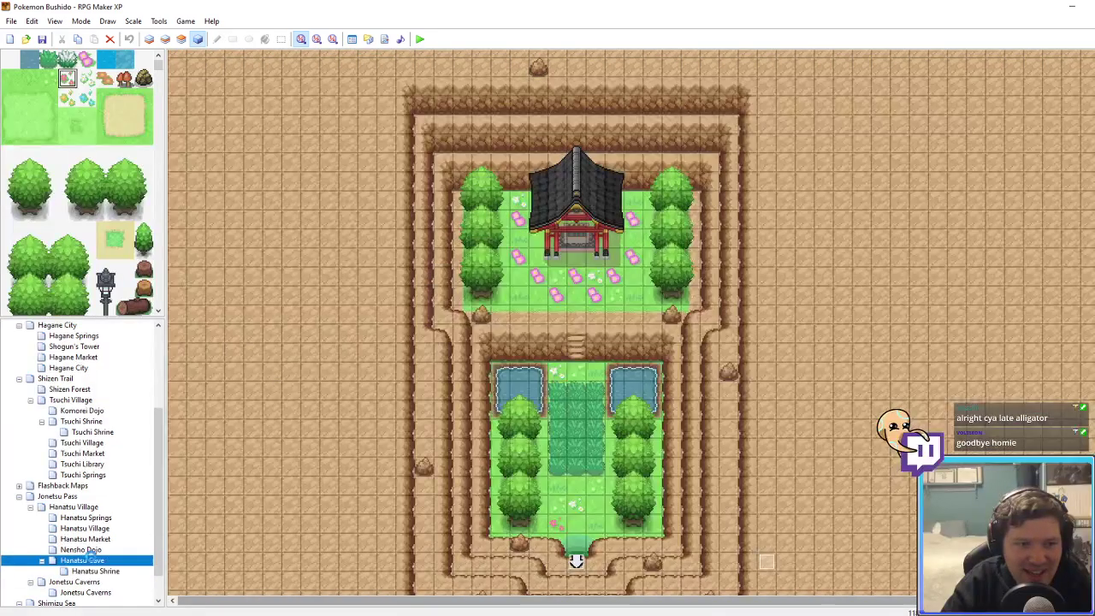
pyautogui.click(92, 550)
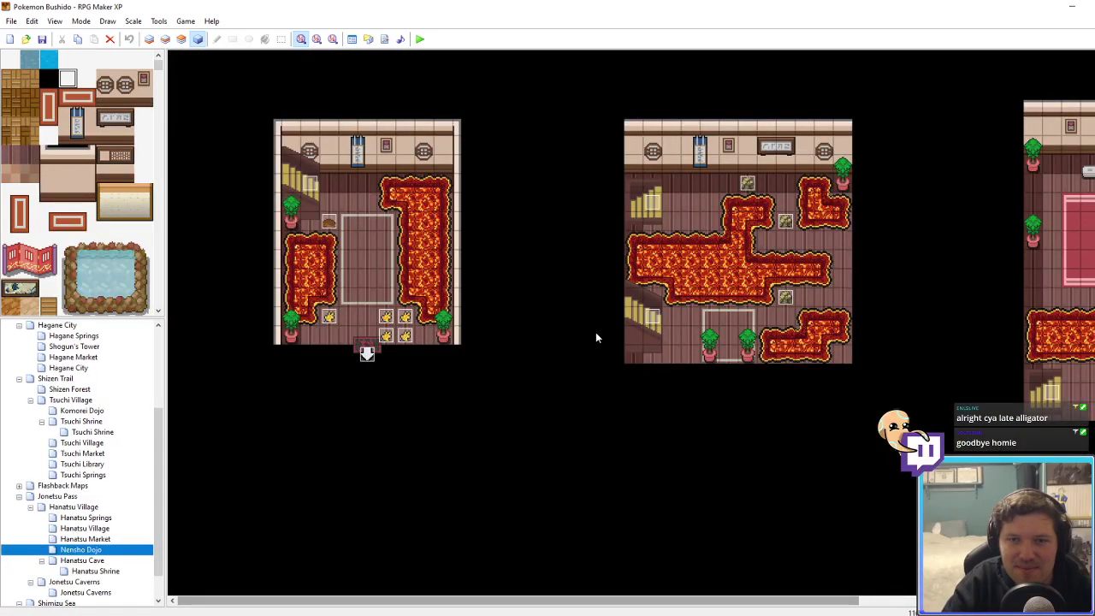
pyautogui.hscroll(5, 625, 304)
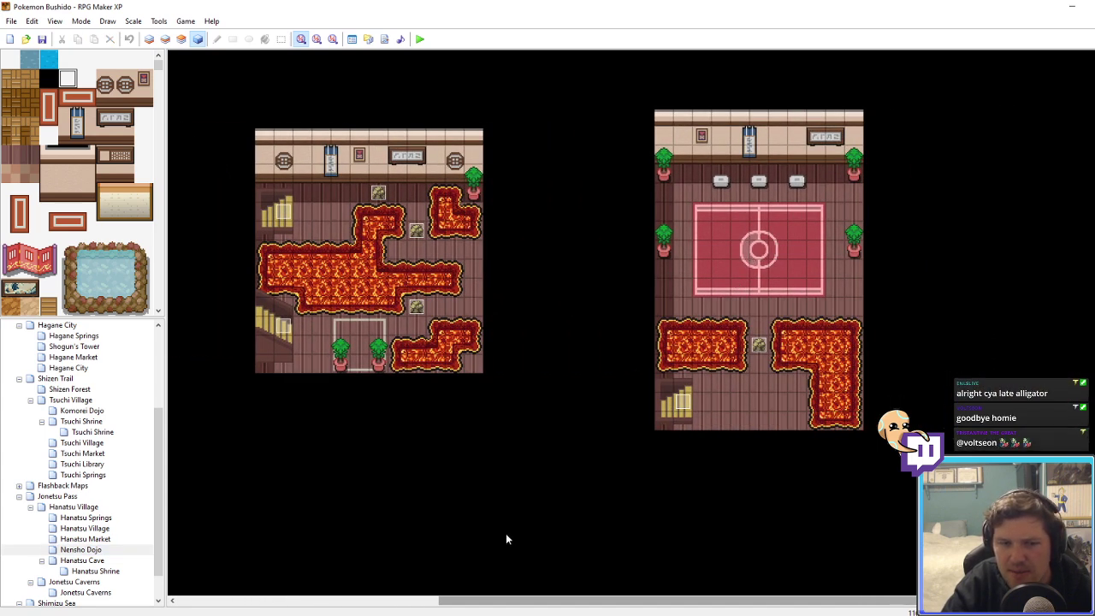
# Step: Switch to Photoshop and browse the project's Battlebacks graphics folder for a dojo background to open
pyautogui.hotkey('alt', 'Tab')
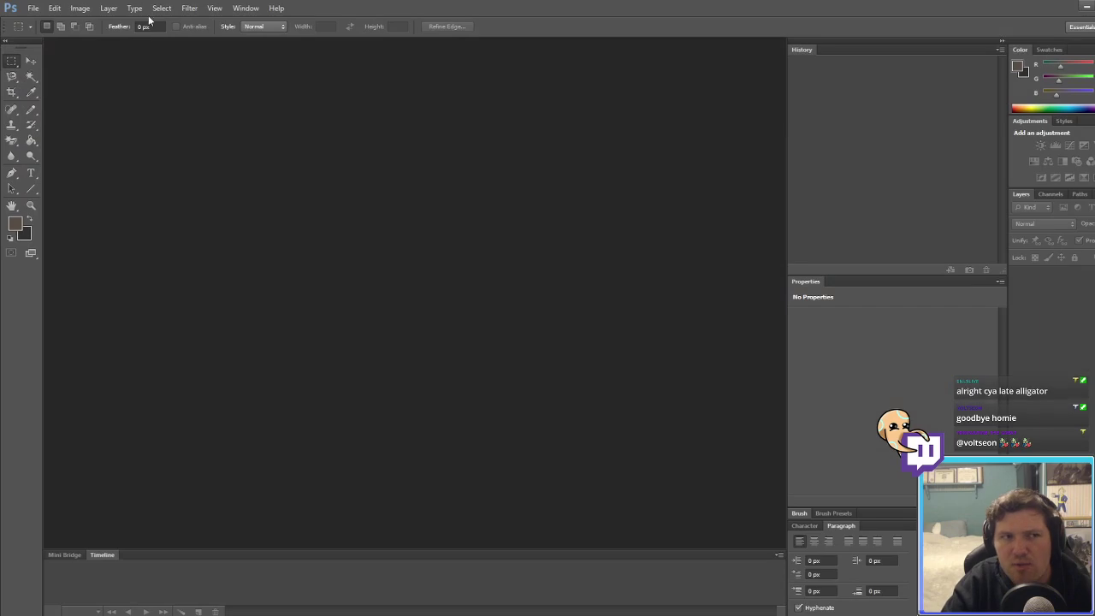
pyautogui.click(33, 7)
pyautogui.click(43, 31)
pyautogui.click(329, 116)
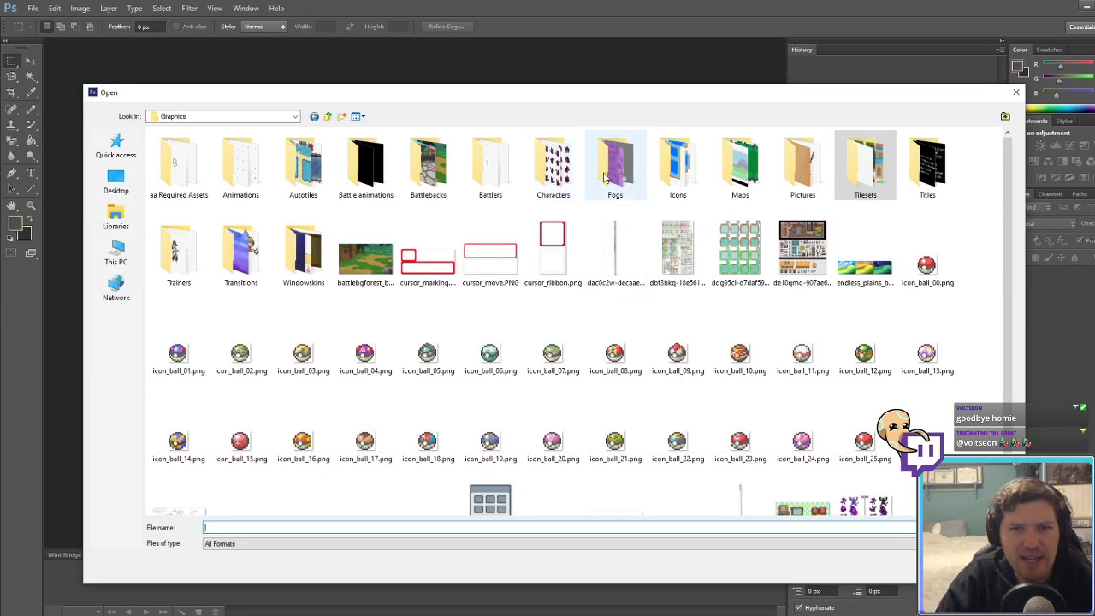
pyautogui.doubleClick(427, 166)
pyautogui.scroll(-10, 657, 342)
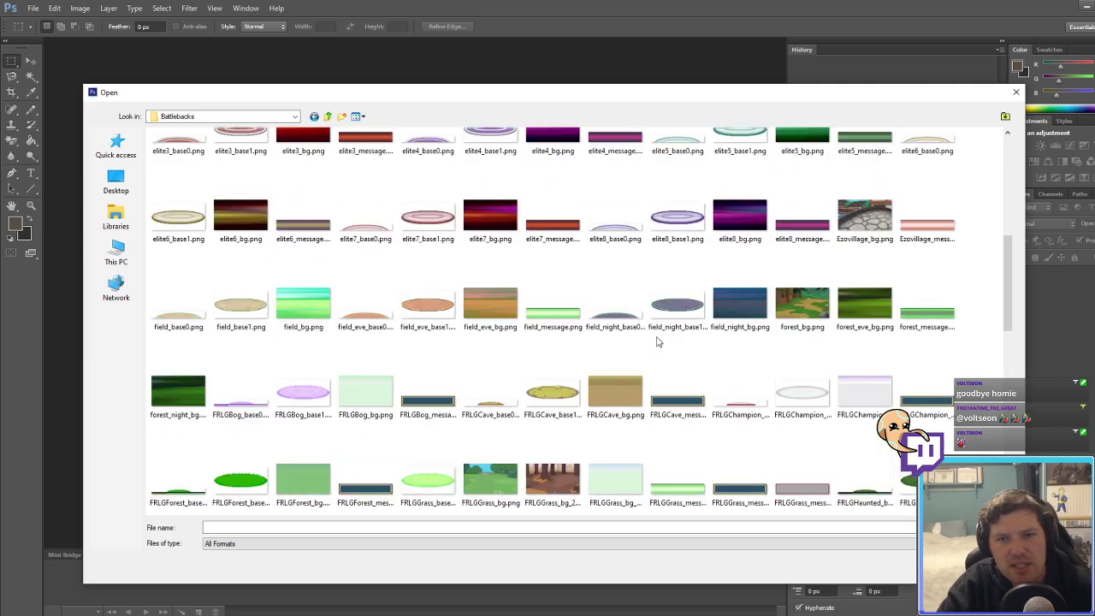
pyautogui.scroll(10, 661, 342)
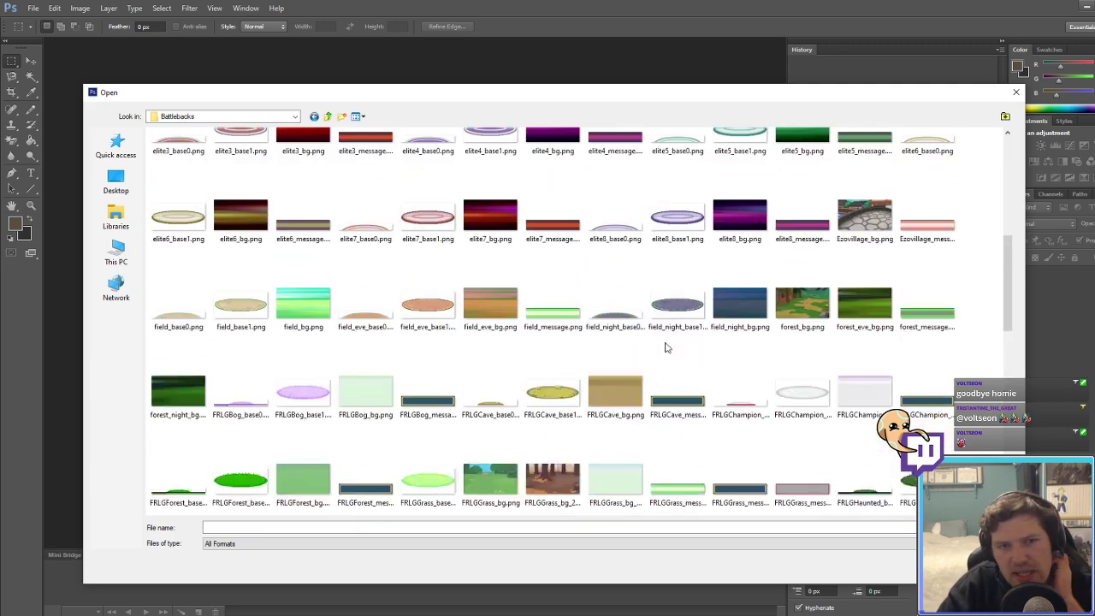
pyautogui.scroll(-2, 665, 341)
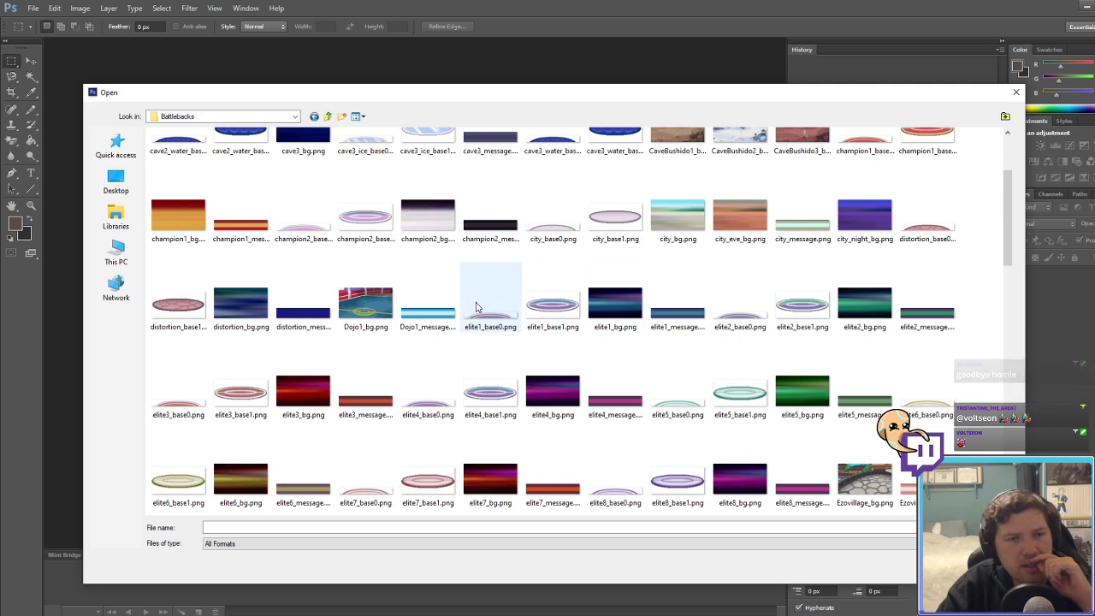
# Step: Open Dojo1_bg.png together with Dojo1_message.png from the Battlebacks folder
pyautogui.click(365, 308)
pyautogui.scroll(-10, 604, 369)
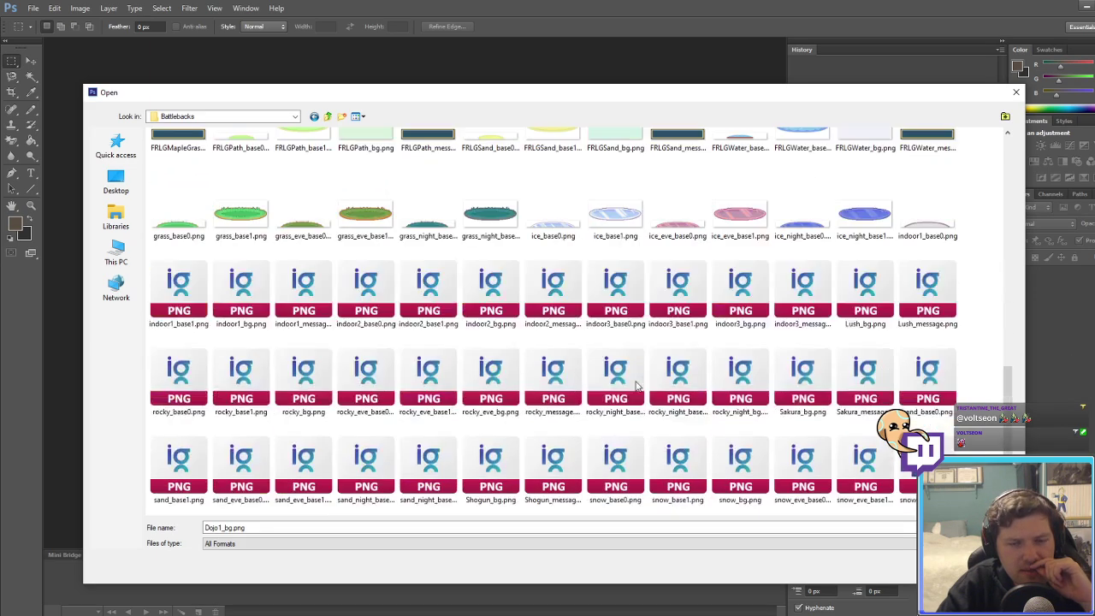
pyautogui.scroll(-3, 636, 387)
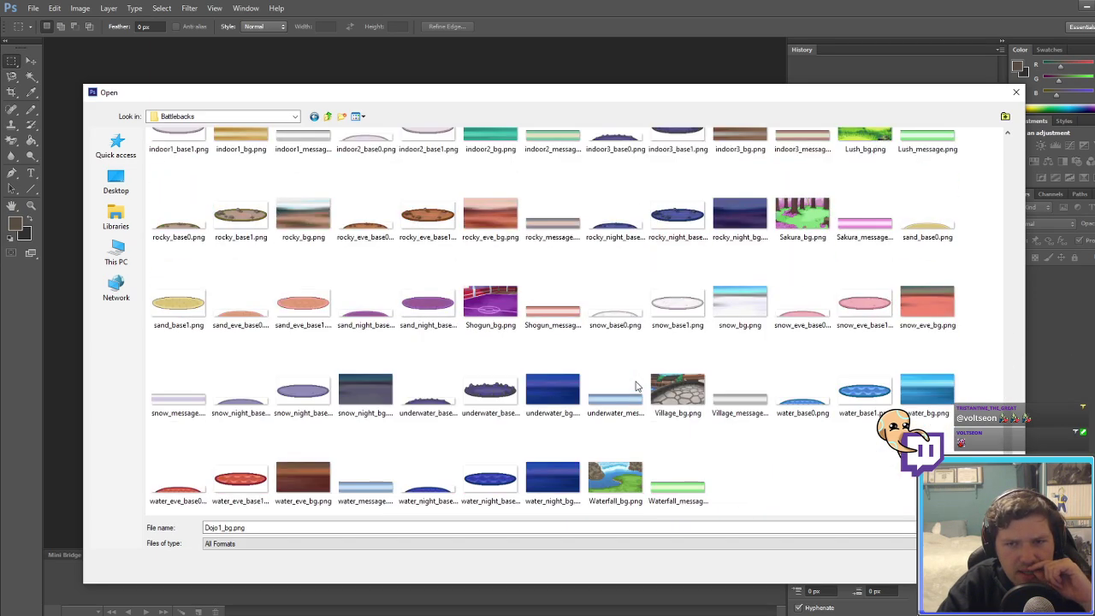
pyautogui.scroll(2, 636, 386)
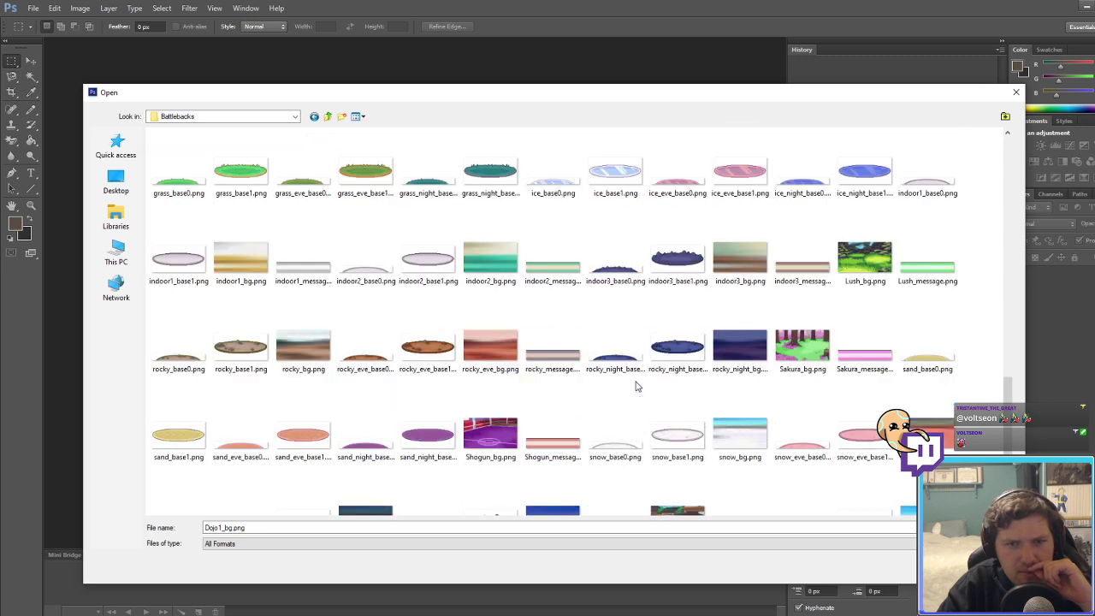
pyautogui.scroll(10, 453, 423)
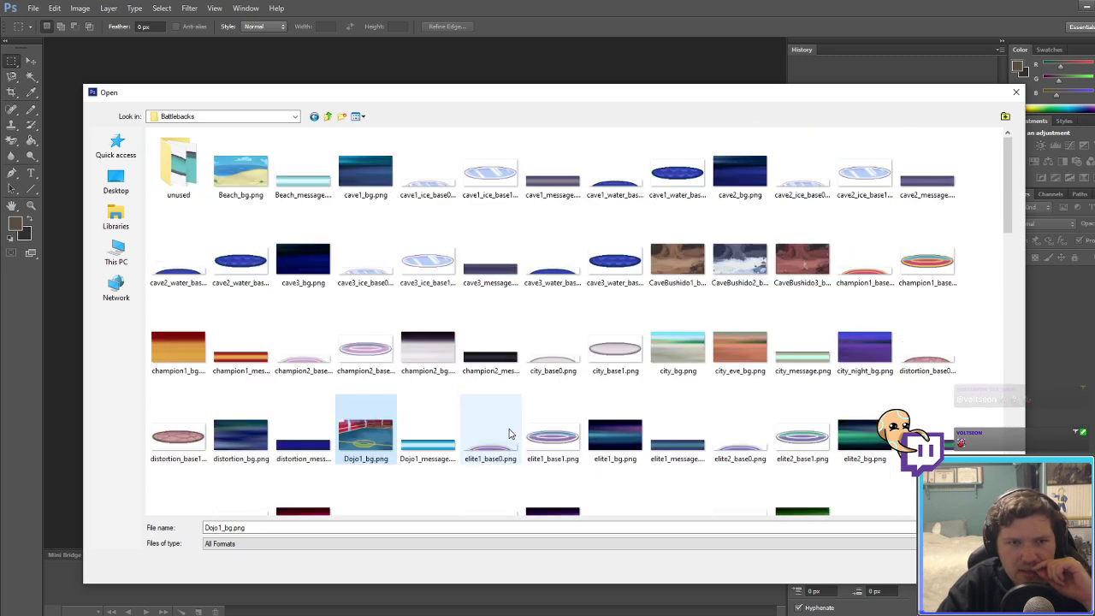
pyautogui.keyDown('ctrl'); pyautogui.click(449, 426); pyautogui.keyUp('ctrl')
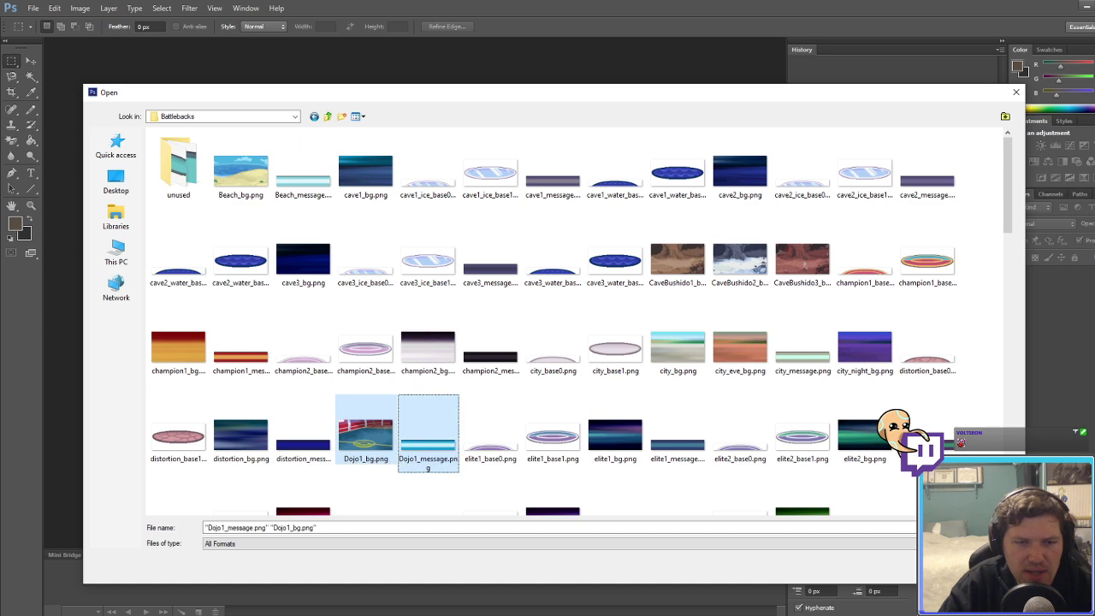
pyautogui.press('Return')
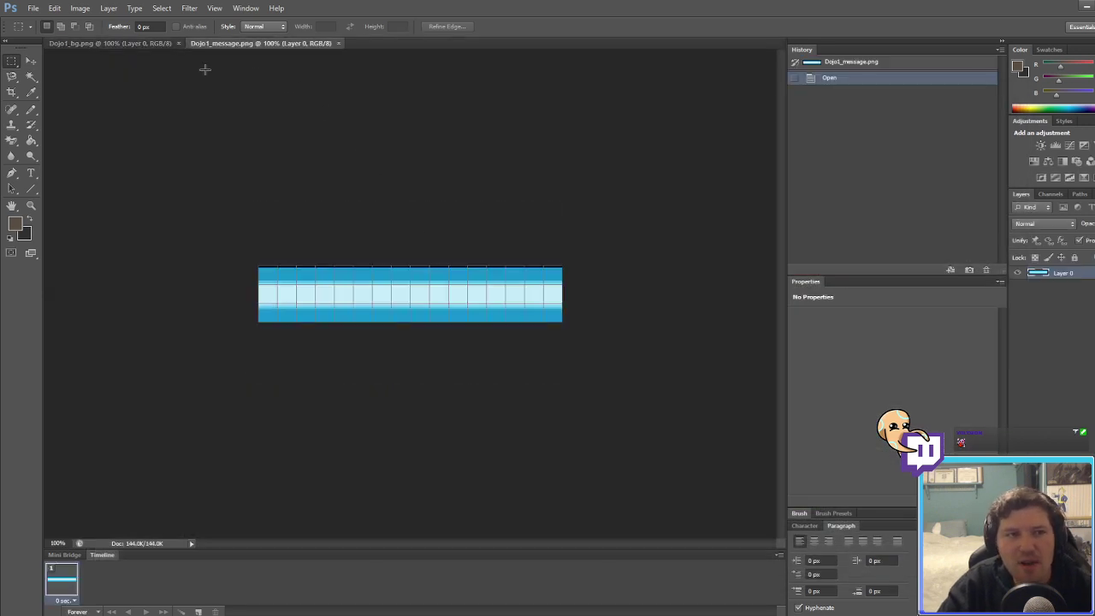
# Step: Recolor the lightest blue floor areas of Dojo1_bg.png to a green of matching saturation and brightness with the Paint Bucket
pyautogui.click(124, 42)
pyautogui.keyDown('alt'); pyautogui.scroll(3, 345, 364); pyautogui.keyUp('alt')
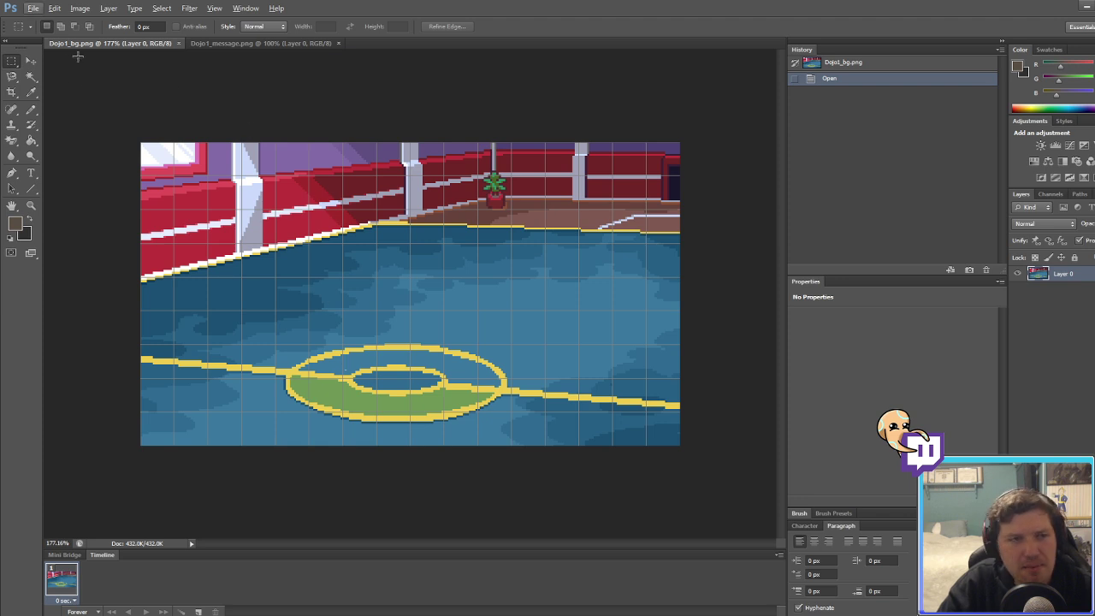
pyautogui.click(31, 141)
pyautogui.keyDown('alt'); pyautogui.scroll(6, 419, 339); pyautogui.keyUp('alt')
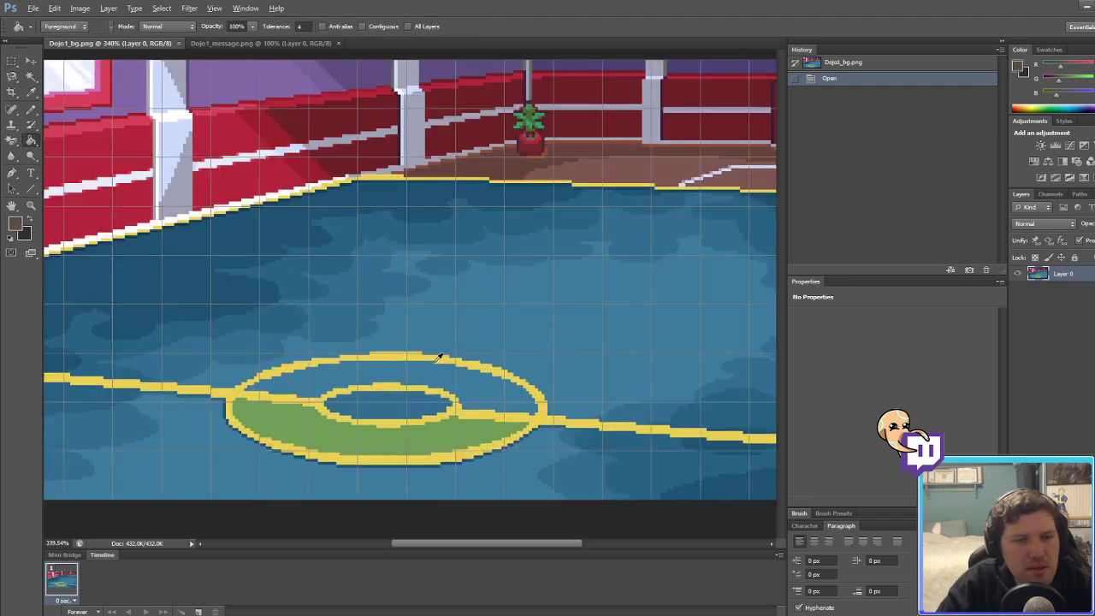
pyautogui.keyDown('alt'); pyautogui.click(498, 314); pyautogui.keyUp('alt')
pyautogui.click(17, 225)
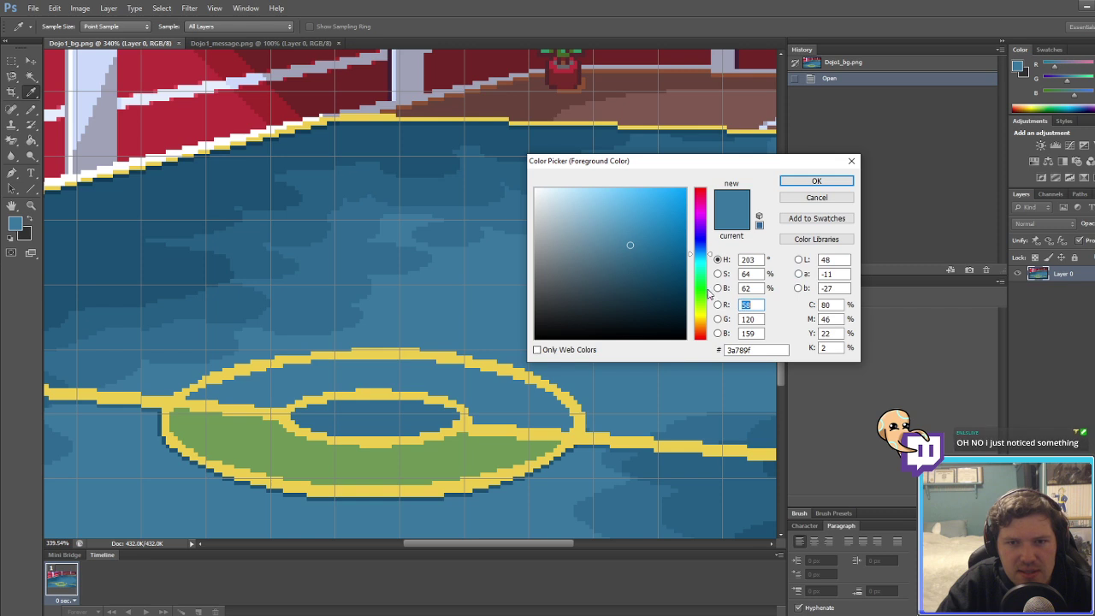
pyautogui.click(702, 277)
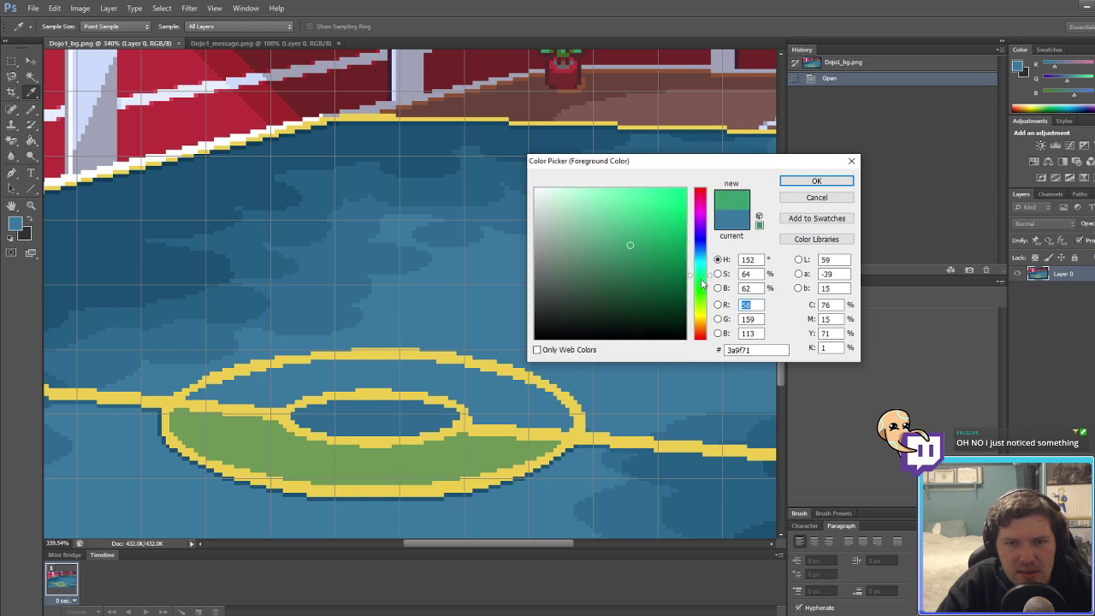
pyautogui.click(816, 180)
pyautogui.click(604, 294)
# Step: Sample the second-lightest blue floor shade, shift its hue to green and fill those patches with the Paint Bucket
pyautogui.keyDown('alt'); pyautogui.scroll(2, 514, 265); pyautogui.keyUp('alt')
pyautogui.press('i')
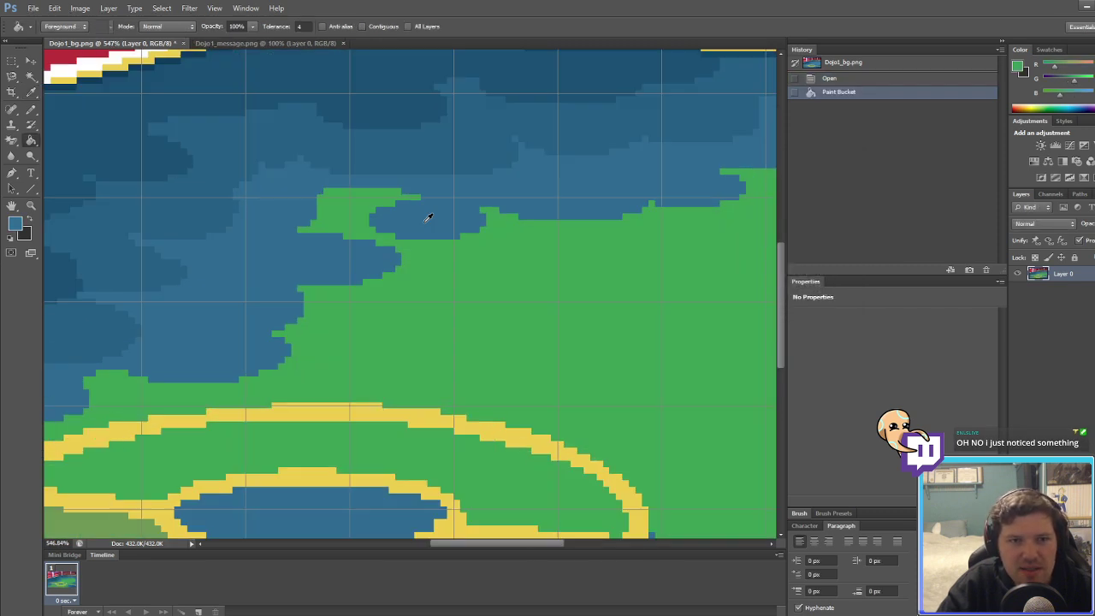
pyautogui.click(428, 214)
pyautogui.click(17, 225)
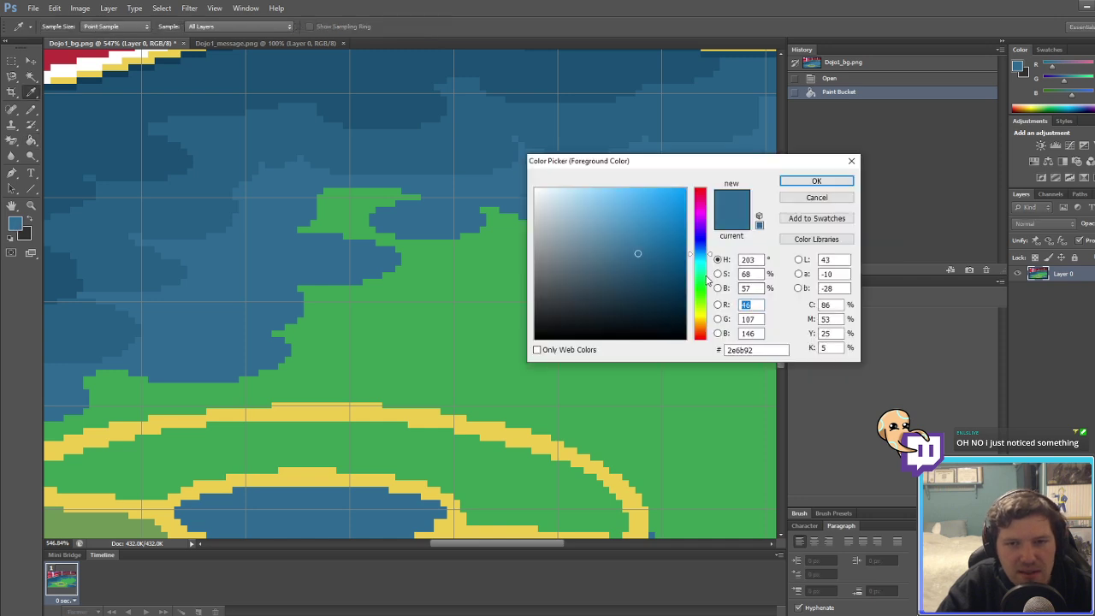
pyautogui.click(701, 284)
pyautogui.click(814, 180)
pyautogui.press('g')
pyautogui.click(471, 211)
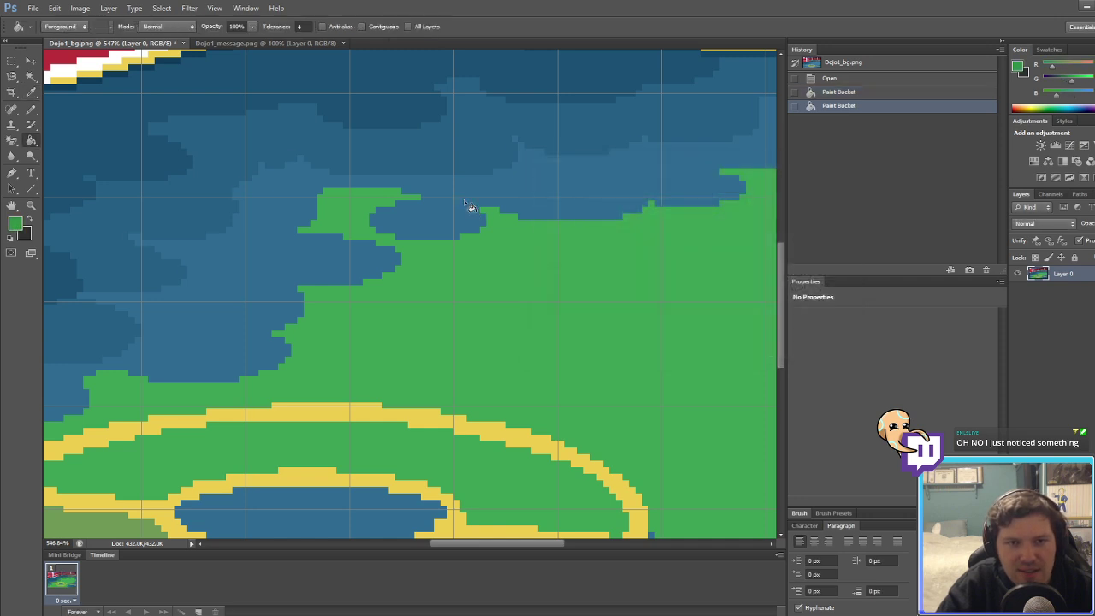
# Step: Shift the second-darkest blue floor shade's hue to 140 and fill those patches with the resulting green
pyautogui.click(17, 224)
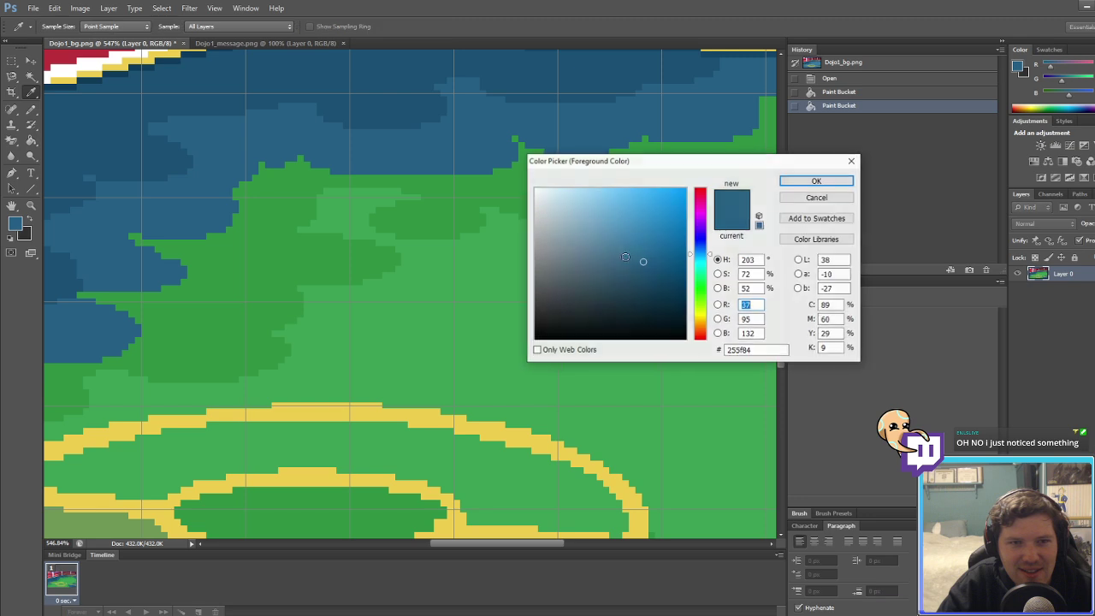
pyautogui.click(701, 285)
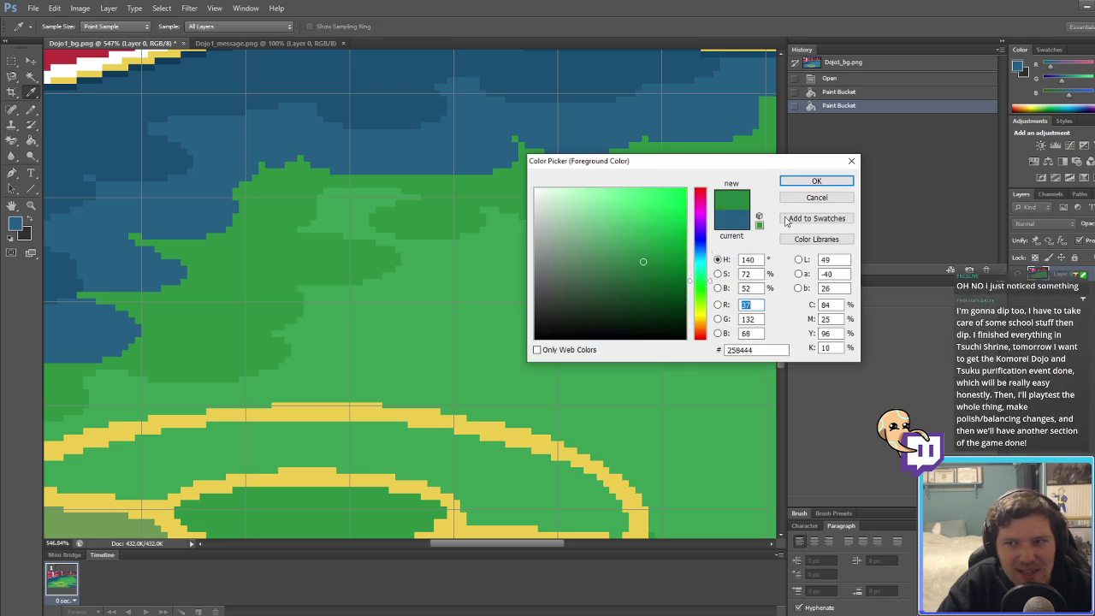
pyautogui.click(817, 181)
pyautogui.click(481, 150)
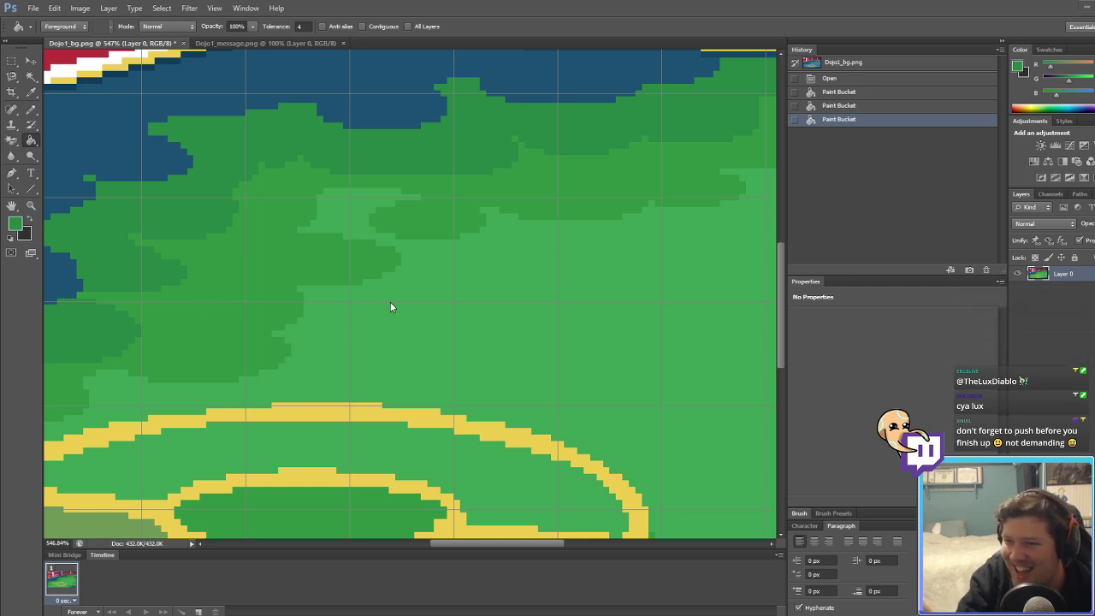
# Step: Sample the darkest blue floor shade, change its hue to 138 and fill the remaining blue floor patches with that green
pyautogui.keyDown('alt'); pyautogui.click(383, 100); pyautogui.keyUp('alt')
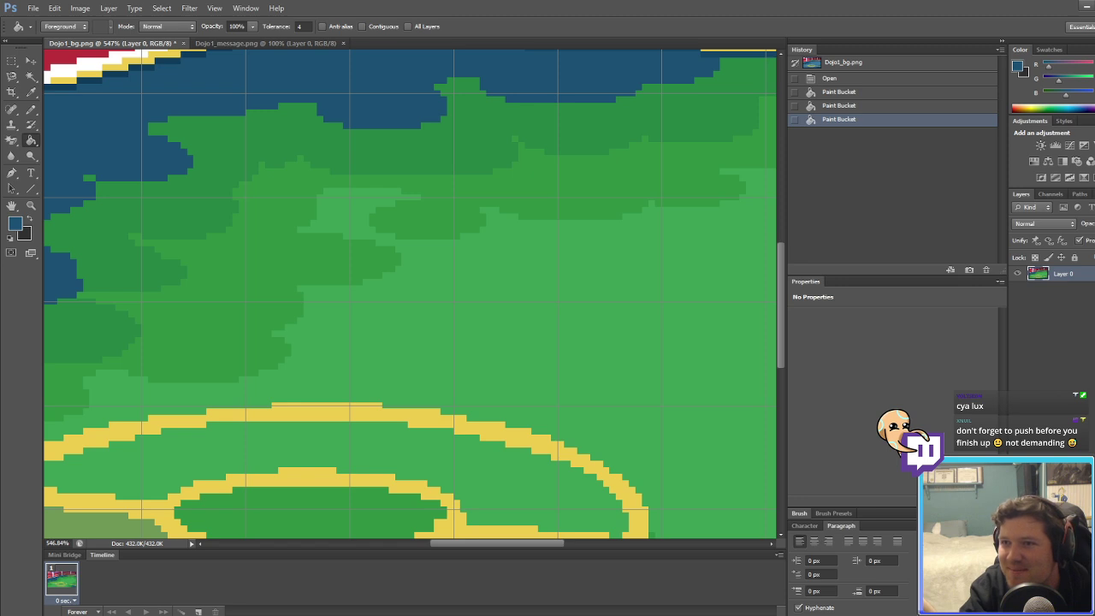
pyautogui.click(15, 224)
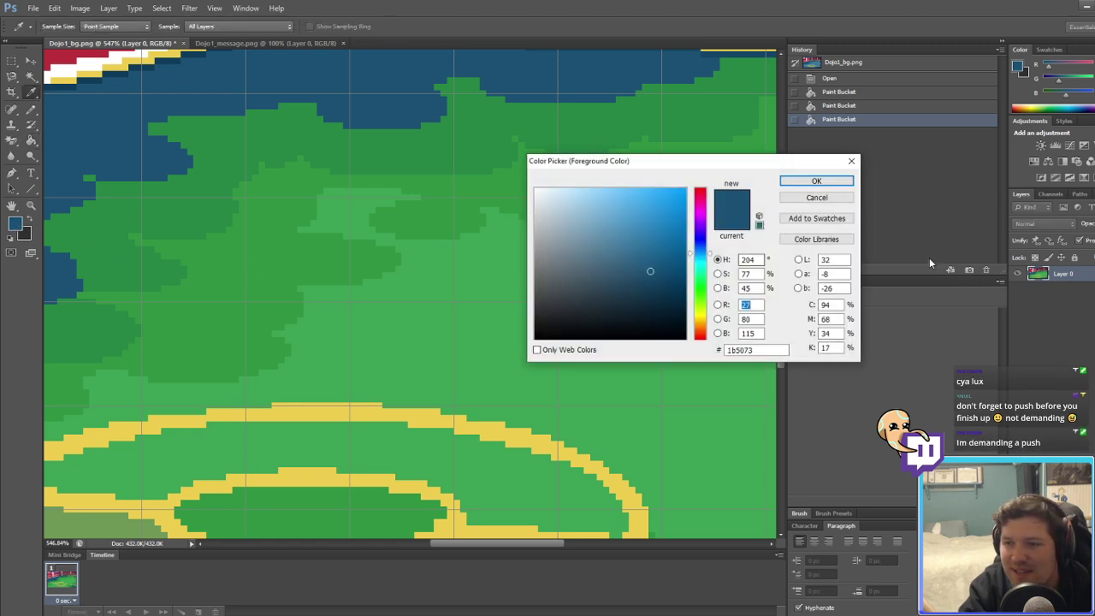
pyautogui.click(700, 281)
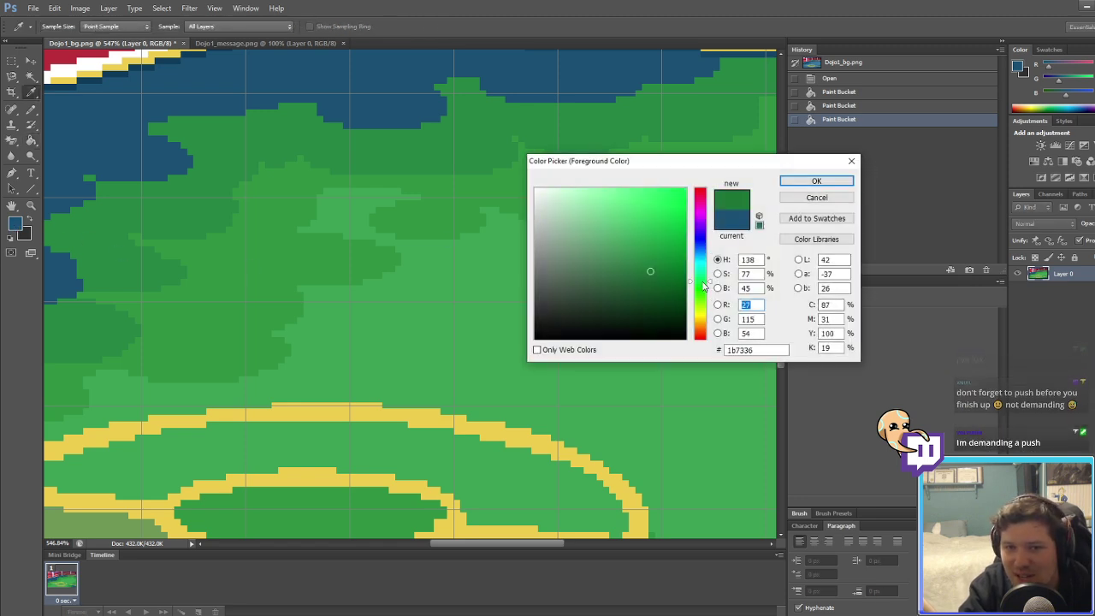
pyautogui.click(816, 181)
pyautogui.click(445, 92)
pyautogui.keyDown('alt'); pyautogui.scroll(-5, 437, 269); pyautogui.keyUp('alt')
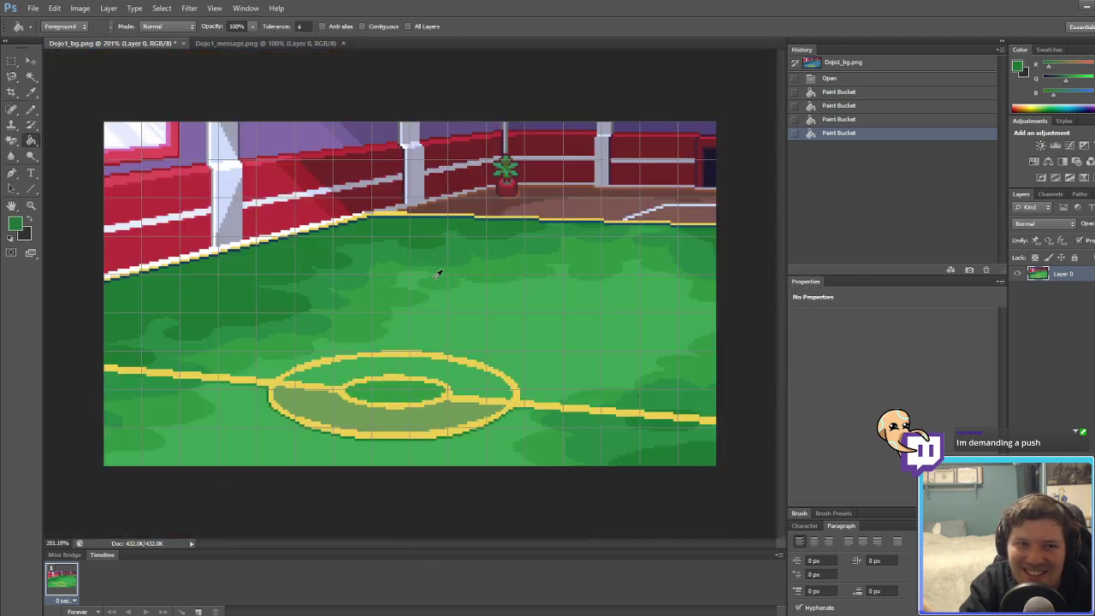
pyautogui.keyDown('alt'); pyautogui.scroll(8, 437, 274); pyautogui.keyUp('alt')
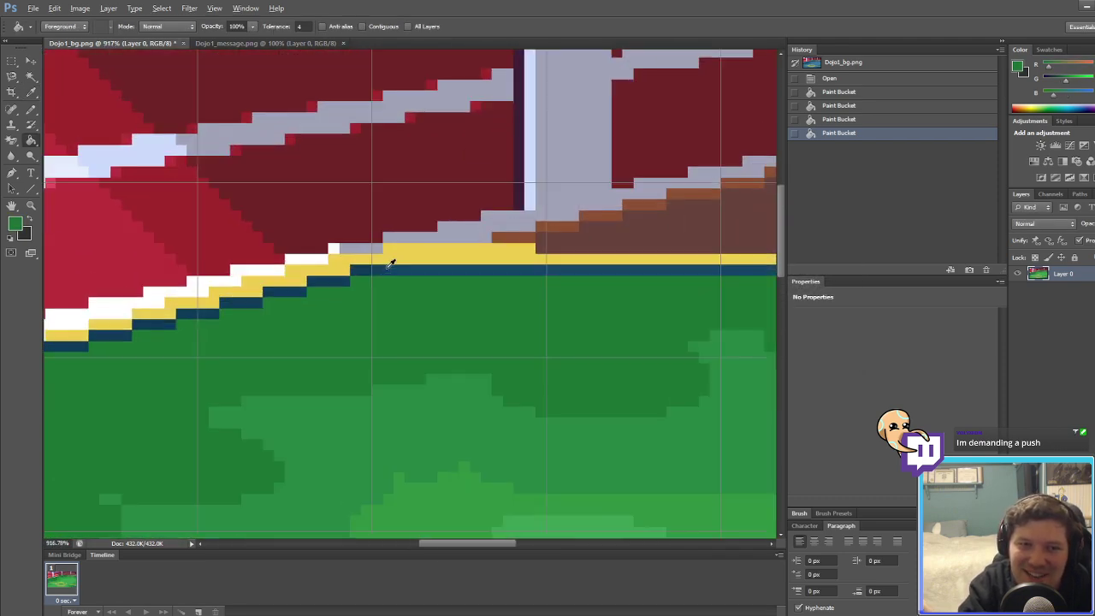
# Step: Recolor the dark blue line beneath the horizontal yellow border to green with hue 138, and sample the remaining blue edge shade
pyautogui.press('i')
pyautogui.click(399, 268)
pyautogui.click(13, 223)
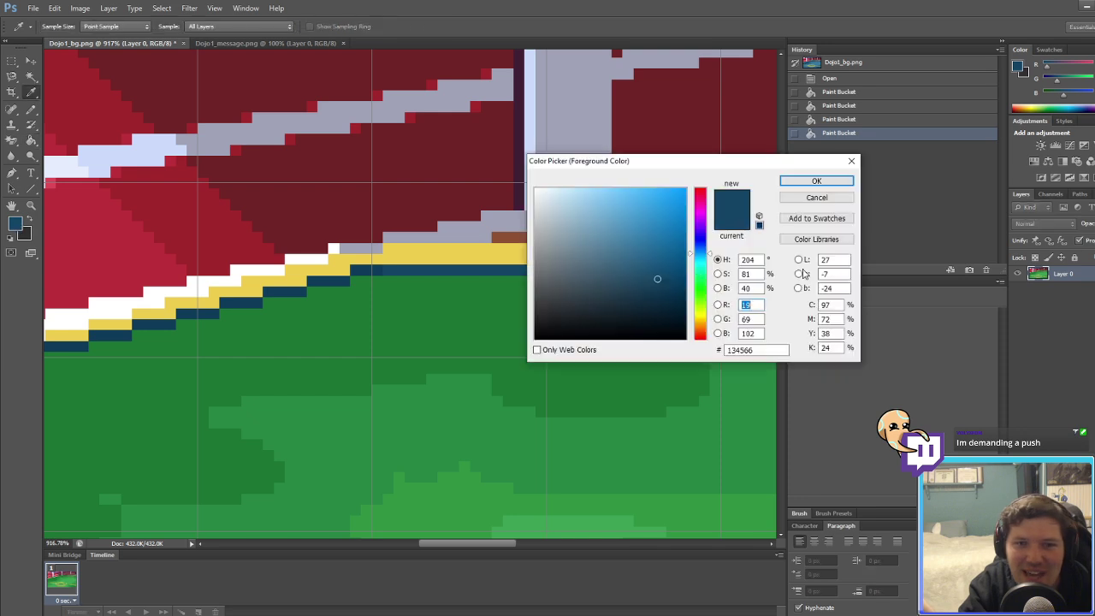
pyautogui.click(699, 281)
pyautogui.click(804, 183)
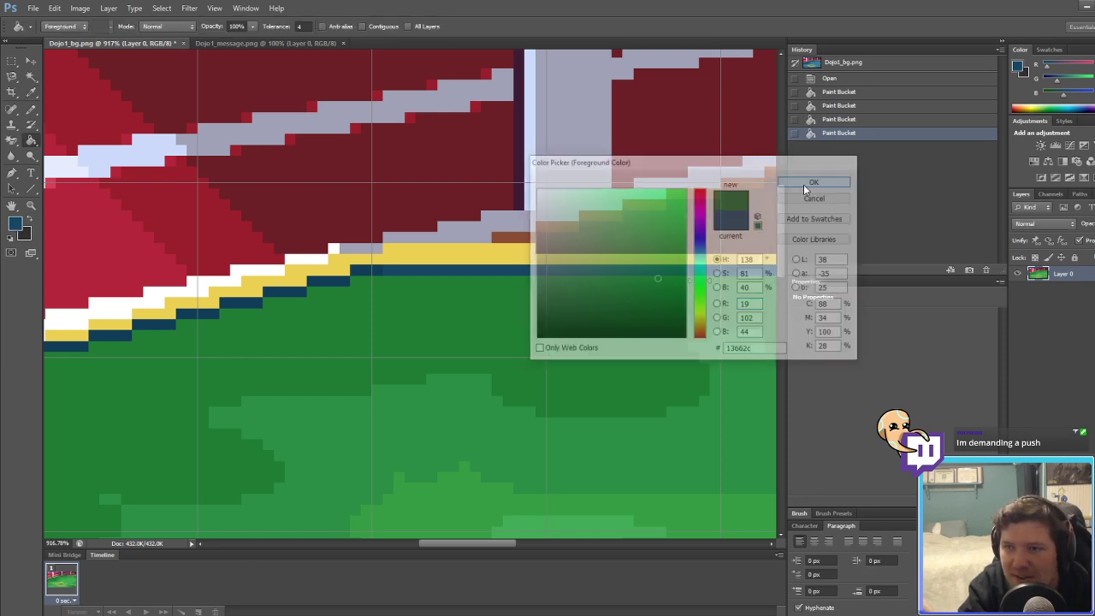
pyautogui.click(613, 270)
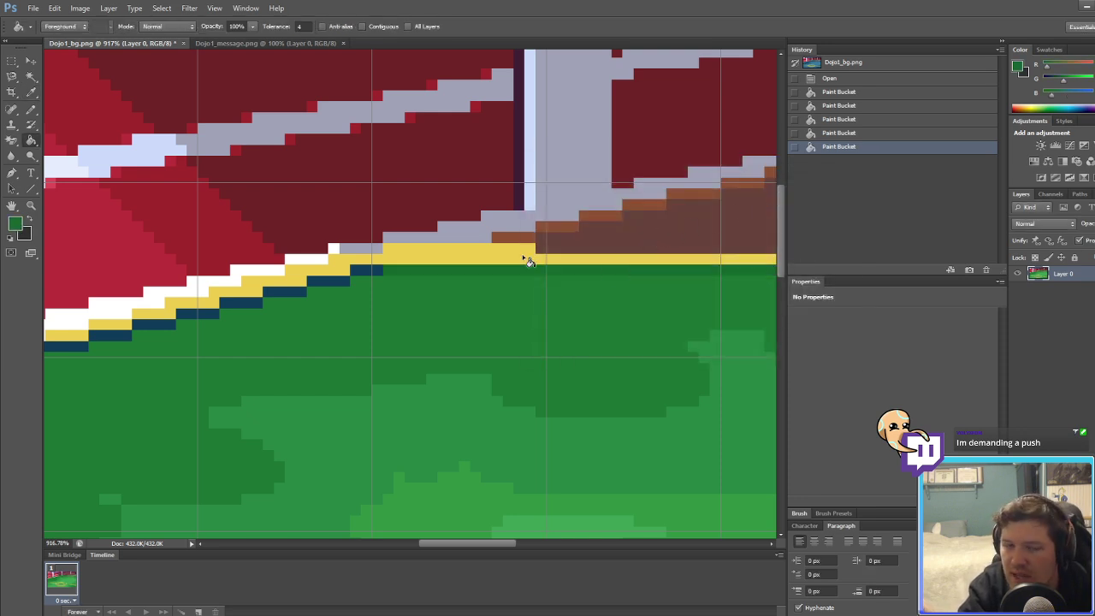
pyautogui.keyDown('alt'); pyautogui.click(367, 272); pyautogui.keyUp('alt')
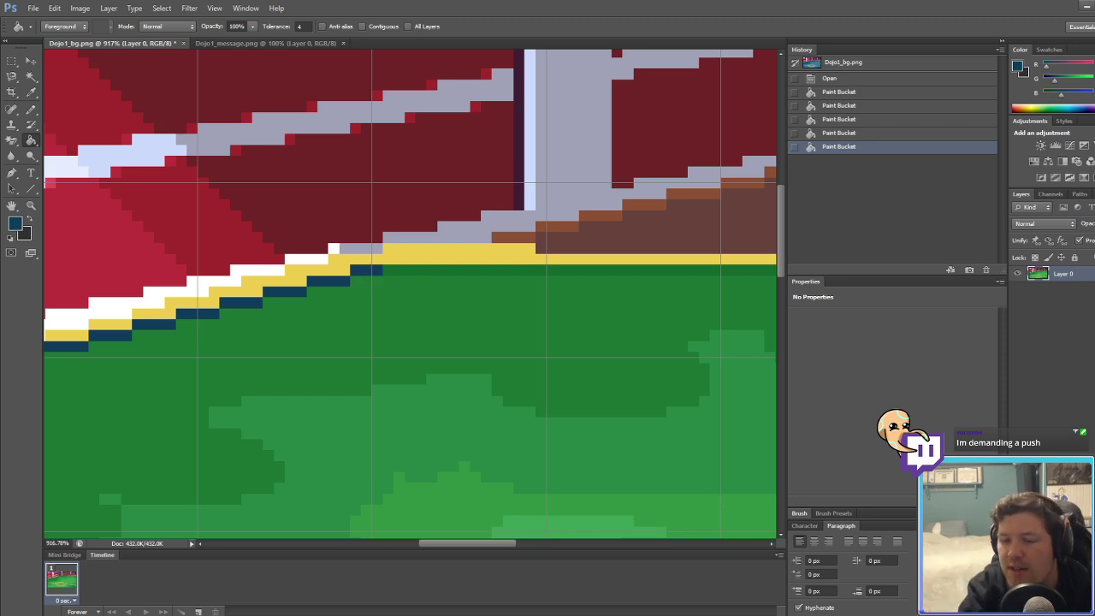
# Step: Switch to RPG Maker XP and look through the maps from Jonetsu Pass back to Shizen Trail, examining the trail's layout
pyautogui.hotkey('alt', 'Tab')
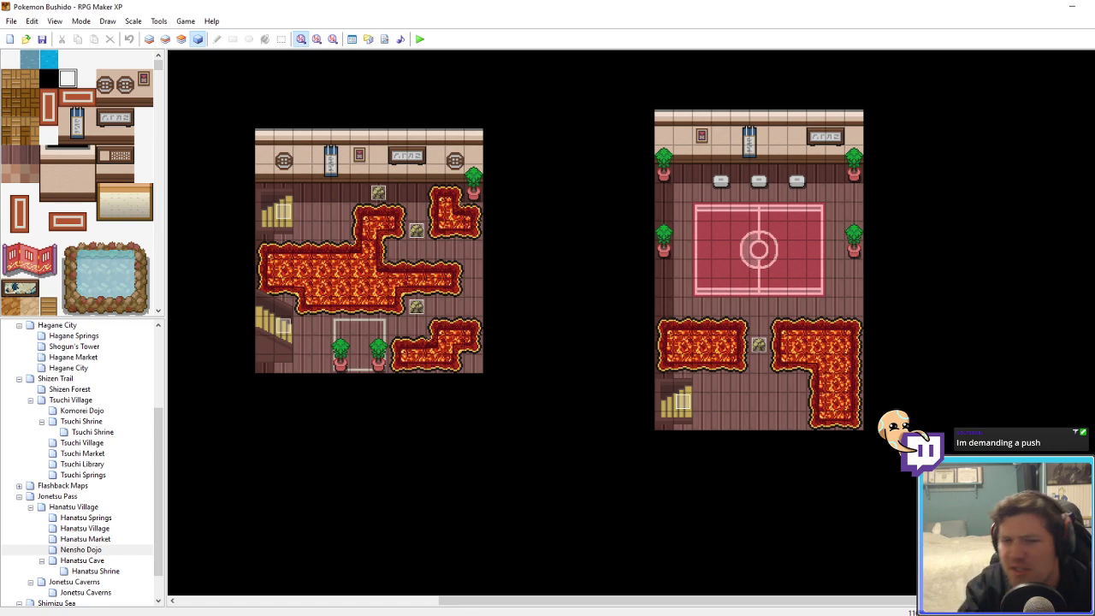
pyautogui.click(75, 500)
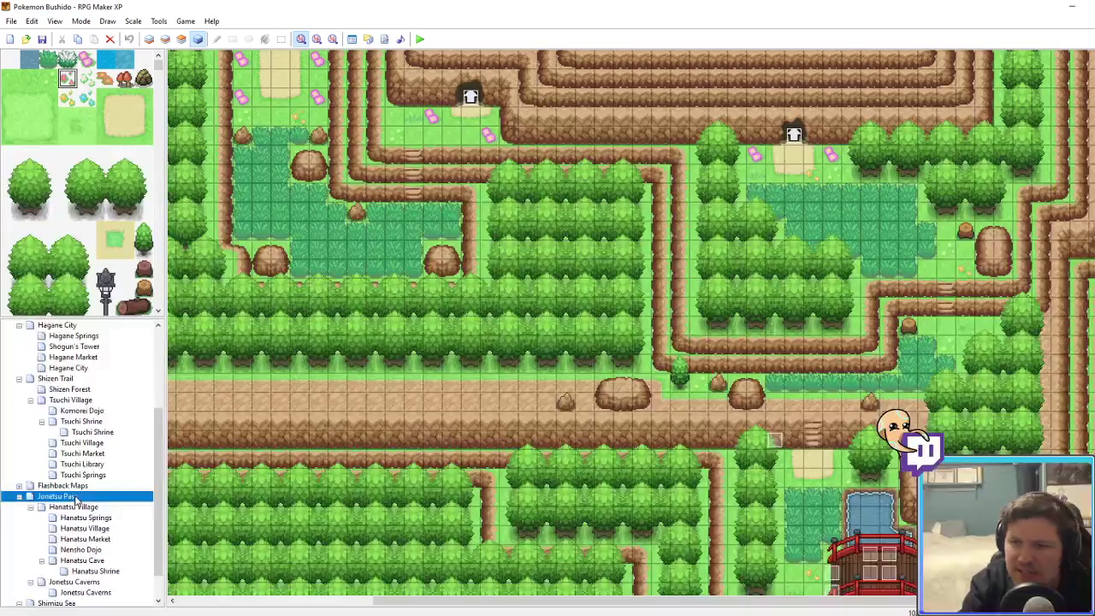
pyautogui.press('Up')
pyautogui.press('Up')
pyautogui.press('Up')
pyautogui.press('Up')
pyautogui.press('Up')
pyautogui.press('Up')
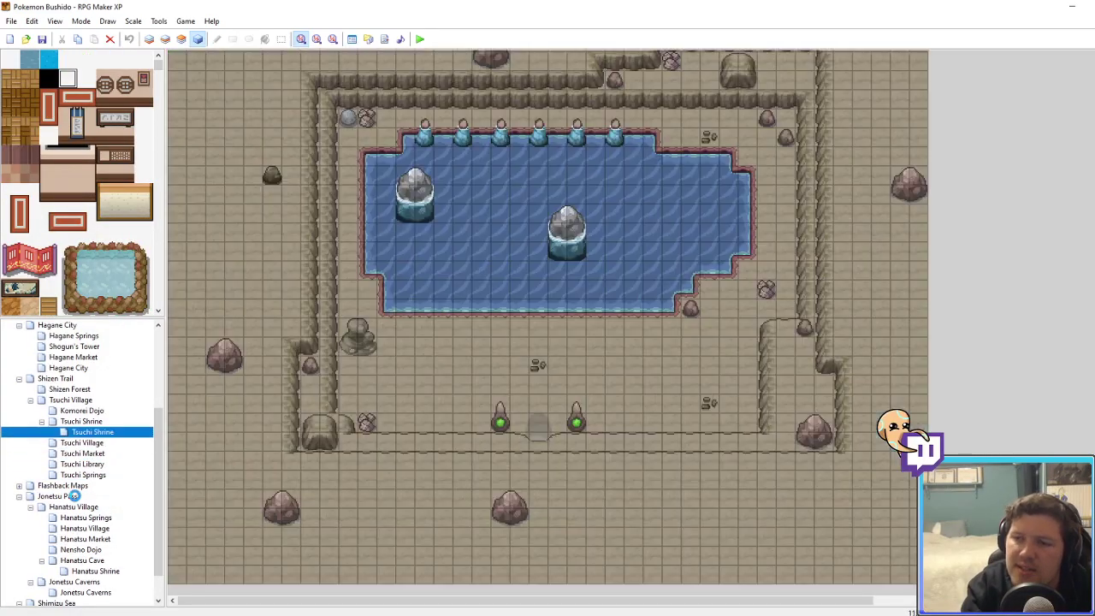
pyautogui.press('Up')
pyautogui.press('Up')
pyautogui.press('Up')
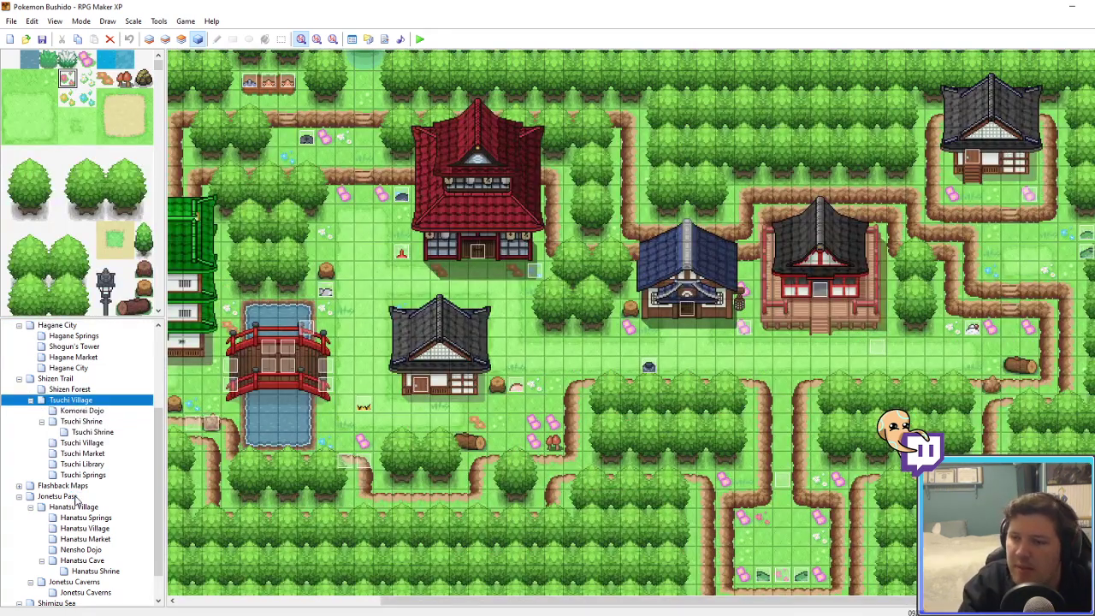
pyautogui.press('Up')
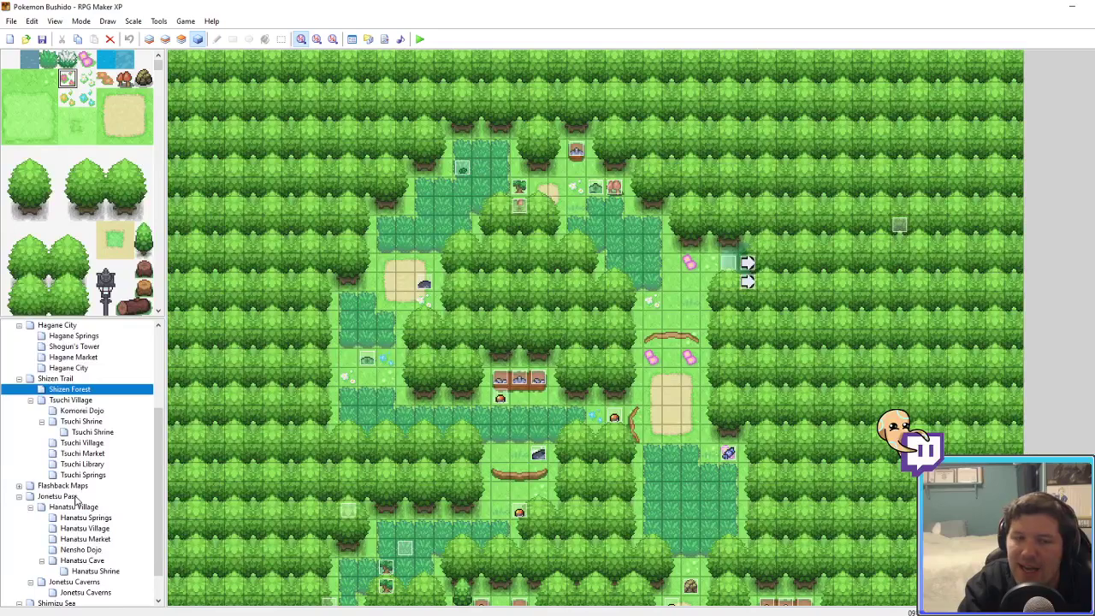
pyautogui.press('Up')
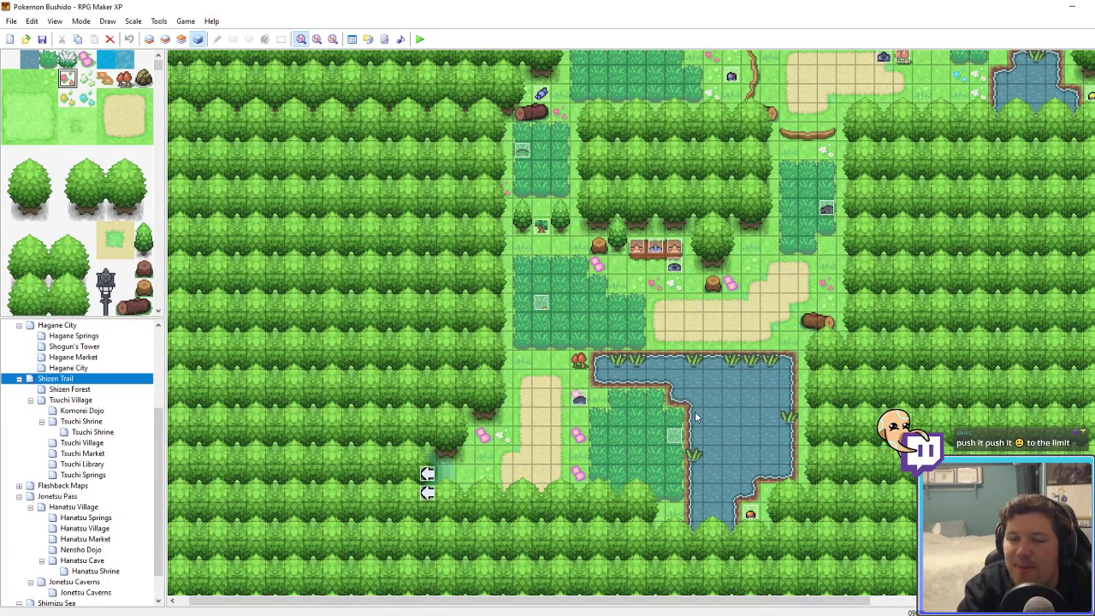
pyautogui.moveTo(695, 417); pyautogui.dragTo(1087, 249, button='middle')
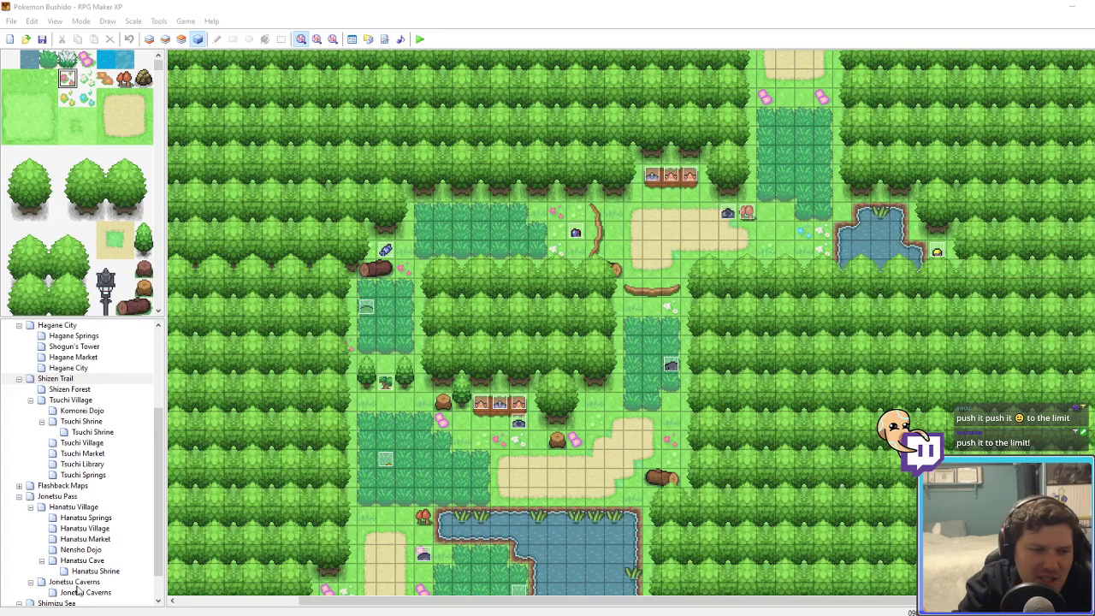
# Step: Review the Nensho Dojo, Hanatsu Village and Jonetsu Pass maps
pyautogui.scroll(-1, 77, 590)
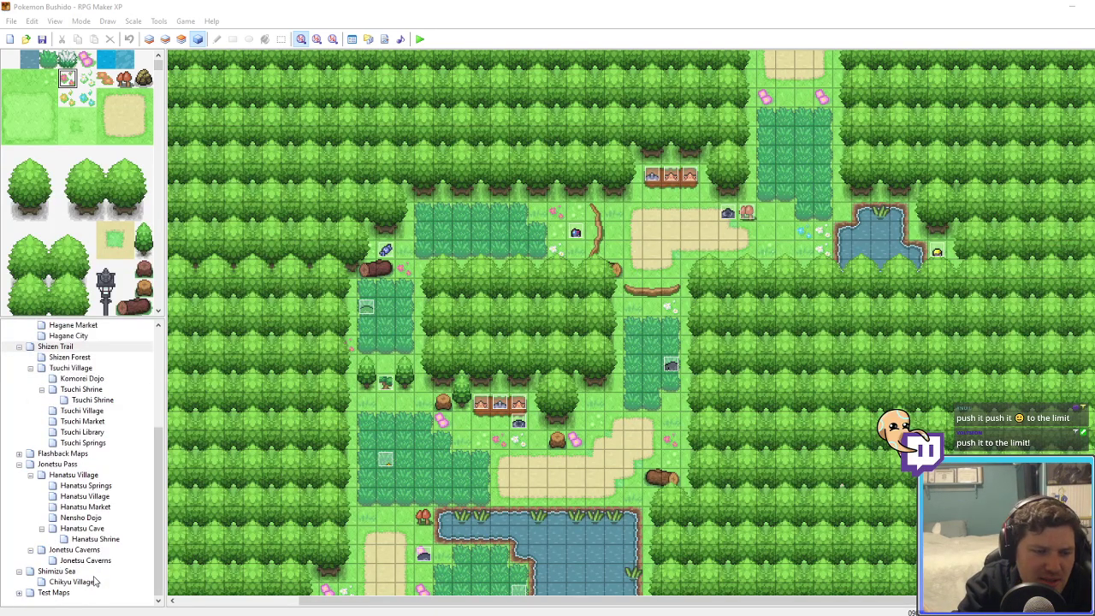
pyautogui.click(84, 519)
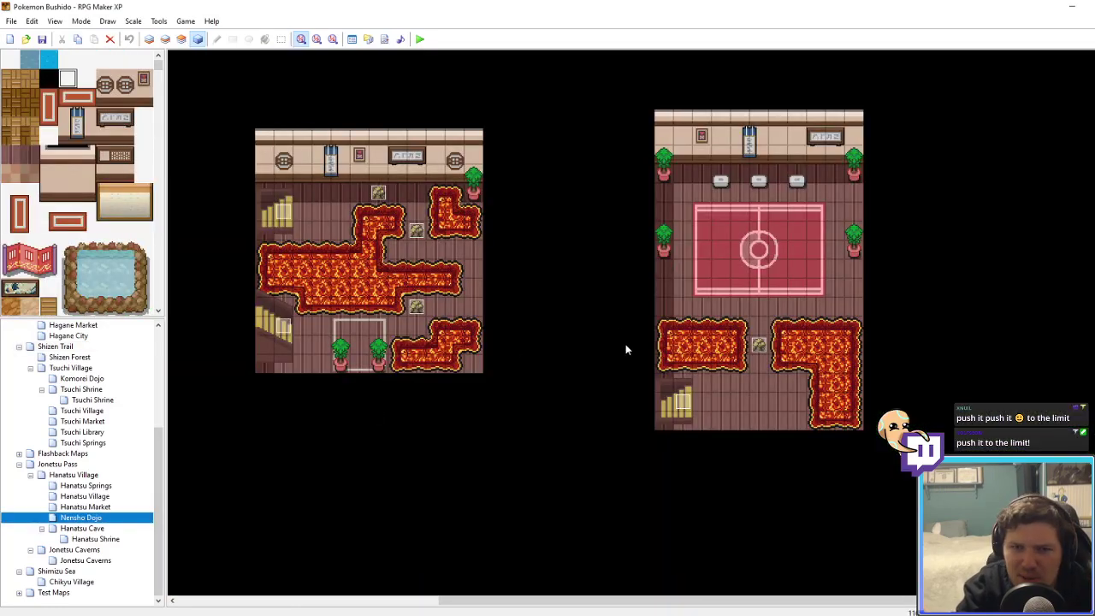
pyautogui.click(584, 289)
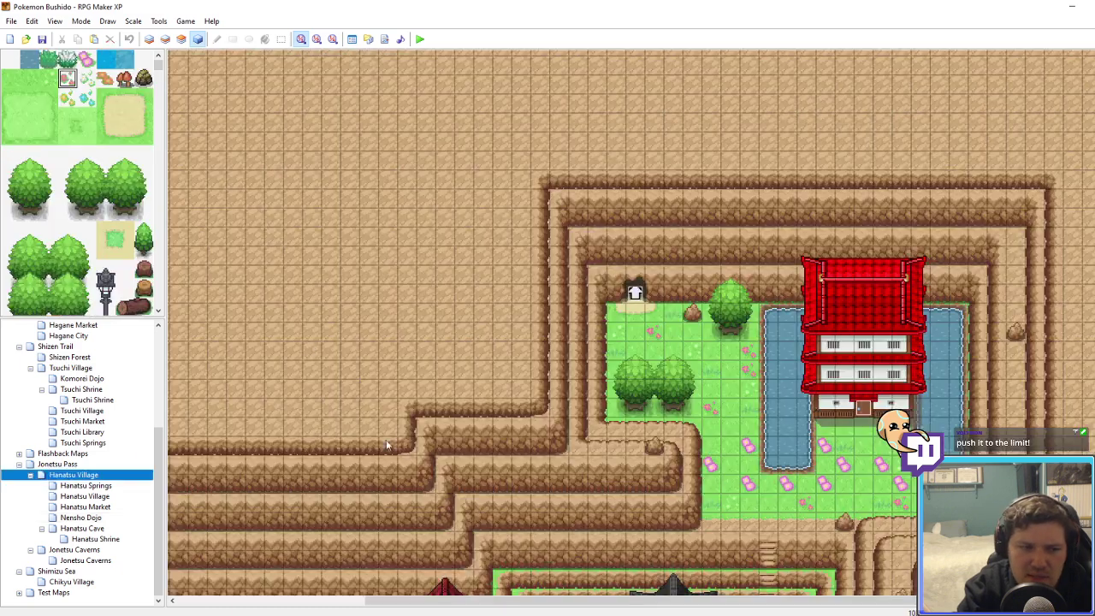
pyautogui.click(68, 479)
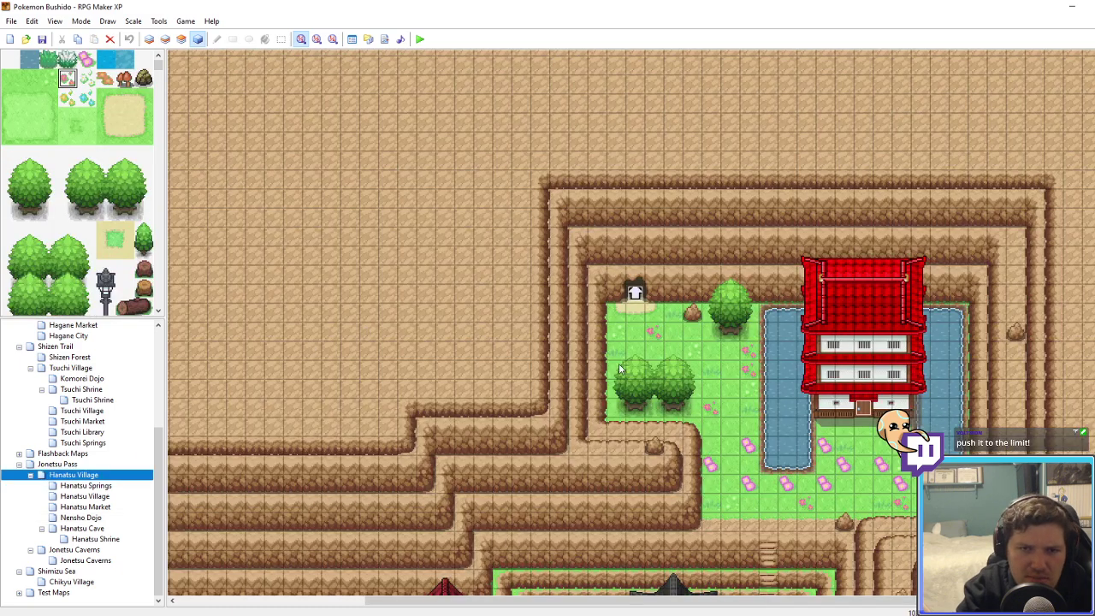
pyautogui.click(93, 462)
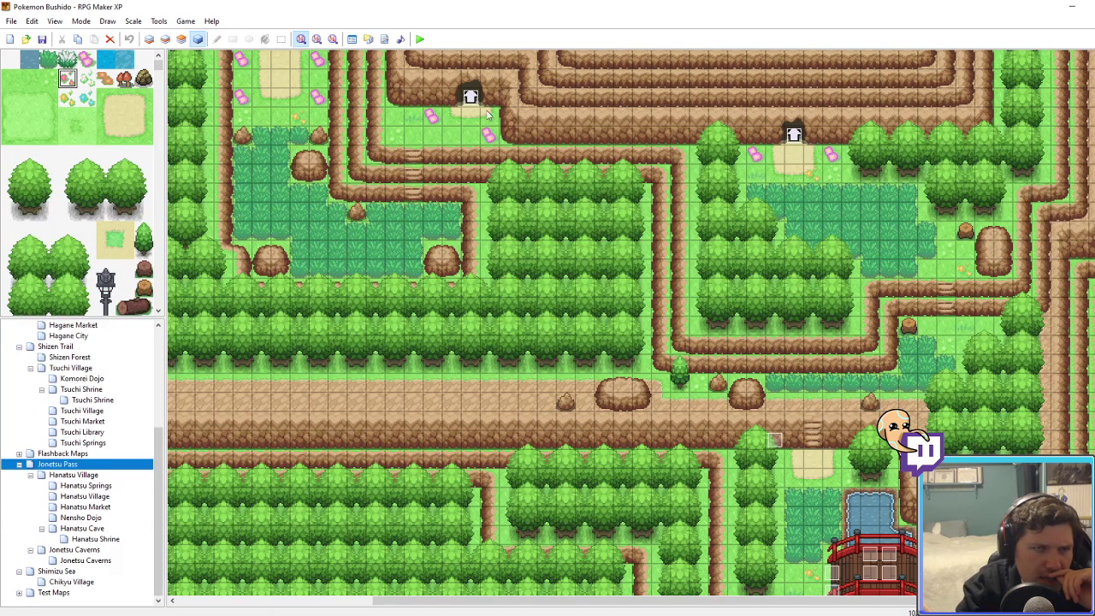
# Step: Try placing a copied tree base on the brown cliff path in Jonetsu Pass's second layer, and undo the placement
pyautogui.click(149, 39)
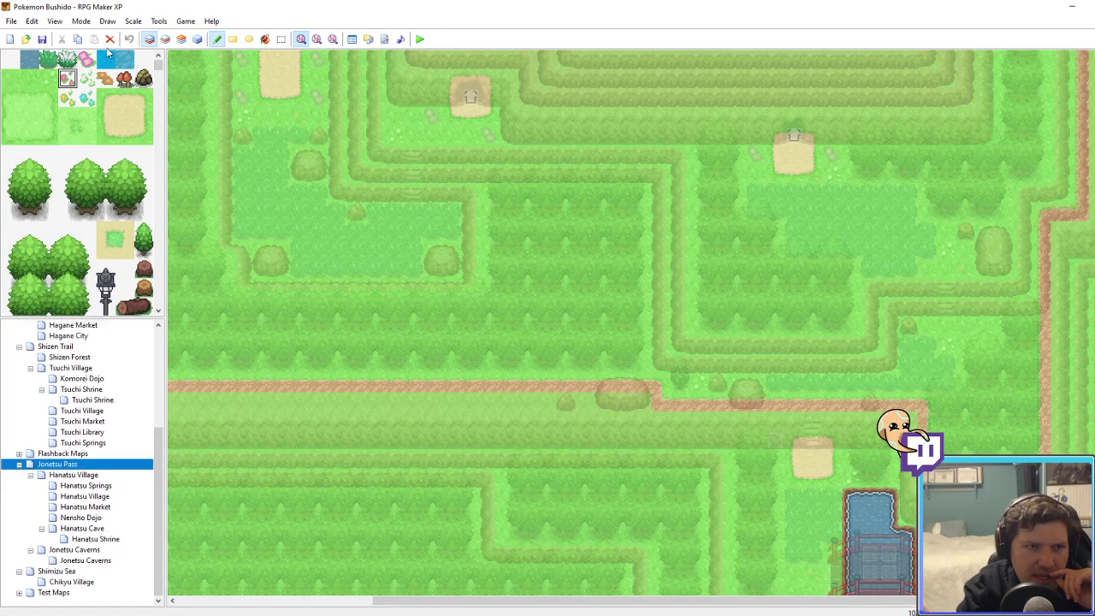
pyautogui.scroll(-3, 124, 227)
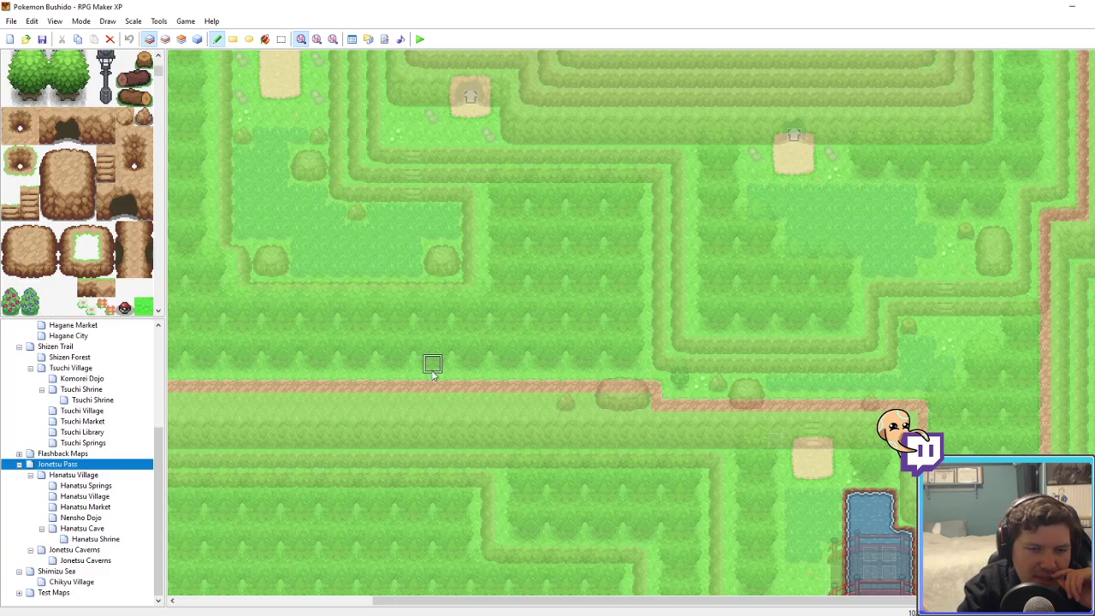
pyautogui.click(165, 39)
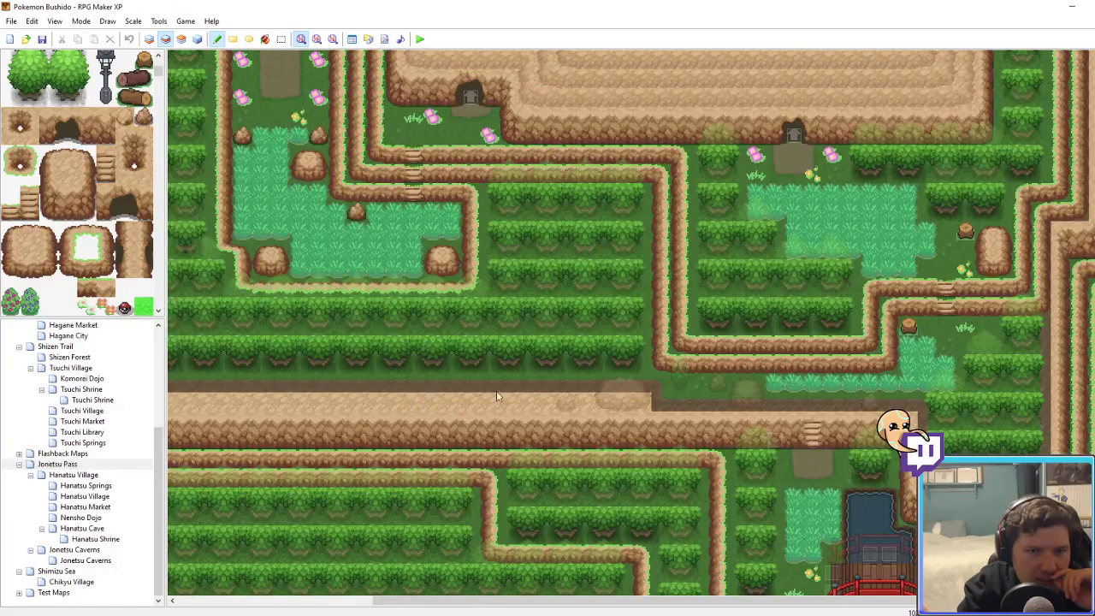
pyautogui.moveTo(507, 362); pyautogui.dragTo(496, 344, button='right')
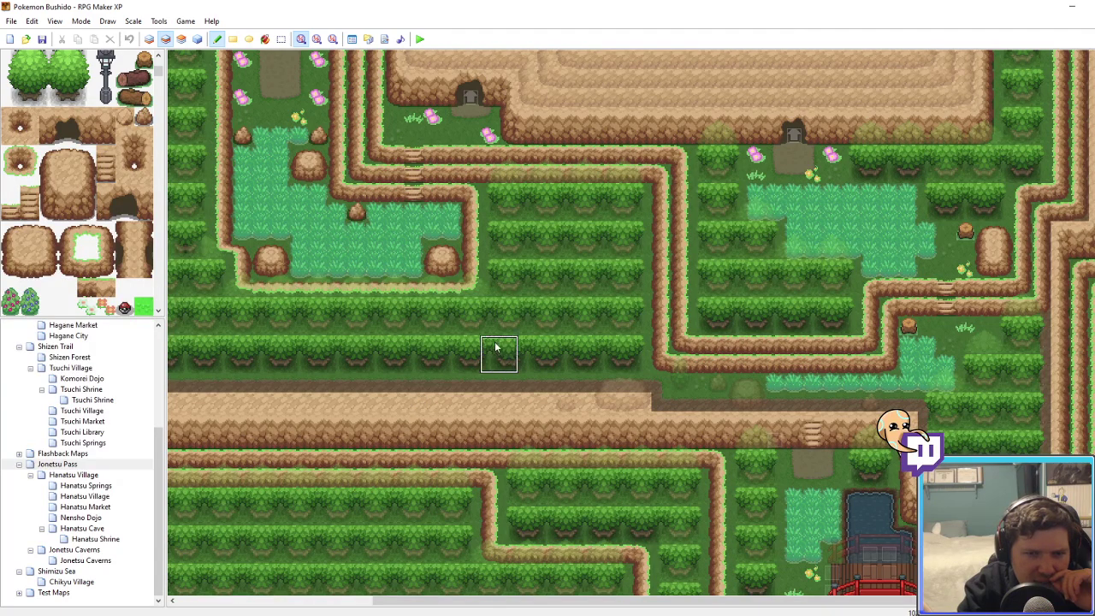
pyautogui.click(499, 390)
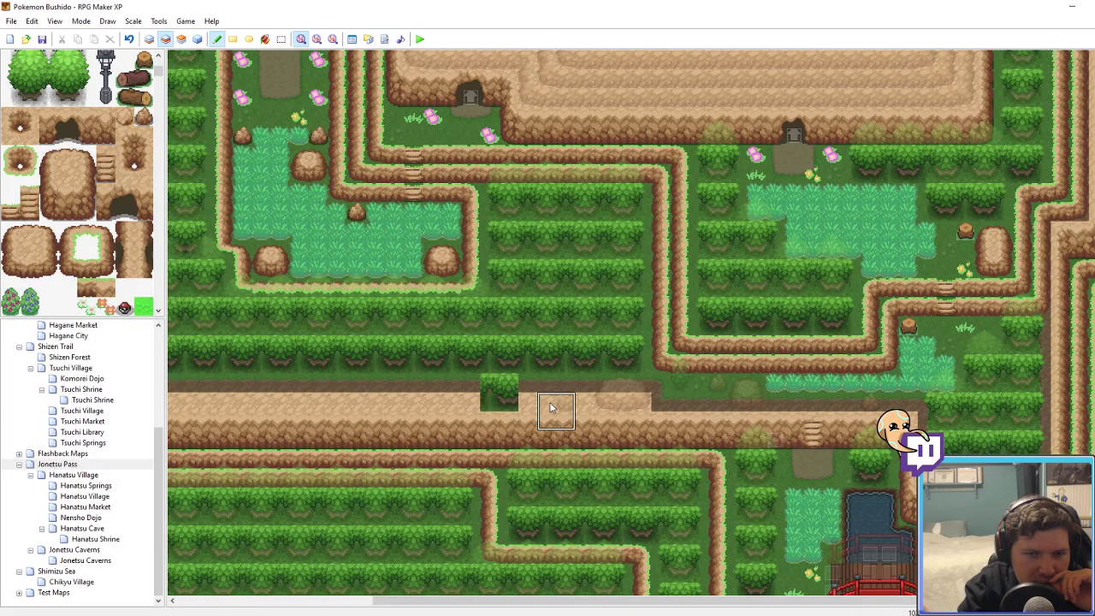
pyautogui.hotkey('ctrl', 'z')
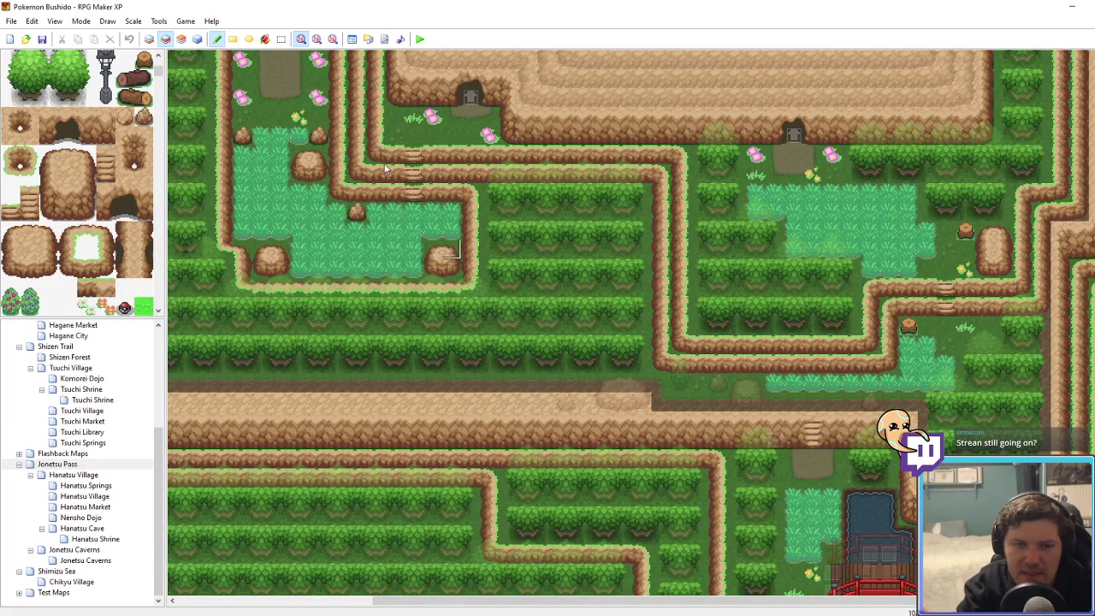
pyautogui.click(198, 39)
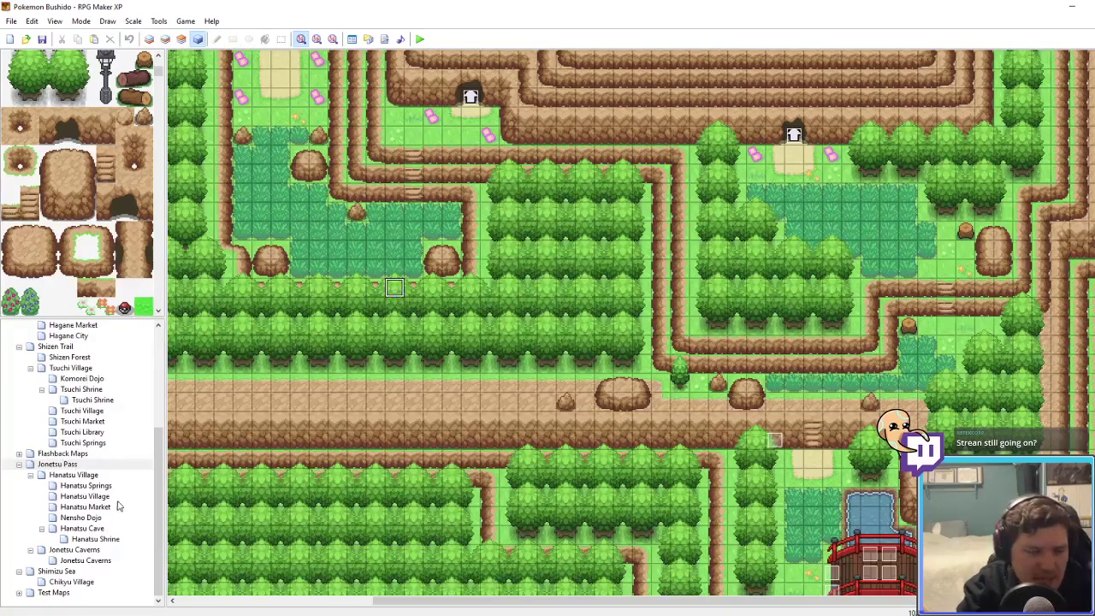
# Step: Switch back to Photoshop, change the sampled blue's hue to 134 and fill the stepped blue edge along the diagonal border
pyautogui.hotkey('alt', 'Tab')
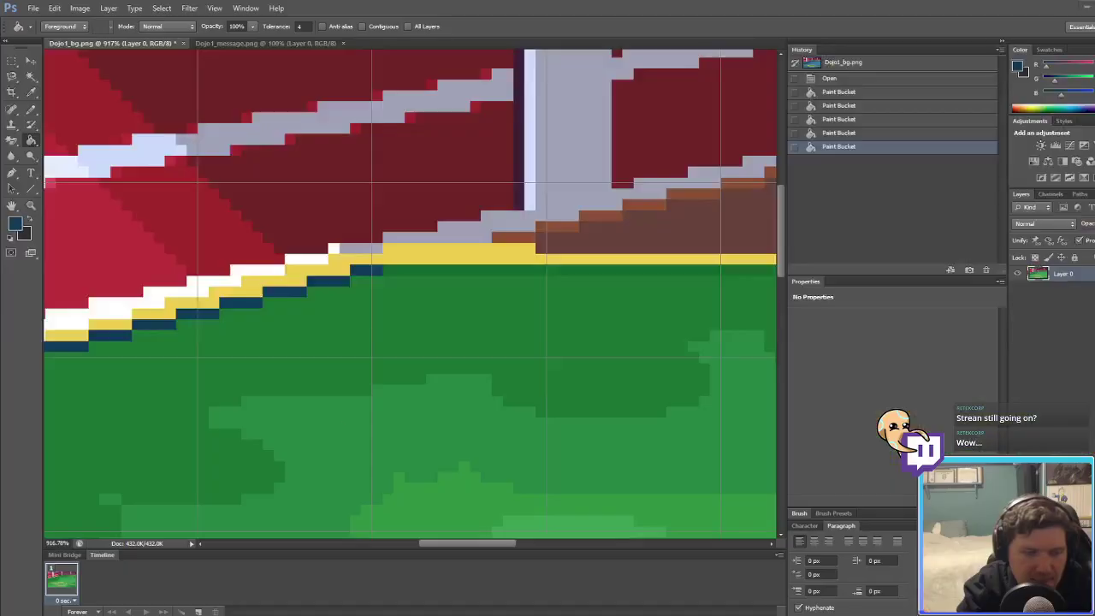
pyautogui.click(15, 224)
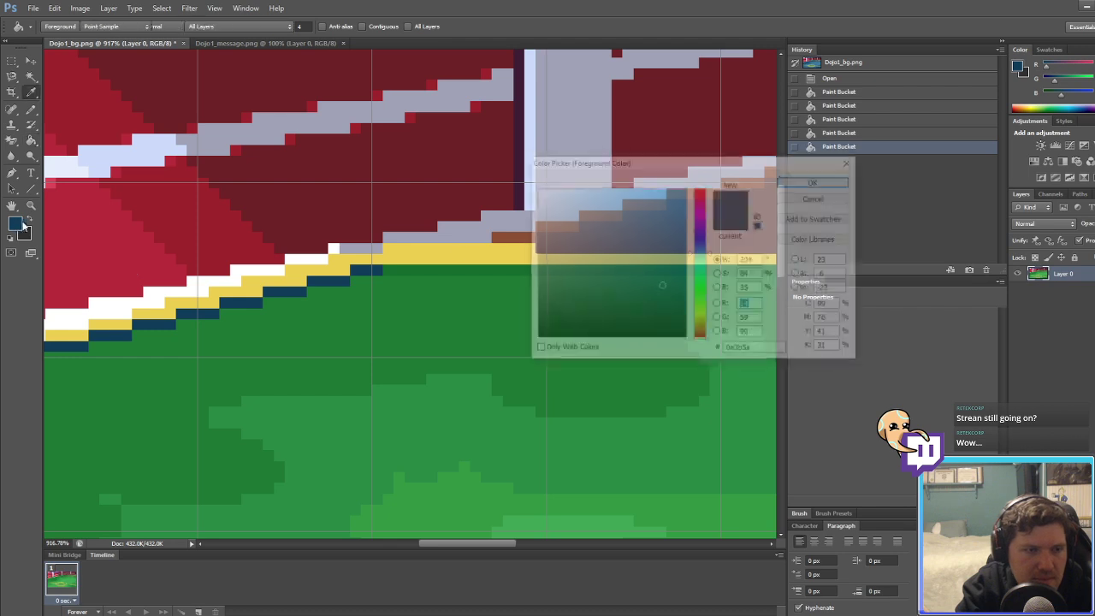
pyautogui.click(700, 293)
pyautogui.moveTo(702, 294); pyautogui.dragTo(702, 283)
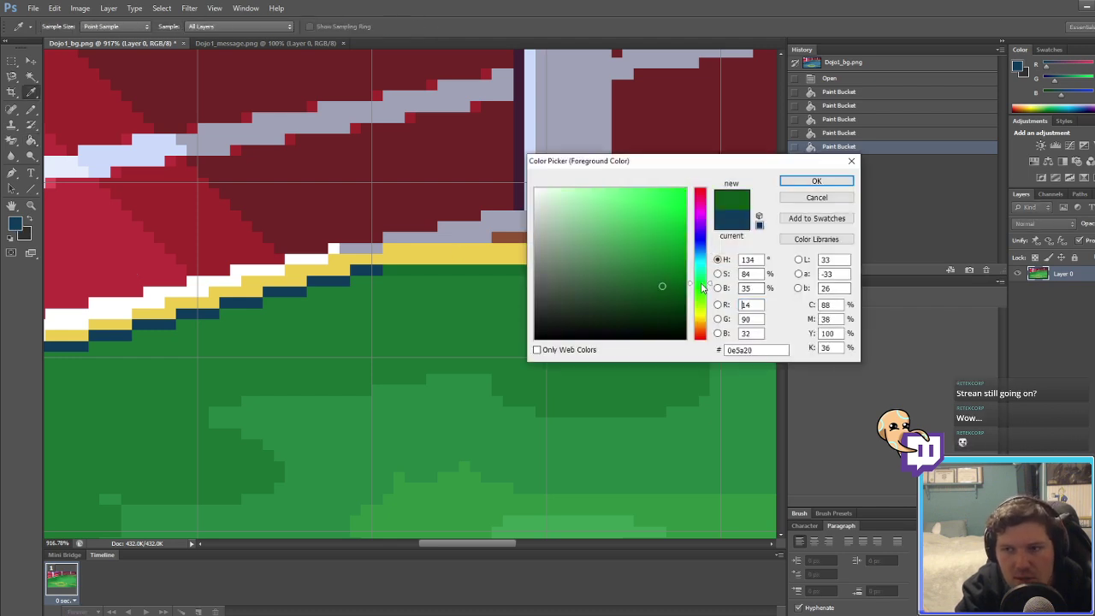
pyautogui.click(816, 182)
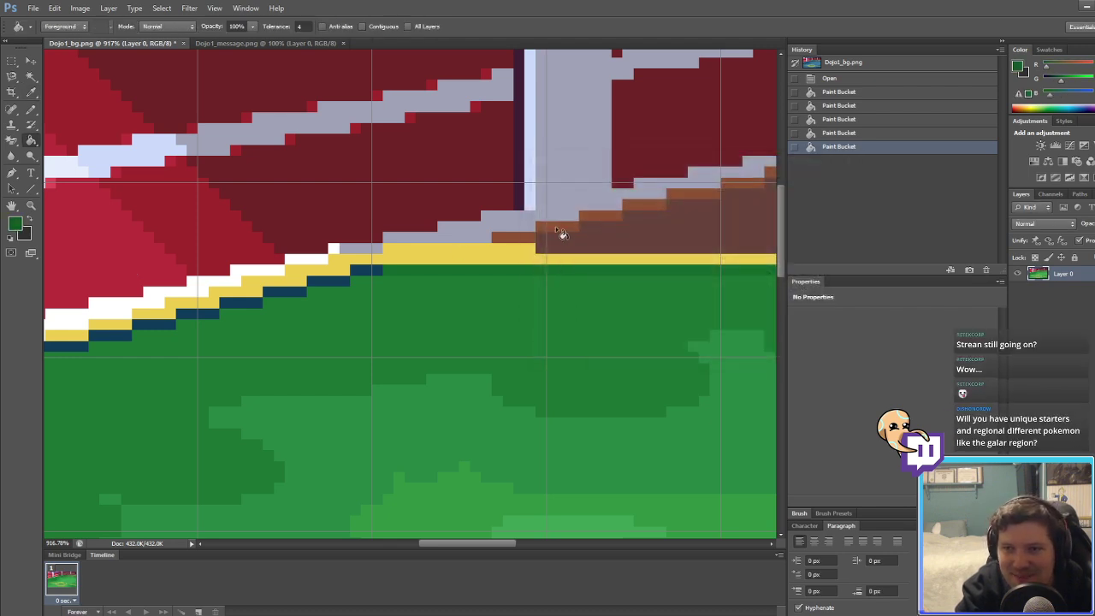
pyautogui.click(377, 271)
pyautogui.keyDown('alt'); pyautogui.scroll(-5, 520, 340); pyautogui.keyUp('alt')
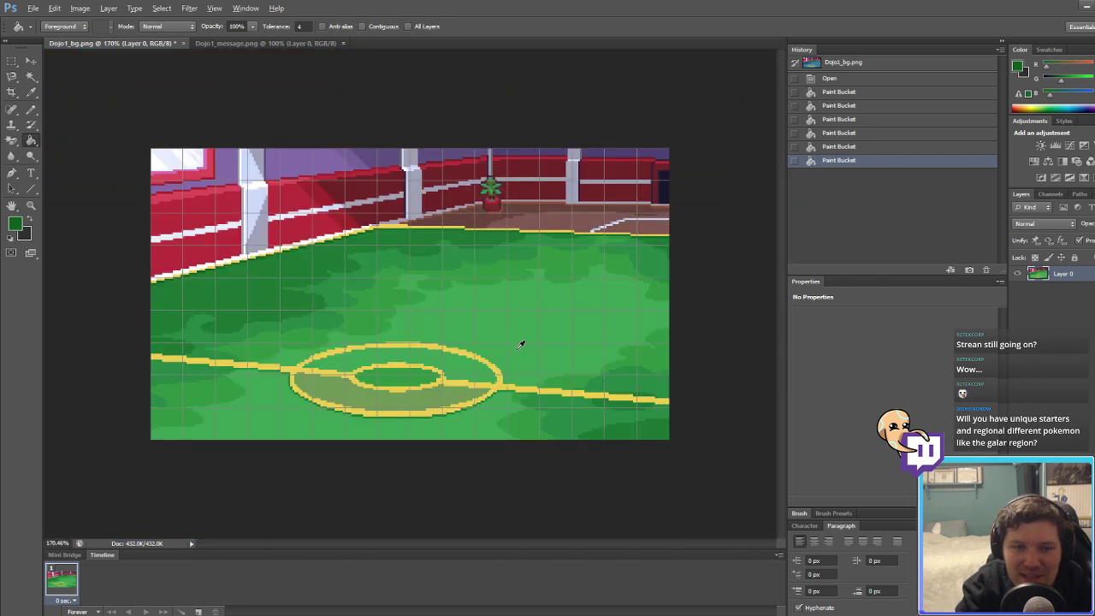
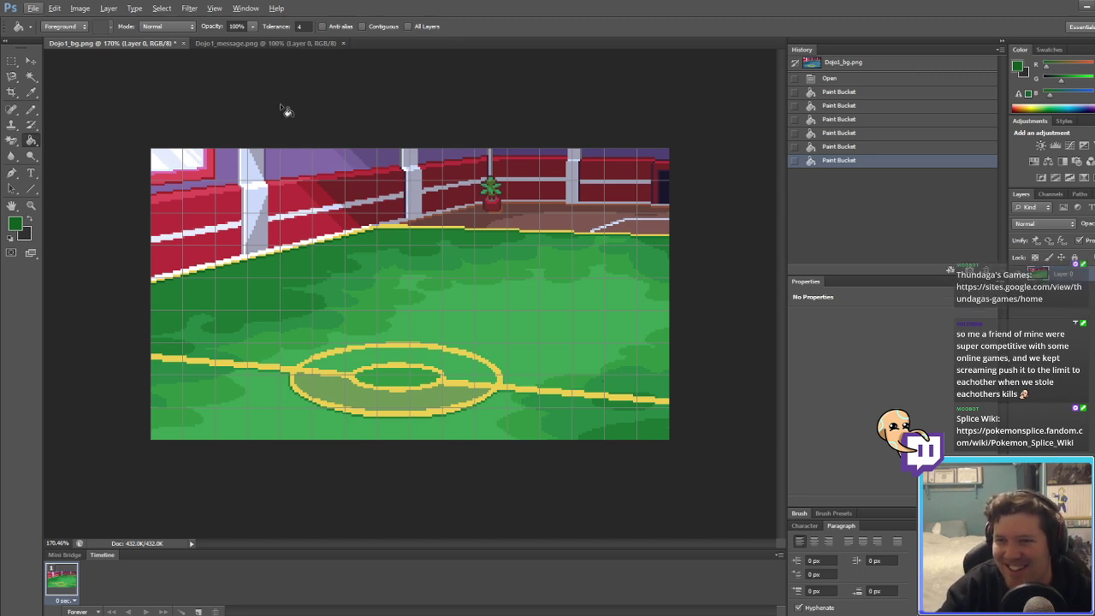
# Step: Save the green-floor background as a PNG copy named Dojo2_bg.png in the Battlebacks folder
pyautogui.press('m')
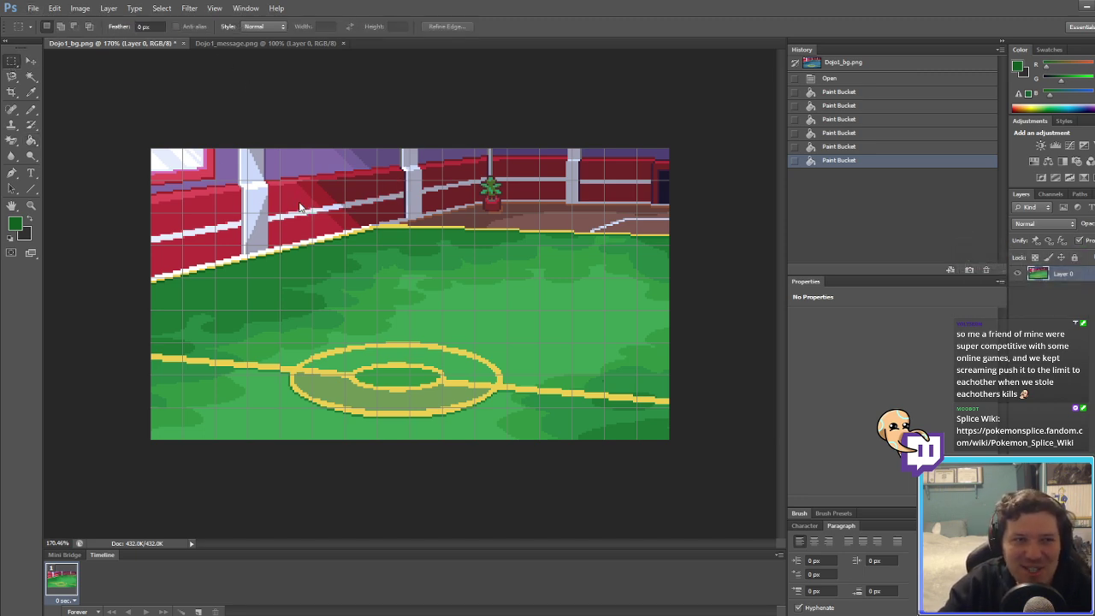
pyautogui.hotkey('ctrl', 'shift', 's')
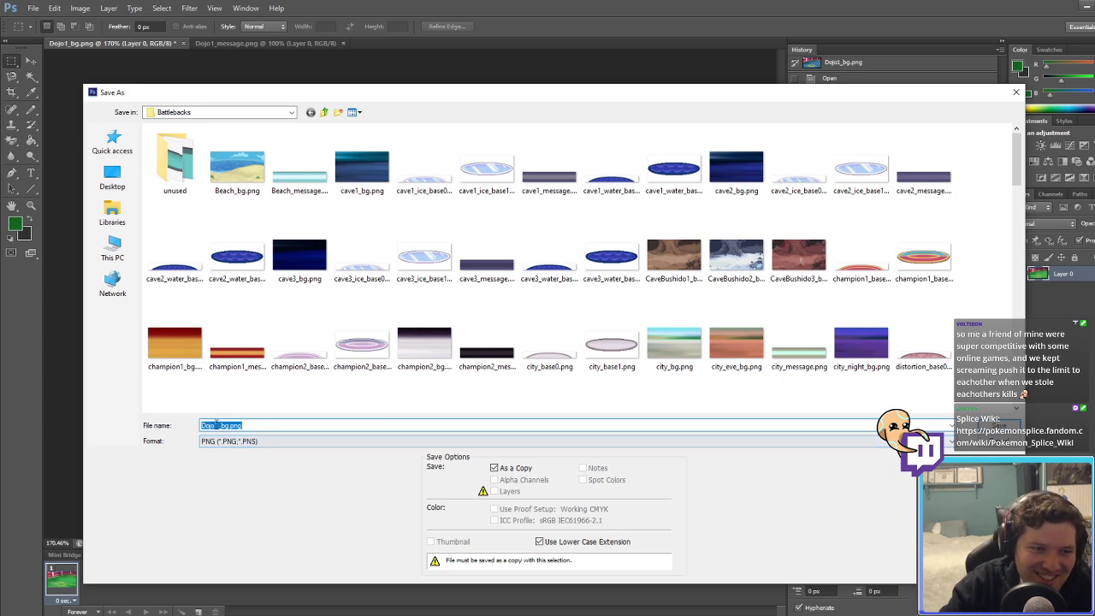
pyautogui.click(262, 425)
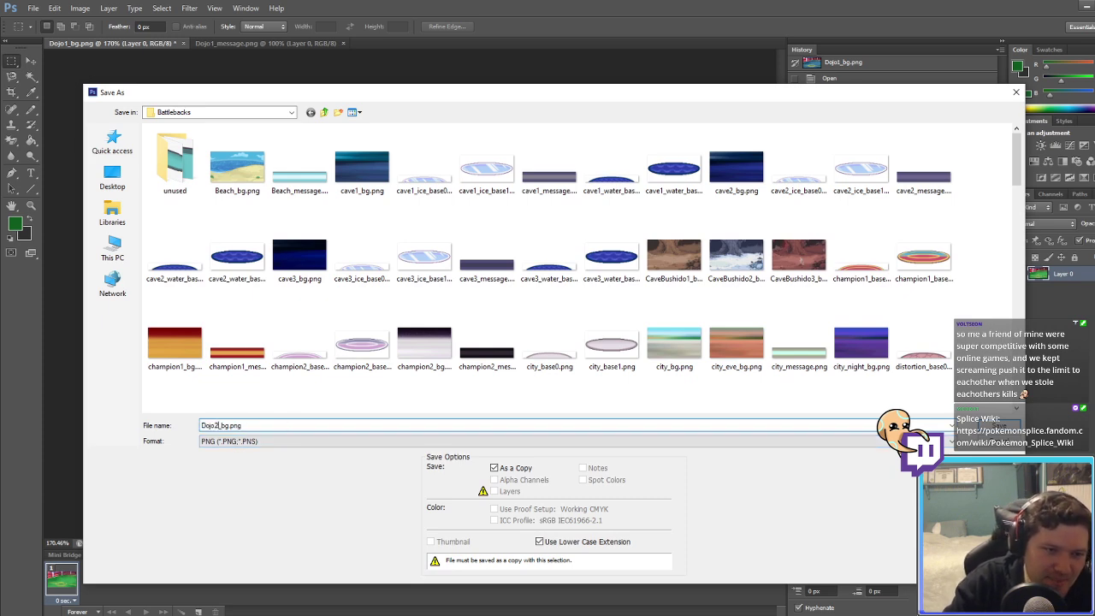
pyautogui.press('Return')
pyautogui.press('Return')
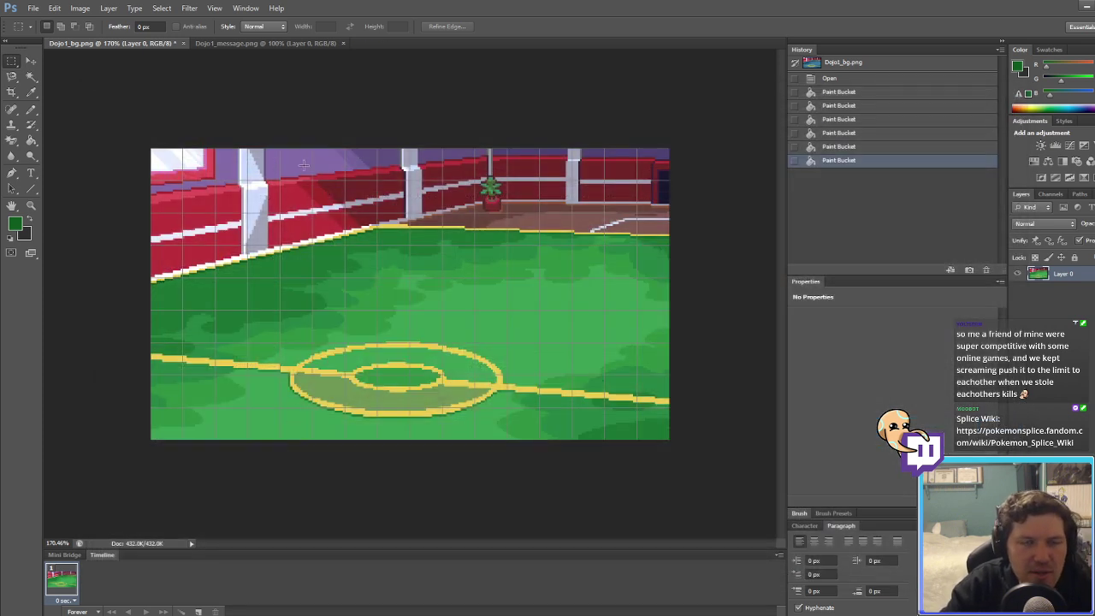
# Step: Switch to Dojo1_message.png and turn on a Color Overlay effect for its layer
pyautogui.click(256, 43)
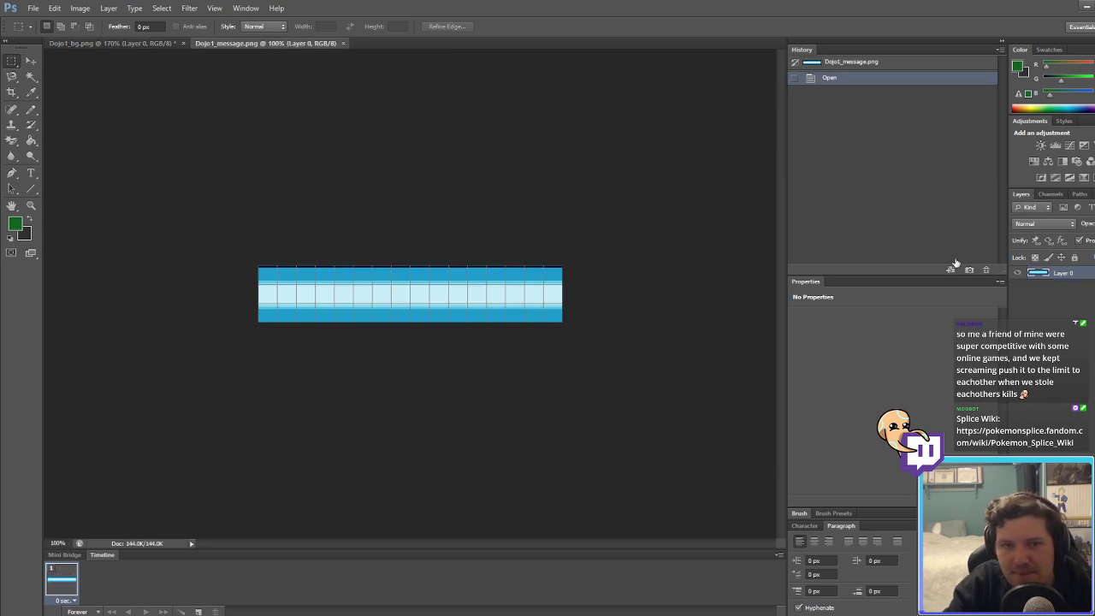
pyautogui.doubleClick(1038, 273)
pyautogui.click(624, 446)
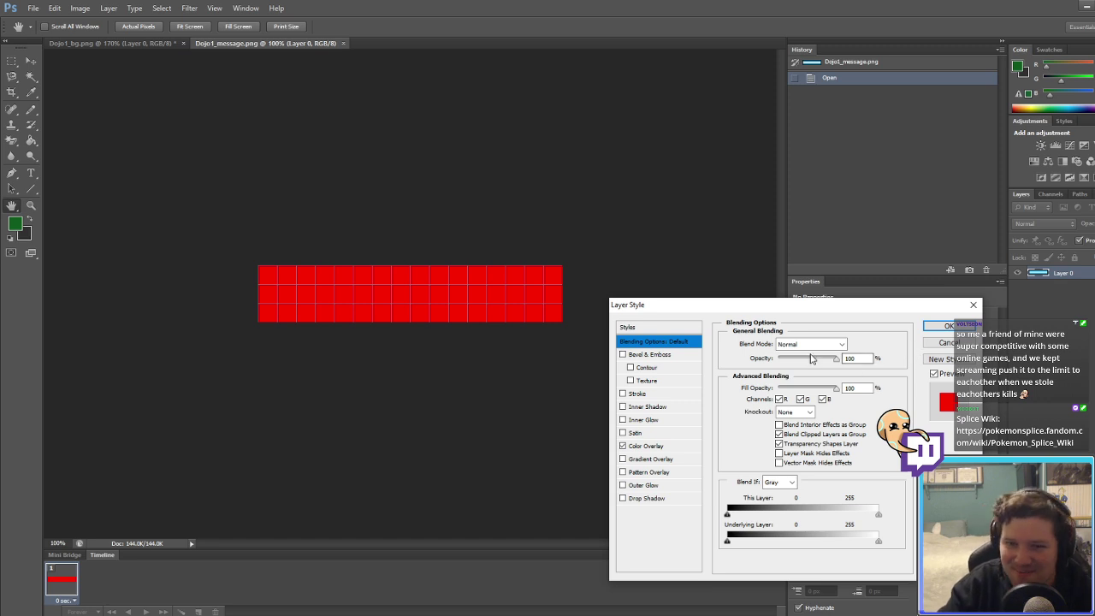
pyautogui.click(808, 344)
pyautogui.click(807, 345)
pyautogui.click(807, 345)
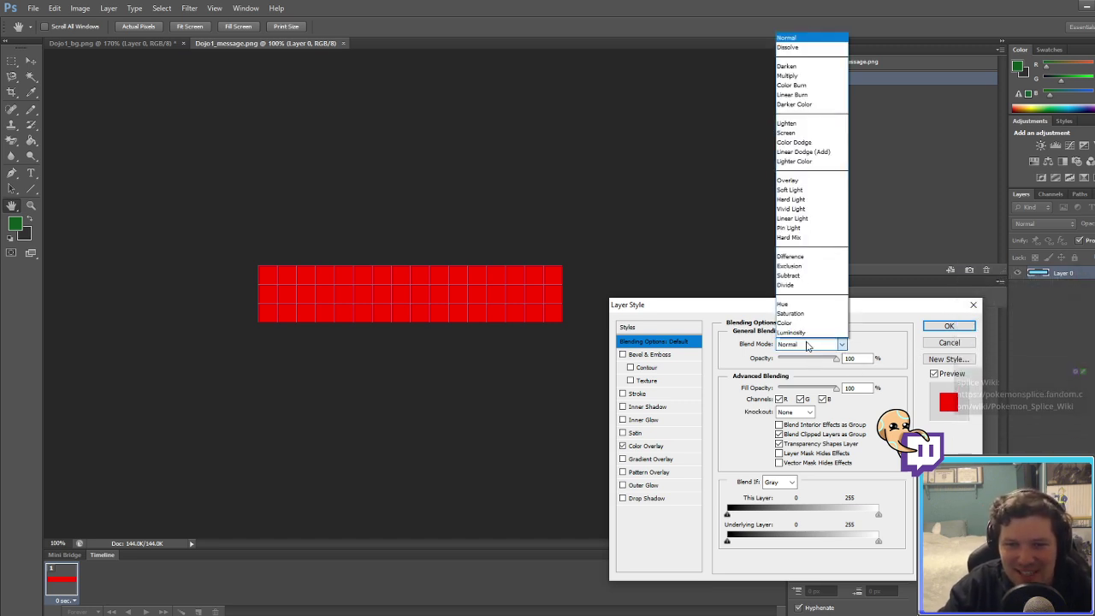
pyautogui.click(807, 345)
pyautogui.click(644, 446)
pyautogui.click(828, 346)
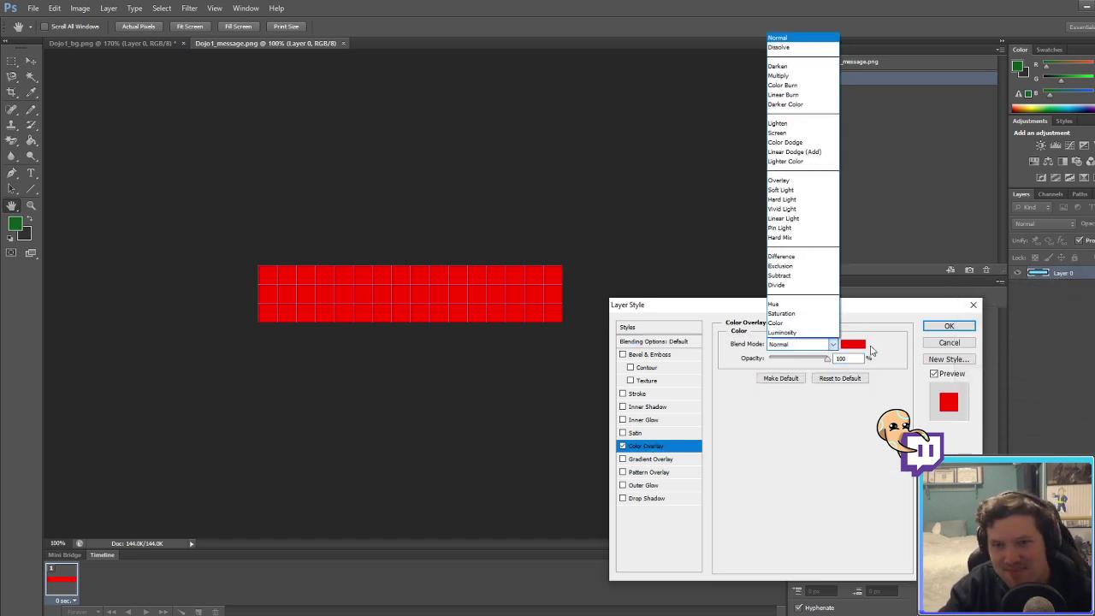
# Step: Set the overlay to green 2ac03f with the Color blend mode and apply the layer style
pyautogui.click(853, 344)
pyautogui.click(700, 297)
pyautogui.moveTo(700, 296); pyautogui.dragTo(701, 290)
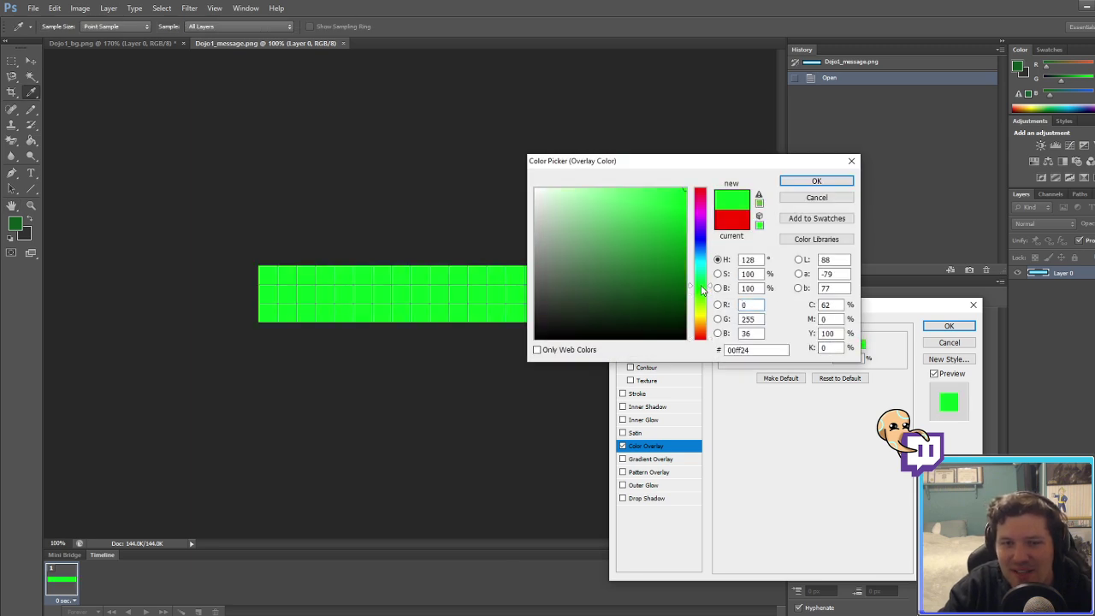
pyautogui.moveTo(662, 242); pyautogui.dragTo(653, 225)
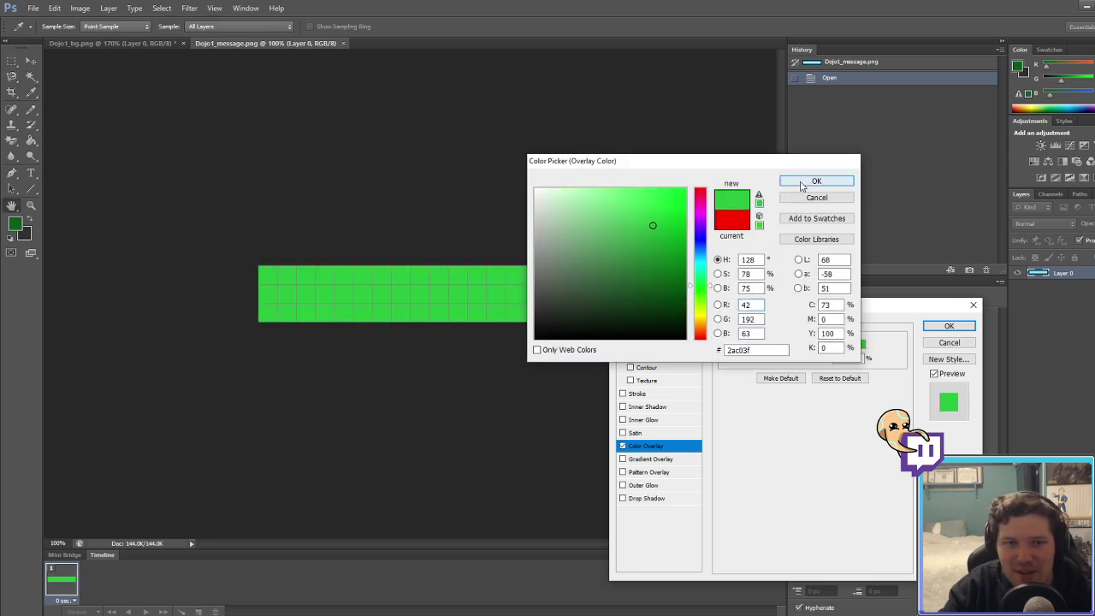
pyautogui.click(804, 180)
pyautogui.click(781, 344)
pyautogui.click(796, 324)
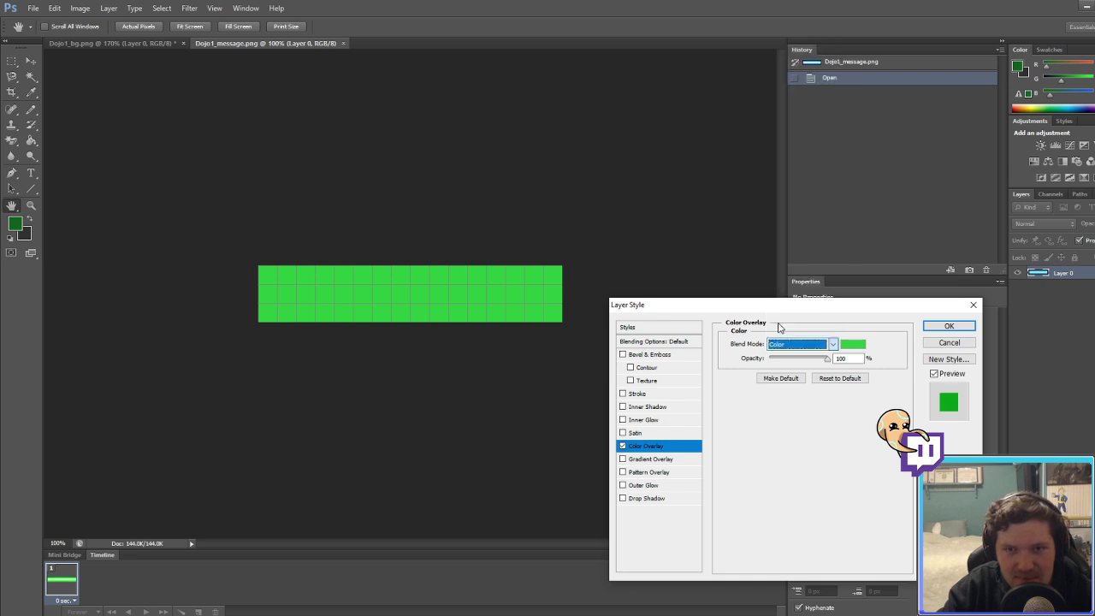
pyautogui.click(942, 326)
# Step: Save the green message bar as a renamed PNG copy in the Battlebacks folder
pyautogui.press('m')
pyautogui.hotkey('ctrl', 'shift', 's')
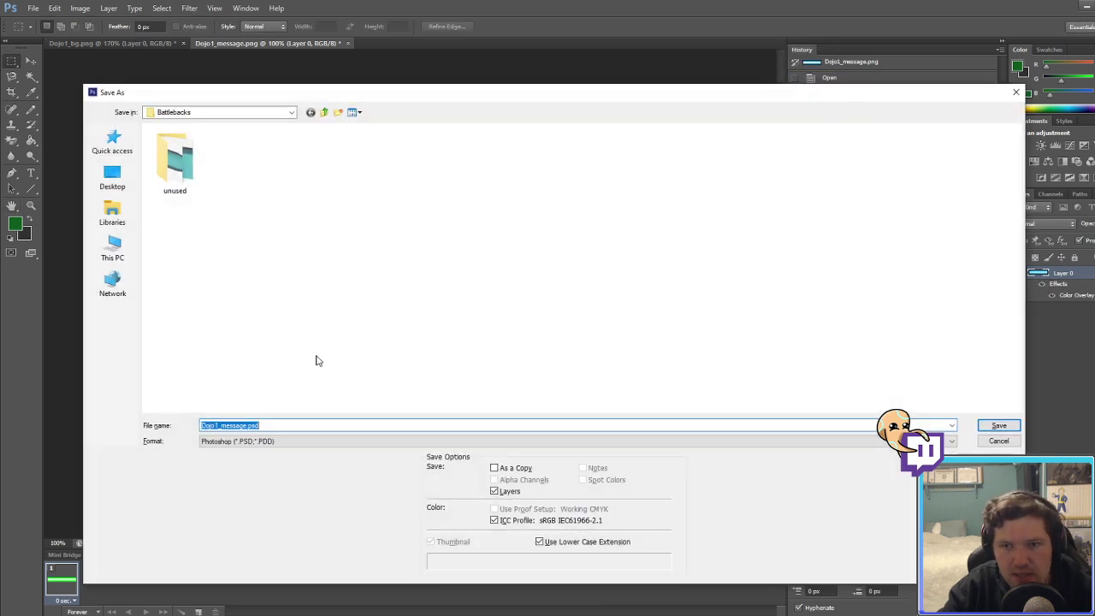
pyautogui.click(216, 423)
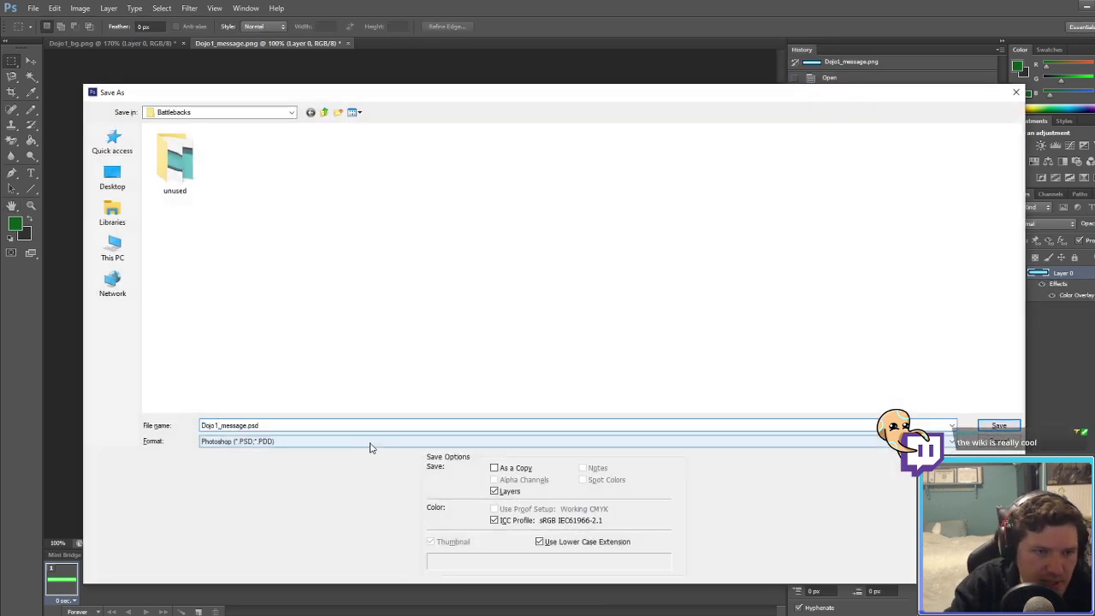
pyautogui.click(370, 445)
pyautogui.click(222, 580)
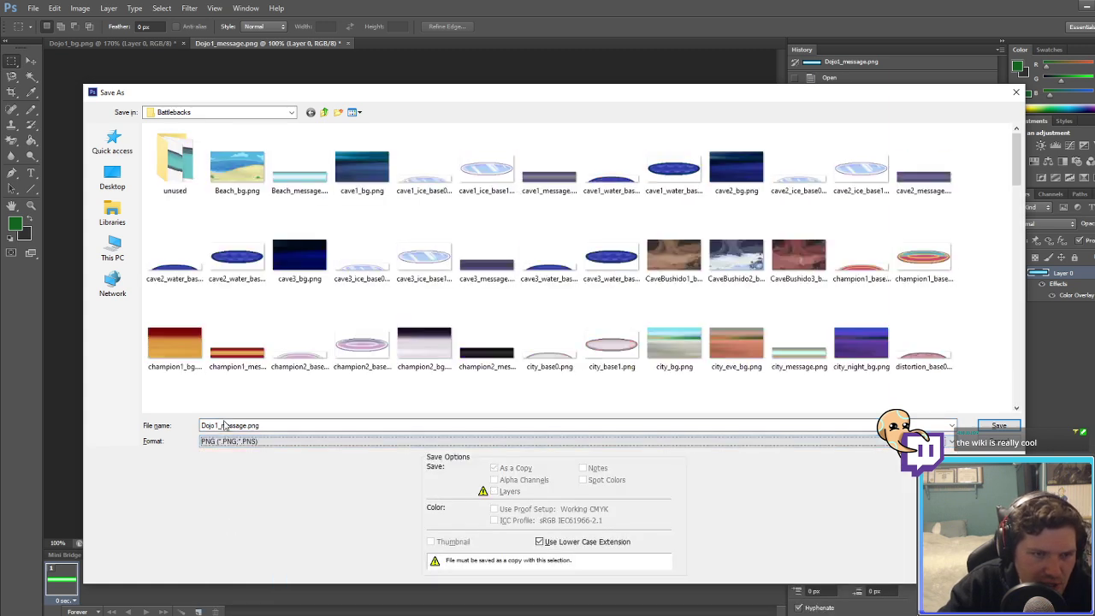
pyautogui.scroll(-3, 218, 425)
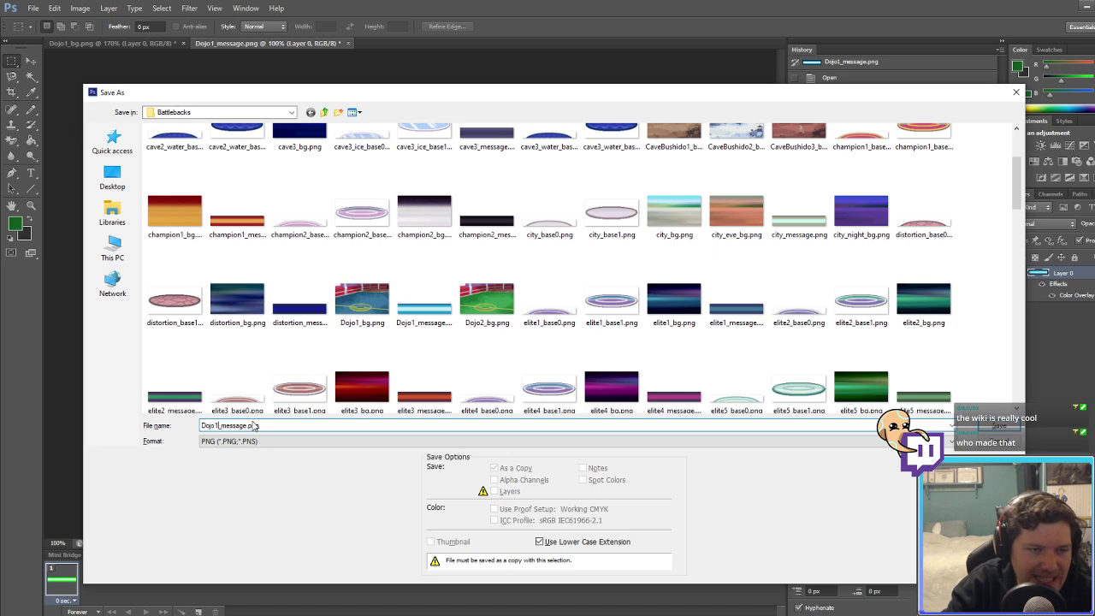
pyautogui.press('Return')
pyautogui.press('Return')
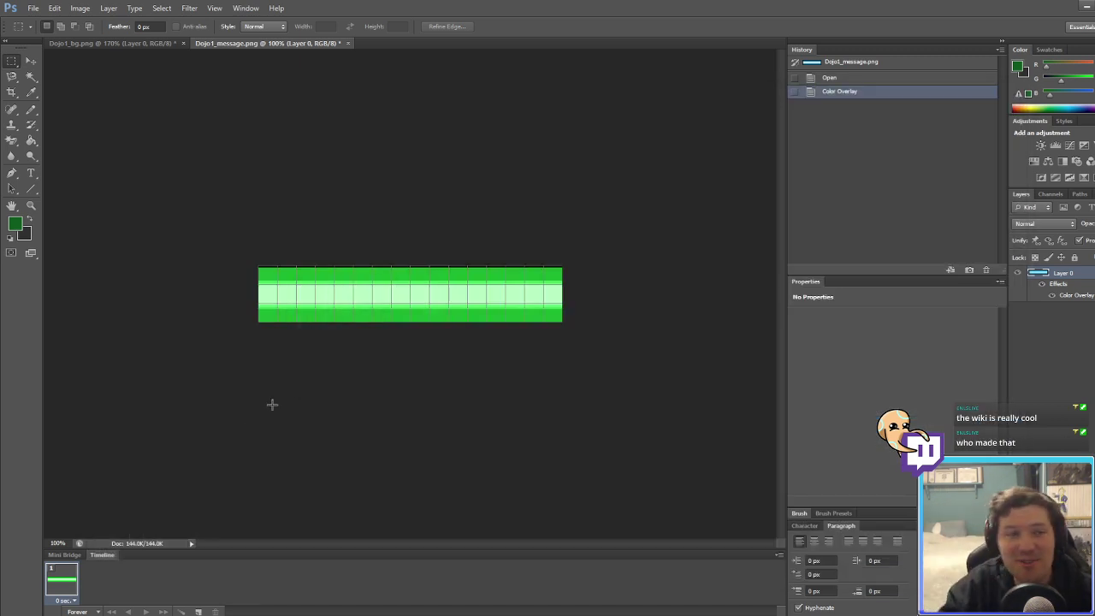
# Step: Return to the Dojo1_bg.png document, change the sampled lightest floor green's hue to 359 and fill the lightest floor areas
pyautogui.click(140, 43)
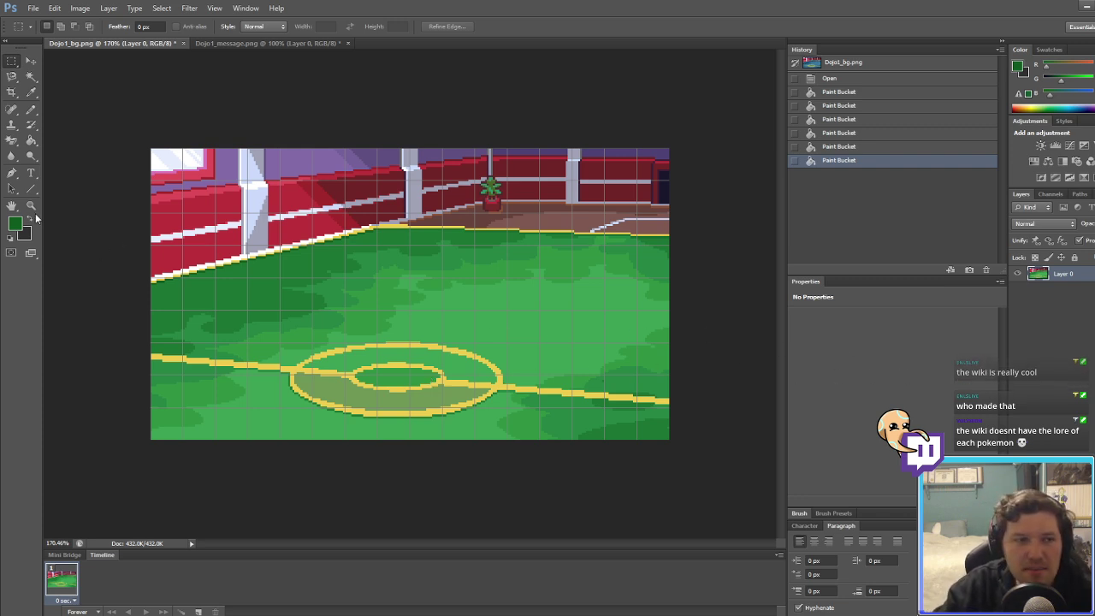
pyautogui.click(31, 140)
pyautogui.keyDown('alt'); pyautogui.scroll(3, 435, 304); pyautogui.keyUp('alt')
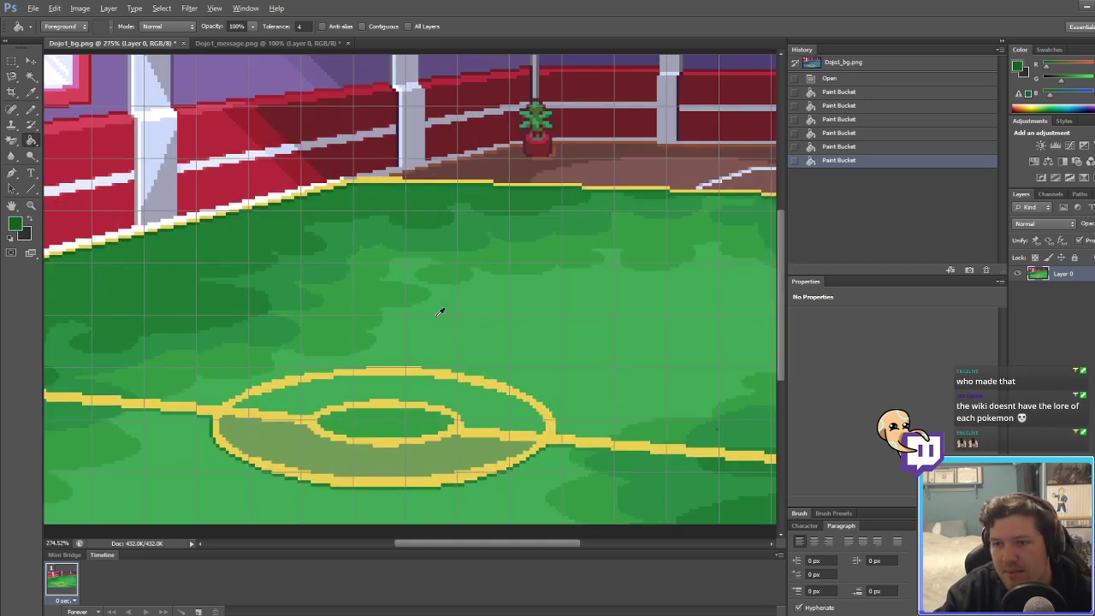
pyautogui.keyDown('alt'); pyautogui.scroll(1, 513, 325); pyautogui.keyUp('alt')
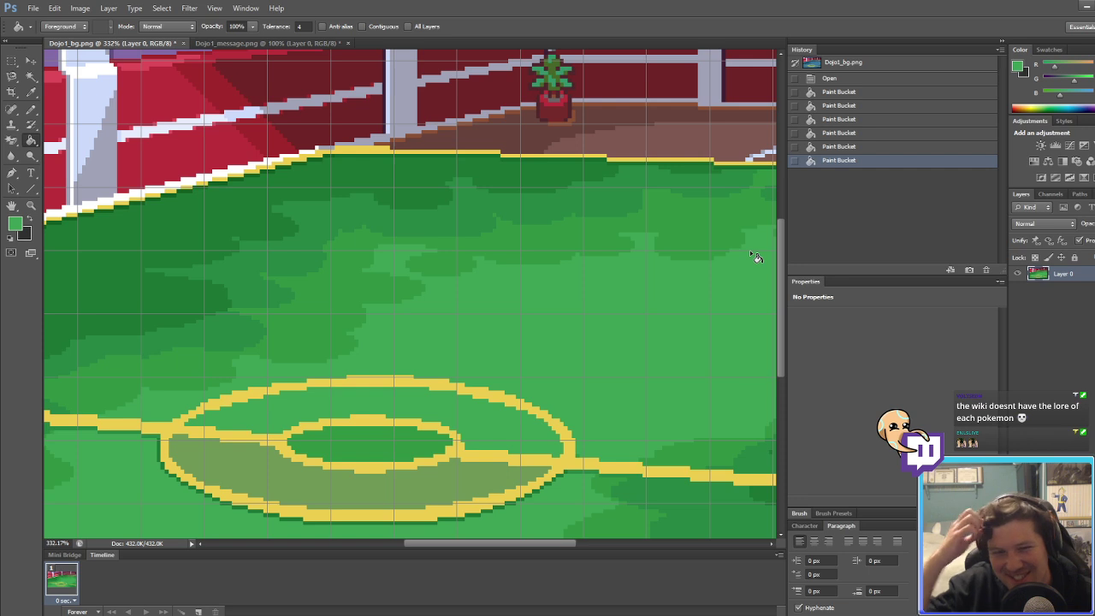
pyautogui.click(13, 224)
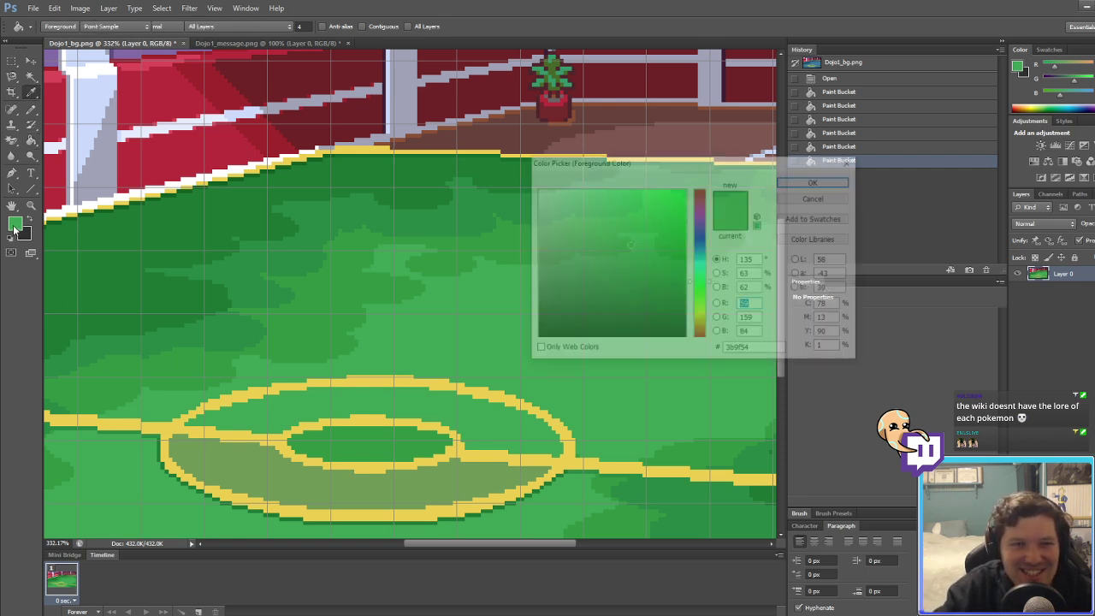
pyautogui.moveTo(700, 224); pyautogui.dragTo(700, 190)
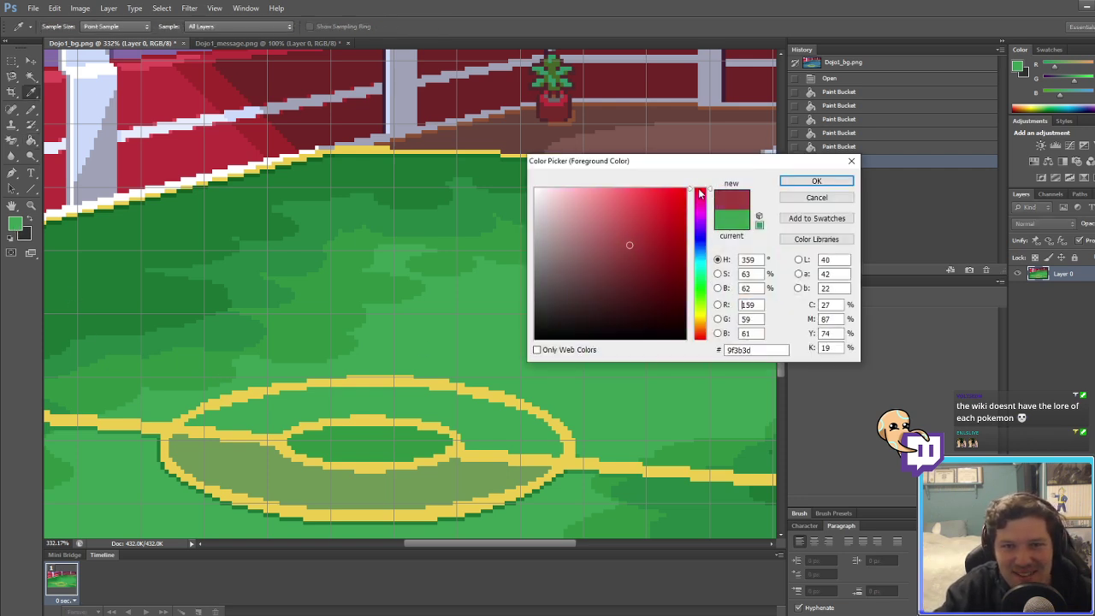
pyautogui.click(816, 181)
pyautogui.click(386, 310)
# Step: Sample the second-lightest floor green, change its hue to 0 and fill those patches with the Paint Bucket
pyautogui.keyDown('alt'); pyautogui.scroll(5, 383, 311); pyautogui.keyUp('alt')
pyautogui.keyDown('alt'); pyautogui.click(357, 274); pyautogui.keyUp('alt')
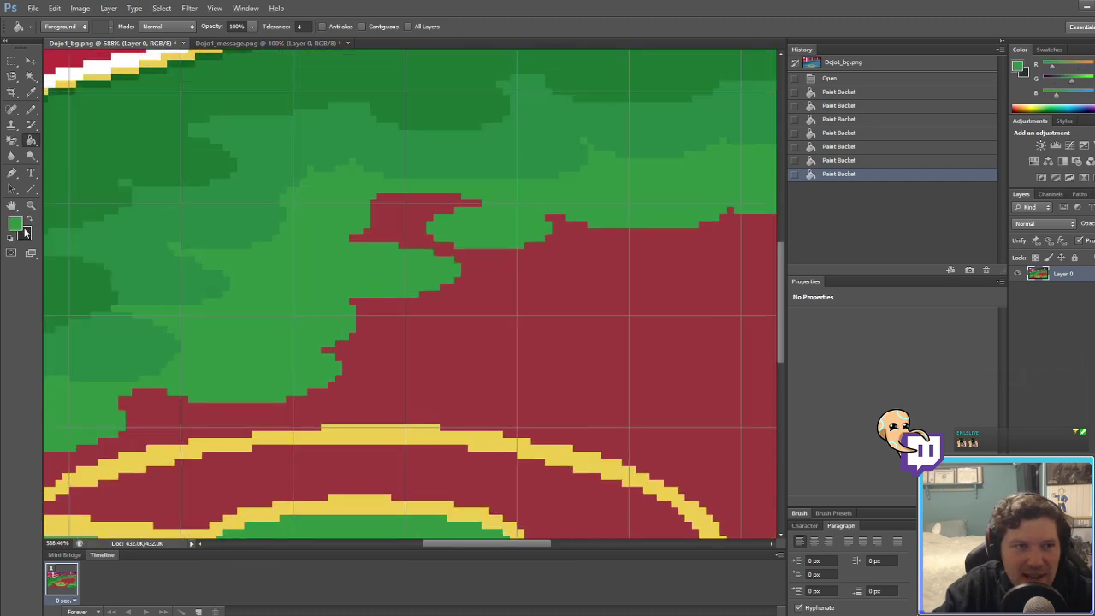
pyautogui.click(15, 225)
pyautogui.moveTo(700, 283); pyautogui.dragTo(704, 171)
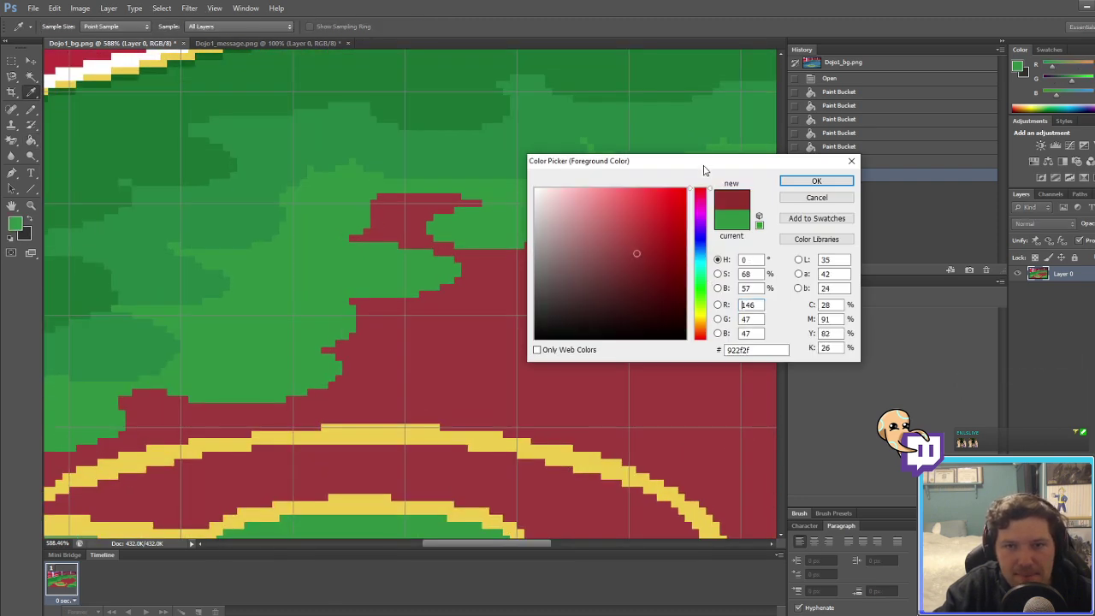
pyautogui.click(816, 180)
pyautogui.click(386, 286)
# Step: Sample the medium-dark floor green, change its hue to 0 and fill the matching patches
pyautogui.keyDown('alt'); pyautogui.click(238, 204); pyautogui.keyUp('alt')
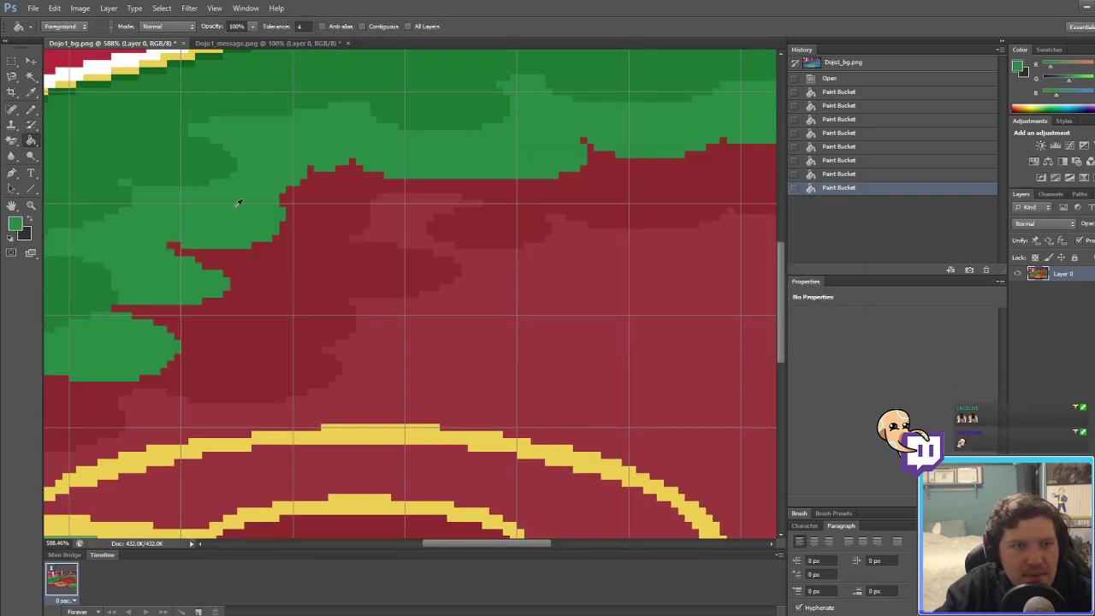
pyautogui.click(13, 226)
pyautogui.moveTo(706, 202); pyautogui.dragTo(752, 188)
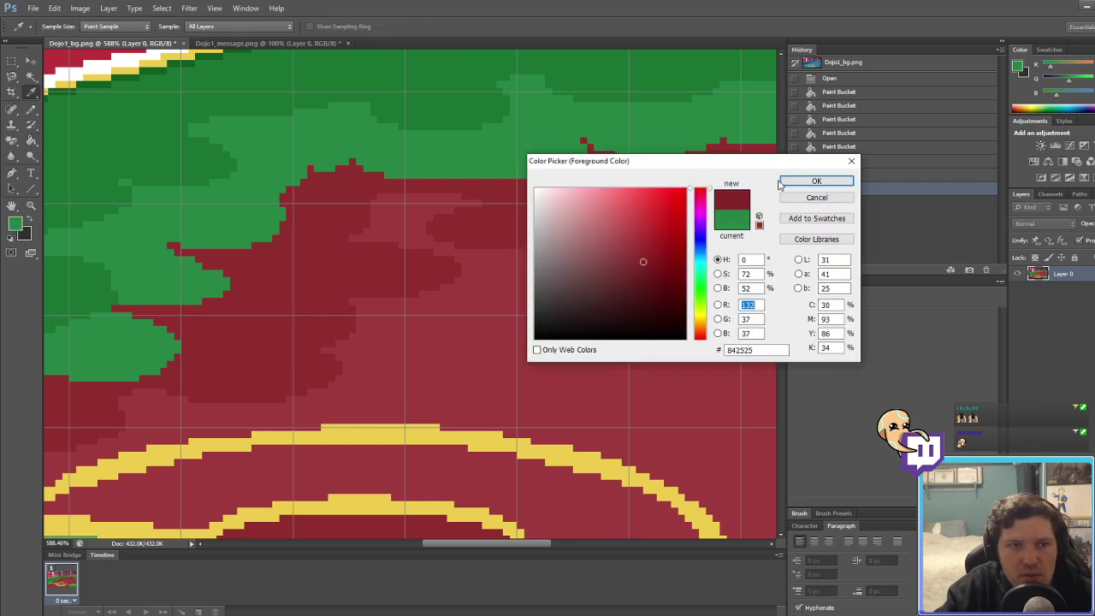
pyautogui.click(816, 181)
pyautogui.click(249, 220)
# Step: Sample the darkest floor green, shift its hue to red and fill the remaining dark floor patches
pyautogui.keyDown('alt'); pyautogui.click(164, 196); pyautogui.keyUp('alt')
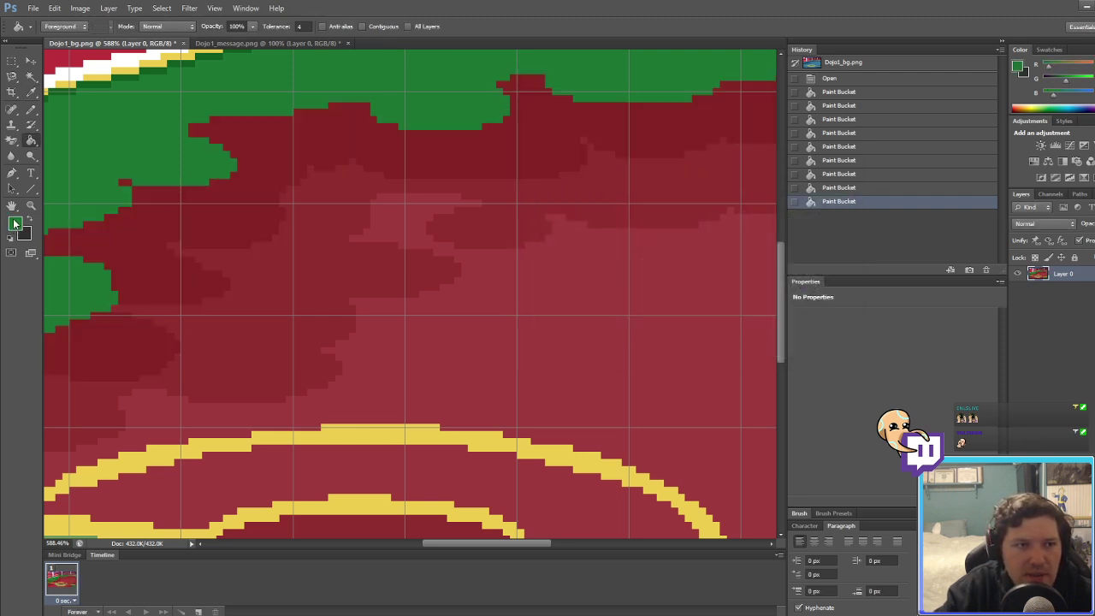
pyautogui.click(14, 224)
pyautogui.click(703, 184)
pyautogui.click(816, 181)
pyautogui.click(191, 167)
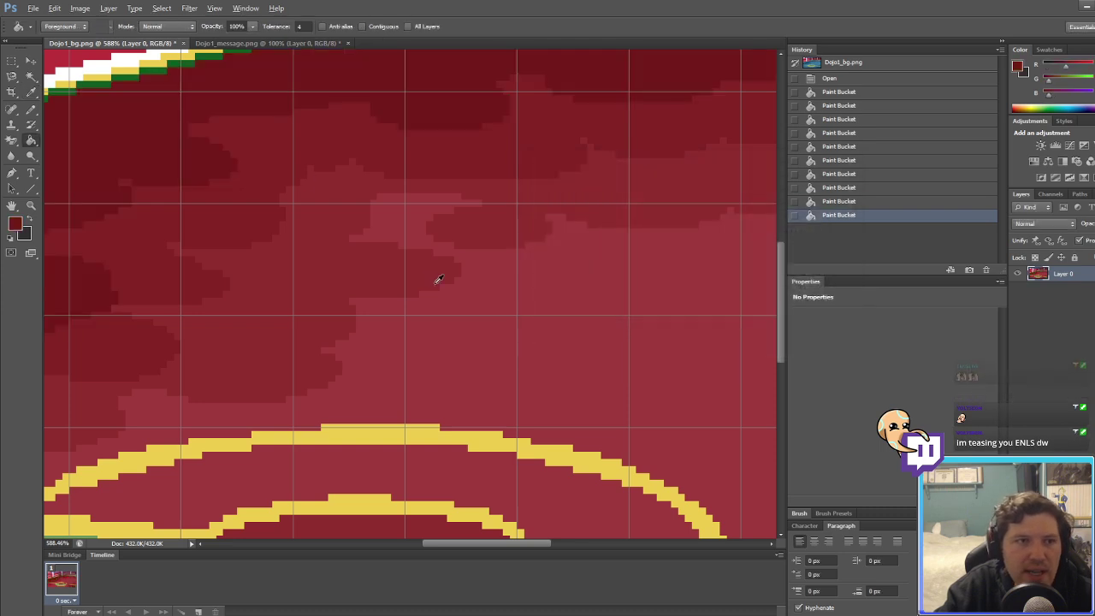
# Step: Fill the green lower half of the center circle with the current dark red
pyautogui.keyDown('alt'); pyautogui.scroll(-5, 467, 320); pyautogui.keyUp('alt')
pyautogui.keyDown('alt'); pyautogui.scroll(5, 422, 414); pyautogui.keyUp('alt')
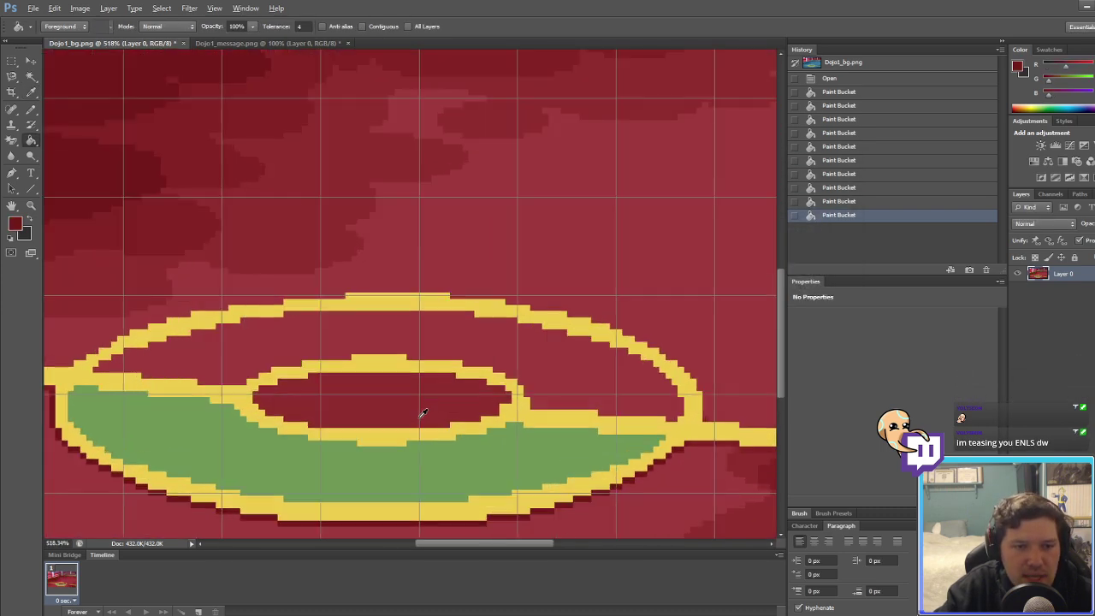
pyautogui.click(505, 455)
# Step: Sample the green line under the floor's straight back border, change its hue to 0 and fill that line
pyautogui.keyDown('alt'); pyautogui.scroll(-3, 395, 336); pyautogui.keyUp('alt')
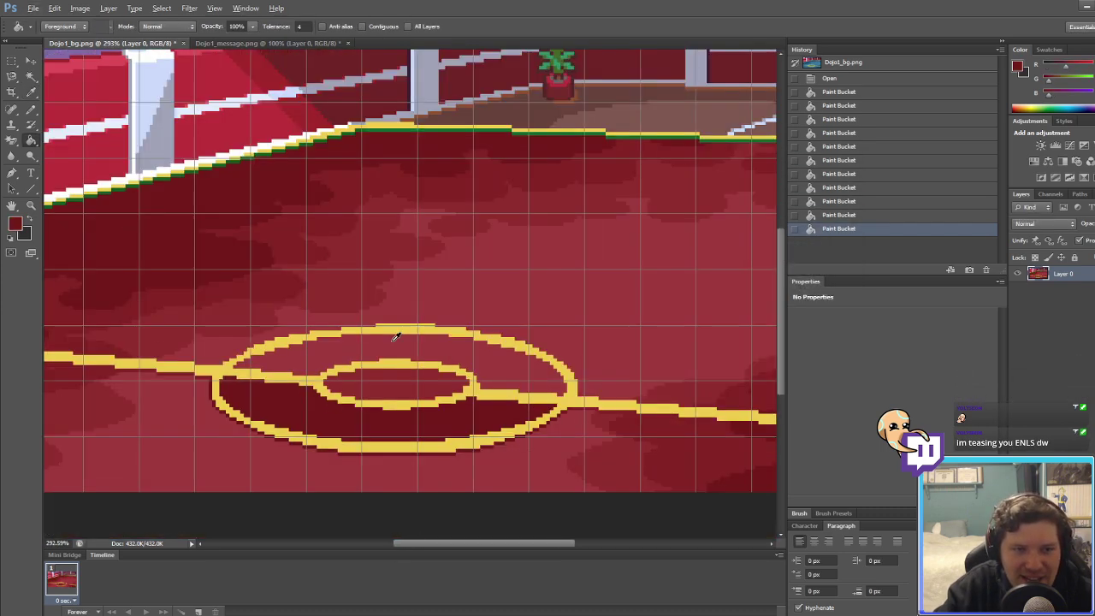
pyautogui.keyDown('alt'); pyautogui.scroll(-1, 257, 223); pyautogui.keyUp('alt')
pyautogui.keyDown('alt'); pyautogui.scroll(5, 384, 215); pyautogui.keyUp('alt')
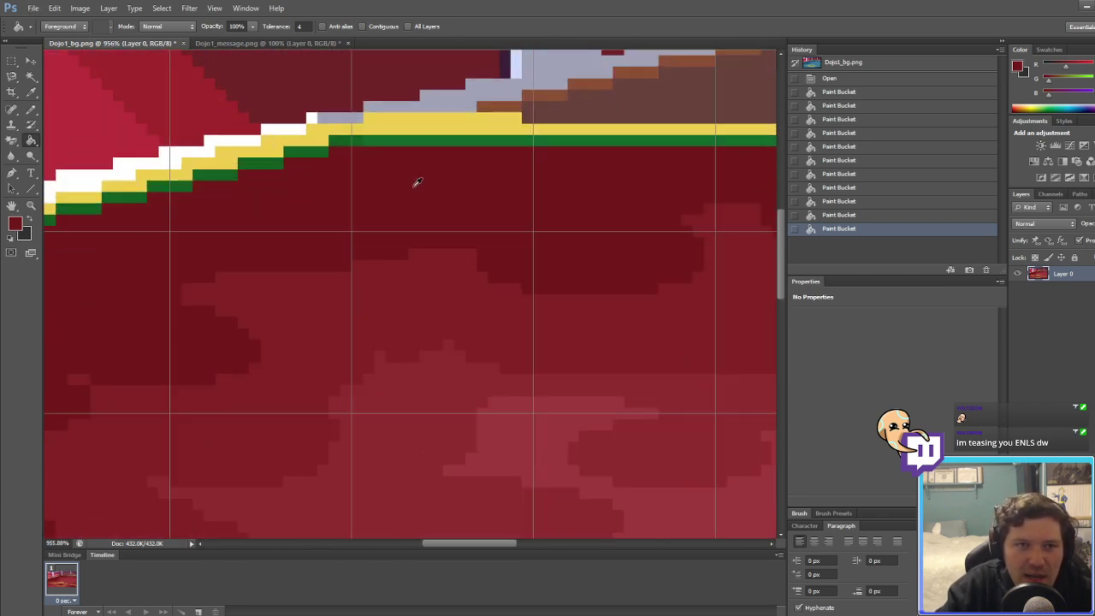
pyautogui.keyDown('alt'); pyautogui.click(437, 137); pyautogui.keyUp('alt')
pyautogui.click(14, 223)
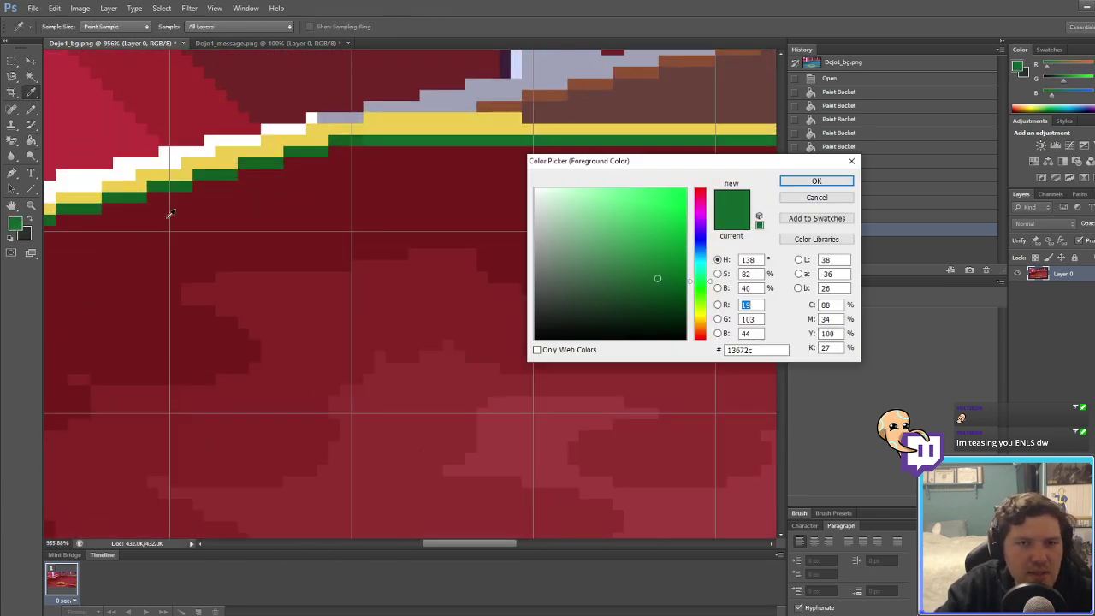
pyautogui.click(814, 182)
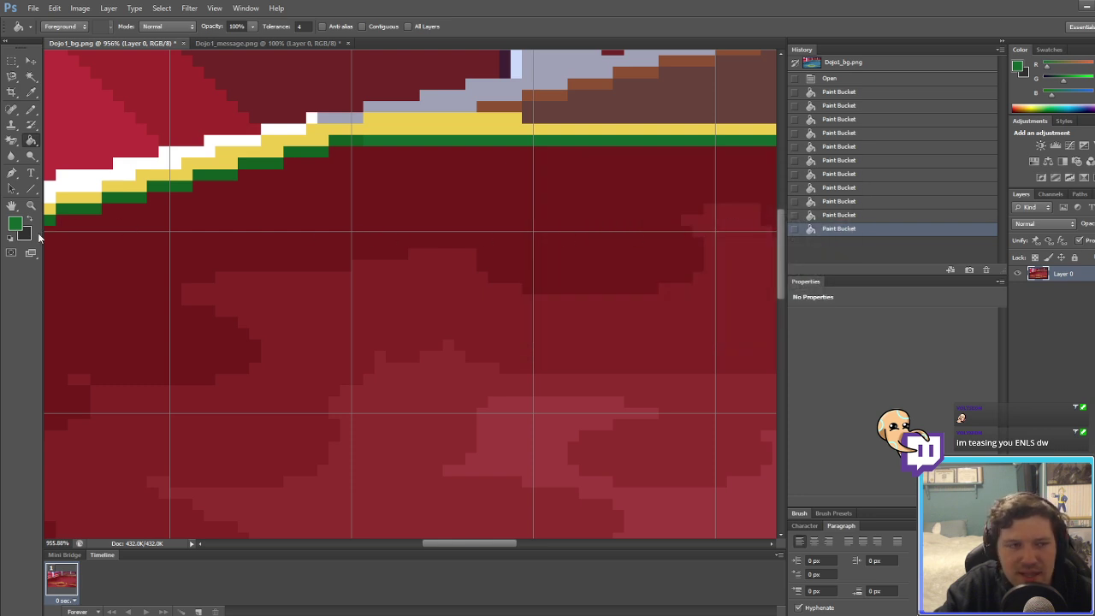
pyautogui.click(16, 224)
pyautogui.click(700, 190)
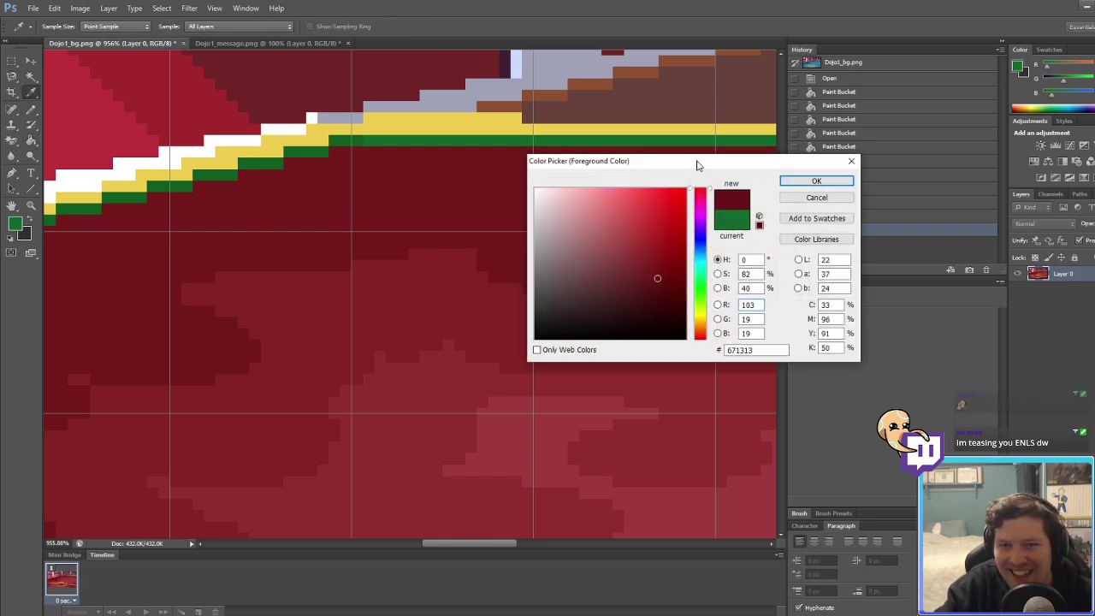
pyautogui.click(814, 181)
pyautogui.click(409, 142)
# Step: Sample the stepped green edge along the diagonal border, shift its hue to red and fill it
pyautogui.keyDown('alt'); pyautogui.click(349, 140); pyautogui.keyUp('alt')
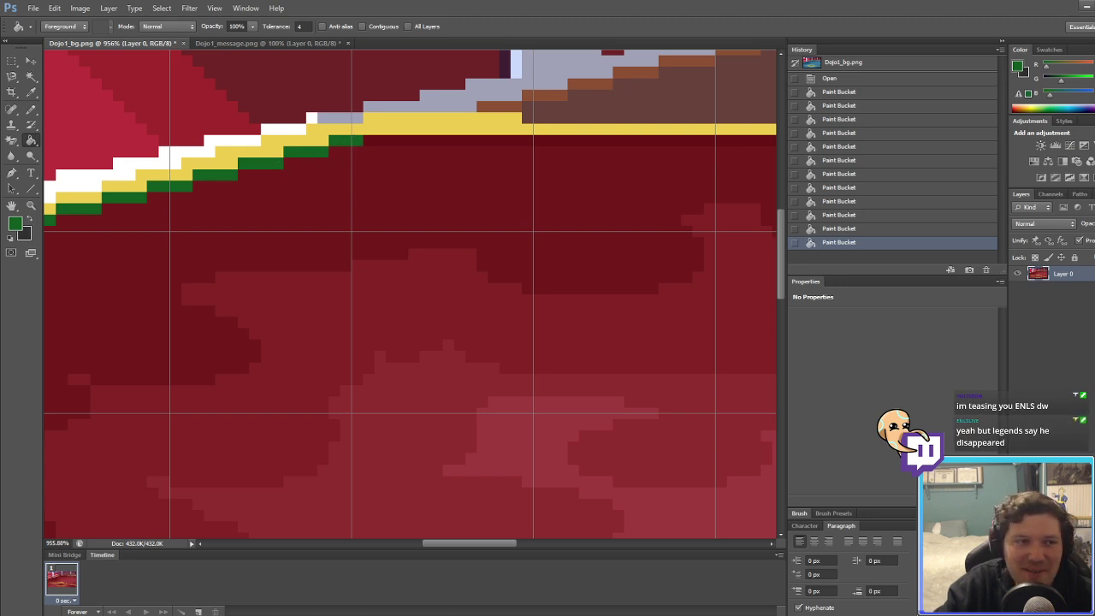
pyautogui.click(17, 229)
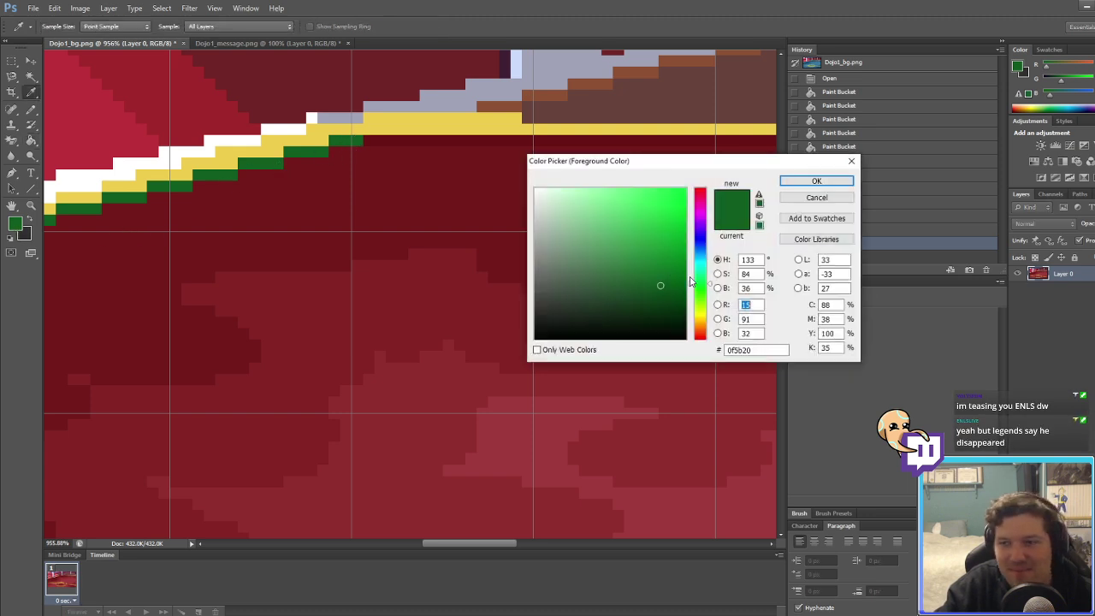
pyautogui.click(700, 190)
pyautogui.click(816, 182)
pyautogui.click(367, 143)
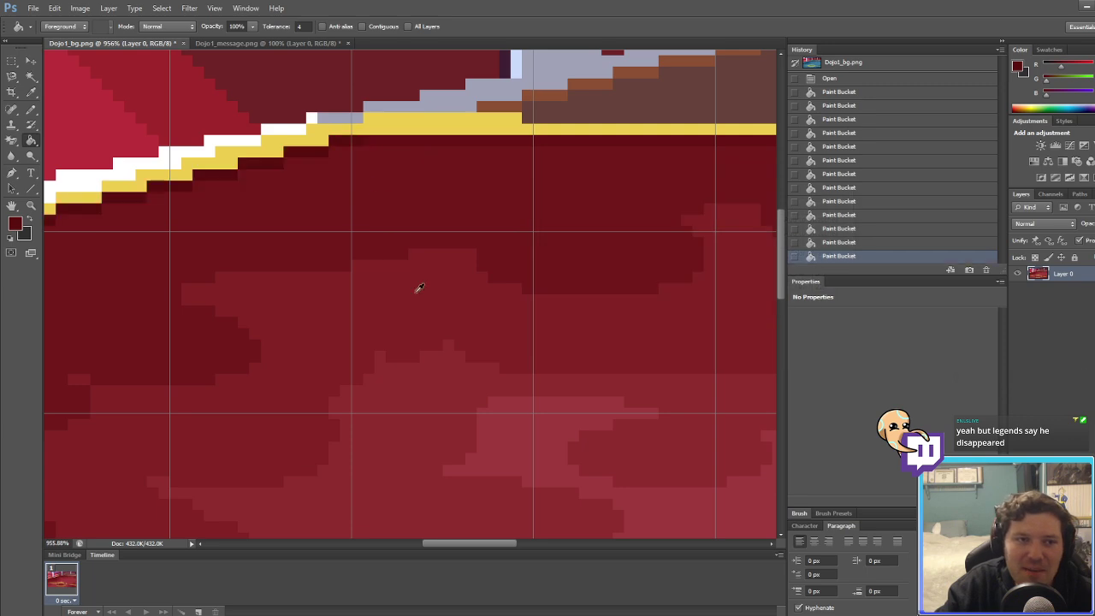
# Step: Save a PNG copy of the red dojo background as Dojo3_bg.png in the Battlebacks folder
pyautogui.keyDown('alt'); pyautogui.scroll(-10, 418, 300); pyautogui.keyUp('alt')
pyautogui.hotkey('ctrl', 'shift', 's')
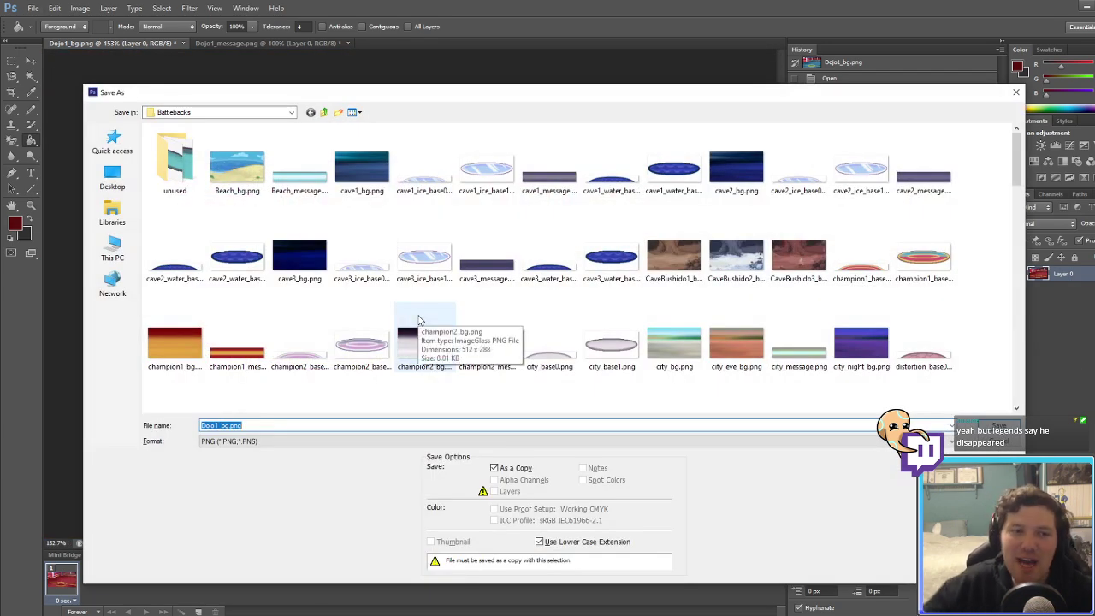
pyautogui.click(219, 425)
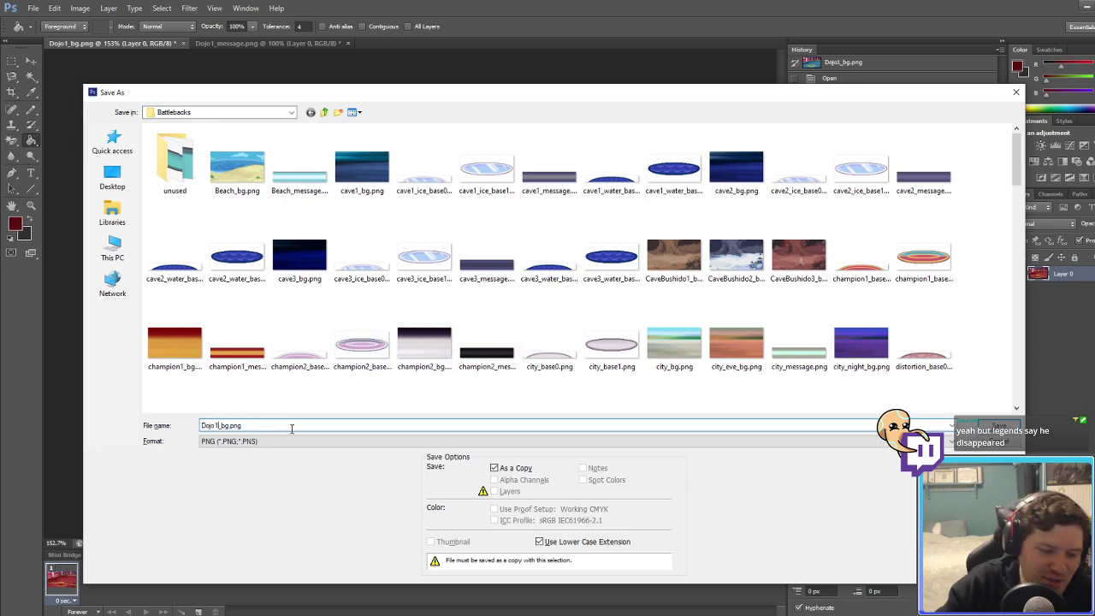
pyautogui.press('Return')
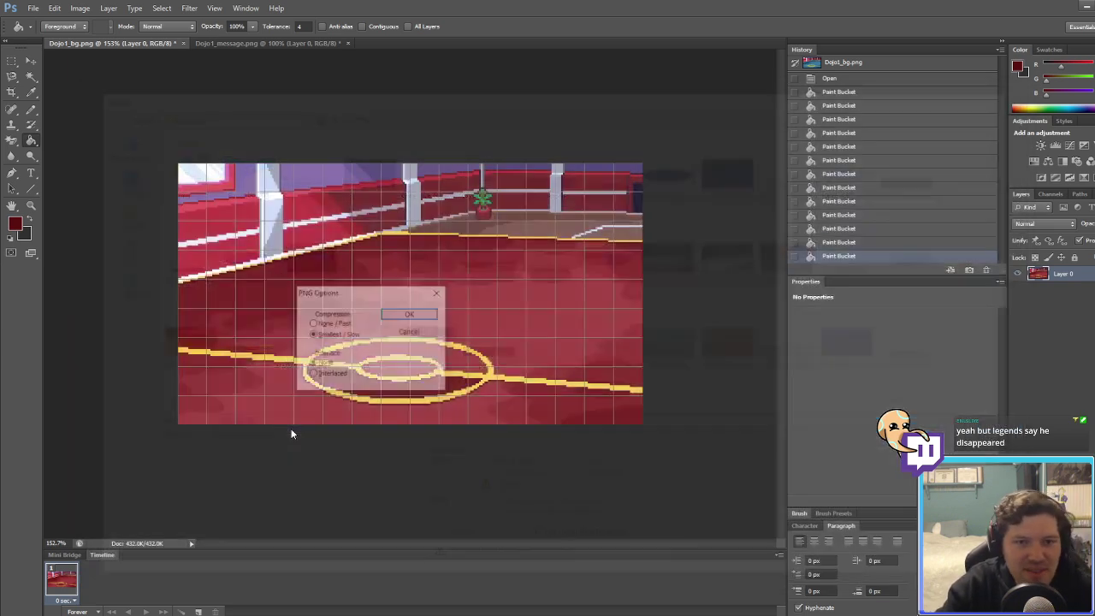
pyautogui.press('Return')
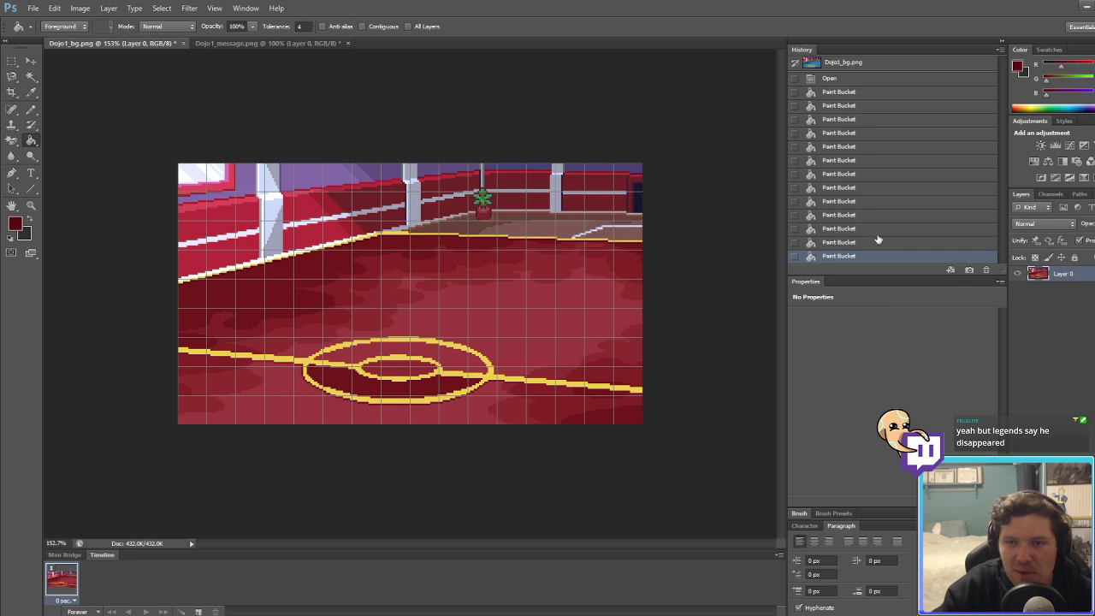
# Step: Change the Color Overlay of the Dojo1_message.png bar to red
pyautogui.click(272, 44)
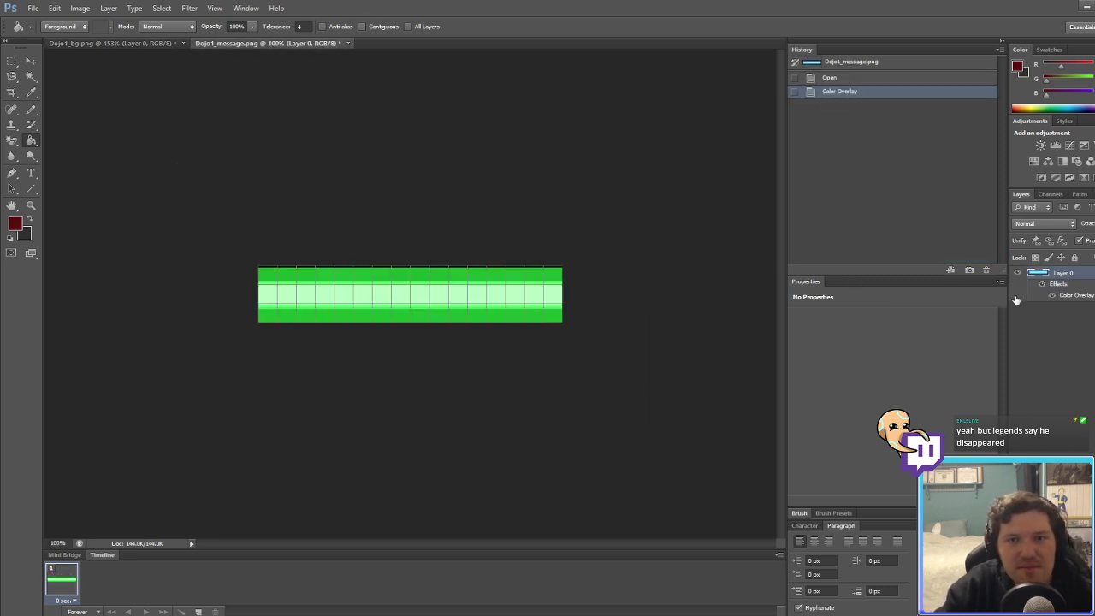
pyautogui.doubleClick(1083, 282)
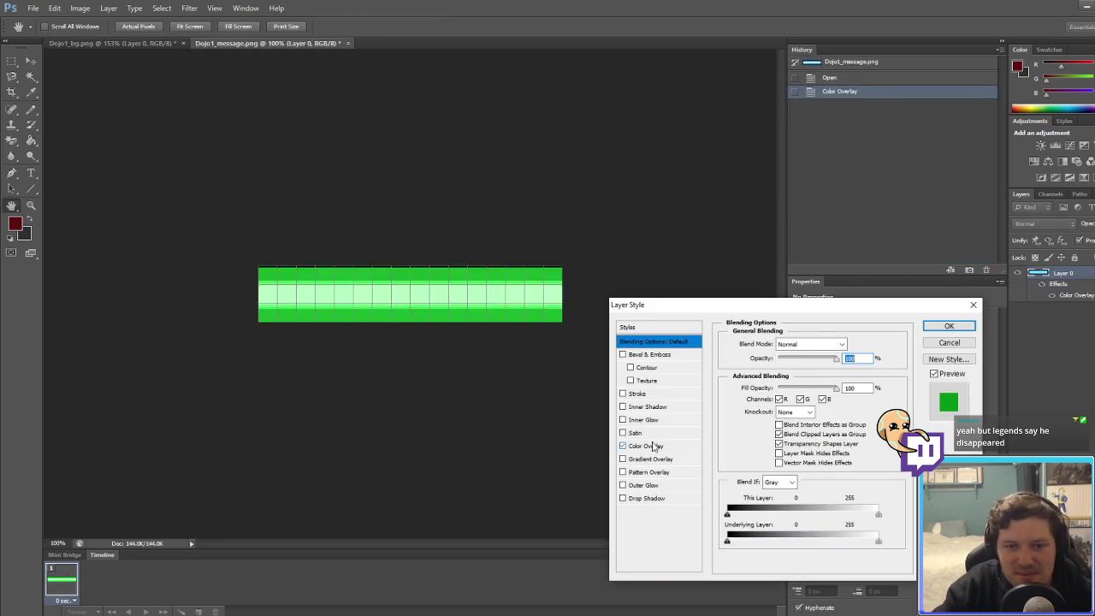
pyautogui.click(647, 445)
pyautogui.click(863, 347)
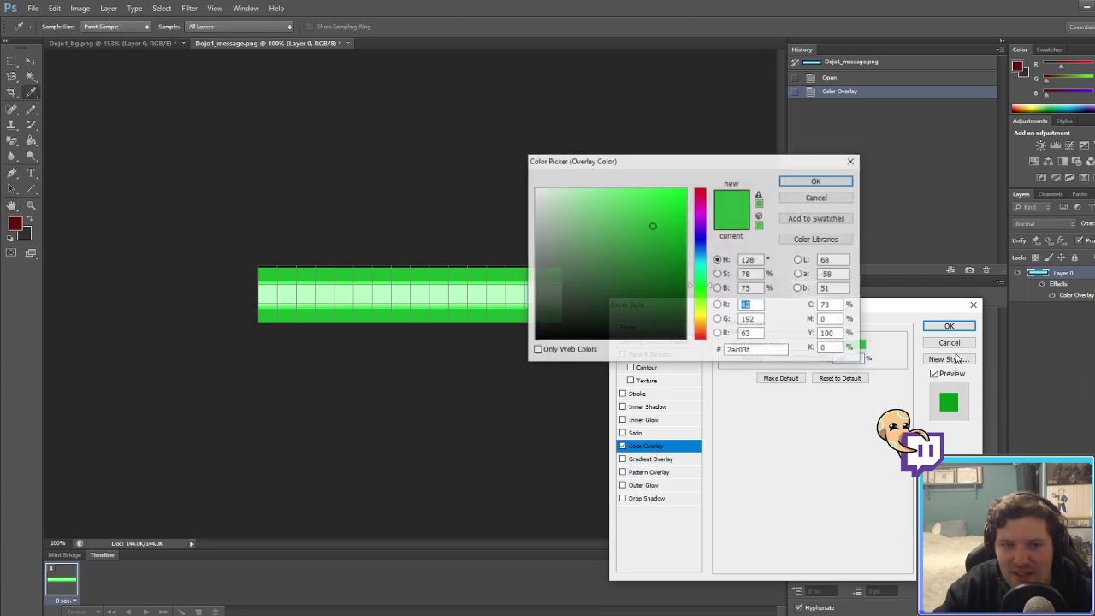
pyautogui.click(701, 188)
pyautogui.click(816, 181)
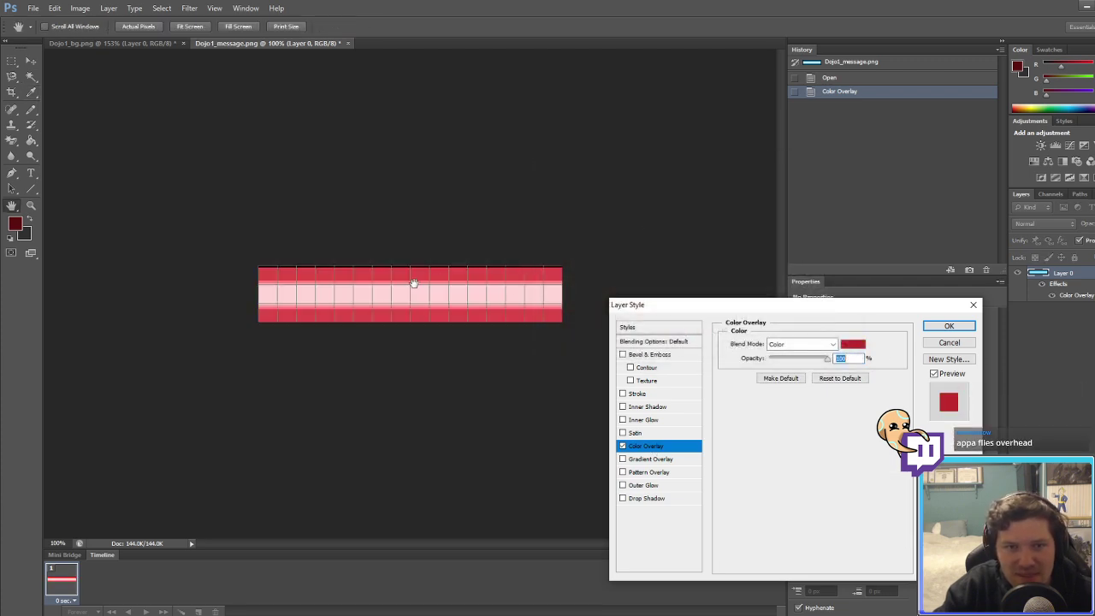
pyautogui.click(945, 328)
# Step: Save a PNG copy of the red message bar as Dojo3_message.png in the Battlebacks folder
pyautogui.hotkey('ctrl', 'shift', 's')
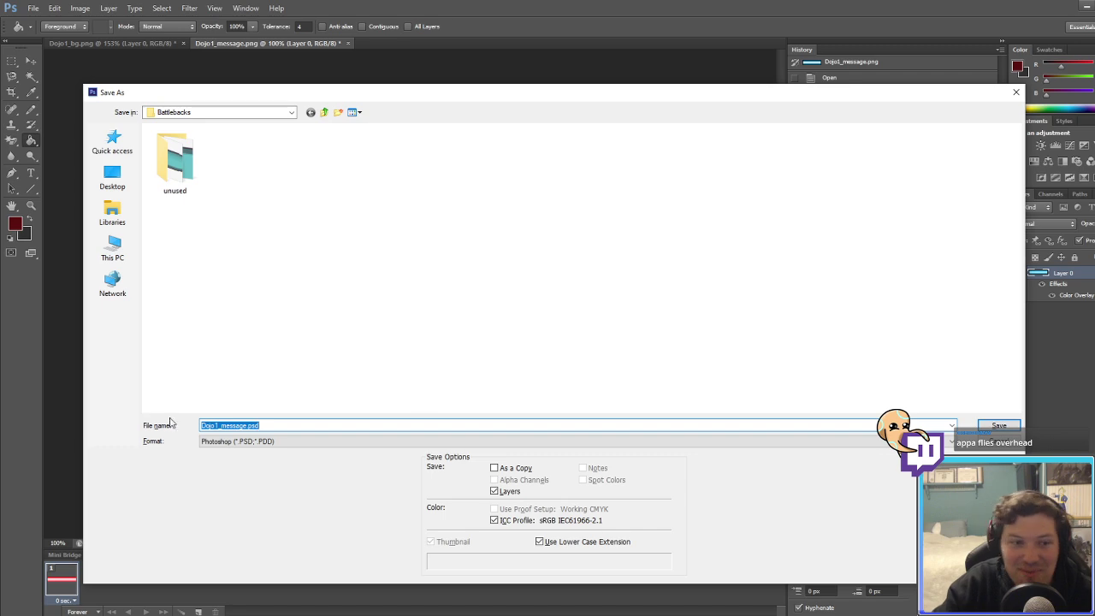
pyautogui.click(202, 442)
pyautogui.click(240, 579)
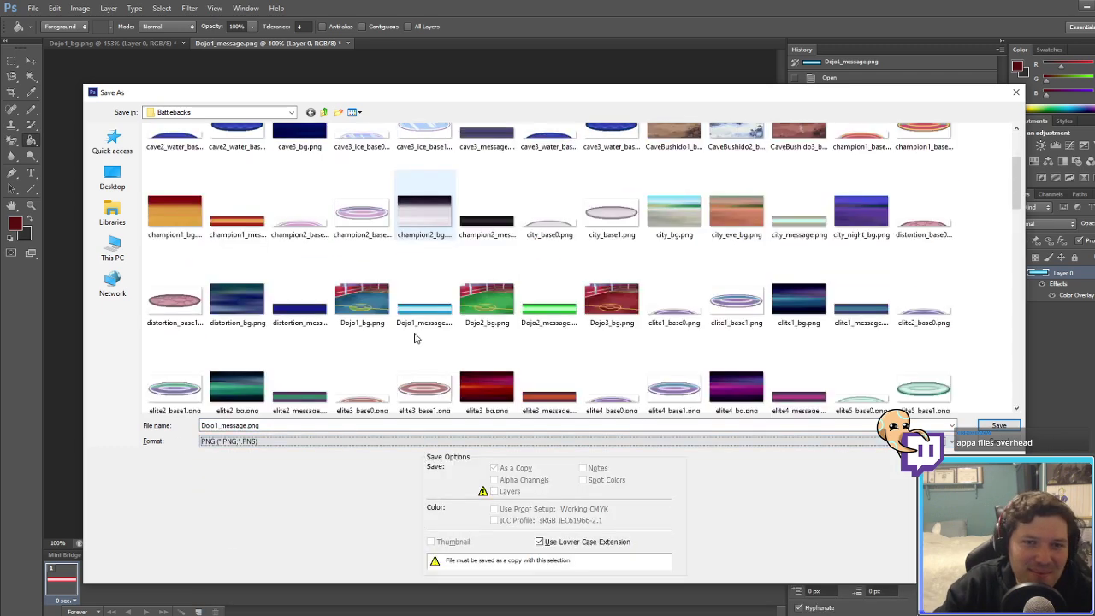
pyautogui.scroll(-2, 414, 338)
pyautogui.scroll(2, 623, 276)
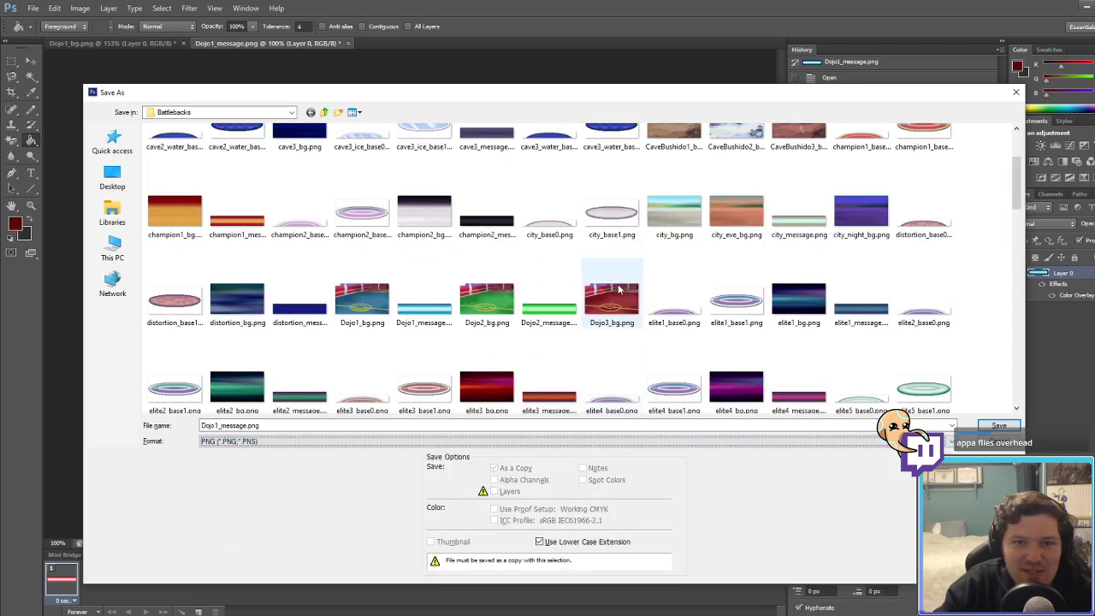
pyautogui.click(283, 427)
pyautogui.click(220, 426)
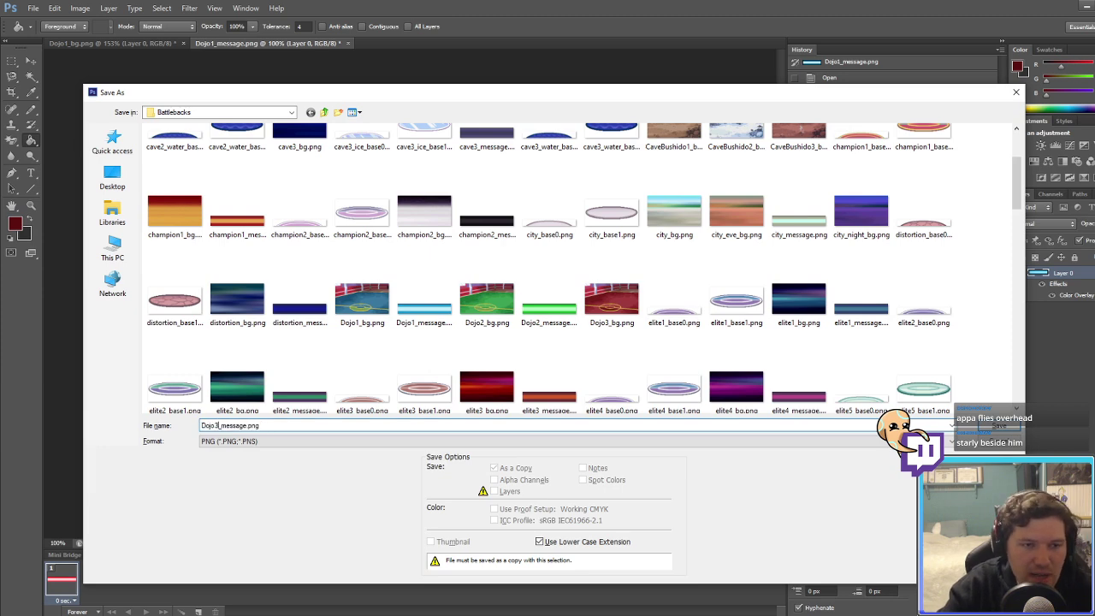
pyautogui.press('Return')
pyautogui.press('Return')
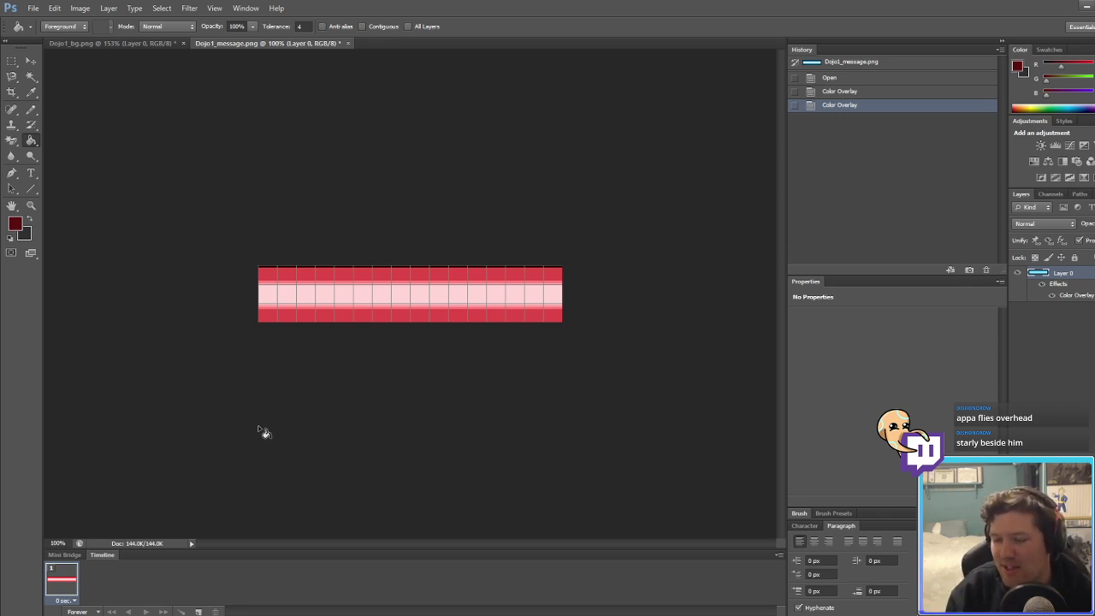
# Step: In the Dojo1_bg.png document, sample the lightest floor red, shift its hue to 208 and fill the light floor areas with that blue
pyautogui.click(111, 43)
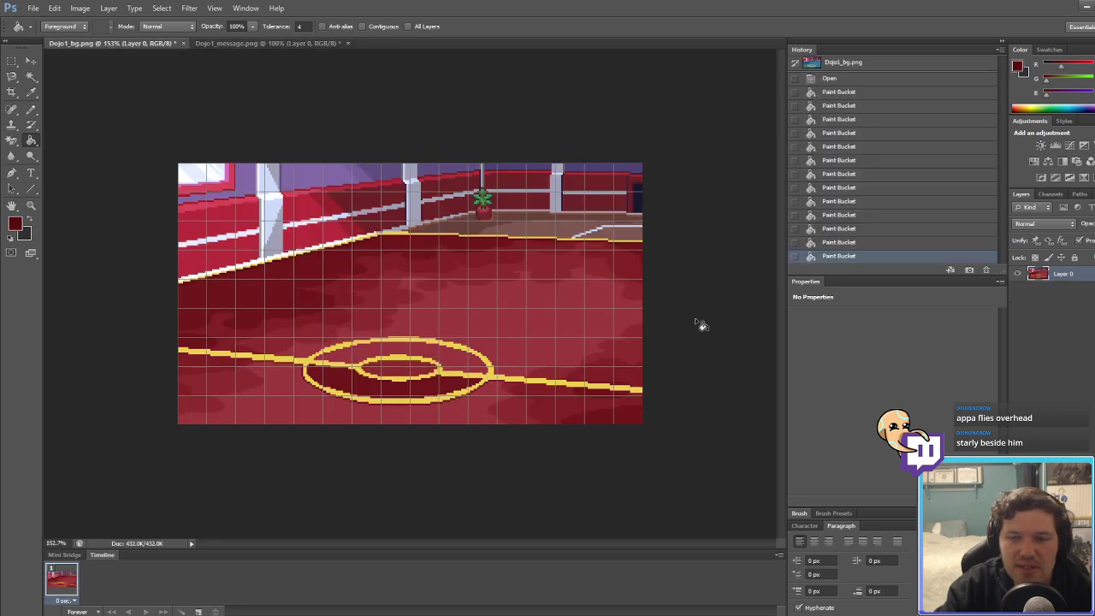
pyautogui.keyDown('alt'); pyautogui.click(443, 323); pyautogui.keyUp('alt')
pyautogui.click(16, 227)
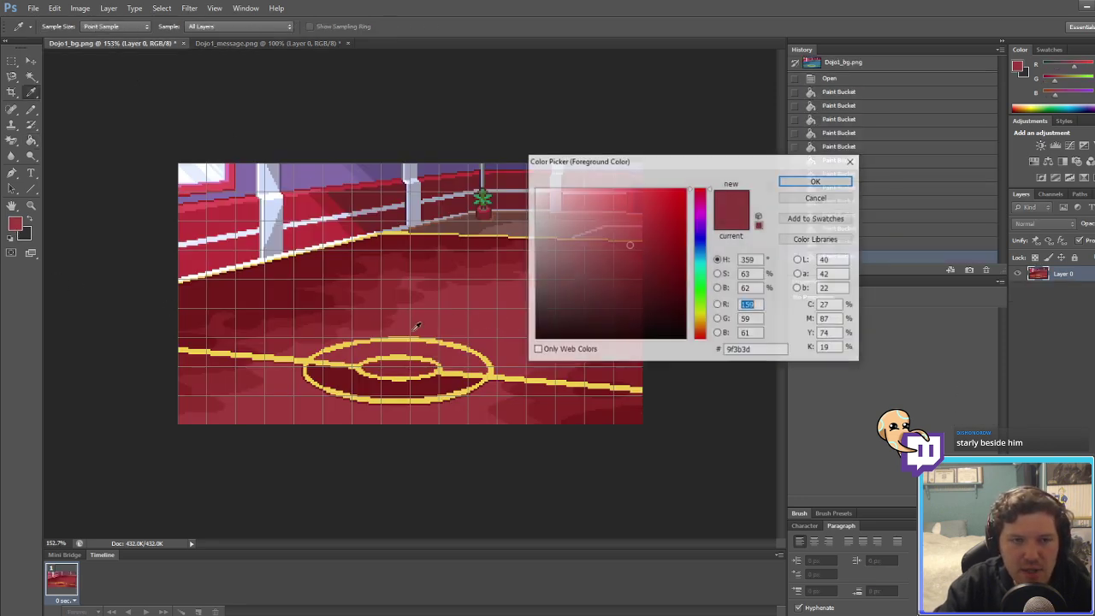
pyautogui.click(703, 250)
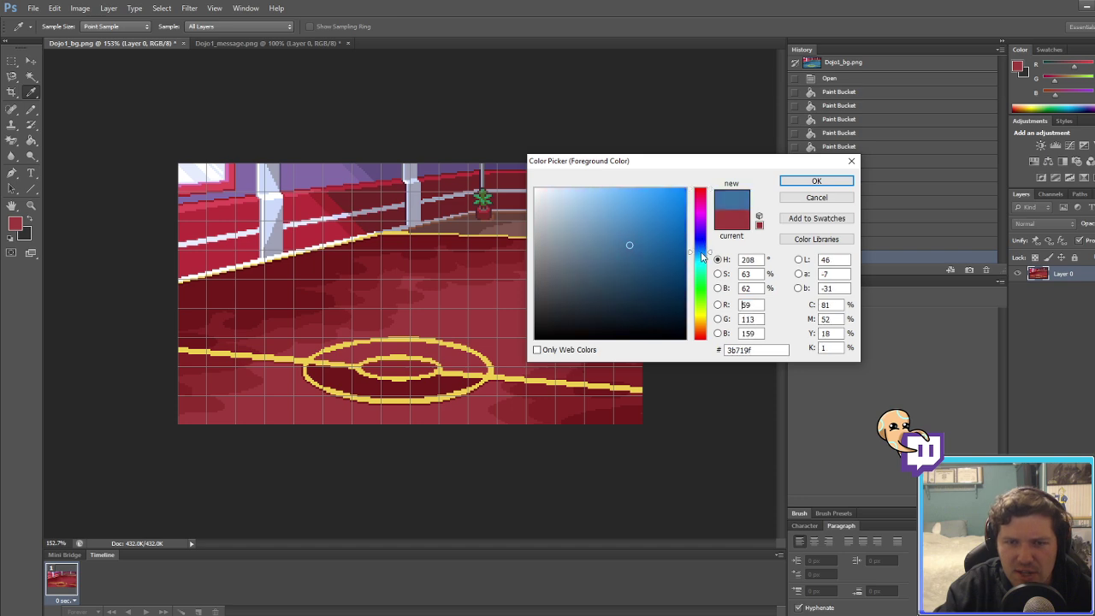
pyautogui.click(815, 183)
pyautogui.keyDown('alt'); pyautogui.scroll(4, 467, 307); pyautogui.keyUp('alt')
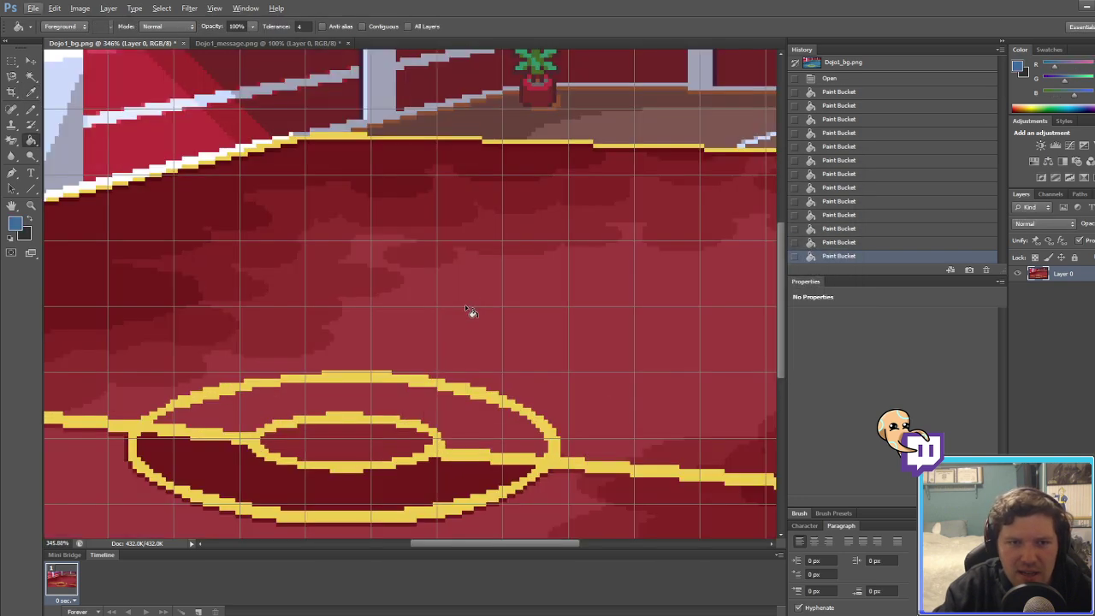
pyautogui.click(468, 308)
# Step: Sample the medium floor red beside the light area, shift its hue to blue at 215 and fill the matching patches
pyautogui.keyDown('alt'); pyautogui.click(360, 274); pyautogui.keyUp('alt')
pyautogui.click(15, 224)
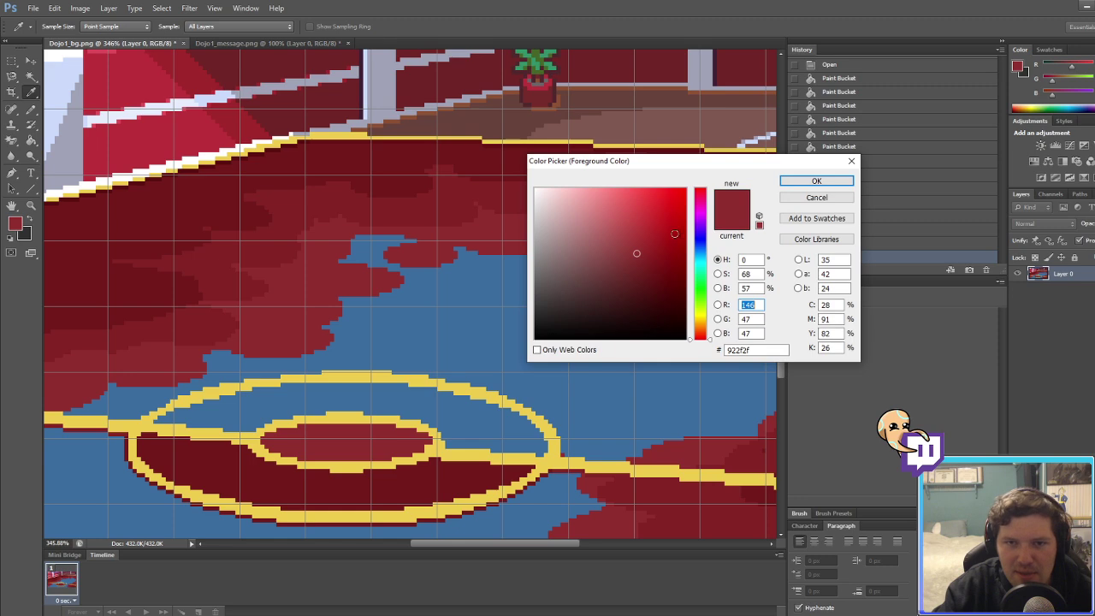
pyautogui.click(699, 251)
pyautogui.moveTo(700, 250); pyautogui.dragTo(701, 254)
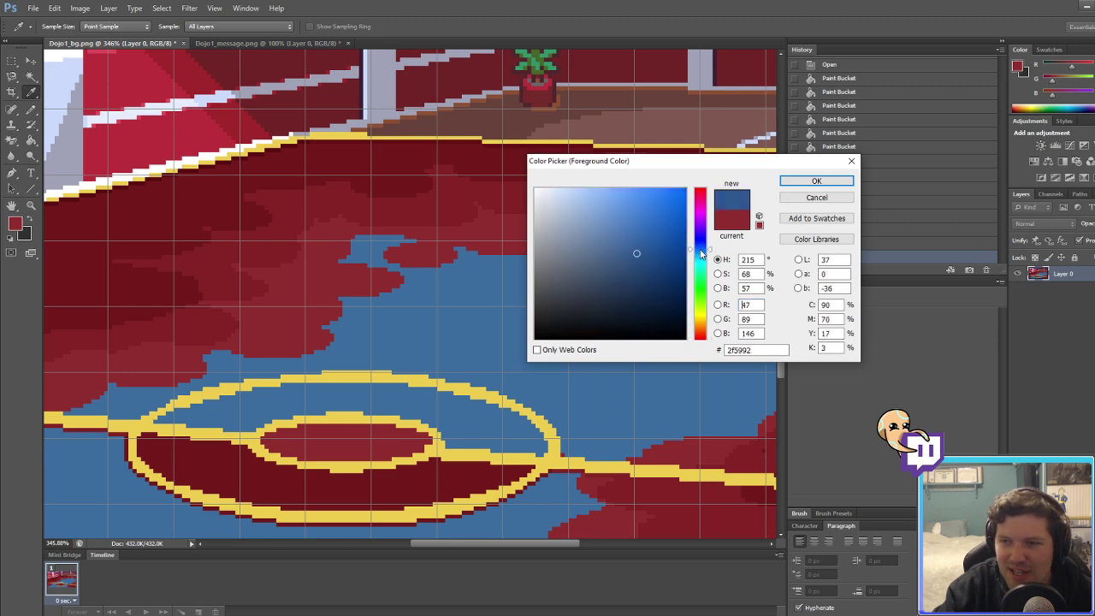
pyautogui.click(815, 183)
pyautogui.click(362, 283)
# Step: Sample the next darker floor red, shift its hue to blue and fill the matching floor patches
pyautogui.keyDown('alt'); pyautogui.scroll(4, 302, 277); pyautogui.keyUp('alt')
pyautogui.keyDown('alt'); pyautogui.click(257, 239); pyautogui.keyUp('alt')
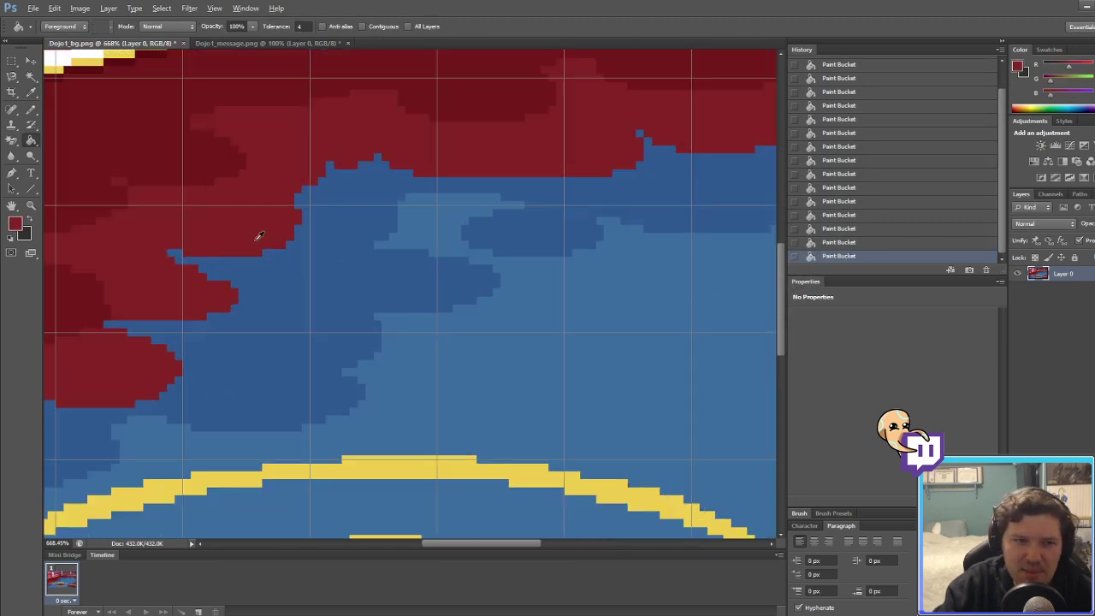
pyautogui.click(14, 224)
pyautogui.moveTo(703, 241); pyautogui.dragTo(702, 254)
pyautogui.click(816, 181)
pyautogui.click(253, 215)
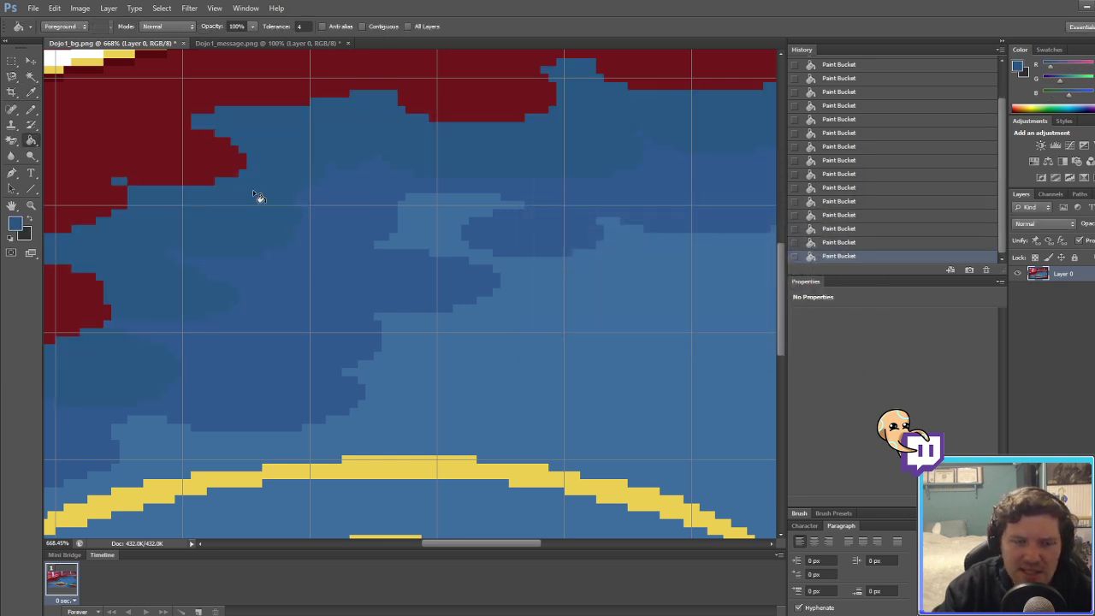
# Step: Sample the darkest remaining floor red, shift its hue to blue and fill the dark floor patches
pyautogui.keyDown('alt'); pyautogui.click(158, 145); pyautogui.keyUp('alt')
pyautogui.click(15, 224)
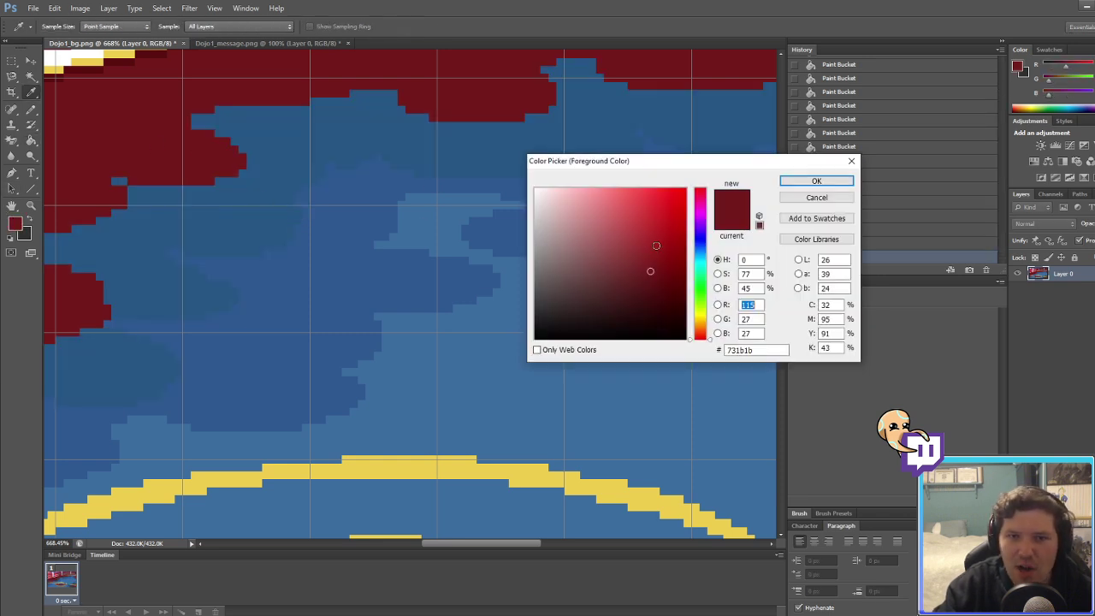
pyautogui.click(702, 254)
pyautogui.click(784, 181)
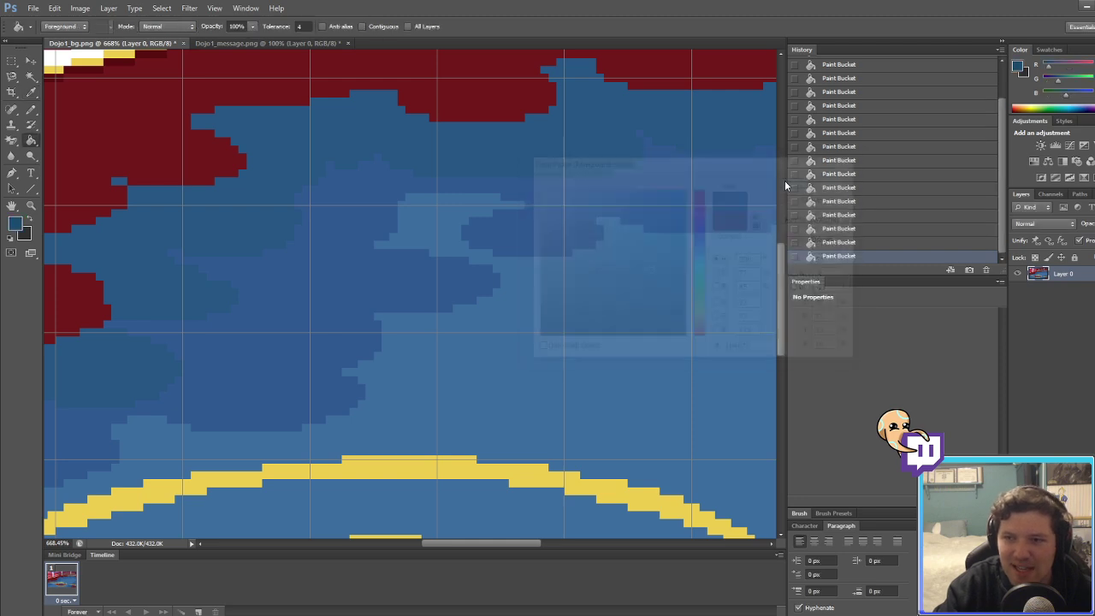
pyautogui.click(152, 182)
pyautogui.keyDown('alt'); pyautogui.scroll(-6, 307, 343); pyautogui.keyUp('alt')
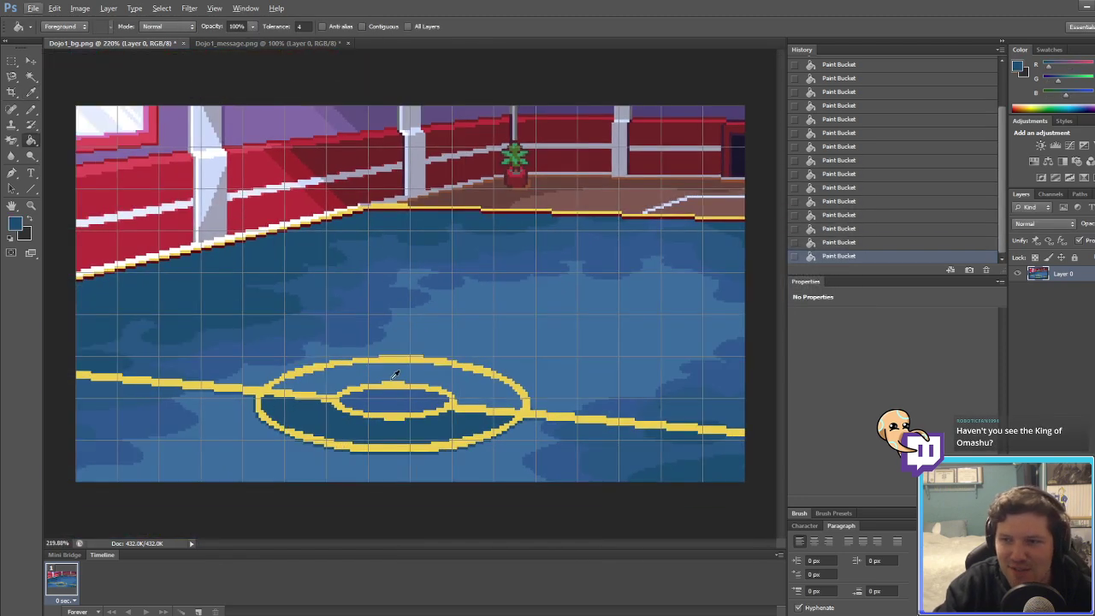
# Step: Sample the dark red line under the floor's straight back border, change its hue to 219 and fill that line
pyautogui.keyDown('alt'); pyautogui.scroll(6, 397, 209); pyautogui.keyUp('alt')
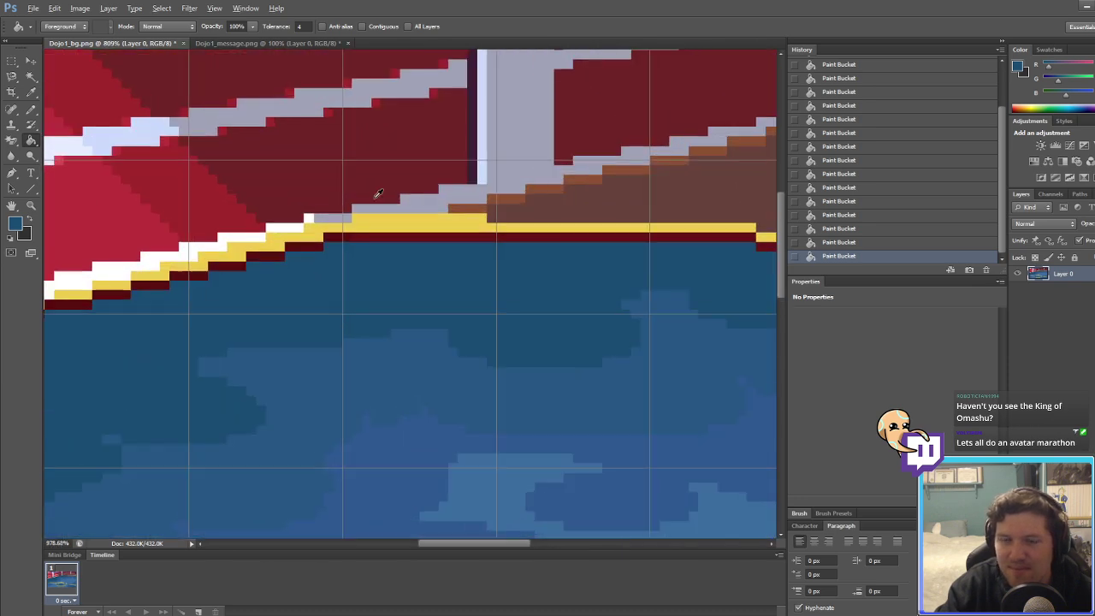
pyautogui.keyDown('alt'); pyautogui.click(438, 246); pyautogui.keyUp('alt')
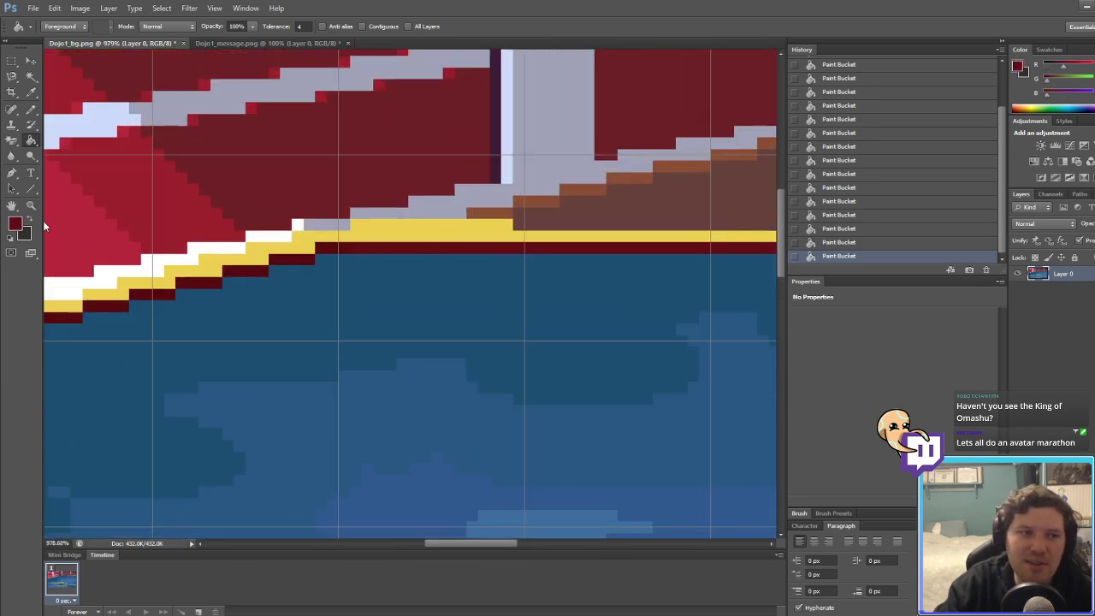
pyautogui.click(15, 224)
pyautogui.click(703, 248)
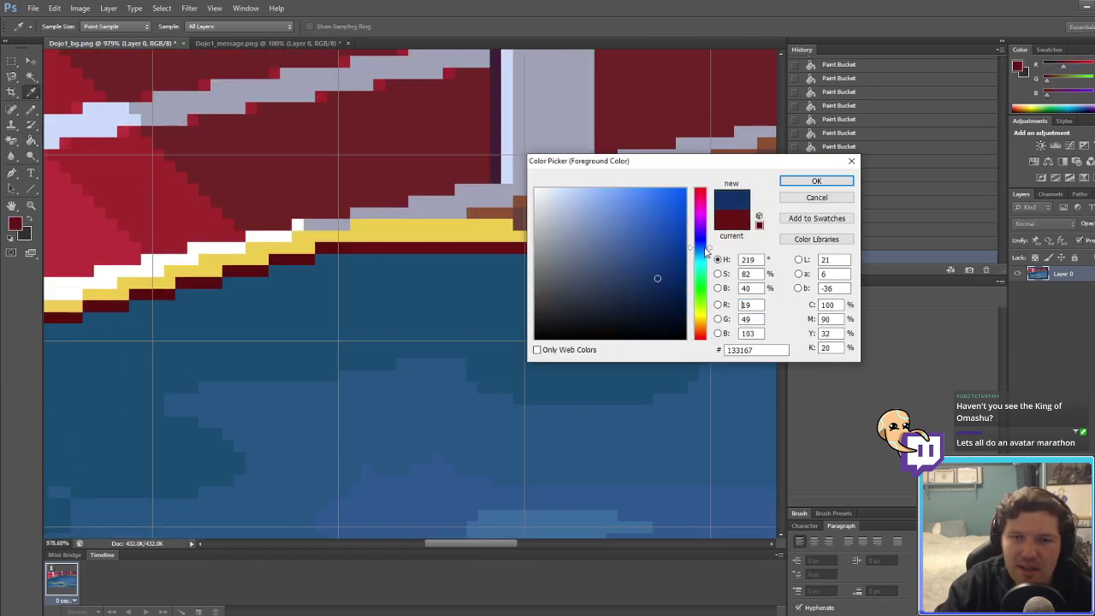
pyautogui.click(809, 182)
pyautogui.click(423, 247)
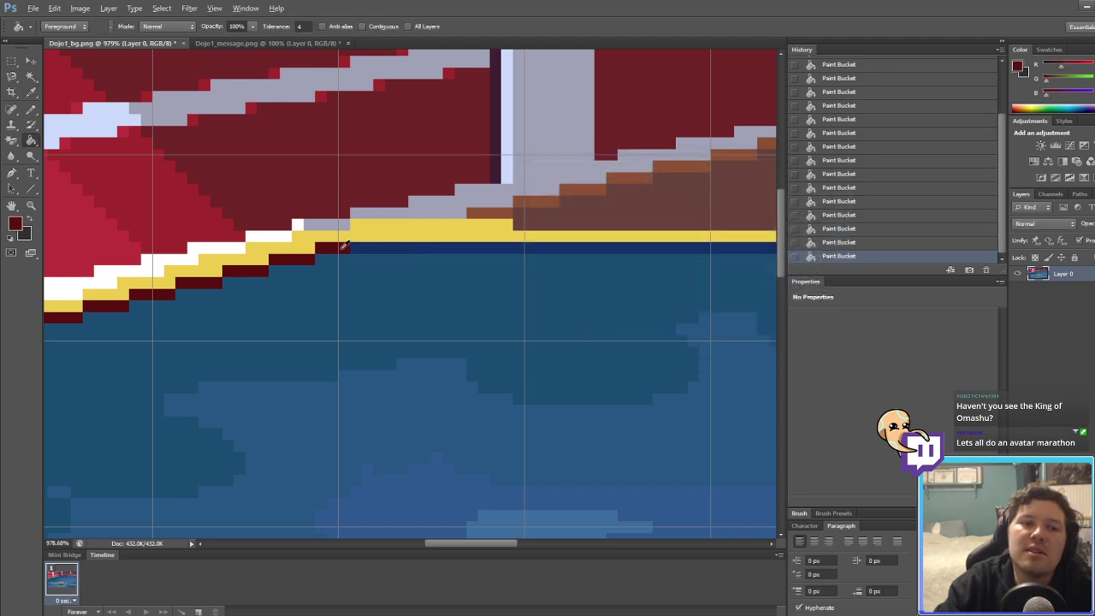
# Step: Shift the hue of the sampled dark red from the diagonal border to blue and fill its stepped edge
pyautogui.click(14, 225)
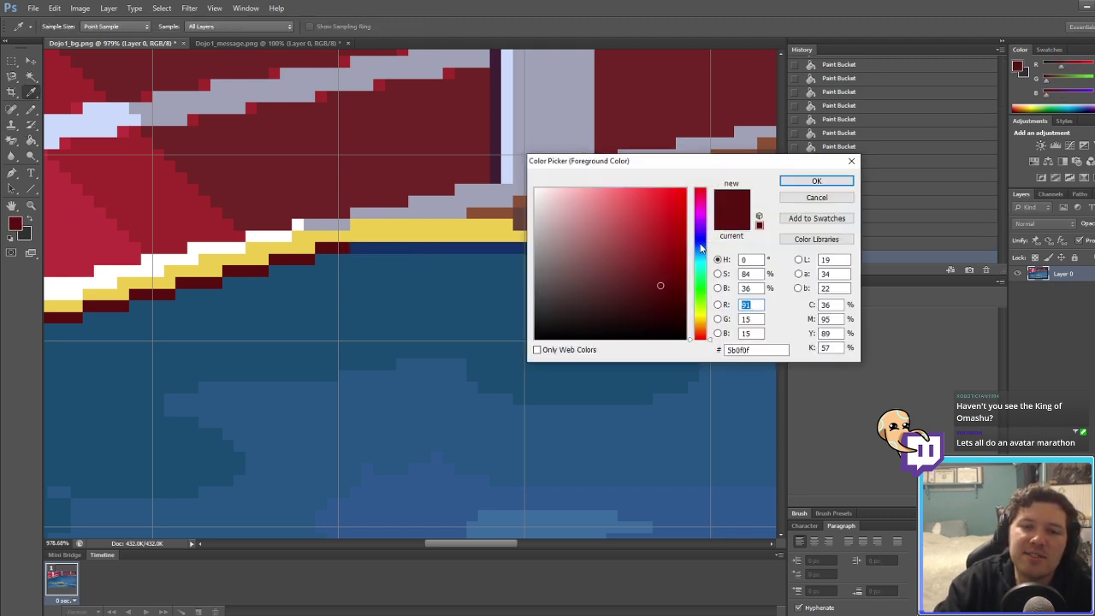
pyautogui.click(701, 248)
pyautogui.click(796, 180)
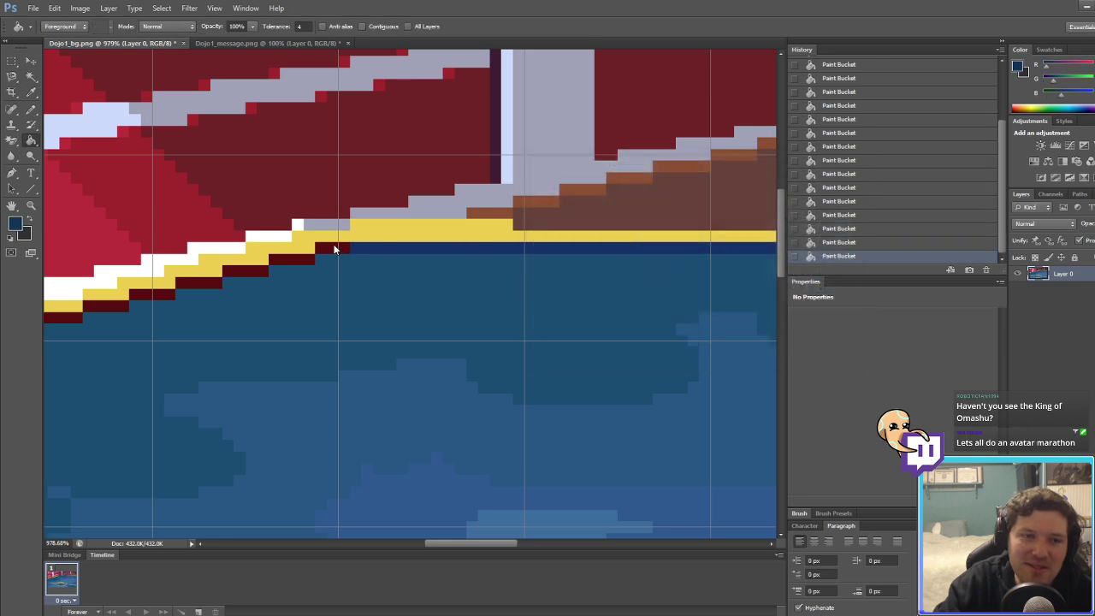
pyautogui.click(334, 249)
pyautogui.keyDown('alt'); pyautogui.scroll(-10, 335, 249); pyautogui.keyUp('alt')
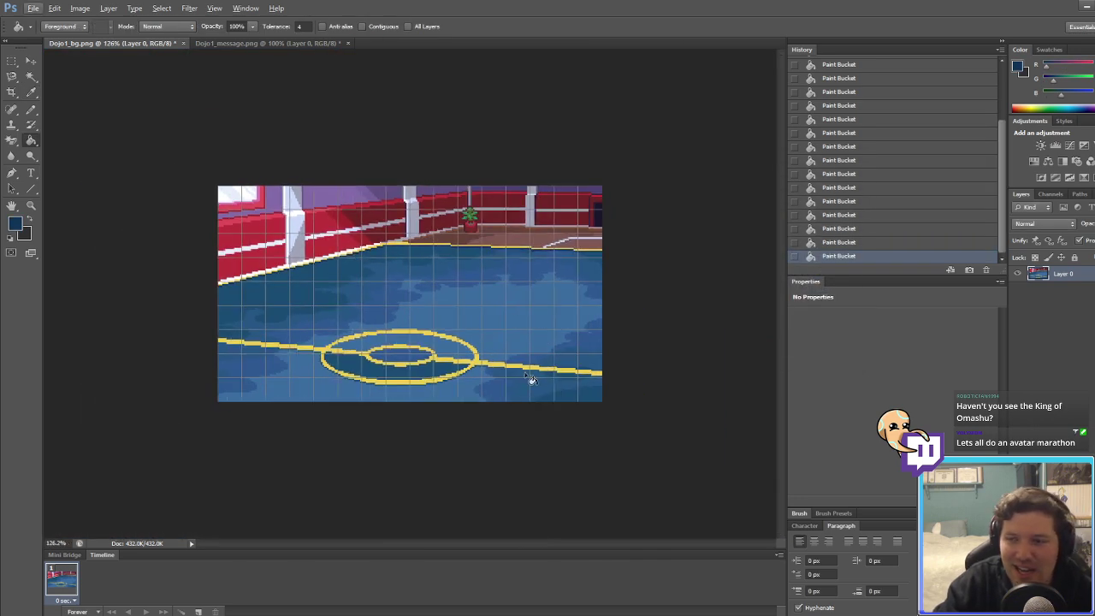
# Step: Save a PNG copy of the blue dojo background as Dojo4_bg.png in the Battlebacks folder
pyautogui.click(12, 61)
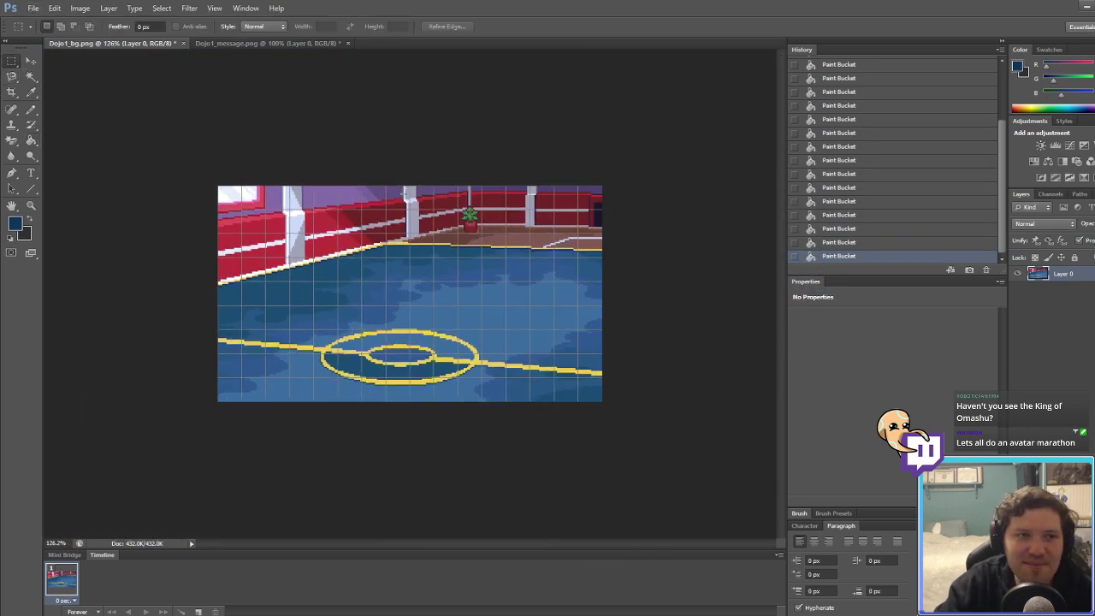
pyautogui.hotkey('ctrl', 'shift', 's')
pyautogui.click(219, 426)
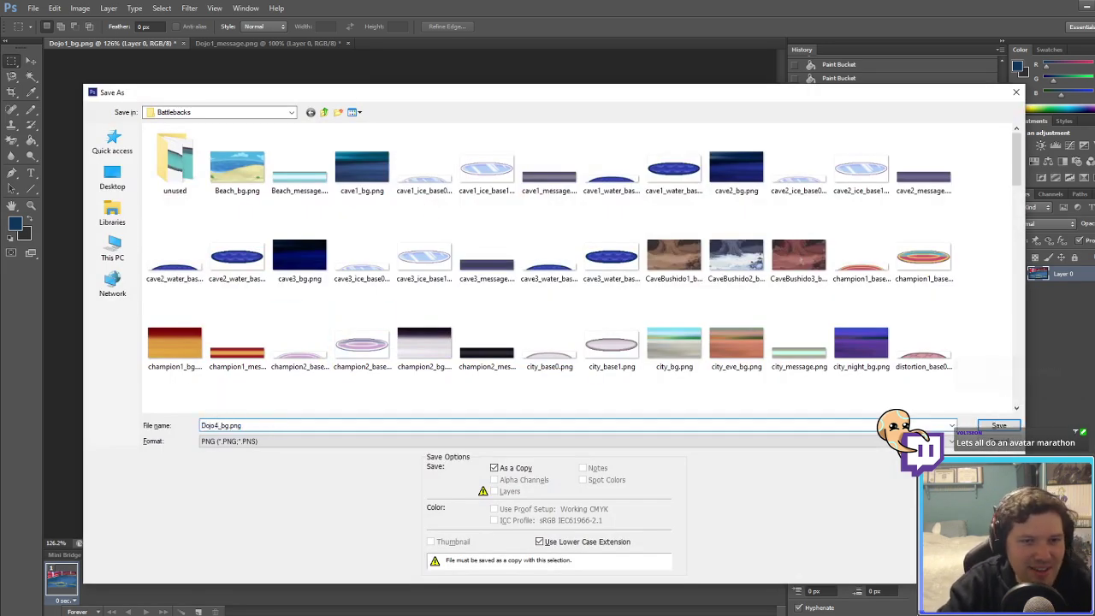
pyautogui.press('Return')
pyautogui.press('Return')
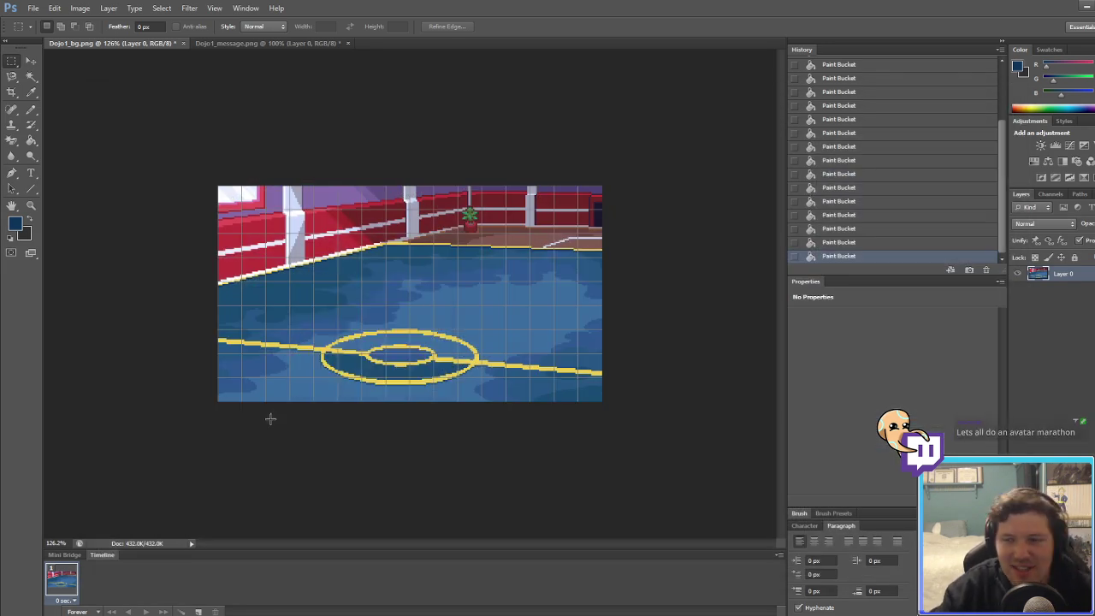
# Step: Change the Color Overlay on the Dojo1_message.png bar to blue 2a5cc0, with hue 220
pyautogui.click(263, 42)
pyautogui.click(31, 61)
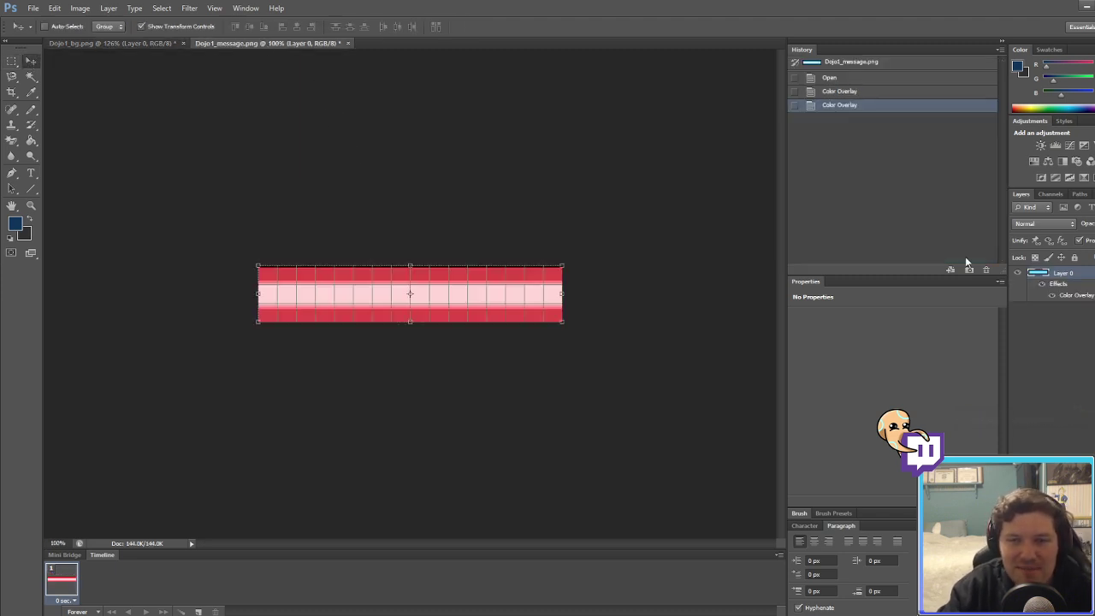
pyautogui.doubleClick(1089, 283)
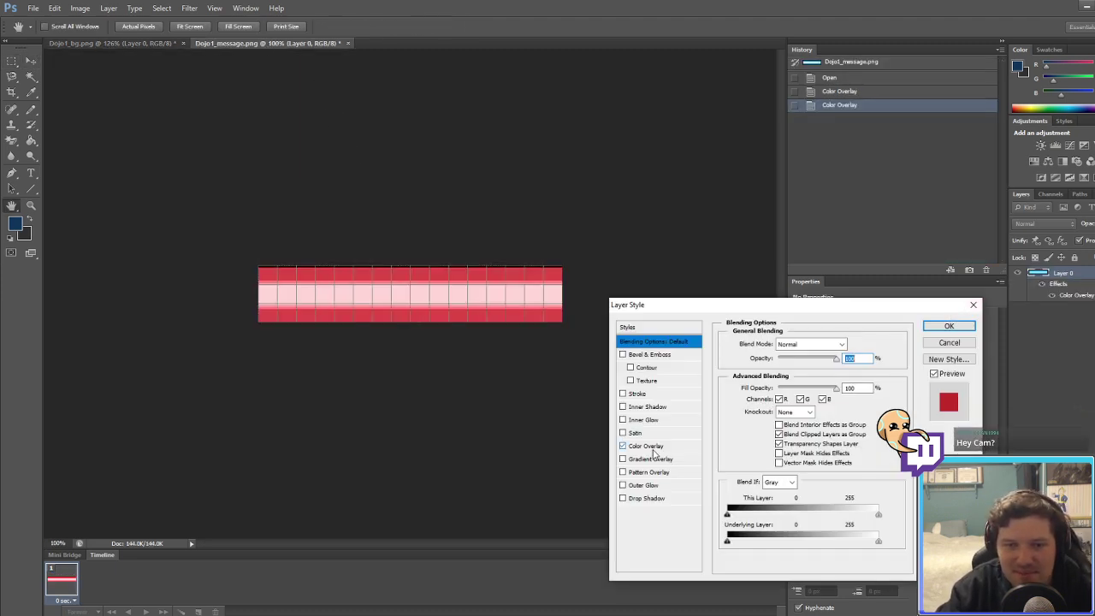
pyautogui.click(656, 447)
pyautogui.click(853, 344)
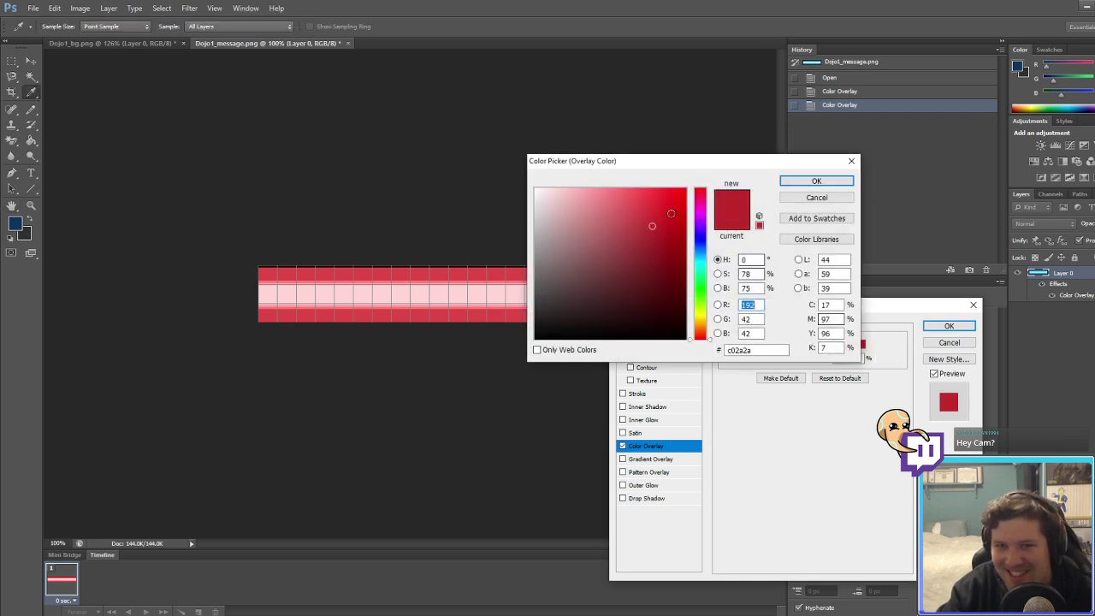
pyautogui.click(702, 248)
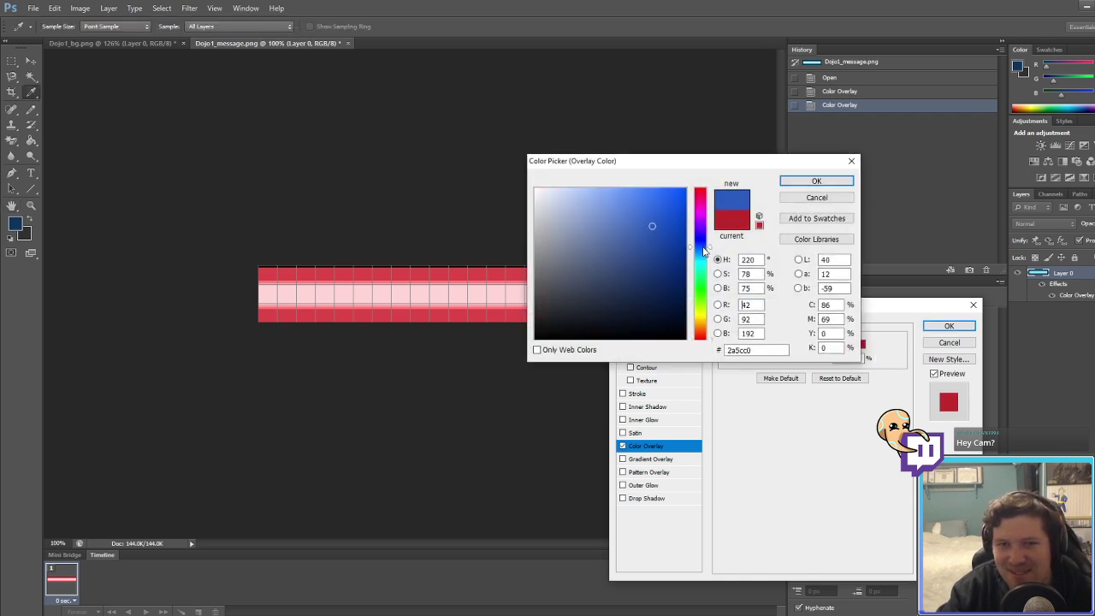
pyautogui.click(817, 181)
pyautogui.click(945, 327)
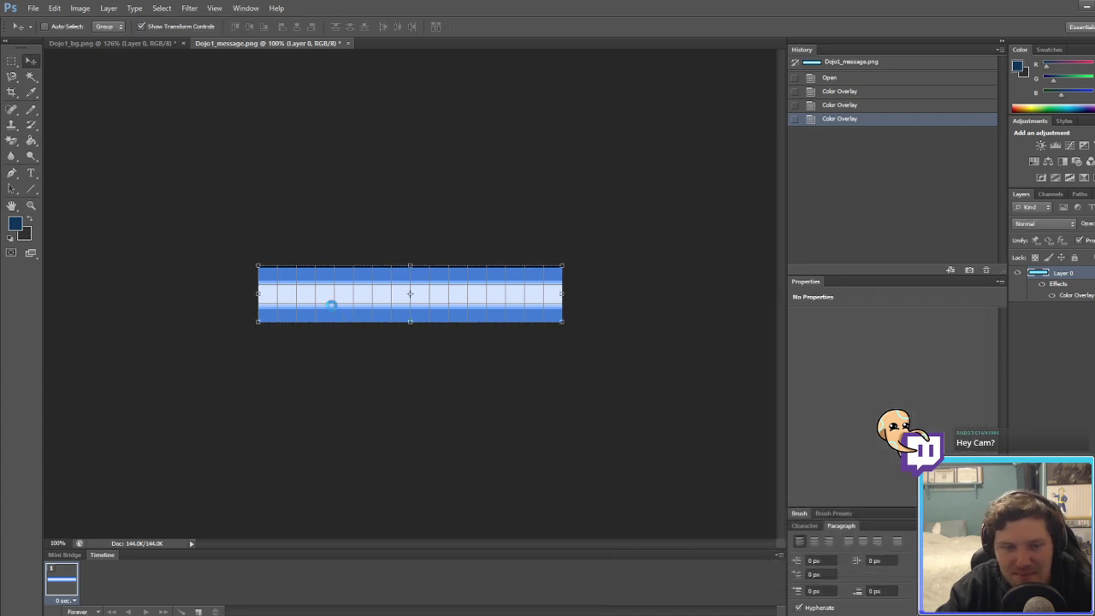
# Step: Save a PNG copy of the blue message bar in the Battlebacks folder, named to match the Dojo4 background
pyautogui.hotkey('ctrl', 'shift', 's')
pyautogui.click(204, 441)
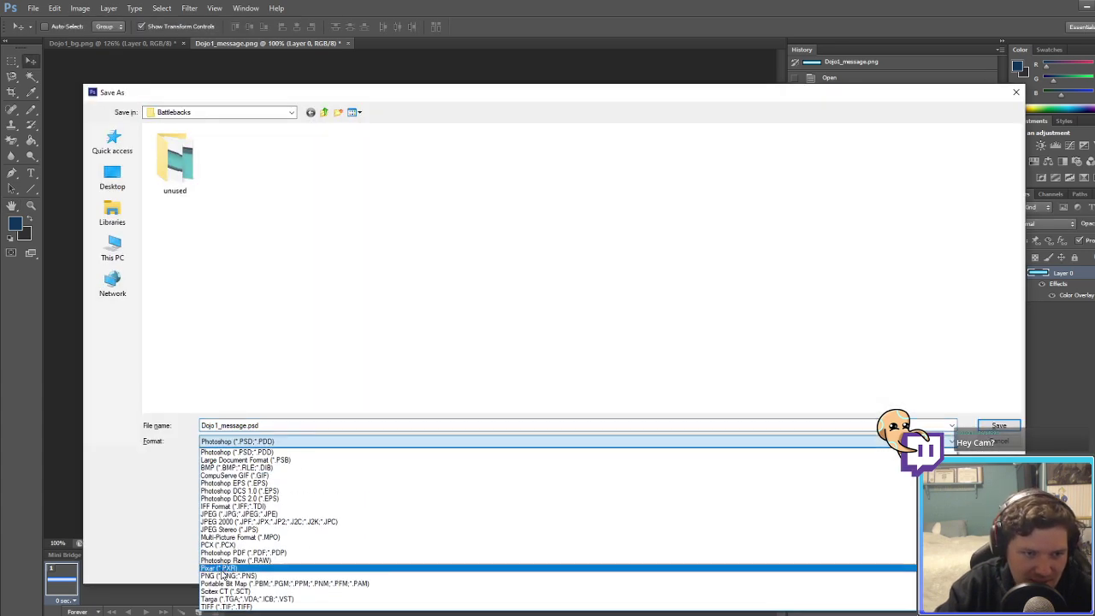
pyautogui.click(224, 576)
pyautogui.scroll(-3, 386, 316)
pyautogui.scroll(-3, 387, 316)
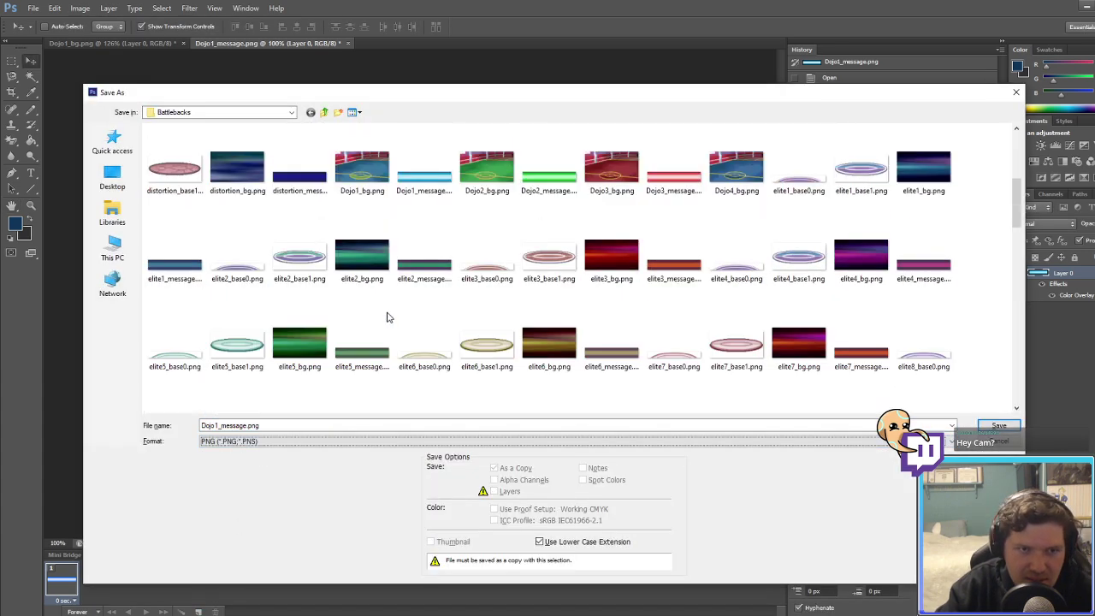
pyautogui.click(210, 425)
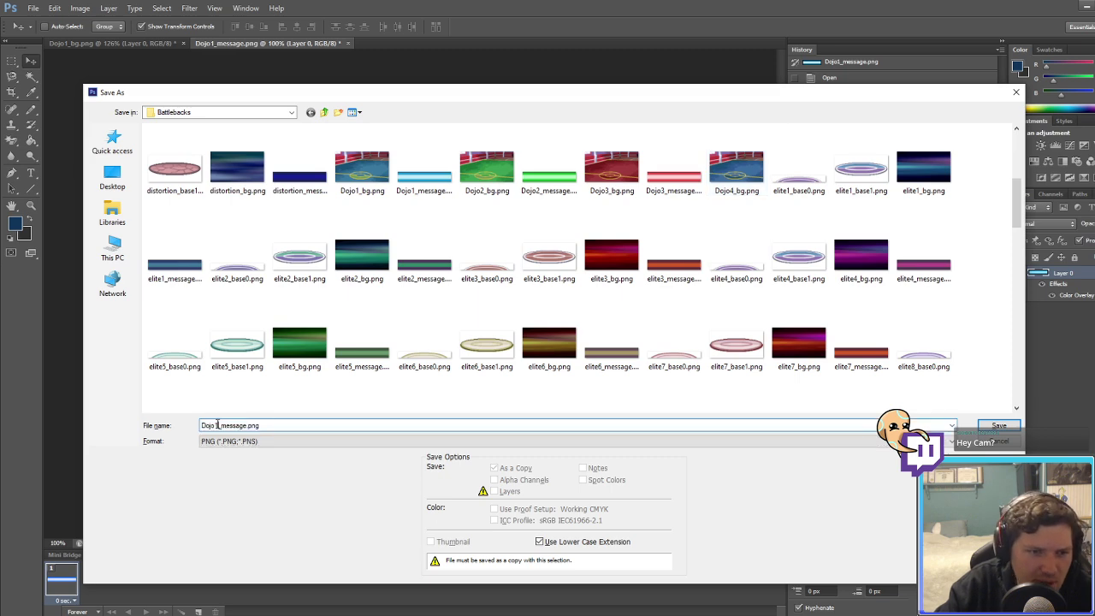
pyautogui.press('Return')
pyautogui.press('Return')
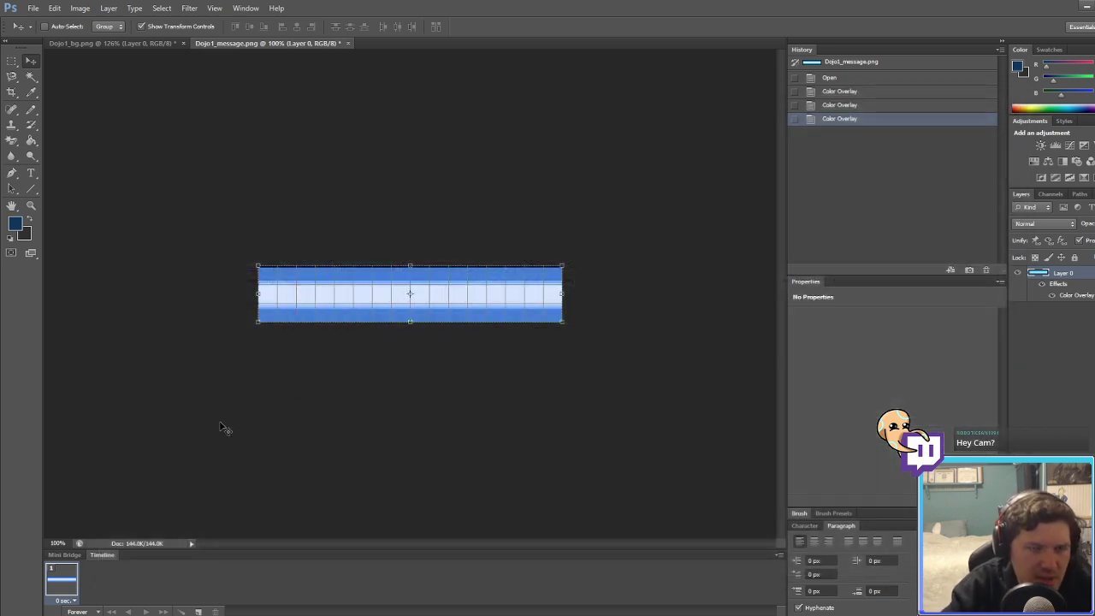
# Step: Close the Dojo1_message.png and Dojo1_bg.png documents without saving their changes
pyautogui.click(347, 43)
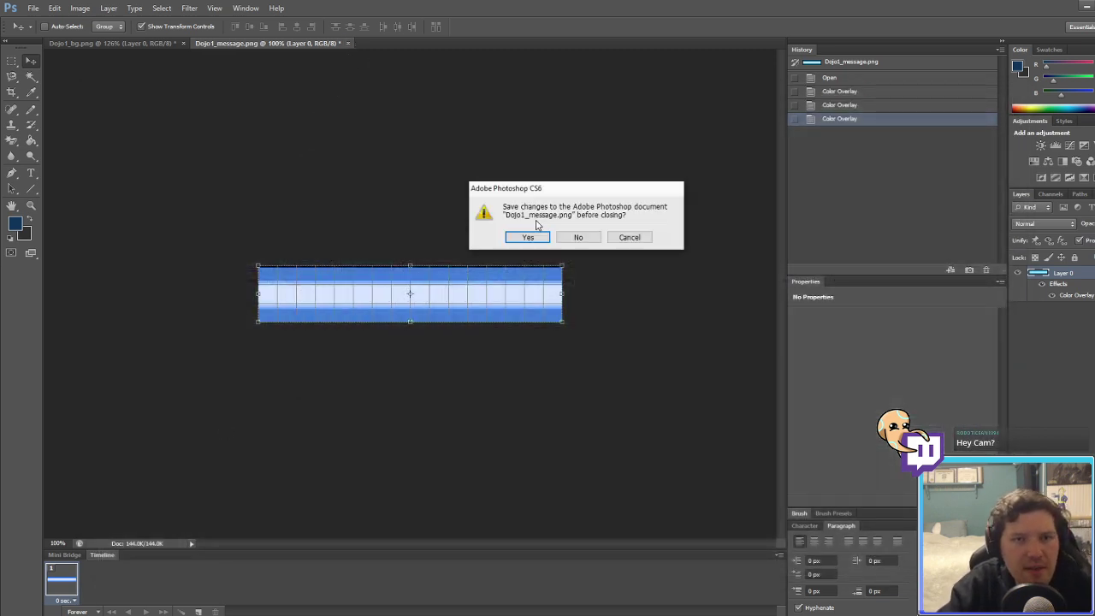
pyautogui.click(579, 237)
pyautogui.click(182, 43)
pyautogui.click(594, 242)
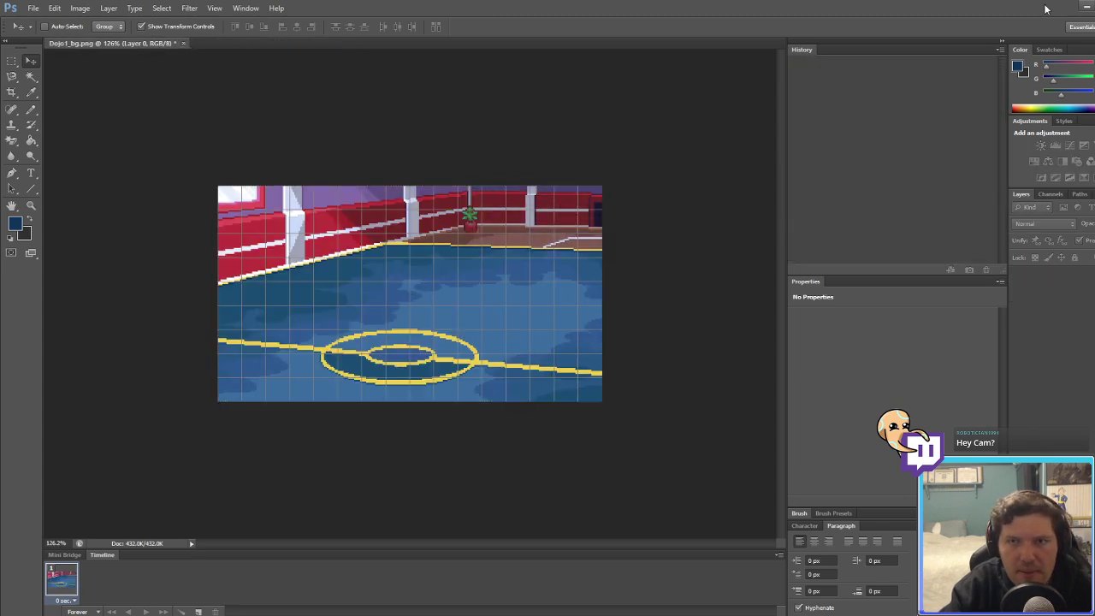
# Step: Switch to RPG Maker XP, start a playtest of Pokemon Bushido and walk south from the shrine through the tall grass
pyautogui.hotkey('alt', 'Tab')
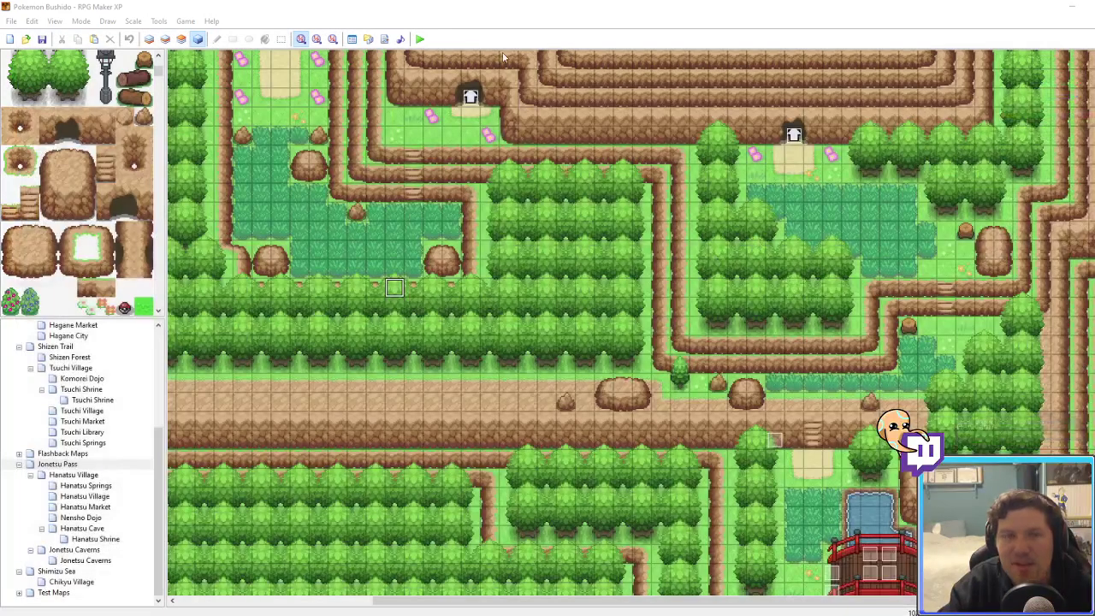
pyautogui.click(419, 39)
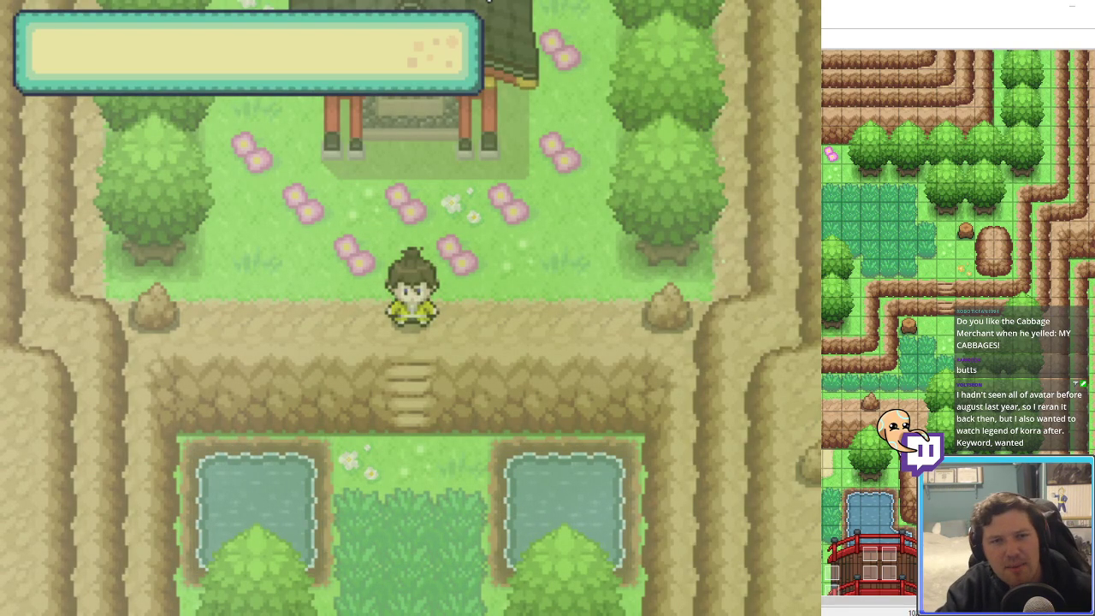
pyautogui.press('Up')
pyautogui.press('Down')
pyautogui.press('Down')
pyautogui.press('Down')
pyautogui.press('Down')
pyautogui.press('Down')
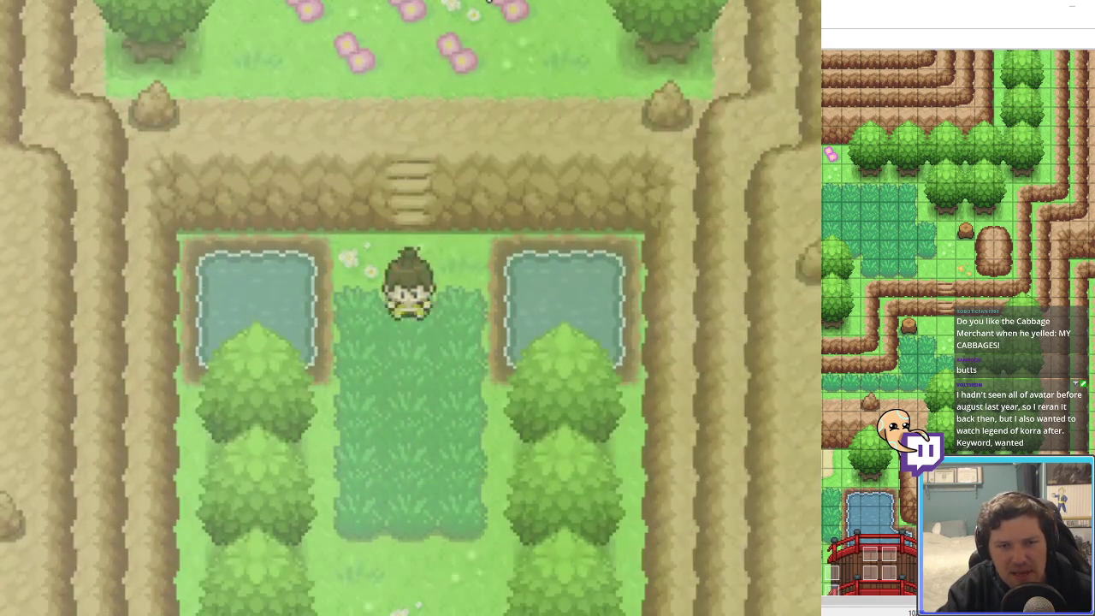
pyautogui.press('Down')
pyautogui.press('Down')
pyautogui.press('Down')
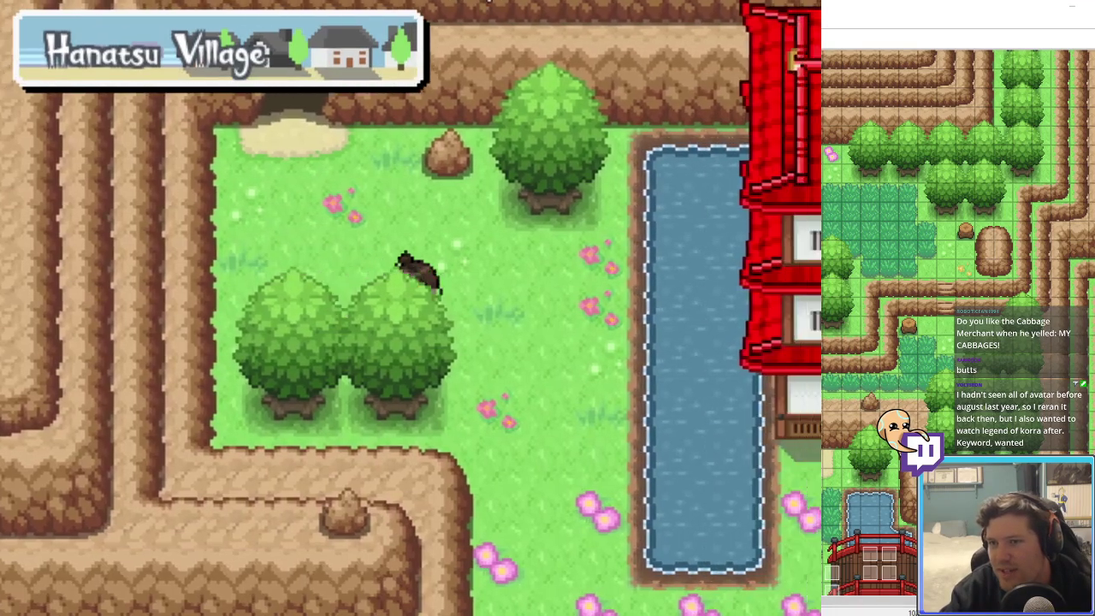
# Step: Walk the character through Hanatsu Village to the door of the red tower between the two ponds
pyautogui.press('Right')
pyautogui.press('Right')
pyautogui.press('Right')
pyautogui.press('Right')
pyautogui.press('Down')
pyautogui.press('Down')
pyautogui.press('Down')
pyautogui.press('Down')
pyautogui.press('Down')
pyautogui.press('Down')
pyautogui.press('Down')
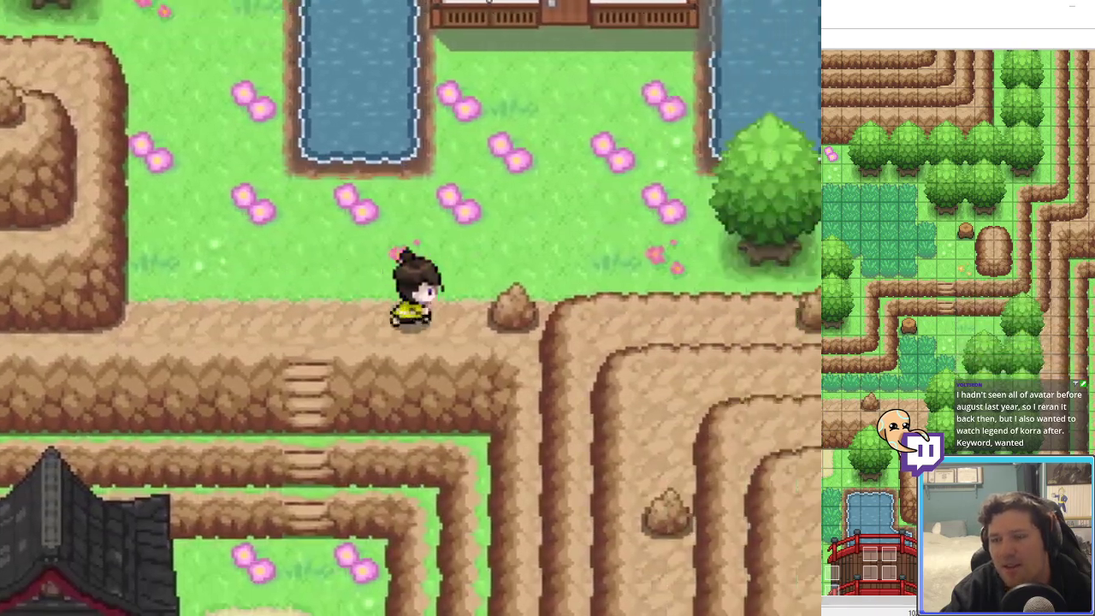
pyautogui.press('Right')
pyautogui.press('Up')
pyautogui.press('Right')
pyautogui.press('Right')
pyautogui.press('Right')
pyautogui.press('Up')
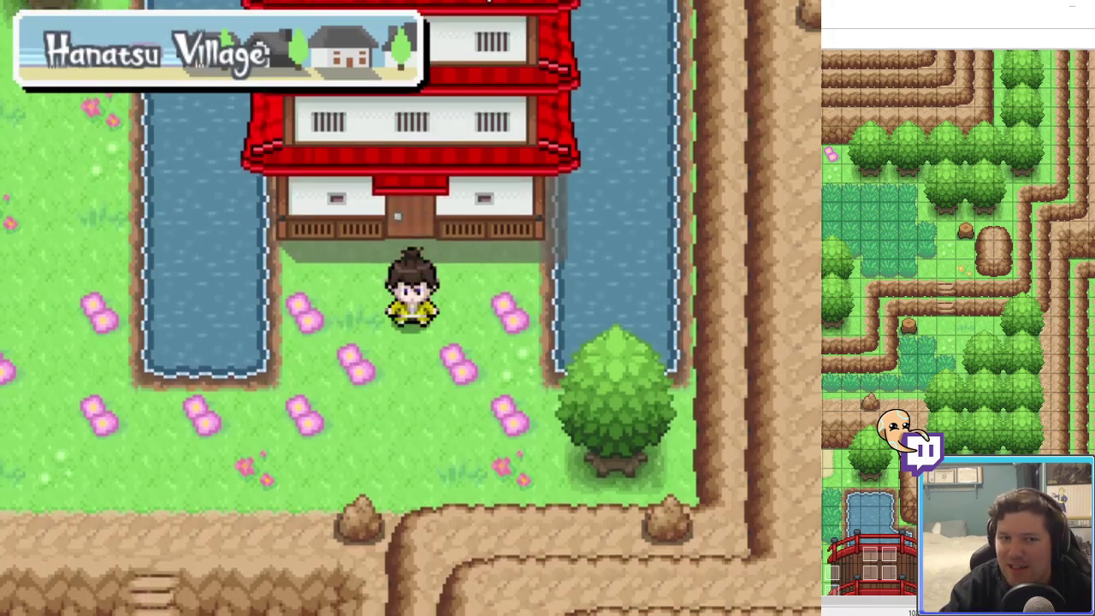
pyautogui.press('Left')
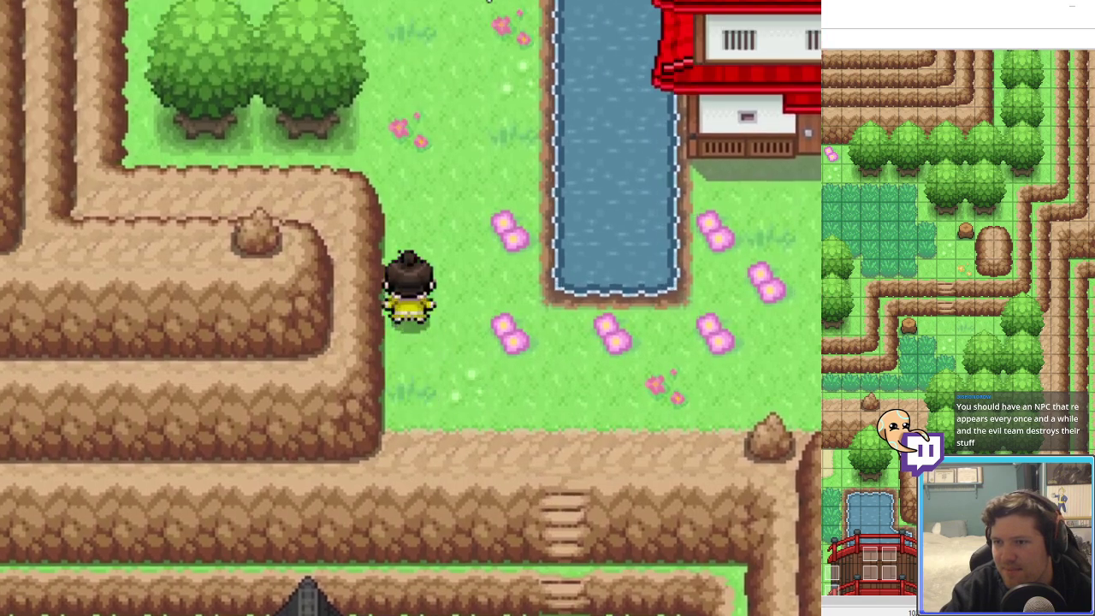
pyautogui.press('Down')
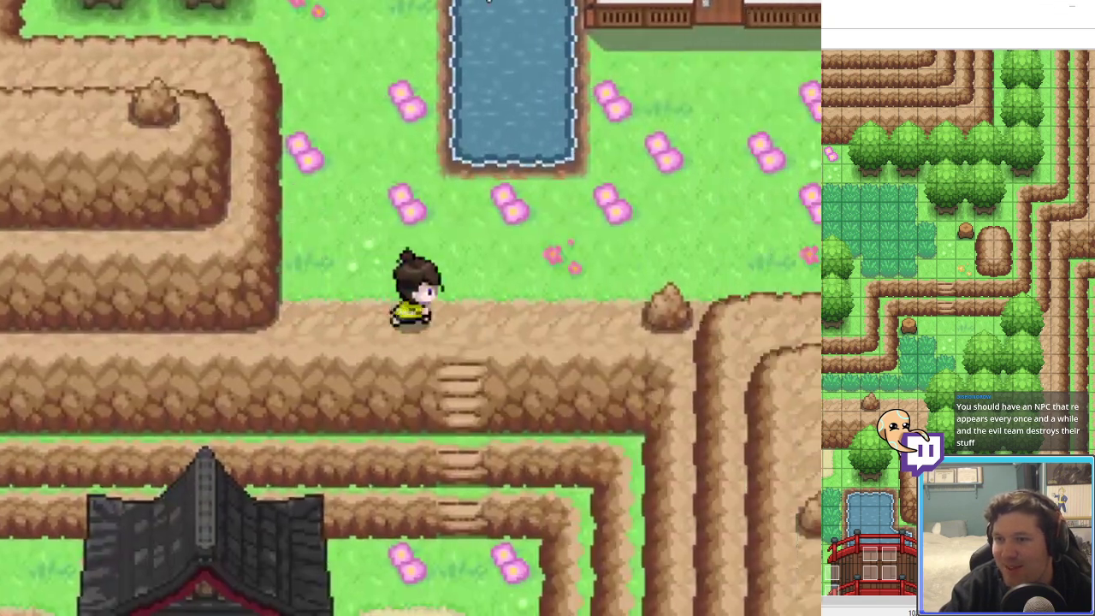
pyautogui.press('Left')
pyautogui.press('Down')
pyautogui.press('Up')
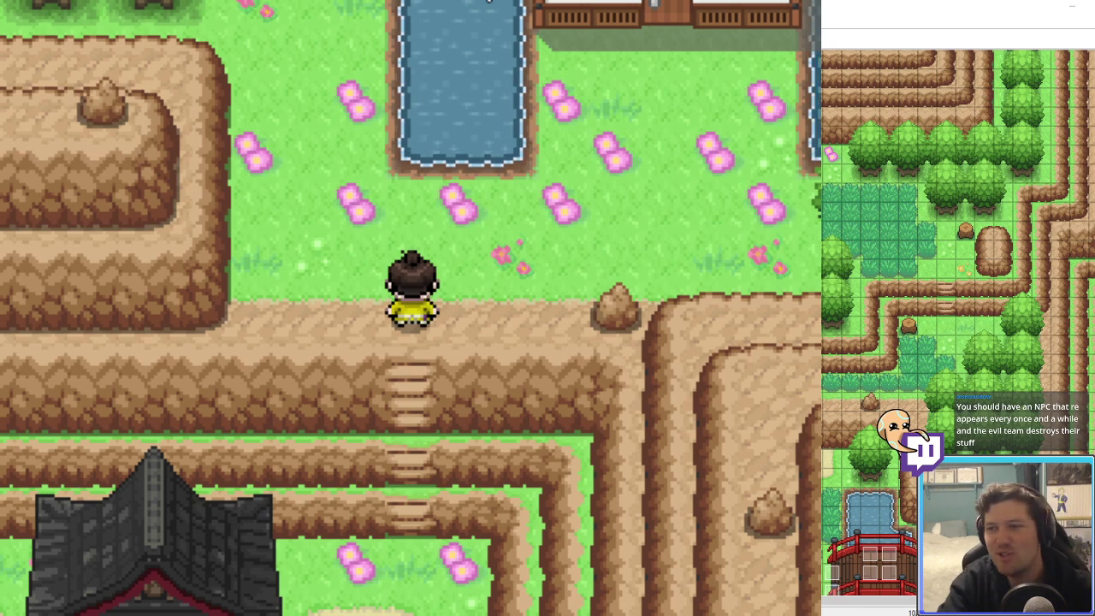
pyautogui.press('Up')
pyautogui.press('Down')
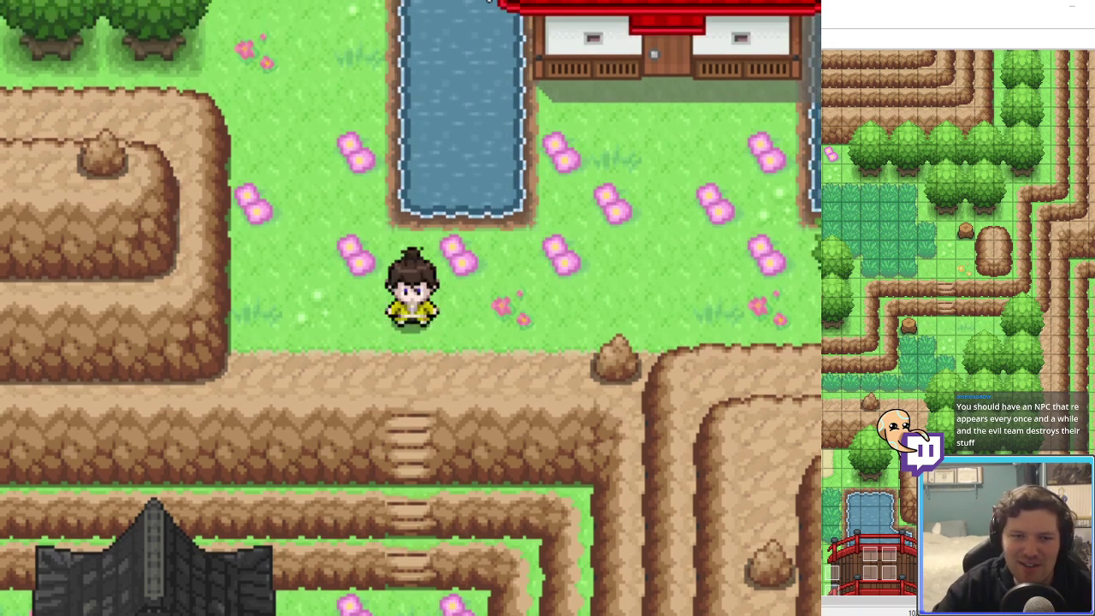
pyautogui.press('Down')
# Step: Open the metadata editor from the information editors of the in-game debug options
pyautogui.press('F9')
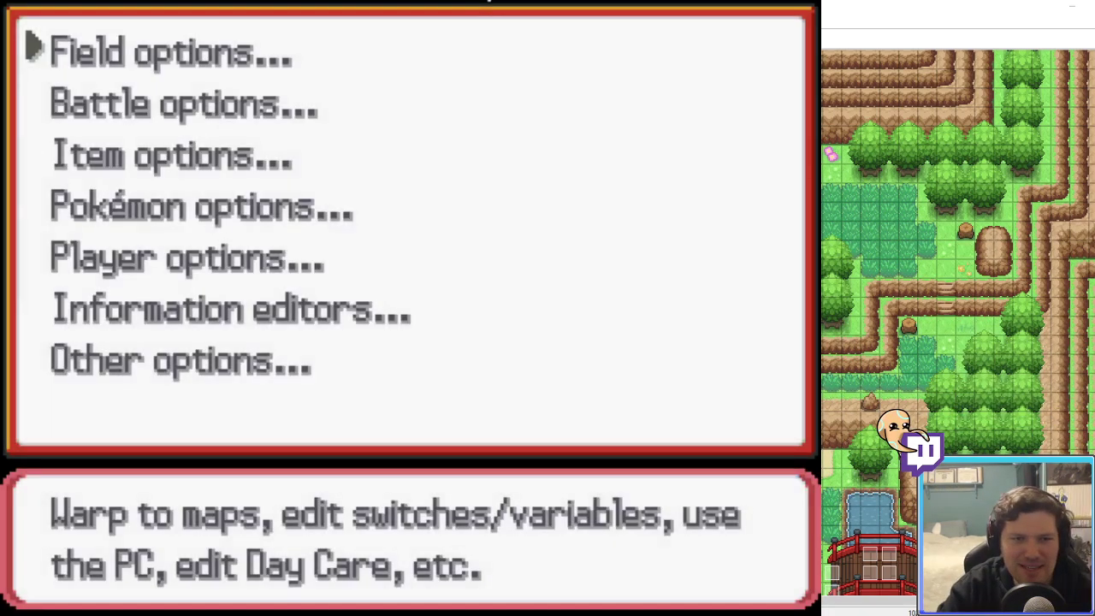
pyautogui.press('Up')
pyautogui.press('Up')
pyautogui.press('Return')
pyautogui.press('Down')
pyautogui.press('Down')
pyautogui.press('Down')
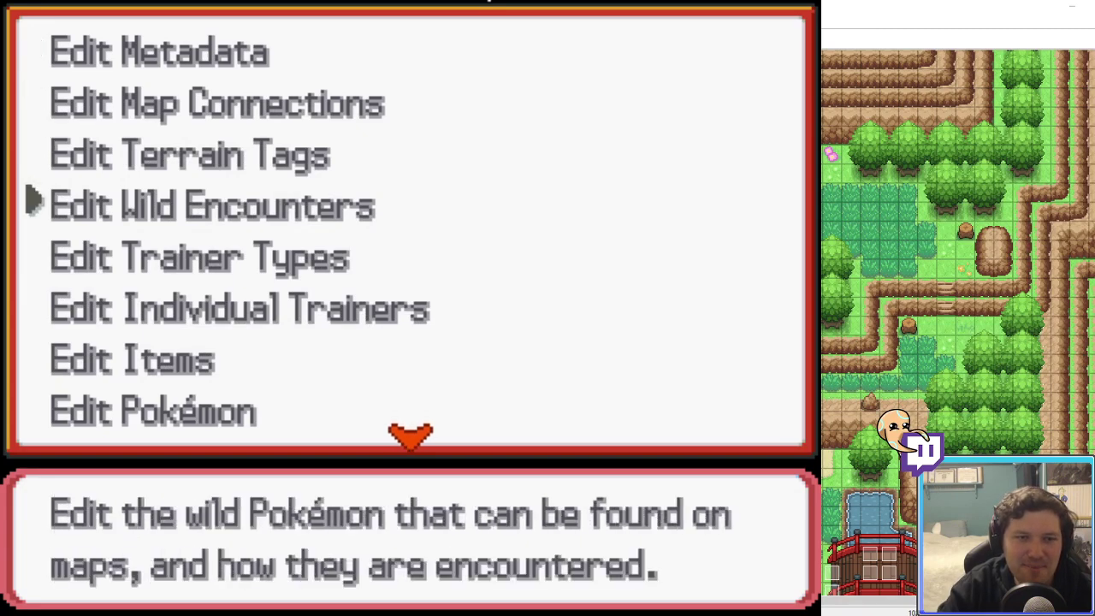
pyautogui.press('Up')
pyautogui.press('Up')
pyautogui.press('Up')
pyautogui.press('Return')
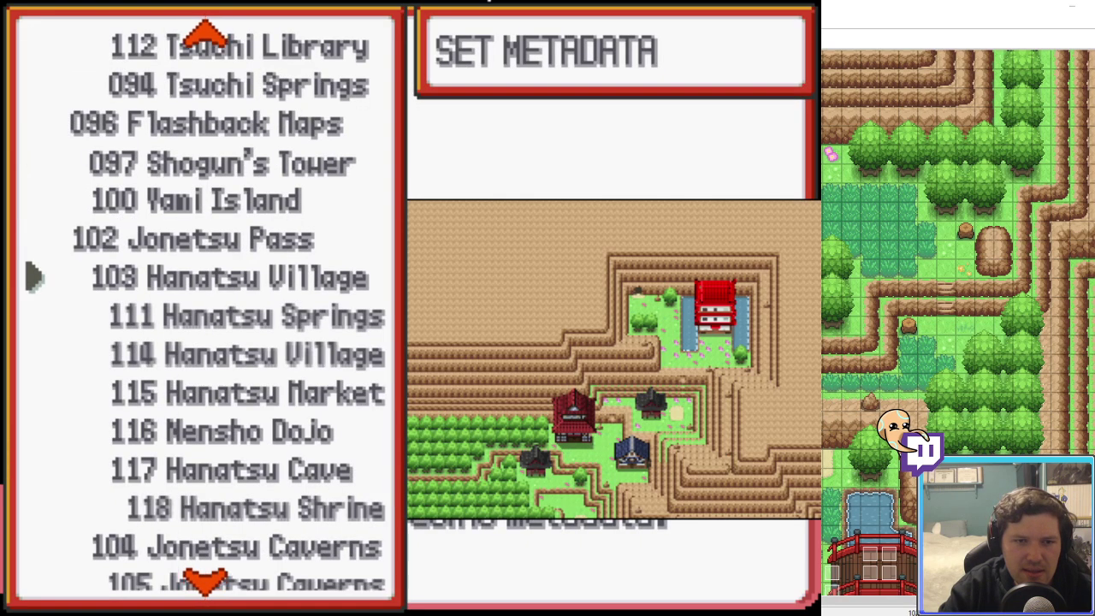
# Step: Open the metadata of map 116, Nensho Dojo, for editing
pyautogui.press('Down')
pyautogui.press('Down')
pyautogui.press('Down')
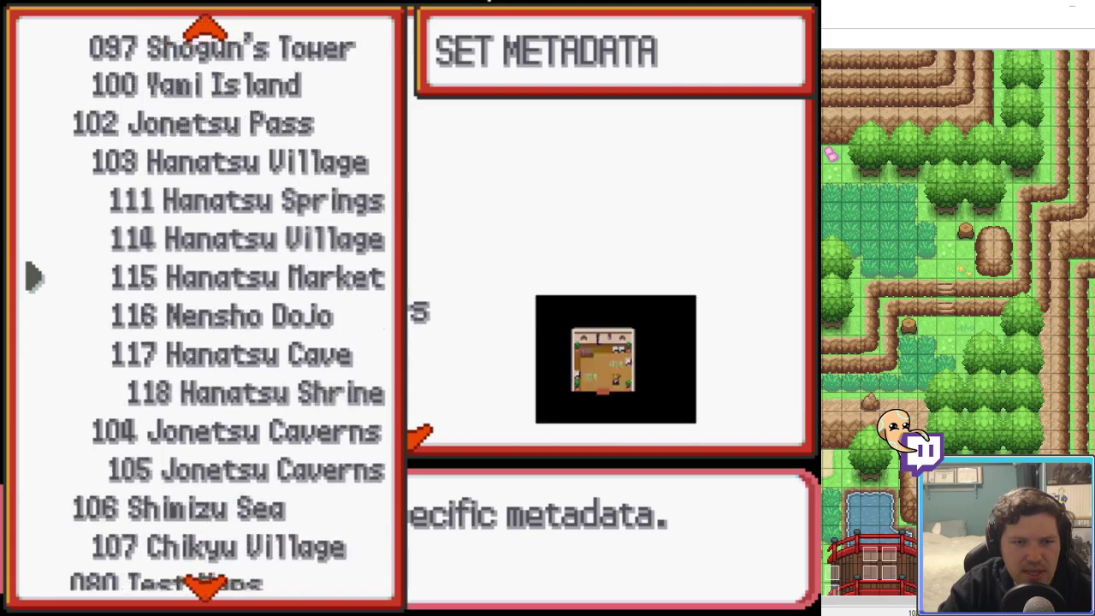
pyautogui.press('Down')
pyautogui.press('Return')
pyautogui.press('Down')
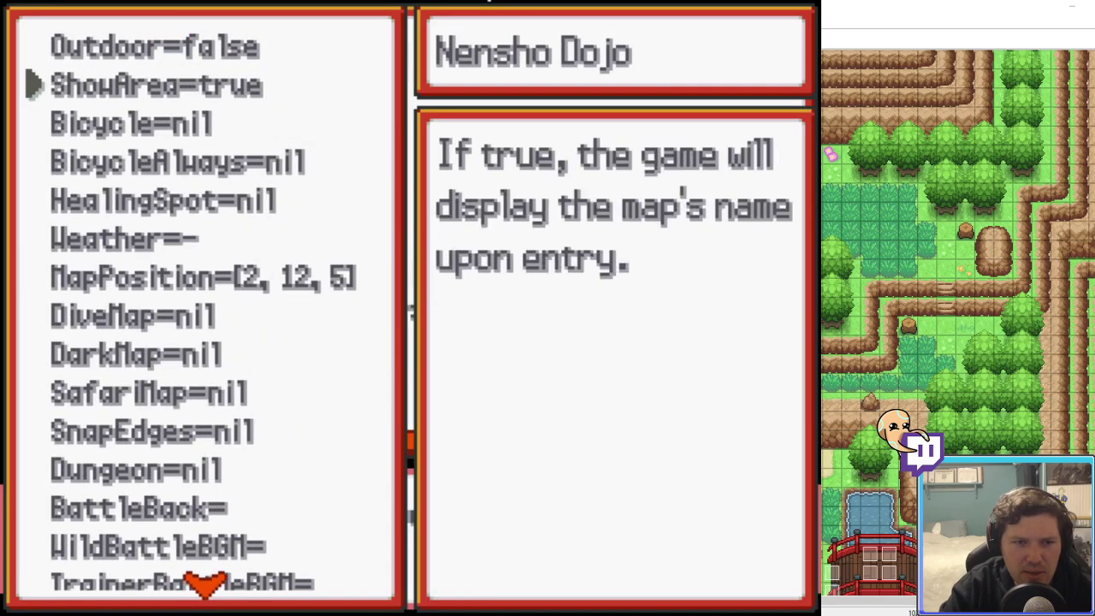